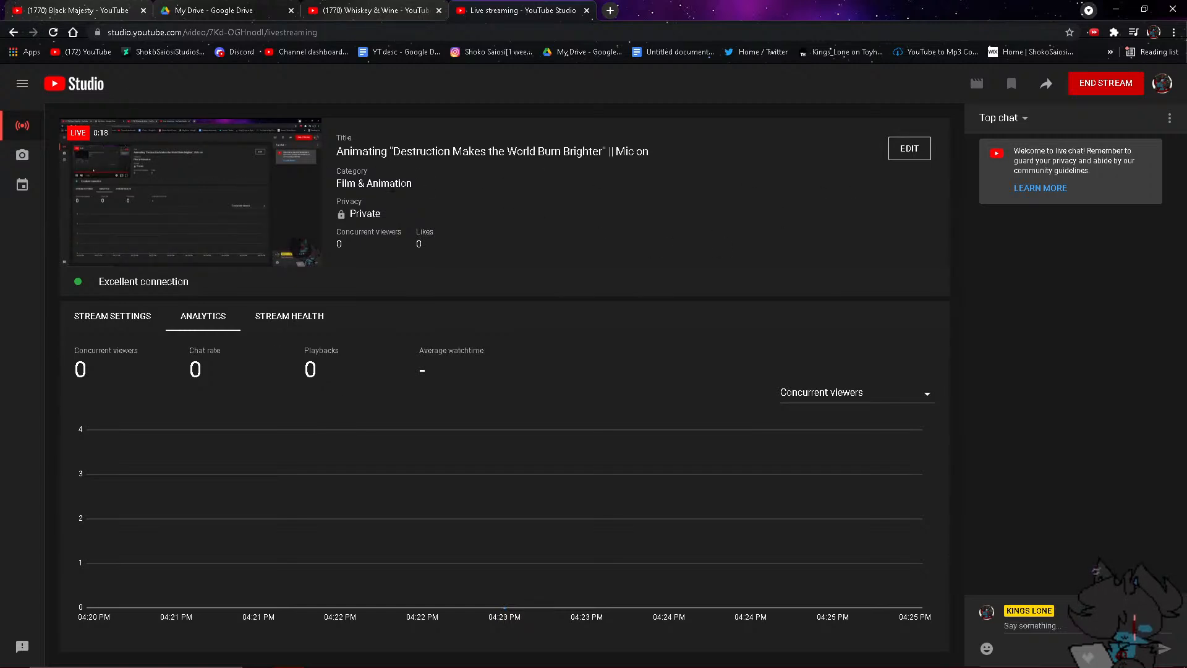
Change the live stream's visibility to Public and save the stream settings
{"action": "left_click", "coordinate": [908, 149]}
{"action": "scroll", "coordinate": [545, 371], "scroll_direction": "down", "scroll_amount": 2}
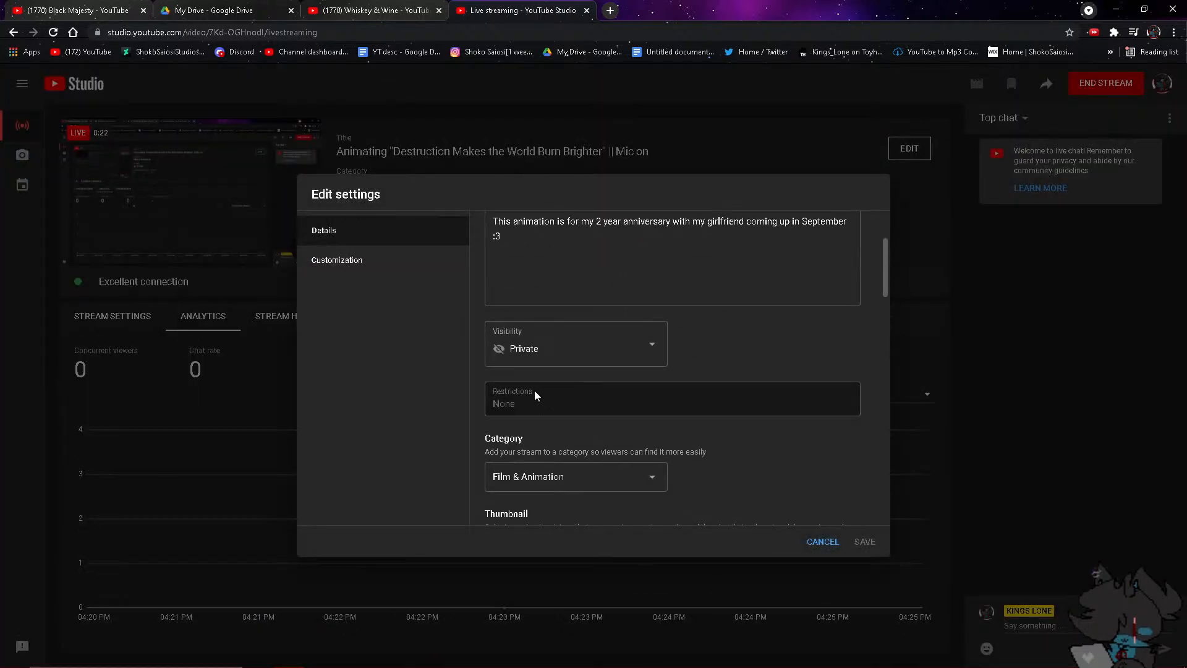
{"action": "left_click", "coordinate": [504, 346]}
{"action": "left_click", "coordinate": [518, 441]}
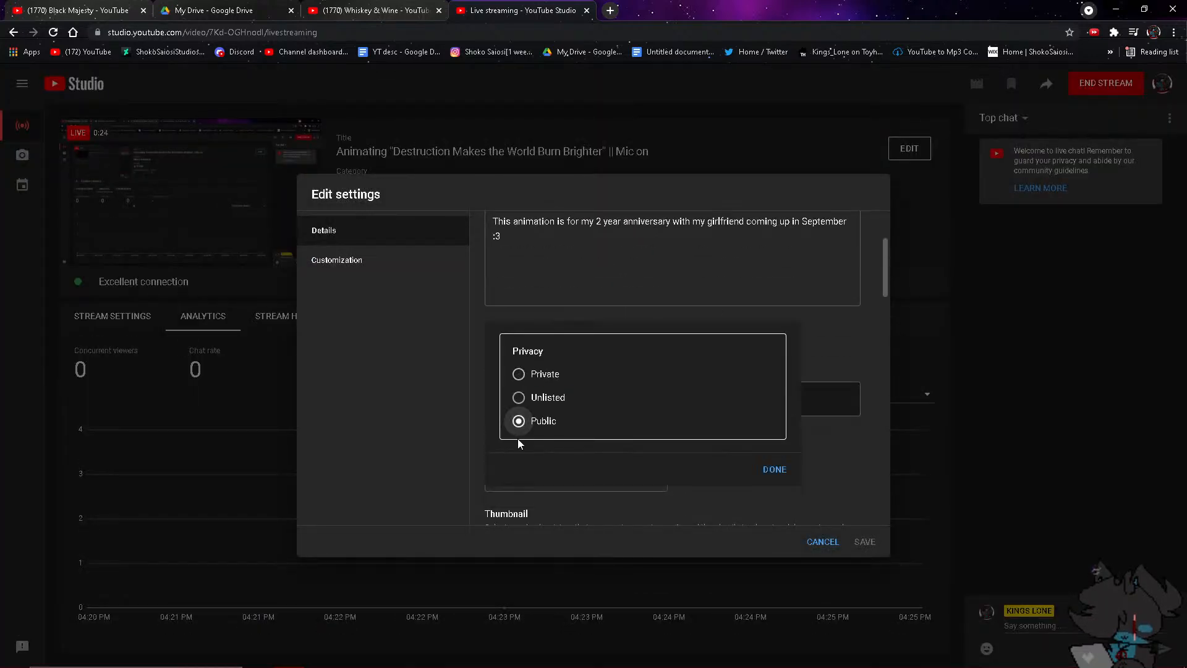
{"action": "left_click", "coordinate": [775, 470]}
{"action": "left_click", "coordinate": [864, 541]}
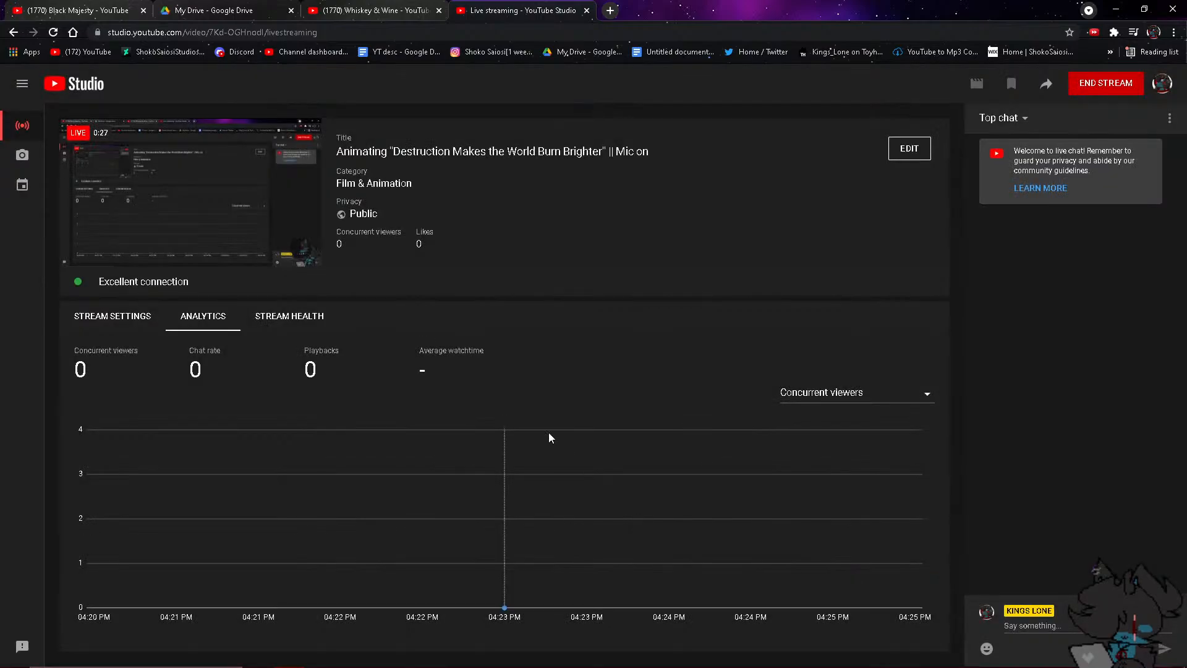
Switch to Krita and examine the animation's lip-sync drawings on the frames between 11 and 26
{"action": "left_click", "coordinate": [352, 655]}
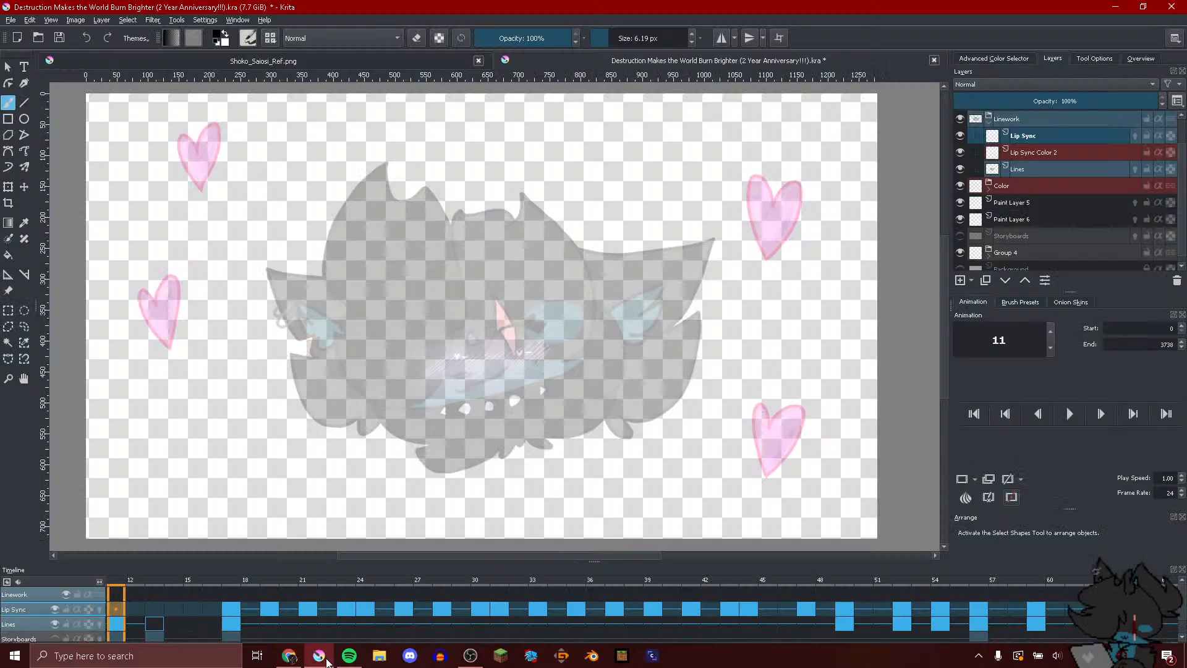
{"action": "scroll", "coordinate": [496, 392], "scroll_direction": "down", "scroll_amount": 1}
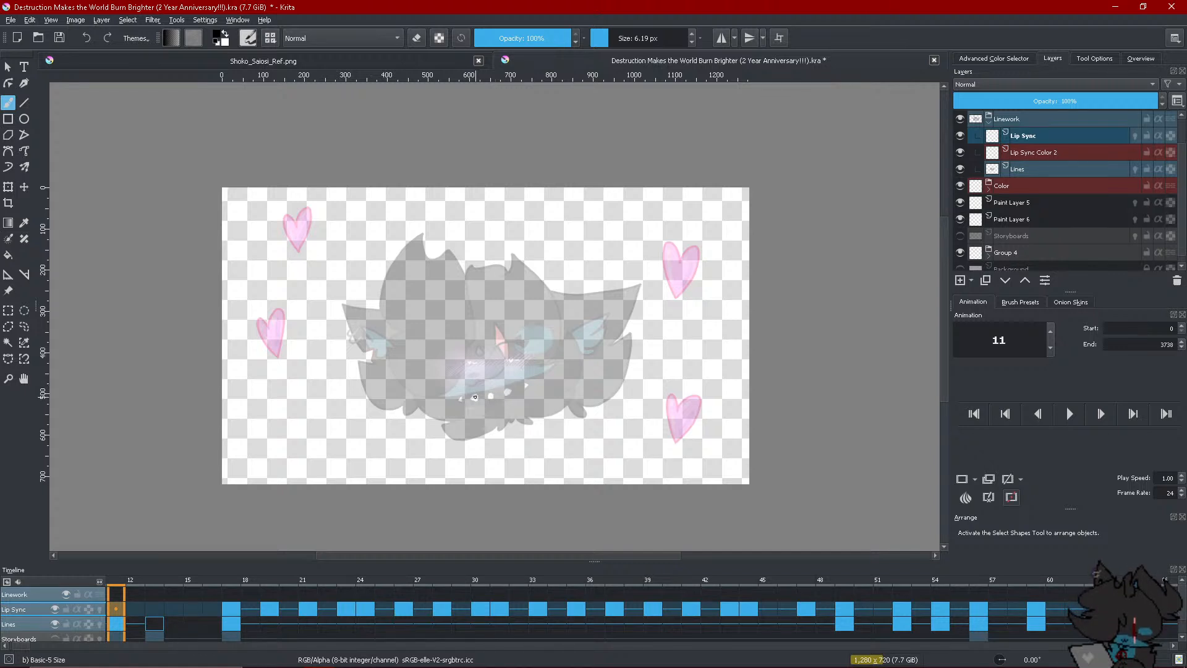
{"action": "scroll", "coordinate": [495, 386], "scroll_direction": "up", "scroll_amount": 1}
{"action": "scroll", "coordinate": [475, 397], "scroll_direction": "down", "scroll_amount": 1}
{"action": "scroll", "coordinate": [475, 396], "scroll_direction": "up", "scroll_amount": 1}
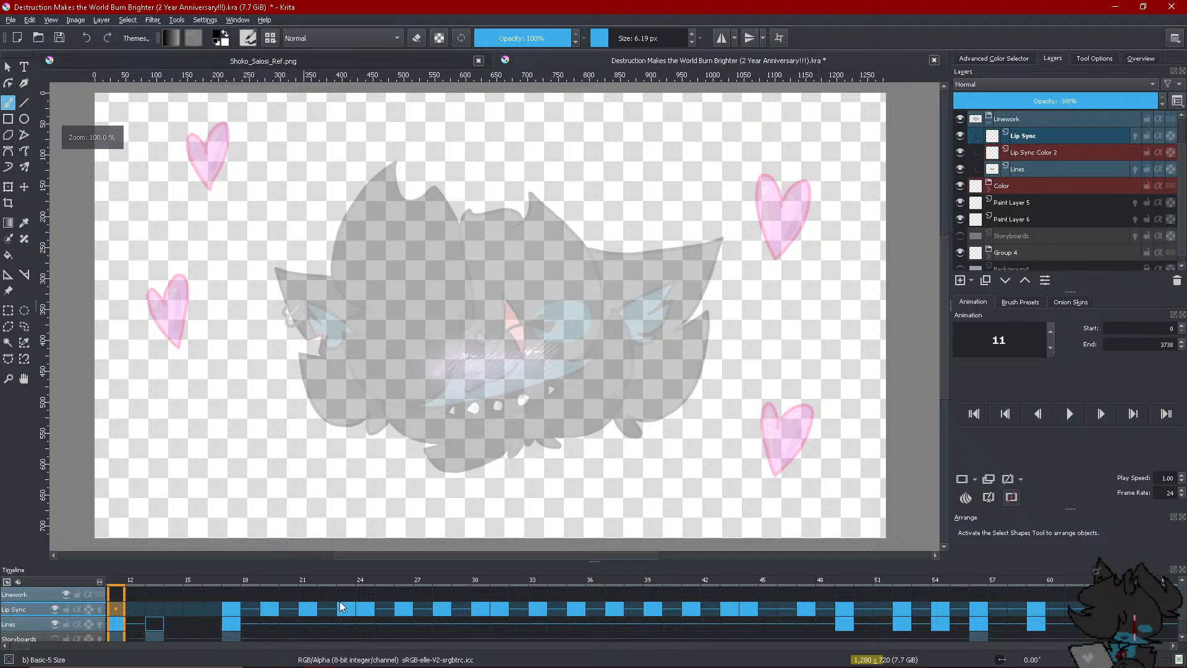
{"action": "left_click", "coordinate": [272, 609]}
{"action": "scroll", "coordinate": [405, 354], "scroll_direction": "down", "scroll_amount": 1}
{"action": "scroll", "coordinate": [405, 355], "scroll_direction": "up", "scroll_amount": 1}
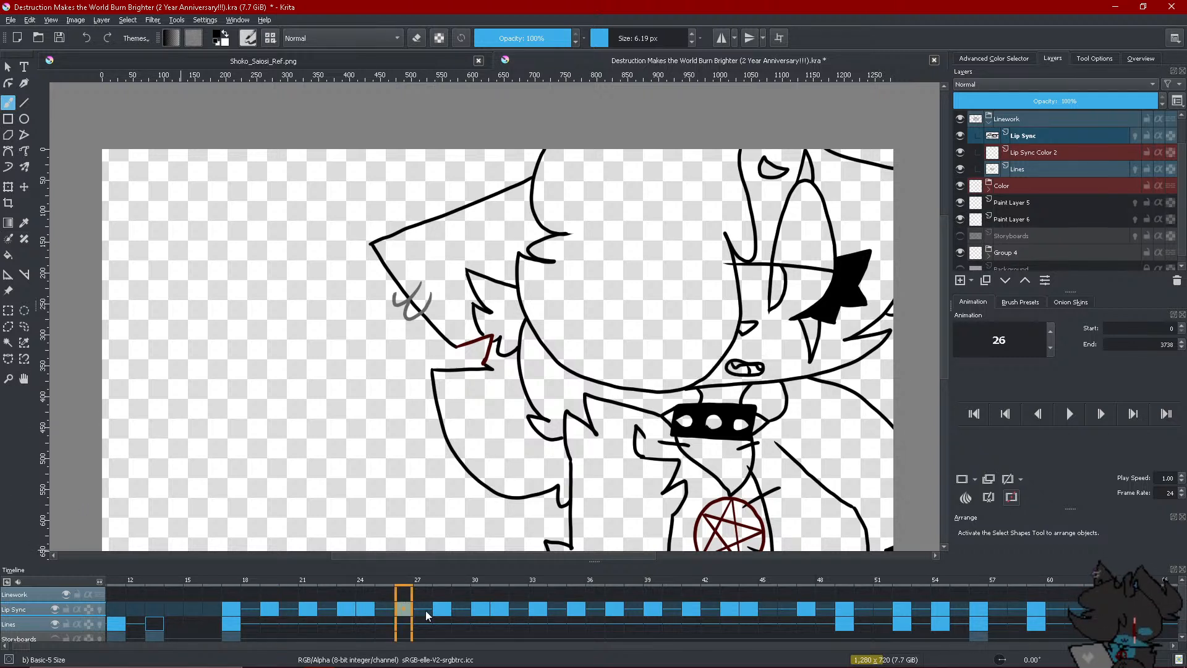
{"action": "left_click", "coordinate": [254, 587]}
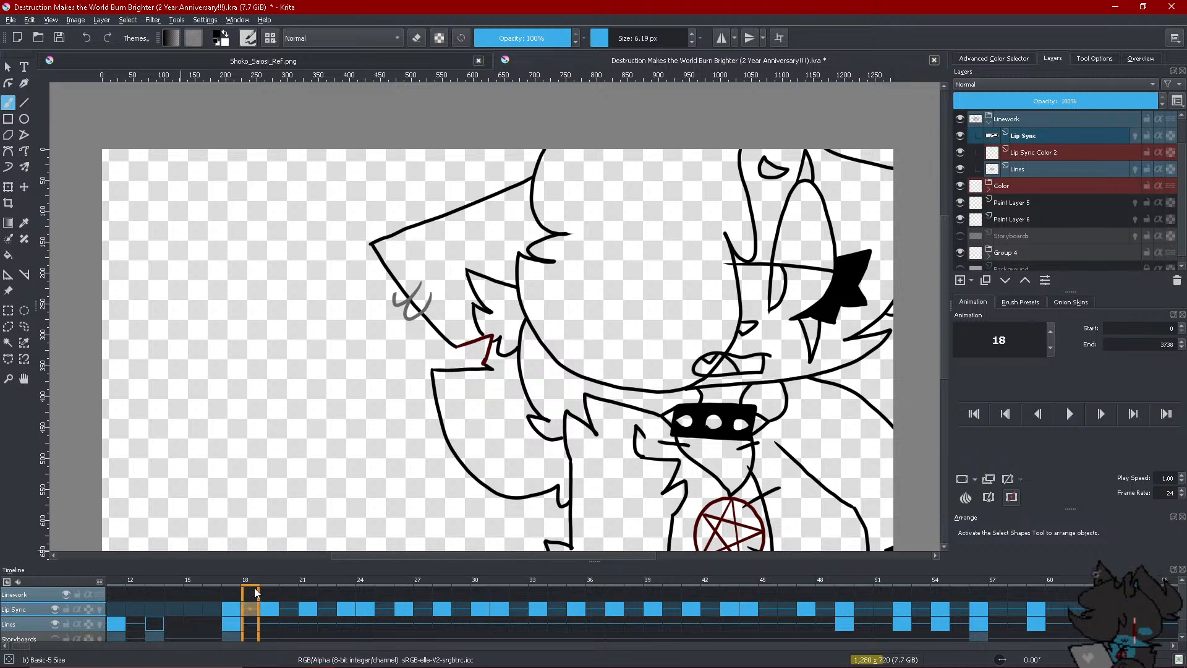
{"action": "mouse_move", "coordinate": [256, 582]}
{"action": "left_mouse_down"}
{"action": "mouse_move", "coordinate": [524, 577]}
{"action": "mouse_move", "coordinate": [258, 561]}
{"action": "left_mouse_up"}
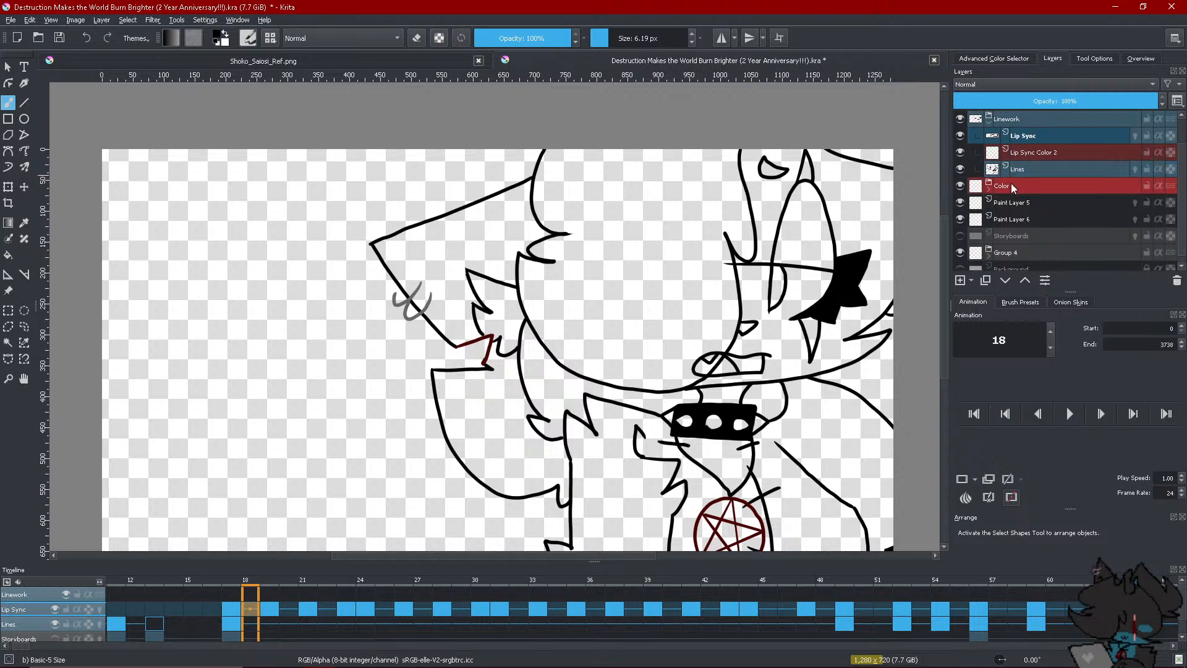
Select the Design layer inside the Color group and create a blank frame on it at frame 17
{"action": "left_click", "coordinate": [989, 191]}
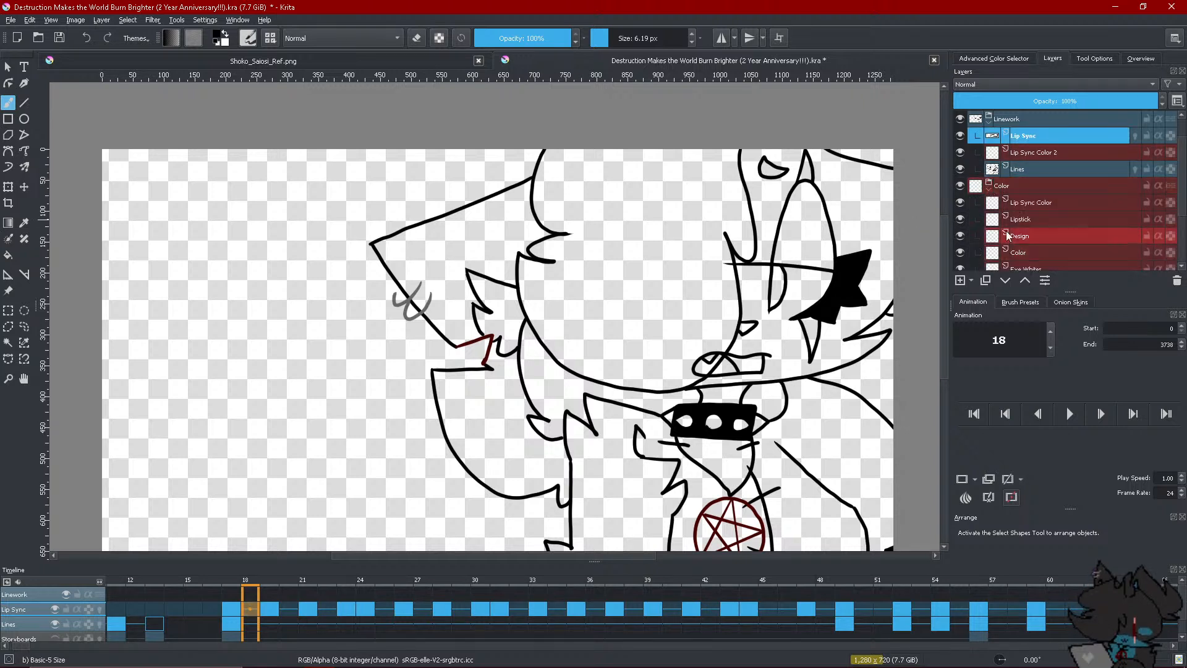
{"action": "left_click", "coordinate": [1021, 236]}
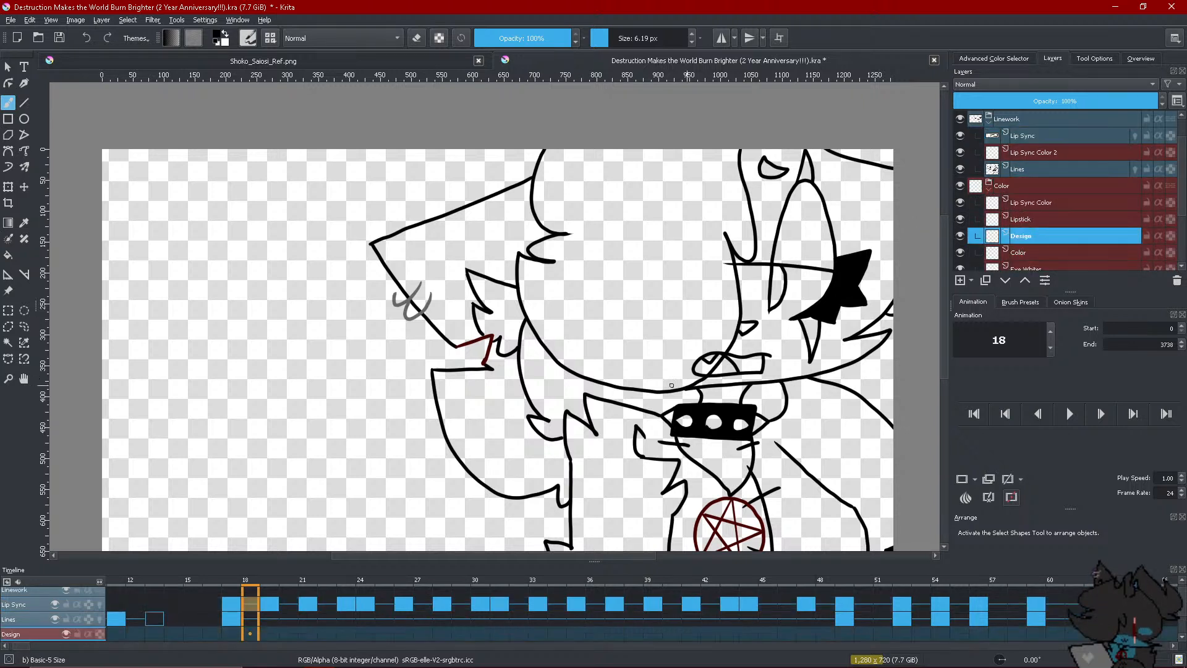
{"action": "right_click", "coordinate": [222, 627]}
{"action": "left_click", "coordinate": [251, 597]}
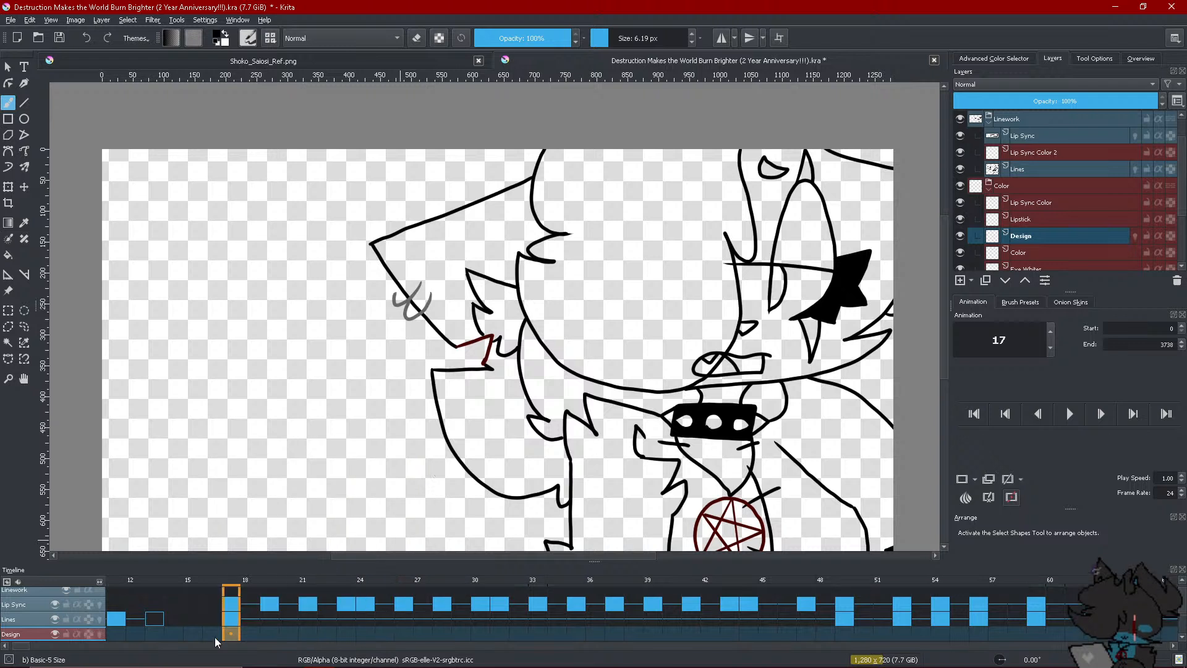
{"action": "left_click", "coordinate": [213, 636]}
{"action": "left_click", "coordinate": [232, 635]}
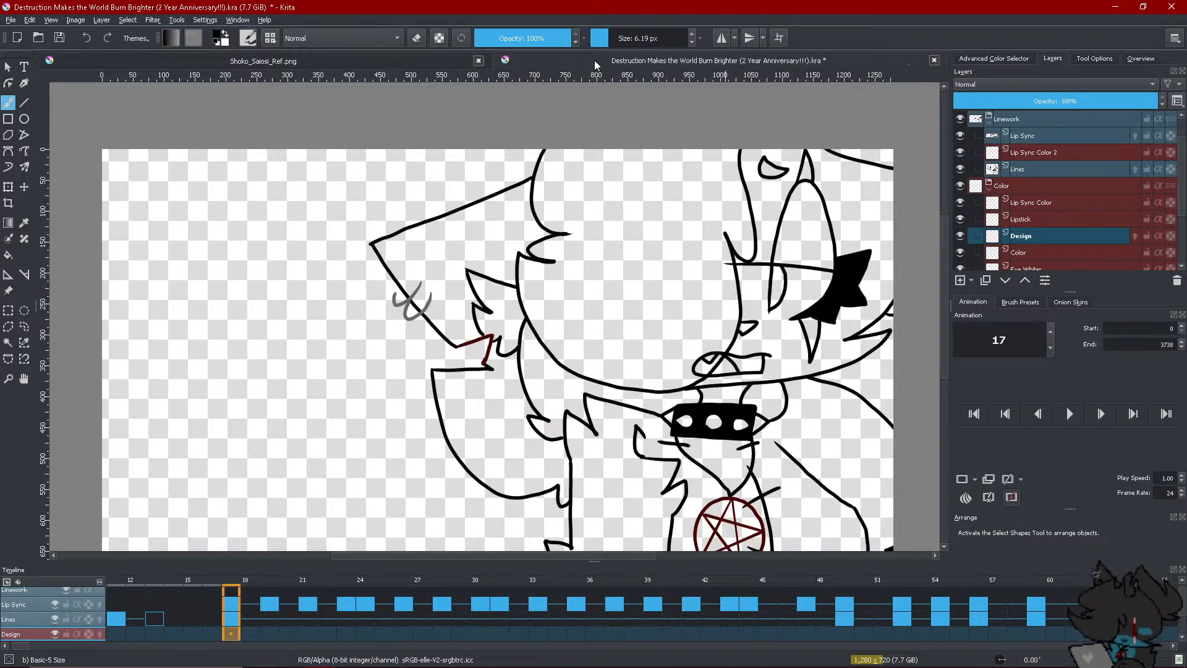
Place the animation document ahead of the character reference image and sample the teal marking color from the reference
{"action": "left_click_drag", "start_coordinate": [500, 68], "coordinate": [322, 61]}
{"action": "left_click", "coordinate": [717, 61]}
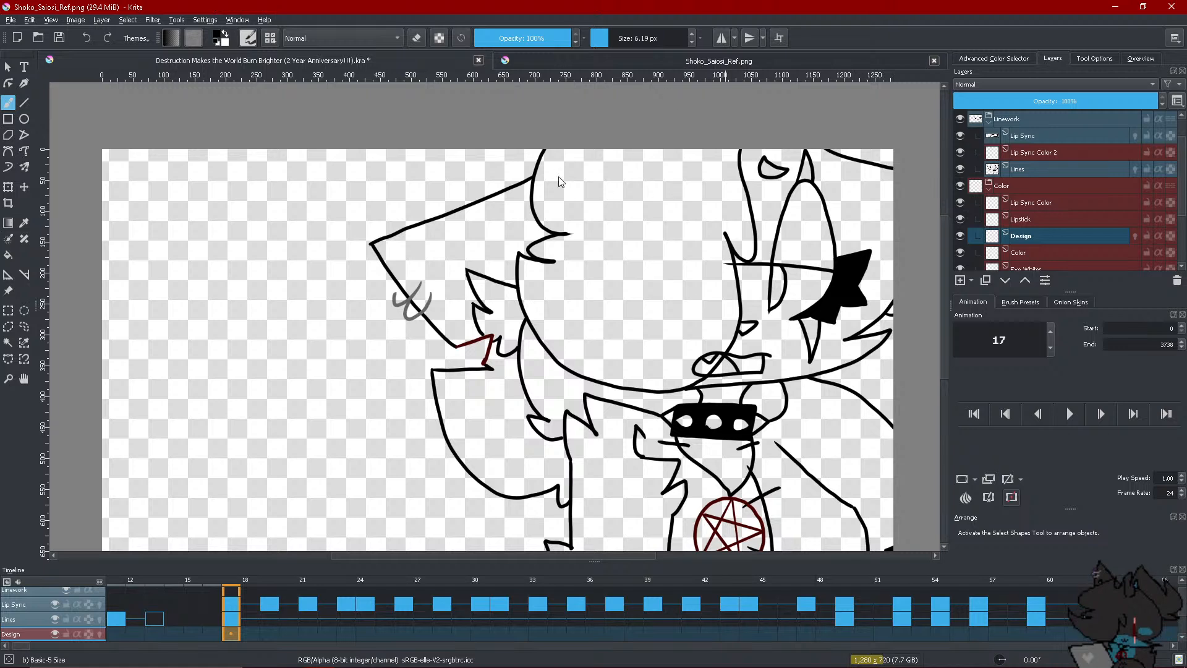
{"action": "key", "text": "p"}
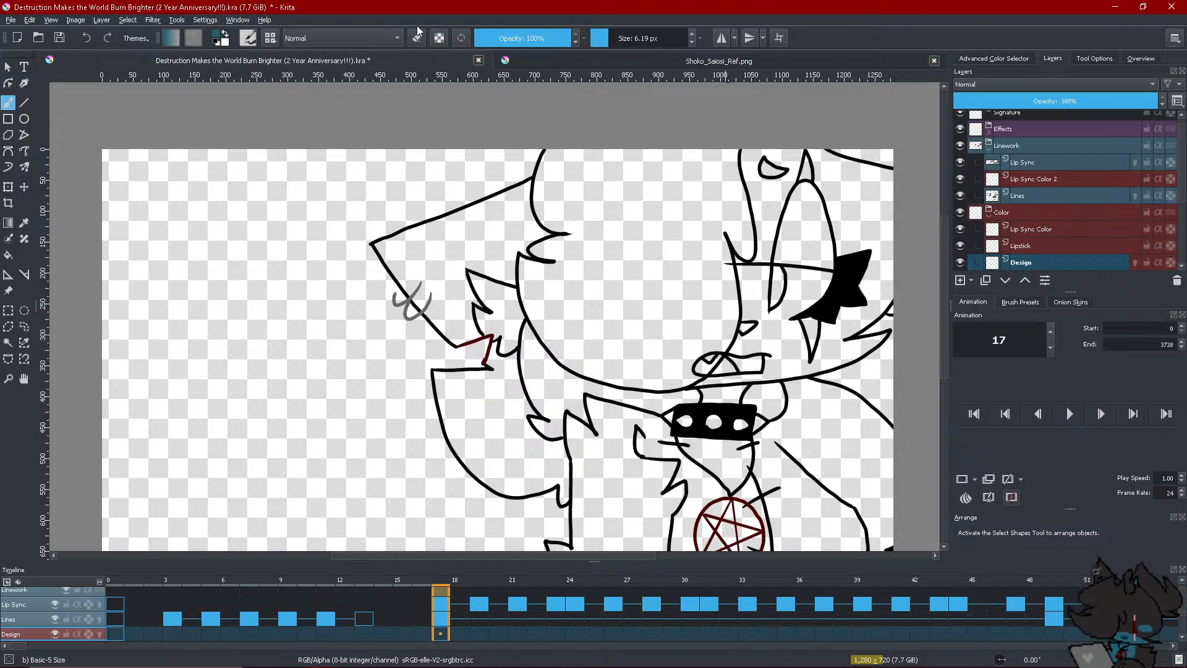
Draw teal marking lines on frame 17 from the muzzle edge to the eye and from the lashes across the cheek
{"action": "scroll", "coordinate": [860, 323], "scroll_direction": "down", "scroll_amount": 1}
{"action": "scroll", "coordinate": [860, 323], "scroll_direction": "up", "scroll_amount": 5}
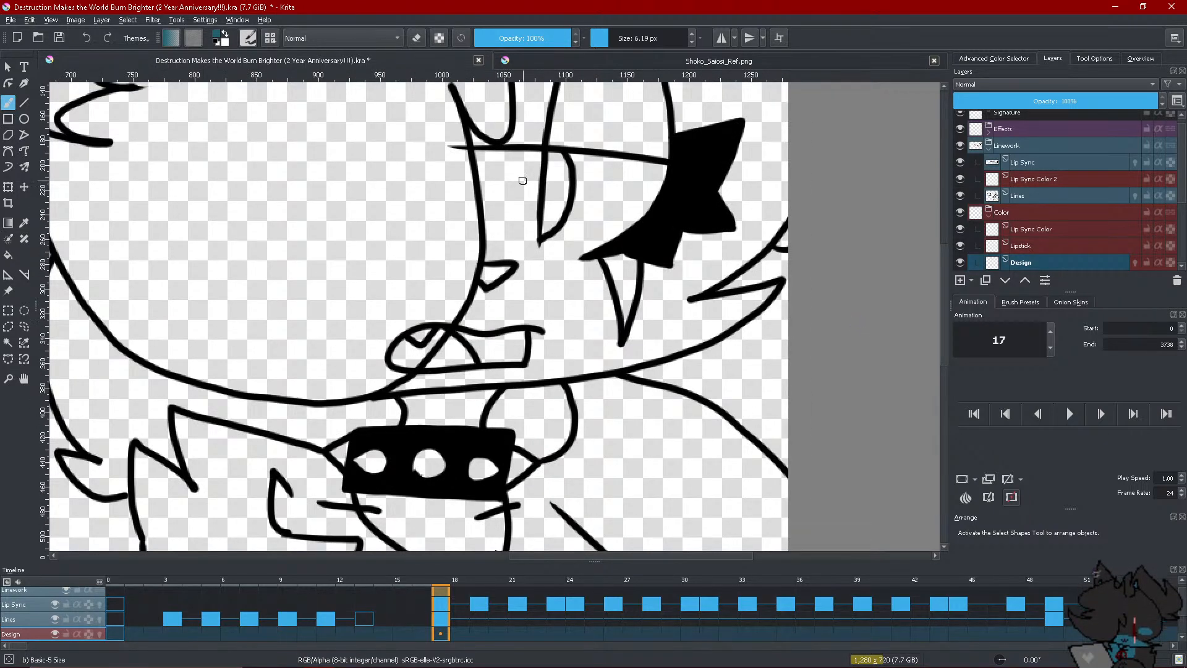
{"action": "left_click_drag", "start_coordinate": [486, 238], "coordinate": [538, 242]}
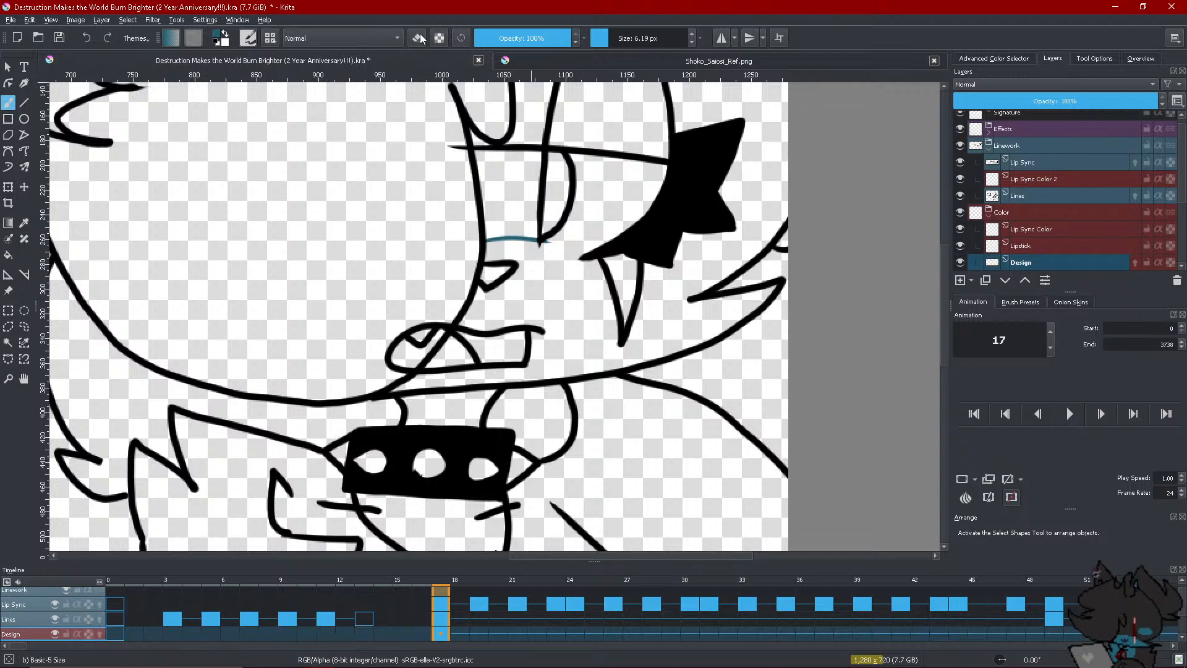
{"action": "key", "text": "e"}
{"action": "left_click", "coordinate": [549, 242]}
{"action": "left_click", "coordinate": [425, 45]}
{"action": "left_click_drag", "start_coordinate": [674, 263], "coordinate": [743, 266]}
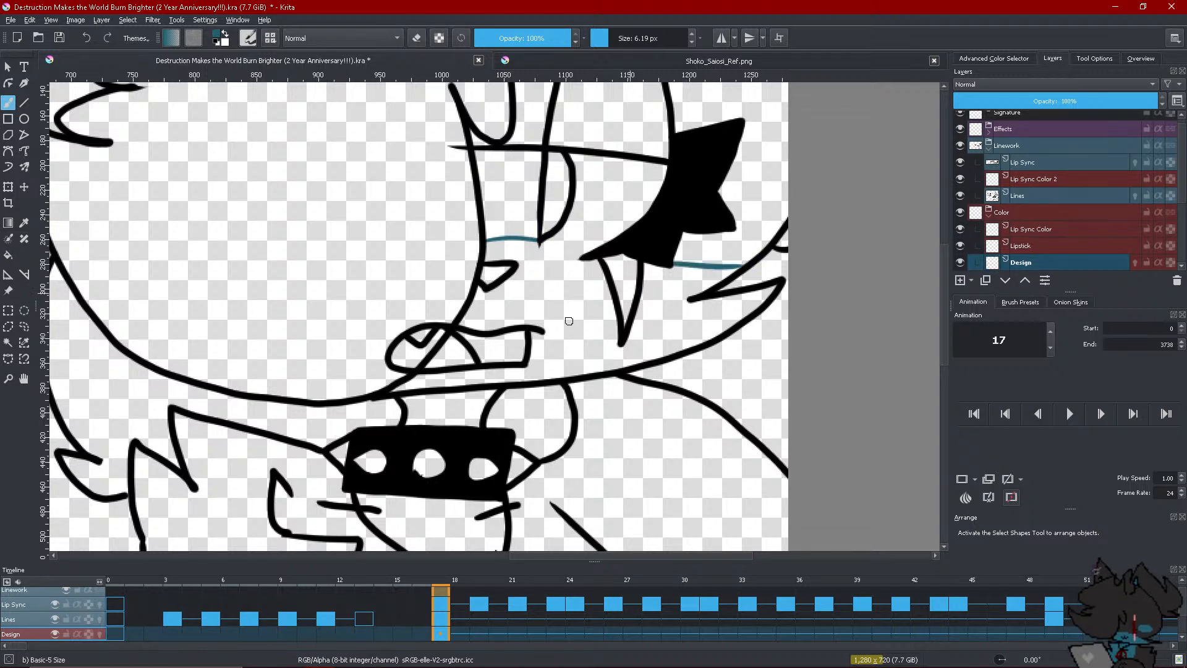
Continue the teal line beneath the eye and draw a curved teal outline around the lashes
{"action": "scroll", "coordinate": [514, 378], "scroll_direction": "down", "scroll_amount": 1, "text": "ctrl"}
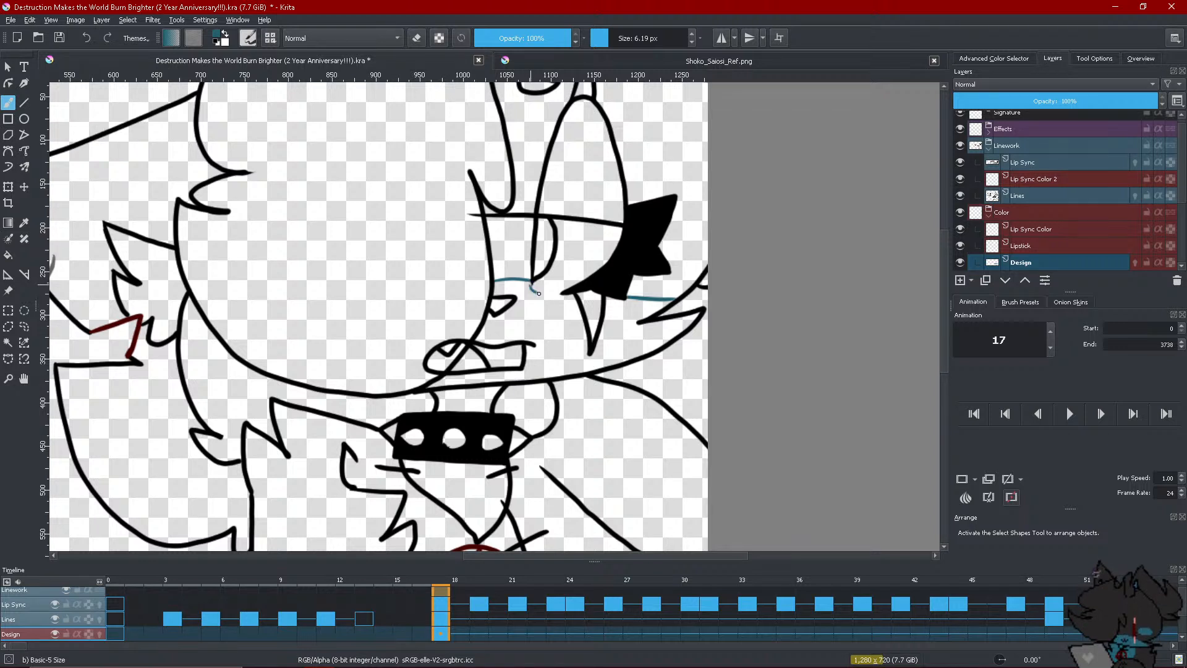
{"action": "left_click_drag", "start_coordinate": [563, 292], "coordinate": [540, 295]}
{"action": "left_click_drag", "start_coordinate": [627, 351], "coordinate": [588, 444]}
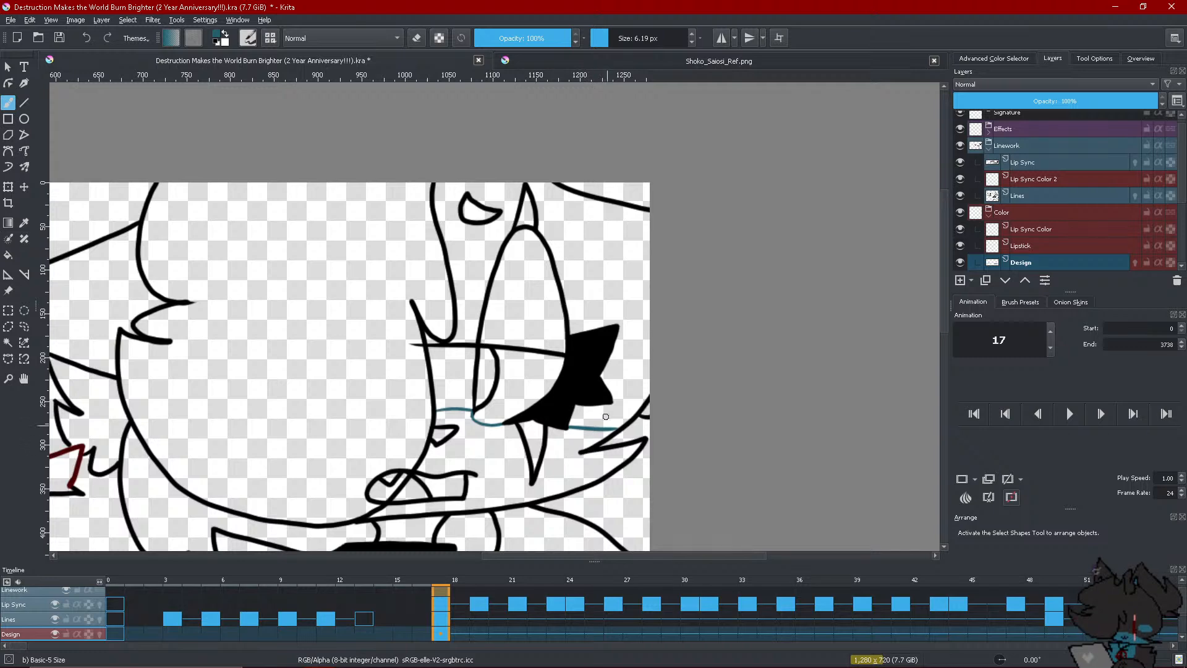
{"action": "mouse_move", "coordinate": [569, 329]}
{"action": "left_mouse_down"}
{"action": "mouse_move", "coordinate": [663, 314]}
{"action": "mouse_move", "coordinate": [661, 352]}
{"action": "mouse_move", "coordinate": [605, 388]}
{"action": "left_mouse_up"}
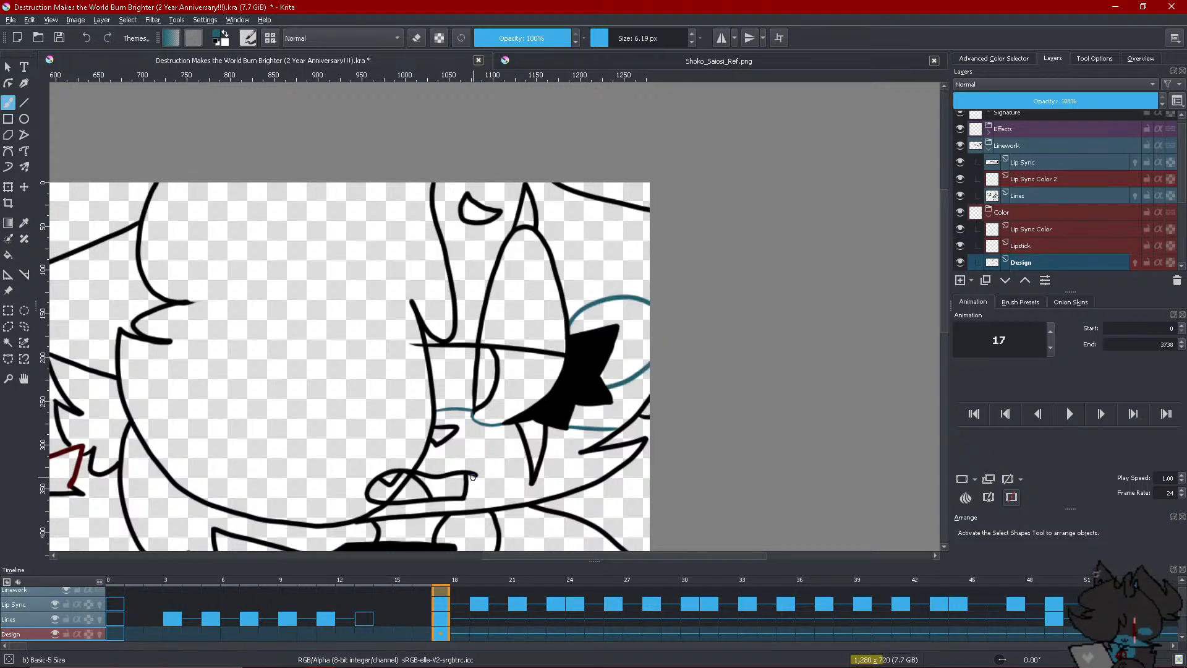
Draw short teal marking lines on the neck above the collar and from the collar to the chest fur
{"action": "left_click_drag", "start_coordinate": [574, 482], "coordinate": [585, 206]}
{"action": "left_click_drag", "start_coordinate": [398, 245], "coordinate": [394, 264]}
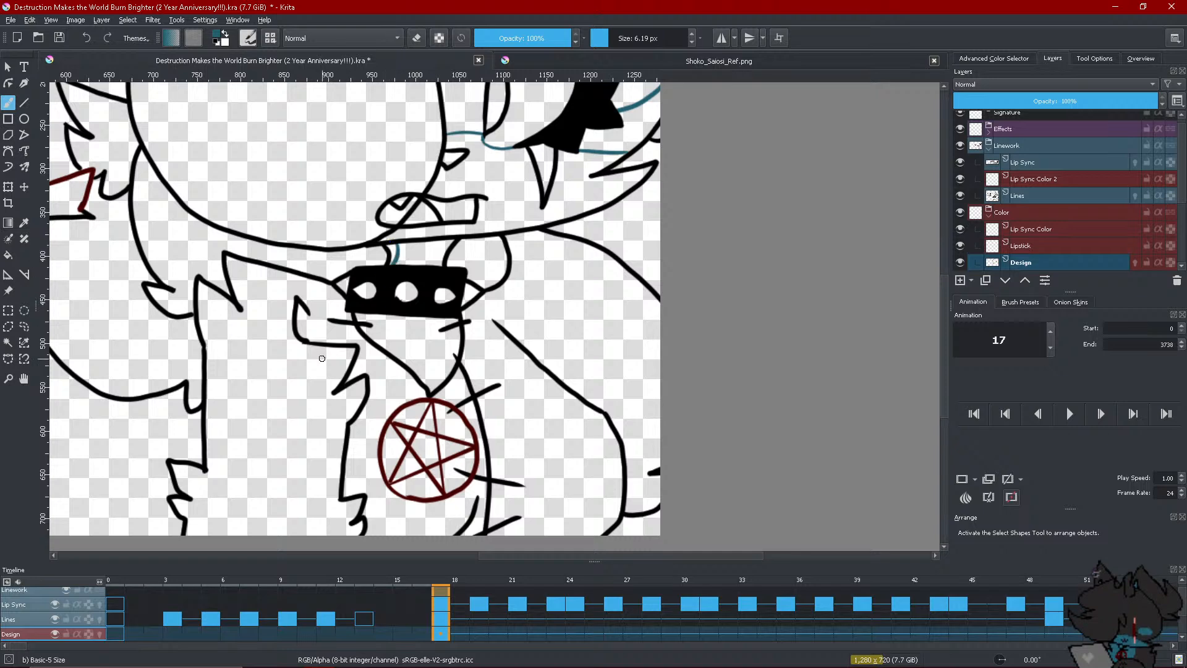
{"action": "left_click_drag", "start_coordinate": [331, 290], "coordinate": [309, 313]}
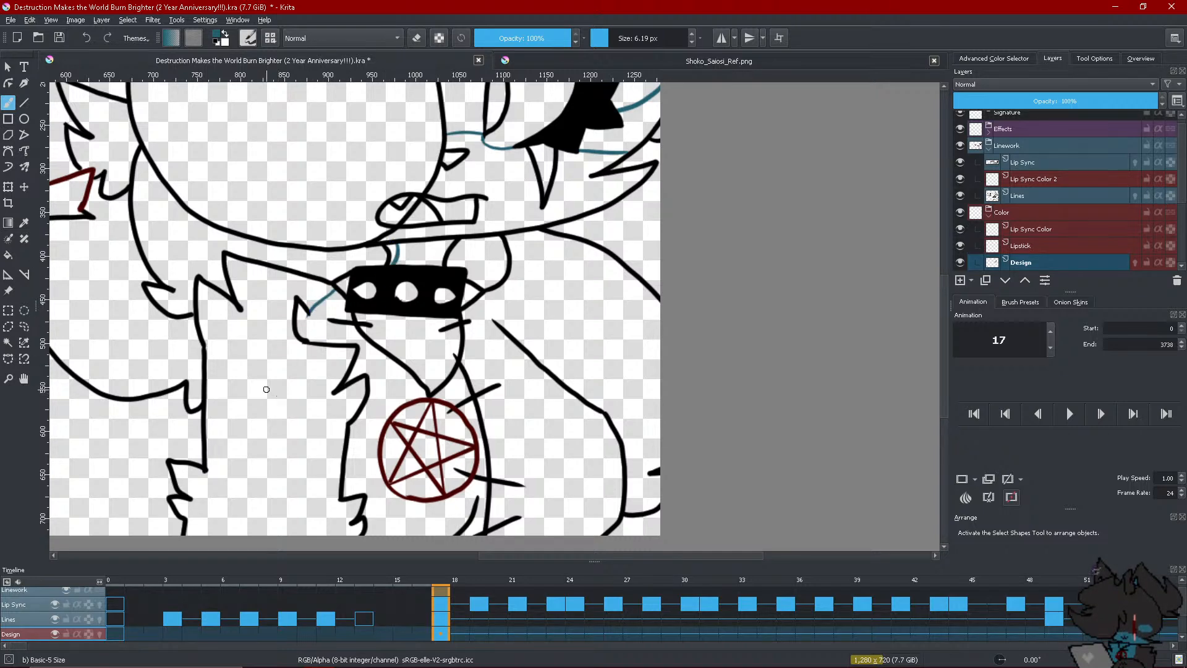
Check the teal markings against the linework on the frames from 17 to 49
{"action": "key", "text": "minus"}
{"action": "key", "text": "minus"}
{"action": "key", "text": "minus"}
{"action": "key", "text": "equal"}
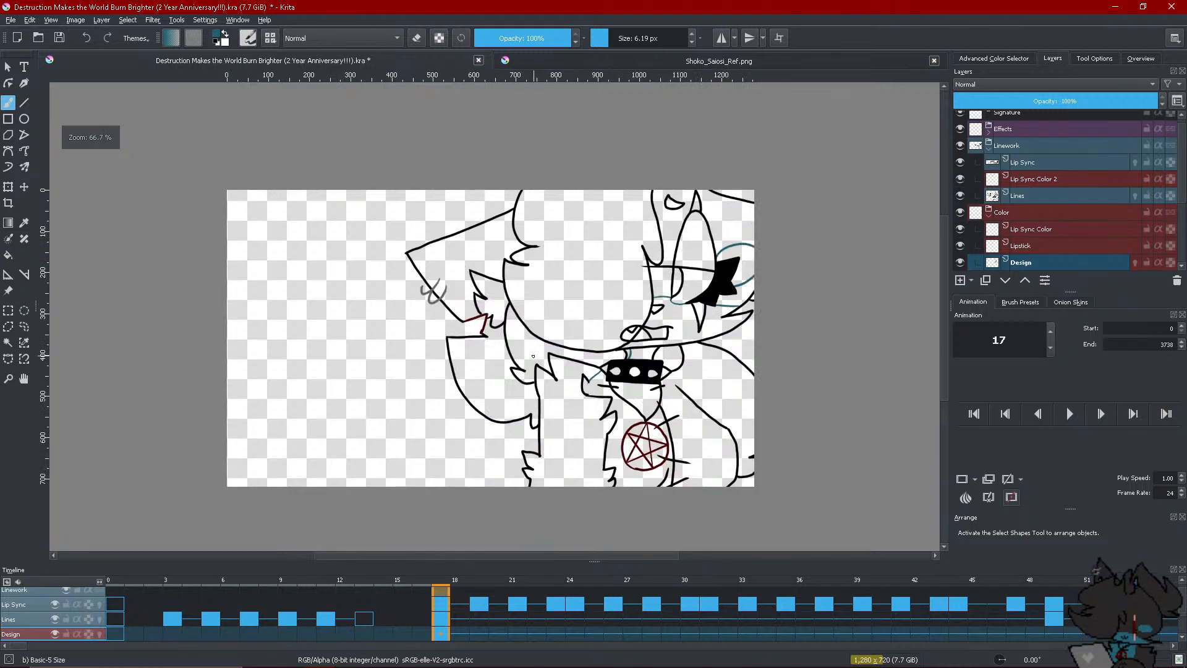
{"action": "left_click", "coordinate": [521, 639]}
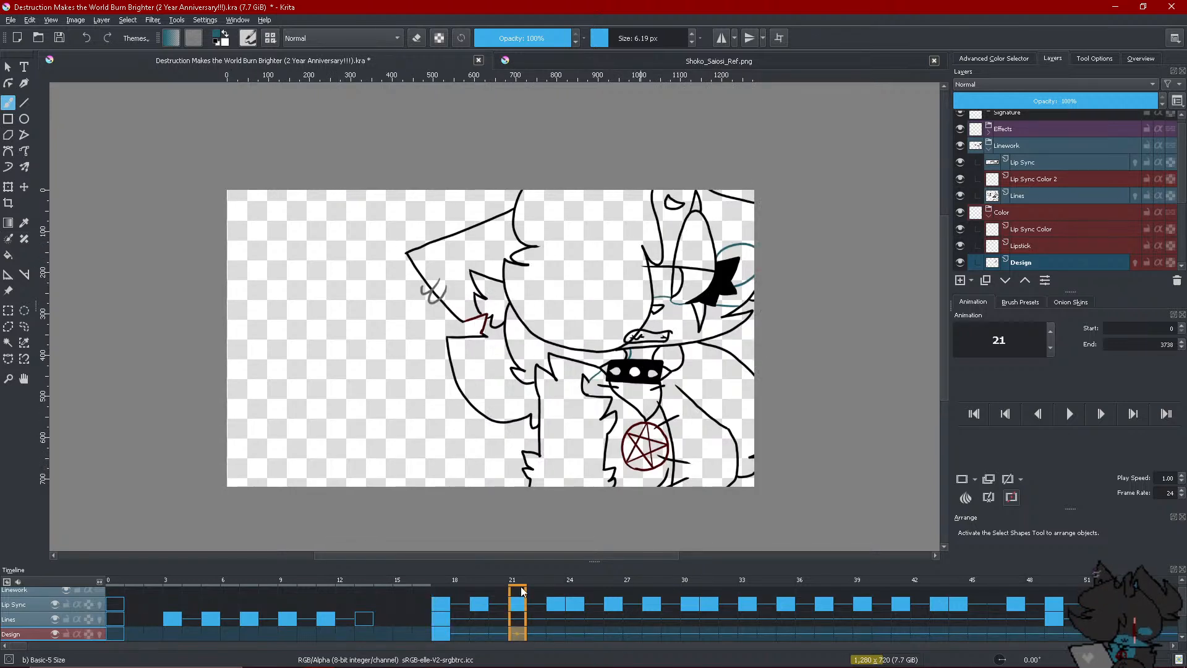
{"action": "left_click_drag", "start_coordinate": [521, 591], "coordinate": [1016, 618]}
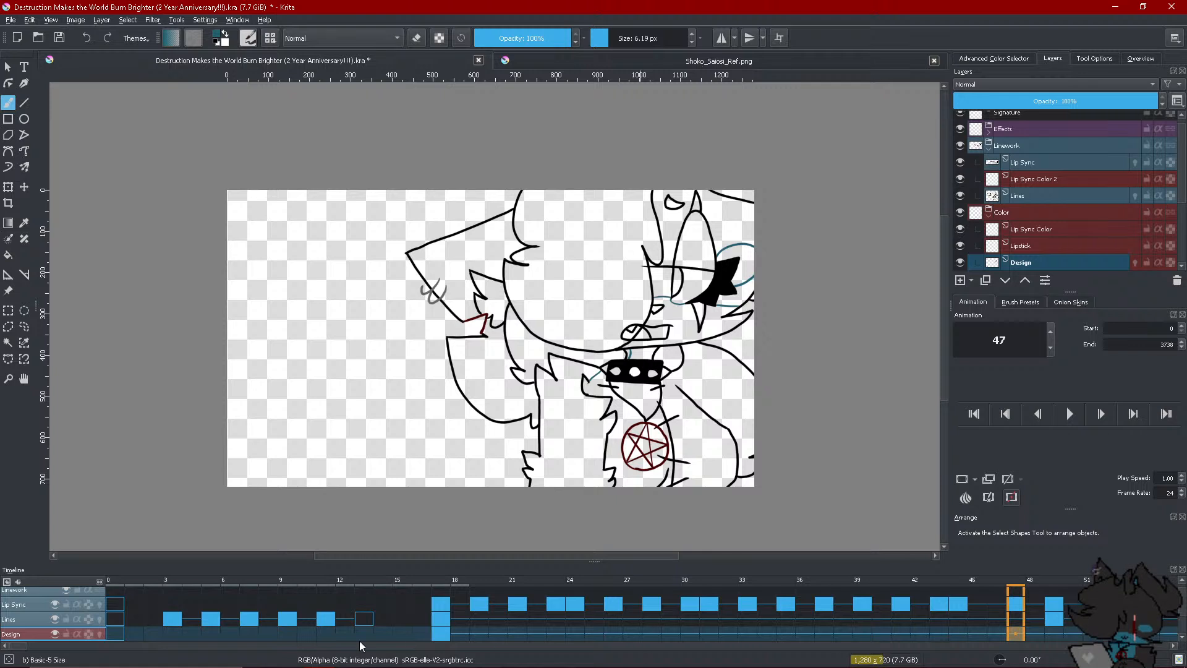
{"action": "left_click", "coordinate": [204, 629]}
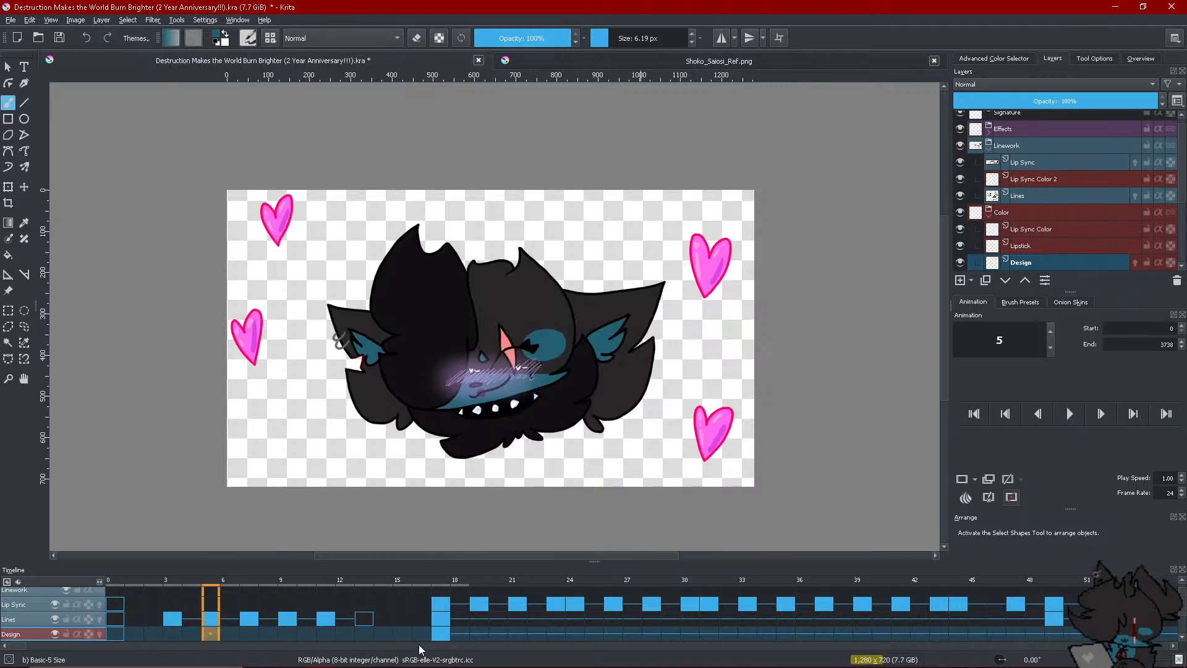
{"action": "left_click", "coordinate": [1173, 645]}
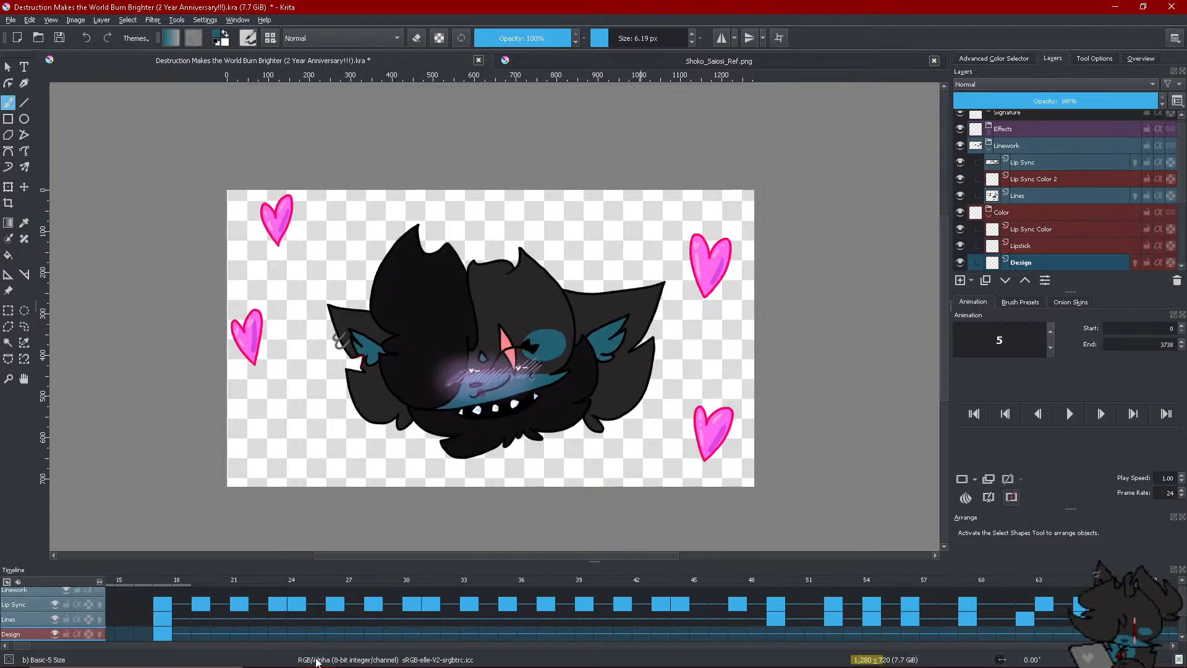
{"action": "left_click_drag", "start_coordinate": [180, 634], "coordinate": [551, 637]}
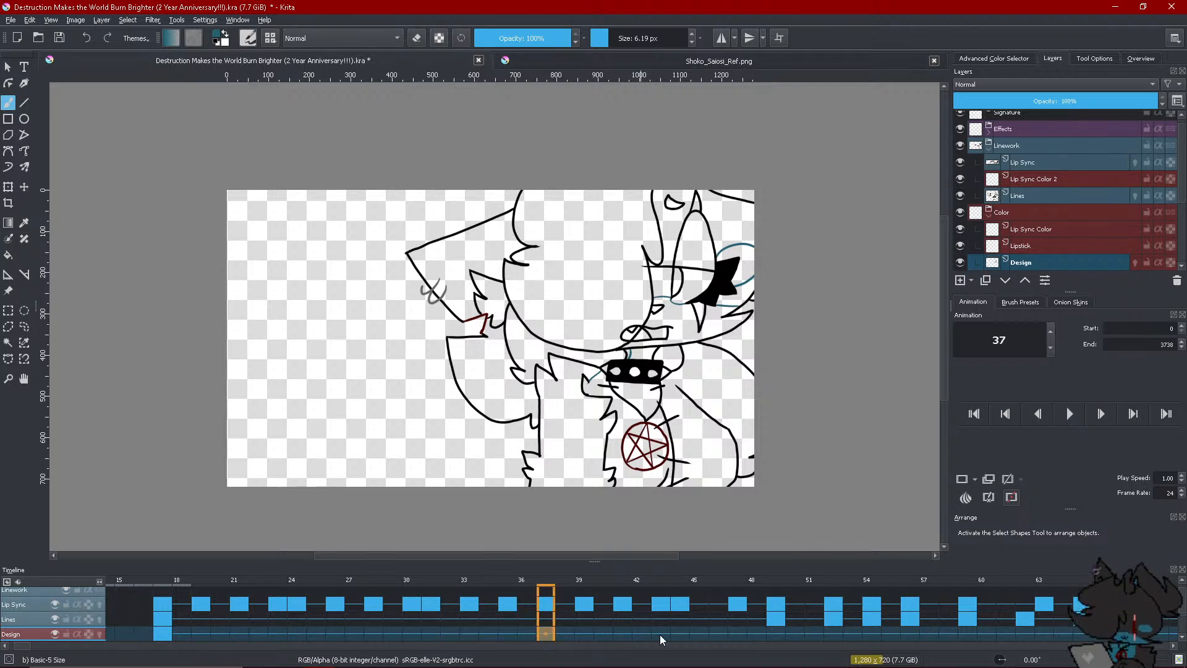
{"action": "left_click", "coordinate": [755, 633]}
{"action": "left_click", "coordinate": [771, 633]}
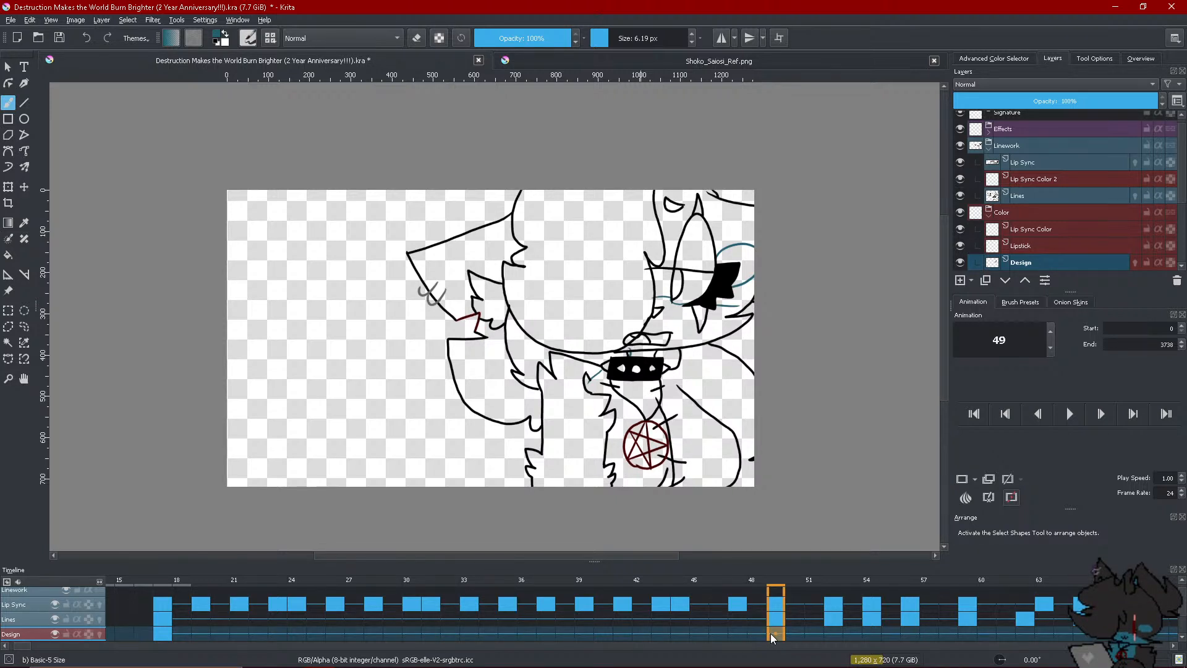
{"action": "key", "text": "Left"}
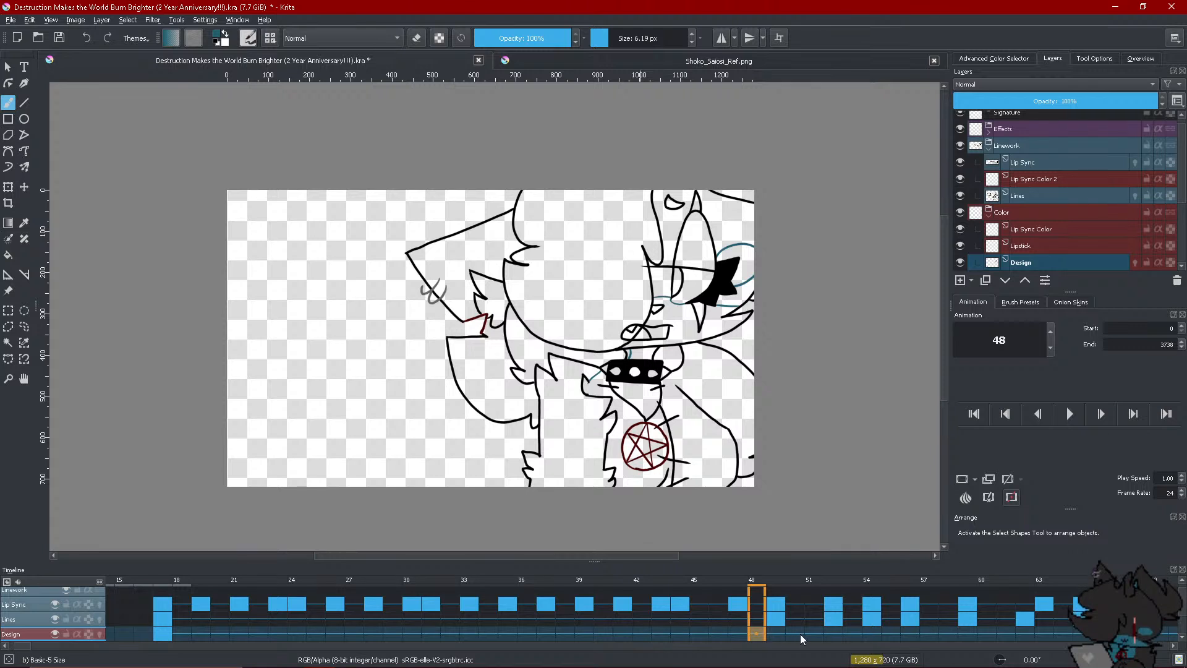
Create a blank frame at frame 56 on the Design layer and make it the current frame
{"action": "left_click", "coordinate": [828, 632]}
{"action": "left_click", "coordinate": [866, 632]}
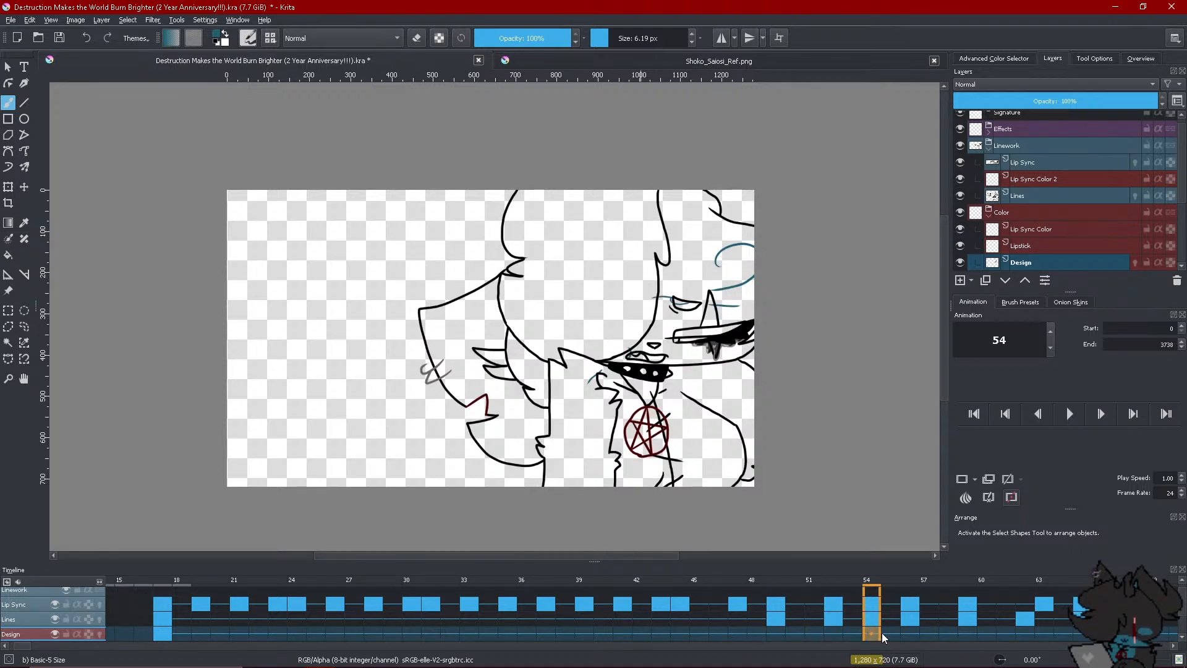
{"action": "left_click", "coordinate": [905, 633]}
{"action": "right_click", "coordinate": [905, 633]}
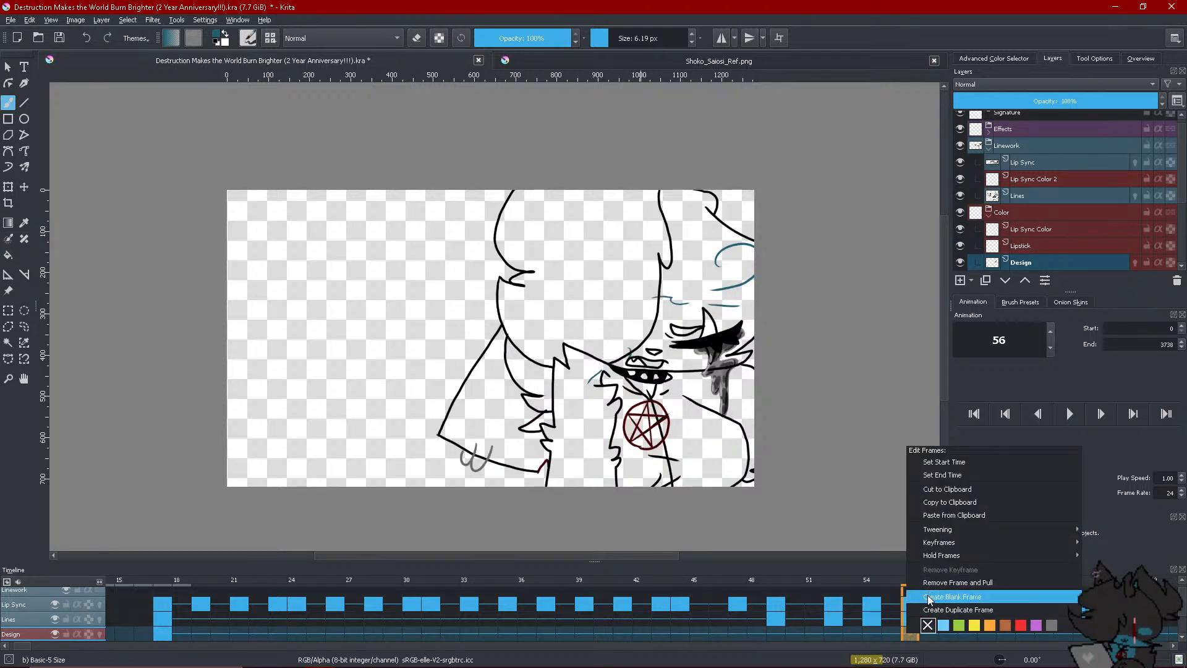
{"action": "left_click", "coordinate": [930, 597]}
{"action": "left_click", "coordinate": [268, 637]}
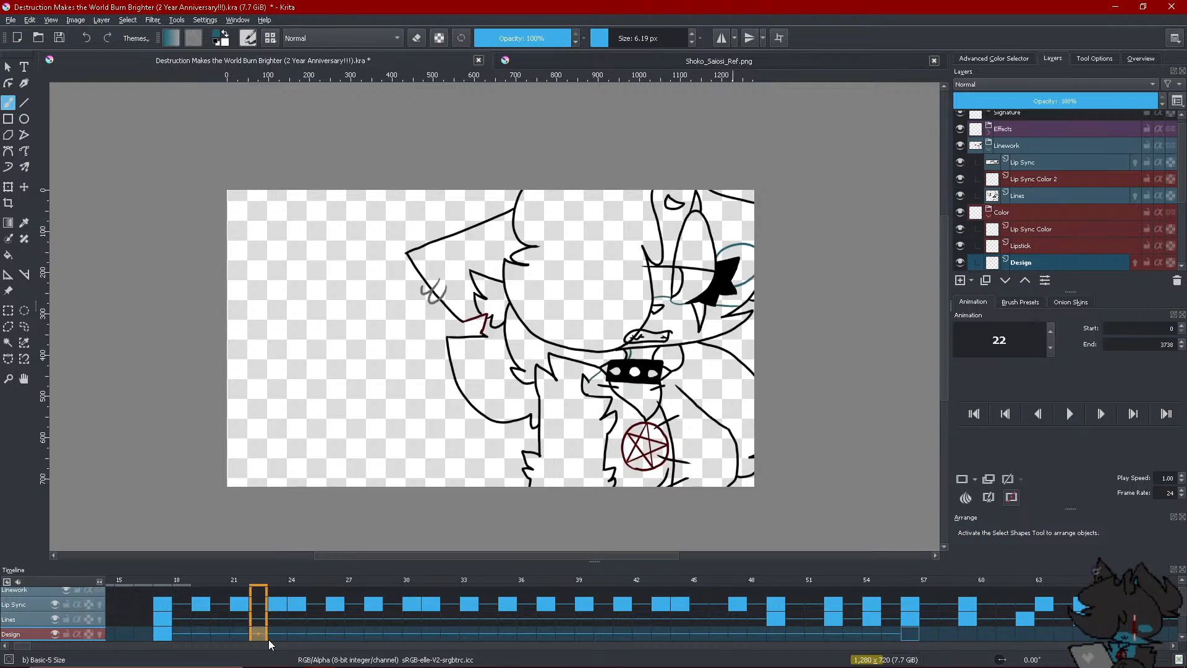
{"action": "left_click", "coordinate": [907, 633]}
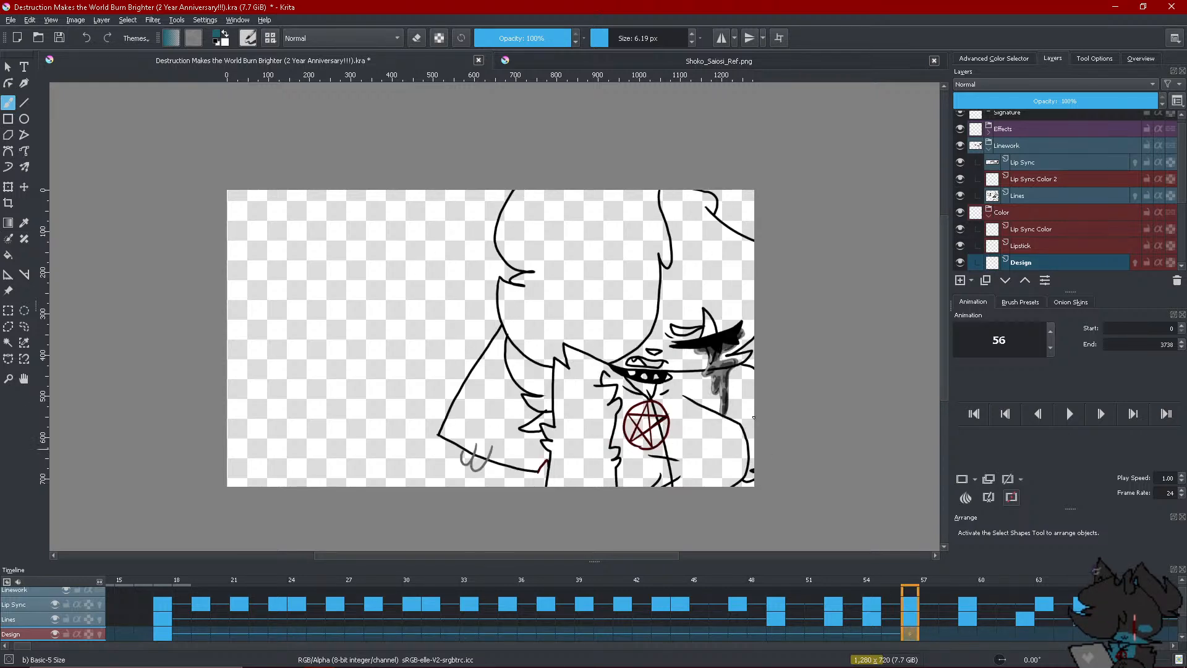
Hide the Lip Sync layer and draw a teal line across the muzzle above the nose on frame 56
{"action": "scroll", "coordinate": [753, 418], "scroll_direction": "up", "scroll_amount": 3}
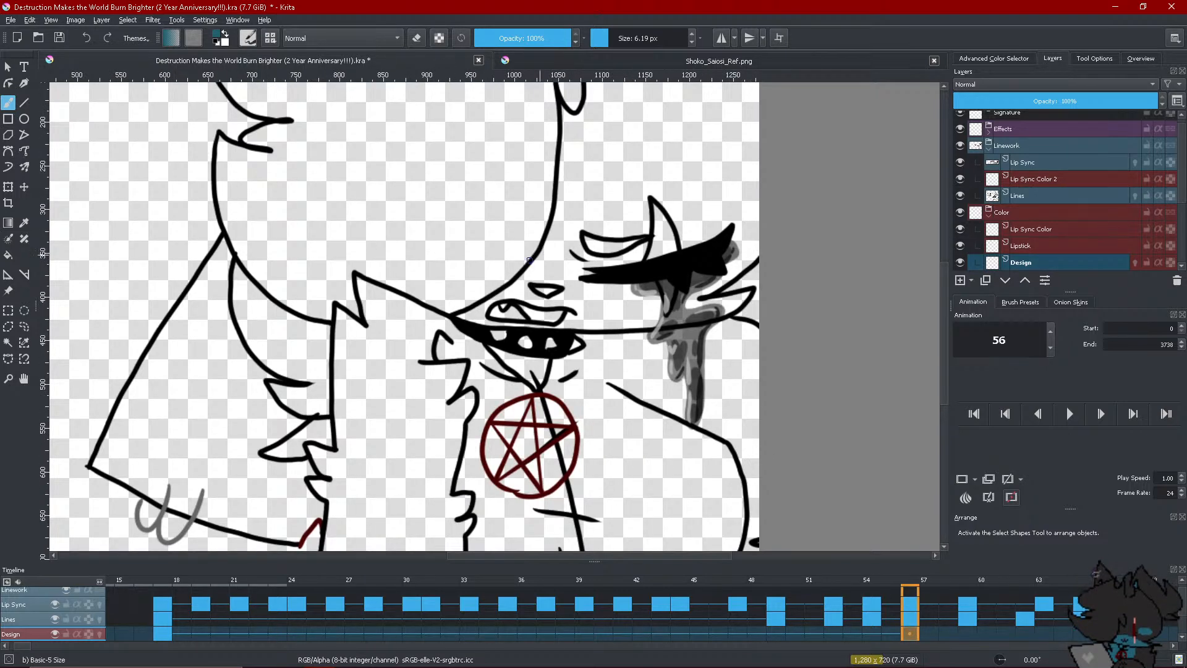
{"action": "left_click_drag", "start_coordinate": [522, 276], "coordinate": [590, 272]}
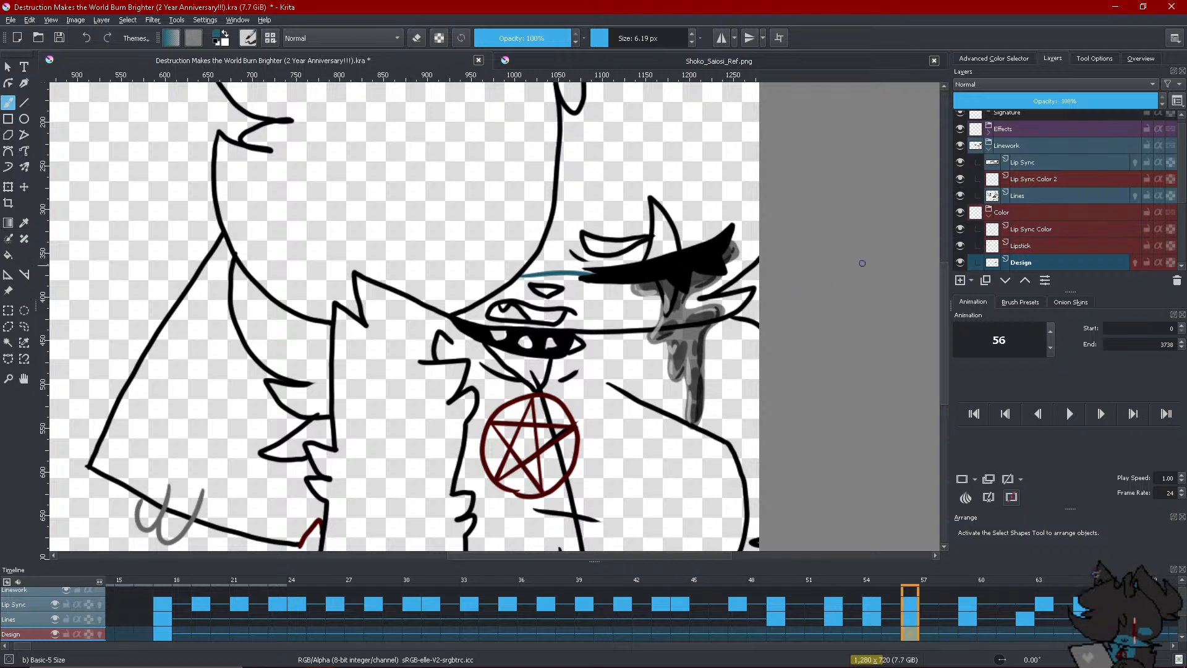
{"action": "left_click", "coordinate": [86, 37]}
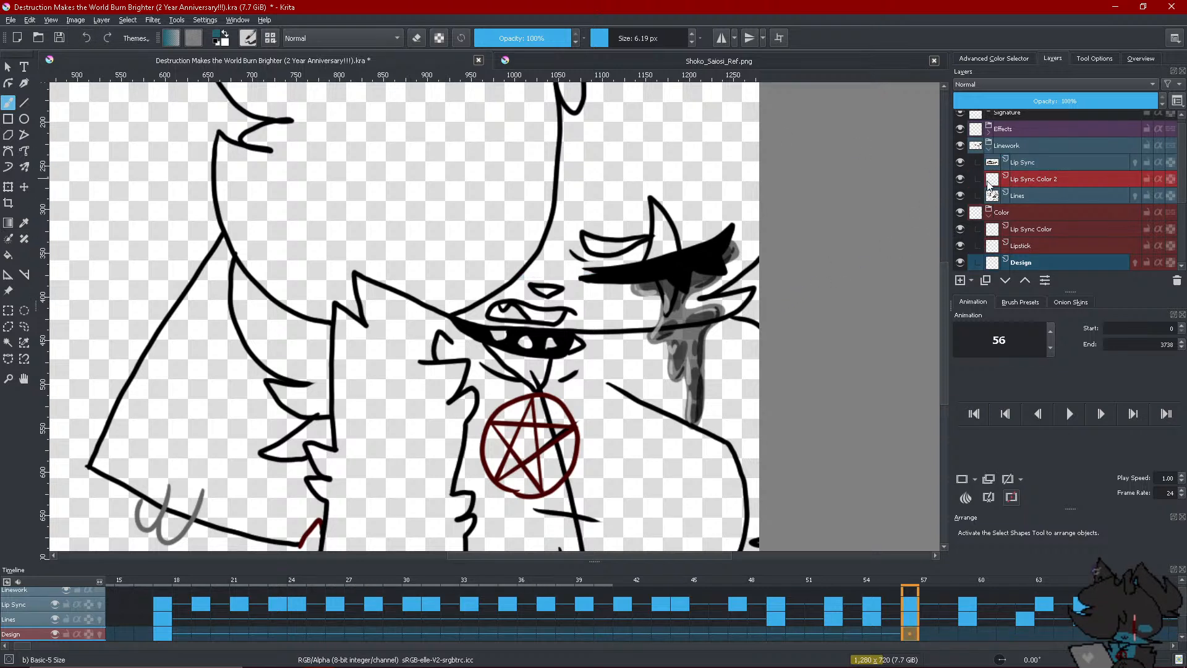
{"action": "left_click", "coordinate": [959, 162]}
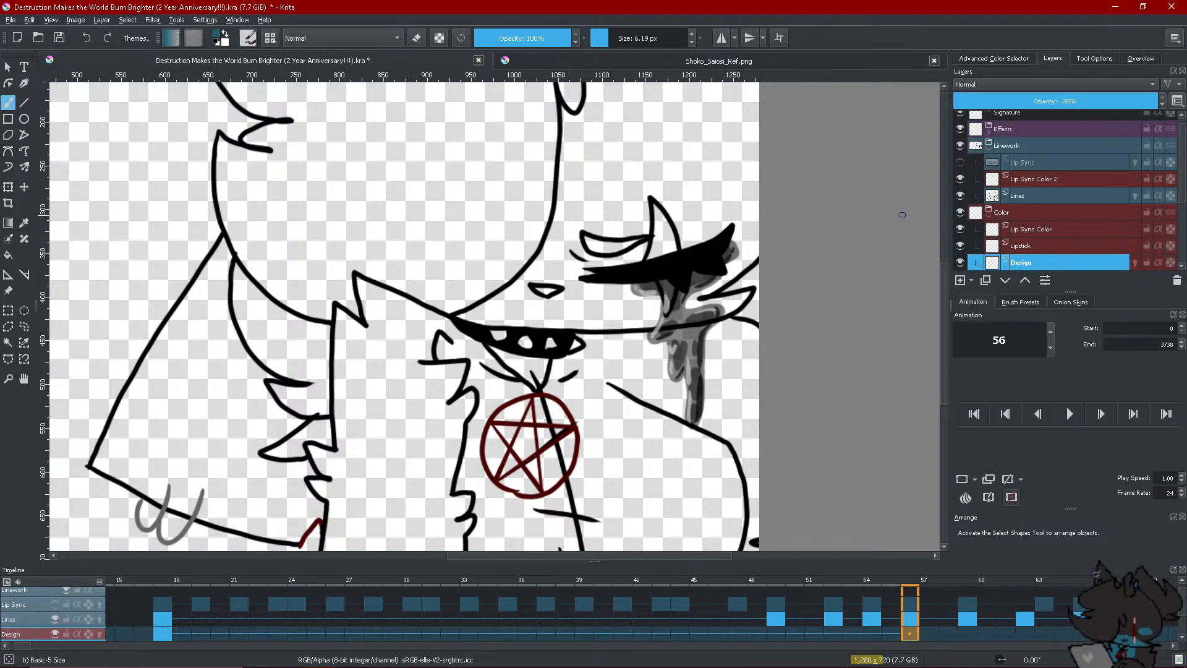
{"action": "left_click_drag", "start_coordinate": [525, 273], "coordinate": [584, 277]}
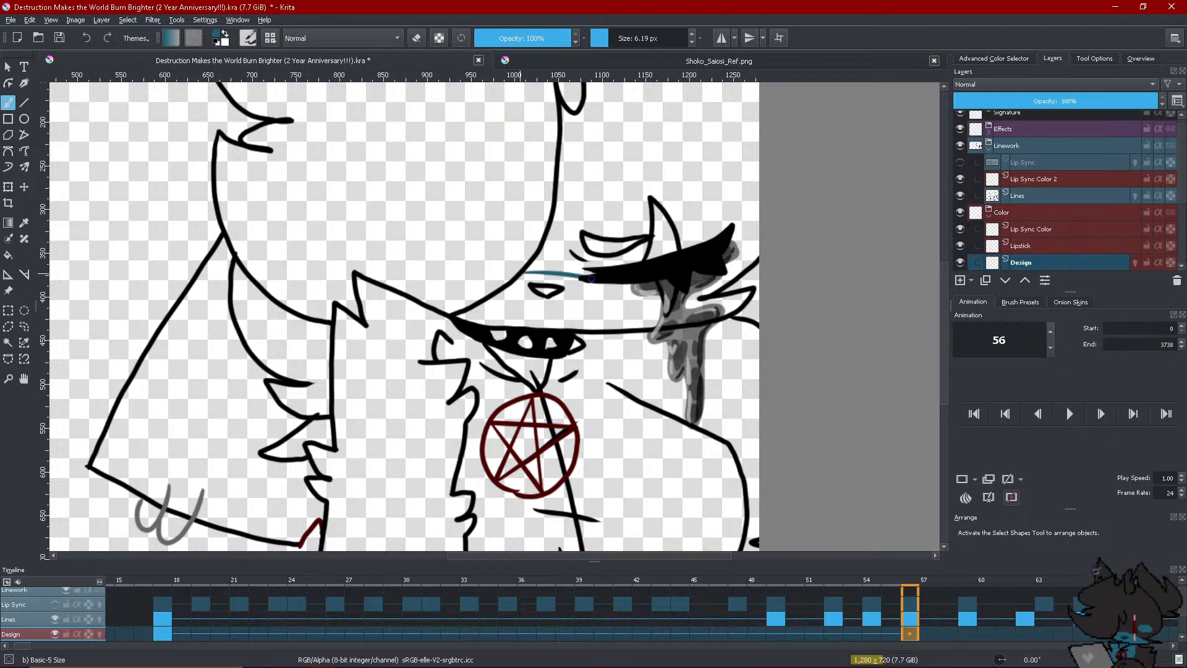
Draw the teal marking beneath the eye, the arc around the lashes and the short collar-to-chest-fur line on frame 56
{"action": "left_click_drag", "start_coordinate": [693, 294], "coordinate": [711, 290]}
{"action": "left_click_drag", "start_coordinate": [682, 246], "coordinate": [728, 267]}
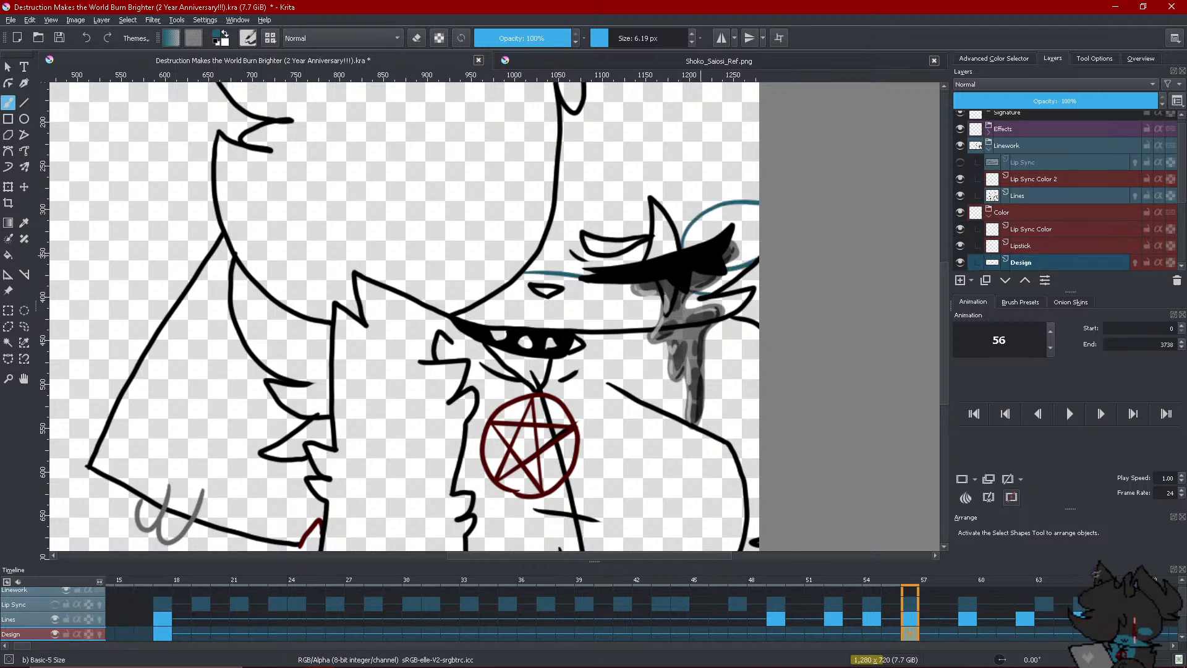
{"action": "left_click_drag", "start_coordinate": [458, 328], "coordinate": [440, 342]}
{"action": "key", "text": "e"}
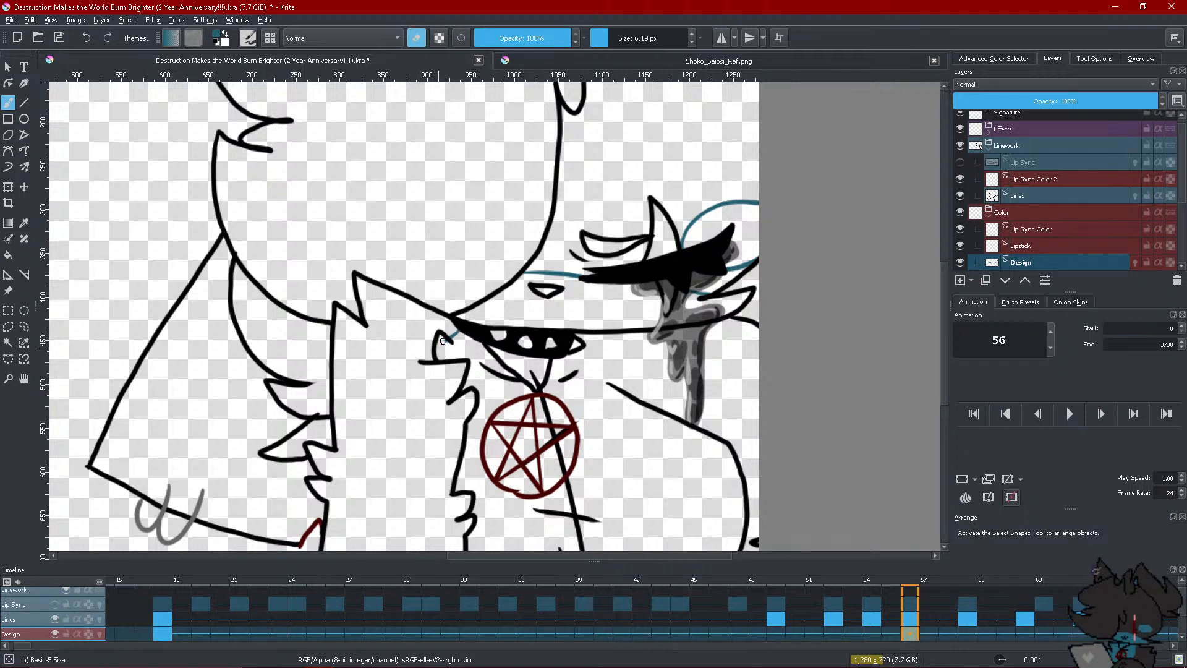
{"action": "left_click", "coordinate": [407, 39]}
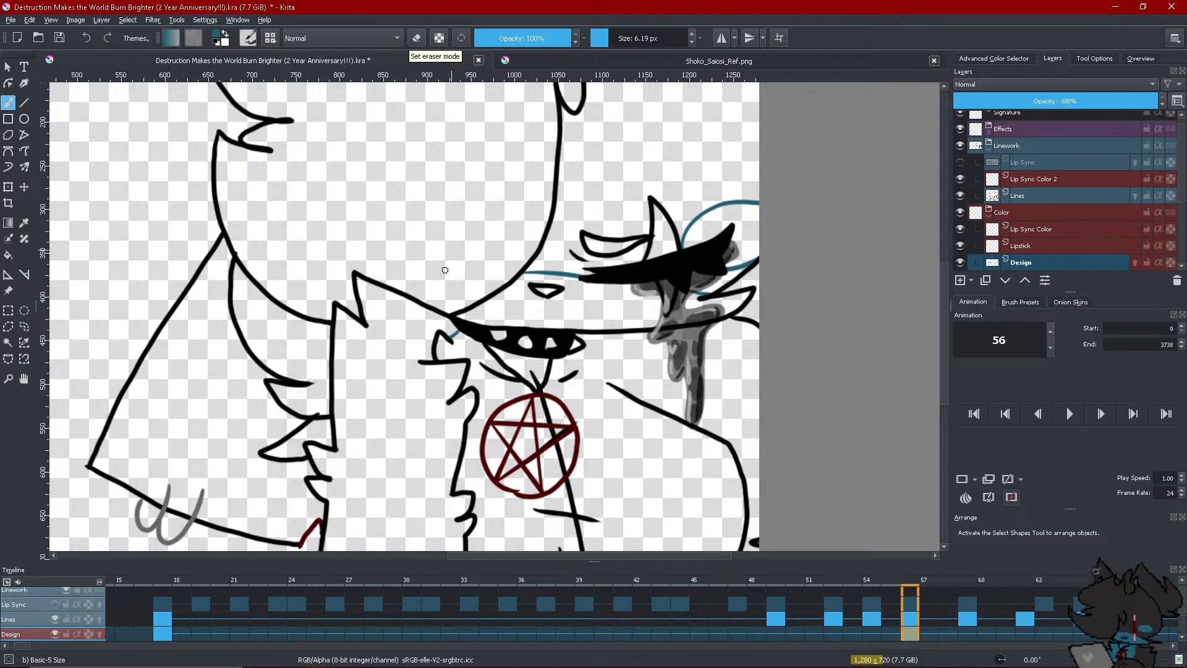
Create a blank frame at frame 52 on the Design layer and turn on onion skins for that layer
{"action": "scroll", "coordinate": [463, 321], "scroll_direction": "down", "scroll_amount": 3}
{"action": "scroll", "coordinate": [388, 468], "scroll_direction": "down", "scroll_amount": 1}
{"action": "scroll", "coordinate": [328, 365], "scroll_direction": "up", "scroll_amount": 1}
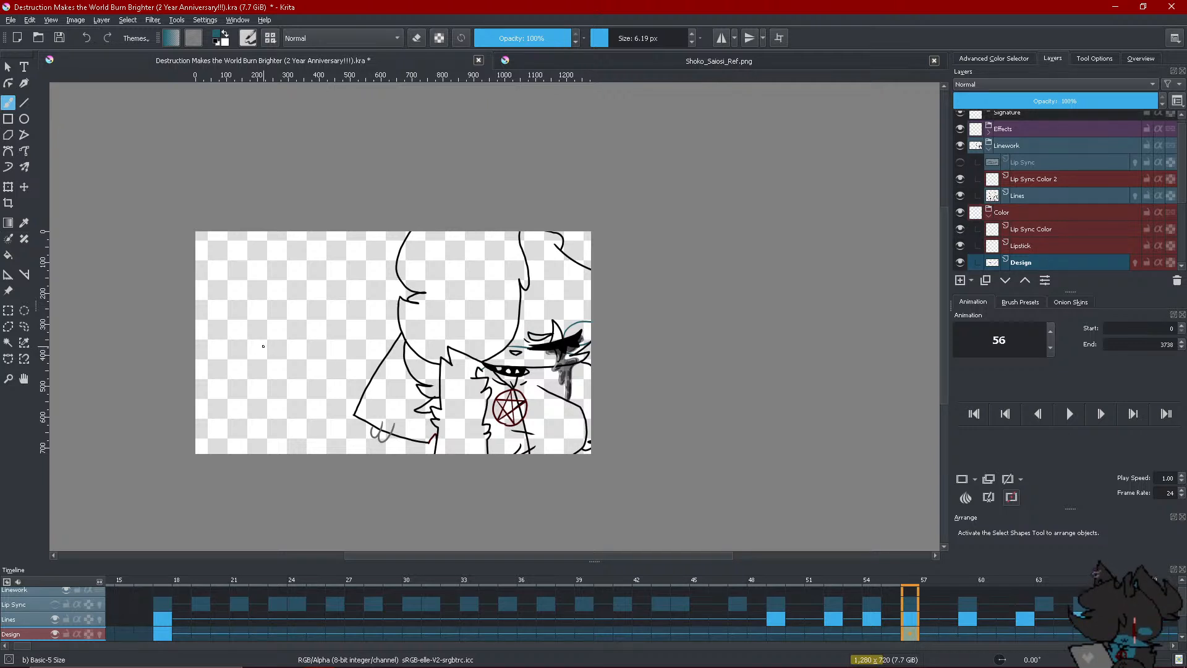
{"action": "mouse_move", "coordinate": [284, 666]}
{"action": "left_click", "coordinate": [1175, 645]}
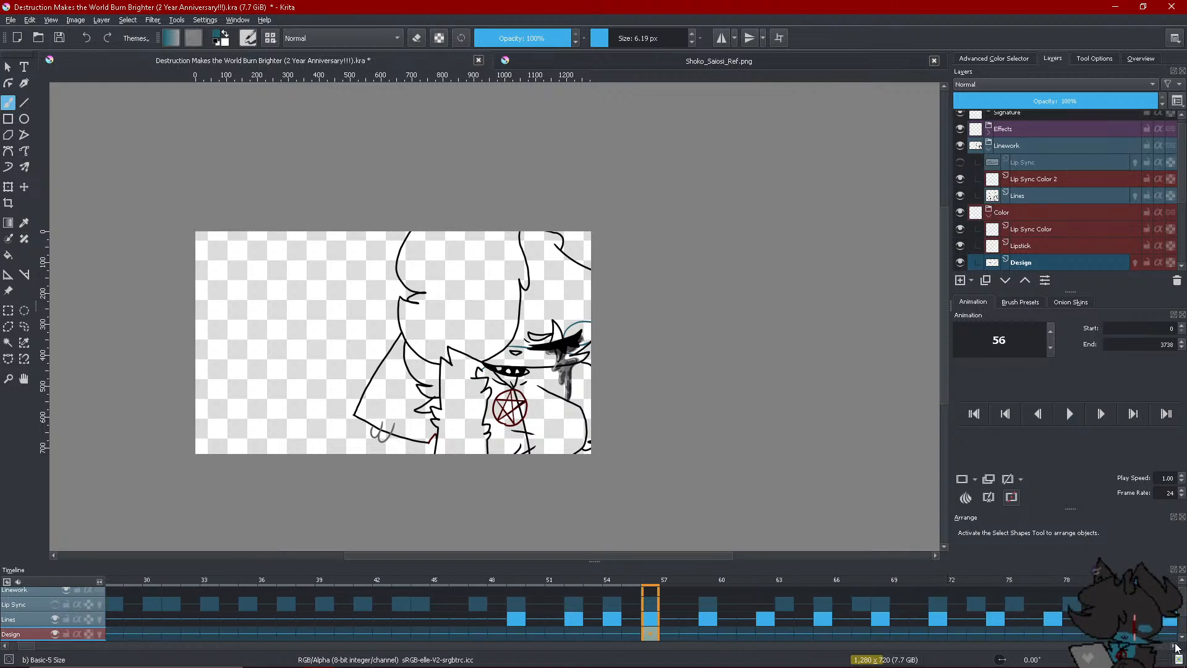
{"action": "left_click_drag", "start_coordinate": [520, 633], "coordinate": [585, 633]}
{"action": "left_click", "coordinate": [524, 635]}
{"action": "right_click", "coordinate": [523, 634]}
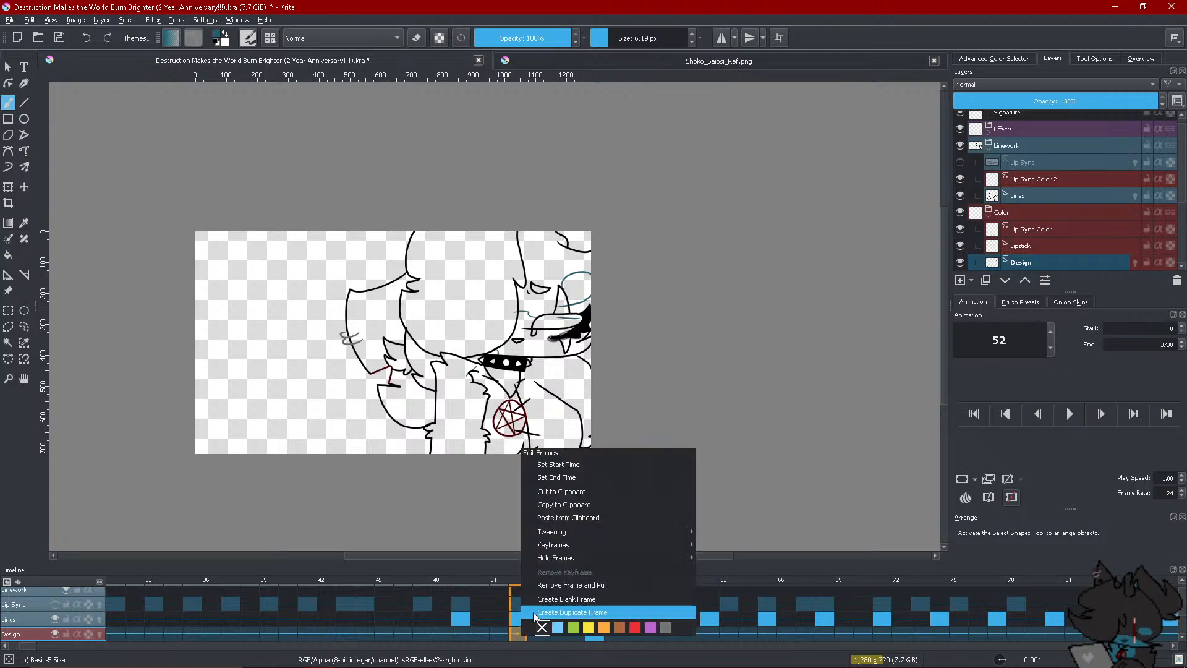
{"action": "left_click", "coordinate": [453, 623]}
{"action": "left_click", "coordinate": [100, 634]}
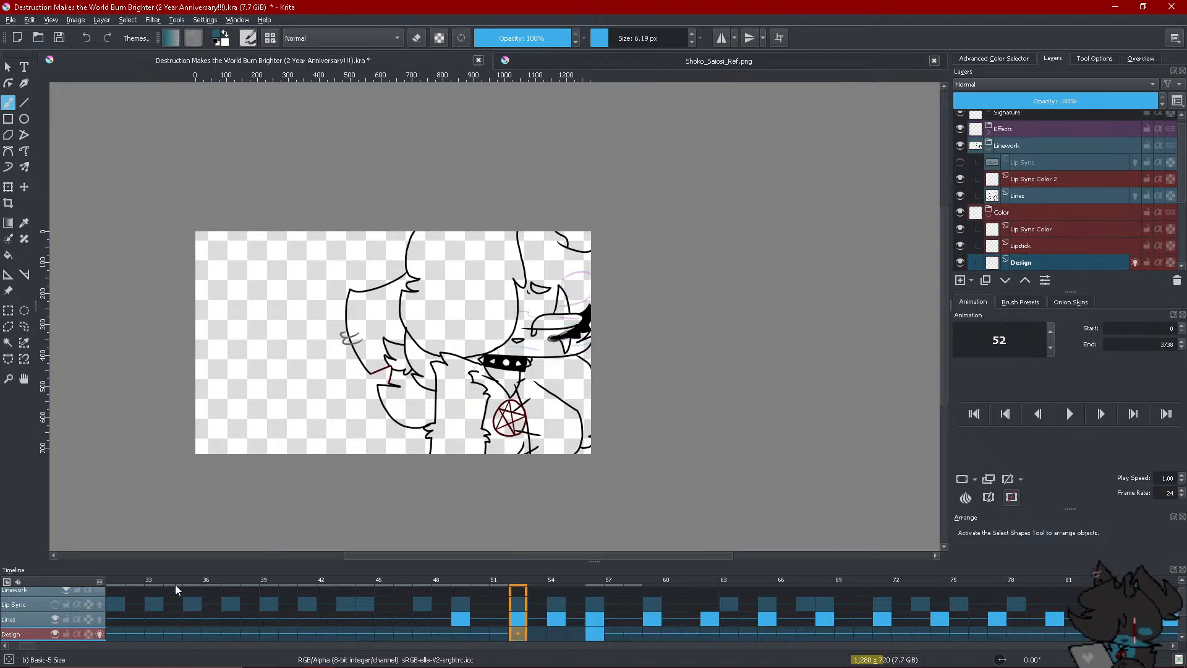
Draw the teal markings on frame 52: a muzzle line, a wavy outline by the lashes and a short collar-to-chest-fur line
{"action": "scroll", "coordinate": [308, 434], "scroll_direction": "up", "scroll_amount": 4}
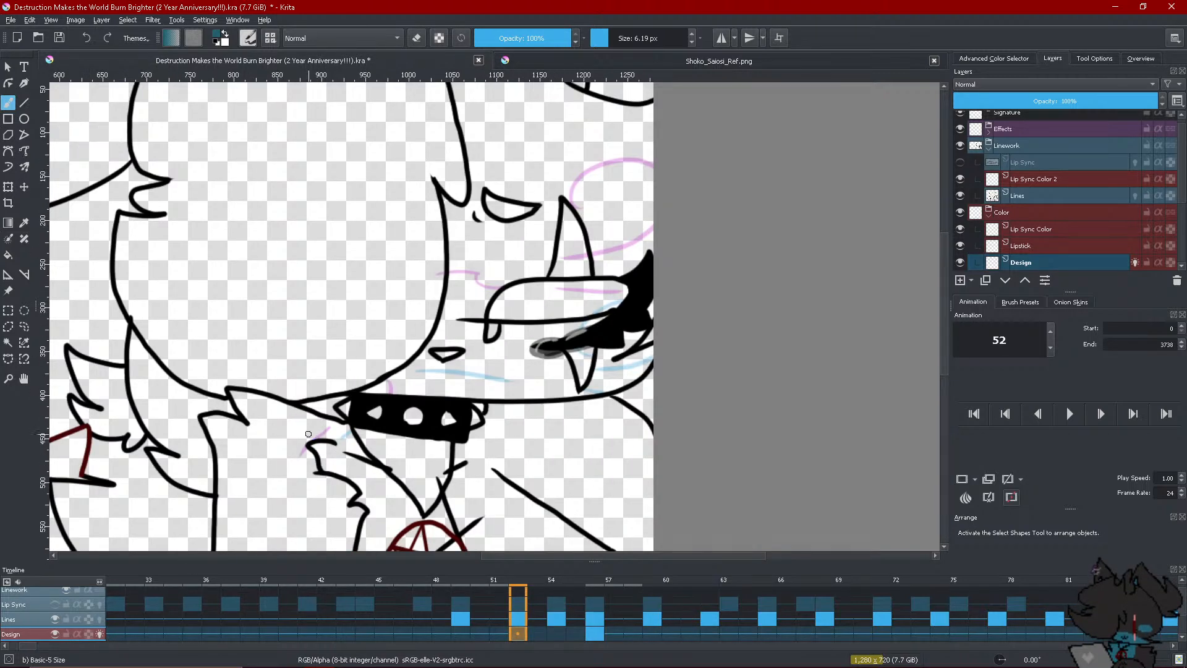
{"action": "left_click_drag", "start_coordinate": [435, 333], "coordinate": [542, 350]}
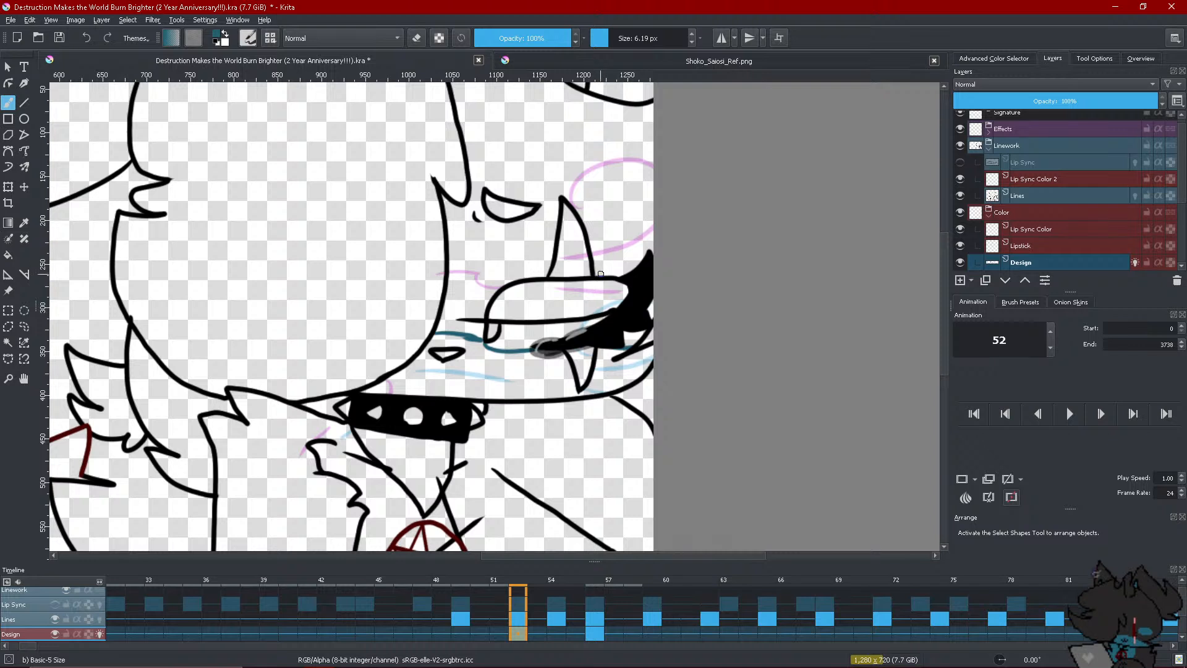
{"action": "mouse_move", "coordinate": [600, 274]}
{"action": "left_mouse_down"}
{"action": "mouse_move", "coordinate": [640, 235]}
{"action": "mouse_move", "coordinate": [647, 257]}
{"action": "left_mouse_up"}
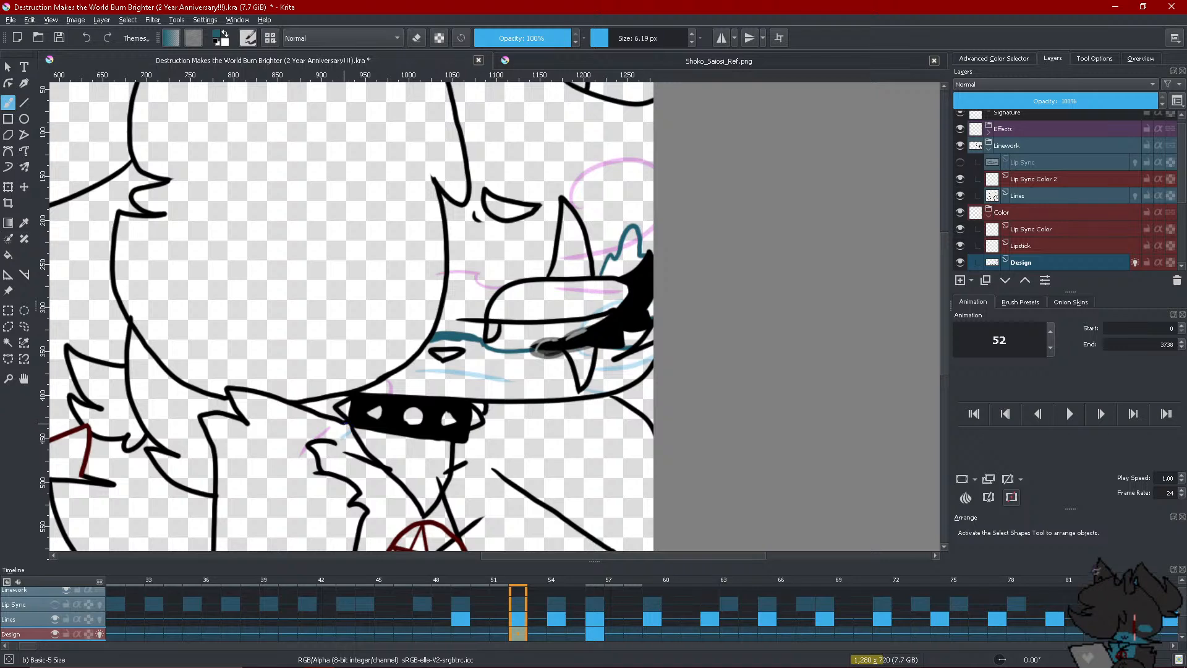
{"action": "left_click_drag", "start_coordinate": [348, 425], "coordinate": [332, 440]}
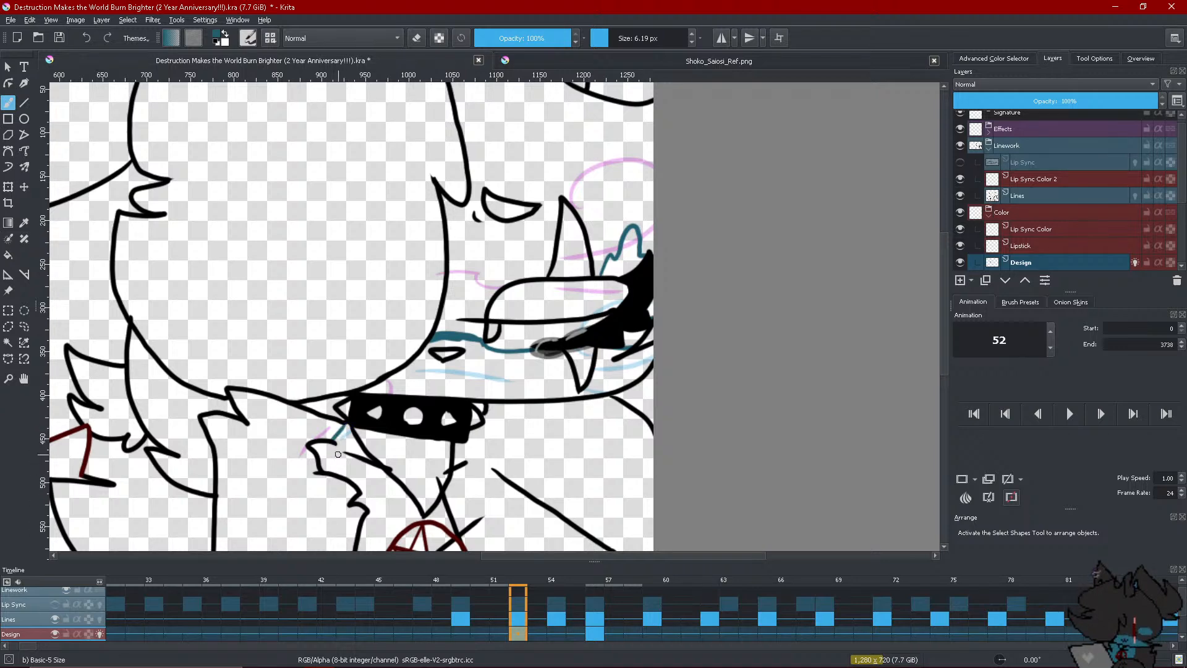
Create a blank frame at frame 54 on the Design layer and draw its teal muzzle line and short collar-to-chest-fur line
{"action": "scroll", "coordinate": [338, 455], "scroll_direction": "down", "scroll_amount": 4}
{"action": "scroll", "coordinate": [491, 252], "scroll_direction": "up", "scroll_amount": 2}
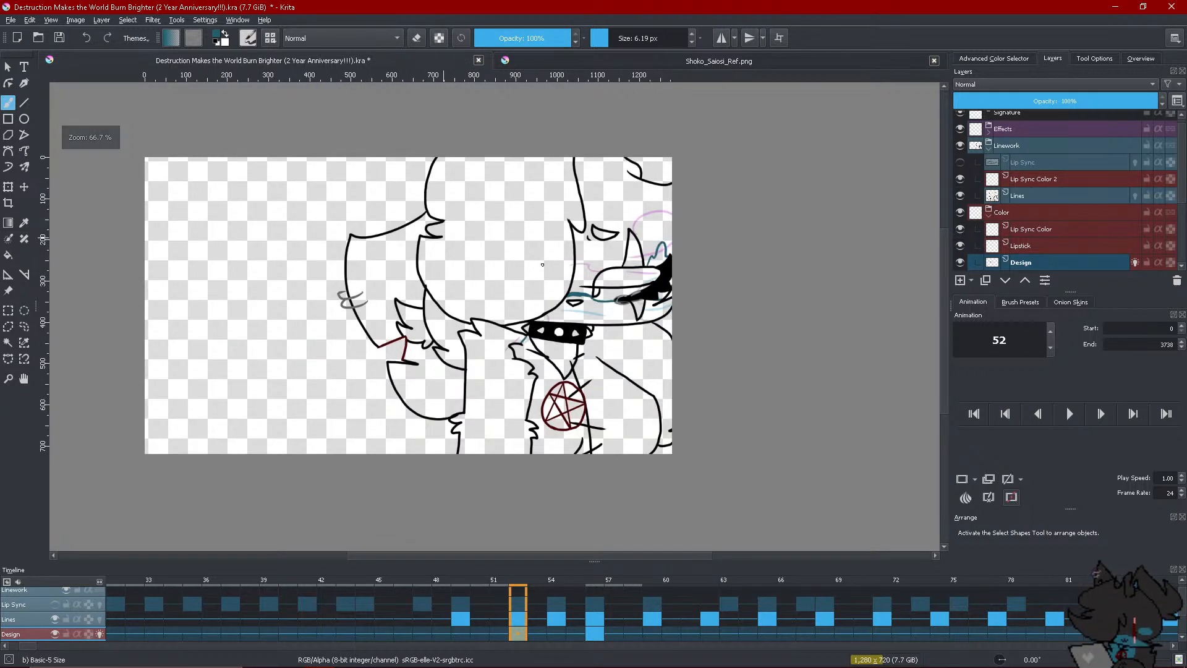
{"action": "scroll", "coordinate": [542, 264], "scroll_direction": "up", "scroll_amount": 1}
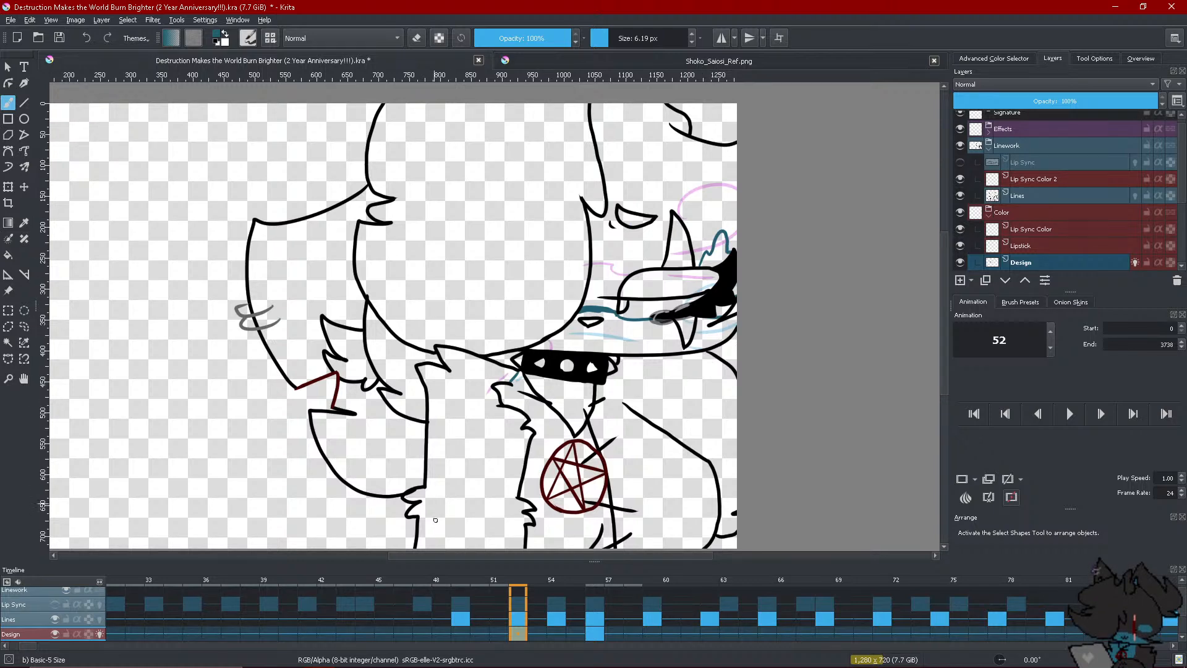
{"action": "right_click", "coordinate": [555, 622]}
{"action": "left_click", "coordinate": [637, 597]}
{"action": "scroll", "coordinate": [549, 501], "scroll_direction": "up", "scroll_amount": 2}
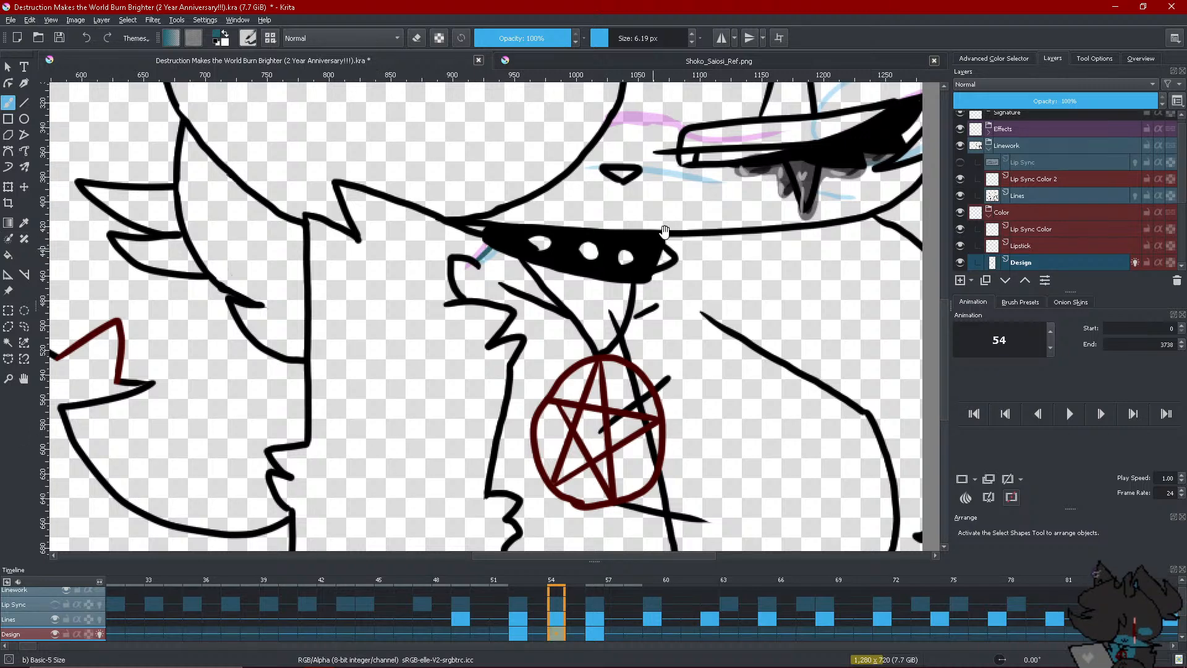
{"action": "left_click_drag", "start_coordinate": [664, 232], "coordinate": [514, 362]}
{"action": "left_click_drag", "start_coordinate": [435, 282], "coordinate": [530, 278]}
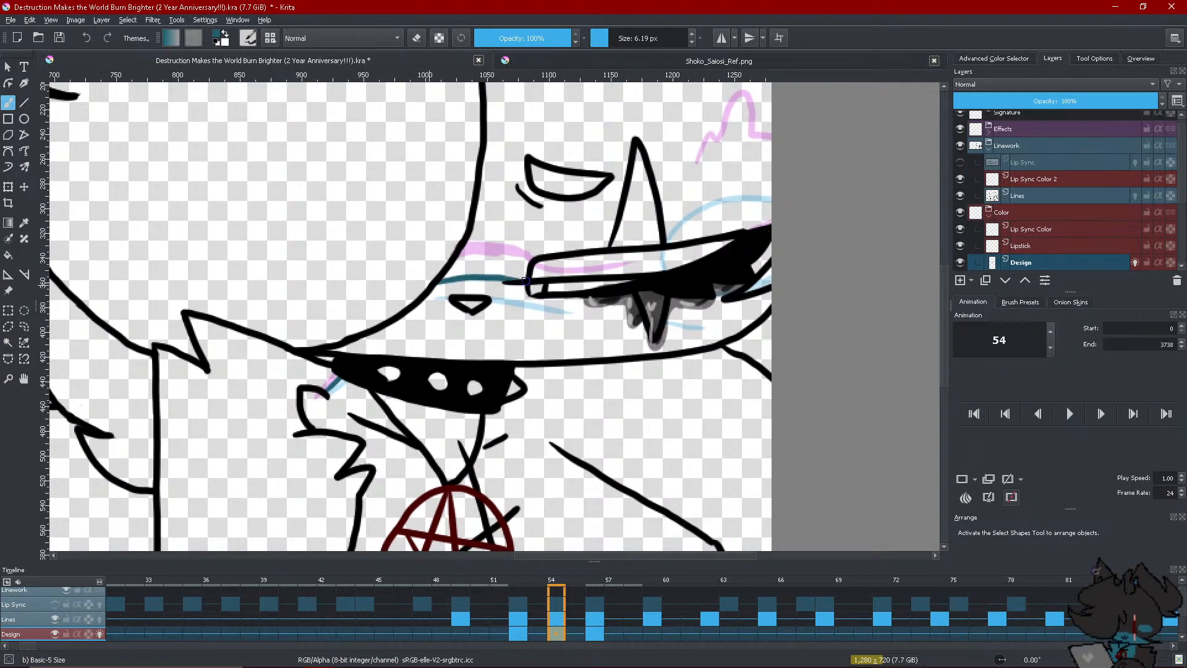
Draw the teal arc above the lashes on frame 54, undoing the first attempt and redrawing it as a smooth curve
{"action": "left_click_drag", "start_coordinate": [705, 288], "coordinate": [741, 288]}
{"action": "mouse_move", "coordinate": [677, 242]}
{"action": "left_mouse_down"}
{"action": "mouse_move", "coordinate": [707, 194]}
{"action": "mouse_move", "coordinate": [723, 196]}
{"action": "mouse_move", "coordinate": [744, 176]}
{"action": "left_mouse_up"}
{"action": "left_click", "coordinate": [84, 41]}
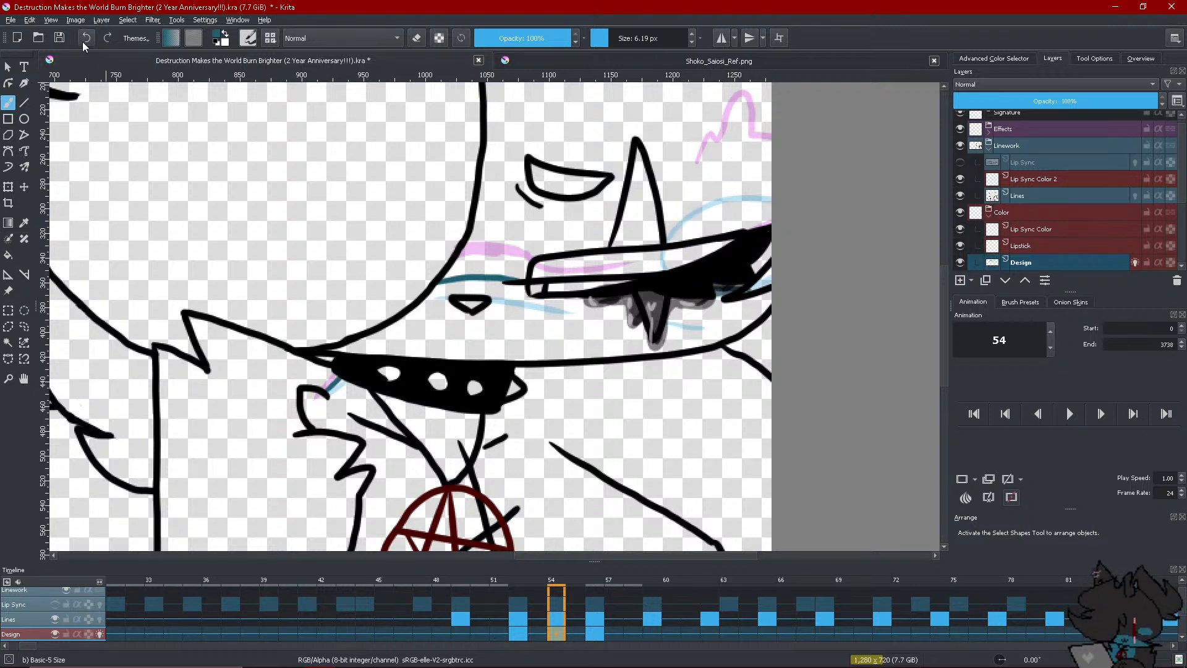
{"action": "mouse_move", "coordinate": [676, 242]}
{"action": "left_mouse_down"}
{"action": "mouse_move", "coordinate": [697, 205]}
{"action": "mouse_move", "coordinate": [814, 204]}
{"action": "left_mouse_up"}
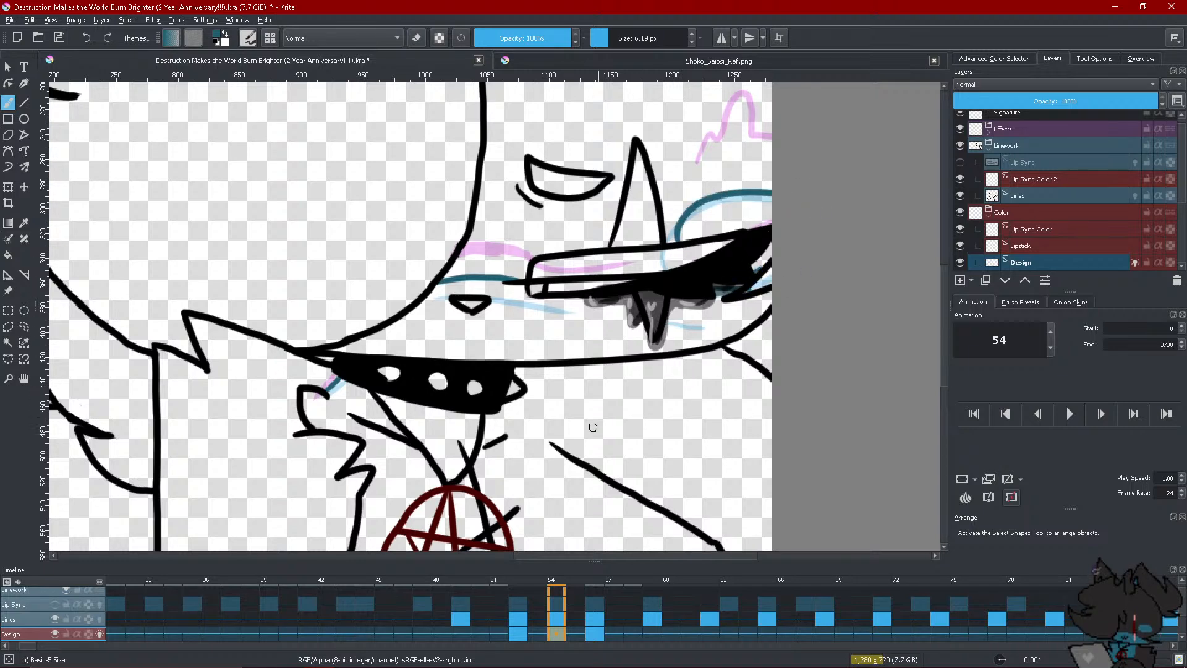
Create a blank frame at frame 49 on the Design layer
{"action": "left_click", "coordinate": [470, 633]}
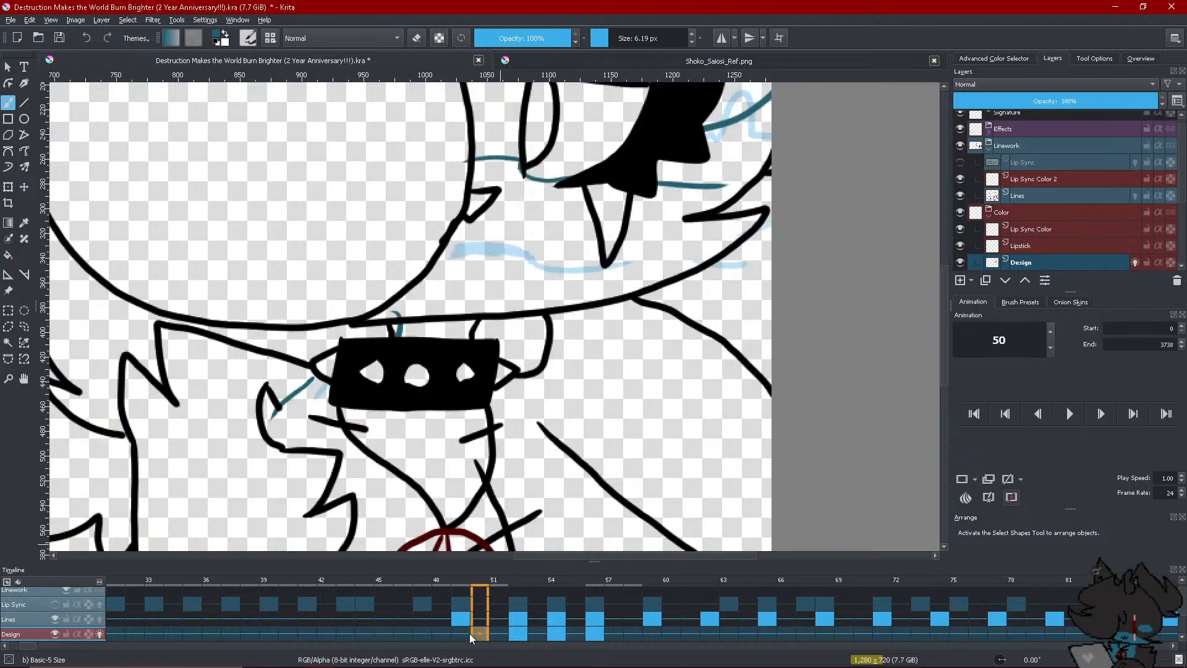
{"action": "right_click", "coordinate": [469, 633]}
{"action": "key", "text": "Escape"}
{"action": "right_click", "coordinate": [469, 633]}
{"action": "left_click", "coordinate": [491, 593]}
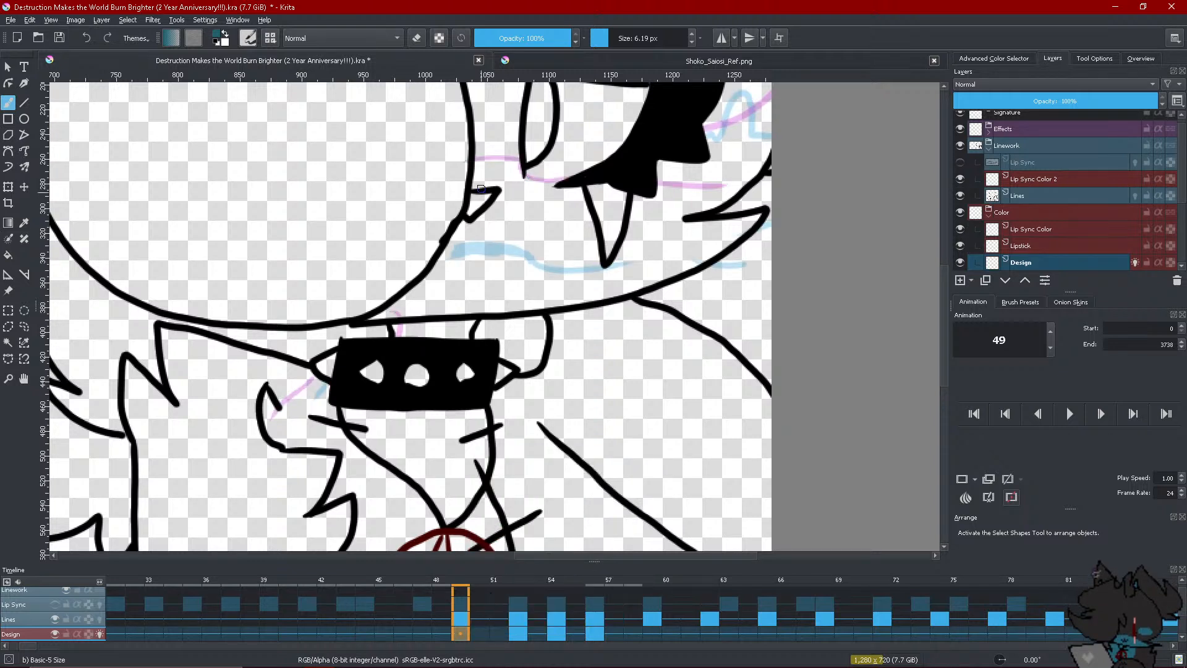
Draw the teal line across the muzzle and beneath the eye and the curved outline around the lashes on frame 49
{"action": "mouse_move", "coordinate": [474, 162]}
{"action": "left_mouse_down"}
{"action": "mouse_move", "coordinate": [531, 163]}
{"action": "mouse_move", "coordinate": [524, 183]}
{"action": "mouse_move", "coordinate": [558, 186]}
{"action": "left_mouse_up"}
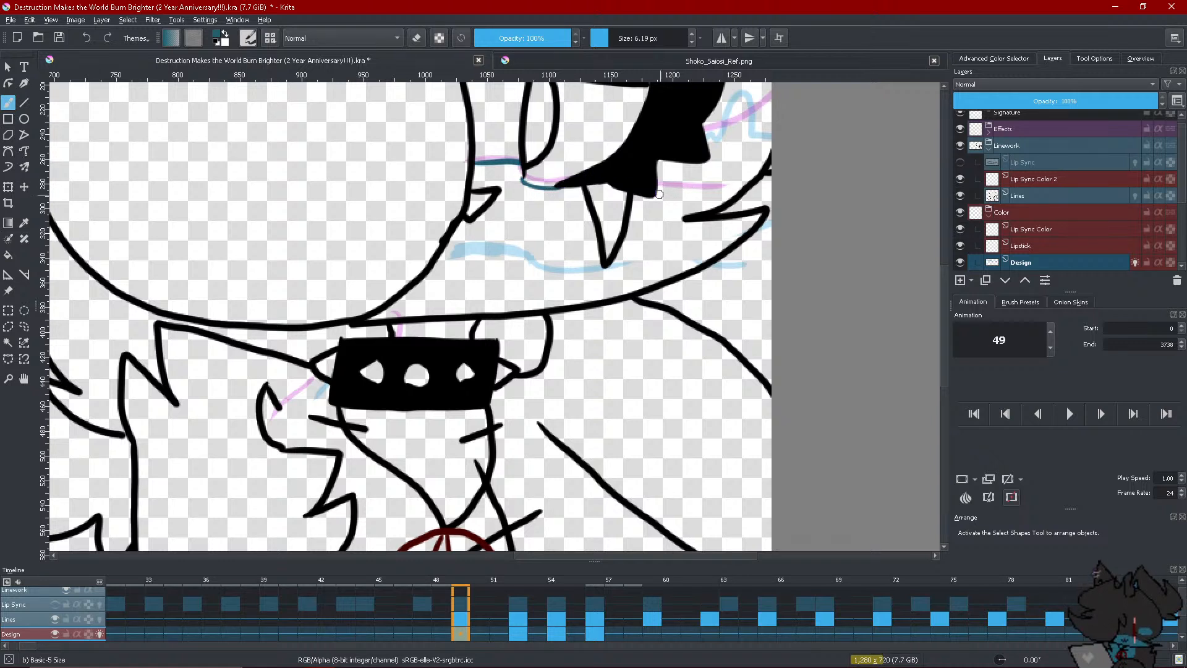
{"action": "left_click_drag", "start_coordinate": [655, 185], "coordinate": [748, 197]}
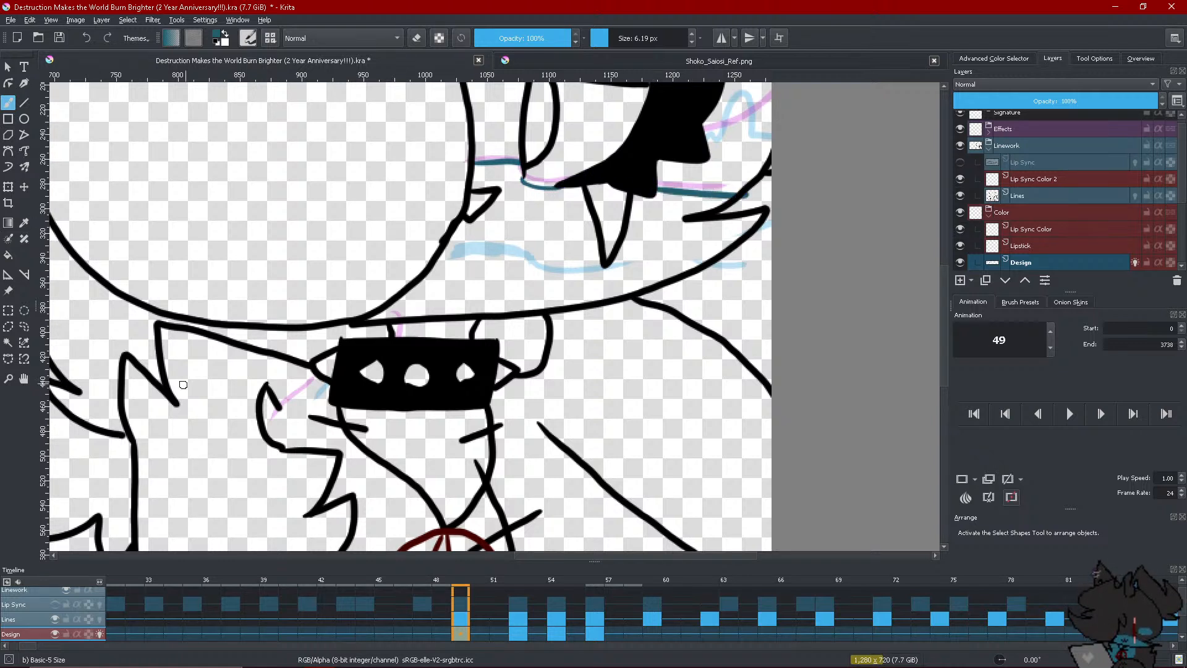
{"action": "left_click_drag", "start_coordinate": [611, 247], "coordinate": [442, 396]}
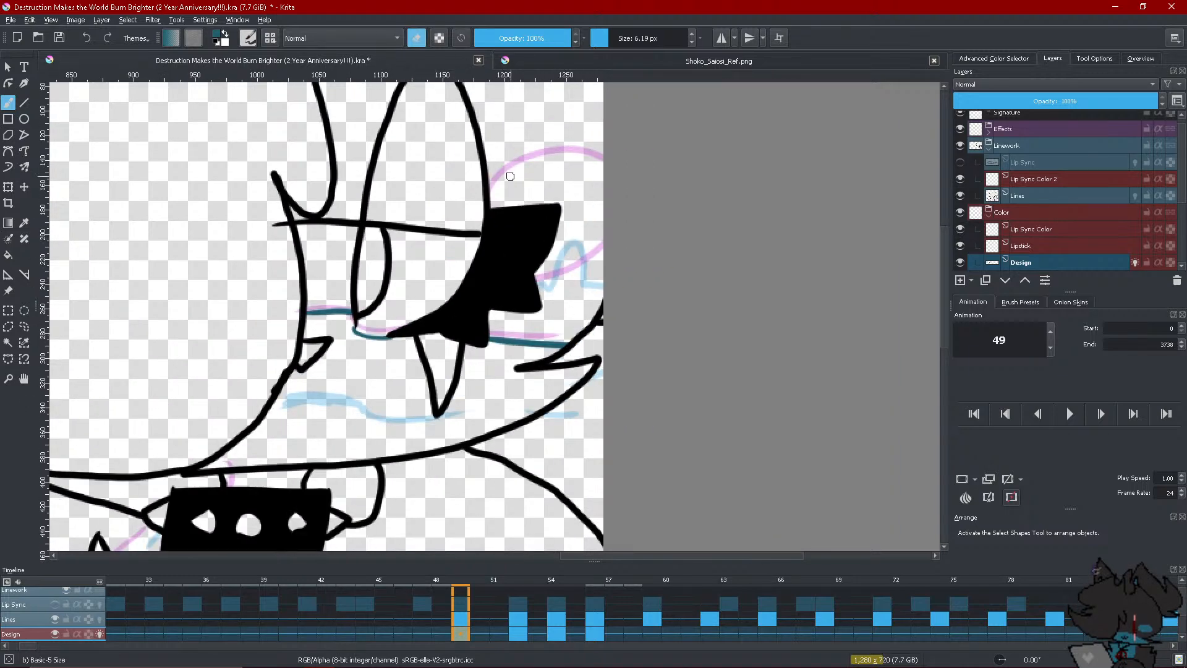
{"action": "key", "text": "e"}
{"action": "mouse_move", "coordinate": [488, 197]}
{"action": "left_mouse_down"}
{"action": "mouse_move", "coordinate": [531, 166]}
{"action": "mouse_move", "coordinate": [628, 167]}
{"action": "left_mouse_up"}
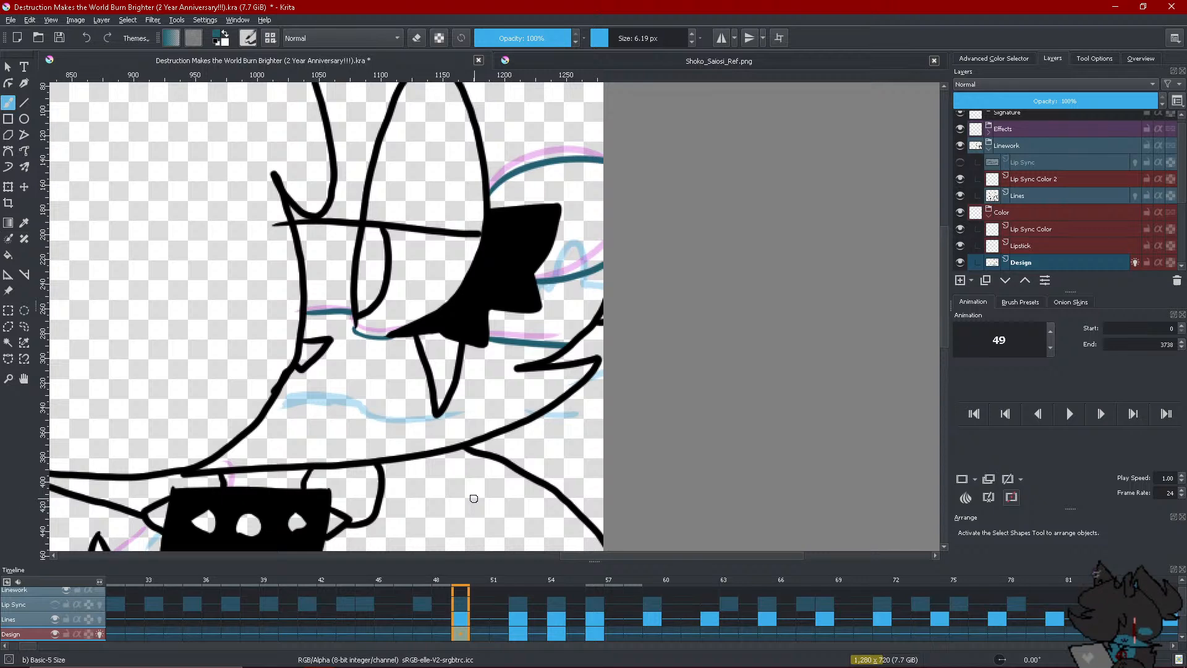
Draw the short teal line from the collar to the chest fur on frame 49 and turn off the Design layer's onion skins
{"action": "scroll", "coordinate": [474, 498], "scroll_direction": "down", "scroll_amount": 2}
{"action": "scroll", "coordinate": [380, 206], "scroll_direction": "down", "scroll_amount": 1}
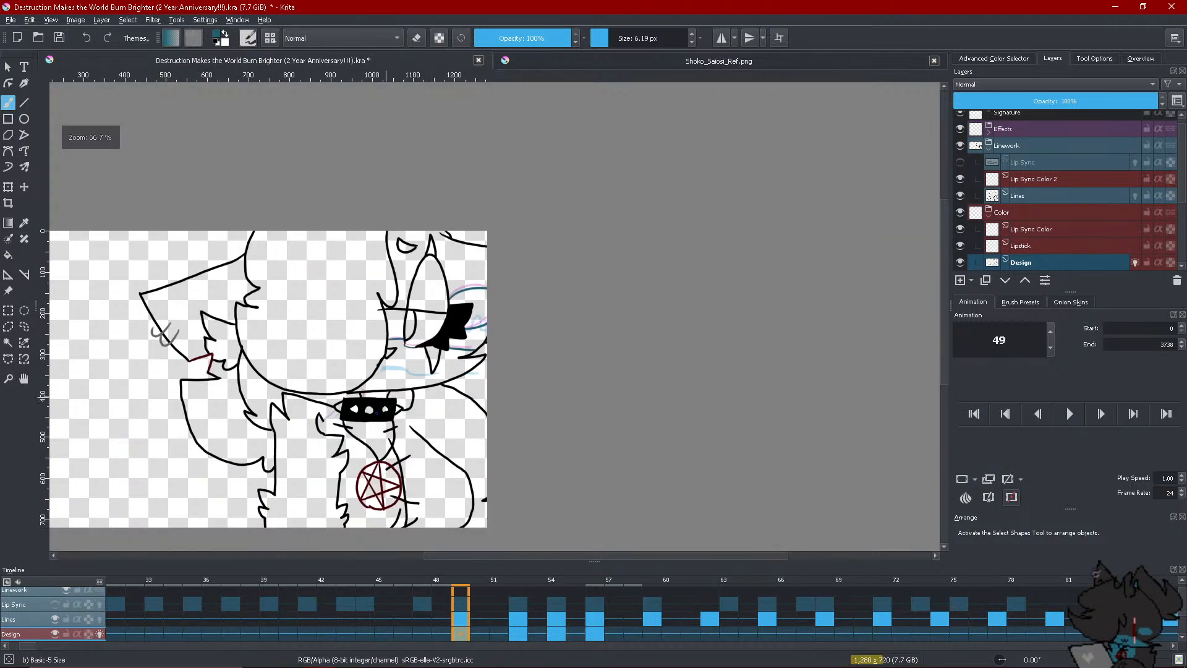
{"action": "scroll", "coordinate": [369, 424], "scroll_direction": "up", "scroll_amount": 2}
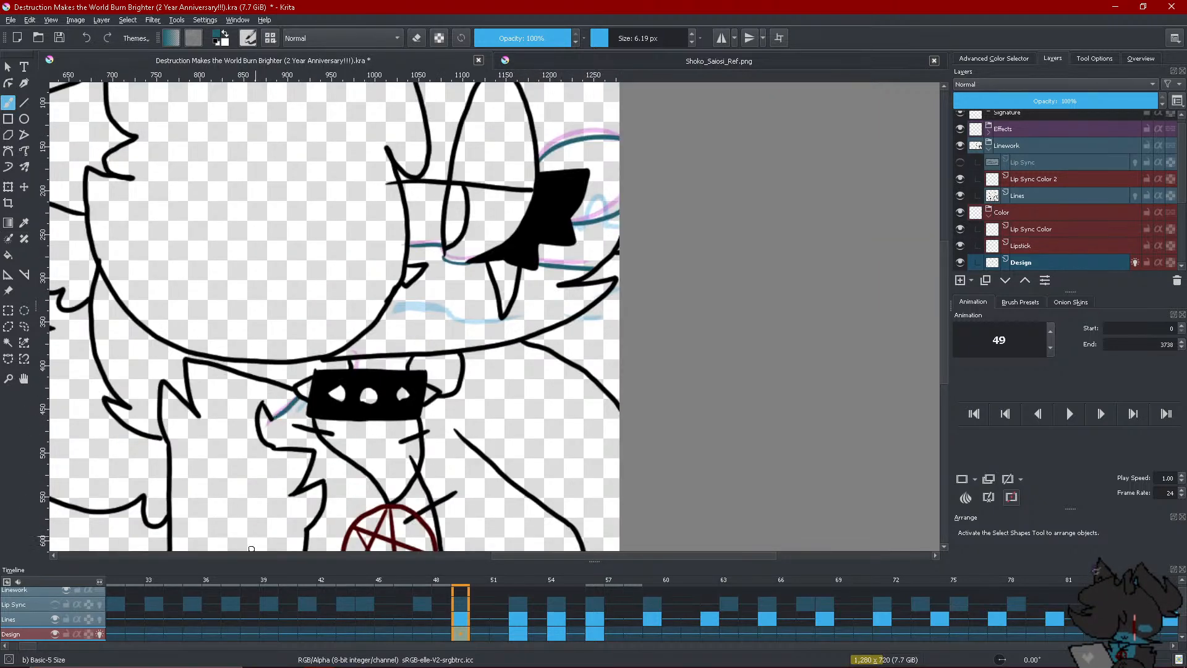
{"action": "left_click", "coordinate": [99, 634]}
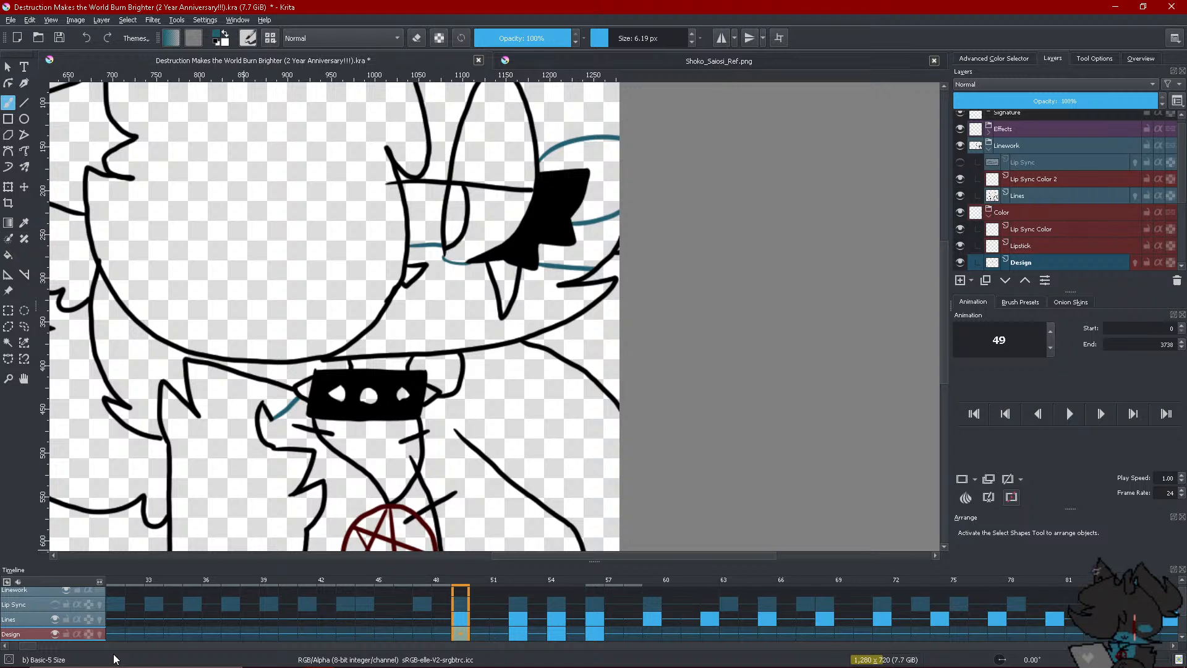
{"action": "scroll", "coordinate": [740, 364], "scroll_direction": "down", "scroll_amount": 2}
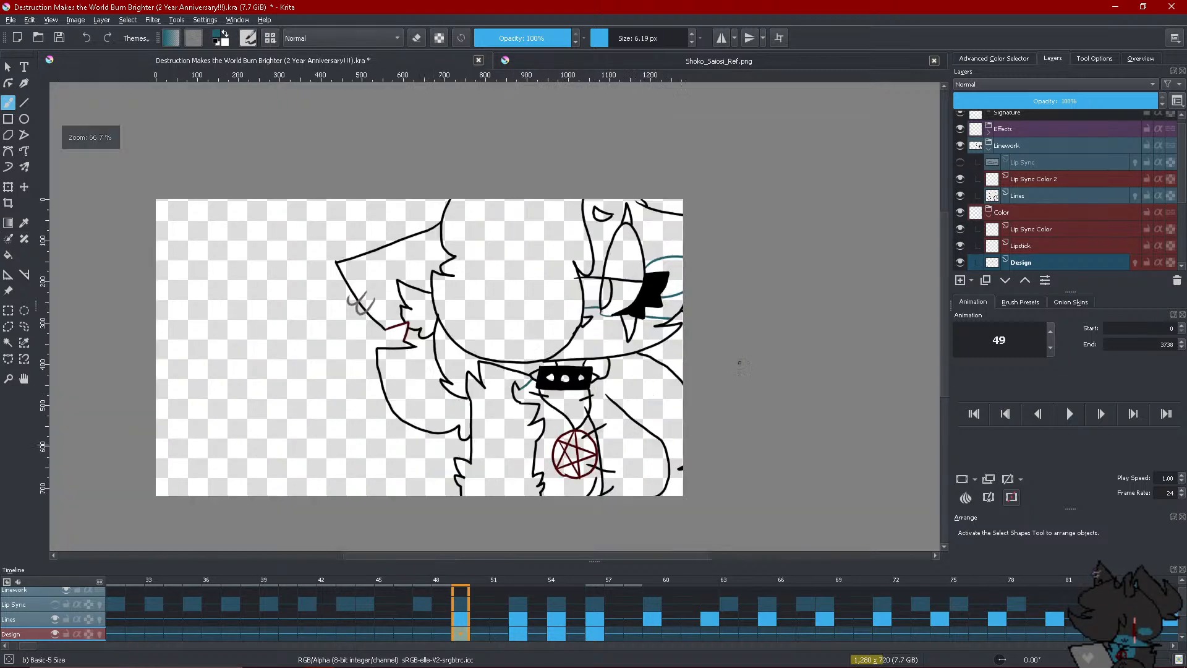
Make frame 50 the current frame and turn on onion skins for the Design layer
{"action": "left_click", "coordinate": [499, 626]}
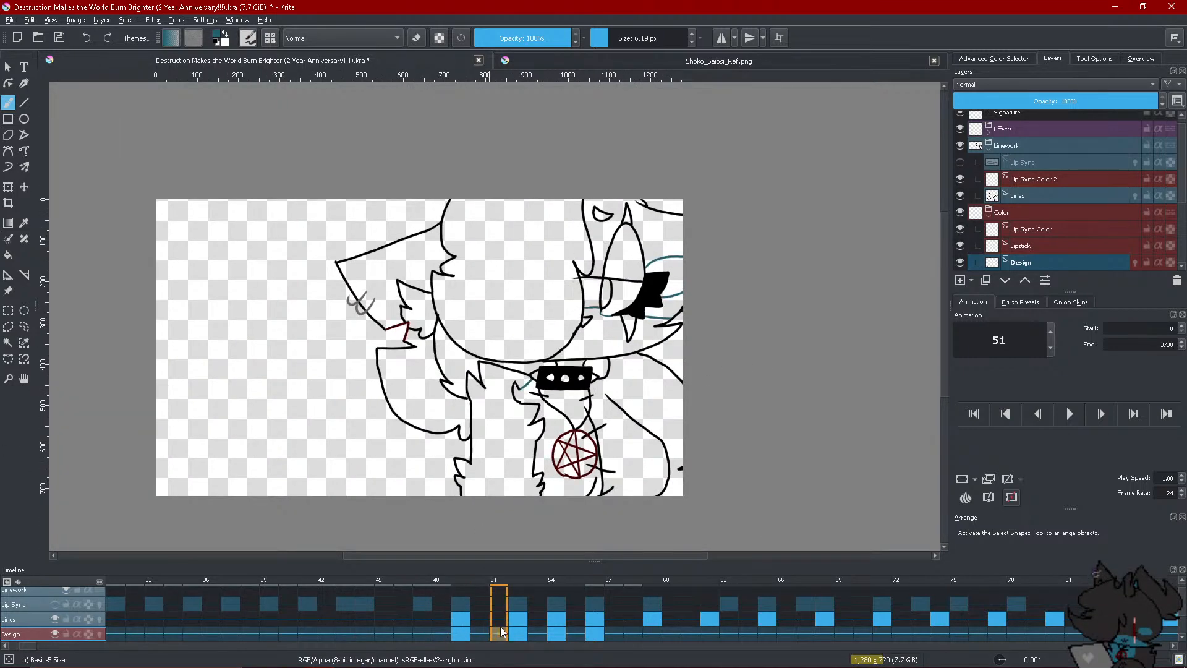
{"action": "left_click", "coordinate": [484, 624]}
{"action": "scroll", "coordinate": [545, 449], "scroll_direction": "up", "scroll_amount": 1}
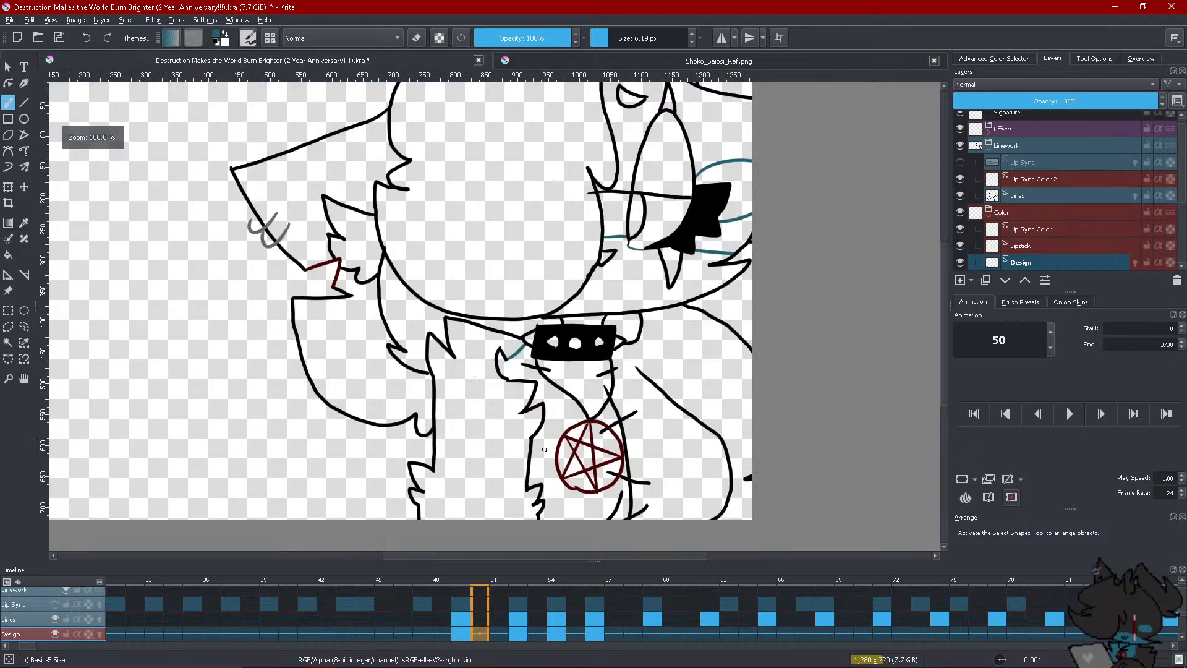
{"action": "left_click", "coordinate": [99, 634]}
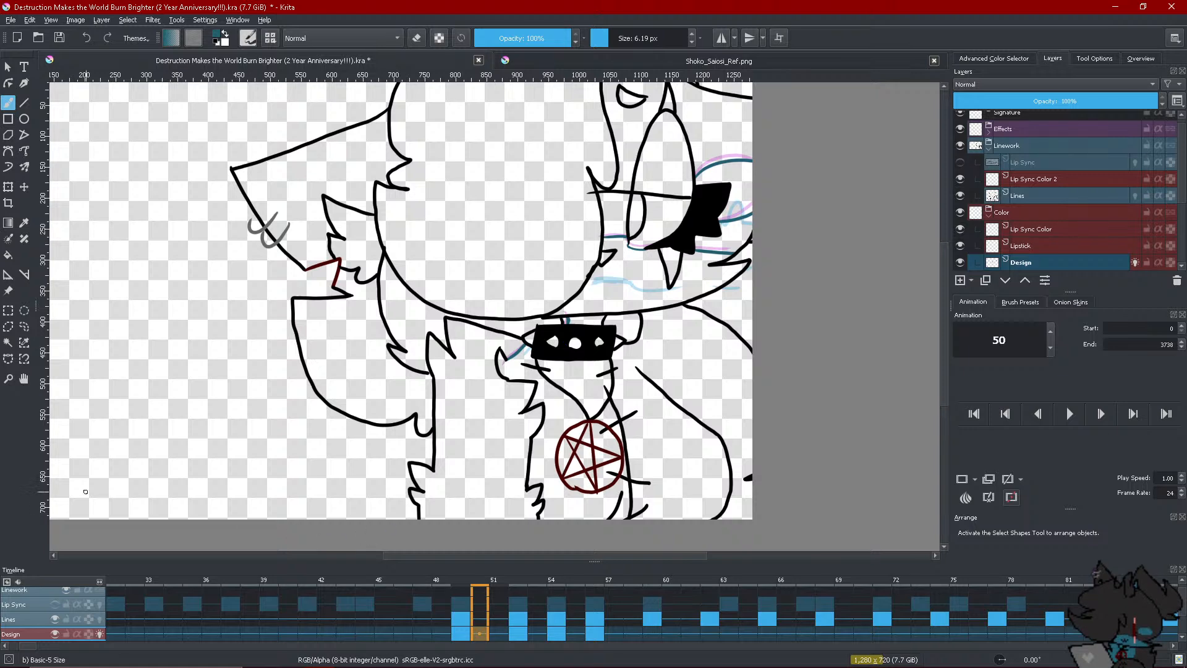
Create a blank frame at frame 59 on the Design layer and draw the teal line across the muzzle
{"action": "left_click_drag", "start_coordinate": [621, 630], "coordinate": [659, 628]}
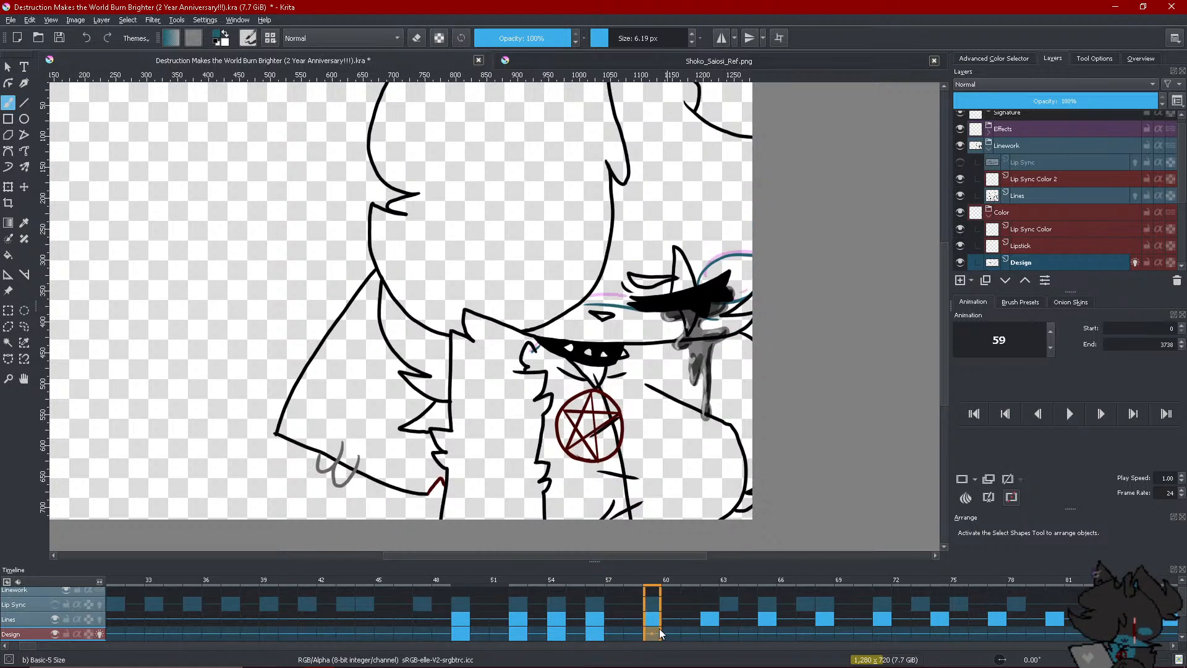
{"action": "left_click", "coordinate": [508, 632]}
{"action": "left_click_drag", "start_coordinate": [508, 632], "coordinate": [646, 636]}
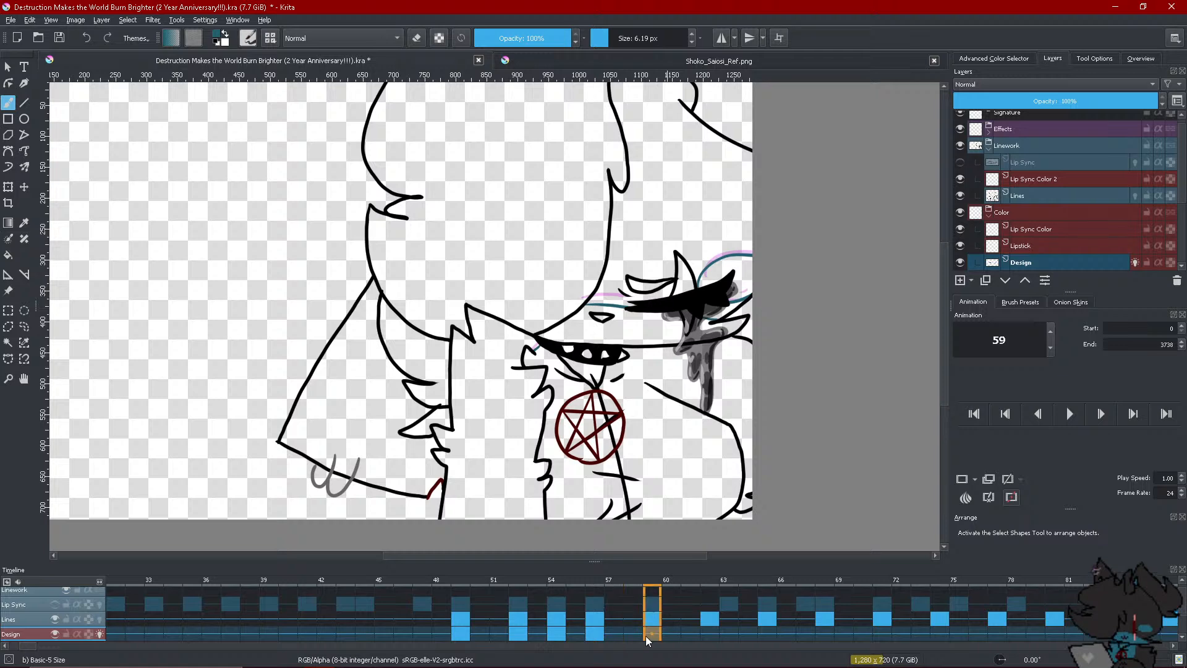
{"action": "right_click", "coordinate": [645, 636]}
{"action": "left_click", "coordinate": [673, 599]}
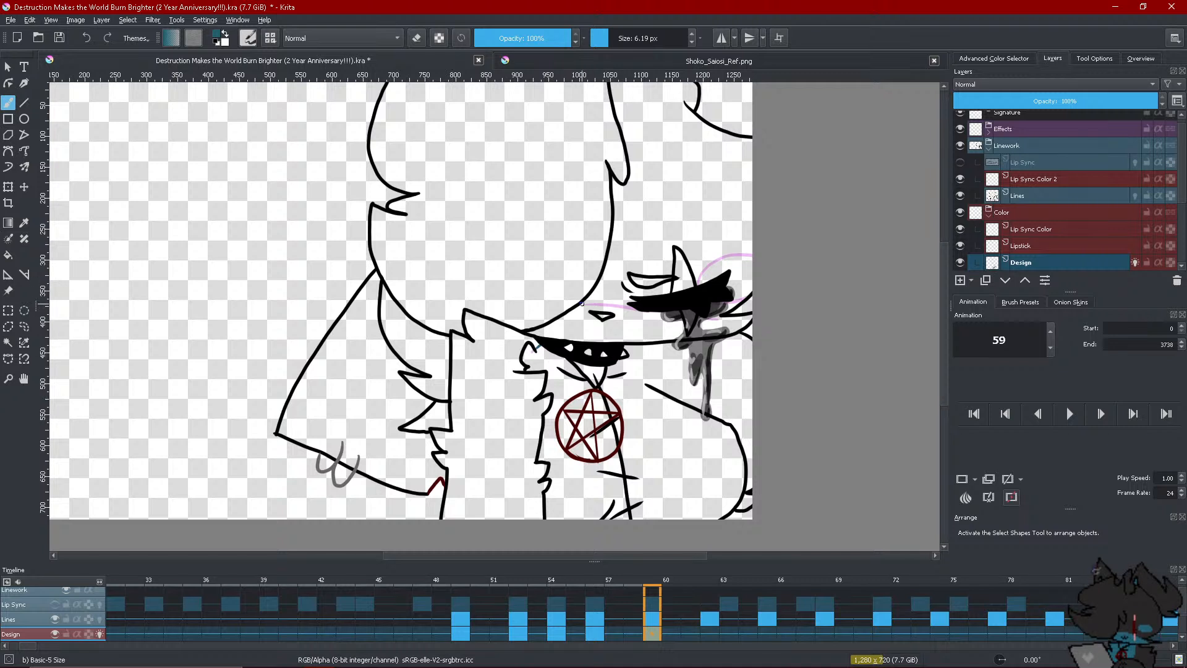
{"action": "left_click_drag", "start_coordinate": [581, 303], "coordinate": [636, 308]}
{"action": "mouse_move", "coordinate": [697, 278]}
{"action": "left_mouse_down"}
{"action": "mouse_move", "coordinate": [752, 251]}
{"action": "mouse_move", "coordinate": [734, 300]}
{"action": "left_mouse_up"}
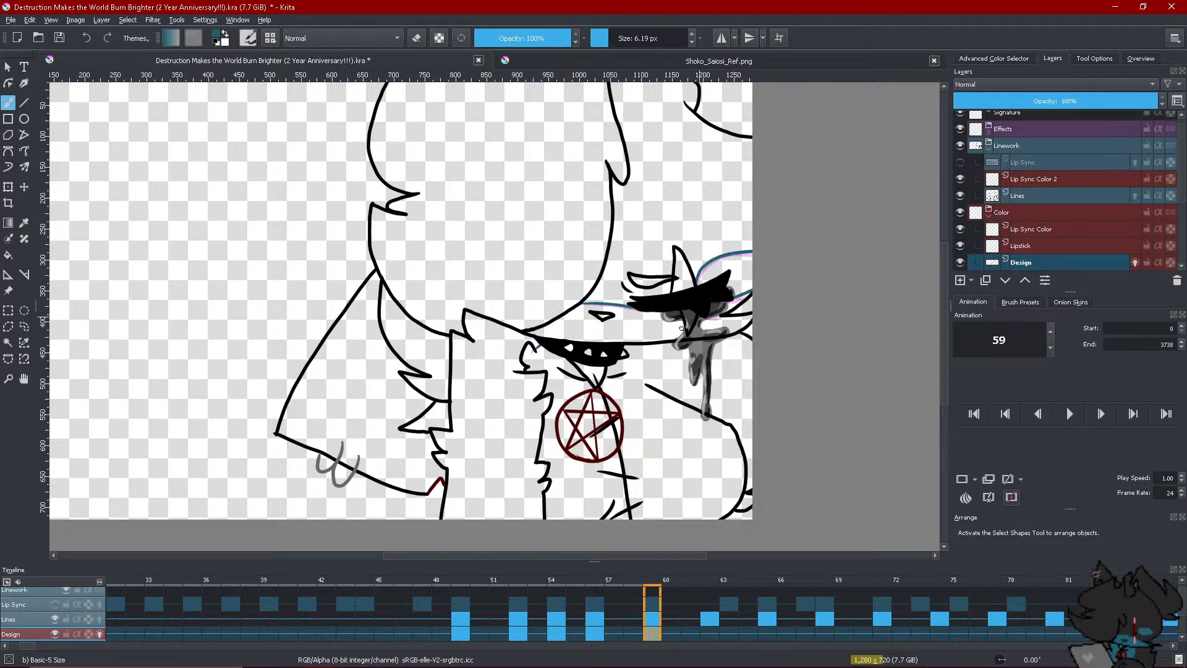
{"action": "left_click", "coordinate": [88, 37]}
{"action": "left_click", "coordinate": [86, 36]}
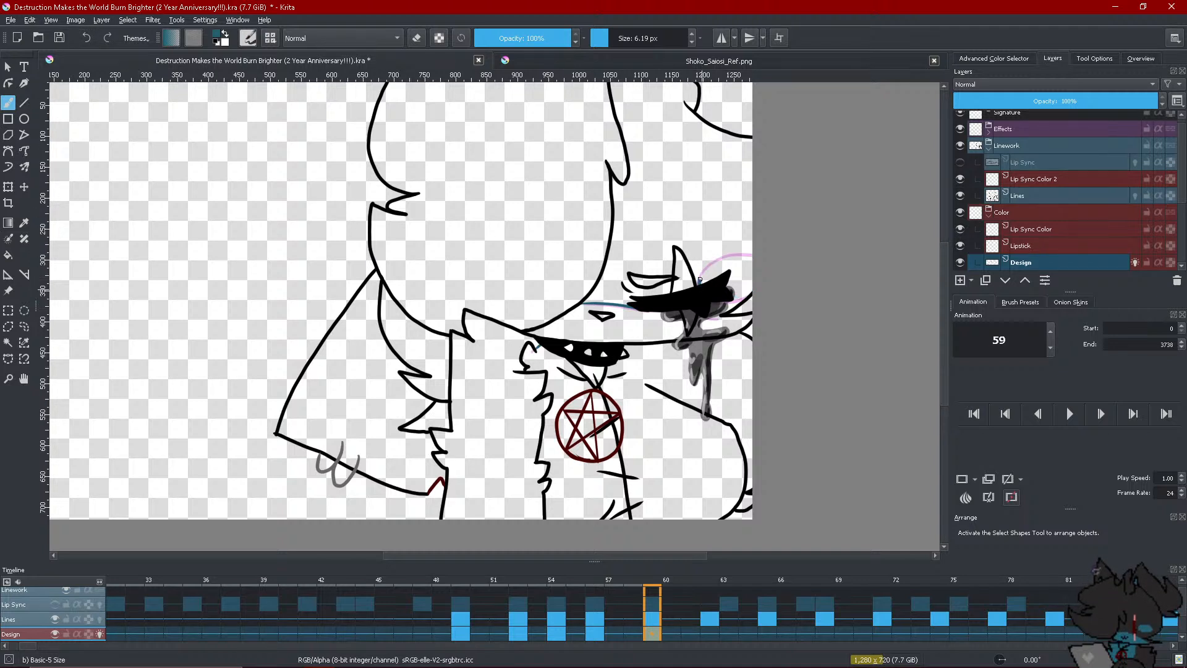
Draw the teal curved outline around the lashes on frame 59 and turn off the Design layer's onion skins
{"action": "mouse_move", "coordinate": [700, 280]}
{"action": "left_mouse_down"}
{"action": "mouse_move", "coordinate": [747, 251]}
{"action": "mouse_move", "coordinate": [764, 263]}
{"action": "mouse_move", "coordinate": [758, 283]}
{"action": "mouse_move", "coordinate": [729, 301]}
{"action": "left_mouse_up"}
{"action": "left_click_drag", "start_coordinate": [719, 257], "coordinate": [740, 251]}
{"action": "left_click", "coordinate": [627, 617]}
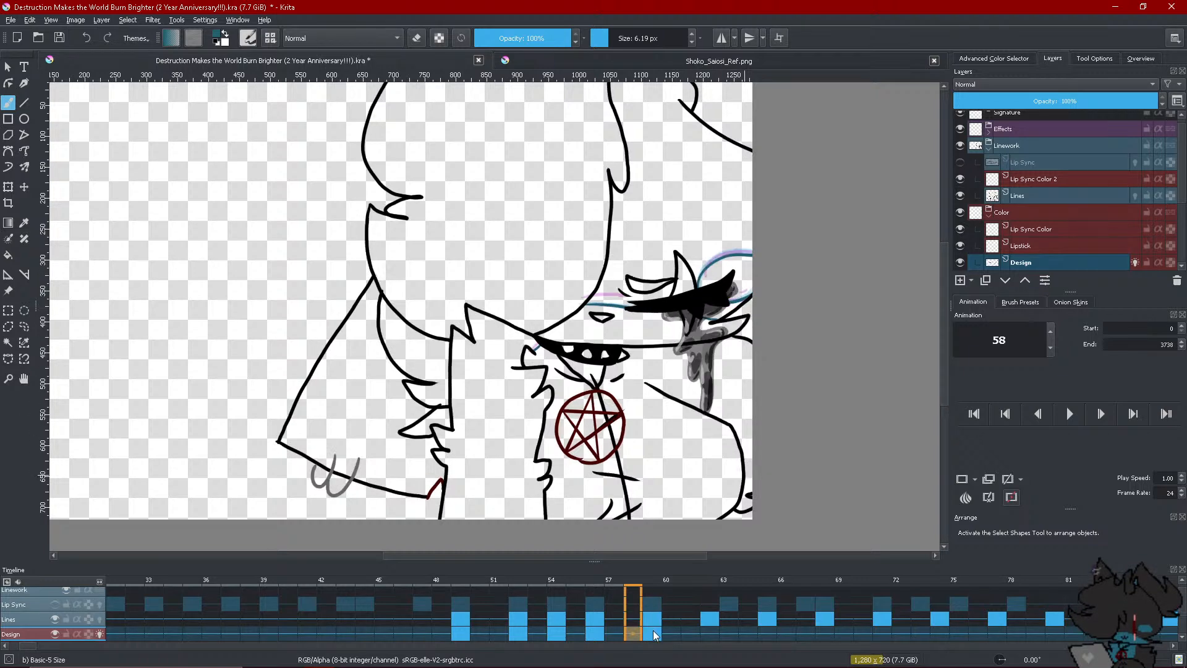
{"action": "left_click", "coordinate": [653, 629]}
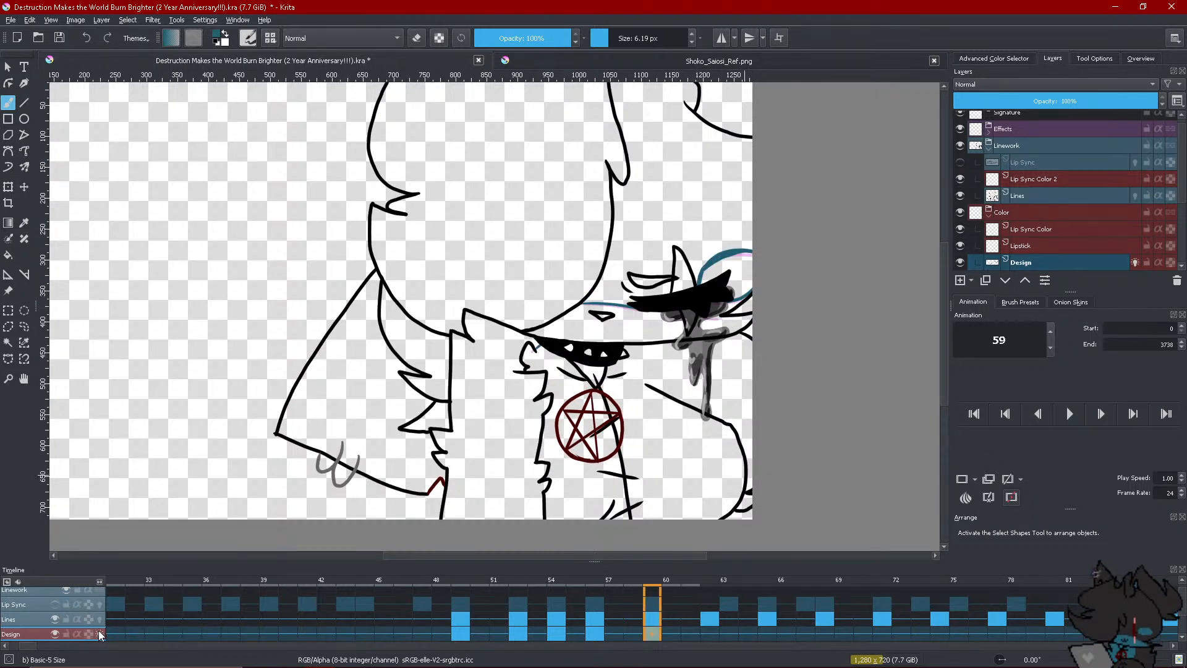
{"action": "left_click", "coordinate": [100, 635]}
Check the teal design lines against the linework across frames 48 to 59
{"action": "mouse_move", "coordinate": [615, 585]}
{"action": "left_mouse_down"}
{"action": "mouse_move", "coordinate": [651, 584]}
{"action": "mouse_move", "coordinate": [625, 588]}
{"action": "left_mouse_up"}
{"action": "left_click", "coordinate": [644, 629]}
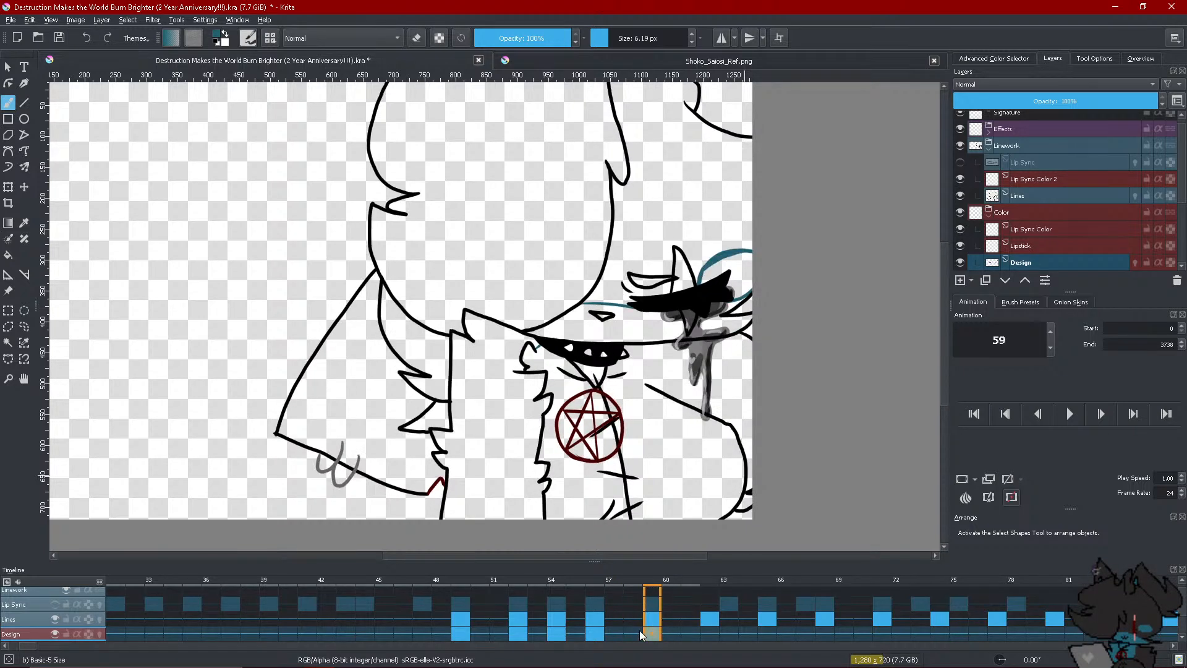
{"action": "left_click", "coordinate": [441, 630]}
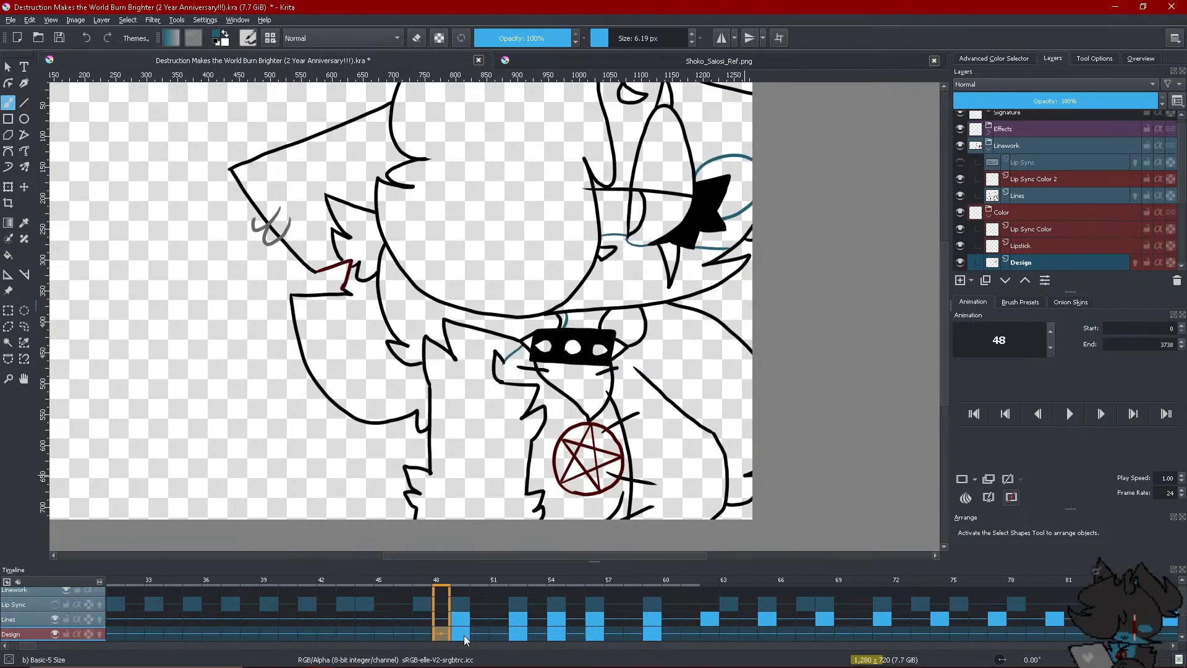
{"action": "left_click", "coordinate": [538, 622]}
{"action": "left_click", "coordinate": [443, 629]}
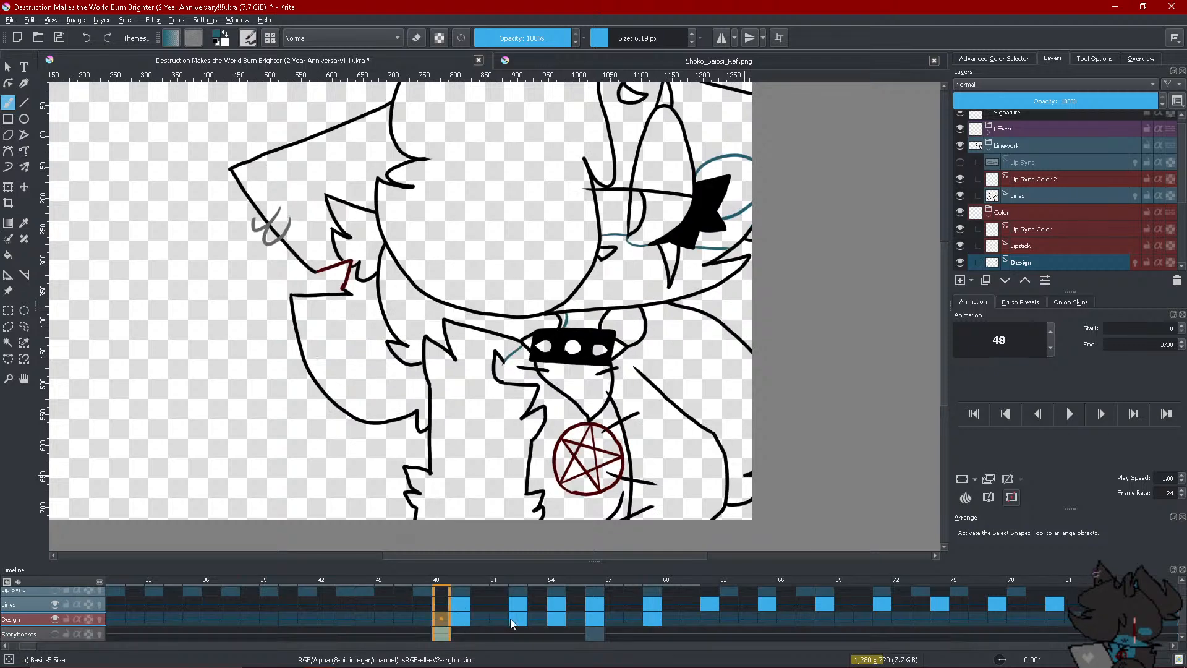
{"action": "left_click", "coordinate": [522, 620]}
{"action": "left_click", "coordinate": [556, 615]}
{"action": "left_click", "coordinate": [576, 612]}
{"action": "left_click", "coordinate": [631, 606]}
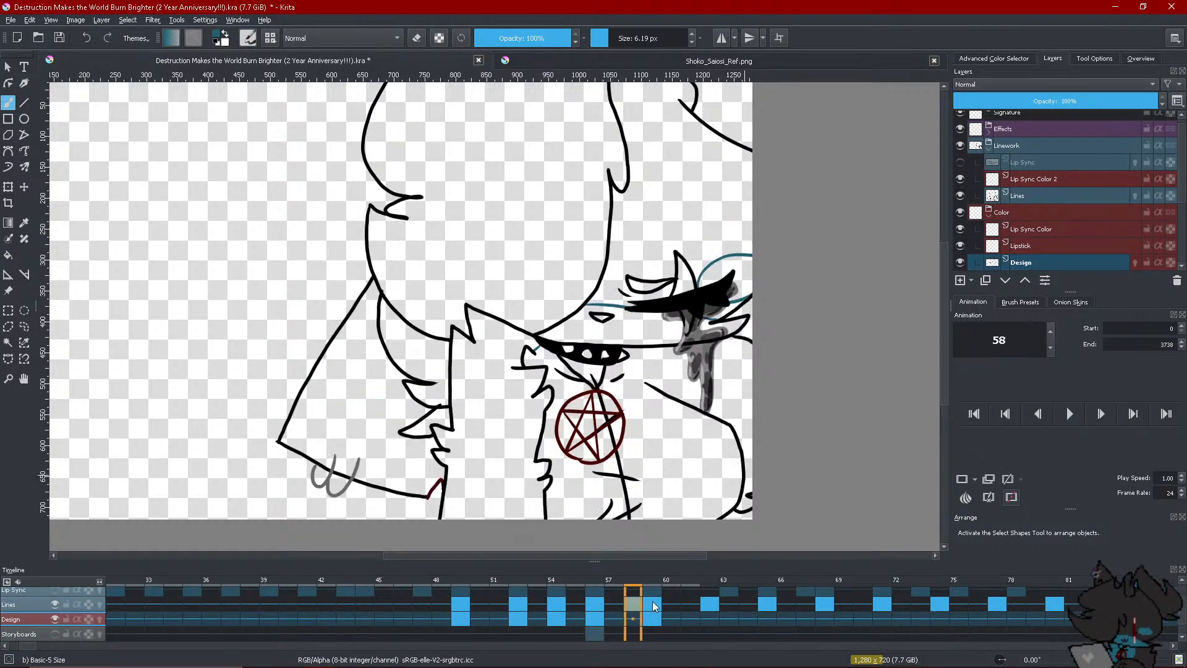
{"action": "left_click", "coordinate": [652, 603]}
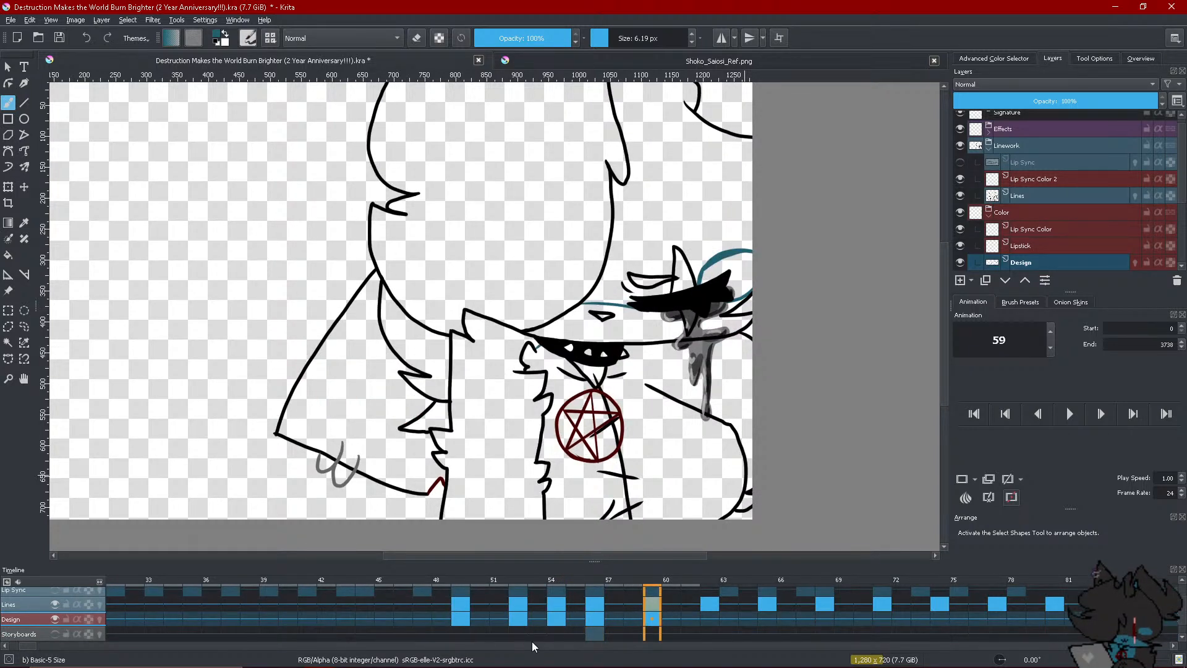
Create a blank frame at frame 114 on the Design layer, where the linework ends, and return to the earlier frames
{"action": "left_click", "coordinate": [684, 645]}
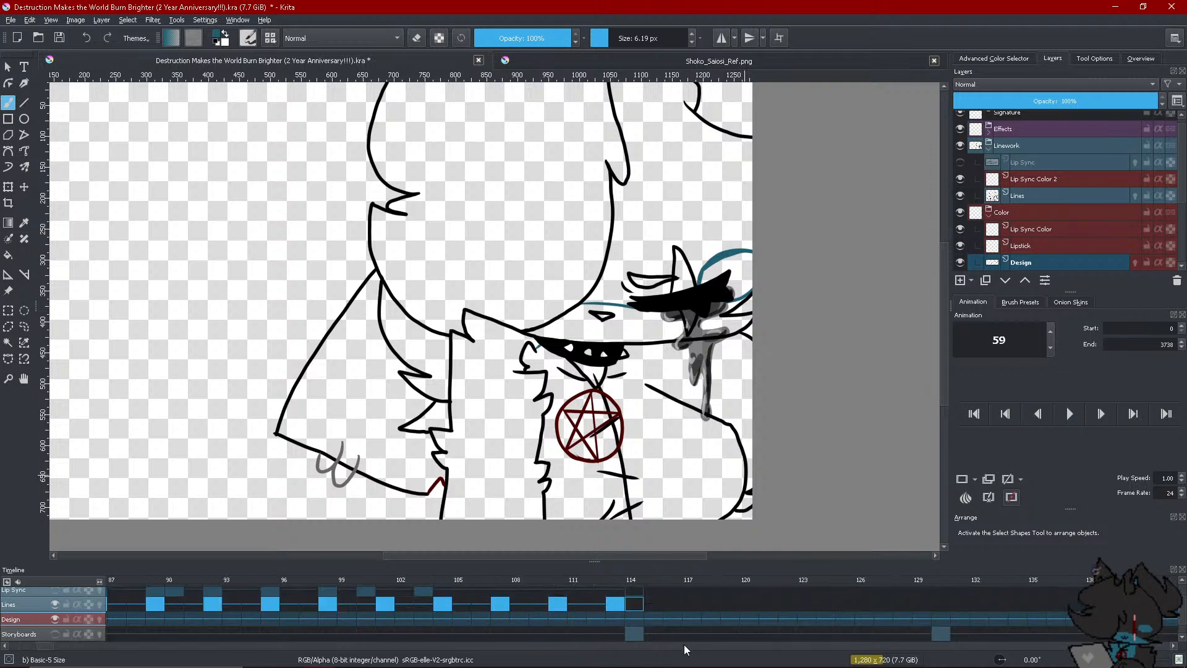
{"action": "left_click", "coordinate": [614, 621]}
{"action": "right_click", "coordinate": [628, 619]}
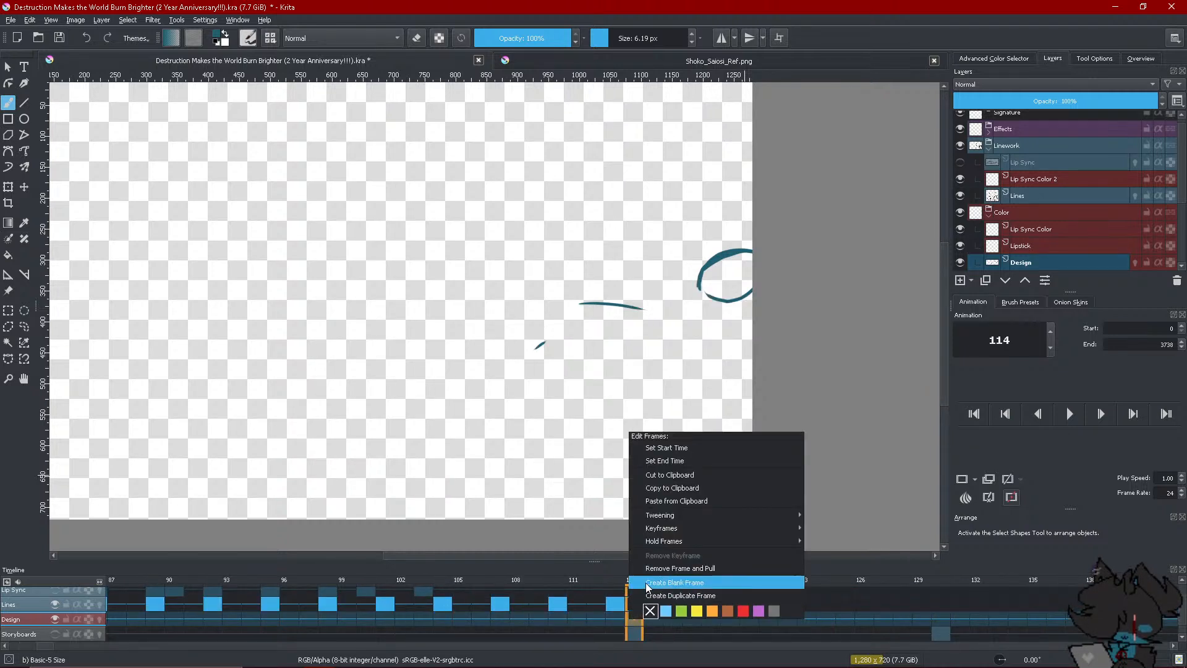
{"action": "left_click", "coordinate": [646, 583]}
{"action": "left_click", "coordinate": [603, 615]}
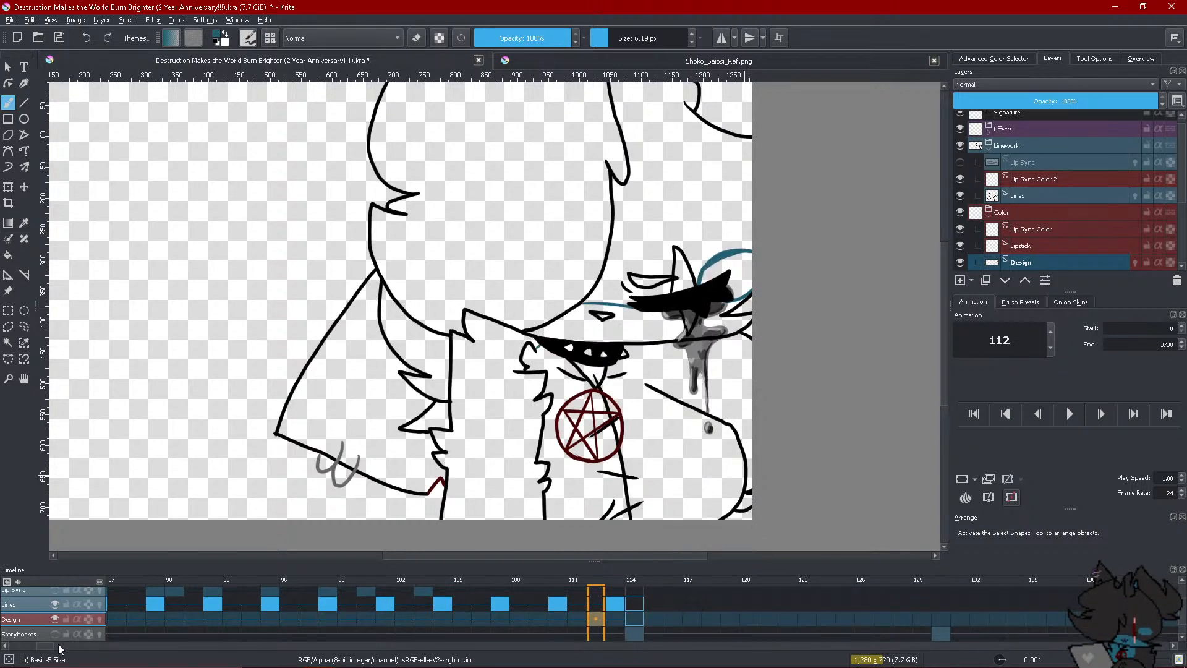
{"action": "left_click", "coordinate": [31, 647]}
Review the movement of the design markings between frames 49 and 59 with the whole canvas in view
{"action": "left_click", "coordinate": [562, 612]}
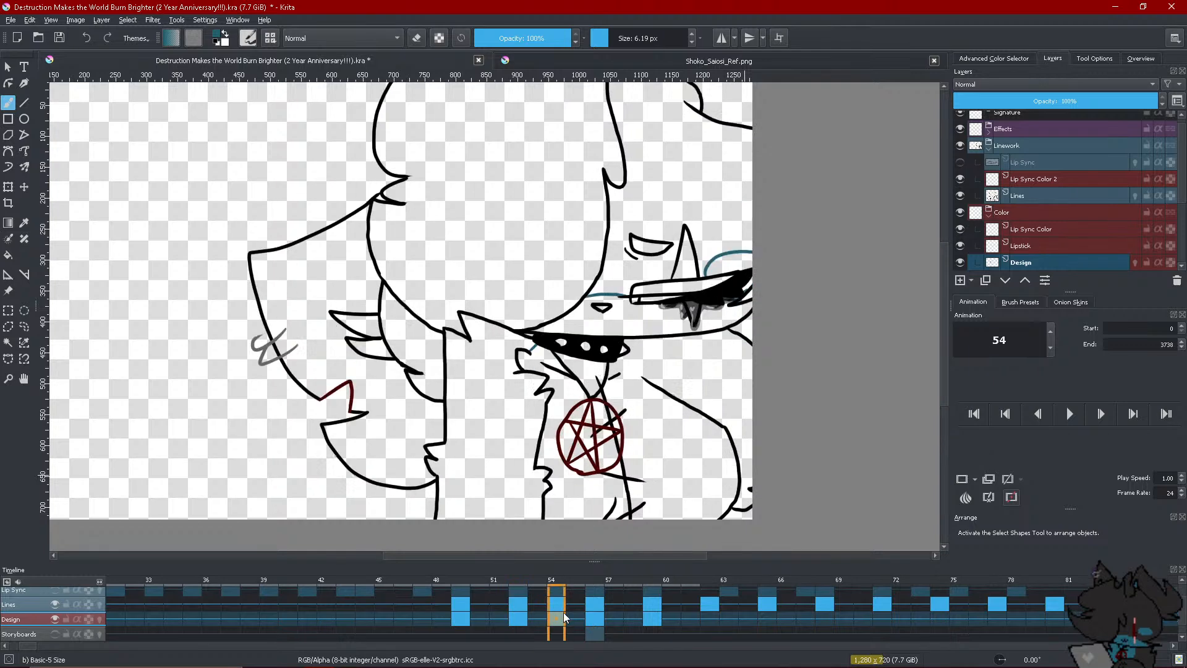
{"action": "left_click", "coordinate": [642, 608]}
{"action": "left_click", "coordinate": [547, 610]}
{"action": "left_click", "coordinate": [611, 610]}
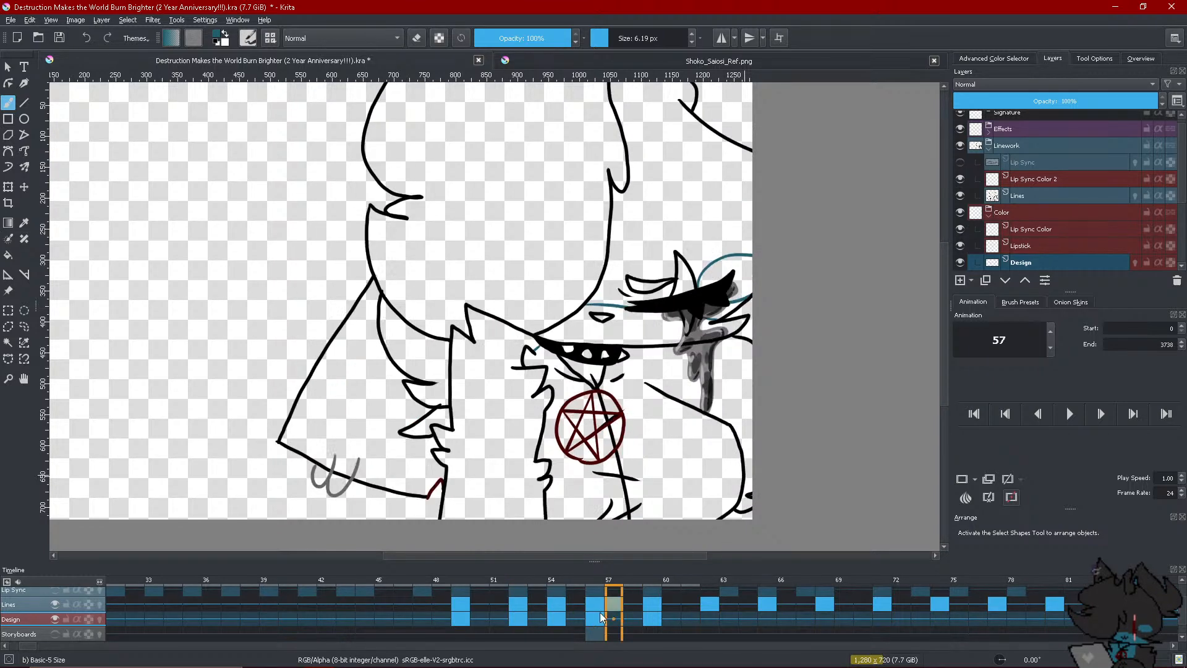
{"action": "key", "text": "minus"}
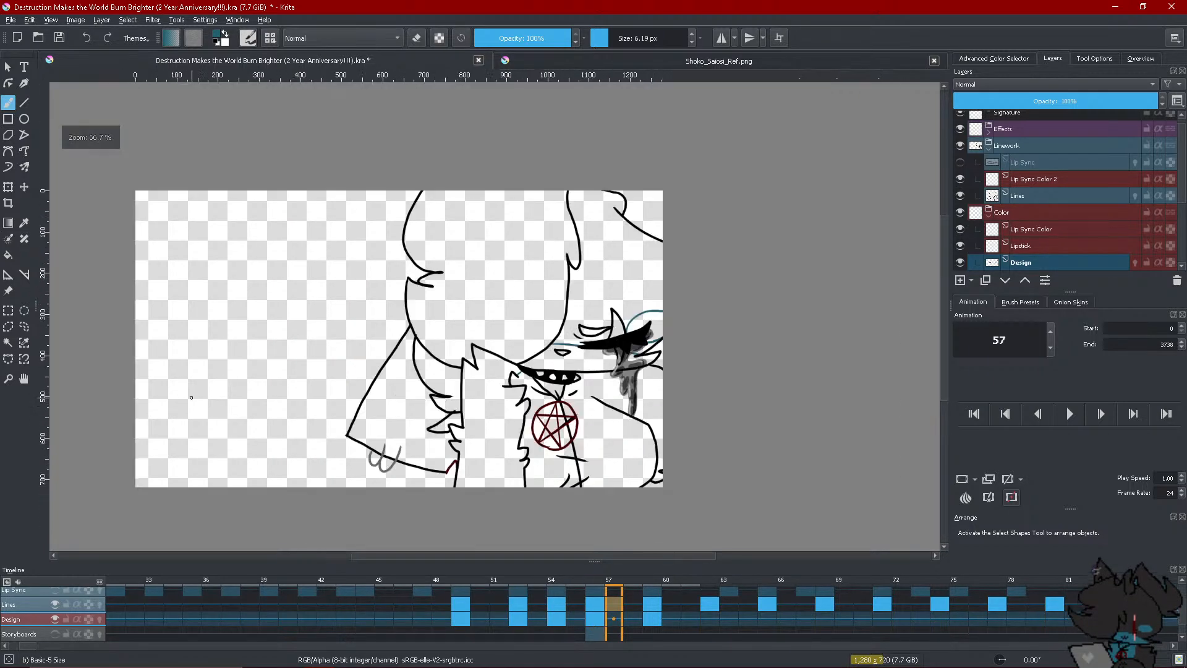
{"action": "key", "text": "1"}
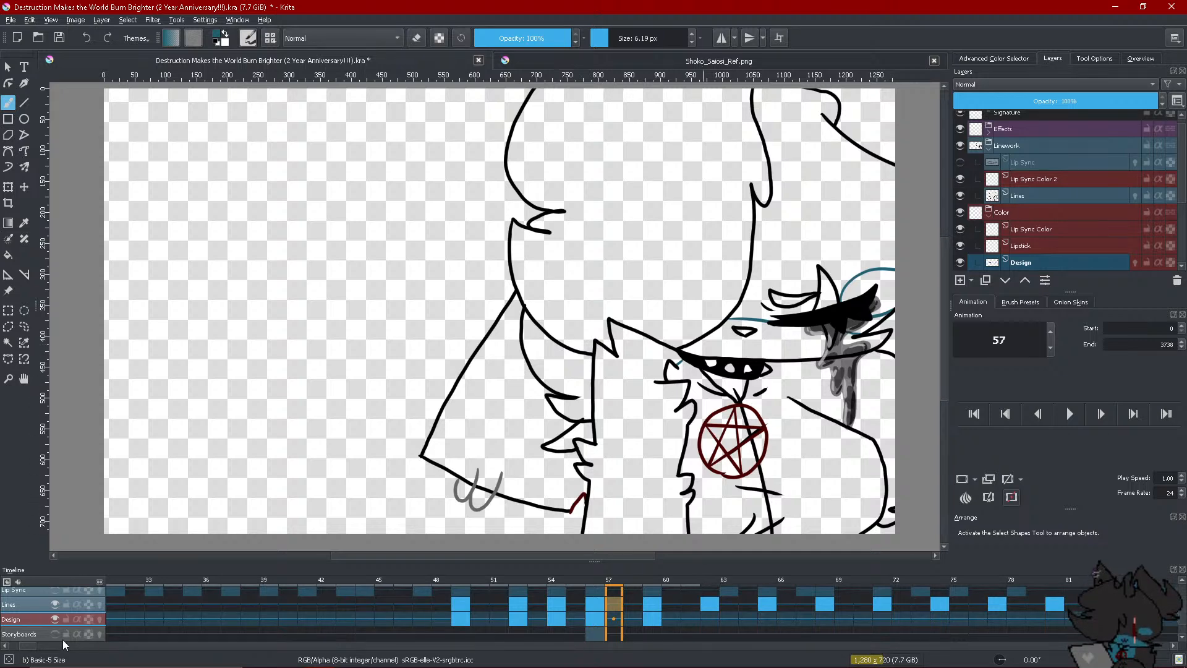
{"action": "left_click_drag", "start_coordinate": [451, 582], "coordinate": [632, 584]}
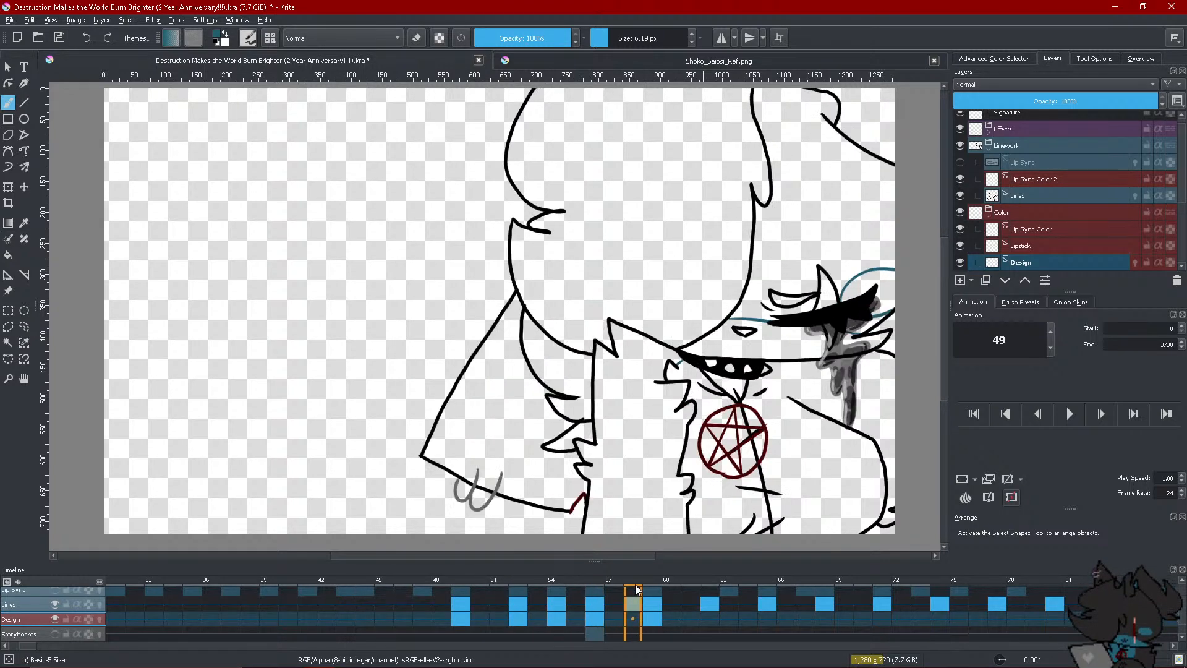
{"action": "left_click", "coordinate": [658, 614]}
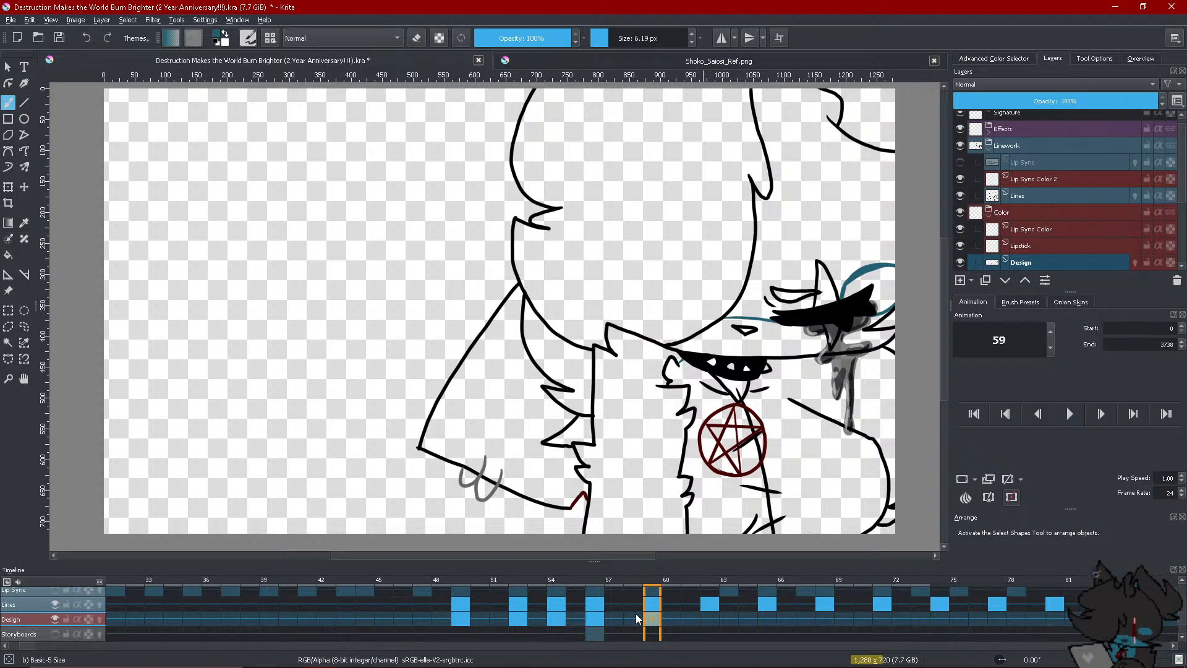
{"action": "left_click", "coordinate": [636, 614]}
{"action": "left_click", "coordinate": [655, 611]}
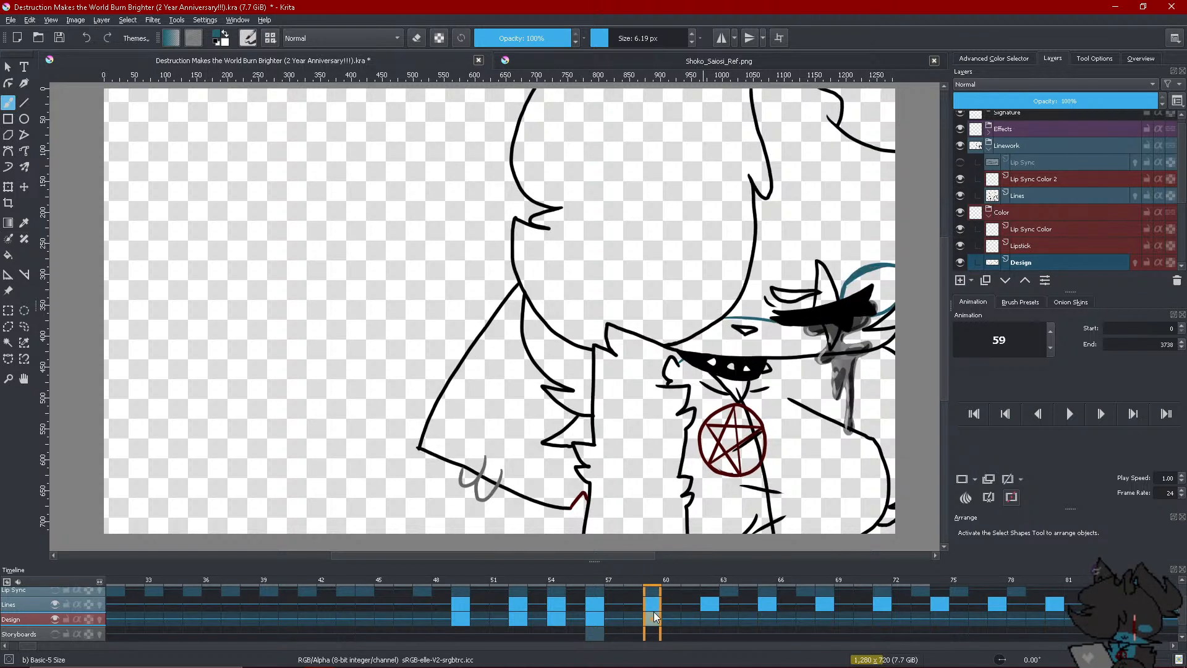
Fill the neck, chest, body and pentagram pendant with teal on frame 46 of the Design layer
{"action": "left_click", "coordinate": [10, 256]}
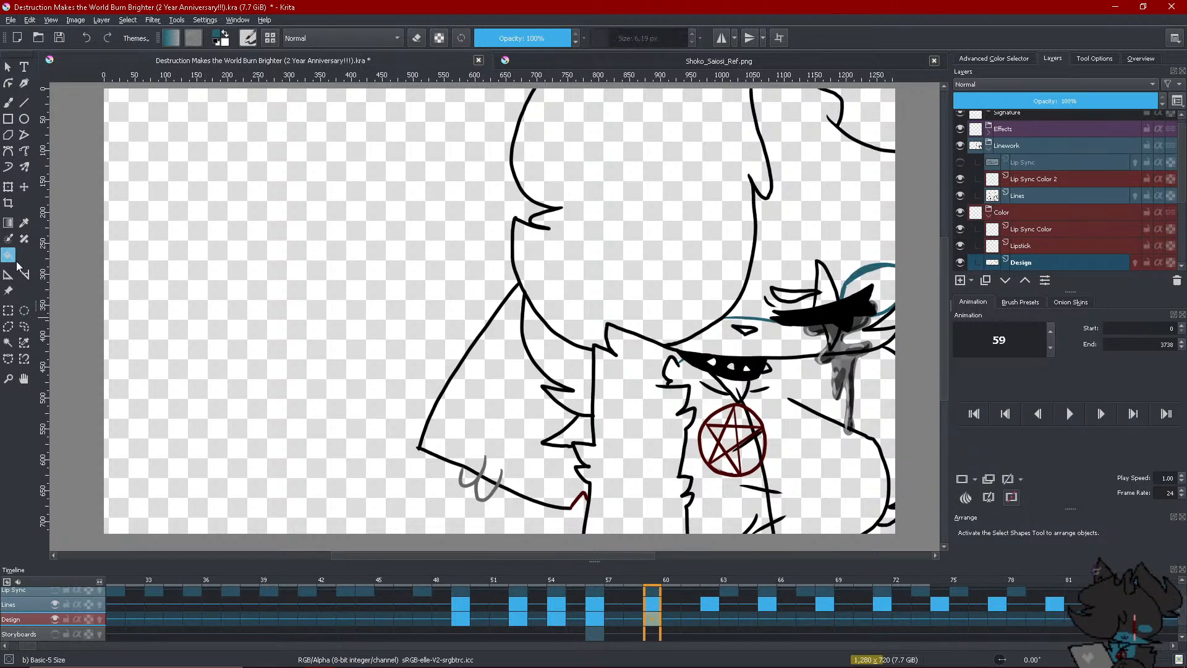
{"action": "left_click", "coordinate": [410, 615]}
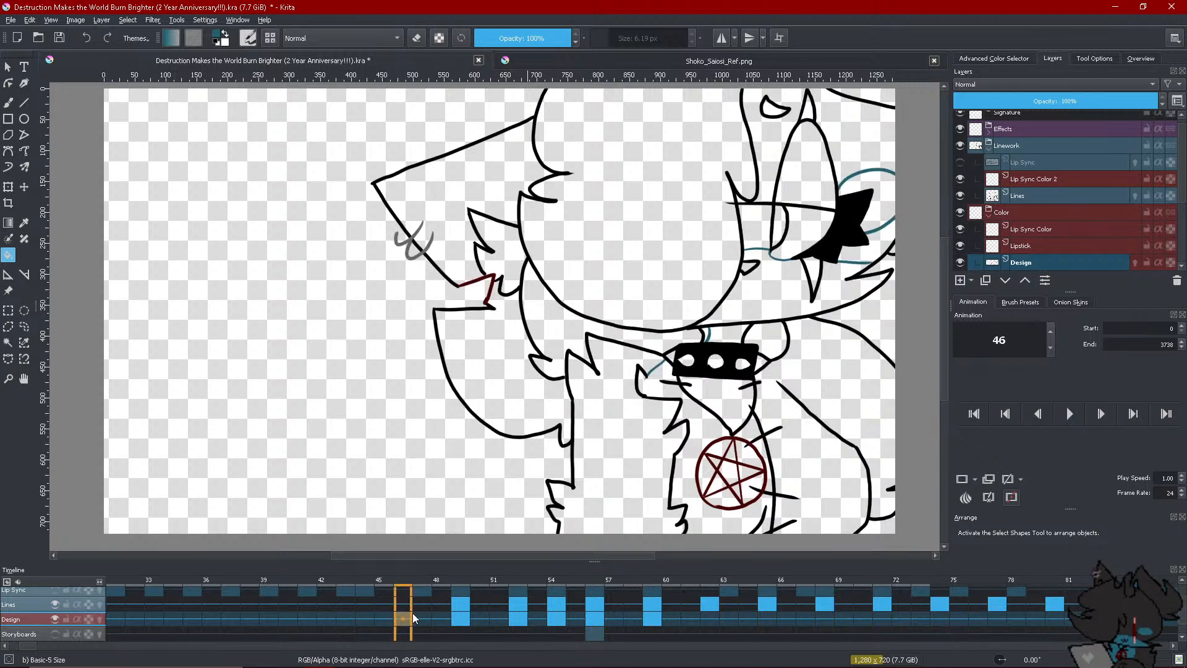
{"action": "left_click", "coordinate": [718, 402]}
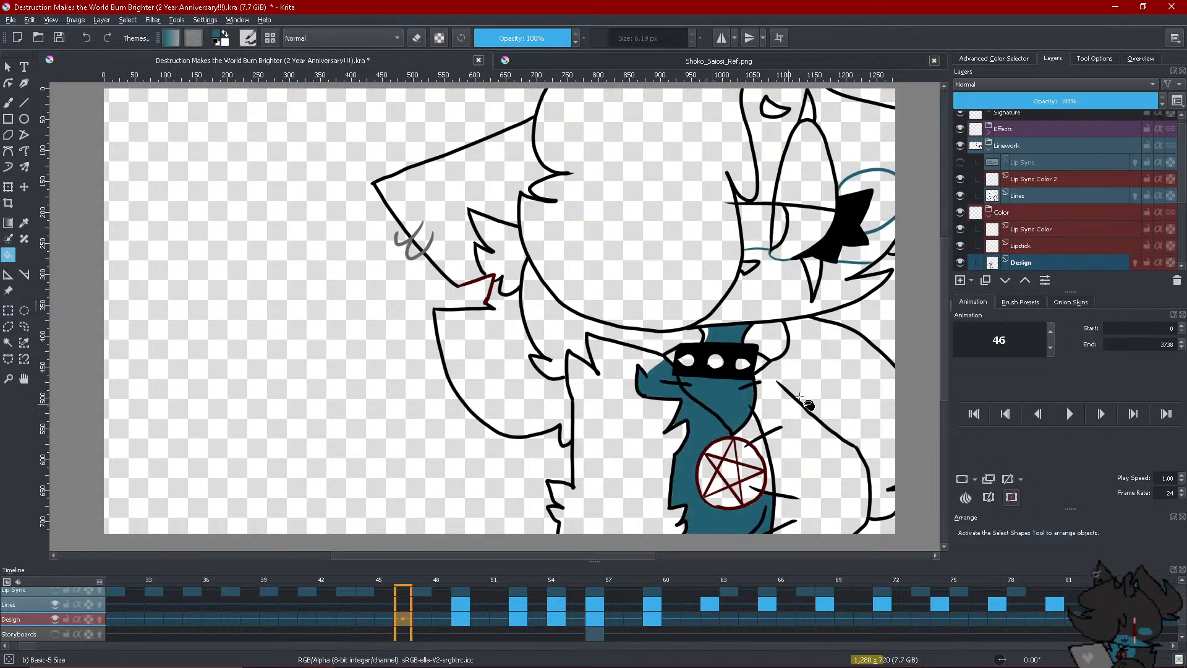
{"action": "left_click", "coordinate": [799, 398]}
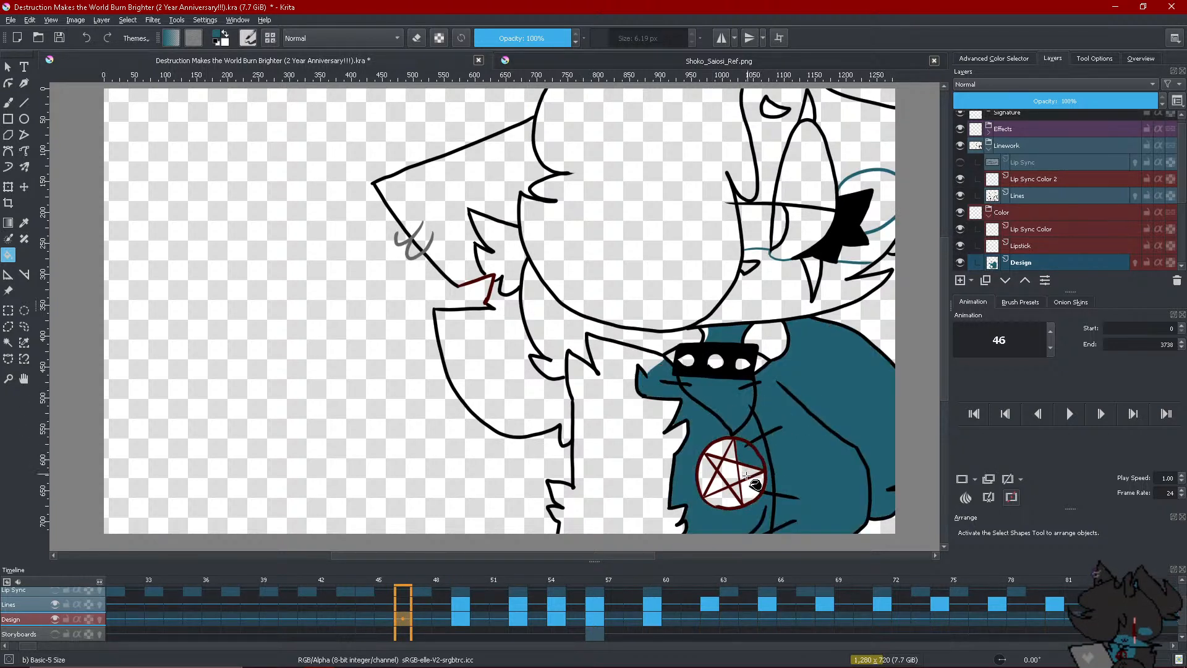
{"action": "left_click", "coordinate": [711, 485]}
{"action": "left_click", "coordinate": [724, 452]}
{"action": "left_click", "coordinate": [725, 457]}
{"action": "left_click", "coordinate": [720, 464]}
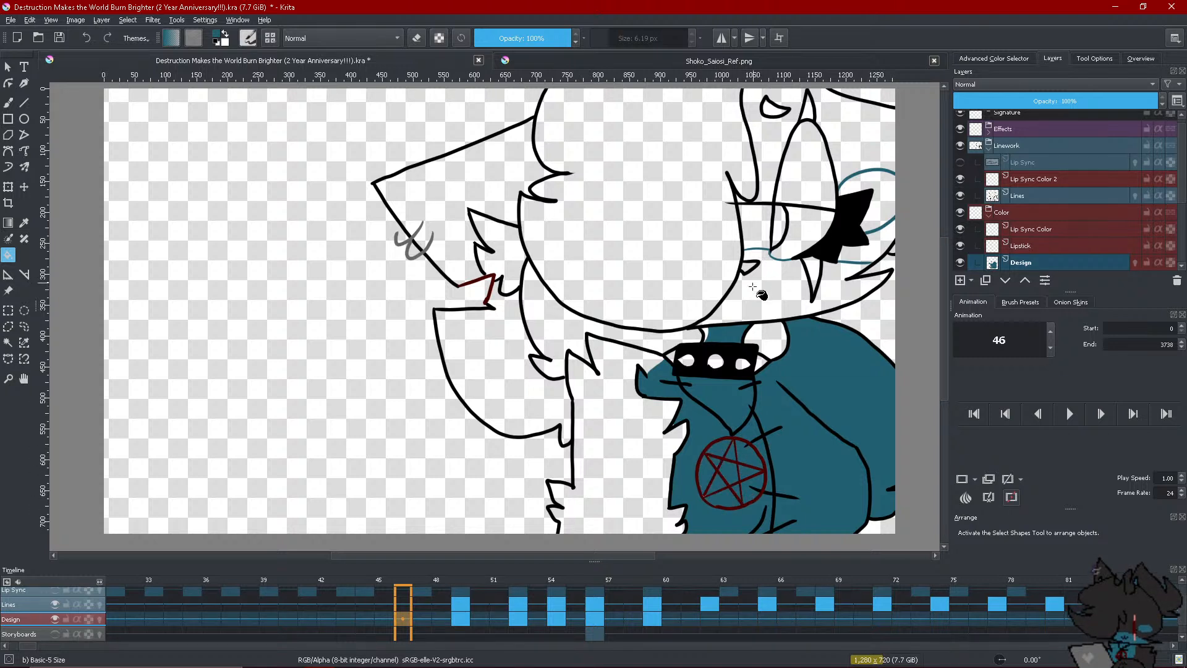
Fill the lower muzzle and the patch around the lashes with teal on frame 46
{"action": "left_click", "coordinate": [754, 287]}
{"action": "left_click", "coordinate": [872, 186]}
{"action": "left_click", "coordinate": [8, 168]}
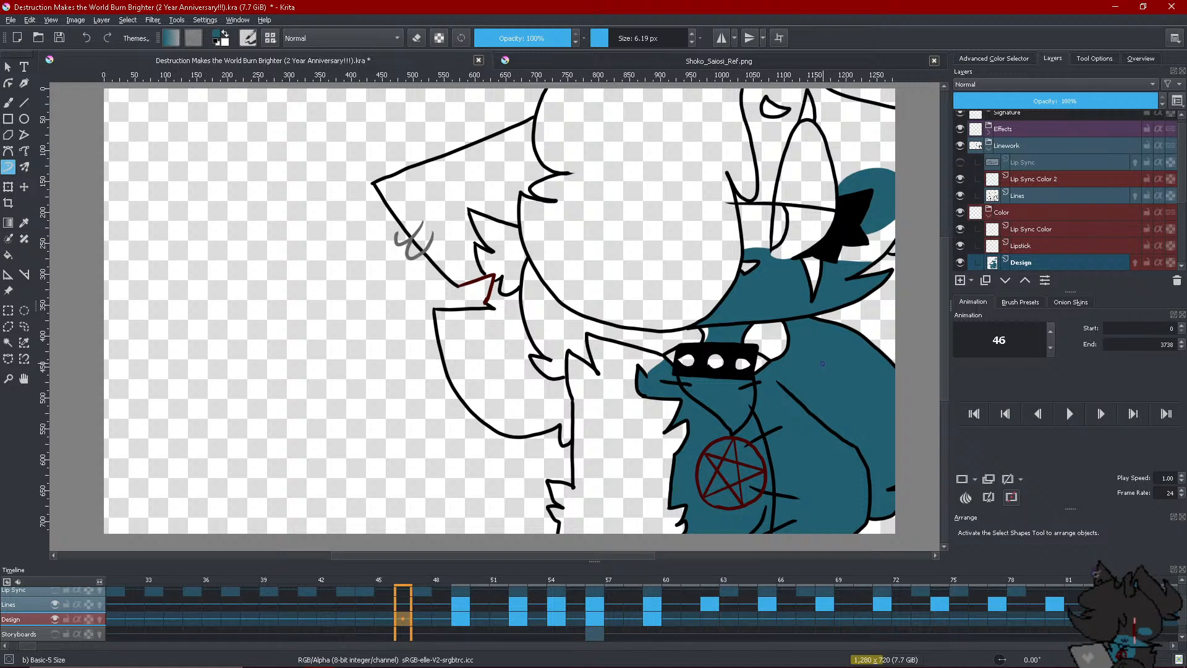
Fill the patch around the lashes and the lower muzzle with teal on frame 49
{"action": "left_click", "coordinate": [439, 620]}
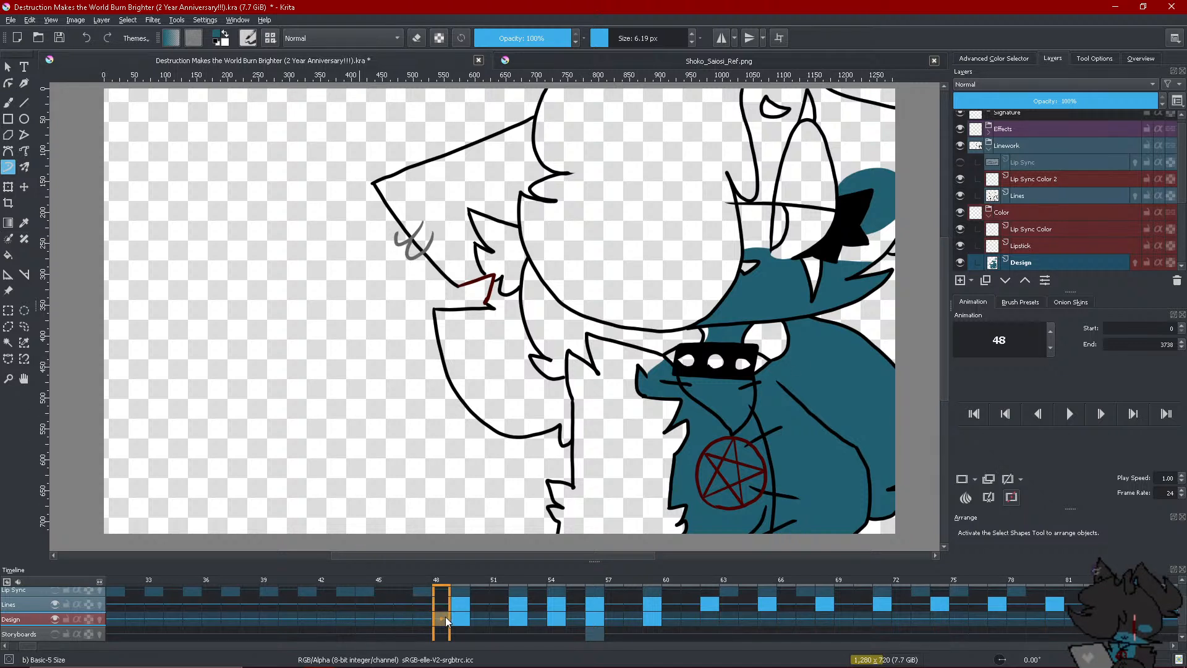
{"action": "left_click", "coordinate": [461, 620]}
{"action": "left_click", "coordinate": [8, 258]}
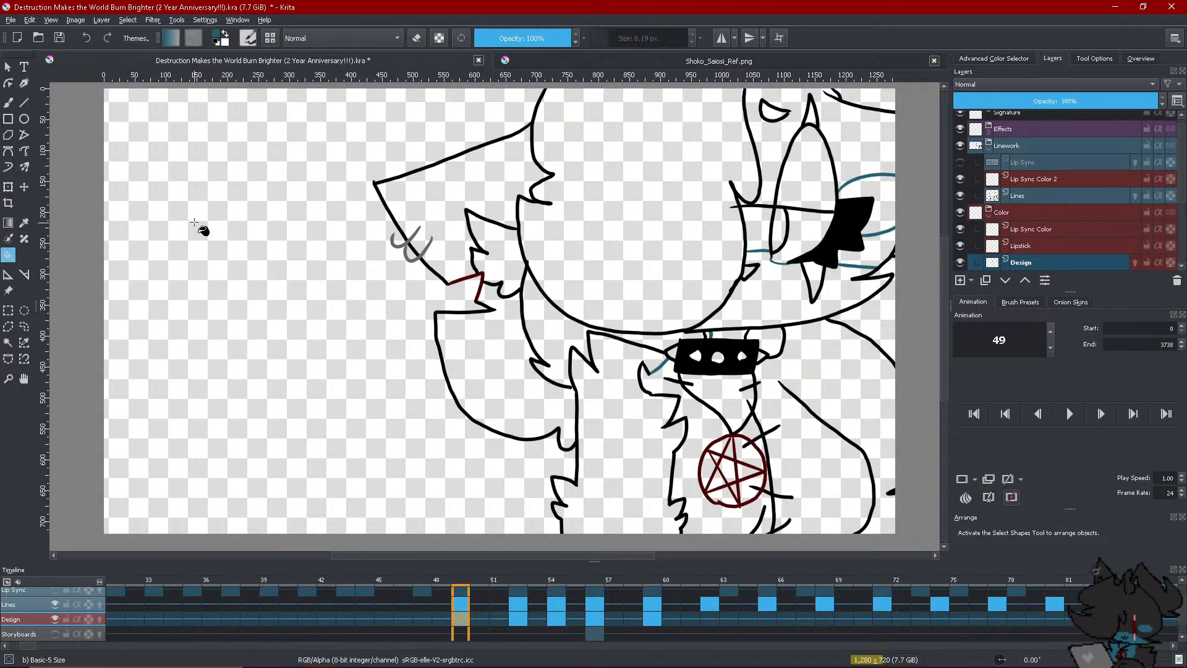
{"action": "left_click", "coordinate": [865, 234]}
{"action": "left_click", "coordinate": [890, 220]}
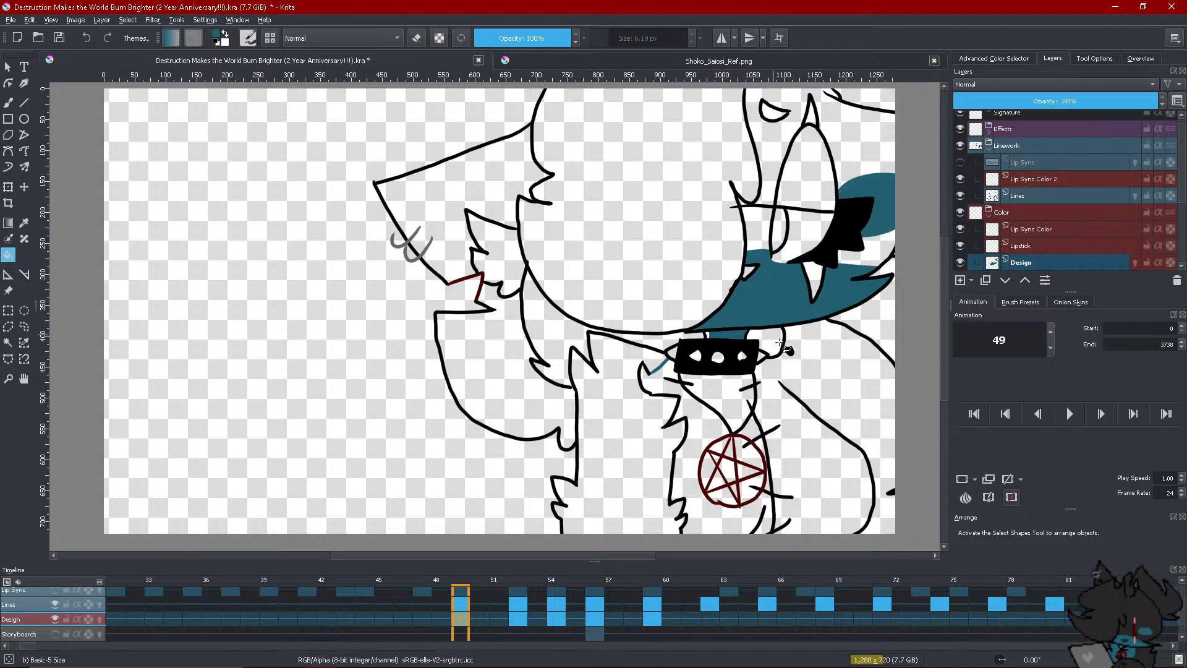
Fill the body and chest with teal on frame 49
{"action": "left_click", "coordinate": [804, 402]}
{"action": "left_click", "coordinate": [742, 418]}
{"action": "left_click", "coordinate": [684, 443]}
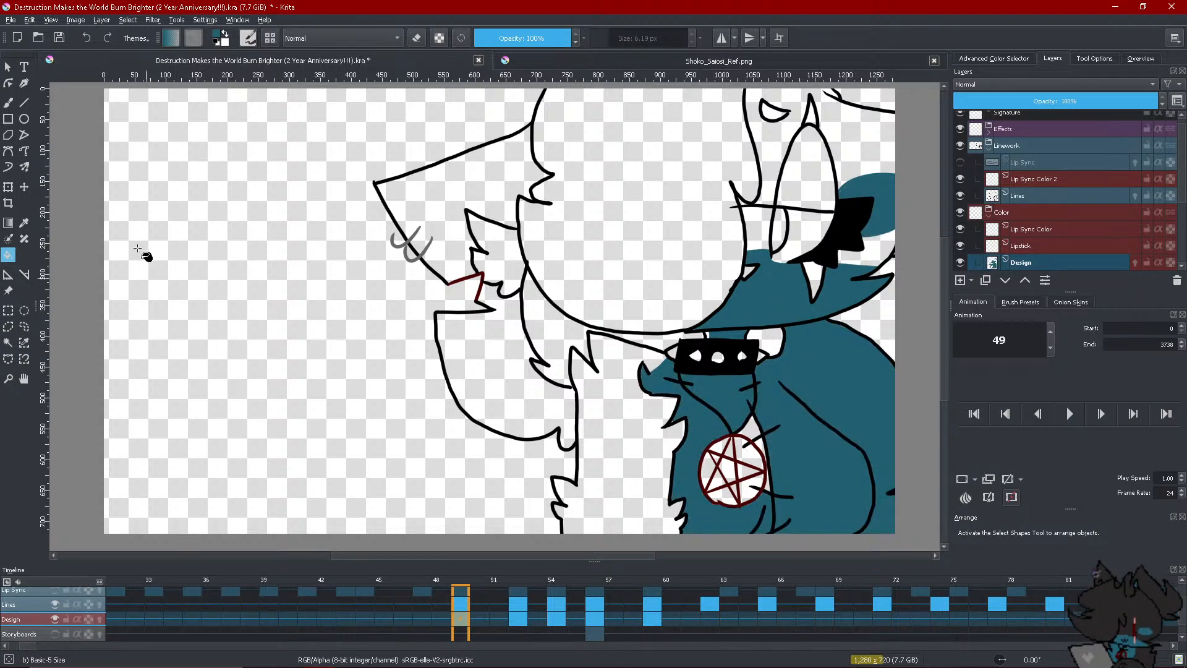
Paint the pentagram pendant teal on frame 49 with the Dynamic Brush at 27.35 px and reduce the brush size to 4.12 px
{"action": "left_click", "coordinate": [8, 167]}
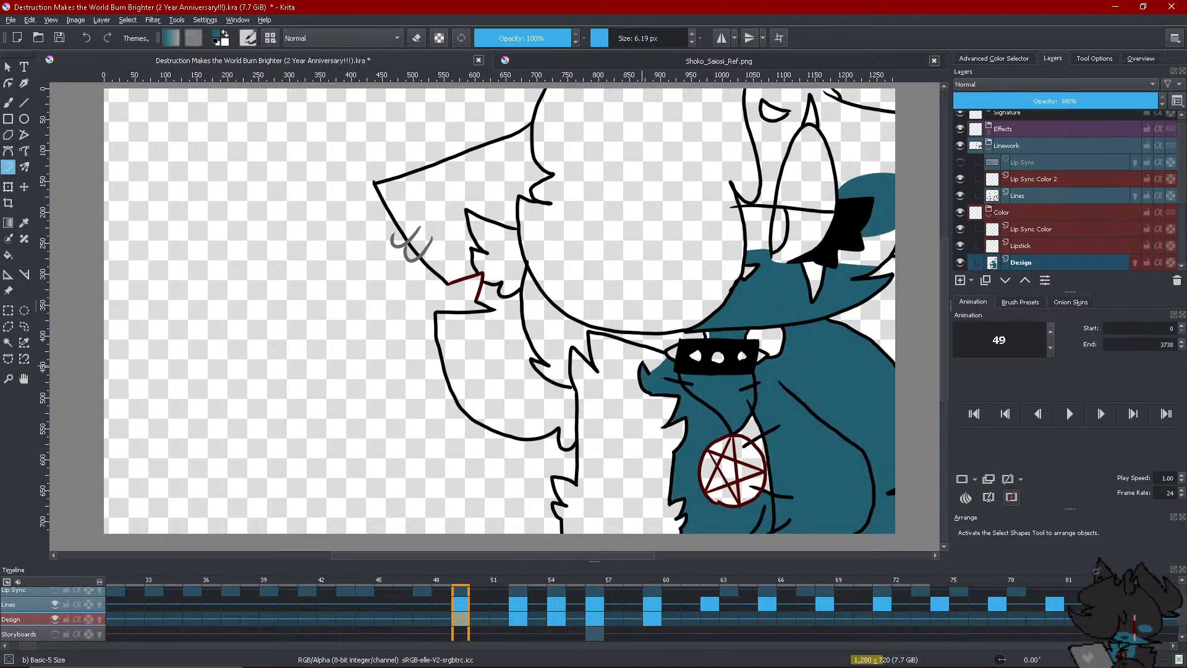
{"action": "key", "text": "bracketright"}
{"action": "key", "text": "bracketright"}
{"action": "key", "text": "bracketright"}
{"action": "key", "text": "bracketright"}
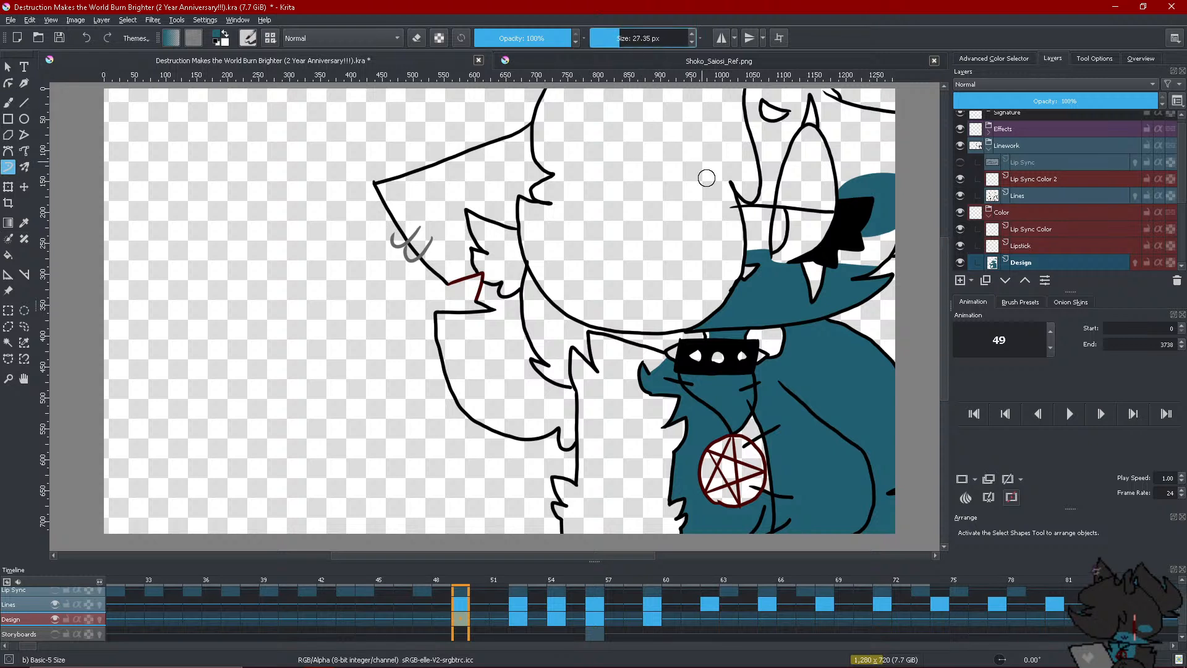
{"action": "mouse_move", "coordinate": [711, 448]}
{"action": "left_mouse_down"}
{"action": "mouse_move", "coordinate": [733, 510]}
{"action": "mouse_move", "coordinate": [749, 433]}
{"action": "mouse_move", "coordinate": [764, 461]}
{"action": "left_mouse_up"}
{"action": "key", "text": "bracketleft"}
{"action": "key", "text": "bracketleft"}
{"action": "key", "text": "bracketleft"}
{"action": "key", "text": "bracketleft"}
{"action": "key", "text": "bracketleft"}
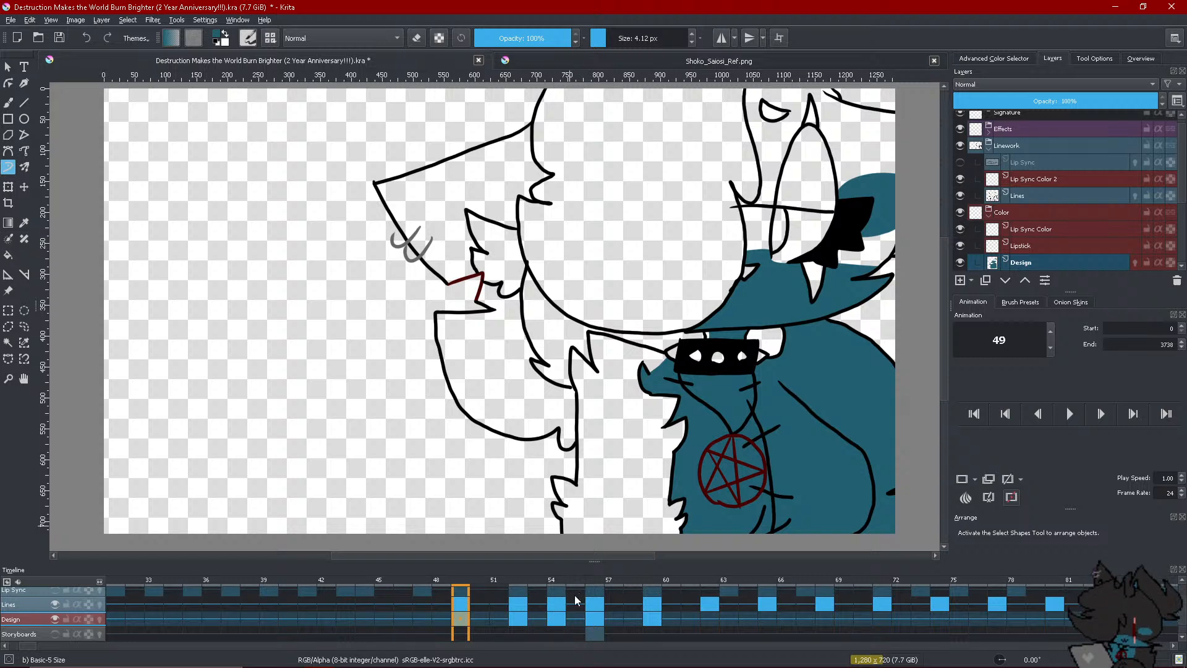
Fill the lower muzzle and the patch around the lashes with teal on frame 52
{"action": "left_click", "coordinate": [484, 611]}
{"action": "left_click", "coordinate": [517, 621]}
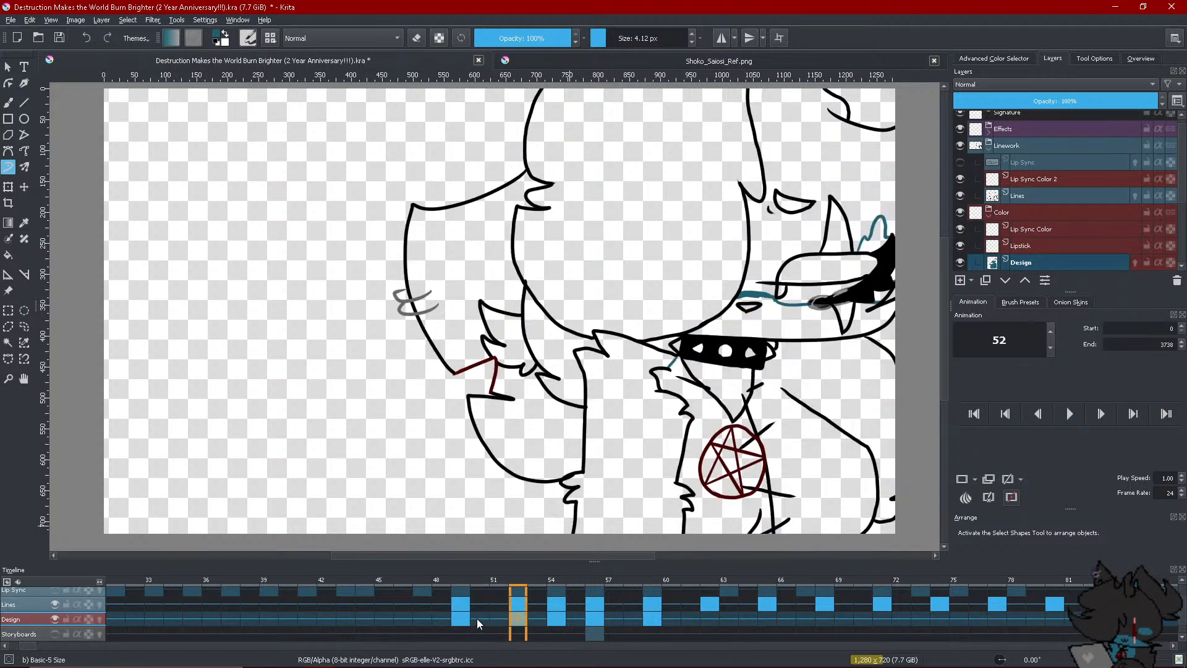
{"action": "key", "text": "f"}
{"action": "left_click", "coordinate": [817, 331]}
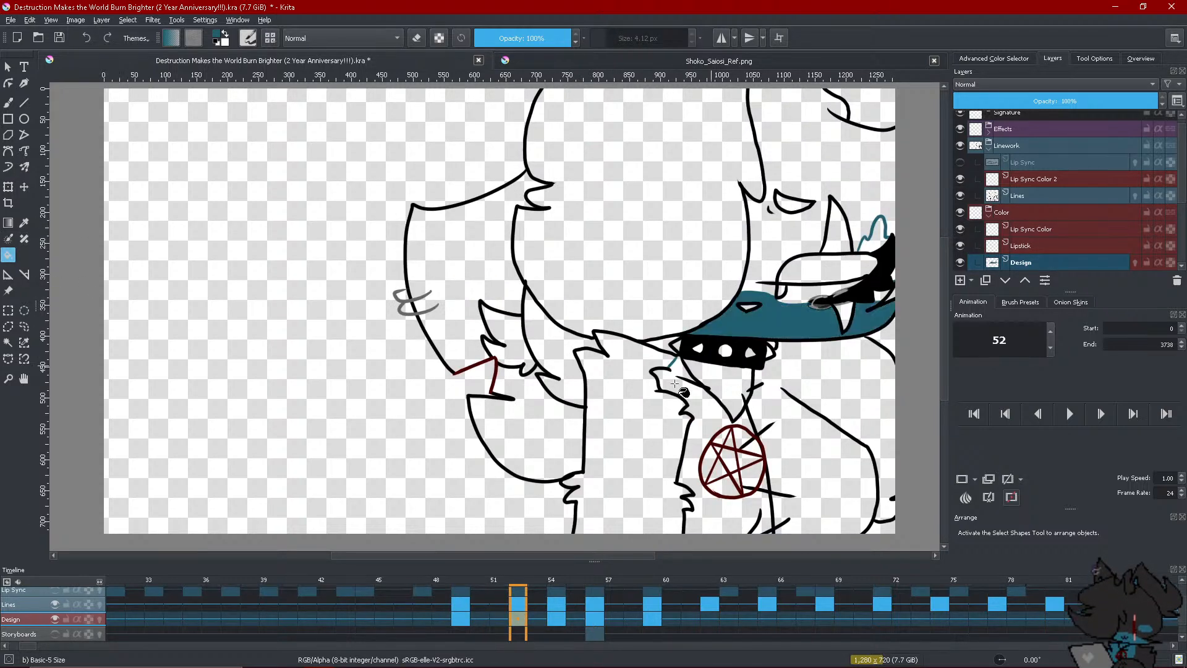
{"action": "left_click", "coordinate": [877, 244]}
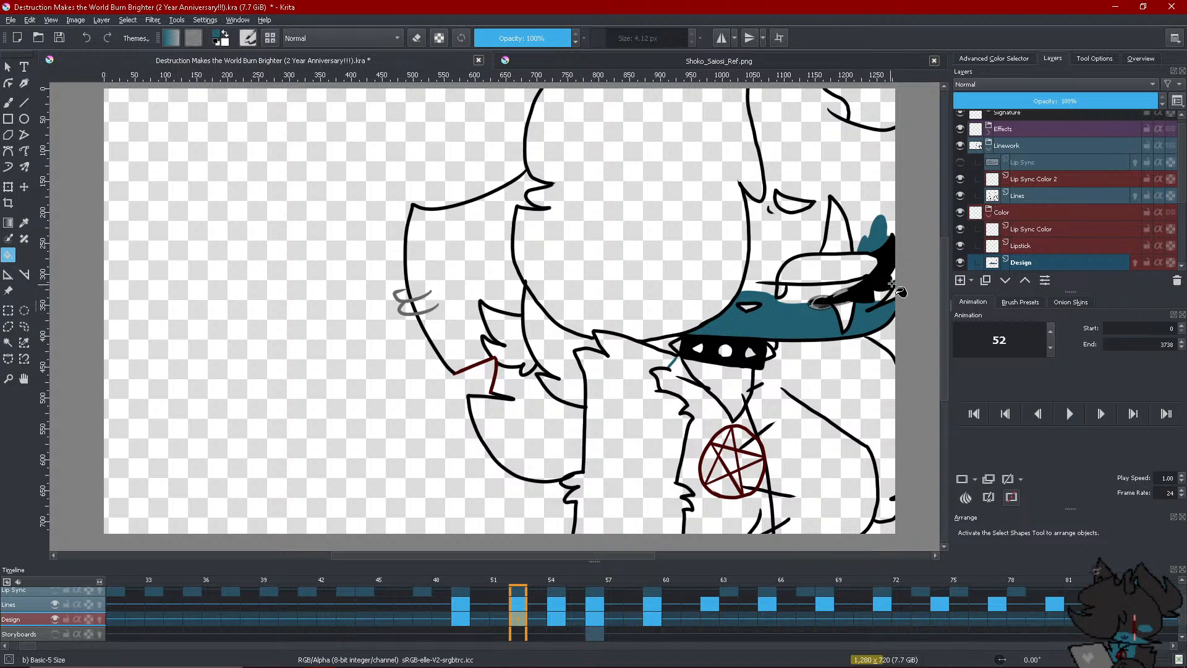
Fill the body and chest with teal on frame 52 and paint the pentagram pendant teal with the Dynamic Brush
{"action": "left_click", "coordinate": [816, 378]}
{"action": "left_click", "coordinate": [705, 387]}
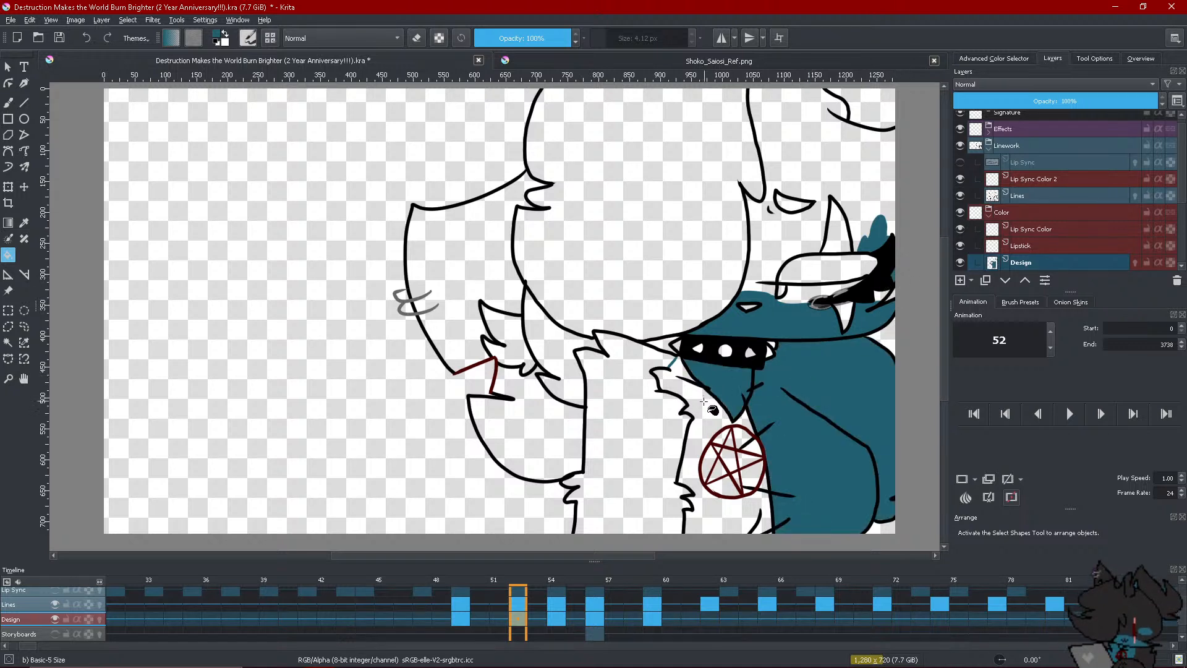
{"action": "left_click", "coordinate": [4, 168]}
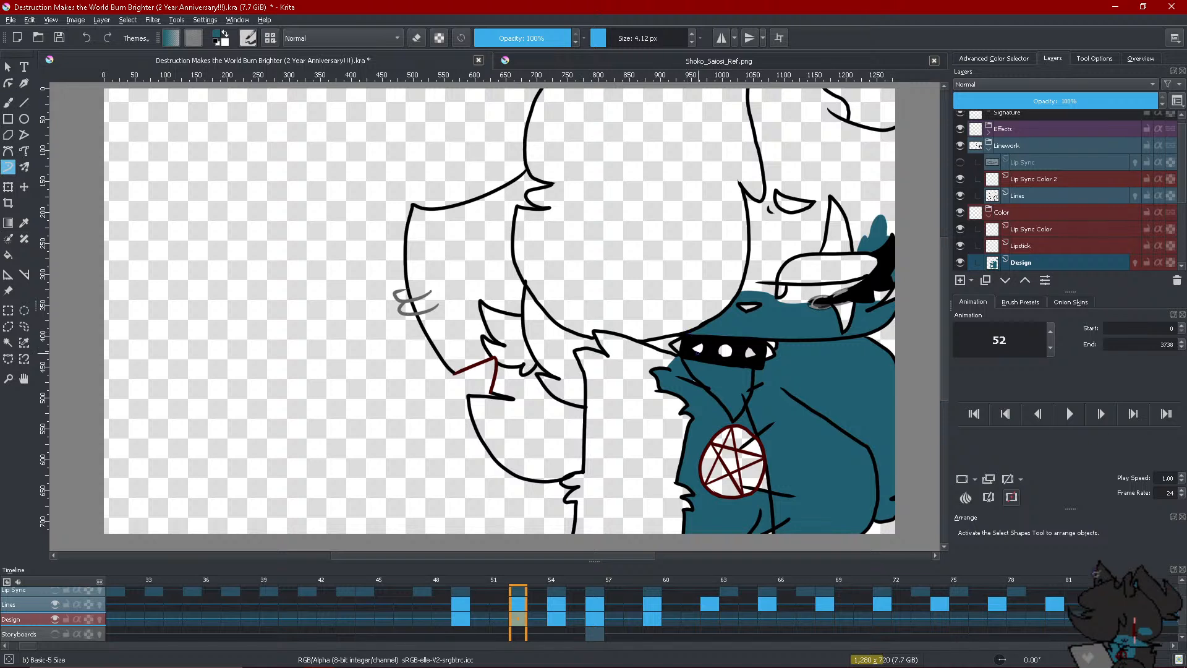
{"action": "left_click_drag", "start_coordinate": [591, 95], "coordinate": [667, 113], "text": "shift"}
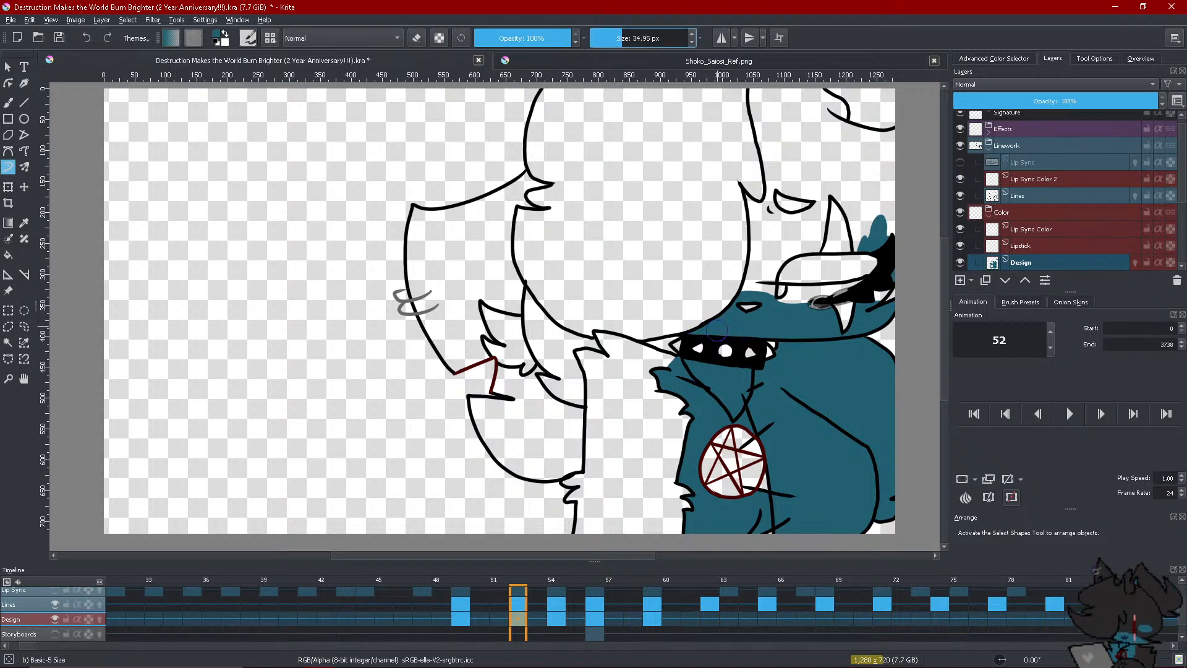
{"action": "mouse_move", "coordinate": [707, 461]}
{"action": "left_mouse_down"}
{"action": "mouse_move", "coordinate": [719, 514]}
{"action": "mouse_move", "coordinate": [745, 446]}
{"action": "mouse_move", "coordinate": [754, 479]}
{"action": "mouse_move", "coordinate": [709, 475]}
{"action": "left_mouse_up"}
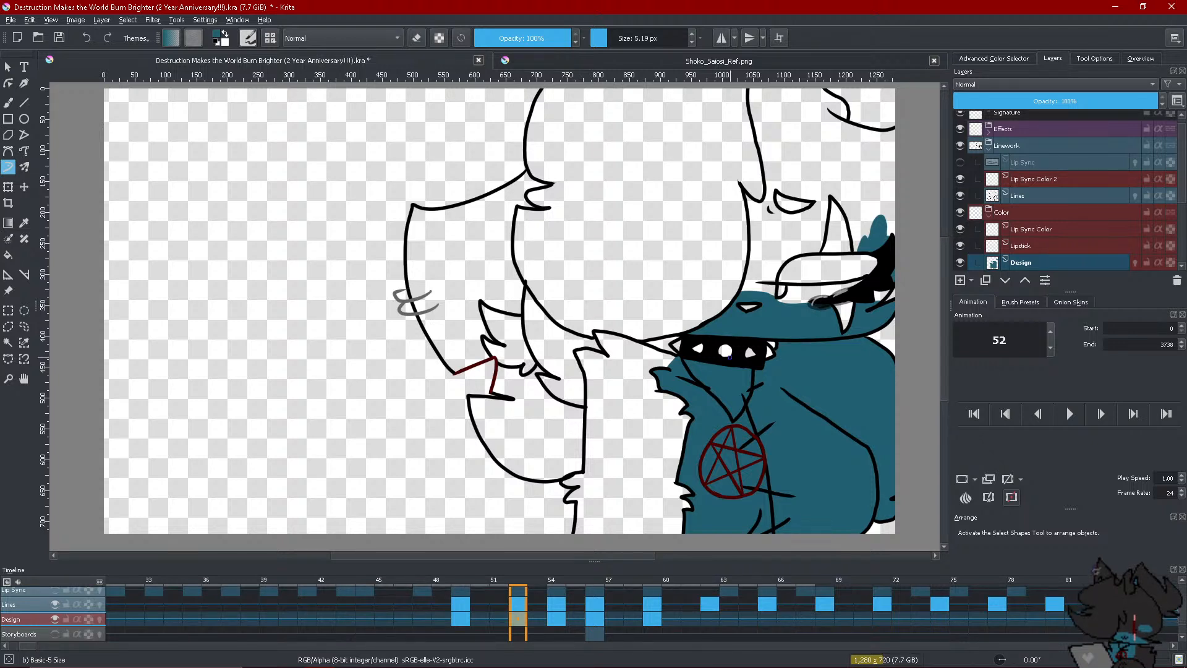
Fill the lower muzzle and the patch around the lashes with teal on frame 54
{"action": "left_click", "coordinate": [554, 613]}
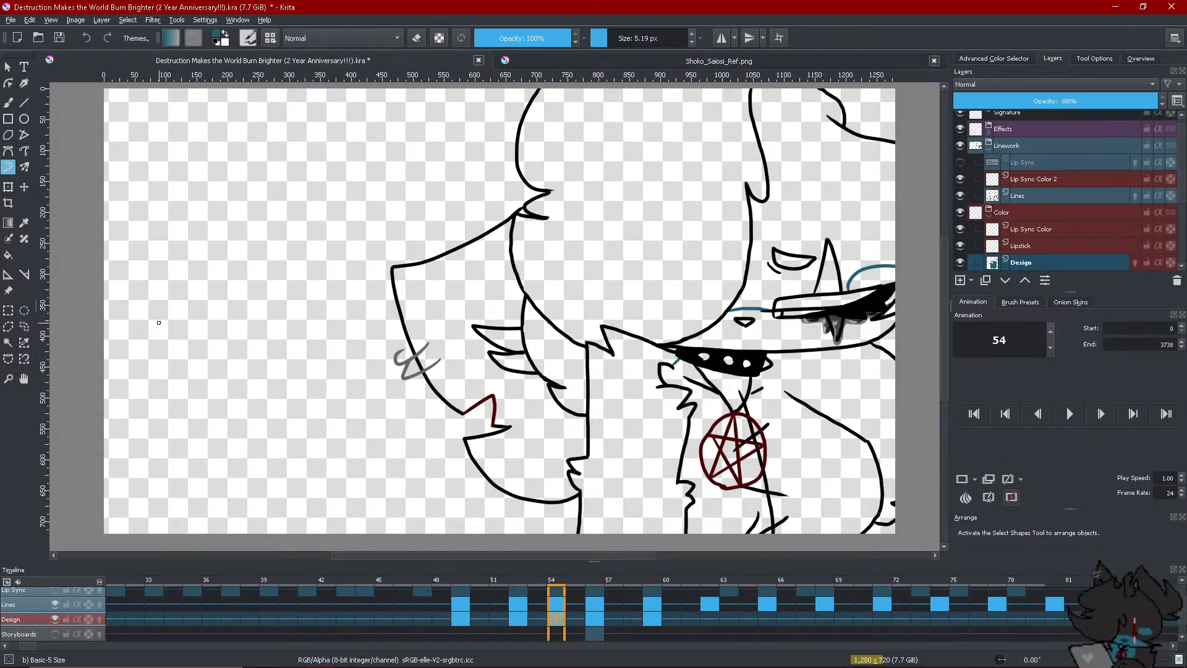
{"action": "key", "text": "f"}
{"action": "left_click", "coordinate": [750, 341]}
{"action": "left_click", "coordinate": [863, 334]}
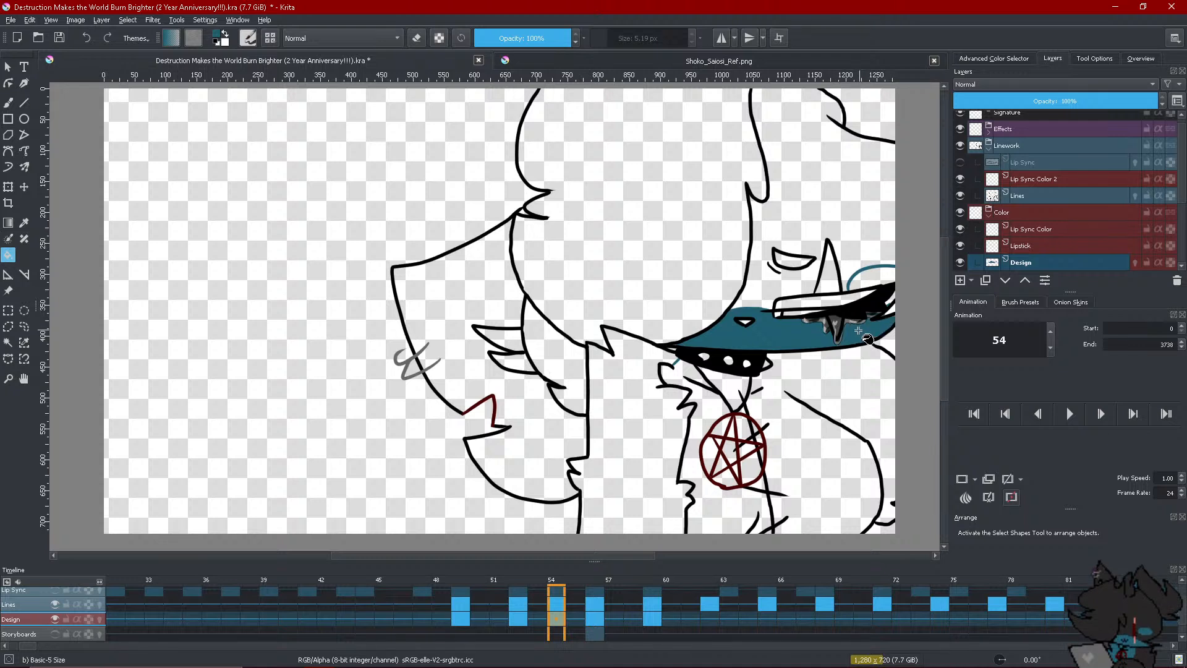
{"action": "left_click", "coordinate": [880, 287]}
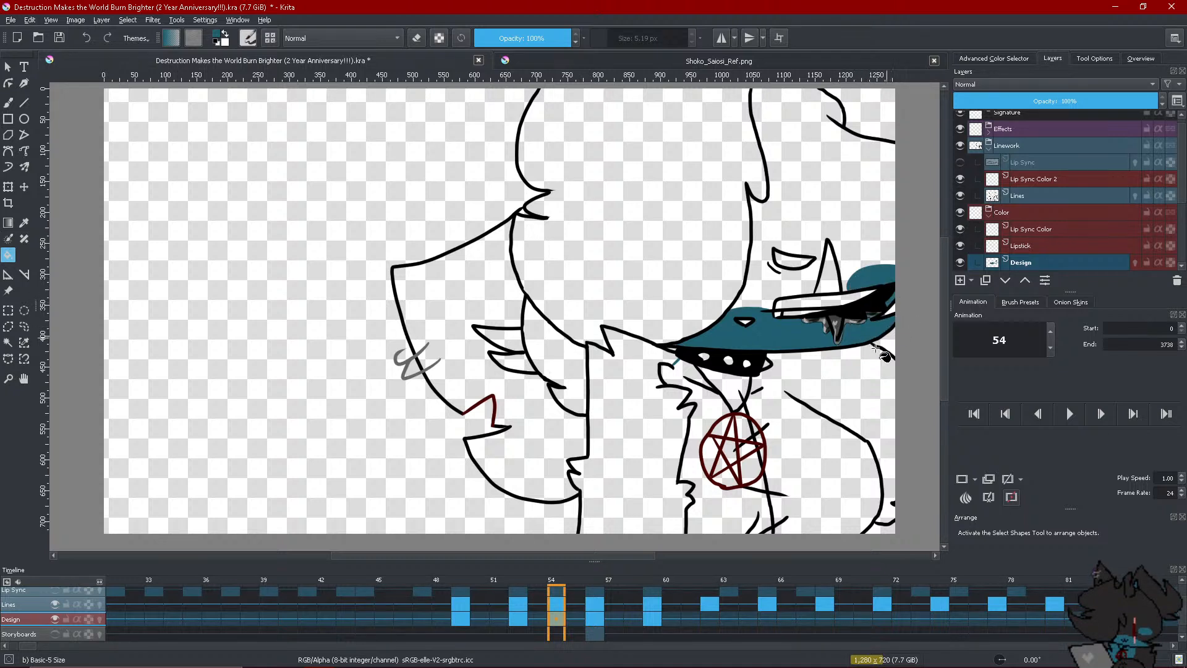
Fill the body and chest with teal on frame 54 and paint the pentagram pendant teal with the Dynamic Brush at 27.35 px
{"action": "left_click", "coordinate": [869, 373]}
{"action": "left_click", "coordinate": [717, 397]}
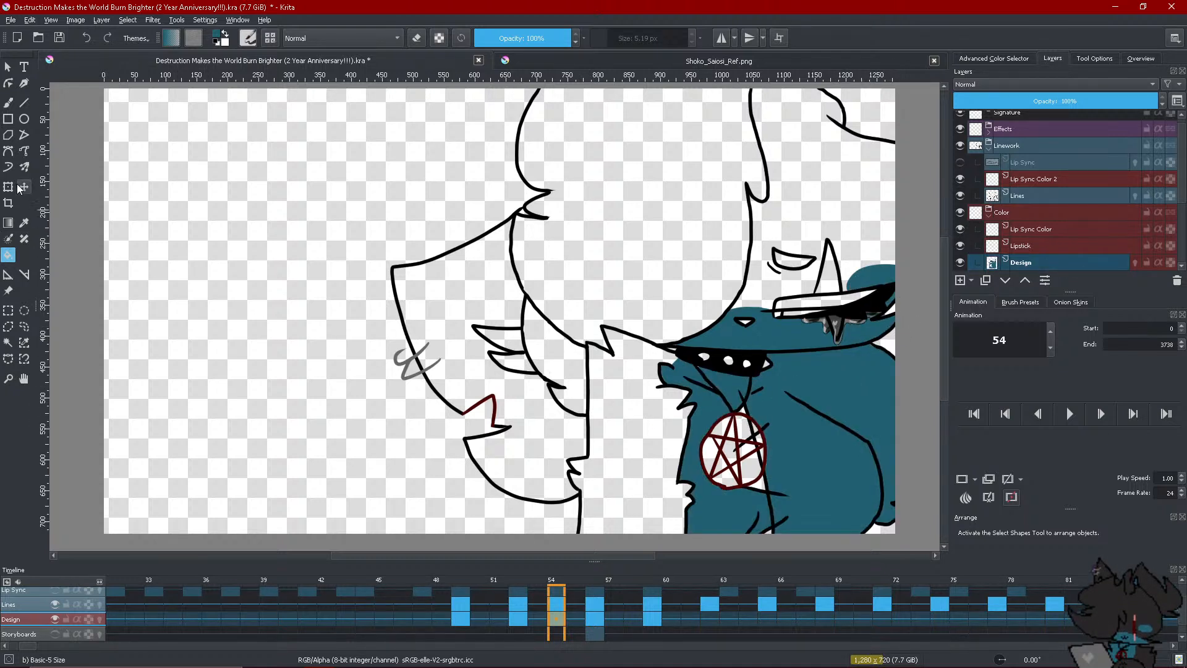
{"action": "left_click", "coordinate": [8, 167]}
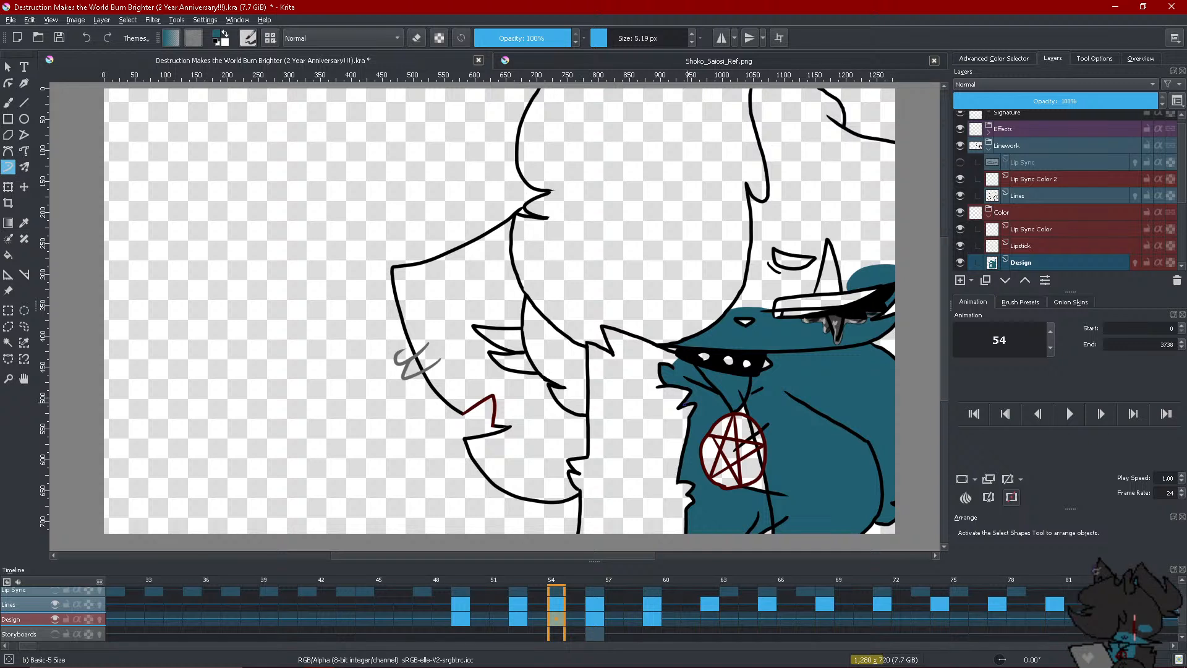
{"action": "key", "text": "bracketright"}
{"action": "key", "text": "bracketright"}
{"action": "key", "text": "bracketright"}
{"action": "key", "text": "bracketright"}
{"action": "mouse_move", "coordinate": [707, 441]}
{"action": "left_mouse_down"}
{"action": "mouse_move", "coordinate": [716, 485]}
{"action": "mouse_move", "coordinate": [739, 408]}
{"action": "mouse_move", "coordinate": [759, 430]}
{"action": "left_mouse_up"}
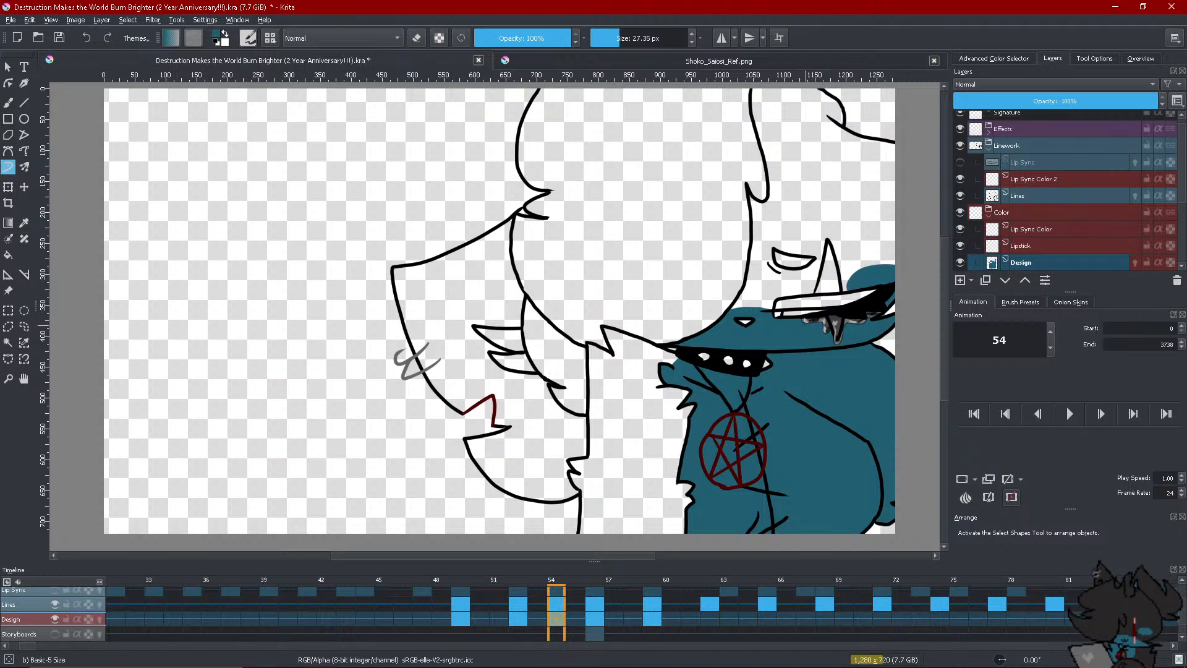
Paint teal over the unfilled gaps beneath the lashes on frame 54 and reduce the brush size to 7.85 px
{"action": "mouse_move", "coordinate": [807, 320]}
{"action": "left_mouse_down"}
{"action": "mouse_move", "coordinate": [840, 344]}
{"action": "mouse_move", "coordinate": [842, 320]}
{"action": "mouse_move", "coordinate": [872, 317]}
{"action": "mouse_move", "coordinate": [827, 322]}
{"action": "left_mouse_up"}
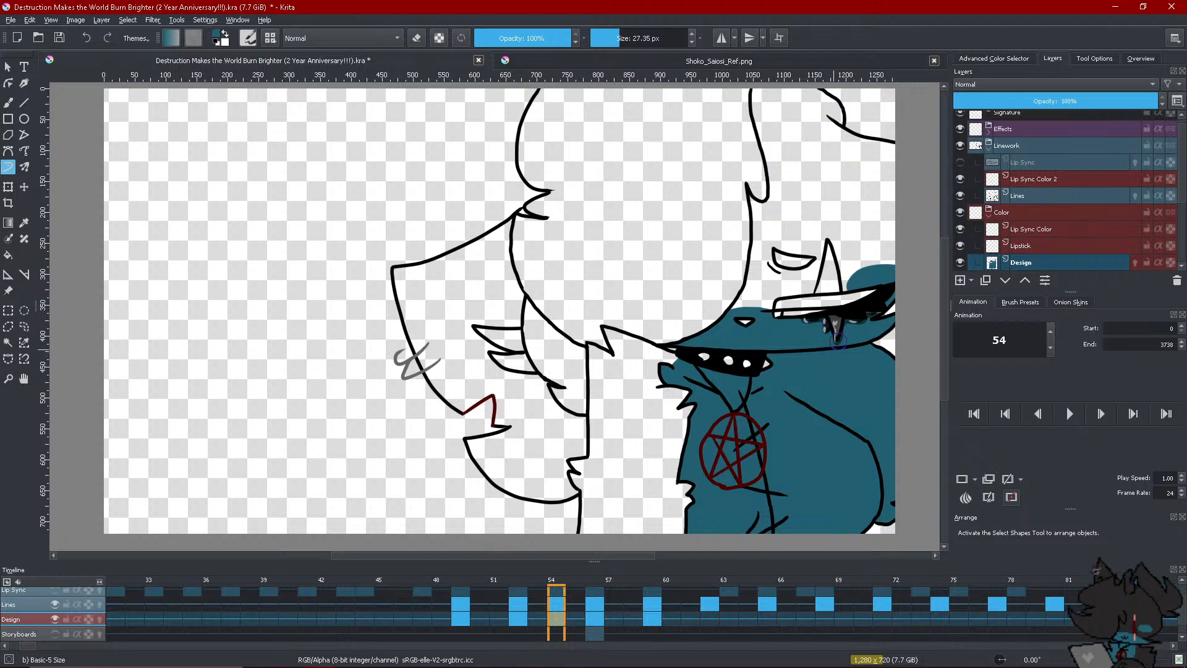
{"action": "key", "text": "e"}
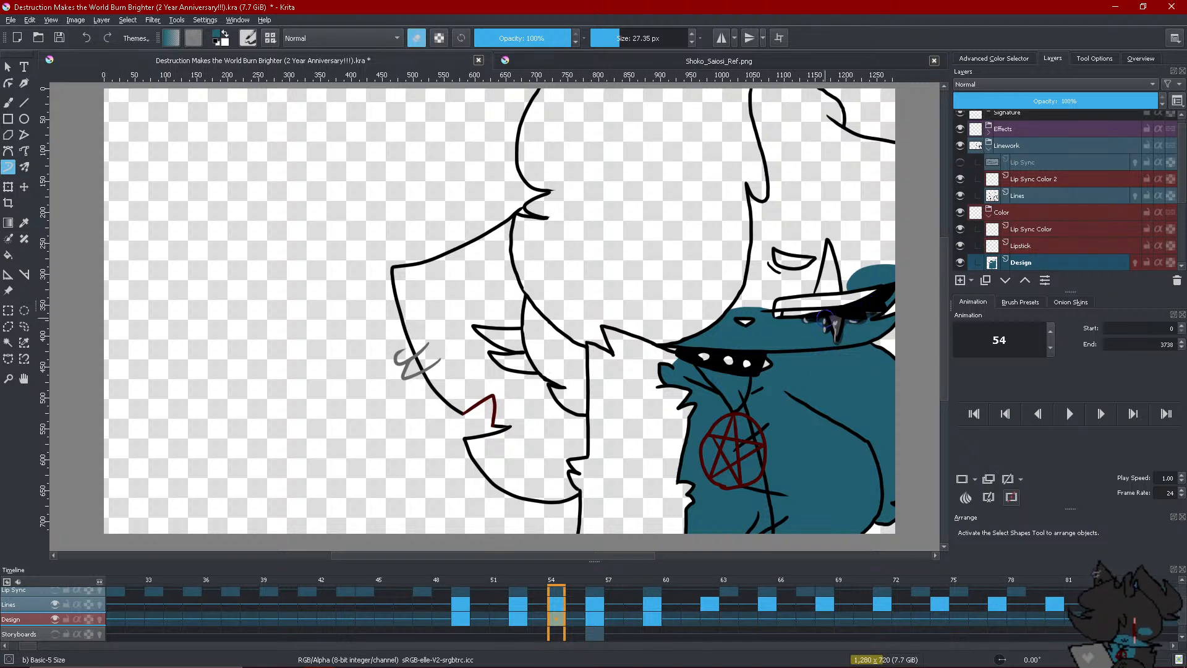
{"action": "key", "text": "e"}
{"action": "left_click_drag", "start_coordinate": [613, 38], "coordinate": [609, 38]}
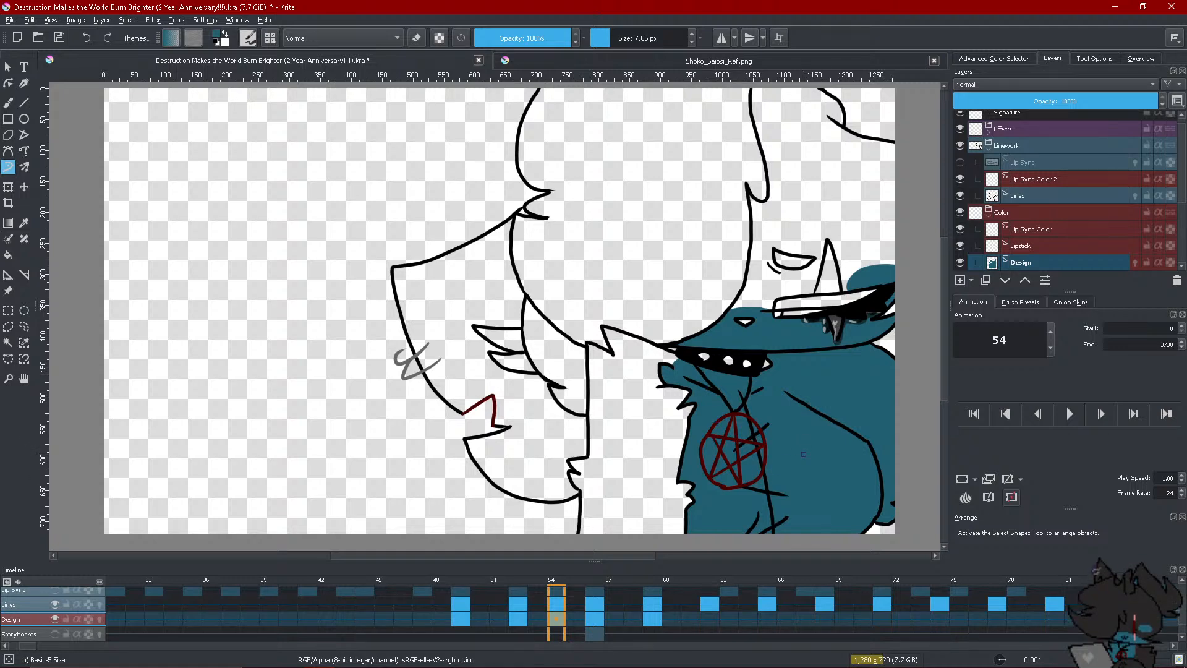
{"action": "left_click", "coordinate": [533, 618]}
{"action": "left_click", "coordinate": [581, 616]}
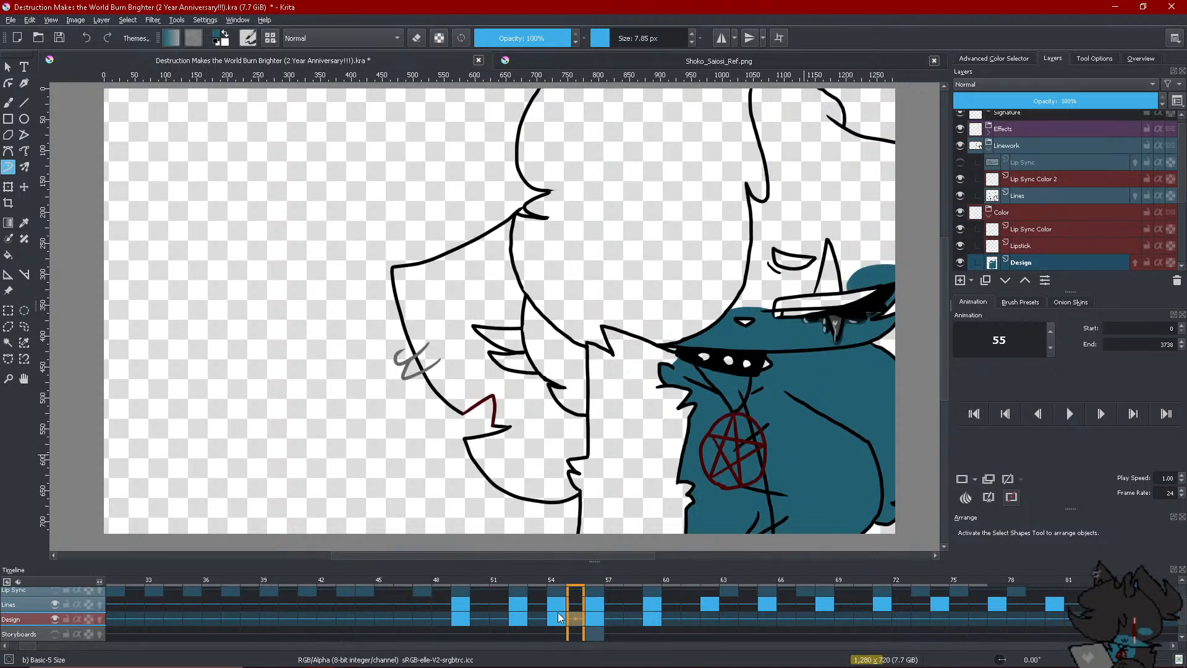
{"action": "key", "text": "Left"}
{"action": "key", "text": "Left"}
{"action": "left_click", "coordinate": [562, 620]}
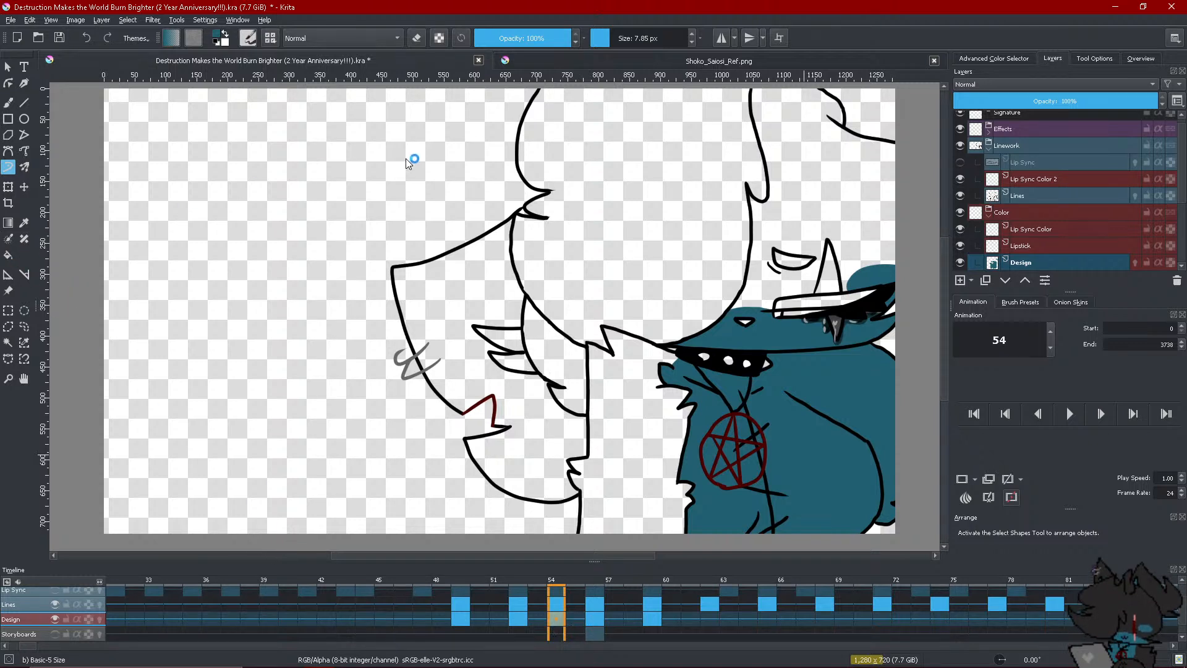
{"action": "key", "text": "alt+Tab"}
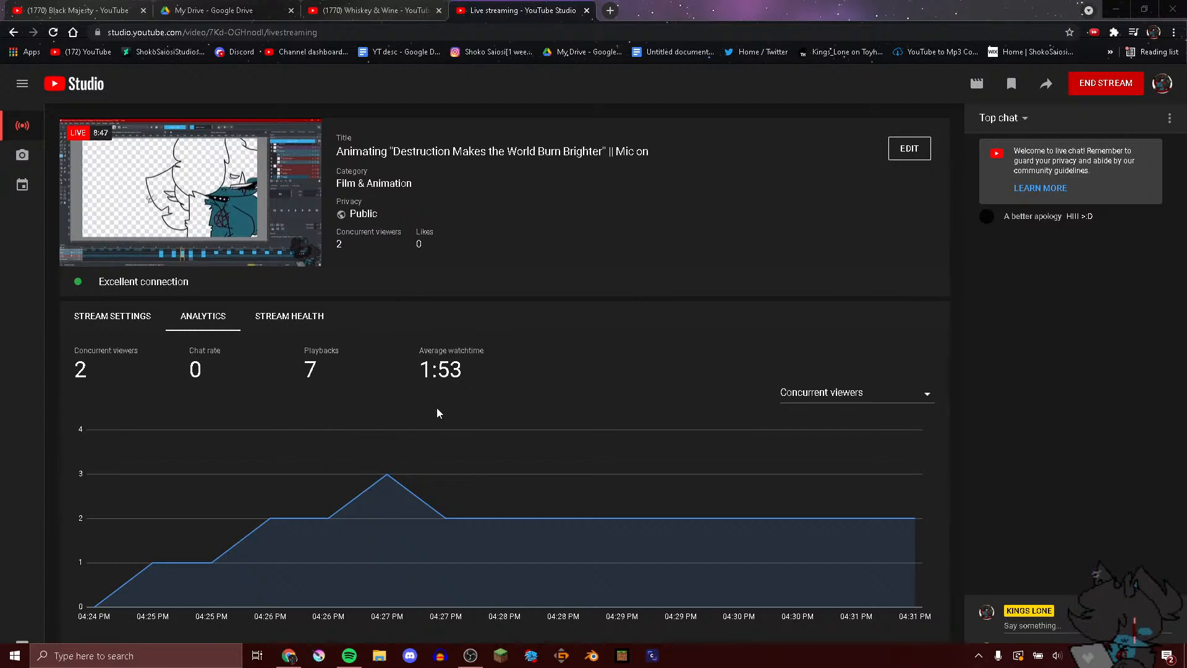
Reopen the recent document Destruction Makes the World Burn Brighter from its autosave file
{"action": "mouse_move", "coordinate": [377, 439]}
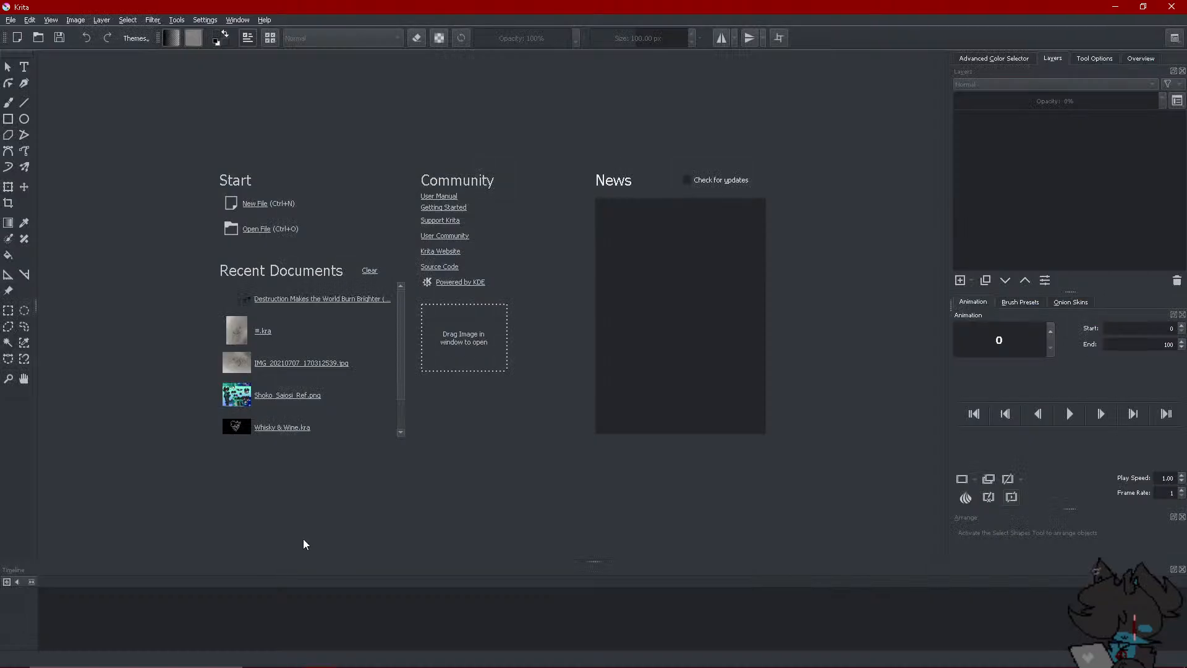
{"action": "left_click", "coordinate": [292, 312]}
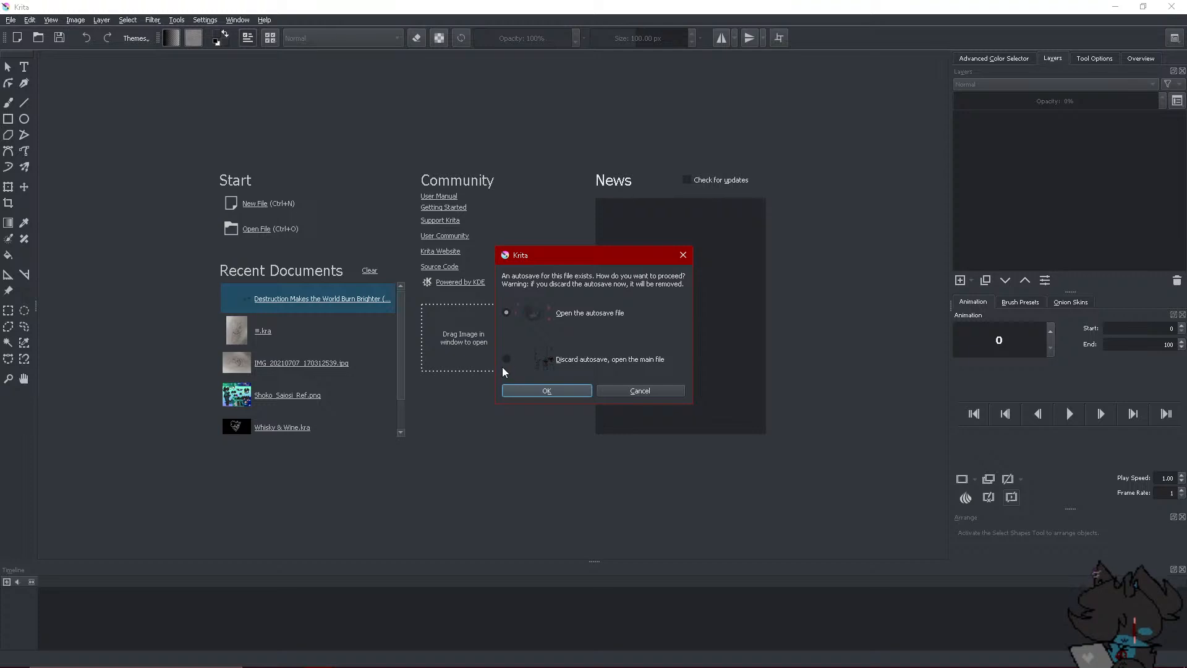
{"action": "left_click", "coordinate": [536, 391]}
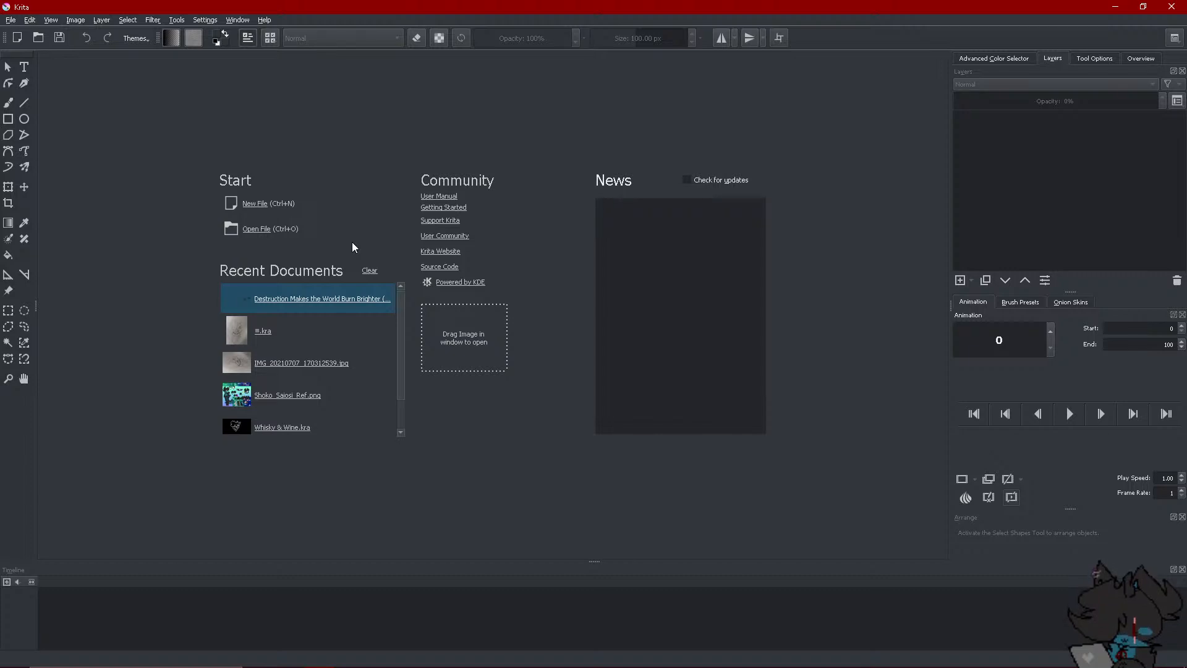
{"action": "mouse_move", "coordinate": [1039, 652]}
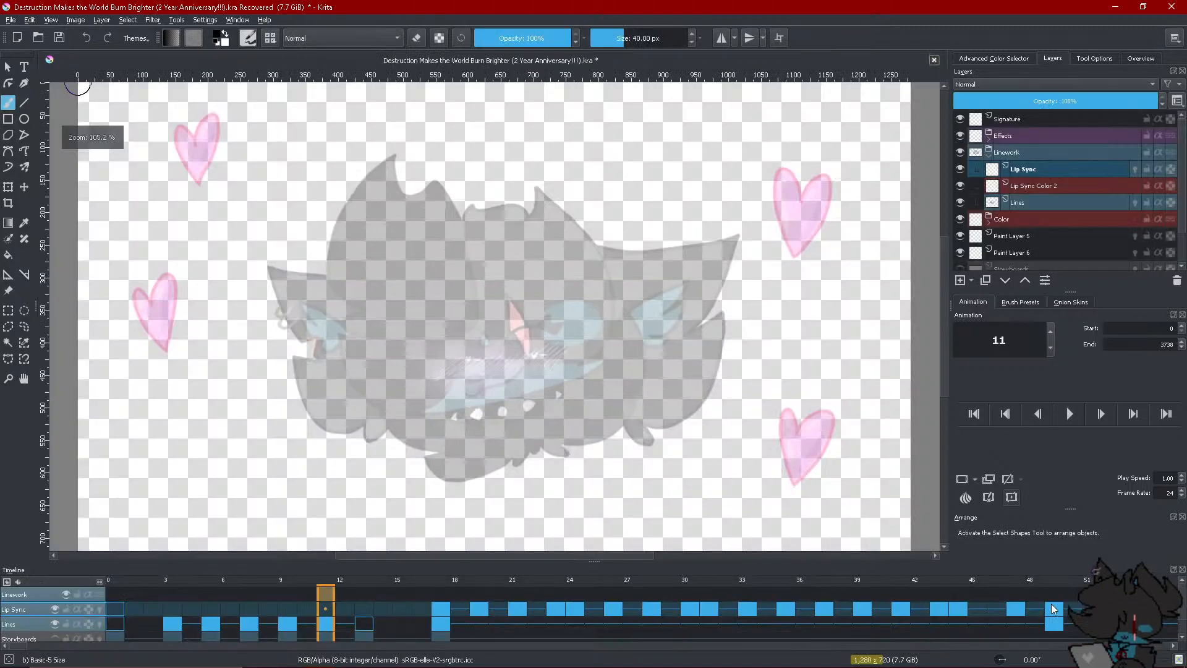
Go to frame 20, collapse the Linework group and select the Design layer inside the Color group
{"action": "left_click", "coordinate": [454, 609]}
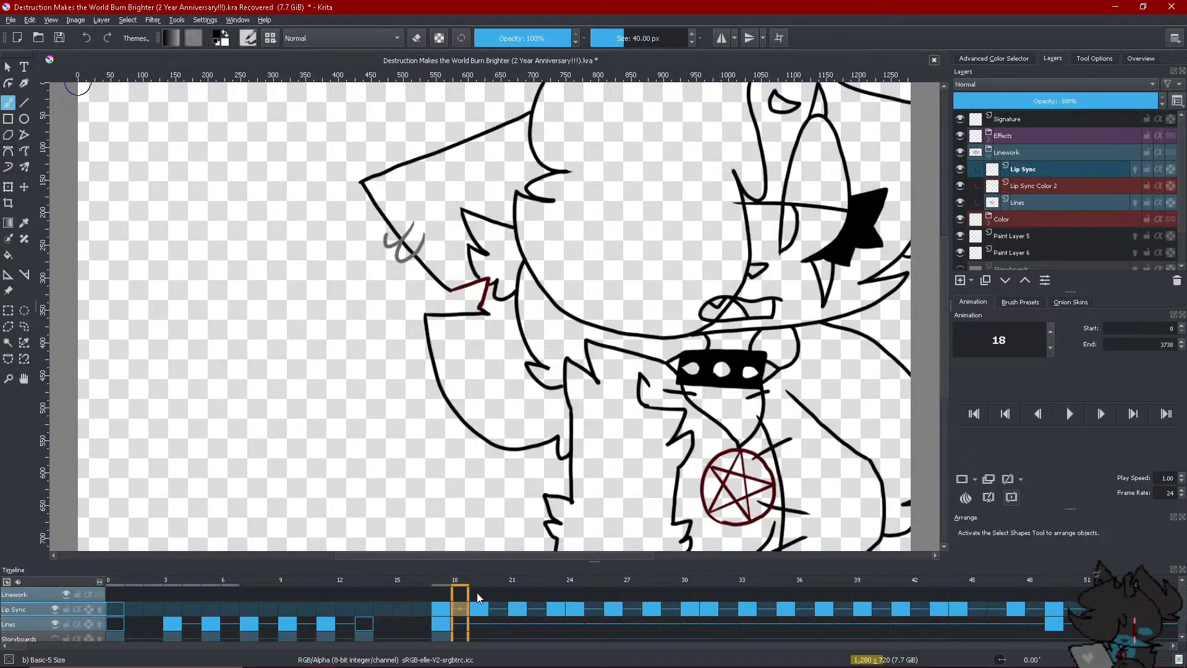
{"action": "left_click", "coordinate": [498, 609]}
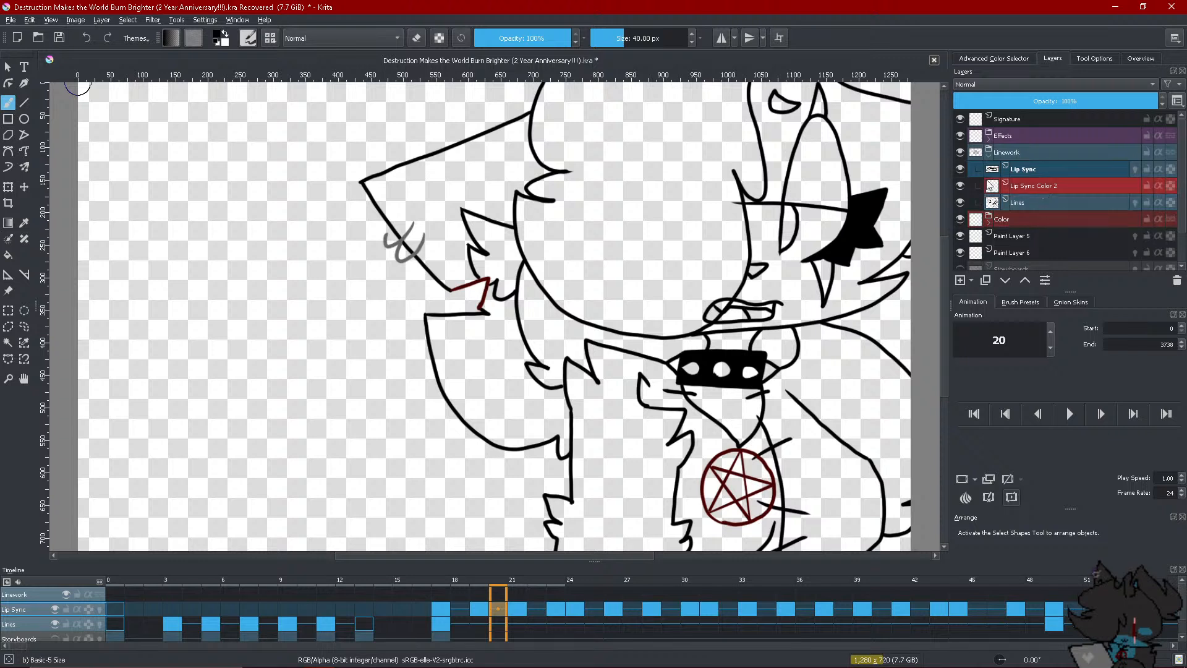
{"action": "left_click", "coordinate": [991, 155]}
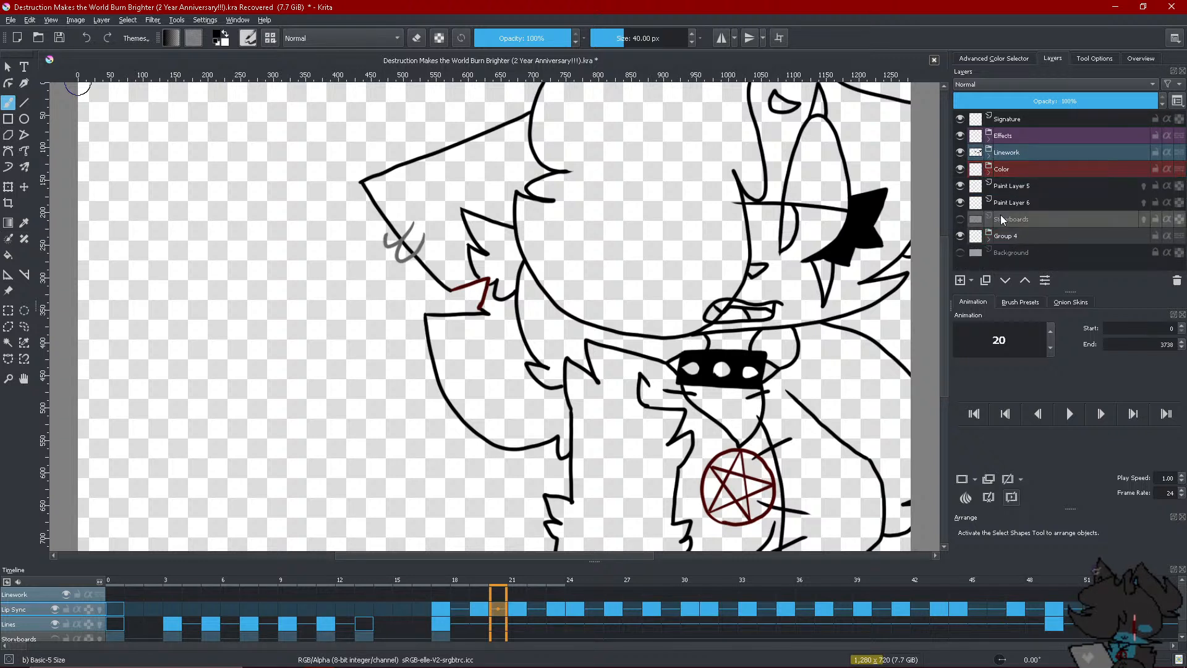
{"action": "left_click", "coordinate": [1032, 188]}
{"action": "left_click", "coordinate": [989, 174]}
{"action": "left_click", "coordinate": [1034, 213]}
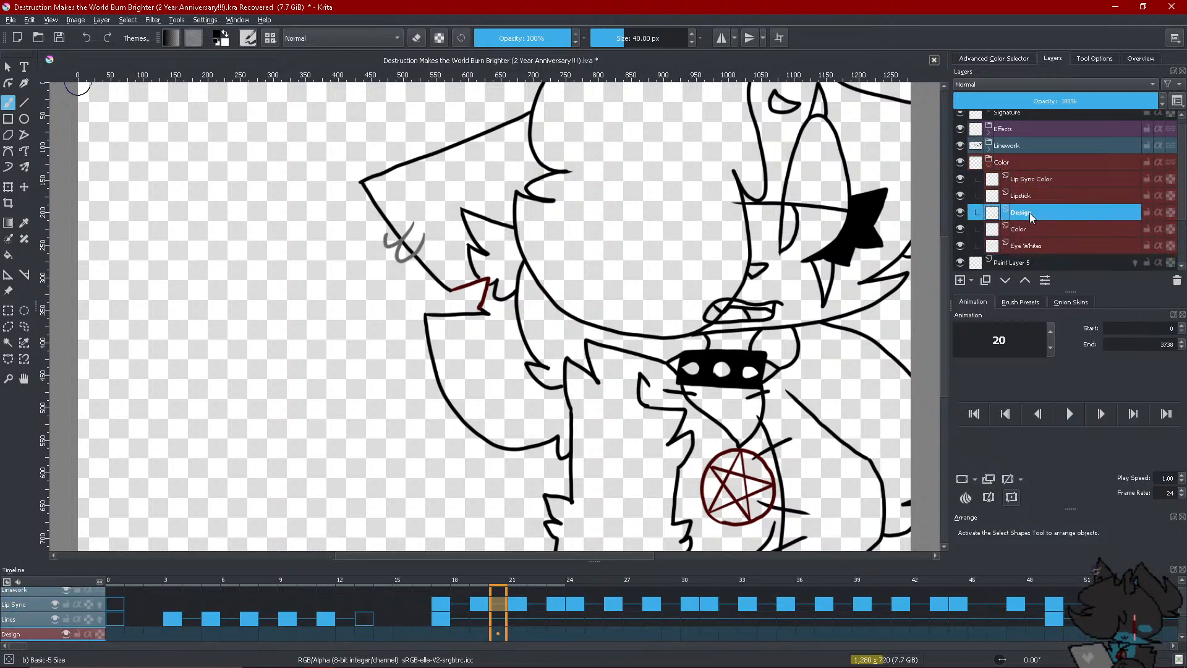
Go to frame 53 on the Design layer and set the brush size to 9.47 px
{"action": "left_click", "coordinate": [683, 634]}
{"action": "left_click", "coordinate": [747, 634]}
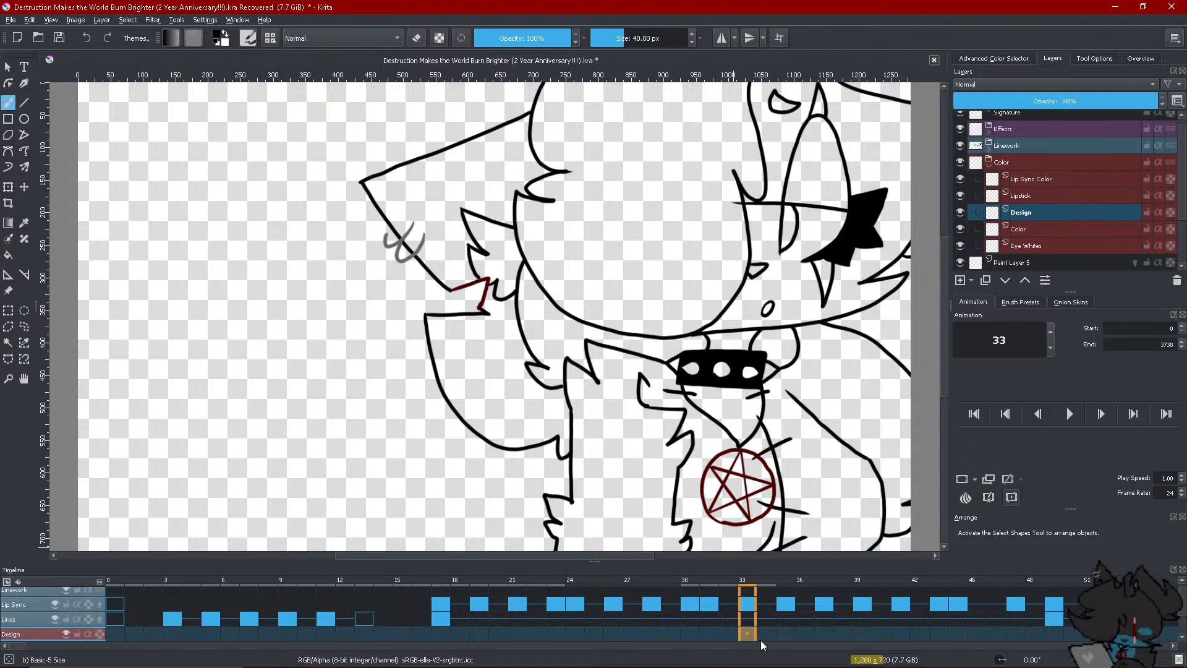
{"action": "left_click", "coordinate": [1125, 634]}
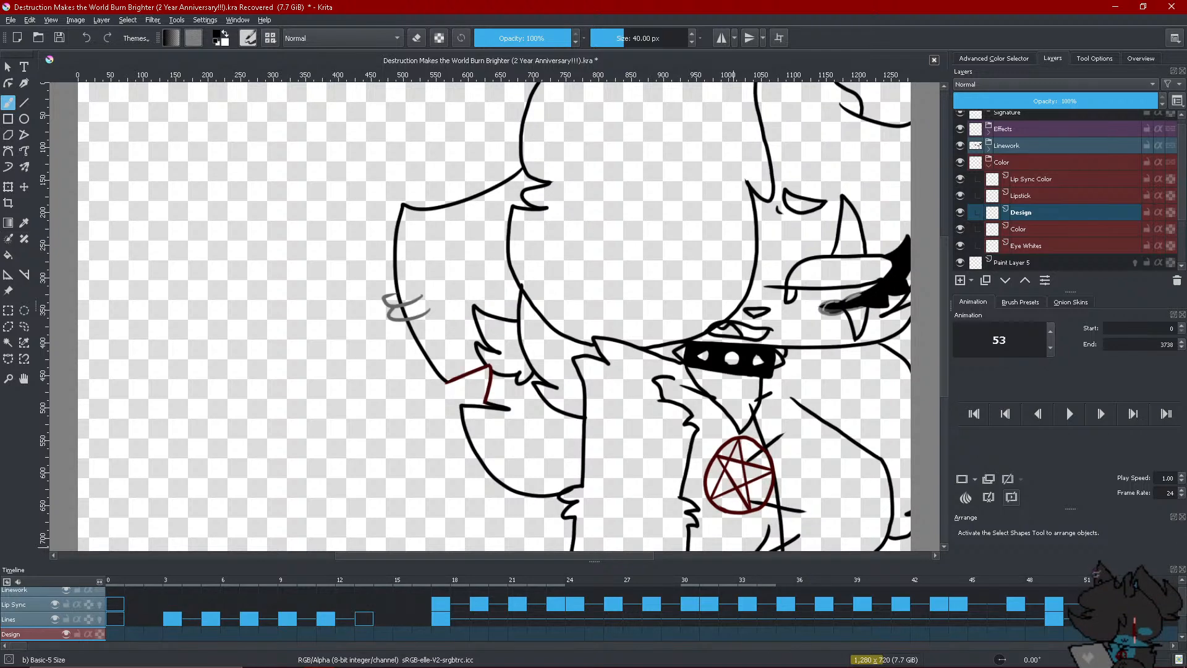
{"action": "left_click", "coordinate": [1173, 645]}
{"action": "scroll", "coordinate": [865, 424], "scroll_direction": "down", "scroll_amount": 3}
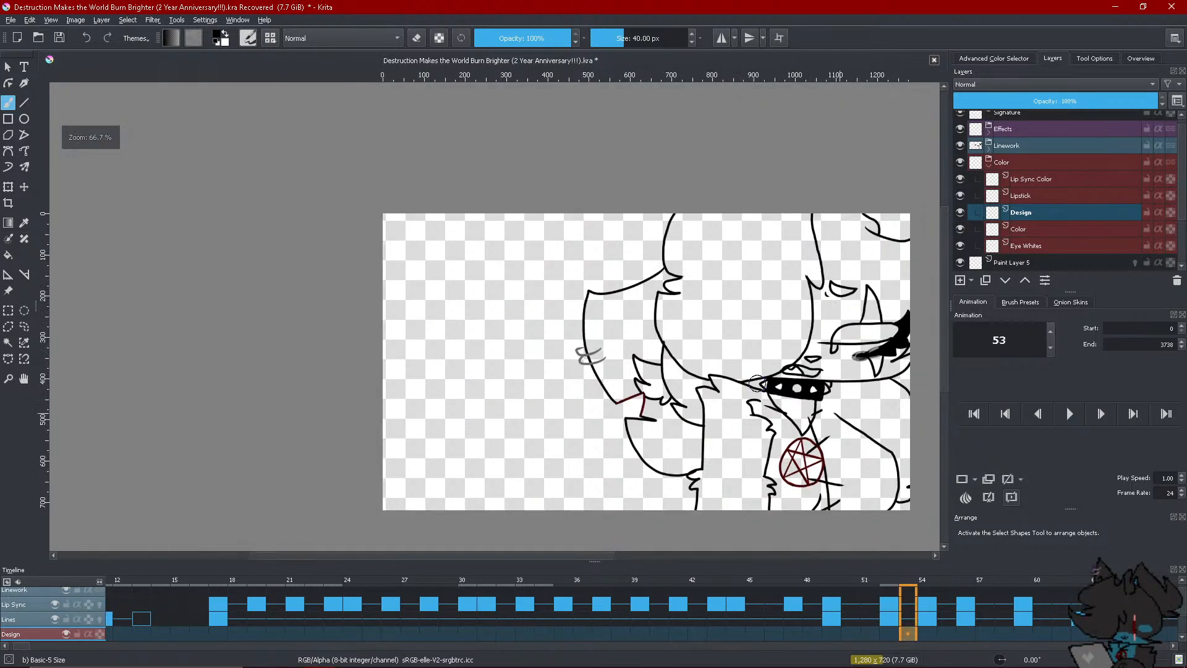
{"action": "scroll", "coordinate": [865, 424], "scroll_direction": "up", "scroll_amount": 2}
{"action": "left_click", "coordinate": [611, 38]}
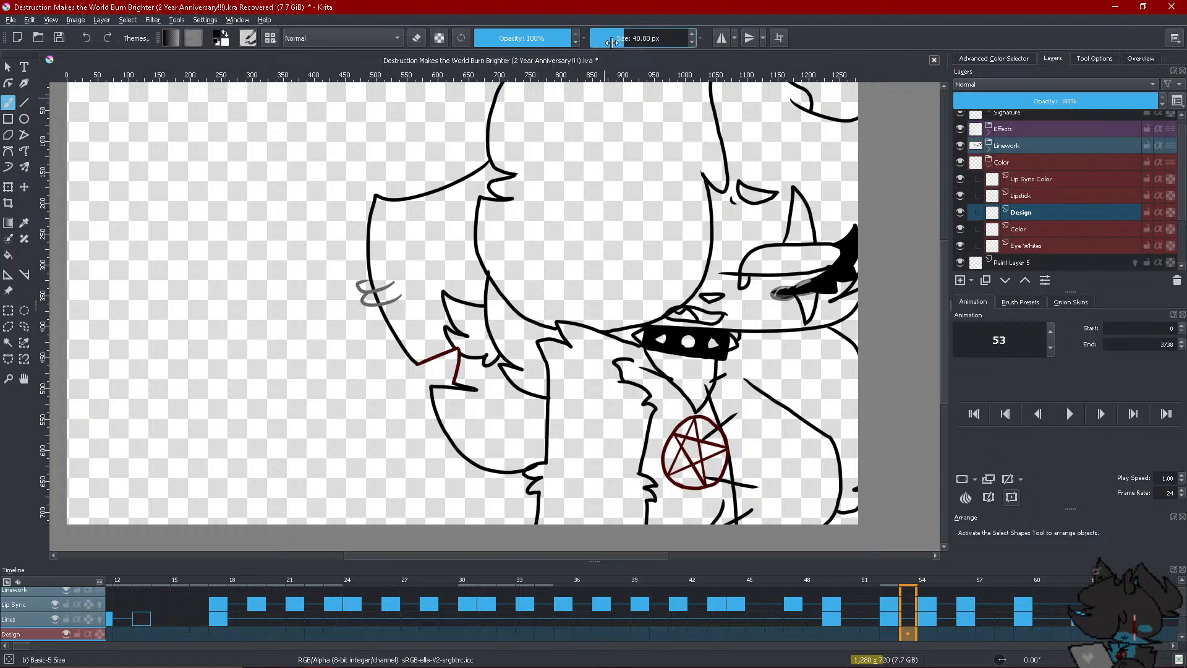
Open the recent reference image Shoko_Saiosi_Ref.png and sample the teal swatch from its palette as the foreground color
{"action": "left_click", "coordinate": [11, 20]}
{"action": "mouse_move", "coordinate": [40, 58]}
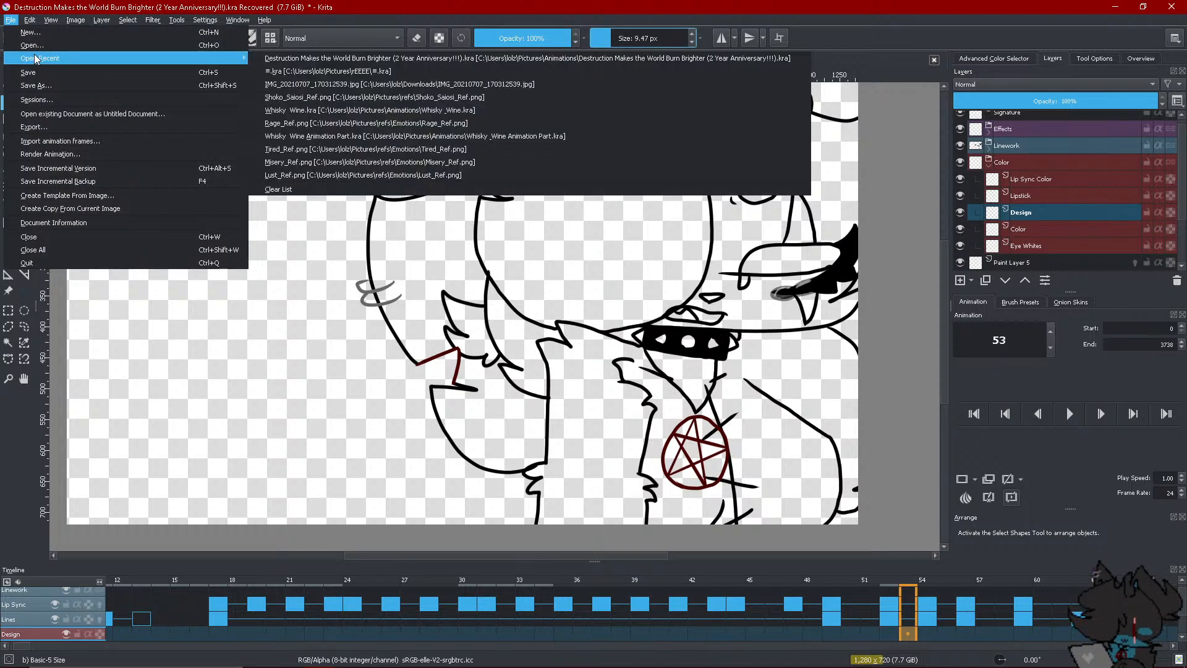
{"action": "key", "text": "Escape"}
{"action": "key", "text": "Escape"}
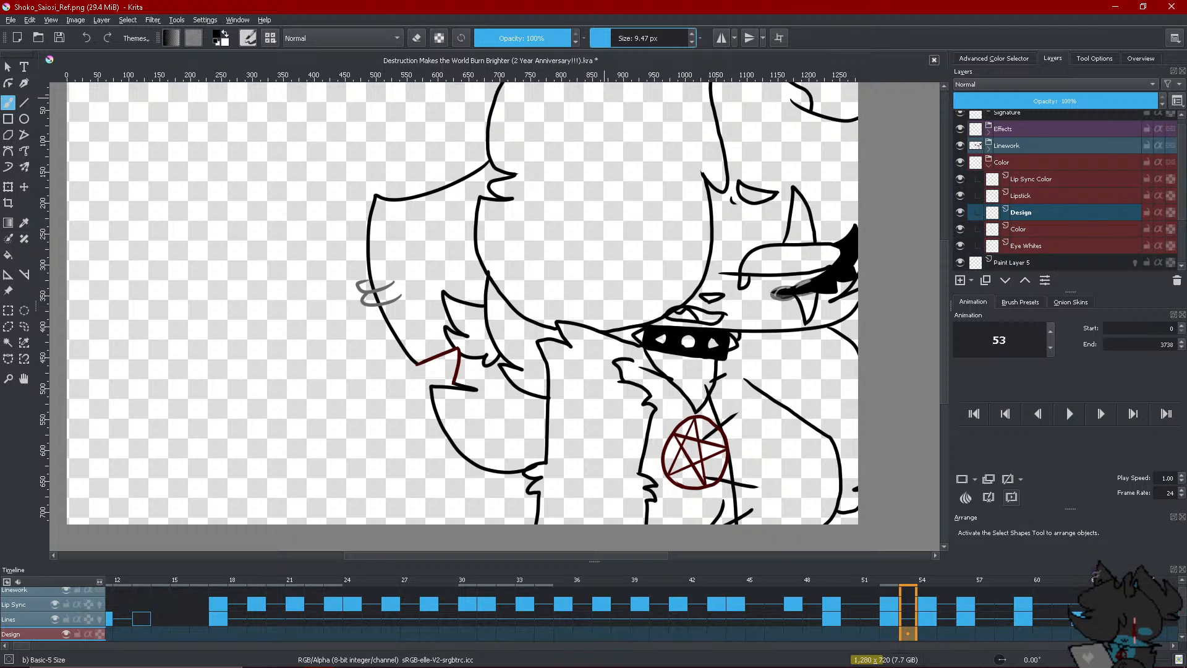
{"action": "key", "text": "p"}
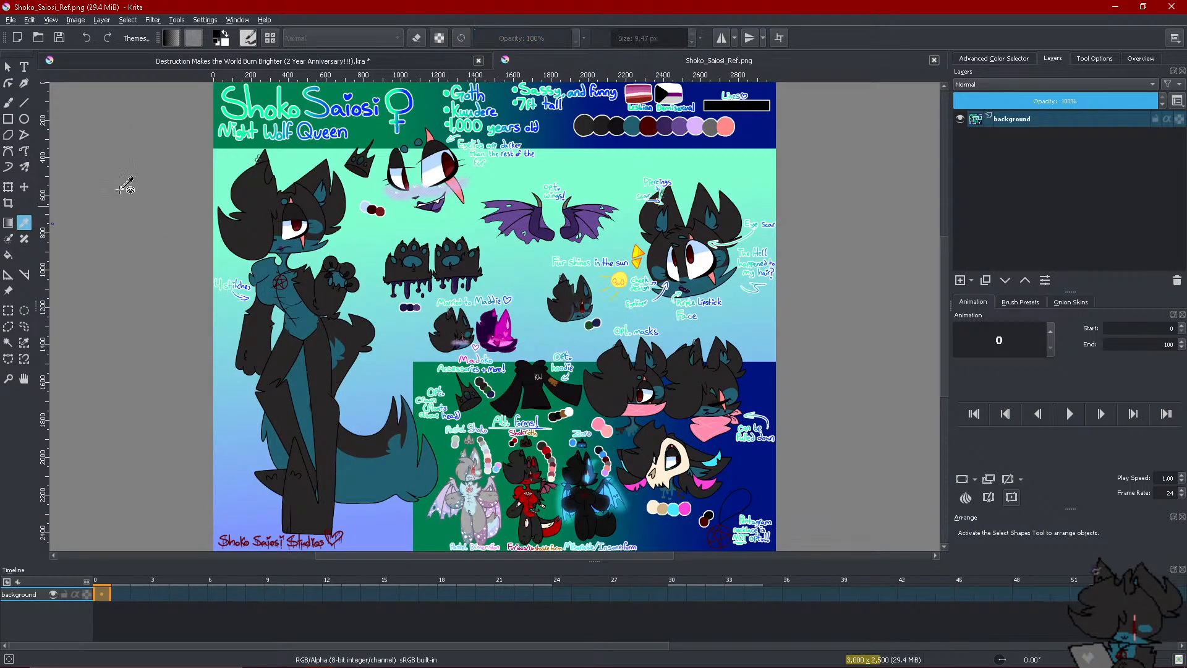
{"action": "left_click", "coordinate": [633, 127]}
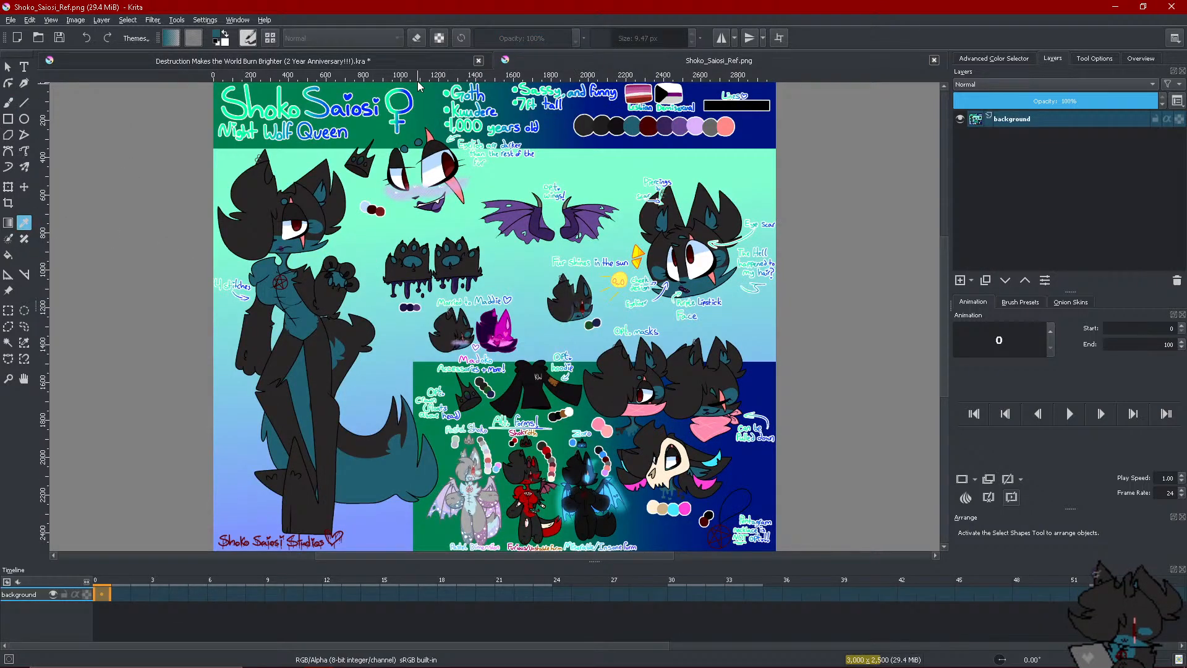
Return to the animation document with the brush and create a blank frame at frame 56 on the Design layer
{"action": "left_click", "coordinate": [391, 61]}
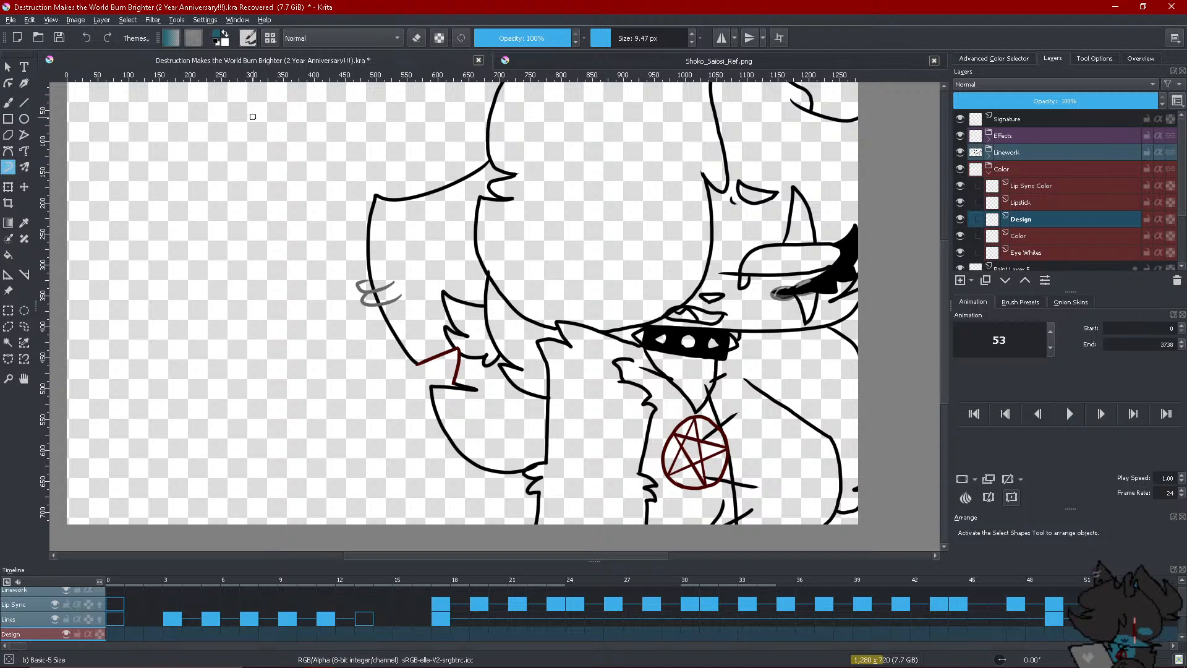
{"action": "key", "text": "b"}
{"action": "mouse_move", "coordinate": [1051, 667]}
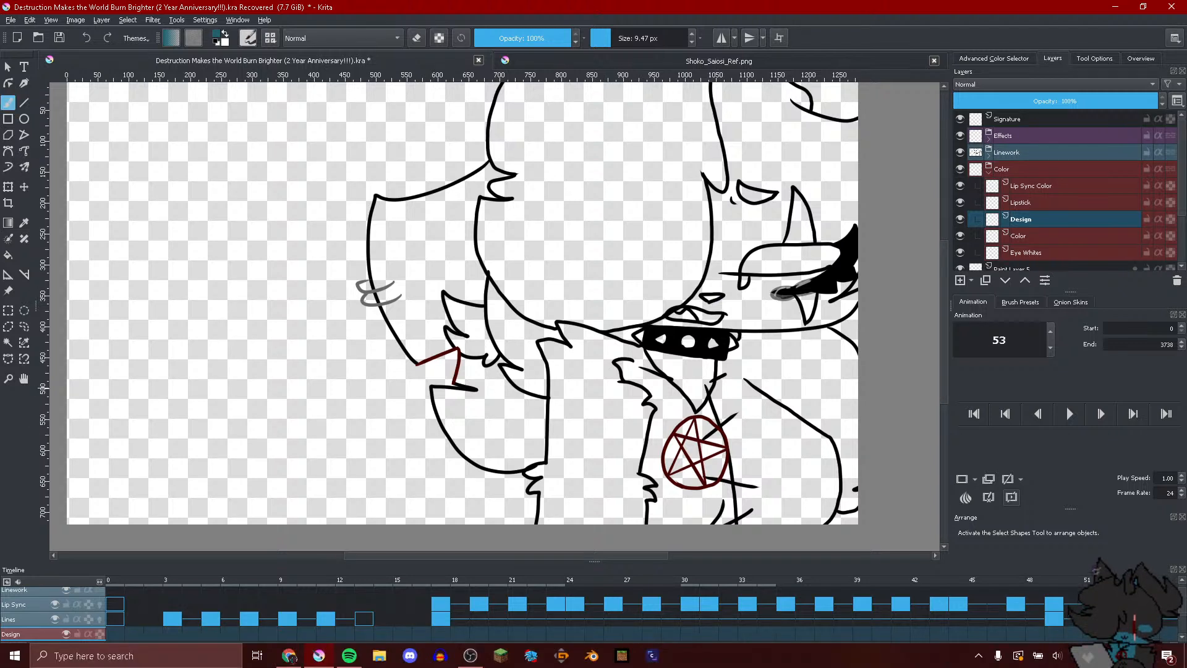
{"action": "left_click", "coordinate": [1174, 645]}
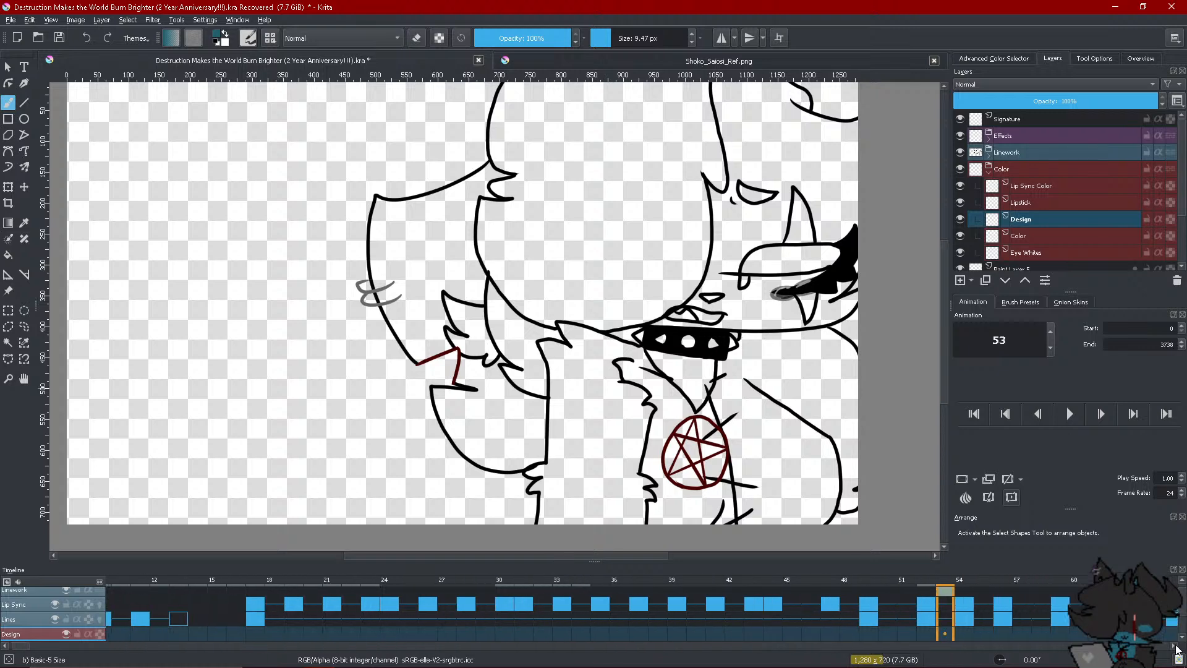
{"action": "left_click_drag", "start_coordinate": [1177, 650], "coordinate": [1166, 649]}
{"action": "left_click", "coordinate": [738, 633]}
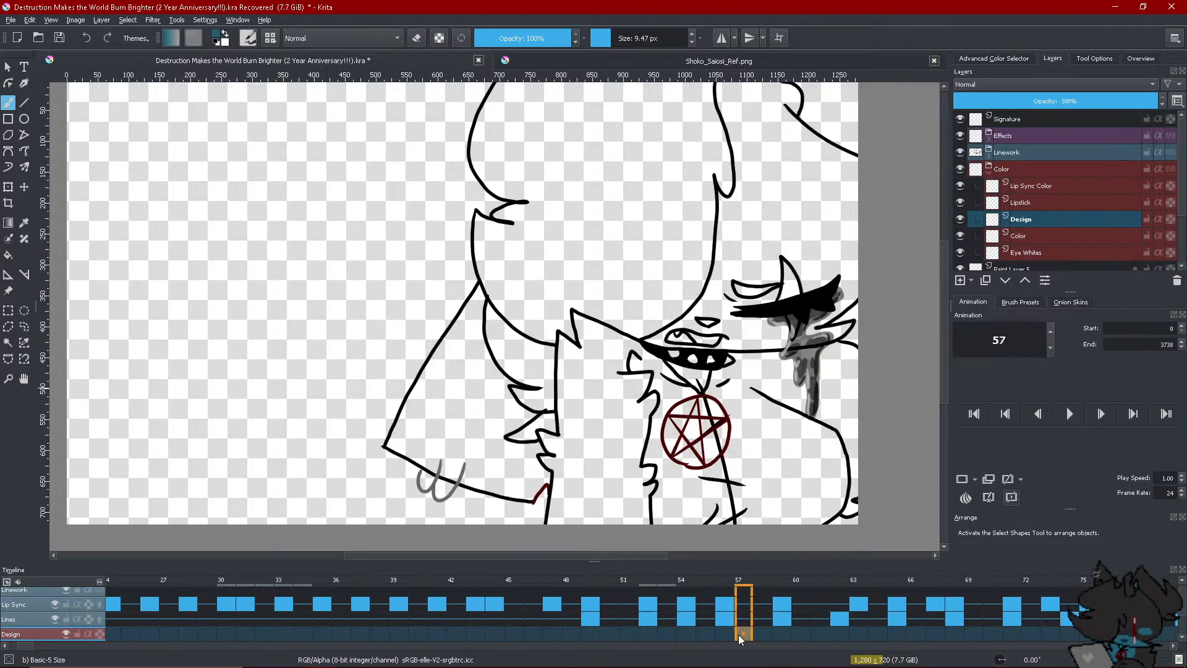
{"action": "left_click", "coordinate": [705, 631]}
{"action": "right_click", "coordinate": [721, 628]}
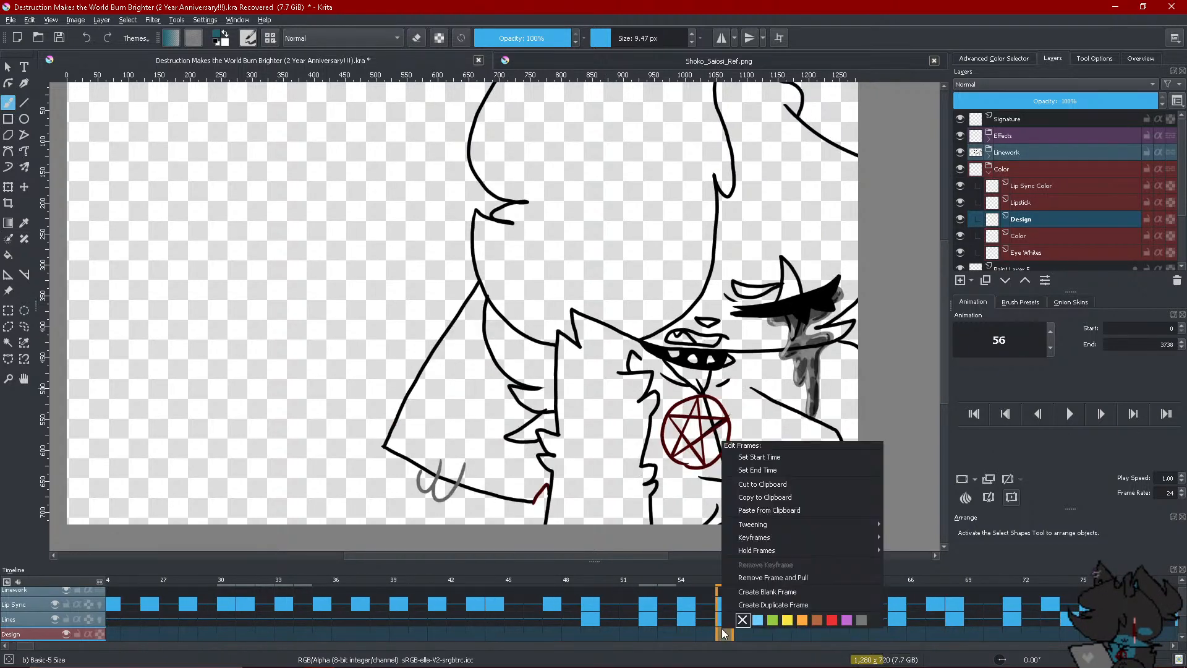
{"action": "left_click", "coordinate": [737, 591]}
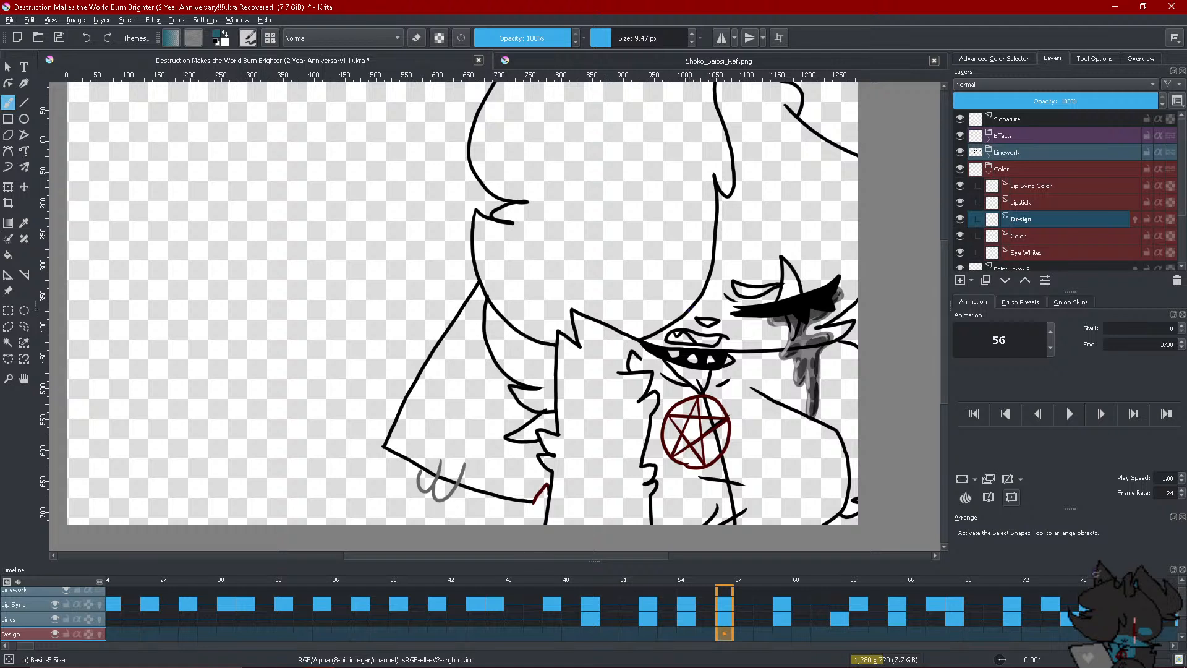
Draw the teal muzzle line above the nose up to the eye on frame 56 and clean it up with the eraser
{"action": "left_click_drag", "start_coordinate": [690, 310], "coordinate": [755, 319]}
{"action": "left_click", "coordinate": [416, 38]}
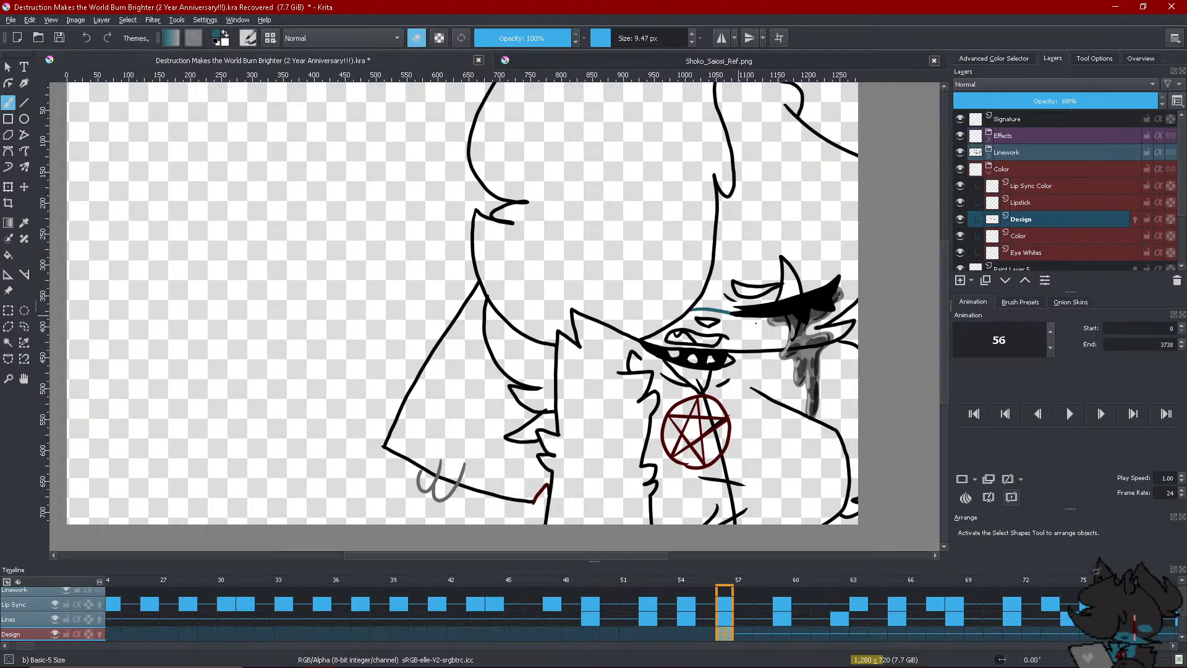
{"action": "key", "text": "e"}
Hide the Lip Sync layer in the Linework group and draw the teal eye and neck markings on frame 56
{"action": "left_click", "coordinate": [968, 156]}
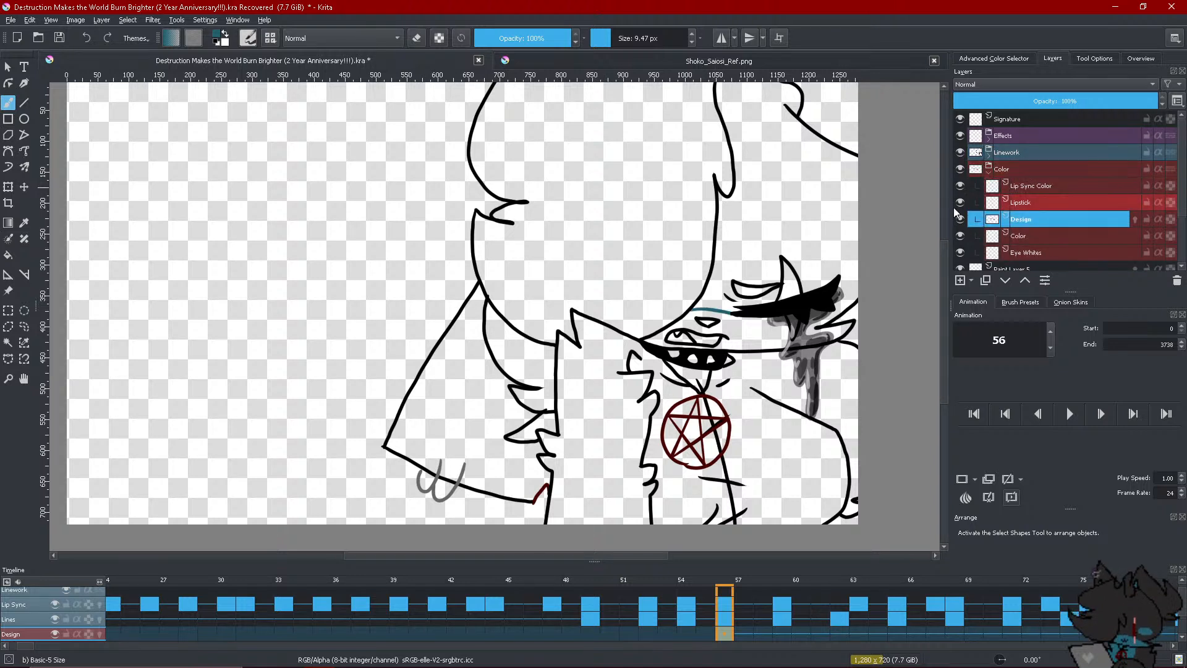
{"action": "left_click", "coordinate": [989, 157]}
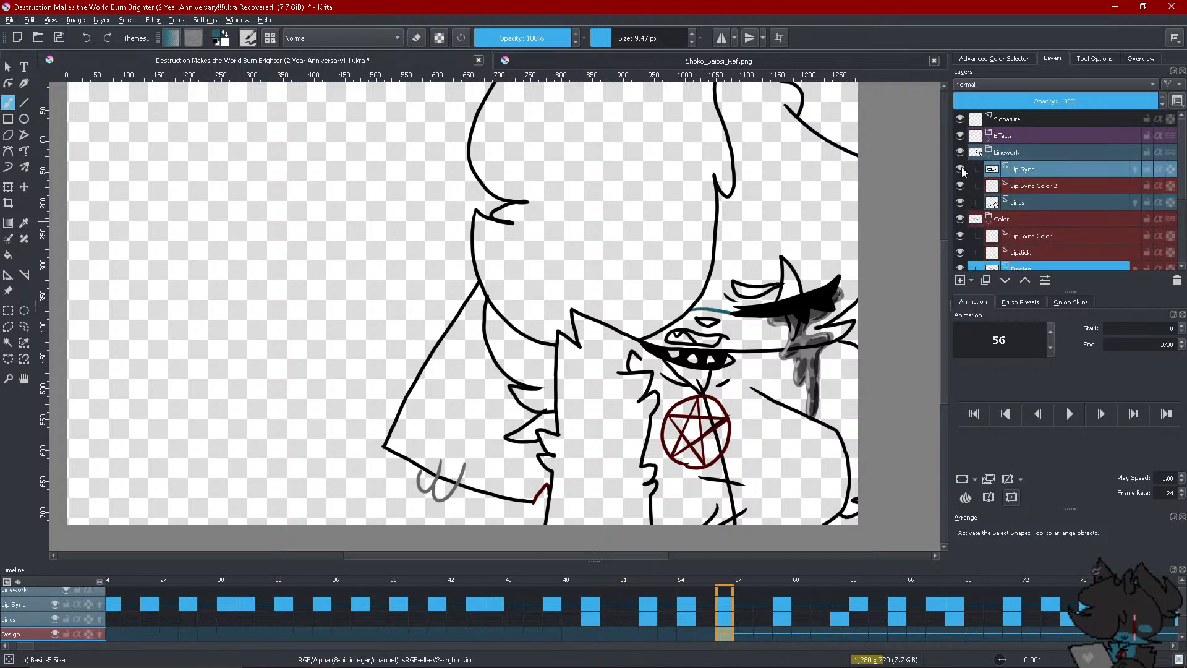
{"action": "left_click", "coordinate": [961, 169]}
{"action": "left_click", "coordinate": [989, 154]}
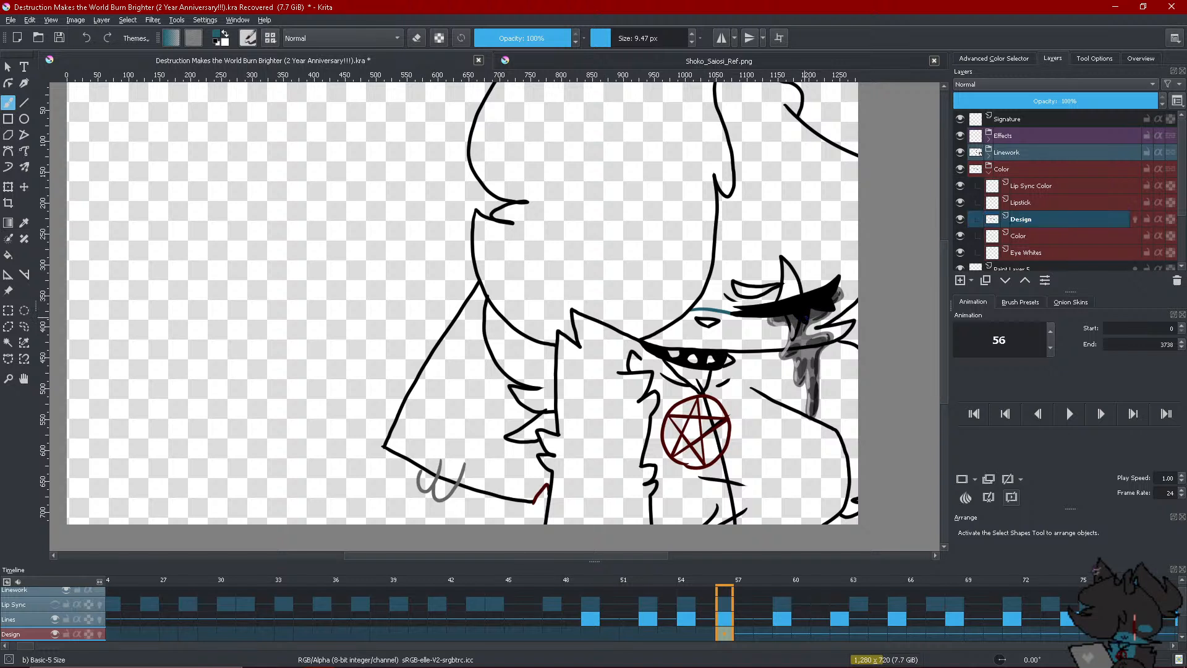
{"action": "mouse_move", "coordinate": [808, 288]}
{"action": "left_mouse_down"}
{"action": "mouse_move", "coordinate": [839, 255]}
{"action": "mouse_move", "coordinate": [869, 279]}
{"action": "mouse_move", "coordinate": [813, 295]}
{"action": "left_mouse_up"}
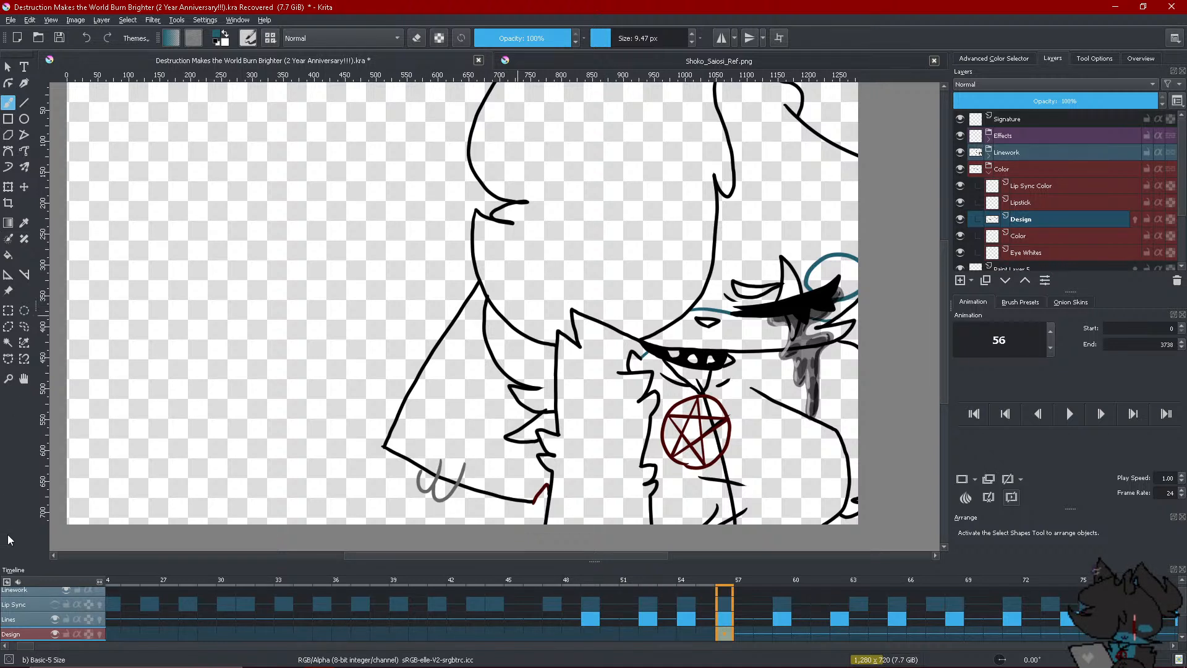
Create a blank frame at frame 17 on the Design layer
{"action": "left_click", "coordinate": [3, 646]}
{"action": "left_click", "coordinate": [4, 646]}
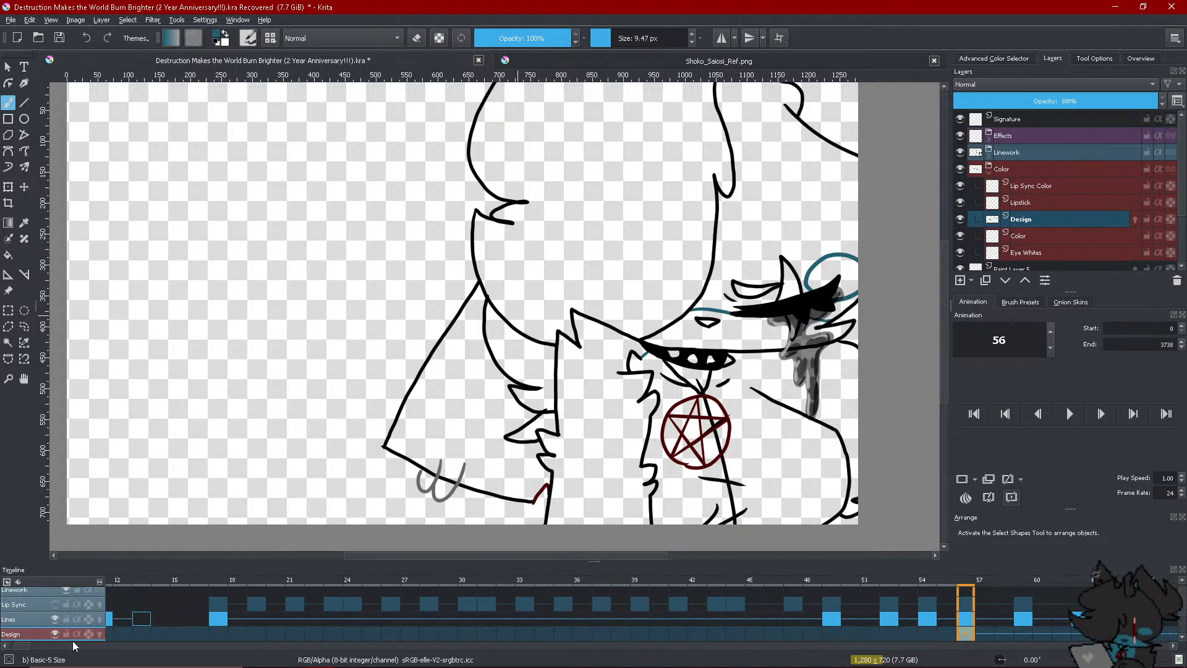
{"action": "left_click", "coordinate": [208, 633]}
{"action": "right_click", "coordinate": [211, 632]}
{"action": "left_click", "coordinate": [250, 594]}
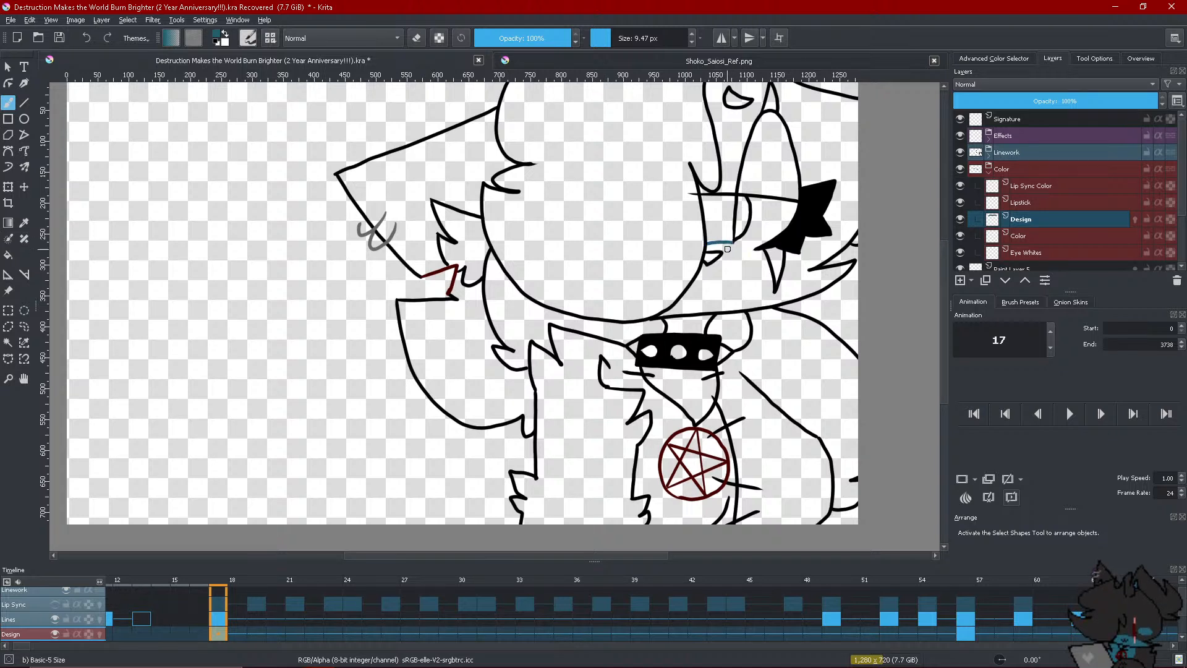
Draw the teal muzzle line from the nose past the eye on frame 17, redoing the stroke beyond the eye
{"action": "left_click_drag", "start_coordinate": [733, 246], "coordinate": [766, 251]}
{"action": "key", "text": "e"}
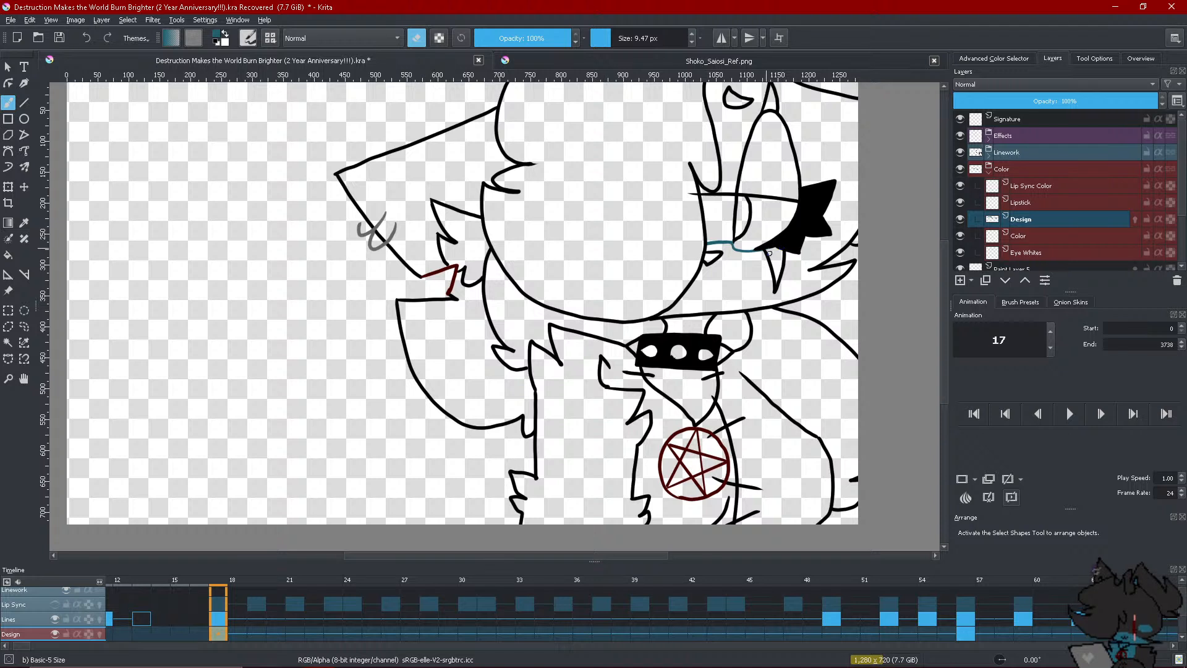
{"action": "key", "text": "e"}
{"action": "left_click_drag", "start_coordinate": [802, 242], "coordinate": [842, 249]}
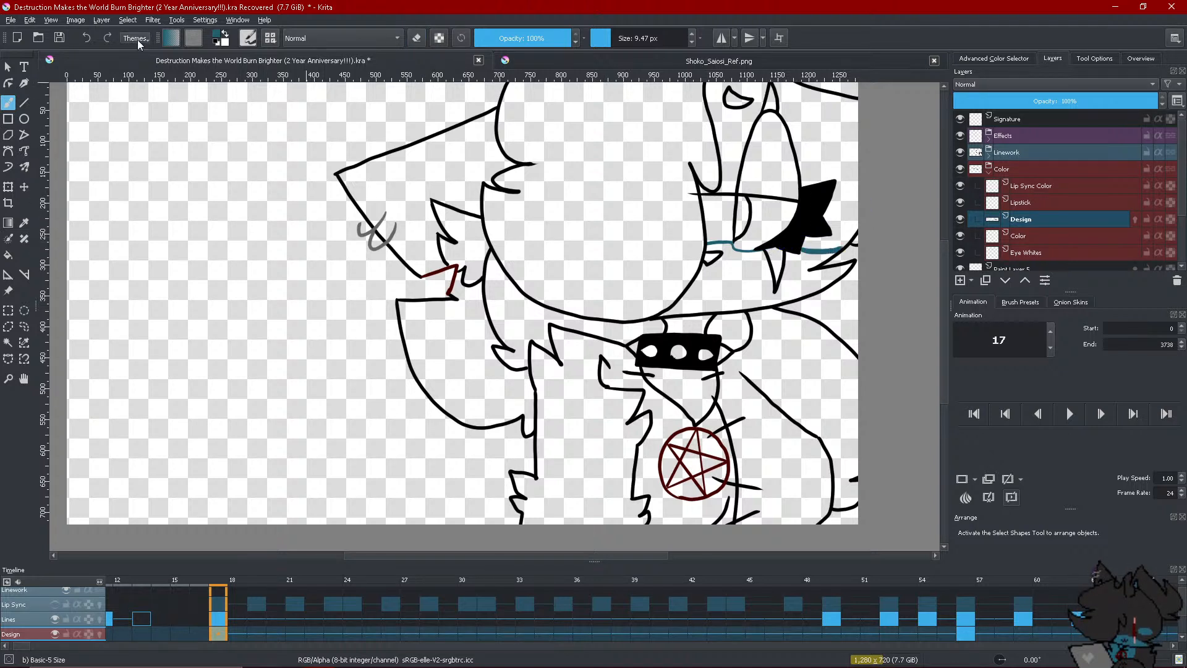
{"action": "left_click", "coordinate": [86, 38]}
{"action": "left_click_drag", "start_coordinate": [797, 243], "coordinate": [843, 251]}
Outline the teal marking around the eye and add the short teal neck strokes by the collar on frame 17
{"action": "left_click_drag", "start_coordinate": [807, 189], "coordinate": [871, 184]}
{"action": "left_click_drag", "start_coordinate": [826, 224], "coordinate": [859, 223]}
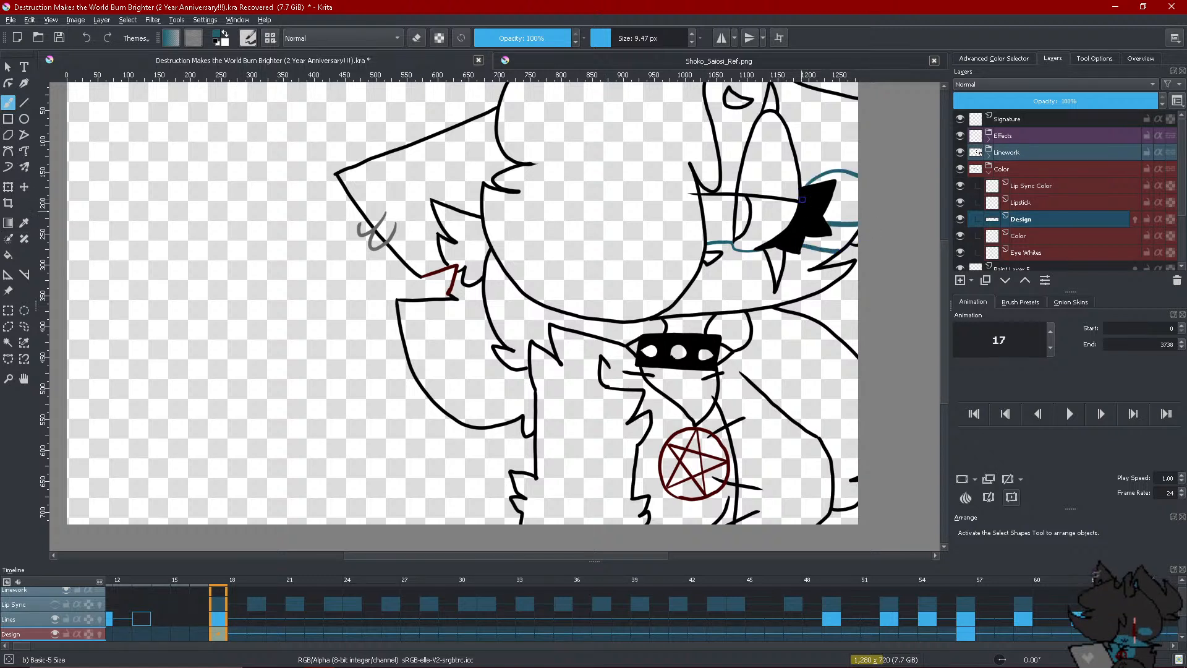
{"action": "mouse_move", "coordinate": [674, 317]}
{"action": "left_mouse_down"}
{"action": "mouse_move", "coordinate": [672, 334]}
{"action": "mouse_move", "coordinate": [611, 366]}
{"action": "left_mouse_up"}
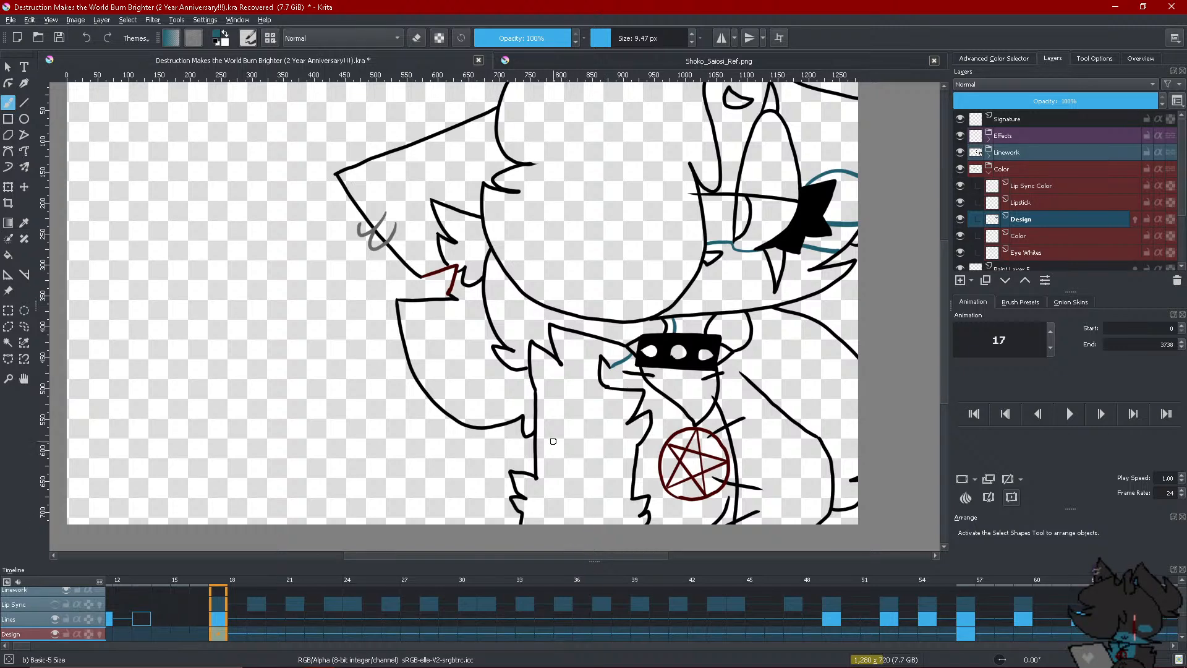
{"action": "key", "text": "minus"}
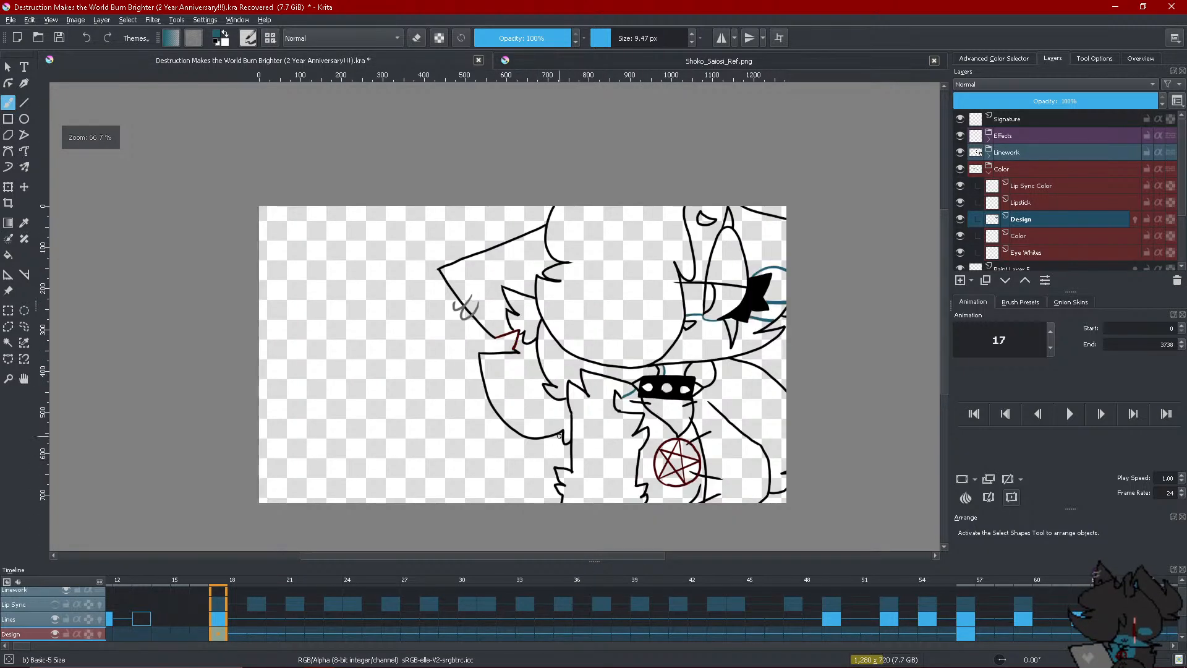
{"action": "key", "text": "plus"}
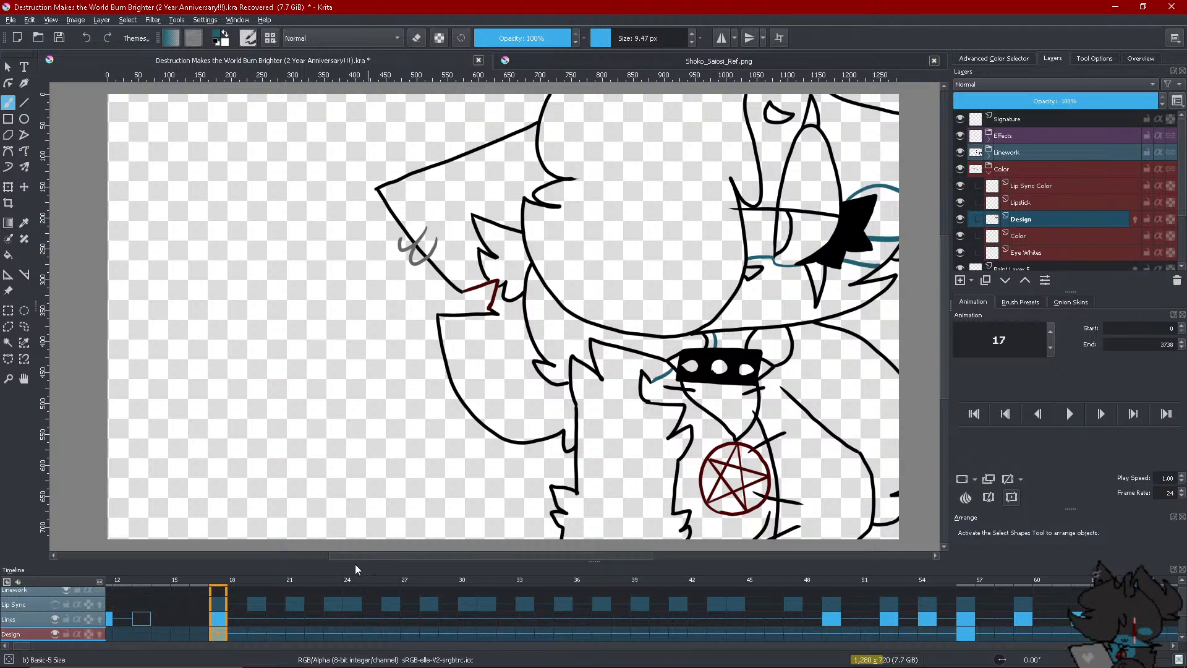
Look through the timeline and examine the drawings at frames 30, 5 and 26
{"action": "left_click_drag", "start_coordinate": [269, 632], "coordinate": [467, 628]}
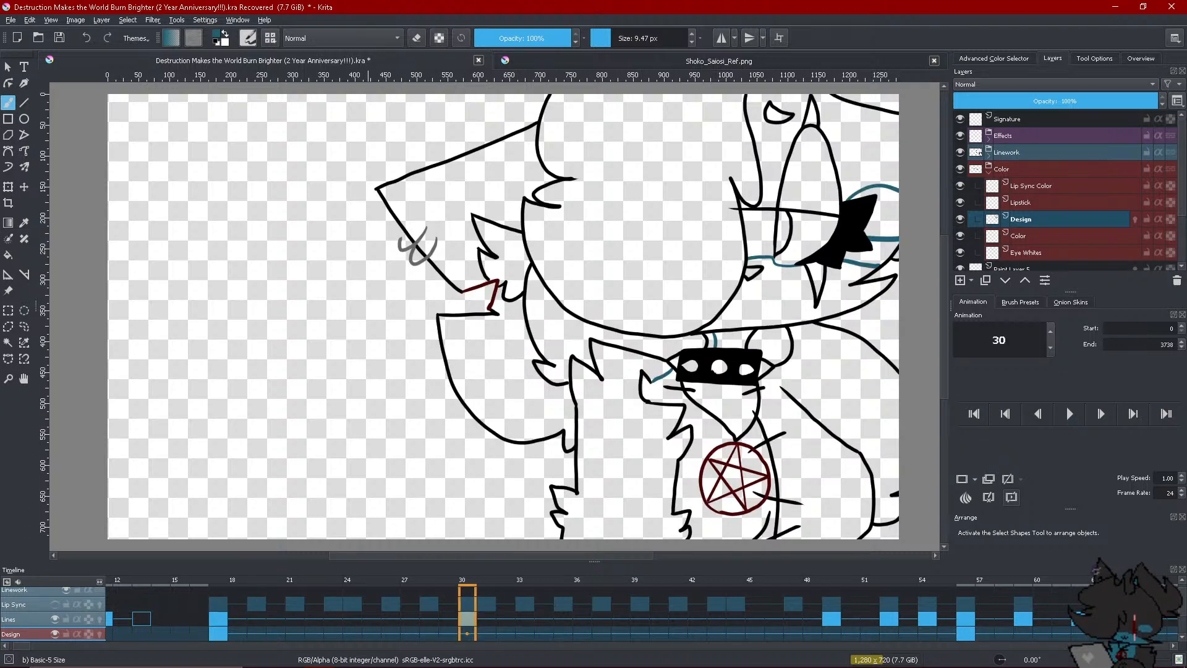
{"action": "scroll", "coordinate": [792, 585], "scroll_direction": "right", "scroll_amount": 15}
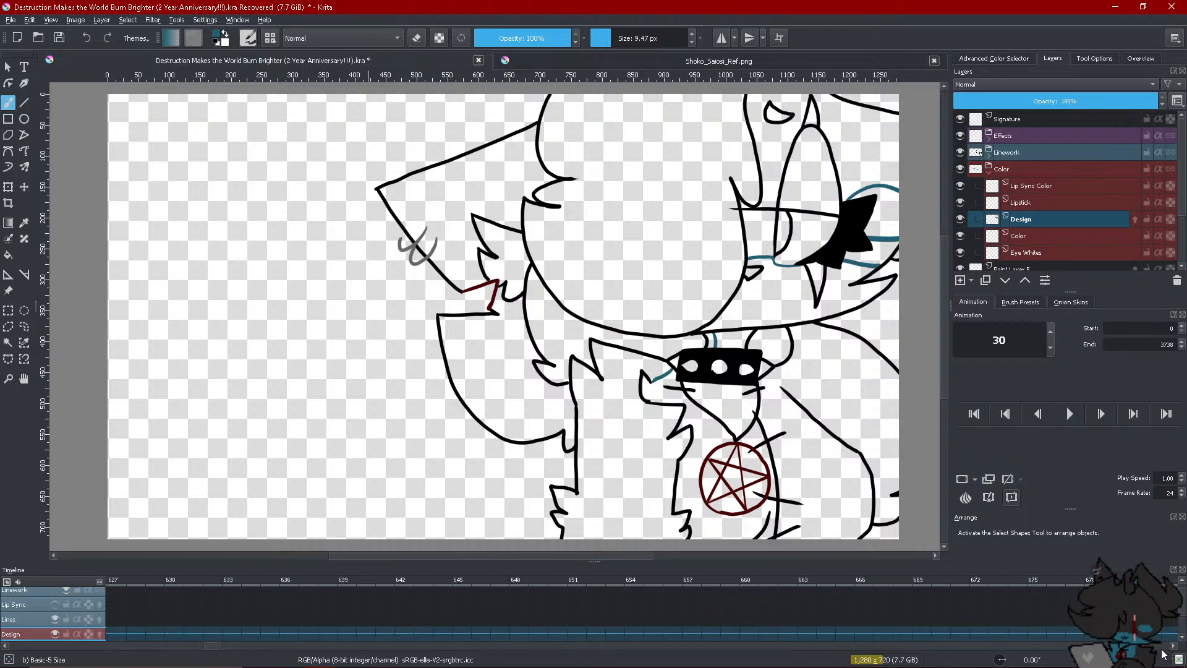
{"action": "scroll", "coordinate": [156, 654], "scroll_direction": "left", "scroll_amount": 3}
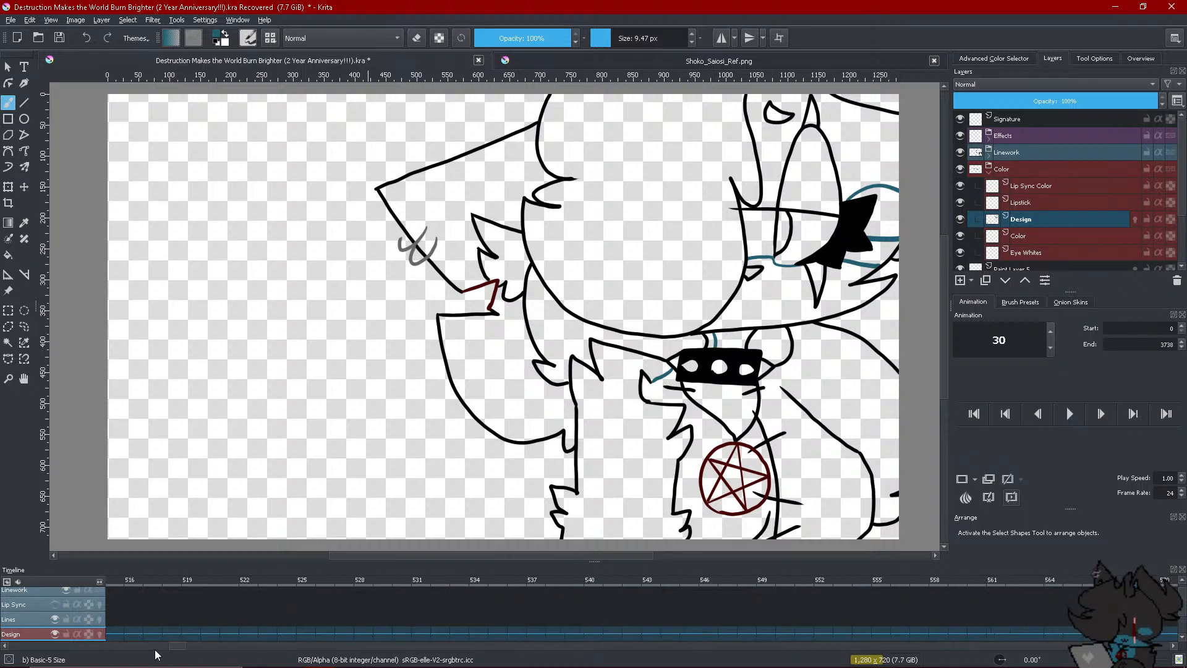
{"action": "scroll", "coordinate": [155, 654], "scroll_direction": "left", "scroll_amount": 9}
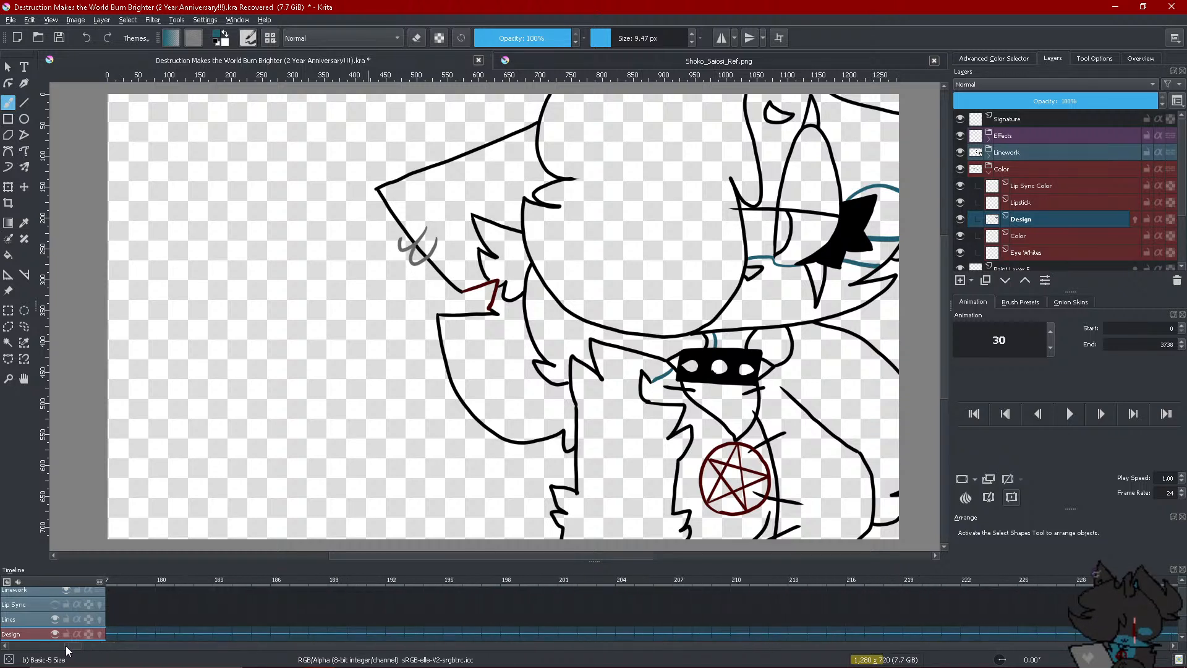
{"action": "scroll", "coordinate": [68, 649], "scroll_direction": "left", "scroll_amount": 3}
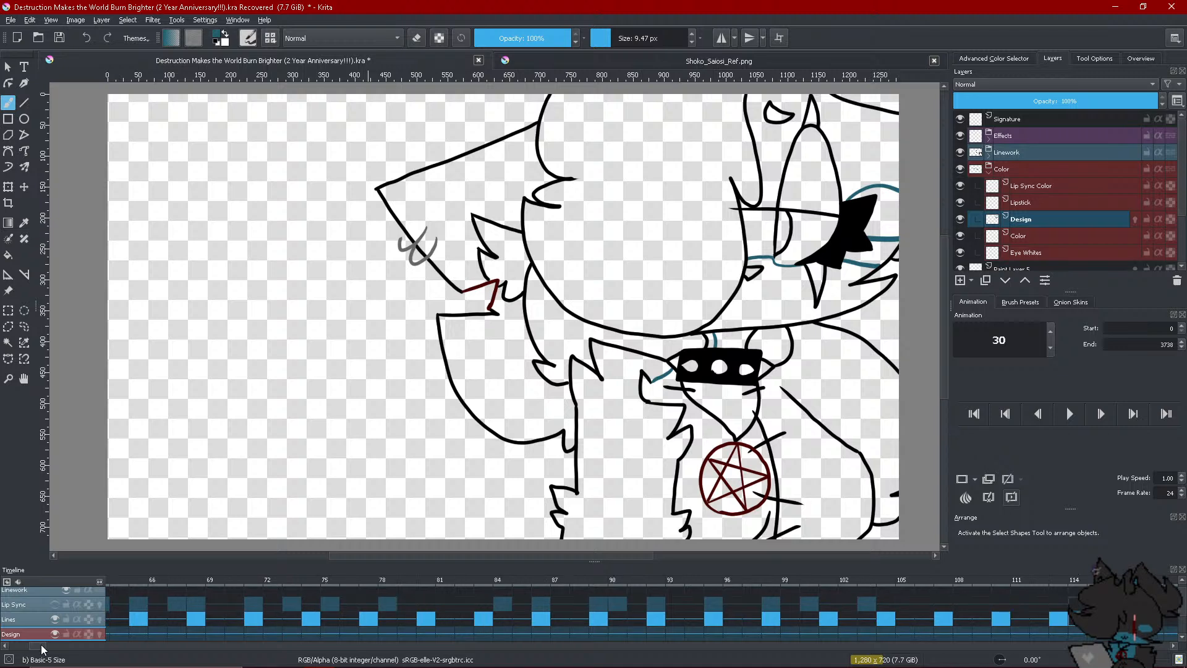
{"action": "scroll", "coordinate": [31, 646], "scroll_direction": "left", "scroll_amount": 2}
{"action": "left_click", "coordinate": [209, 636]}
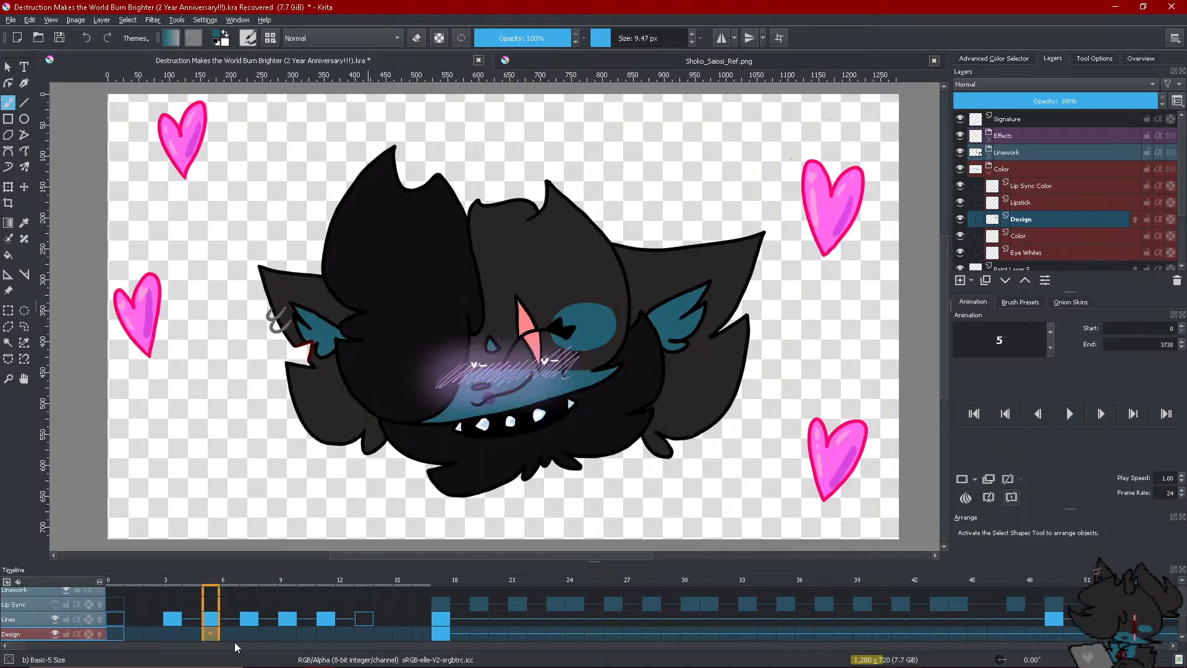
{"action": "left_click", "coordinate": [612, 634]}
{"action": "scroll", "coordinate": [1174, 646], "scroll_direction": "right", "scroll_amount": 6}
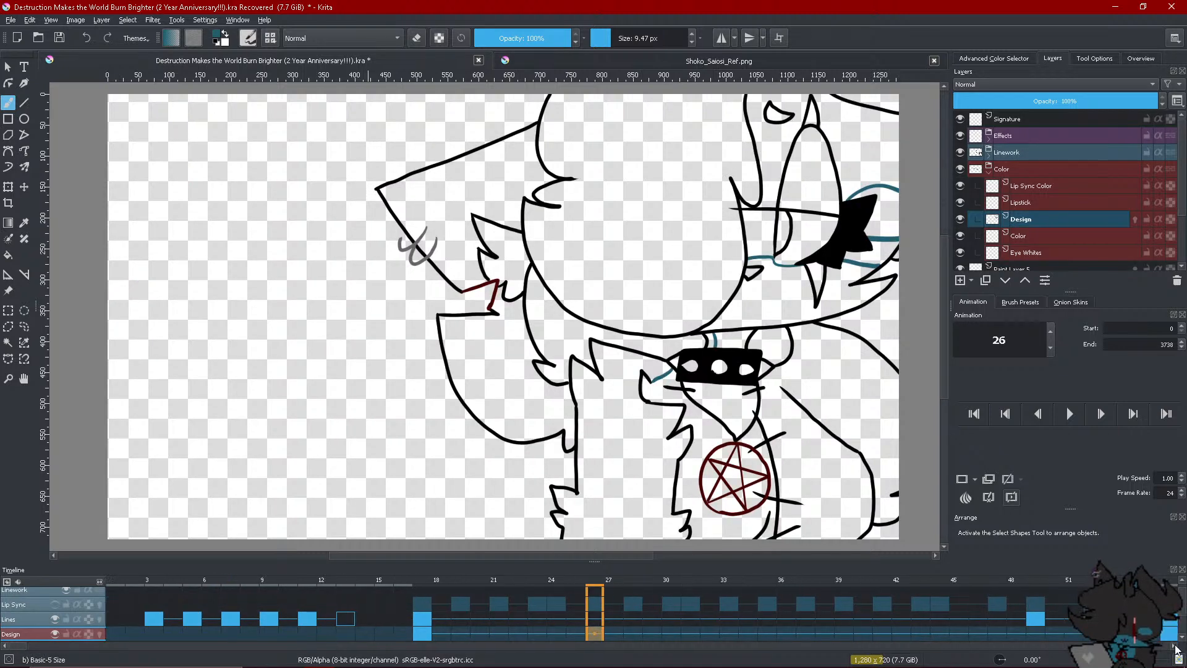
{"action": "scroll", "coordinate": [1173, 645], "scroll_direction": "right", "scroll_amount": 6}
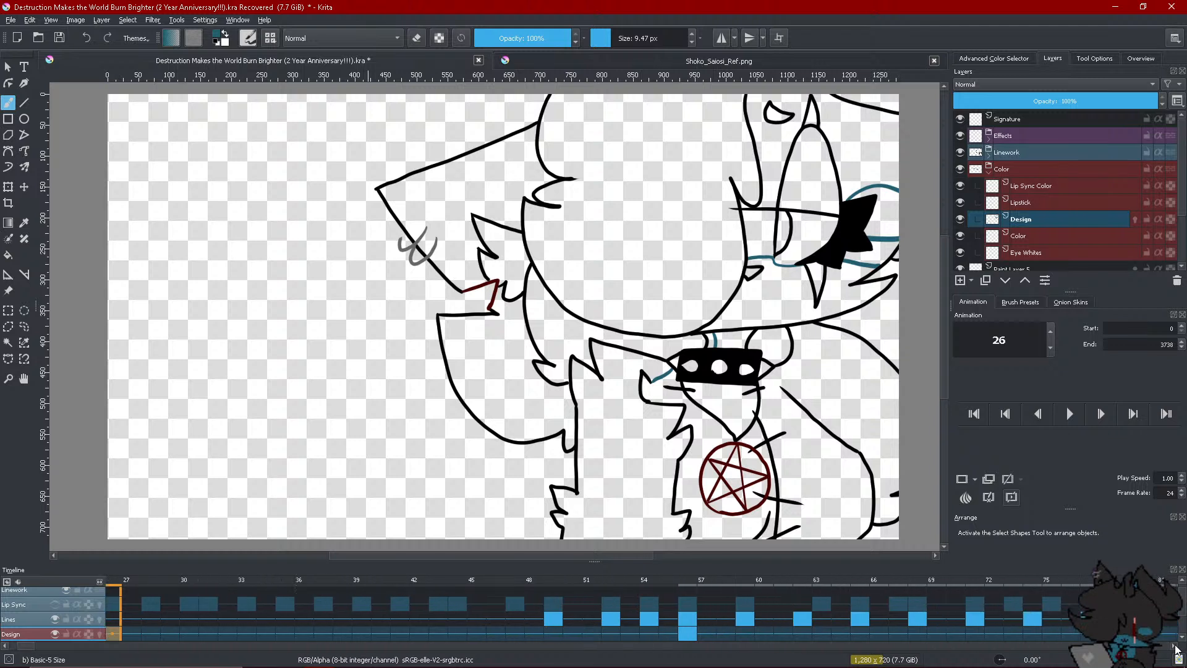
Create a blank frame at frame 52 on the Design layer and turn on the layer's onion skins
{"action": "mouse_move", "coordinate": [309, 664]}
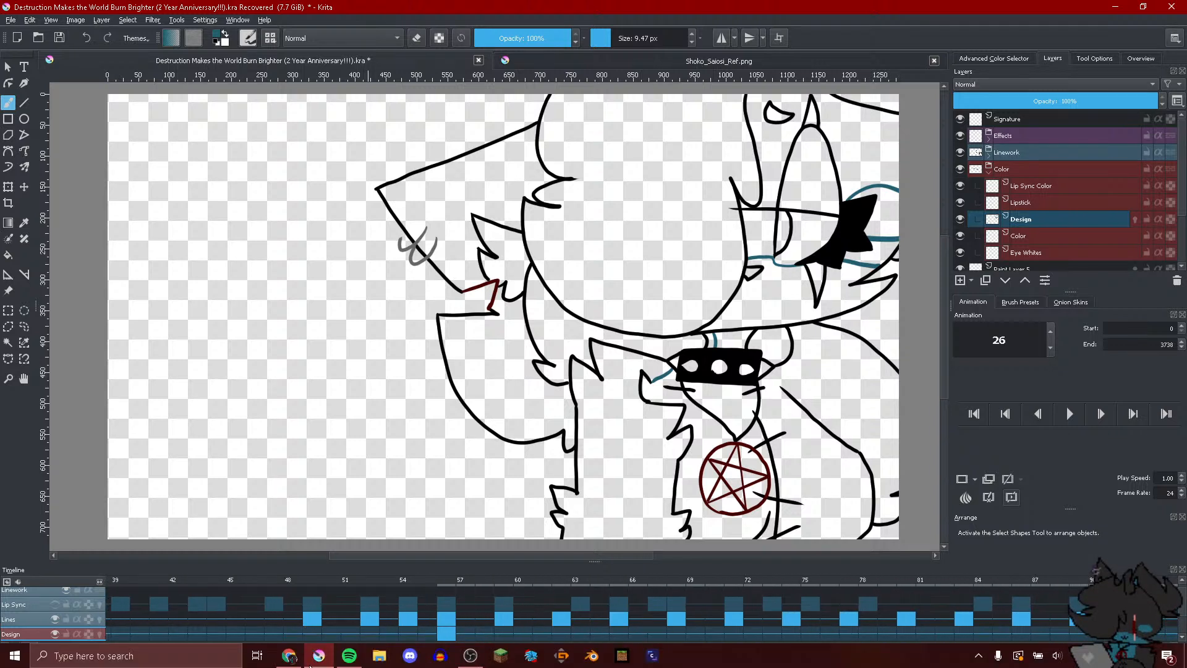
{"action": "left_click", "coordinate": [371, 634]}
{"action": "right_click", "coordinate": [375, 634]}
{"action": "left_click", "coordinate": [408, 602]}
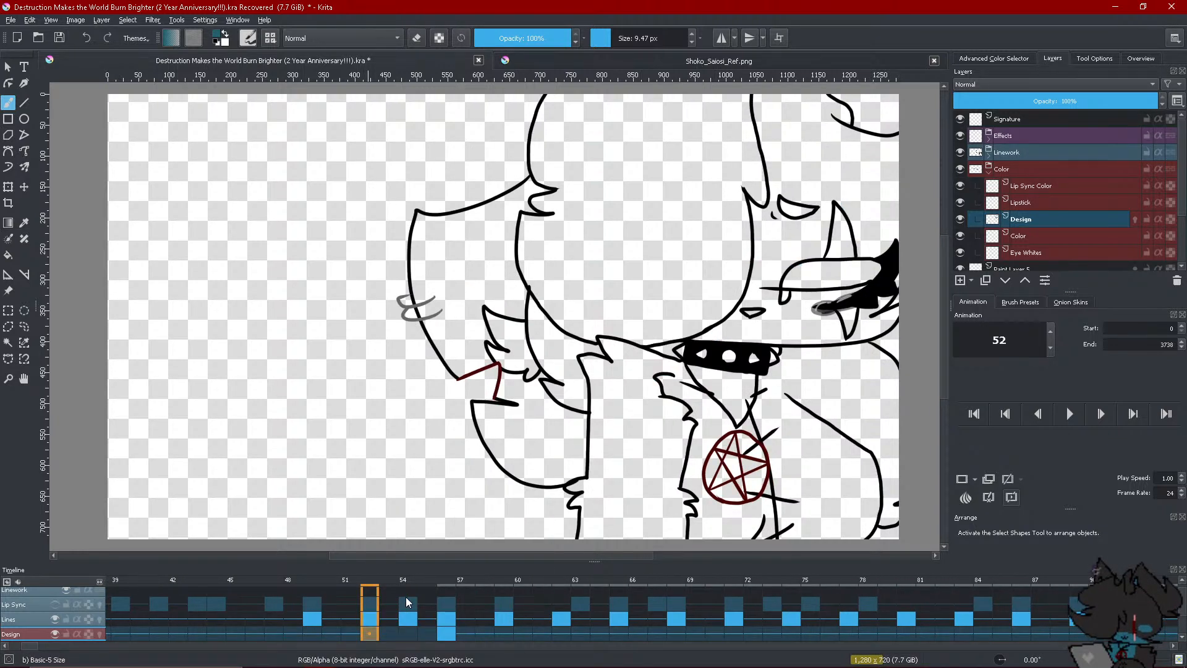
{"action": "left_click", "coordinate": [99, 634]}
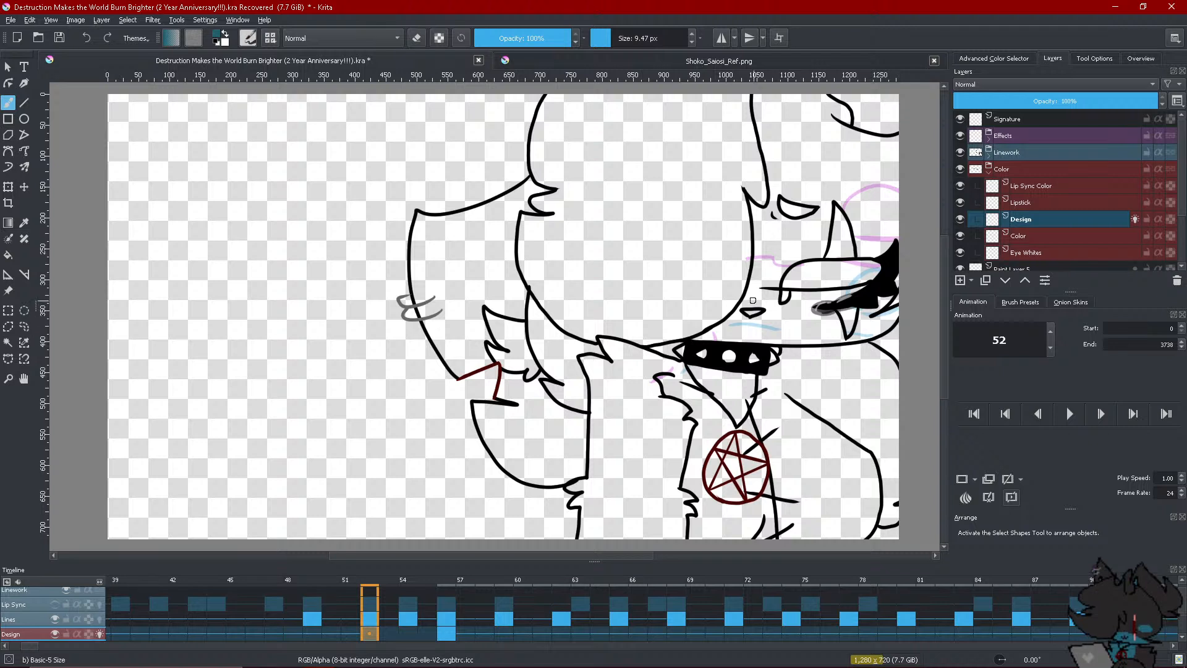
Draw the teal muzzle line, the jagged stroke above the eye and the short neck stroke on frame 52
{"action": "left_click_drag", "start_coordinate": [752, 301], "coordinate": [792, 309]}
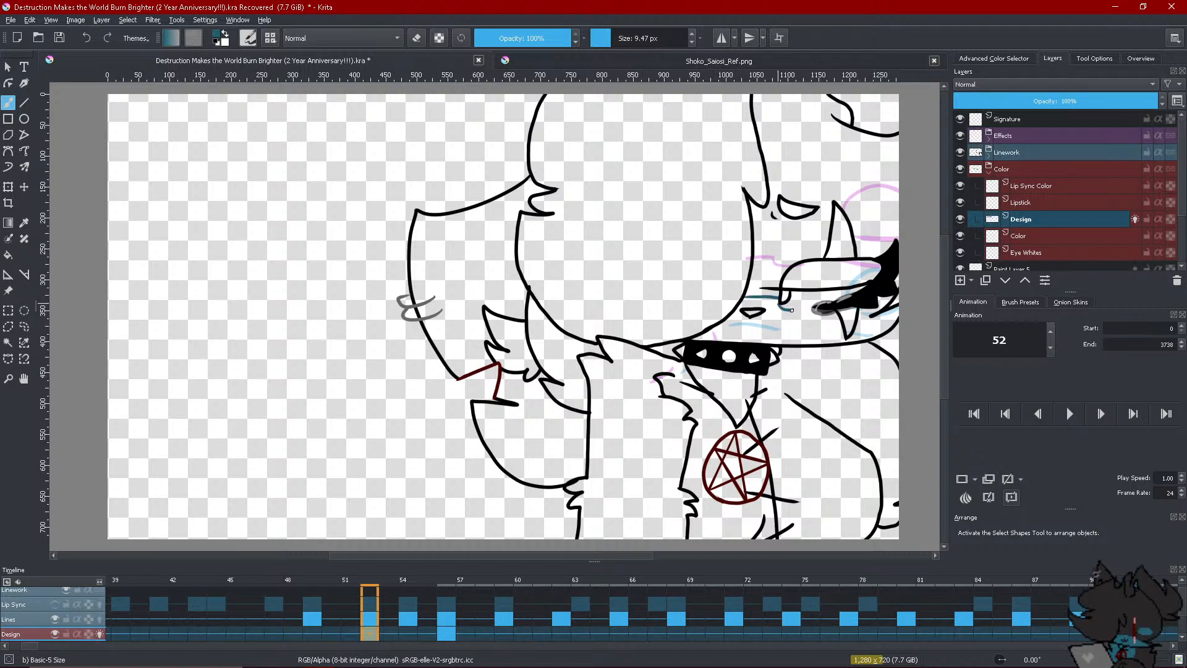
{"action": "key", "text": "e"}
{"action": "key", "text": "e"}
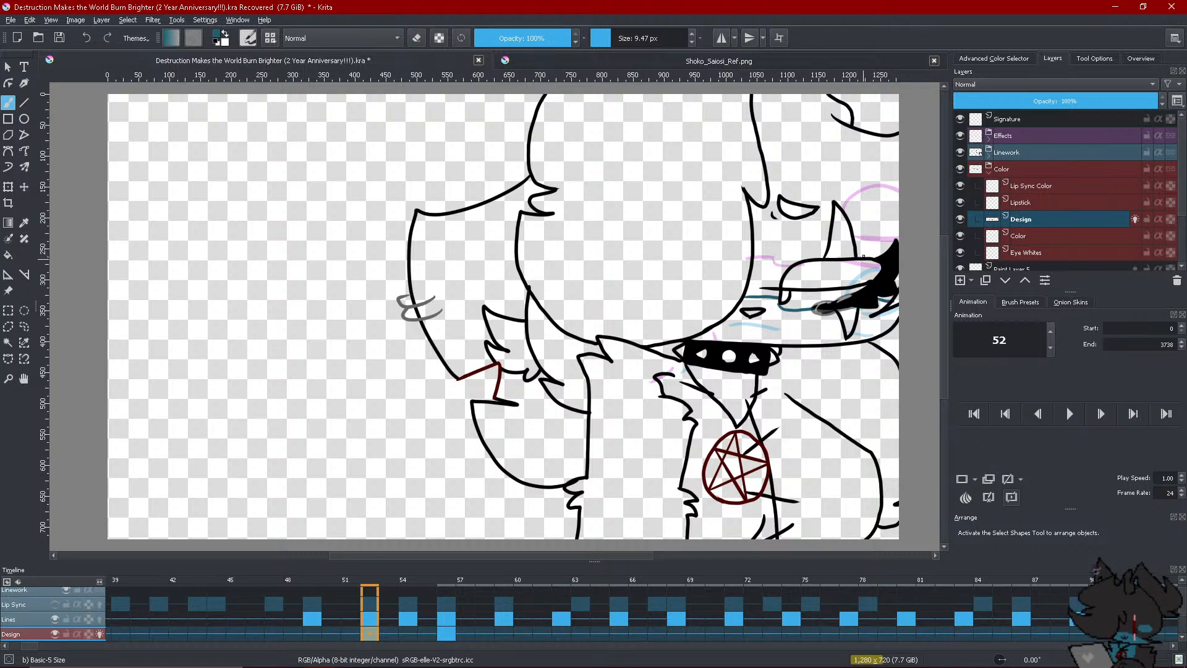
{"action": "mouse_move", "coordinate": [864, 255]}
{"action": "left_mouse_down"}
{"action": "mouse_move", "coordinate": [879, 225]}
{"action": "mouse_move", "coordinate": [894, 245]}
{"action": "left_mouse_up"}
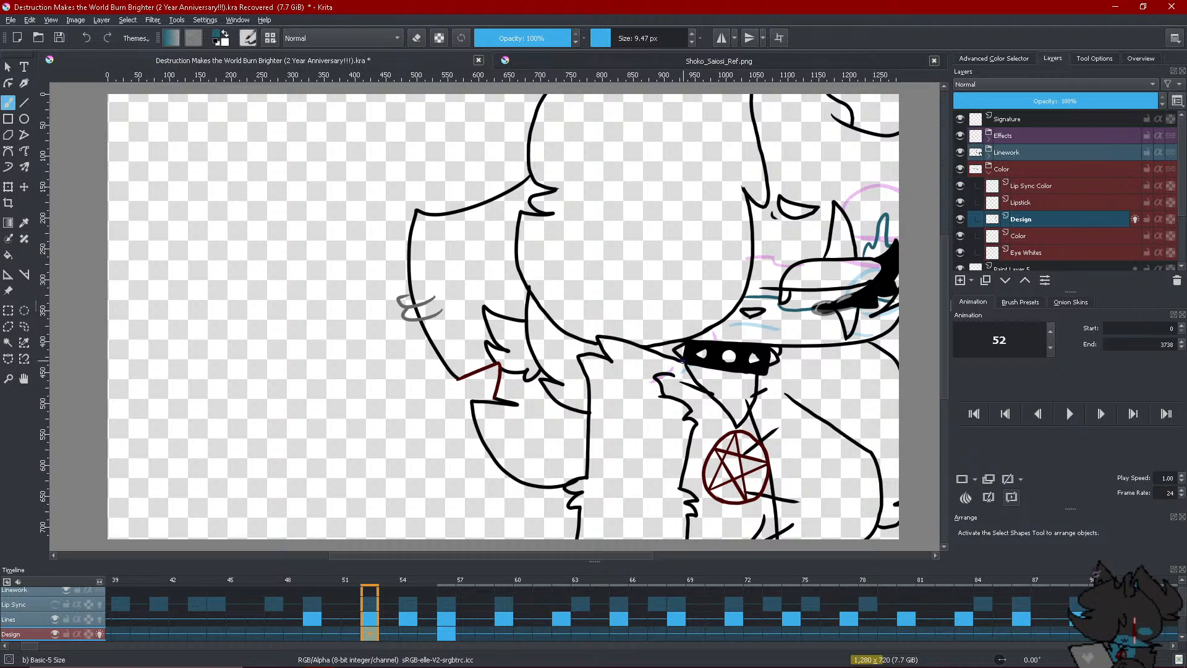
{"action": "left_click_drag", "start_coordinate": [681, 363], "coordinate": [670, 378]}
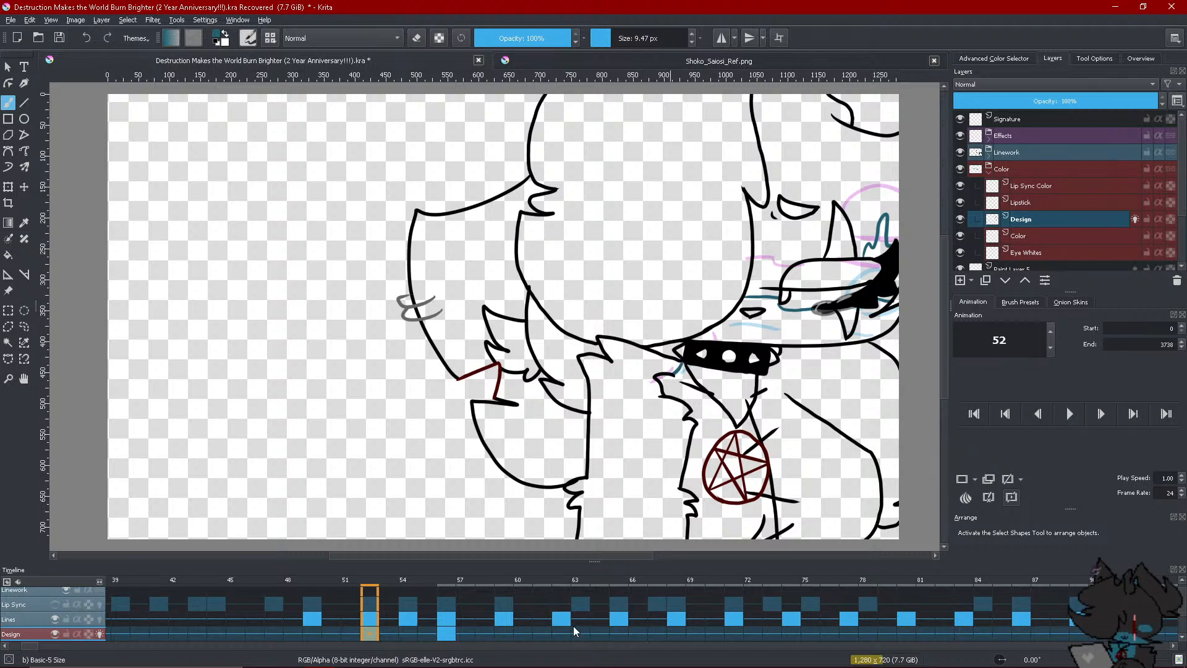
Create a blank frame at frame 54 on the Design layer and draw the teal muzzle line and eye marking on it
{"action": "right_click", "coordinate": [405, 632]}
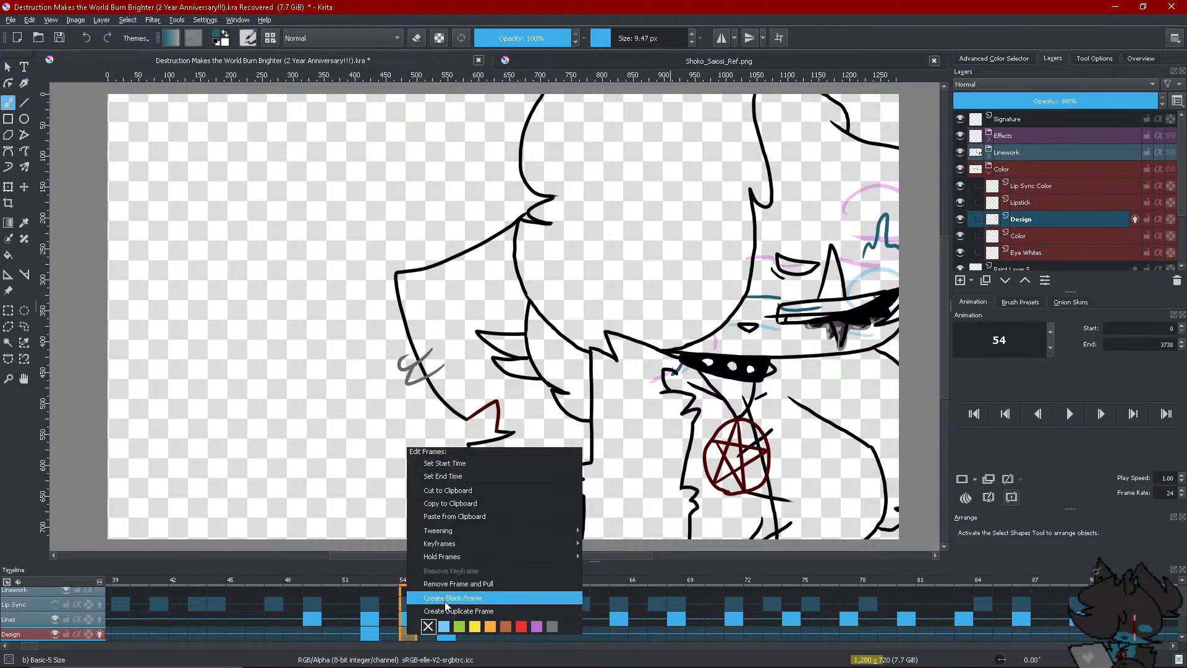
{"action": "left_click", "coordinate": [445, 601]}
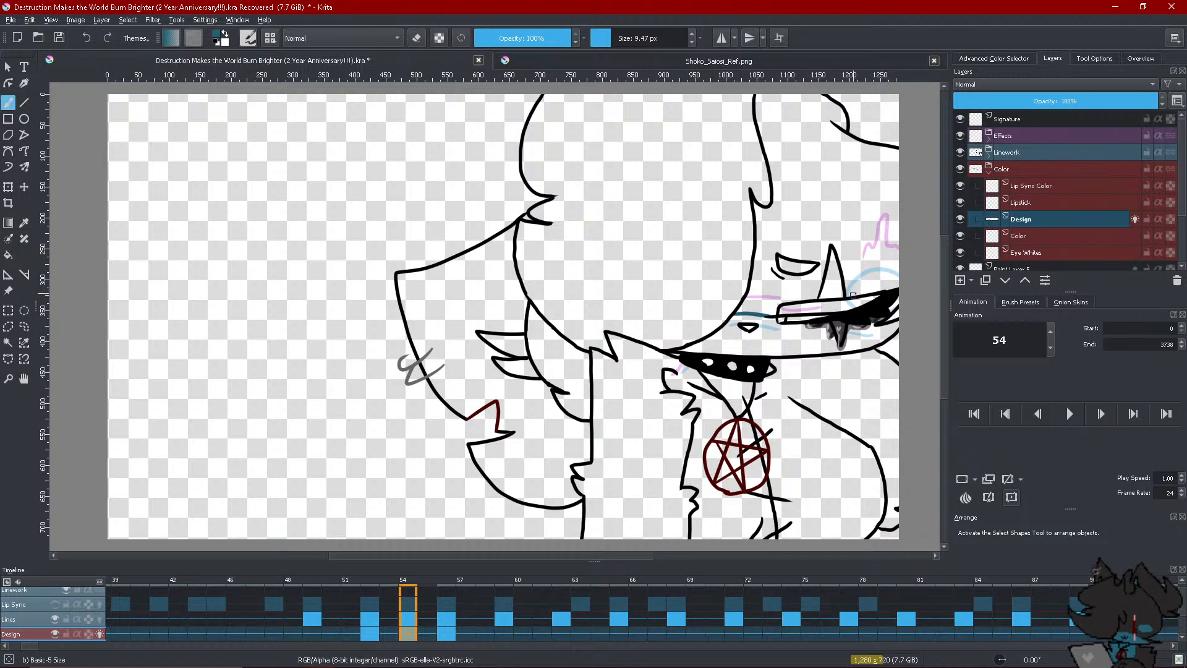
{"action": "left_click_drag", "start_coordinate": [852, 298], "coordinate": [912, 286]}
Create a blank frame at frame 49 on the Design layer and draw the teal muzzle, eye and neck strokes, trimming the neck stroke's end
{"action": "left_click", "coordinate": [312, 635]}
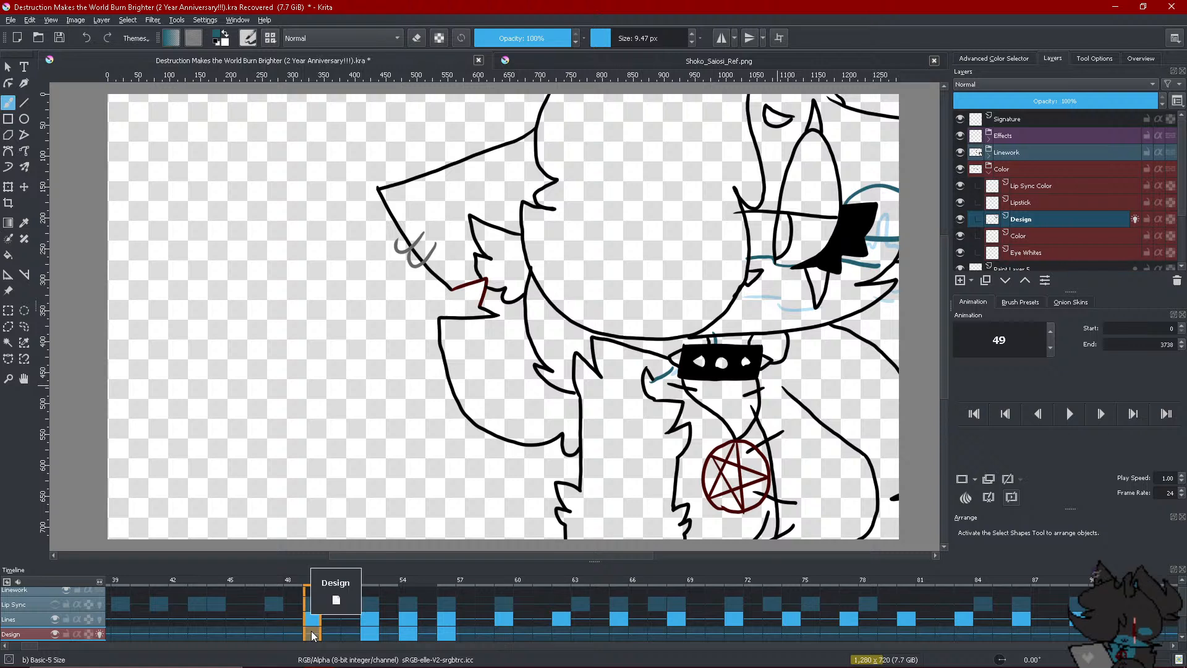
{"action": "right_click", "coordinate": [313, 635]}
{"action": "left_click", "coordinate": [356, 603]}
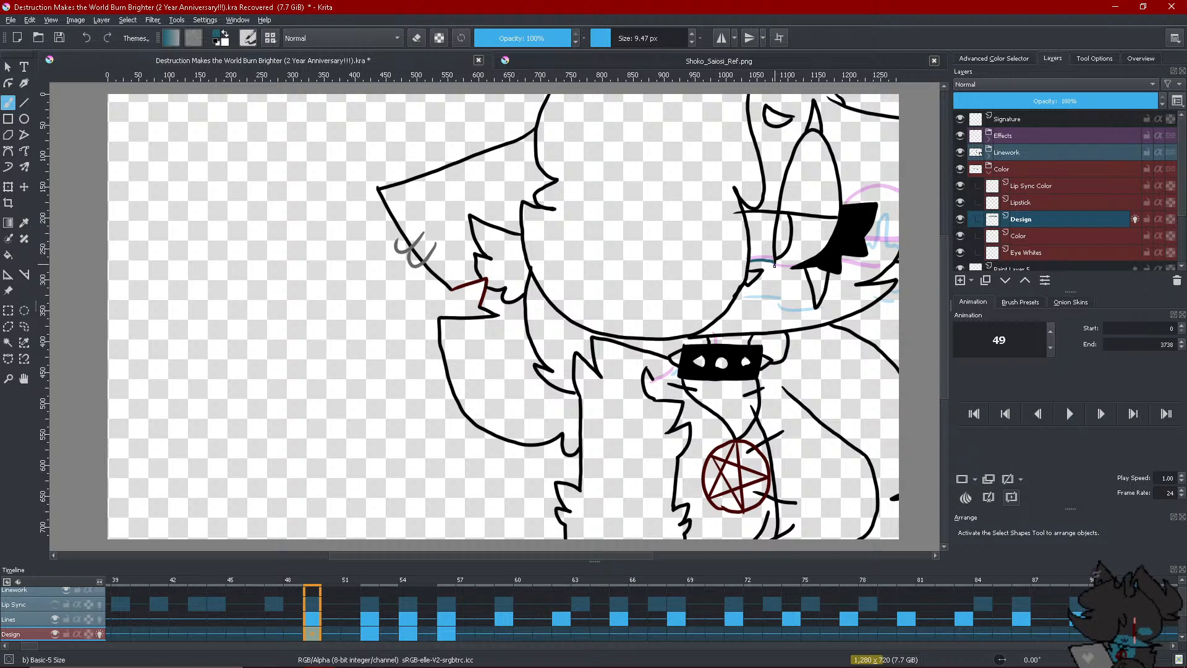
{"action": "left_click_drag", "start_coordinate": [782, 269], "coordinate": [898, 267]}
{"action": "left_click_drag", "start_coordinate": [848, 211], "coordinate": [898, 188]}
{"action": "left_click_drag", "start_coordinate": [865, 245], "coordinate": [902, 241]}
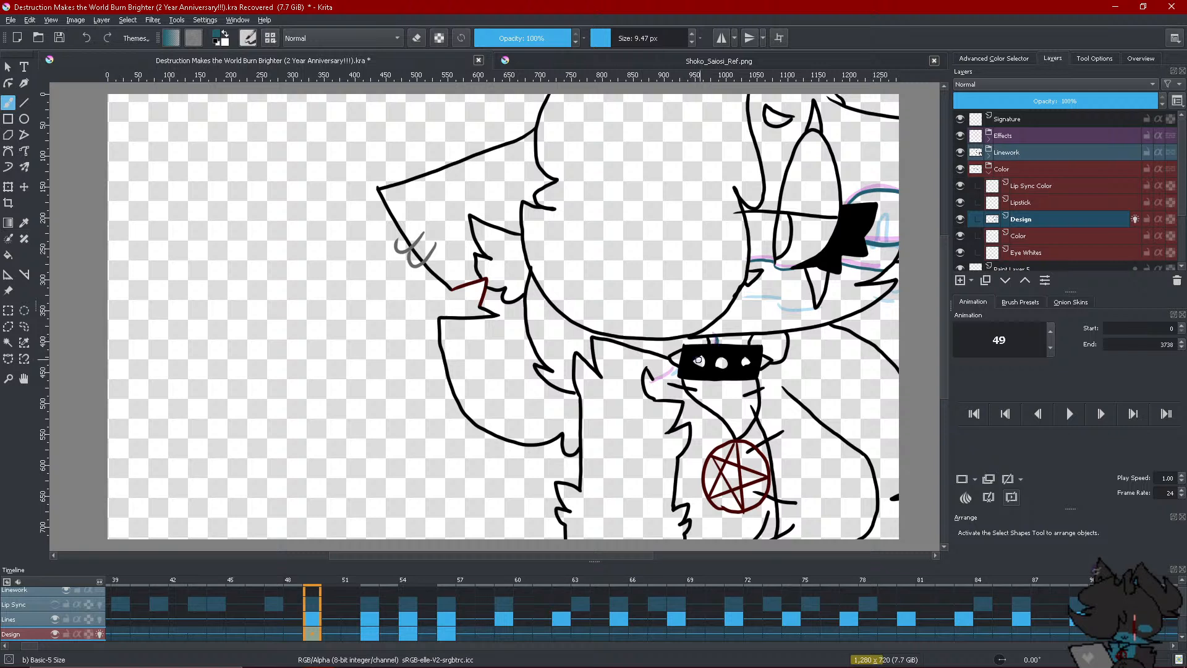
{"action": "left_click_drag", "start_coordinate": [676, 368], "coordinate": [650, 381]}
{"action": "key", "text": "e"}
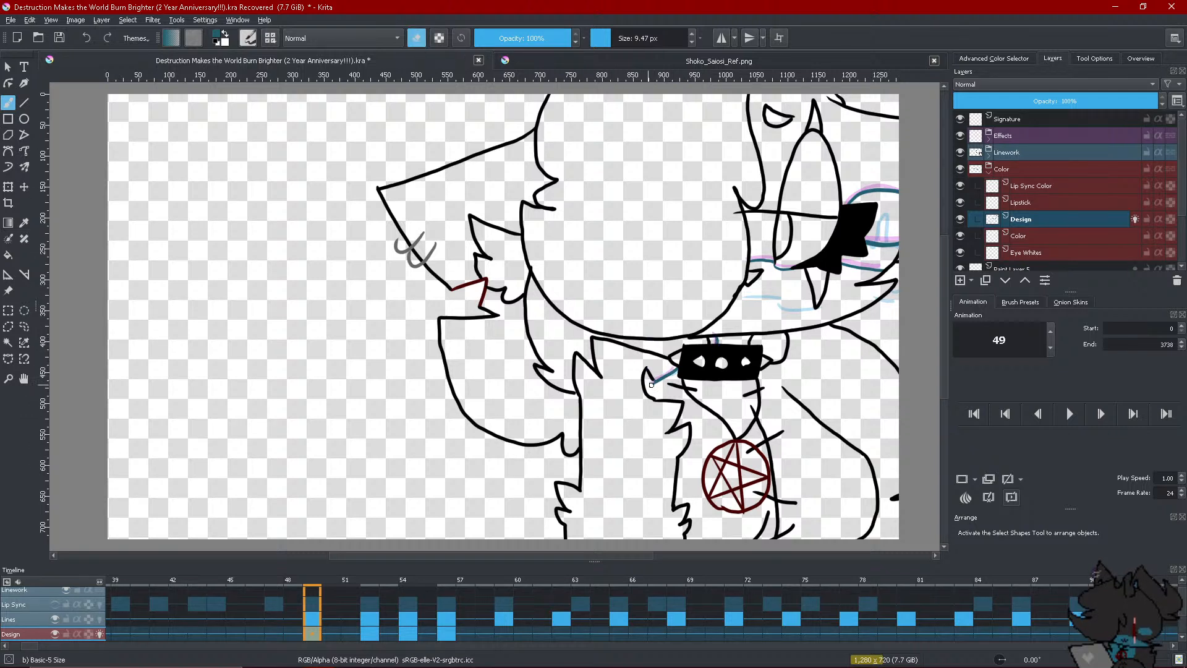
{"action": "left_click", "coordinate": [416, 37]}
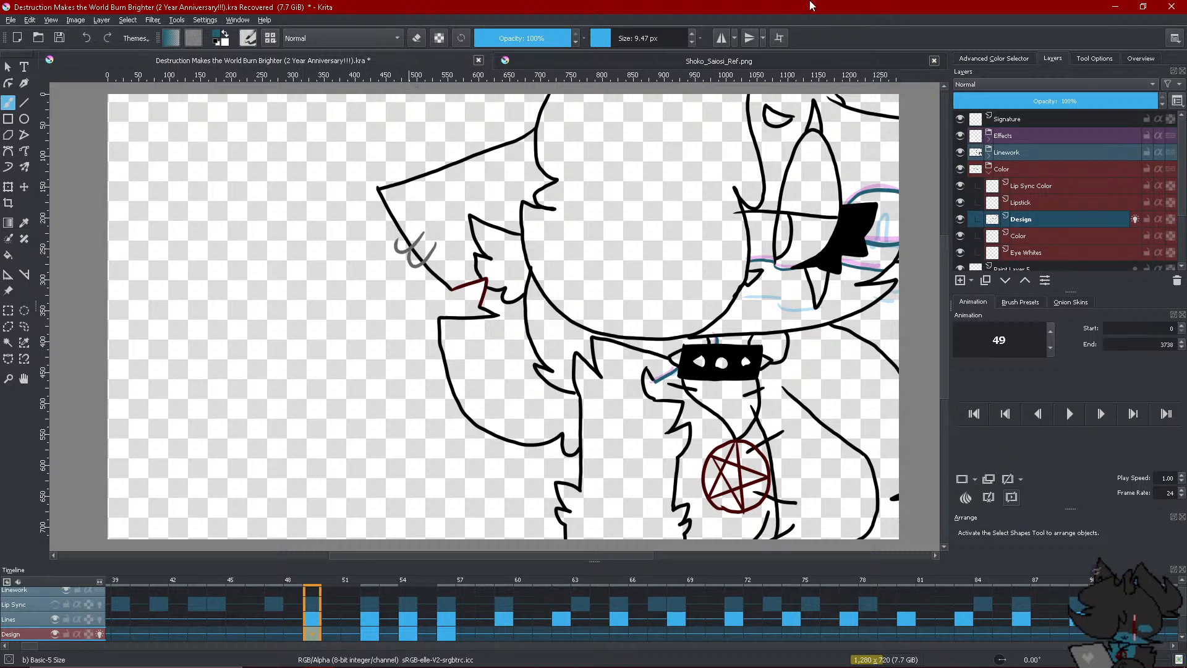
Compare the teal markings on frames 48 and 49
{"action": "key", "text": "2"}
{"action": "key", "text": "3"}
{"action": "key", "text": "2"}
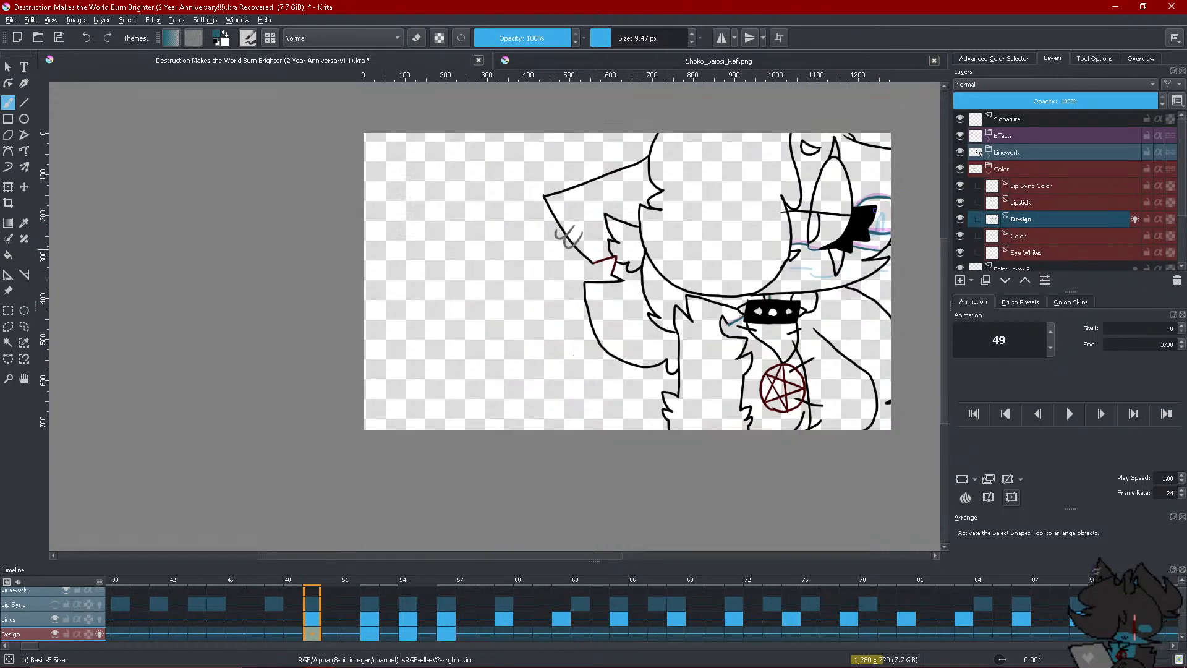
{"action": "key", "text": "1"}
{"action": "left_click", "coordinate": [300, 637]}
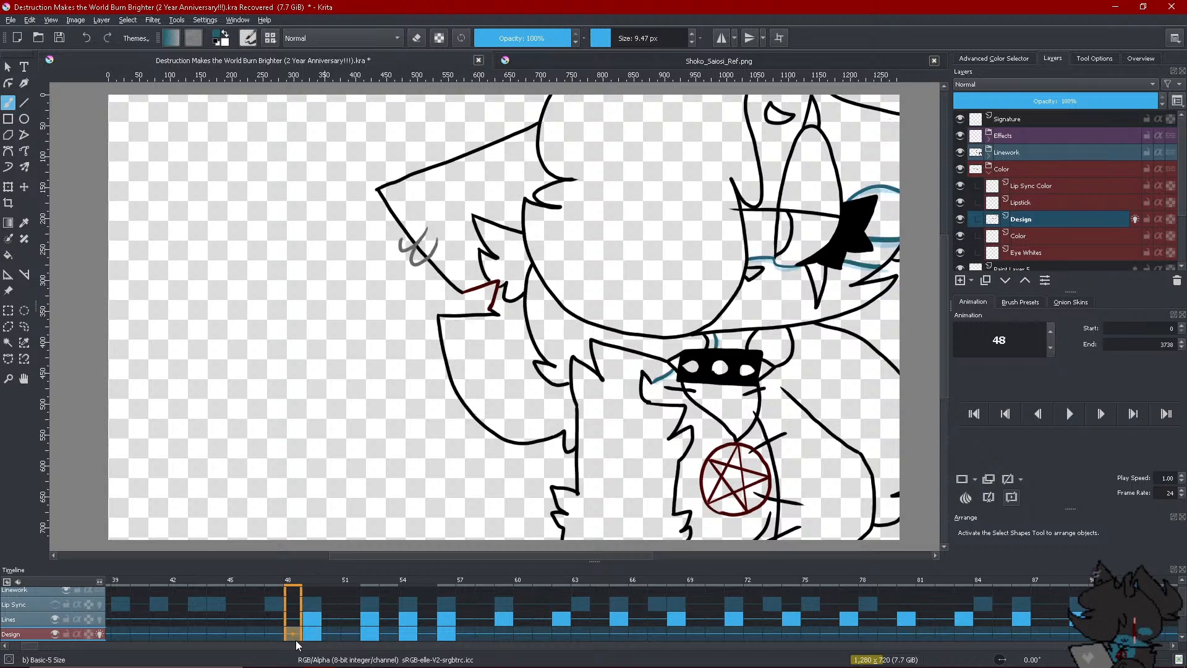
{"action": "left_click", "coordinate": [314, 637]}
{"action": "key", "text": "Left"}
Create a blank frame at frame 59 on the Design layer and draw the teal muzzle line, eye outline and short neck stroke
{"action": "left_click", "coordinate": [495, 634]}
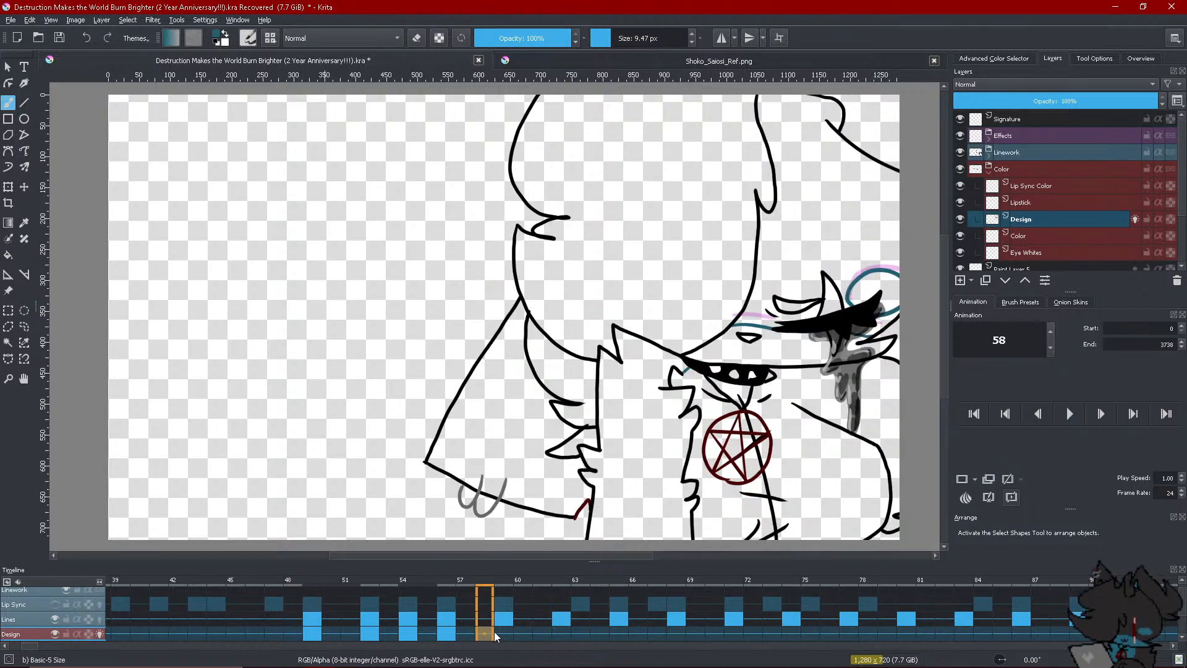
{"action": "right_click", "coordinate": [495, 633]}
{"action": "left_click", "coordinate": [529, 595]}
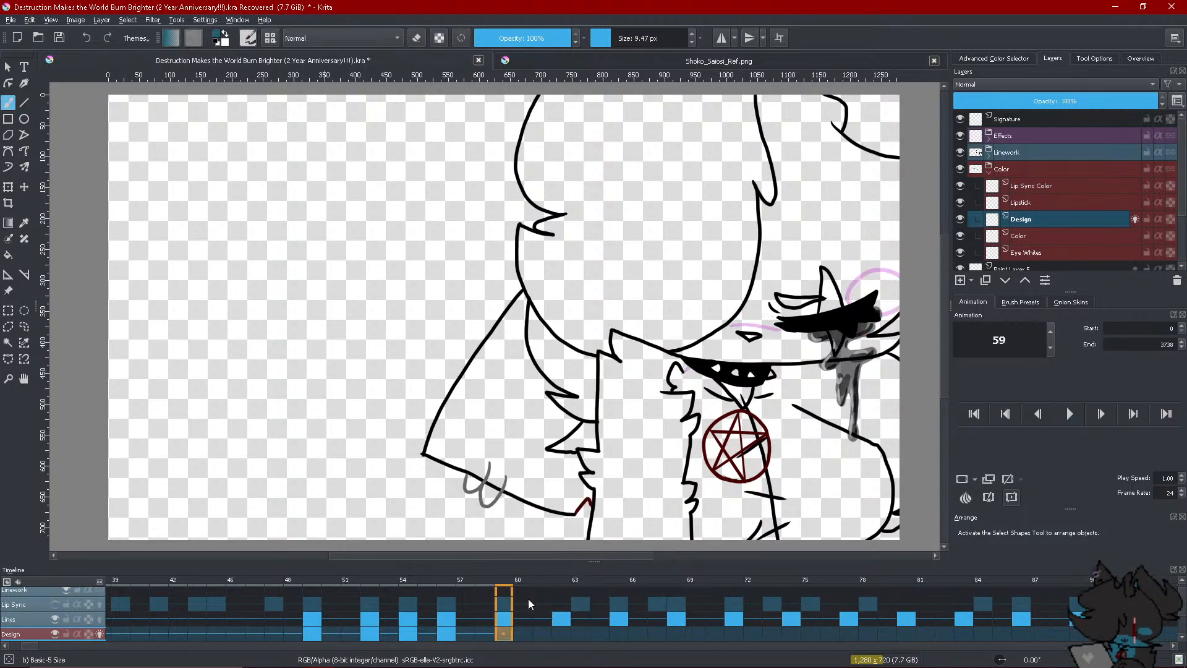
{"action": "left_click_drag", "start_coordinate": [739, 323], "coordinate": [780, 319]}
{"action": "mouse_move", "coordinate": [858, 305]}
{"action": "left_mouse_down"}
{"action": "mouse_move", "coordinate": [863, 270]}
{"action": "mouse_move", "coordinate": [912, 287]}
{"action": "mouse_move", "coordinate": [907, 306]}
{"action": "mouse_move", "coordinate": [878, 311]}
{"action": "left_mouse_up"}
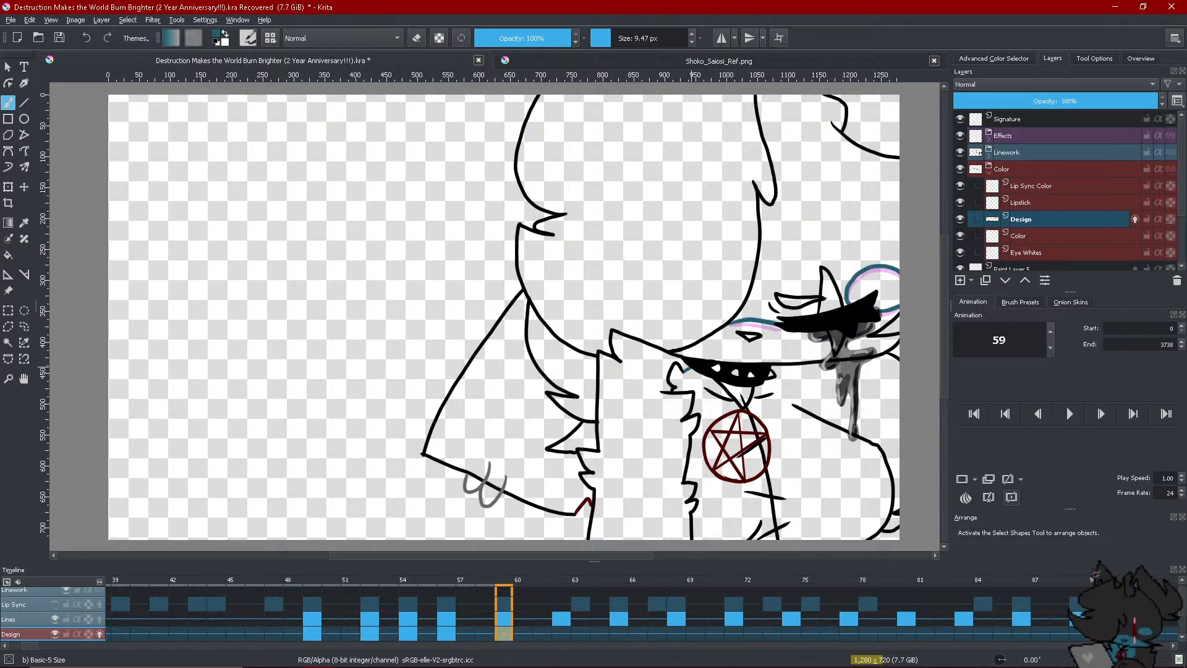
Flip between frame 59 and its neighbouring frames to check how the teal markings move
{"action": "key", "text": "Left"}
{"action": "key", "text": "Right"}
{"action": "key", "text": "Left"}
{"action": "key", "text": "Right"}
{"action": "key", "text": "Right"}
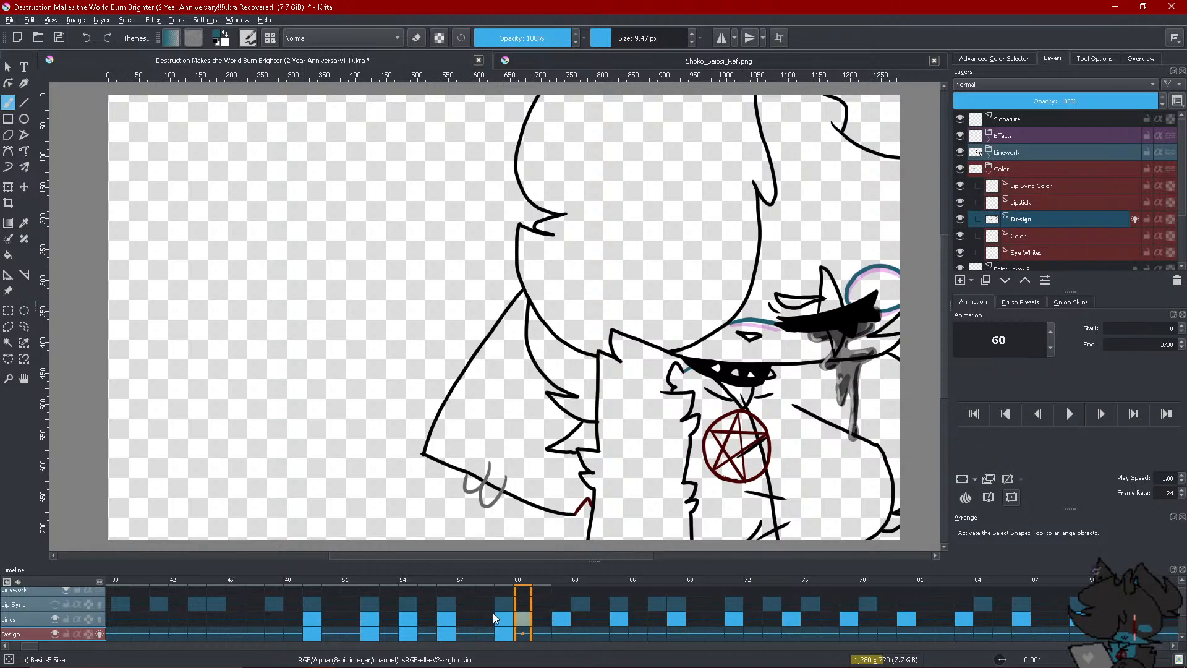
{"action": "key", "text": "Right"}
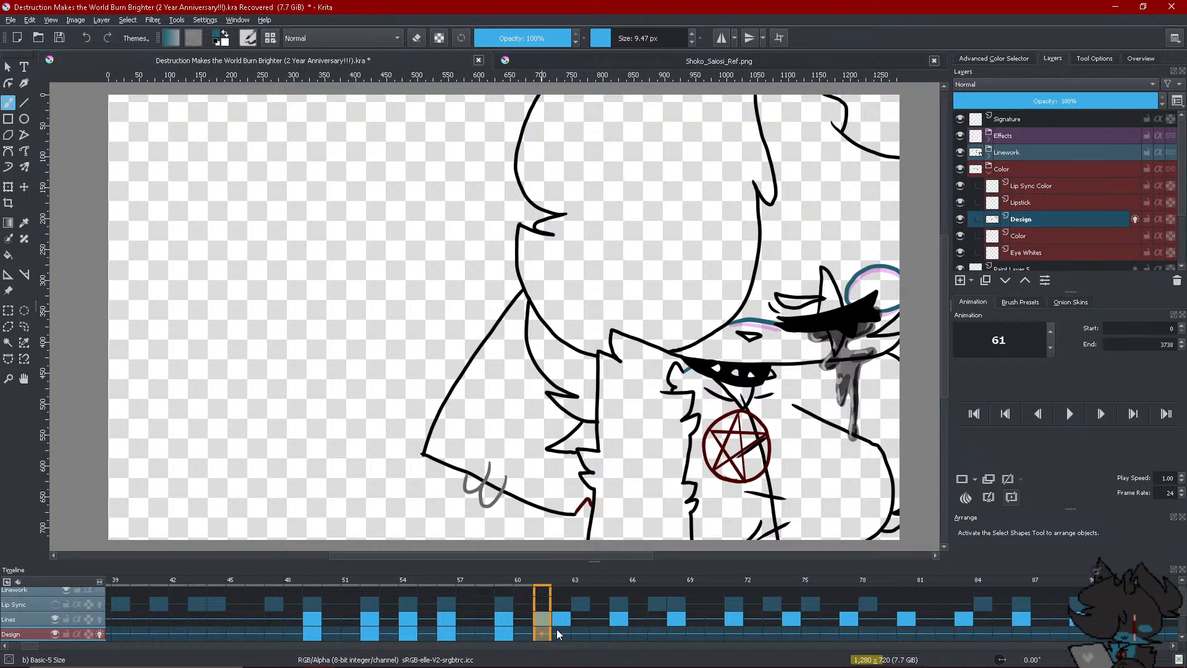
Turn off the Design layer's onion skins and save the animation as a Krita document under the same name, replacing the existing file
{"action": "left_click", "coordinate": [555, 632]}
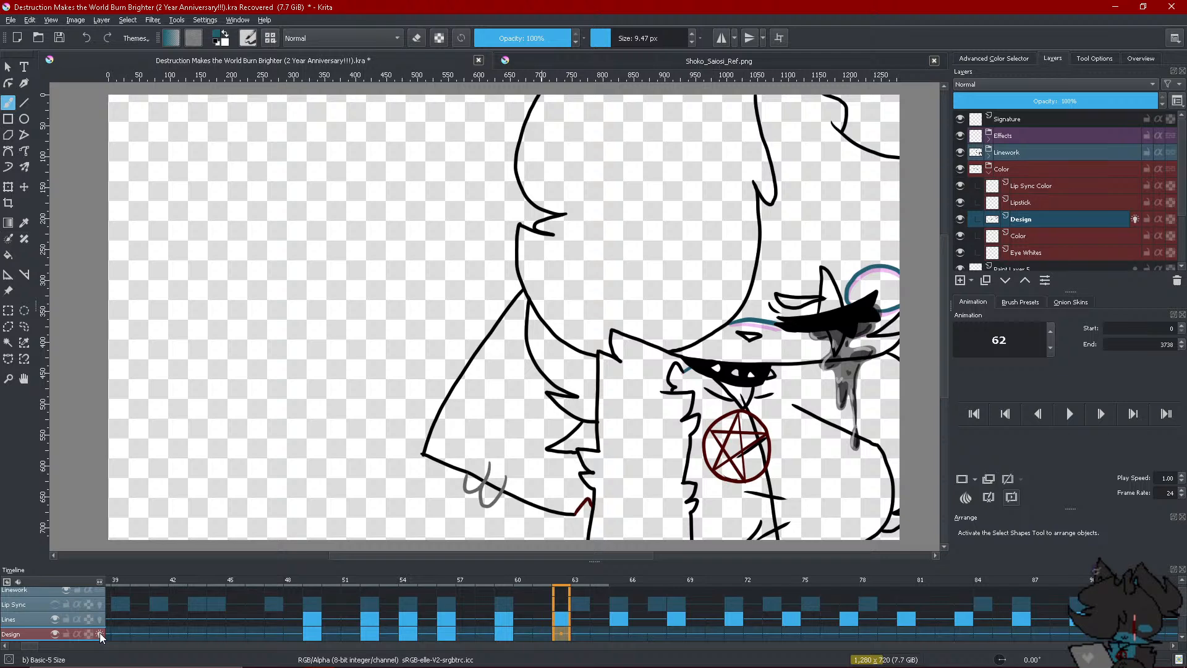
{"action": "left_click", "coordinate": [121, 629]}
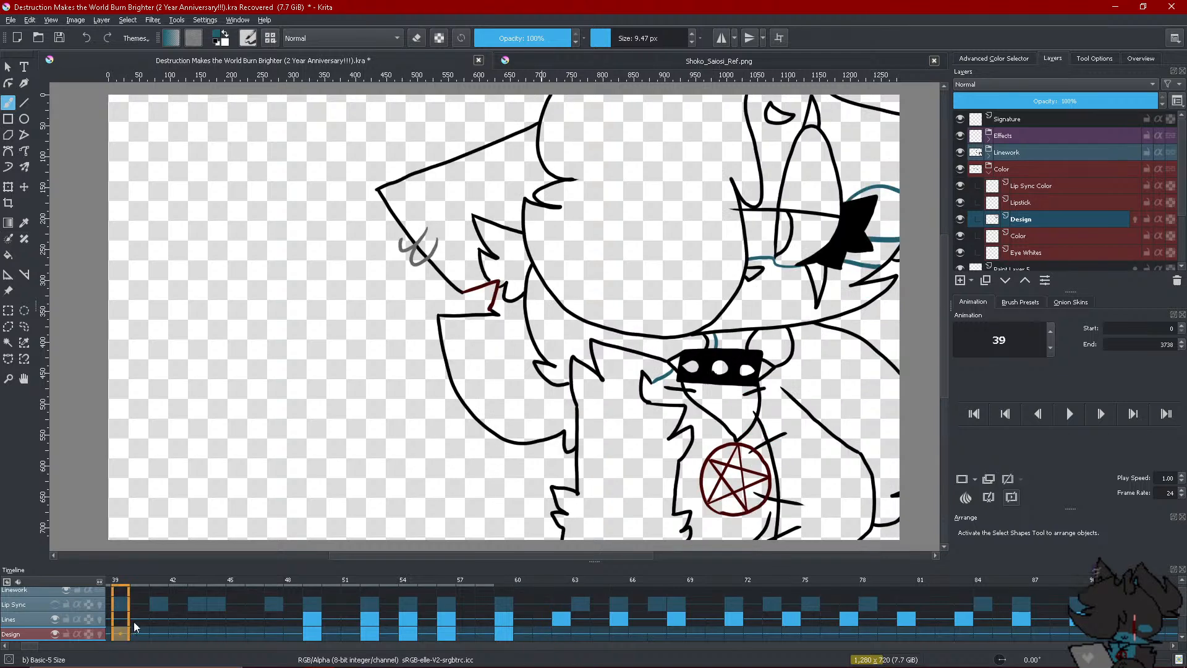
{"action": "left_click", "coordinate": [60, 37]}
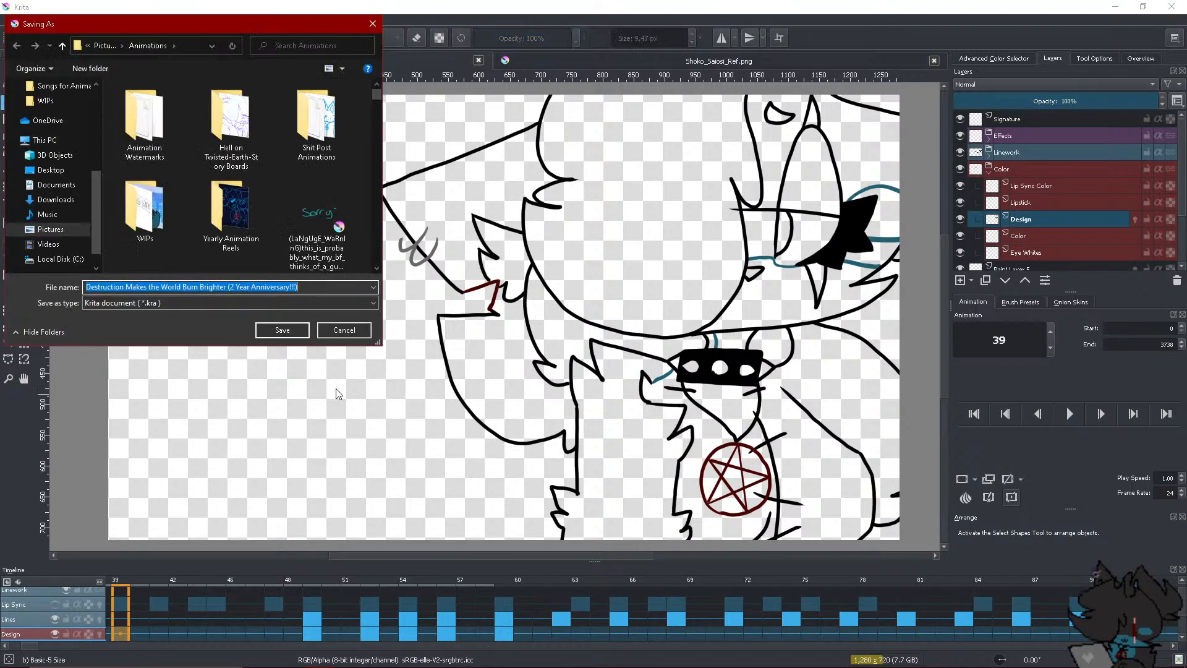
{"action": "key", "text": "Return"}
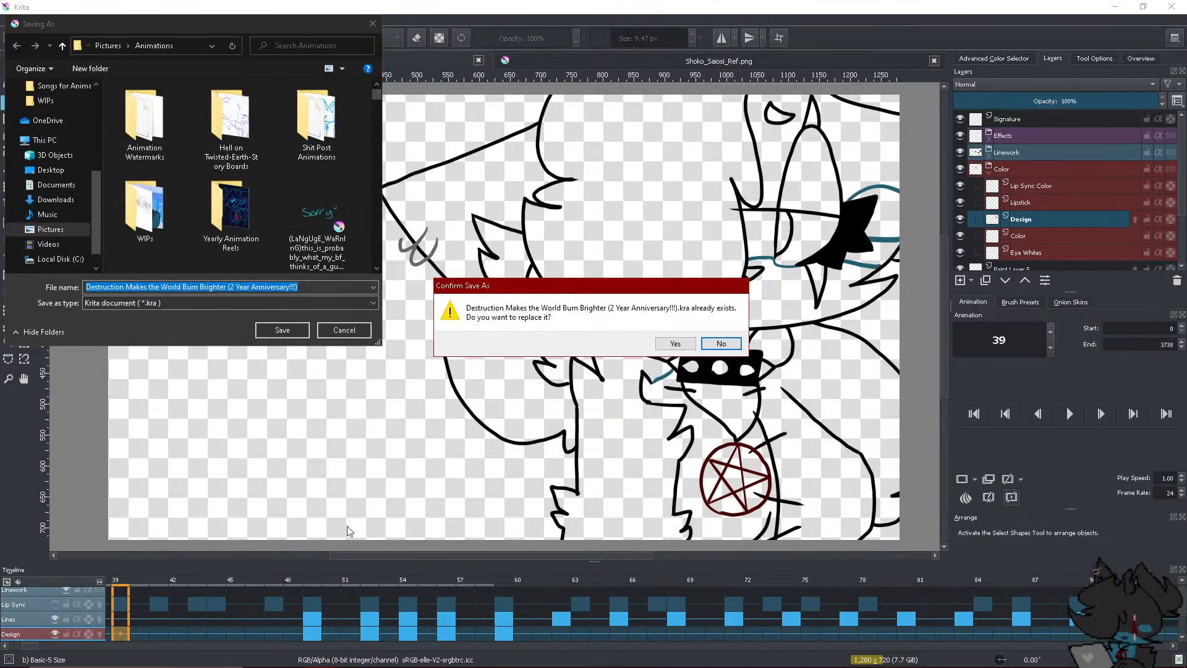
{"action": "left_click", "coordinate": [672, 345]}
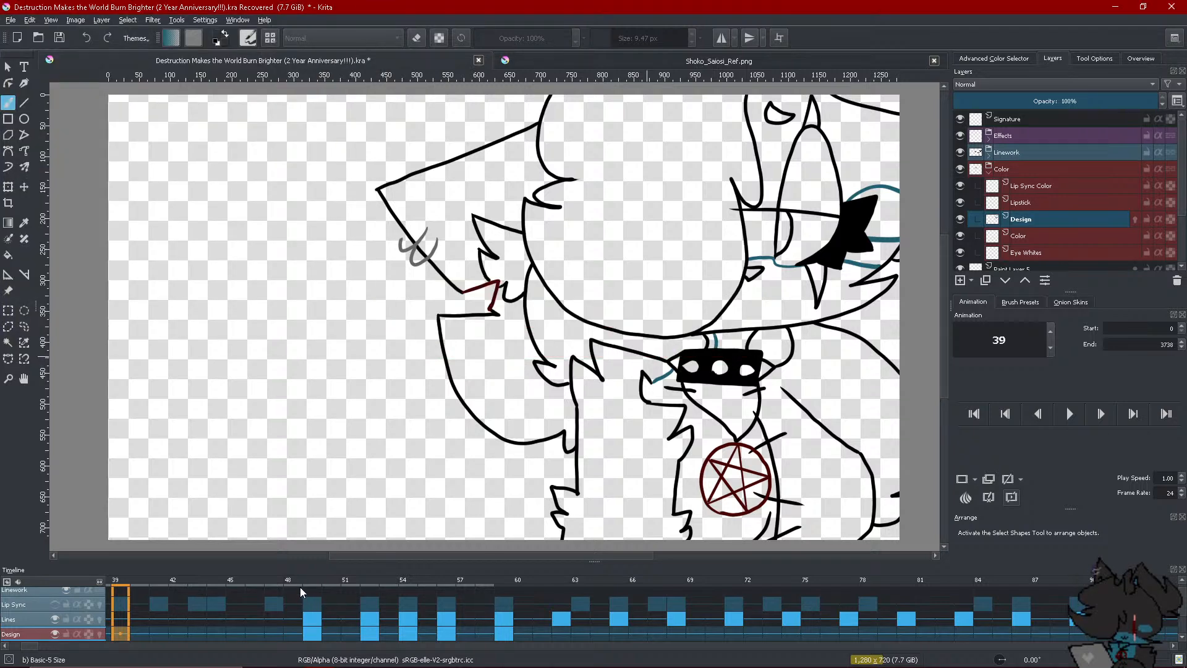
Create a blank frame at frame 114 on the Design layer so the teal markings end where the linework stops
{"action": "left_click", "coordinate": [304, 592]}
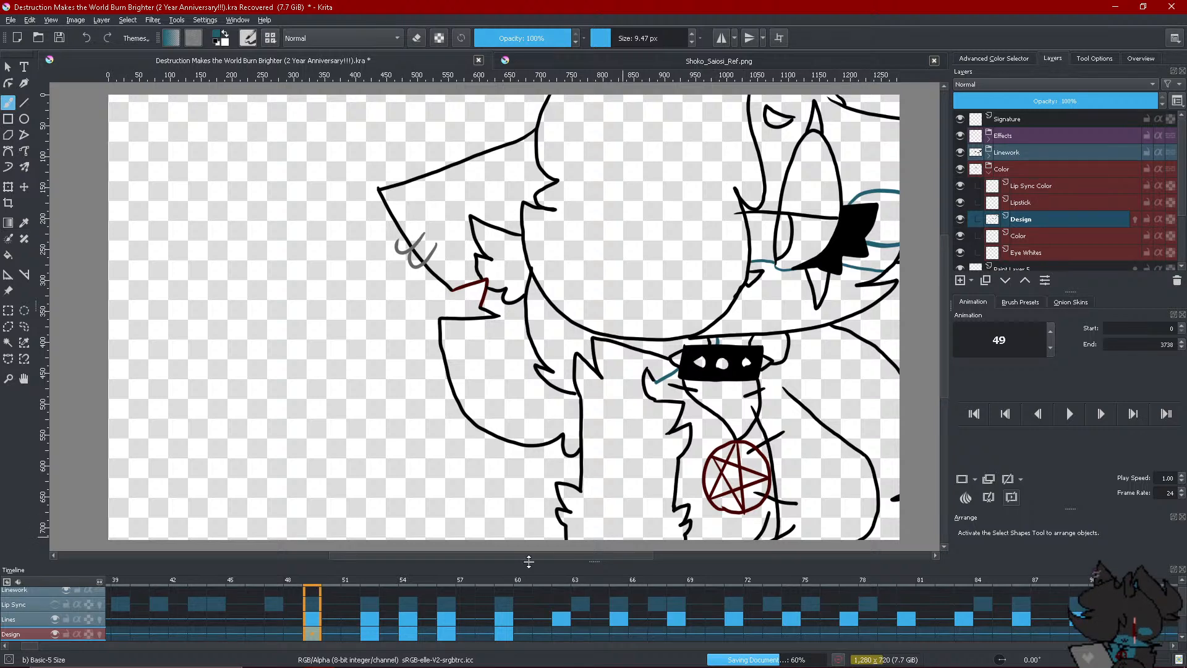
{"action": "left_click", "coordinate": [8, 255]}
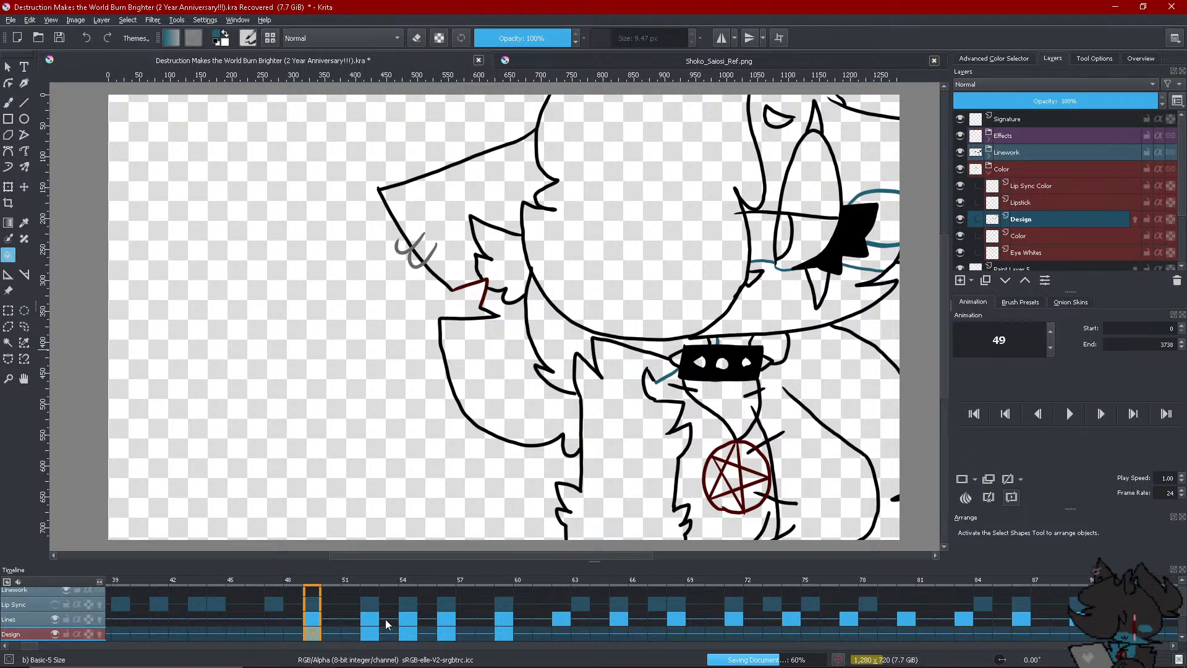
{"action": "scroll", "coordinate": [371, 631], "scroll_direction": "down", "scroll_amount": 2}
{"action": "left_click", "coordinate": [306, 636]}
{"action": "scroll", "coordinate": [285, 641], "scroll_direction": "down", "scroll_amount": 5}
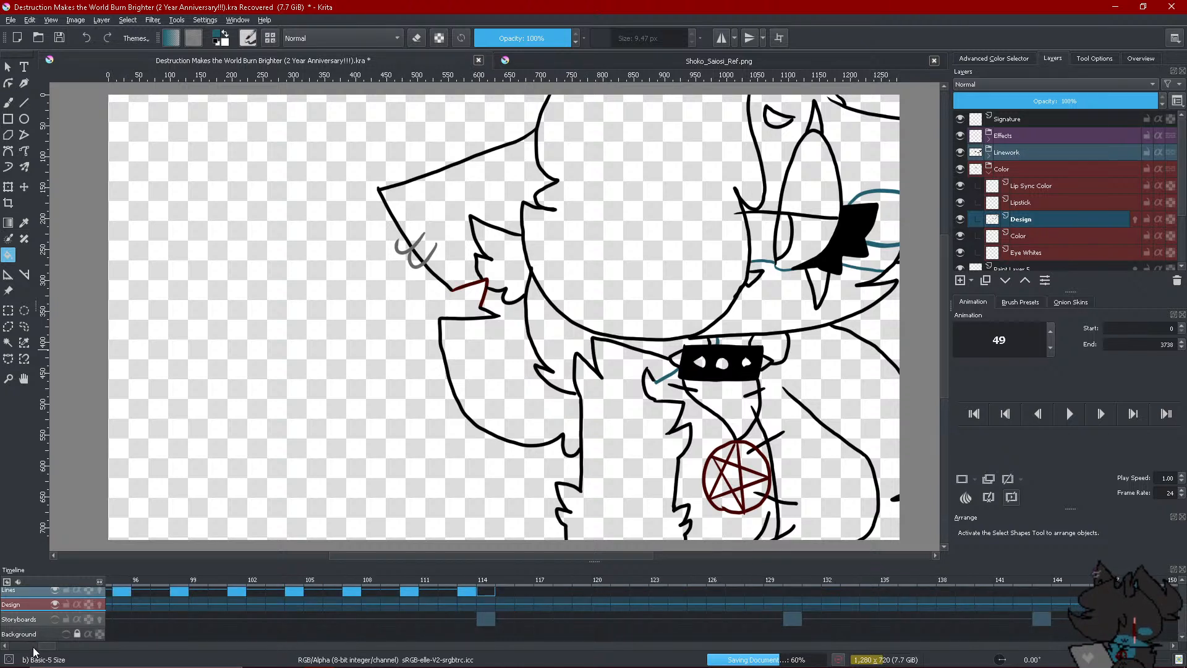
{"action": "left_click", "coordinate": [486, 604]}
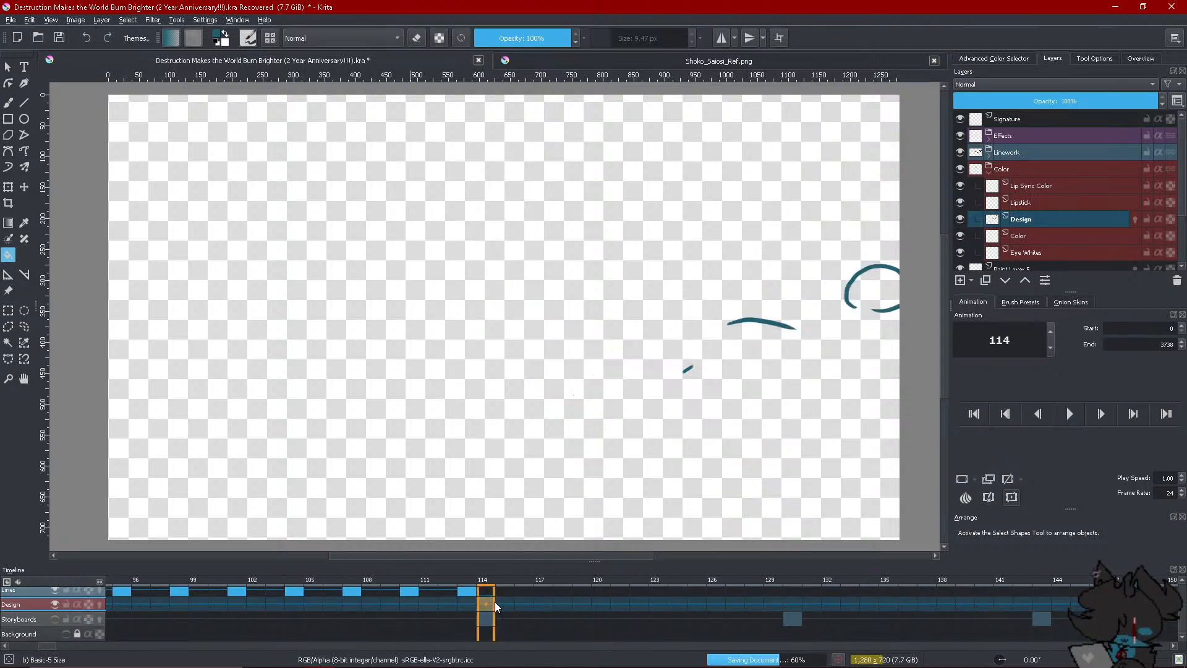
{"action": "right_click", "coordinate": [493, 603]}
{"action": "left_click", "coordinate": [450, 604]}
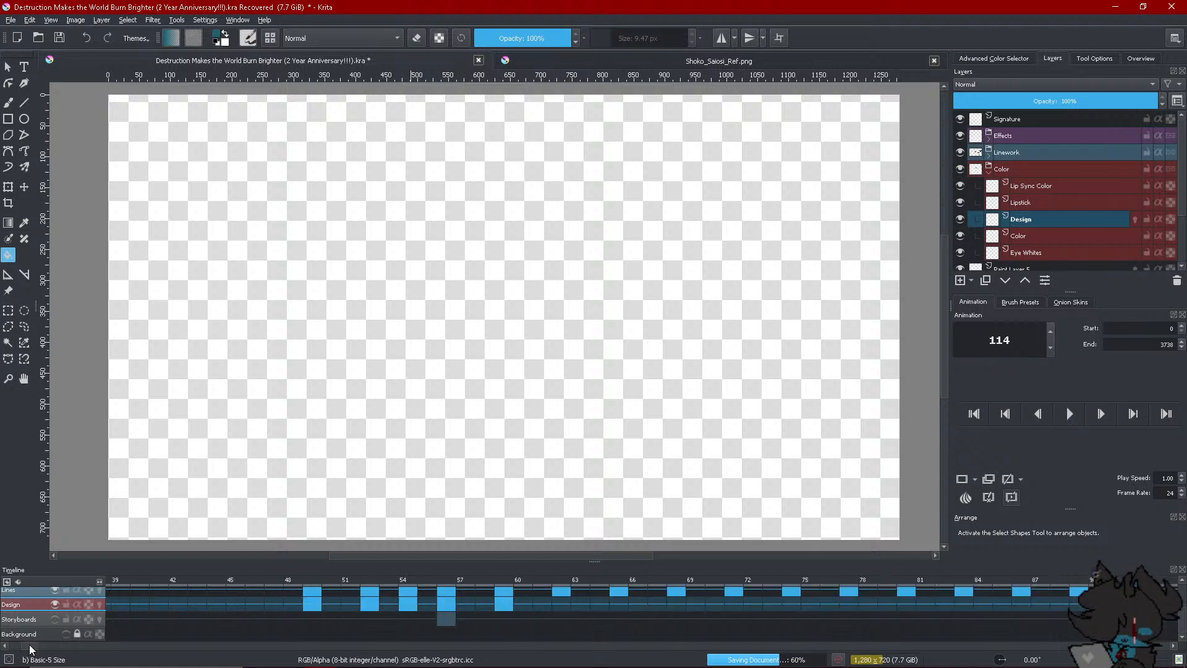
Fill the eye marking, lower face, neck, chest and body with teal on the drawing at frame 40
{"action": "scroll", "coordinate": [32, 646], "scroll_direction": "left", "scroll_amount": 10}
{"action": "left_click", "coordinate": [140, 620]}
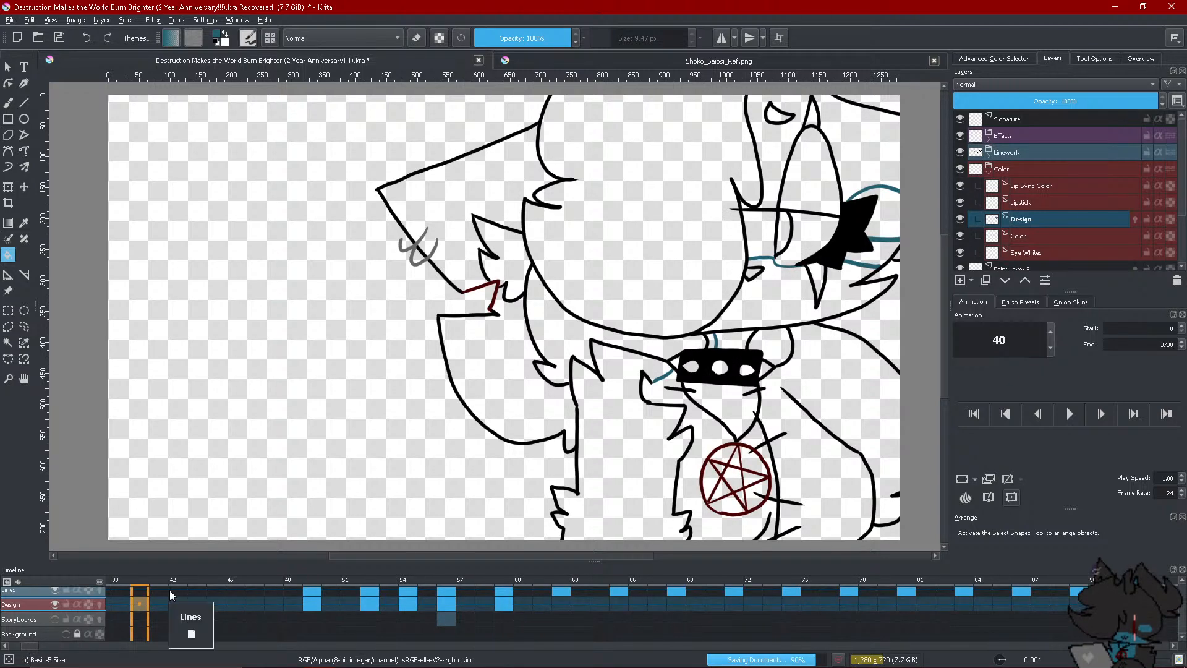
{"action": "left_click", "coordinate": [892, 215]}
{"action": "left_click", "coordinate": [739, 343]}
{"action": "left_click", "coordinate": [707, 396]}
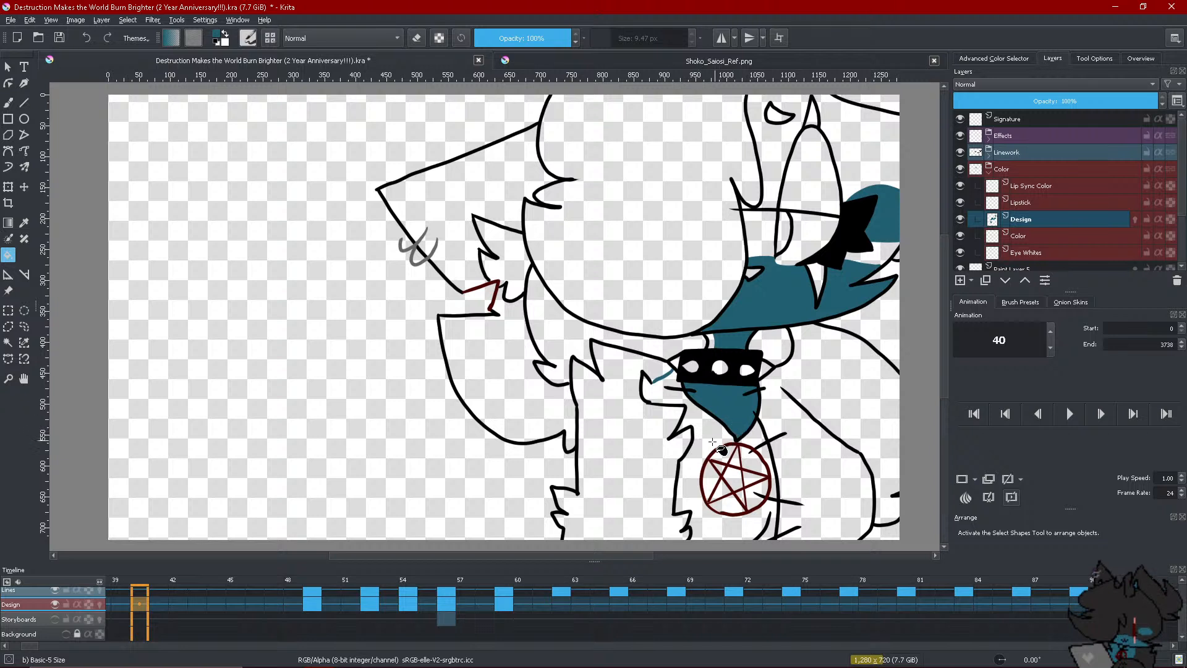
{"action": "left_click", "coordinate": [739, 426]}
{"action": "left_click", "coordinate": [798, 405]}
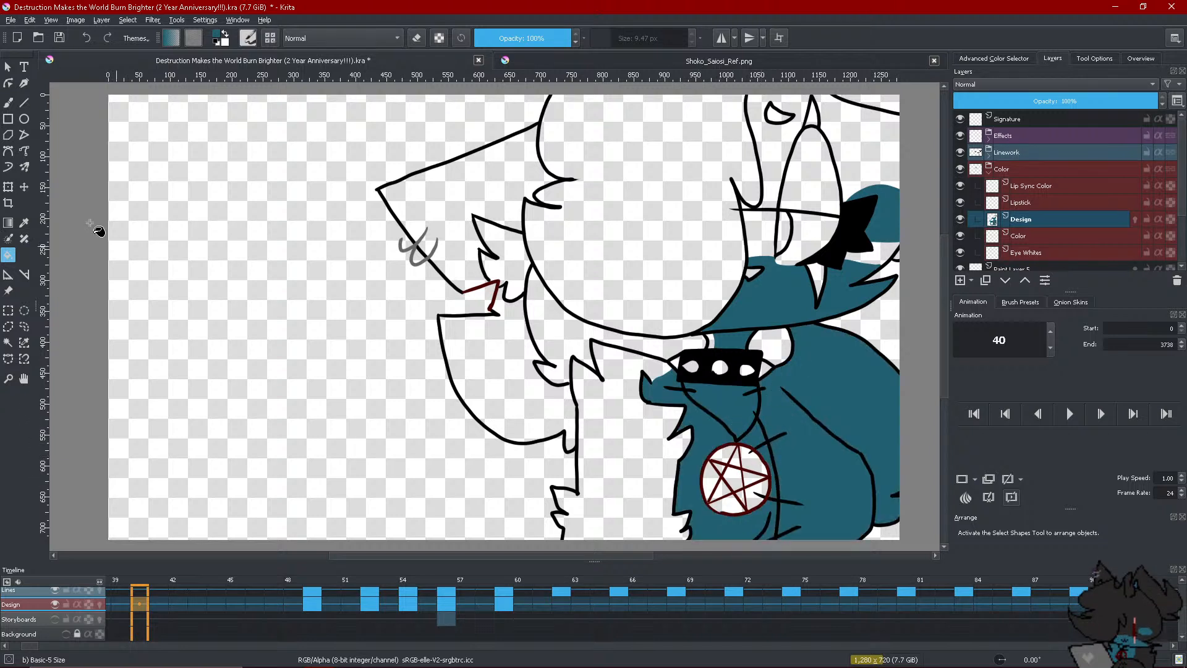
Paint the gaps inside the pentagram pendant teal on frame 40 with a 14.46 px brush
{"action": "left_click", "coordinate": [8, 167]}
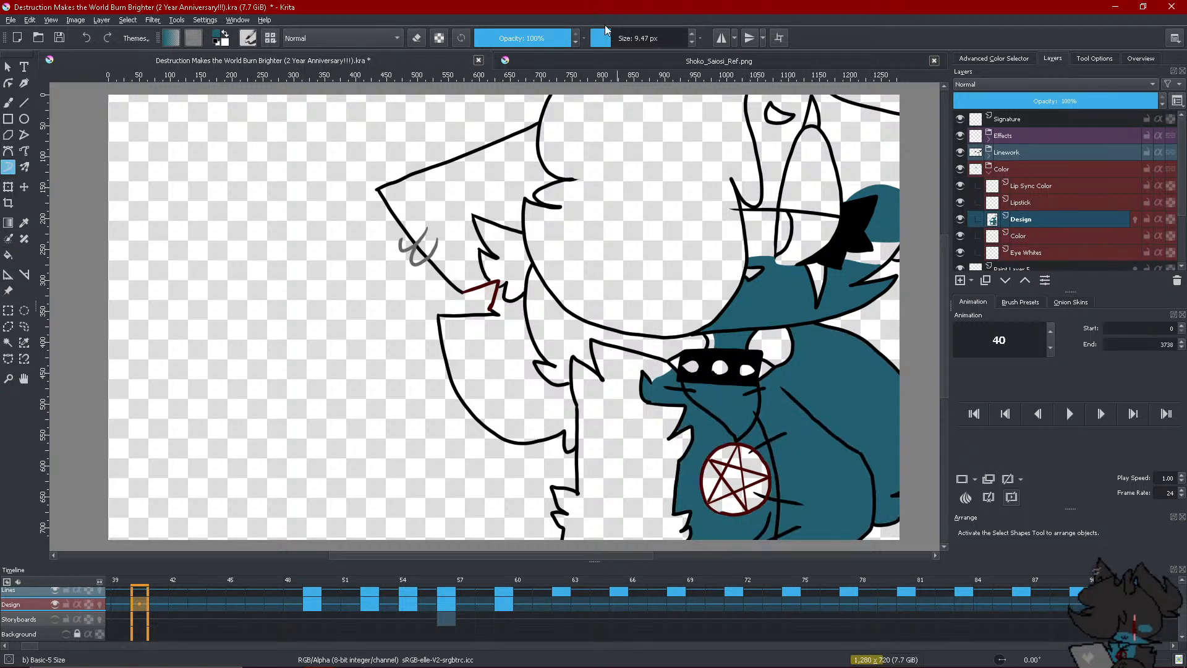
{"action": "key", "text": "bracketright"}
{"action": "mouse_move", "coordinate": [699, 473]}
{"action": "left_mouse_down"}
{"action": "mouse_move", "coordinate": [709, 499]}
{"action": "mouse_move", "coordinate": [713, 443]}
{"action": "mouse_move", "coordinate": [727, 481]}
{"action": "mouse_move", "coordinate": [718, 480]}
{"action": "mouse_move", "coordinate": [731, 448]}
{"action": "mouse_move", "coordinate": [750, 528]}
{"action": "mouse_move", "coordinate": [739, 525]}
{"action": "mouse_move", "coordinate": [756, 508]}
{"action": "mouse_move", "coordinate": [749, 442]}
{"action": "mouse_move", "coordinate": [767, 478]}
{"action": "left_mouse_up"}
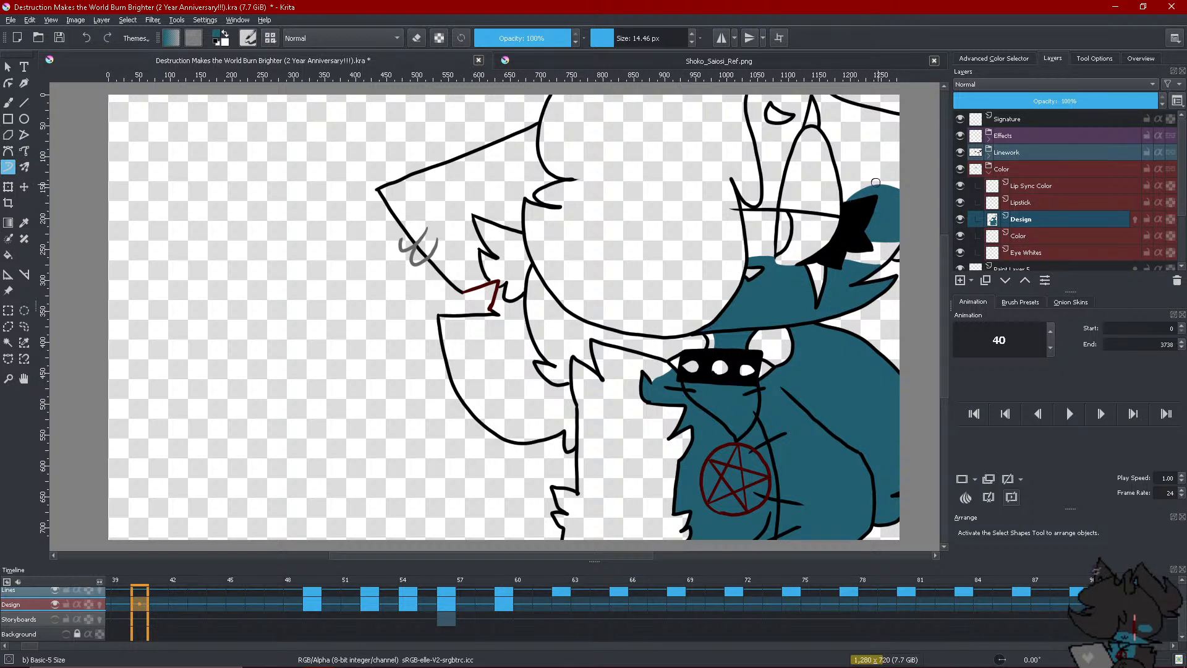
{"action": "left_click", "coordinate": [417, 38]}
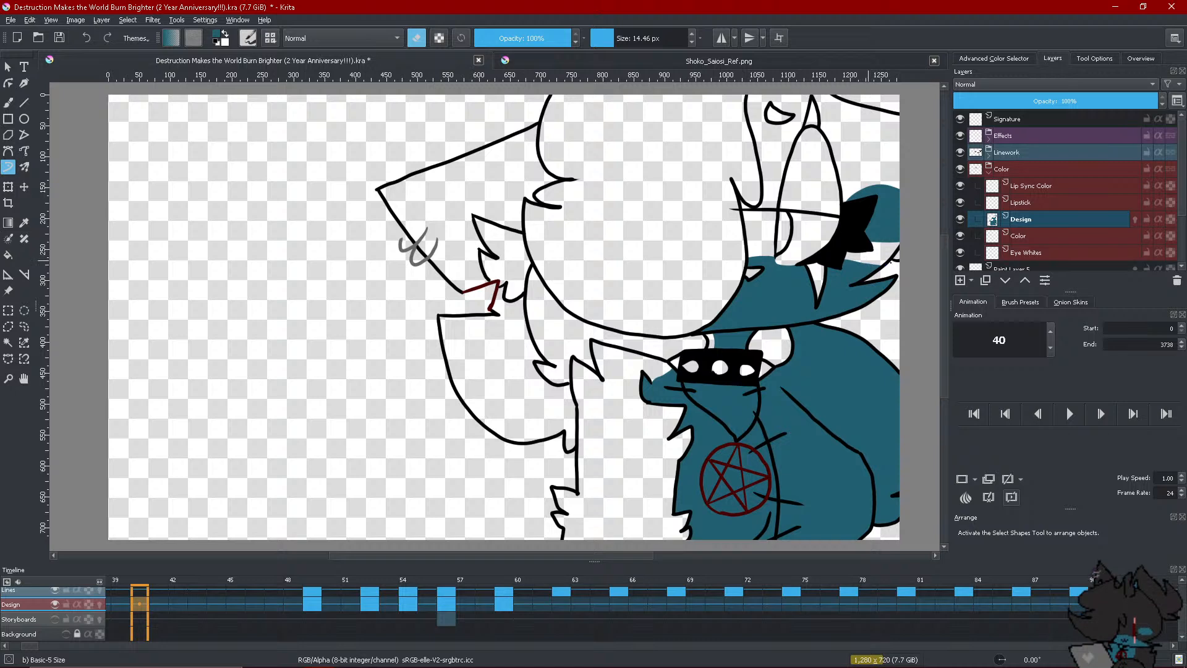
{"action": "left_click", "coordinate": [416, 37]}
Fill the chest, body, lower face and eye marking with teal on frame 49 of the Design layer
{"action": "left_click", "coordinate": [309, 608]}
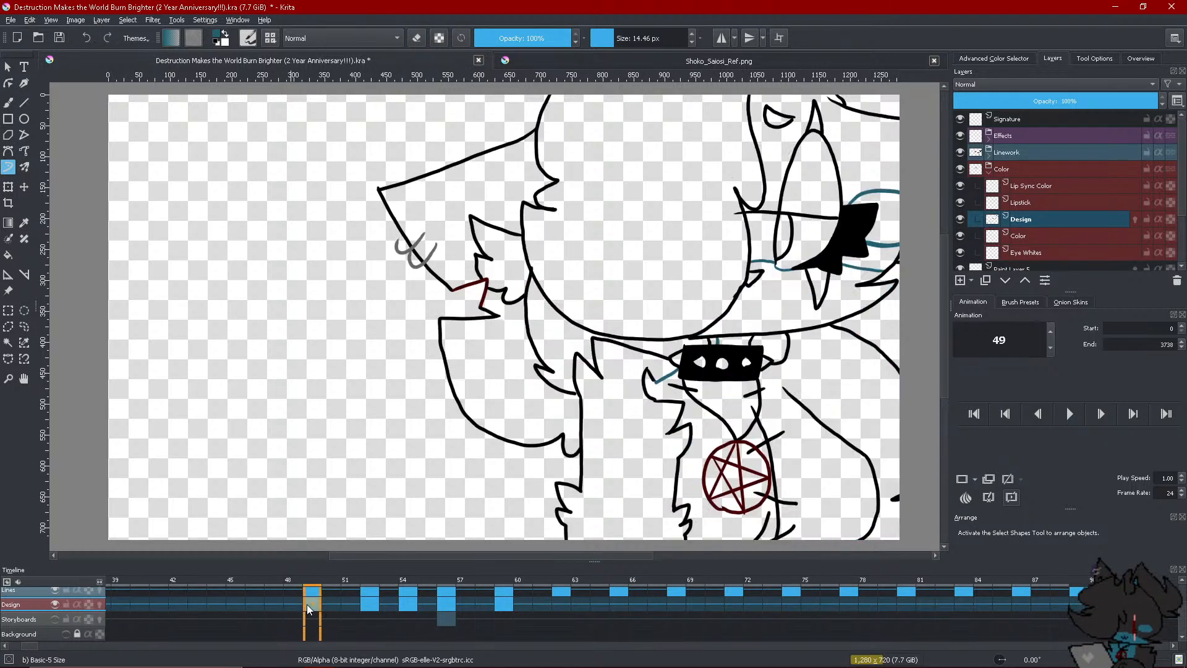
{"action": "left_click", "coordinate": [8, 254]}
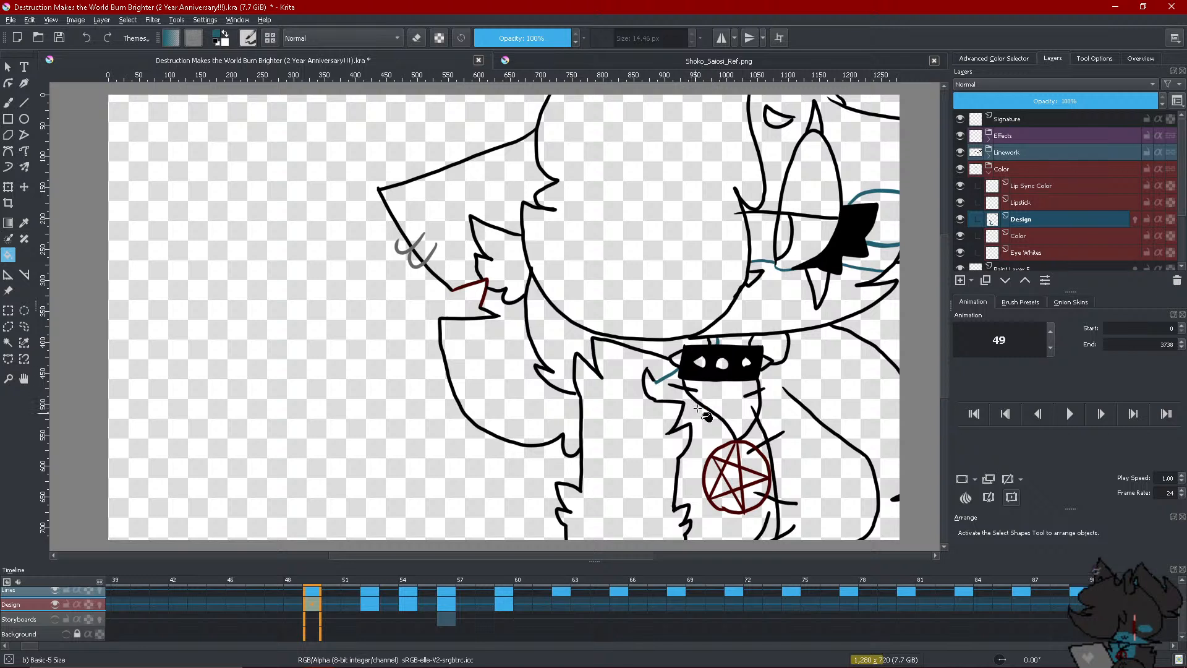
{"action": "left_click", "coordinate": [698, 409]}
{"action": "left_click", "coordinate": [823, 445]}
{"action": "left_click", "coordinate": [804, 297]}
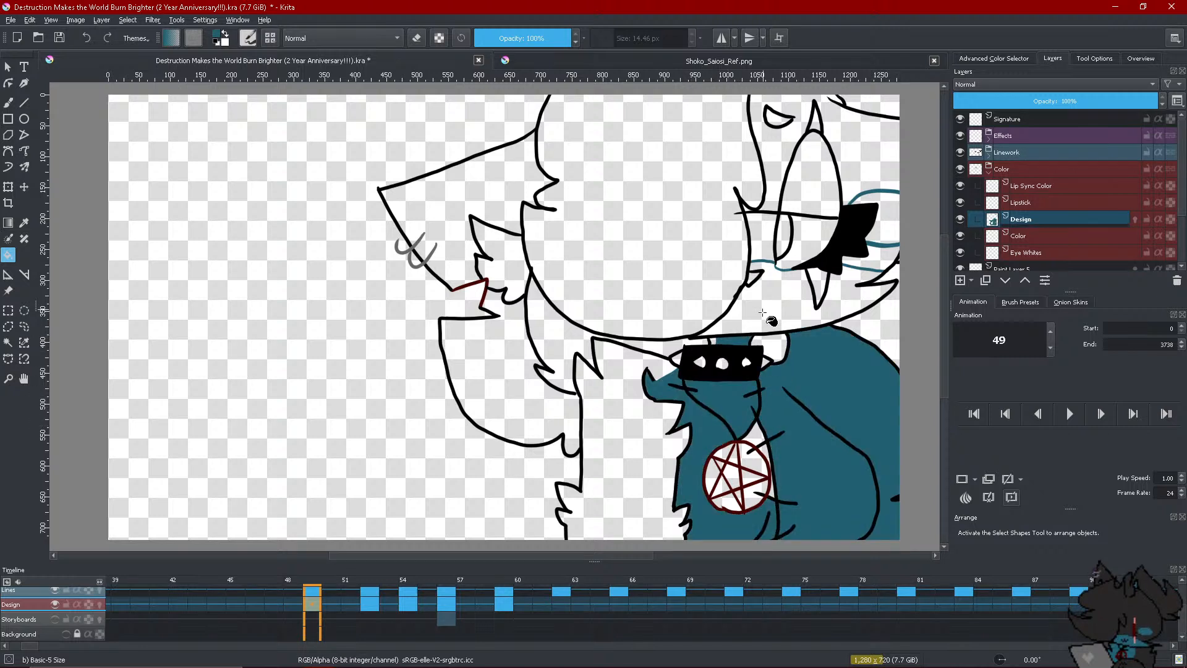
{"action": "left_click", "coordinate": [891, 217]}
Paint the gaps inside the pentagram pendant teal on frame 49 and move on to frame 51
{"action": "left_click", "coordinate": [8, 167]}
{"action": "mouse_move", "coordinate": [713, 502]}
{"action": "left_mouse_down"}
{"action": "mouse_move", "coordinate": [726, 467]}
{"action": "mouse_move", "coordinate": [742, 523]}
{"action": "mouse_move", "coordinate": [735, 446]}
{"action": "mouse_move", "coordinate": [765, 508]}
{"action": "mouse_move", "coordinate": [756, 443]}
{"action": "mouse_move", "coordinate": [771, 478]}
{"action": "left_mouse_up"}
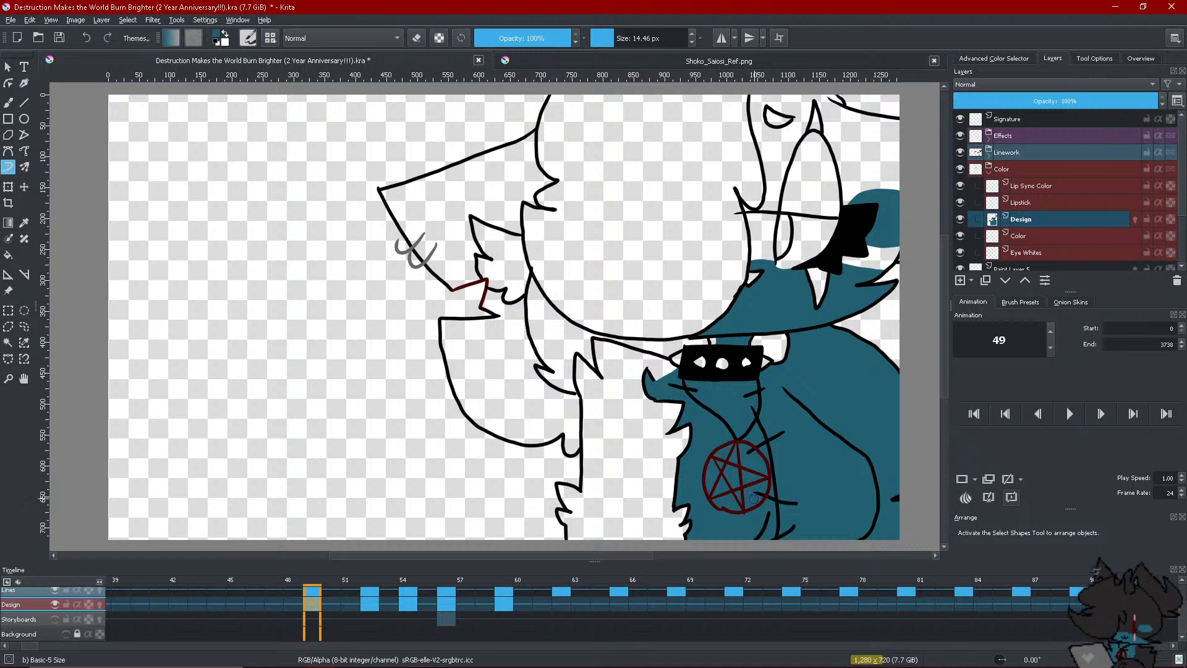
{"action": "left_click", "coordinate": [345, 609]}
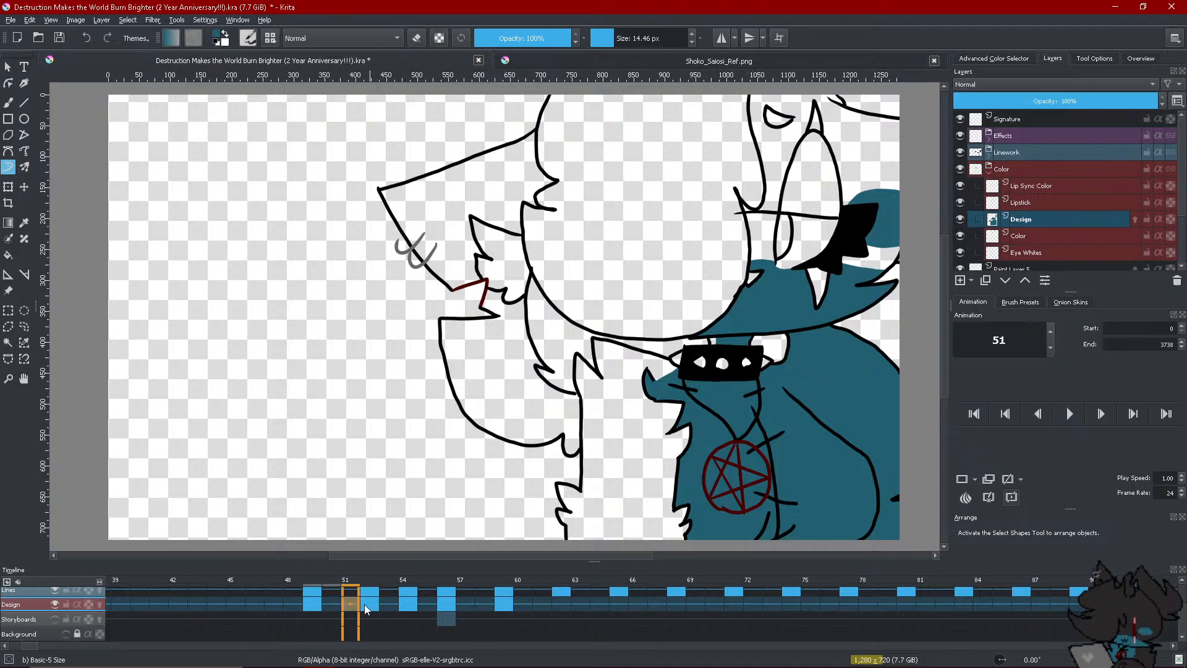
Fill the lower face, eye marking, neck, chest and body with teal on frame 52 of the Design layer
{"action": "left_click", "coordinate": [255, 609]}
{"action": "left_click", "coordinate": [314, 609]}
{"action": "left_click", "coordinate": [273, 606]}
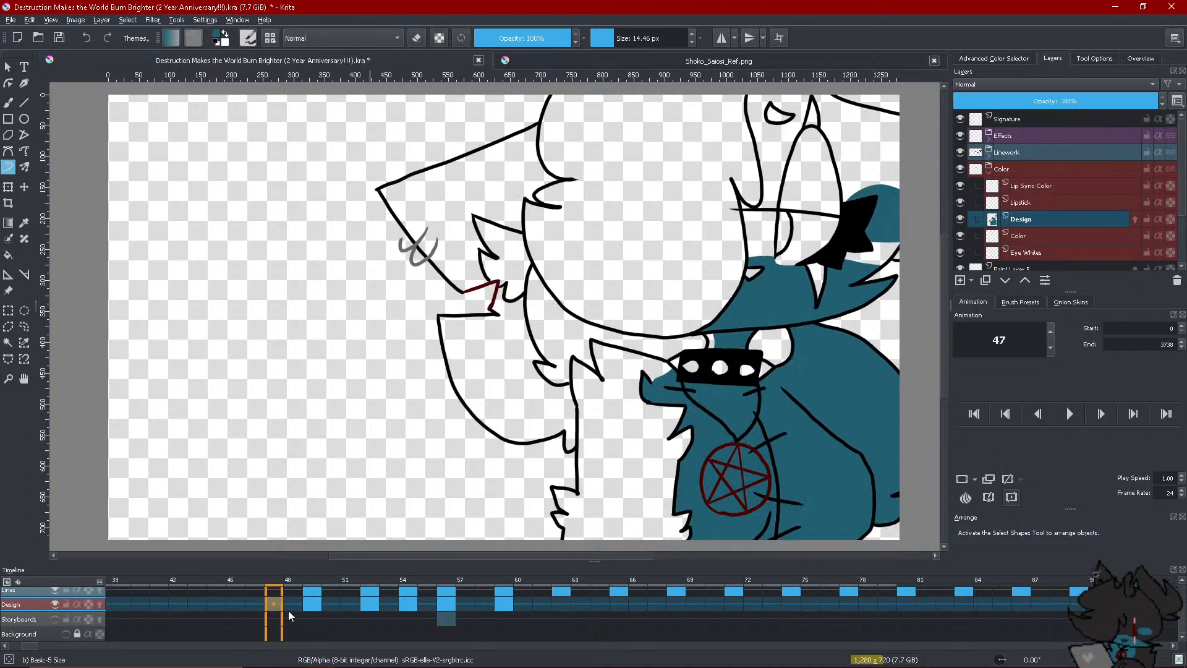
{"action": "left_click", "coordinate": [328, 615]}
{"action": "left_click", "coordinate": [365, 607]}
{"action": "left_click", "coordinate": [8, 254]}
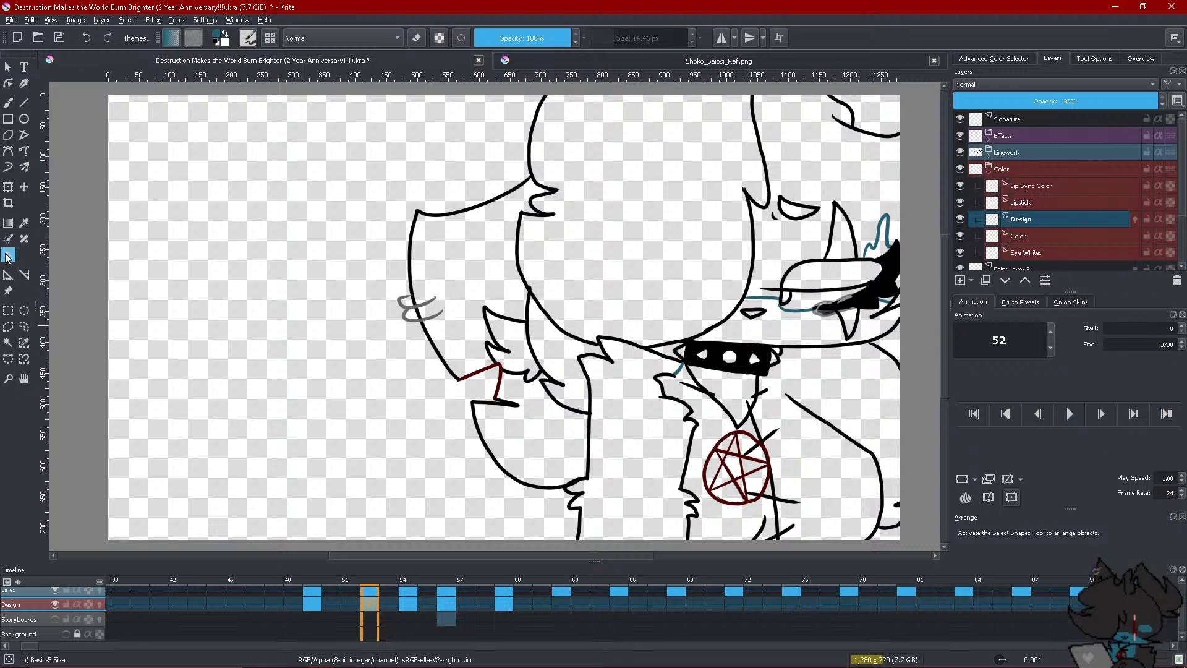
{"action": "left_click", "coordinate": [781, 339]}
{"action": "left_click", "coordinate": [880, 247]}
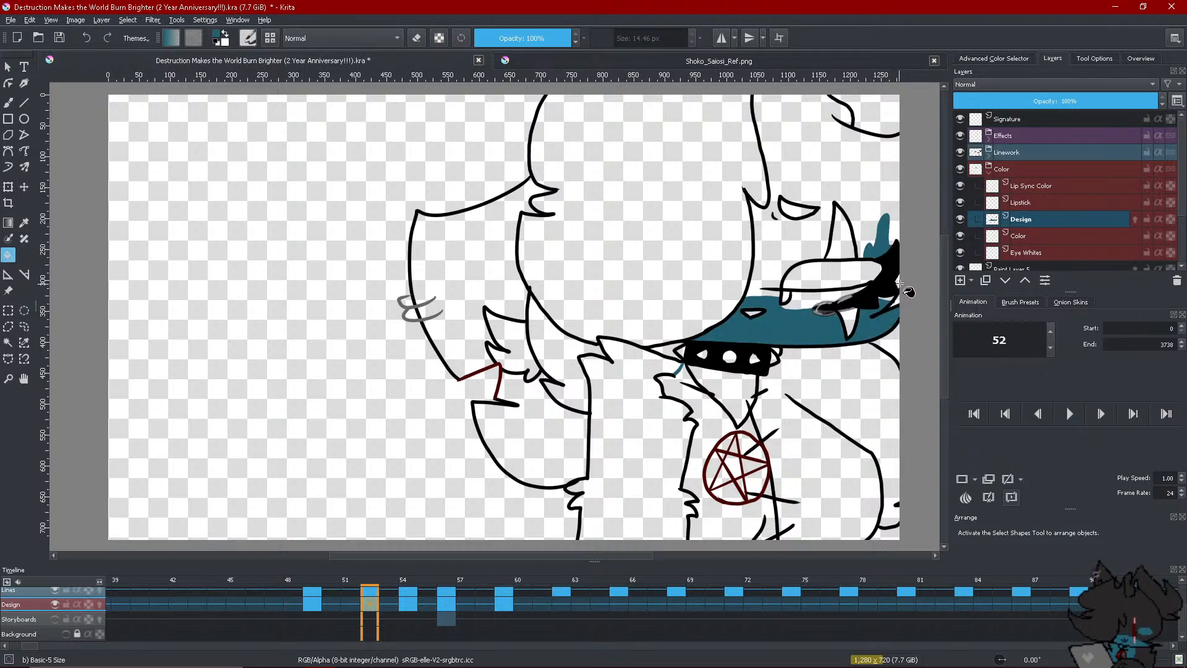
{"action": "left_click", "coordinate": [716, 386]}
{"action": "left_click", "coordinate": [715, 386]}
{"action": "left_click", "coordinate": [782, 395]}
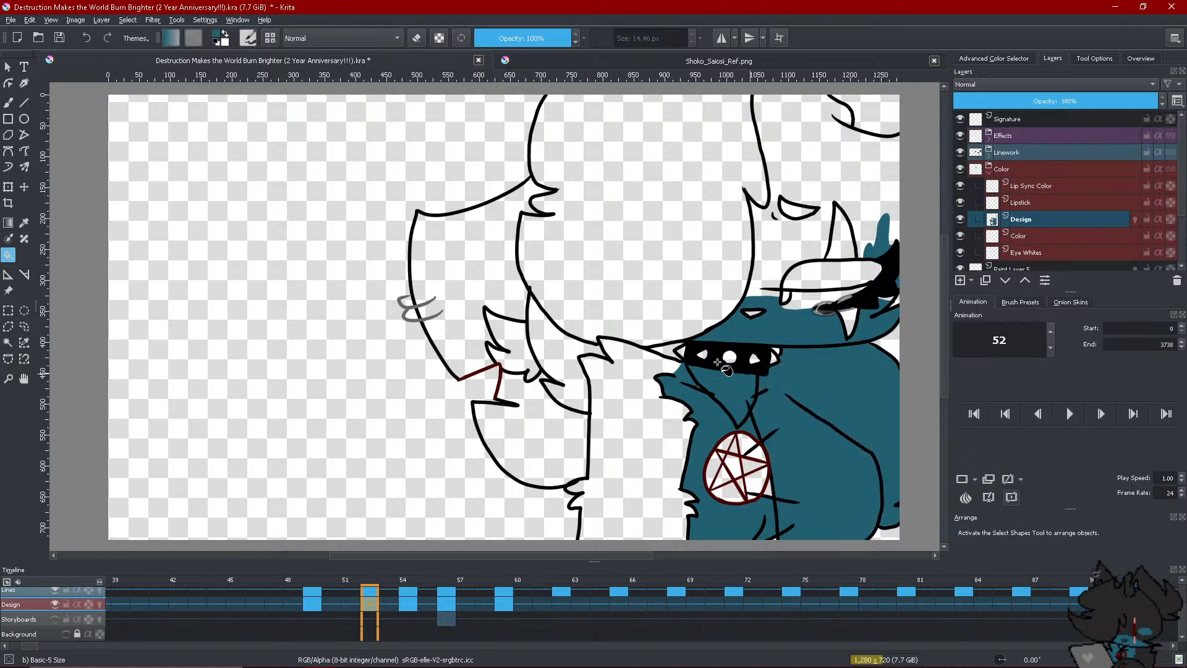
Paint the gaps inside the pentagram pendant teal on frame 52 with the 14.46 px brush
{"action": "left_click", "coordinate": [8, 167]}
{"action": "mouse_move", "coordinate": [711, 482]}
{"action": "left_mouse_down"}
{"action": "mouse_move", "coordinate": [727, 514]}
{"action": "mouse_move", "coordinate": [705, 465]}
{"action": "mouse_move", "coordinate": [720, 453]}
{"action": "mouse_move", "coordinate": [745, 492]}
{"action": "mouse_move", "coordinate": [739, 436]}
{"action": "mouse_move", "coordinate": [778, 496]}
{"action": "left_mouse_up"}
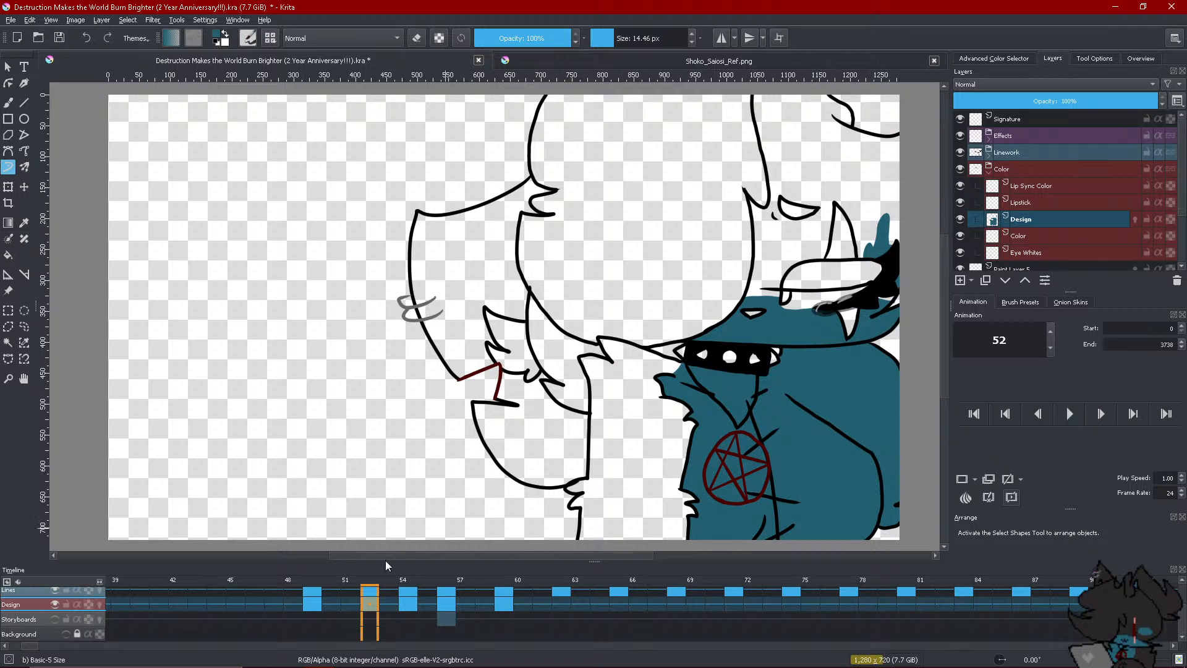
{"action": "left_click", "coordinate": [336, 604]}
On frame 54, close the outline between collar and chest tuft and fill the lower face, eye marking, chest and body with teal
{"action": "left_click", "coordinate": [406, 604]}
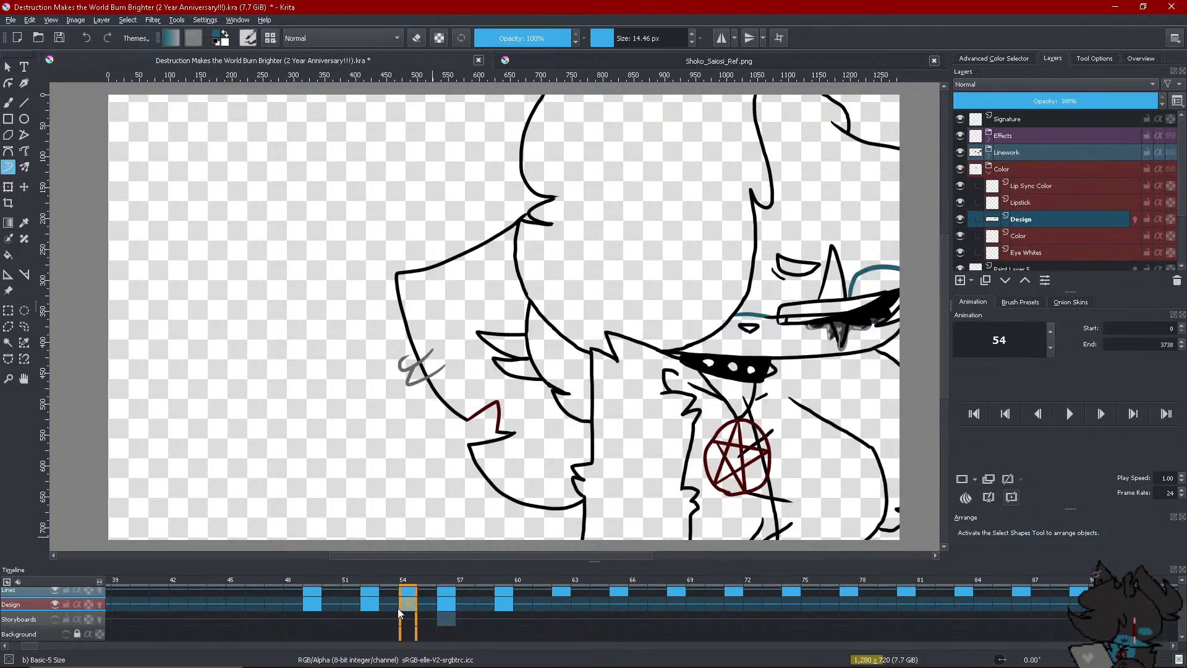
{"action": "left_click_drag", "start_coordinate": [684, 366], "coordinate": [677, 372]}
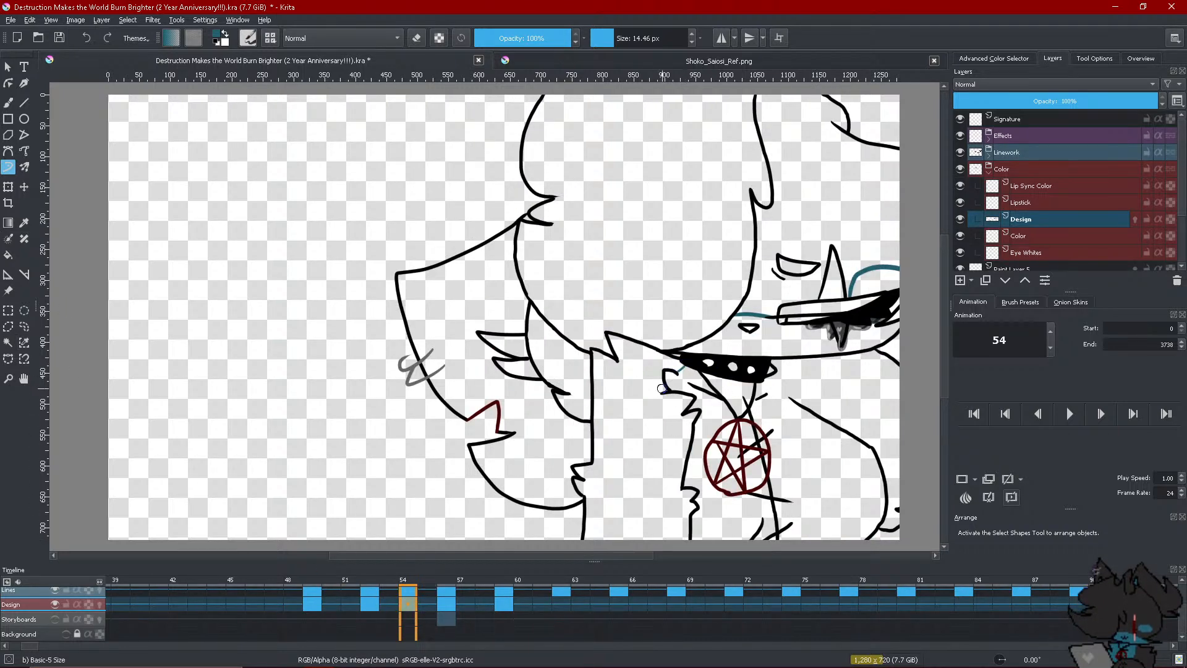
{"action": "left_click", "coordinate": [8, 254]}
{"action": "left_click", "coordinate": [783, 338]}
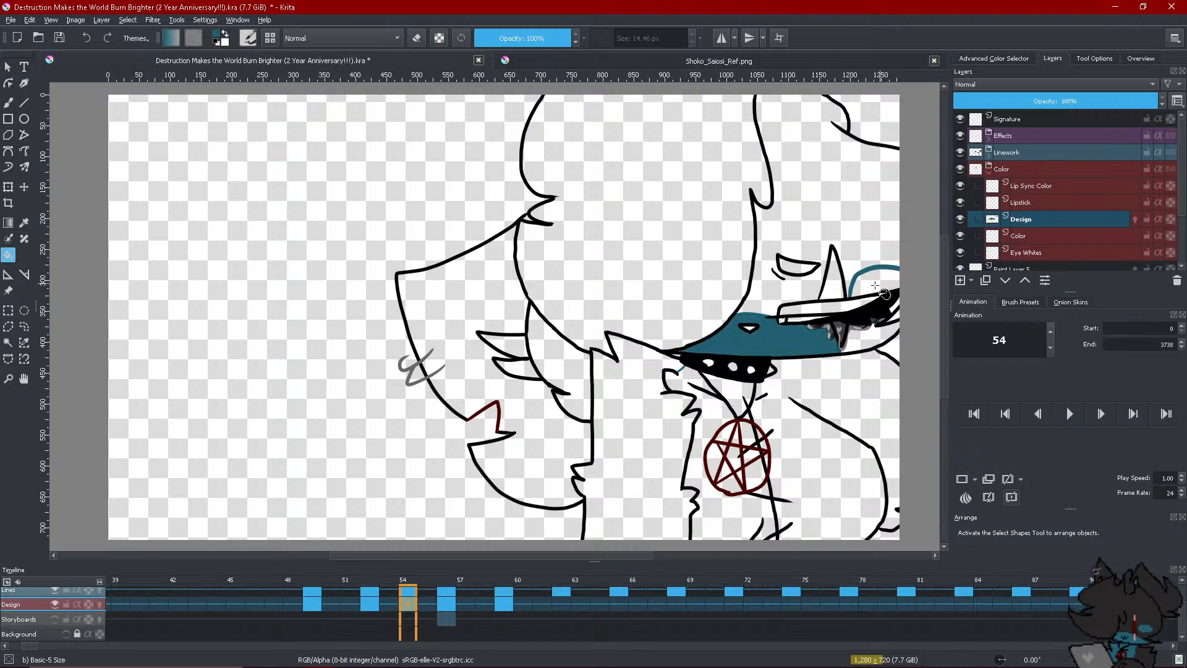
{"action": "left_click", "coordinate": [875, 284]}
{"action": "left_click", "coordinate": [872, 329]}
{"action": "left_click", "coordinate": [798, 411]}
{"action": "left_click", "coordinate": [740, 403]}
{"action": "left_click", "coordinate": [731, 401]}
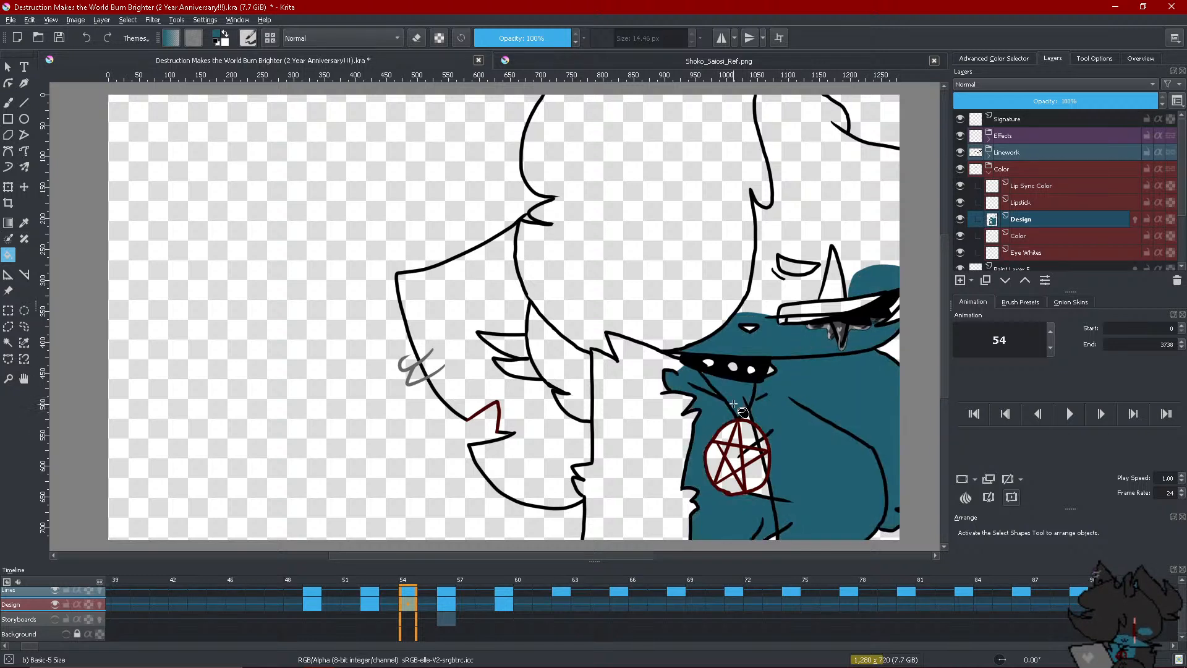
Paint the gaps inside the pentagram pendant teal on frame 54 and move on to frame 56
{"action": "left_click", "coordinate": [8, 167]}
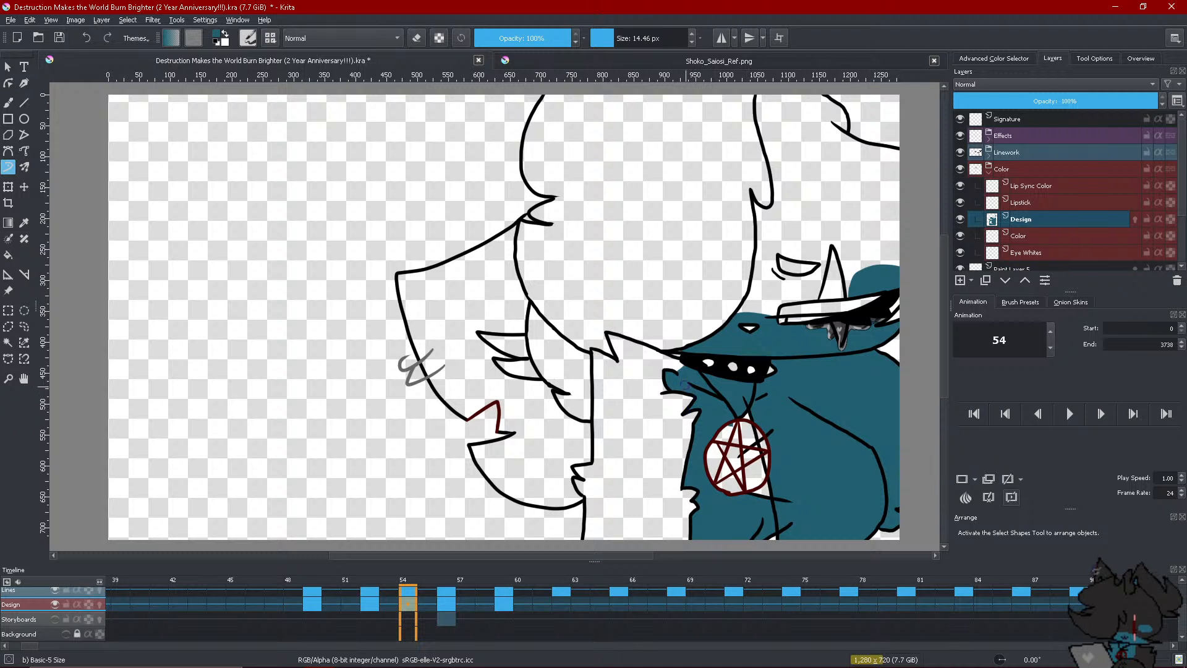
{"action": "mouse_move", "coordinate": [710, 449]}
{"action": "left_mouse_down"}
{"action": "mouse_move", "coordinate": [725, 492]}
{"action": "mouse_move", "coordinate": [742, 433]}
{"action": "mouse_move", "coordinate": [755, 489]}
{"action": "mouse_move", "coordinate": [746, 433]}
{"action": "mouse_move", "coordinate": [759, 461]}
{"action": "mouse_move", "coordinate": [767, 451]}
{"action": "left_mouse_up"}
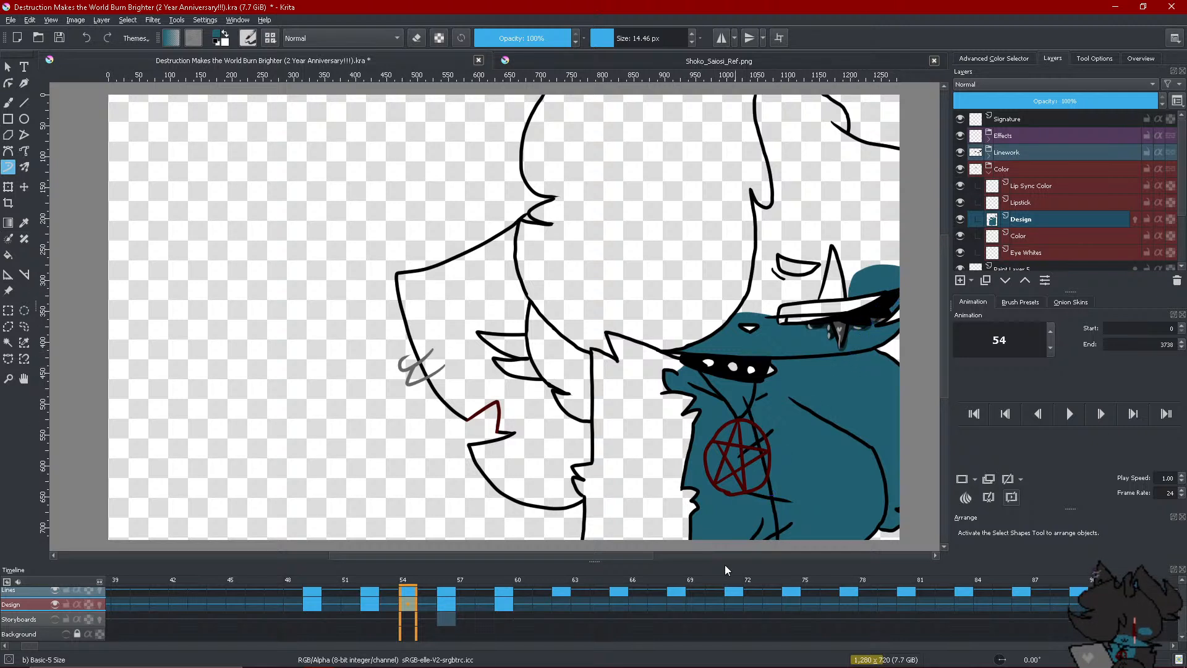
{"action": "left_click", "coordinate": [444, 592]}
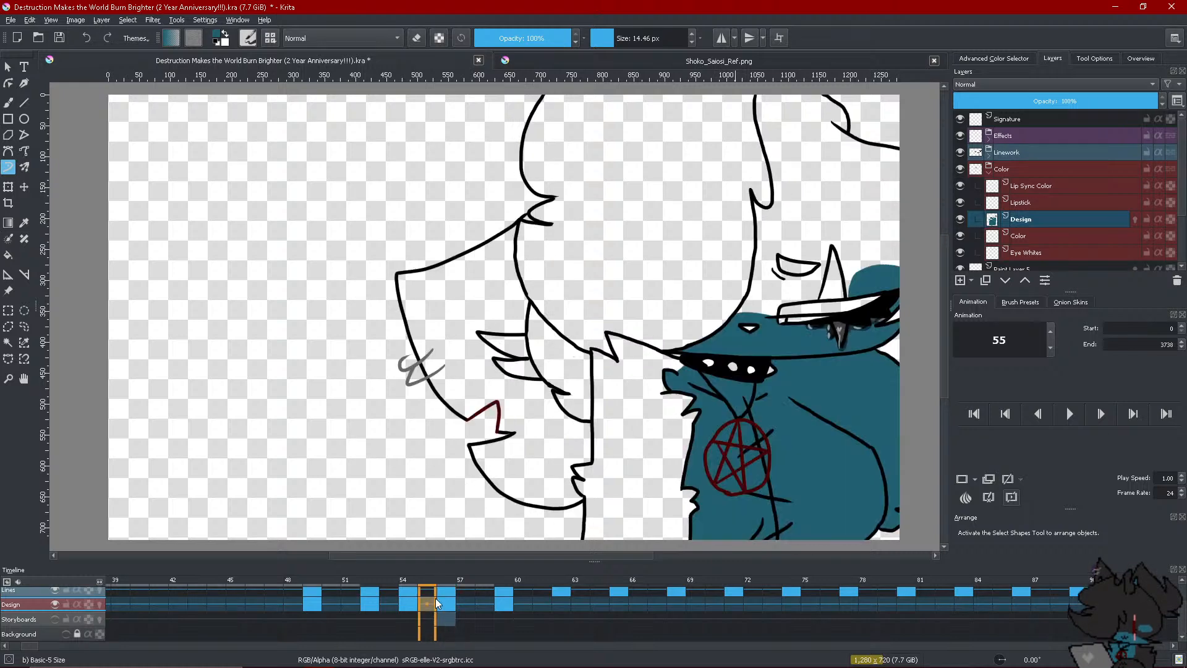
Fill the chest, body, neck, lower face, cheek and eye marking with teal on frame 56
{"action": "left_click", "coordinate": [8, 254]}
{"action": "left_click", "coordinate": [731, 526]}
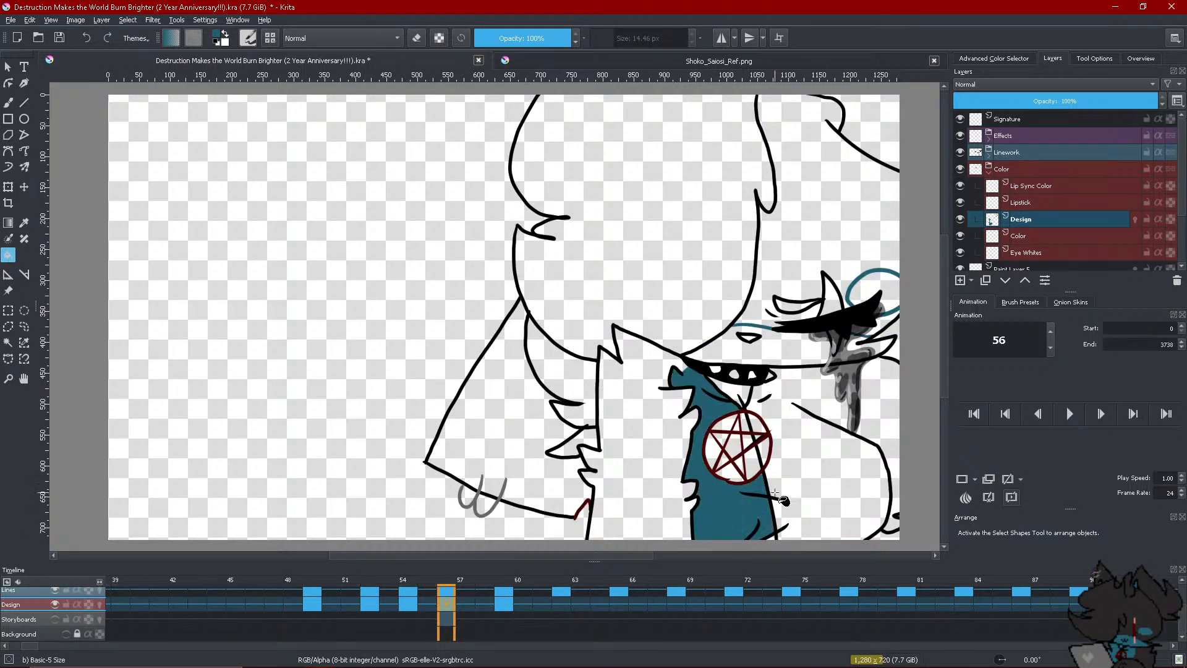
{"action": "left_click", "coordinate": [801, 474]}
{"action": "left_click", "coordinate": [759, 385]}
{"action": "left_click", "coordinate": [787, 384]}
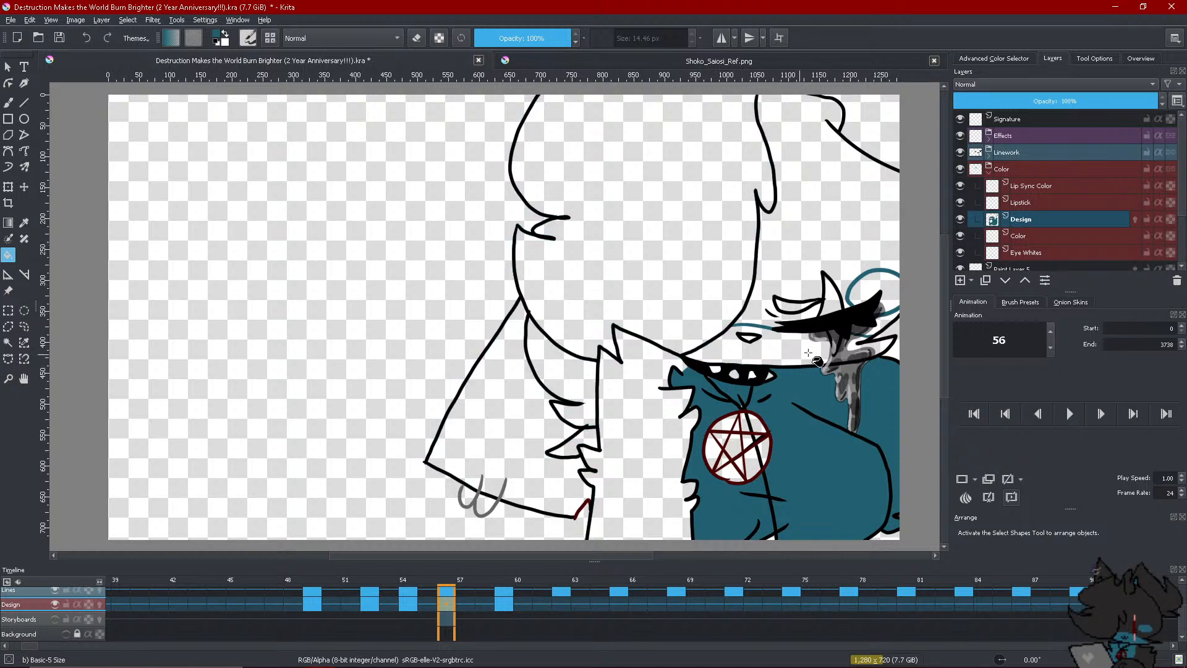
{"action": "left_click", "coordinate": [804, 349]}
{"action": "left_click", "coordinate": [866, 350]}
{"action": "left_click", "coordinate": [883, 306]}
{"action": "left_click", "coordinate": [872, 283]}
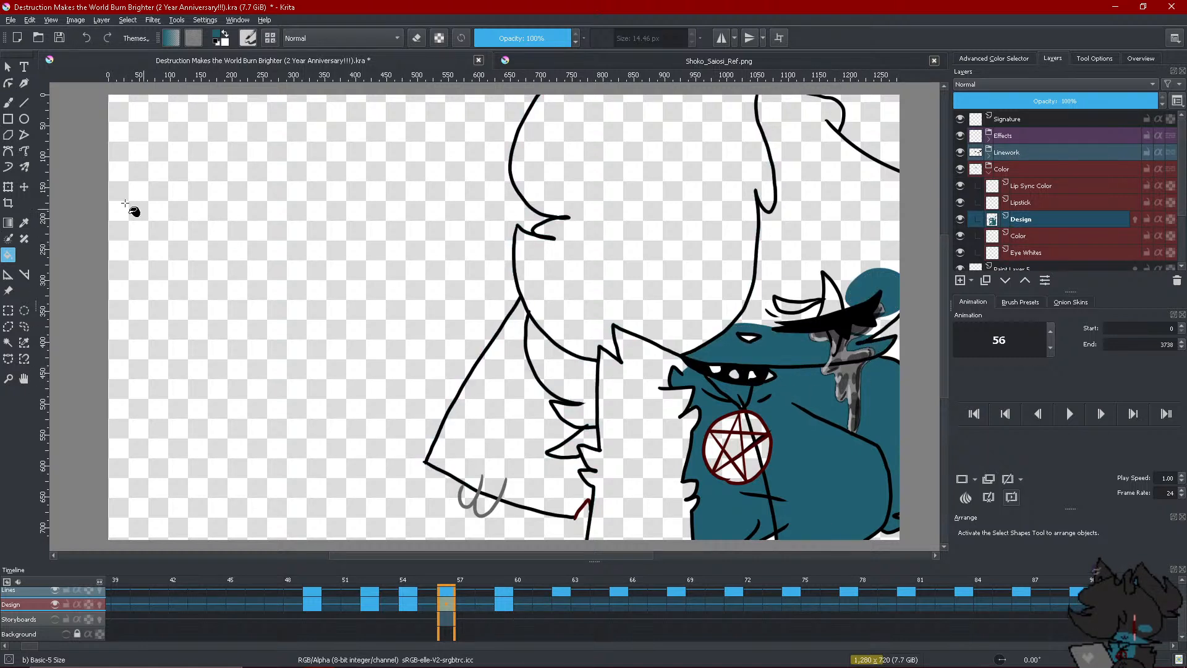
Paint teal beneath the grey drips under the eye and inside the pentagram pendant on frame 56
{"action": "left_click", "coordinate": [8, 167]}
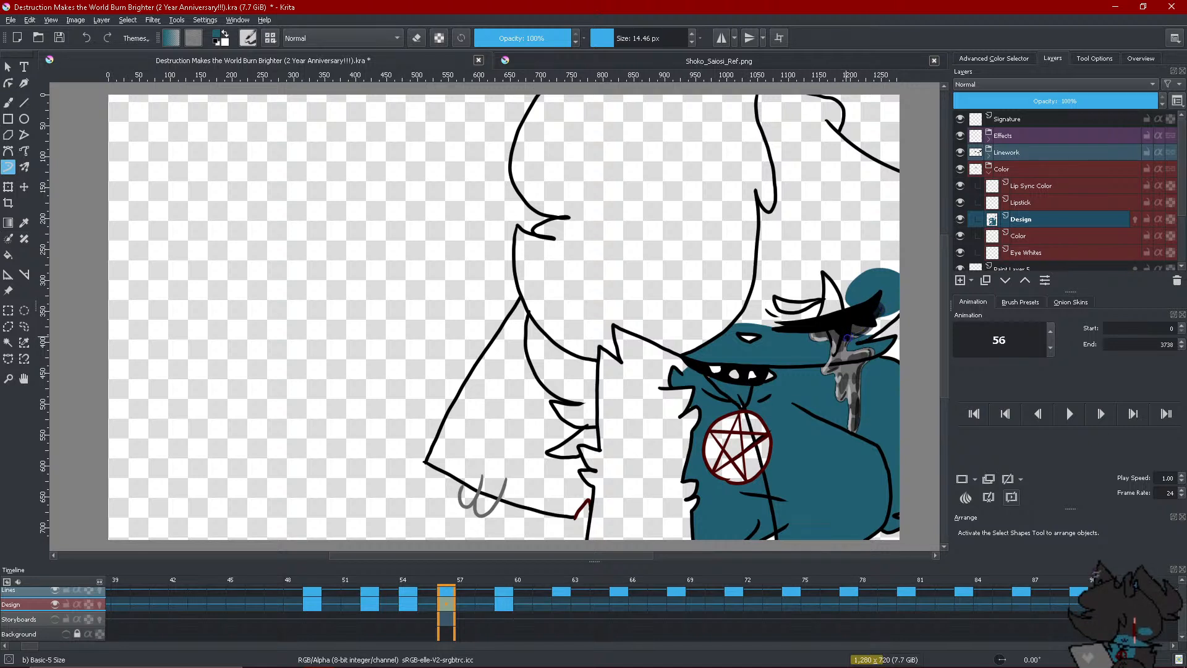
{"action": "mouse_move", "coordinate": [845, 339]}
{"action": "left_mouse_down"}
{"action": "mouse_move", "coordinate": [871, 361]}
{"action": "mouse_move", "coordinate": [835, 361]}
{"action": "mouse_move", "coordinate": [828, 336]}
{"action": "mouse_move", "coordinate": [837, 359]}
{"action": "mouse_move", "coordinate": [823, 369]}
{"action": "mouse_move", "coordinate": [852, 363]}
{"action": "mouse_move", "coordinate": [858, 397]}
{"action": "left_mouse_up"}
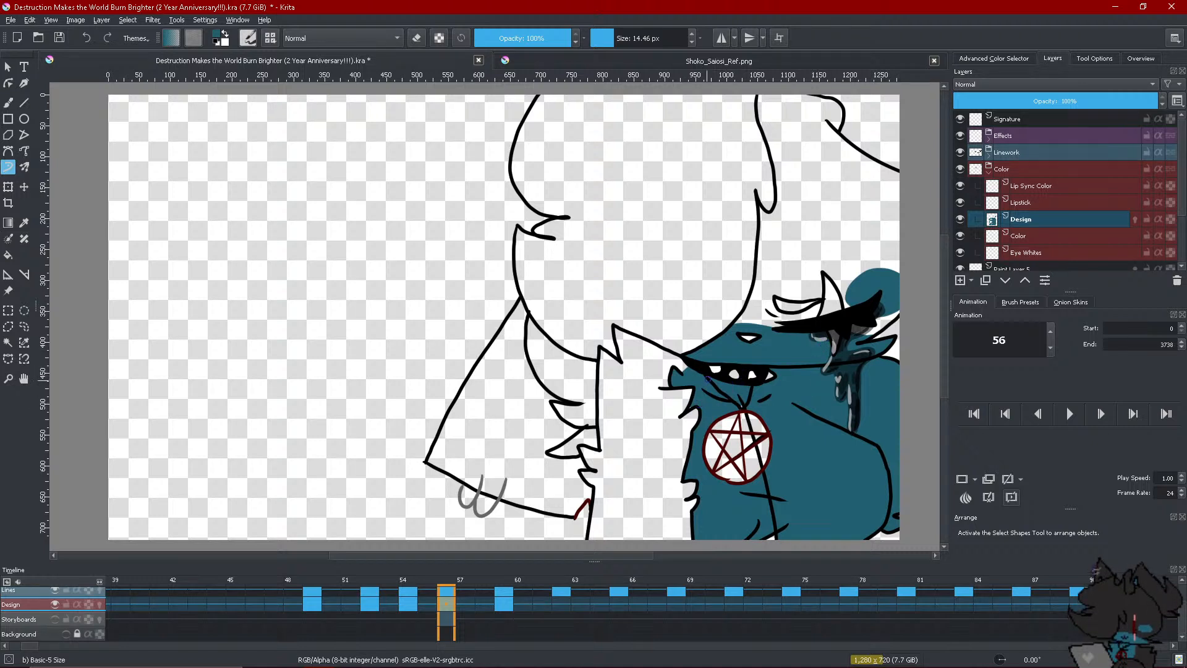
{"action": "mouse_move", "coordinate": [738, 413]}
{"action": "left_mouse_down"}
{"action": "mouse_move", "coordinate": [723, 467]}
{"action": "mouse_move", "coordinate": [708, 471]}
{"action": "mouse_move", "coordinate": [729, 481]}
{"action": "left_mouse_up"}
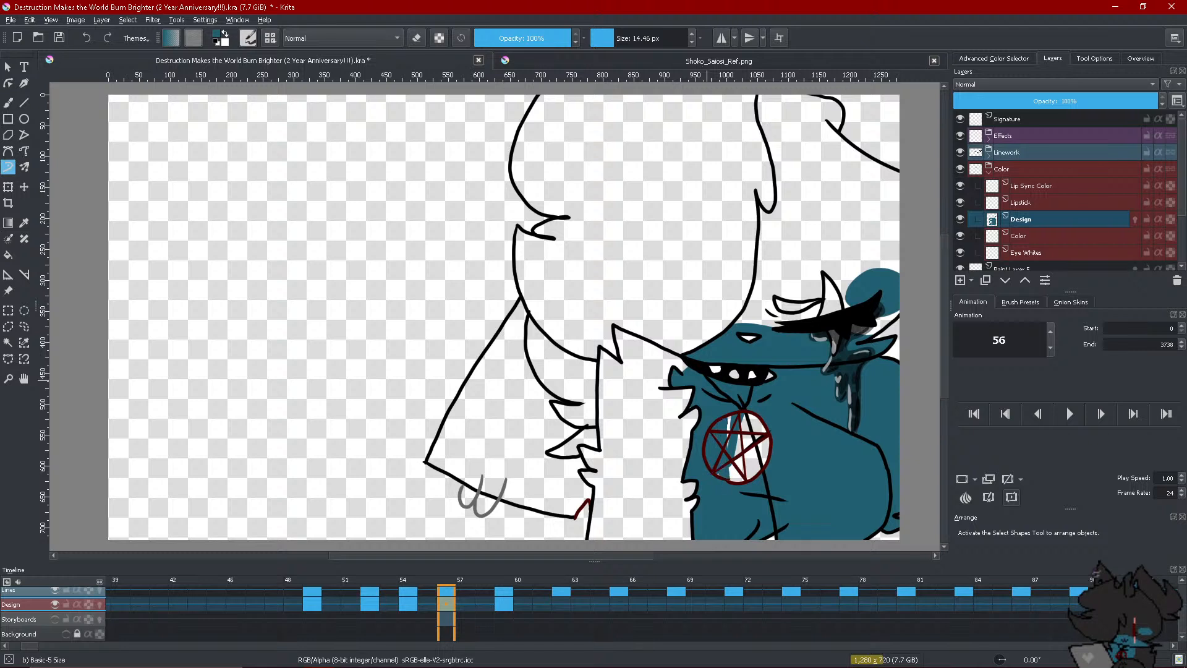
{"action": "mouse_move", "coordinate": [730, 420]}
{"action": "left_mouse_down"}
{"action": "mouse_move", "coordinate": [739, 476]}
{"action": "mouse_move", "coordinate": [745, 433]}
{"action": "mouse_move", "coordinate": [750, 476]}
{"action": "mouse_move", "coordinate": [761, 426]}
{"action": "mouse_move", "coordinate": [761, 449]}
{"action": "left_mouse_up"}
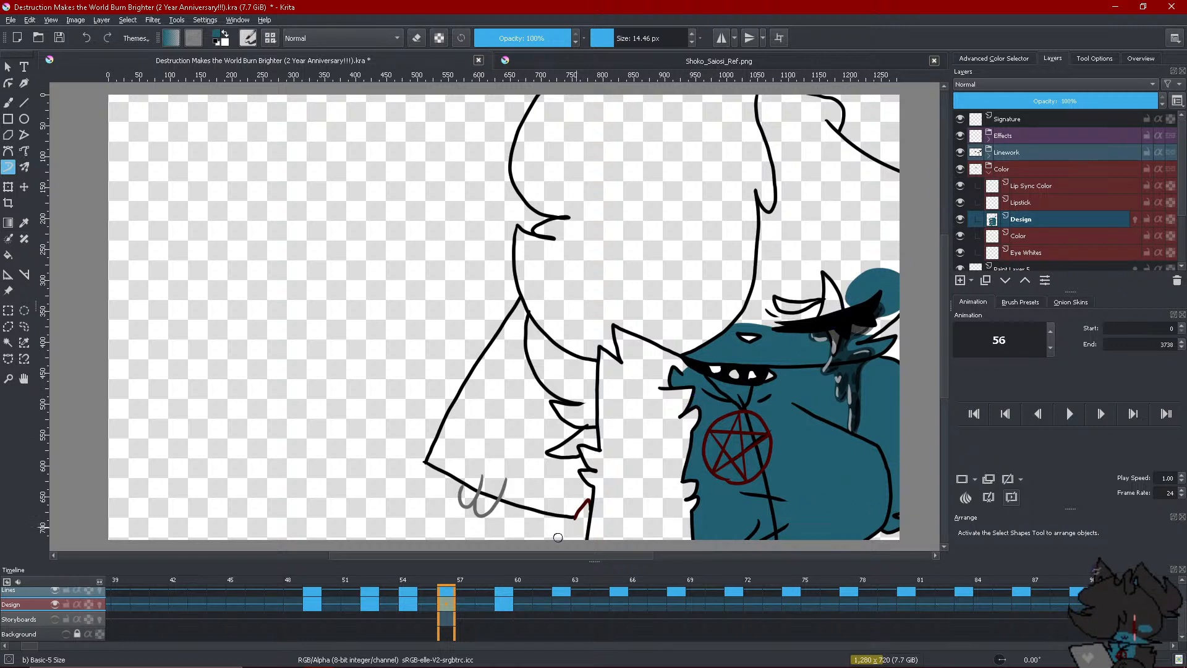
Fill the lower face, cheek, eye marking, body and chest with teal on frame 59
{"action": "left_click", "coordinate": [498, 602]}
{"action": "left_click", "coordinate": [8, 254]}
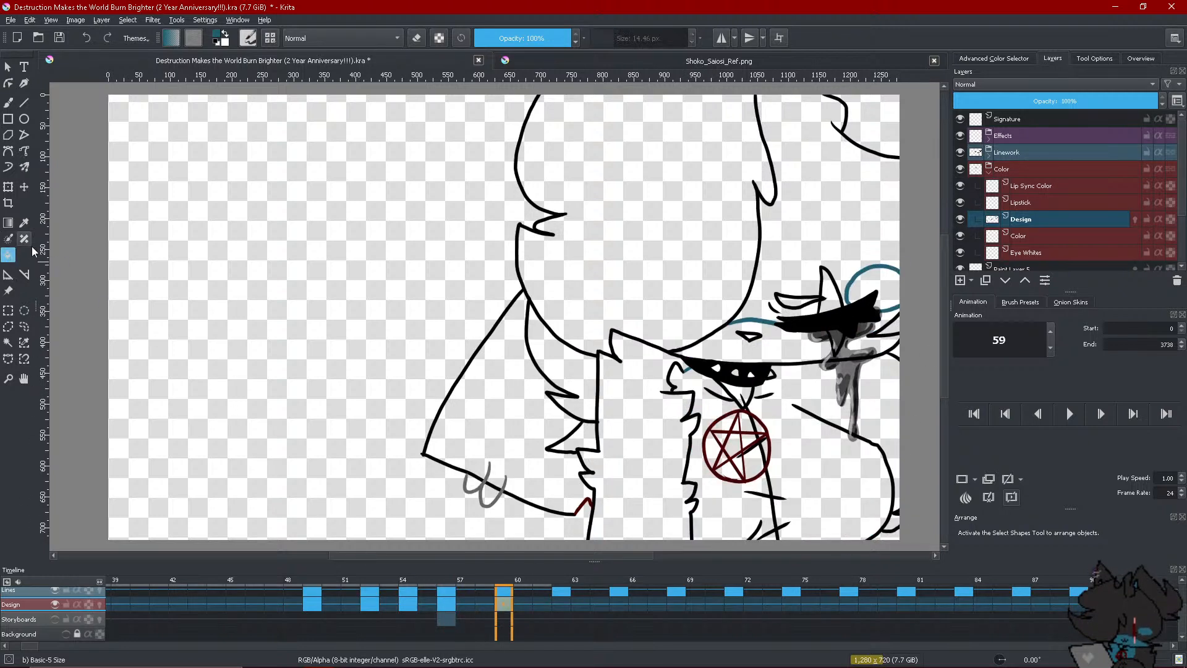
{"action": "left_click", "coordinate": [749, 346]}
{"action": "left_click", "coordinate": [868, 348]}
{"action": "left_click", "coordinate": [879, 286]}
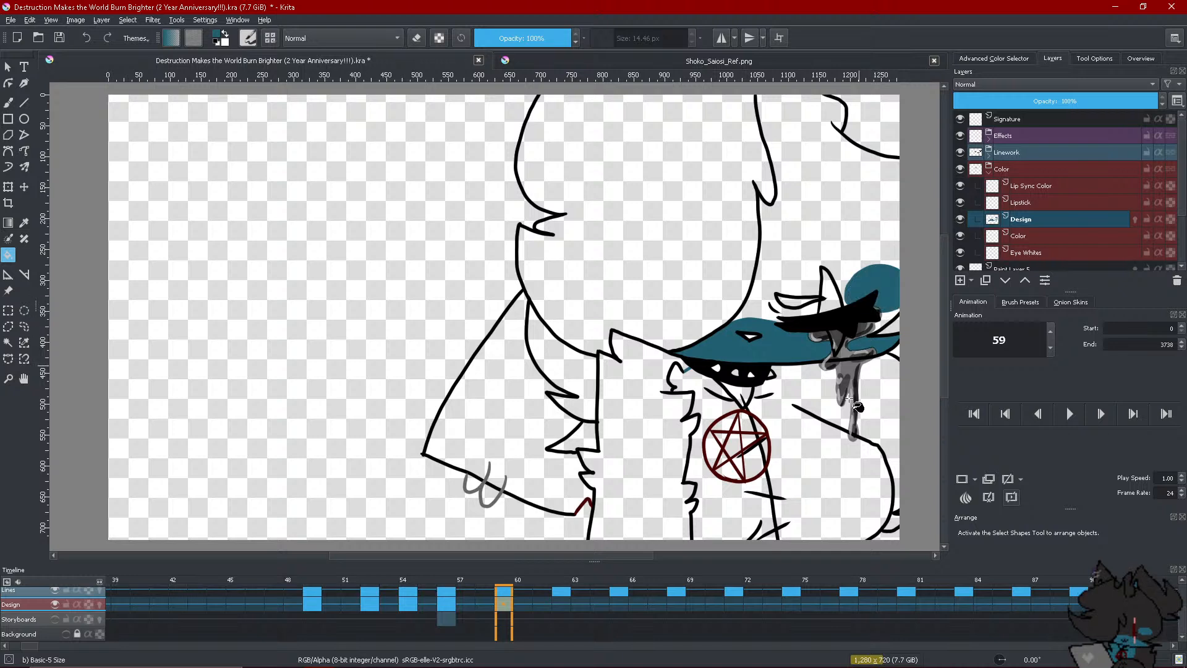
{"action": "left_click", "coordinate": [809, 453]}
{"action": "left_click", "coordinate": [866, 422]}
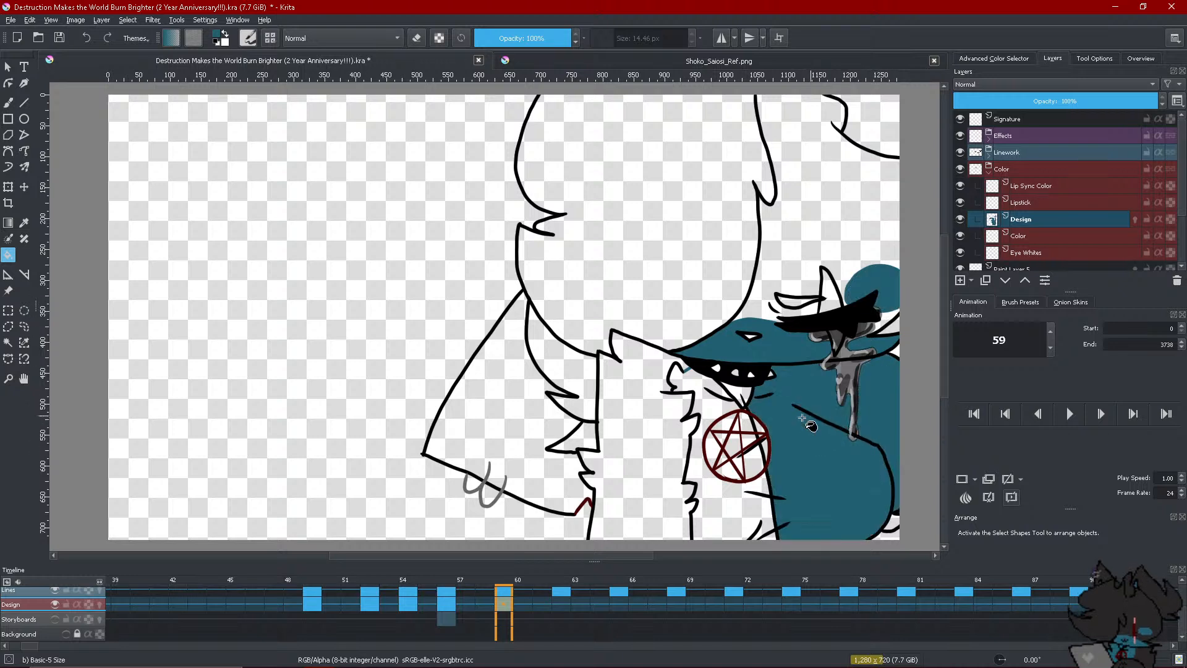
{"action": "left_click", "coordinate": [720, 401]}
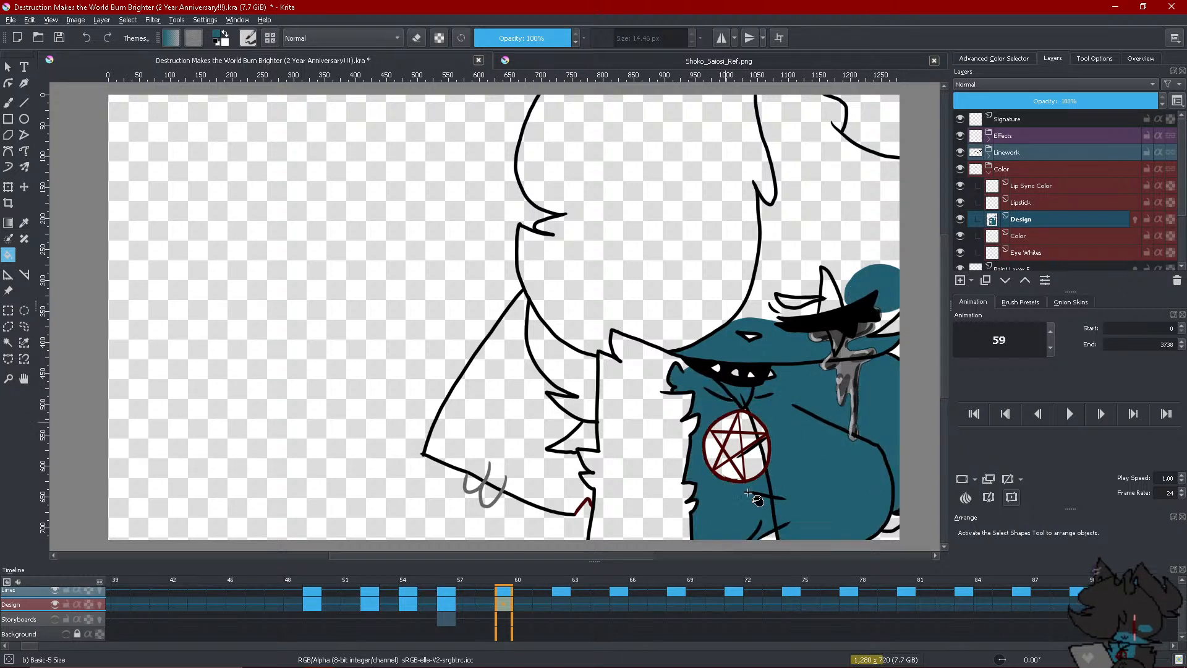
Paint teal inside the pentagram pendant and beneath the grey drips under the eye on frame 59
{"action": "left_click", "coordinate": [8, 167]}
{"action": "mouse_move", "coordinate": [710, 428]}
{"action": "left_mouse_down"}
{"action": "mouse_move", "coordinate": [707, 465]}
{"action": "mouse_move", "coordinate": [716, 426]}
{"action": "mouse_move", "coordinate": [720, 477]}
{"action": "mouse_move", "coordinate": [731, 405]}
{"action": "mouse_move", "coordinate": [761, 488]}
{"action": "left_mouse_up"}
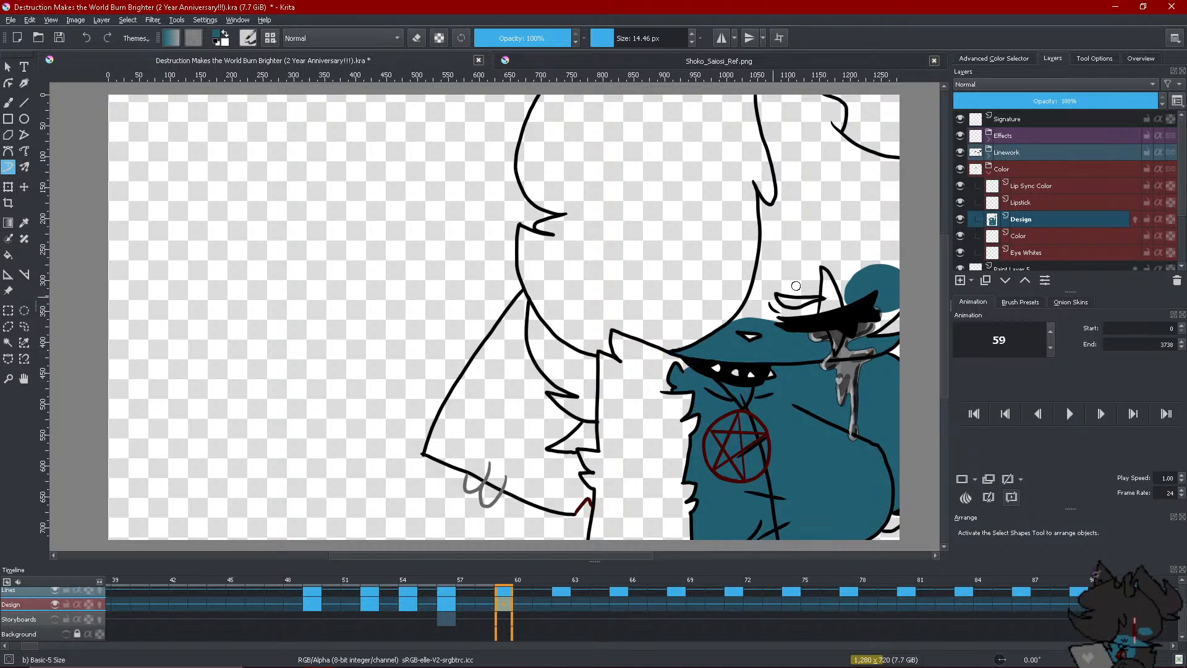
{"action": "left_click_drag", "start_coordinate": [809, 346], "coordinate": [818, 348]}
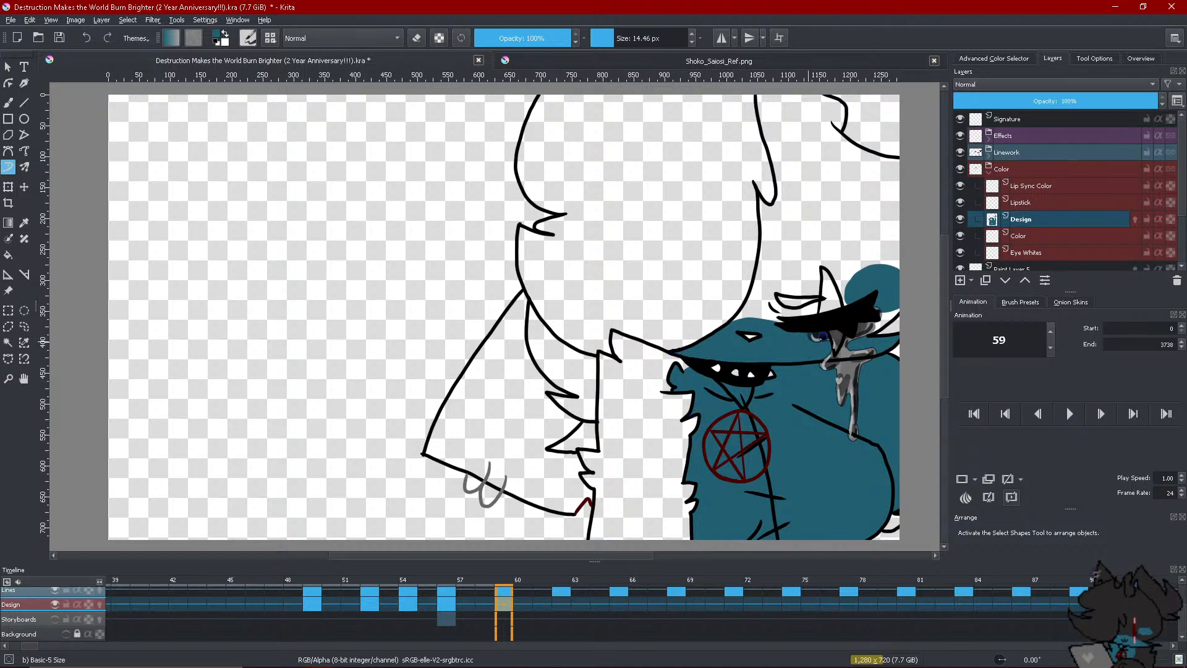
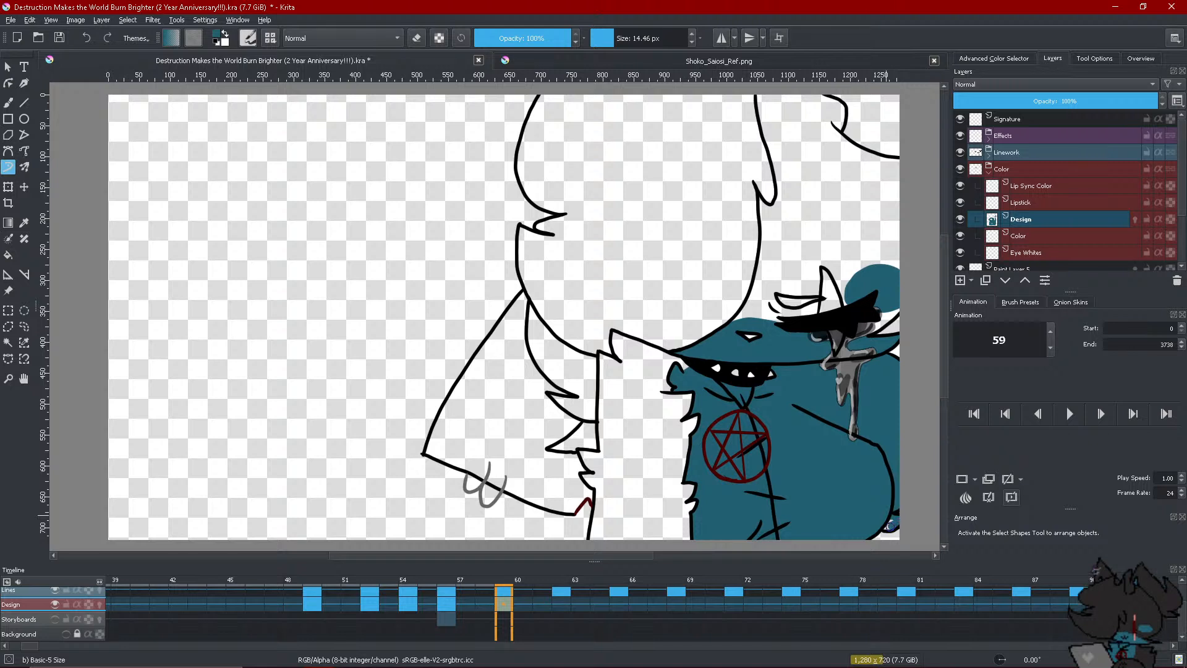
{"action": "mouse_move", "coordinate": [853, 447]}
{"action": "left_mouse_down"}
{"action": "mouse_move", "coordinate": [855, 365]}
{"action": "mouse_move", "coordinate": [845, 390]}
{"action": "mouse_move", "coordinate": [825, 364]}
{"action": "left_mouse_up"}
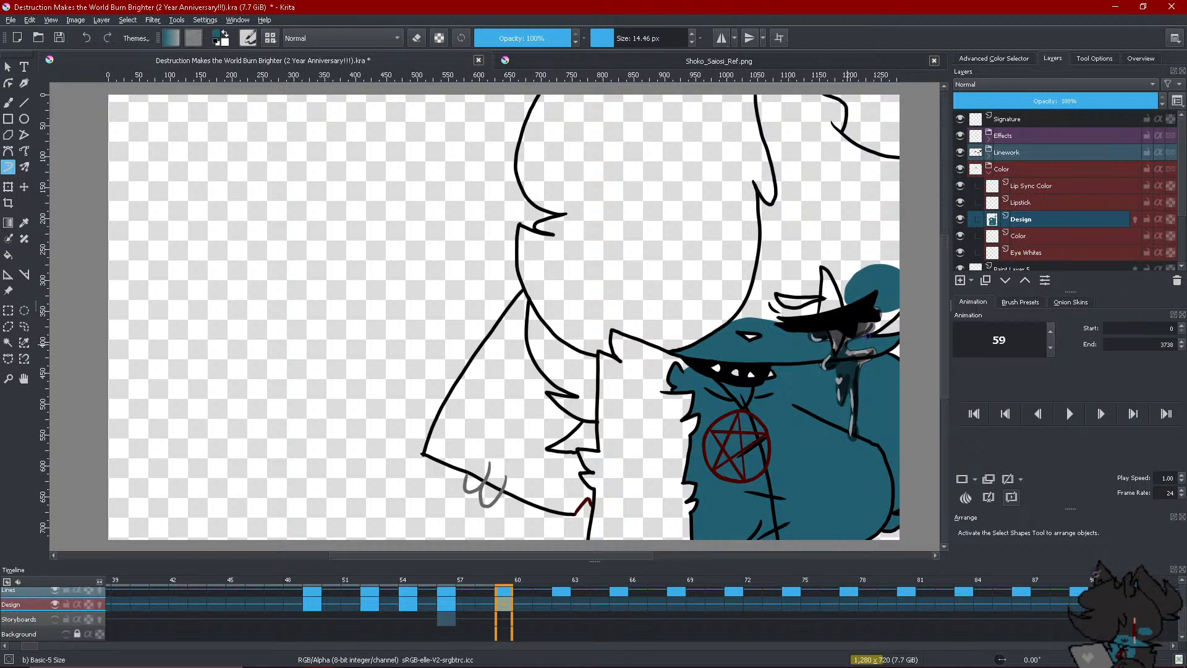
{"action": "left_click_drag", "start_coordinate": [854, 354], "coordinate": [864, 375]}
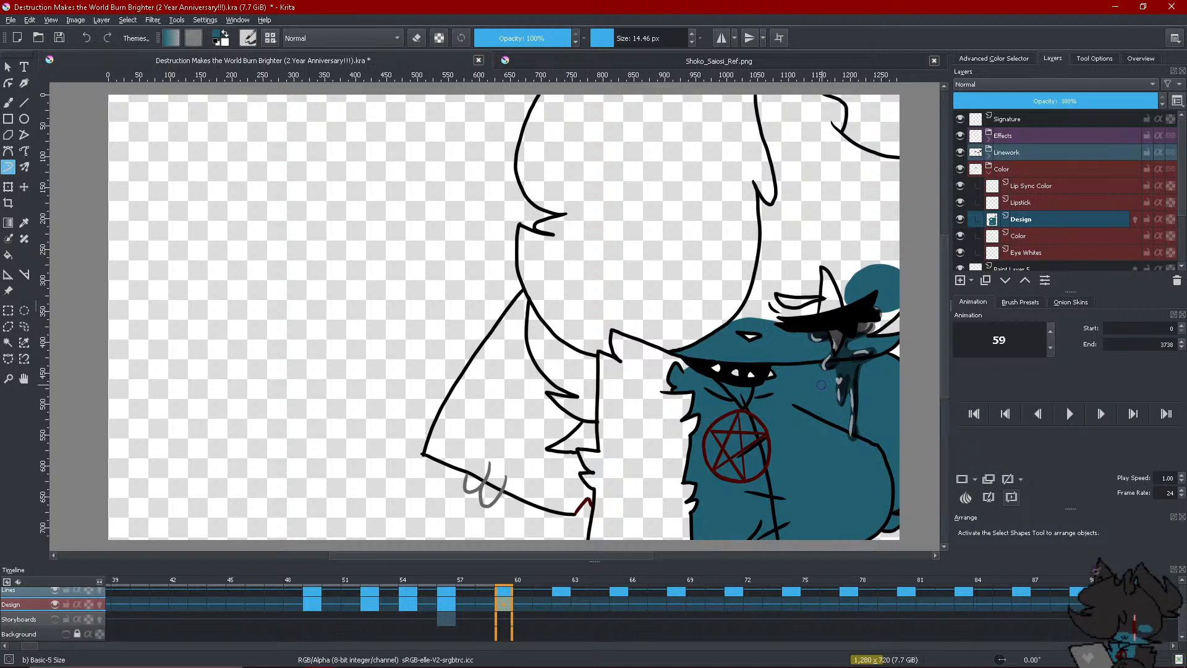
Review the teal fills on the frames between 47 and 59 and look ahead along the timeline to frame 114
{"action": "left_click", "coordinate": [481, 603]}
{"action": "left_click", "coordinate": [495, 604]}
{"action": "left_click", "coordinate": [485, 604]}
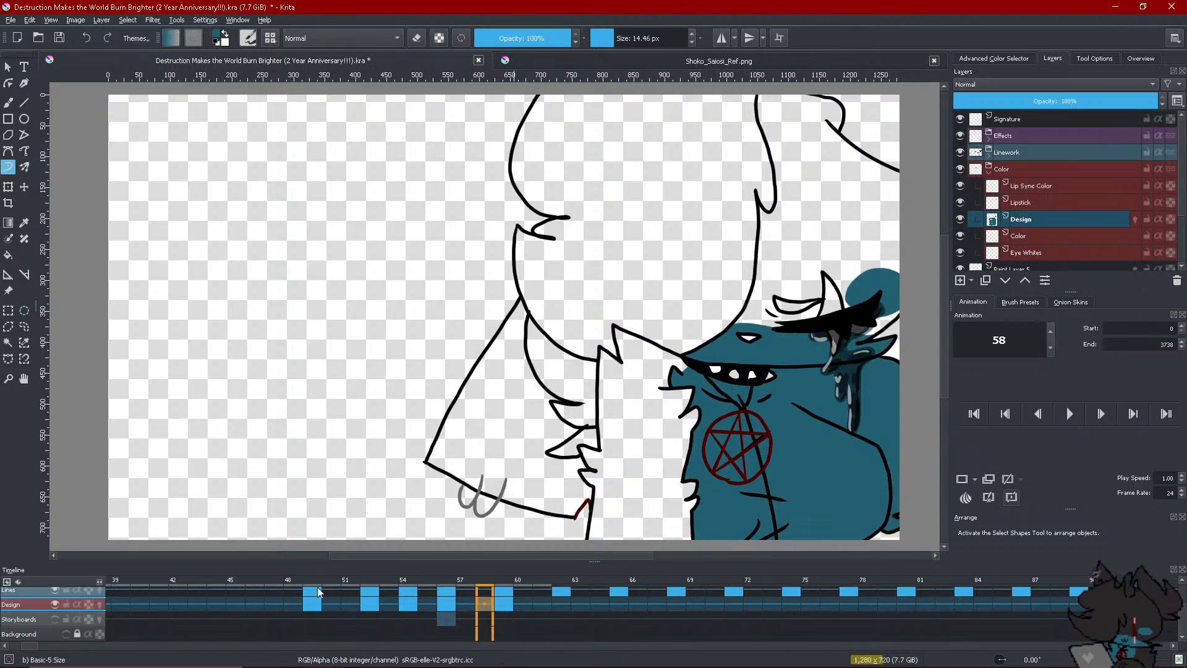
{"action": "left_click", "coordinate": [290, 591]}
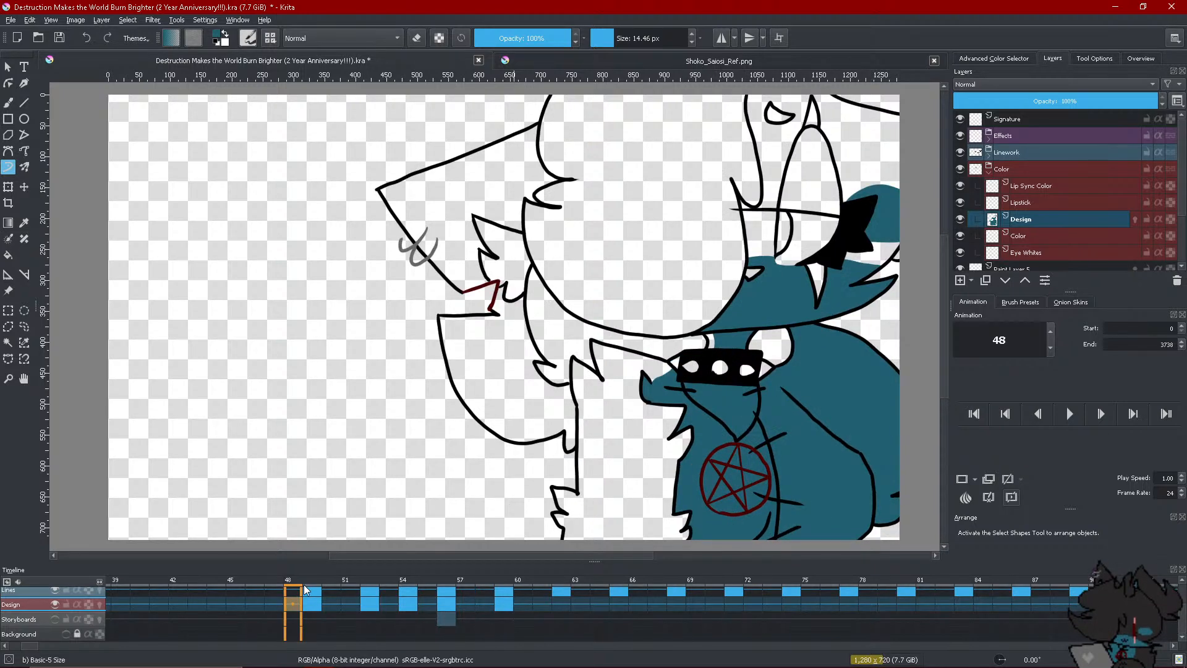
{"action": "left_click_drag", "start_coordinate": [305, 590], "coordinate": [334, 595]}
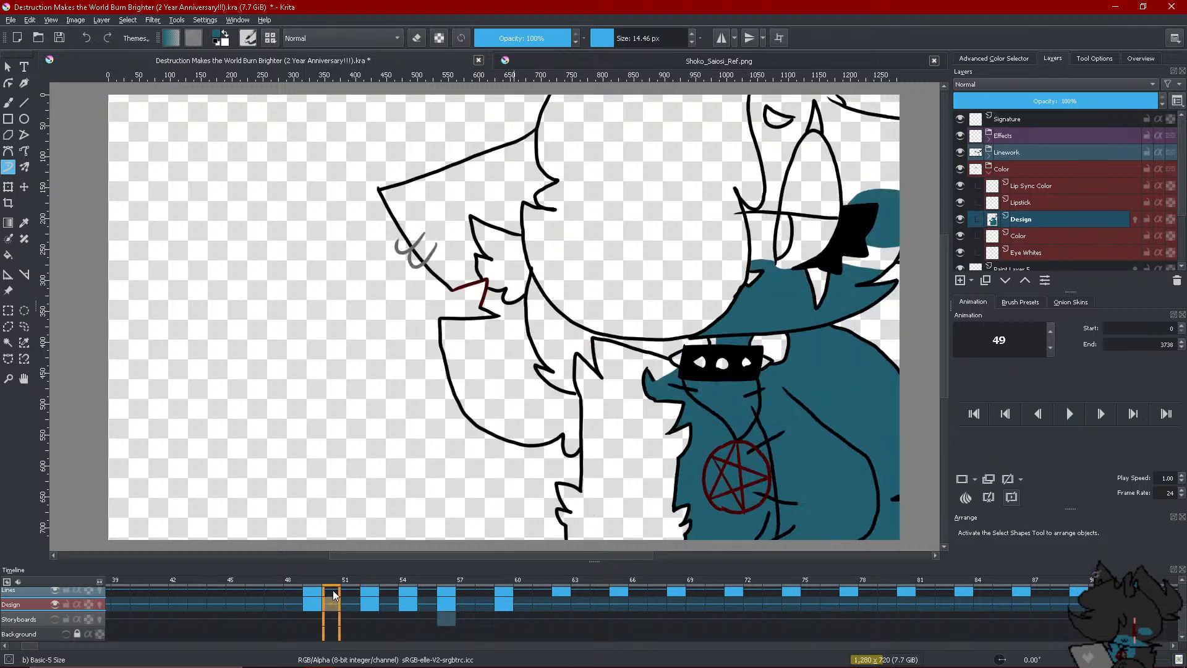
{"action": "left_click", "coordinate": [461, 593]}
{"action": "left_click", "coordinate": [269, 603]}
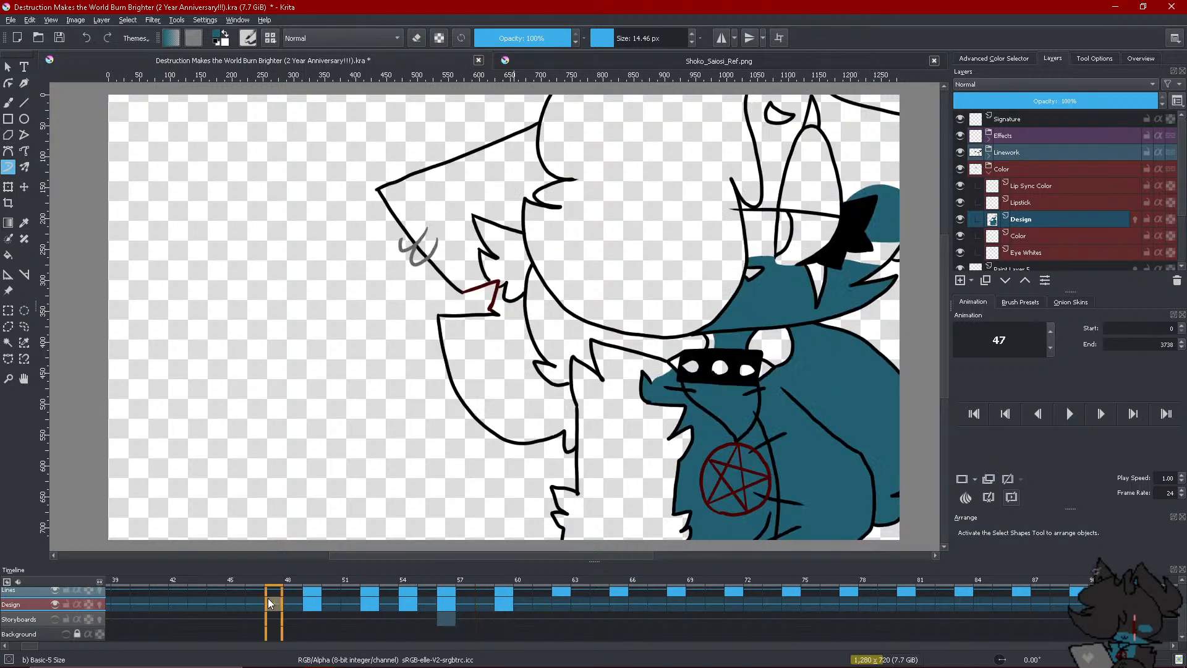
{"action": "scroll", "coordinate": [402, 642], "scroll_direction": "down", "scroll_amount": 5}
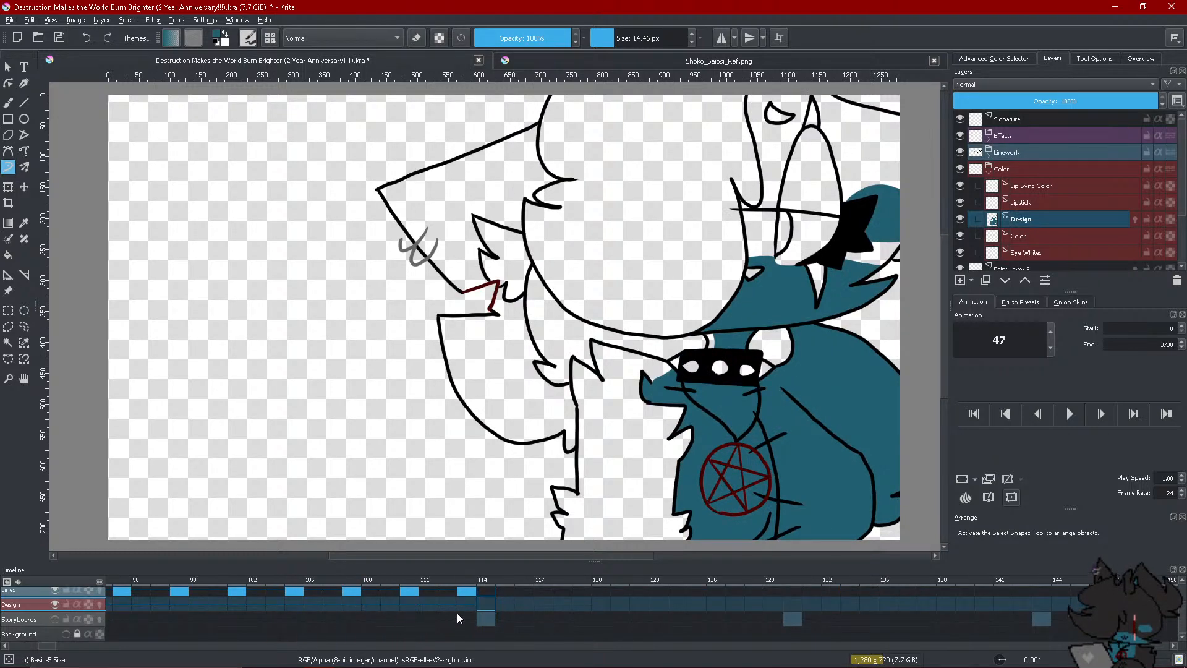
{"action": "left_click", "coordinate": [483, 608]}
{"action": "left_click", "coordinate": [116, 646]}
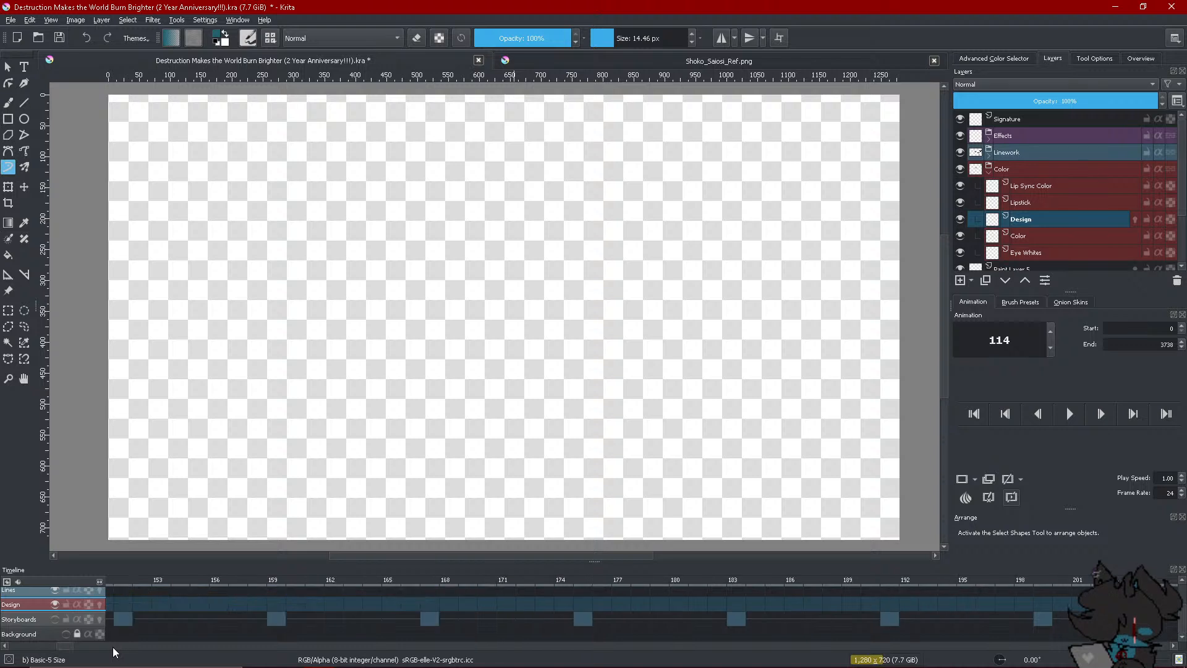
{"action": "left_click", "coordinate": [42, 646]}
{"action": "left_click", "coordinate": [32, 645]}
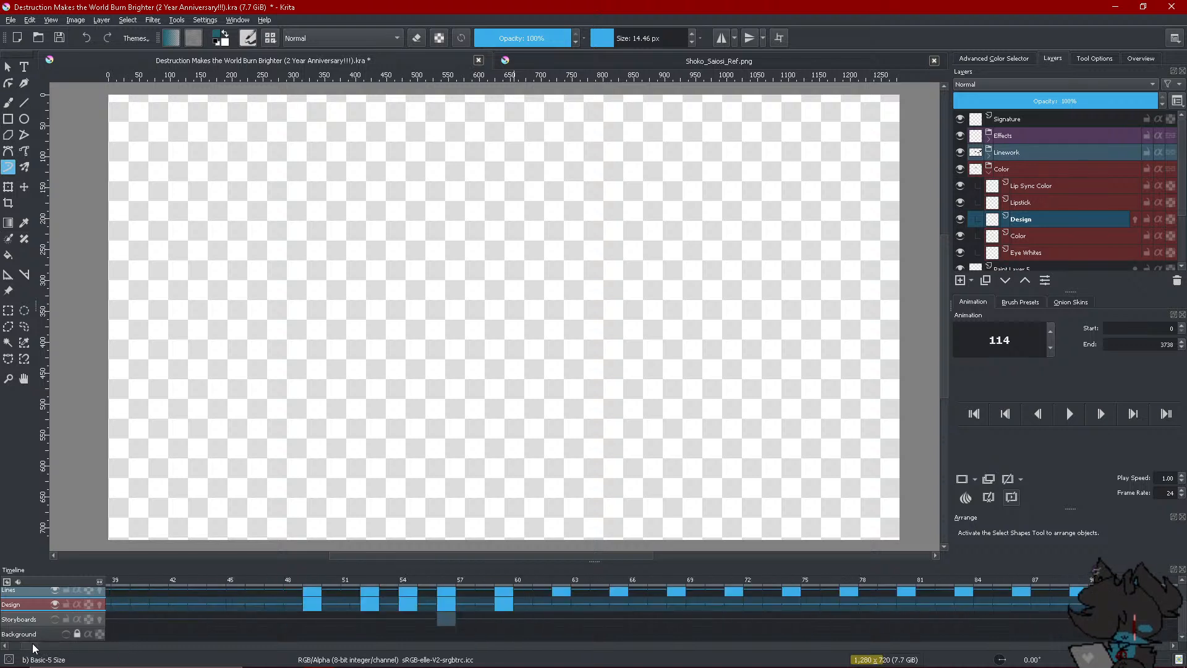
Review the teal fills on the Design layer from frame 40 through the keyframes up to frame 59
{"action": "left_click", "coordinate": [140, 604]}
{"action": "scroll", "coordinate": [452, 410], "scroll_direction": "down", "scroll_amount": 2}
{"action": "scroll", "coordinate": [534, 427], "scroll_direction": "up", "scroll_amount": 1}
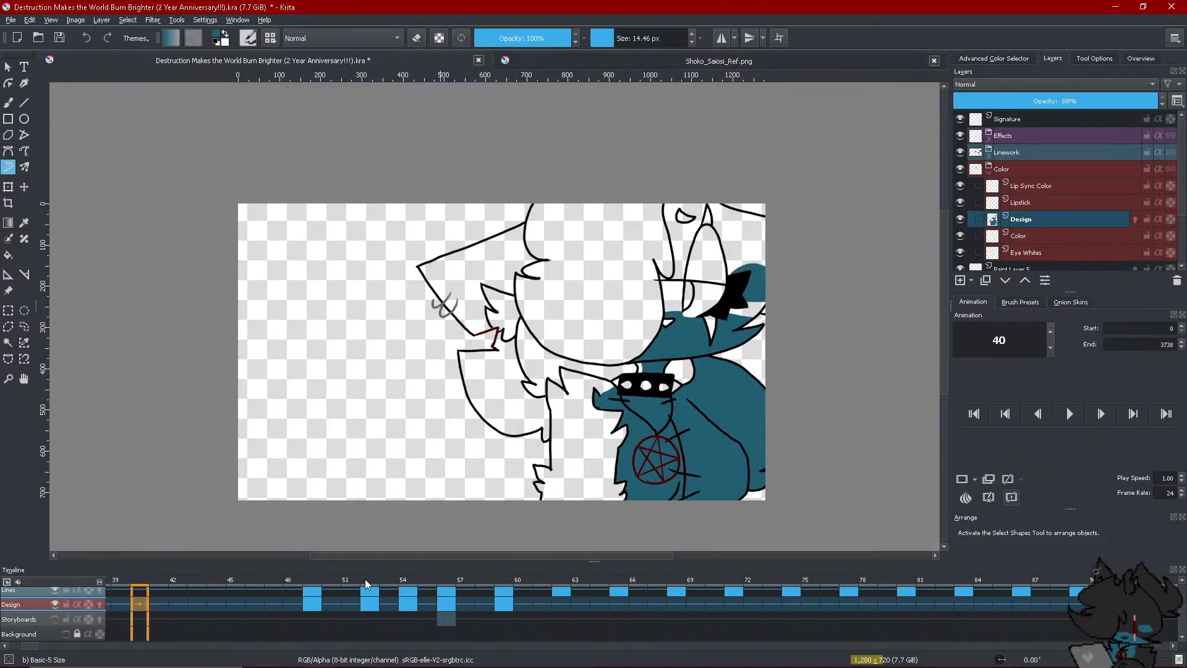
{"action": "left_click", "coordinate": [317, 604]}
{"action": "left_click", "coordinate": [374, 604]}
{"action": "left_click", "coordinate": [410, 605]}
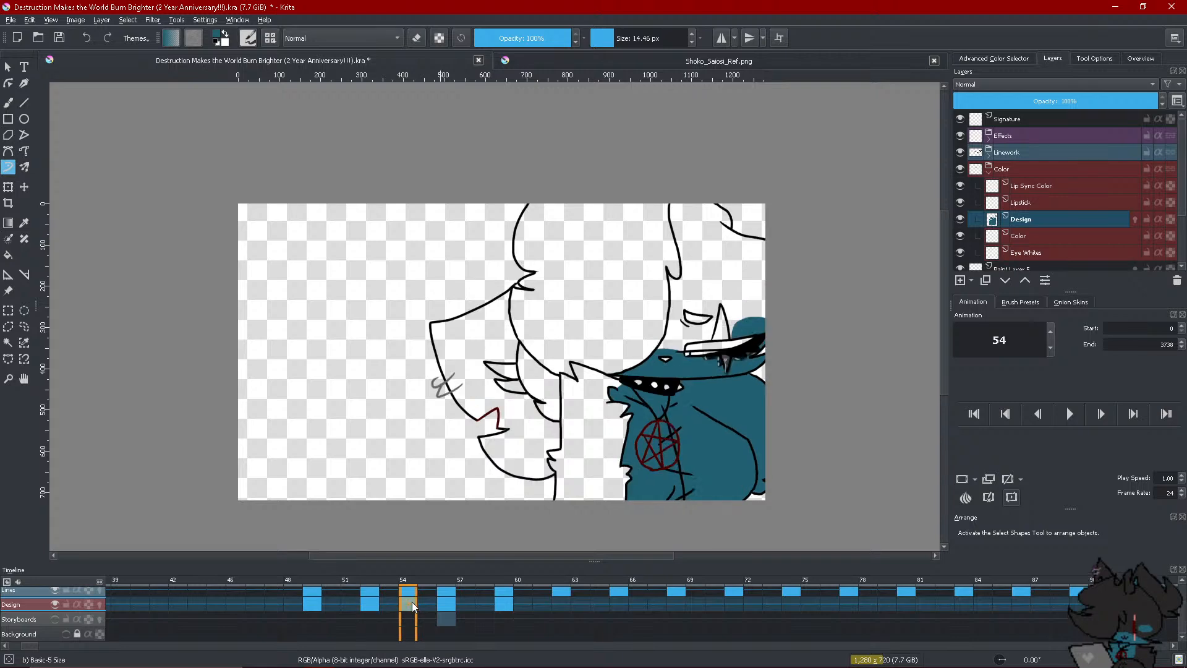
{"action": "left_click", "coordinate": [446, 604]}
{"action": "left_click", "coordinate": [511, 602]}
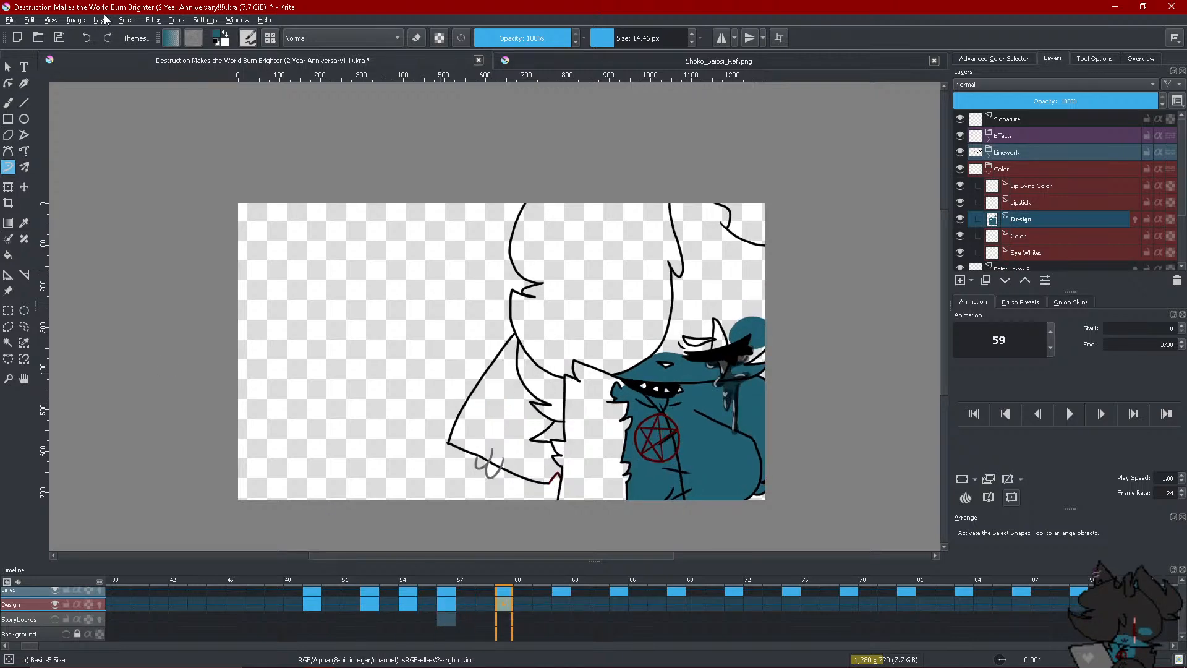
Save the animation document
{"action": "scroll", "coordinate": [506, 408], "scroll_direction": "up", "scroll_amount": 1}
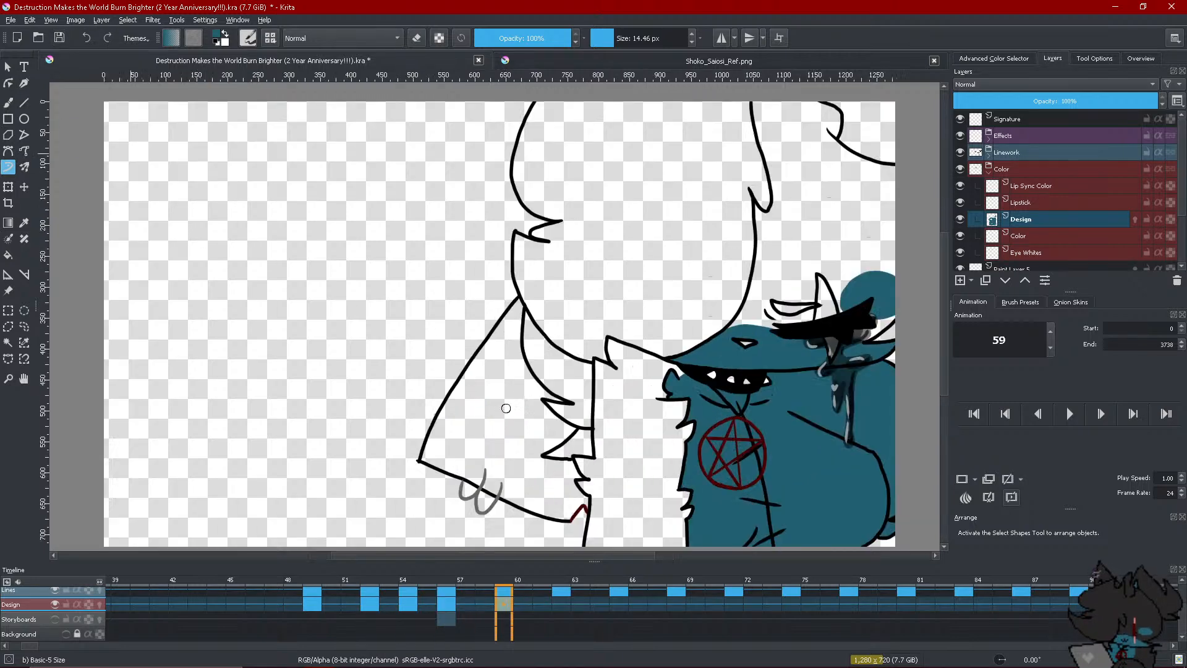
{"action": "scroll", "coordinate": [506, 408], "scroll_direction": "down", "scroll_amount": 1}
{"action": "scroll", "coordinate": [506, 408], "scroll_direction": "up", "scroll_amount": 1}
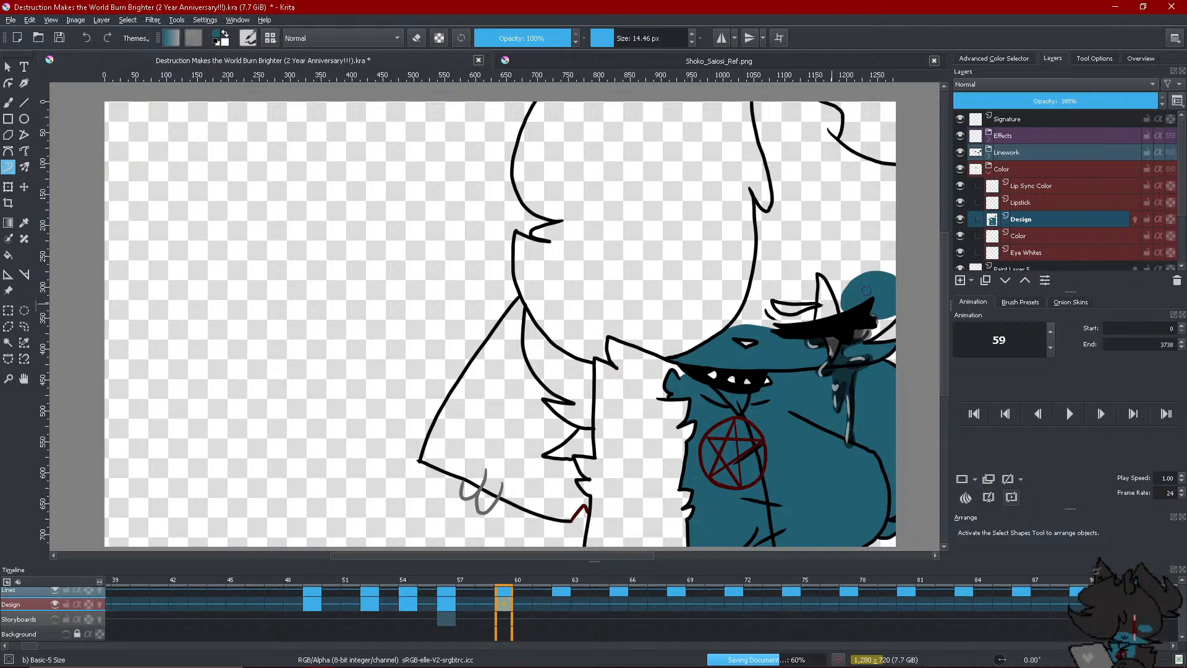
{"action": "left_click_drag", "start_coordinate": [944, 257], "coordinate": [945, 261]}
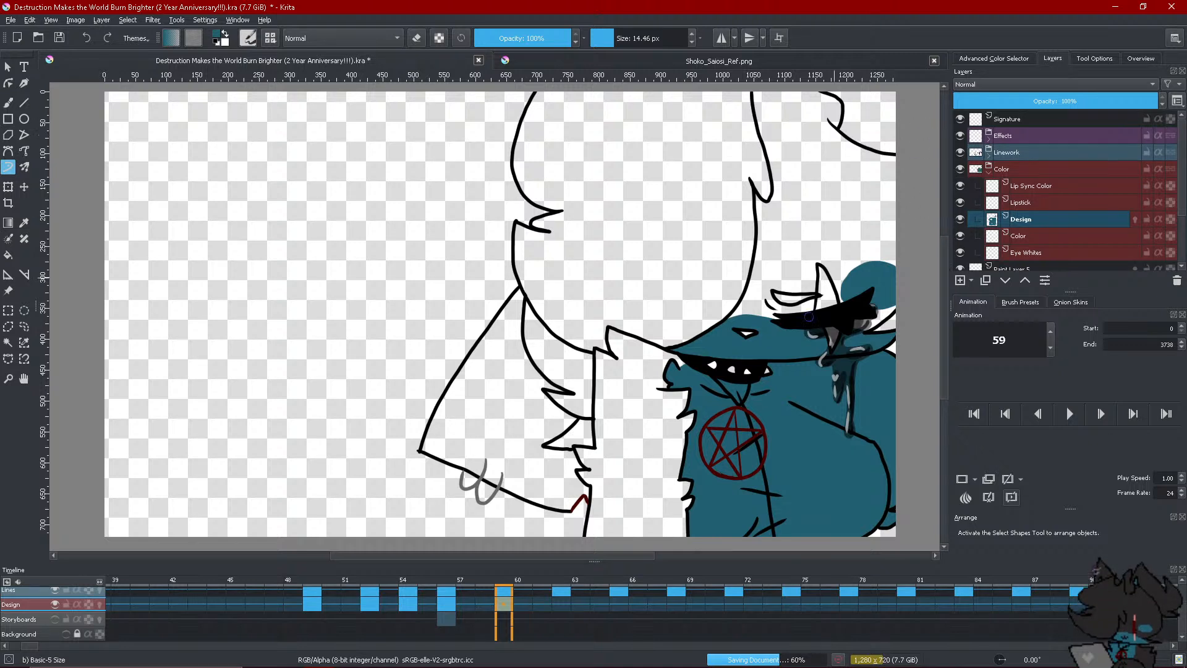
Check the teal fills on the frames between 49 and 57 against the linework
{"action": "left_click", "coordinate": [312, 604]}
{"action": "left_click", "coordinate": [370, 604]}
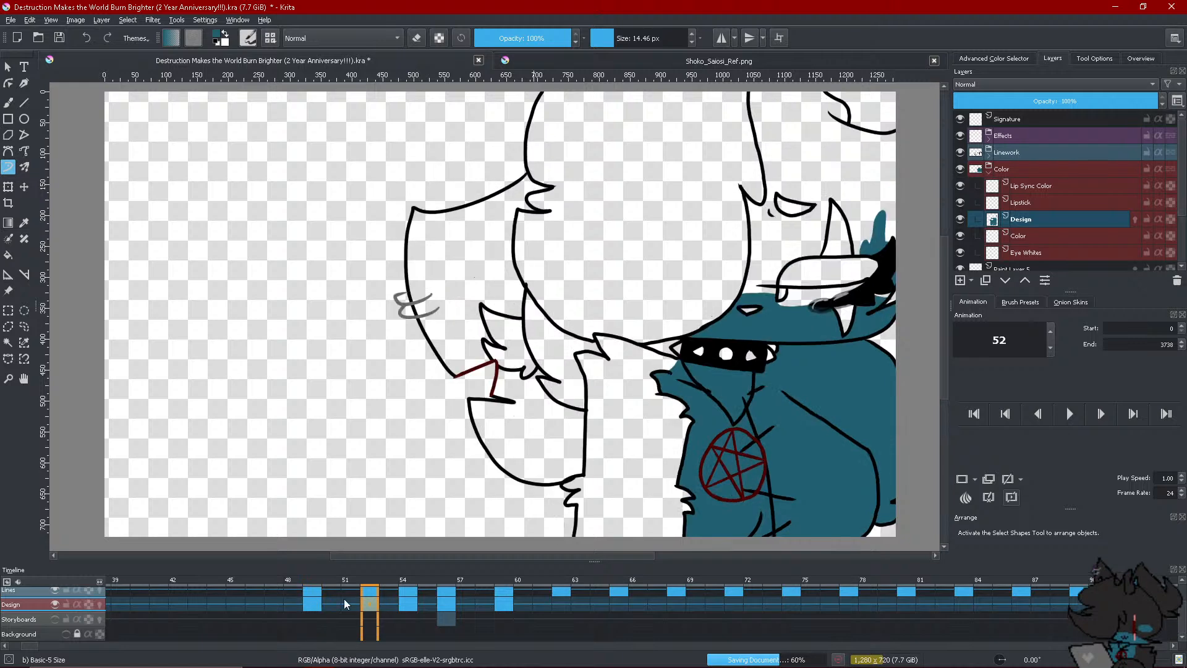
{"action": "left_click", "coordinate": [313, 604]}
{"action": "left_click", "coordinate": [331, 604]}
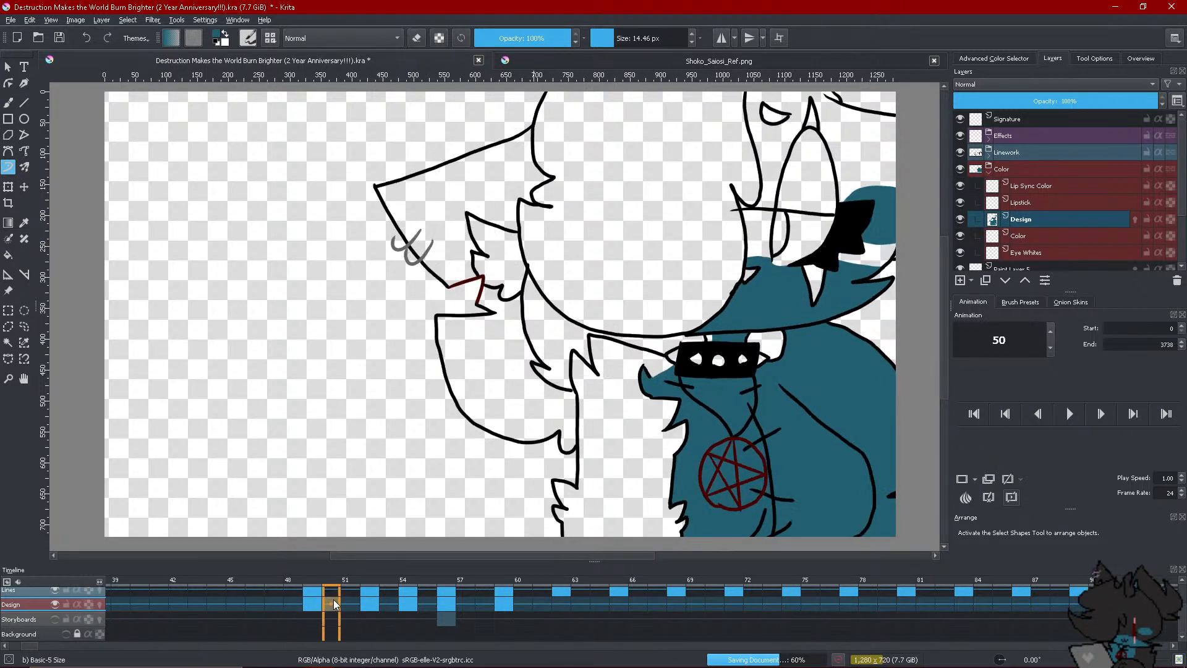
{"action": "left_click", "coordinate": [391, 604]}
{"action": "left_click", "coordinate": [446, 604]}
{"action": "left_click", "coordinate": [463, 606]}
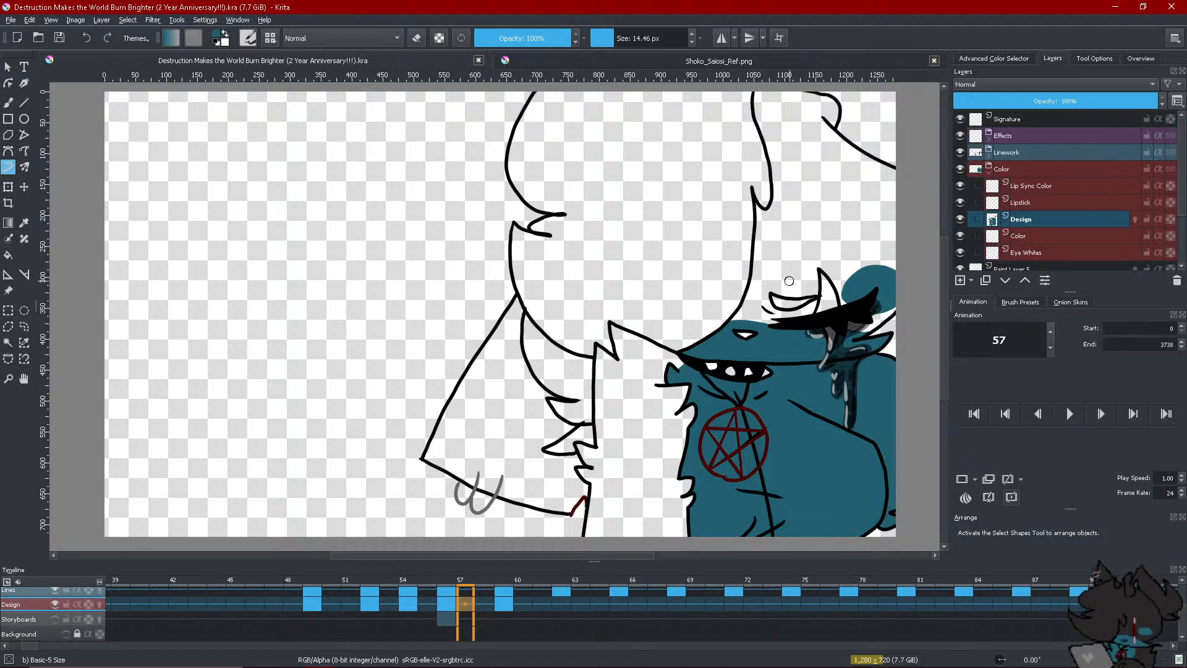
Create a blank keyframe at frame 17 on the Color layer
{"action": "left_click", "coordinate": [1045, 230]}
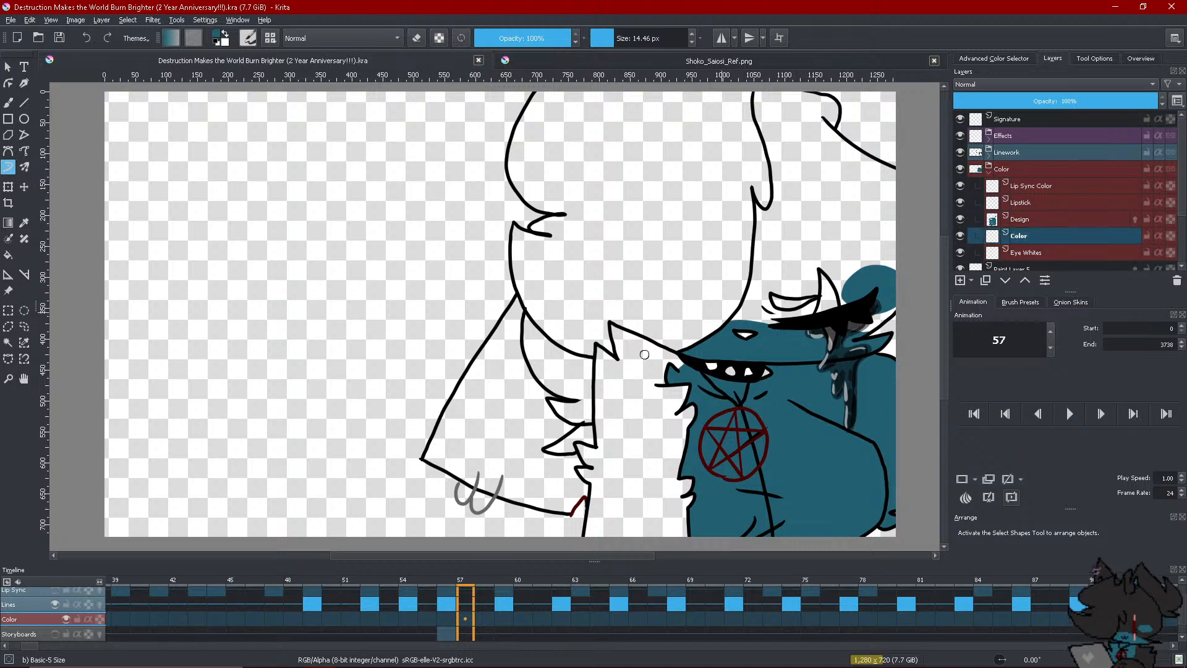
{"action": "scroll", "coordinate": [12, 649], "scroll_direction": "left", "scroll_amount": 5}
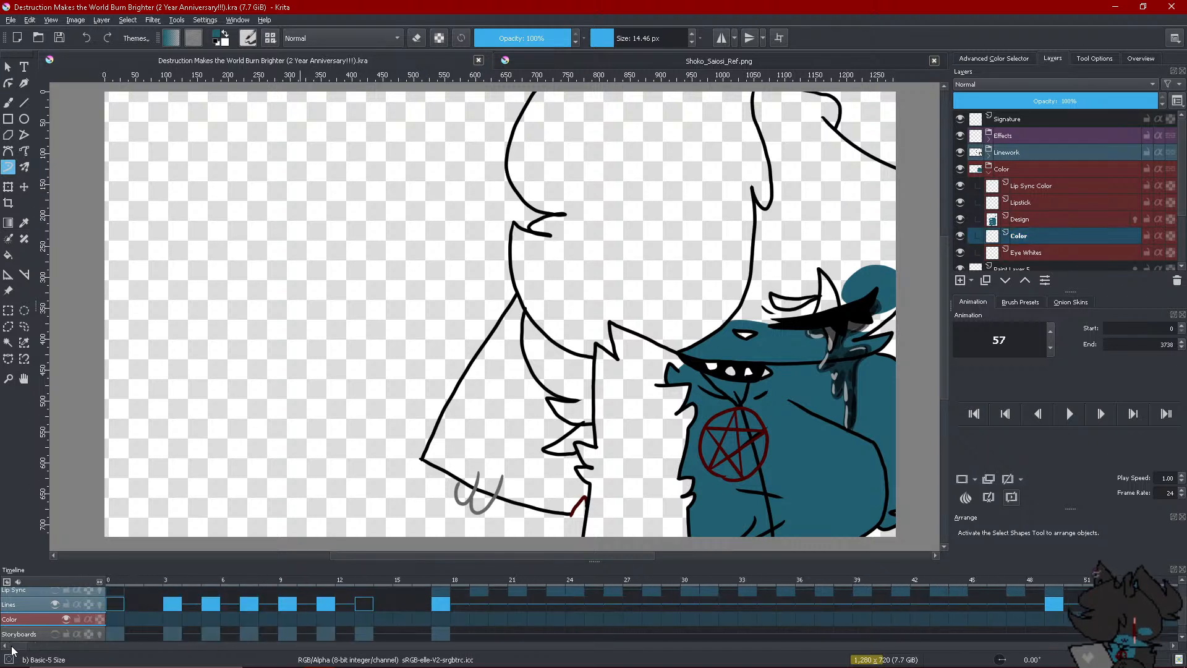
{"action": "left_click", "coordinate": [438, 618]}
{"action": "right_click", "coordinate": [440, 616]}
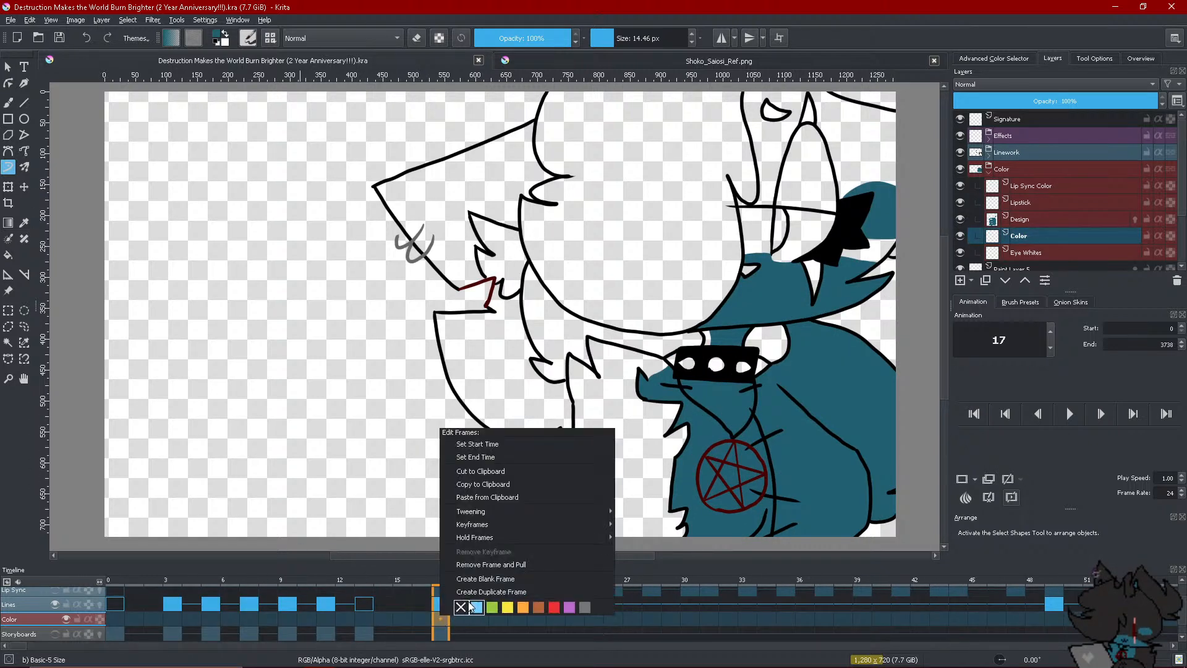
{"action": "left_click", "coordinate": [480, 578]}
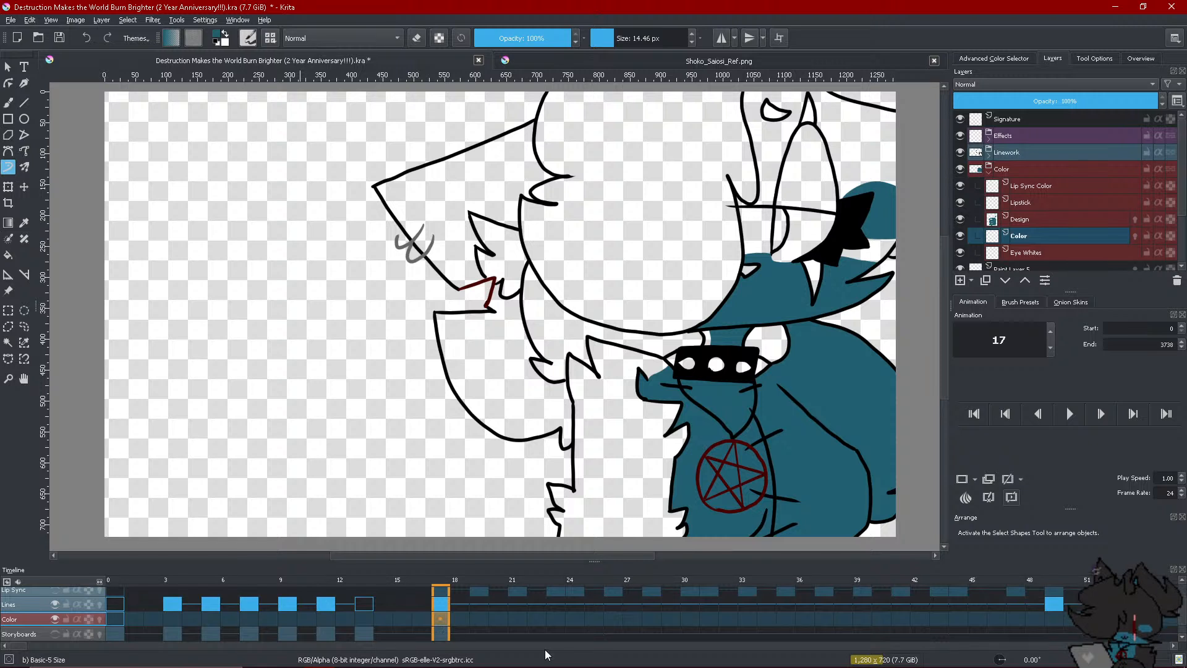
Create a blank keyframe at frame 114 on the Color layer
{"action": "scroll", "coordinate": [544, 646], "scroll_direction": "right", "scroll_amount": 10}
{"action": "left_click", "coordinate": [152, 619]}
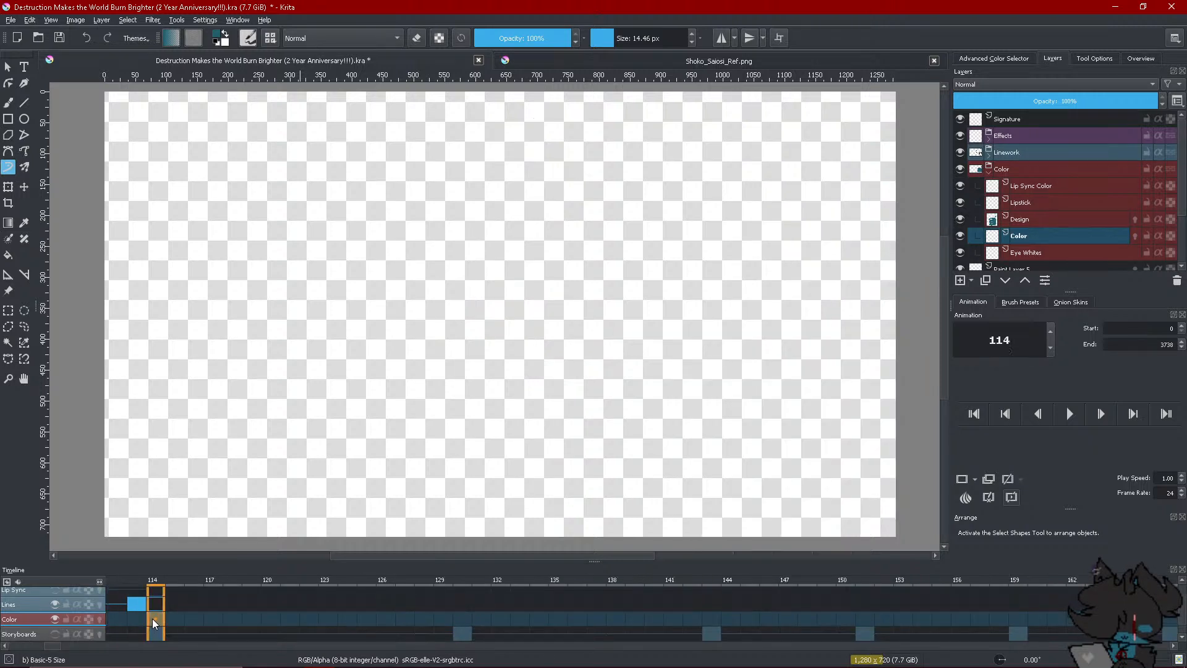
{"action": "right_click", "coordinate": [152, 618]}
{"action": "left_click", "coordinate": [193, 578]}
{"action": "scroll", "coordinate": [34, 647], "scroll_direction": "left", "scroll_amount": 5}
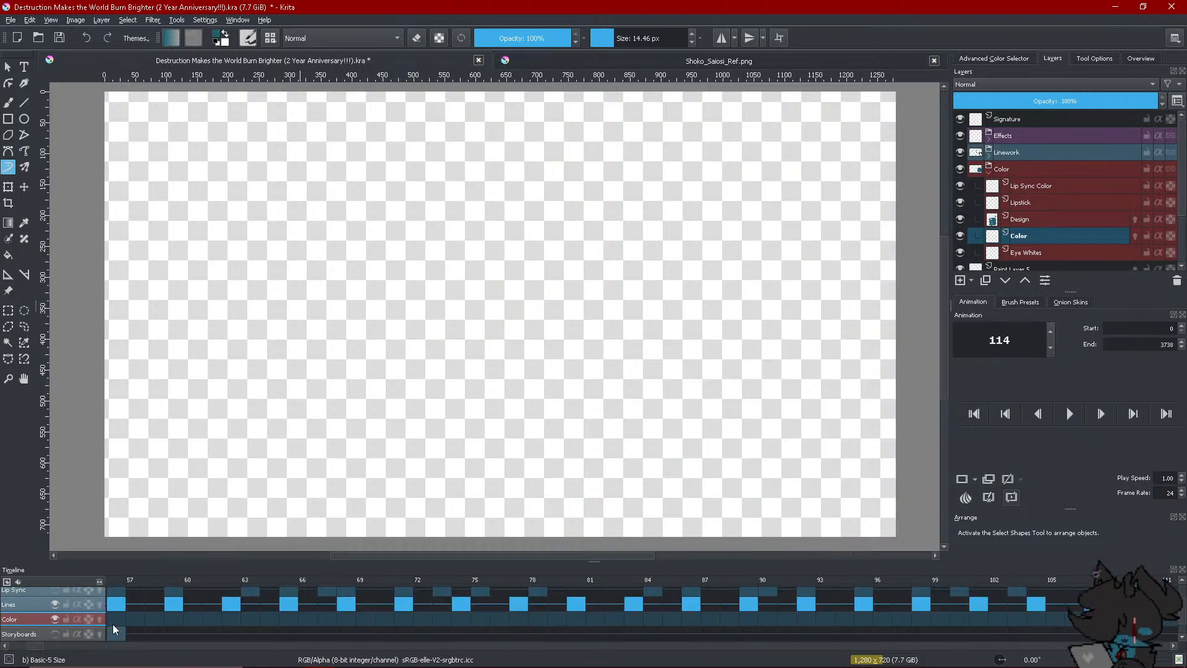
Sample black from Shoko_Saiosi_Ref.png and draw the cross-shaped marking with its small tick below the eye on the Design layer at frame 19
{"action": "left_click", "coordinate": [115, 626]}
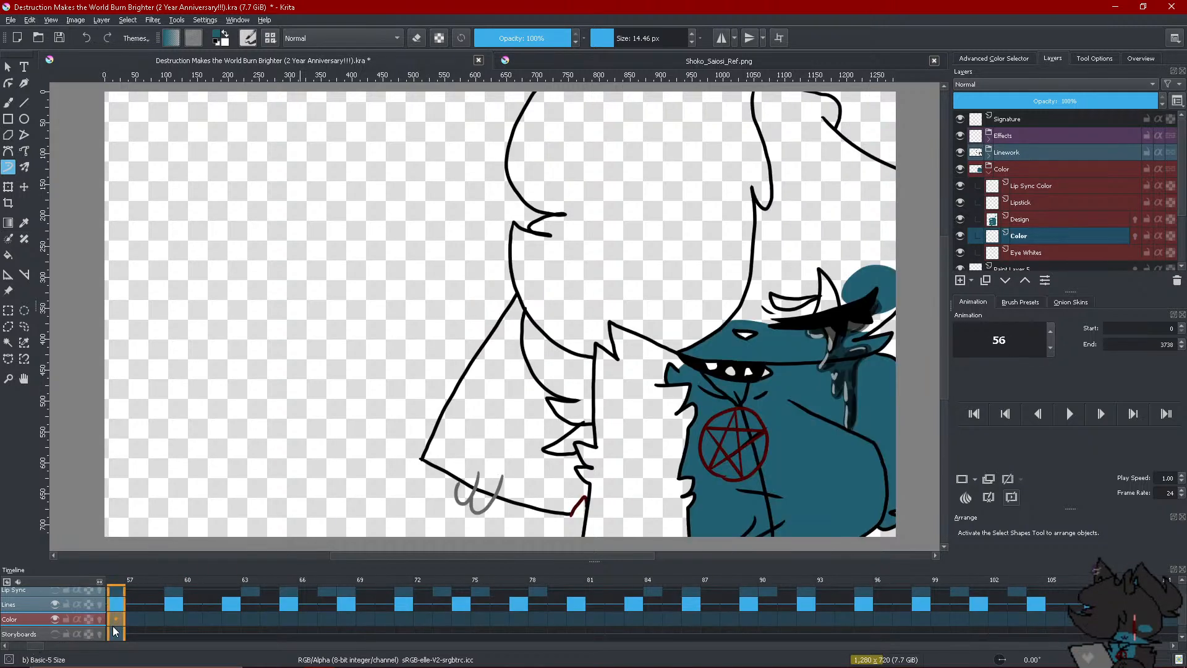
{"action": "left_click", "coordinate": [3, 646]}
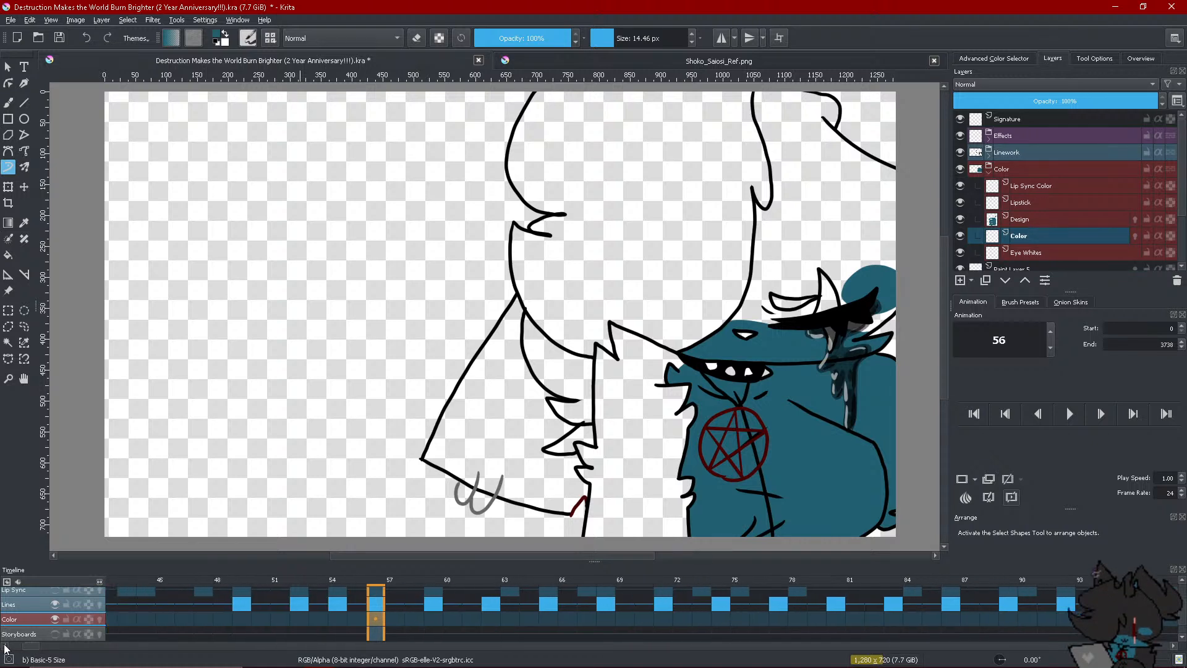
{"action": "left_click_drag", "start_coordinate": [7, 646], "coordinate": [7, 646]}
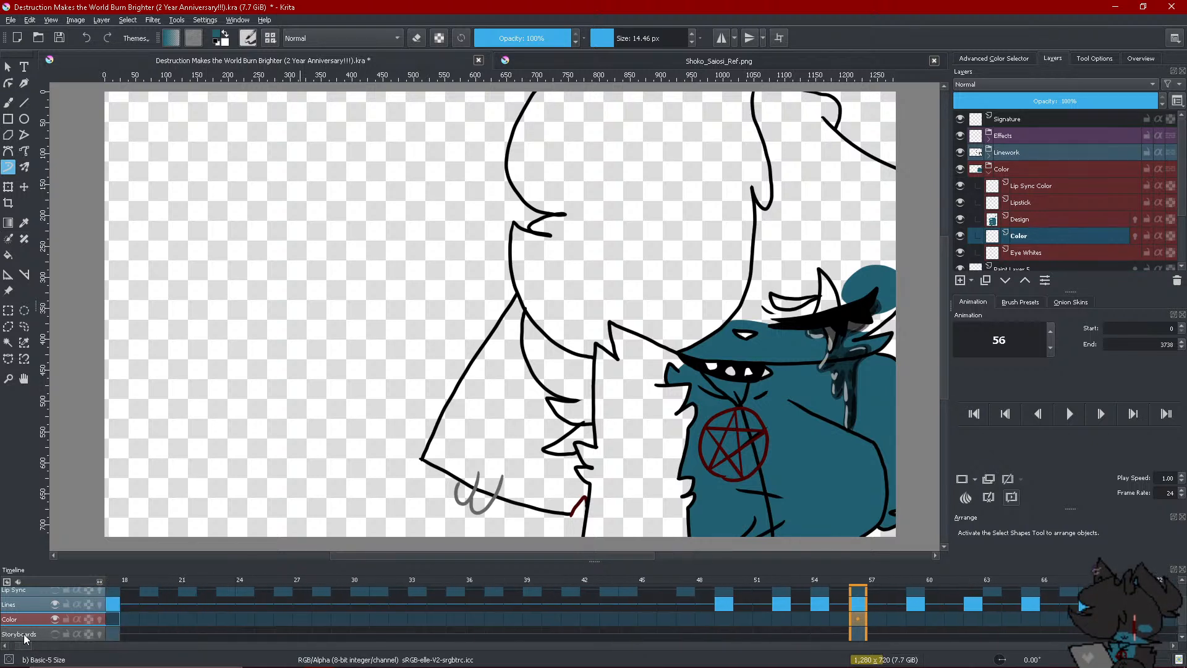
{"action": "left_click", "coordinate": [149, 619]}
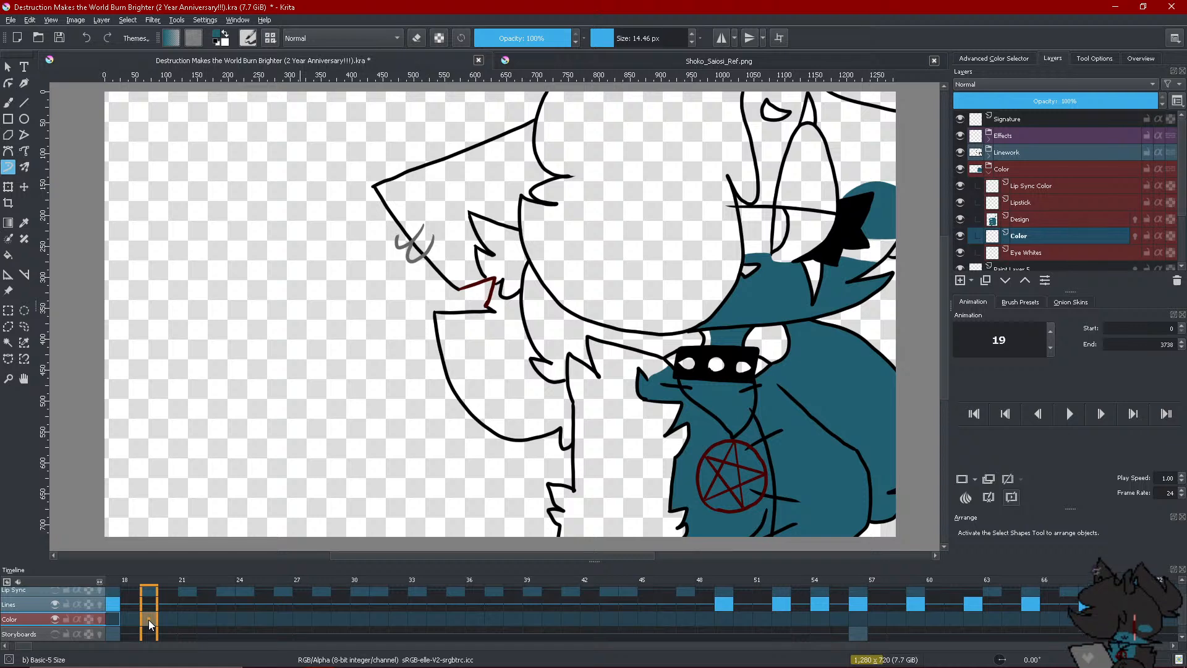
{"action": "left_click", "coordinate": [1064, 219]}
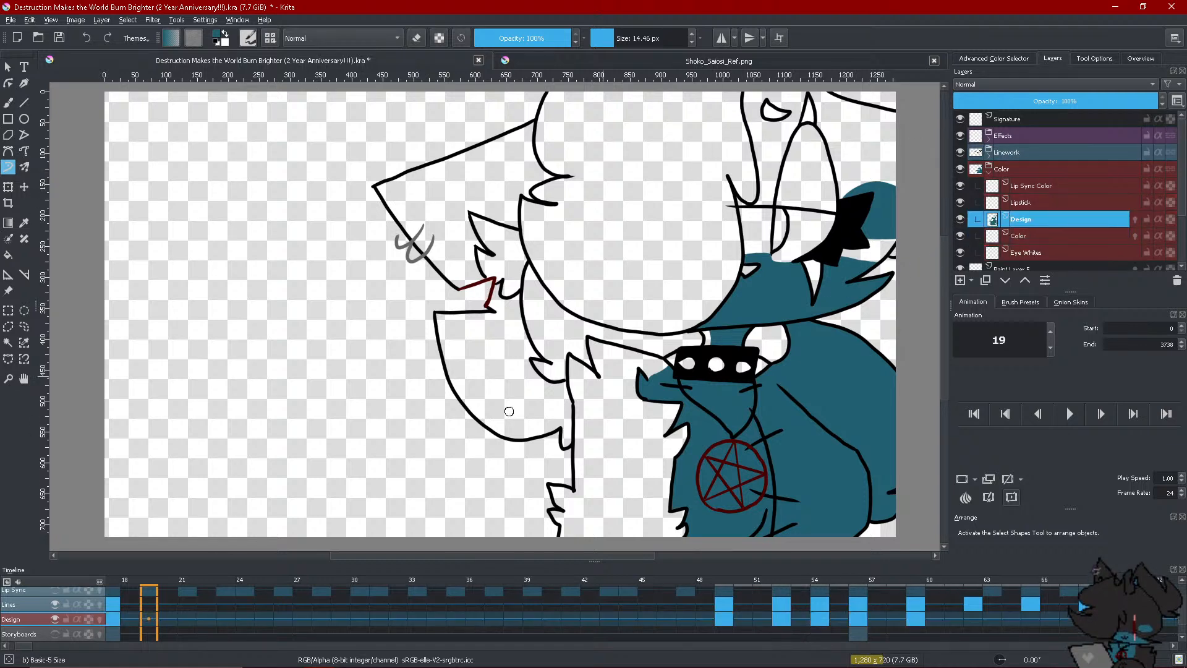
{"action": "left_click", "coordinate": [694, 57]}
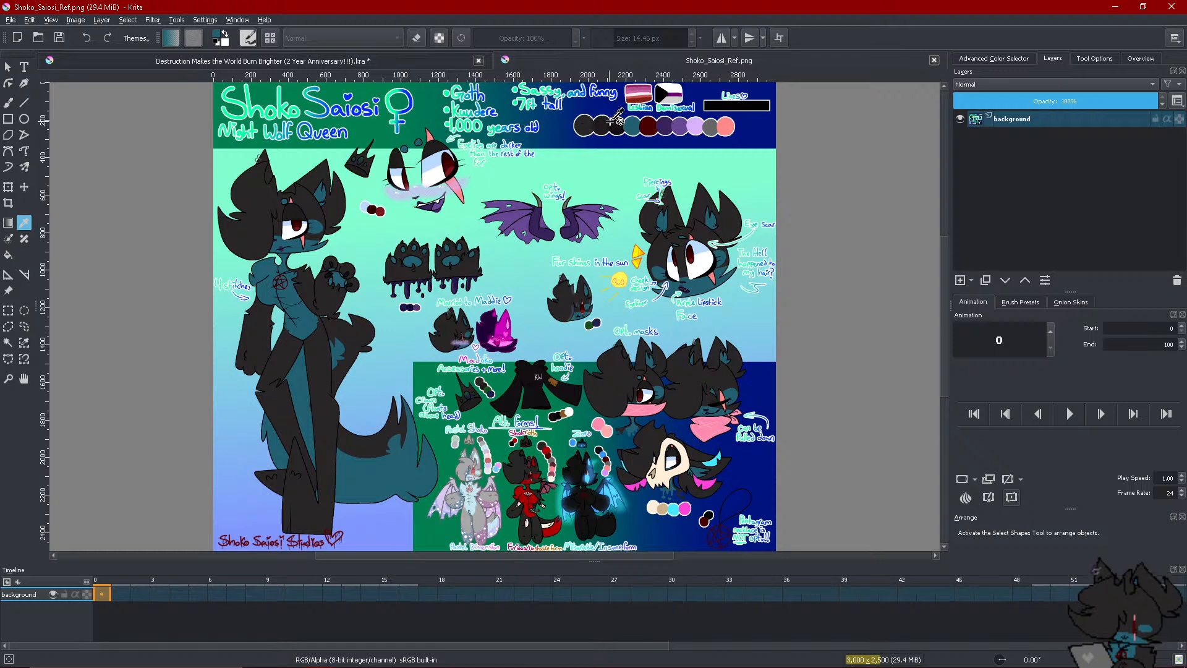
{"action": "left_click", "coordinate": [339, 61]}
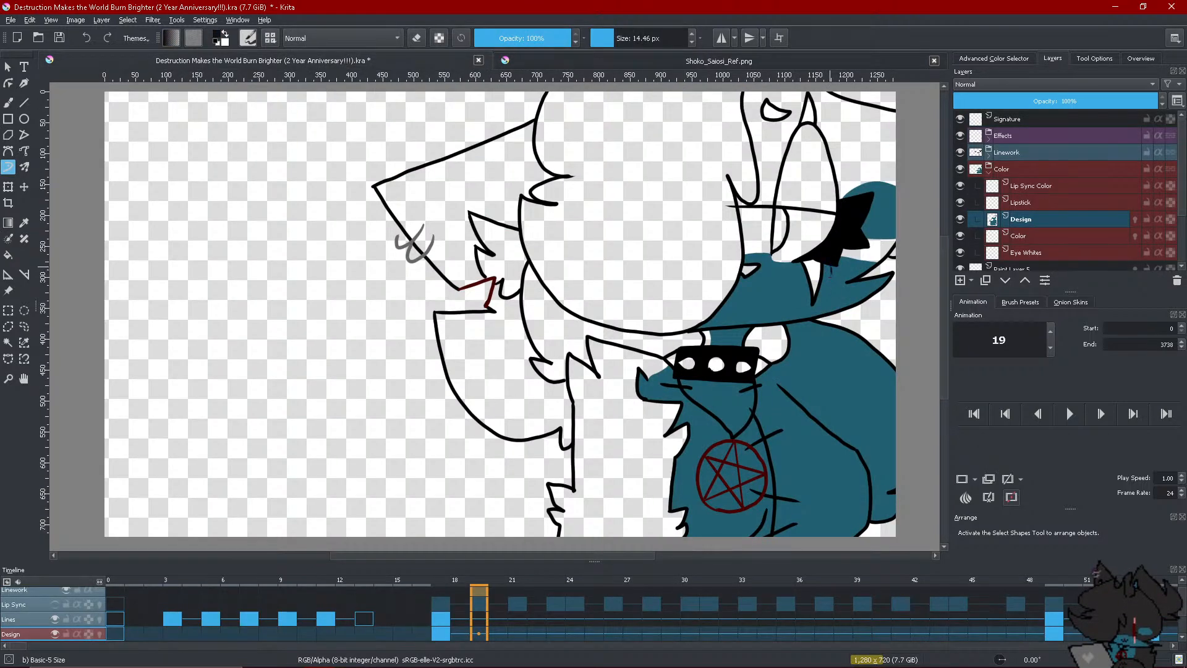
{"action": "left_click_drag", "start_coordinate": [830, 273], "coordinate": [829, 299]}
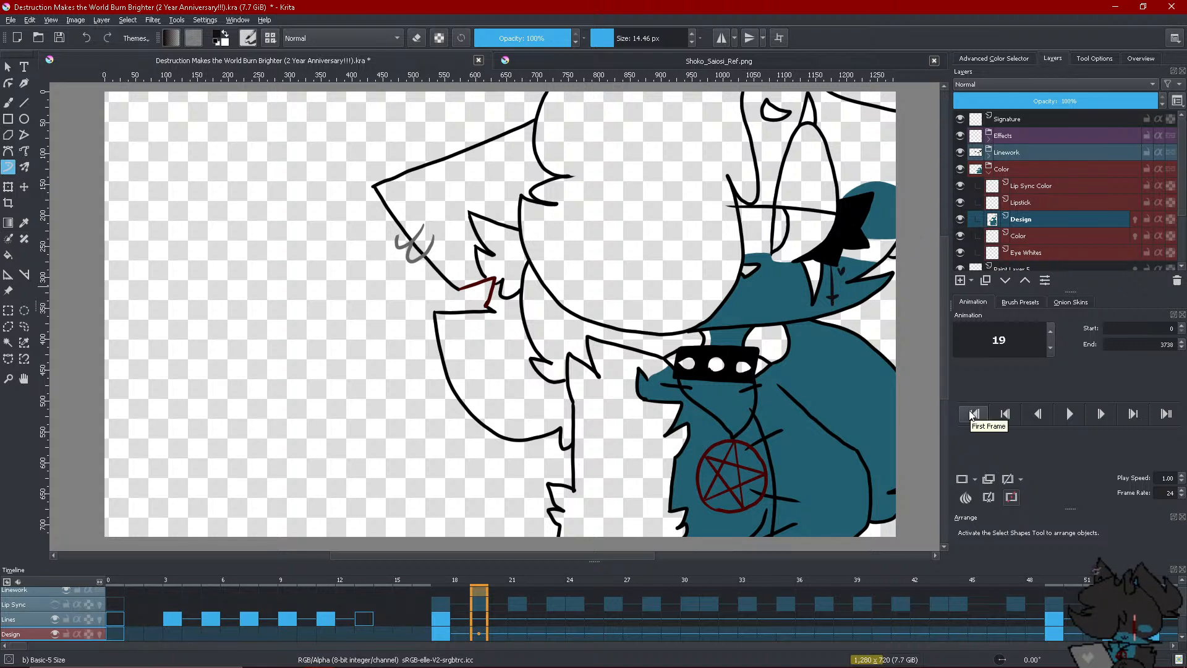
Compare the eye and drip area on the Design frames between 56 and 59
{"action": "scroll", "coordinate": [1169, 647], "scroll_direction": "right", "scroll_amount": 10}
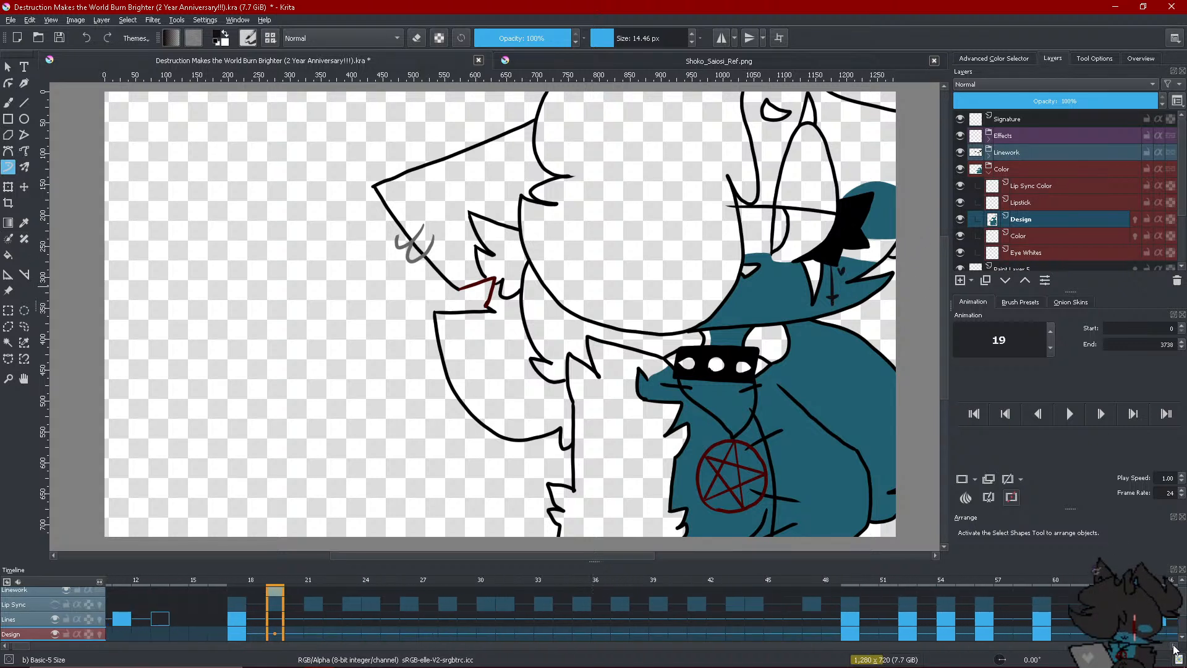
{"action": "scroll", "coordinate": [1174, 646], "scroll_direction": "right", "scroll_amount": 3}
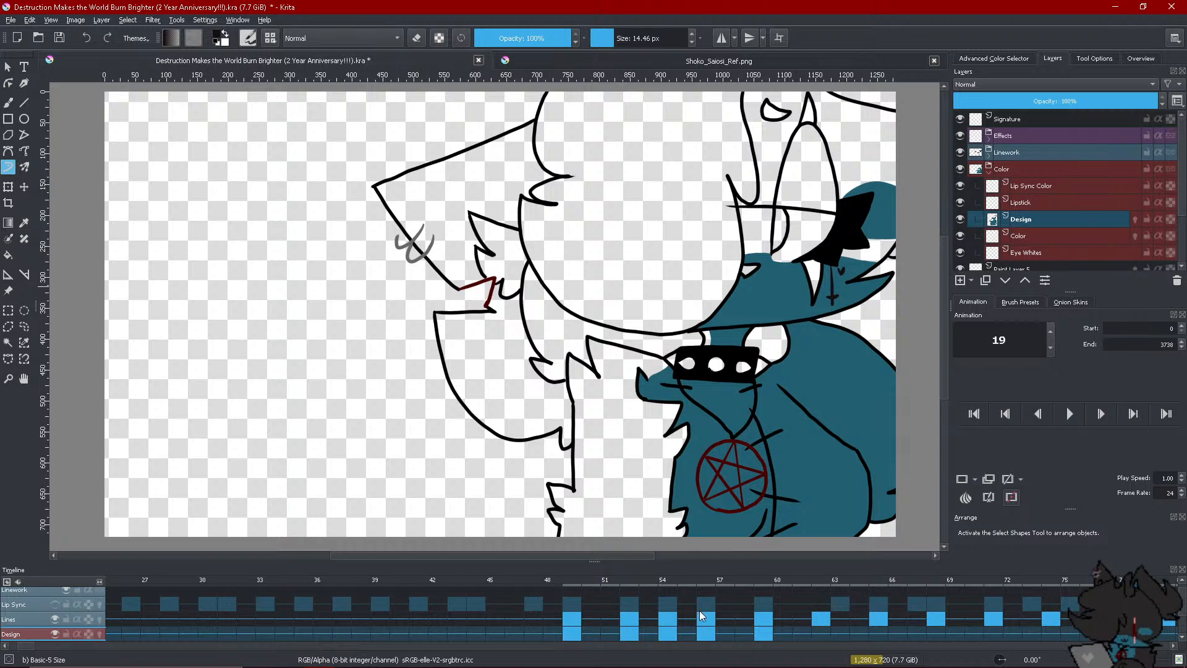
{"action": "left_click", "coordinate": [700, 632]}
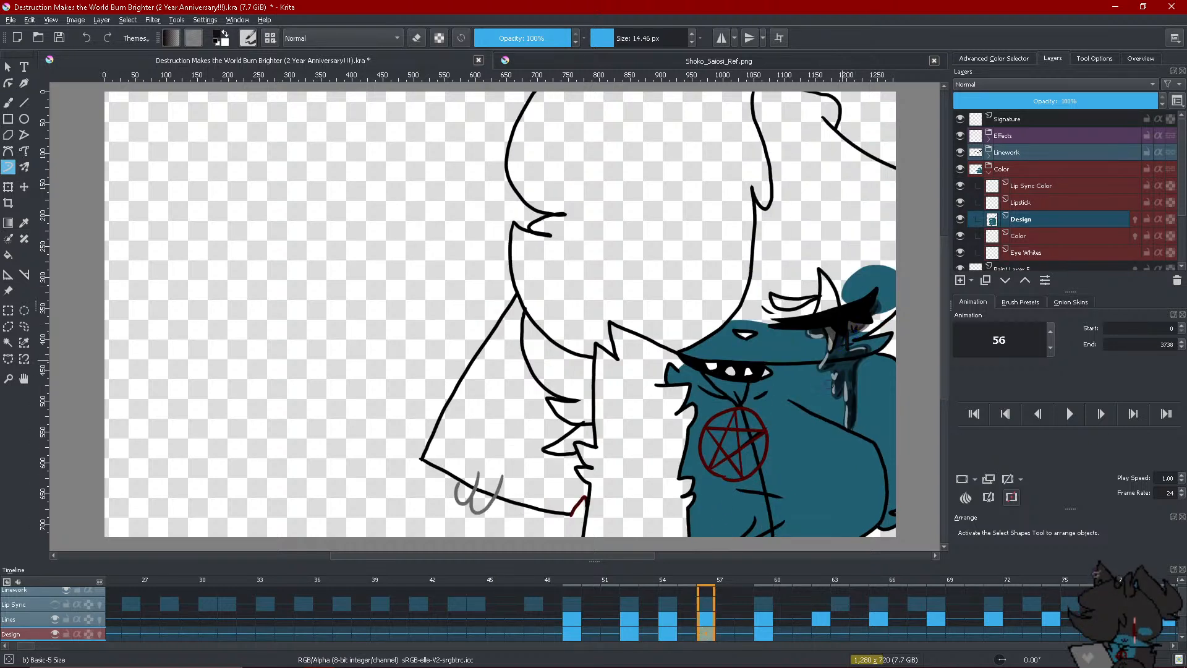
{"action": "left_click", "coordinate": [746, 584]}
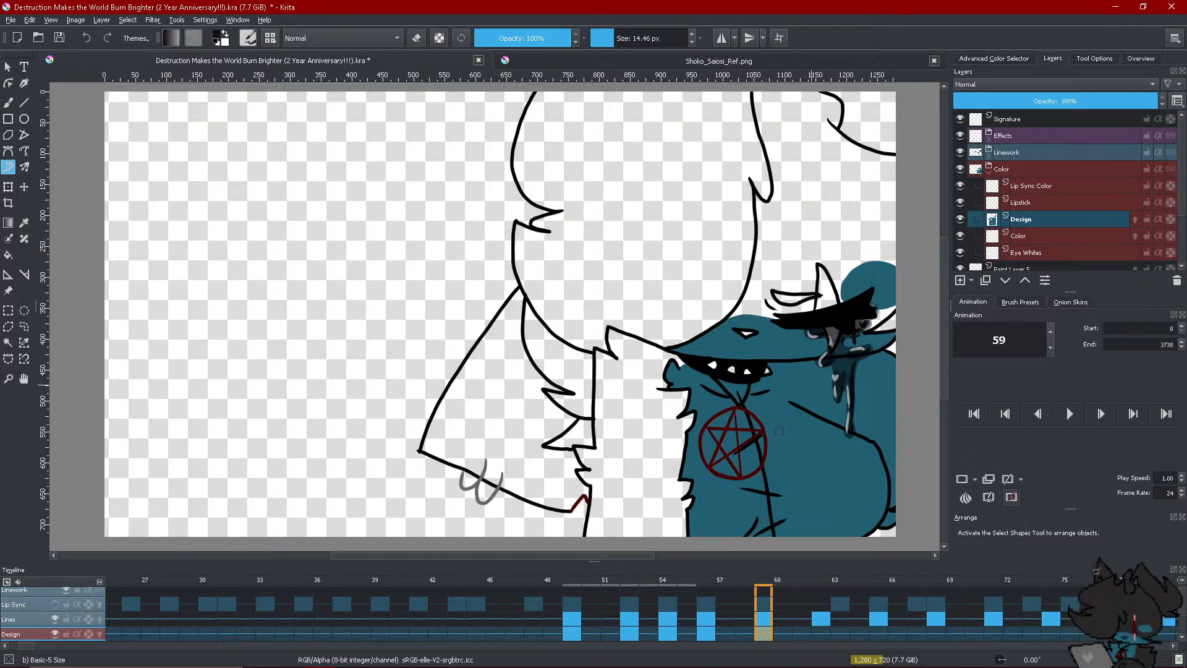
{"action": "left_click", "coordinate": [700, 630]}
{"action": "left_click", "coordinate": [750, 640]}
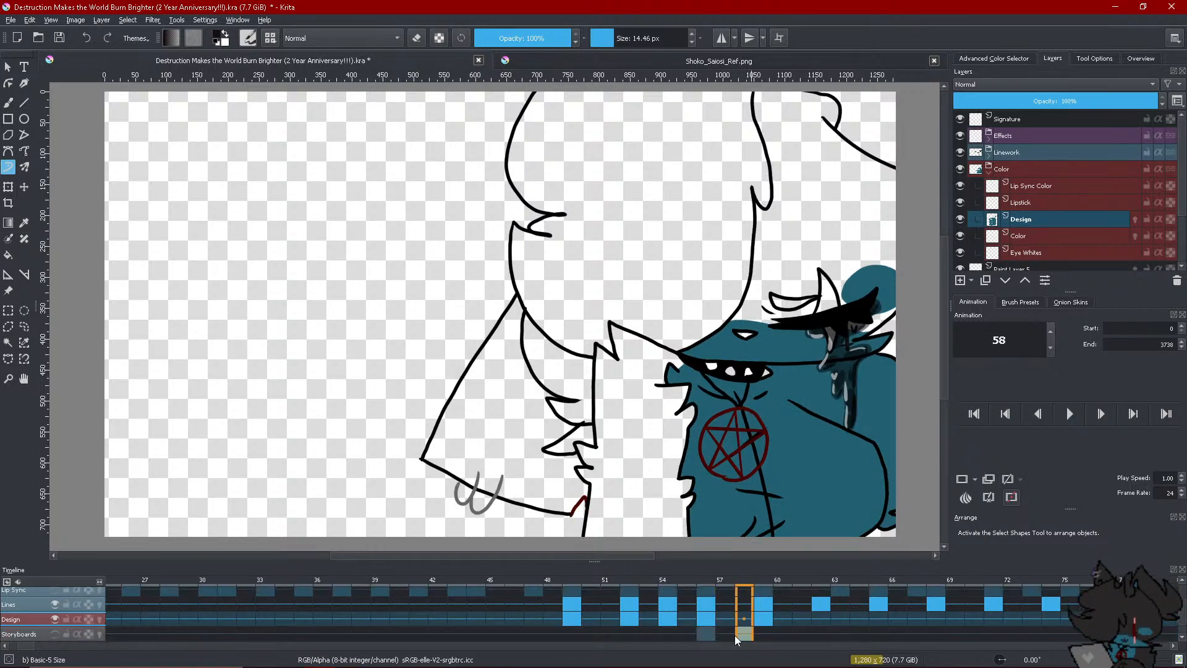
{"action": "left_click", "coordinate": [757, 612]}
{"action": "left_click", "coordinate": [706, 620]}
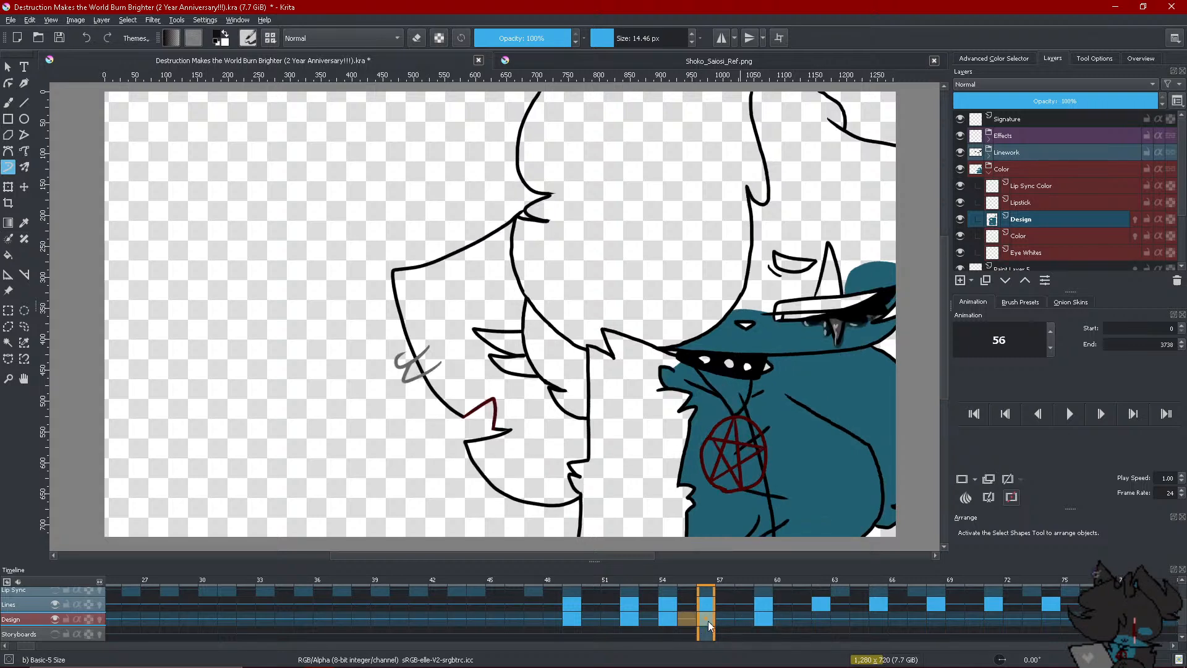
Draw the black cross-shaped marking below the eye on the Design drawings at frames 54, 52 and 49
{"action": "left_click", "coordinate": [684, 616]}
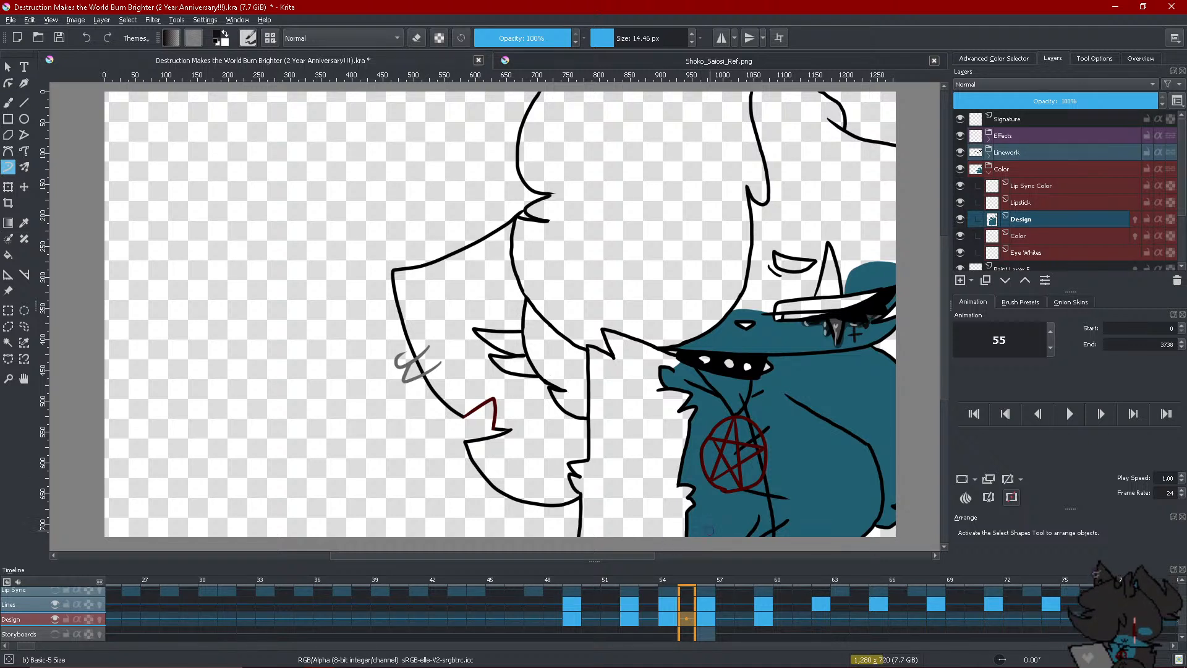
{"action": "left_click", "coordinate": [663, 608]}
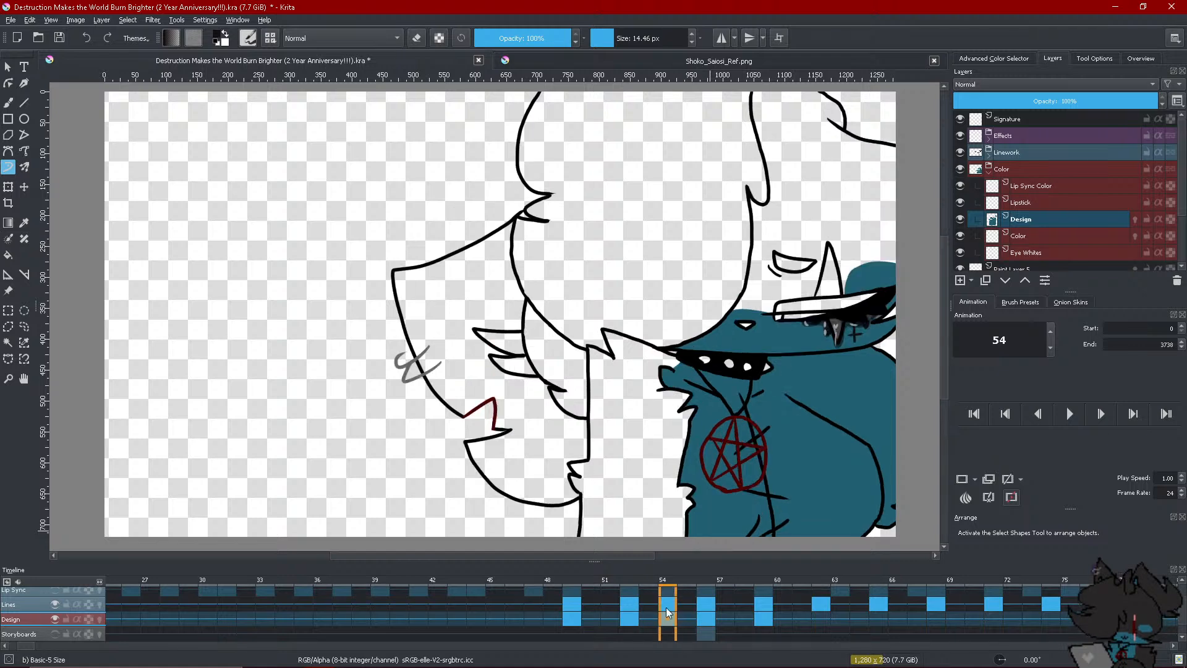
{"action": "left_click", "coordinate": [641, 620]}
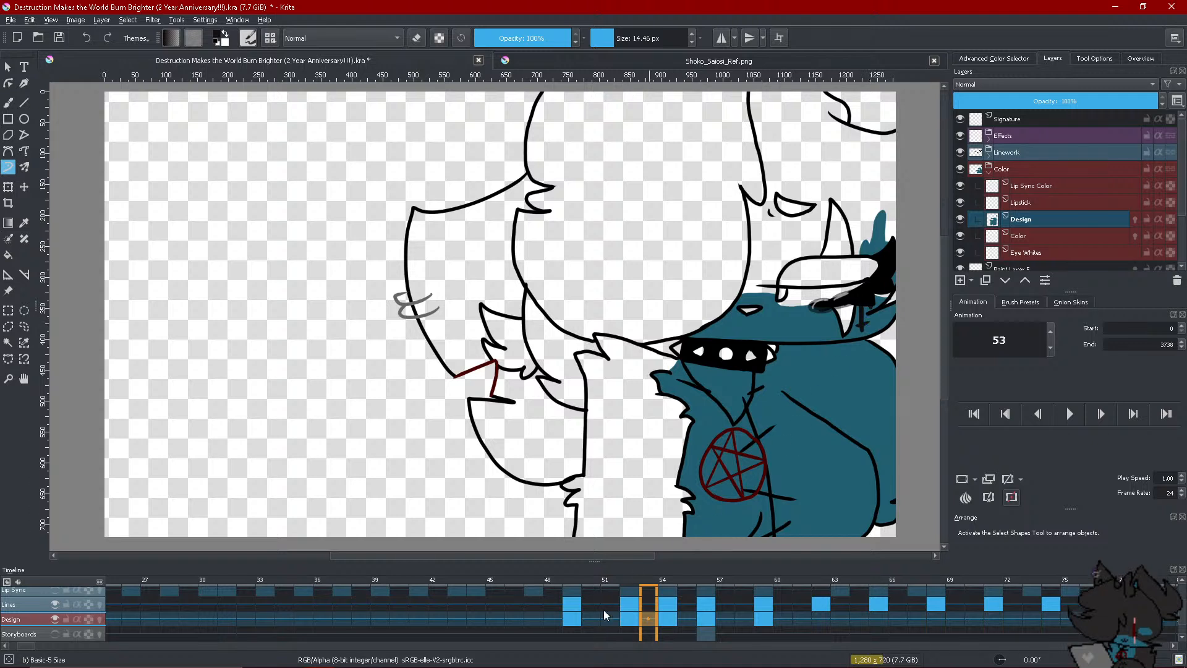
{"action": "left_click", "coordinate": [573, 619]}
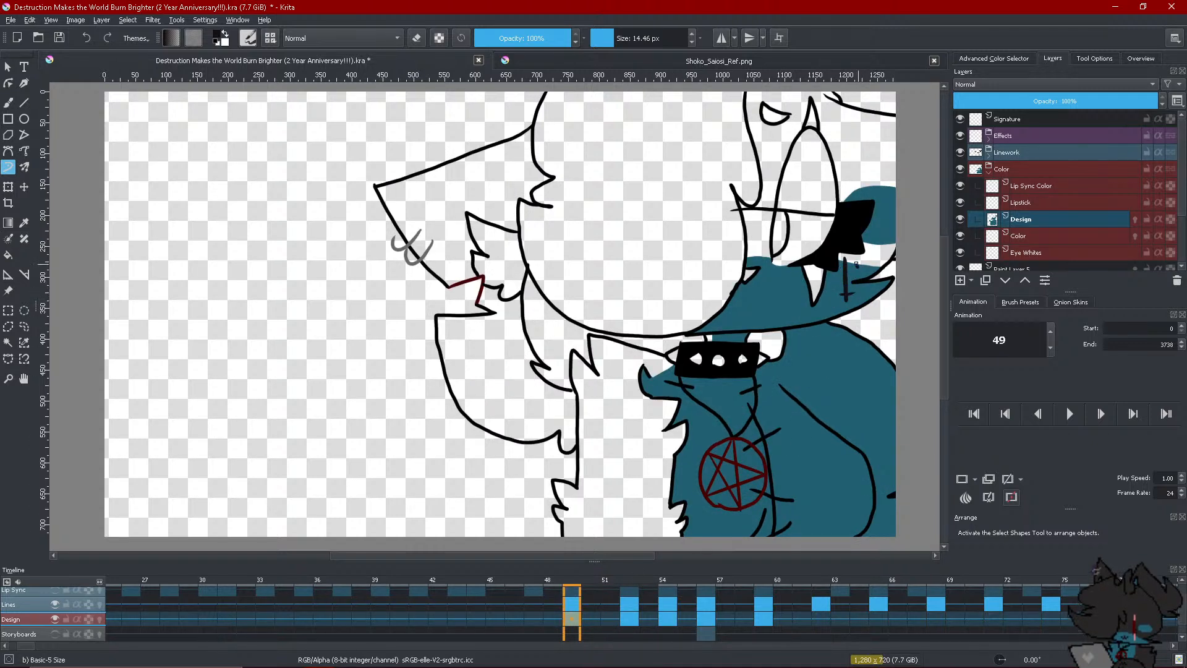
Scrub between frames 49 and 58 to compare the position of the cross marking below the eye
{"action": "left_click", "coordinate": [547, 581]}
{"action": "mouse_move", "coordinate": [523, 584]}
{"action": "left_mouse_down"}
{"action": "mouse_move", "coordinate": [766, 589]}
{"action": "mouse_move", "coordinate": [597, 589]}
{"action": "mouse_move", "coordinate": [726, 591]}
{"action": "mouse_move", "coordinate": [538, 603]}
{"action": "mouse_move", "coordinate": [746, 605]}
{"action": "left_mouse_up"}
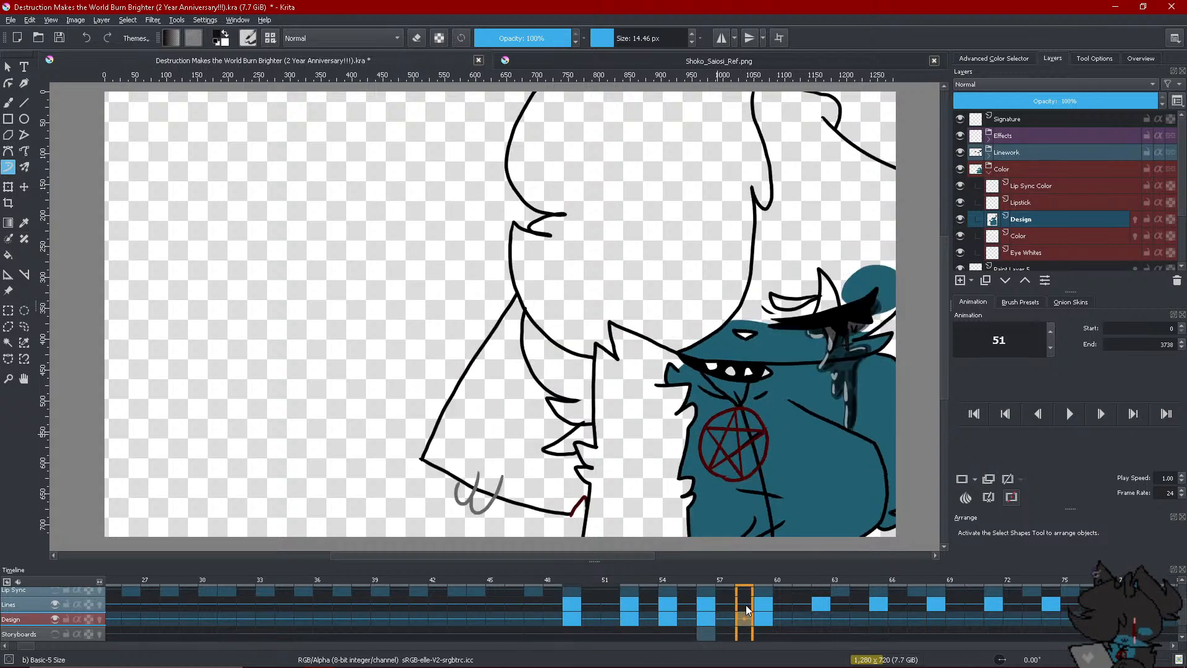
{"action": "left_click", "coordinate": [457, 616]}
{"action": "mouse_move", "coordinate": [636, 583]}
{"action": "left_mouse_down"}
{"action": "mouse_move", "coordinate": [607, 600]}
{"action": "mouse_move", "coordinate": [619, 617]}
{"action": "mouse_move", "coordinate": [557, 614]}
{"action": "mouse_move", "coordinate": [595, 602]}
{"action": "mouse_move", "coordinate": [641, 610]}
{"action": "mouse_move", "coordinate": [566, 619]}
{"action": "mouse_move", "coordinate": [587, 618]}
{"action": "left_mouse_up"}
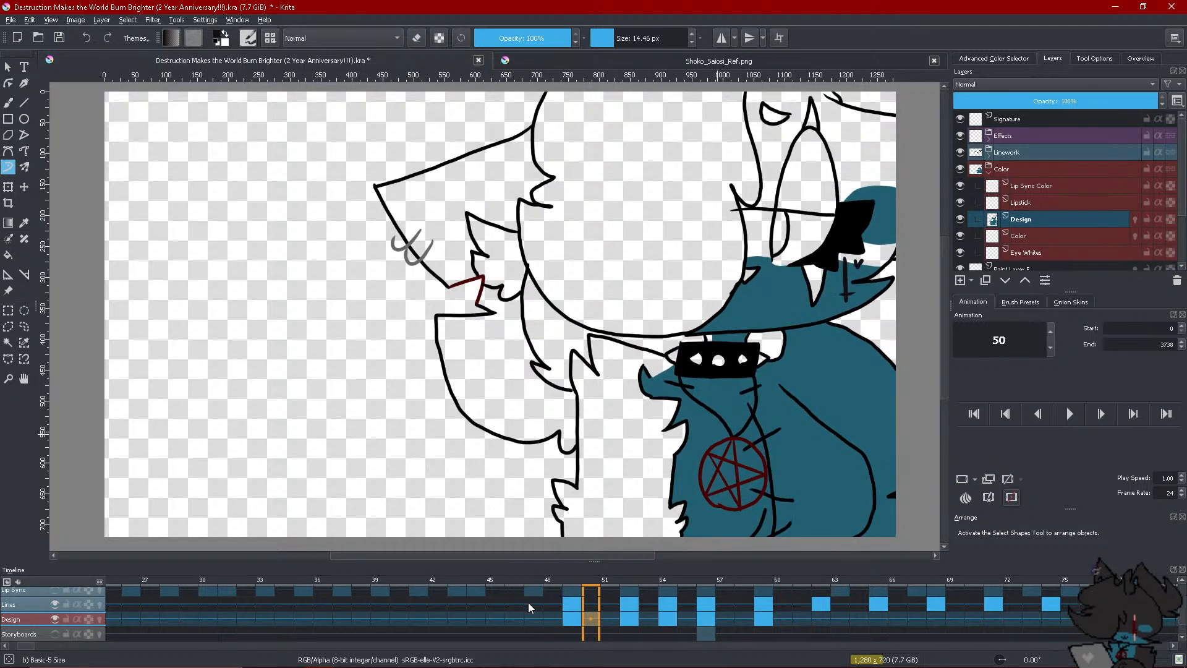
Make the Color layer active and go to frame 17 on the timeline
{"action": "left_click", "coordinate": [415, 619]}
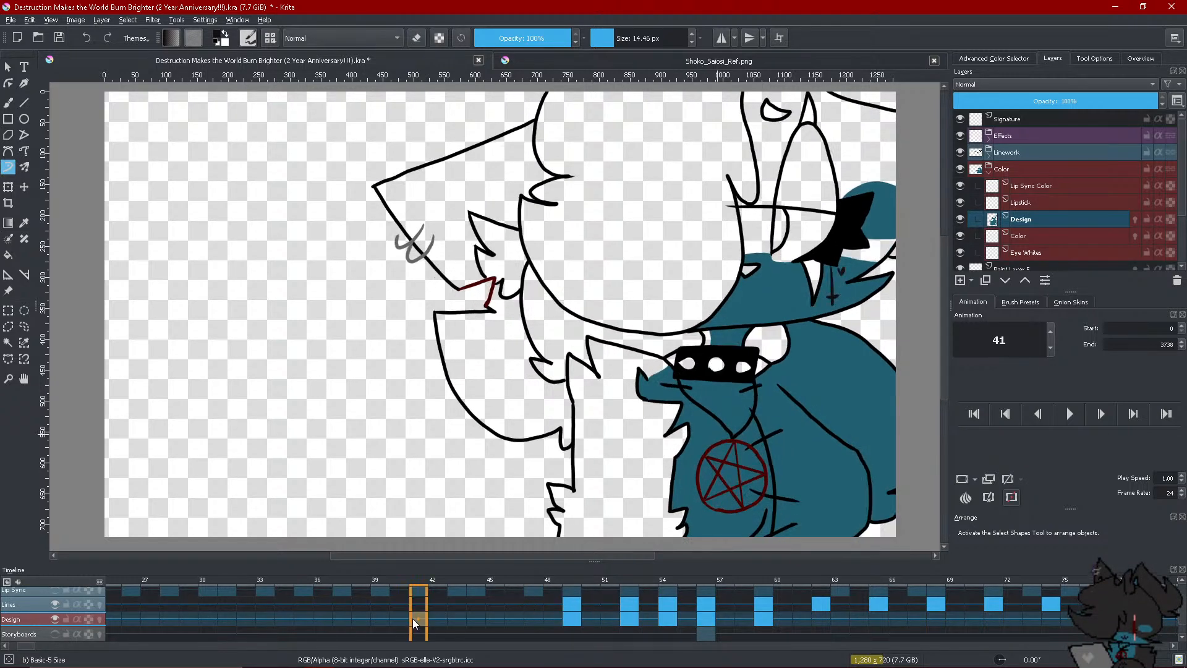
{"action": "key", "text": "Page_Down"}
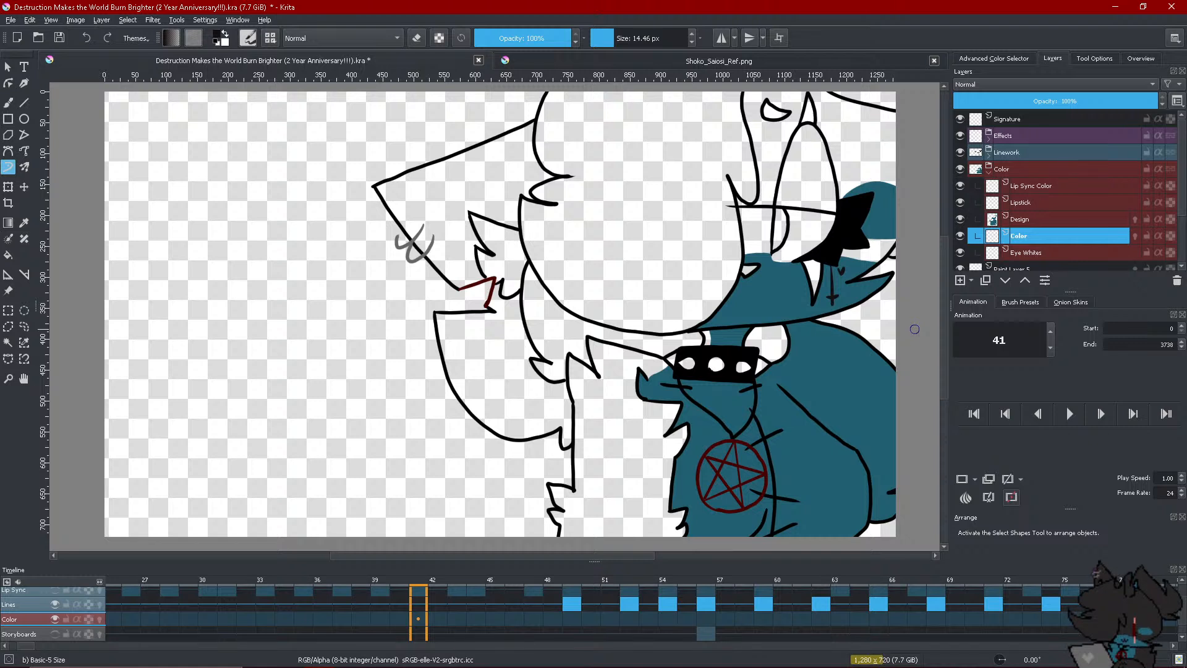
{"action": "left_click", "coordinate": [1023, 644]}
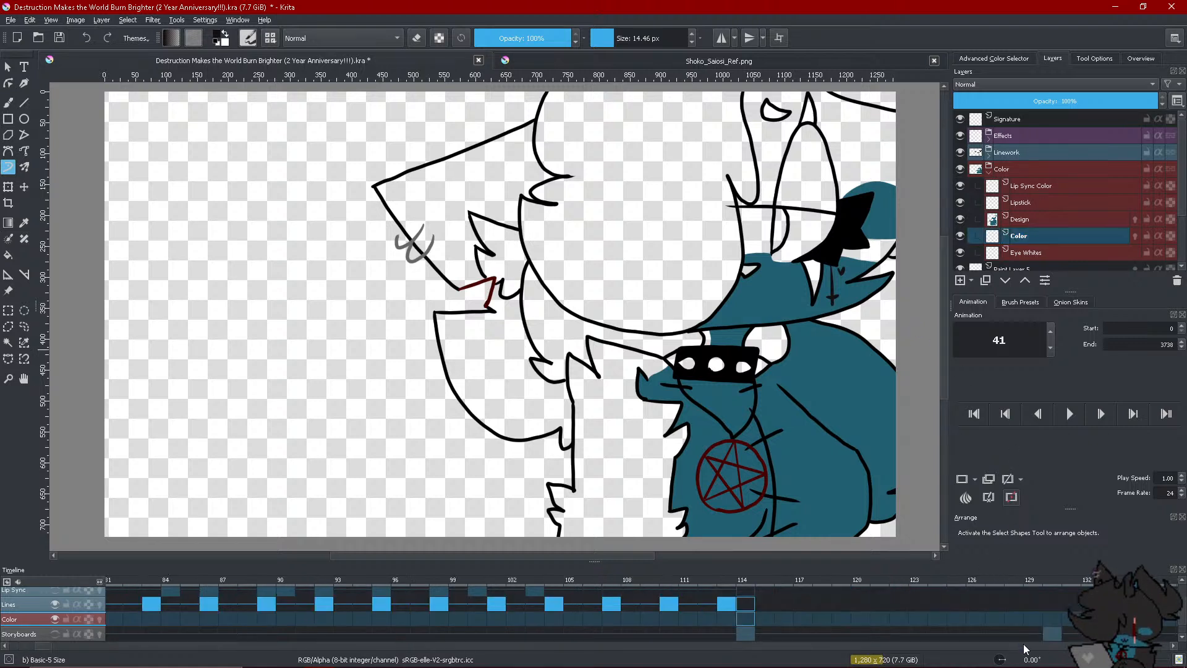
{"action": "left_click", "coordinate": [729, 617]}
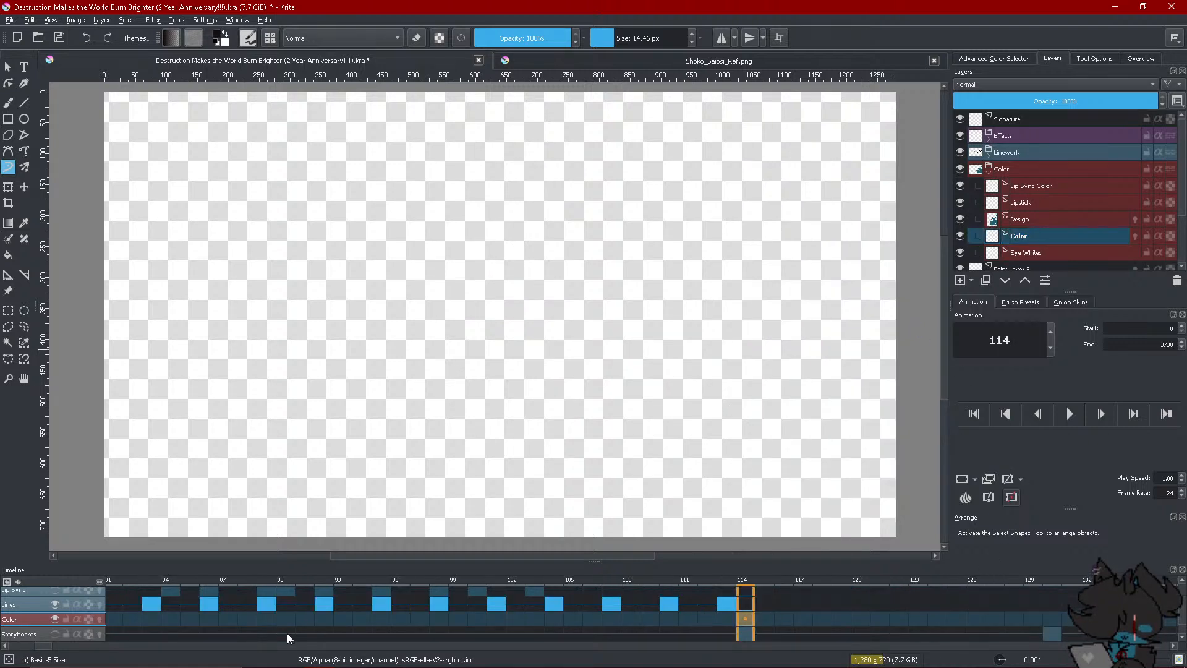
{"action": "left_click", "coordinate": [32, 650]}
{"action": "left_click", "coordinate": [141, 635]}
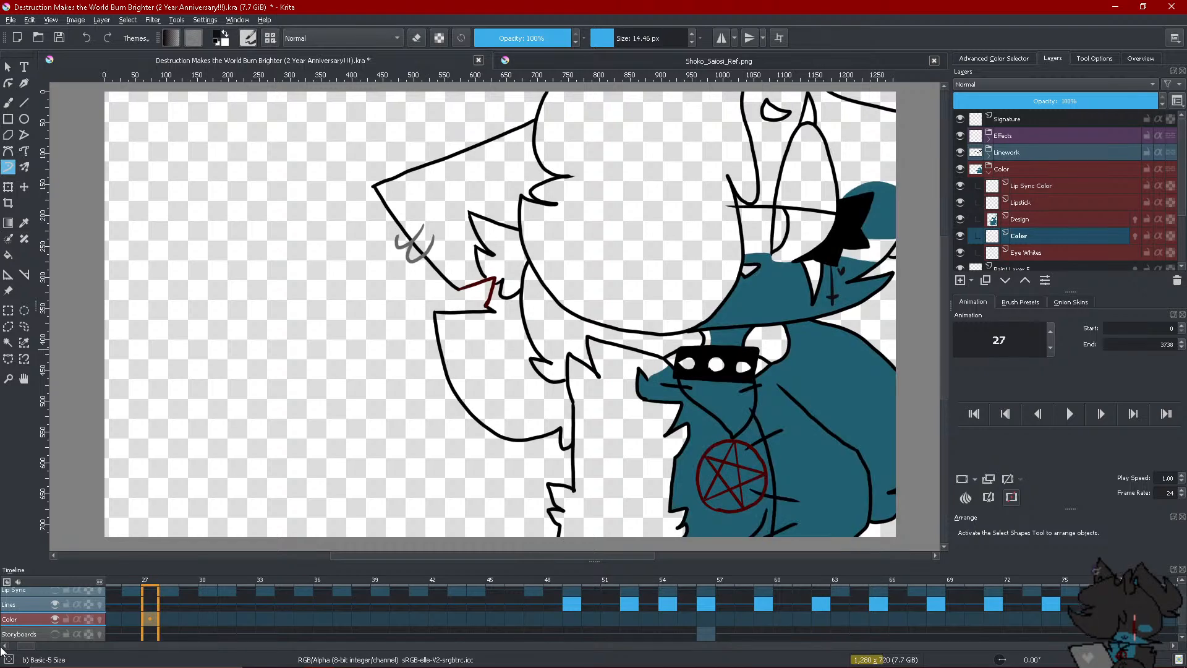
{"action": "left_click", "coordinate": [4, 646]}
{"action": "left_click", "coordinate": [4, 646]}
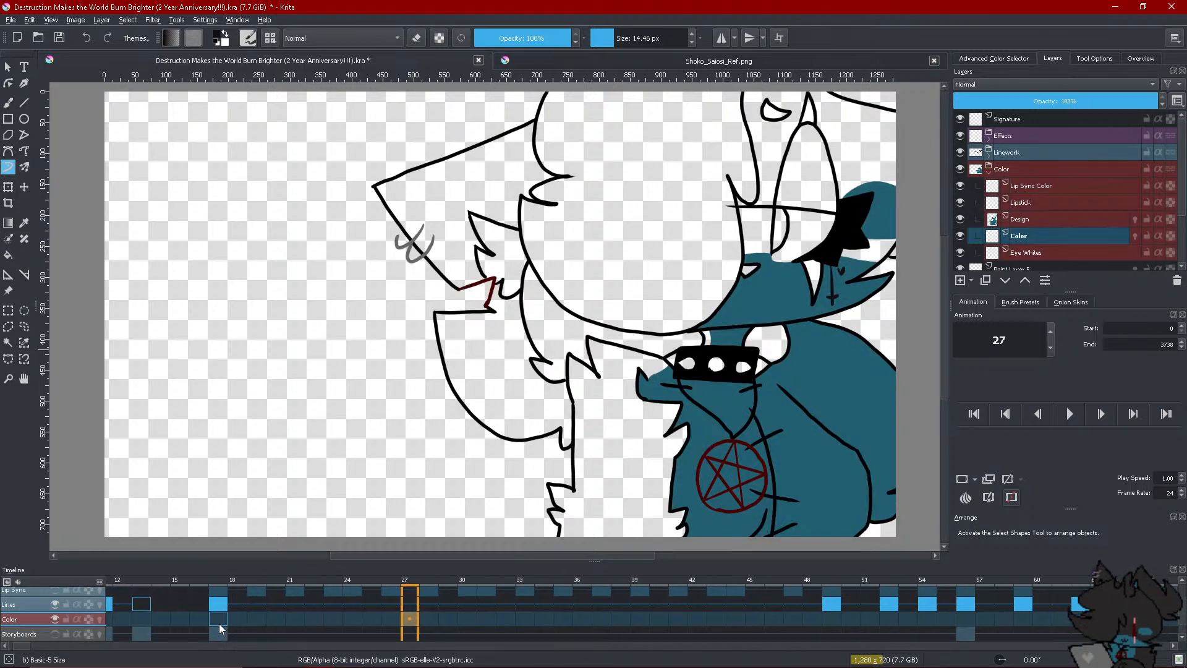
{"action": "left_click", "coordinate": [218, 605]}
Sample the dark fur colour from Shoko_Saiosi_Ref.png and fill the ear, body, neck and face fur areas on the Color layer at frame 17
{"action": "left_click", "coordinate": [753, 61]}
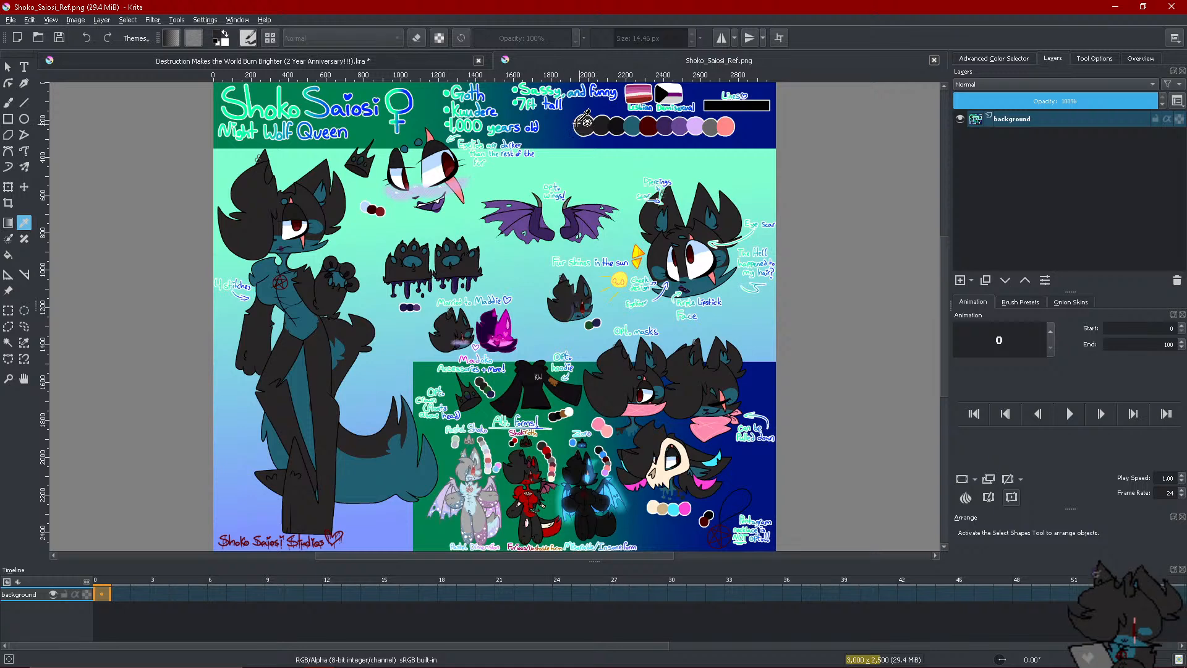
{"action": "left_click", "coordinate": [365, 58]}
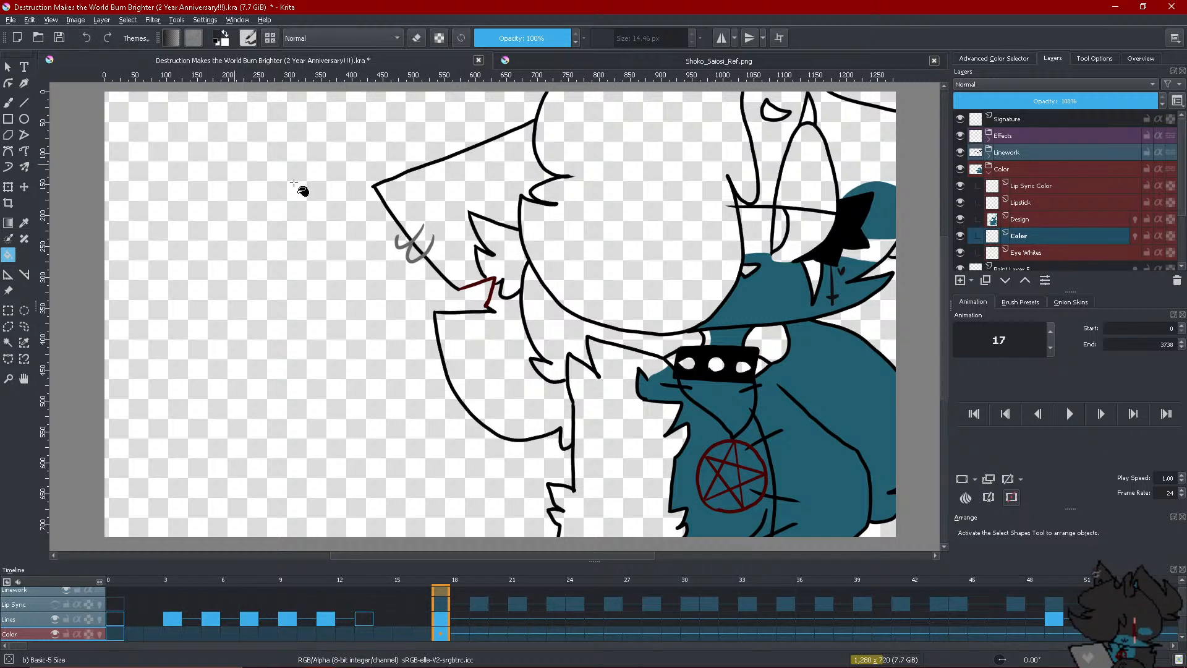
{"action": "left_click", "coordinate": [445, 185]}
{"action": "left_click", "coordinate": [498, 358]}
{"action": "left_click", "coordinate": [613, 372]}
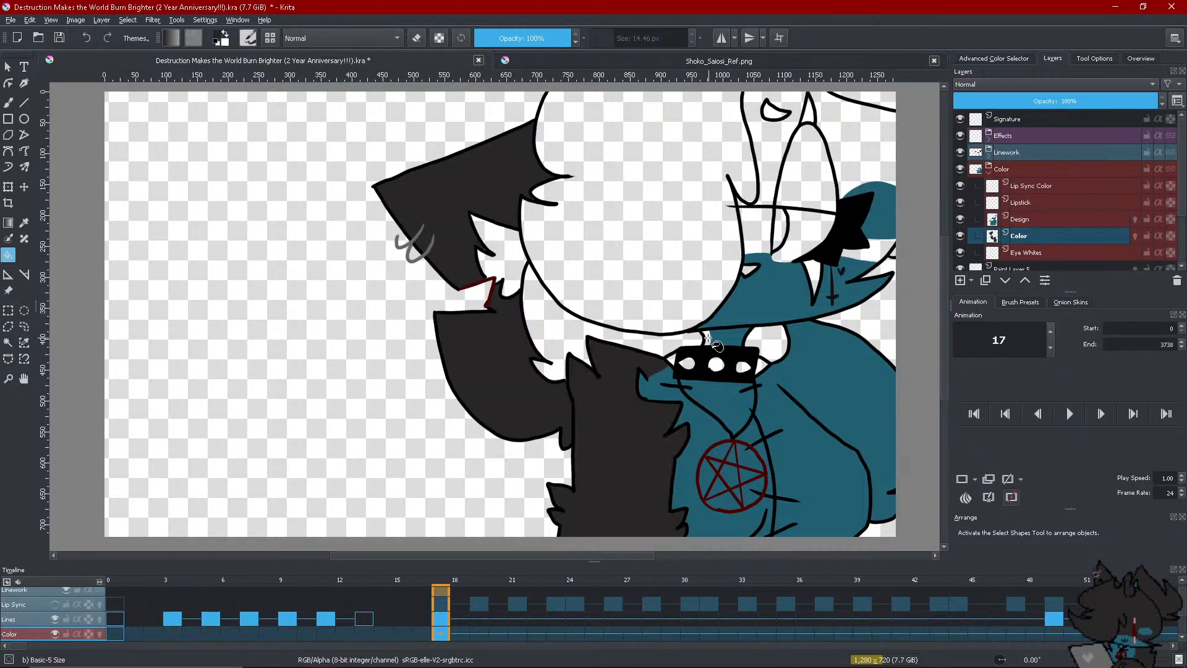
{"action": "left_click", "coordinate": [711, 341]}
{"action": "left_click", "coordinate": [758, 186]}
{"action": "left_click", "coordinate": [867, 164]}
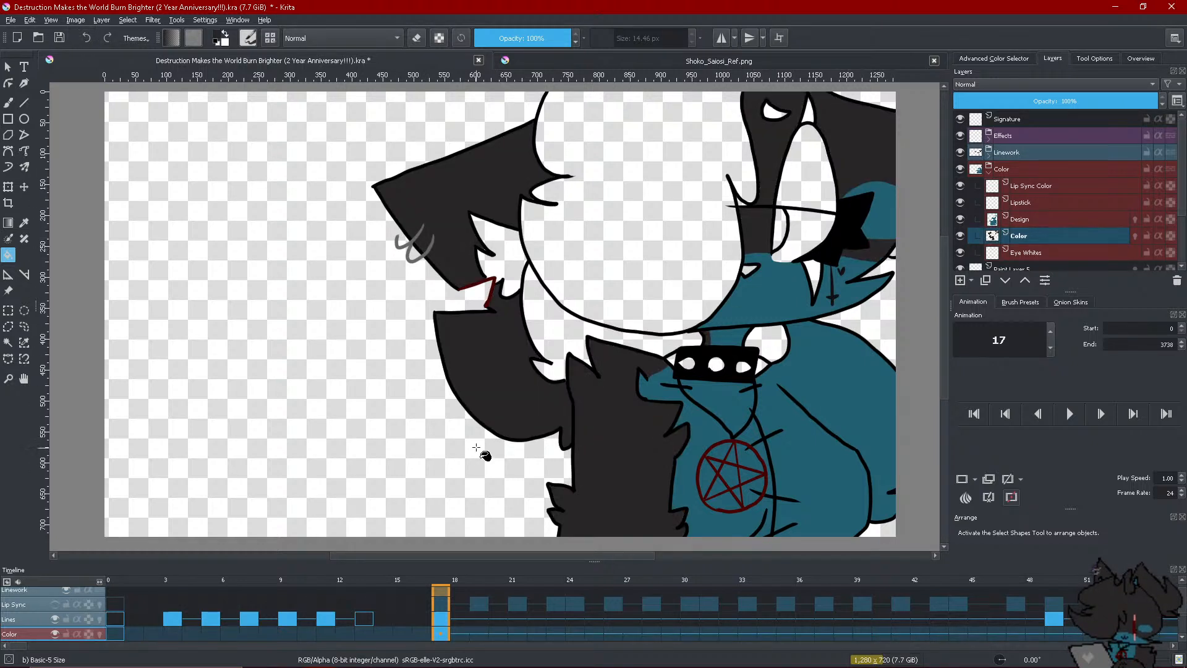
Touch up the dark fur fill at frame 17 with the Dynamic Brush, switching eraser mode on and off as needed
{"action": "left_click", "coordinate": [8, 167]}
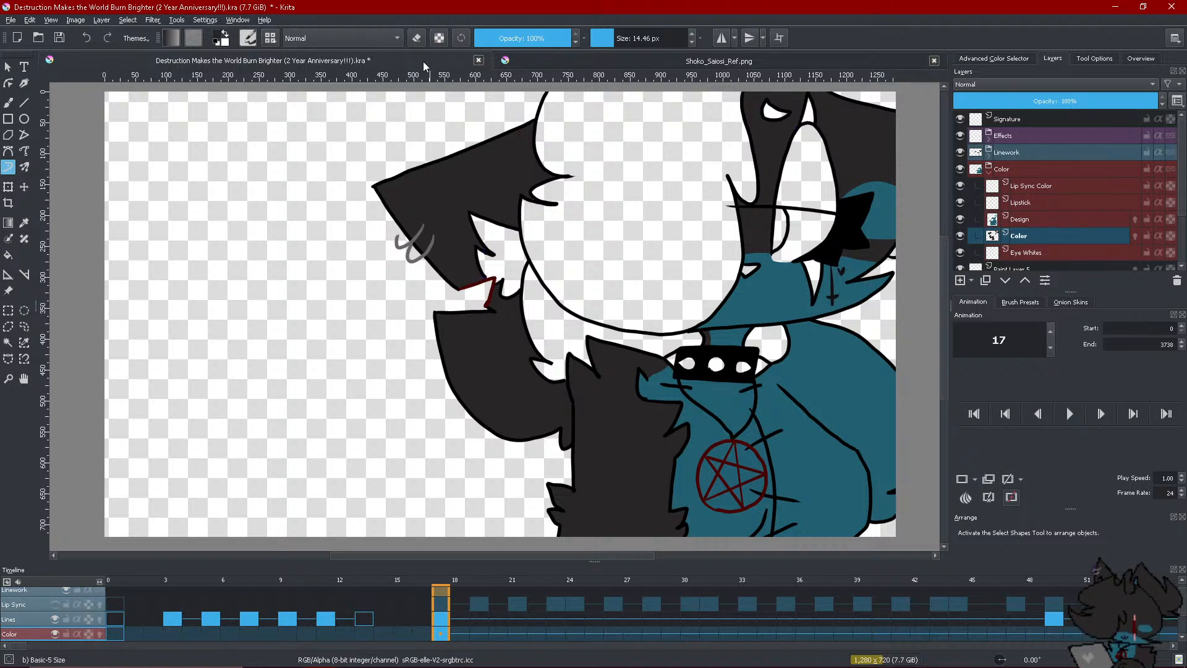
{"action": "key", "text": "e"}
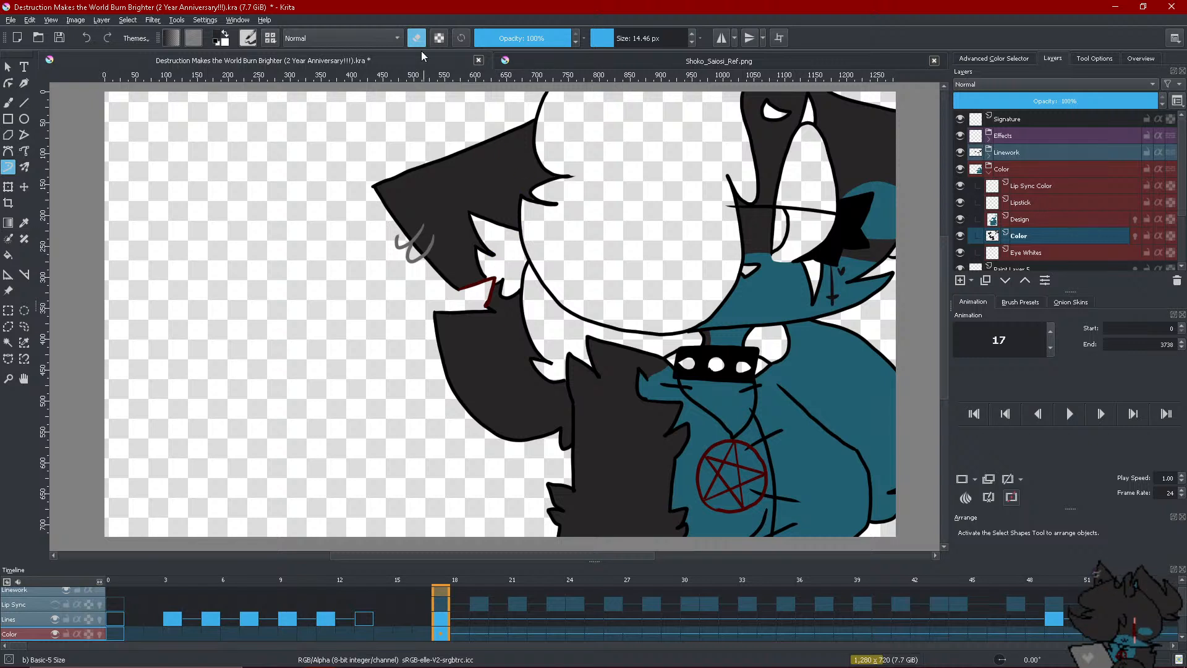
{"action": "key", "text": "e"}
{"action": "left_click", "coordinate": [417, 37]}
{"action": "left_click", "coordinate": [416, 39]}
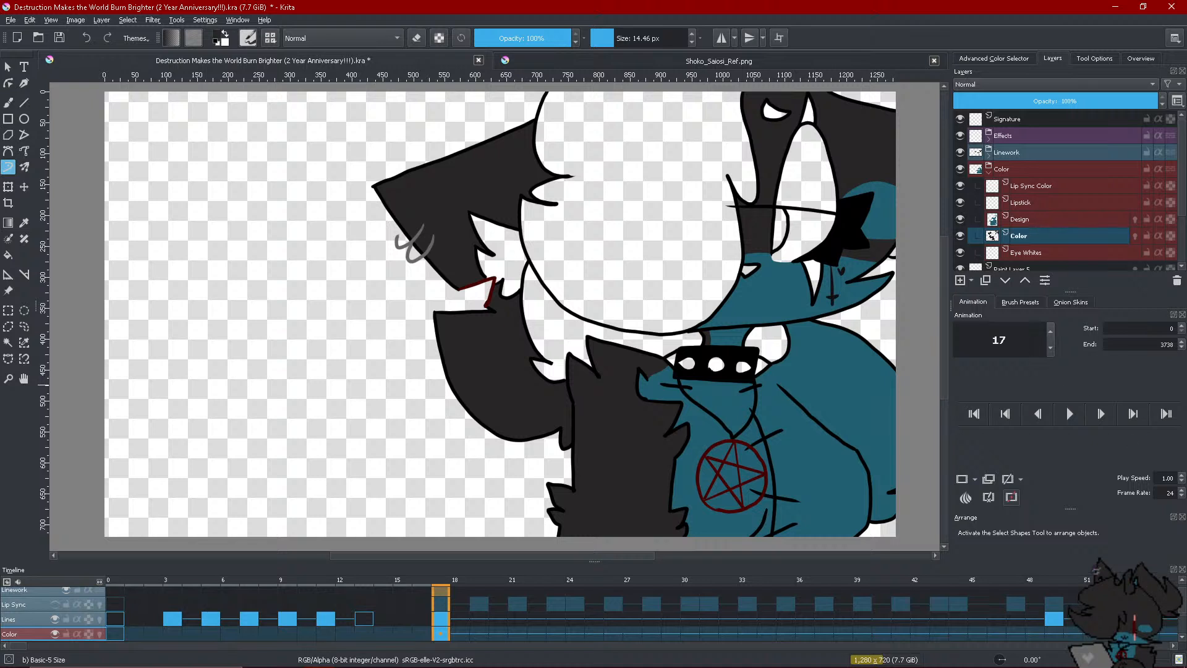
Create a blank frame on the Color layer at frame 54
{"action": "left_click", "coordinate": [1172, 645]}
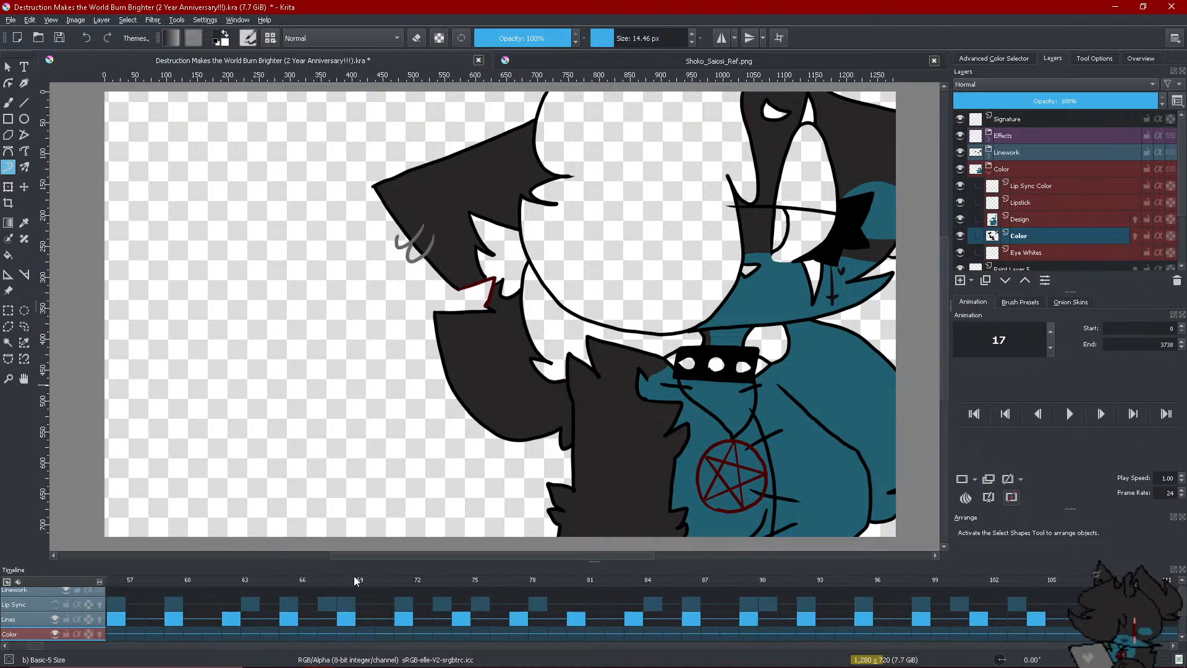
{"action": "left_click", "coordinate": [6, 647]}
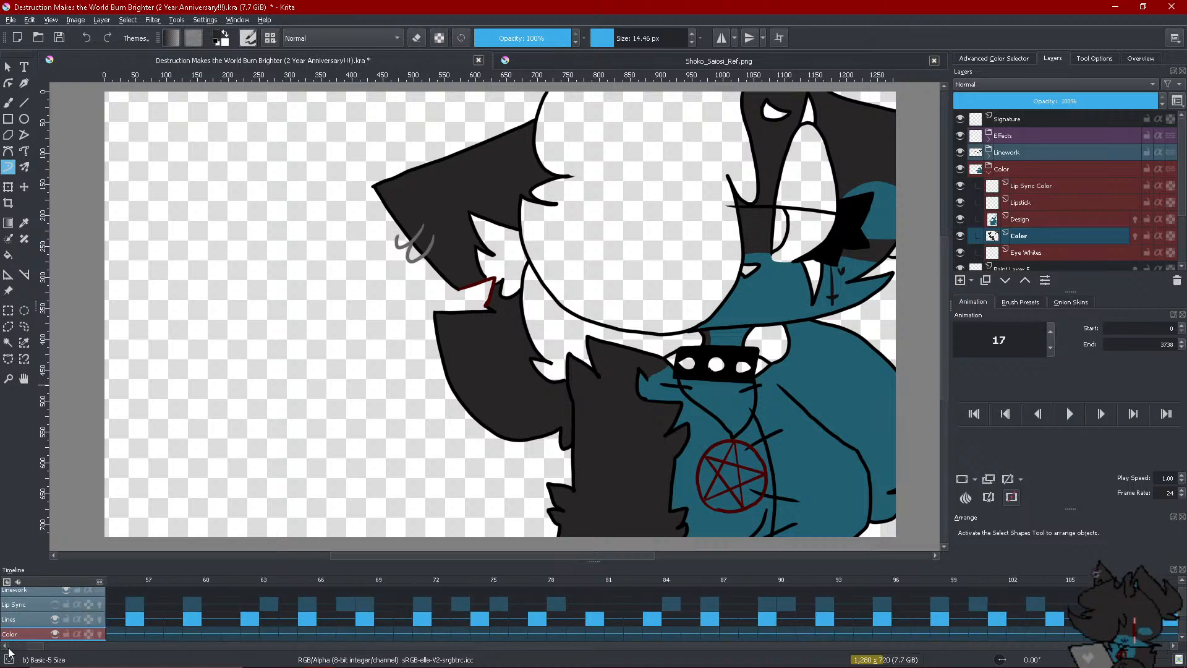
{"action": "left_click", "coordinate": [6, 646]}
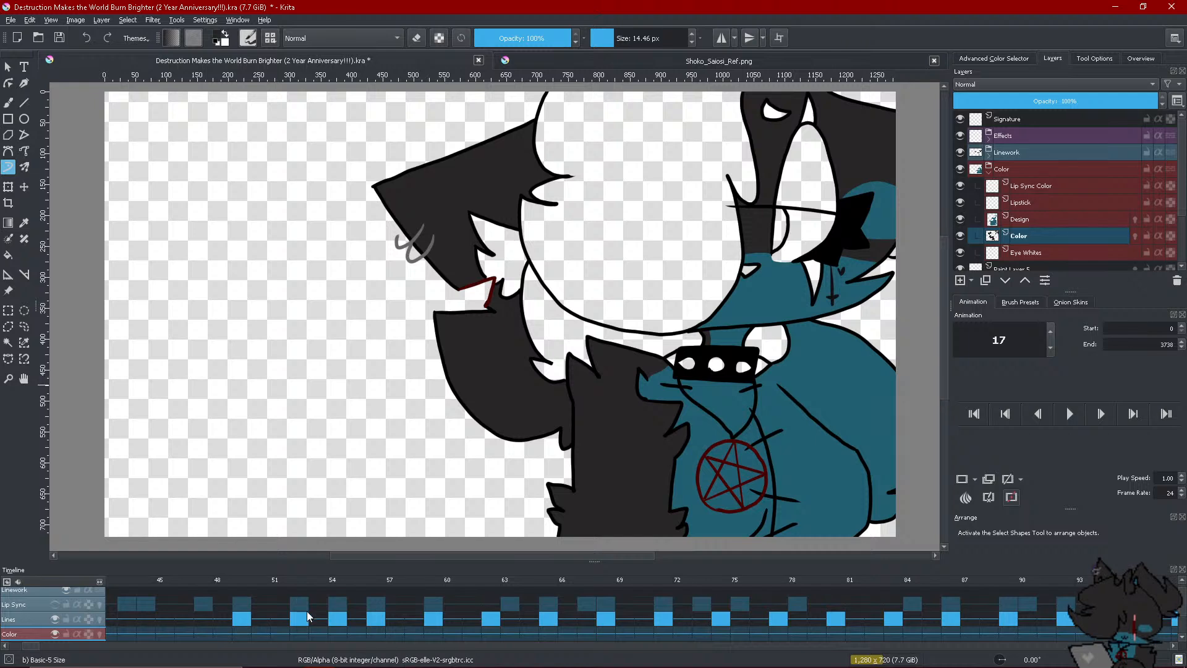
{"action": "left_click", "coordinate": [318, 635]}
{"action": "right_click", "coordinate": [326, 637]}
{"action": "left_click", "coordinate": [337, 637]}
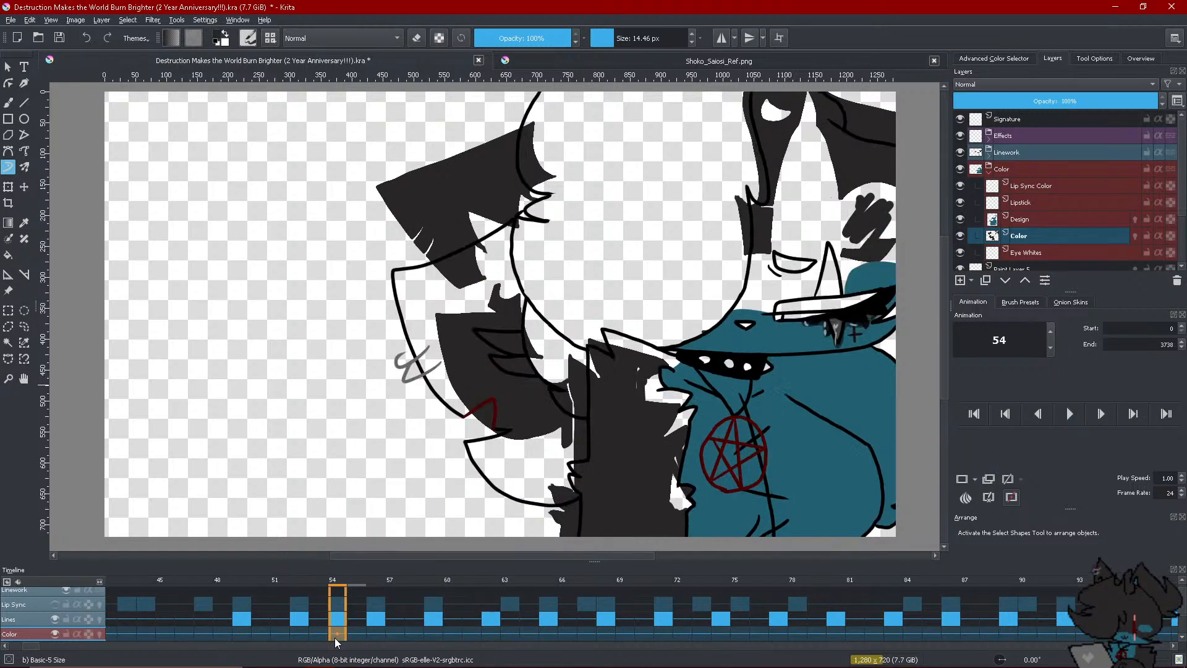
{"action": "right_click", "coordinate": [336, 637]}
{"action": "left_click", "coordinate": [385, 600]}
Fill the ear, face and body fur with the dark colour at frame 54, undoing the misplaced first fill
{"action": "key", "text": "f"}
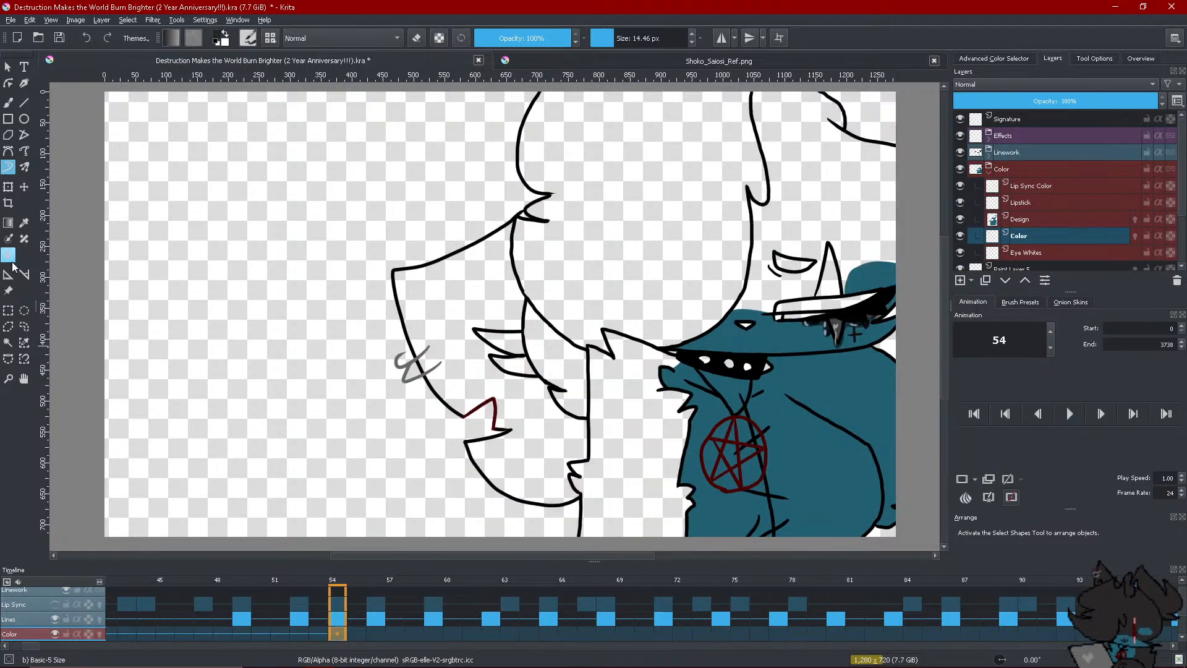
{"action": "left_click", "coordinate": [426, 388]}
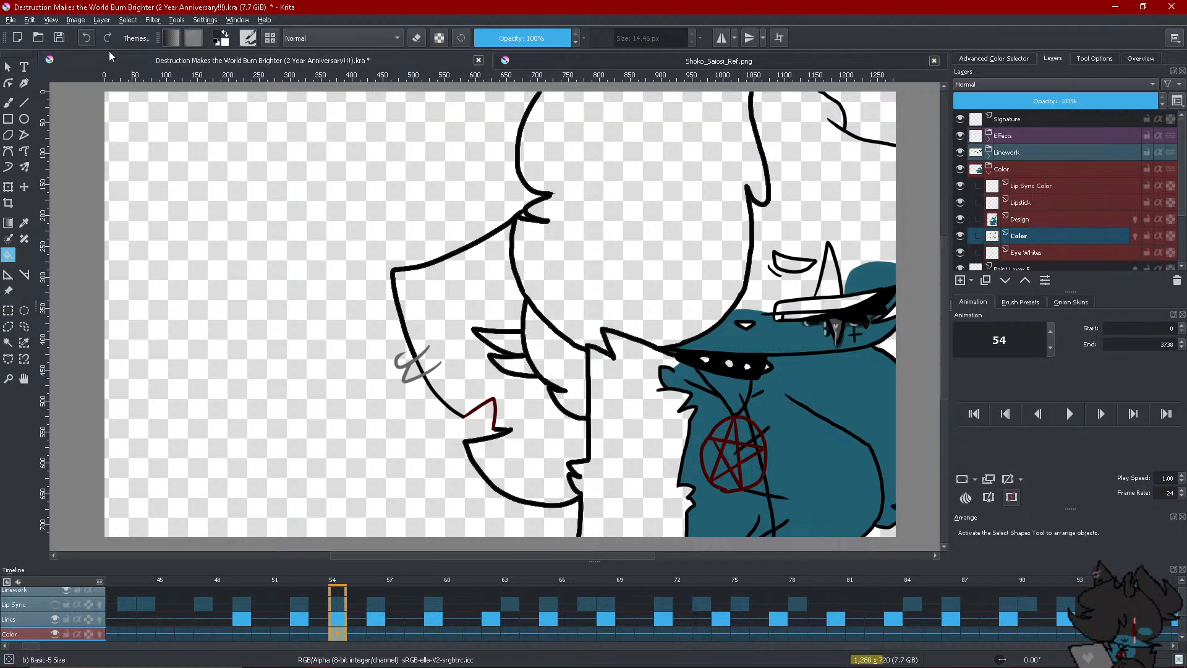
{"action": "left_click", "coordinate": [86, 37]}
{"action": "left_click", "coordinate": [451, 318]}
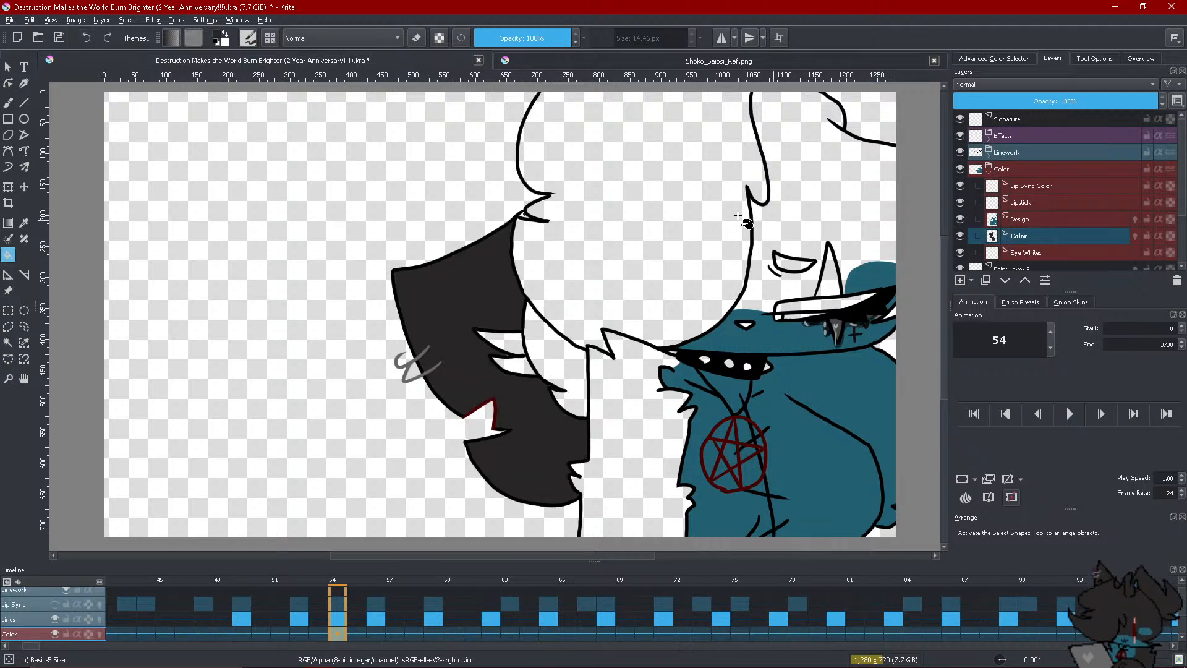
{"action": "left_click", "coordinate": [780, 252]}
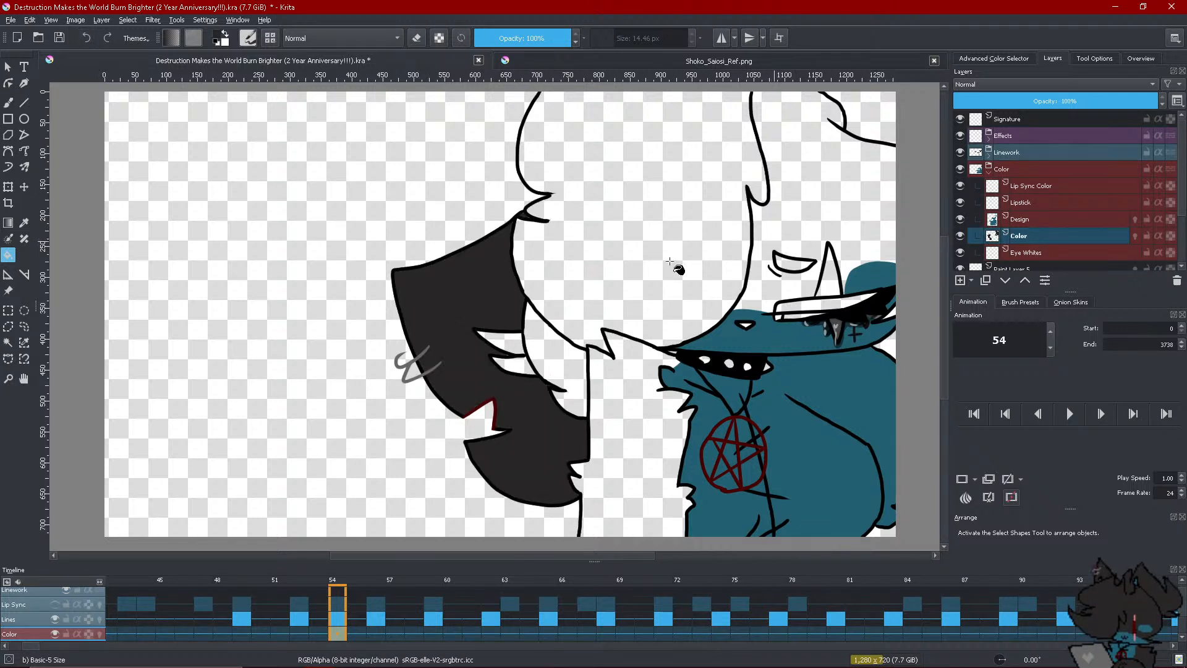
{"action": "left_click", "coordinate": [639, 379]}
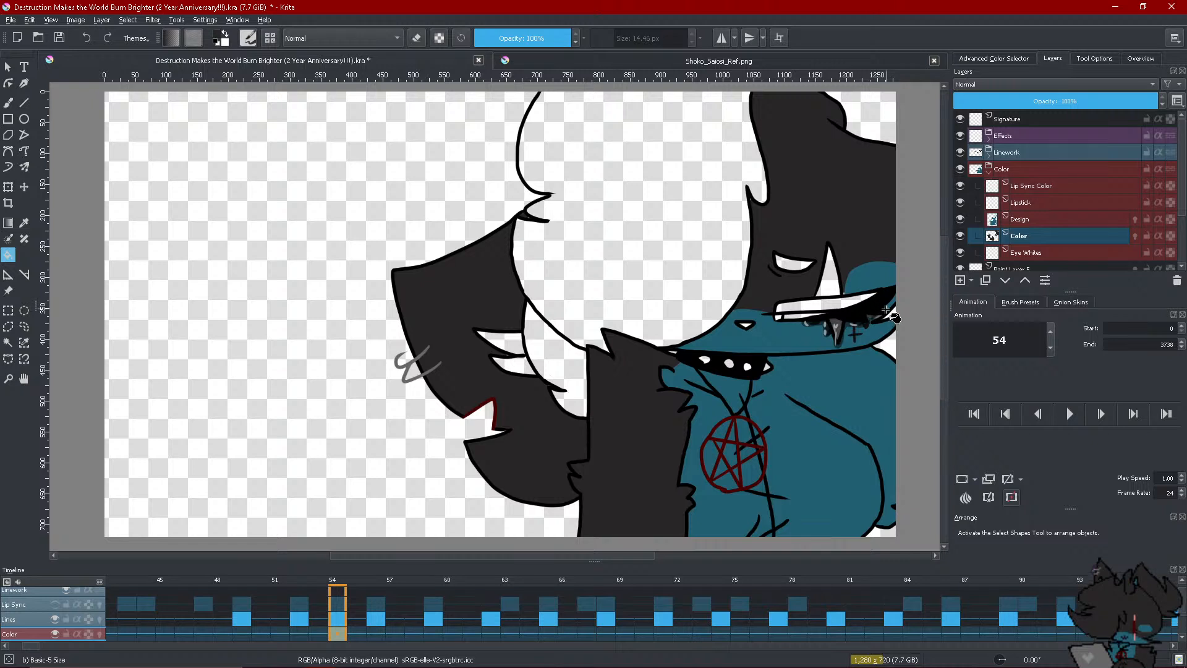
Ready the Dynamic Brush for touch-ups, resample the dark fur colour from Shoko_Saiosi_Ref.png and check the picked colour
{"action": "left_click", "coordinate": [8, 167]}
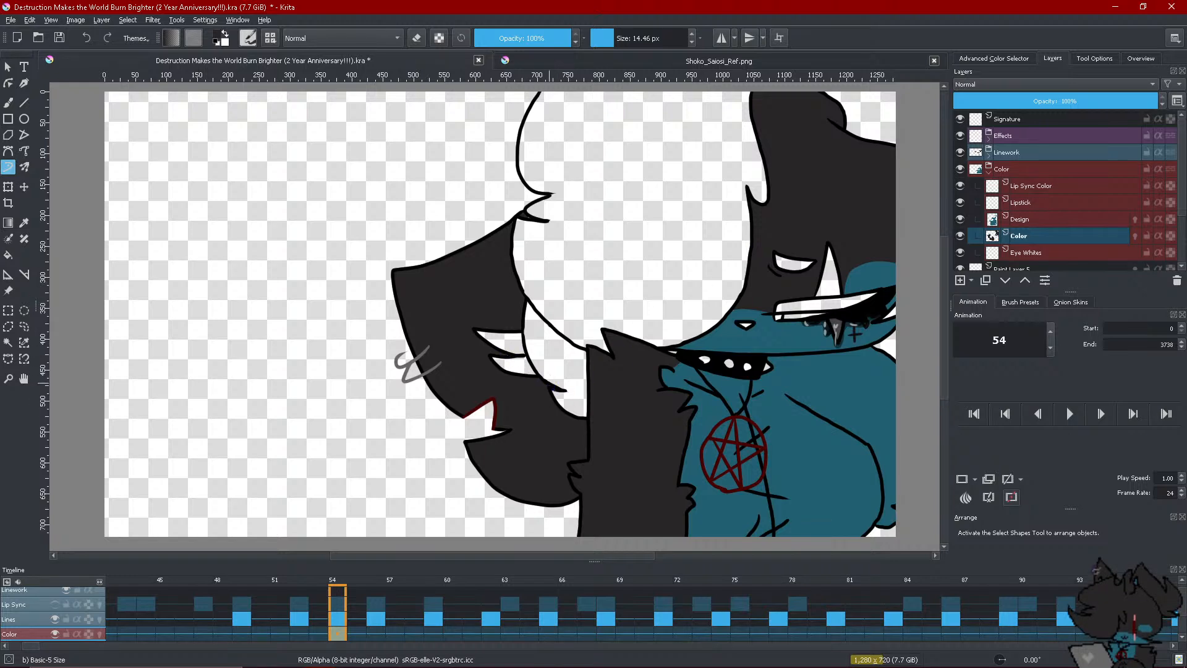
{"action": "left_click", "coordinate": [660, 63]}
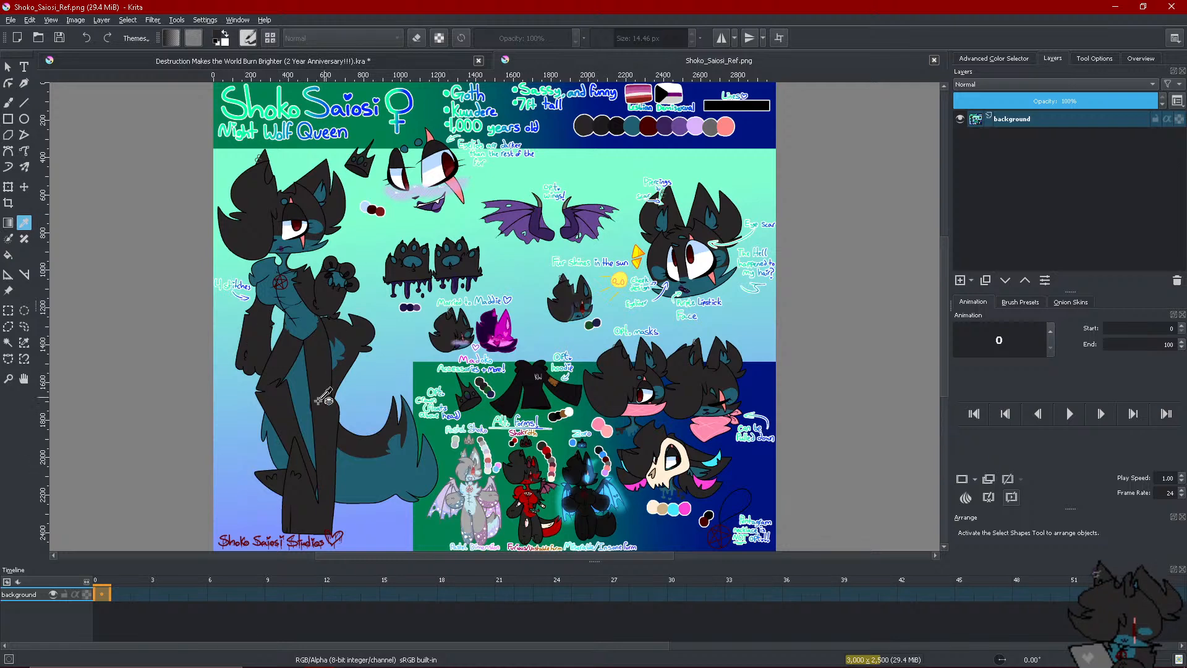
{"action": "key", "text": "p"}
{"action": "left_click", "coordinate": [351, 62]}
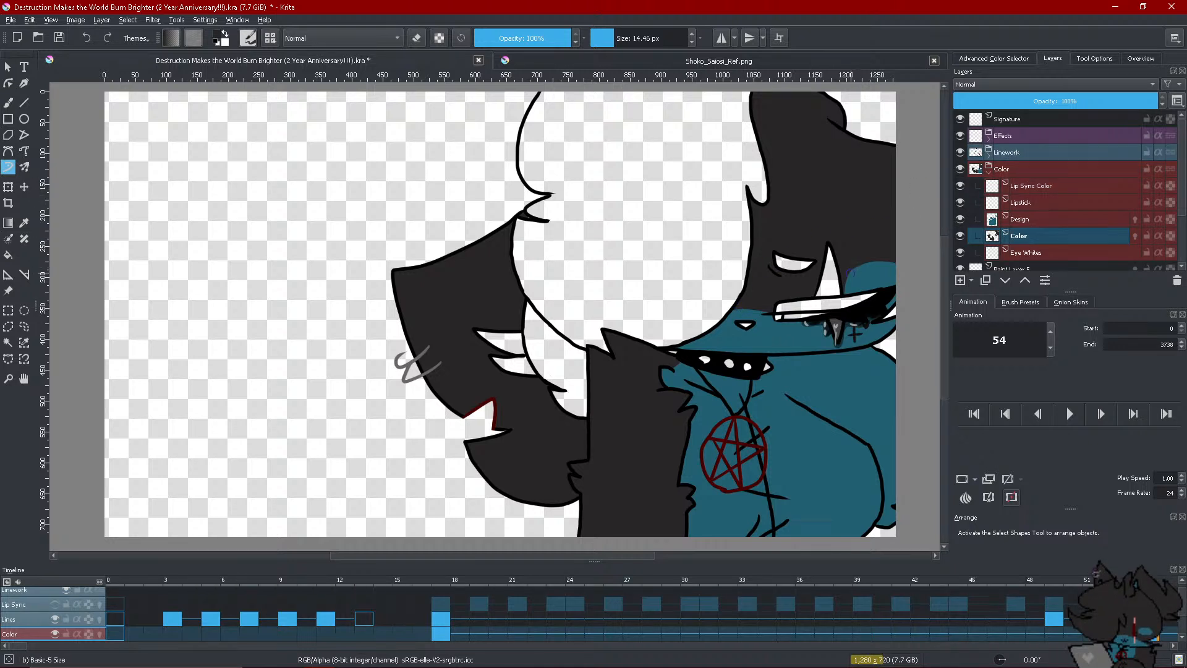
{"action": "left_click", "coordinate": [1009, 57]}
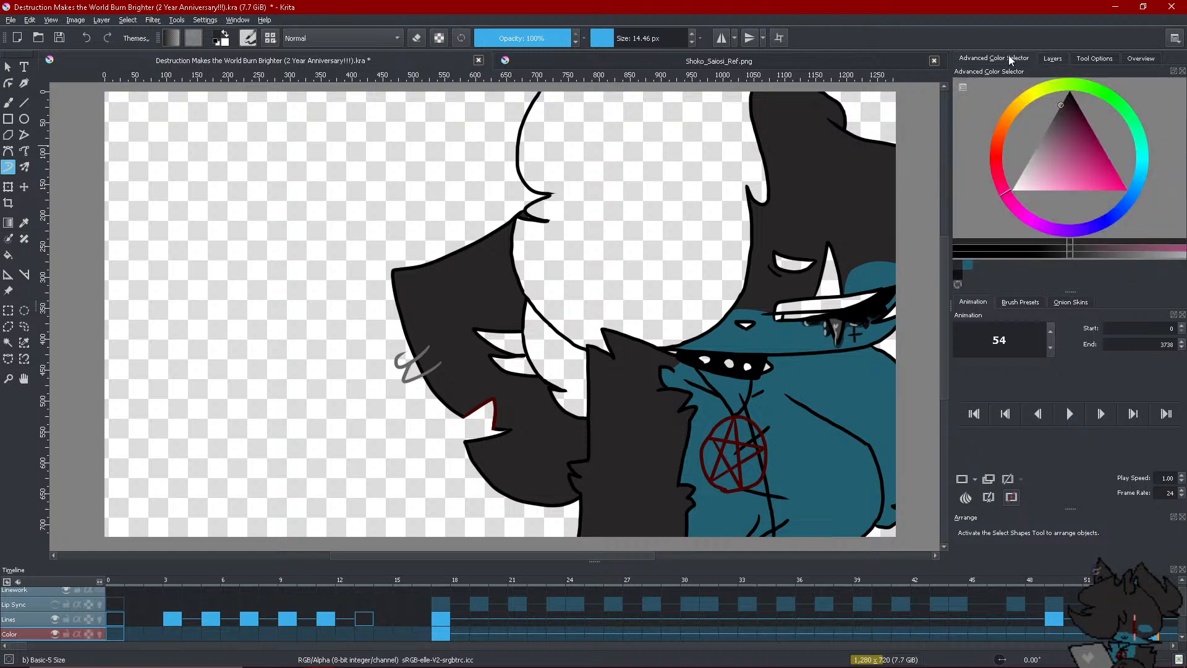
{"action": "left_click", "coordinate": [1053, 58]}
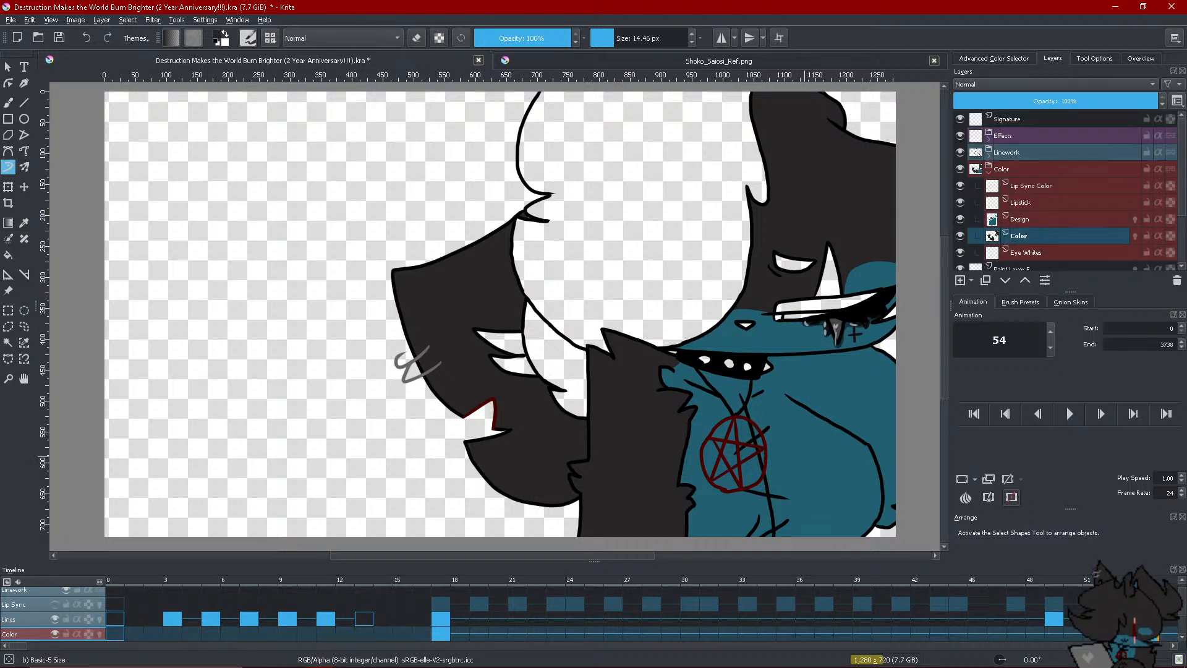
Create a blank frame on the Color layer at frame 52 and make it the current frame
{"action": "left_click", "coordinate": [1175, 646]}
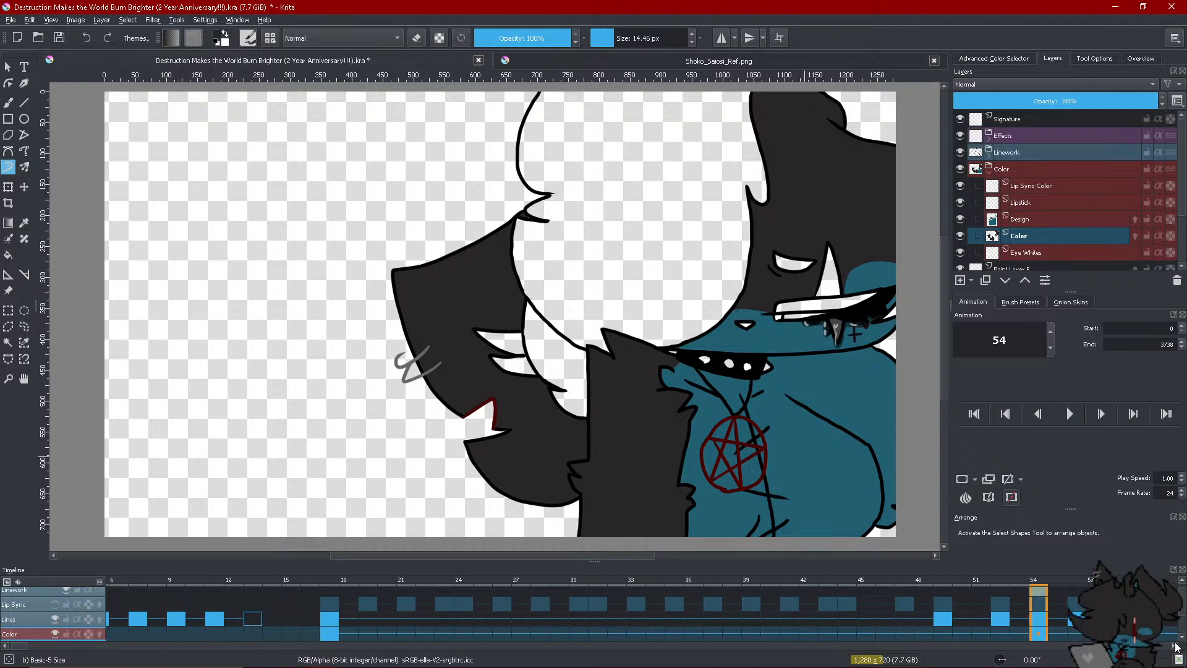
{"action": "scroll", "coordinate": [640, 592], "scroll_direction": "right", "scroll_amount": 10}
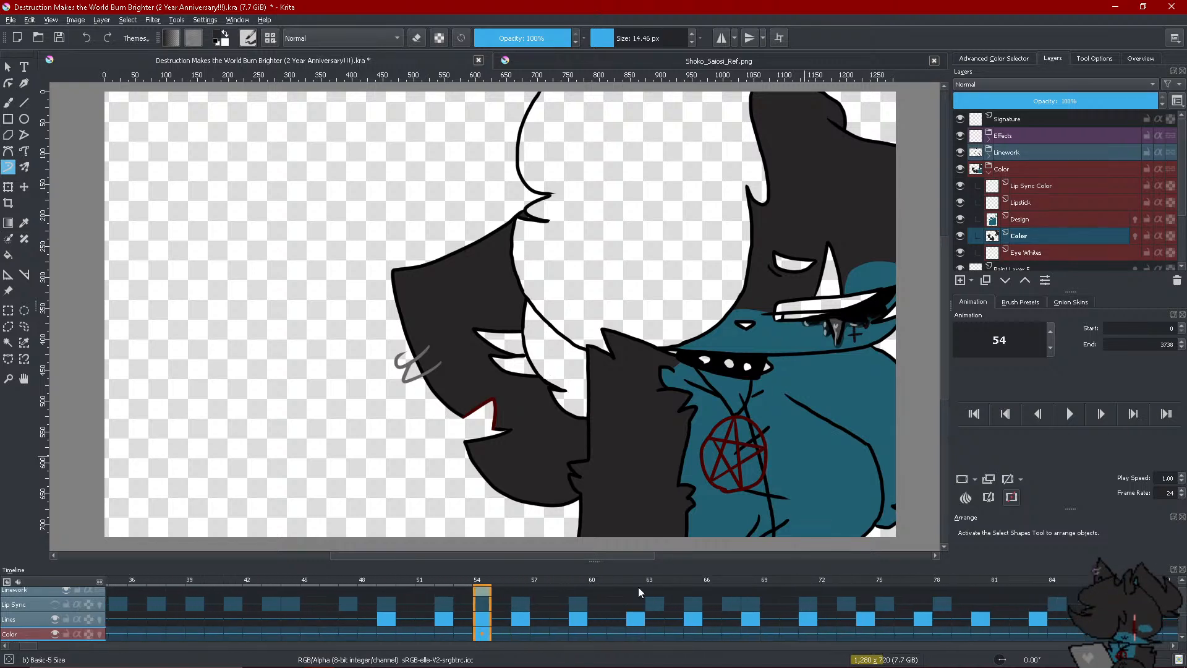
{"action": "left_click", "coordinate": [446, 630]}
{"action": "left_click", "coordinate": [492, 629]}
{"action": "right_click", "coordinate": [442, 634]}
{"action": "left_click", "coordinate": [476, 456]}
{"action": "left_click", "coordinate": [485, 631]}
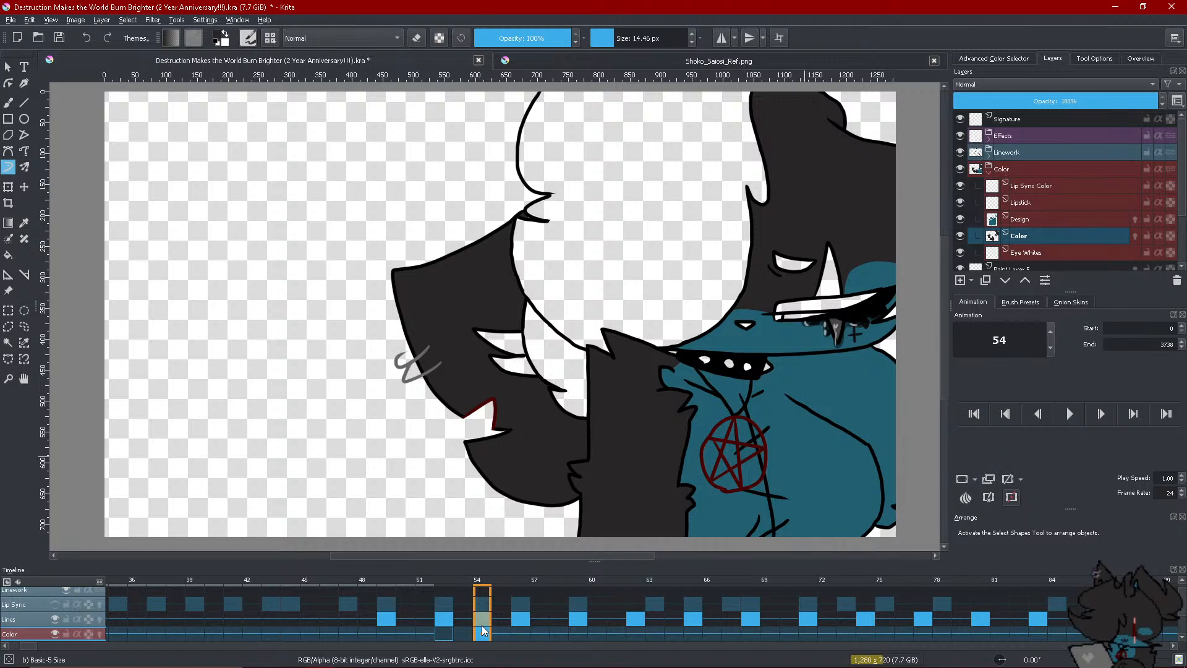
{"action": "left_click", "coordinate": [521, 631]}
{"action": "left_click", "coordinate": [455, 629]}
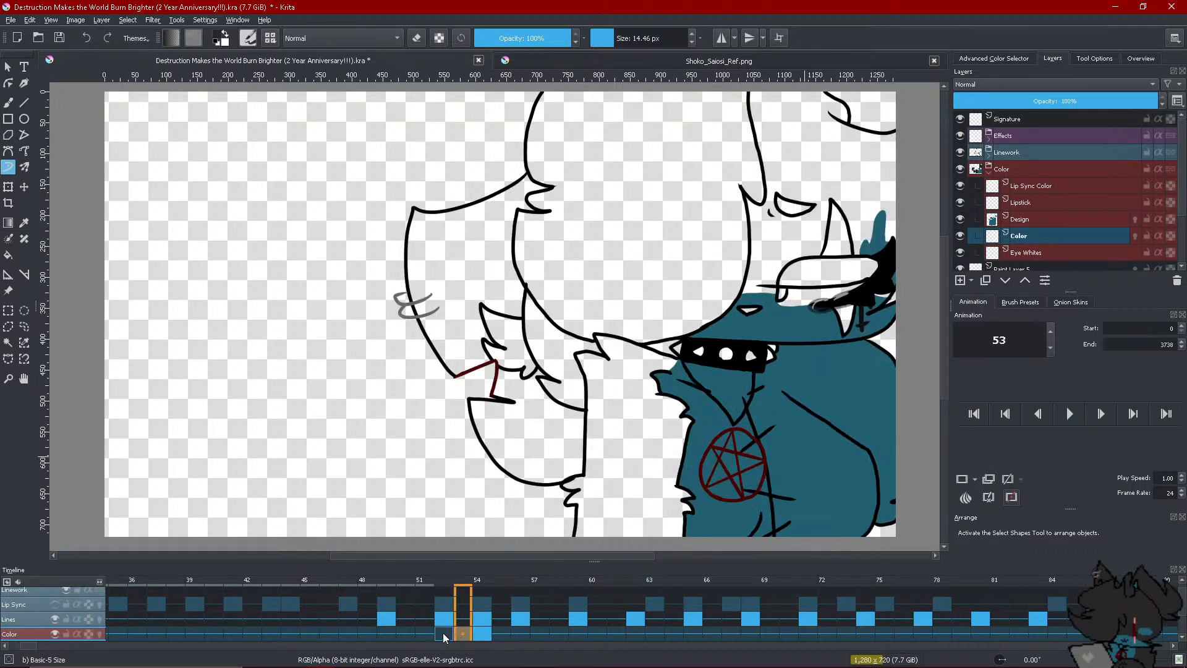
{"action": "key", "text": "Left"}
Fill the ear, face and body fur with the dark colour at frame 52 and return to the Dynamic Brush for touch-ups
{"action": "left_click", "coordinate": [7, 256]}
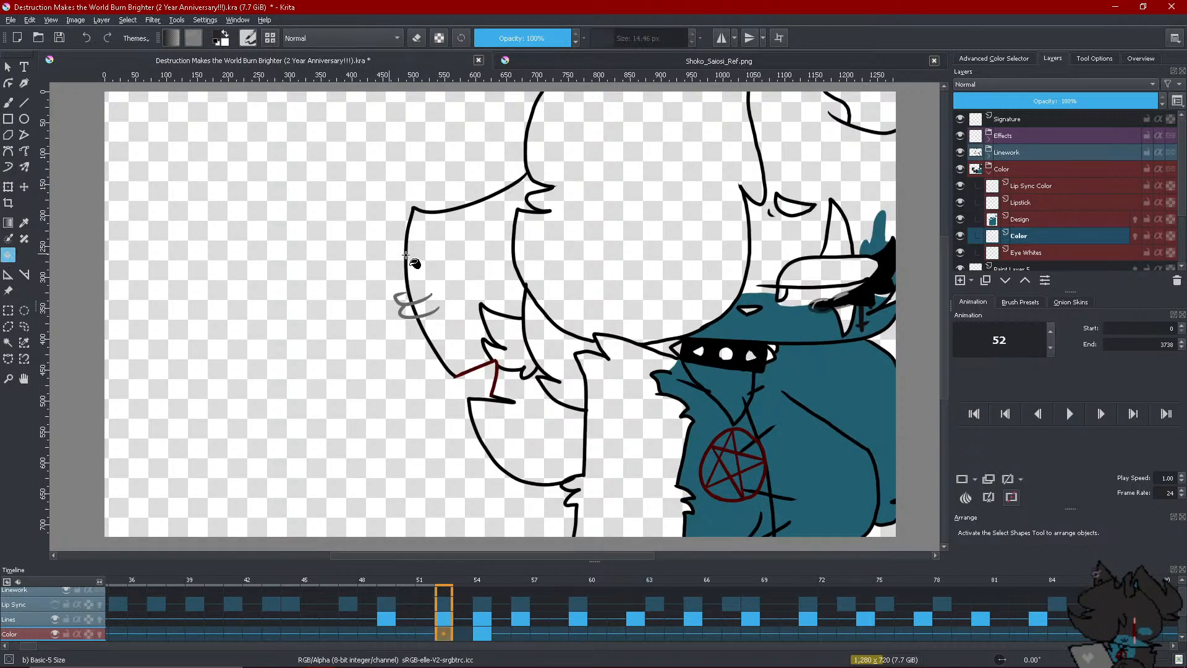
{"action": "left_click", "coordinate": [452, 270]}
{"action": "left_click", "coordinate": [565, 434]}
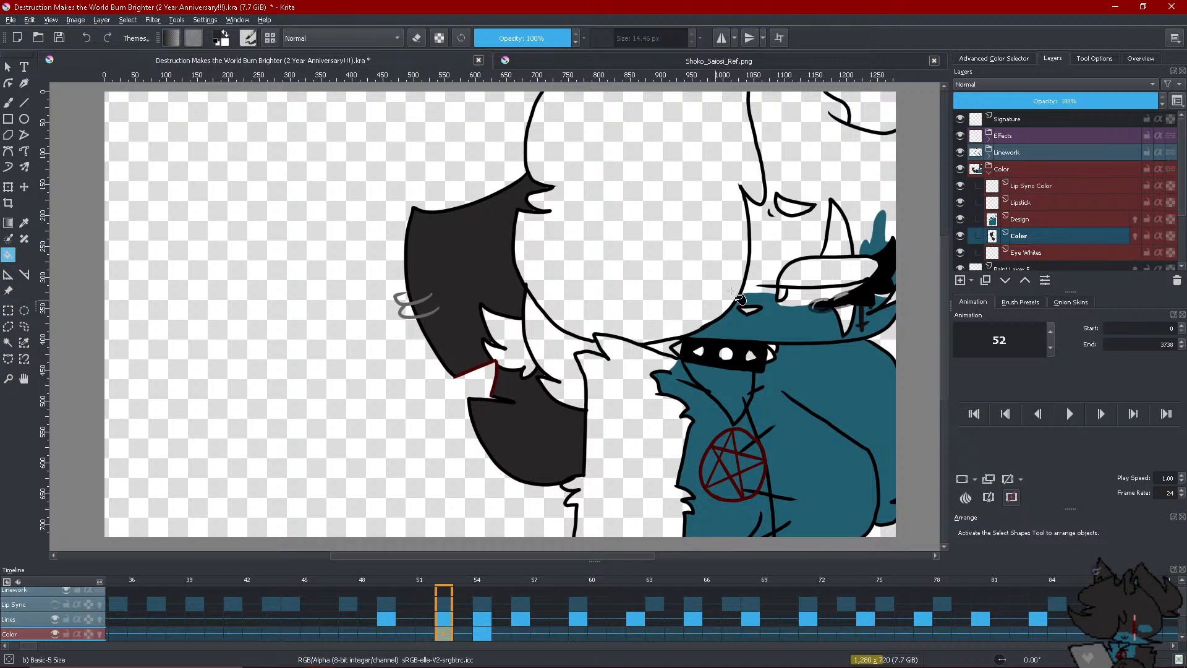
{"action": "left_click", "coordinate": [777, 262]}
{"action": "left_click", "coordinate": [657, 405]}
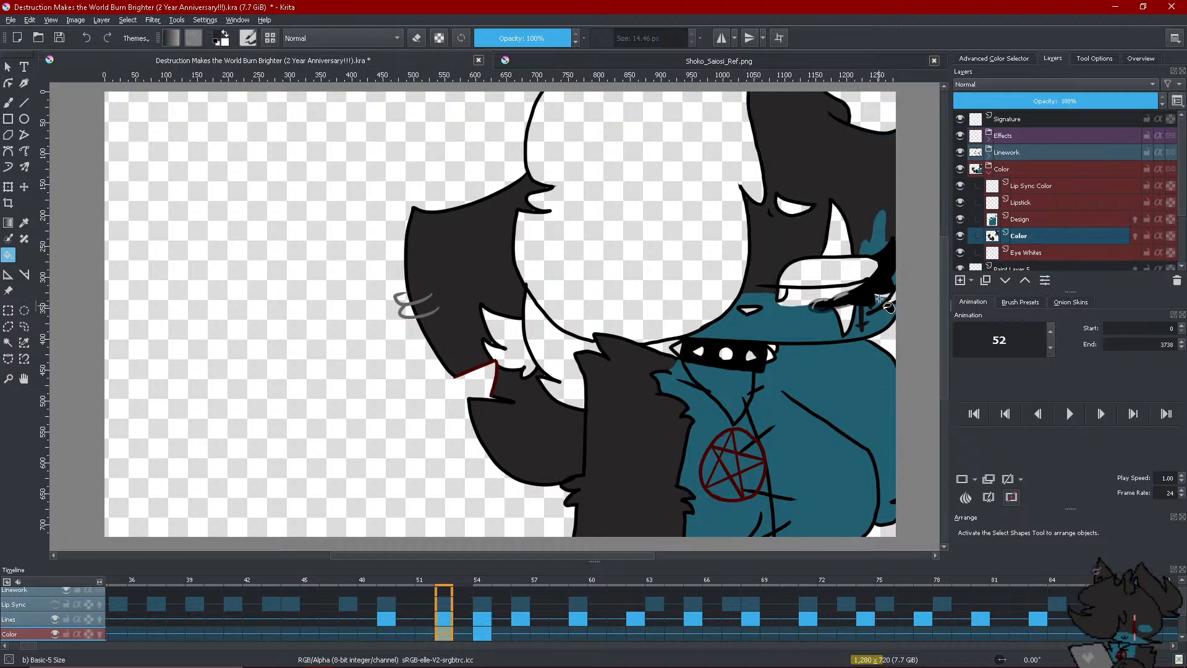
{"action": "left_click", "coordinate": [7, 167]}
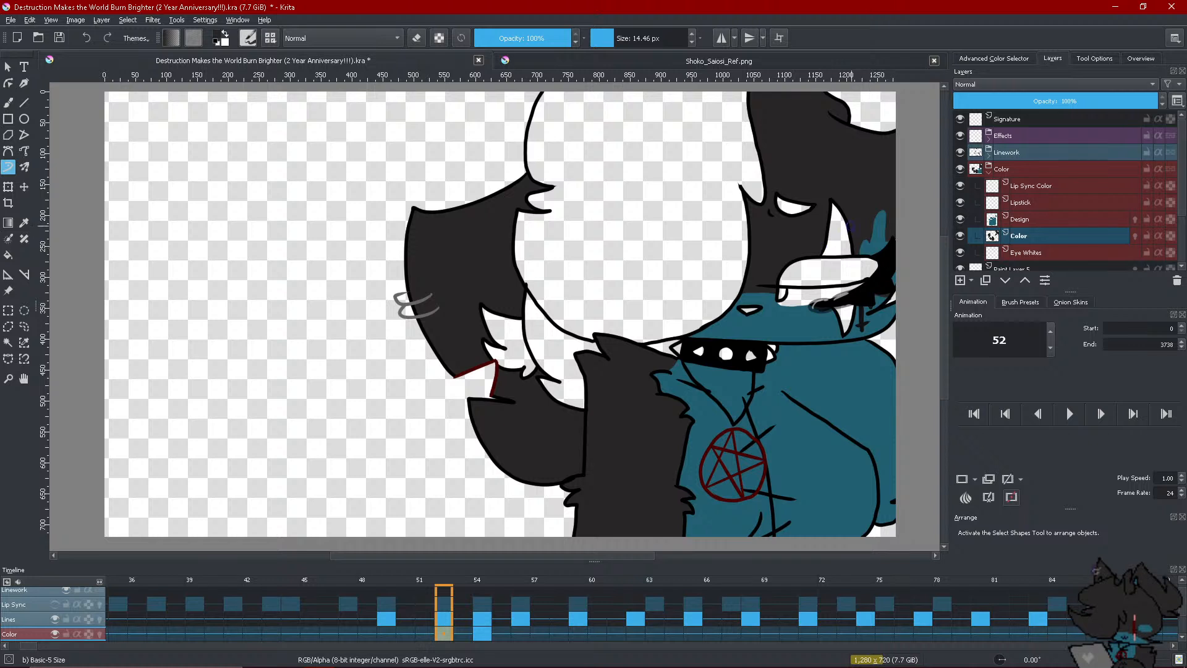
Reselect the dark fur colour from the recently used colours
{"action": "left_click", "coordinate": [1020, 62]}
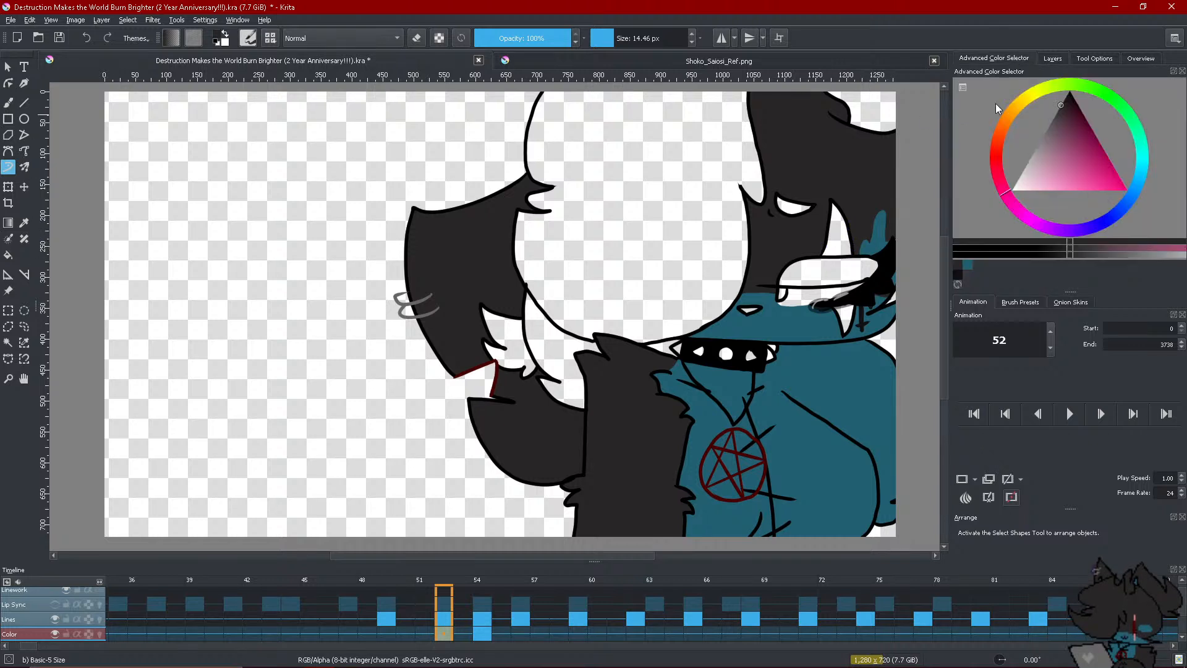
{"action": "left_click", "coordinate": [1055, 62]}
{"action": "left_click", "coordinate": [1029, 58]}
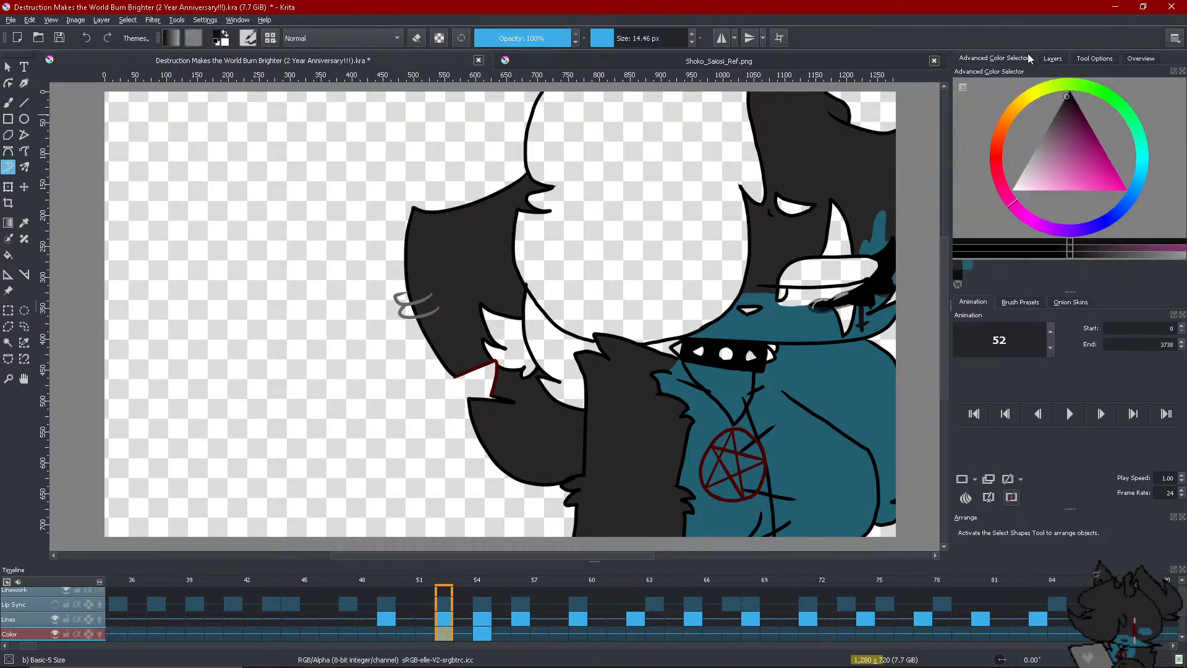
{"action": "left_click", "coordinate": [957, 270]}
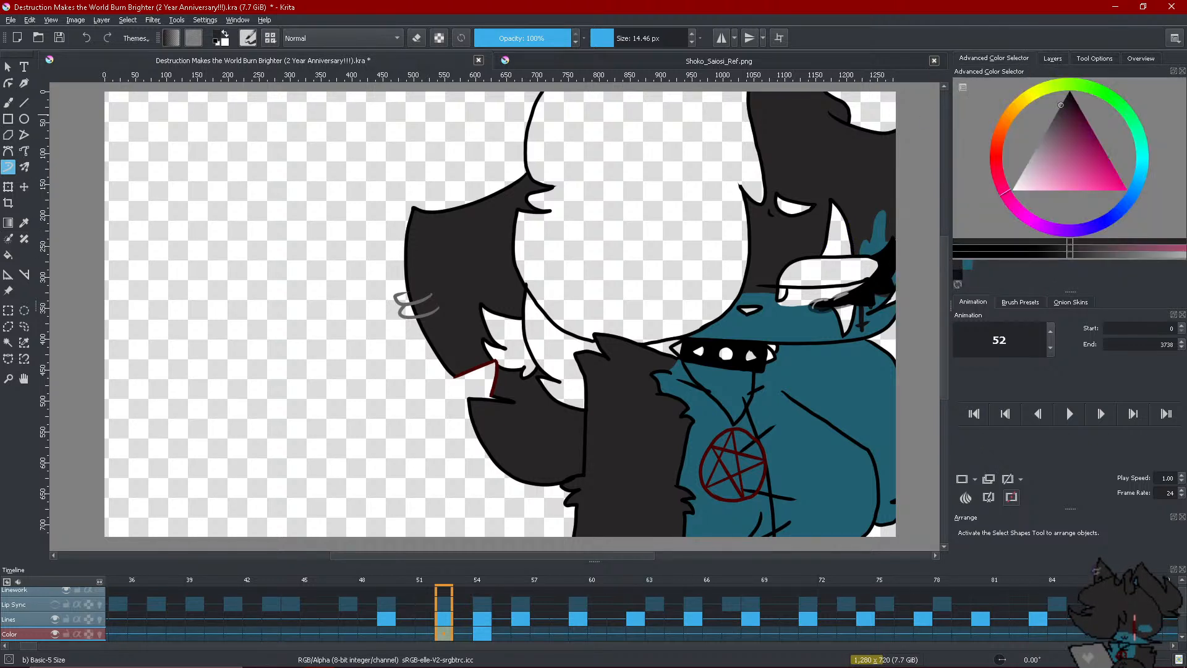
Check the dark fills at frames 53 and 54, and create a blank frame on the Color layer at frame 49
{"action": "left_click", "coordinate": [482, 633]}
{"action": "key", "text": "Left"}
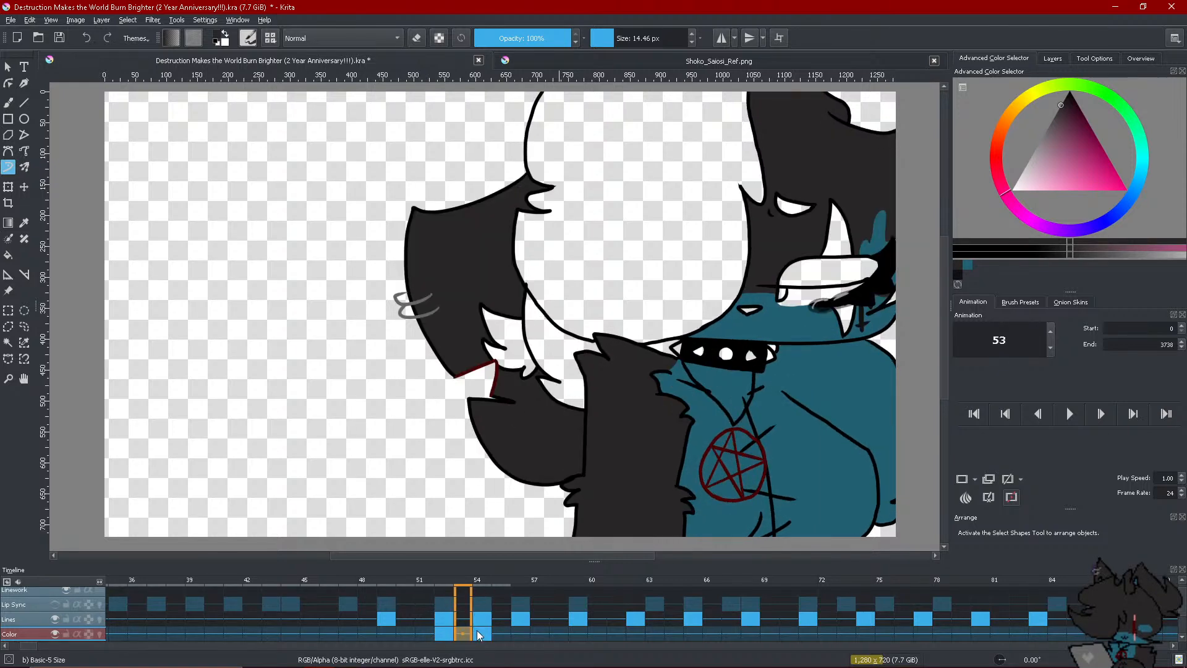
{"action": "left_click", "coordinate": [483, 632]}
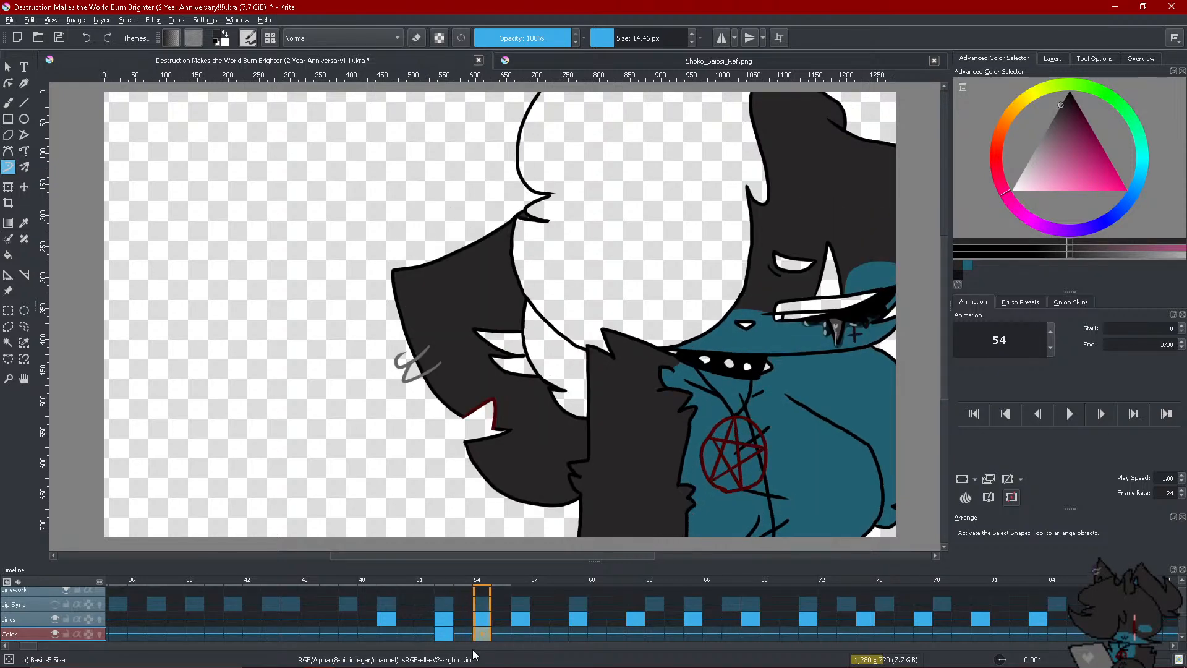
{"action": "right_click", "coordinate": [395, 634]}
{"action": "left_click", "coordinate": [437, 602]}
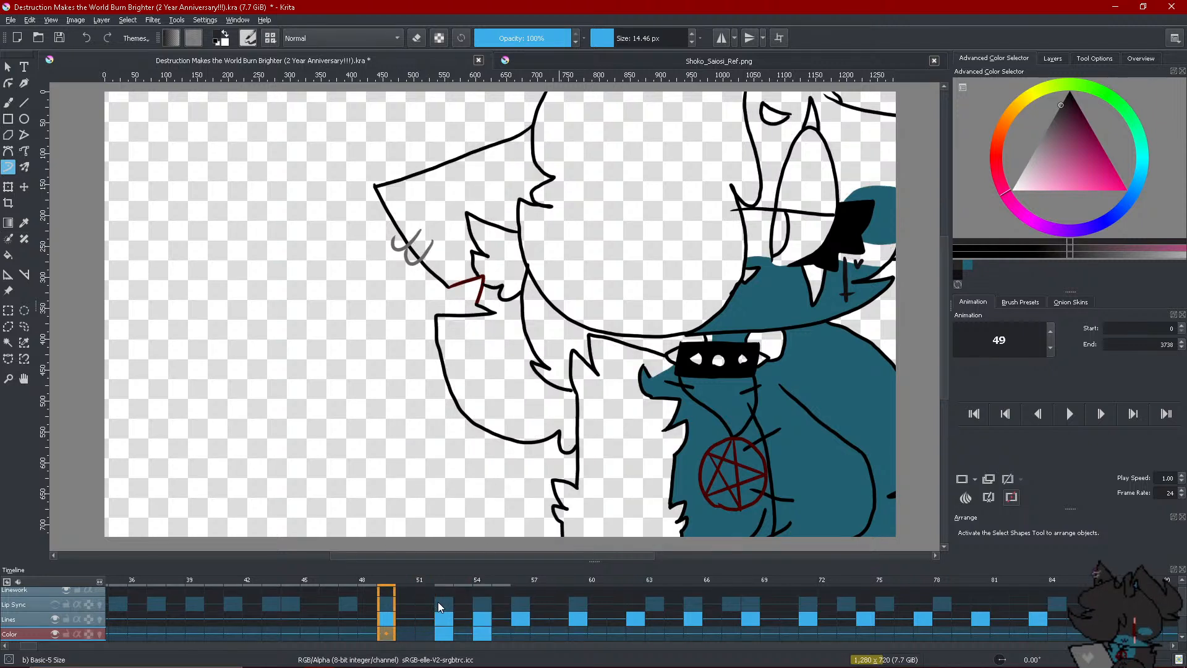
Fill both parts of the ear and the body fur with the dark colour at frame 49 using the Fill tool
{"action": "left_click", "coordinate": [608, 450]}
{"action": "left_click", "coordinate": [8, 254]}
{"action": "left_click", "coordinate": [492, 412]}
{"action": "left_click", "coordinate": [511, 200]}
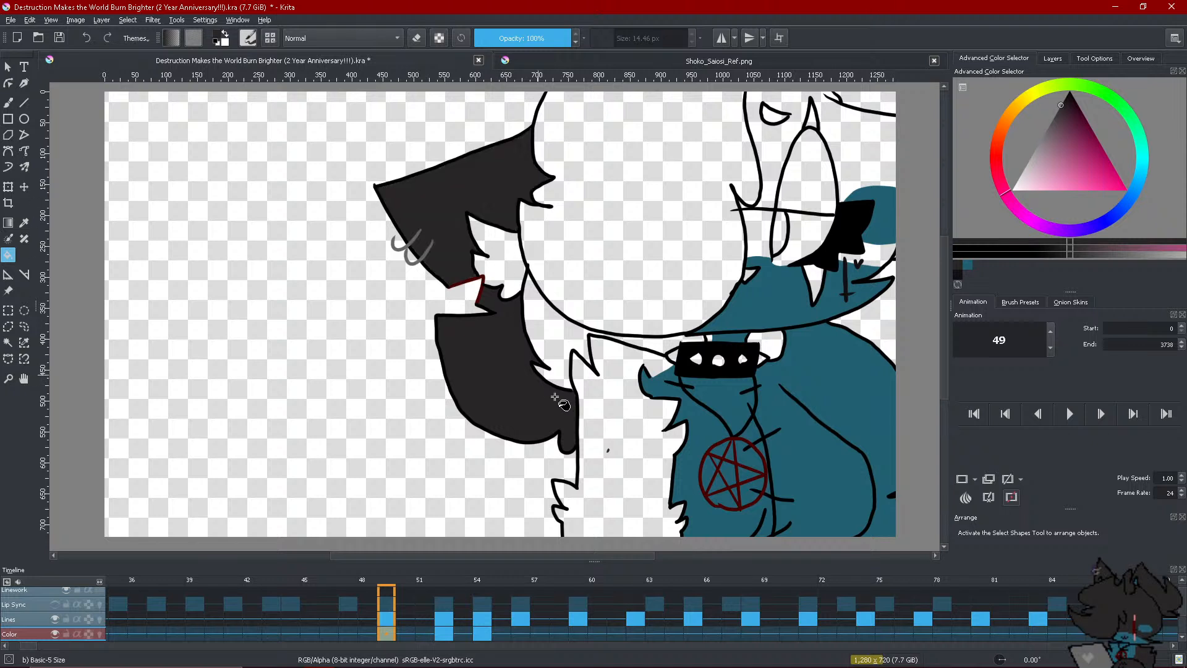
{"action": "left_click", "coordinate": [626, 434]}
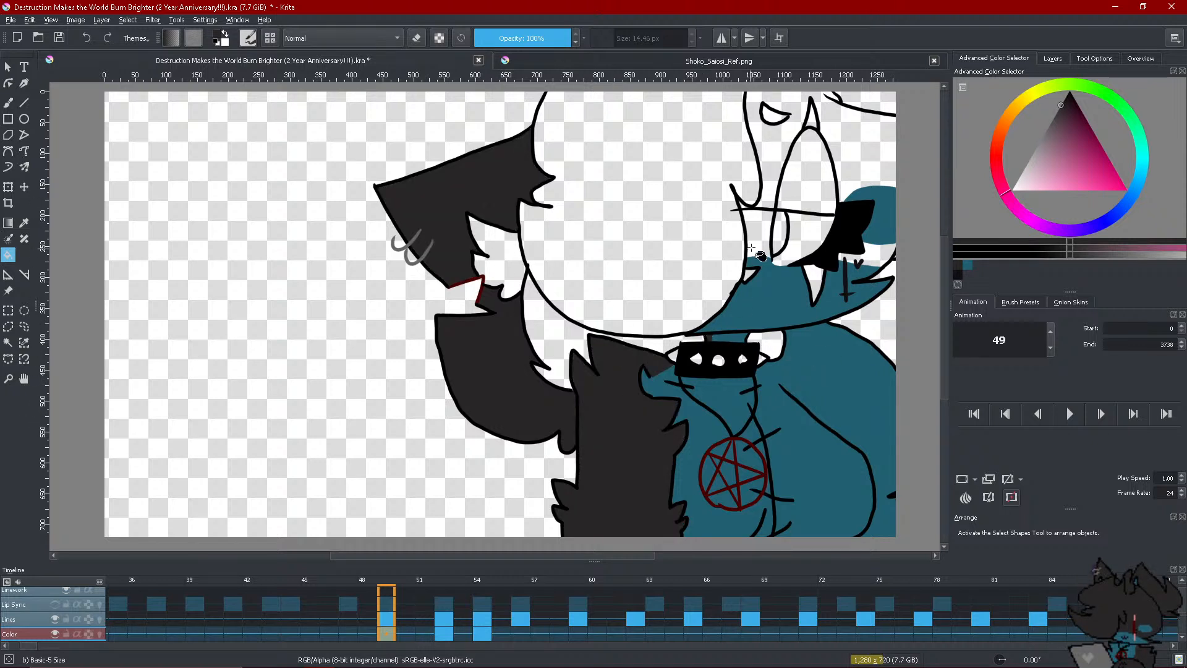
Fill the character's face and cheek areas around the eye with dark grey on frame 49 of the Color layer
{"action": "left_click", "coordinate": [752, 248]}
{"action": "left_click", "coordinate": [767, 198]}
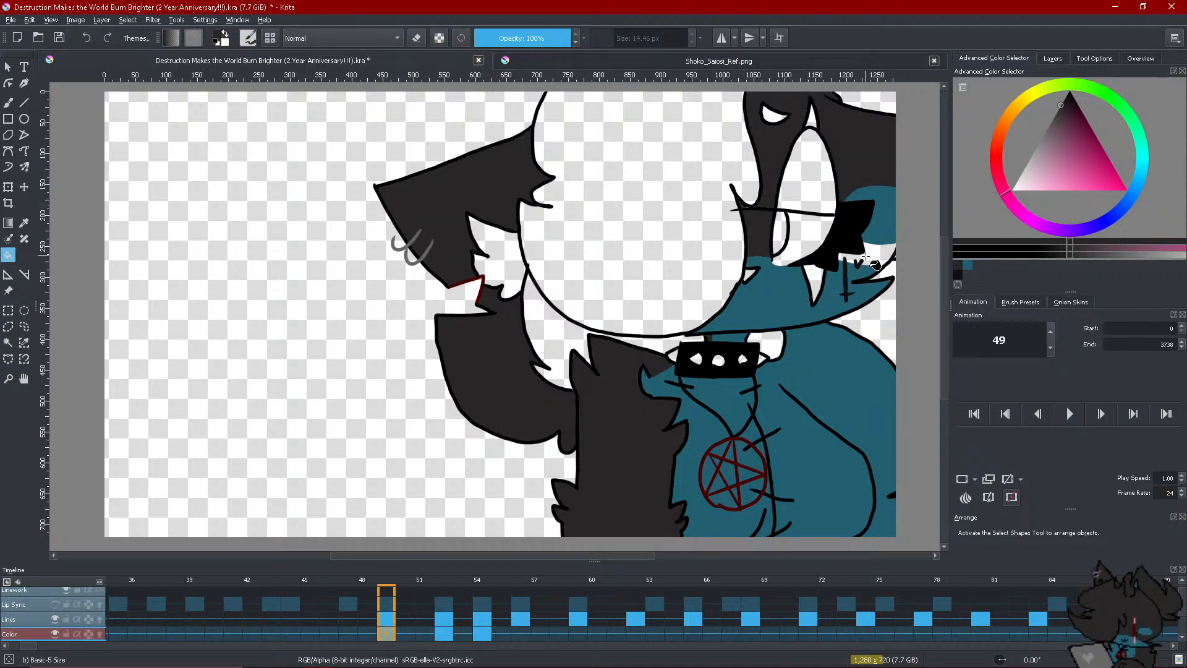
{"action": "left_click", "coordinate": [866, 256]}
{"action": "left_click", "coordinate": [8, 167]}
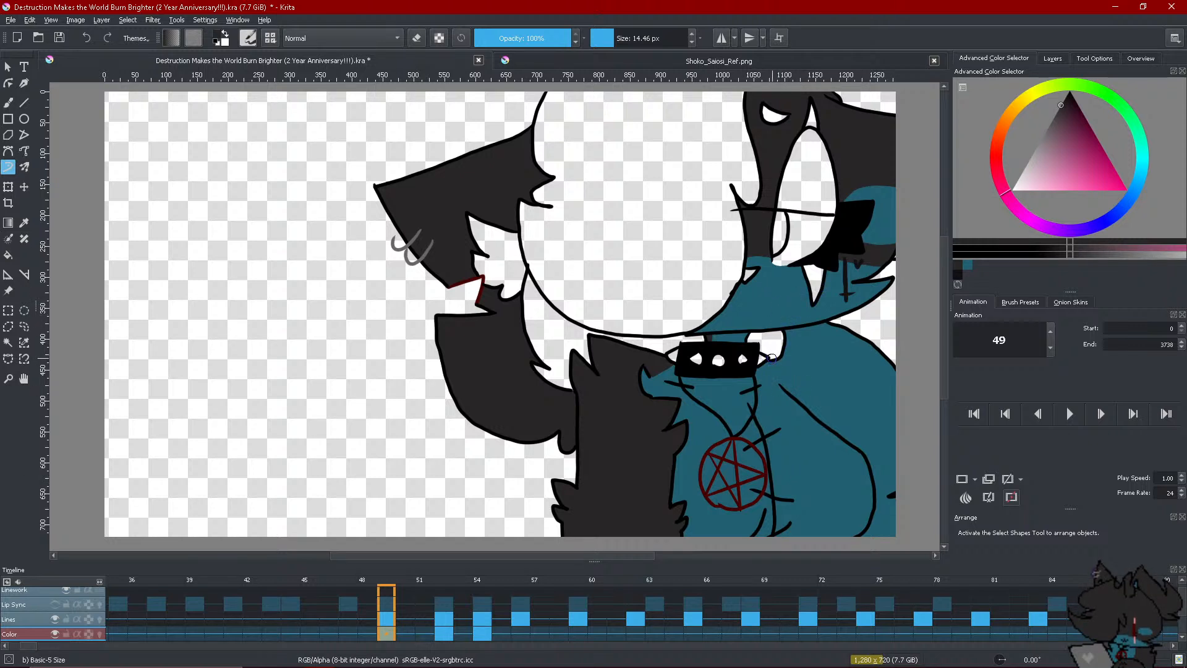
Create a blank frame at frame 56 on the Color layer
{"action": "left_click", "coordinate": [369, 632]}
{"action": "left_click", "coordinate": [385, 635]}
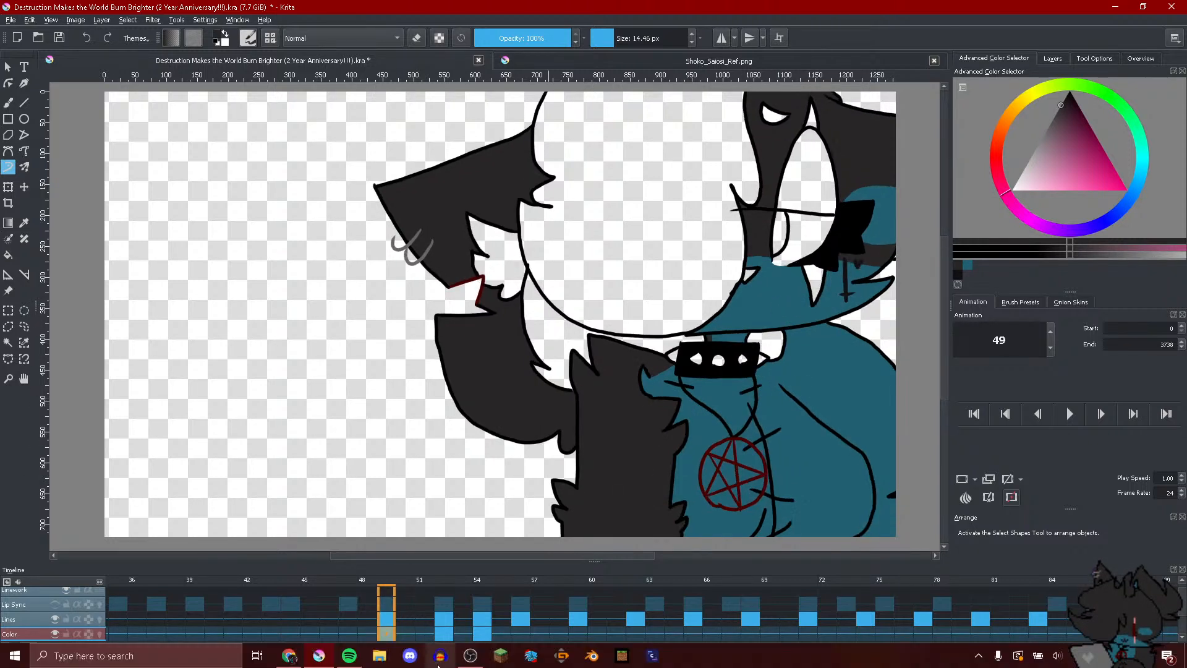
{"action": "left_click", "coordinate": [354, 633]}
{"action": "left_click", "coordinate": [385, 637]}
{"action": "left_click", "coordinate": [444, 636]}
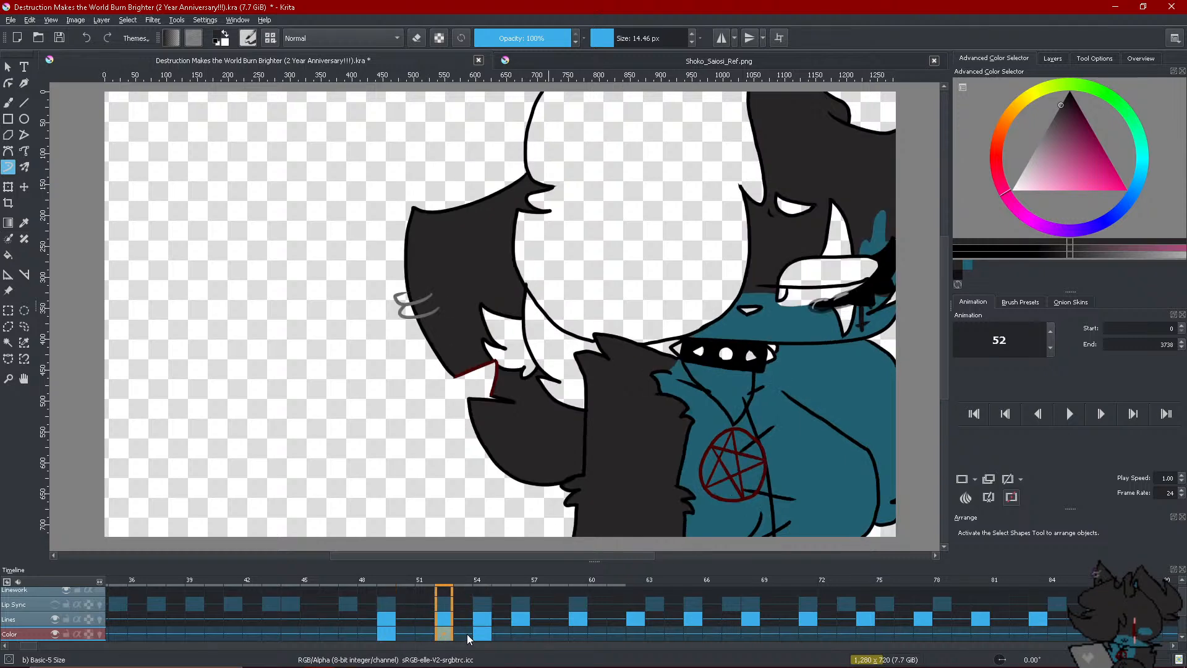
{"action": "left_click", "coordinate": [464, 636]}
{"action": "left_click", "coordinate": [520, 635]}
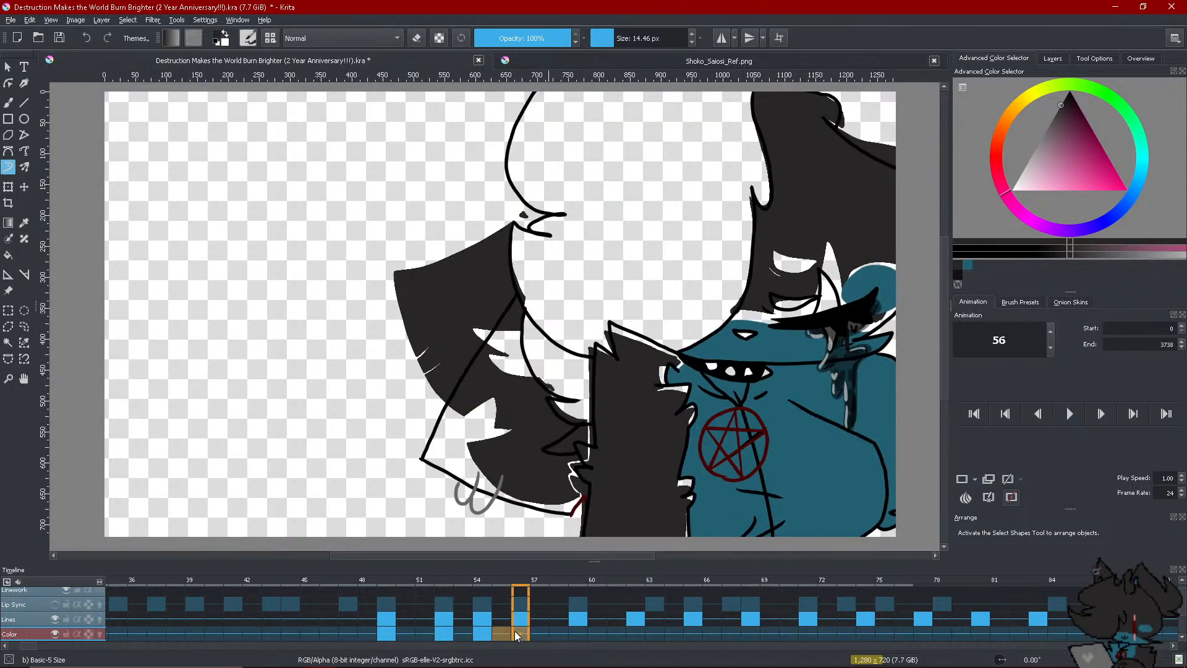
{"action": "left_click", "coordinate": [501, 635]}
{"action": "left_click", "coordinate": [520, 635]}
{"action": "right_click", "coordinate": [518, 635]}
{"action": "left_click", "coordinate": [535, 610]}
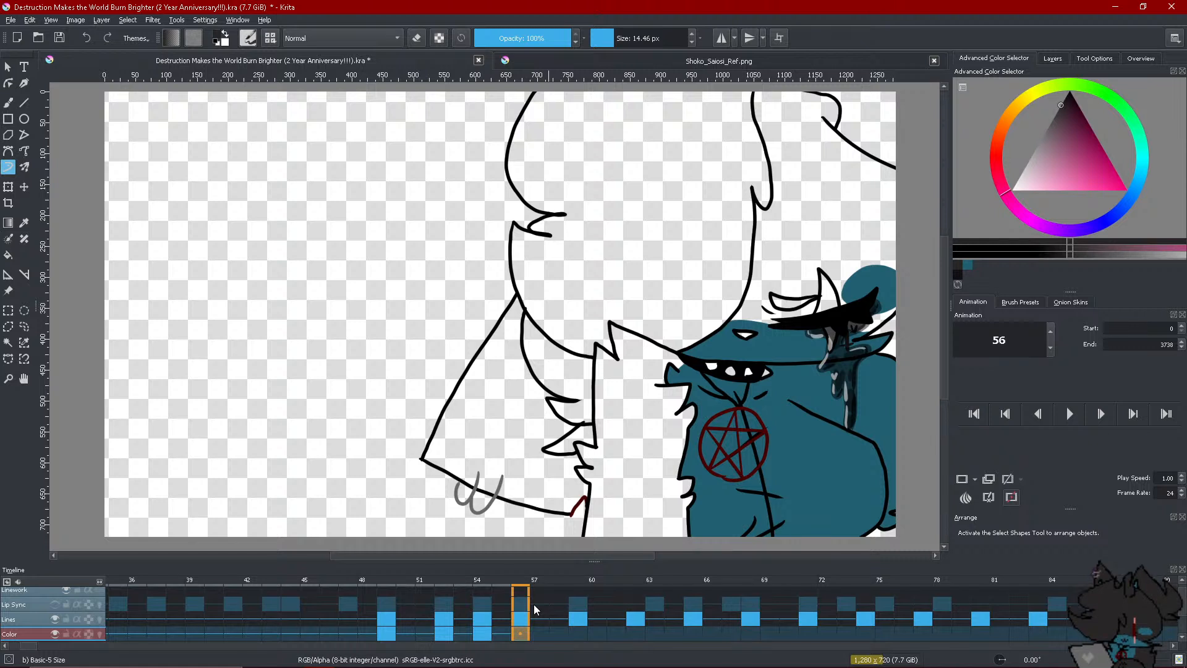
Fill the ear, face and shoulder fur with dark grey on frame 56 and brush over the gap behind the eye
{"action": "left_click", "coordinate": [8, 255]}
{"action": "left_click", "coordinate": [568, 405]}
{"action": "left_click", "coordinate": [770, 268]}
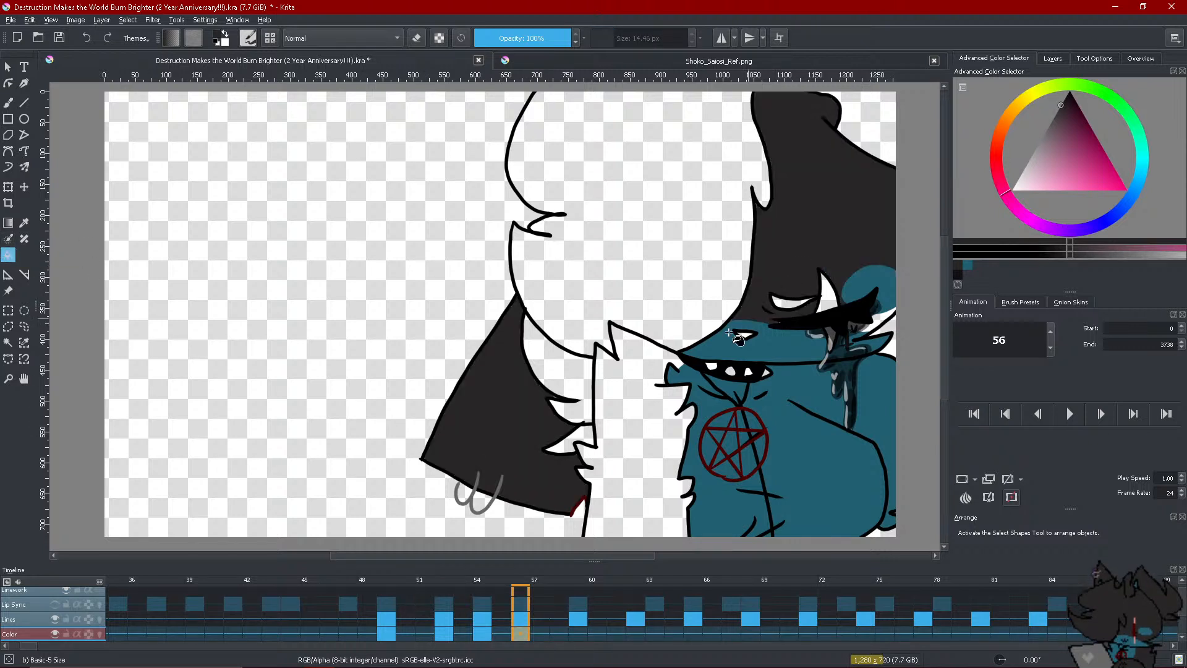
{"action": "left_click", "coordinate": [640, 402]}
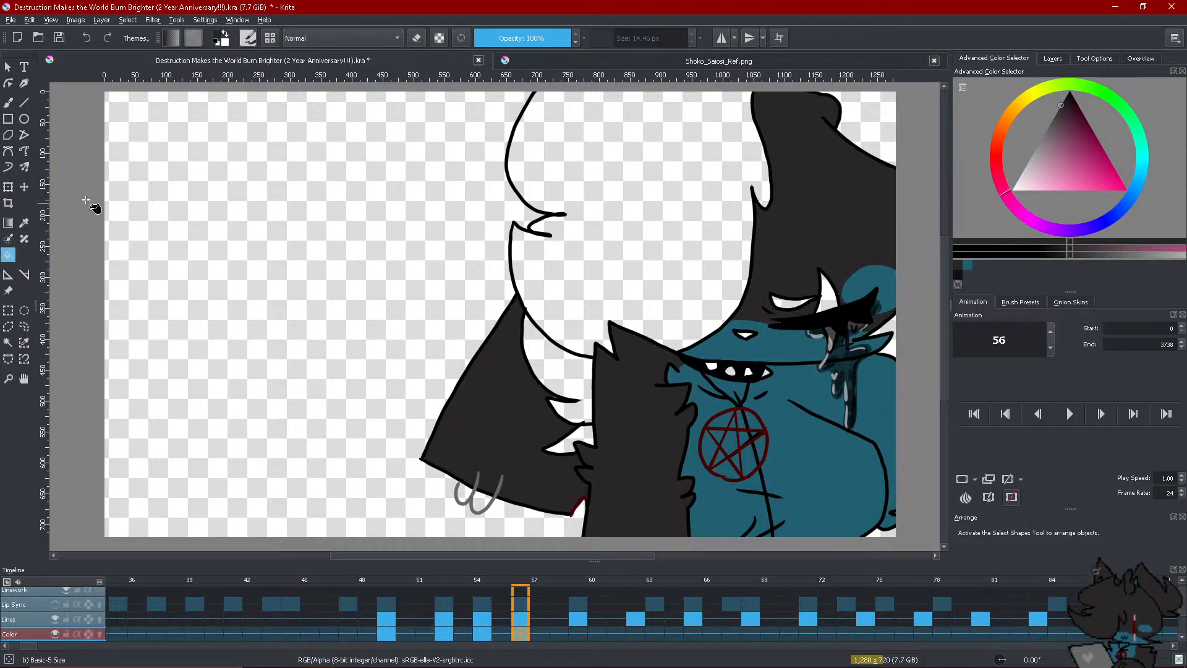
{"action": "left_click", "coordinate": [8, 167]}
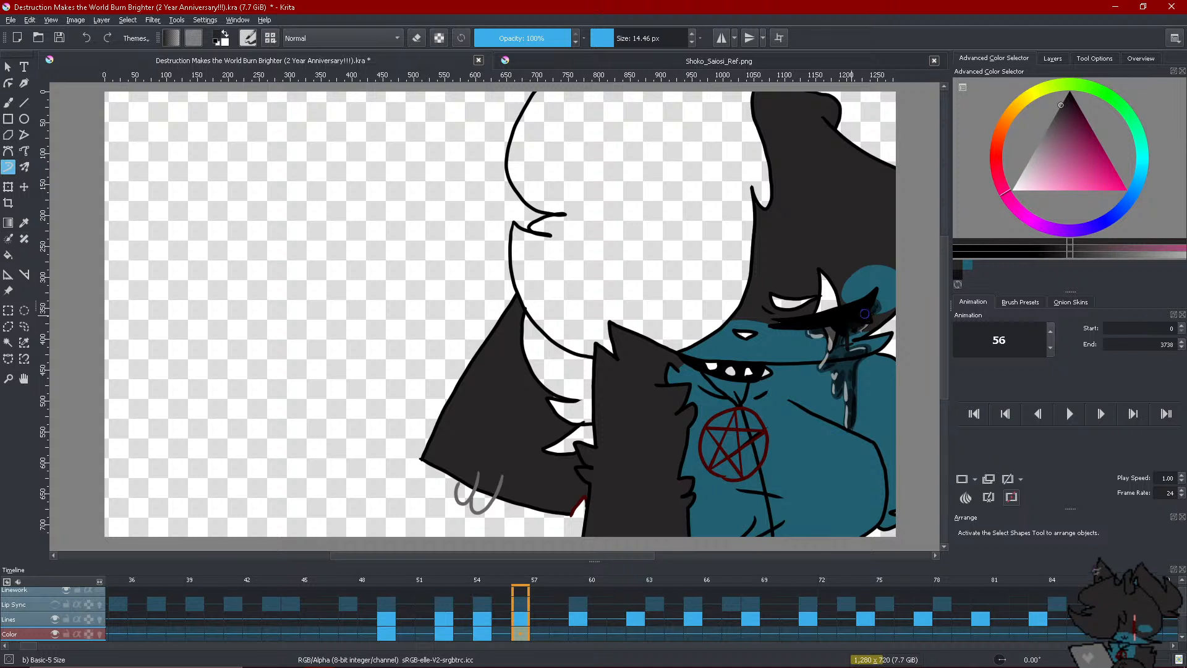
{"action": "left_click_drag", "start_coordinate": [865, 314], "coordinate": [862, 326]}
{"action": "key", "text": "comma"}
{"action": "key", "text": "period"}
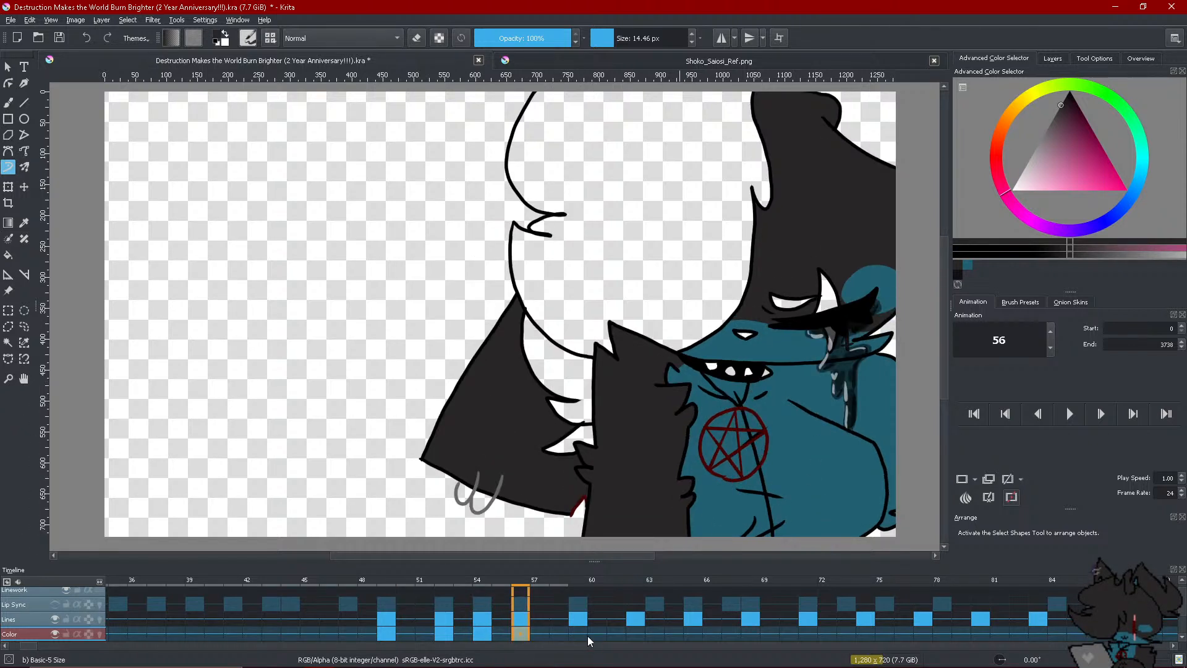
Create a blank frame at frame 59 on the Color layer
{"action": "key", "text": "period"}
{"action": "right_click", "coordinate": [577, 632]}
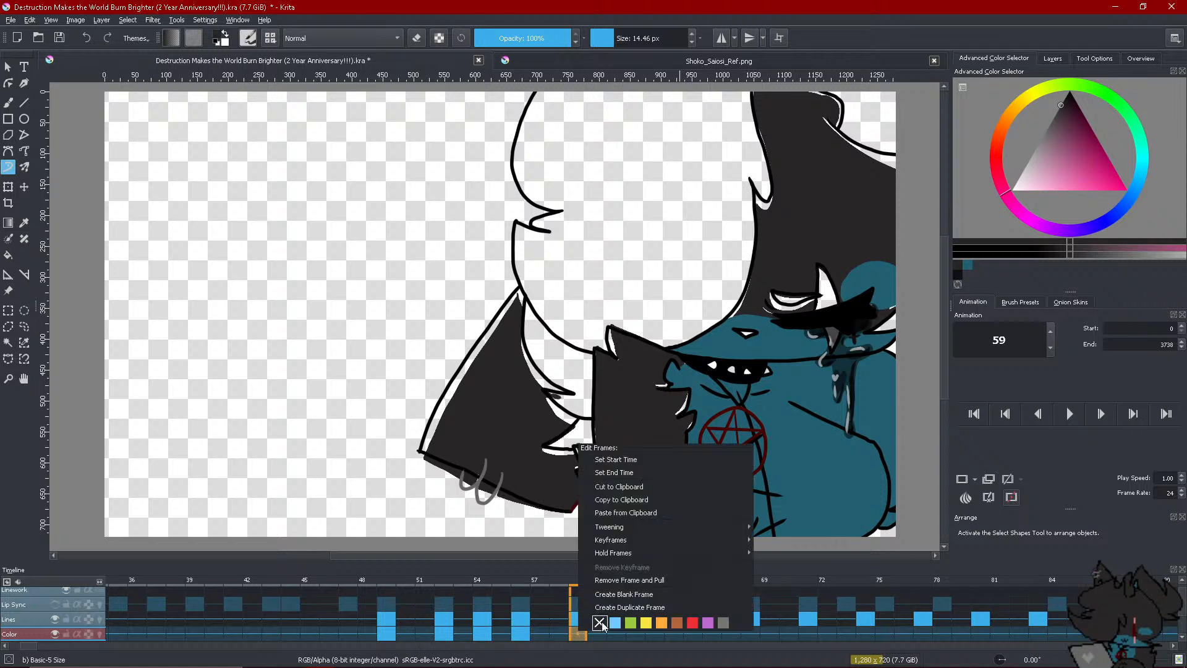
{"action": "left_click", "coordinate": [633, 600]}
Fill the ear, shoulder fur and face with dark grey on frame 59
{"action": "key", "text": "f"}
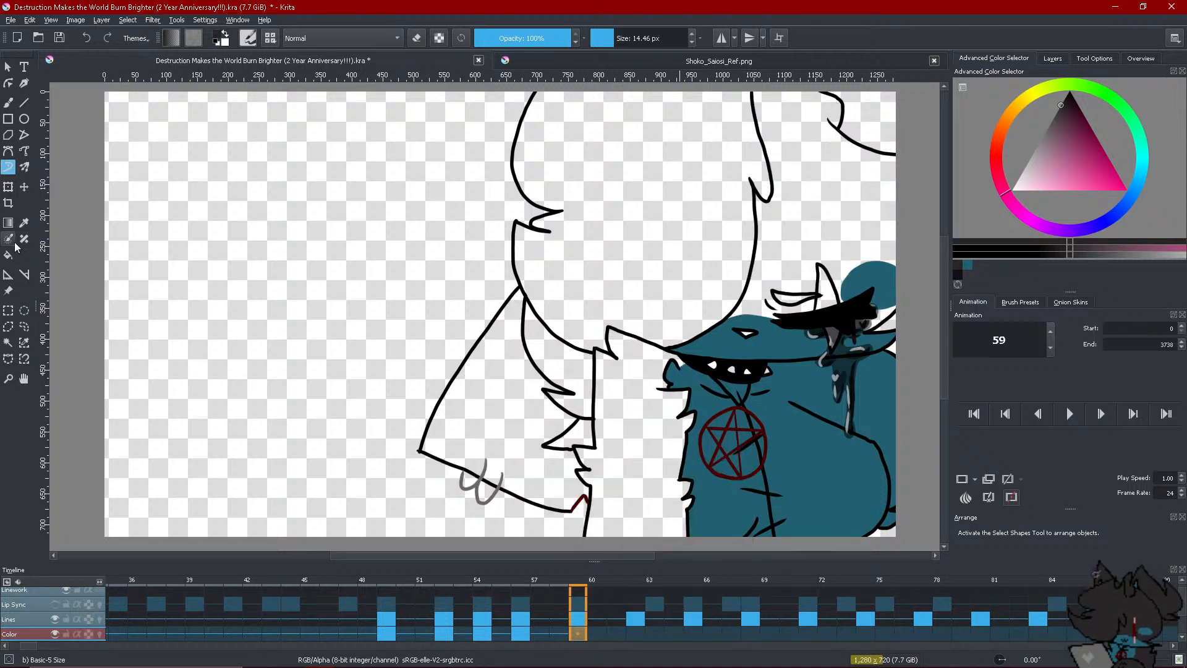
{"action": "left_click", "coordinate": [540, 451]}
{"action": "left_click", "coordinate": [659, 478]}
{"action": "left_click", "coordinate": [729, 319]}
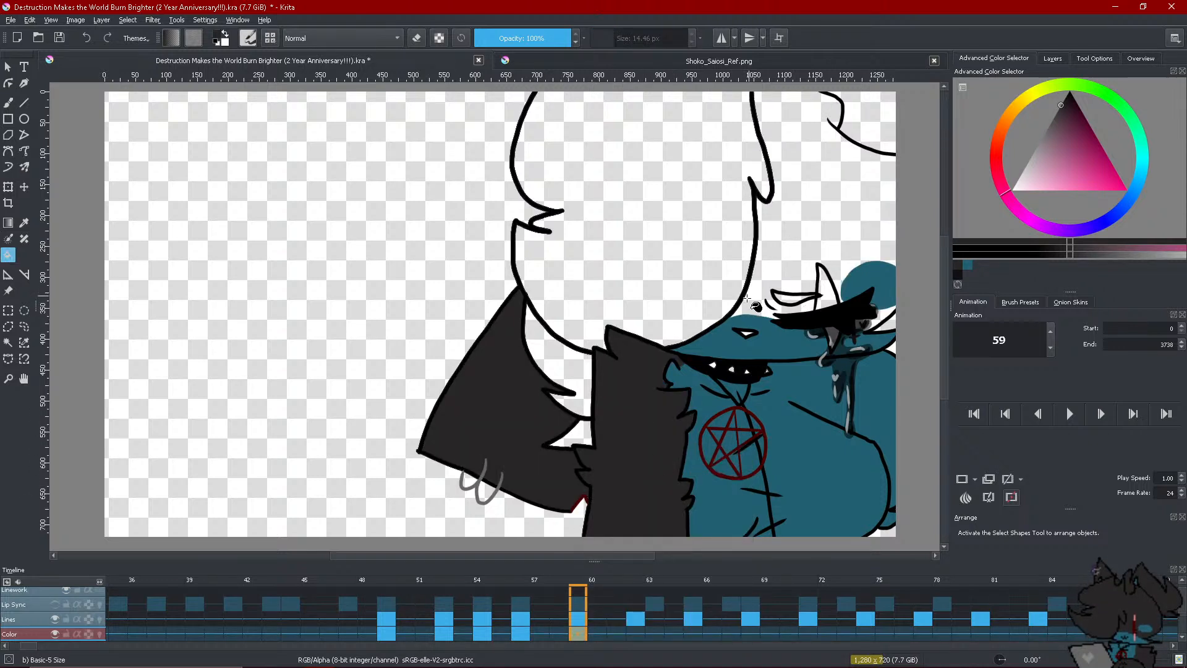
{"action": "key", "text": "ctrl+z"}
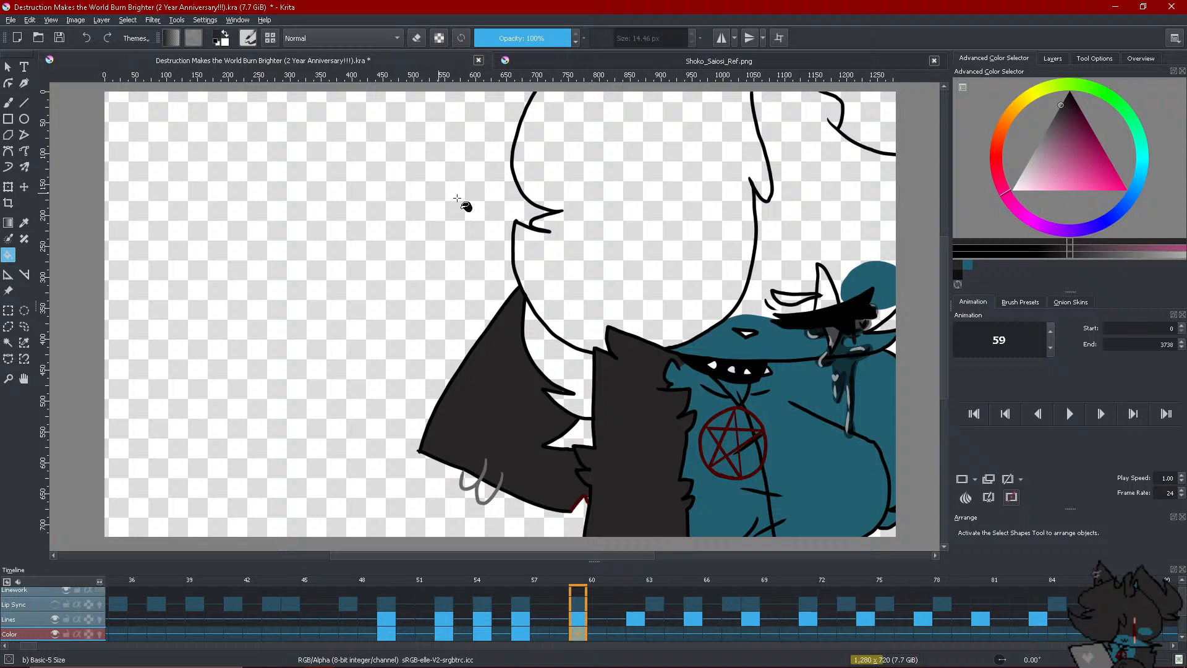
{"action": "left_click", "coordinate": [786, 279]}
Brush dark grey into the unfilled gap behind the eye on frame 59
{"action": "left_click", "coordinate": [8, 167]}
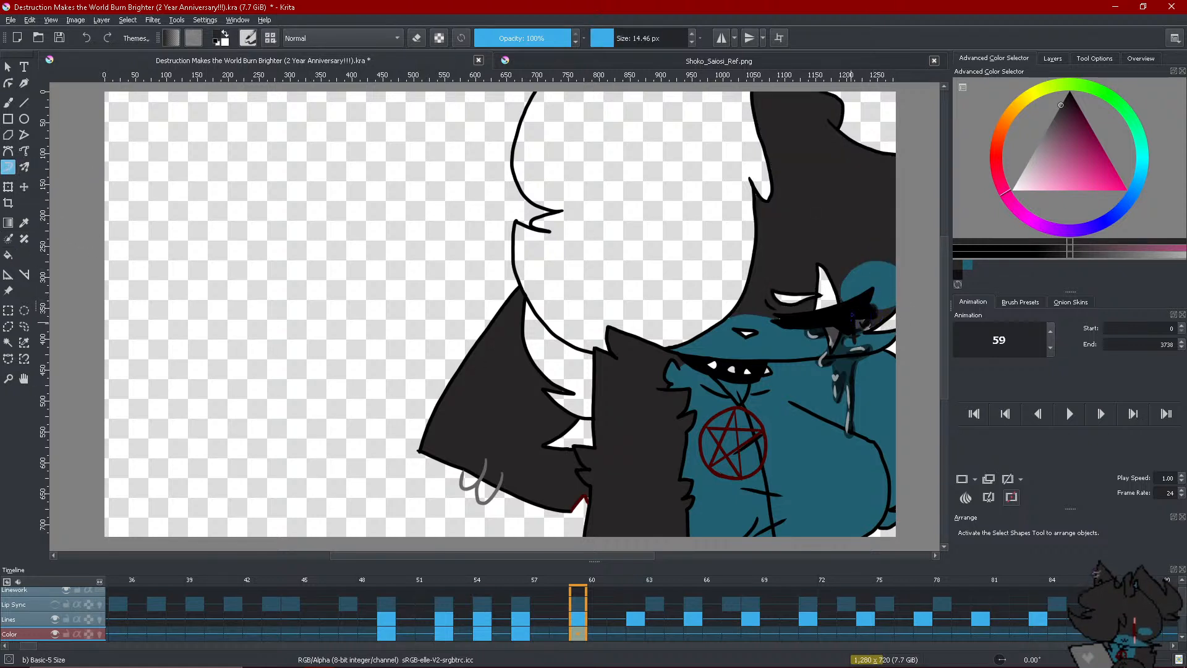
{"action": "left_click_drag", "start_coordinate": [854, 328], "coordinate": [868, 314]}
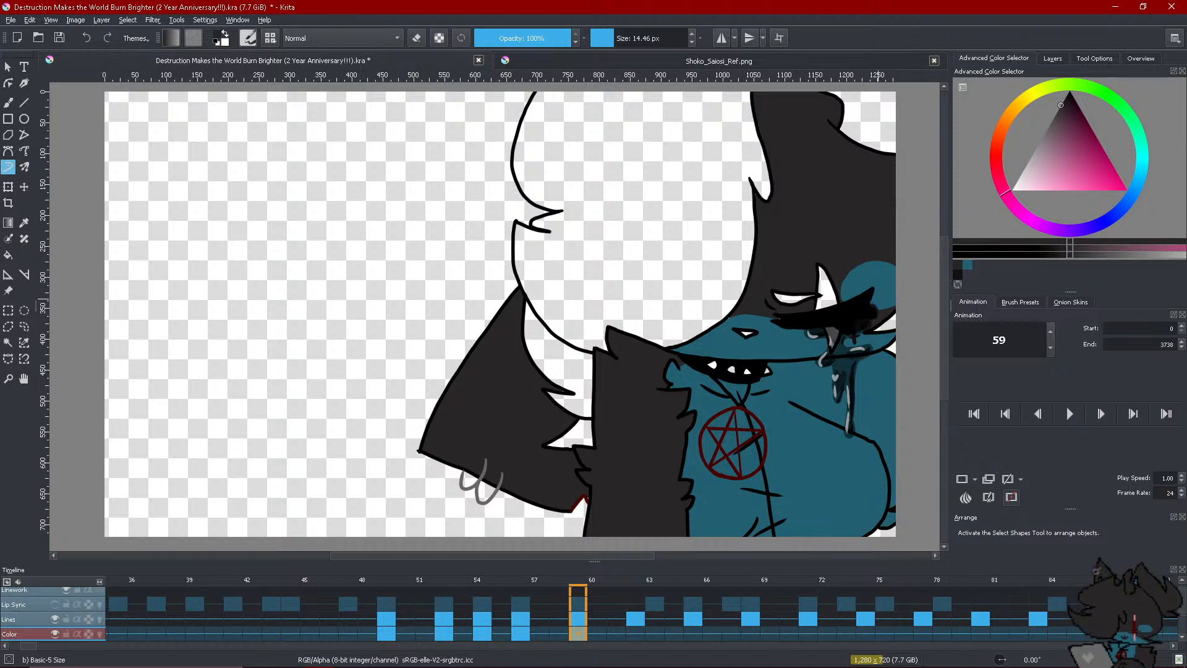
{"action": "left_click", "coordinate": [966, 264]}
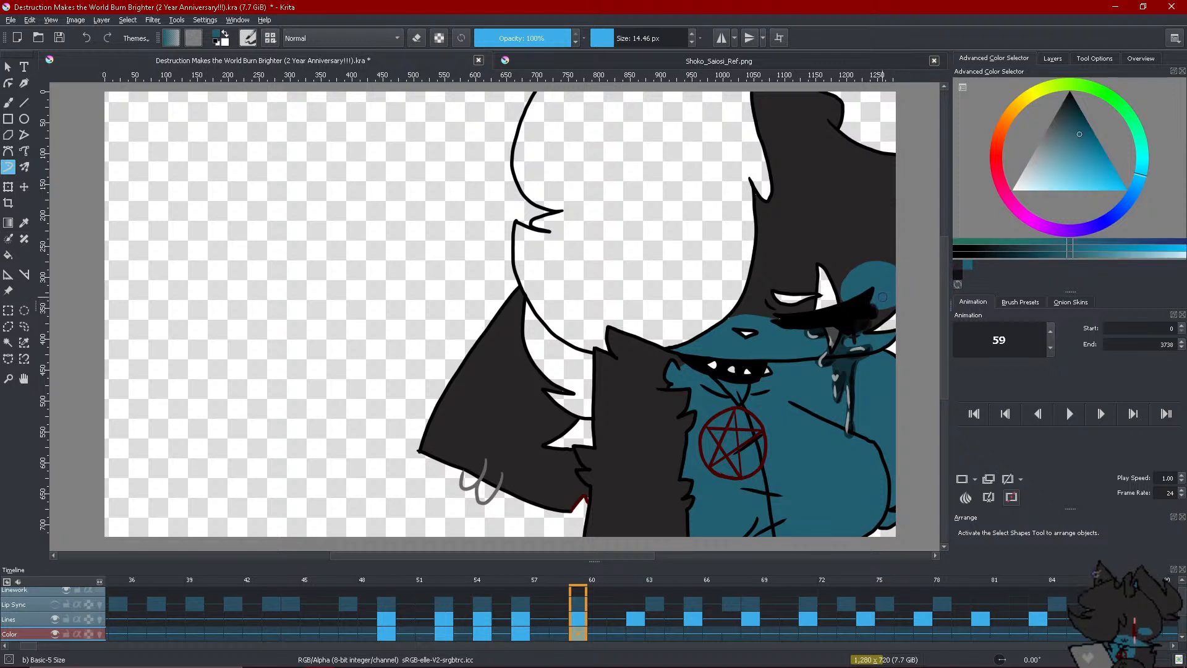
Paint the small area below the arm in the canvas's lower-right corner dark grey on frames 59, 56, 54 and 52
{"action": "left_click", "coordinate": [967, 265]}
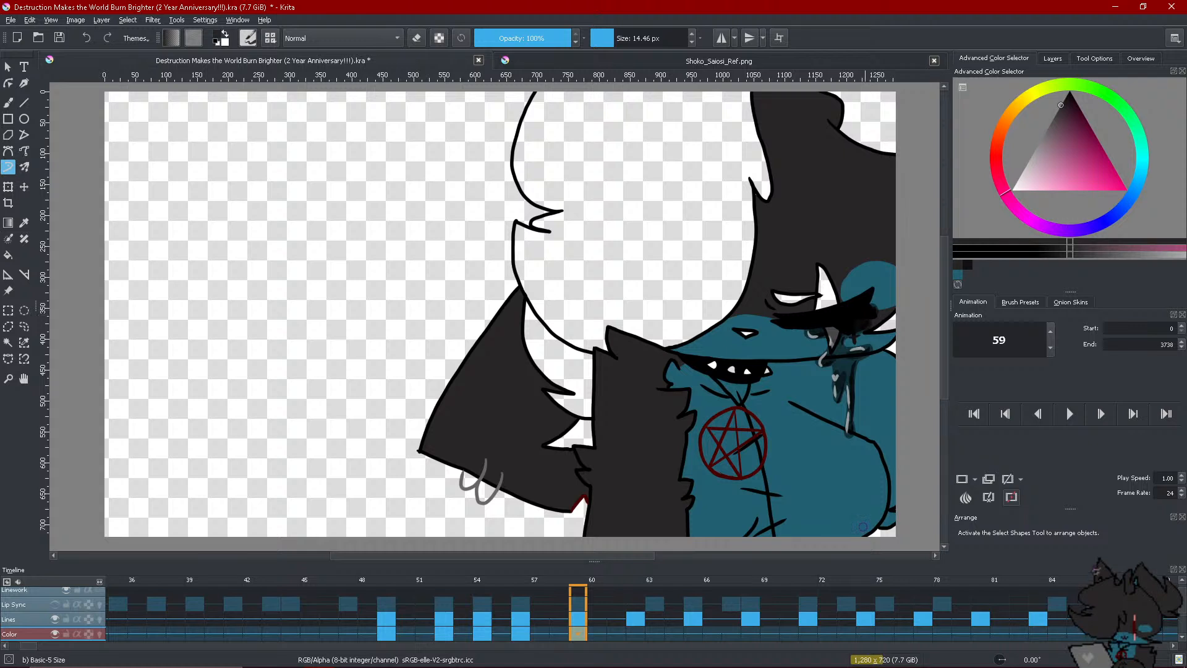
{"action": "key", "text": "Left"}
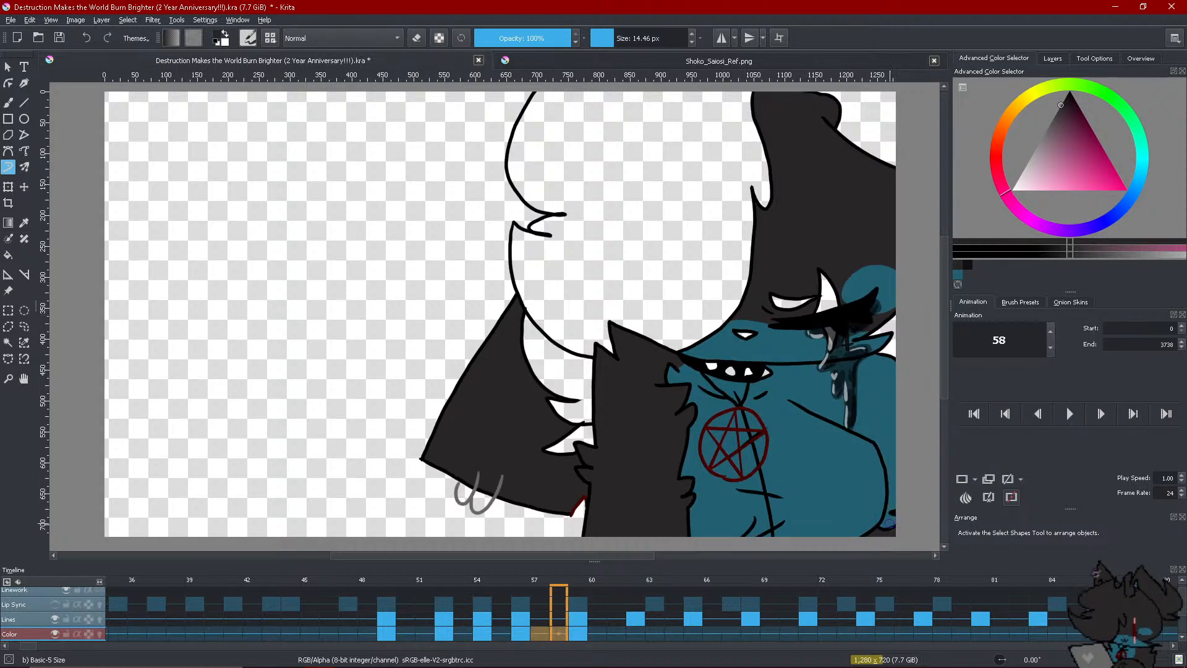
{"action": "left_click", "coordinate": [528, 635]}
{"action": "left_click", "coordinate": [504, 635]}
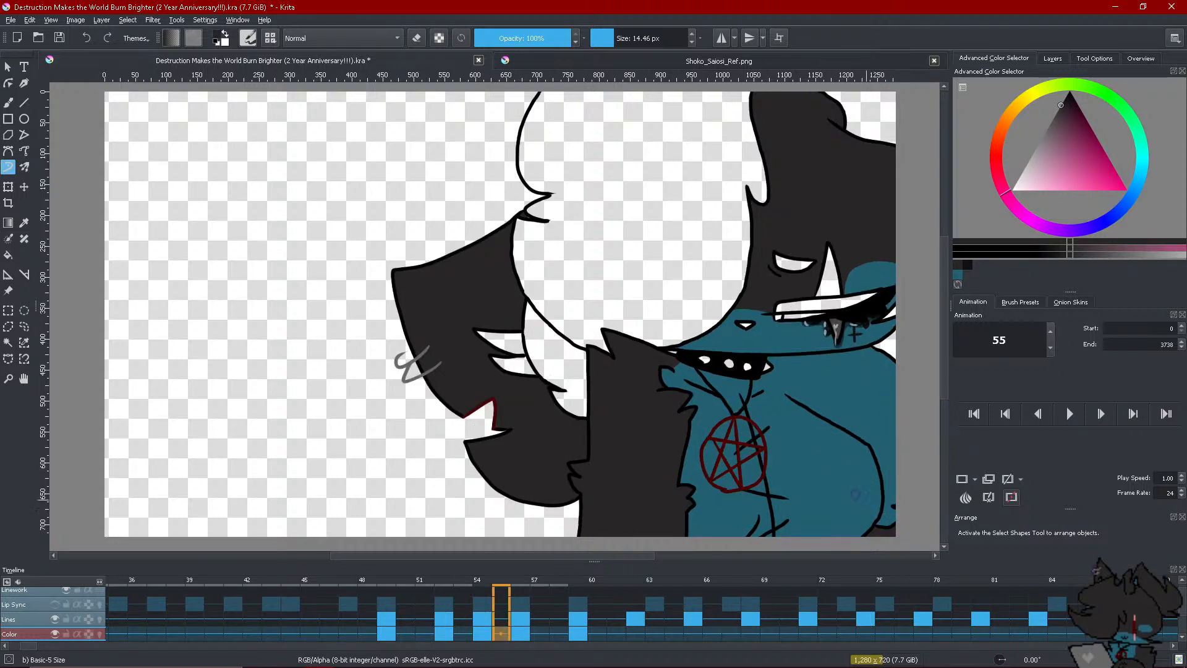
{"action": "left_click", "coordinate": [466, 637]}
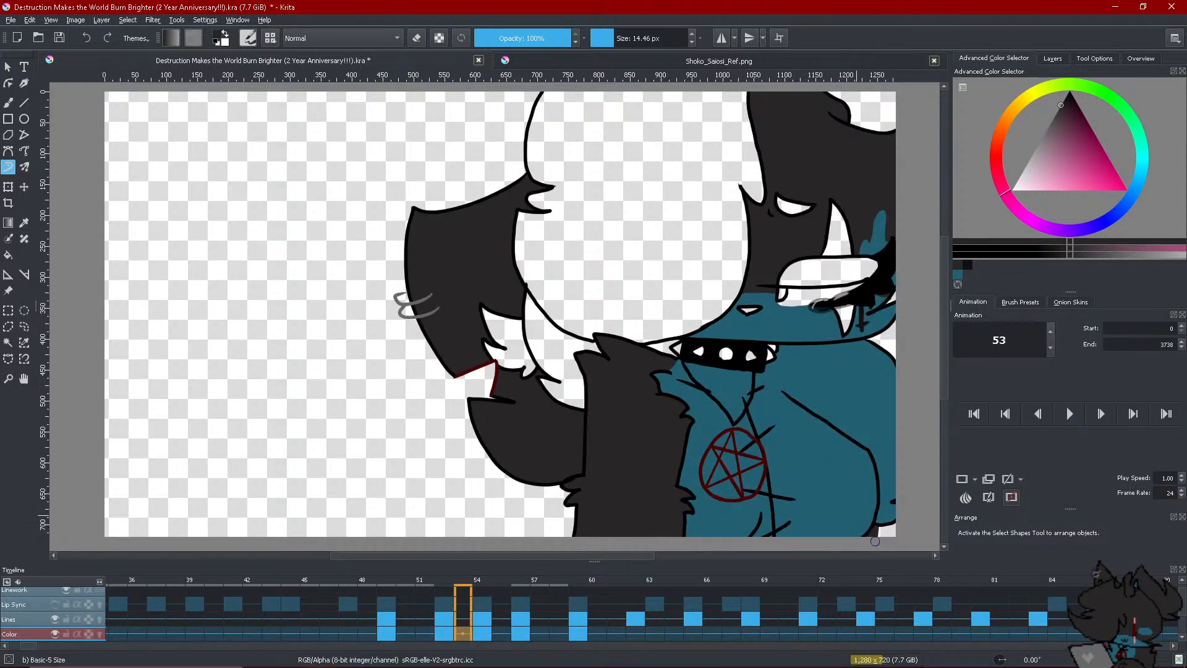
{"action": "left_click", "coordinate": [389, 634]}
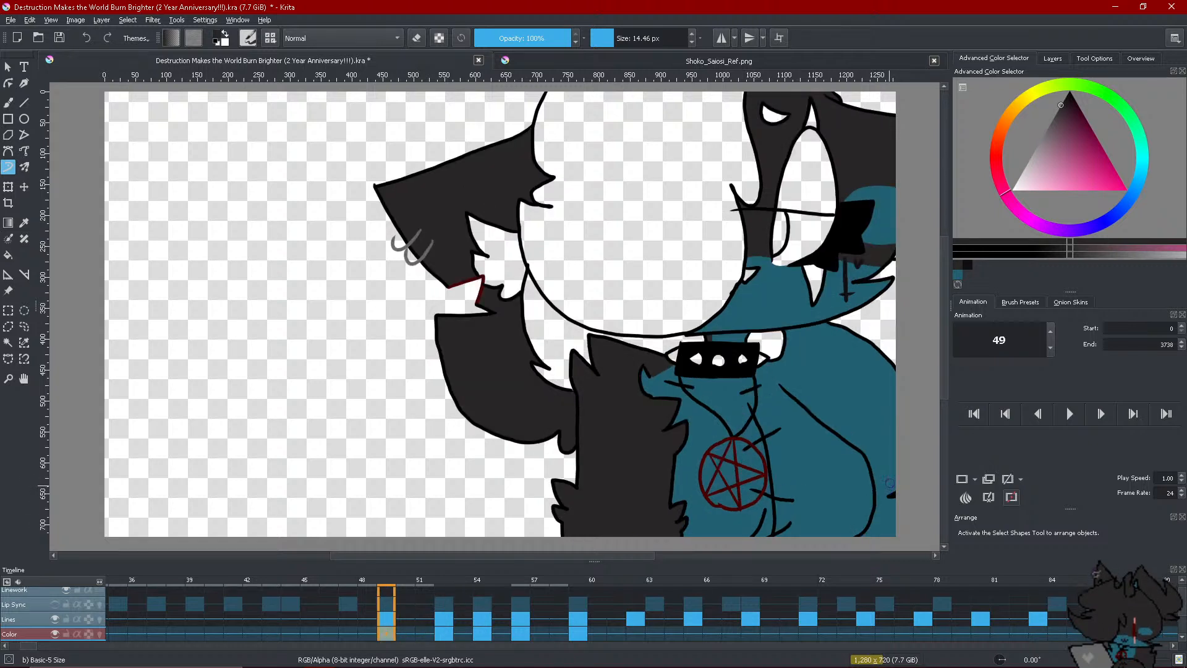
Fill the hair, the tufts behind the neck and the shape above the eye with near-black on frame 49
{"action": "left_click", "coordinate": [968, 267]}
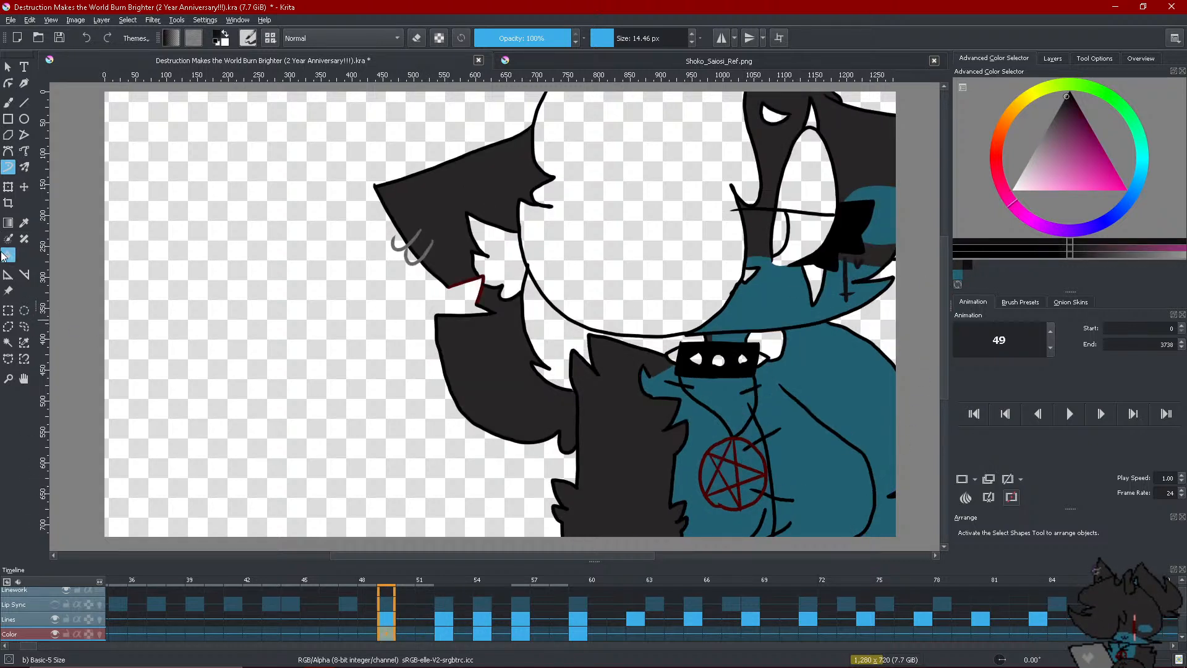
{"action": "left_click", "coordinate": [8, 255]}
{"action": "left_click", "coordinate": [531, 349]}
{"action": "left_click", "coordinate": [693, 278]}
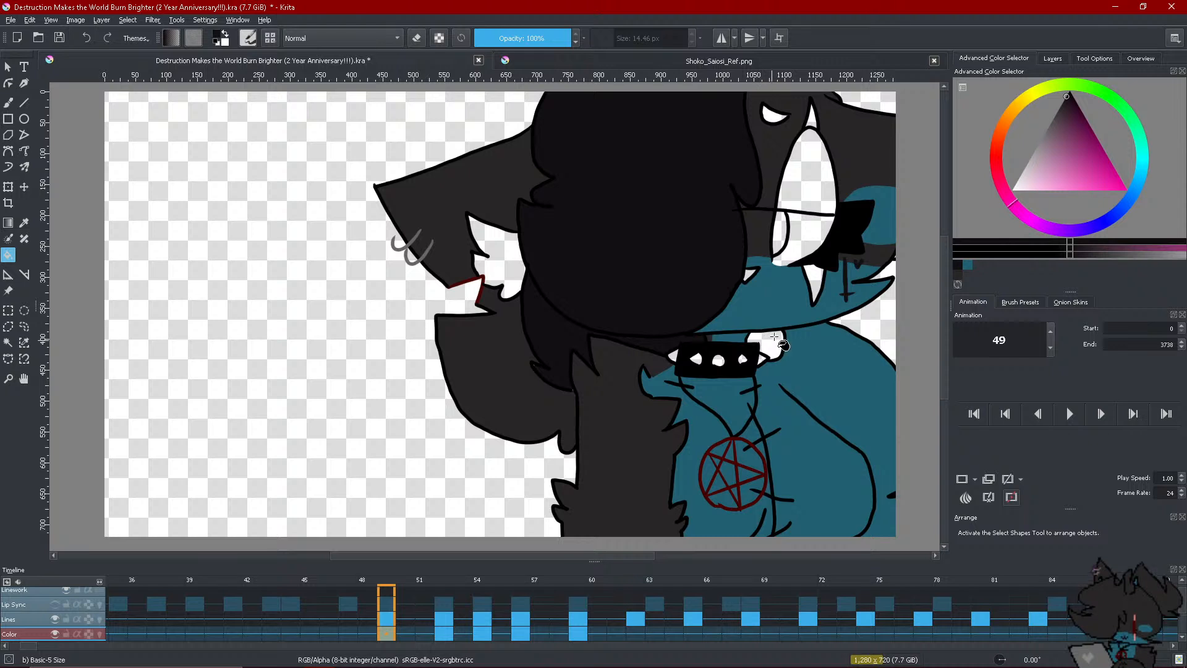
{"action": "left_click", "coordinate": [815, 199]}
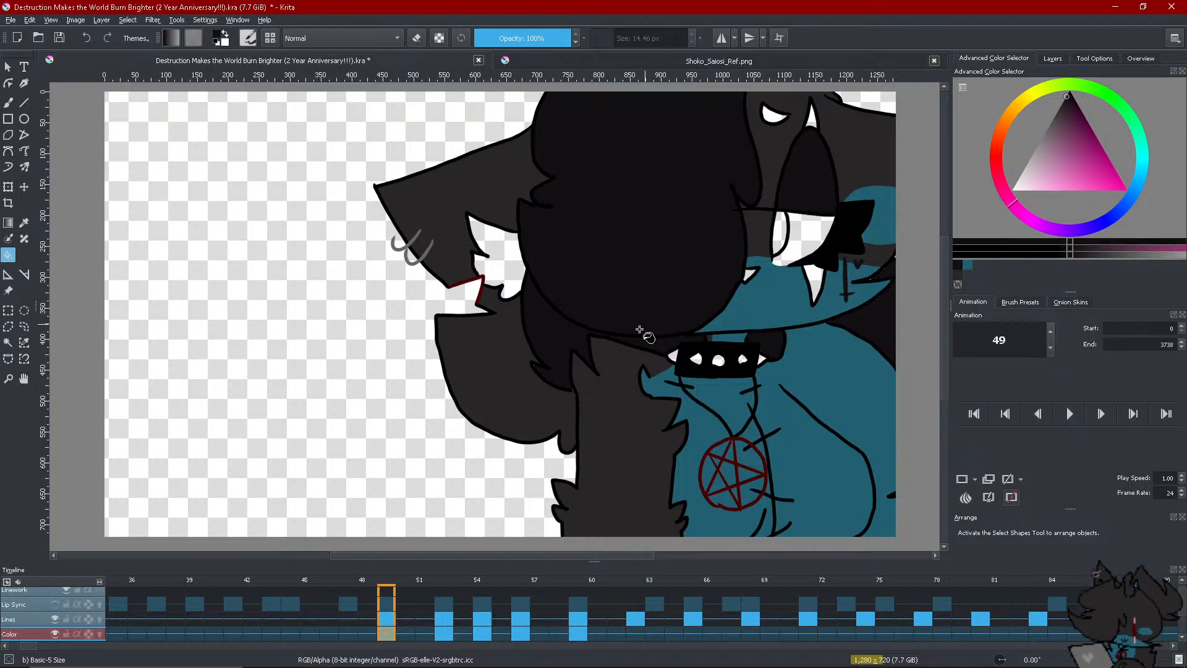
{"action": "left_click", "coordinate": [8, 167]}
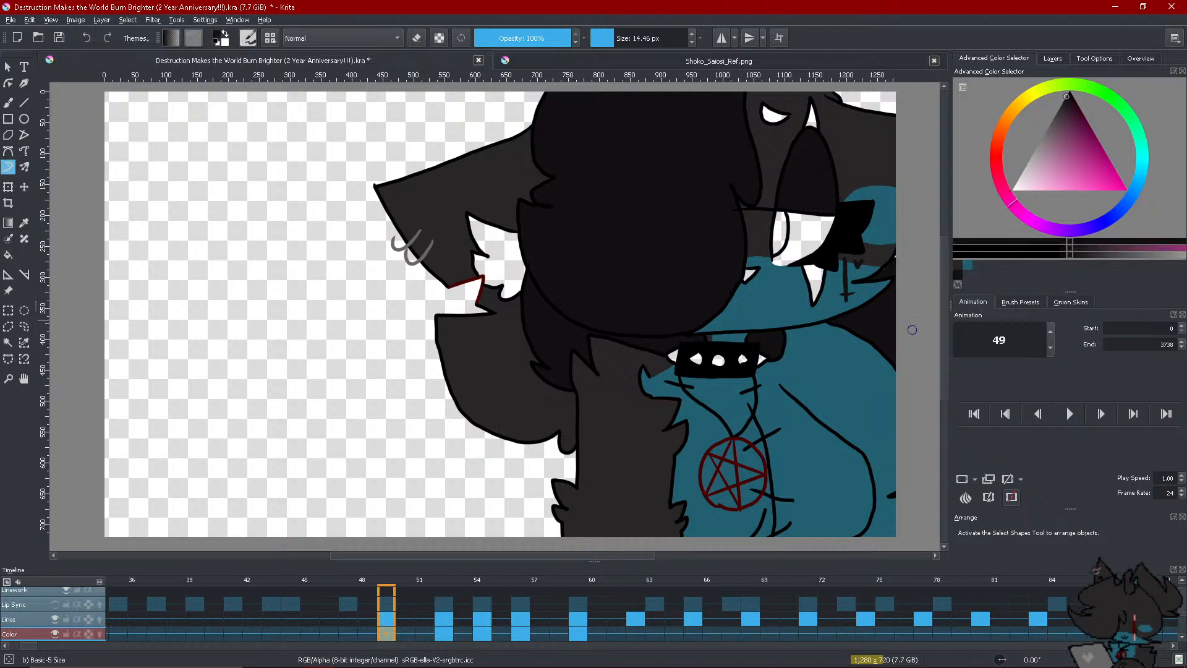
Fill the hair, neck tufts and shape above the eye with the same near-black on frame 48
{"action": "left_click", "coordinate": [370, 634]}
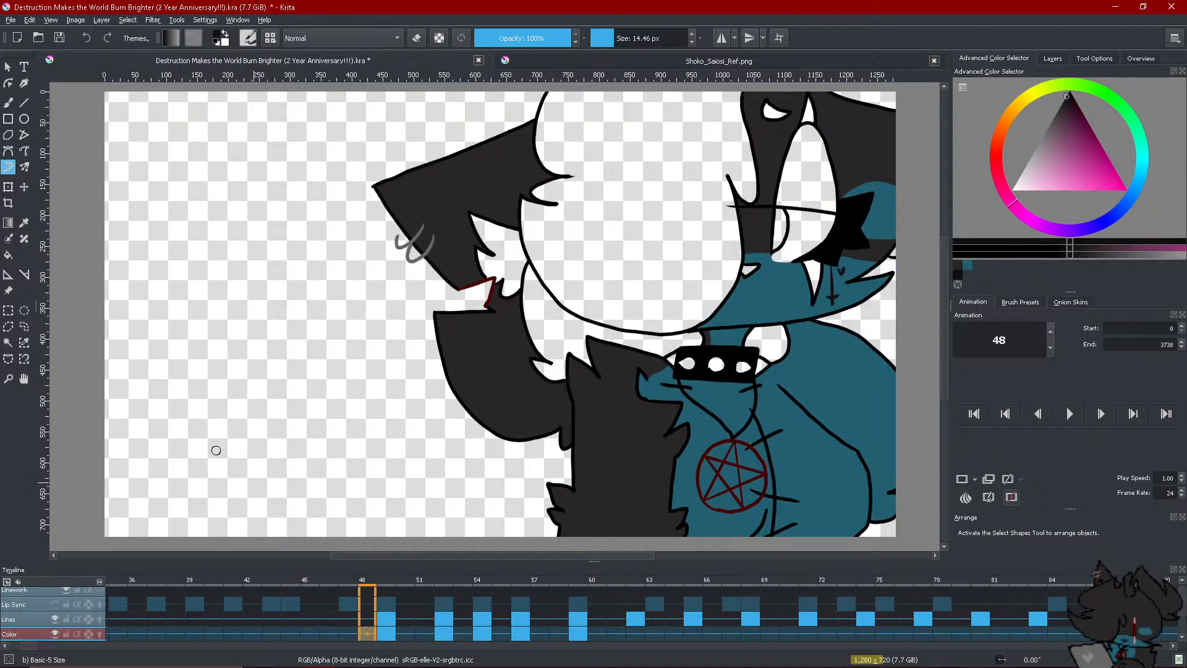
{"action": "left_click", "coordinate": [8, 254]}
{"action": "left_click", "coordinate": [547, 351]}
{"action": "left_click", "coordinate": [668, 273]}
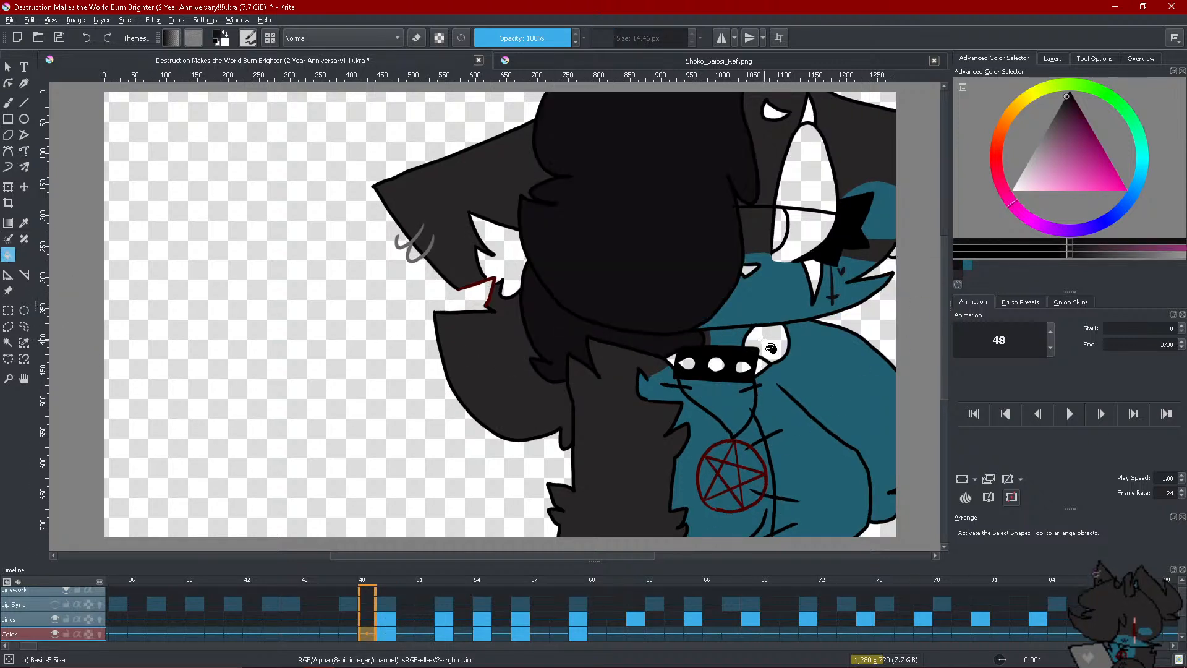
{"action": "left_click", "coordinate": [815, 204]}
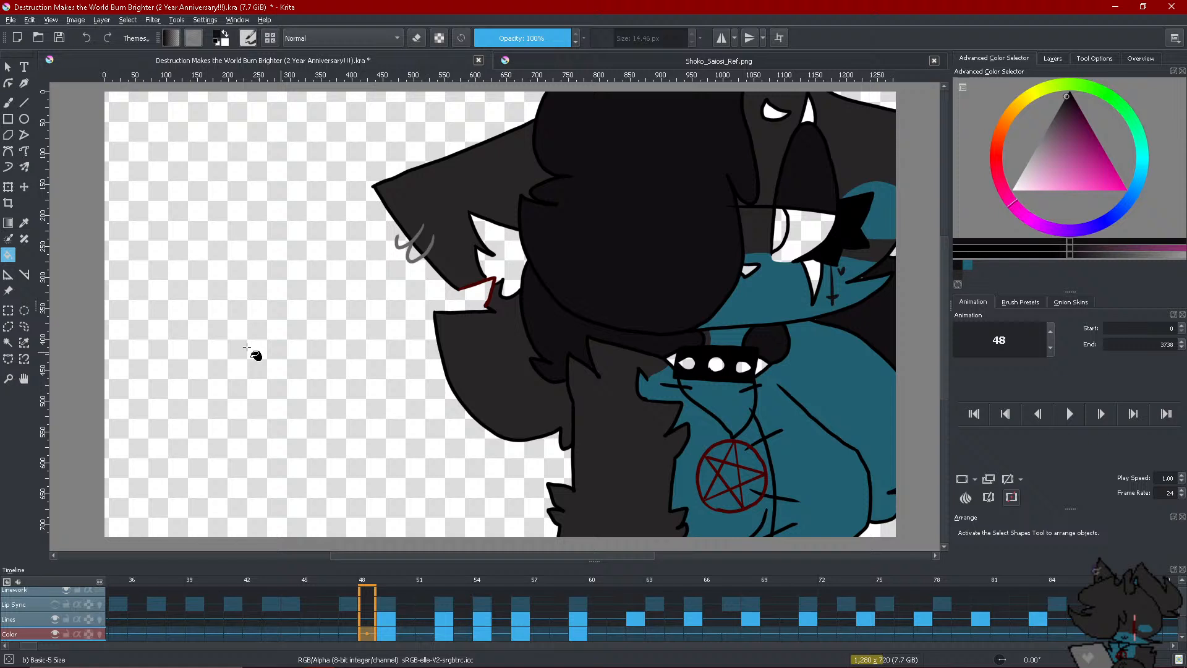
{"action": "left_click", "coordinate": [8, 167]}
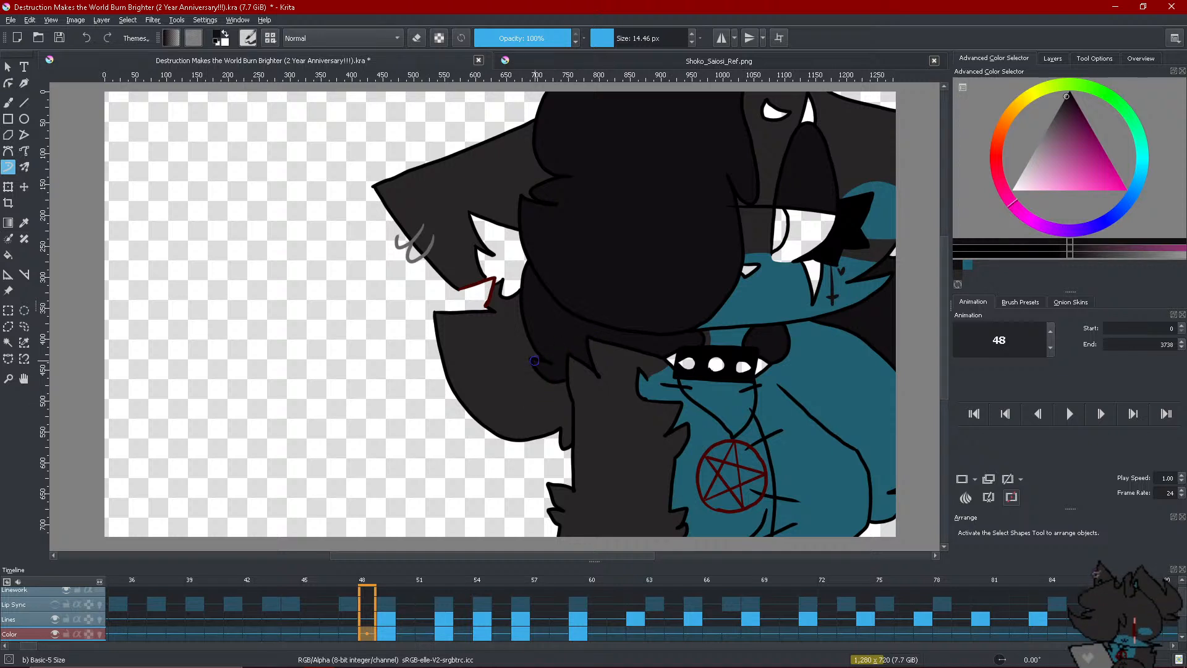
Paint the small area below the arm in the canvas's lower-right corner dark grey on frame 48
{"action": "key", "text": "Right"}
{"action": "left_click", "coordinate": [374, 638]}
{"action": "left_click", "coordinate": [390, 639]}
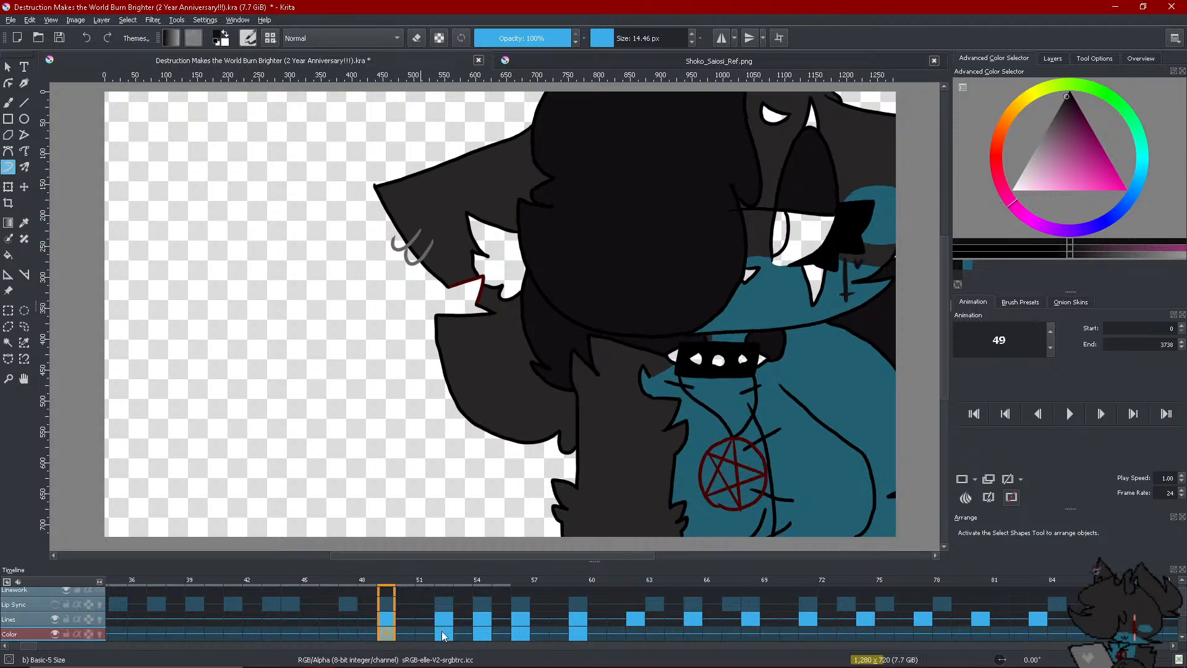
{"action": "left_click", "coordinate": [433, 637]}
{"action": "left_click", "coordinate": [443, 637]}
{"action": "left_click", "coordinate": [389, 639]}
{"action": "left_click", "coordinate": [371, 641]}
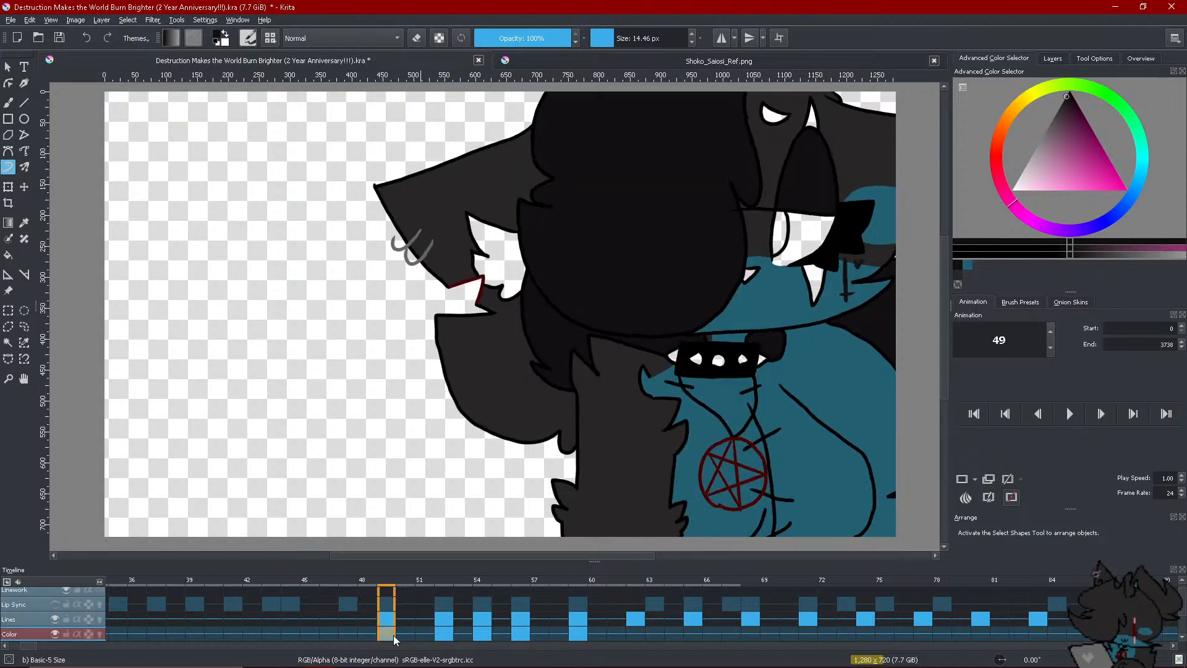
{"action": "left_click", "coordinate": [988, 253]}
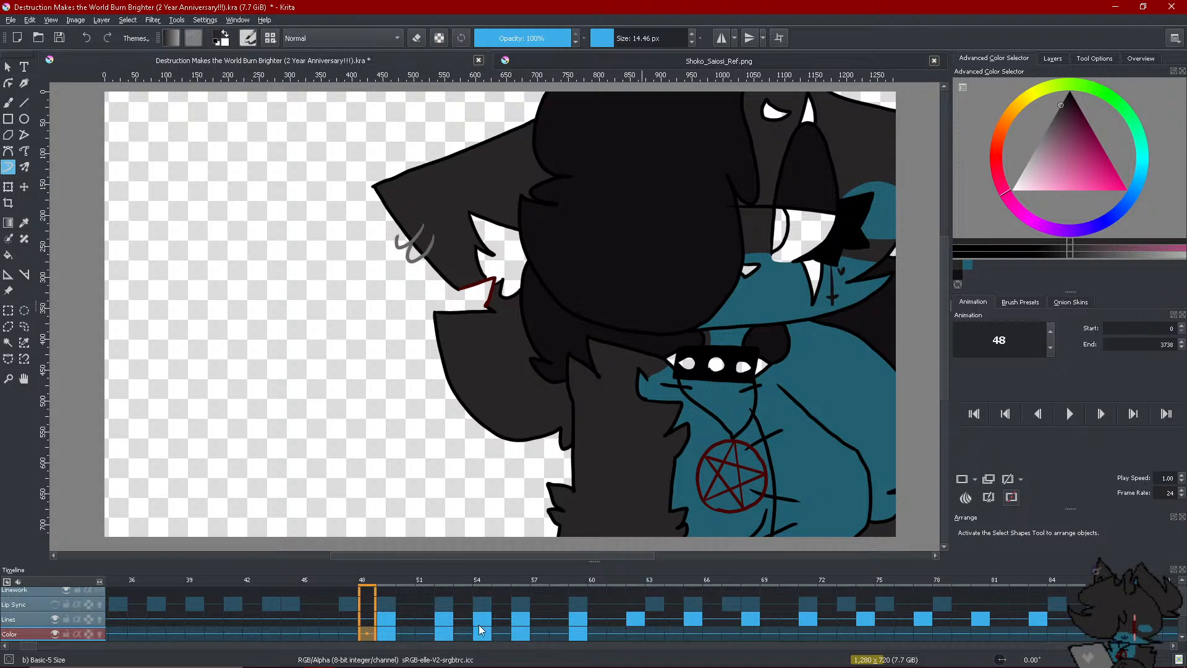
Fill the hair, the tufts behind the neck and the eyelid shape with near-black on frame 52
{"action": "left_click", "coordinate": [388, 637]}
{"action": "left_click", "coordinate": [440, 637]}
{"action": "left_click", "coordinate": [427, 637]}
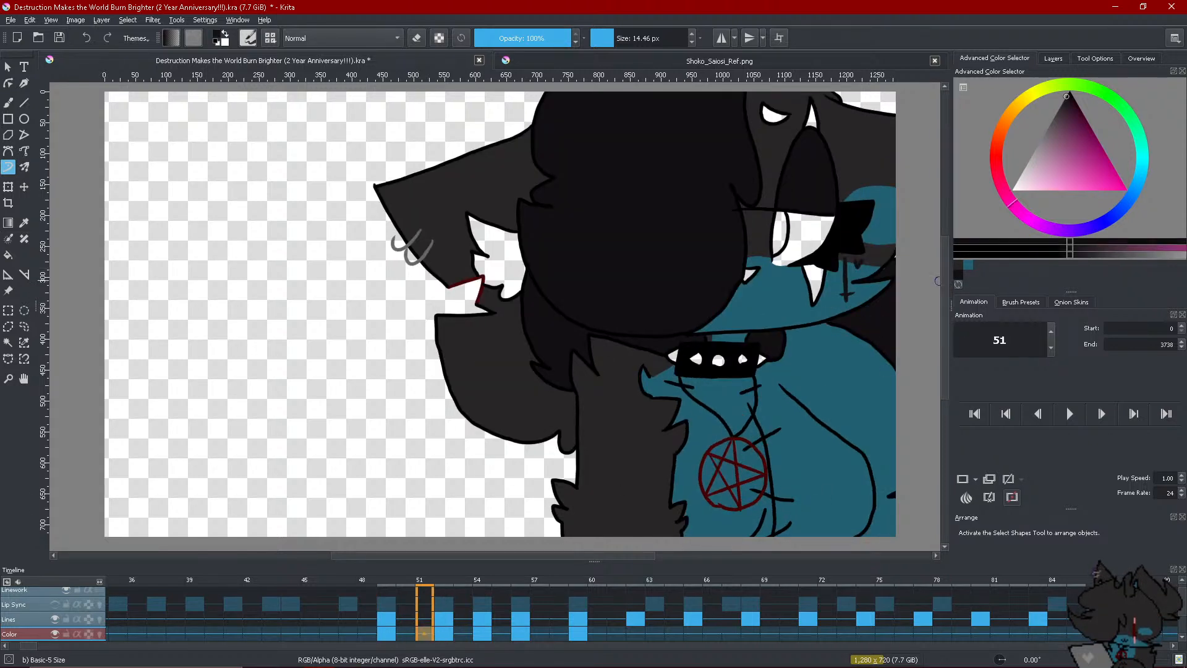
{"action": "key", "text": "period"}
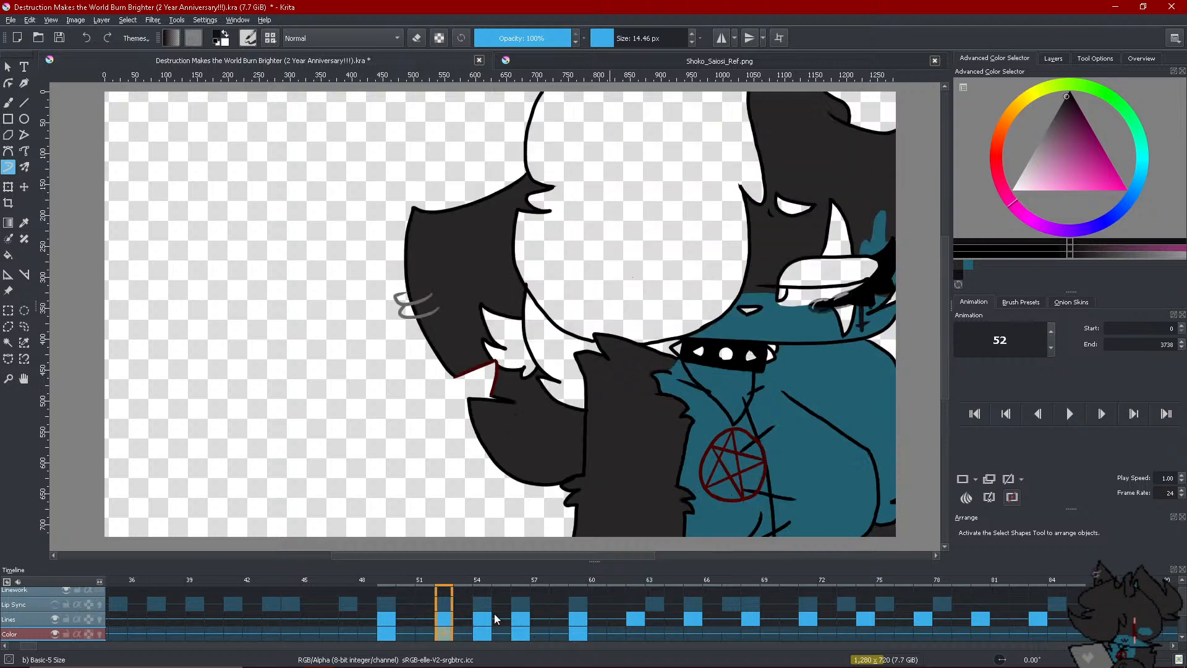
{"action": "left_click", "coordinate": [6, 256]}
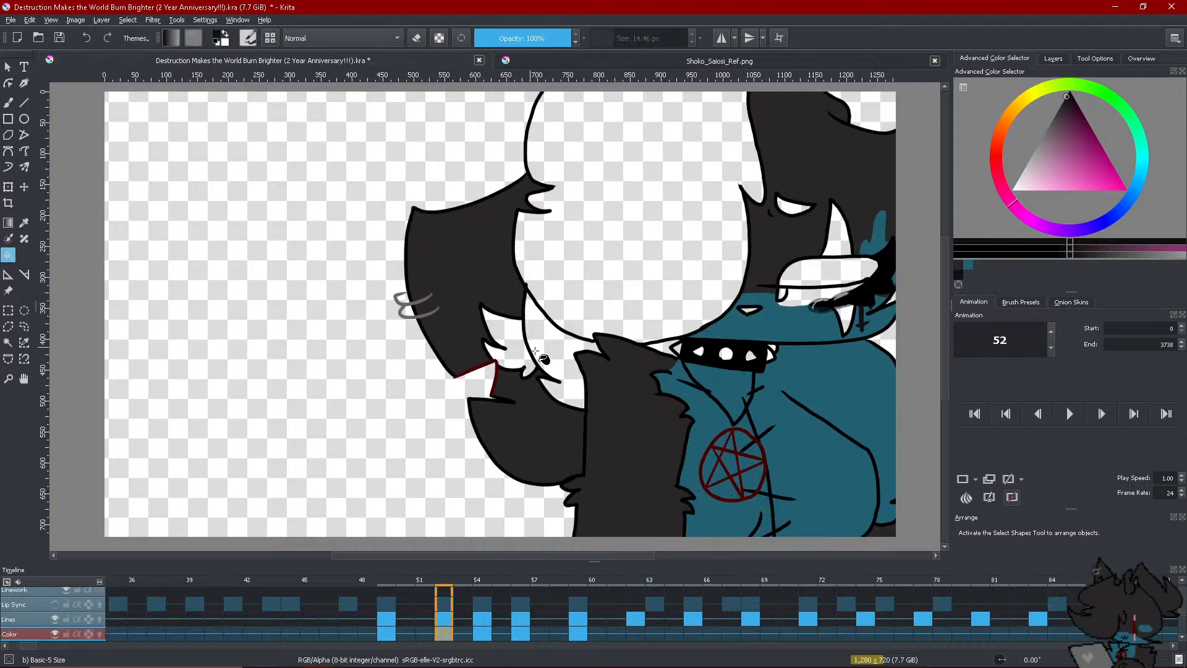
{"action": "left_click", "coordinate": [560, 357]}
{"action": "left_click", "coordinate": [629, 279]}
{"action": "left_click", "coordinate": [663, 344]}
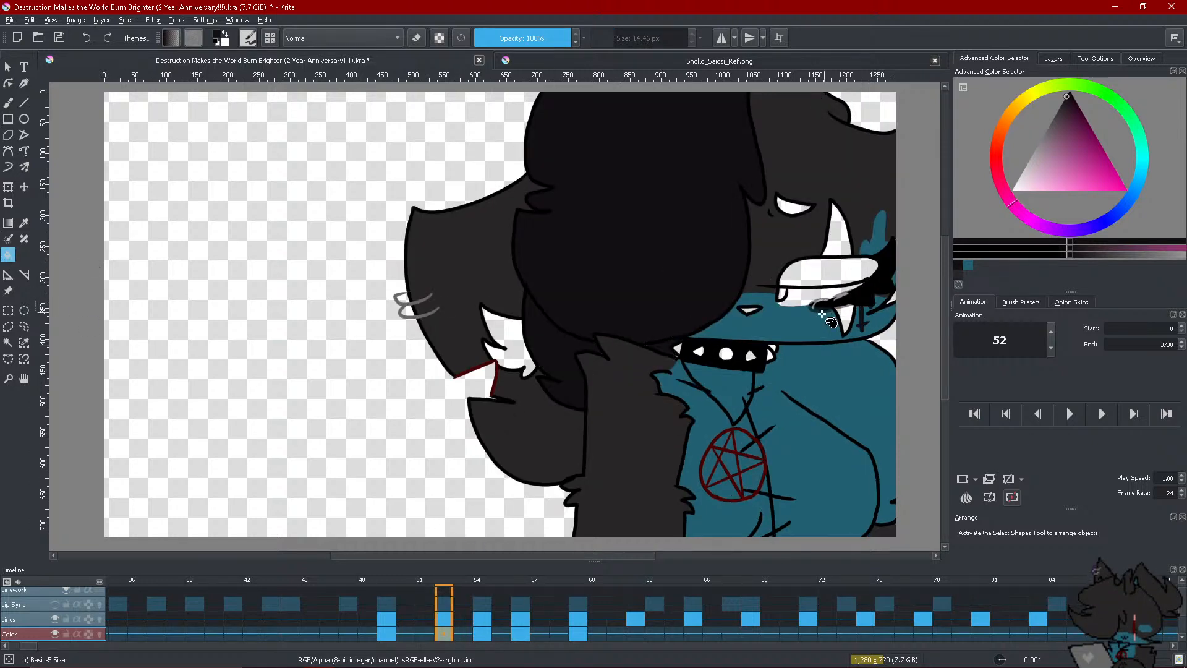
{"action": "left_click", "coordinate": [848, 277]}
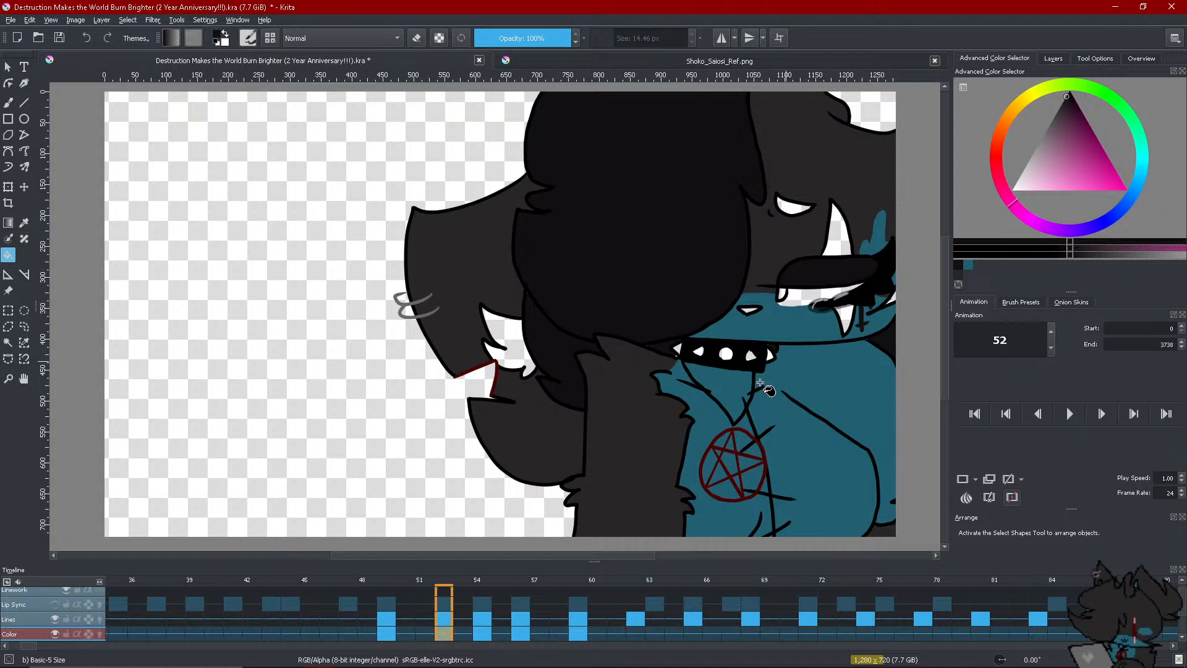
Touch up the colour edges beside the eye on frame 52 with brush strokes in sampled dark grey and near-black
{"action": "left_click", "coordinate": [8, 167]}
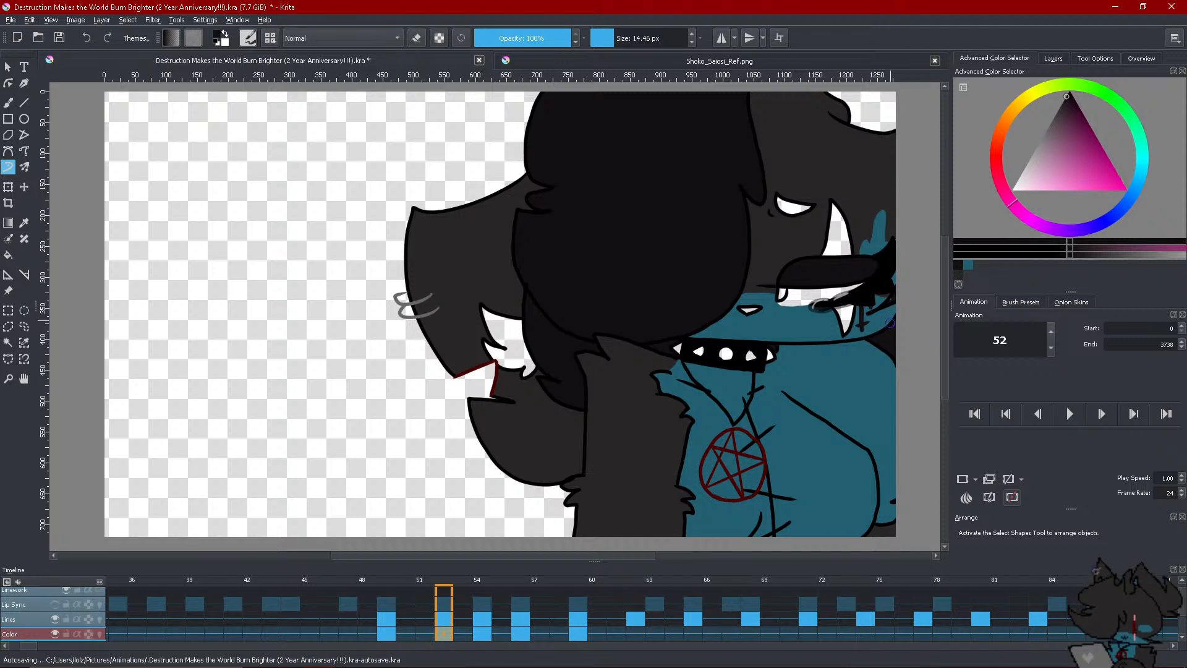
{"action": "left_click", "coordinate": [894, 227], "text": "ctrl"}
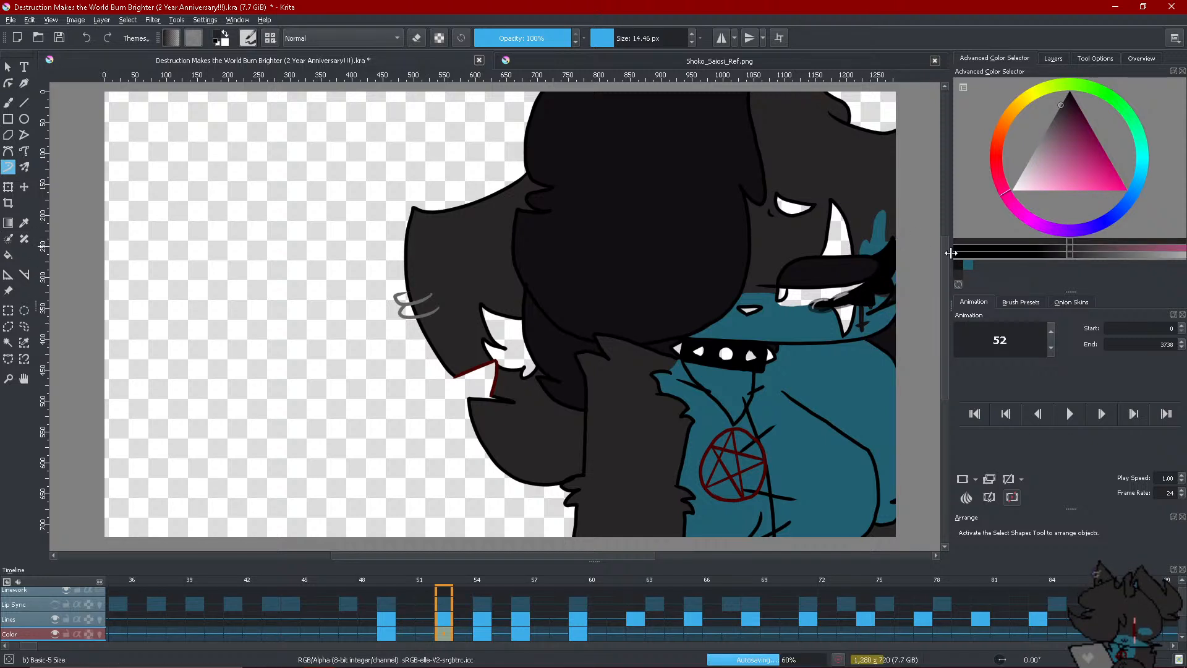
{"action": "left_click", "coordinate": [893, 257], "text": "ctrl"}
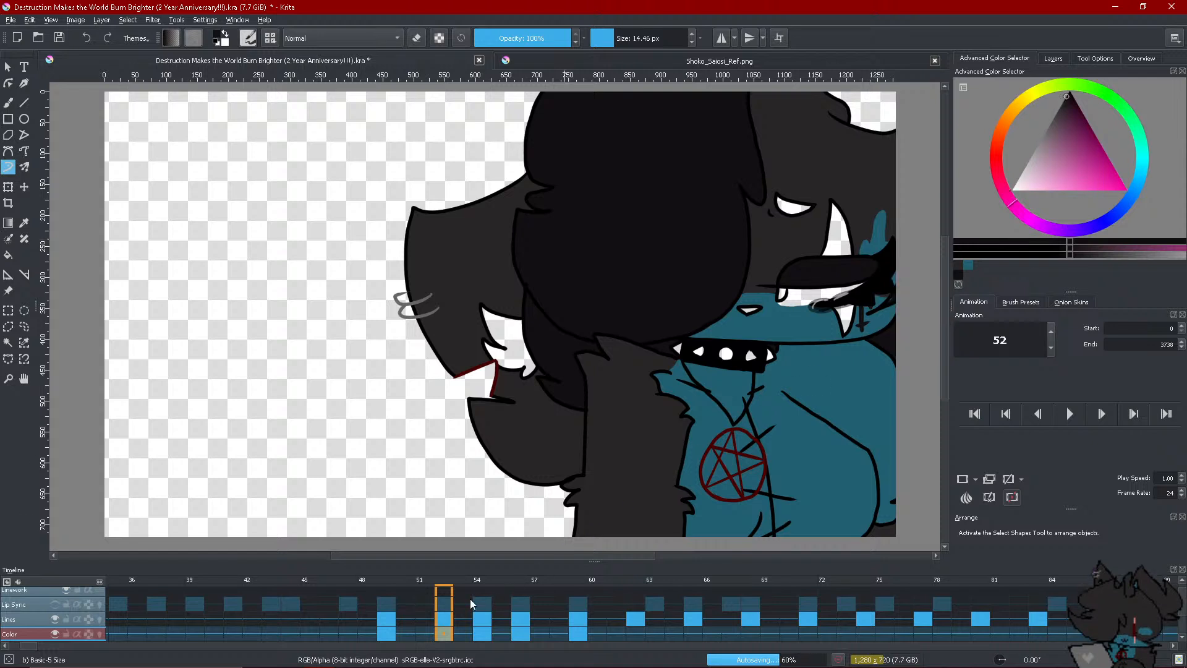
Fill the hair and the tufts behind the neck with near-black on frame 54
{"action": "left_click", "coordinate": [431, 636]}
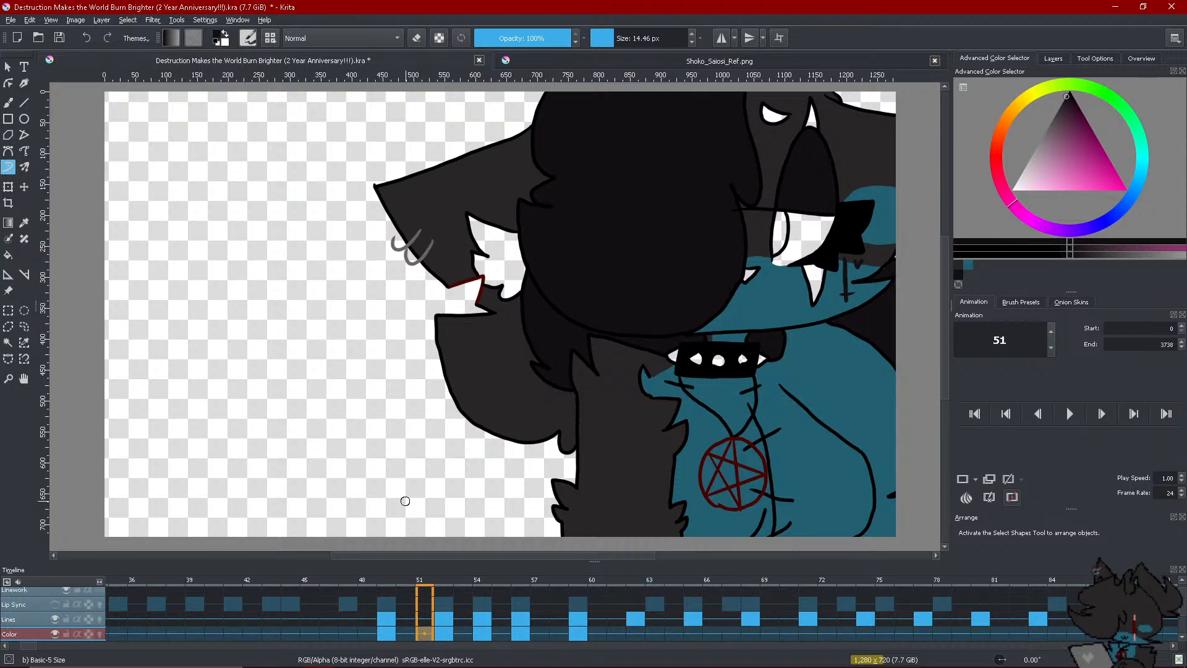
{"action": "left_click", "coordinate": [390, 635]}
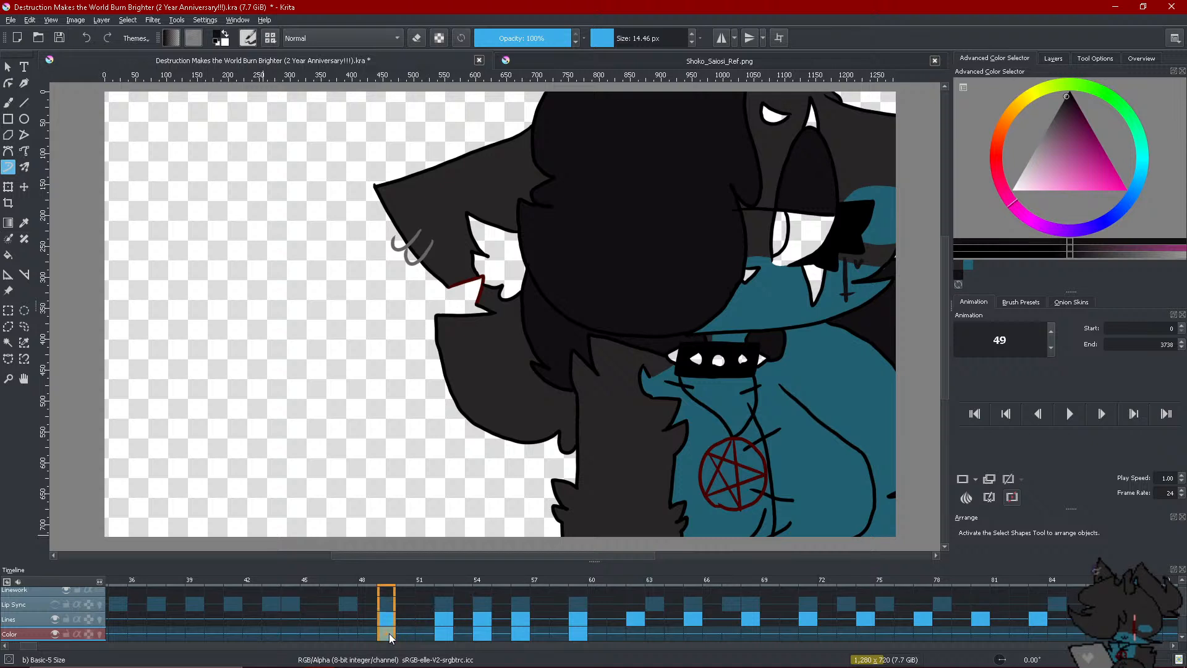
{"action": "left_click", "coordinate": [425, 635]}
{"action": "left_click", "coordinate": [463, 635]}
{"action": "left_click", "coordinate": [481, 635]}
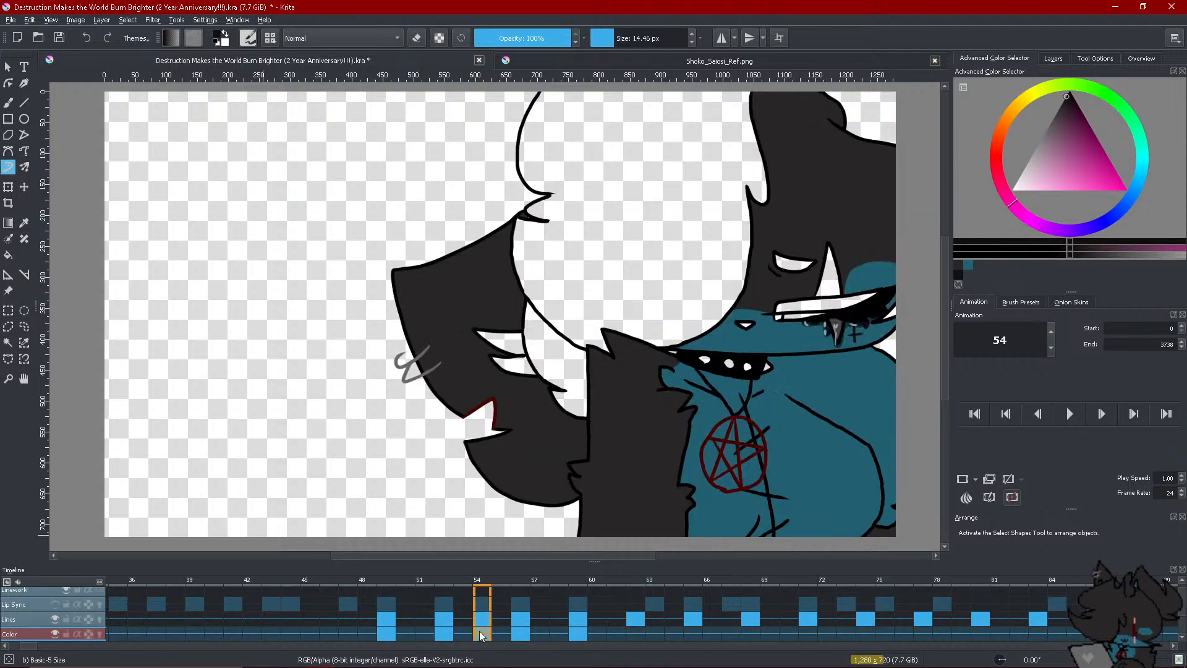
{"action": "left_click", "coordinate": [17, 263]}
{"action": "left_click", "coordinate": [560, 358]}
{"action": "left_click", "coordinate": [650, 322]}
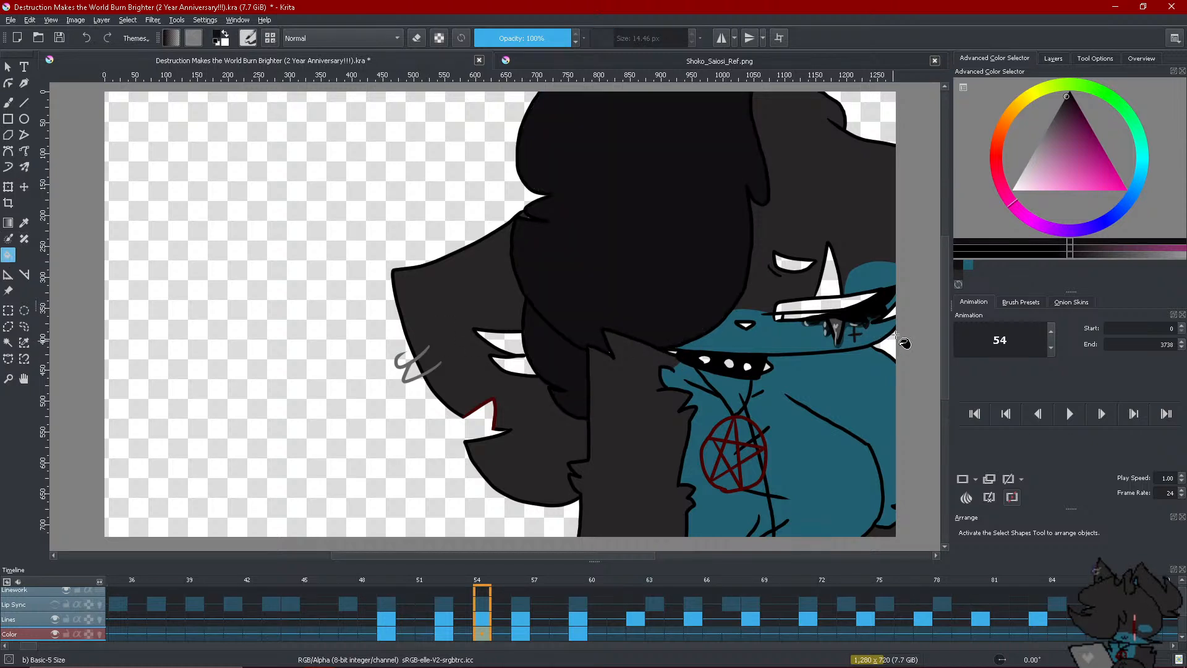
Touch up the hair tip beside the collar on frame 54 and fill the eyelid shape with near-black
{"action": "left_click", "coordinate": [8, 167]}
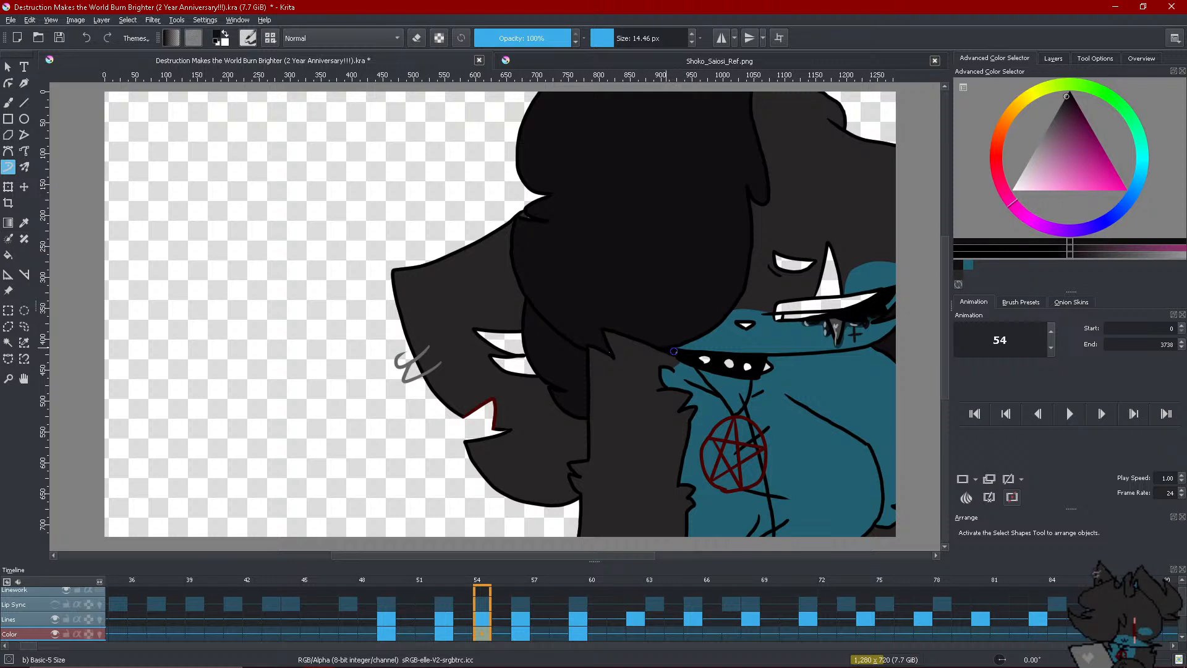
{"action": "left_click_drag", "start_coordinate": [674, 351], "coordinate": [683, 357]}
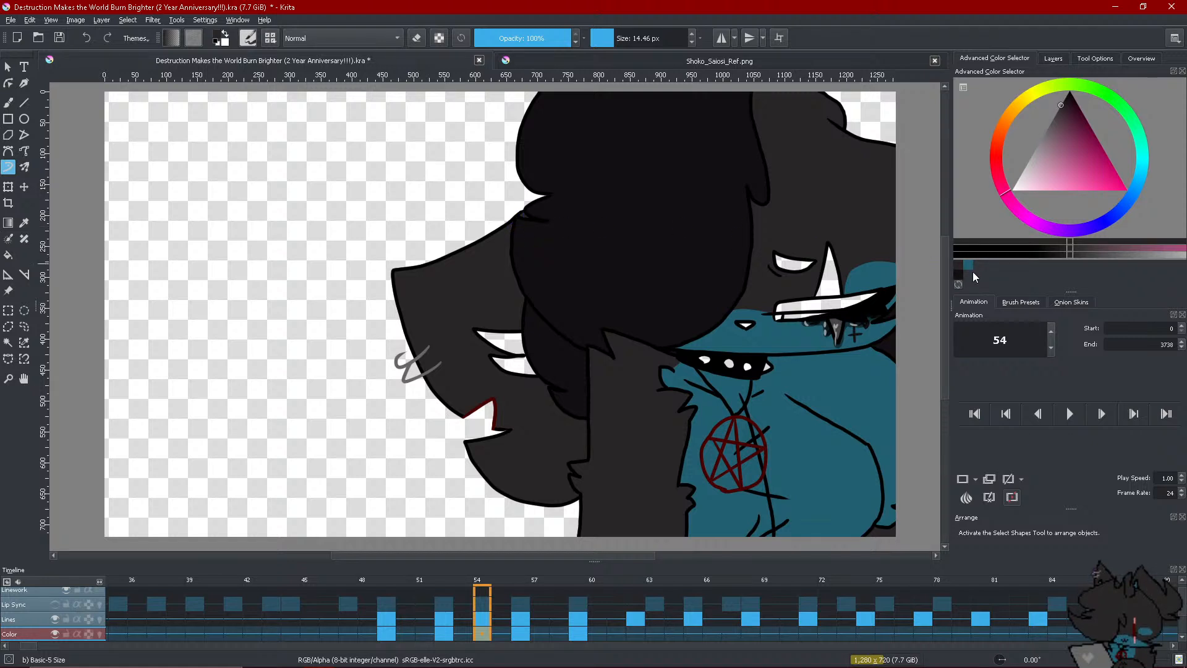
{"action": "left_click", "coordinate": [8, 254]}
{"action": "left_click", "coordinate": [797, 306]}
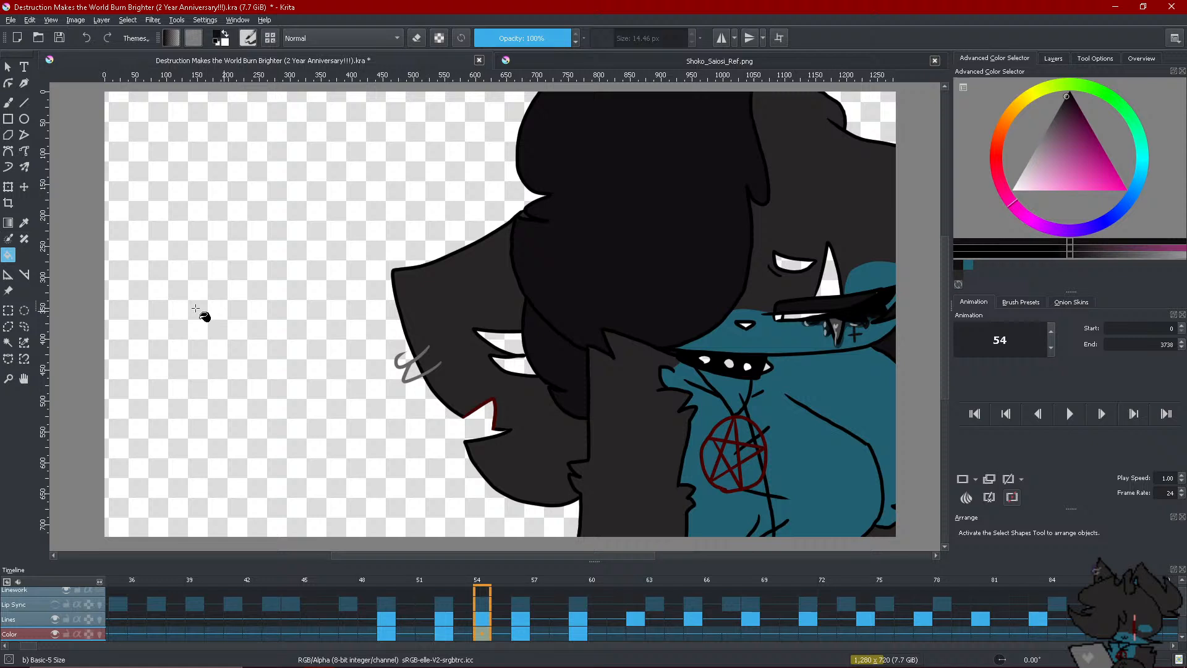
{"action": "left_click", "coordinate": [8, 167]}
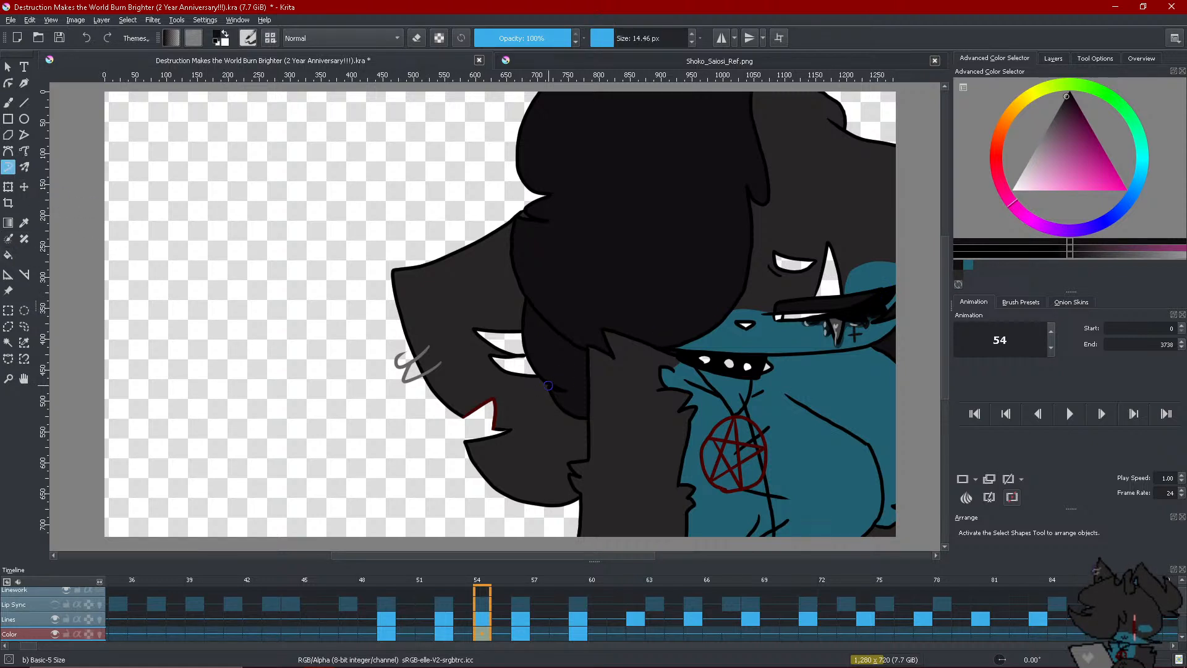
Fill the hair and the tufts behind the neck with near-black on frame 56, and set up the brush with teal
{"action": "left_click", "coordinate": [462, 634]}
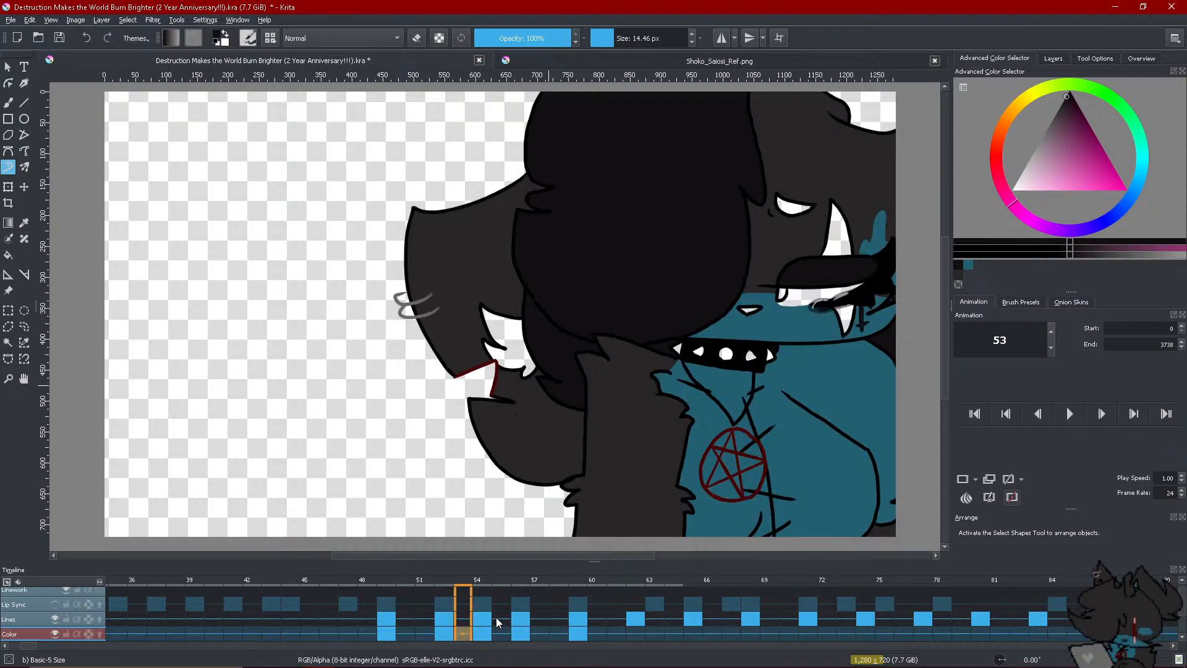
{"action": "left_click_drag", "start_coordinate": [496, 617], "coordinate": [531, 619]}
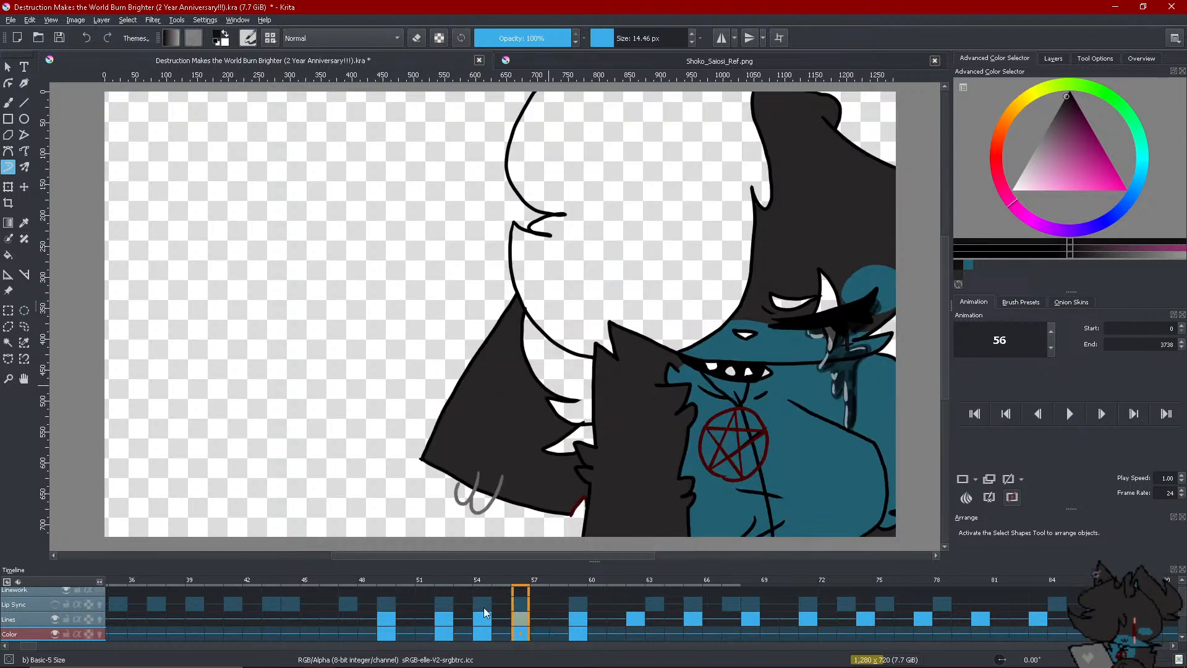
{"action": "left_click", "coordinate": [8, 255]}
{"action": "left_click", "coordinate": [551, 365]}
{"action": "left_click", "coordinate": [663, 351]}
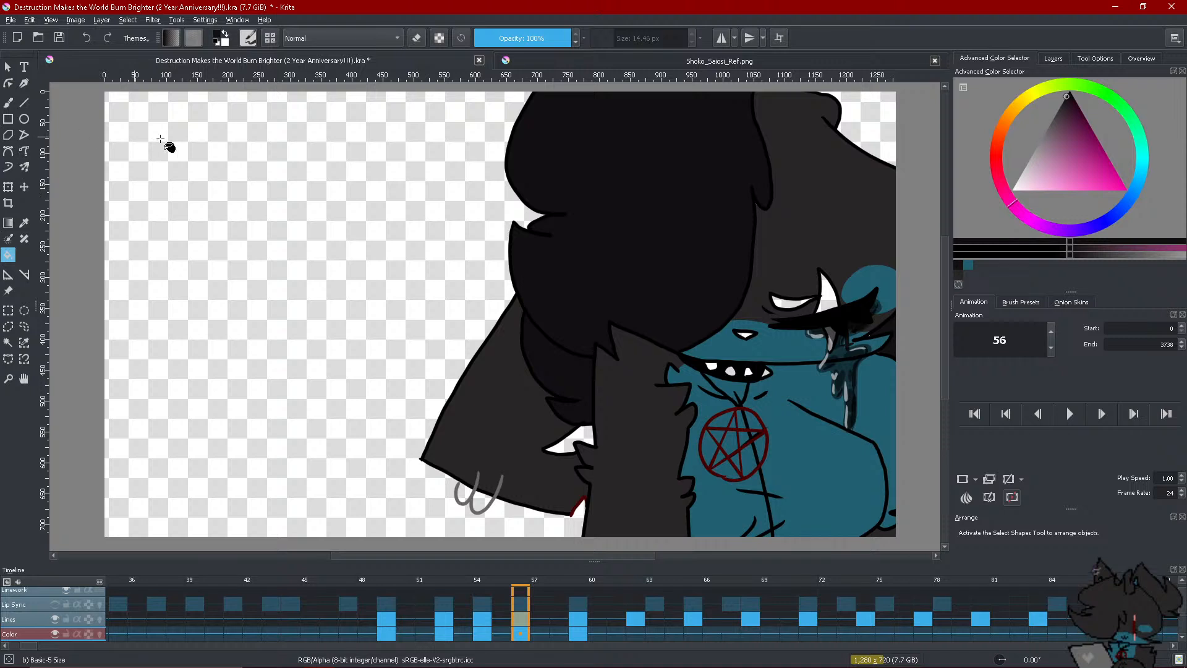
{"action": "left_click", "coordinate": [8, 167]}
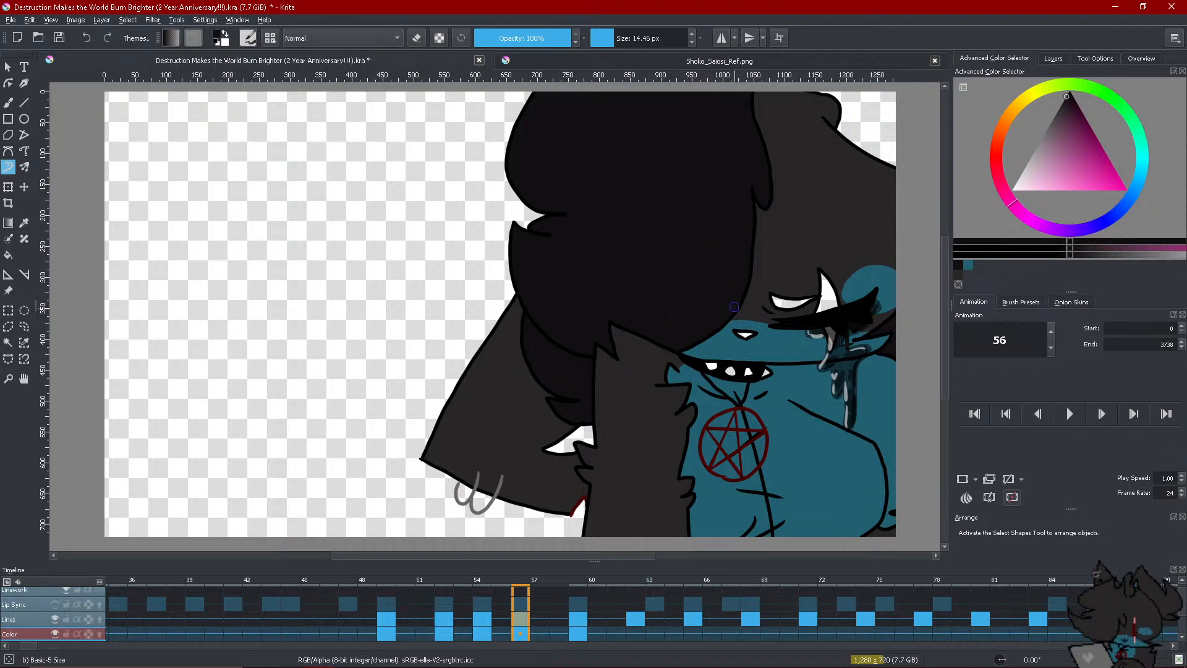
{"action": "left_click", "coordinate": [965, 265]}
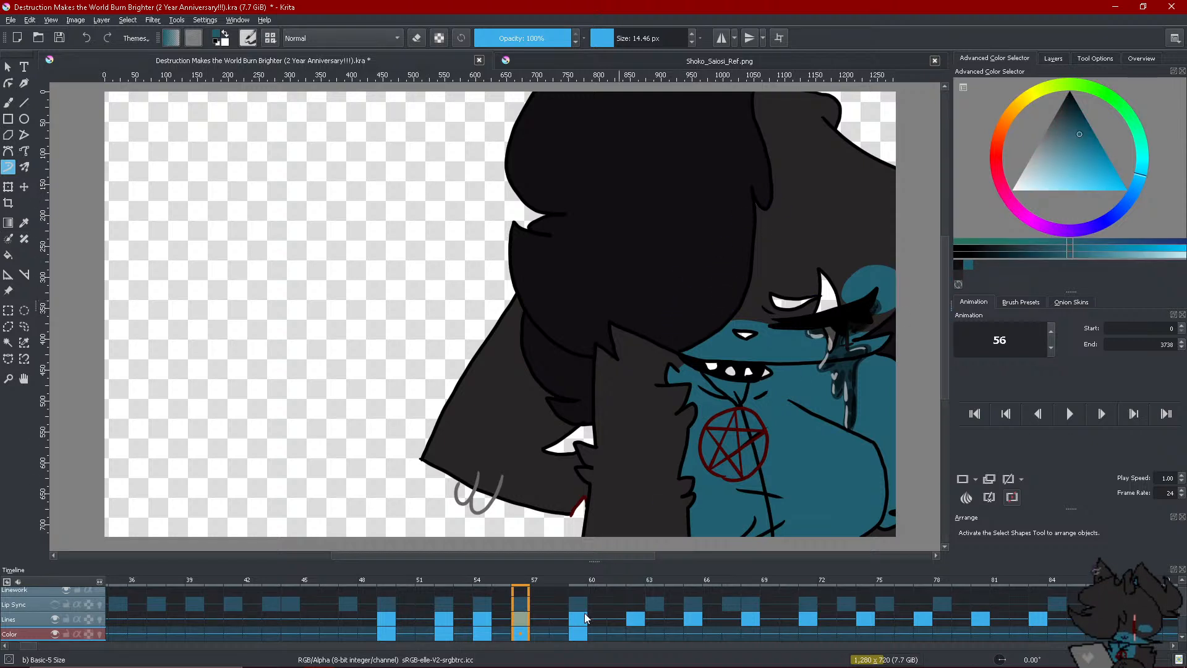
Fill the hair and neck tufts on frame 59 with near-black sampled from the artwork
{"action": "left_click_drag", "start_coordinate": [560, 634], "coordinate": [578, 634]}
{"action": "left_click", "coordinate": [8, 254]}
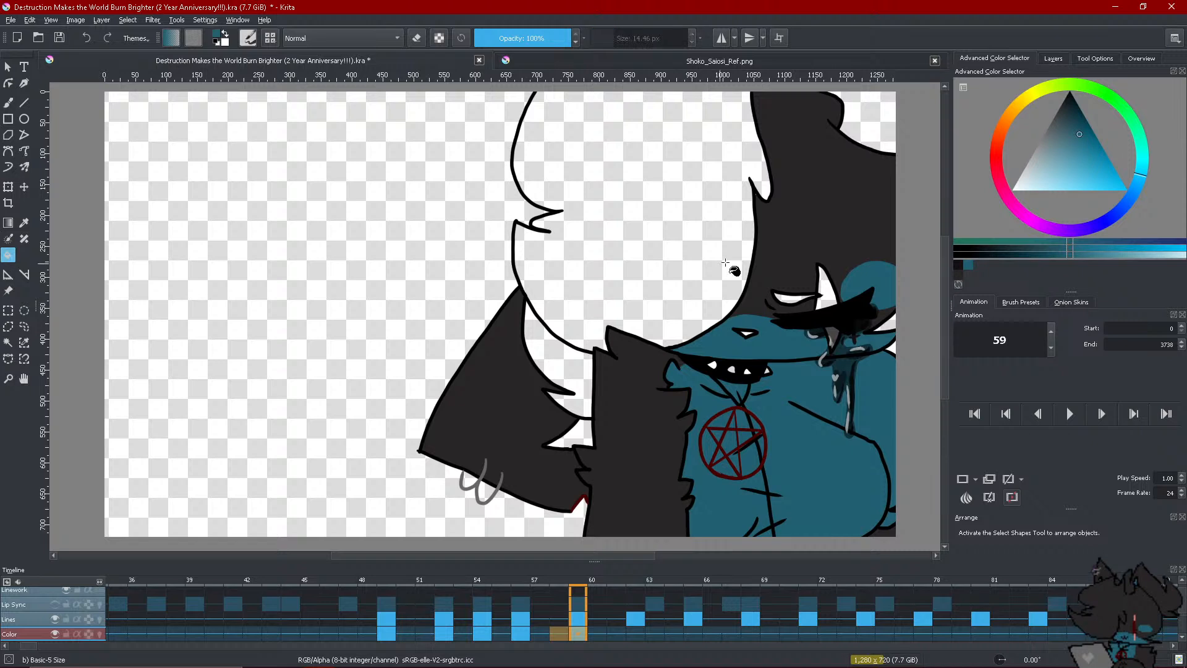
{"action": "left_click", "coordinate": [866, 332], "text": "ctrl"}
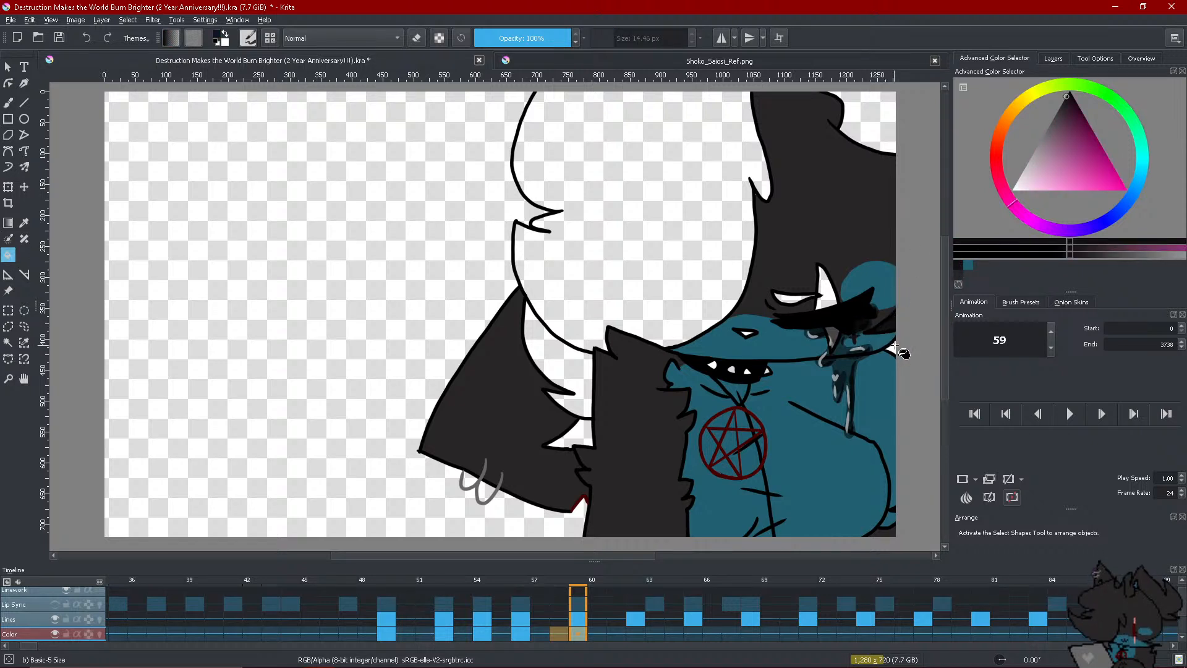
{"action": "left_click", "coordinate": [573, 371]}
{"action": "left_click", "coordinate": [574, 313]}
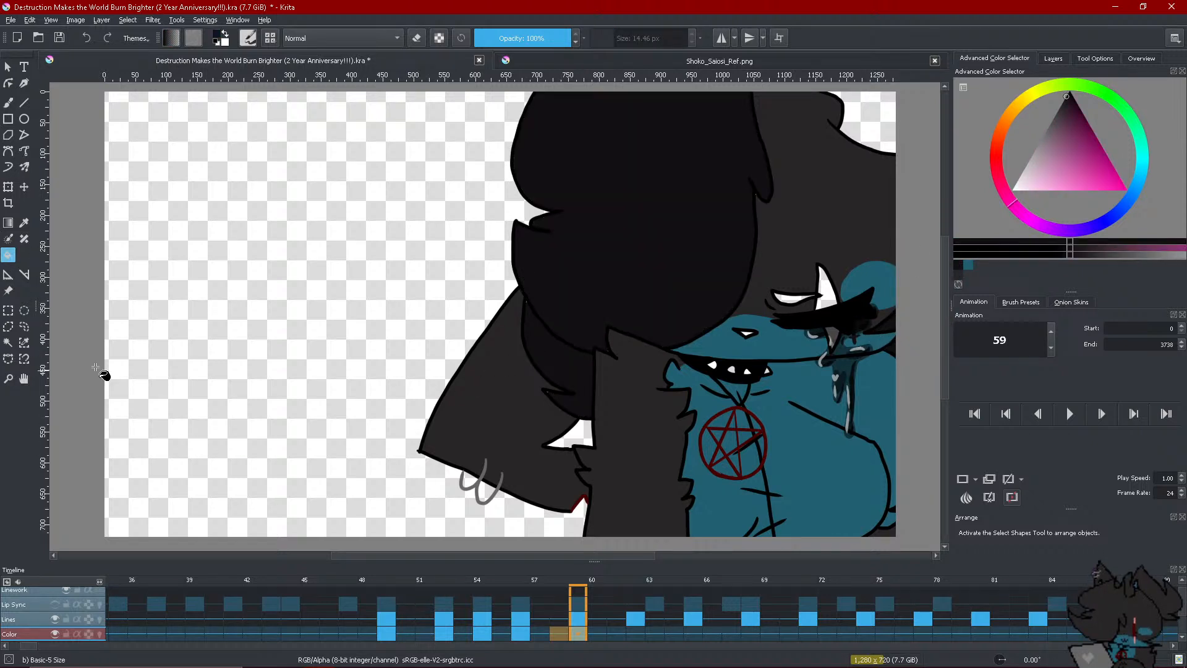
Touch up the edges between hair and fur on frame 59 by brush, alternating dark grey and near-black
{"action": "left_click", "coordinate": [8, 166]}
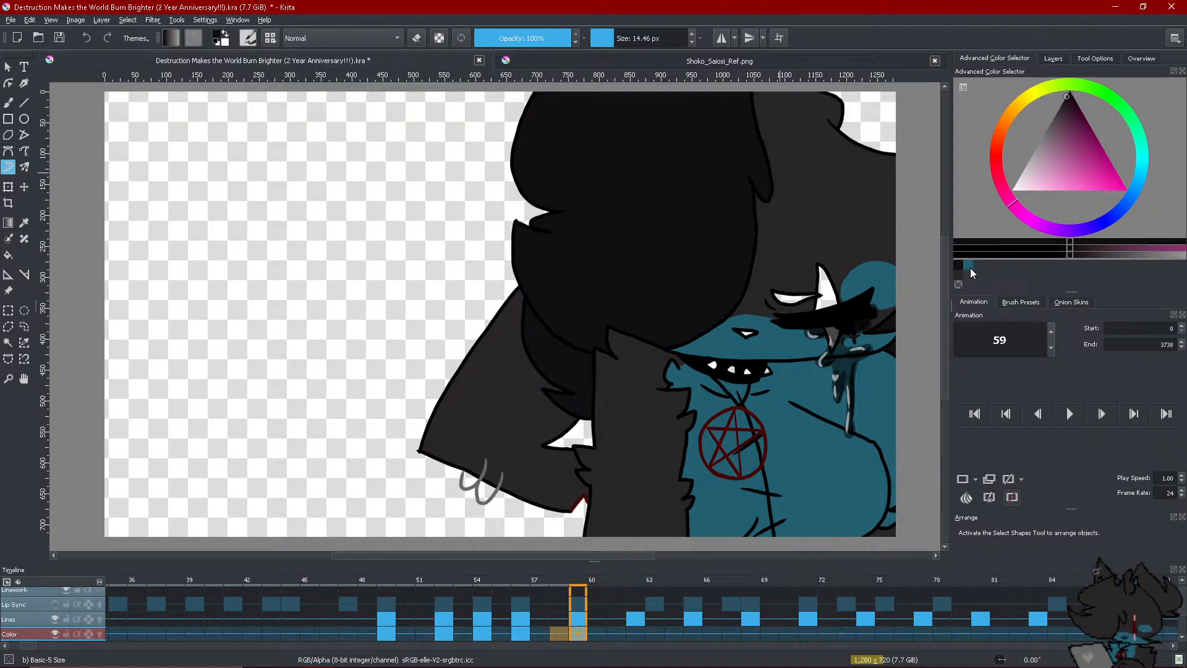
{"action": "left_click", "coordinate": [792, 320], "text": "ctrl"}
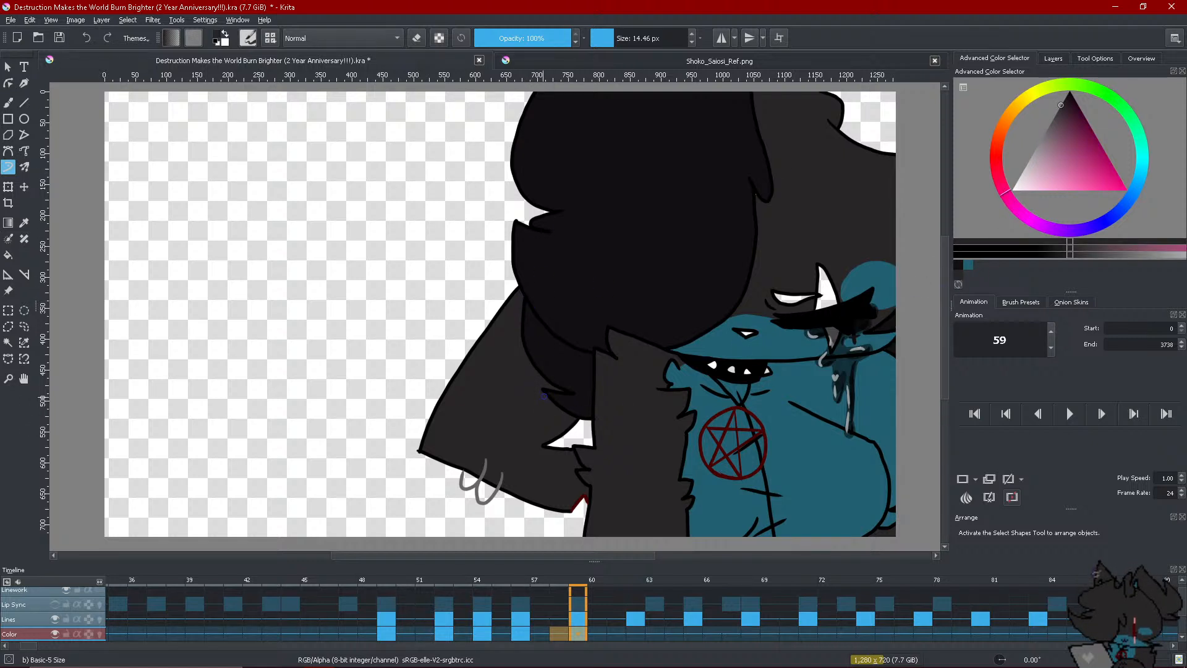
{"action": "left_click", "coordinate": [958, 264]}
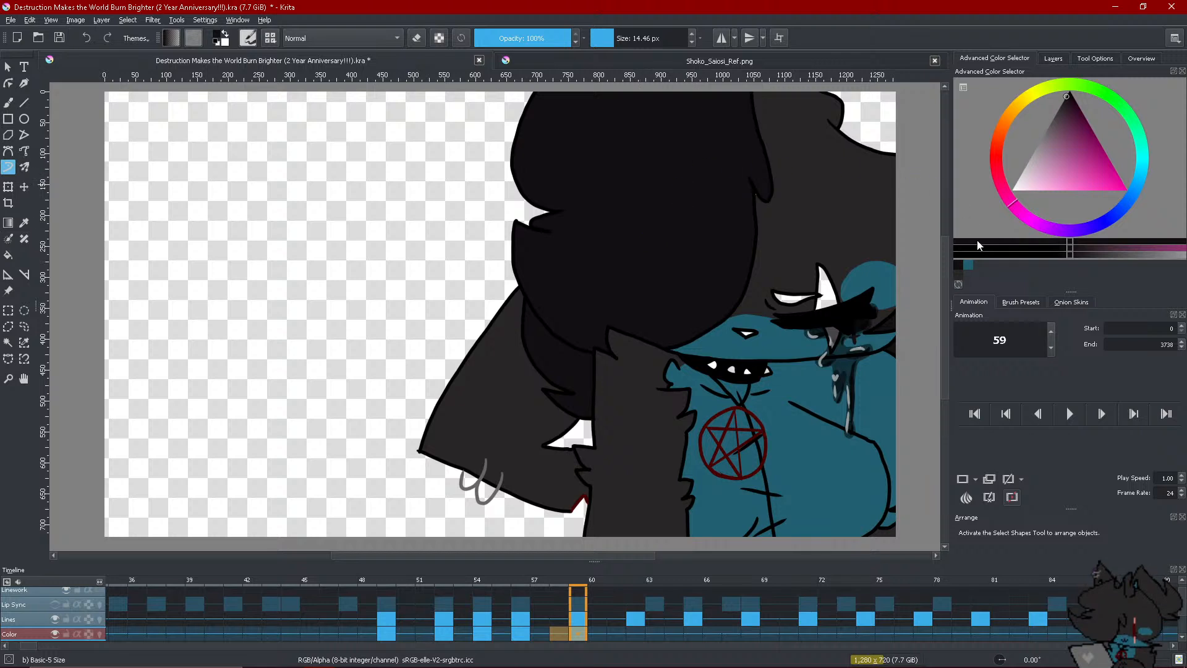
{"action": "left_click", "coordinate": [958, 274]}
{"action": "left_click_drag", "start_coordinate": [752, 188], "coordinate": [757, 195]}
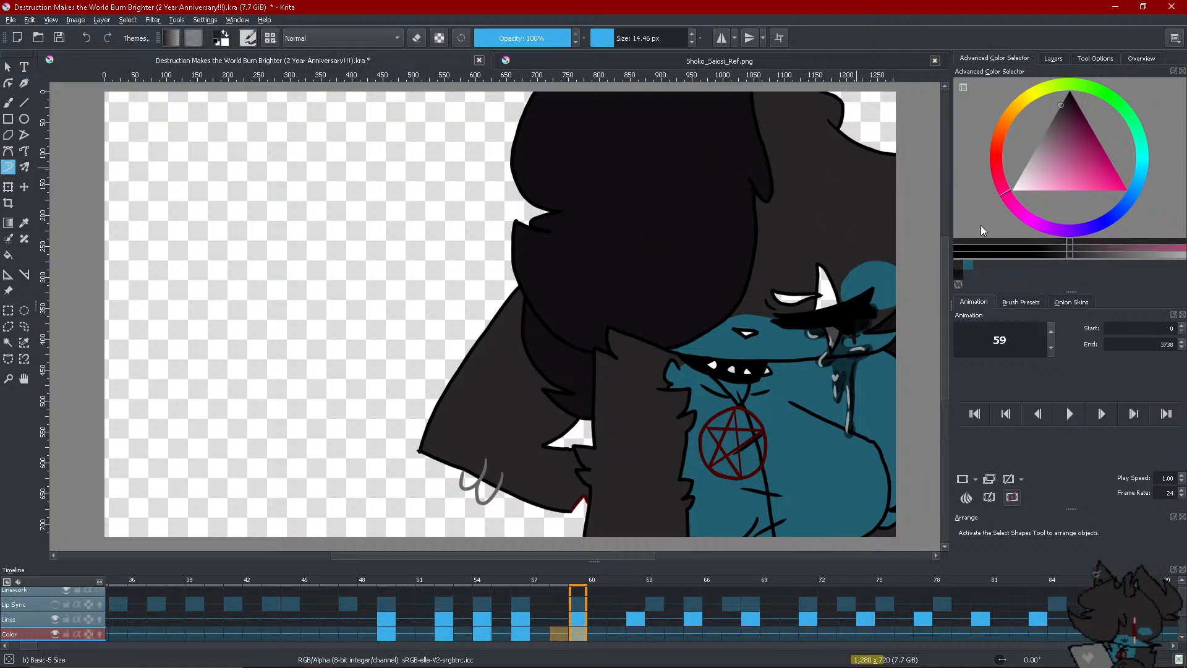
{"action": "left_click", "coordinate": [959, 274]}
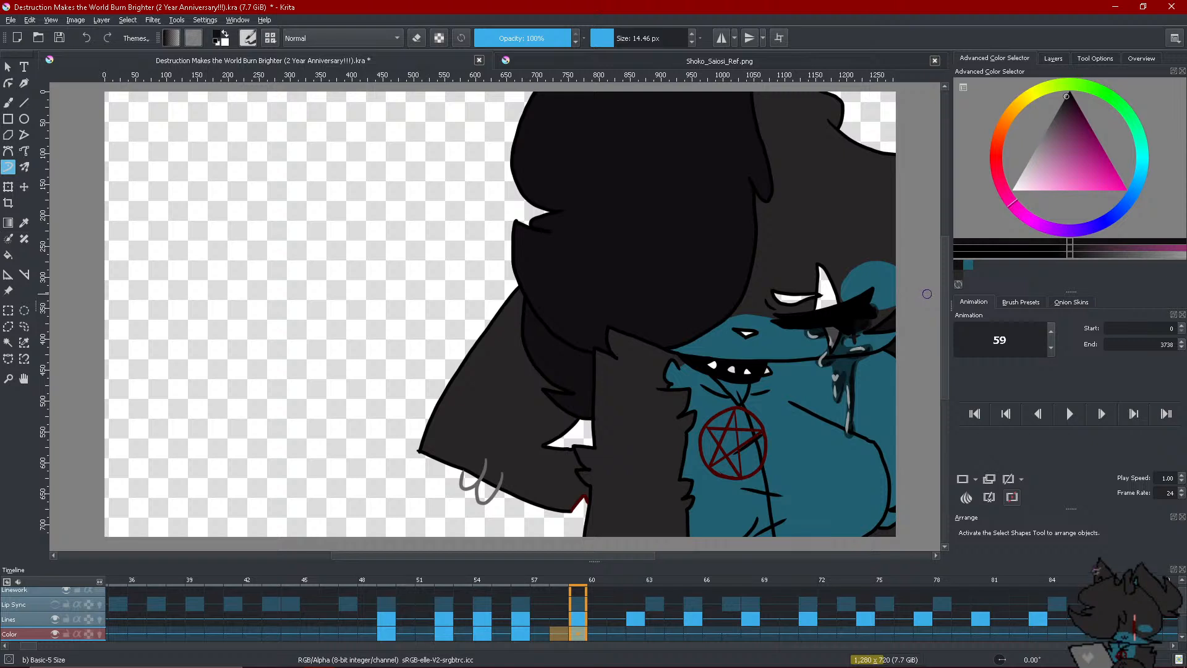
{"action": "left_click", "coordinate": [953, 272]}
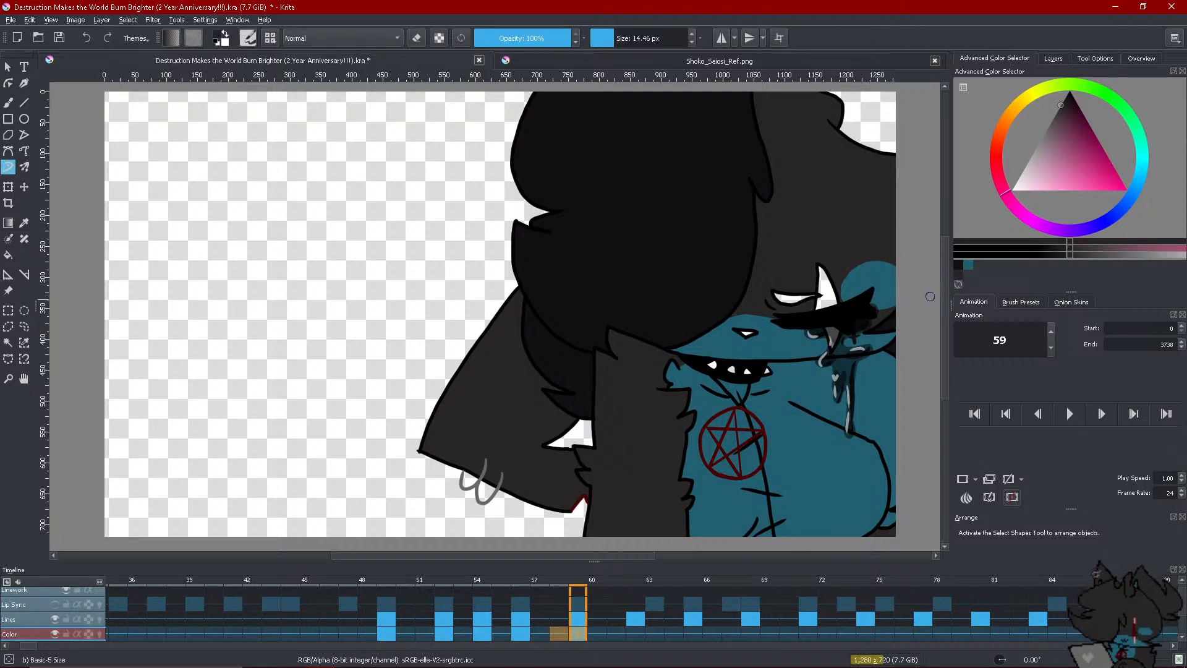
Fill the small crescent marking above the eye with teal on frame 59
{"action": "left_click", "coordinate": [967, 266]}
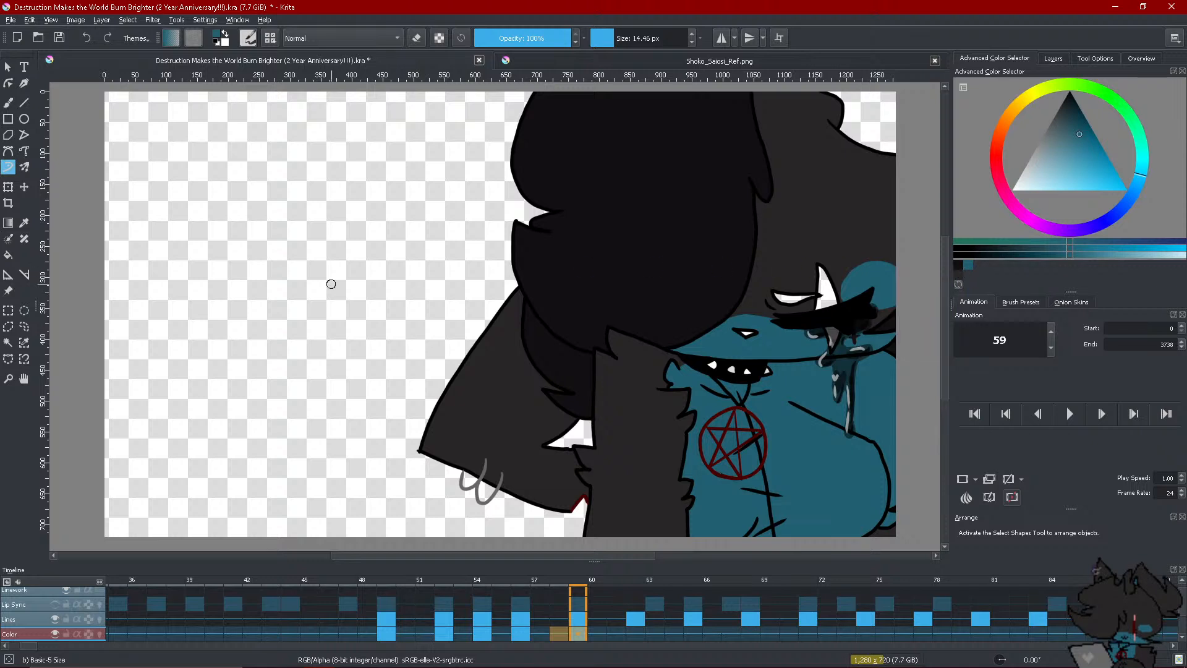
{"action": "left_click", "coordinate": [8, 255]}
{"action": "left_click", "coordinate": [792, 299]}
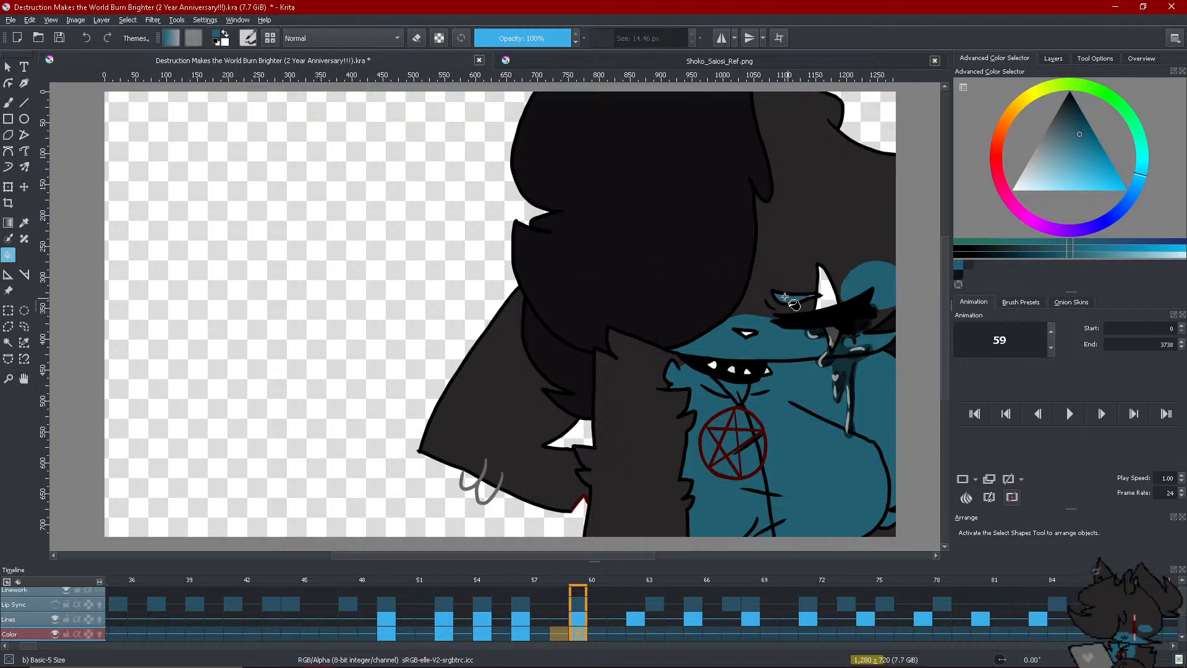
Fill the white inner-ear patch beside the neck tufts on frame 59 with teal
{"action": "left_click", "coordinate": [8, 167]}
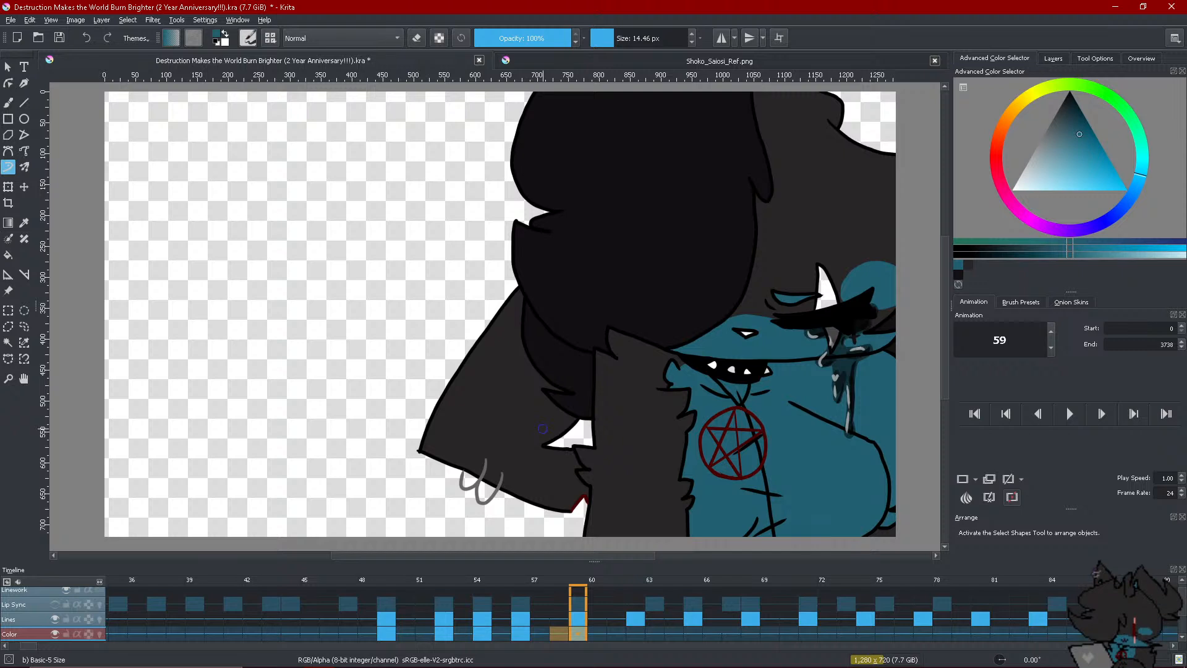
{"action": "left_click", "coordinate": [960, 274]}
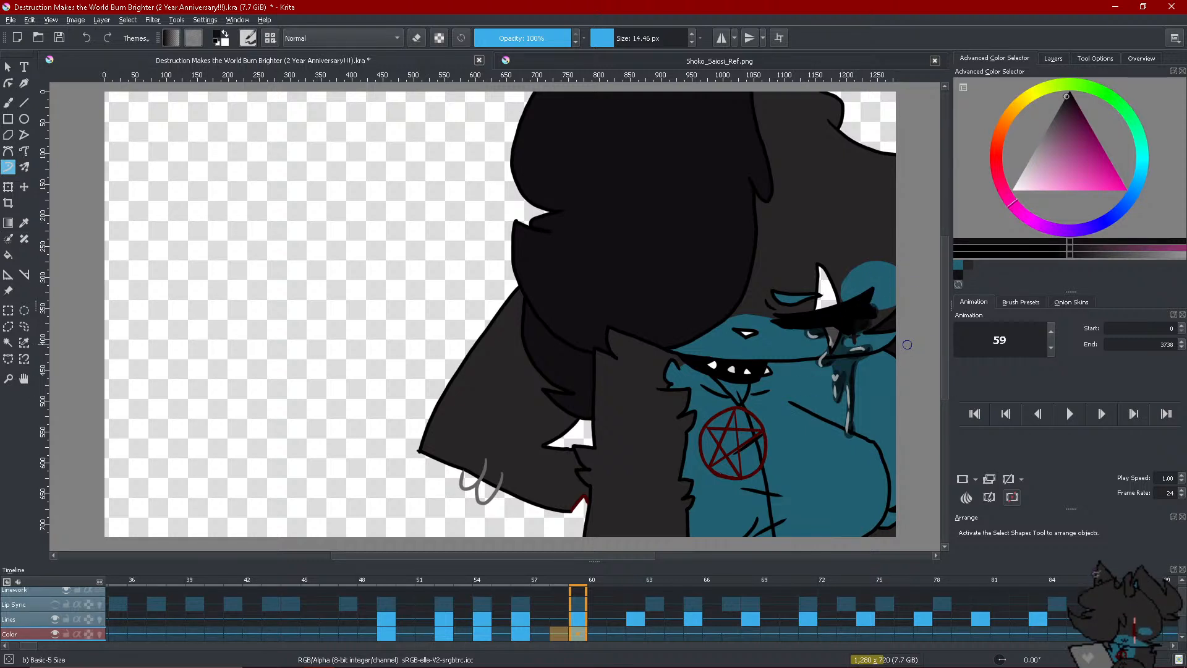
{"action": "left_click", "coordinate": [958, 265]}
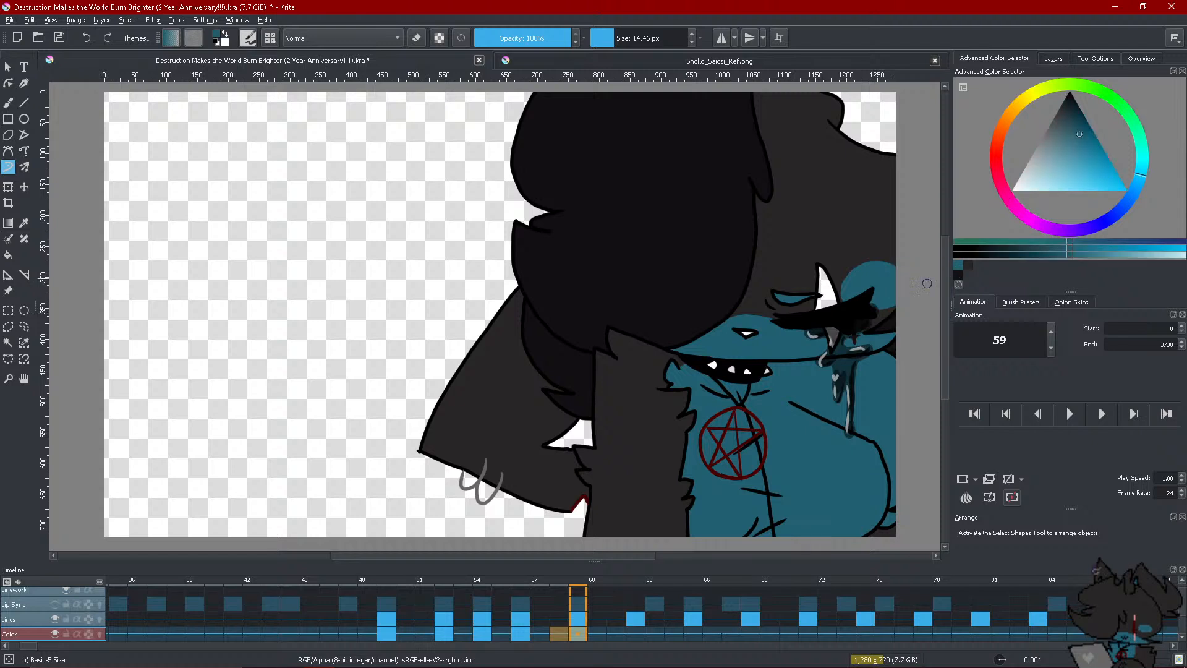
{"action": "left_click", "coordinate": [8, 255]}
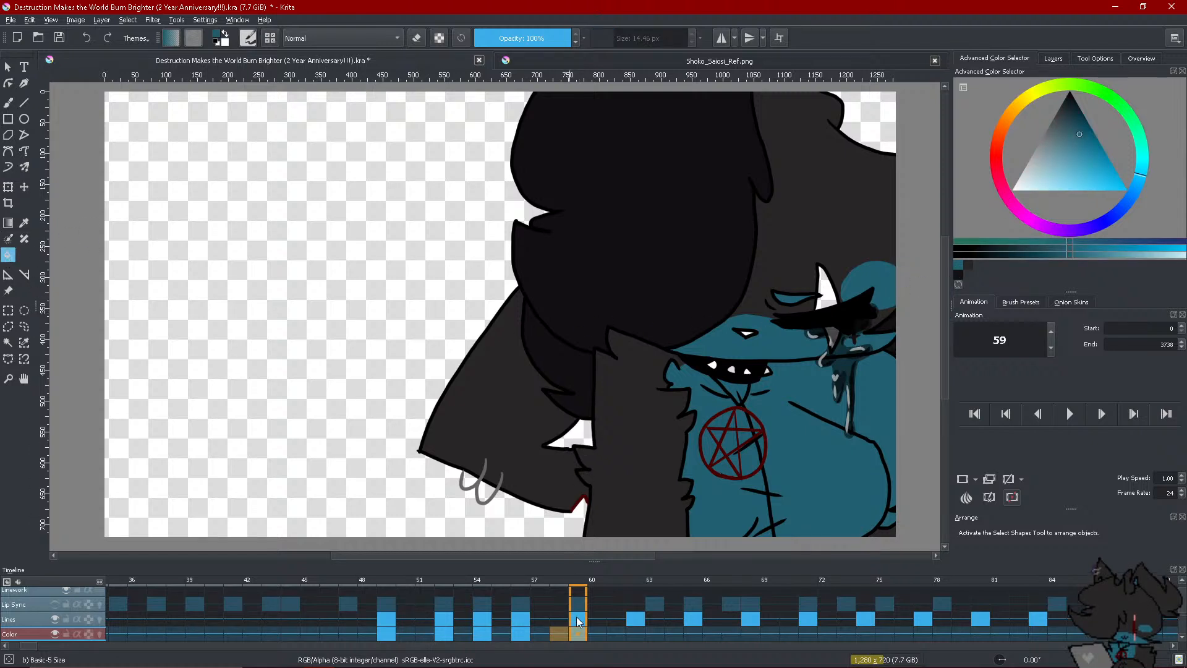
{"action": "left_click", "coordinate": [578, 439]}
{"action": "left_click", "coordinate": [8, 167]}
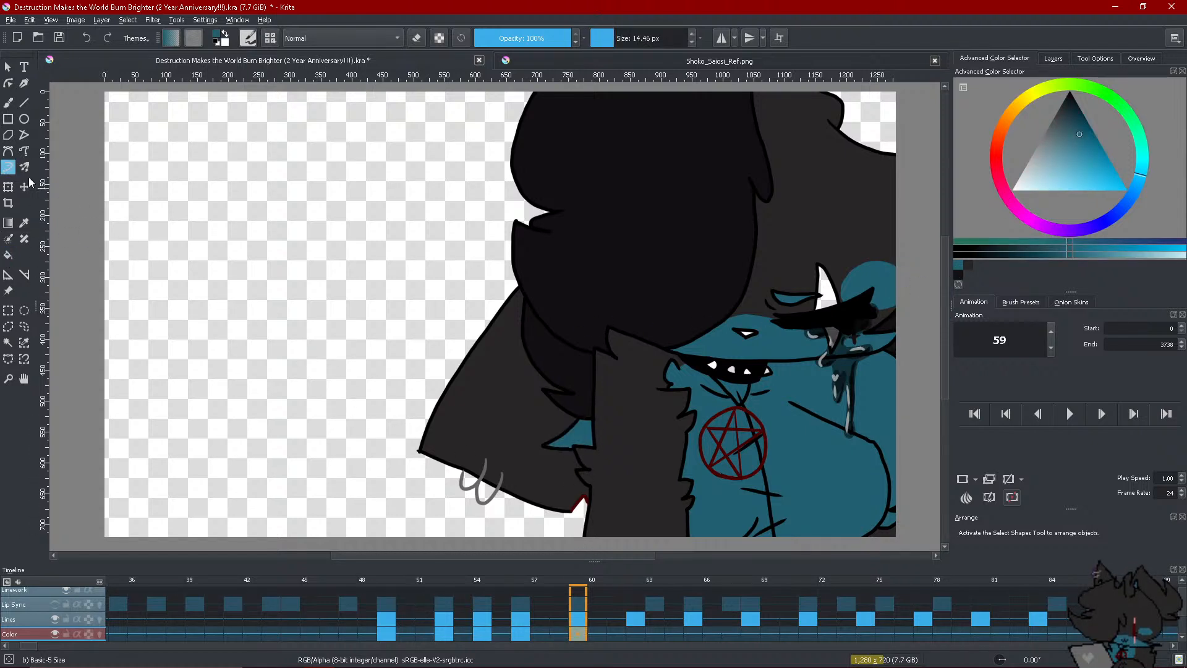
Fill the inner-ear patch and the crescent marking above the eye on frame 57 with teal
{"action": "left_click", "coordinate": [539, 639]}
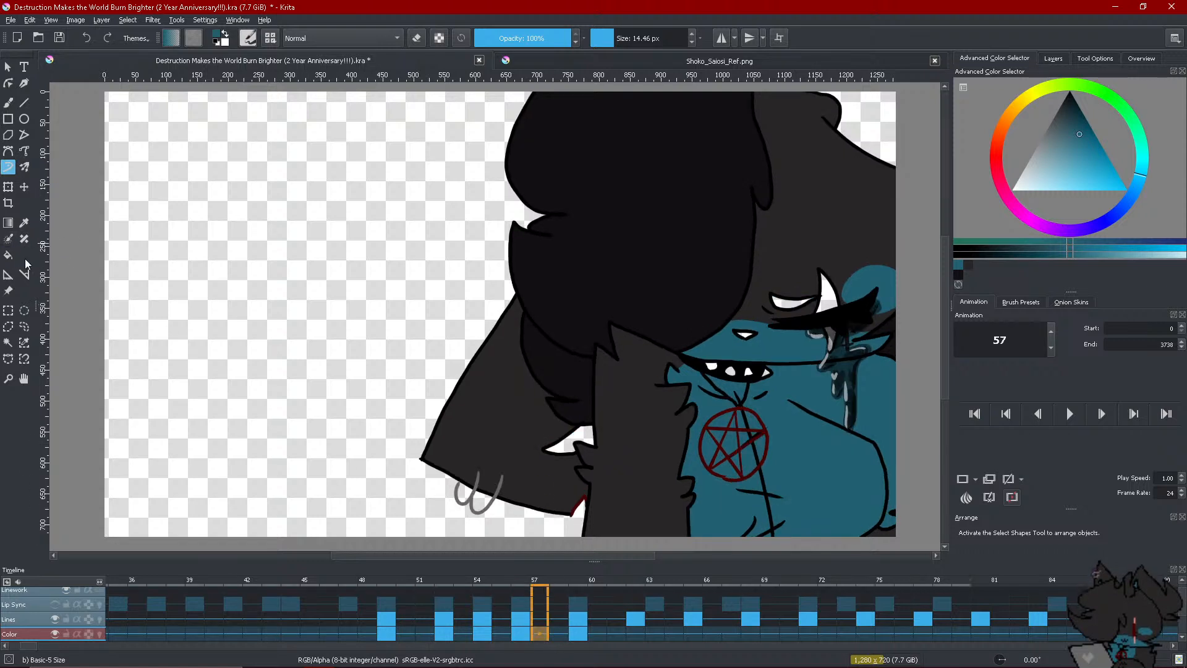
{"action": "left_click", "coordinate": [8, 255]}
{"action": "left_click", "coordinate": [561, 432]}
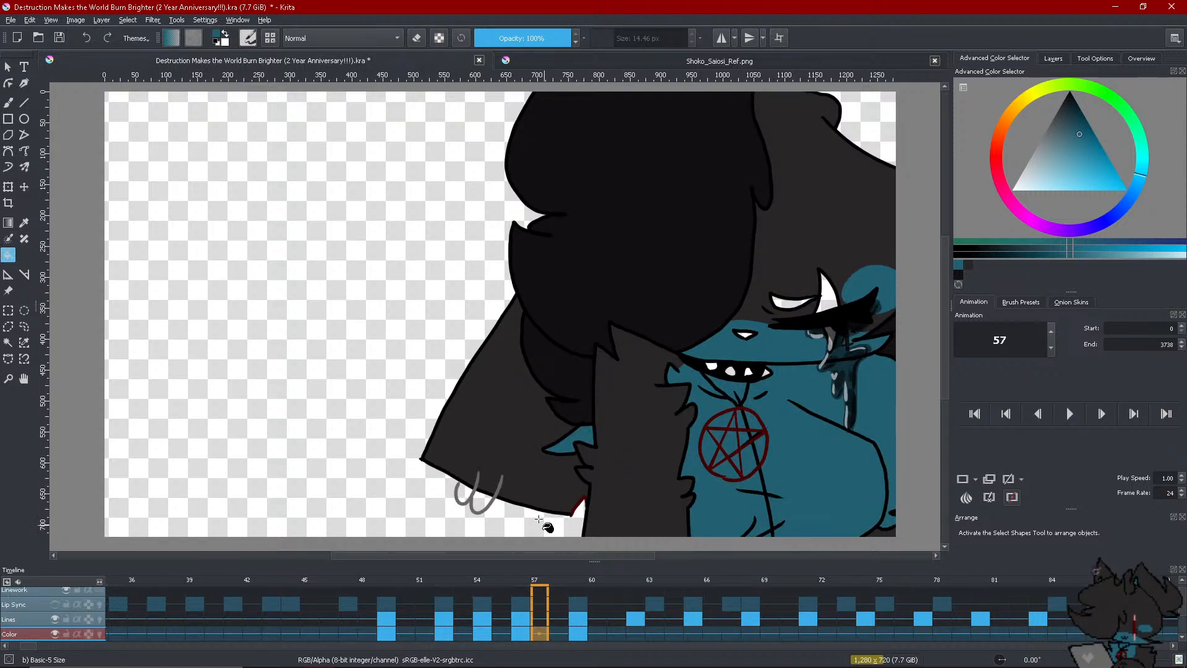
{"action": "left_click", "coordinate": [792, 311]}
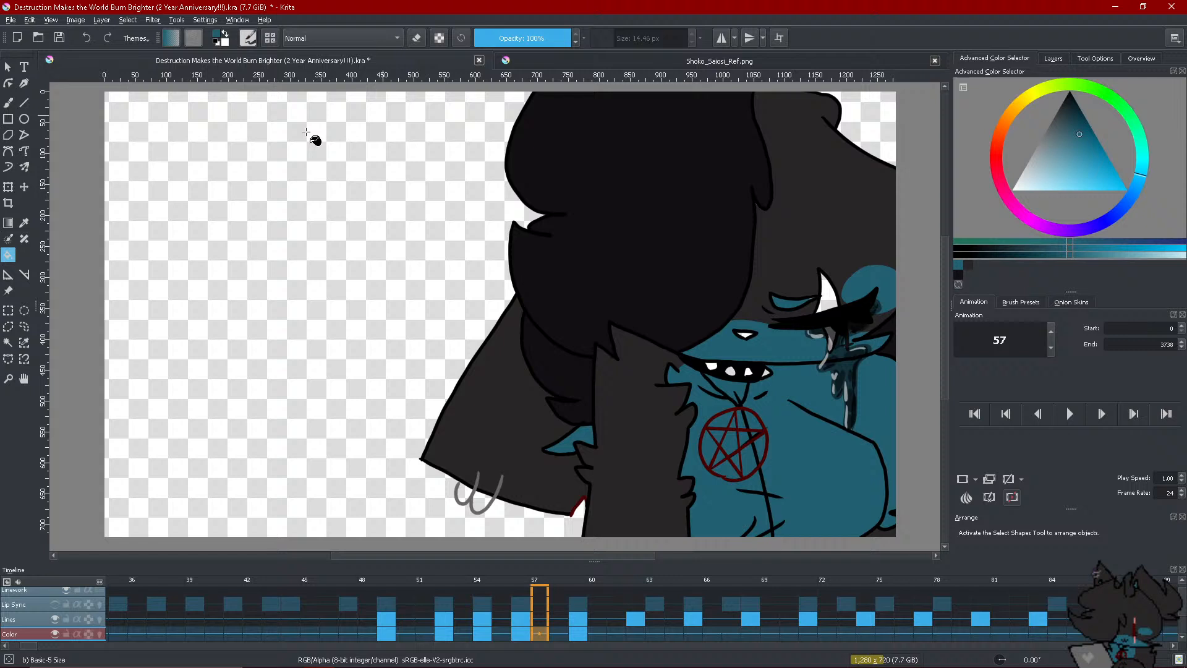
Touch up the fur just below the hair lock's tip on frame 57 with dark grey, and return the brush to teal
{"action": "left_click", "coordinate": [8, 167]}
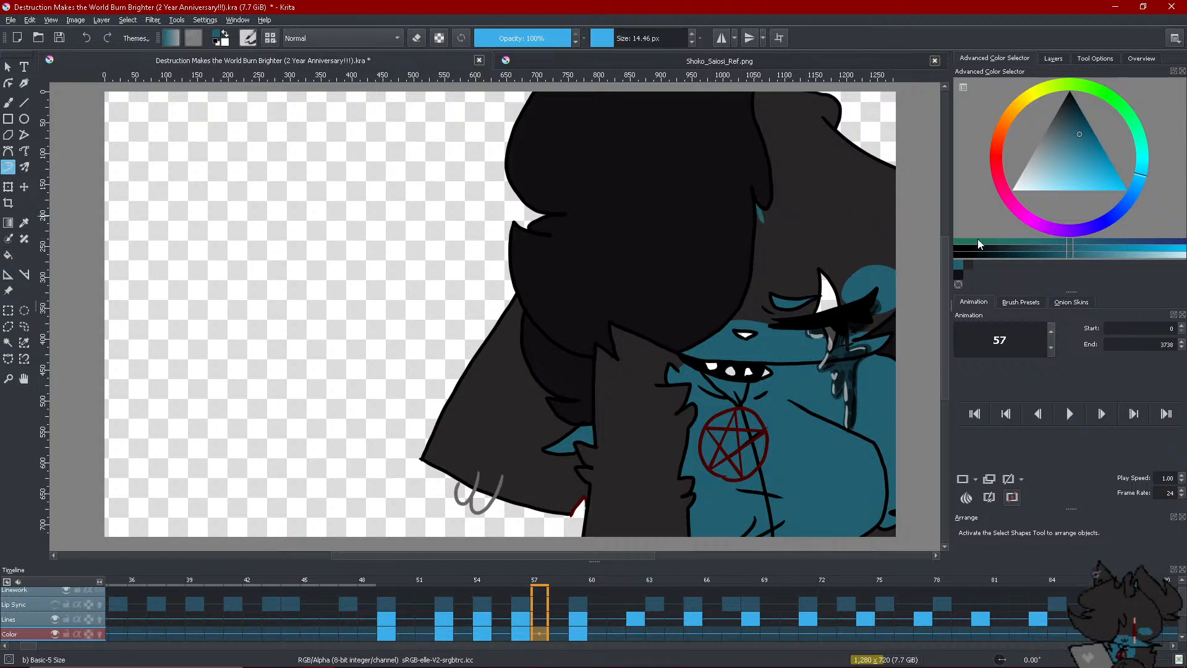
{"action": "left_click", "coordinate": [961, 253]}
{"action": "left_click_drag", "start_coordinate": [758, 207], "coordinate": [763, 221]}
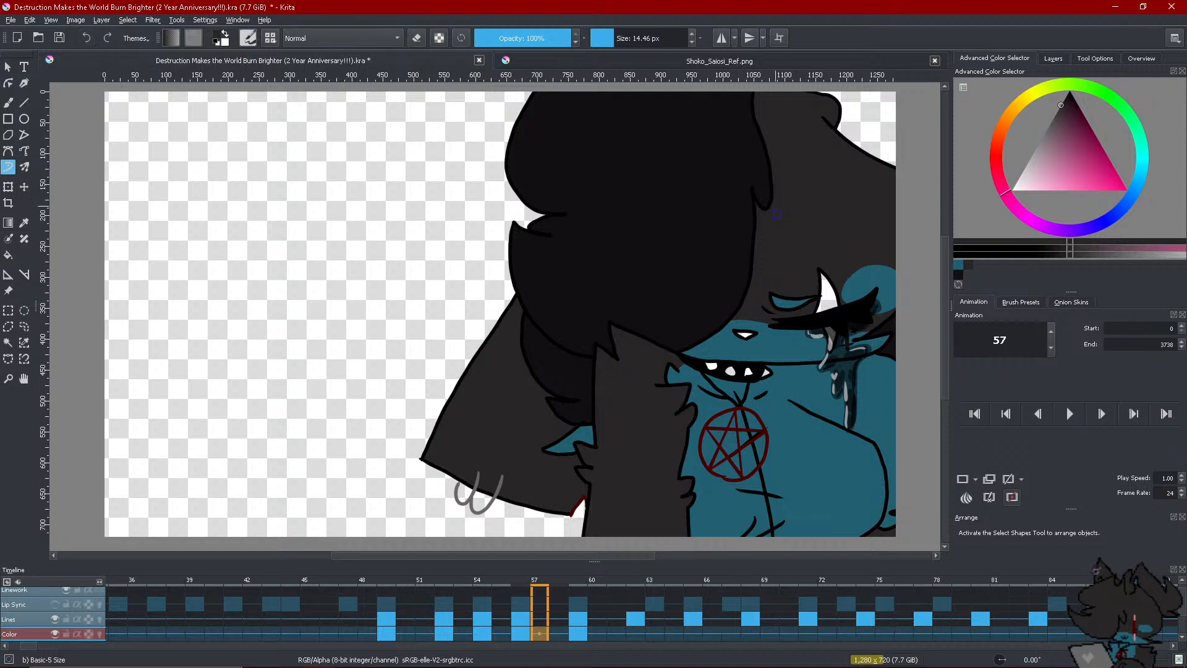
{"action": "left_click", "coordinate": [959, 274]}
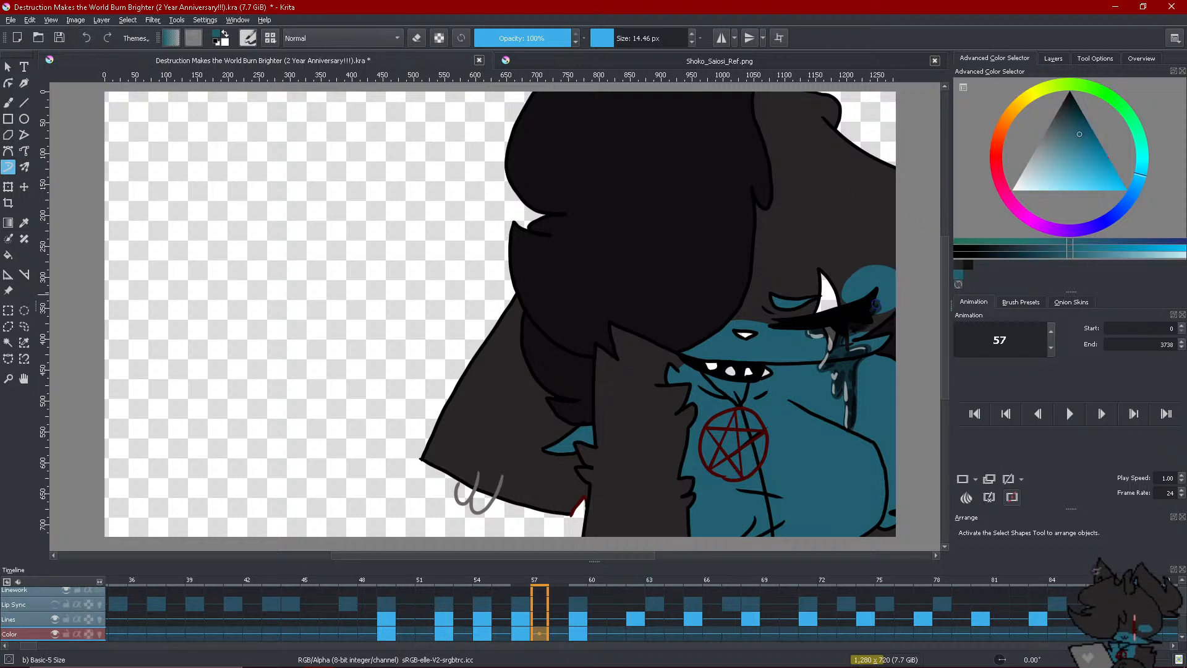
Fill both inner-ear patches and the crescent marking above the eye on frame 55 with teal
{"action": "left_click", "coordinate": [566, 625]}
{"action": "key", "text": "Right"}
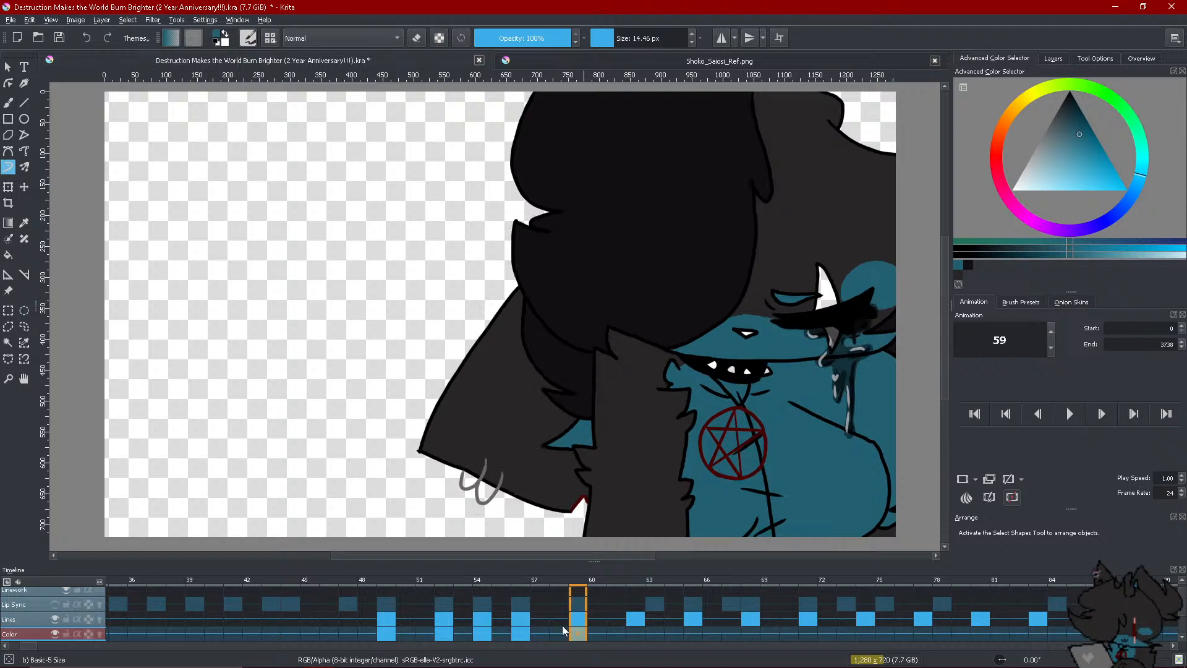
{"action": "left_click", "coordinate": [500, 632]}
{"action": "left_click", "coordinate": [8, 255]}
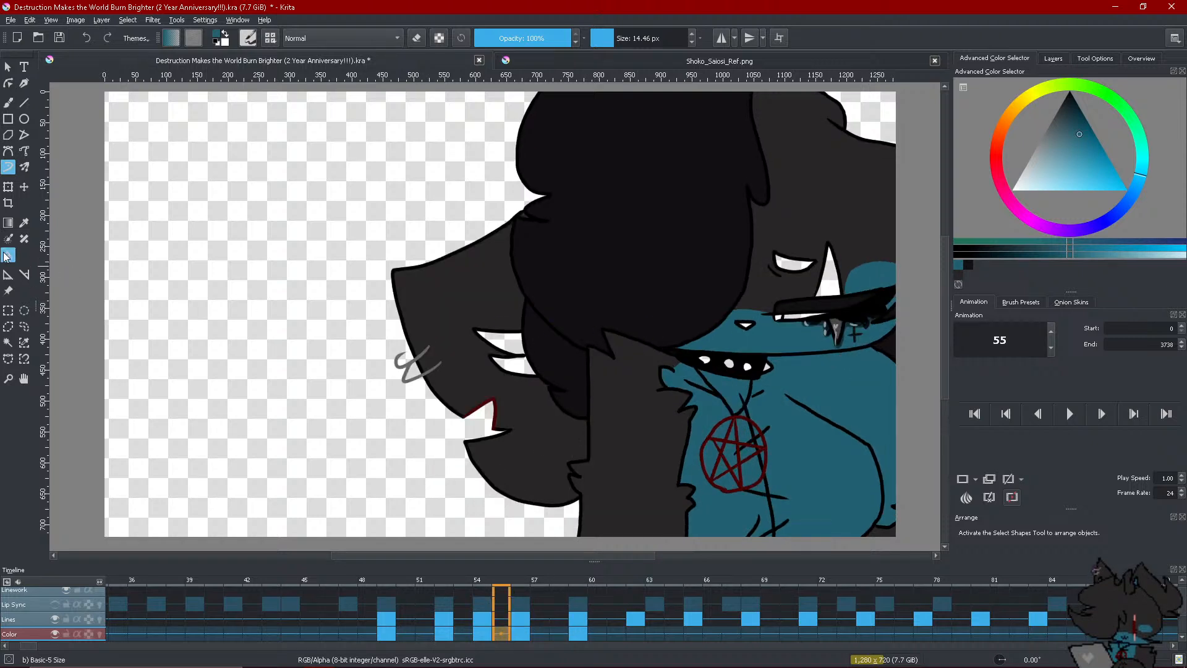
{"action": "left_click", "coordinate": [500, 340]}
{"action": "left_click", "coordinate": [513, 366]}
{"action": "left_click", "coordinate": [792, 268]}
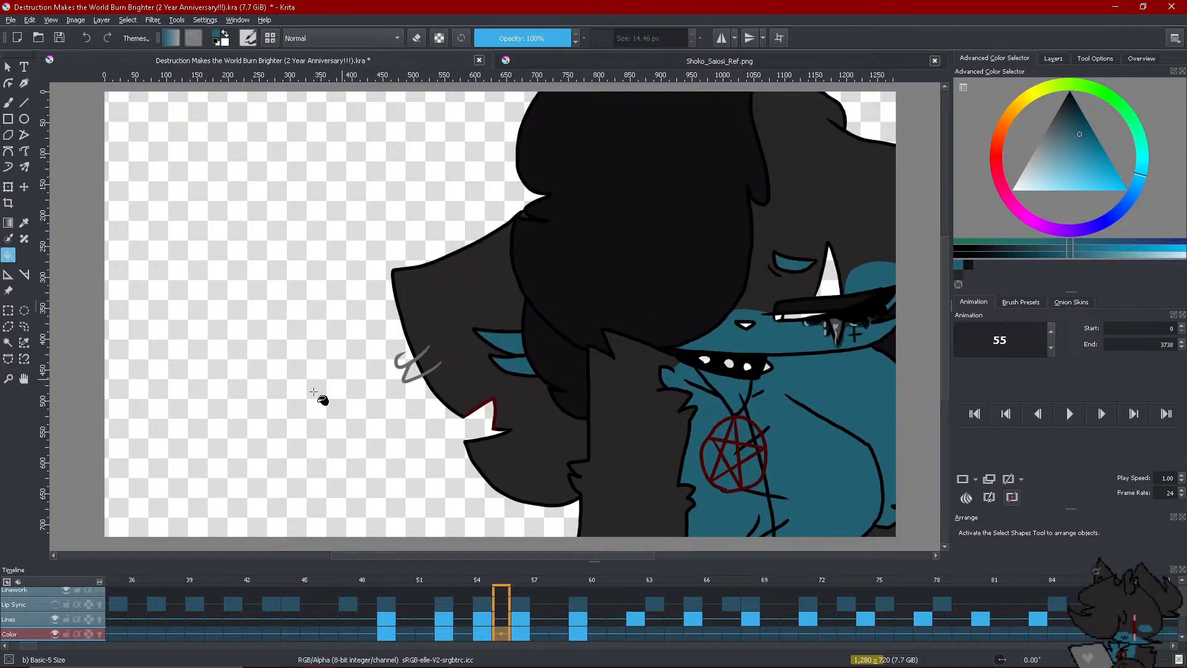
{"action": "left_click", "coordinate": [8, 167]}
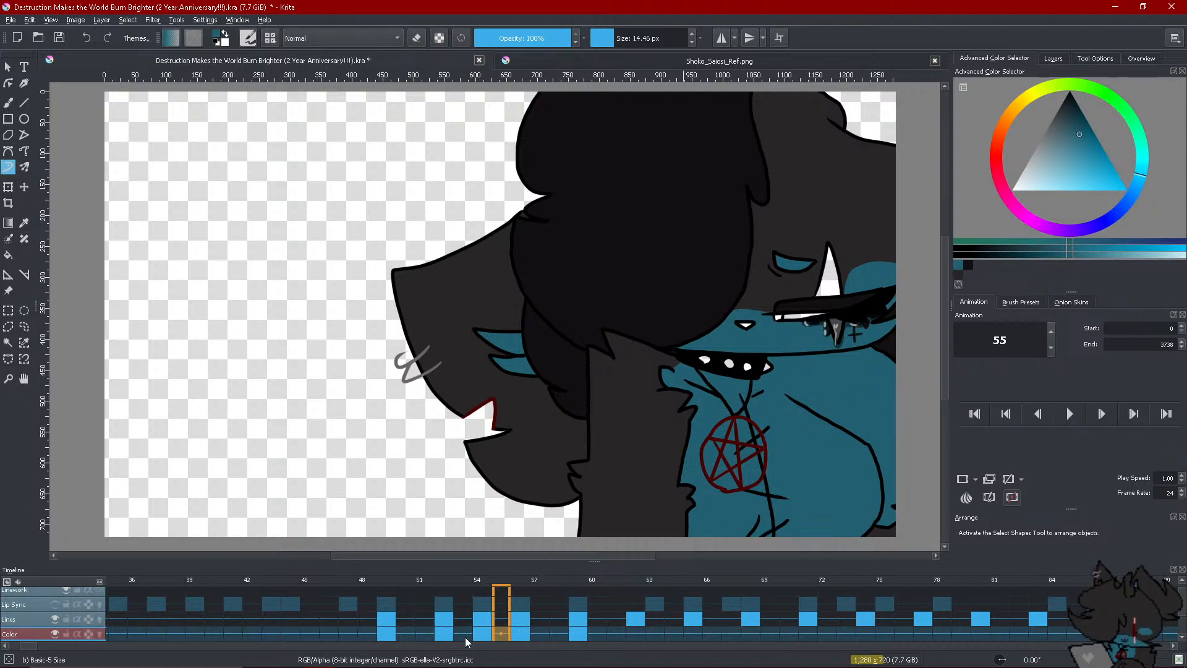
Fill the inner ear and the crescent marking above the eye on frame 52 with teal
{"action": "key", "text": "Left"}
{"action": "key", "text": "Left"}
{"action": "key", "text": "Left"}
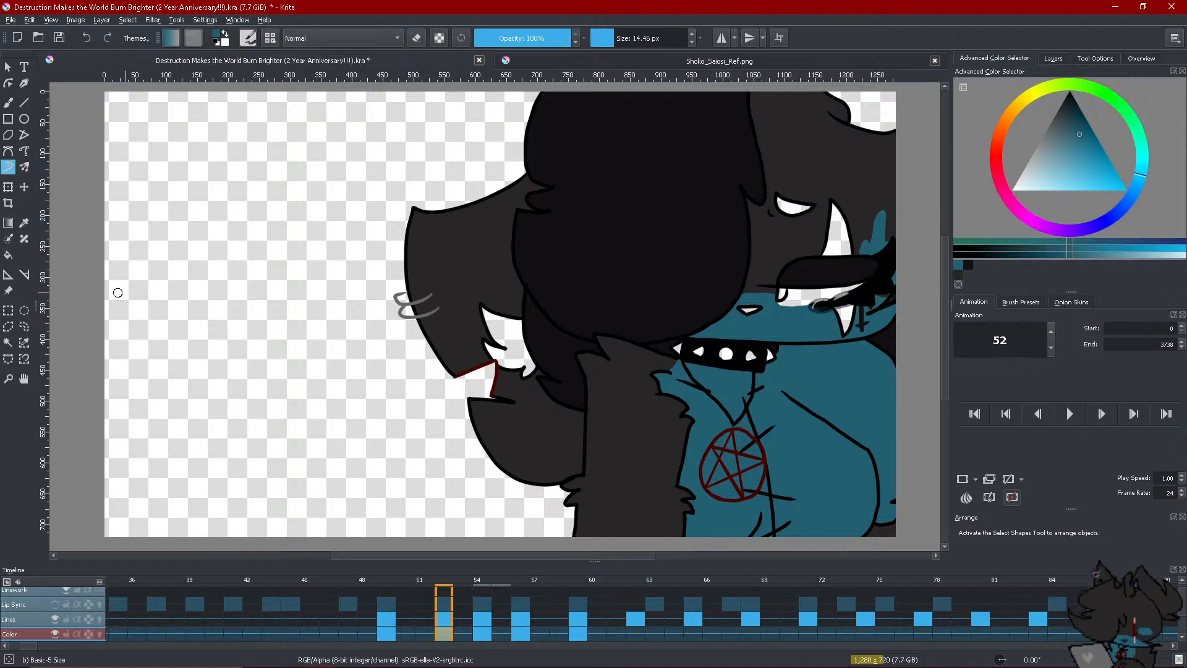
{"action": "key", "text": "f"}
{"action": "left_click", "coordinate": [504, 340]}
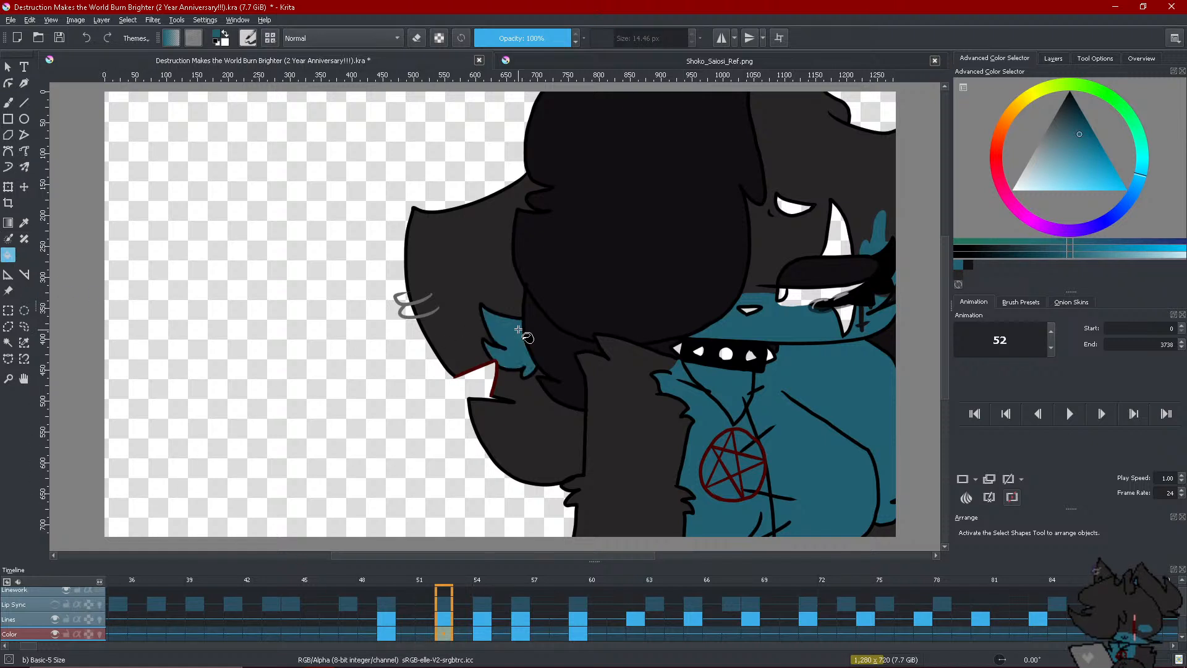
{"action": "left_click", "coordinate": [786, 206]}
{"action": "left_click", "coordinate": [8, 167]}
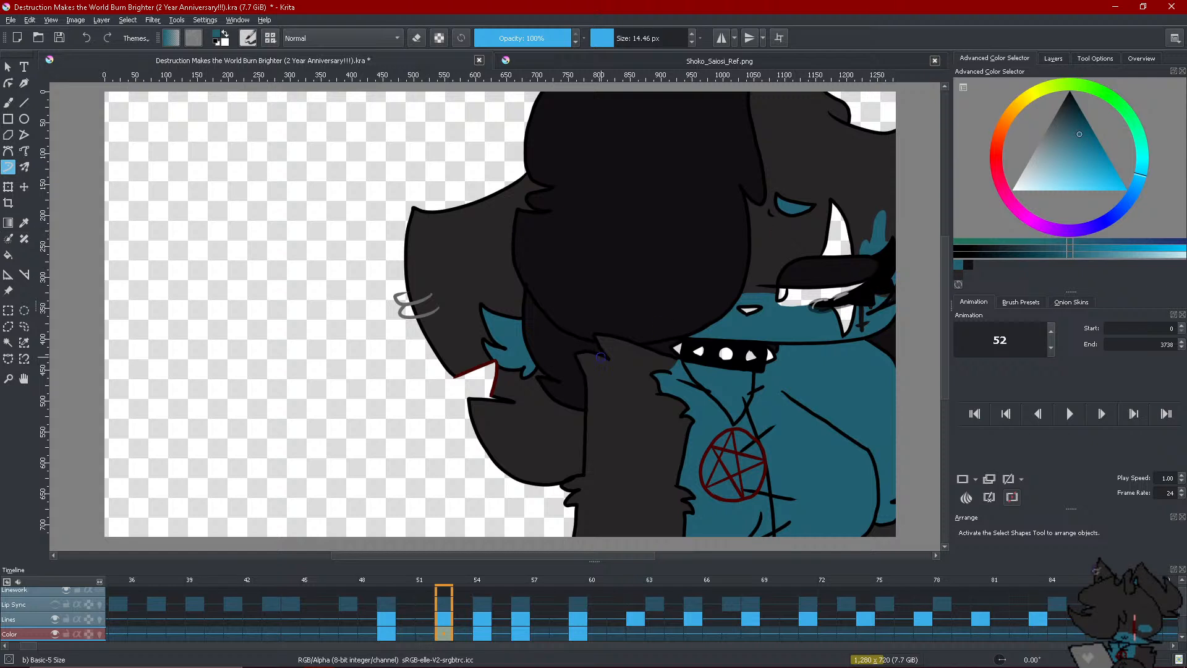
Fill the inner ear and the crescent above the eye on frame 50 with teal, and touch up the adjoining hair edge with near-black
{"action": "left_click", "coordinate": [408, 634]}
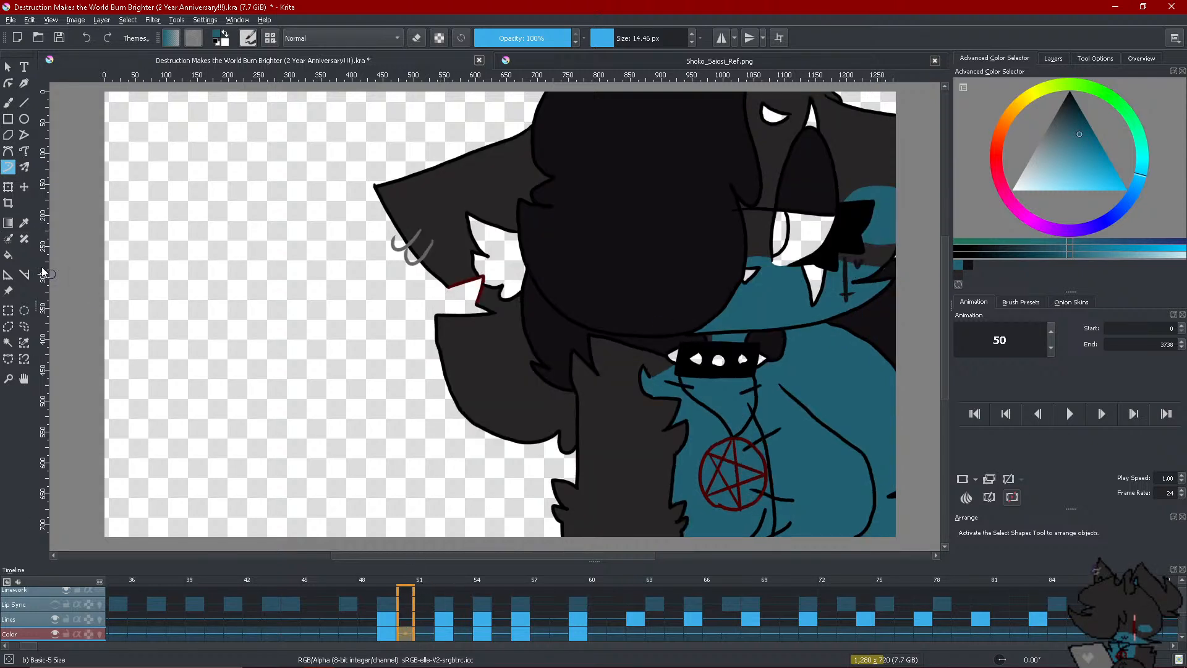
{"action": "key", "text": "f"}
{"action": "left_click", "coordinate": [516, 263]}
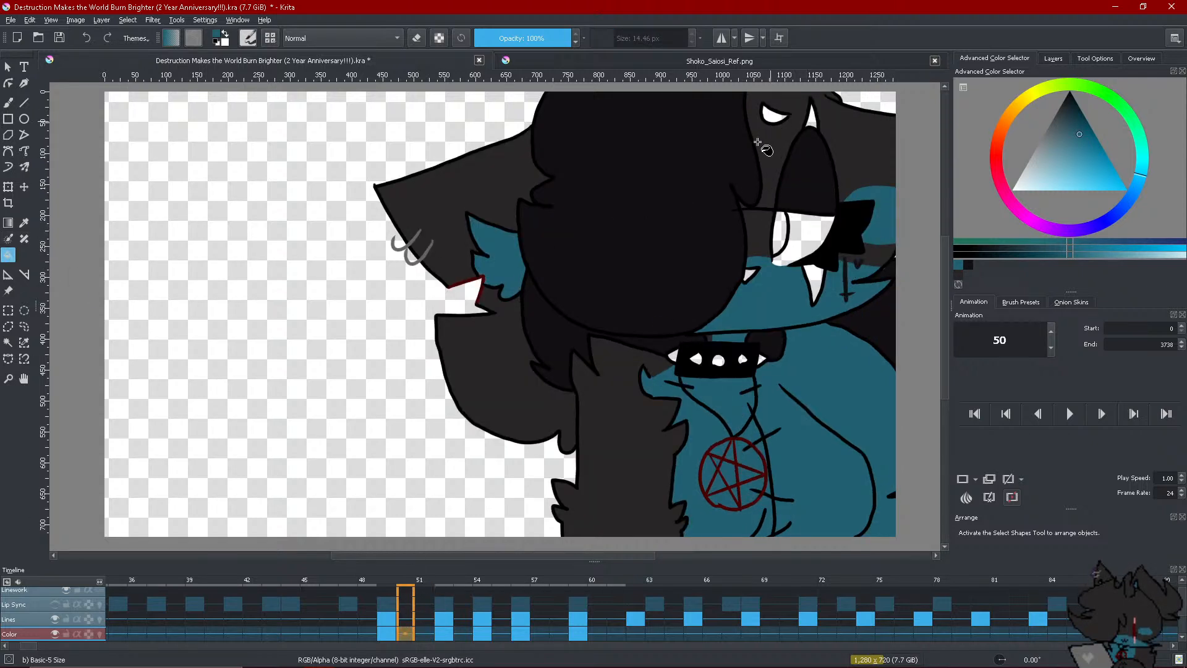
{"action": "left_click", "coordinate": [772, 115]}
{"action": "left_click", "coordinate": [8, 167]}
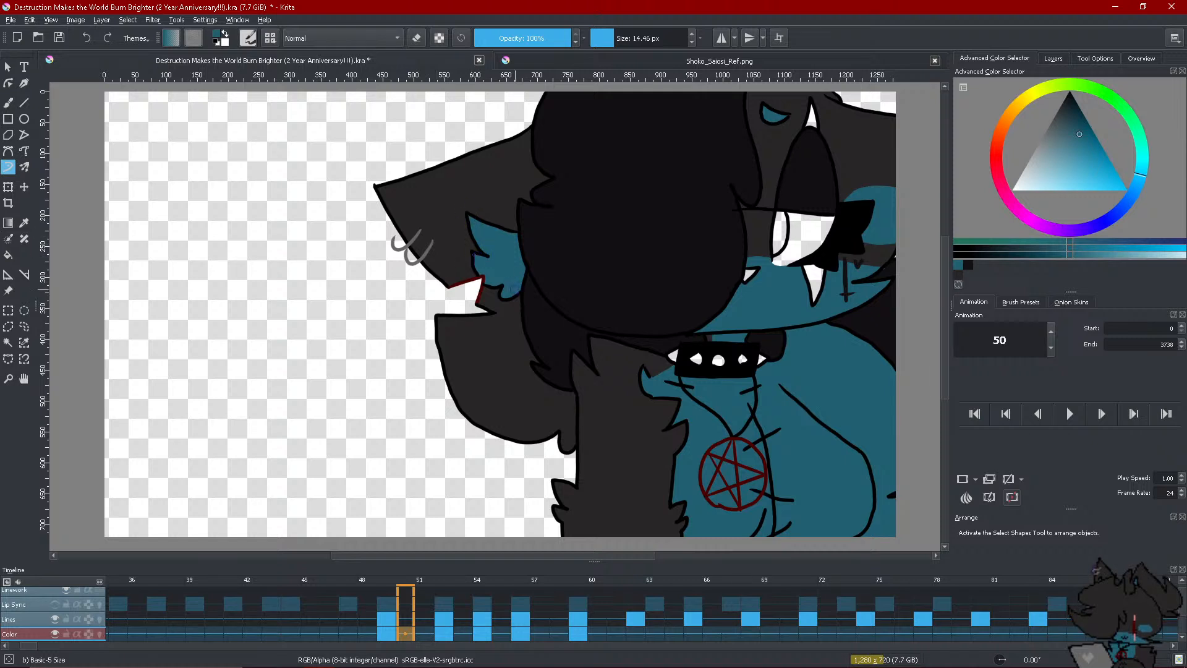
{"action": "left_click", "coordinate": [967, 266]}
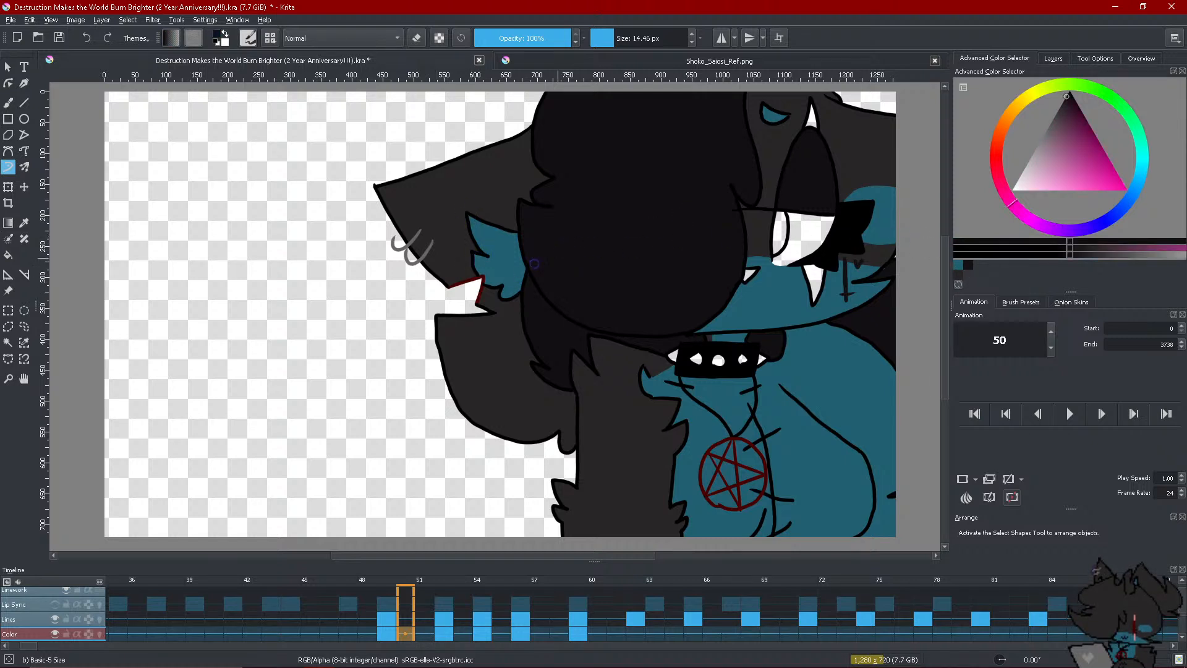
{"action": "left_click", "coordinate": [958, 274]}
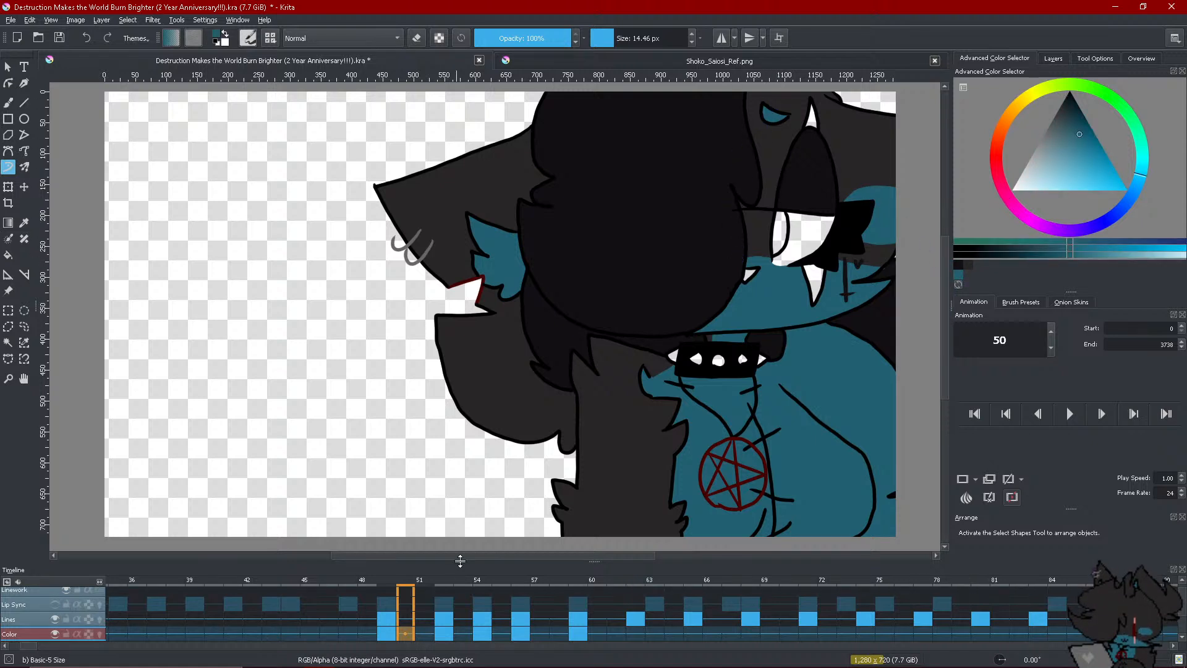
Fill the inner ear and the crescent marking above the eye on frame 47 with teal
{"action": "left_click", "coordinate": [348, 634]}
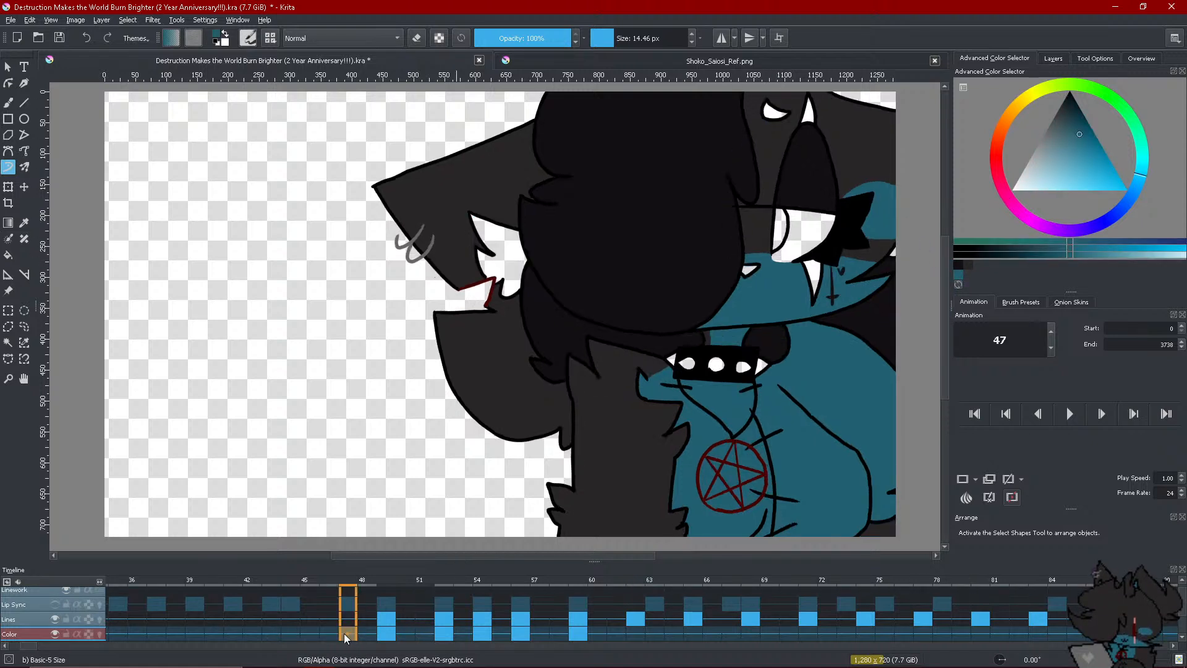
{"action": "left_click", "coordinate": [8, 239]}
{"action": "key", "text": "f"}
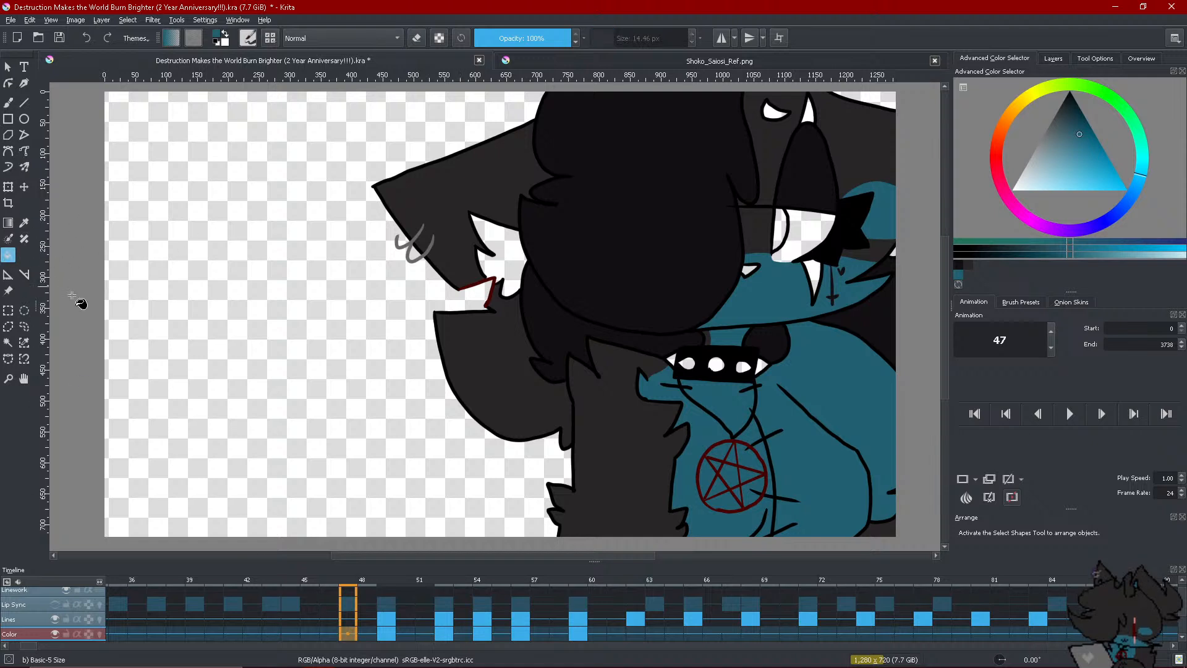
{"action": "left_click", "coordinate": [512, 269]}
{"action": "left_click", "coordinate": [781, 114]}
{"action": "left_click", "coordinate": [8, 167]}
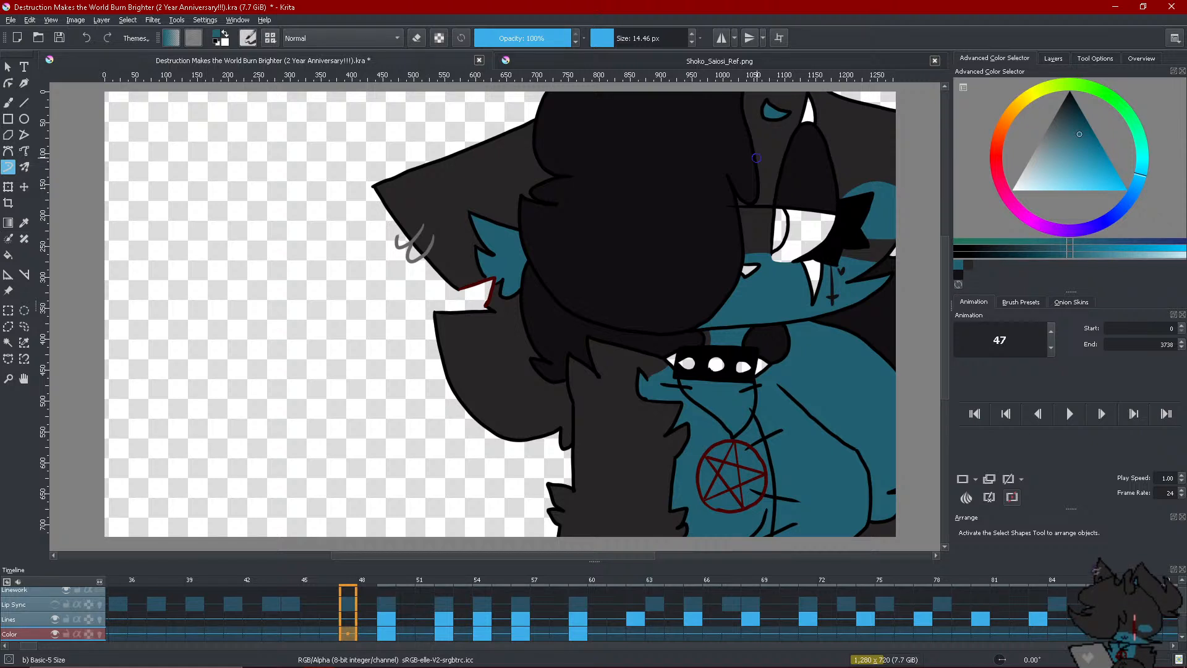
Step through the drawings from frame 47 to frame 59 and check their colouring
{"action": "left_click", "coordinate": [372, 640]}
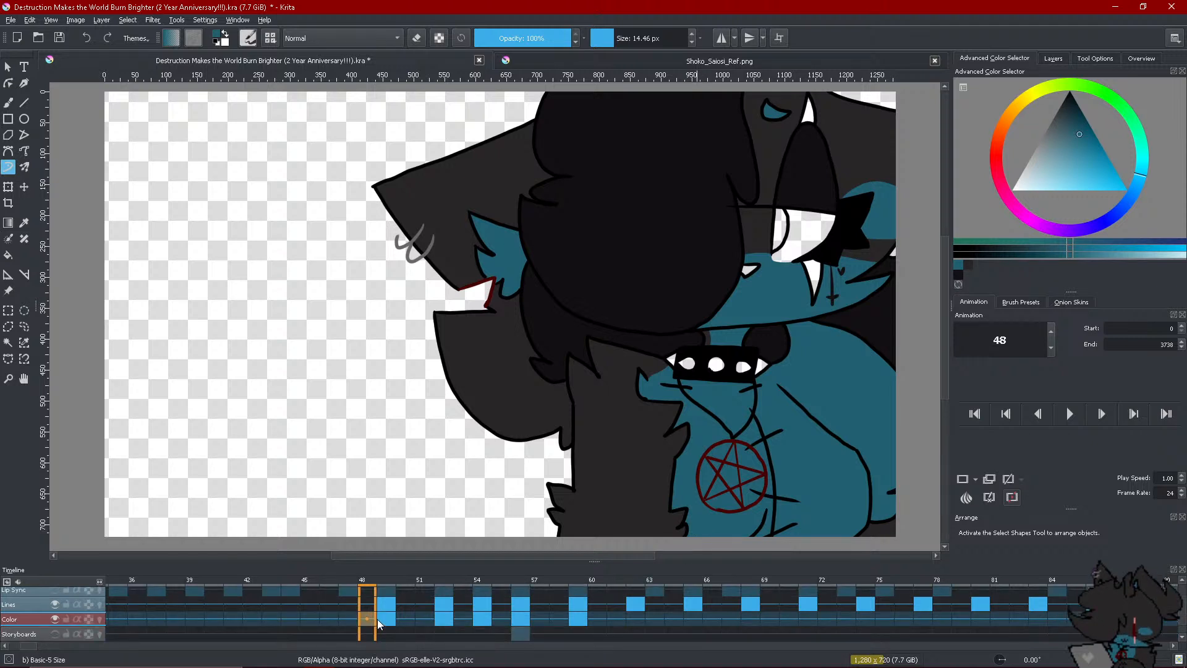
{"action": "key", "text": "Right"}
{"action": "key", "text": "Left"}
{"action": "key", "text": "Right"}
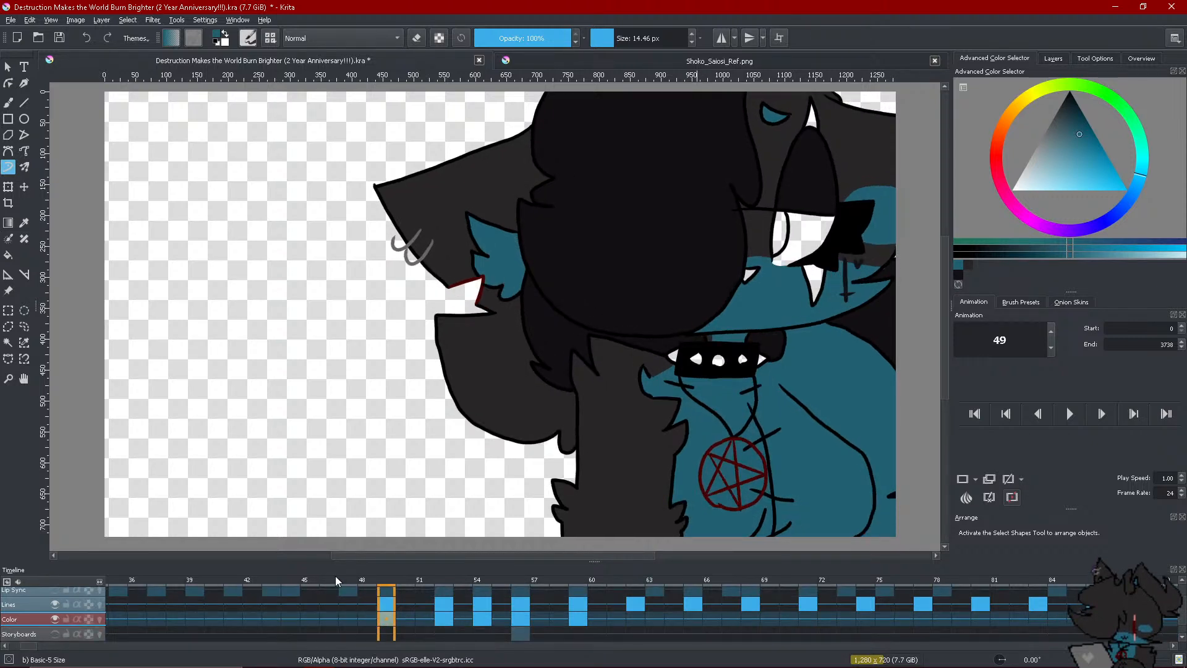
{"action": "left_click", "coordinate": [366, 620]}
{"action": "left_click", "coordinate": [384, 616]}
{"action": "left_click_drag", "start_coordinate": [355, 614], "coordinate": [393, 611]}
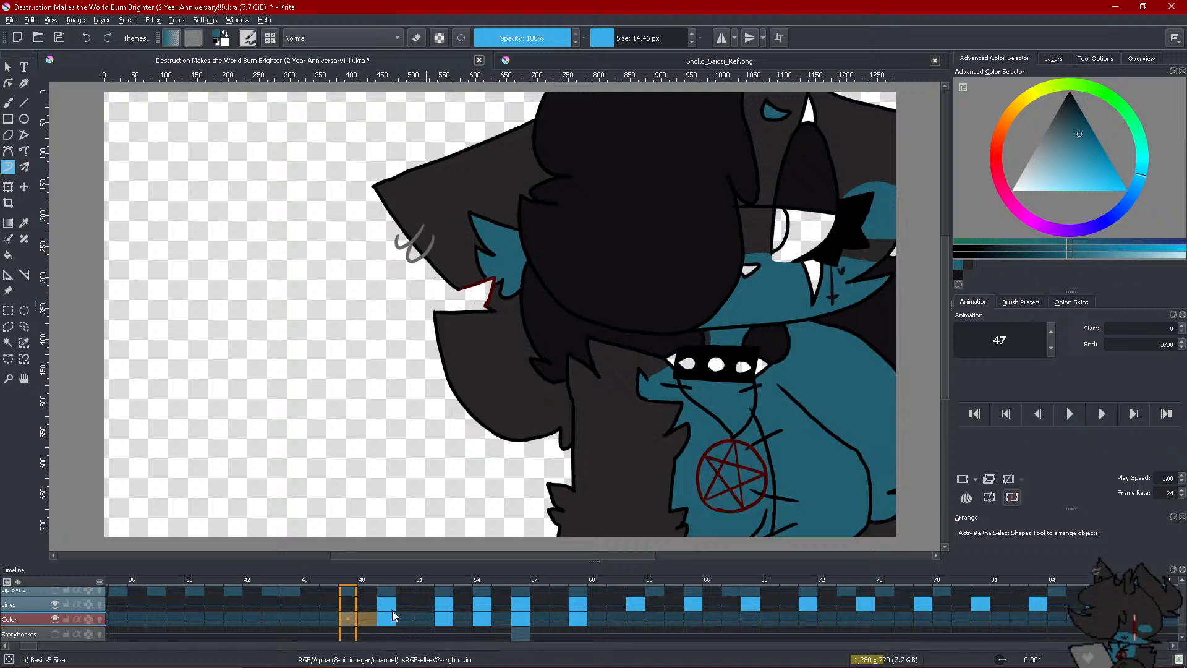
{"action": "left_click", "coordinate": [410, 620]}
{"action": "left_click", "coordinate": [442, 600]}
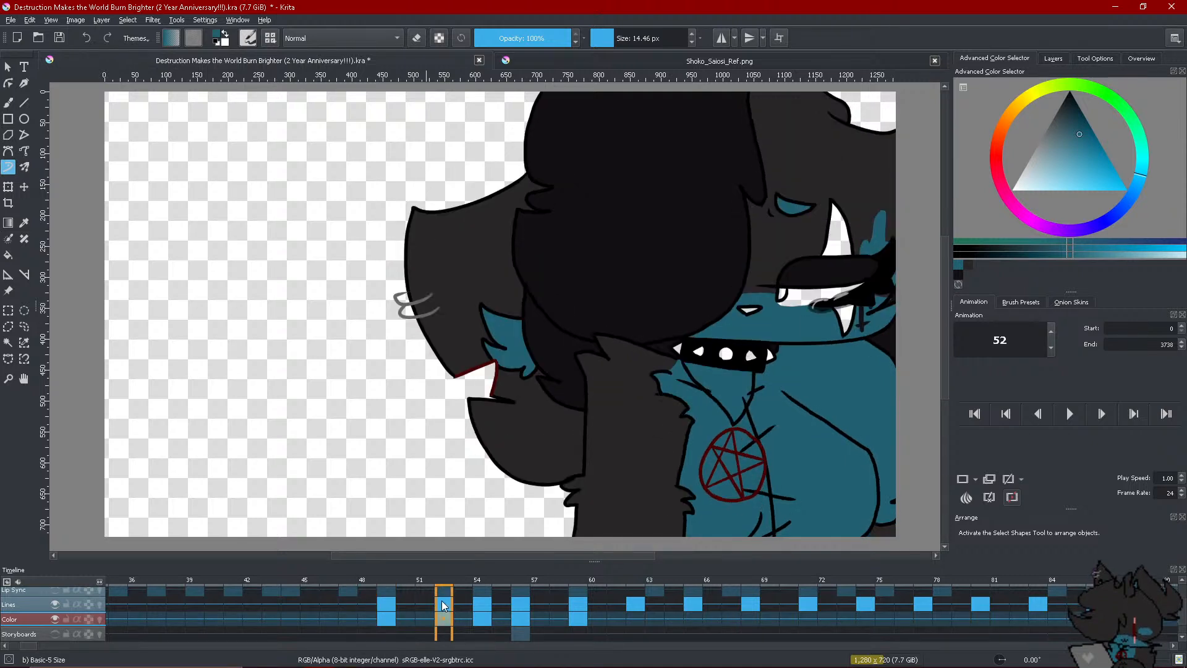
{"action": "left_click", "coordinate": [491, 615]}
{"action": "left_click", "coordinate": [522, 610]}
{"action": "left_click", "coordinate": [571, 615]}
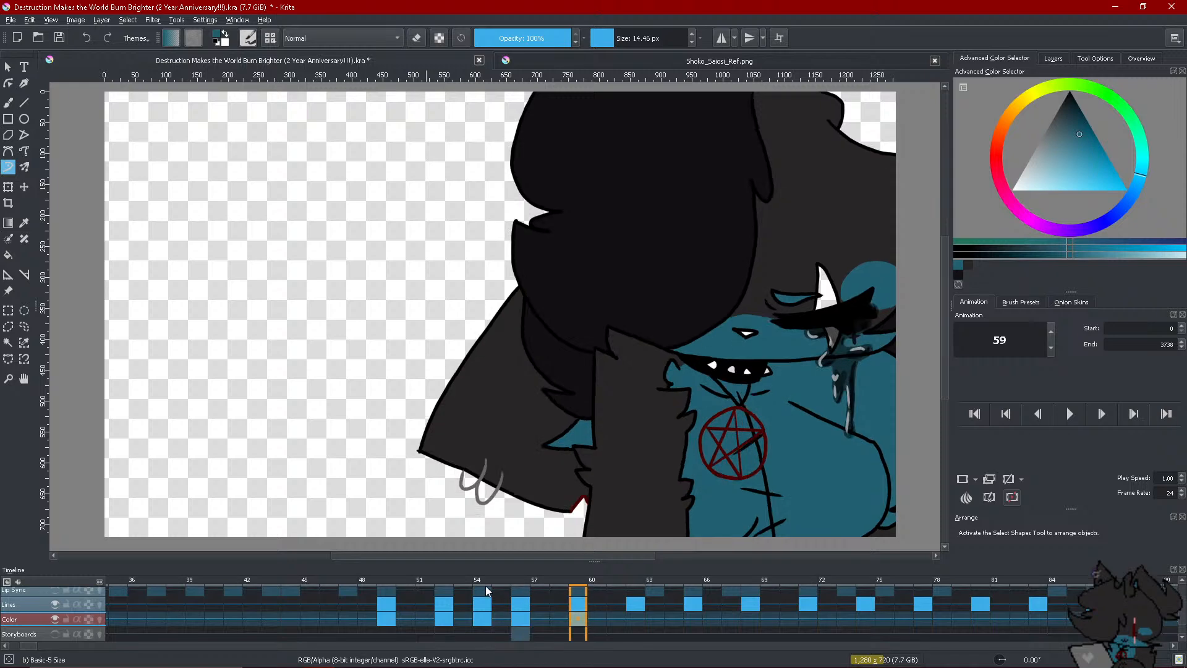
{"action": "left_click", "coordinate": [366, 615]}
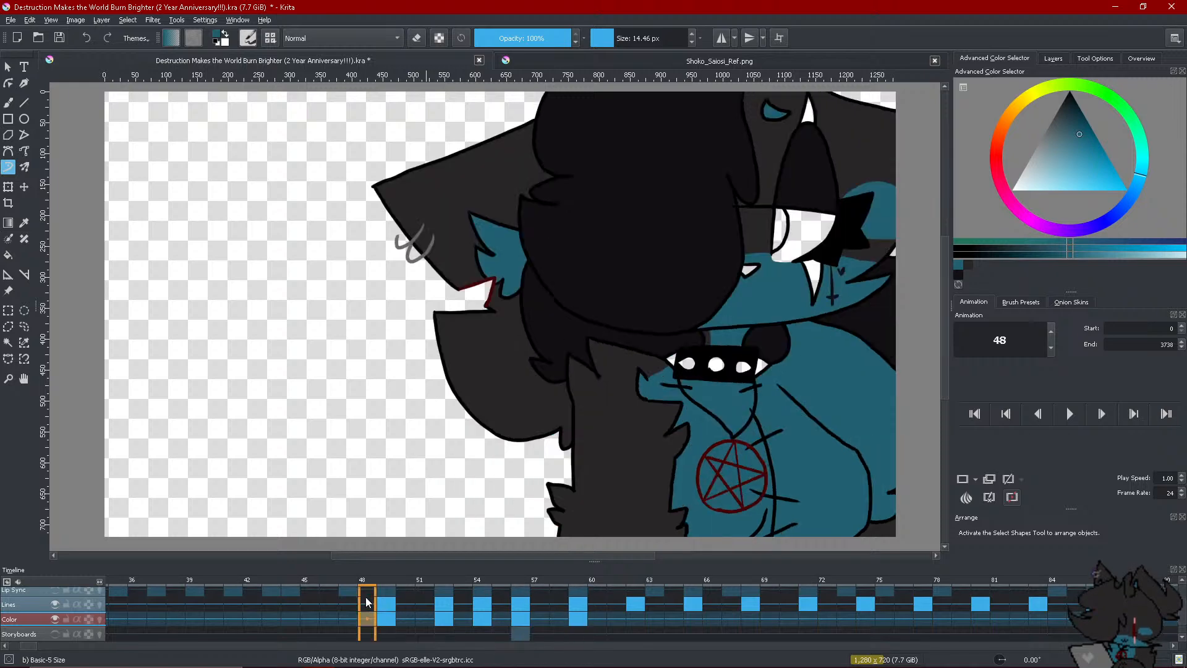
Sample dark red from the Shoko_Saiosi_Ref.png reference sheet and fill the iris of the eye on frame 48 with it
{"action": "left_click", "coordinate": [672, 59]}
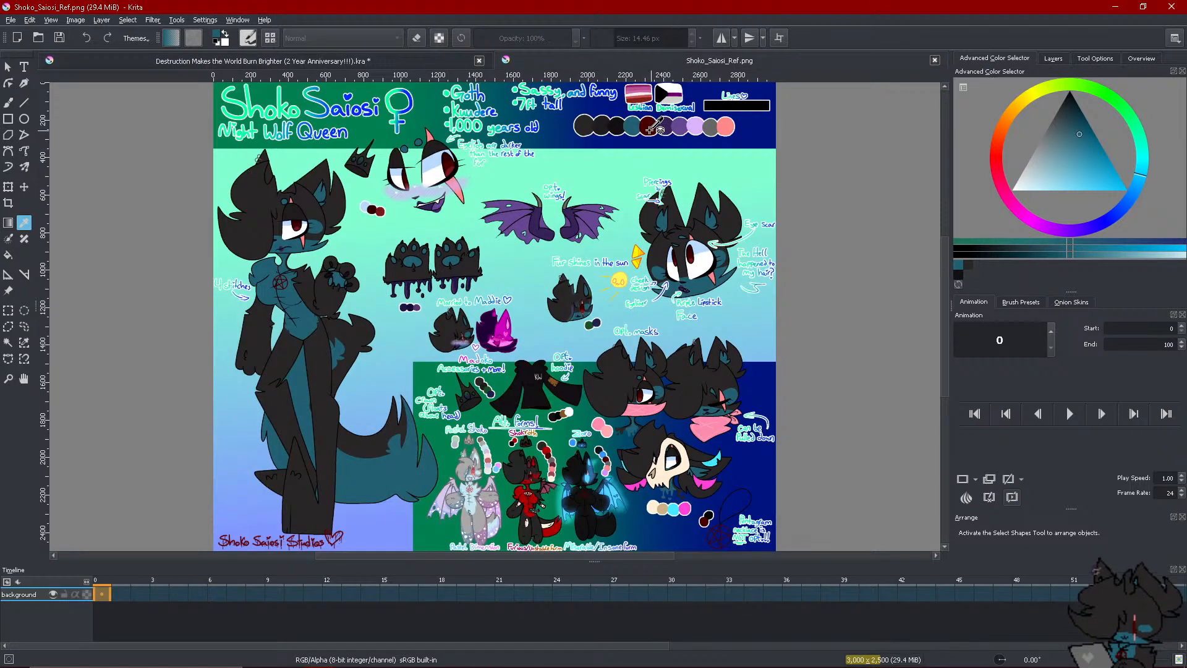
{"action": "left_click", "coordinate": [395, 60]}
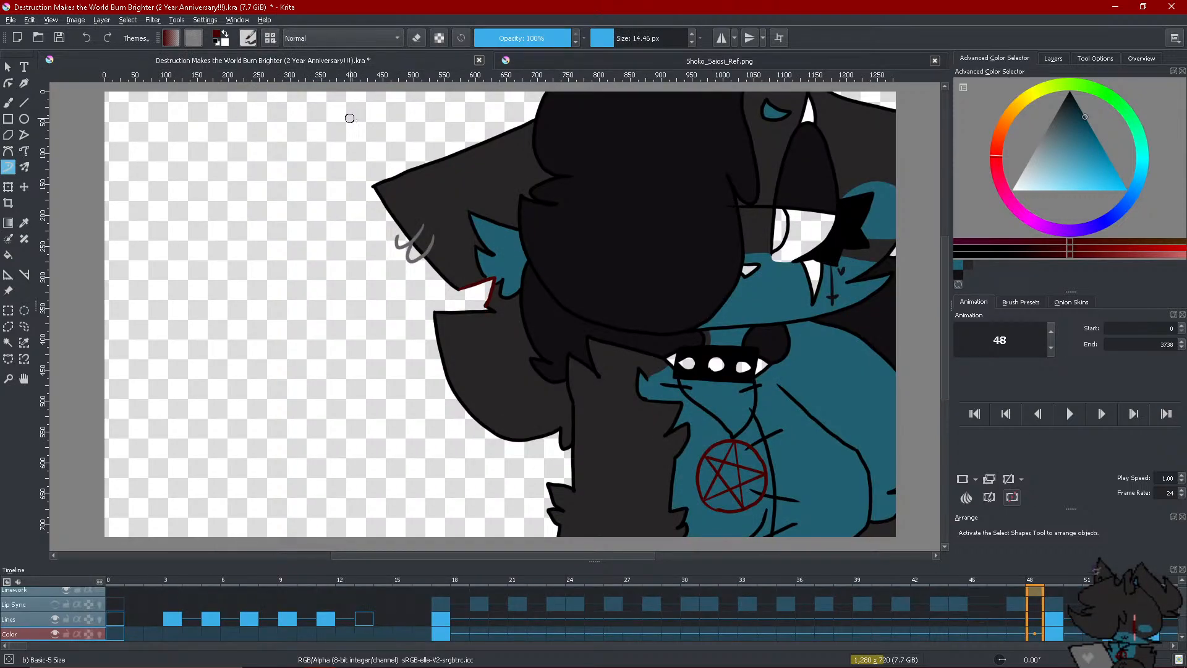
{"action": "left_click", "coordinate": [8, 255]}
{"action": "left_click", "coordinate": [781, 246]}
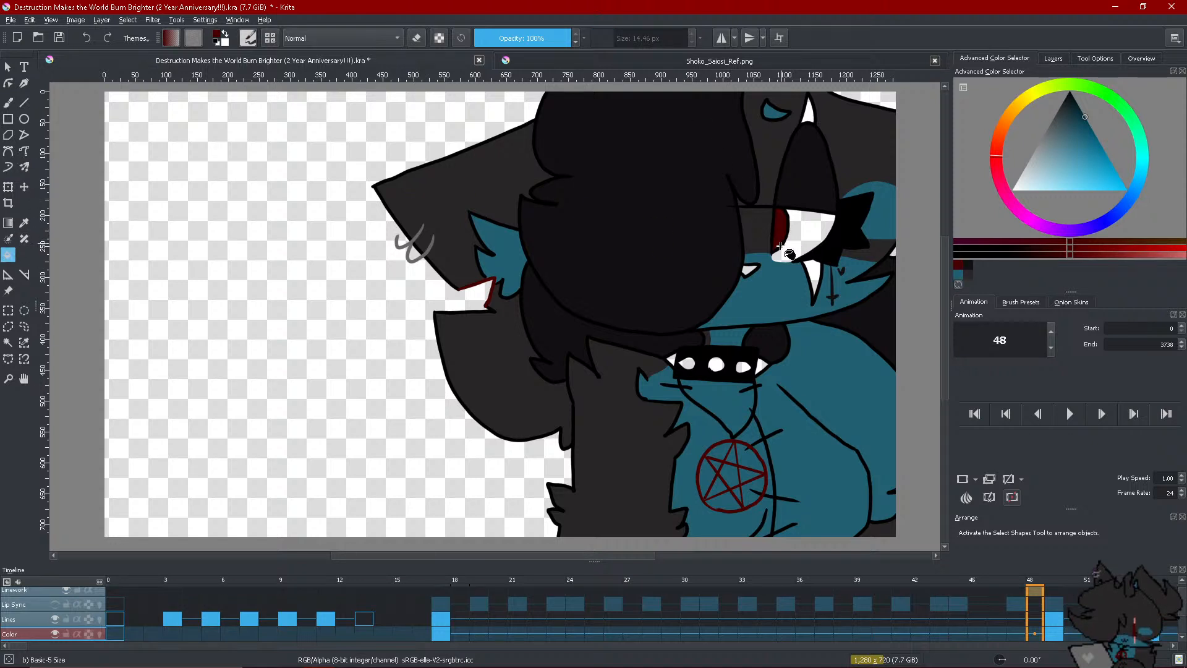
Fill the irises on frames 49, 52 and 54 with dark red, and check the drawings up to frame 59
{"action": "left_click", "coordinate": [934, 646]}
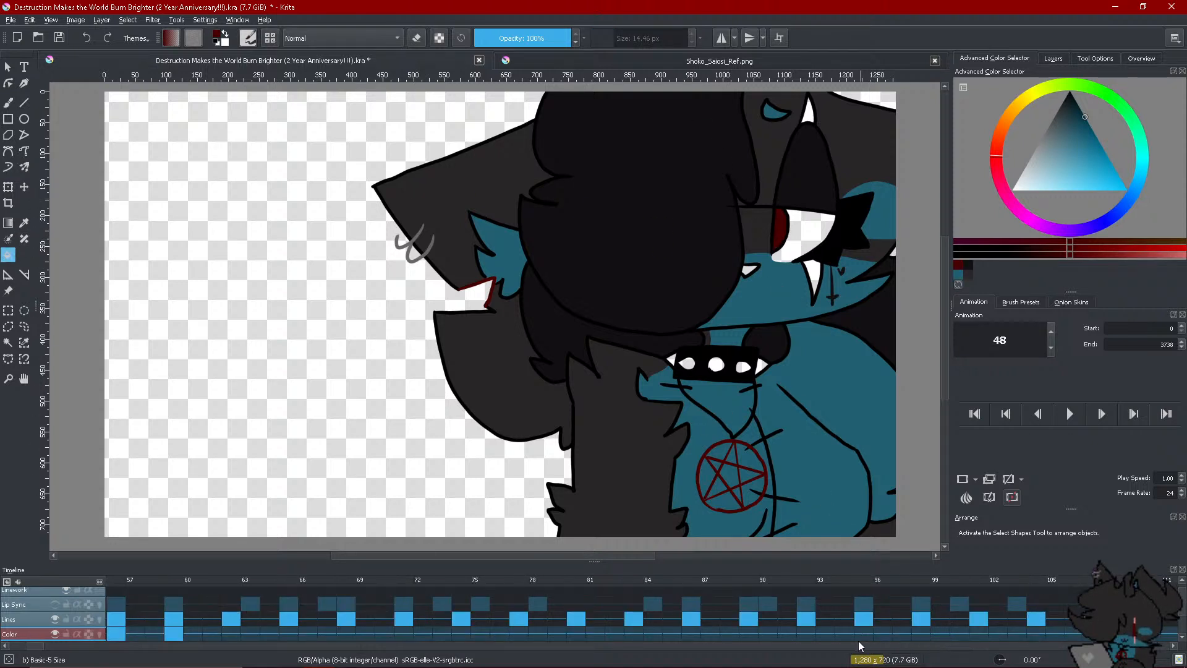
{"action": "left_click", "coordinate": [4, 647]}
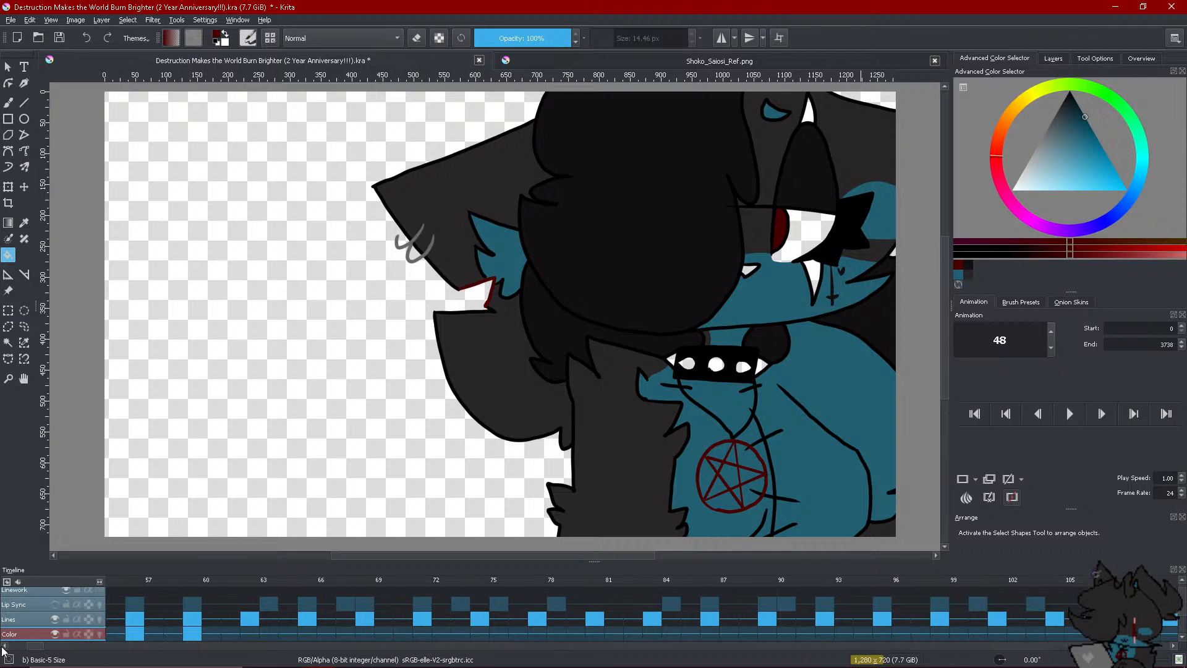
{"action": "left_click", "coordinate": [4, 647]}
{"action": "left_click", "coordinate": [4, 647]}
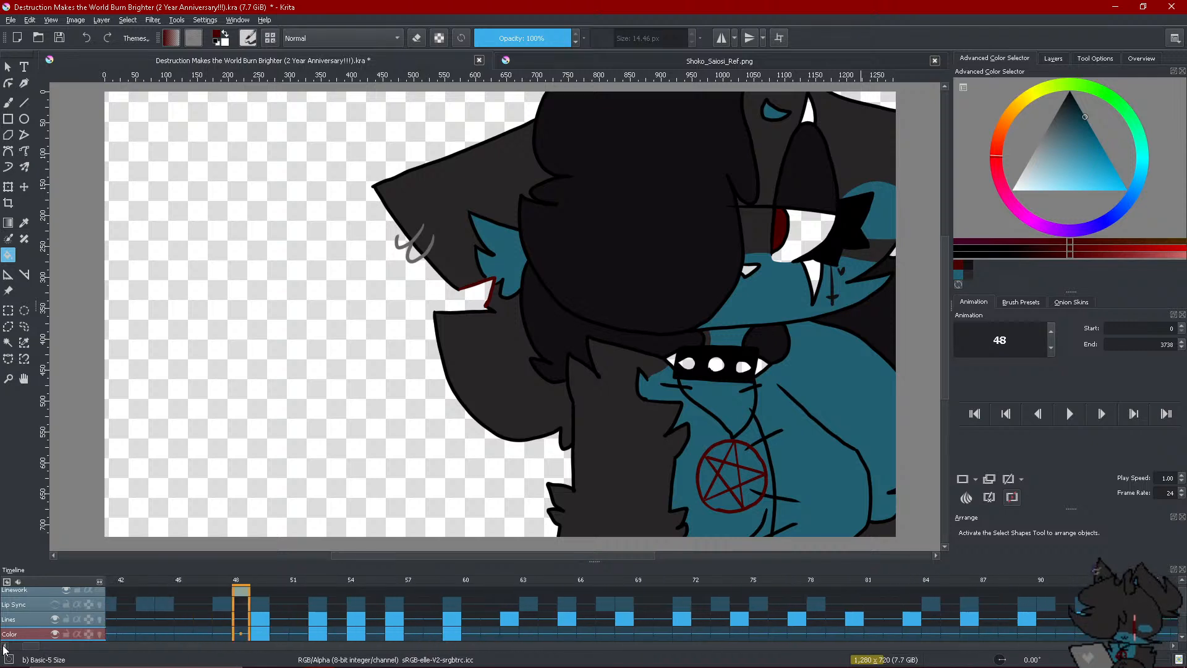
{"action": "left_click", "coordinate": [3, 646]}
{"action": "left_click", "coordinate": [278, 634]}
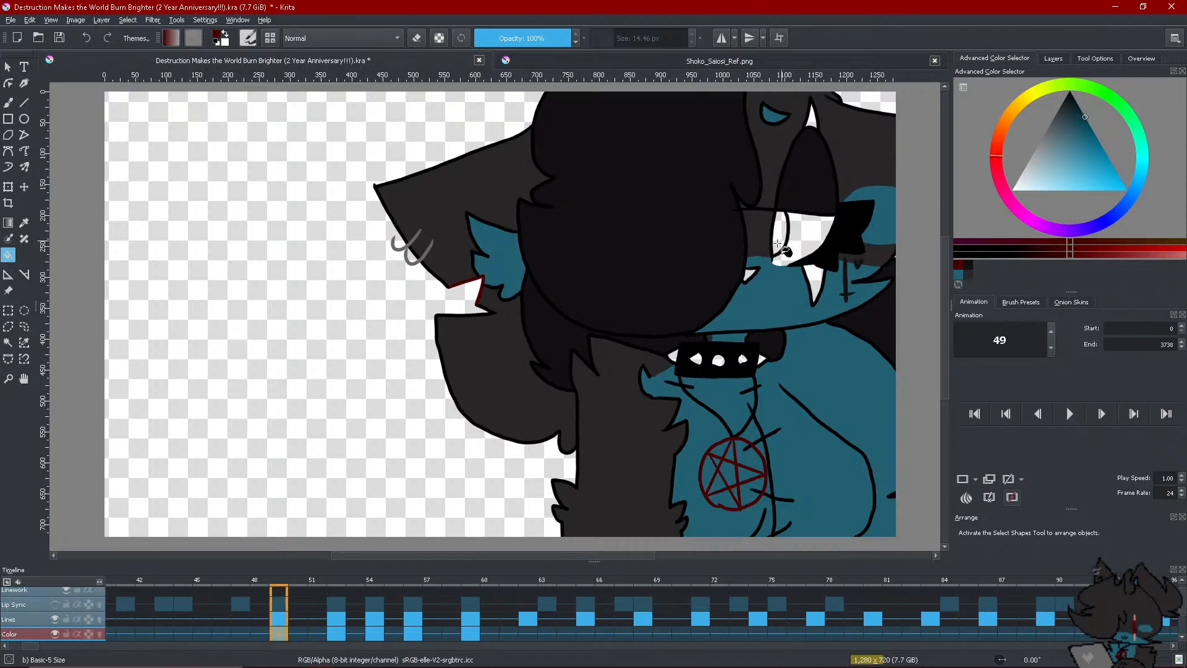
{"action": "key", "text": "period"}
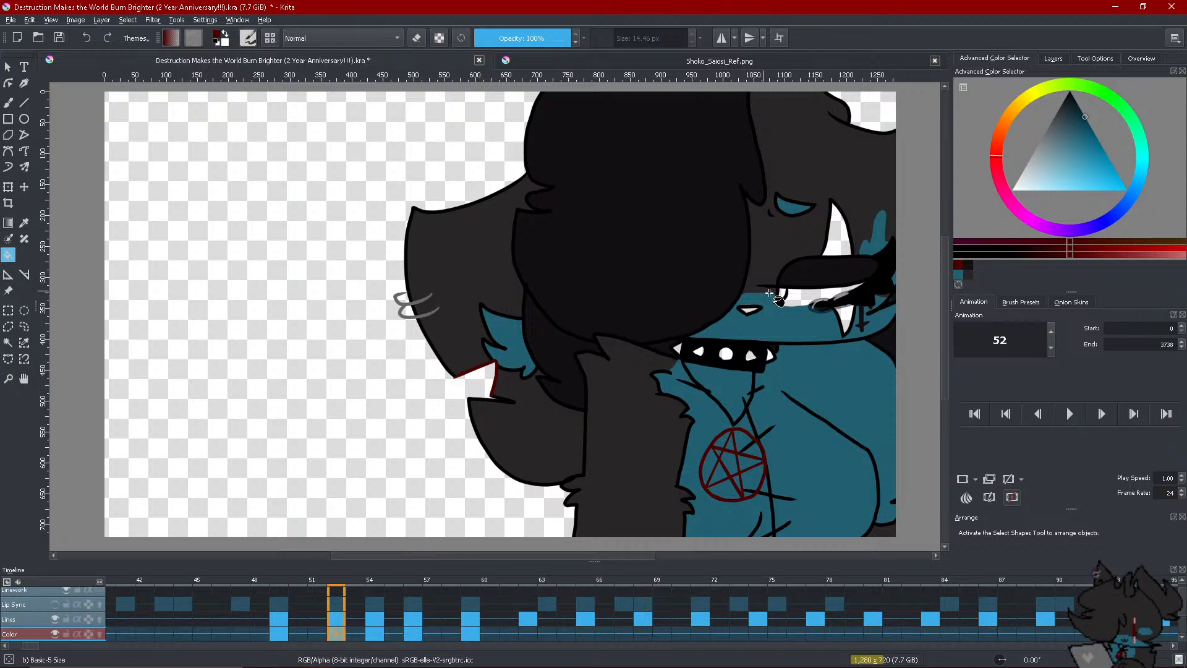
{"action": "left_click", "coordinate": [383, 637]}
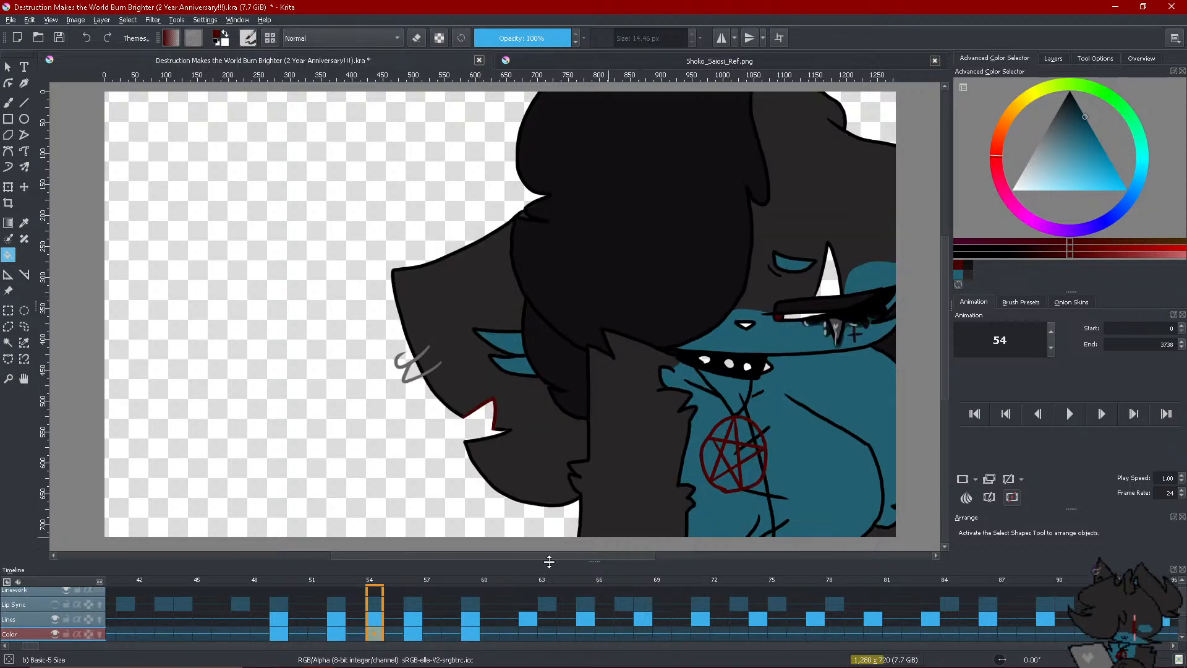
{"action": "left_click", "coordinate": [420, 623]}
{"action": "left_click", "coordinate": [467, 637]}
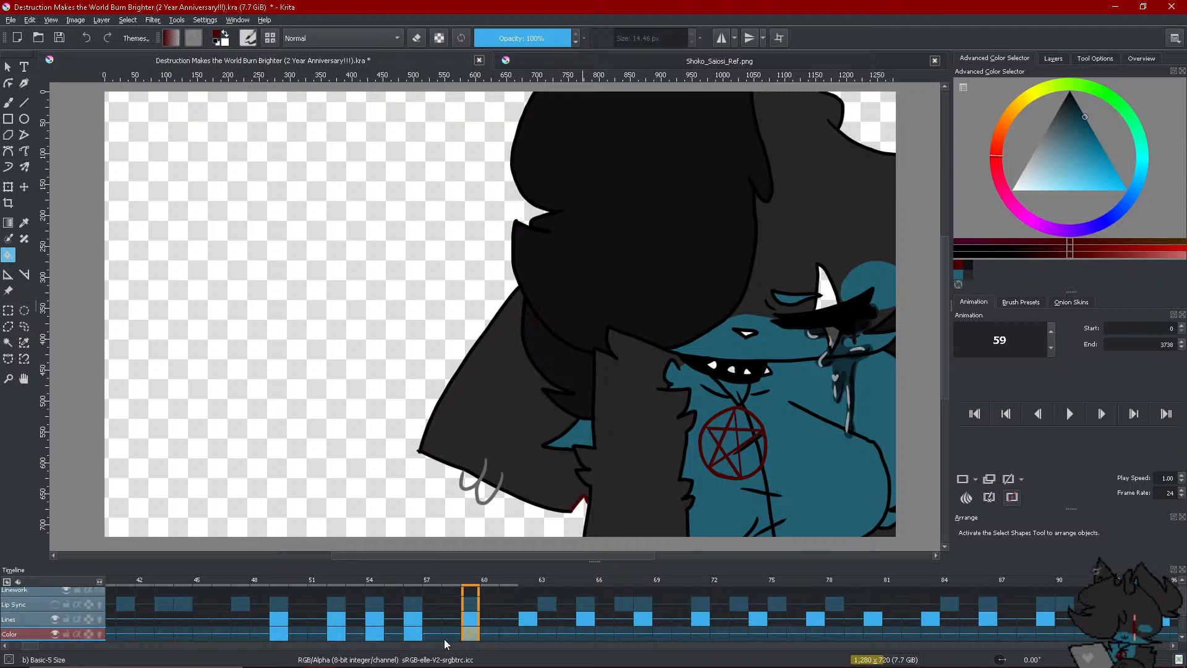
Sample a darker red from the eye swatches on Shoko_Saiosi_Ref.png, turn on Preserve Alpha and return to the animation
{"action": "left_click", "coordinate": [323, 637]}
{"action": "left_click", "coordinate": [705, 70]}
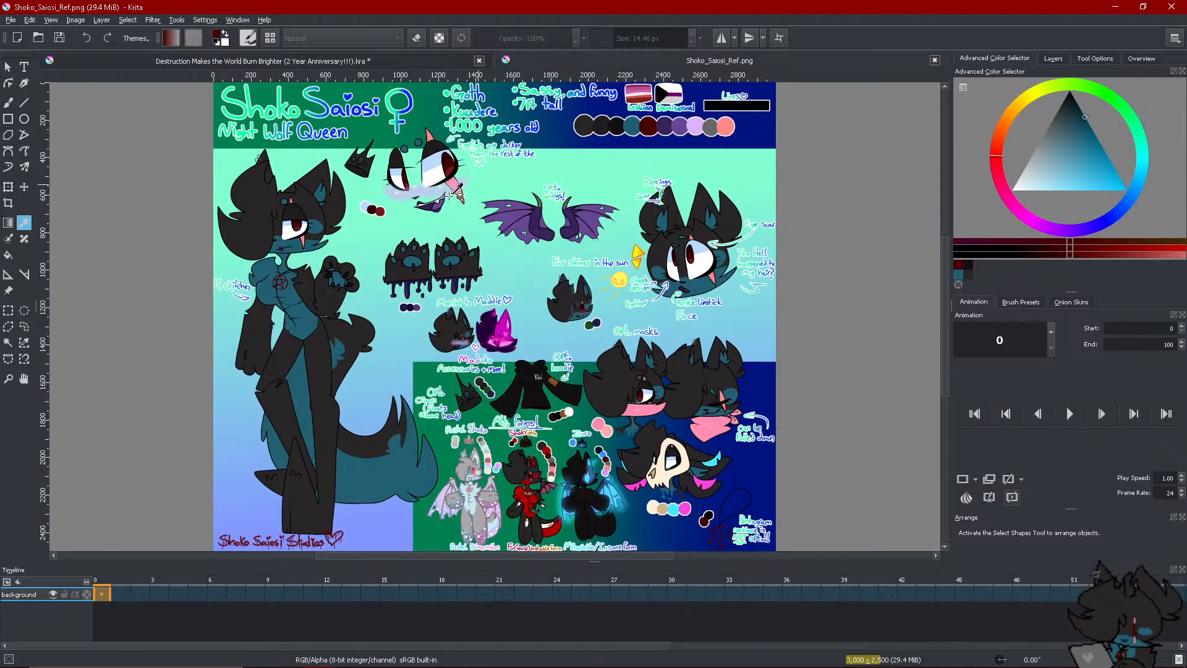
{"action": "key", "text": "p"}
{"action": "left_click", "coordinate": [374, 198]}
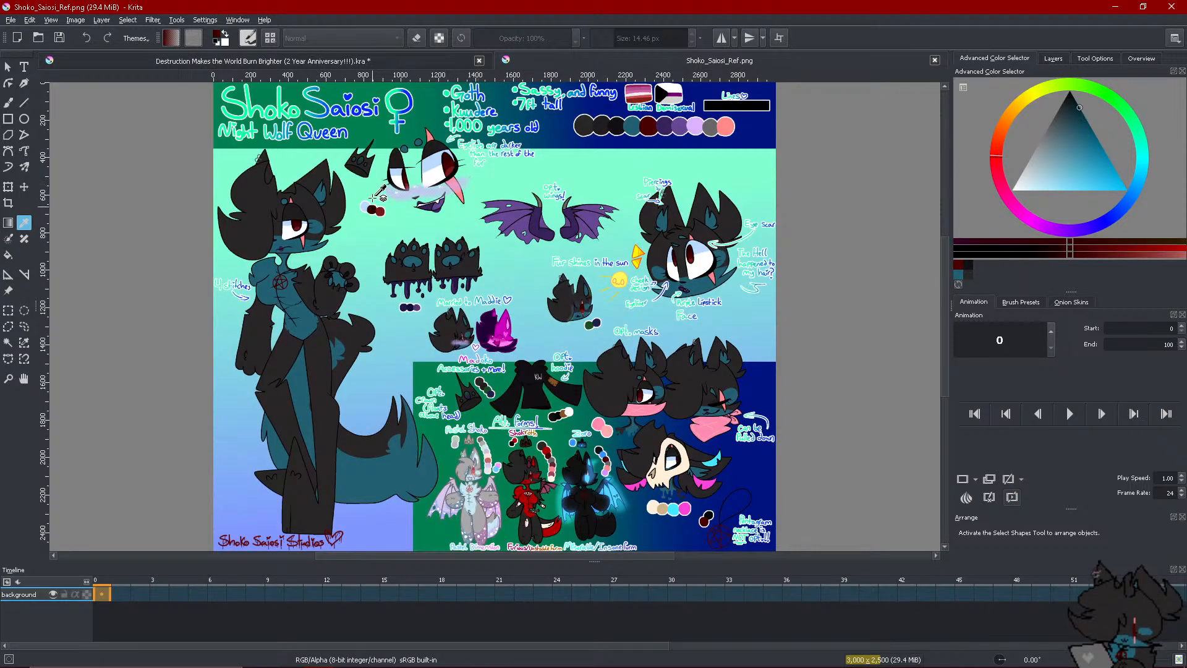
{"action": "left_click", "coordinate": [439, 38]}
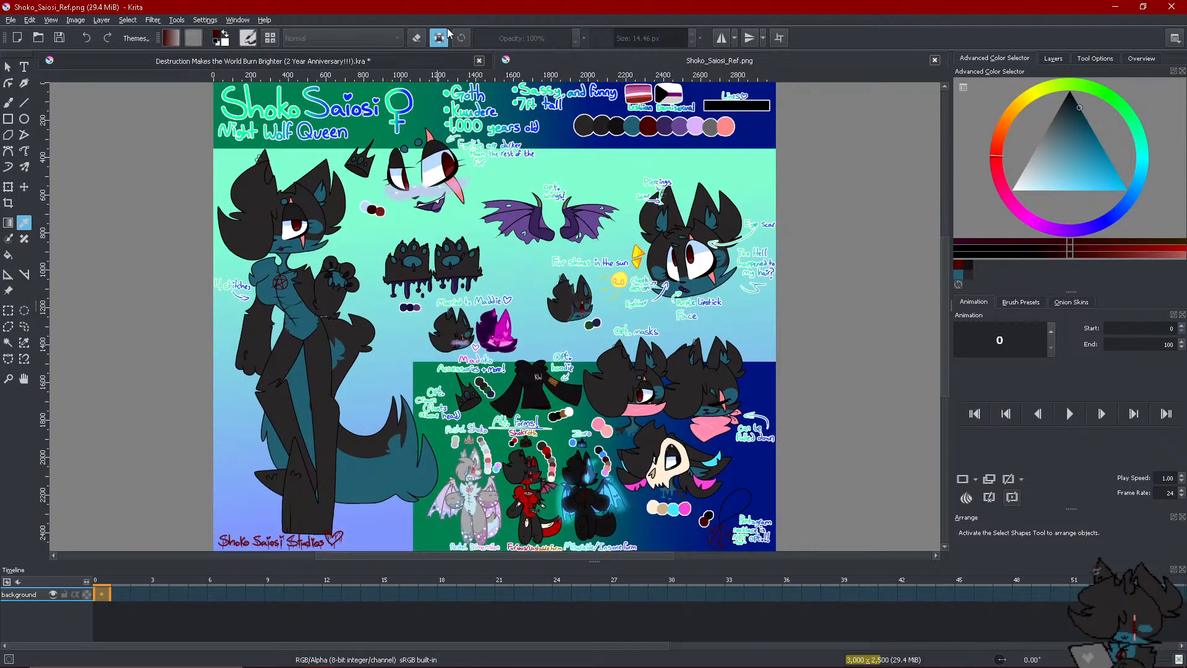
{"action": "left_click", "coordinate": [413, 62]}
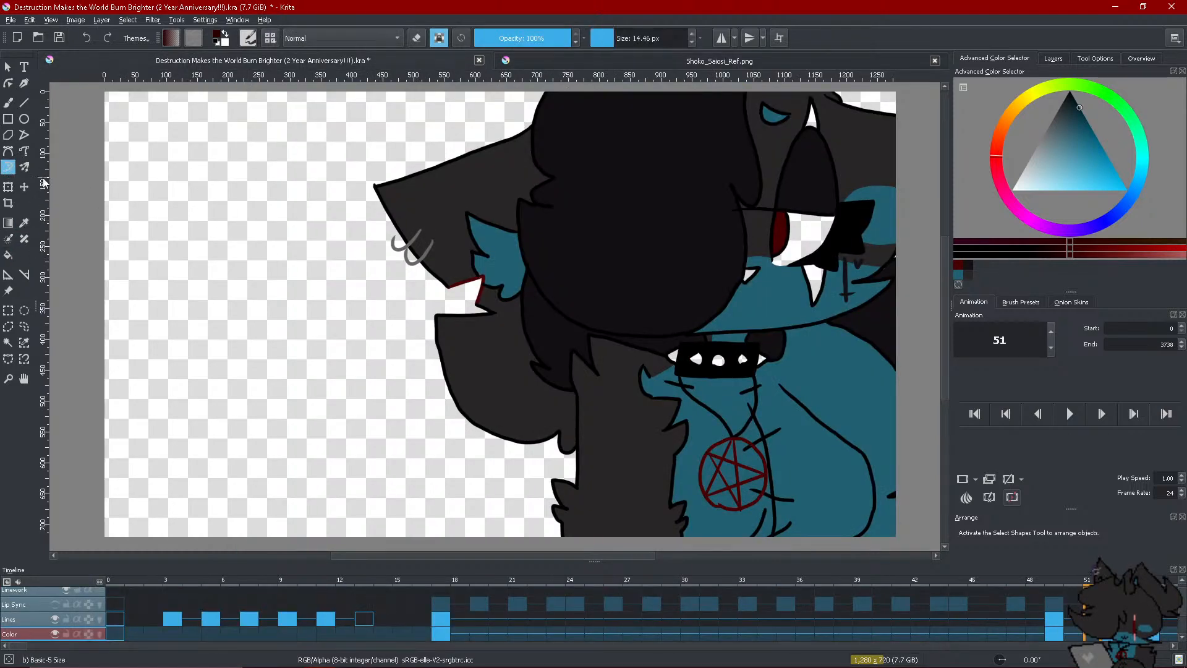
Brush the darker red shade over the upper part of the irises on the drawings at frames 49 and 52
{"action": "left_click_drag", "start_coordinate": [794, 230], "coordinate": [783, 212]}
{"action": "scroll", "coordinate": [1177, 645], "scroll_direction": "down", "scroll_amount": 4}
{"action": "scroll", "coordinate": [1173, 643], "scroll_direction": "down", "scroll_amount": 2}
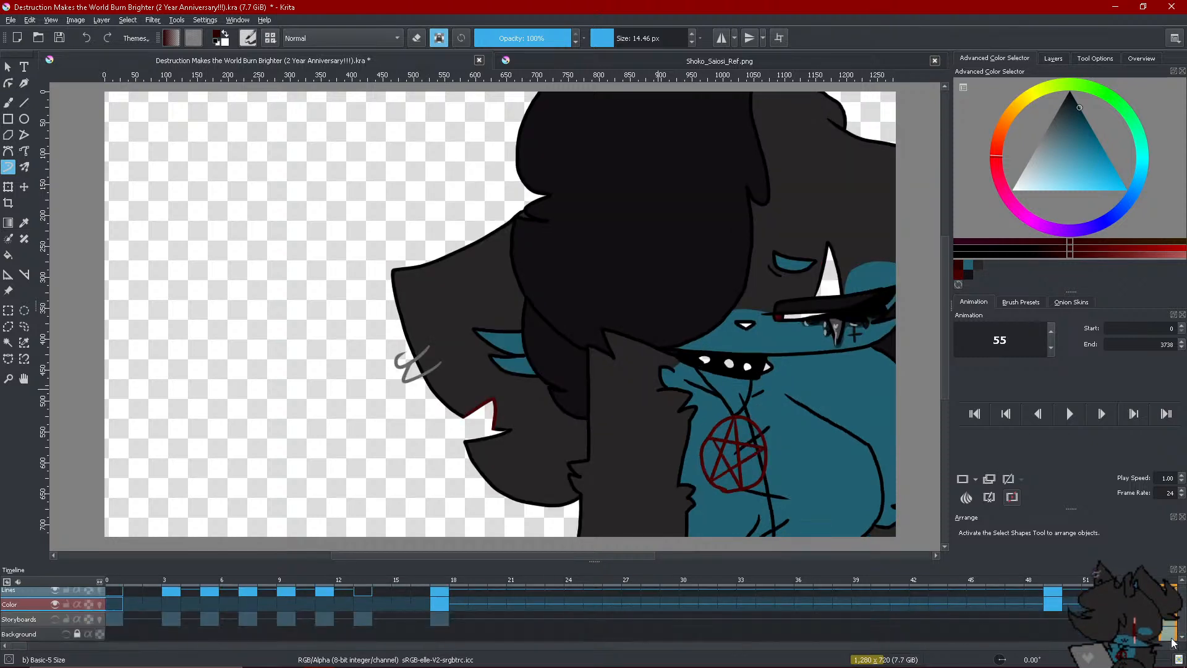
{"action": "scroll", "coordinate": [1170, 648], "scroll_direction": "right", "scroll_amount": 5}
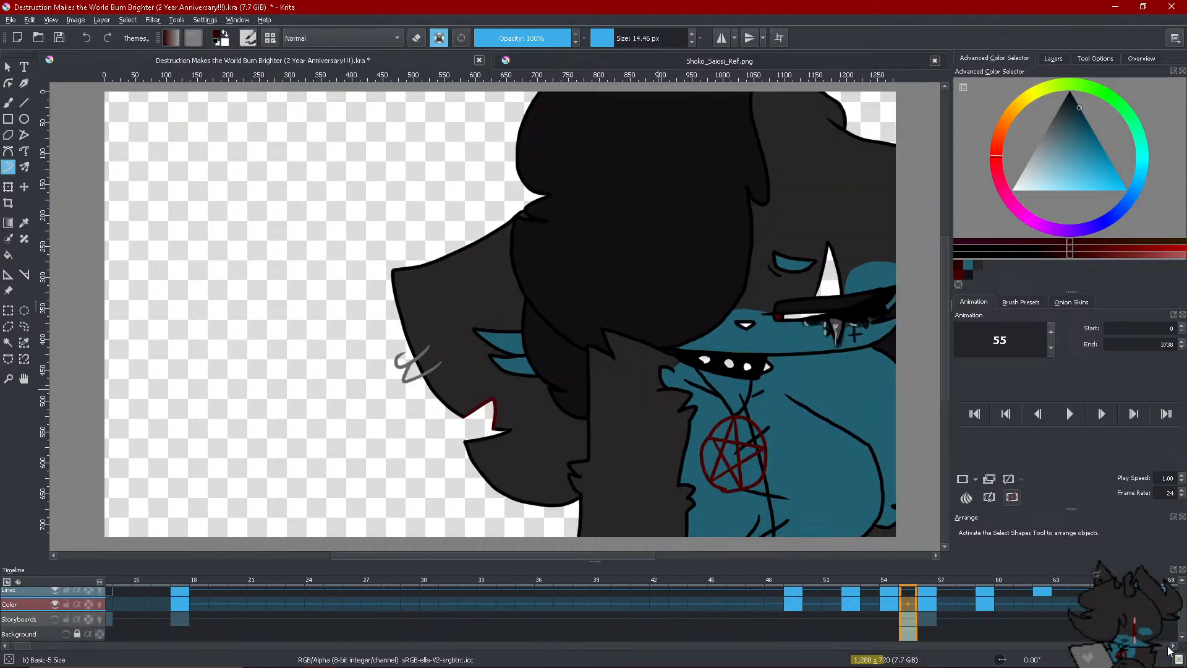
{"action": "scroll", "coordinate": [1169, 646], "scroll_direction": "right", "scroll_amount": 4}
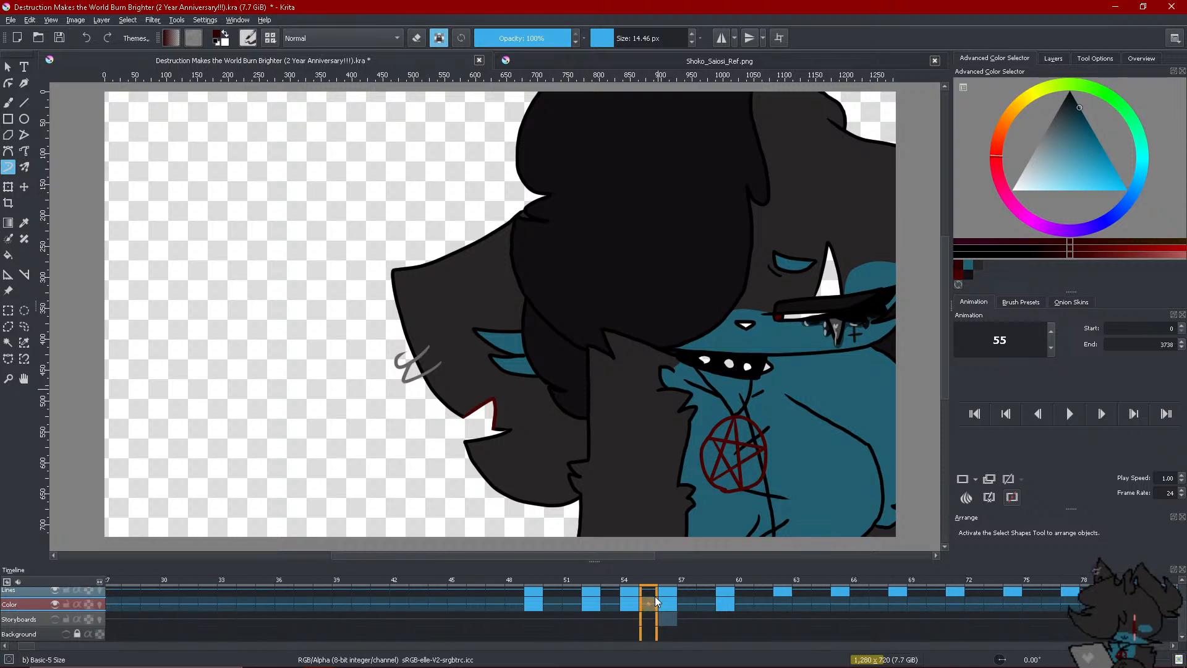
{"action": "left_click", "coordinate": [615, 593]}
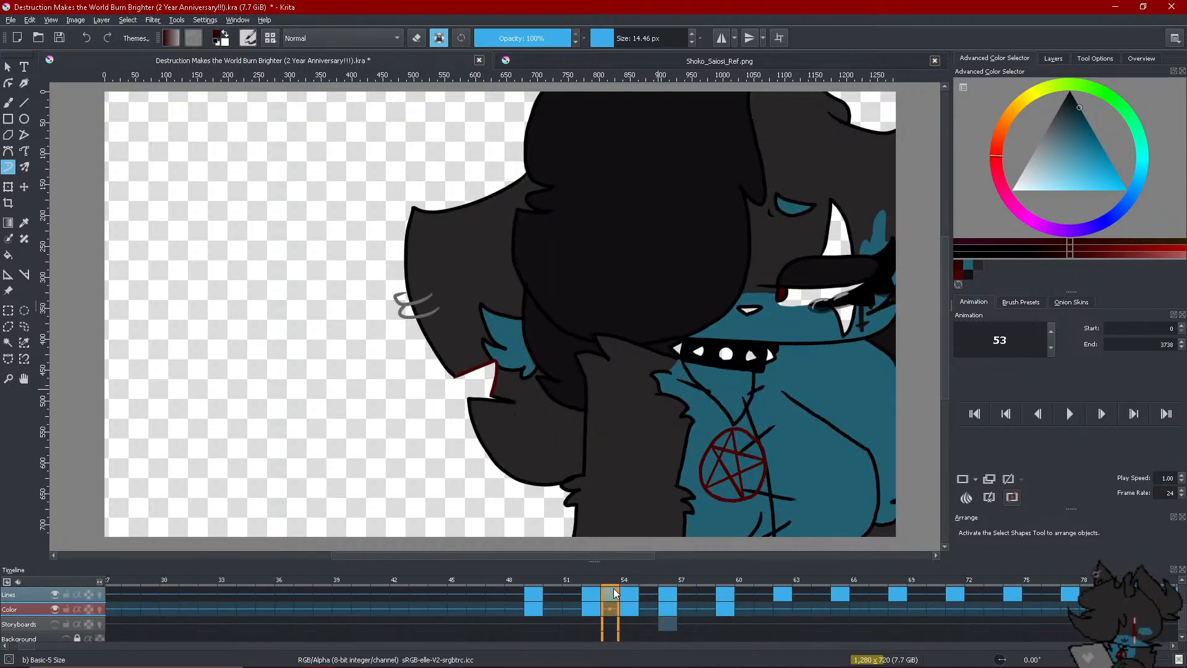
{"action": "left_click", "coordinate": [563, 605]}
{"action": "left_click", "coordinate": [529, 603]}
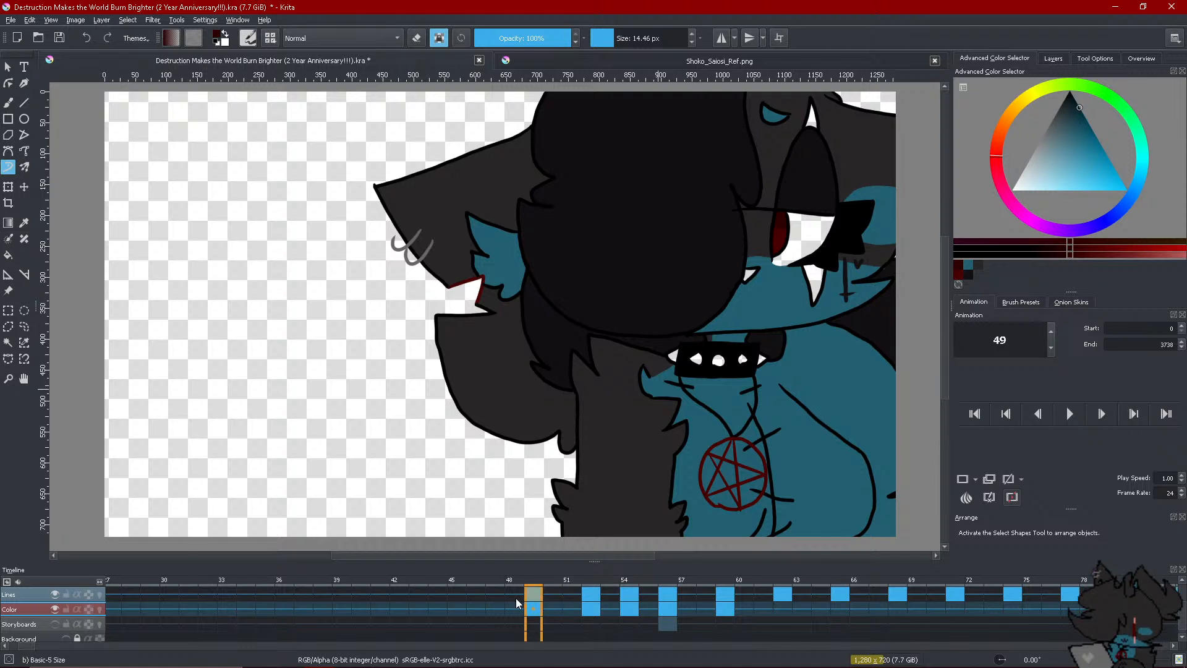
Shade the iris on frame 48 with the darker red and check it against the drawings from frame 49 to 59
{"action": "left_click", "coordinate": [514, 598]}
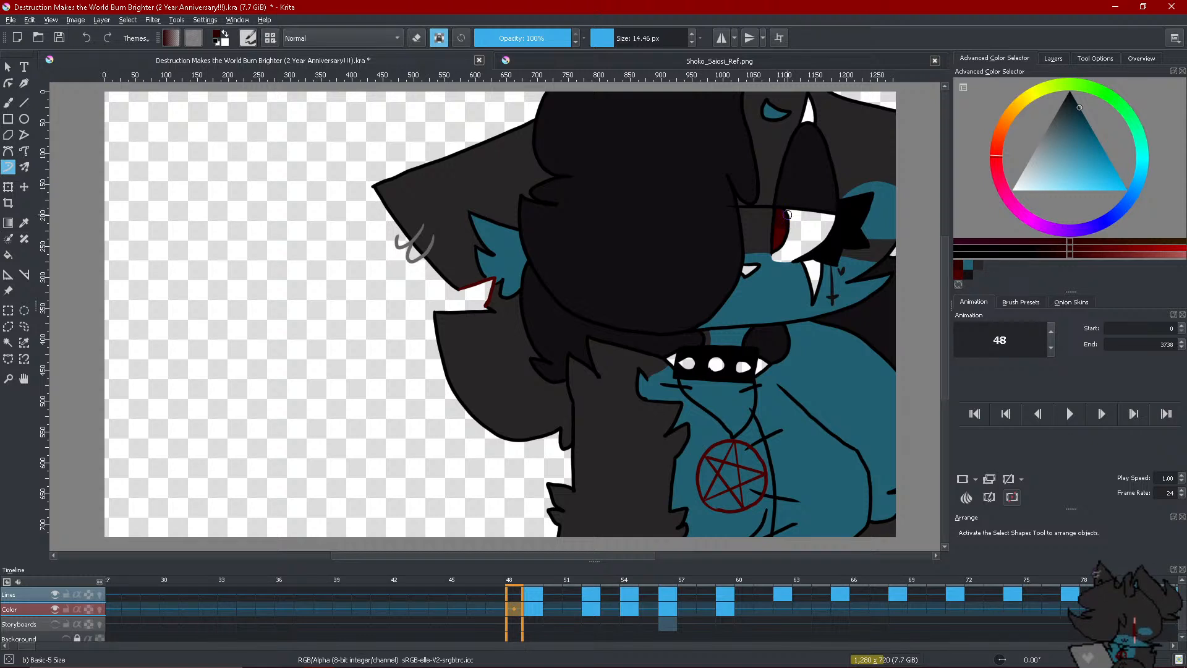
{"action": "left_click", "coordinate": [530, 608]}
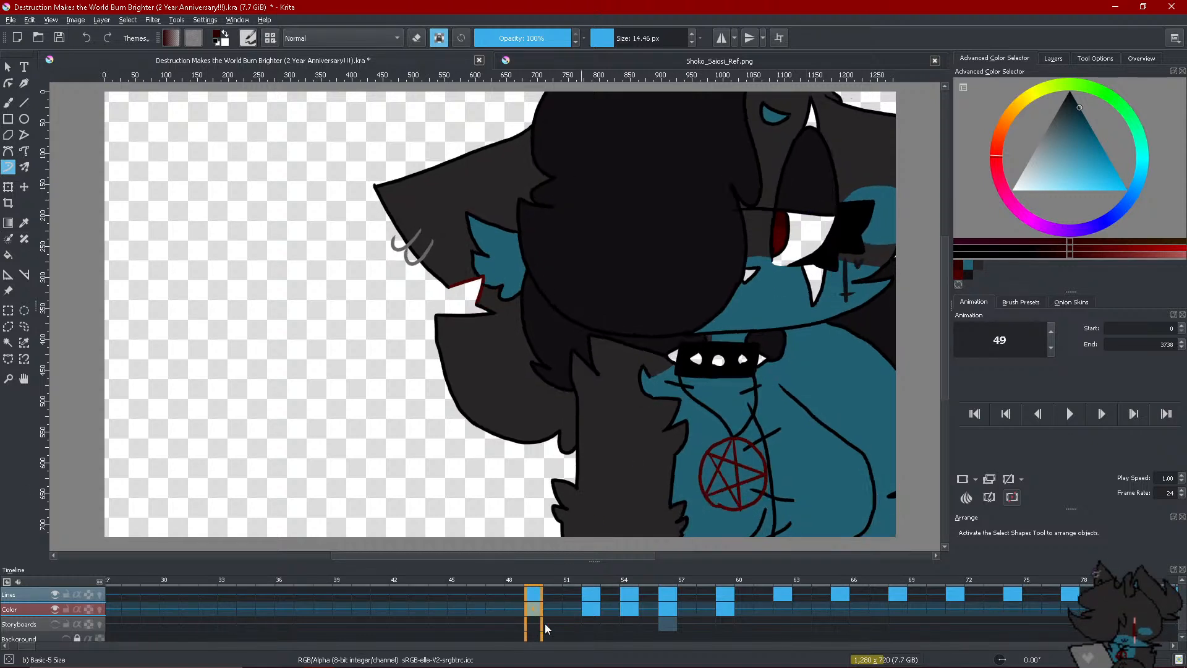
{"action": "left_click", "coordinate": [591, 609]}
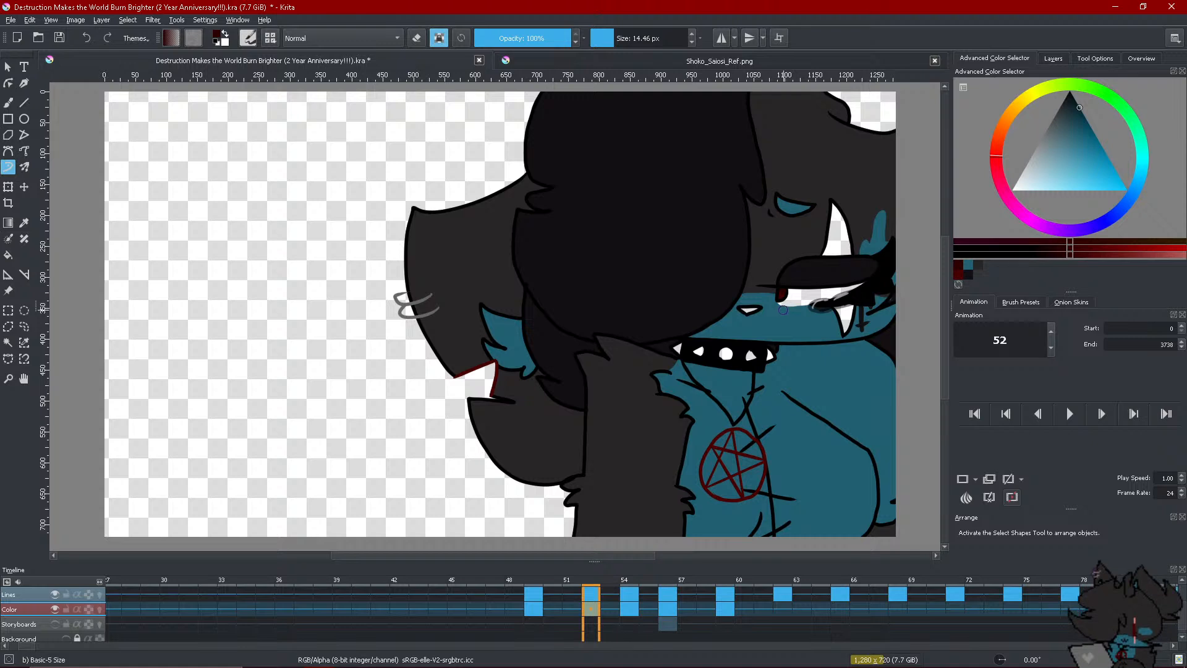
{"action": "left_click", "coordinate": [629, 595]}
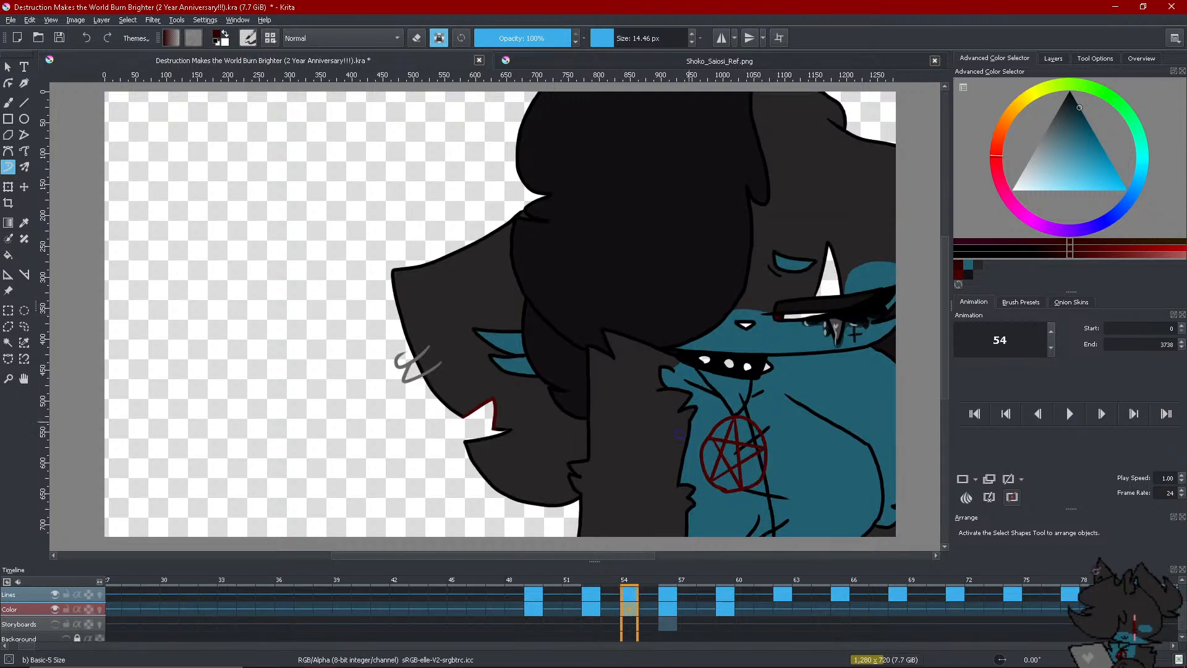
{"action": "left_click", "coordinate": [668, 609]}
{"action": "left_click", "coordinate": [718, 614]}
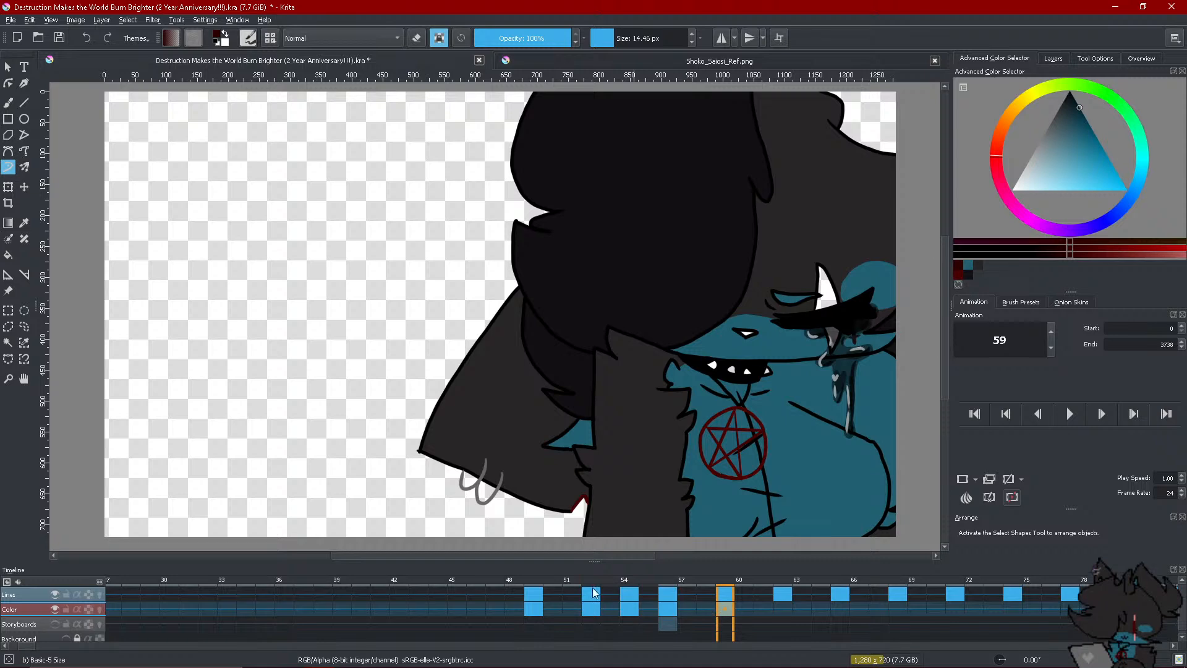
Sample a brighter red from the eye swatches on Shoko_Saiosi_Ref.png and brush it onto the lower iris on frame 48
{"action": "left_click", "coordinate": [523, 592]}
{"action": "left_click", "coordinate": [729, 154]}
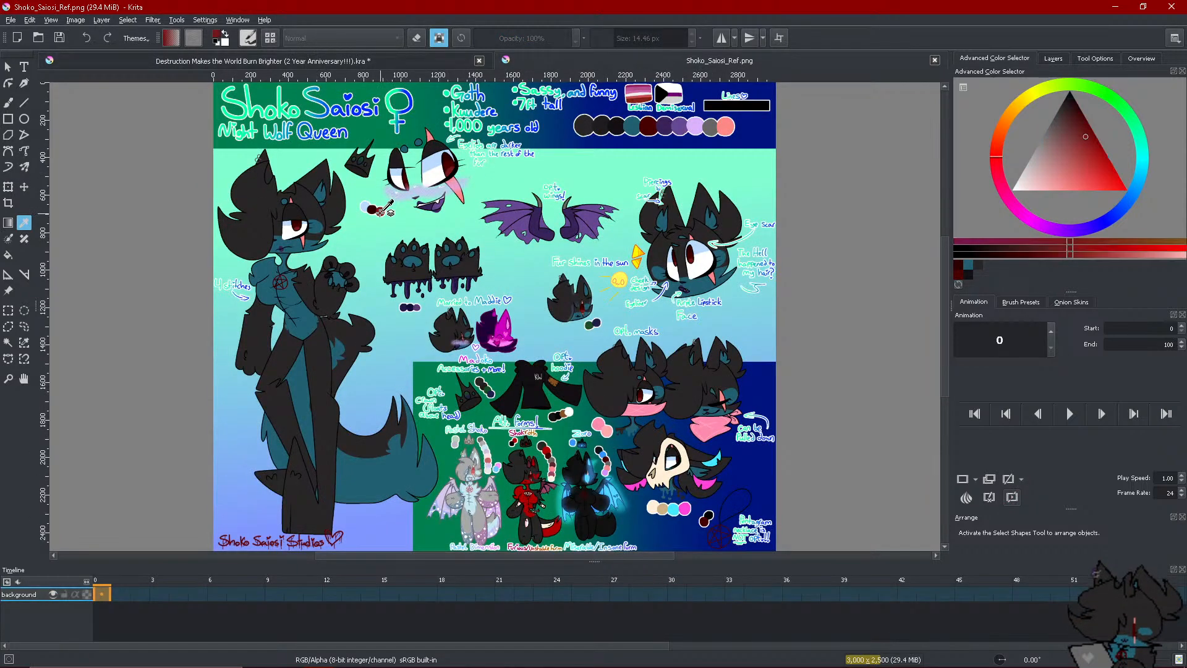
{"action": "left_click", "coordinate": [365, 61]}
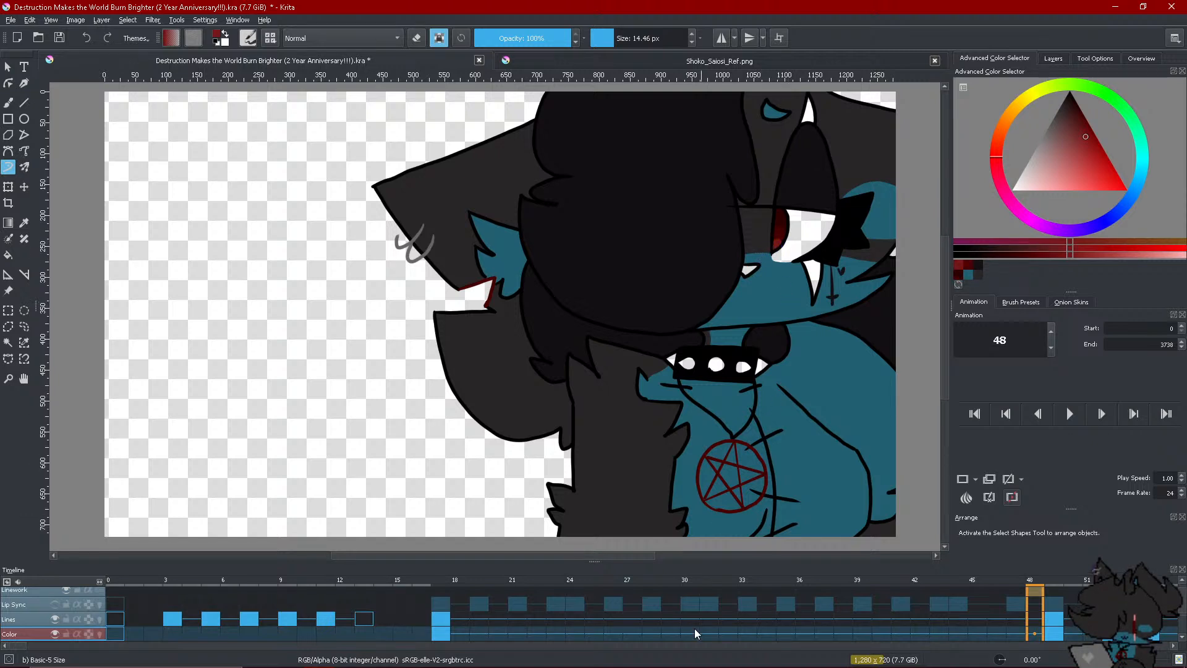
{"action": "left_click", "coordinate": [1174, 647]}
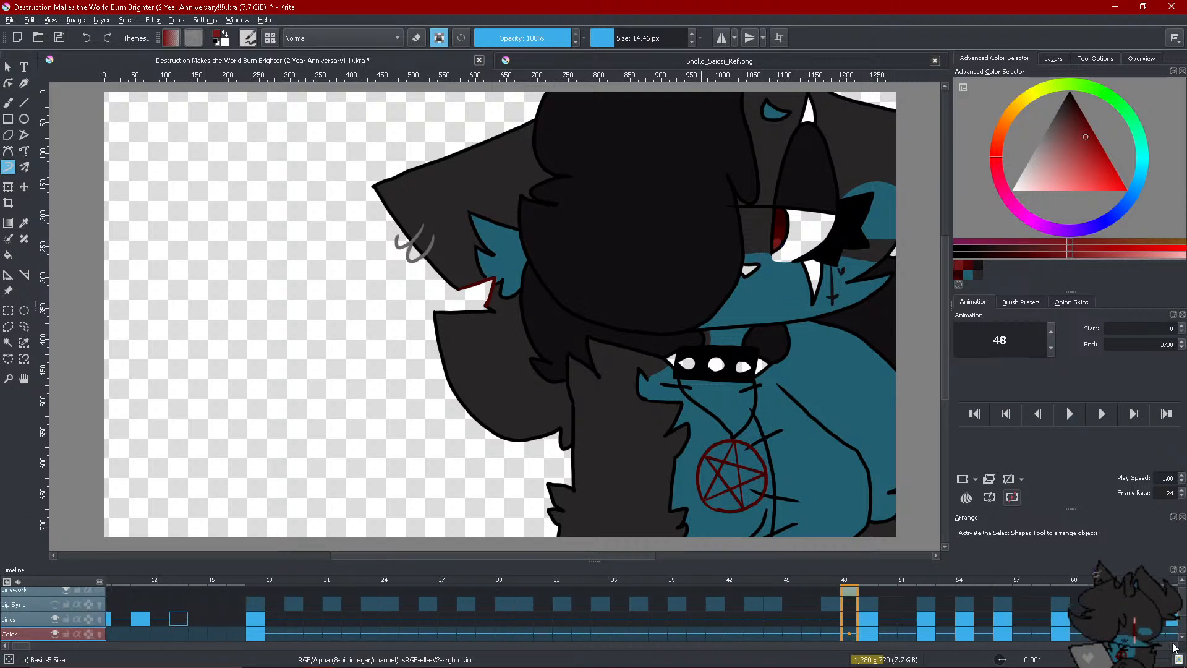
{"action": "left_click", "coordinate": [1173, 646]}
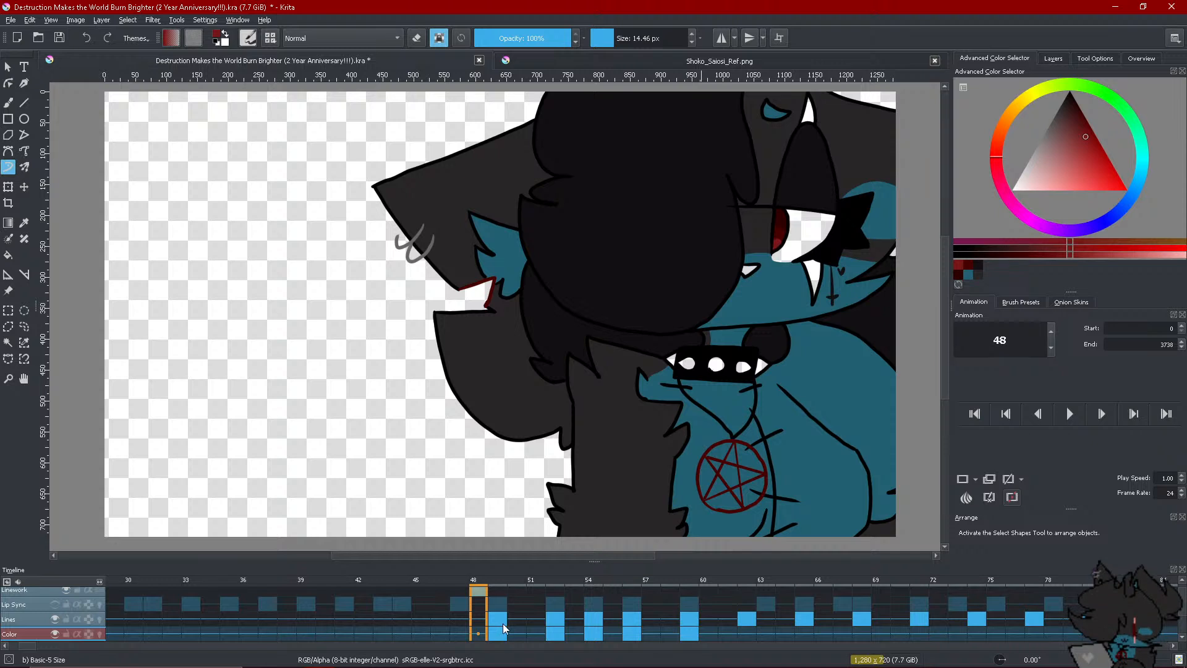
Brush the brighter red onto the lower part of the irises on frames 49 and 52, and check the drawings up to frame 59
{"action": "left_click", "coordinate": [503, 623]}
{"action": "left_click", "coordinate": [482, 629]}
{"action": "left_click", "coordinate": [498, 626]}
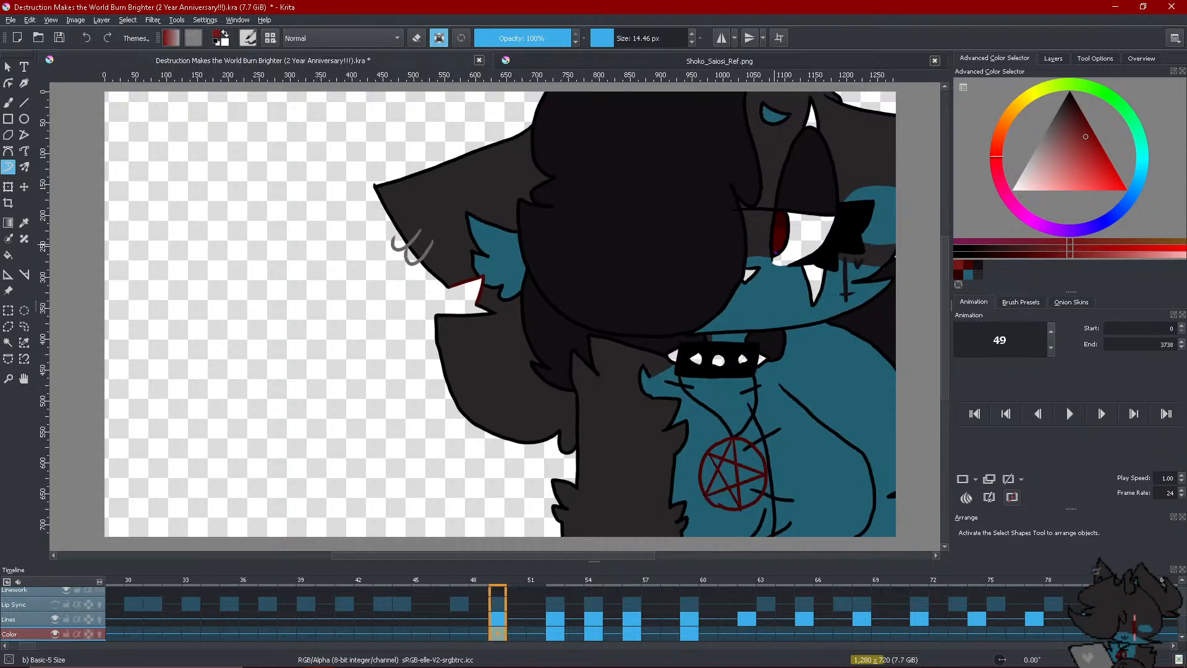
{"action": "left_click", "coordinate": [554, 632]}
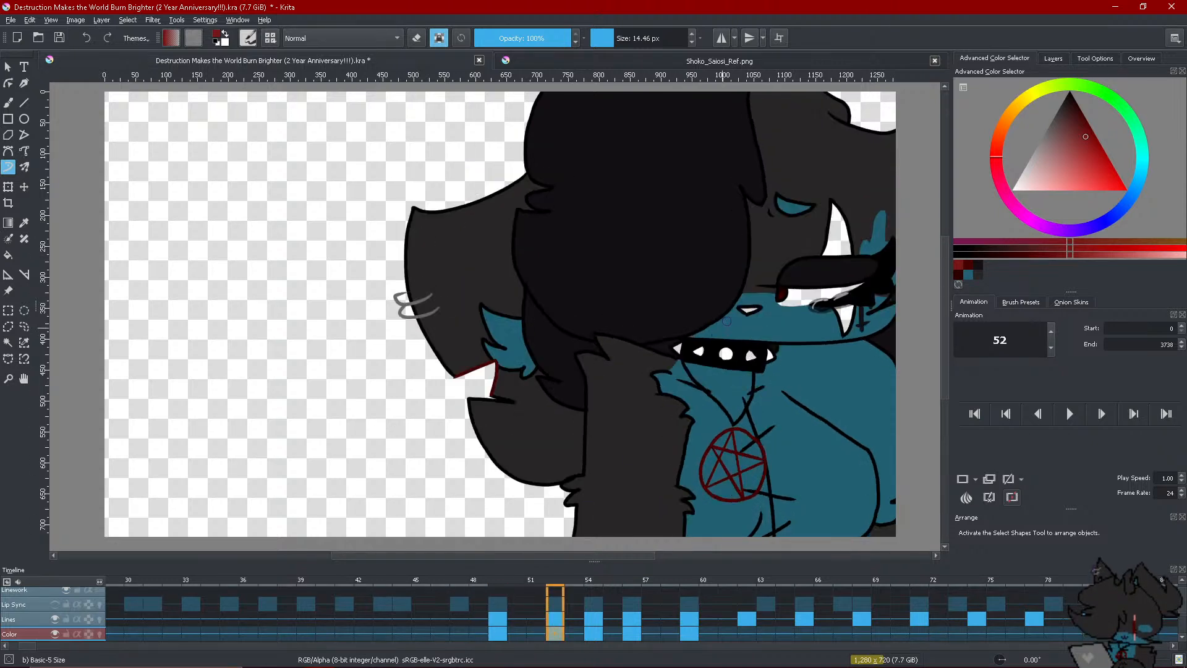
{"action": "left_click", "coordinate": [593, 632]}
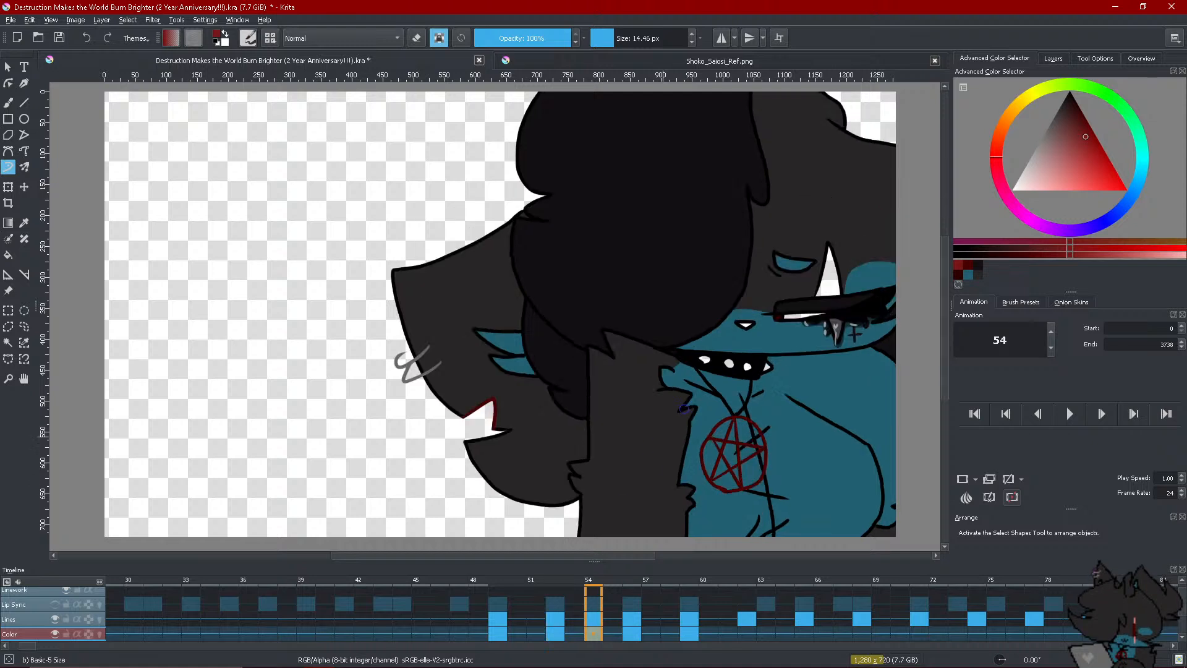
{"action": "left_click", "coordinate": [636, 632]}
{"action": "left_click", "coordinate": [674, 636]}
{"action": "left_click", "coordinate": [687, 632]}
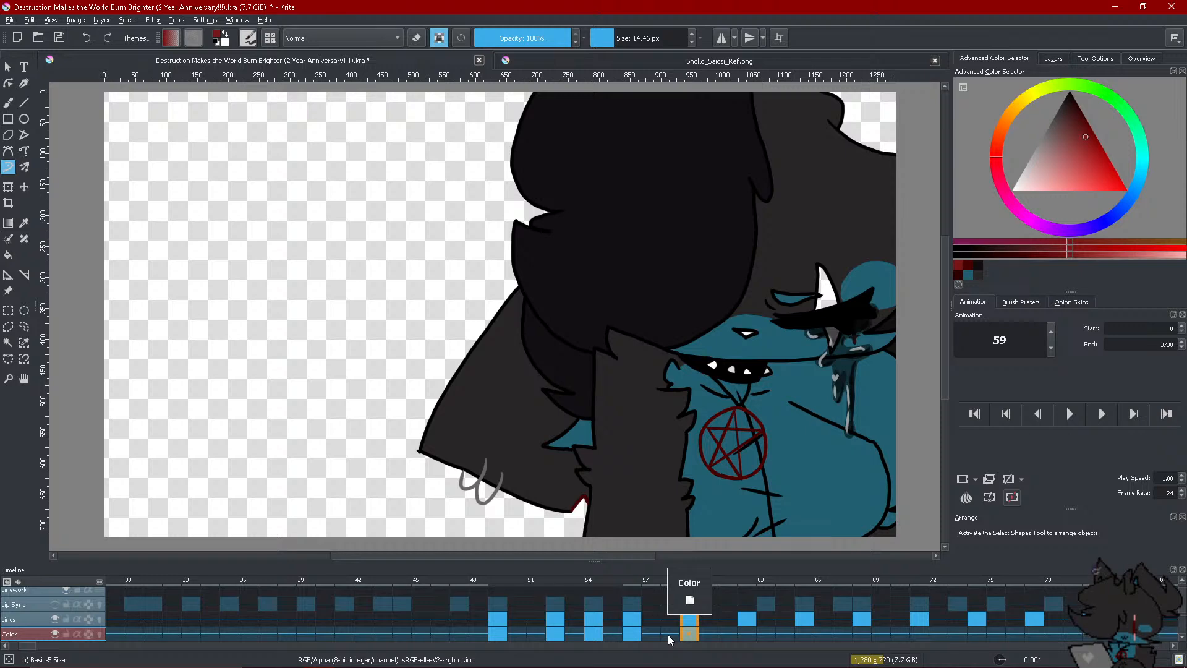
Go back and forth between the drawings on frames 48, 49 and 52 and compare their iris shading
{"action": "left_click", "coordinate": [473, 630]}
{"action": "left_click", "coordinate": [511, 588]}
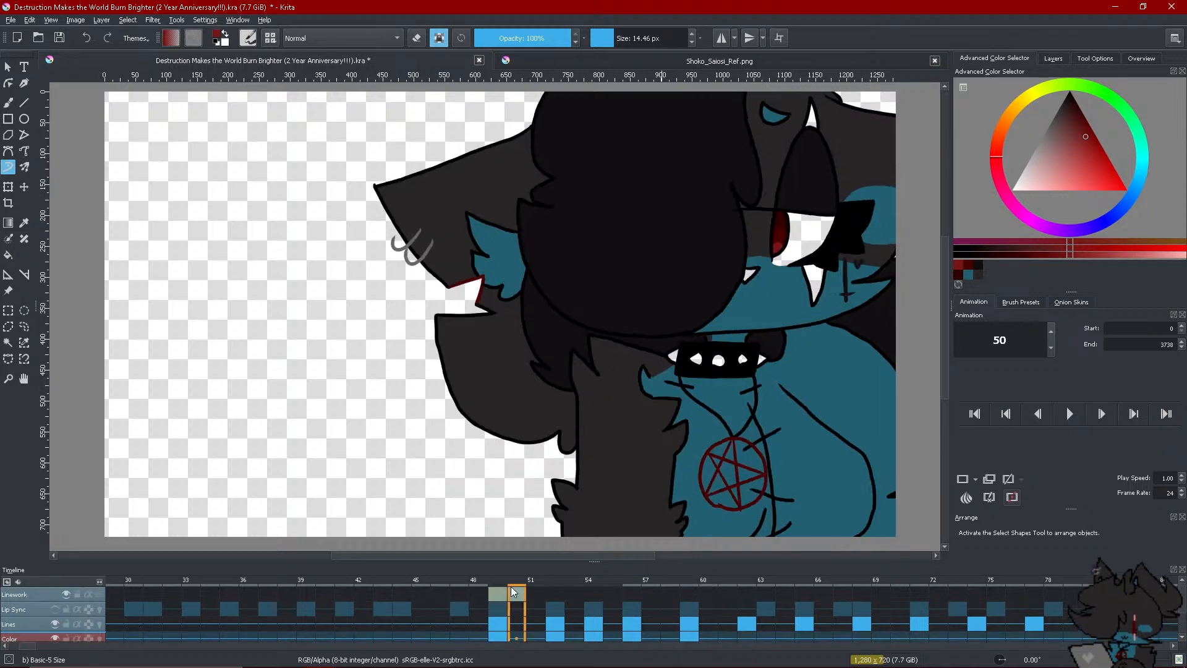
{"action": "left_click", "coordinate": [486, 623]}
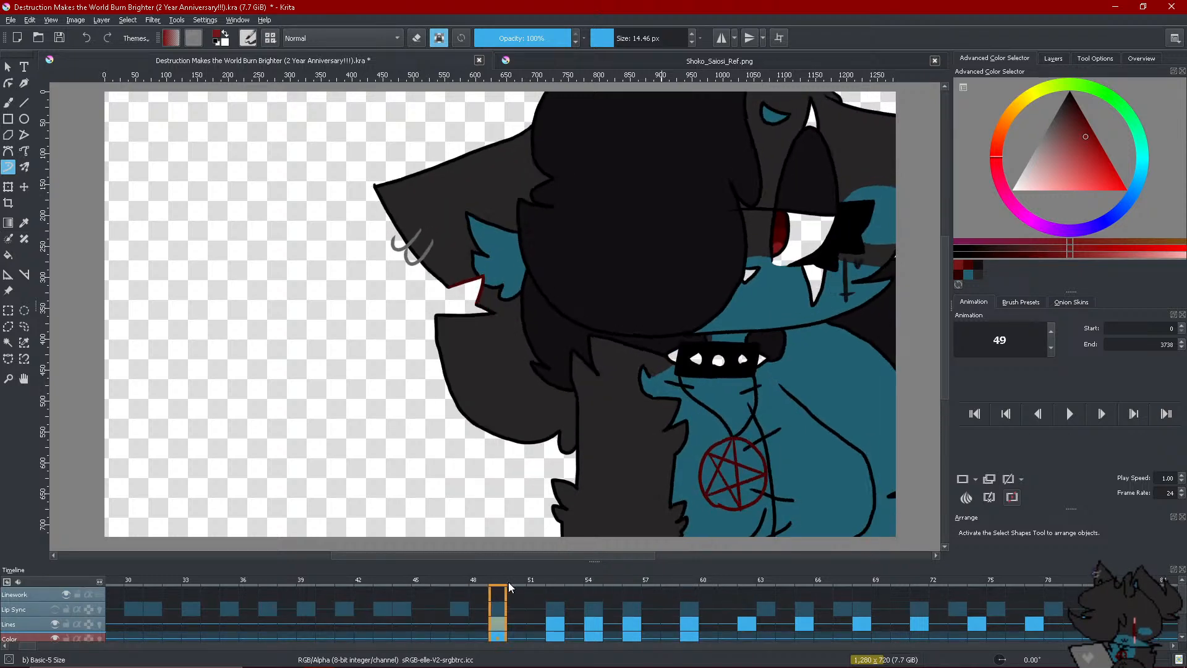
{"action": "left_click_drag", "start_coordinate": [508, 581], "coordinate": [513, 618]}
{"action": "left_click", "coordinate": [485, 634]}
{"action": "left_click", "coordinate": [1183, 637]}
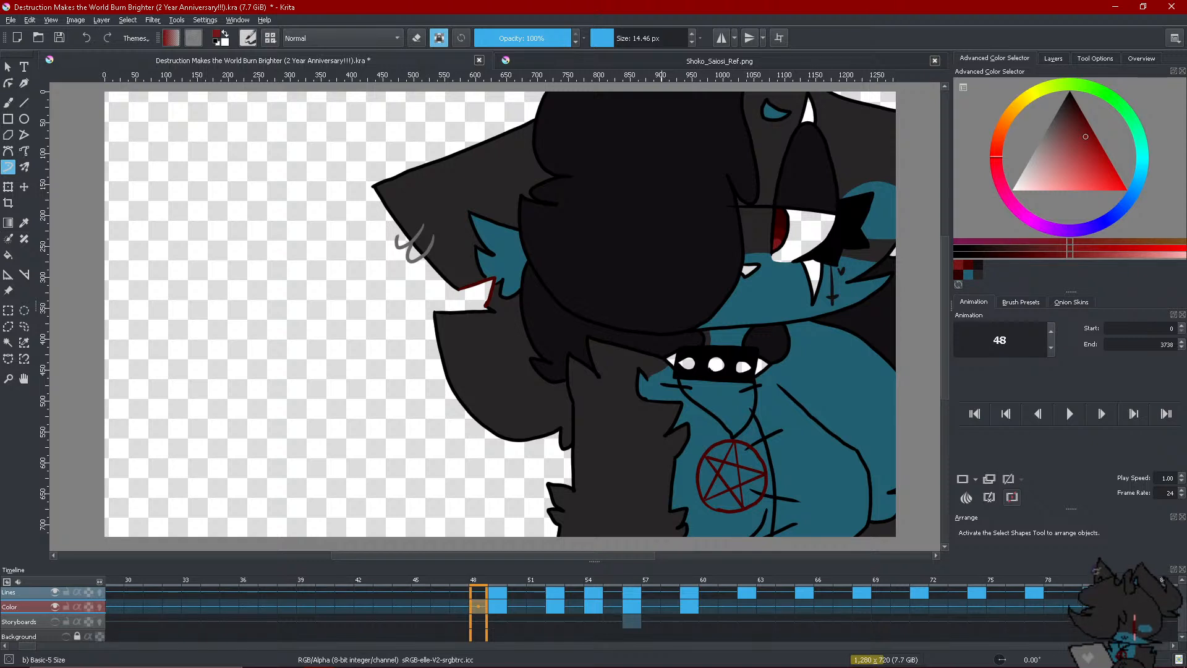
{"action": "left_click", "coordinate": [502, 607]}
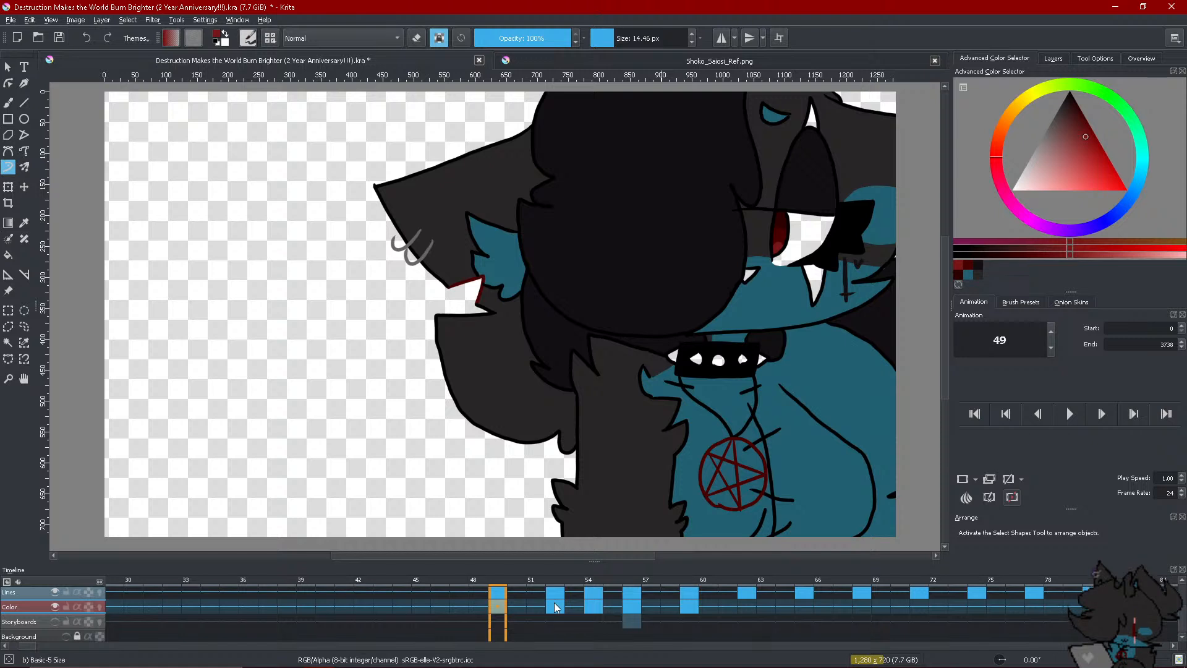
{"action": "left_click", "coordinate": [537, 610]}
{"action": "left_click", "coordinate": [552, 605]}
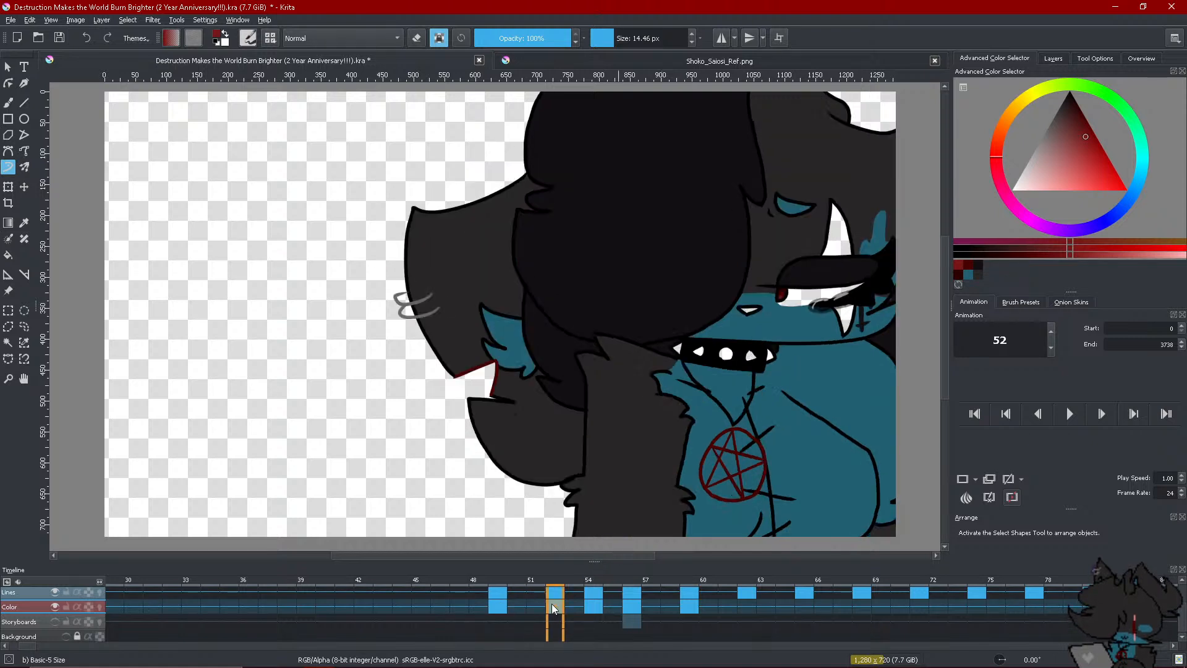
{"action": "left_click", "coordinate": [486, 603]}
{"action": "left_click", "coordinate": [492, 606]}
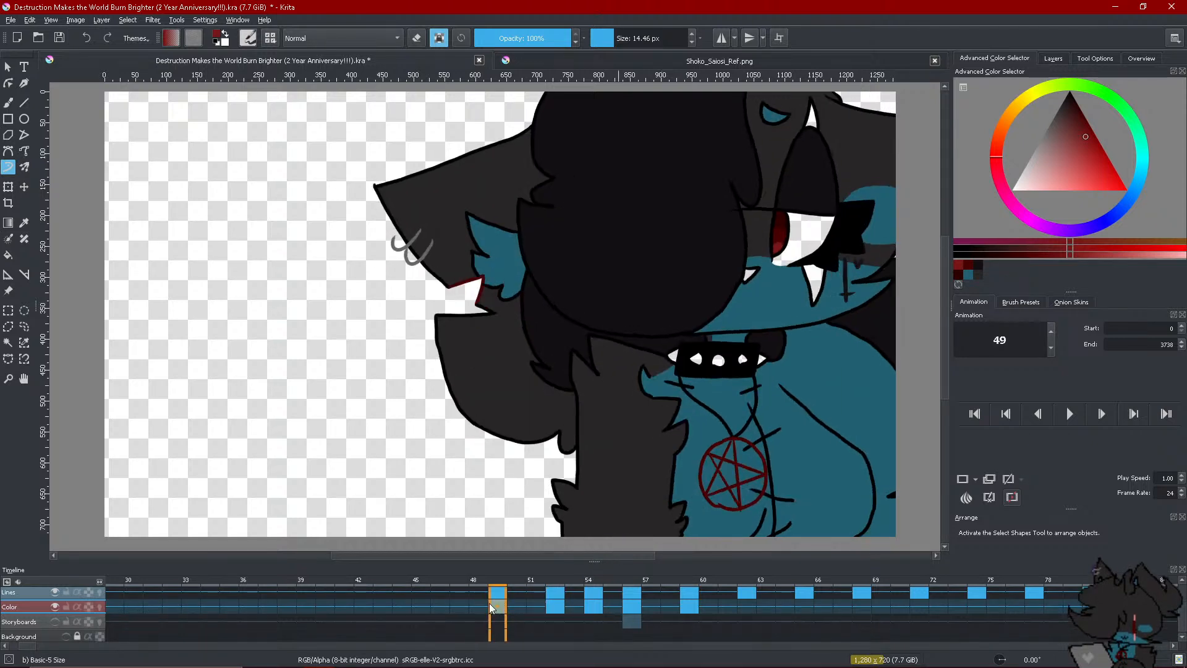
Sample the dark purple swatch from Shoko_Saiosi_Ref.png and brush it onto the nose on frame 48 of the animation
{"action": "left_click", "coordinate": [487, 605]}
{"action": "left_click", "coordinate": [488, 613]}
{"action": "left_click", "coordinate": [486, 614]}
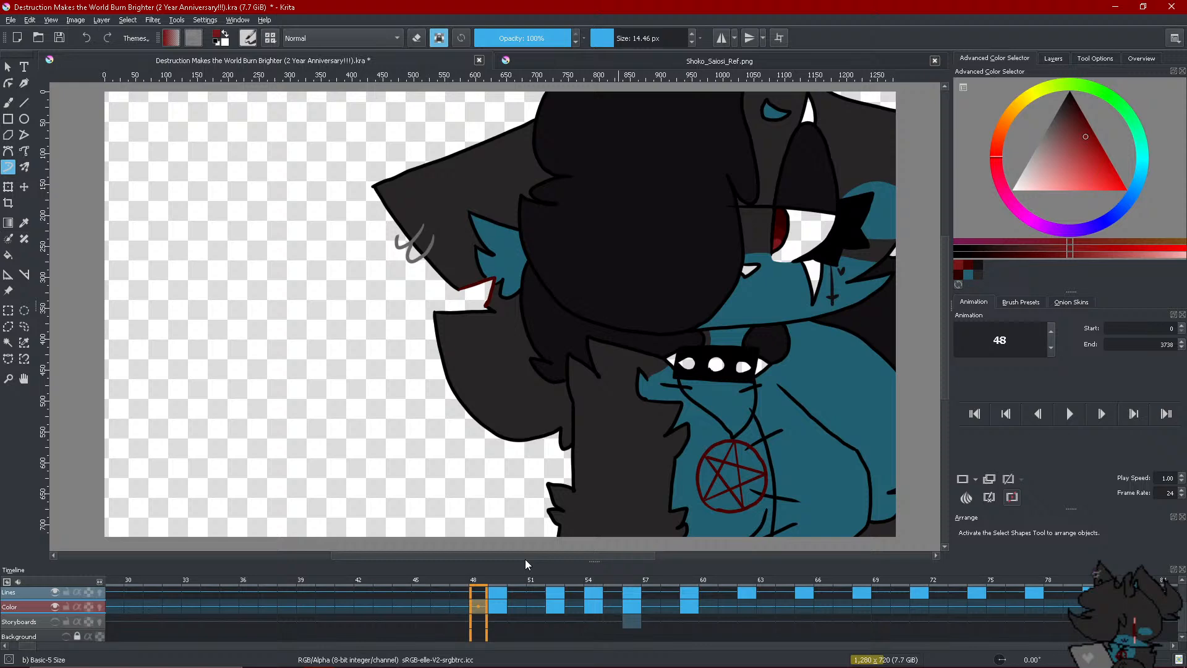
{"action": "left_click", "coordinate": [860, 65]}
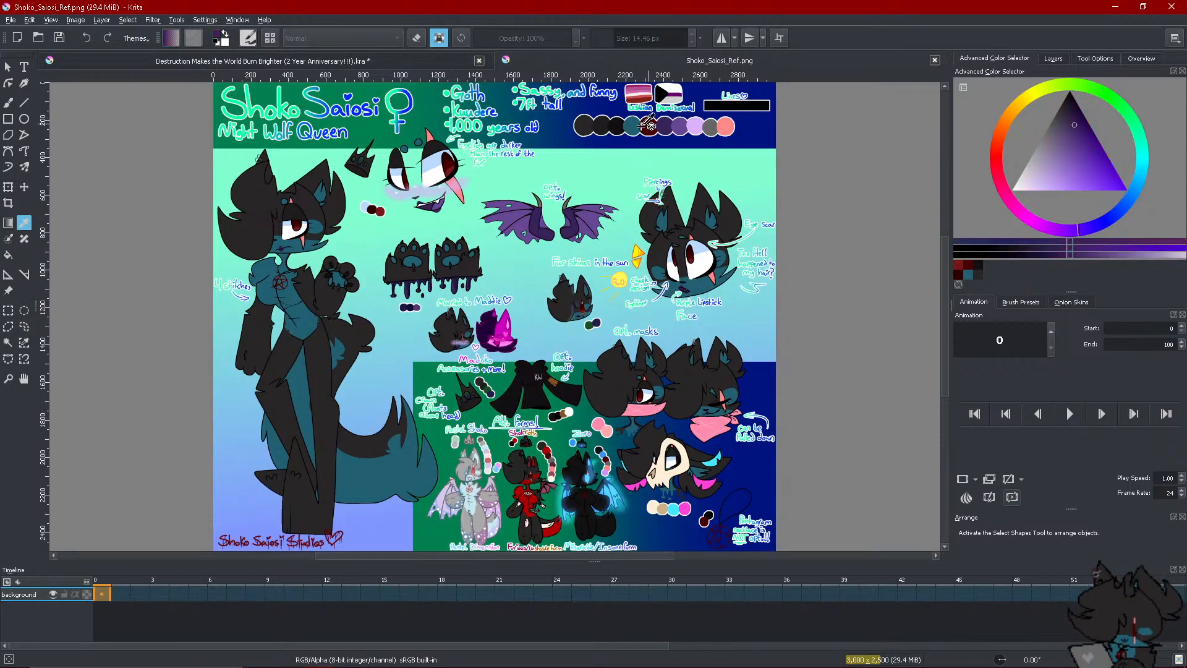
{"action": "left_click", "coordinate": [466, 60]}
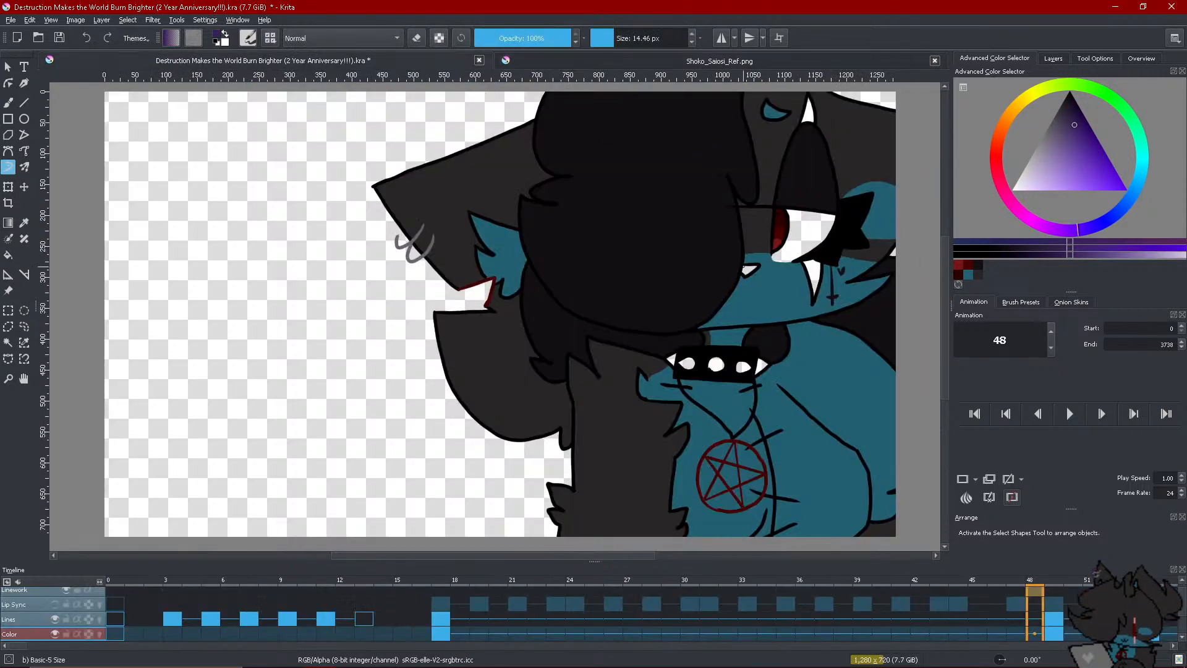
{"action": "left_click", "coordinate": [748, 270]}
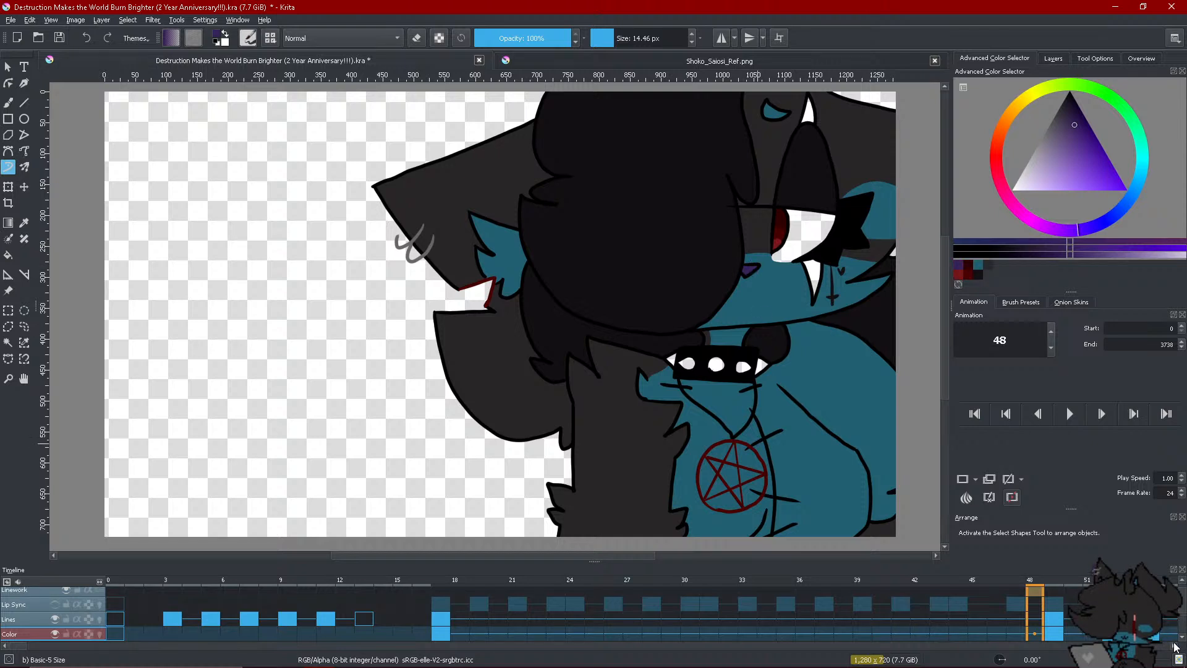
Brush the dark purple onto the nose on frames 50 and 52
{"action": "scroll", "coordinate": [1175, 647], "scroll_direction": "right", "scroll_amount": 5}
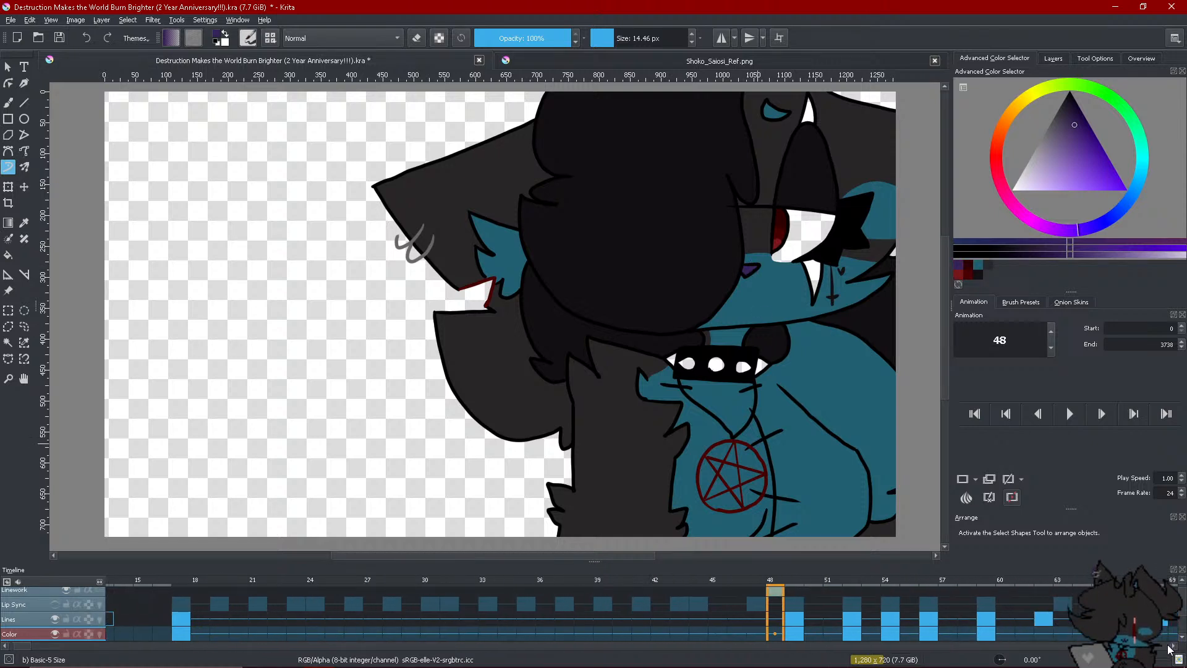
{"action": "scroll", "coordinate": [1171, 648], "scroll_direction": "right", "scroll_amount": 3}
{"action": "left_click", "coordinate": [759, 585]}
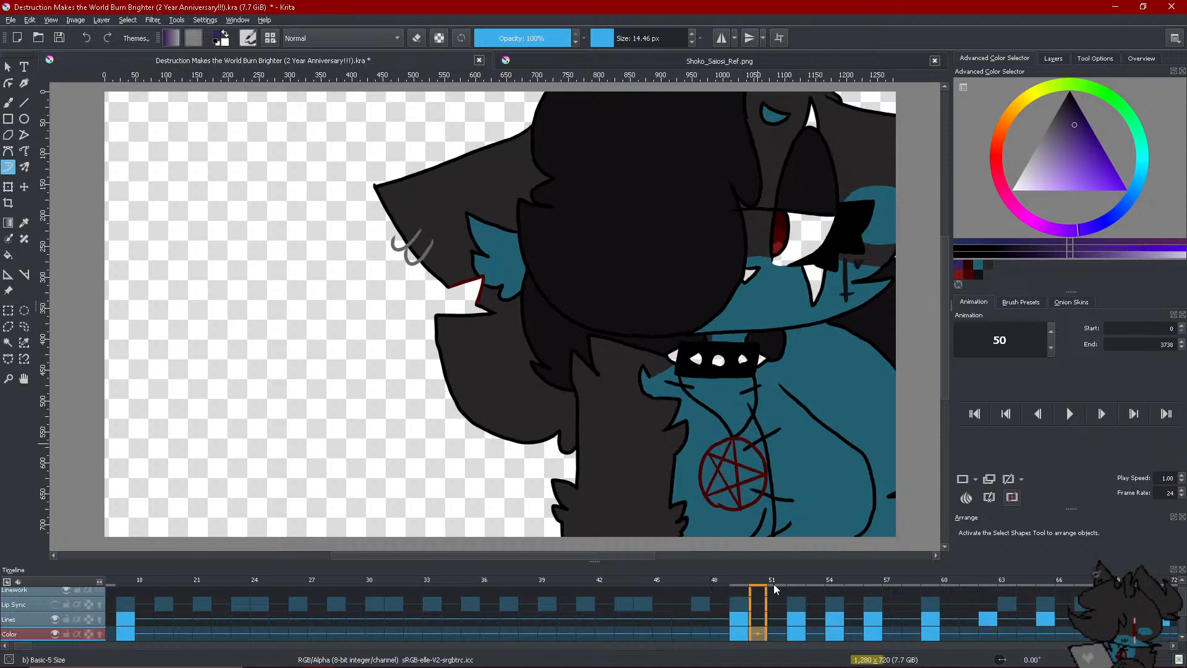
{"action": "left_click", "coordinate": [749, 271]}
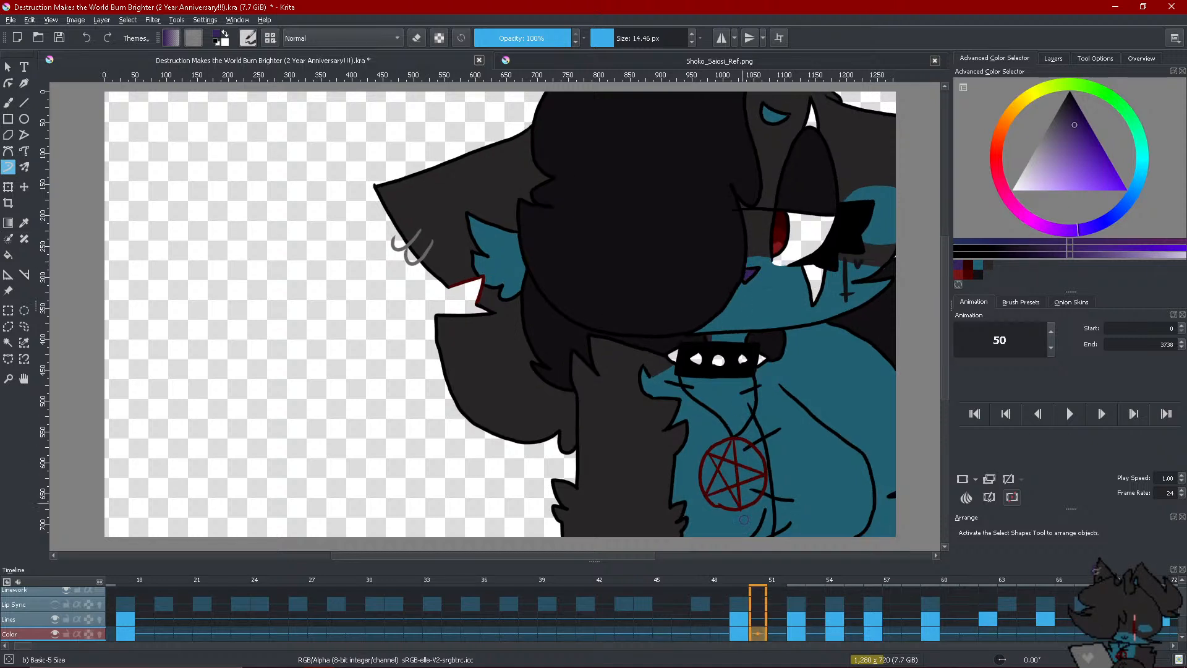
{"action": "left_click", "coordinate": [799, 637]}
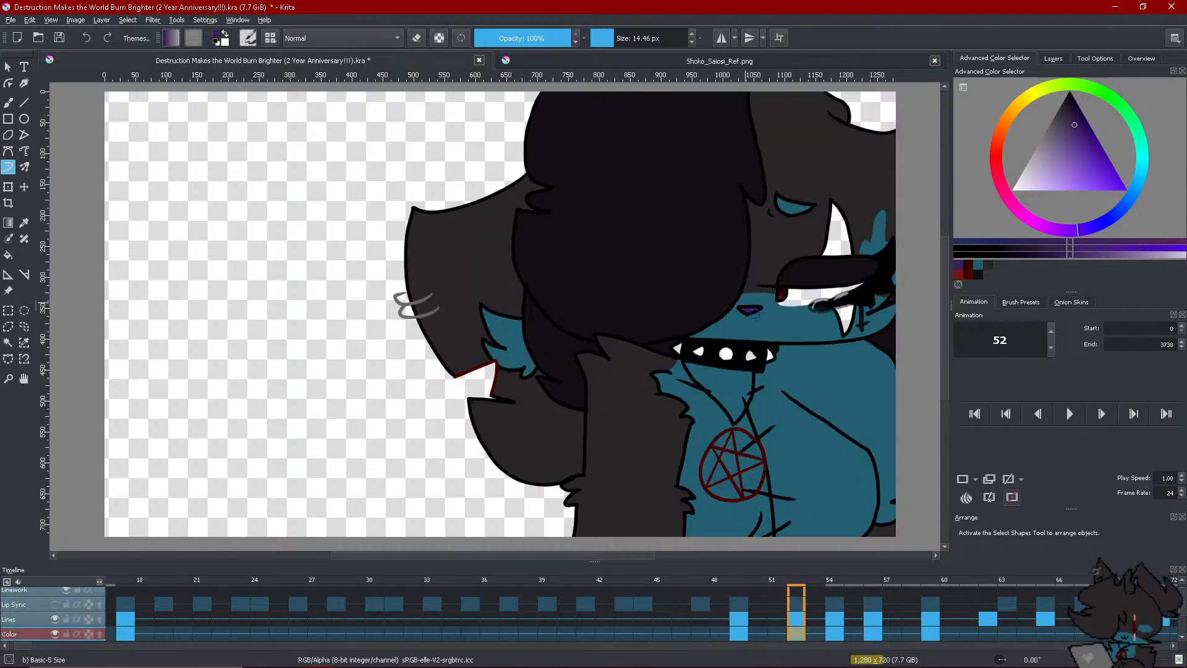
Brush the dark purple onto the nose on frames 54, 56 and 59
{"action": "left_click", "coordinate": [836, 637]}
{"action": "left_click_drag", "start_coordinate": [740, 326], "coordinate": [750, 325]}
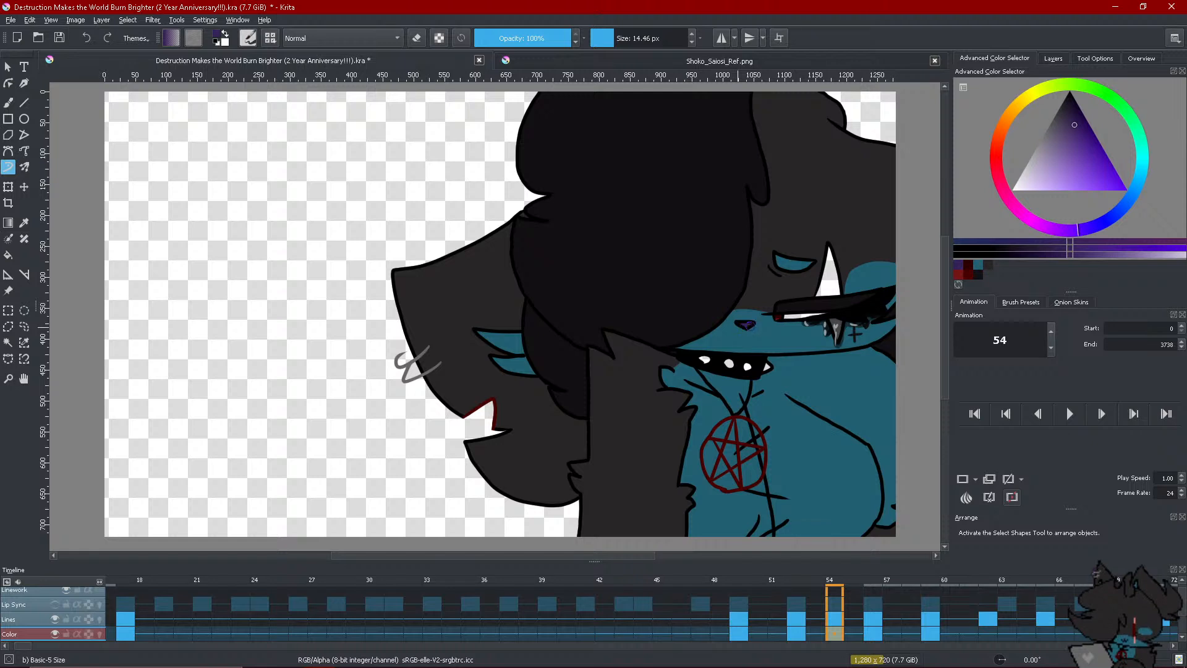
{"action": "left_click", "coordinate": [873, 621]}
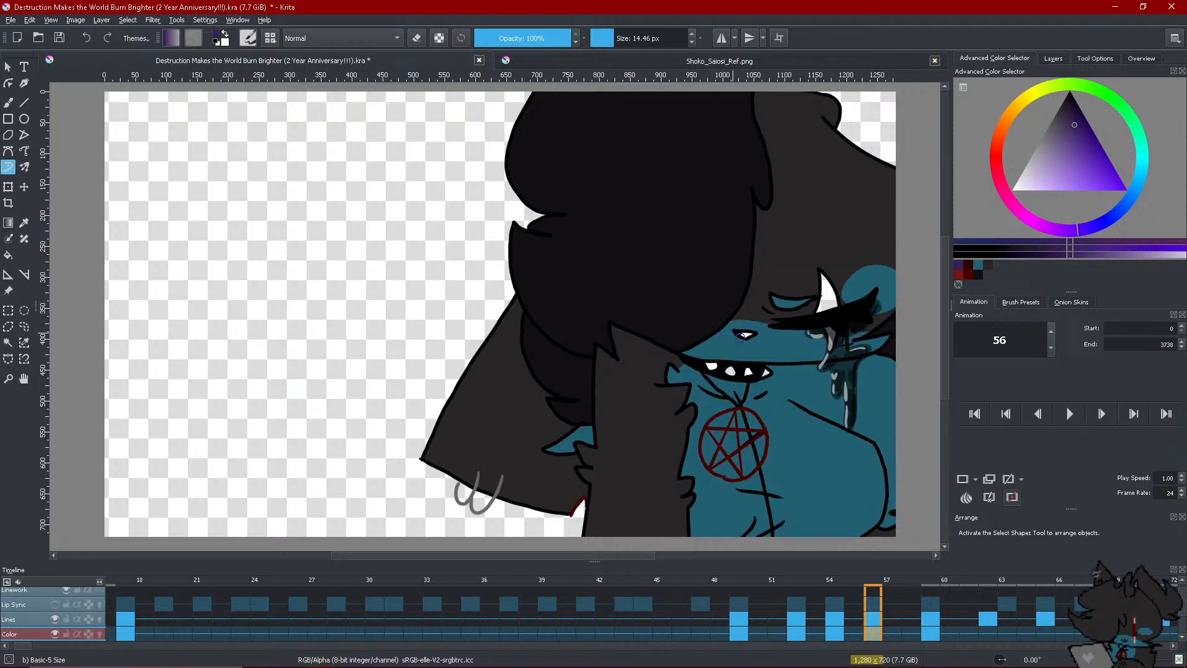
{"action": "left_click", "coordinate": [926, 631]}
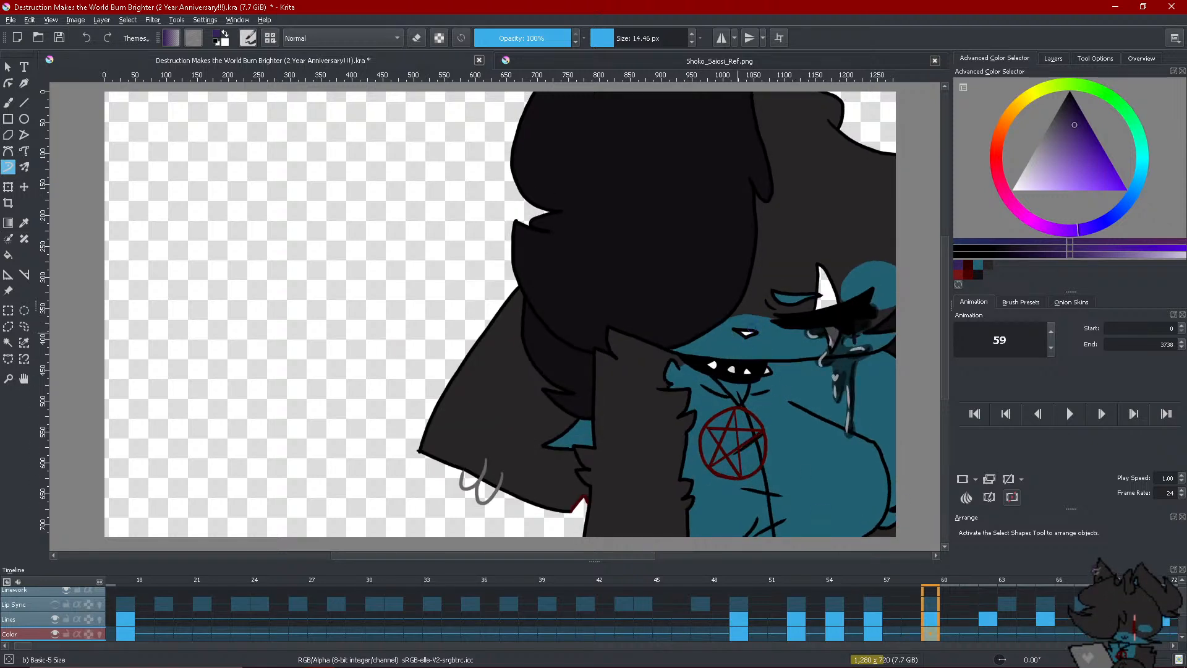
{"action": "left_click_drag", "start_coordinate": [740, 333], "coordinate": [753, 332]}
{"action": "left_click", "coordinate": [965, 630]}
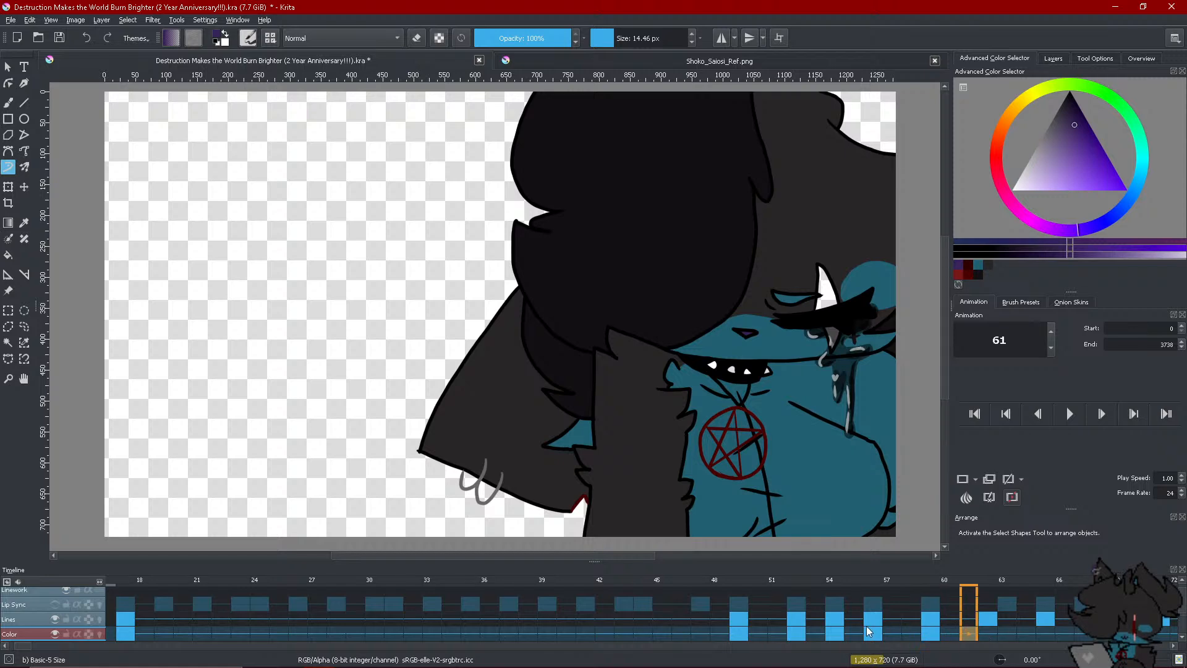
Sample the salmon pink swatch from Shoko_Saiosi_Ref.png, fill the eye scar's upper part on frame 61 and brush its lower part
{"action": "left_click", "coordinate": [750, 62]}
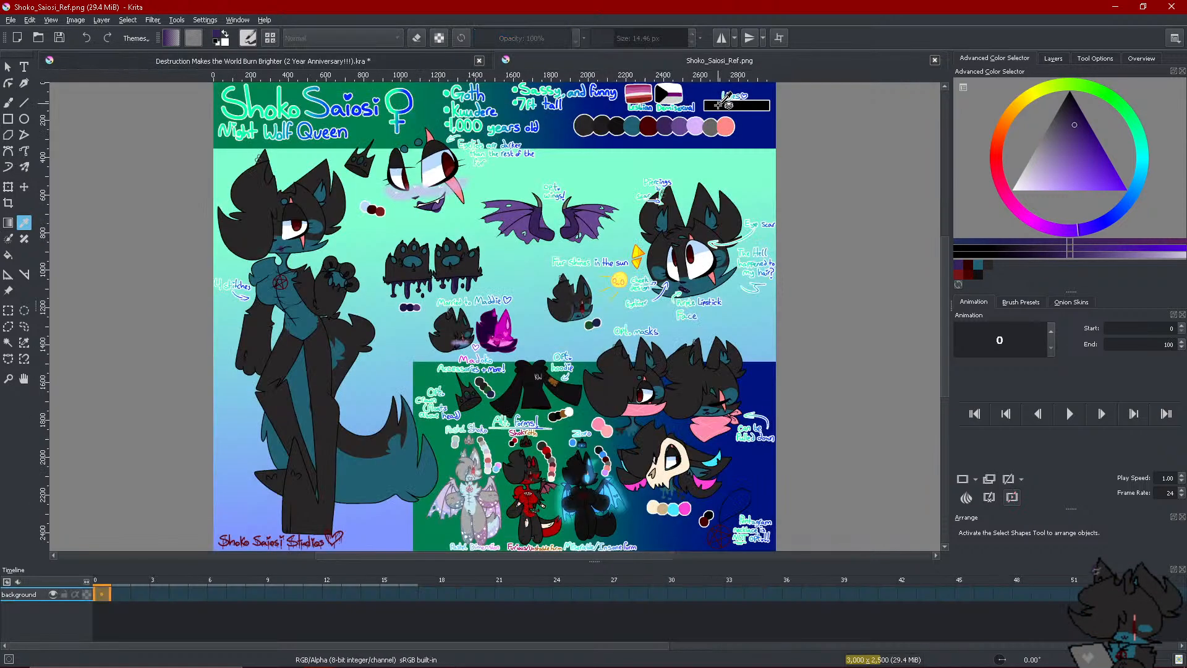
{"action": "left_click", "coordinate": [719, 105]}
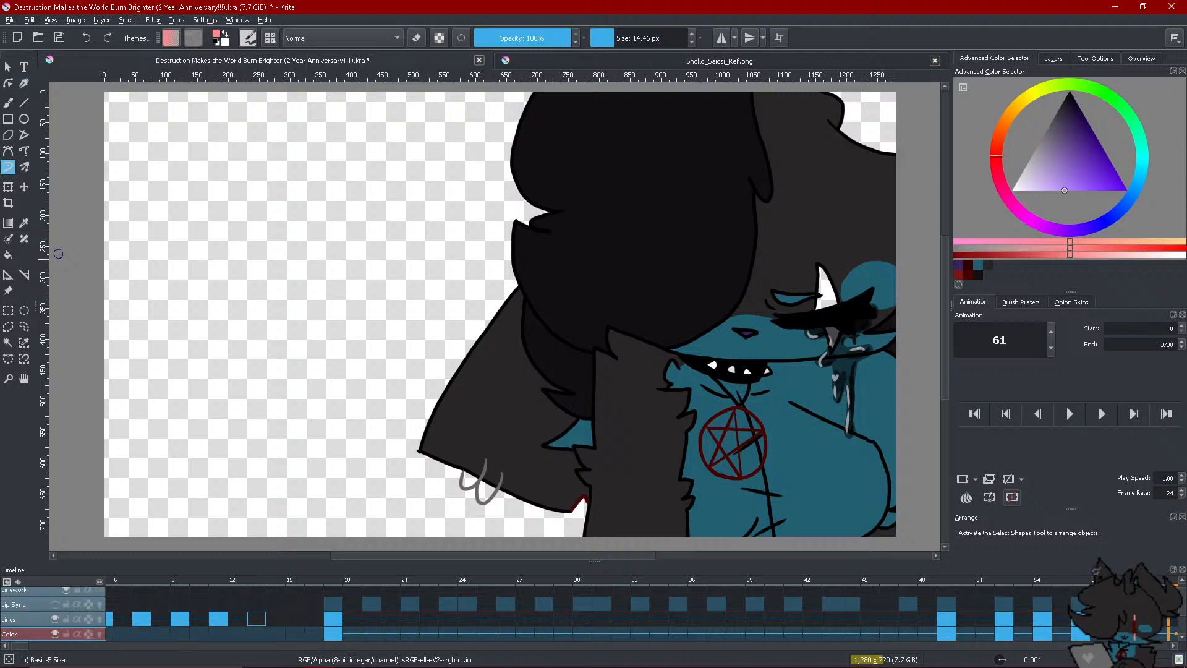
{"action": "left_click", "coordinate": [8, 255]}
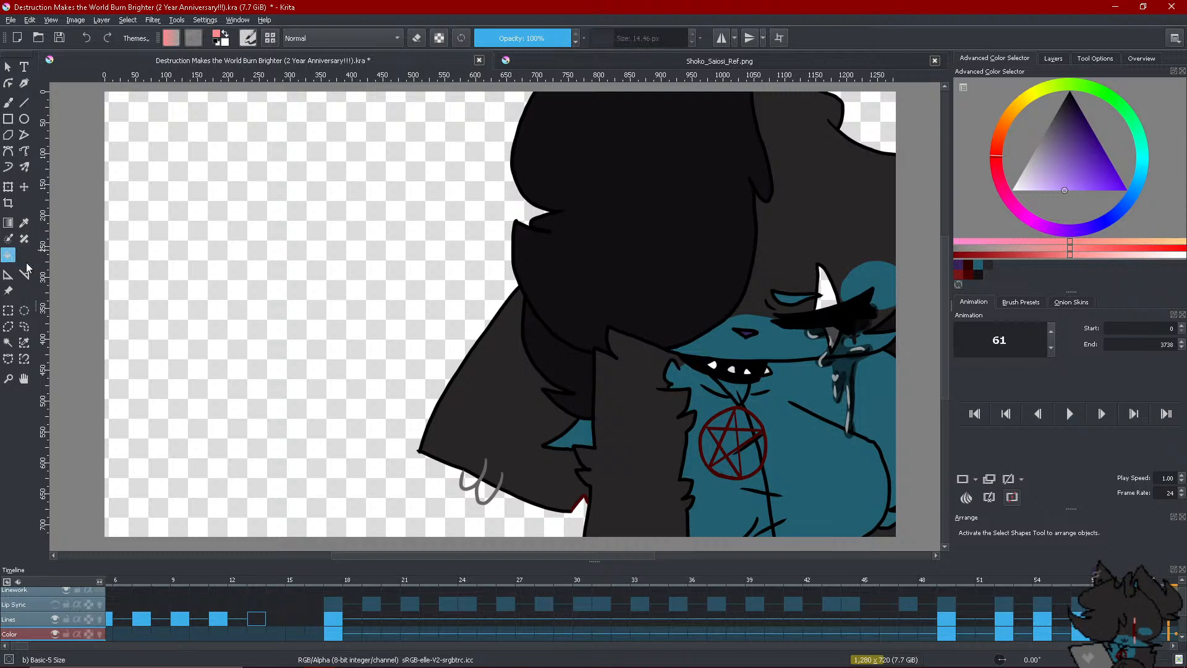
{"action": "left_click", "coordinate": [416, 38]}
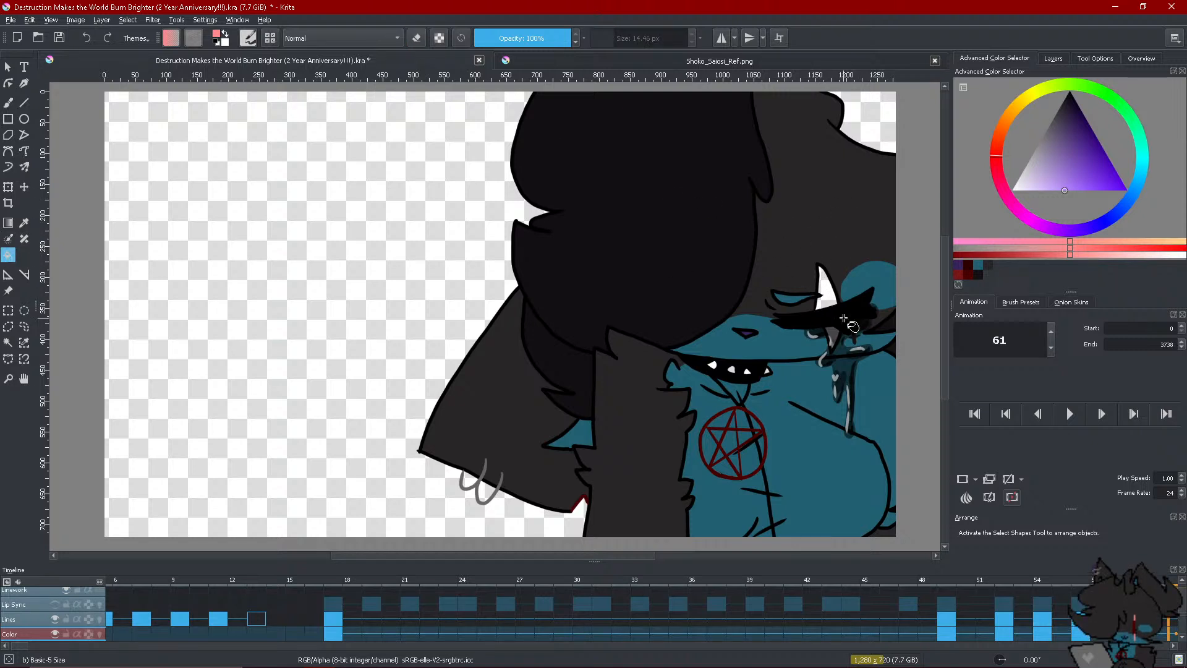
{"action": "left_click", "coordinate": [834, 311]}
{"action": "left_click", "coordinate": [8, 167]}
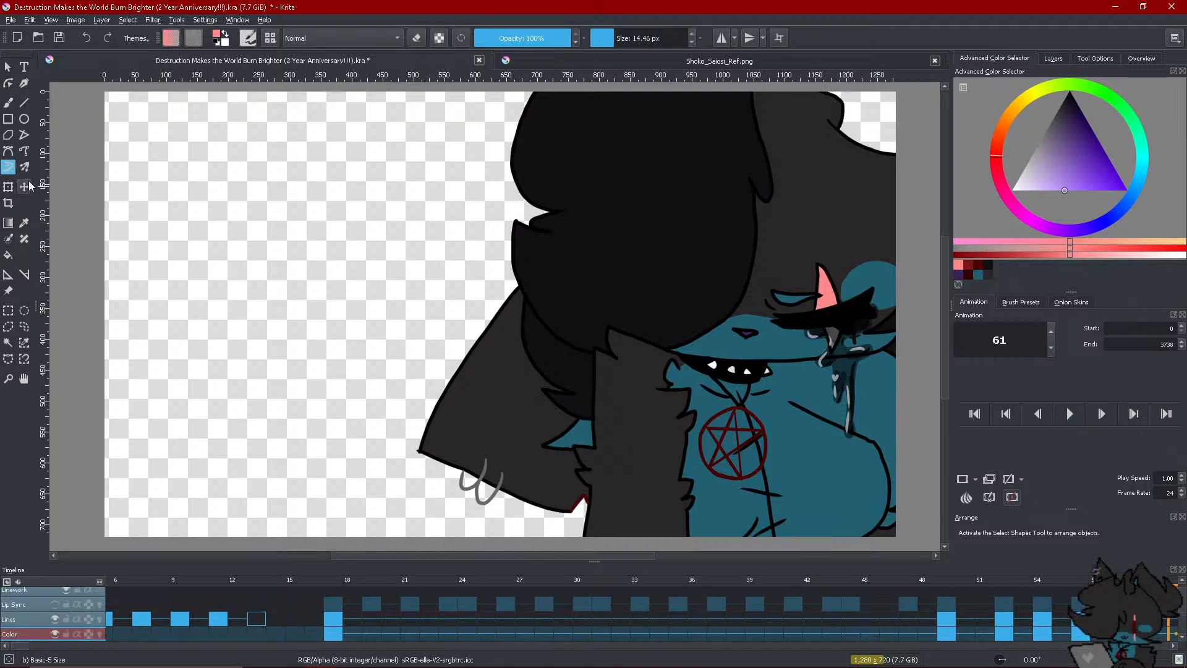
{"action": "left_click_drag", "start_coordinate": [821, 332], "coordinate": [837, 341]}
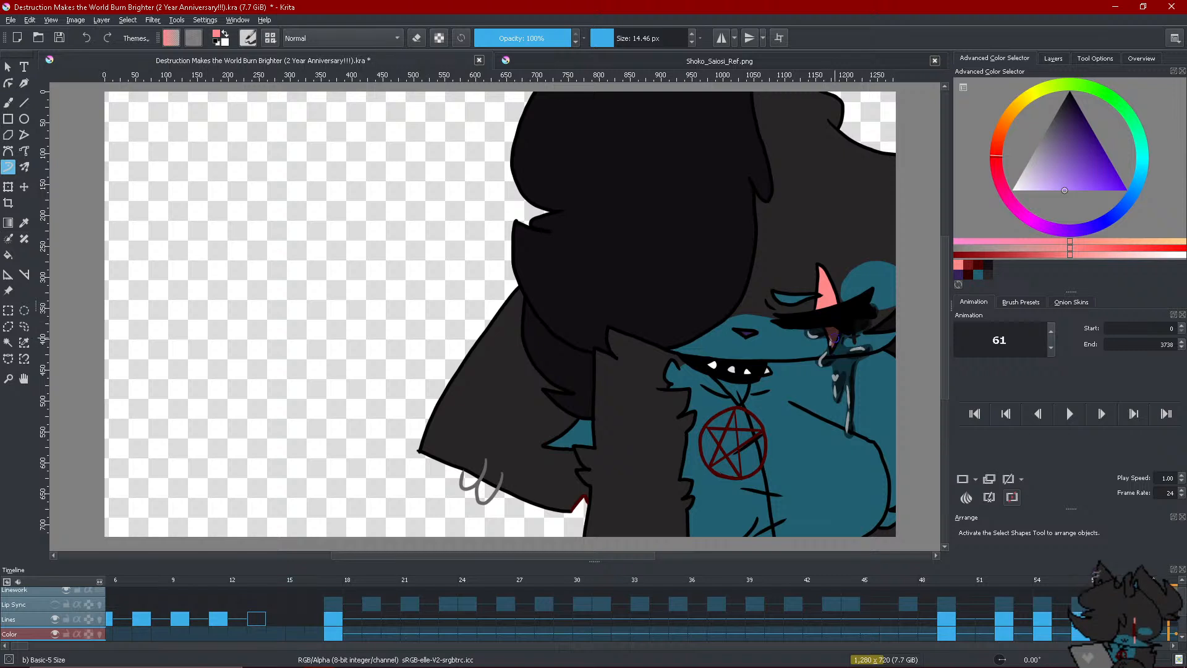
Fill the upper and lower parts of the eye scar on frame 48 with the salmon pink
{"action": "left_click", "coordinate": [1174, 646]}
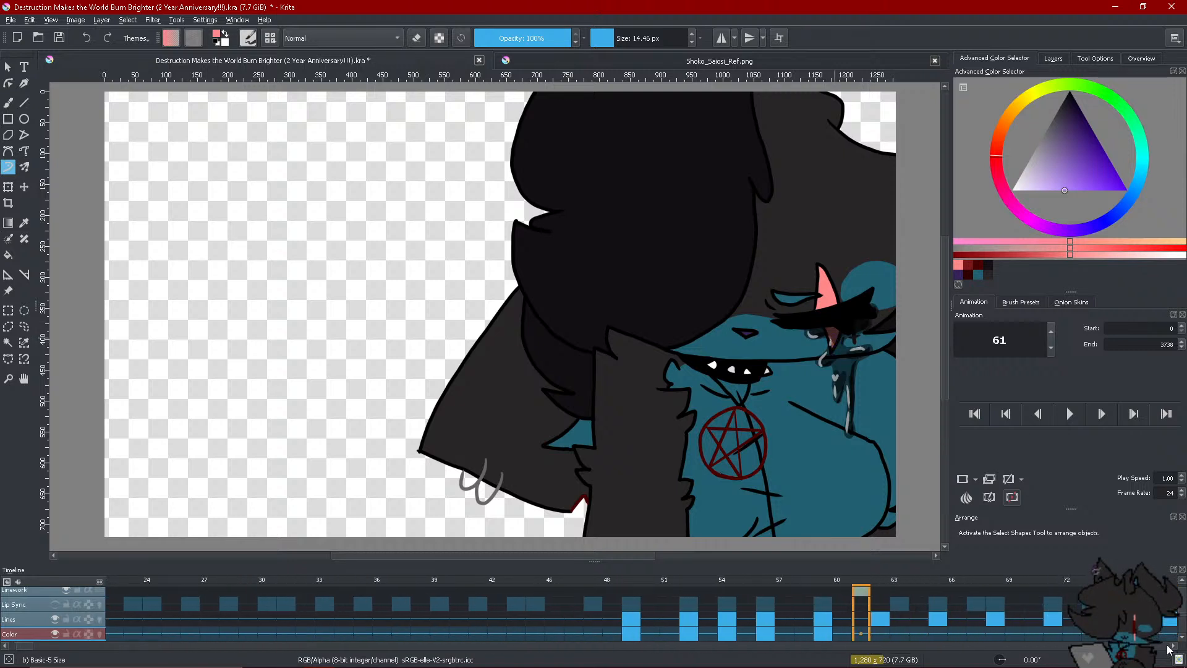
{"action": "left_click", "coordinate": [606, 635]}
{"action": "left_click", "coordinate": [8, 255]}
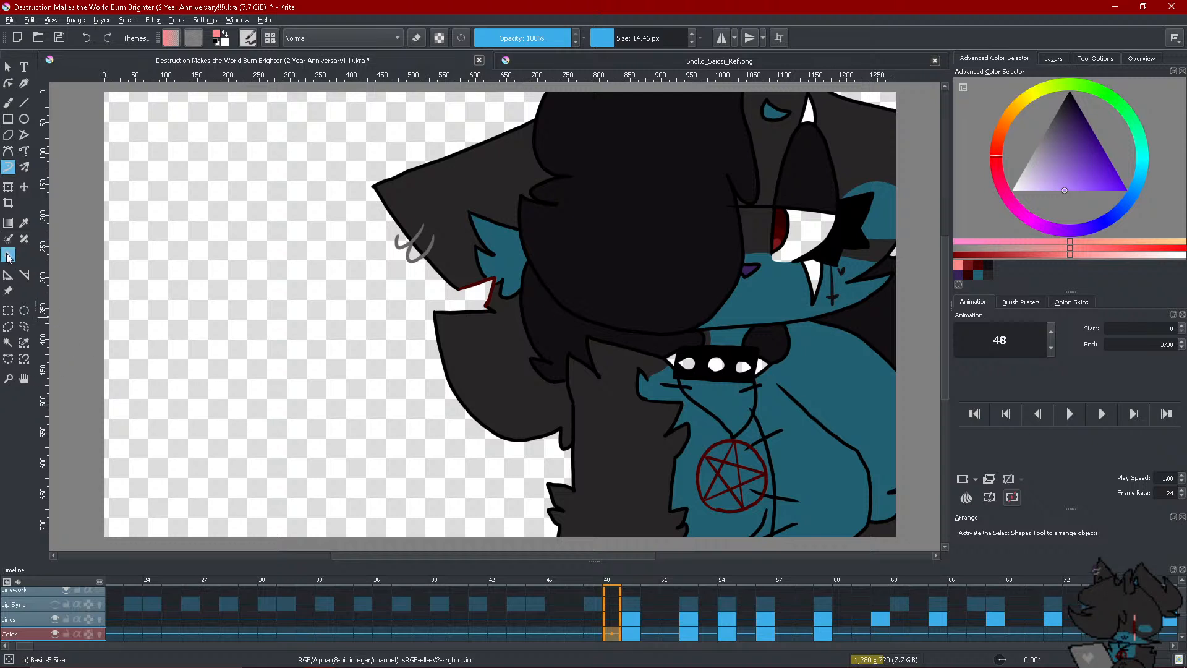
{"action": "left_click", "coordinate": [821, 268]}
{"action": "left_click", "coordinate": [809, 115]}
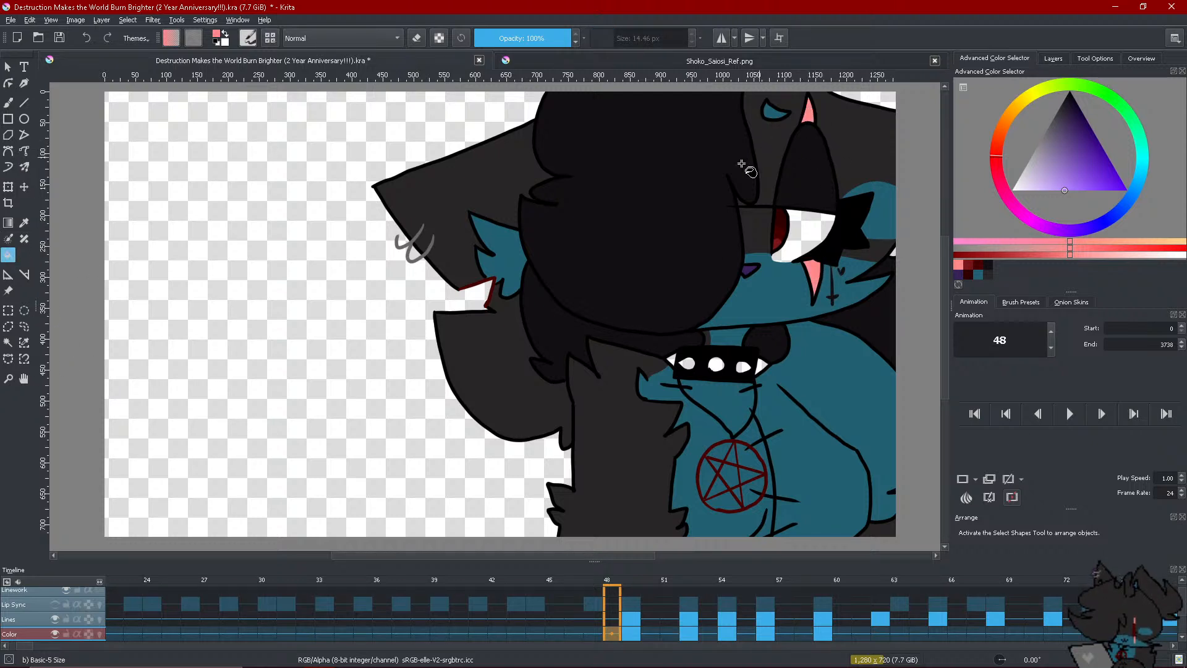
{"action": "left_click", "coordinate": [6, 168]}
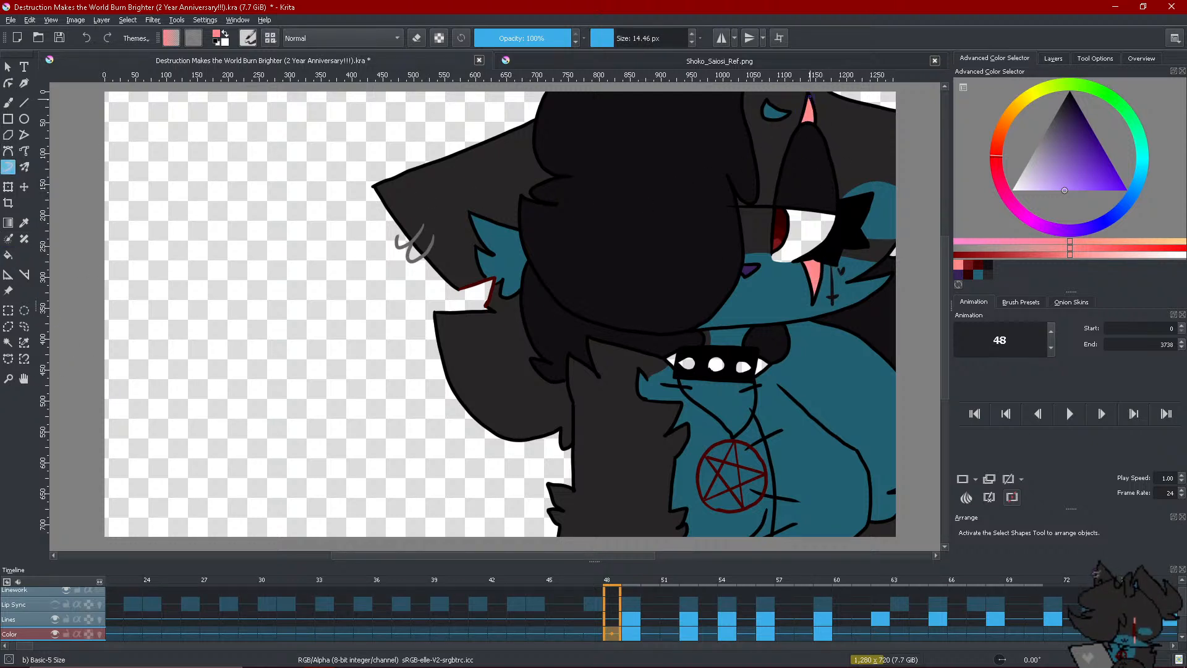
Fill both parts of the eye scar on frame 49 with salmon pink, sample the near-black beside it and return to the pink
{"action": "left_click", "coordinate": [629, 631]}
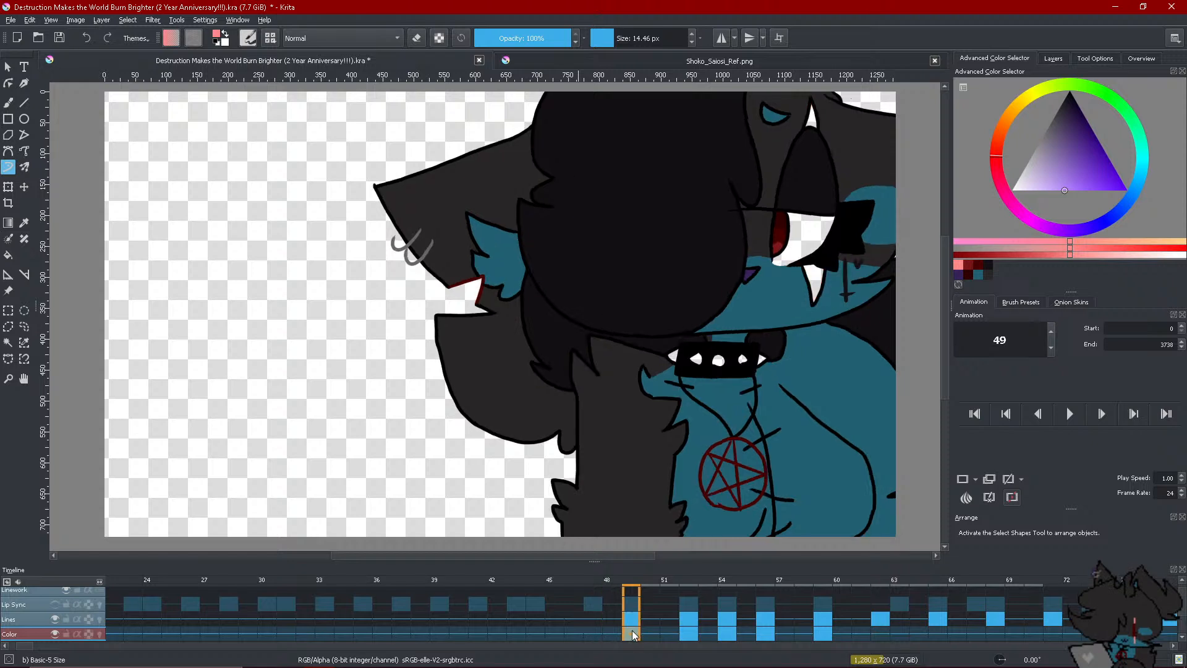
{"action": "left_click", "coordinate": [15, 260]}
{"action": "left_click", "coordinate": [814, 275]}
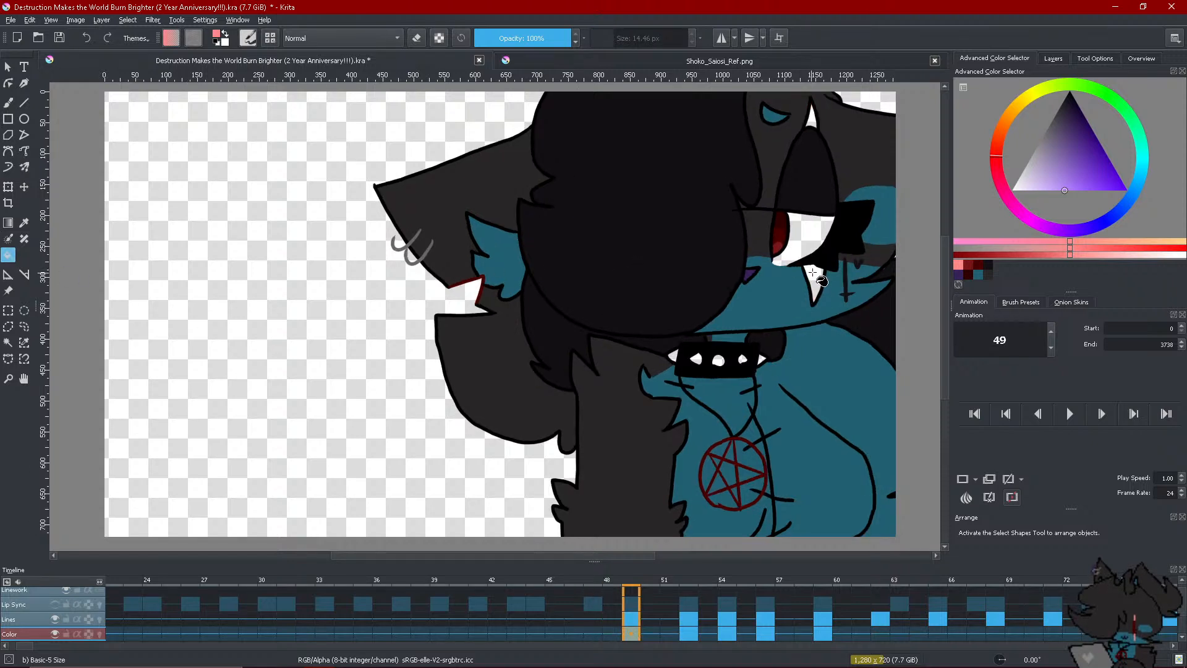
{"action": "left_click", "coordinate": [810, 114]}
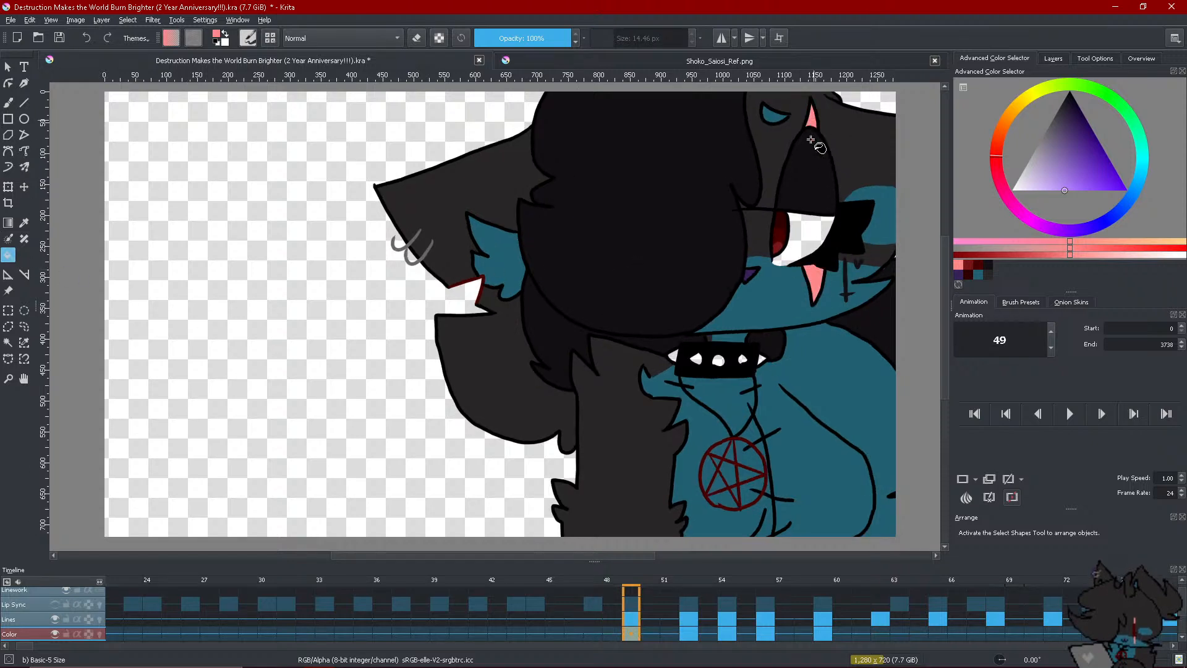
{"action": "left_click", "coordinate": [8, 169]}
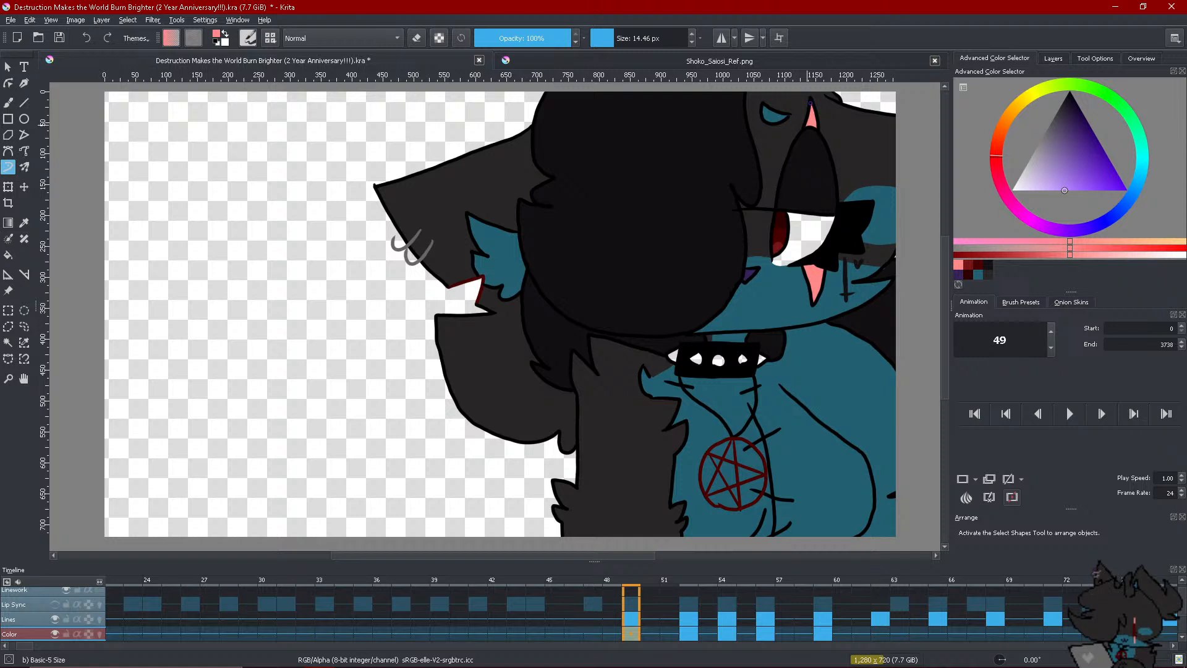
{"action": "left_click", "coordinate": [832, 306], "text": "ctrl"}
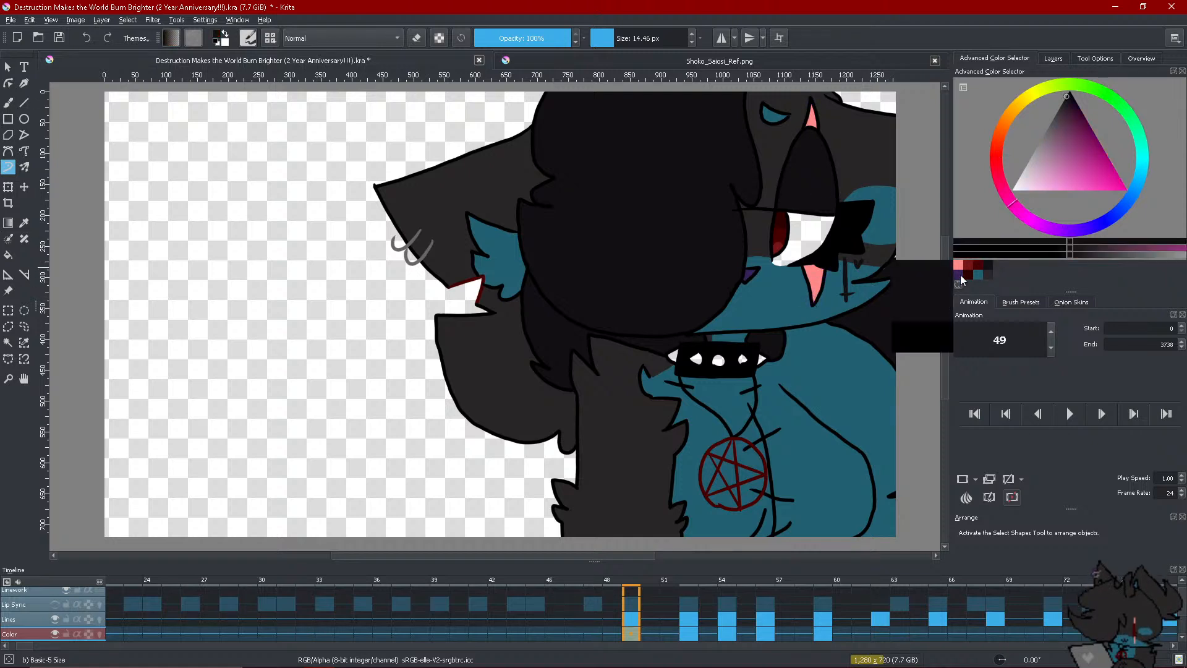
{"action": "left_click", "coordinate": [959, 276]}
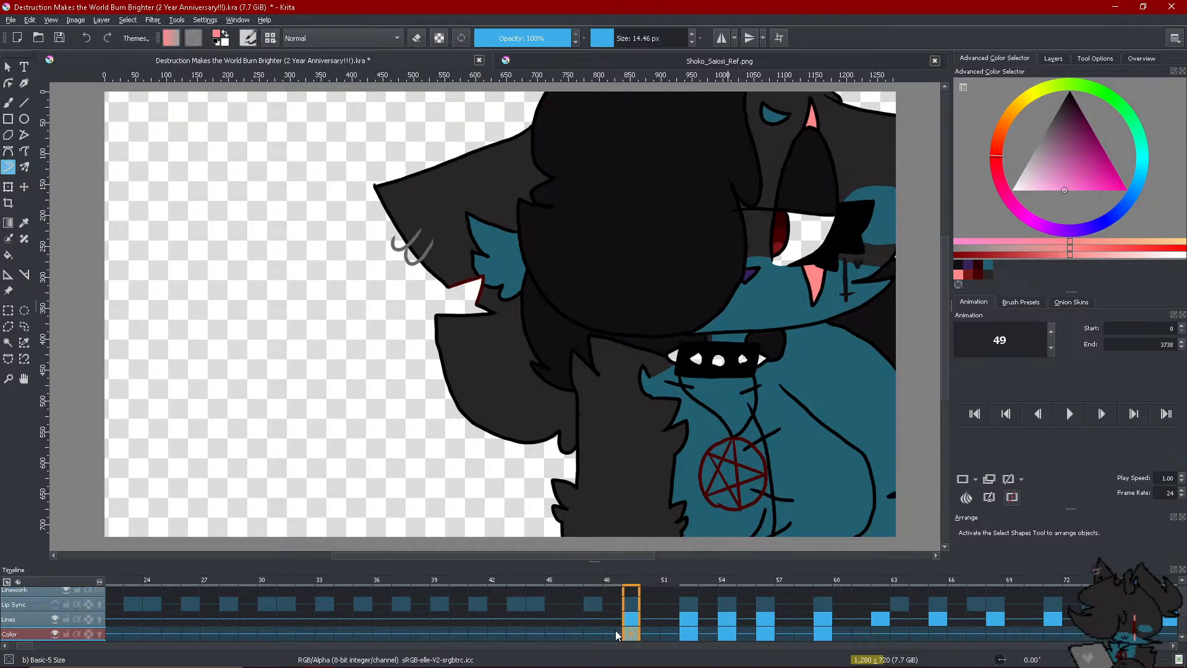
Fill both parts of the eye scar on frame 52 with the salmon pink
{"action": "left_click", "coordinate": [688, 632]}
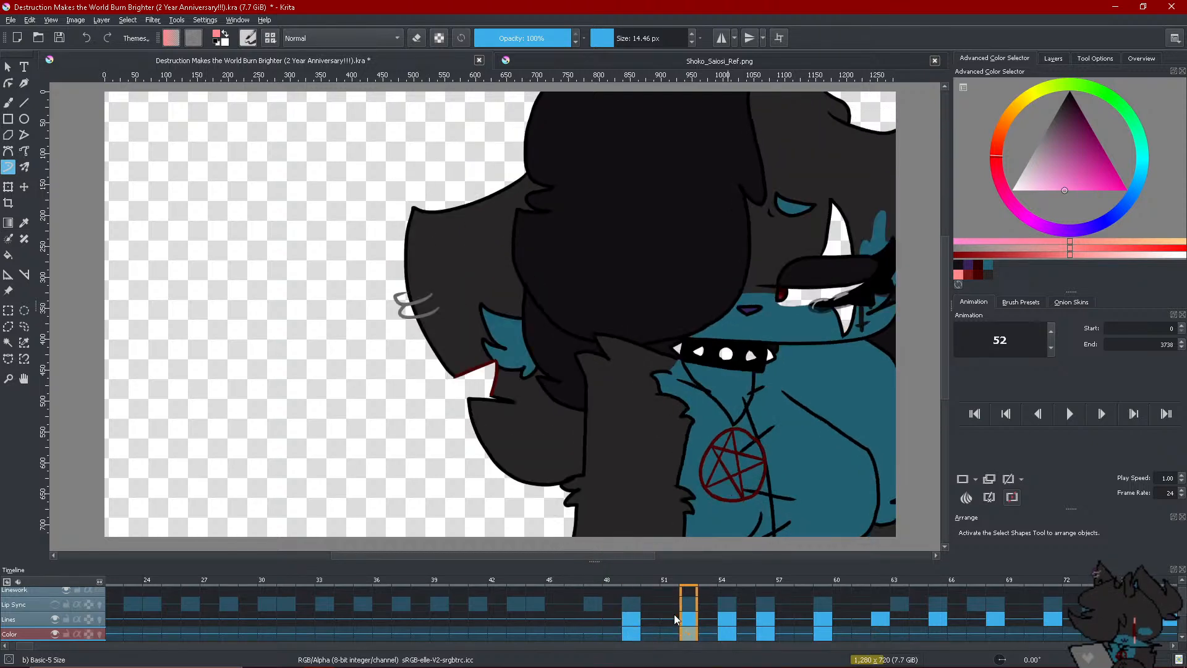
{"action": "left_click", "coordinate": [8, 255]}
{"action": "left_click", "coordinate": [835, 244]}
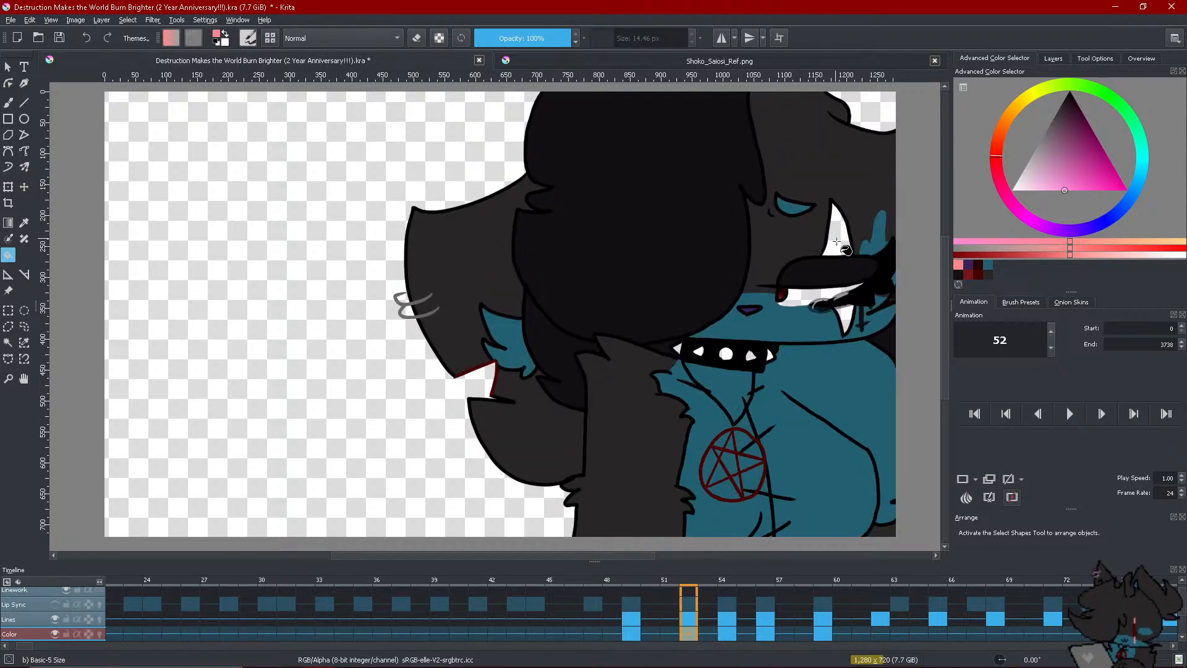
{"action": "left_click", "coordinate": [847, 316]}
{"action": "left_click", "coordinate": [8, 167]}
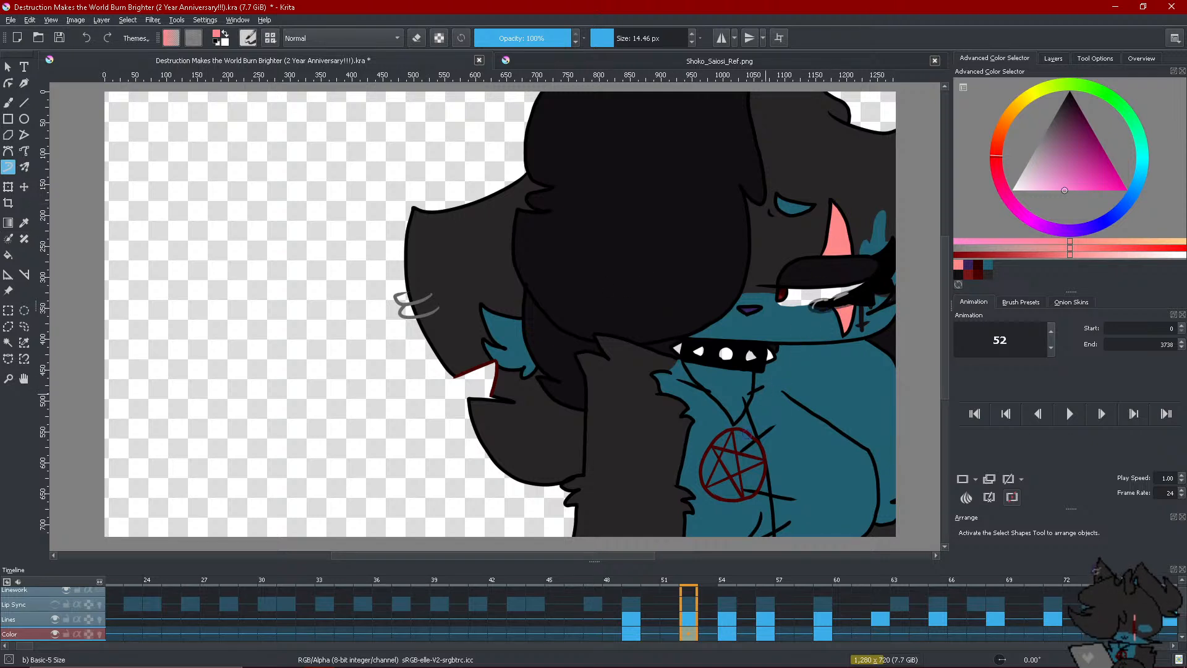
Fill the upper part of the eye scar on frame 54 with salmon pink and brush the same colour onto its lower part
{"action": "left_click", "coordinate": [724, 634]}
{"action": "left_click", "coordinate": [8, 255]}
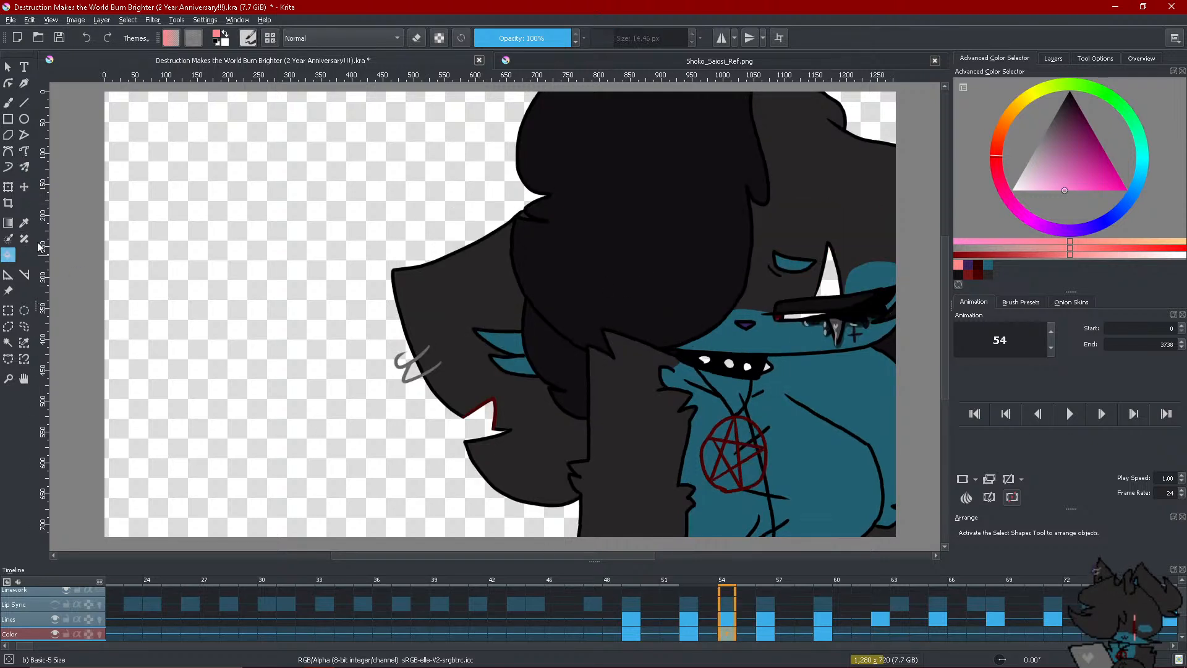
{"action": "left_click", "coordinate": [826, 272]}
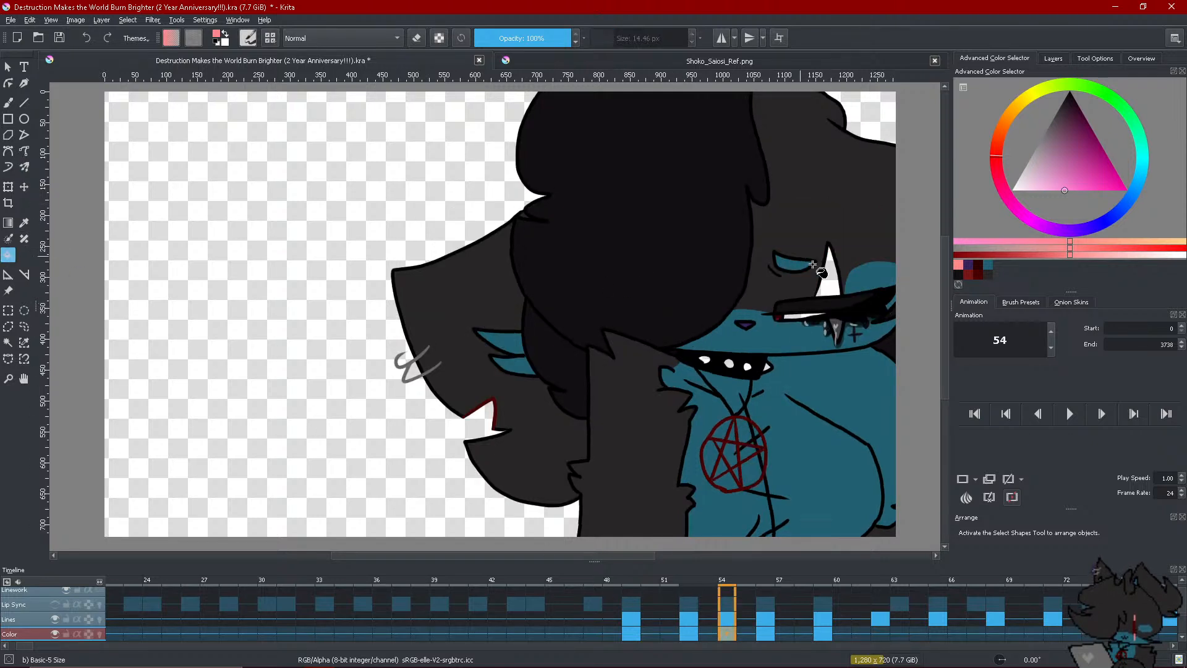
{"action": "left_click", "coordinate": [8, 167]}
{"action": "left_click_drag", "start_coordinate": [832, 314], "coordinate": [836, 334]}
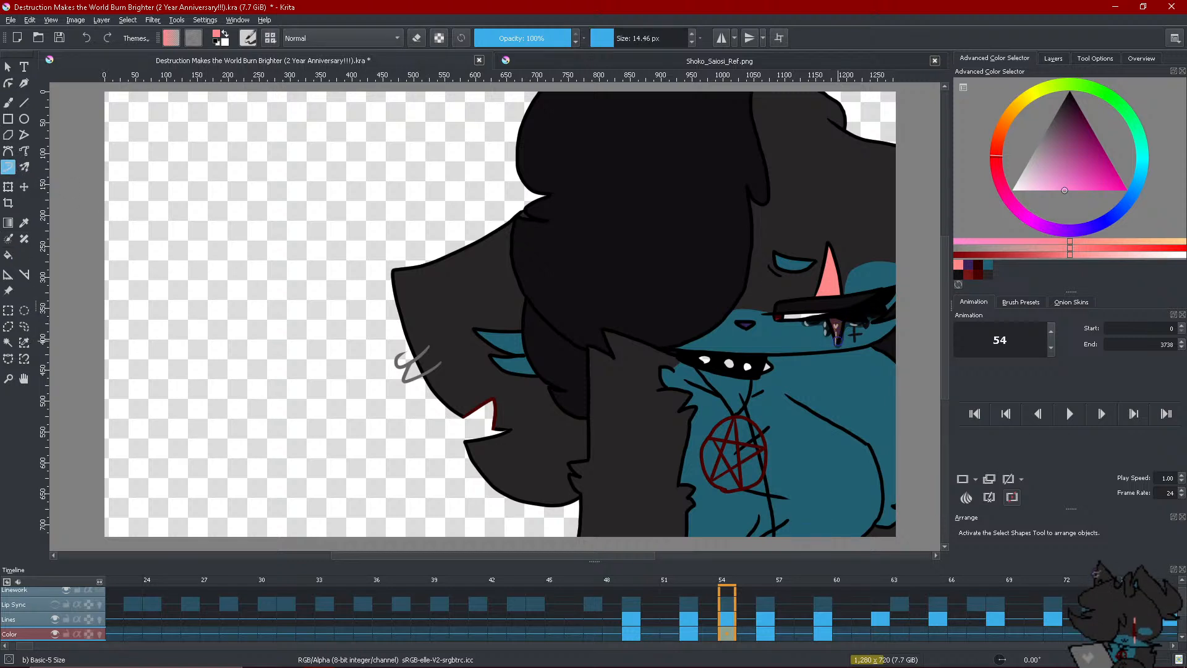
Fill the upper part of the eye scar on frames 56 and 59 with the salmon pink
{"action": "left_click", "coordinate": [767, 633]}
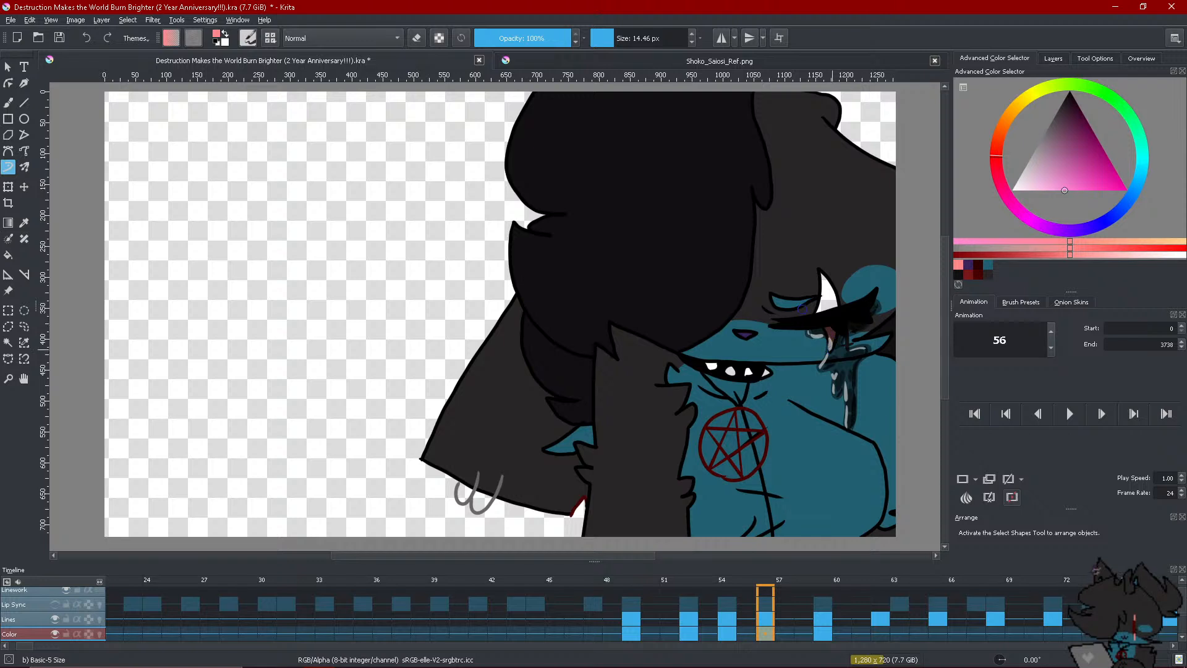
{"action": "left_click", "coordinate": [8, 255]}
{"action": "left_click", "coordinate": [831, 309]}
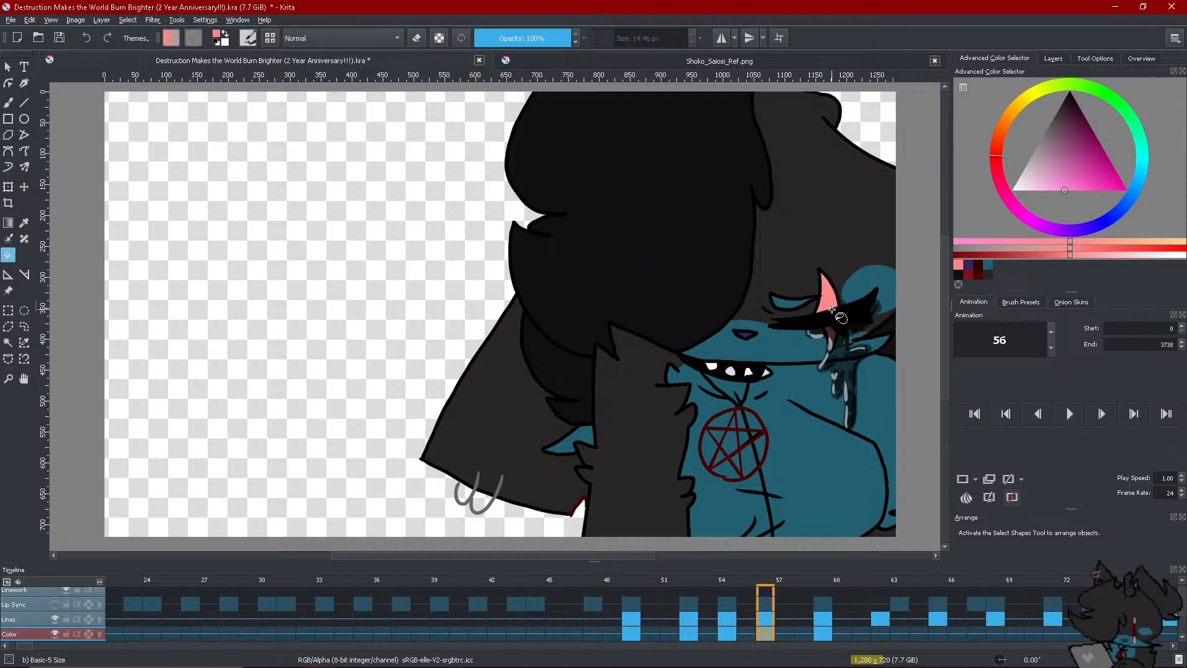
{"action": "key", "text": "period"}
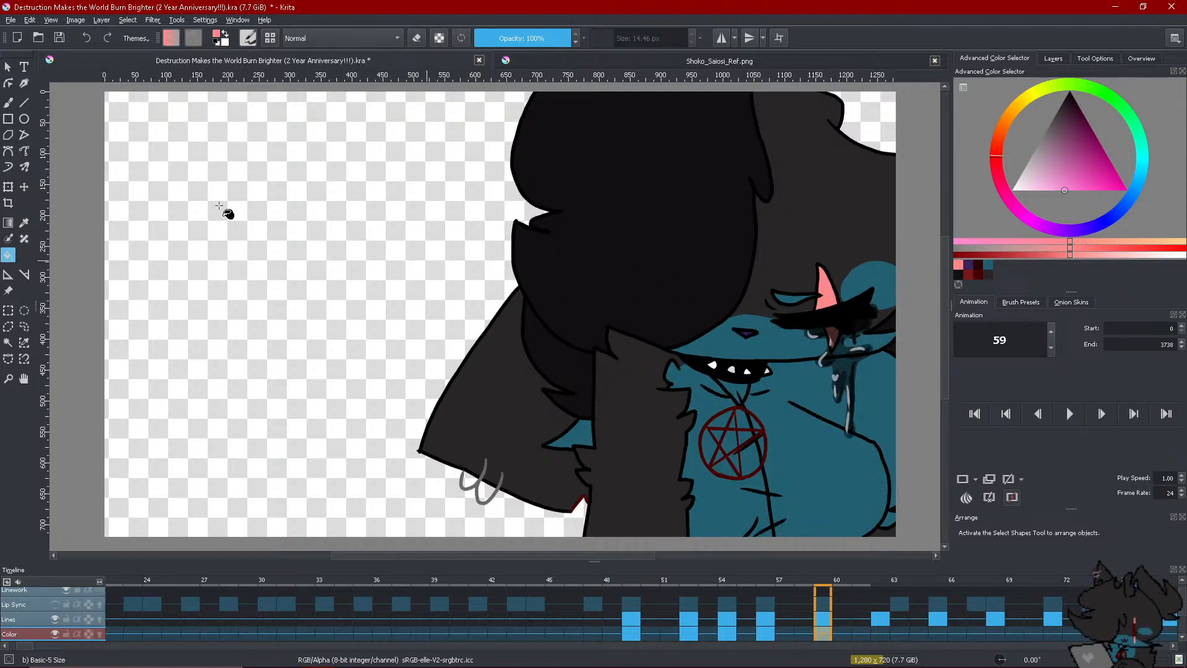
Review the coloured frames from 45 to 60, checking the fills on the character's face and scar
{"action": "left_click", "coordinate": [8, 167]}
{"action": "left_click", "coordinate": [548, 634]}
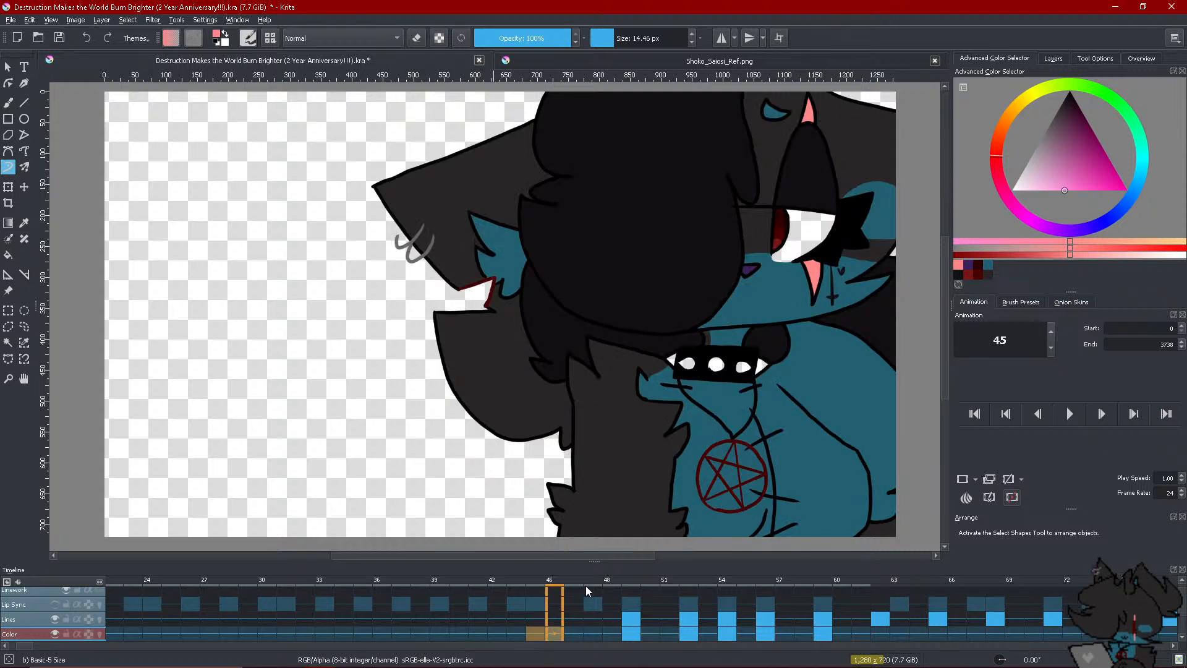
{"action": "left_click", "coordinate": [596, 629]}
{"action": "left_click", "coordinate": [564, 619]}
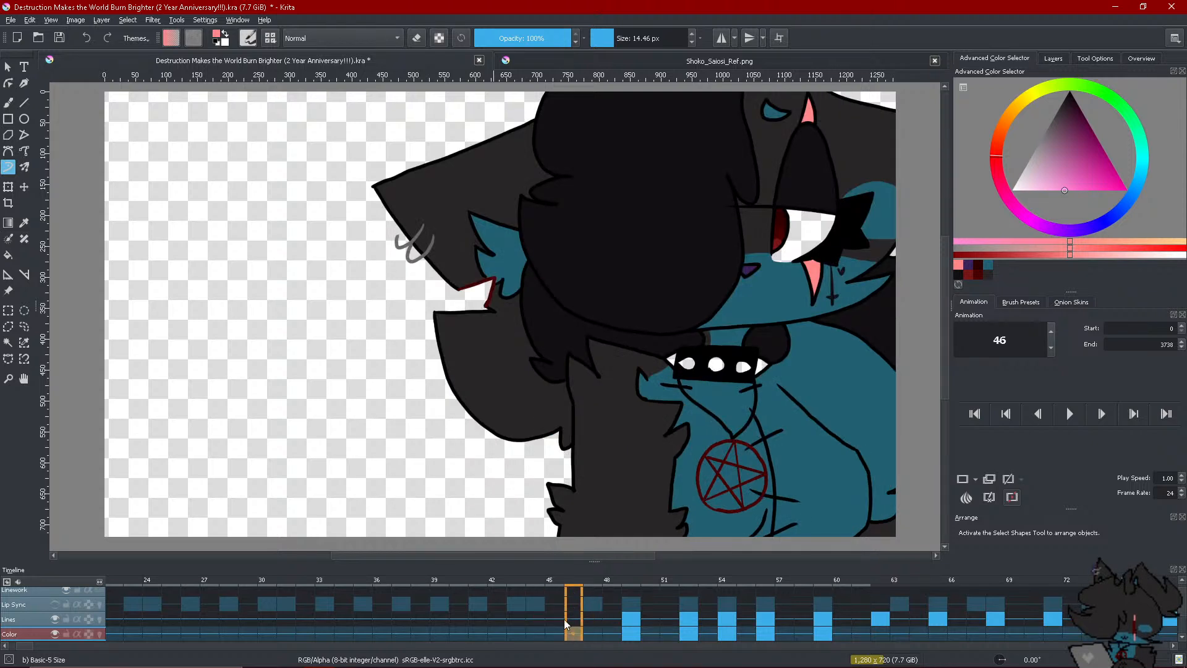
{"action": "left_click_drag", "start_coordinate": [552, 631], "coordinate": [572, 628]}
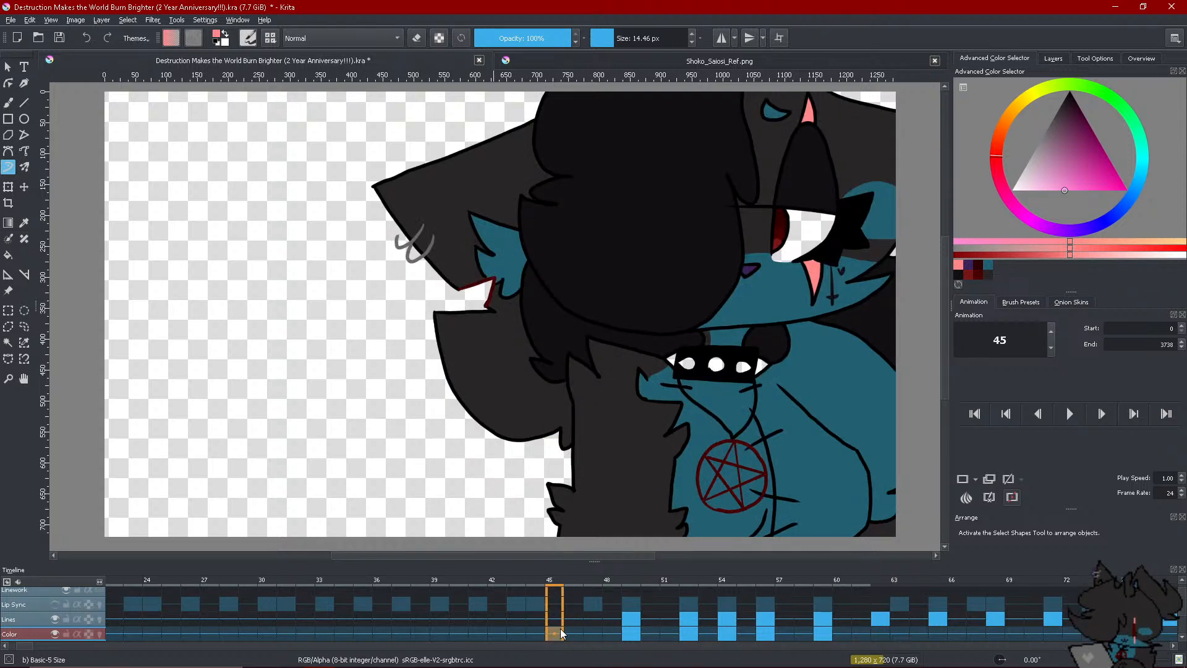
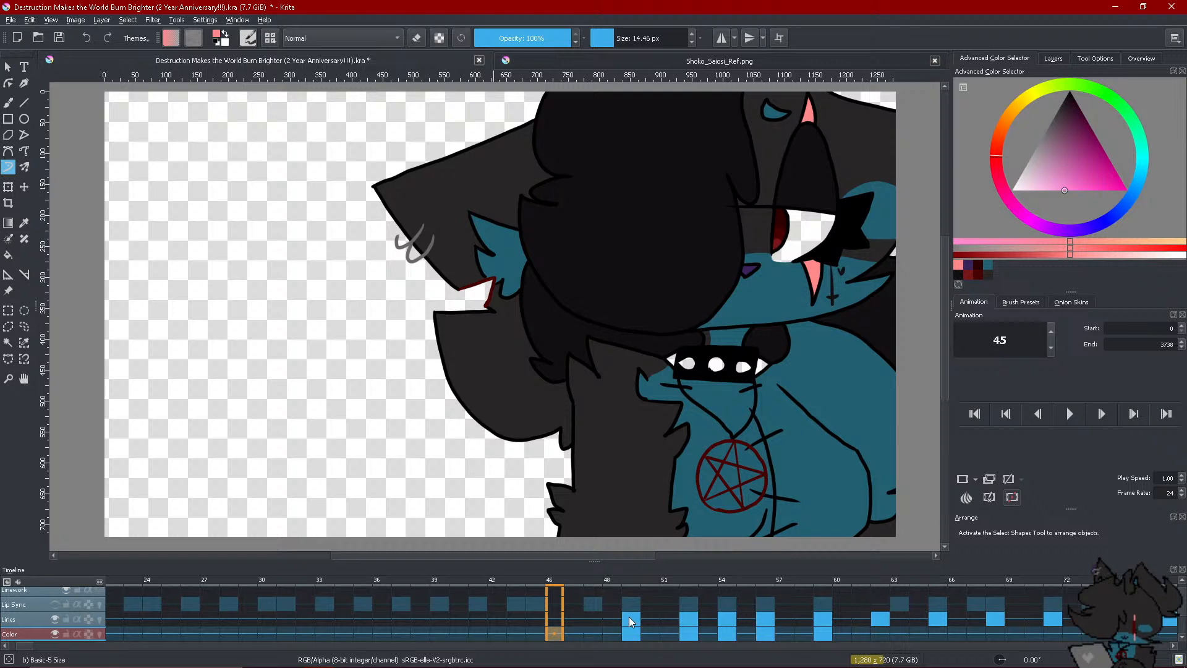
{"action": "left_click", "coordinate": [616, 626]}
{"action": "left_click", "coordinate": [669, 633]}
{"action": "left_click", "coordinate": [686, 630]}
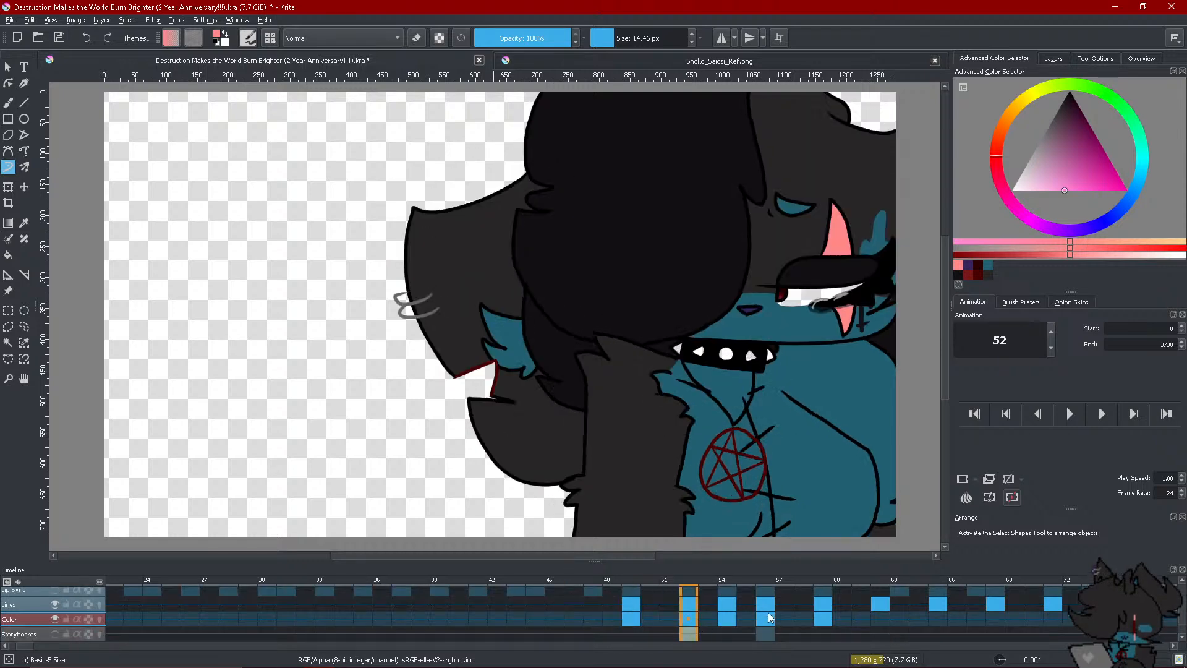
{"action": "left_click", "coordinate": [772, 611]}
{"action": "left_click", "coordinate": [815, 606]}
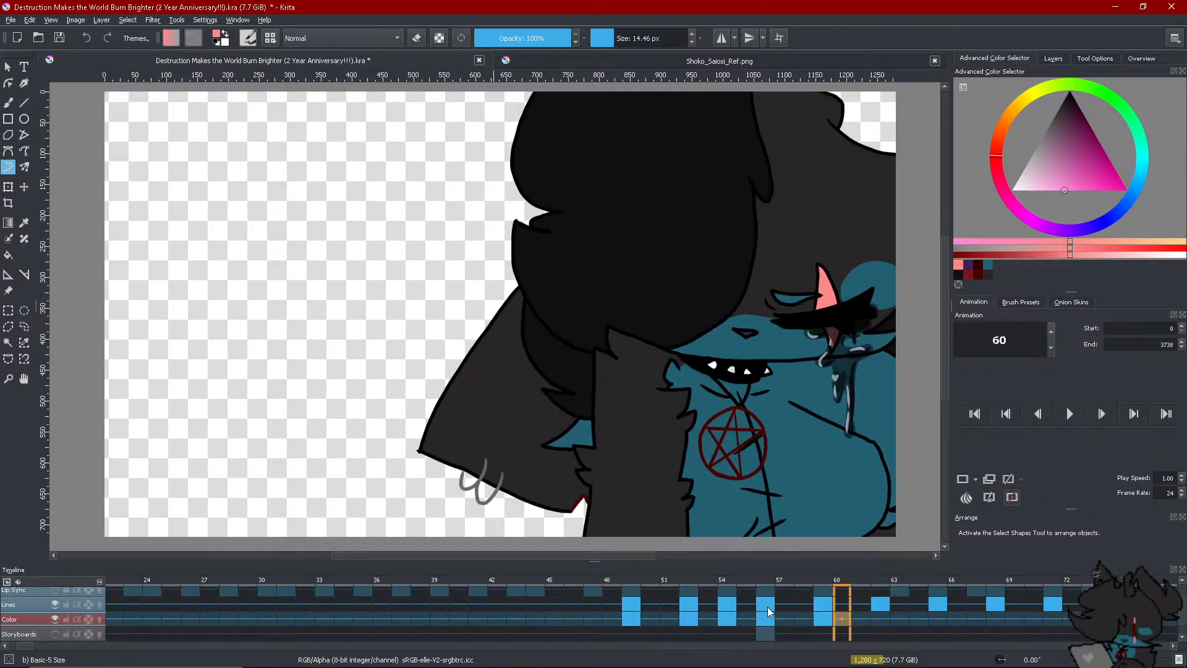
{"action": "left_click", "coordinate": [615, 616]}
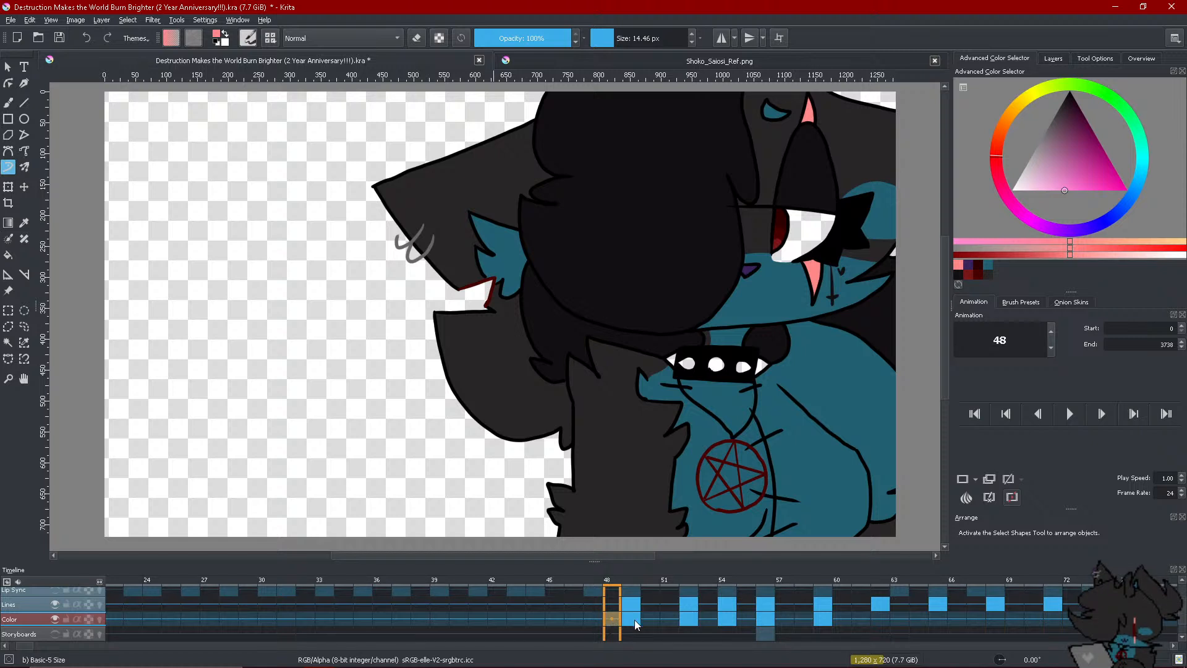
Swap the painting colour to white and save the animation document
{"action": "key", "text": "x"}
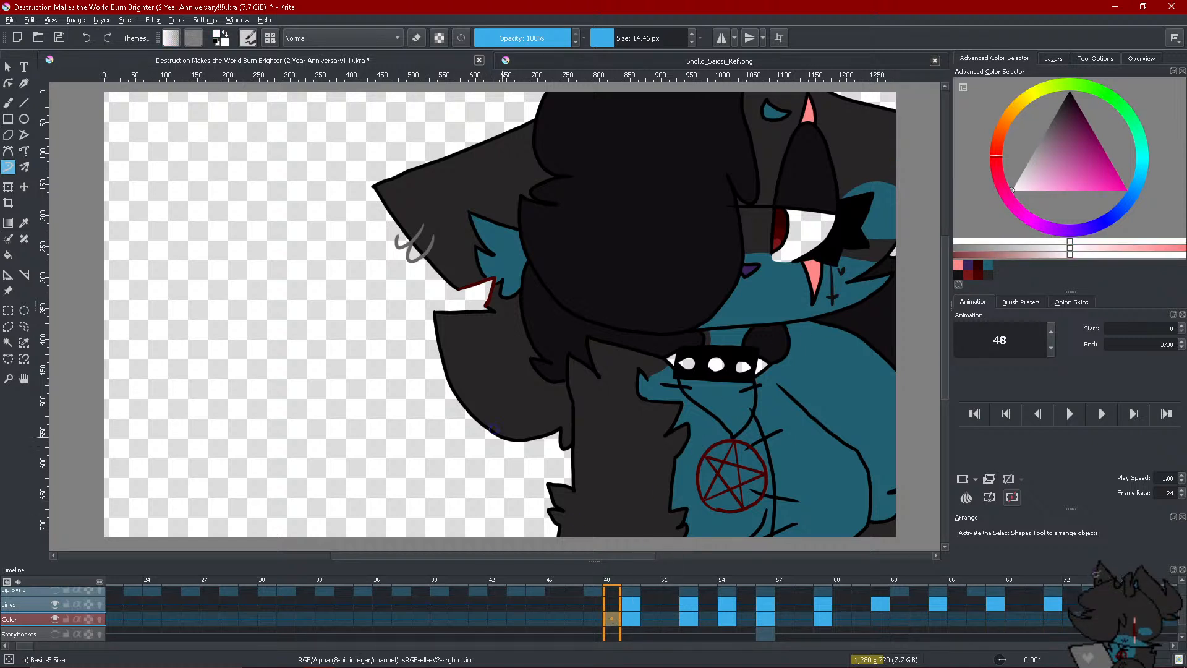
{"action": "left_click", "coordinate": [60, 38]}
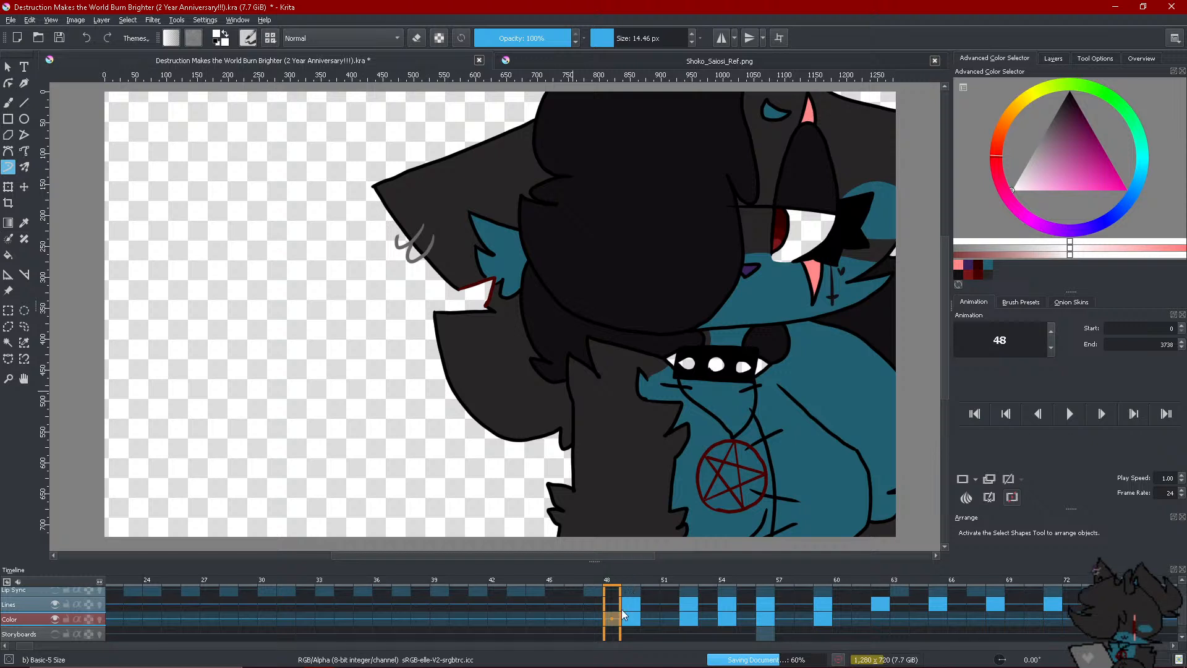
Select the Eye Whites layer and create a blank frame on it at frame 114
{"action": "left_click", "coordinate": [550, 617]}
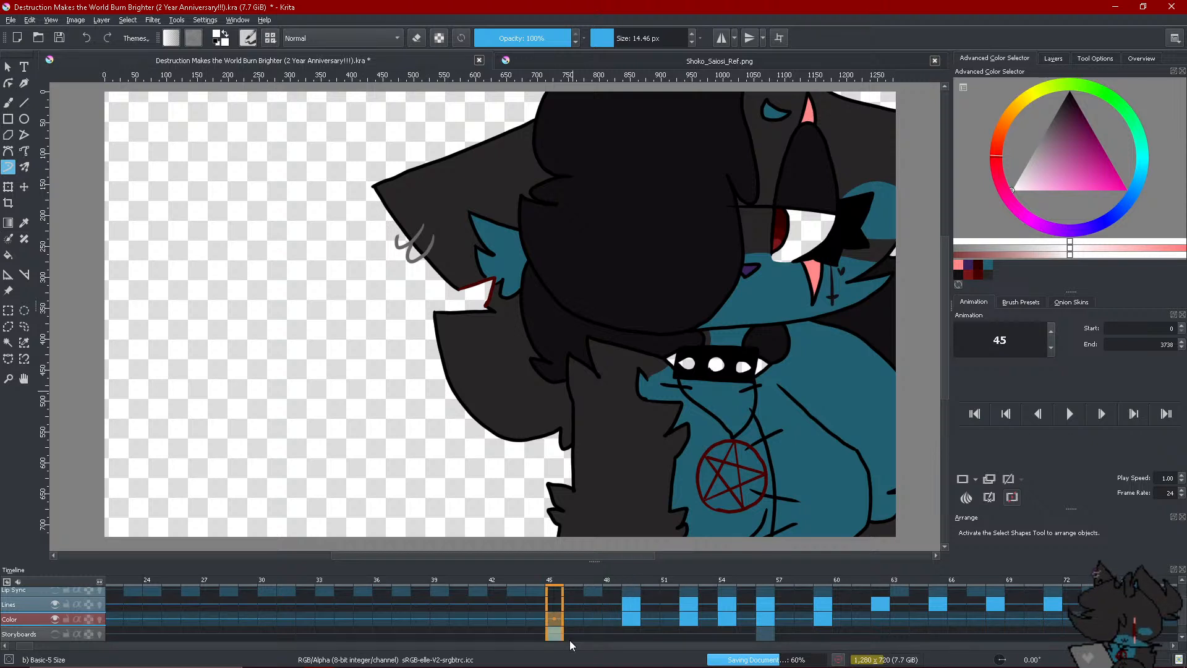
{"action": "left_click_drag", "start_coordinate": [569, 643], "coordinate": [574, 634]}
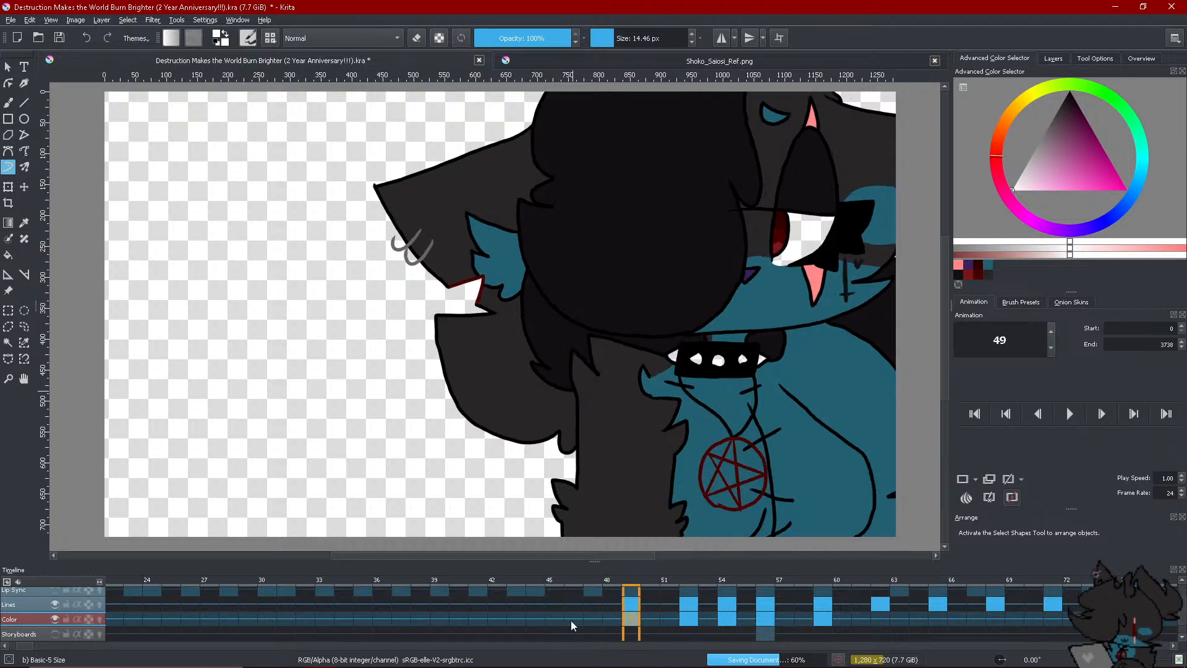
{"action": "left_click", "coordinate": [1053, 58]}
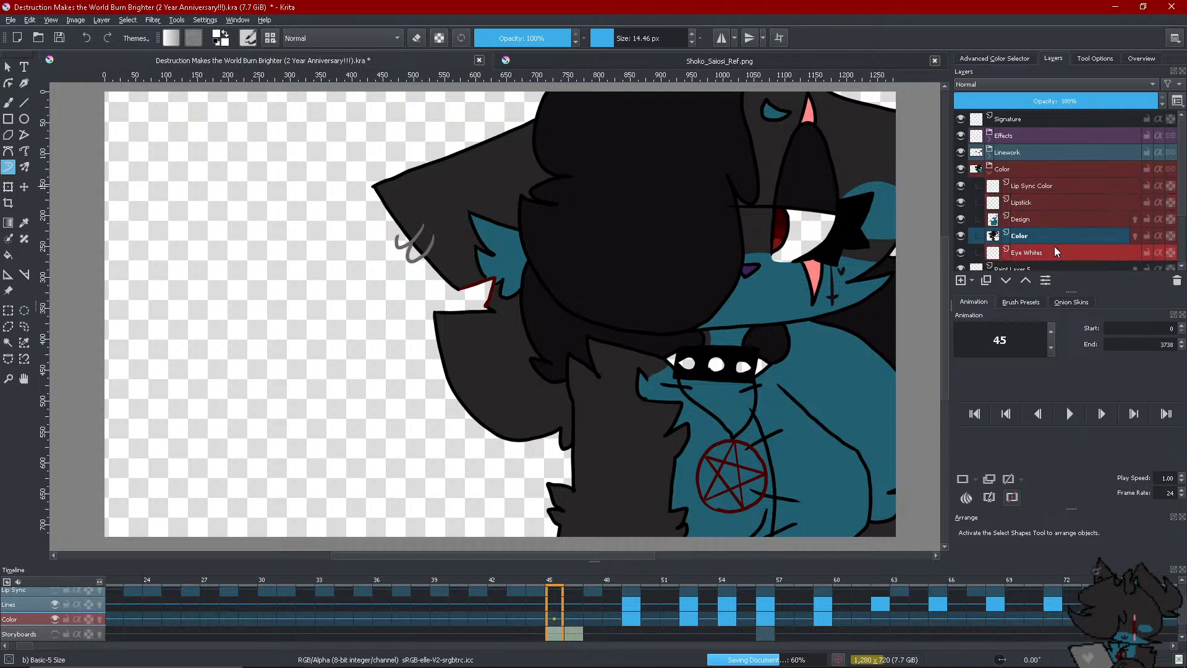
{"action": "left_click", "coordinate": [1032, 253]}
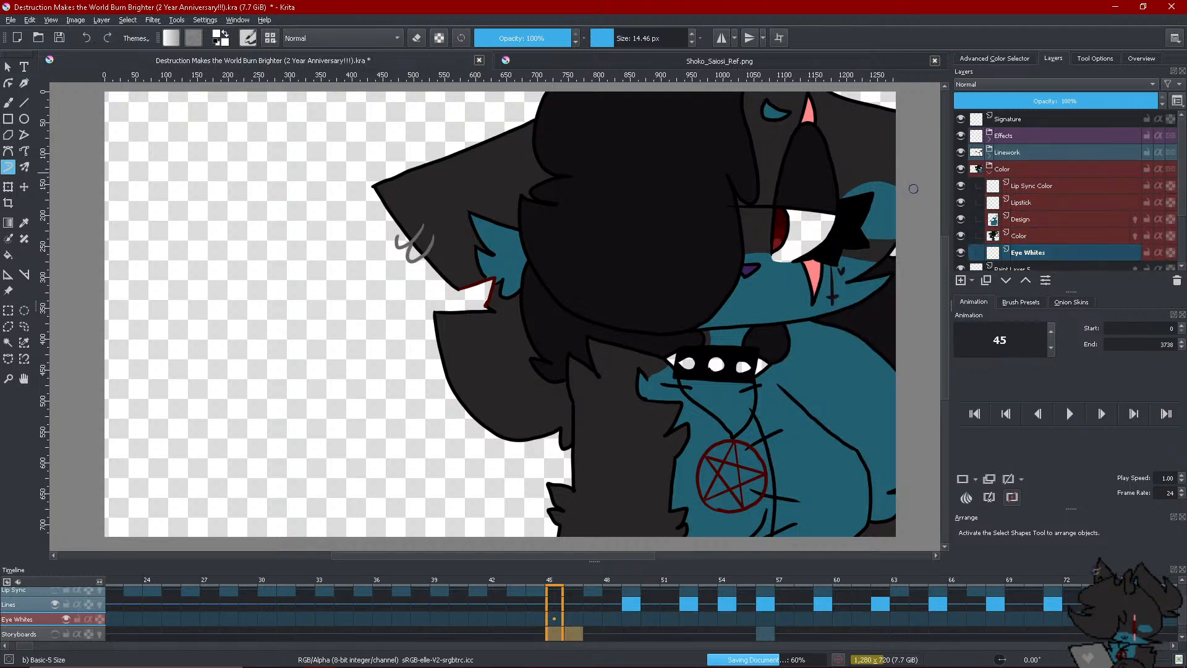
{"action": "left_click", "coordinate": [1011, 644]}
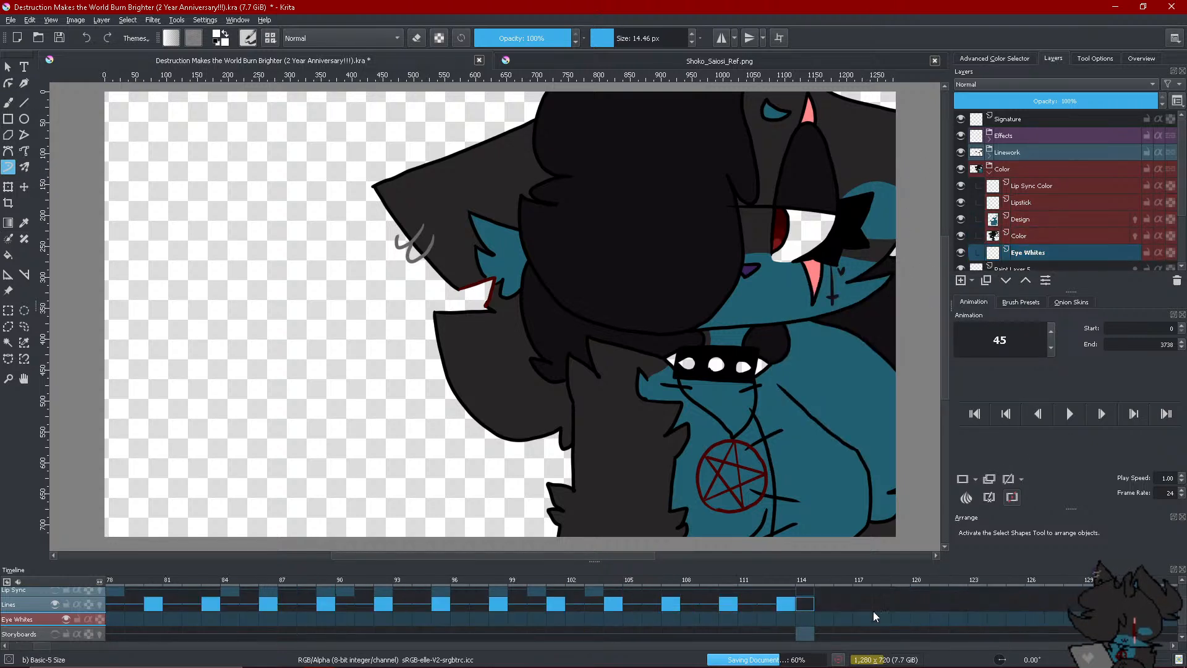
{"action": "right_click", "coordinate": [802, 617]}
{"action": "left_click", "coordinate": [835, 582]}
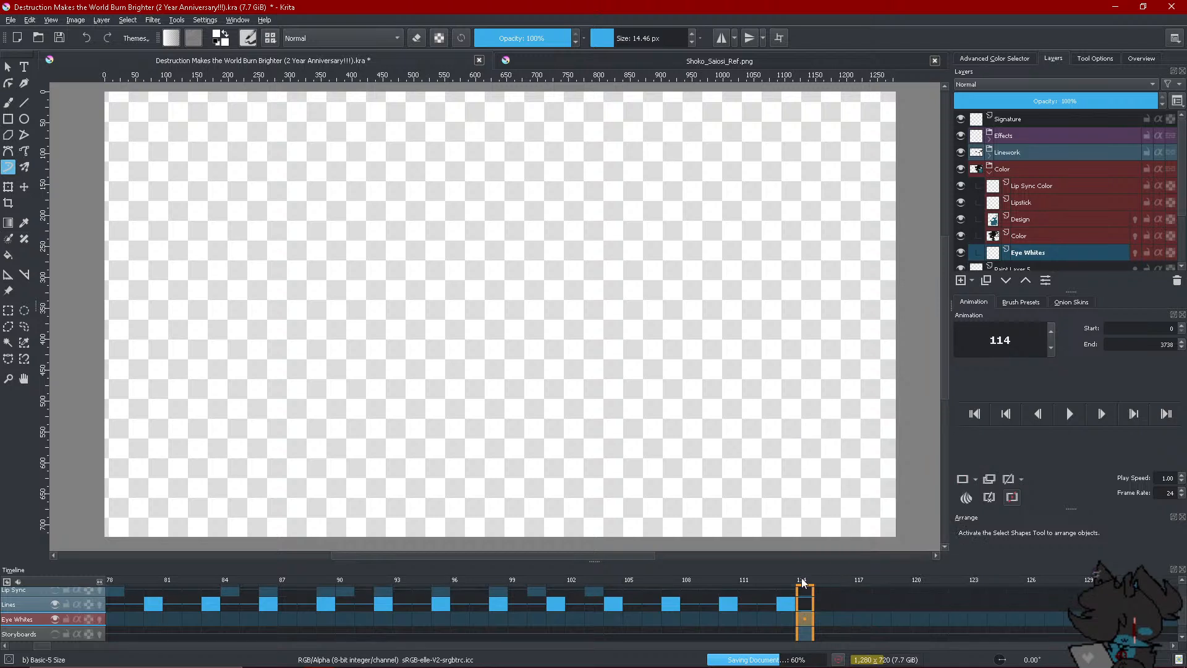
Create a blank frame at frame 17 on the Eye Whites layer and paint the eye white with a 185.70 px brush
{"action": "scroll", "coordinate": [9, 649], "scroll_direction": "left", "scroll_amount": 10}
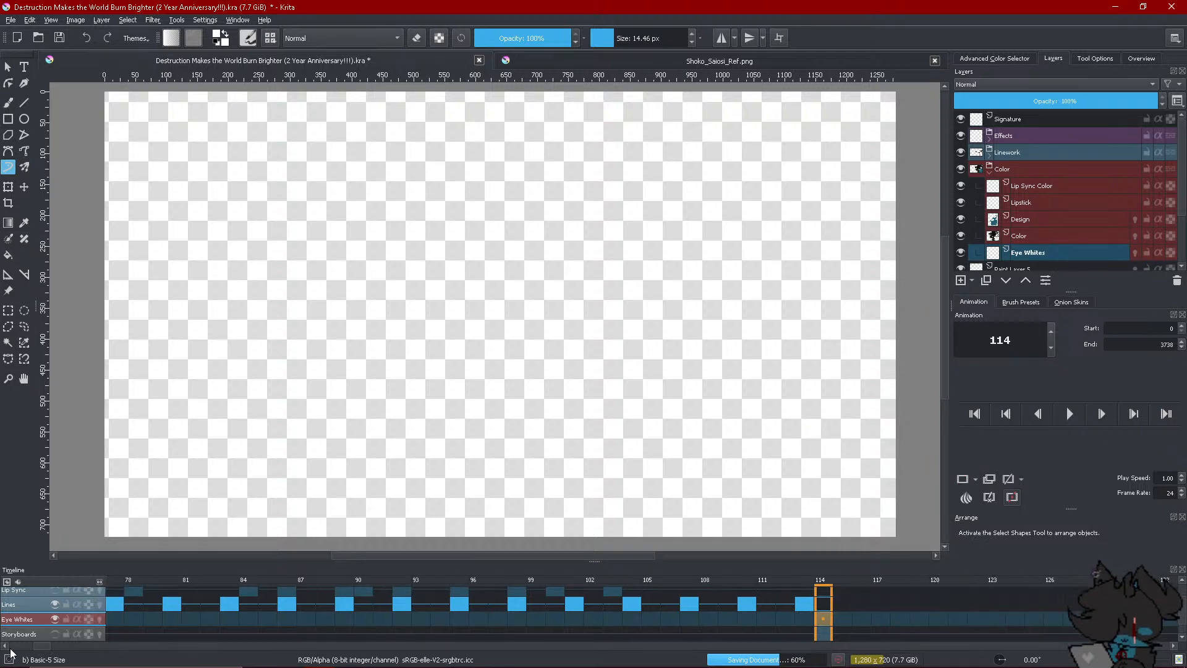
{"action": "left_click", "coordinate": [439, 621]}
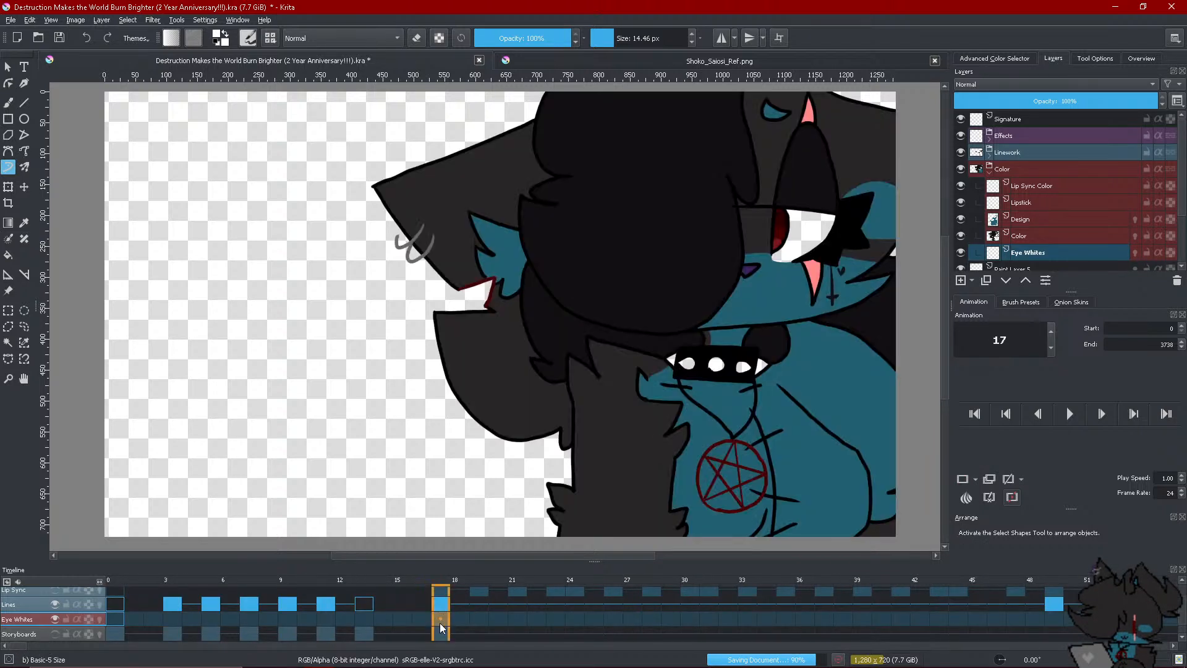
{"action": "right_click", "coordinate": [443, 621]}
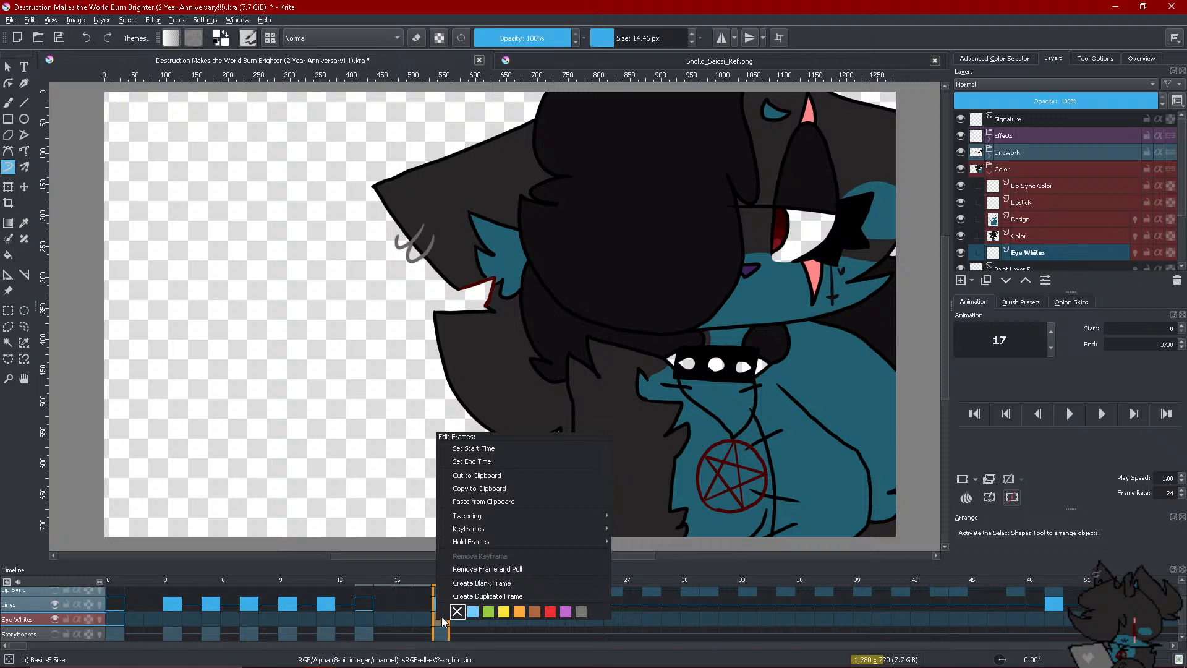
{"action": "left_click", "coordinate": [497, 583]}
{"action": "left_click", "coordinate": [643, 38]}
{"action": "left_click_drag", "start_coordinate": [643, 39], "coordinate": [647, 38]}
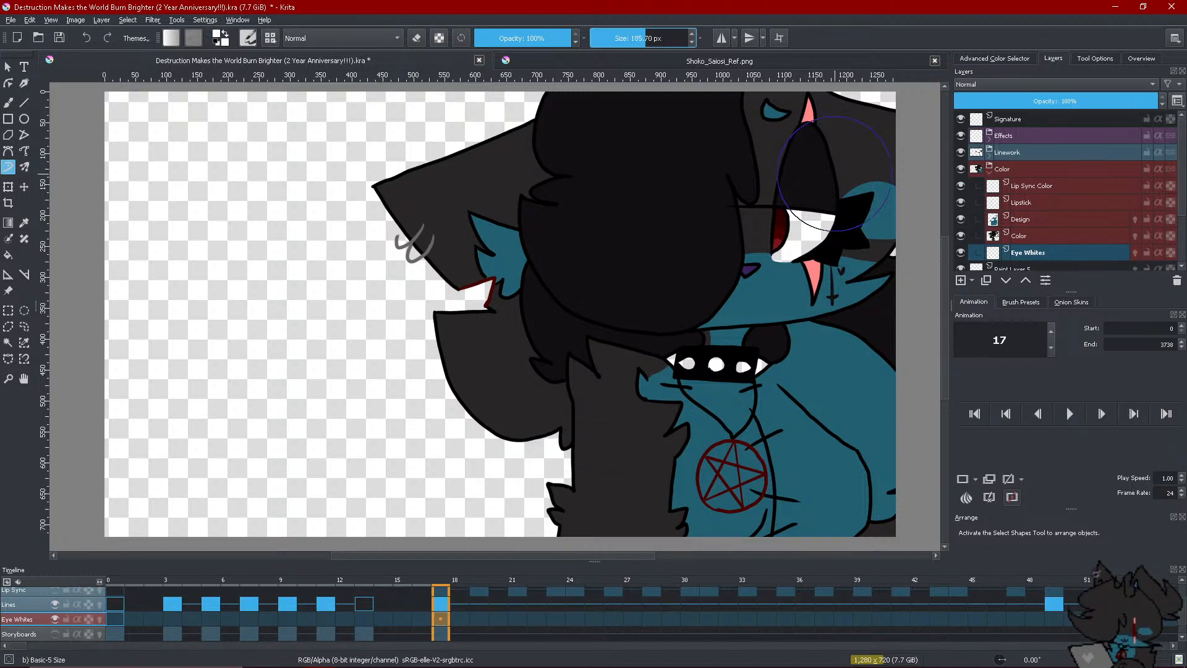
Sample the light blue eye shading colour from the character reference sheet and return to the animation
{"action": "left_click", "coordinate": [986, 60]}
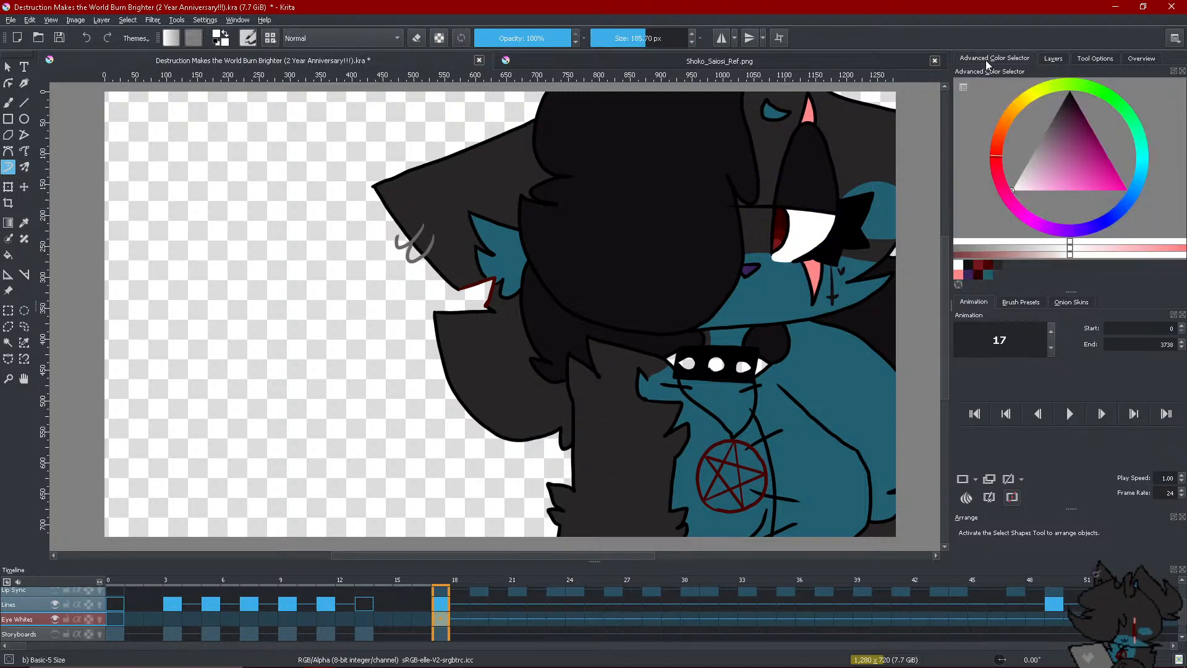
{"action": "left_click", "coordinate": [754, 60]}
{"action": "key", "text": "p"}
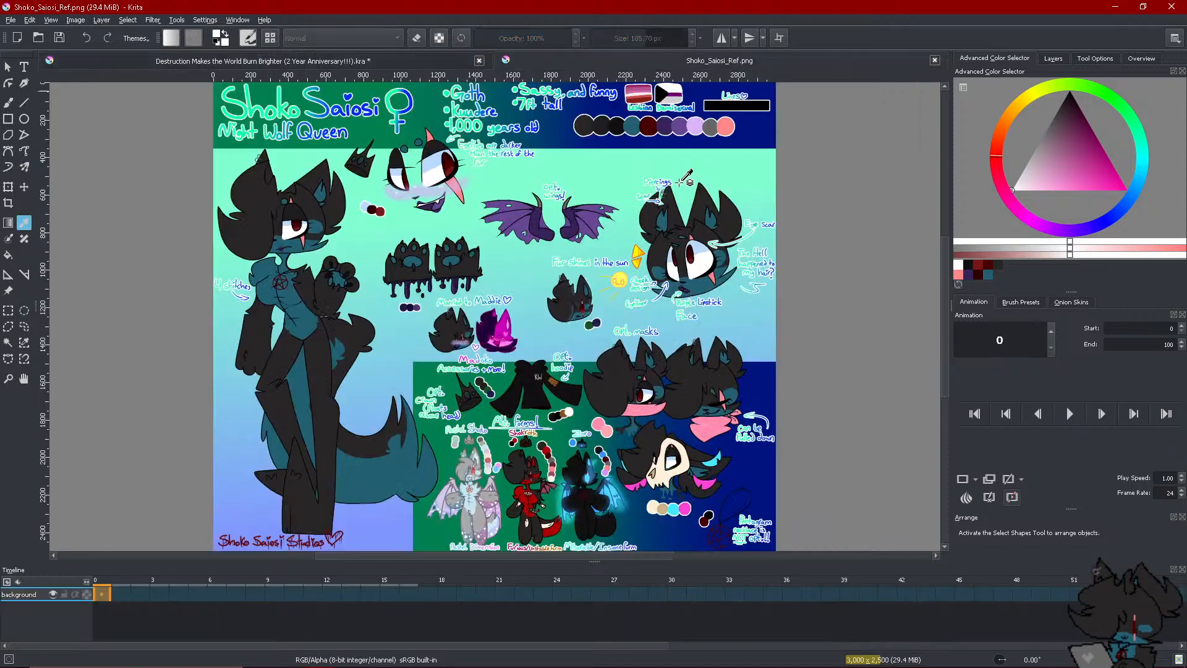
{"action": "left_click", "coordinate": [373, 199]}
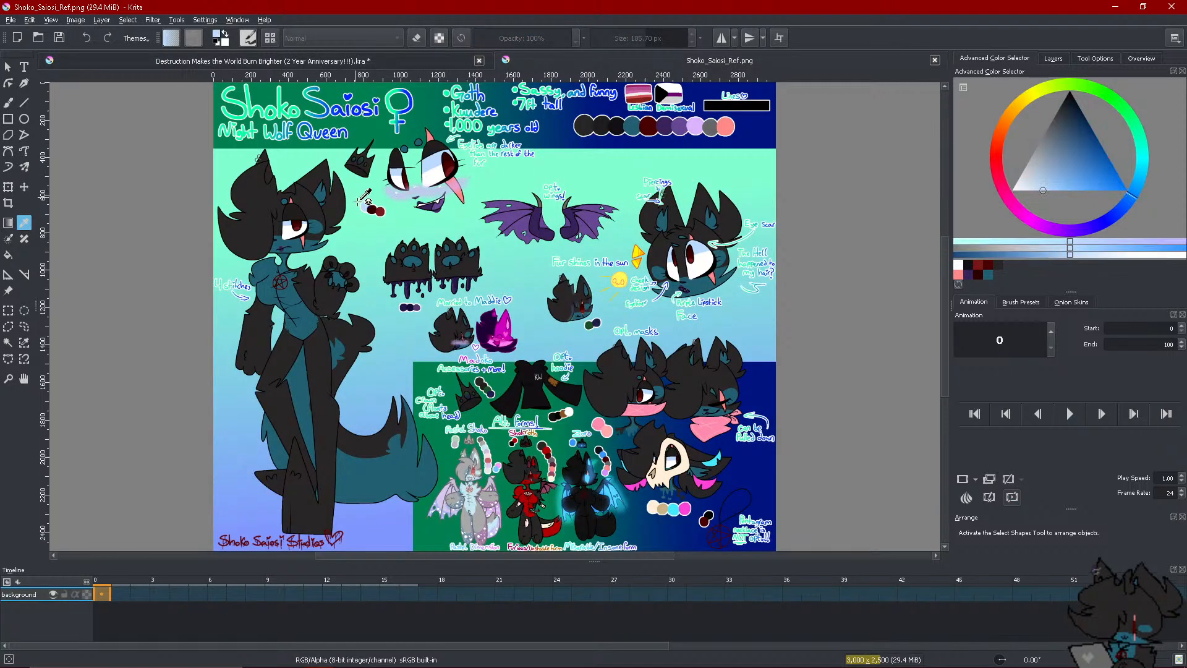
{"action": "left_click", "coordinate": [380, 63]}
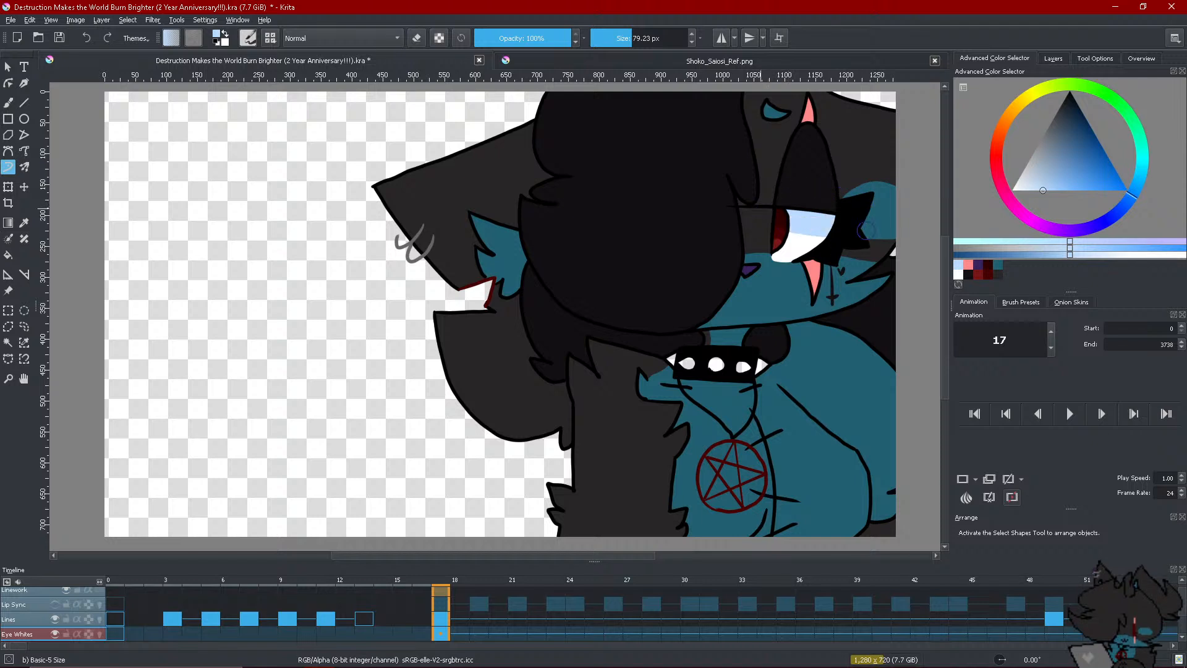
Undo the light blue eye shading on frame 17 and repaint it under the upper eyelid with a 79.23 px brush
{"action": "left_click", "coordinate": [86, 39]}
{"action": "left_click", "coordinate": [88, 40]}
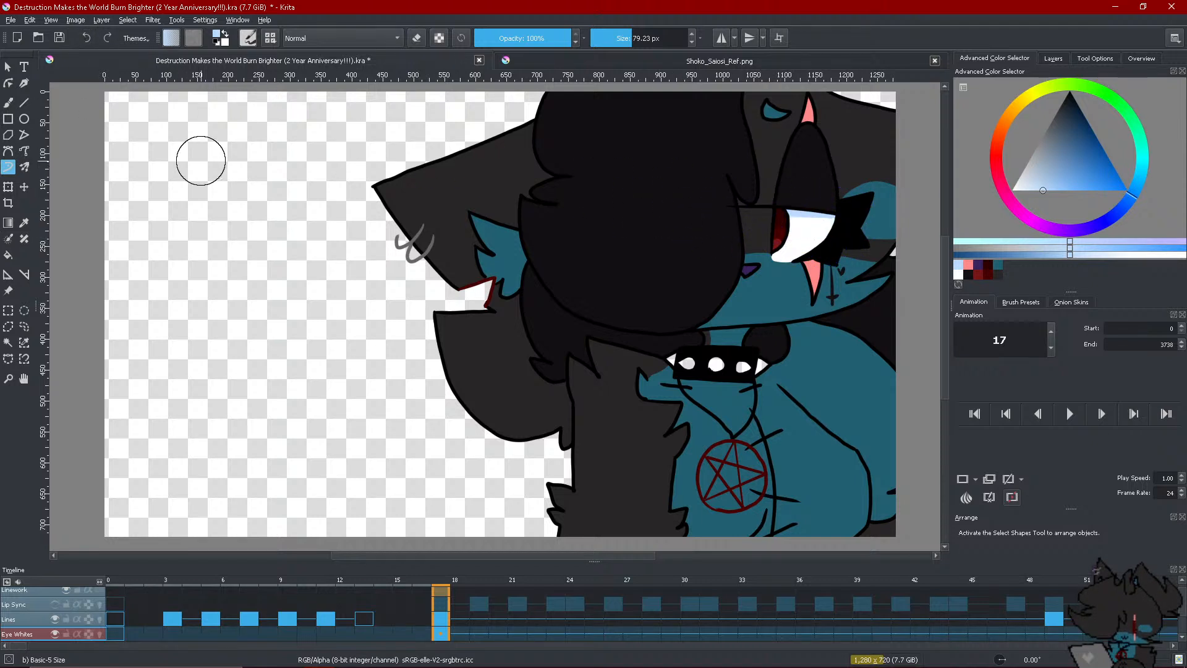
{"action": "left_click_drag", "start_coordinate": [792, 215], "coordinate": [864, 226]}
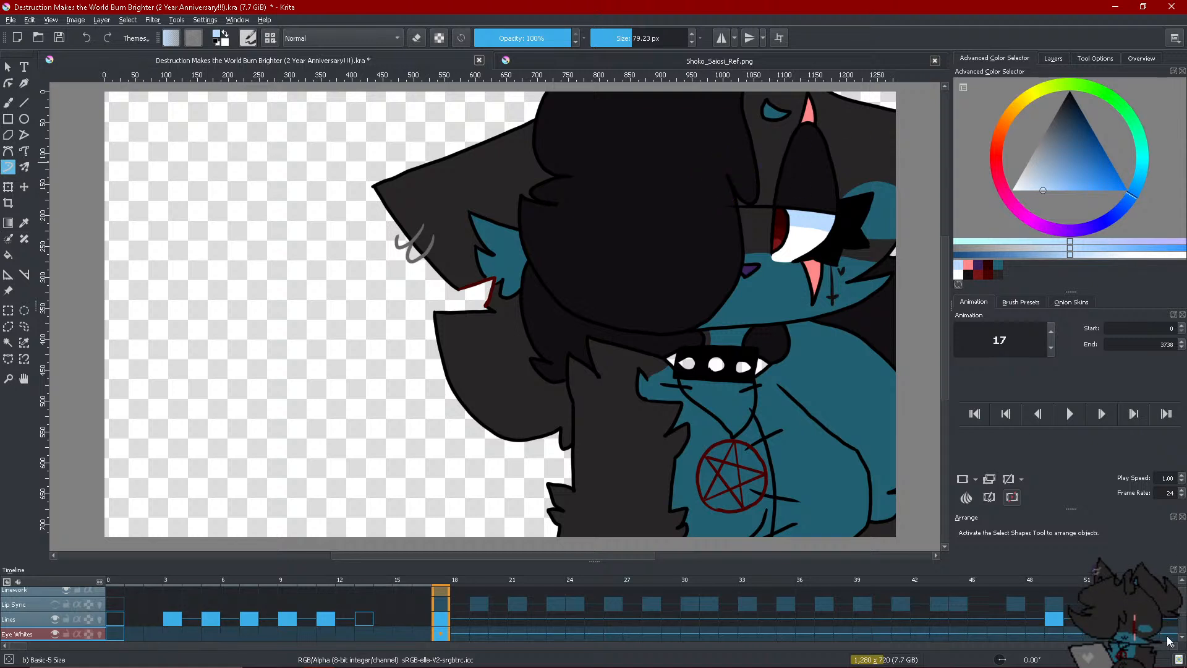
Create a blank frame at frame 54 on the Eye Whites layer
{"action": "scroll", "coordinate": [1169, 641], "scroll_direction": "right", "scroll_amount": 10}
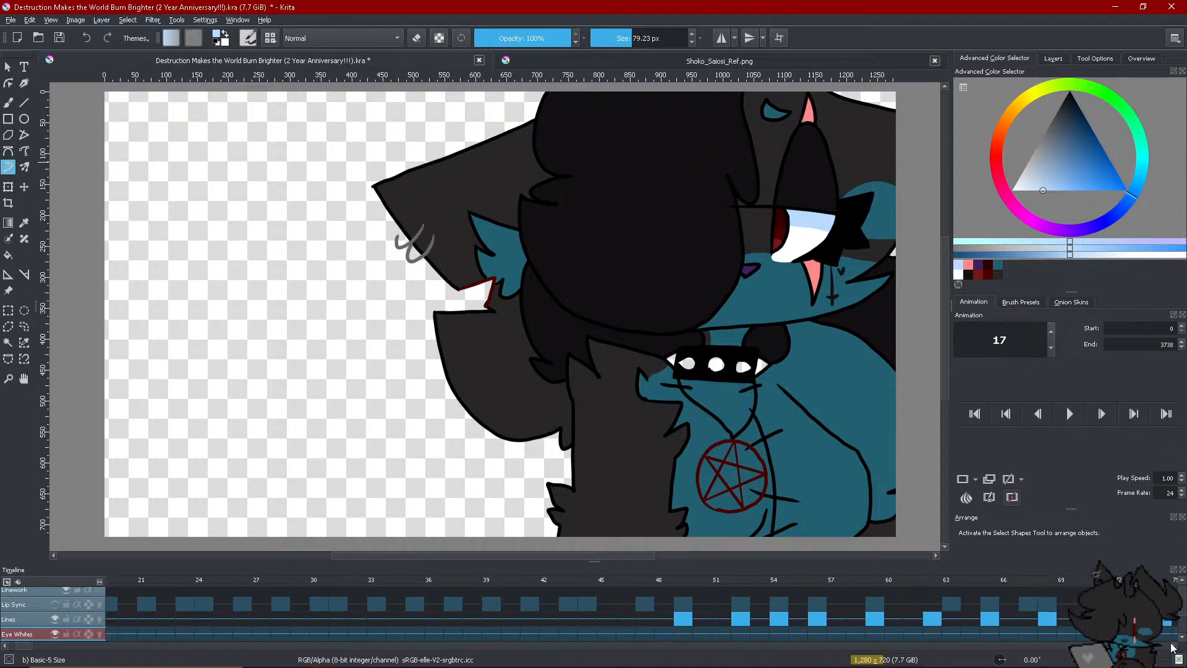
{"action": "scroll", "coordinate": [1173, 647], "scroll_direction": "right", "scroll_amount": 12}
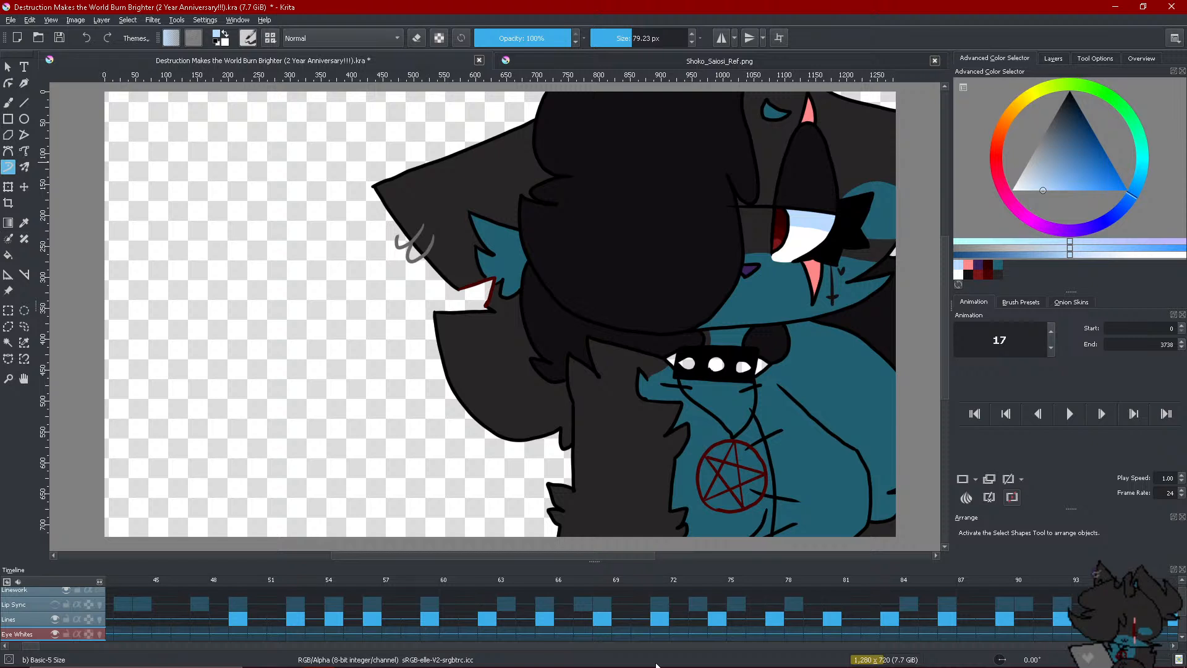
{"action": "left_click", "coordinate": [291, 630]}
{"action": "left_click", "coordinate": [312, 632]}
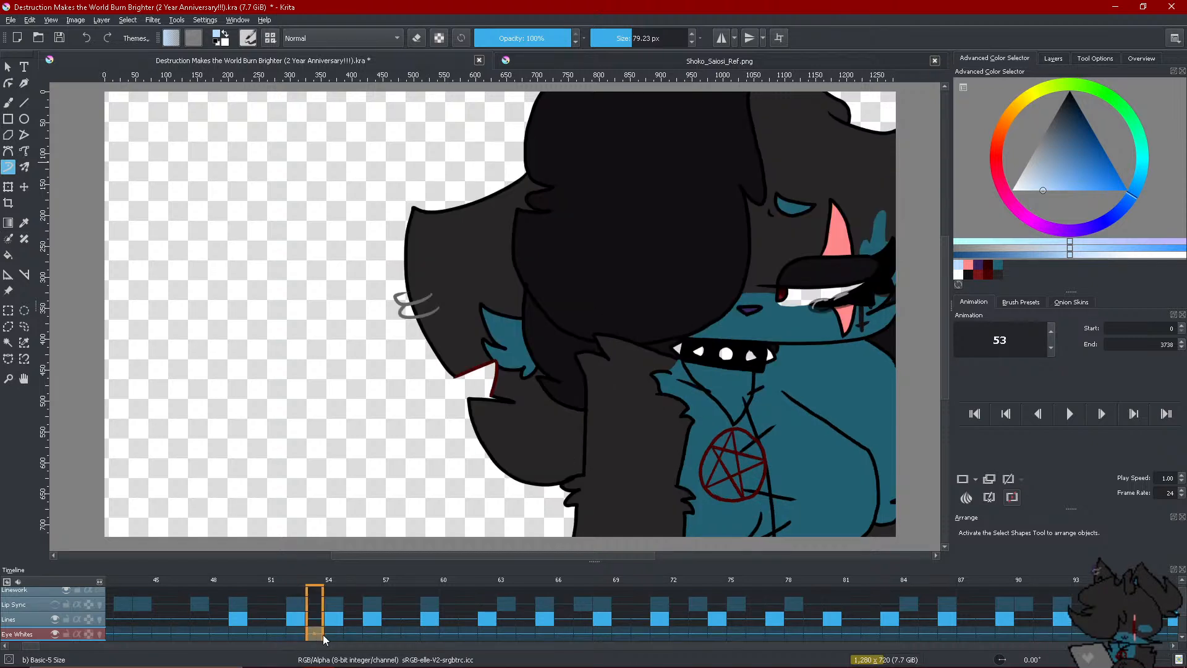
{"action": "right_click", "coordinate": [330, 635]}
{"action": "left_click", "coordinate": [364, 599]}
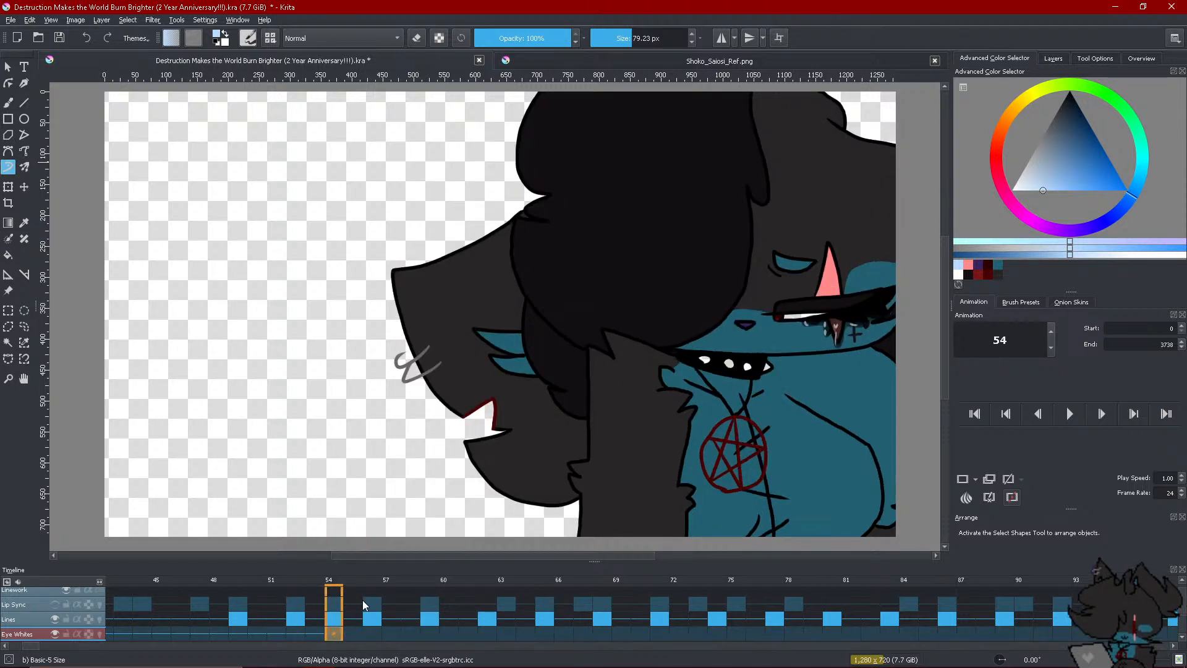
Paint the narrow eye area white on frame 54 of the Eye Whites layer
{"action": "left_click", "coordinate": [959, 272]}
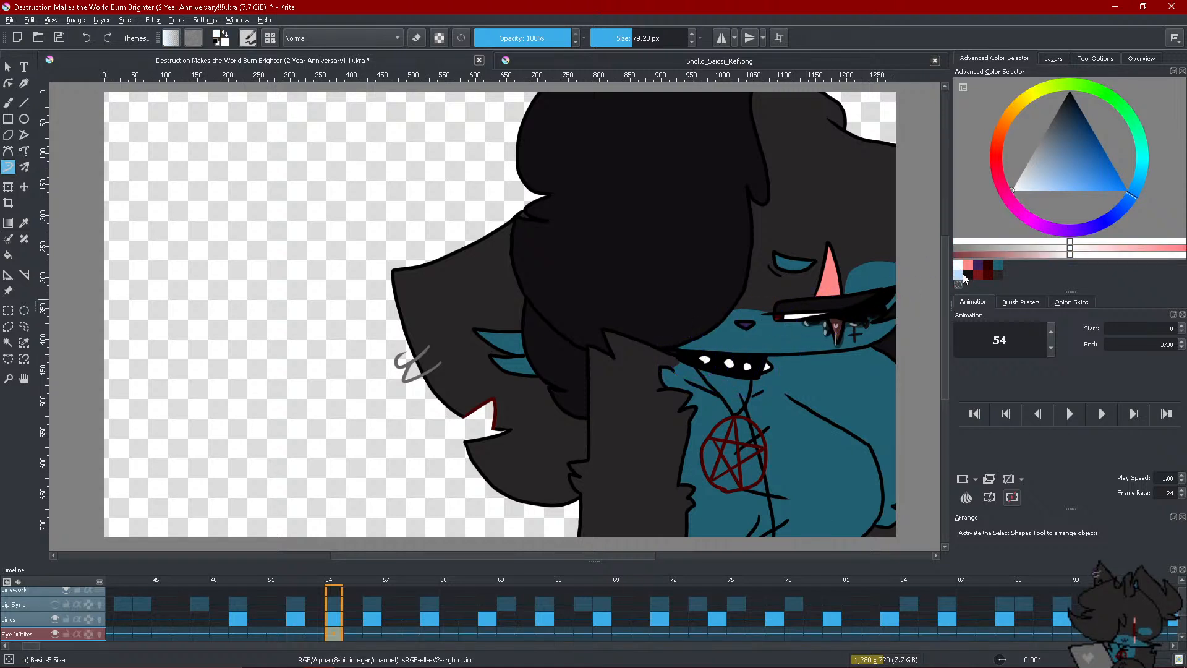
{"action": "left_click", "coordinate": [959, 274]}
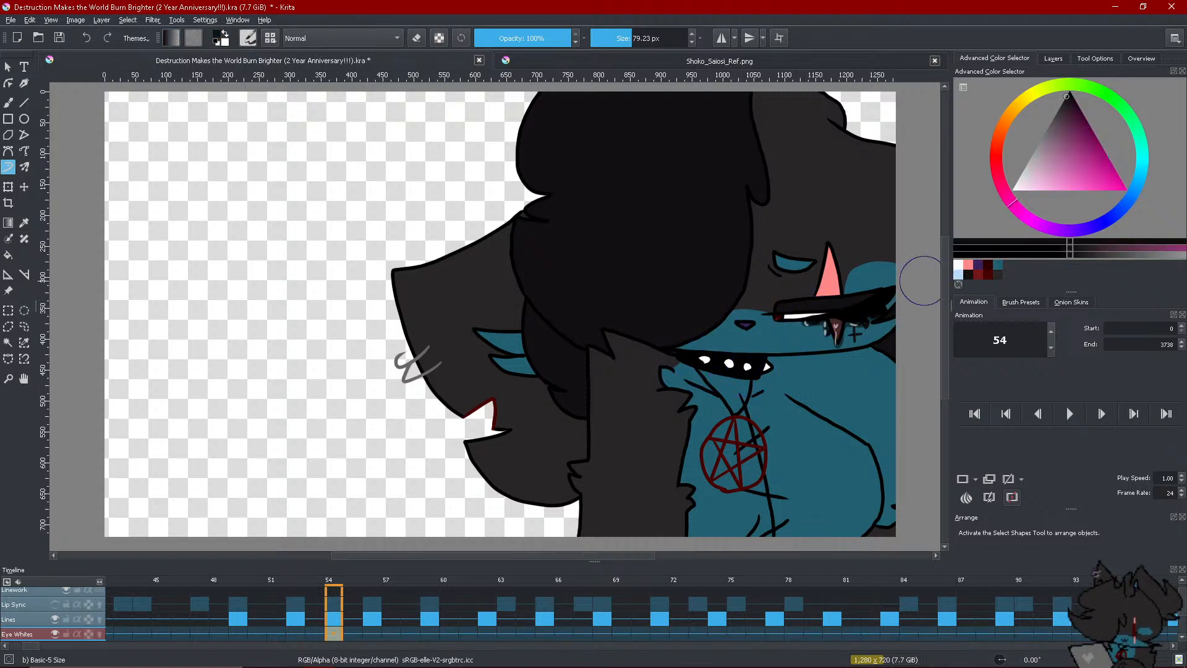
{"action": "left_click", "coordinate": [311, 637]}
Create a blank frame at frame 49 on the Eye Whites layer and paint the eye white with light blue shading under the lid
{"action": "left_click", "coordinate": [958, 275]}
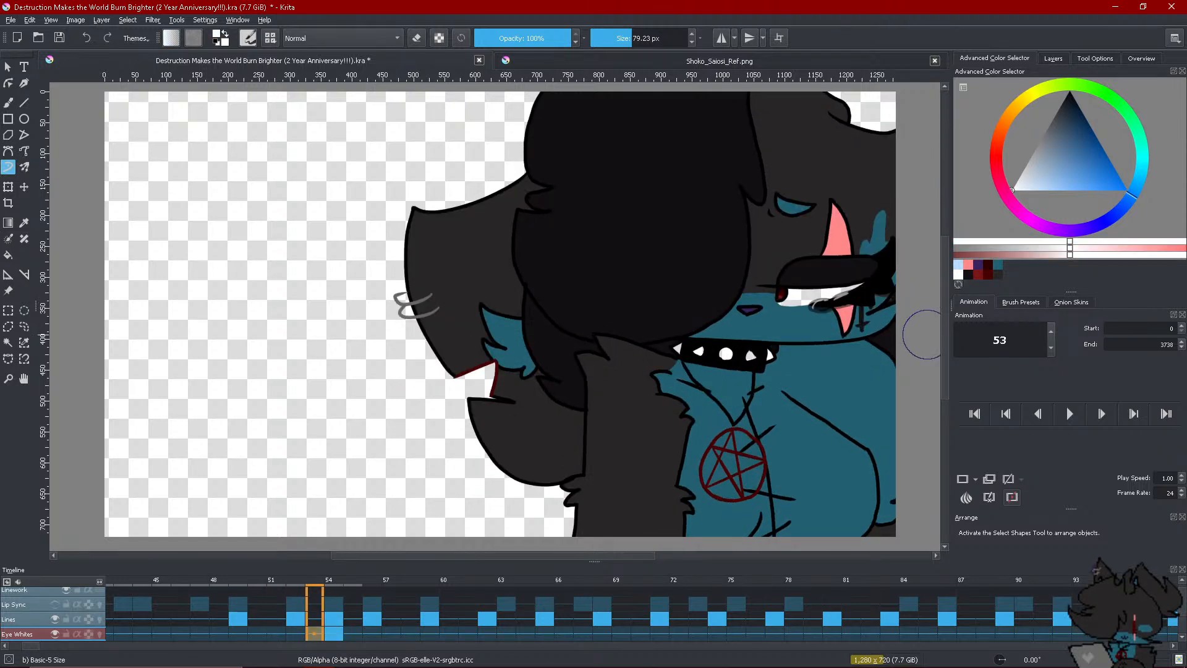
{"action": "right_click", "coordinate": [238, 635]}
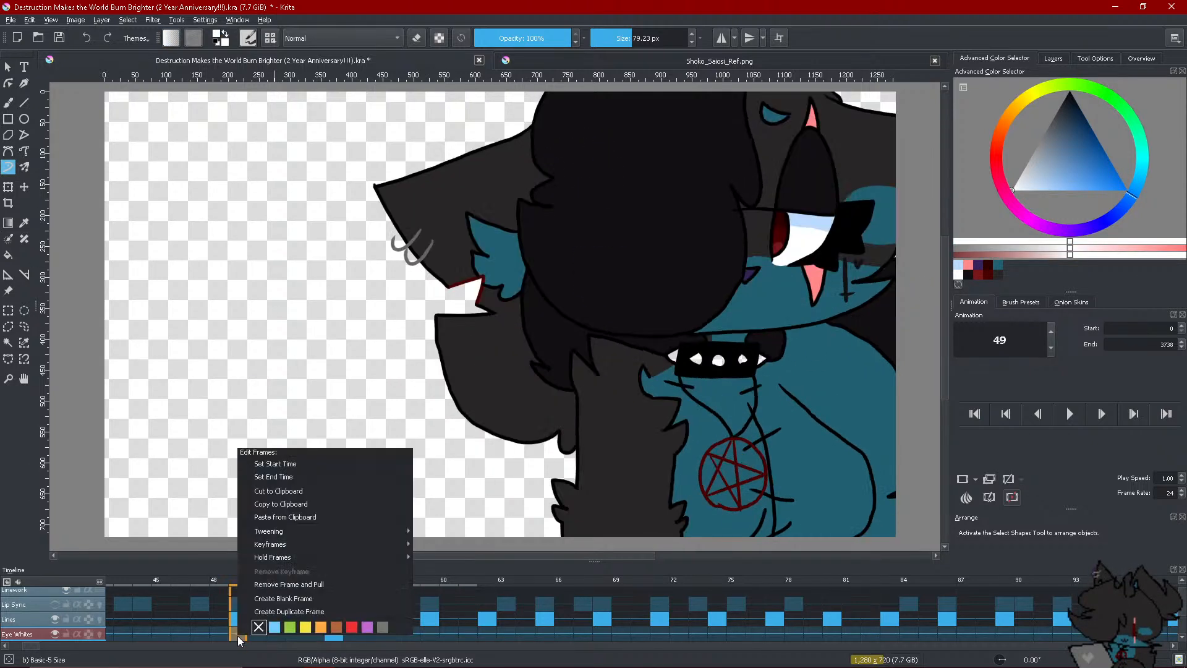
{"action": "left_click", "coordinate": [261, 604]}
{"action": "mouse_move", "coordinate": [780, 185]}
{"action": "left_mouse_down"}
{"action": "mouse_move", "coordinate": [804, 224]}
{"action": "mouse_move", "coordinate": [787, 265]}
{"action": "mouse_move", "coordinate": [838, 235]}
{"action": "mouse_move", "coordinate": [798, 223]}
{"action": "mouse_move", "coordinate": [804, 217]}
{"action": "mouse_move", "coordinate": [832, 226]}
{"action": "left_mouse_up"}
{"action": "left_click", "coordinate": [958, 265]}
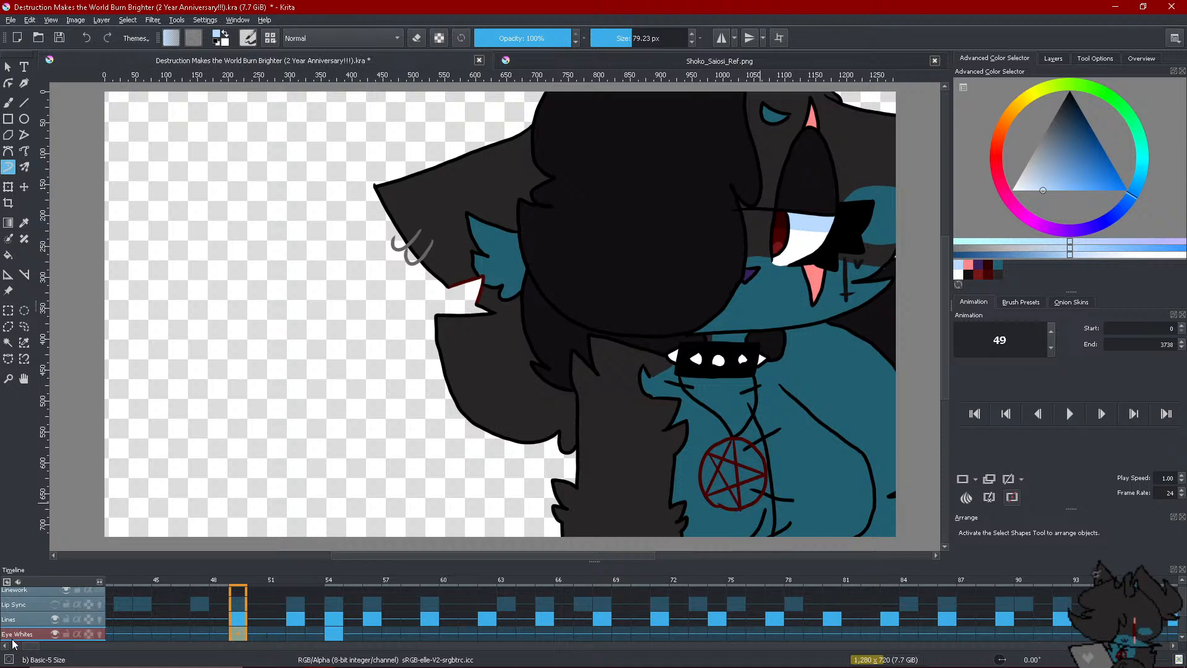
Create a blank frame at frame 52 on the Eye Whites layer and paint the eye white with light blue shading under the lid
{"action": "left_click", "coordinate": [148, 637]}
{"action": "left_click", "coordinate": [224, 637]}
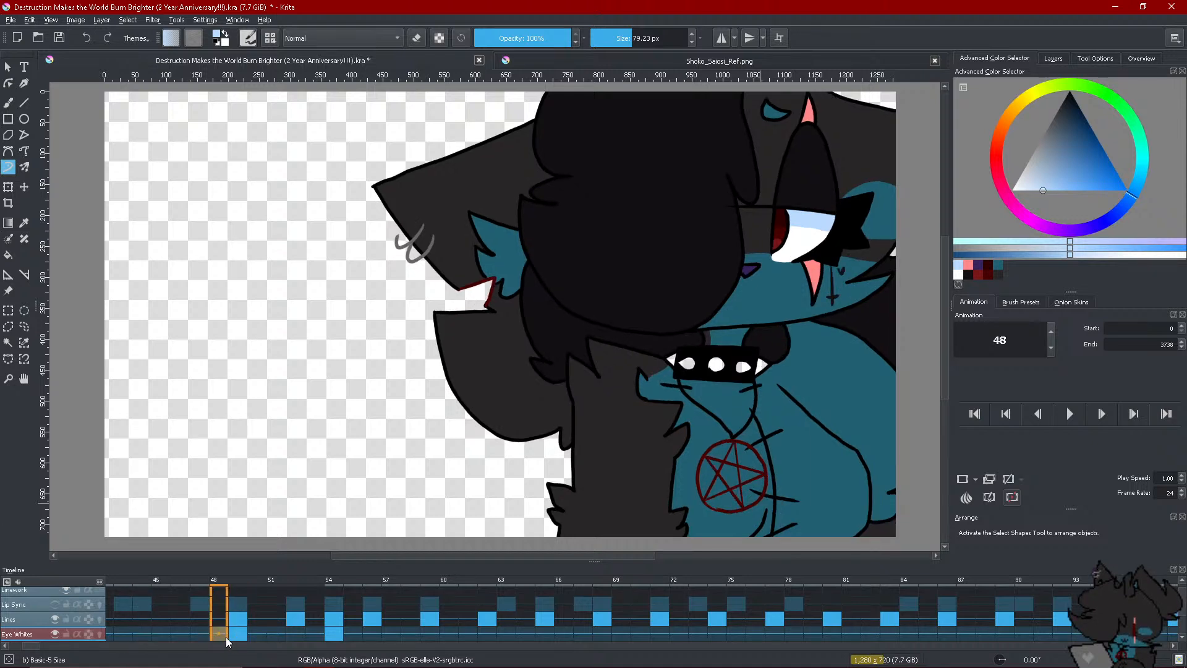
{"action": "right_click", "coordinate": [289, 637]}
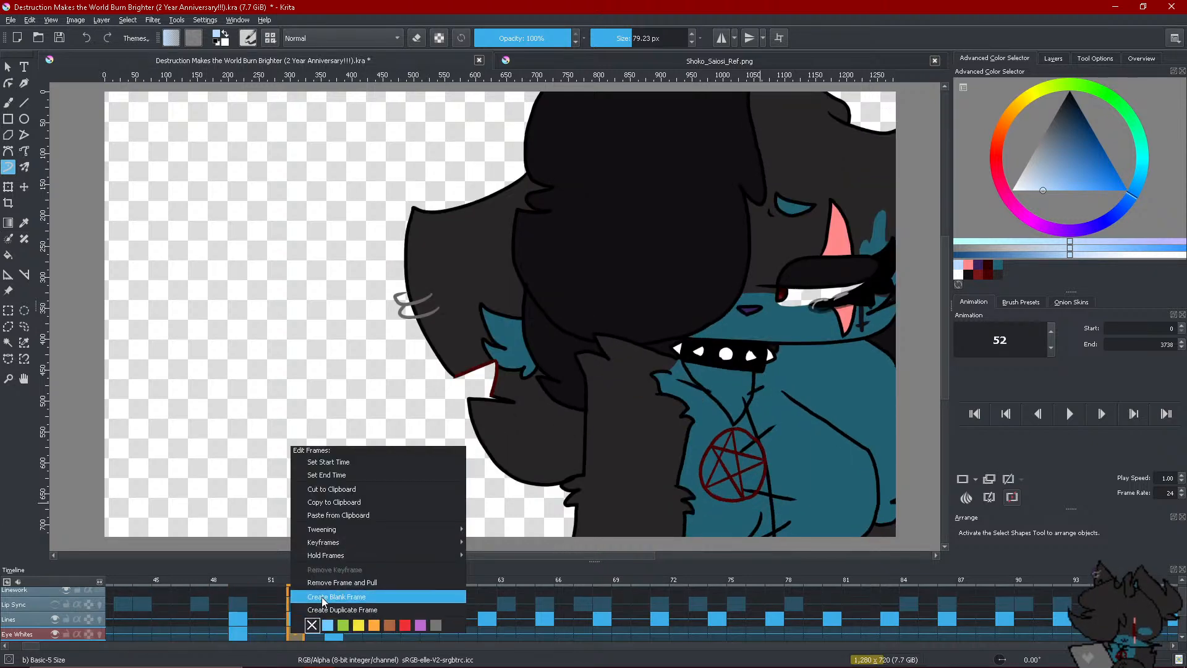
{"action": "left_click", "coordinate": [321, 603]}
{"action": "left_click", "coordinate": [959, 274]}
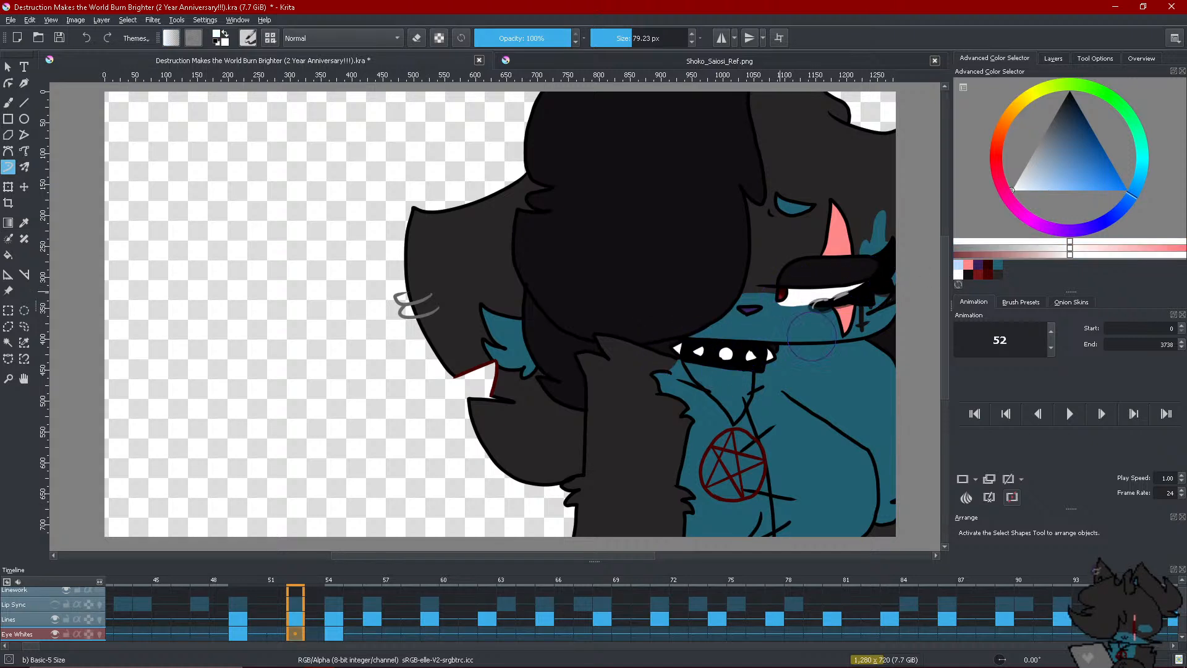
{"action": "left_click", "coordinate": [957, 267]}
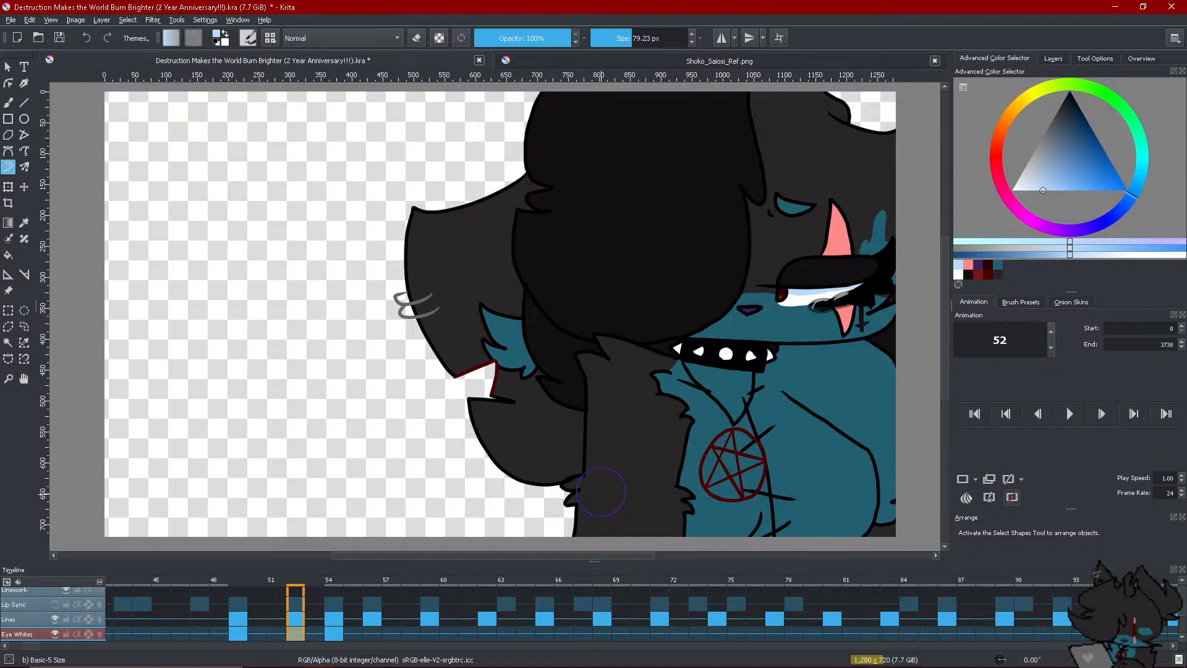
Create a blank frame at frame 56 on the Eye Whites layer and save the document
{"action": "left_click", "coordinate": [258, 634]}
{"action": "left_click", "coordinate": [301, 632]}
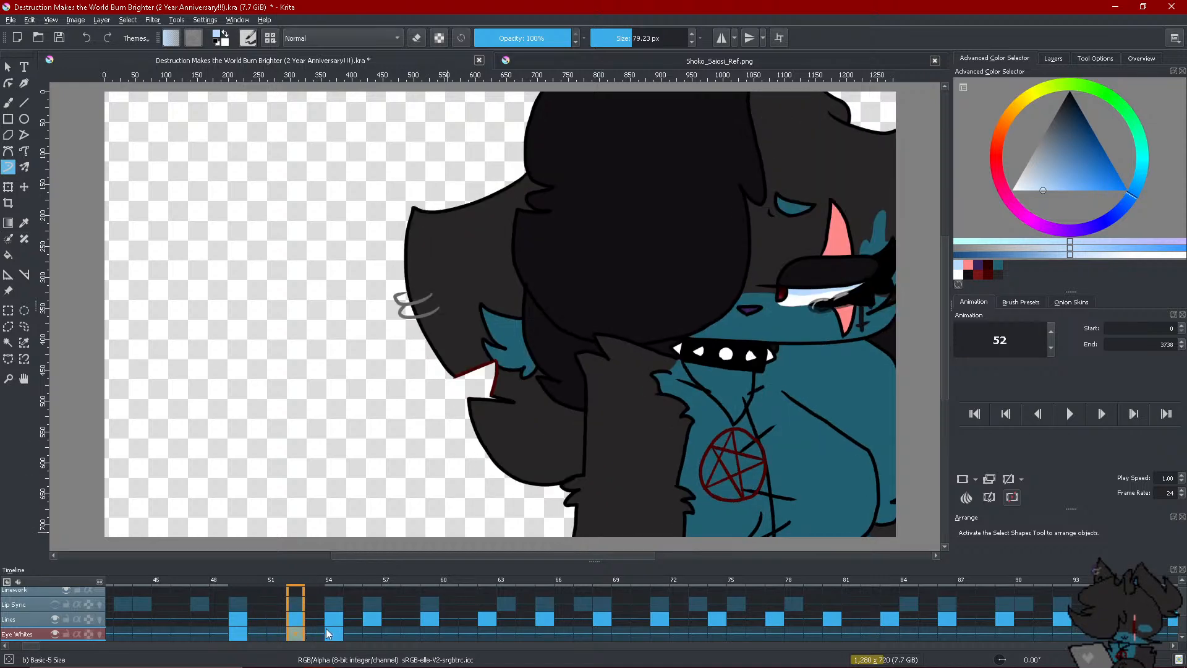
{"action": "left_click", "coordinate": [354, 635]}
{"action": "right_click", "coordinate": [375, 633]}
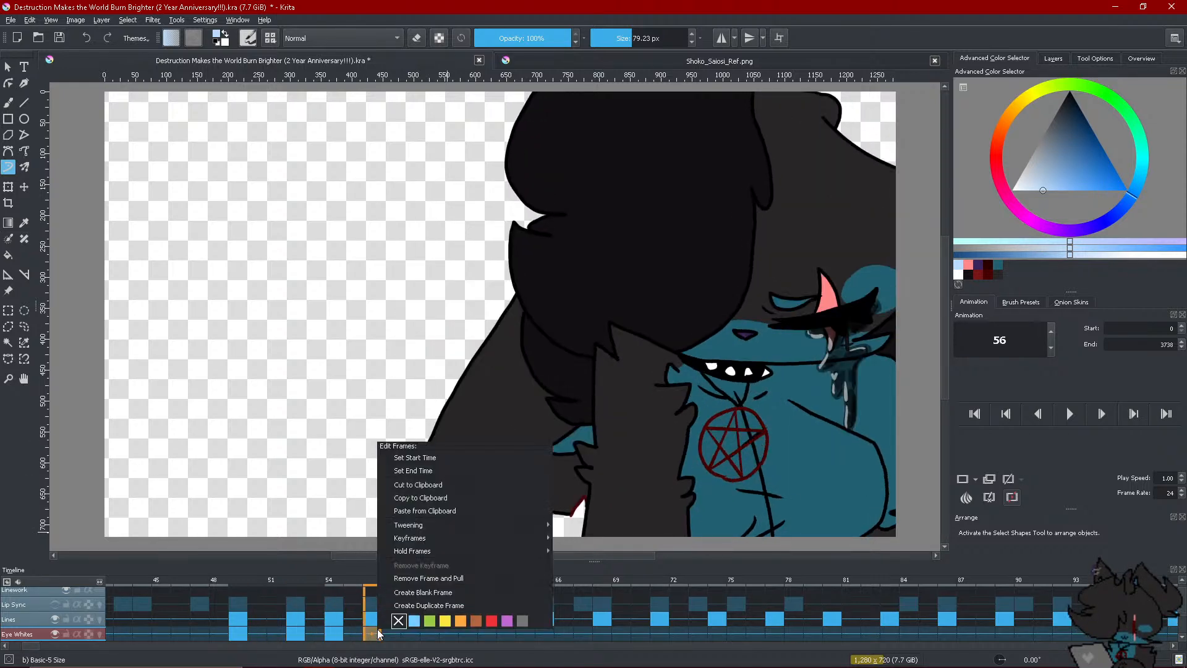
{"action": "left_click", "coordinate": [408, 595]}
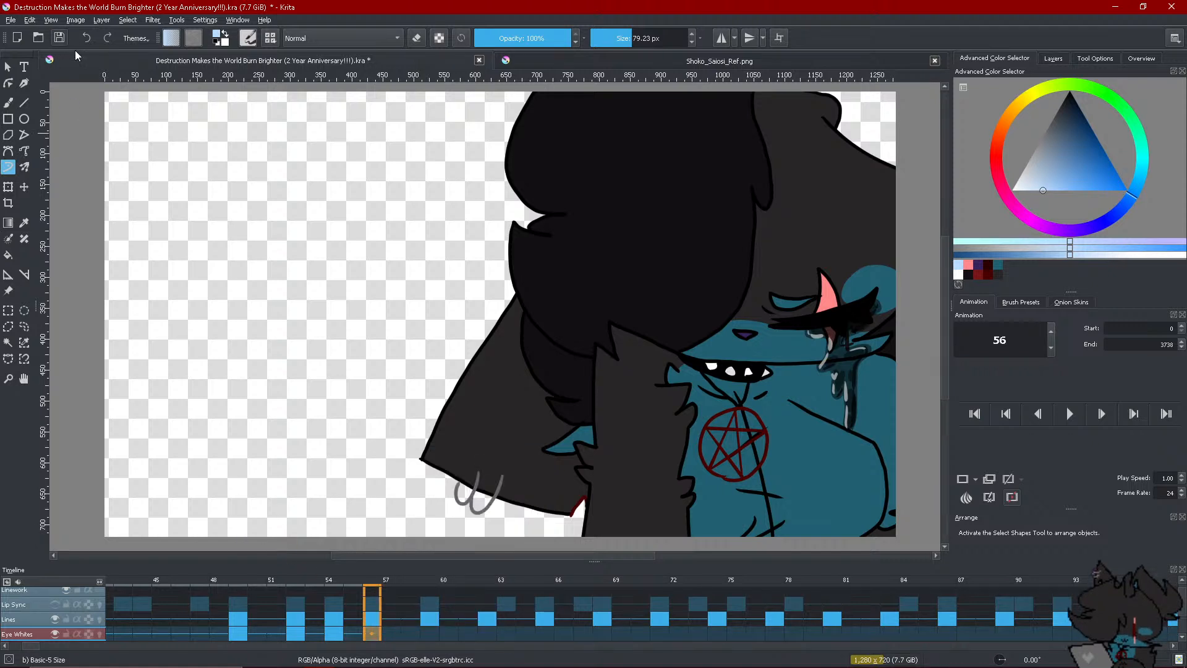
{"action": "key", "text": "ctrl+s"}
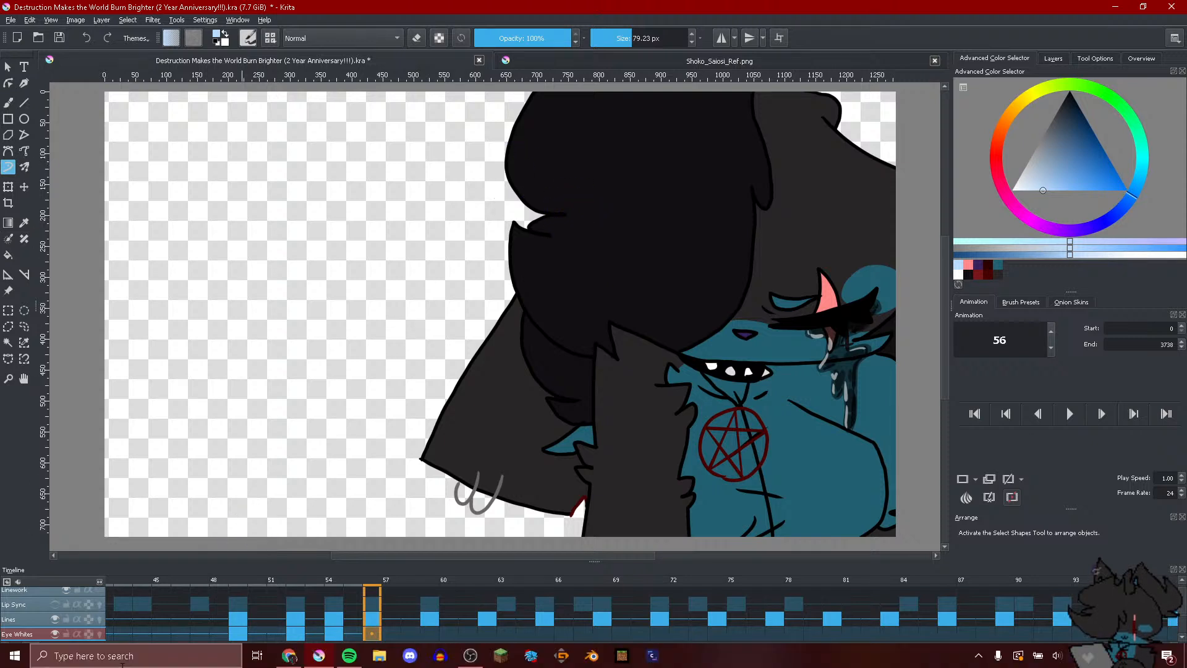
Set the brush size to 19.52 px and show the Lip Sync layer in the Linework group
{"action": "left_click", "coordinate": [104, 634]}
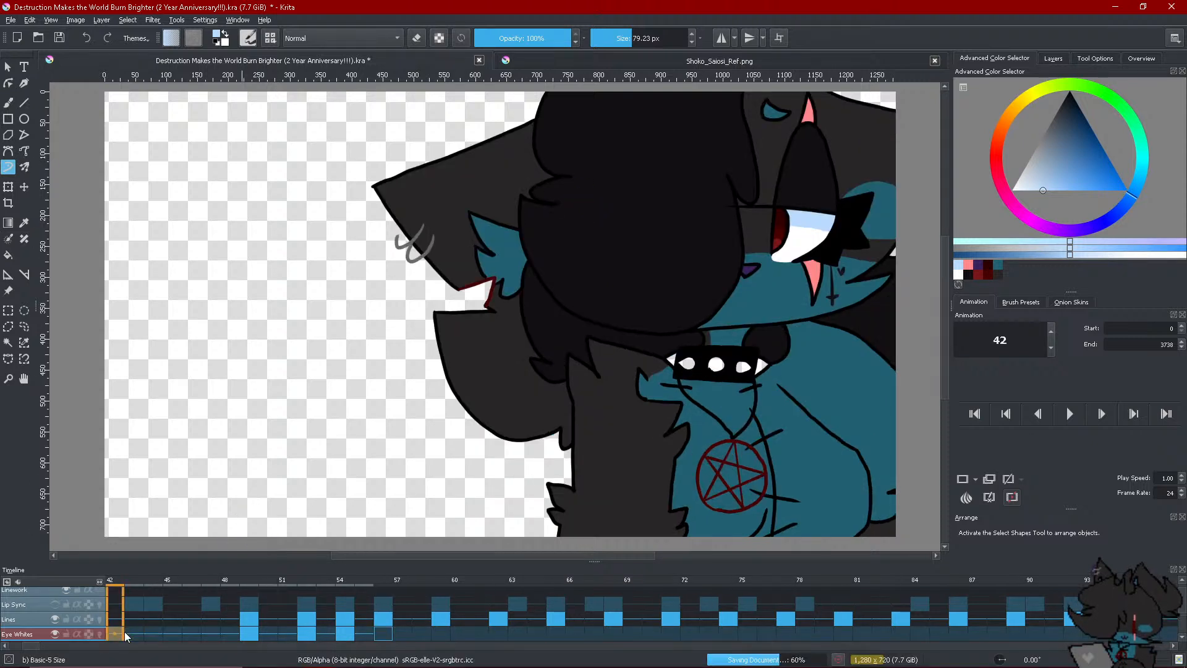
{"action": "left_click", "coordinate": [1063, 59]}
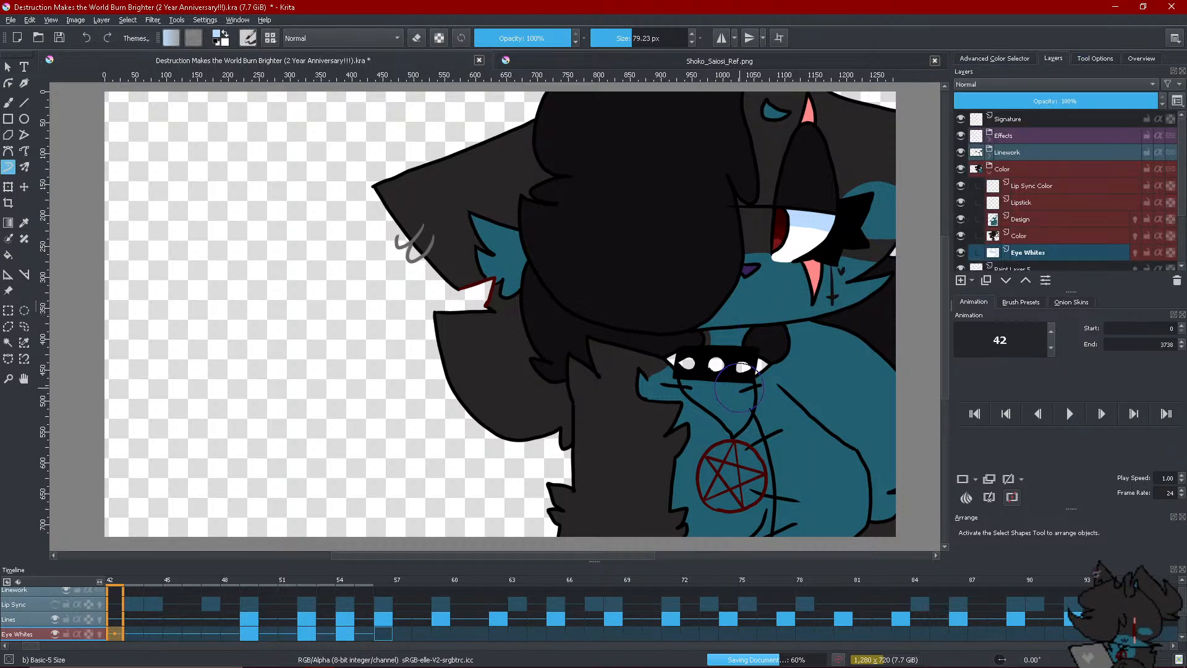
{"action": "scroll", "coordinate": [739, 382], "scroll_direction": "up", "scroll_amount": 2}
{"action": "scroll", "coordinate": [736, 388], "scroll_direction": "down", "scroll_amount": 2}
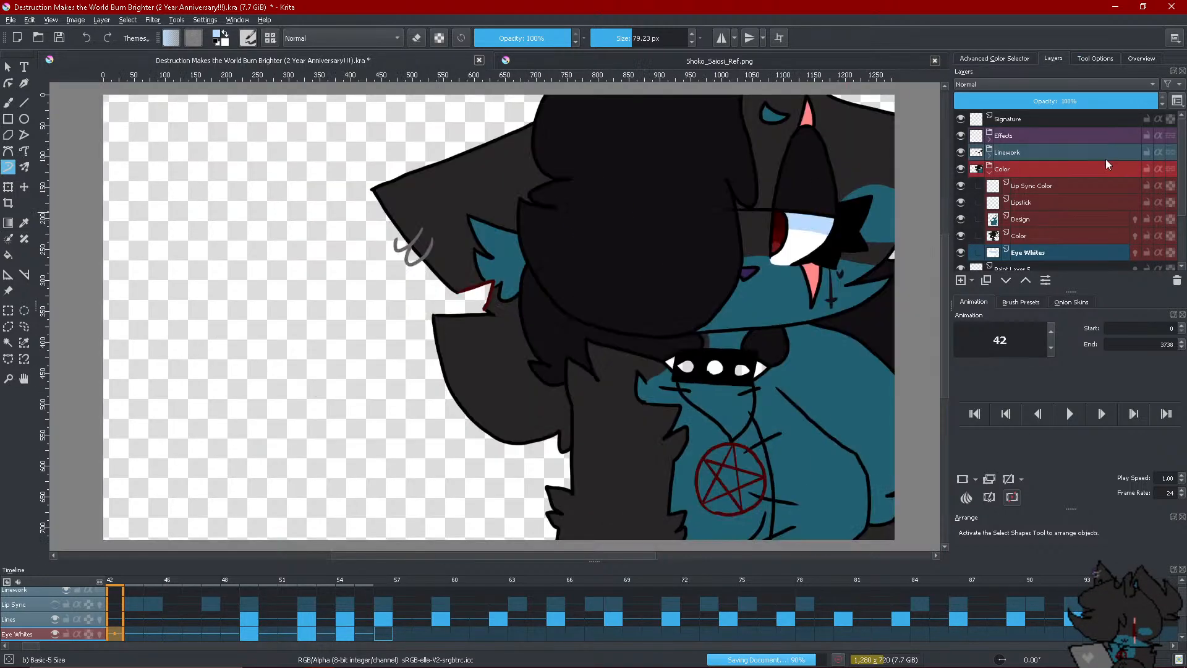
{"action": "left_click_drag", "start_coordinate": [686, 38], "coordinate": [672, 46]}
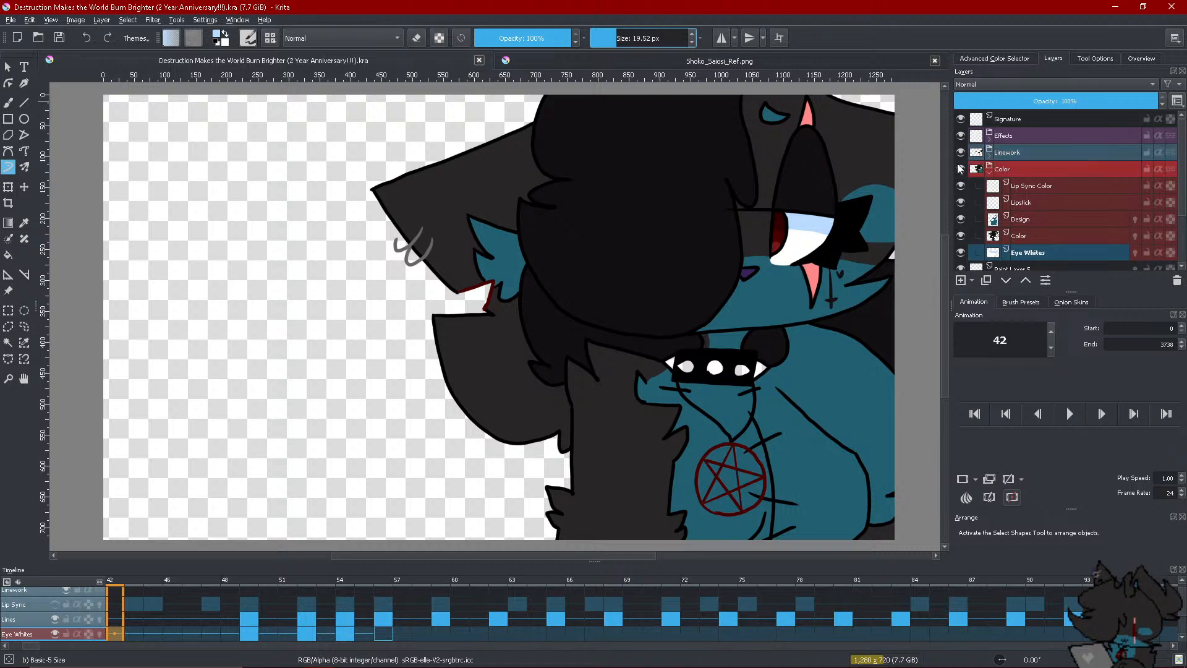
{"action": "left_click", "coordinate": [989, 154]}
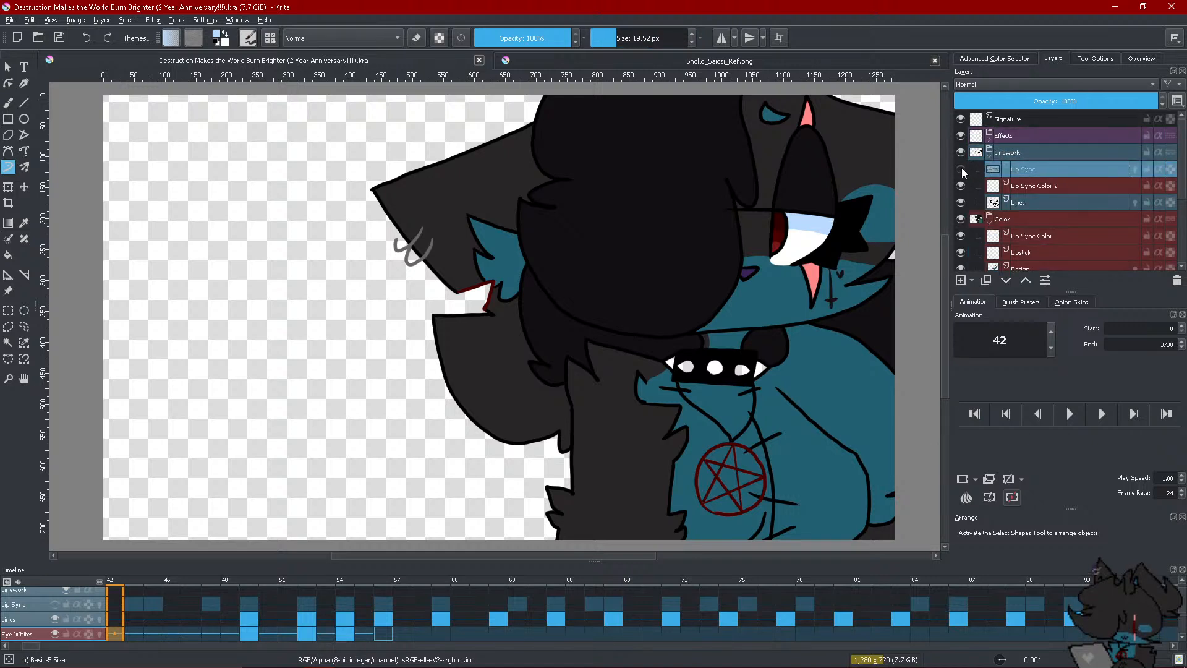
{"action": "left_click", "coordinate": [966, 167]}
{"action": "left_click", "coordinate": [987, 155]}
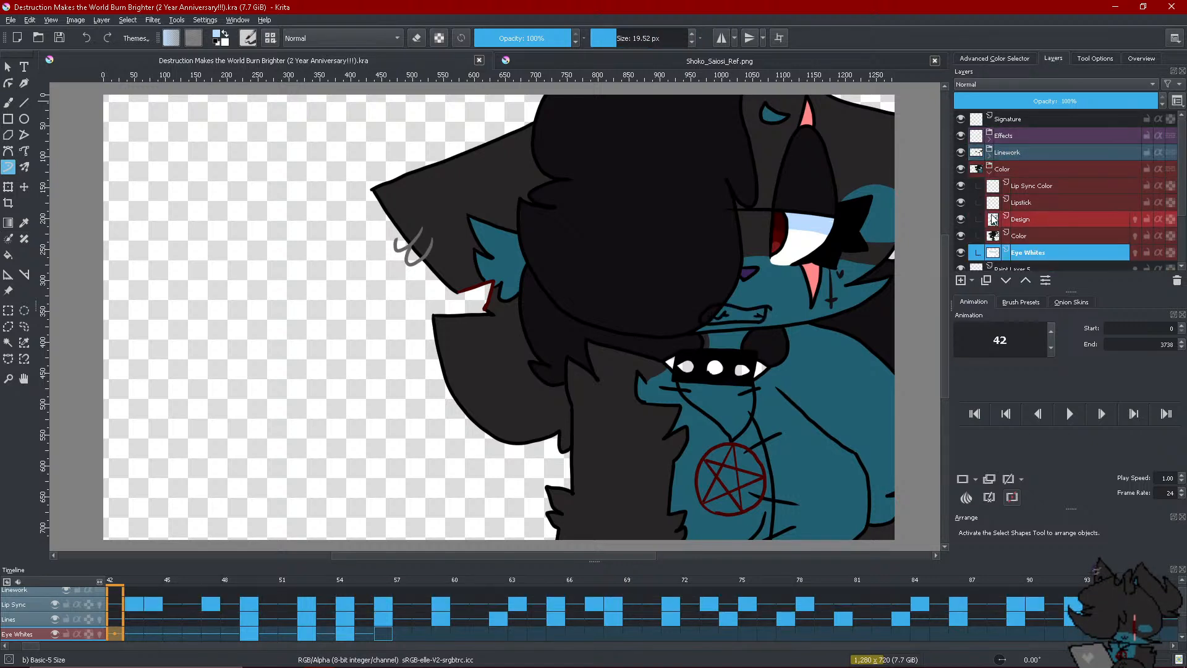
Create a blank frame at frame 114 on the Lip Sync Color layer of the Color group
{"action": "left_click", "coordinate": [1021, 205]}
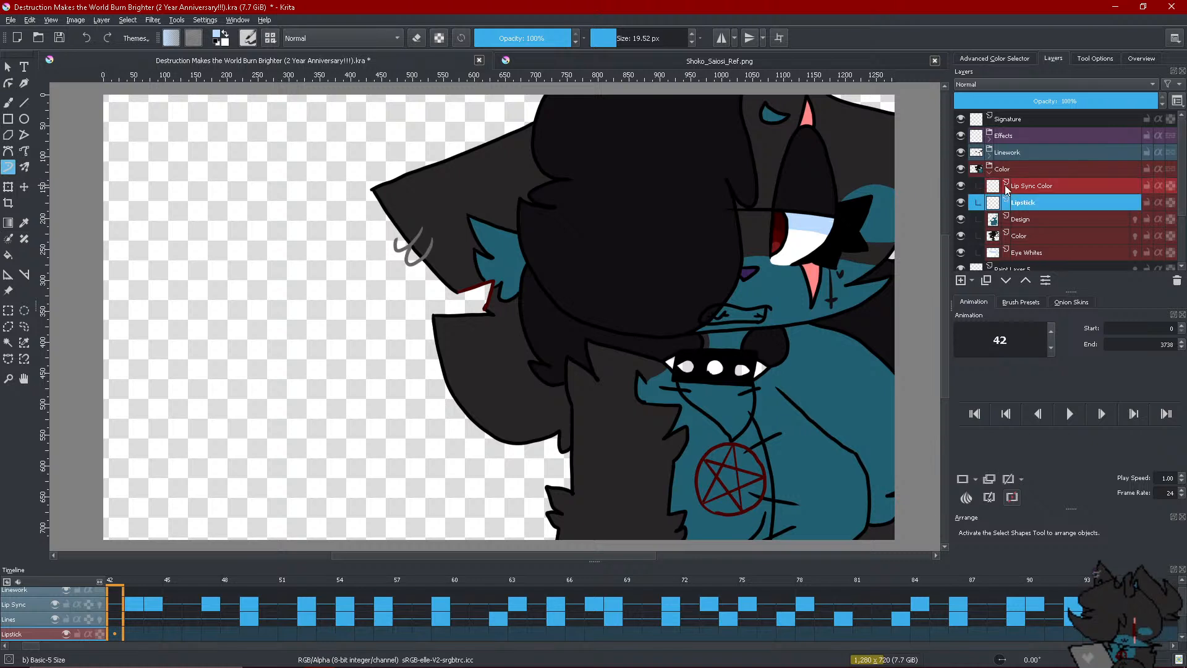
{"action": "left_click", "coordinate": [1022, 187]}
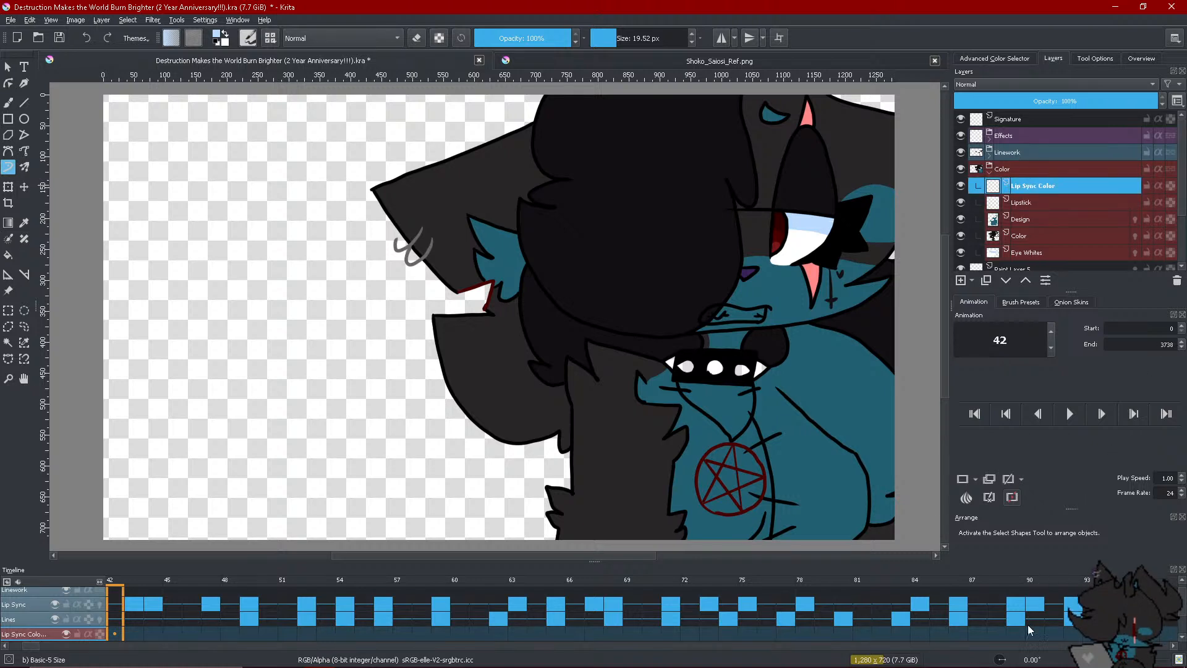
{"action": "left_click", "coordinate": [1029, 644]}
{"action": "right_click", "coordinate": [427, 634]}
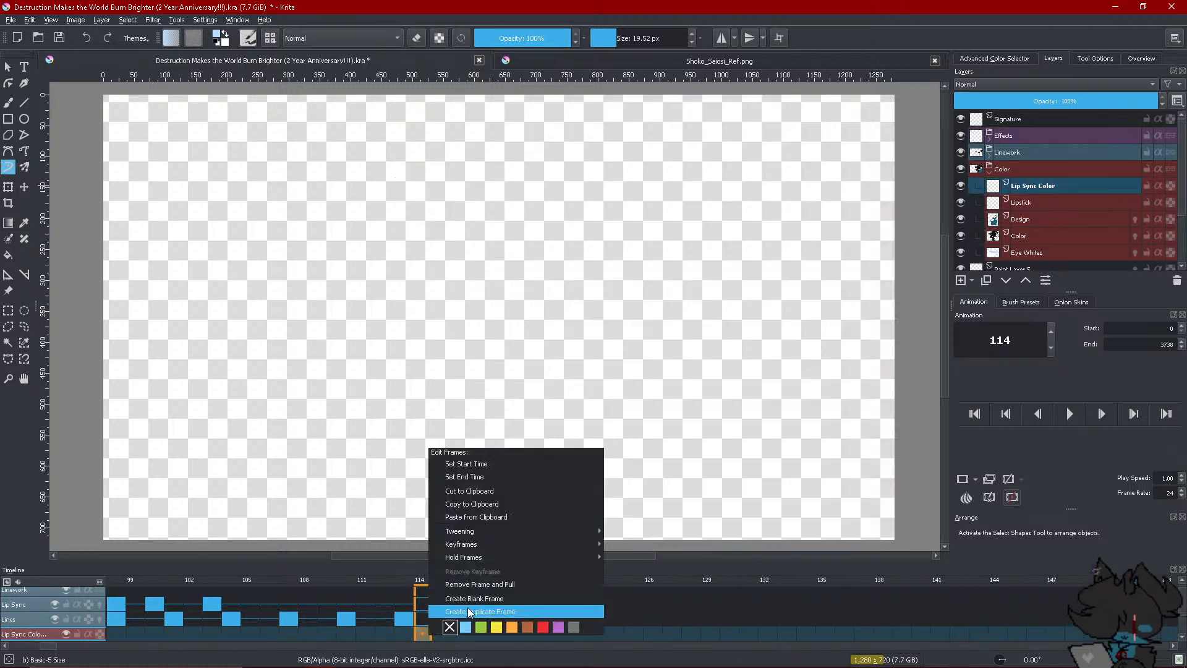
{"action": "left_click", "coordinate": [462, 602]}
Look through the Lip Sync Color layer's timeline out to frame 268 and back to frame 17
{"action": "scroll", "coordinate": [188, 638], "scroll_direction": "down", "scroll_amount": 5}
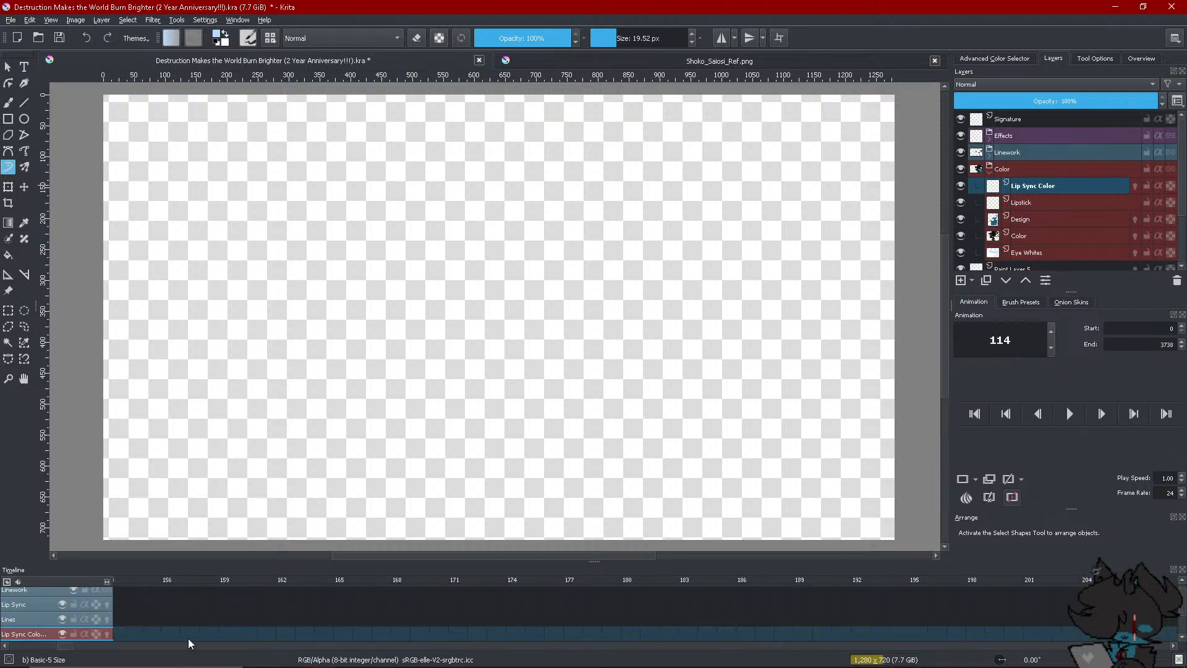
{"action": "left_click", "coordinate": [188, 639]}
{"action": "scroll", "coordinate": [191, 644], "scroll_direction": "down", "scroll_amount": 10}
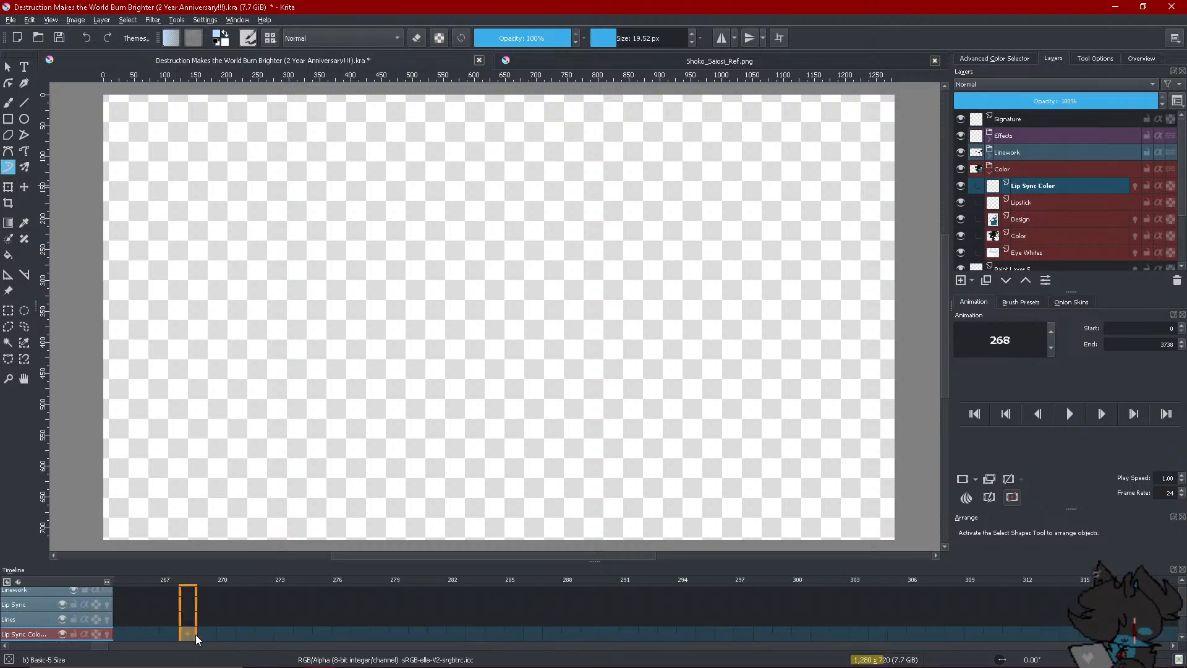
{"action": "scroll", "coordinate": [114, 650], "scroll_direction": "up", "scroll_amount": 15}
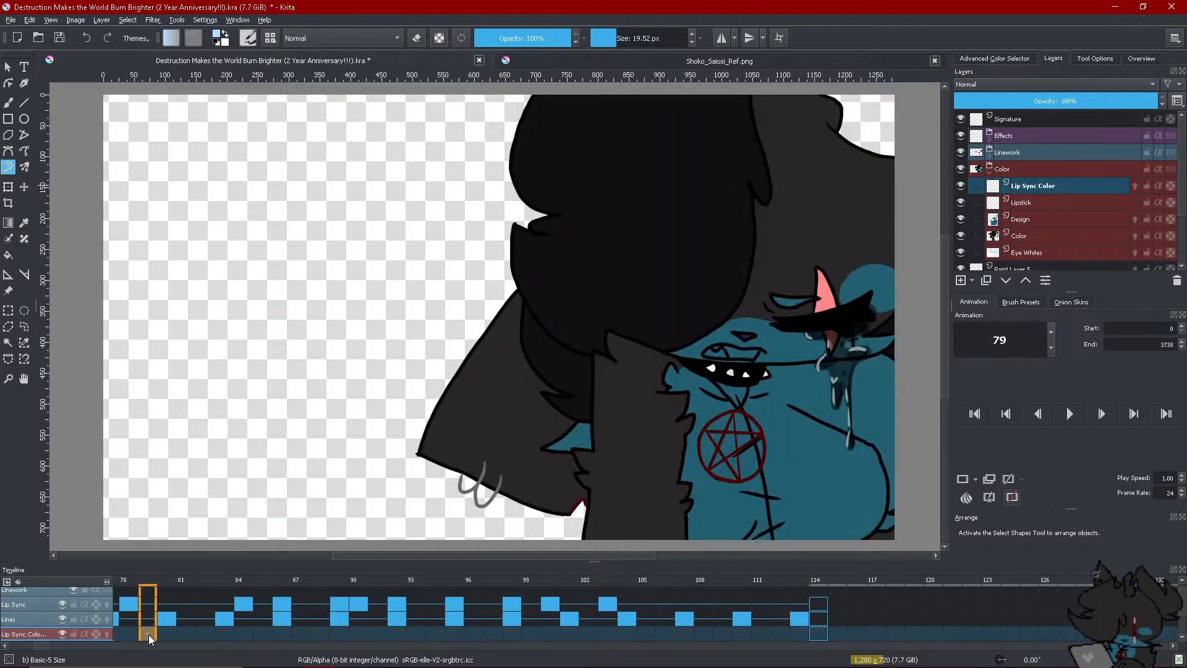
{"action": "scroll", "coordinate": [118, 627], "scroll_direction": "up", "scroll_amount": 5}
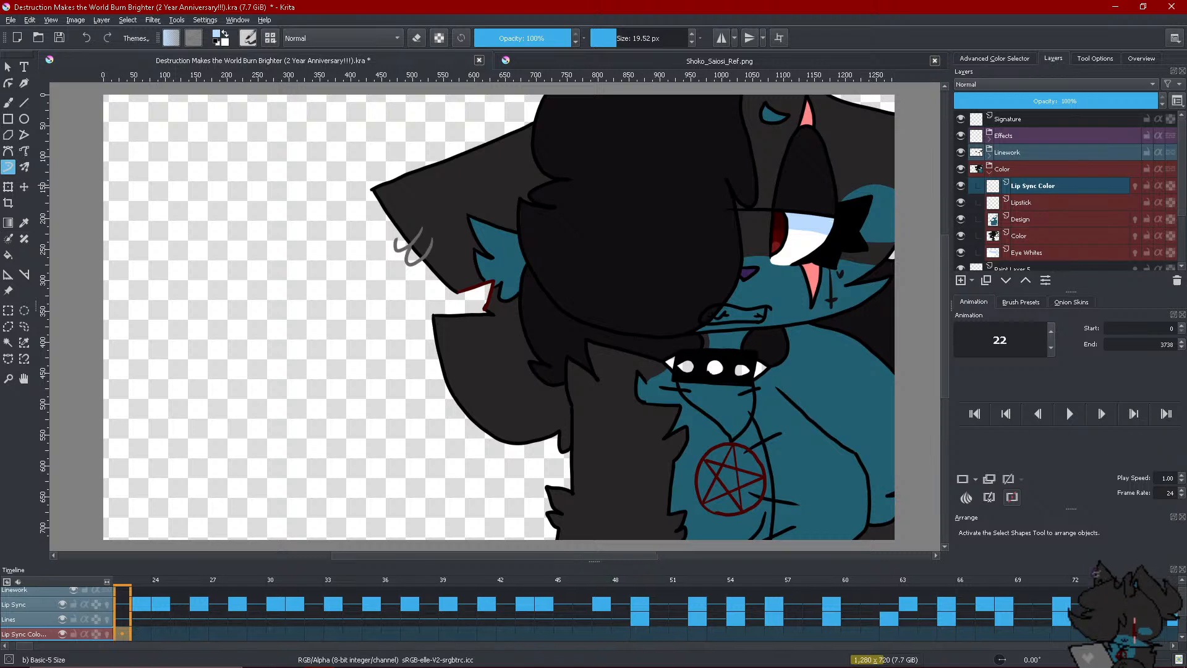
{"action": "scroll", "coordinate": [454, 638], "scroll_direction": "up", "scroll_amount": 3}
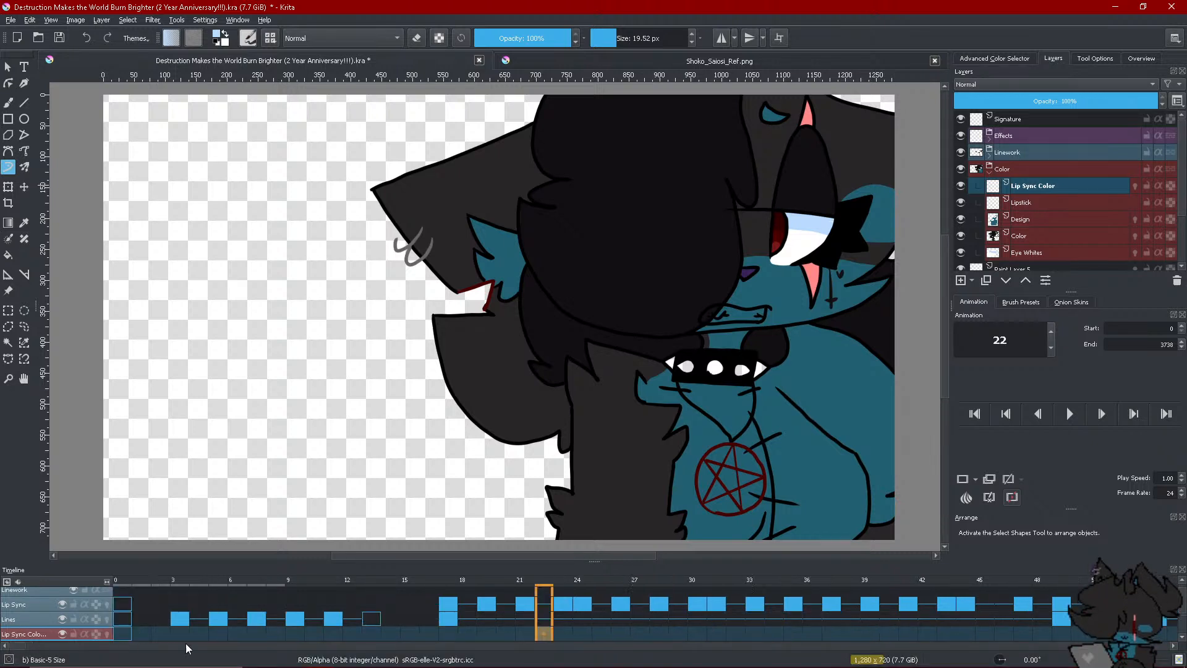
{"action": "right_click", "coordinate": [455, 638]}
{"action": "key", "text": "Escape"}
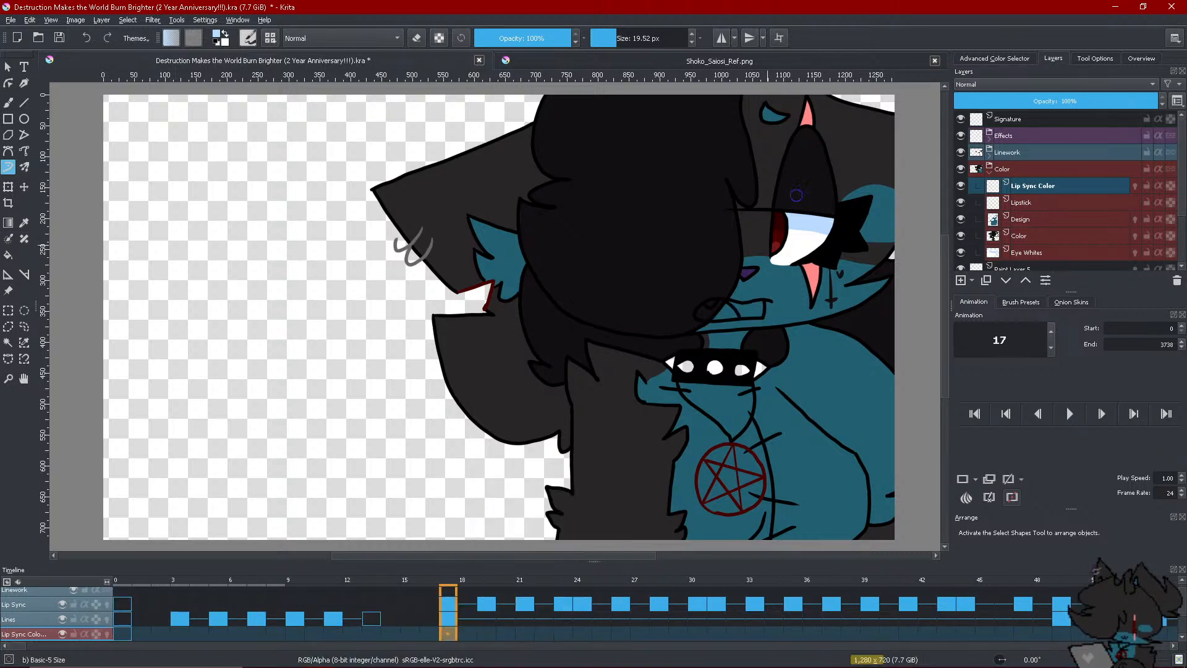
Create a blank frame at frame 17 on the Lip Sync Color 2 layer of the Linework group
{"action": "left_click", "coordinate": [989, 174]}
{"action": "left_click", "coordinate": [990, 156]}
{"action": "left_click", "coordinate": [1020, 187]}
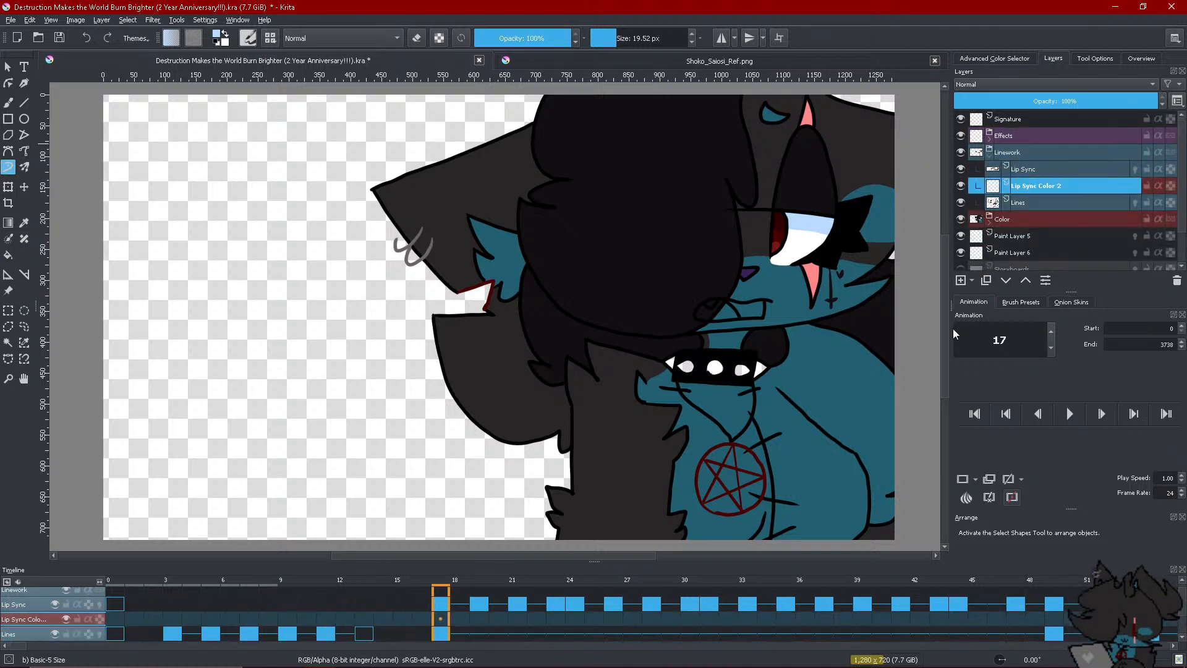
{"action": "right_click", "coordinate": [441, 630]}
{"action": "left_click", "coordinate": [458, 597]}
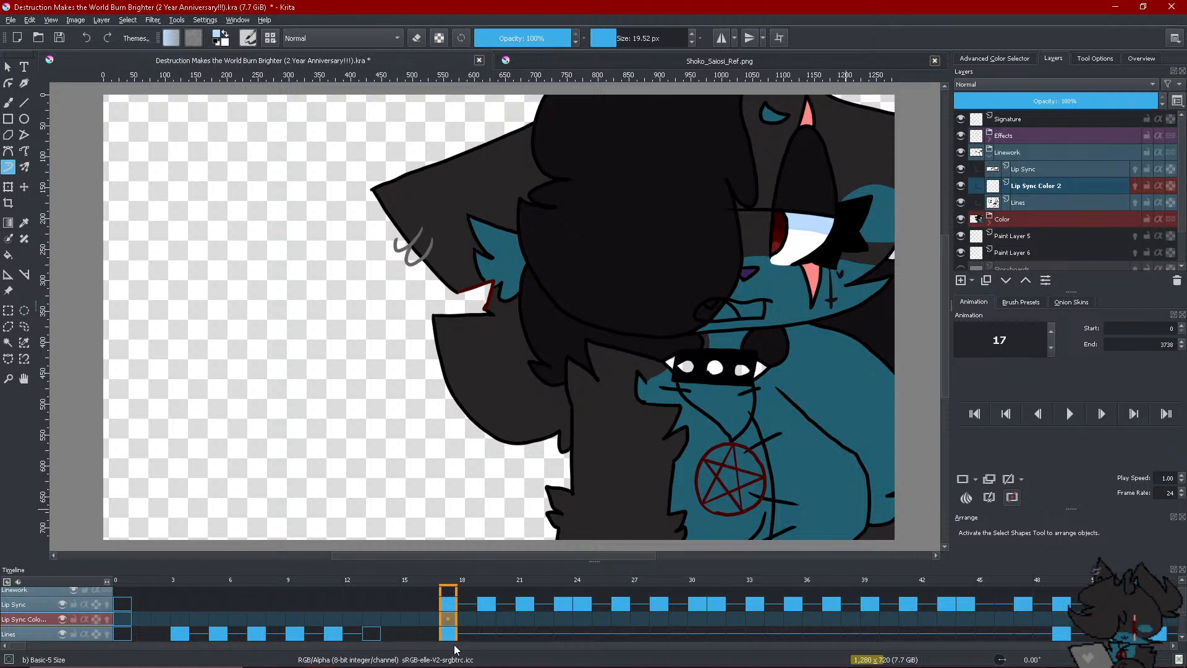
{"action": "scroll", "coordinate": [454, 648], "scroll_direction": "right", "scroll_amount": 5}
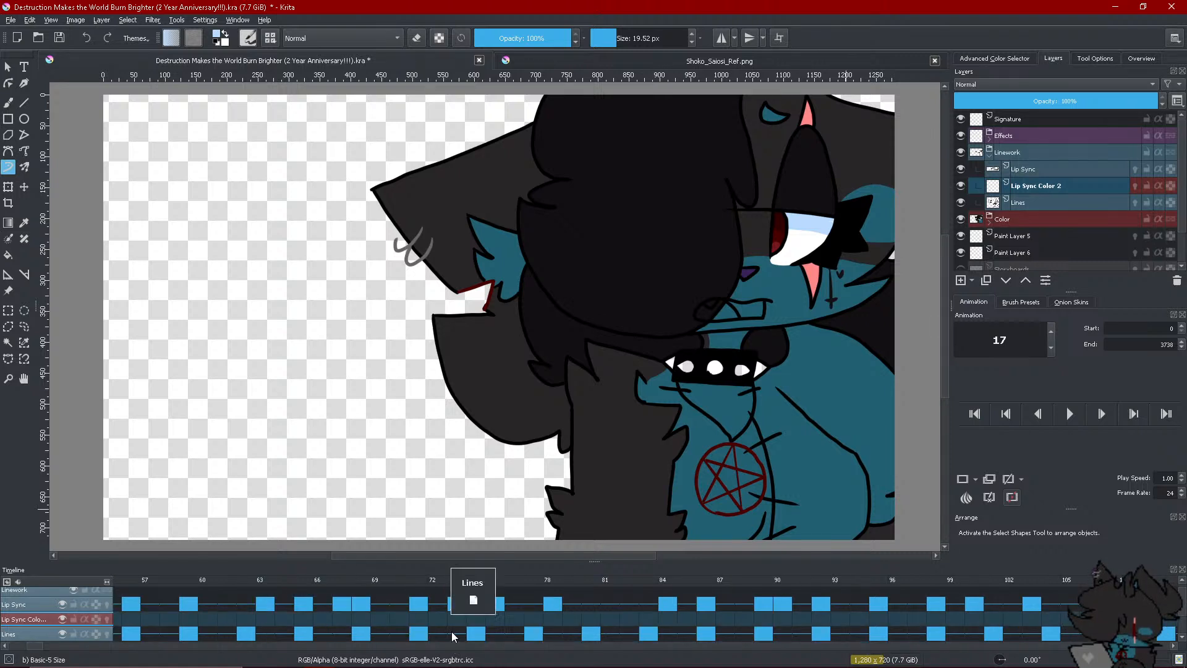
{"action": "left_click", "coordinate": [586, 616]}
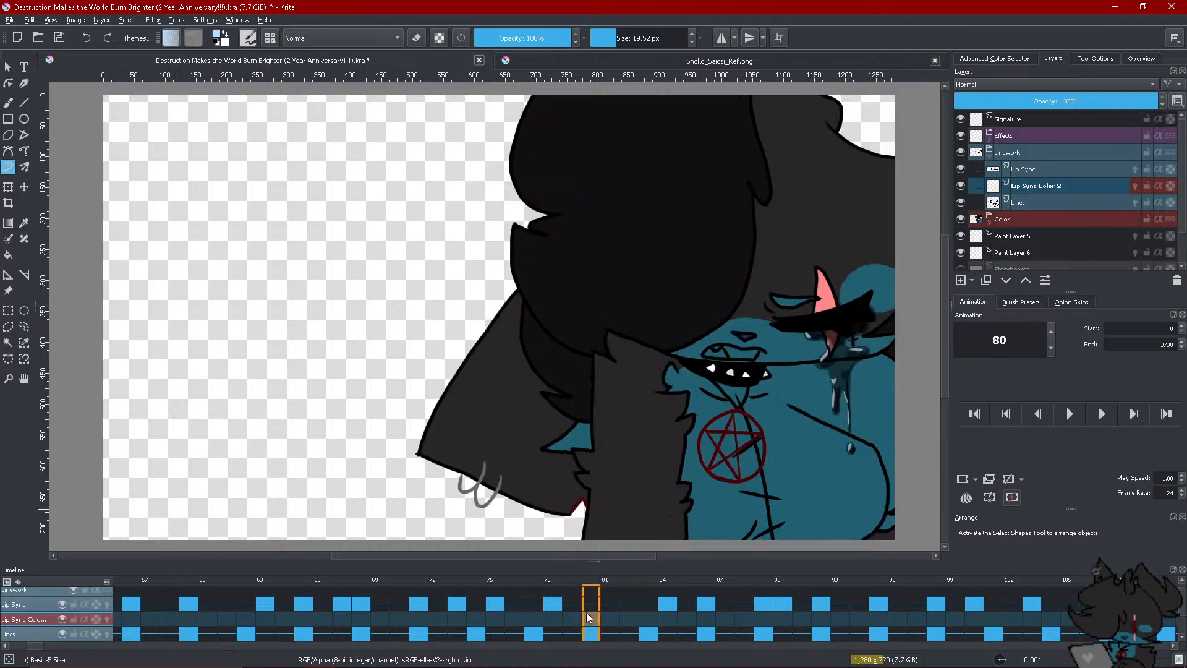
{"action": "scroll", "coordinate": [529, 657], "scroll_direction": "right", "scroll_amount": 5}
{"action": "right_click", "coordinate": [173, 618]}
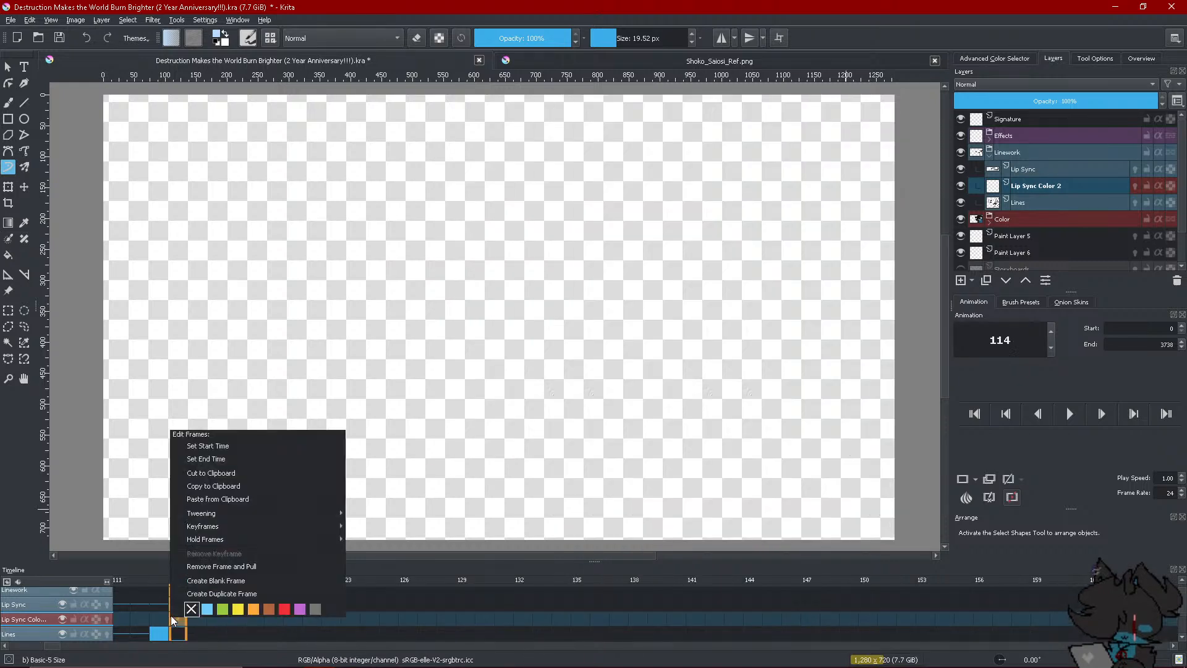
{"action": "key", "text": "Escape"}
{"action": "right_click", "coordinate": [180, 618]}
{"action": "key", "text": "Escape"}
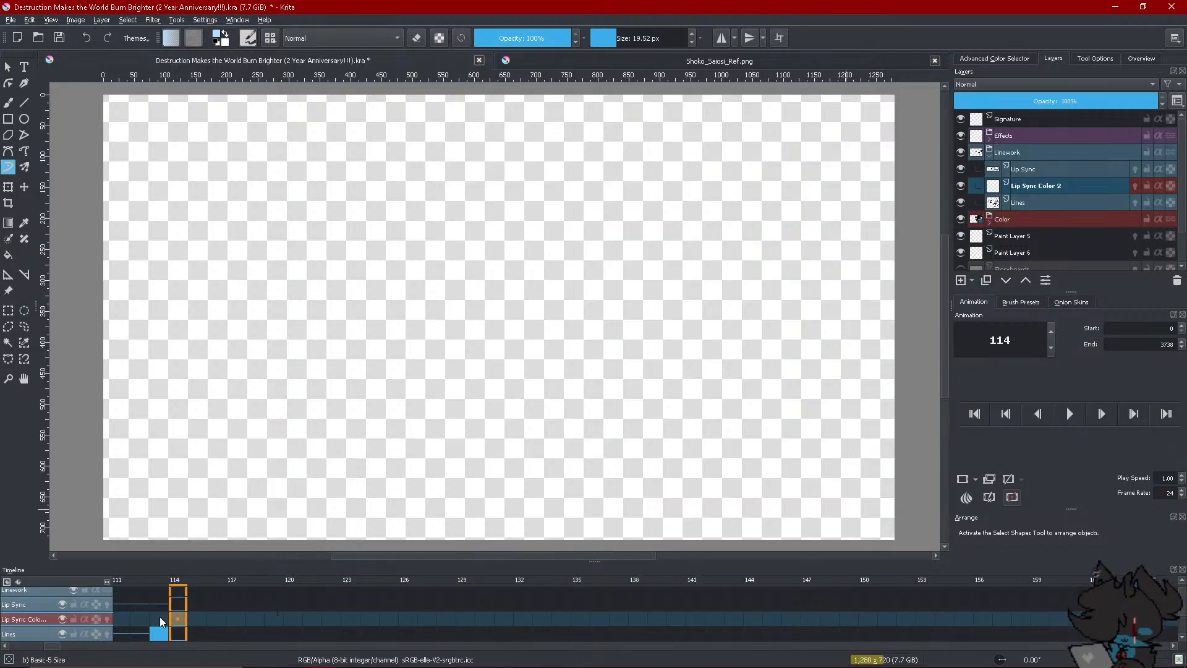
{"action": "scroll", "coordinate": [28, 647], "scroll_direction": "left", "scroll_amount": 5}
{"action": "left_click", "coordinate": [227, 619]}
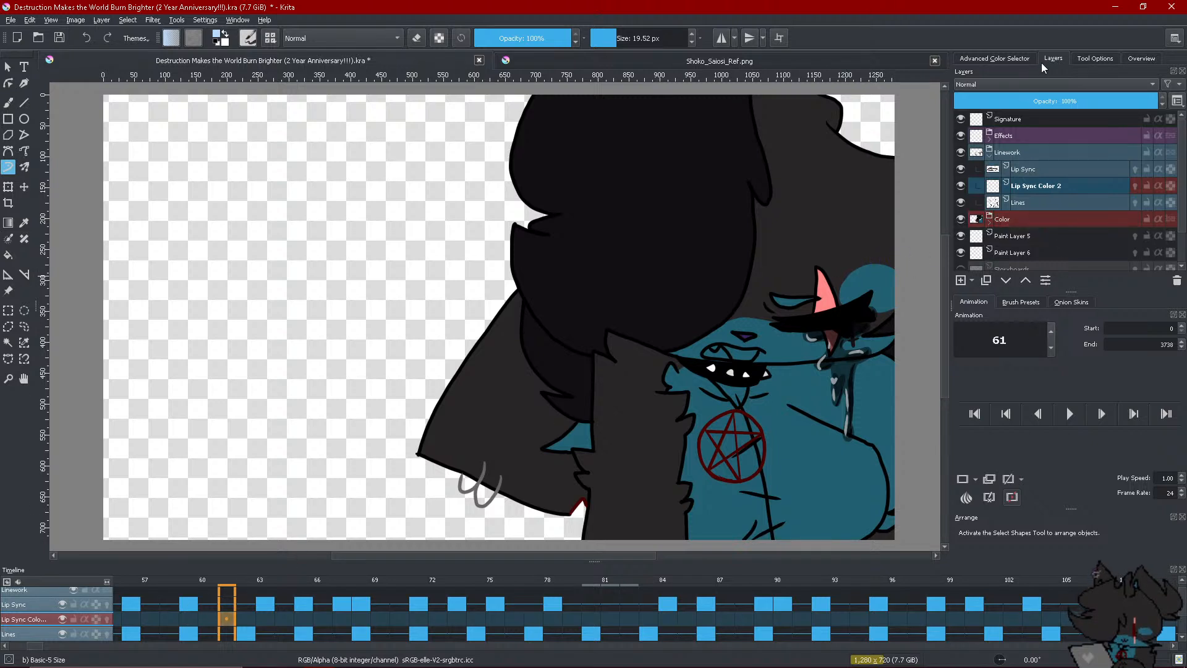
Fill the mouth interior with dark purple at frame 17 on Lip Sync Color 2 and touch up its edges with a 7.12 px brush
{"action": "left_click", "coordinate": [995, 58]}
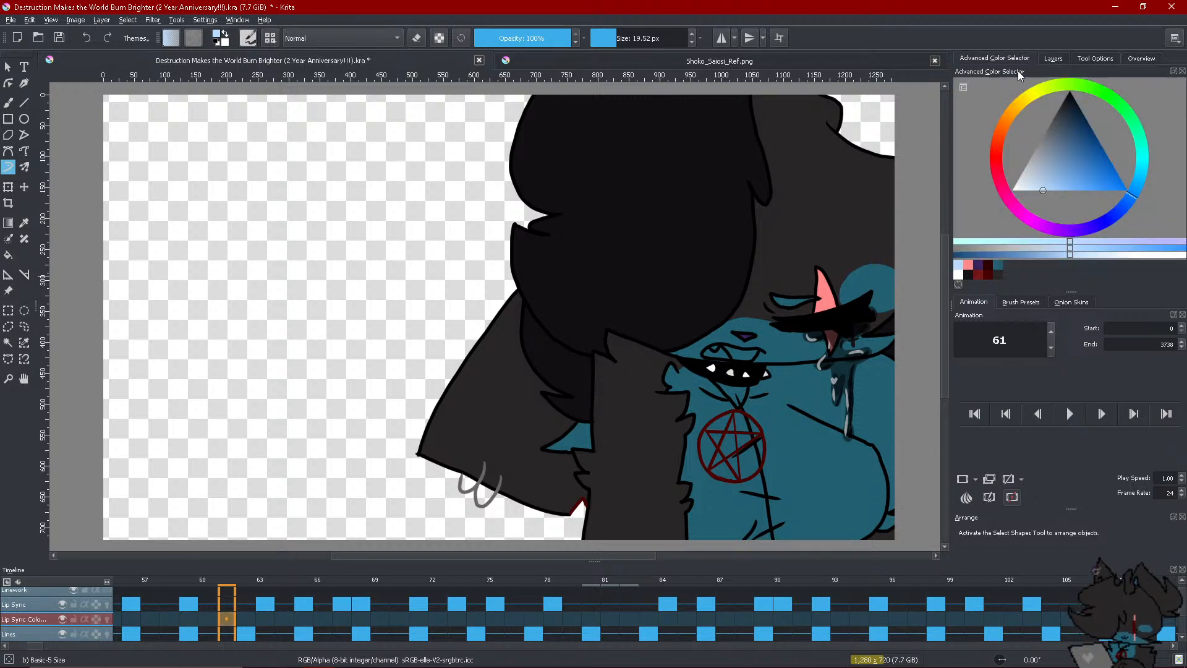
{"action": "left_click", "coordinate": [977, 273]}
{"action": "scroll", "coordinate": [736, 364], "scroll_direction": "up", "scroll_amount": 3}
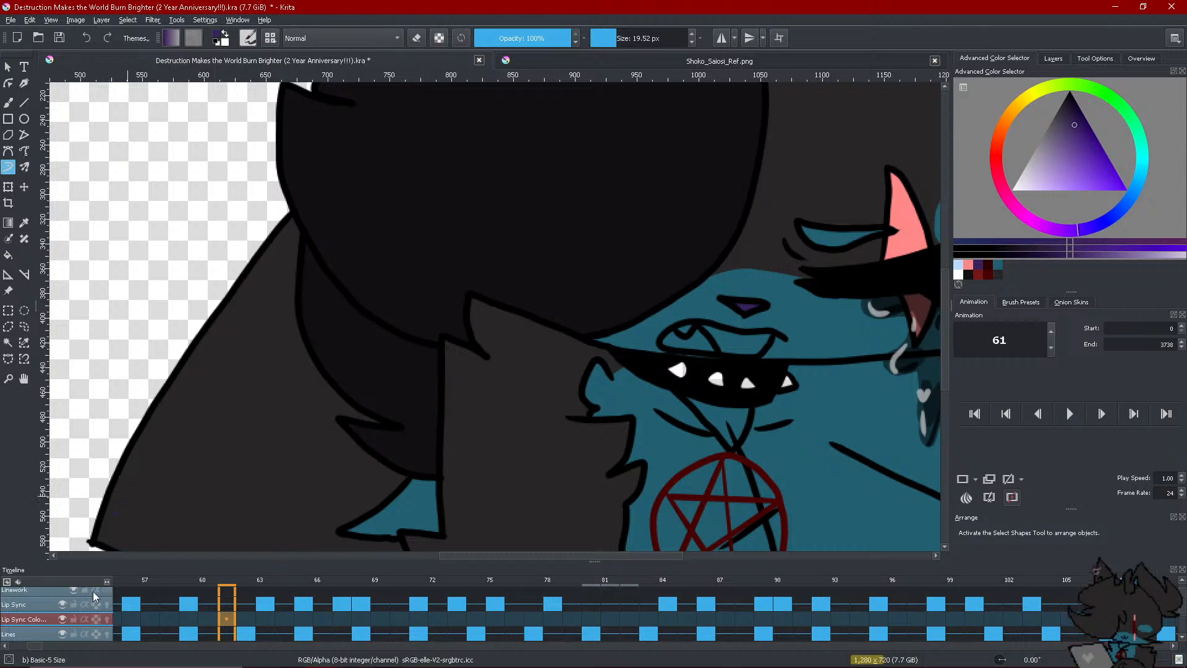
{"action": "left_click_drag", "start_coordinate": [30, 645], "coordinate": [25, 651]}
{"action": "left_click", "coordinate": [447, 618]}
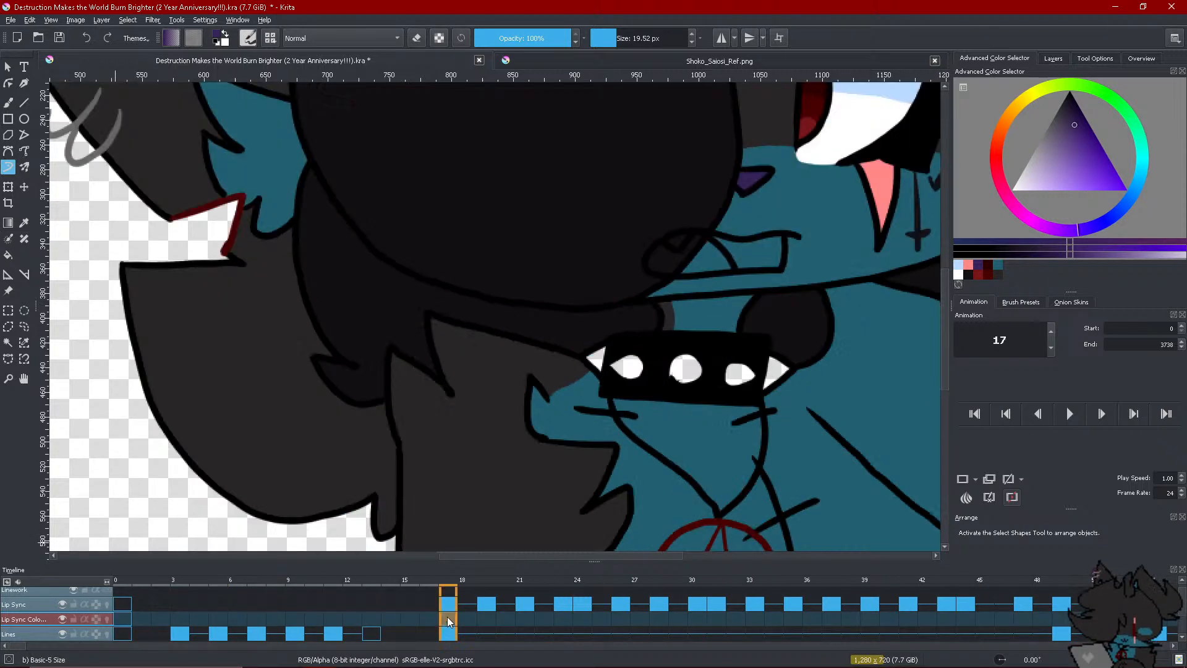
{"action": "scroll", "coordinate": [600, 337], "scroll_direction": "down", "scroll_amount": 2}
{"action": "scroll", "coordinate": [600, 337], "scroll_direction": "up", "scroll_amount": 3}
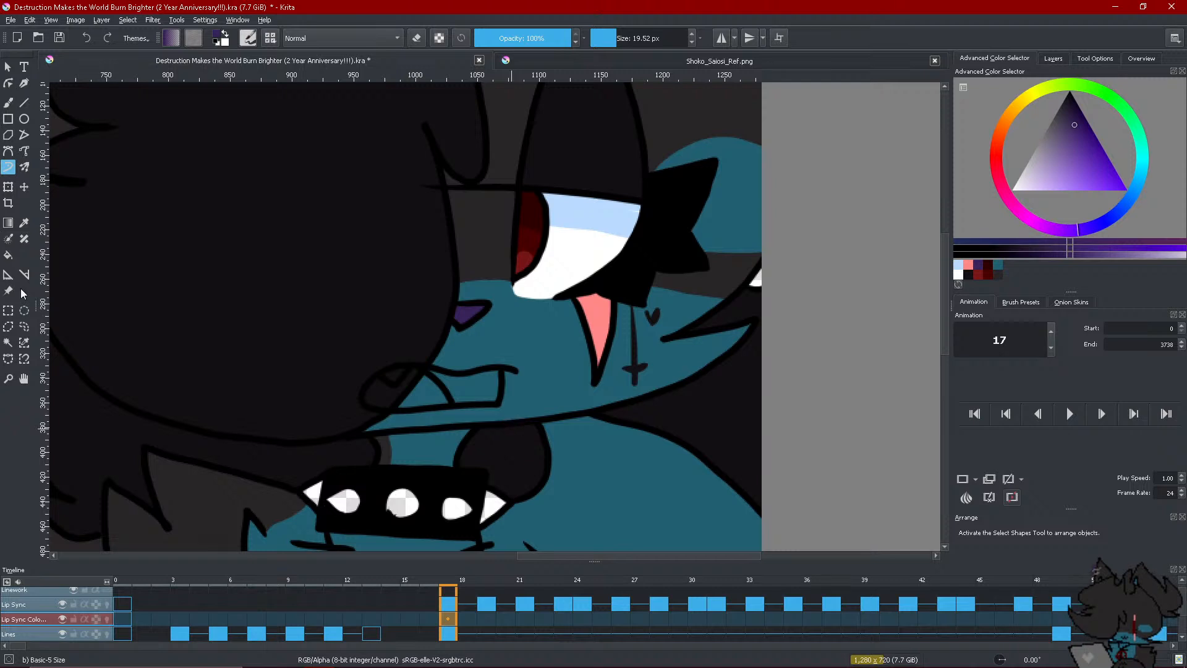
{"action": "left_click", "coordinate": [8, 255]}
{"action": "left_click", "coordinate": [470, 397]}
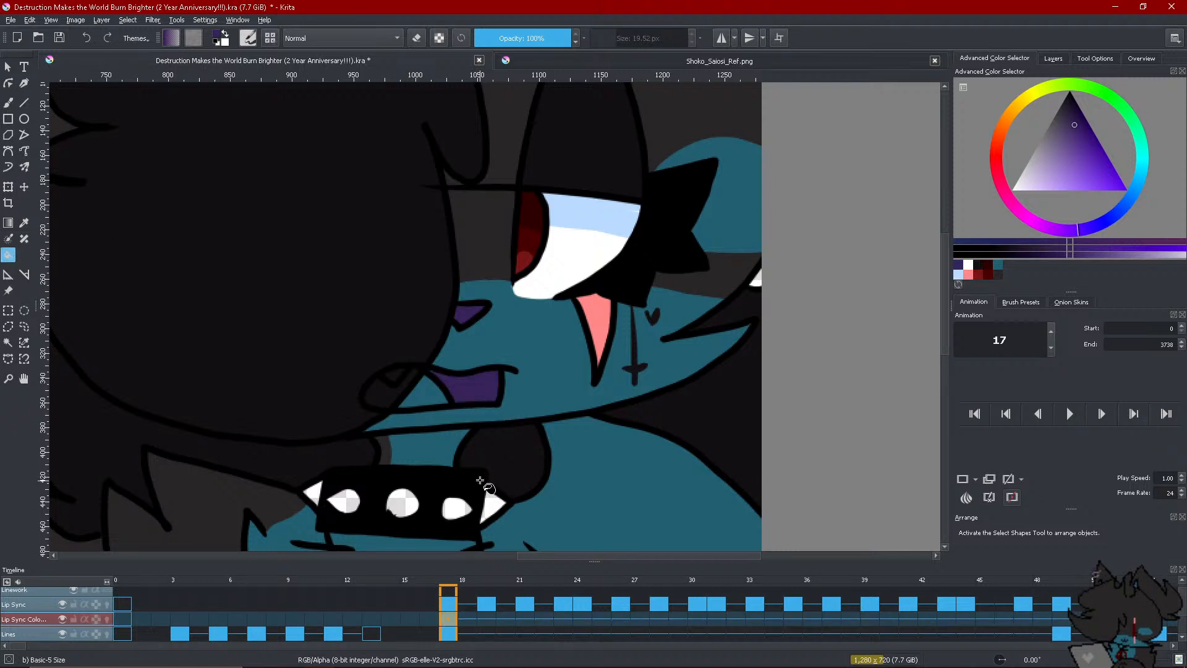
{"action": "left_click", "coordinate": [10, 169]}
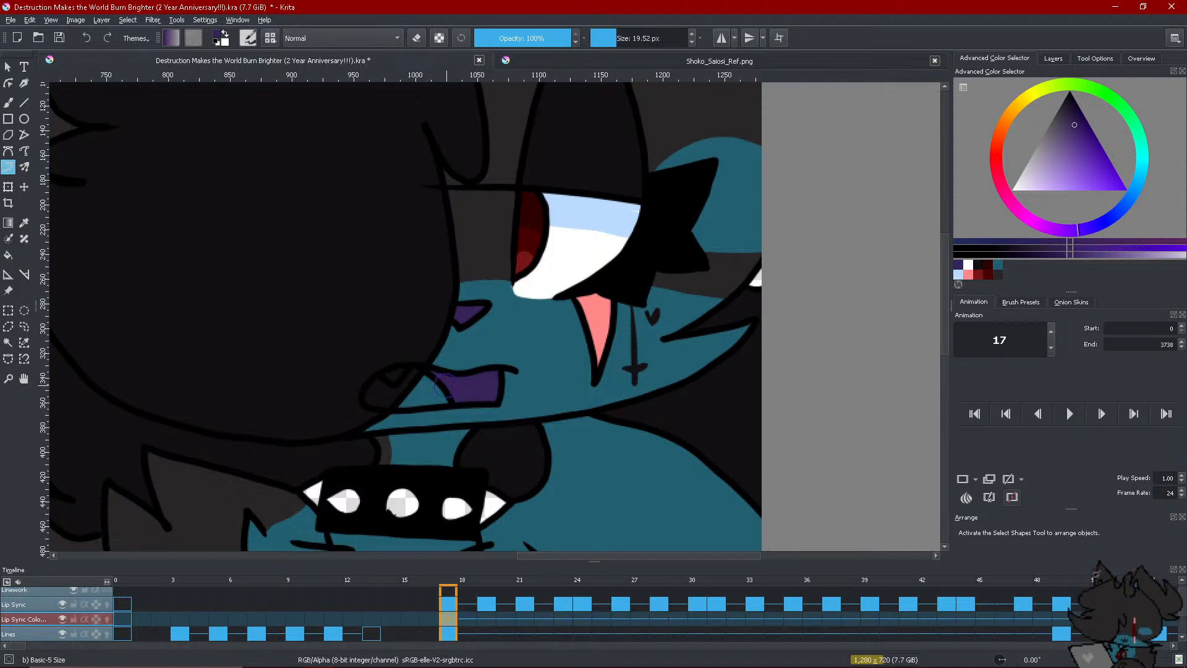
{"action": "left_click_drag", "start_coordinate": [611, 42], "coordinate": [607, 60]}
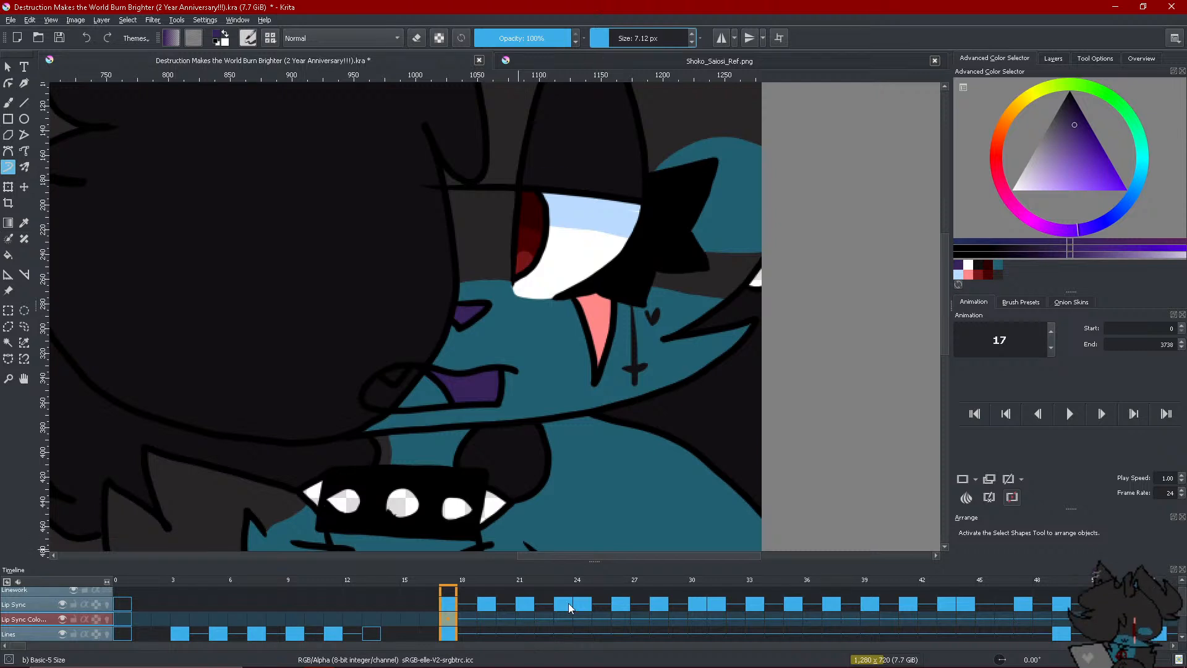
Create a blank frame at frame 19 on Lip Sync Color 2 and paint the mouth interior dark purple
{"action": "left_click", "coordinate": [492, 621]}
{"action": "right_click", "coordinate": [491, 619]}
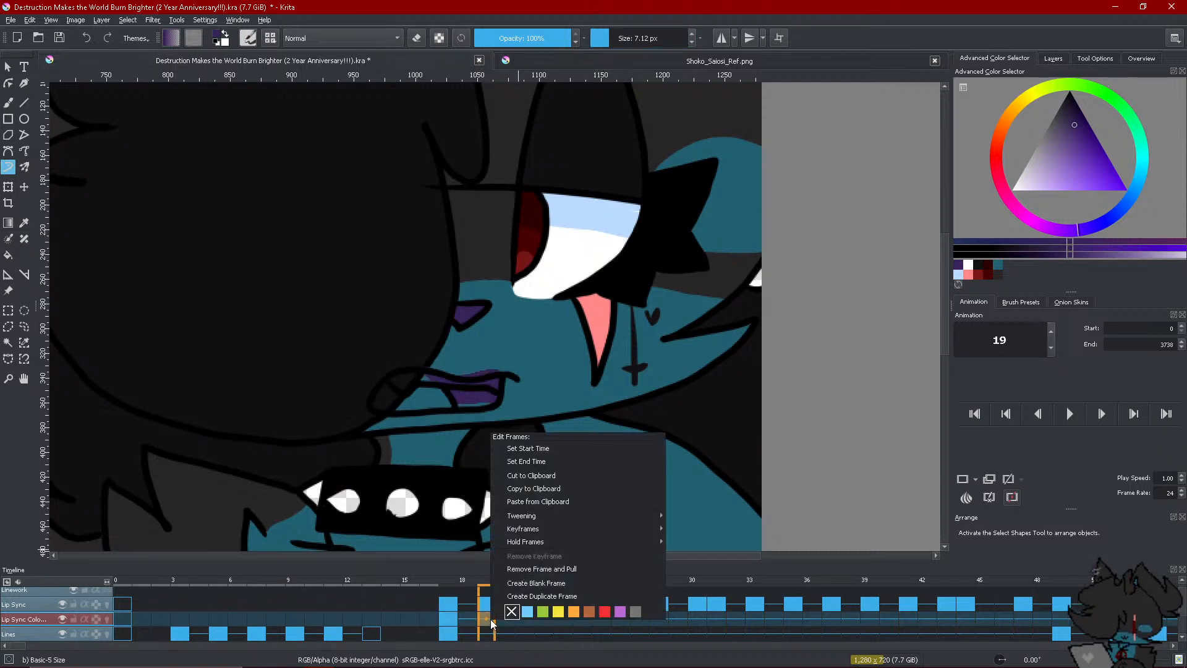
{"action": "left_click", "coordinate": [519, 584]}
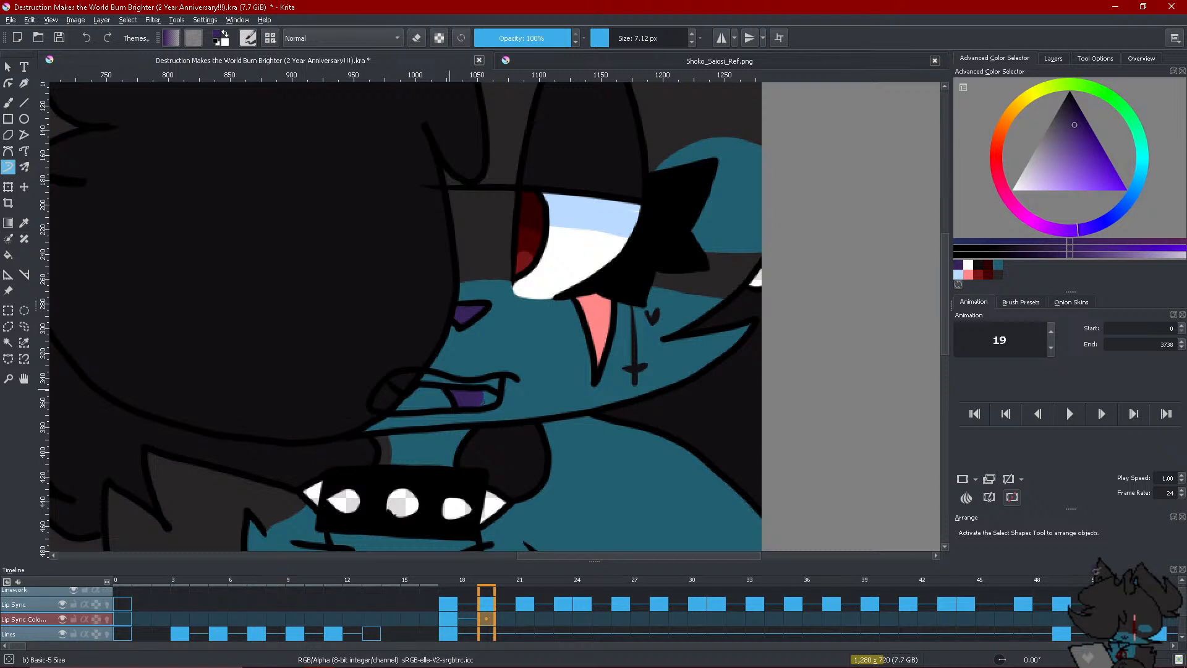
{"action": "left_click_drag", "start_coordinate": [479, 407], "coordinate": [488, 391]}
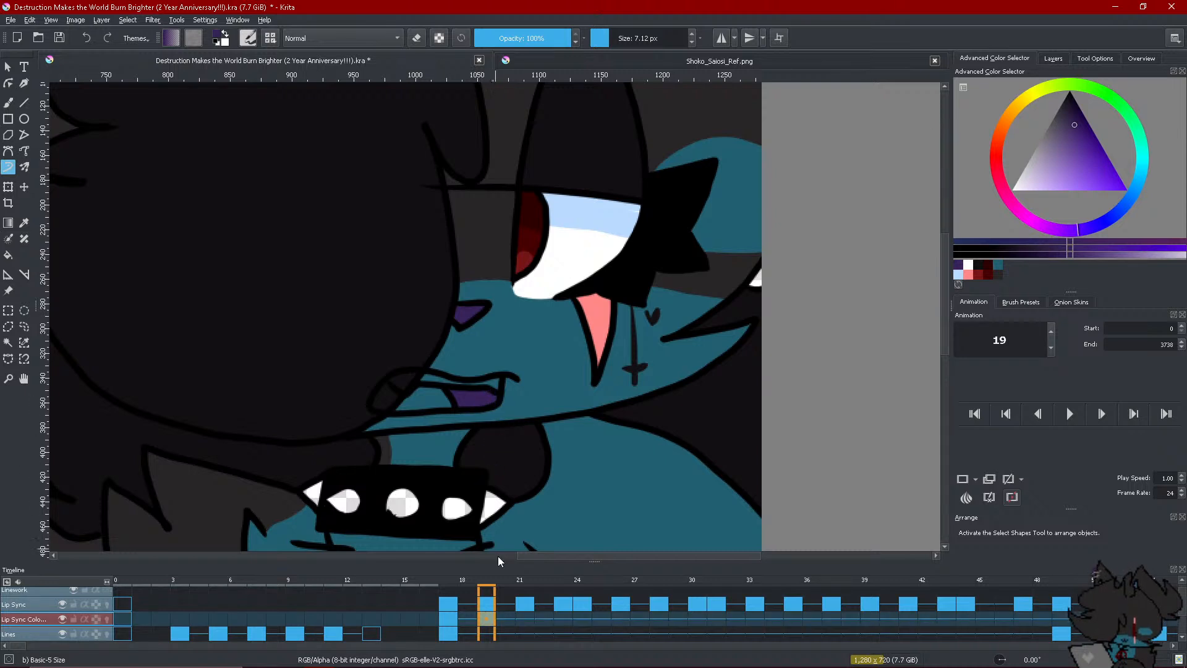
Create a blank frame at frame 21 on the Lip Sync Color 2 layer
{"action": "right_click", "coordinate": [520, 618]}
{"action": "left_click", "coordinate": [544, 596]}
{"action": "right_click", "coordinate": [524, 622]}
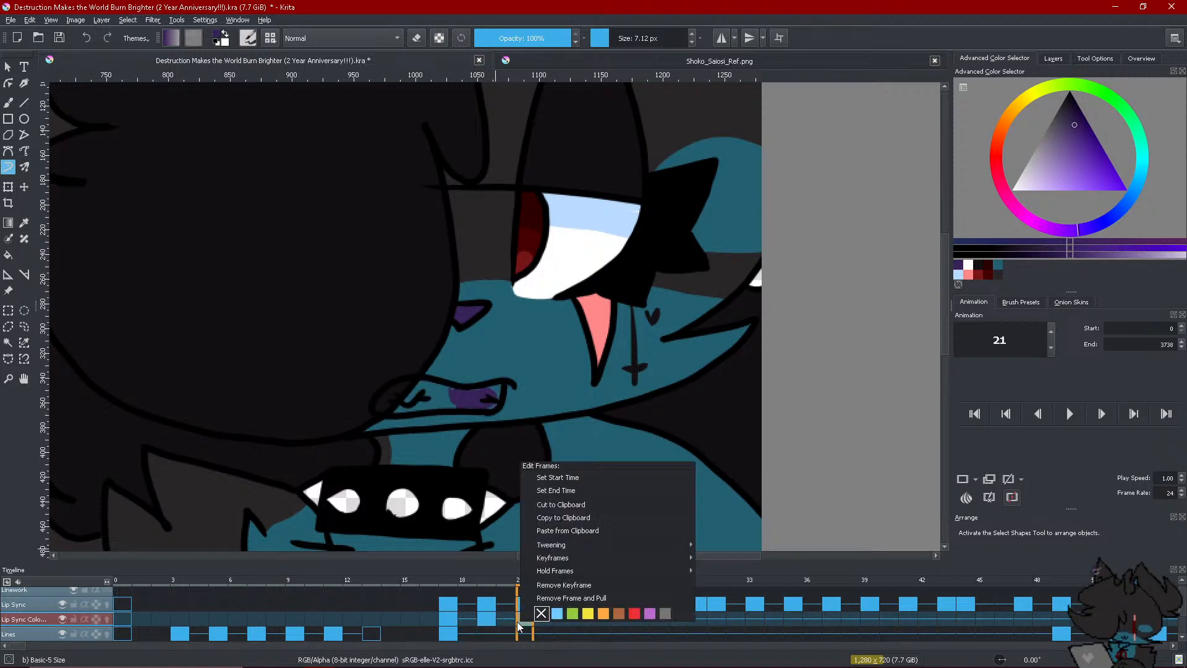
{"action": "left_click", "coordinate": [553, 592]}
{"action": "right_click", "coordinate": [529, 622]}
{"action": "left_click", "coordinate": [523, 612]}
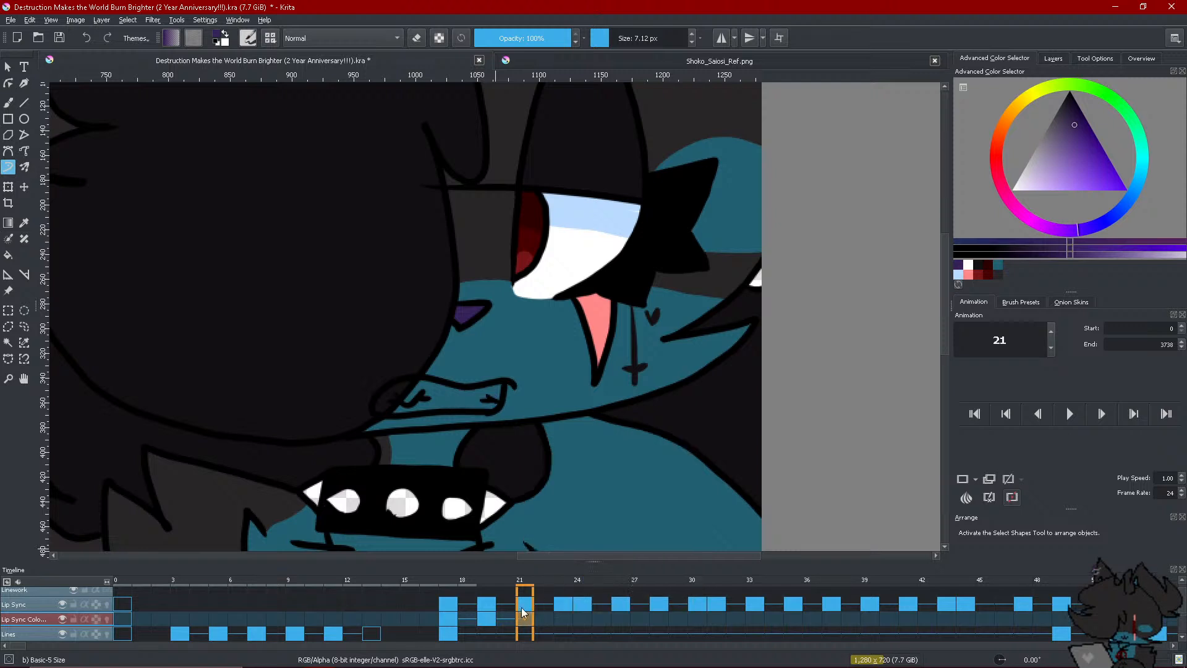
Sample the lighter purple from the palette in Shoko_Saiosi_Ref.png and fill the tongue area beside the dark mouth interior at frame 18
{"action": "left_click", "coordinate": [471, 621]}
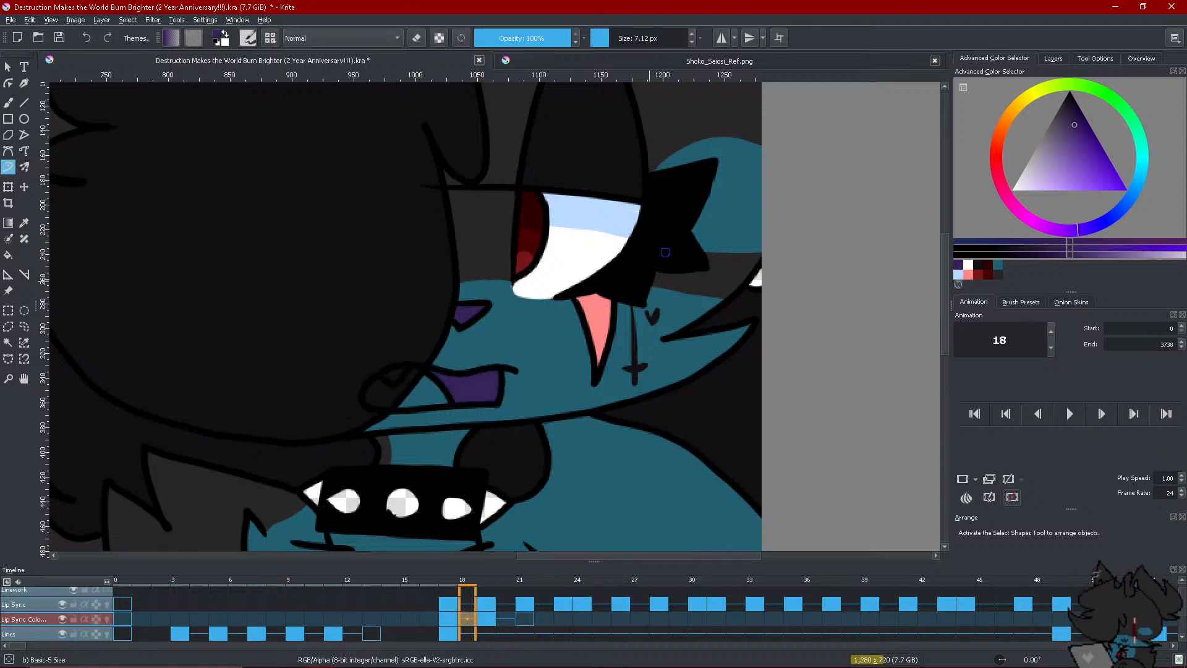
{"action": "left_click", "coordinate": [689, 60]}
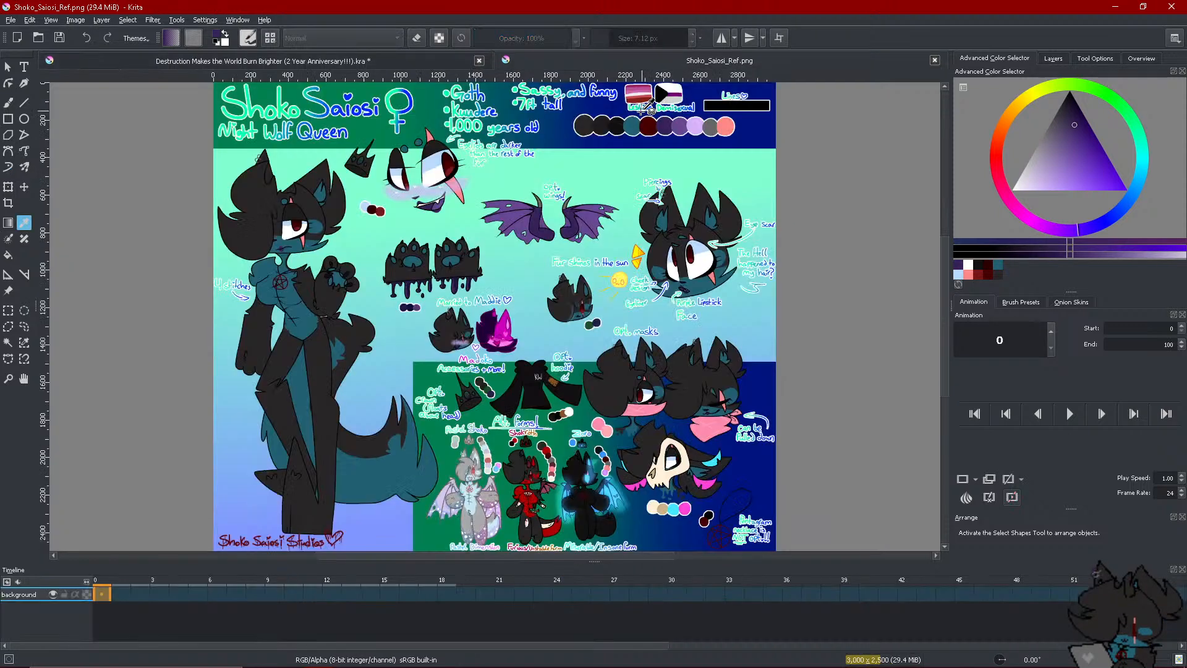
{"action": "left_click", "coordinate": [681, 122], "text": "ctrl"}
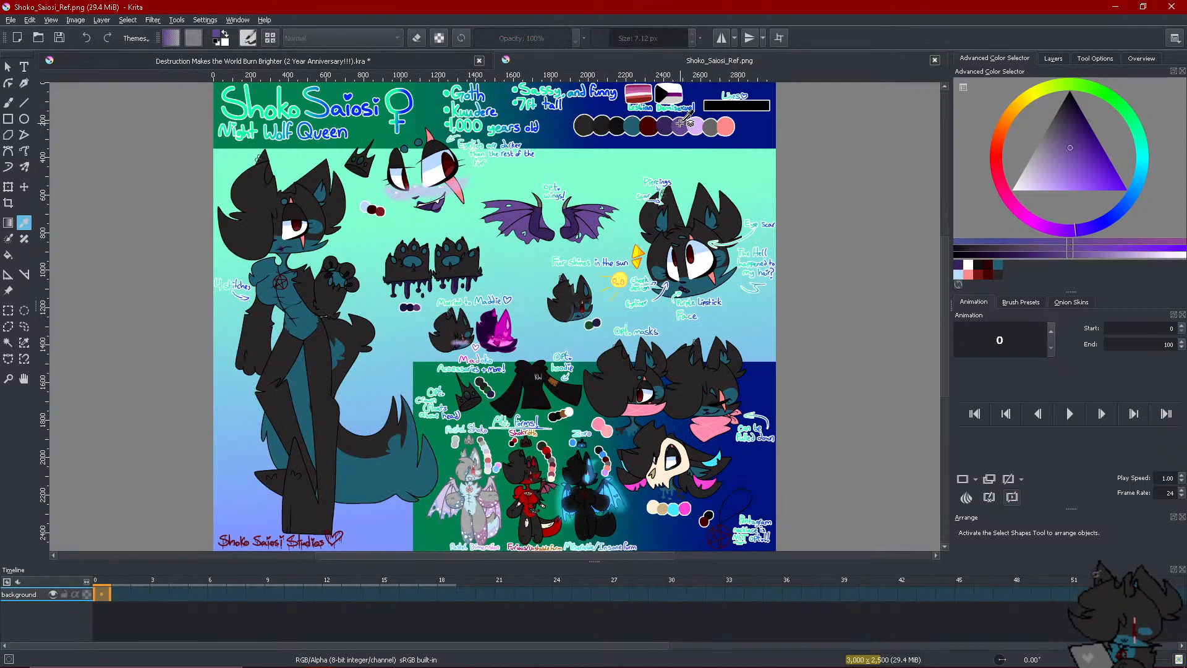
{"action": "left_click", "coordinate": [439, 60]}
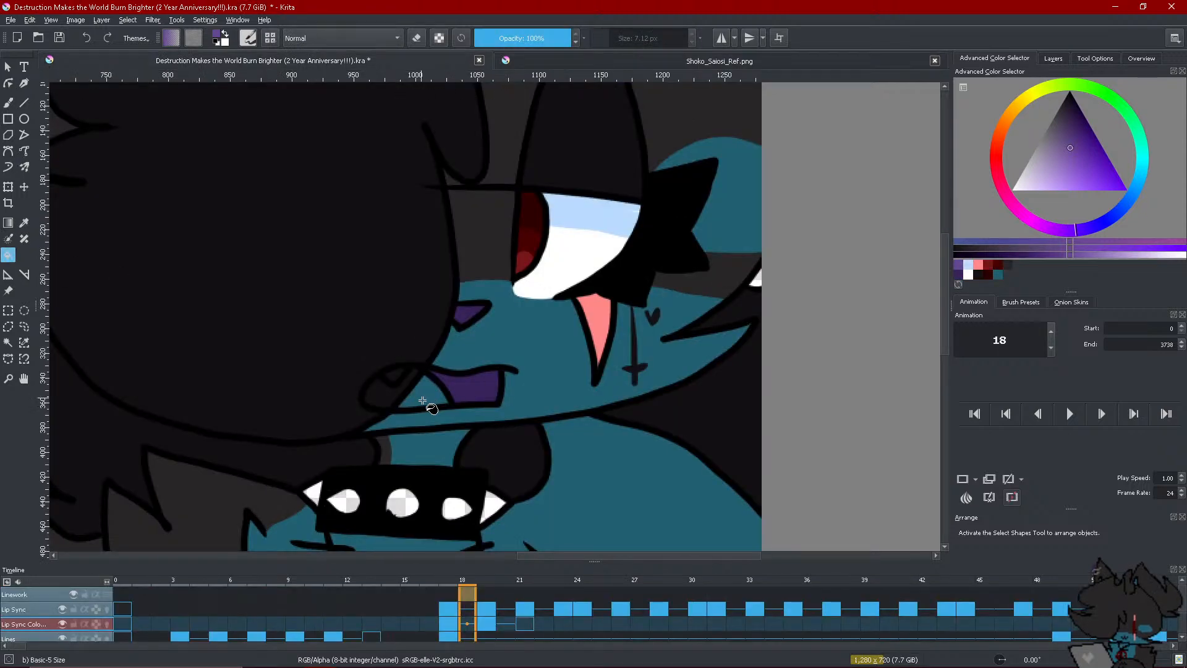
{"action": "left_click", "coordinate": [401, 474]}
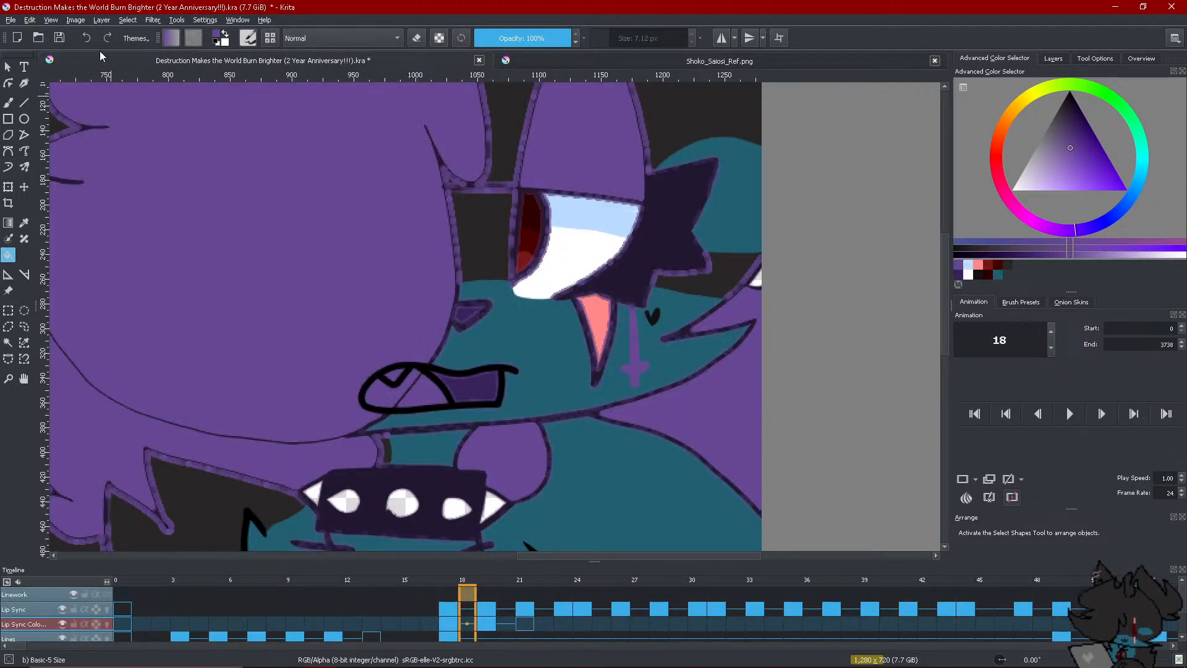
Hide the Color group and finish colouring the tongue lighter purple at frame 18, painting over the face line that crosses it
{"action": "left_click", "coordinate": [1053, 58]}
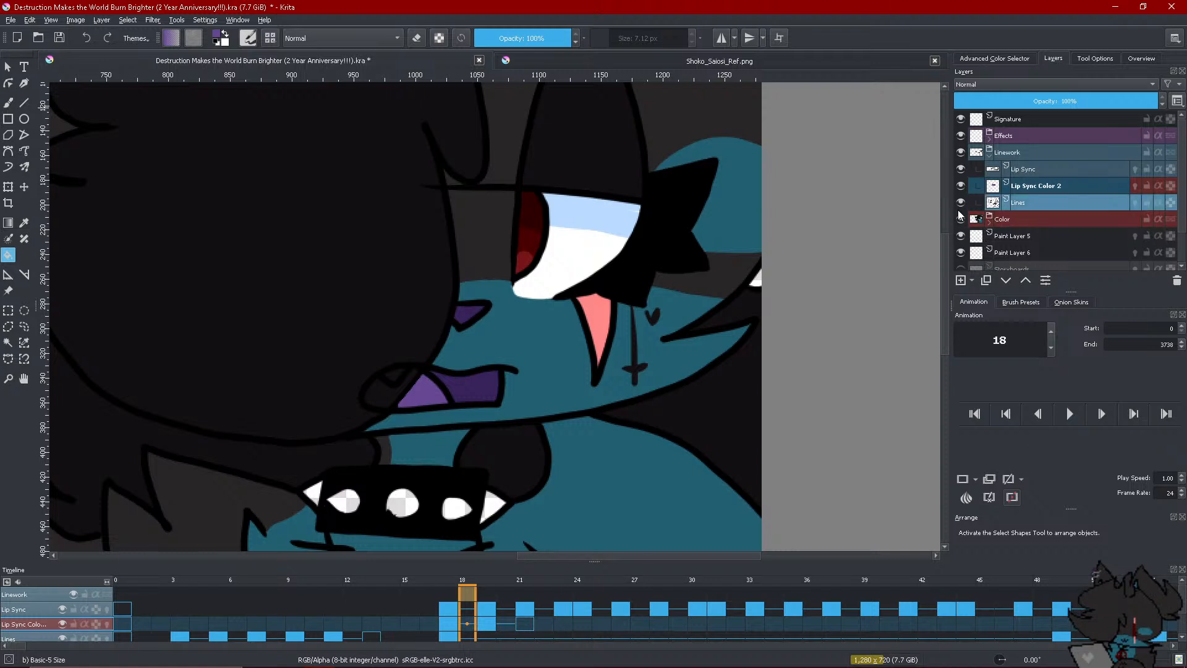
{"action": "left_click", "coordinate": [960, 218]}
{"action": "left_click", "coordinate": [383, 404]}
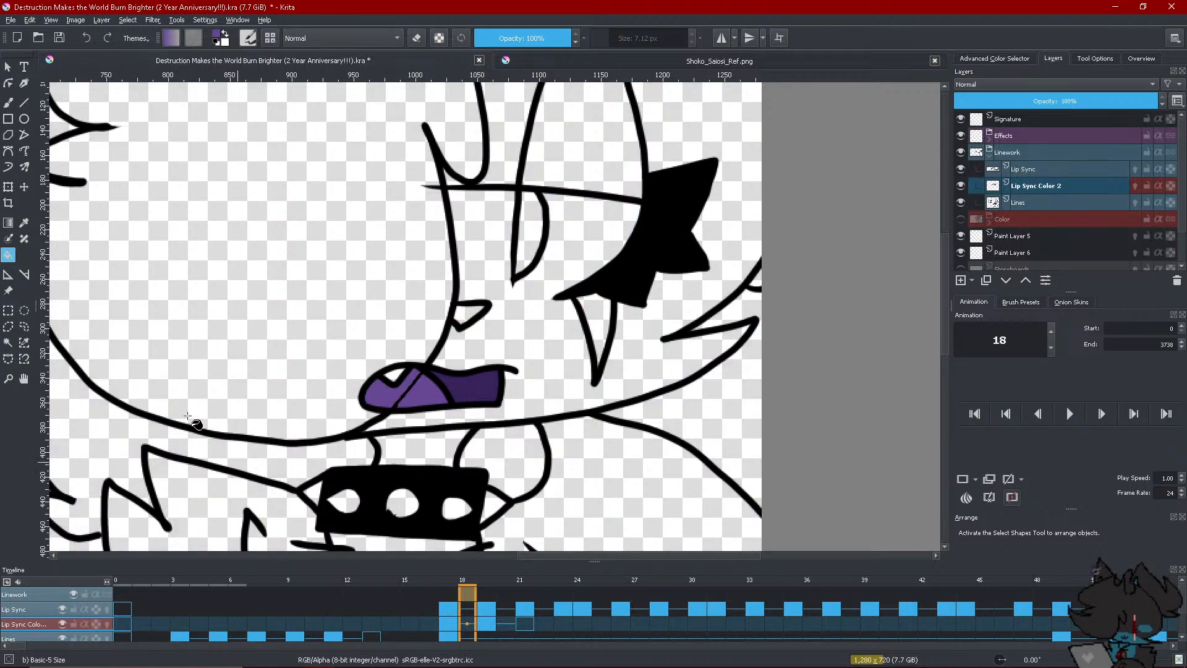
{"action": "left_click_drag", "start_coordinate": [402, 403], "coordinate": [421, 378]}
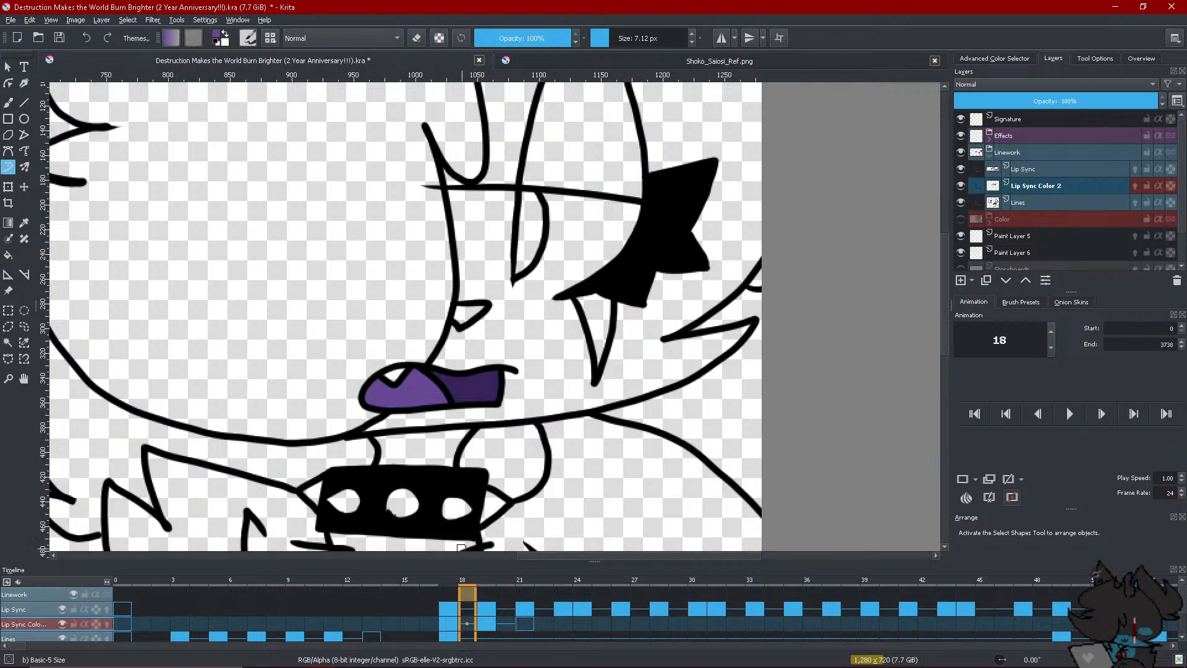
Fill the tongue with the lighter purple at frame 19 and touch up the mouth with the brush, using the dark and lighter purples
{"action": "left_click", "coordinate": [495, 622]}
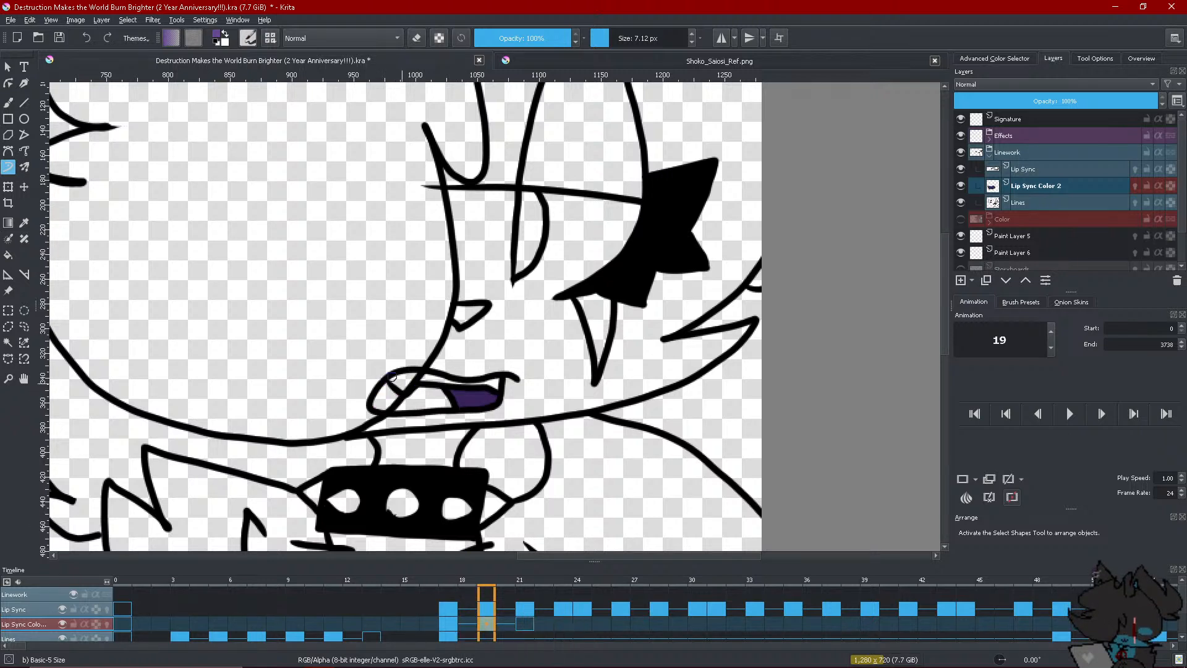
{"action": "key", "text": "f"}
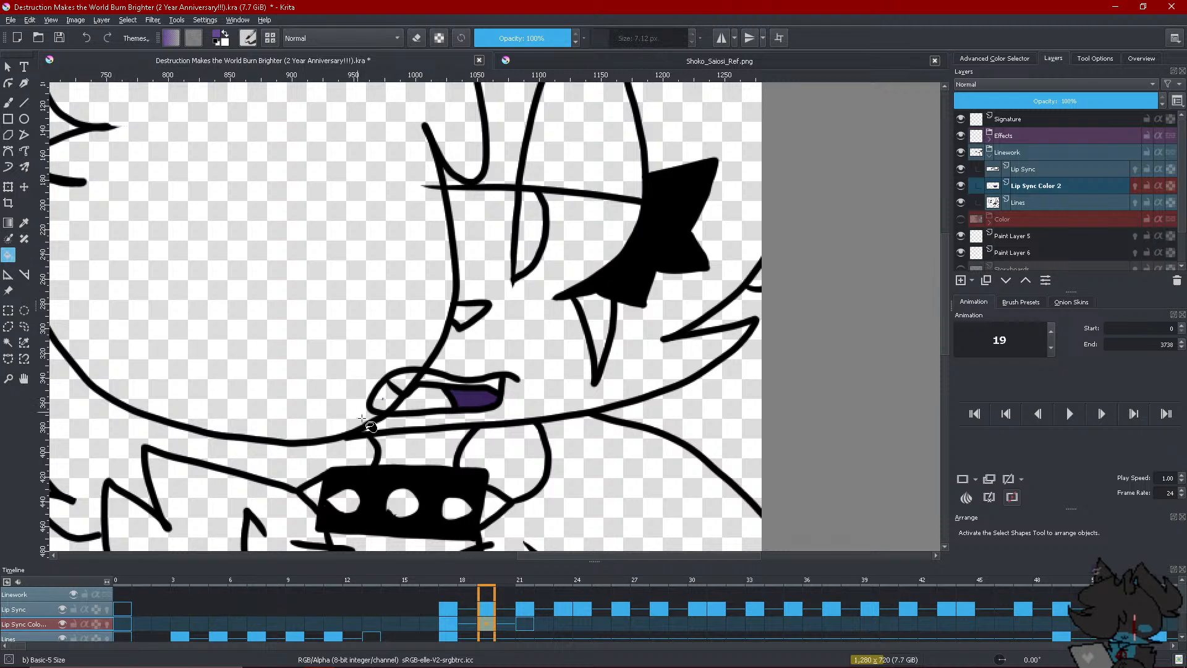
{"action": "left_click", "coordinate": [396, 403]}
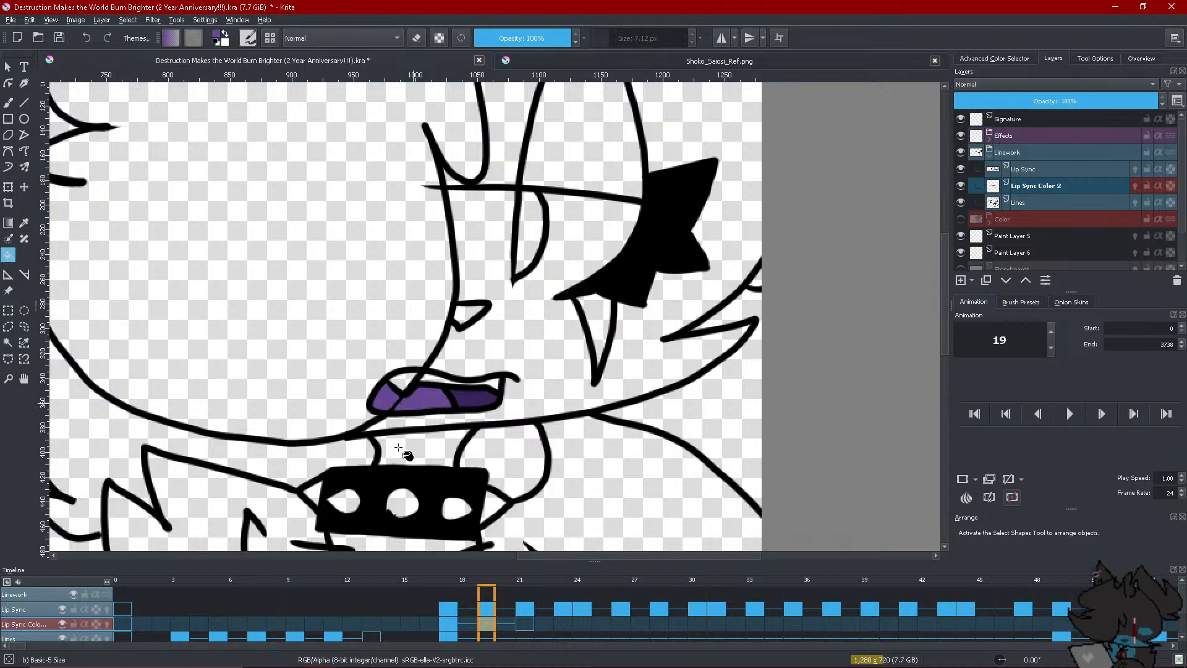
{"action": "left_click", "coordinate": [8, 167]}
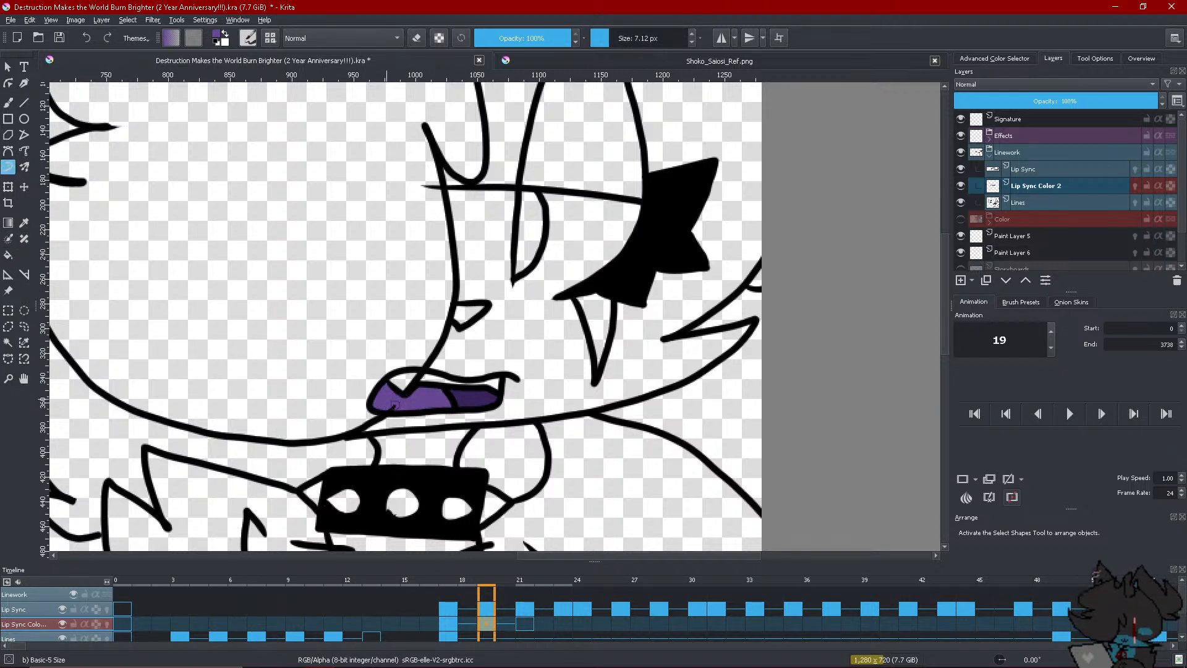
{"action": "left_click", "coordinate": [1006, 59]}
{"action": "left_click", "coordinate": [971, 248]}
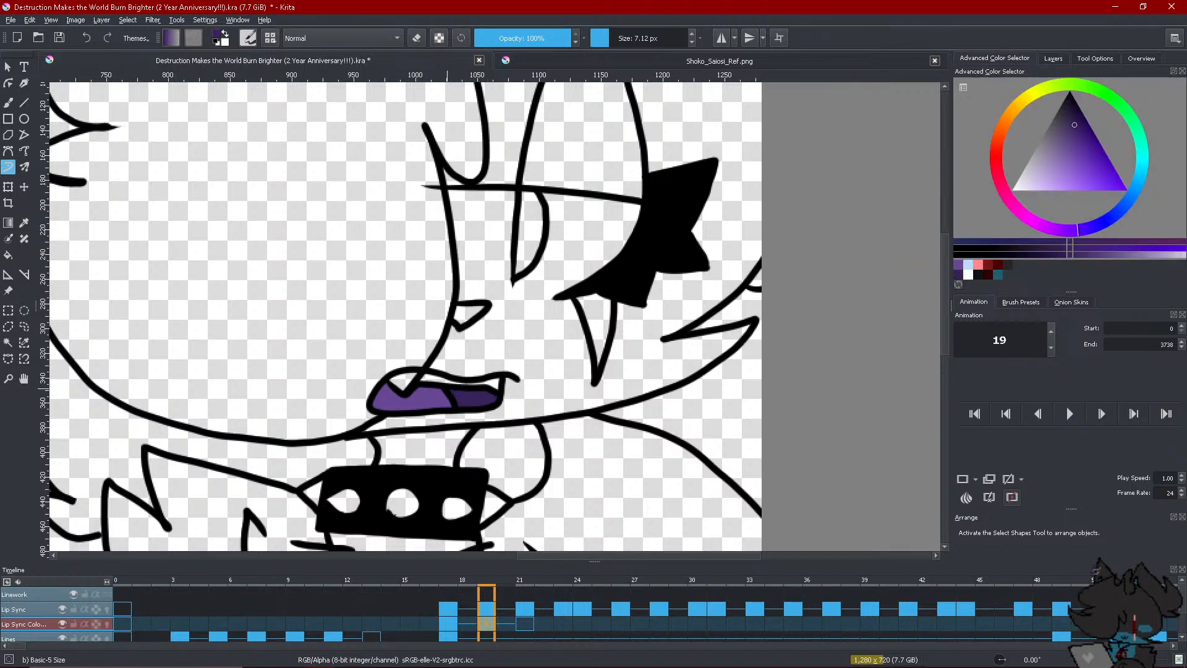
{"action": "left_click", "coordinate": [968, 275]}
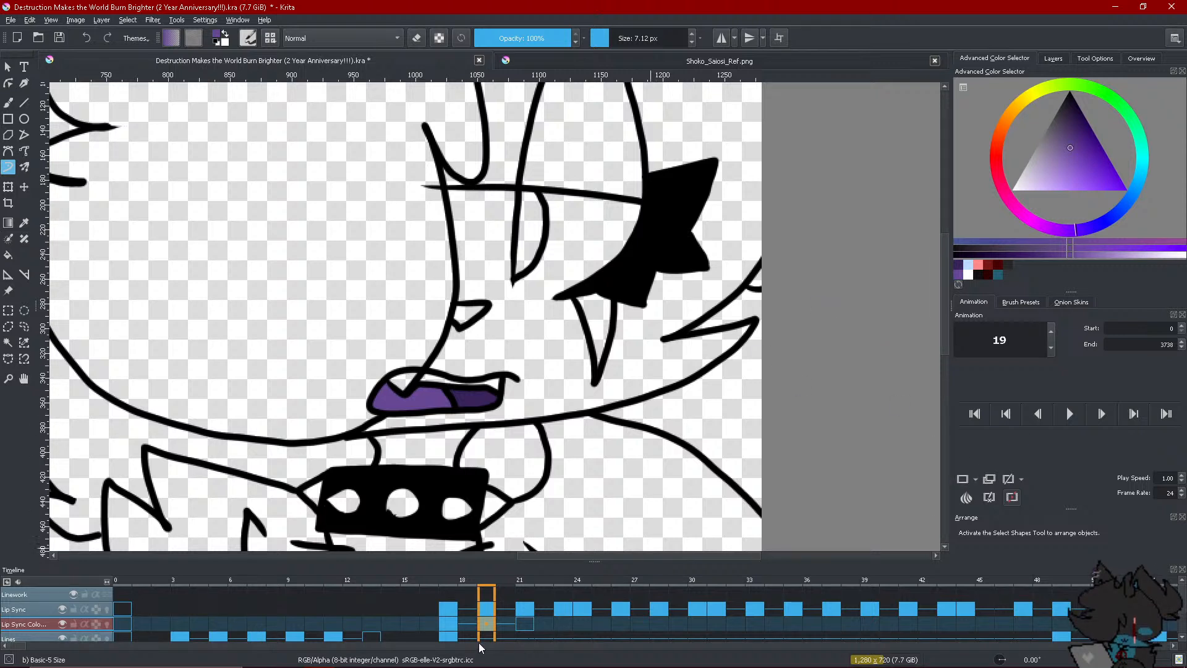
Look through the uncoloured Lip Sync mouth shapes on the frames after 19, up to frame 24
{"action": "left_click", "coordinate": [514, 615]}
{"action": "left_click", "coordinate": [522, 615]}
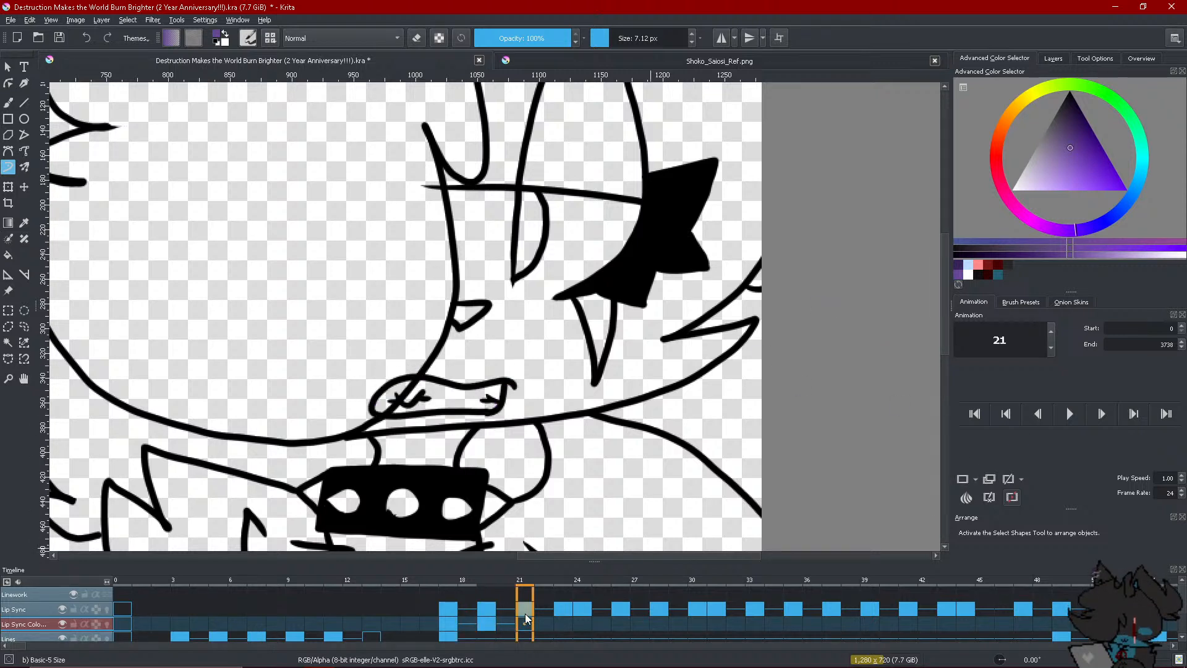
{"action": "left_click", "coordinate": [562, 615]}
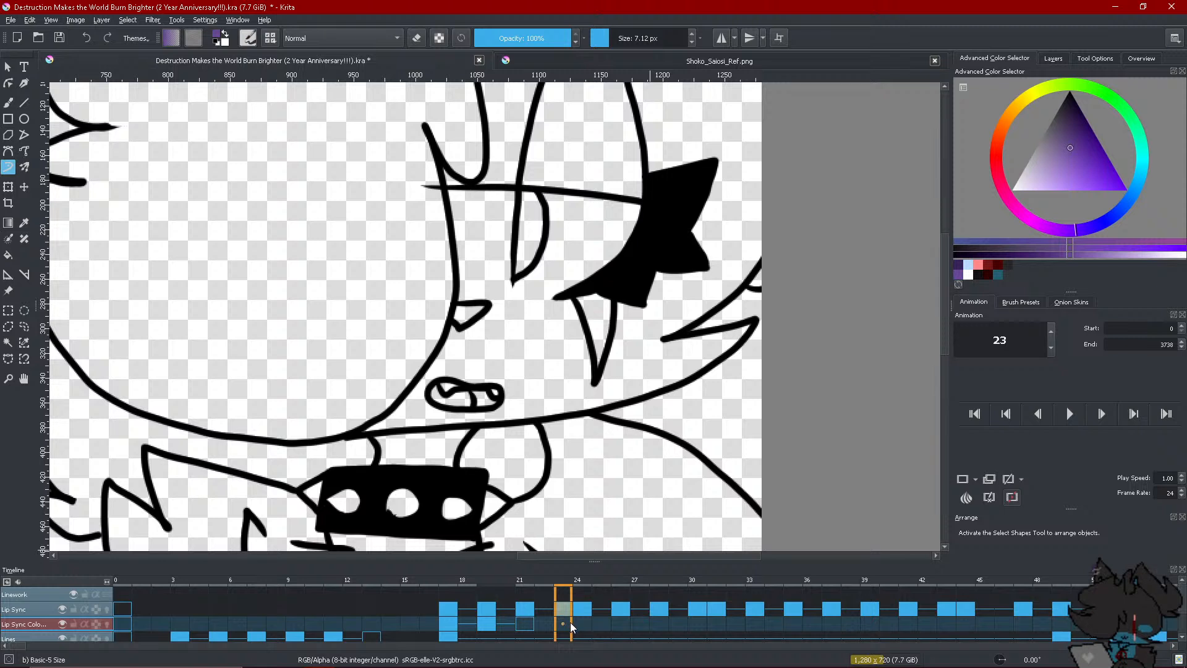
{"action": "left_click", "coordinate": [580, 618]}
{"action": "left_click", "coordinate": [545, 623]}
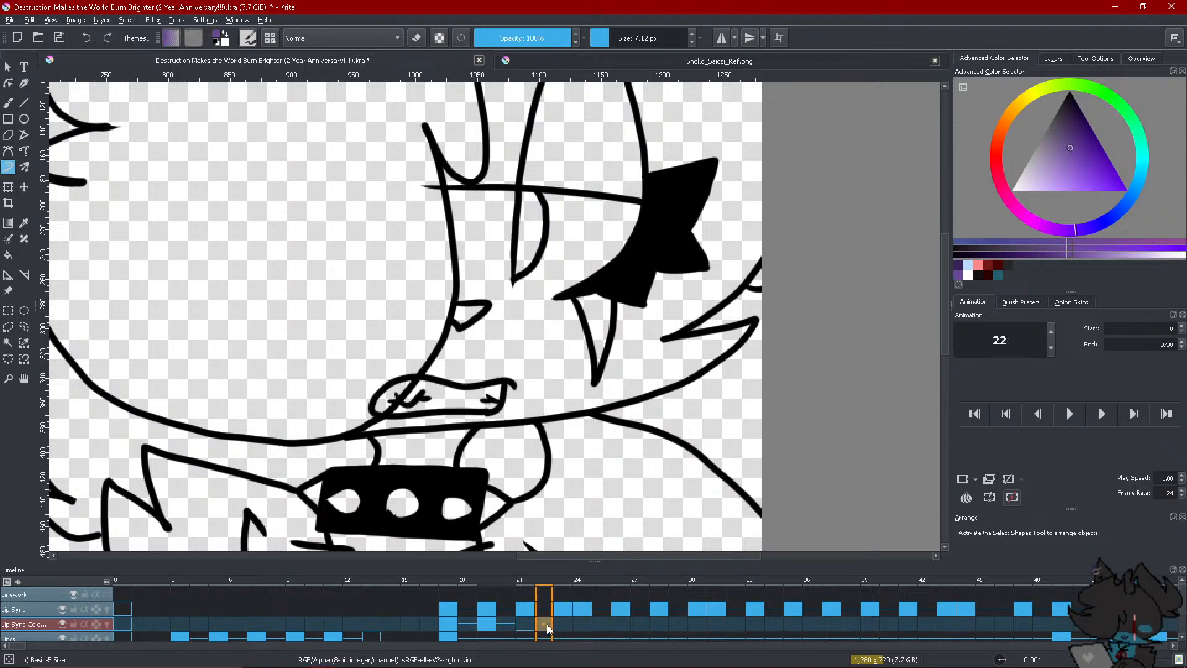
{"action": "left_click", "coordinate": [506, 624]}
Set the foreground colour to white and fill the tooth in the mouth at frame 18
{"action": "left_click", "coordinate": [472, 626]}
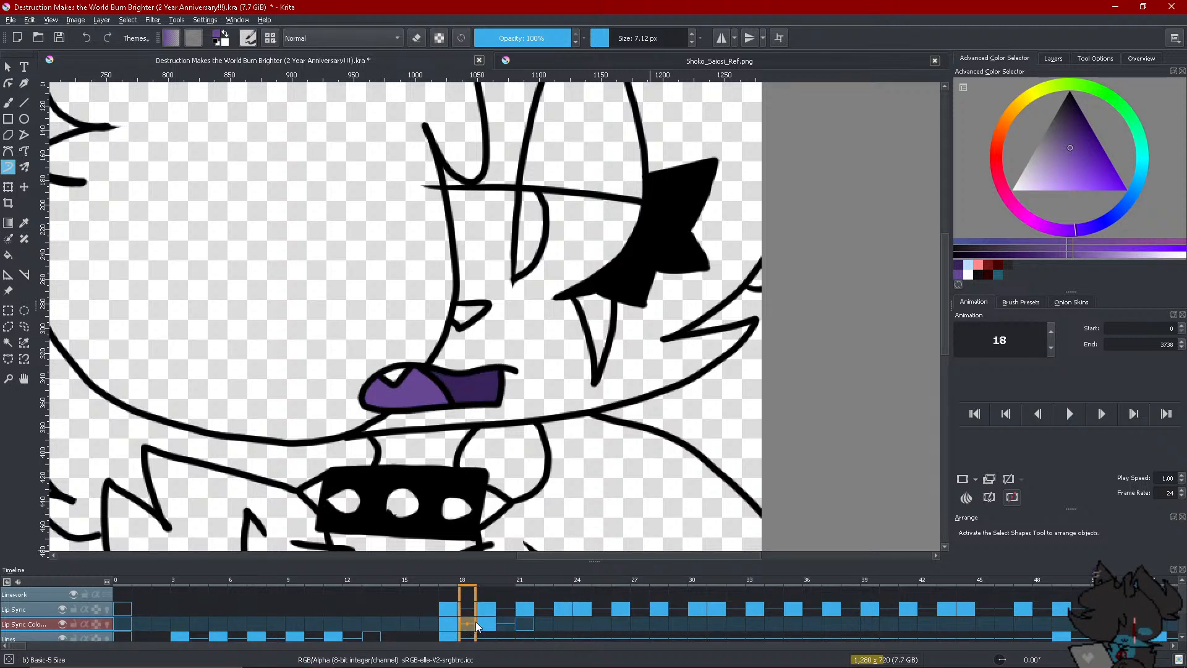
{"action": "key", "text": "d"}
{"action": "key", "text": "x"}
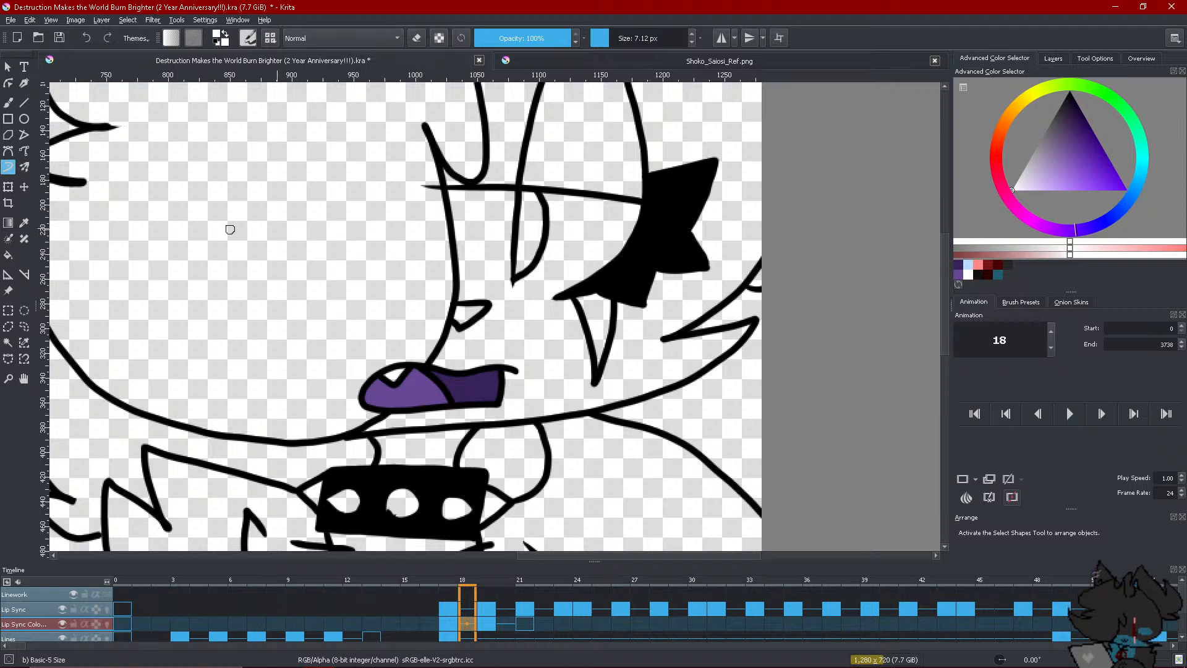
{"action": "left_click", "coordinate": [8, 254]}
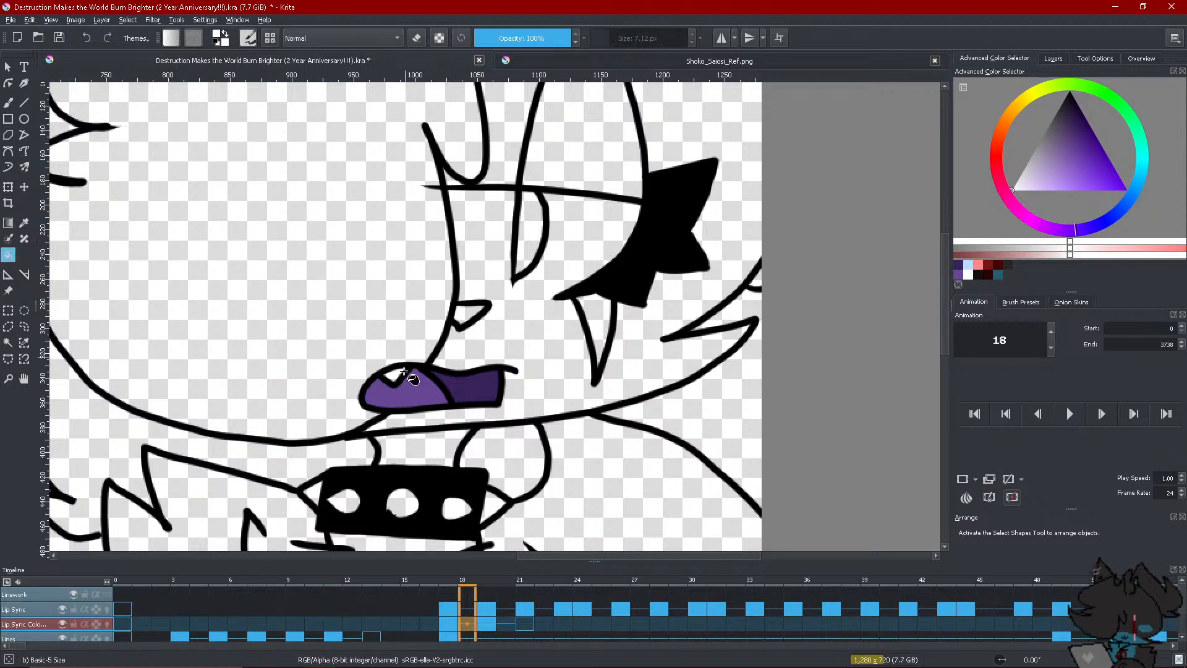
{"action": "left_click", "coordinate": [402, 375]}
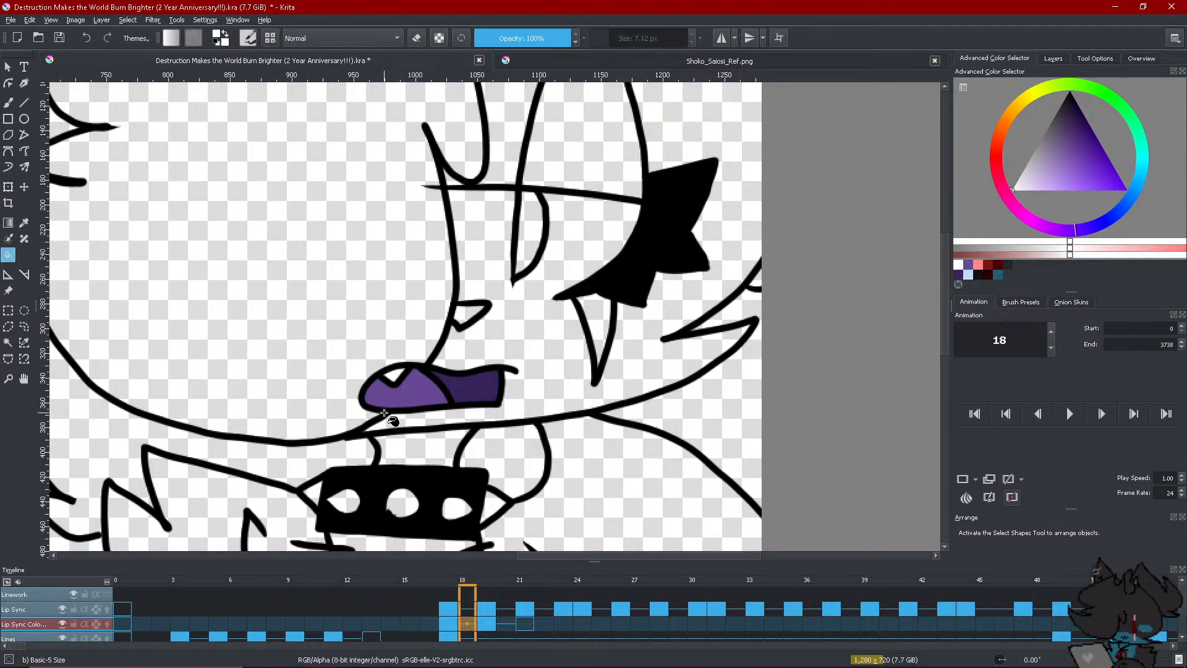
{"action": "scroll", "coordinate": [385, 413], "scroll_direction": "up", "scroll_amount": 3}
{"action": "scroll", "coordinate": [477, 405], "scroll_direction": "down", "scroll_amount": 4}
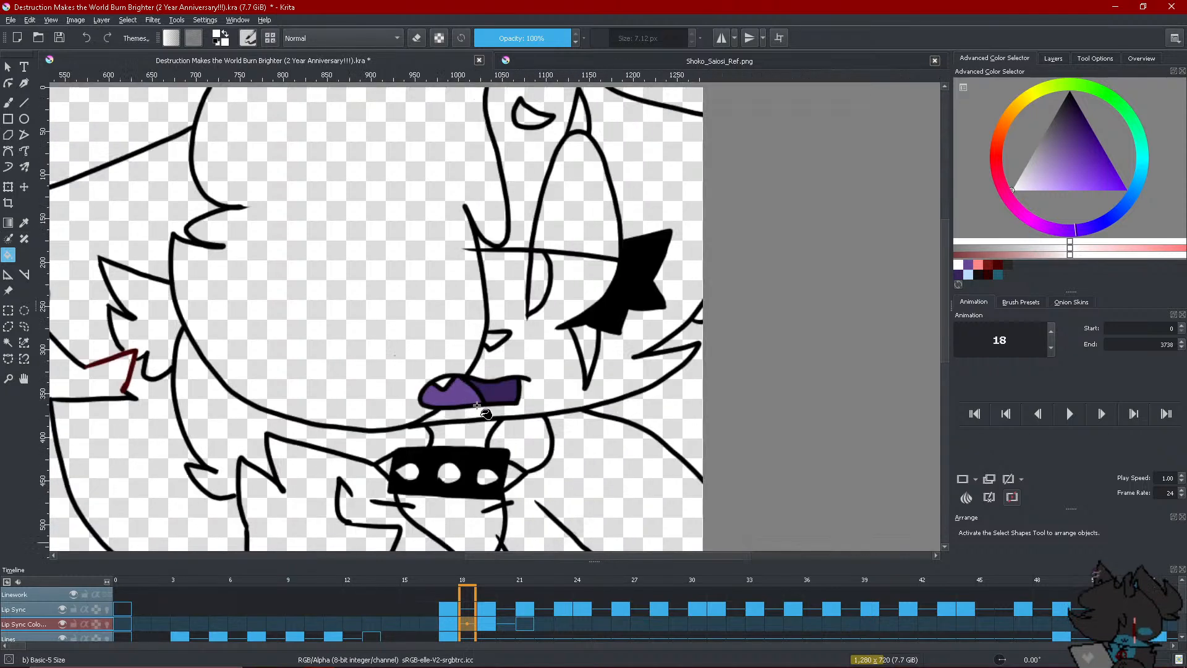
{"action": "scroll", "coordinate": [477, 406], "scroll_direction": "up", "scroll_amount": 3}
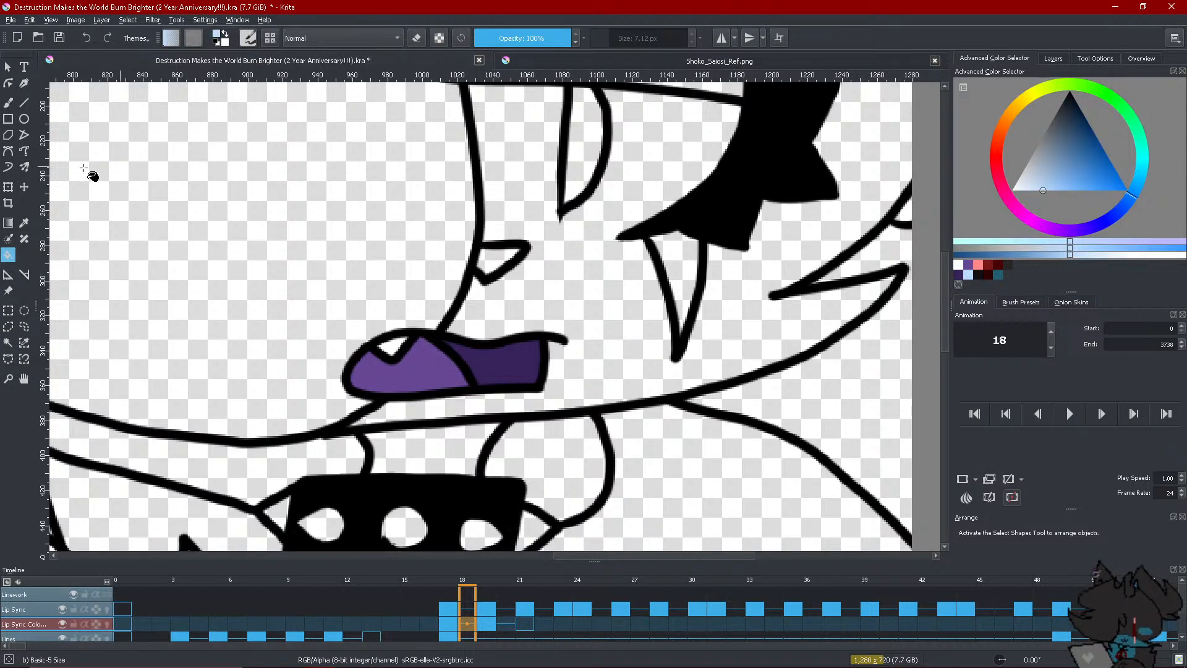
Shade the tooth at frame 18 light blue with the brush and paint the upper teeth white at frame 19
{"action": "left_click", "coordinate": [8, 167]}
{"action": "left_click_drag", "start_coordinate": [374, 340], "coordinate": [393, 351]}
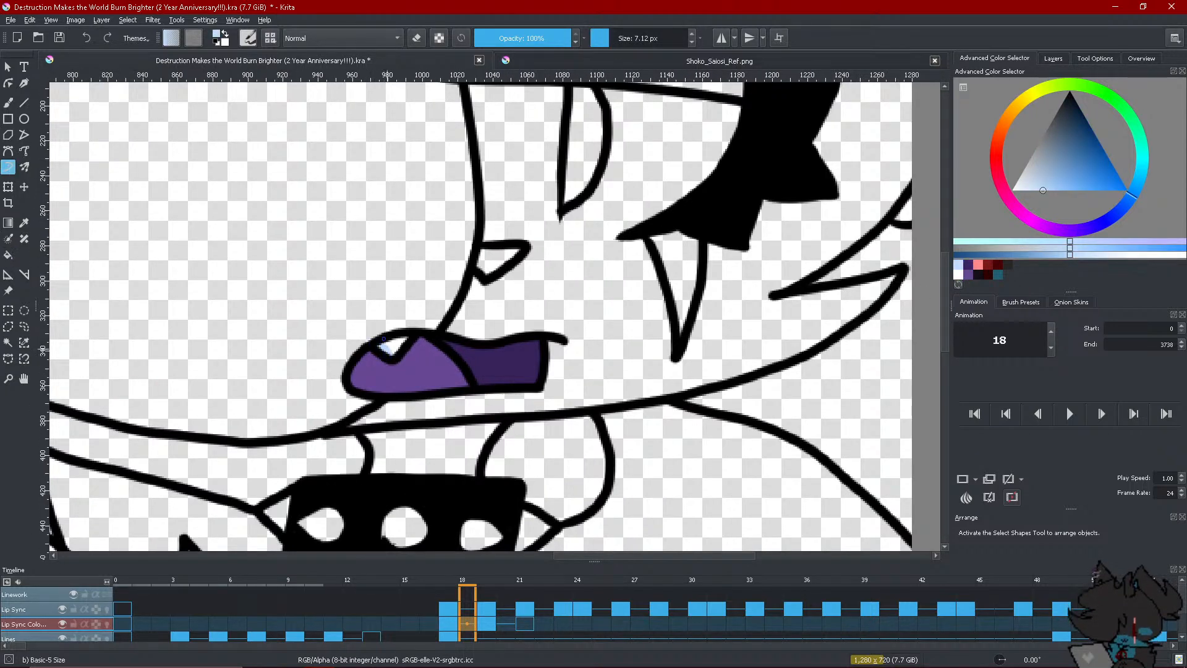
{"action": "left_click", "coordinate": [491, 613]}
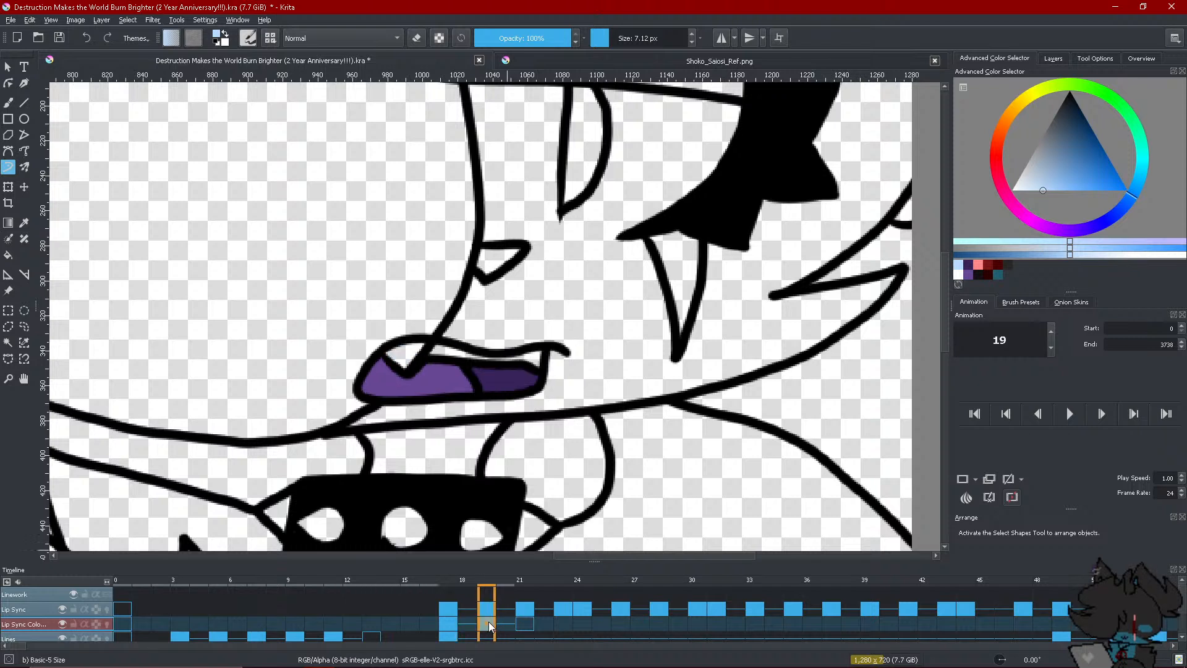
{"action": "left_click", "coordinate": [884, 306], "text": "ctrl"}
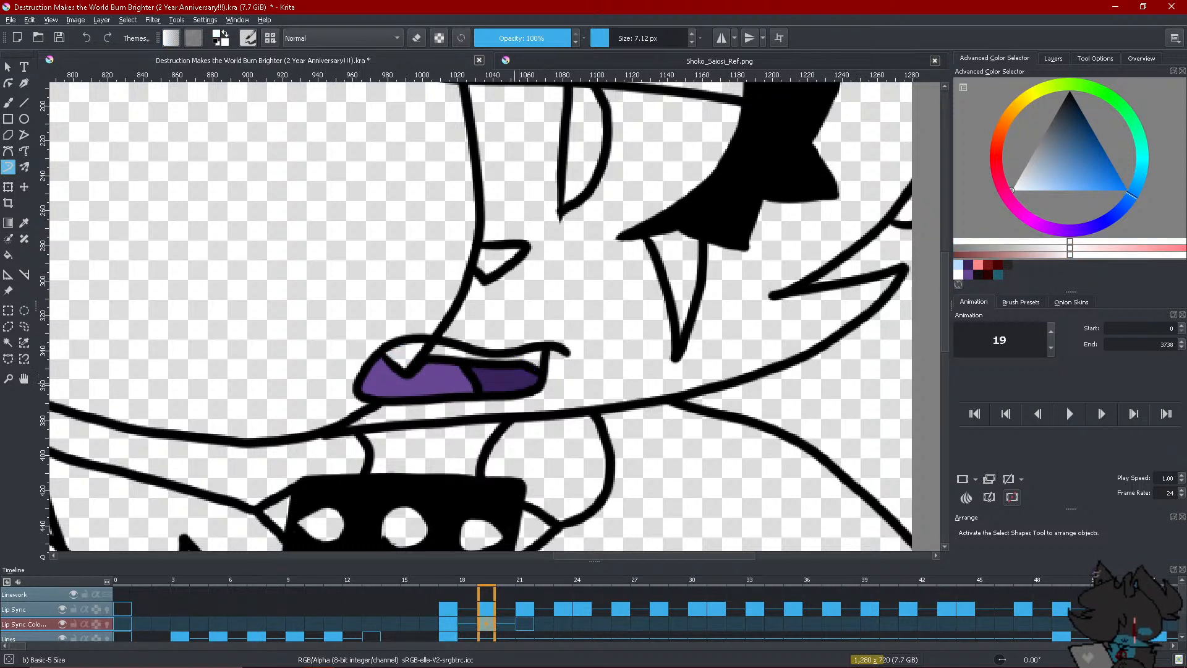
{"action": "mouse_move", "coordinate": [458, 352]}
{"action": "left_mouse_down"}
{"action": "mouse_move", "coordinate": [410, 350]}
{"action": "mouse_move", "coordinate": [449, 351]}
{"action": "mouse_move", "coordinate": [402, 363]}
{"action": "mouse_move", "coordinate": [388, 353]}
{"action": "mouse_move", "coordinate": [531, 355]}
{"action": "left_mouse_up"}
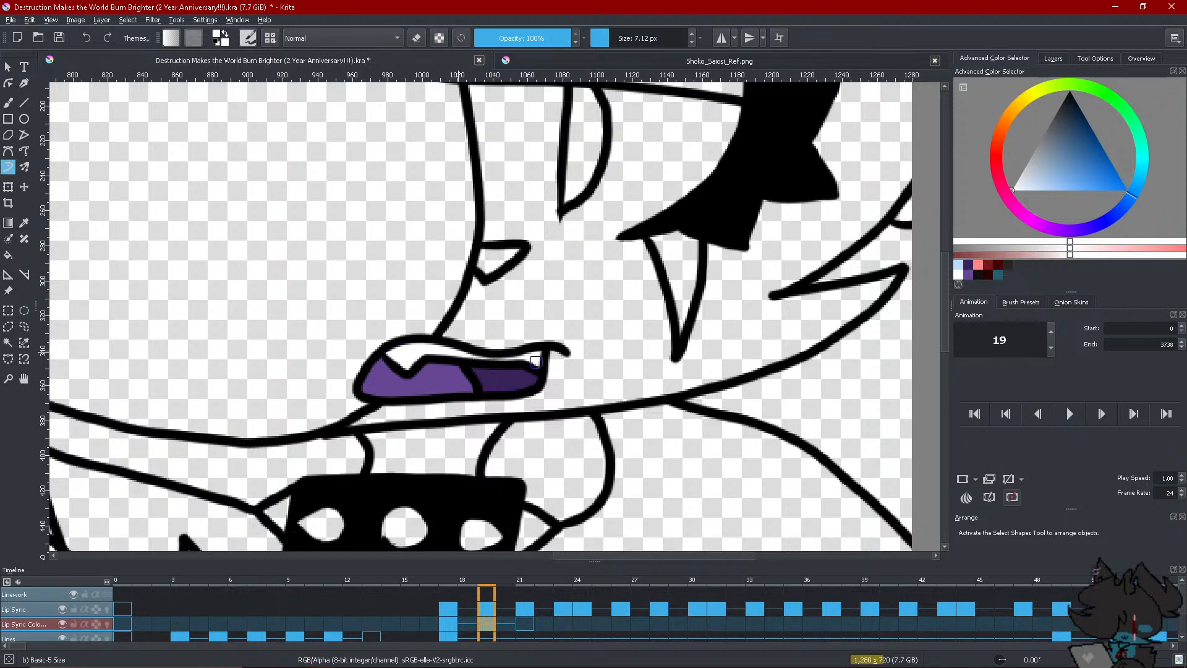
Shade the front fang at frame 19 light blue and refine the edge of the shading with white
{"action": "left_click", "coordinate": [961, 273]}
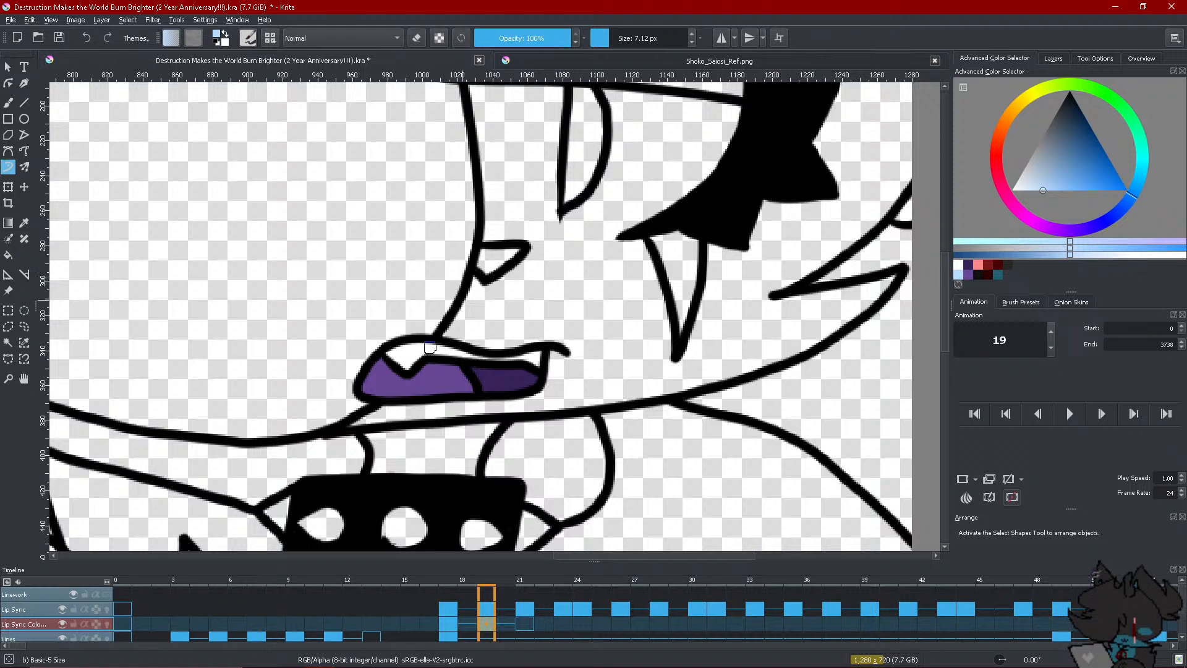
{"action": "mouse_move", "coordinate": [408, 345]}
{"action": "left_mouse_down"}
{"action": "mouse_move", "coordinate": [401, 366]}
{"action": "mouse_move", "coordinate": [388, 349]}
{"action": "left_mouse_up"}
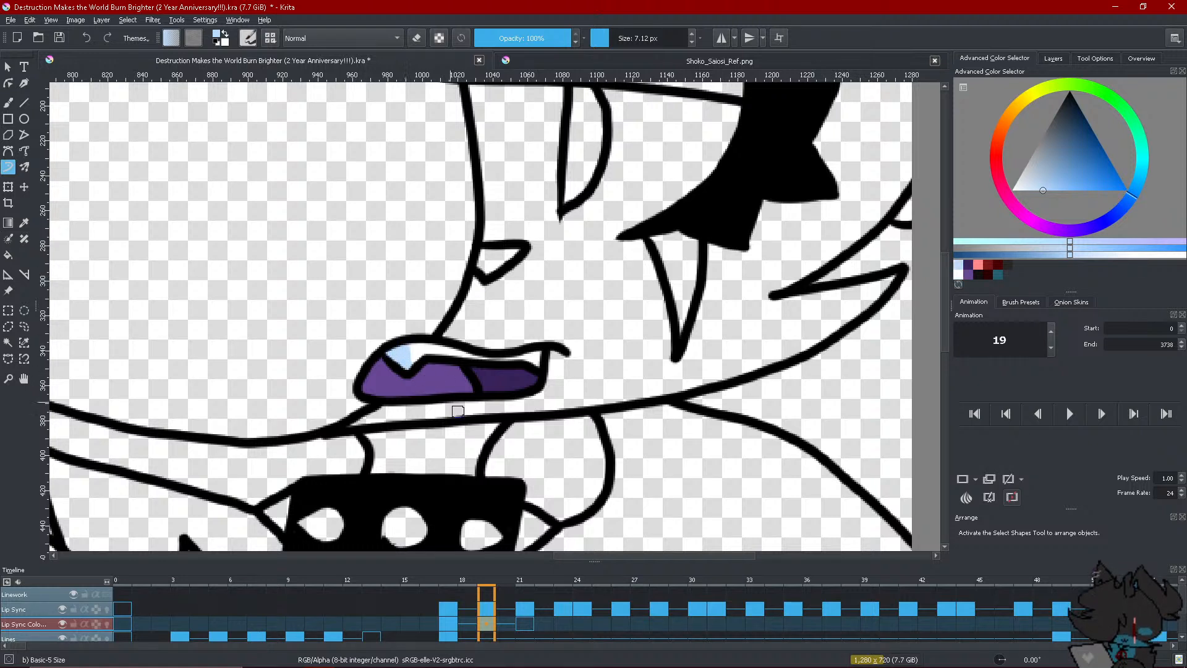
{"action": "left_click", "coordinate": [904, 321], "text": "ctrl"}
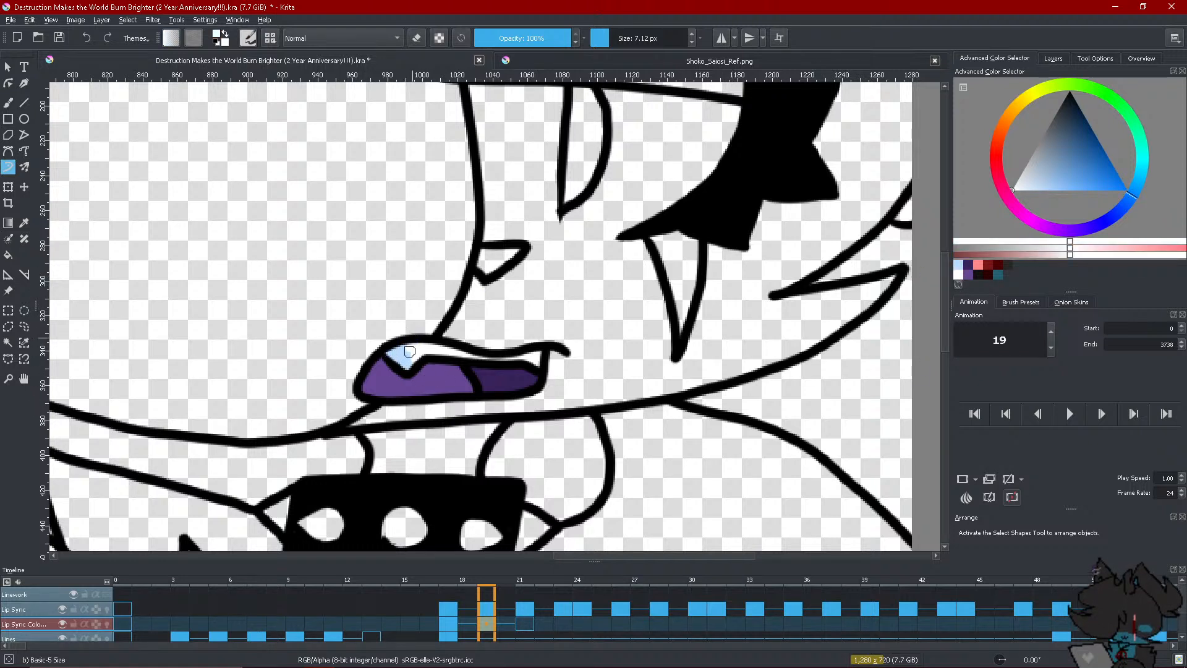
{"action": "left_click", "coordinate": [958, 274]}
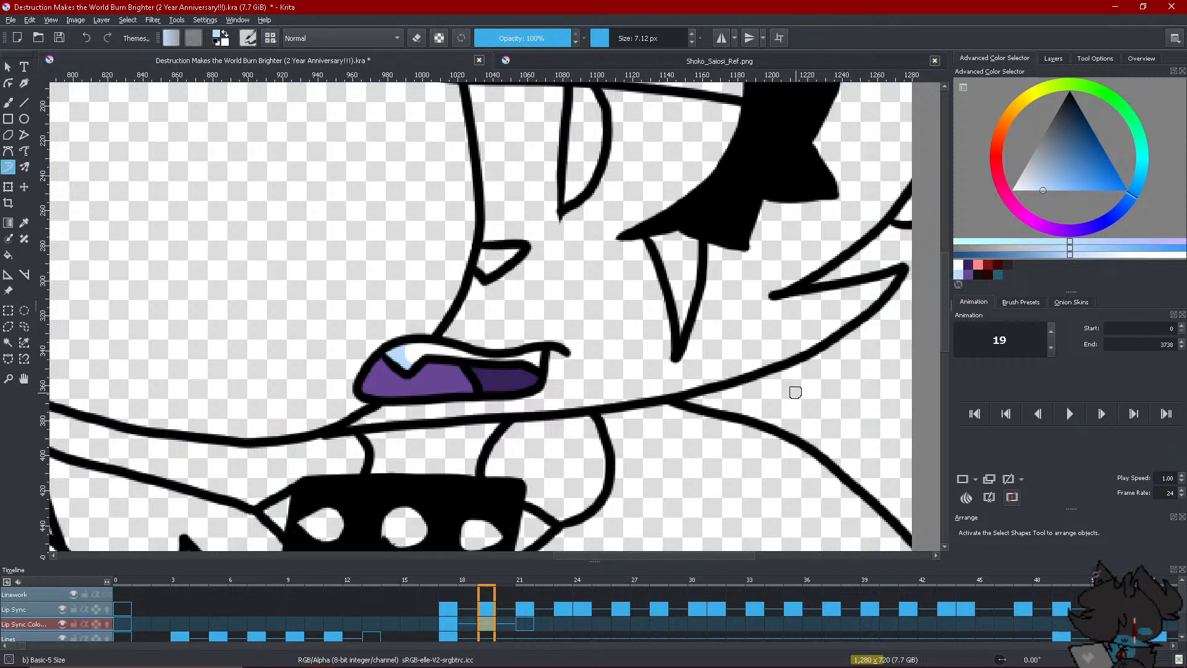
Fill the clenched teeth with white at frame 21 on the Lip Sync Color 2 layer
{"action": "left_click", "coordinate": [526, 623]}
{"action": "key", "text": "Left"}
{"action": "key", "text": "Right"}
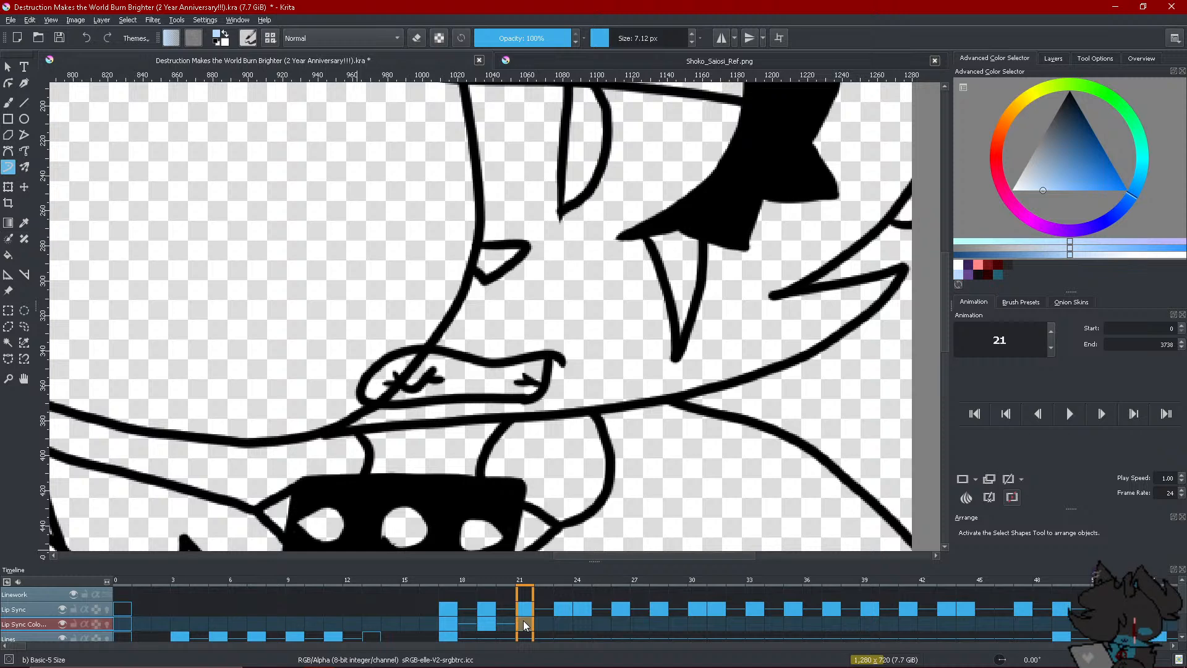
{"action": "left_click", "coordinate": [959, 270]}
{"action": "left_click", "coordinate": [8, 255]}
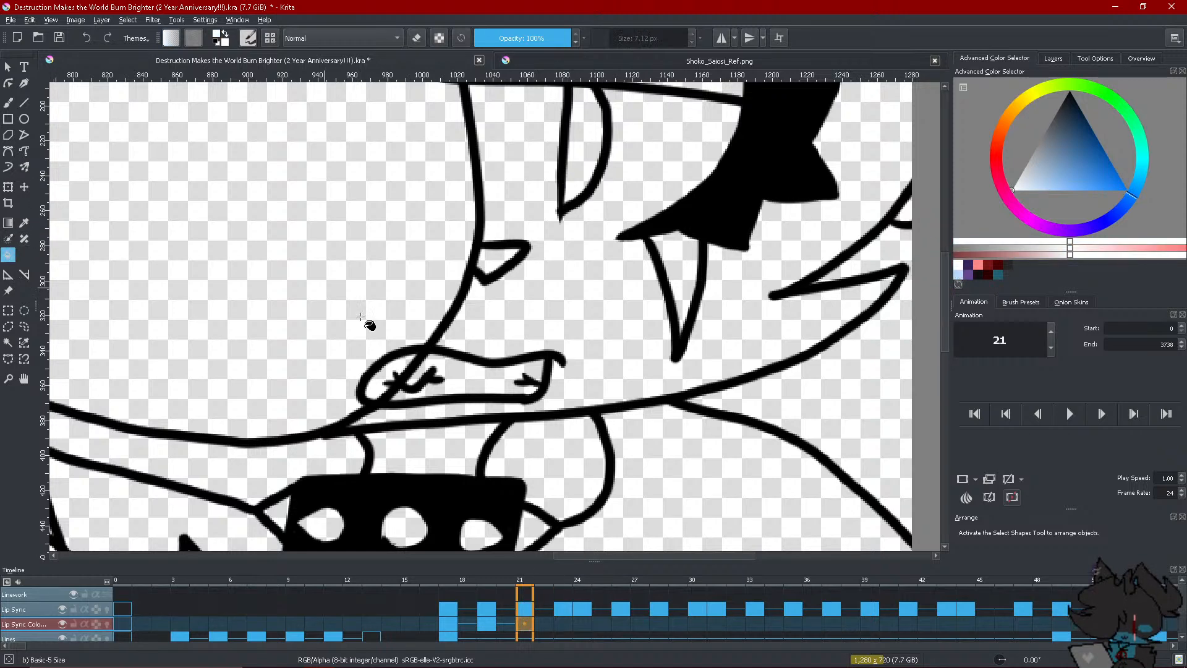
{"action": "left_click", "coordinate": [437, 379]}
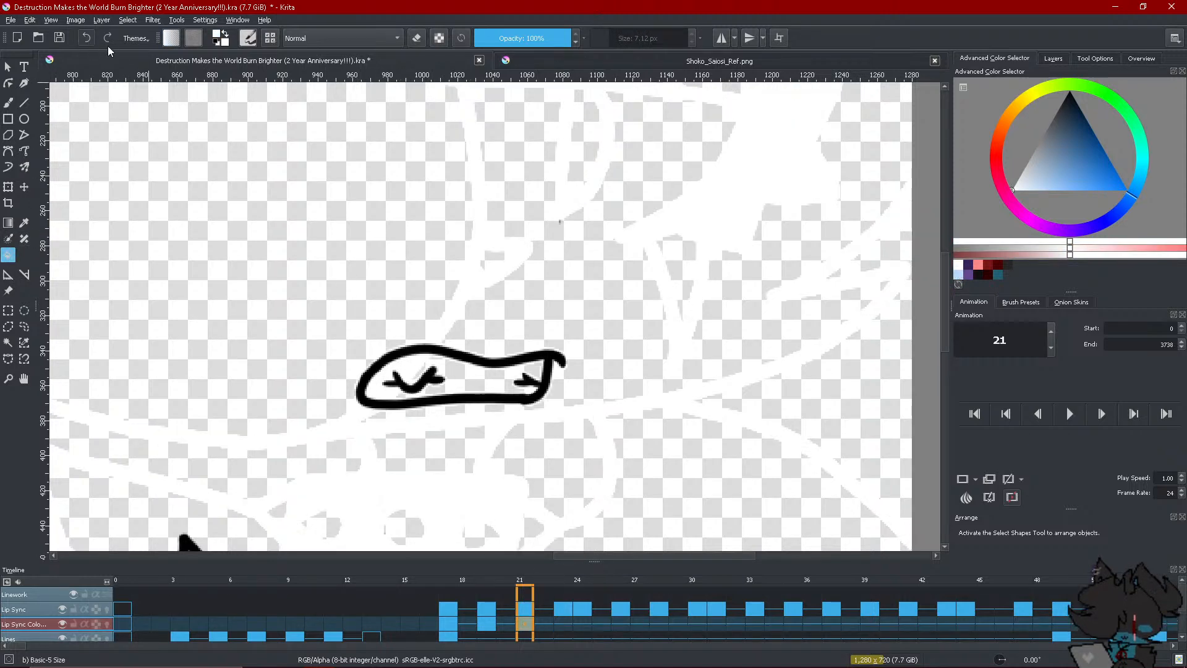
Undo the stray white fill over the linework and paint white over the face line crossing the mouth at frame 21
{"action": "key", "text": "ctrl+z"}
{"action": "left_click", "coordinate": [8, 167]}
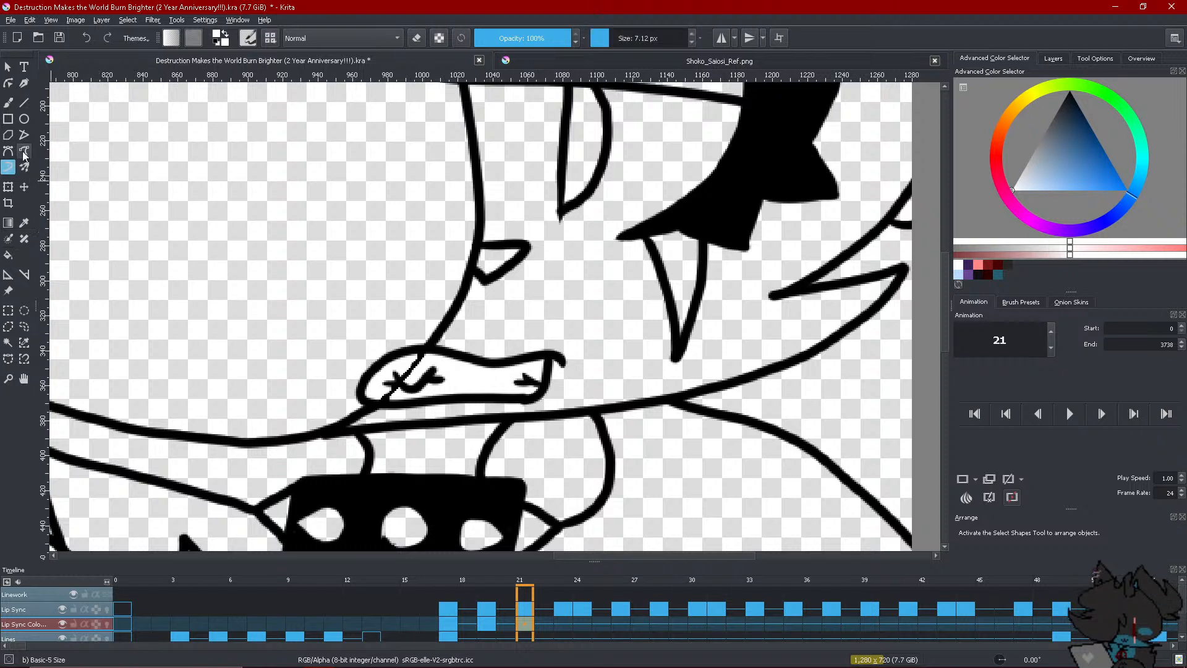
{"action": "left_click_drag", "start_coordinate": [424, 358], "coordinate": [387, 394]}
Shade the teeth at frame 21 light blue, brushing near both fang marks and filling the front part of the mouth
{"action": "left_click", "coordinate": [958, 274]}
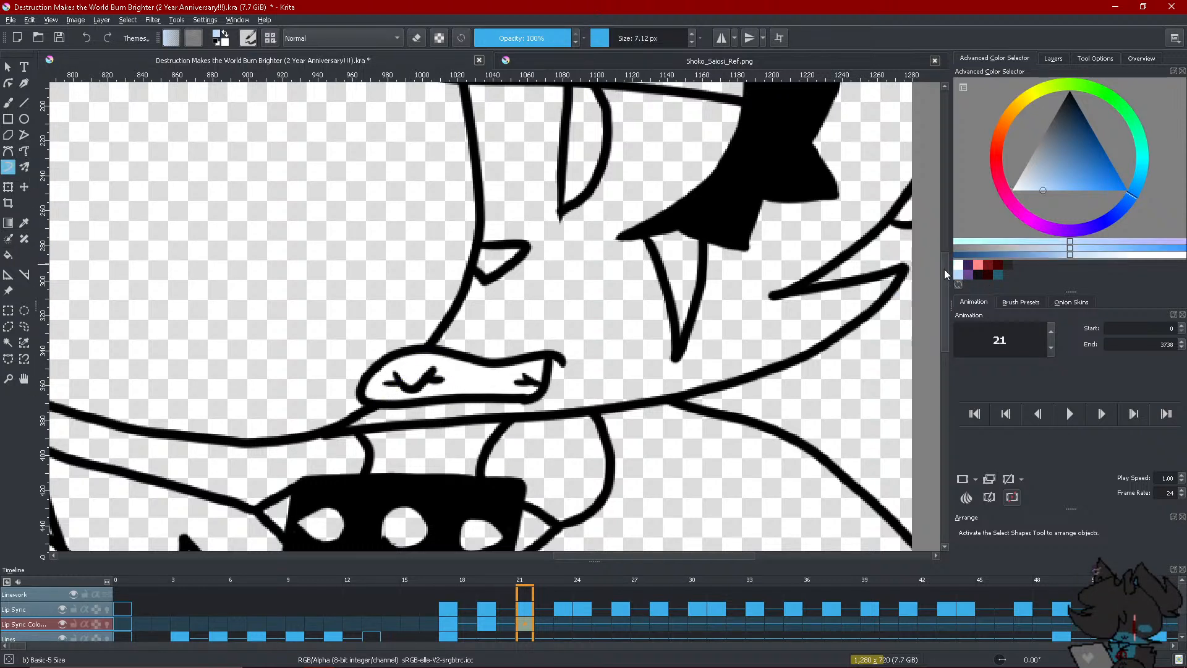
{"action": "left_click_drag", "start_coordinate": [526, 373], "coordinate": [548, 383]}
{"action": "mouse_move", "coordinate": [410, 371]}
{"action": "left_mouse_down"}
{"action": "mouse_move", "coordinate": [412, 358]}
{"action": "mouse_move", "coordinate": [412, 396]}
{"action": "left_mouse_up"}
{"action": "key", "text": "f"}
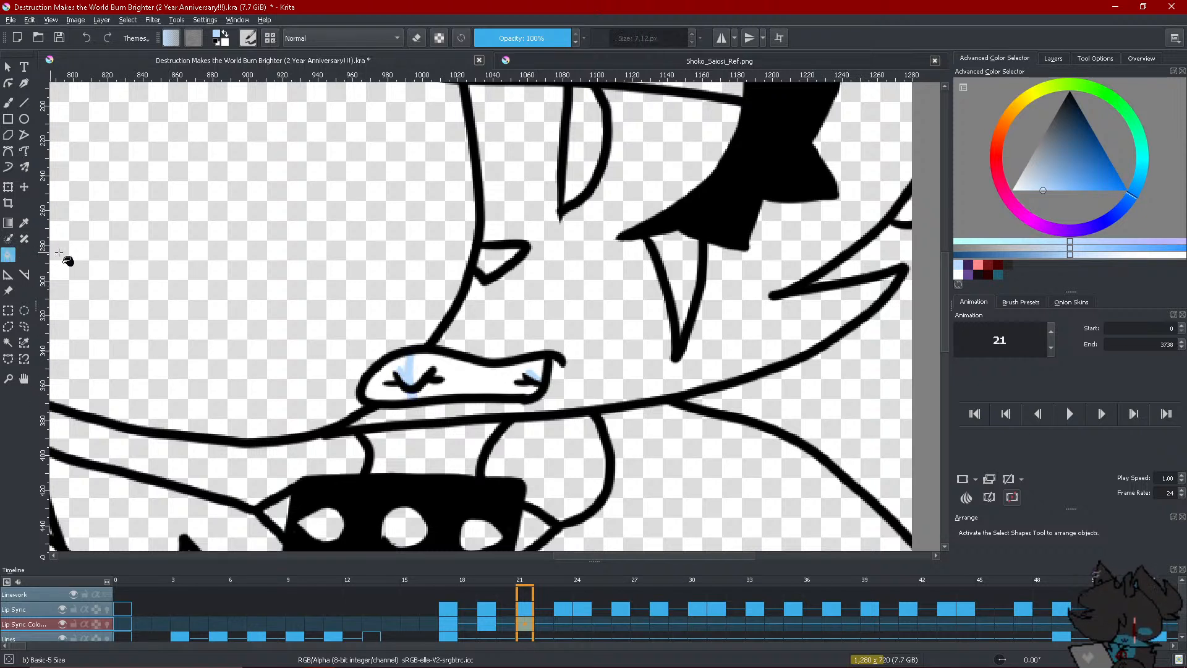
{"action": "left_click", "coordinate": [387, 389]}
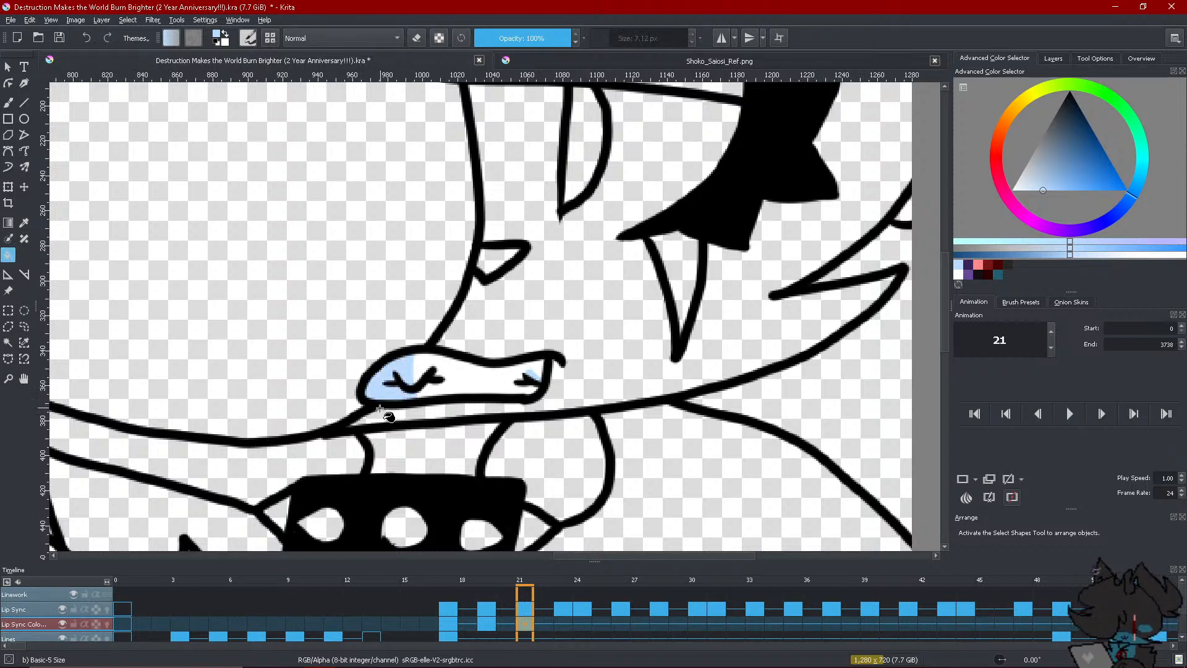
{"action": "left_click", "coordinate": [3, 170]}
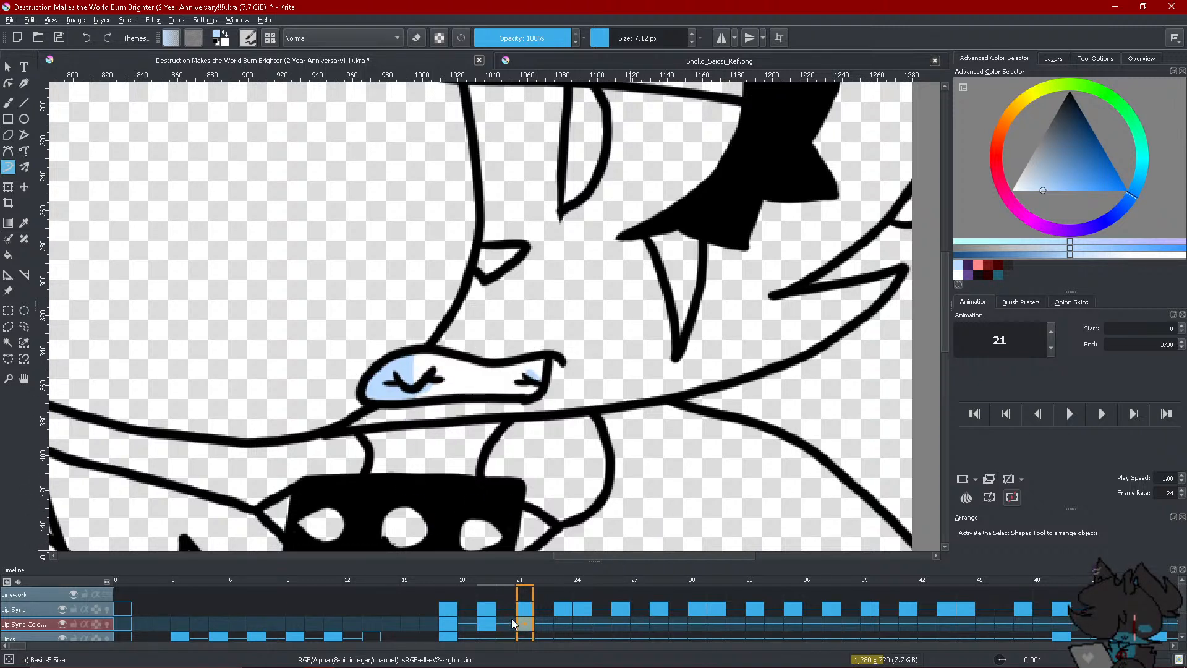
Create a blank frame at frame 23 on the Lip Sync Color 2 layer and paint the mouth interior dark purple
{"action": "mouse_move", "coordinate": [511, 619]}
{"action": "left_mouse_down"}
{"action": "mouse_move", "coordinate": [553, 620]}
{"action": "mouse_move", "coordinate": [555, 633]}
{"action": "left_mouse_up"}
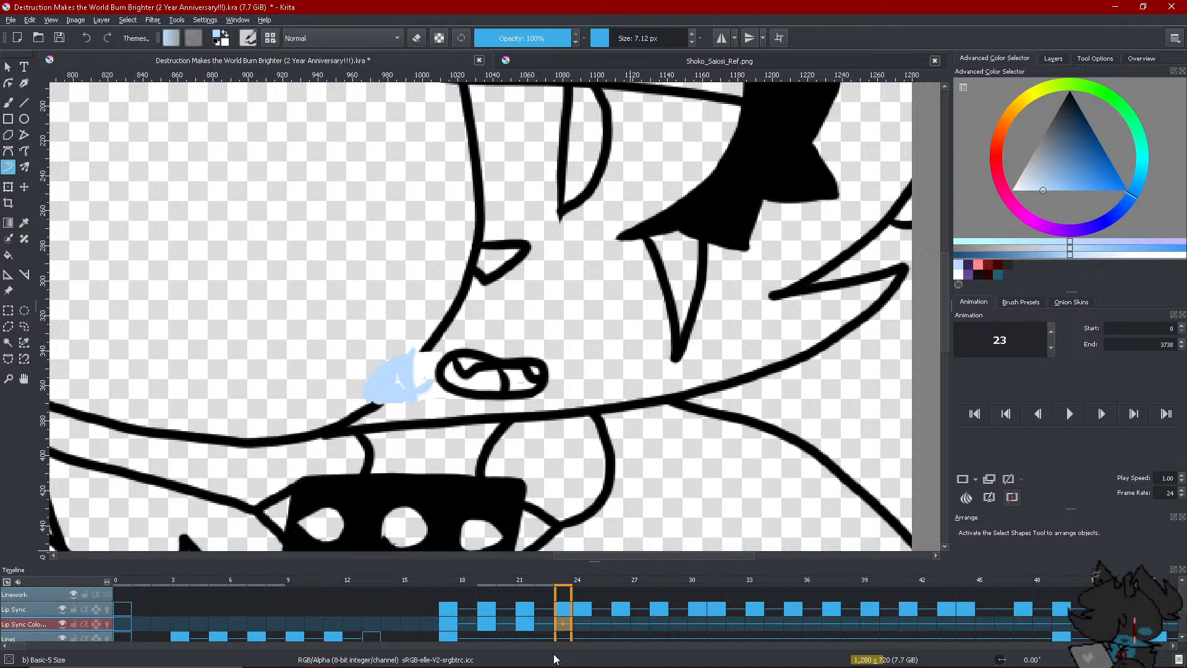
{"action": "right_click", "coordinate": [555, 643]}
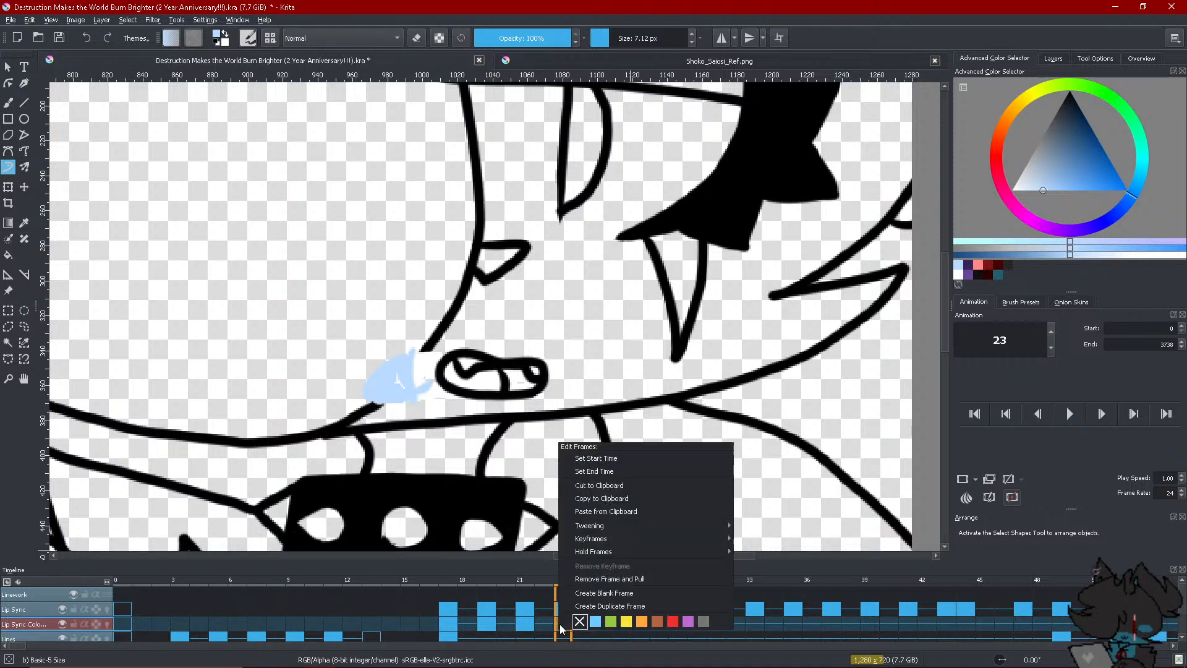
{"action": "left_click", "coordinate": [586, 596]}
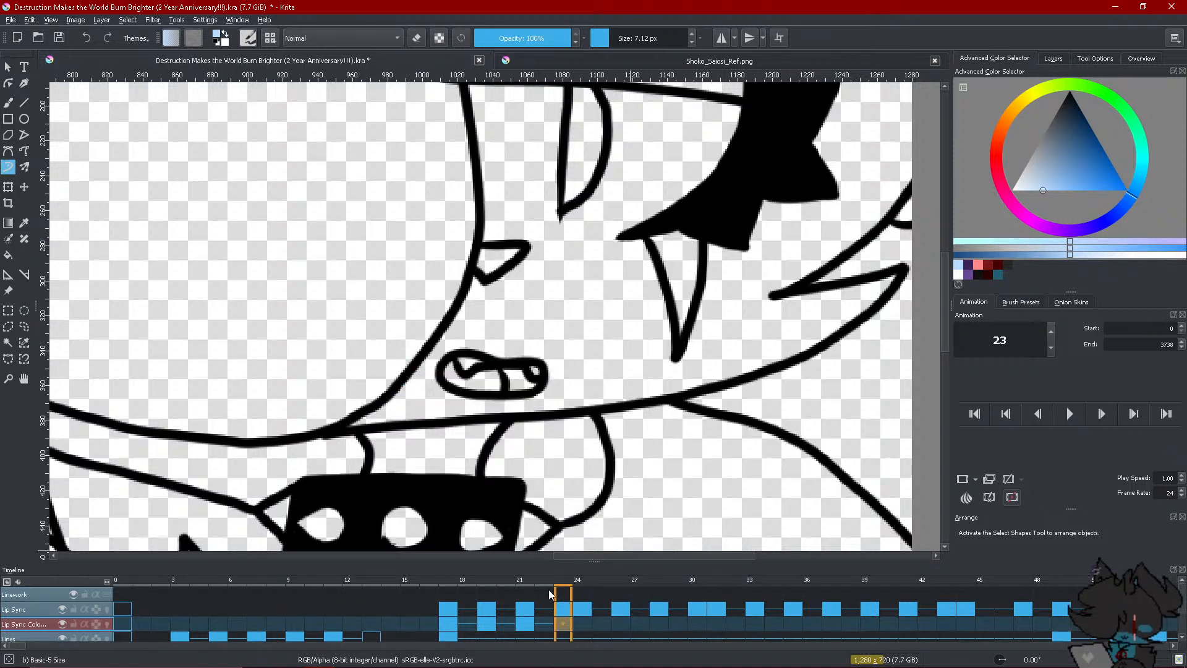
{"action": "scroll", "coordinate": [519, 445], "scroll_direction": "down", "scroll_amount": 1}
{"action": "scroll", "coordinate": [519, 446], "scroll_direction": "up", "scroll_amount": 2}
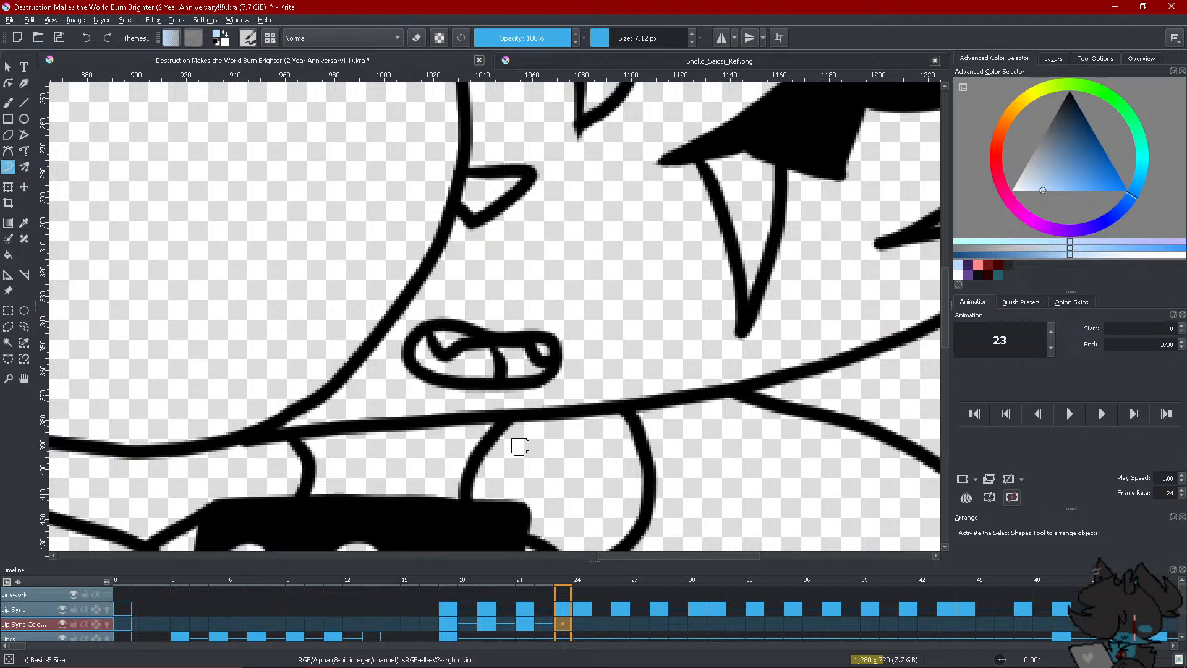
{"action": "left_click", "coordinate": [967, 268]}
{"action": "mouse_move", "coordinate": [502, 349]}
{"action": "left_mouse_down"}
{"action": "mouse_move", "coordinate": [524, 379]}
{"action": "mouse_move", "coordinate": [548, 368]}
{"action": "left_mouse_up"}
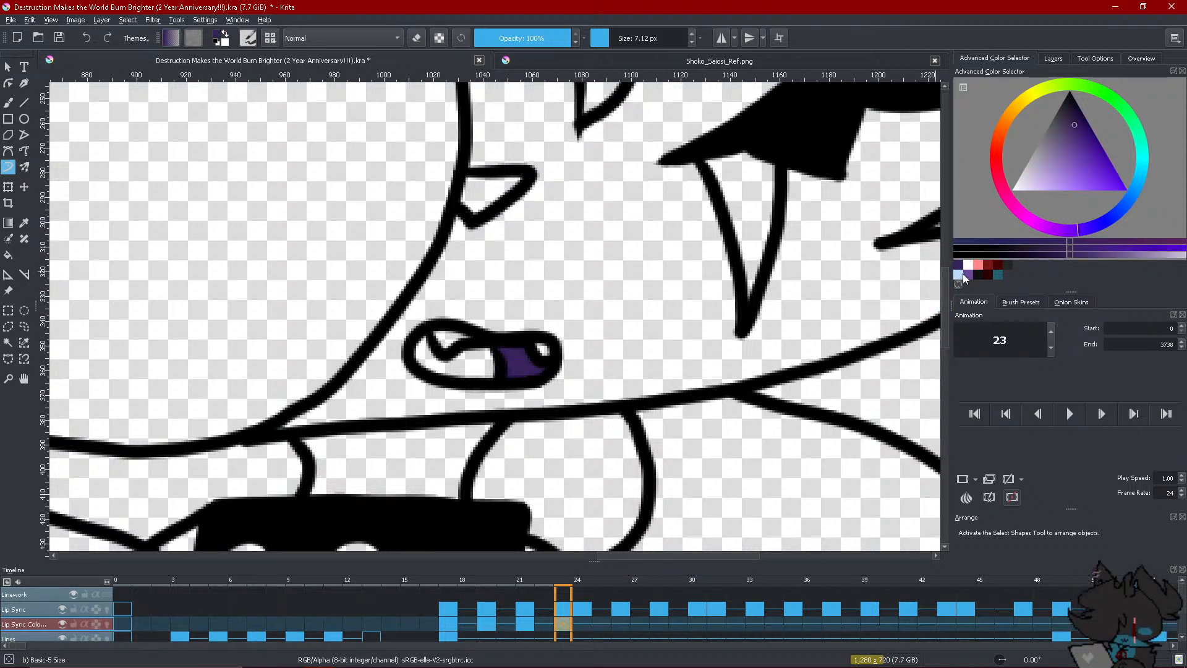
Paint the tongue lighter purple at frame 23
{"action": "left_click", "coordinate": [963, 273]}
{"action": "left_click", "coordinate": [967, 268]}
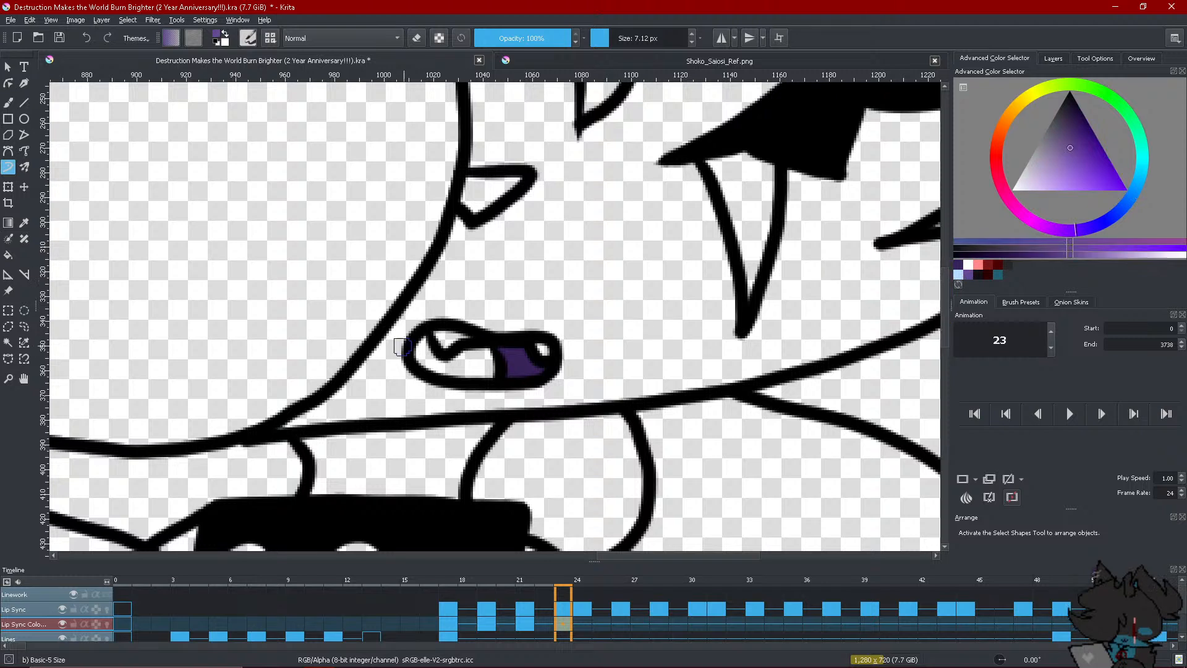
{"action": "mouse_move", "coordinate": [421, 341]}
{"action": "left_mouse_down"}
{"action": "mouse_move", "coordinate": [432, 364]}
{"action": "mouse_move", "coordinate": [494, 369]}
{"action": "mouse_move", "coordinate": [481, 373]}
{"action": "left_mouse_up"}
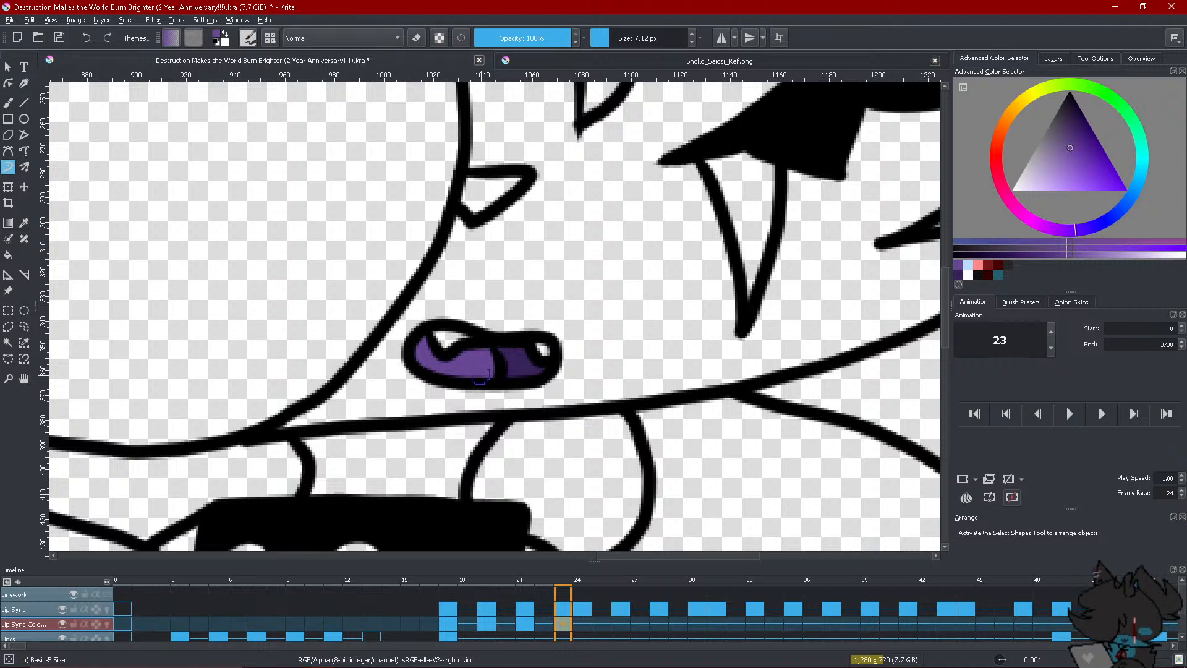
Paint both fangs white at frame 23 and shade them light blue, touching up the back fang with white
{"action": "left_click", "coordinate": [968, 274]}
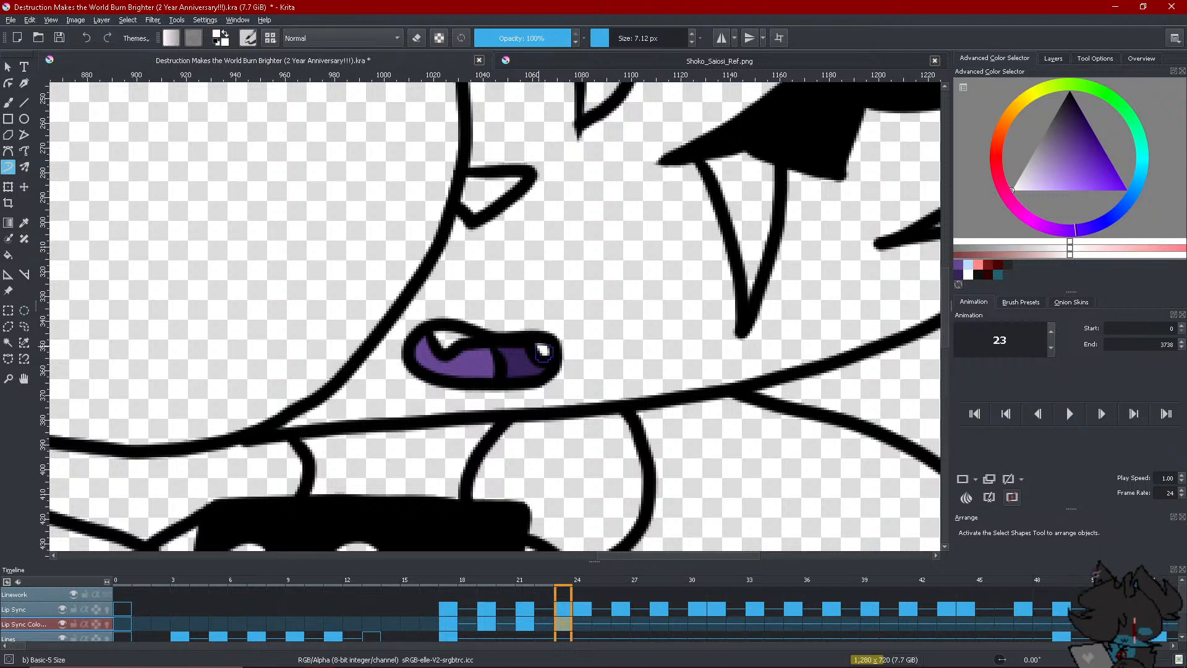
{"action": "left_click", "coordinate": [544, 353]}
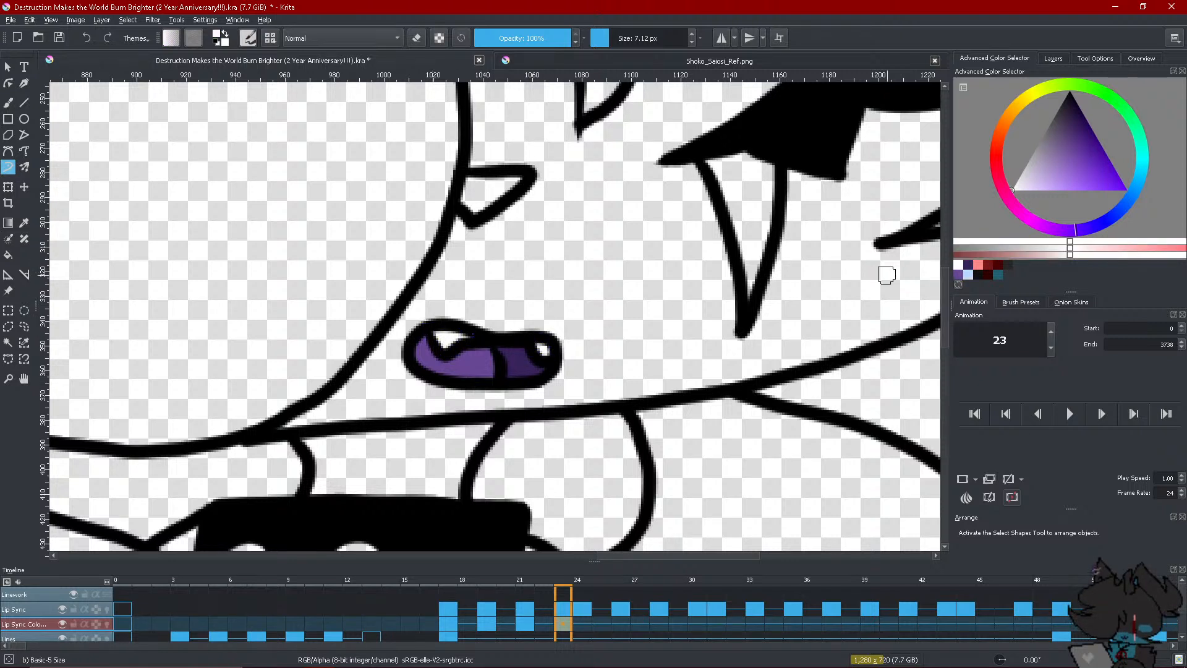
{"action": "left_click", "coordinate": [966, 274]}
{"action": "left_click", "coordinate": [543, 351]}
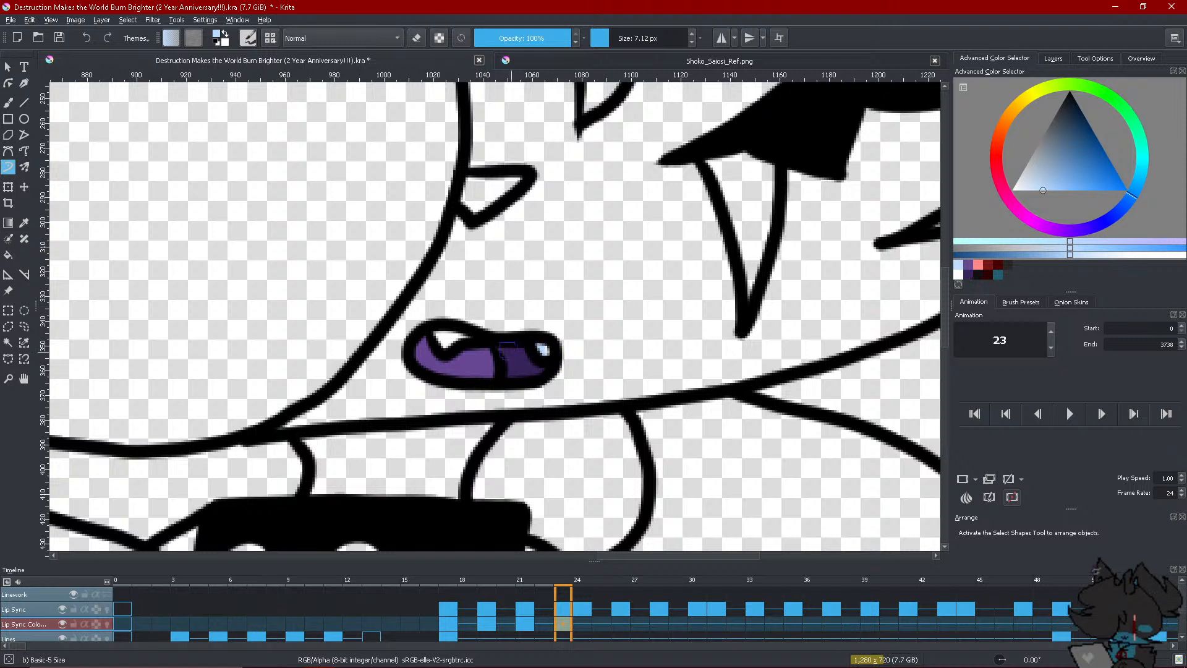
{"action": "left_click", "coordinate": [444, 340]}
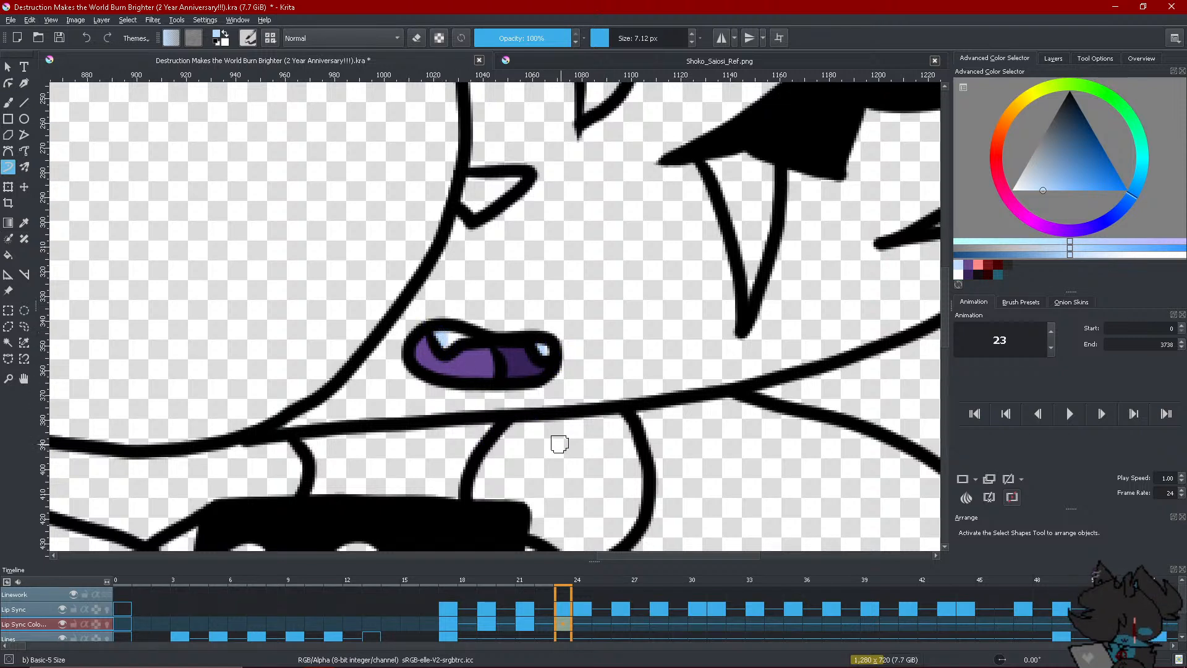
{"action": "left_click", "coordinate": [957, 273]}
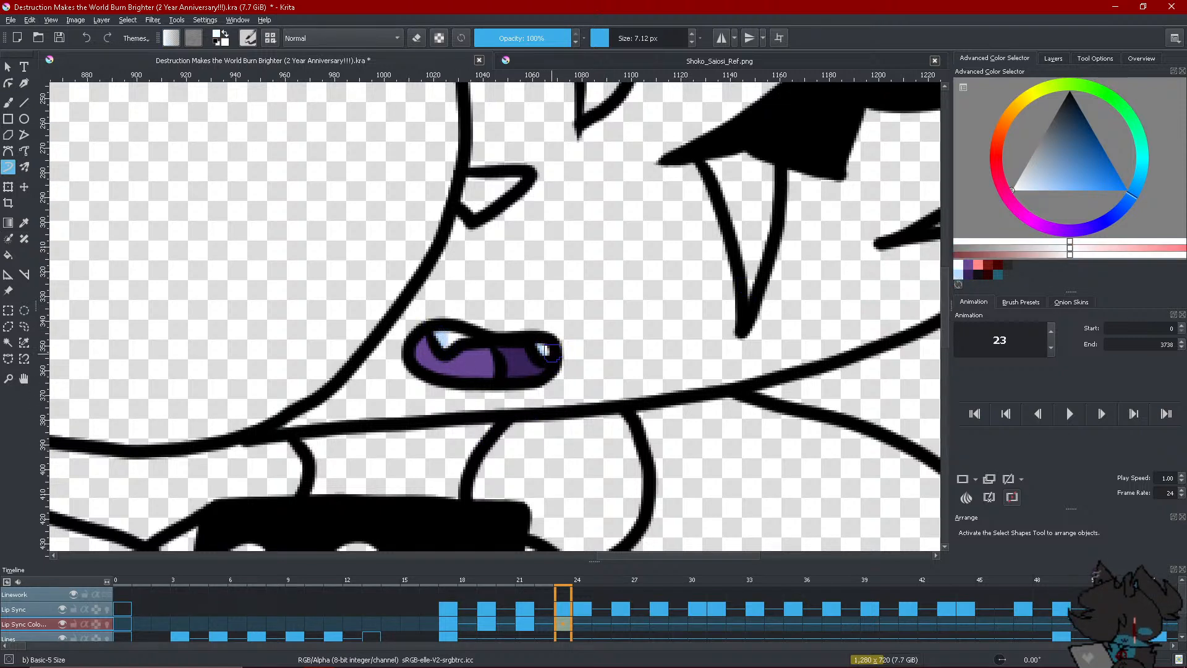
{"action": "left_click", "coordinate": [547, 352]}
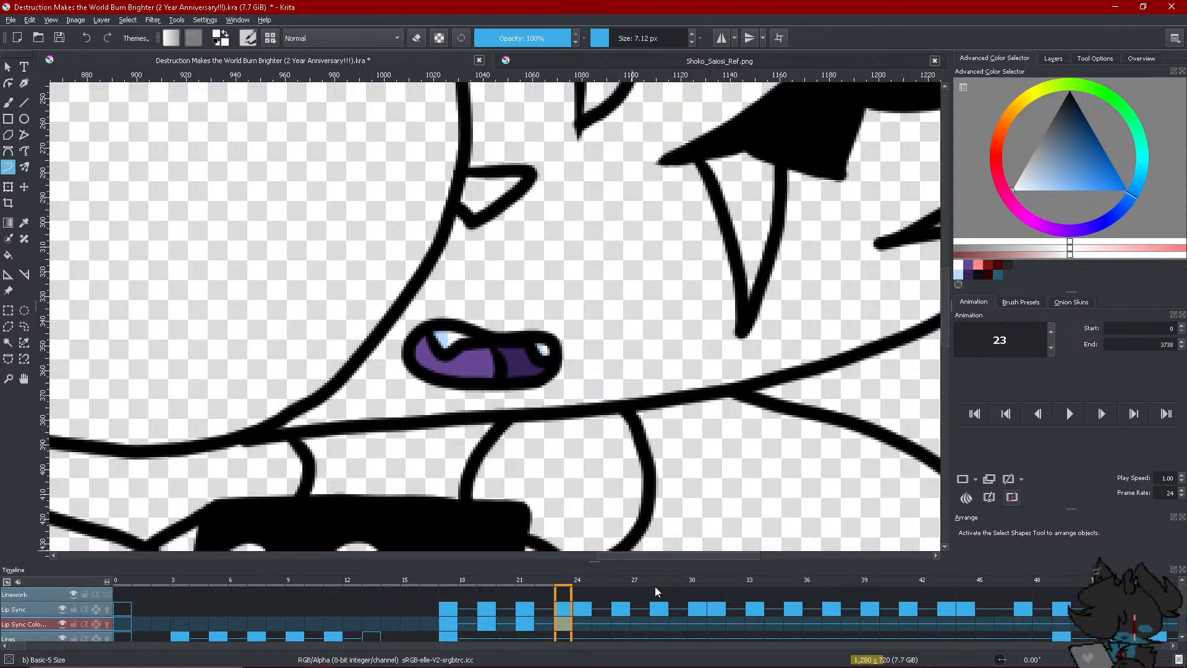
Create a blank frame at frame 24 on the Lip Sync Color 2 layer and paint the oval mouth dark purple
{"action": "right_click", "coordinate": [584, 621]}
{"action": "left_click", "coordinate": [619, 588]}
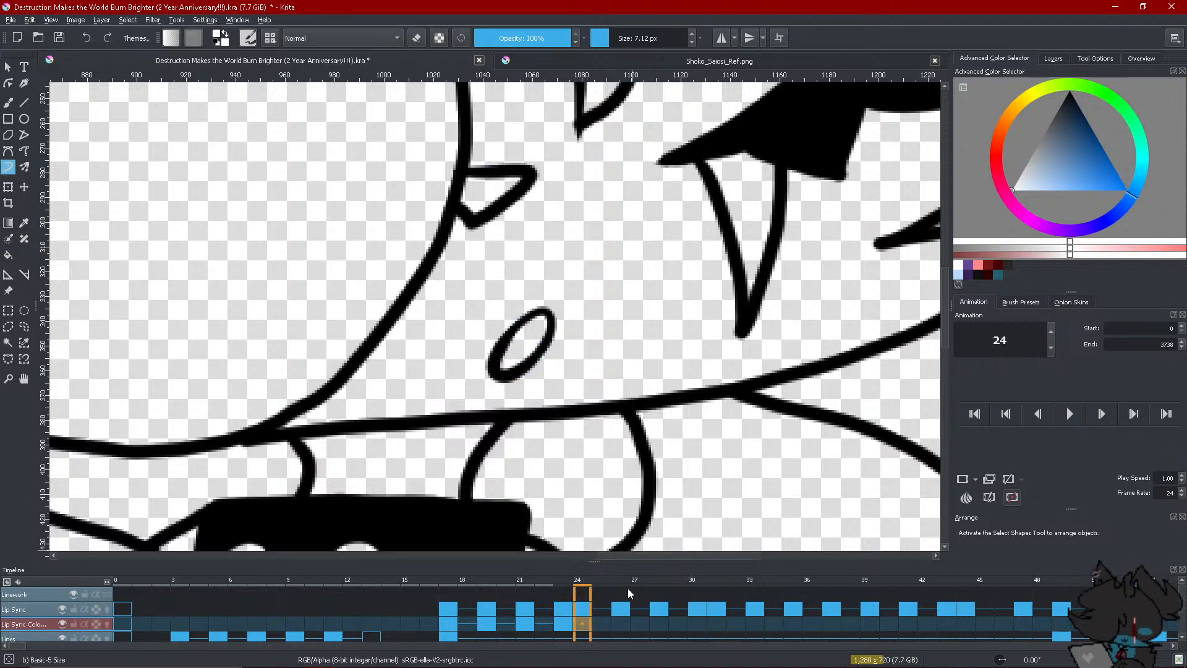
{"action": "left_click", "coordinate": [559, 621]}
{"action": "left_click", "coordinate": [579, 621]}
{"action": "left_click", "coordinate": [969, 266]}
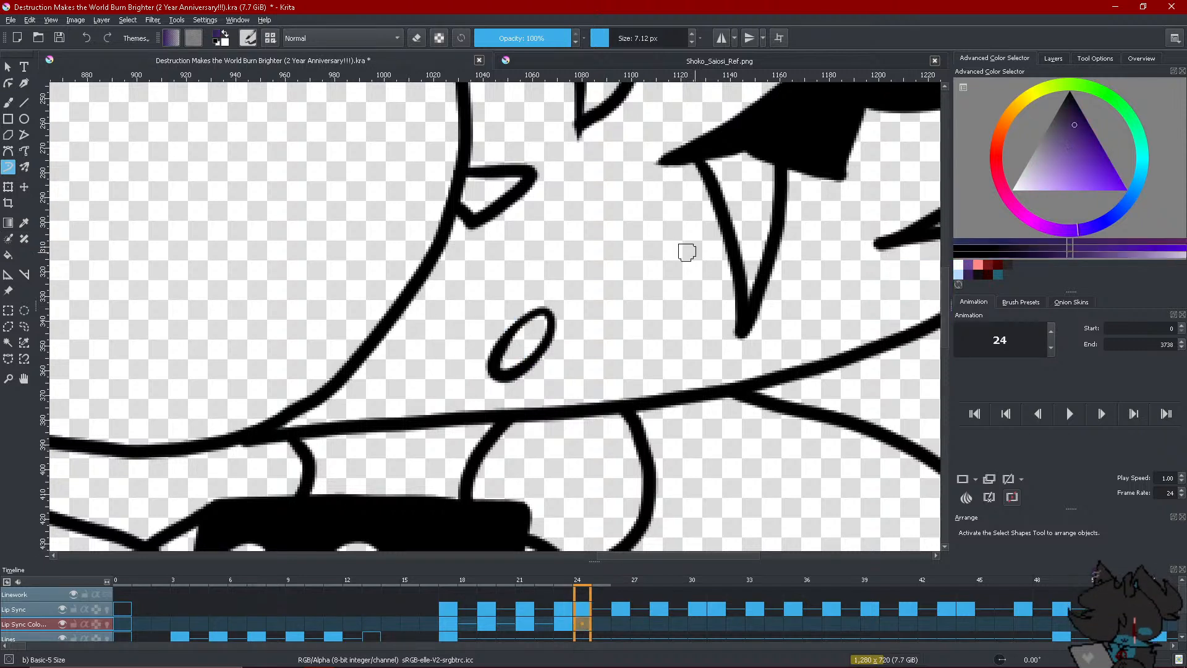
{"action": "left_click_drag", "start_coordinate": [519, 359], "coordinate": [543, 322]}
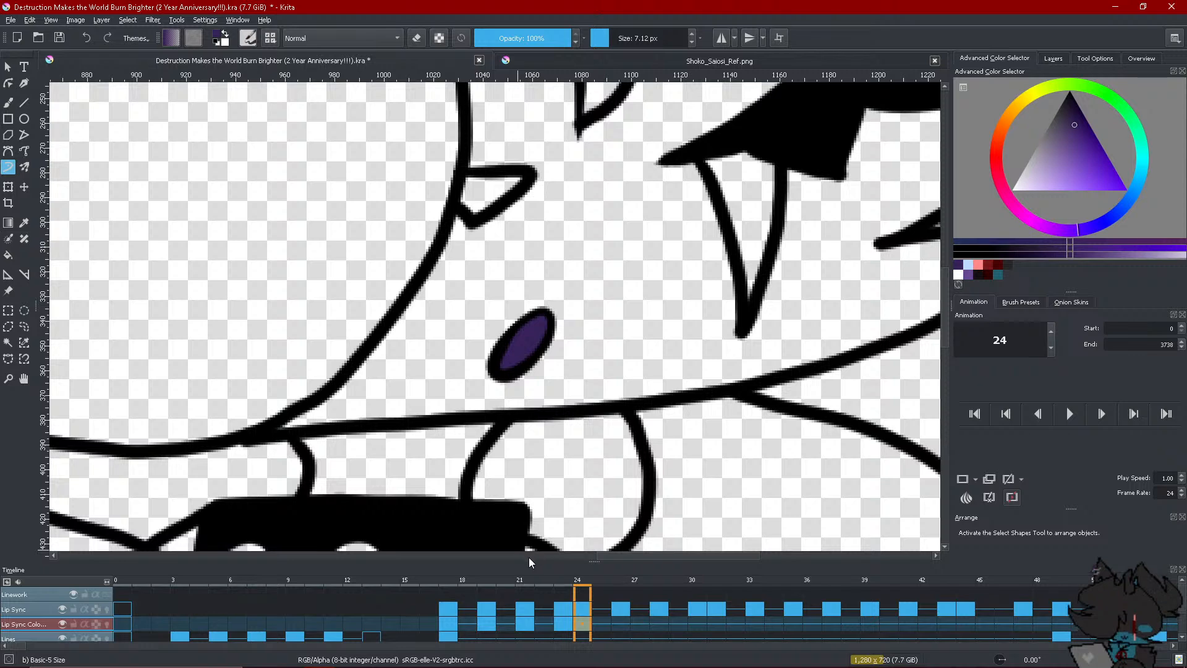
Create a blank frame at frame 26 on the Lip Sync Color 2 layer and paint the mouth dark purple with a lighter purple tongue
{"action": "scroll", "coordinate": [559, 530], "scroll_direction": "down", "scroll_amount": 5}
{"action": "scroll", "coordinate": [561, 441], "scroll_direction": "up", "scroll_amount": 4}
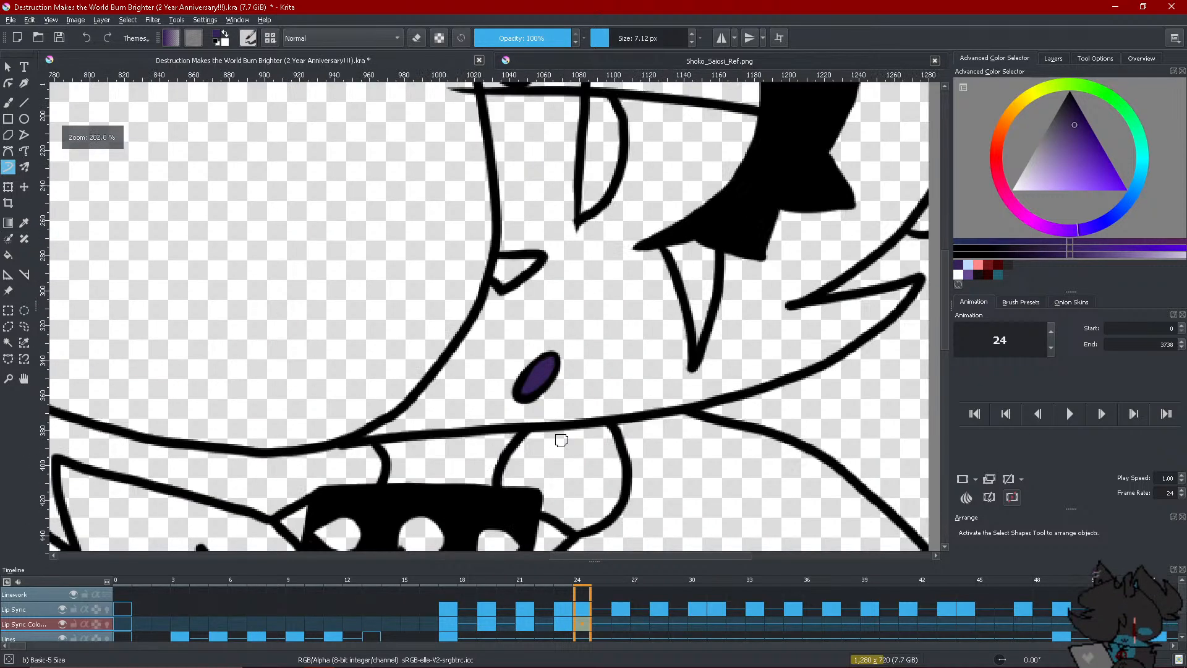
{"action": "scroll", "coordinate": [561, 441], "scroll_direction": "up", "scroll_amount": 1}
{"action": "key", "text": "period"}
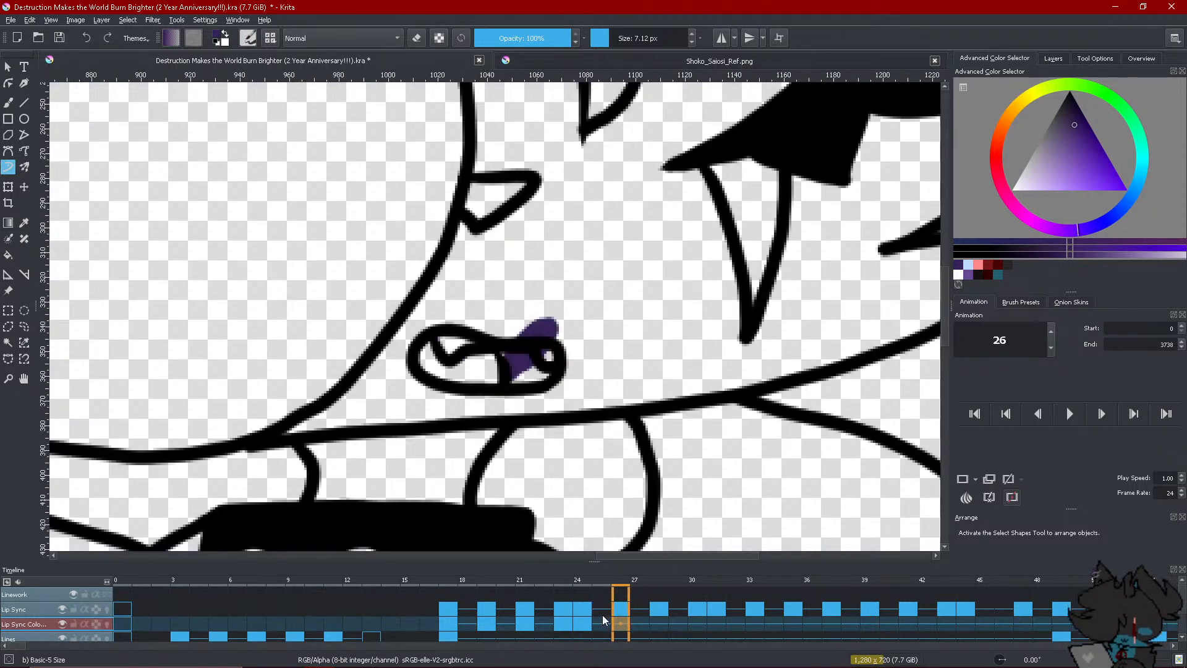
{"action": "right_click", "coordinate": [615, 617]}
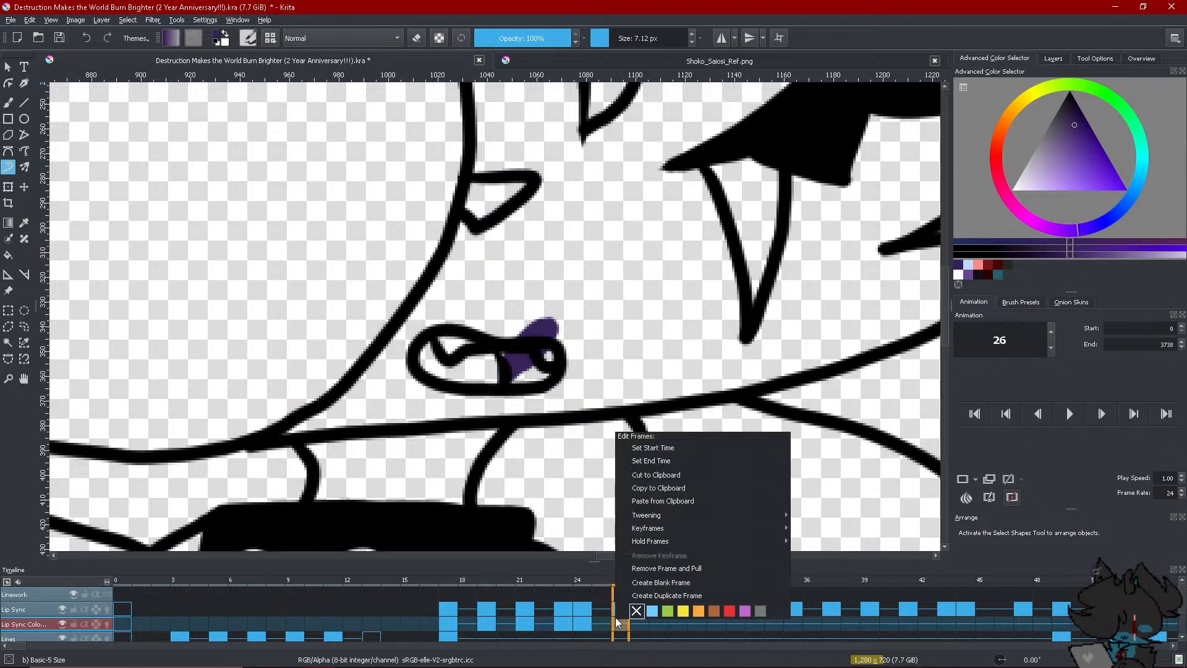
{"action": "left_click", "coordinate": [626, 576]}
{"action": "mouse_move", "coordinate": [507, 356]}
{"action": "left_mouse_down"}
{"action": "mouse_move", "coordinate": [511, 378]}
{"action": "mouse_move", "coordinate": [507, 356]}
{"action": "mouse_move", "coordinate": [525, 378]}
{"action": "mouse_move", "coordinate": [549, 374]}
{"action": "left_mouse_up"}
{"action": "left_click", "coordinate": [967, 273]}
{"action": "mouse_move", "coordinate": [421, 347]}
{"action": "left_mouse_down"}
{"action": "mouse_move", "coordinate": [457, 373]}
{"action": "mouse_move", "coordinate": [475, 350]}
{"action": "mouse_move", "coordinate": [495, 368]}
{"action": "left_mouse_up"}
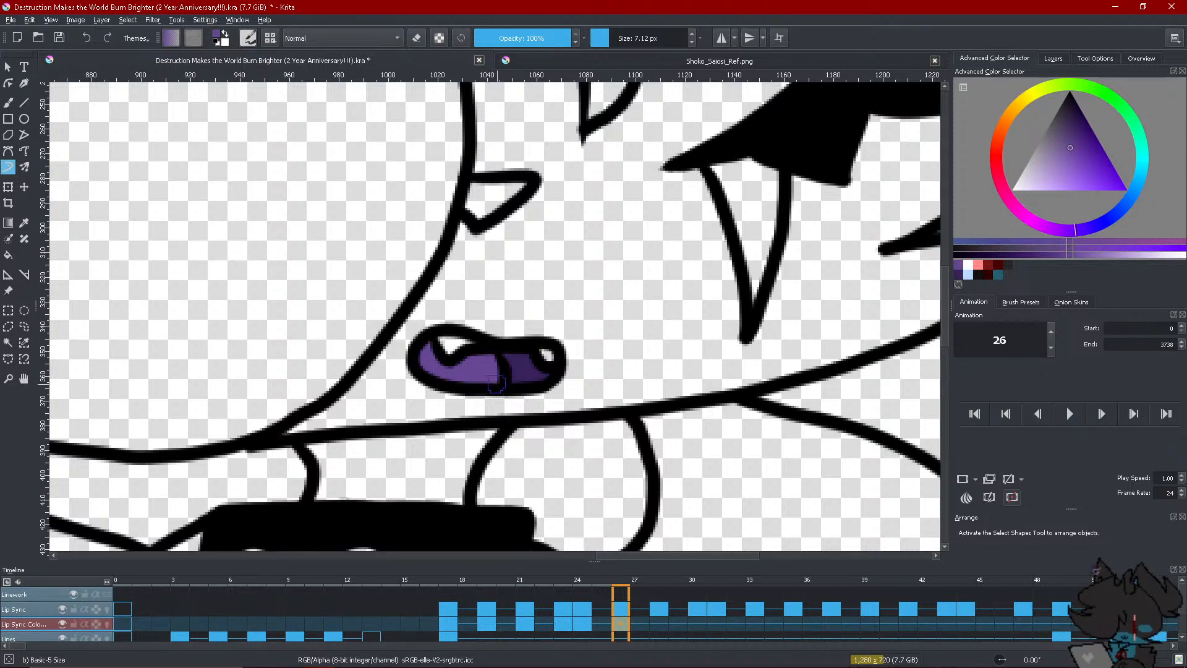
Copy the mouth colouring of frame 23 on the Lip Sync Color 2 layer and paste it into frame 26
{"action": "left_click", "coordinate": [567, 626]}
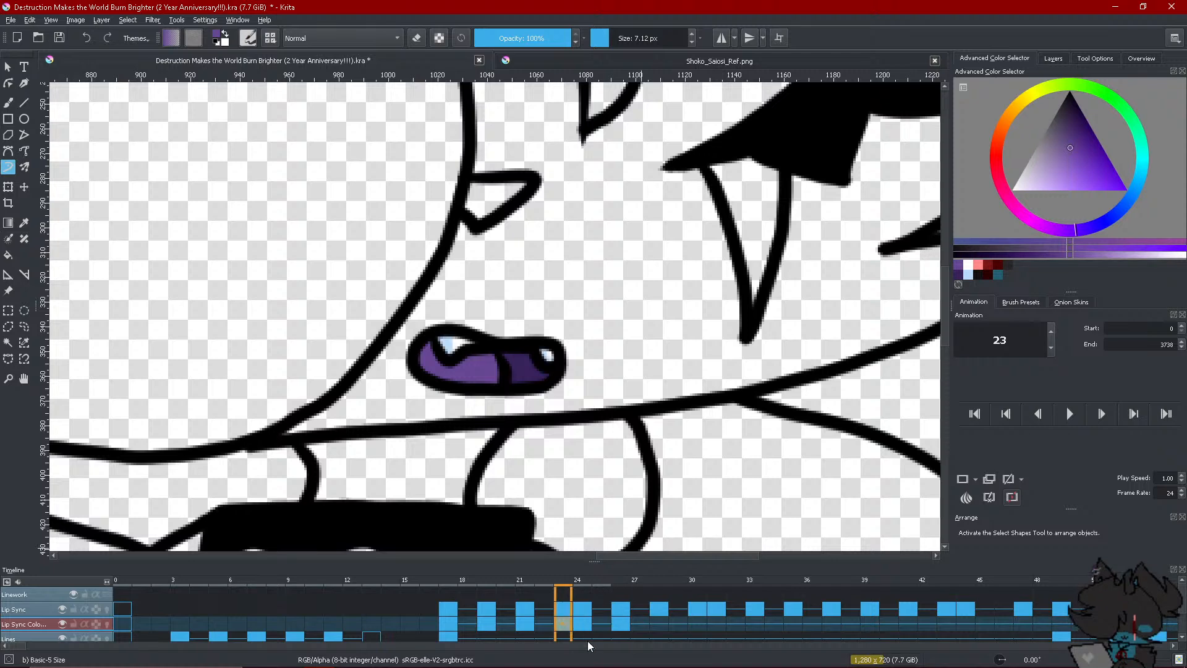
{"action": "right_click", "coordinate": [554, 622]}
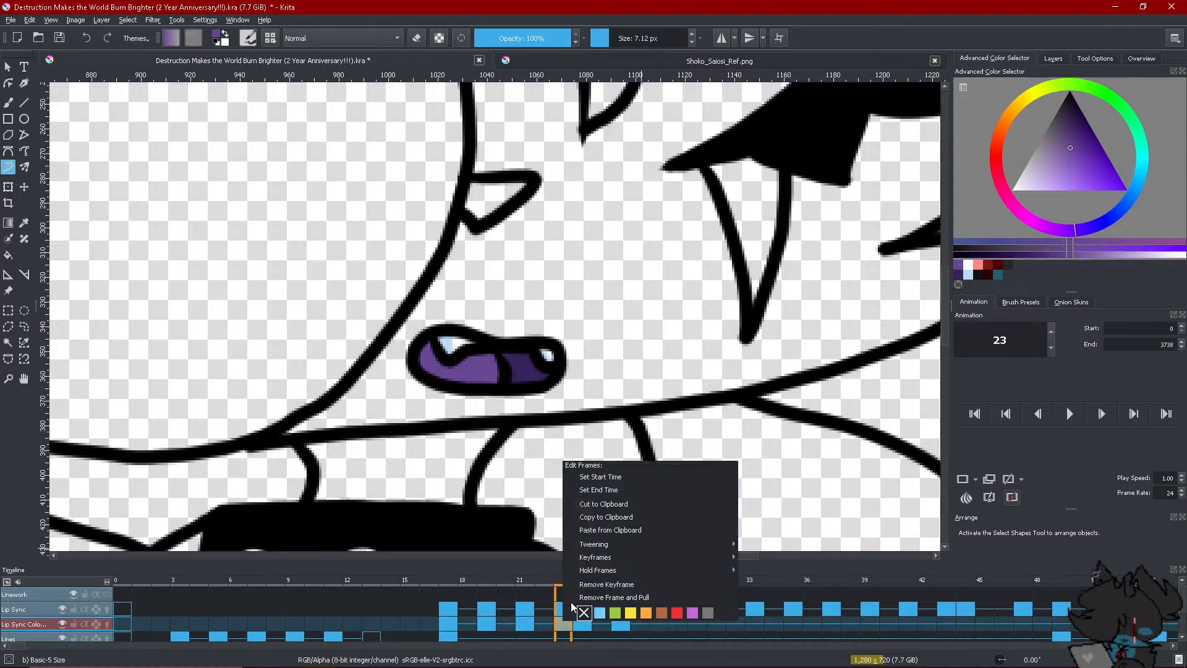
{"action": "left_click", "coordinate": [605, 517]}
{"action": "right_click", "coordinate": [619, 622]}
{"action": "left_click", "coordinate": [667, 527]}
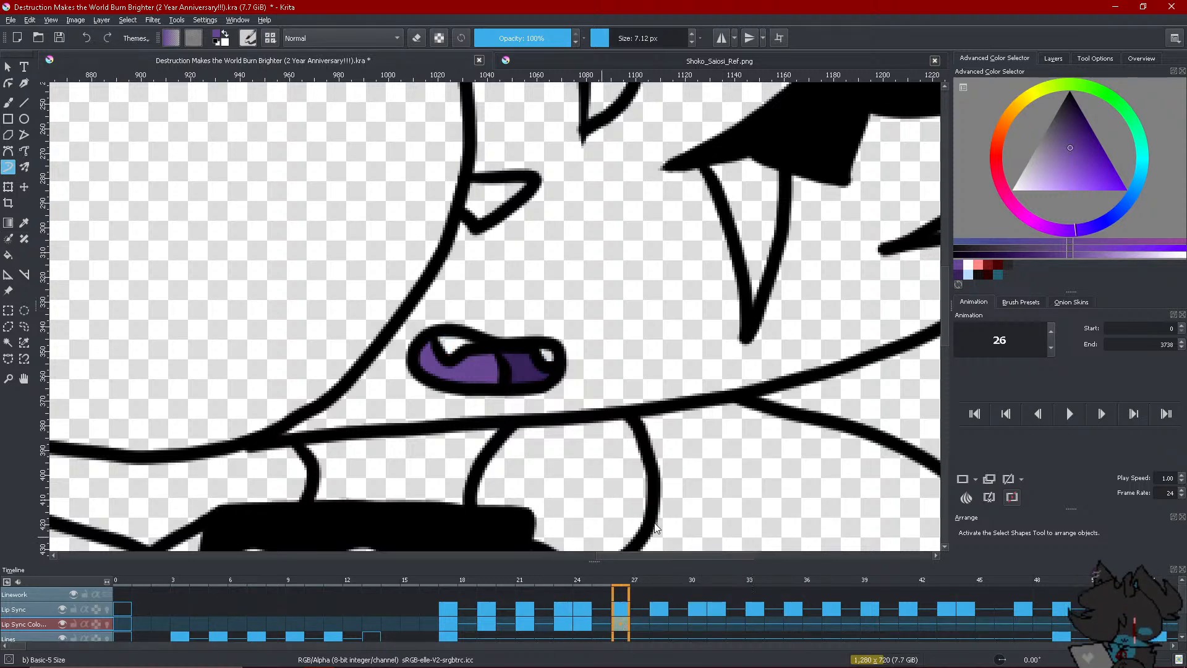
Paste the copied mouth colouring of frame 23 into frame 30 on the Lip Sync Color 2 layer
{"action": "key", "text": "minus"}
{"action": "key", "text": "minus"}
{"action": "key", "text": "minus"}
{"action": "key", "text": "minus"}
{"action": "key", "text": "minus"}
{"action": "left_click", "coordinate": [666, 621]}
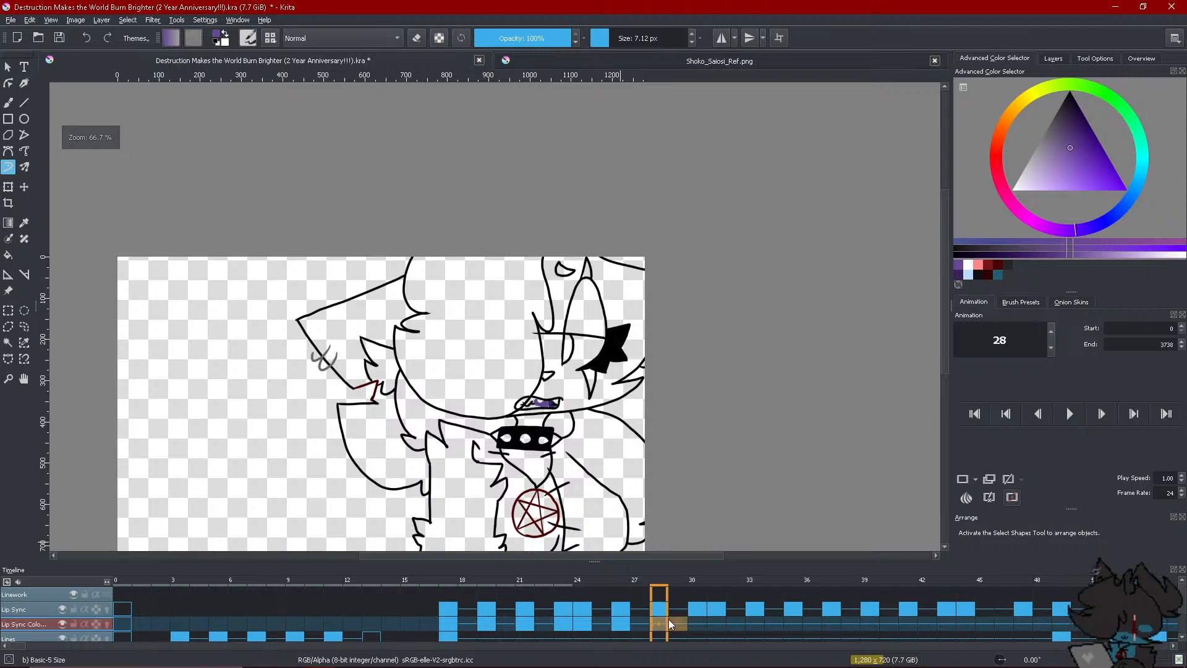
{"action": "left_click", "coordinate": [696, 621]}
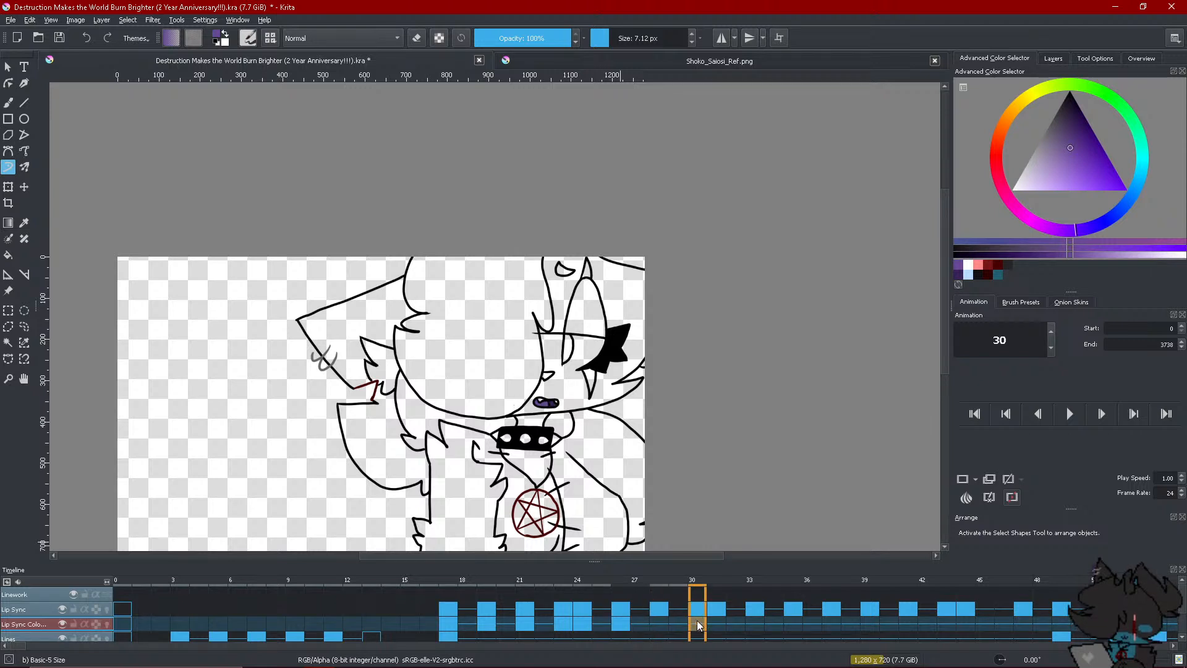
{"action": "right_click", "coordinate": [696, 621]}
{"action": "left_click", "coordinate": [767, 502]}
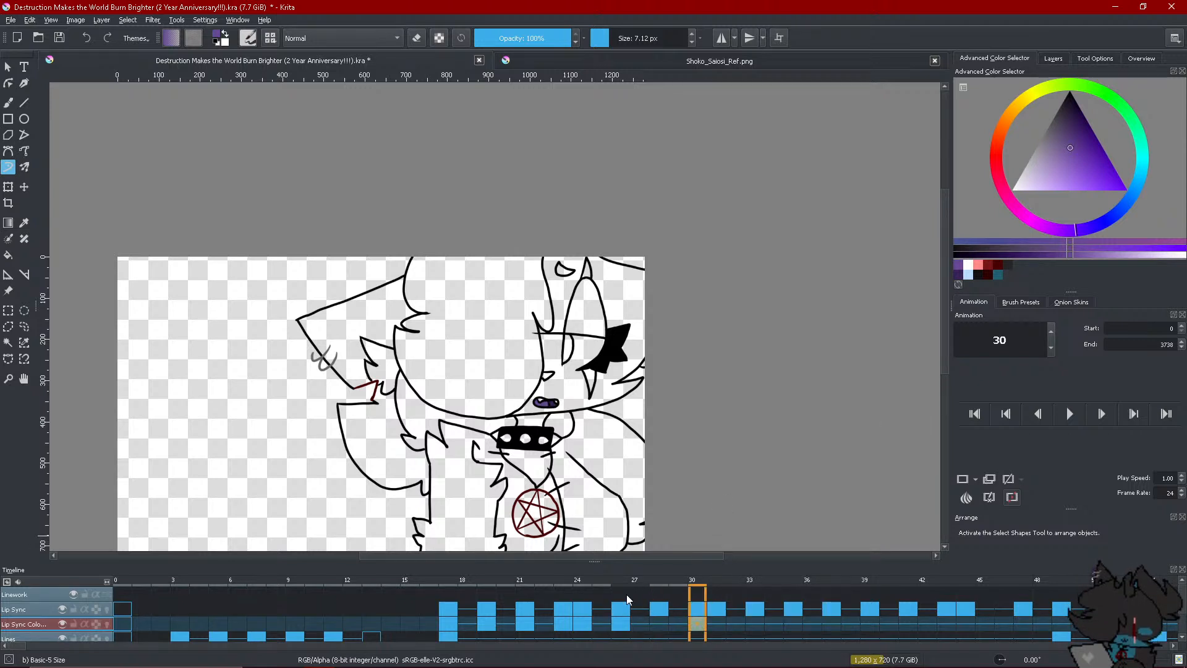
Copy the mouth colouring of frame 21 on the Lip Sync Color 2 layer and paste it into frame 28
{"action": "left_click", "coordinate": [526, 622]}
{"action": "right_click", "coordinate": [526, 618]}
{"action": "left_click", "coordinate": [564, 514]}
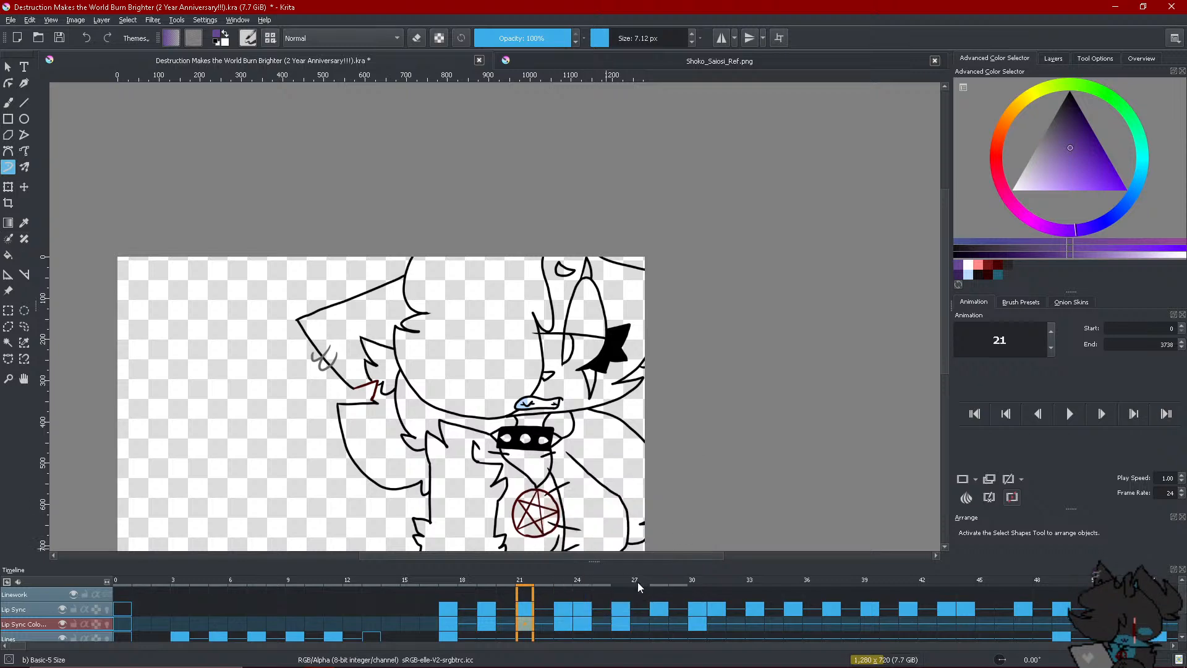
{"action": "left_click", "coordinate": [655, 625]}
{"action": "right_click", "coordinate": [655, 625]}
{"action": "left_click", "coordinate": [686, 504]}
Check how the pasted mouth colouring fits the linework at frames 27 and 28
{"action": "scroll", "coordinate": [455, 363], "scroll_direction": "down", "scroll_amount": 2}
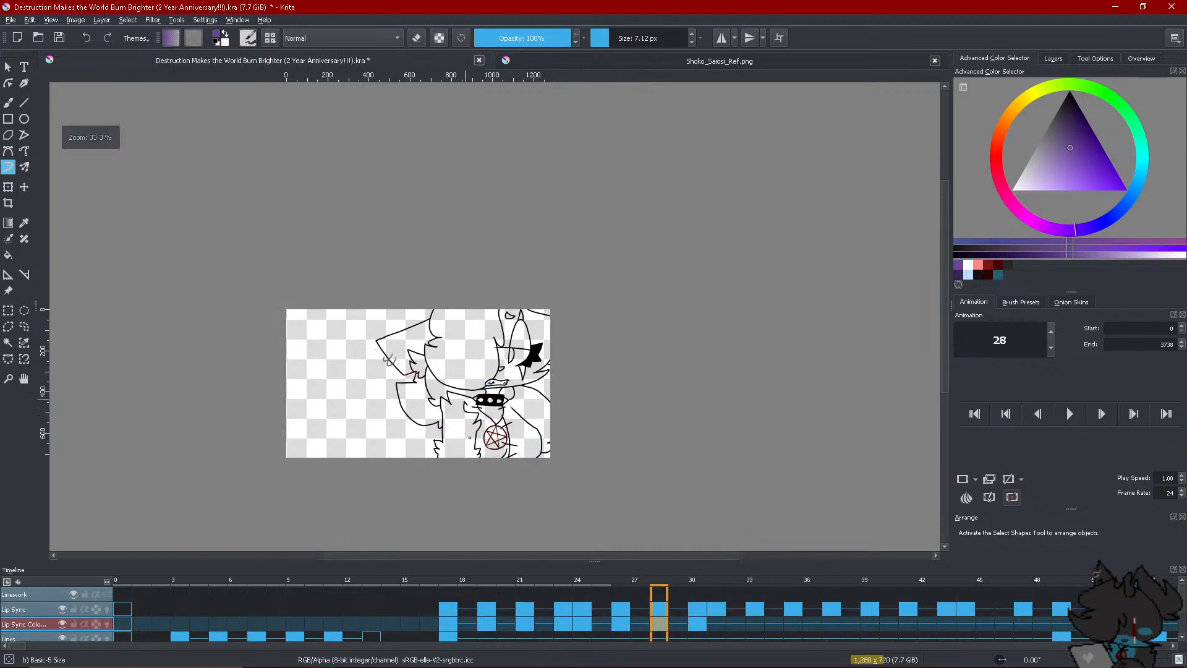
{"action": "scroll", "coordinate": [470, 466], "scroll_direction": "up", "scroll_amount": 3}
{"action": "scroll", "coordinate": [470, 466], "scroll_direction": "down", "scroll_amount": 1}
{"action": "scroll", "coordinate": [470, 466], "scroll_direction": "up", "scroll_amount": 1}
{"action": "scroll", "coordinate": [619, 482], "scroll_direction": "down", "scroll_amount": 1}
{"action": "scroll", "coordinate": [757, 513], "scroll_direction": "up", "scroll_amount": 1}
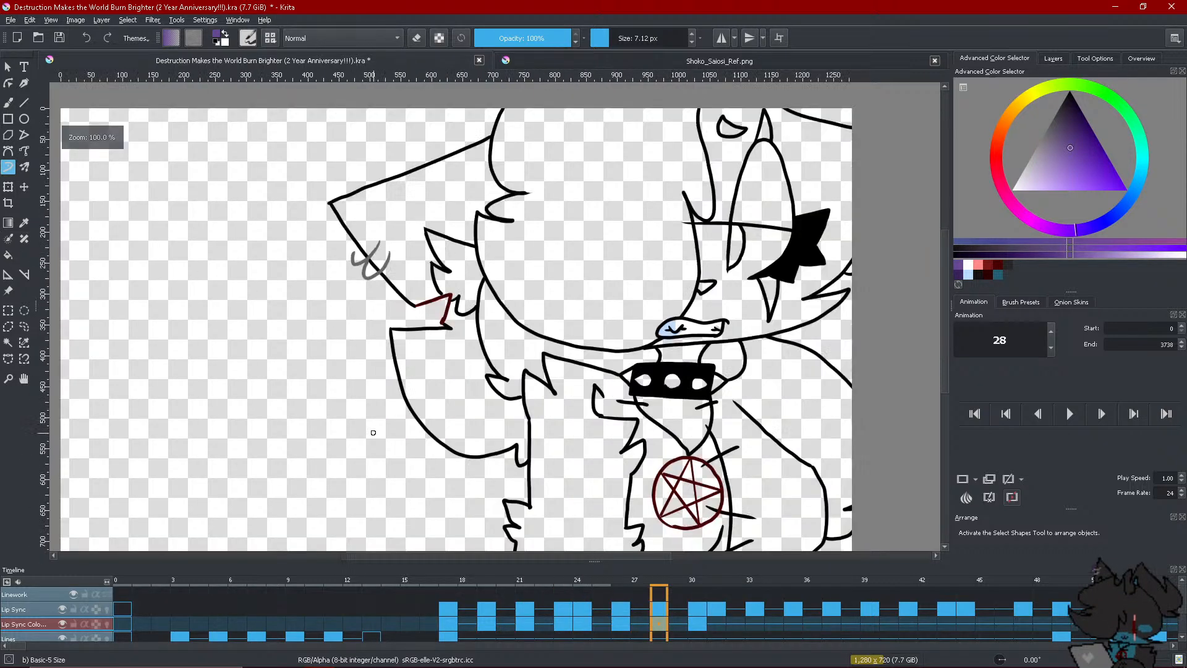
{"action": "left_click", "coordinate": [649, 625]}
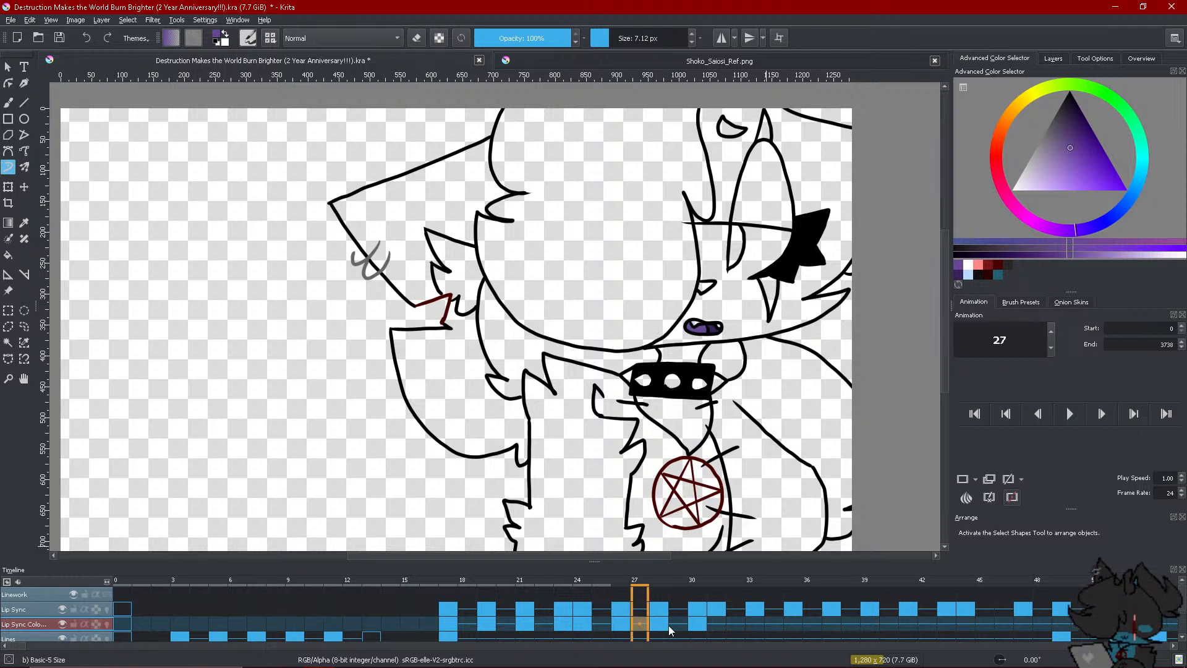
{"action": "left_click", "coordinate": [667, 625]}
Create a blank frame at frame 31 on the Lip Sync Color 2 layer and paste the copied oval mouth colouring of frame 24 into it
{"action": "left_click", "coordinate": [702, 617]}
{"action": "left_click", "coordinate": [709, 618]}
{"action": "right_click", "coordinate": [709, 617]}
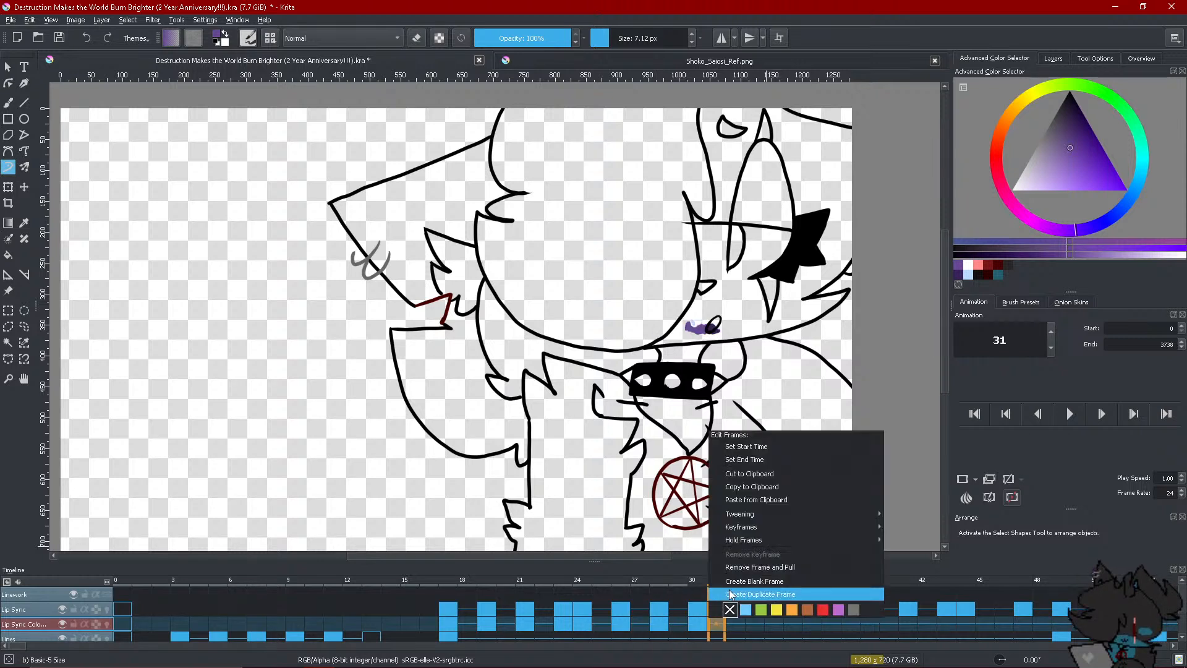
{"action": "left_click", "coordinate": [713, 601]}
{"action": "left_click", "coordinate": [582, 624]}
{"action": "right_click", "coordinate": [582, 623]}
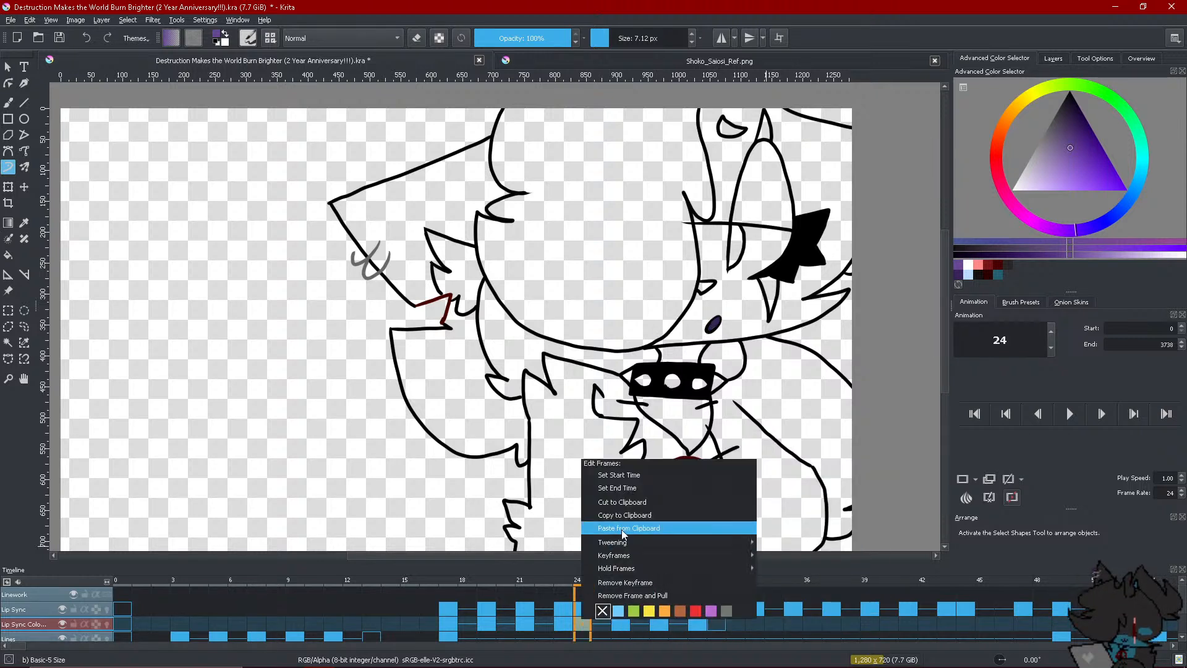
{"action": "left_click", "coordinate": [632, 517]}
{"action": "left_click", "coordinate": [719, 622]}
{"action": "right_click", "coordinate": [718, 622]}
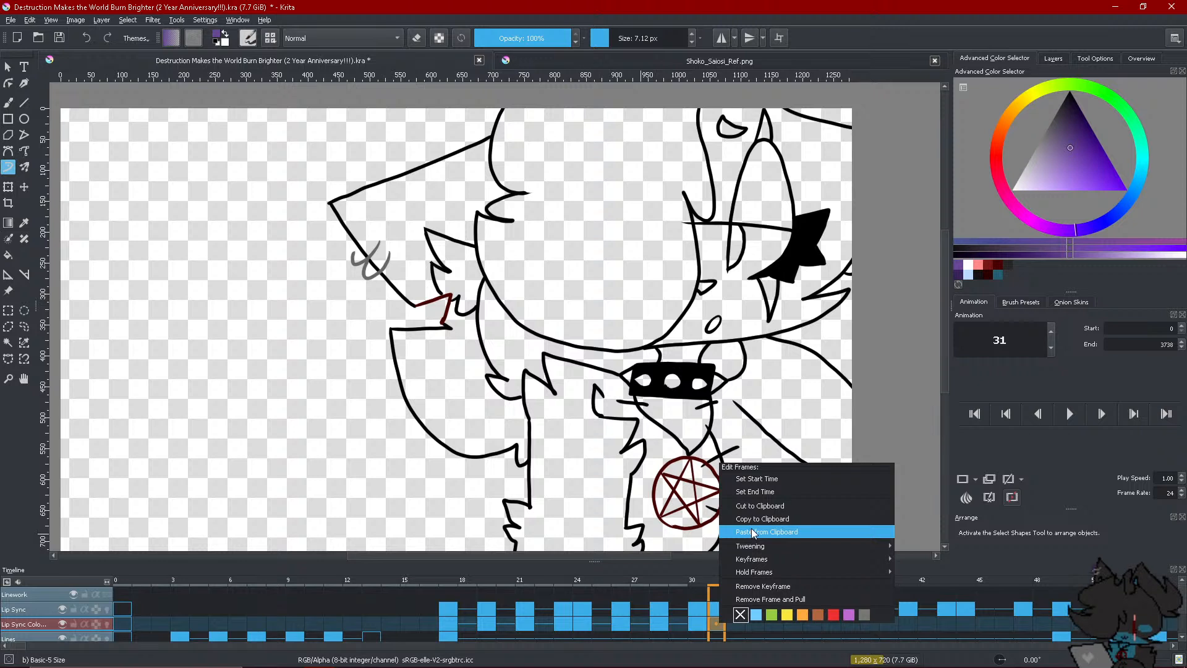
{"action": "left_click", "coordinate": [751, 528]}
Create a blank frame at frame 33 on the Lip Sync Color 2 layer and choose dark purple as the painting colour
{"action": "left_click", "coordinate": [757, 622]}
{"action": "right_click", "coordinate": [757, 622]}
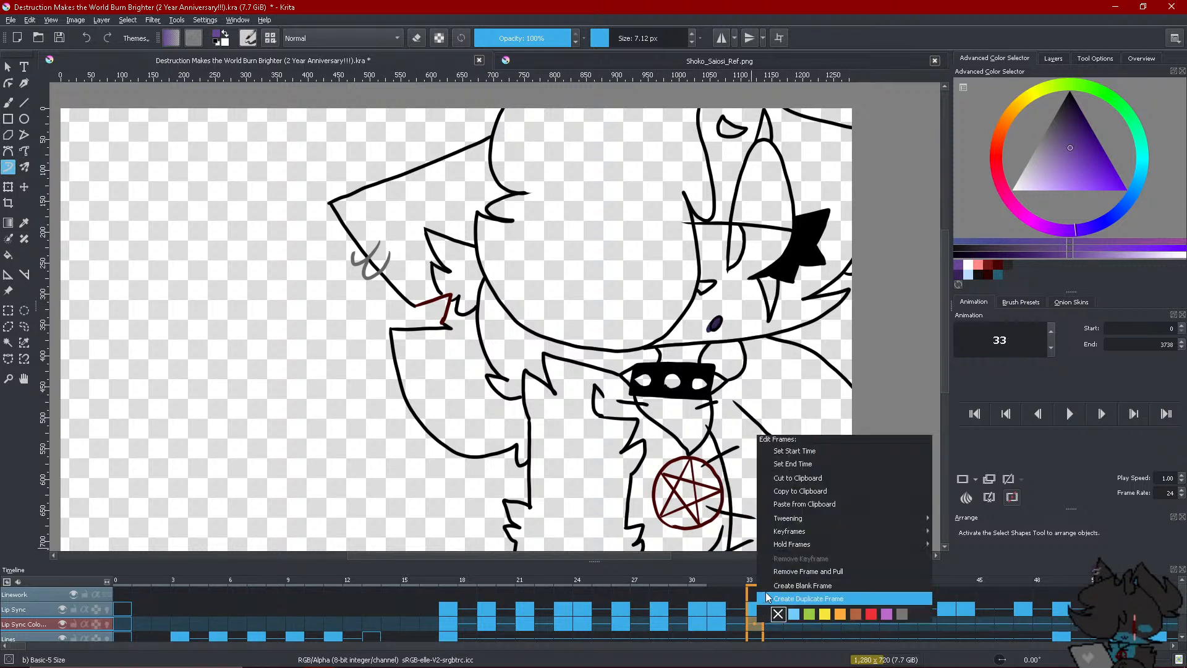
{"action": "left_click", "coordinate": [771, 584]}
{"action": "left_click", "coordinate": [957, 267]}
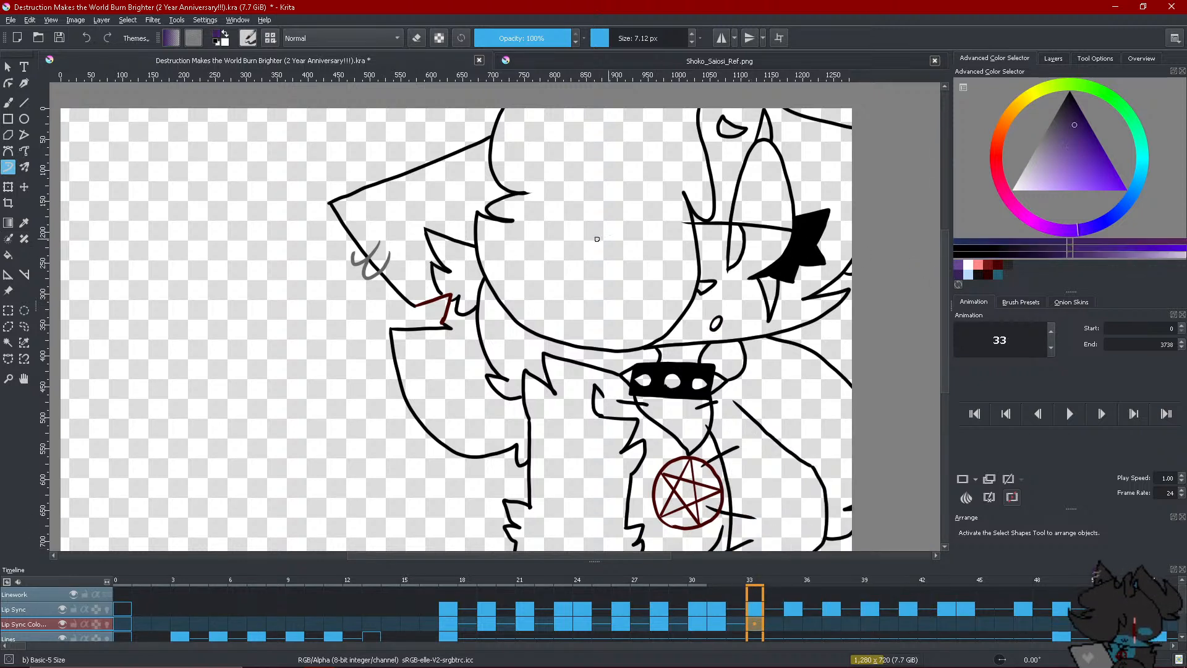
Fill the small oval mouth on frame 33 of the lip sync colour layer with dark purple
{"action": "key", "text": "f"}
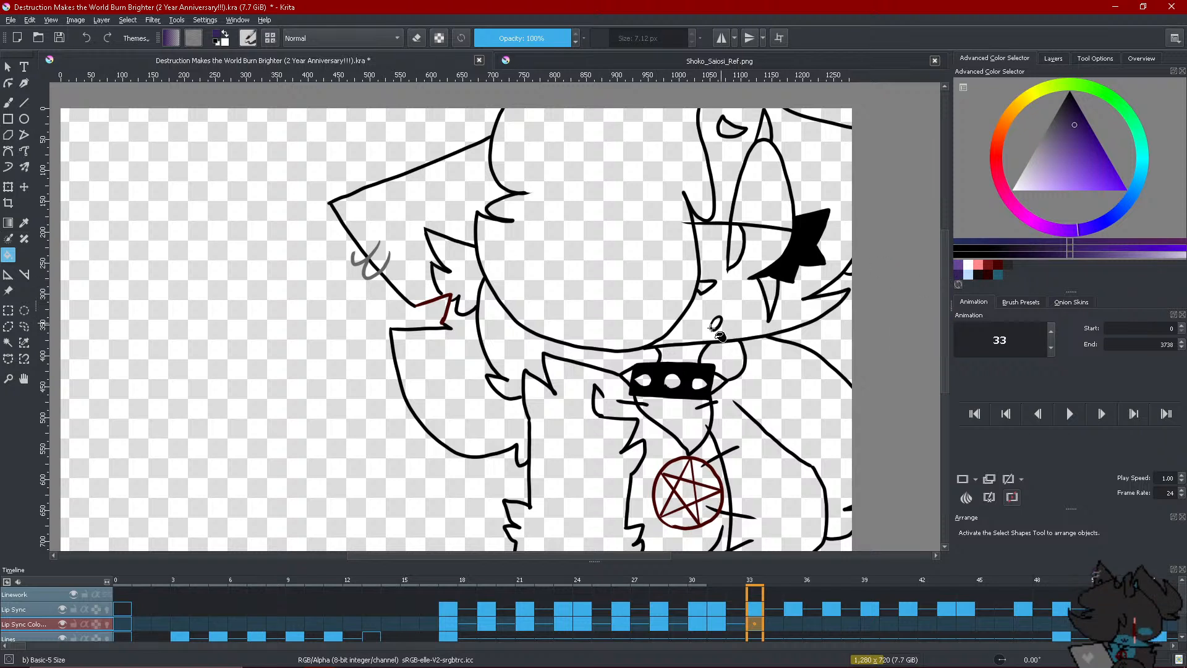
{"action": "left_click", "coordinate": [711, 328]}
{"action": "left_click", "coordinate": [8, 167]}
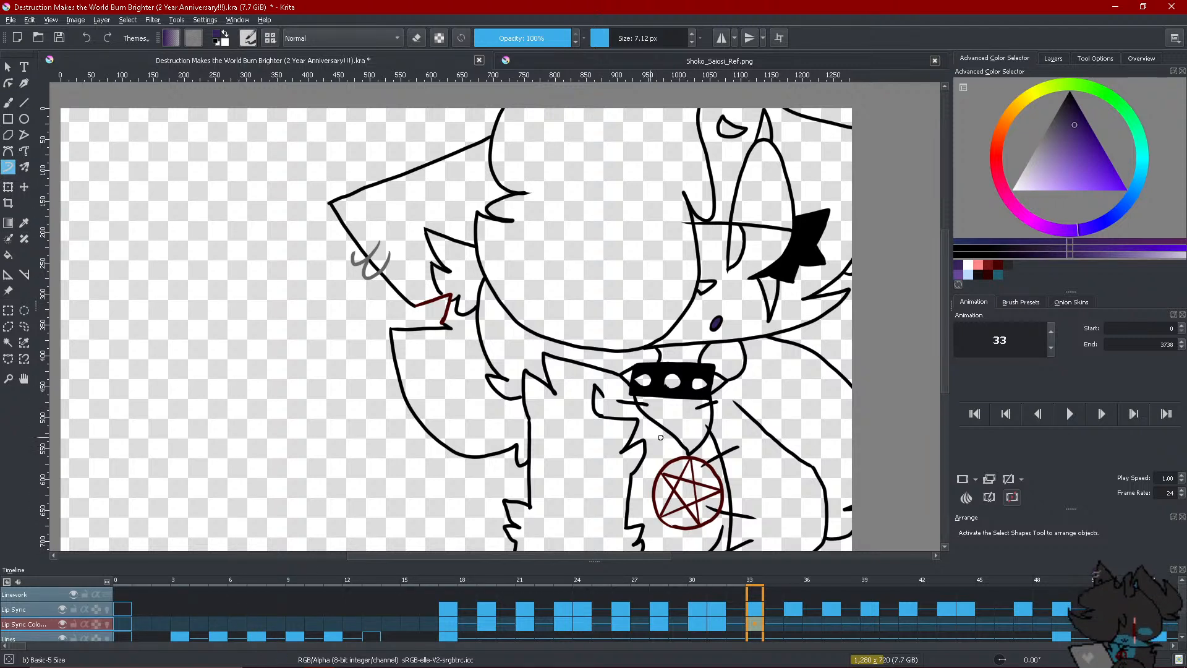
Create a blank lip sync colour frame at 35 and fill the mouth interior dark purple and the tongue lighter purple
{"action": "left_click", "coordinate": [795, 618]}
{"action": "right_click", "coordinate": [795, 619]}
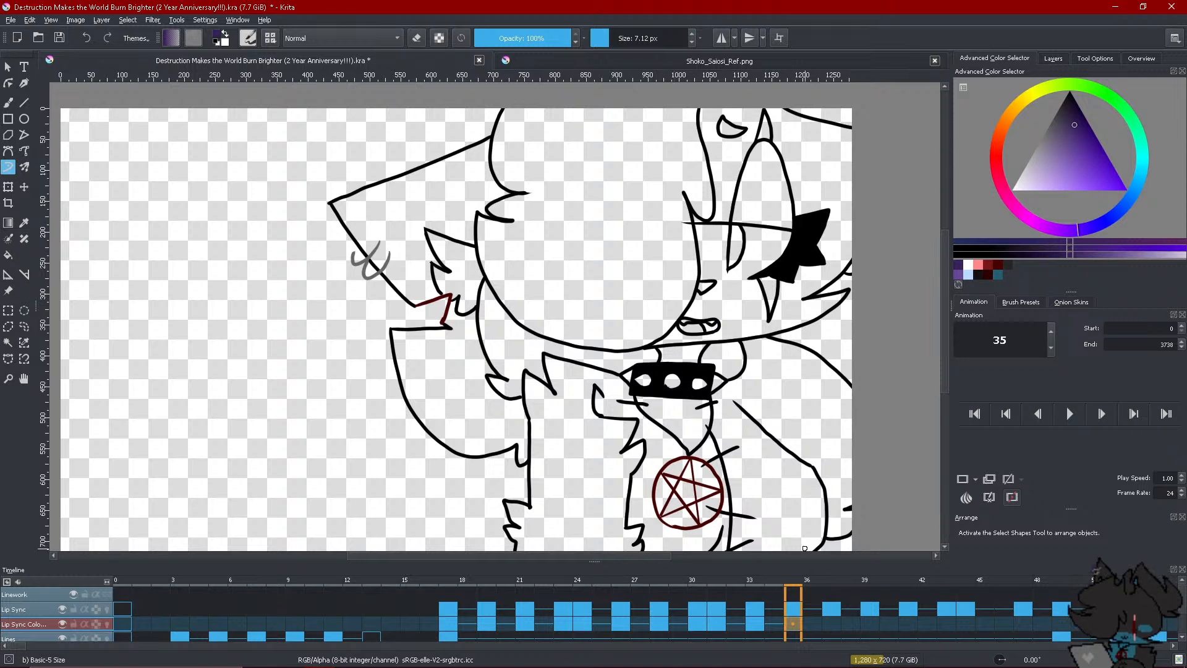
{"action": "scroll", "coordinate": [495, 379], "scroll_direction": "up", "scroll_amount": 3}
{"action": "scroll", "coordinate": [388, 377], "scroll_direction": "down", "scroll_amount": 2}
{"action": "scroll", "coordinate": [387, 377], "scroll_direction": "up", "scroll_amount": 2}
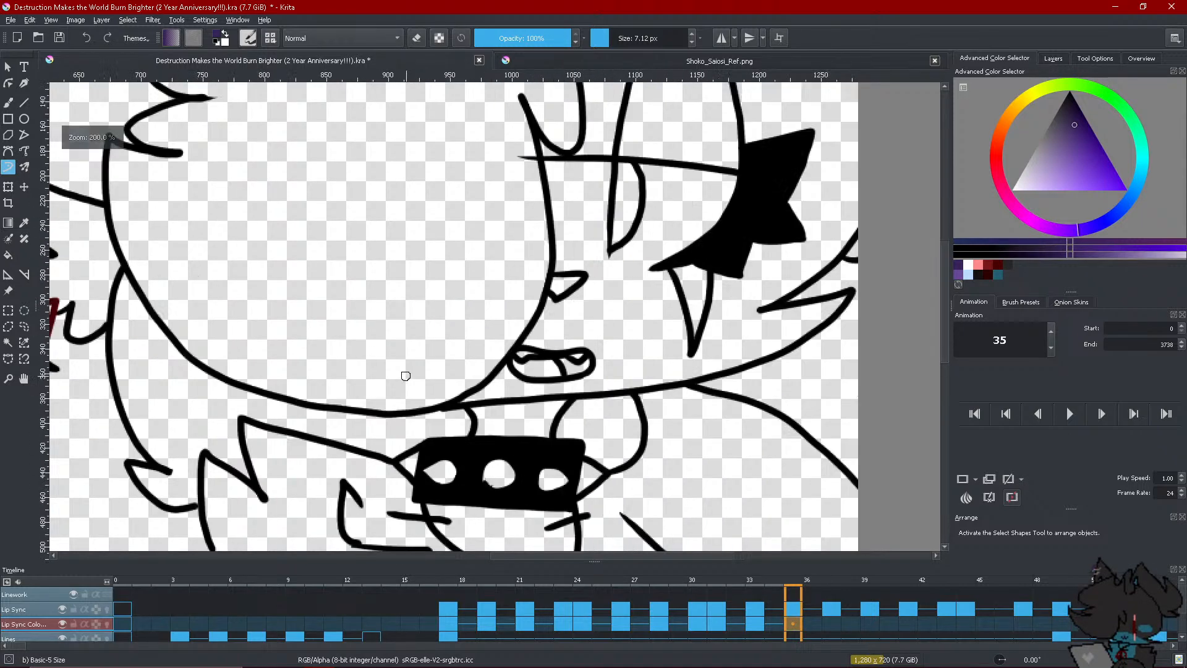
{"action": "left_click", "coordinate": [10, 256]}
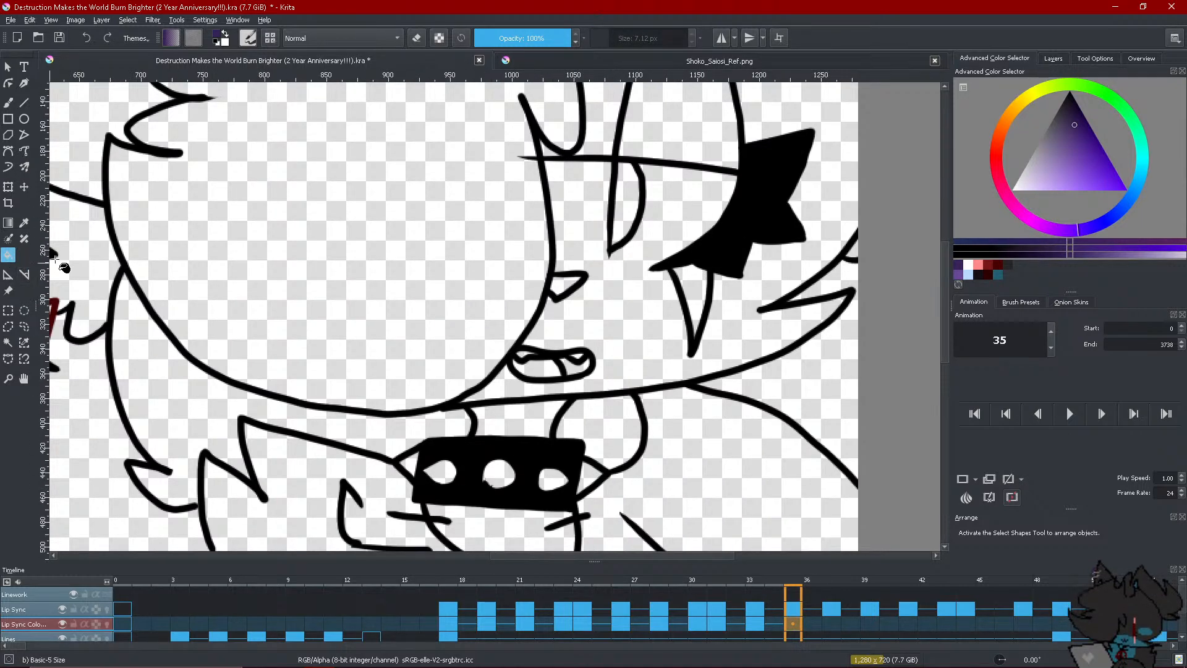
{"action": "left_click", "coordinate": [575, 366]}
{"action": "left_click", "coordinate": [960, 275]}
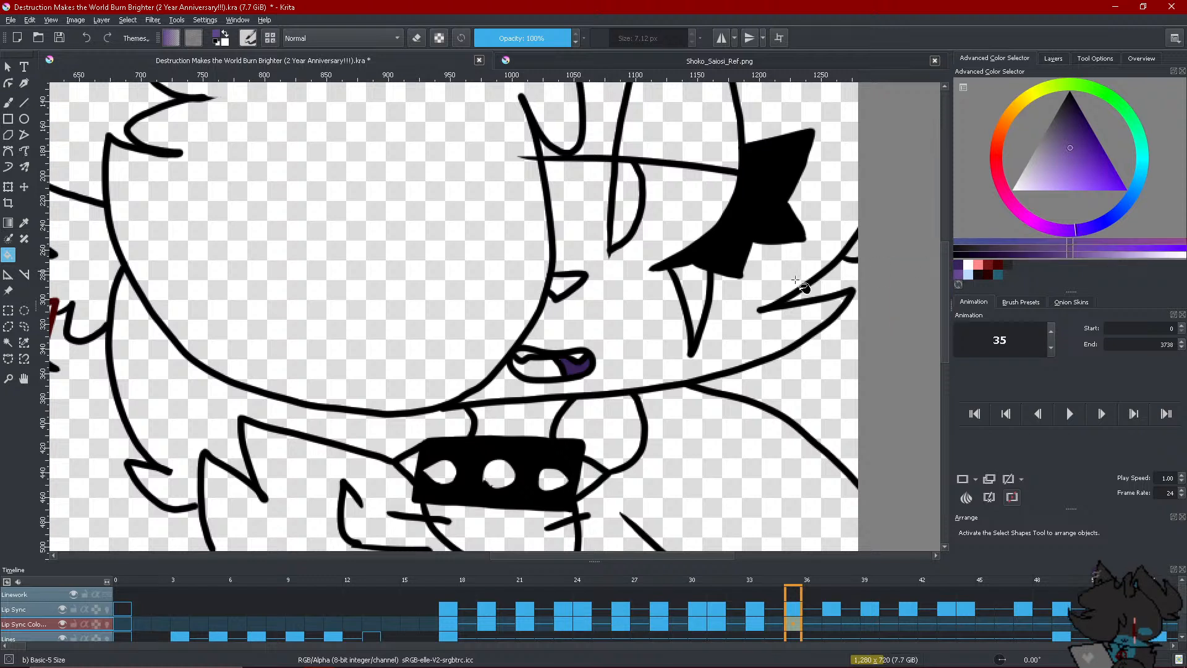
{"action": "left_click", "coordinate": [560, 365]}
Brush in the remaining mouth details on frame 35 with purple in the gaps, white teeth and light blue tooth shading
{"action": "left_click", "coordinate": [5, 170]}
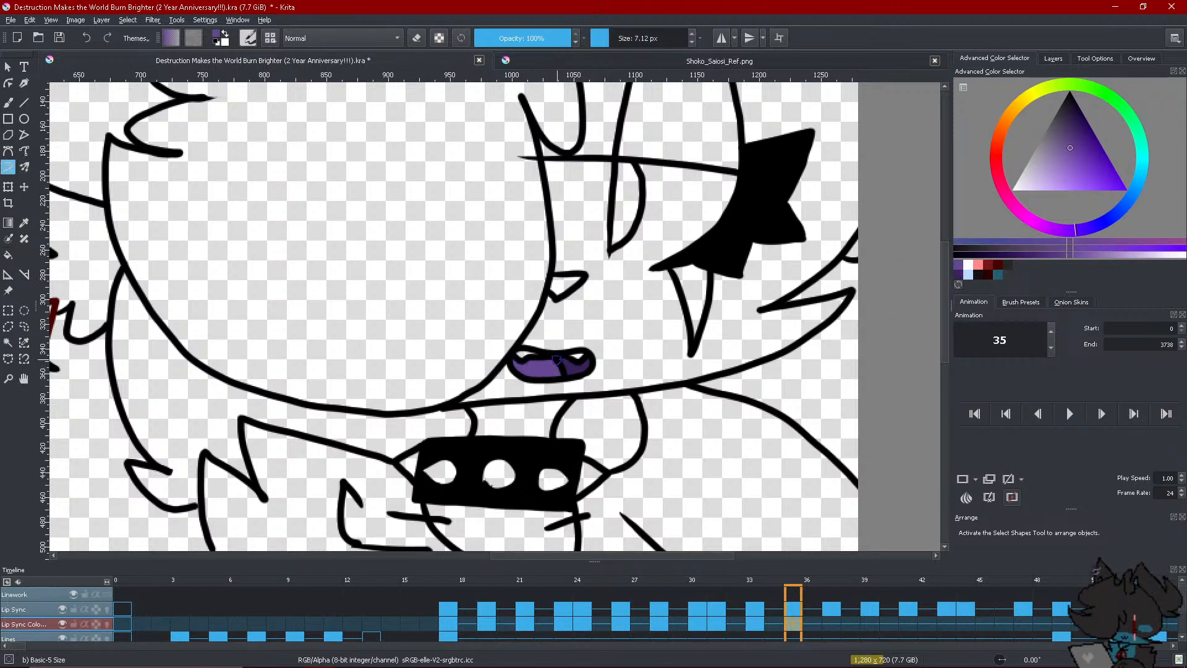
{"action": "left_click", "coordinate": [962, 274]}
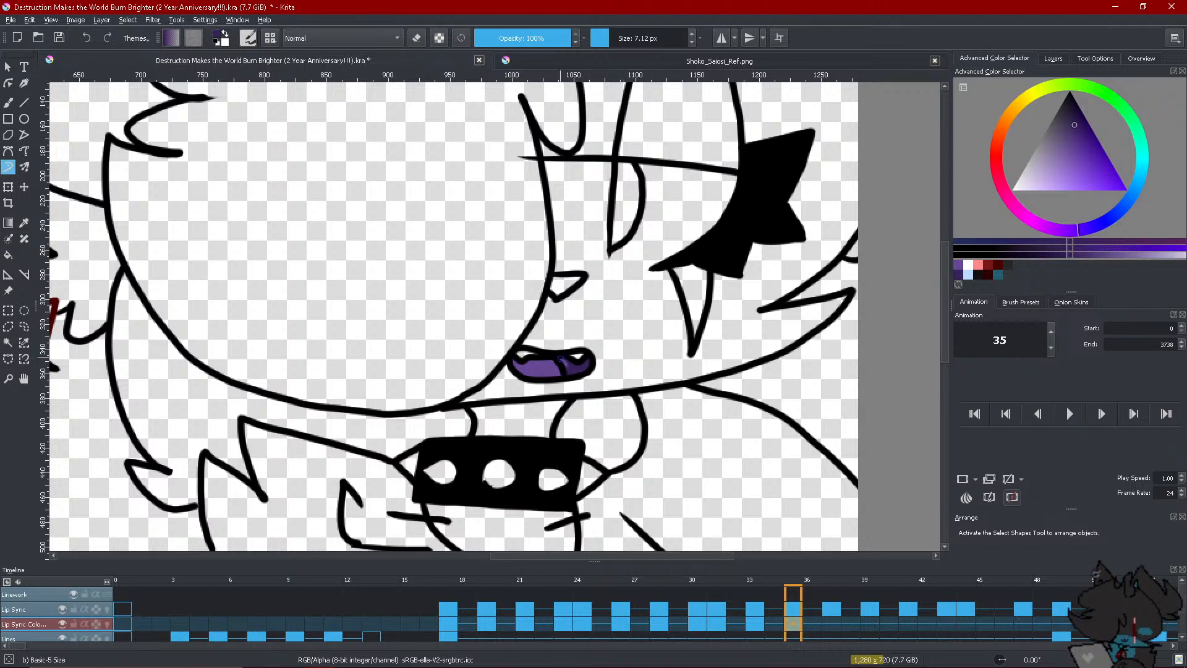
{"action": "left_click", "coordinate": [968, 275]}
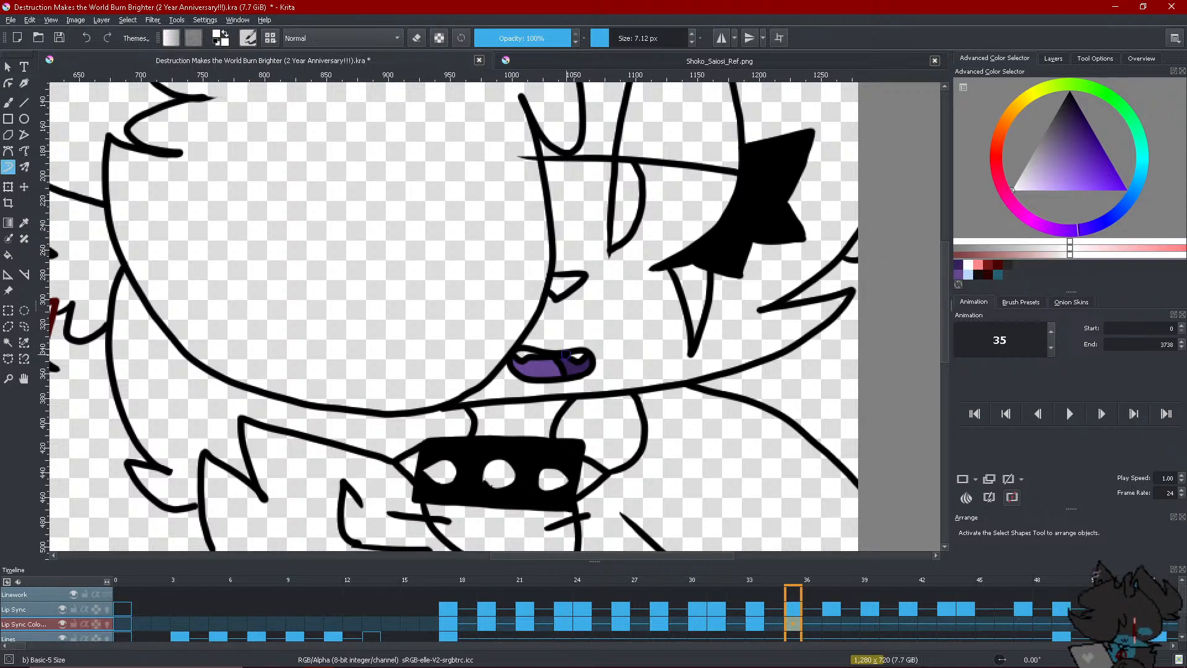
{"action": "mouse_move", "coordinate": [568, 354]}
{"action": "left_mouse_down"}
{"action": "mouse_move", "coordinate": [580, 357]}
{"action": "mouse_move", "coordinate": [525, 355]}
{"action": "left_mouse_up"}
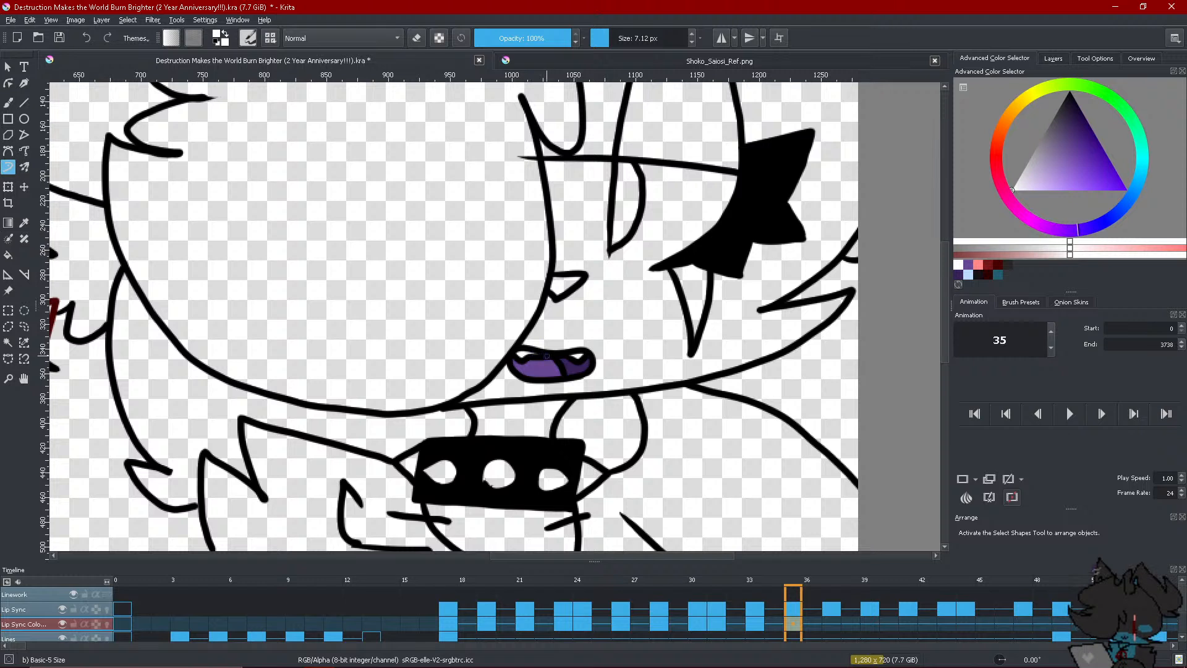
{"action": "left_click", "coordinate": [969, 274]}
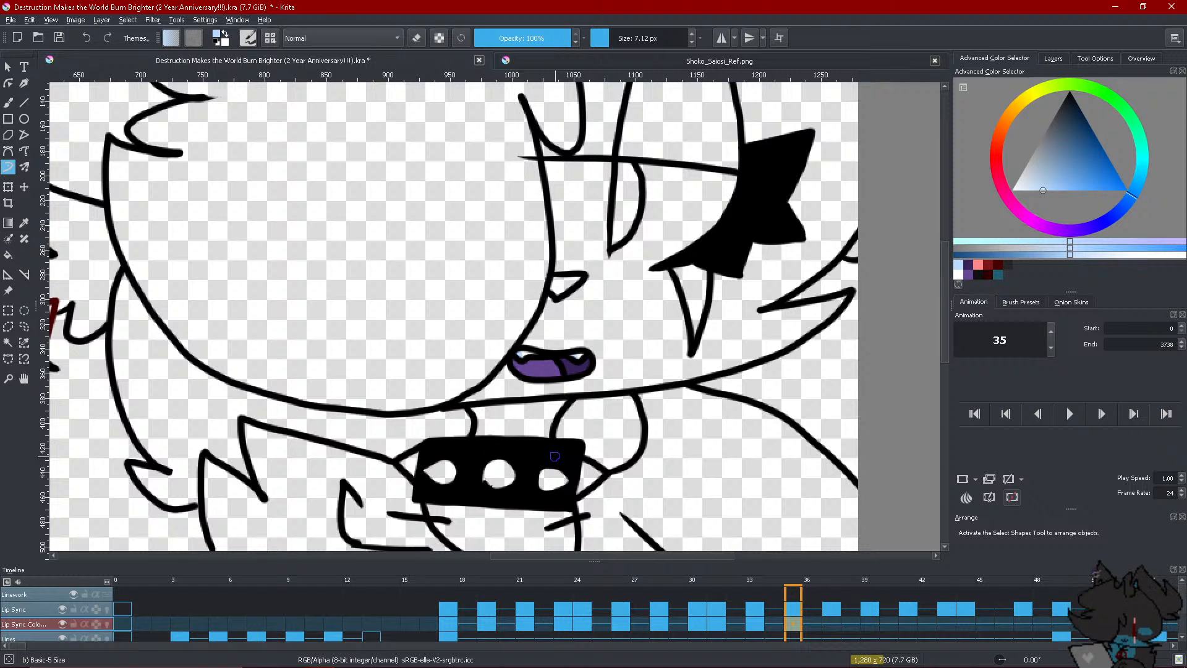
Create a blank lip sync colour frame at 37 and paste a copy of the colour frame at 17 into it
{"action": "scroll", "coordinate": [411, 352], "scroll_direction": "down", "scroll_amount": 4}
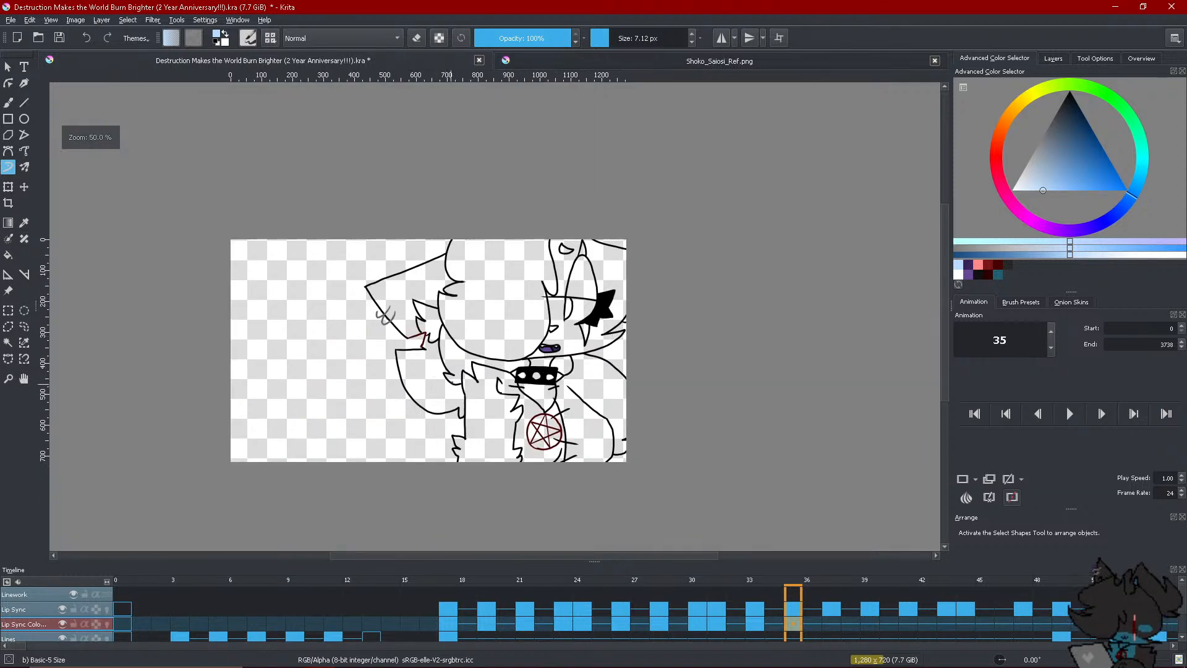
{"action": "scroll", "coordinate": [439, 378], "scroll_direction": "up", "scroll_amount": 2}
{"action": "scroll", "coordinate": [451, 389], "scroll_direction": "down", "scroll_amount": 1}
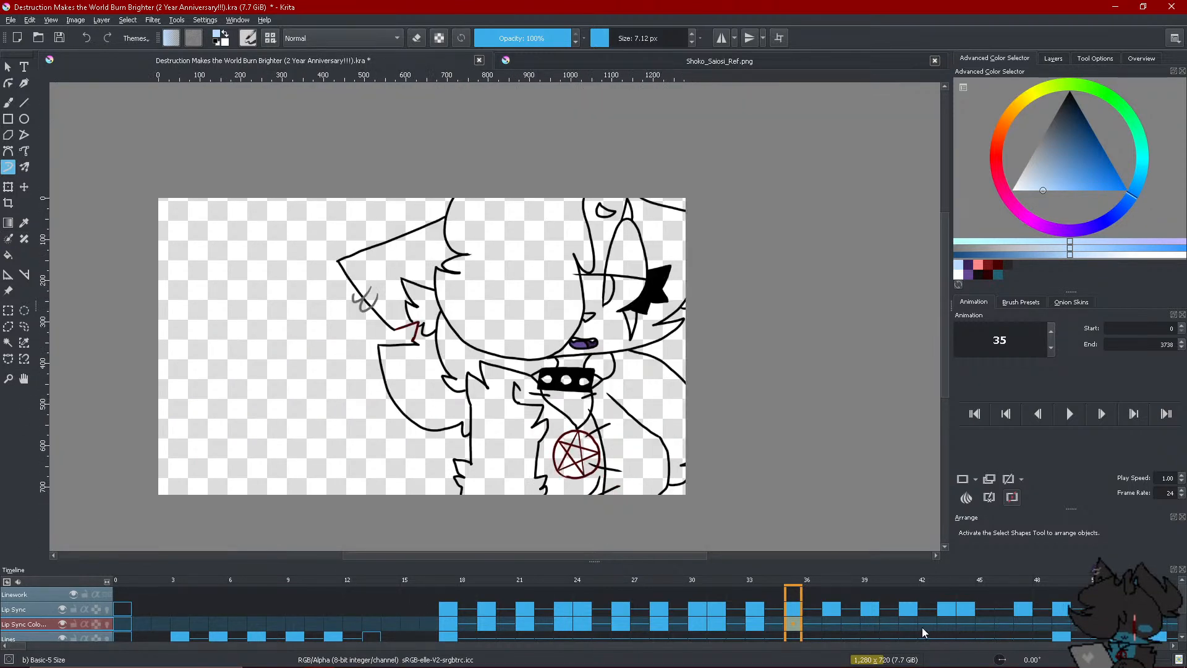
{"action": "scroll", "coordinate": [1158, 646], "scroll_direction": "right", "scroll_amount": 5}
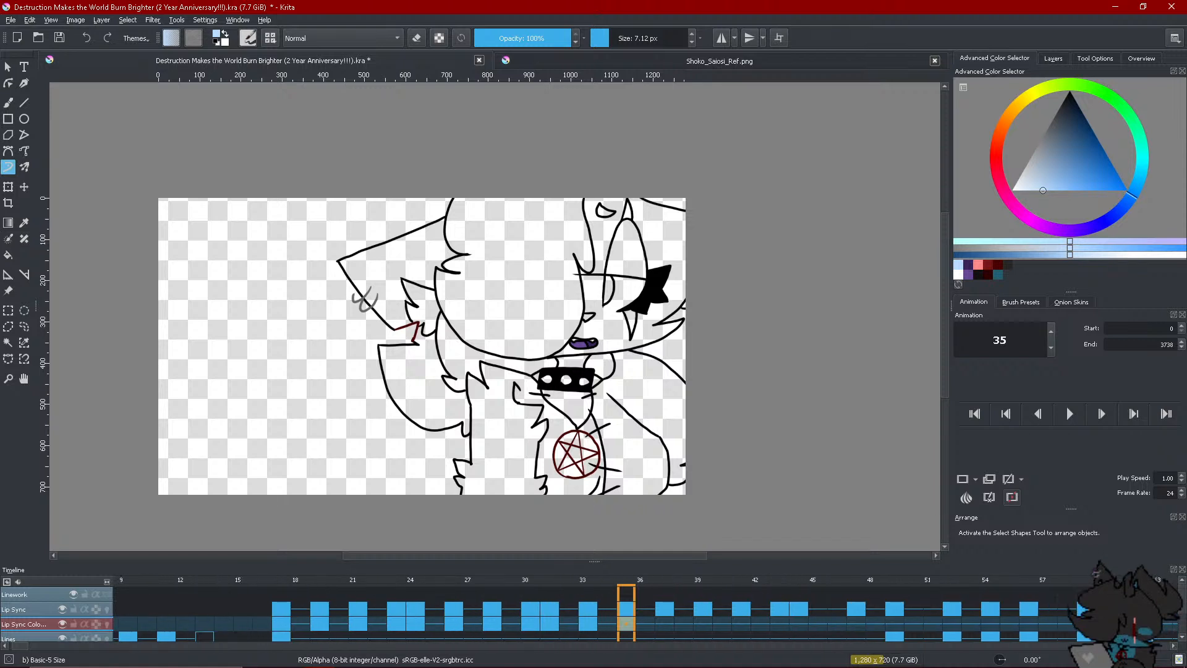
{"action": "left_click", "coordinate": [659, 626]}
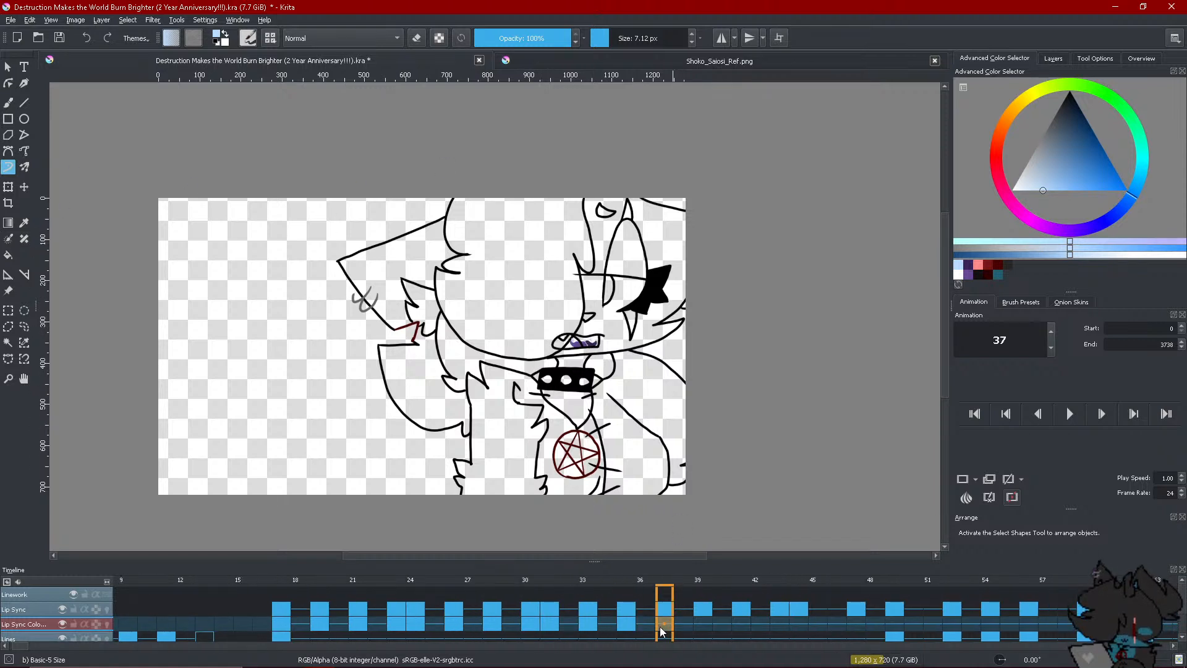
{"action": "right_click", "coordinate": [660, 626]}
{"action": "key", "text": "Escape"}
{"action": "left_click", "coordinate": [283, 624]}
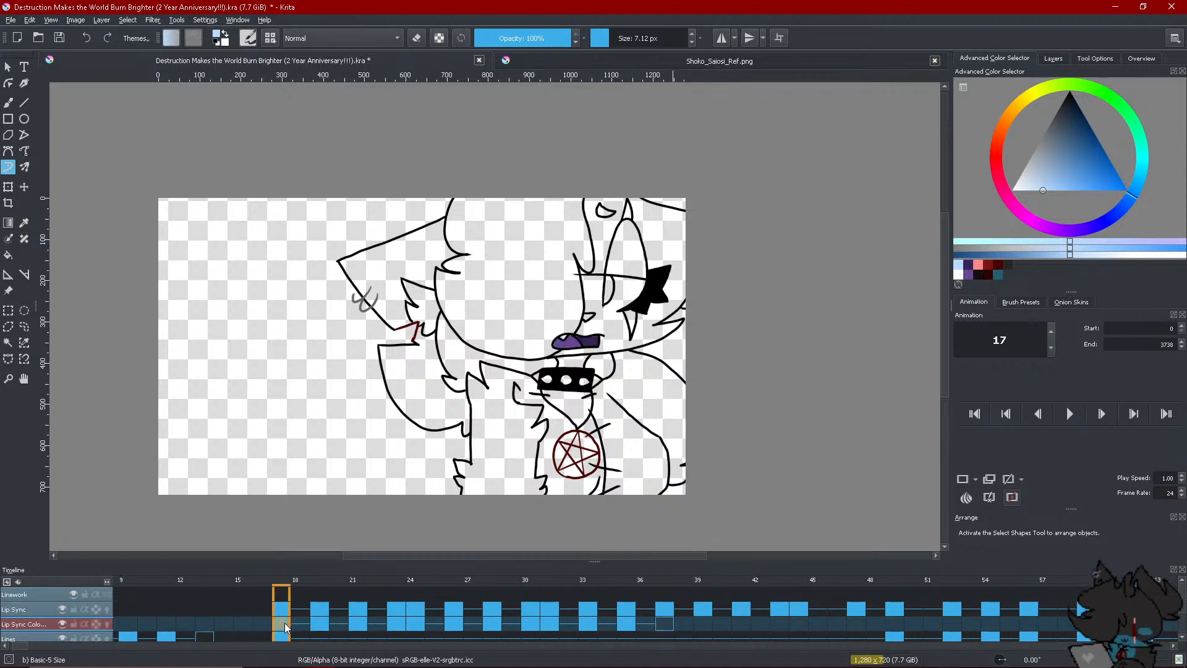
{"action": "right_click", "coordinate": [285, 624]}
{"action": "key", "text": "Escape"}
{"action": "left_click", "coordinate": [665, 621]}
{"action": "right_click", "coordinate": [665, 621]}
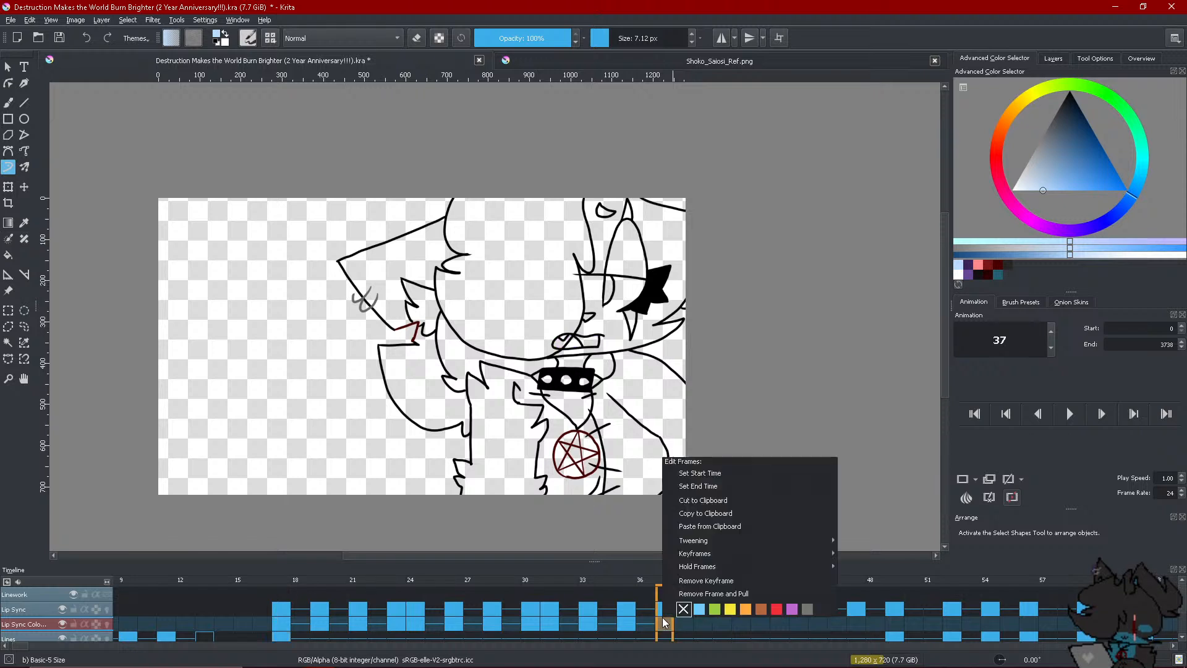
{"action": "left_click", "coordinate": [692, 523]}
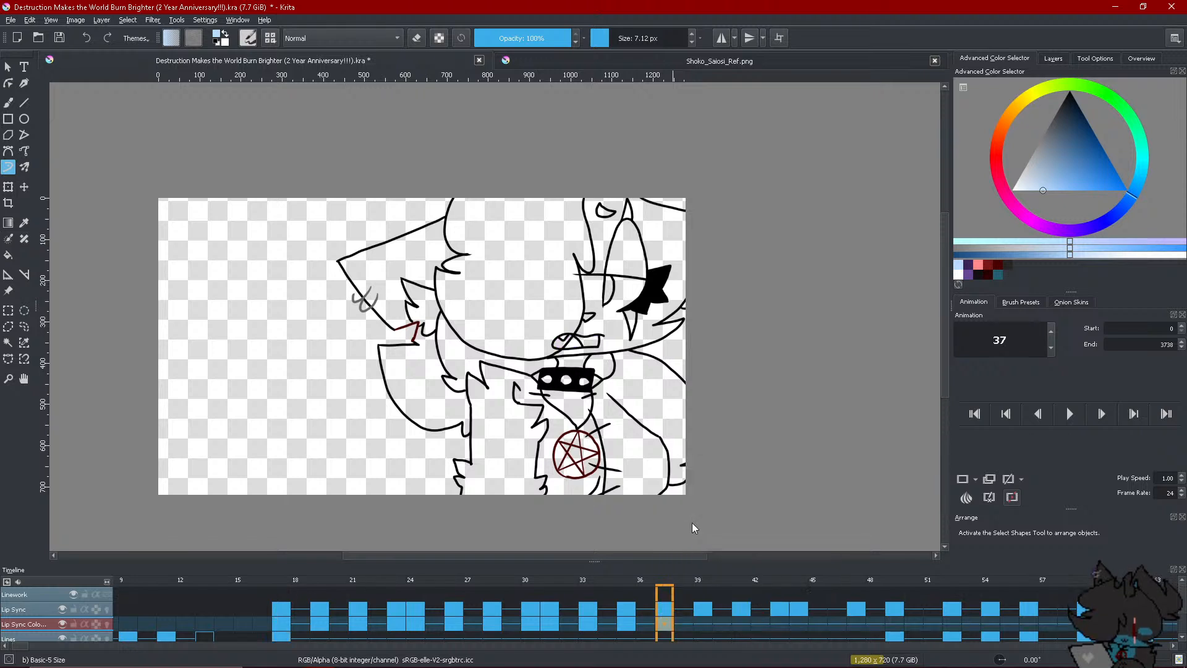
Create a blank lip sync colour frame at 39 and paste a copy of the colour frame at 19 into it
{"action": "left_click", "coordinate": [703, 626]}
{"action": "right_click", "coordinate": [703, 626]}
{"action": "left_click", "coordinate": [718, 592]}
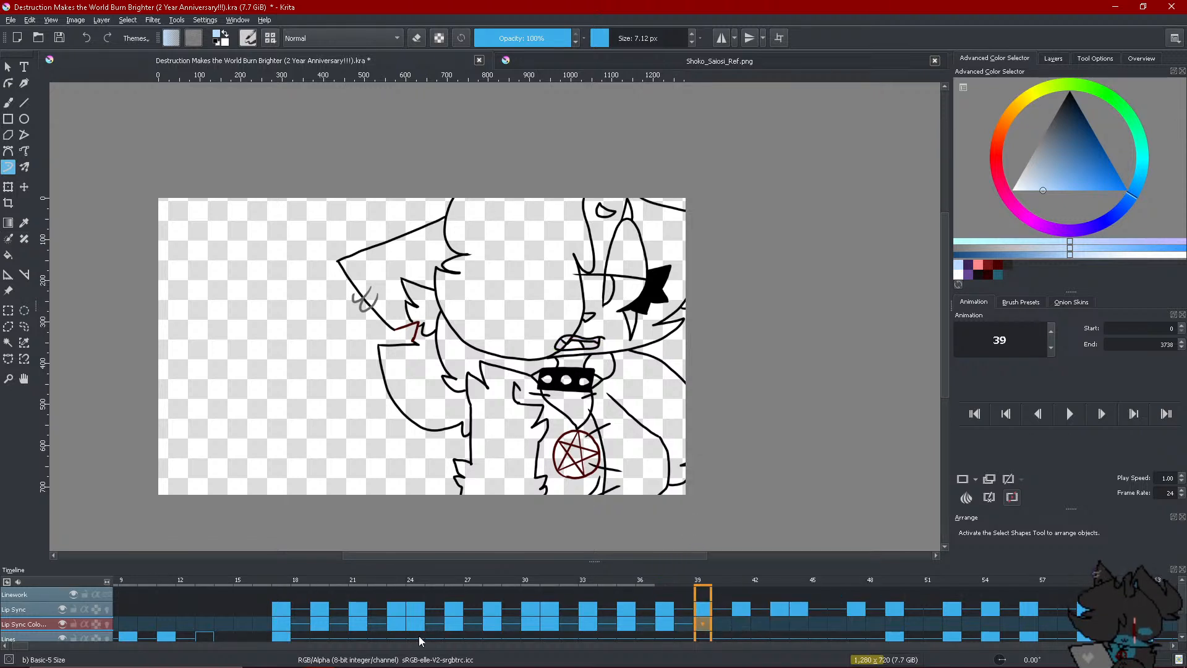
{"action": "left_click", "coordinate": [321, 626]}
{"action": "right_click", "coordinate": [322, 625]}
{"action": "left_click", "coordinate": [391, 523]}
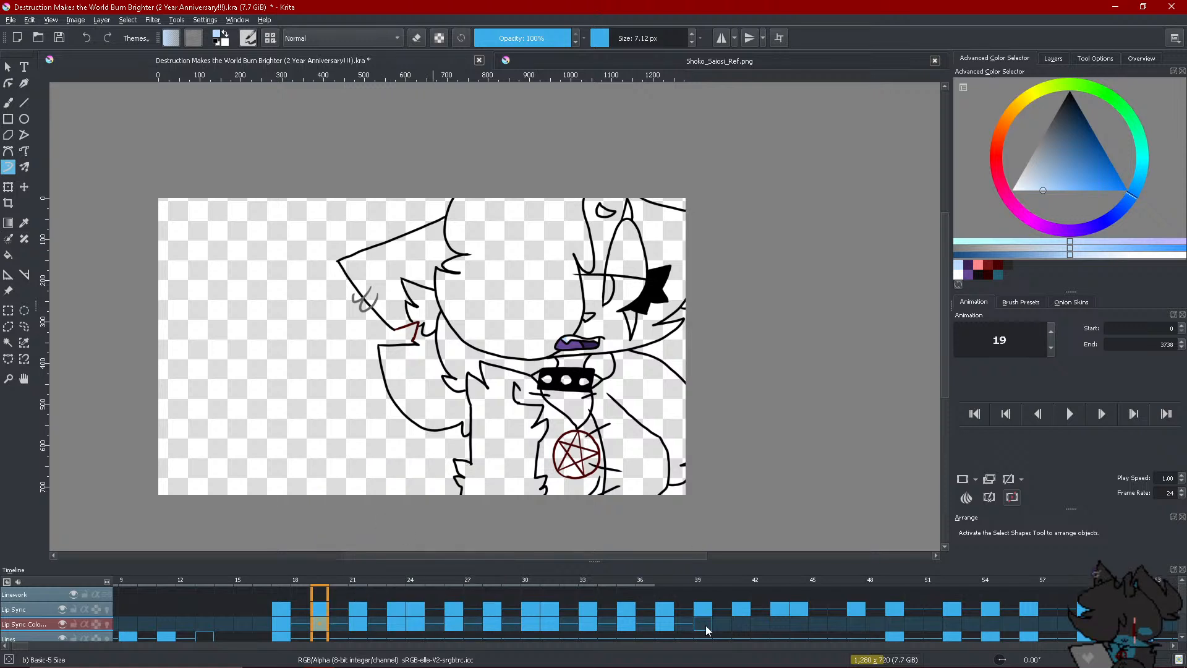
{"action": "left_click", "coordinate": [699, 624]}
{"action": "right_click", "coordinate": [699, 625]}
{"action": "left_click", "coordinate": [751, 533]}
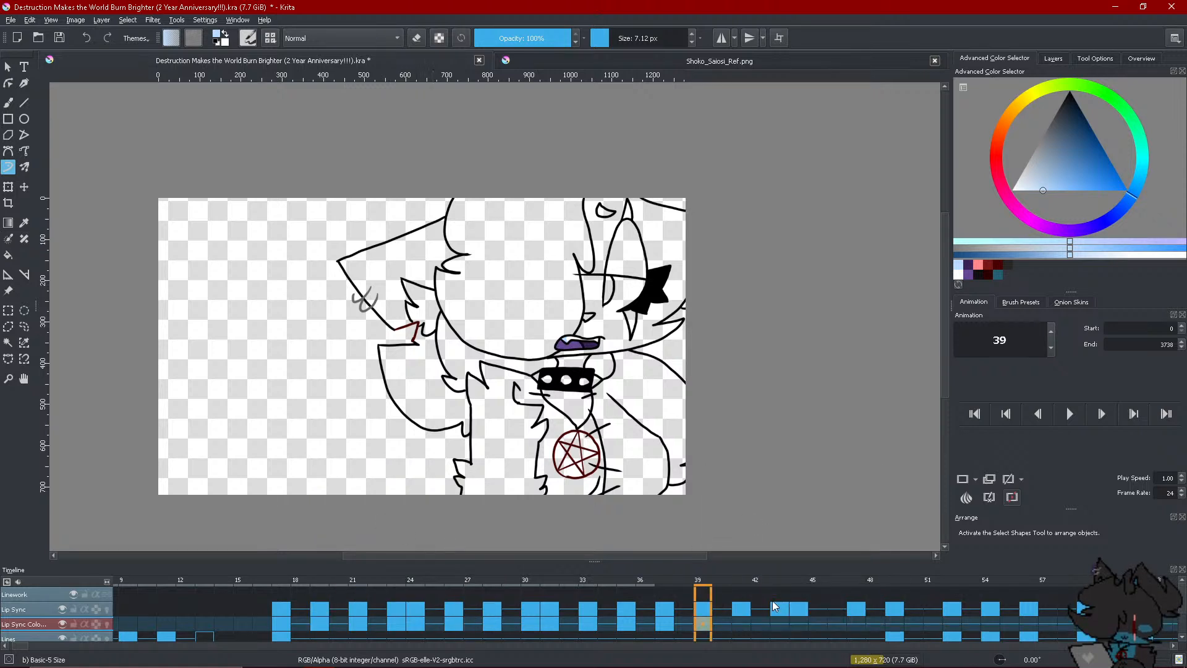
Create a blank lip sync colour frame at 41 and paste a copy of the colour frame at 21 into it
{"action": "left_click", "coordinate": [745, 629]}
{"action": "right_click", "coordinate": [745, 629]}
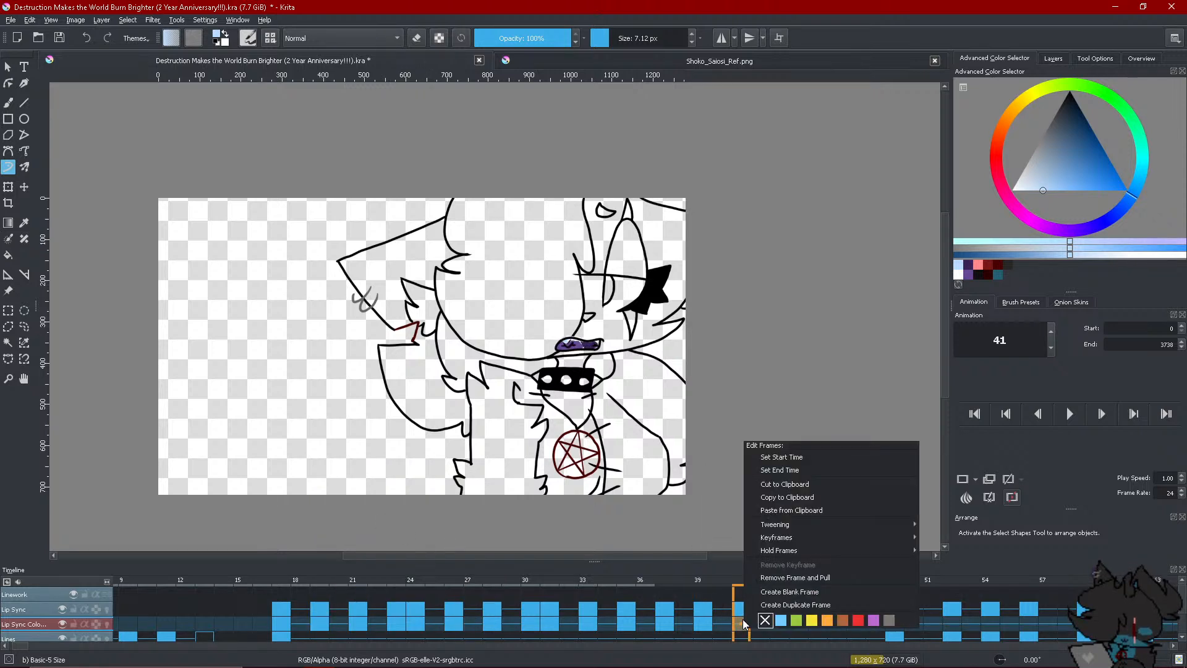
{"action": "left_click", "coordinate": [766, 595]}
{"action": "left_click", "coordinate": [362, 622]}
{"action": "right_click", "coordinate": [363, 622]}
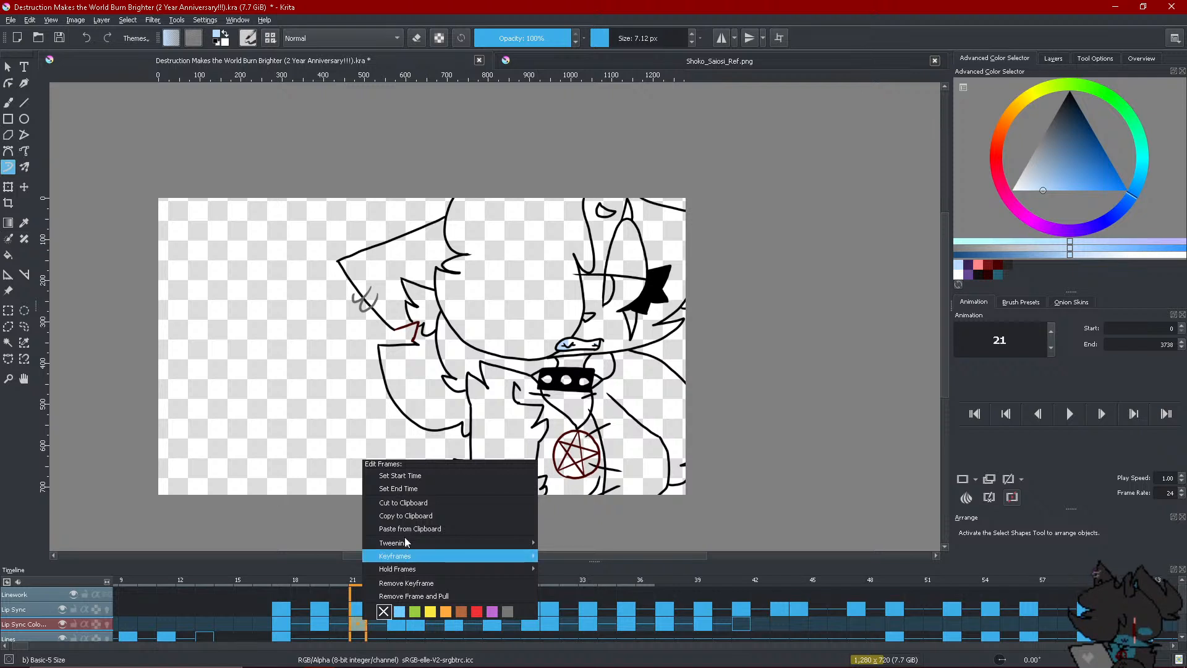
{"action": "left_click", "coordinate": [405, 516]}
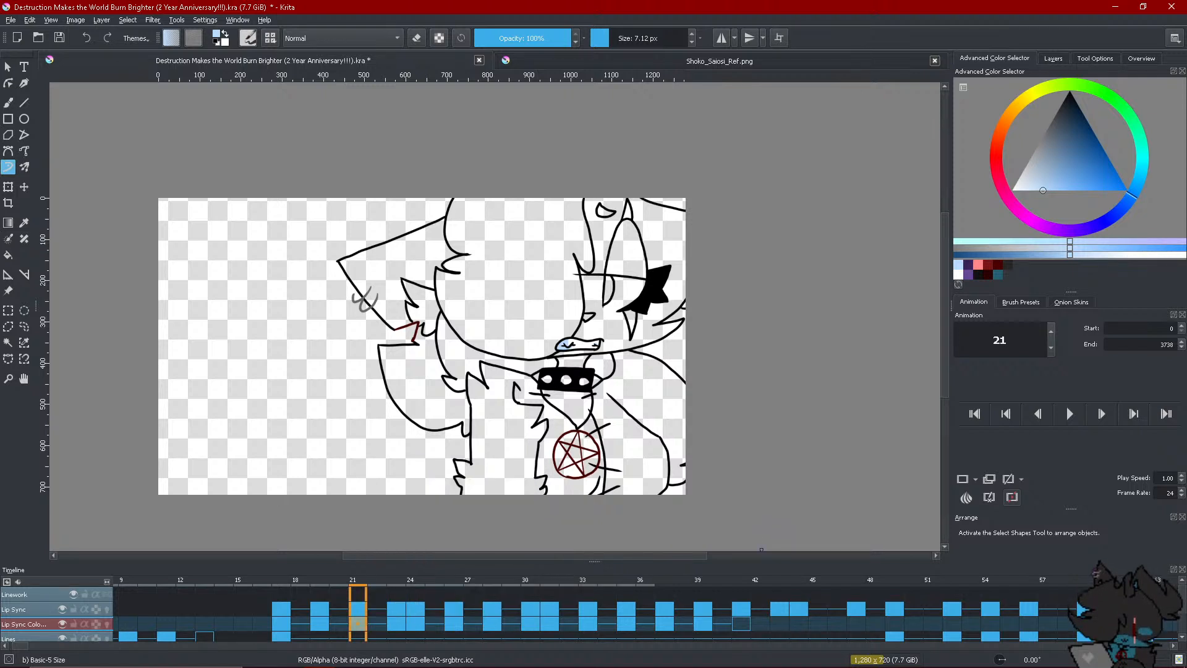
{"action": "right_click", "coordinate": [741, 622]}
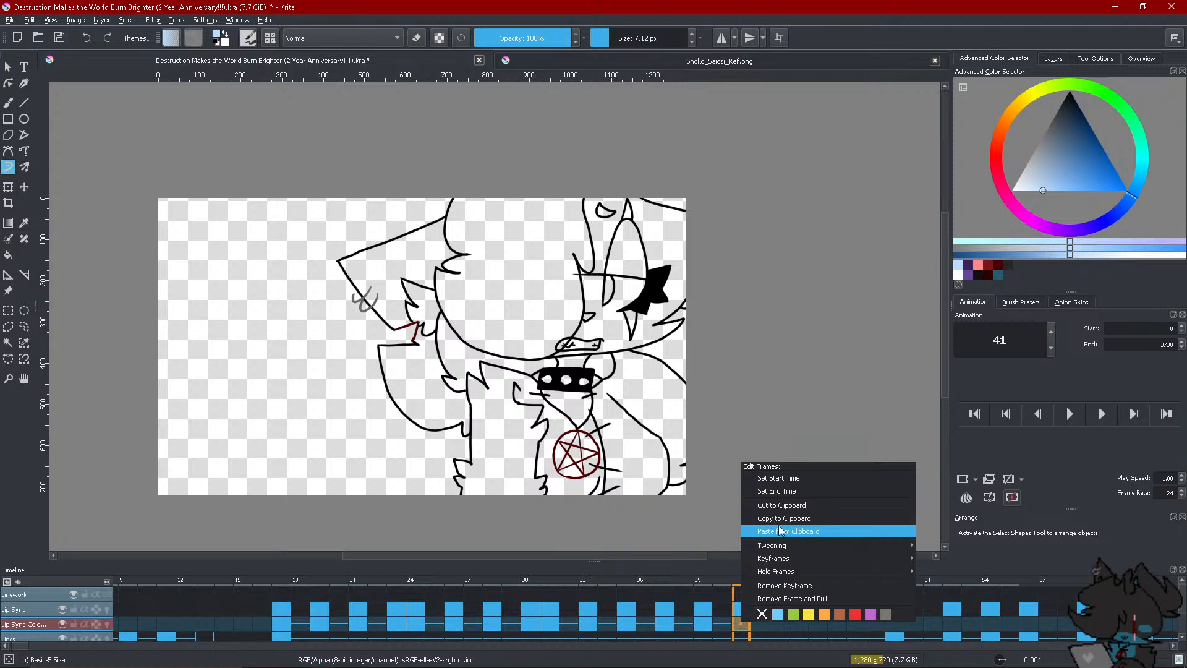
{"action": "left_click", "coordinate": [780, 531]}
Copy the lip sync colour frame at 39 and paste it at frame 43
{"action": "left_click", "coordinate": [786, 624]}
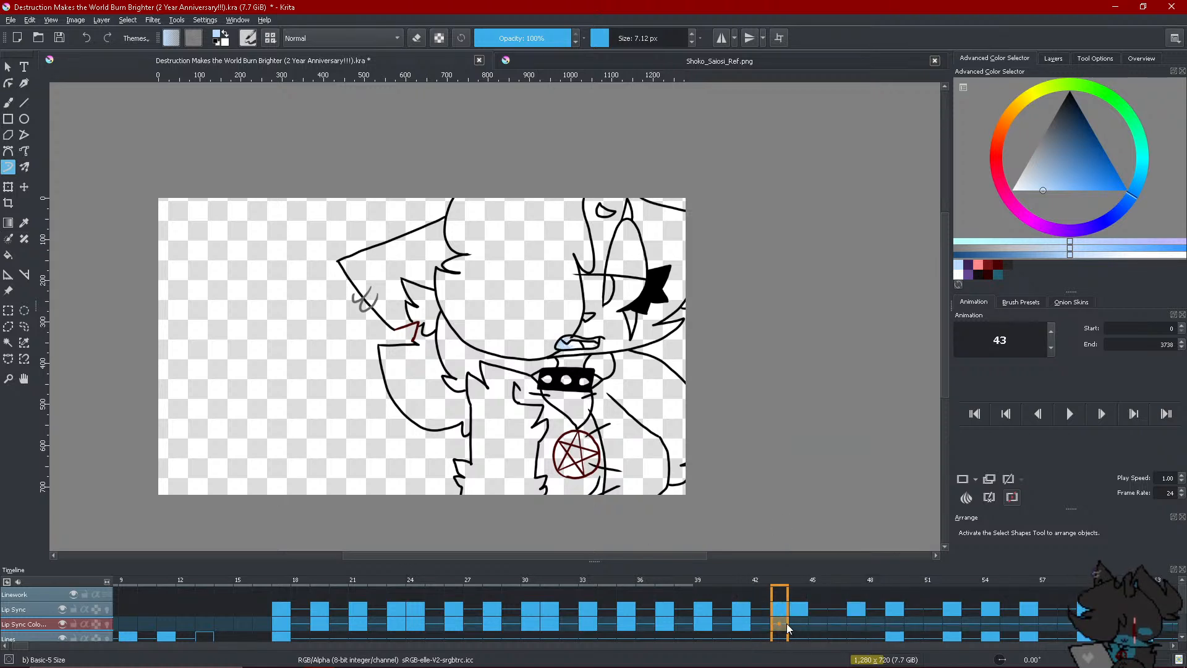
{"action": "right_click", "coordinate": [787, 624]}
{"action": "right_click", "coordinate": [709, 621]}
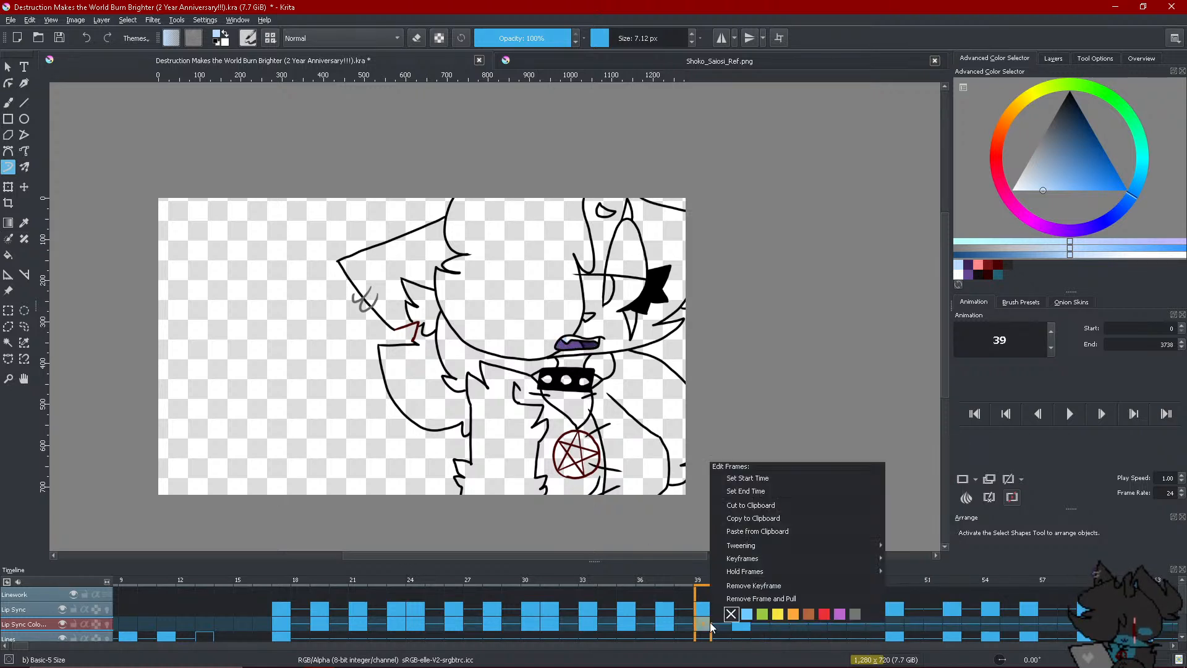
{"action": "left_click", "coordinate": [742, 518]}
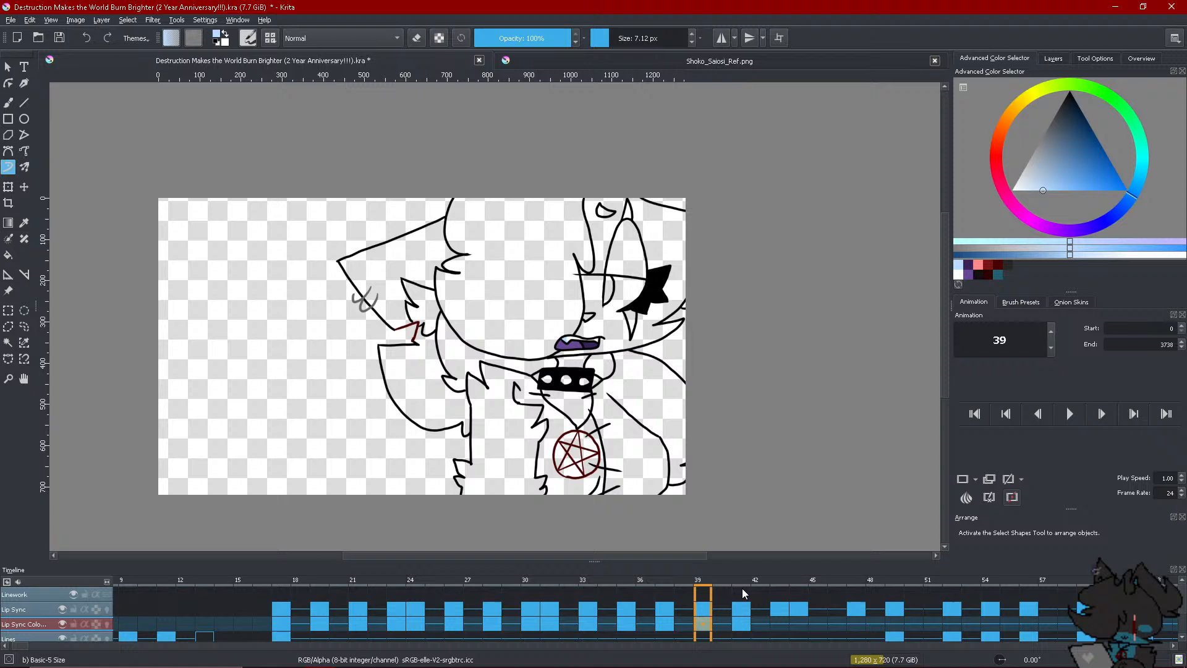
{"action": "left_click", "coordinate": [777, 622]}
{"action": "right_click", "coordinate": [780, 619]}
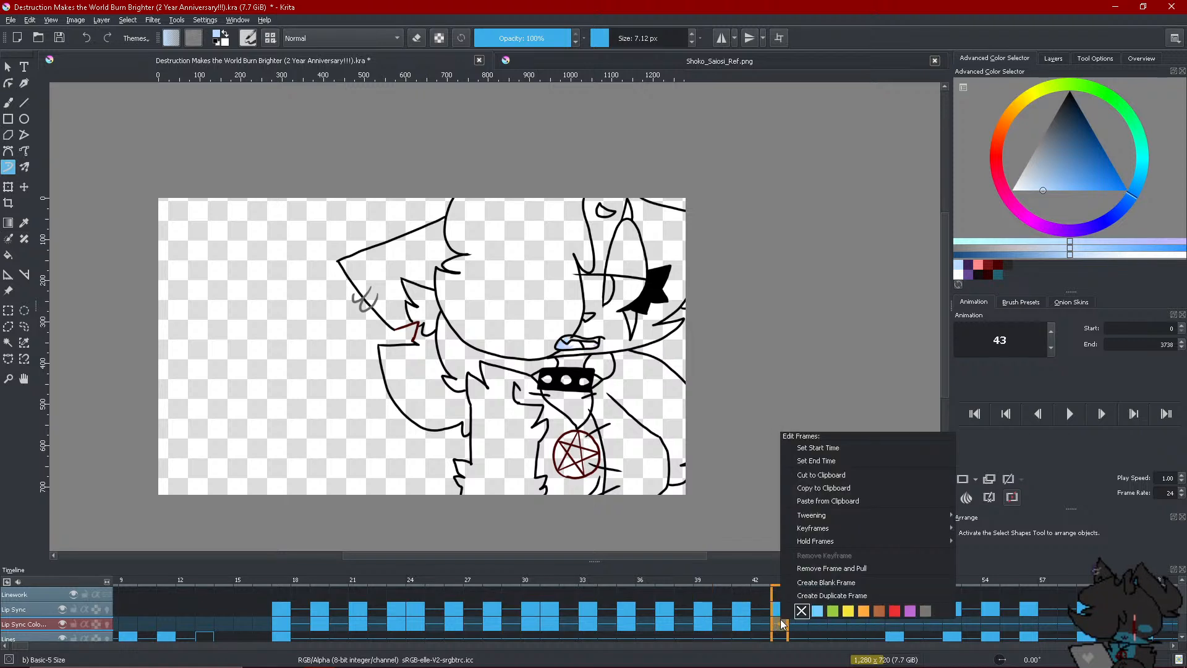
{"action": "left_click", "coordinate": [823, 505]}
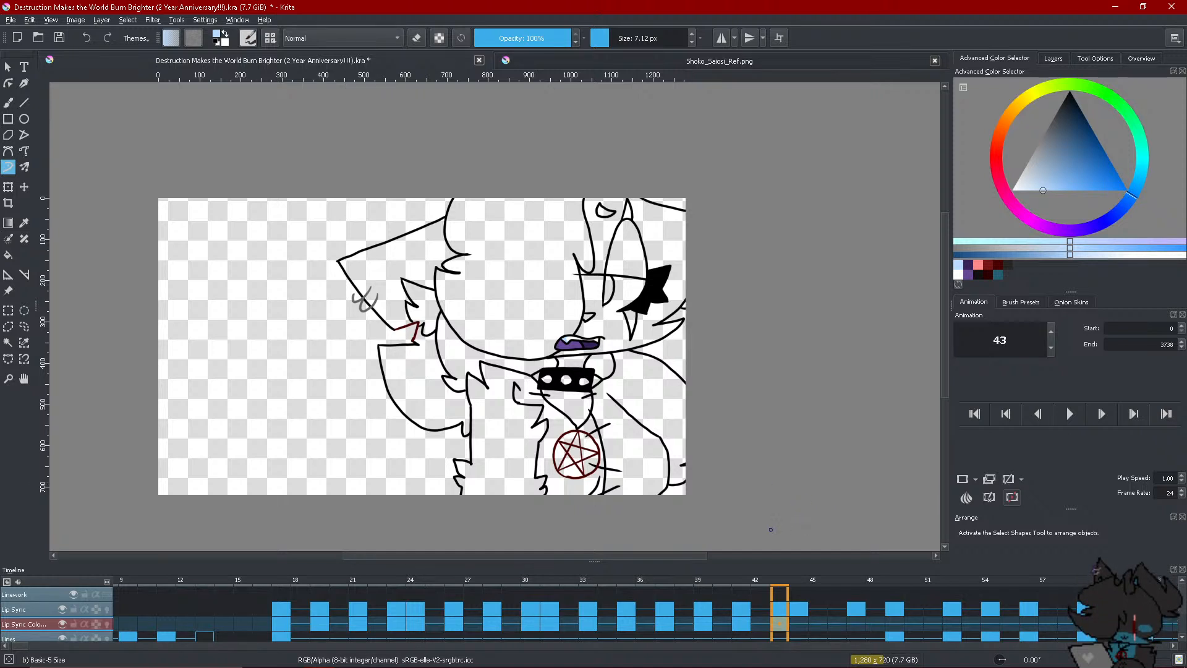
{"action": "scroll", "coordinate": [627, 531], "scroll_direction": "up", "scroll_amount": 4}
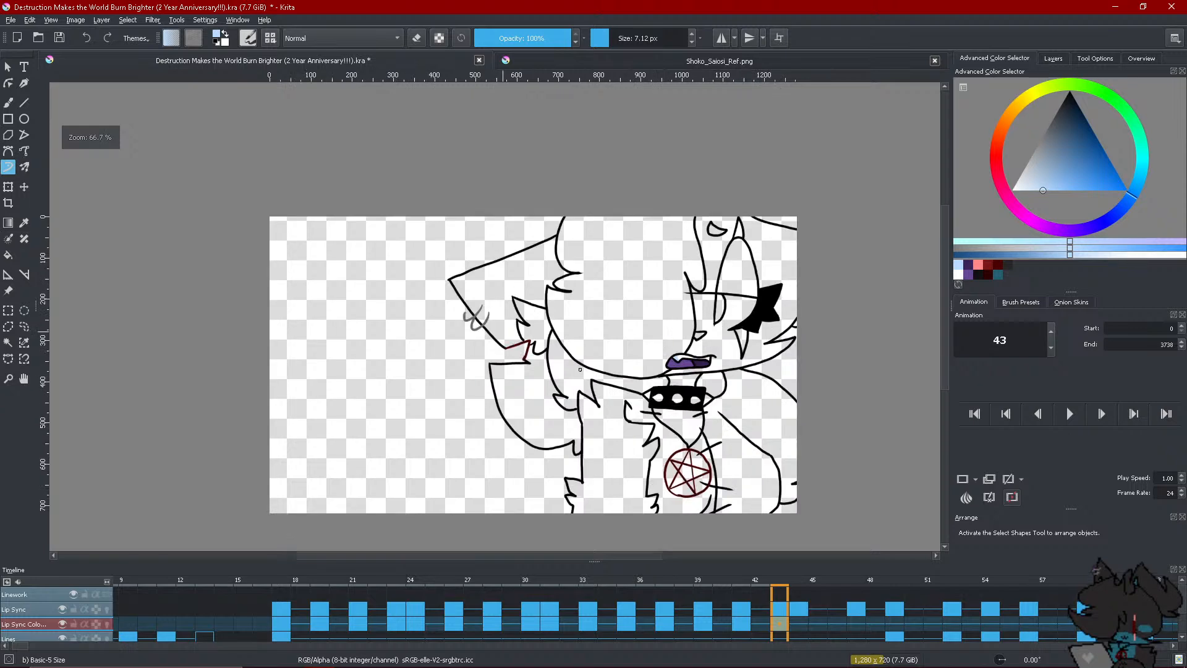
{"action": "scroll", "coordinate": [627, 530], "scroll_direction": "down", "scroll_amount": 1}
{"action": "scroll", "coordinate": [627, 494], "scroll_direction": "up", "scroll_amount": 1}
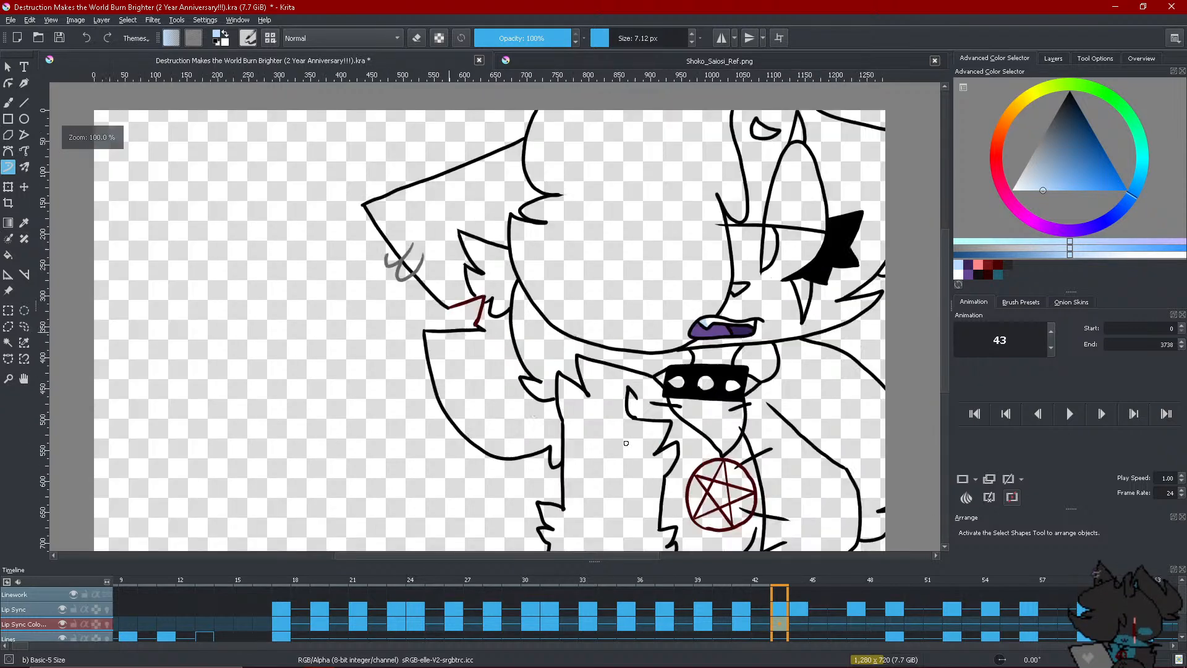
{"action": "scroll", "coordinate": [626, 470], "scroll_direction": "down", "scroll_amount": 1}
{"action": "scroll", "coordinate": [625, 443], "scroll_direction": "up", "scroll_amount": 1}
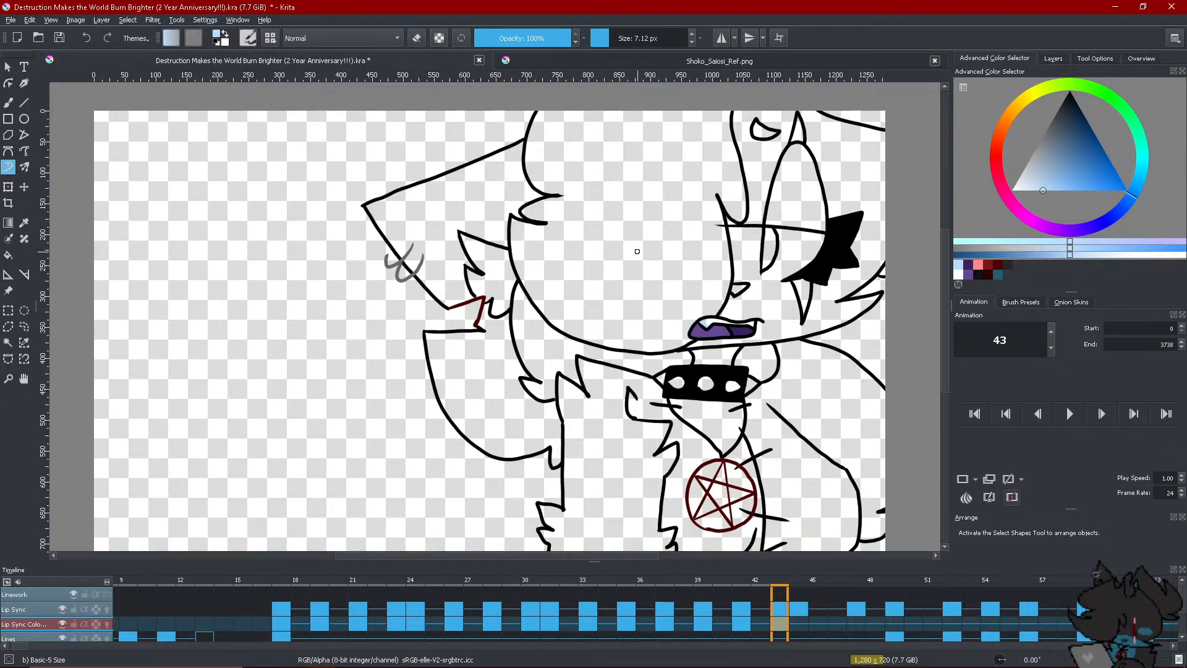
{"action": "scroll", "coordinate": [637, 251], "scroll_direction": "down", "scroll_amount": 1}
Create a blank lip sync colour frame at 44 and paste a copy of the colour frame at 17 into it
{"action": "left_click", "coordinate": [791, 621]}
{"action": "right_click", "coordinate": [804, 618]}
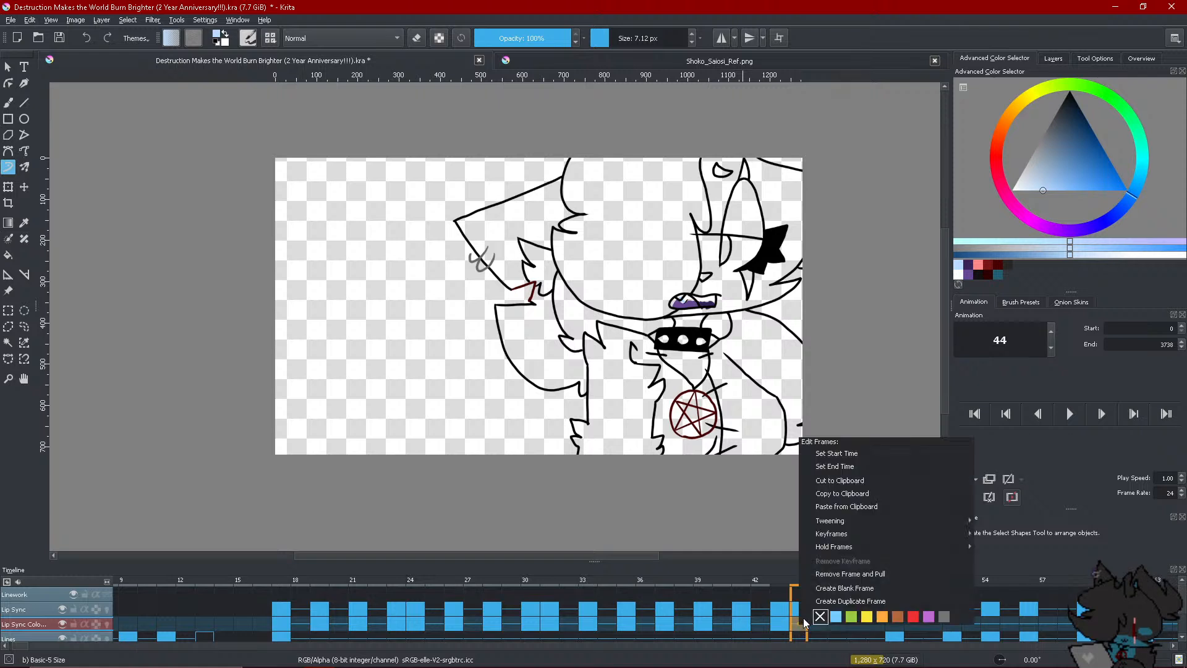
{"action": "left_click", "coordinate": [844, 588]}
{"action": "right_click", "coordinate": [275, 621]}
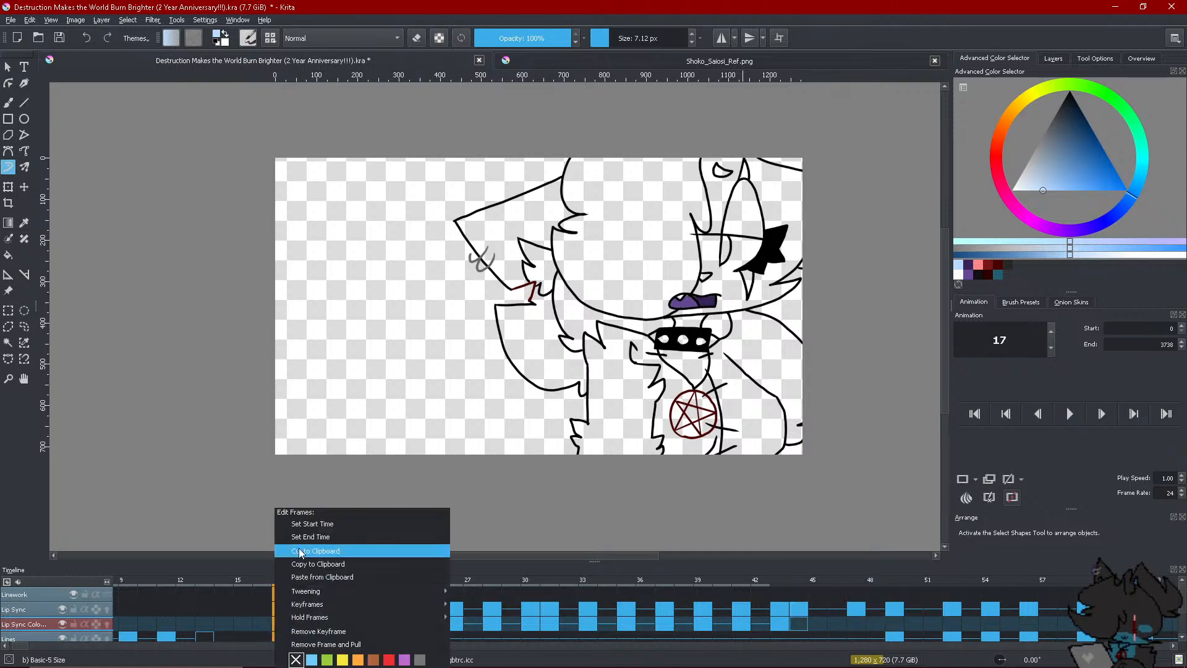
{"action": "left_click", "coordinate": [304, 567]}
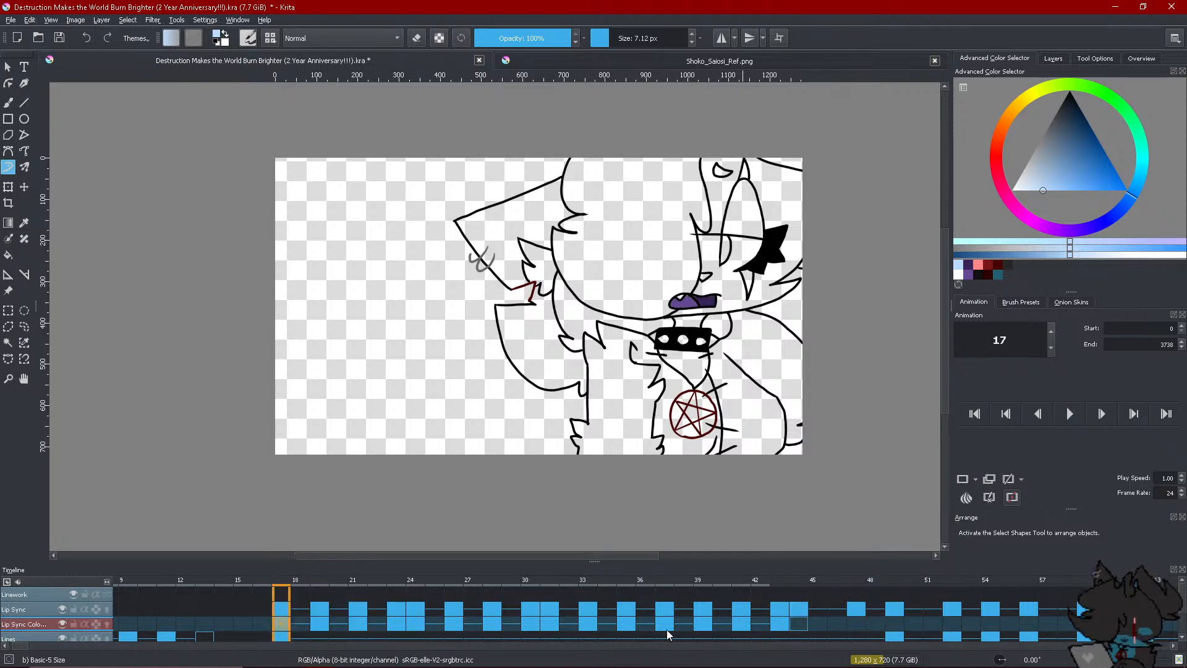
{"action": "right_click", "coordinate": [800, 624]}
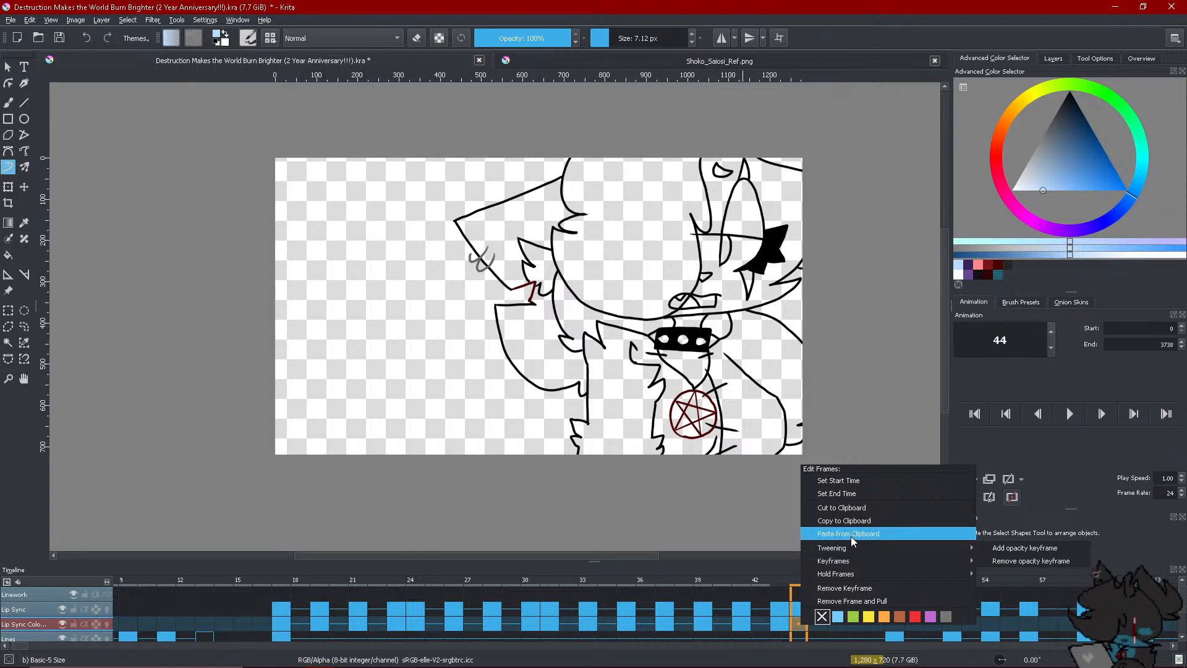
{"action": "left_click", "coordinate": [851, 536]}
Create a blank lip sync colour frame at 47 and fill the mouth interior behind the tongue with dark purple
{"action": "left_click", "coordinate": [856, 622]}
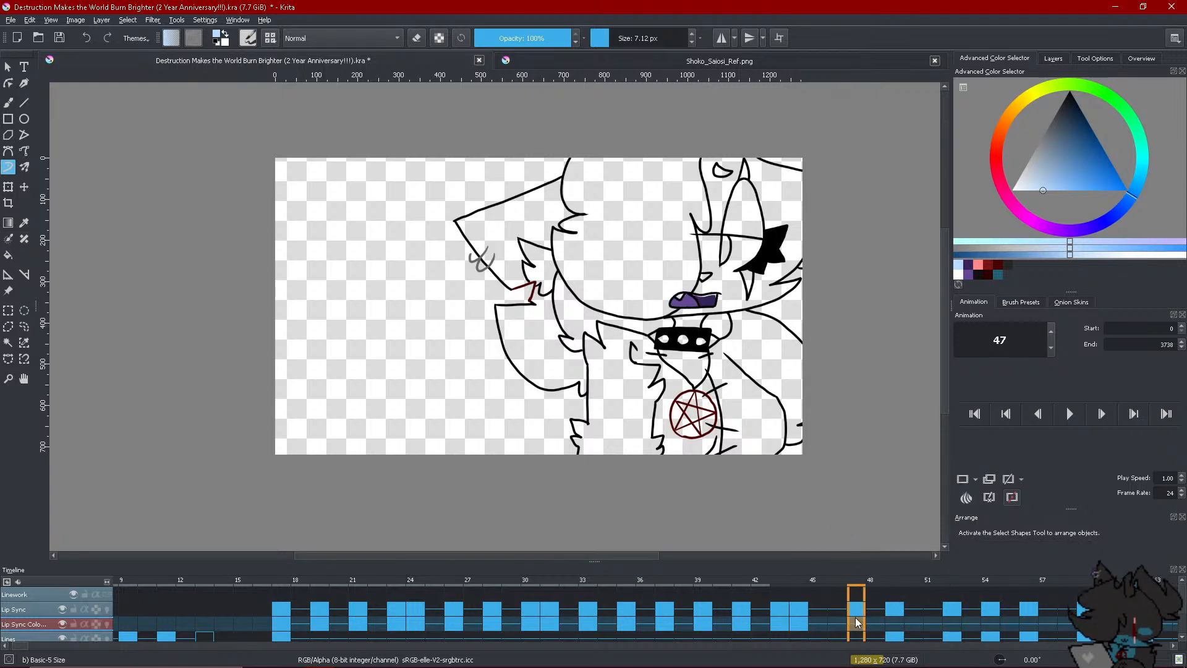
{"action": "right_click", "coordinate": [856, 622]}
{"action": "left_click", "coordinate": [891, 583]}
{"action": "scroll", "coordinate": [731, 355], "scroll_direction": "up", "scroll_amount": 2}
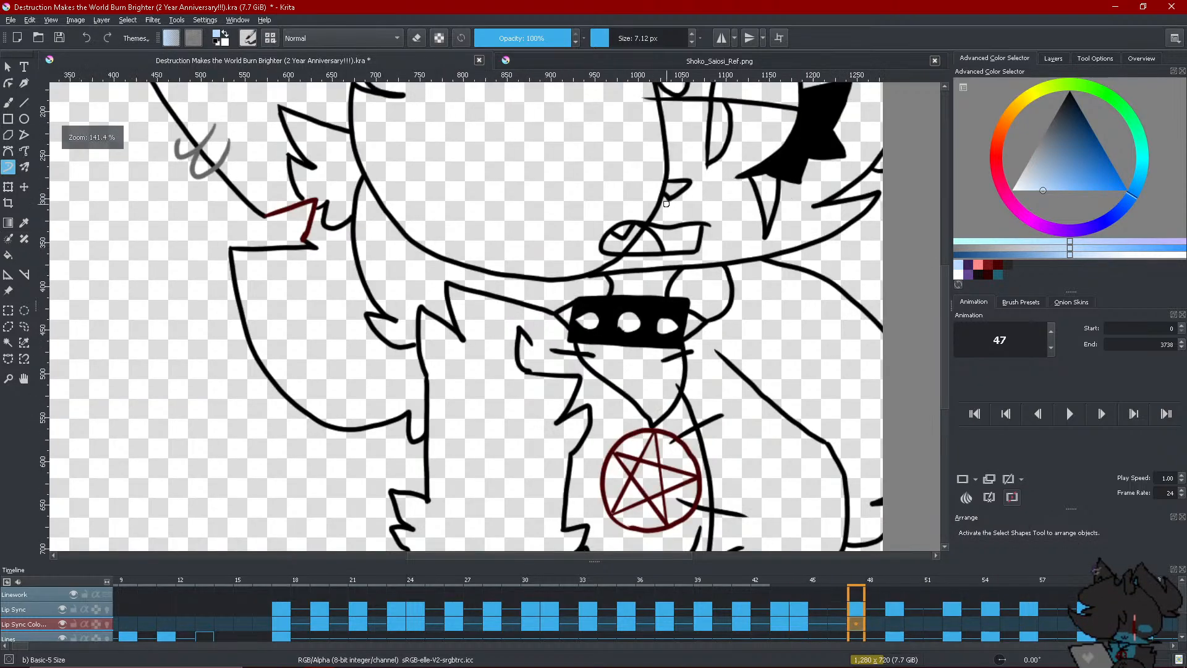
{"action": "scroll", "coordinate": [666, 204], "scroll_direction": "up", "scroll_amount": 2}
{"action": "left_click", "coordinate": [973, 267]}
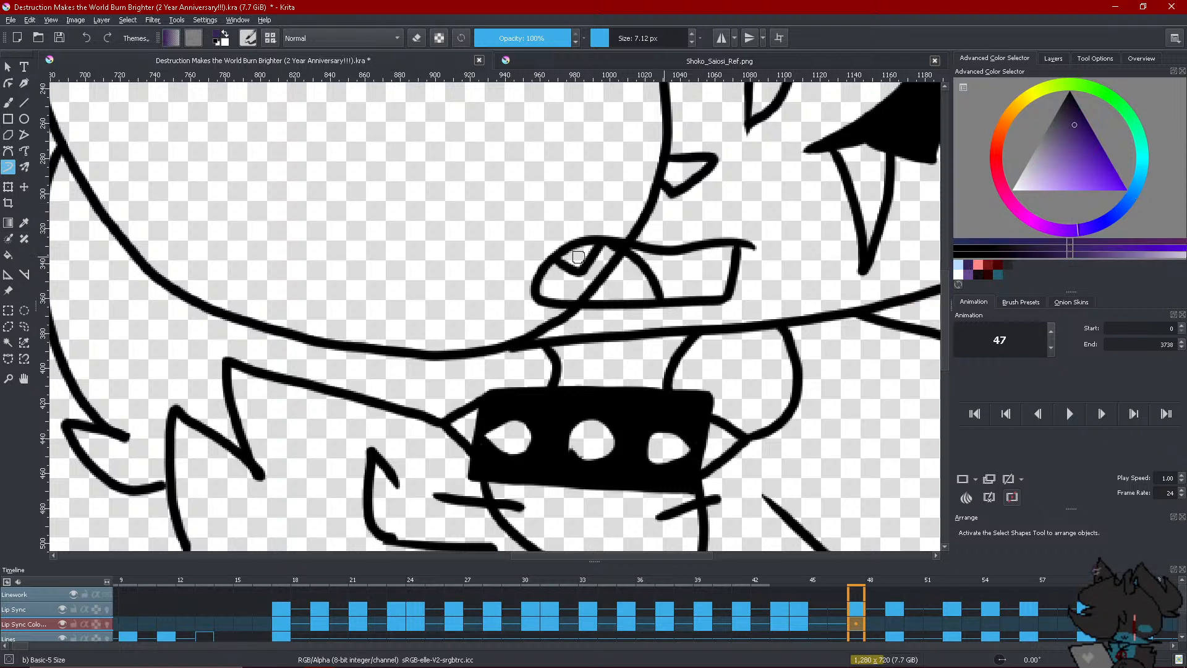
{"action": "left_click", "coordinate": [8, 254]}
{"action": "left_click", "coordinate": [673, 278]}
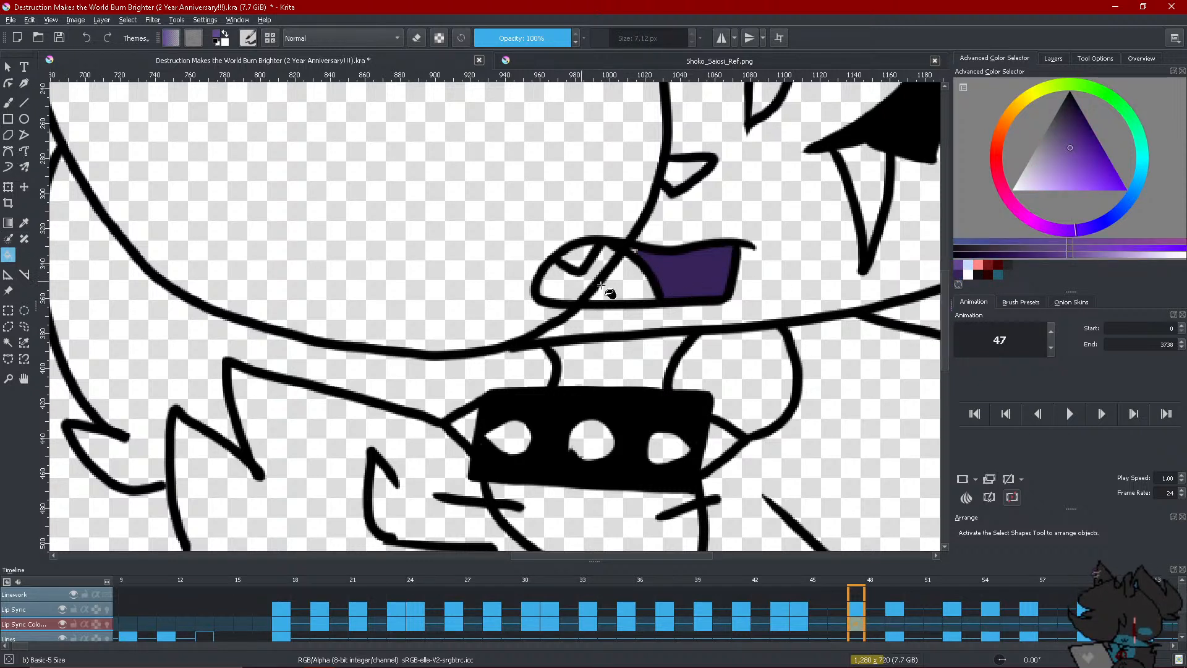
Fill the tongue at frame 47 with lighter purple, paint over the jaw line crossing it, and touch up the dark purple interior
{"action": "left_click", "coordinate": [560, 285]}
{"action": "left_click", "coordinate": [625, 281]}
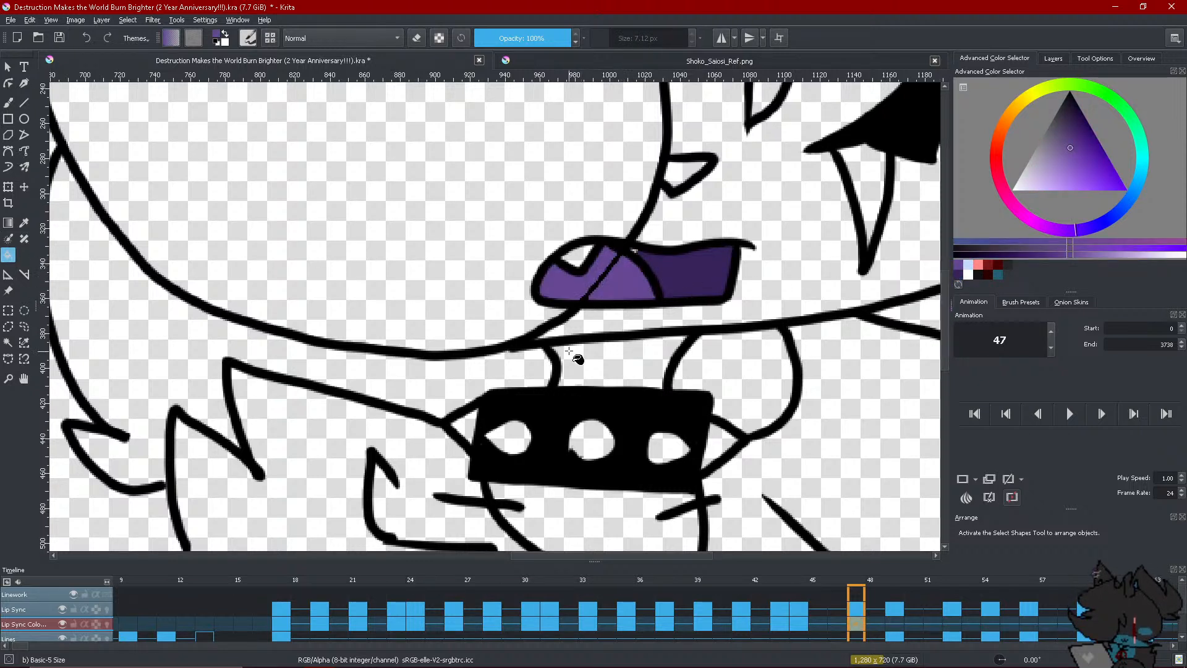
{"action": "left_click", "coordinate": [8, 166]}
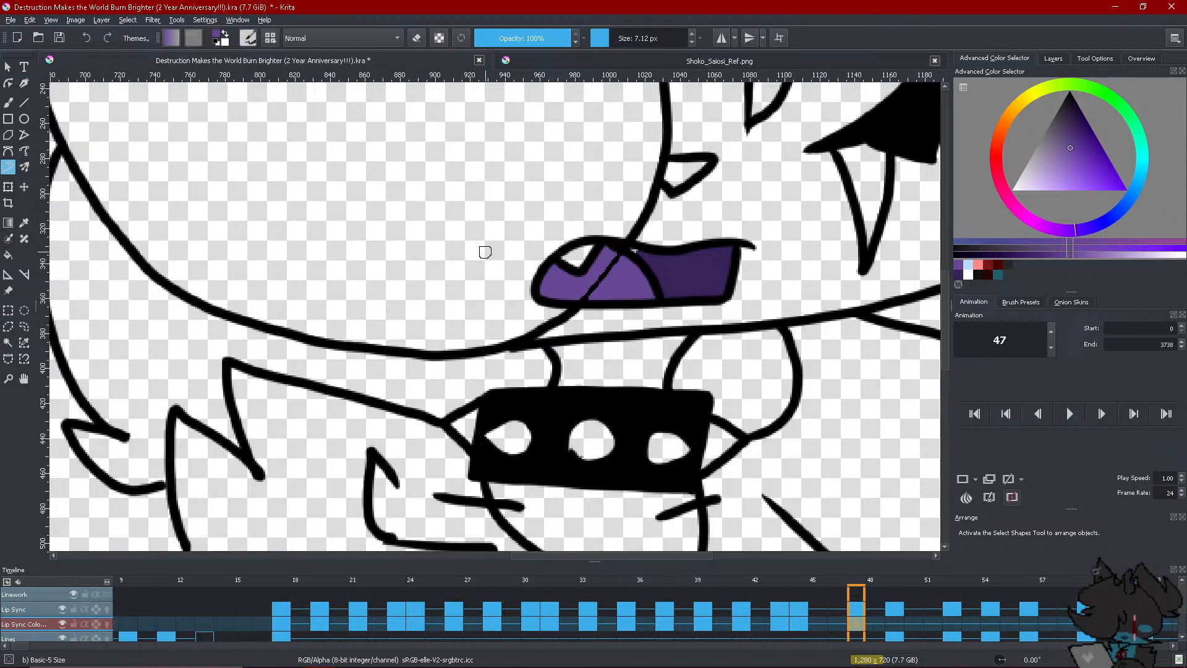
{"action": "mouse_move", "coordinate": [613, 258]}
{"action": "left_mouse_down"}
{"action": "mouse_move", "coordinate": [628, 270]}
{"action": "mouse_move", "coordinate": [583, 293]}
{"action": "mouse_move", "coordinate": [595, 286]}
{"action": "left_mouse_up"}
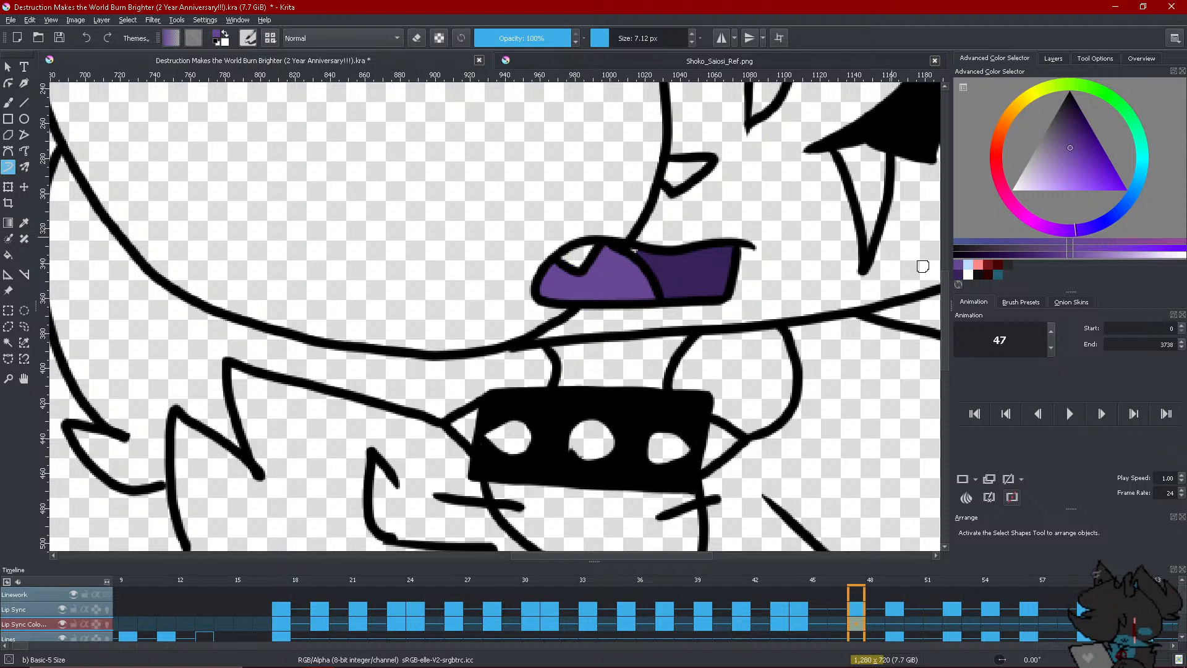
{"action": "left_click", "coordinate": [959, 276]}
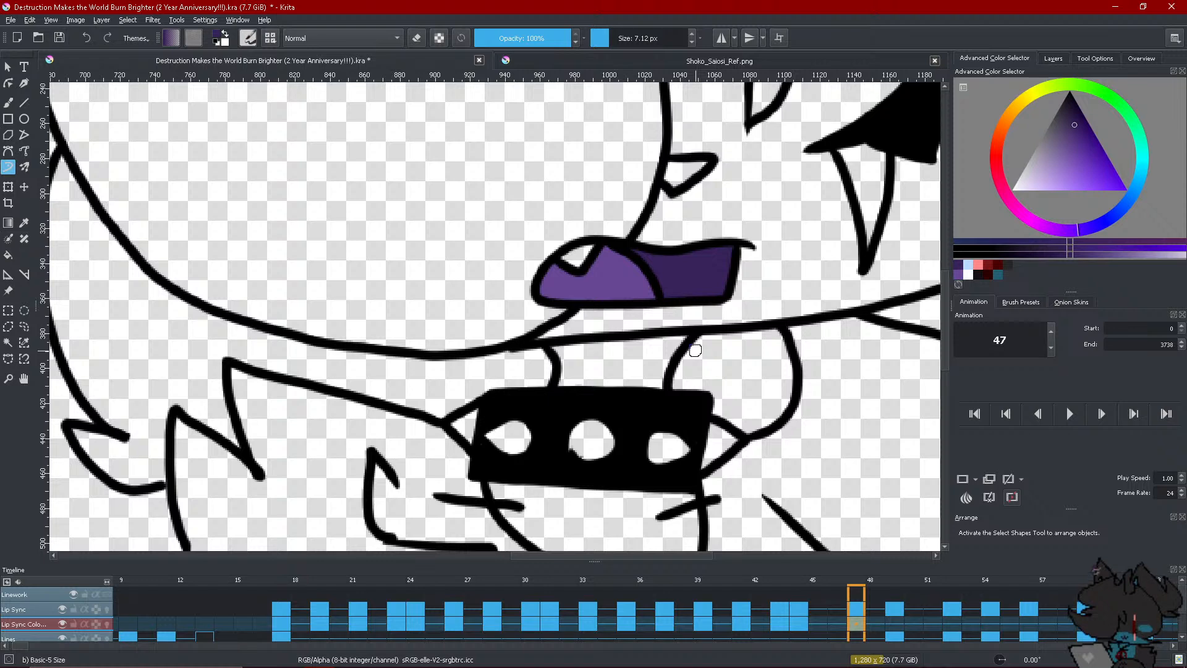
Paint the tooth at frame 47 white and cover the stray white spot on the tongue with the tongue's purple
{"action": "scroll", "coordinate": [695, 351], "scroll_direction": "down", "scroll_amount": 5}
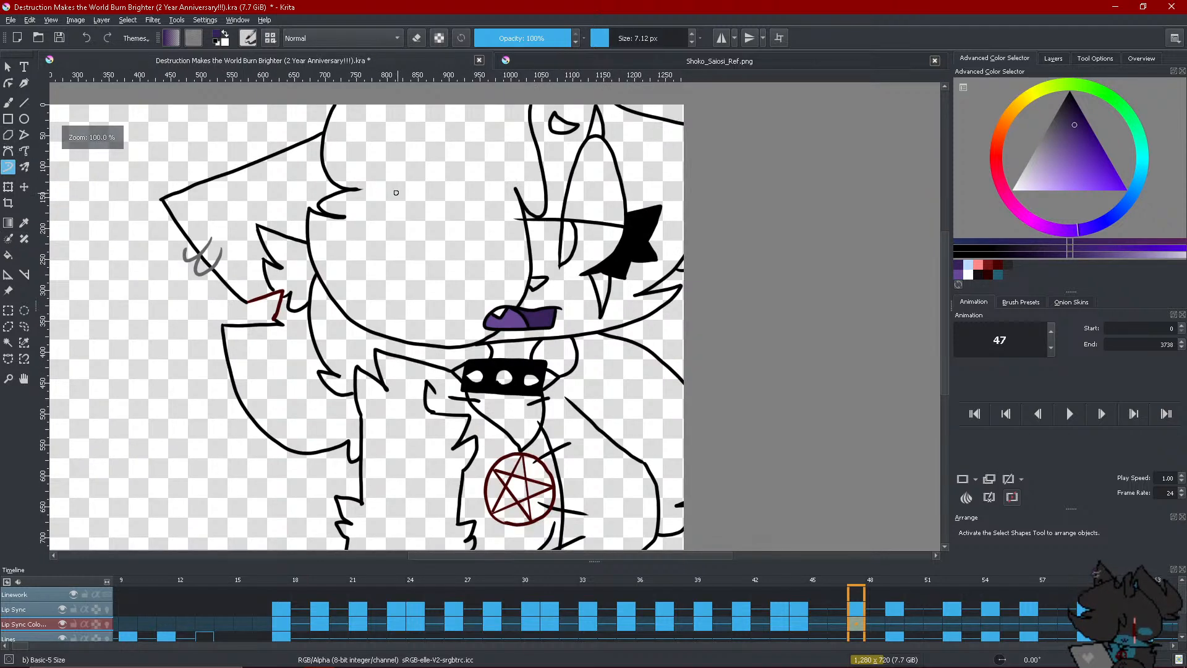
{"action": "scroll", "coordinate": [494, 307], "scroll_direction": "up", "scroll_amount": 5}
{"action": "scroll", "coordinate": [494, 308], "scroll_direction": "up", "scroll_amount": 3}
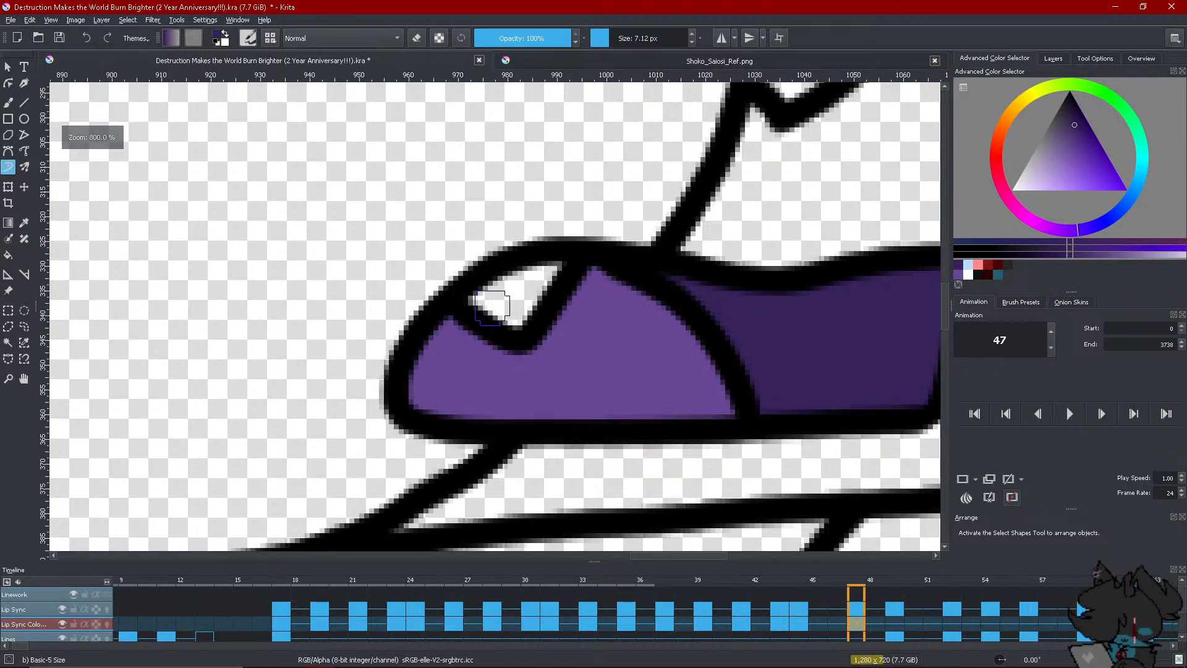
{"action": "left_click", "coordinate": [957, 275]}
{"action": "mouse_move", "coordinate": [473, 295]}
{"action": "left_mouse_down"}
{"action": "mouse_move", "coordinate": [504, 290]}
{"action": "mouse_move", "coordinate": [525, 309]}
{"action": "mouse_move", "coordinate": [509, 289]}
{"action": "left_mouse_up"}
{"action": "left_click", "coordinate": [967, 275]}
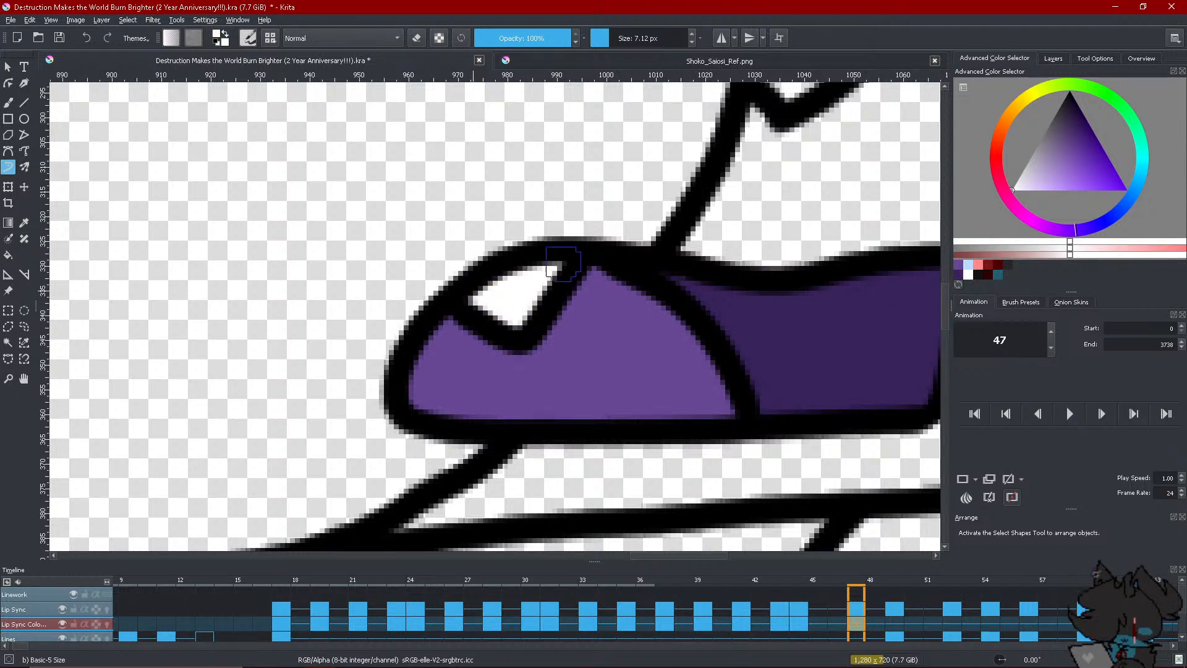
{"action": "left_click", "coordinate": [479, 343]}
{"action": "left_click", "coordinate": [968, 265]}
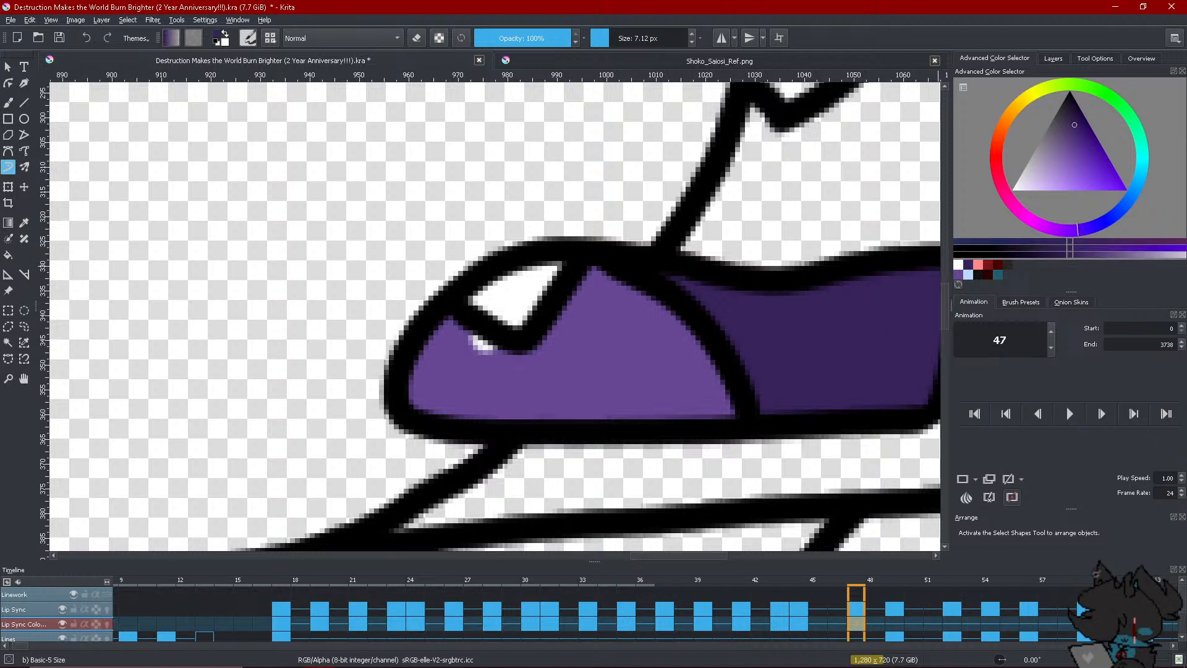
{"action": "left_click_drag", "start_coordinate": [477, 332], "coordinate": [486, 348]}
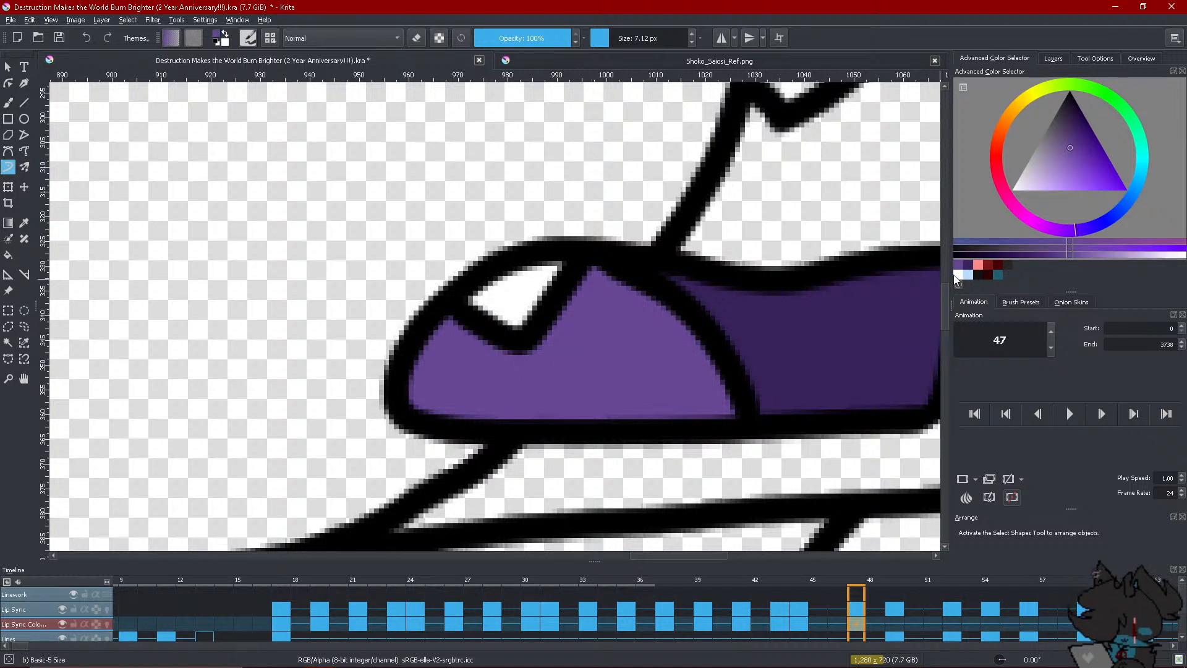
Shade the left part of the tooth at frame 47 with pale blue
{"action": "left_click", "coordinate": [969, 275]}
{"action": "mouse_move", "coordinate": [495, 278]}
{"action": "left_mouse_down"}
{"action": "mouse_move", "coordinate": [480, 297]}
{"action": "mouse_move", "coordinate": [507, 312]}
{"action": "left_mouse_up"}
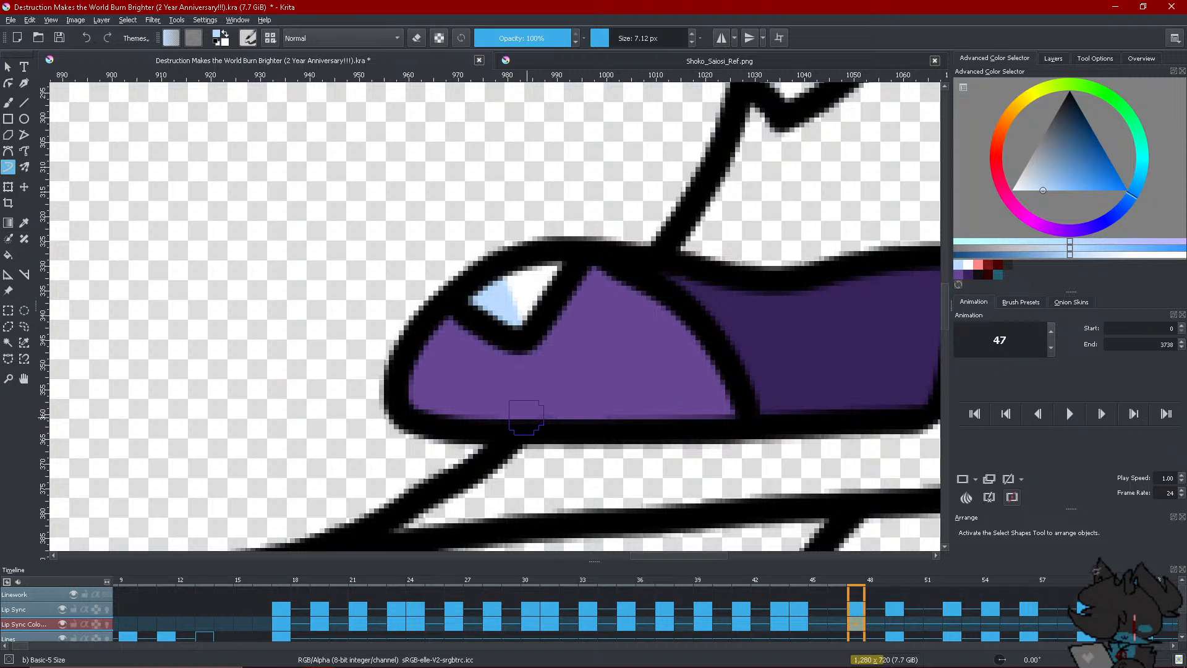
{"action": "scroll", "coordinate": [525, 416], "scroll_direction": "down", "scroll_amount": 10}
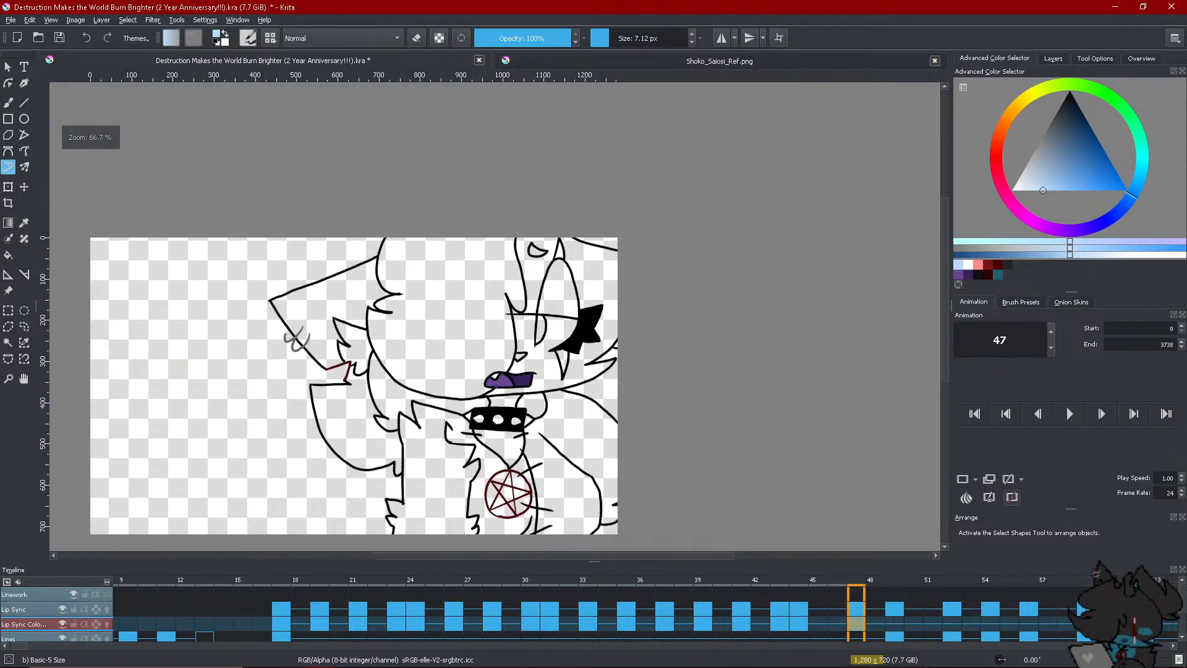
{"action": "scroll", "coordinate": [391, 483], "scroll_direction": "up", "scroll_amount": 5}
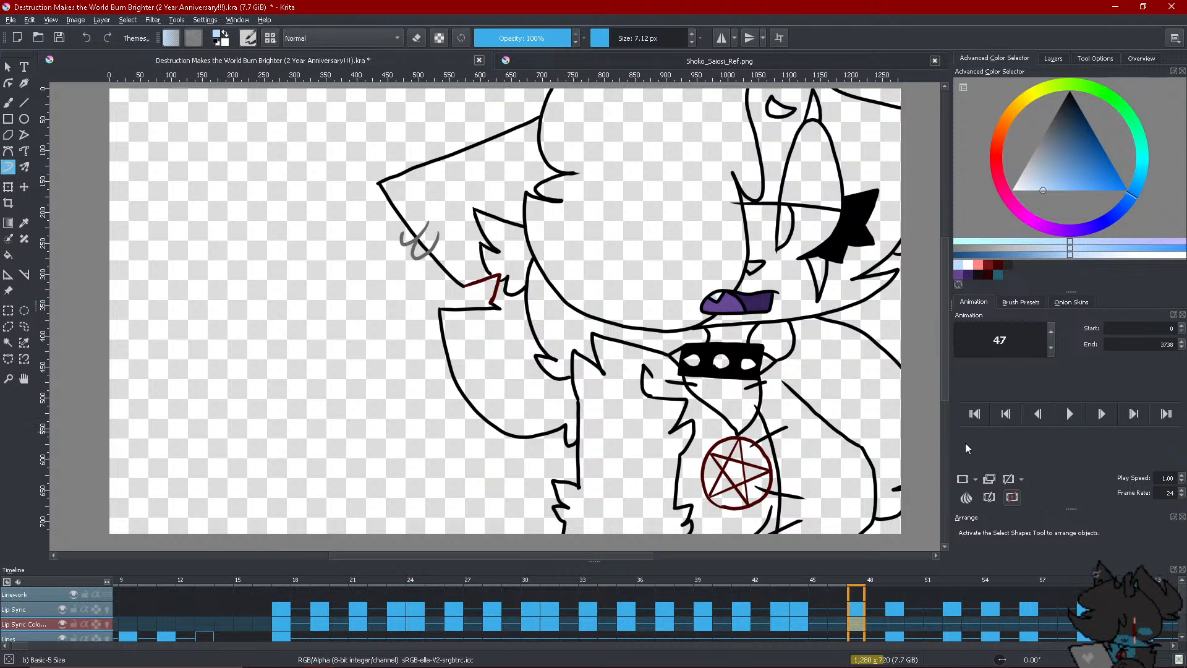
Create a blank lip sync colour frame at 49
{"action": "scroll", "coordinate": [1180, 654], "scroll_direction": "right", "scroll_amount": 7}
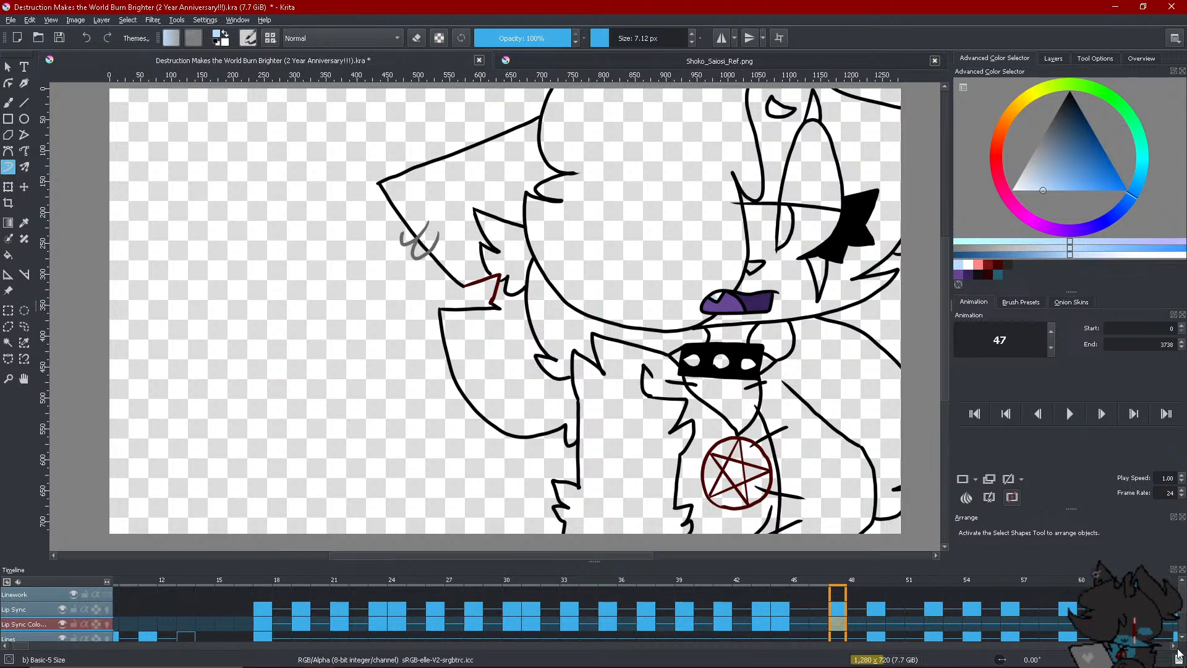
{"action": "scroll", "coordinate": [1179, 654], "scroll_direction": "right", "scroll_amount": 2}
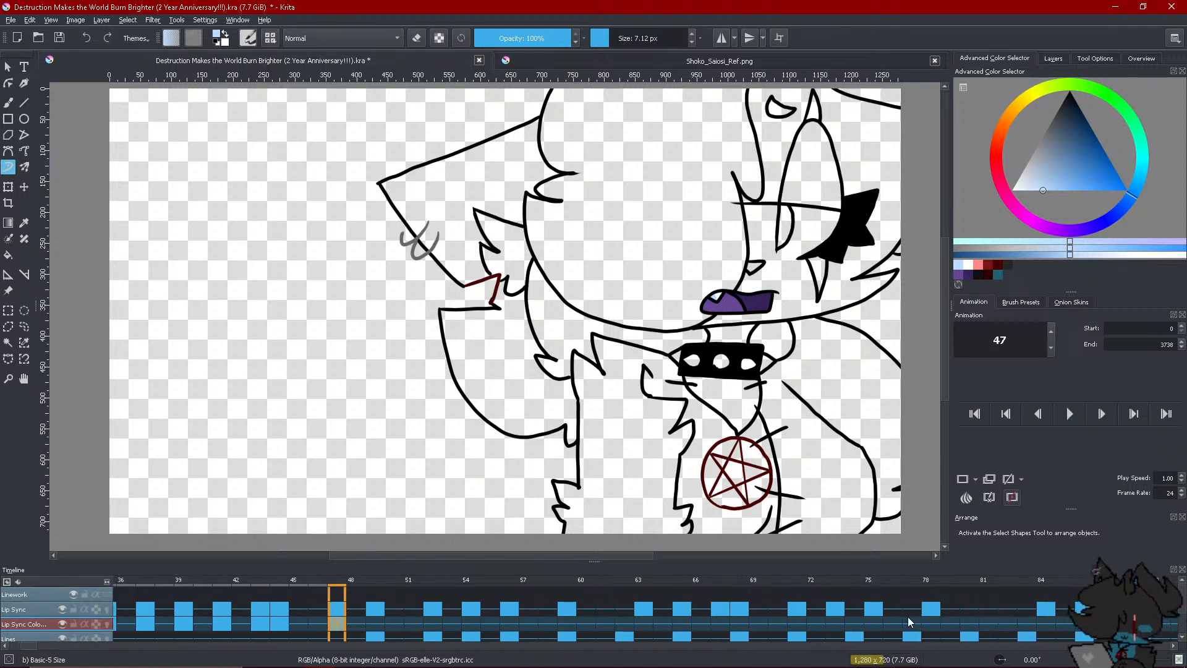
{"action": "left_click", "coordinate": [350, 611]}
{"action": "left_click", "coordinate": [374, 626]}
{"action": "right_click", "coordinate": [374, 626]}
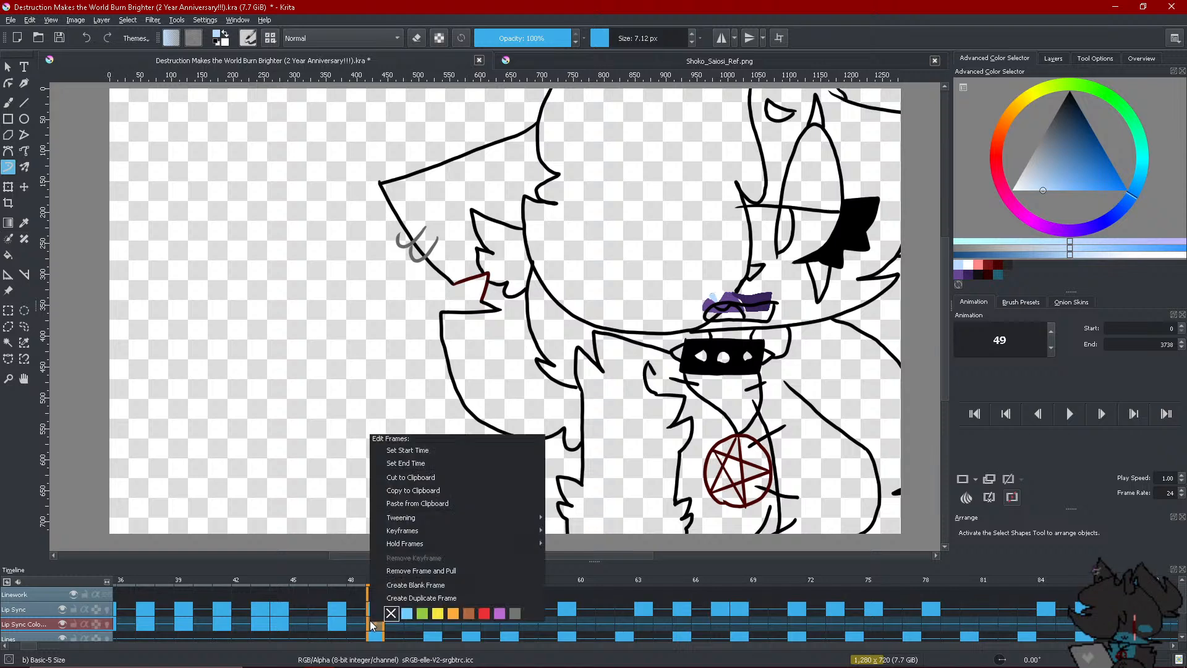
{"action": "left_click", "coordinate": [390, 599]}
Fill the tongue at frame 49 with the lighter purple and paint over the jaw line crossing it
{"action": "scroll", "coordinate": [762, 272], "scroll_direction": "up", "scroll_amount": 5}
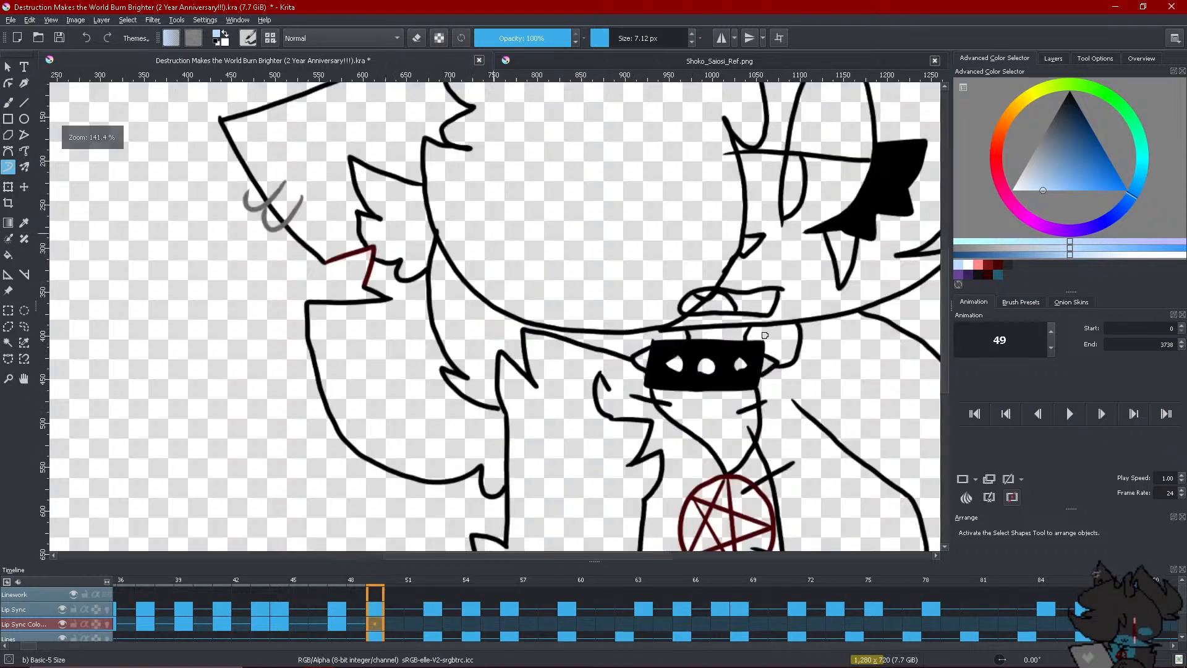
{"action": "left_click", "coordinate": [959, 274]}
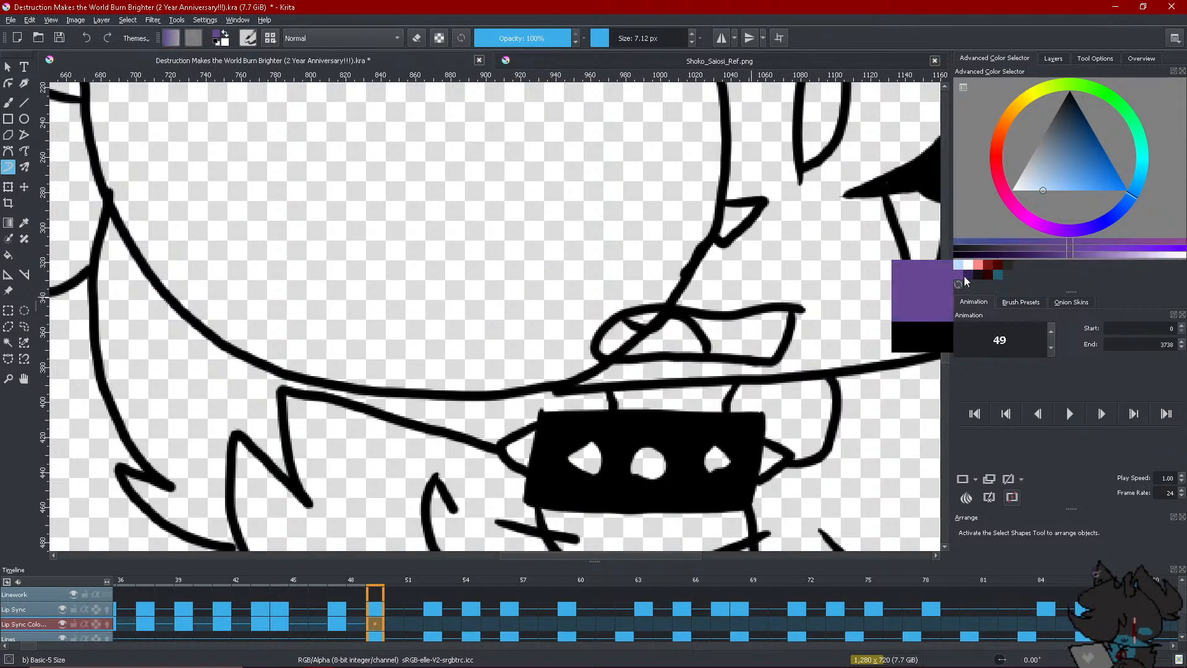
{"action": "key", "text": "f"}
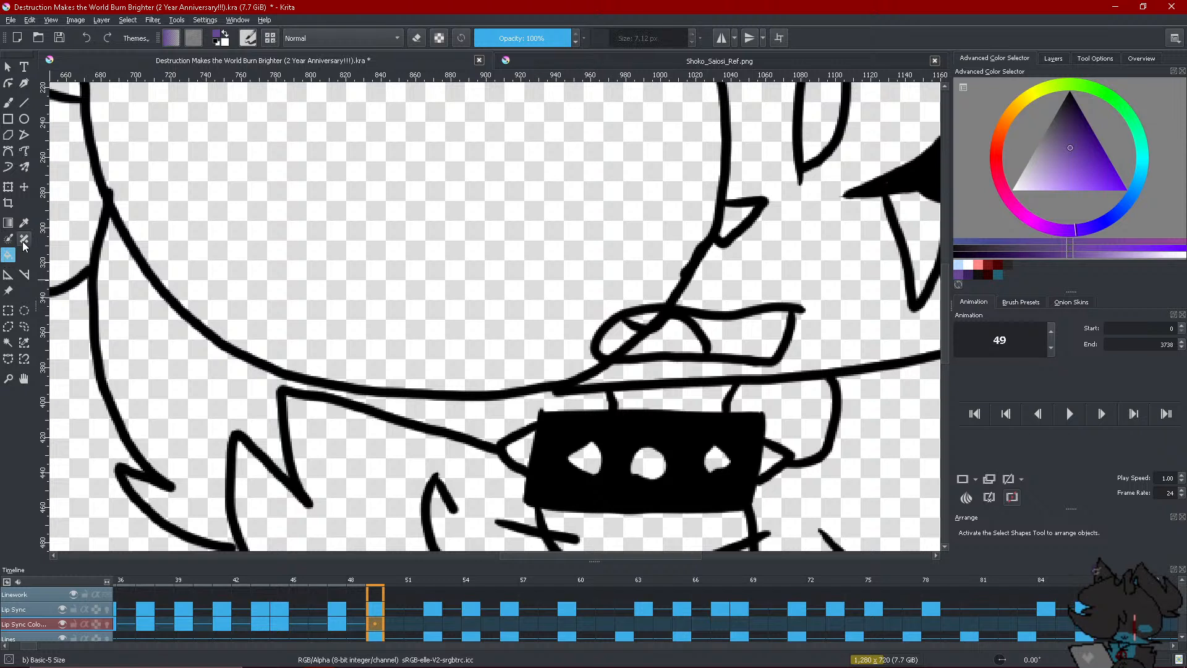
{"action": "left_click", "coordinate": [650, 344]}
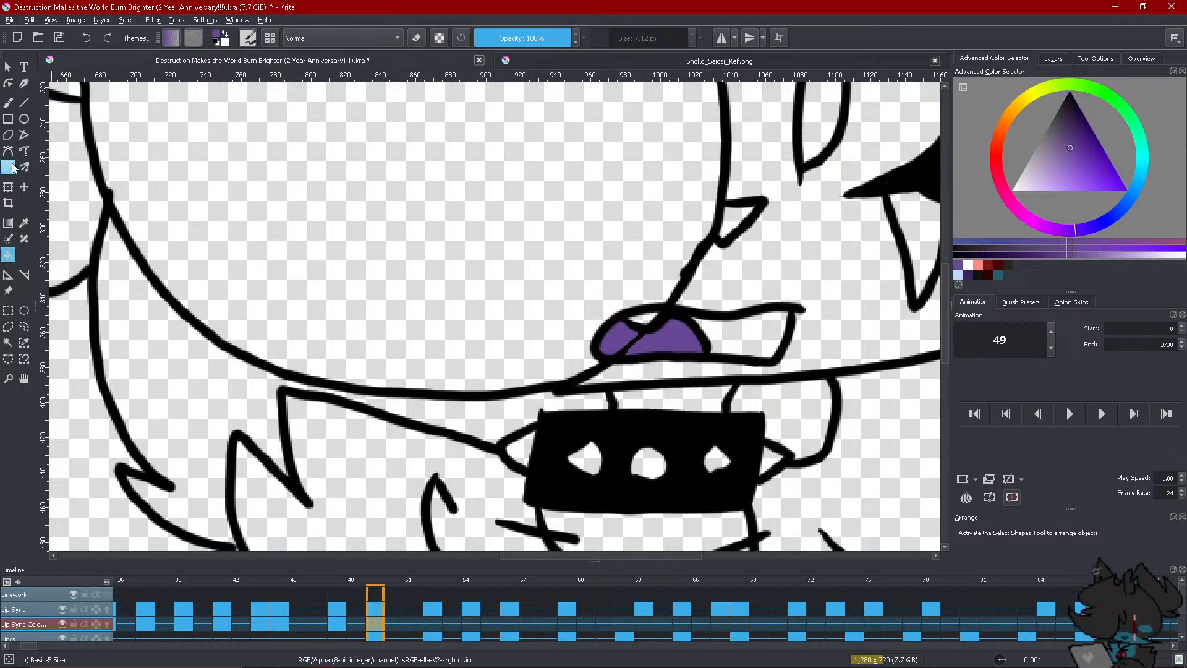
{"action": "left_click", "coordinate": [8, 167]}
{"action": "mouse_move", "coordinate": [646, 338]}
{"action": "left_mouse_down"}
{"action": "mouse_move", "coordinate": [609, 347]}
{"action": "mouse_move", "coordinate": [631, 350]}
{"action": "left_mouse_up"}
Fill the mouth interior behind the tongue at frame 49 with dark purple
{"action": "left_click", "coordinate": [975, 276]}
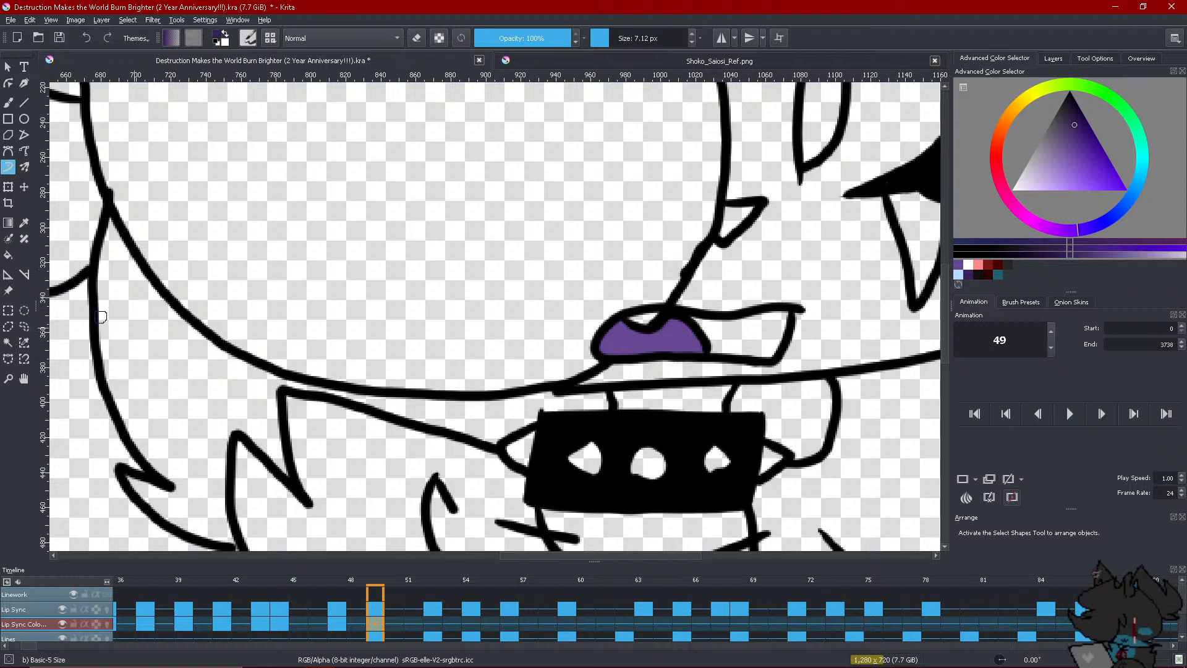
{"action": "left_click", "coordinate": [8, 254]}
{"action": "left_click", "coordinate": [711, 336]}
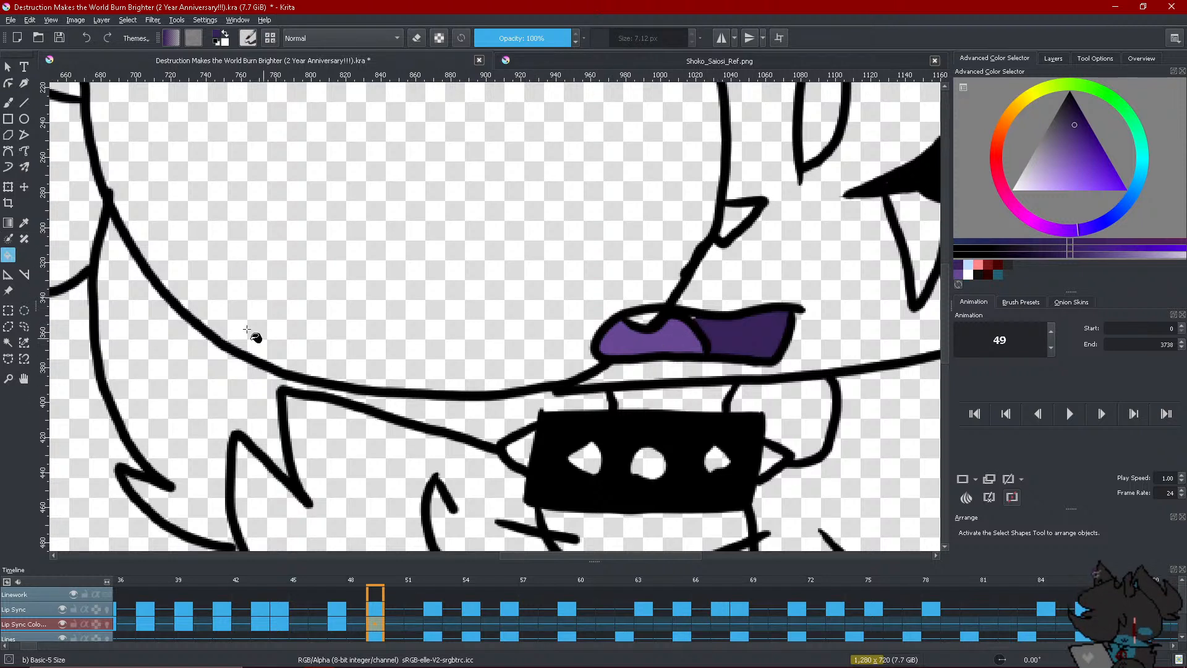
{"action": "left_click", "coordinate": [8, 167]}
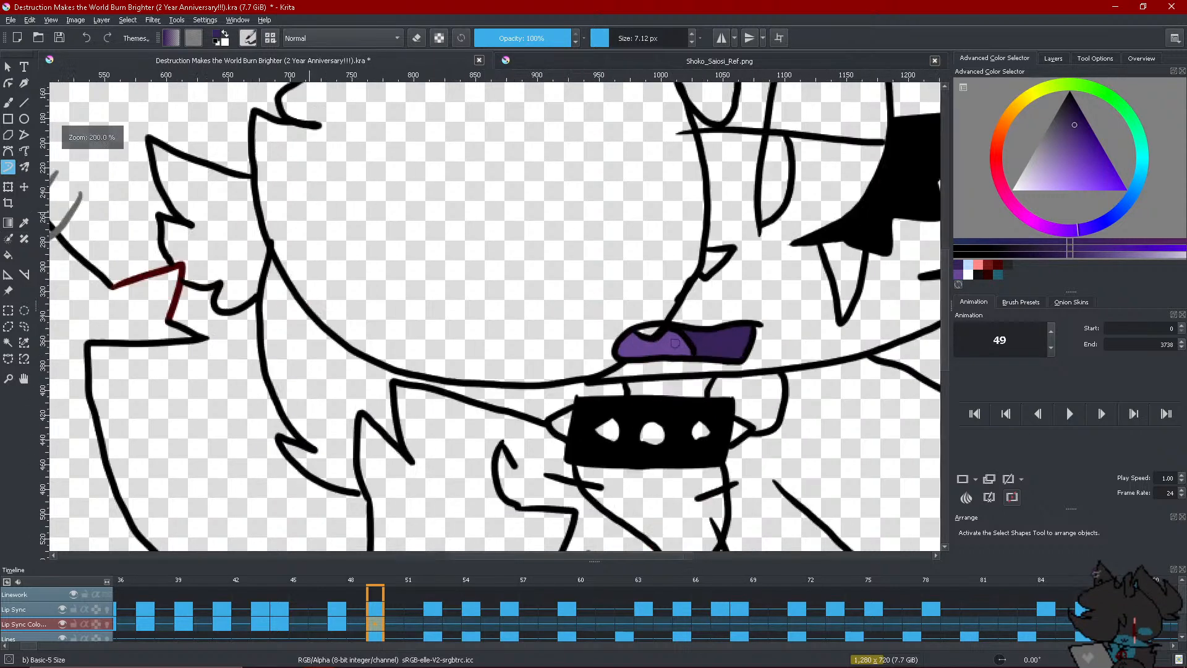
Paint the tooth at frame 49 white and shade its left part with pale blue
{"action": "left_click", "coordinate": [966, 275]}
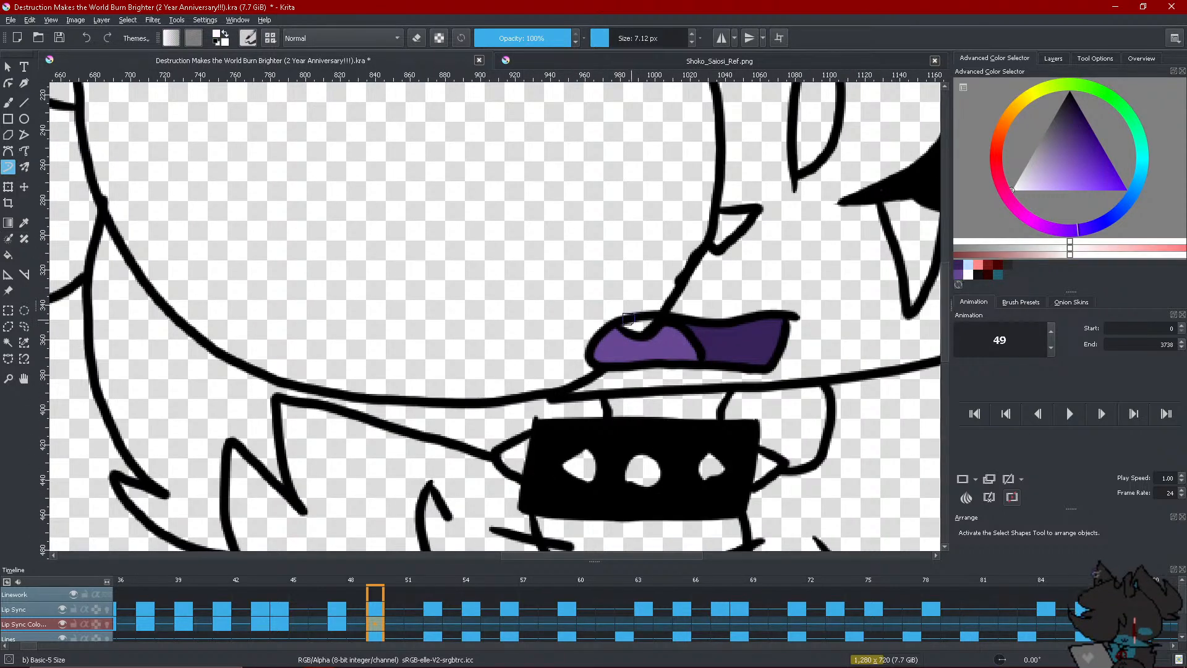
{"action": "left_click_drag", "start_coordinate": [626, 323], "coordinate": [656, 320]}
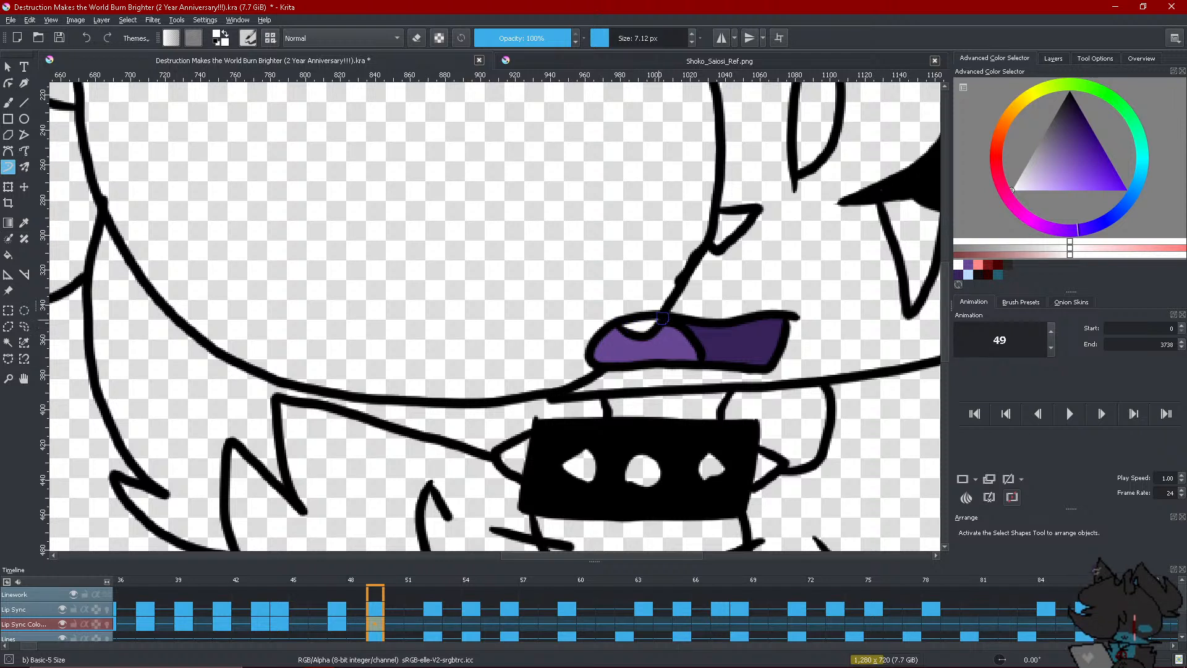
{"action": "left_click", "coordinate": [967, 264]}
{"action": "left_click", "coordinate": [968, 274]}
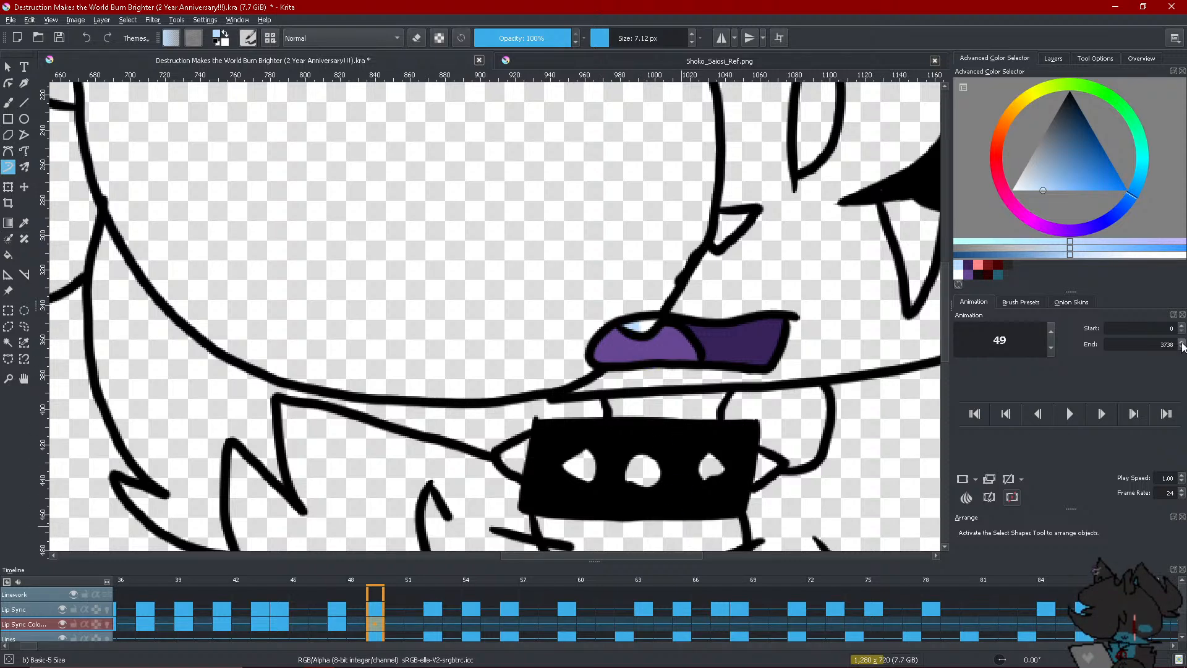
{"action": "scroll", "coordinate": [604, 262], "scroll_direction": "down", "scroll_amount": 2}
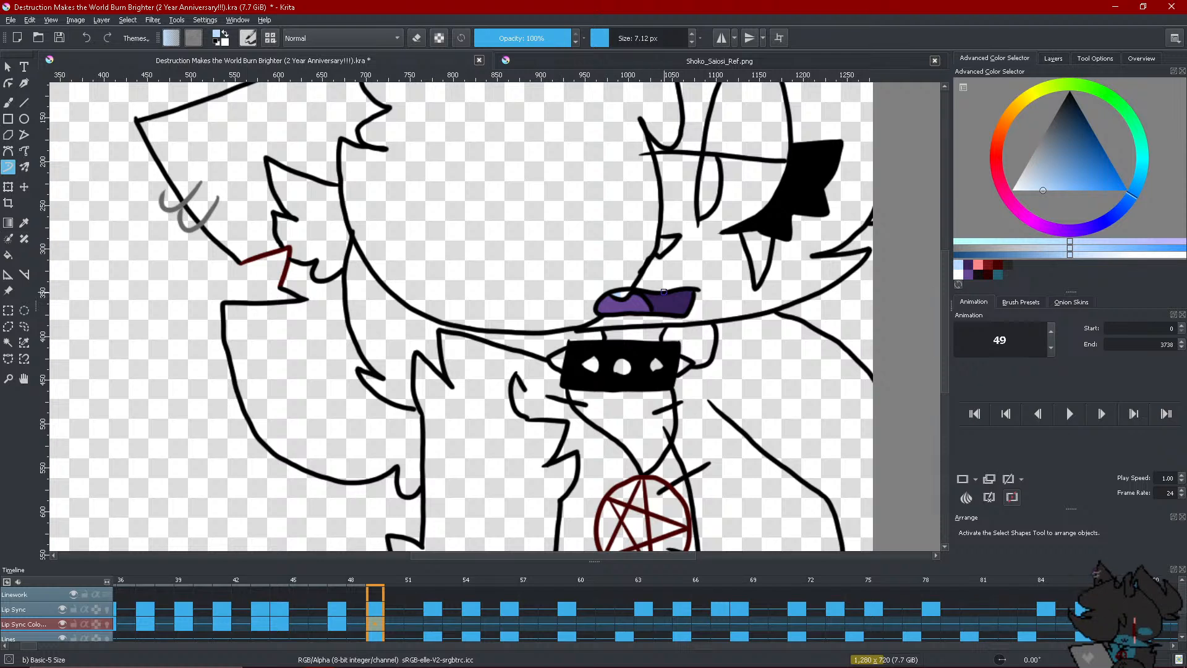
{"action": "scroll", "coordinate": [672, 286], "scroll_direction": "up", "scroll_amount": 2}
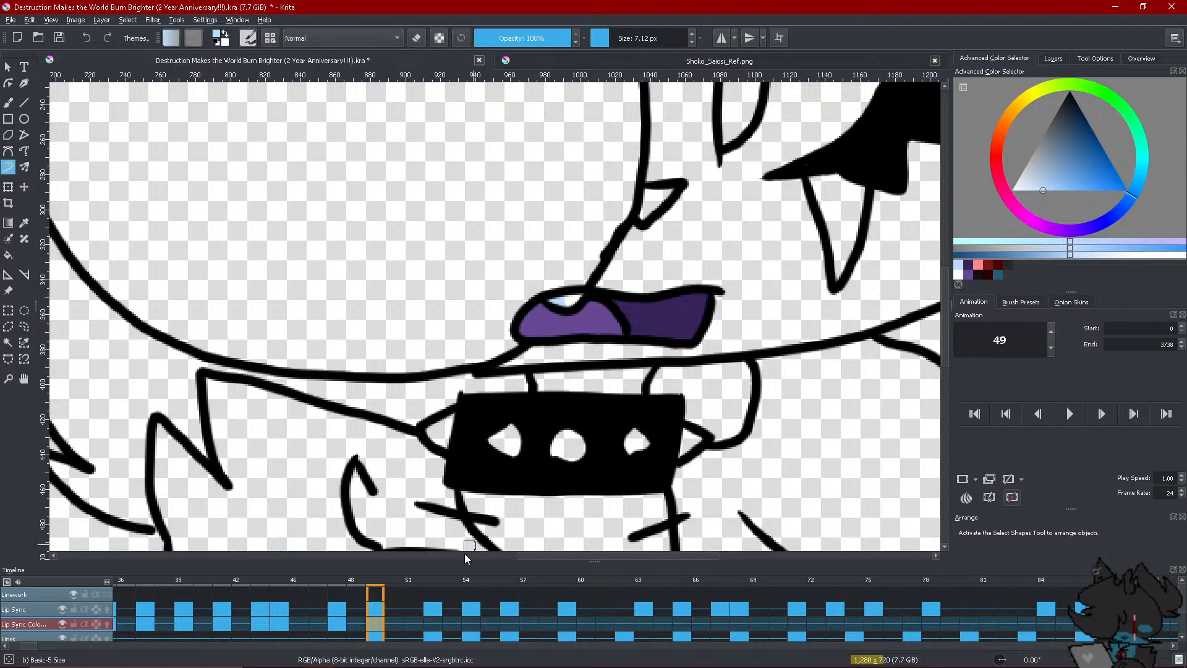
Create a blank lip sync colour frame at 52
{"action": "right_click", "coordinate": [441, 632]}
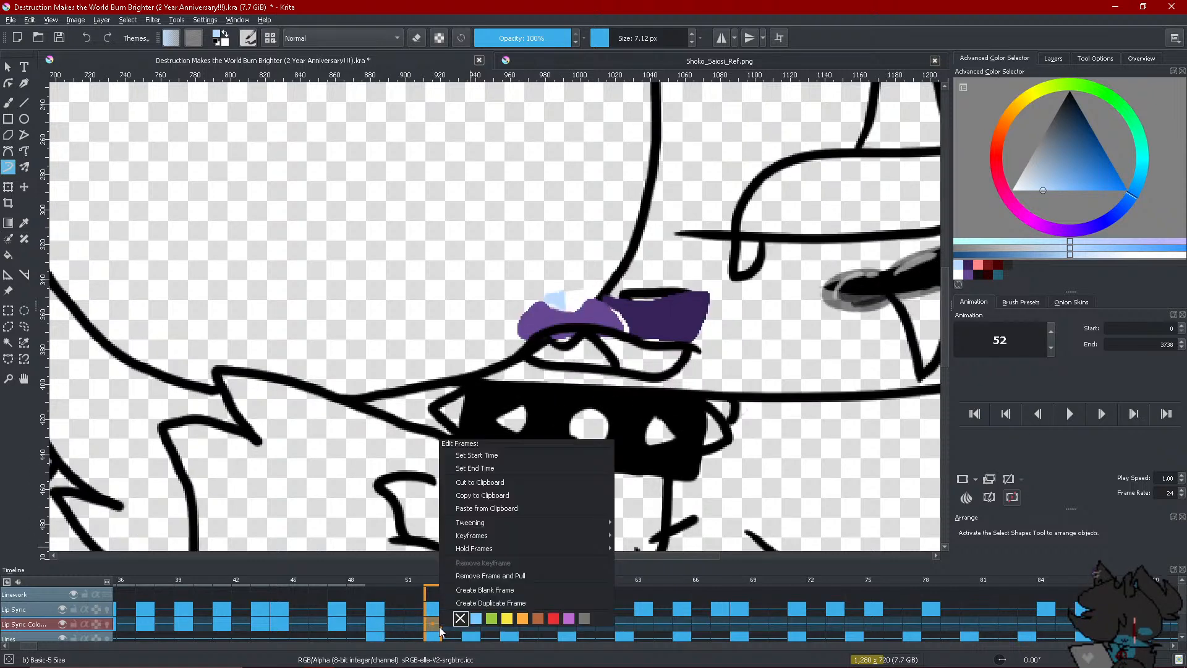
{"action": "left_click", "coordinate": [470, 589]}
{"action": "scroll", "coordinate": [521, 450], "scroll_direction": "down", "scroll_amount": 1}
{"action": "scroll", "coordinate": [521, 451], "scroll_direction": "up", "scroll_amount": 2}
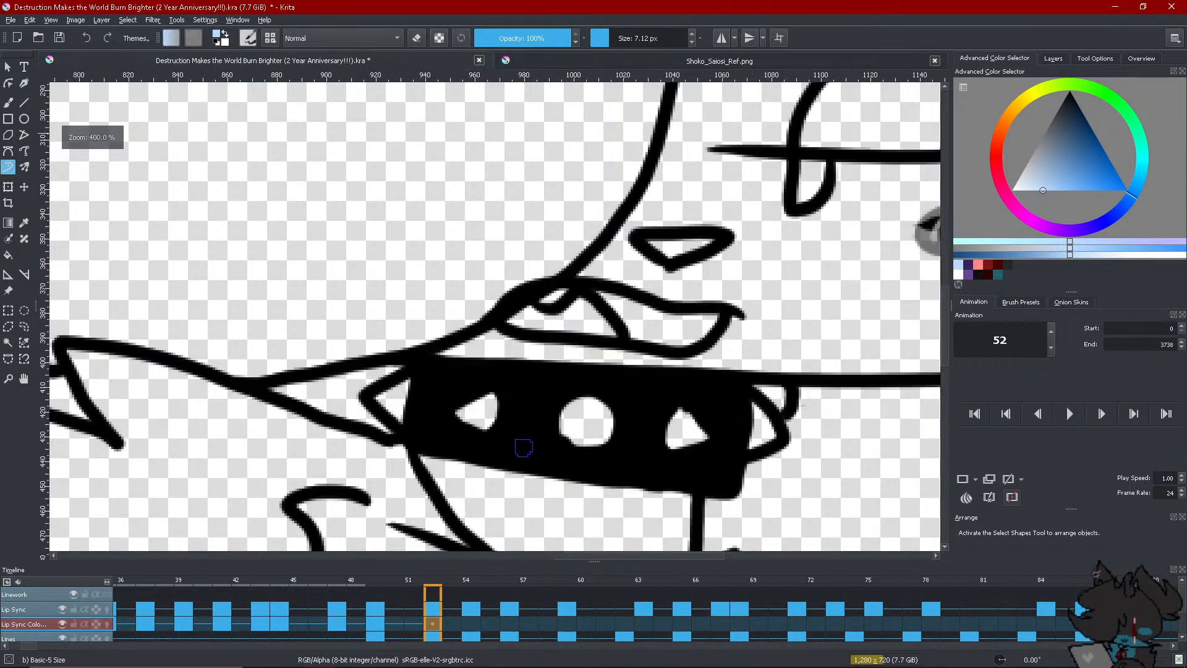
Fill the mouth interior behind the tongue at frame 52 with dark purple
{"action": "left_click", "coordinate": [968, 266]}
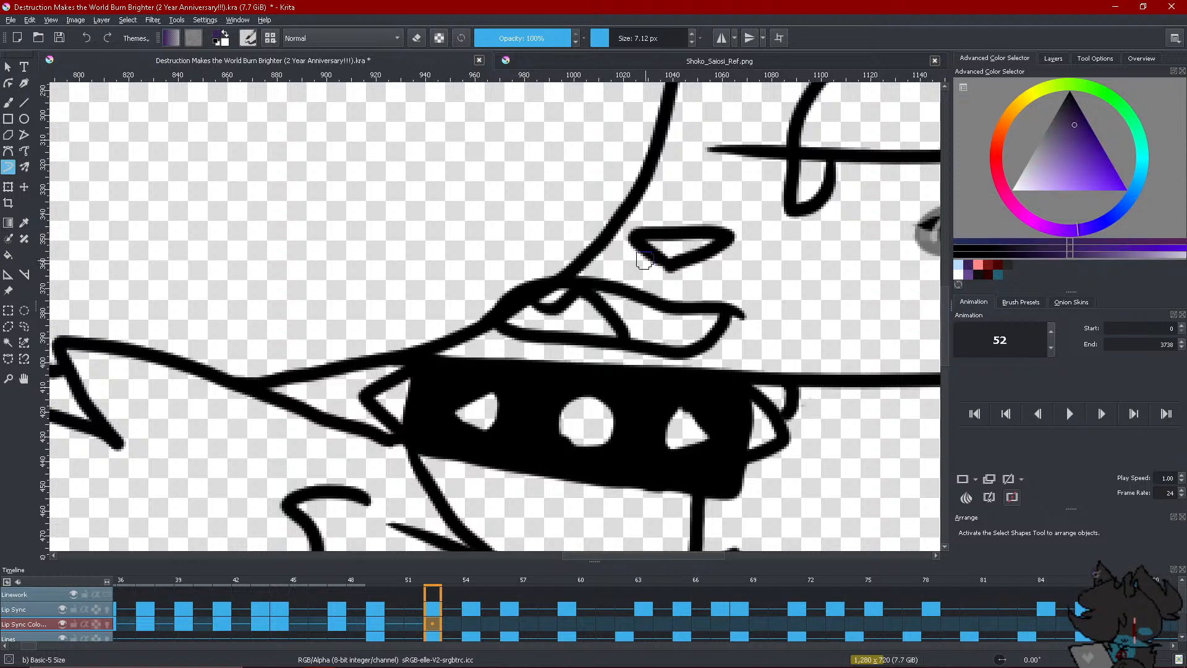
{"action": "key", "text": "f"}
{"action": "left_click", "coordinate": [641, 308]}
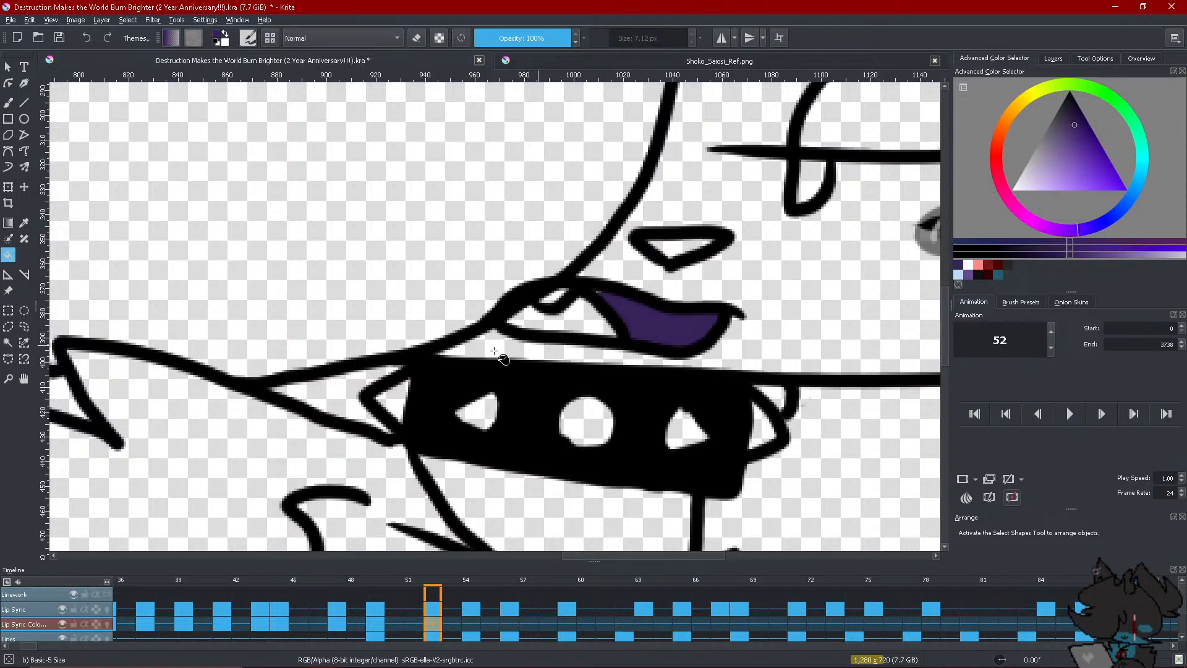
Touch up the mouth interior's edge at frame 52 and paint the tongue with the lighter purple
{"action": "left_click", "coordinate": [8, 167]}
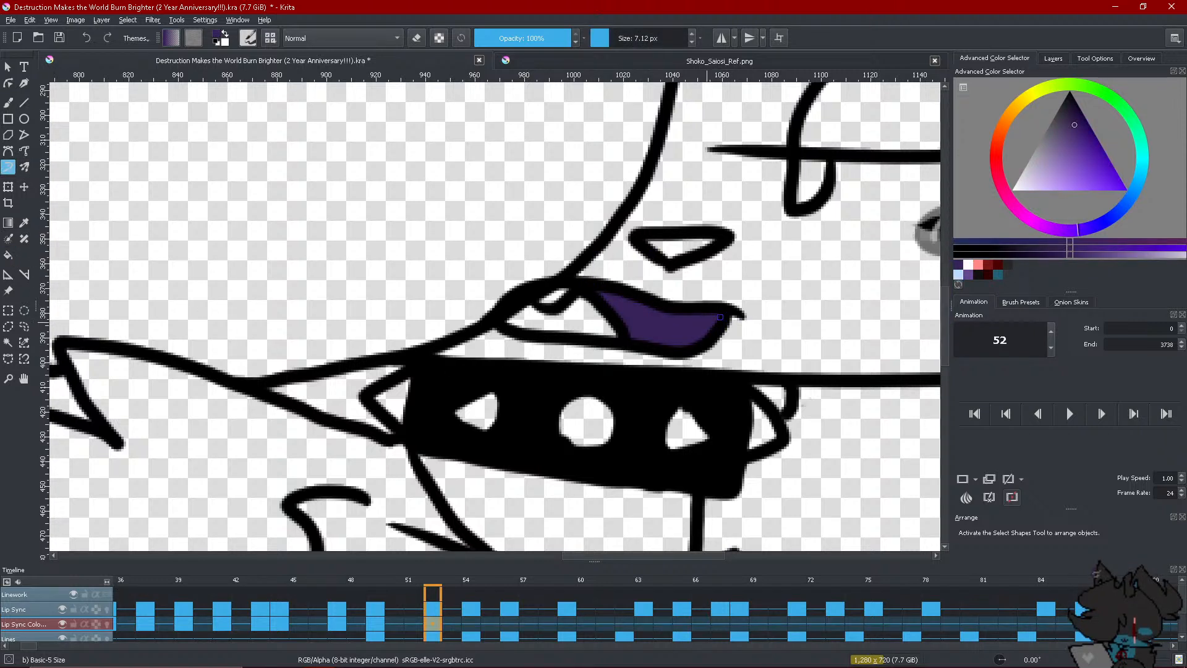
{"action": "left_click", "coordinate": [968, 275]}
{"action": "mouse_move", "coordinate": [518, 303]}
{"action": "left_mouse_down"}
{"action": "mouse_move", "coordinate": [511, 315]}
{"action": "mouse_move", "coordinate": [526, 295]}
{"action": "mouse_move", "coordinate": [575, 308]}
{"action": "left_mouse_up"}
{"action": "mouse_move", "coordinate": [606, 324]}
{"action": "left_mouse_down"}
{"action": "mouse_move", "coordinate": [616, 339]}
{"action": "mouse_move", "coordinate": [538, 328]}
{"action": "mouse_move", "coordinate": [594, 324]}
{"action": "mouse_move", "coordinate": [538, 295]}
{"action": "mouse_move", "coordinate": [564, 292]}
{"action": "mouse_move", "coordinate": [549, 296]}
{"action": "left_mouse_up"}
Paint the tooth at frame 52 pale blue on its left part and white on the rest
{"action": "left_click", "coordinate": [968, 273]}
{"action": "left_click", "coordinate": [969, 274]}
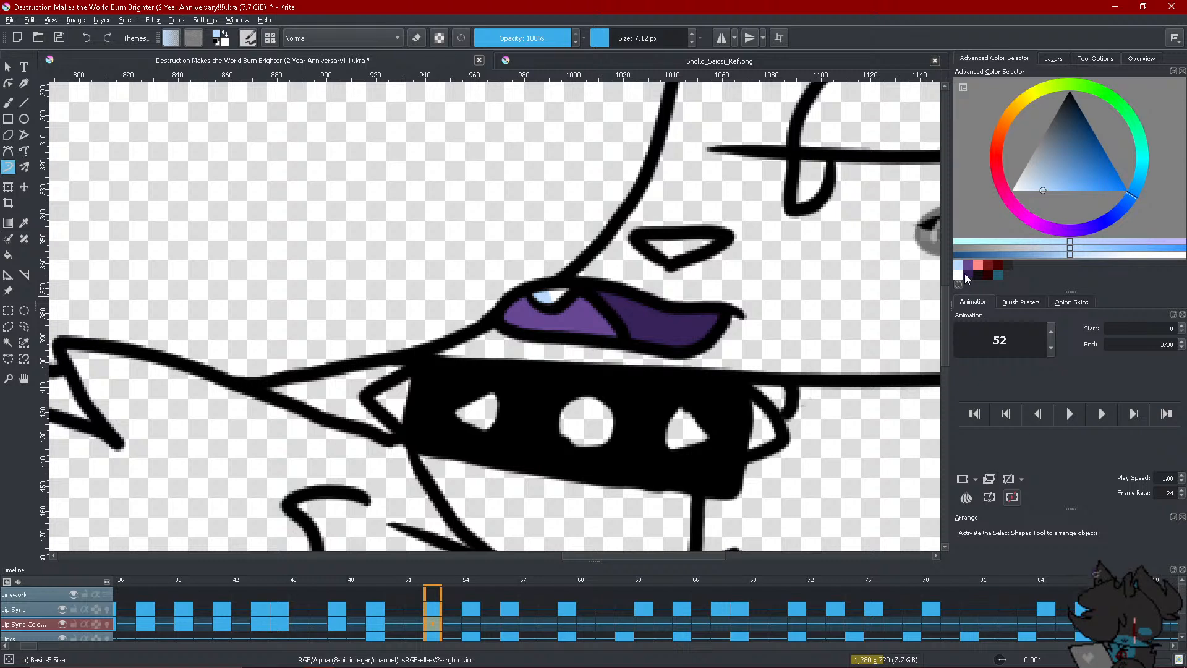
{"action": "left_click", "coordinate": [963, 274]}
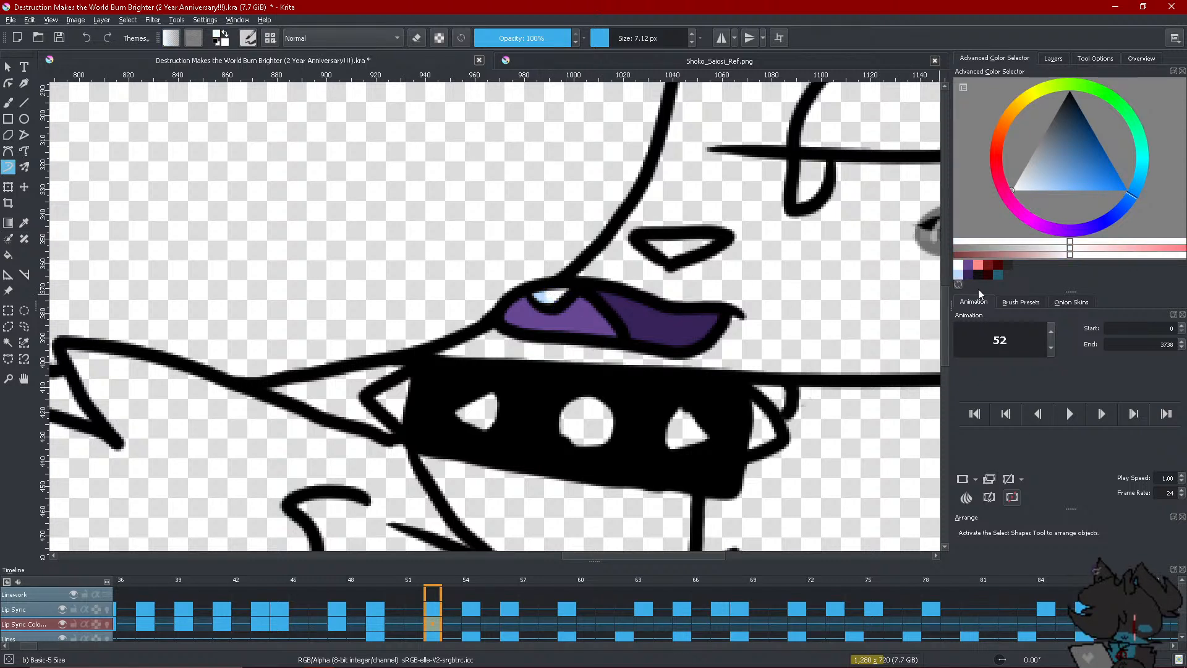
{"action": "left_click", "coordinate": [958, 274]}
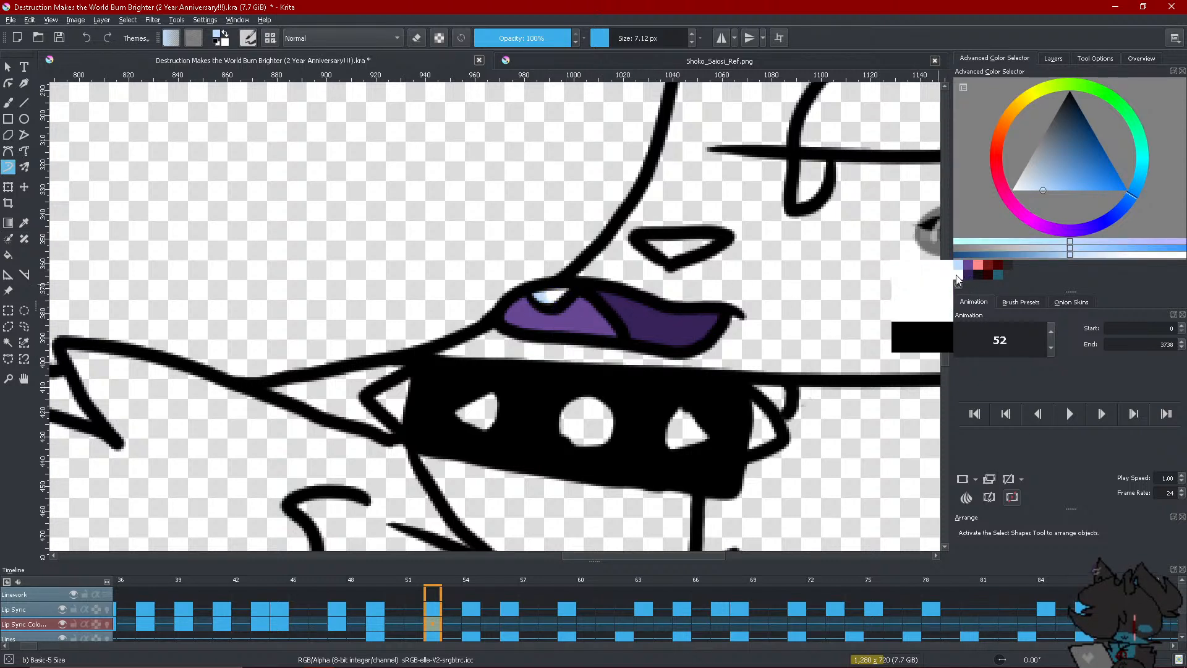
{"action": "left_click", "coordinate": [967, 275]}
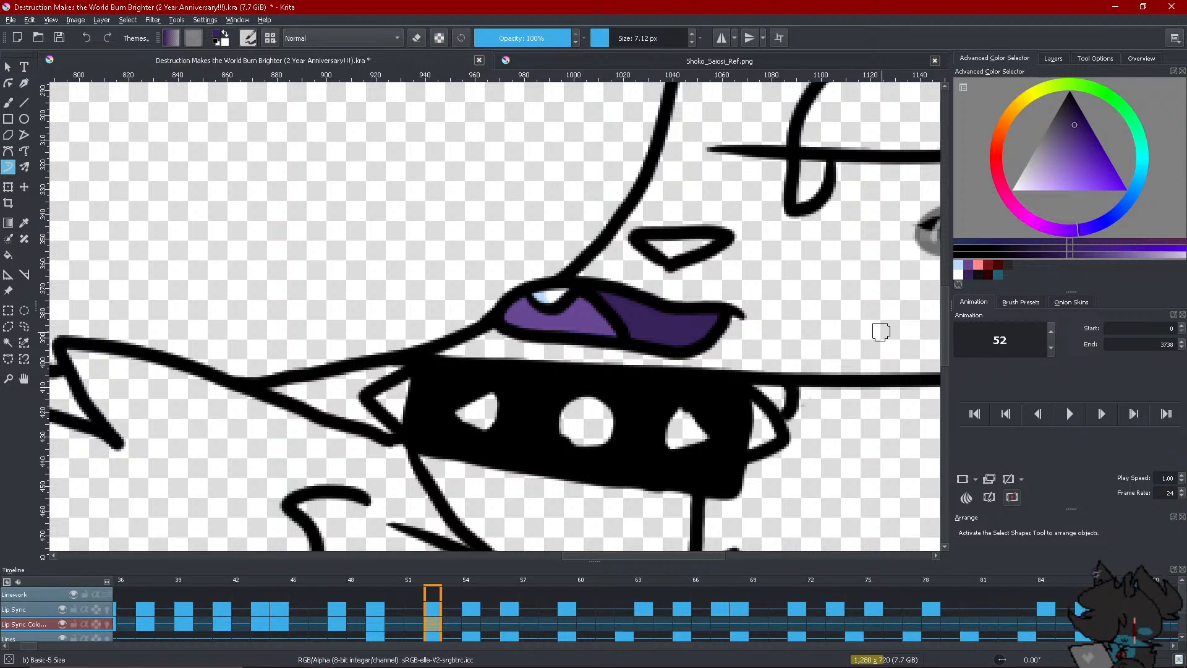
Flip between frames 51 and 52 to check the coloured mouth against the line art
{"action": "scroll", "coordinate": [411, 313], "scroll_direction": "down", "scroll_amount": 3}
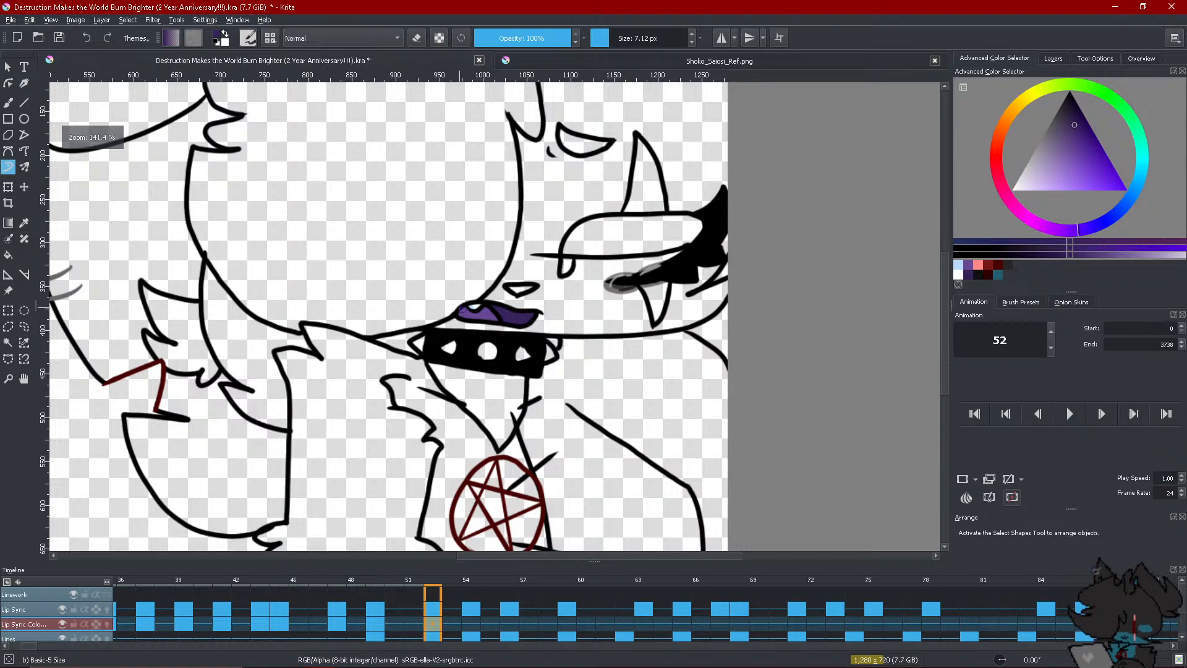
{"action": "scroll", "coordinate": [495, 326], "scroll_direction": "down", "scroll_amount": 2}
{"action": "scroll", "coordinate": [496, 338], "scroll_direction": "up", "scroll_amount": 3}
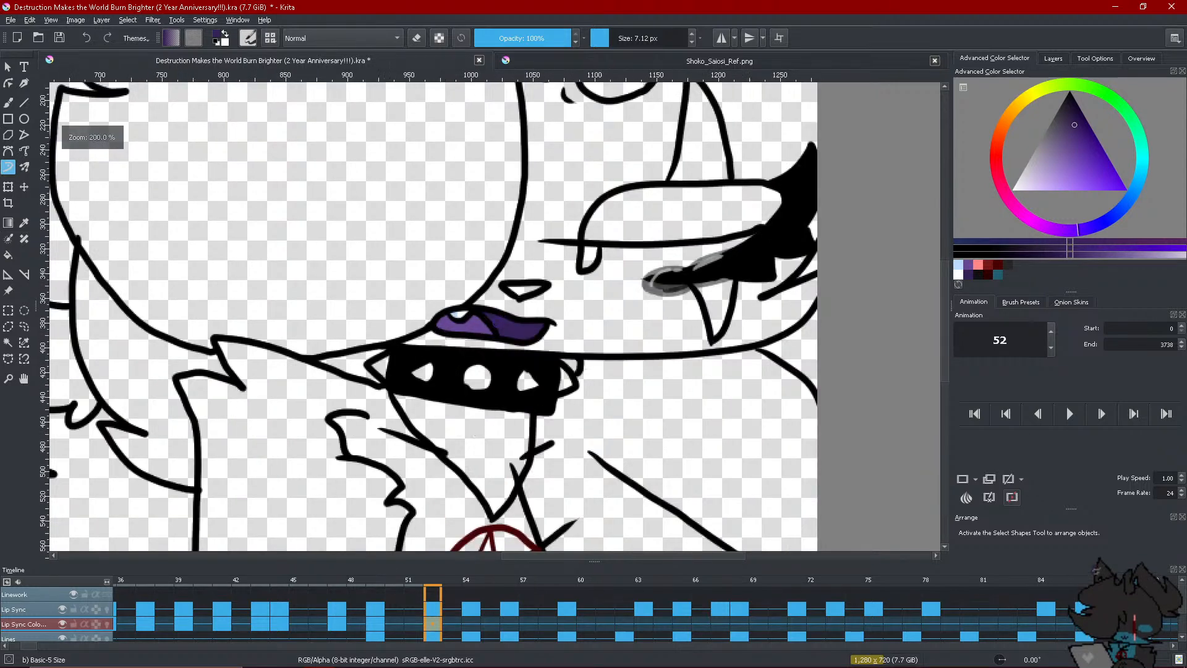
{"action": "left_click", "coordinate": [415, 622]}
{"action": "left_click", "coordinate": [429, 623]}
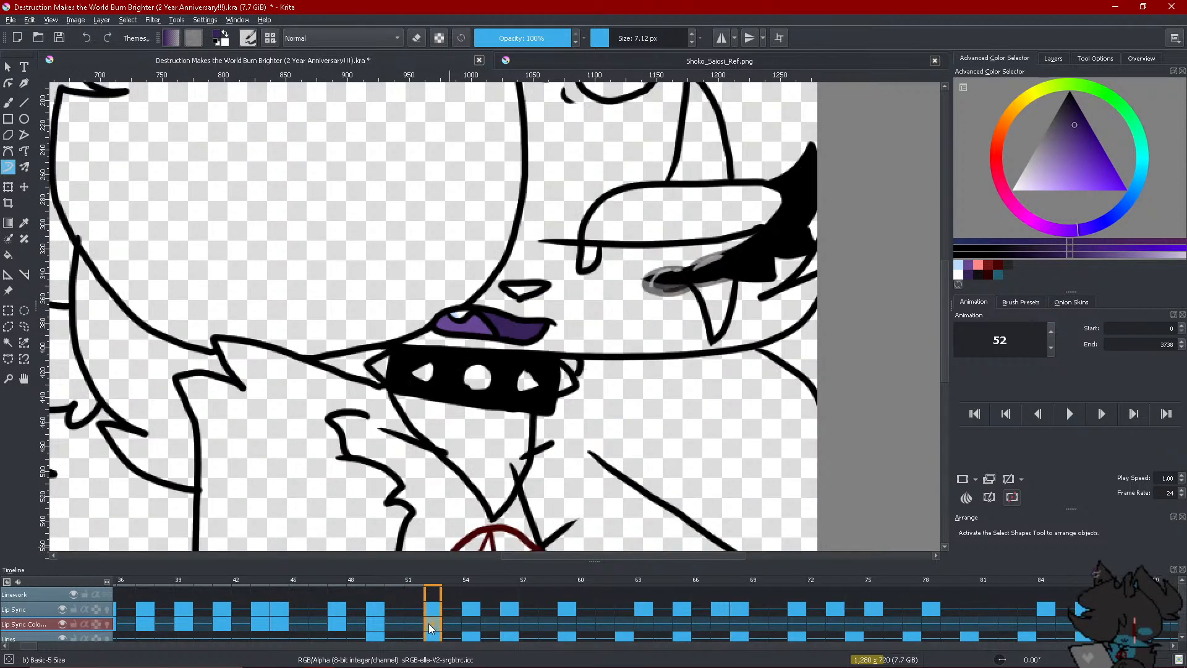
{"action": "scroll", "coordinate": [493, 512], "scroll_direction": "down", "scroll_amount": 2}
{"action": "left_click", "coordinate": [413, 630]}
{"action": "left_click", "coordinate": [426, 624]}
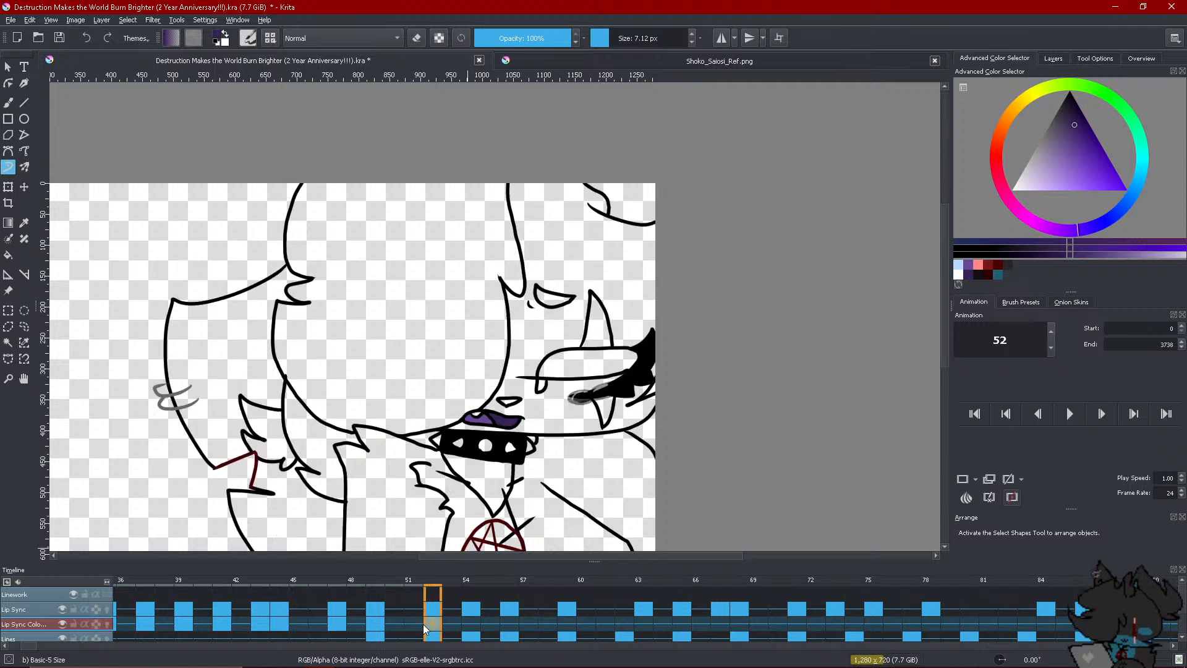
{"action": "left_click", "coordinate": [414, 631]}
{"action": "left_click", "coordinate": [439, 630]}
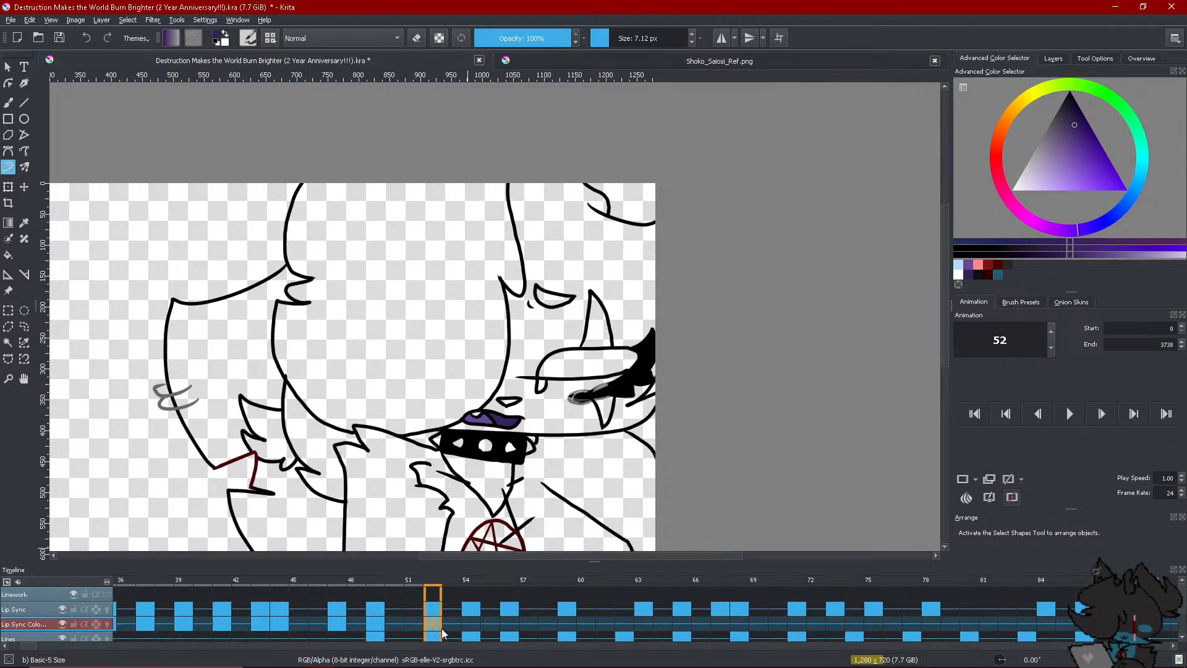
Create a blank lip sync colour frame at 54
{"action": "left_click", "coordinate": [481, 625]}
{"action": "right_click", "coordinate": [481, 623]}
{"action": "left_click", "coordinate": [469, 623]}
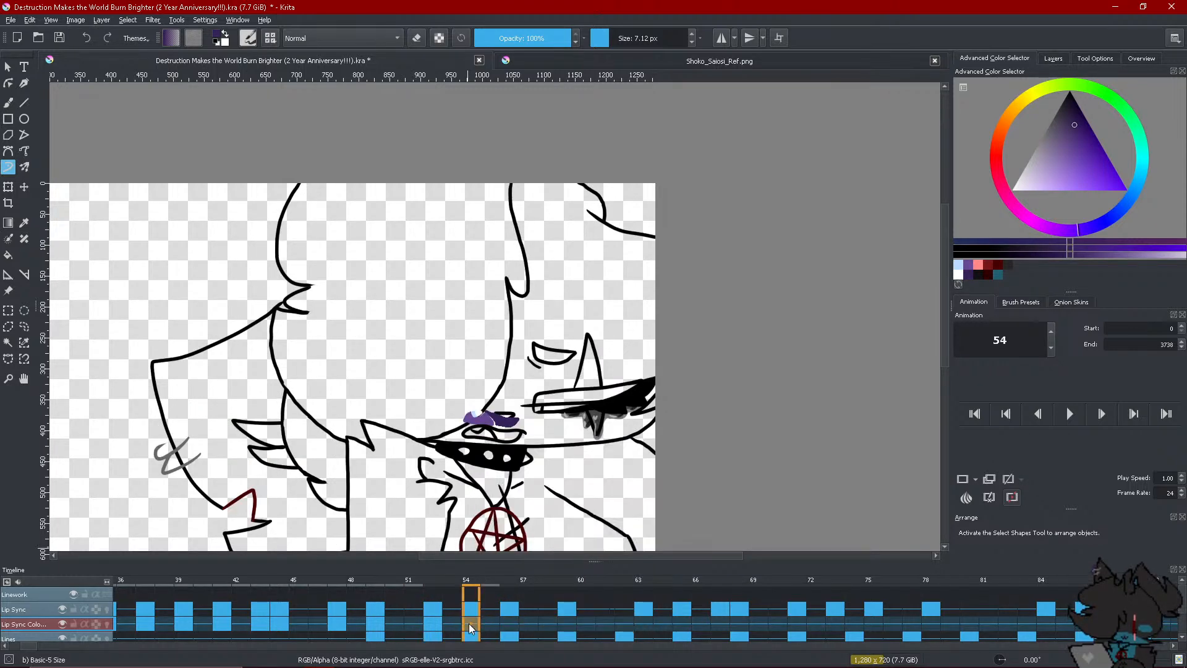
{"action": "right_click", "coordinate": [469, 624]}
{"action": "left_click", "coordinate": [513, 586]}
{"action": "scroll", "coordinate": [473, 408], "scroll_direction": "up", "scroll_amount": 5}
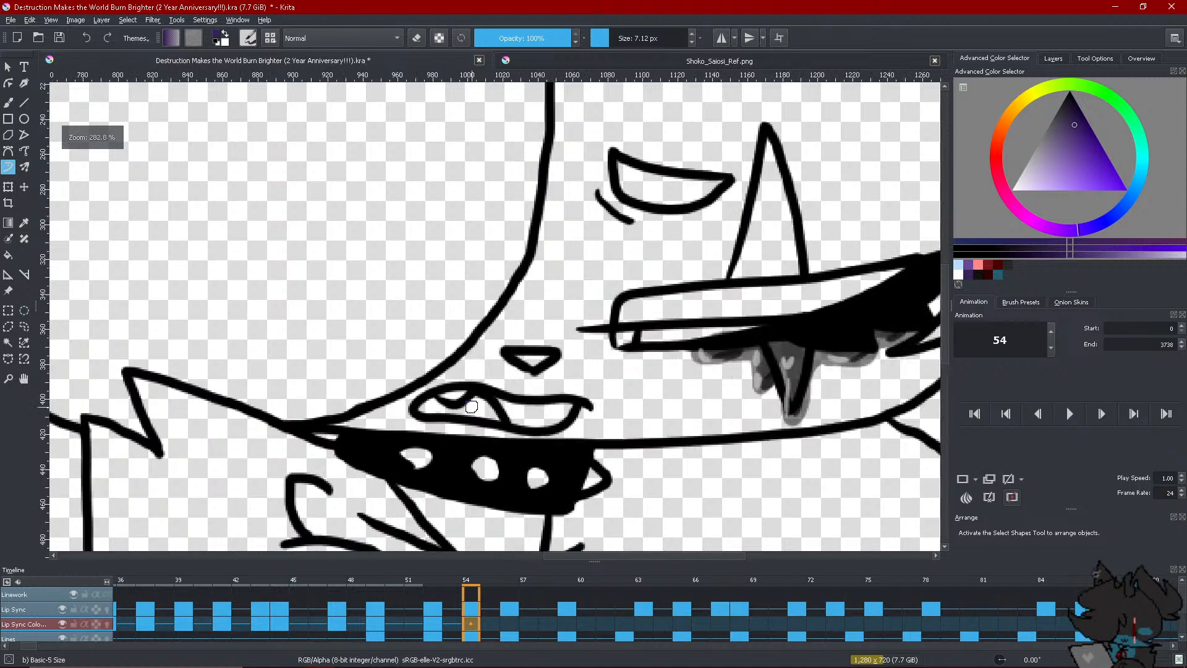
Fill the tongue at frame 54 with the lighter purple and the mouth interior behind it with dark purple
{"action": "left_click", "coordinate": [974, 264]}
{"action": "key", "text": "f"}
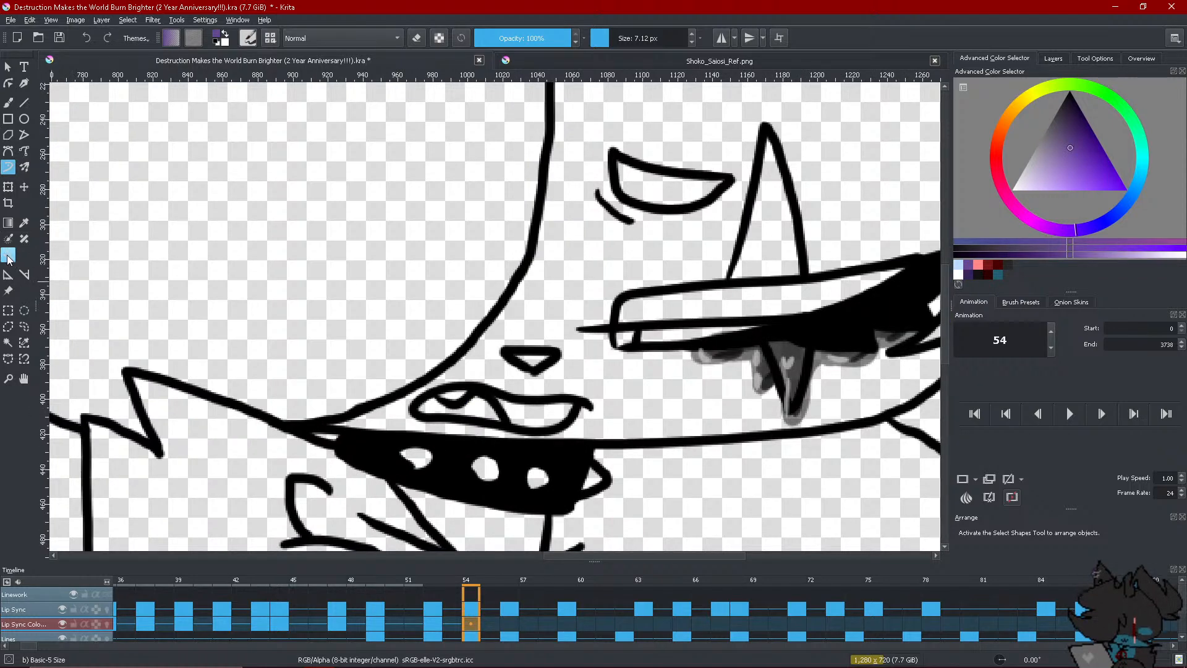
{"action": "left_click", "coordinate": [461, 408]}
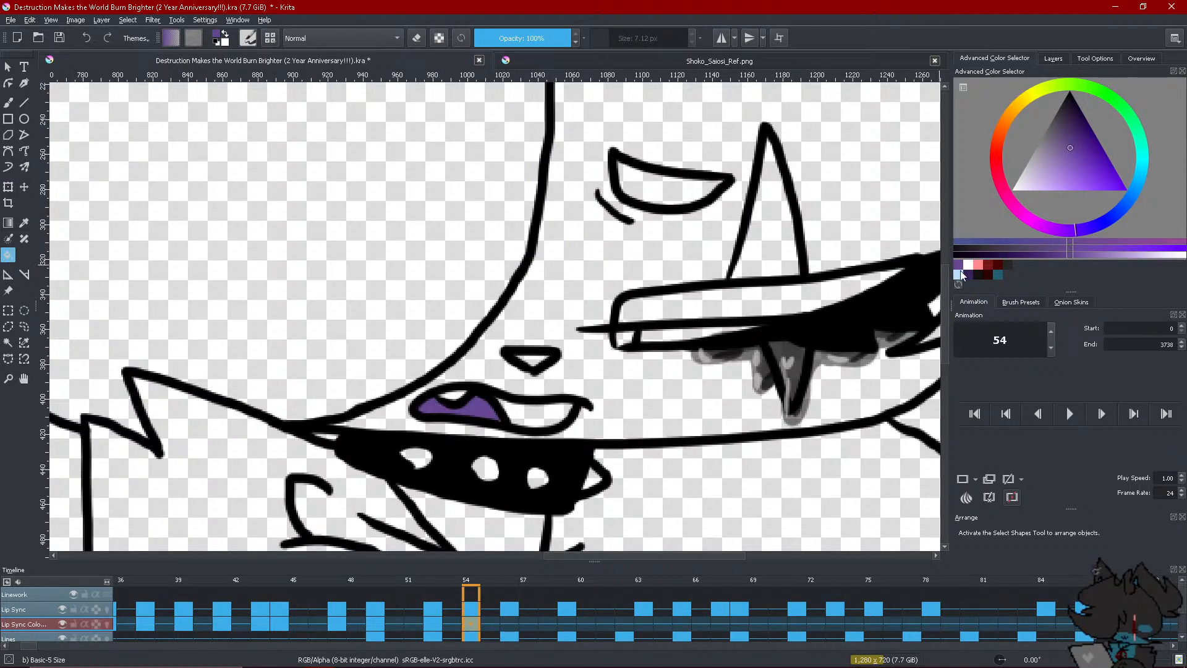
{"action": "left_click", "coordinate": [959, 269]}
{"action": "left_click", "coordinate": [532, 424]}
Touch up the tongue at frame 54, then paint the tooth white with pale blue shading on its left part
{"action": "left_click", "coordinate": [8, 167]}
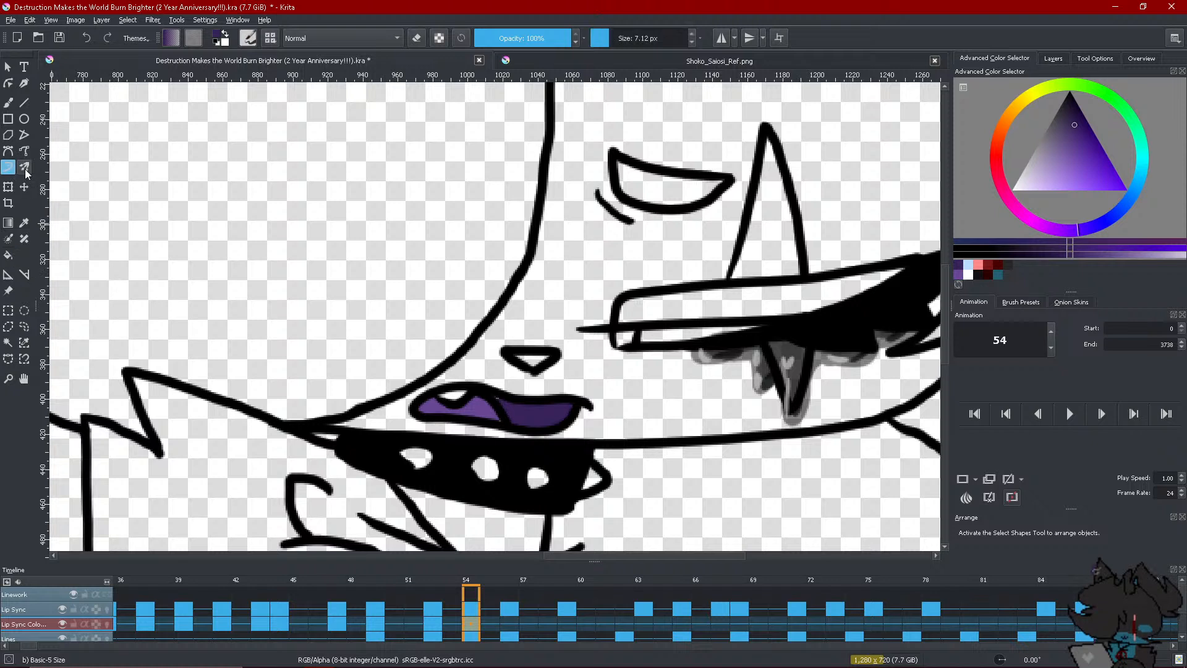
{"action": "left_click", "coordinate": [959, 276]}
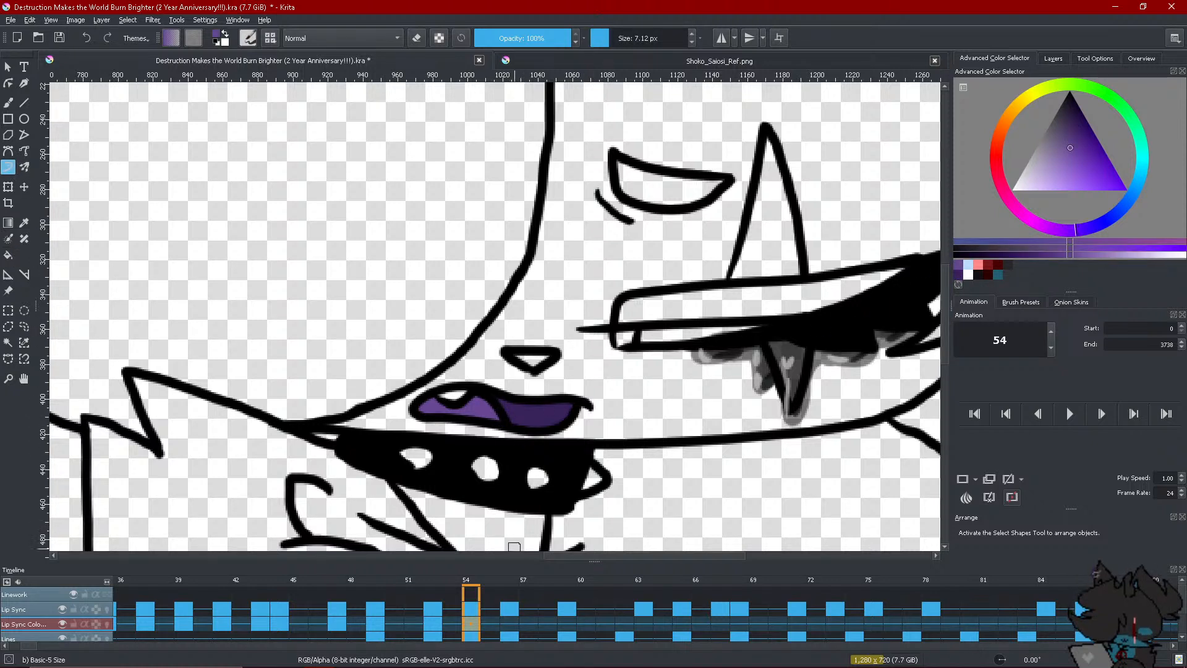
{"action": "left_click", "coordinate": [968, 263]}
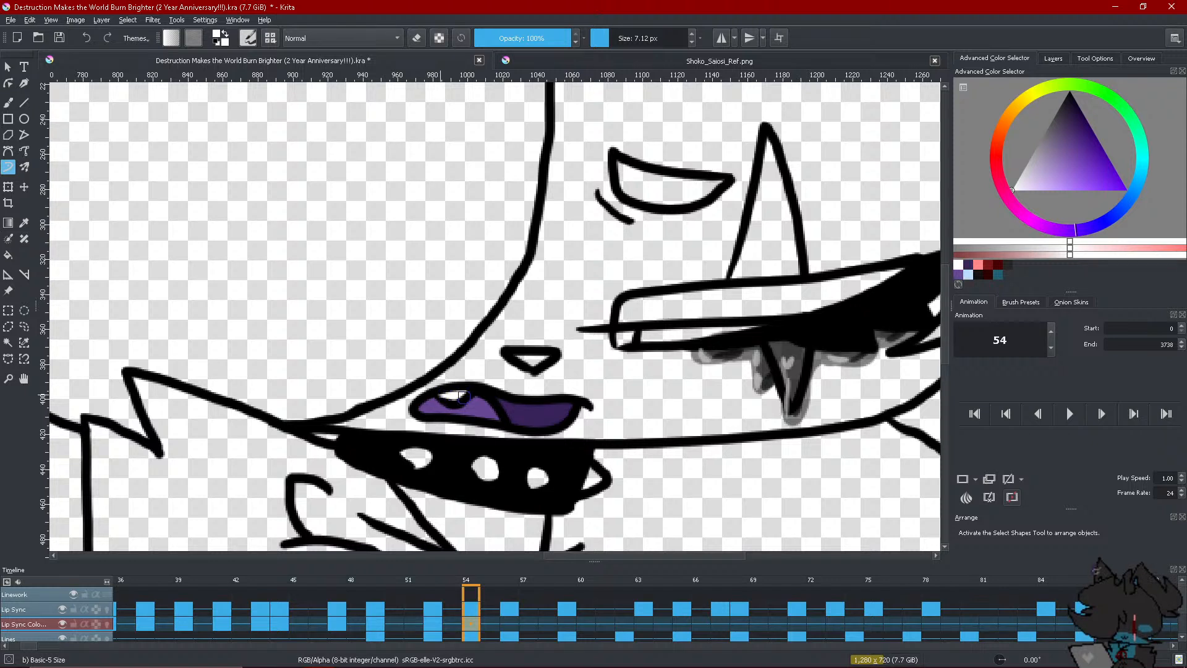
{"action": "left_click", "coordinate": [968, 264]}
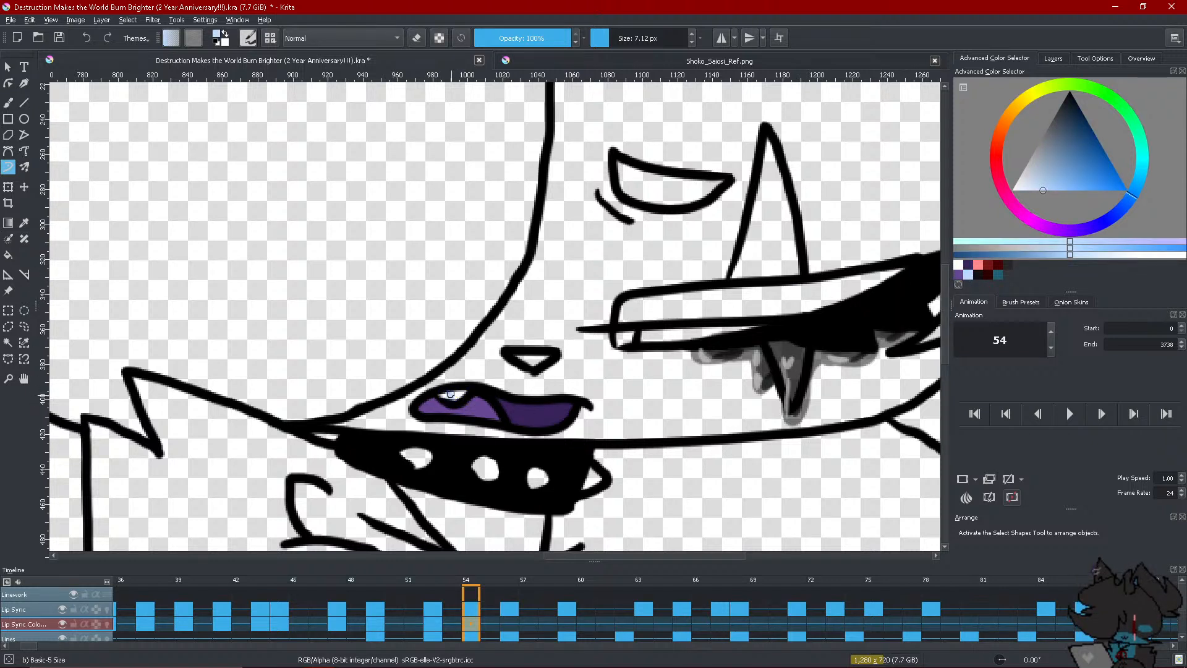
{"action": "left_click_drag", "start_coordinate": [444, 394], "coordinate": [450, 396]}
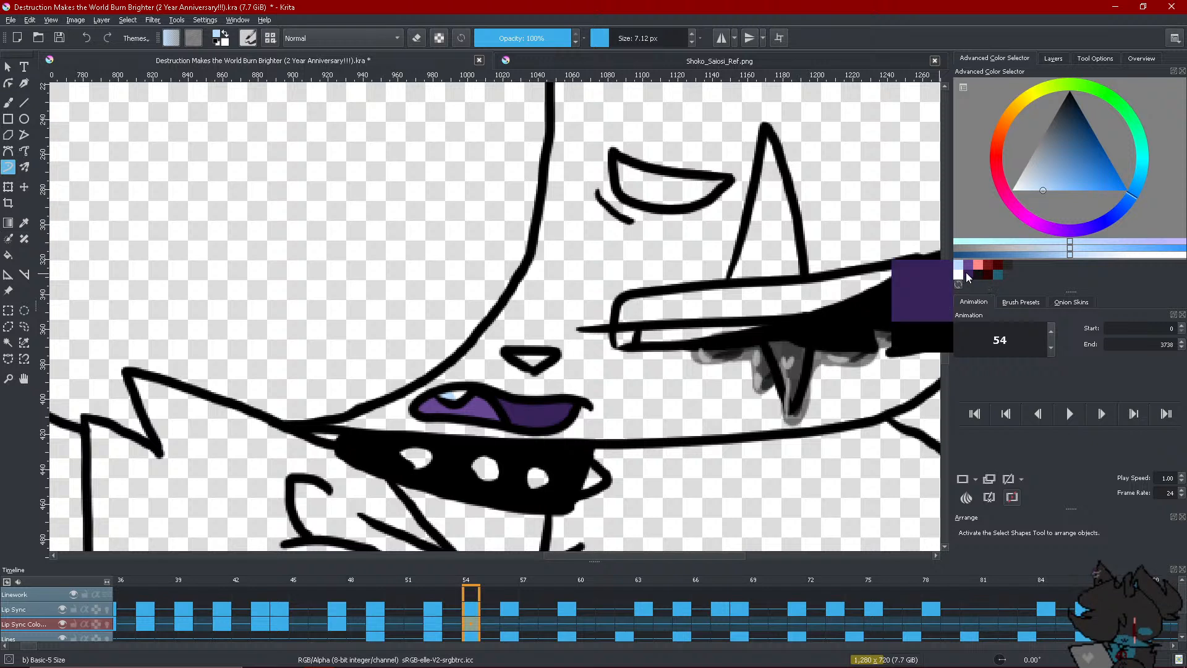
{"action": "left_click", "coordinate": [966, 272]}
{"action": "left_click_drag", "start_coordinate": [458, 396], "coordinate": [448, 394]}
{"action": "left_click", "coordinate": [975, 271]}
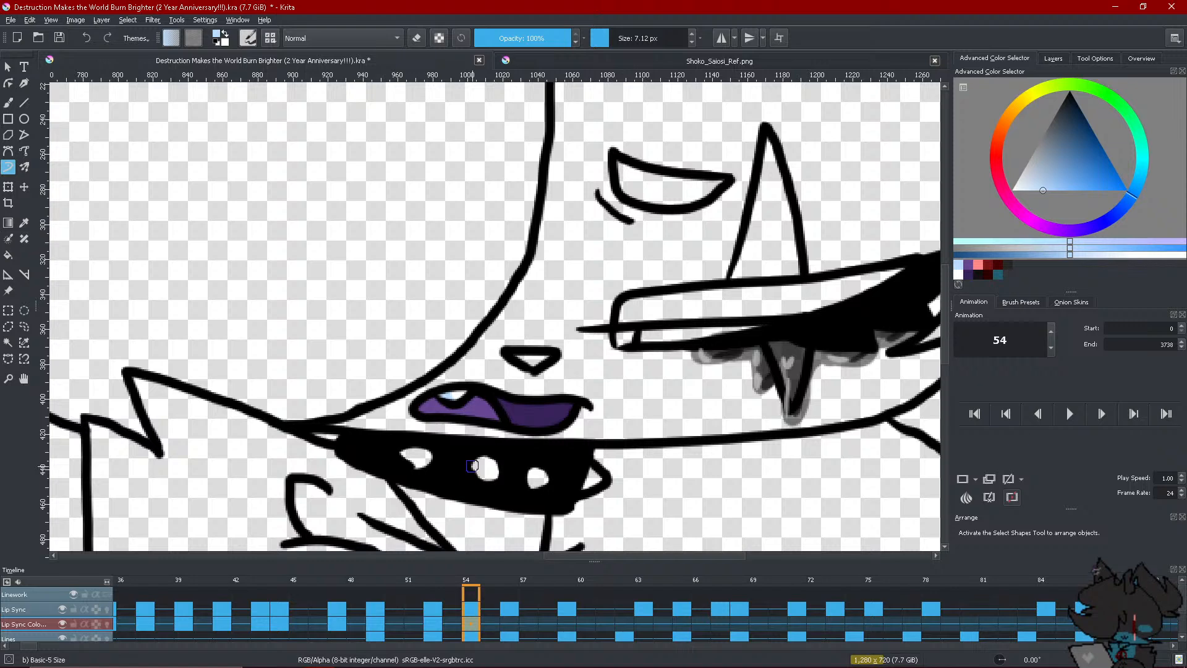
Check the coloured mouth at frame 54 against the whole character drawing
{"action": "key", "text": "minus"}
{"action": "key", "text": "minus"}
{"action": "key", "text": "minus"}
{"action": "key", "text": "minus"}
{"action": "key", "text": "minus"}
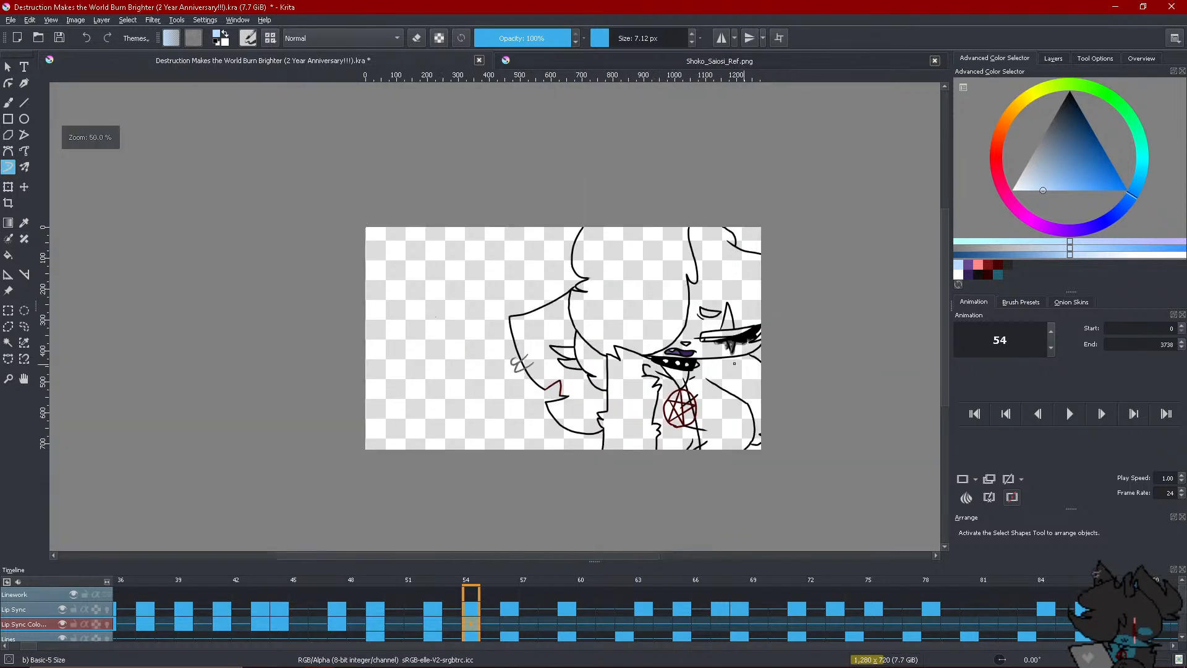
{"action": "key", "text": "plus"}
{"action": "key", "text": "plus"}
{"action": "key", "text": "minus"}
{"action": "key", "text": "plus"}
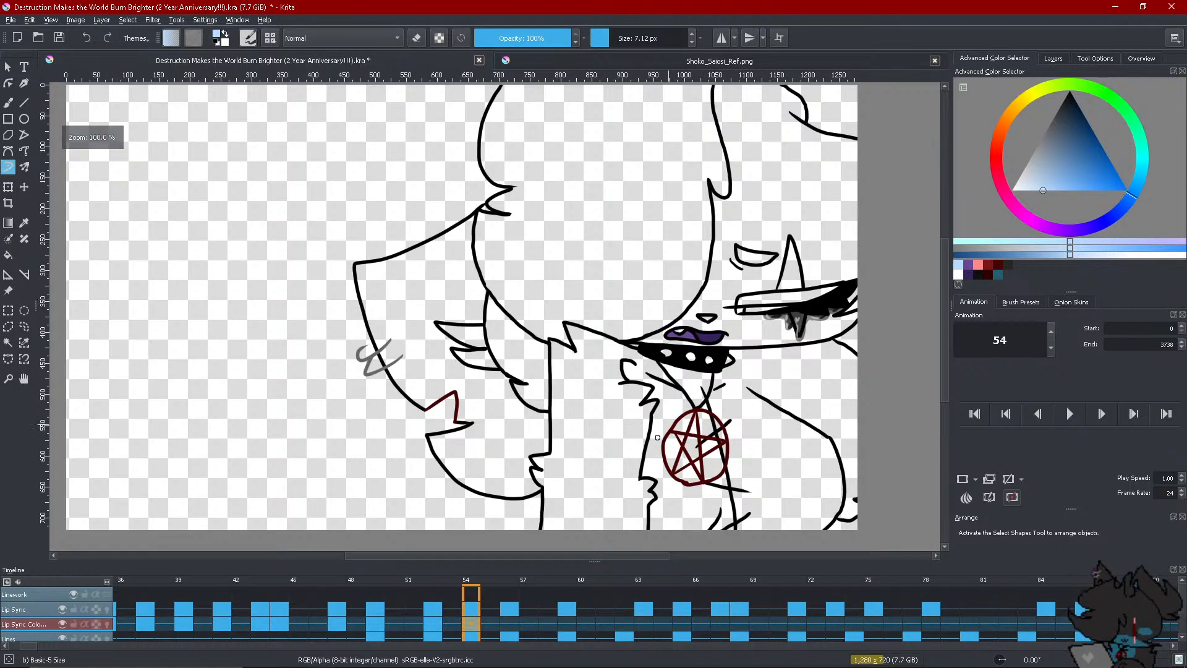
Create a blank lip sync colour frame at 56
{"action": "left_click", "coordinate": [492, 622]}
{"action": "left_click", "coordinate": [502, 622]}
{"action": "right_click", "coordinate": [503, 621]}
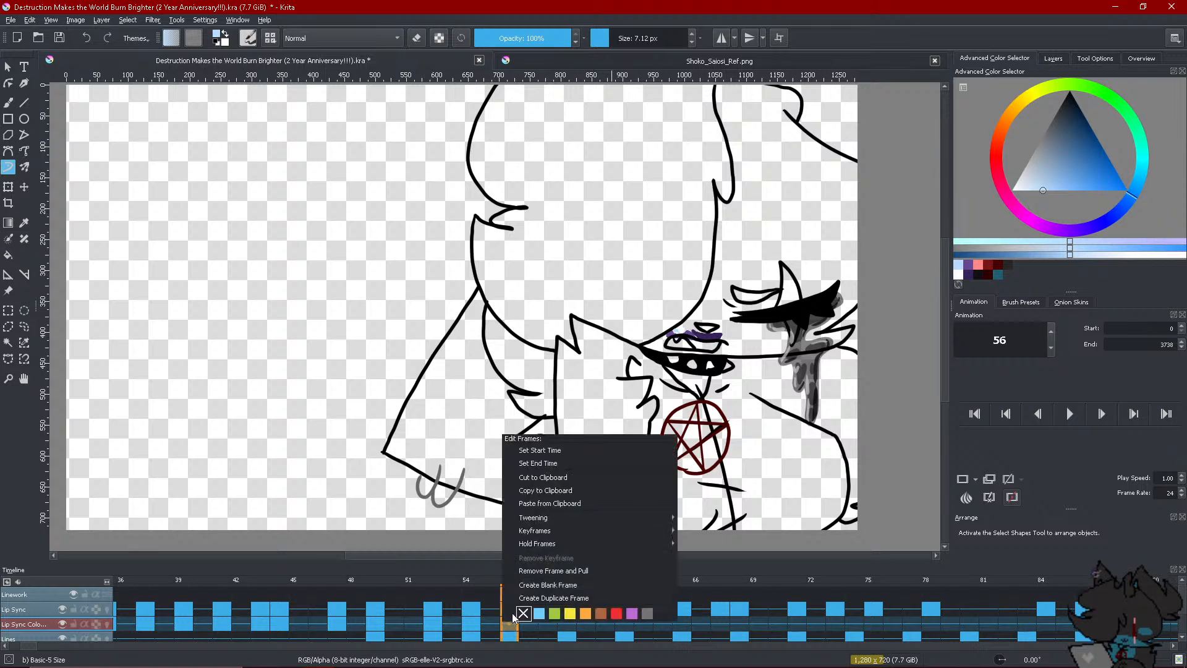
{"action": "left_click", "coordinate": [548, 585]}
{"action": "key", "text": "plus"}
{"action": "key", "text": "plus"}
{"action": "key", "text": "plus"}
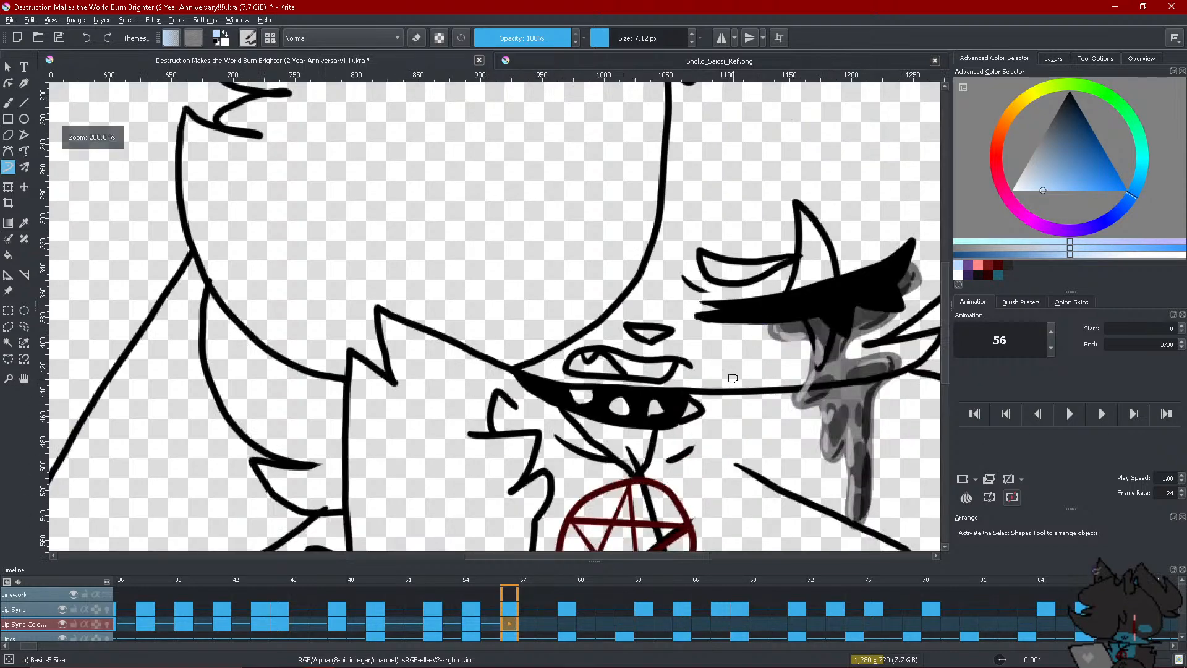
{"action": "key", "text": "minus"}
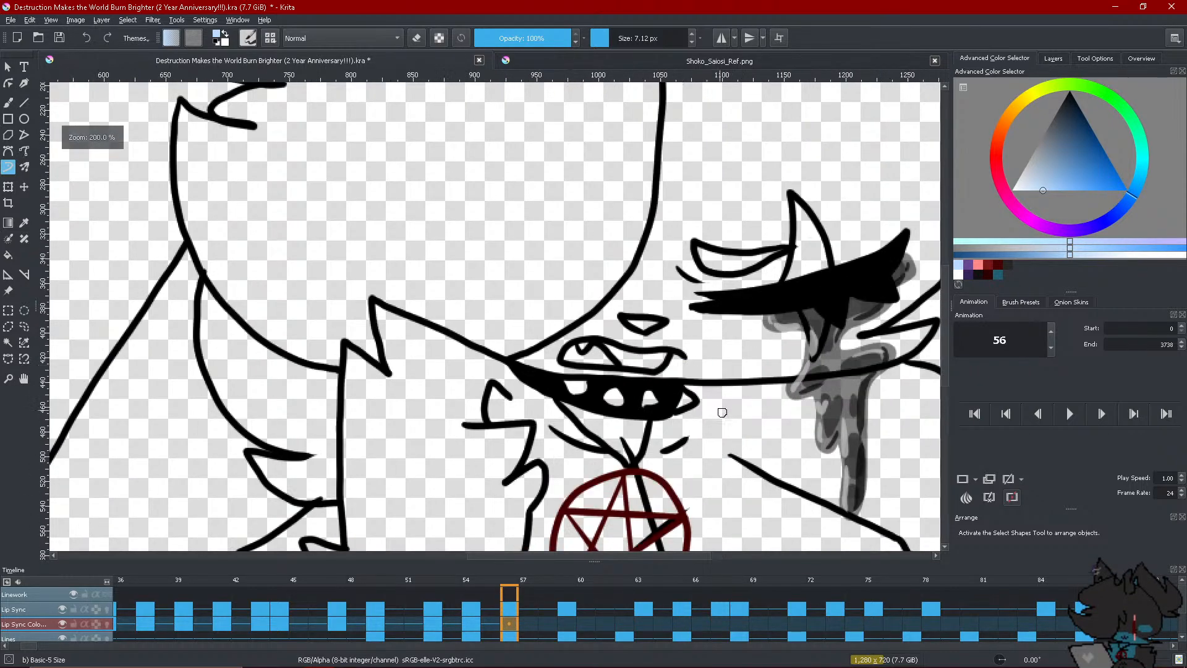
{"action": "key", "text": "minus"}
{"action": "key", "text": "plus"}
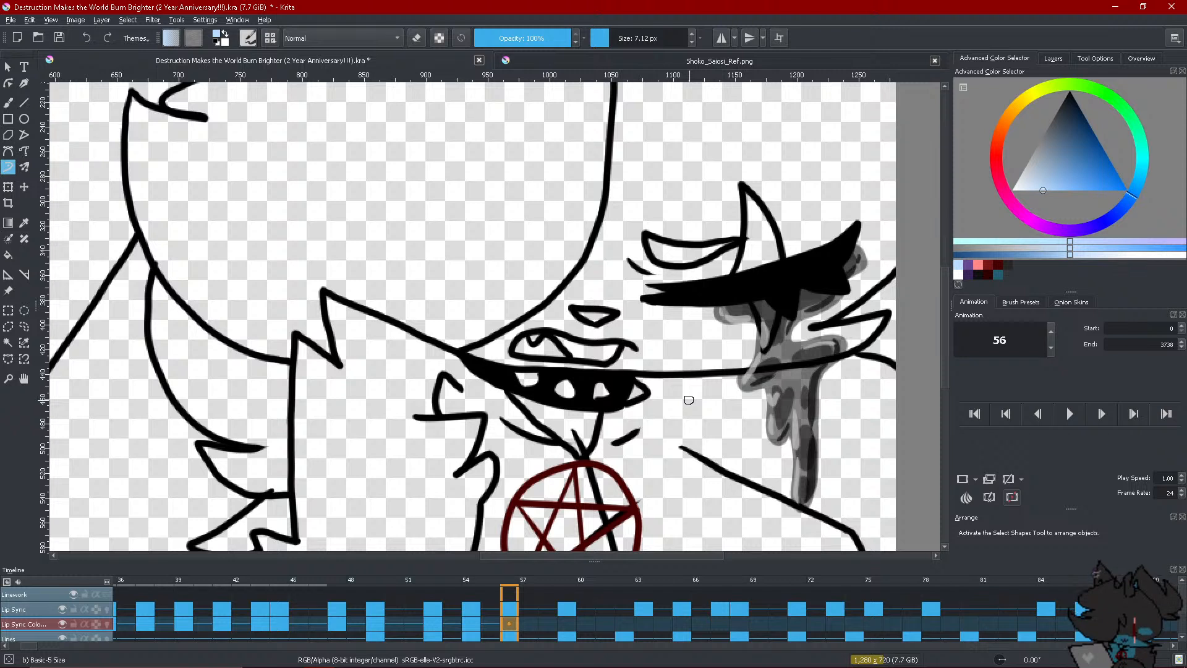
Fill the mouth interior at frame 56 with dark purple and the tongue with the lighter purple
{"action": "left_click", "coordinate": [969, 275]}
{"action": "left_click", "coordinate": [8, 255]}
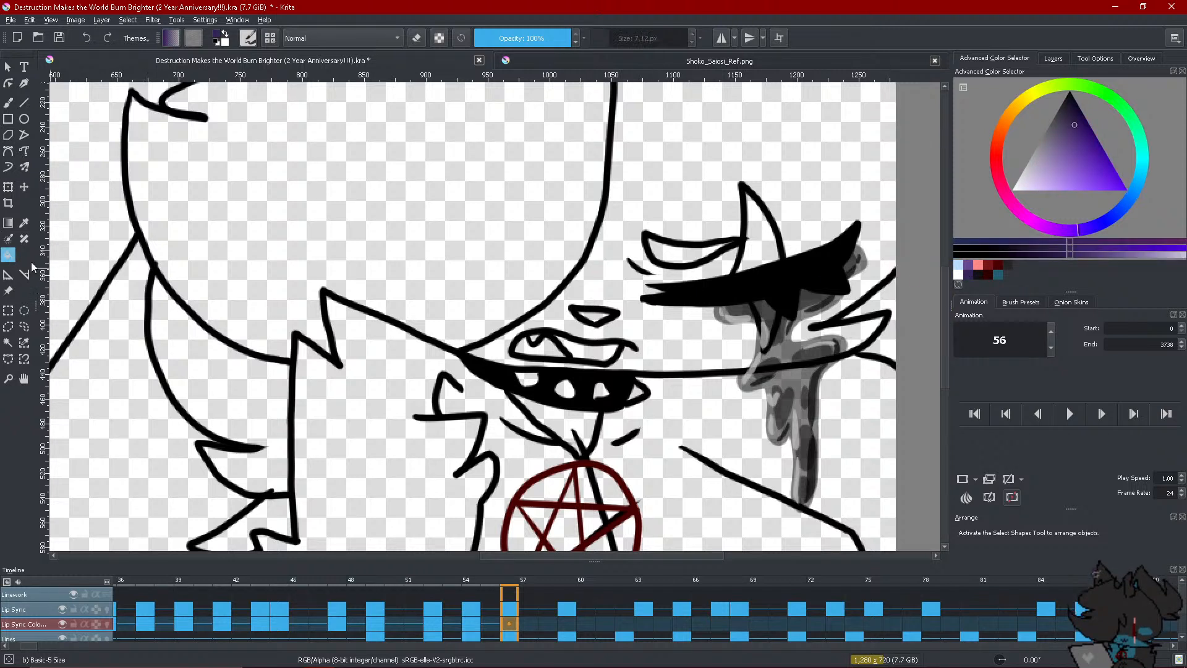
{"action": "left_click", "coordinate": [609, 350]}
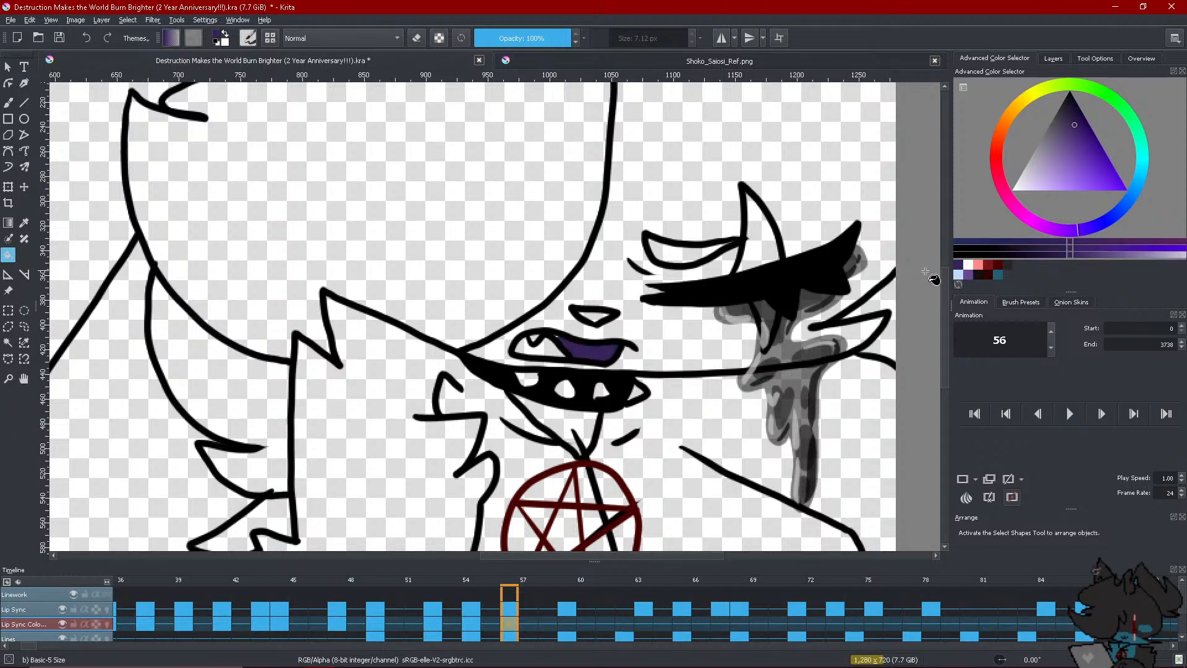
{"action": "left_click", "coordinate": [968, 274]}
{"action": "left_click", "coordinate": [560, 346]}
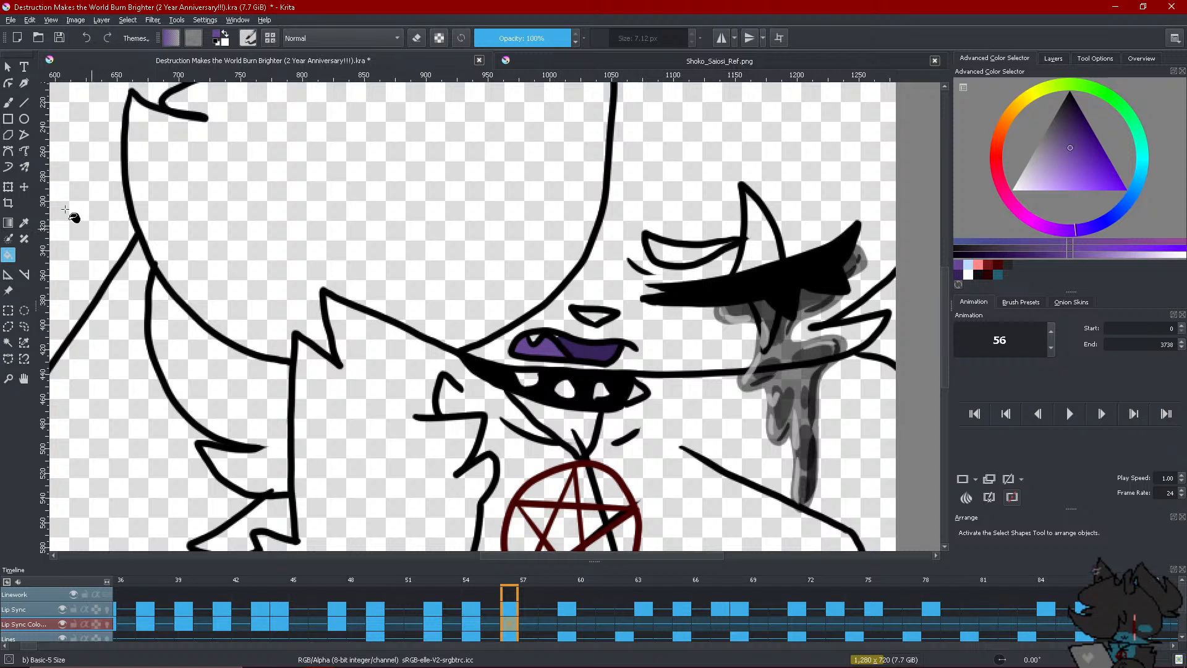
Touch up the purple mouth colours at frame 56 and paint the tooth white with pale blue shading
{"action": "left_click", "coordinate": [8, 167]}
{"action": "left_click", "coordinate": [959, 276]}
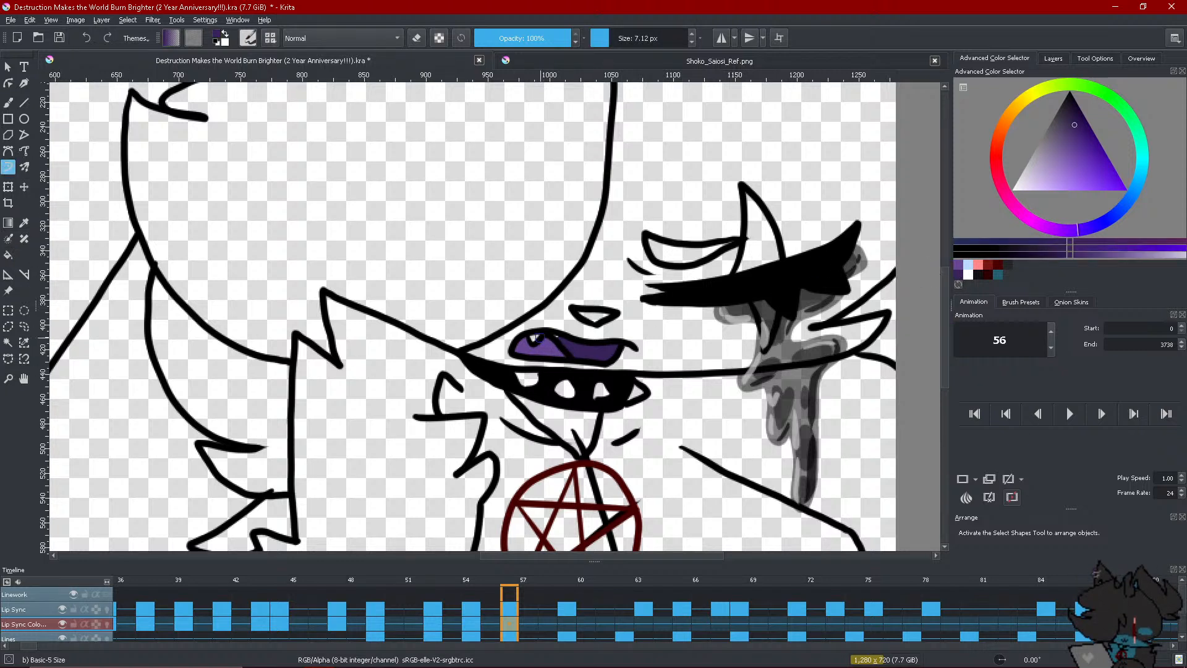
{"action": "left_click", "coordinate": [960, 275]}
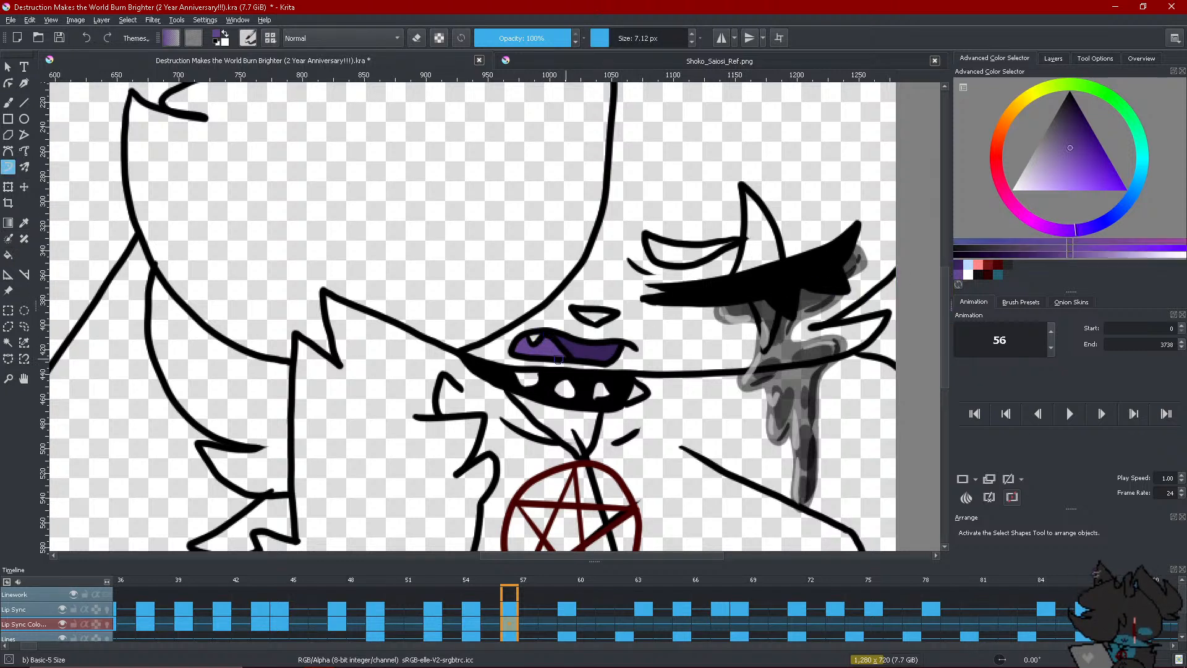
{"action": "left_click", "coordinate": [969, 274]}
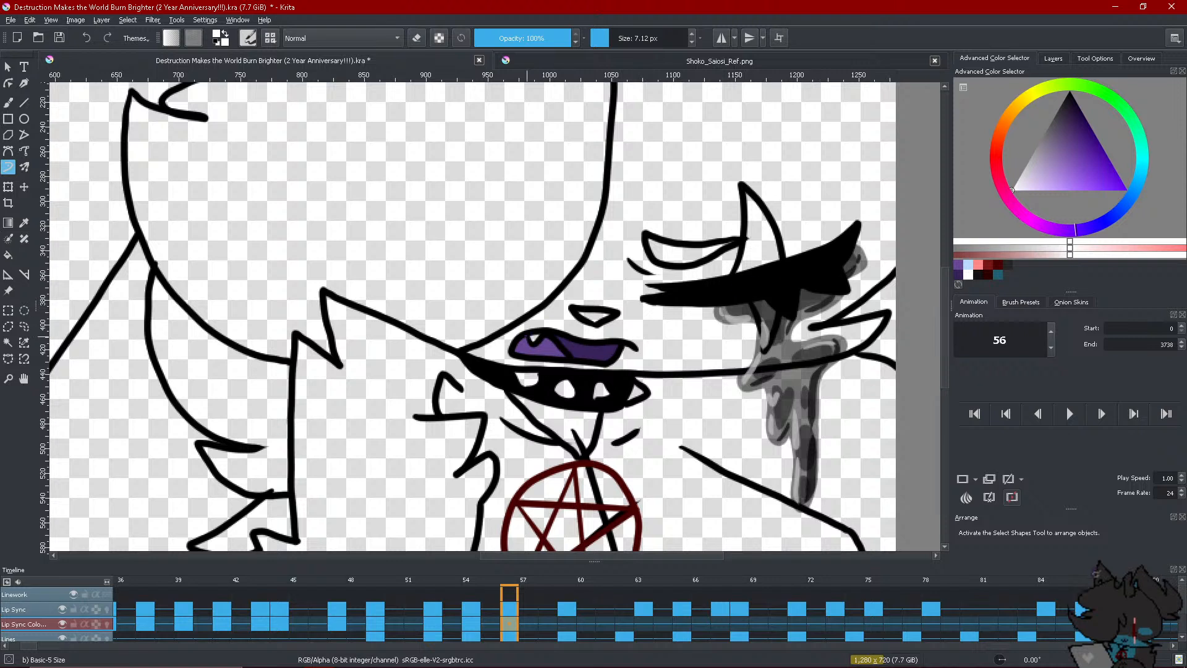
{"action": "left_click", "coordinate": [533, 340]}
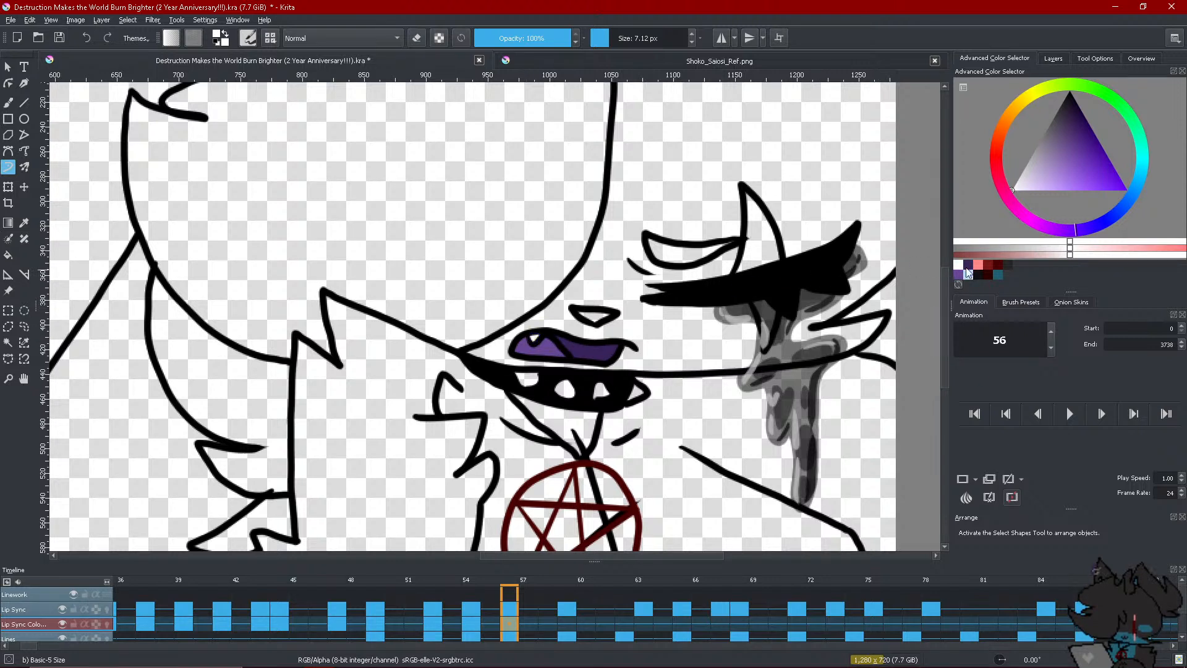
{"action": "left_click", "coordinate": [963, 276]}
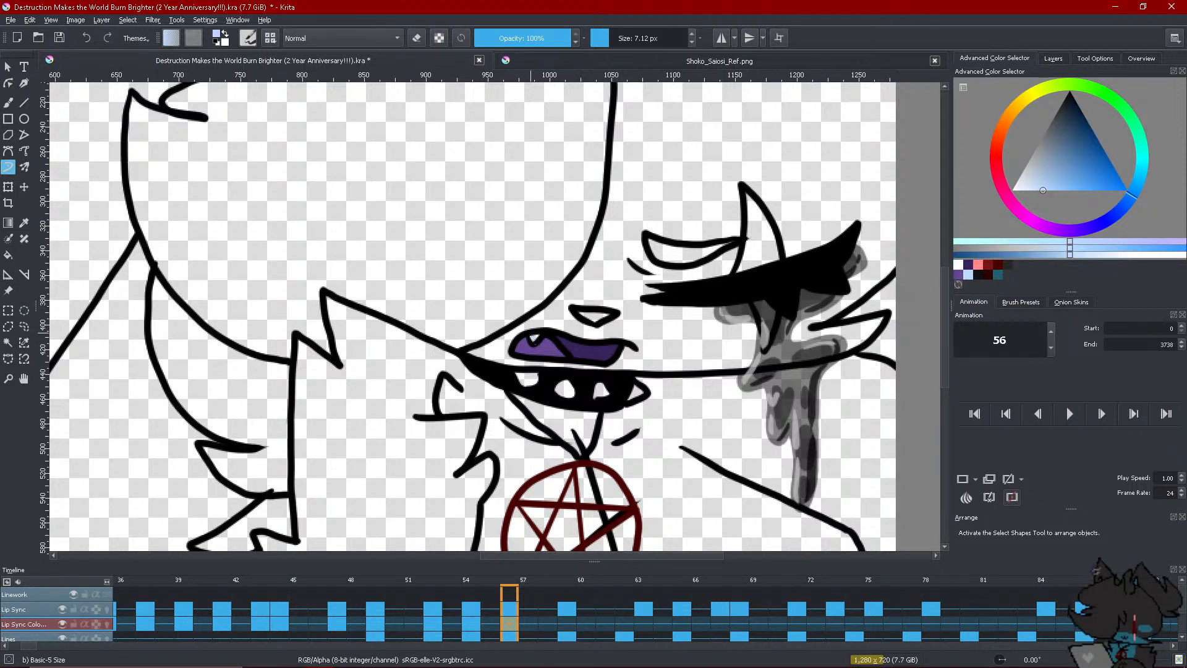
{"action": "left_click", "coordinate": [535, 339]}
{"action": "left_click", "coordinate": [959, 272]}
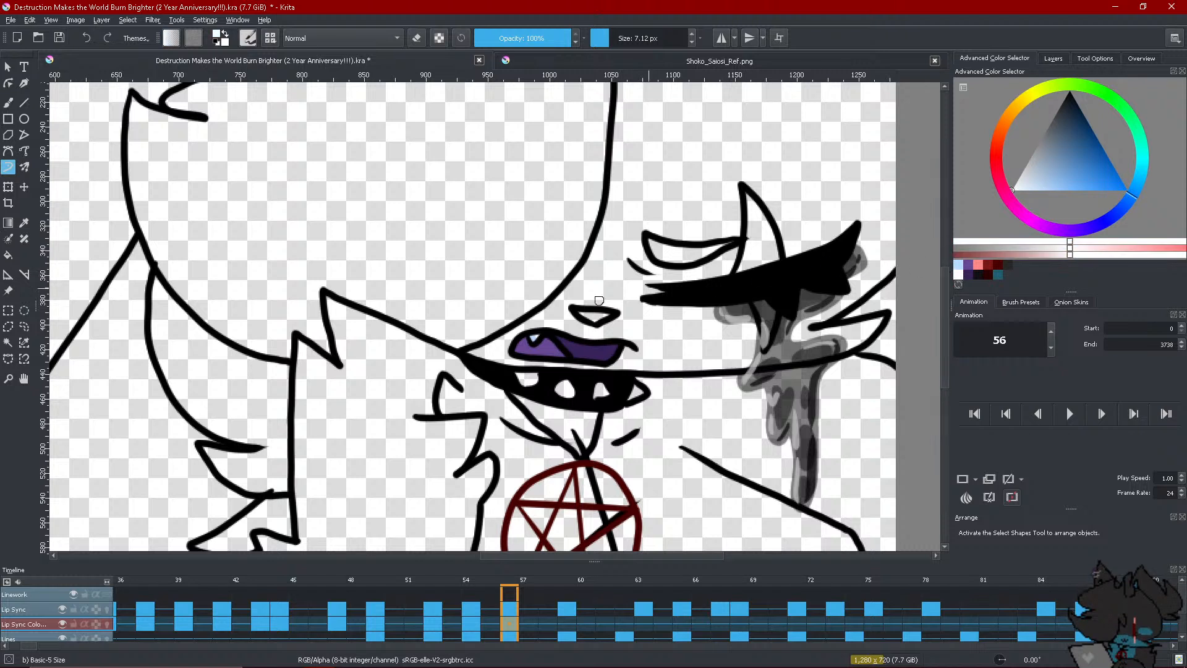
{"action": "left_click", "coordinate": [535, 337]}
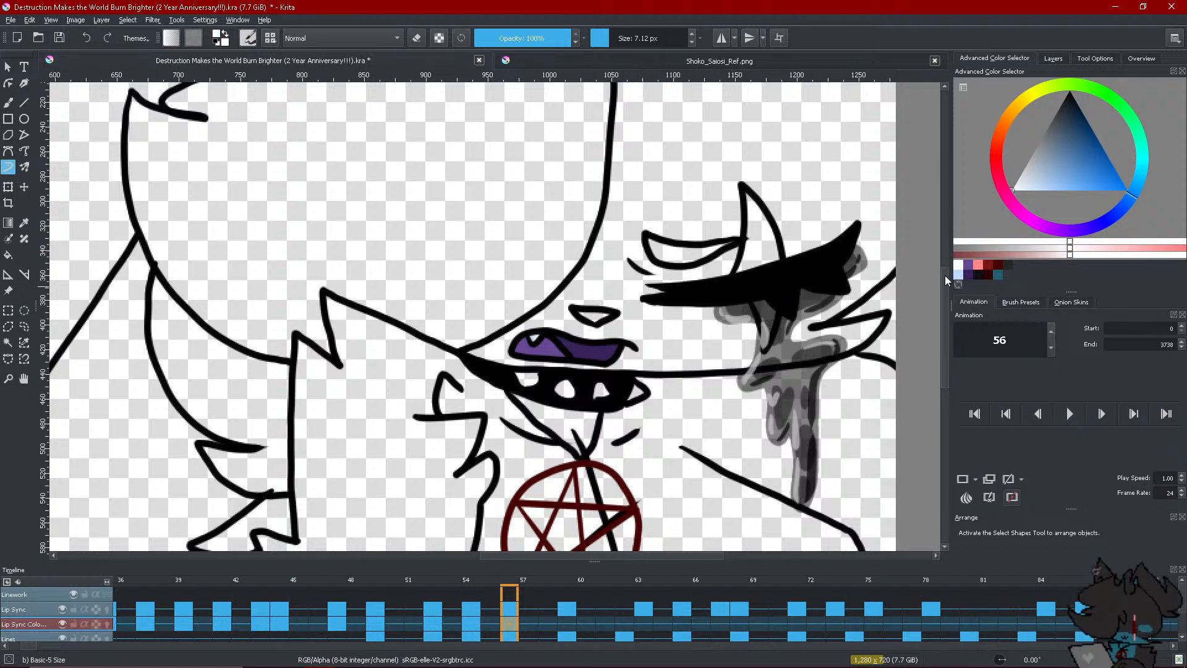
Check the coloured mouth shapes from frame 48 to frame 56 against the whole character drawing
{"action": "scroll", "coordinate": [633, 455], "scroll_direction": "down", "scroll_amount": 2}
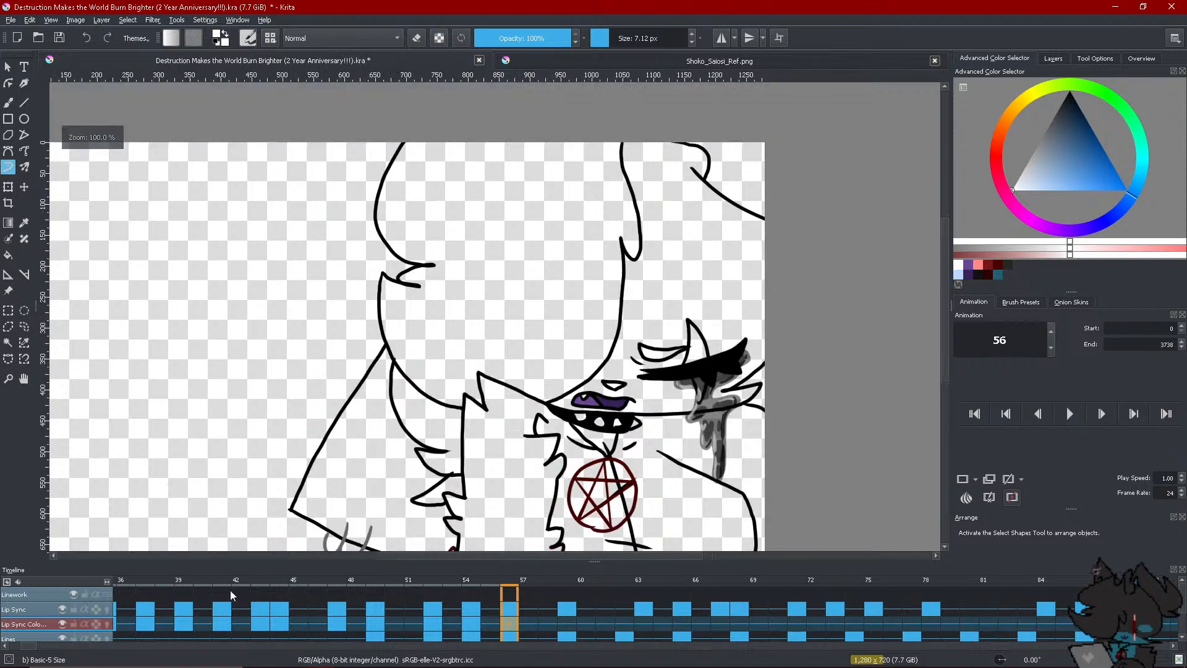
{"action": "left_click", "coordinate": [363, 586]}
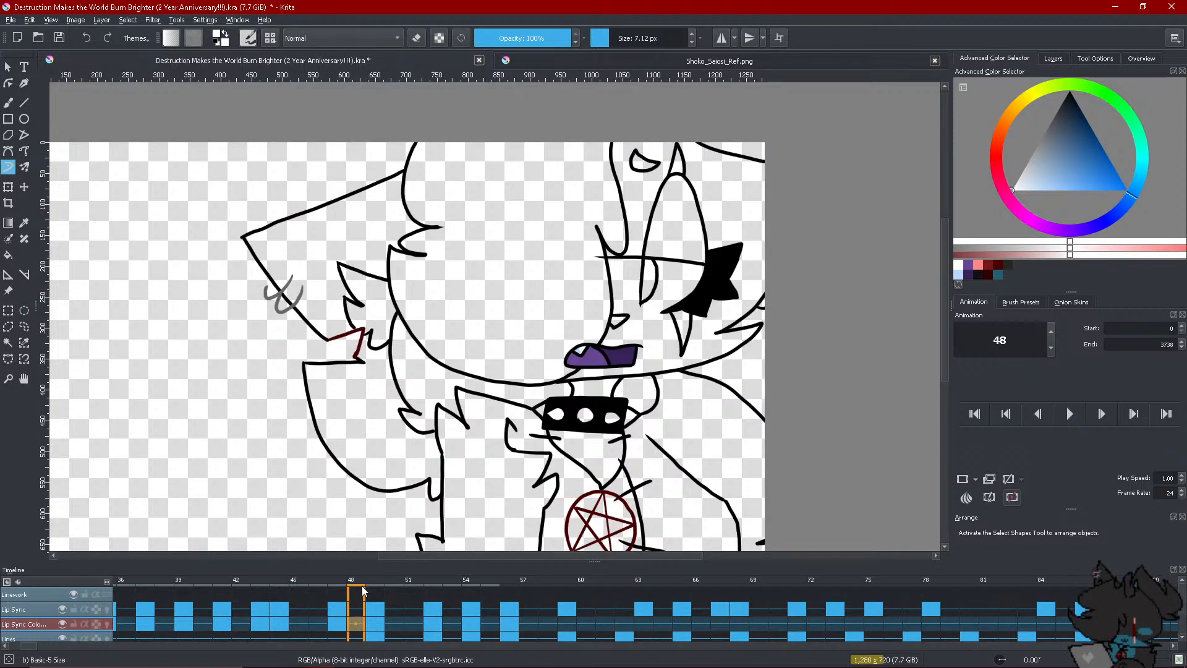
{"action": "scroll", "coordinate": [416, 404], "scroll_direction": "down", "scroll_amount": 1}
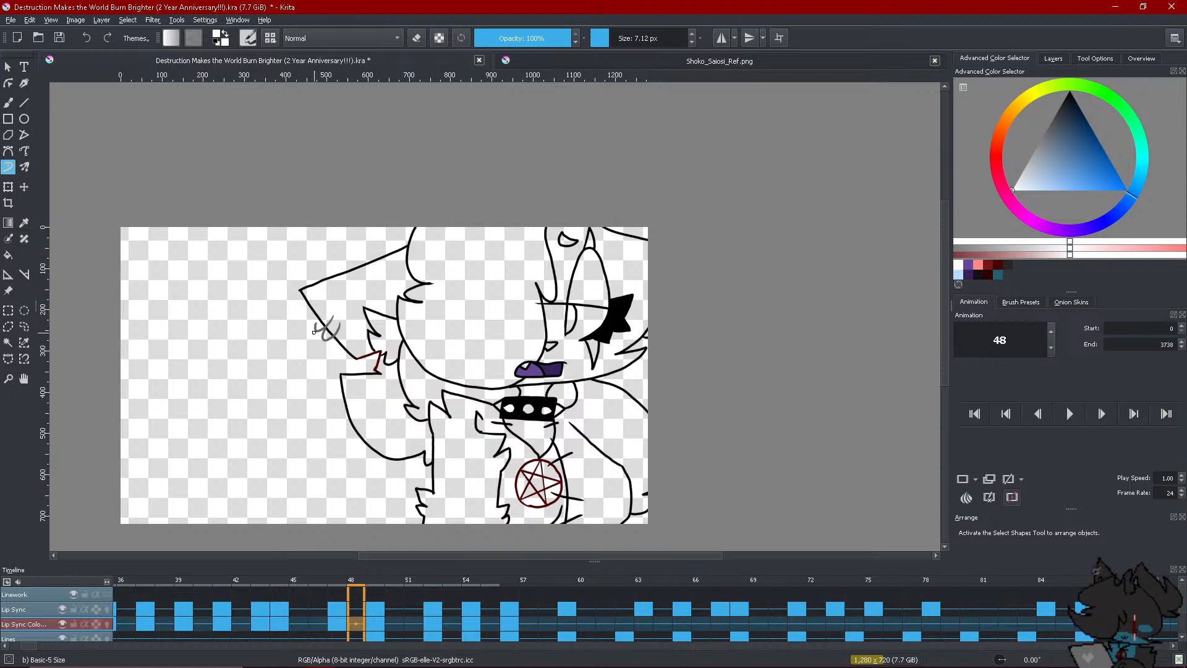
{"action": "left_click", "coordinate": [447, 622]}
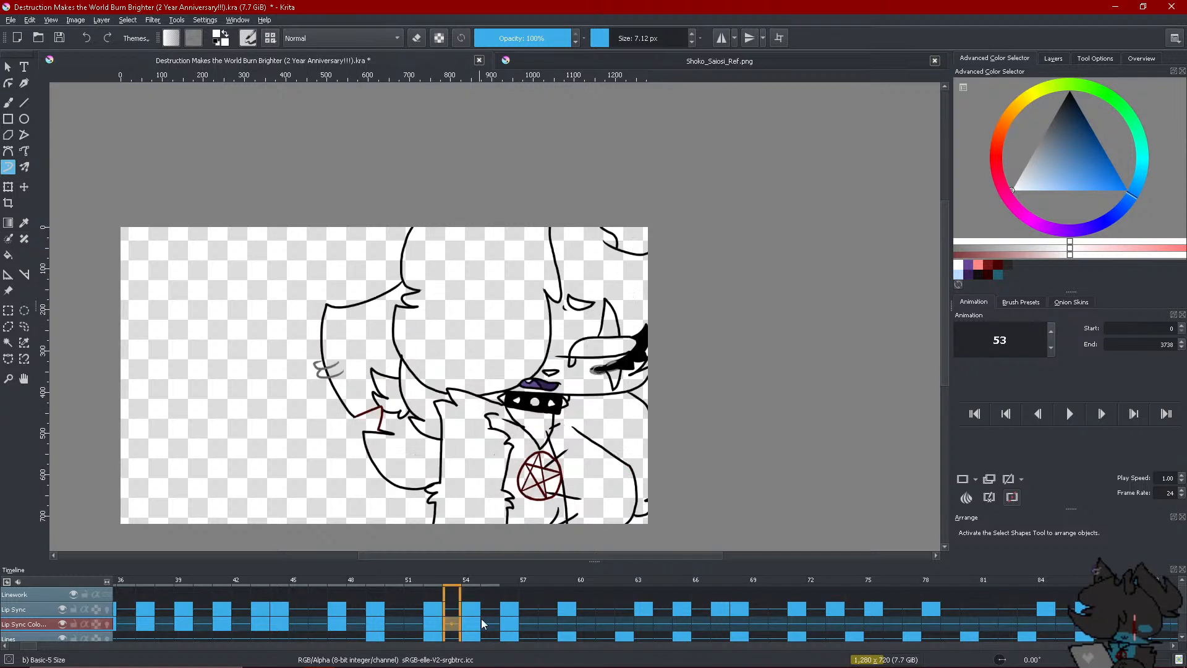
{"action": "left_click", "coordinate": [488, 618]}
{"action": "left_click", "coordinate": [502, 619]}
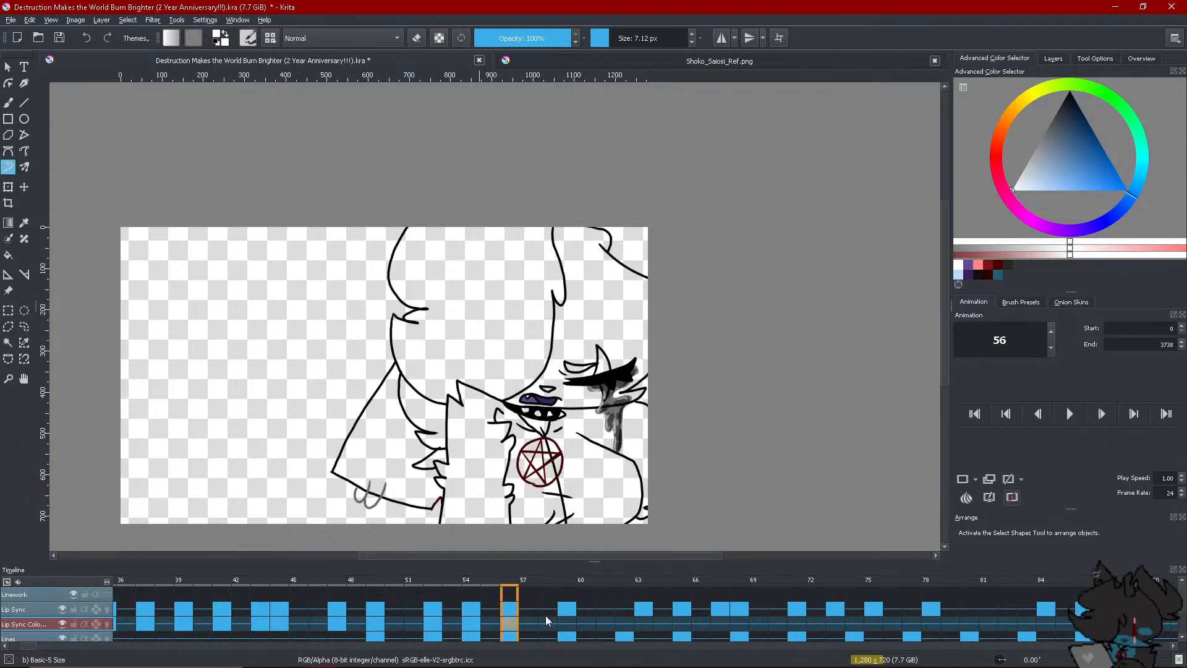
{"action": "left_click", "coordinate": [477, 625]}
{"action": "left_click", "coordinate": [506, 625]}
Create a blank lip sync colour frame at 59
{"action": "left_click", "coordinate": [559, 624]}
{"action": "left_click", "coordinate": [545, 622]}
{"action": "right_click", "coordinate": [564, 625]}
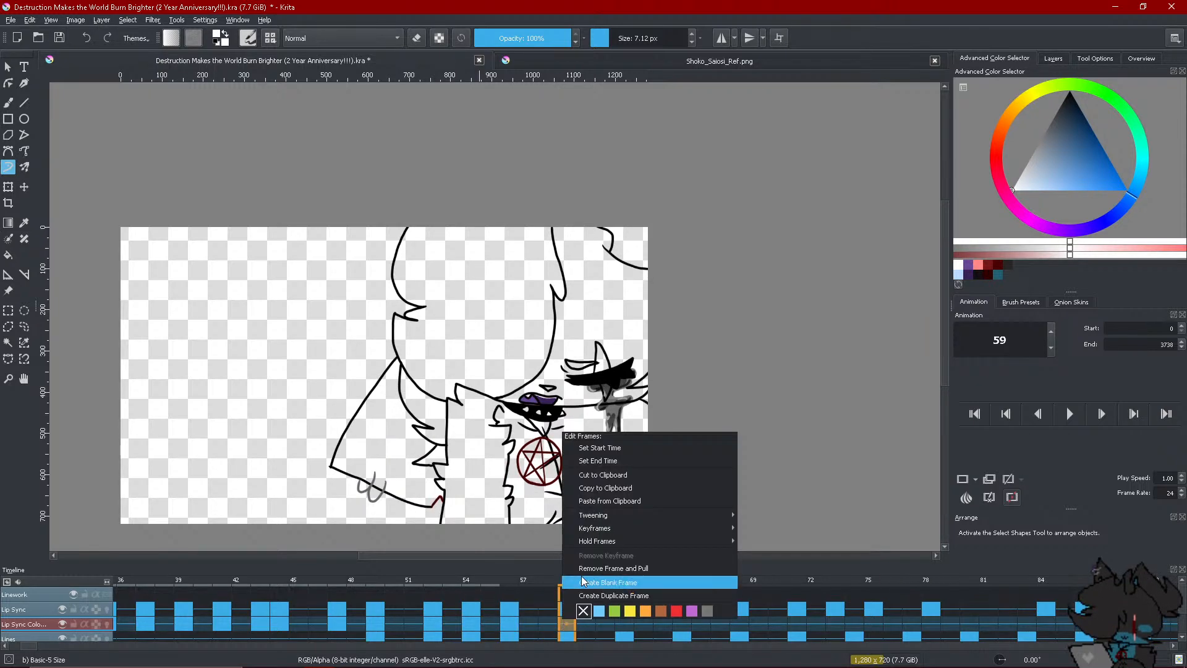
{"action": "left_click", "coordinate": [618, 580]}
Fill the mouth interior at frame 59 with dark purple and the tongue with the lighter purple
{"action": "scroll", "coordinate": [546, 421], "scroll_direction": "up", "scroll_amount": 3}
{"action": "scroll", "coordinate": [546, 421], "scroll_direction": "up", "scroll_amount": 1}
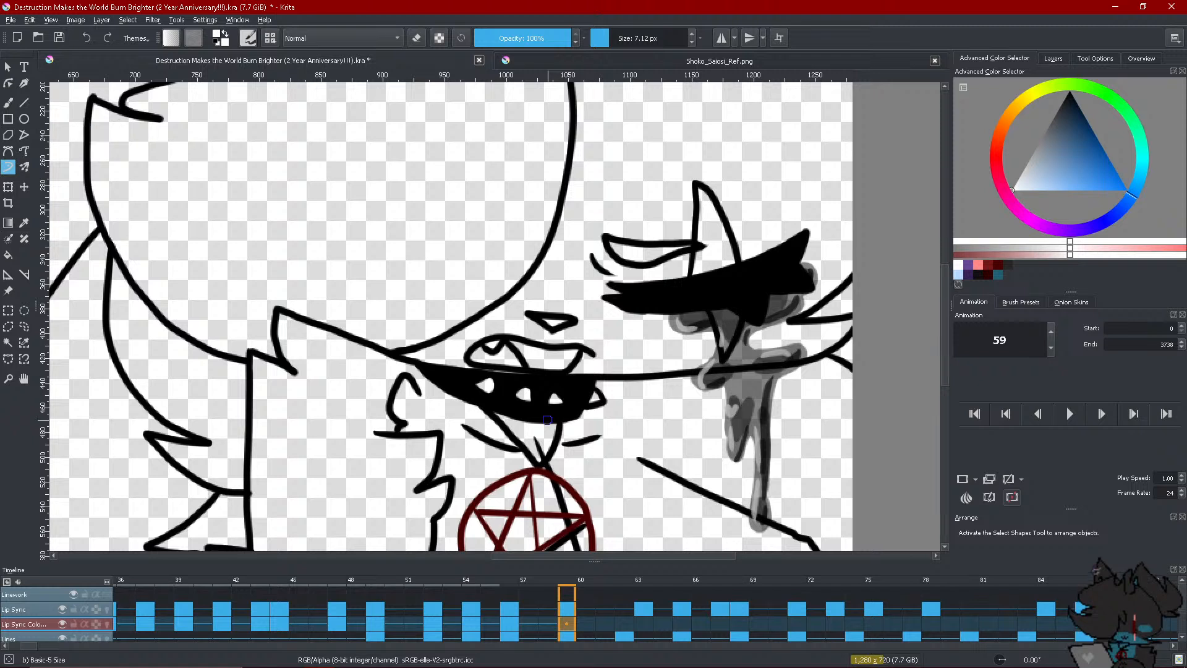
{"action": "left_click", "coordinate": [750, 282], "text": "ctrl"}
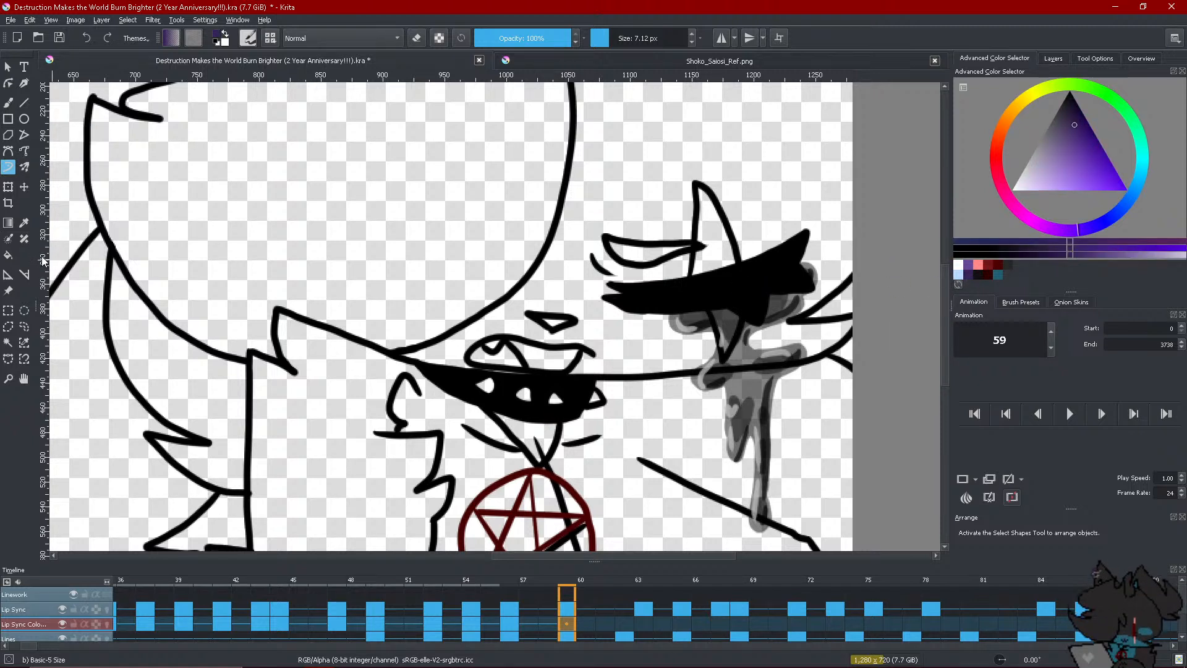
{"action": "left_click", "coordinate": [8, 255]}
{"action": "left_click", "coordinate": [560, 365]}
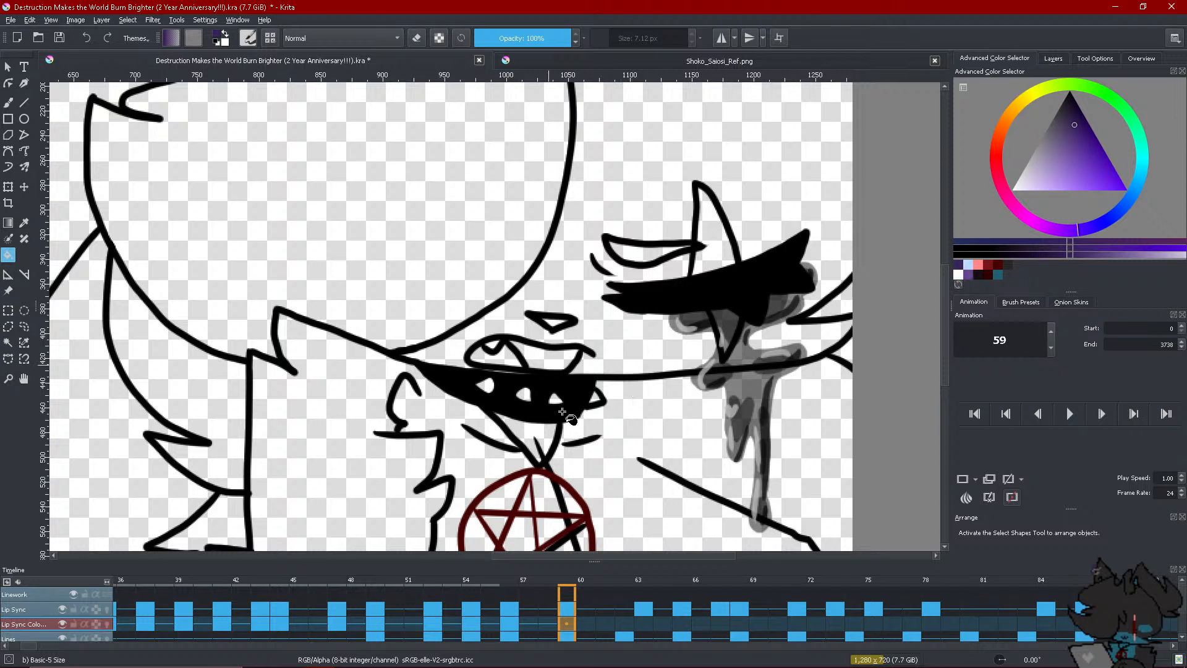
{"action": "key", "text": "x"}
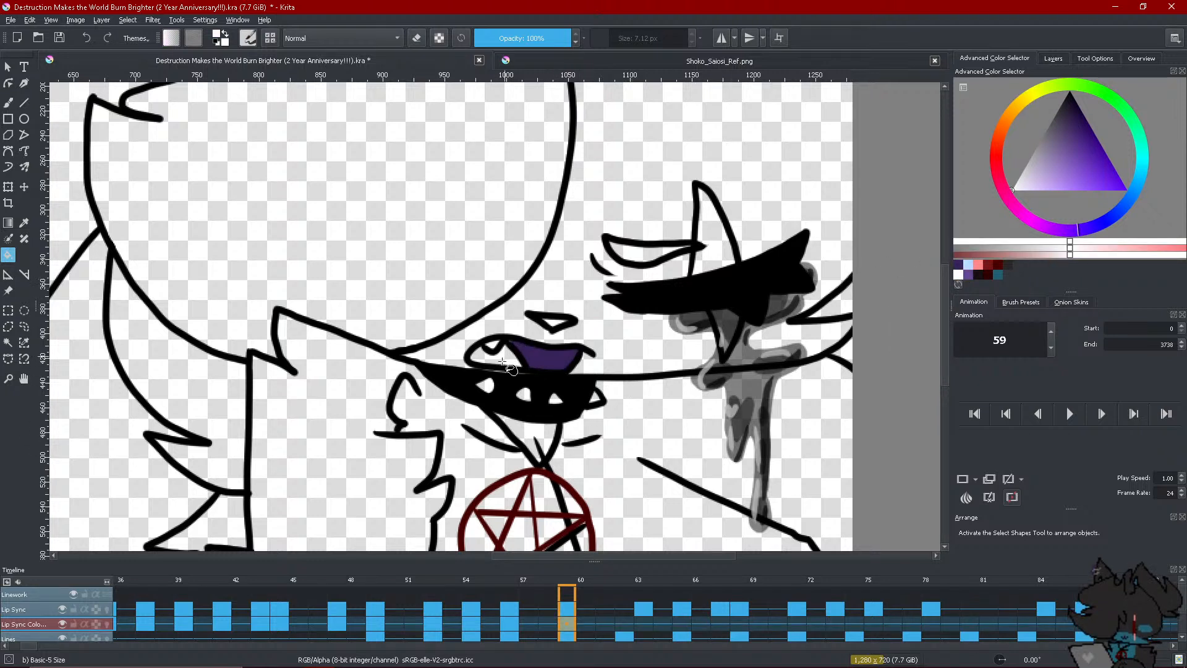
{"action": "left_click", "coordinate": [968, 275]}
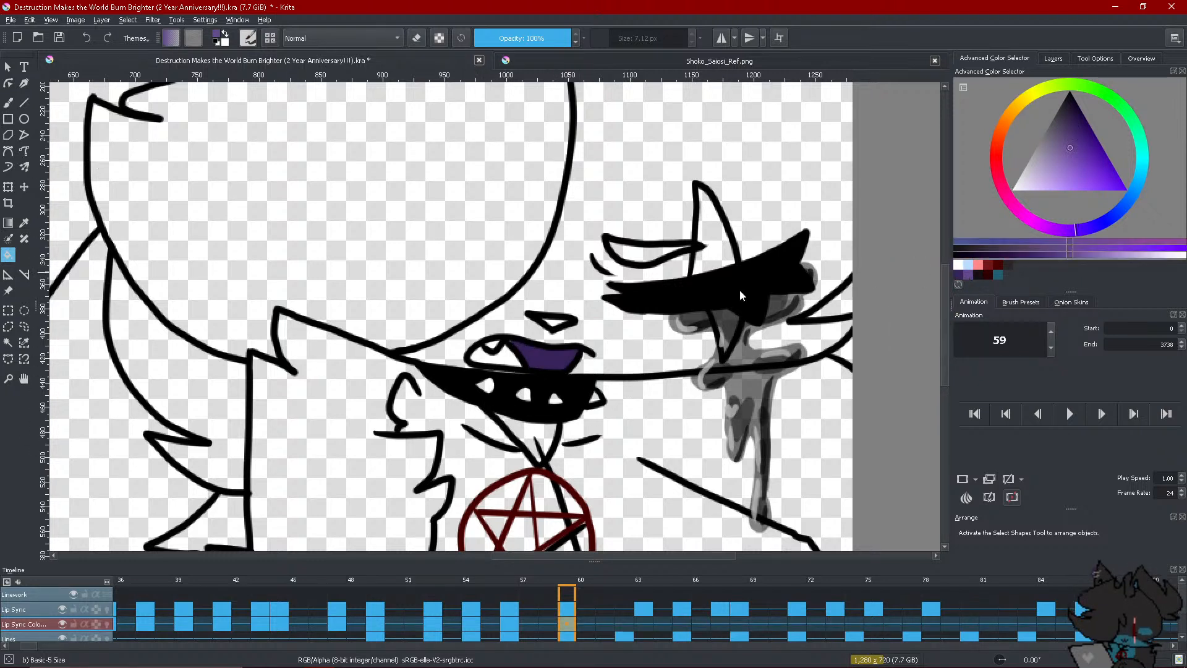
{"action": "left_click", "coordinate": [501, 357]}
Touch up the mouth interior at frame 59 in dark purple and paint the tooth white with pale blue shading
{"action": "left_click", "coordinate": [8, 166]}
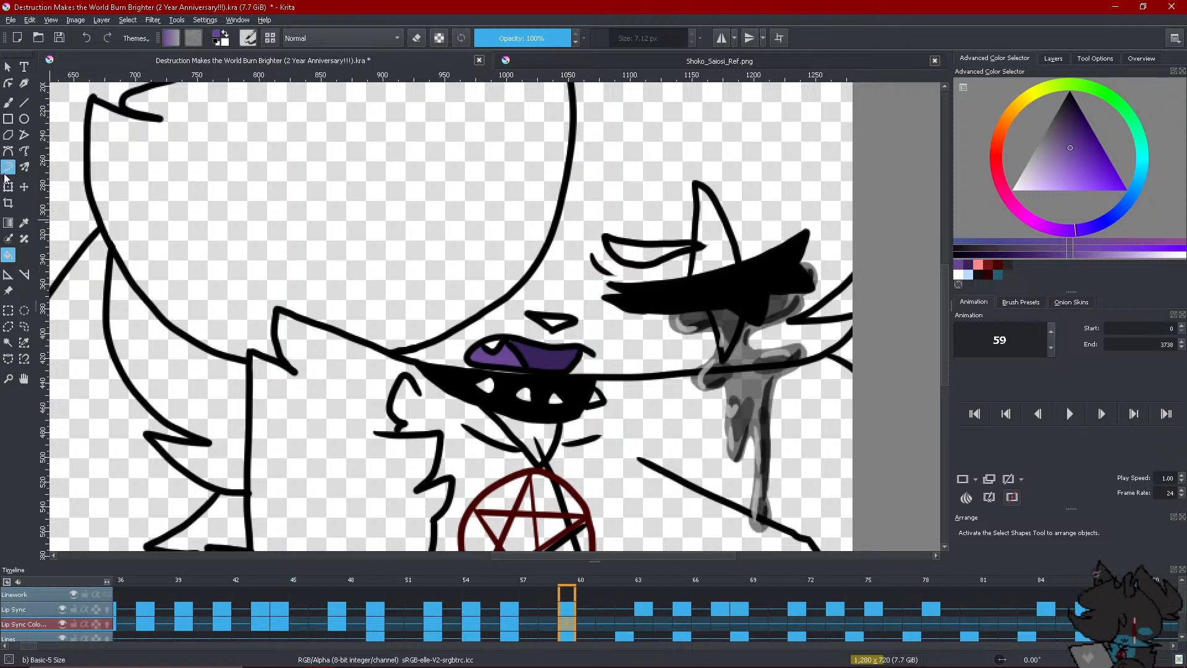
{"action": "left_click", "coordinate": [969, 266]}
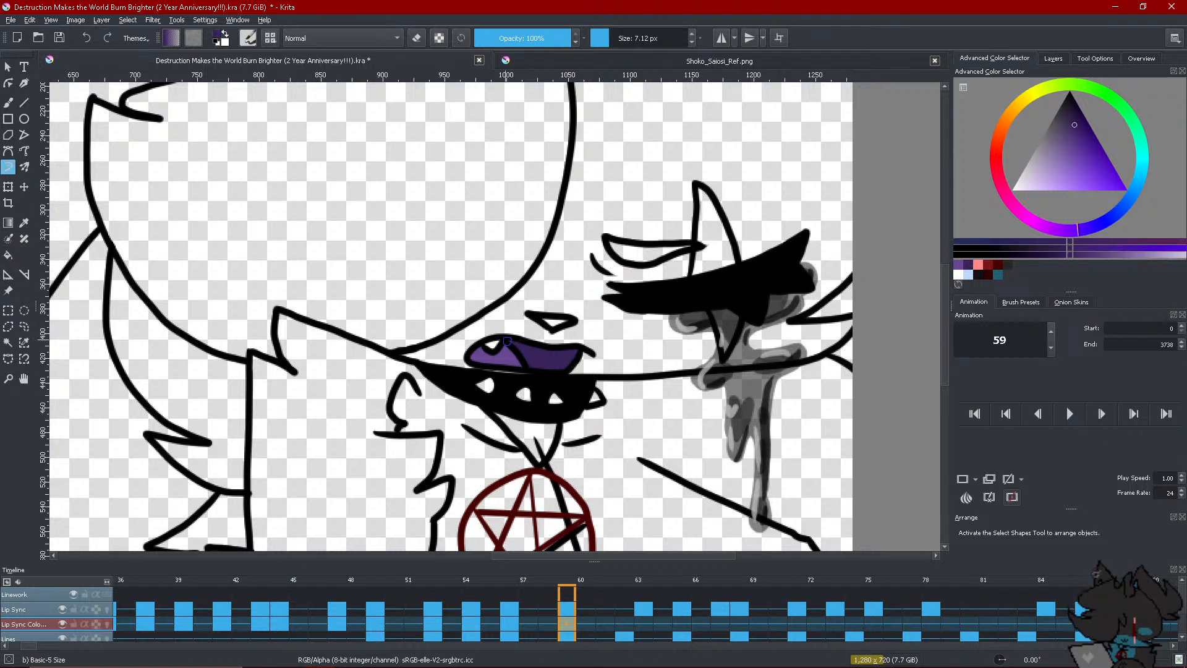
{"action": "left_click_drag", "start_coordinate": [507, 340], "coordinate": [514, 346]}
{"action": "left_click", "coordinate": [970, 267]}
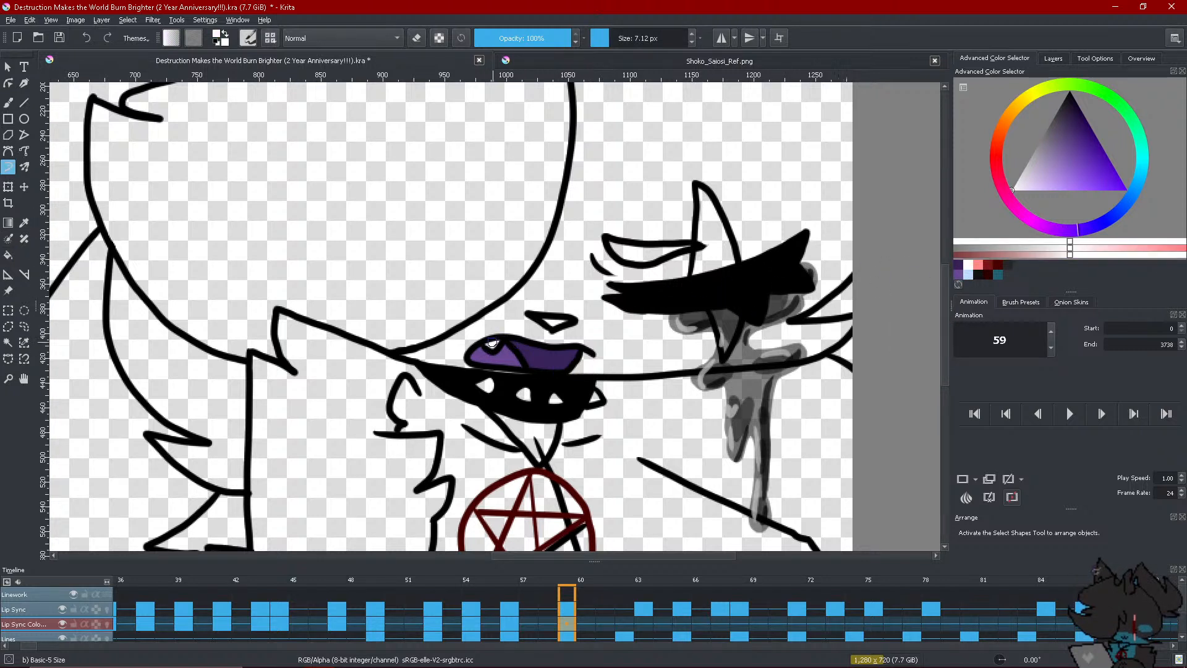
{"action": "left_click", "coordinate": [968, 275]}
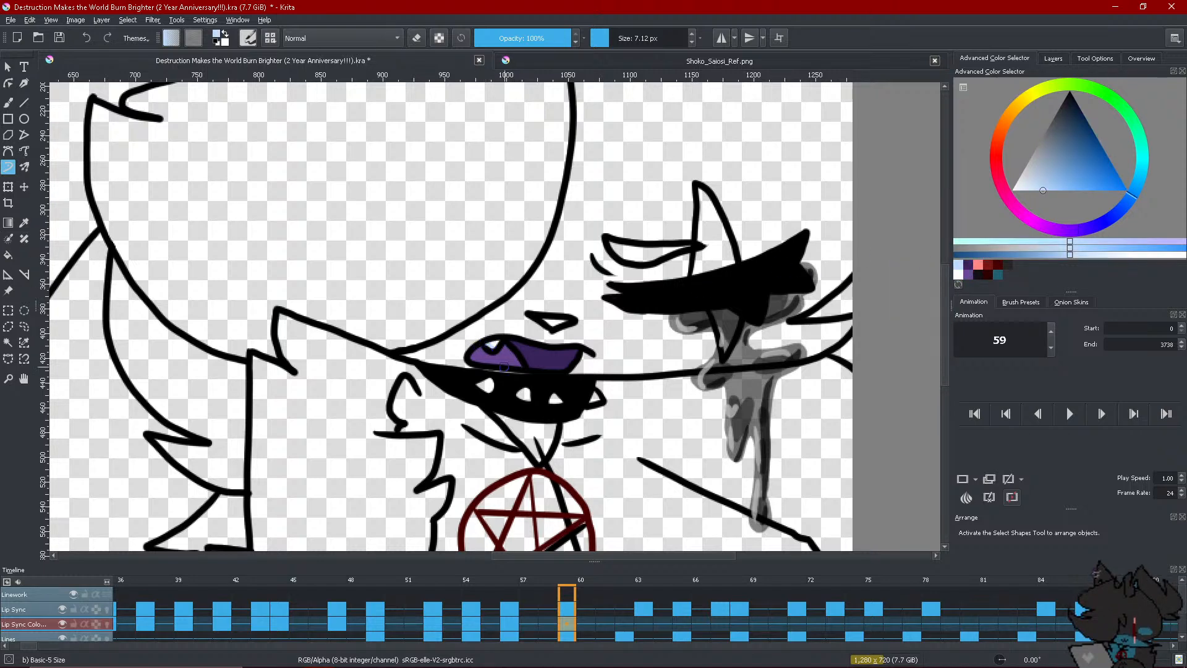
{"action": "scroll", "coordinate": [489, 347], "scroll_direction": "down", "scroll_amount": 4}
{"action": "left_click", "coordinate": [753, 627]}
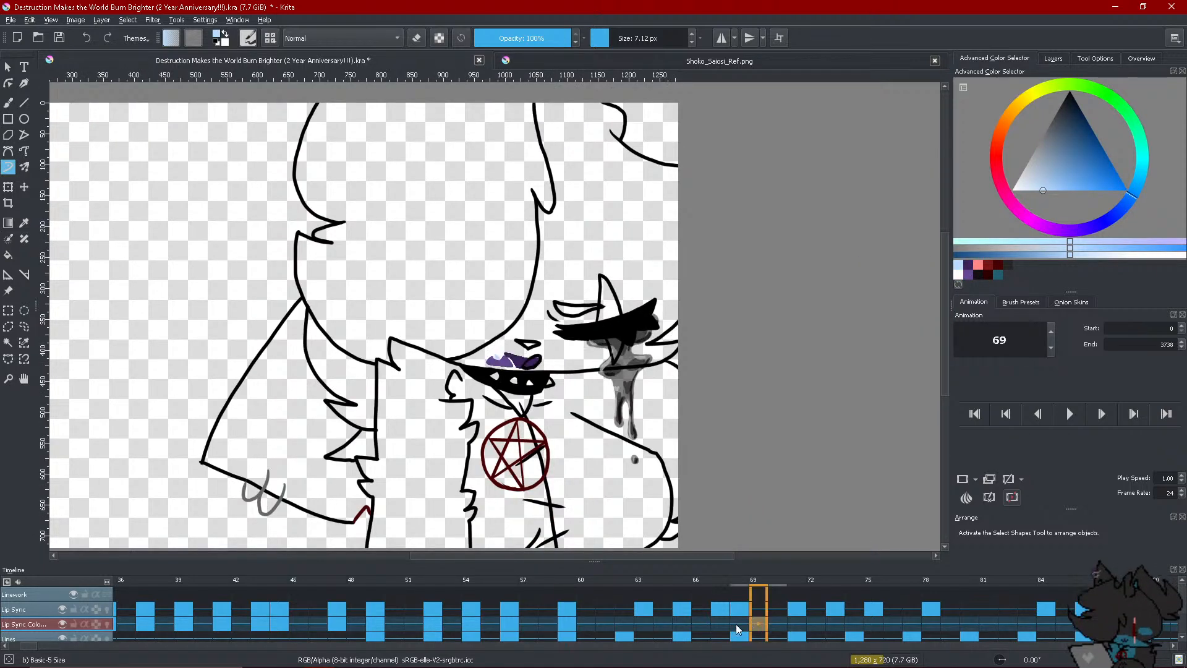
{"action": "left_click", "coordinate": [224, 602]}
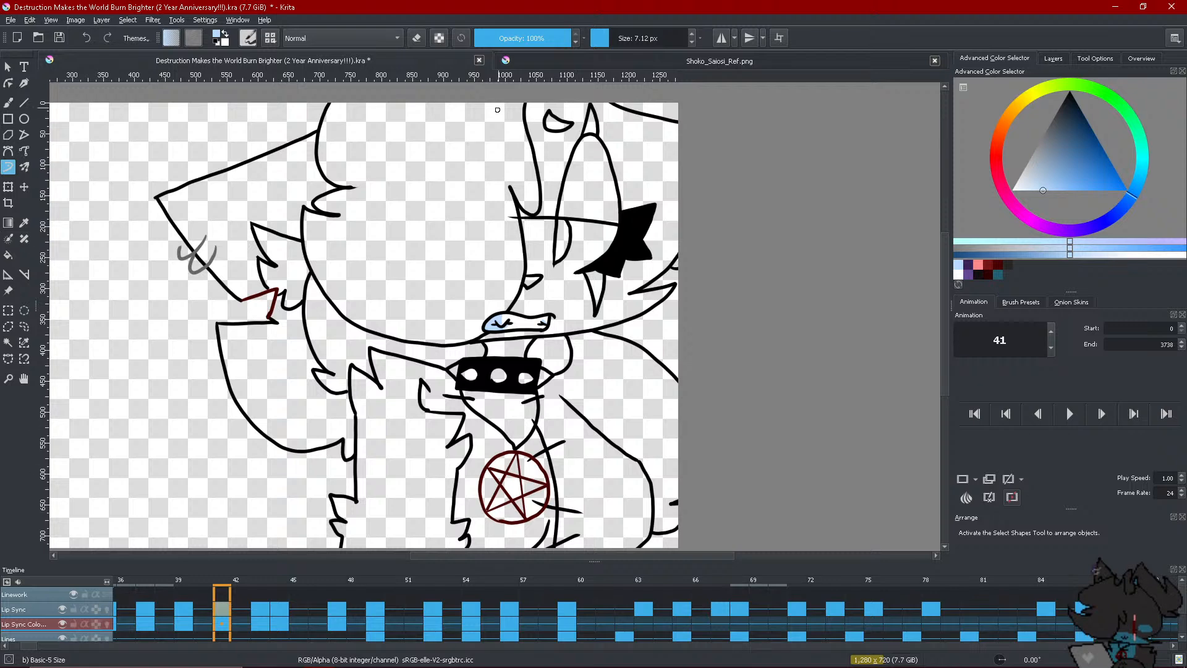
{"action": "left_click_drag", "start_coordinate": [309, 396], "coordinate": [503, 402]}
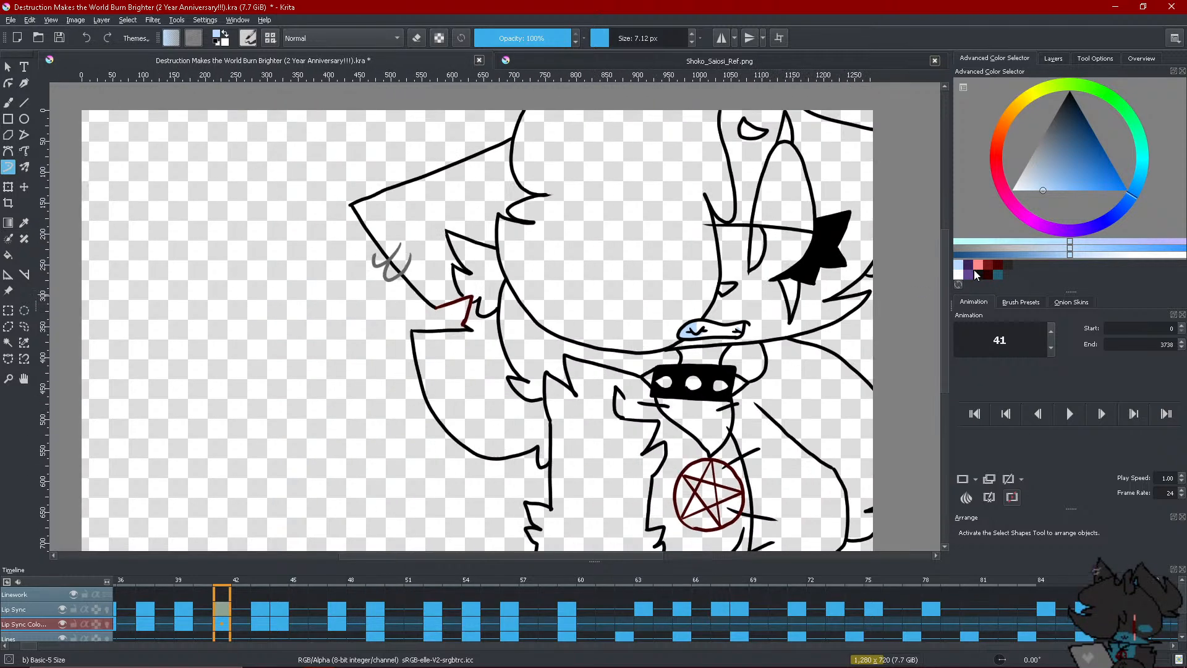
{"action": "left_click", "coordinate": [783, 269], "text": "ctrl"}
{"action": "mouse_move", "coordinate": [297, 318]}
{"action": "left_mouse_down"}
{"action": "mouse_move", "coordinate": [268, 291]}
{"action": "mouse_move", "coordinate": [252, 308]}
{"action": "mouse_move", "coordinate": [257, 371]}
{"action": "mouse_move", "coordinate": [307, 348]}
{"action": "left_mouse_up"}
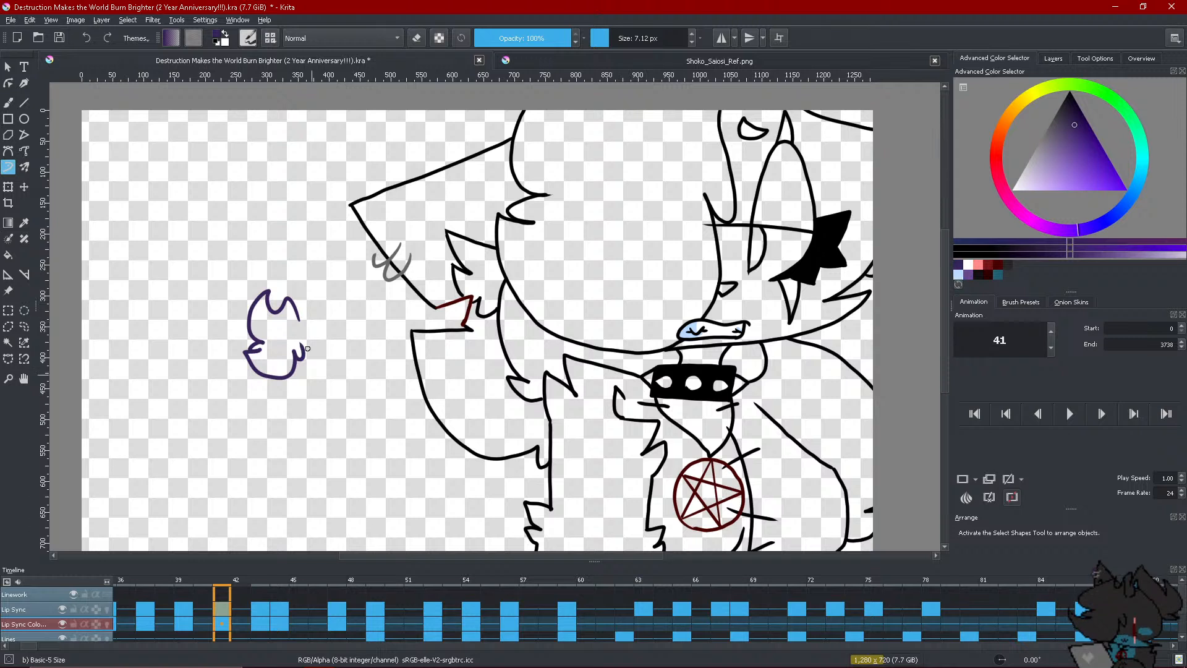
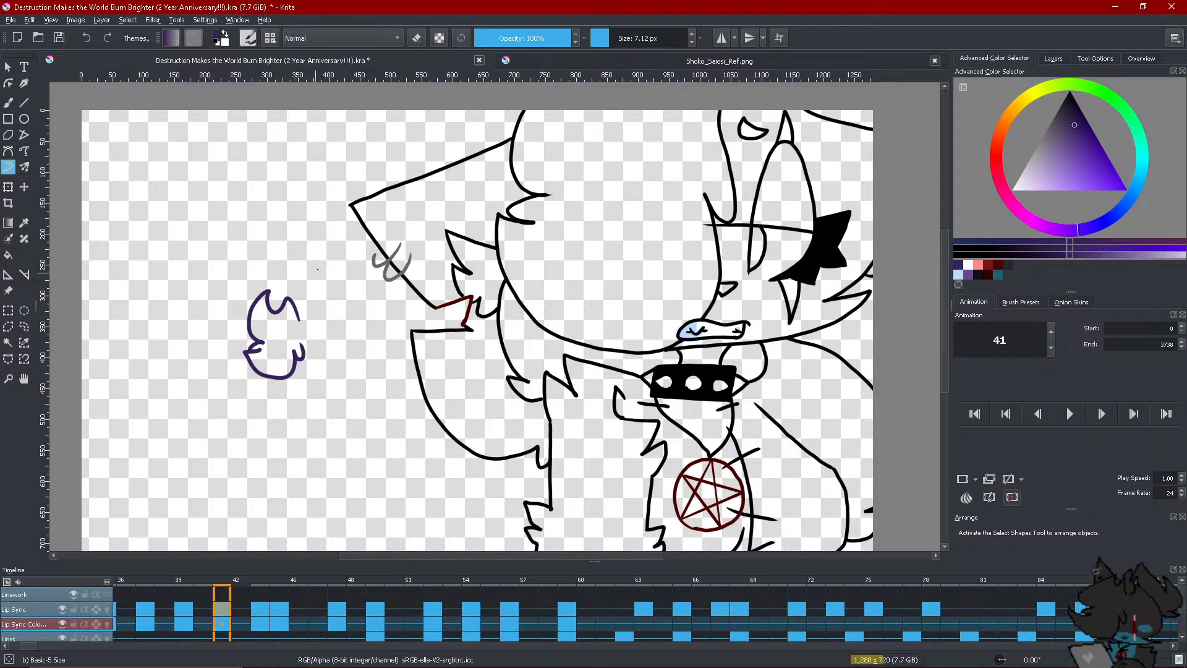
{"action": "left_click", "coordinate": [86, 38]}
{"action": "mouse_move", "coordinate": [298, 302]}
{"action": "left_mouse_down"}
{"action": "mouse_move", "coordinate": [248, 313]}
{"action": "mouse_move", "coordinate": [253, 349]}
{"action": "mouse_move", "coordinate": [305, 336]}
{"action": "left_mouse_up"}
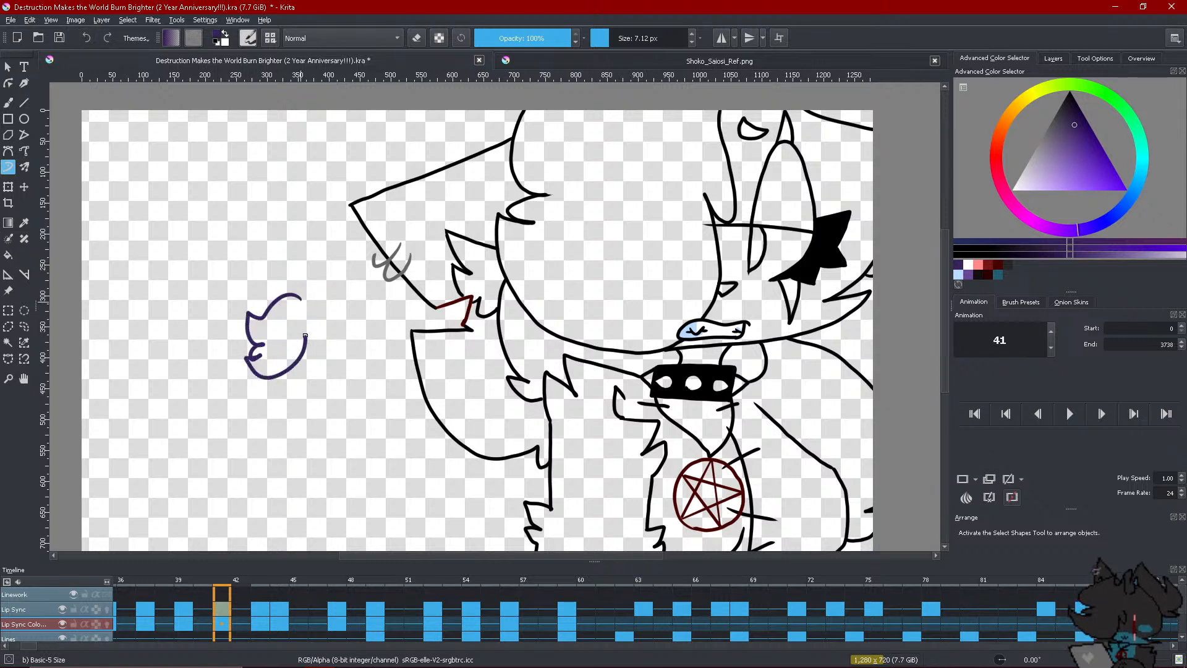
{"action": "left_click", "coordinate": [86, 37]}
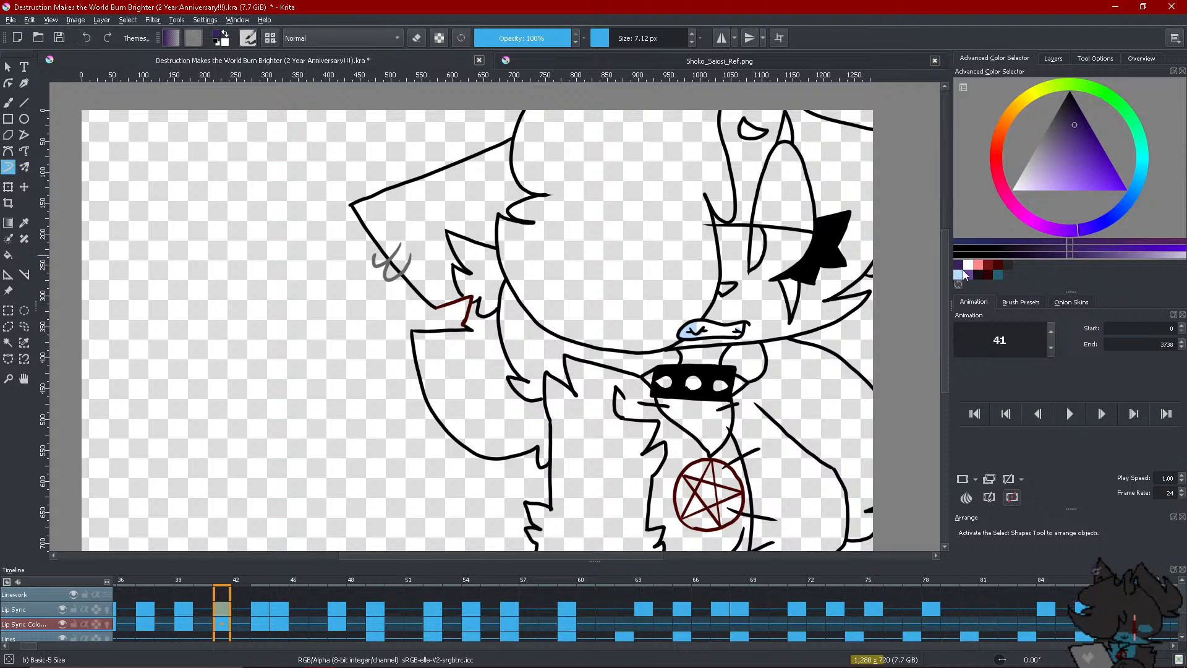
{"action": "left_click", "coordinate": [959, 274]}
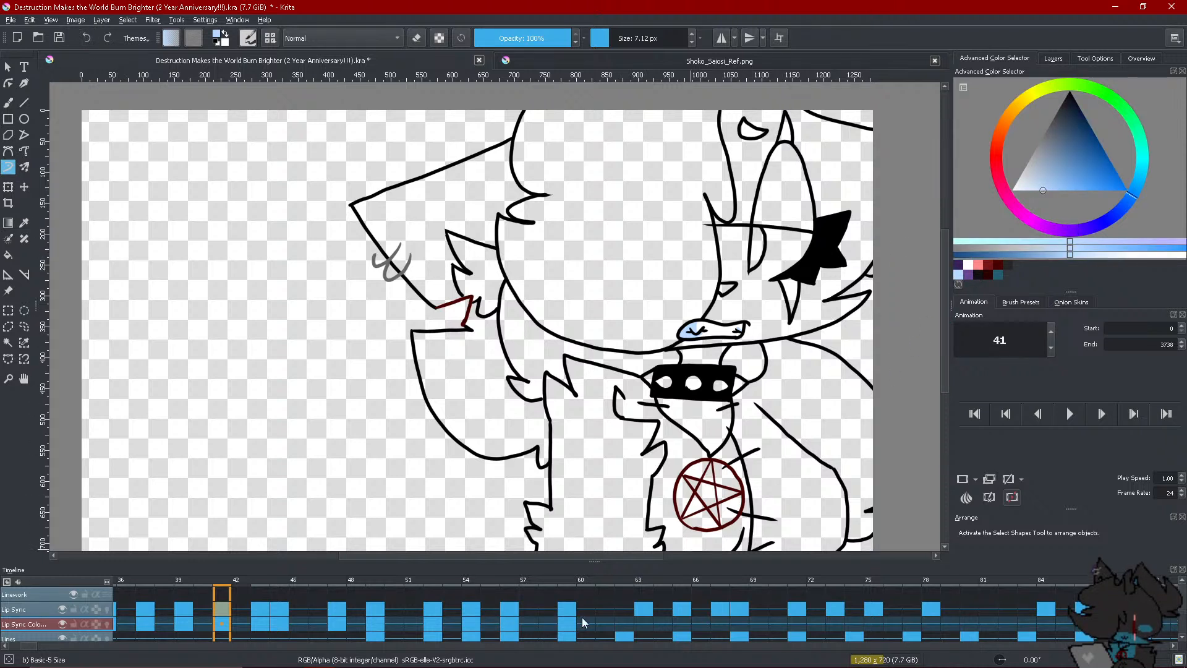
Create a blank lip sync colour frame at 63
{"action": "left_click", "coordinate": [581, 617]}
{"action": "left_click", "coordinate": [630, 625]}
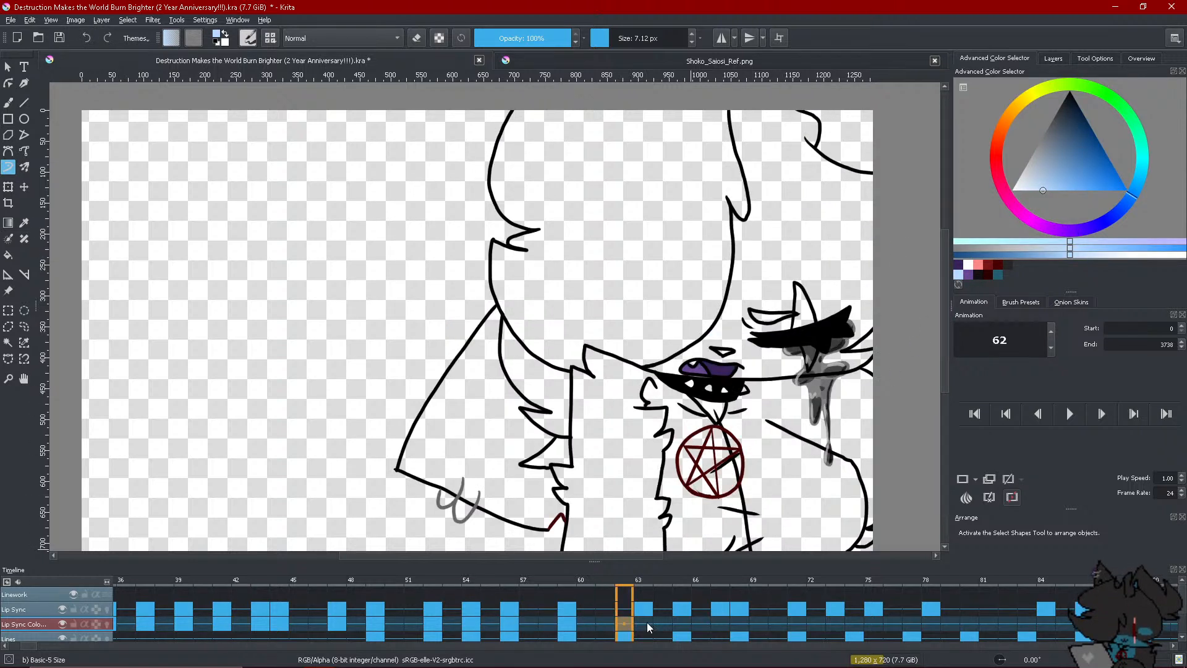
{"action": "left_click", "coordinate": [647, 627]}
{"action": "right_click", "coordinate": [657, 604]}
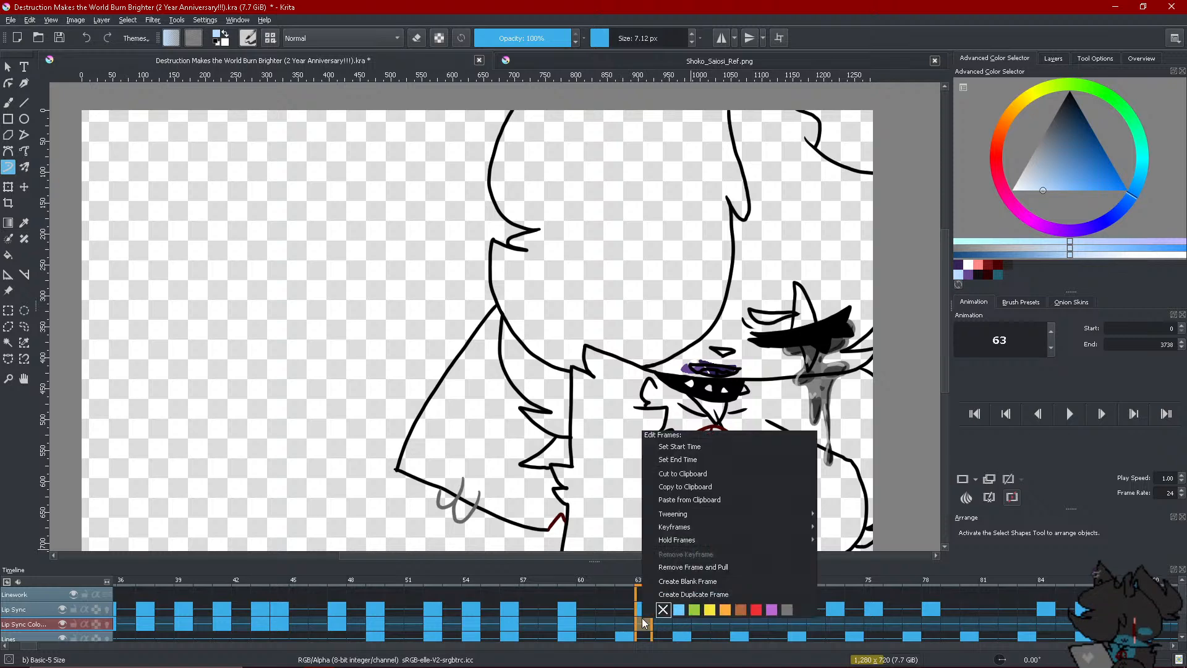
{"action": "key", "text": "Escape"}
Paint the mouth interior at frame 63 dark purple and the tongue the lighter purple
{"action": "scroll", "coordinate": [743, 400], "scroll_direction": "up", "scroll_amount": 3}
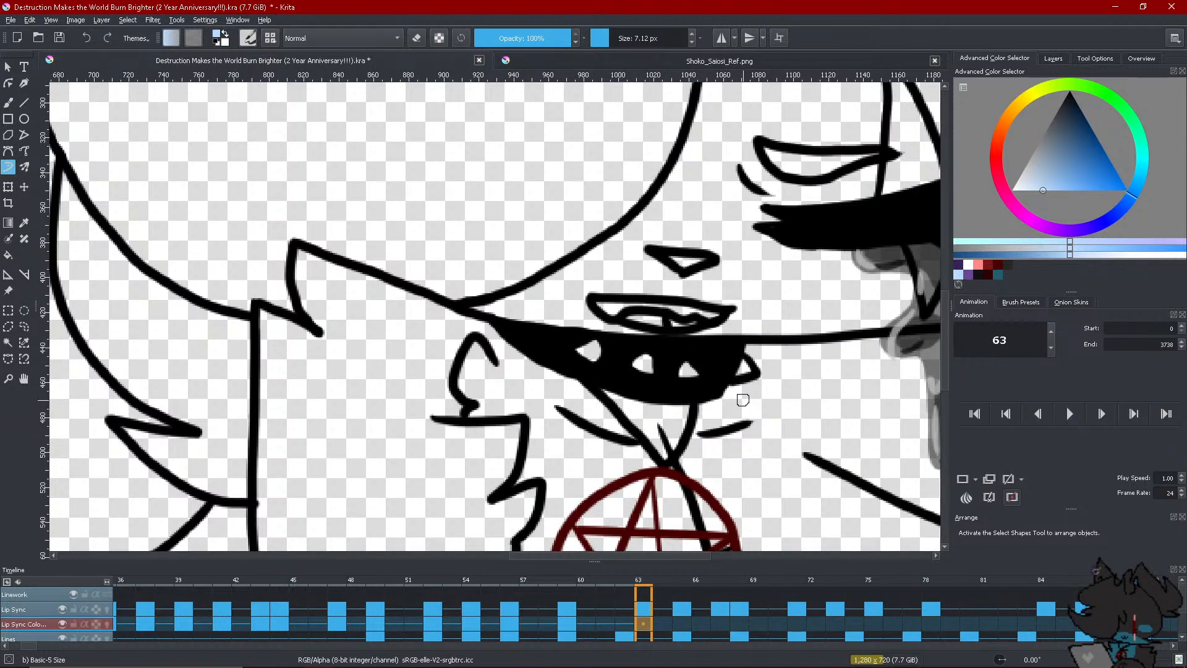
{"action": "left_click", "coordinate": [958, 274]}
{"action": "left_click_drag", "start_coordinate": [667, 321], "coordinate": [697, 324]}
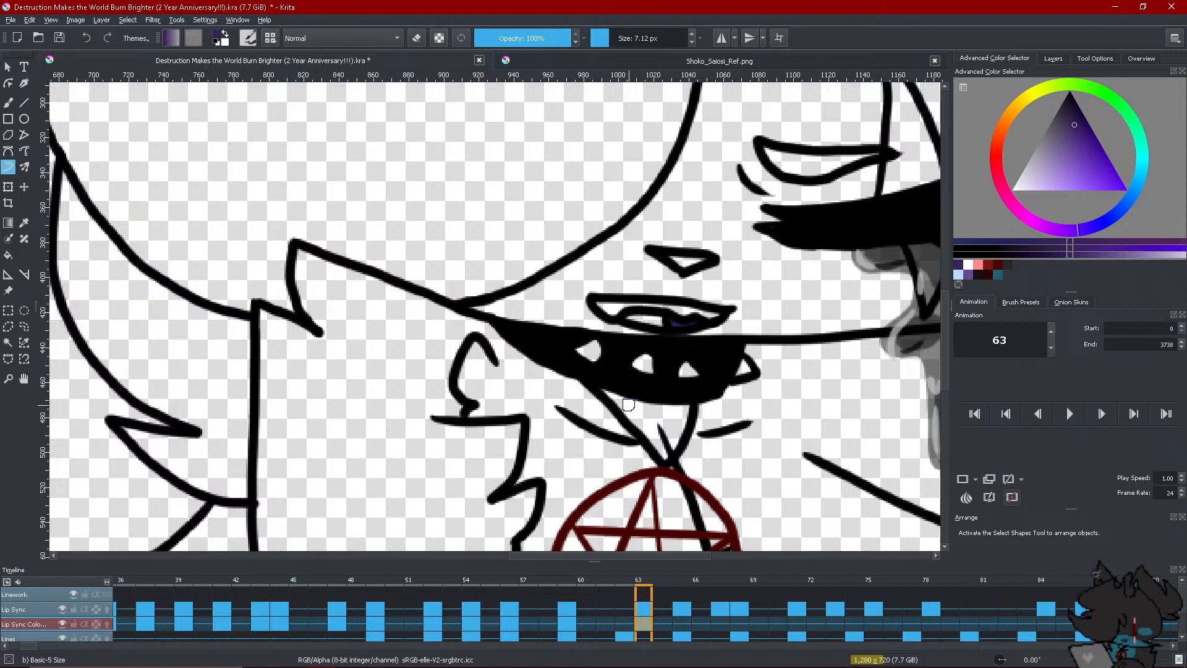
{"action": "left_click", "coordinate": [955, 276]}
{"action": "mouse_move", "coordinate": [625, 315]}
{"action": "left_mouse_down"}
{"action": "mouse_move", "coordinate": [664, 329]}
{"action": "mouse_move", "coordinate": [679, 309]}
{"action": "mouse_move", "coordinate": [712, 315]}
{"action": "left_mouse_up"}
Paint the upper teeth at frame 63 white and shade them with pale blue
{"action": "left_click", "coordinate": [968, 266]}
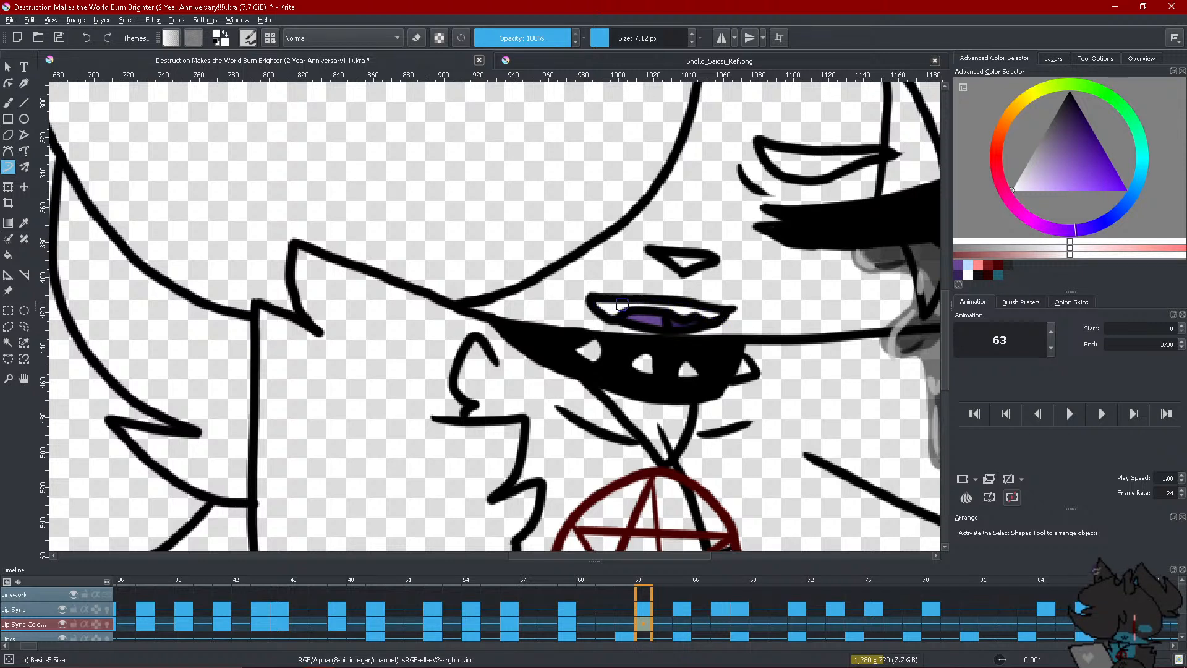
{"action": "mouse_move", "coordinate": [603, 307]}
{"action": "left_mouse_down"}
{"action": "mouse_move", "coordinate": [667, 305]}
{"action": "mouse_move", "coordinate": [601, 303]}
{"action": "mouse_move", "coordinate": [611, 314]}
{"action": "mouse_move", "coordinate": [603, 300]}
{"action": "mouse_move", "coordinate": [615, 319]}
{"action": "mouse_move", "coordinate": [711, 313]}
{"action": "left_mouse_up"}
{"action": "left_click", "coordinate": [968, 274]}
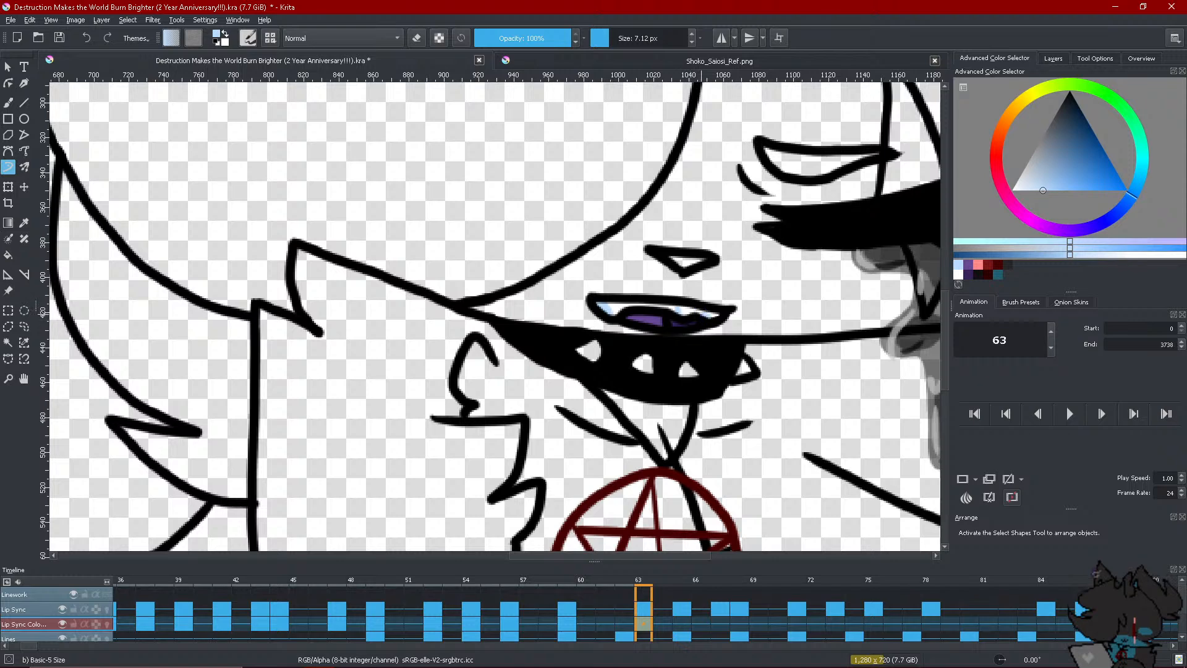
Create a blank lip sync colour frame at 65
{"action": "scroll", "coordinate": [415, 402], "scroll_direction": "down", "scroll_amount": 3}
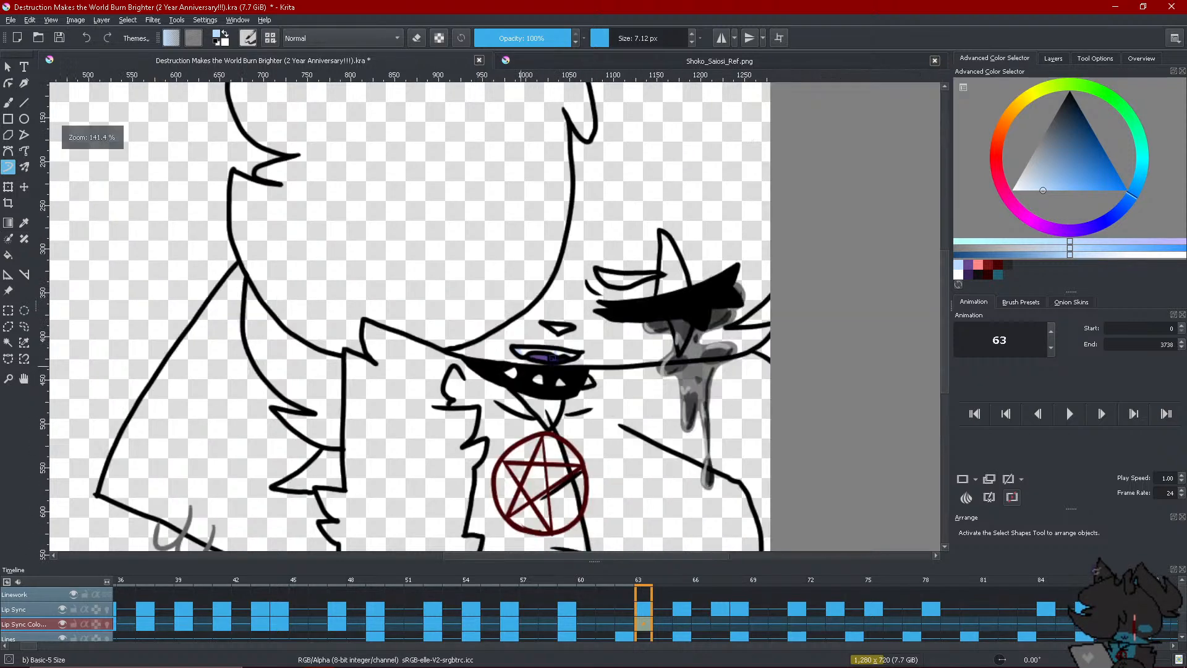
{"action": "scroll", "coordinate": [599, 383], "scroll_direction": "up", "scroll_amount": 3}
{"action": "left_click", "coordinate": [682, 622]}
{"action": "right_click", "coordinate": [681, 622]}
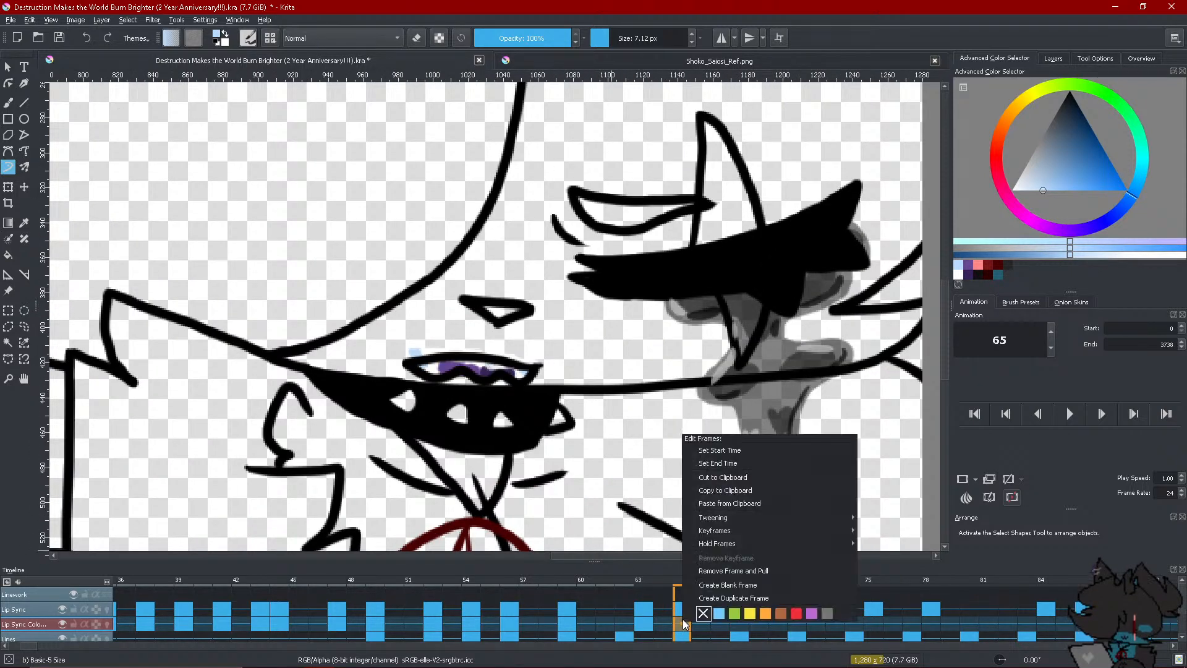
{"action": "left_click", "coordinate": [709, 587]}
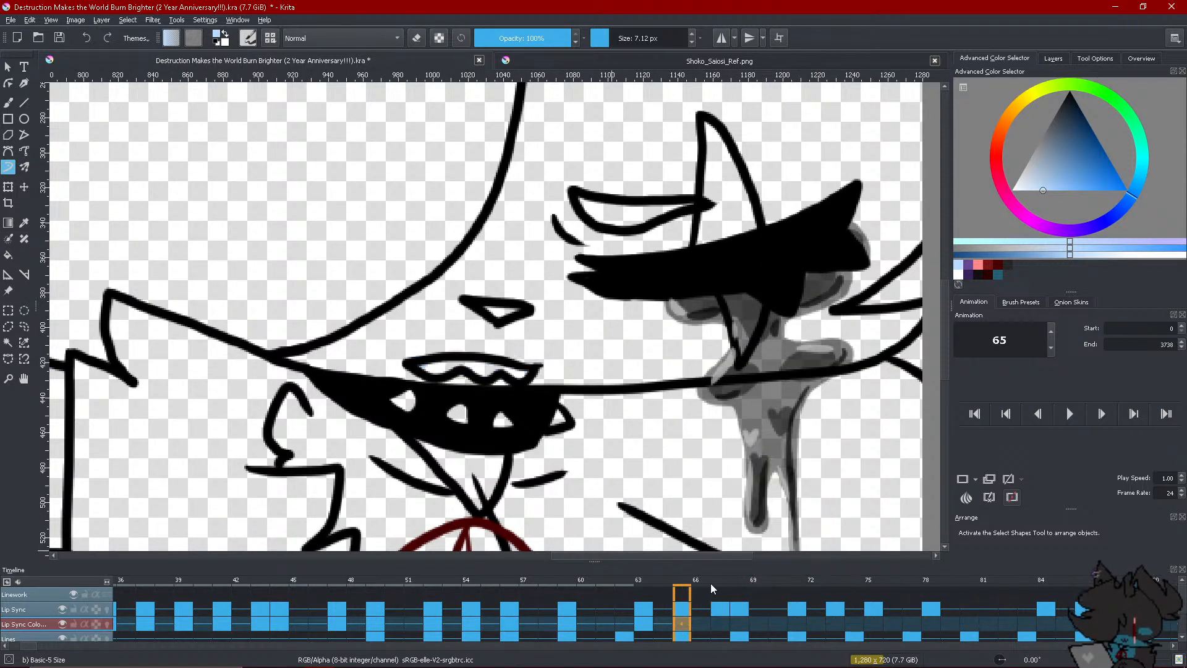
Try to flood-fill the teeth at frame 65 with white using the Fill tool, and undo the fill
{"action": "left_click", "coordinate": [959, 274]}
{"action": "left_click", "coordinate": [8, 255]}
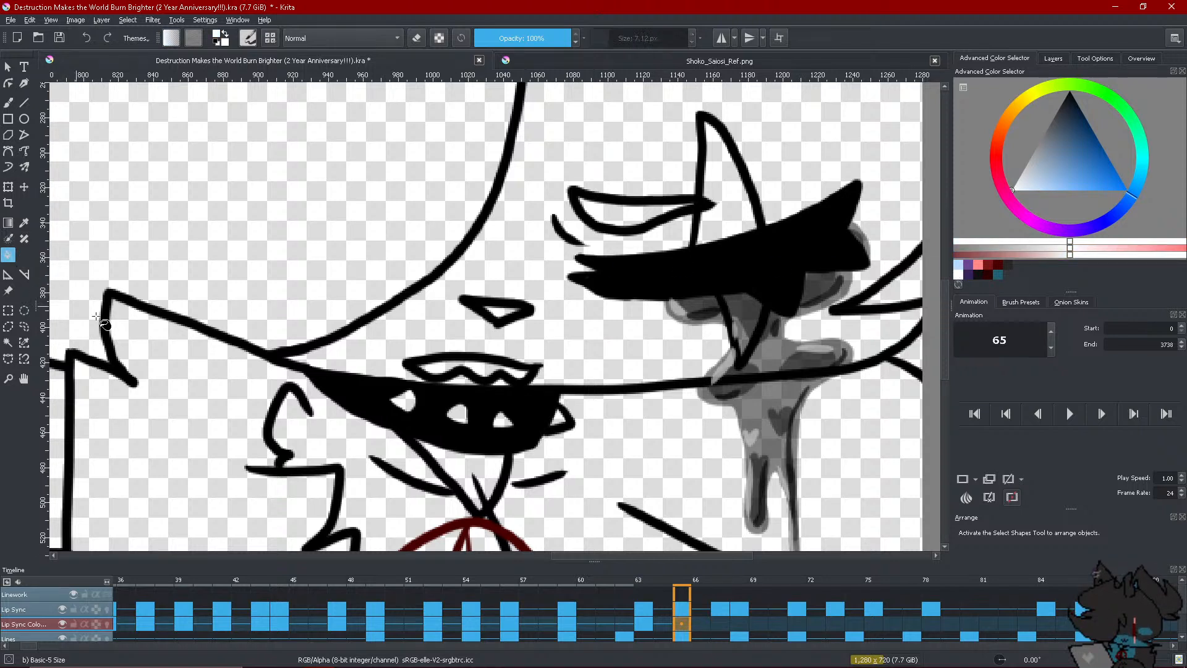
{"action": "left_click", "coordinate": [425, 379]}
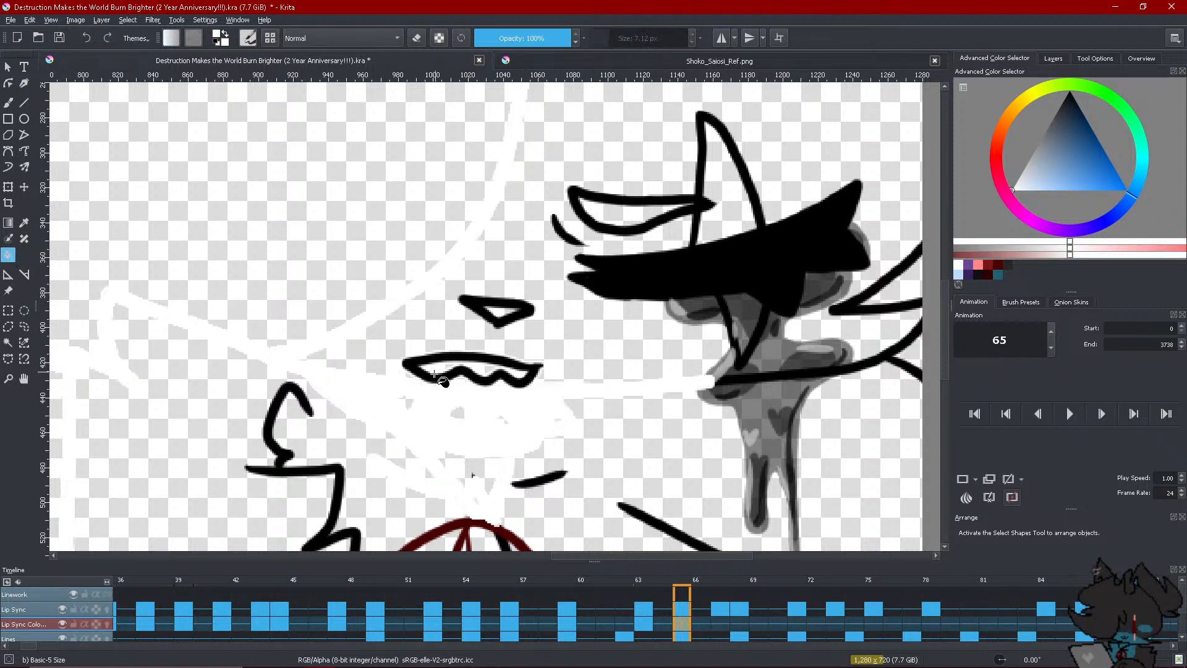
{"action": "left_click", "coordinate": [83, 39]}
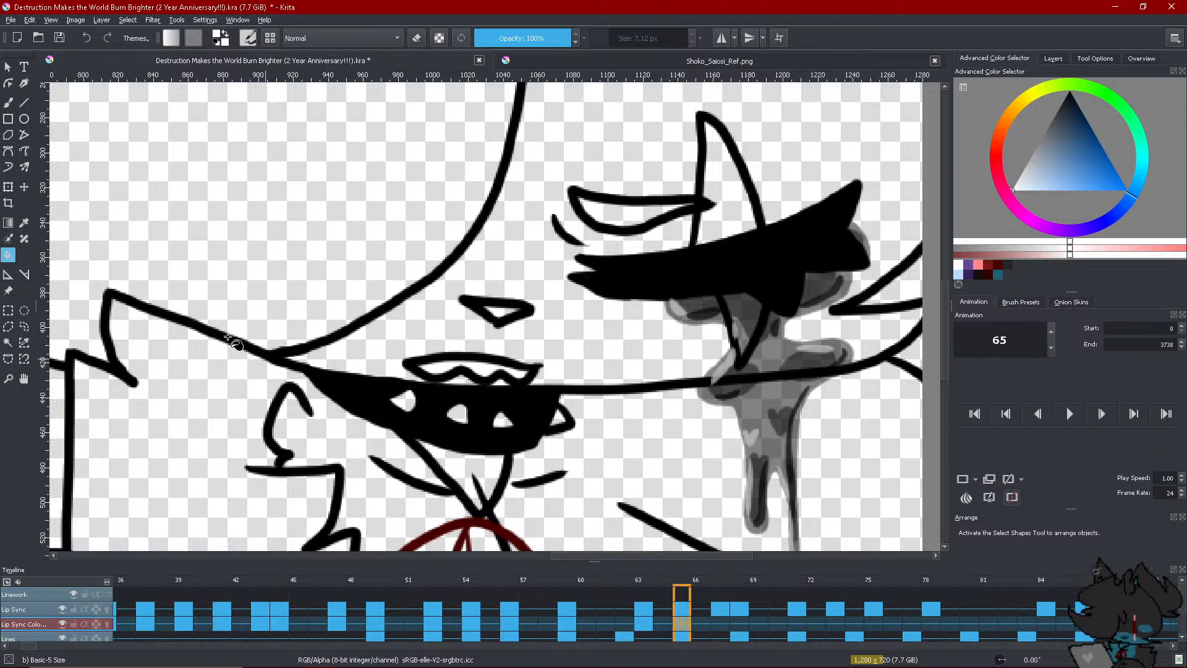
Brush the teeth at frame 65 white with pale blue shading
{"action": "left_click", "coordinate": [8, 167]}
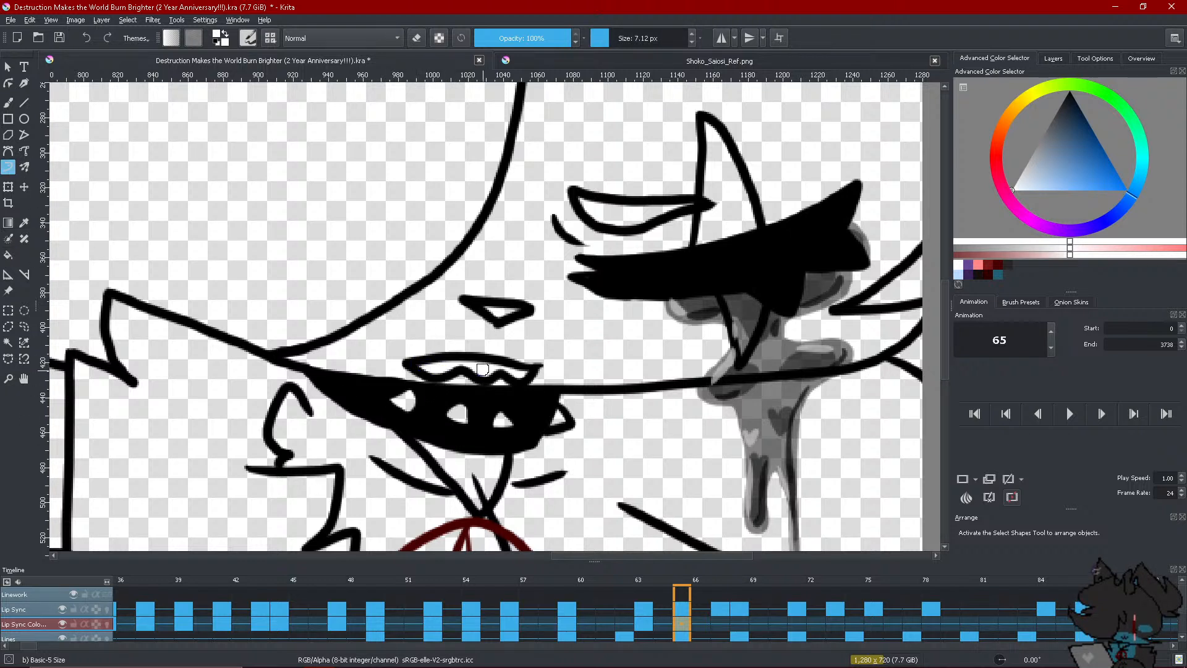
{"action": "left_click", "coordinate": [958, 273]}
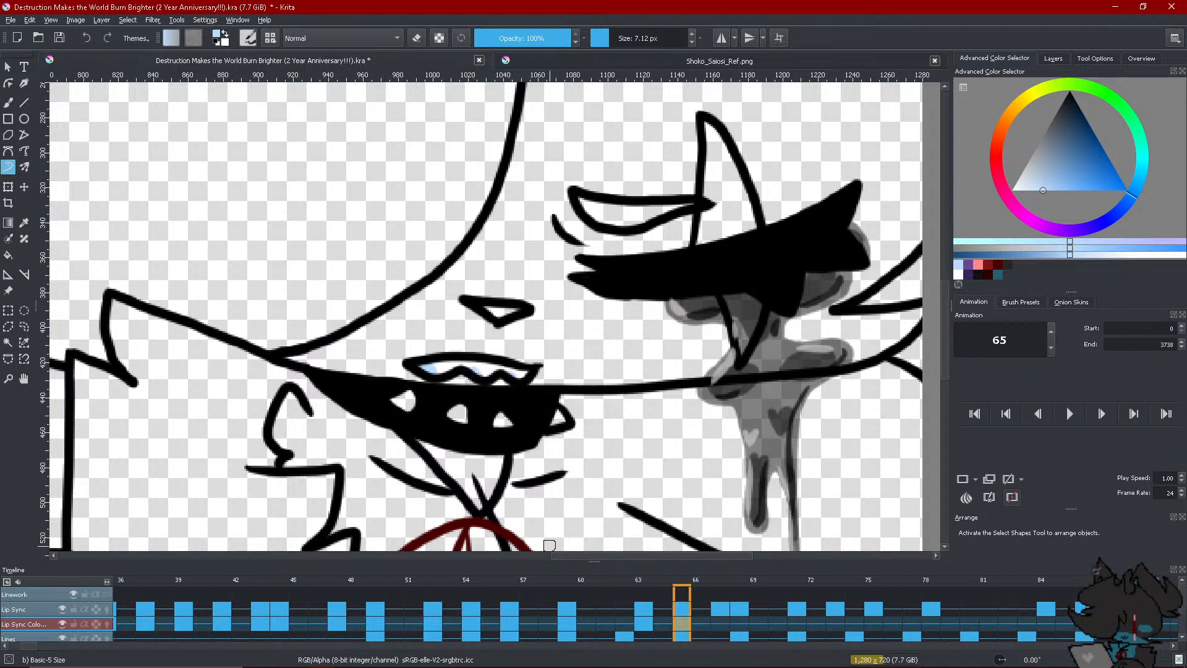
Create a blank lip sync colour frame at 67 and paint the mouth interior dark purple and the tongue the lighter purple
{"action": "left_click", "coordinate": [718, 623]}
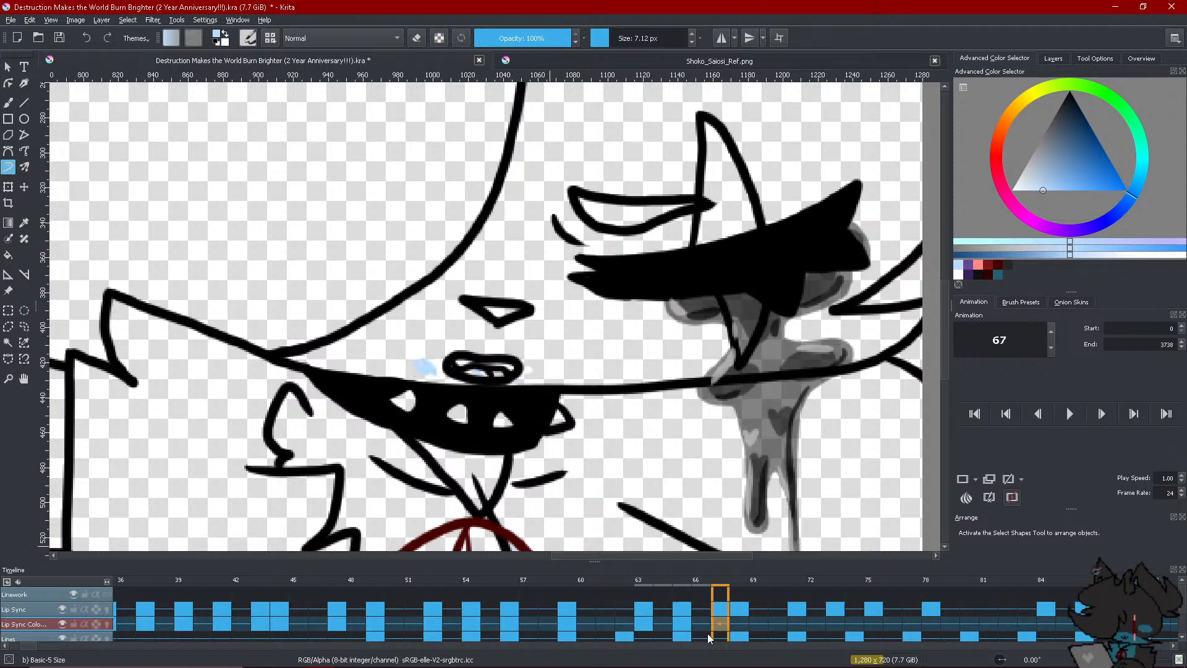
{"action": "right_click", "coordinate": [719, 627]}
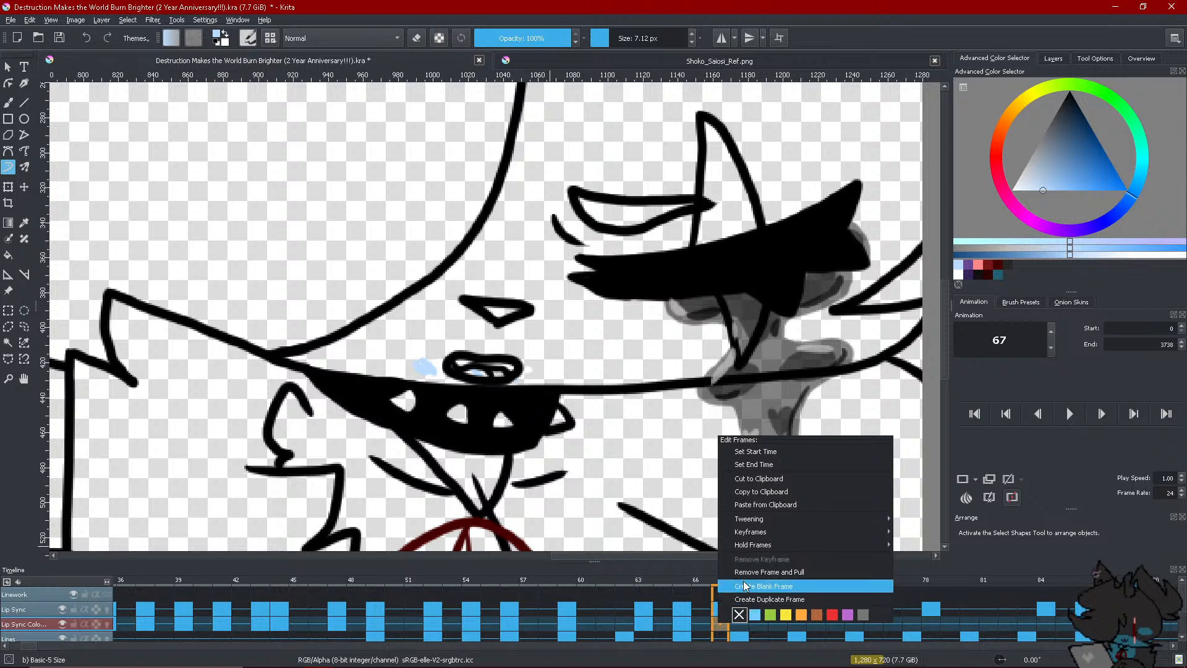
{"action": "left_click", "coordinate": [730, 587]}
{"action": "left_click", "coordinate": [968, 276]}
{"action": "mouse_move", "coordinate": [490, 371]}
{"action": "left_mouse_down"}
{"action": "mouse_move", "coordinate": [452, 365]}
{"action": "mouse_move", "coordinate": [494, 375]}
{"action": "left_mouse_up"}
{"action": "left_click", "coordinate": [969, 275]}
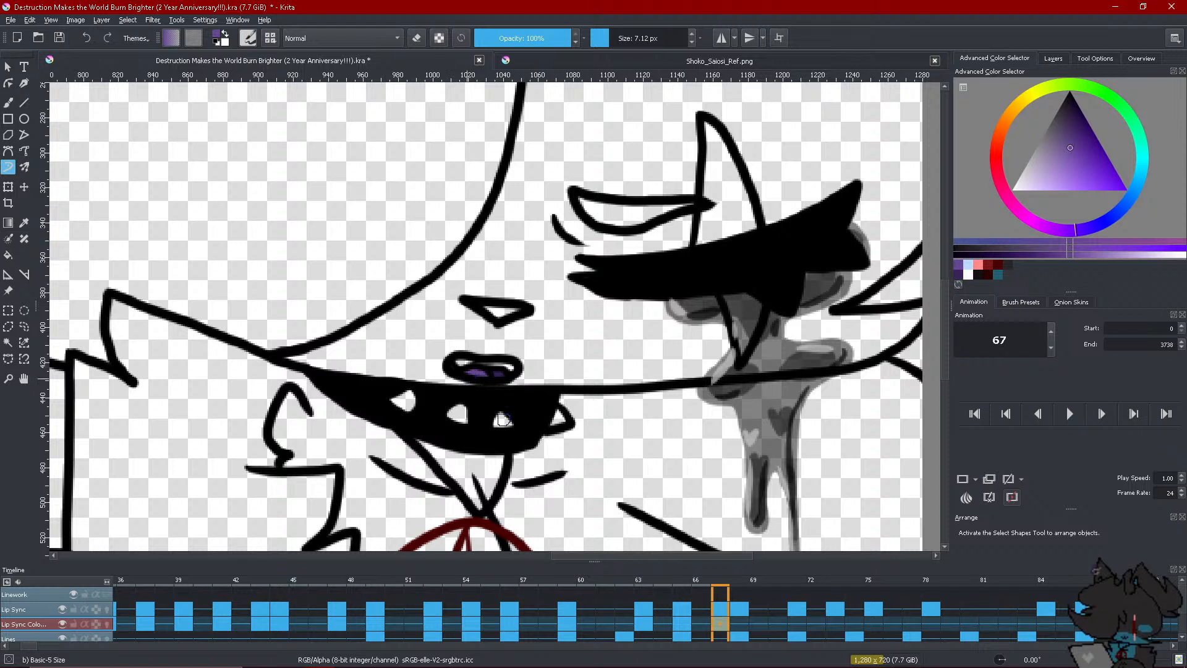
Paint the teeth at frame 67 white with pale blue shading and touch up the tongue in the lighter purple
{"action": "left_click", "coordinate": [967, 275]}
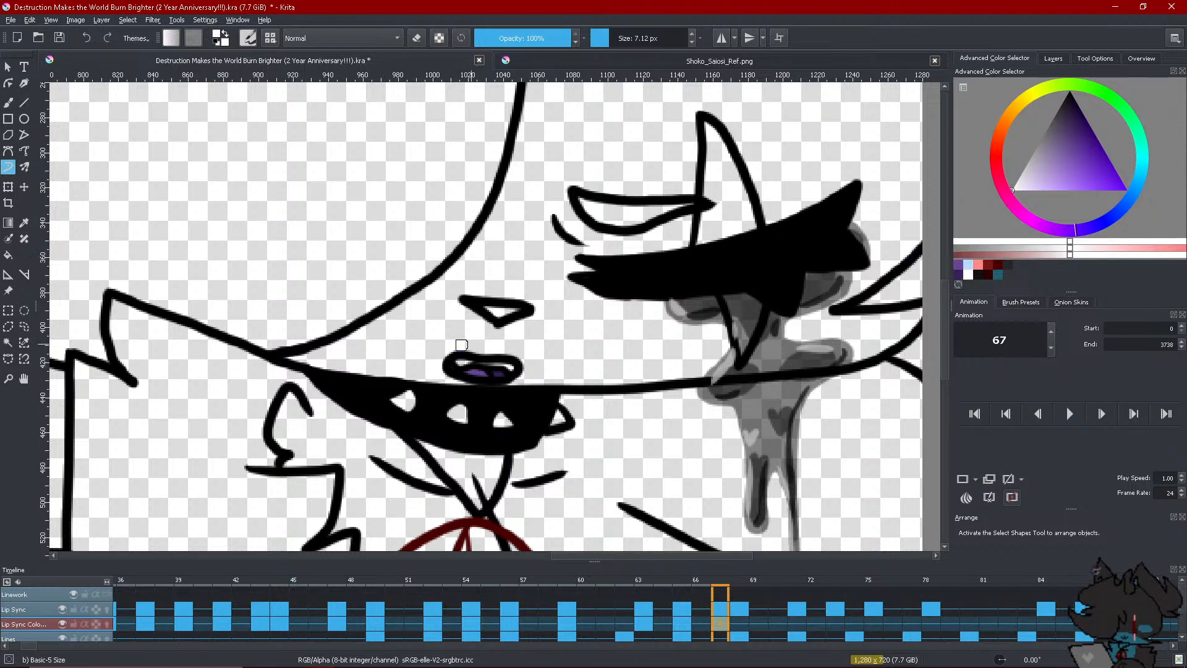
{"action": "left_click_drag", "start_coordinate": [501, 370], "coordinate": [510, 367]}
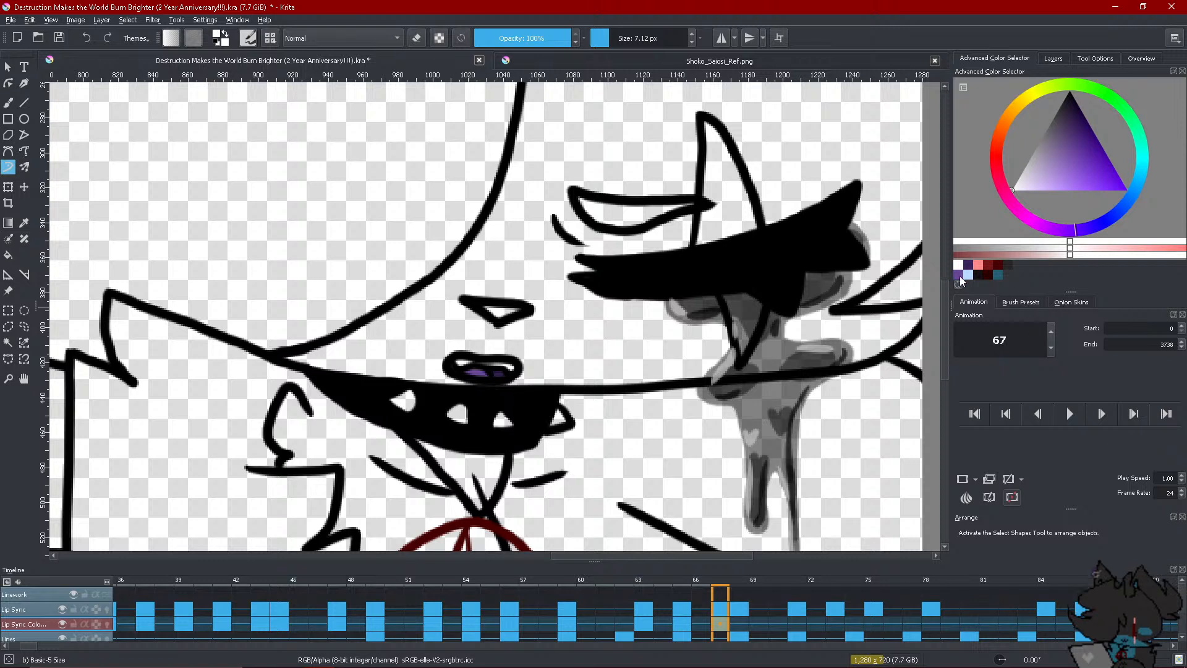
{"action": "left_click", "coordinate": [959, 276]}
{"action": "left_click_drag", "start_coordinate": [478, 369], "coordinate": [488, 373]}
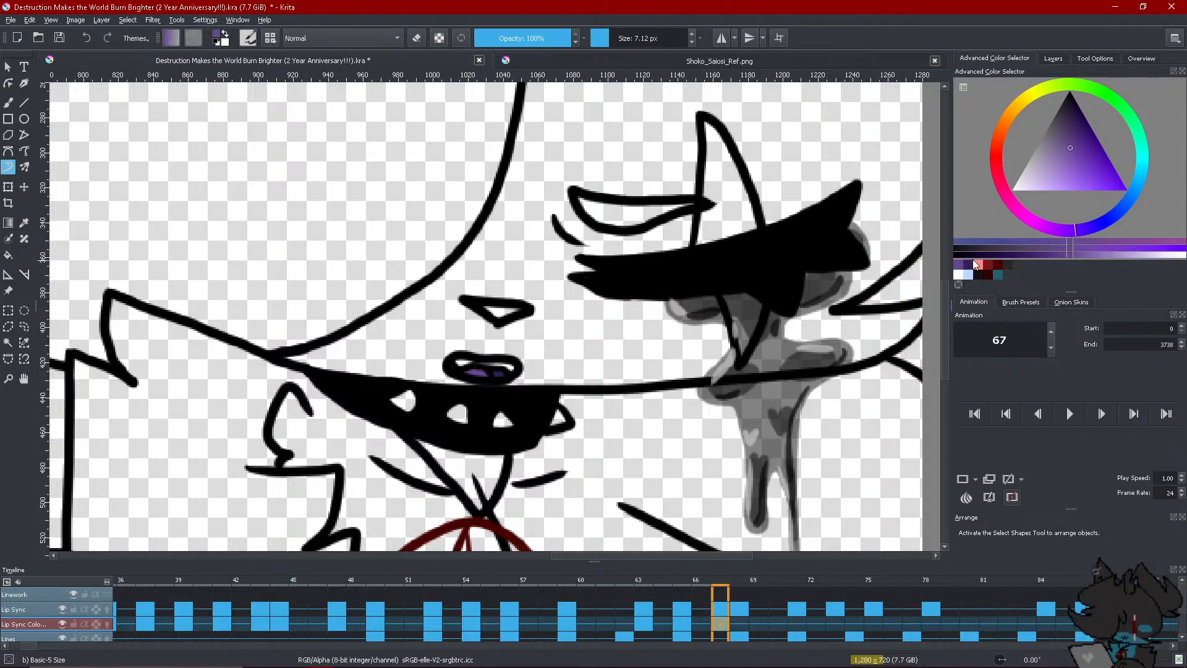
{"action": "left_click", "coordinate": [968, 275]}
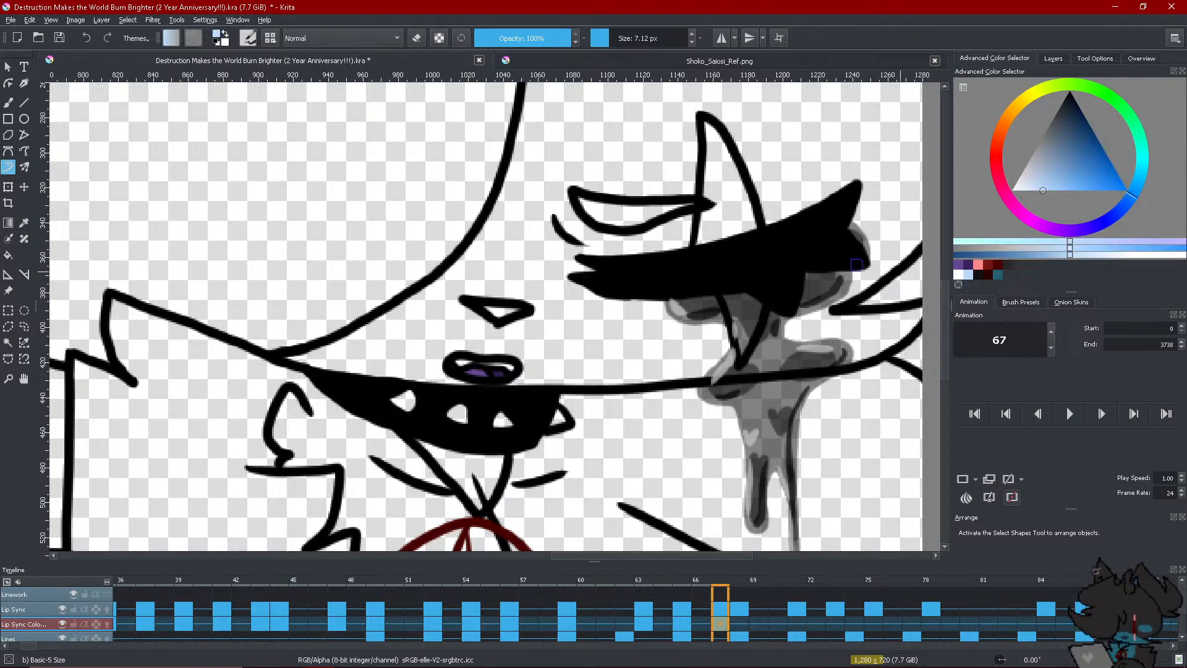
{"action": "left_click", "coordinate": [463, 362]}
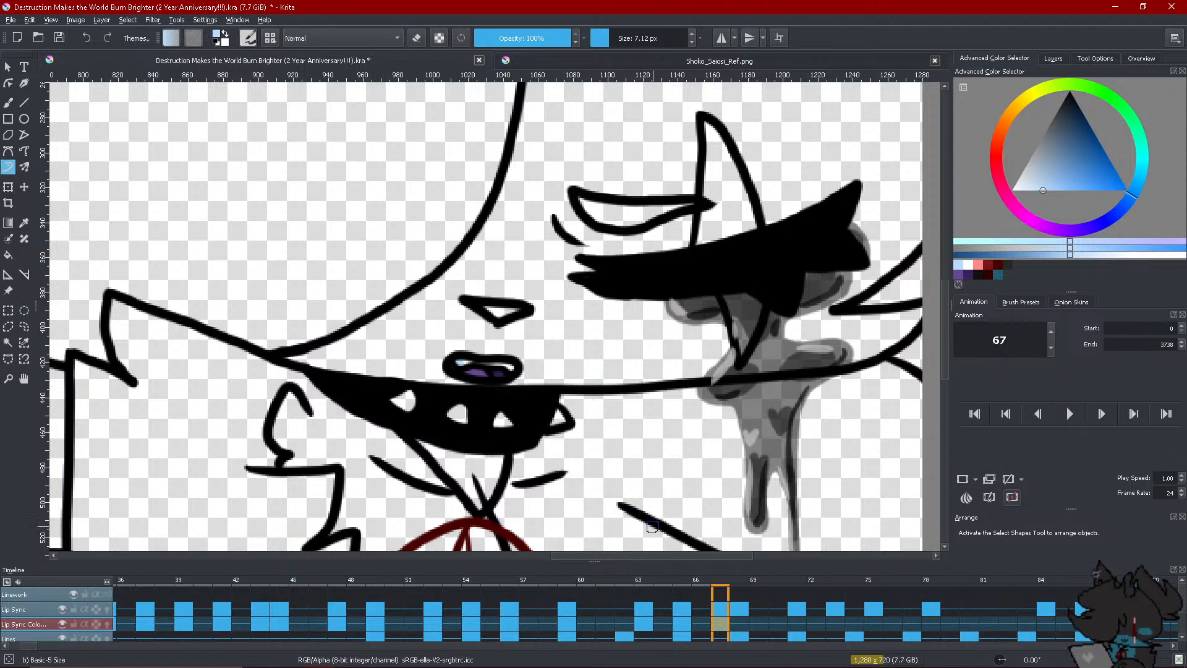
Create a blank lip sync colour frame at 68
{"action": "left_click", "coordinate": [740, 621]}
{"action": "right_click", "coordinate": [740, 621]}
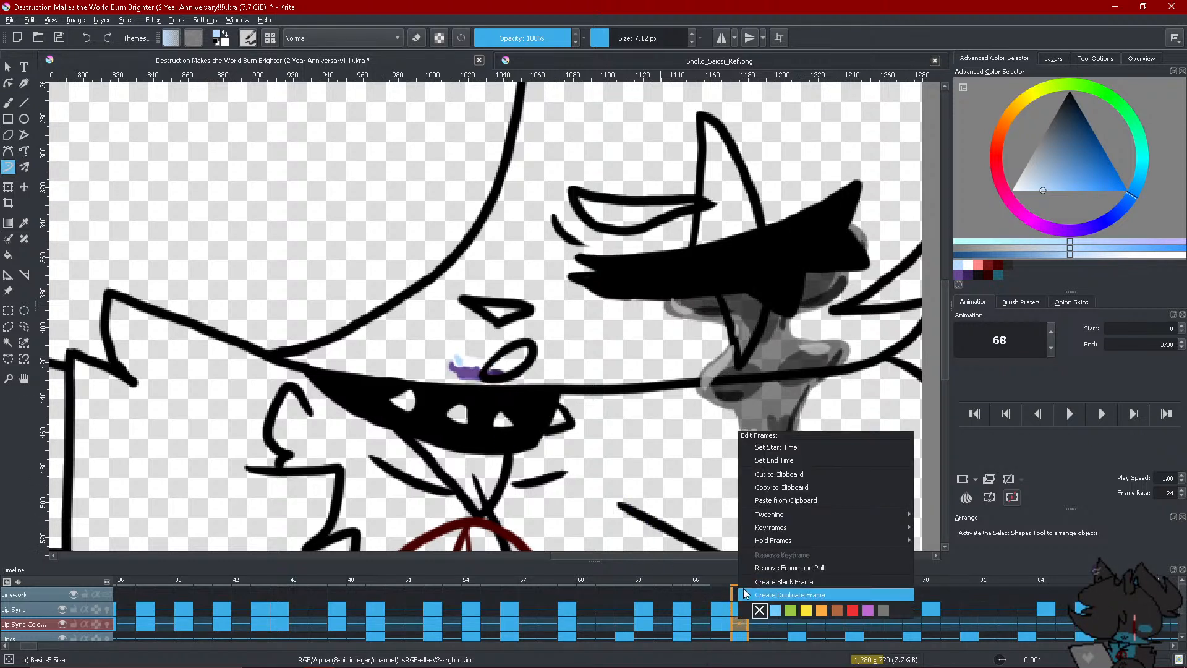
{"action": "left_click", "coordinate": [745, 609]}
{"action": "right_click", "coordinate": [744, 607]}
{"action": "left_click", "coordinate": [745, 611]}
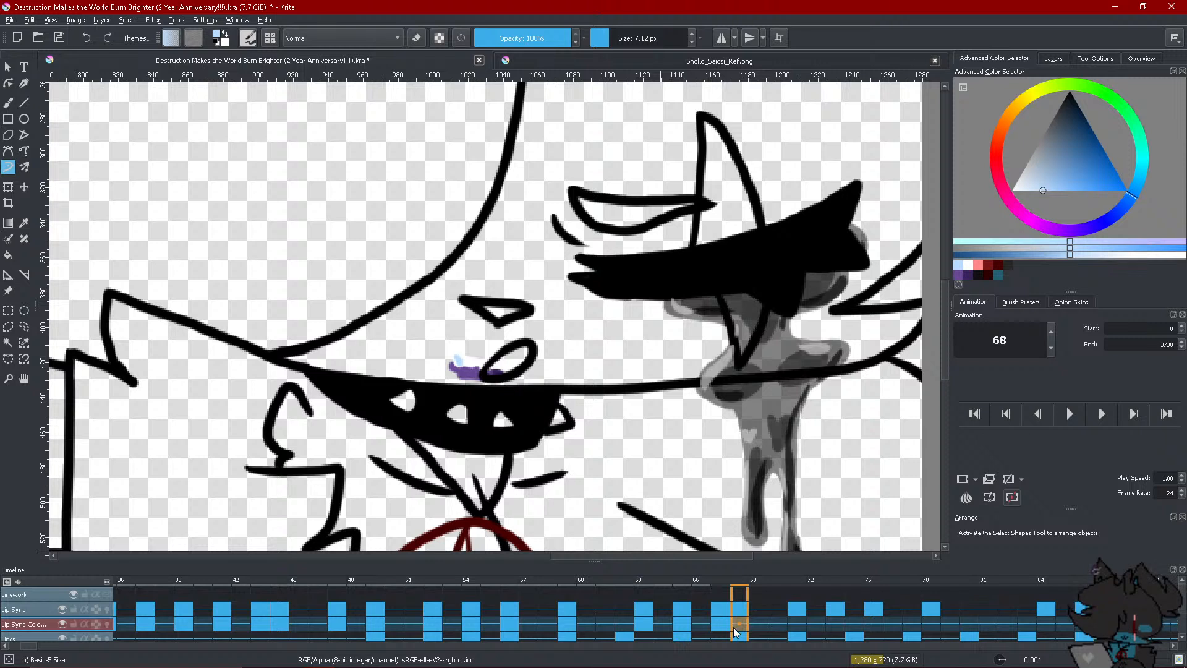
{"action": "right_click", "coordinate": [734, 627]}
{"action": "left_click", "coordinate": [756, 580]}
{"action": "right_click", "coordinate": [734, 626]}
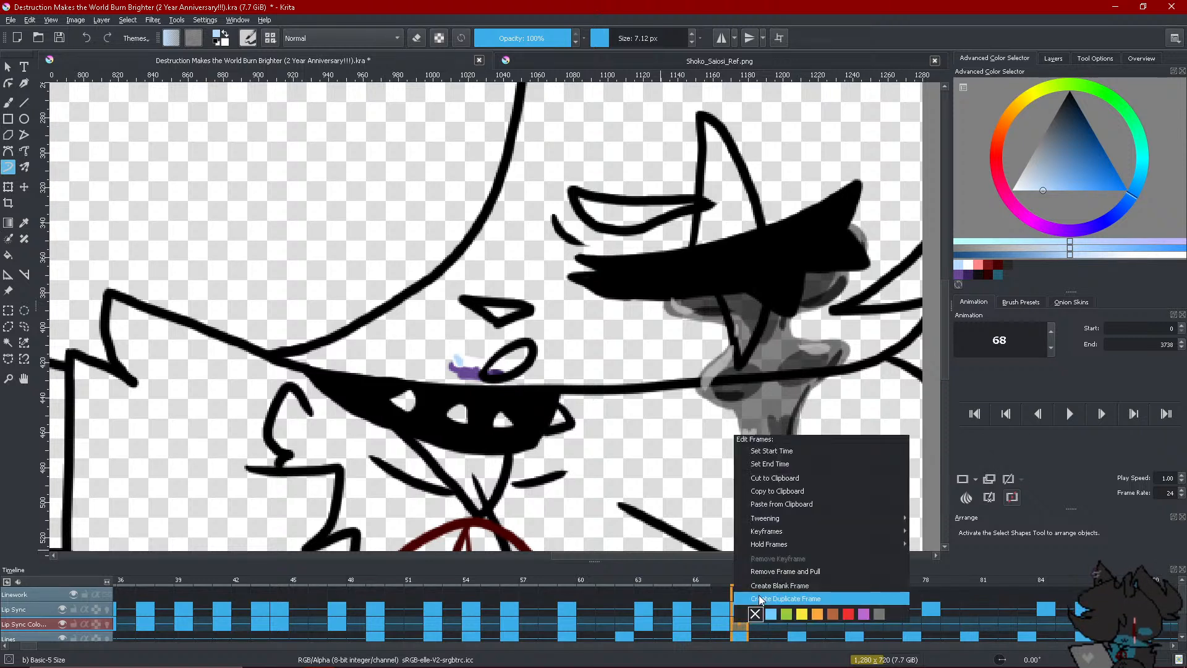
{"action": "left_click", "coordinate": [761, 599]}
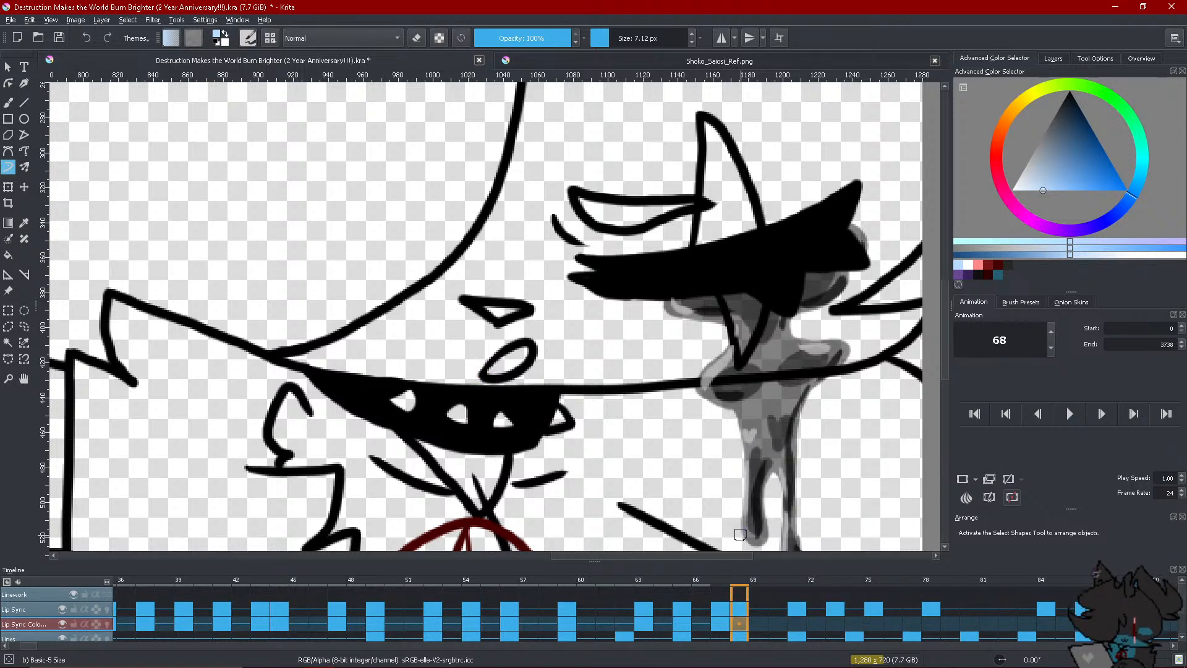
Fill the small oval mouth at frame 68 with dark purple using the Fill tool
{"action": "left_click", "coordinate": [958, 274]}
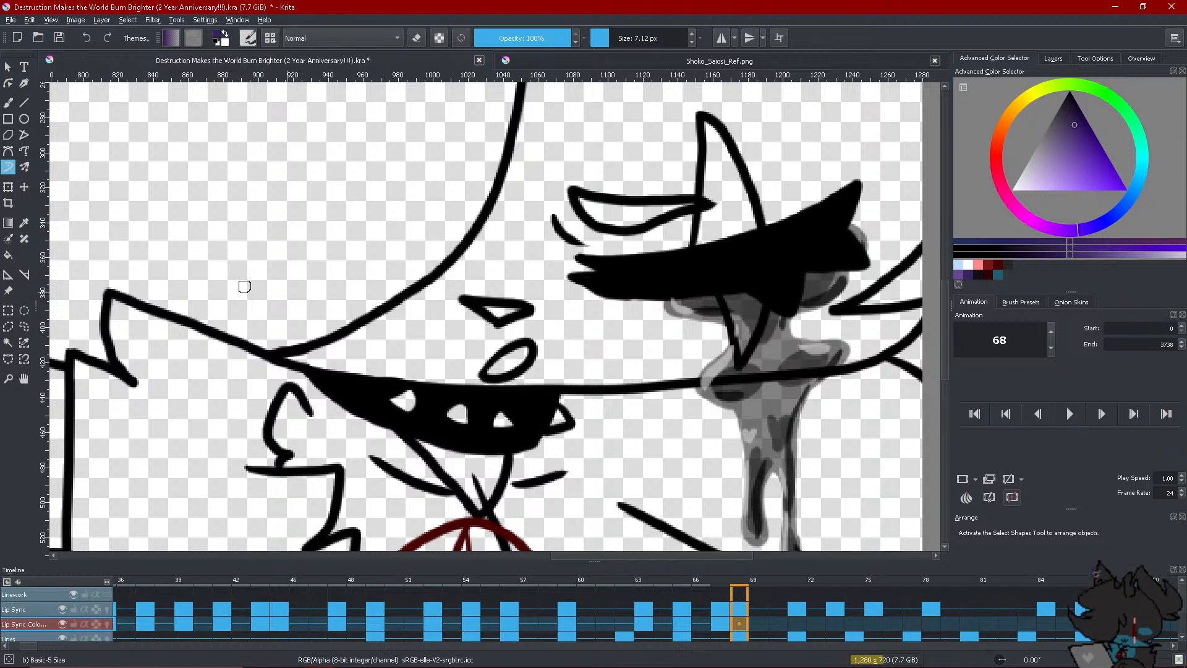
{"action": "key", "text": "f"}
{"action": "left_click", "coordinate": [508, 359]}
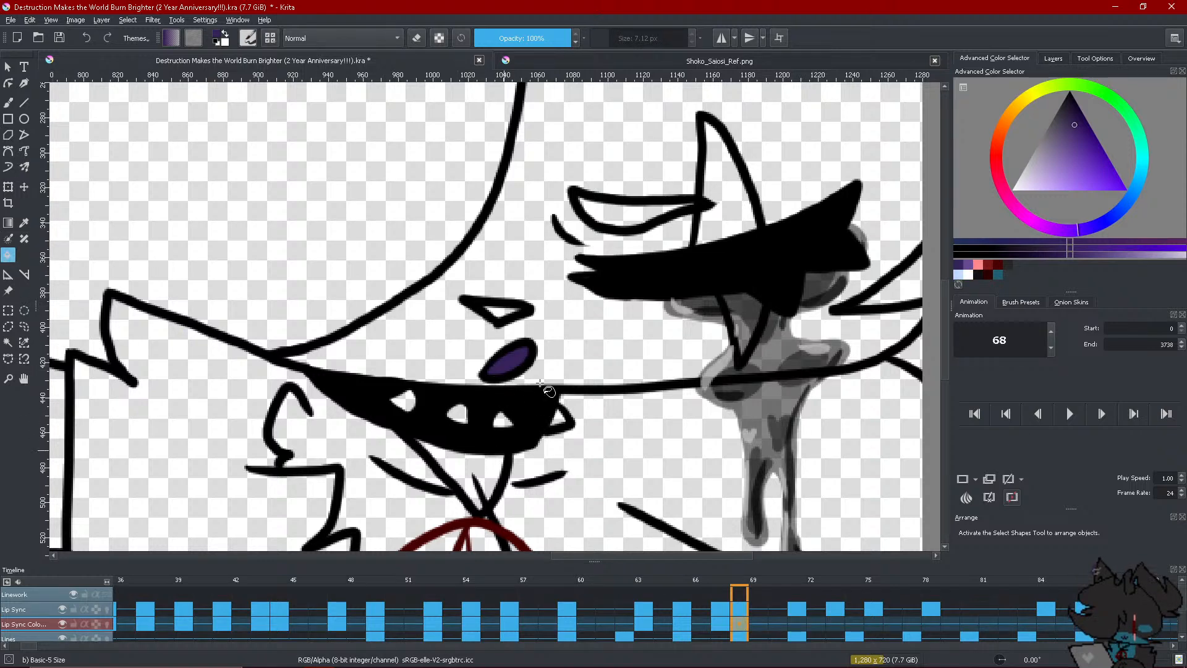
Create a blank lip sync colour frame at 71 and fill the small round mouth with dark purple
{"action": "scroll", "coordinate": [543, 386], "scroll_direction": "down", "scroll_amount": 4}
{"action": "scroll", "coordinate": [543, 387], "scroll_direction": "up", "scroll_amount": 2}
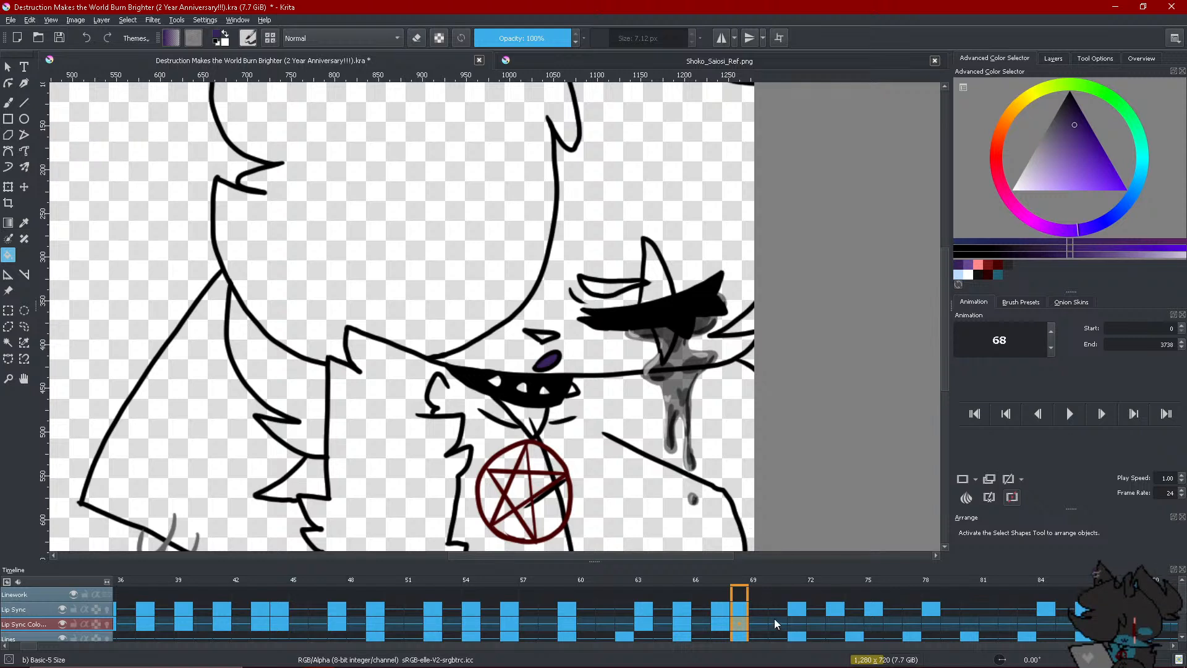
{"action": "left_click", "coordinate": [777, 623]}
{"action": "right_click", "coordinate": [797, 623]}
{"action": "left_click", "coordinate": [829, 590]}
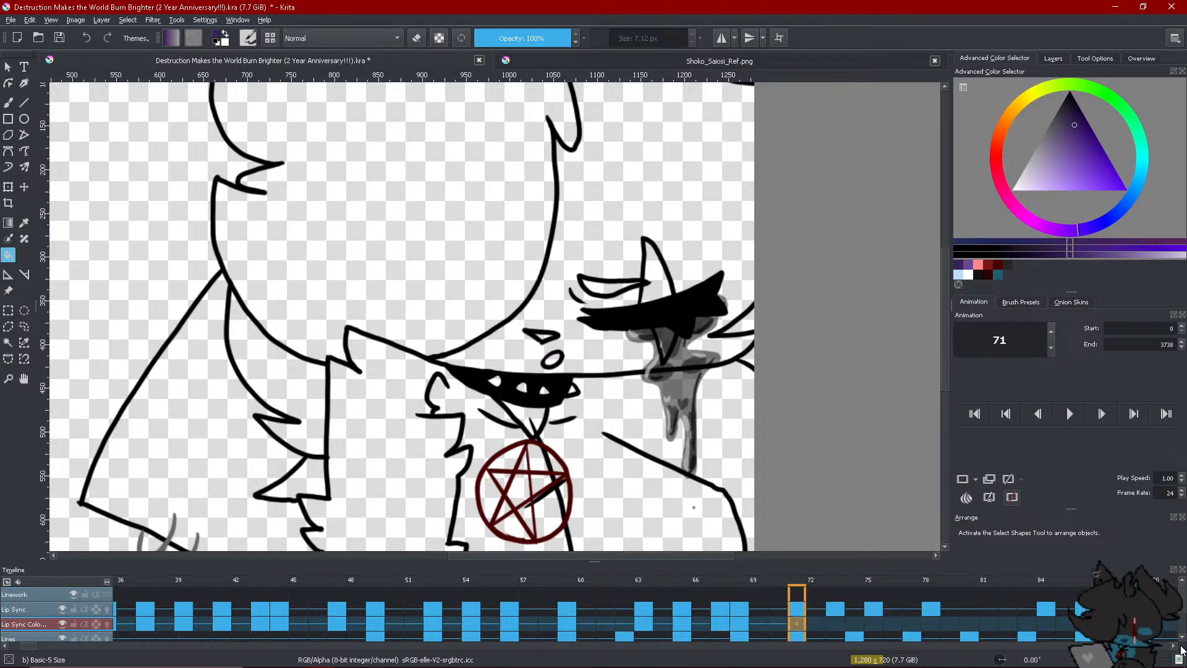
{"action": "scroll", "coordinate": [1178, 648], "scroll_direction": "right", "scroll_amount": 6}
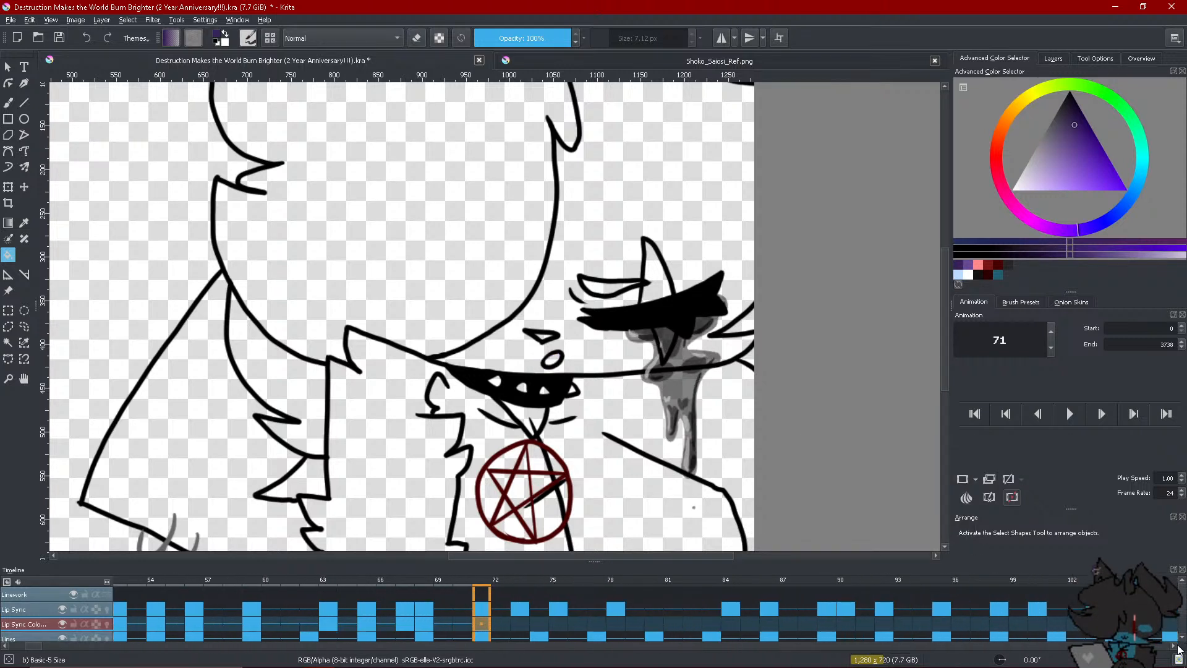
{"action": "scroll", "coordinate": [1178, 648], "scroll_direction": "right", "scroll_amount": 3}
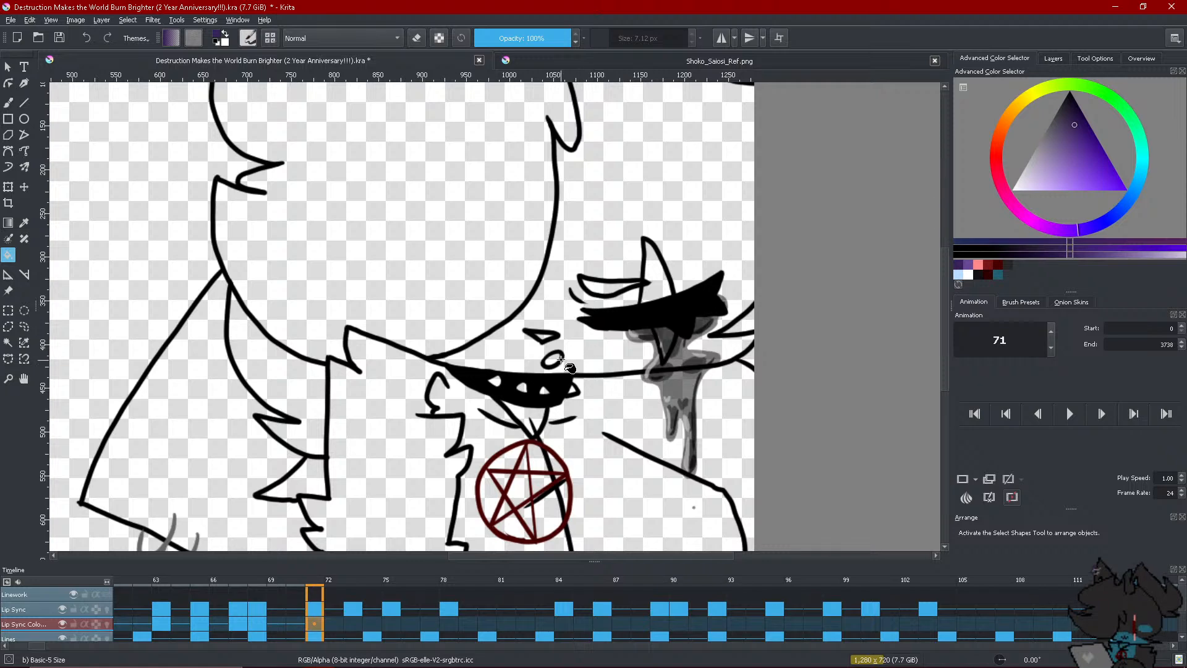
{"action": "left_click", "coordinate": [556, 360]}
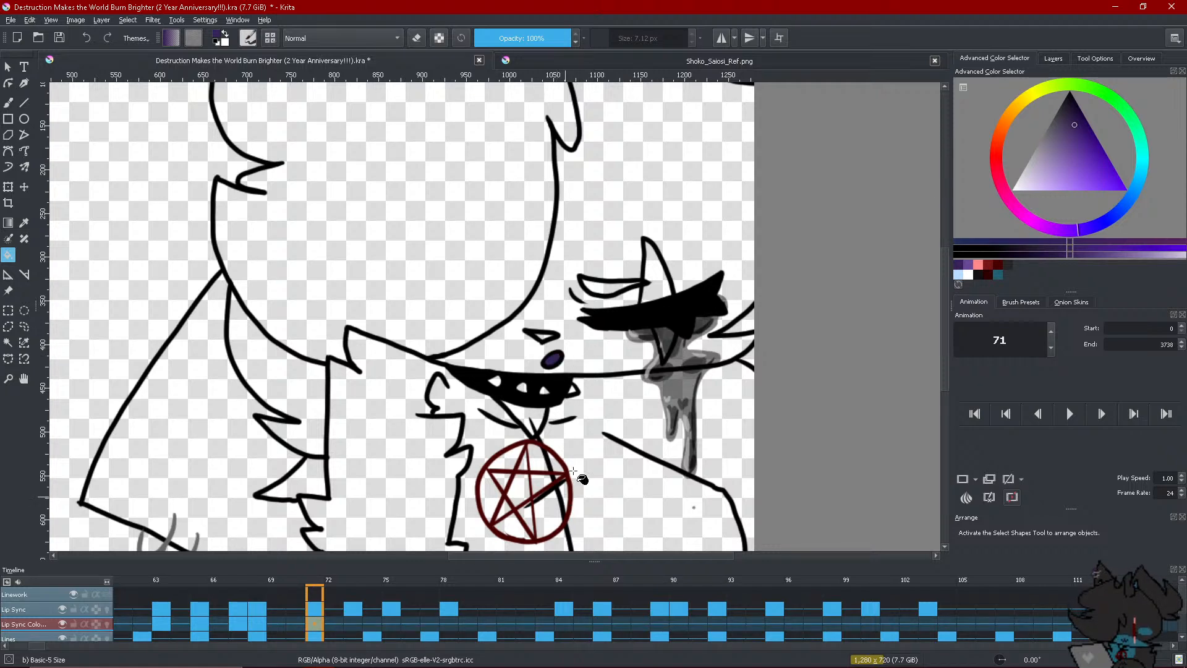
Create a blank lip sync colour frame at 73 and fill the section at the mouth's right end with dark purple
{"action": "right_click", "coordinate": [361, 592]}
{"action": "key", "text": "Escape"}
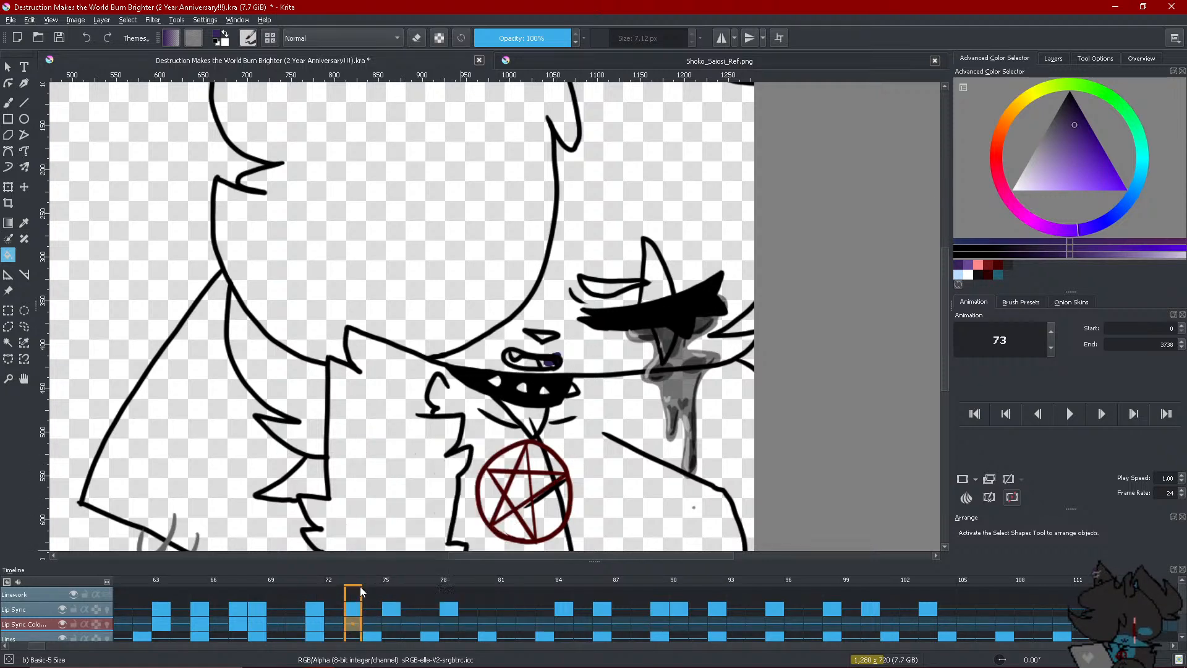
{"action": "scroll", "coordinate": [477, 409], "scroll_direction": "up", "scroll_amount": 3}
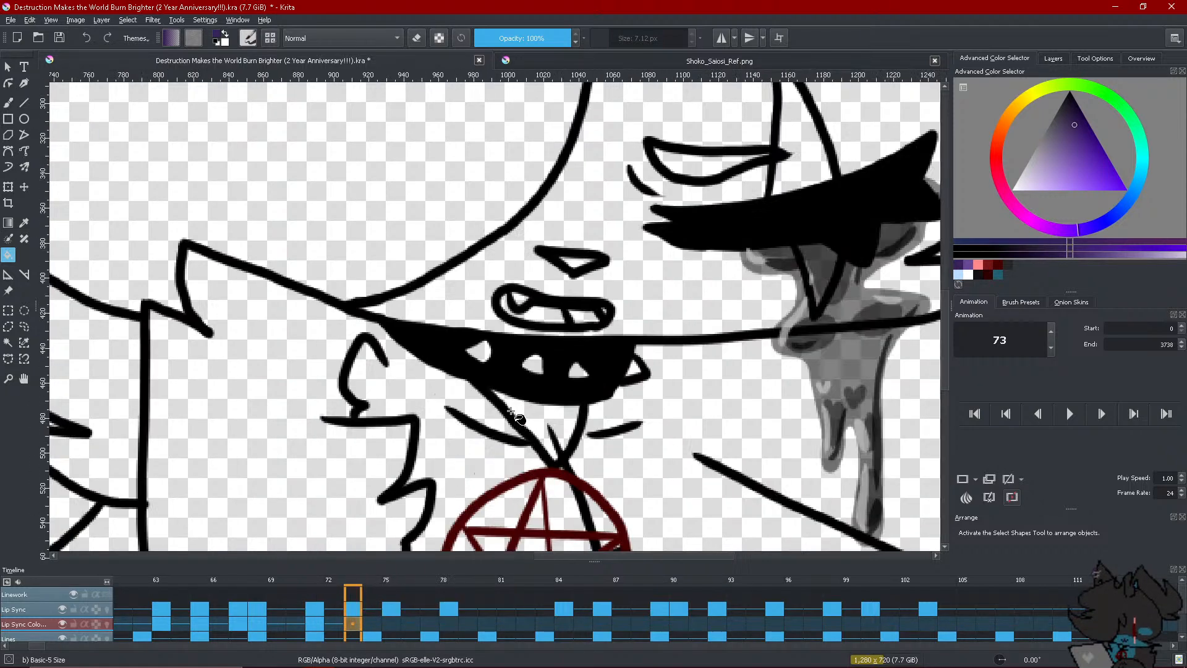
{"action": "left_click", "coordinate": [590, 319]}
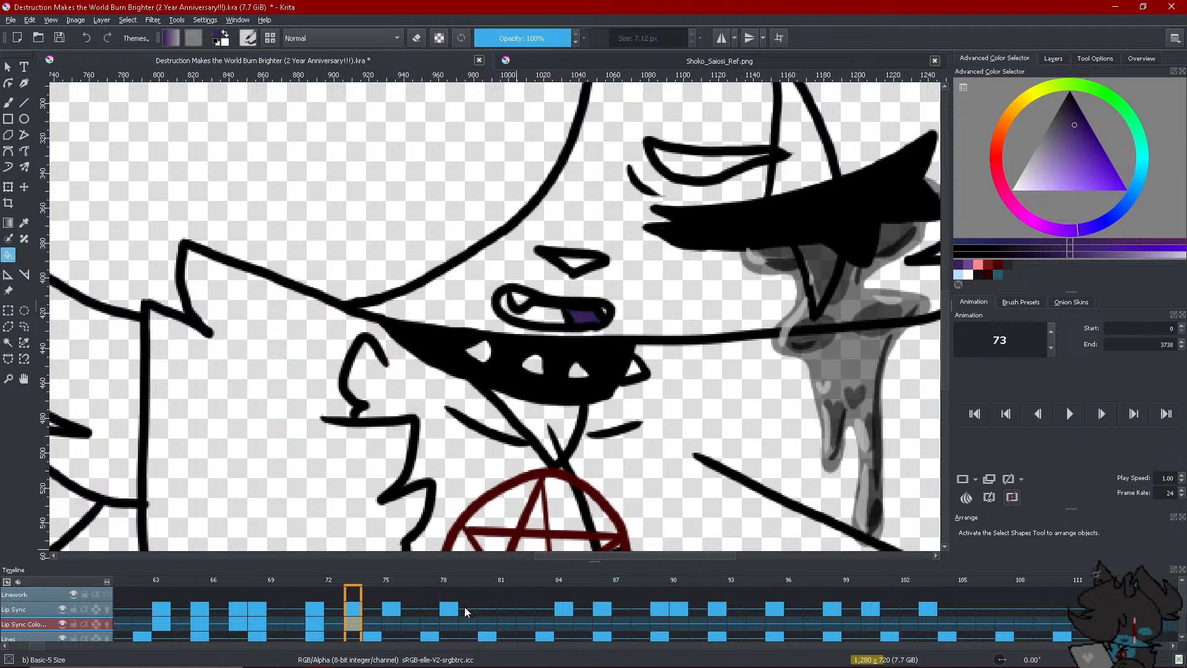
{"action": "left_click", "coordinate": [332, 622]}
{"action": "left_click", "coordinate": [350, 625]}
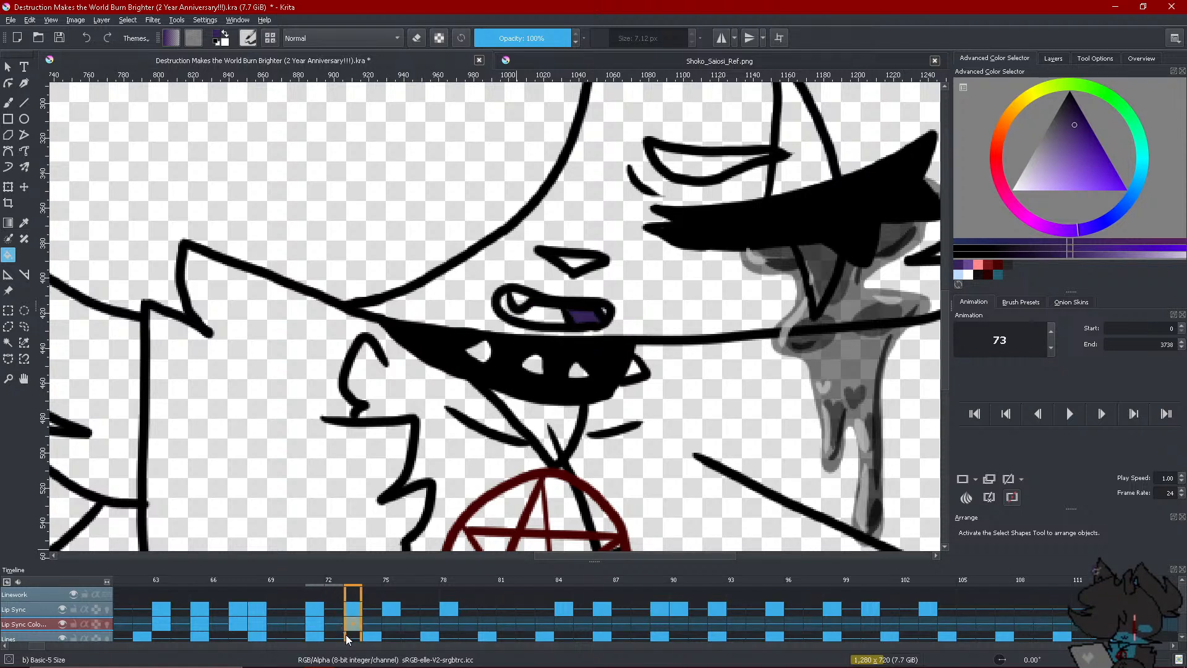
Compare the mouths at frames 72 and 73, then try a dark purple fill on frame 73's mouth and undo it
{"action": "key", "text": "Left"}
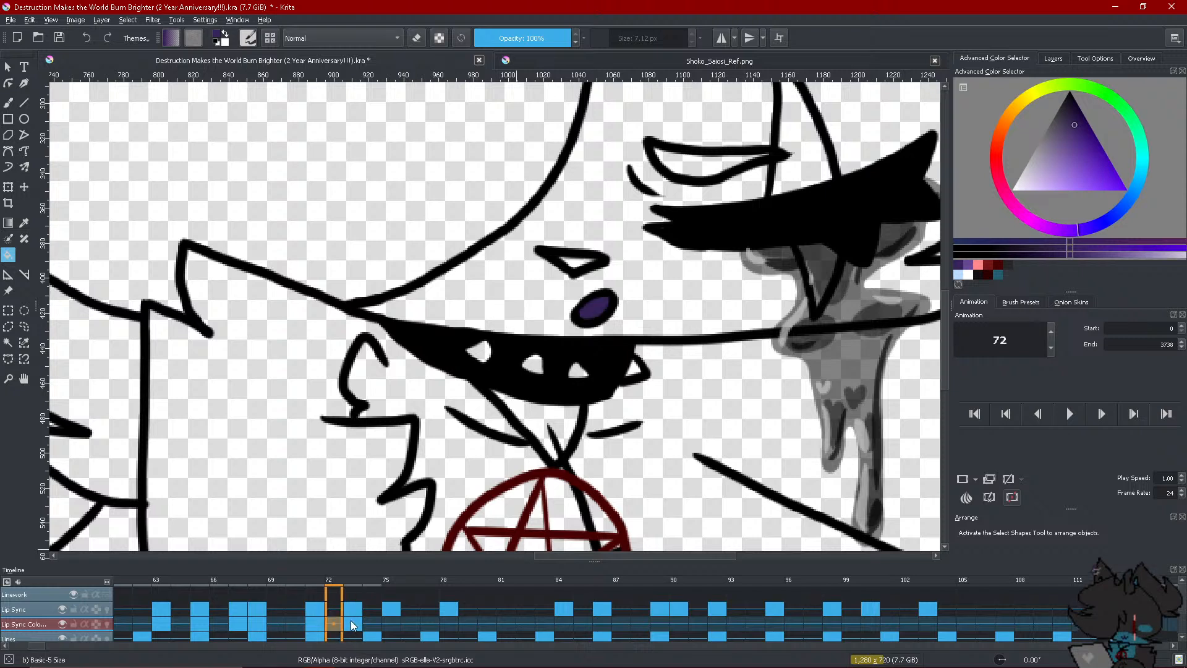
{"action": "left_click", "coordinate": [351, 622]}
{"action": "left_click", "coordinate": [336, 625]}
{"action": "left_click", "coordinate": [350, 625]}
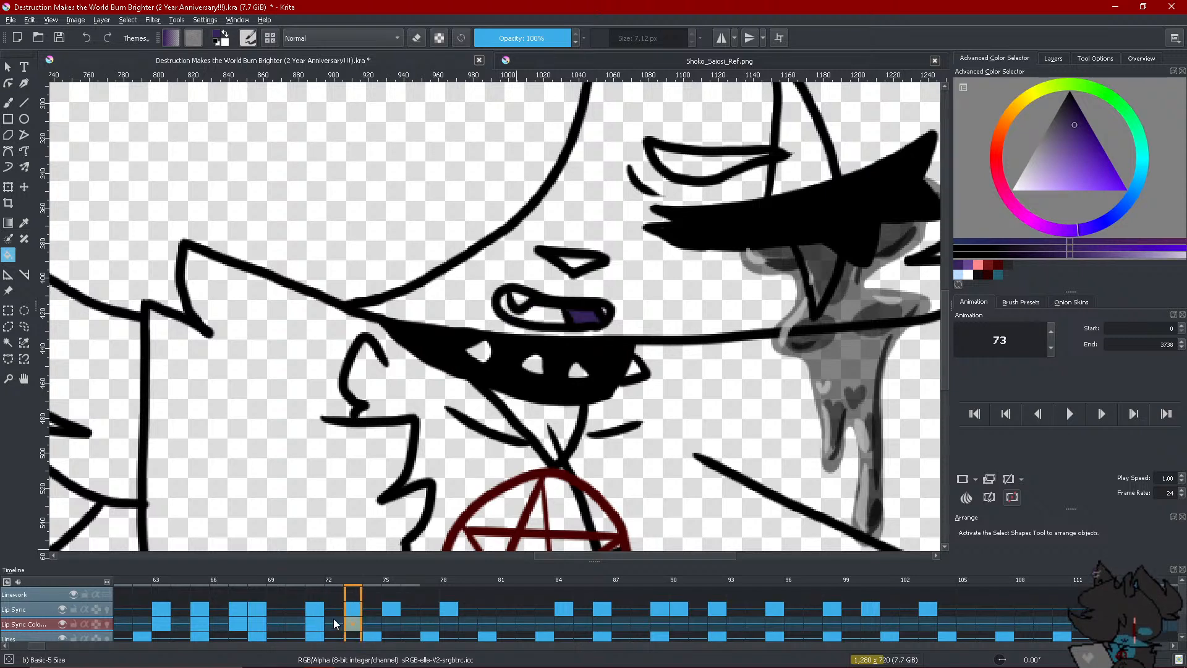
{"action": "left_click", "coordinate": [334, 621]}
{"action": "left_click", "coordinate": [348, 624]}
{"action": "left_click", "coordinate": [335, 623]}
{"action": "left_click", "coordinate": [566, 307]}
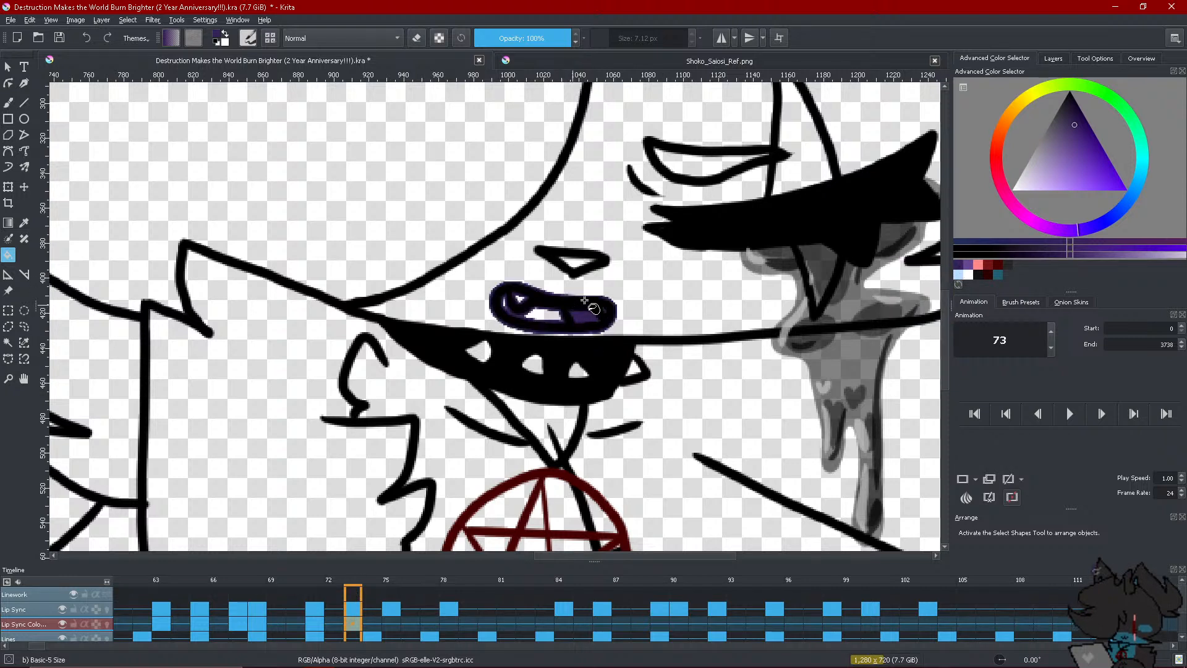
{"action": "left_click", "coordinate": [86, 38]}
Paint the tongue at frame 73 with the lighter purple using the Dynamic Brush tool
{"action": "left_click", "coordinate": [8, 167]}
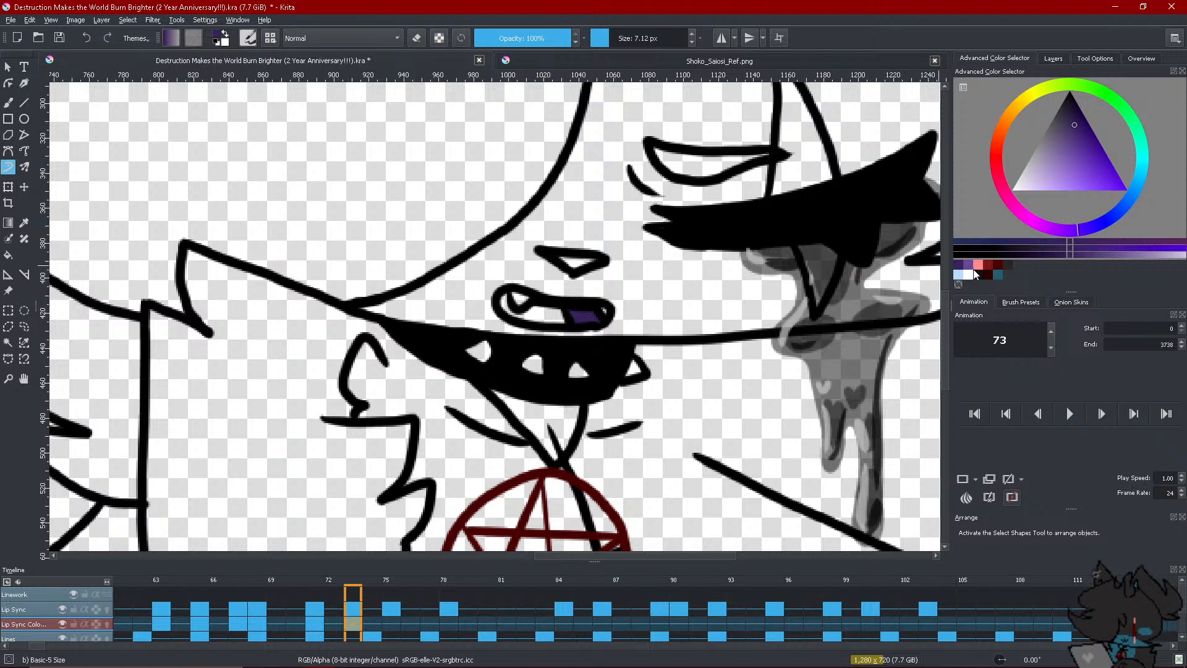
{"action": "left_click", "coordinate": [975, 274]}
{"action": "mouse_move", "coordinate": [537, 303]}
{"action": "left_mouse_down"}
{"action": "mouse_move", "coordinate": [529, 315]}
{"action": "mouse_move", "coordinate": [564, 320]}
{"action": "mouse_move", "coordinate": [523, 311]}
{"action": "mouse_move", "coordinate": [506, 292]}
{"action": "left_mouse_up"}
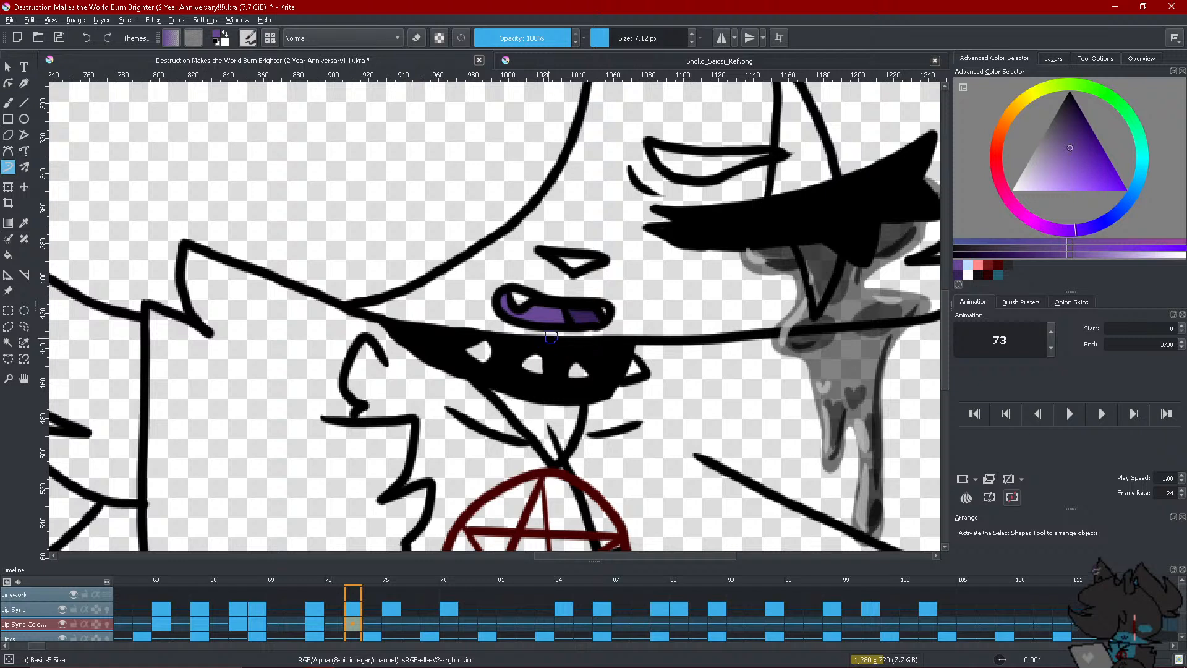
Paint the teeth at frame 73 white with light blue shading, and reselect dark purple for the mouth interior
{"action": "left_click", "coordinate": [961, 275]}
{"action": "left_click", "coordinate": [969, 274]}
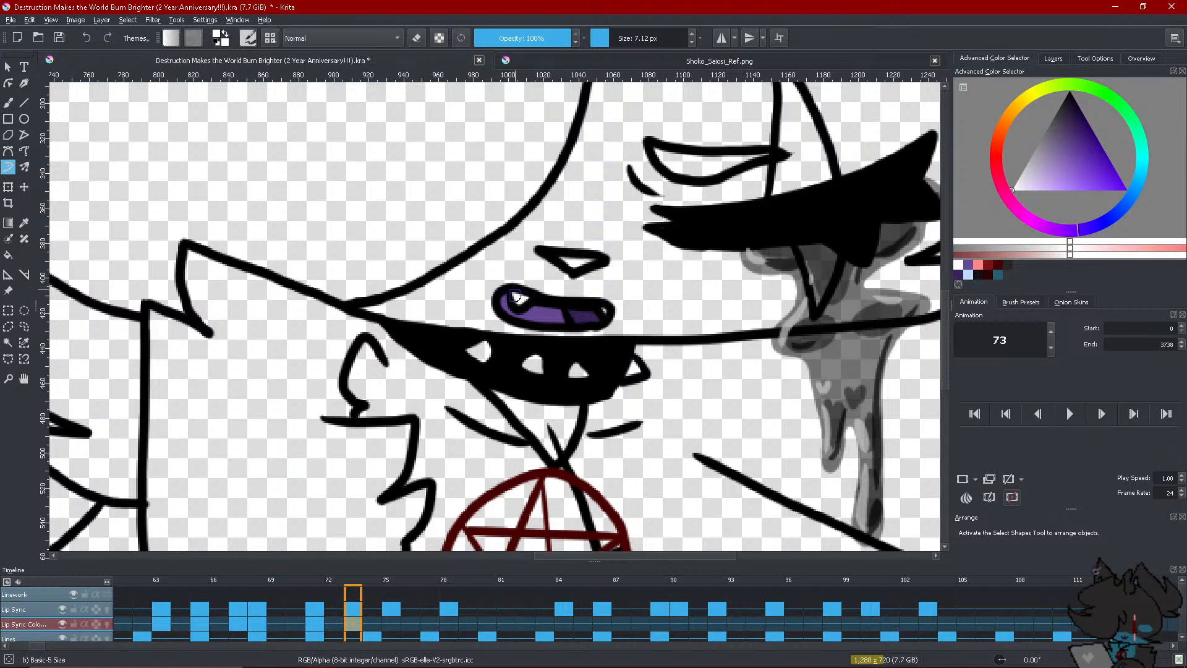
{"action": "left_click", "coordinate": [969, 275]}
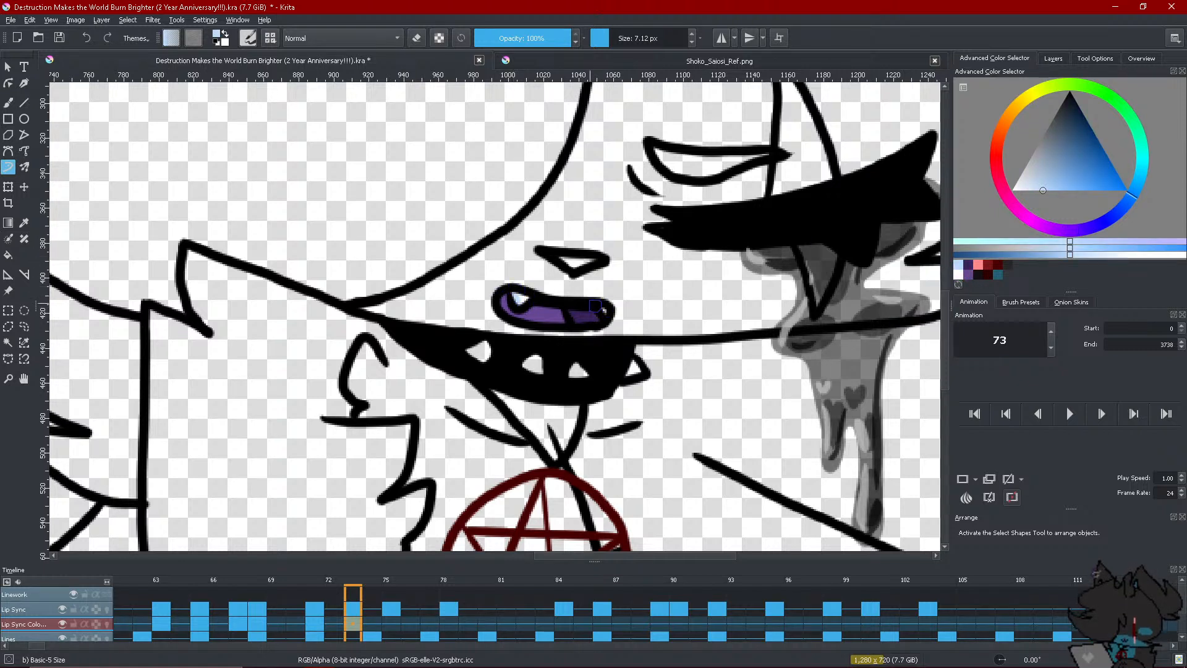
{"action": "left_click", "coordinate": [959, 275]}
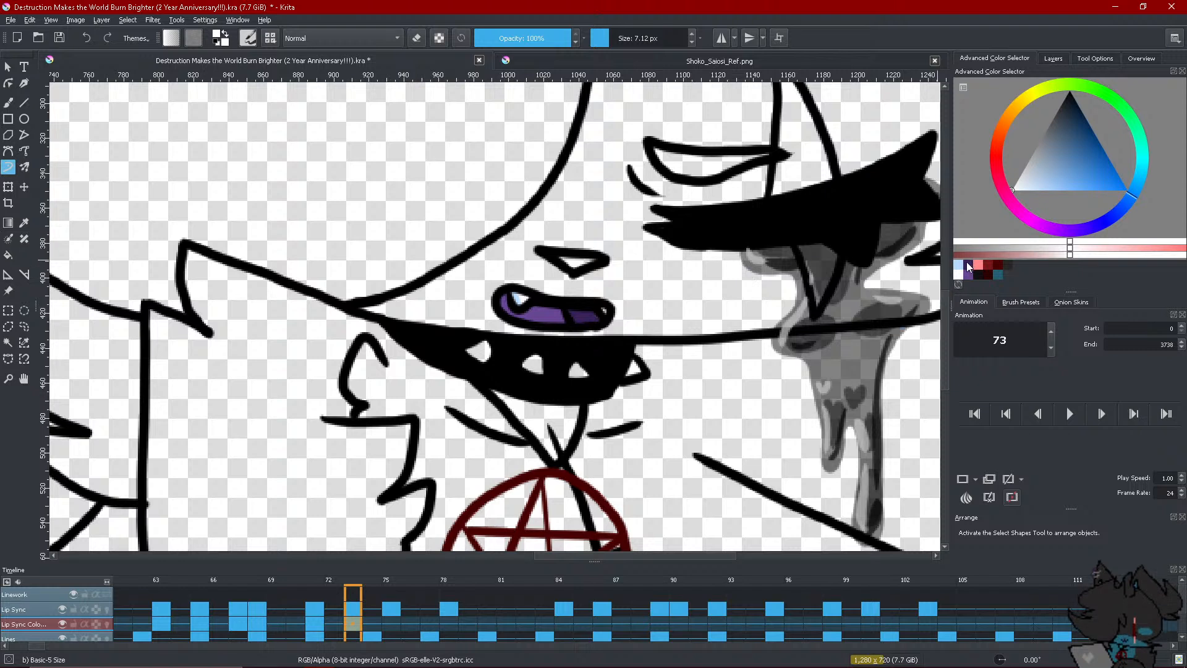
{"action": "left_click", "coordinate": [968, 266]}
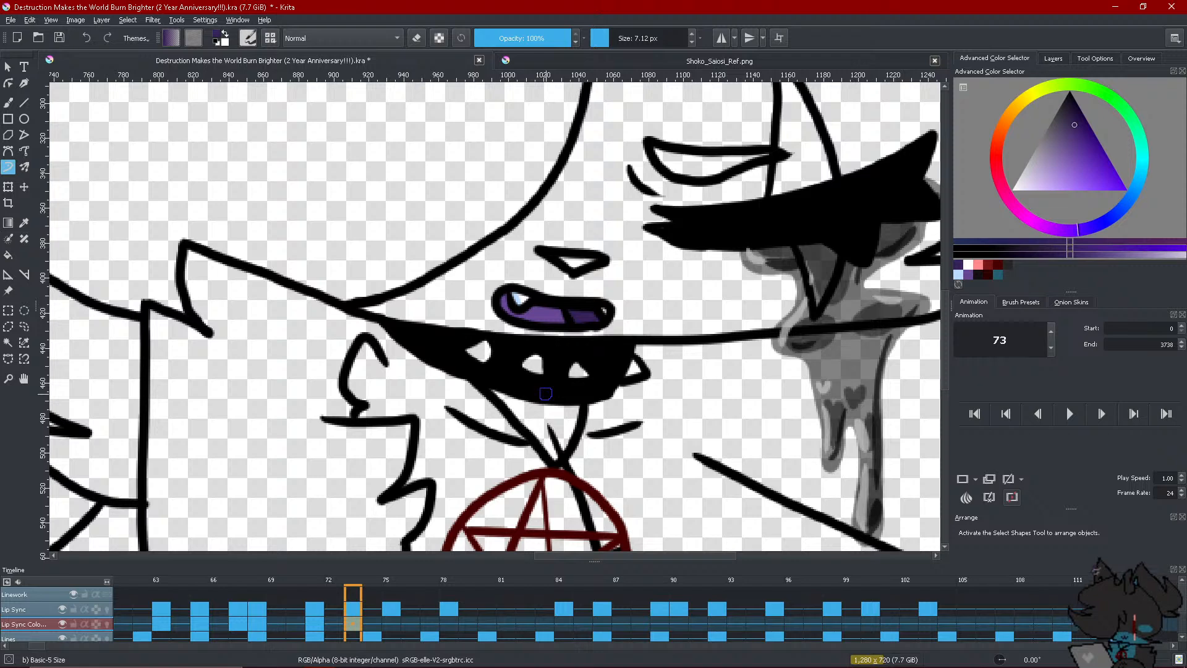
{"action": "scroll", "coordinate": [502, 321], "scroll_direction": "down", "scroll_amount": 2}
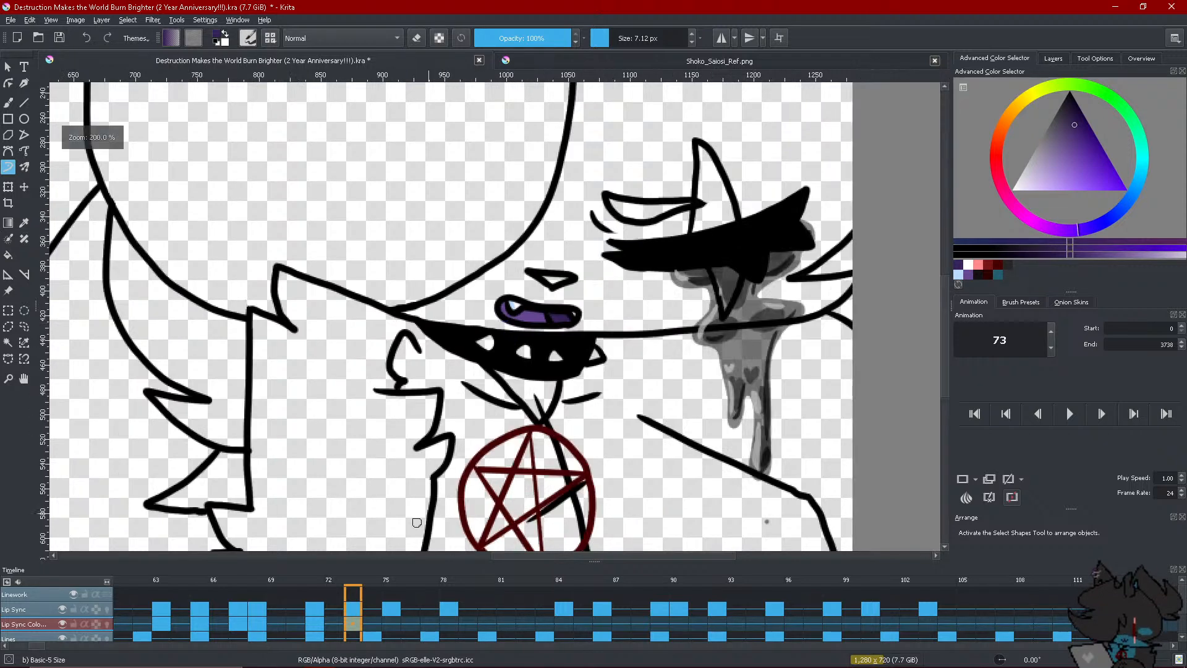
Create a blank lip sync colour frame at 75
{"action": "left_click", "coordinate": [367, 623]}
{"action": "right_click", "coordinate": [393, 621]}
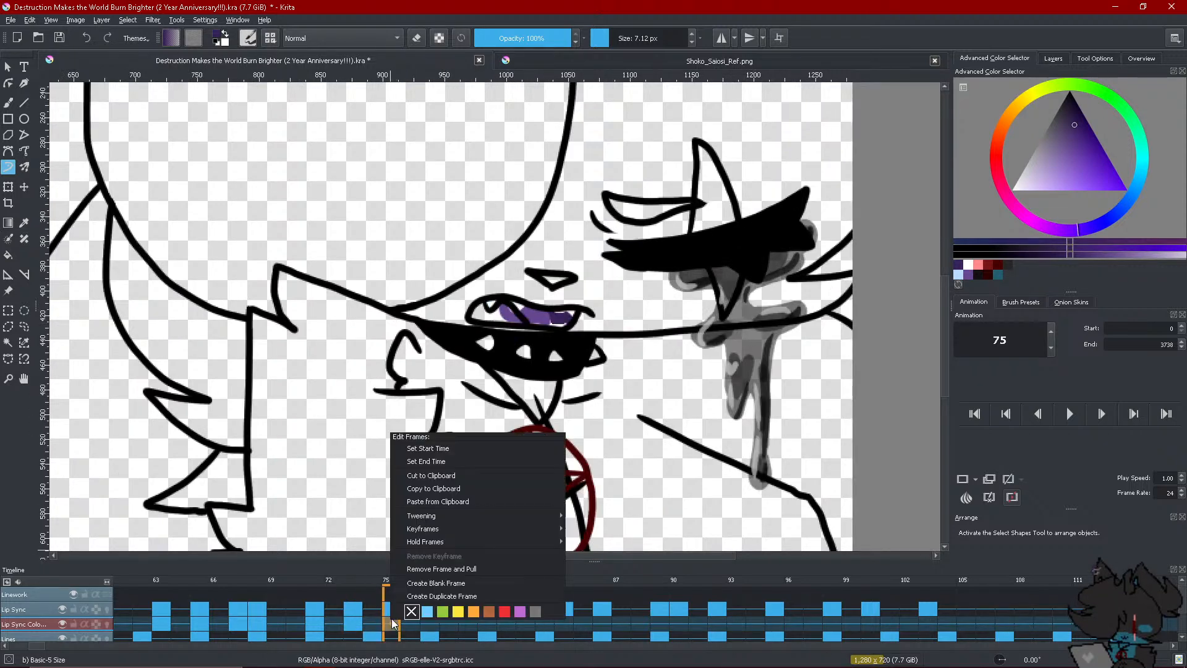
{"action": "left_click", "coordinate": [436, 587]}
Review the coloured mouths on the earlier frames from 72 back to 62
{"action": "left_click", "coordinate": [336, 619]}
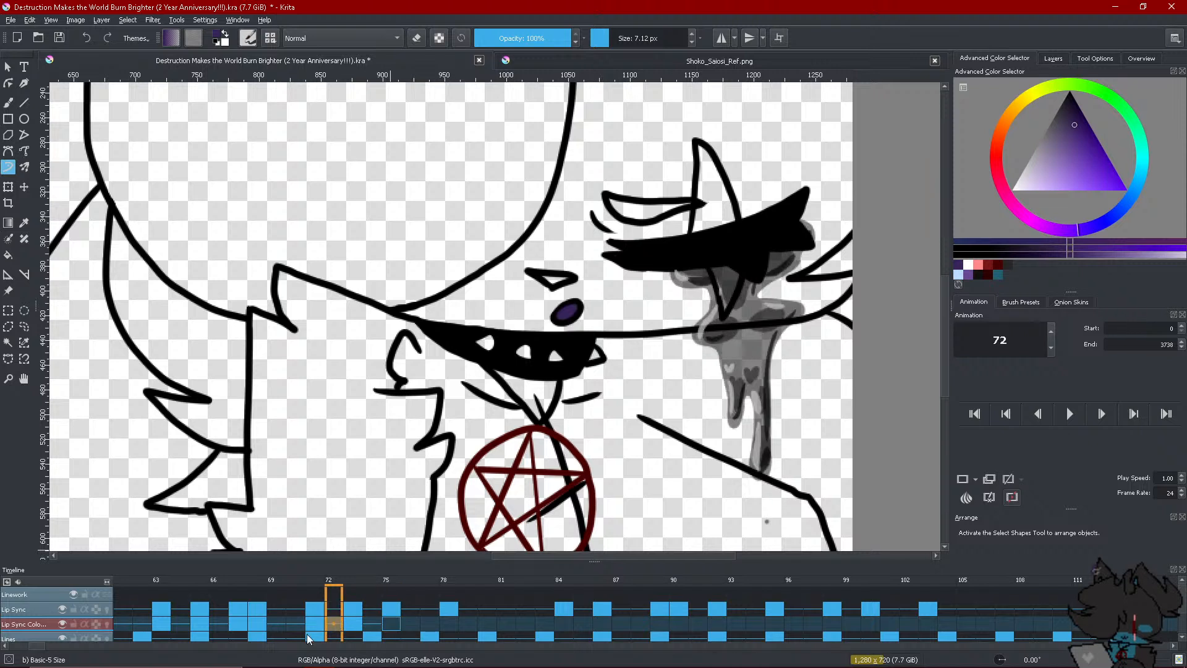
{"action": "left_click", "coordinate": [262, 632]}
{"action": "left_click", "coordinate": [232, 629]}
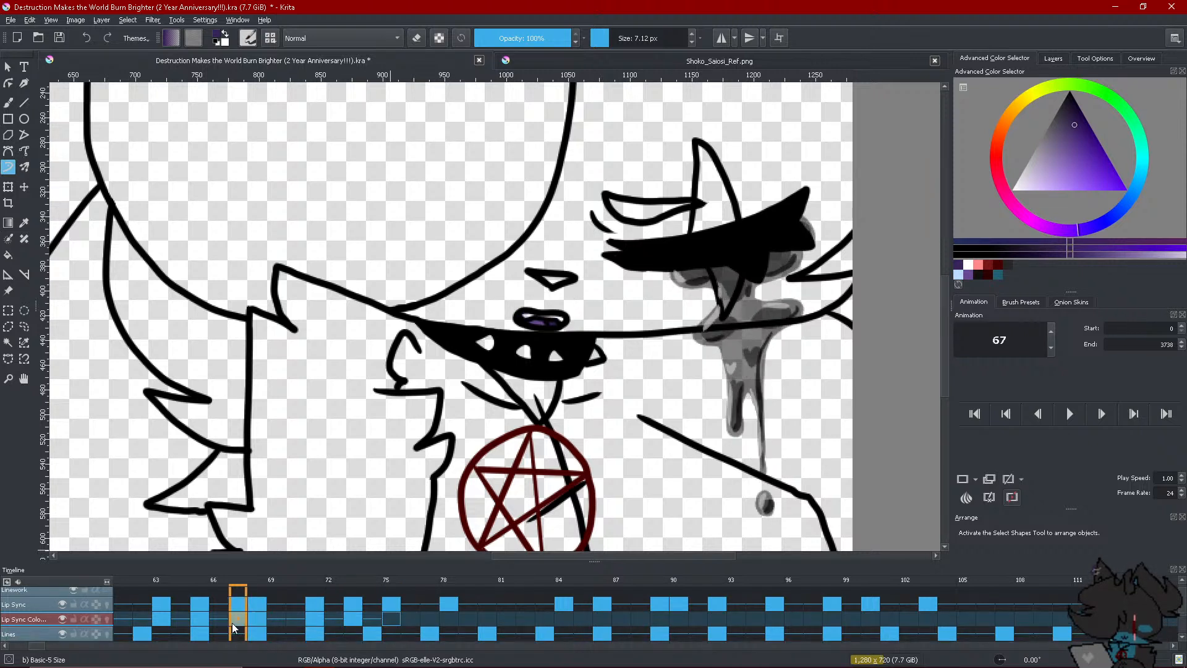
{"action": "left_click", "coordinate": [191, 615]}
{"action": "left_click", "coordinate": [165, 618]}
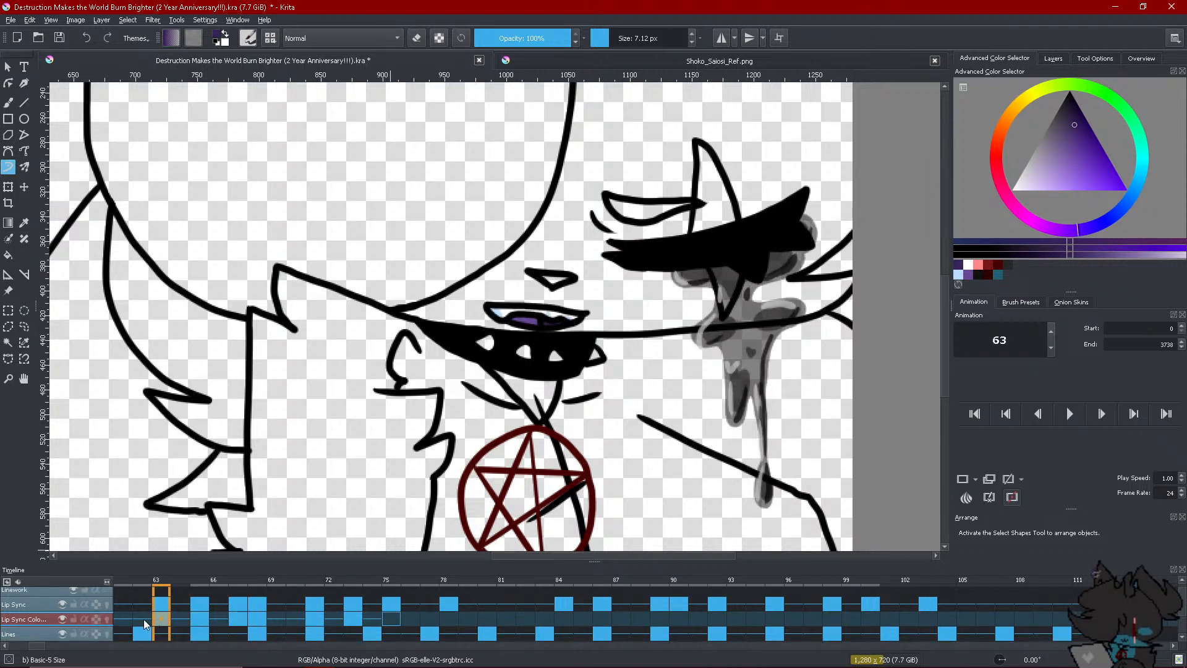
{"action": "left_click", "coordinate": [142, 619]}
{"action": "scroll", "coordinate": [9, 647], "scroll_direction": "left", "scroll_amount": 5}
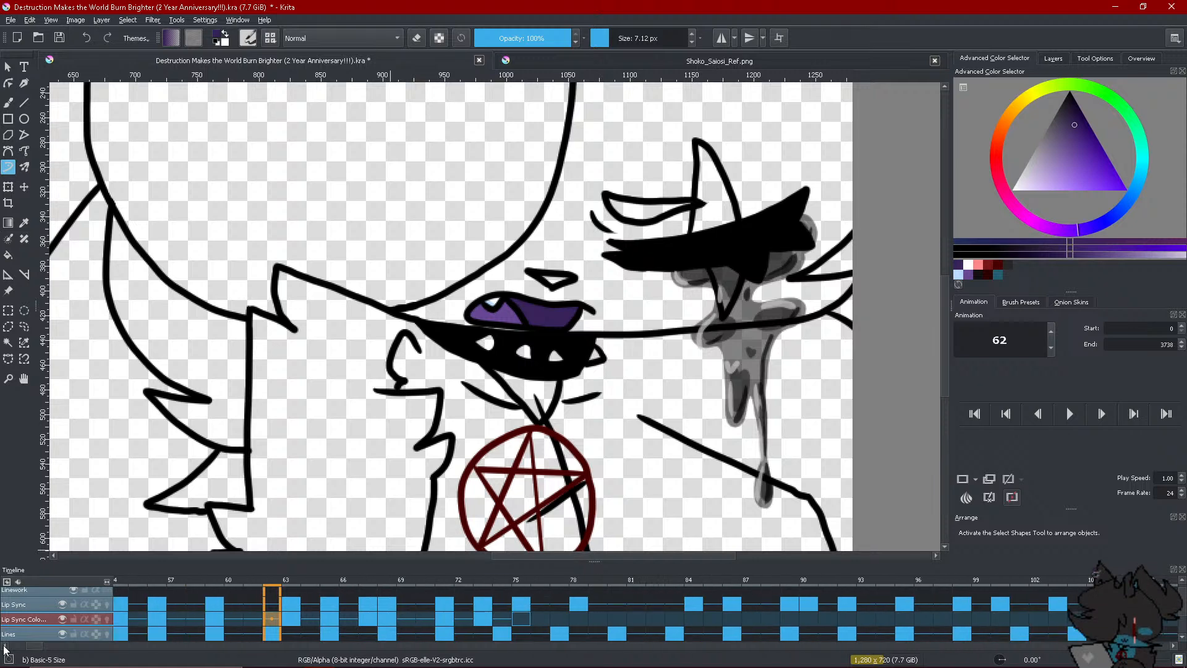
Fill the mouth interior at frame 75 with dark purple
{"action": "left_click", "coordinate": [591, 616]}
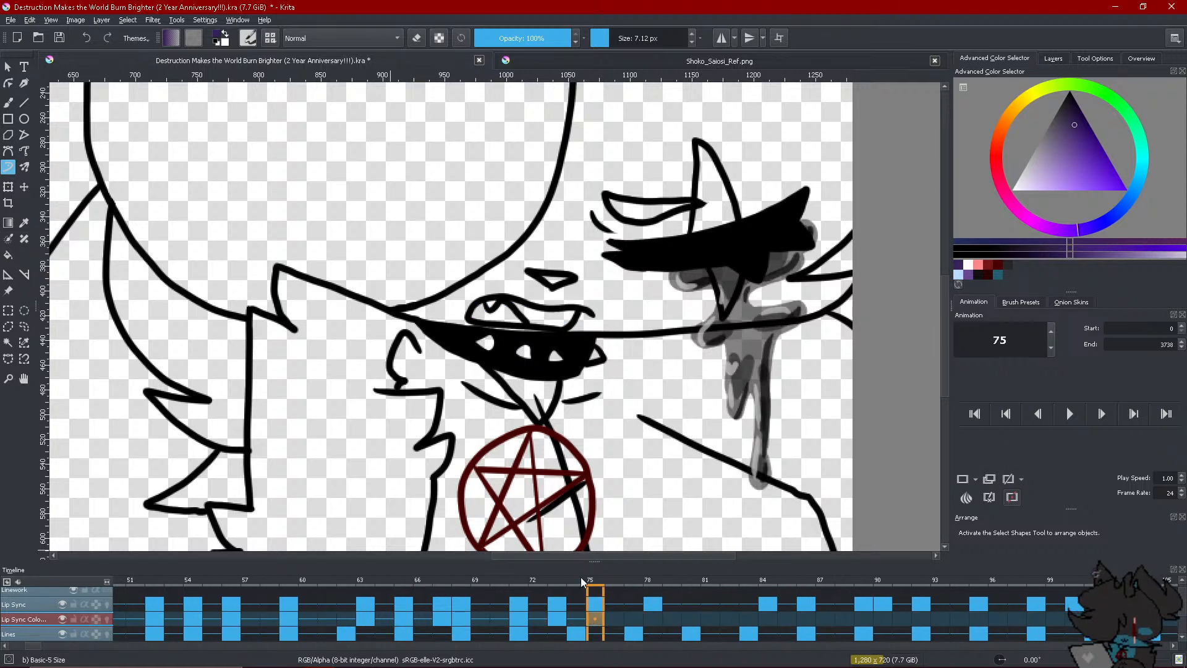
{"action": "scroll", "coordinate": [519, 339], "scroll_direction": "up", "scroll_amount": 1}
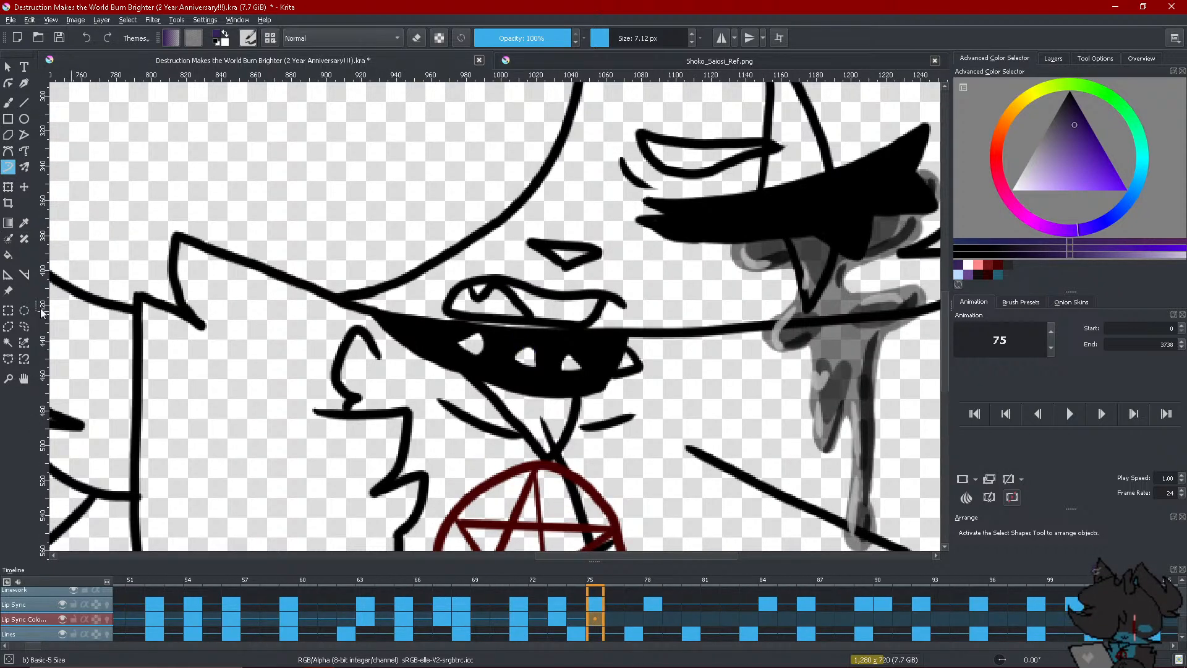
{"action": "left_click", "coordinate": [9, 255]}
{"action": "left_click", "coordinate": [525, 309]}
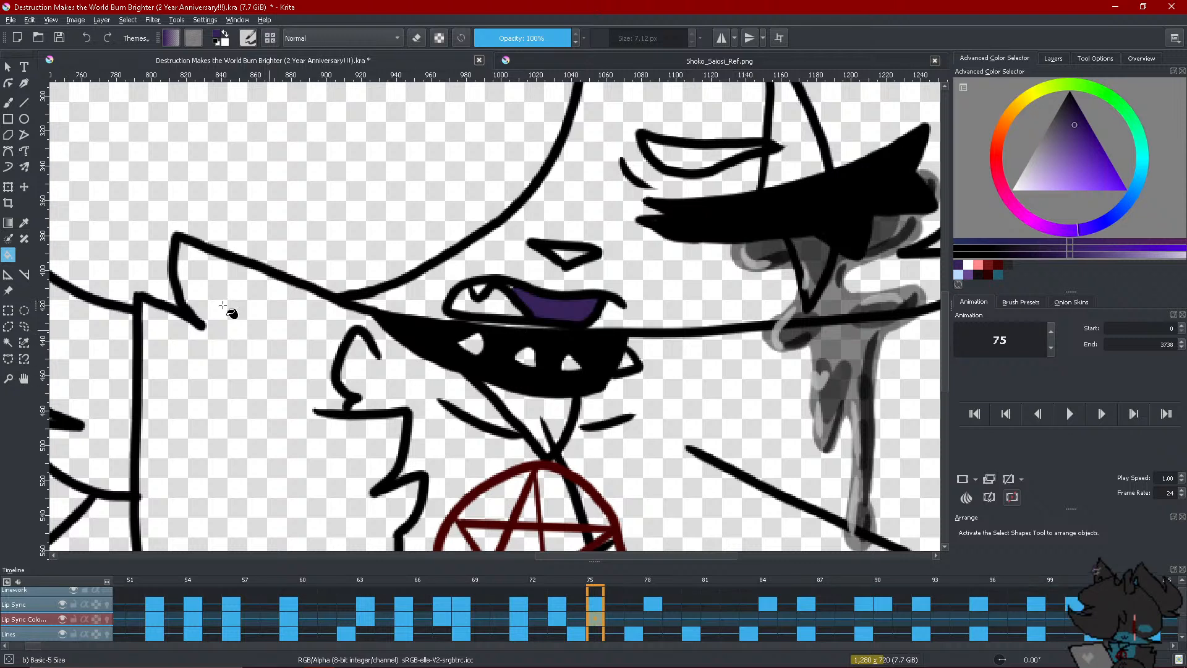
Fill the tongue at frame 75 with the lighter purple using the Fill tool
{"action": "left_click", "coordinate": [8, 167]}
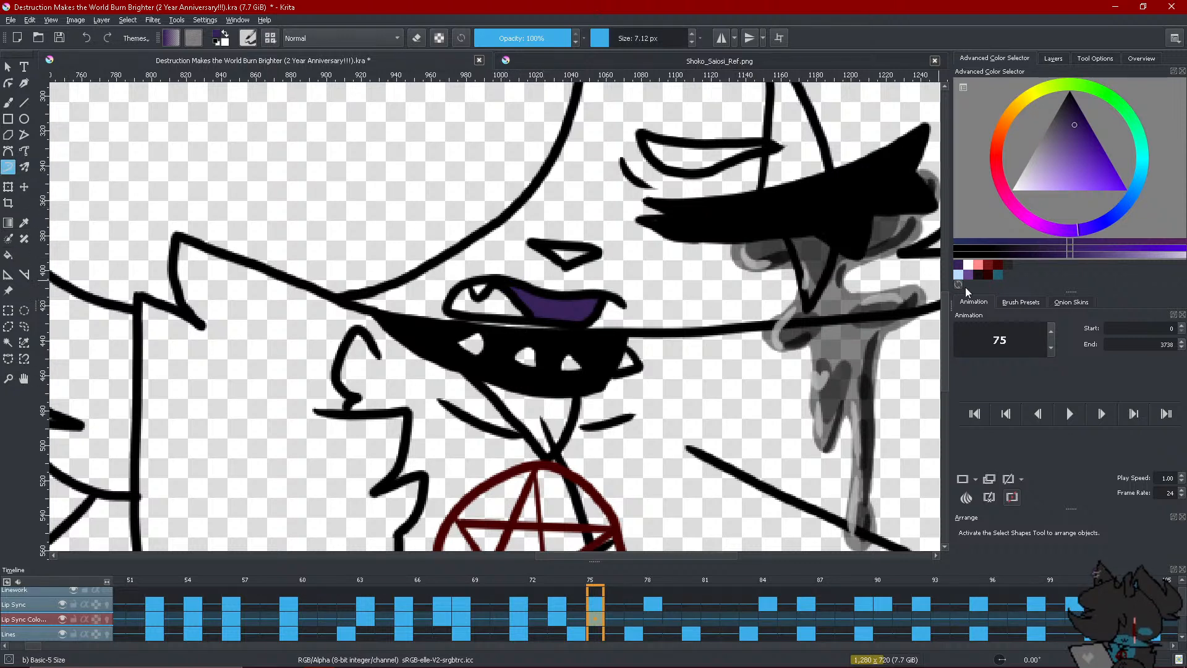
{"action": "left_click", "coordinate": [965, 274]}
{"action": "left_click", "coordinate": [8, 255]}
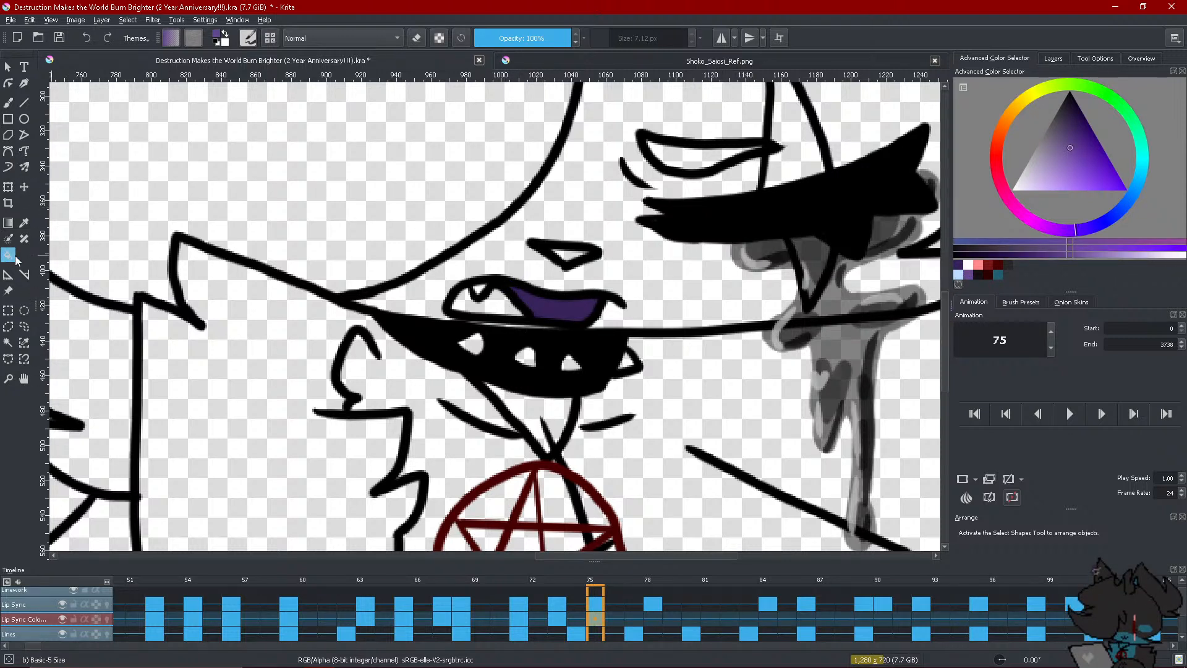
{"action": "left_click", "coordinate": [489, 321]}
Paint the fang at frame 75 white and shade it light blue with the Dynamic Brush tool
{"action": "left_click", "coordinate": [8, 167]}
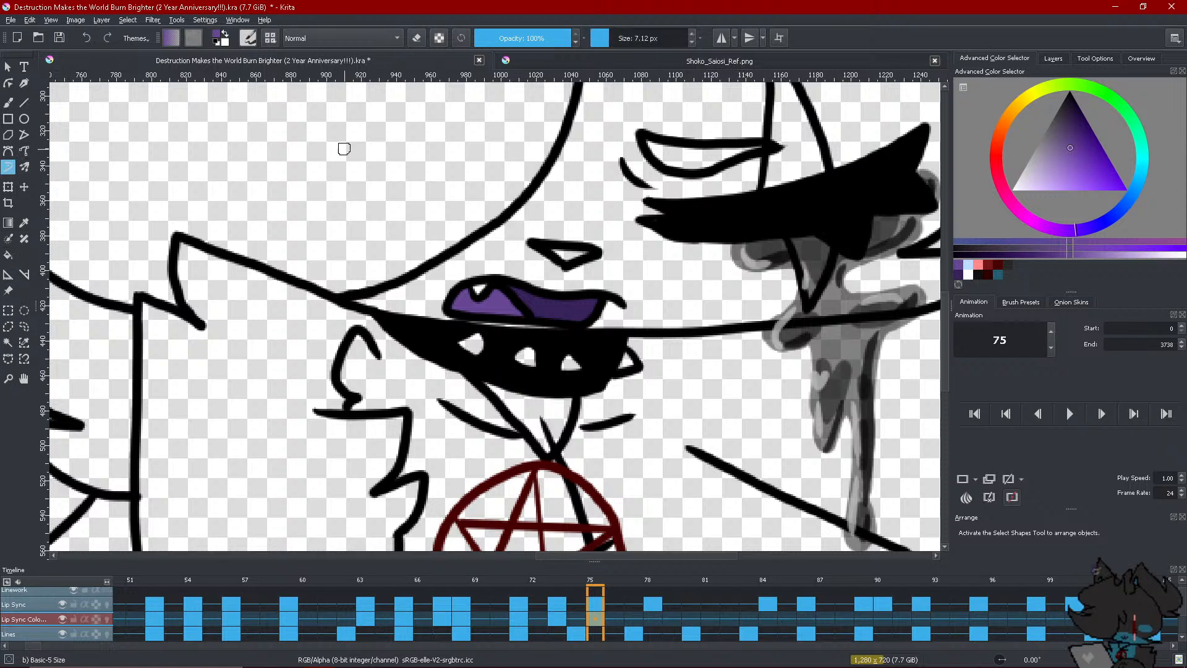
{"action": "left_click", "coordinate": [968, 274]}
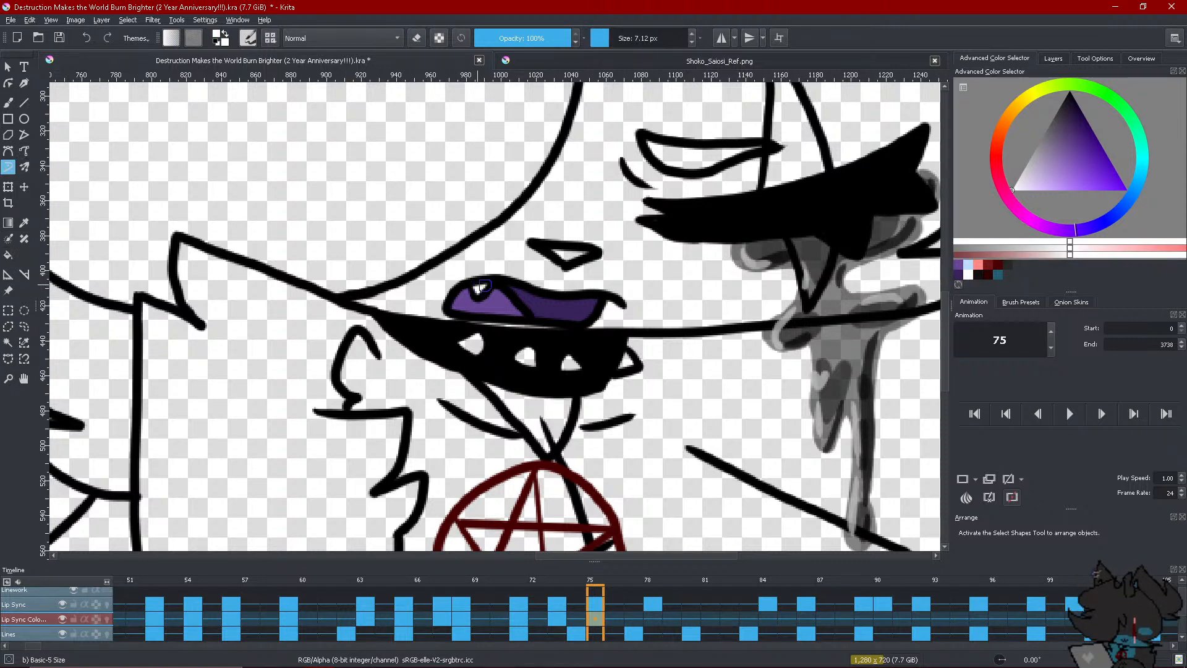
{"action": "left_click_drag", "start_coordinate": [481, 286], "coordinate": [478, 295]}
{"action": "left_click", "coordinate": [975, 275]}
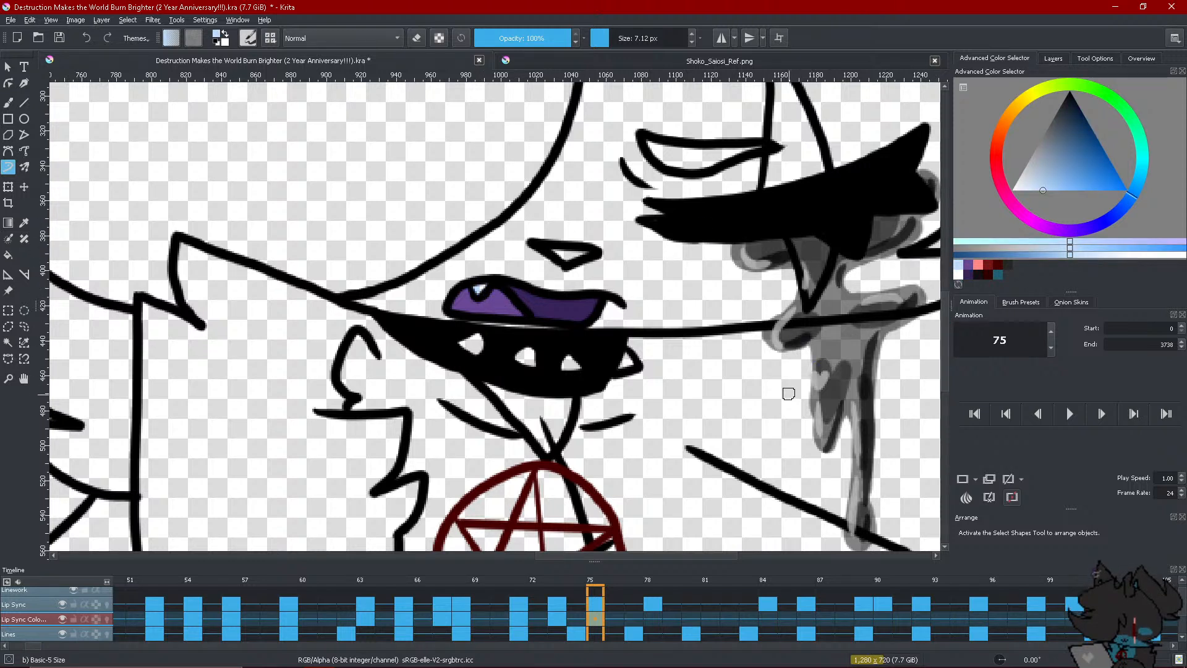
Create a blank lip sync colour frame at 78
{"action": "left_click", "coordinate": [637, 619]}
{"action": "left_click", "coordinate": [650, 621]}
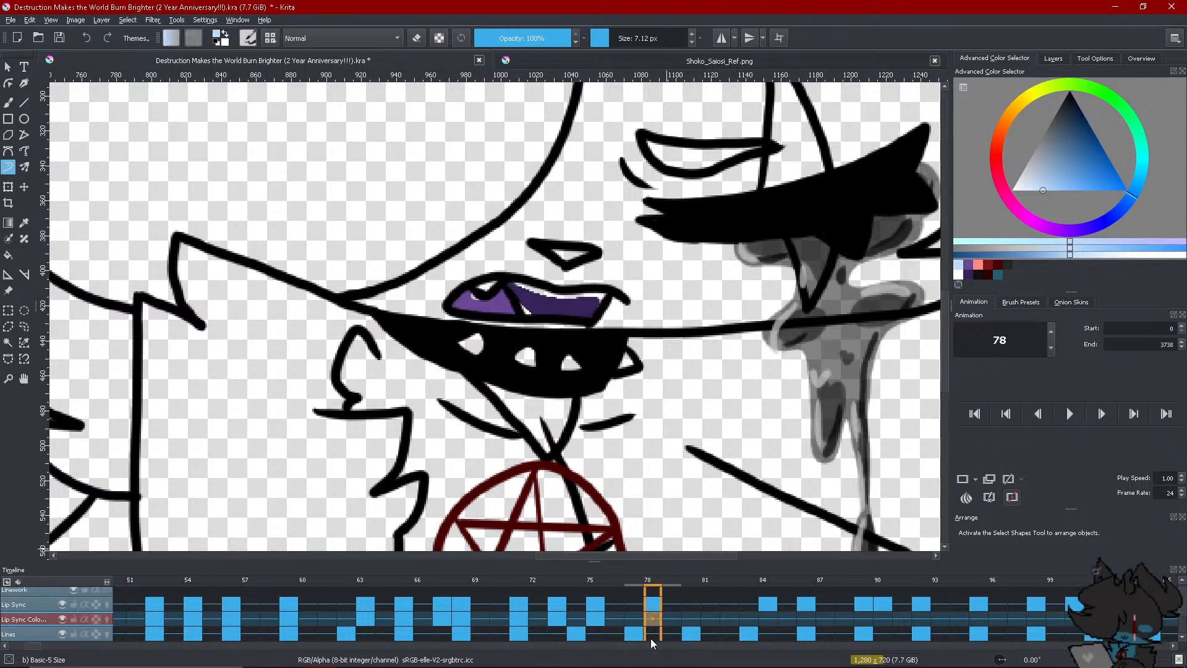
{"action": "right_click", "coordinate": [654, 615]}
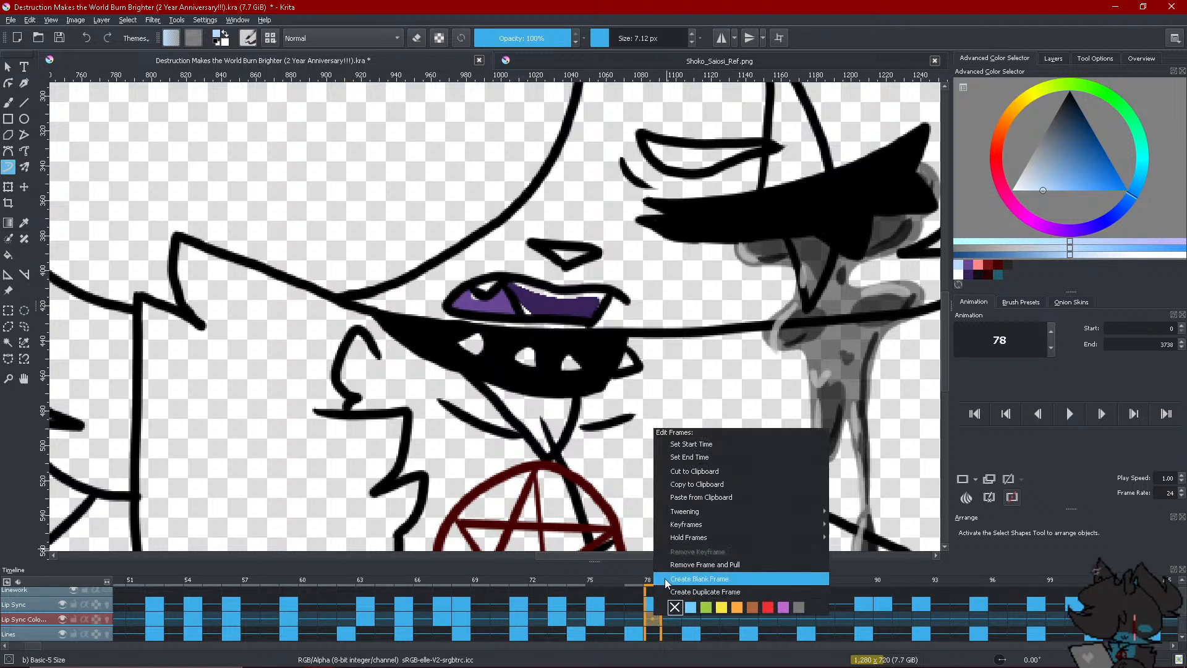
{"action": "left_click", "coordinate": [665, 578]}
Fill frame 78's mouth interior with dark purple and its tongue with the lighter purple
{"action": "left_click", "coordinate": [972, 274]}
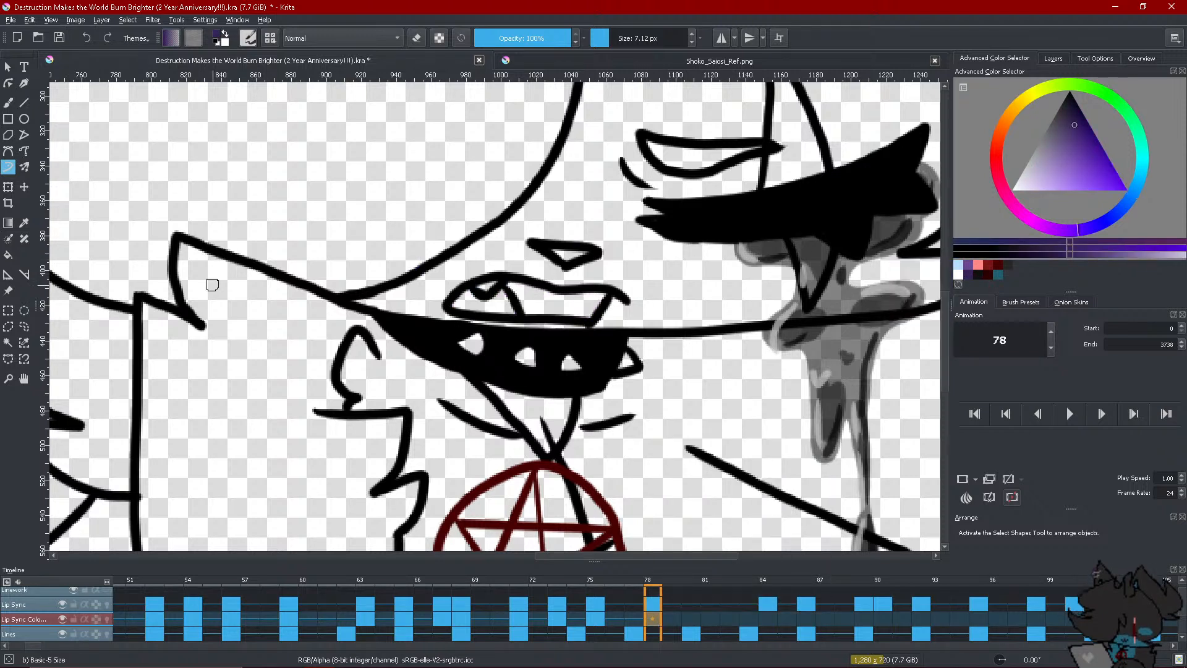
{"action": "left_click", "coordinate": [8, 254]}
{"action": "left_click", "coordinate": [547, 304]}
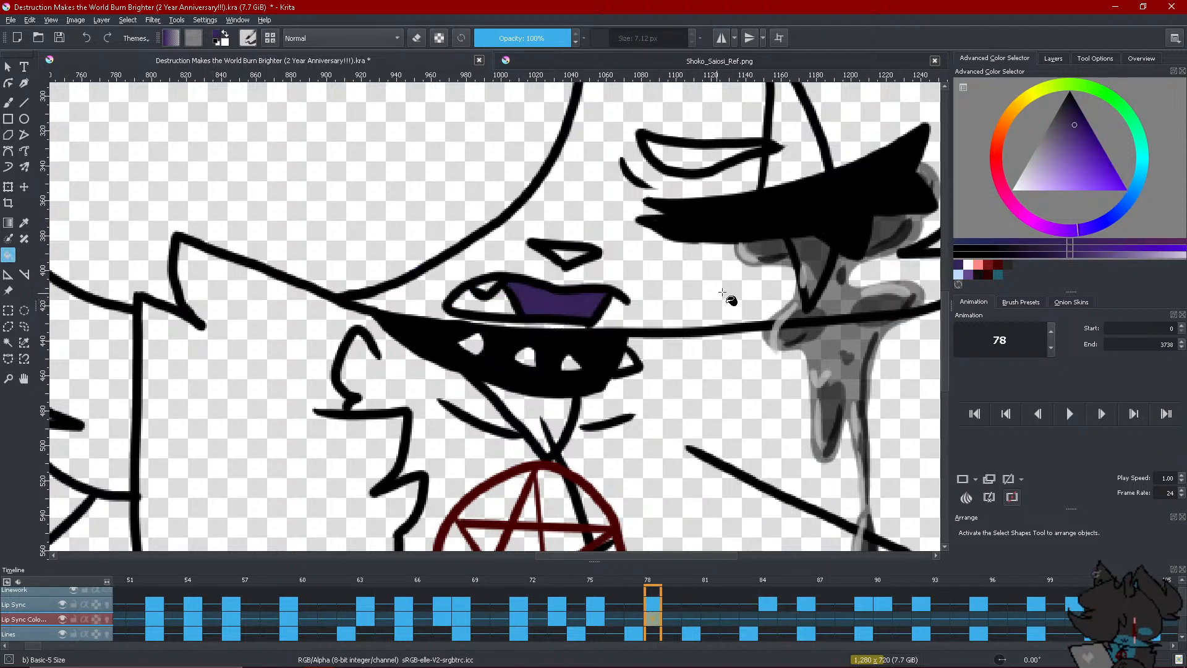
{"action": "left_click", "coordinate": [856, 305], "text": "ctrl"}
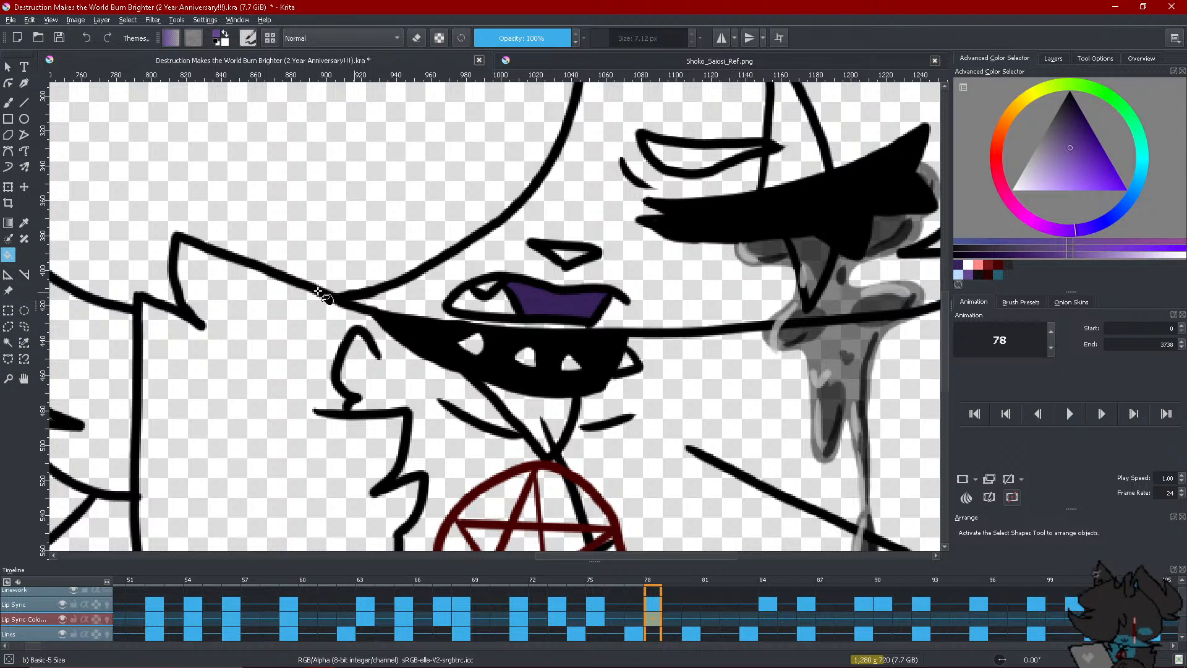
{"action": "left_click", "coordinate": [481, 305]}
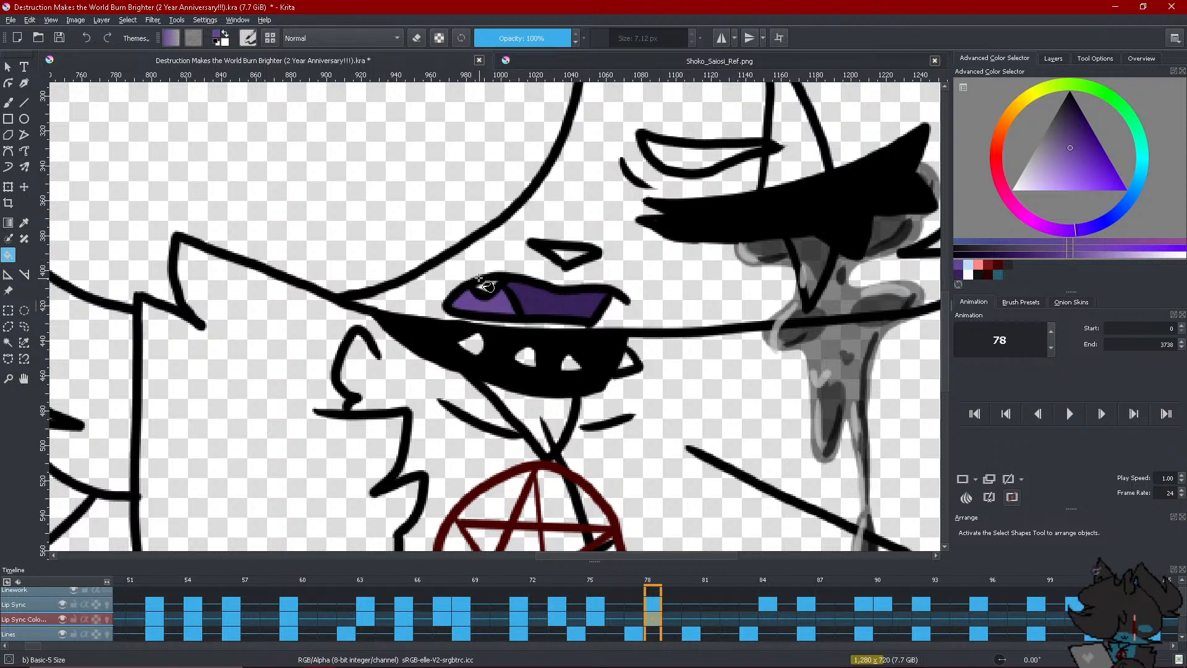
Paint the fang at frame 78 white with light blue shading using the Dynamic Brush tool
{"action": "left_click", "coordinate": [14, 167]}
{"action": "left_click", "coordinate": [968, 274]}
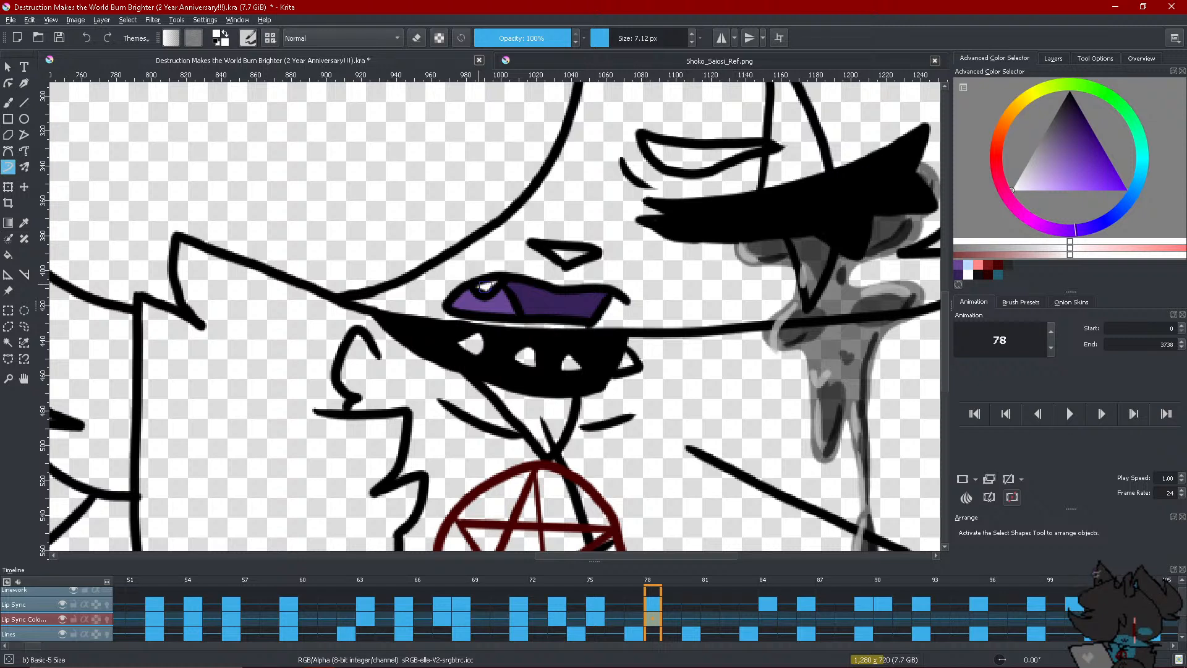
{"action": "left_click", "coordinate": [968, 264]}
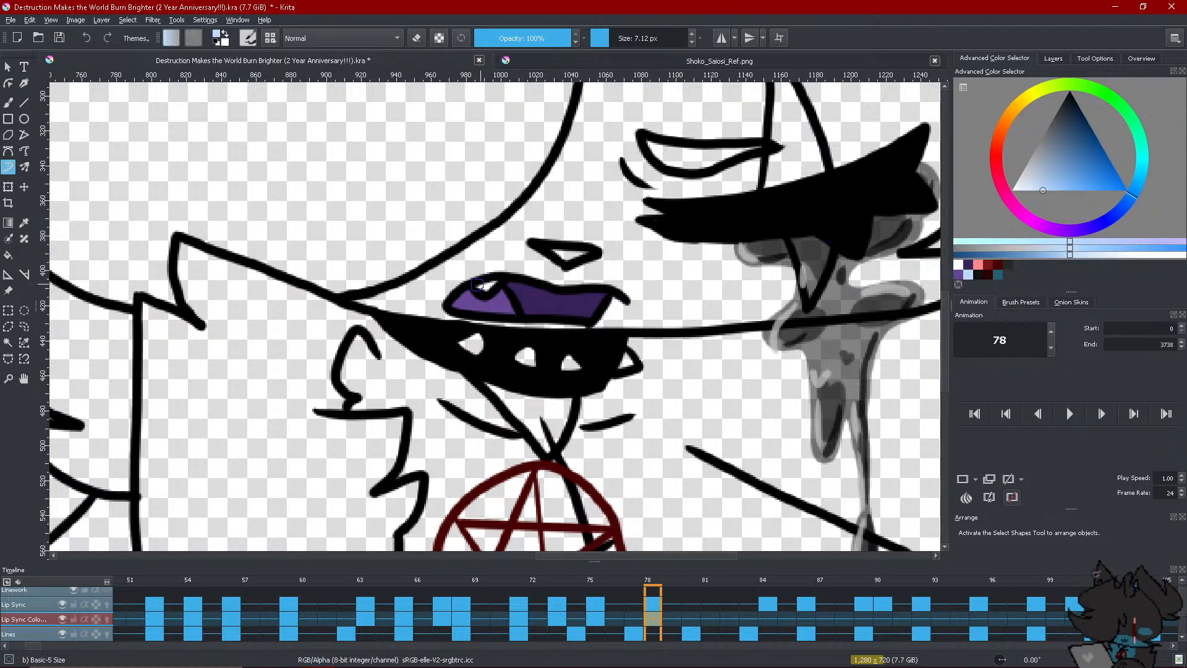
{"action": "left_click_drag", "start_coordinate": [478, 284], "coordinate": [489, 286]}
{"action": "left_click", "coordinate": [968, 274]}
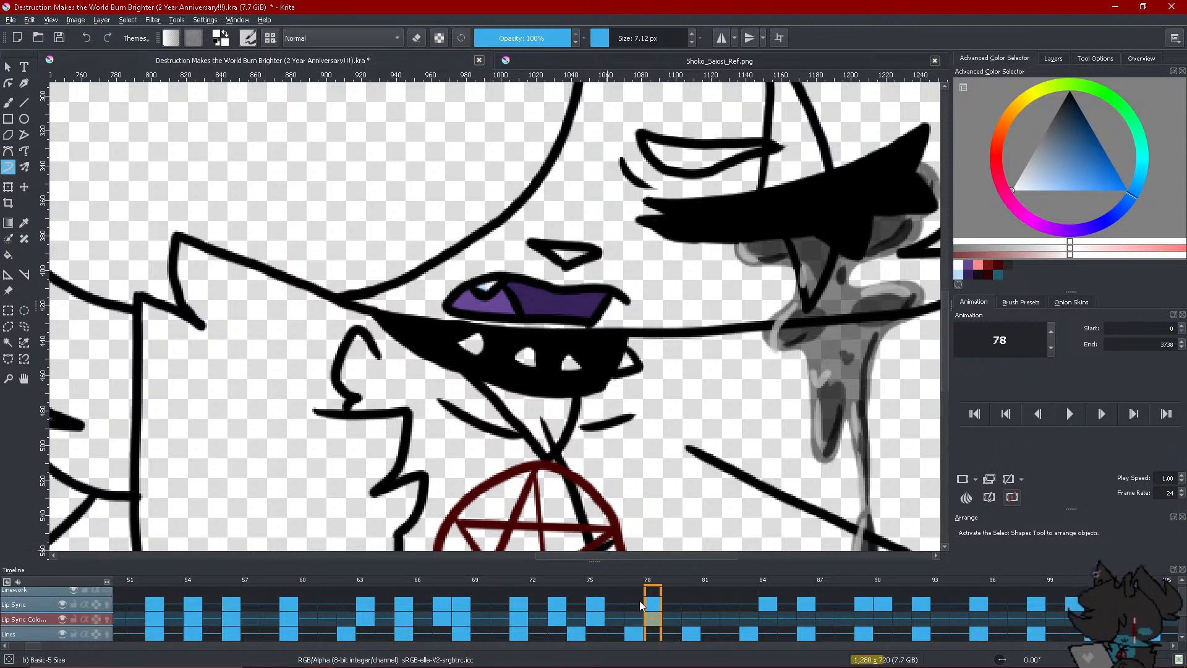
Create a blank lip sync colour frame at 84
{"action": "left_click", "coordinate": [773, 619]}
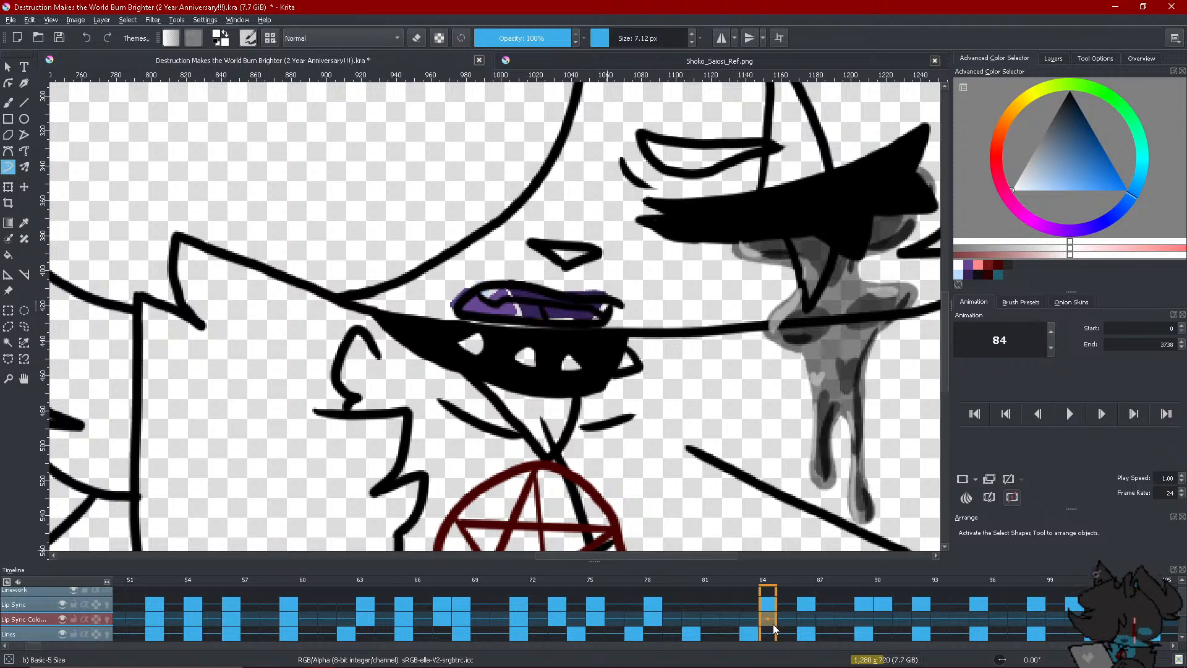
{"action": "right_click", "coordinate": [773, 620]}
{"action": "left_click", "coordinate": [801, 588]}
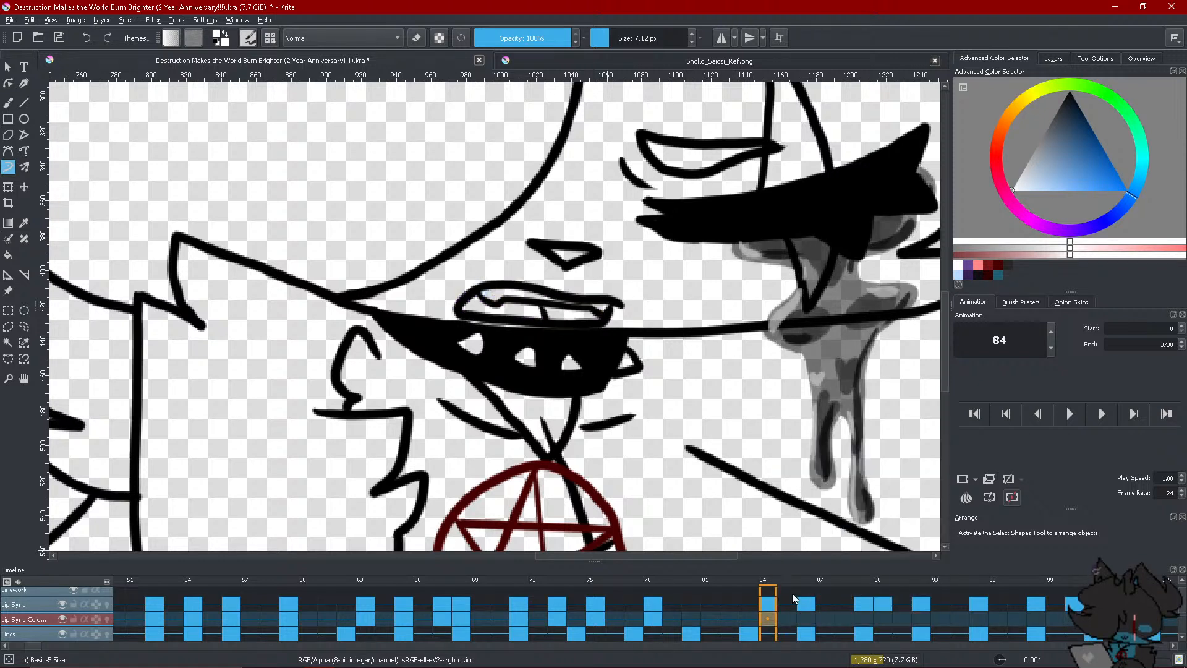
Paint frame 84's mouth interior dark purple and fill its tongue with the lighter purple
{"action": "left_click", "coordinate": [968, 275]}
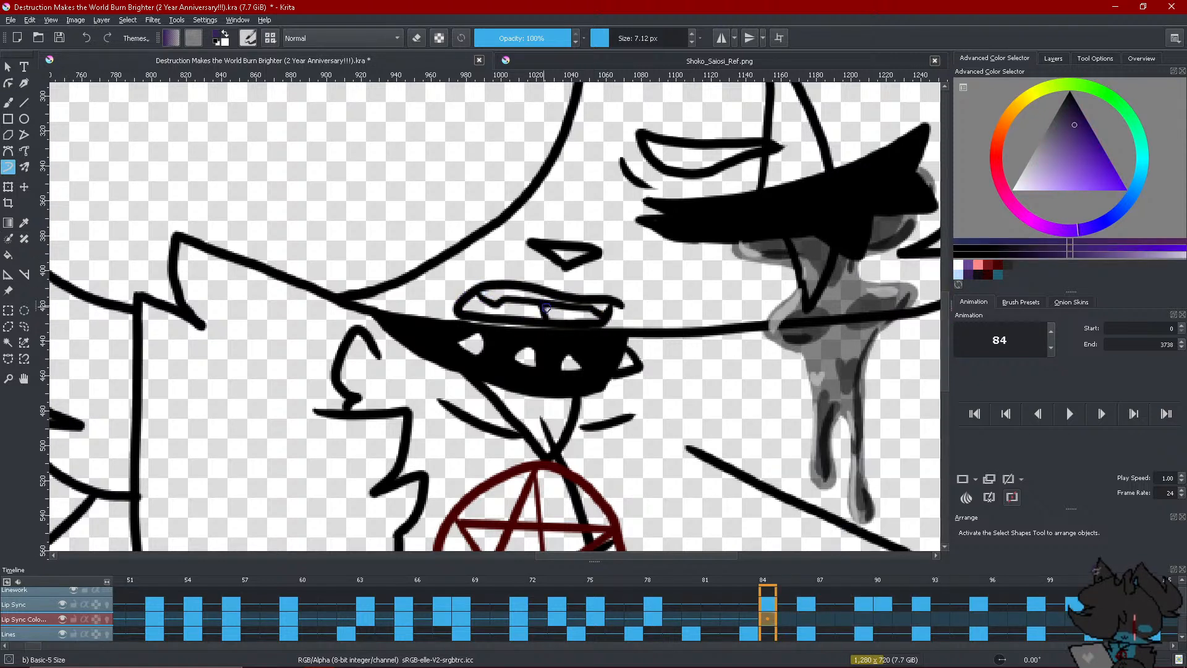
{"action": "mouse_move", "coordinate": [554, 311]}
{"action": "left_mouse_down"}
{"action": "mouse_move", "coordinate": [599, 316]}
{"action": "mouse_move", "coordinate": [552, 320]}
{"action": "left_mouse_up"}
{"action": "left_click", "coordinate": [969, 276]}
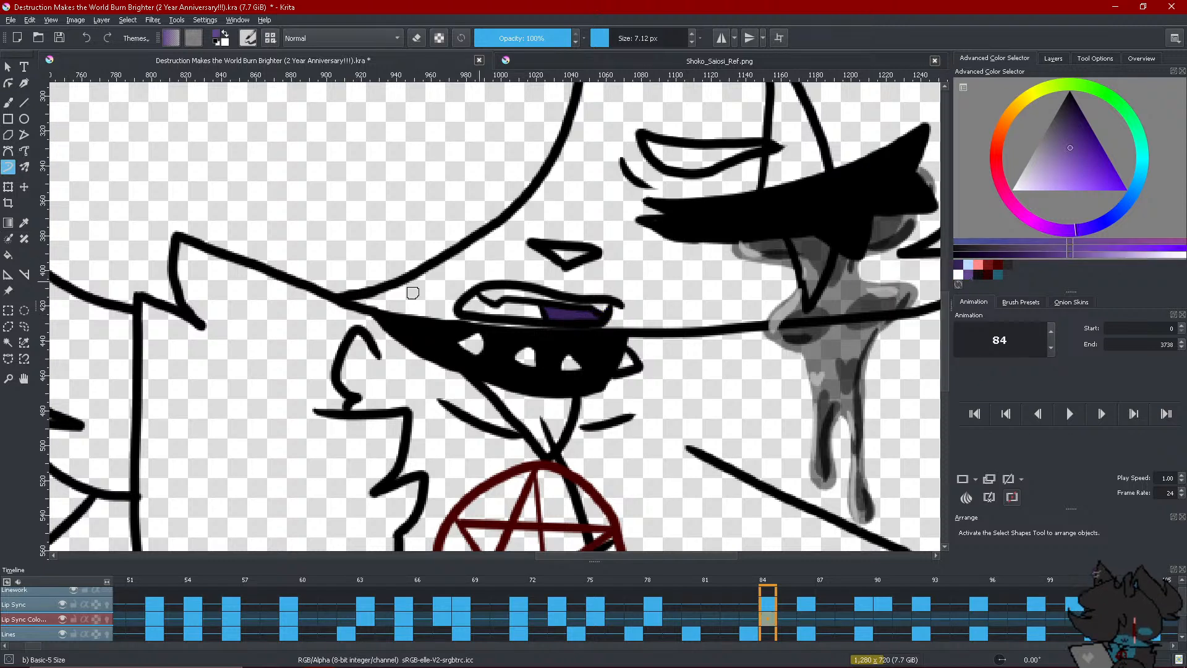
{"action": "left_click", "coordinate": [8, 255]}
{"action": "left_click", "coordinate": [488, 311]}
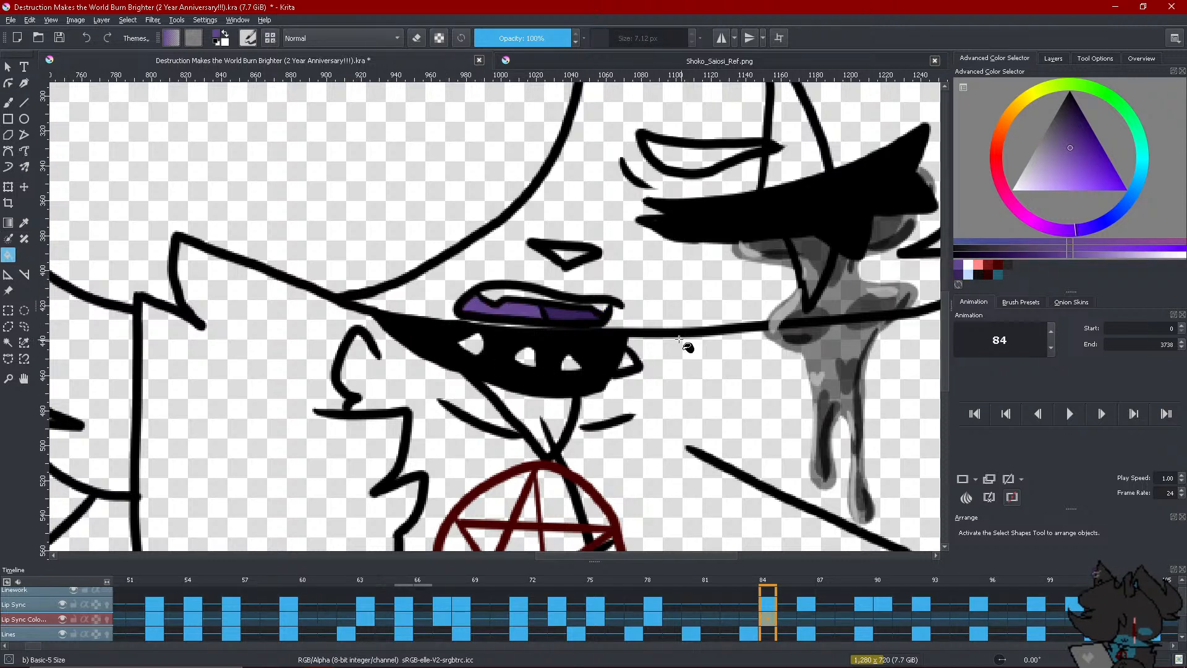
Paint the upper teeth at frame 84 white and shade them light blue with the Dynamic Brush tool
{"action": "left_click", "coordinate": [969, 265]}
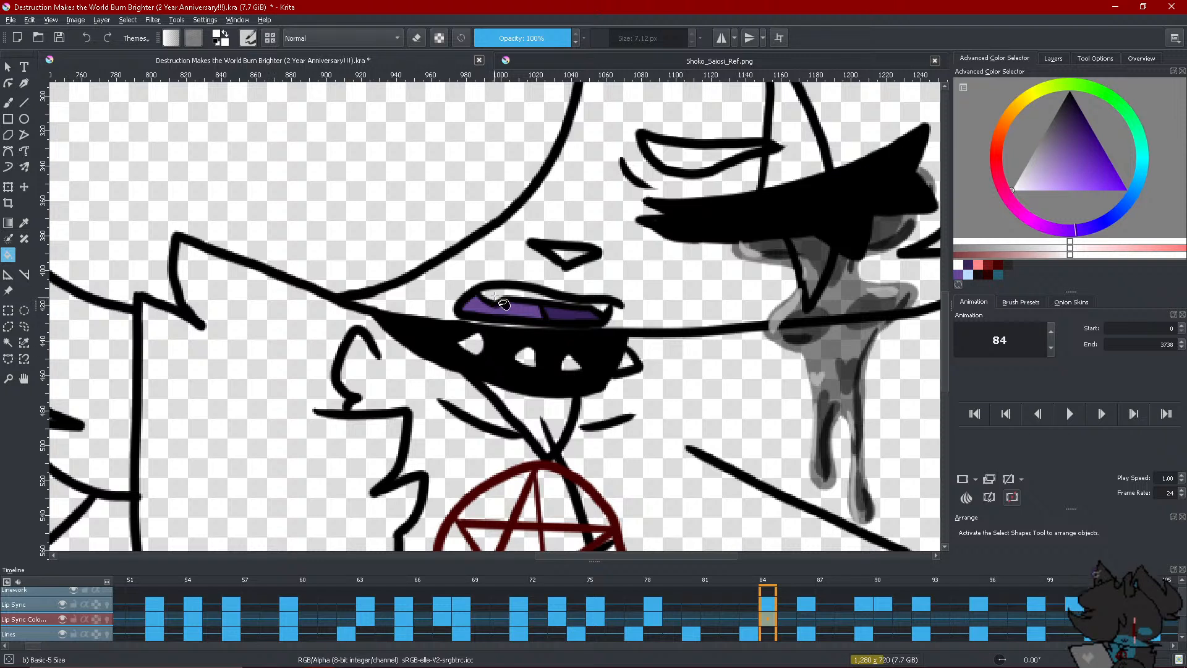
{"action": "left_click", "coordinate": [11, 168]}
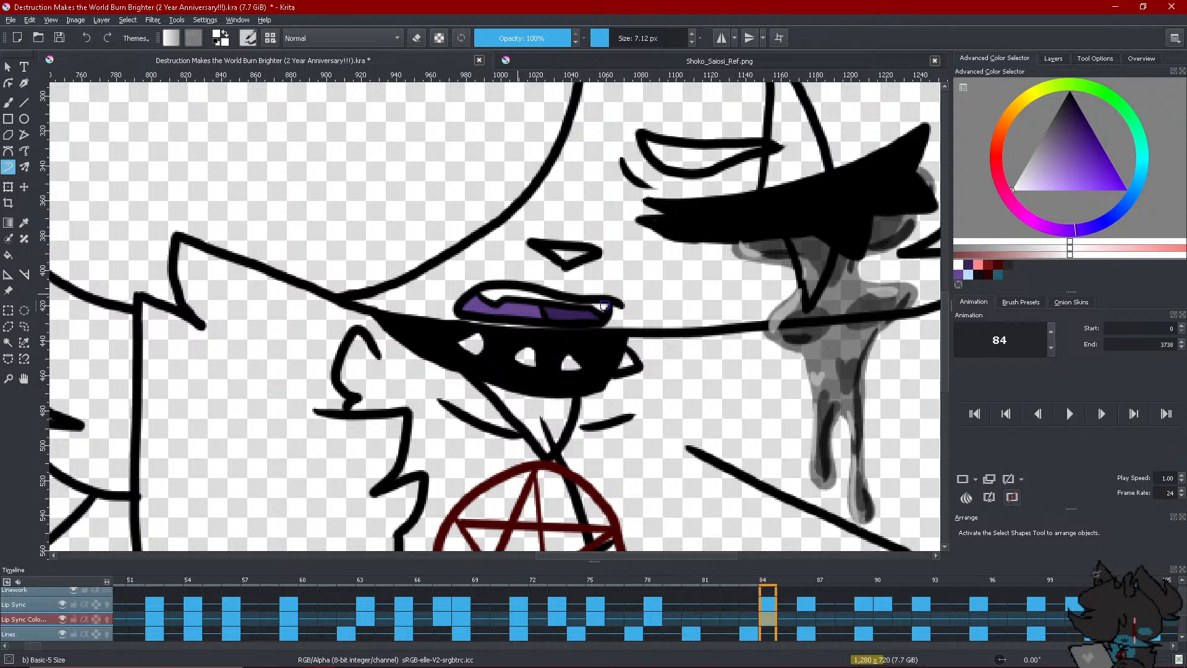
{"action": "left_click", "coordinate": [968, 274]}
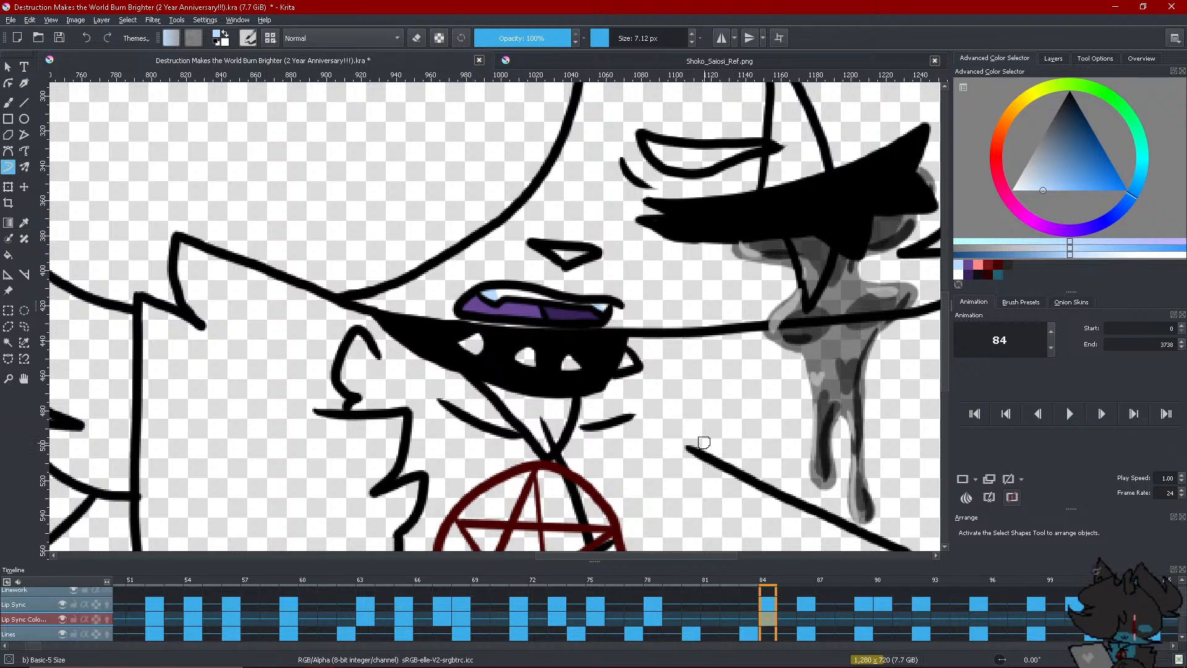
Create a blank lip sync colour frame at 86 and fill its closed teeth with white
{"action": "right_click", "coordinate": [799, 614]}
{"action": "left_click", "coordinate": [846, 577]}
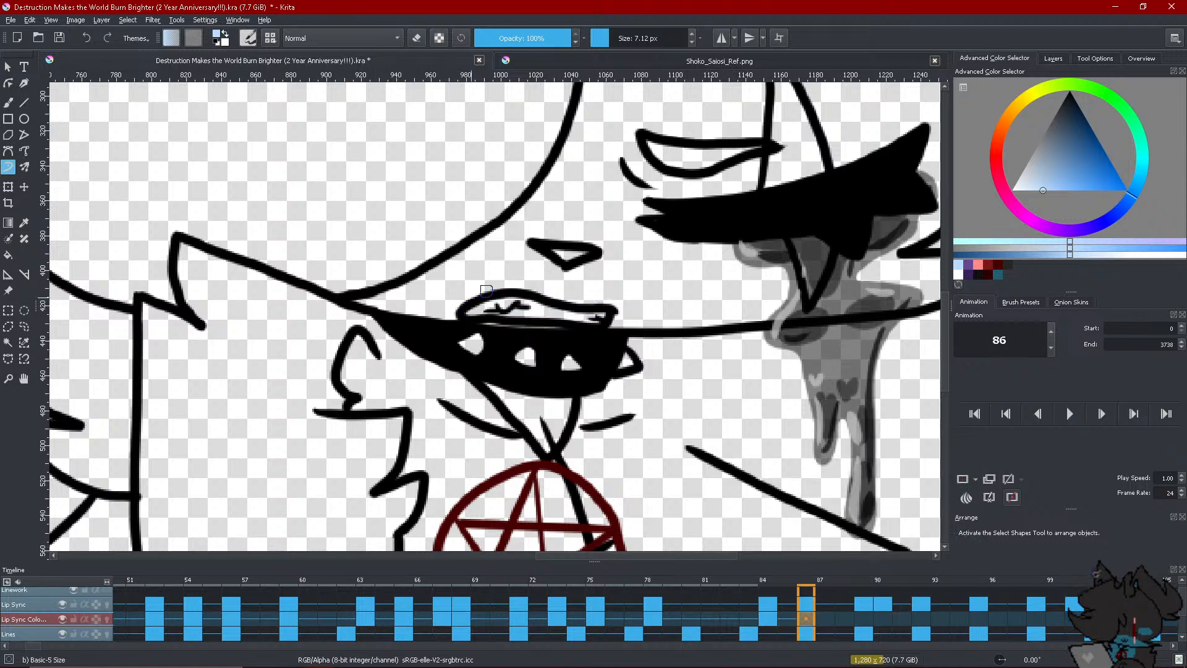
{"action": "scroll", "coordinate": [503, 275], "scroll_direction": "up", "scroll_amount": 3, "text": "ctrl"}
{"action": "left_click", "coordinate": [959, 274]}
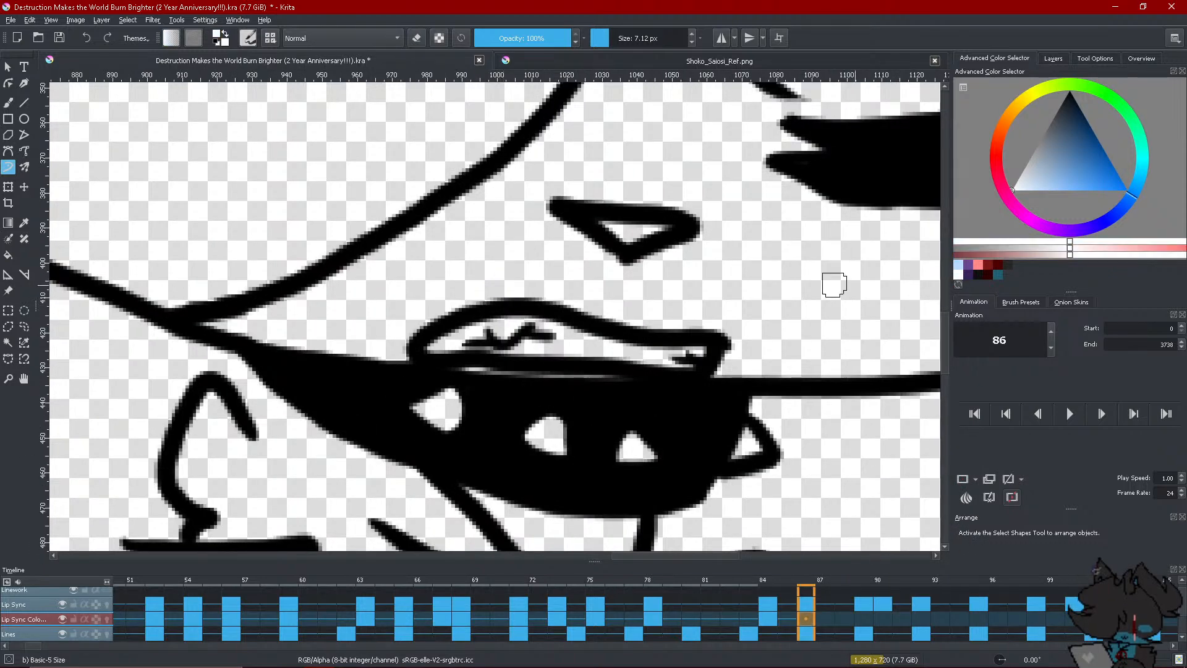
{"action": "left_click", "coordinate": [8, 255]}
{"action": "left_click", "coordinate": [525, 317]}
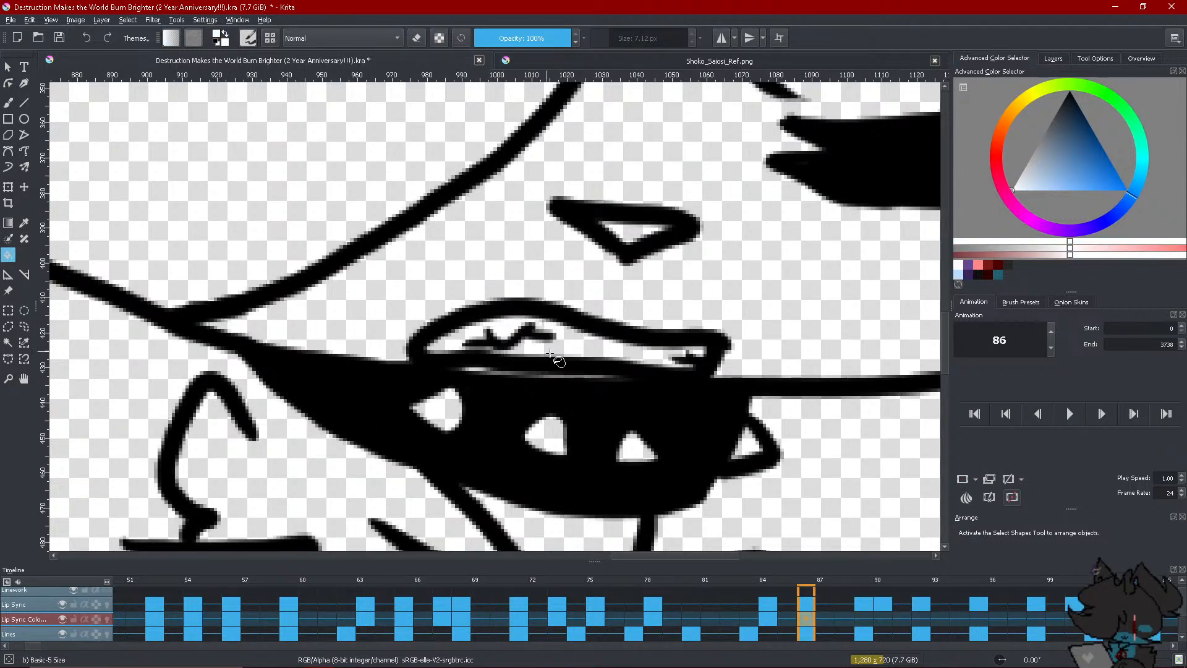
{"action": "left_click", "coordinate": [565, 347]}
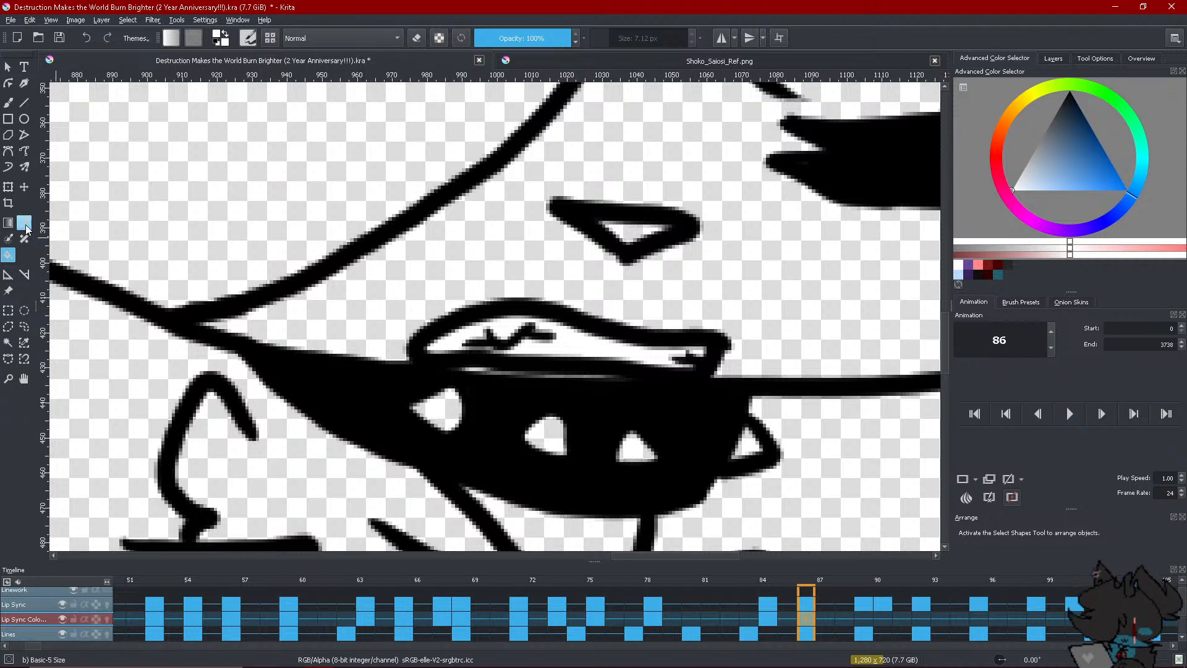
Shade both ends of frame 86's teeth light blue with the Dynamic Brush tool
{"action": "left_click", "coordinate": [9, 167]}
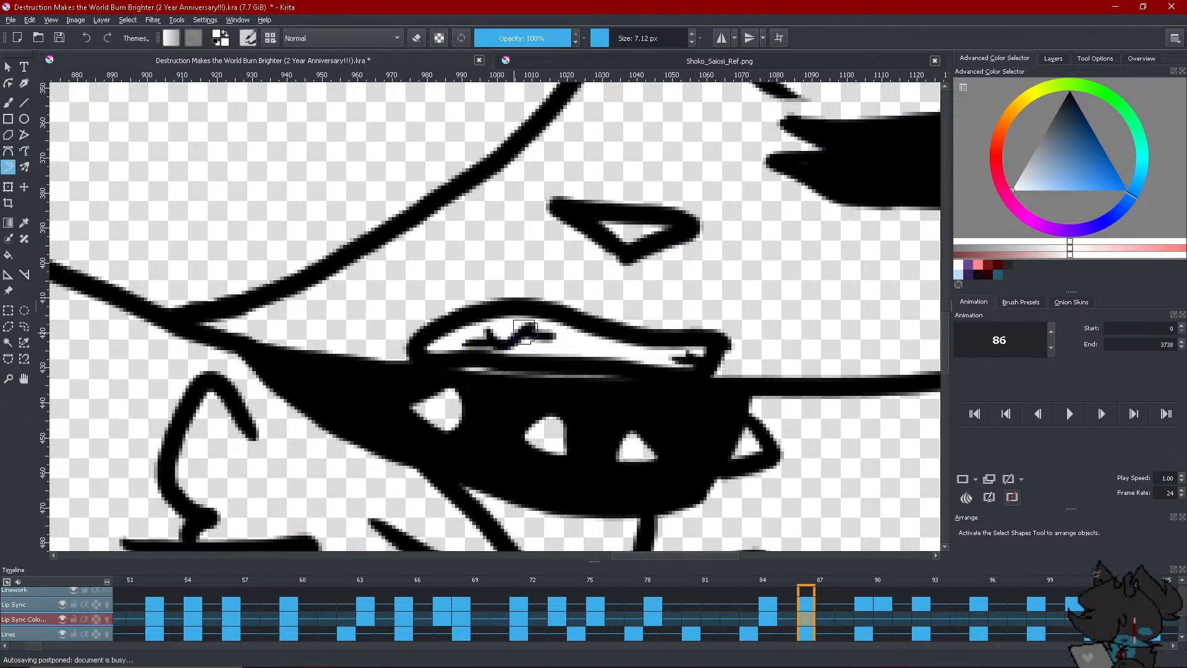
{"action": "left_click", "coordinate": [959, 274]}
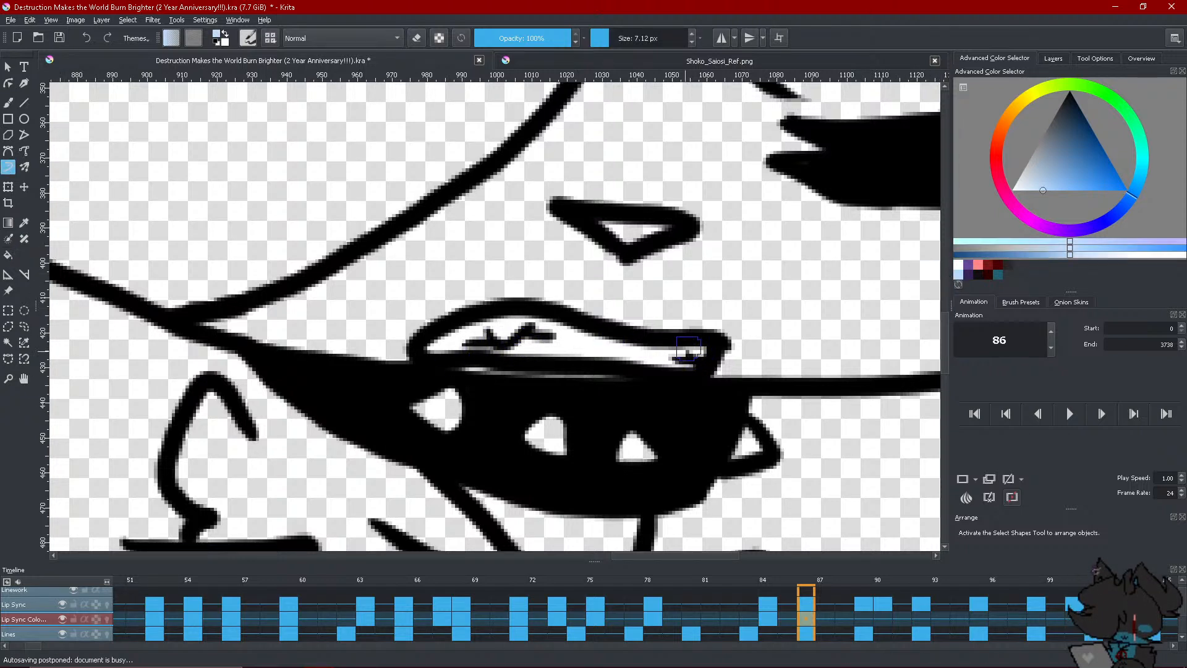
{"action": "left_click", "coordinate": [694, 351]}
{"action": "mouse_move", "coordinate": [502, 319]}
{"action": "left_mouse_down"}
{"action": "mouse_move", "coordinate": [504, 357]}
{"action": "mouse_move", "coordinate": [500, 341]}
{"action": "mouse_move", "coordinate": [494, 353]}
{"action": "mouse_move", "coordinate": [435, 345]}
{"action": "mouse_move", "coordinate": [487, 334]}
{"action": "left_mouse_up"}
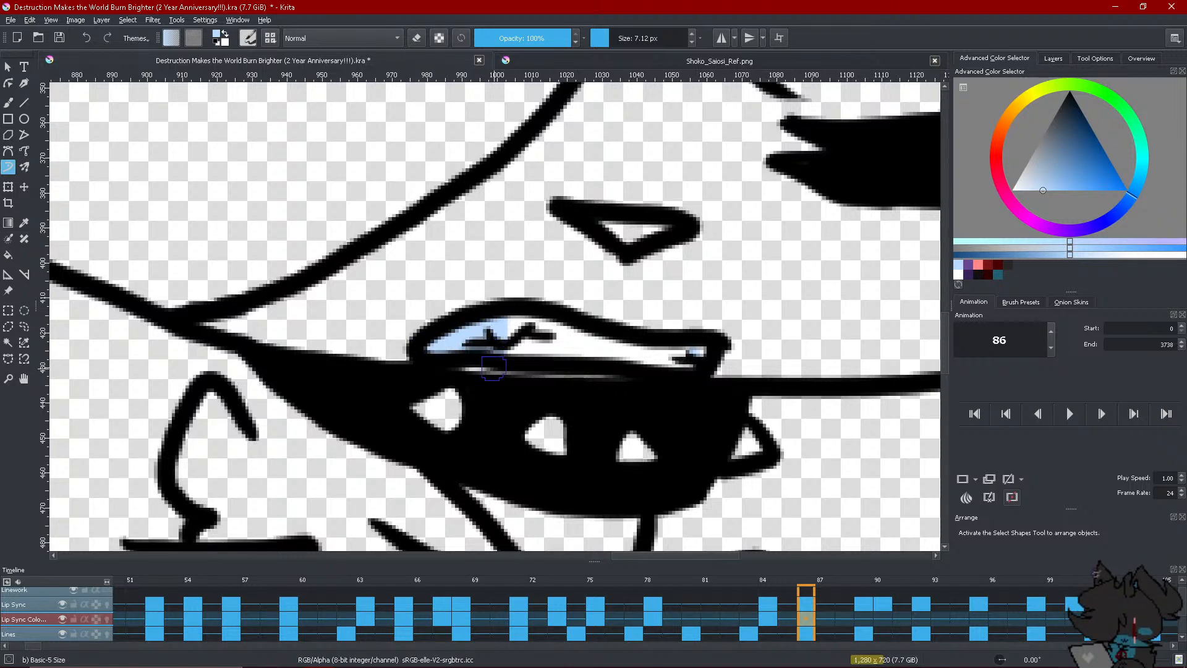
Create a blank lip sync colour frame at 89
{"action": "scroll", "coordinate": [494, 367], "scroll_direction": "down", "scroll_amount": 5}
{"action": "scroll", "coordinate": [425, 413], "scroll_direction": "up", "scroll_amount": 4}
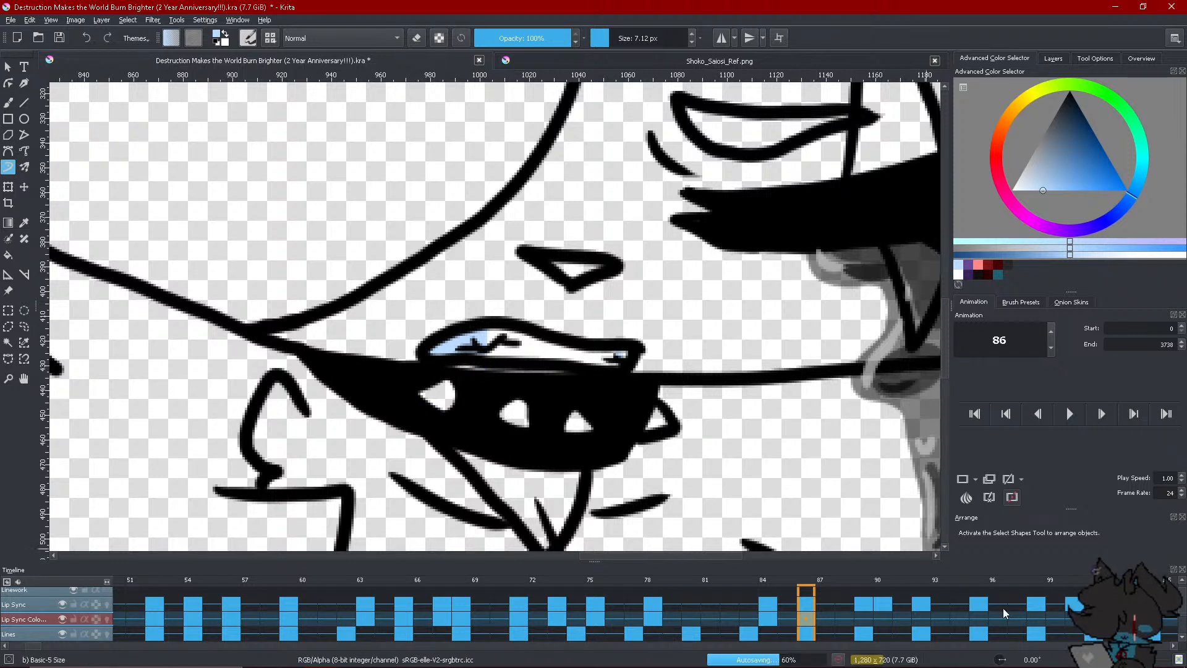
{"action": "left_click", "coordinate": [858, 622]}
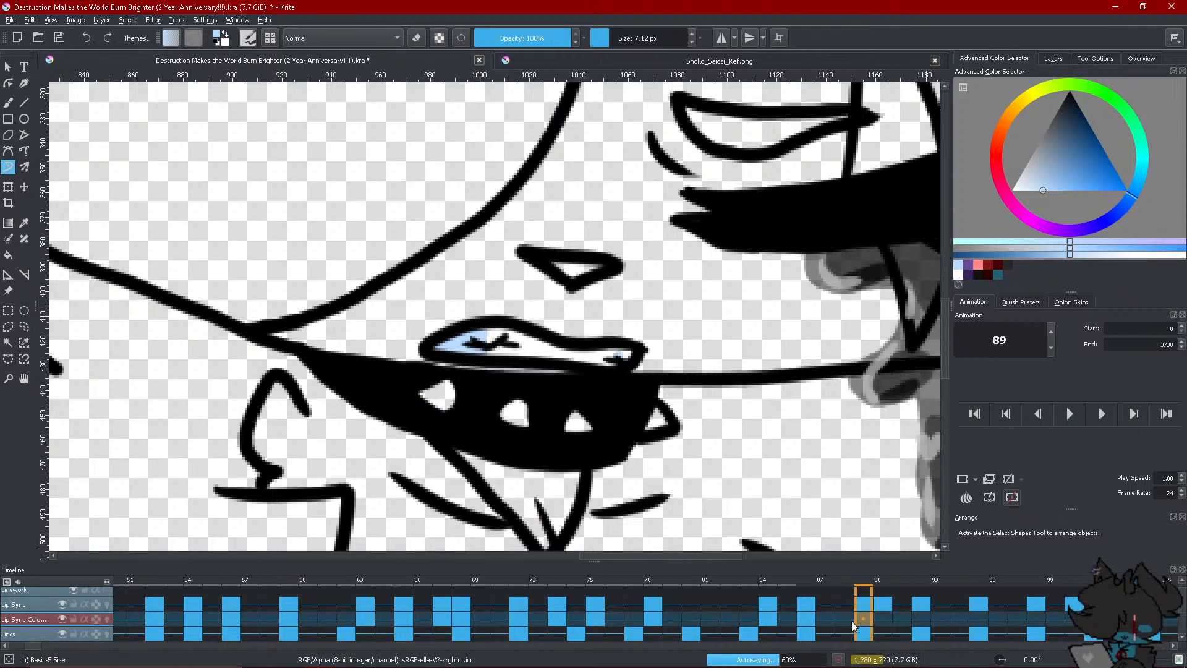
{"action": "left_click", "coordinate": [851, 621]}
{"action": "right_click", "coordinate": [864, 620]}
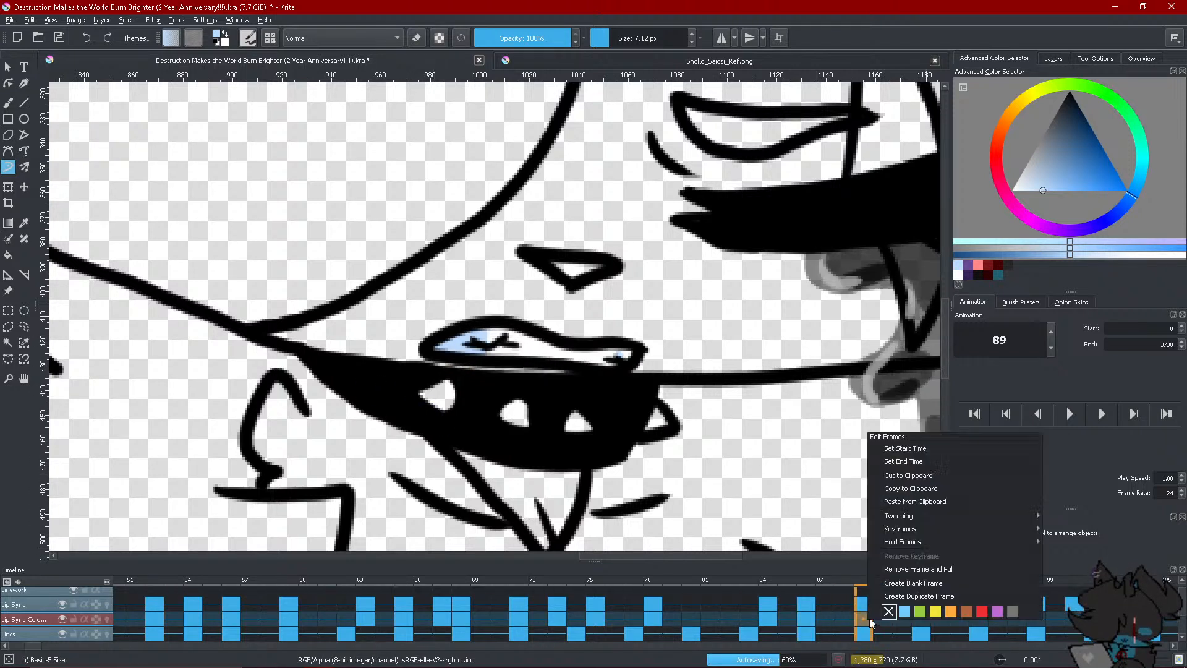
{"action": "left_click", "coordinate": [891, 593]}
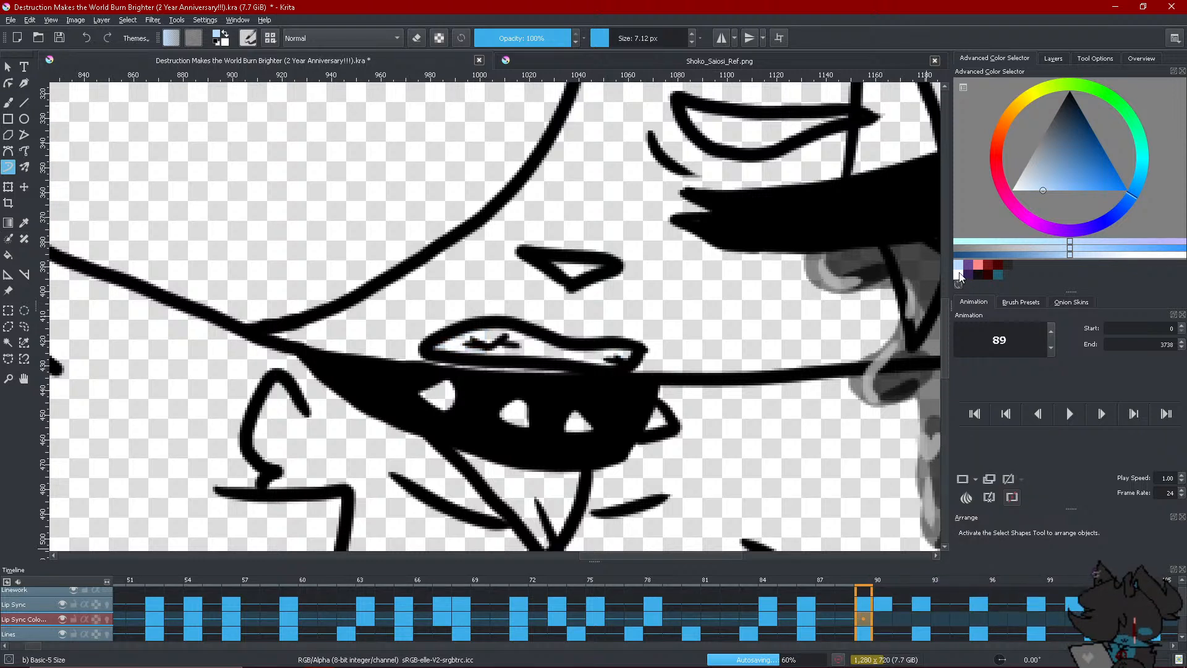
Paint the closed teeth at frame 89 white with light blue shading using the Dynamic Brush tool
{"action": "left_click", "coordinate": [959, 274]}
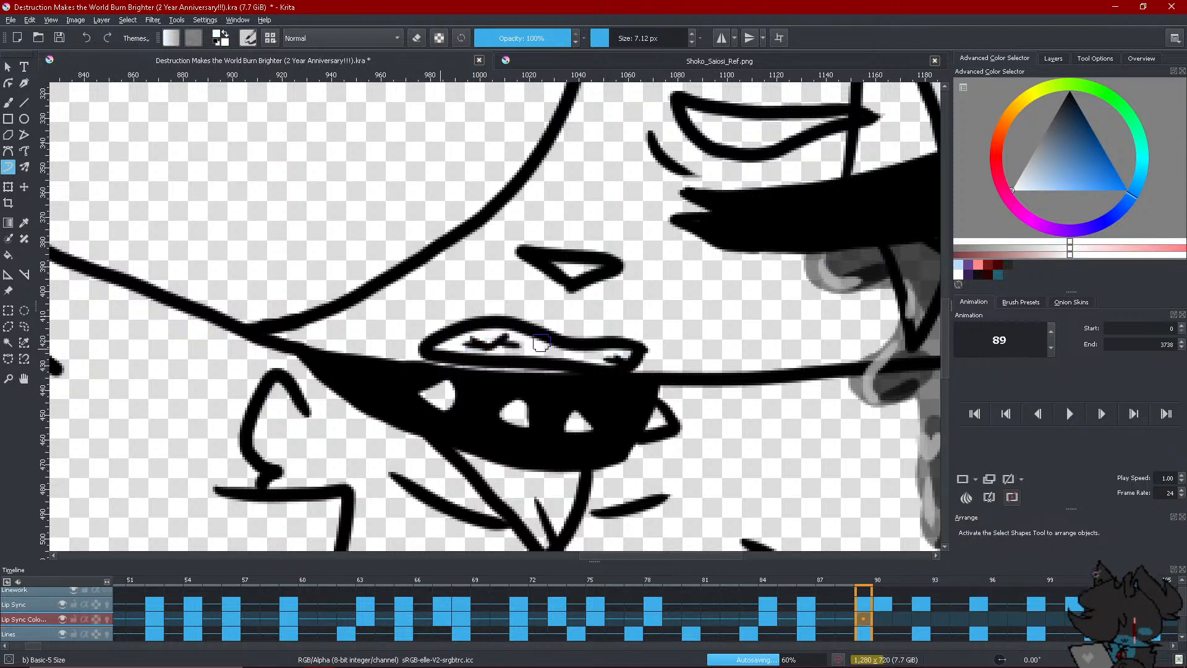
{"action": "mouse_move", "coordinate": [541, 343]}
{"action": "left_mouse_down"}
{"action": "mouse_move", "coordinate": [627, 351]}
{"action": "mouse_move", "coordinate": [613, 362]}
{"action": "mouse_move", "coordinate": [523, 349]}
{"action": "left_mouse_up"}
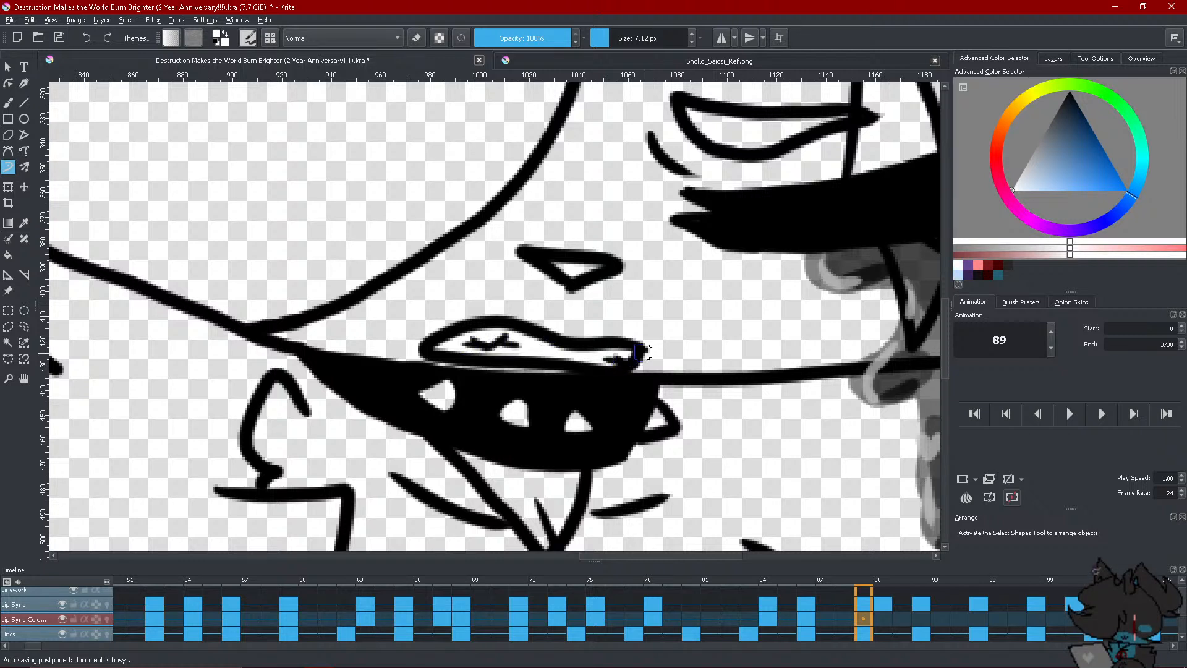
{"action": "left_click", "coordinate": [959, 265]}
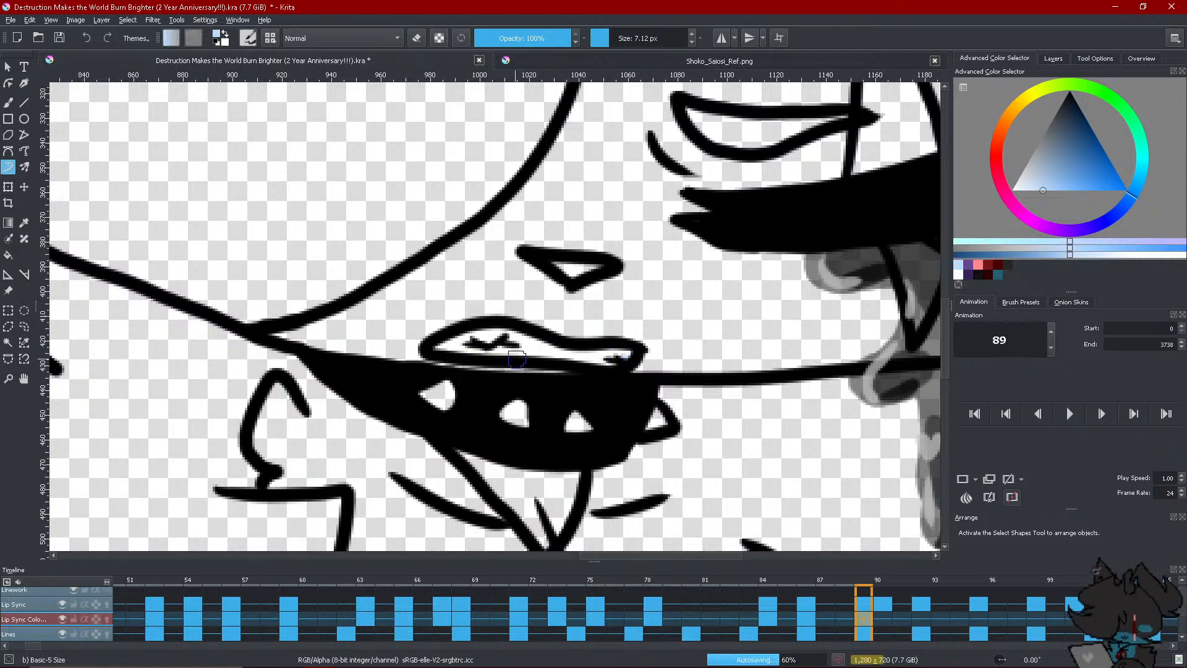
{"action": "mouse_move", "coordinate": [492, 335]}
{"action": "left_mouse_down"}
{"action": "mouse_move", "coordinate": [476, 346]}
{"action": "mouse_move", "coordinate": [483, 337]}
{"action": "left_mouse_up"}
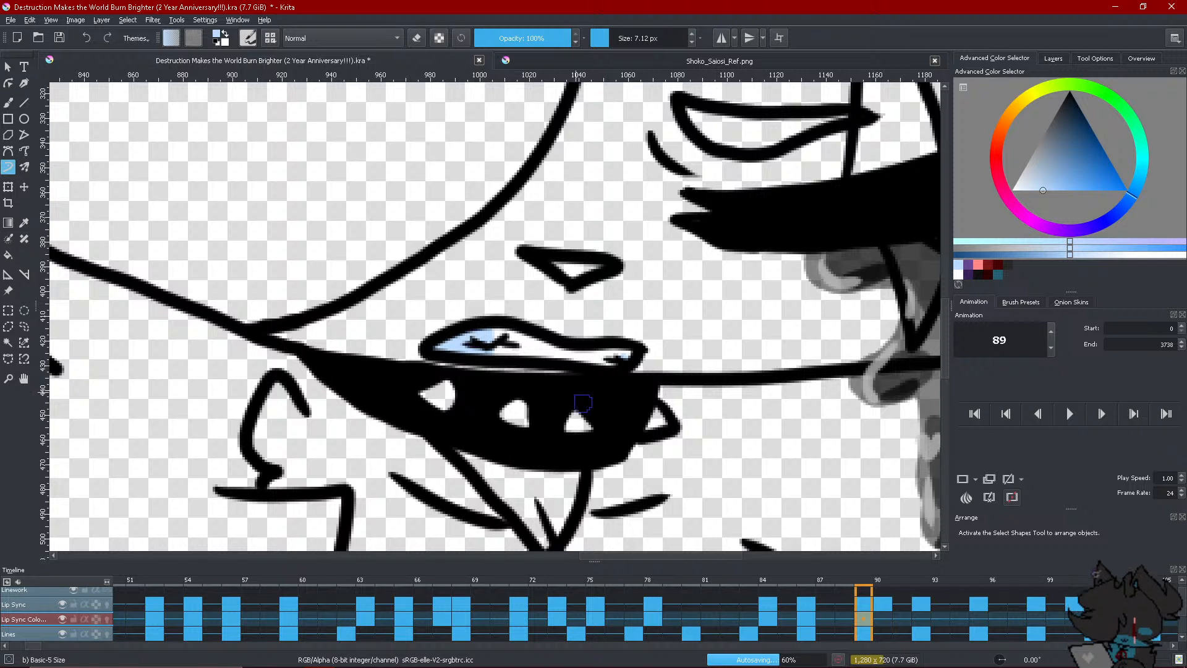
{"action": "left_click", "coordinate": [959, 275]}
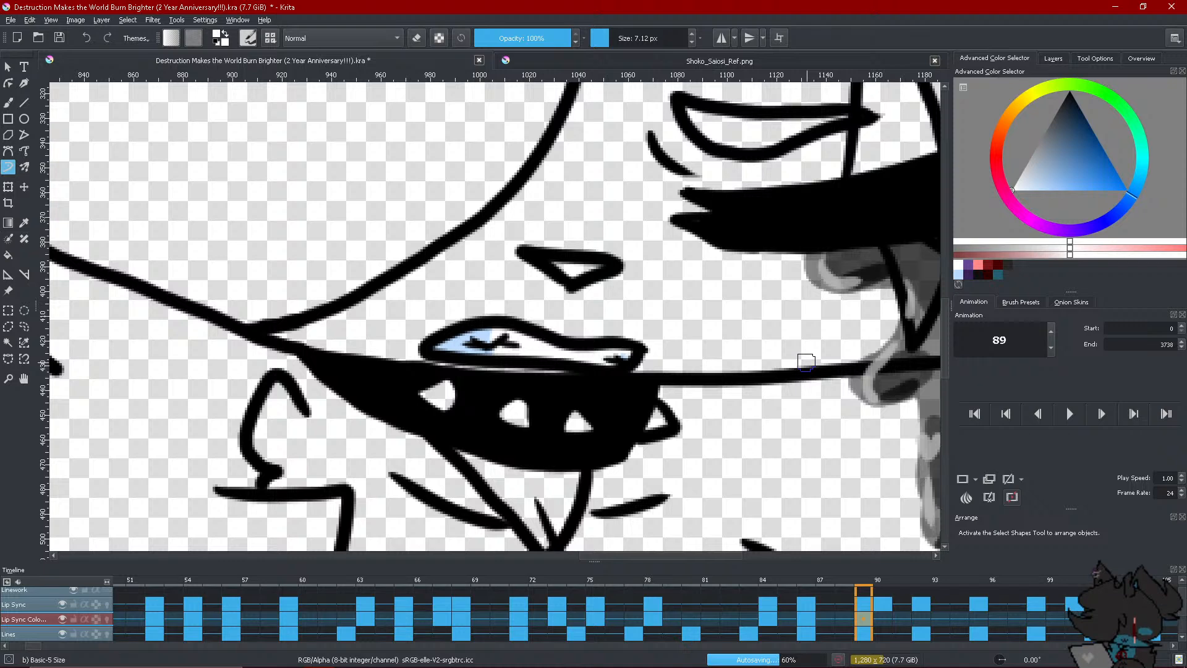
Create a blank lip sync colour frame at 90
{"action": "left_click", "coordinate": [882, 621]}
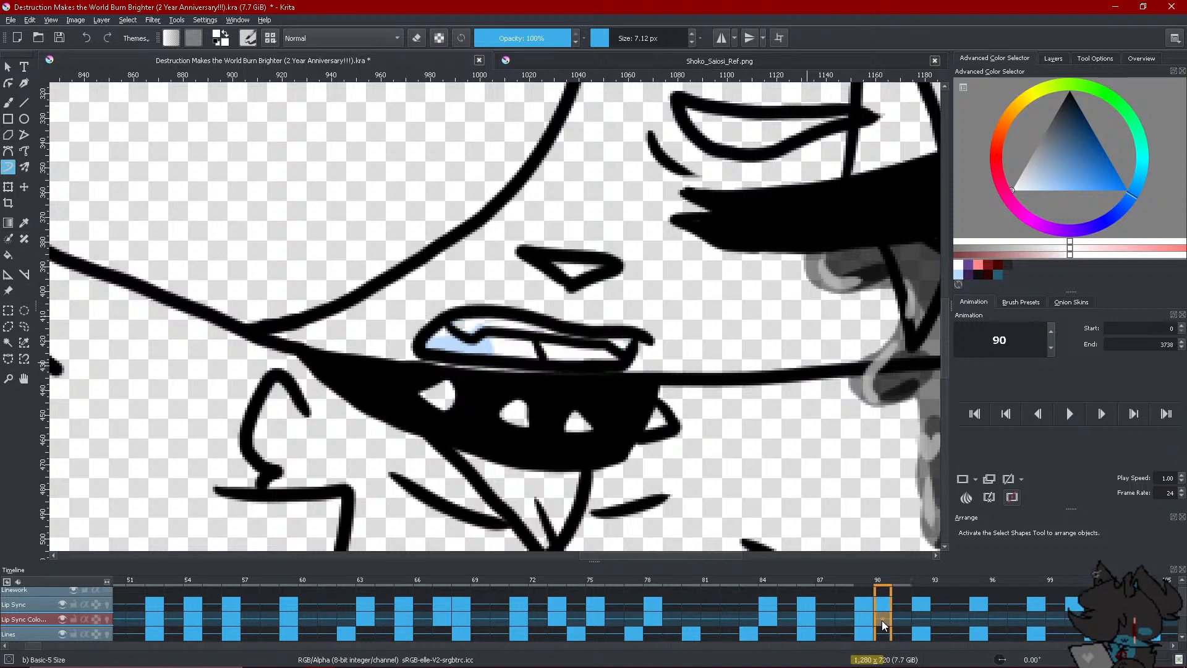
{"action": "left_click", "coordinate": [866, 620]}
{"action": "scroll", "coordinate": [577, 392], "scroll_direction": "down", "scroll_amount": 6}
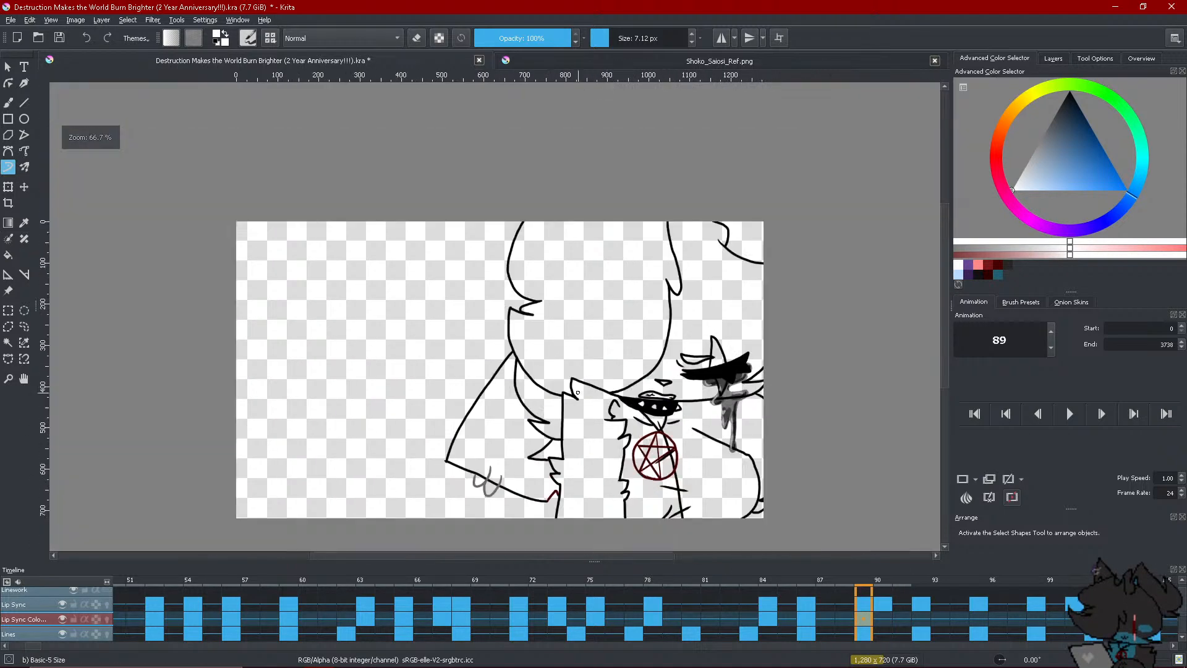
{"action": "scroll", "coordinate": [656, 526], "scroll_direction": "up", "scroll_amount": 3}
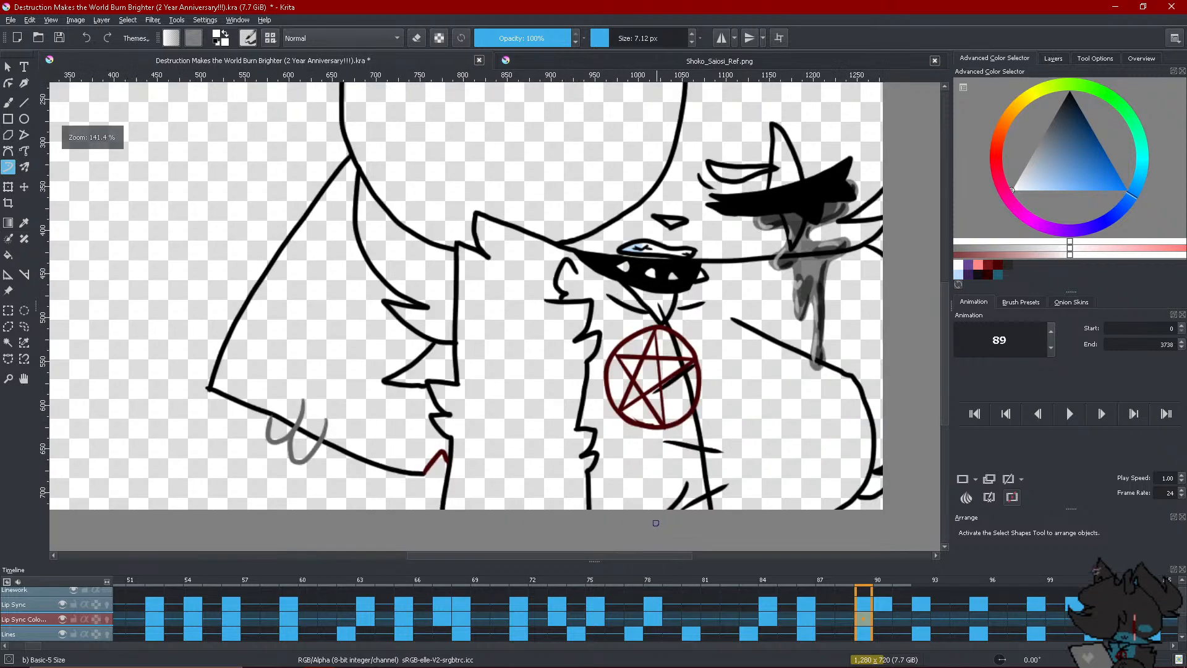
{"action": "left_click", "coordinate": [1174, 647]}
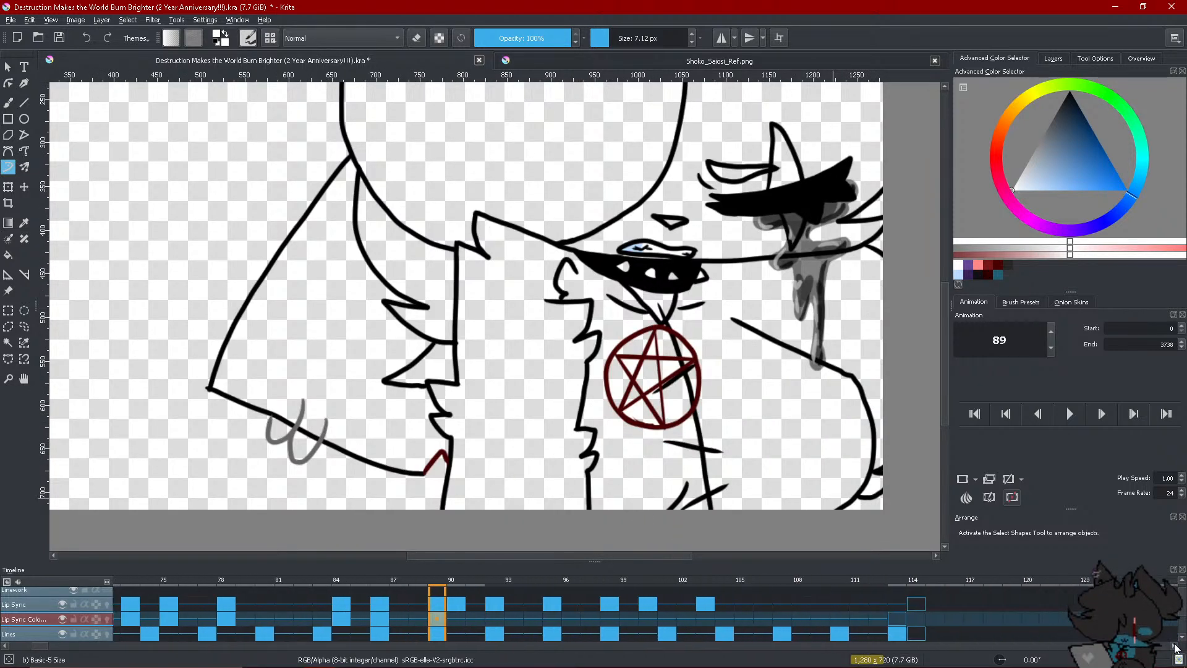
{"action": "left_click", "coordinate": [362, 619]}
{"action": "right_click", "coordinate": [363, 619]}
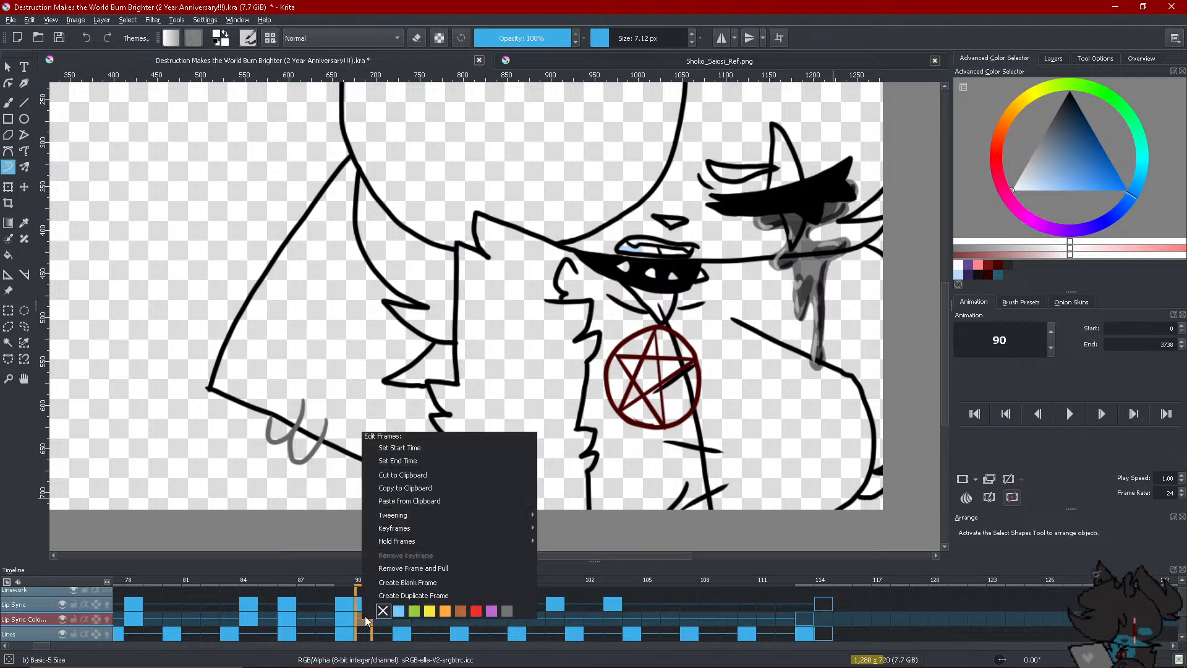
{"action": "left_click", "coordinate": [380, 585]}
Colour the upper teeth at frame 90 white and shade the fang light blue with the Dynamic Brush tool
{"action": "scroll", "coordinate": [386, 508], "scroll_direction": "down", "scroll_amount": 2}
{"action": "scroll", "coordinate": [486, 412], "scroll_direction": "up", "scroll_amount": 4}
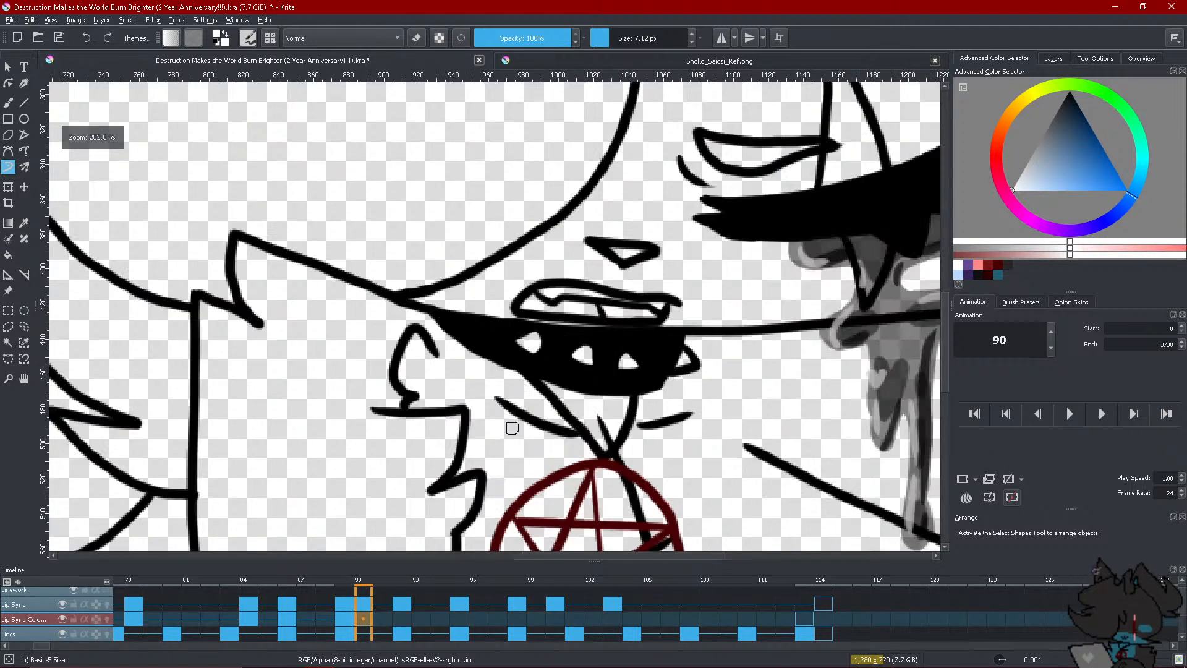
{"action": "key", "text": "f"}
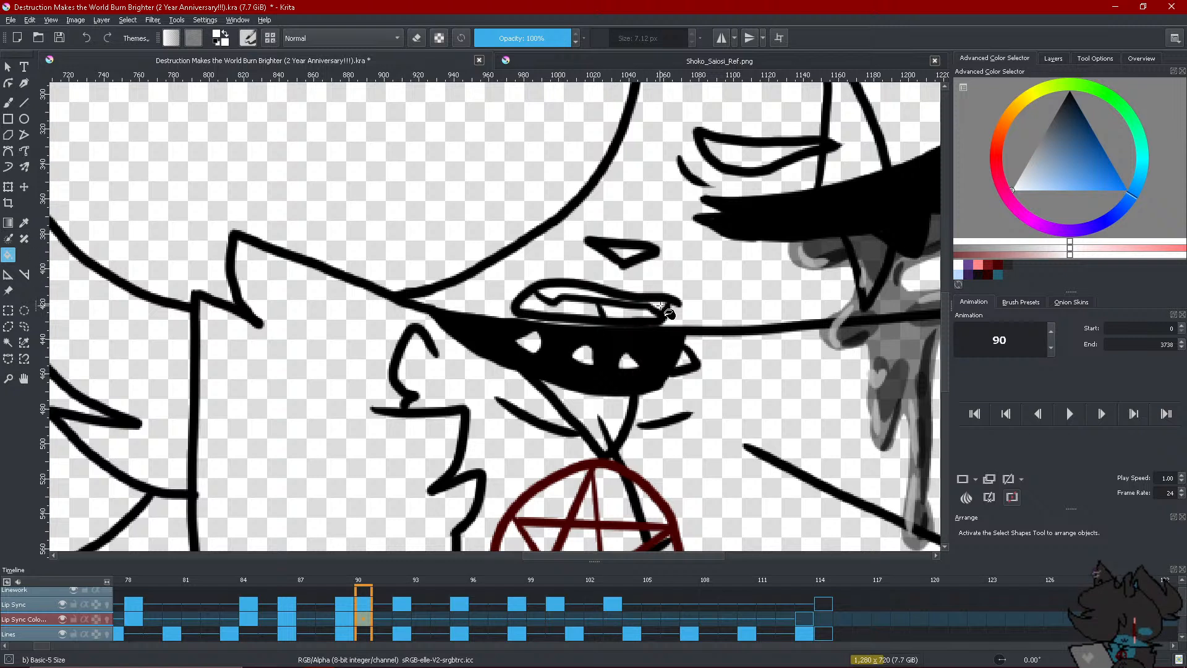
{"action": "left_click", "coordinate": [8, 168]}
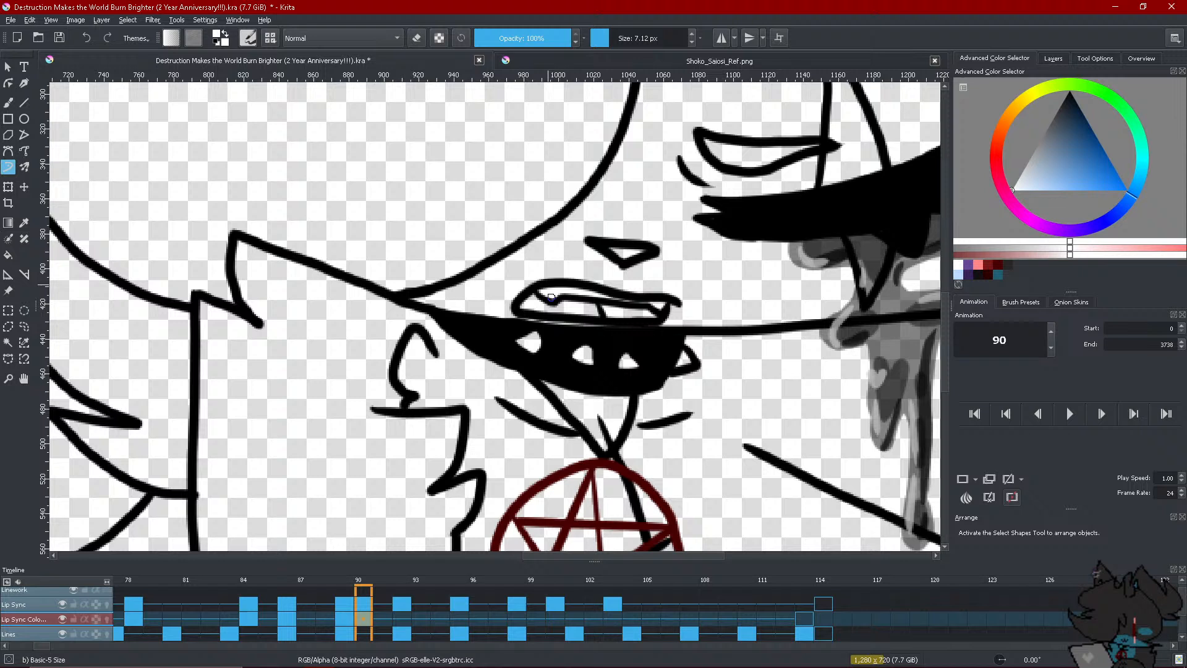
{"action": "left_click", "coordinate": [959, 274]}
{"action": "left_click_drag", "start_coordinate": [548, 285], "coordinate": [545, 285]}
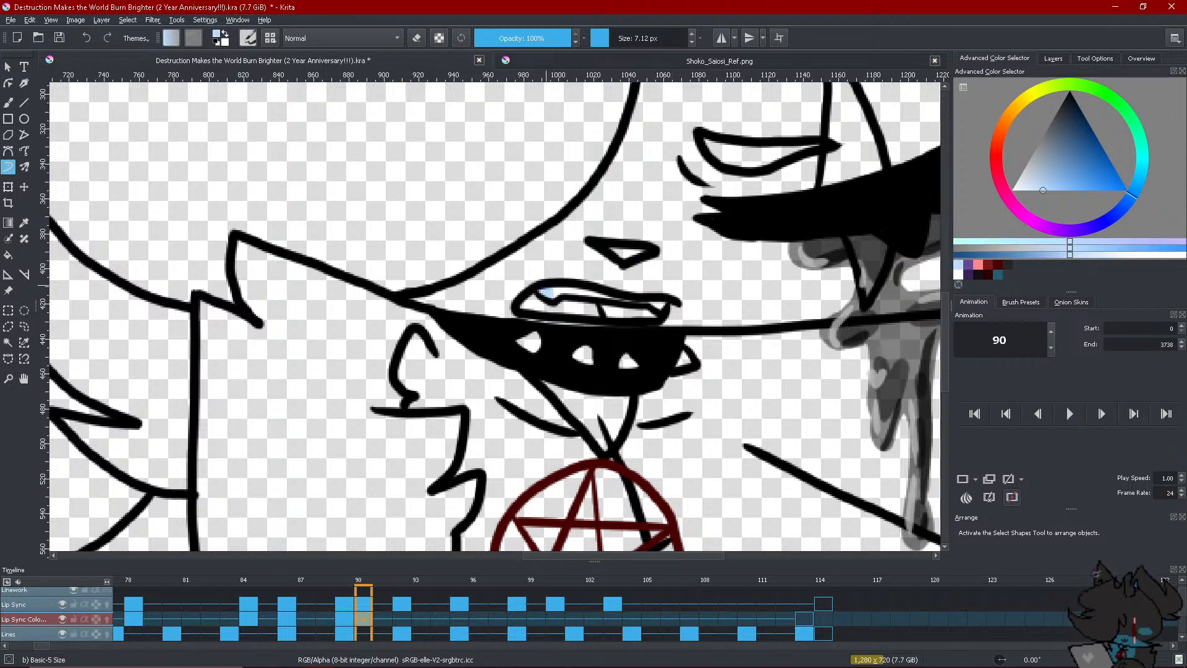
Fill the mouth interior at frame 90 dark purple, touch up its edges, and shade the small fang light blue
{"action": "left_click", "coordinate": [969, 275]}
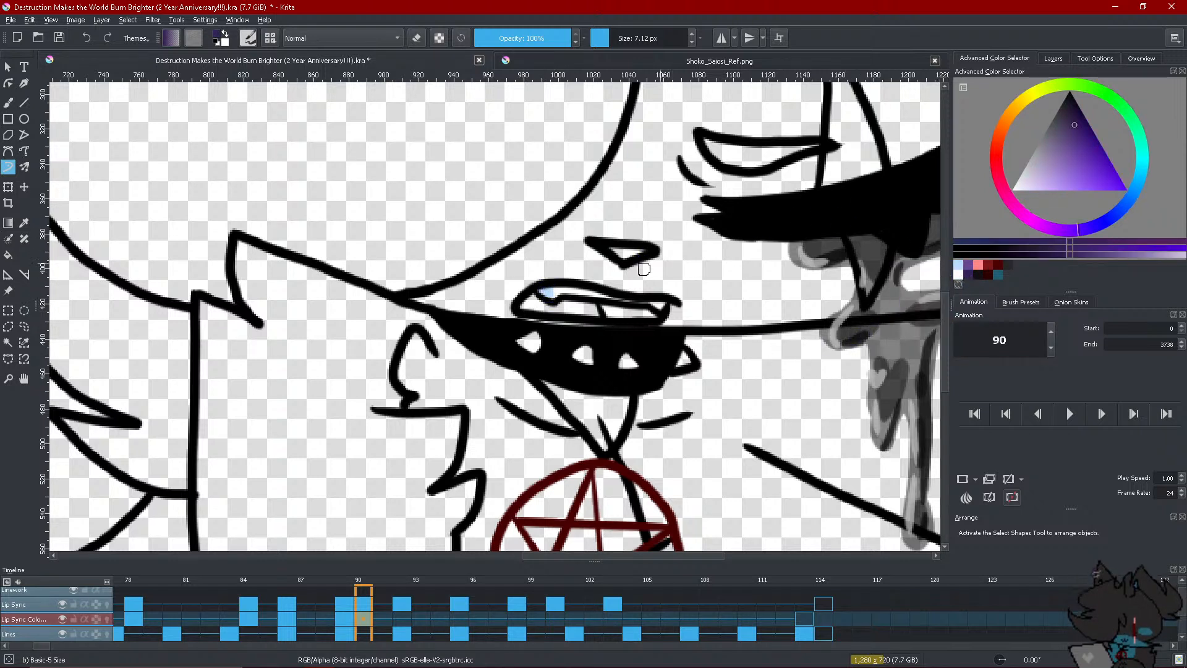
{"action": "left_click", "coordinate": [9, 255]}
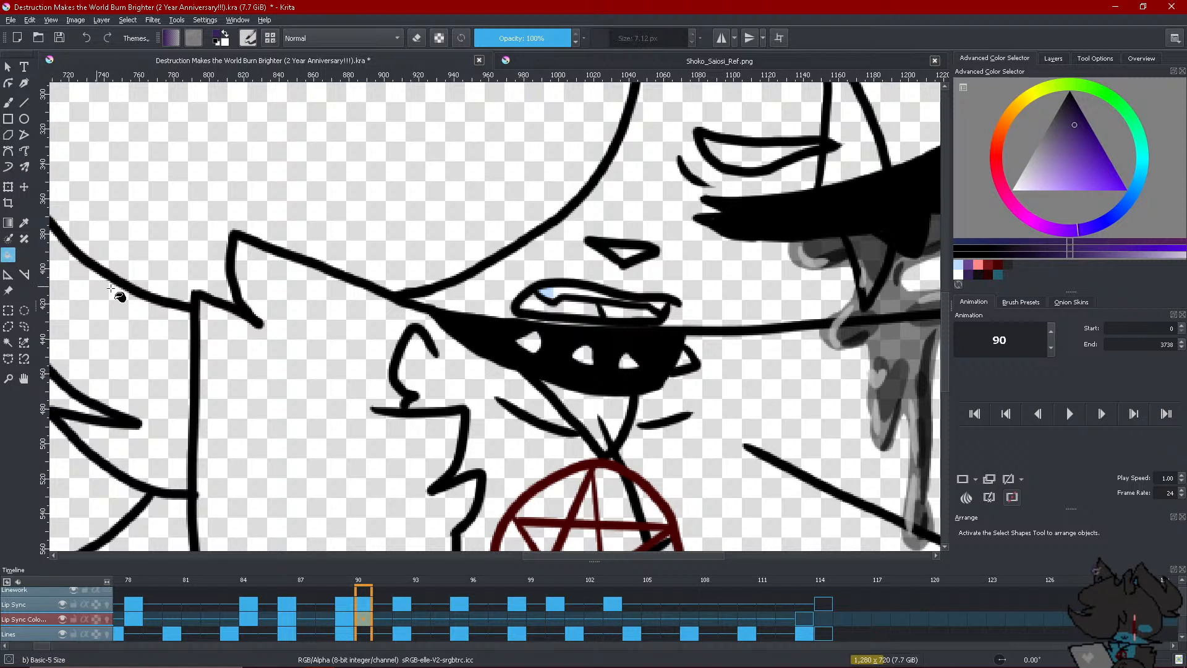
{"action": "left_click", "coordinate": [608, 310]}
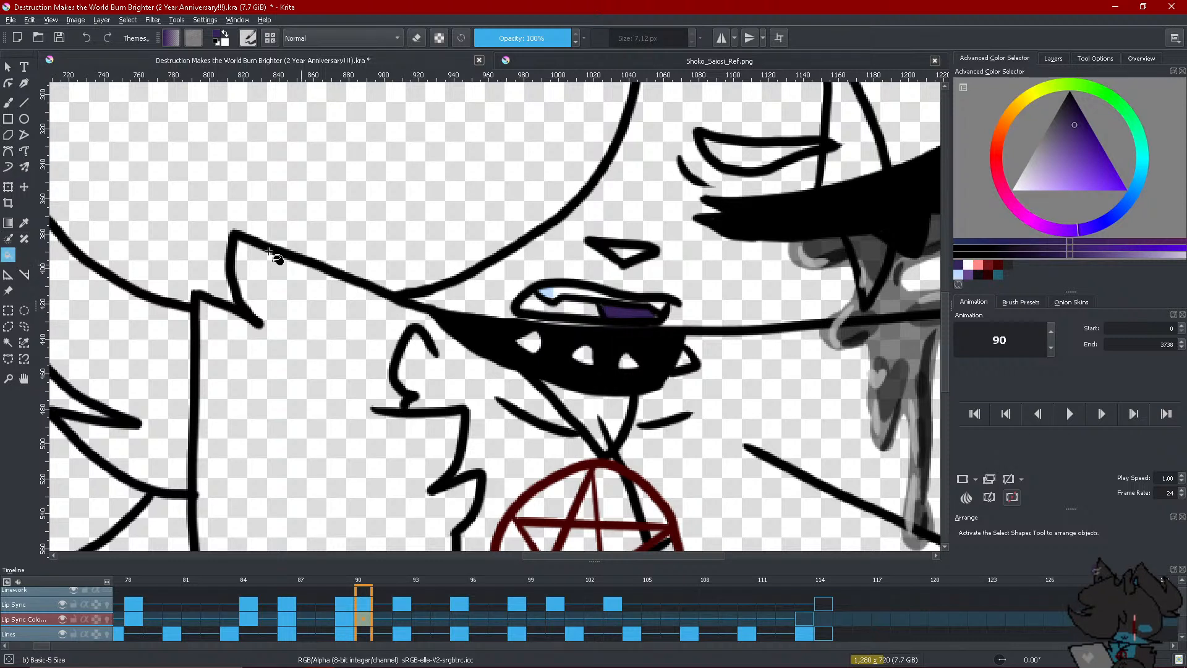
{"action": "left_click", "coordinate": [8, 167]}
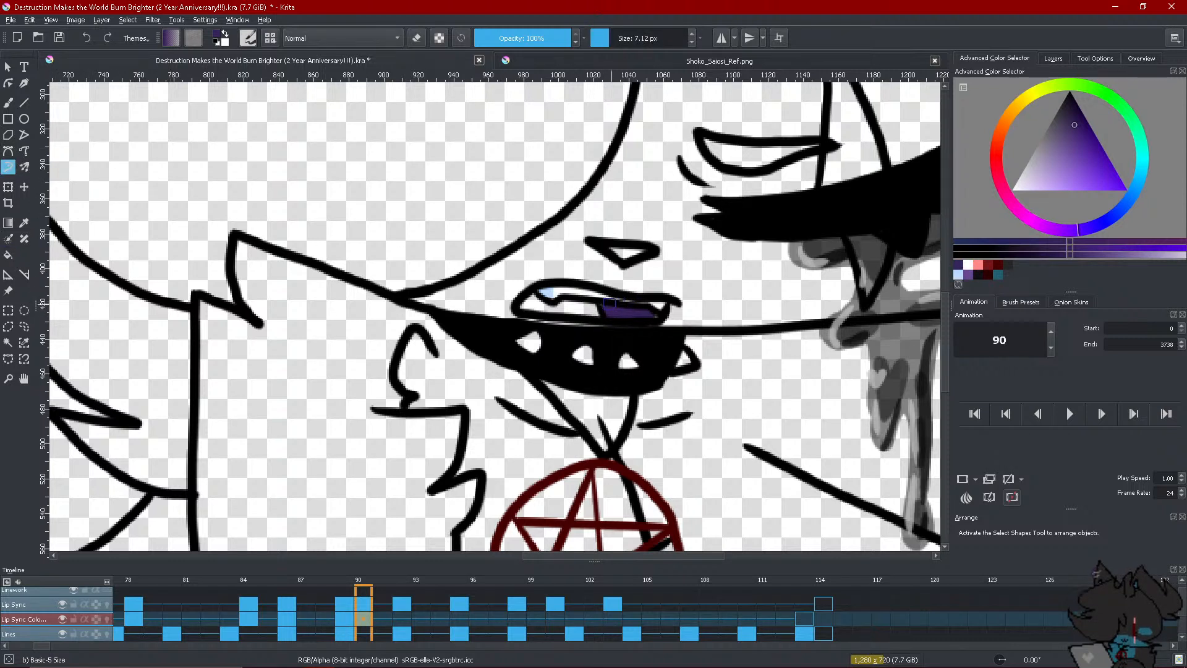
{"action": "left_click", "coordinate": [959, 275]}
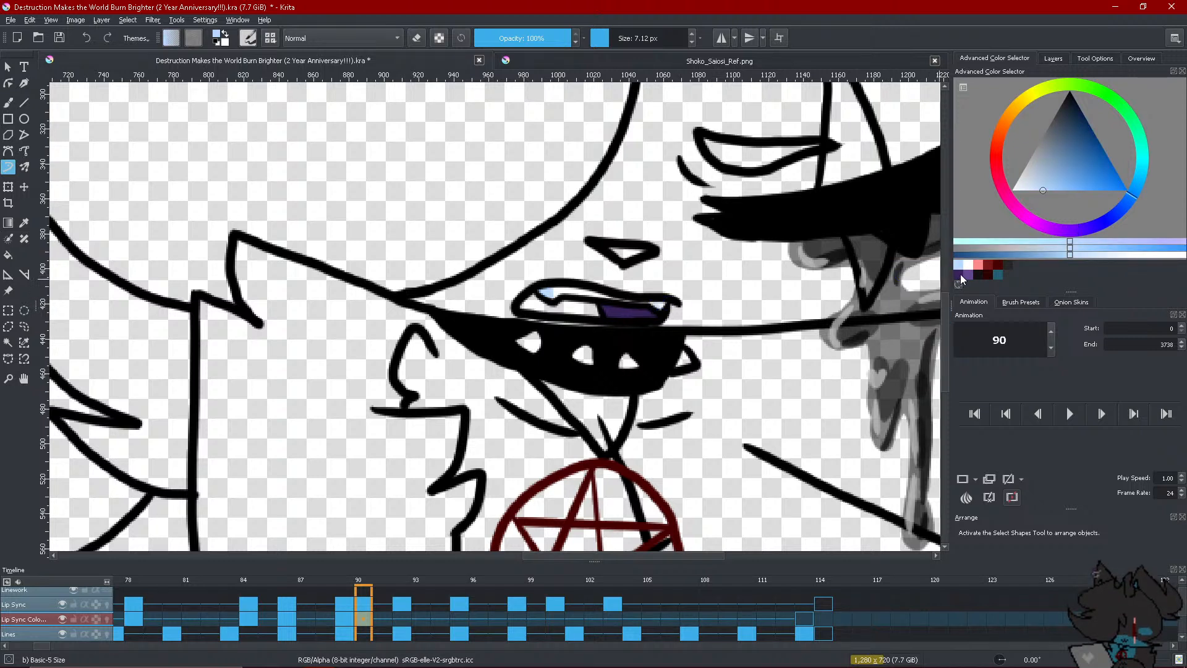
Fill the tongue at frame 90 with the lighter purple and touch up its edges with the Dynamic Brush tool
{"action": "left_click", "coordinate": [961, 277]}
{"action": "left_click", "coordinate": [8, 255]}
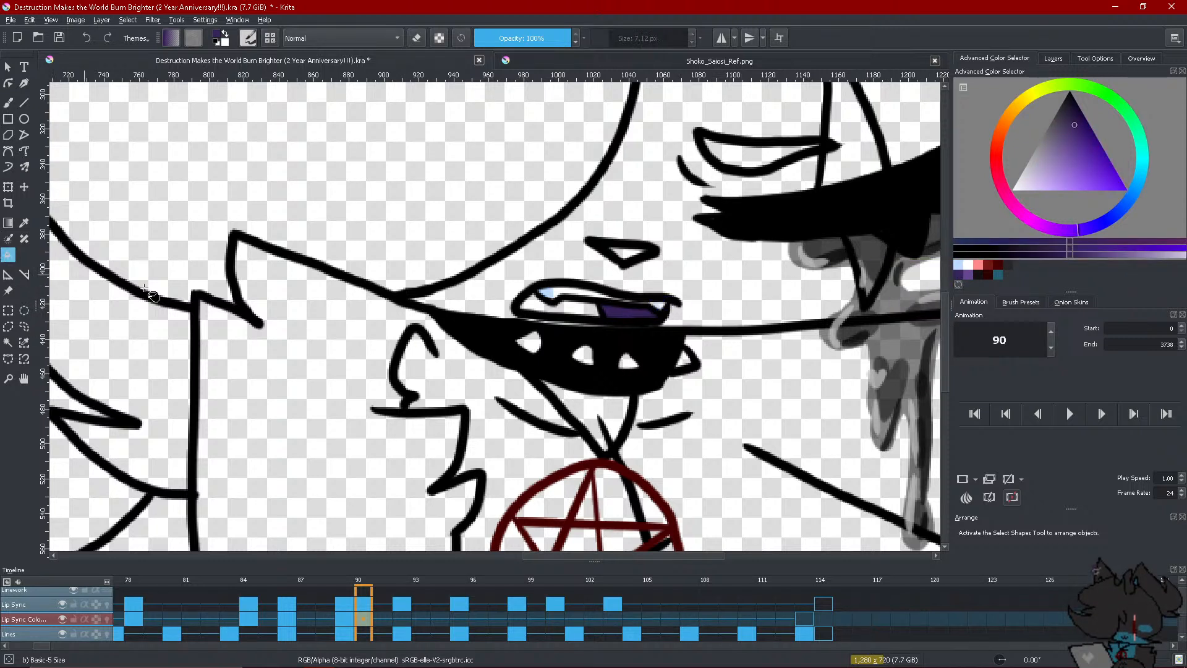
{"action": "left_click", "coordinate": [583, 309]}
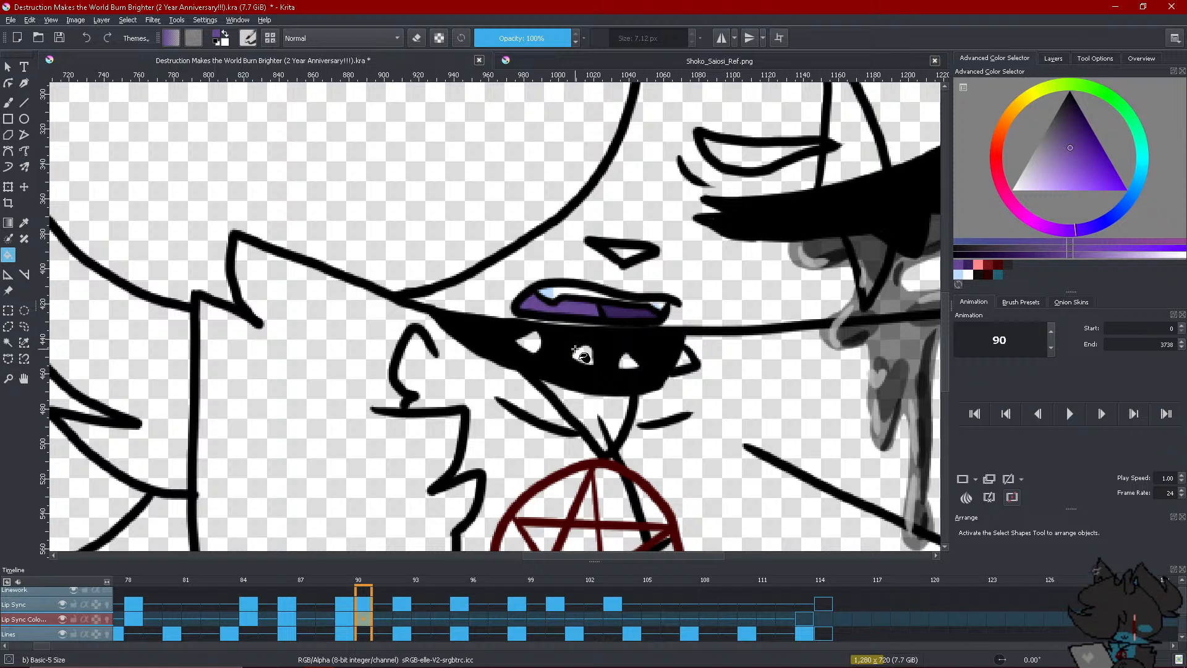
{"action": "left_click", "coordinate": [7, 169]}
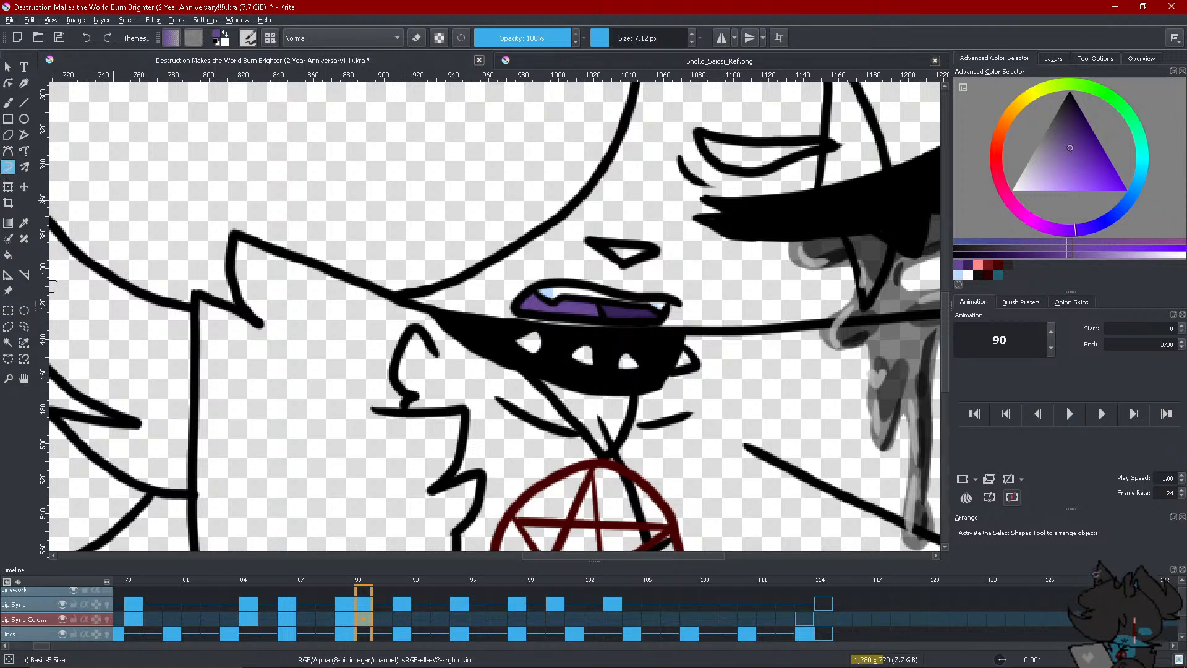
Create a blank lip sync colour frame at 92
{"action": "scroll", "coordinate": [182, 180], "scroll_direction": "down", "scroll_amount": 3}
{"action": "scroll", "coordinate": [183, 180], "scroll_direction": "up", "scroll_amount": 1}
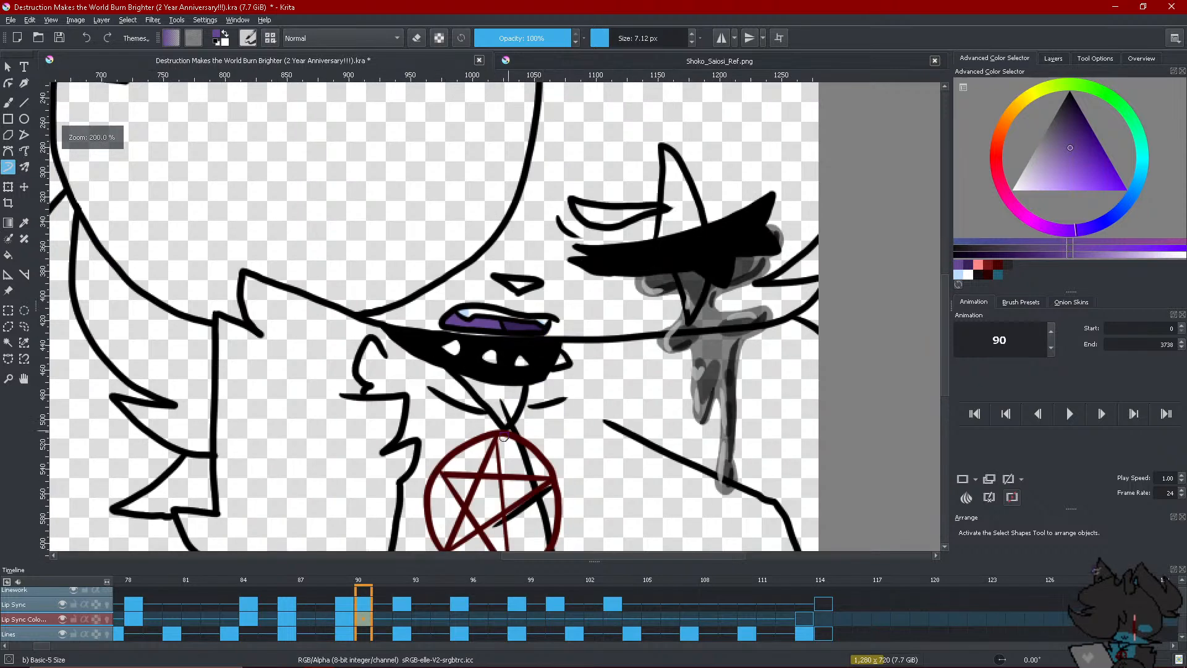
{"action": "left_click", "coordinate": [401, 629]}
{"action": "right_click", "coordinate": [404, 620]}
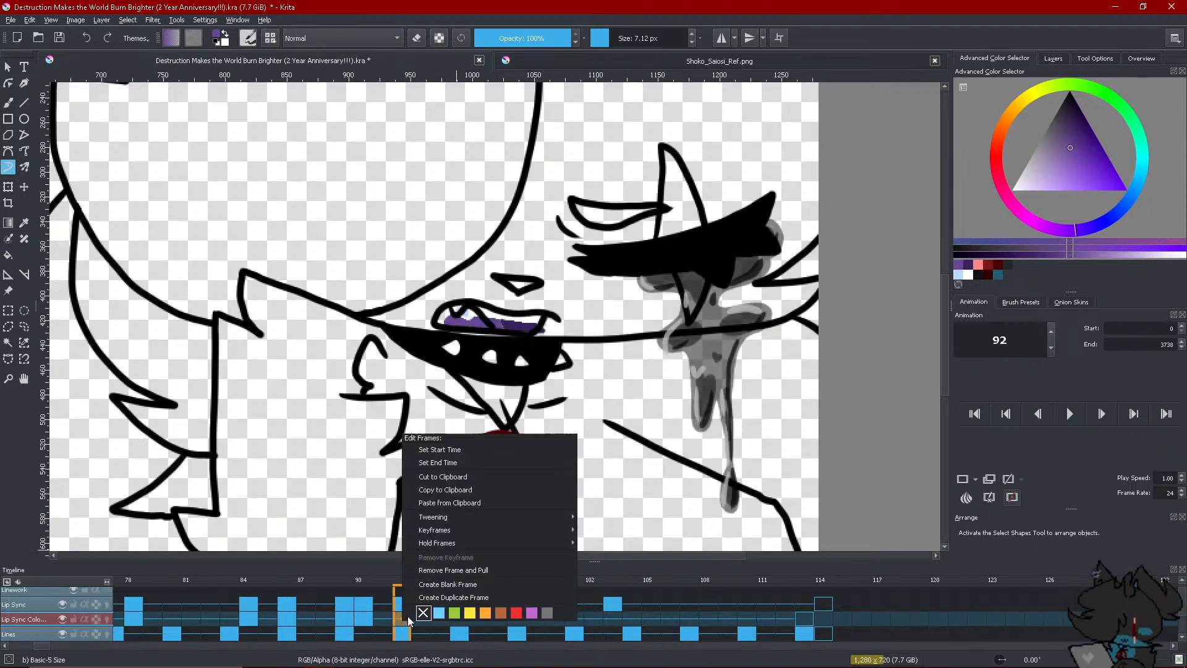
{"action": "left_click", "coordinate": [435, 593]}
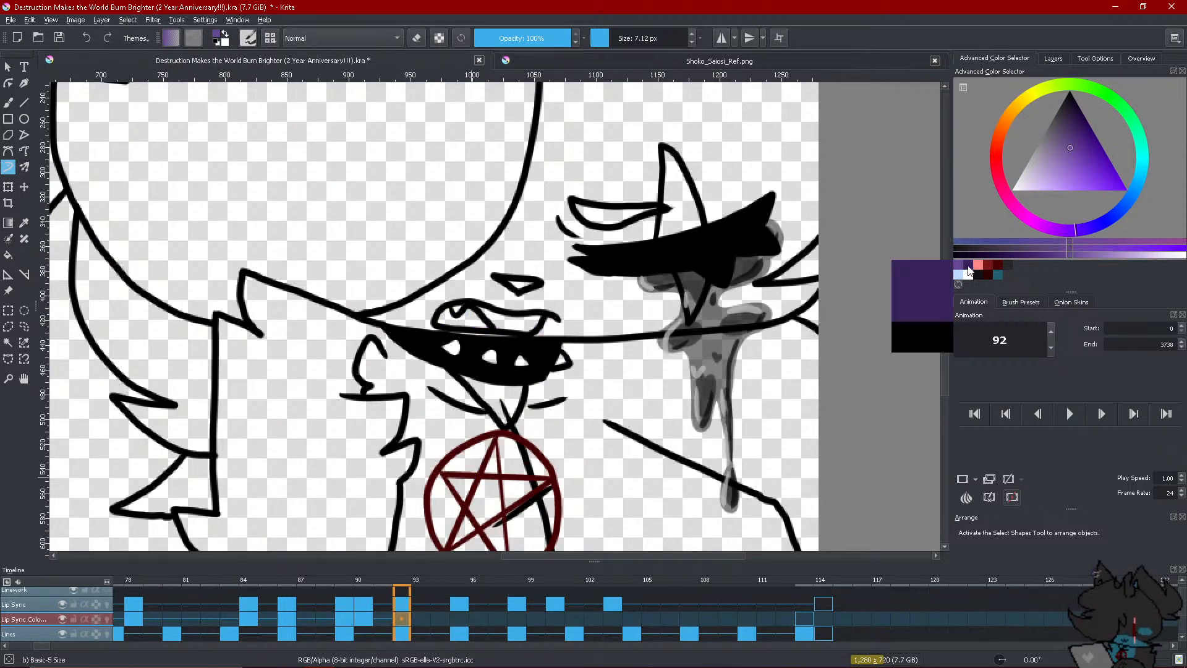
Fill the mouth interior at frame 92 dark purple and the tongue with the lighter purple
{"action": "left_click", "coordinate": [8, 255]}
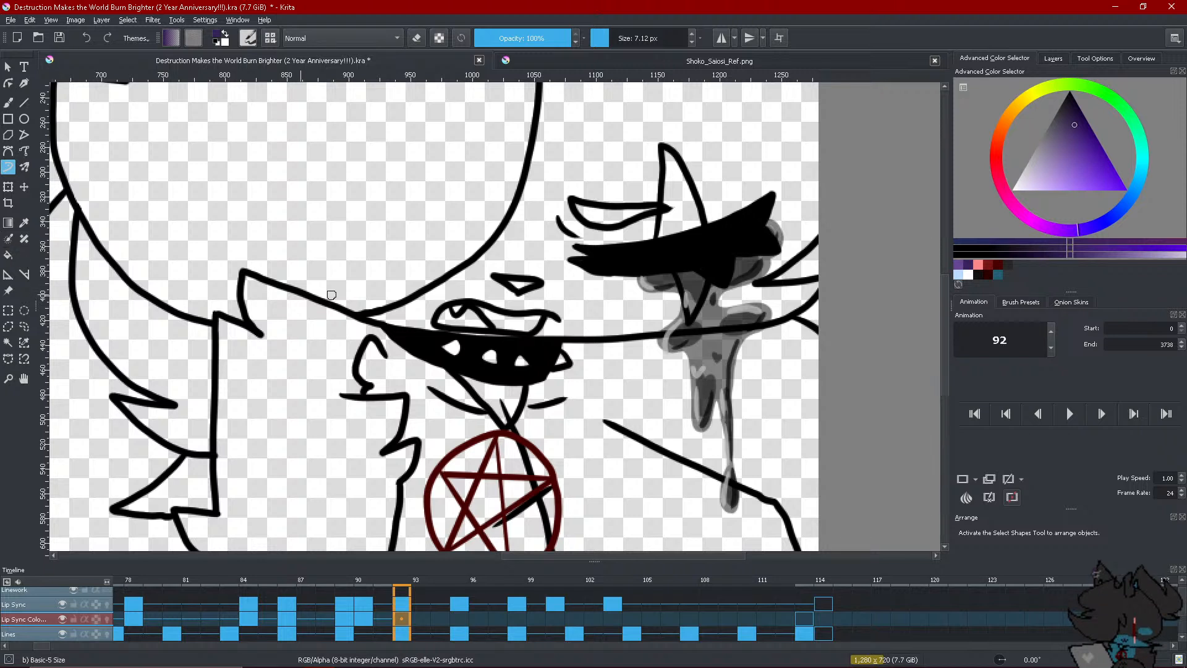
{"action": "left_click", "coordinate": [516, 324]}
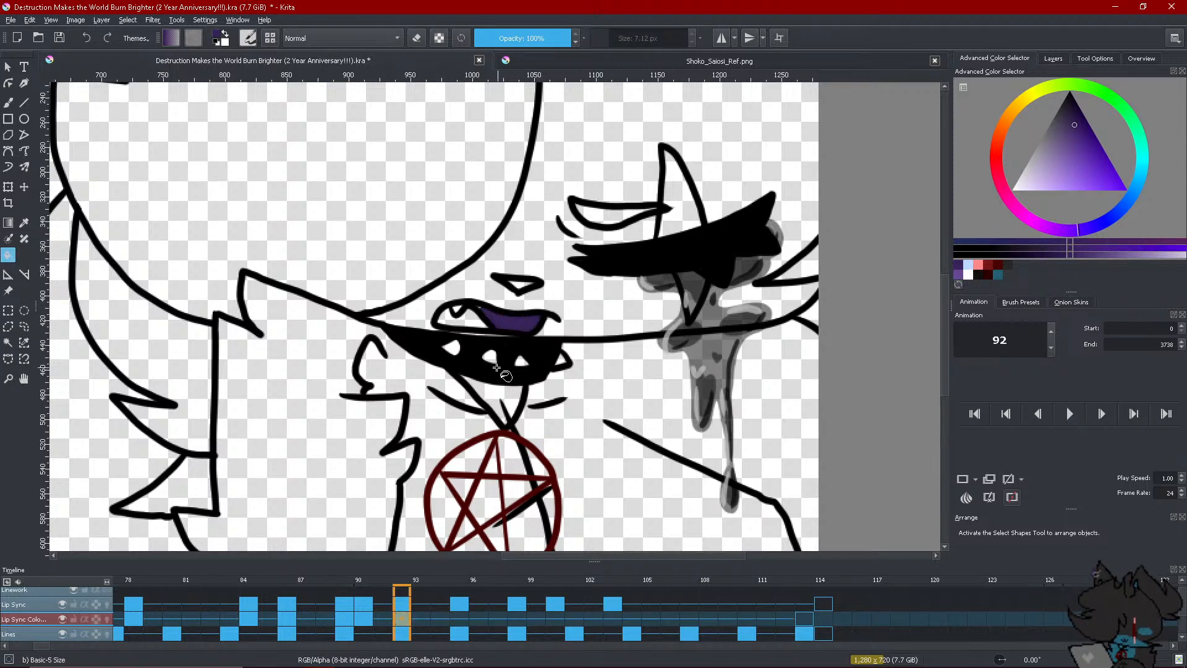
{"action": "left_click", "coordinate": [8, 167]}
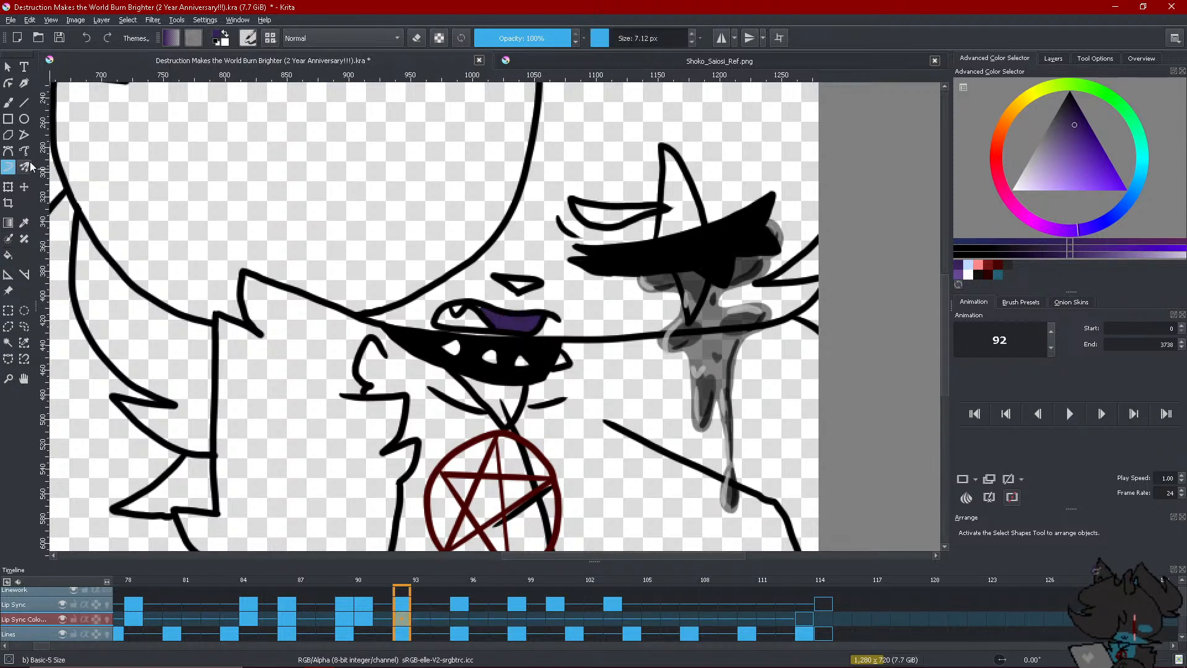
{"action": "left_click", "coordinate": [978, 277]}
{"action": "left_click", "coordinate": [8, 254]}
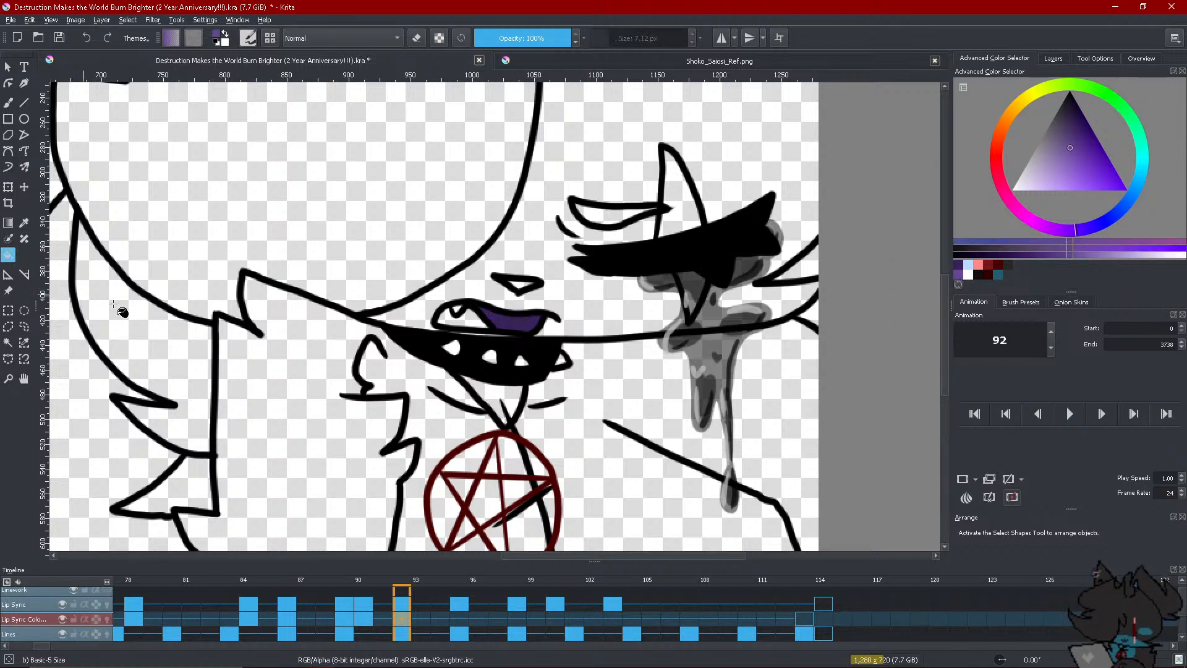
{"action": "left_click", "coordinate": [461, 320]}
Fill the upper tooth at frame 92 white and shade it light blue with the Dynamic Brush tool
{"action": "left_click", "coordinate": [964, 274]}
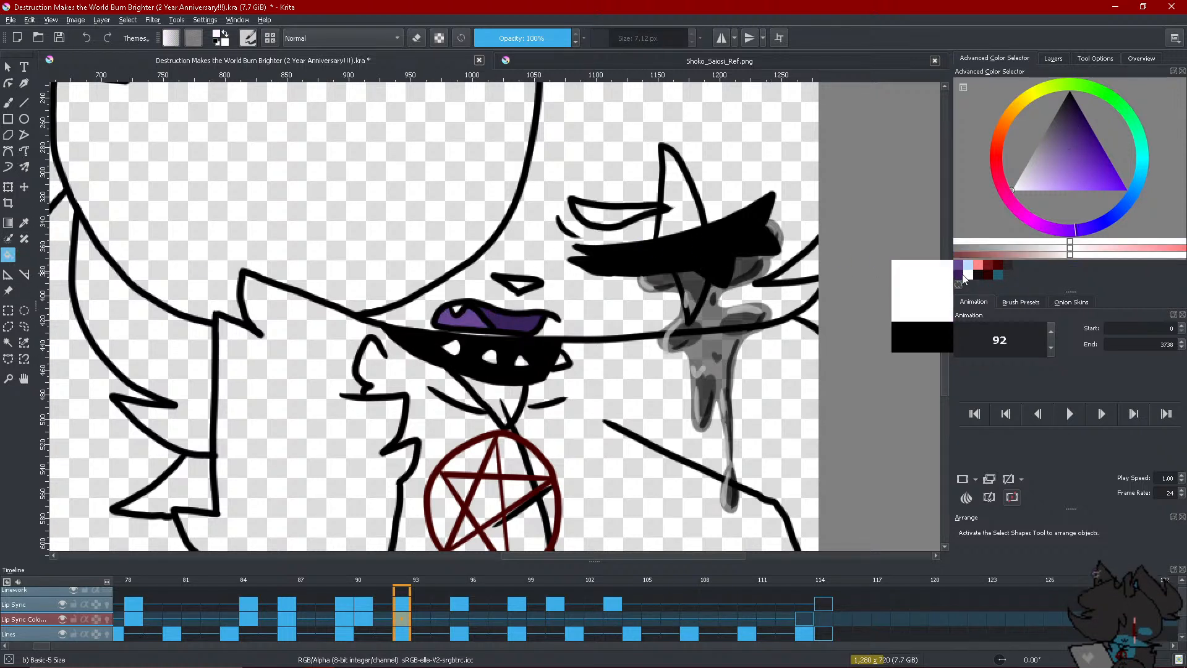
{"action": "left_click", "coordinate": [461, 312]}
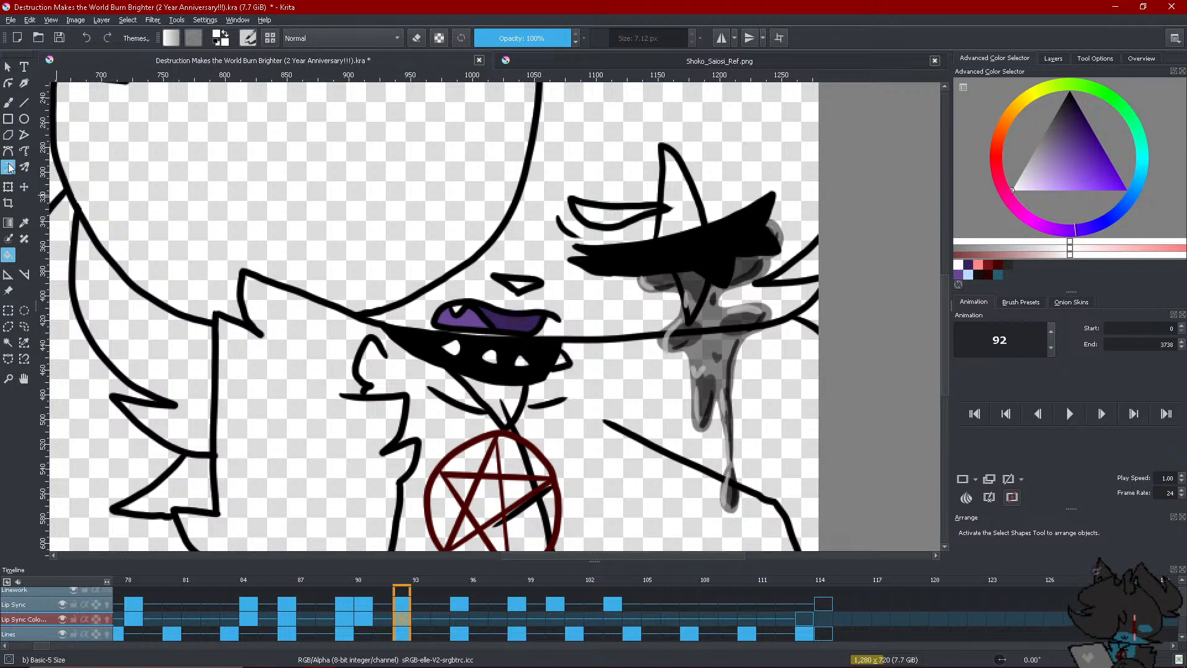
{"action": "left_click", "coordinate": [8, 167]}
{"action": "left_click", "coordinate": [969, 275]}
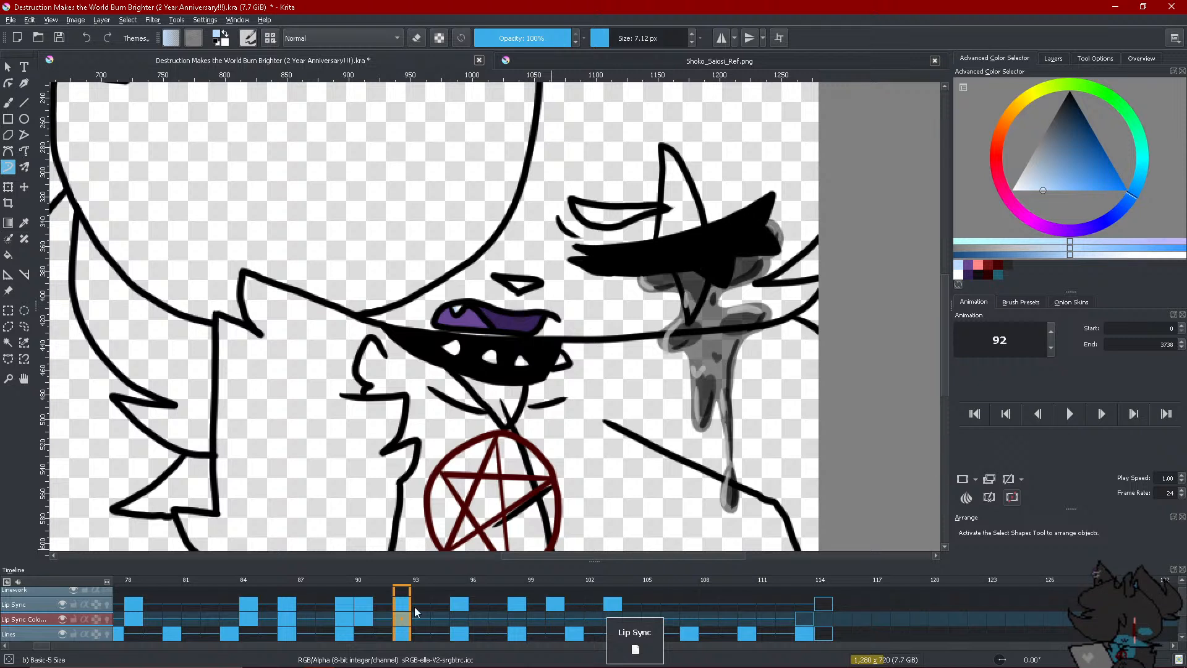
Create a blank lip sync colour frame at 95
{"action": "left_click", "coordinate": [384, 618]}
{"action": "left_click", "coordinate": [402, 617]}
{"action": "right_click", "coordinate": [458, 619]}
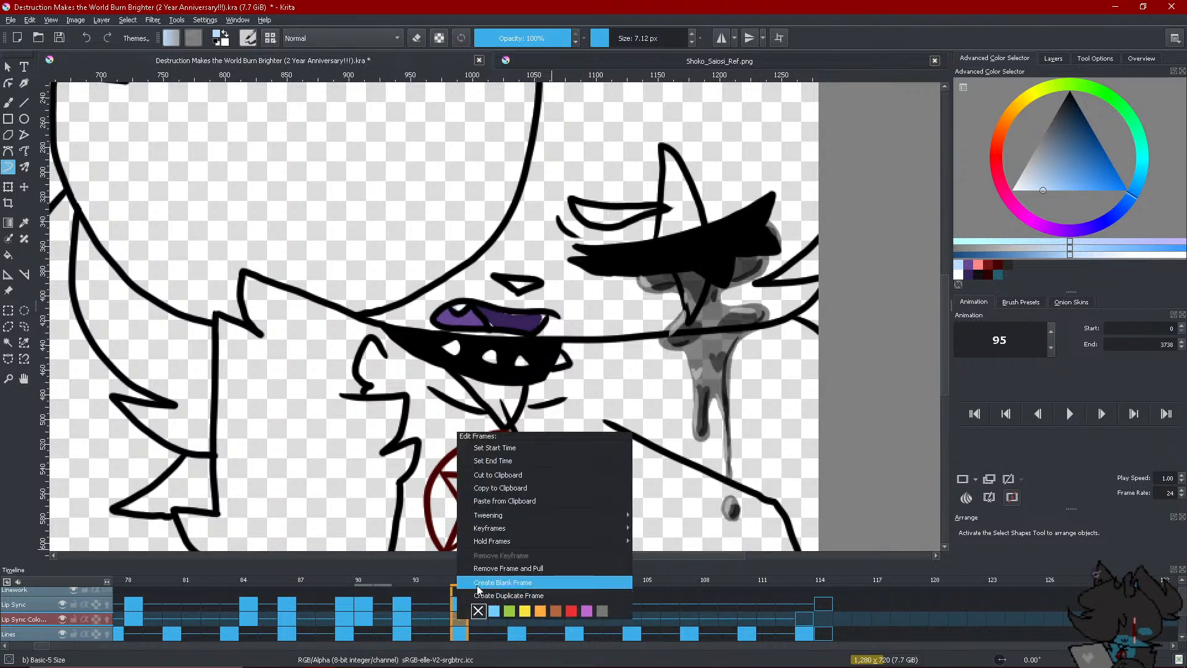
{"action": "left_click", "coordinate": [478, 583]}
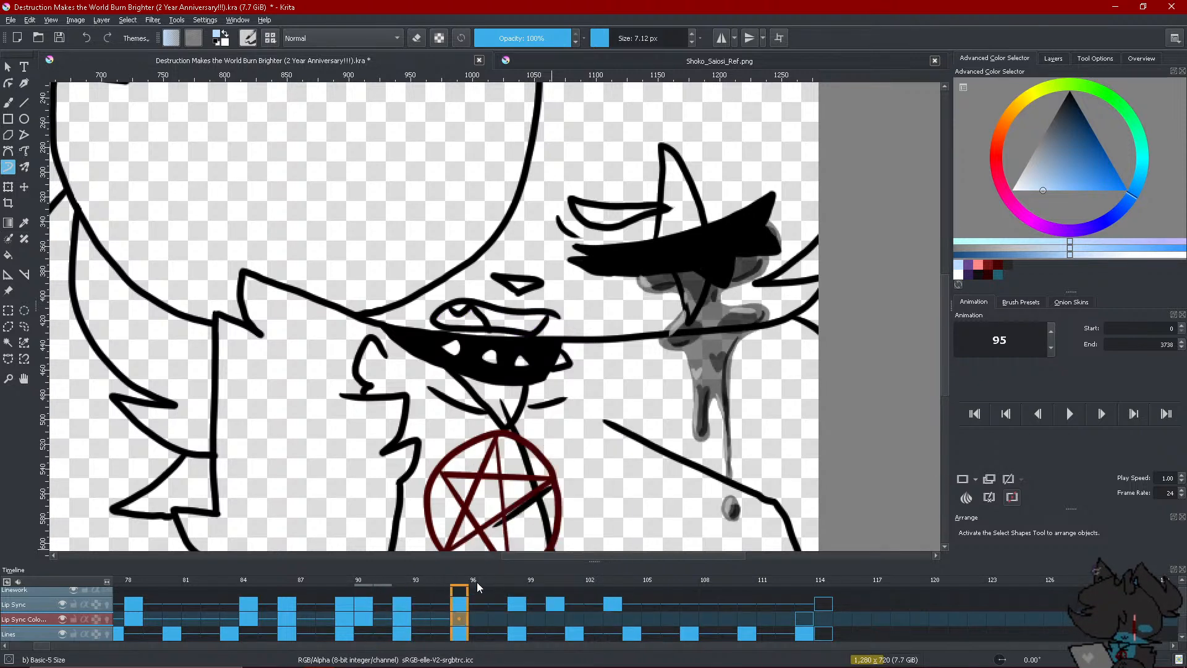
Fill the mouth interior at frame 95 dark purple and the tongue with the lighter purple
{"action": "left_click", "coordinate": [968, 275]}
{"action": "key", "text": "f"}
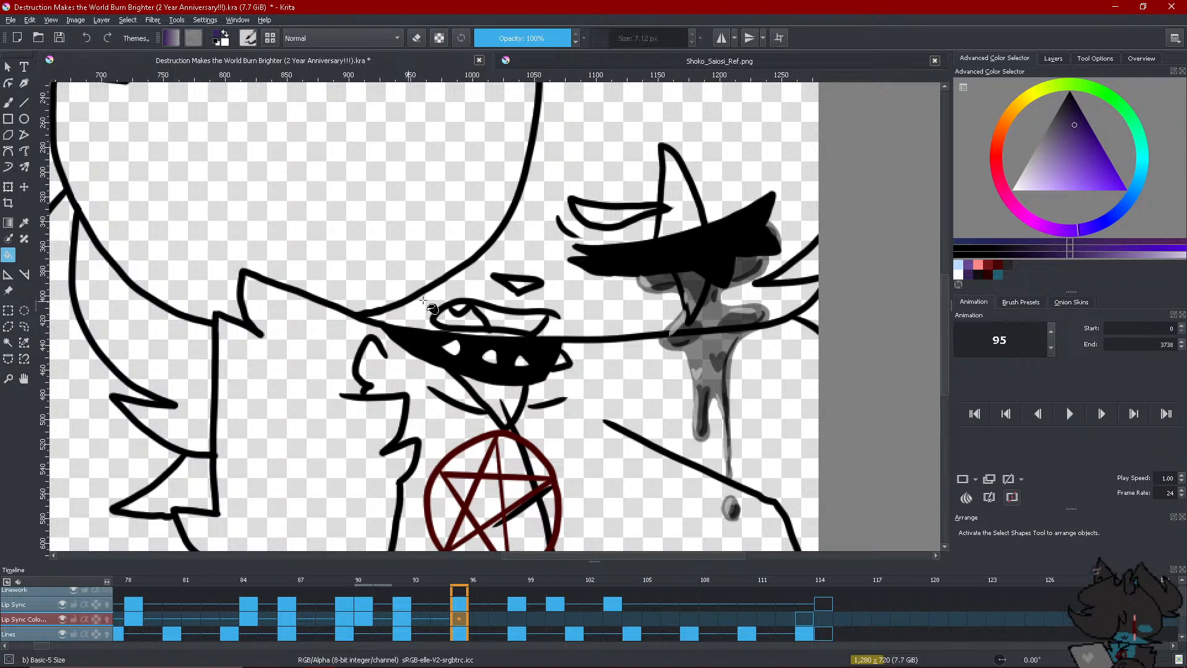
{"action": "left_click", "coordinate": [506, 326]}
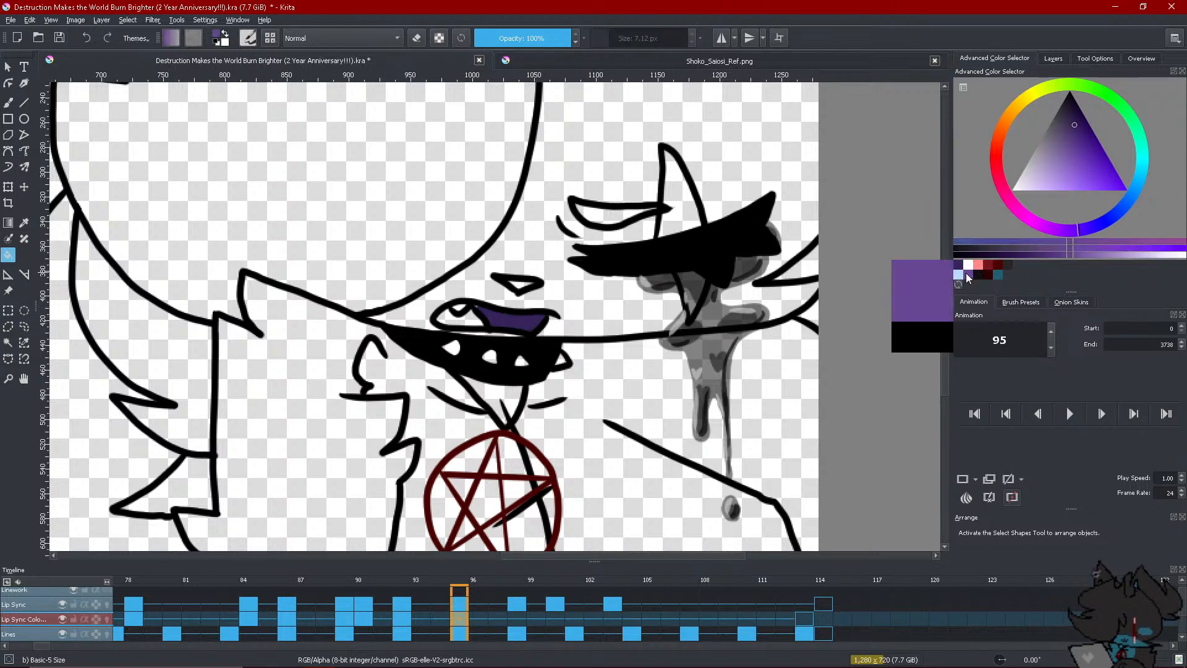
{"action": "left_click", "coordinate": [462, 320]}
Colour the upper tooth at frame 95 white and shade it light blue with the Dynamic Brush tool
{"action": "left_click", "coordinate": [968, 265]}
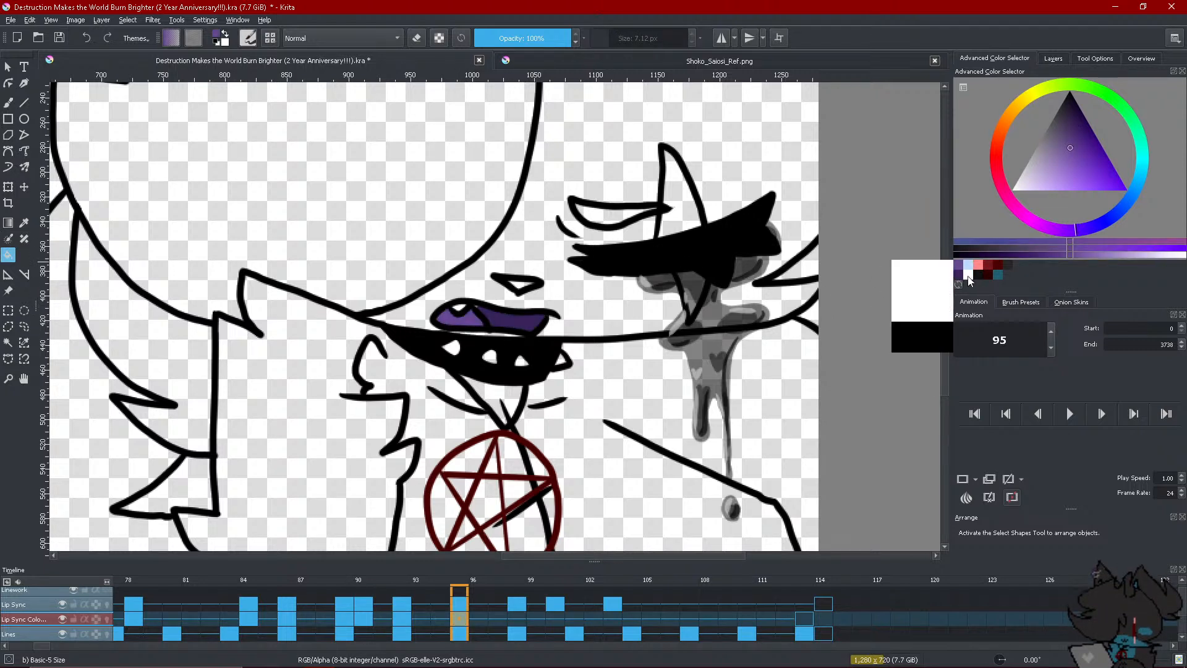
{"action": "left_click", "coordinate": [8, 167]}
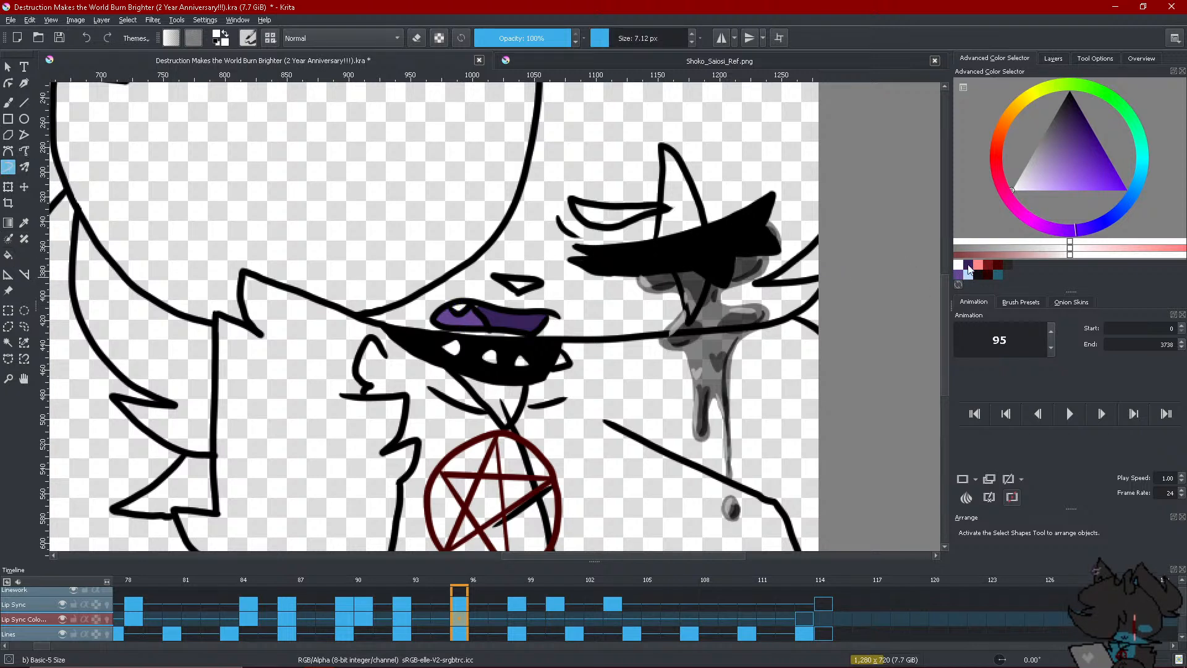
{"action": "left_click", "coordinate": [968, 266]}
{"action": "left_click", "coordinate": [969, 274]}
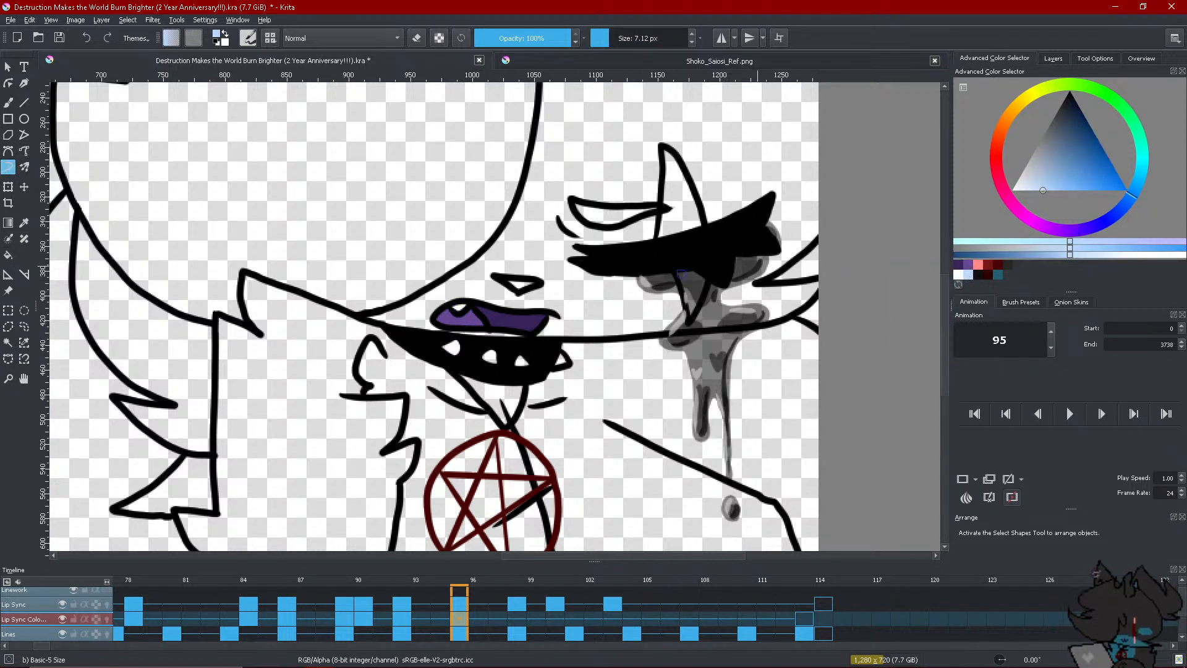
{"action": "left_click_drag", "start_coordinate": [452, 305], "coordinate": [458, 312]}
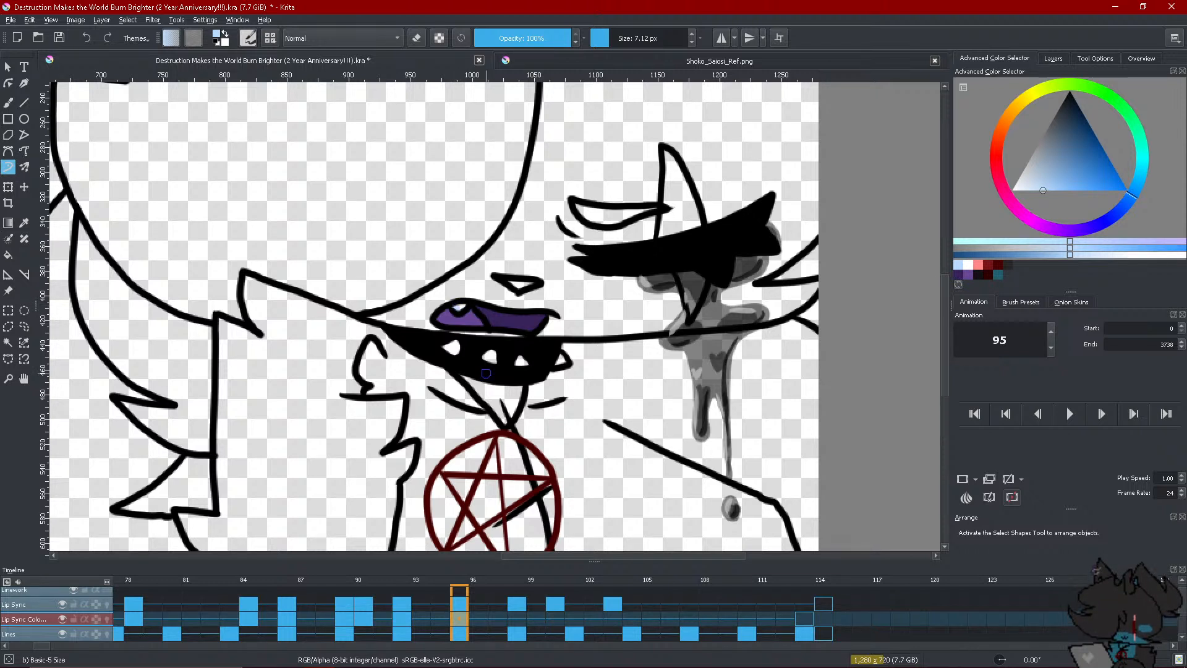
Create a blank lip sync colour frame at 98
{"action": "left_click", "coordinate": [493, 632]}
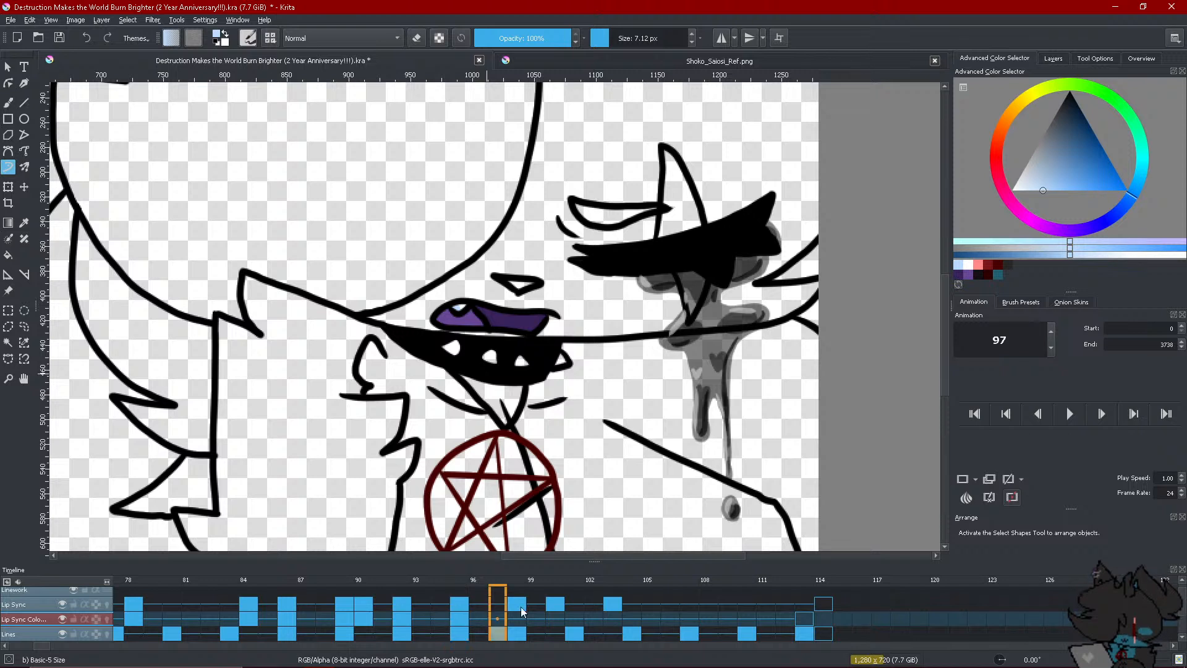
{"action": "right_click", "coordinate": [517, 621]}
{"action": "left_click", "coordinate": [519, 585]}
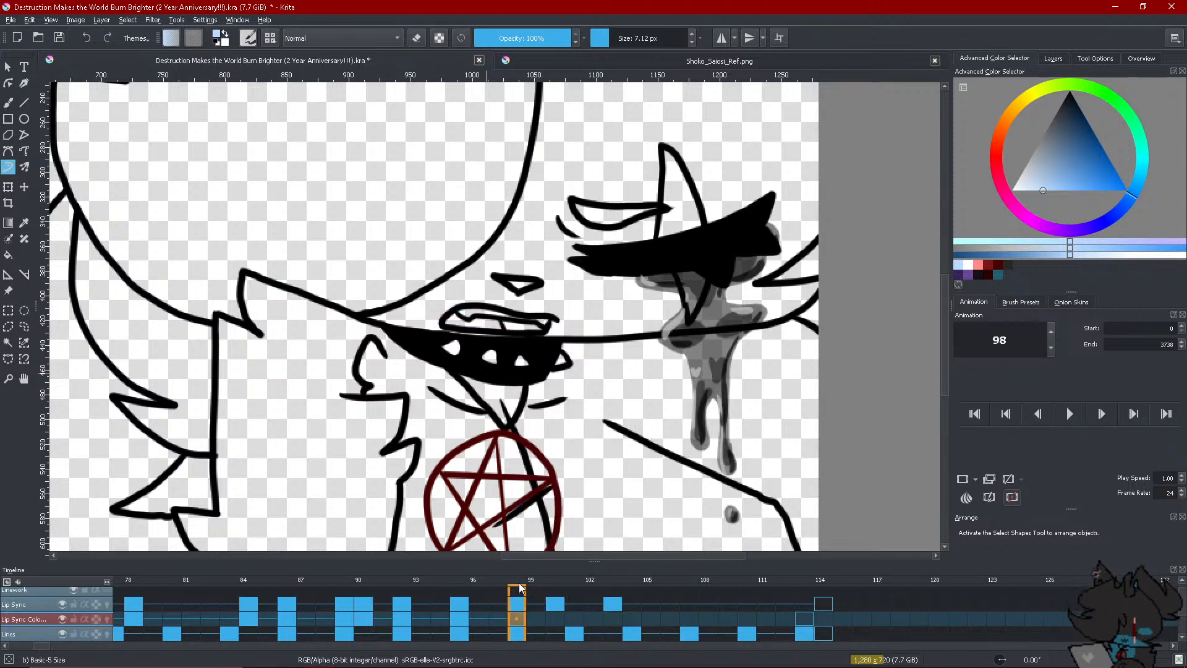
Fill the mouth interior at frame 98 dark purple and the tongue lighter purple, touching up the edges with the Dynamic Brush tool
{"action": "left_click", "coordinate": [957, 273]}
{"action": "left_click", "coordinate": [8, 255]}
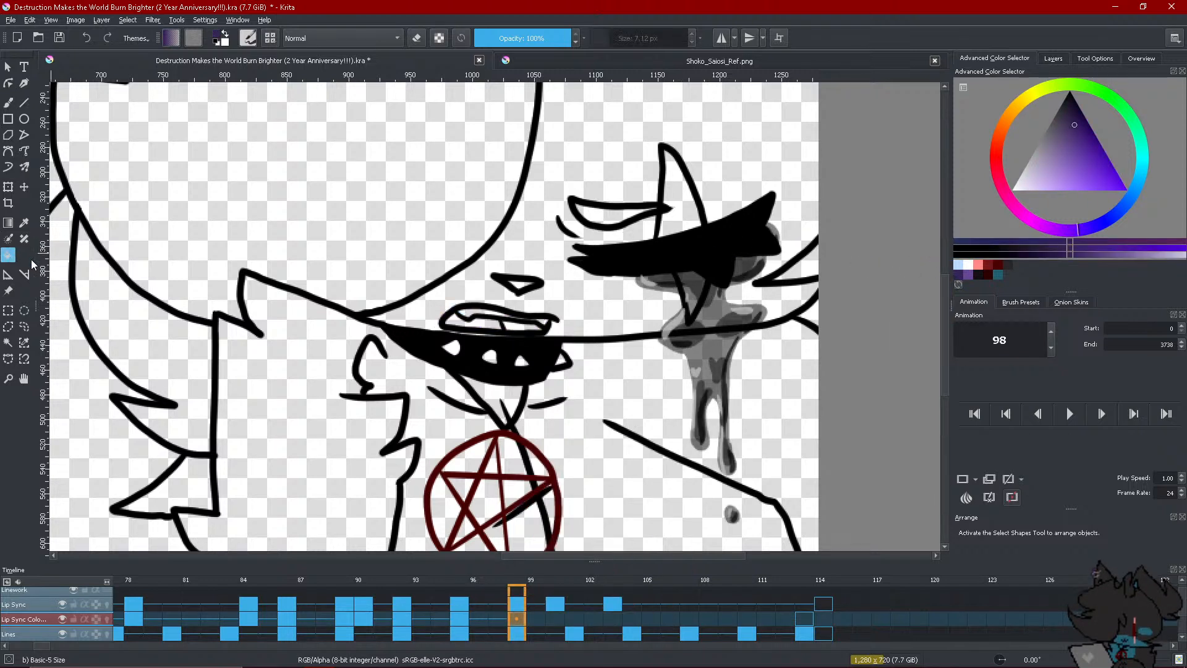
{"action": "left_click", "coordinate": [513, 332]}
{"action": "left_click", "coordinate": [967, 274]}
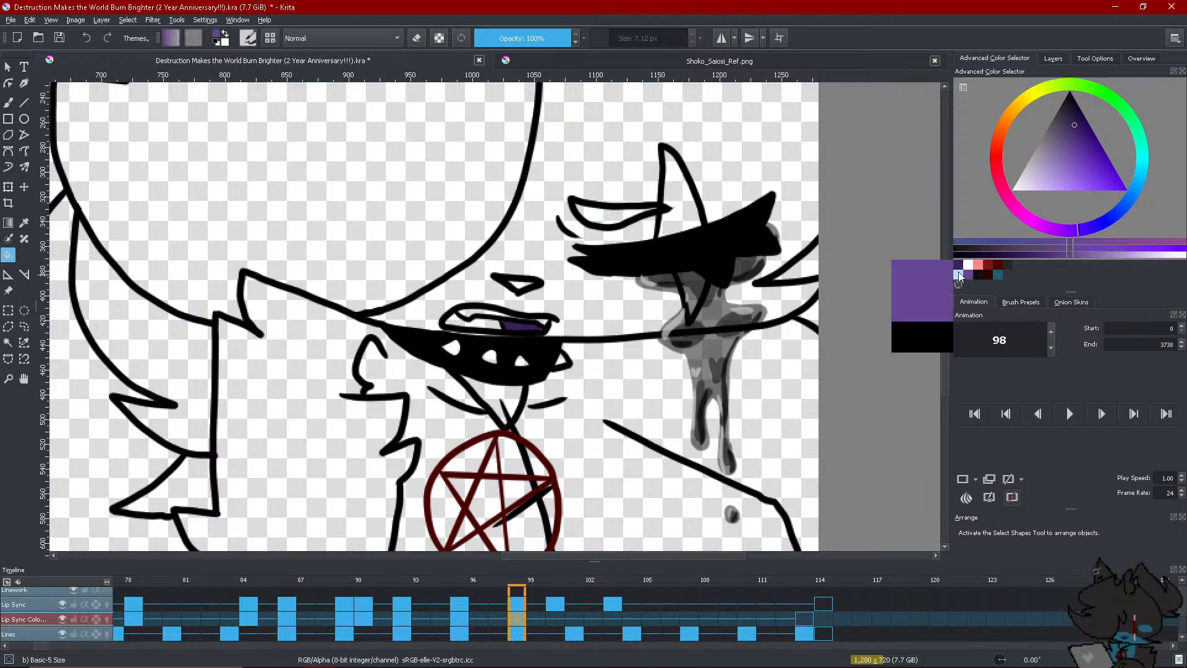
{"action": "left_click", "coordinate": [501, 327]}
{"action": "left_click", "coordinate": [9, 167]}
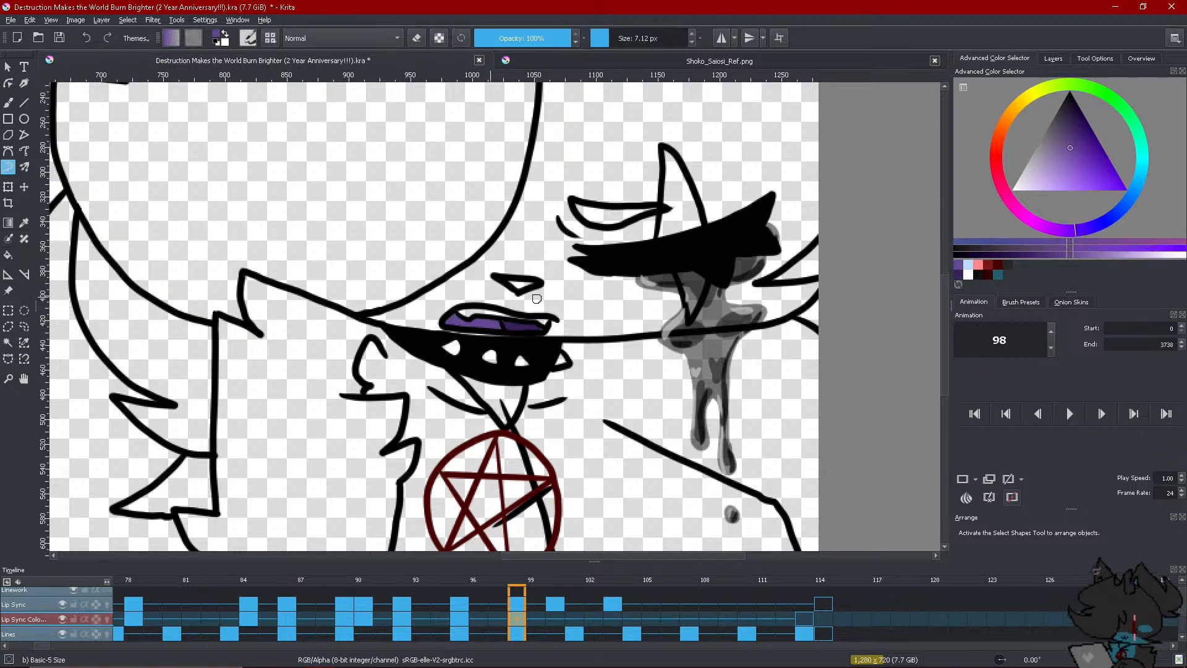
{"action": "left_click", "coordinate": [957, 275]}
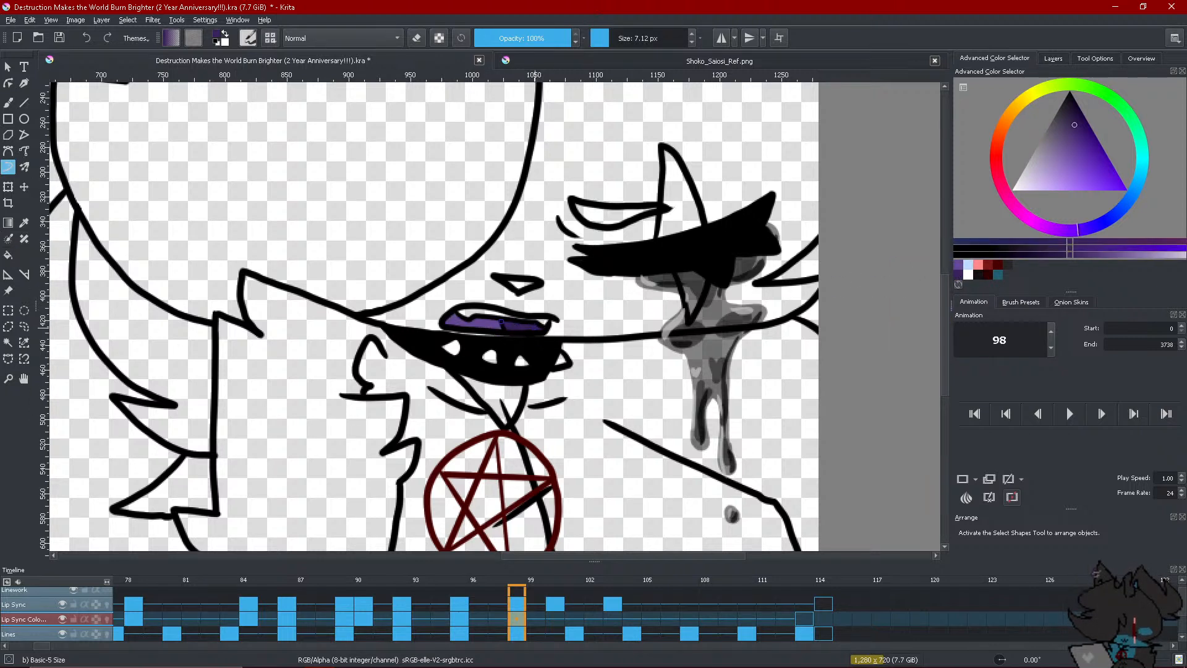
Colour the upper teeth at frame 98 white and shade them light blue with the Dynamic Brush tool
{"action": "left_click", "coordinate": [968, 275]}
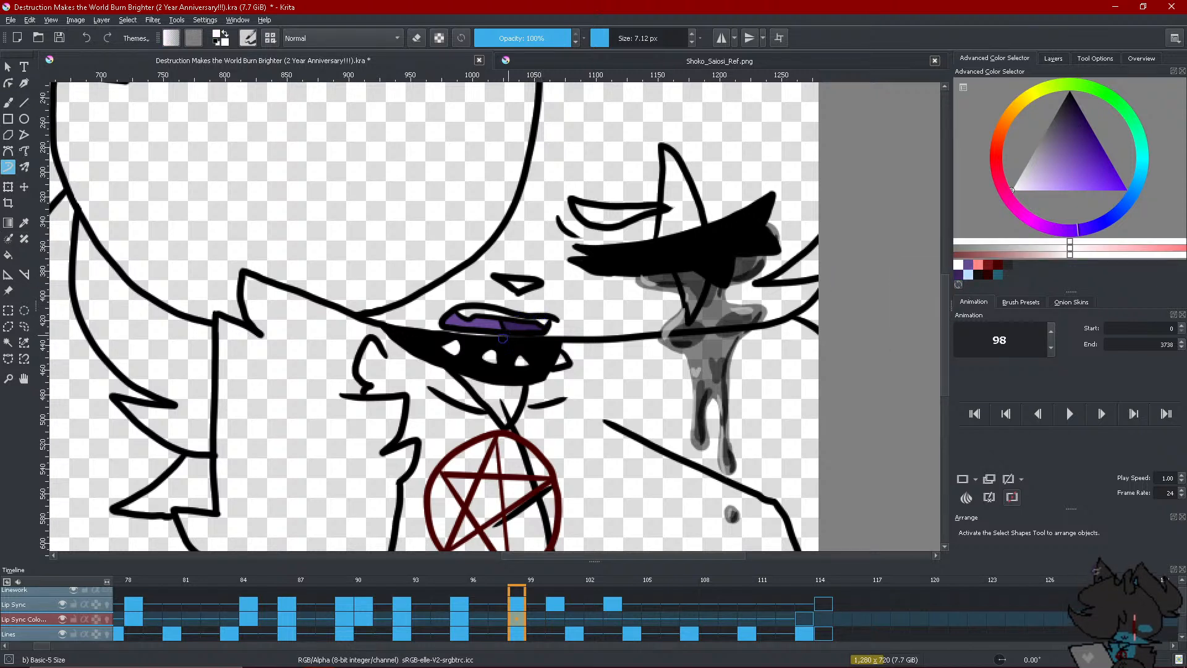
{"action": "left_click", "coordinate": [8, 254]}
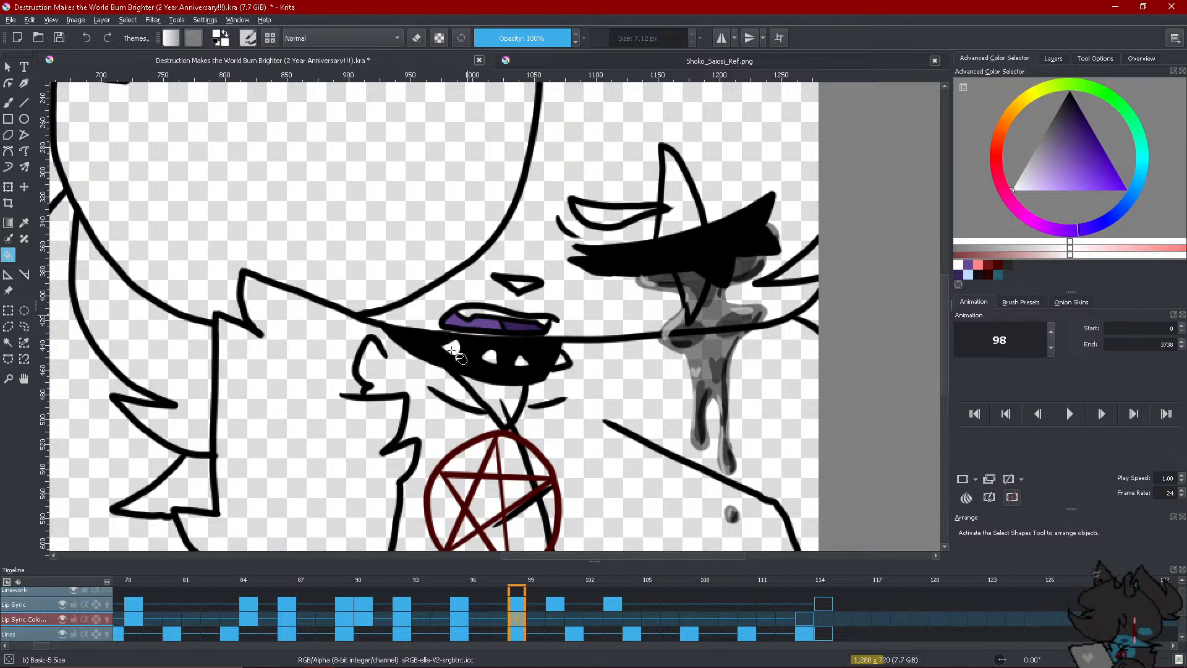
{"action": "left_click", "coordinate": [8, 167]}
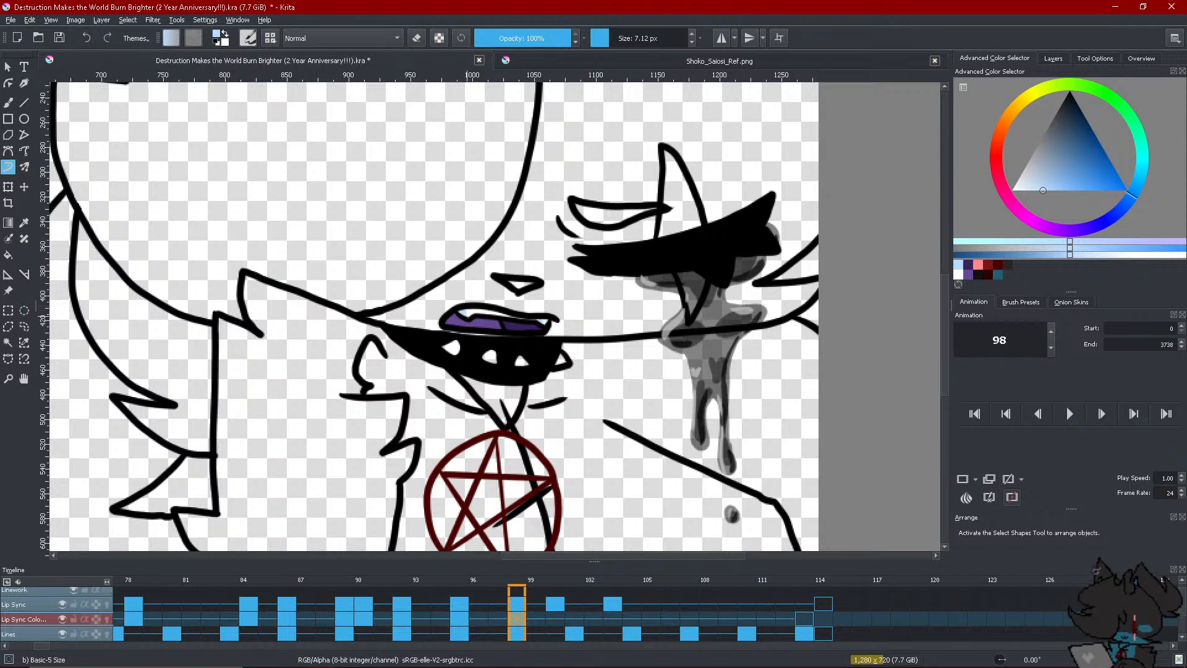
Touch up the upper teeth at frame 98 with light blue shading using the Dynamic Brush tool
{"action": "left_click", "coordinate": [960, 274]}
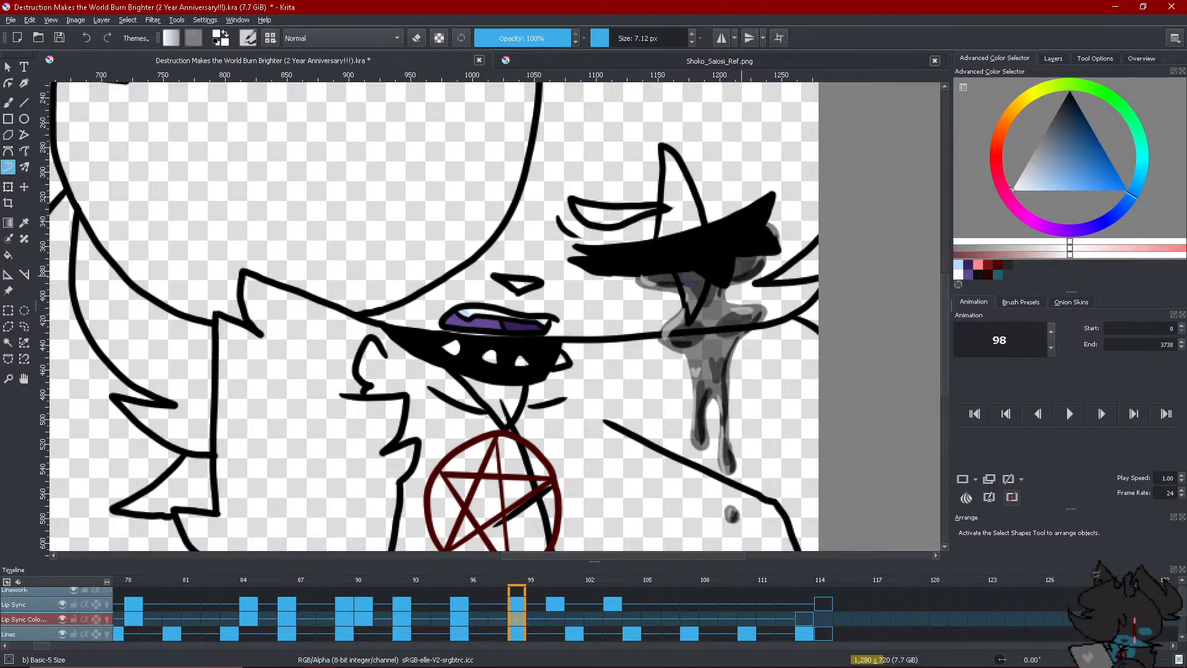
{"action": "left_click", "coordinate": [960, 273]}
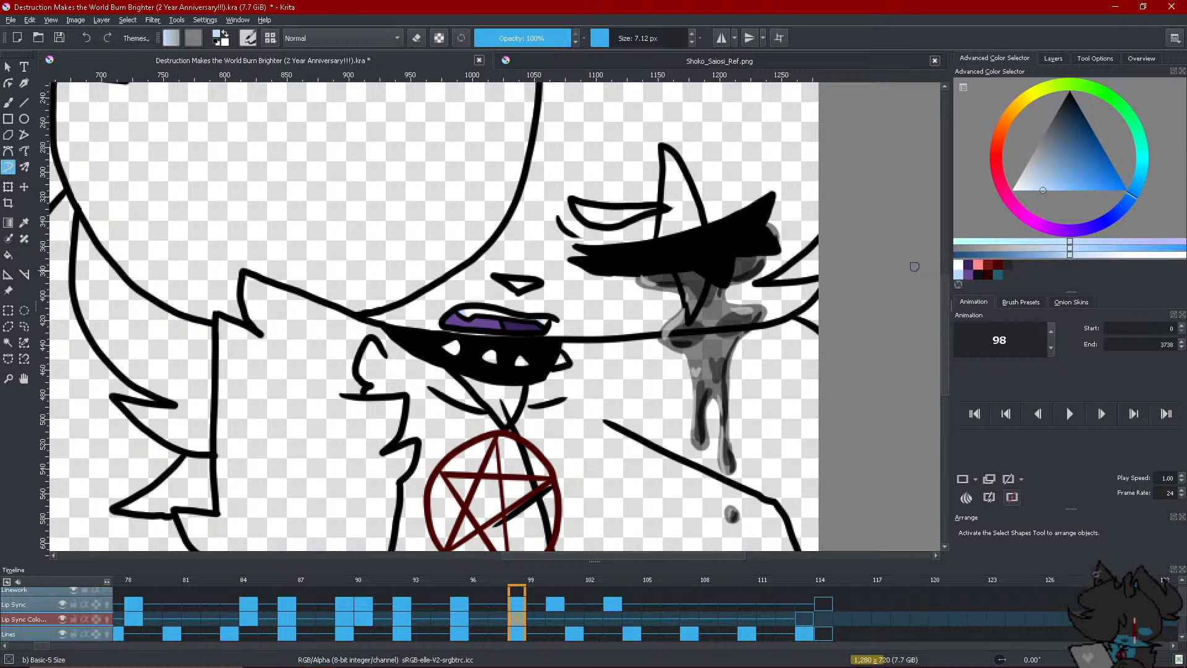
{"action": "left_click_drag", "start_coordinate": [468, 311], "coordinate": [476, 308]}
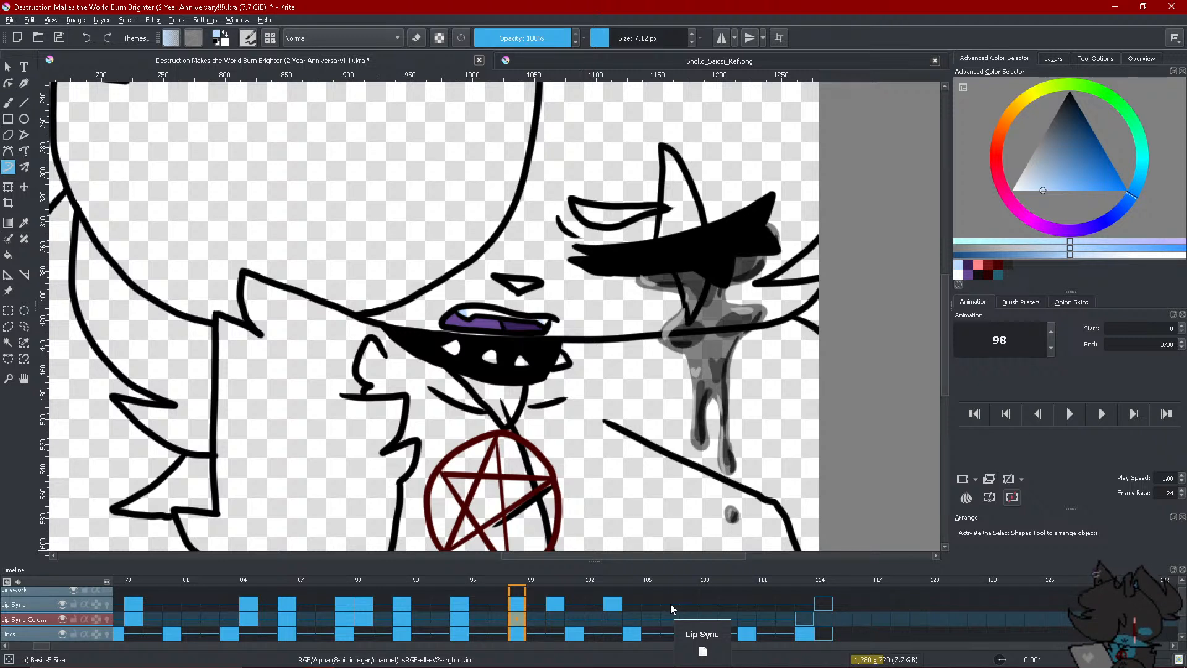
Create a blank lip sync colour frame at 100 and fill the clenched teeth white
{"action": "right_click", "coordinate": [562, 617]}
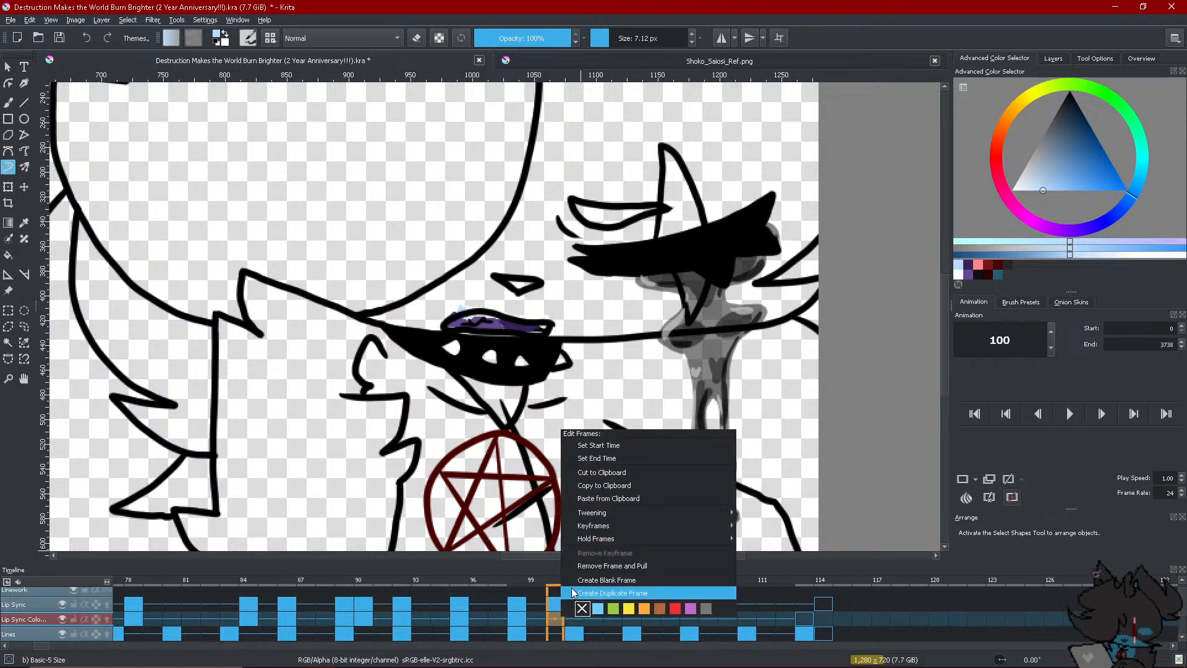
{"action": "left_click", "coordinate": [573, 591]}
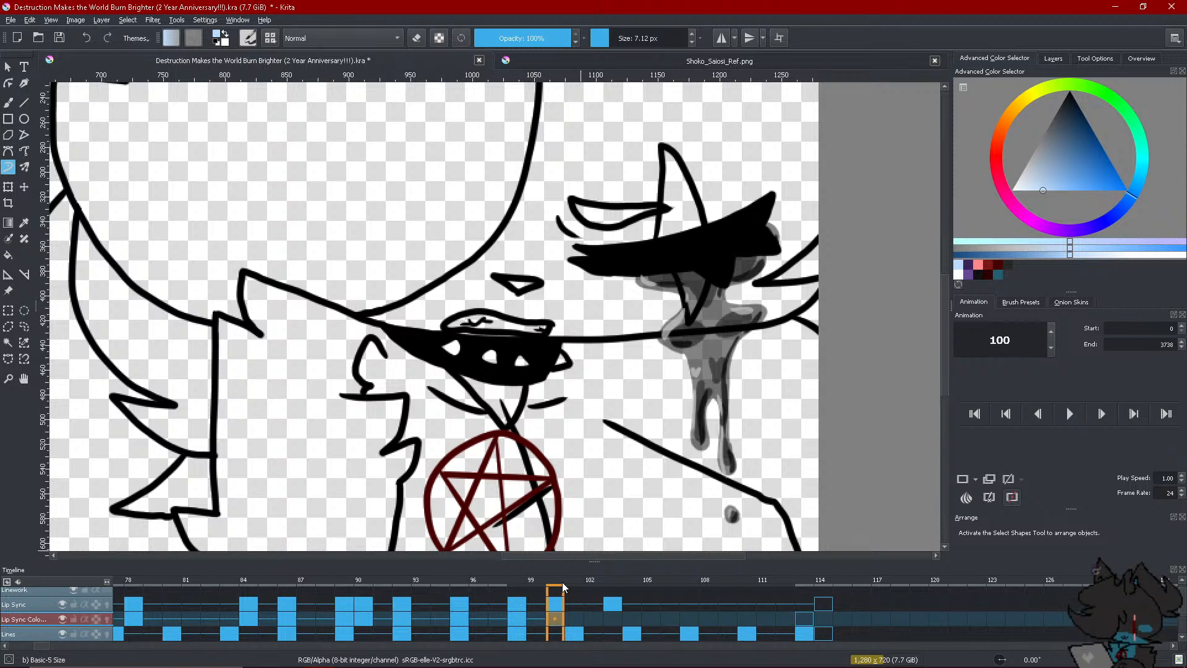
{"action": "left_click", "coordinate": [959, 273]}
{"action": "left_click", "coordinate": [8, 255]}
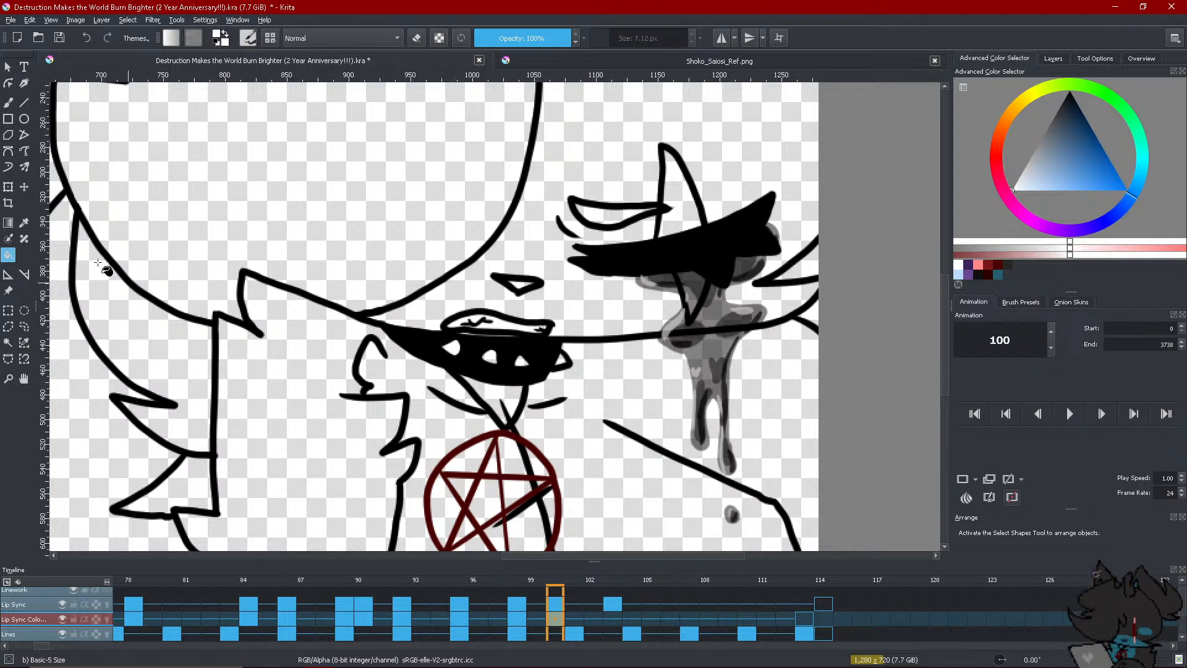
Shade the left end of the teeth at frame 100 light blue with the Dynamic Brush tool
{"action": "left_click", "coordinate": [8, 167]}
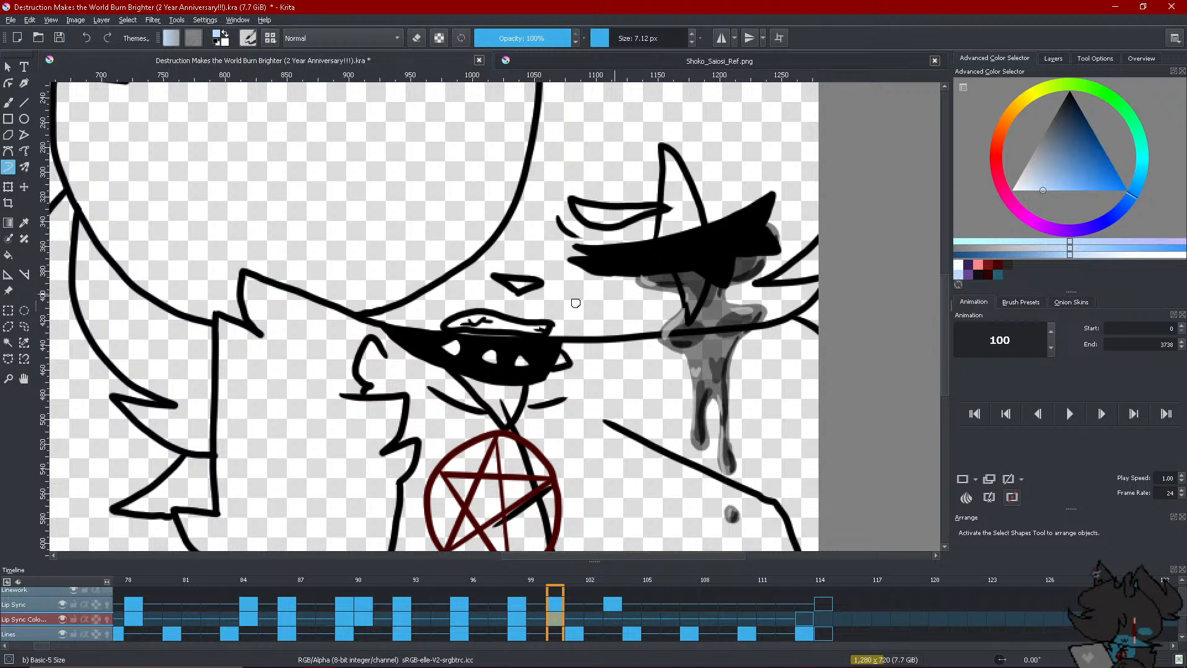
{"action": "mouse_move", "coordinate": [472, 320]}
{"action": "left_mouse_down"}
{"action": "mouse_move", "coordinate": [450, 325]}
{"action": "mouse_move", "coordinate": [473, 324]}
{"action": "left_mouse_up"}
{"action": "scroll", "coordinate": [499, 409], "scroll_direction": "down", "scroll_amount": 3}
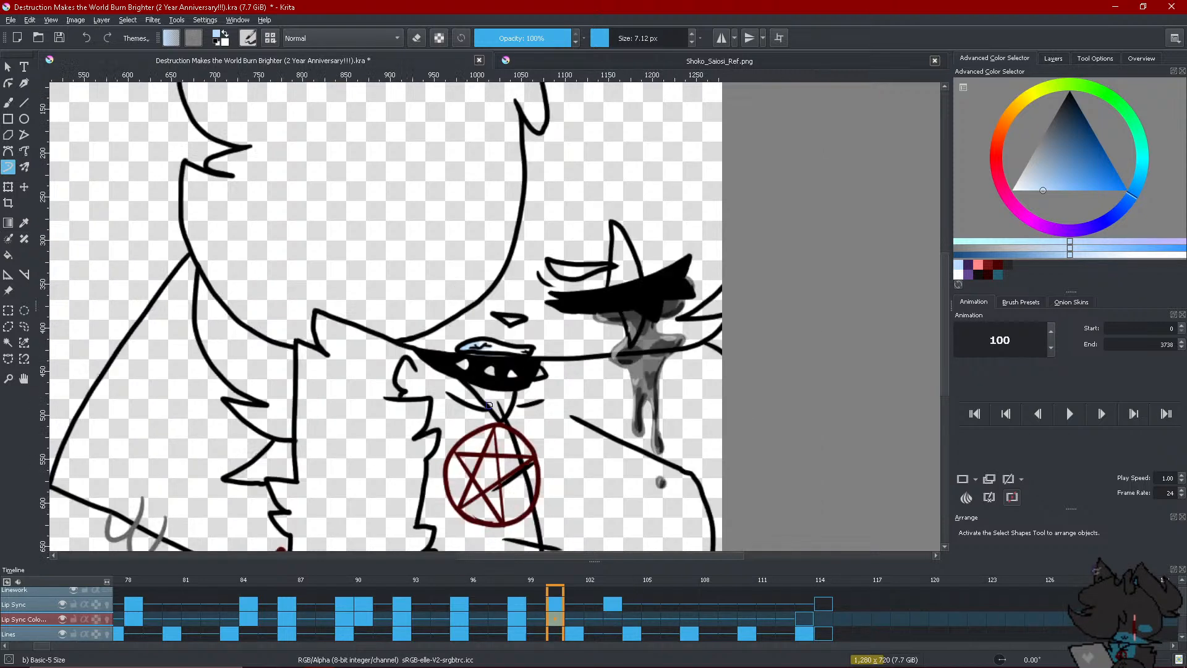
Create a blank lip sync colour frame at 103
{"action": "scroll", "coordinate": [499, 396], "scroll_direction": "up", "scroll_amount": 2}
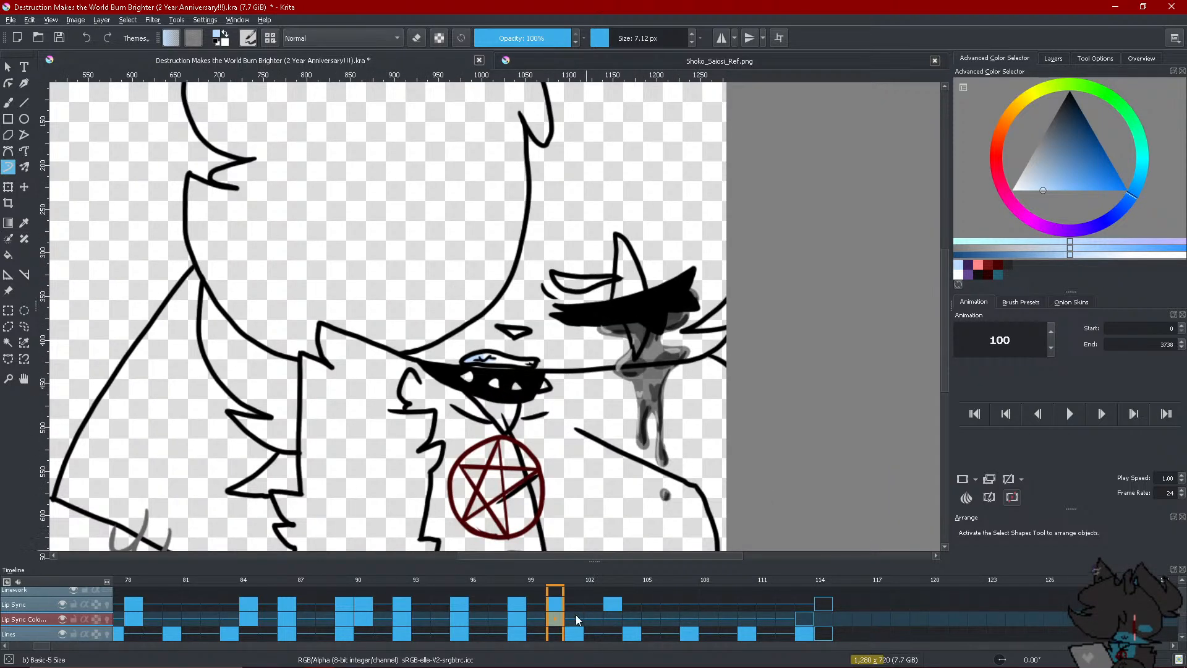
{"action": "left_click", "coordinate": [600, 613]}
{"action": "right_click", "coordinate": [611, 614]}
{"action": "left_click", "coordinate": [642, 581]}
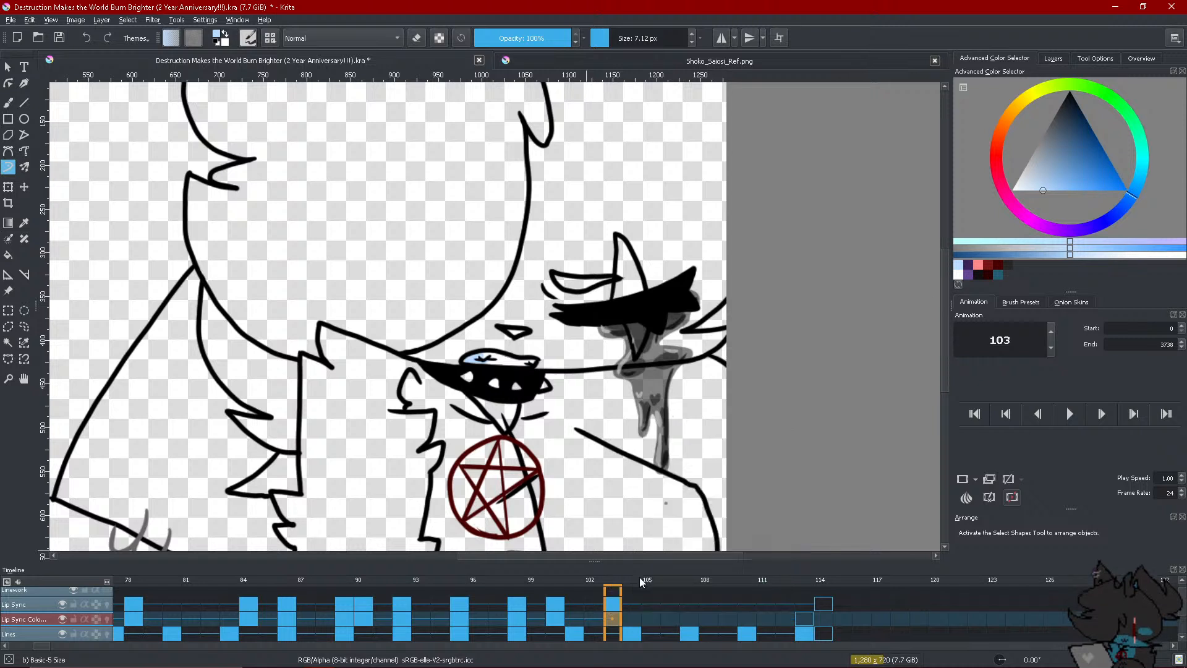
Try to copy the coloured teeth from the lip sync colour frame at 89 into frame 103
{"action": "left_click", "coordinate": [456, 629]}
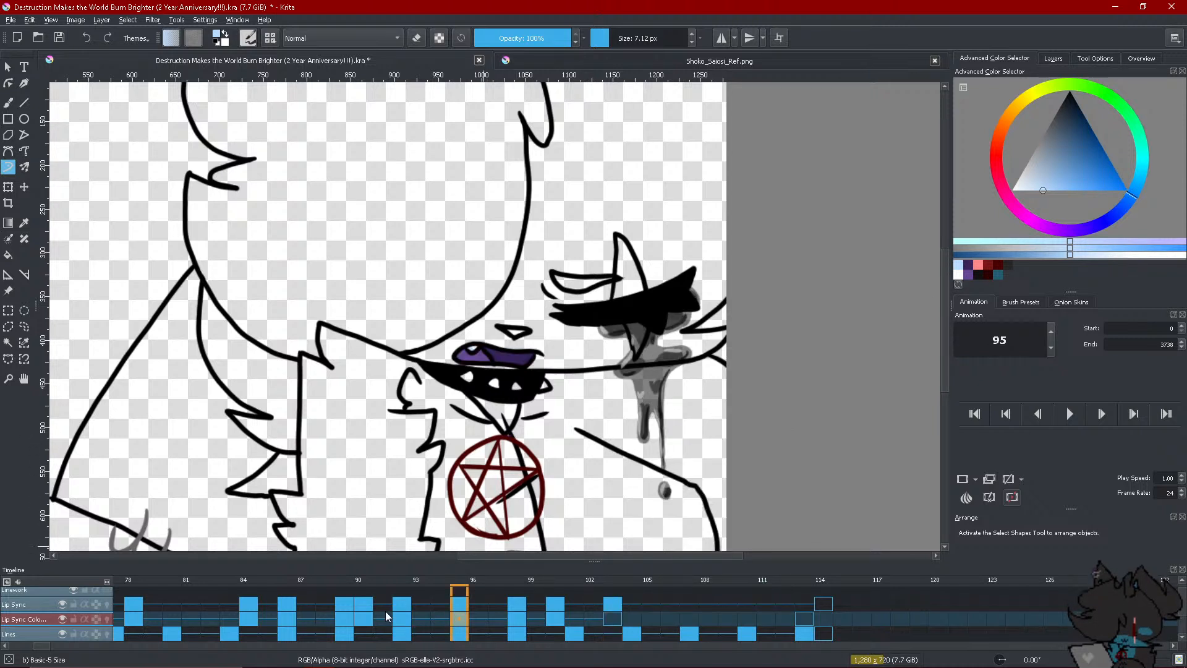
{"action": "left_click", "coordinate": [398, 622]}
{"action": "left_click", "coordinate": [362, 612]}
{"action": "left_click", "coordinate": [350, 612]}
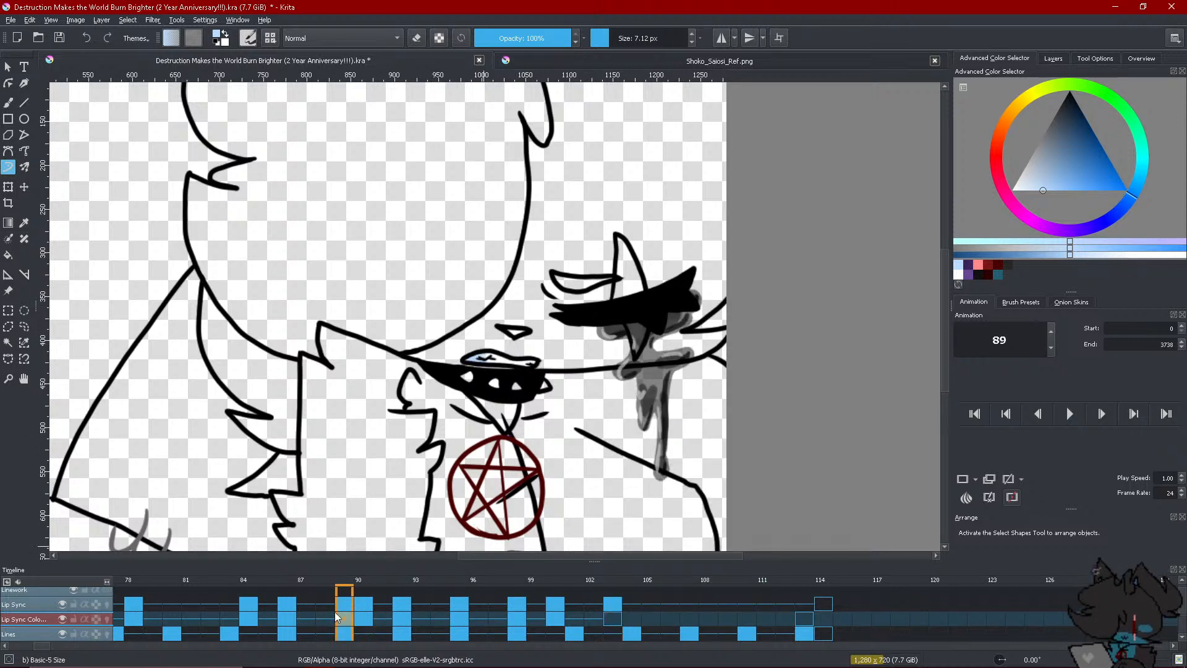
{"action": "left_click_drag", "start_coordinate": [291, 611], "coordinate": [322, 616]}
{"action": "left_click", "coordinate": [343, 618]}
{"action": "right_click", "coordinate": [343, 617]}
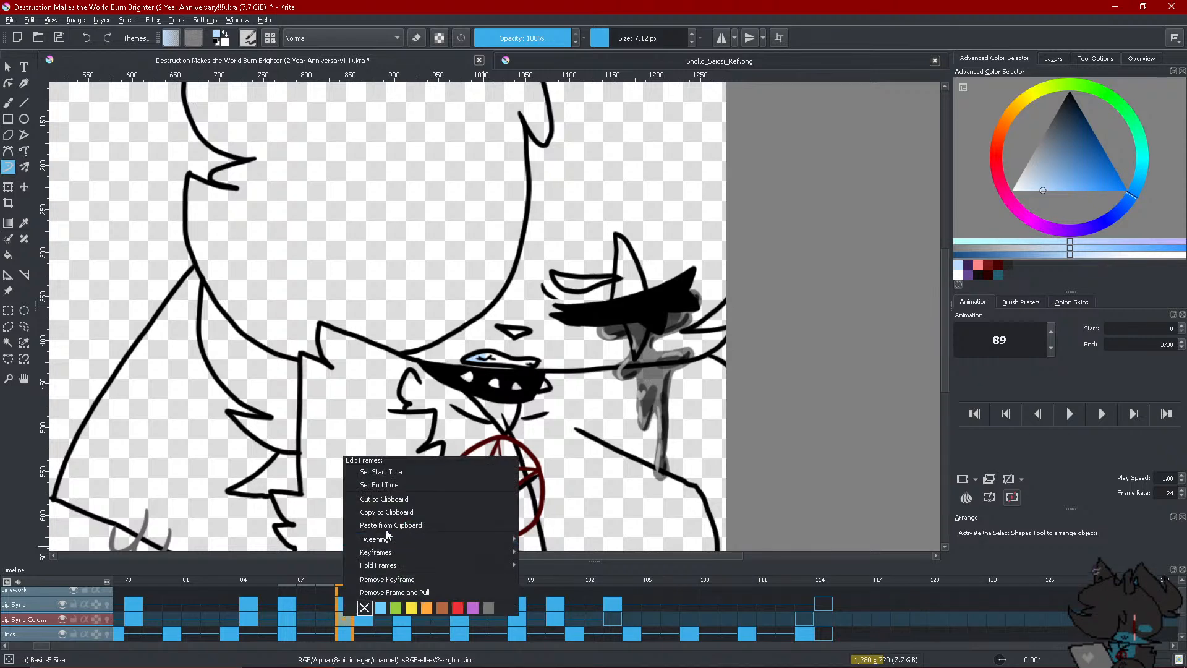
{"action": "left_click", "coordinate": [396, 514]}
{"action": "left_click", "coordinate": [608, 619]}
{"action": "right_click", "coordinate": [610, 618]}
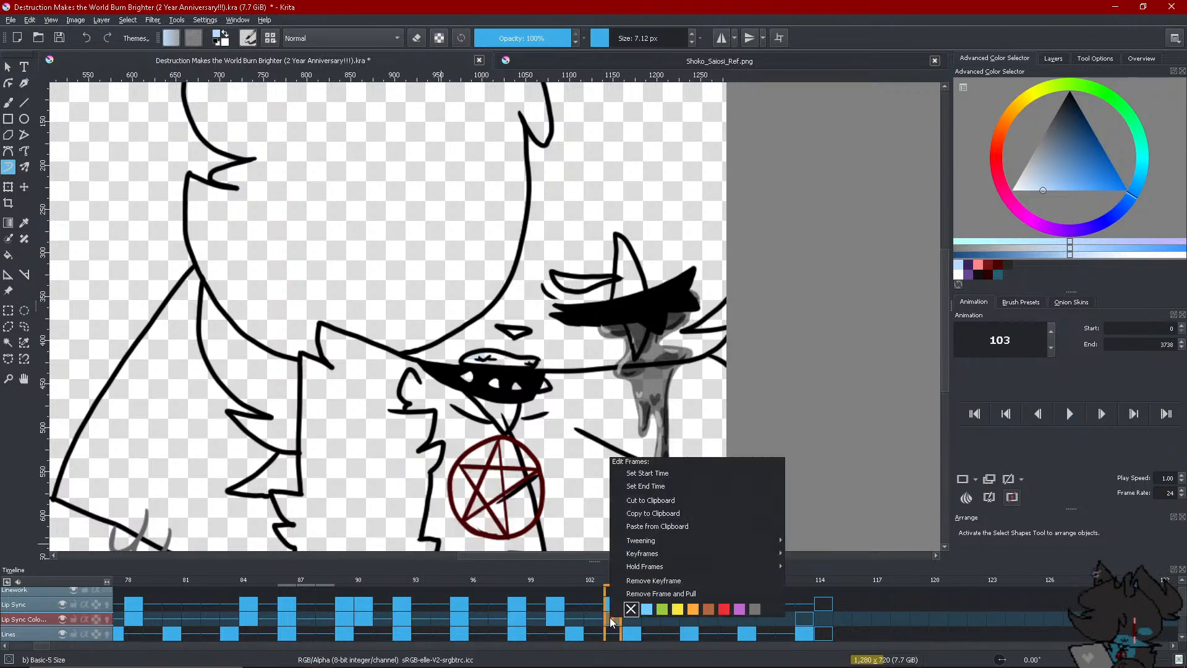
{"action": "left_click", "coordinate": [631, 588]}
Fill the clenched teeth at frame 103 white with the Fill tool
{"action": "scroll", "coordinate": [522, 393], "scroll_direction": "up", "scroll_amount": 5}
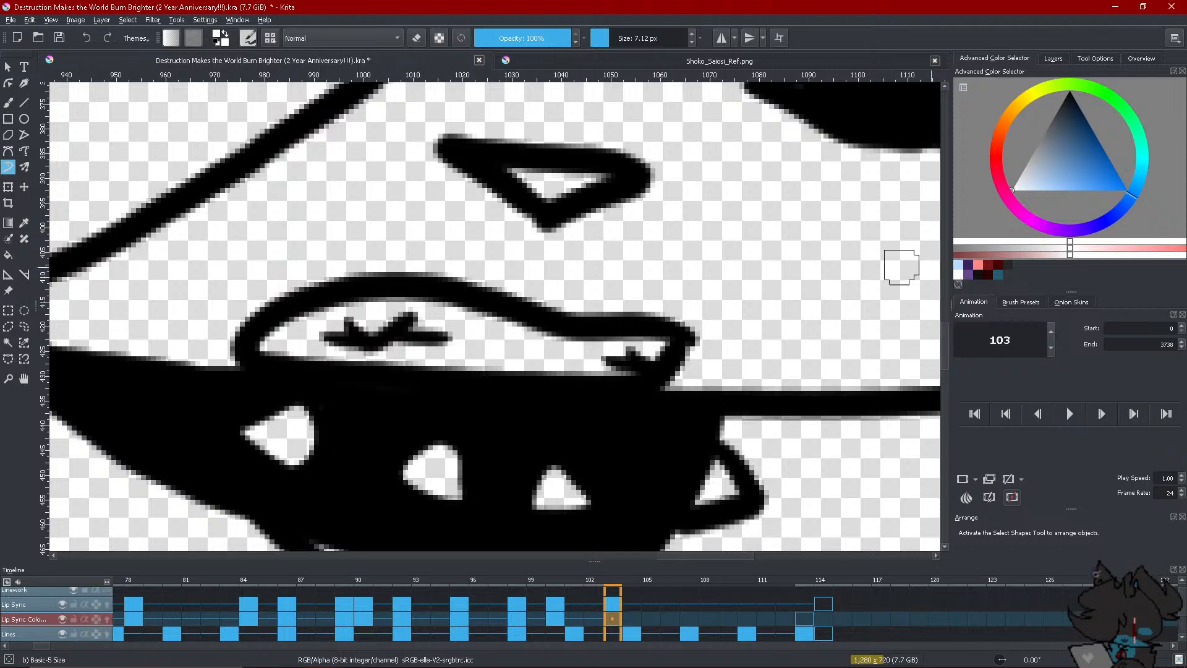
{"action": "scroll", "coordinate": [901, 265], "scroll_direction": "down", "scroll_amount": 4}
{"action": "scroll", "coordinate": [579, 305], "scroll_direction": "up", "scroll_amount": 2}
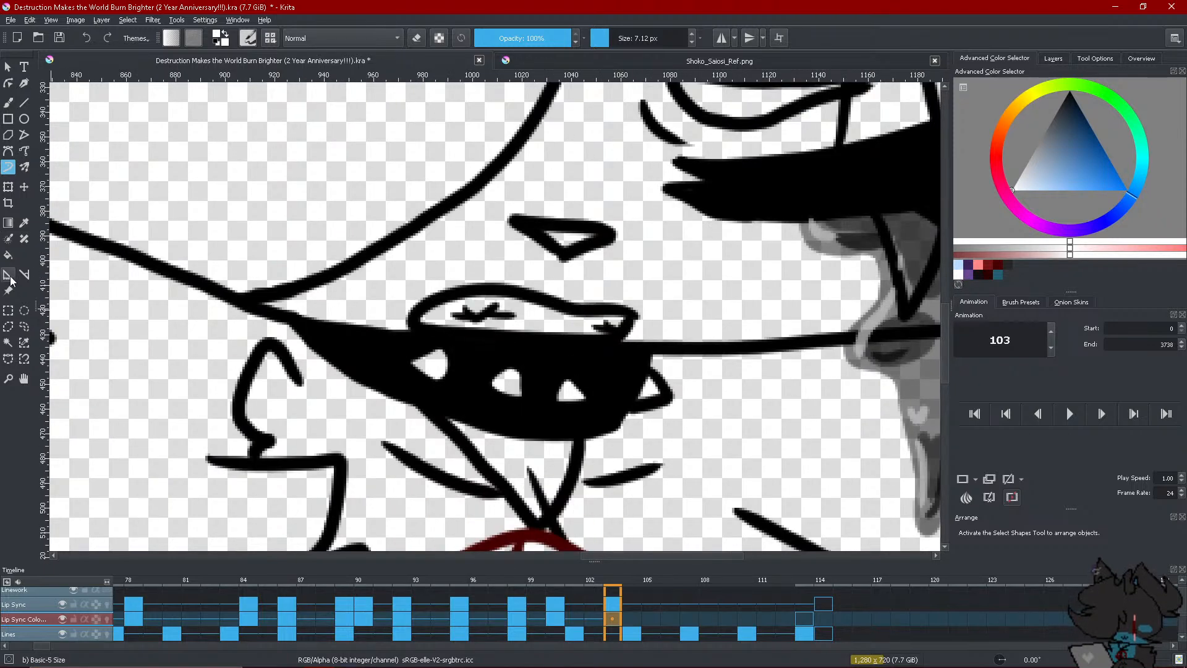
{"action": "left_click", "coordinate": [8, 255]}
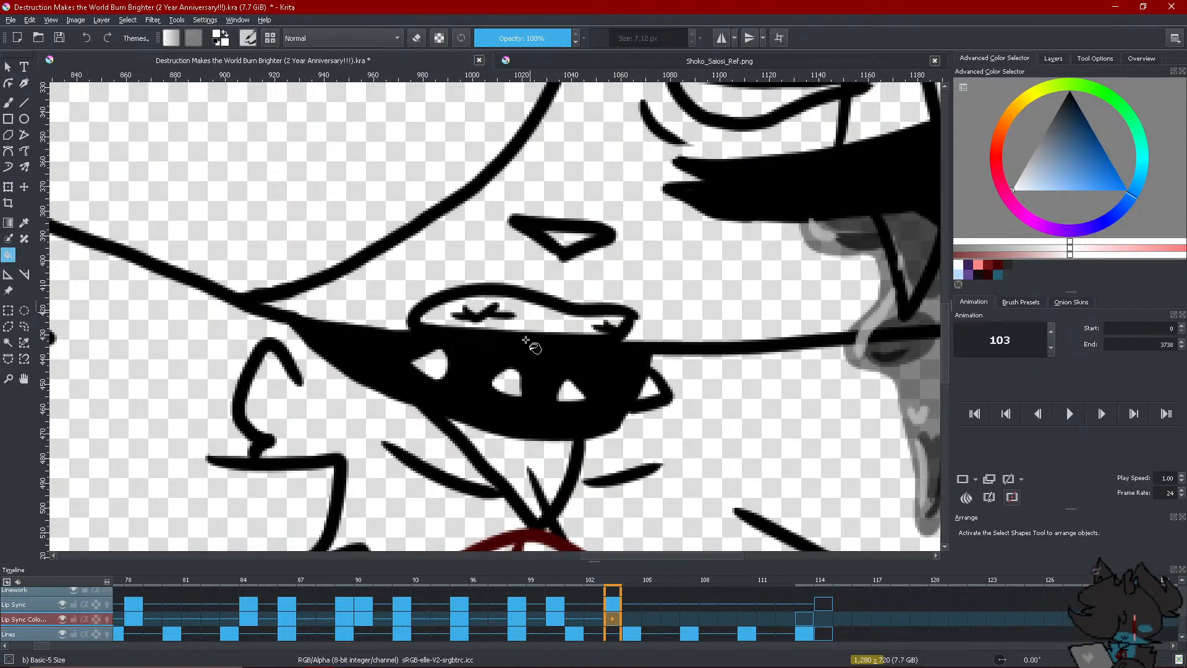
Shade the left end of the teeth at frame 103 light blue with the Dynamic Brush tool, preserving alpha while painting
{"action": "left_click", "coordinate": [8, 167]}
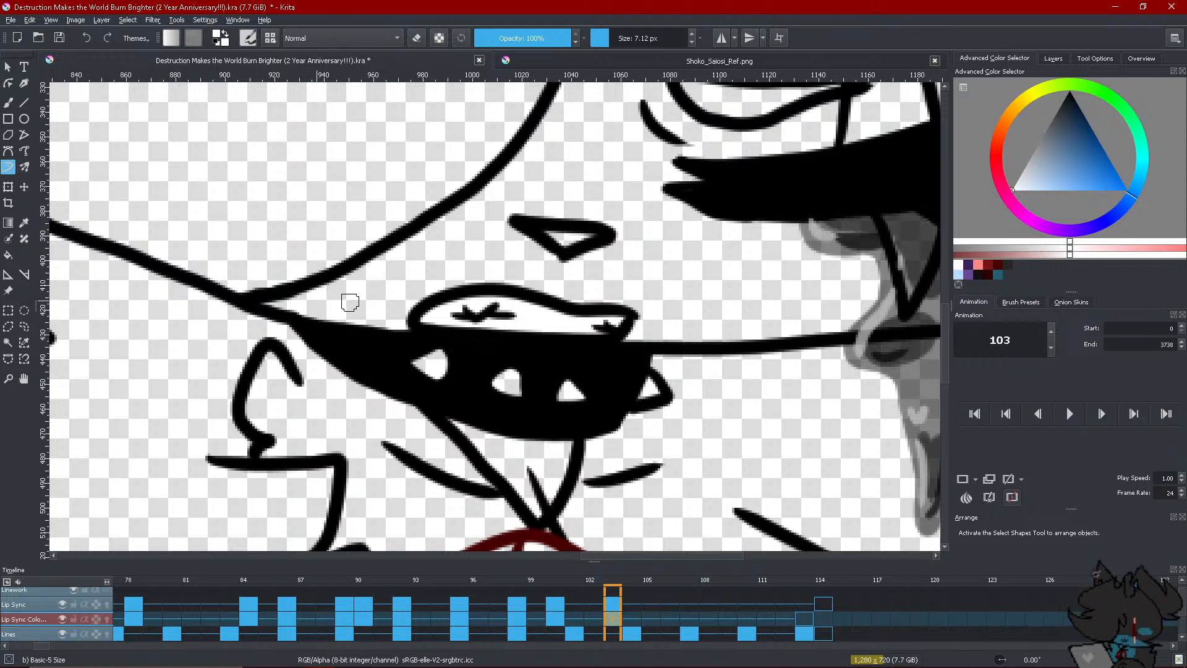
{"action": "left_click", "coordinate": [961, 272]}
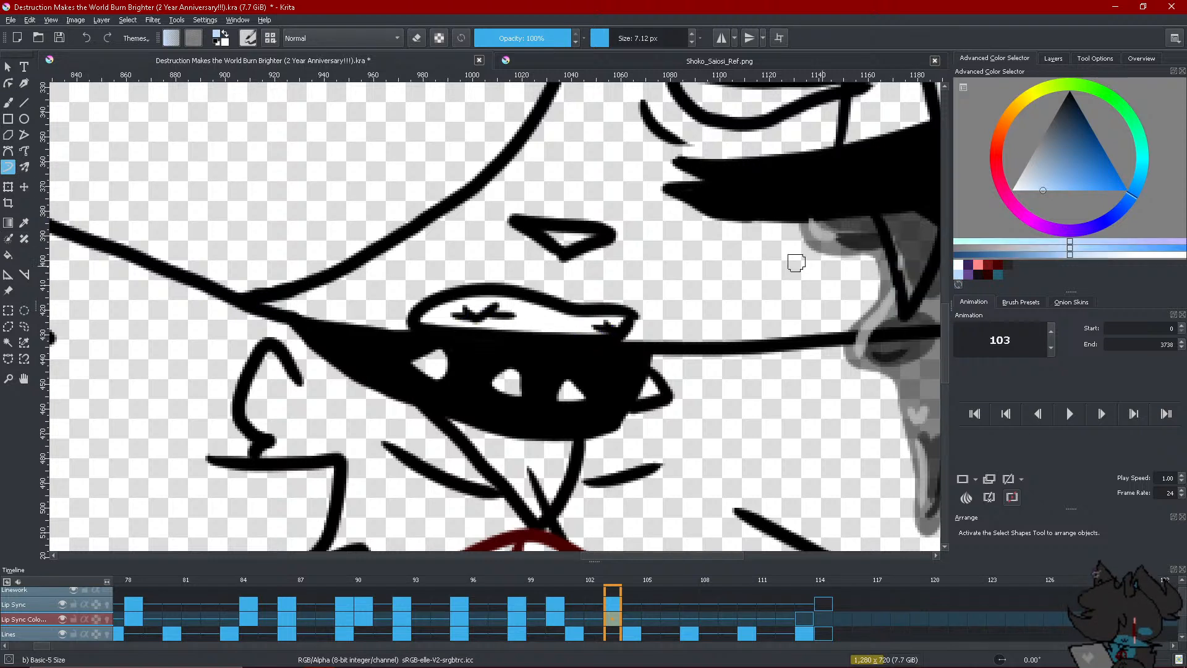
{"action": "left_click", "coordinate": [440, 39]}
{"action": "mouse_move", "coordinate": [472, 272]}
{"action": "left_mouse_down"}
{"action": "mouse_move", "coordinate": [474, 333]}
{"action": "mouse_move", "coordinate": [454, 279]}
{"action": "mouse_move", "coordinate": [425, 336]}
{"action": "left_mouse_up"}
{"action": "left_click", "coordinate": [438, 38]}
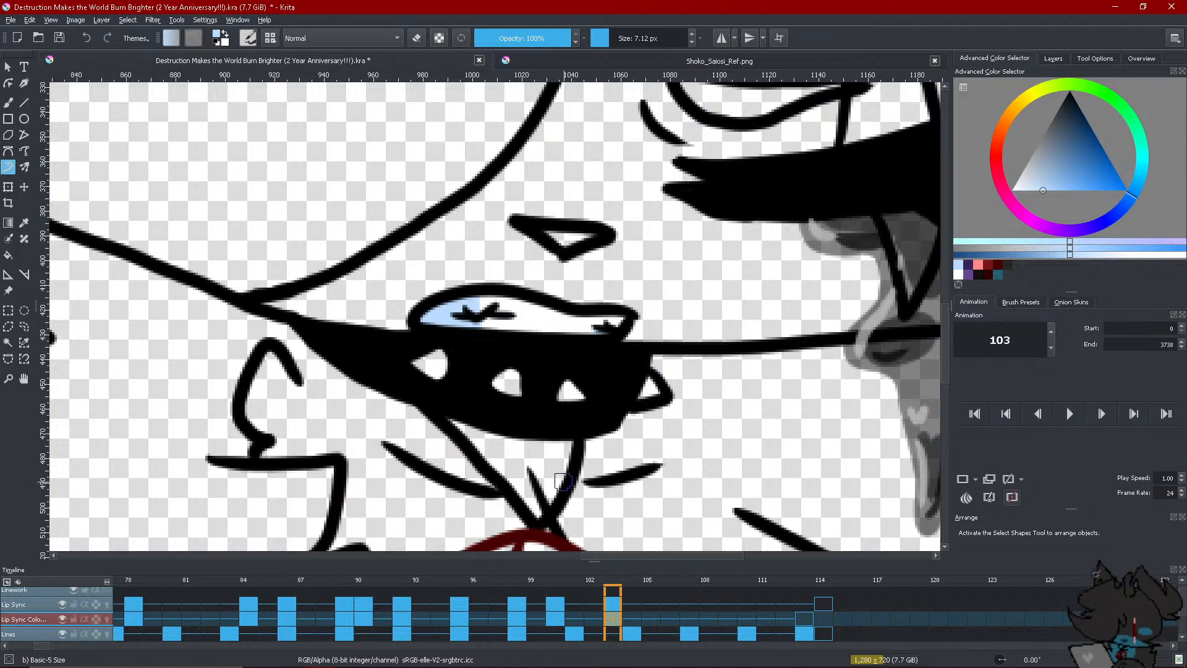
Examine the whole drawing at frames 101 to 103 to check the newly coloured mouth
{"action": "scroll", "coordinate": [387, 395], "scroll_direction": "down", "scroll_amount": 7}
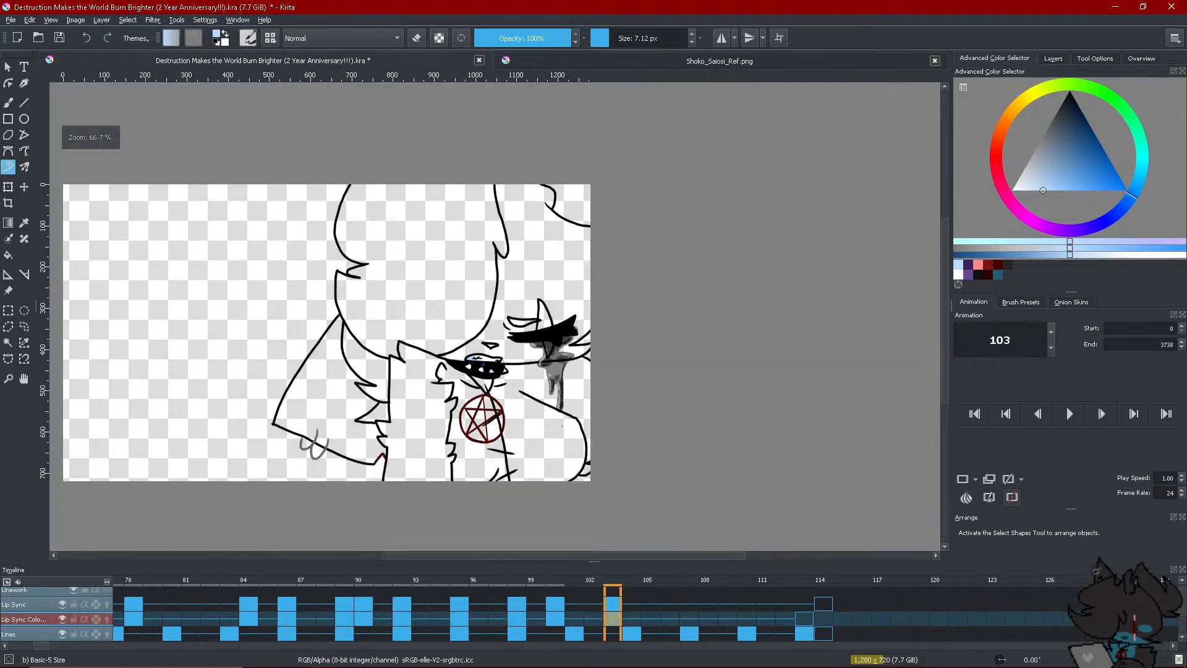
{"action": "scroll", "coordinate": [290, 359], "scroll_direction": "up", "scroll_amount": 1}
{"action": "left_click", "coordinate": [595, 618]}
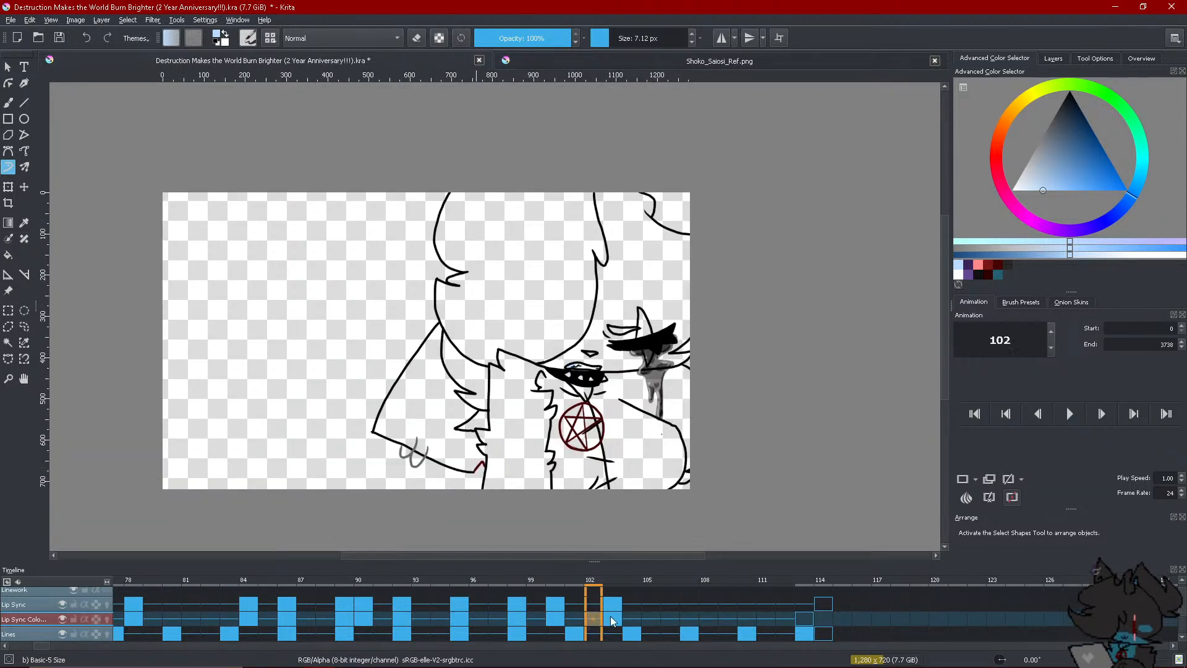
{"action": "left_click", "coordinate": [615, 615]}
{"action": "left_click", "coordinate": [582, 614]}
{"action": "scroll", "coordinate": [392, 404], "scroll_direction": "down", "scroll_amount": 1}
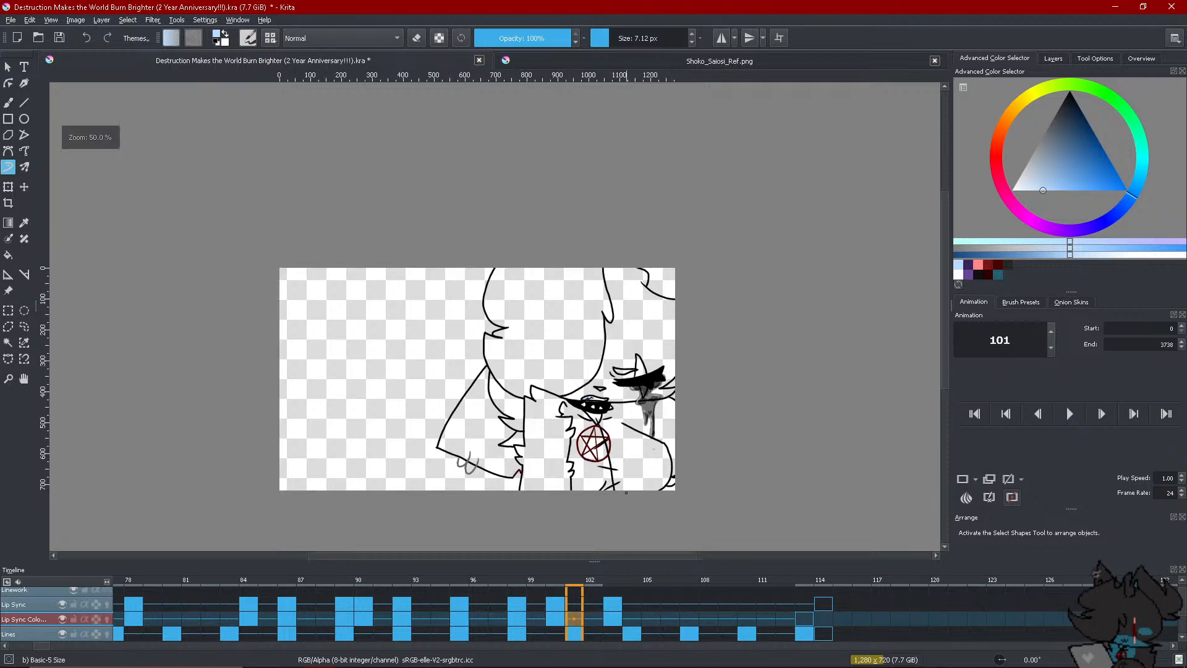
{"action": "scroll", "coordinate": [392, 403], "scroll_direction": "up", "scroll_amount": 2}
{"action": "scroll", "coordinate": [392, 404], "scroll_direction": "down", "scroll_amount": 1}
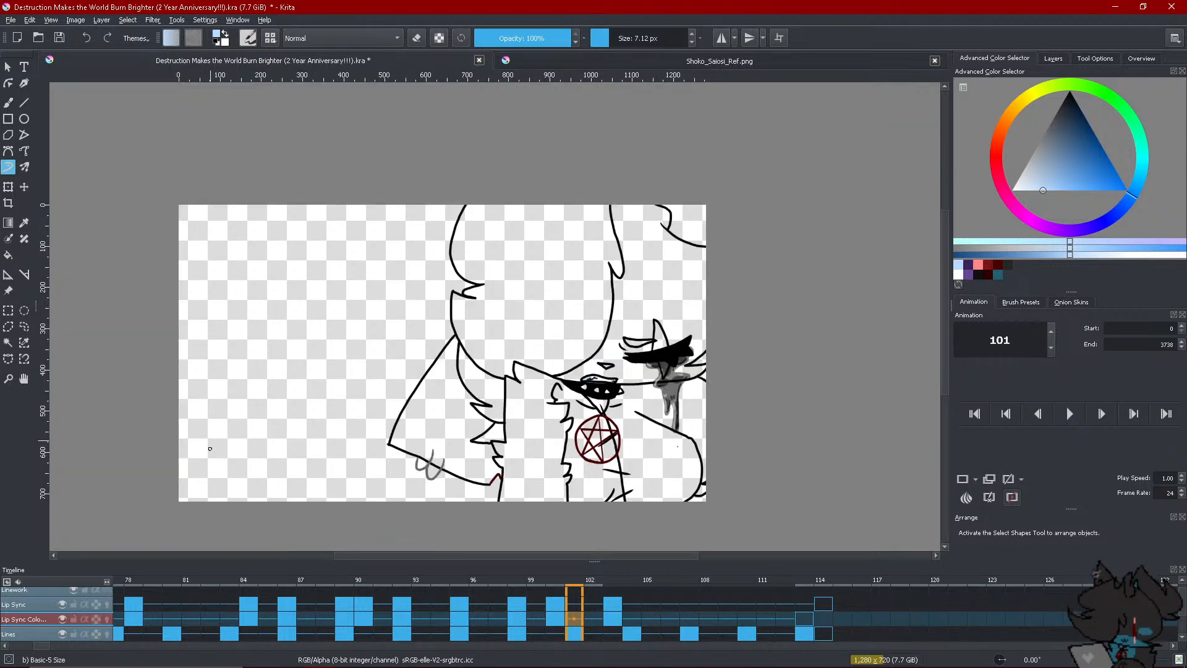
{"action": "scroll", "coordinate": [210, 449], "scroll_direction": "up", "scroll_amount": 1}
{"action": "scroll", "coordinate": [210, 449], "scroll_direction": "down", "scroll_amount": 2}
{"action": "scroll", "coordinate": [348, 404], "scroll_direction": "up", "scroll_amount": 2}
{"action": "scroll", "coordinate": [348, 404], "scroll_direction": "down", "scroll_amount": 1}
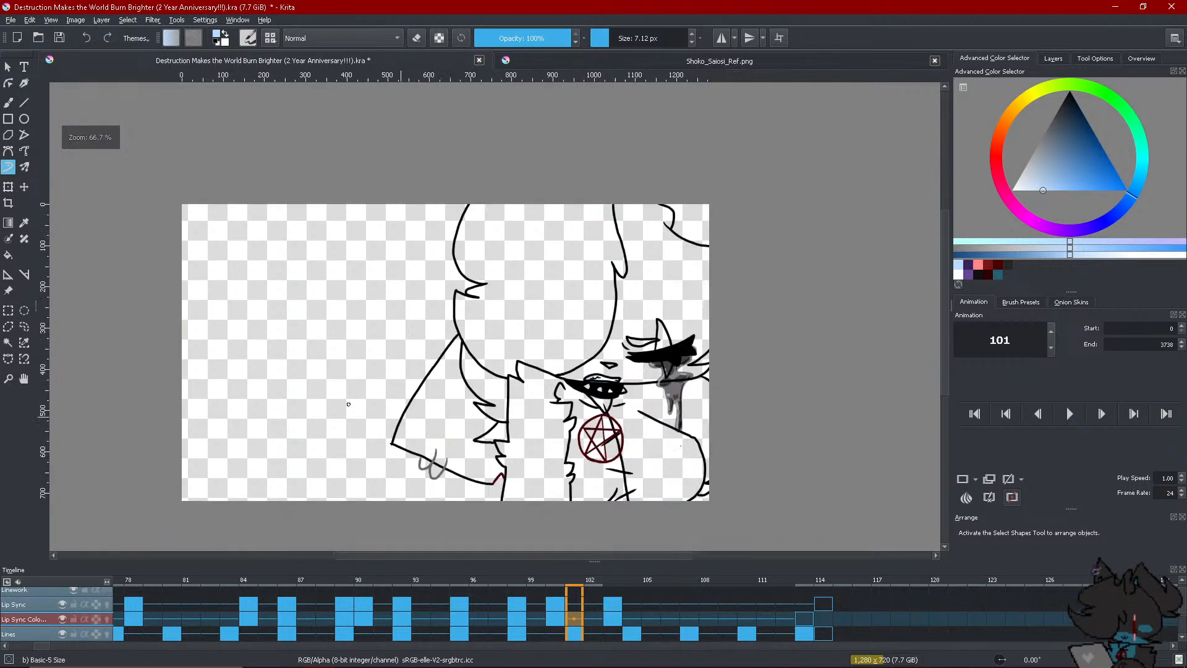
{"action": "scroll", "coordinate": [328, 401], "scroll_direction": "up", "scroll_amount": 1}
{"action": "scroll", "coordinate": [693, 457], "scroll_direction": "down", "scroll_amount": 1}
{"action": "scroll", "coordinate": [690, 459], "scroll_direction": "up", "scroll_amount": 1}
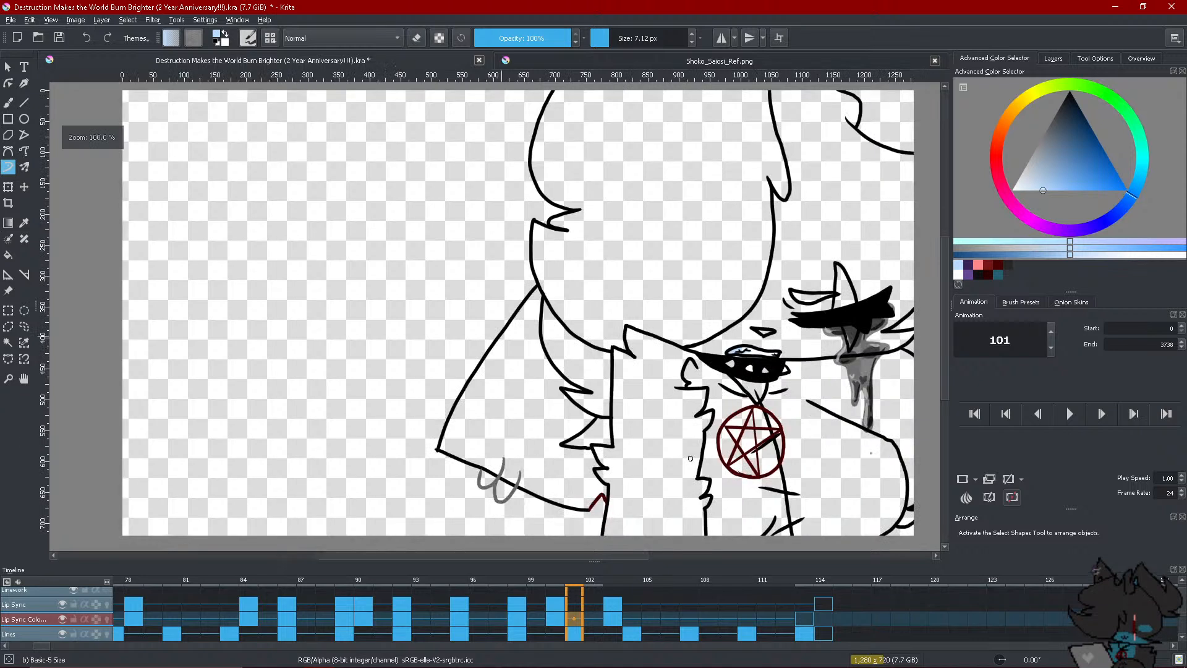
Save the document and move the blank end keyframe of the lip sync colour layer to frame 114
{"action": "left_click", "coordinate": [60, 39]}
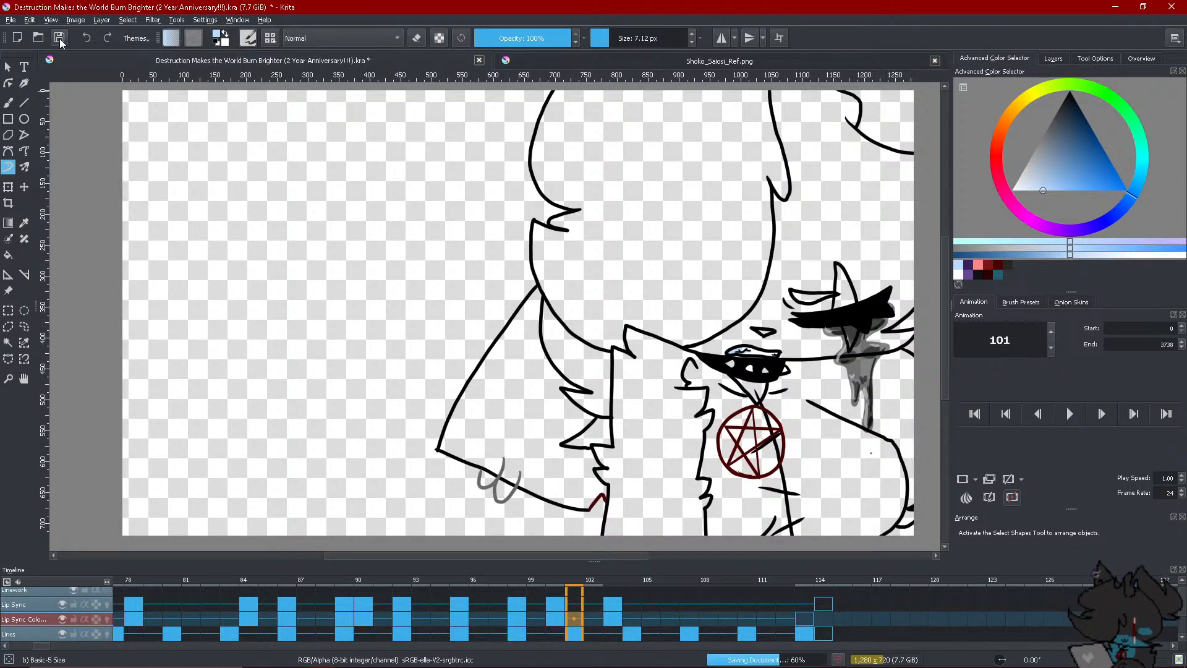
{"action": "left_click", "coordinate": [821, 619]}
Compare the mouth colouring across the frames from 101 to 107
{"action": "left_click", "coordinate": [622, 607]}
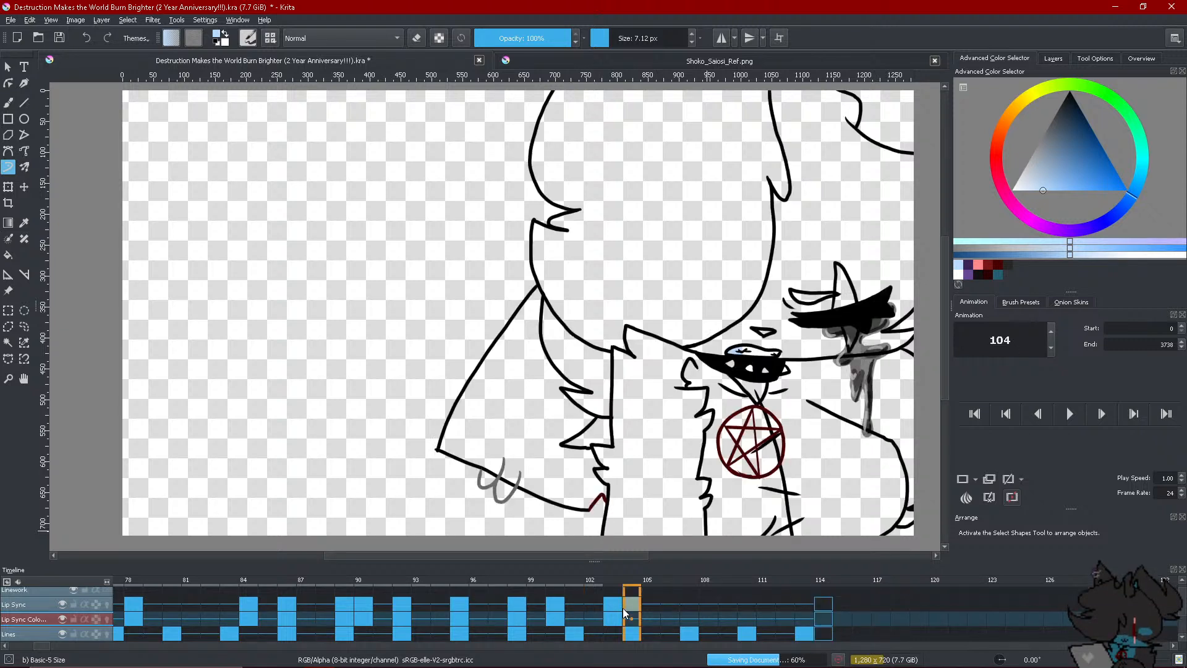
{"action": "left_click", "coordinate": [616, 615]}
{"action": "left_click", "coordinate": [593, 614]}
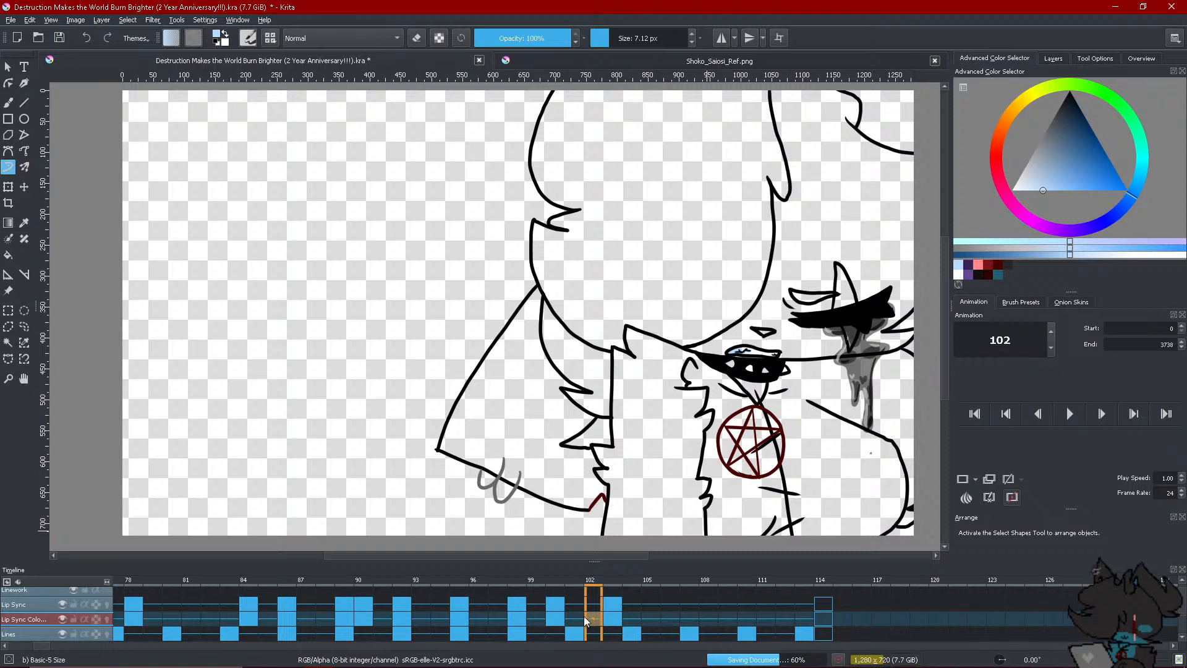
{"action": "left_click", "coordinate": [575, 595]}
{"action": "left_click", "coordinate": [617, 596]}
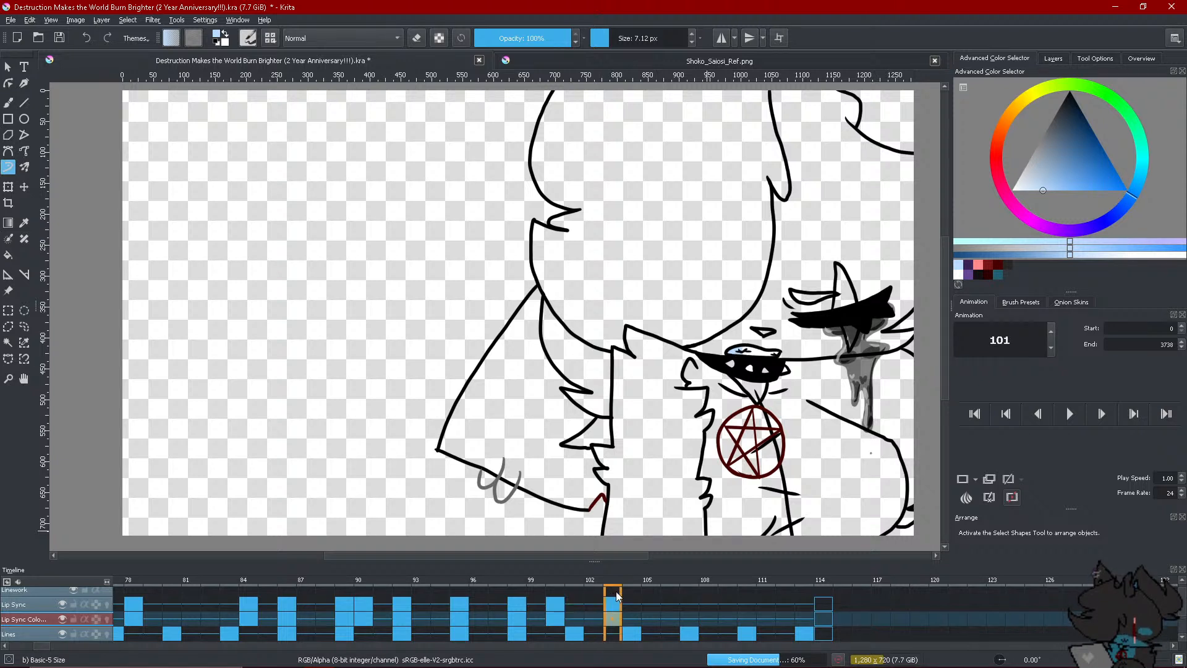
{"action": "left_click", "coordinate": [696, 609]}
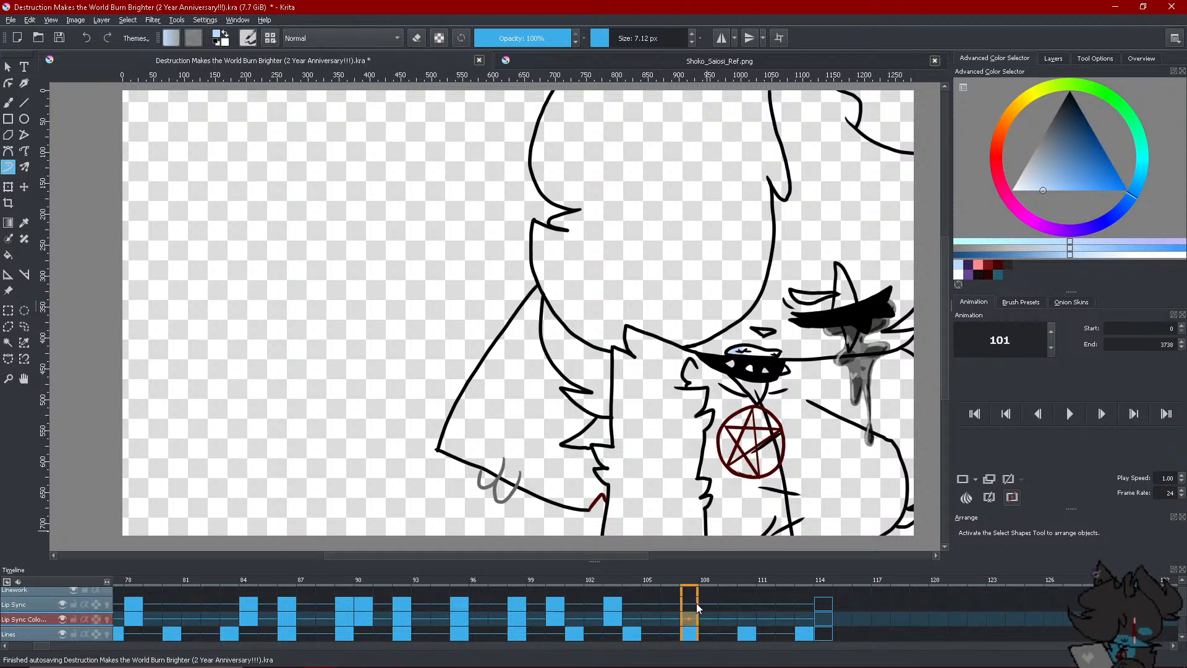
{"action": "left_click", "coordinate": [631, 609]}
{"action": "left_click", "coordinate": [601, 609]}
{"action": "left_click", "coordinate": [604, 608]}
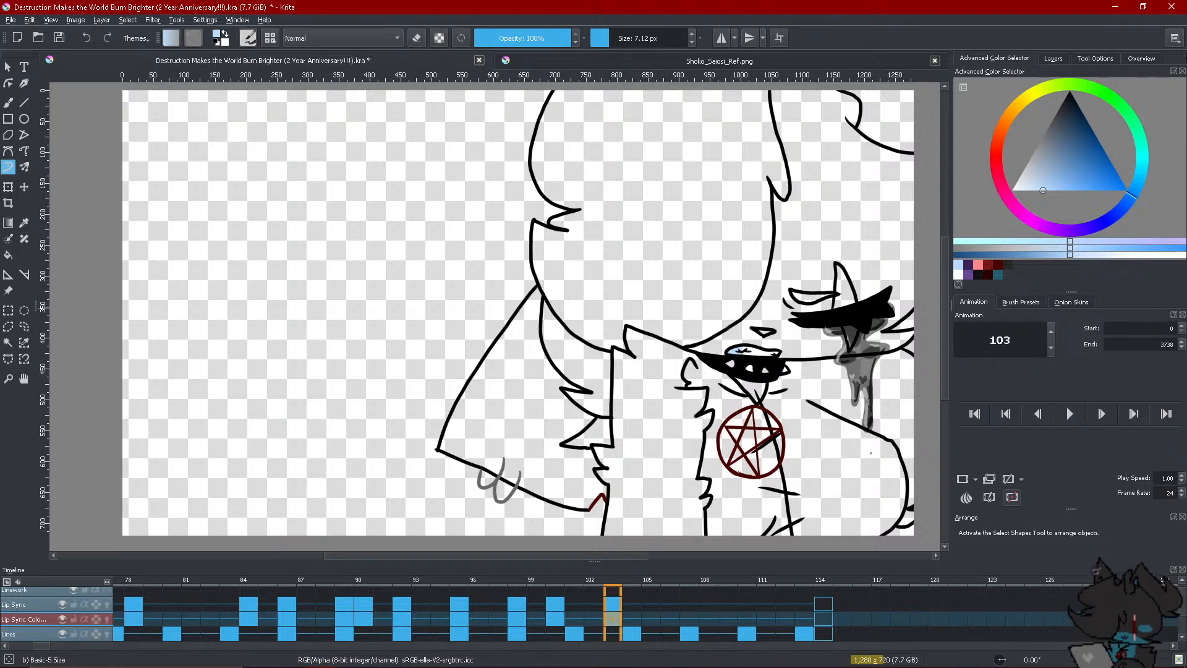
Make the Color layer group visible beneath the linework at frame 103
{"action": "left_click", "coordinate": [1065, 56]}
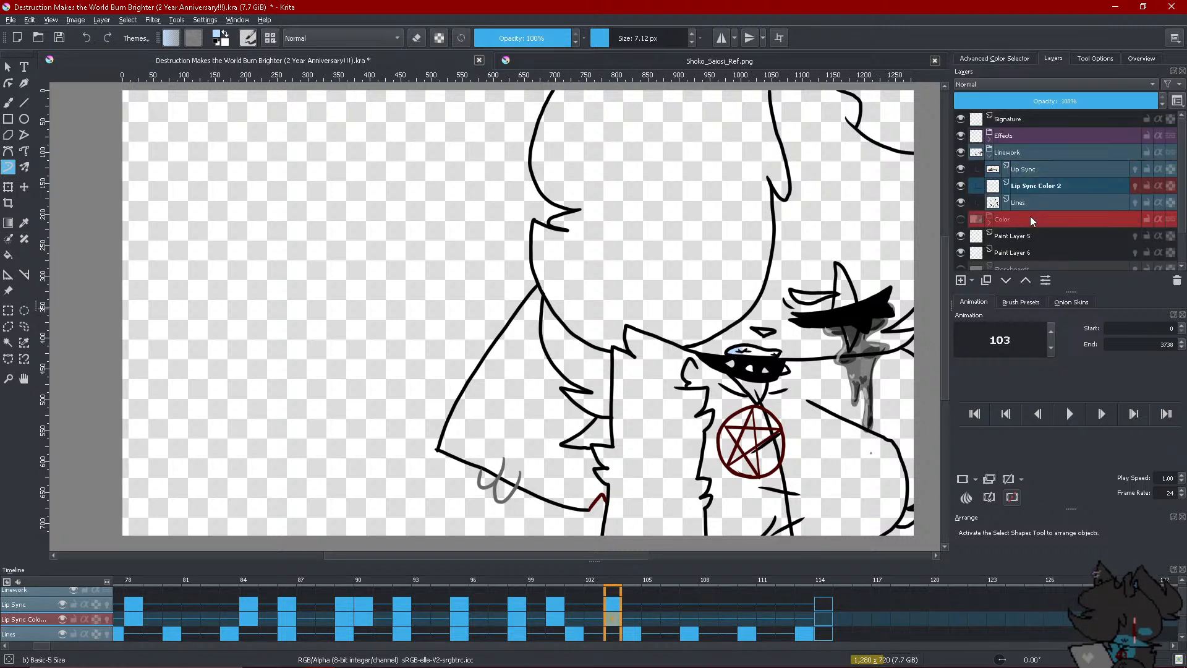
{"action": "mouse_move", "coordinate": [1042, 194]}
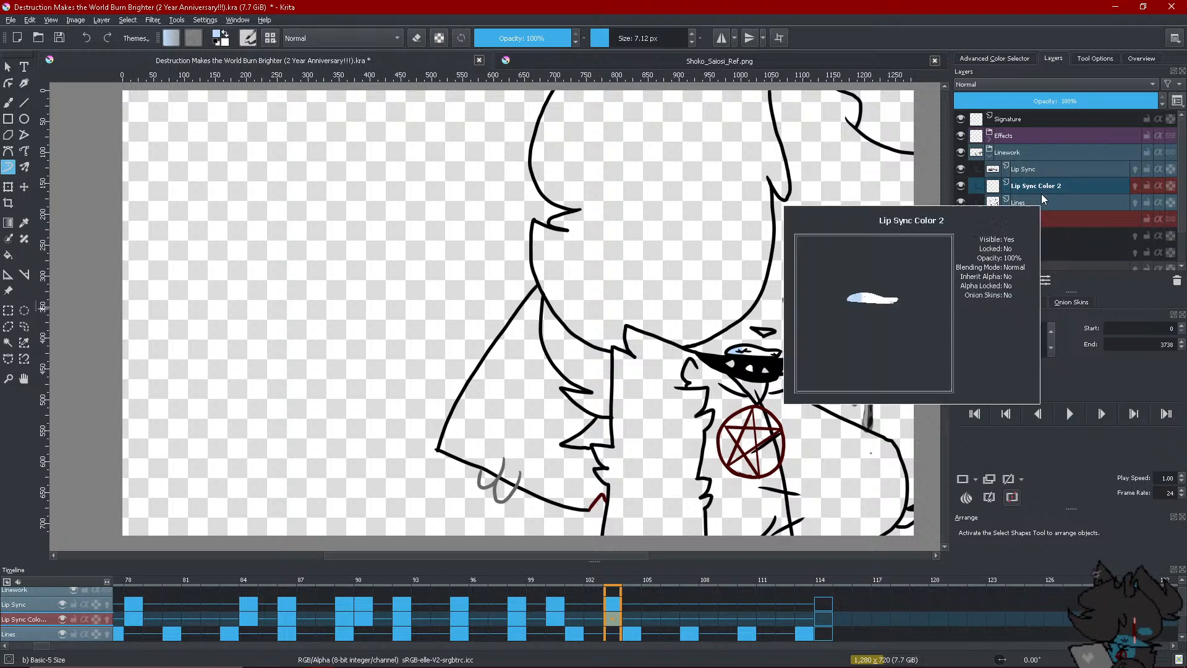
{"action": "mouse_move", "coordinate": [984, 230]}
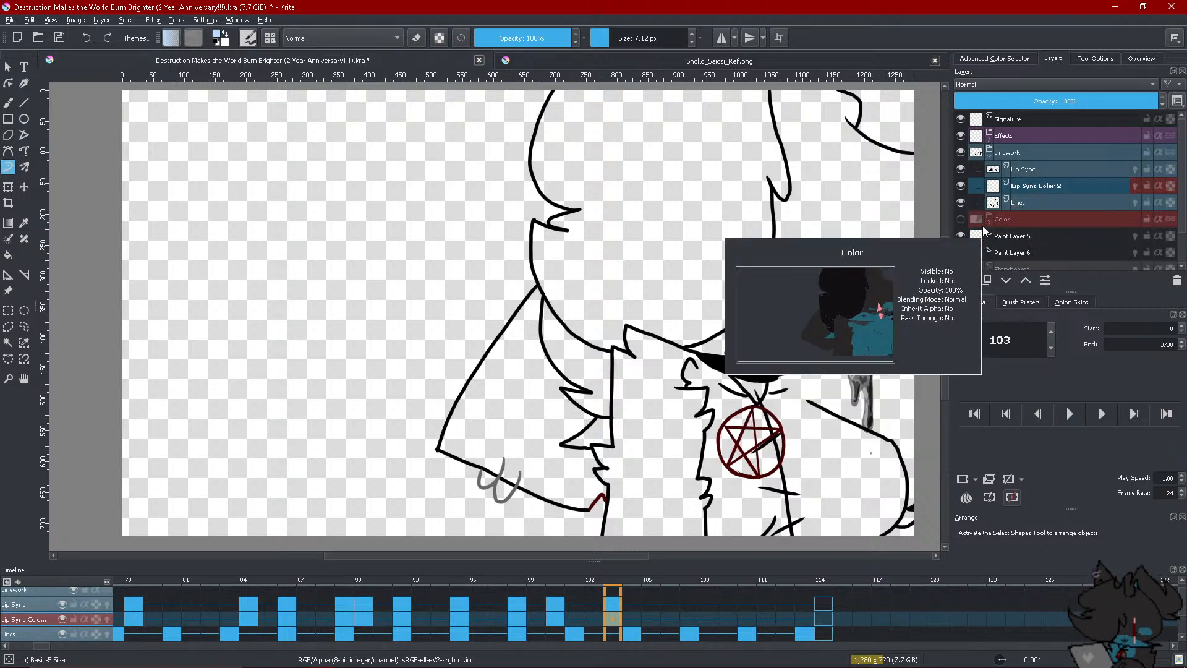
{"action": "left_click", "coordinate": [961, 219]}
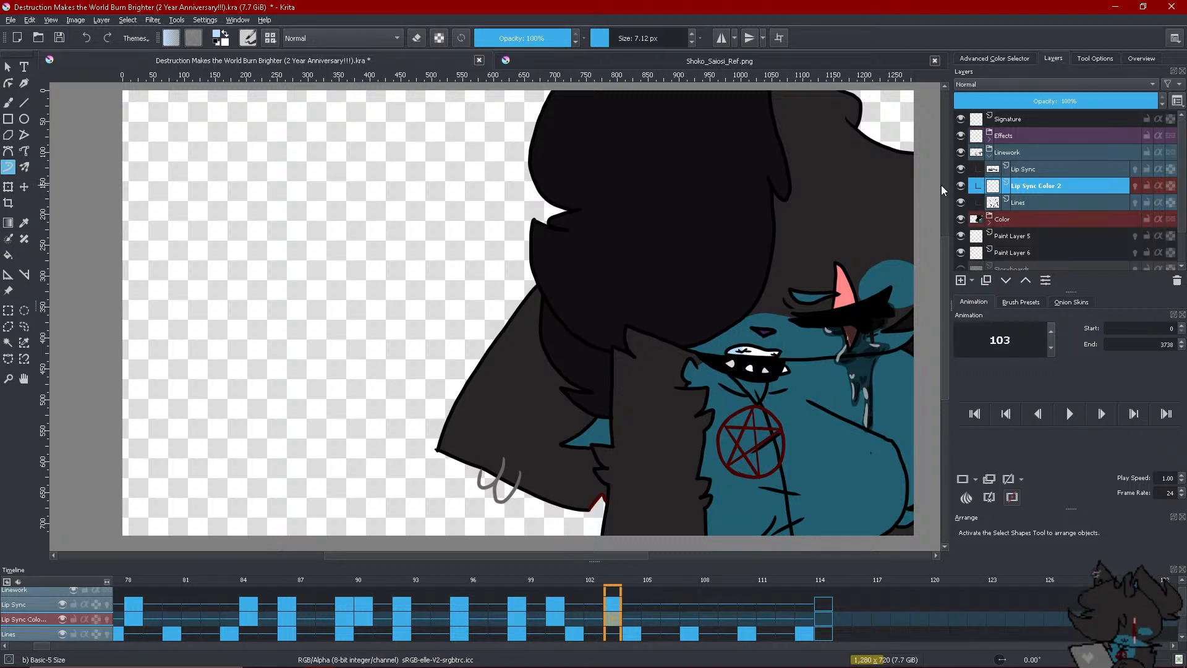
Expand the Color group, select its Lipstick layer and add a blank end keyframe at frame 114
{"action": "left_click", "coordinate": [1014, 219]}
{"action": "left_click", "coordinate": [990, 220]}
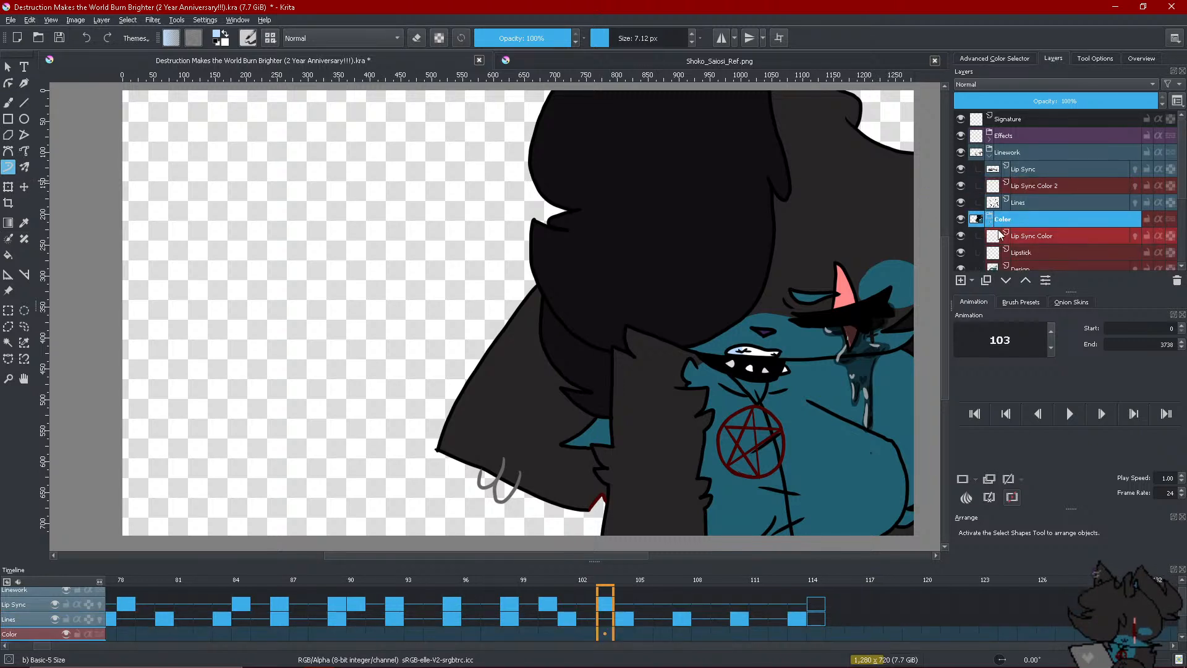
{"action": "left_click", "coordinate": [1026, 251]}
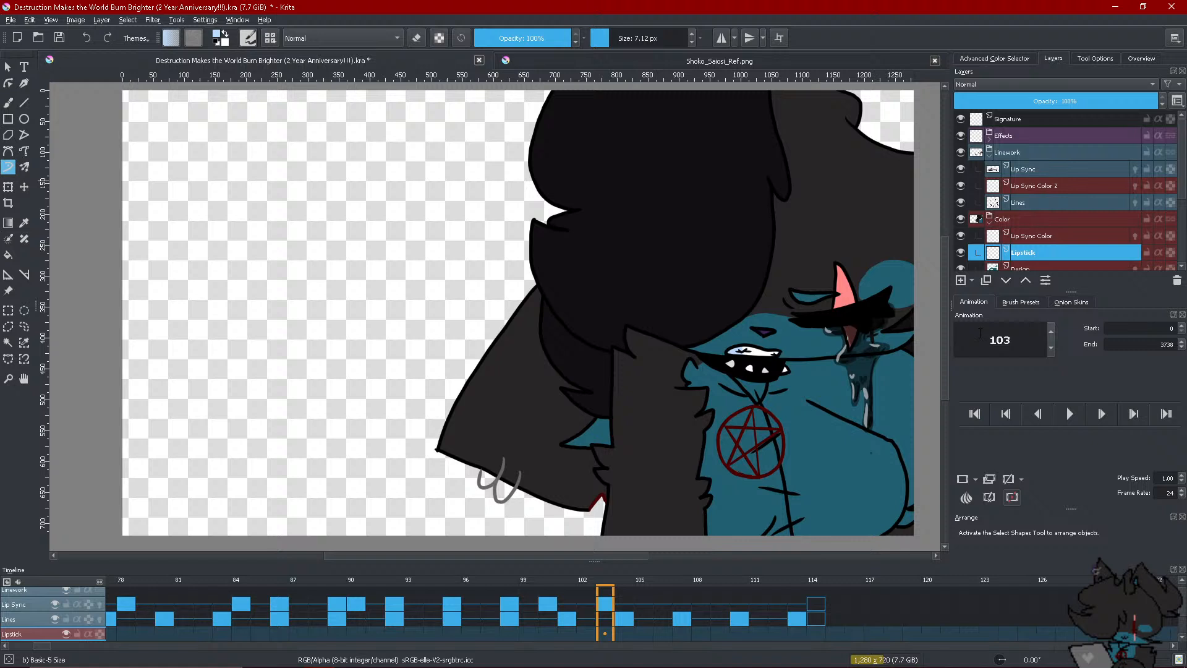
{"action": "right_click", "coordinate": [816, 635]}
{"action": "key", "text": "Escape"}
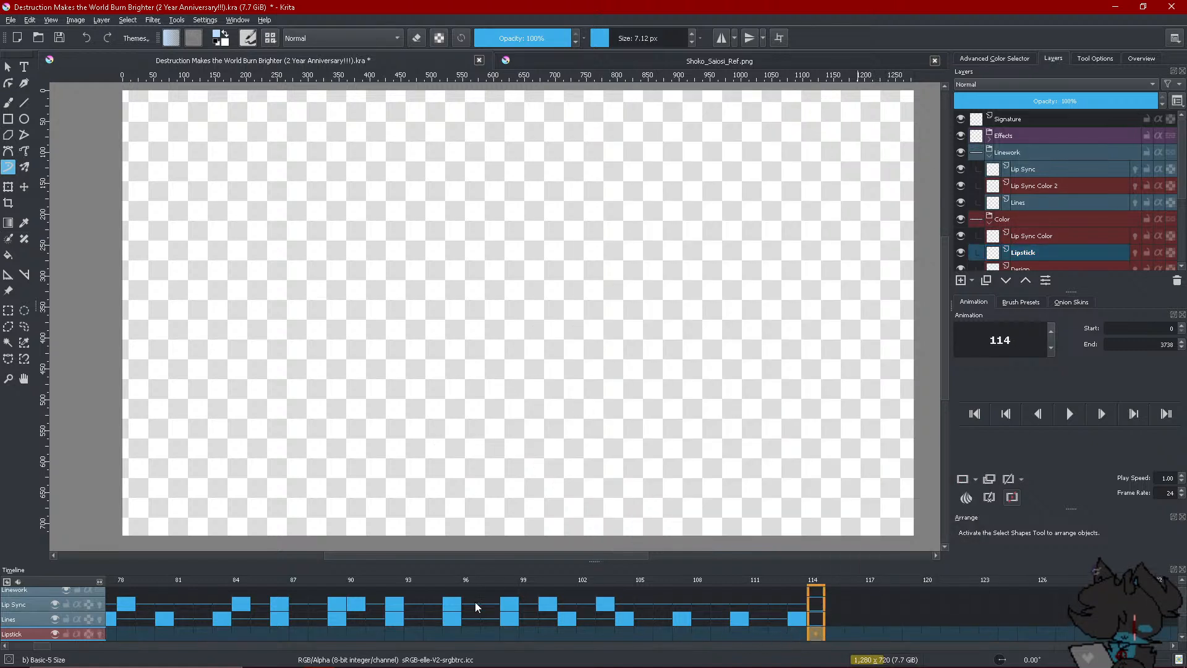
Go back to the first mouth shape and add a blank keyframe at frame 17 of the Lipstick layer
{"action": "left_click", "coordinate": [348, 633]}
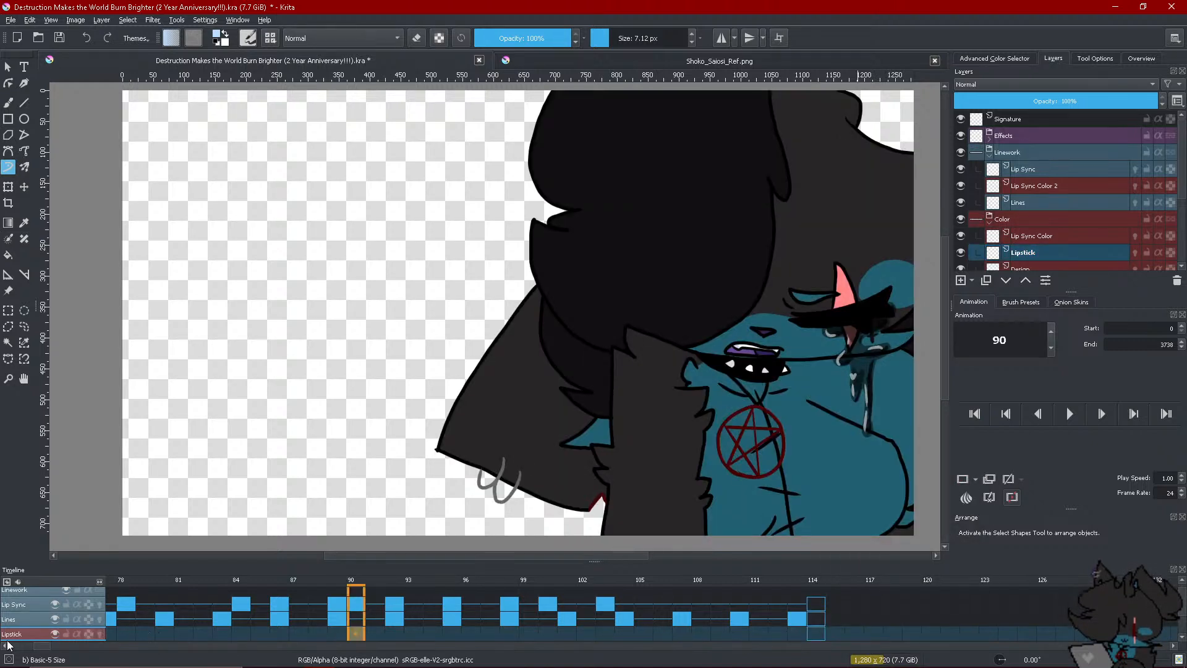
{"action": "left_click_drag", "start_coordinate": [7, 645], "coordinate": [11, 649]}
{"action": "left_click", "coordinate": [253, 634]}
{"action": "left_click", "coordinate": [345, 635]}
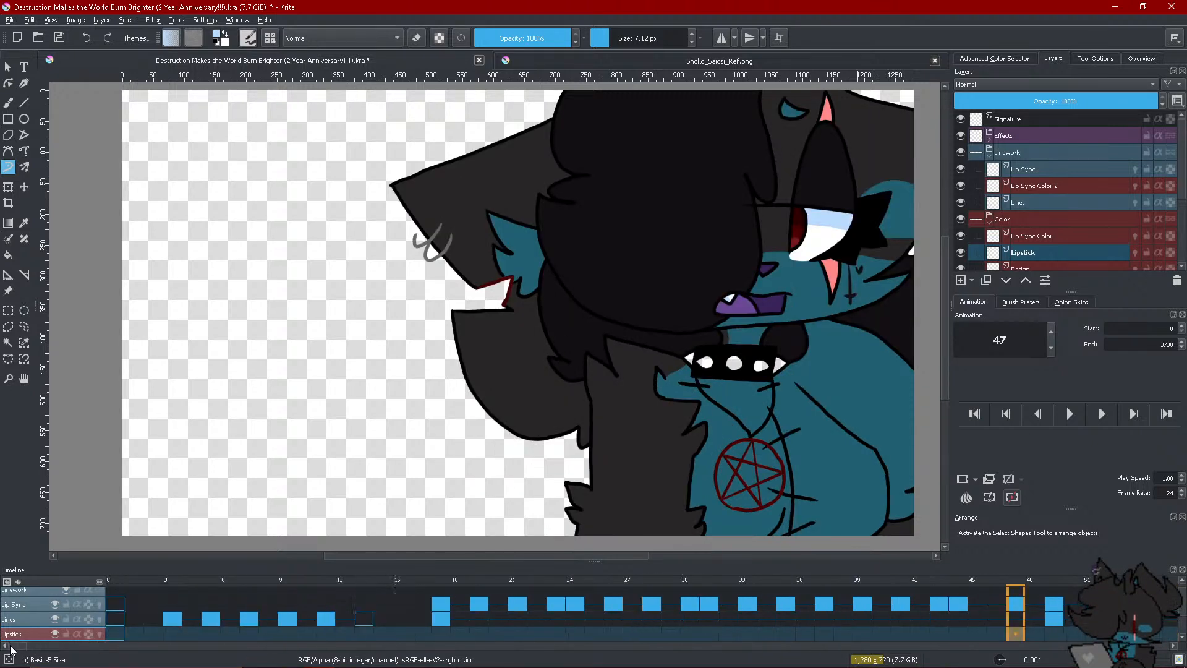
{"action": "right_click", "coordinate": [438, 642]}
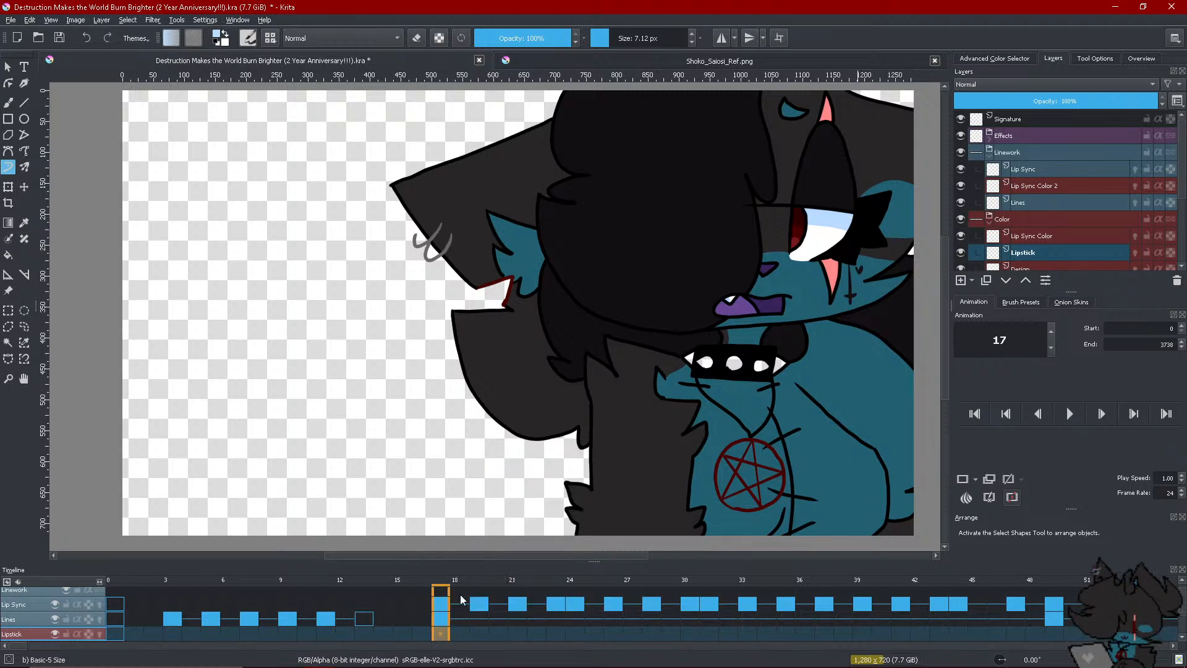
Paint dark purple lipstick above and below the middle of the mouth at frame 17 with a 24.01 px brush
{"action": "scroll", "coordinate": [403, 490], "scroll_direction": "down", "scroll_amount": 2}
{"action": "scroll", "coordinate": [644, 380], "scroll_direction": "up", "scroll_amount": 5}
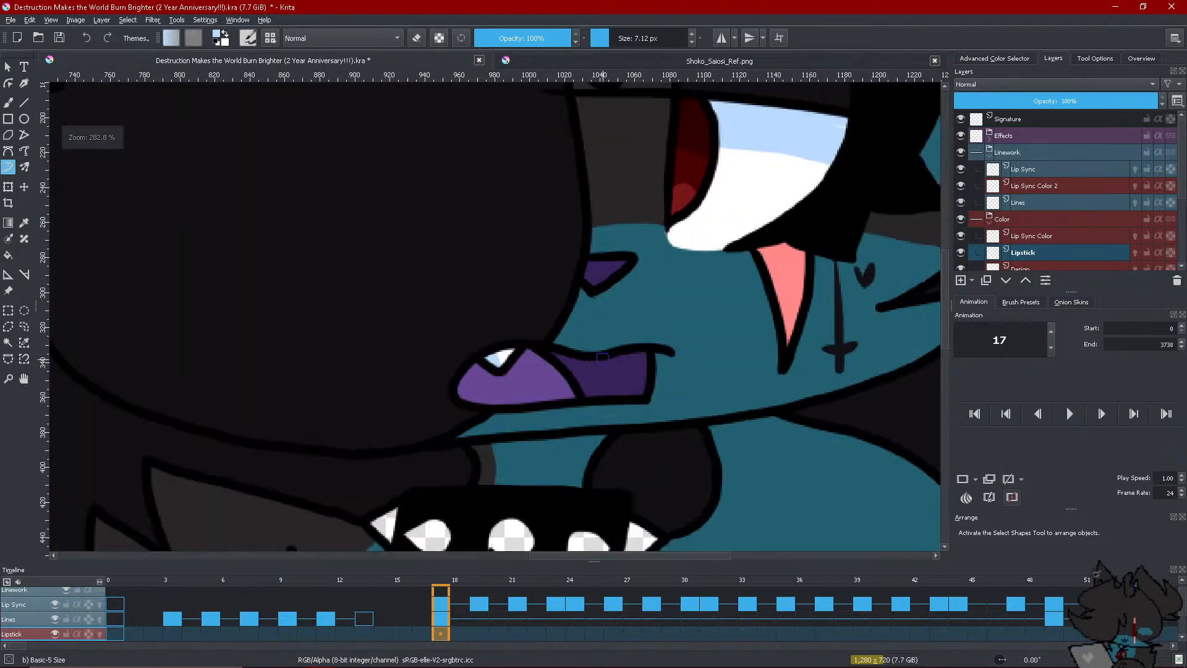
{"action": "left_click", "coordinate": [994, 58]}
{"action": "left_click", "coordinate": [968, 271]}
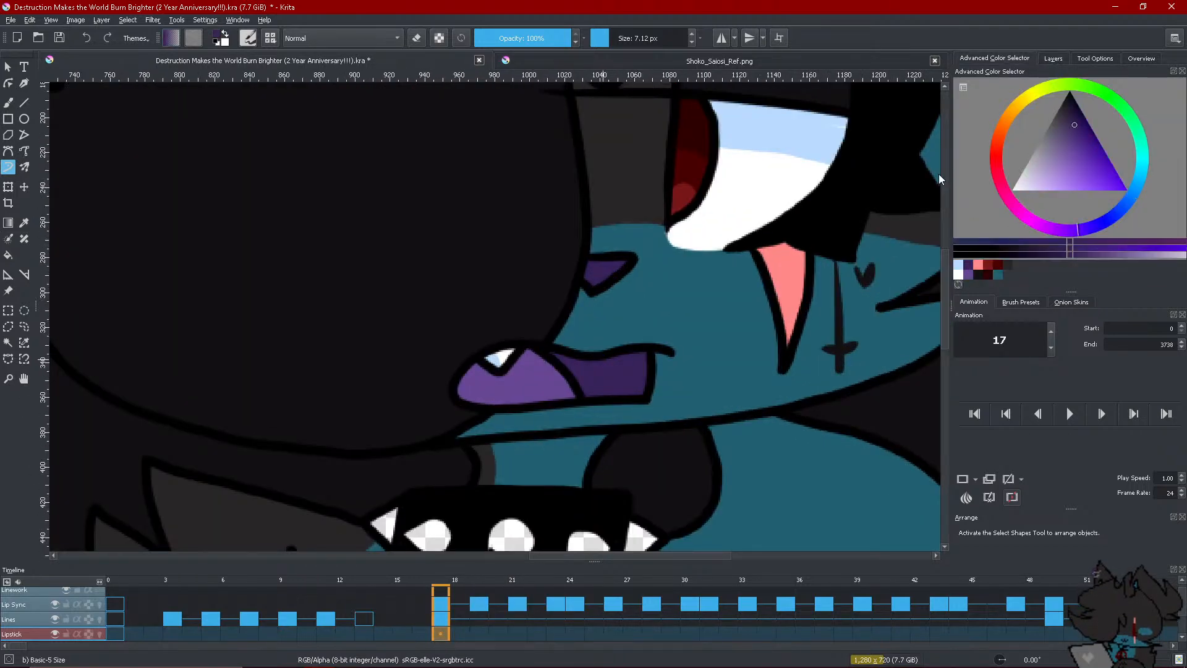
{"action": "left_click", "coordinate": [624, 38]}
{"action": "left_click", "coordinate": [1053, 58]}
{"action": "left_click", "coordinate": [995, 58]}
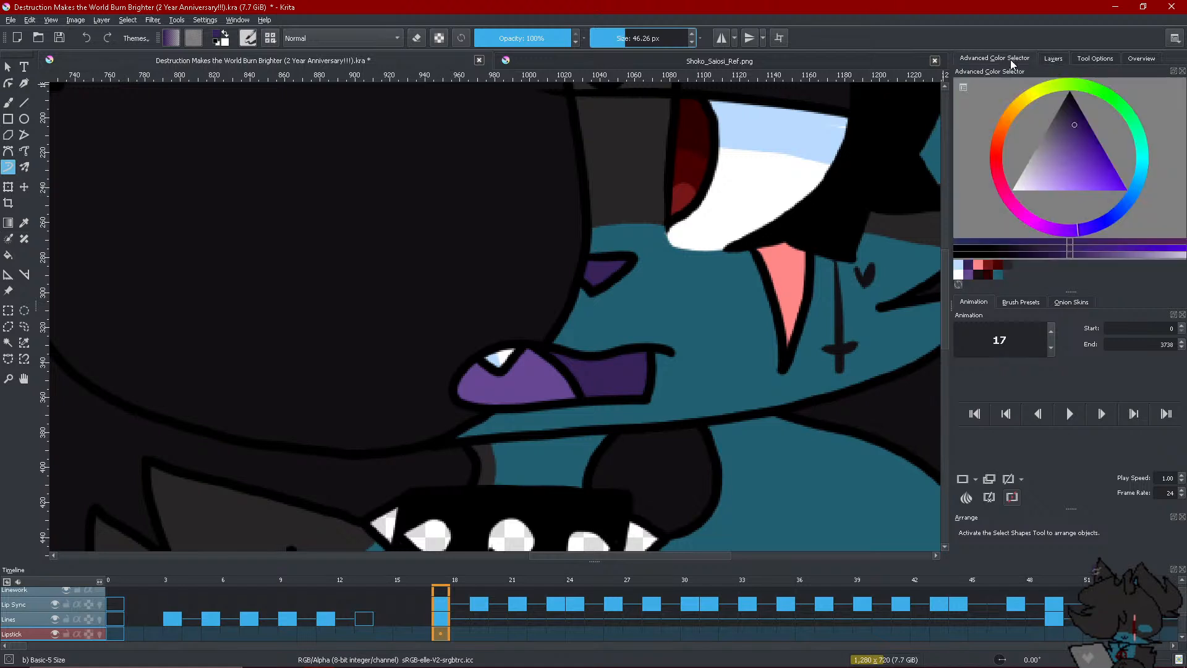
{"action": "left_click", "coordinate": [1051, 59]}
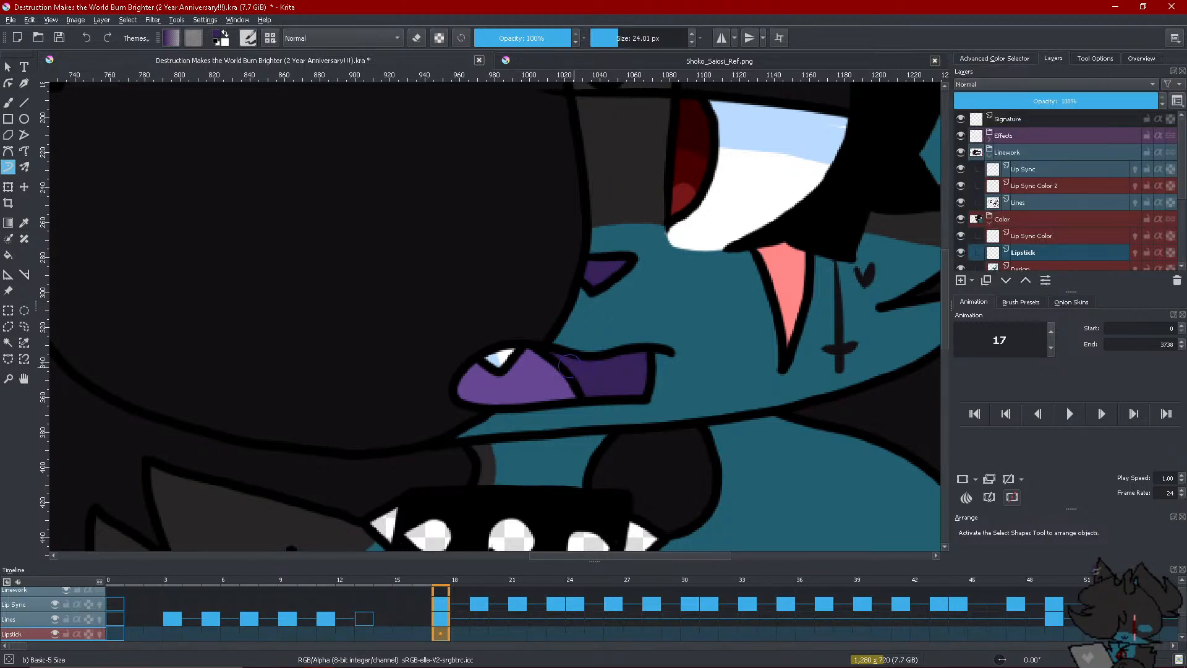
{"action": "mouse_move", "coordinate": [569, 352]}
{"action": "left_mouse_down"}
{"action": "mouse_move", "coordinate": [609, 337]}
{"action": "mouse_move", "coordinate": [593, 331]}
{"action": "mouse_move", "coordinate": [627, 347]}
{"action": "left_mouse_up"}
{"action": "left_click_drag", "start_coordinate": [560, 413], "coordinate": [603, 398]}
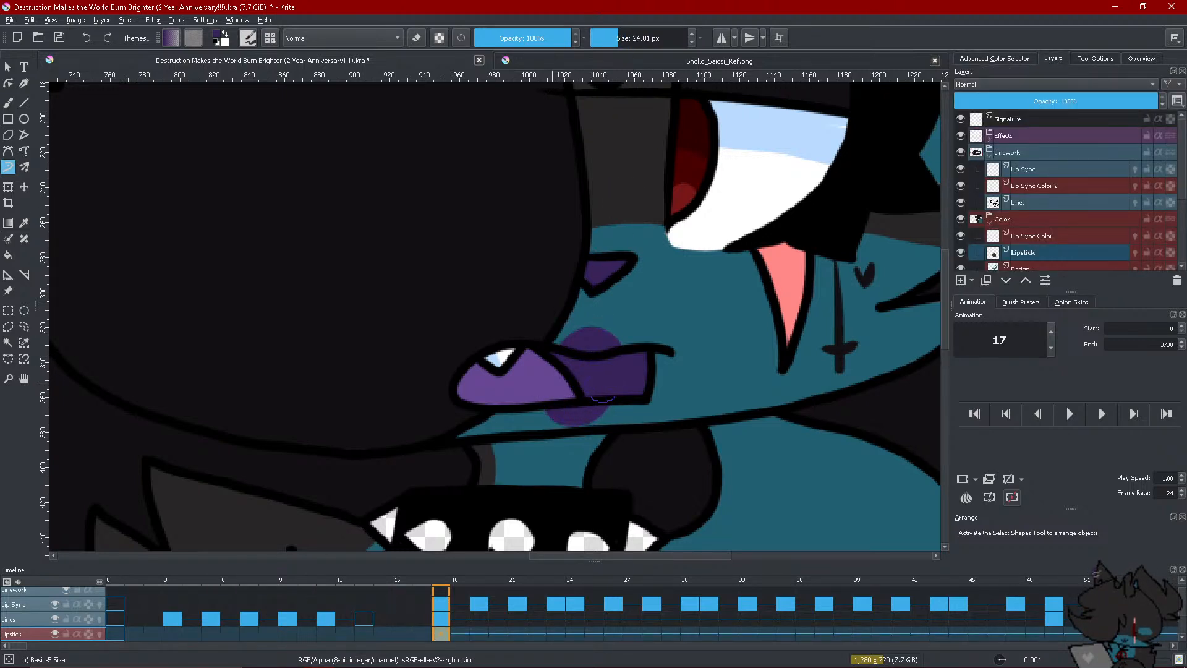
Add a blank keyframe at frame 19 of the Lipstick layer and paint dark purple lipstick above and below the mouth
{"action": "scroll", "coordinate": [601, 384], "scroll_direction": "down", "scroll_amount": 5}
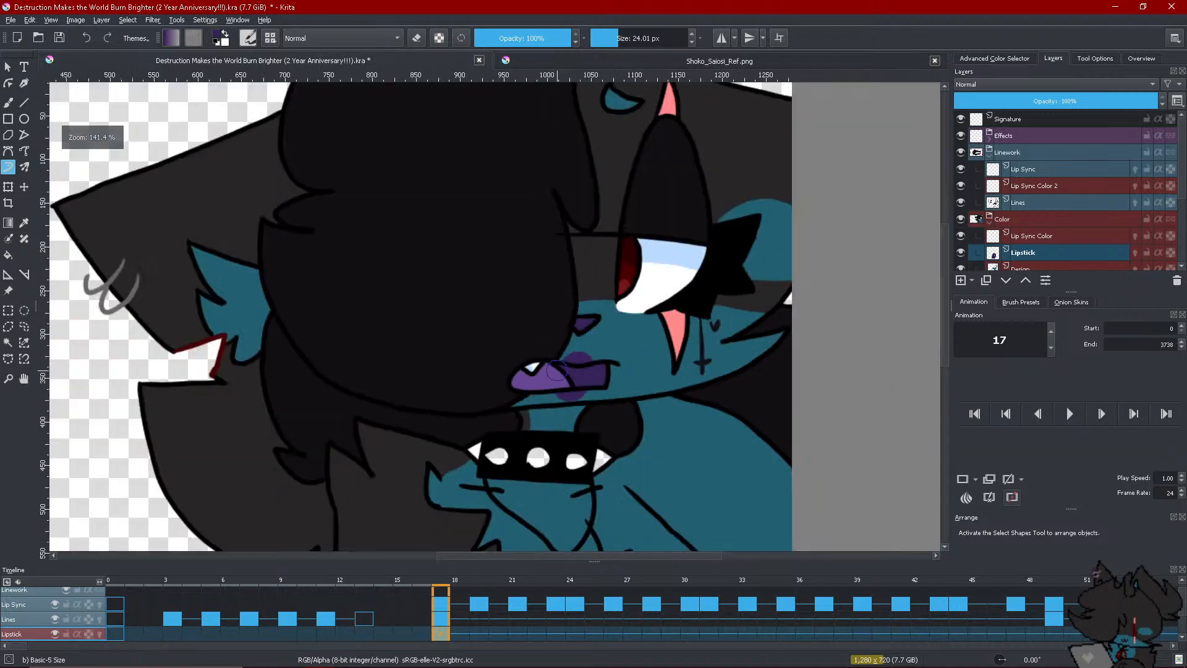
{"action": "scroll", "coordinate": [602, 383], "scroll_direction": "up", "scroll_amount": 3}
{"action": "left_click", "coordinate": [485, 631]}
{"action": "right_click", "coordinate": [486, 629]}
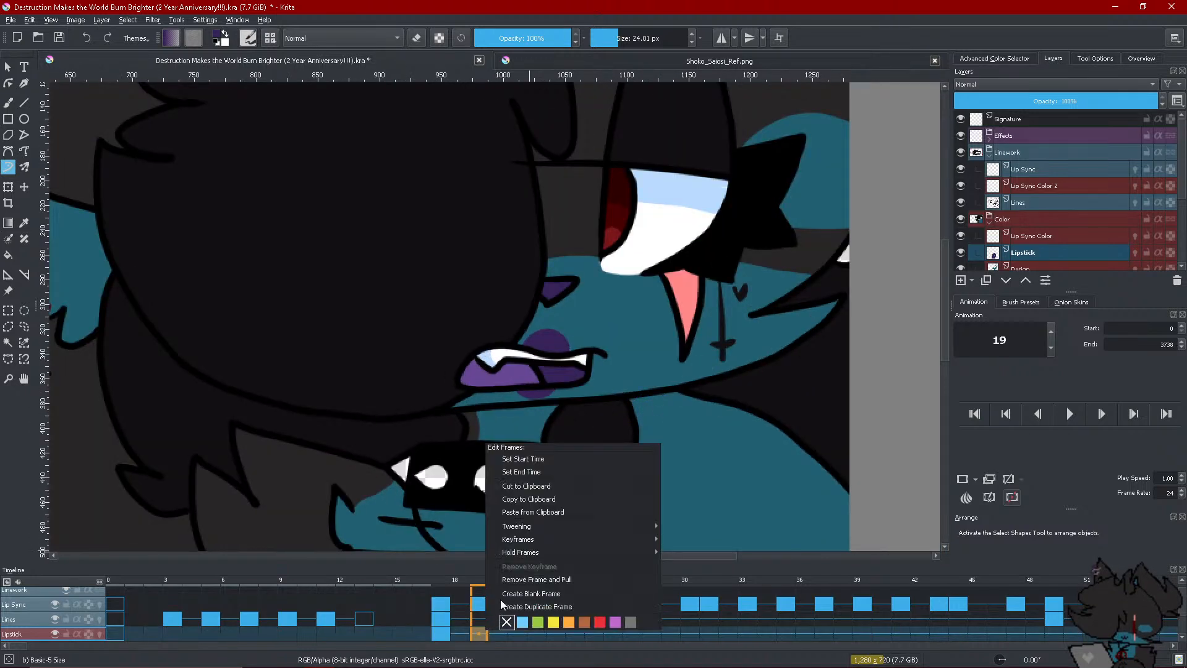
{"action": "left_click", "coordinate": [514, 594]}
{"action": "left_click", "coordinate": [462, 631]}
{"action": "left_click", "coordinate": [480, 632]}
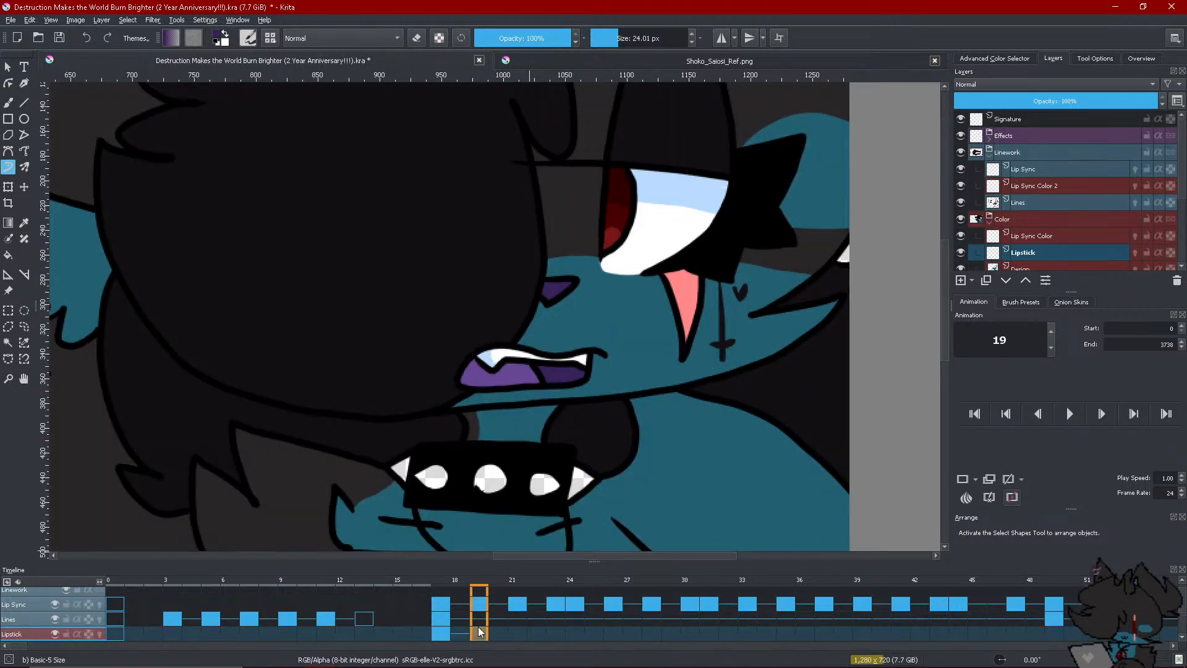
{"action": "mouse_move", "coordinate": [534, 360]}
{"action": "left_mouse_down"}
{"action": "mouse_move", "coordinate": [567, 350]}
{"action": "mouse_move", "coordinate": [571, 365]}
{"action": "mouse_move", "coordinate": [544, 359]}
{"action": "mouse_move", "coordinate": [568, 357]}
{"action": "mouse_move", "coordinate": [564, 370]}
{"action": "mouse_move", "coordinate": [534, 376]}
{"action": "mouse_move", "coordinate": [561, 386]}
{"action": "left_mouse_up"}
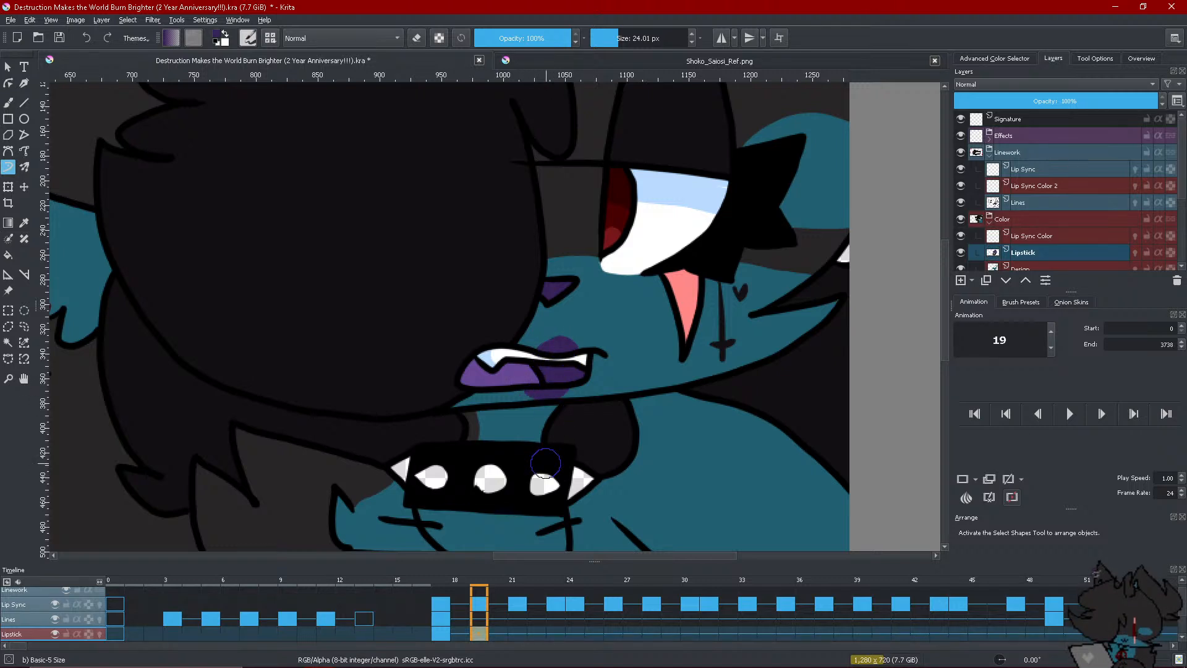
Add a blank keyframe at frame 21 of the Lipstick layer and paint dark purple lipstick around the clenched teeth
{"action": "left_click", "coordinate": [499, 636]}
{"action": "right_click", "coordinate": [512, 635]}
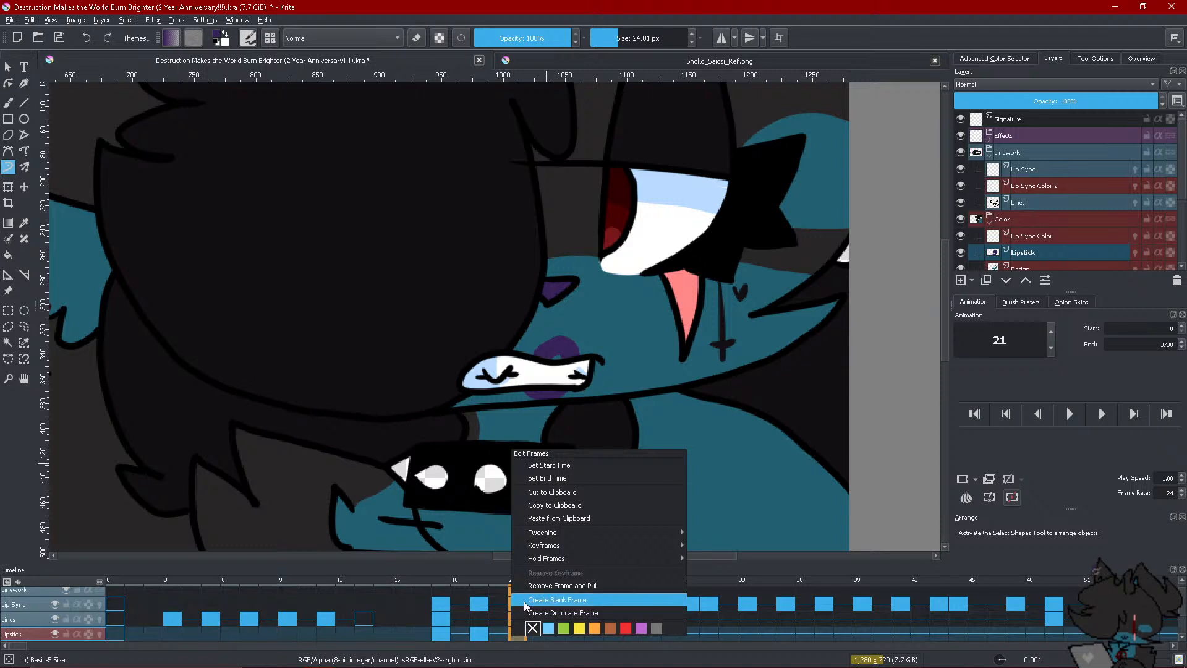
{"action": "left_click", "coordinate": [524, 601]}
{"action": "left_click_drag", "start_coordinate": [543, 357], "coordinate": [536, 367]}
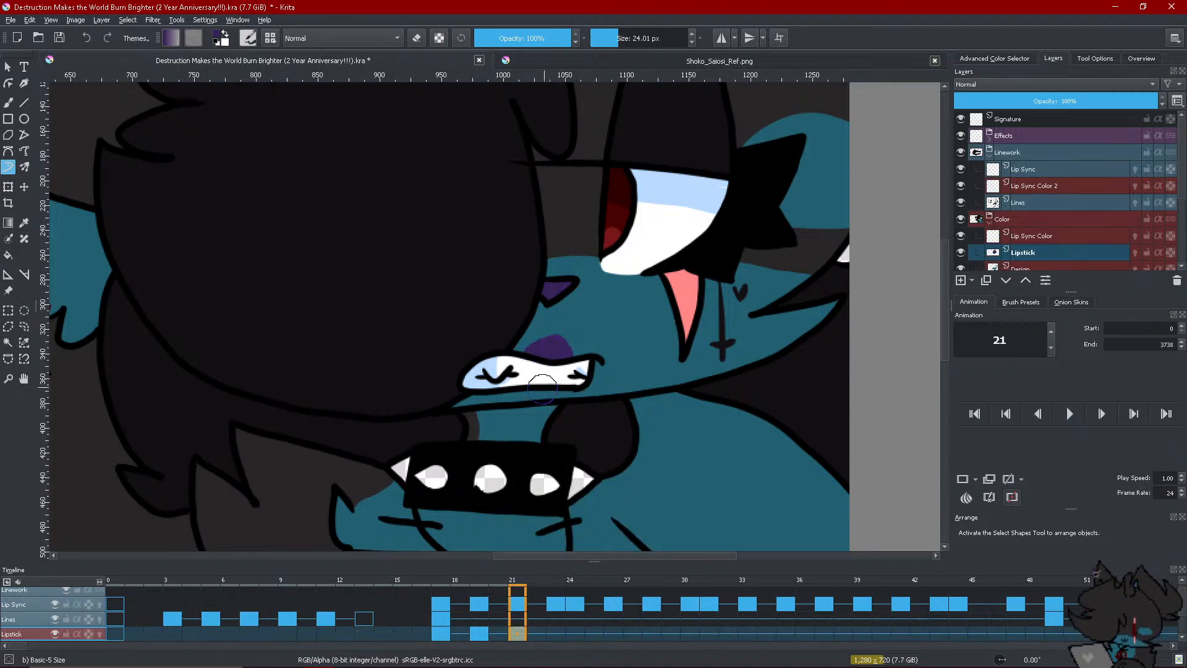
{"action": "left_click", "coordinate": [86, 38]}
{"action": "left_click", "coordinate": [81, 41]}
{"action": "mouse_move", "coordinate": [543, 336]}
{"action": "left_mouse_down"}
{"action": "mouse_move", "coordinate": [535, 367]}
{"action": "mouse_move", "coordinate": [554, 350]}
{"action": "mouse_move", "coordinate": [571, 364]}
{"action": "mouse_move", "coordinate": [528, 375]}
{"action": "mouse_move", "coordinate": [545, 387]}
{"action": "mouse_move", "coordinate": [569, 371]}
{"action": "left_mouse_up"}
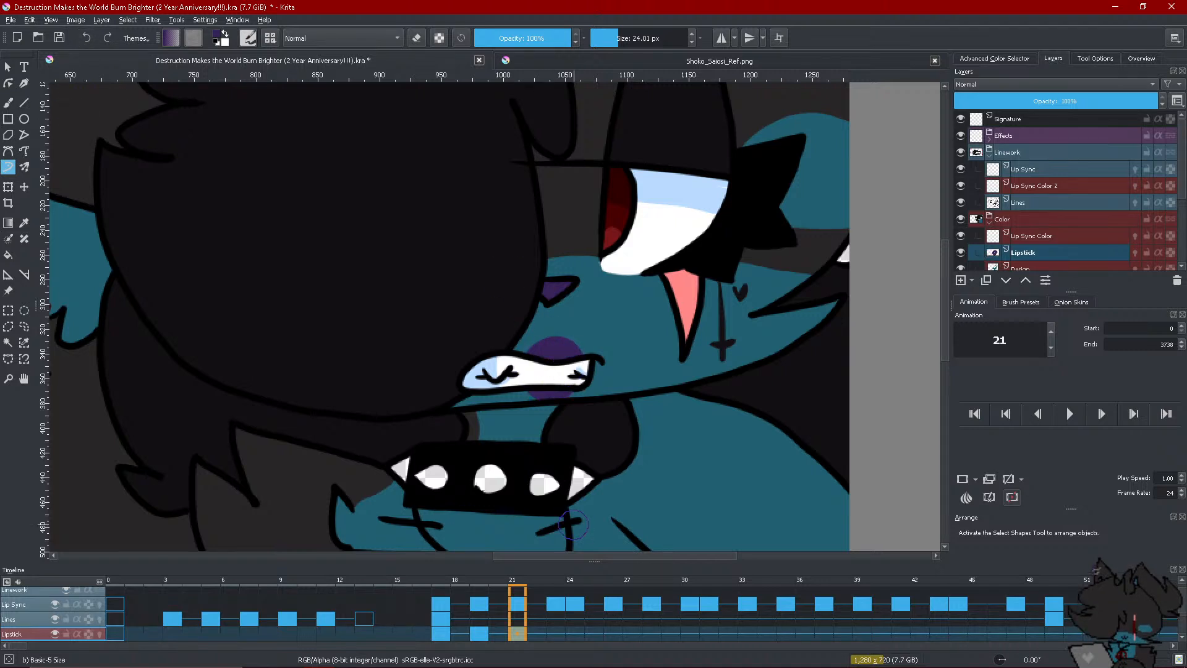
Create a blank keyframe at frame 23 on the Lipstick layer and paint purple lipstick around the small open mouth
{"action": "scroll", "coordinate": [340, 379], "scroll_direction": "down", "scroll_amount": 3}
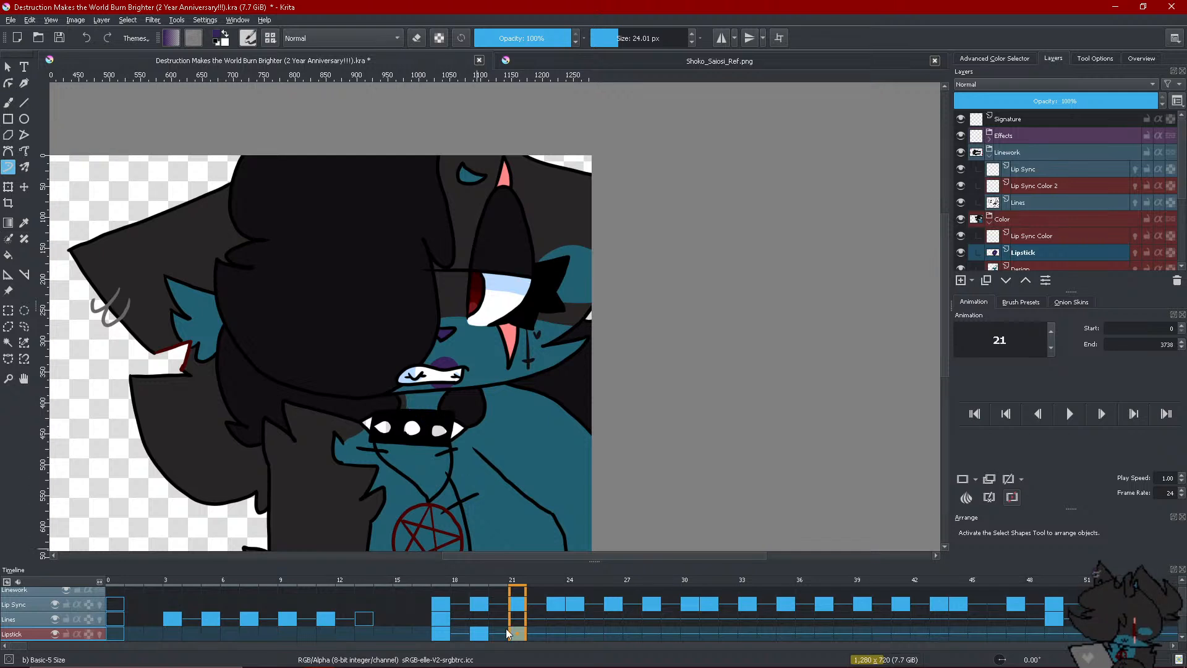
{"action": "left_click", "coordinate": [504, 634]}
{"action": "left_click", "coordinate": [512, 632]}
{"action": "left_click", "coordinate": [544, 633]}
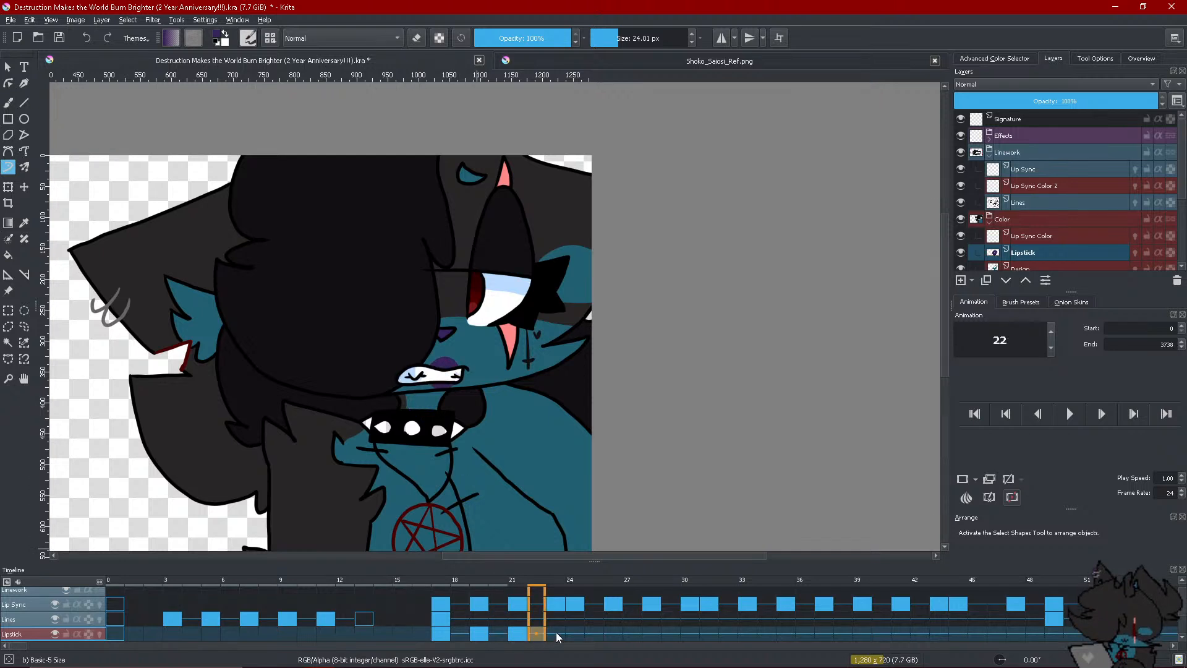
{"action": "right_click", "coordinate": [555, 632]}
{"action": "left_click", "coordinate": [573, 595]}
{"action": "scroll", "coordinate": [455, 429], "scroll_direction": "up", "scroll_amount": 1}
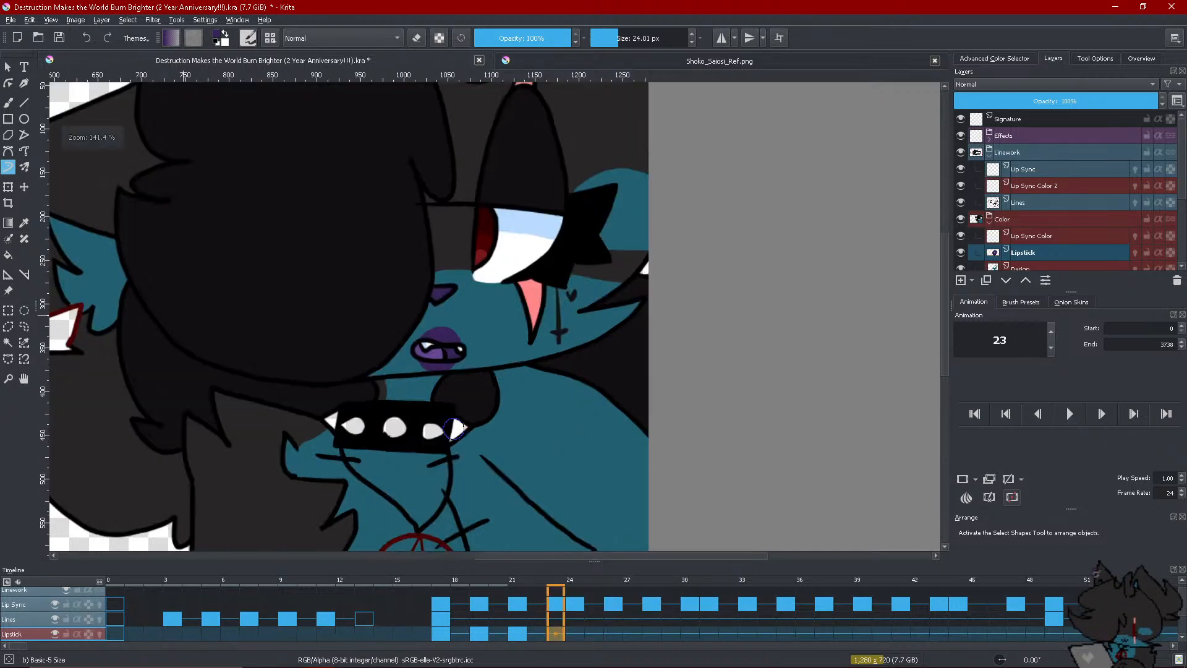
{"action": "right_click", "coordinate": [559, 635]}
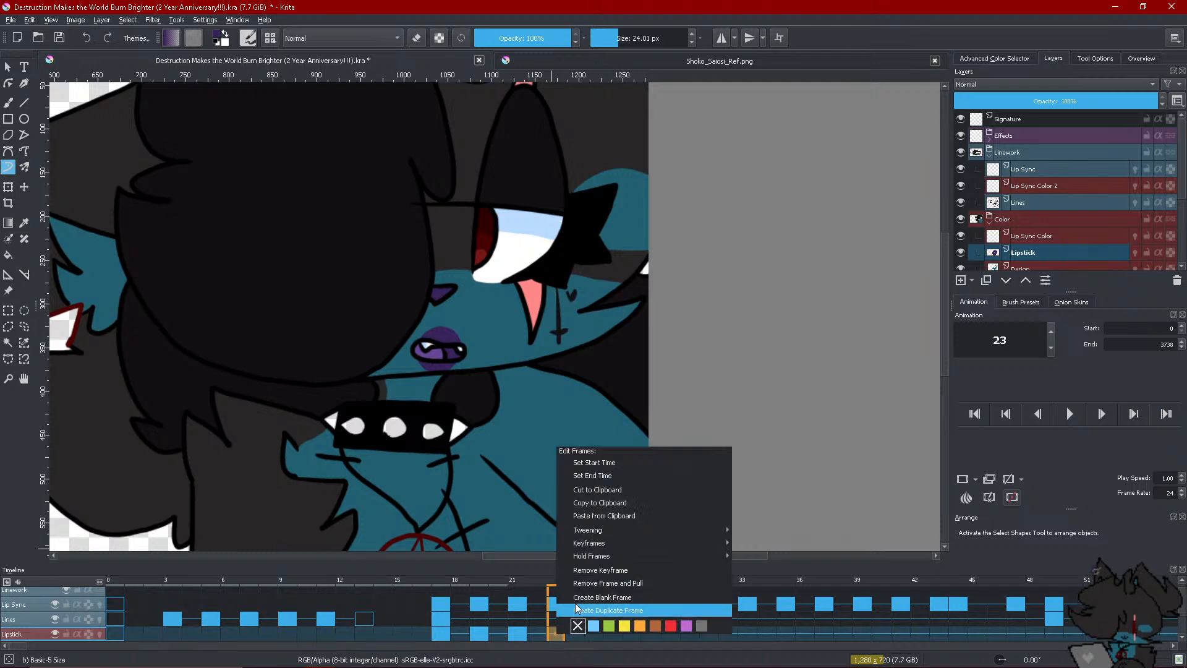
{"action": "left_click", "coordinate": [578, 598]}
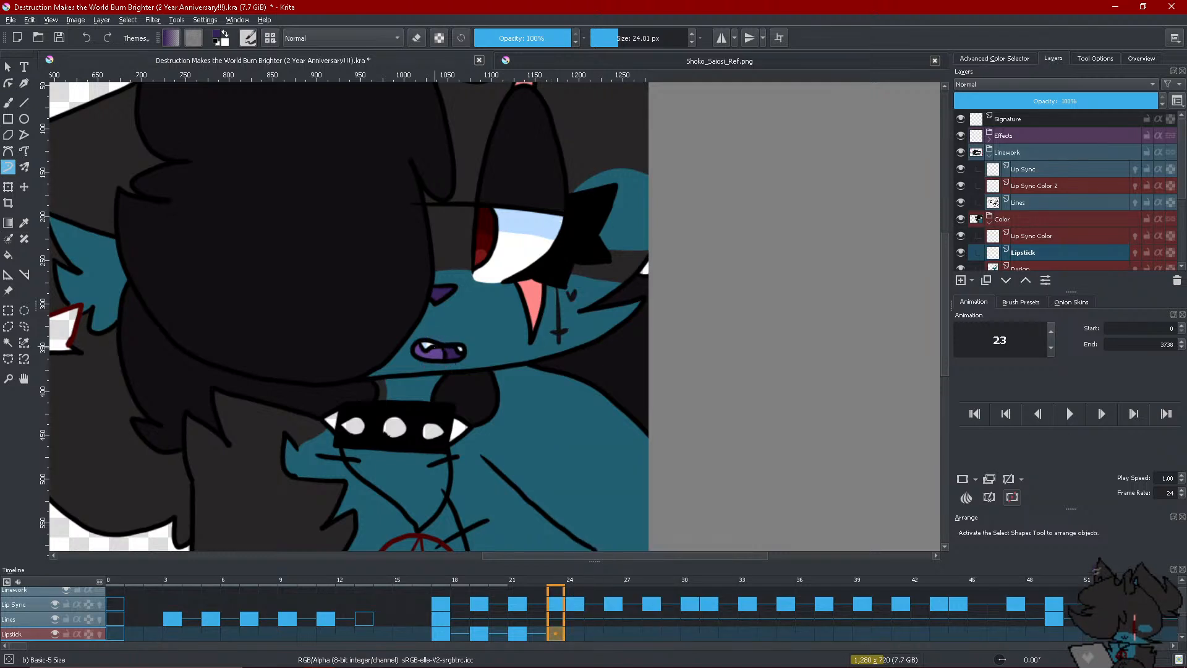
{"action": "mouse_move", "coordinate": [441, 339]}
{"action": "left_mouse_down"}
{"action": "mouse_move", "coordinate": [434, 362]}
{"action": "mouse_move", "coordinate": [446, 346]}
{"action": "left_mouse_up"}
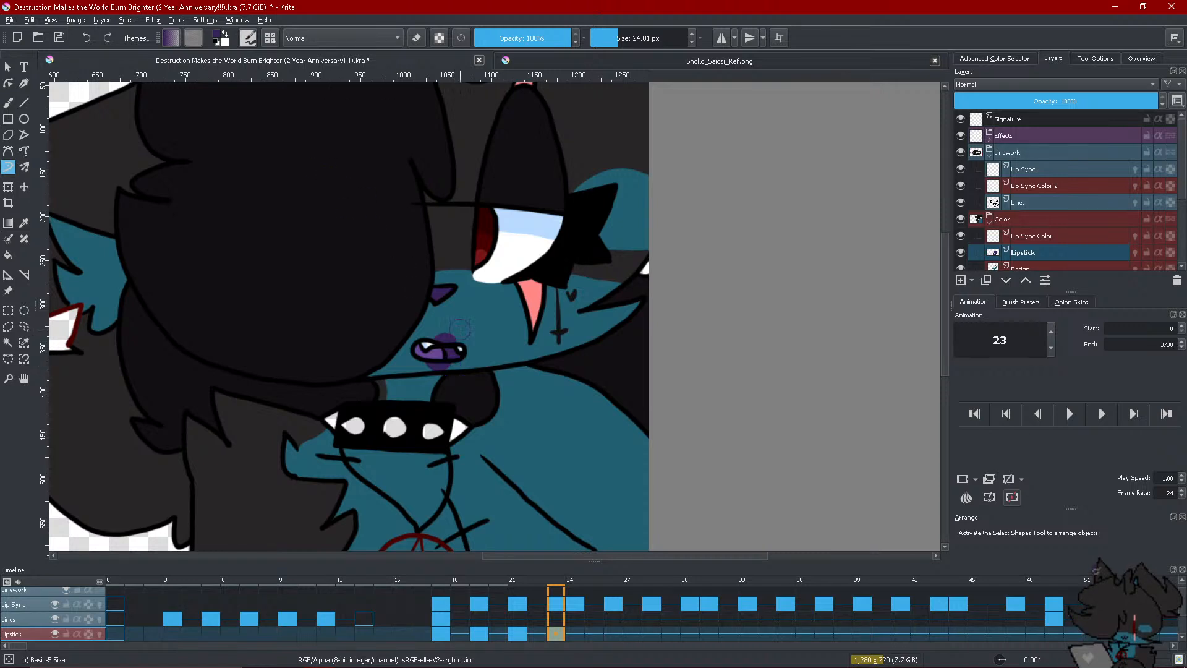
Create a blank Lipstick keyframe at frame 24 and, with the brush reduced to 13.35 px, paint purple around the tiny oval mouth
{"action": "right_click", "coordinate": [576, 630]}
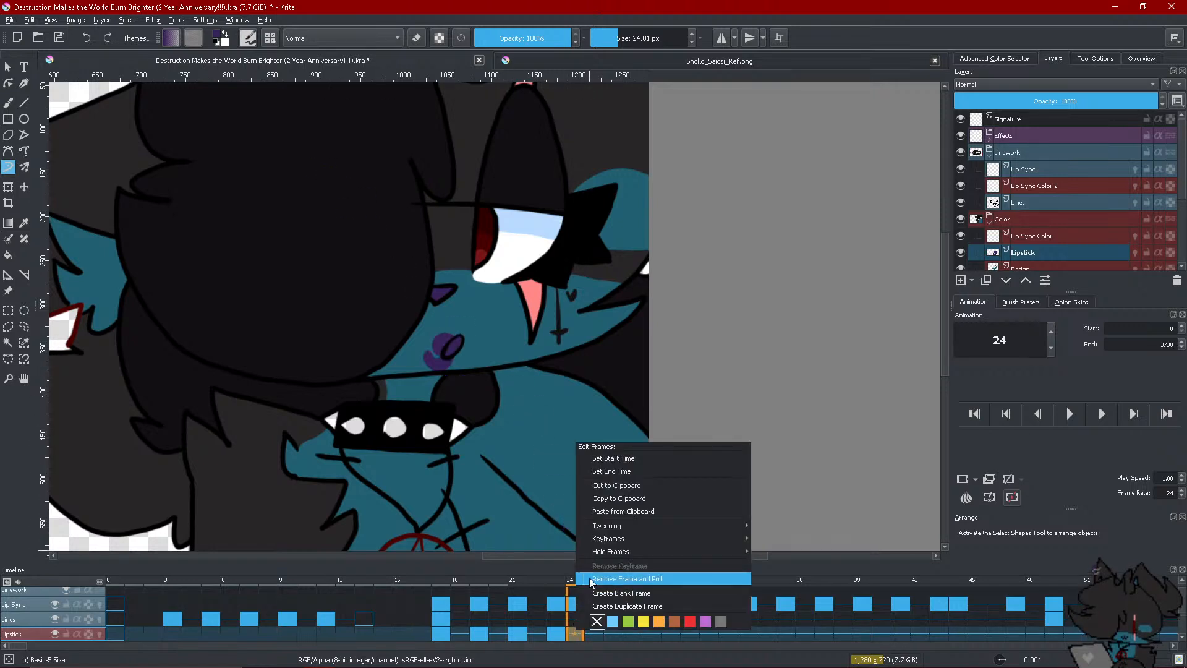
{"action": "left_click", "coordinate": [624, 574]}
{"action": "key", "text": "bracketleft"}
{"action": "key", "text": "bracketleft"}
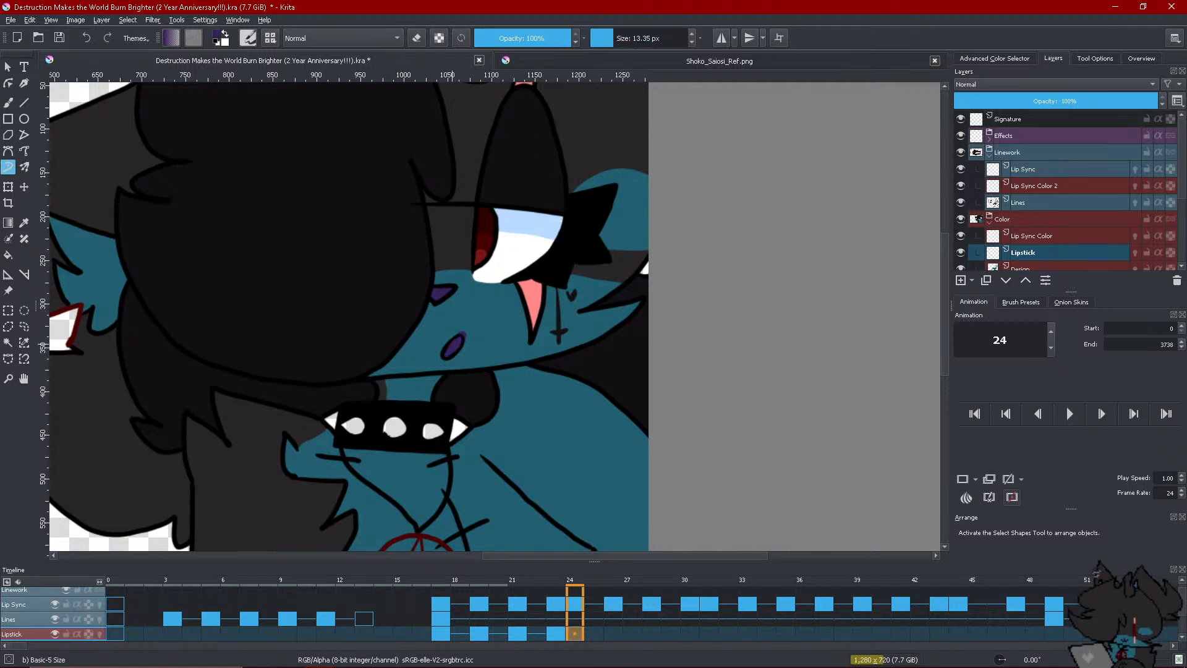
{"action": "left_click_drag", "start_coordinate": [443, 360], "coordinate": [450, 353]}
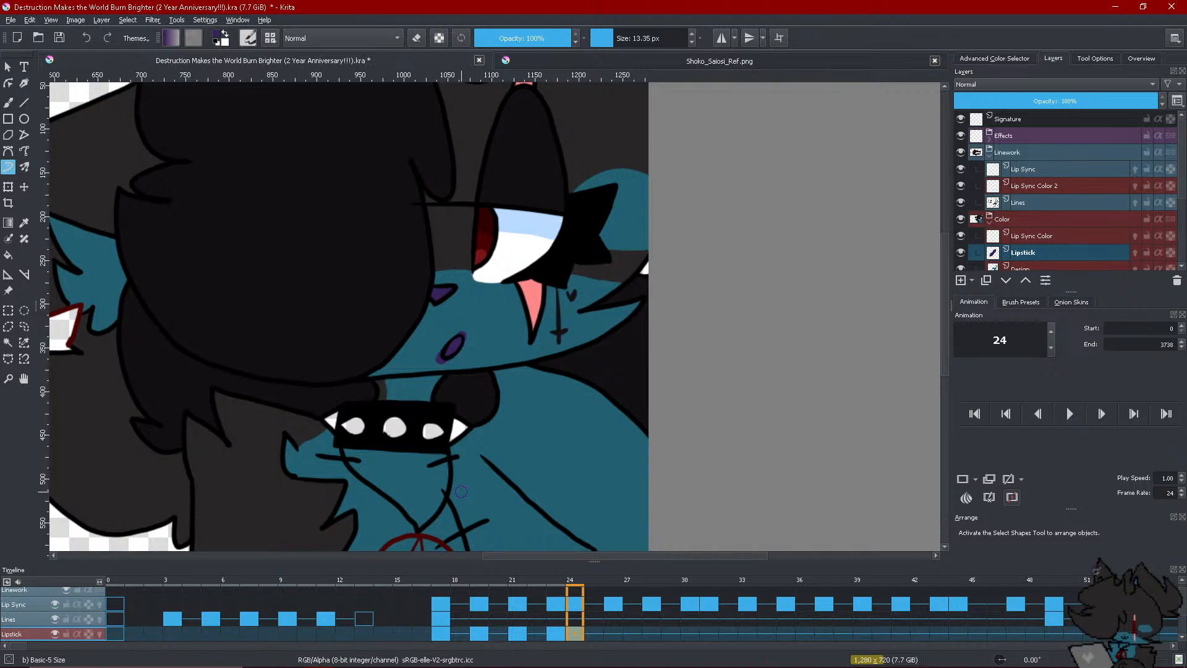
Create a blank Lipstick keyframe at frame 26 and paint purple lipstick above and below the fanged open mouth
{"action": "left_click", "coordinate": [558, 633]}
{"action": "left_click", "coordinate": [573, 632]}
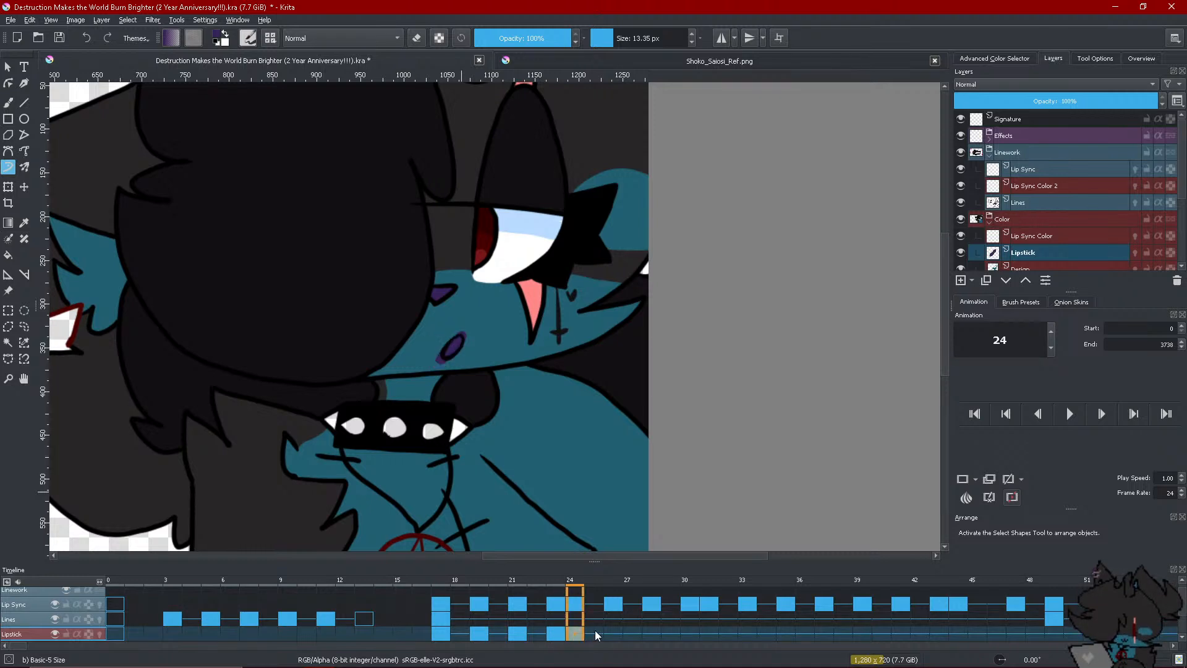
{"action": "left_click", "coordinate": [594, 634]}
{"action": "right_click", "coordinate": [614, 630]}
{"action": "left_click", "coordinate": [599, 629]}
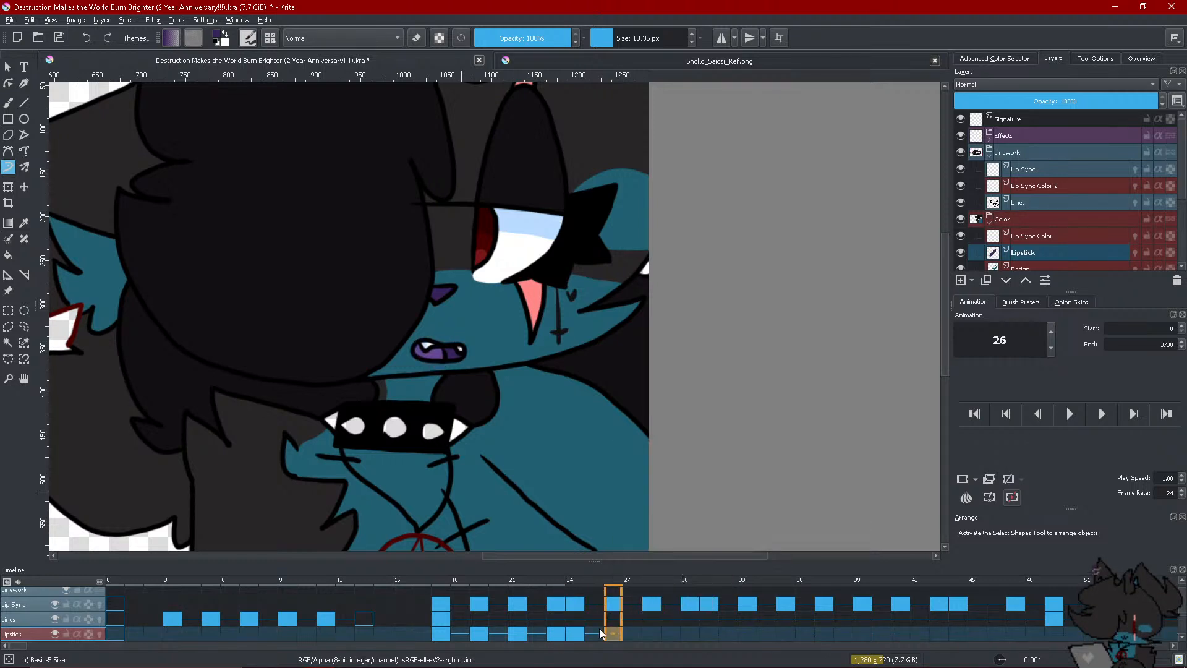
{"action": "left_click", "coordinate": [595, 632]}
{"action": "left_click", "coordinate": [610, 631]}
{"action": "mouse_move", "coordinate": [429, 346]}
{"action": "left_mouse_down"}
{"action": "mouse_move", "coordinate": [456, 339]}
{"action": "mouse_move", "coordinate": [441, 368]}
{"action": "left_mouse_up"}
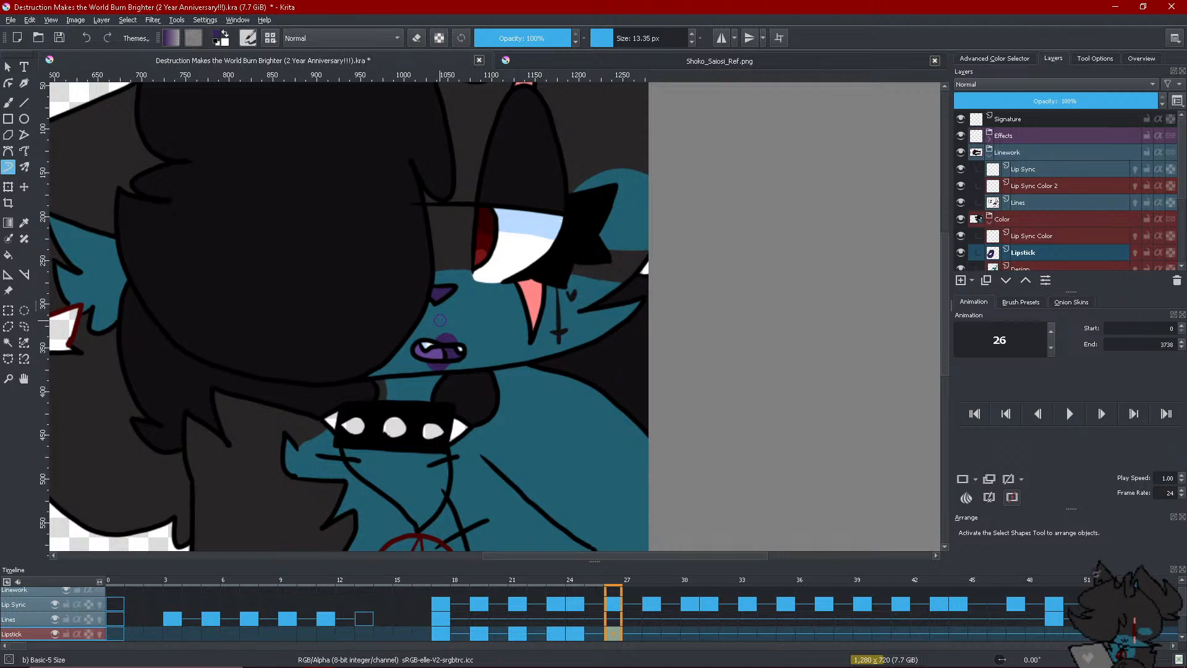
Create a blank keyframe at frame 28 on the Lipstick layer and paint purple lipstick around the clenched-teeth mouth
{"action": "left_click", "coordinate": [645, 628]}
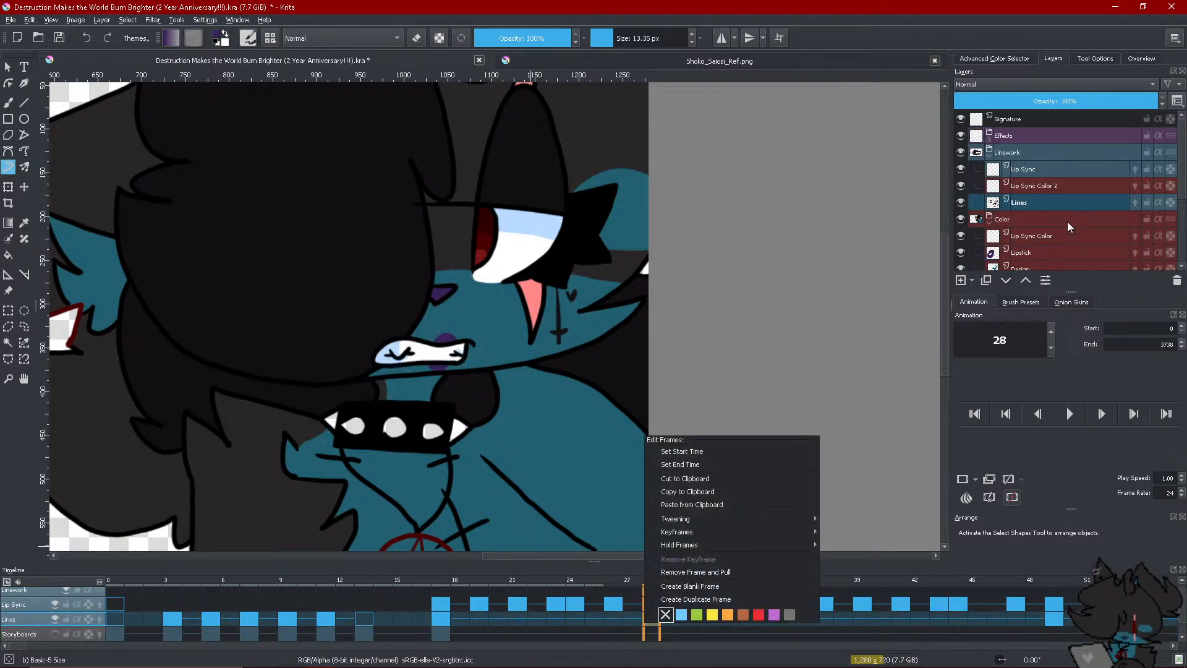
{"action": "left_click", "coordinate": [657, 623]}
{"action": "left_click", "coordinate": [656, 632]}
{"action": "right_click", "coordinate": [655, 634]}
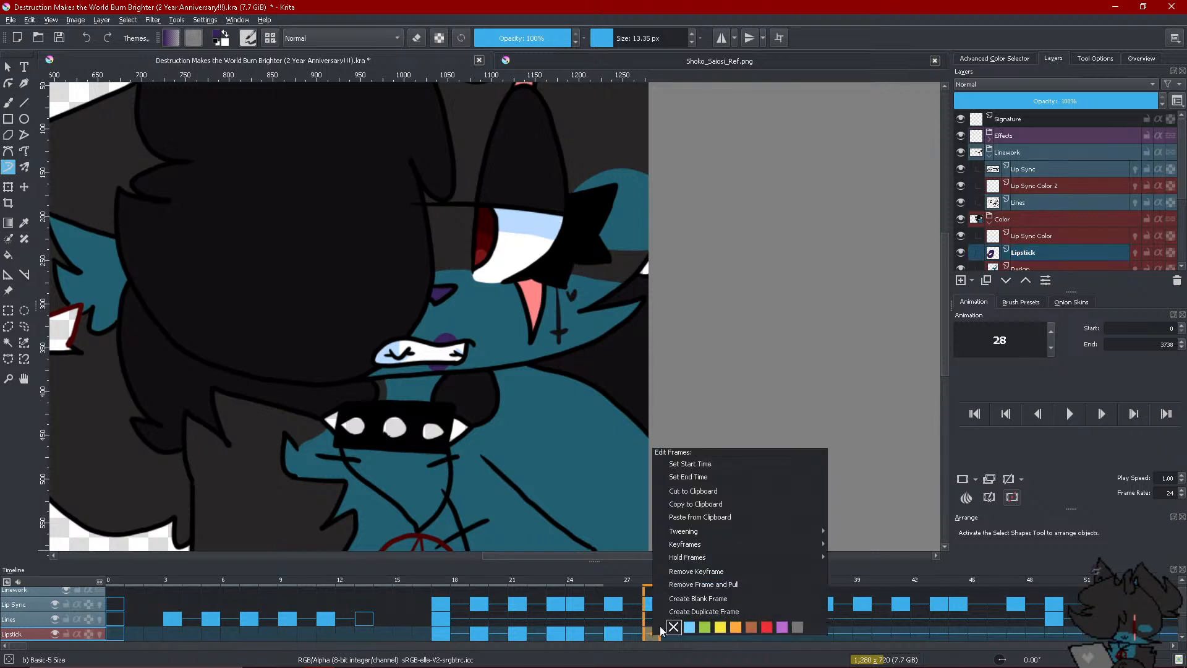
{"action": "left_click", "coordinate": [673, 606]}
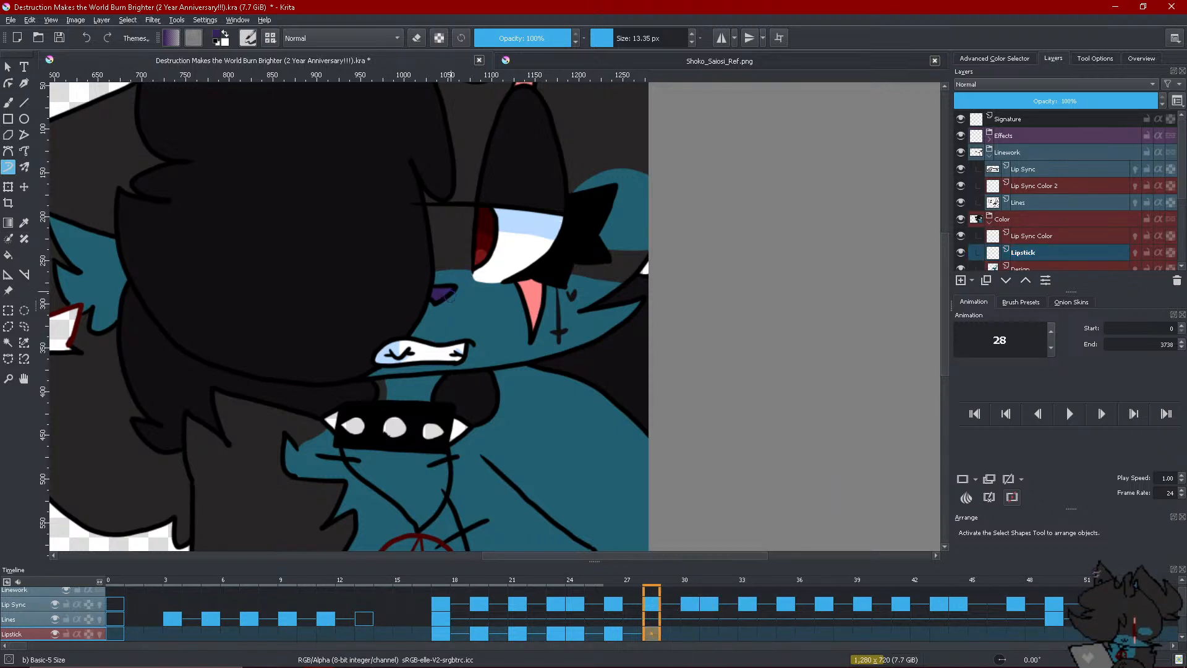
{"action": "mouse_move", "coordinate": [423, 345]}
{"action": "left_mouse_down"}
{"action": "mouse_move", "coordinate": [442, 330]}
{"action": "mouse_move", "coordinate": [452, 346]}
{"action": "mouse_move", "coordinate": [421, 362]}
{"action": "mouse_move", "coordinate": [447, 354]}
{"action": "left_mouse_up"}
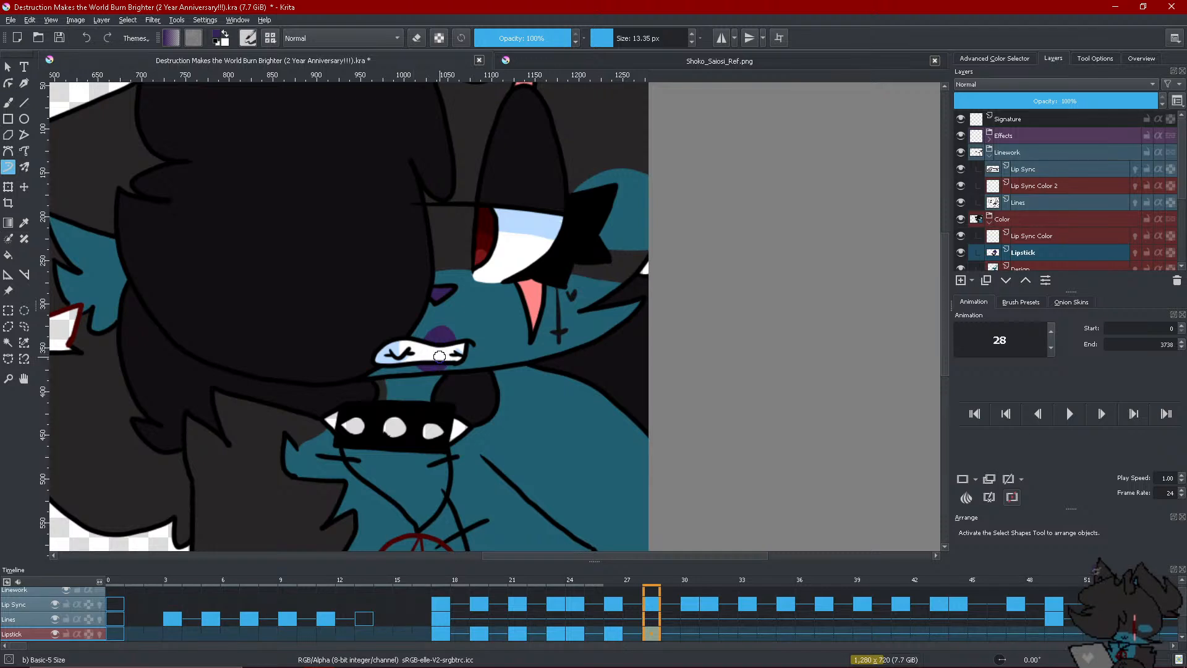
Add a blank Lipstick keyframe at frame 30 and fill it with a copy of the lipstick drawing from frame 23
{"action": "right_click", "coordinate": [689, 632]}
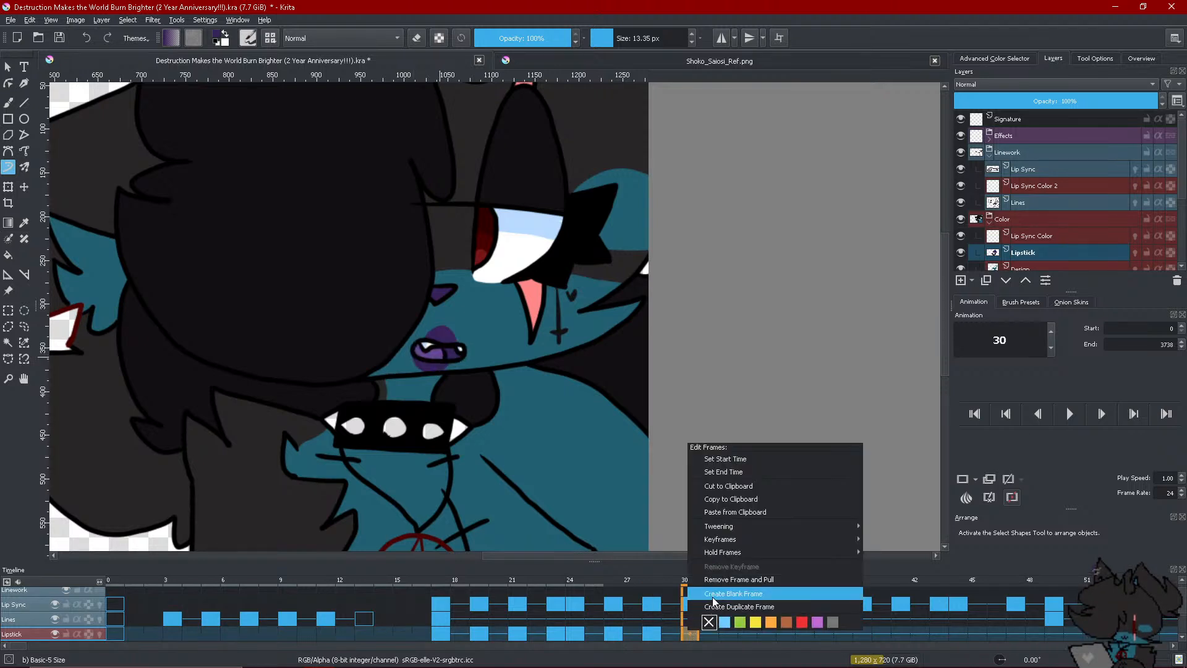
{"action": "left_click", "coordinate": [733, 593]}
{"action": "left_click", "coordinate": [503, 632]}
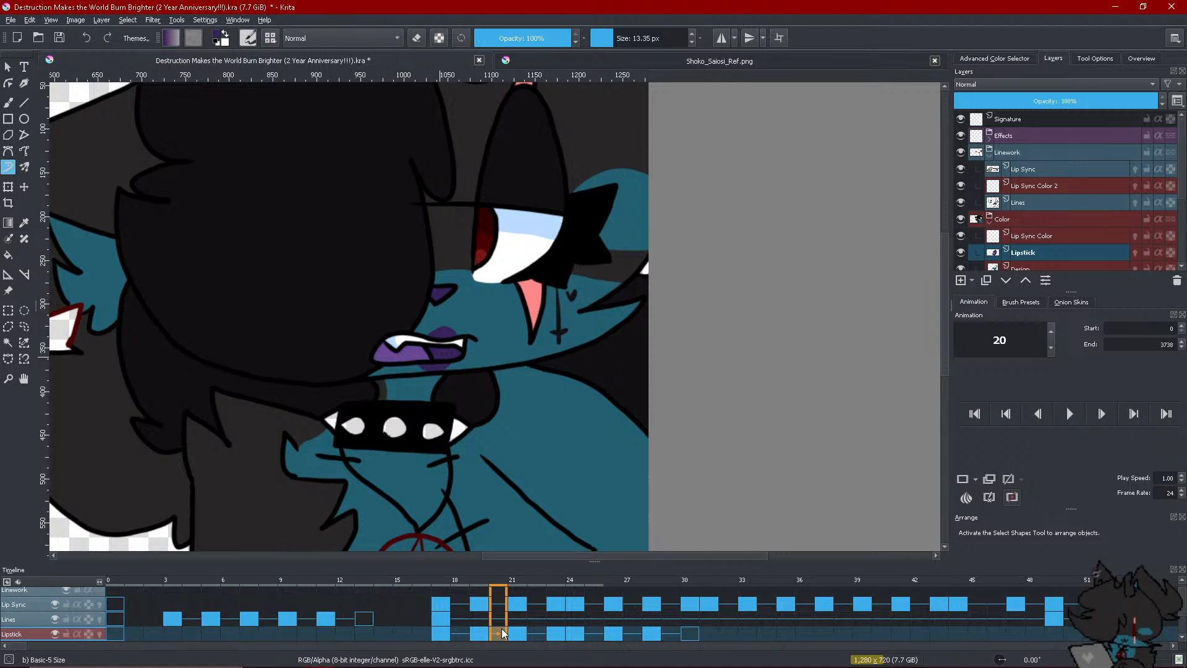
{"action": "left_click", "coordinate": [517, 632]}
{"action": "left_click", "coordinate": [554, 634]}
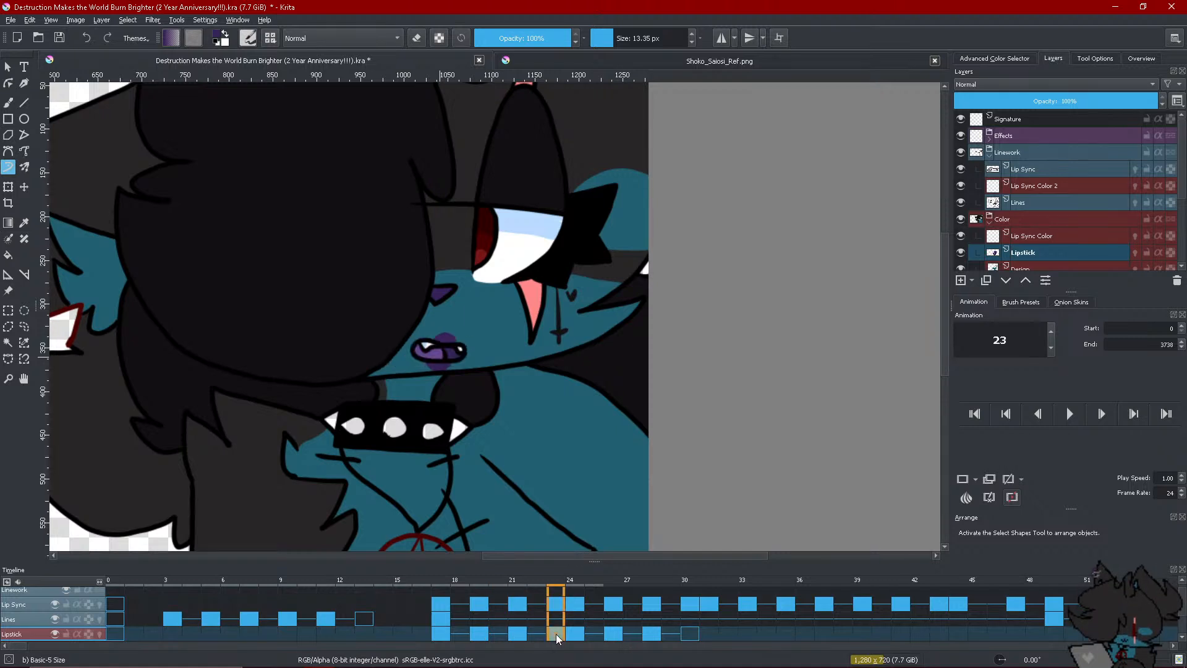
{"action": "left_click", "coordinate": [575, 633]}
{"action": "right_click", "coordinate": [562, 628]}
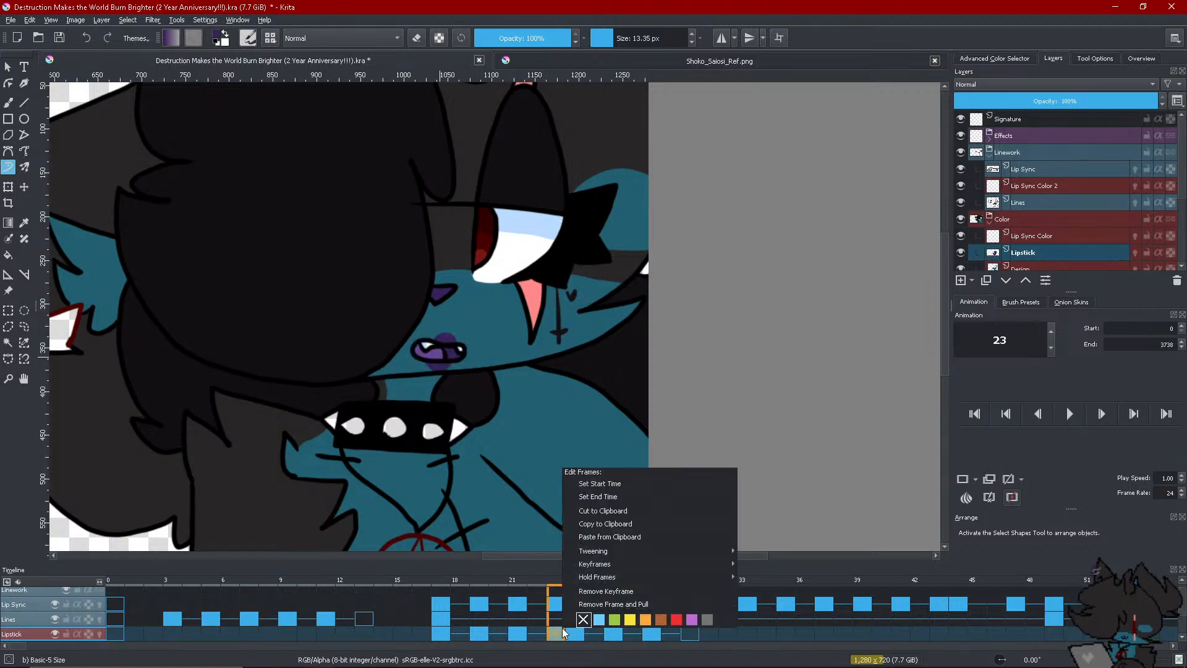
{"action": "mouse_move", "coordinate": [575, 565]}
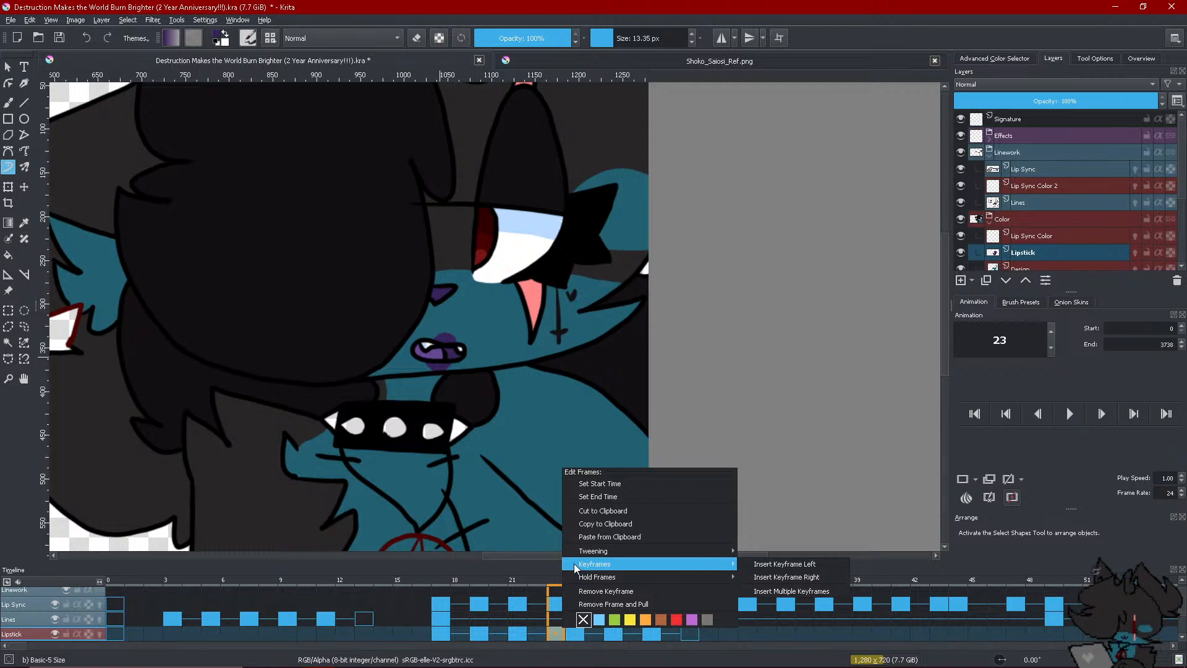
{"action": "left_click", "coordinate": [595, 524]}
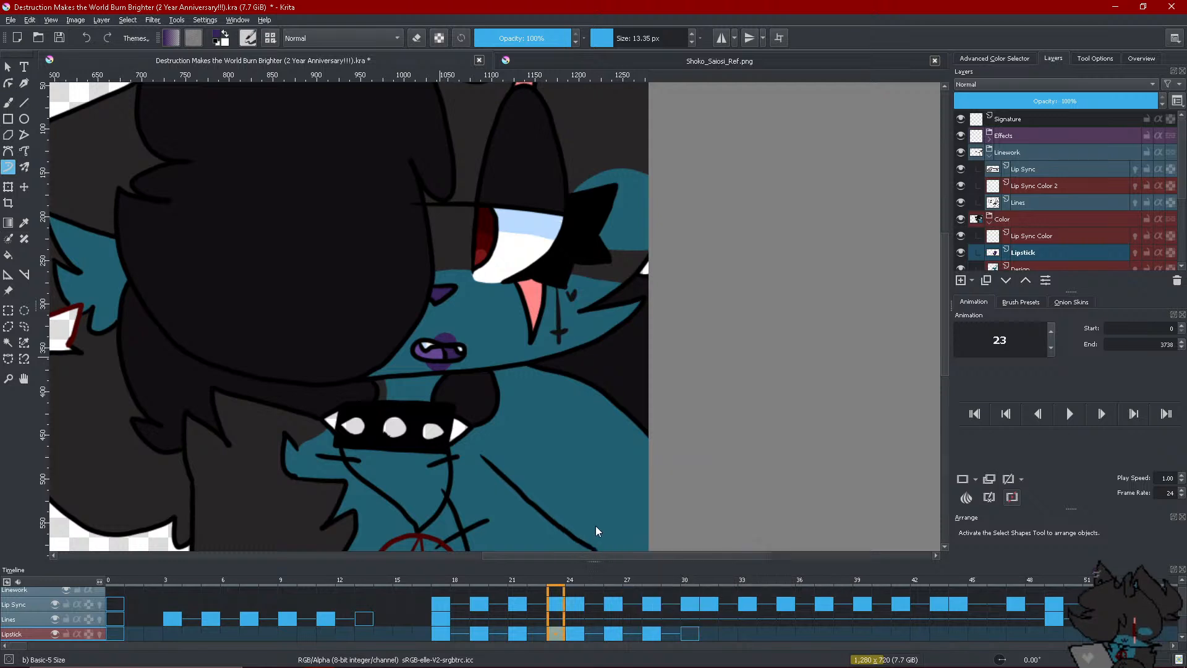
{"action": "right_click", "coordinate": [685, 633]}
{"action": "left_click", "coordinate": [699, 542]}
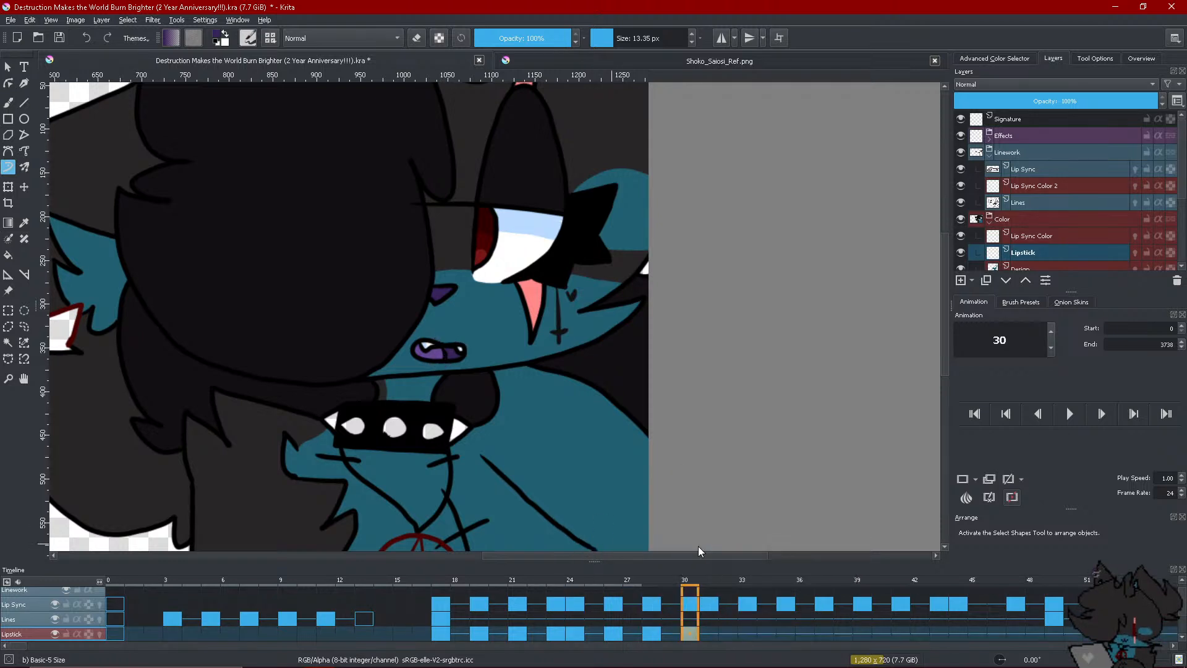
Create a blank Lipstick keyframe at frame 31 and paint a purple rim around the tiny slanted oval mouth
{"action": "left_click", "coordinate": [707, 633]}
{"action": "right_click", "coordinate": [707, 633]}
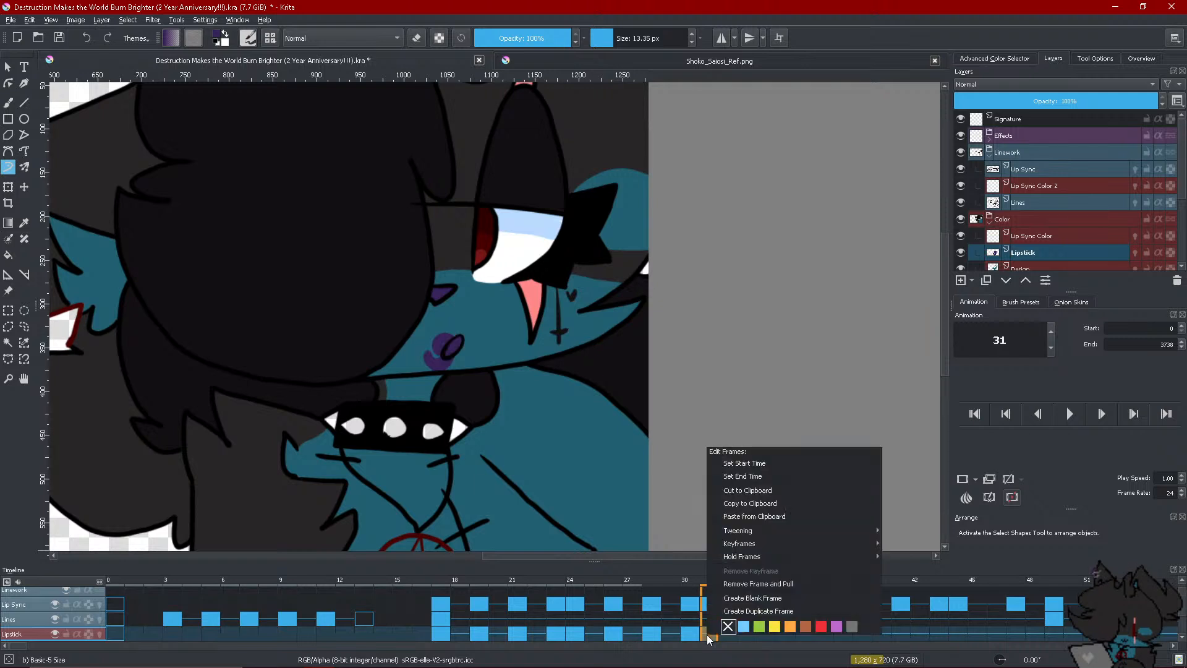
{"action": "left_click", "coordinate": [720, 607]}
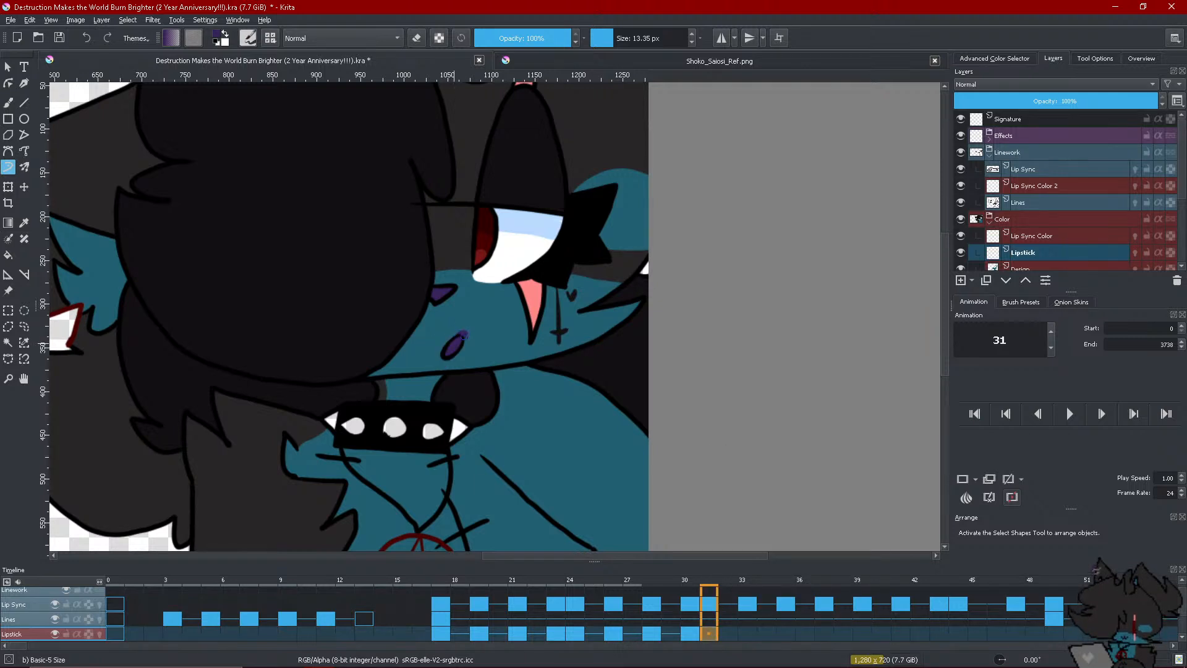
{"action": "left_click_drag", "start_coordinate": [455, 350], "coordinate": [452, 351]}
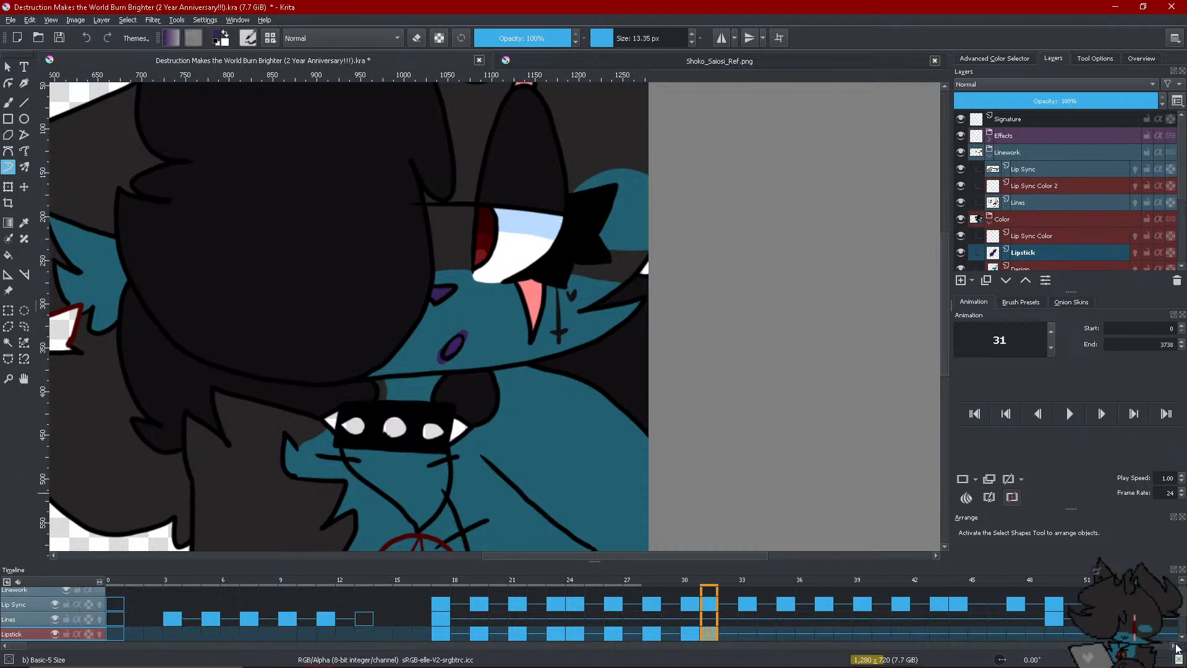
Create a blank keyframe at frame 33 on the Lipstick layer and outline the small round mouth with purple lipstick
{"action": "scroll", "coordinate": [1177, 646], "scroll_direction": "right", "scroll_amount": 8}
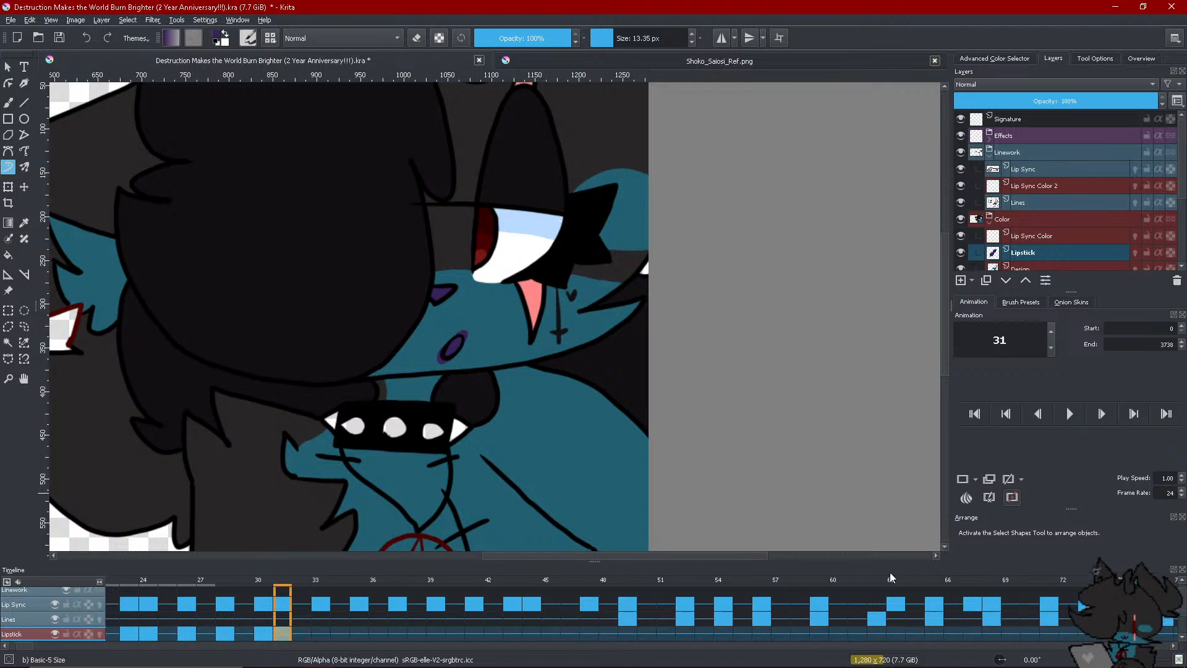
{"action": "right_click", "coordinate": [321, 634]}
{"action": "left_click", "coordinate": [343, 602]}
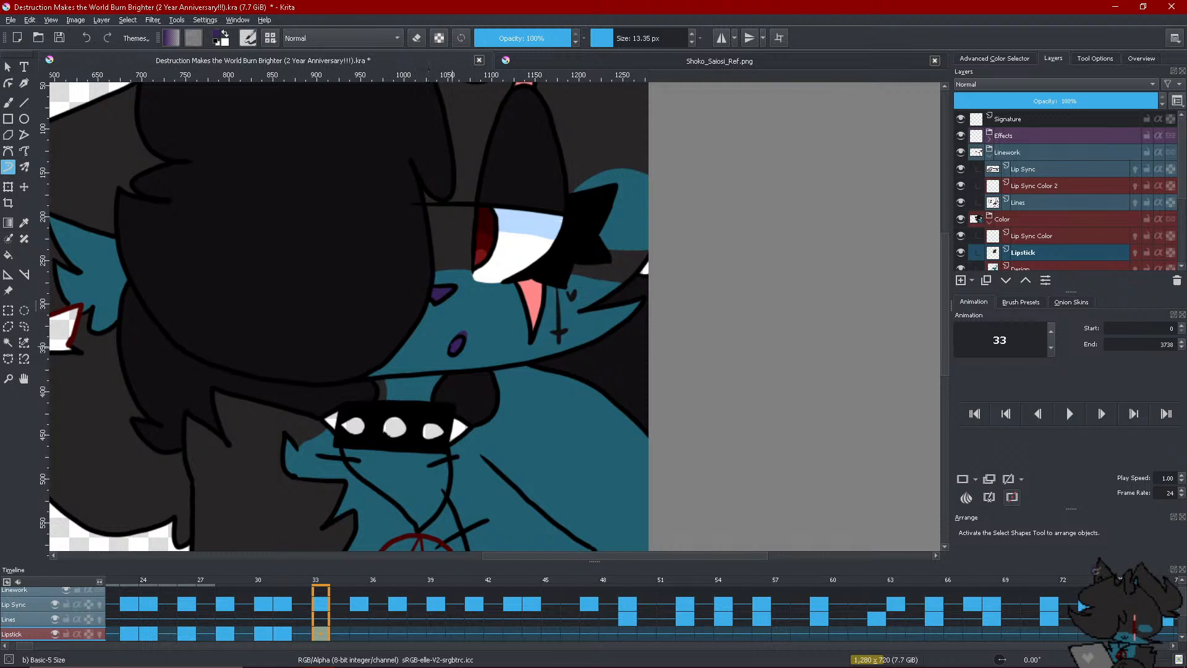
{"action": "left_click_drag", "start_coordinate": [455, 350], "coordinate": [447, 361]}
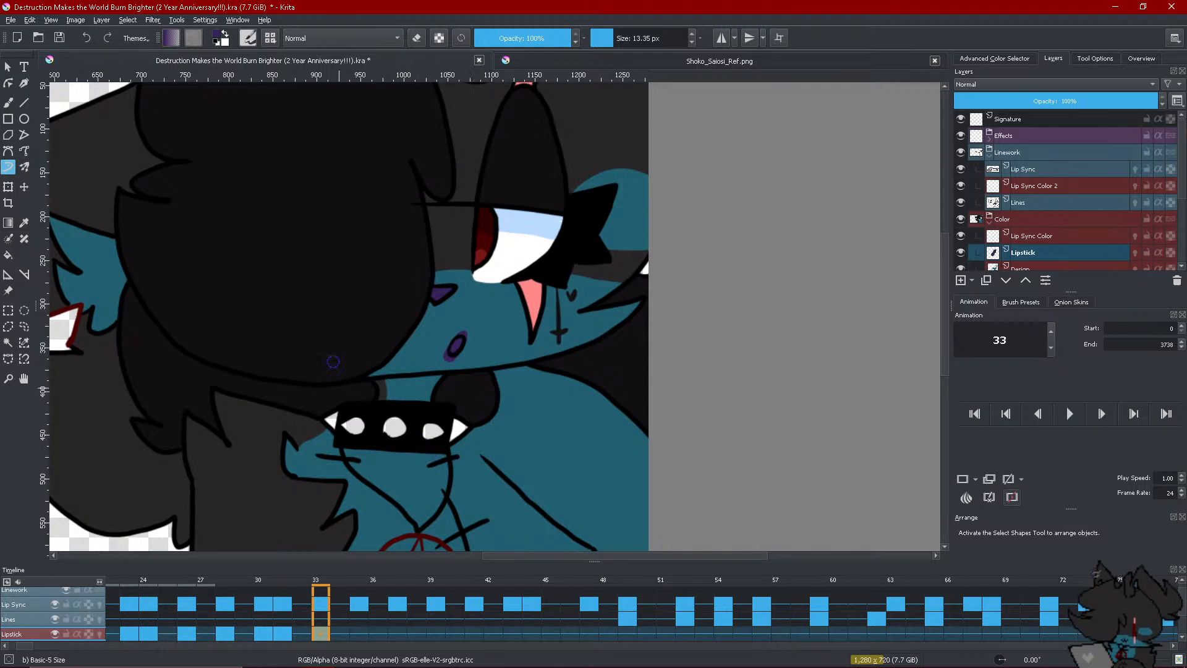
Create a blank Lipstick keyframe at frame 35 and paint purple lipstick above and below the two-fanged open mouth
{"action": "left_click", "coordinate": [354, 632]}
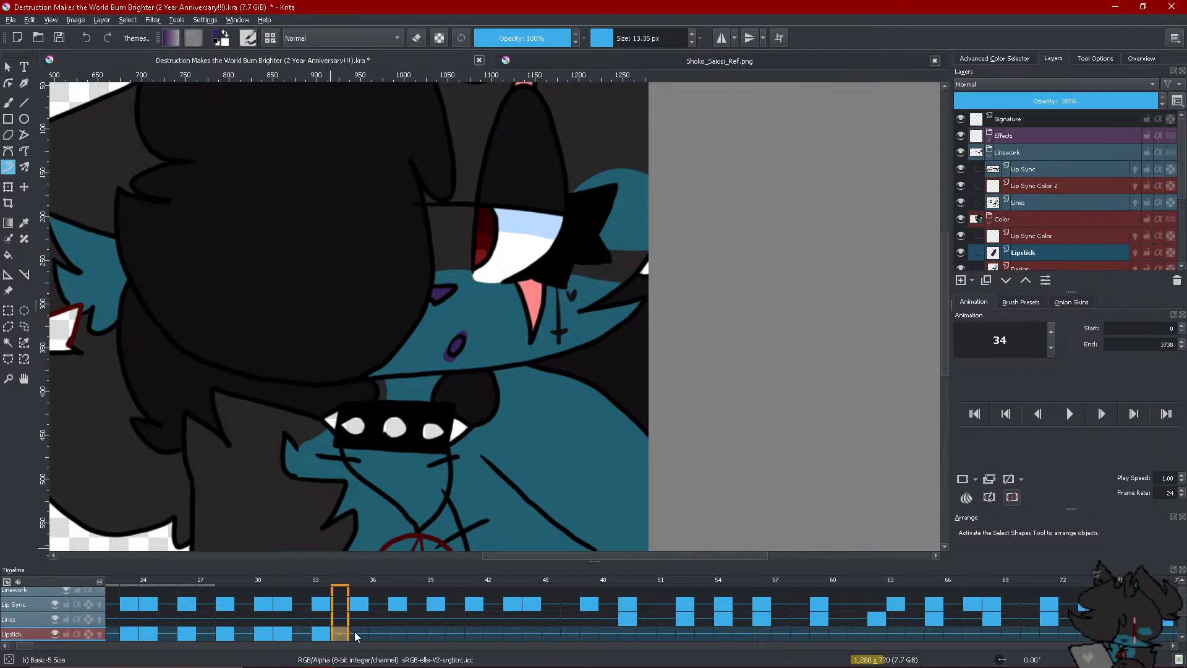
{"action": "right_click", "coordinate": [354, 632]}
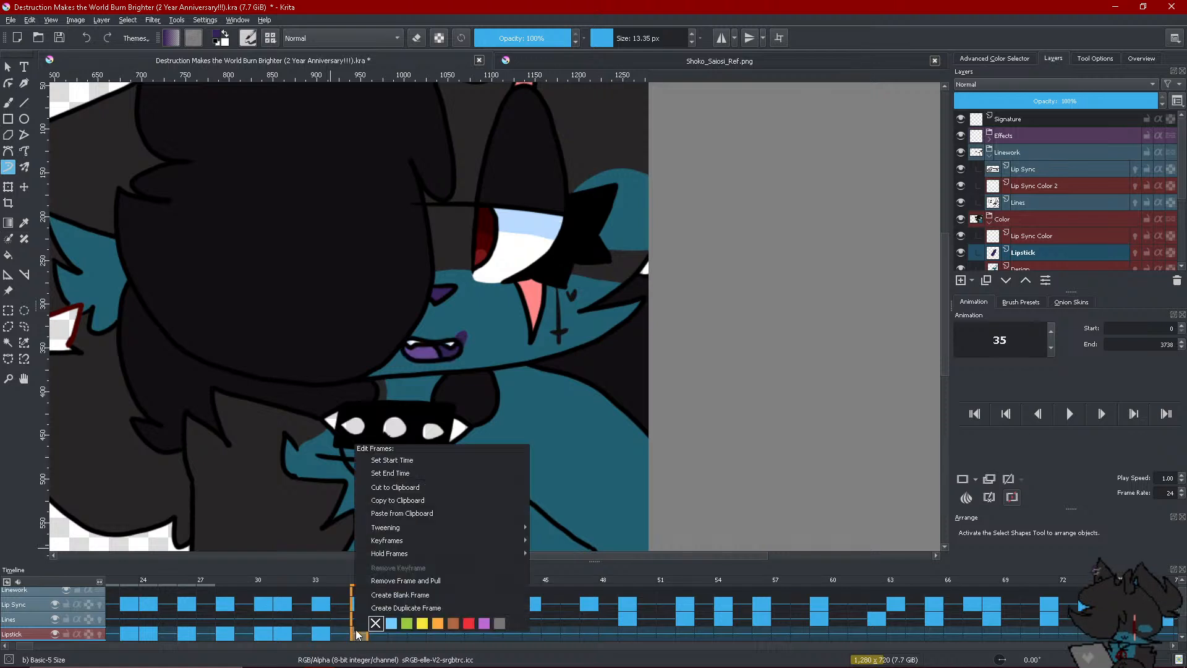
{"action": "left_click", "coordinate": [388, 594]}
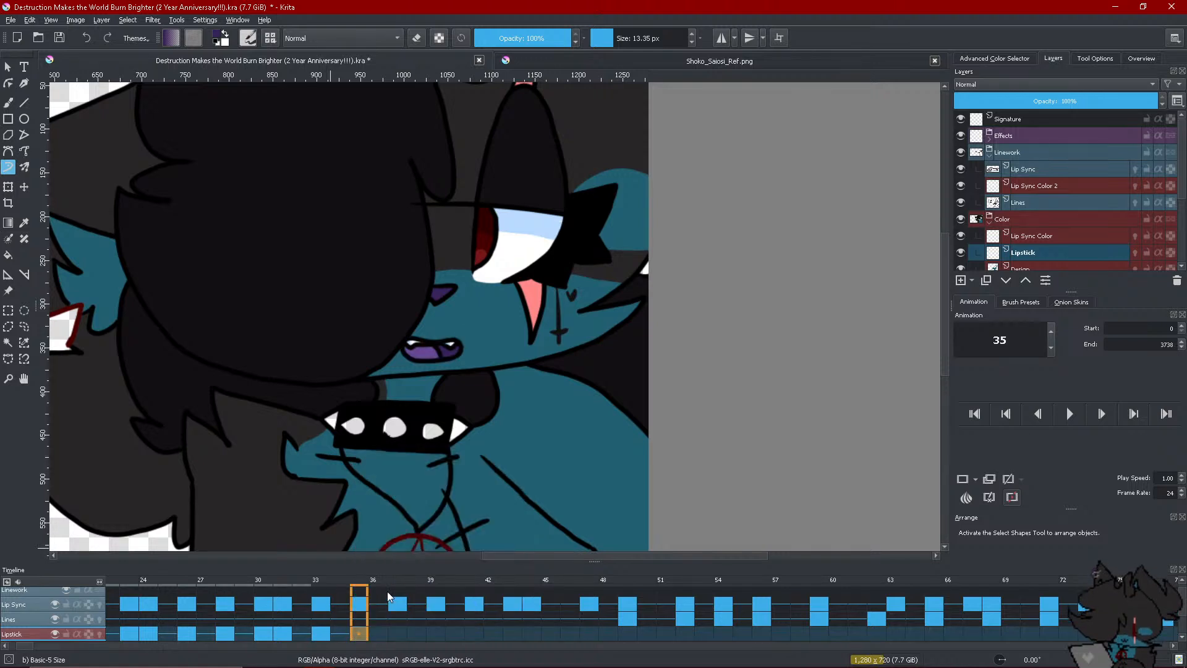
{"action": "left_click", "coordinate": [359, 632]}
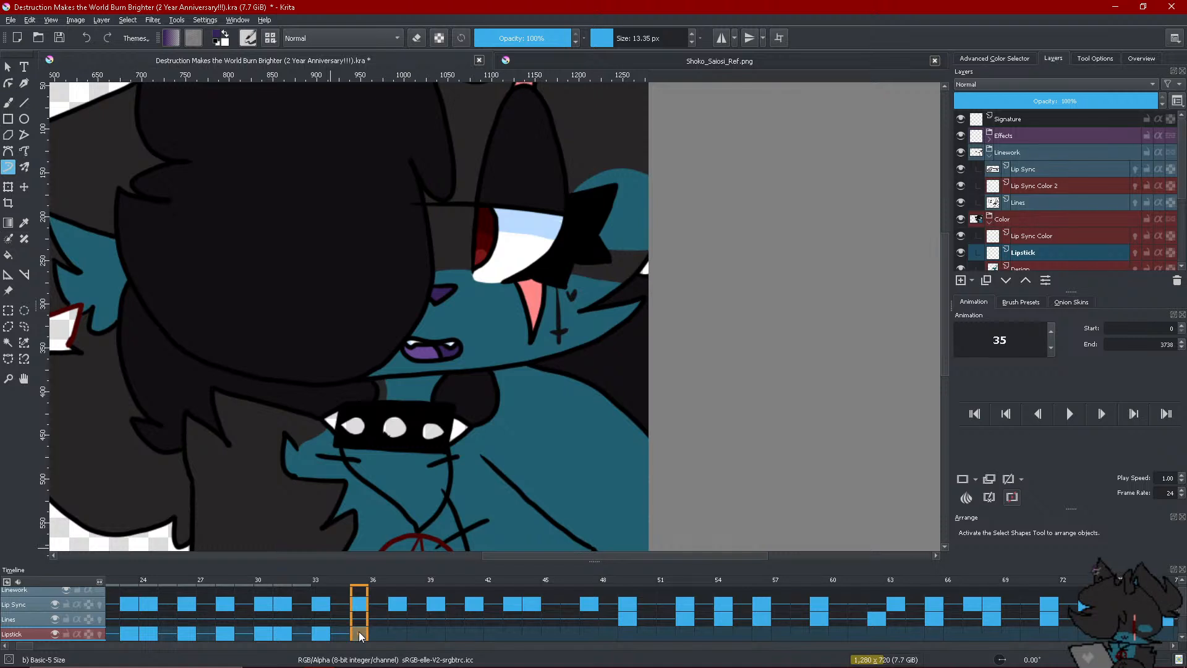
{"action": "mouse_move", "coordinate": [425, 337]}
{"action": "left_mouse_down"}
{"action": "mouse_move", "coordinate": [441, 340]}
{"action": "mouse_move", "coordinate": [430, 365]}
{"action": "mouse_move", "coordinate": [443, 351]}
{"action": "mouse_move", "coordinate": [432, 367]}
{"action": "mouse_move", "coordinate": [426, 352]}
{"action": "left_mouse_up"}
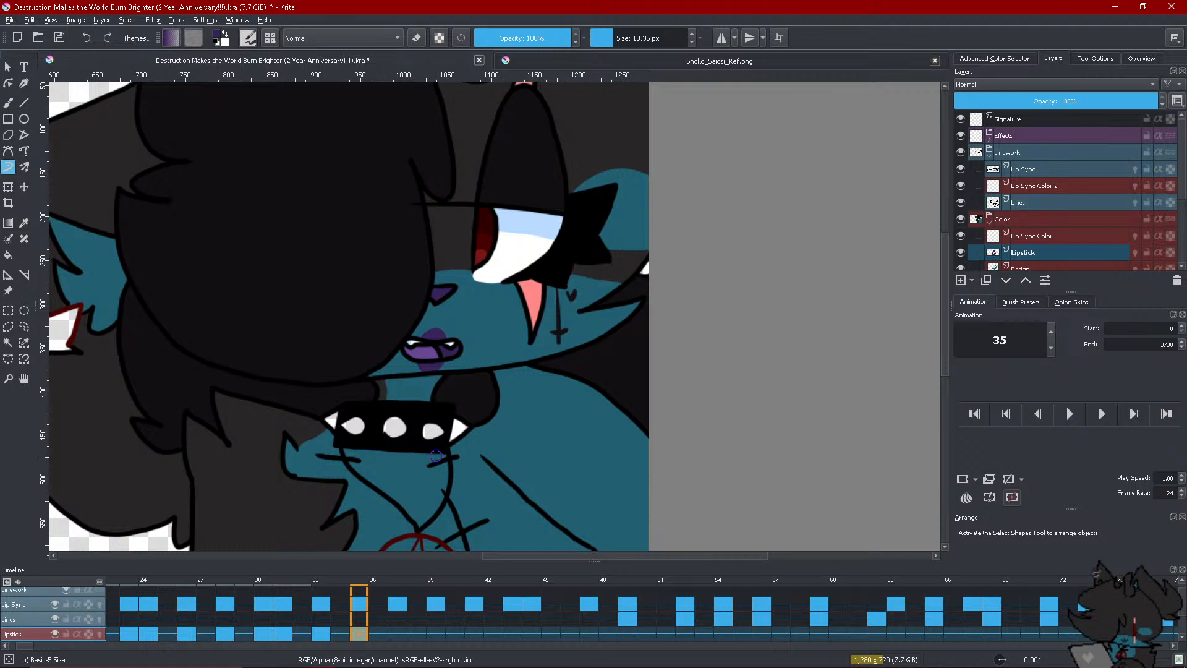
Create a blank Lipstick keyframe at frame 37 and paint purple lipstick above and below the open mouth with the raised tongue
{"action": "right_click", "coordinate": [396, 636]}
{"action": "left_click", "coordinate": [413, 598]}
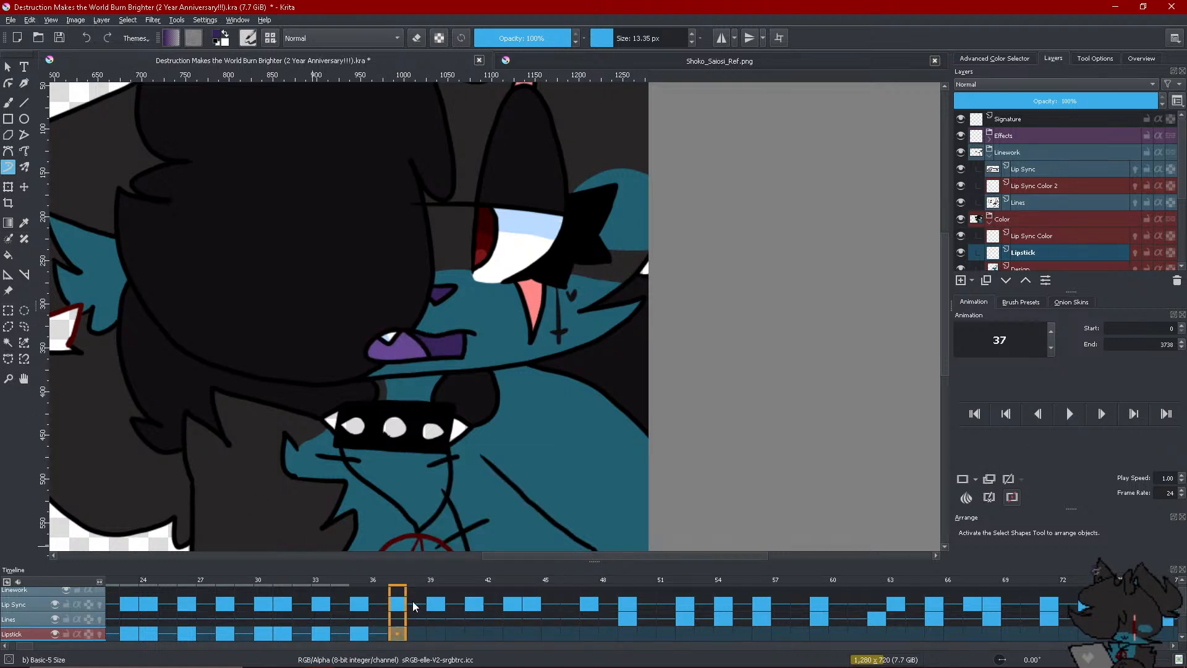
{"action": "mouse_move", "coordinate": [424, 327]}
{"action": "left_mouse_down"}
{"action": "mouse_move", "coordinate": [415, 360]}
{"action": "mouse_move", "coordinate": [443, 353]}
{"action": "left_mouse_up"}
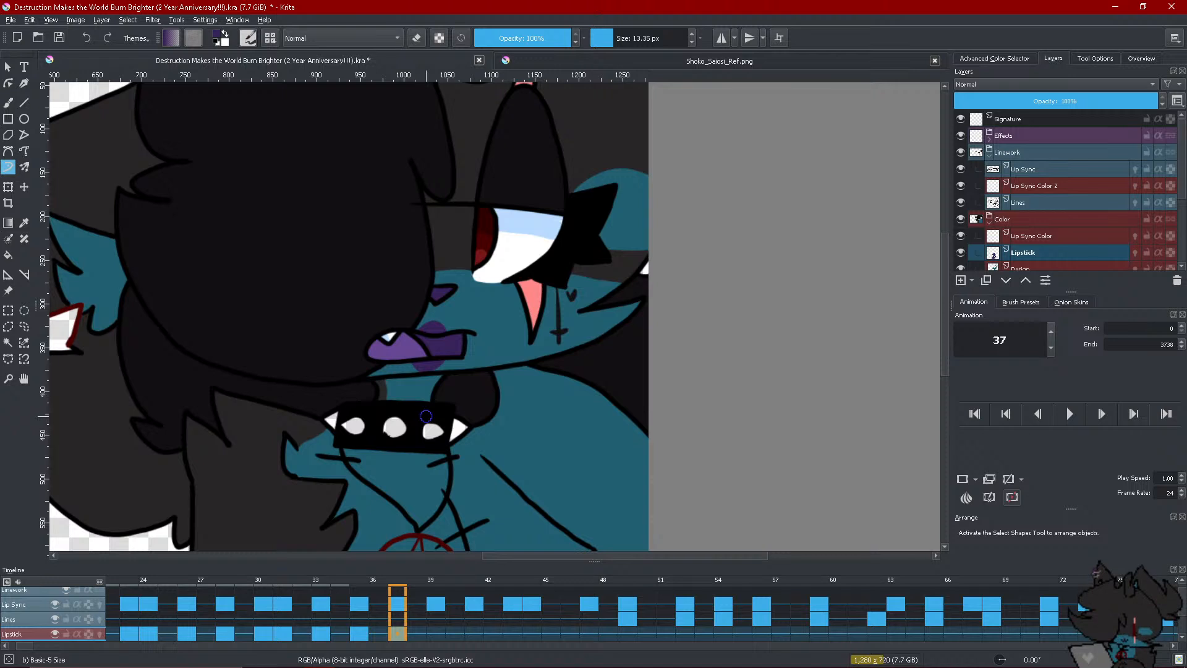
Create a blank Lipstick keyframe at frame 39 and paint purple lipstick above and below the open mouth showing its upper teeth
{"action": "left_click", "coordinate": [436, 633]}
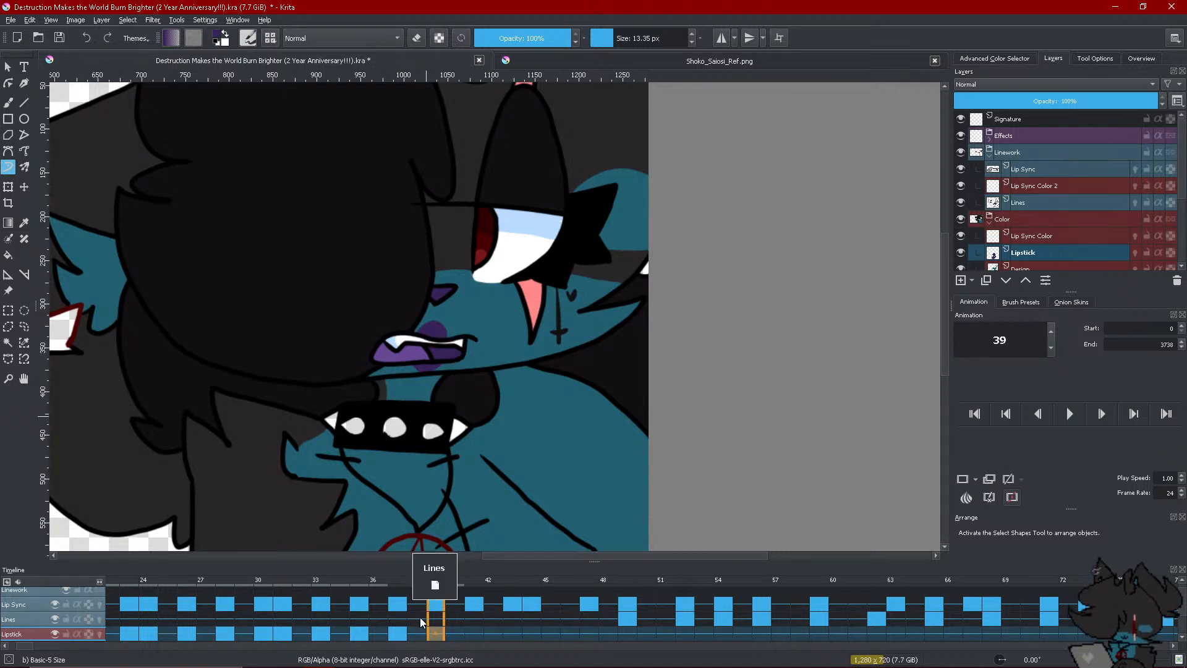
{"action": "right_click", "coordinate": [433, 633]}
{"action": "left_click", "coordinate": [457, 597]}
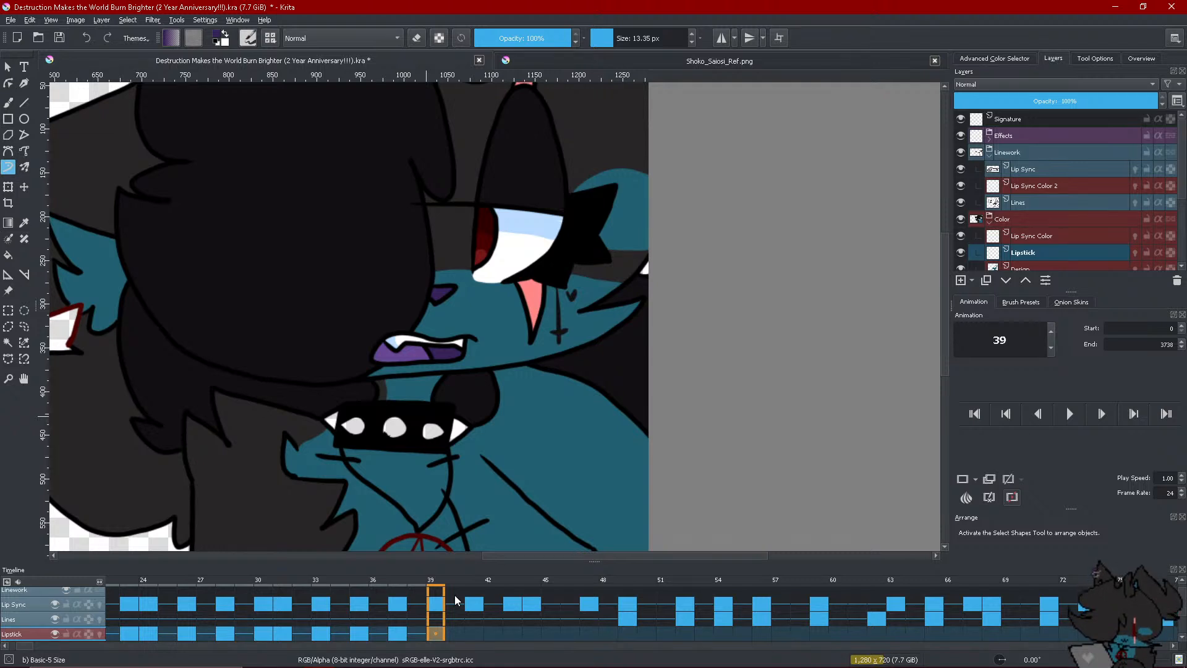
{"action": "left_click", "coordinate": [436, 334]}
{"action": "left_click_drag", "start_coordinate": [435, 335], "coordinate": [443, 328]}
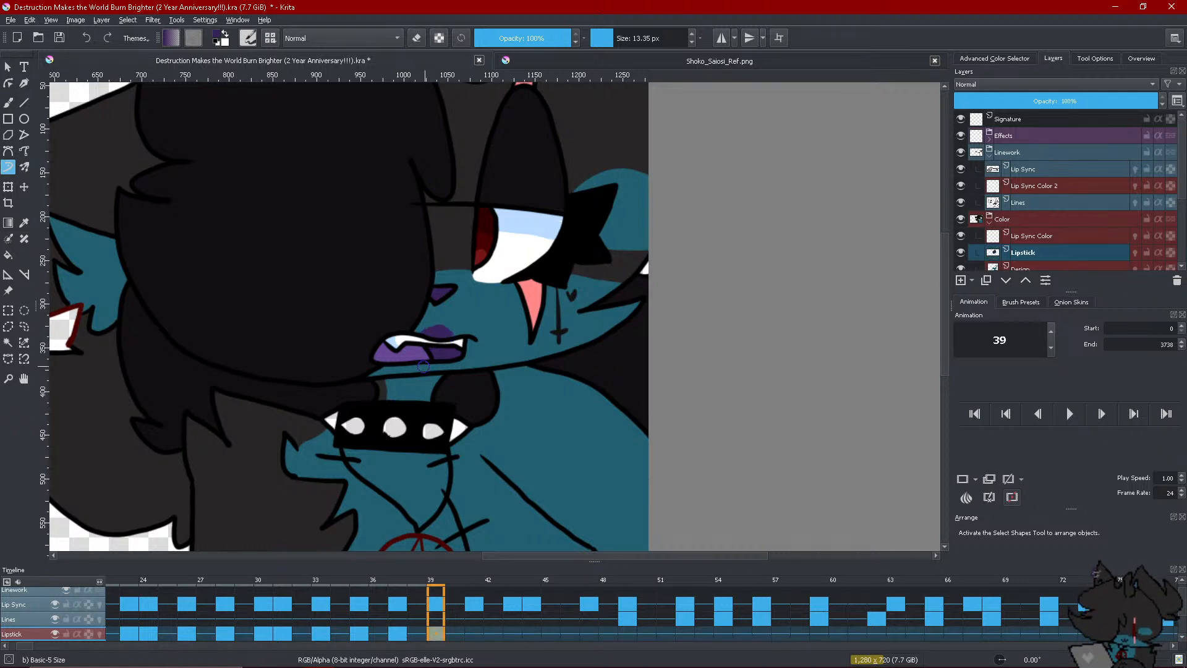
{"action": "left_click_drag", "start_coordinate": [409, 369], "coordinate": [434, 370]}
Create a blank keyframe at frame 41 on the Lipstick layer and paint purple lipstick above and below the clenched teeth
{"action": "right_click", "coordinate": [476, 624]}
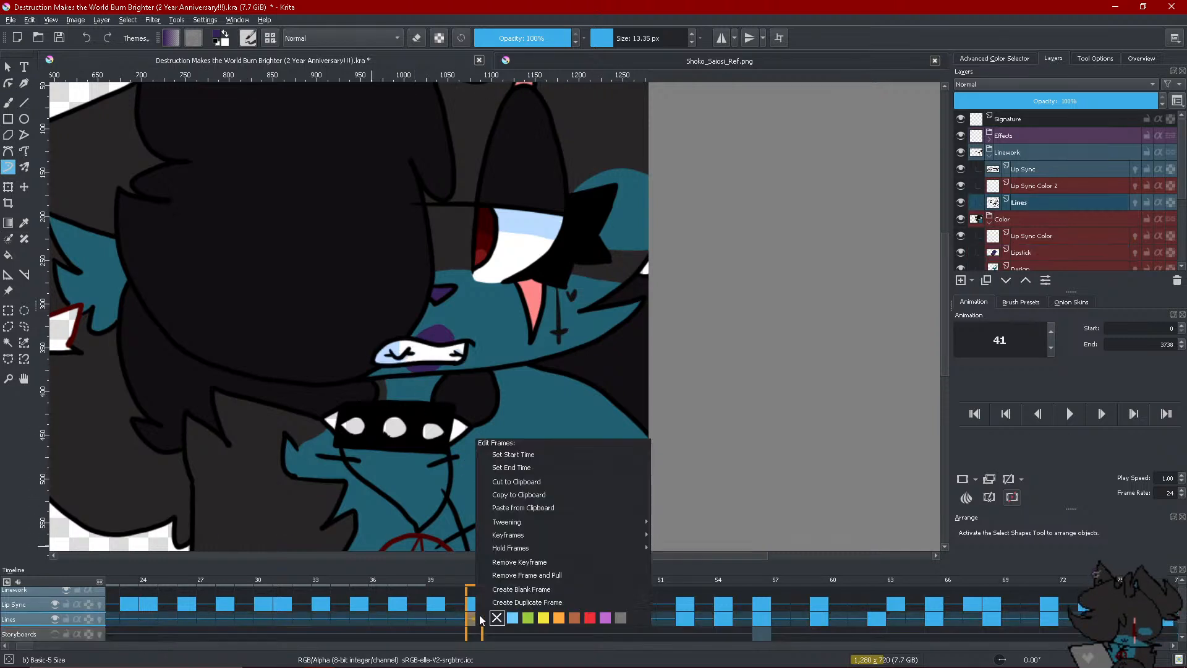
{"action": "left_click", "coordinate": [1088, 254]}
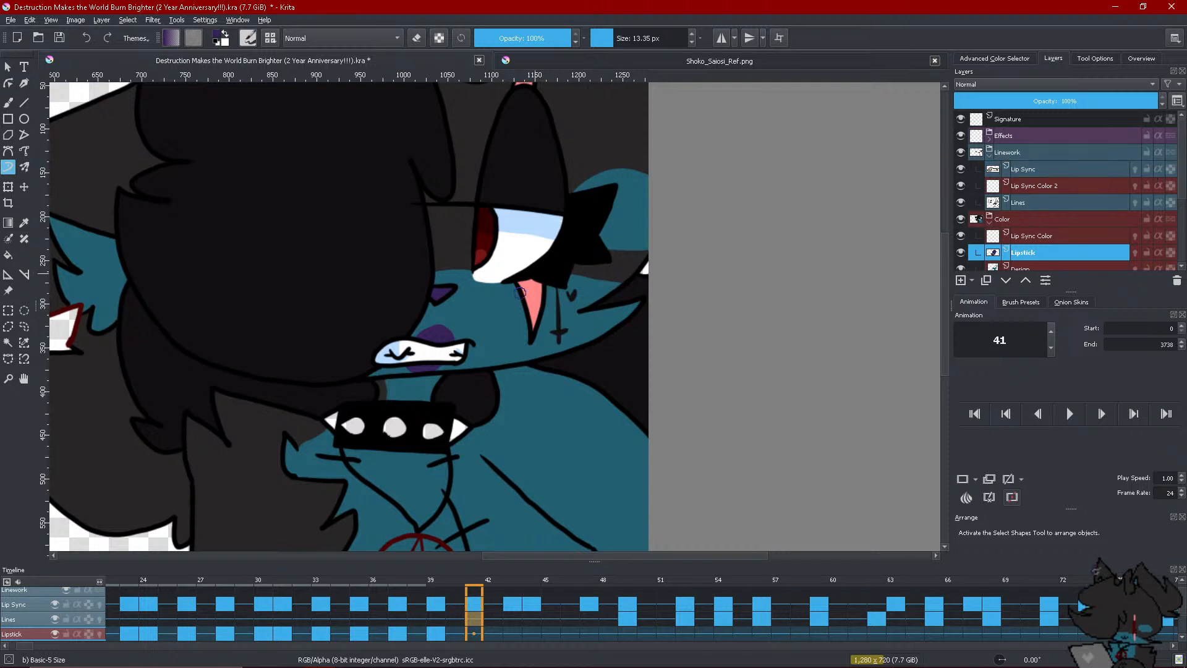
{"action": "right_click", "coordinate": [469, 634]}
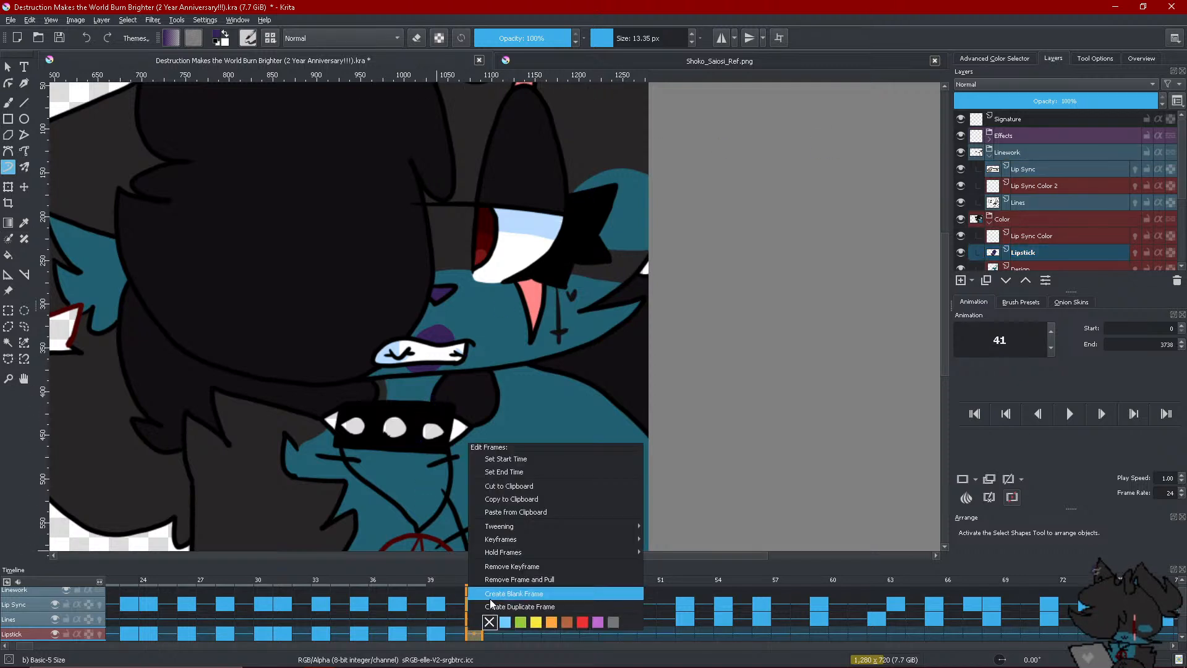
{"action": "left_click", "coordinate": [488, 597]}
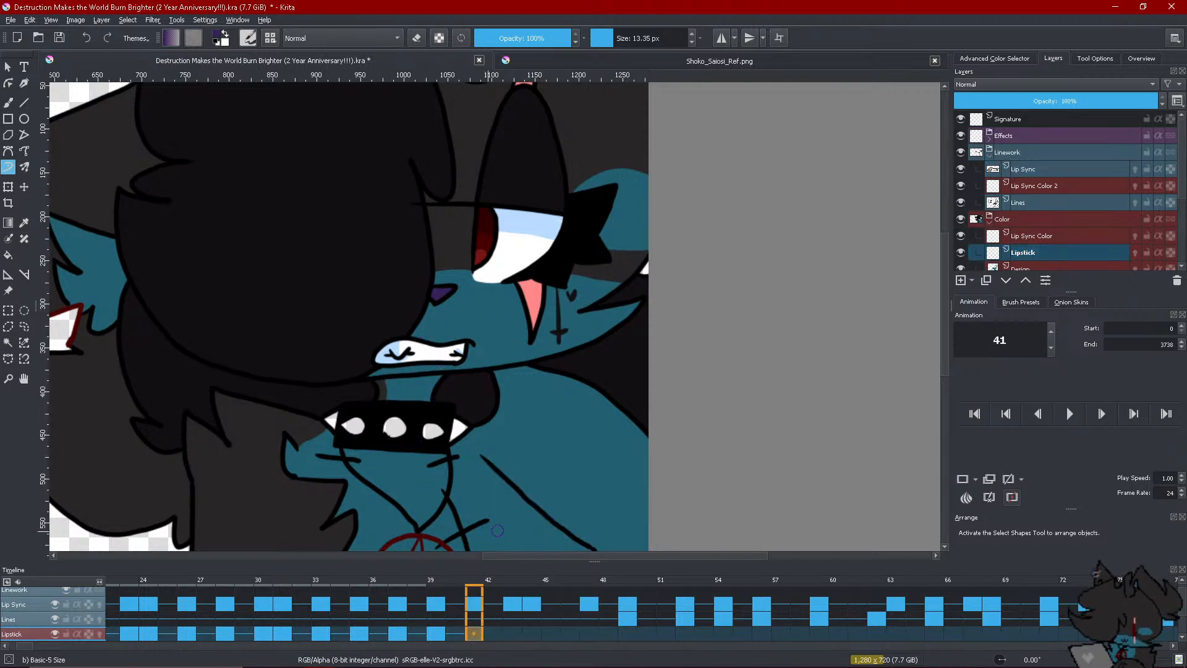
{"action": "mouse_move", "coordinate": [427, 341]}
{"action": "left_mouse_down"}
{"action": "mouse_move", "coordinate": [450, 349]}
{"action": "mouse_move", "coordinate": [416, 368]}
{"action": "left_mouse_up"}
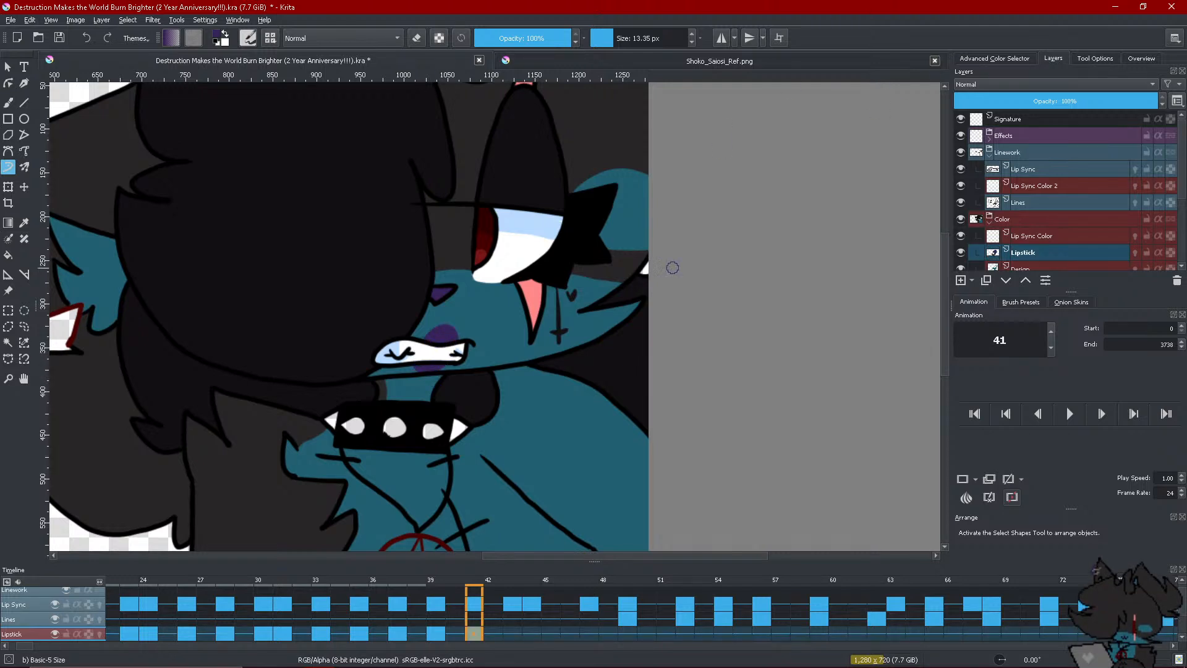
Add a blank Lipstick keyframe at frame 43 and paint purple upper and lower lips around the open mouth with upper teeth
{"action": "left_click", "coordinate": [506, 645]}
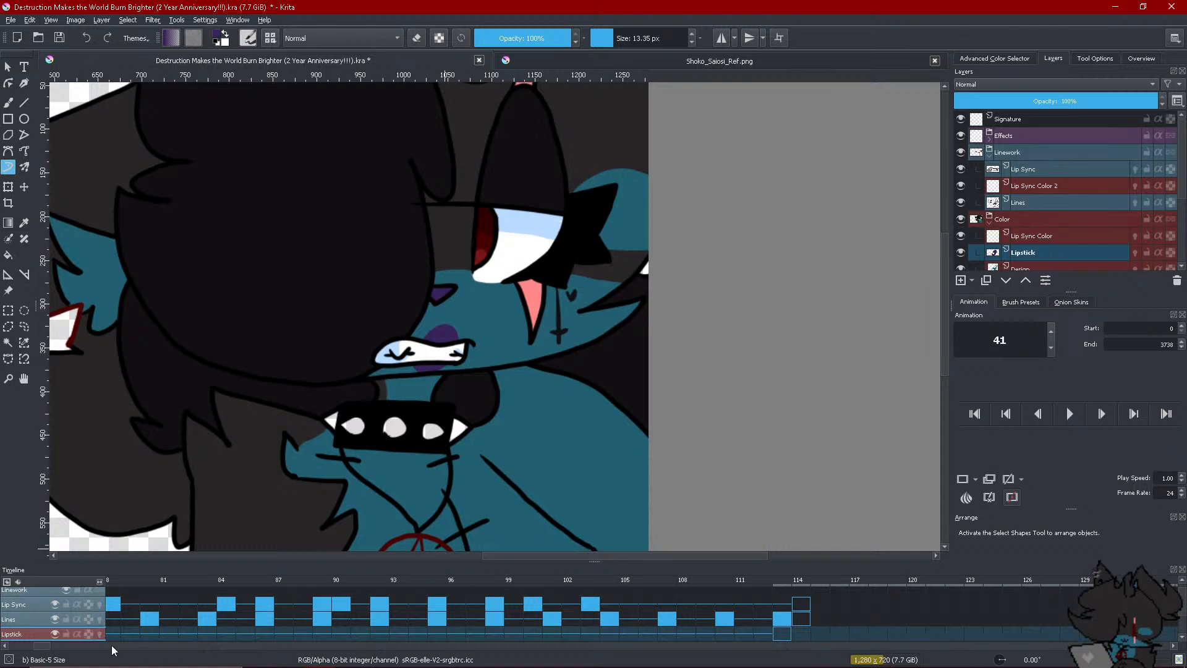
{"action": "left_click", "coordinate": [26, 646]}
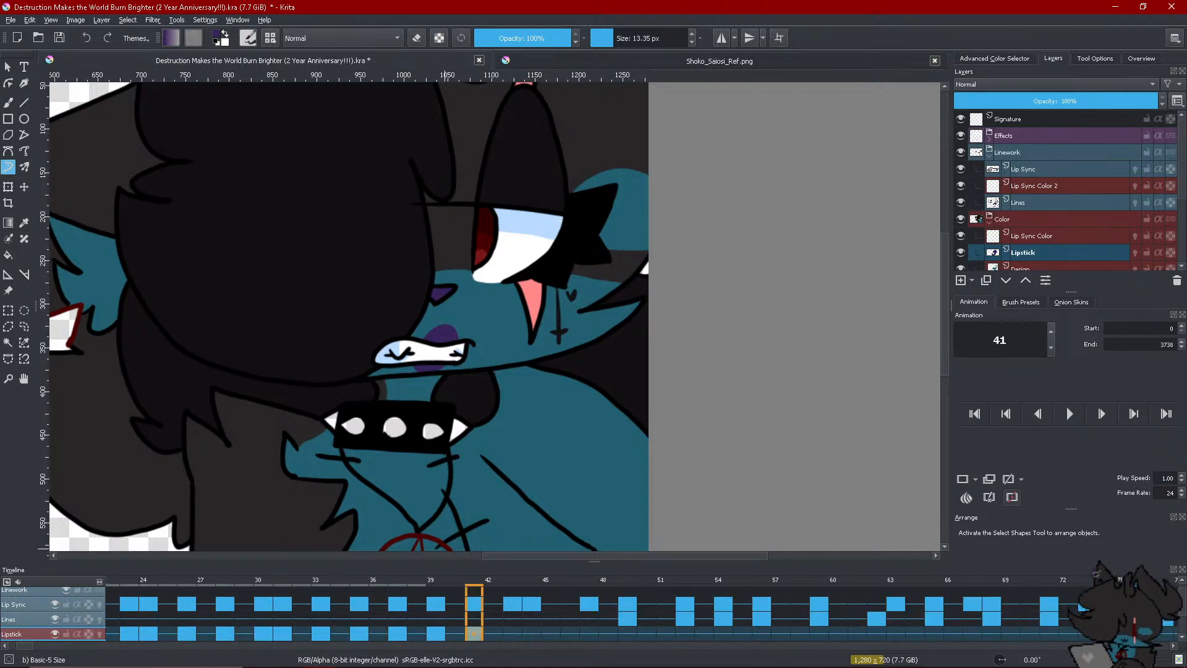
{"action": "left_click", "coordinate": [503, 628]}
{"action": "right_click", "coordinate": [503, 628]}
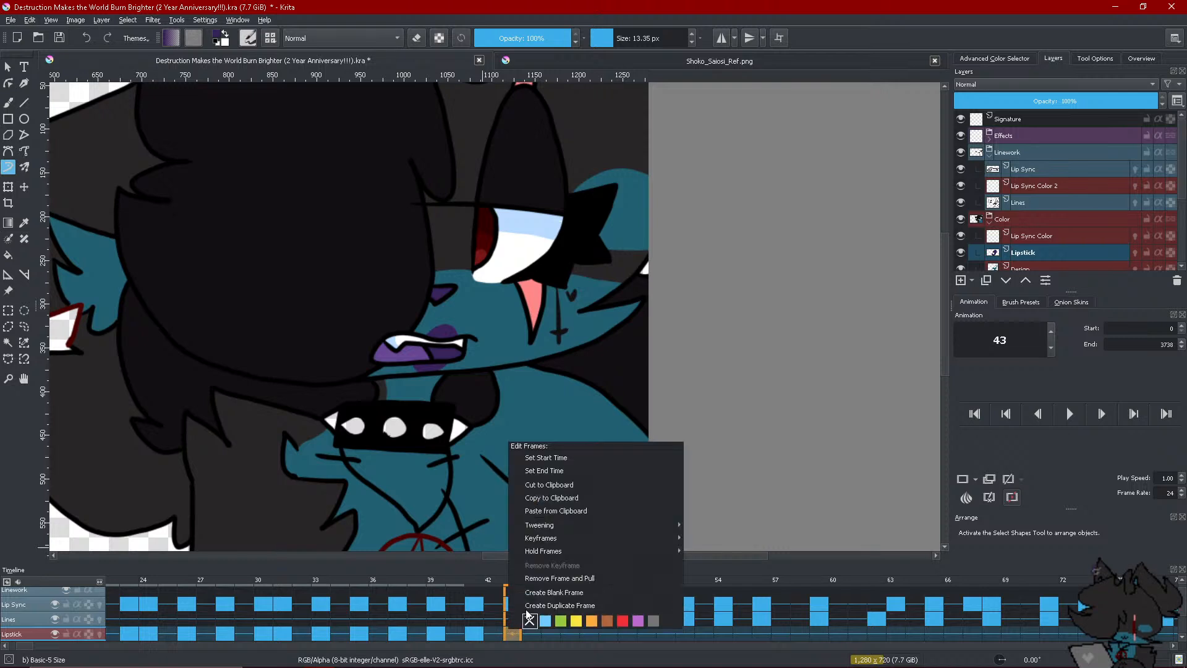
{"action": "left_click", "coordinate": [535, 596]}
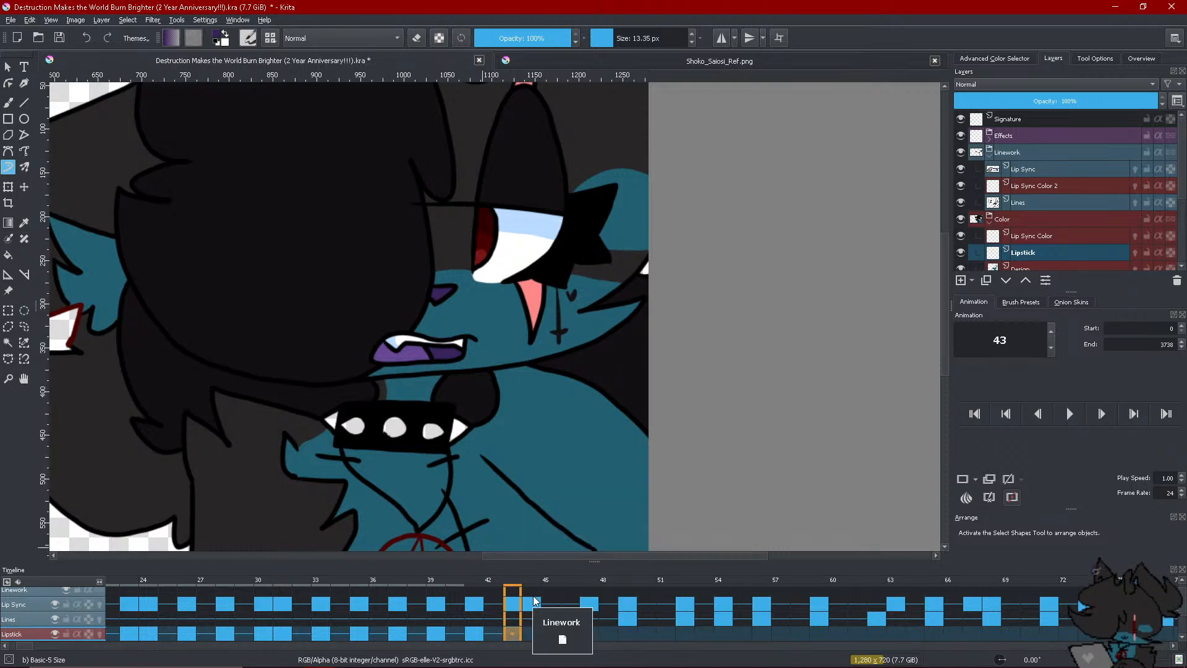
{"action": "mouse_move", "coordinate": [427, 340]}
{"action": "left_mouse_down"}
{"action": "mouse_move", "coordinate": [457, 344]}
{"action": "mouse_move", "coordinate": [415, 368]}
{"action": "mouse_move", "coordinate": [436, 369]}
{"action": "left_mouse_up"}
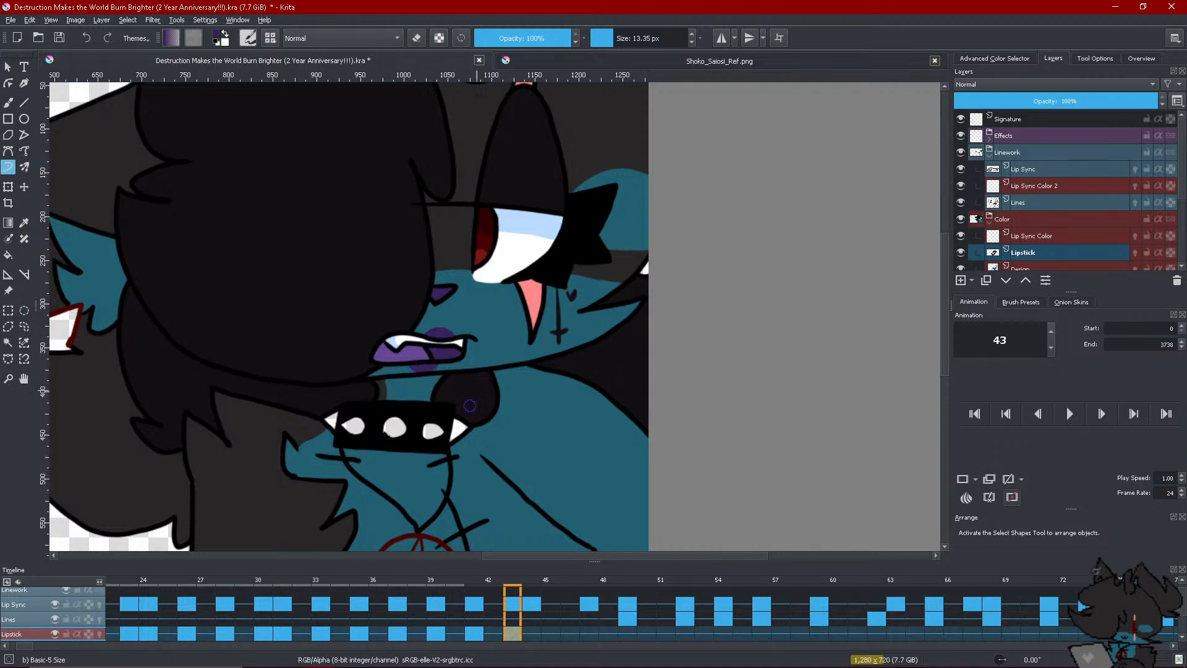
Add a blank Lipstick keyframe at frame 44 and paint purple upper and lower lips around the open mouth with the raised tongue
{"action": "right_click", "coordinate": [530, 634]}
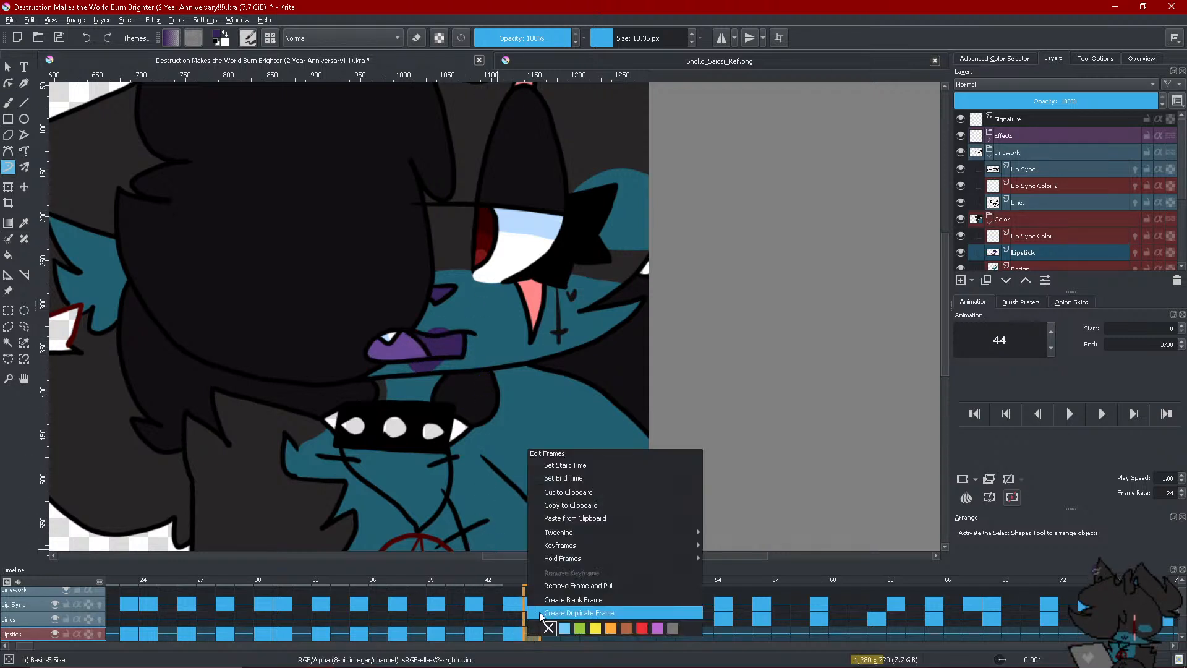
{"action": "left_click", "coordinate": [542, 611]}
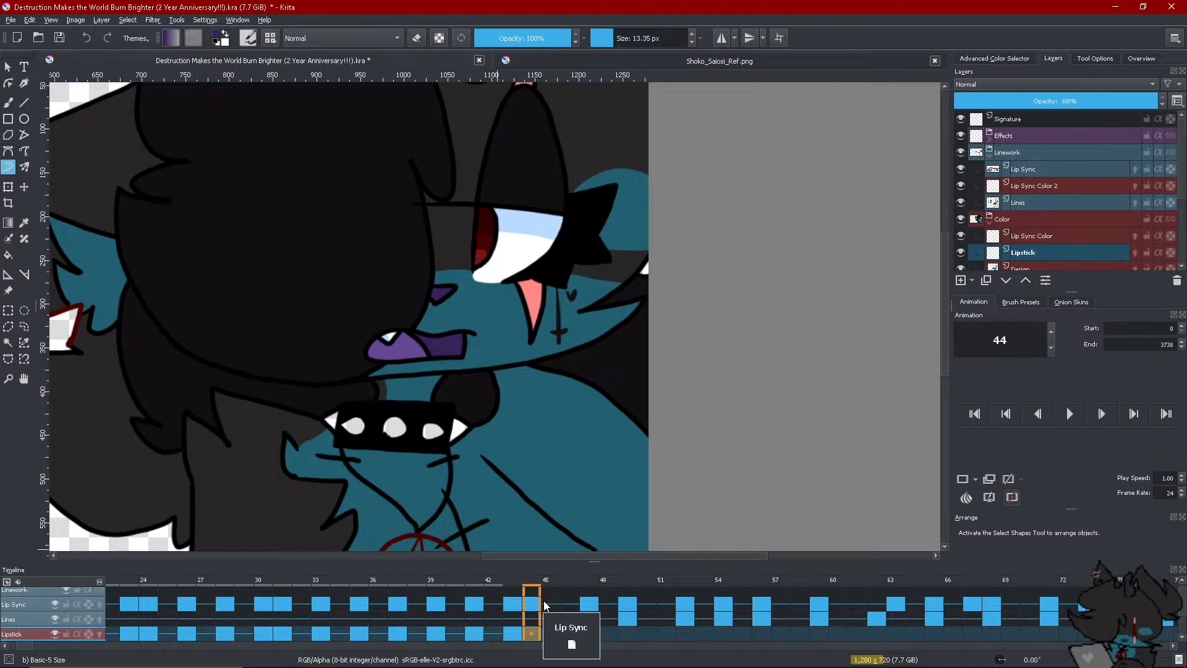
{"action": "mouse_move", "coordinate": [414, 334]}
{"action": "left_mouse_down"}
{"action": "mouse_move", "coordinate": [443, 332]}
{"action": "mouse_move", "coordinate": [413, 356]}
{"action": "mouse_move", "coordinate": [443, 352]}
{"action": "mouse_move", "coordinate": [426, 371]}
{"action": "left_mouse_up"}
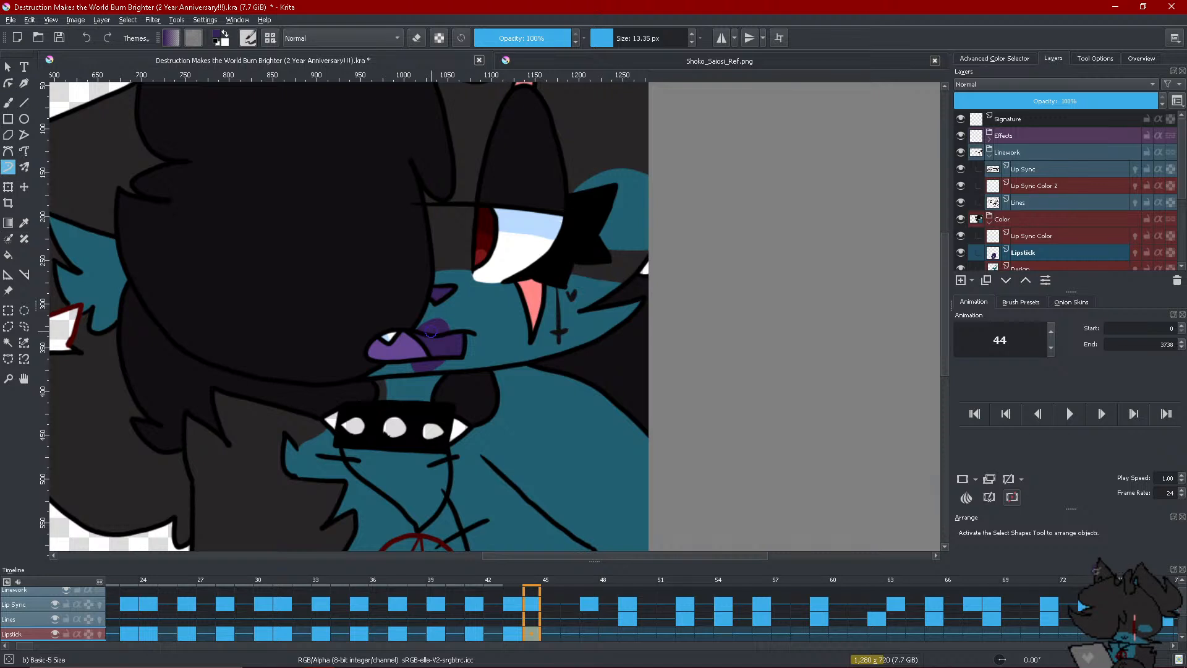
Create a blank keyframe at frame 47 on the Lipstick layer and paint purple lipstick above and below the open mouth
{"action": "left_click", "coordinate": [577, 634]}
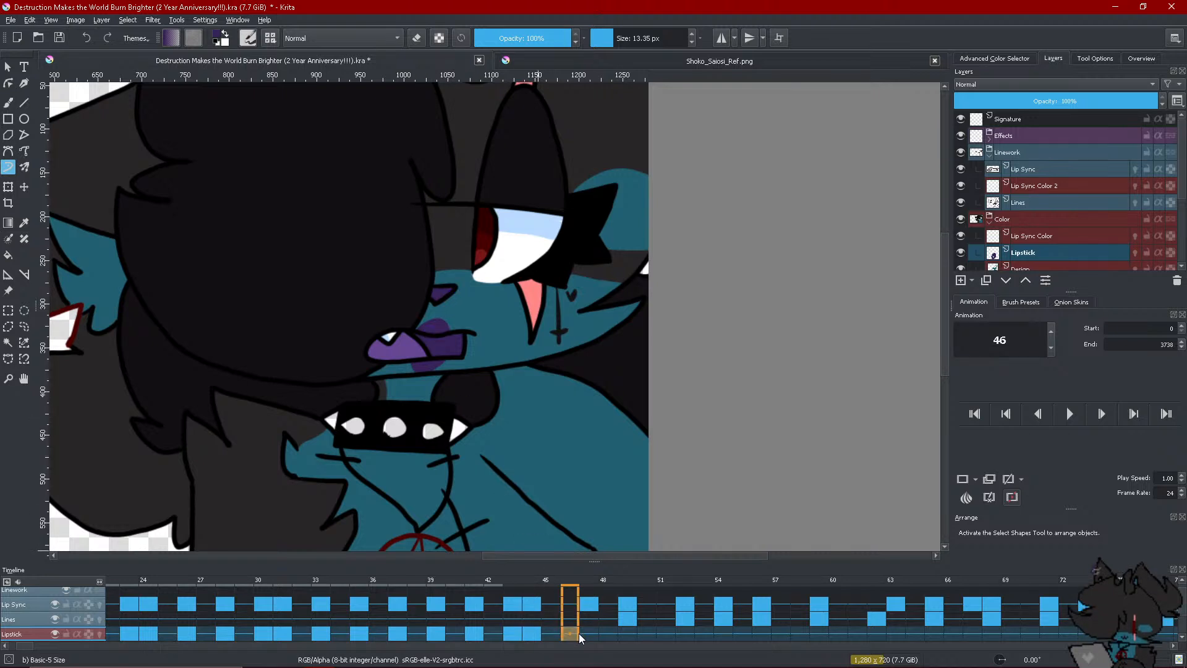
{"action": "left_click", "coordinate": [584, 632]}
{"action": "right_click", "coordinate": [584, 632]}
{"action": "left_click", "coordinate": [613, 597]}
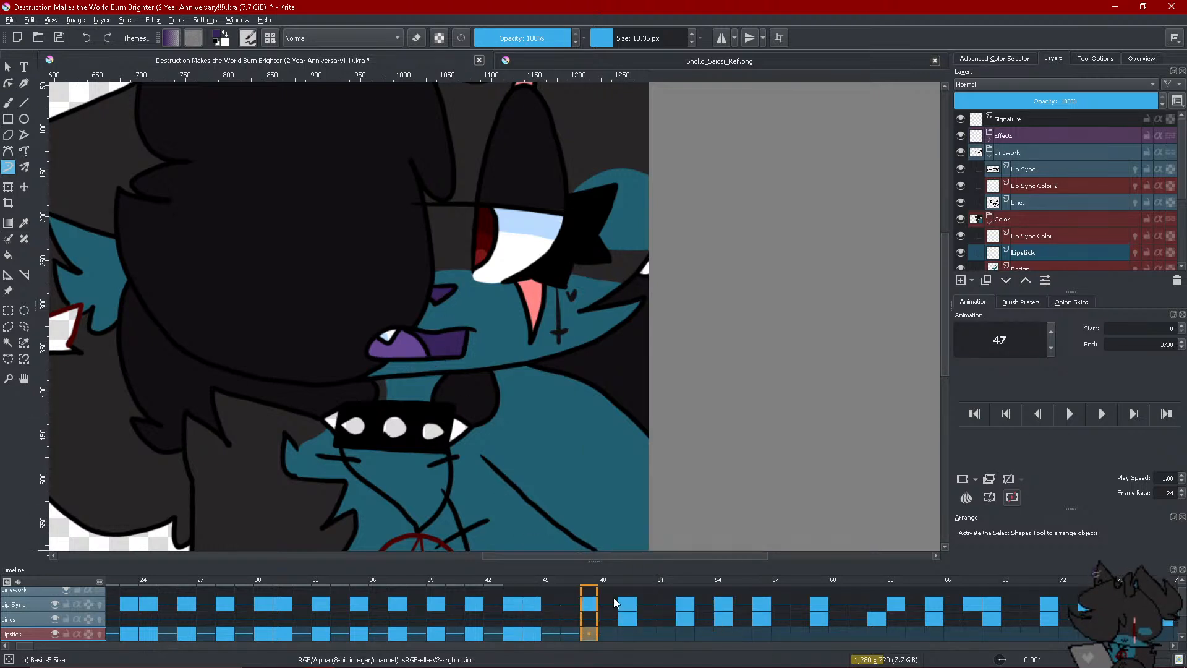
{"action": "mouse_move", "coordinate": [423, 316]}
{"action": "left_mouse_down"}
{"action": "mouse_move", "coordinate": [441, 328]}
{"action": "mouse_move", "coordinate": [406, 365]}
{"action": "mouse_move", "coordinate": [427, 368]}
{"action": "left_mouse_up"}
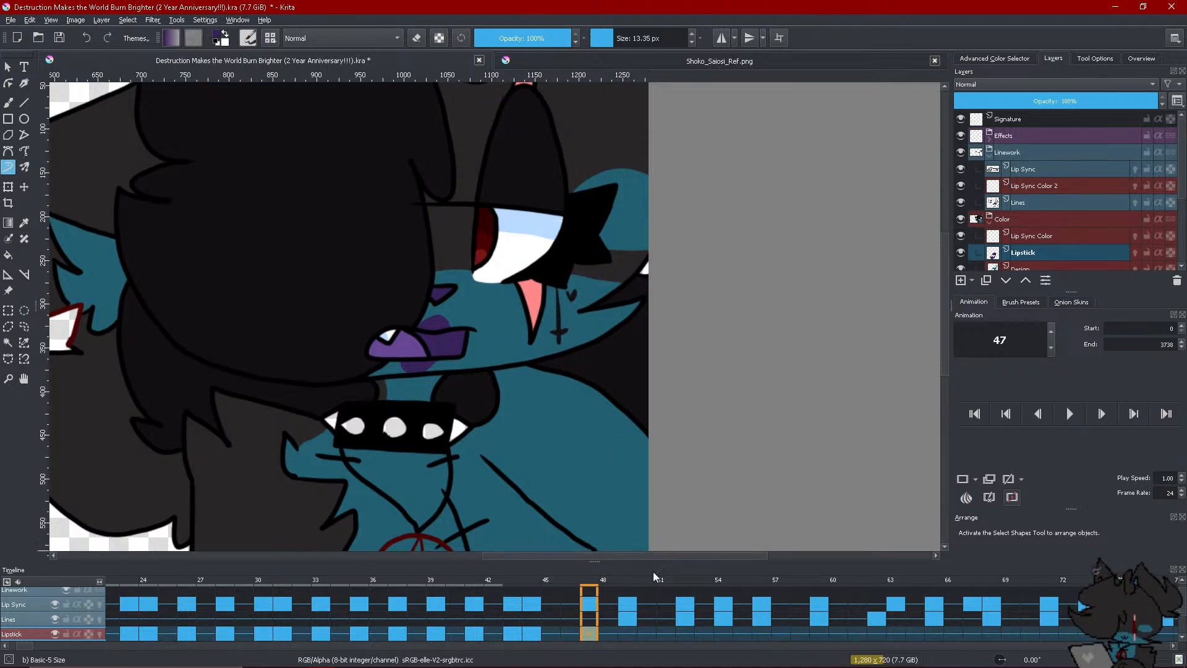
Create a blank Lipstick keyframe at frame 49 and paint rounded purple lipstick above and below the open mouth, redoing the upper lip
{"action": "right_click", "coordinate": [621, 633]}
{"action": "left_click", "coordinate": [643, 603]}
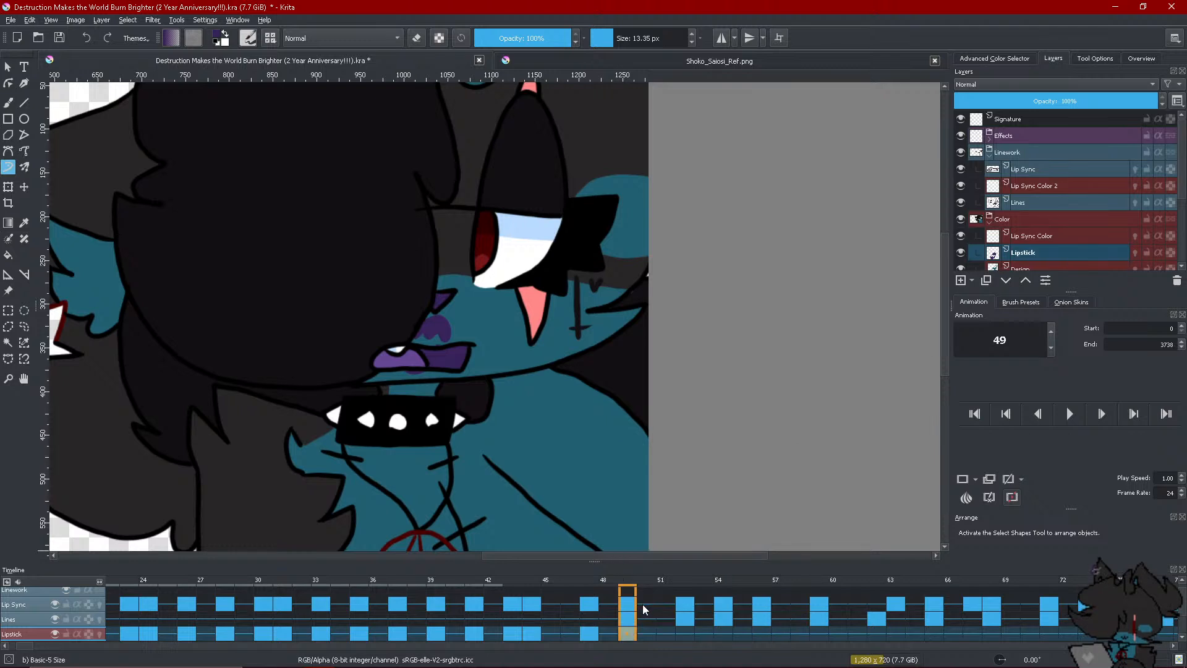
{"action": "right_click", "coordinate": [632, 630]}
{"action": "left_click", "coordinate": [649, 597]}
{"action": "right_click", "coordinate": [622, 632]}
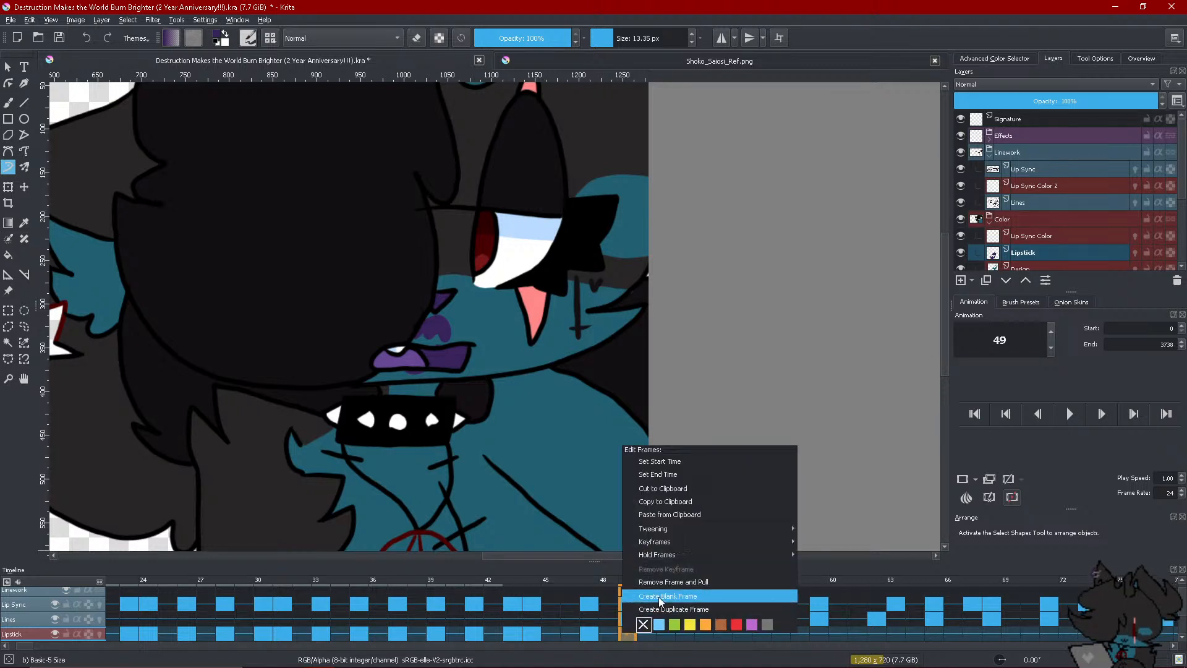
{"action": "left_click", "coordinate": [658, 596]}
{"action": "mouse_move", "coordinate": [428, 345]}
{"action": "left_mouse_down"}
{"action": "mouse_move", "coordinate": [438, 340]}
{"action": "mouse_move", "coordinate": [428, 348]}
{"action": "left_mouse_up"}
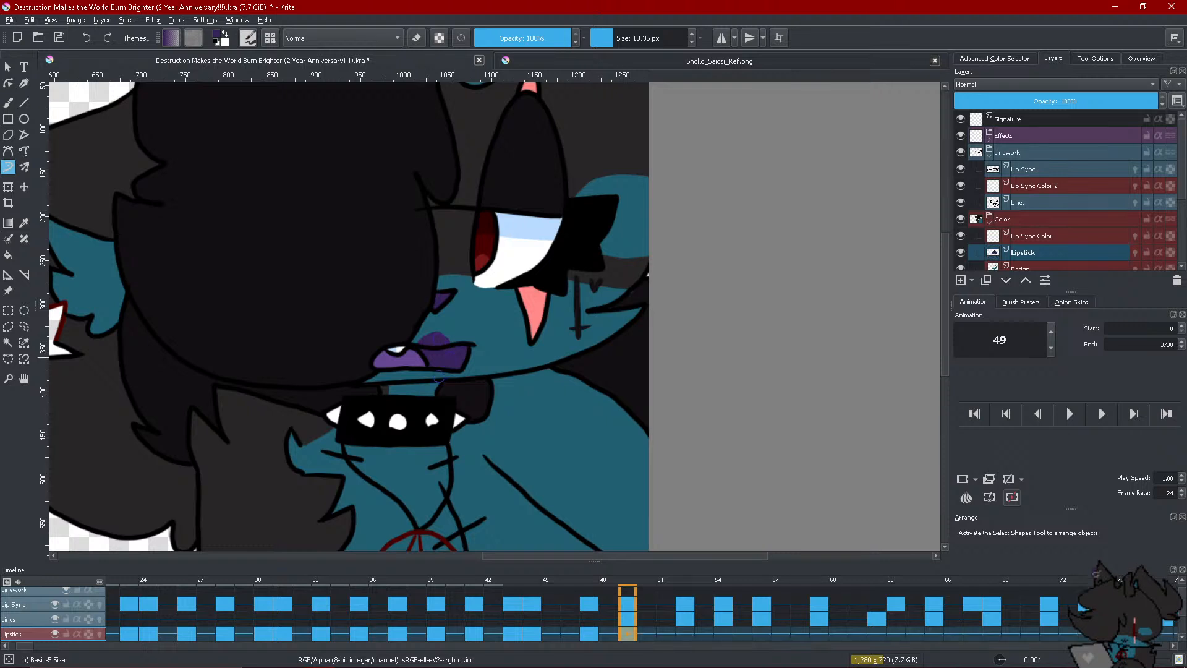
{"action": "key", "text": "ctrl+z"}
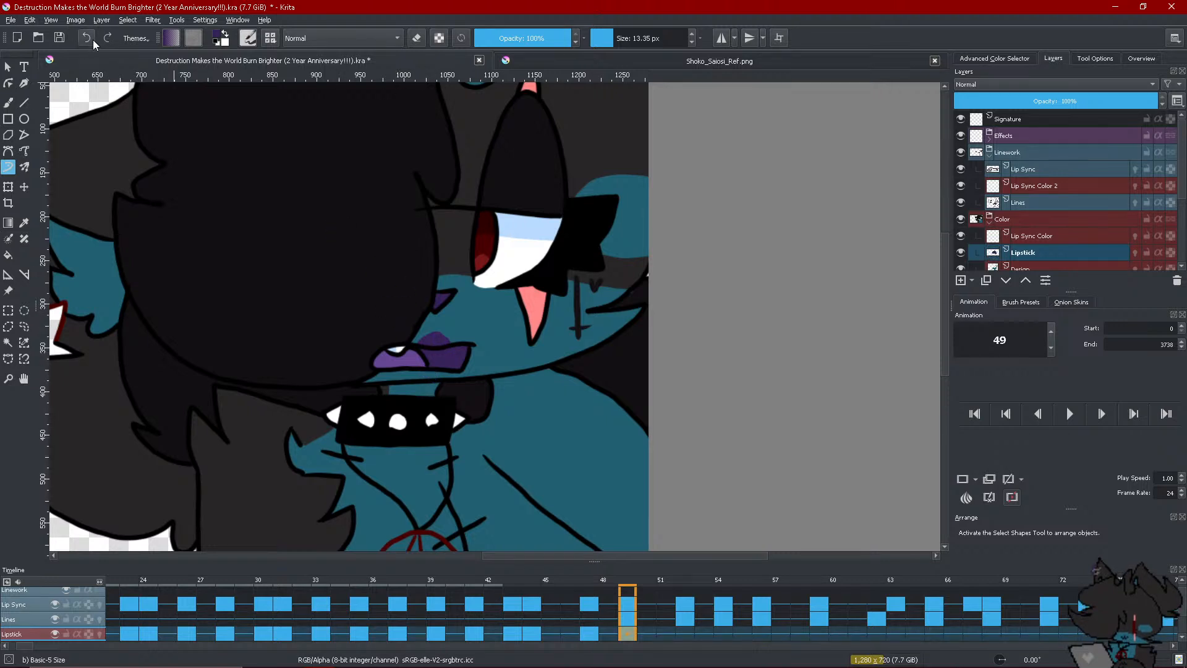
{"action": "left_click_drag", "start_coordinate": [445, 338], "coordinate": [433, 345]}
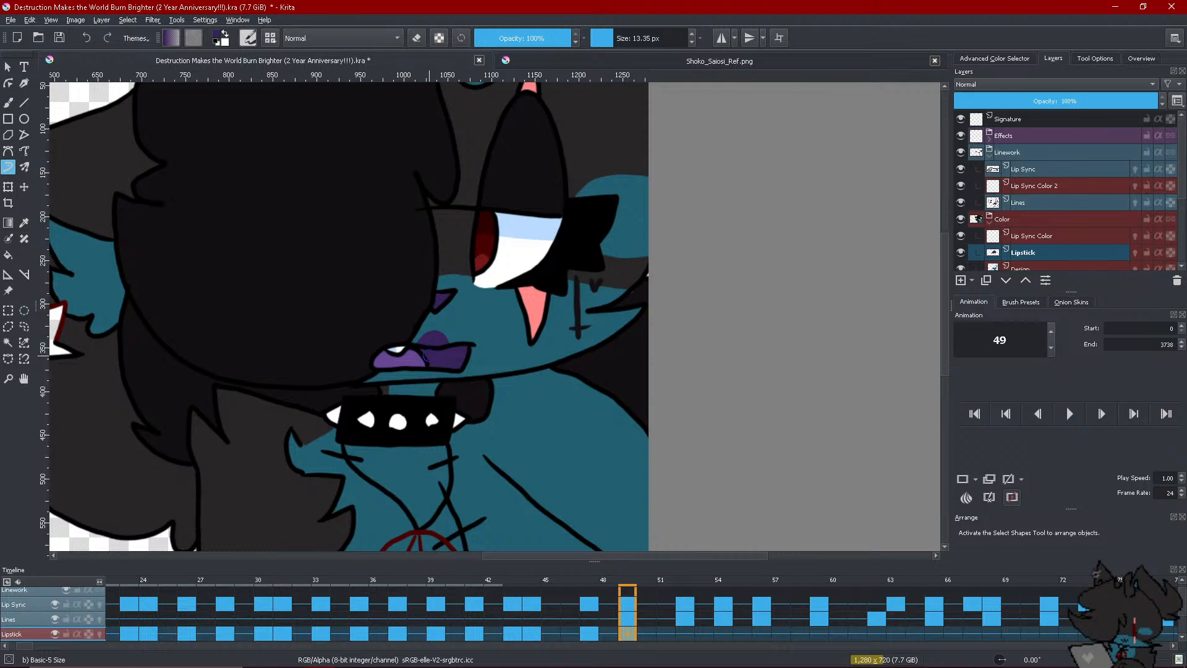
{"action": "mouse_move", "coordinate": [418, 371]}
{"action": "left_mouse_down"}
{"action": "mouse_move", "coordinate": [436, 370]}
{"action": "mouse_move", "coordinate": [421, 376]}
{"action": "left_mouse_up"}
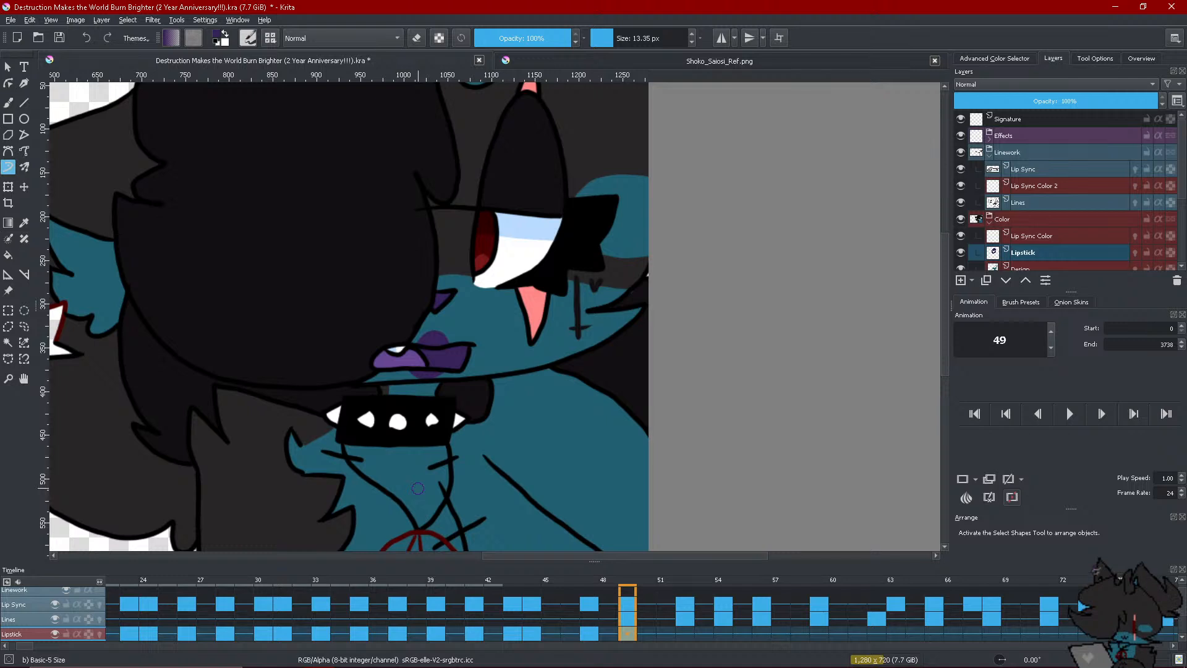
Create a blank Lipstick keyframe at frame 52 and paint purple lipstick above and below the small wavy mouth of the lowered head
{"action": "left_click", "coordinate": [676, 637]}
{"action": "right_click", "coordinate": [680, 636]}
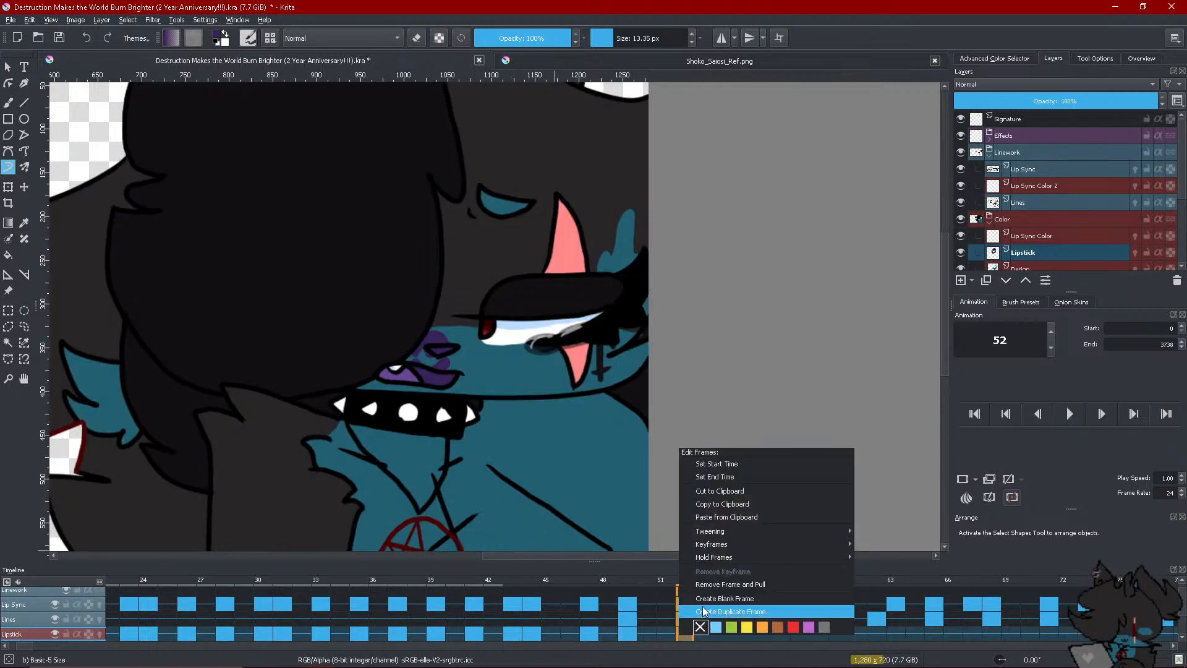
{"action": "left_click", "coordinate": [703, 611]}
{"action": "left_click", "coordinate": [668, 632]}
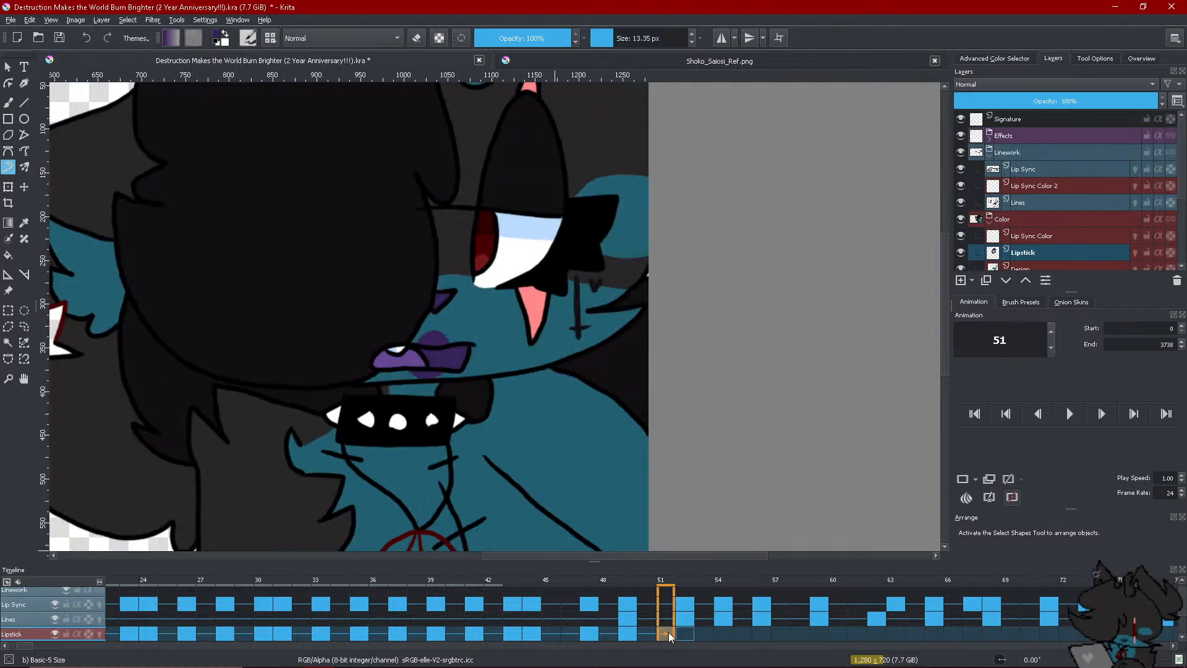
{"action": "left_click", "coordinate": [677, 633]}
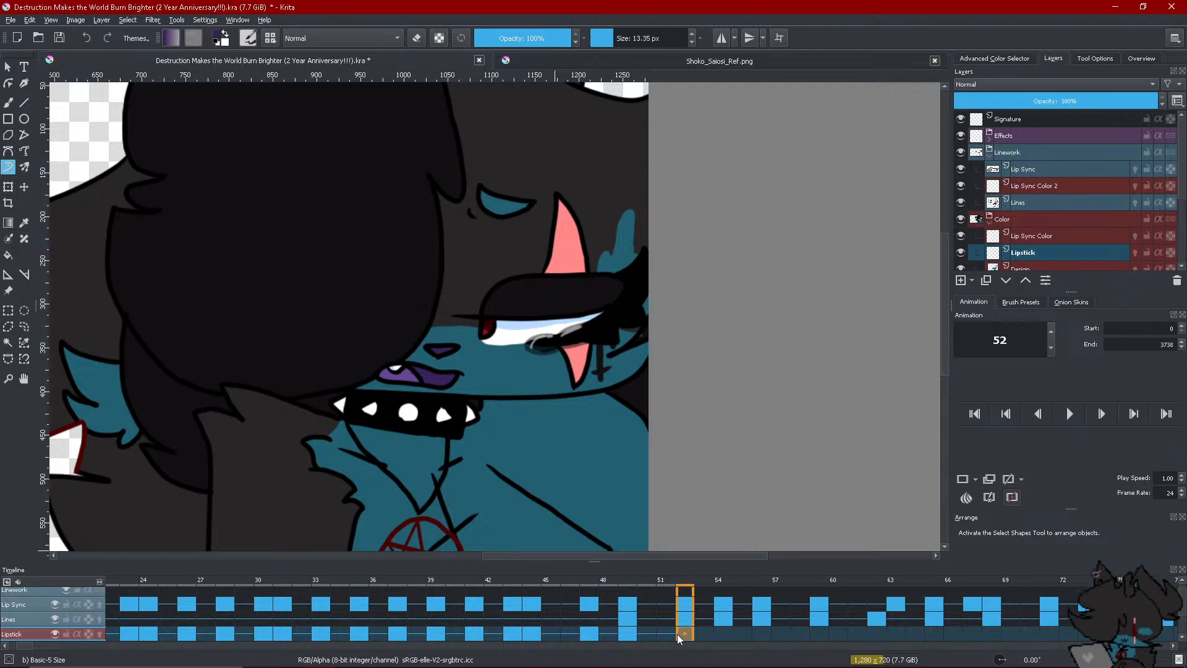
{"action": "mouse_move", "coordinate": [427, 367]}
{"action": "left_mouse_down"}
{"action": "mouse_move", "coordinate": [411, 389]}
{"action": "mouse_move", "coordinate": [426, 385]}
{"action": "left_mouse_up"}
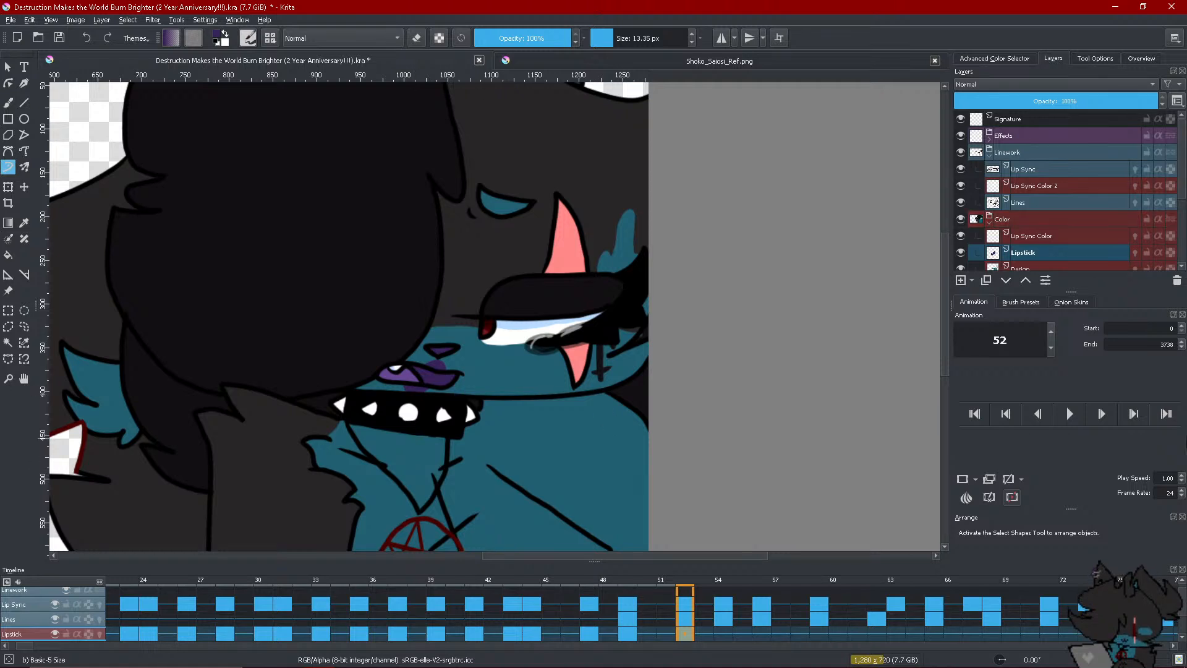
Create a blank Lipstick keyframe at frame 54 and paint purple lipstick above and below the small wavy open mouth
{"action": "left_click", "coordinate": [1174, 646]}
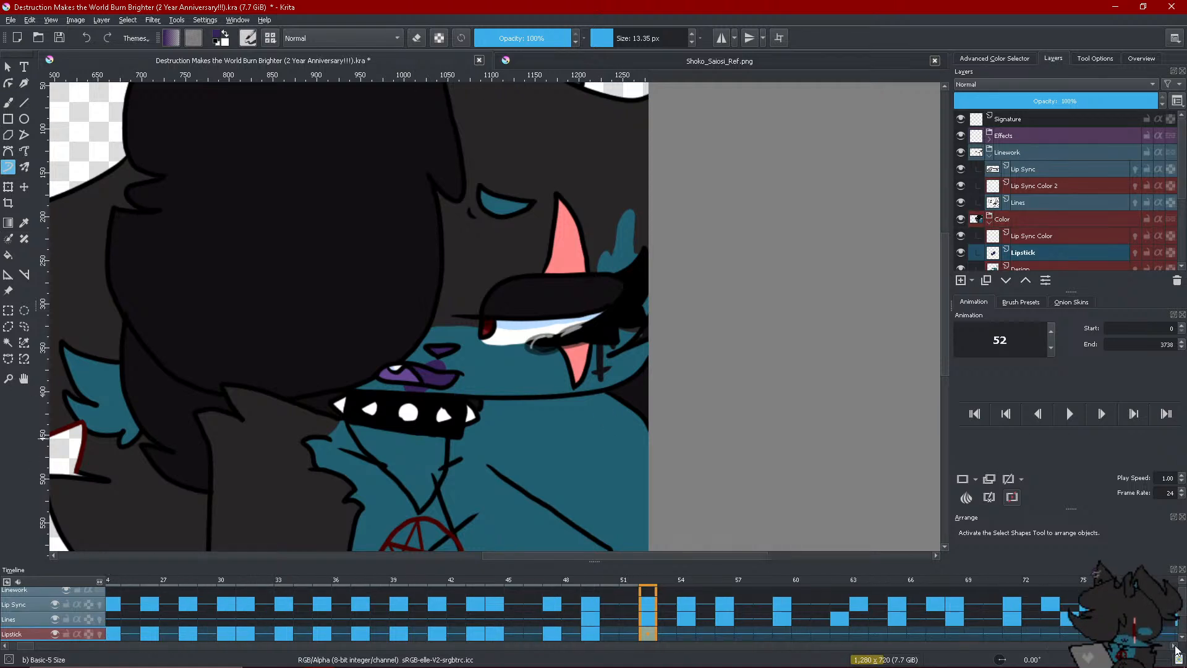
{"action": "left_click", "coordinate": [1175, 647]}
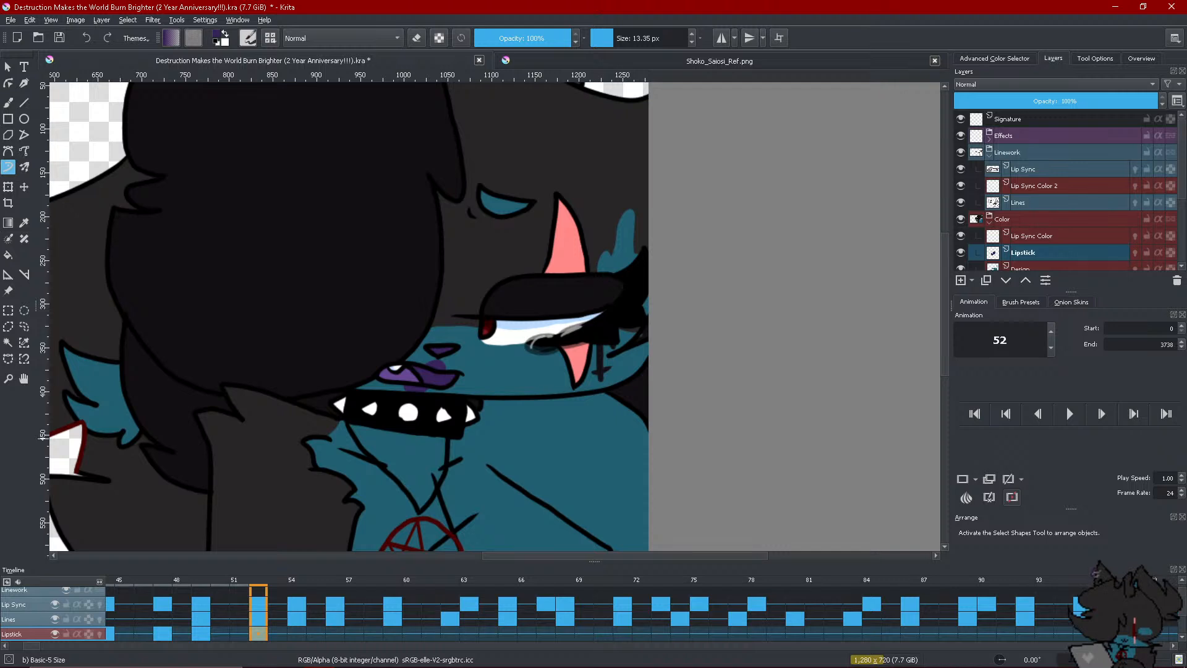
{"action": "left_click", "coordinate": [279, 635]}
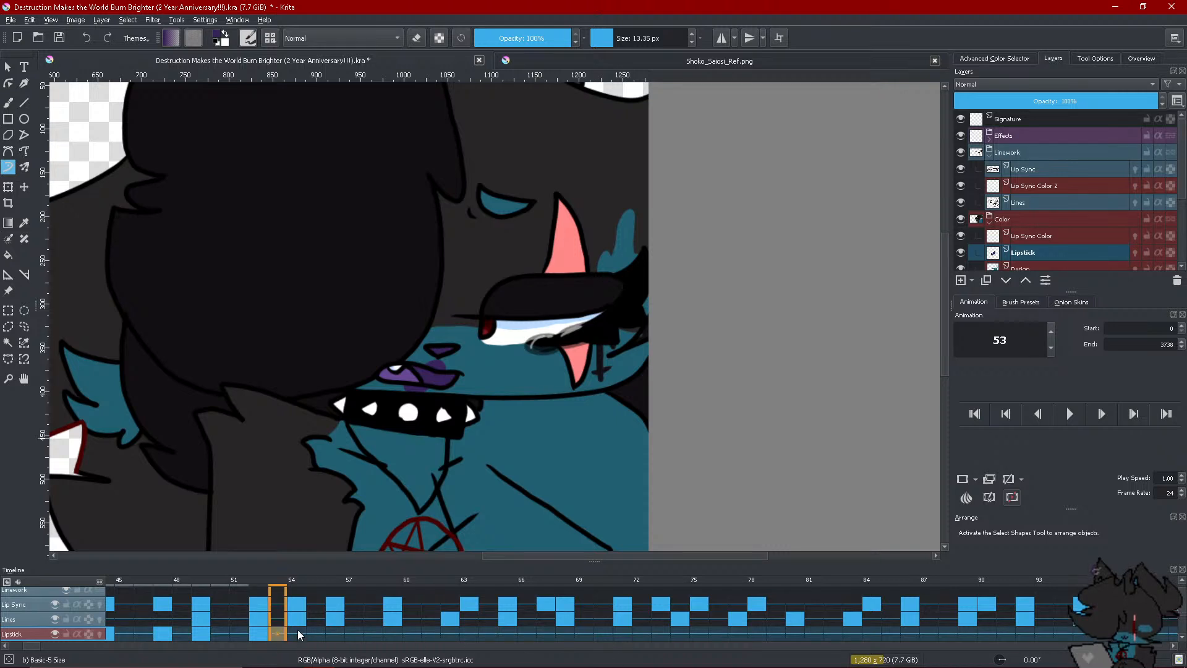
{"action": "right_click", "coordinate": [298, 629]}
{"action": "left_click", "coordinate": [326, 593]}
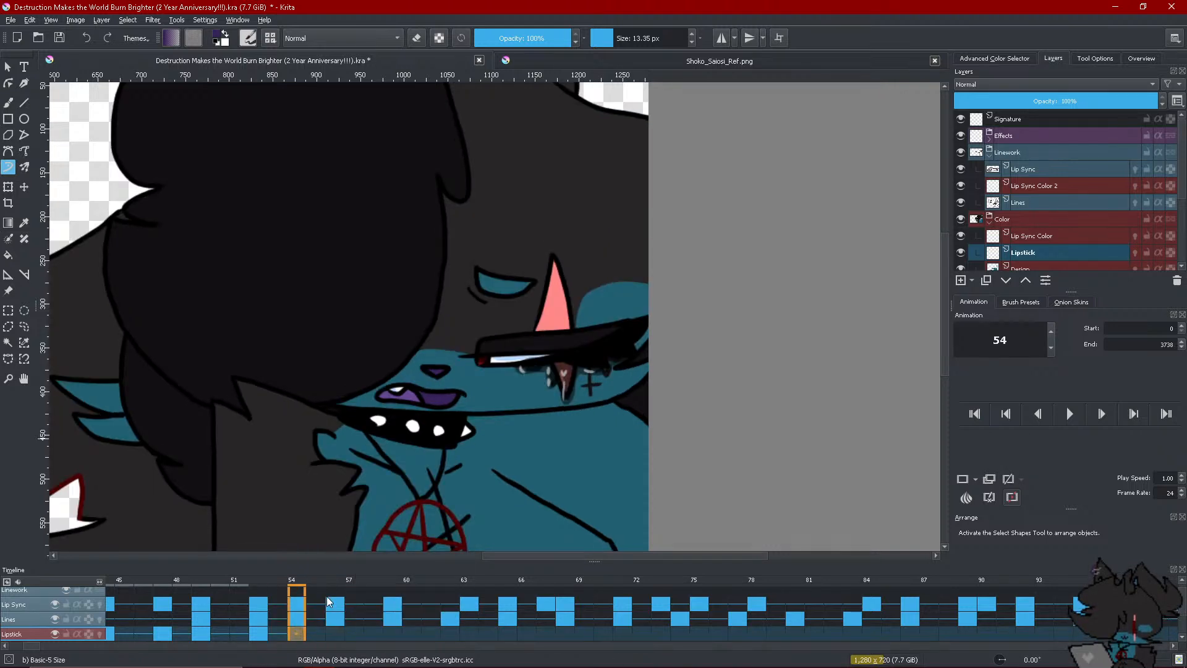
{"action": "mouse_move", "coordinate": [425, 391]}
{"action": "left_mouse_down"}
{"action": "mouse_move", "coordinate": [433, 378]}
{"action": "mouse_move", "coordinate": [436, 391]}
{"action": "mouse_move", "coordinate": [416, 392]}
{"action": "left_mouse_up"}
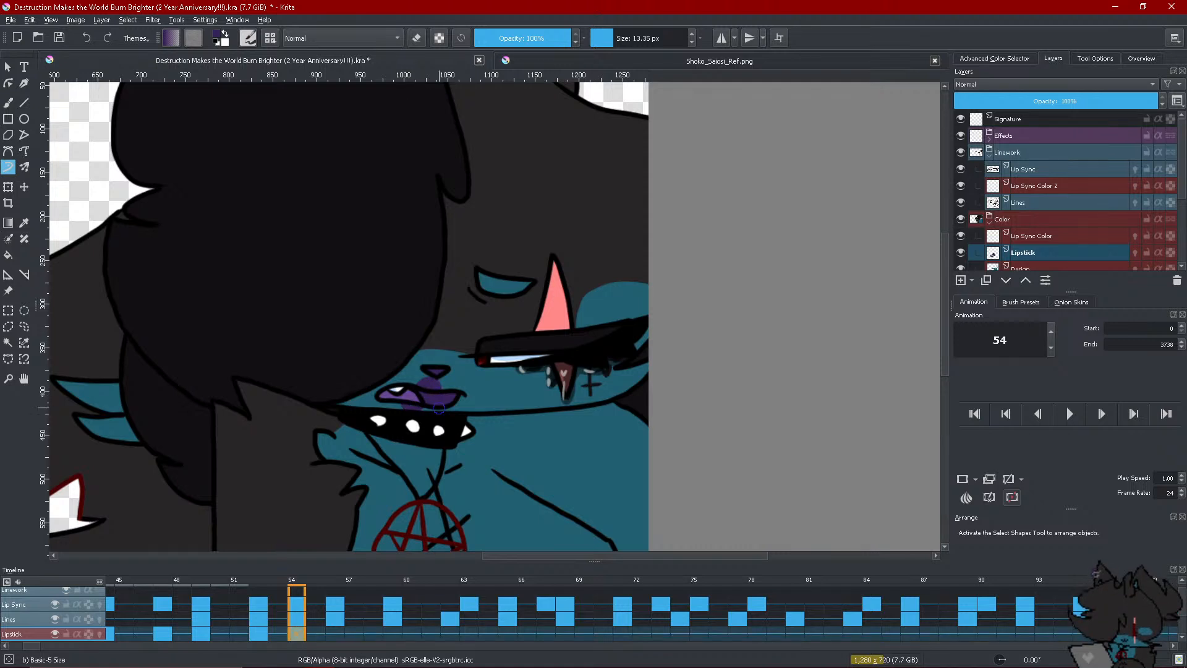
Create a blank Lipstick keyframe at frame 56 and paint purple lipstick around the open mouth, redoing the upper lip
{"action": "right_click", "coordinate": [333, 637]}
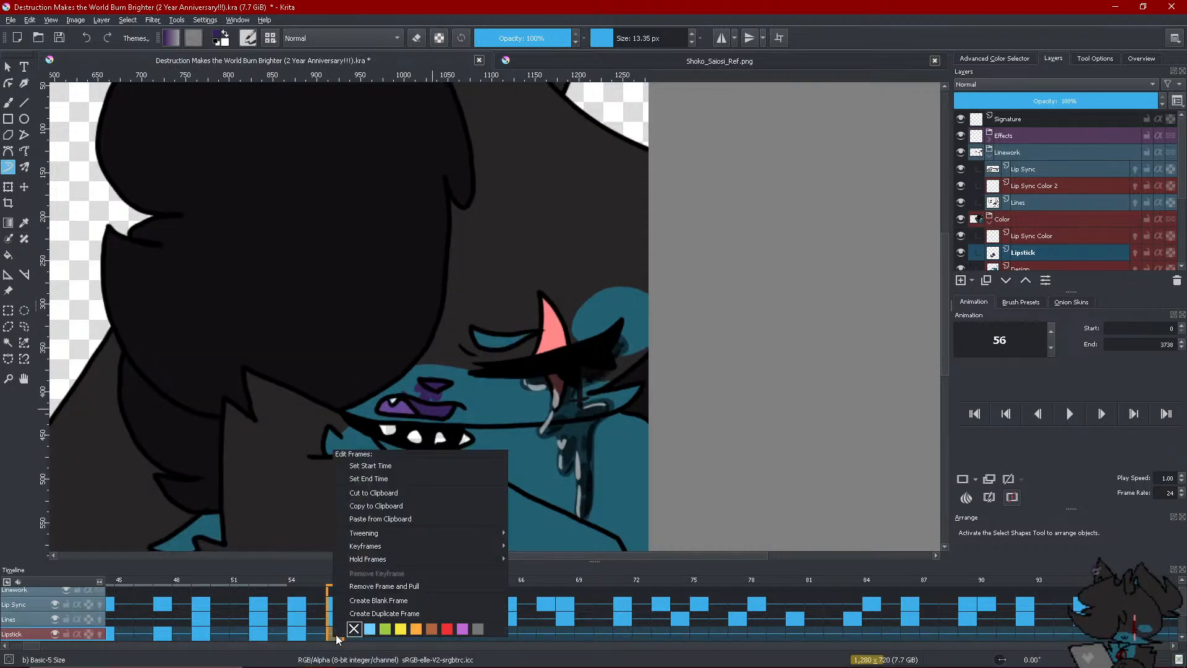
{"action": "left_click", "coordinate": [366, 601]}
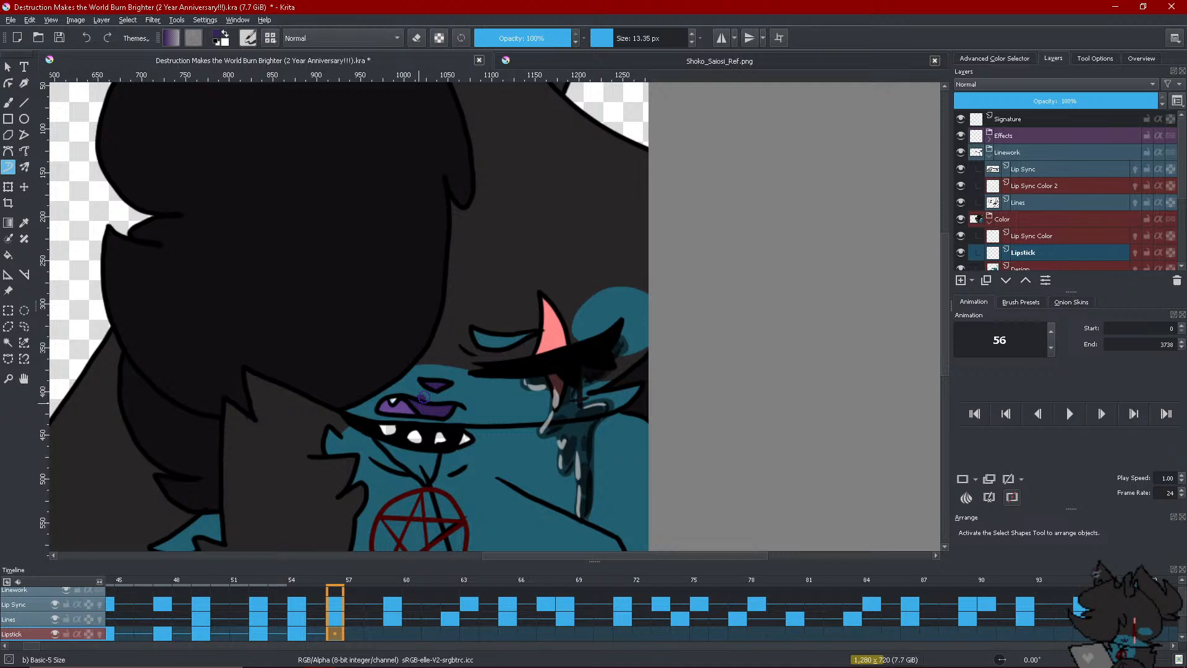
{"action": "left_click", "coordinate": [88, 35]}
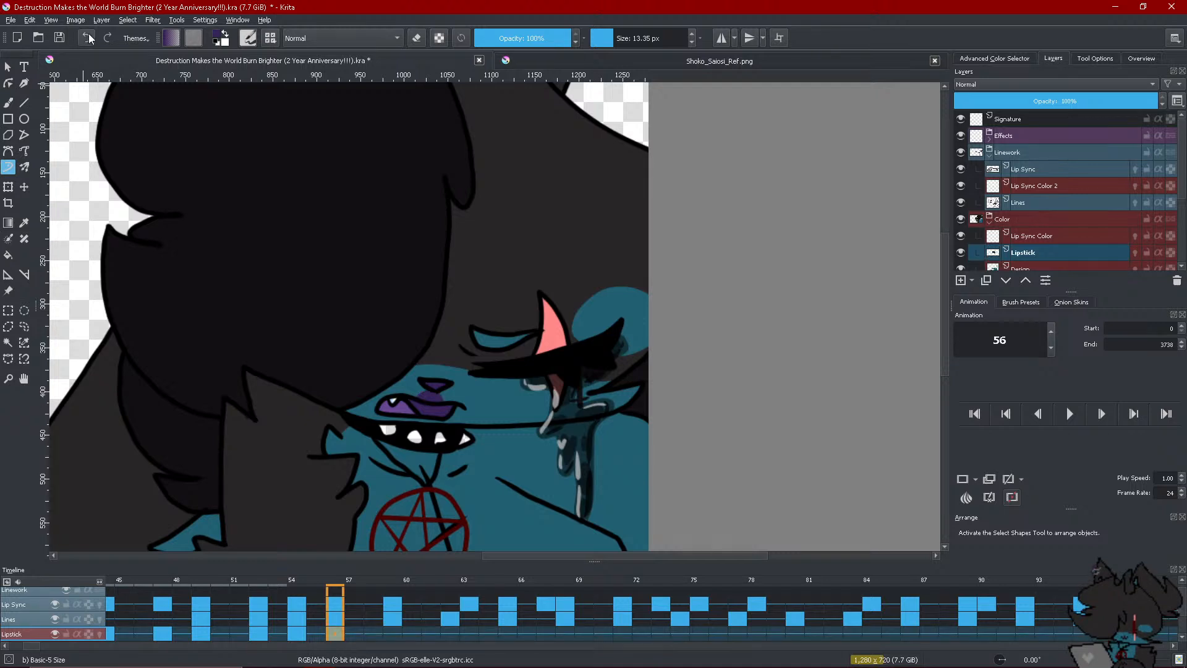
{"action": "left_click", "coordinate": [88, 33]}
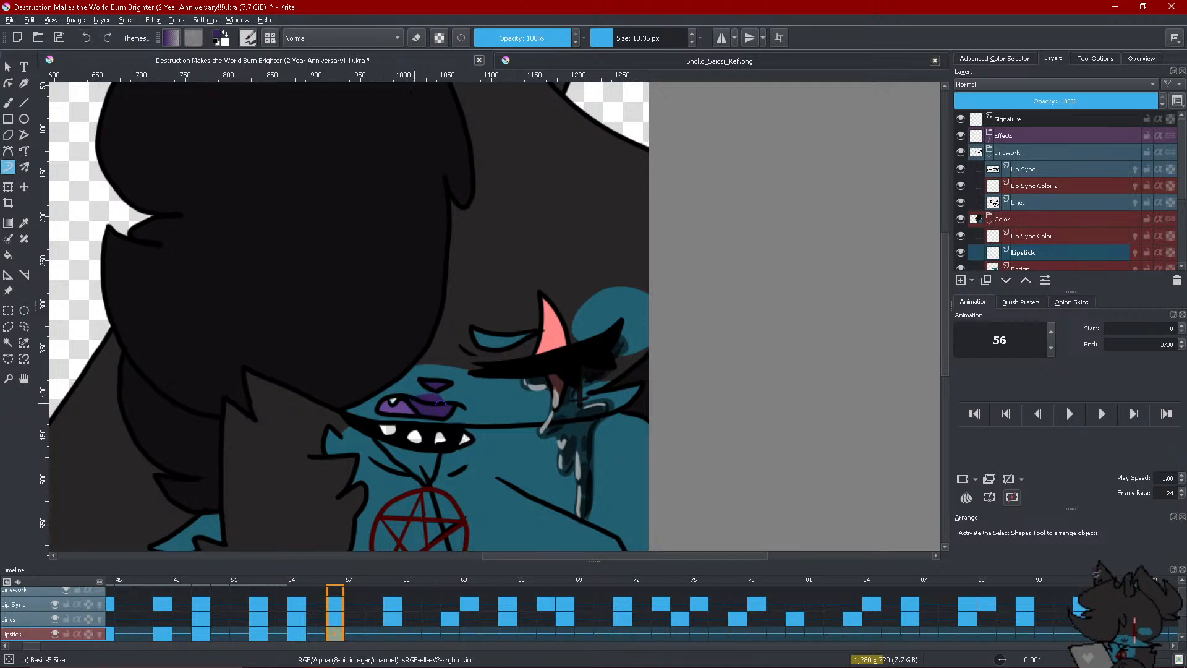
{"action": "left_click_drag", "start_coordinate": [410, 413], "coordinate": [433, 421]}
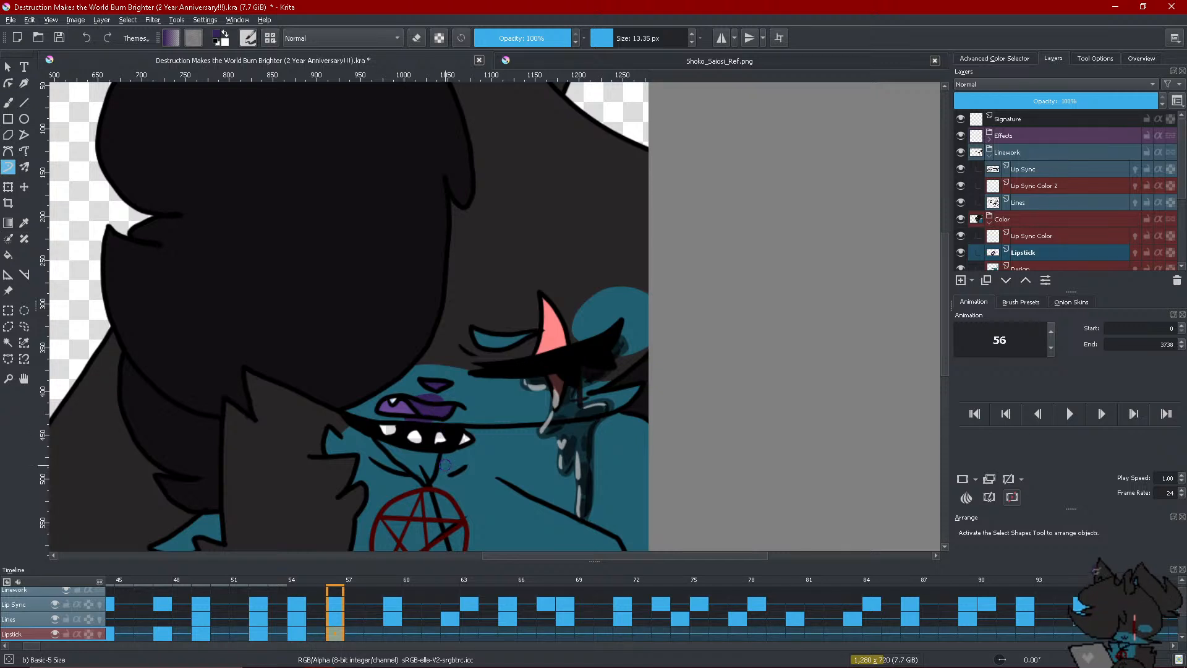
Create a blank keyframe at frame 59 on the Lipstick layer and paint the purple lips around the open mouth
{"action": "left_click", "coordinate": [391, 633]}
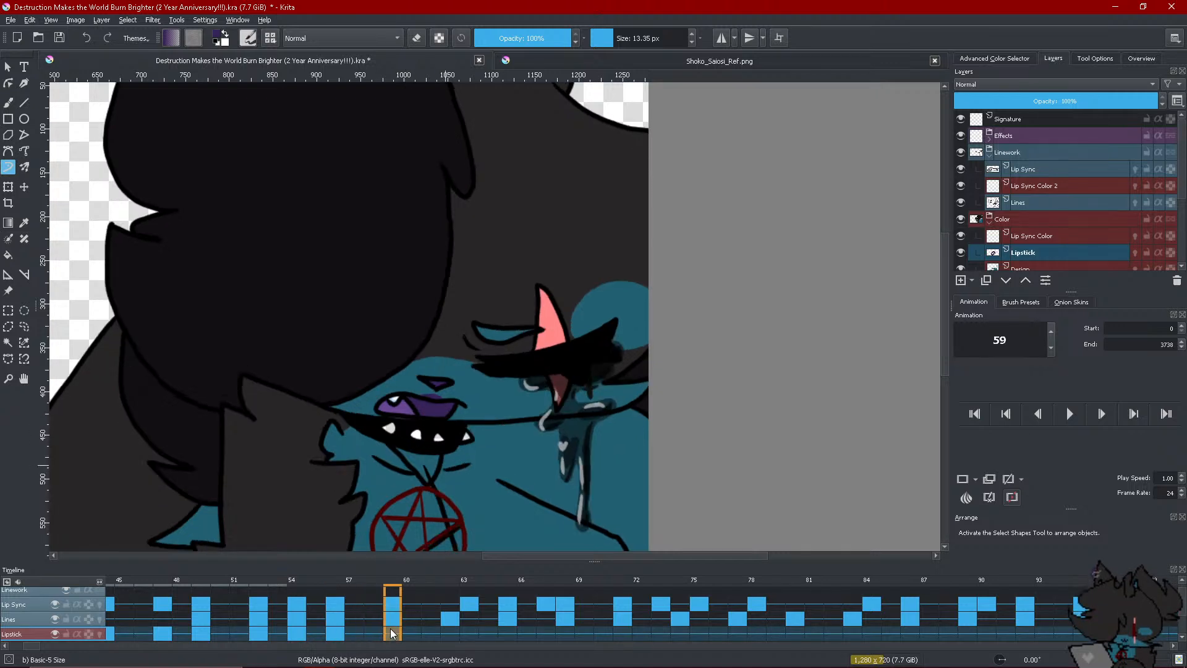
{"action": "right_click", "coordinate": [392, 630]}
{"action": "left_click", "coordinate": [394, 623]}
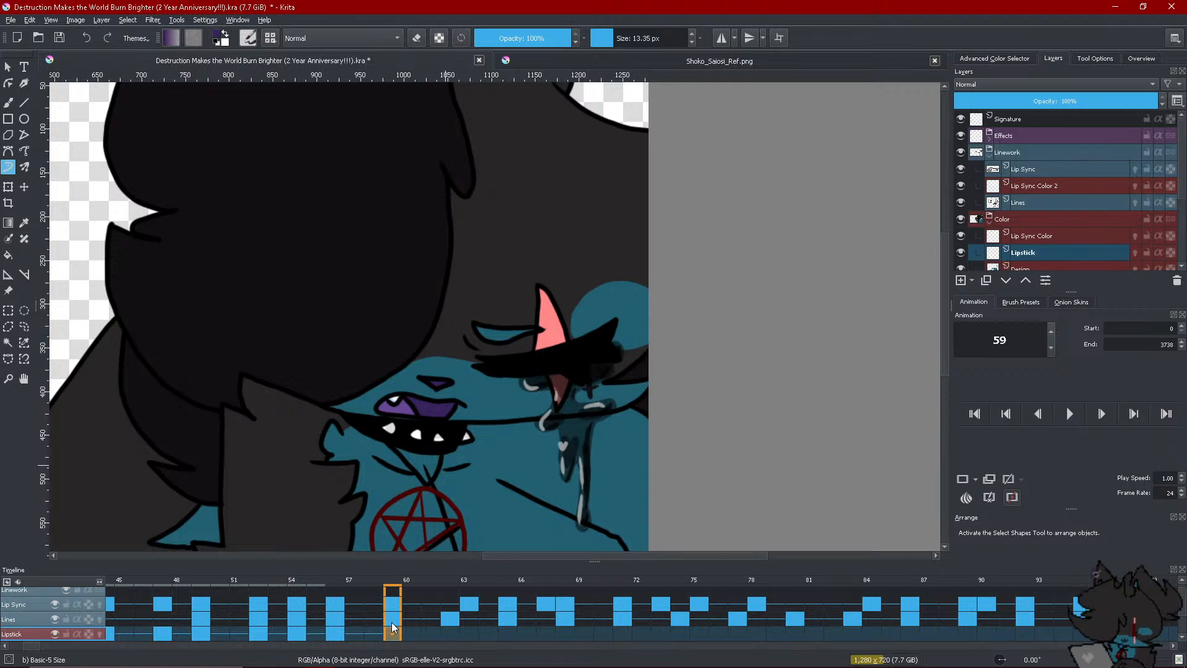
{"action": "left_click_drag", "start_coordinate": [423, 392], "coordinate": [442, 398]}
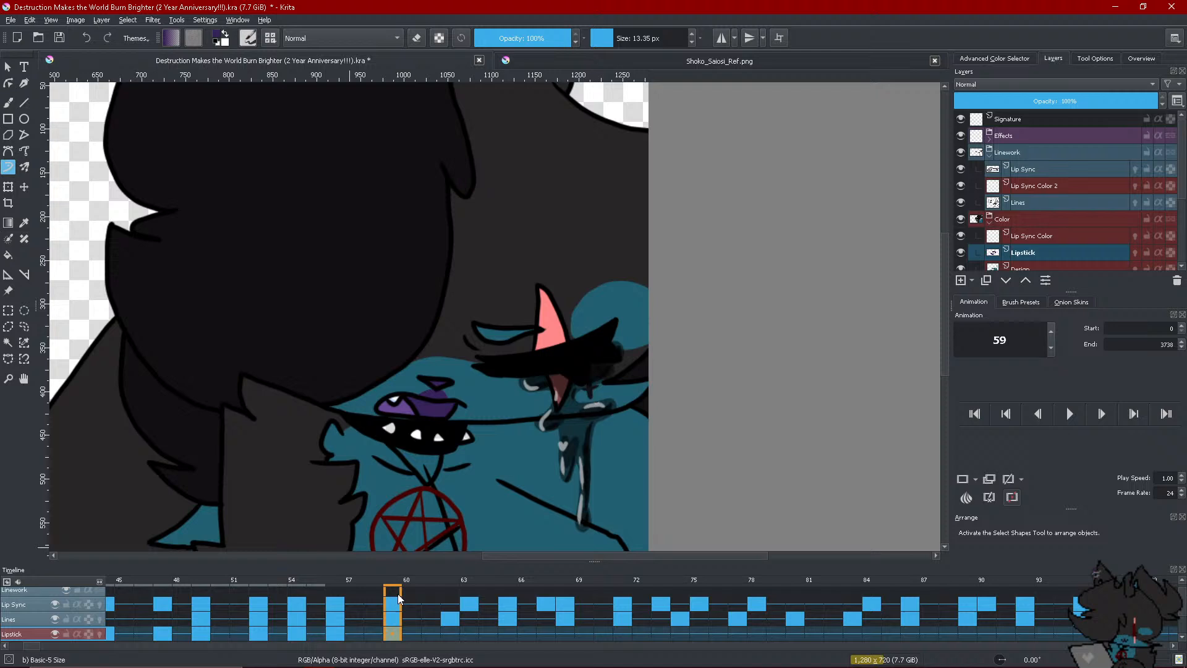
Create a blank Lipstick keyframe at frame 63 and paint a rounded purple upper lip above the narrow mouth with visible teeth
{"action": "left_click", "coordinate": [436, 629]}
{"action": "right_click", "coordinate": [444, 633]}
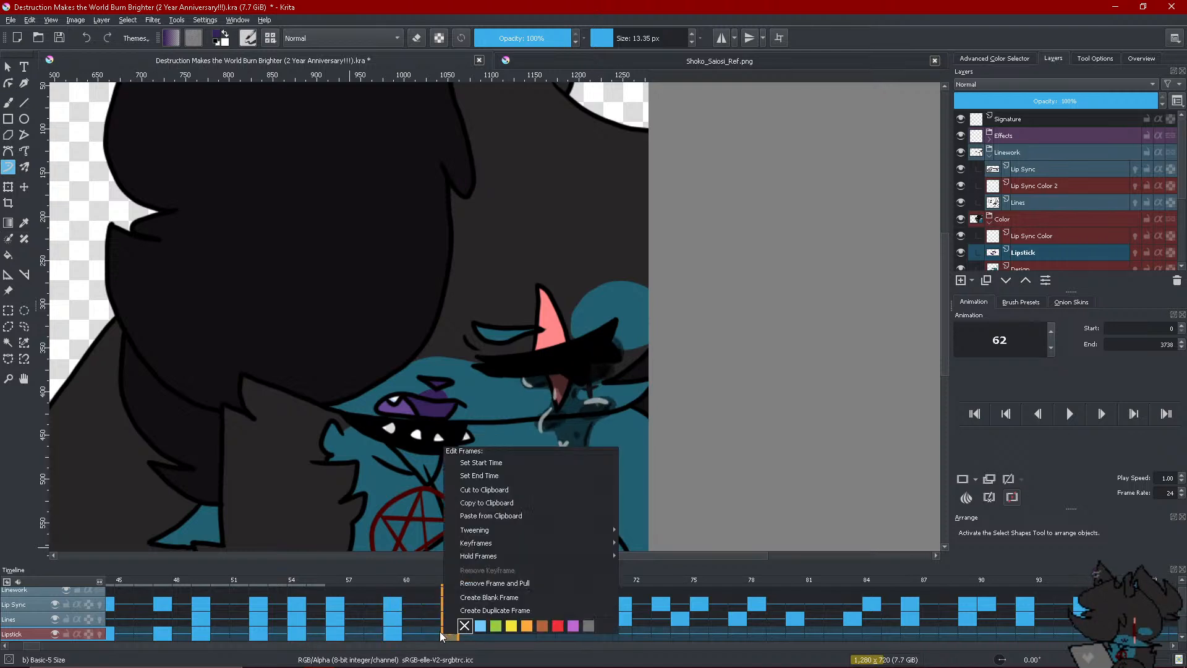
{"action": "key", "text": "Escape"}
{"action": "left_click", "coordinate": [445, 633]}
{"action": "left_click", "coordinate": [468, 632]}
{"action": "right_click", "coordinate": [467, 632]}
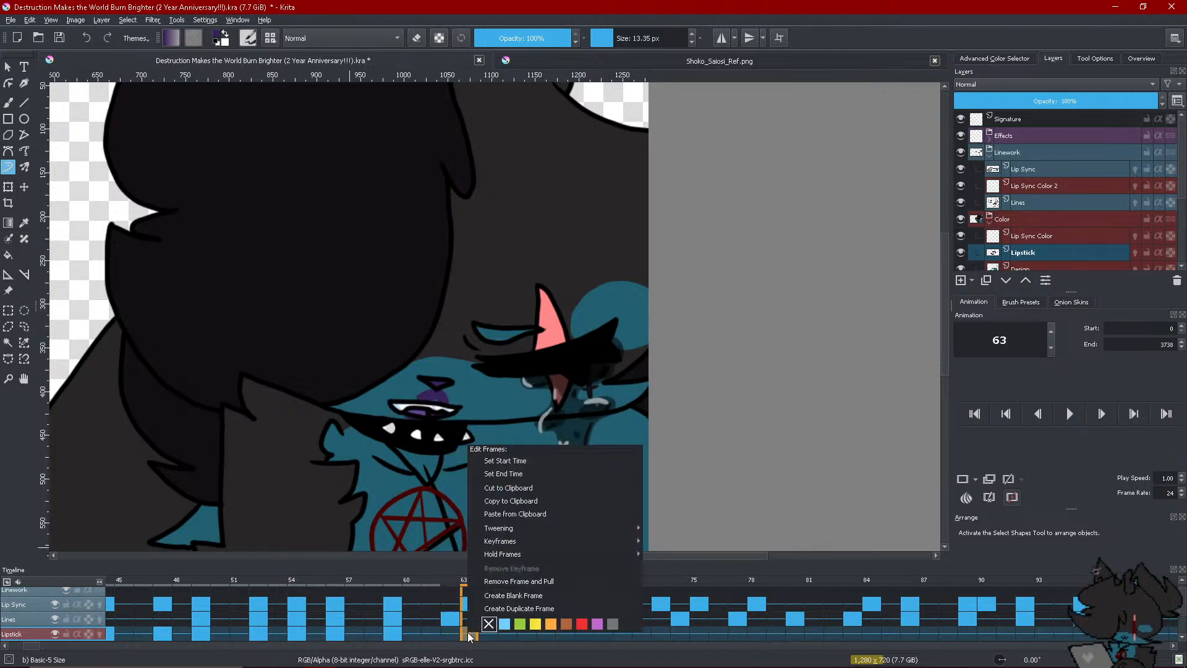
{"action": "left_click", "coordinate": [491, 597]}
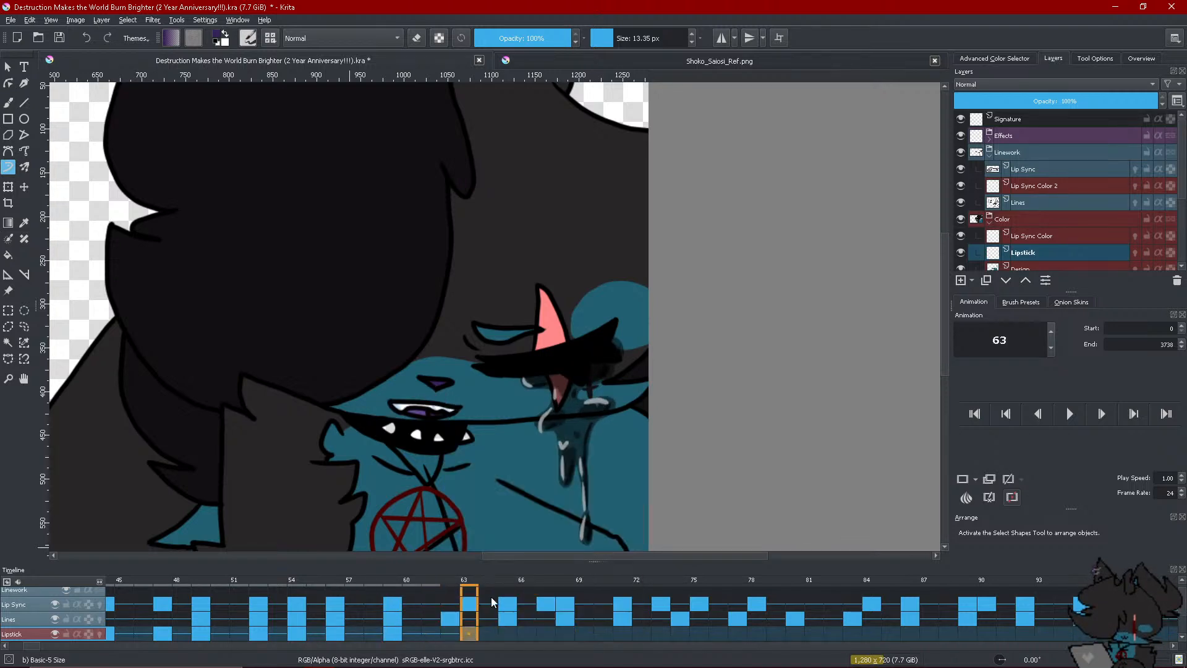
{"action": "mouse_move", "coordinate": [422, 409]}
{"action": "left_mouse_down"}
{"action": "mouse_move", "coordinate": [440, 399]}
{"action": "mouse_move", "coordinate": [416, 408]}
{"action": "left_mouse_up"}
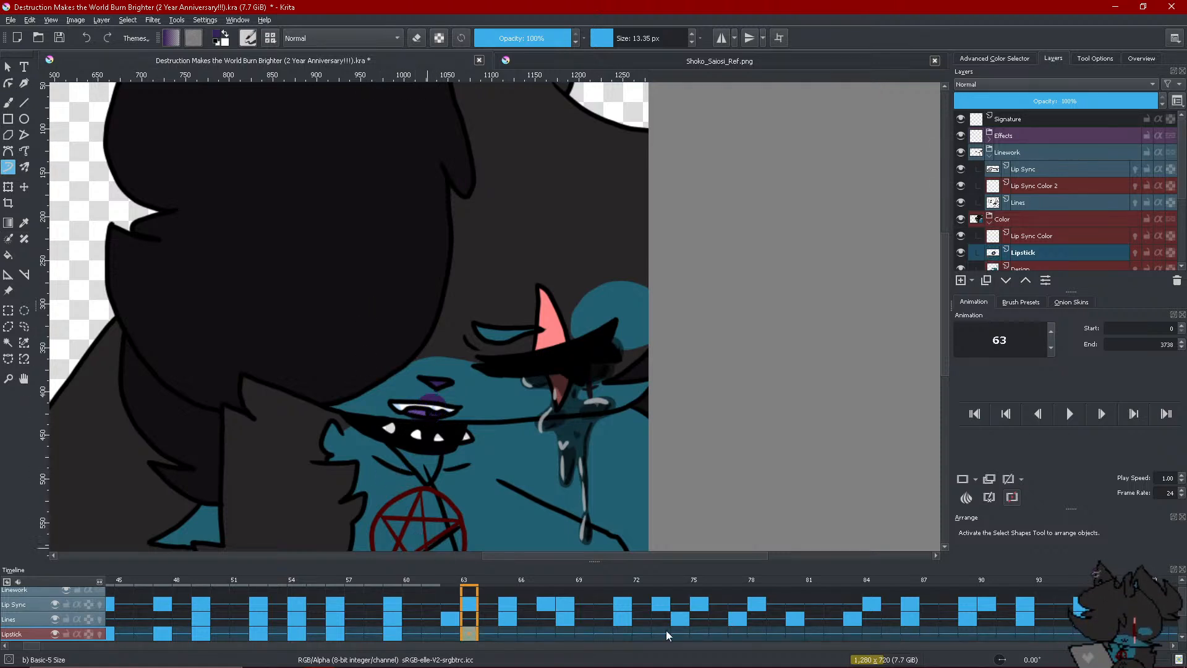
Create a blank keyframe at frame 65 on the Lipstick layer
{"action": "left_click", "coordinate": [498, 635]}
{"action": "right_click", "coordinate": [503, 634]}
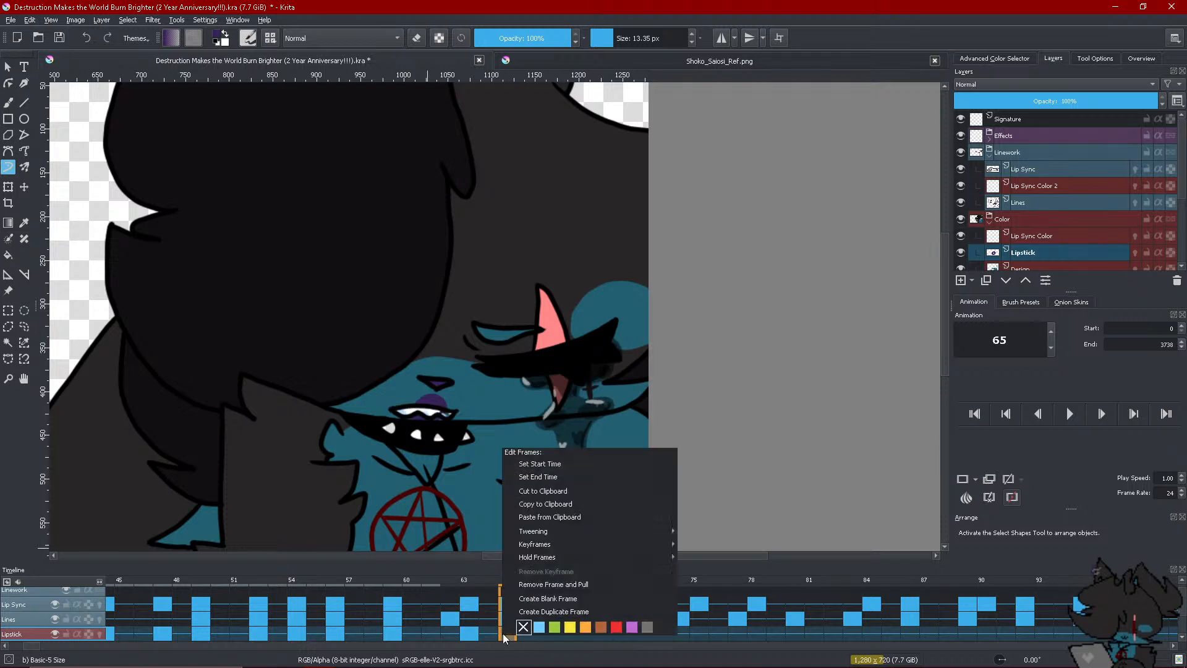
{"action": "left_click", "coordinate": [536, 599]}
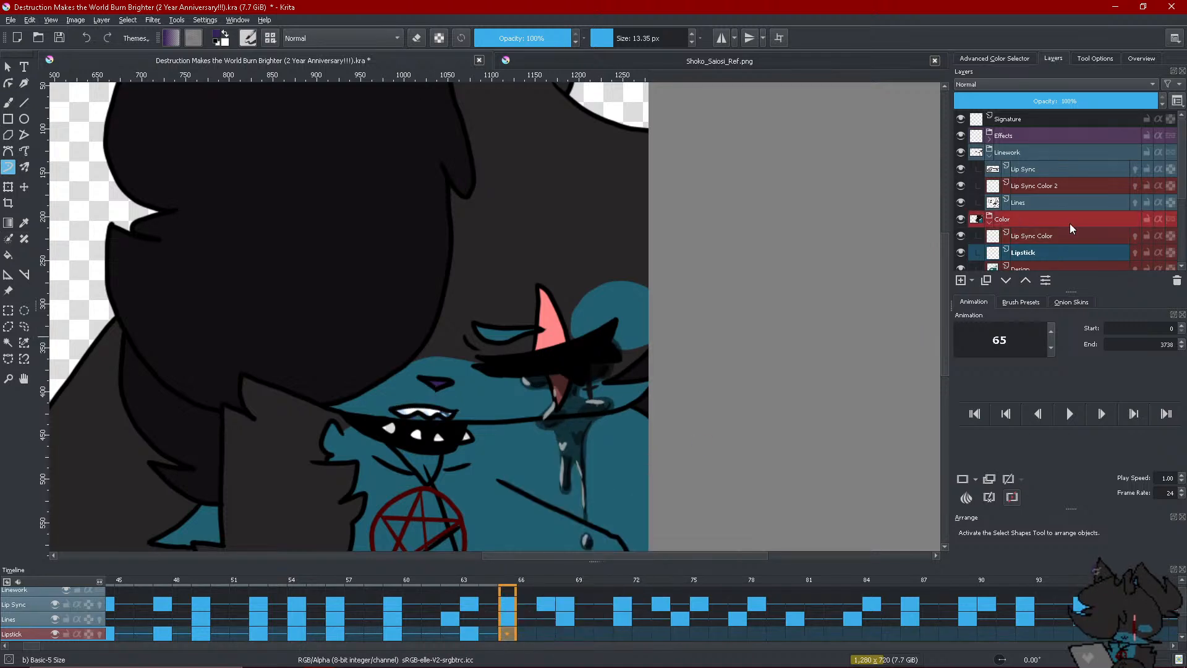
Touch up the teeth at the corner of the frame 65 mouth in white on Lip Sync Color 2, undoing the stroke on Lip Sync
{"action": "left_click", "coordinate": [1048, 176]}
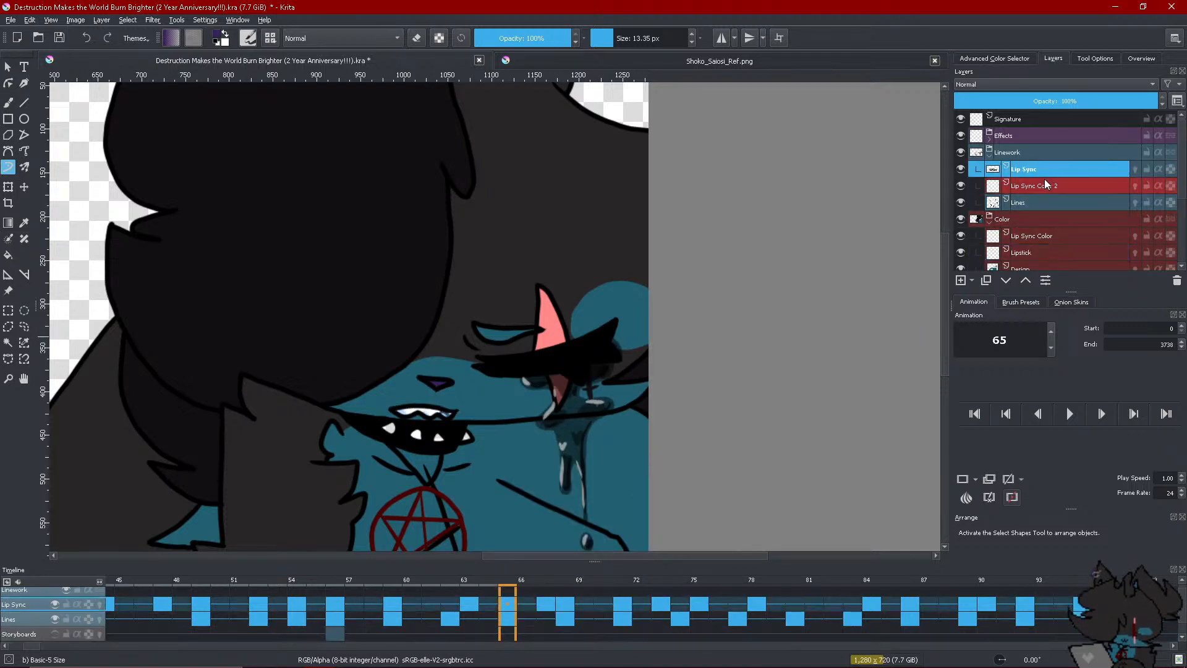
{"action": "left_click", "coordinate": [1014, 57]}
{"action": "left_click", "coordinate": [1012, 188]}
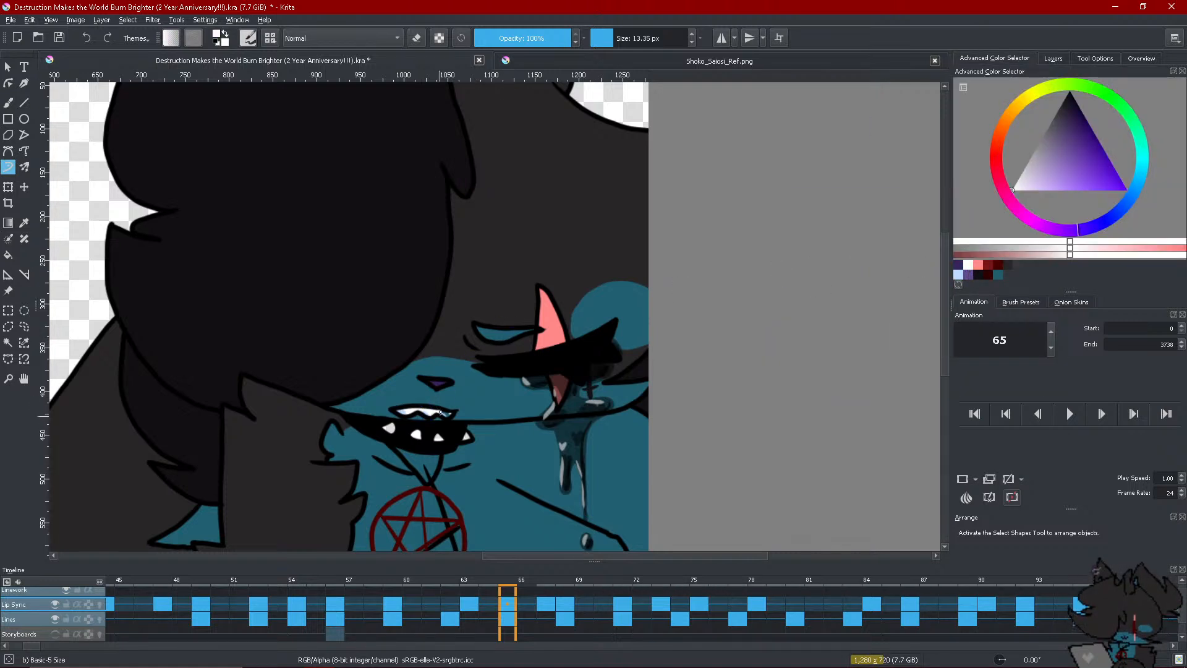
{"action": "left_click_drag", "start_coordinate": [440, 412], "coordinate": [450, 417]}
{"action": "left_click", "coordinate": [88, 38]}
{"action": "left_click", "coordinate": [1053, 59]}
{"action": "left_click", "coordinate": [1029, 187]}
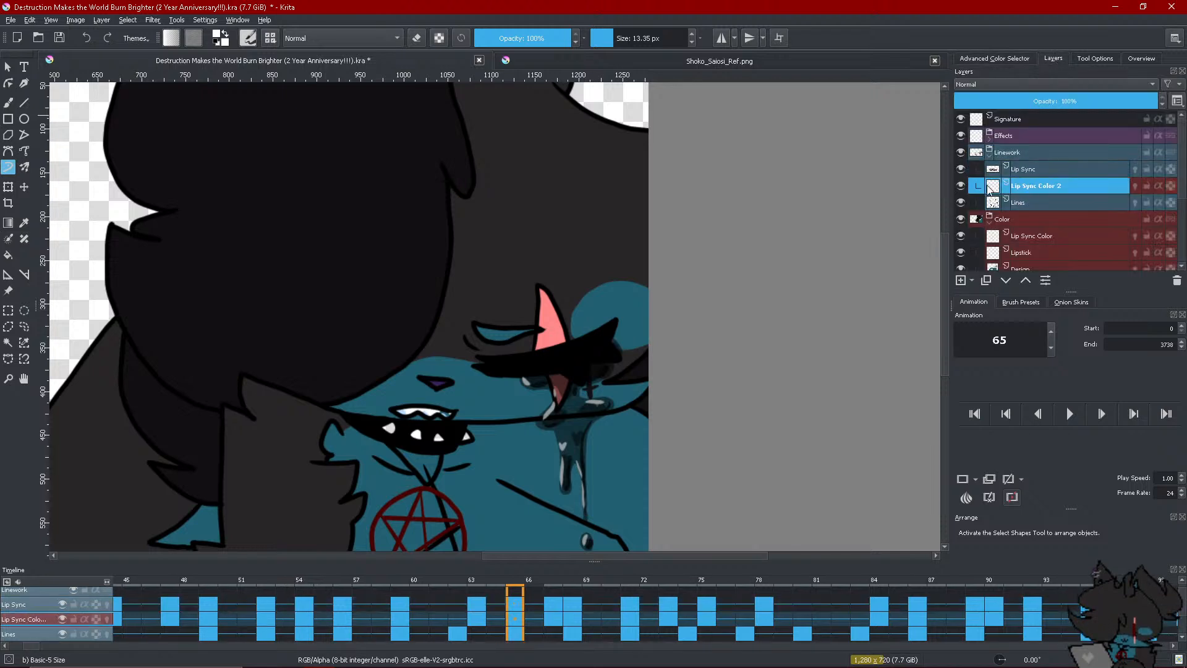
{"action": "left_click_drag", "start_coordinate": [439, 413], "coordinate": [450, 414]}
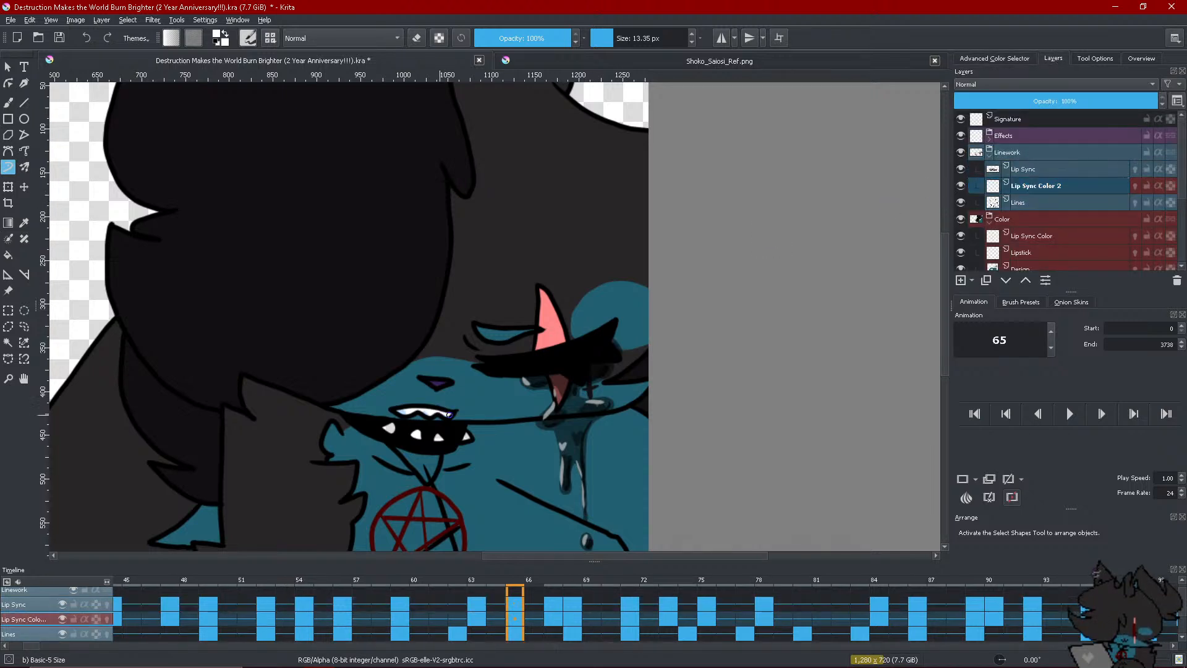
Retouch the teeth at the mouth corner on Lip Sync Color 2 at frame 65 using light blue and white
{"action": "left_click", "coordinate": [1023, 58]}
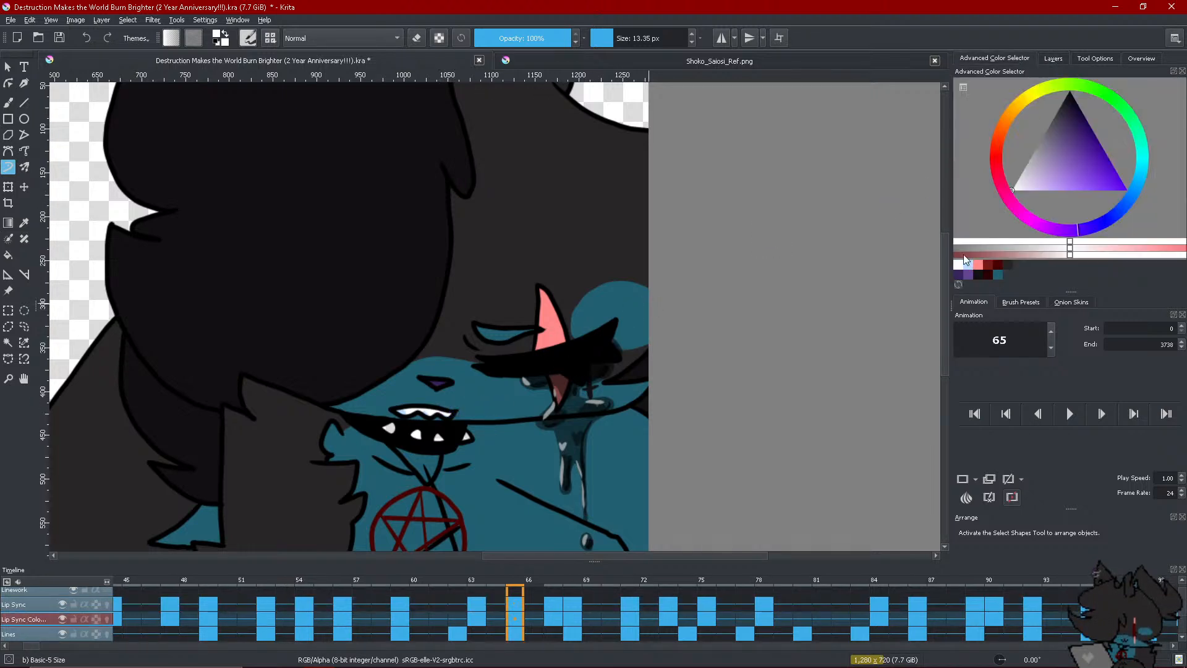
{"action": "left_click_drag", "start_coordinate": [444, 416], "coordinate": [448, 418]}
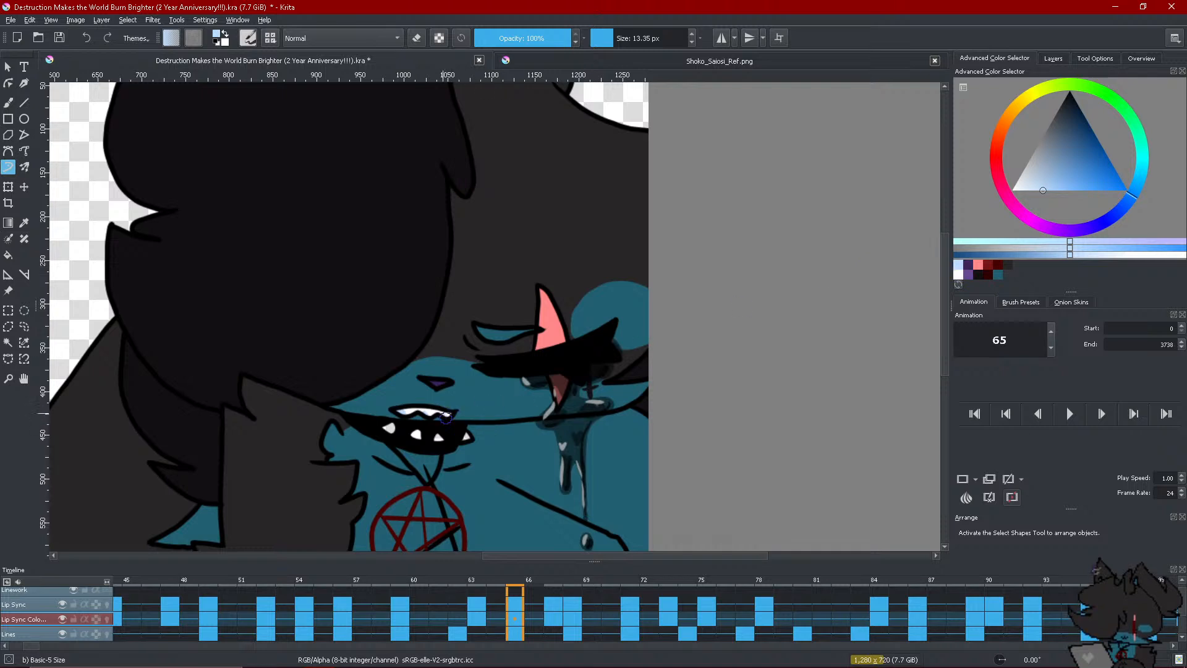
{"action": "double_click", "coordinate": [1000, 340]}
{"action": "left_click", "coordinate": [977, 274]}
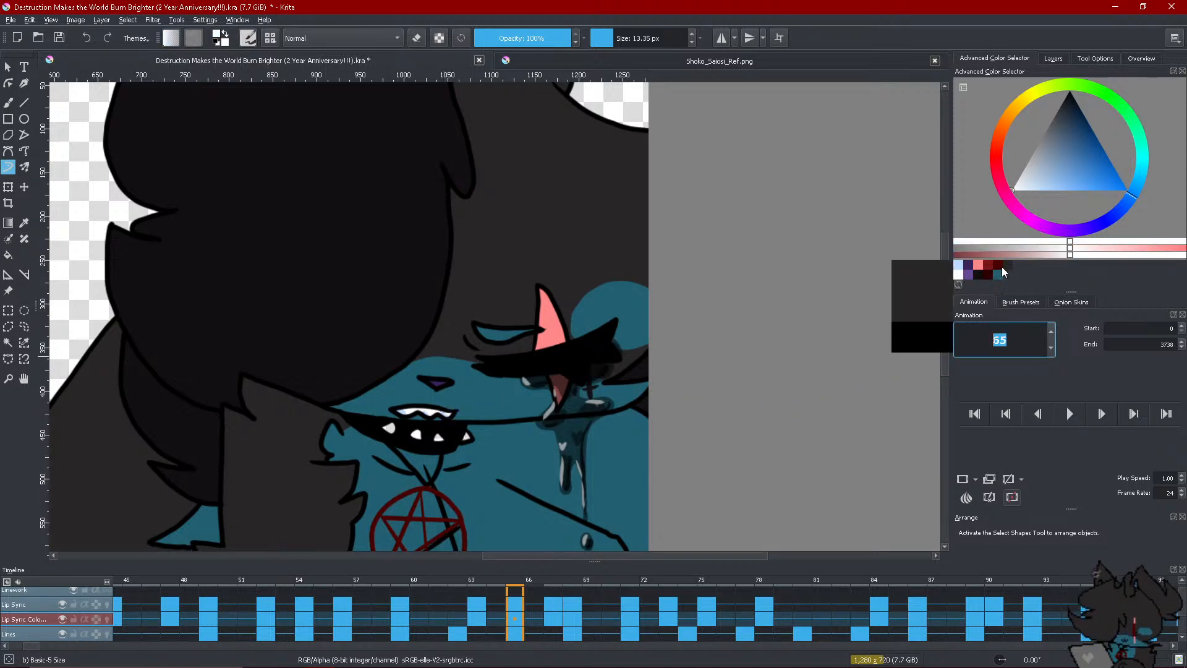
Switch back to dark purple and paint the lipstick around the toothy mouth on the Lipstick layer at frame 65
{"action": "left_click", "coordinate": [967, 264]}
{"action": "left_click", "coordinate": [1054, 57]}
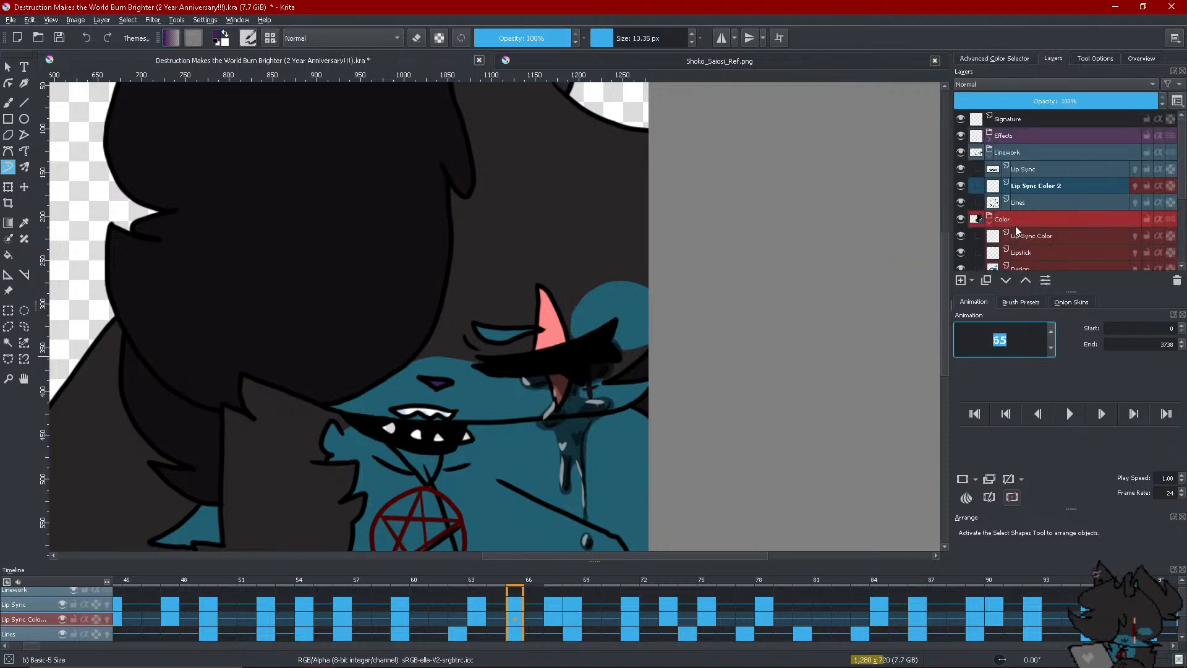
{"action": "left_click", "coordinate": [1045, 251]}
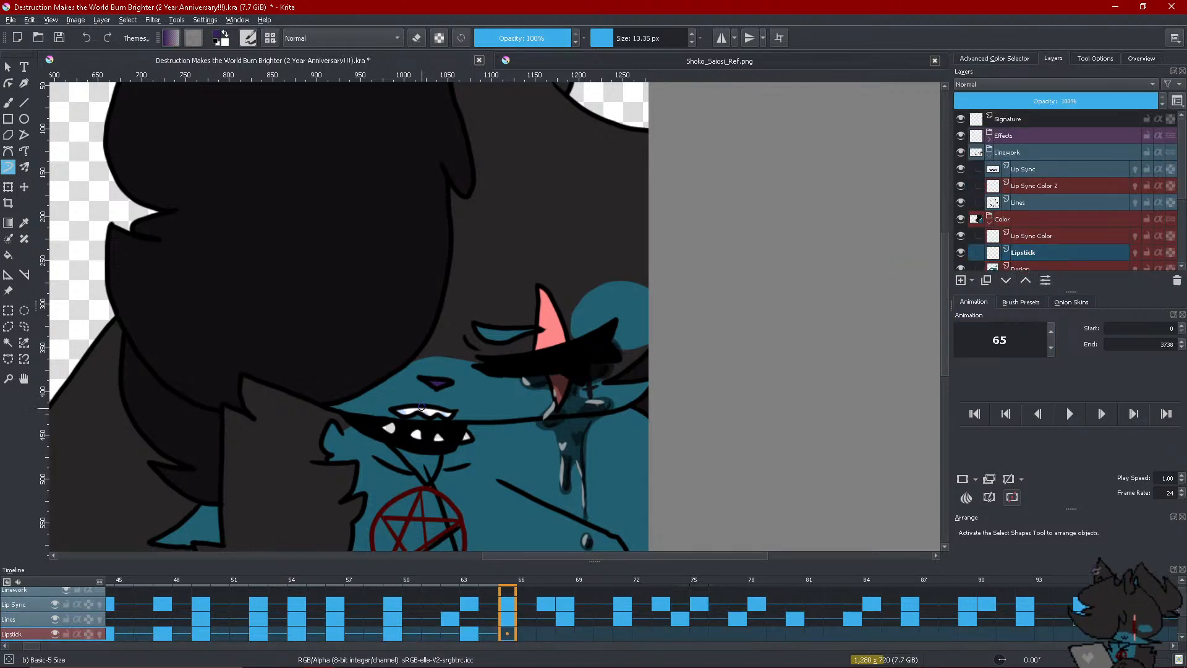
{"action": "left_click_drag", "start_coordinate": [423, 408], "coordinate": [433, 418]}
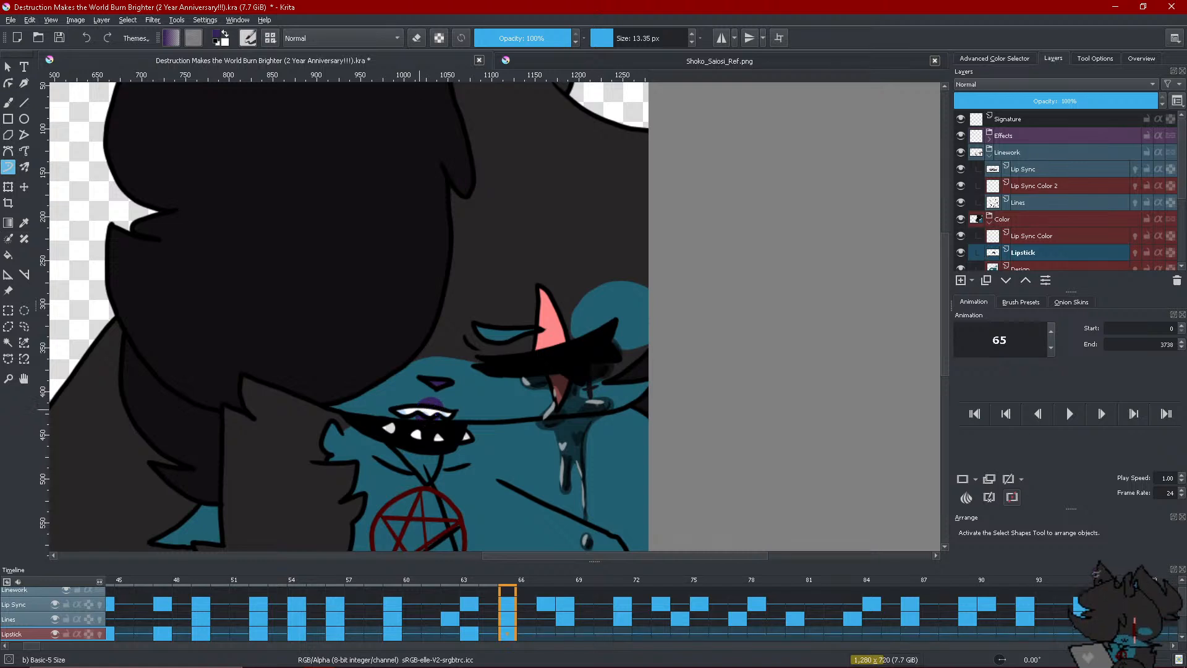
Create a blank Lipstick keyframe at frame 67 and paint small purple lips above and below the narrow oval mouth
{"action": "left_click", "coordinate": [546, 635]}
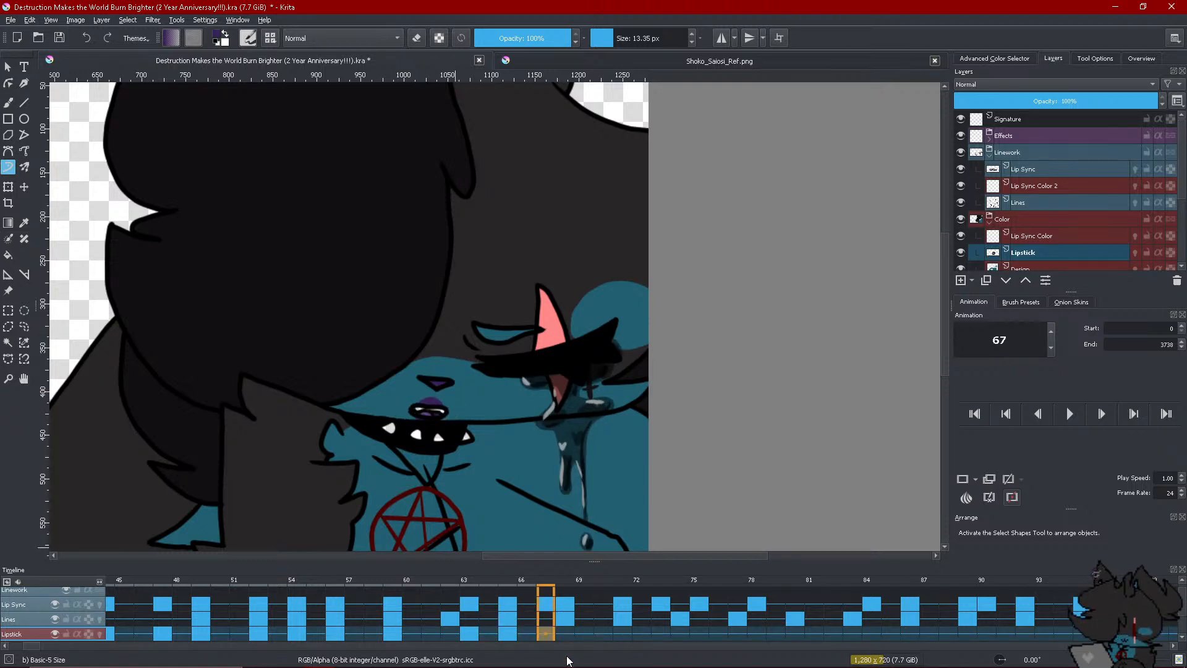
{"action": "right_click", "coordinate": [548, 635]}
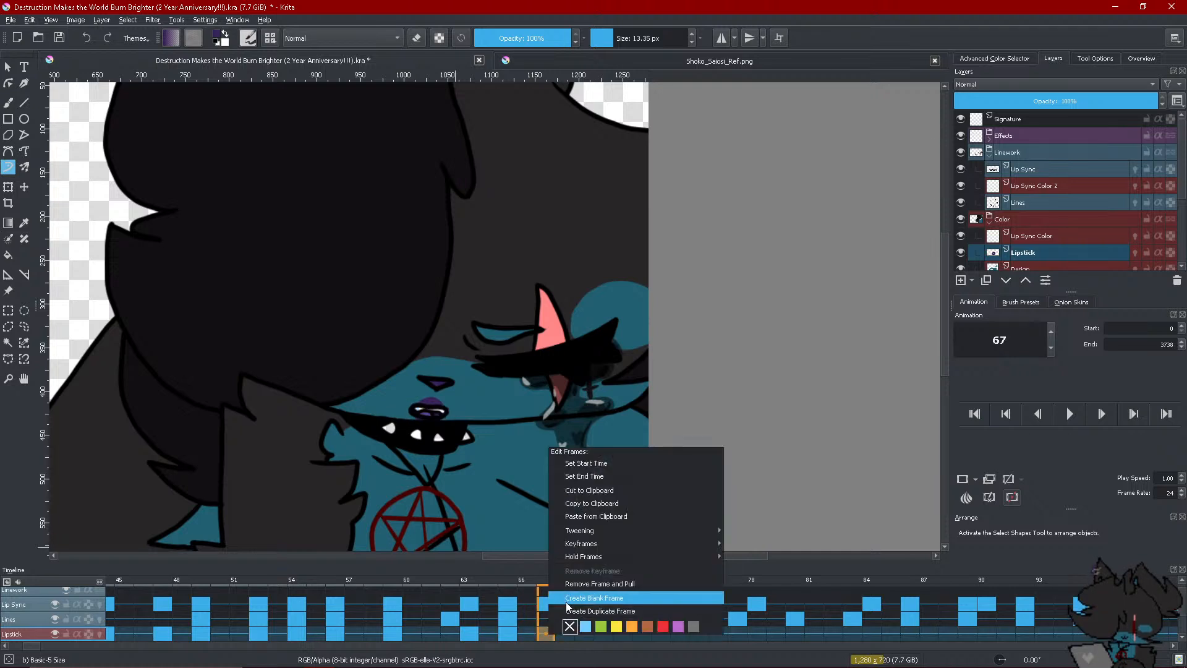
{"action": "left_click", "coordinate": [570, 603]}
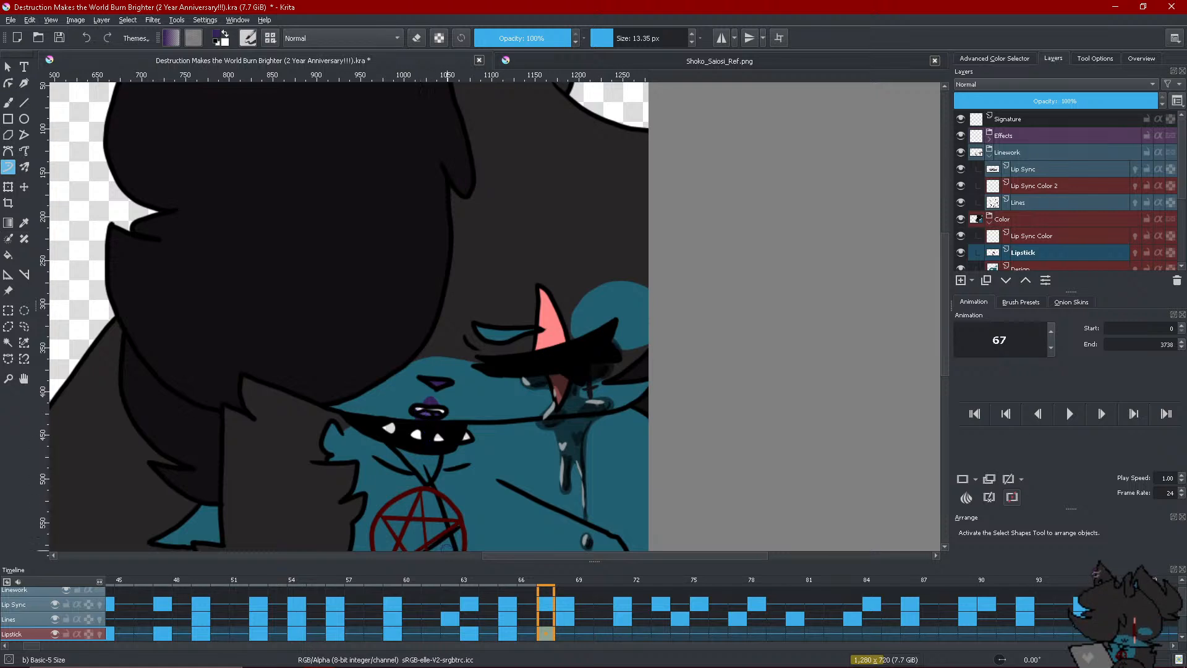
Create a blank Lipstick keyframe at frame 68 and paint purple lipstick at both ends of the slanted oval mouth
{"action": "right_click", "coordinate": [556, 635]}
{"action": "left_click", "coordinate": [591, 595]}
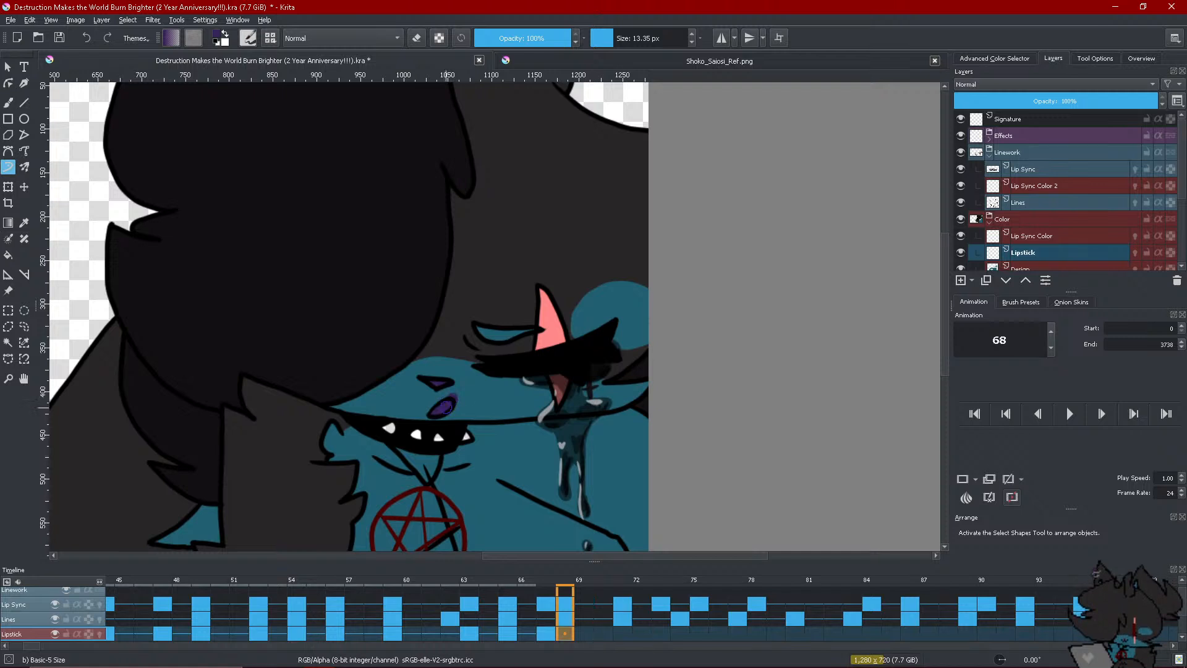
{"action": "left_click_drag", "start_coordinate": [446, 407], "coordinate": [450, 399]}
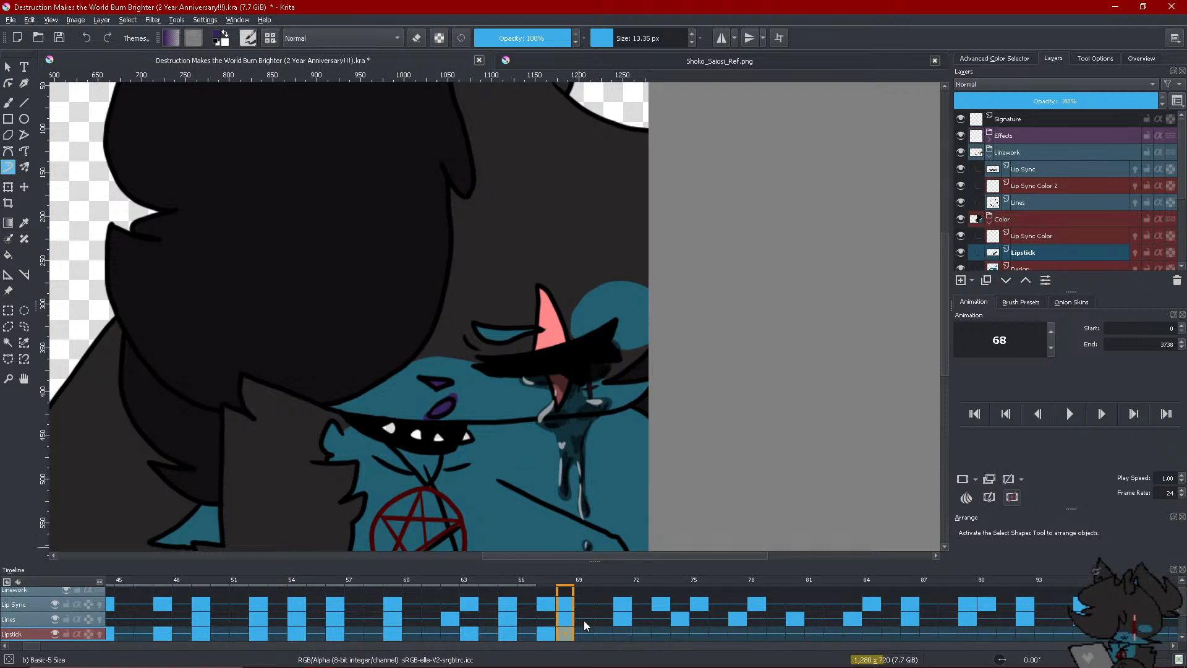
Create a blank Lipstick keyframe at frame 71 and paint purple lipstick around the small slanted oval mouth
{"action": "left_click", "coordinate": [598, 633]}
{"action": "right_click", "coordinate": [618, 635]}
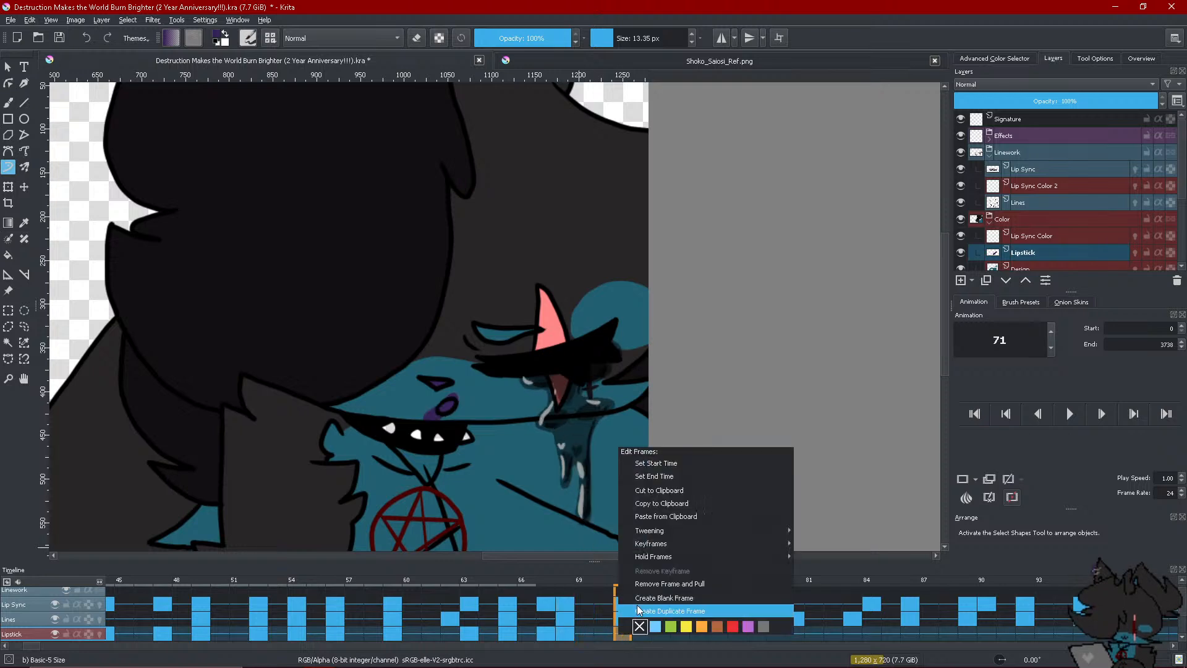
{"action": "left_click", "coordinate": [622, 637]}
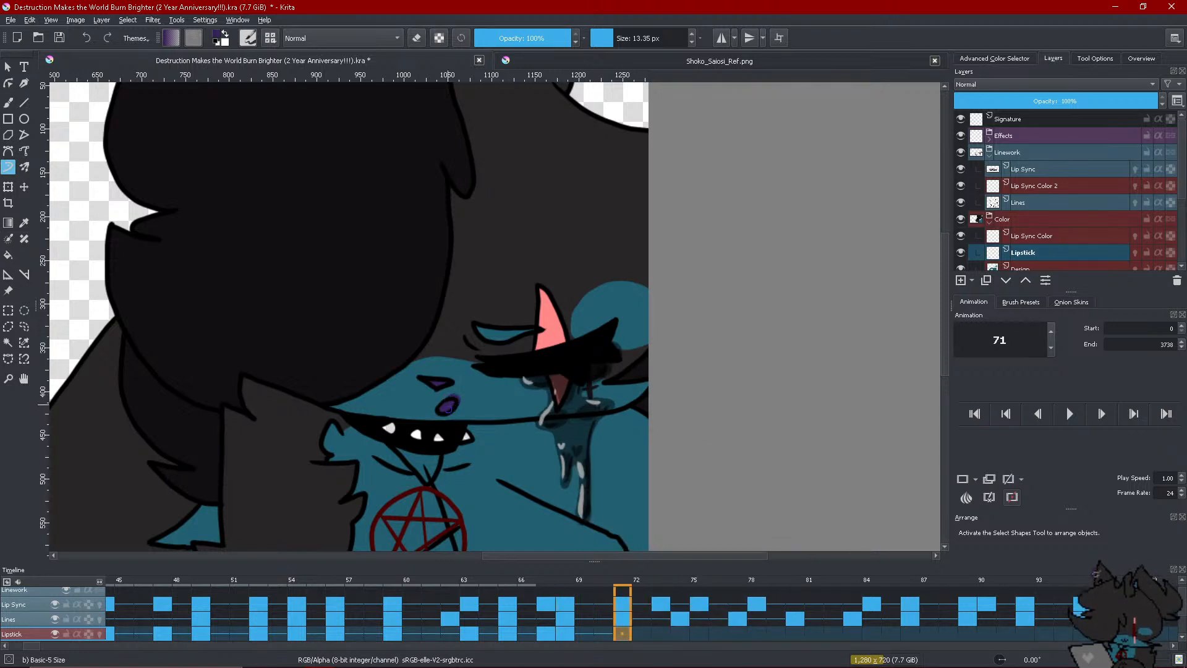
{"action": "left_click_drag", "start_coordinate": [454, 400], "coordinate": [437, 413]}
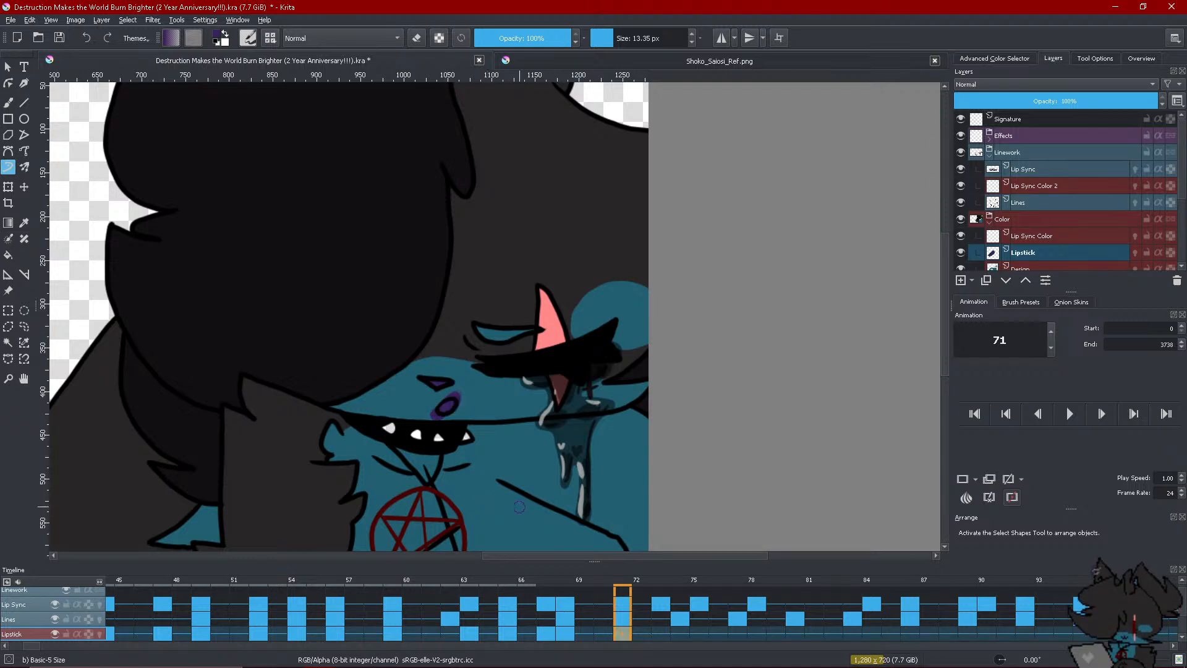
Create a blank Lipstick keyframe at frame 73 and paint purple lipstick at the middle of the wide rounded mouth
{"action": "left_click", "coordinate": [654, 634]}
{"action": "right_click", "coordinate": [655, 635]}
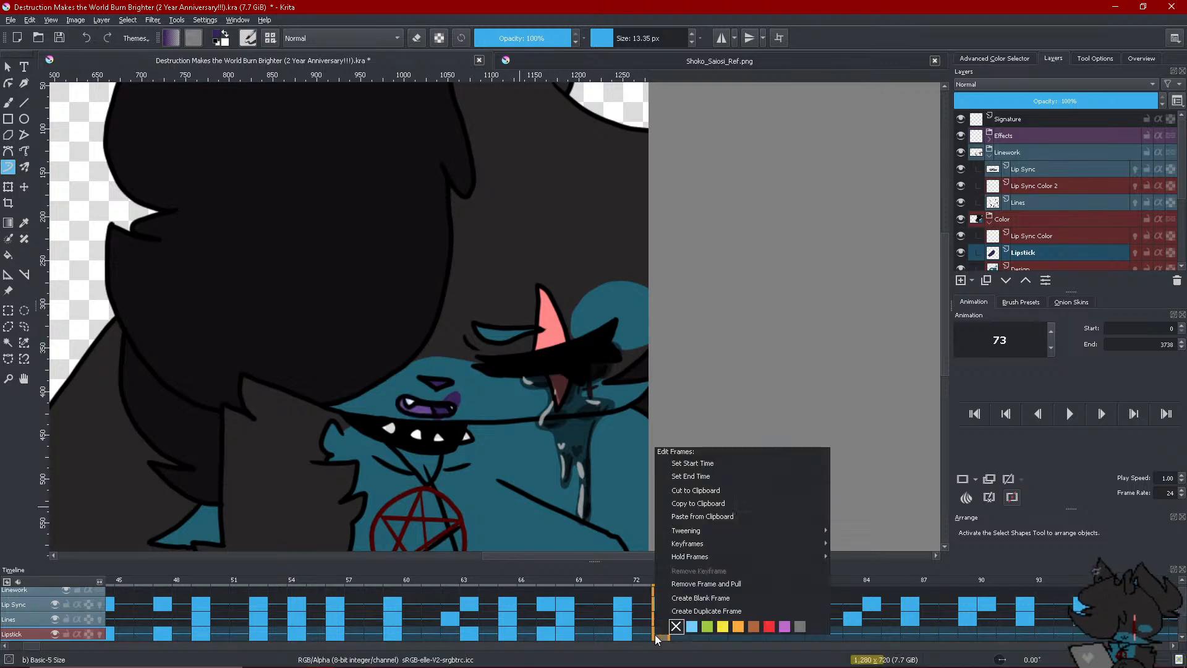
{"action": "left_click", "coordinate": [690, 599]}
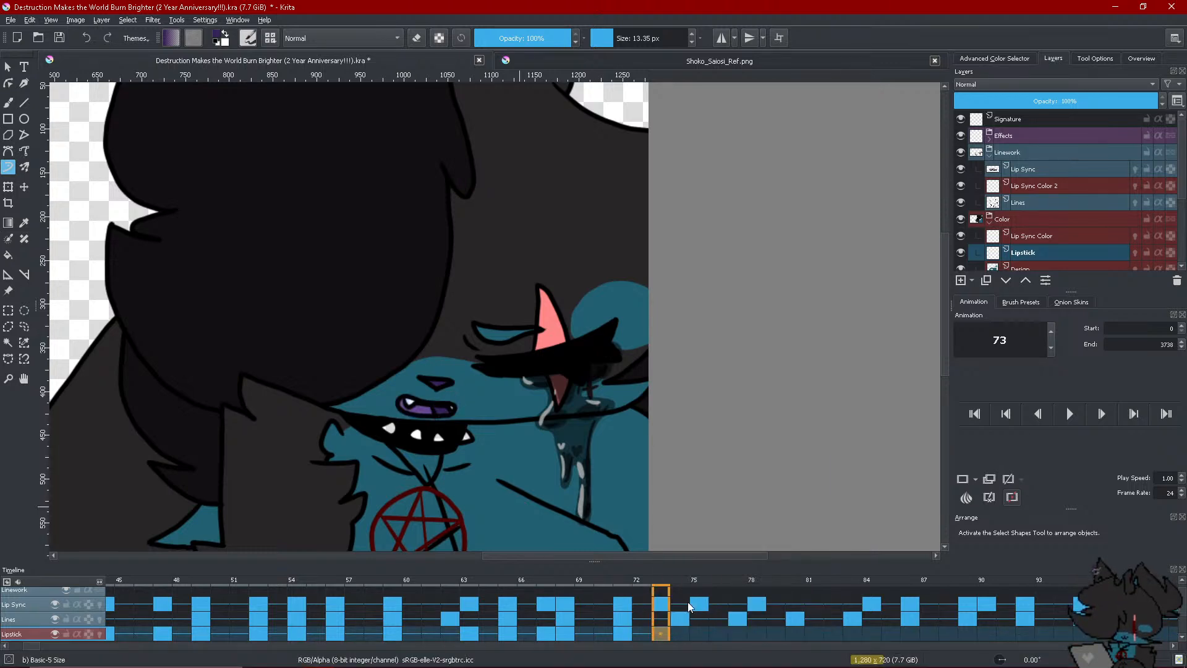
{"action": "mouse_move", "coordinate": [427, 410]}
{"action": "left_mouse_down"}
{"action": "mouse_move", "coordinate": [436, 405]}
{"action": "mouse_move", "coordinate": [423, 419]}
{"action": "left_mouse_up"}
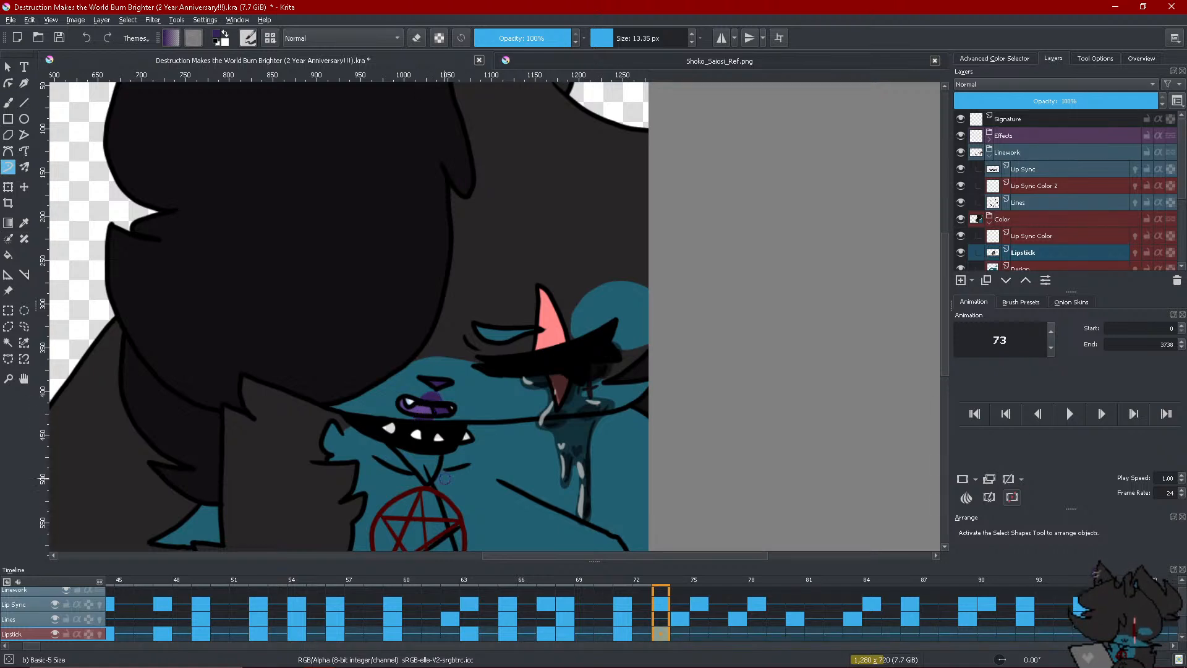
Create a blank Lipstick keyframe at frame 75 and paint purple lipstick at the middle of the open fanged mouth
{"action": "left_click", "coordinate": [689, 630]}
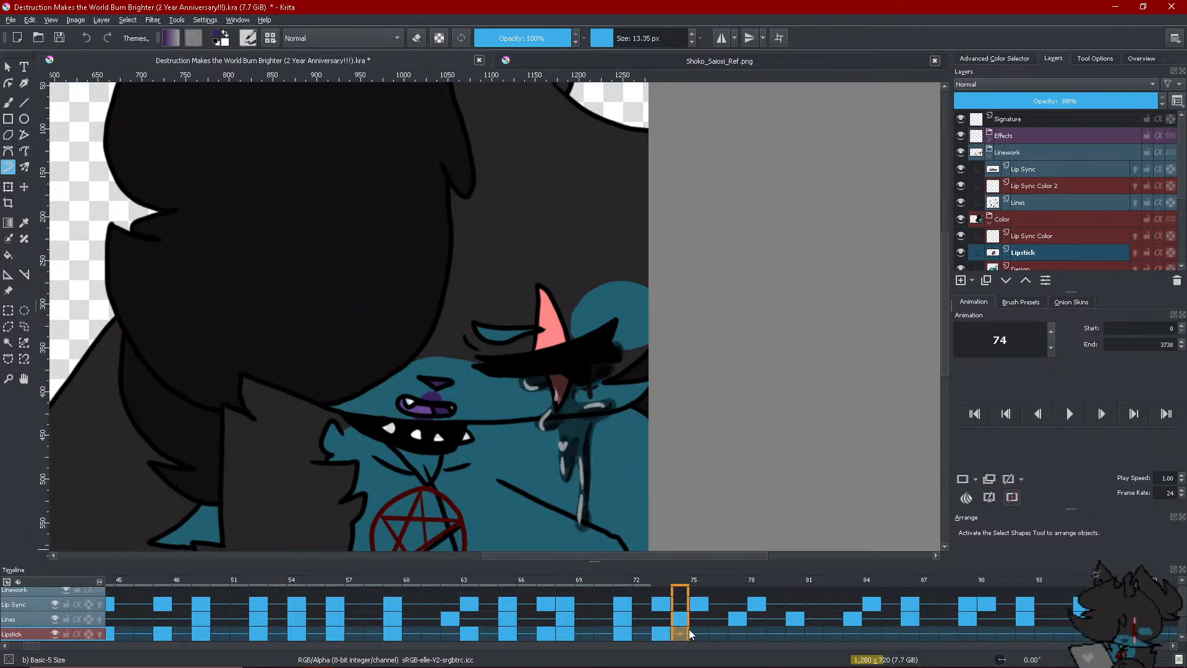
{"action": "right_click", "coordinate": [693, 625]}
{"action": "left_click", "coordinate": [690, 632]}
{"action": "left_click", "coordinate": [707, 629]}
{"action": "right_click", "coordinate": [706, 629]}
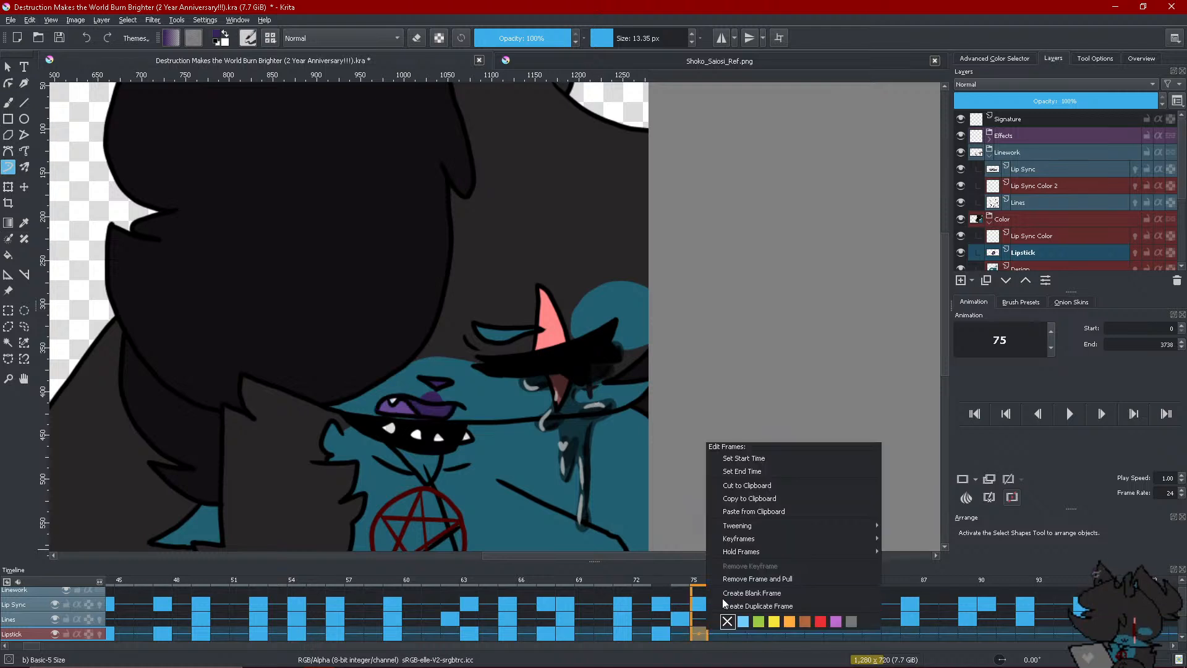
{"action": "left_click", "coordinate": [755, 584]}
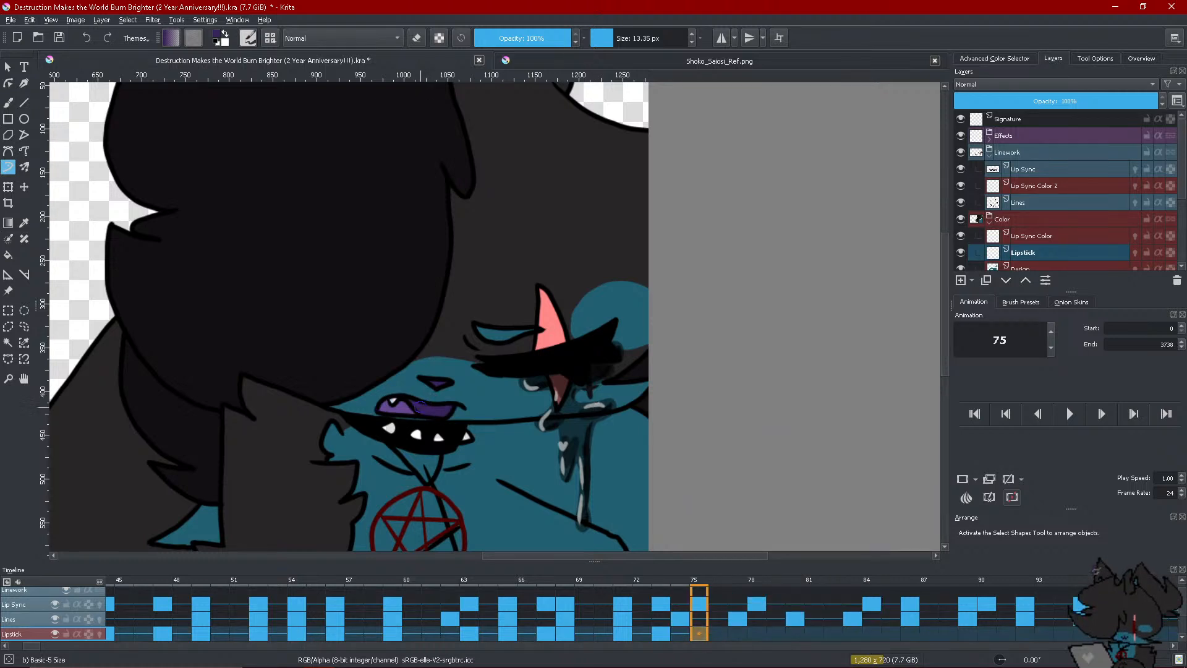
{"action": "left_click_drag", "start_coordinate": [423, 395], "coordinate": [437, 402]}
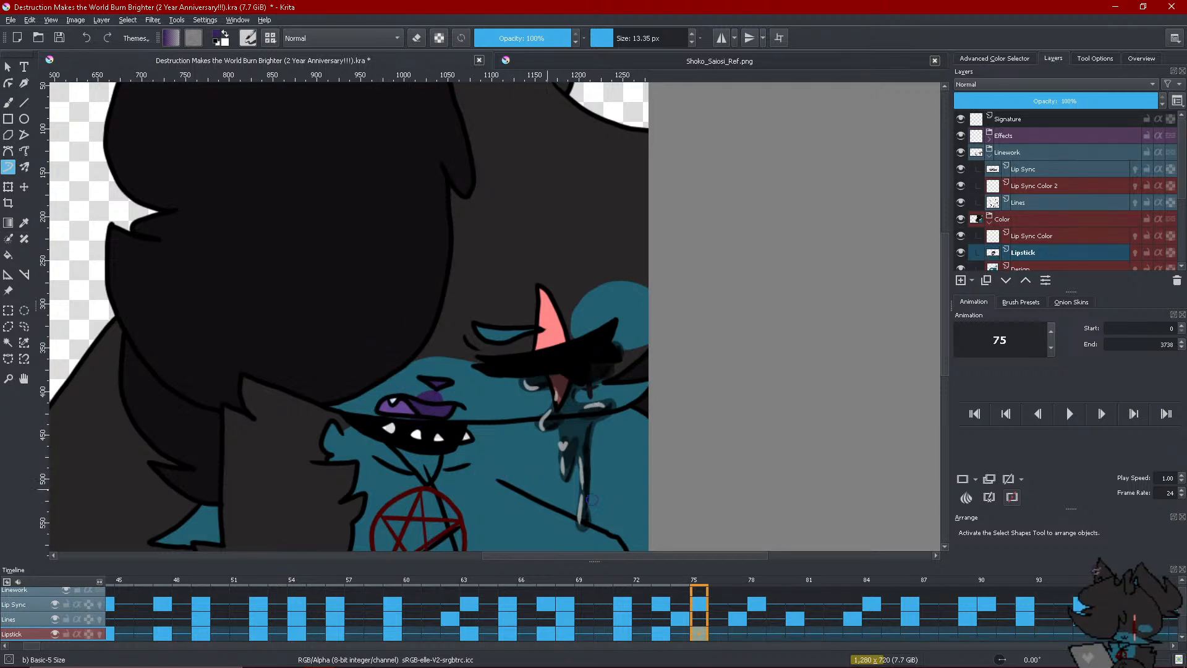
Create a blank Lipstick keyframe at frame 78 and paint purple lipstick on the middle of the upper lip under the nose
{"action": "left_click", "coordinate": [737, 635]}
{"action": "right_click", "coordinate": [737, 636]}
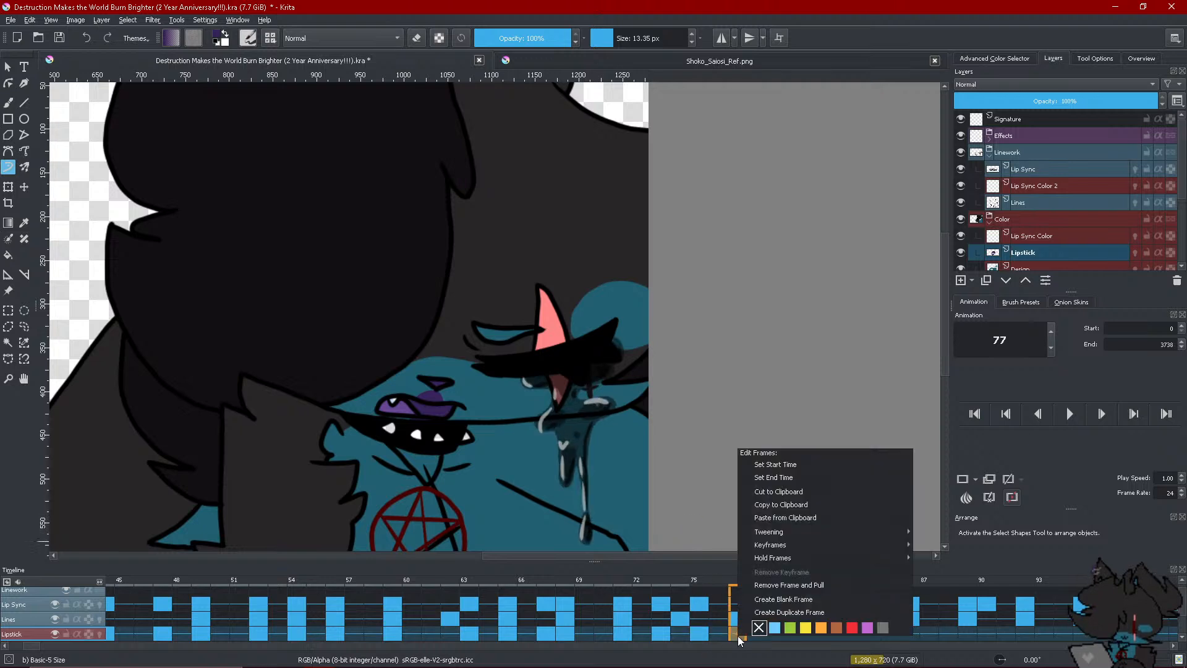
{"action": "key", "text": "Escape"}
{"action": "right_click", "coordinate": [761, 633]}
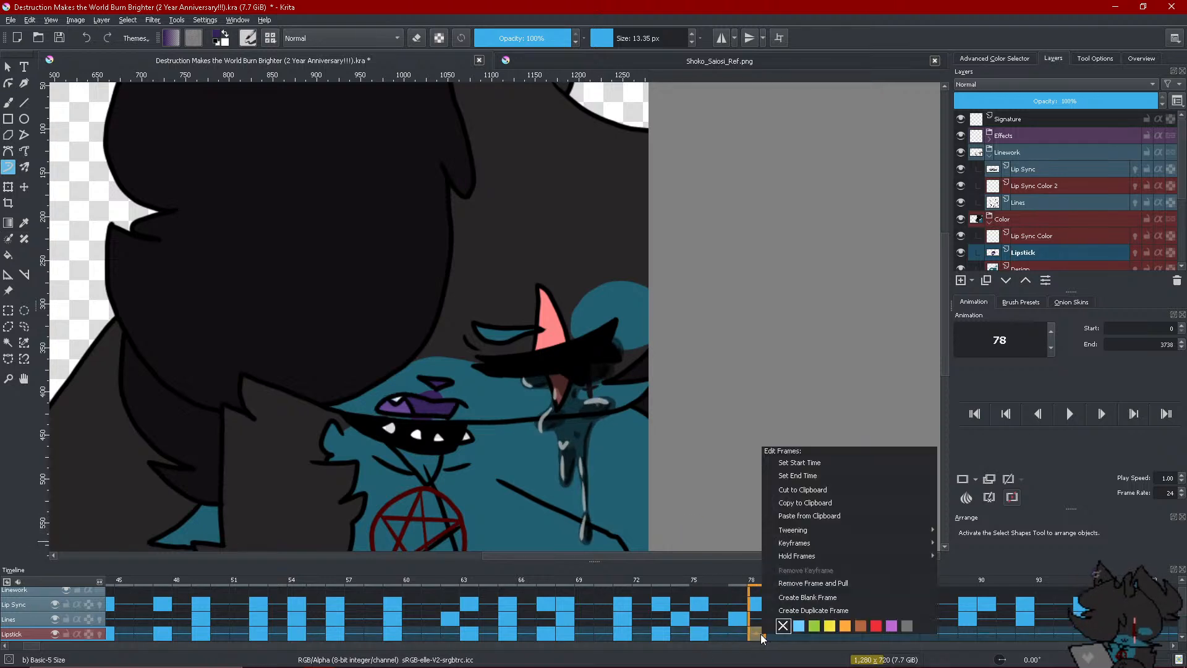
{"action": "left_click", "coordinate": [770, 600]}
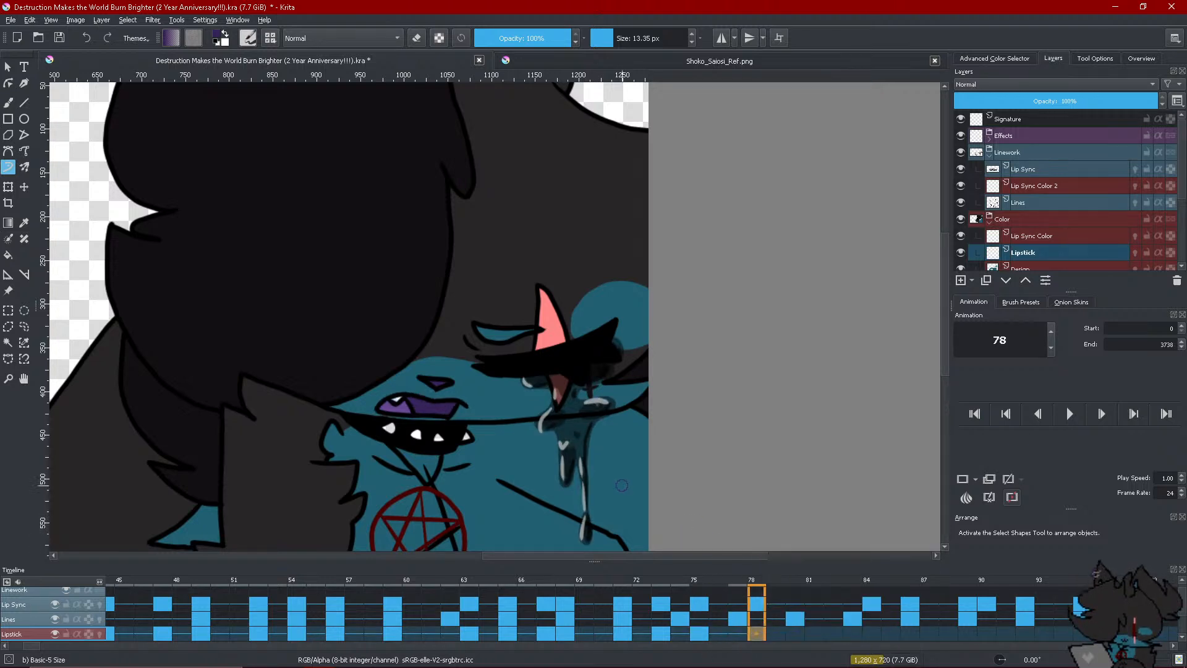
{"action": "scroll", "coordinate": [630, 484], "scroll_direction": "down", "scroll_amount": 2}
{"action": "scroll", "coordinate": [488, 470], "scroll_direction": "up", "scroll_amount": 2}
{"action": "scroll", "coordinate": [556, 507], "scroll_direction": "down", "scroll_amount": 1}
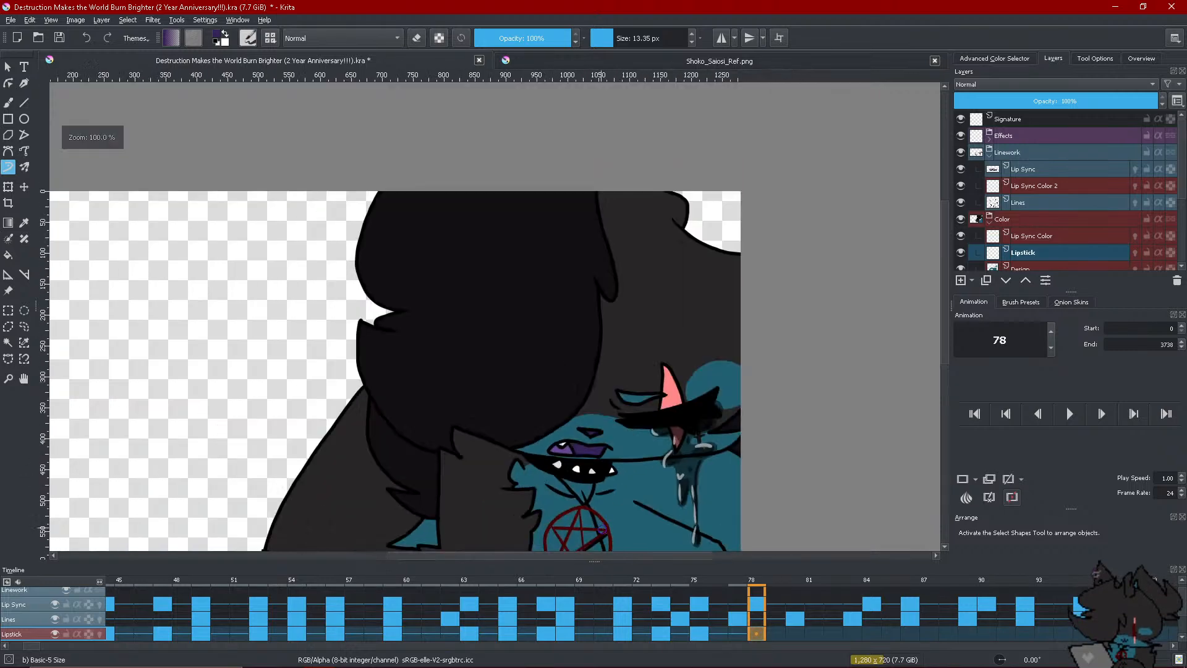
{"action": "scroll", "coordinate": [606, 543], "scroll_direction": "up", "scroll_amount": 2}
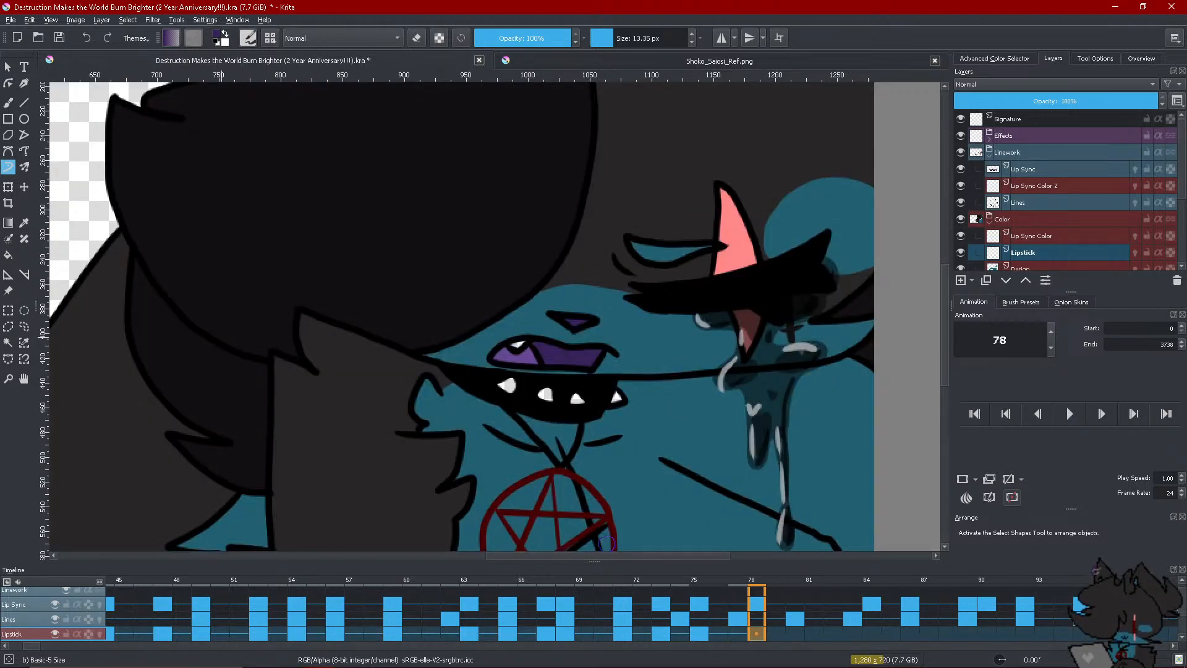
{"action": "mouse_move", "coordinate": [560, 338]}
{"action": "left_mouse_down"}
{"action": "mouse_move", "coordinate": [590, 339]}
{"action": "mouse_move", "coordinate": [579, 346]}
{"action": "left_mouse_up"}
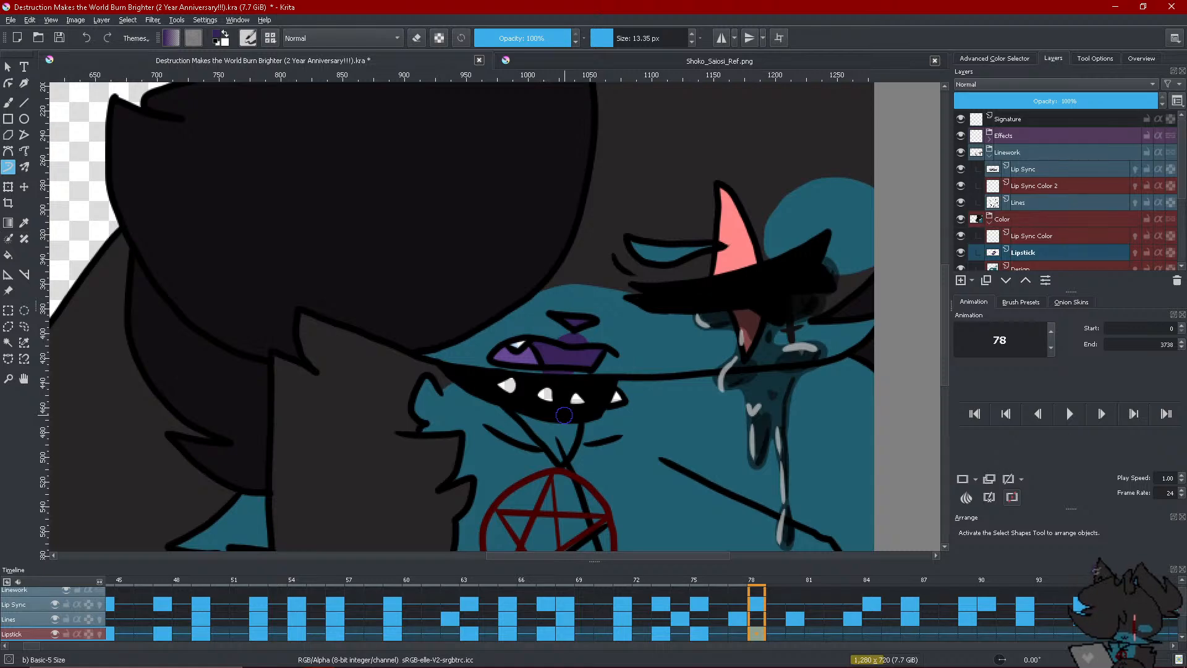
Create a blank Lipstick keyframe at frame 84 and paint purple lipstick above the upper teeth, undoing and redoing the first stroke
{"action": "scroll", "coordinate": [564, 415], "scroll_direction": "down", "scroll_amount": 2}
{"action": "scroll", "coordinate": [666, 411], "scroll_direction": "up", "scroll_amount": 1}
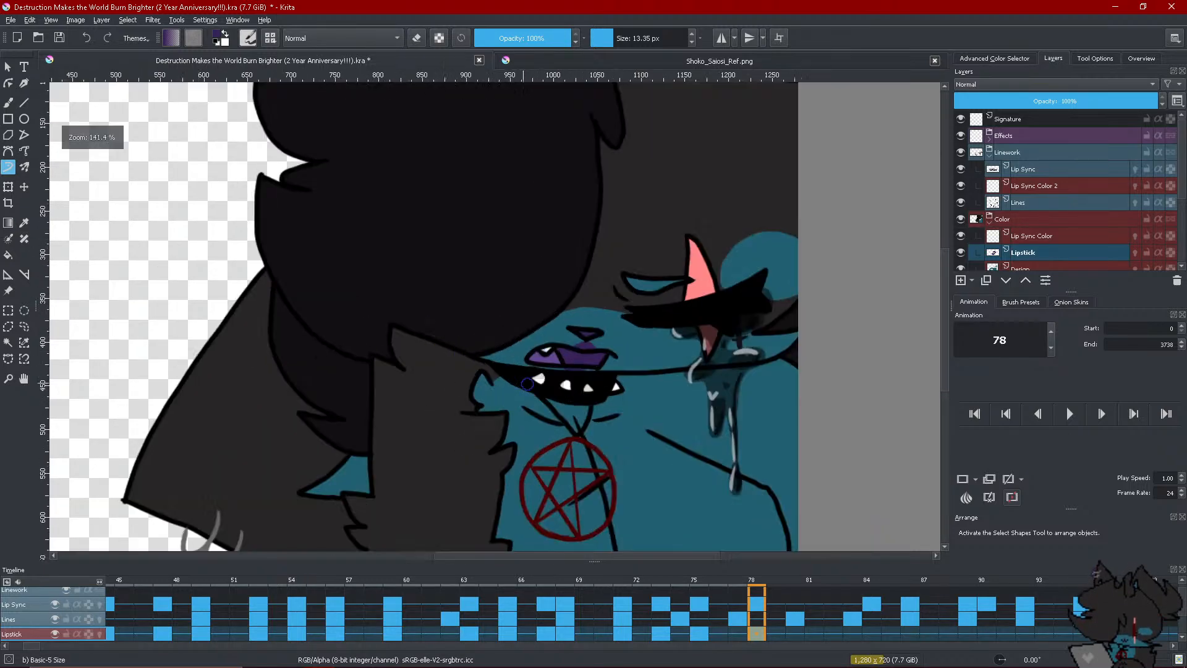
{"action": "scroll", "coordinate": [666, 412], "scroll_direction": "down", "scroll_amount": 1}
{"action": "scroll", "coordinate": [666, 411], "scroll_direction": "down", "scroll_amount": 1}
{"action": "scroll", "coordinate": [667, 408], "scroll_direction": "up", "scroll_amount": 2}
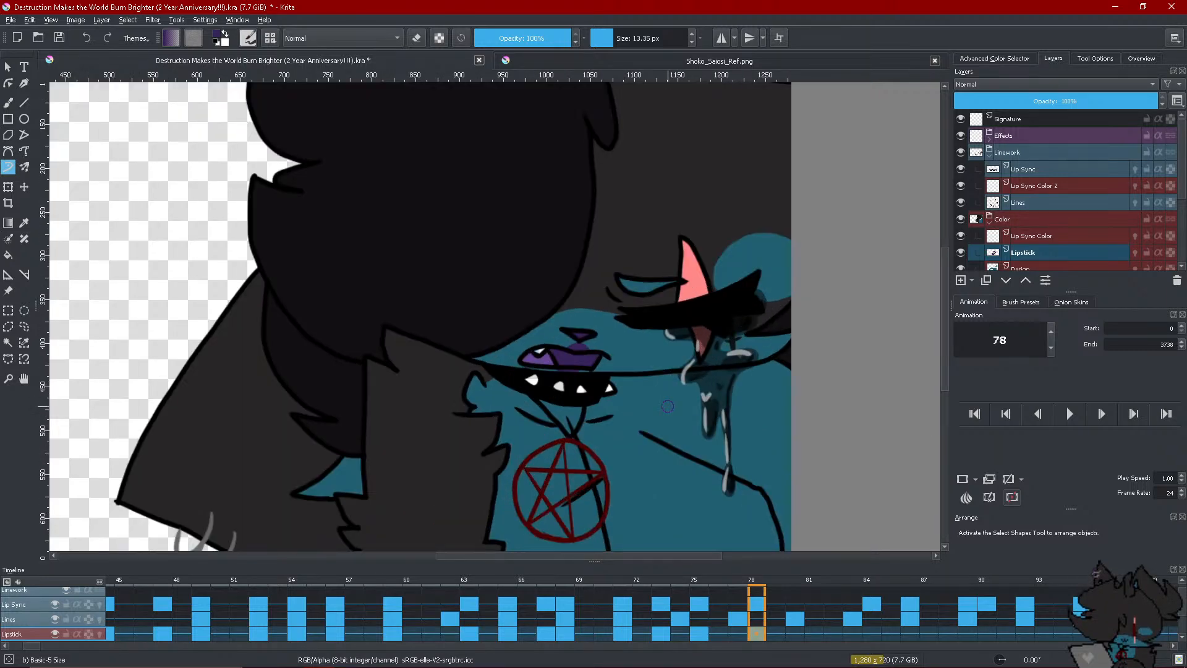
{"action": "left_click", "coordinate": [782, 631]}
{"action": "left_click", "coordinate": [789, 621]}
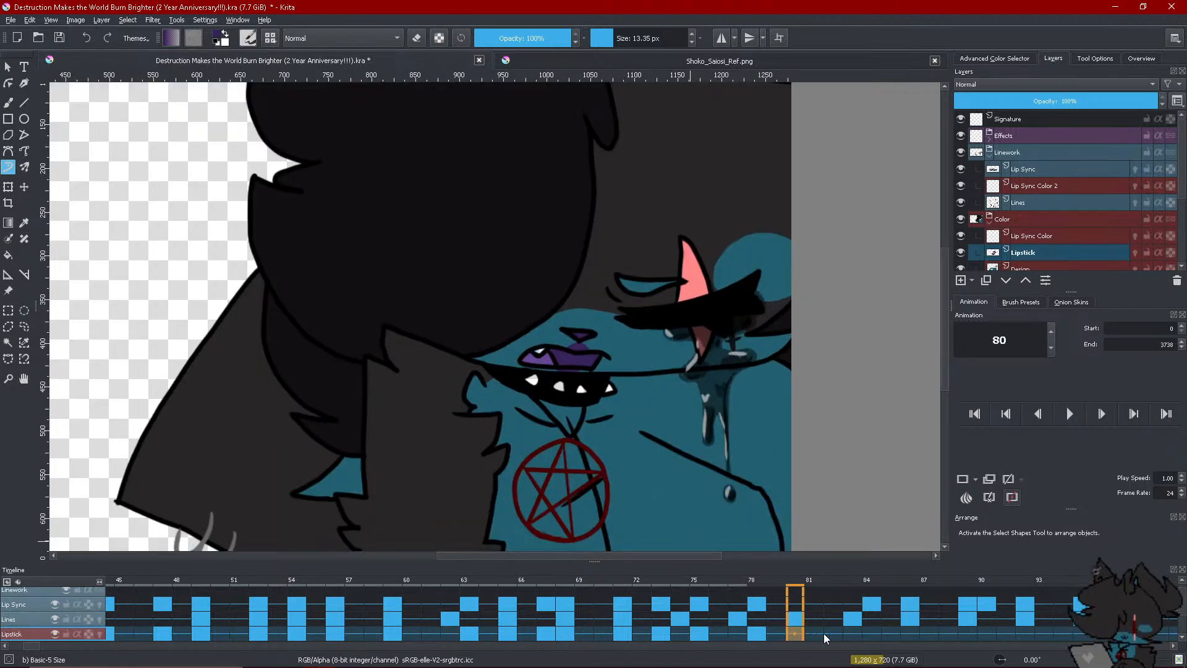
{"action": "left_click", "coordinate": [874, 633]}
{"action": "right_click", "coordinate": [874, 633]}
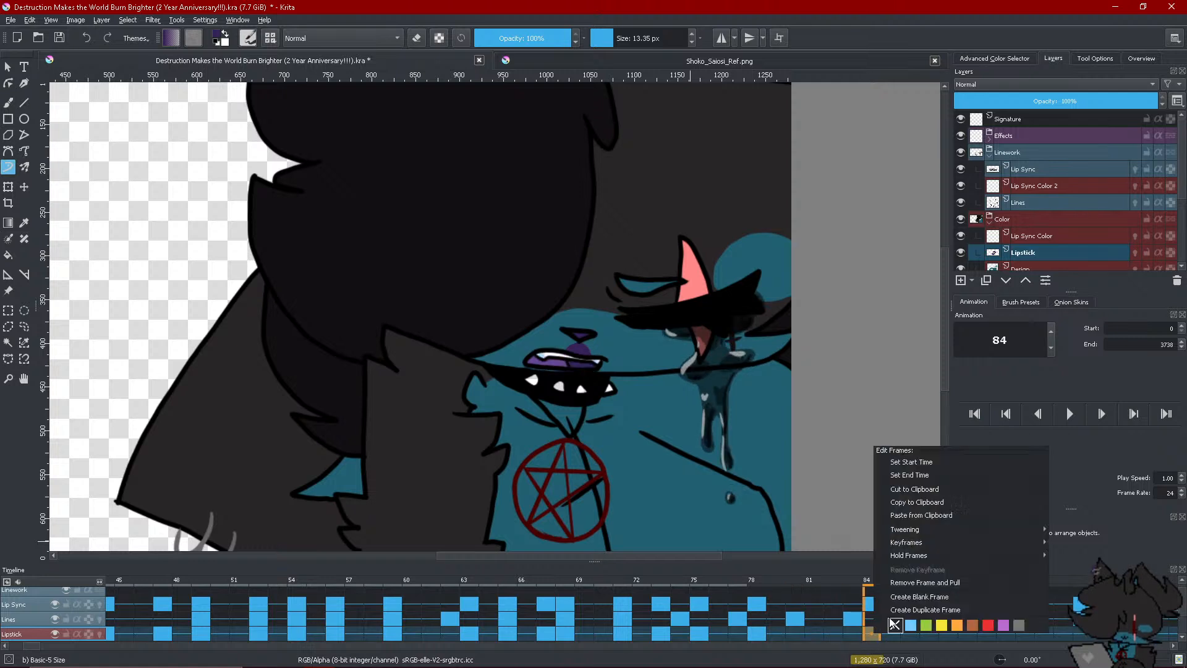
{"action": "left_click", "coordinate": [919, 597]}
{"action": "scroll", "coordinate": [568, 403], "scroll_direction": "up", "scroll_amount": 1}
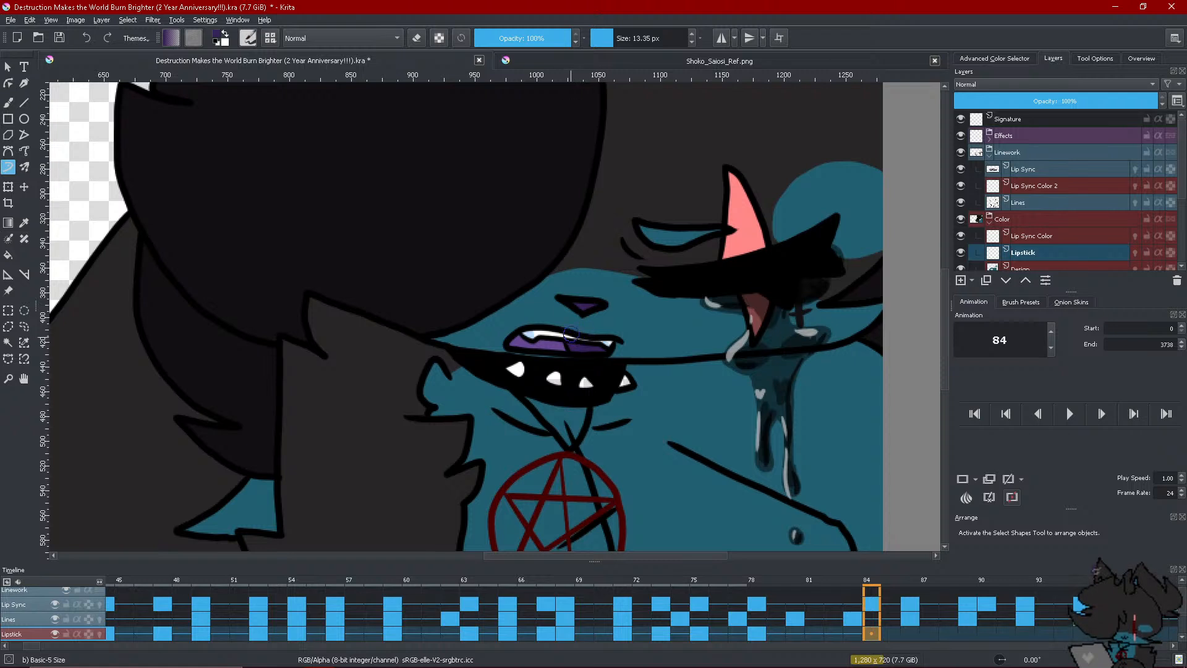
{"action": "mouse_move", "coordinate": [572, 336]}
{"action": "left_mouse_down"}
{"action": "mouse_move", "coordinate": [594, 334]}
{"action": "mouse_move", "coordinate": [572, 322]}
{"action": "mouse_move", "coordinate": [597, 337]}
{"action": "left_mouse_up"}
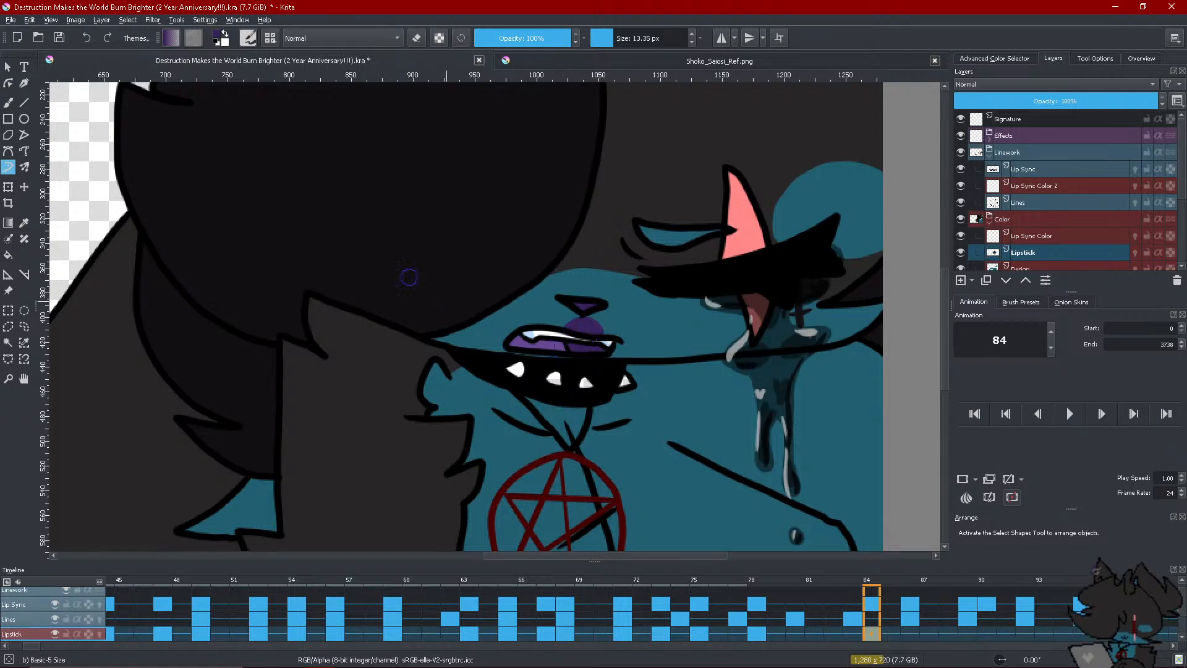
{"action": "left_click", "coordinate": [86, 38]}
{"action": "mouse_move", "coordinate": [572, 333]}
{"action": "left_mouse_down"}
{"action": "mouse_move", "coordinate": [594, 331]}
{"action": "mouse_move", "coordinate": [566, 352]}
{"action": "left_mouse_up"}
Create a blank Lipstick keyframe at frame 86 and paint purple lipstick above the clenched white teeth
{"action": "scroll", "coordinate": [1170, 647], "scroll_direction": "right", "scroll_amount": 2}
{"action": "scroll", "coordinate": [1173, 648], "scroll_direction": "right", "scroll_amount": 4}
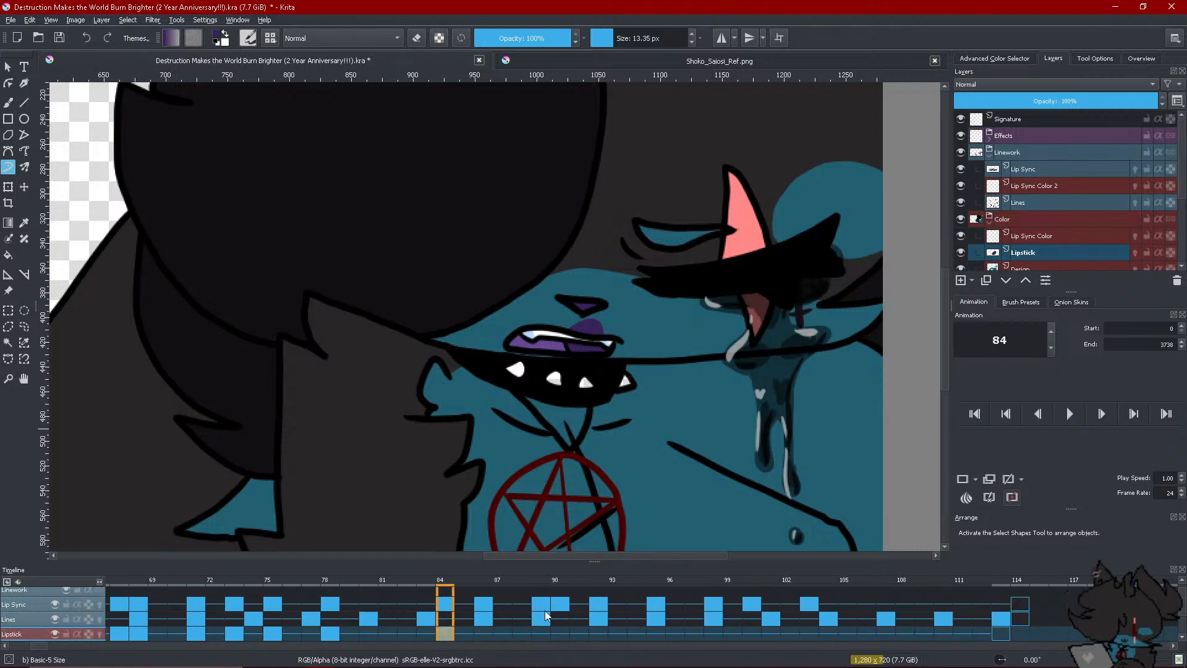
{"action": "right_click", "coordinate": [478, 635]}
{"action": "left_click", "coordinate": [533, 601]}
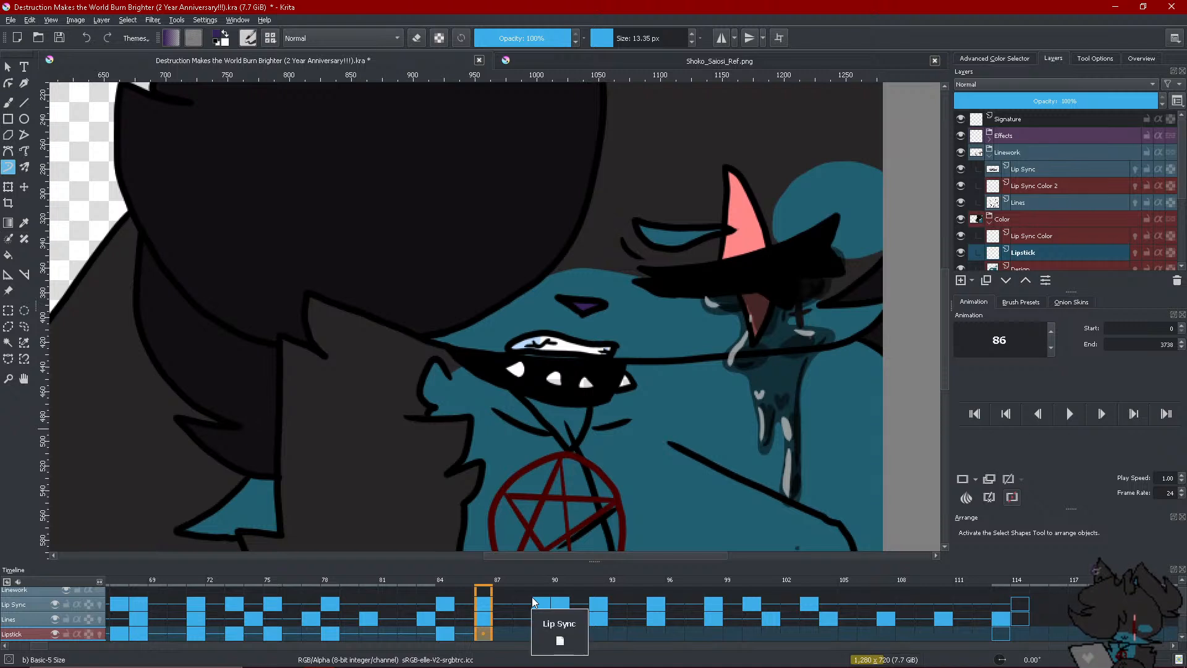
{"action": "mouse_move", "coordinate": [562, 344]}
{"action": "left_mouse_down"}
{"action": "mouse_move", "coordinate": [593, 334]}
{"action": "mouse_move", "coordinate": [567, 344]}
{"action": "mouse_move", "coordinate": [588, 347]}
{"action": "mouse_move", "coordinate": [560, 334]}
{"action": "left_mouse_up"}
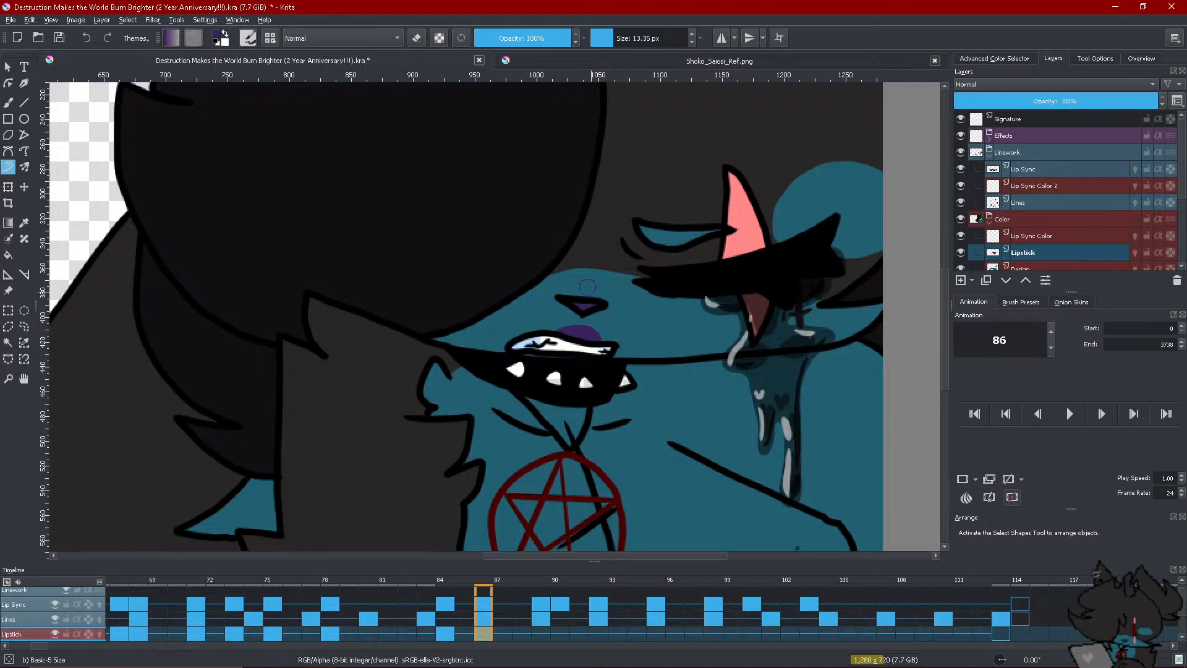
Erase the excess lipstick above the clenched teeth at frame 86 and repaint the patch's shape
{"action": "key", "text": "e"}
{"action": "left_click_drag", "start_coordinate": [552, 337], "coordinate": [600, 328]}
{"action": "key", "text": "e"}
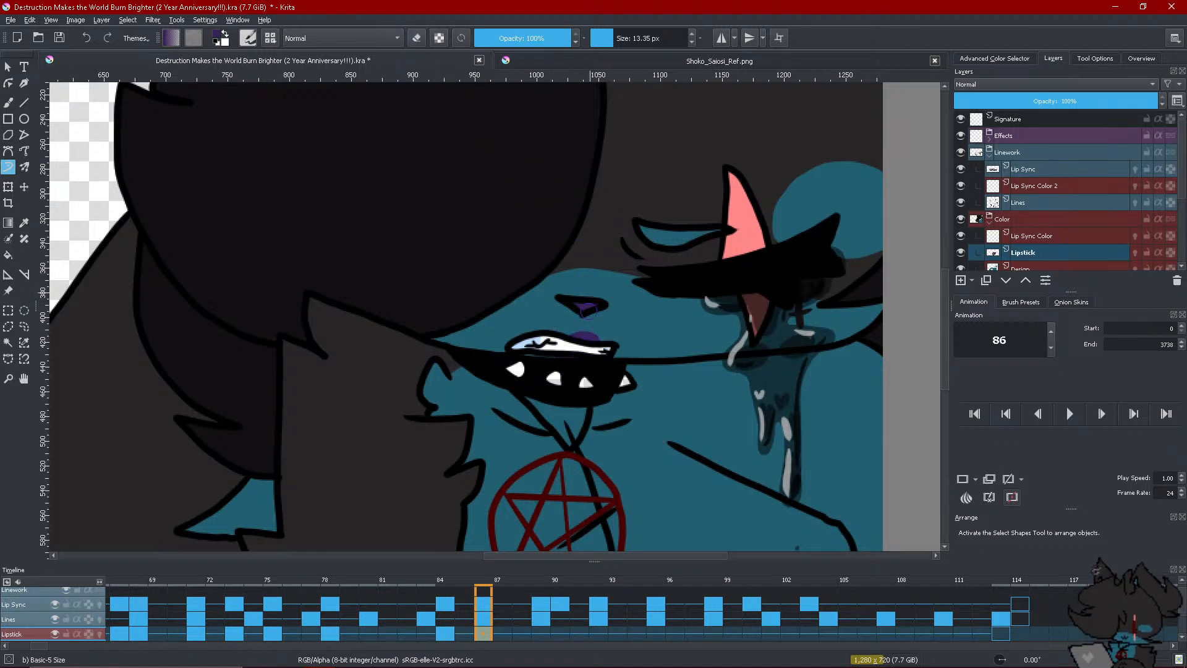
{"action": "left_click_drag", "start_coordinate": [567, 339], "coordinate": [597, 348]}
{"action": "left_click", "coordinate": [86, 38]}
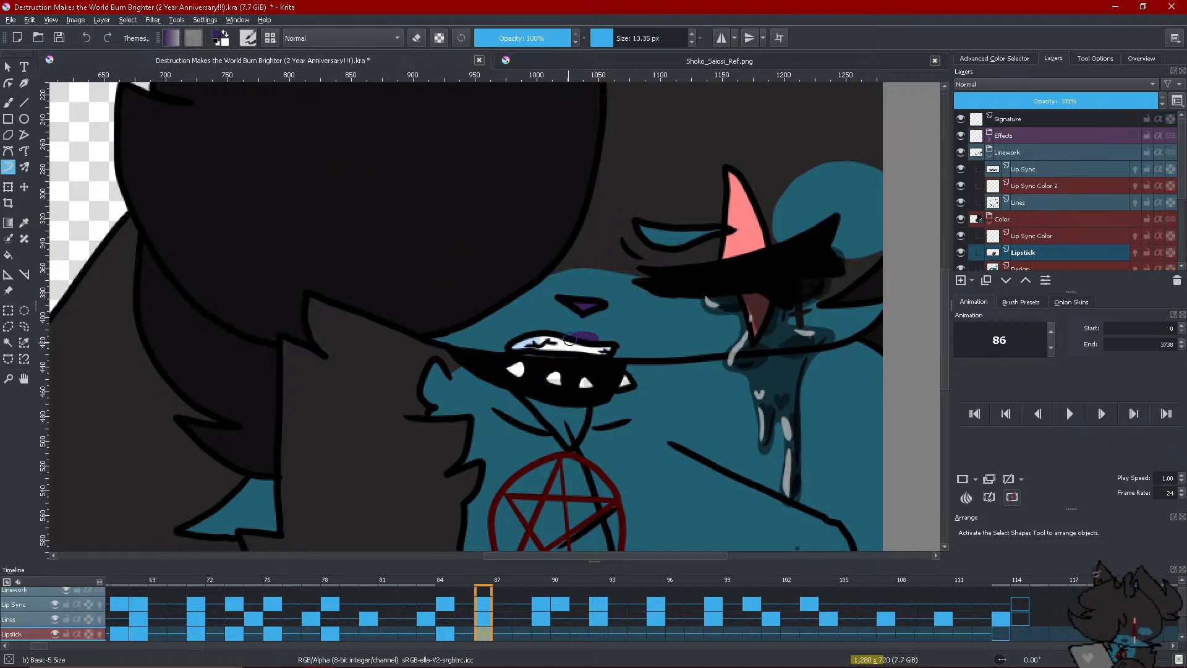
{"action": "left_click_drag", "start_coordinate": [570, 338], "coordinate": [595, 334]}
Create a blank Lipstick keyframe at frame 89 and paint the upper-lip lipstick, using onion skins temporarily as a guide
{"action": "left_click_drag", "start_coordinate": [525, 629], "coordinate": [538, 636]}
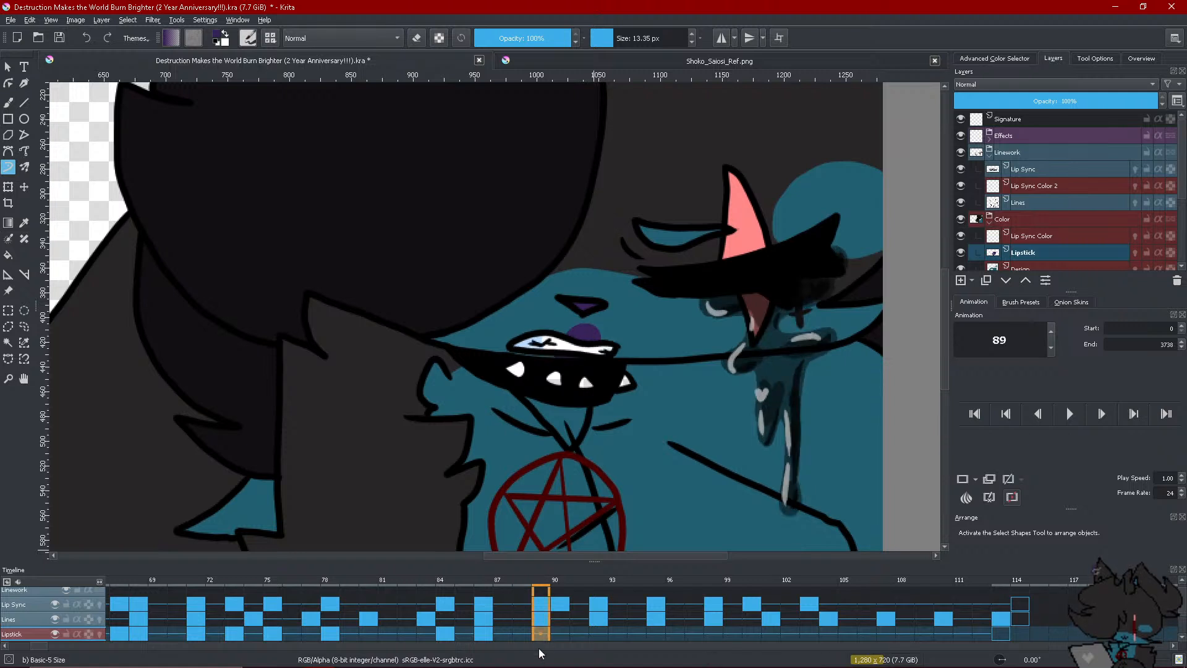
{"action": "right_click", "coordinate": [539, 633]}
{"action": "left_click", "coordinate": [564, 591]}
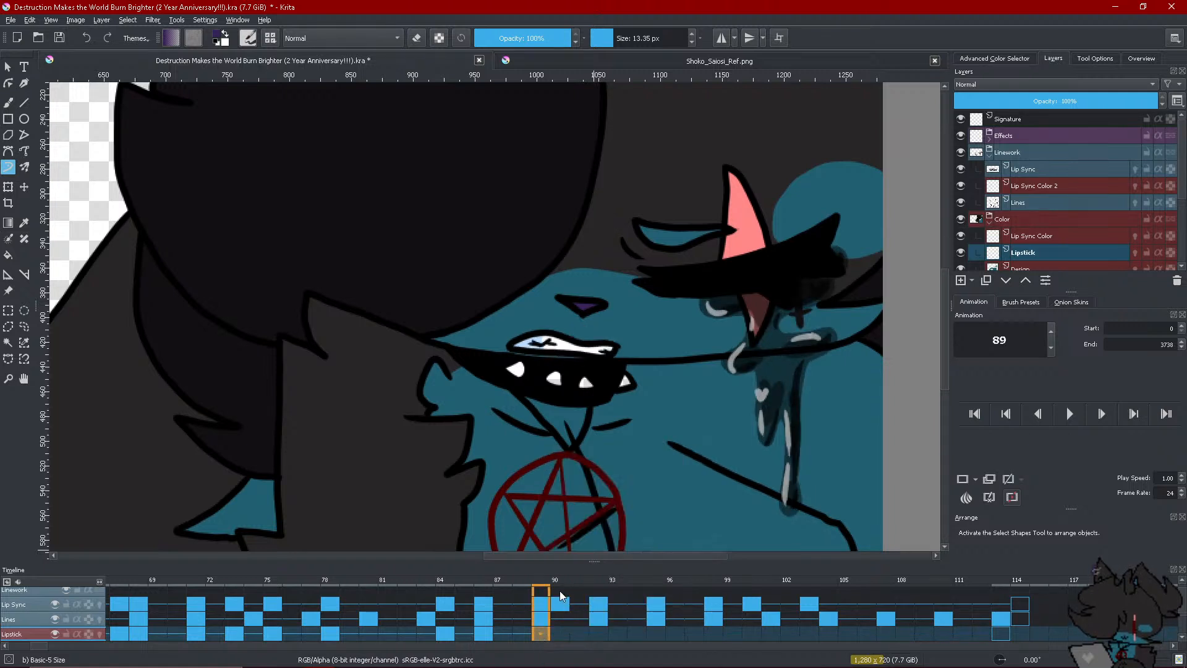
{"action": "left_click", "coordinate": [88, 628]}
{"action": "left_click", "coordinate": [88, 634]}
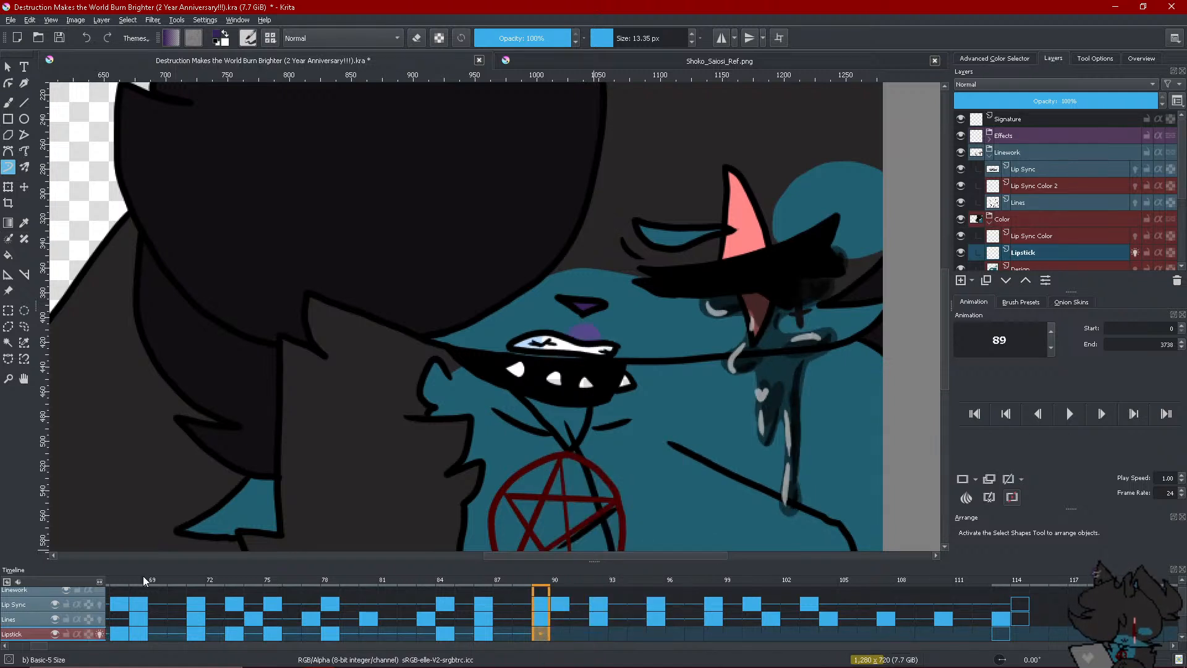
{"action": "left_click_drag", "start_coordinate": [581, 331], "coordinate": [595, 344]}
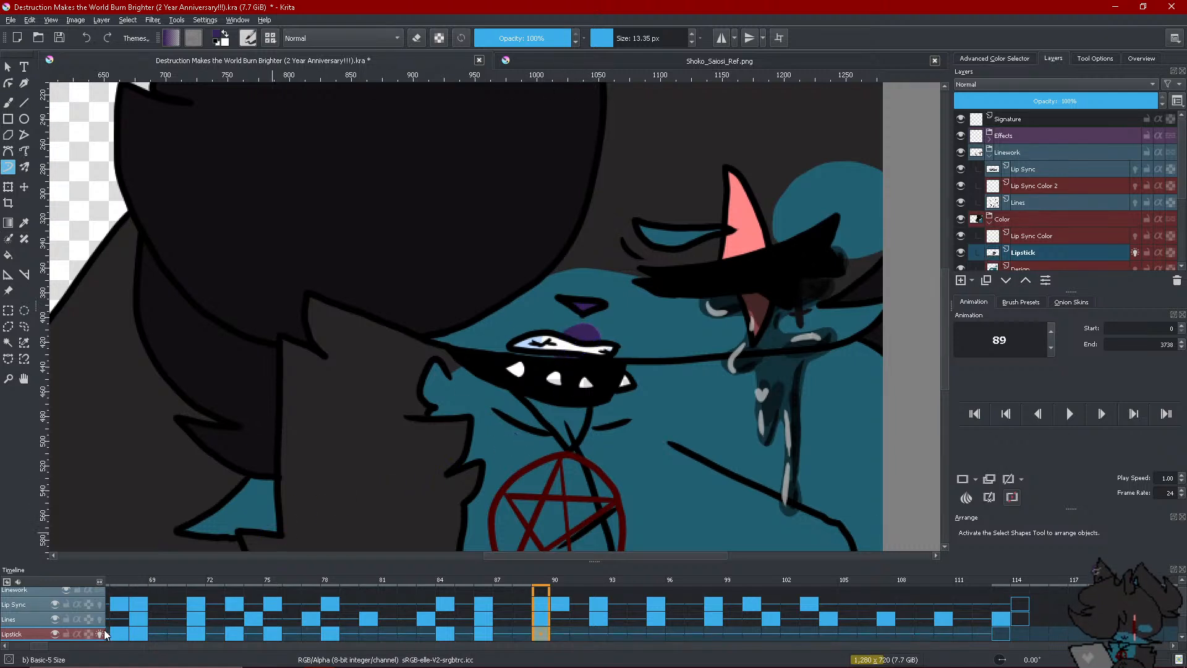
{"action": "left_click", "coordinate": [100, 634]}
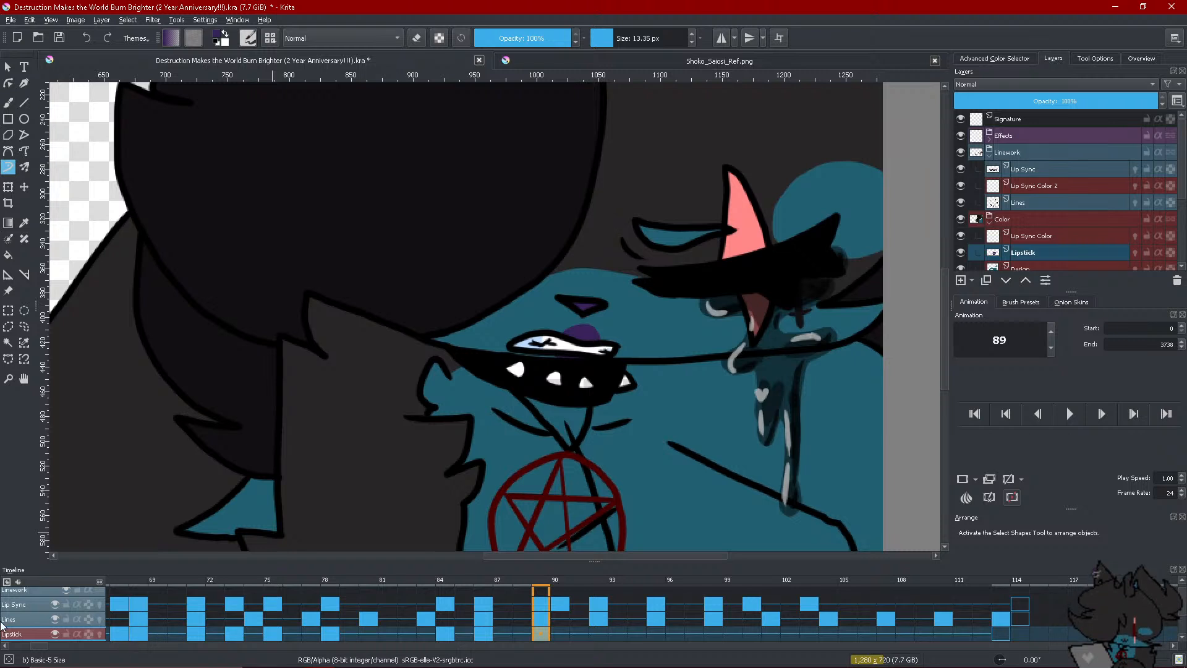
Create a blank Lipstick keyframe at frame 90 and paint purple lipstick above the open mouth's upper teeth
{"action": "left_click", "coordinate": [559, 634]}
{"action": "right_click", "coordinate": [560, 633]}
{"action": "left_click", "coordinate": [588, 595]}
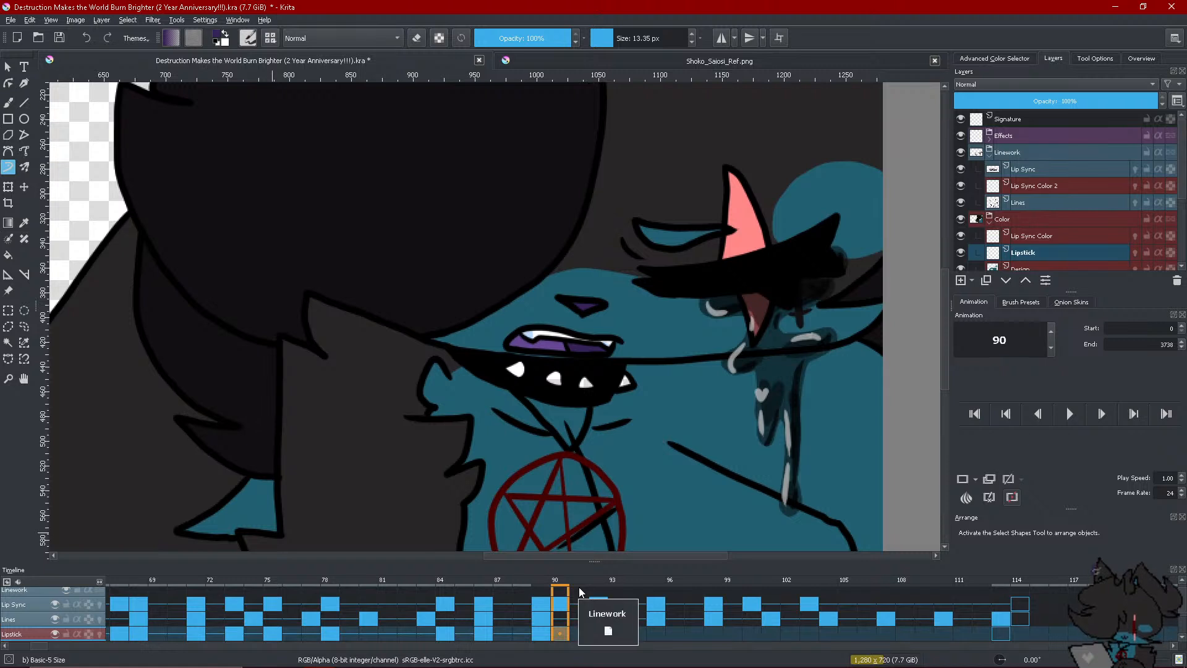
{"action": "left_click_drag", "start_coordinate": [582, 339], "coordinate": [583, 329]}
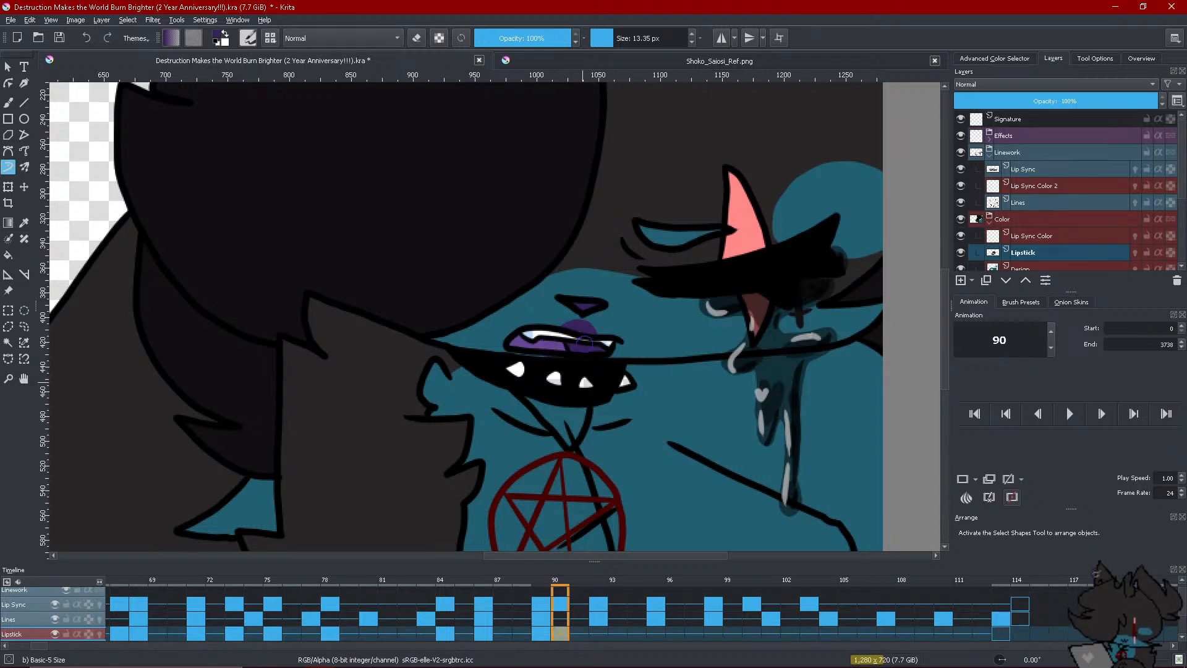
Create a blank Lipstick keyframe at frame 92 and paint a purple lipstick patch on the upper lip below the nose
{"action": "right_click", "coordinate": [599, 630]}
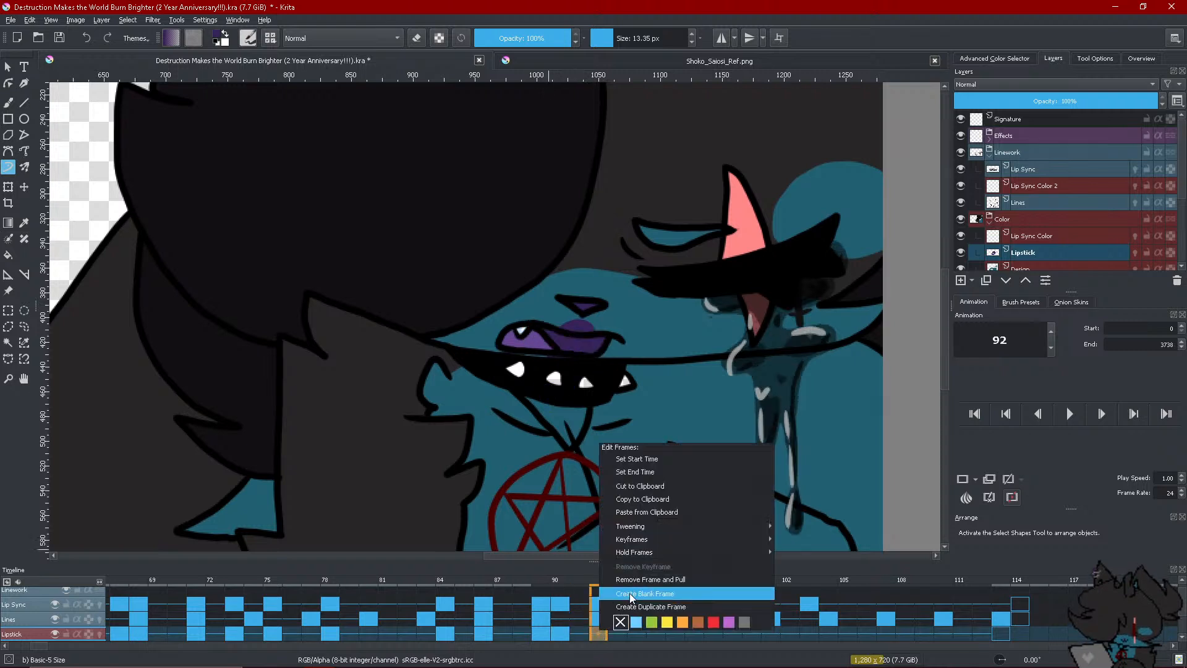
{"action": "left_click", "coordinate": [632, 590]}
{"action": "mouse_move", "coordinate": [553, 328]}
{"action": "left_mouse_down"}
{"action": "mouse_move", "coordinate": [588, 334]}
{"action": "mouse_move", "coordinate": [572, 318]}
{"action": "left_mouse_up"}
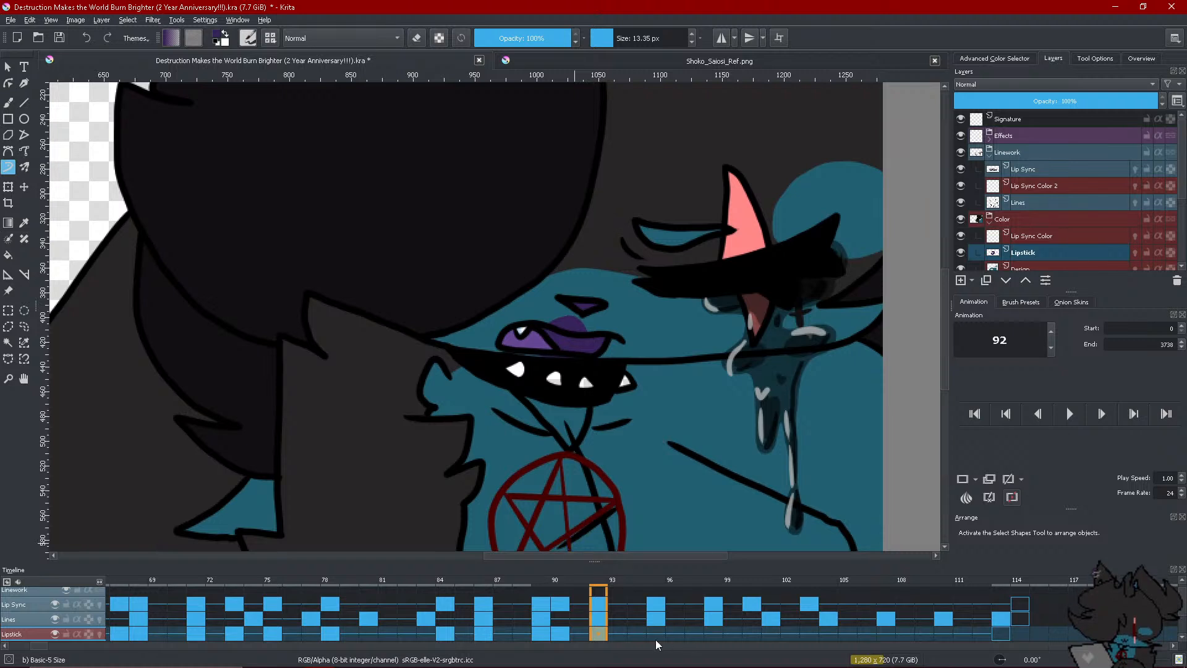
Create a blank Lipstick keyframe at frame 95 and paint the purple upper-lip lipstick over the open mouth
{"action": "left_click", "coordinate": [655, 640]}
{"action": "right_click", "coordinate": [655, 640]}
{"action": "left_click", "coordinate": [657, 598]}
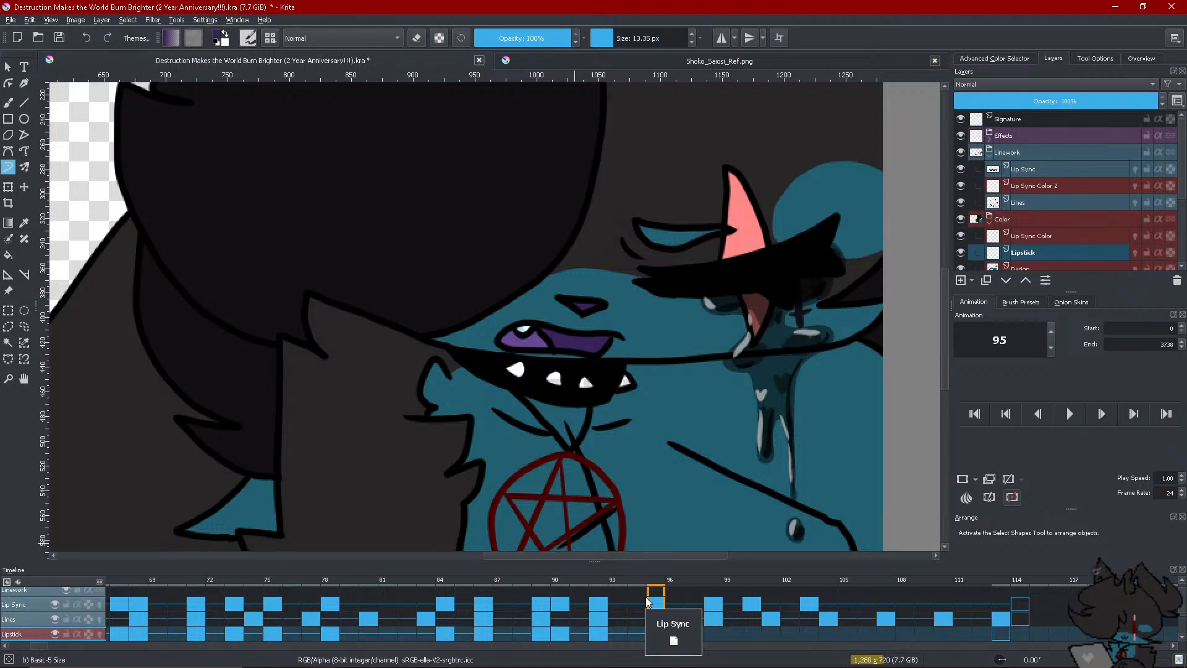
{"action": "left_click_drag", "start_coordinate": [555, 326], "coordinate": [585, 328]}
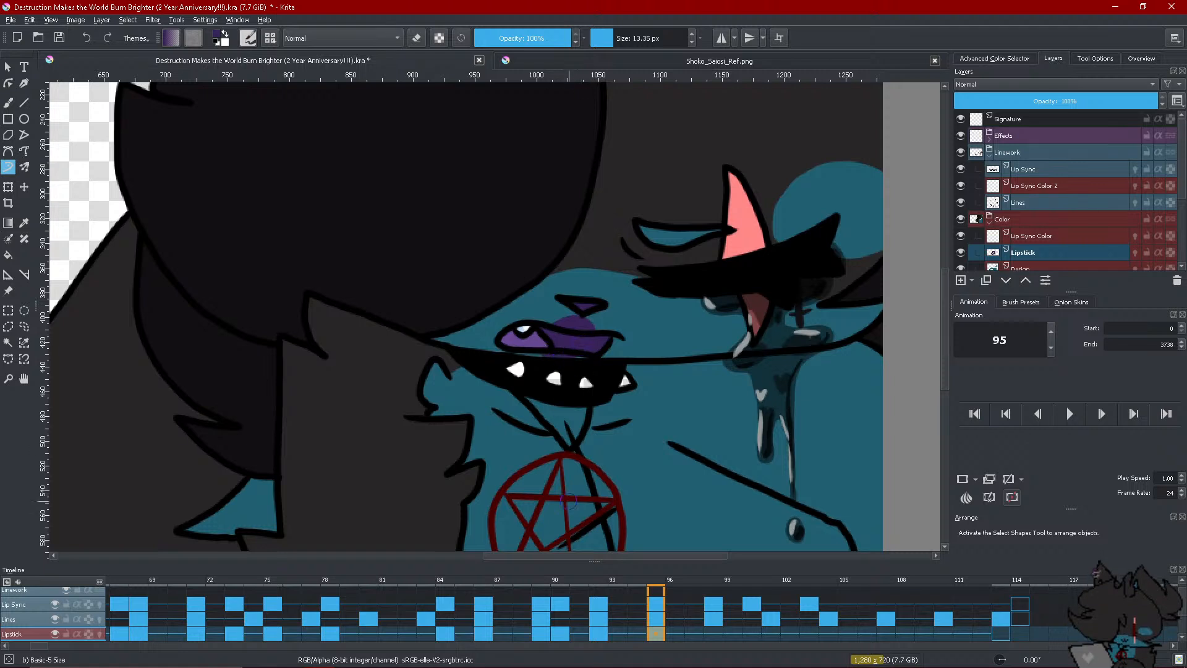
Create a blank Lipstick keyframe at frame 98 and paint purple lipstick above the open mouth's upper teeth
{"action": "left_click", "coordinate": [703, 629]}
{"action": "right_click", "coordinate": [706, 630]}
{"action": "left_click", "coordinate": [748, 595]}
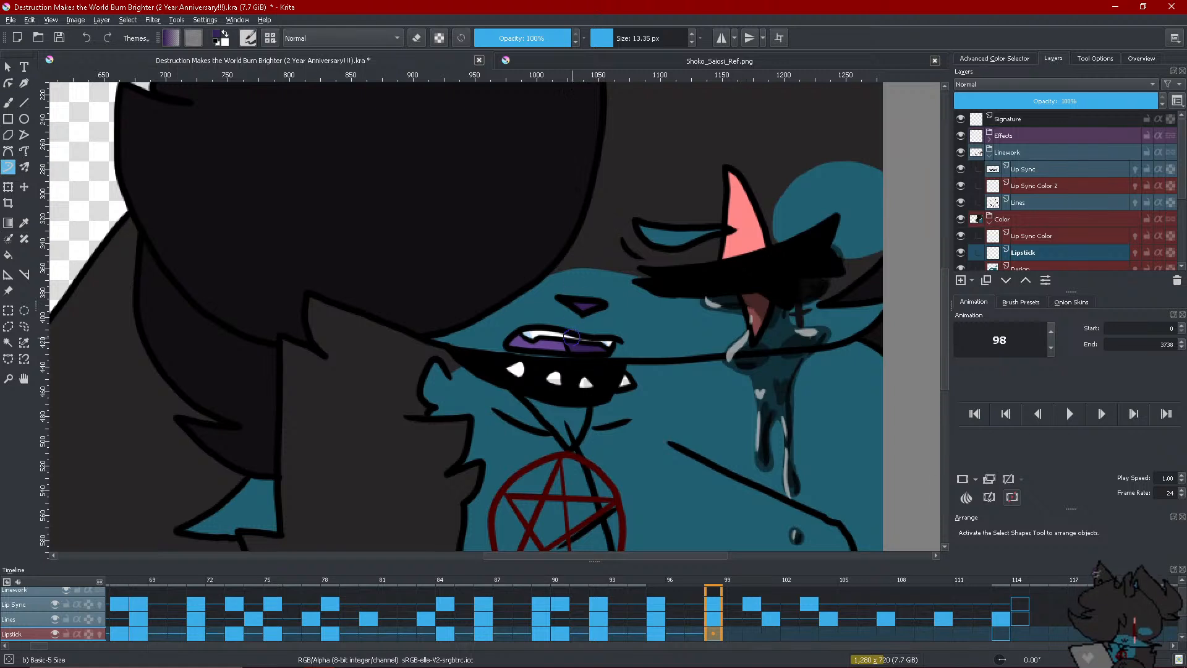
{"action": "left_click_drag", "start_coordinate": [568, 328], "coordinate": [600, 331]}
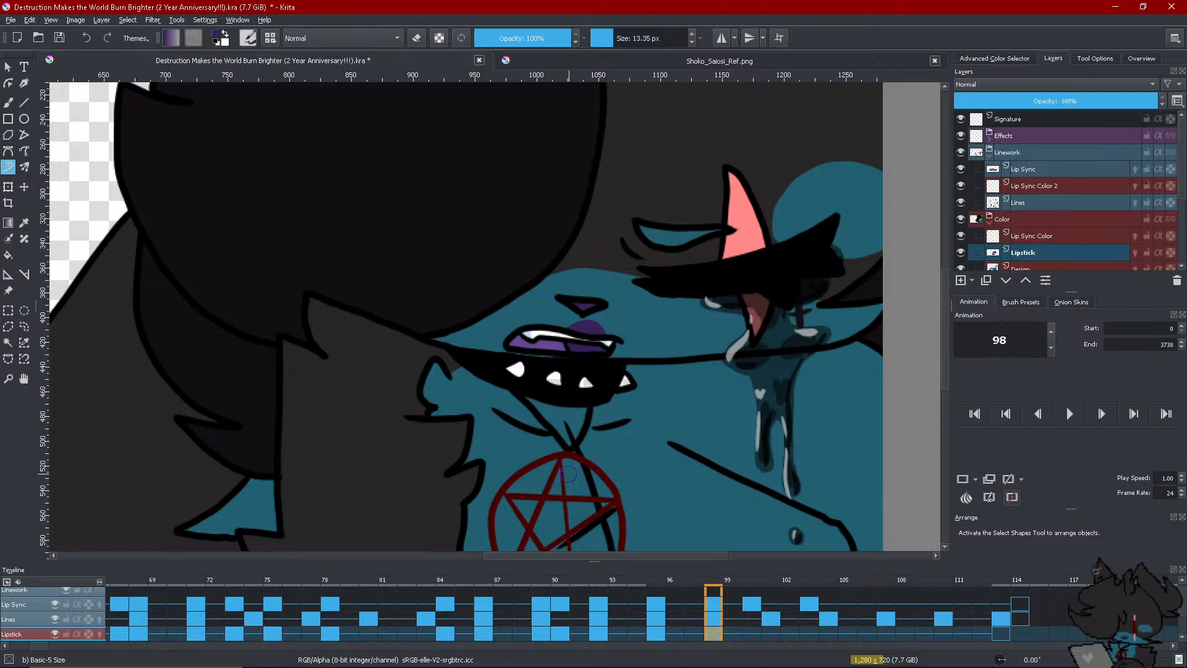
Create a blank Lipstick keyframe at frame 100 and paint purple lipstick above the clenched white teeth
{"action": "left_click", "coordinate": [748, 632]}
{"action": "left_click", "coordinate": [737, 633]}
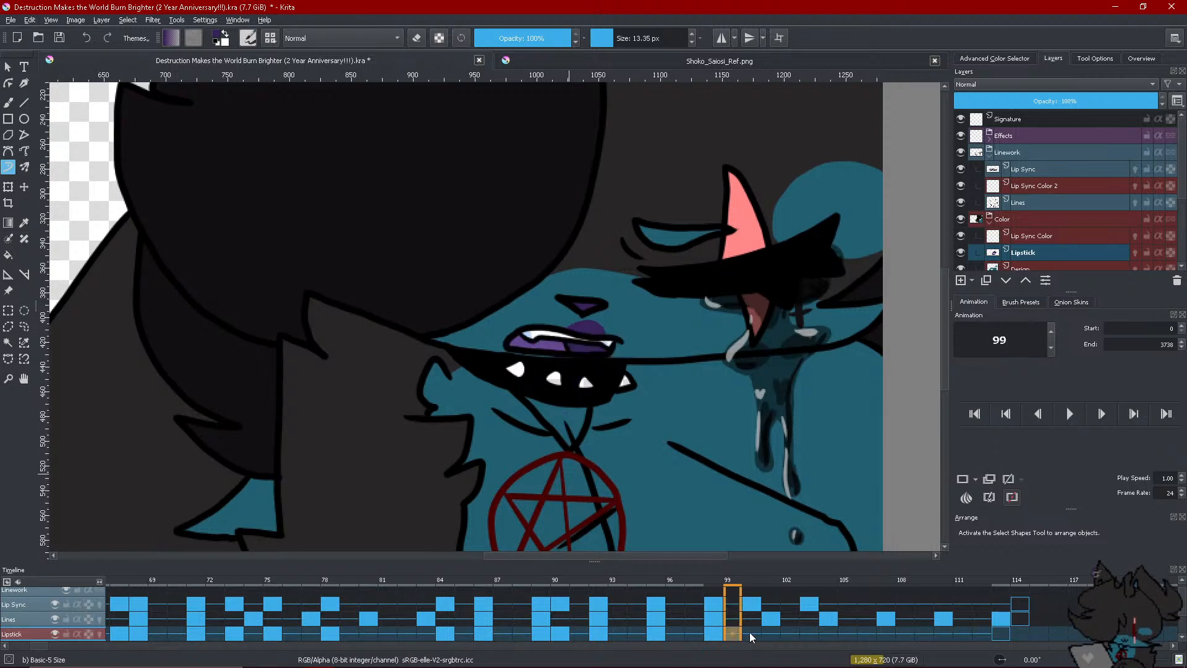
{"action": "right_click", "coordinate": [749, 632]}
{"action": "left_click", "coordinate": [778, 604]}
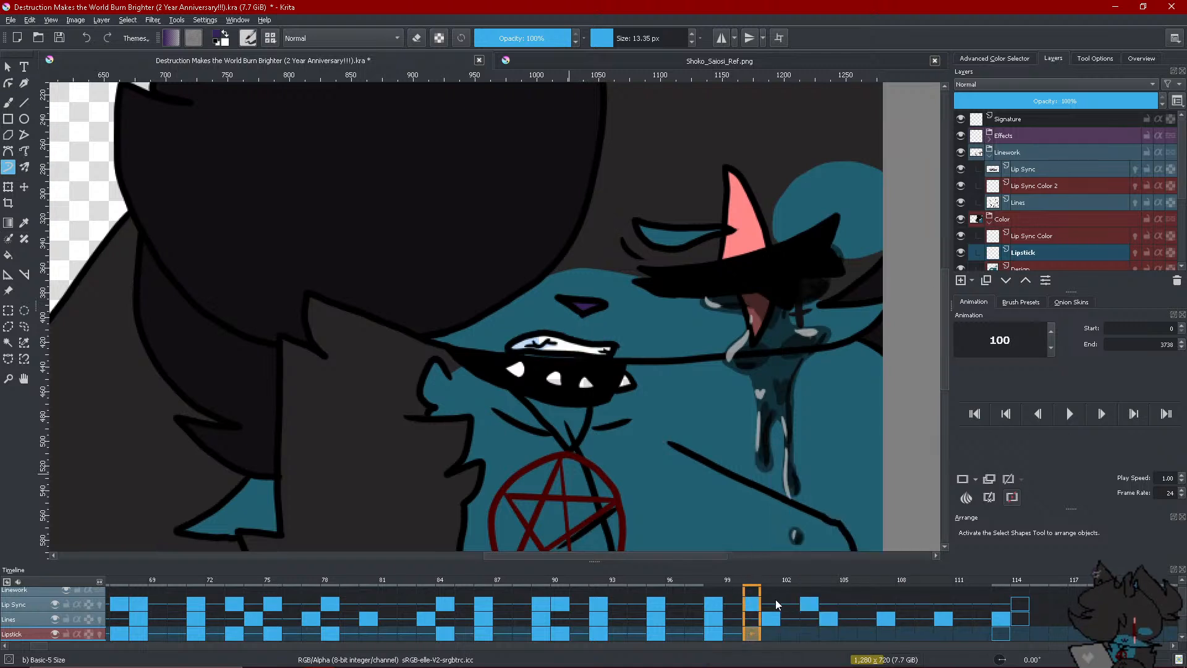
{"action": "left_click_drag", "start_coordinate": [569, 341], "coordinate": [595, 337]}
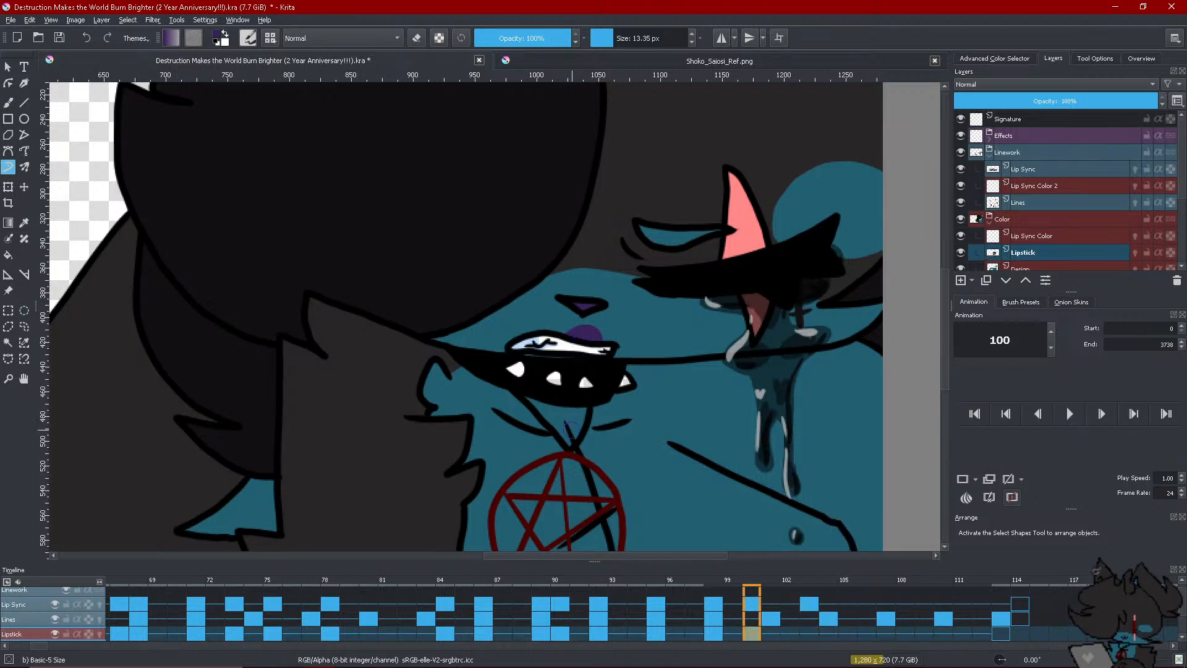
Create a blank Lipstick keyframe at frame 103 and paint the purple upper-lip patch over the clenched teeth
{"action": "left_click", "coordinate": [770, 635]}
{"action": "left_click", "coordinate": [803, 635]}
{"action": "right_click", "coordinate": [802, 636]}
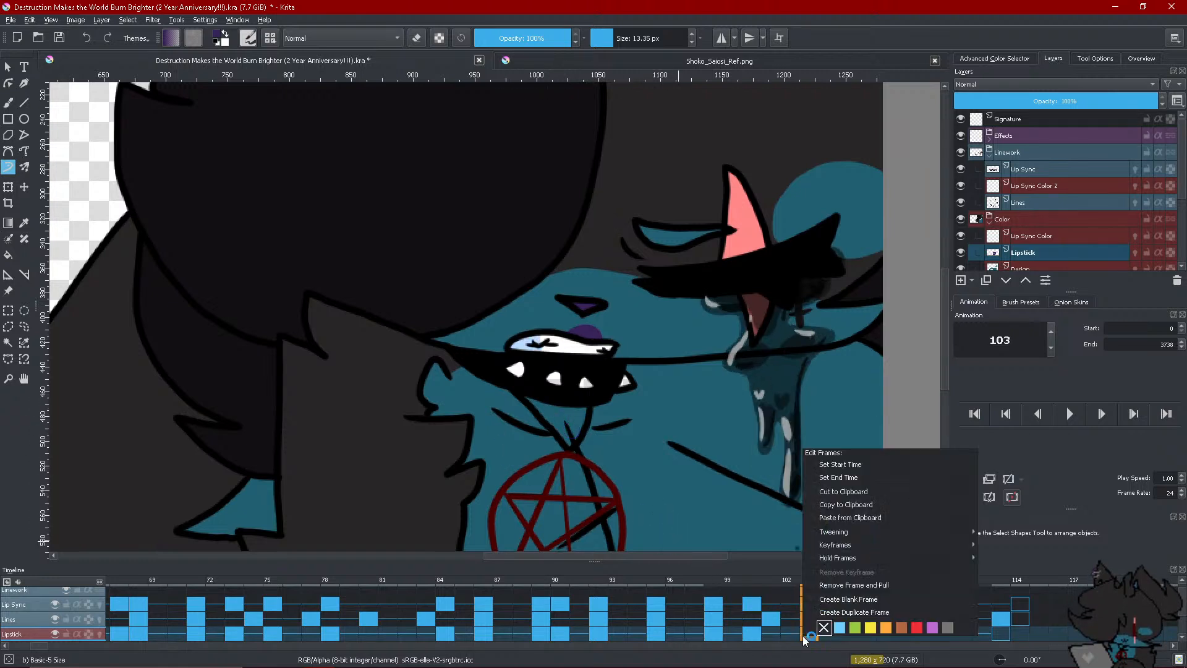
{"action": "key", "text": "Escape"}
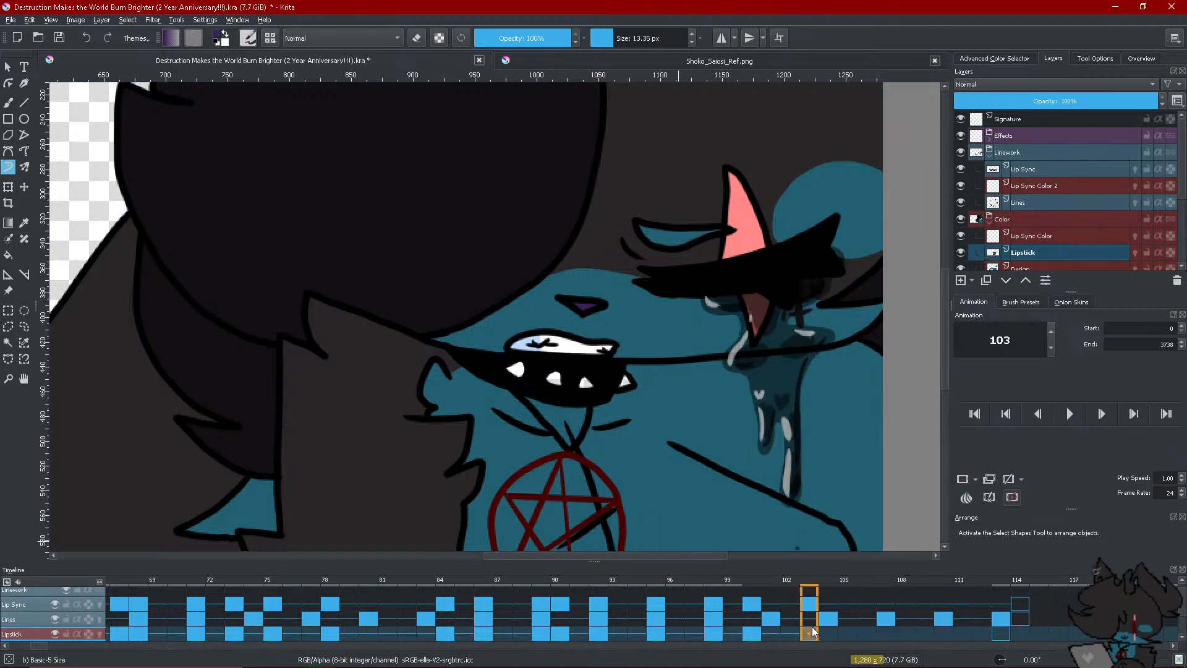
{"action": "mouse_move", "coordinate": [578, 331]}
{"action": "left_mouse_down"}
{"action": "mouse_move", "coordinate": [600, 345]}
{"action": "mouse_move", "coordinate": [572, 348]}
{"action": "left_mouse_up"}
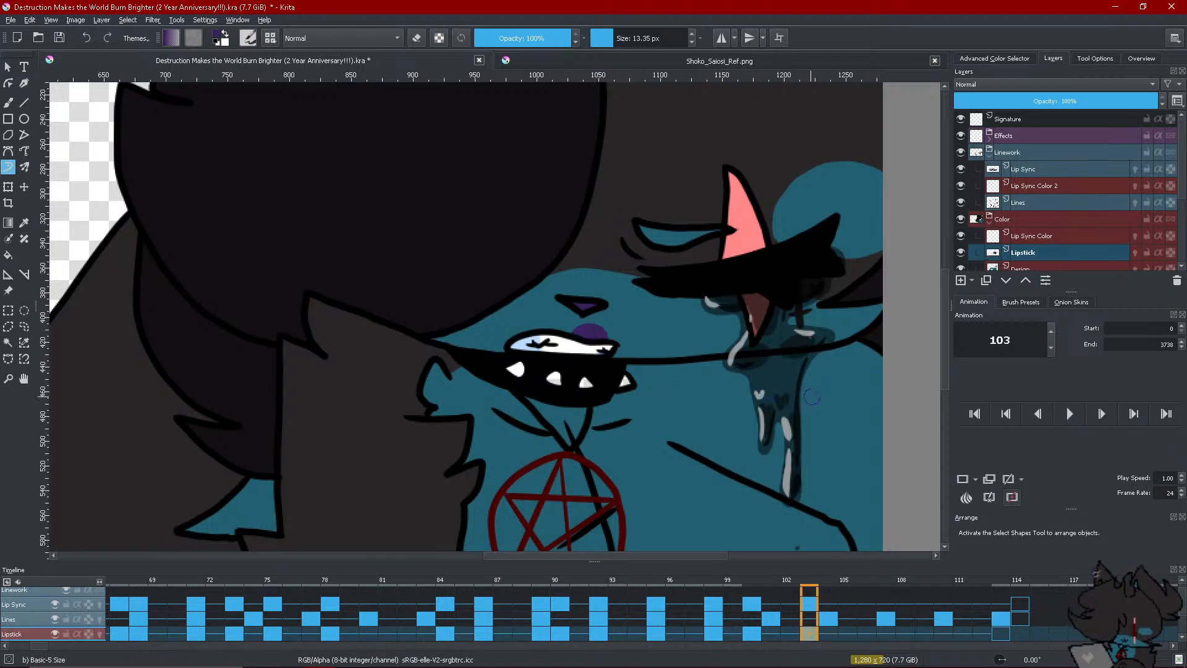
Check the Lipstick layer at frames 106, 114 and 111, and save the document
{"action": "left_click", "coordinate": [864, 622]}
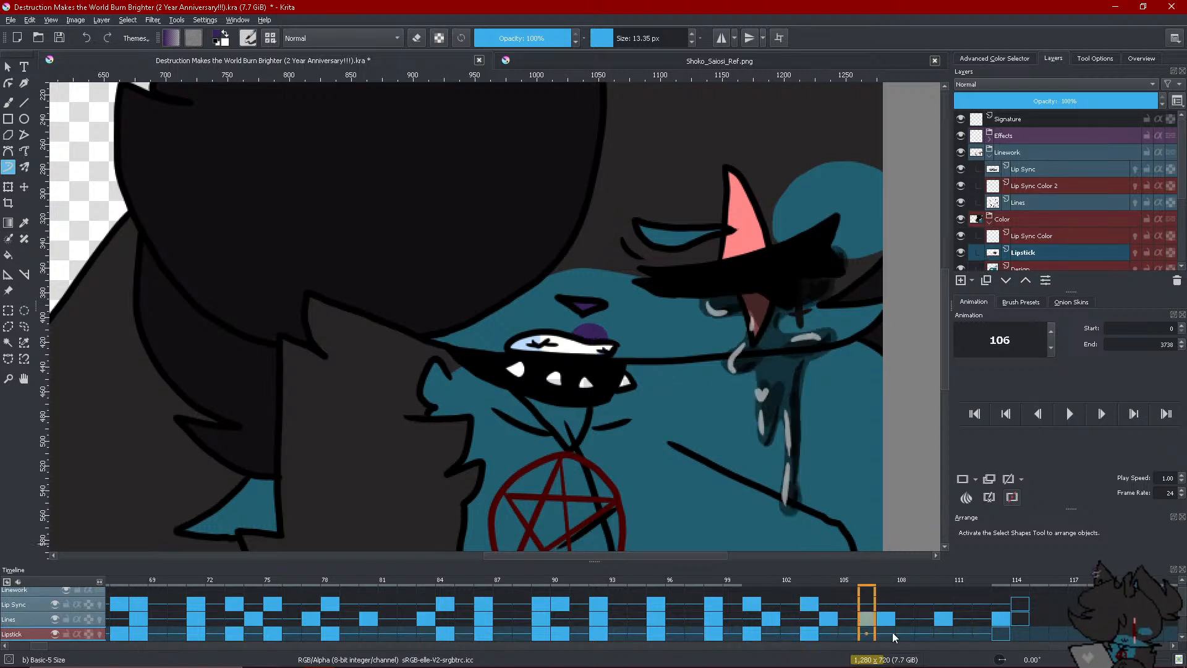
{"action": "left_click", "coordinate": [1002, 632]}
{"action": "left_click", "coordinate": [1016, 633]}
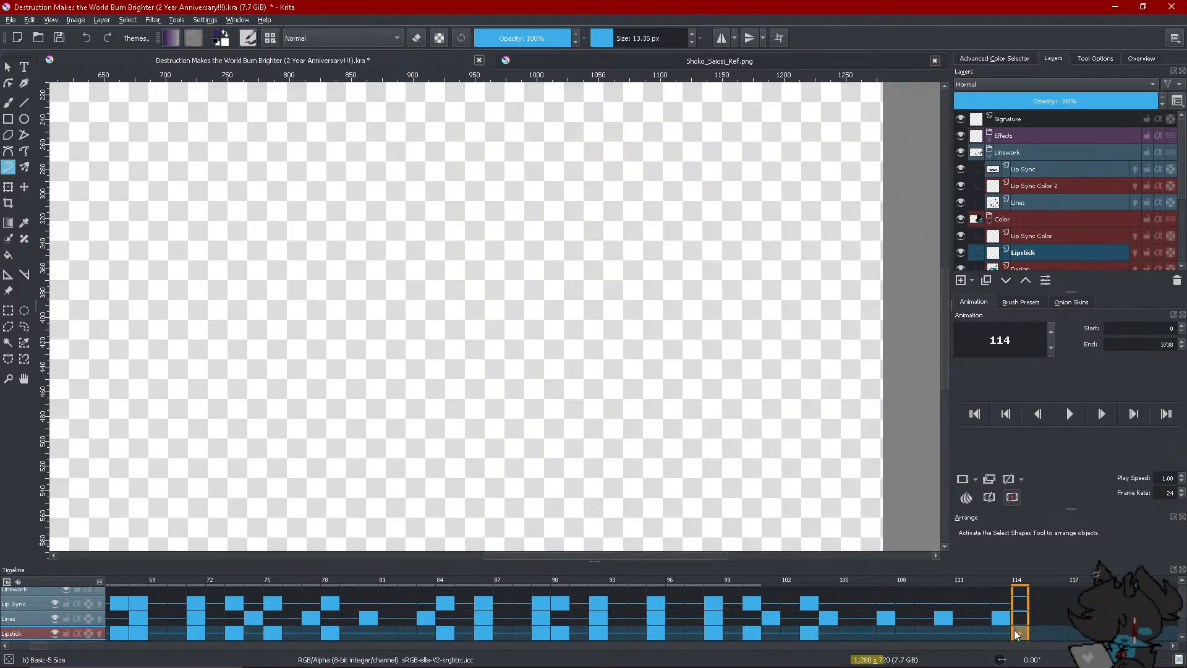
{"action": "left_click", "coordinate": [962, 632]}
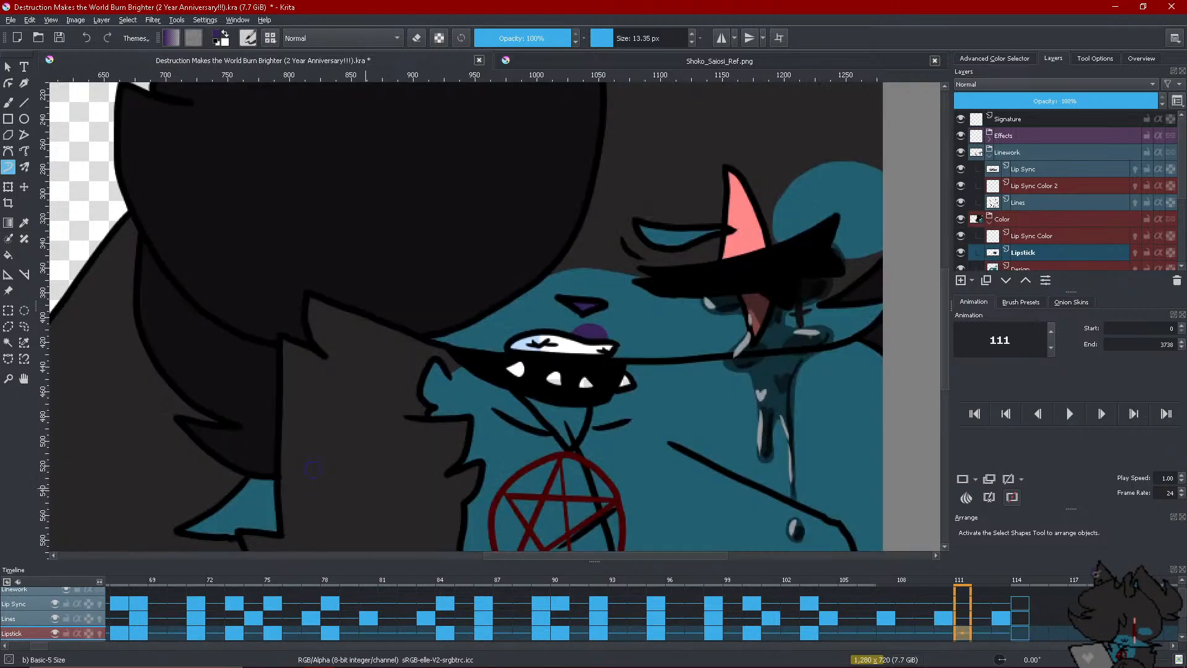
{"action": "left_click", "coordinate": [59, 37]}
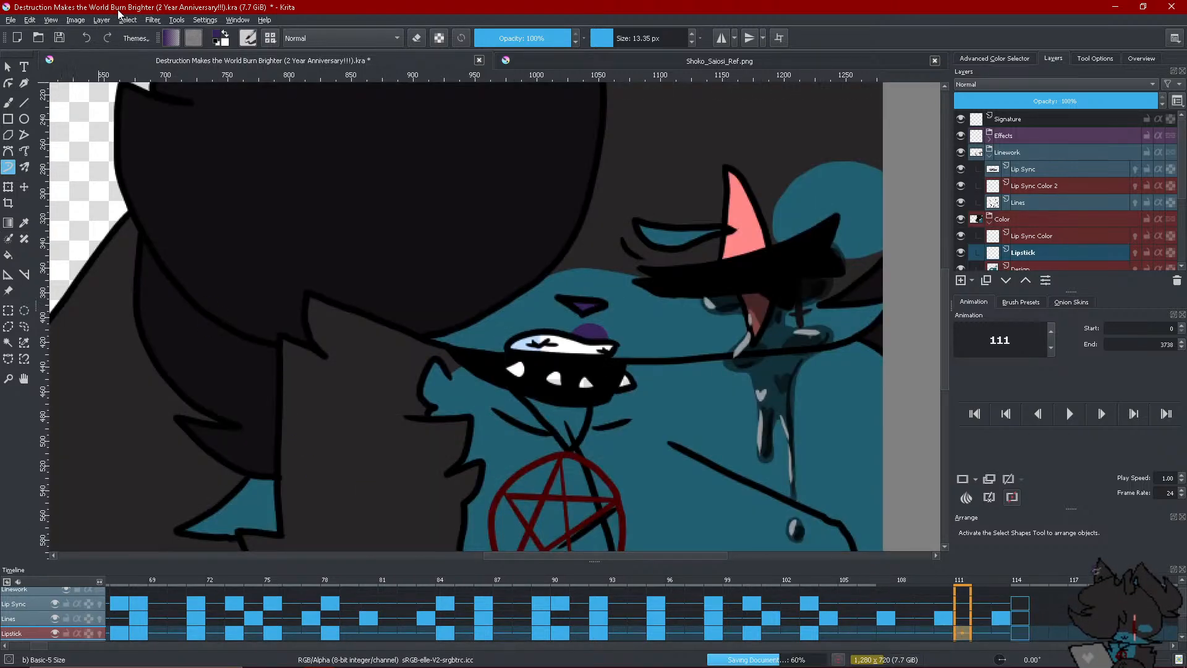
{"action": "scroll", "coordinate": [568, 234], "scroll_direction": "down", "scroll_amount": 5}
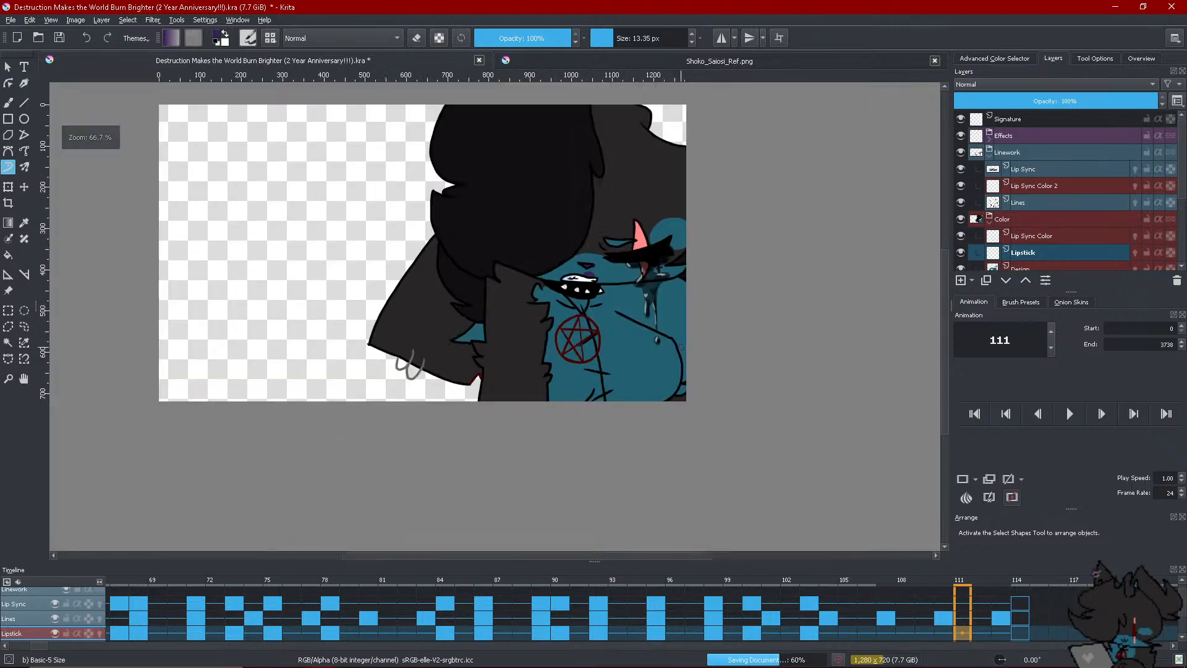
{"action": "scroll", "coordinate": [534, 197], "scroll_direction": "up", "scroll_amount": 1}
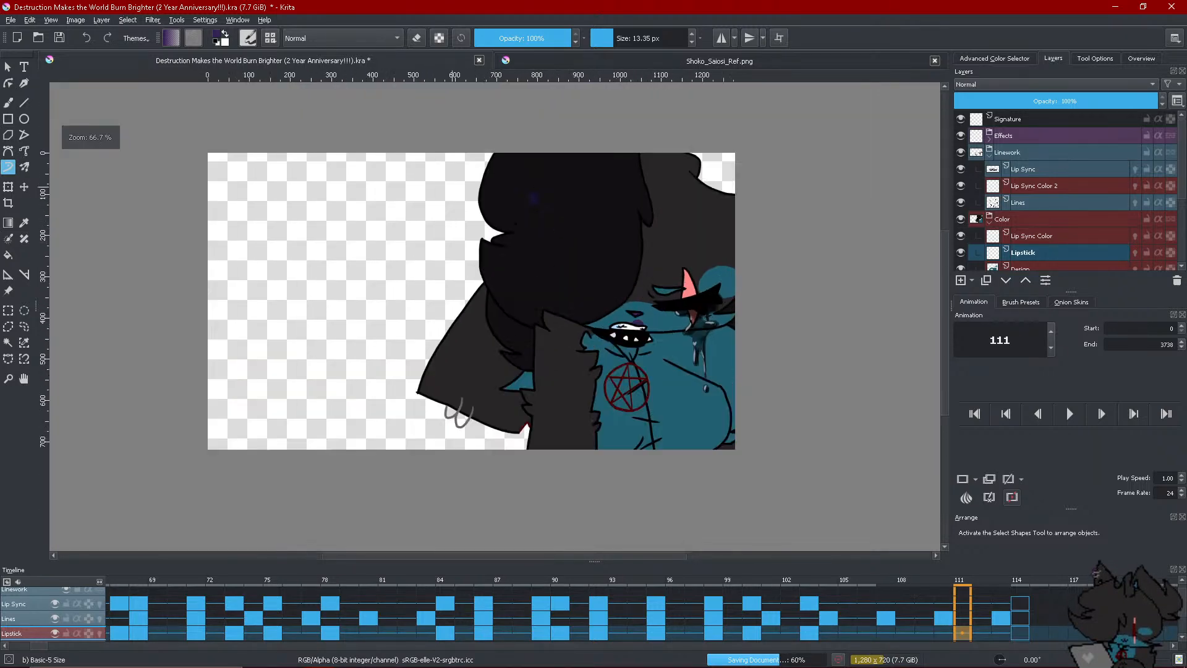
{"action": "scroll", "coordinate": [556, 281], "scroll_direction": "down", "scroll_amount": 2}
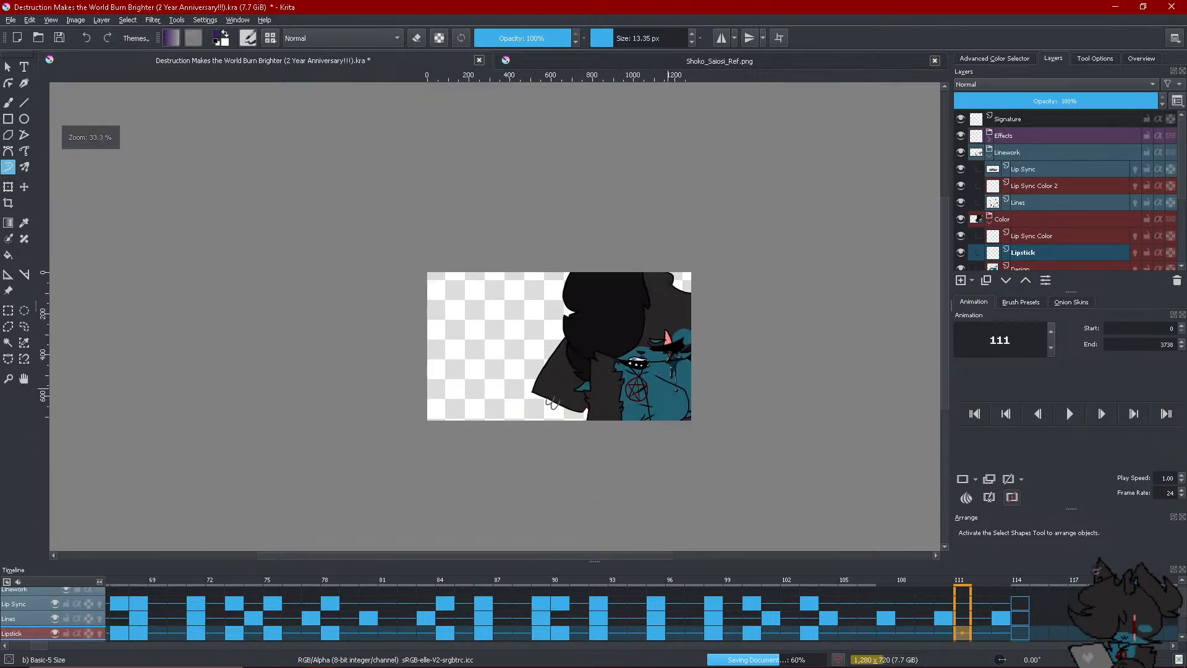
{"action": "scroll", "coordinate": [676, 390], "scroll_direction": "up", "scroll_amount": 2}
{"action": "scroll", "coordinate": [406, 257], "scroll_direction": "down", "scroll_amount": 1}
{"action": "scroll", "coordinate": [397, 218], "scroll_direction": "up", "scroll_amount": 1}
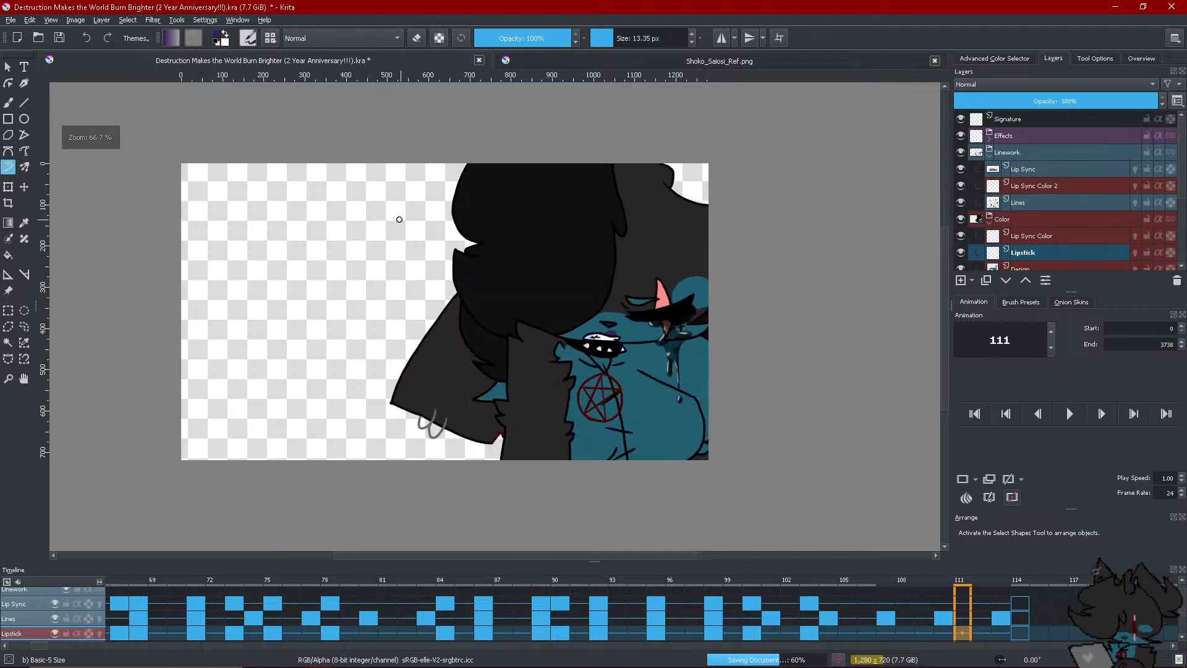
{"action": "scroll", "coordinate": [316, 374], "scroll_direction": "up", "scroll_amount": 2}
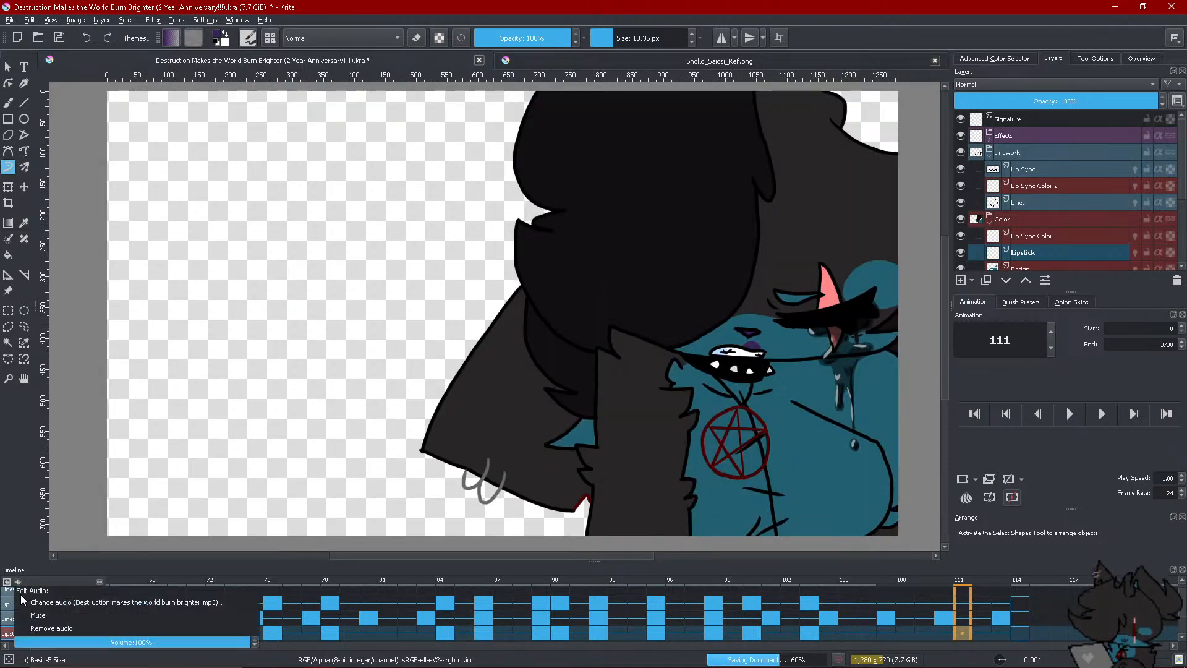
{"action": "left_click", "coordinate": [154, 649]}
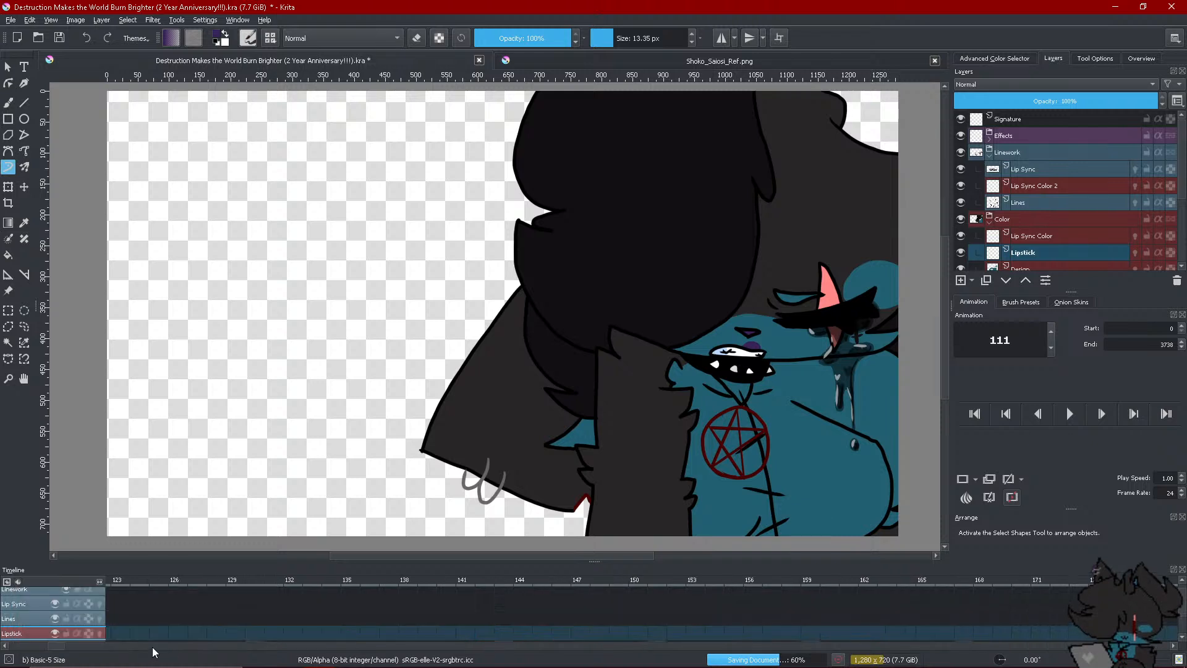
{"action": "left_click", "coordinate": [66, 645]}
{"action": "left_click", "coordinate": [18, 583]}
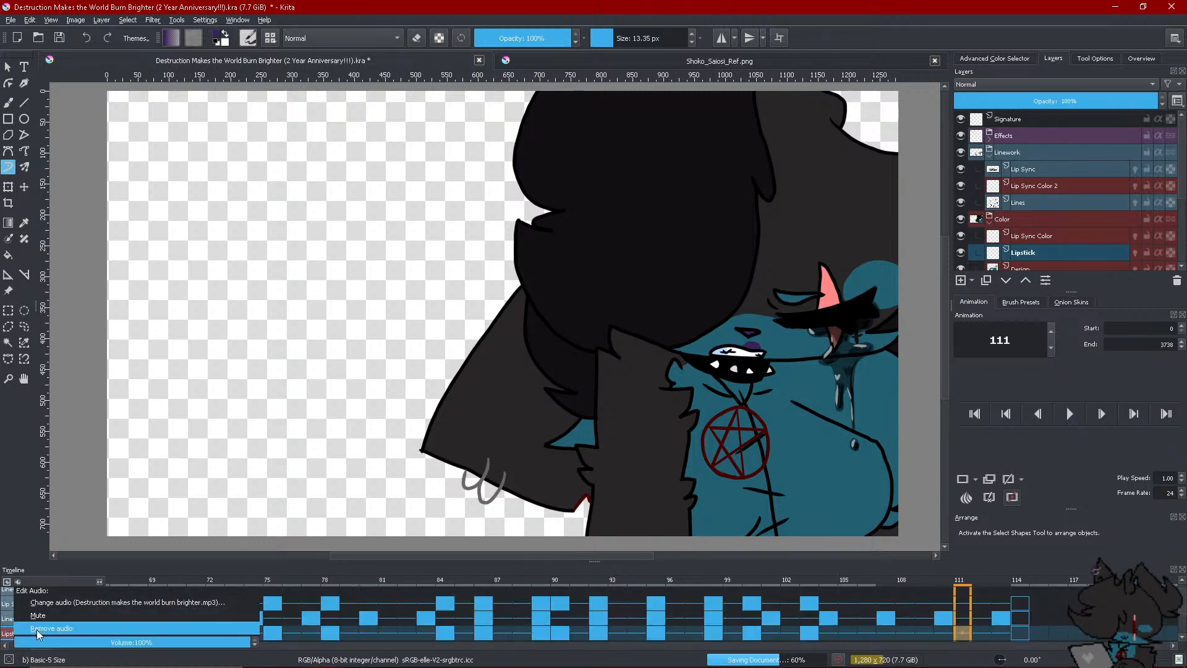
{"action": "left_click", "coordinate": [147, 643]}
{"action": "left_click_drag", "start_coordinate": [148, 643], "coordinate": [134, 643]}
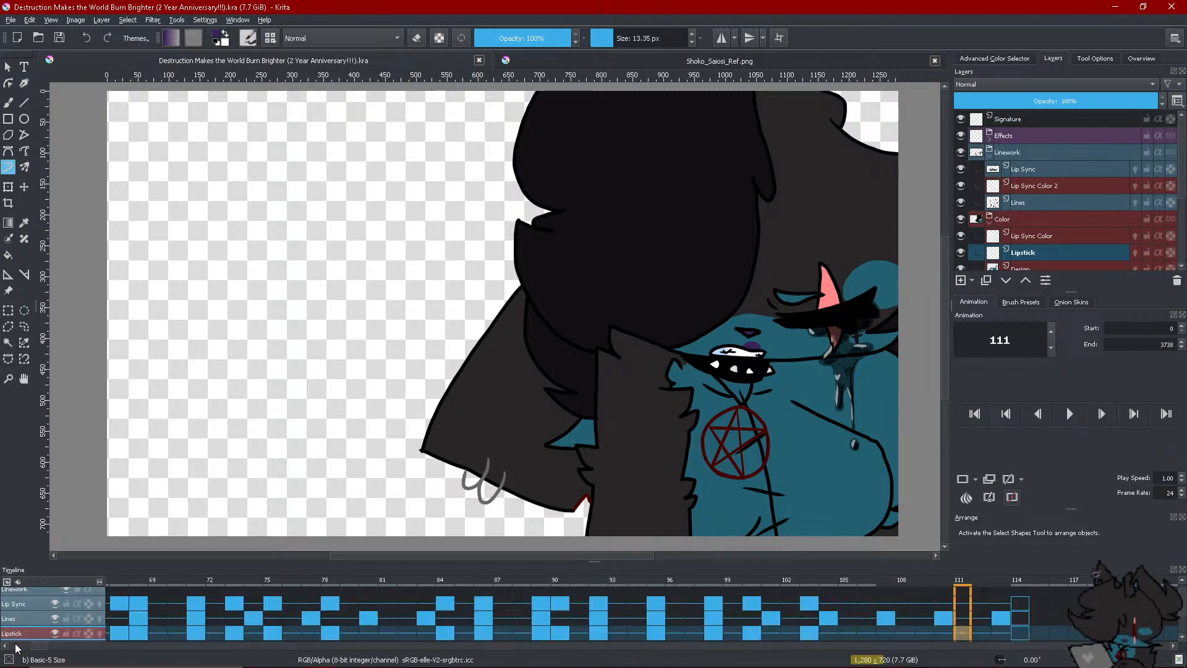
Play the animation from frame 0 to review the finished lipstick, and stop the playback
{"action": "left_click", "coordinate": [179, 634]}
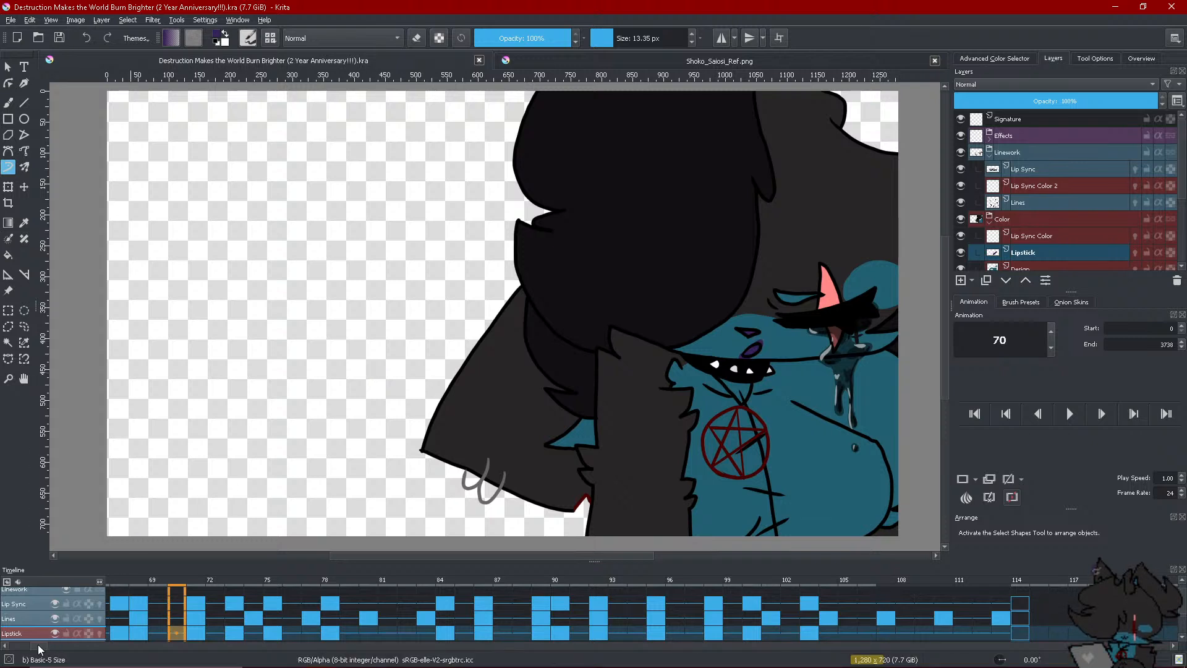
{"action": "key", "text": "Home"}
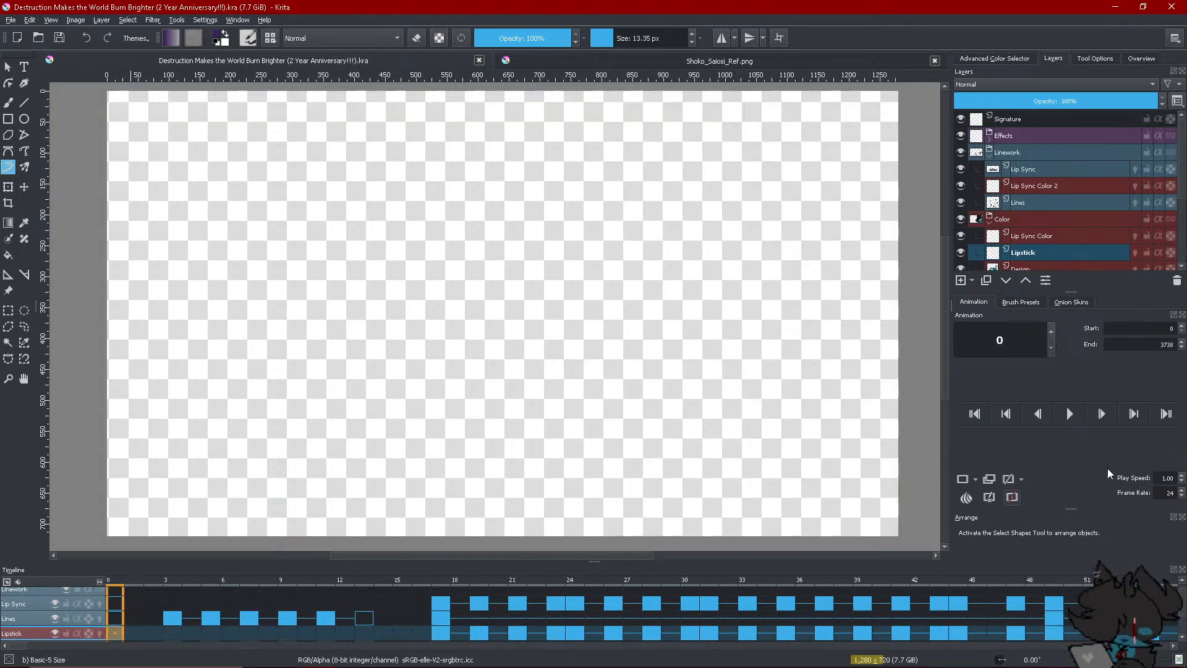
{"action": "left_click", "coordinate": [1064, 414]}
{"action": "left_click", "coordinate": [1069, 413]}
{"action": "left_click", "coordinate": [1069, 414]}
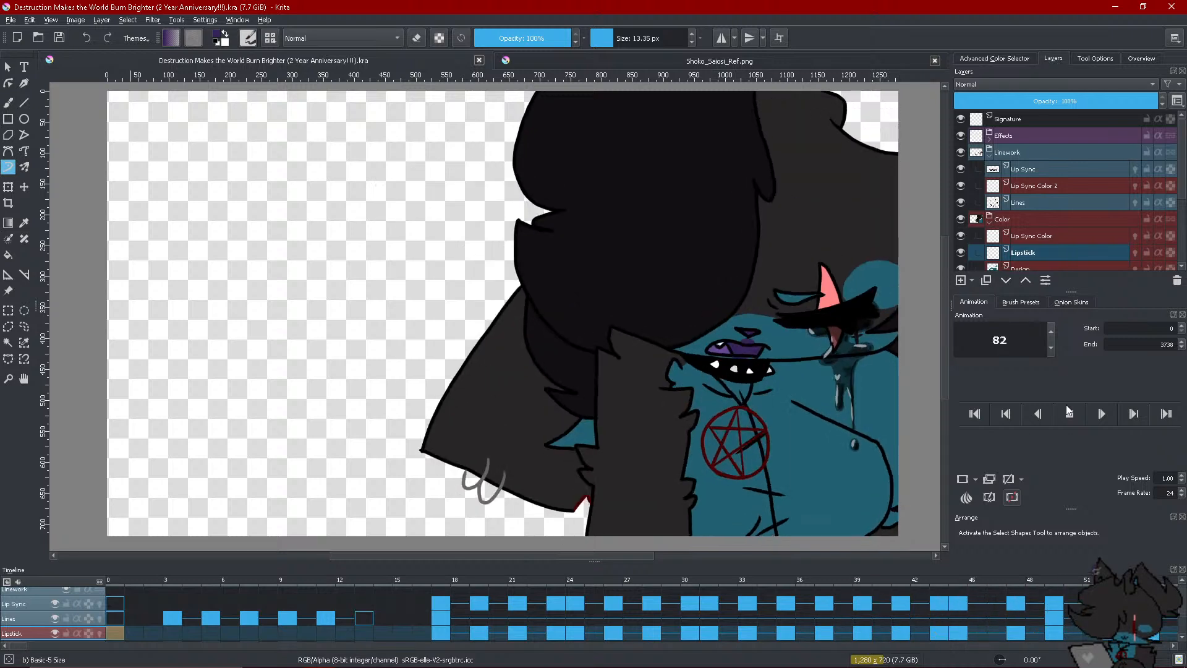
{"action": "left_click", "coordinate": [1069, 412]}
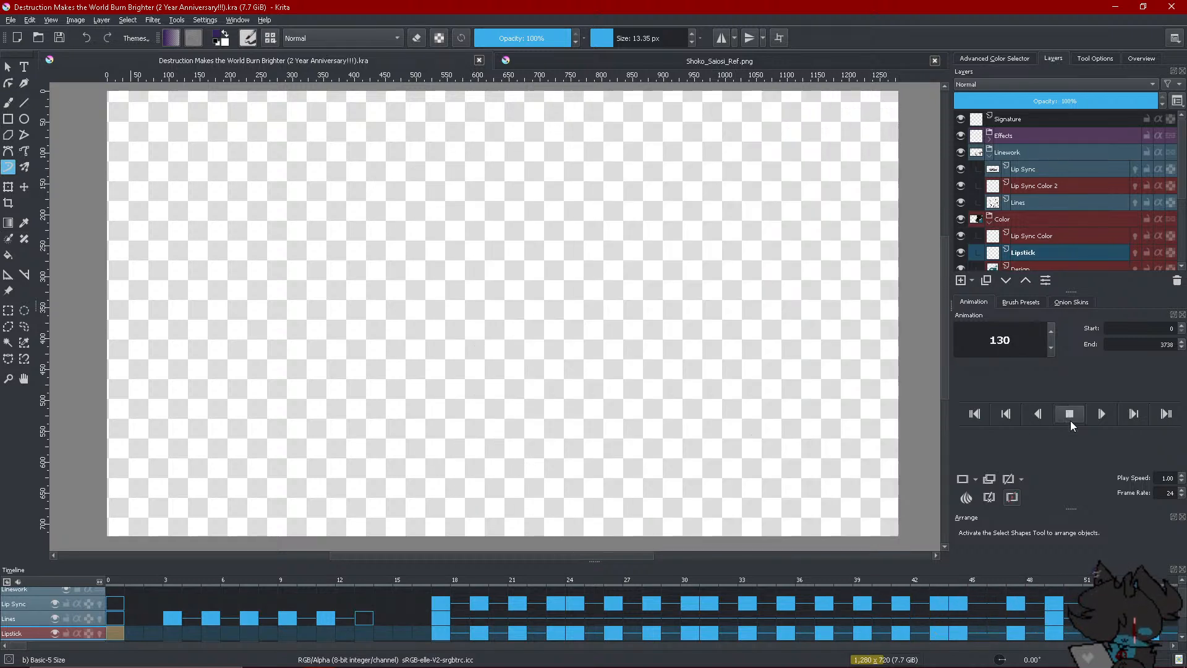
On the Eye Whites layer at frame 17, fill the collar spikes with white using a 56.90 px brush
{"action": "left_click", "coordinate": [440, 631]}
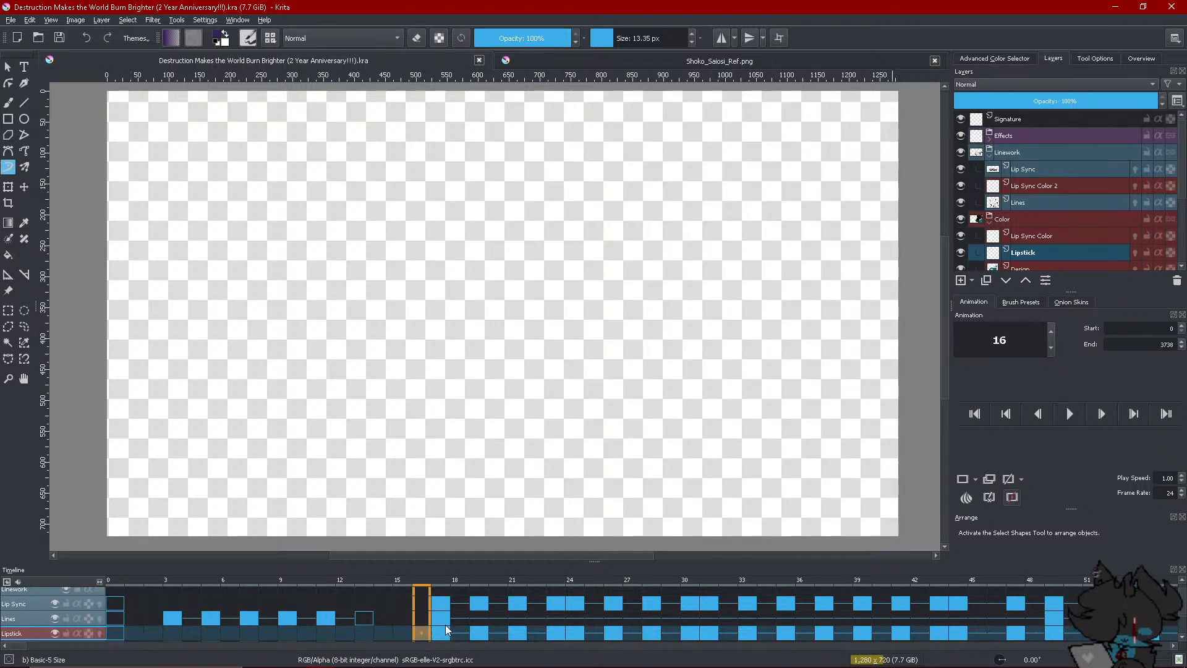
{"action": "scroll", "coordinate": [689, 280], "scroll_direction": "up", "scroll_amount": 1}
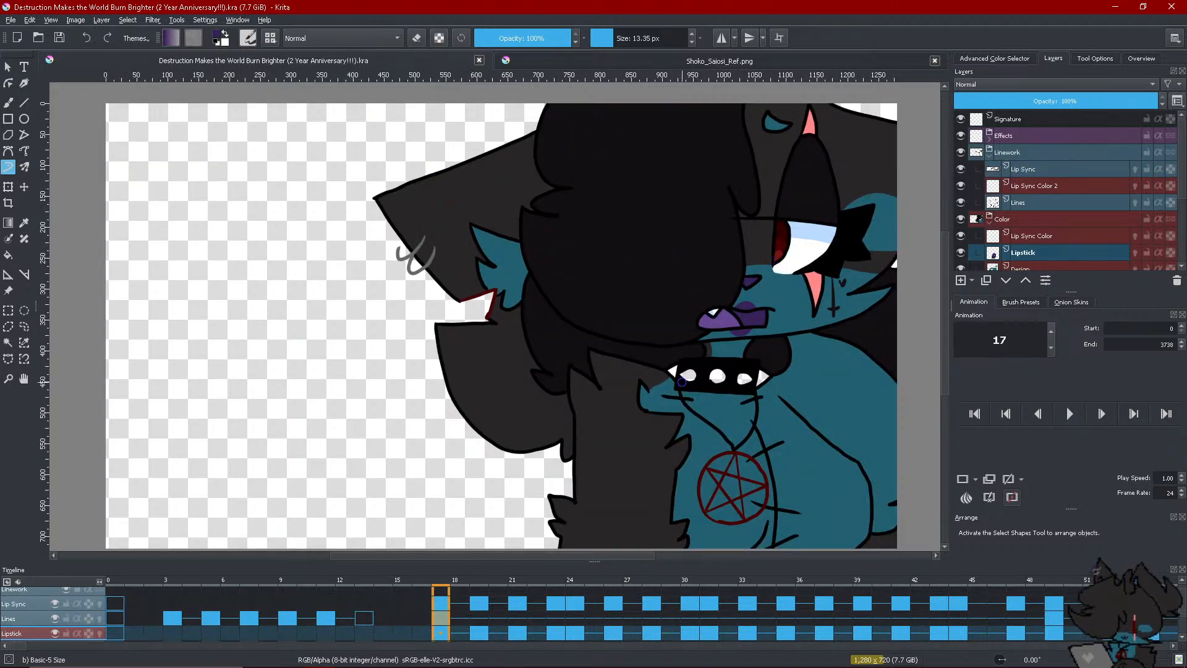
{"action": "scroll", "coordinate": [760, 281], "scroll_direction": "down", "scroll_amount": 1}
{"action": "scroll", "coordinate": [761, 281], "scroll_direction": "up", "scroll_amount": 1}
{"action": "scroll", "coordinate": [674, 404], "scroll_direction": "down", "scroll_amount": 1}
{"action": "scroll", "coordinate": [668, 408], "scroll_direction": "up", "scroll_amount": 1}
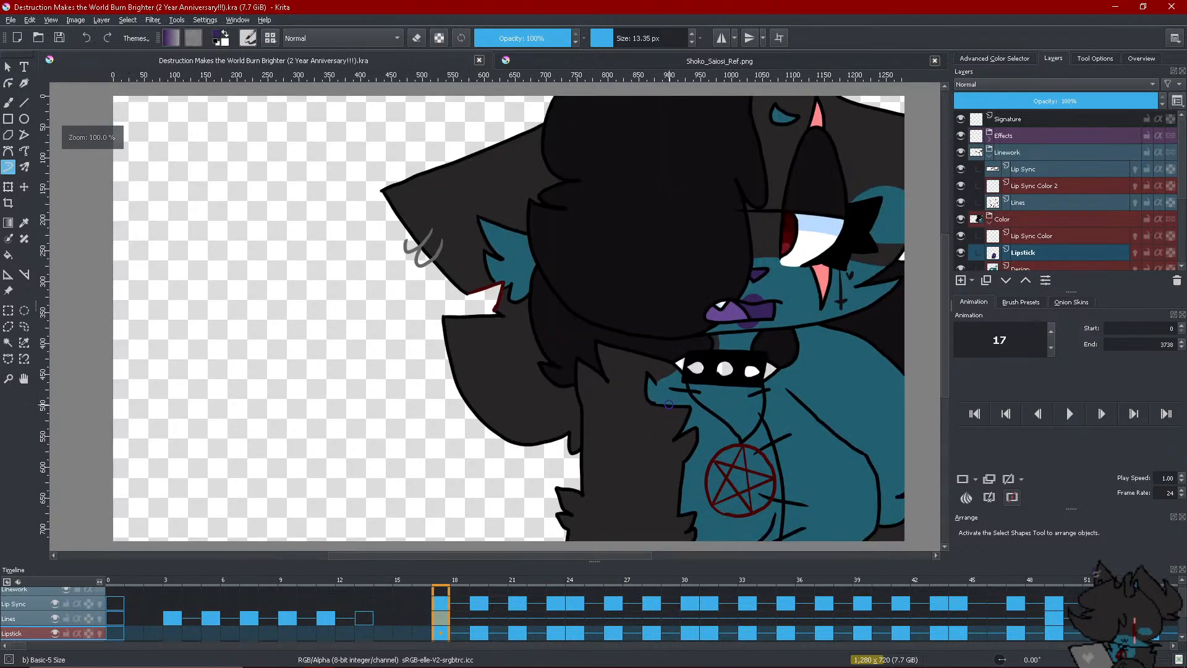
{"action": "scroll", "coordinate": [1063, 243], "scroll_direction": "down", "scroll_amount": 2}
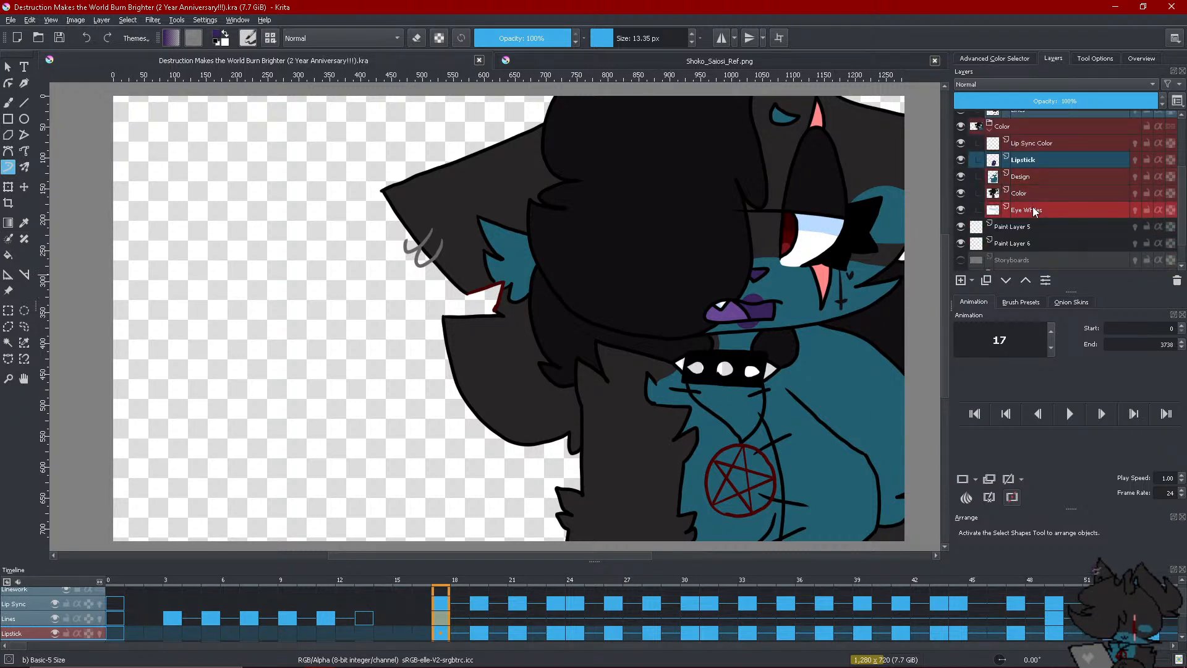
{"action": "left_click", "coordinate": [996, 209]}
{"action": "left_click", "coordinate": [985, 58]}
{"action": "left_click", "coordinate": [1018, 190]}
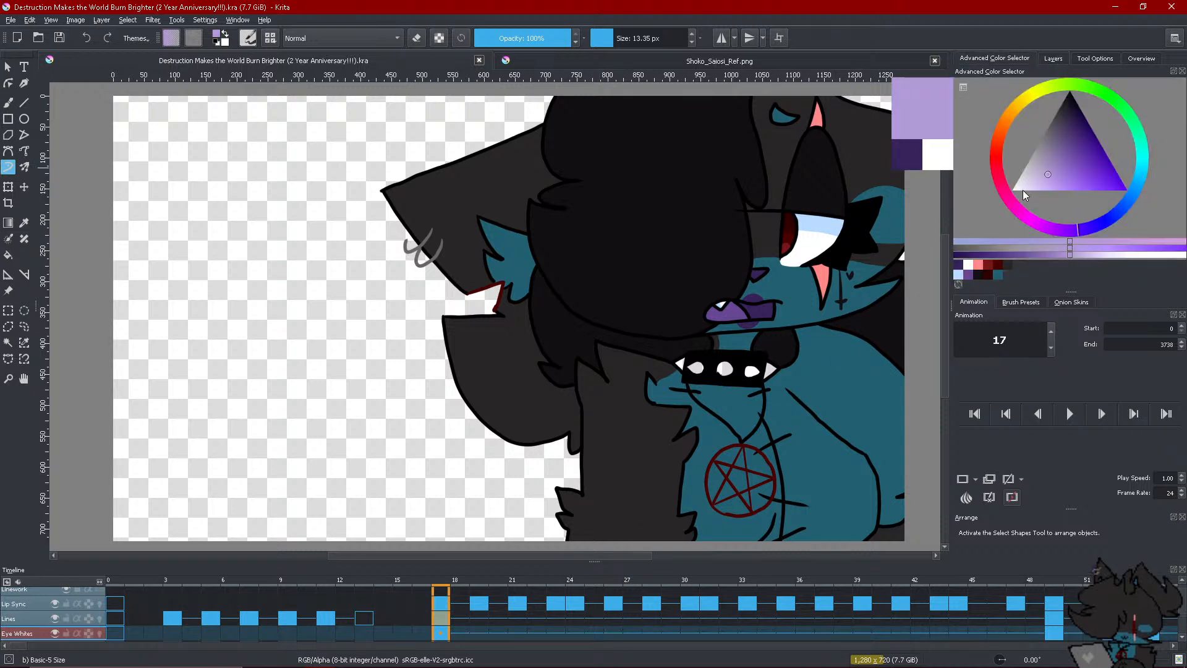
{"action": "key", "text": "bracketright"}
{"action": "key", "text": "bracketright"}
{"action": "key", "text": "bracketright"}
{"action": "key", "text": "bracketright"}
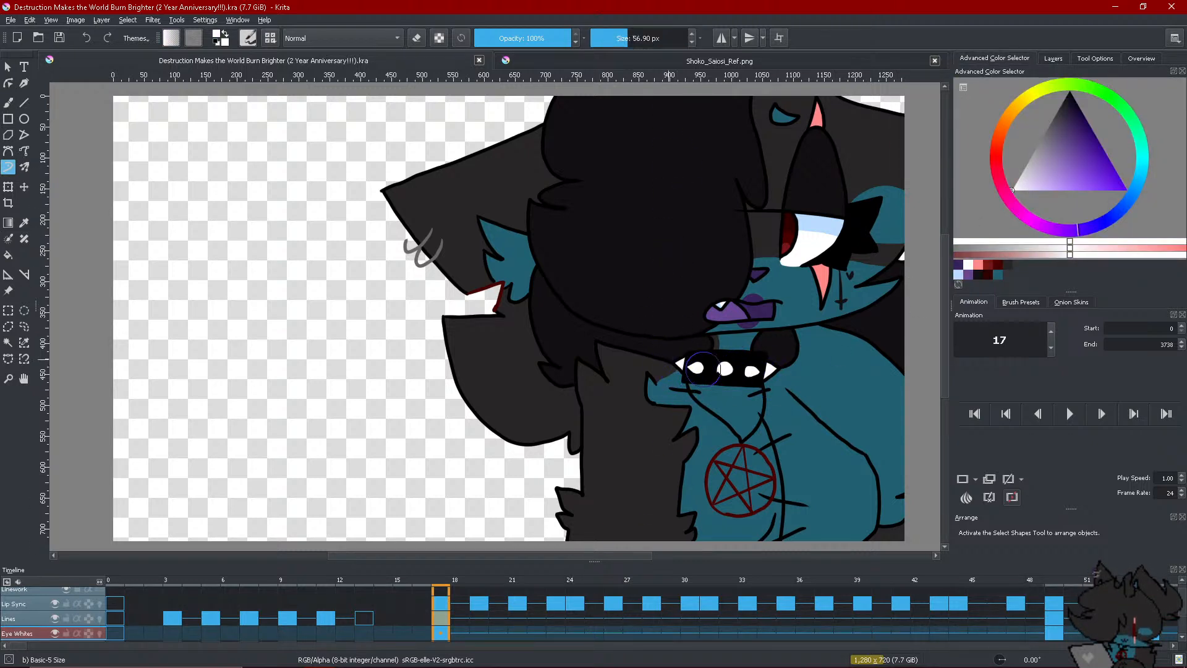
Check the Eye Whites layer at frames 48 and 49, and return to frame 17
{"action": "left_click", "coordinate": [1016, 631]}
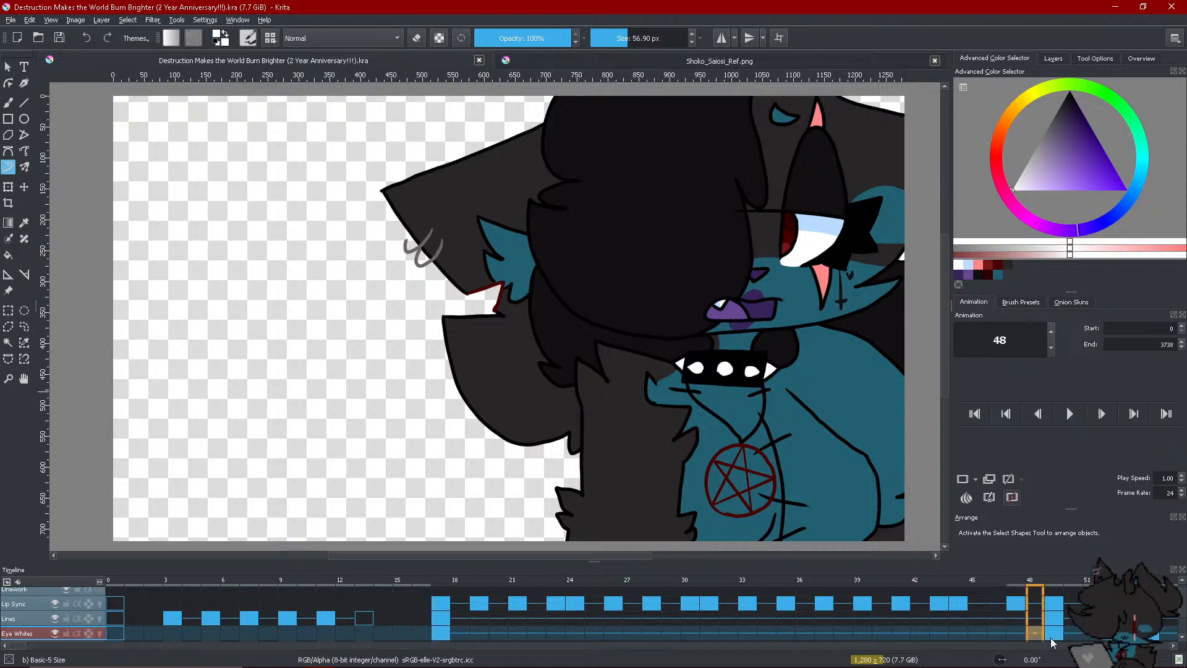
{"action": "left_click", "coordinate": [1055, 635]}
{"action": "left_click", "coordinate": [441, 632]}
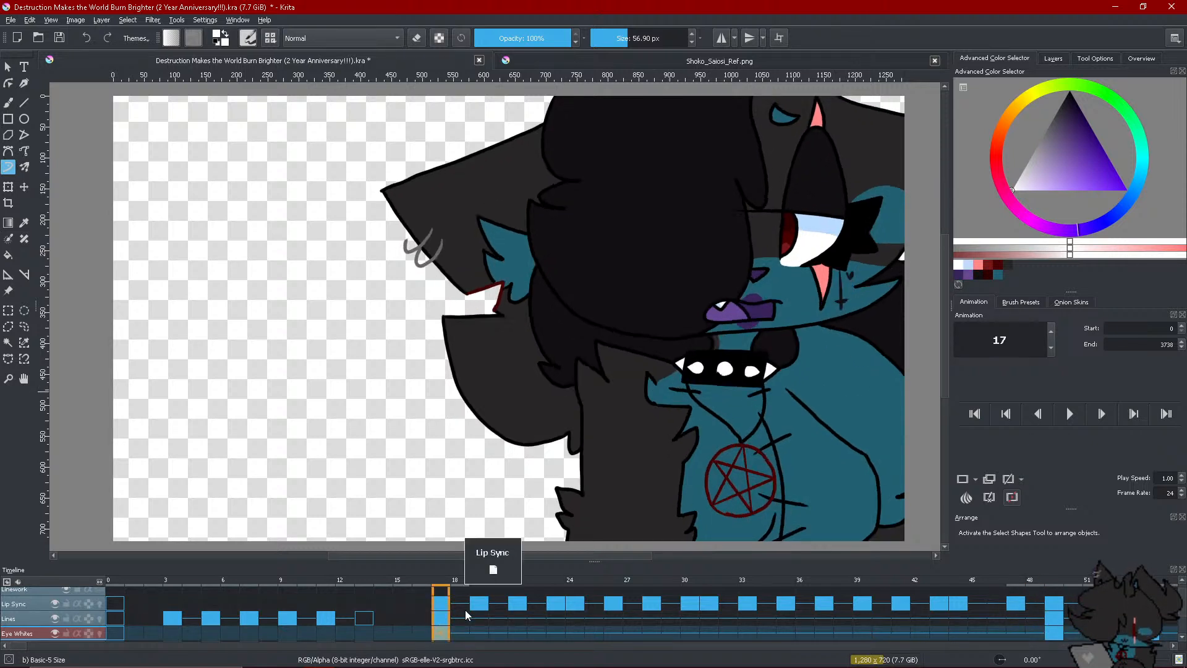
Make the Storyboards layer visible so the rough sketch of the second character shows at frame 17
{"action": "left_click", "coordinate": [1048, 60]}
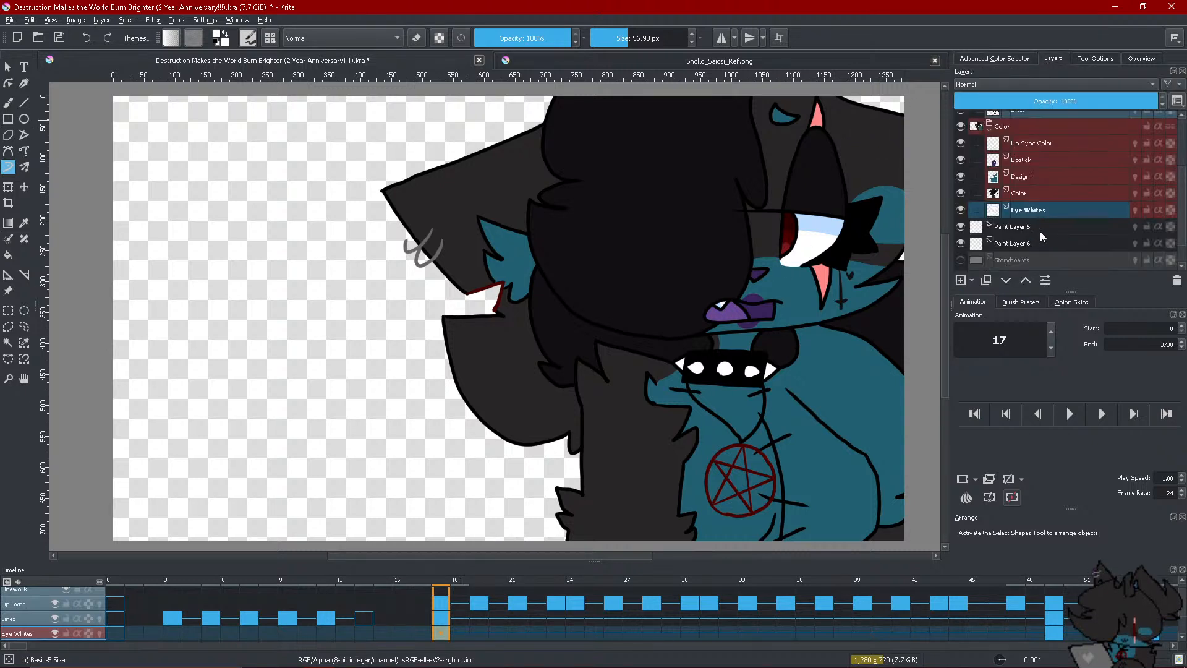
{"action": "scroll", "coordinate": [1004, 224], "scroll_direction": "down", "scroll_amount": 2}
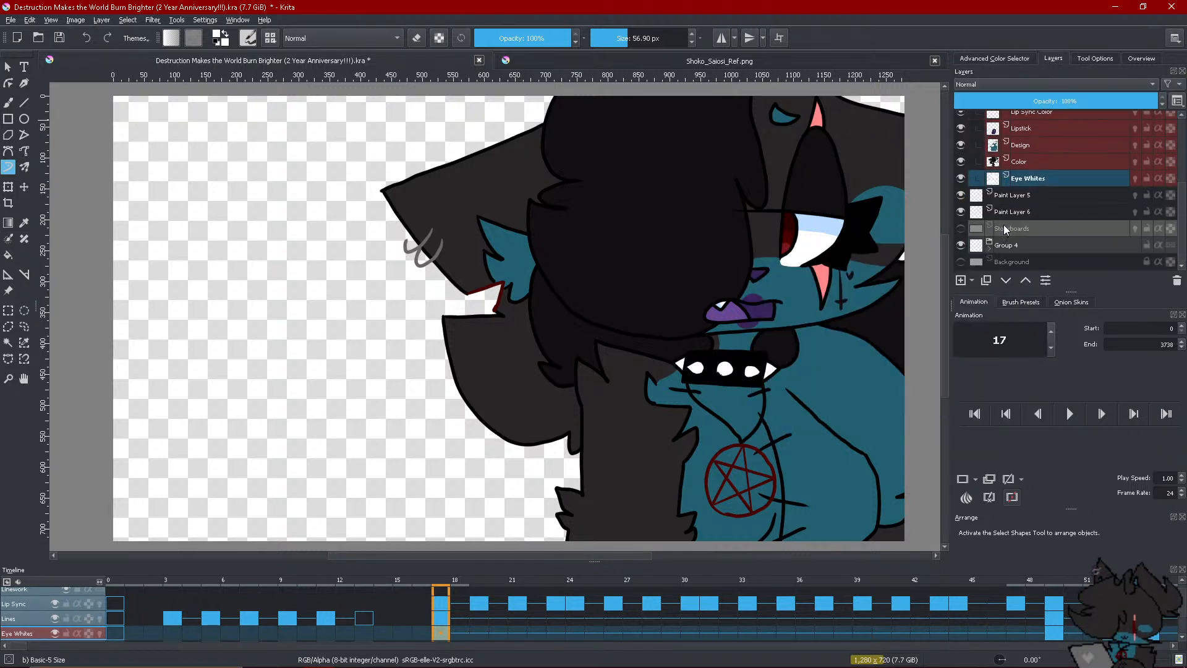
{"action": "left_click", "coordinate": [966, 228]}
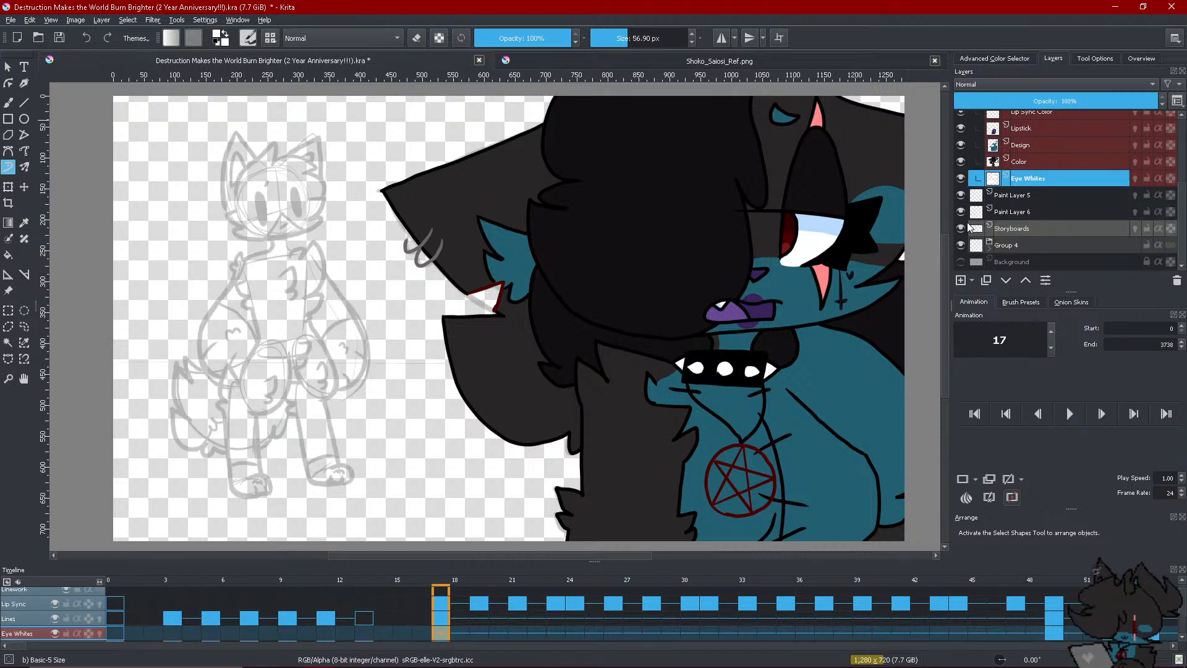
Add a new paint layer directly above Paint Layer 5 and create a keyframe on it at frame 17
{"action": "scroll", "coordinate": [989, 223], "scroll_direction": "up", "scroll_amount": 3}
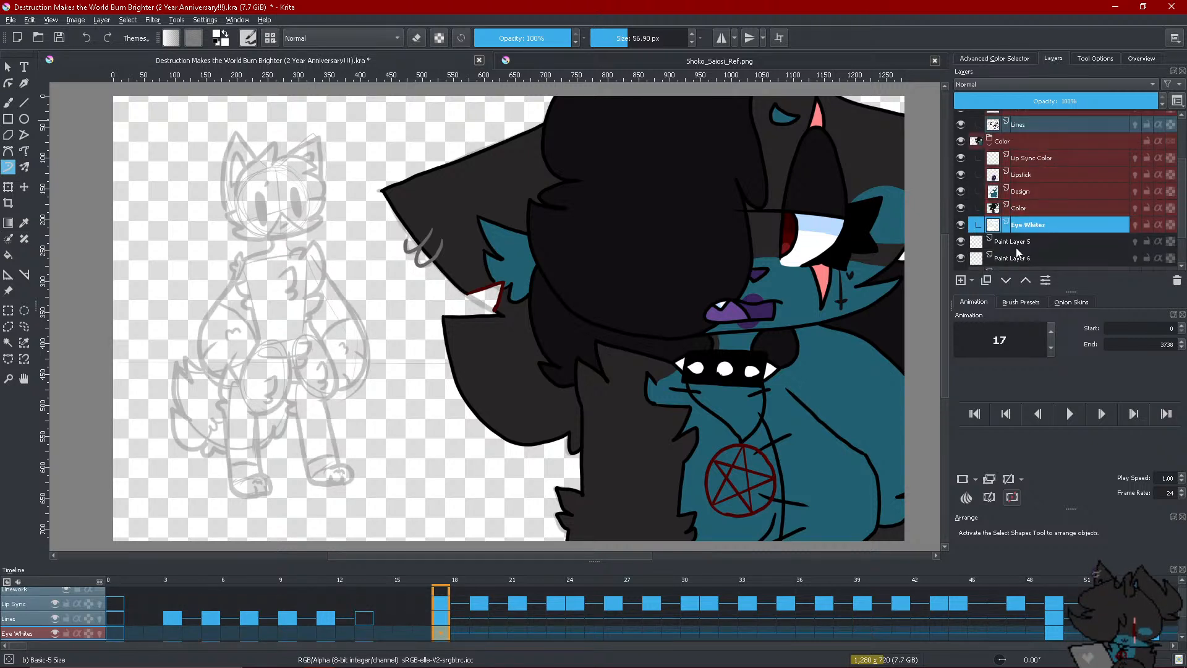
{"action": "left_click", "coordinate": [1035, 125]}
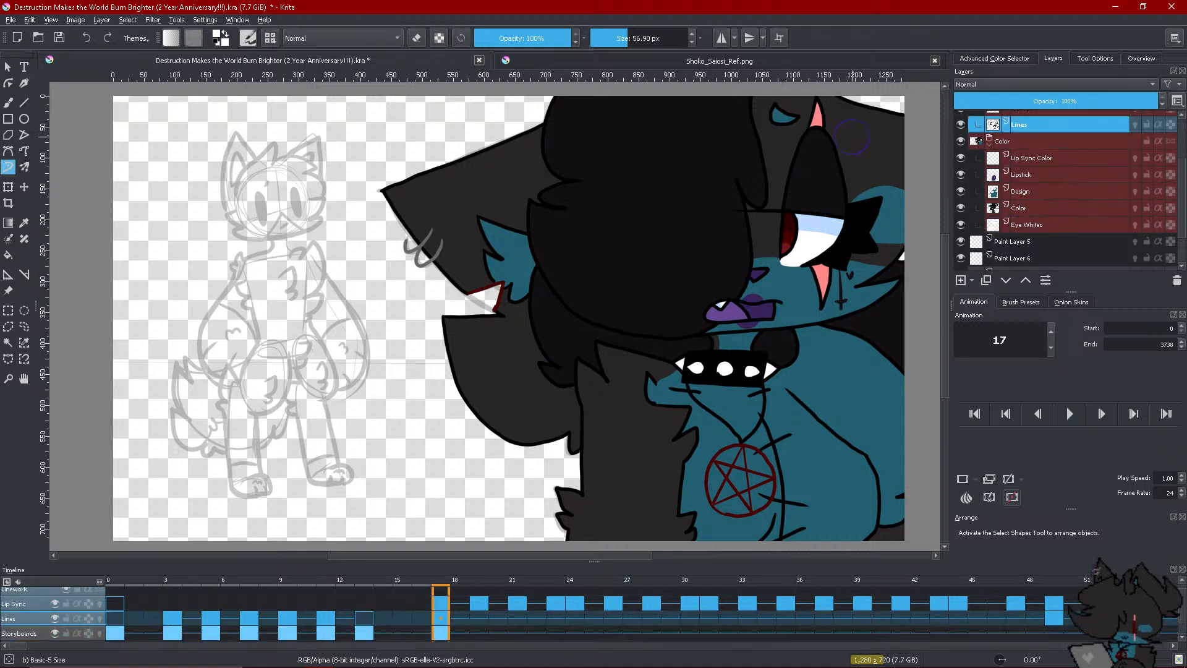
{"action": "left_click", "coordinate": [1029, 240]}
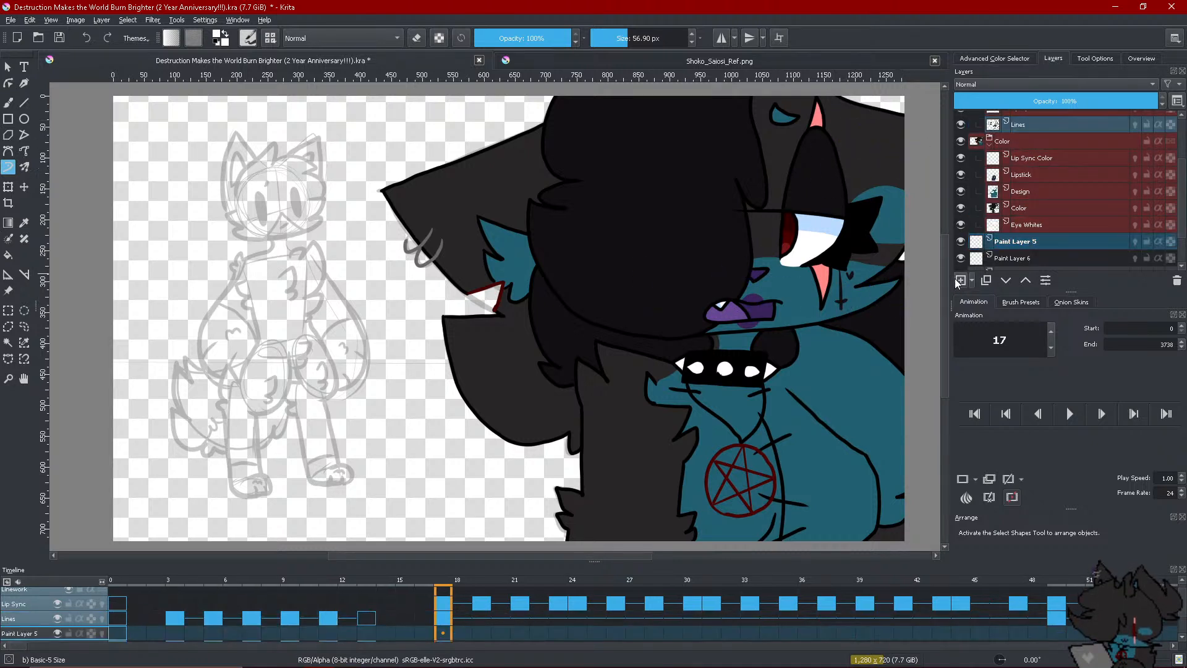
{"action": "key", "text": "Insert"}
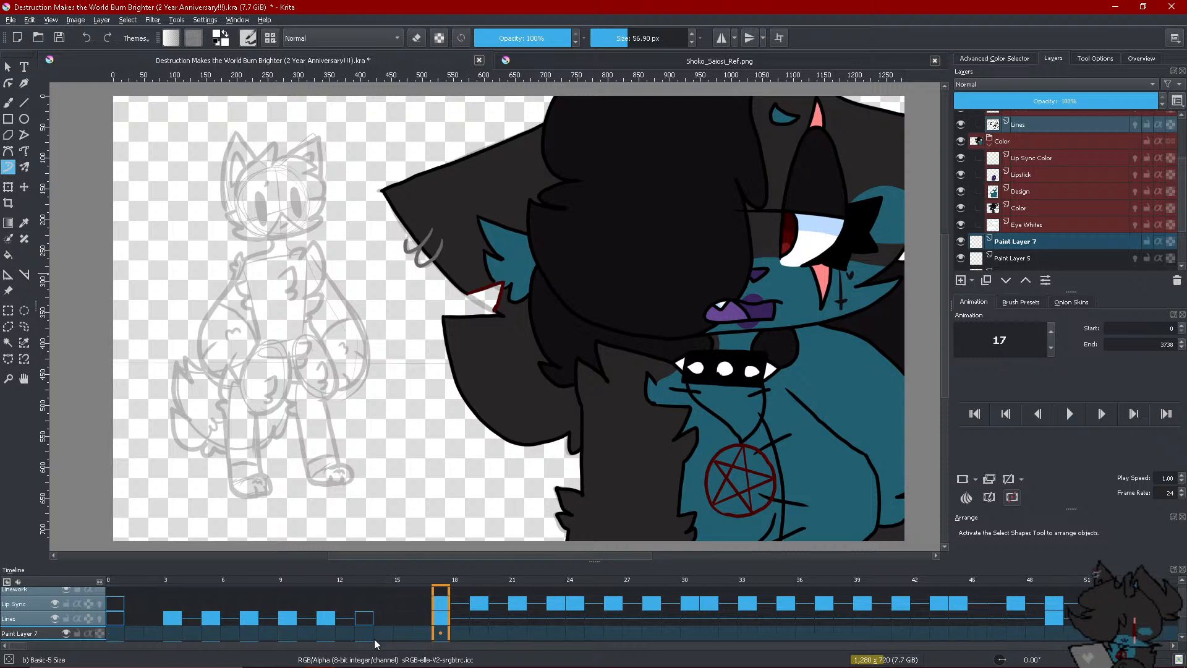
{"action": "left_click", "coordinate": [436, 639]}
{"action": "left_click", "coordinate": [438, 634]}
{"action": "right_click", "coordinate": [437, 637]}
{"action": "left_click", "coordinate": [456, 593]}
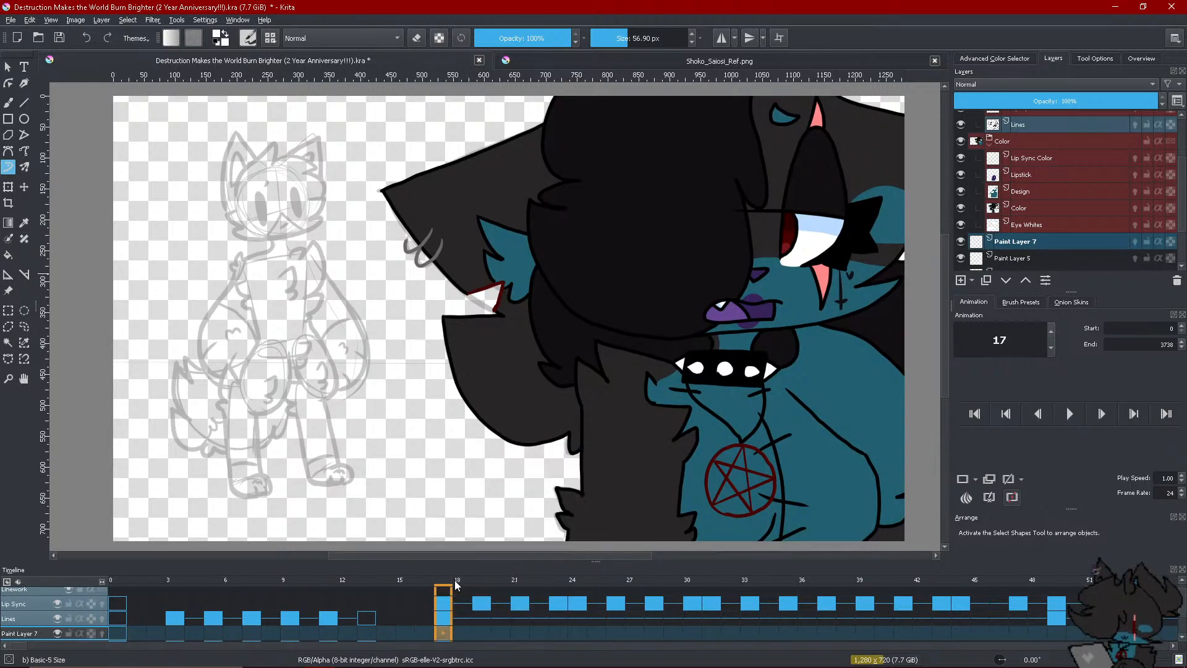
Set the brush to black at 7.36 px for inking the sketched character's head
{"action": "left_click", "coordinate": [1001, 58]}
{"action": "left_click", "coordinate": [1055, 59]}
{"action": "left_click", "coordinate": [613, 35]}
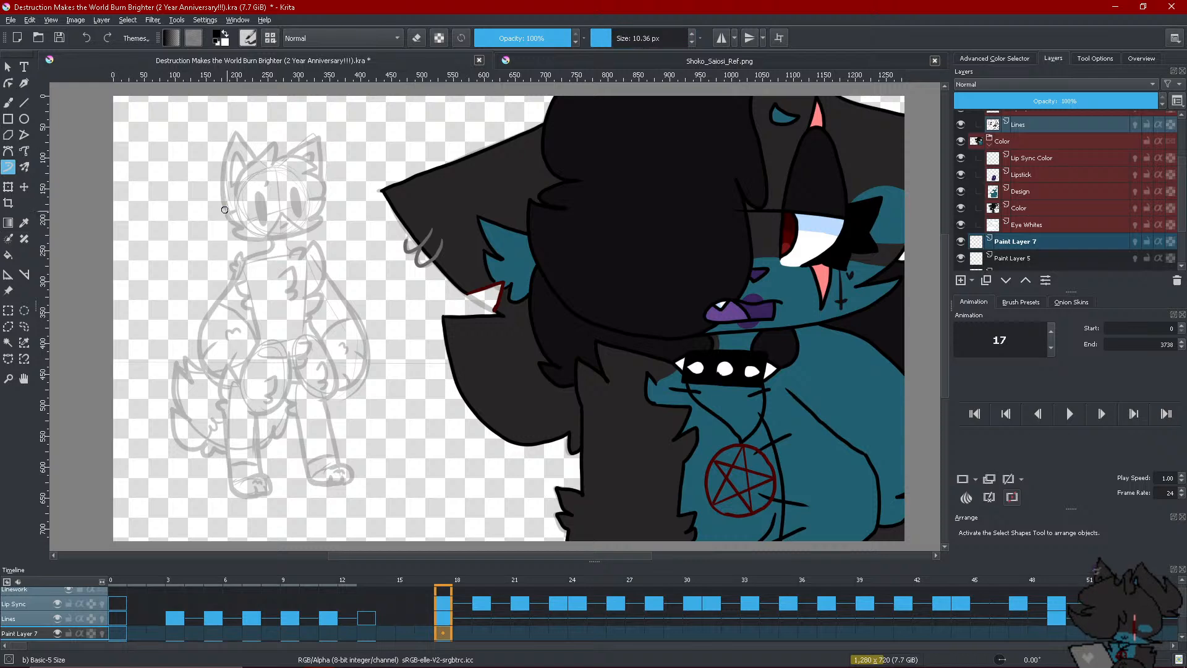
{"action": "scroll", "coordinate": [196, 171], "scroll_direction": "up", "scroll_amount": 3}
{"action": "scroll", "coordinate": [302, 343], "scroll_direction": "down", "scroll_amount": 2}
{"action": "scroll", "coordinate": [307, 231], "scroll_direction": "up", "scroll_amount": 2}
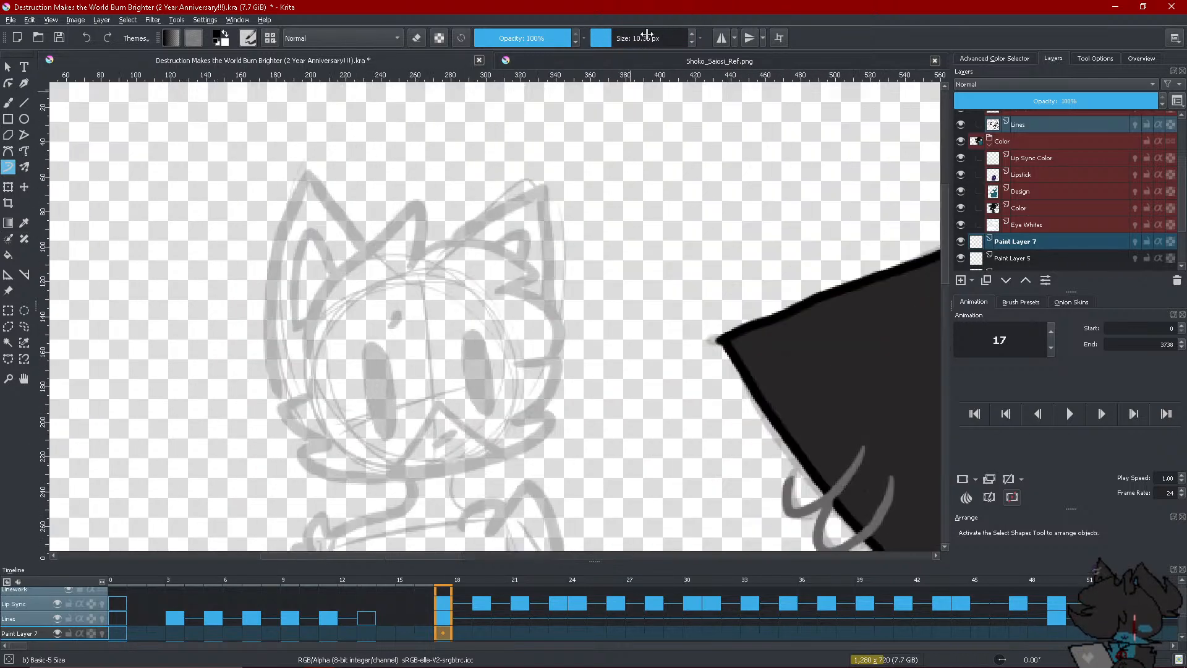
{"action": "scroll", "coordinate": [693, 42], "scroll_direction": "down", "scroll_amount": 3}
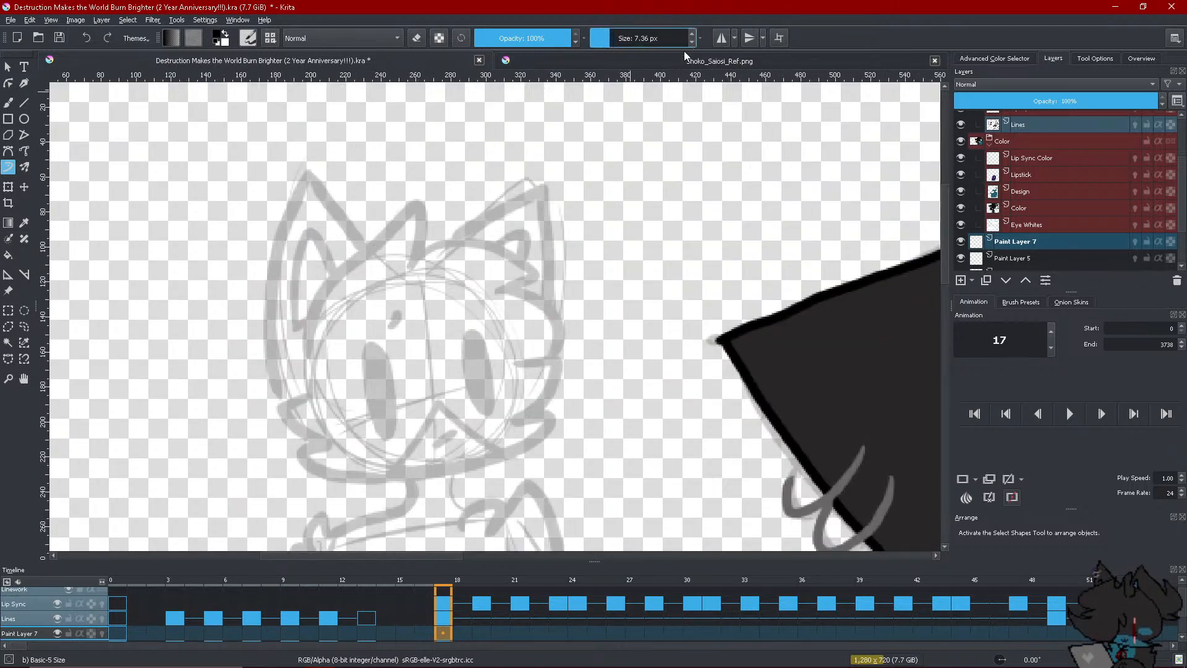
{"action": "scroll", "coordinate": [363, 403], "scroll_direction": "up", "scroll_amount": 1}
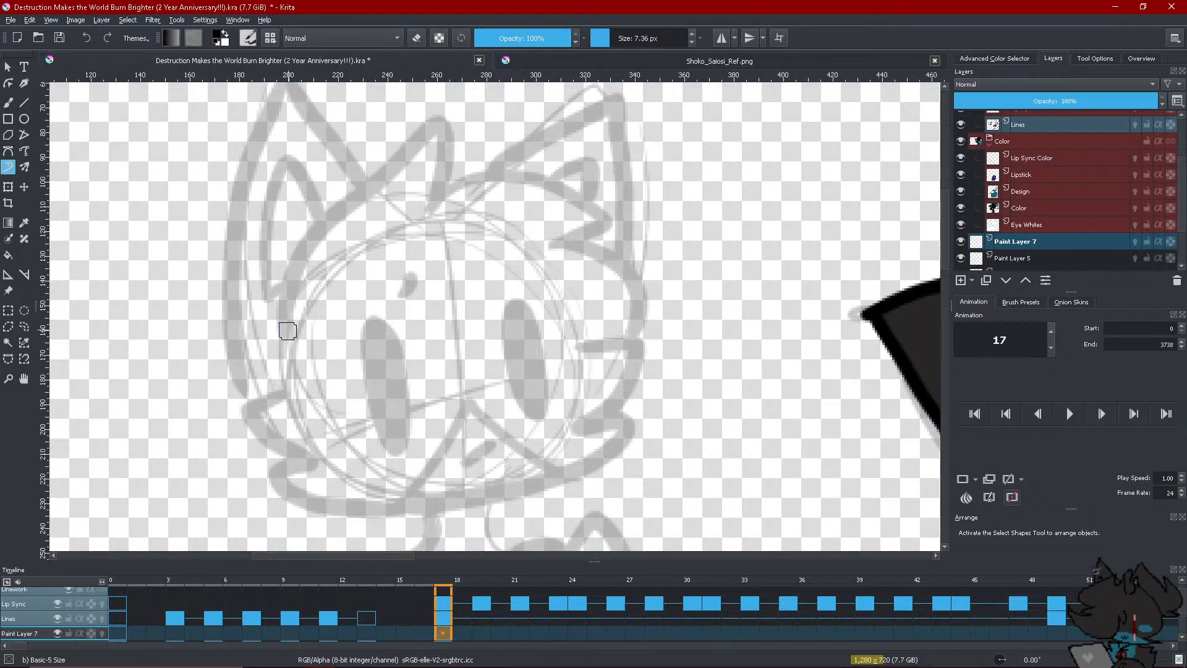
{"action": "mouse_move", "coordinate": [288, 330]}
{"action": "left_mouse_down"}
{"action": "mouse_move", "coordinate": [292, 278]}
{"action": "mouse_move", "coordinate": [426, 143]}
{"action": "mouse_move", "coordinate": [440, 218]}
{"action": "left_mouse_up"}
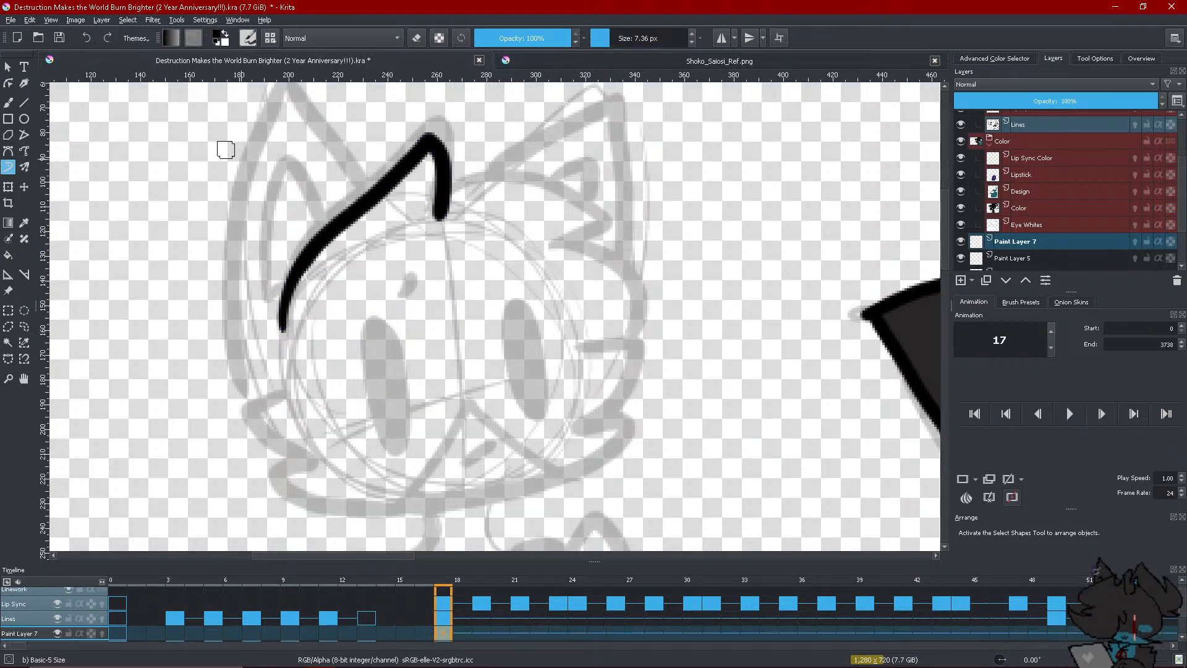
{"action": "left_click", "coordinate": [86, 37]}
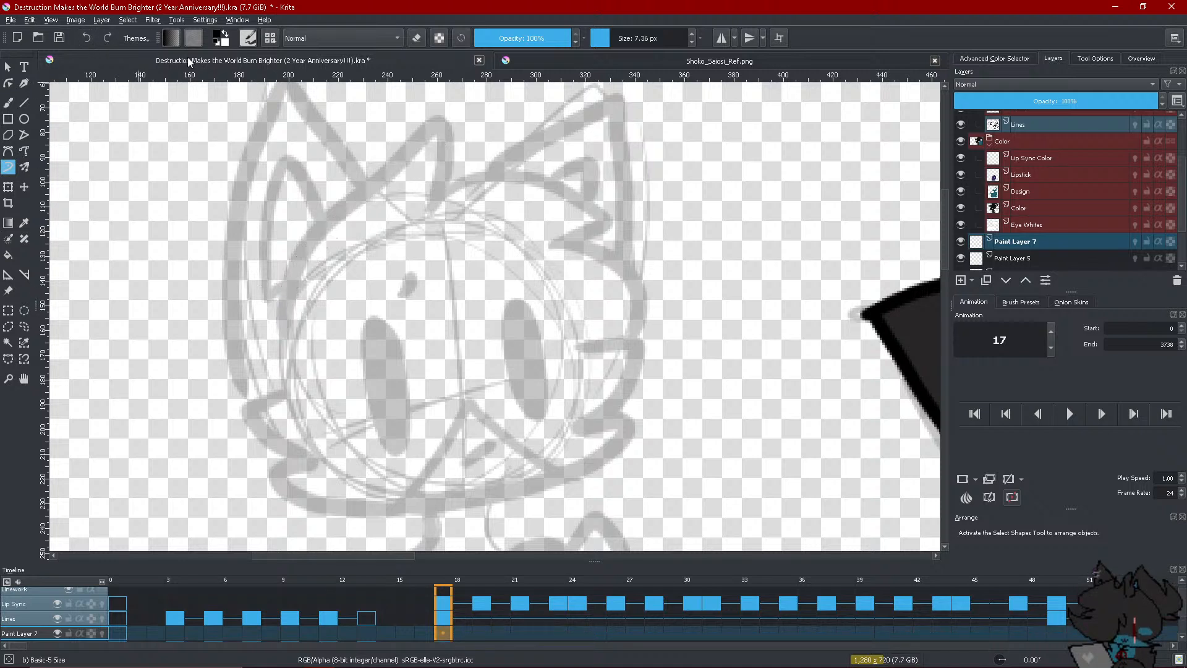
{"action": "left_click", "coordinate": [108, 38]}
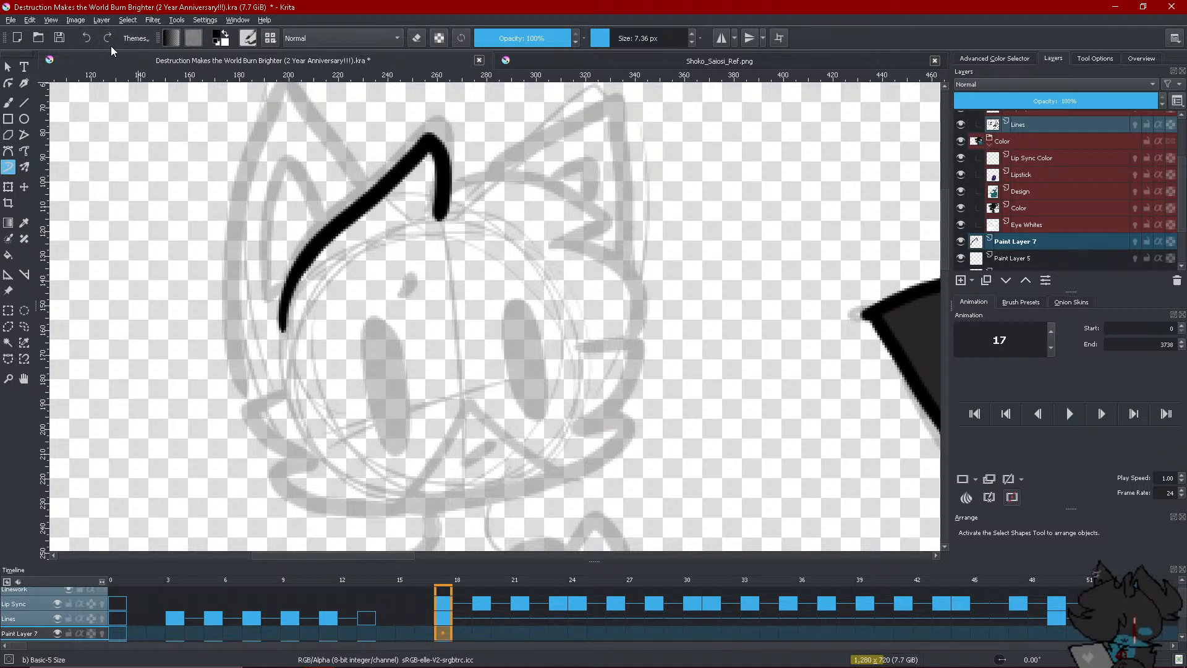
{"action": "left_click", "coordinate": [86, 38]}
Ink the sketched head in black, tracing the hair tuft, both fluffy cheeks and the chin, and add the small slanted mark above the chin
{"action": "mouse_move", "coordinate": [287, 338]}
{"action": "left_mouse_down"}
{"action": "mouse_move", "coordinate": [284, 303]}
{"action": "mouse_move", "coordinate": [334, 224]}
{"action": "mouse_move", "coordinate": [423, 133]}
{"action": "mouse_move", "coordinate": [441, 154]}
{"action": "mouse_move", "coordinate": [441, 203]}
{"action": "left_mouse_up"}
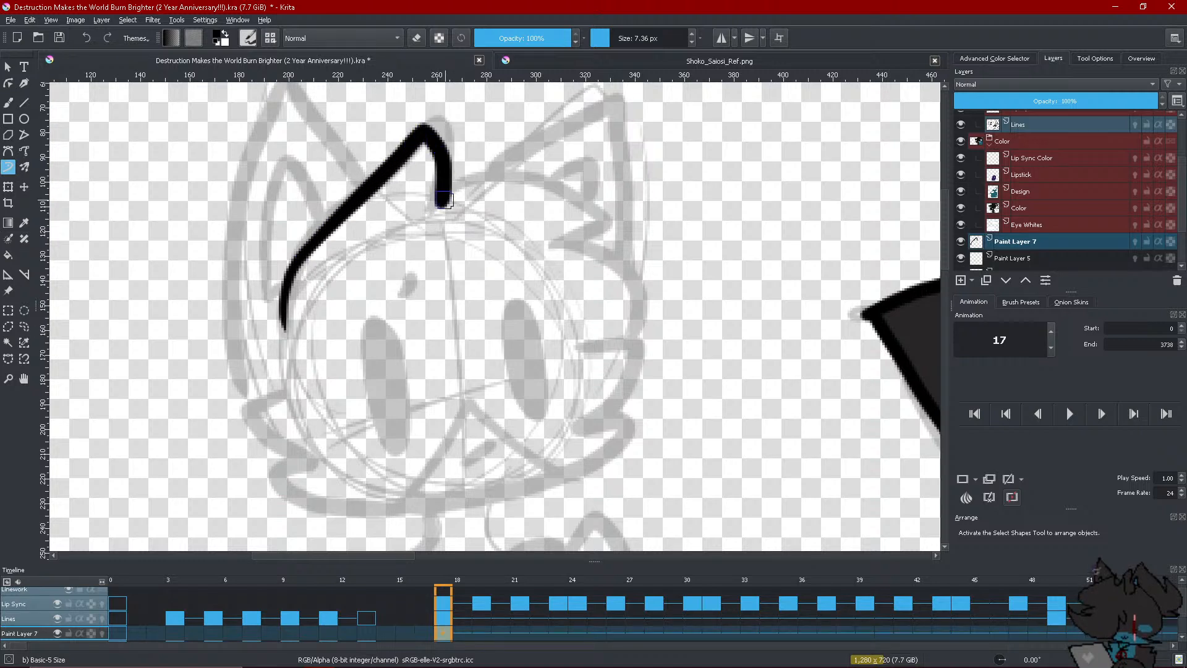
{"action": "mouse_move", "coordinate": [438, 206]}
{"action": "left_mouse_down"}
{"action": "mouse_move", "coordinate": [464, 182]}
{"action": "mouse_move", "coordinate": [606, 226]}
{"action": "mouse_move", "coordinate": [552, 248]}
{"action": "mouse_move", "coordinate": [622, 263]}
{"action": "mouse_move", "coordinate": [634, 334]}
{"action": "mouse_move", "coordinate": [646, 341]}
{"action": "mouse_move", "coordinate": [587, 423]}
{"action": "mouse_move", "coordinate": [634, 412]}
{"action": "left_mouse_up"}
{"action": "left_click_drag", "start_coordinate": [634, 412], "coordinate": [577, 474]}
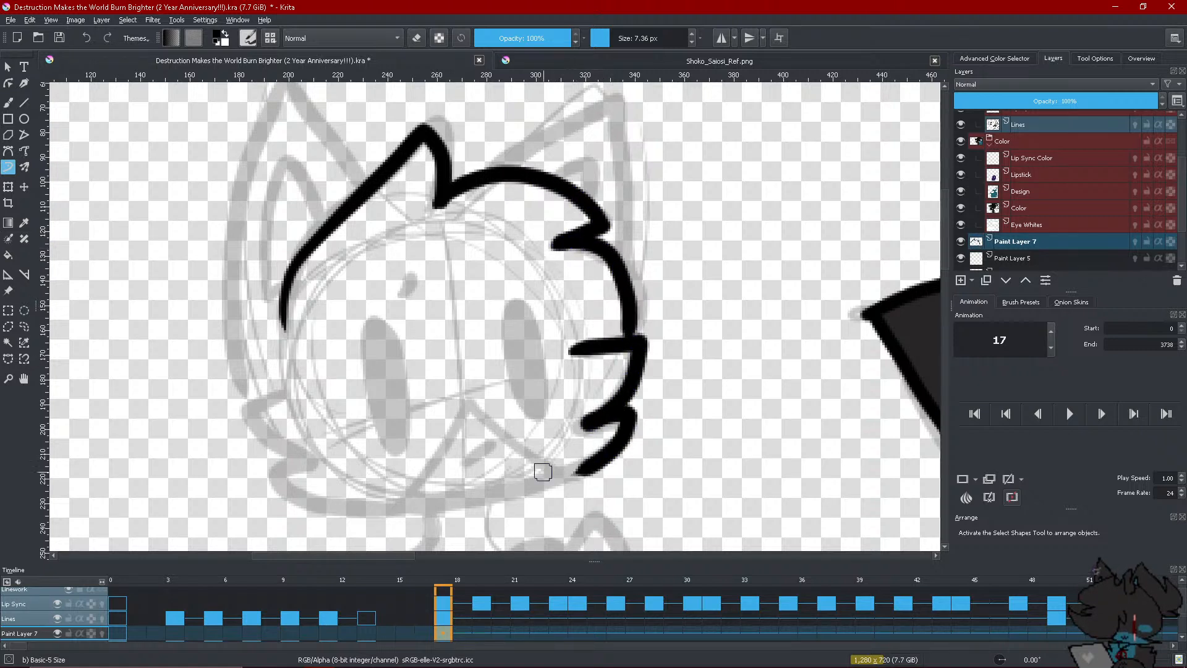
{"action": "mouse_move", "coordinate": [290, 387]}
{"action": "left_mouse_down"}
{"action": "mouse_move", "coordinate": [259, 418]}
{"action": "mouse_move", "coordinate": [326, 457]}
{"action": "left_mouse_up"}
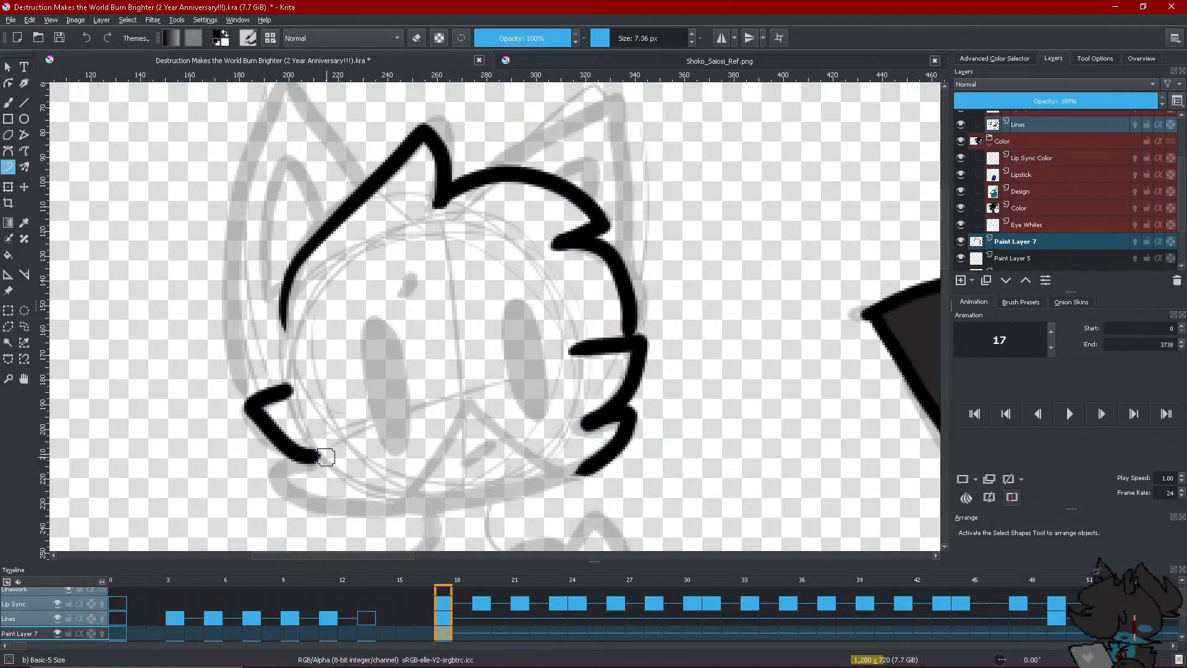
{"action": "key", "text": "ctrl+z"}
{"action": "mouse_move", "coordinate": [289, 391]}
{"action": "left_mouse_down"}
{"action": "mouse_move", "coordinate": [253, 412]}
{"action": "mouse_move", "coordinate": [303, 452]}
{"action": "mouse_move", "coordinate": [277, 464]}
{"action": "mouse_move", "coordinate": [285, 489]}
{"action": "mouse_move", "coordinate": [383, 499]}
{"action": "mouse_move", "coordinate": [598, 460]}
{"action": "left_mouse_up"}
{"action": "left_click_drag", "start_coordinate": [465, 463], "coordinate": [490, 445]}
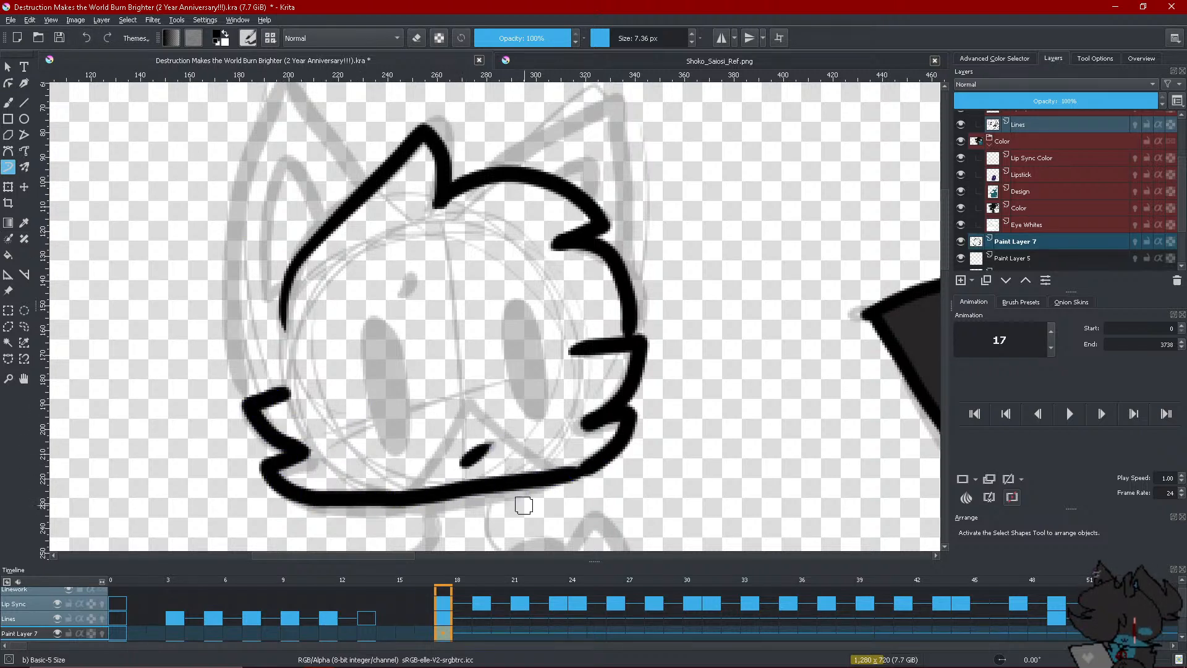
Open the character reference joosh_ref from the refs folder
{"action": "scroll", "coordinate": [524, 505], "scroll_direction": "down", "scroll_amount": 2}
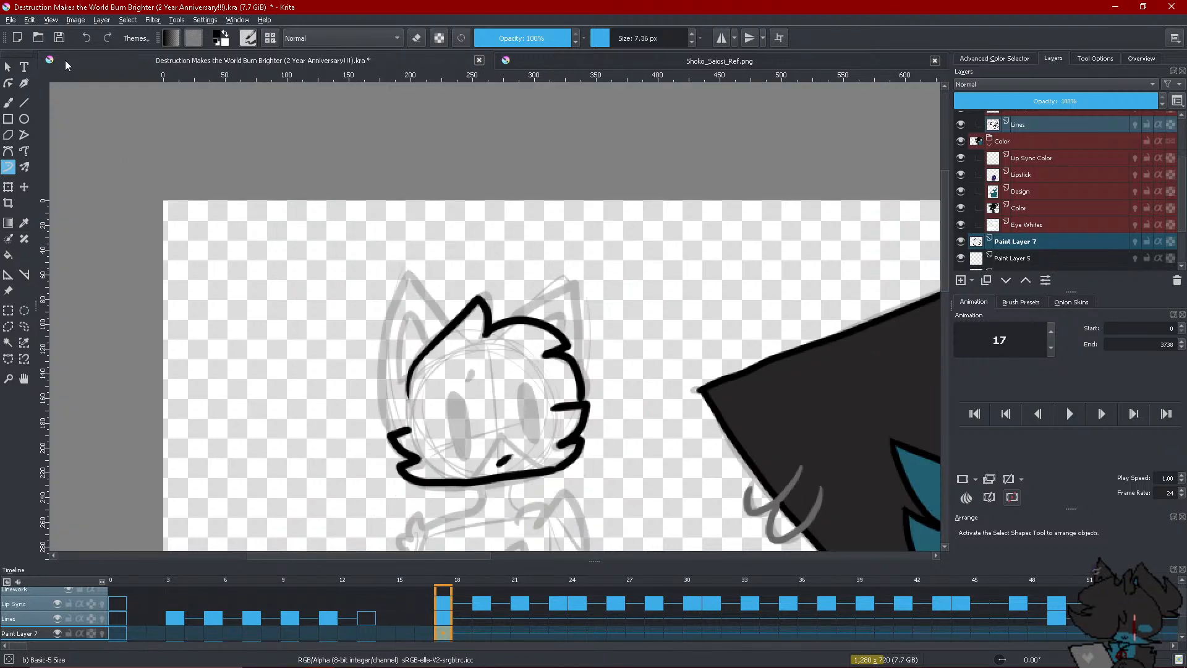
{"action": "left_click", "coordinate": [14, 21]}
{"action": "left_click", "coordinate": [32, 45]}
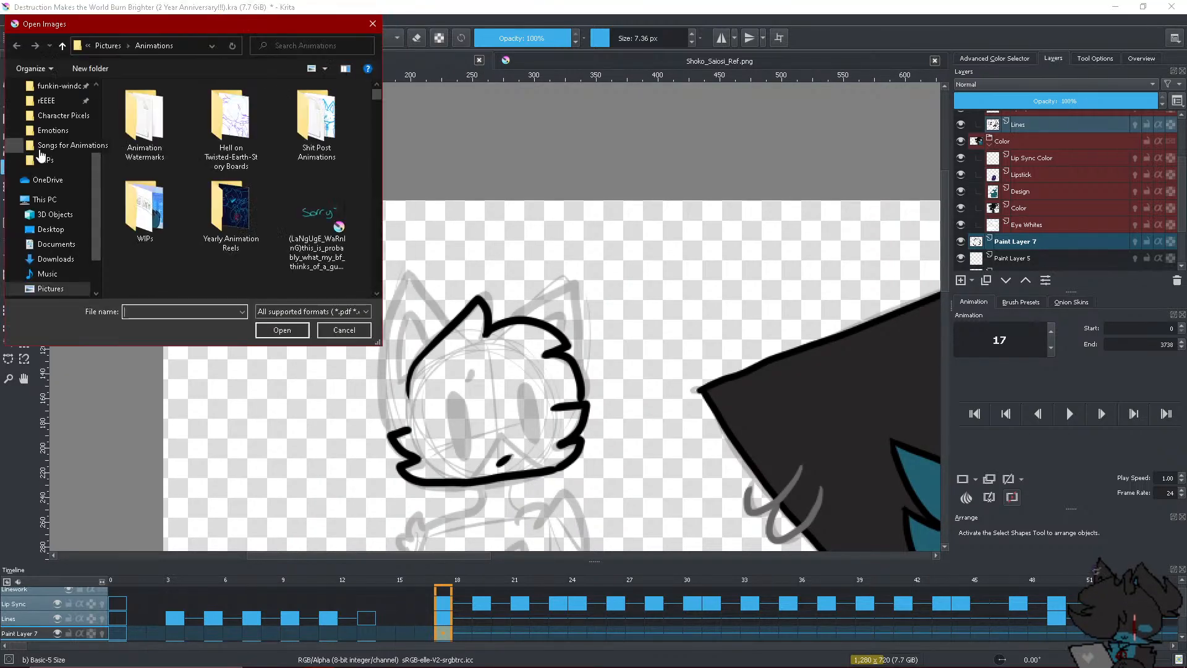
{"action": "scroll", "coordinate": [44, 149], "scroll_direction": "up", "scroll_amount": 2}
{"action": "left_click", "coordinate": [43, 184]}
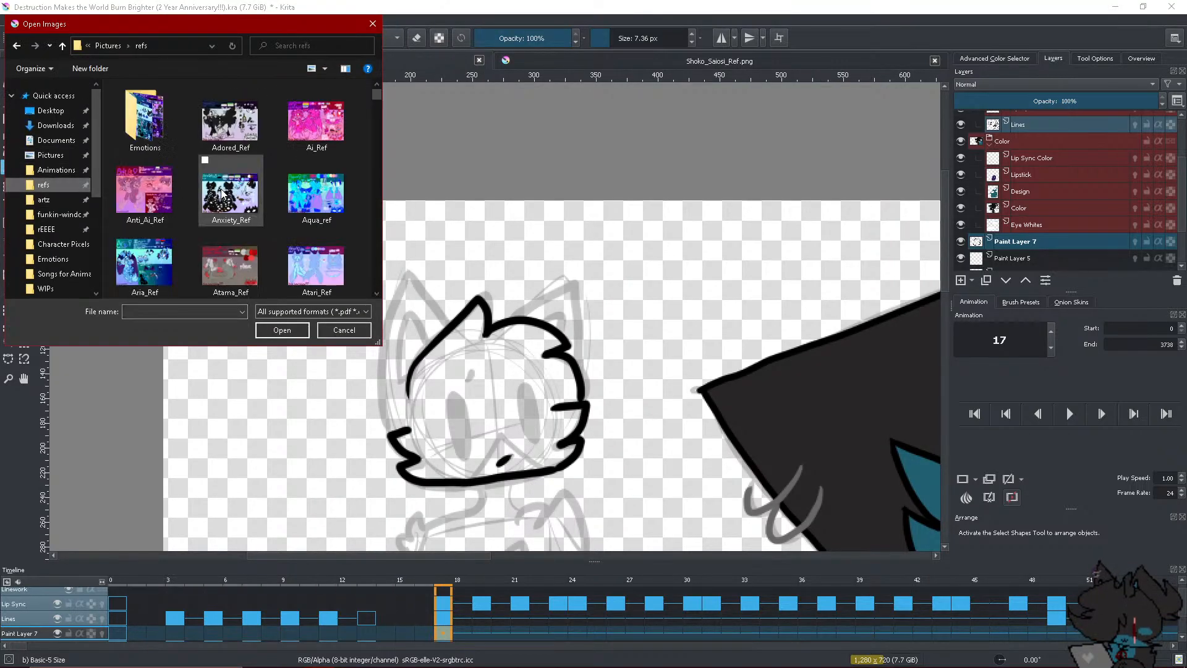
{"action": "scroll", "coordinate": [225, 185], "scroll_direction": "down", "scroll_amount": 10}
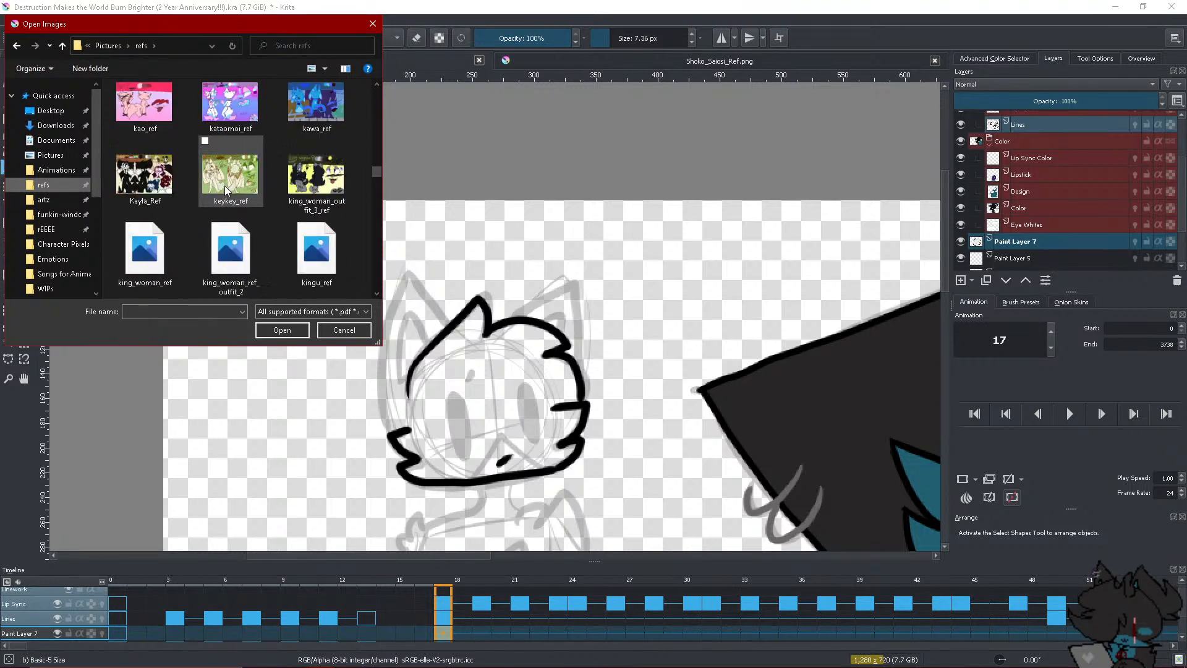
{"action": "scroll", "coordinate": [226, 189], "scroll_direction": "down", "scroll_amount": 2}
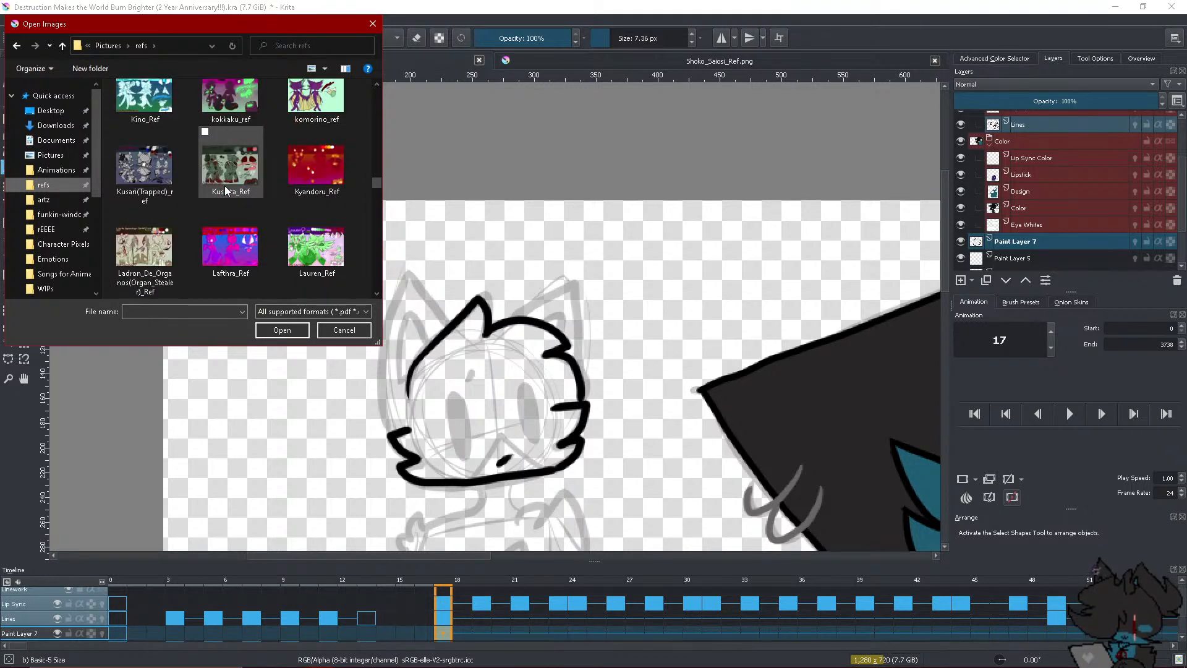
{"action": "scroll", "coordinate": [224, 185], "scroll_direction": "down", "scroll_amount": 3}
{"action": "scroll", "coordinate": [225, 185], "scroll_direction": "up", "scroll_amount": 5}
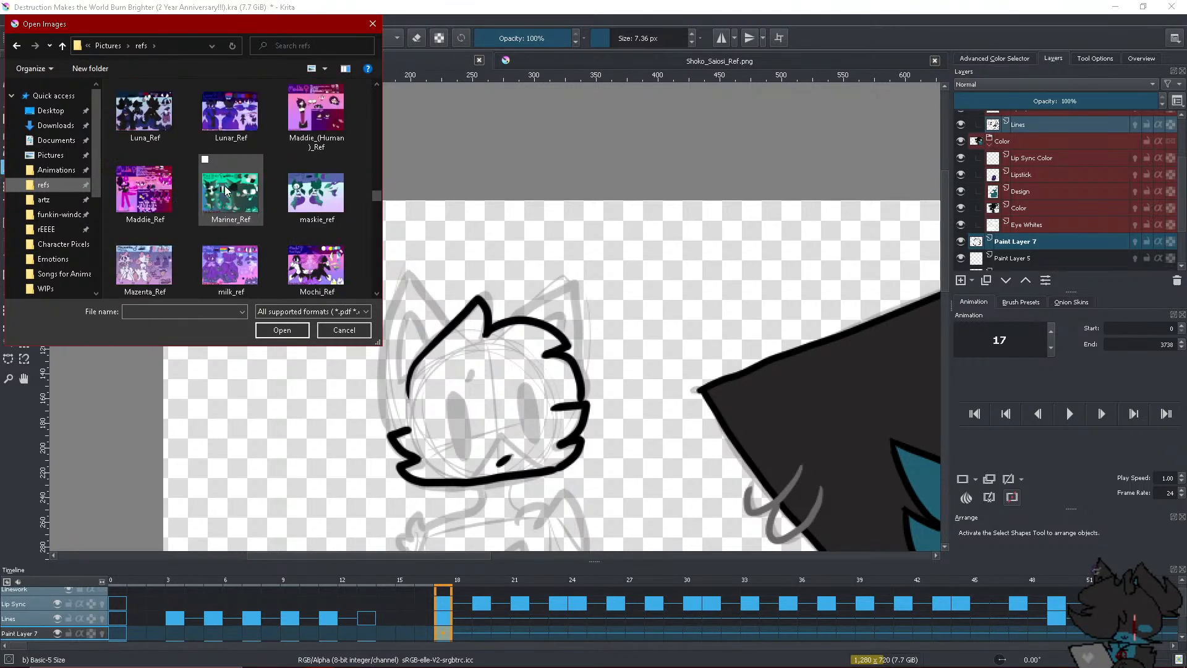
{"action": "scroll", "coordinate": [230, 185], "scroll_direction": "up", "scroll_amount": 2}
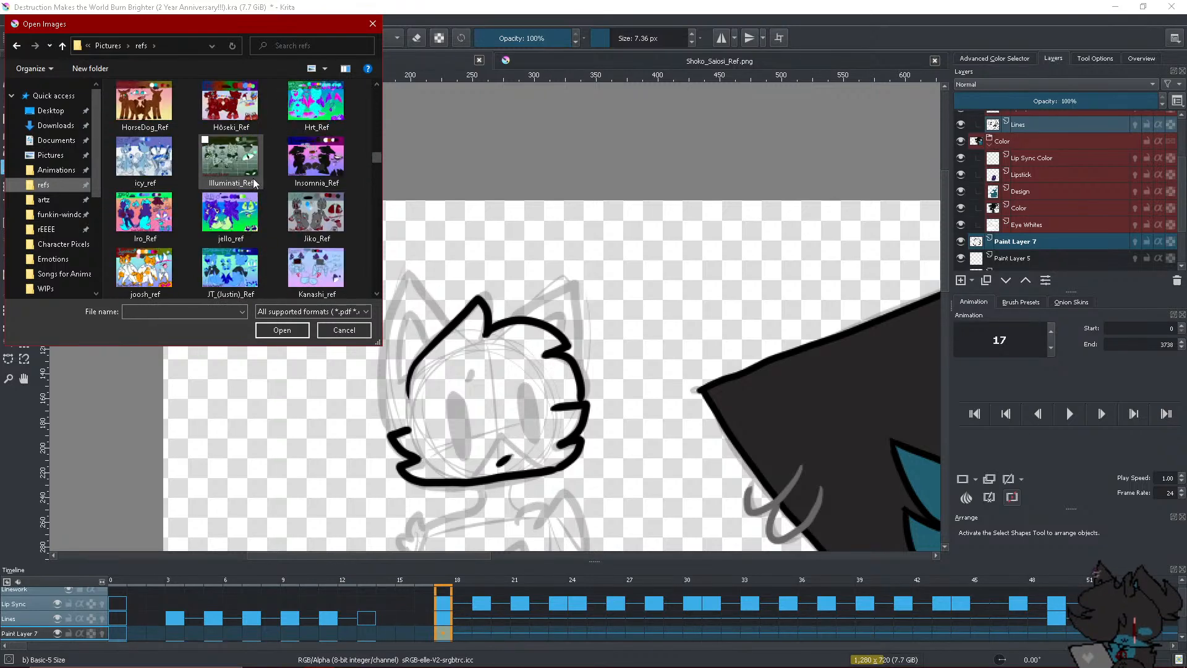
{"action": "left_click", "coordinate": [145, 269]}
{"action": "left_click", "coordinate": [281, 331]}
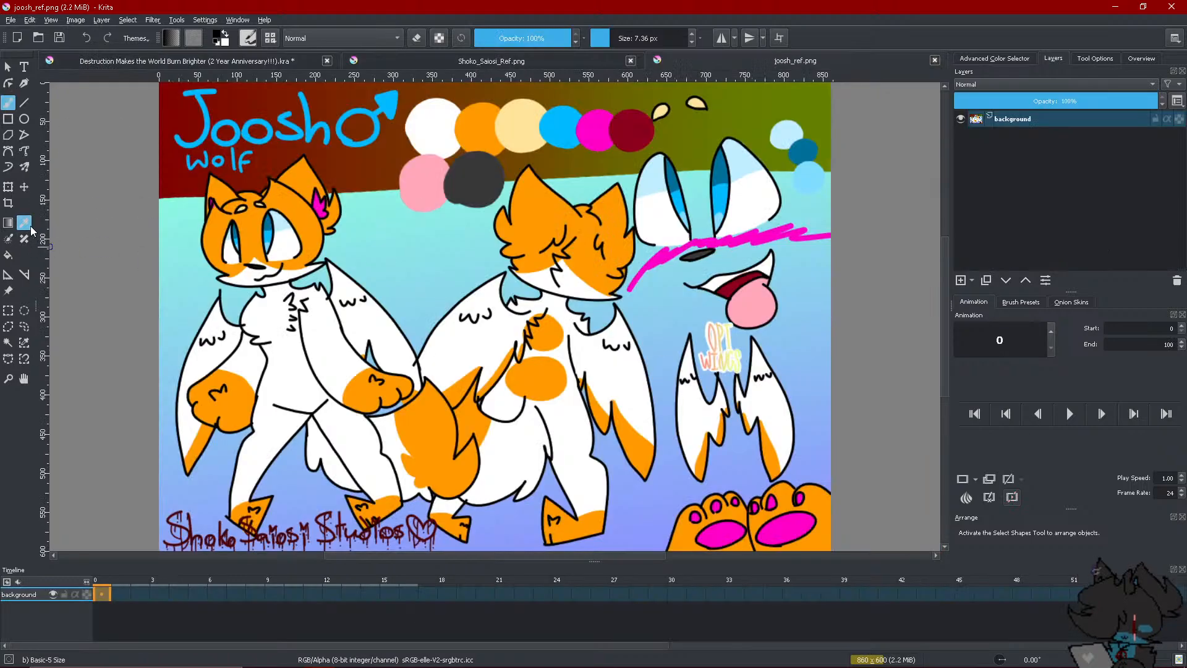
Move joosh_ref.png next to the animation document and sample the bright blue swatch from its palette
{"action": "left_click", "coordinate": [30, 227]}
{"action": "left_click_drag", "start_coordinate": [717, 60], "coordinate": [473, 59]}
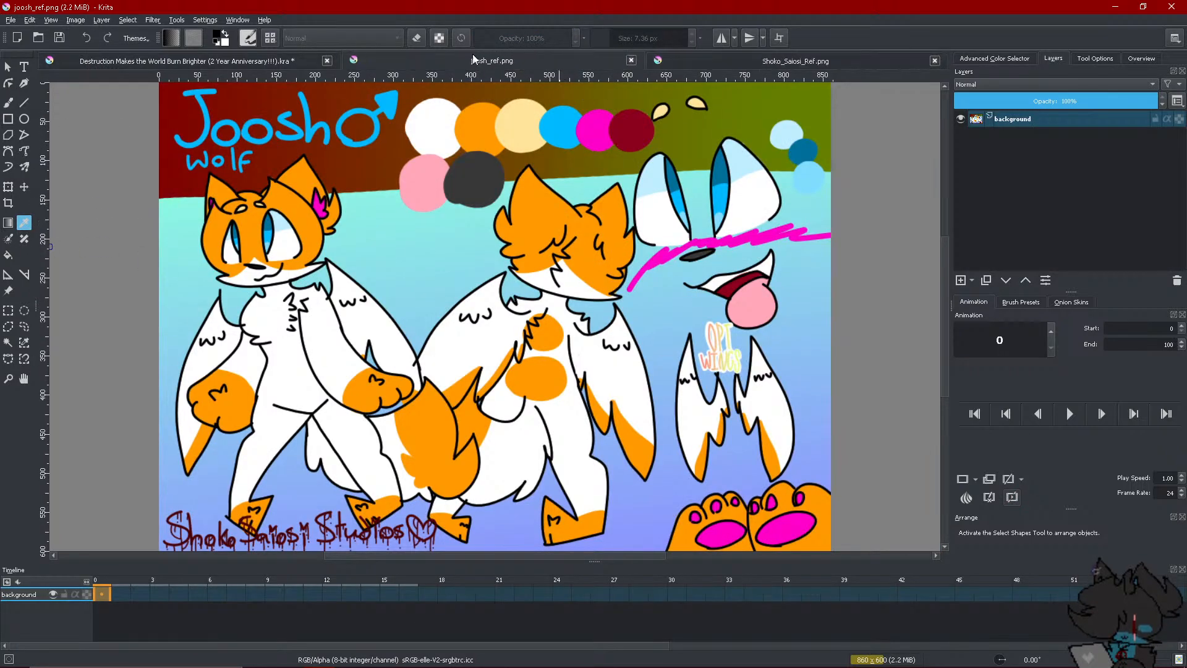
{"action": "left_click", "coordinate": [477, 116]}
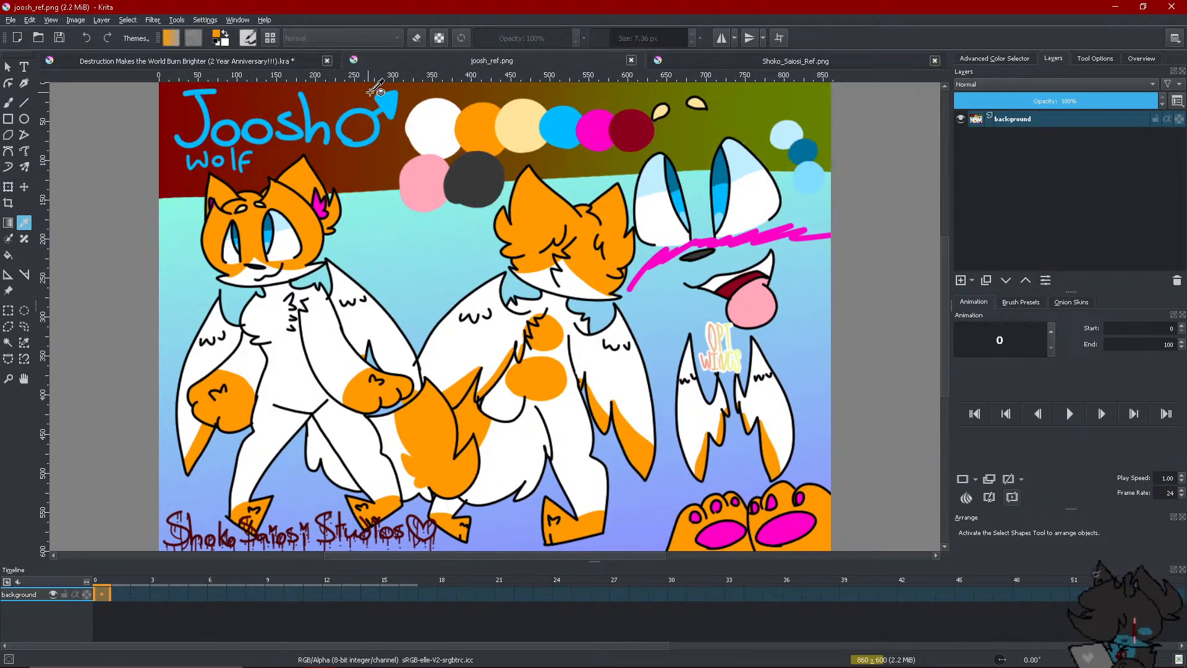
{"action": "left_click", "coordinate": [564, 121]}
Back in the animation document, paint the sketched head's right-hand eye as a solid bright blue oval on Paint Layer 7
{"action": "left_click", "coordinate": [316, 67]}
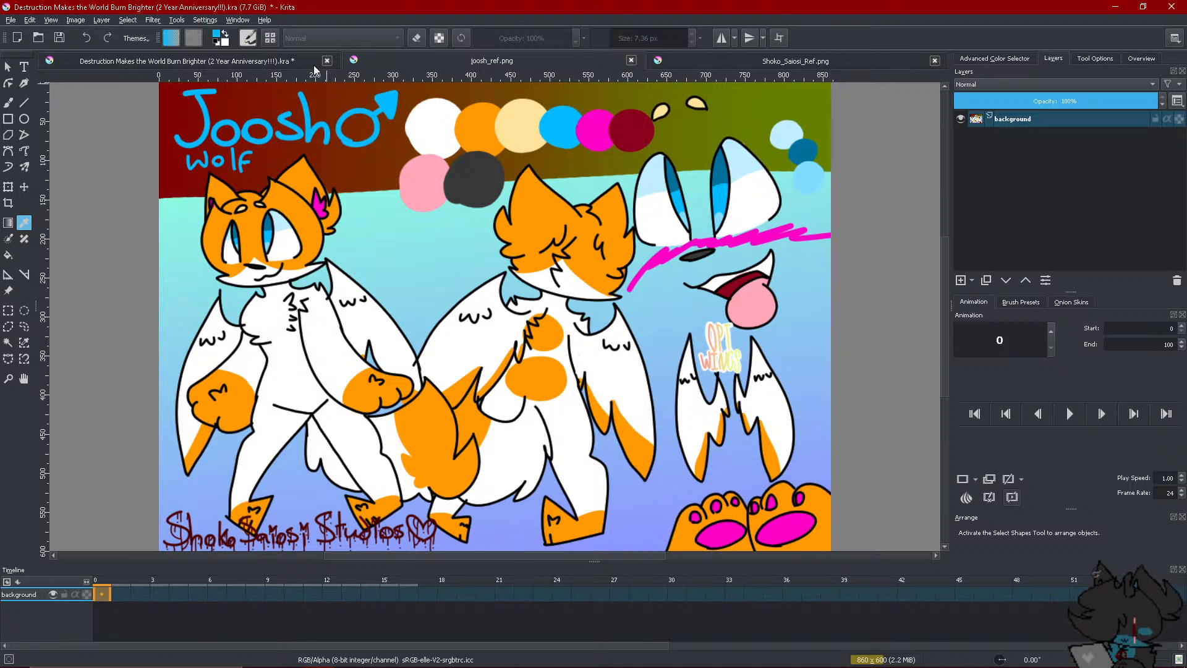
{"action": "scroll", "coordinate": [504, 426], "scroll_direction": "up", "scroll_amount": 2}
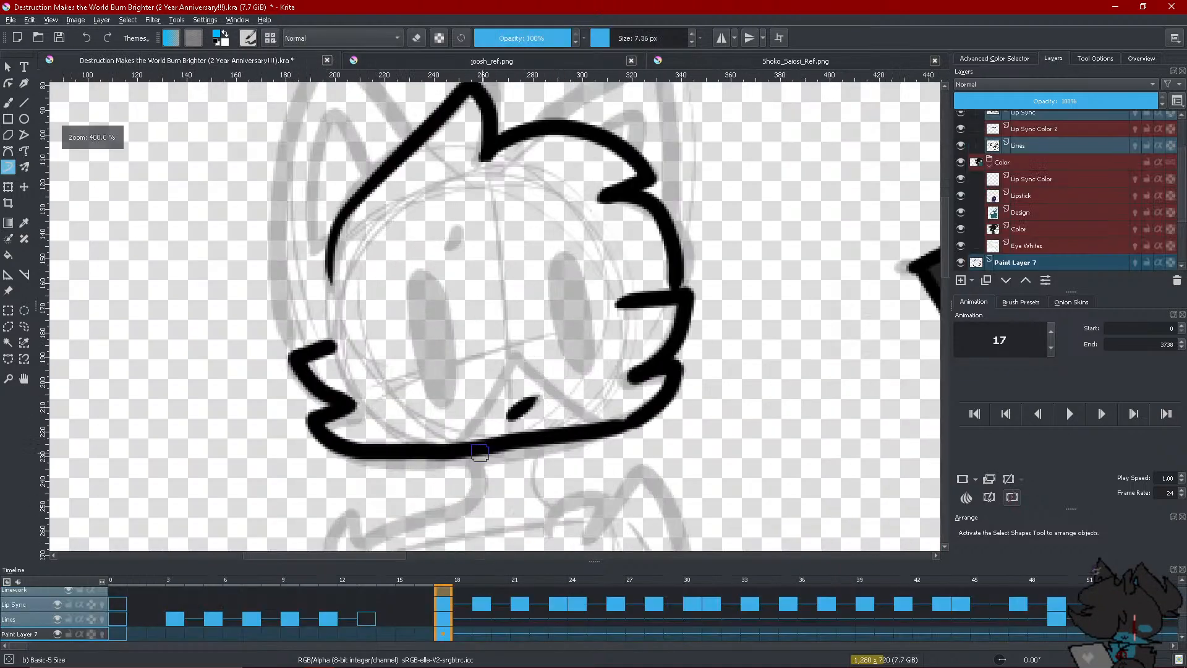
{"action": "scroll", "coordinate": [504, 427], "scroll_direction": "down", "scroll_amount": 2}
{"action": "scroll", "coordinate": [505, 427], "scroll_direction": "up", "scroll_amount": 3}
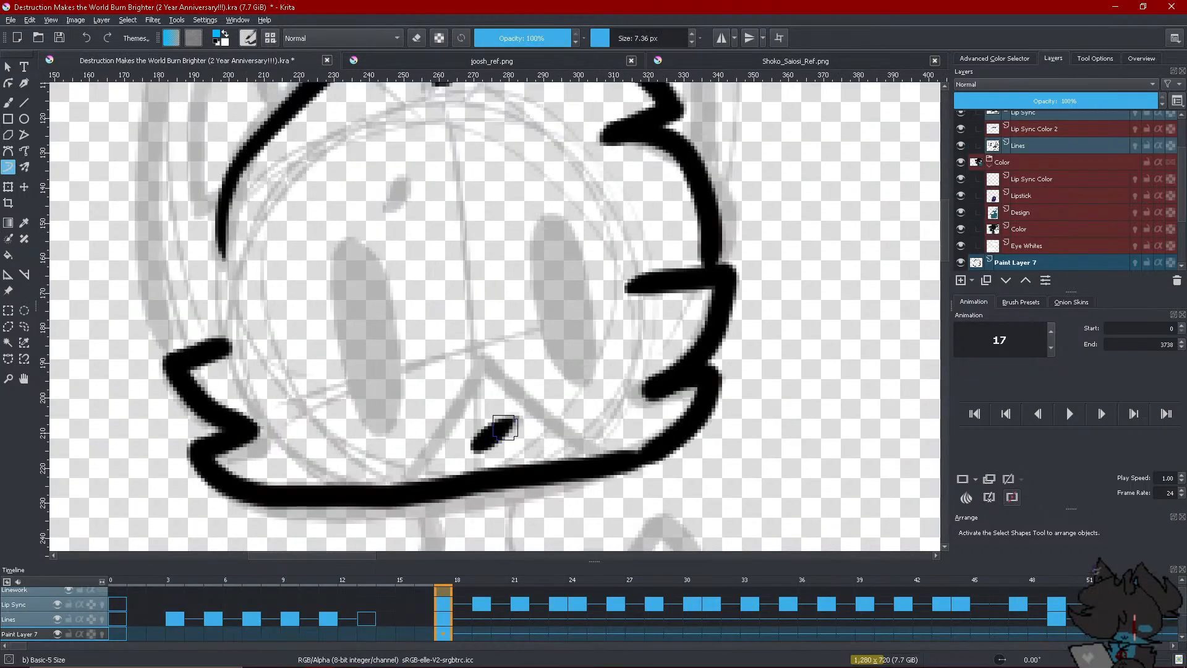
{"action": "mouse_move", "coordinate": [572, 374]}
{"action": "left_mouse_down"}
{"action": "mouse_move", "coordinate": [541, 310]}
{"action": "mouse_move", "coordinate": [583, 301]}
{"action": "mouse_move", "coordinate": [554, 321]}
{"action": "mouse_move", "coordinate": [572, 350]}
{"action": "left_mouse_up"}
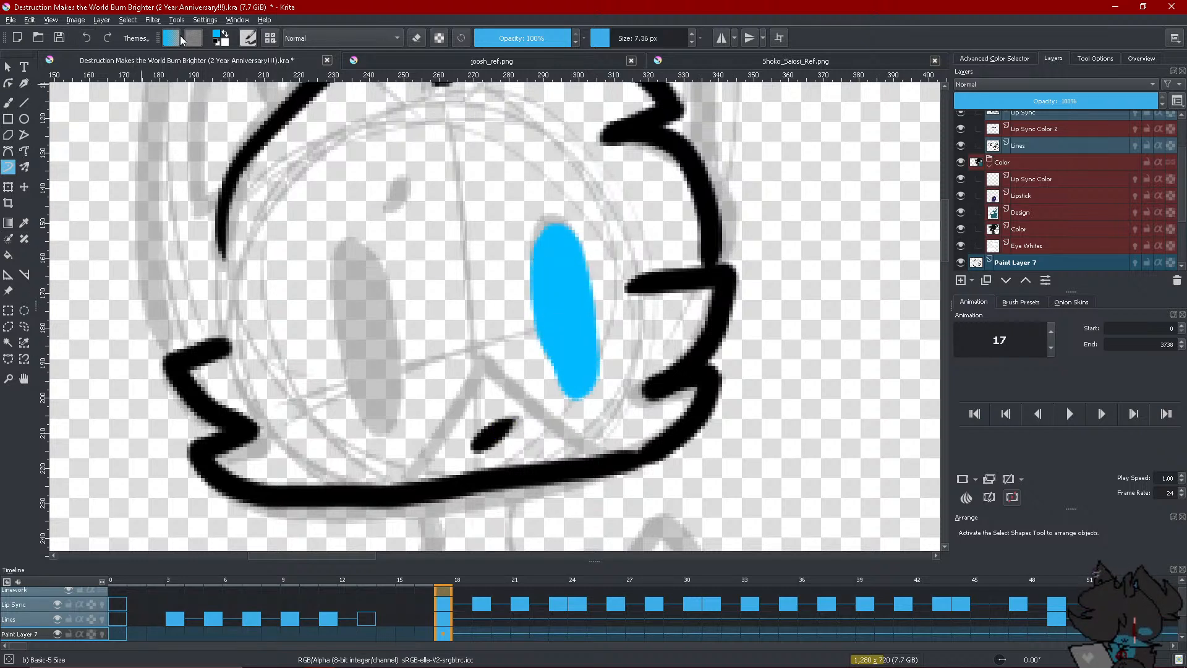
Redraw the sketched head's right-hand eye as a cleaner bright blue oval and paint the left-hand eye the same way
{"action": "key", "text": "ctrl+z"}
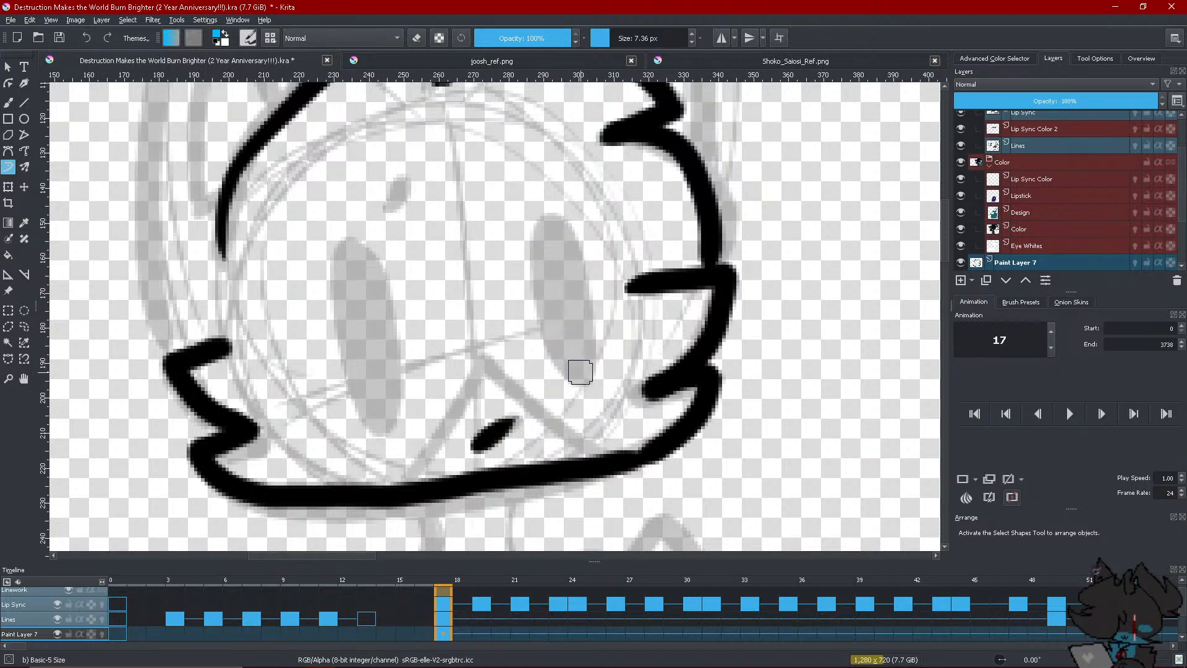
{"action": "mouse_move", "coordinate": [580, 371]}
{"action": "left_mouse_down"}
{"action": "mouse_move", "coordinate": [553, 339]}
{"action": "mouse_move", "coordinate": [542, 234]}
{"action": "mouse_move", "coordinate": [558, 229]}
{"action": "mouse_move", "coordinate": [584, 365]}
{"action": "mouse_move", "coordinate": [548, 267]}
{"action": "mouse_move", "coordinate": [570, 329]}
{"action": "left_mouse_up"}
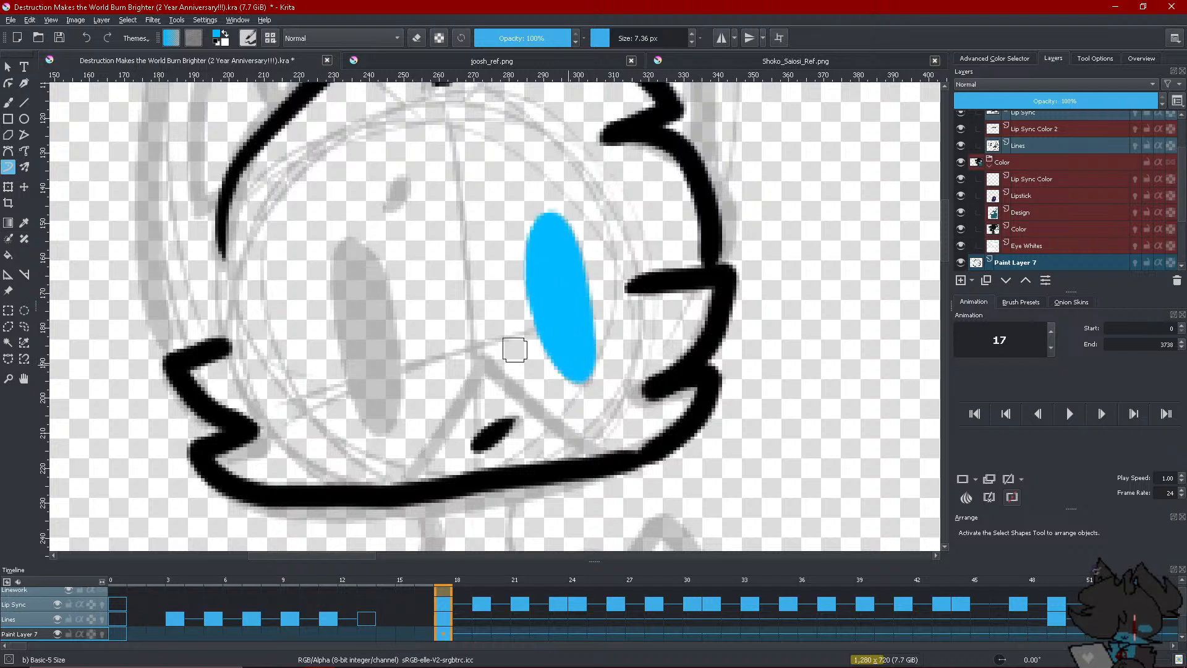
{"action": "mouse_move", "coordinate": [379, 425]}
{"action": "left_mouse_down"}
{"action": "mouse_move", "coordinate": [345, 350]}
{"action": "mouse_move", "coordinate": [355, 250]}
{"action": "mouse_move", "coordinate": [382, 305]}
{"action": "mouse_move", "coordinate": [390, 412]}
{"action": "mouse_move", "coordinate": [354, 271]}
{"action": "mouse_move", "coordinate": [376, 408]}
{"action": "left_mouse_up"}
Ink the small slanted mark above the left-hand eye in black
{"action": "left_click", "coordinate": [995, 58]}
{"action": "left_click", "coordinate": [961, 275]}
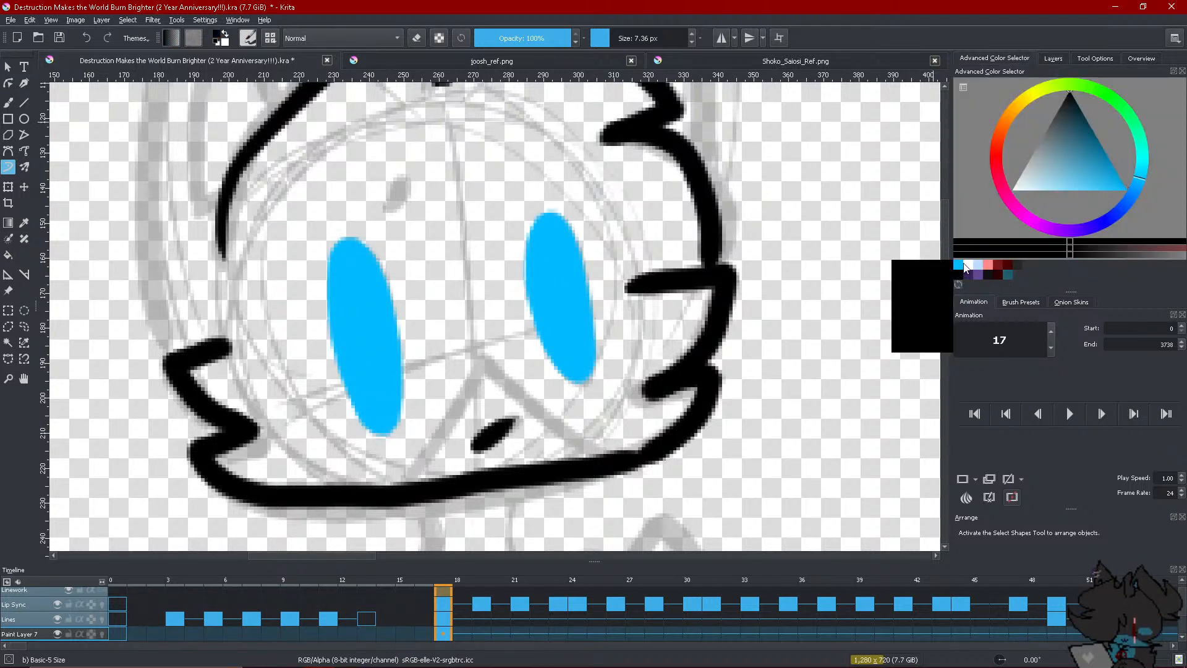
{"action": "left_click_drag", "start_coordinate": [396, 202], "coordinate": [405, 180]}
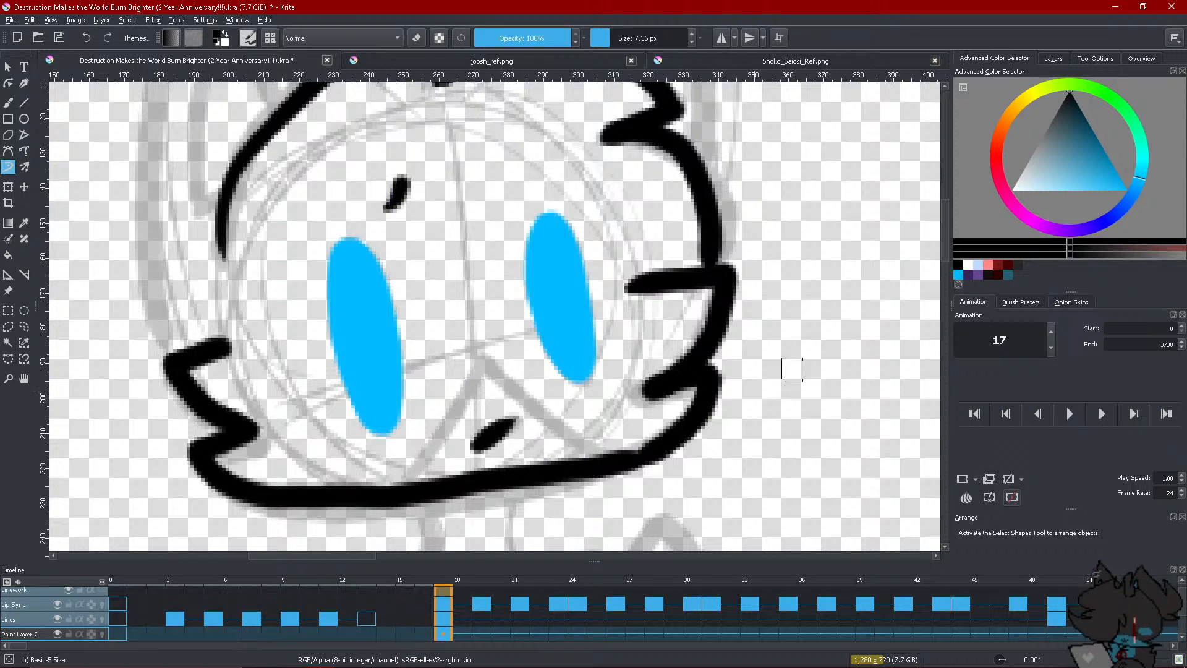
With alpha preserved, paint the upper half of both eyes in a deeper, more saturated blue
{"action": "left_click", "coordinate": [958, 264]}
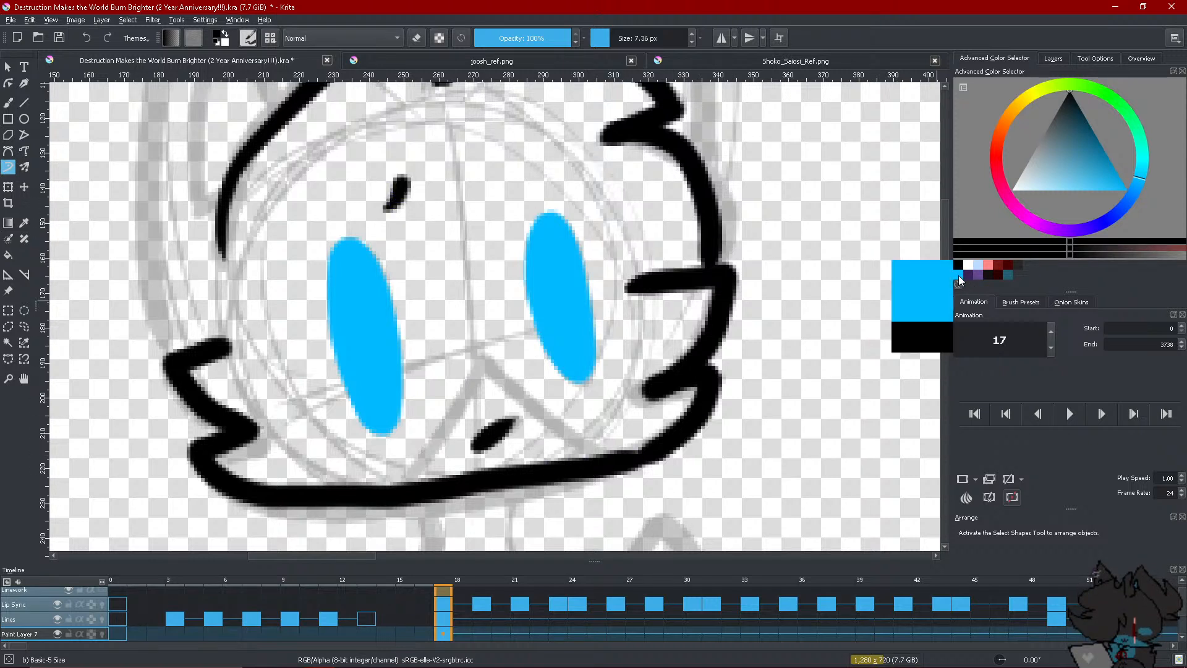
{"action": "left_click", "coordinate": [1126, 241]}
{"action": "left_click", "coordinate": [437, 38]}
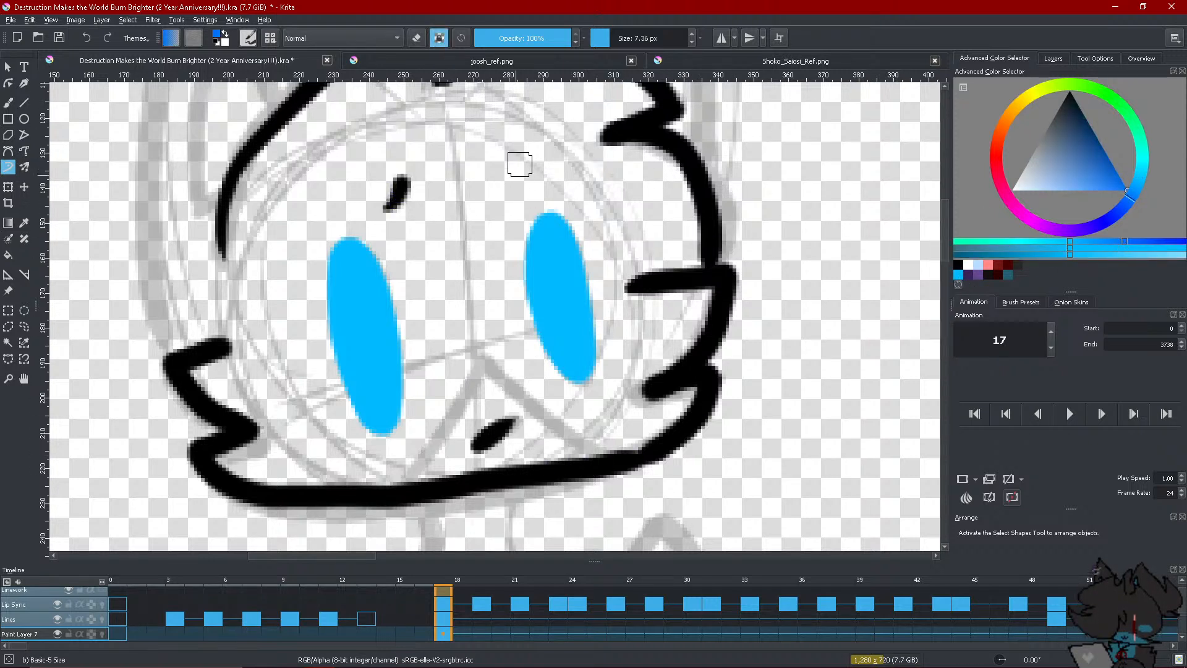
{"action": "mouse_move", "coordinate": [523, 284]}
{"action": "left_mouse_down"}
{"action": "mouse_move", "coordinate": [627, 284]}
{"action": "mouse_move", "coordinate": [531, 272]}
{"action": "mouse_move", "coordinate": [589, 261]}
{"action": "mouse_move", "coordinate": [555, 250]}
{"action": "mouse_move", "coordinate": [537, 228]}
{"action": "left_mouse_up"}
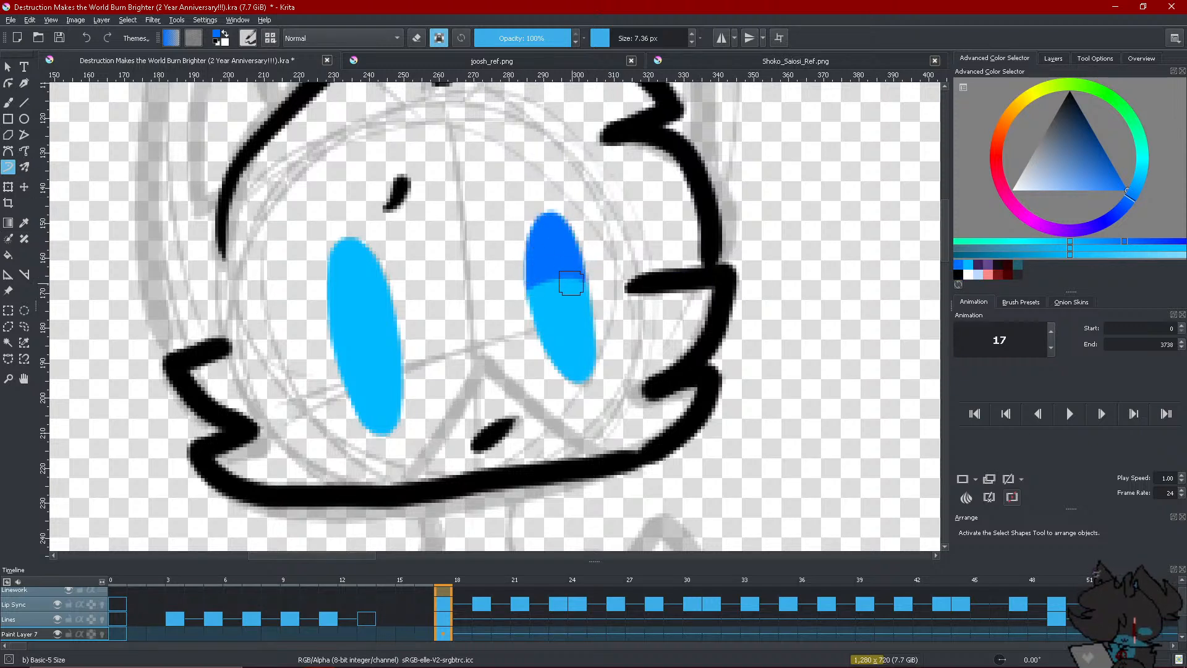
{"action": "left_click_drag", "start_coordinate": [529, 291], "coordinate": [588, 286]}
{"action": "left_click_drag", "start_coordinate": [326, 318], "coordinate": [411, 315]}
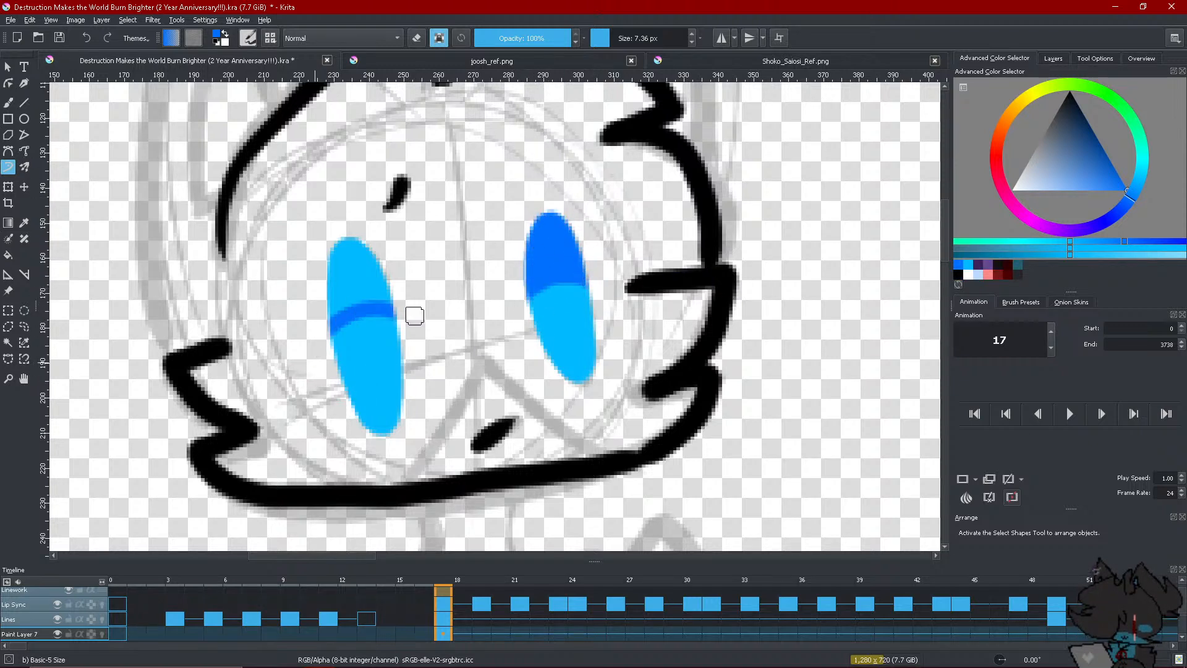
{"action": "mouse_move", "coordinate": [321, 313]}
{"action": "left_mouse_down"}
{"action": "mouse_move", "coordinate": [369, 287]}
{"action": "mouse_move", "coordinate": [336, 311]}
{"action": "mouse_move", "coordinate": [403, 303]}
{"action": "mouse_move", "coordinate": [318, 286]}
{"action": "mouse_move", "coordinate": [327, 264]}
{"action": "mouse_move", "coordinate": [367, 272]}
{"action": "left_mouse_up"}
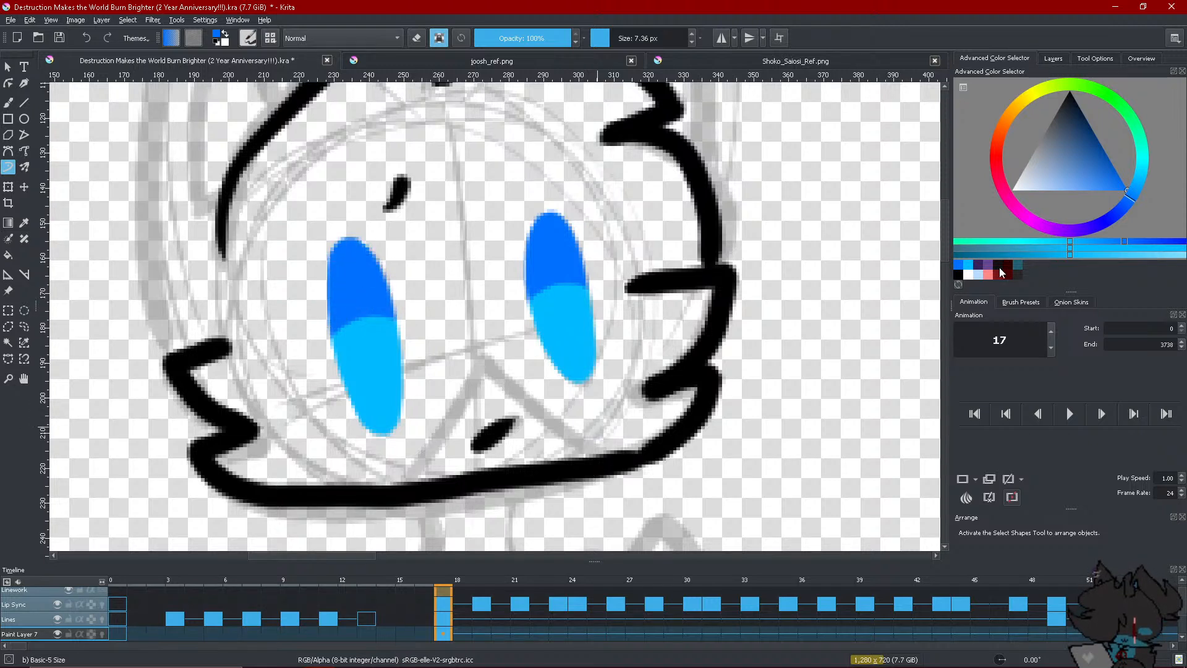
{"action": "left_click", "coordinate": [969, 266]}
{"action": "left_click", "coordinate": [1155, 255]}
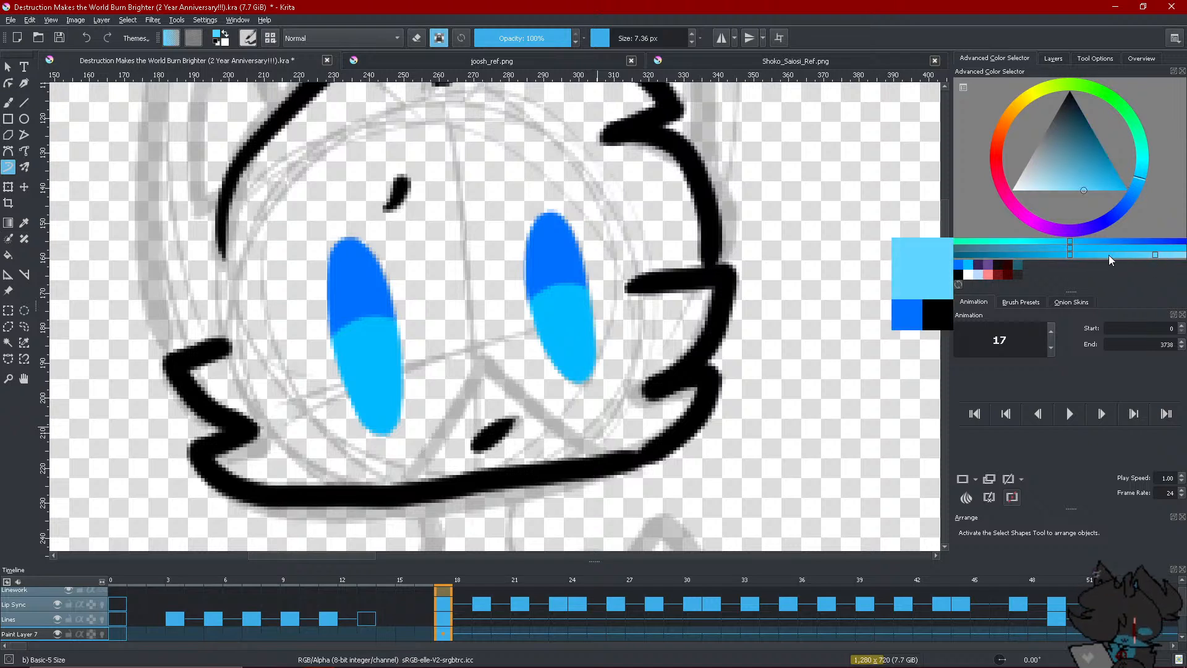
{"action": "left_click_drag", "start_coordinate": [593, 379], "coordinate": [583, 384]}
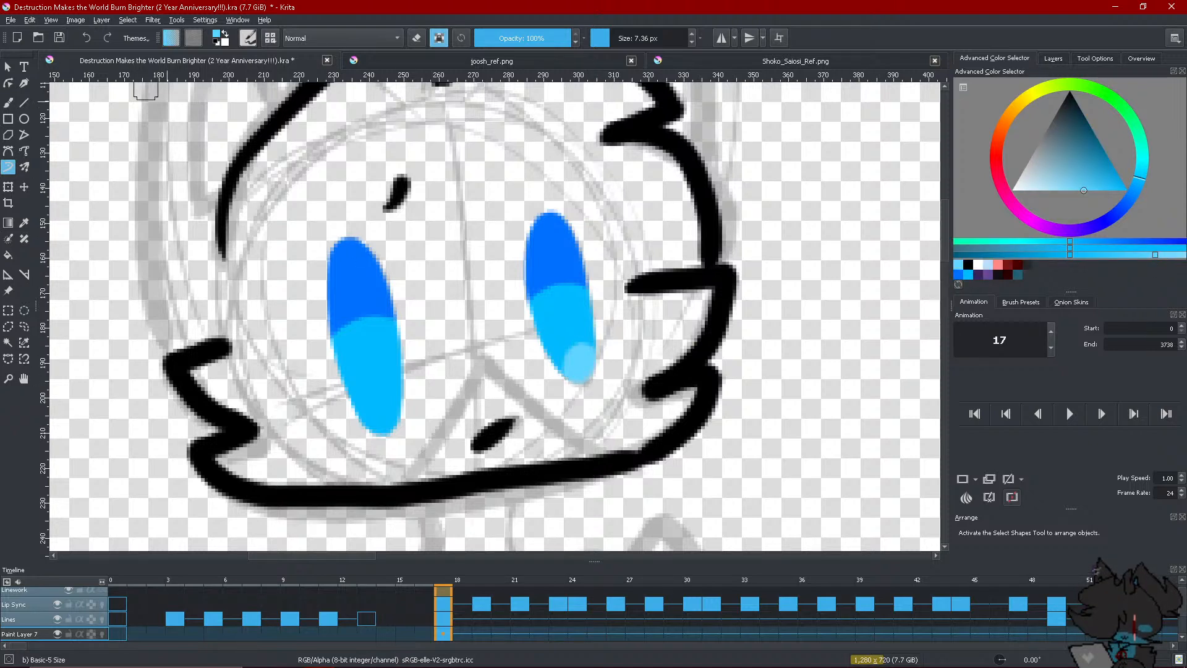
{"action": "key", "text": "ctrl+z"}
Shift the colour to a light cyan and paint the lower tips of both eyes with it
{"action": "left_click", "coordinate": [969, 276]}
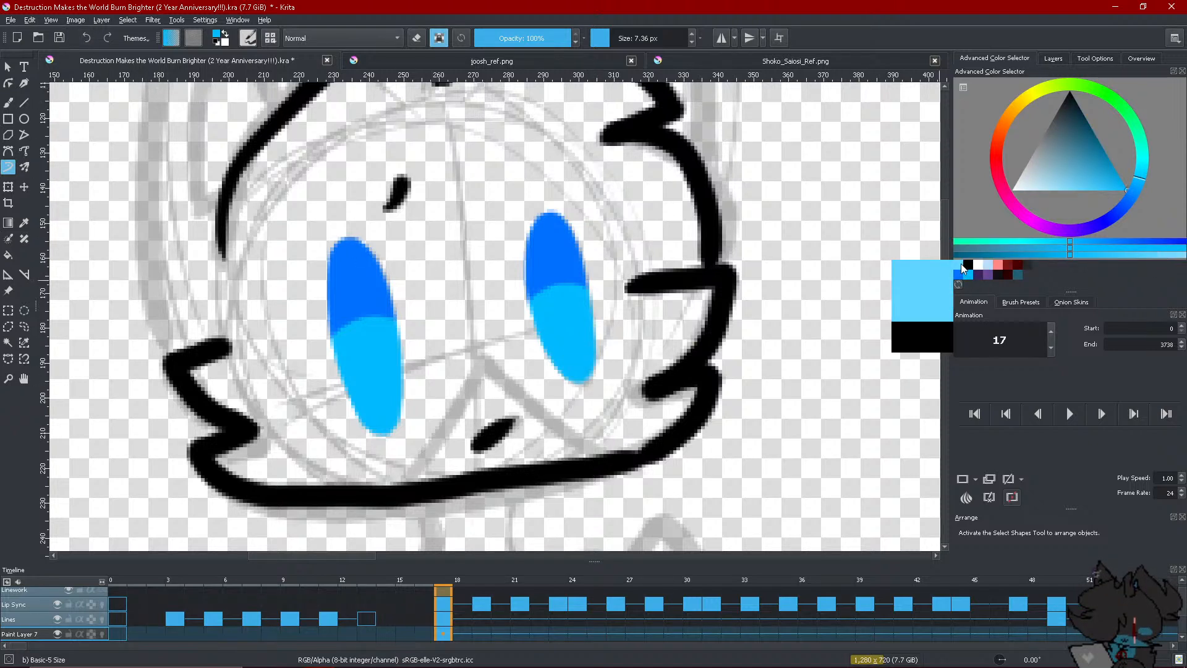
{"action": "left_click", "coordinate": [1031, 242]}
{"action": "left_click", "coordinate": [1032, 246]}
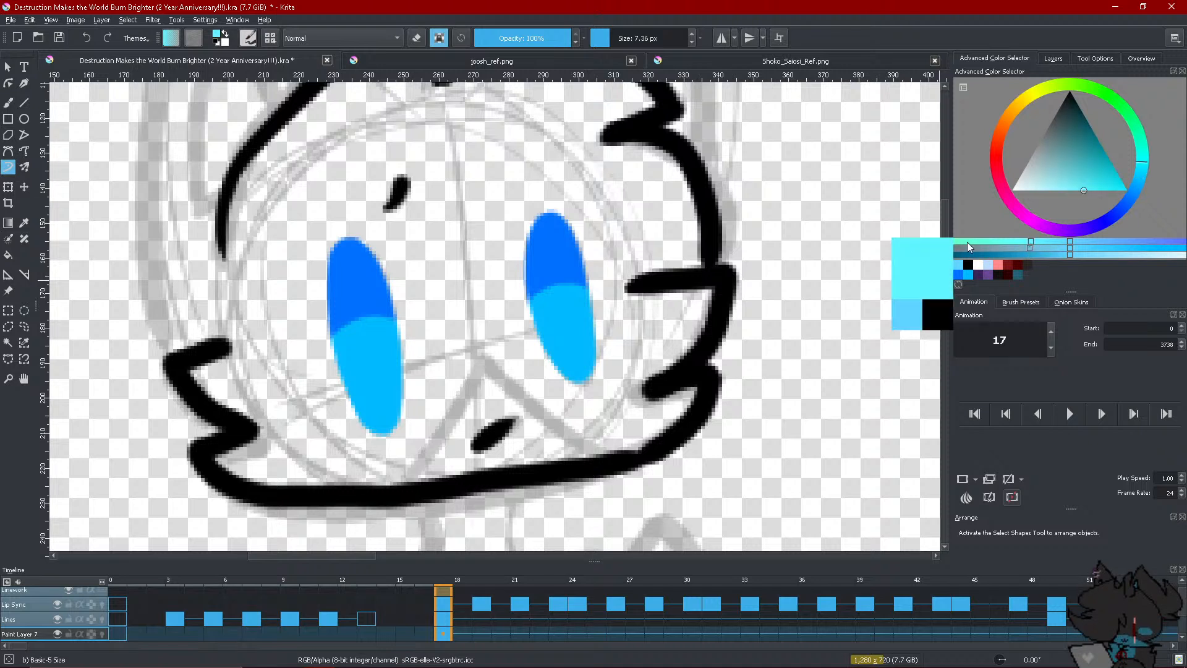
{"action": "mouse_move", "coordinate": [570, 363]}
{"action": "left_mouse_down"}
{"action": "mouse_move", "coordinate": [586, 371]}
{"action": "mouse_move", "coordinate": [559, 358]}
{"action": "mouse_move", "coordinate": [579, 380]}
{"action": "left_mouse_up"}
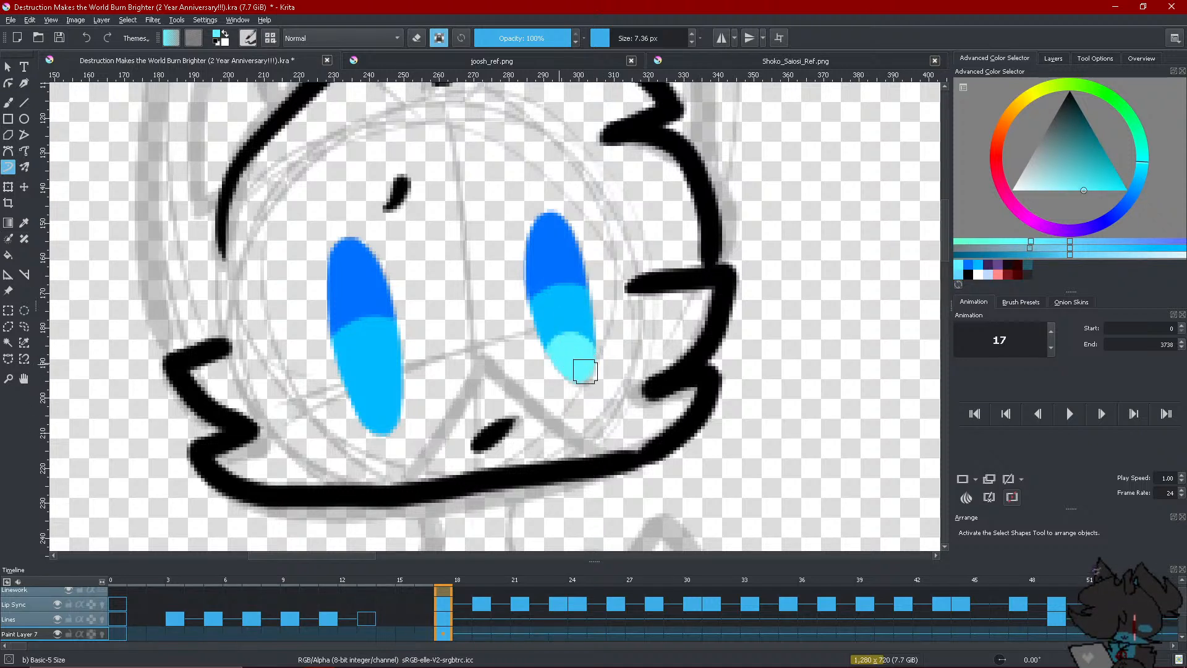
{"action": "mouse_move", "coordinate": [378, 426]}
{"action": "left_mouse_down"}
{"action": "mouse_move", "coordinate": [402, 414]}
{"action": "mouse_move", "coordinate": [381, 403]}
{"action": "mouse_move", "coordinate": [383, 427]}
{"action": "mouse_move", "coordinate": [374, 391]}
{"action": "left_mouse_up"}
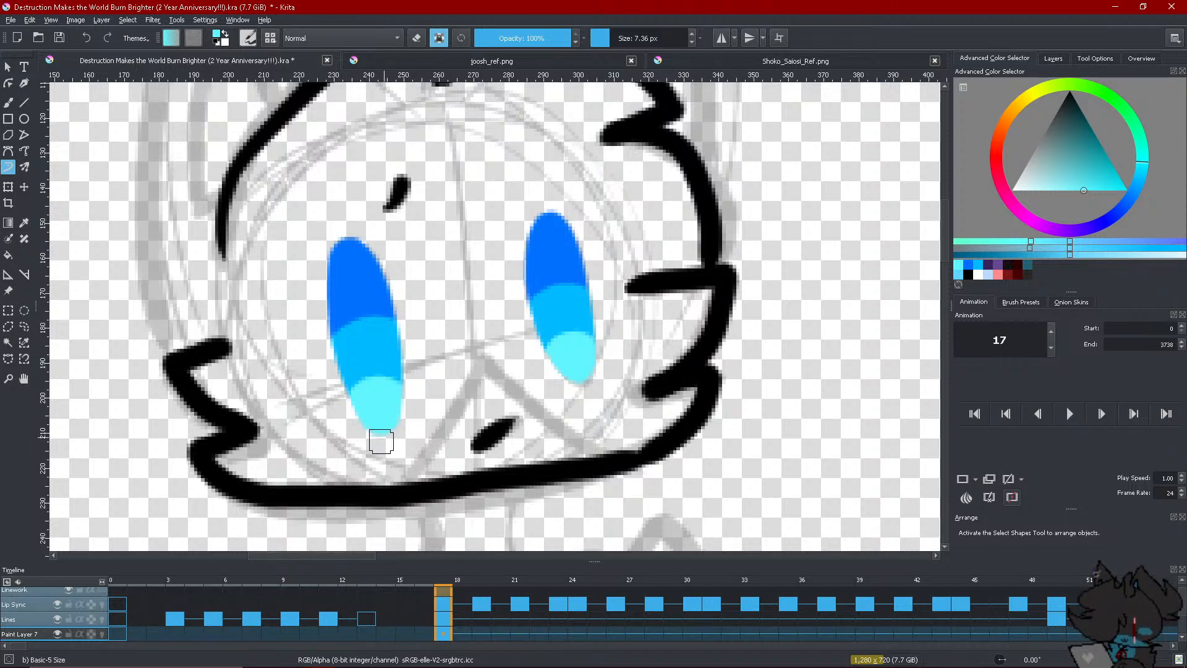
Turn off alpha preservation and ink both ears in black, tracing their outer outlines and the inner-ear lines
{"action": "scroll", "coordinate": [381, 442], "scroll_direction": "down", "scroll_amount": 2}
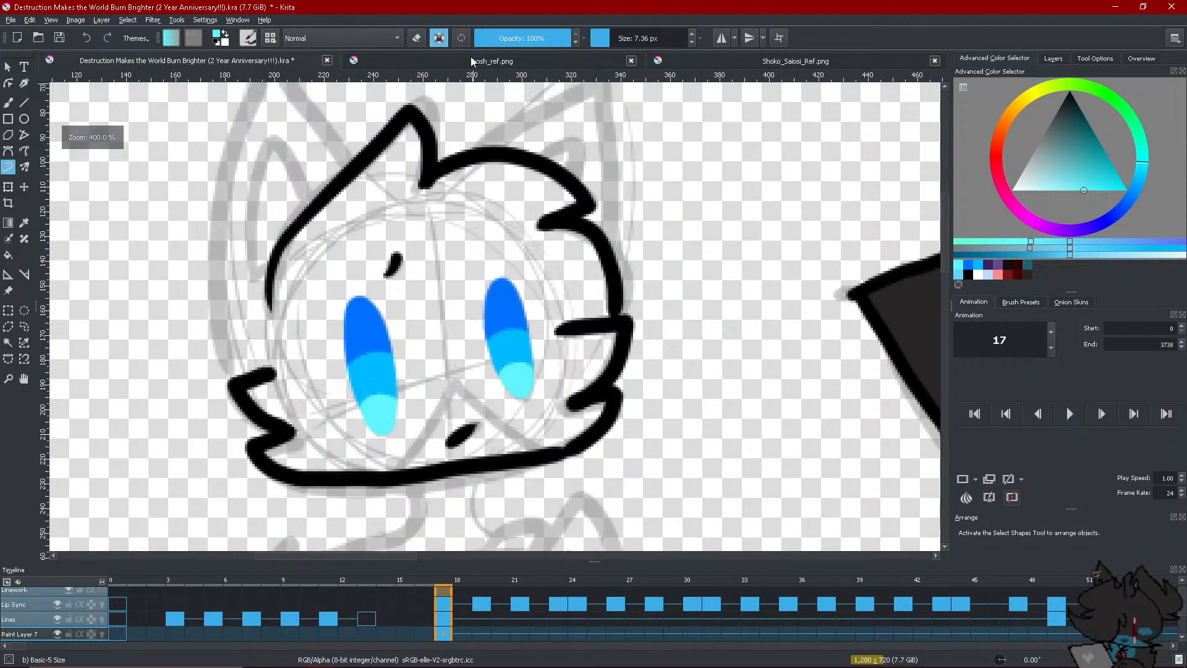
{"action": "left_click", "coordinate": [957, 274]}
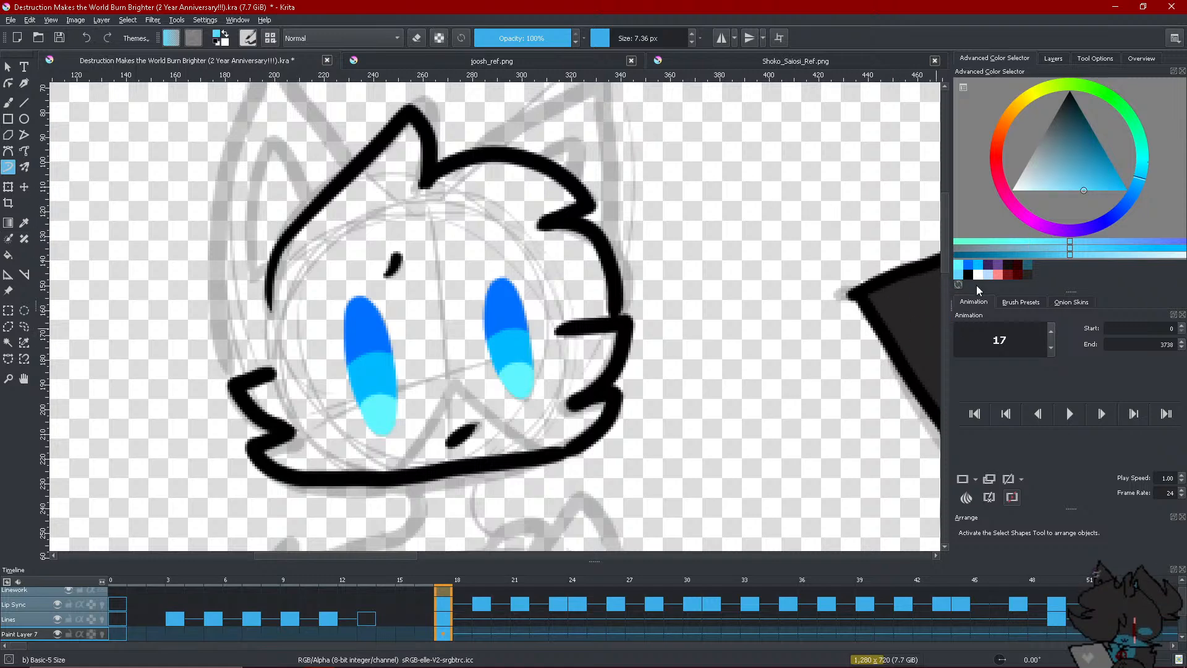
{"action": "left_click", "coordinate": [968, 274]}
{"action": "scroll", "coordinate": [470, 371], "scroll_direction": "down", "scroll_amount": 2}
{"action": "scroll", "coordinate": [456, 243], "scroll_direction": "up", "scroll_amount": 2}
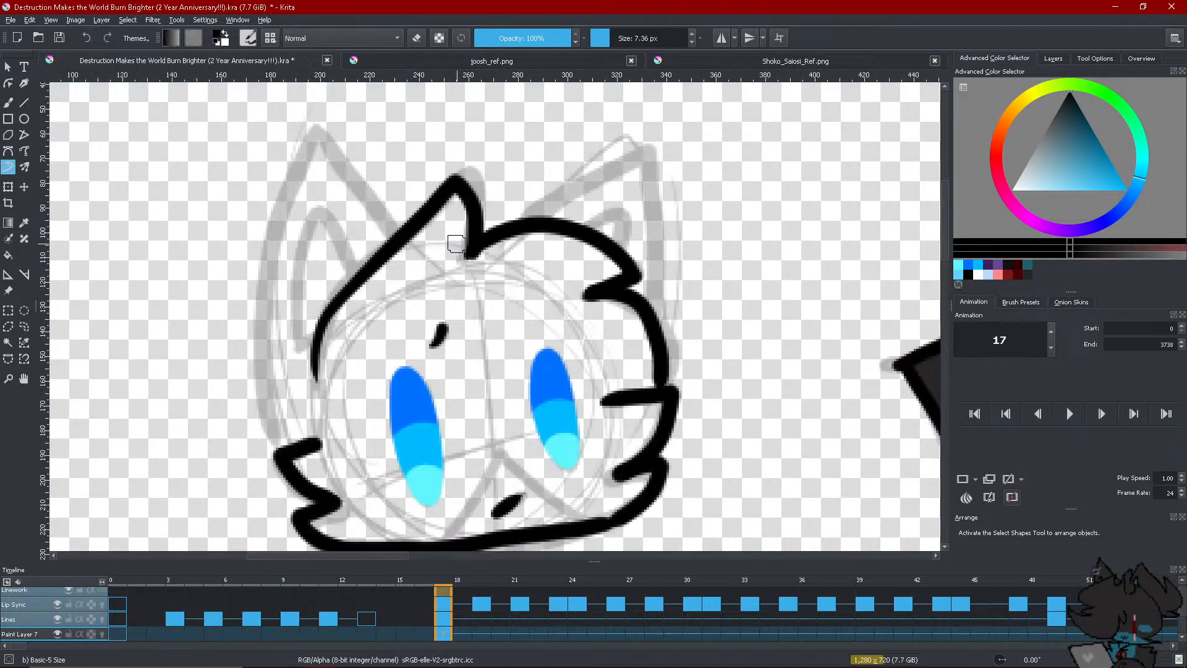
{"action": "left_click_drag", "start_coordinate": [313, 126], "coordinate": [399, 241]}
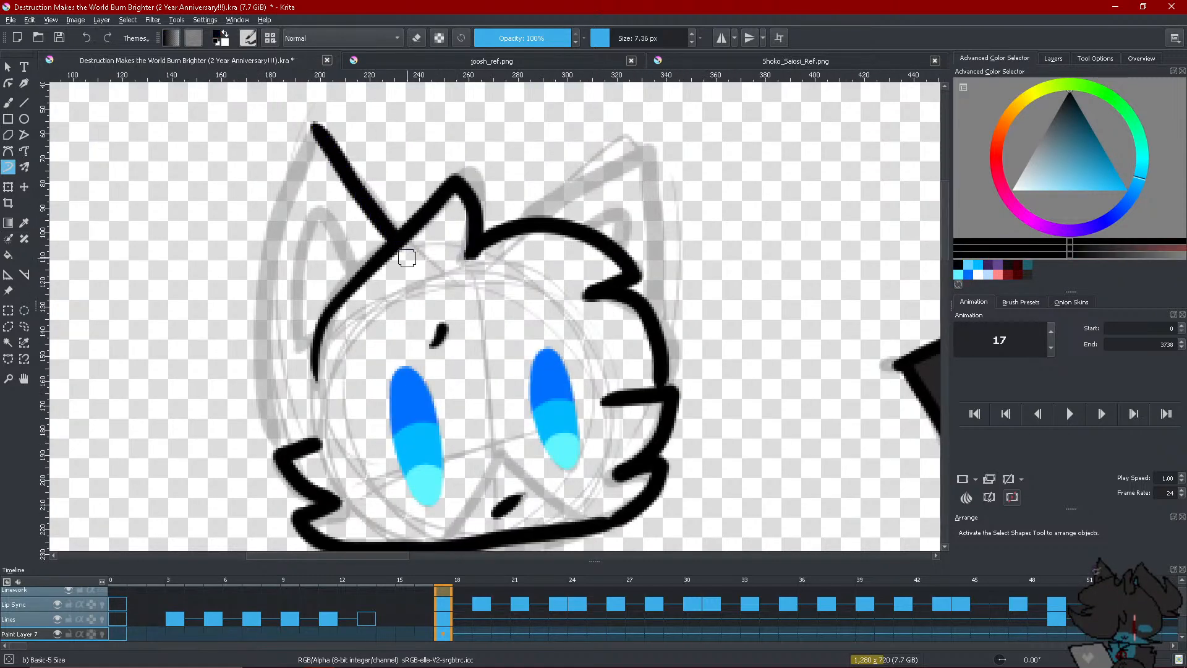
{"action": "mouse_move", "coordinate": [313, 126]}
{"action": "left_mouse_down"}
{"action": "mouse_move", "coordinate": [253, 309]}
{"action": "mouse_move", "coordinate": [255, 398]}
{"action": "mouse_move", "coordinate": [290, 442]}
{"action": "left_mouse_up"}
{"action": "mouse_move", "coordinate": [313, 336]}
{"action": "left_mouse_down"}
{"action": "mouse_move", "coordinate": [298, 350]}
{"action": "mouse_move", "coordinate": [306, 207]}
{"action": "mouse_move", "coordinate": [350, 268]}
{"action": "left_mouse_up"}
{"action": "mouse_move", "coordinate": [522, 218]}
{"action": "left_mouse_down"}
{"action": "mouse_move", "coordinate": [652, 154]}
{"action": "mouse_move", "coordinate": [657, 349]}
{"action": "left_mouse_up"}
{"action": "mouse_move", "coordinate": [587, 230]}
{"action": "left_mouse_down"}
{"action": "mouse_move", "coordinate": [615, 207]}
{"action": "mouse_move", "coordinate": [614, 238]}
{"action": "left_mouse_up"}
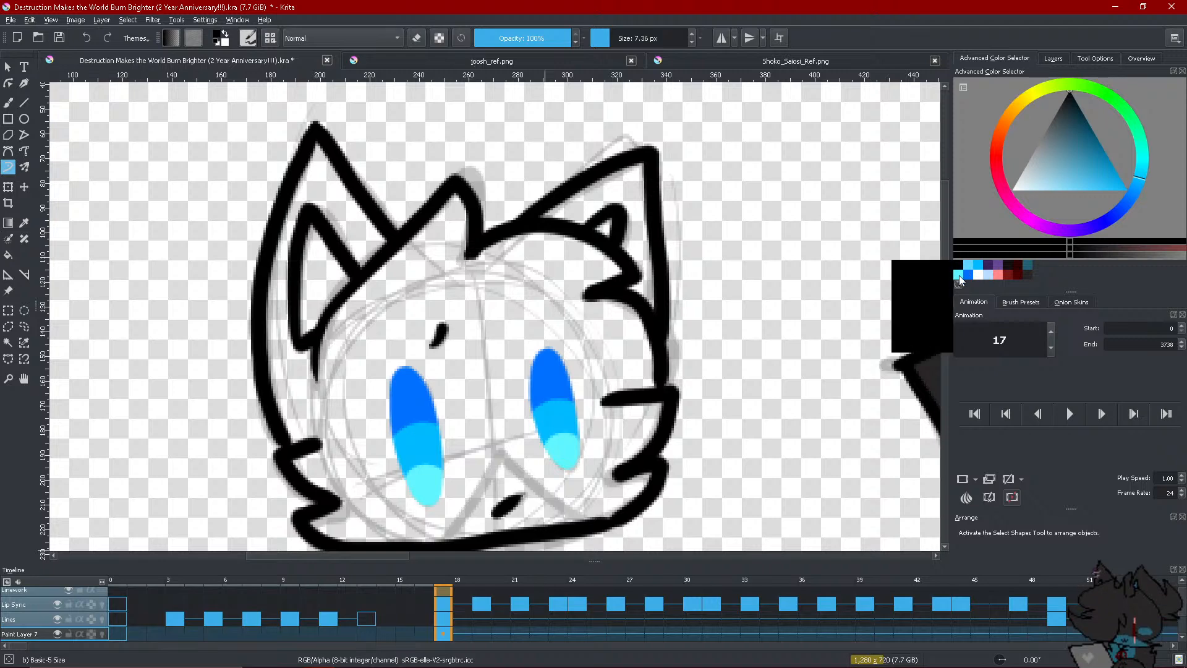
Ink the fluffy fur along the right-hand shoulder and side in black, plus the fur tuft in the middle of the chest
{"action": "scroll", "coordinate": [472, 332], "scroll_direction": "down", "scroll_amount": 6}
{"action": "scroll", "coordinate": [472, 331], "scroll_direction": "up", "scroll_amount": 4}
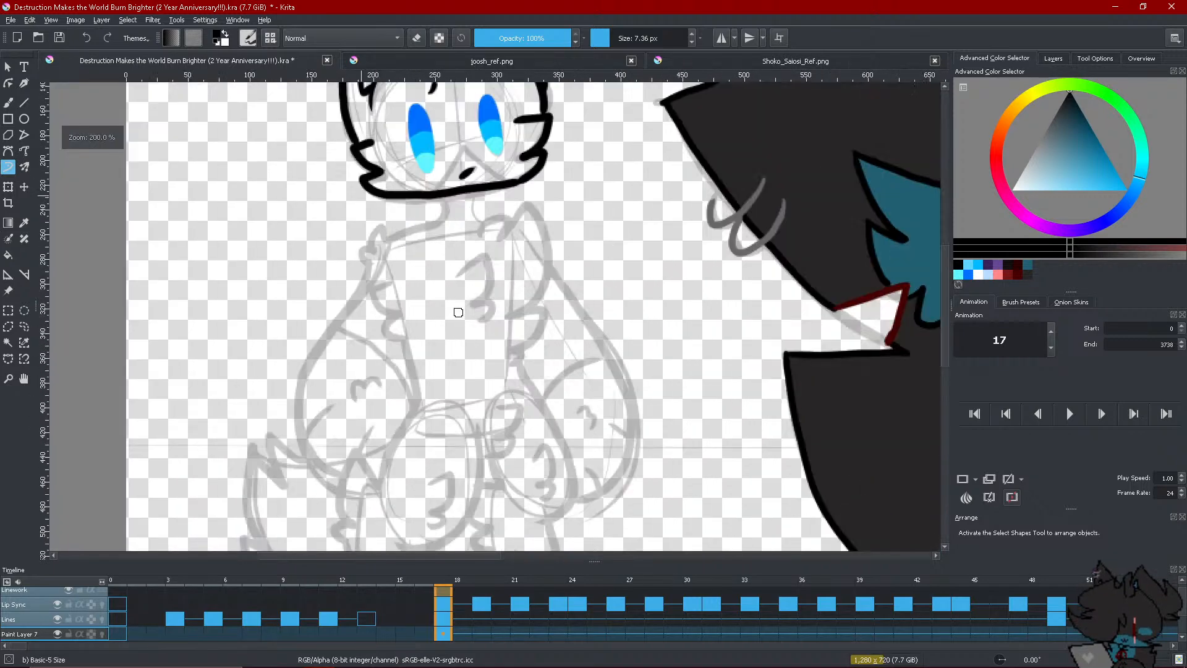
{"action": "scroll", "coordinate": [389, 294], "scroll_direction": "up", "scroll_amount": 1}
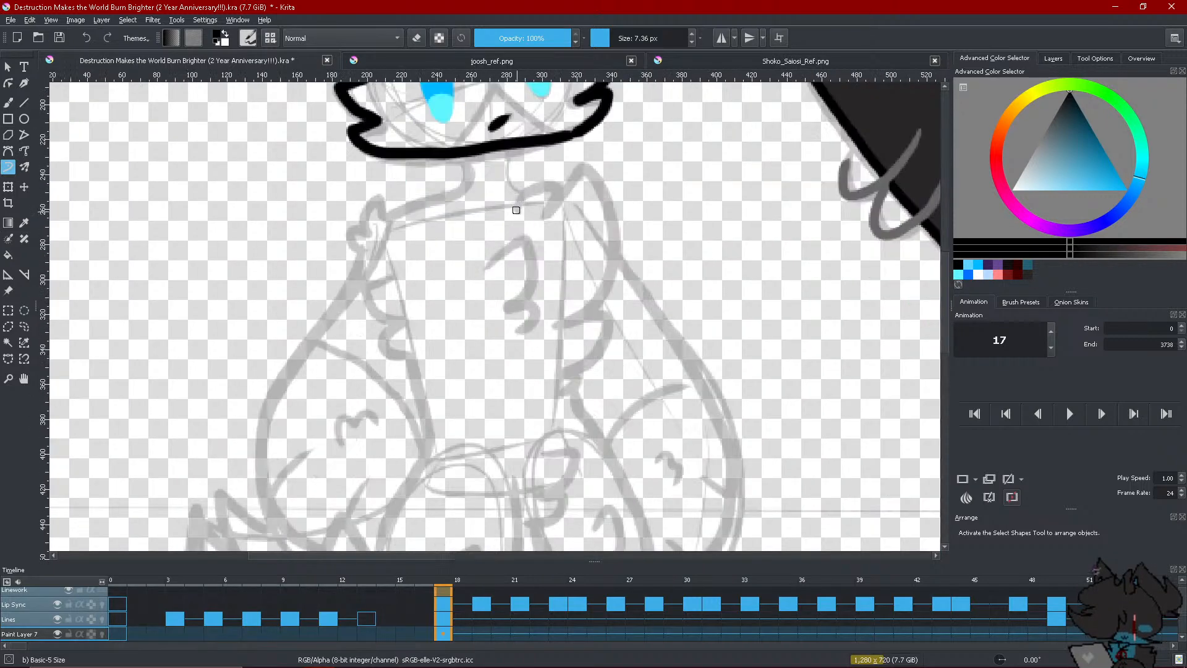
{"action": "mouse_move", "coordinate": [516, 210]}
{"action": "left_mouse_down"}
{"action": "mouse_move", "coordinate": [544, 217]}
{"action": "mouse_move", "coordinate": [584, 166]}
{"action": "mouse_move", "coordinate": [605, 188]}
{"action": "mouse_move", "coordinate": [621, 236]}
{"action": "mouse_move", "coordinate": [616, 295]}
{"action": "mouse_move", "coordinate": [566, 319]}
{"action": "left_mouse_up"}
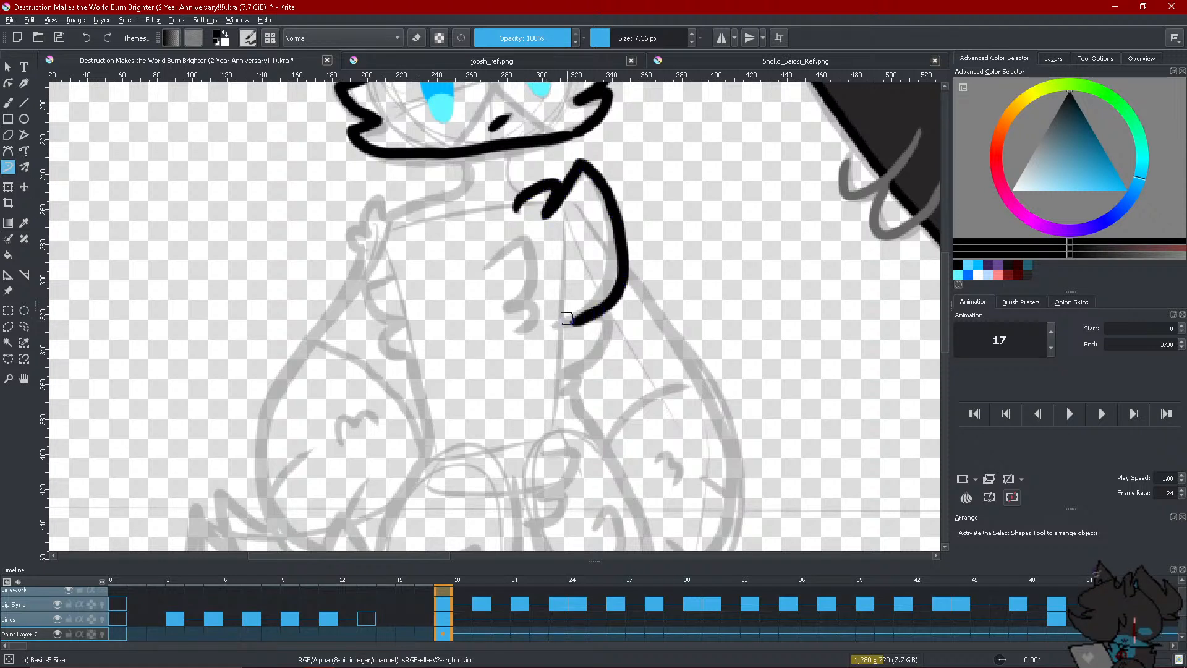
{"action": "left_click", "coordinate": [89, 38]}
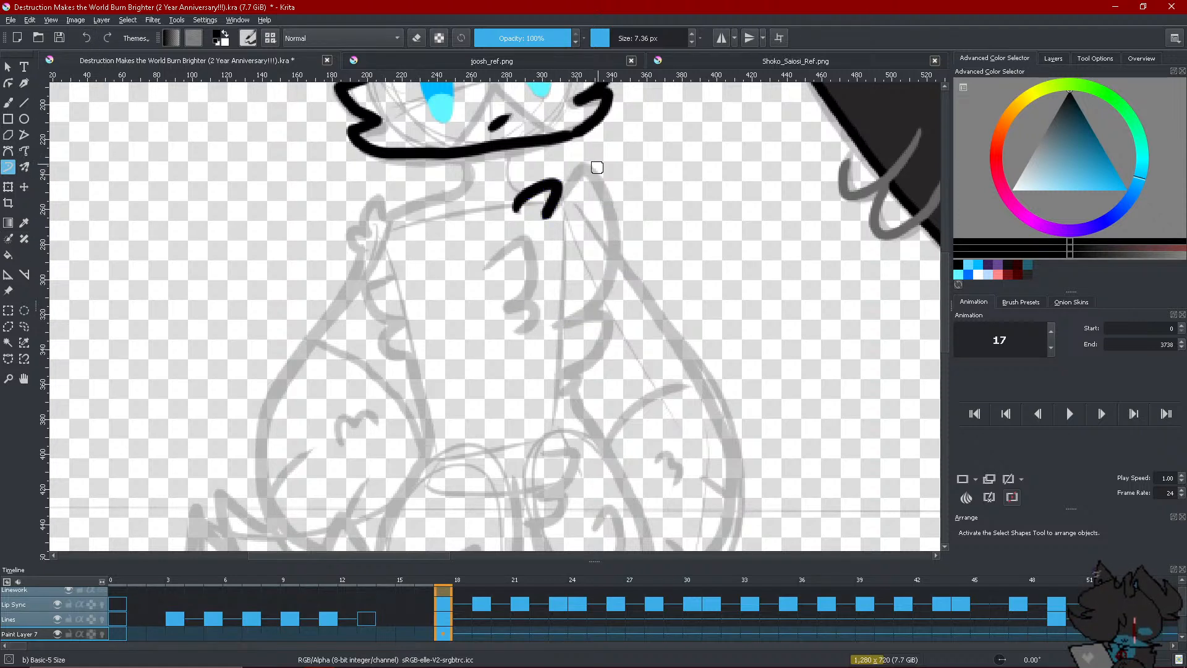
{"action": "mouse_move", "coordinate": [557, 198]}
{"action": "left_mouse_down"}
{"action": "mouse_move", "coordinate": [597, 182]}
{"action": "mouse_move", "coordinate": [609, 227]}
{"action": "mouse_move", "coordinate": [602, 293]}
{"action": "mouse_move", "coordinate": [559, 316]}
{"action": "mouse_move", "coordinate": [609, 315]}
{"action": "mouse_move", "coordinate": [603, 351]}
{"action": "mouse_move", "coordinate": [570, 385]}
{"action": "left_mouse_up"}
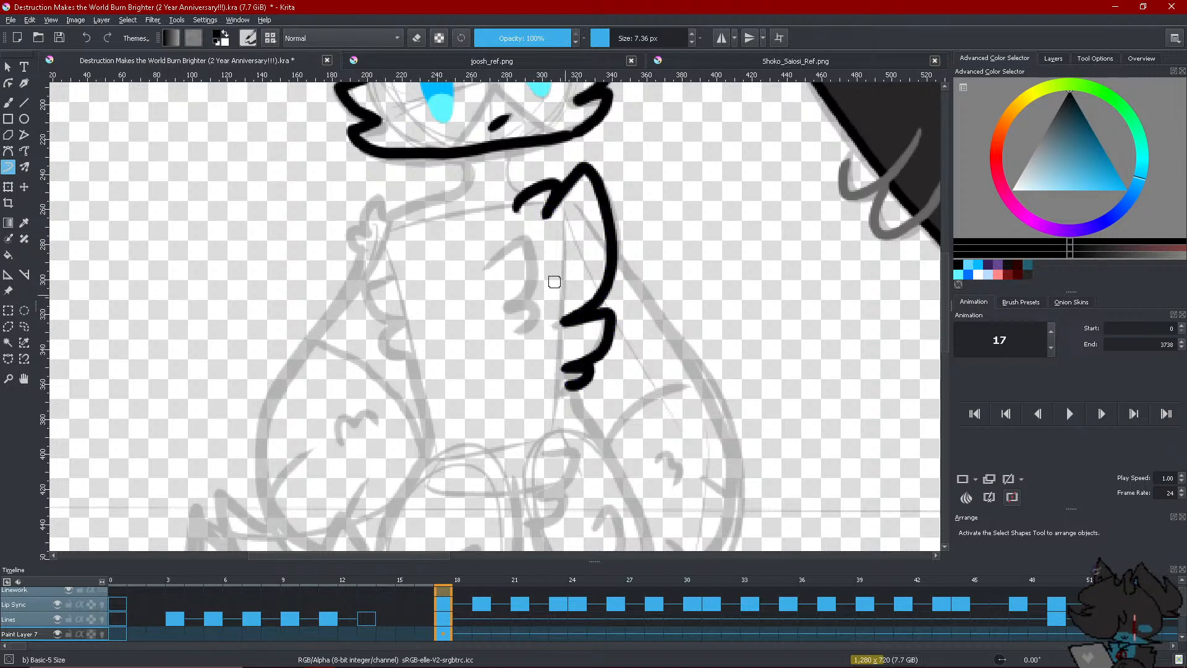
{"action": "mouse_move", "coordinate": [484, 273]}
{"action": "left_mouse_down"}
{"action": "mouse_move", "coordinate": [534, 266]}
{"action": "mouse_move", "coordinate": [520, 298]}
{"action": "mouse_move", "coordinate": [531, 246]}
{"action": "mouse_move", "coordinate": [529, 278]}
{"action": "mouse_move", "coordinate": [500, 297]}
{"action": "mouse_move", "coordinate": [527, 300]}
{"action": "mouse_move", "coordinate": [513, 332]}
{"action": "left_mouse_up"}
{"action": "left_click", "coordinate": [87, 37]}
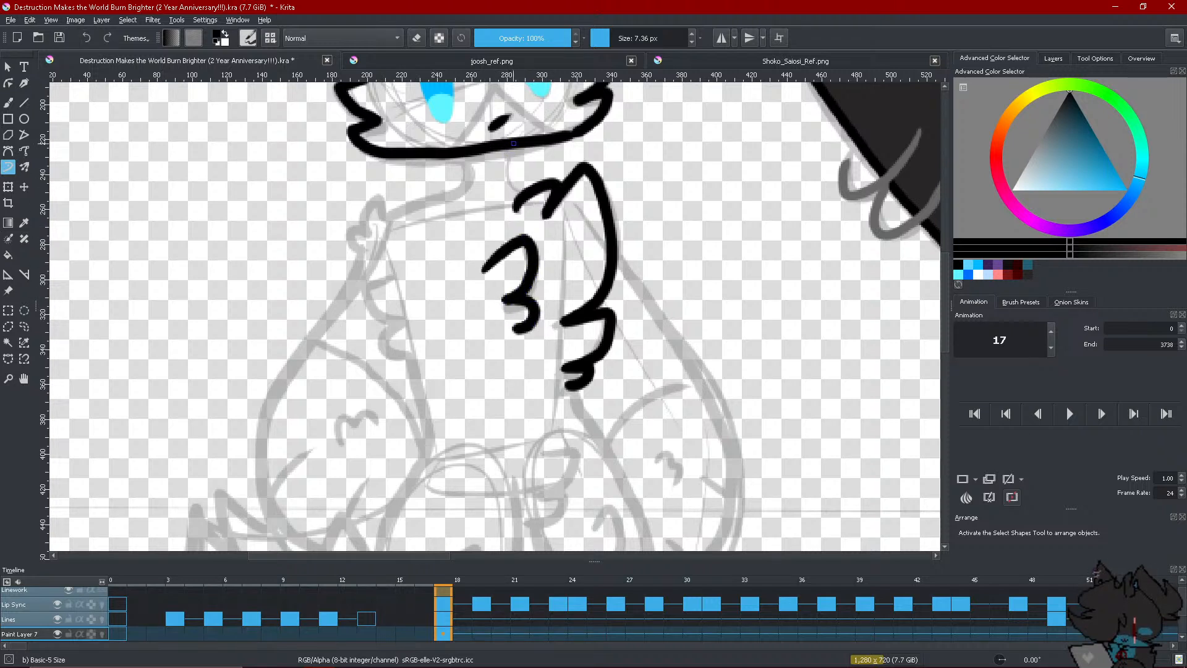
Ink the neck, the left-hand shoulder fur and both torso sides, and add the small fur mark between the thighs
{"action": "left_click_drag", "start_coordinate": [514, 144], "coordinate": [526, 196]}
{"action": "mouse_move", "coordinate": [470, 155]}
{"action": "left_mouse_down"}
{"action": "mouse_move", "coordinate": [457, 190]}
{"action": "mouse_move", "coordinate": [388, 225]}
{"action": "mouse_move", "coordinate": [381, 198]}
{"action": "mouse_move", "coordinate": [361, 223]}
{"action": "mouse_move", "coordinate": [391, 280]}
{"action": "mouse_move", "coordinate": [376, 284]}
{"action": "mouse_move", "coordinate": [414, 323]}
{"action": "mouse_move", "coordinate": [384, 342]}
{"action": "mouse_move", "coordinate": [409, 355]}
{"action": "mouse_move", "coordinate": [437, 453]}
{"action": "left_mouse_up"}
{"action": "left_click_drag", "start_coordinate": [566, 386], "coordinate": [618, 470]}
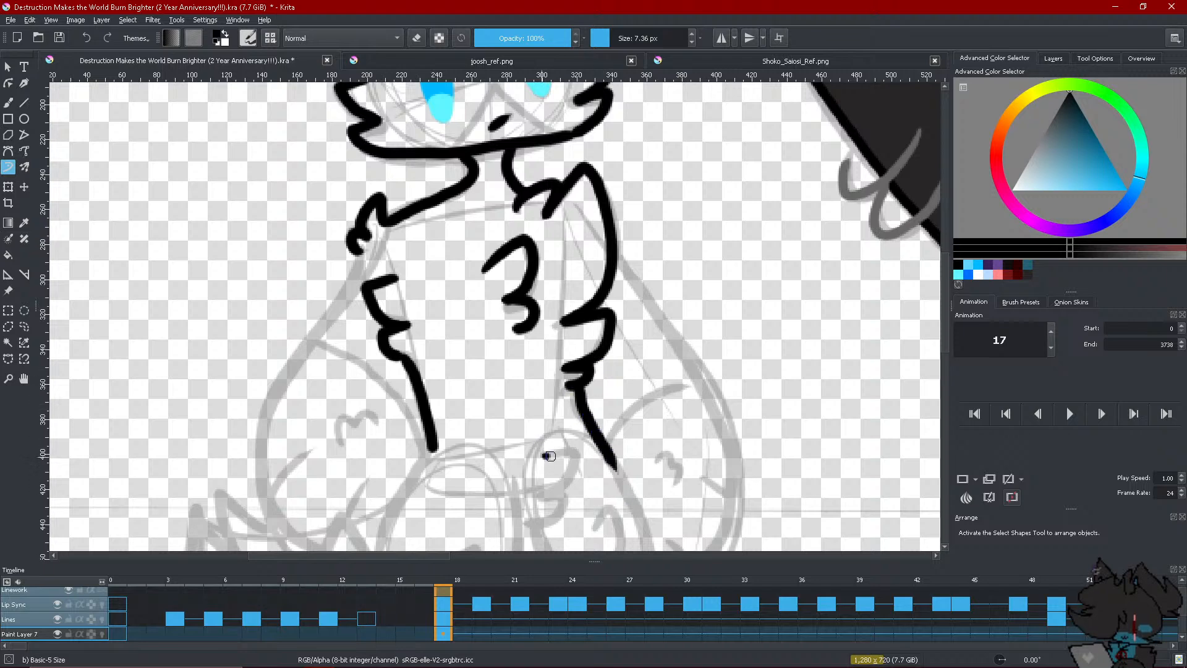
{"action": "mouse_move", "coordinate": [547, 455]}
{"action": "left_mouse_down"}
{"action": "mouse_move", "coordinate": [562, 485]}
{"action": "mouse_move", "coordinate": [553, 507]}
{"action": "mouse_move", "coordinate": [522, 521]}
{"action": "left_mouse_up"}
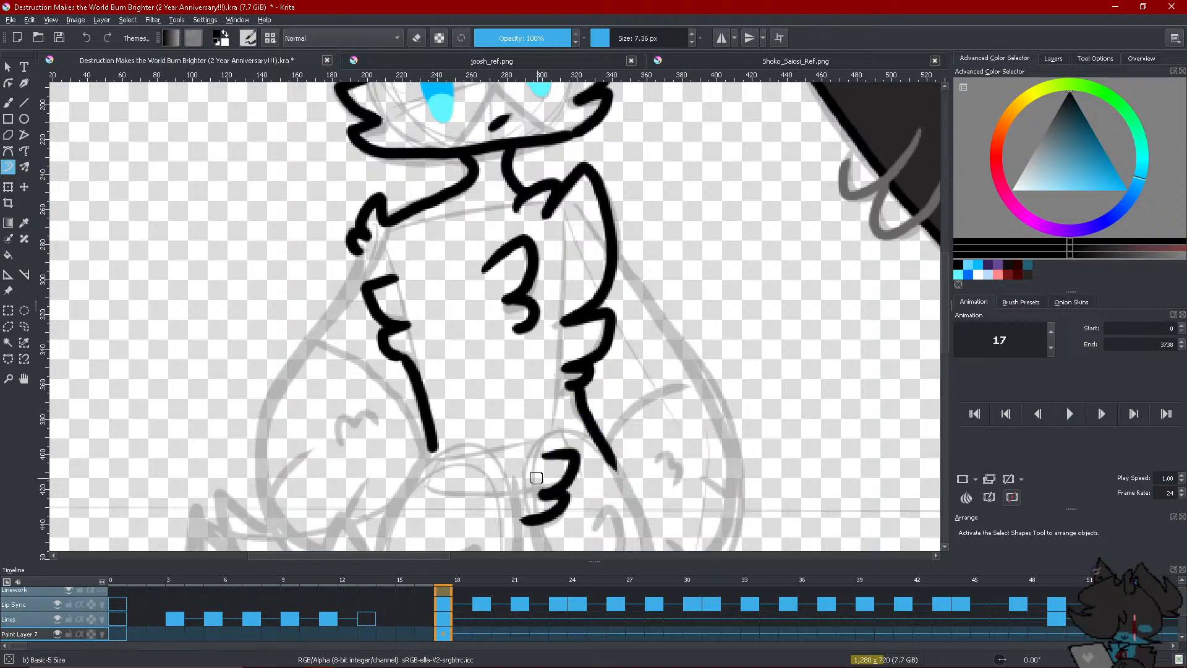
Ink the inner and lower curve of the left-hand thigh in black, plus the fur mark inside it
{"action": "mouse_move", "coordinate": [537, 478]}
{"action": "left_mouse_down"}
{"action": "mouse_move", "coordinate": [547, 371]}
{"action": "mouse_move", "coordinate": [570, 328]}
{"action": "left_mouse_up"}
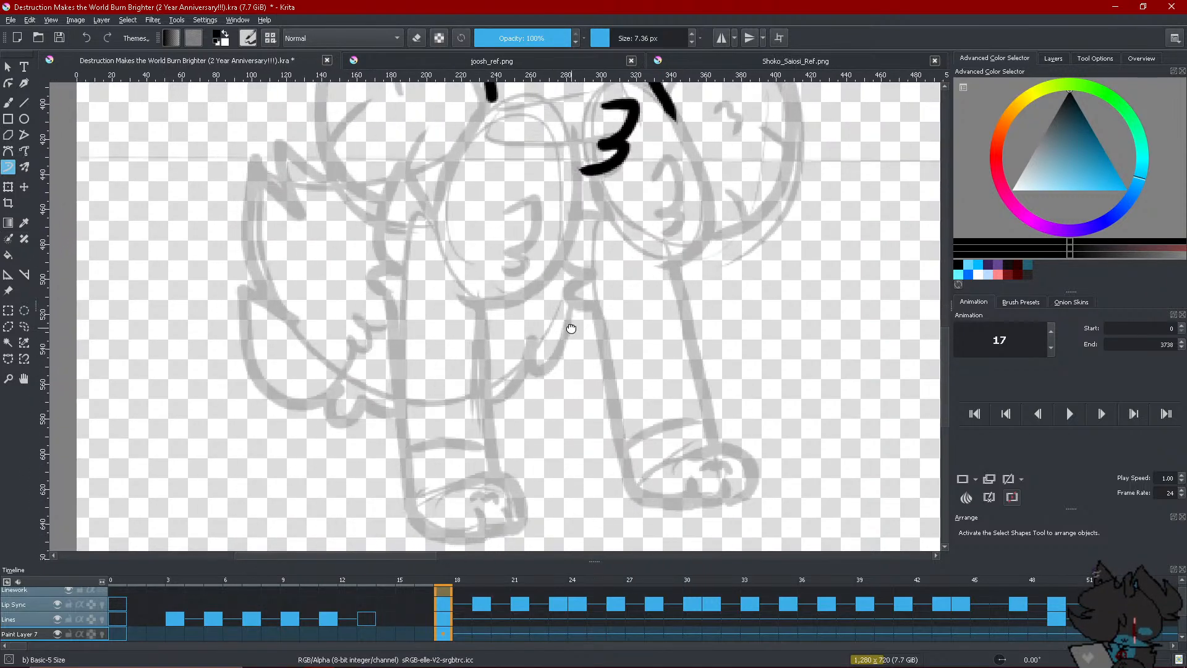
{"action": "mouse_move", "coordinate": [579, 123]}
{"action": "left_mouse_down"}
{"action": "mouse_move", "coordinate": [575, 221]}
{"action": "mouse_move", "coordinate": [455, 306]}
{"action": "left_mouse_up"}
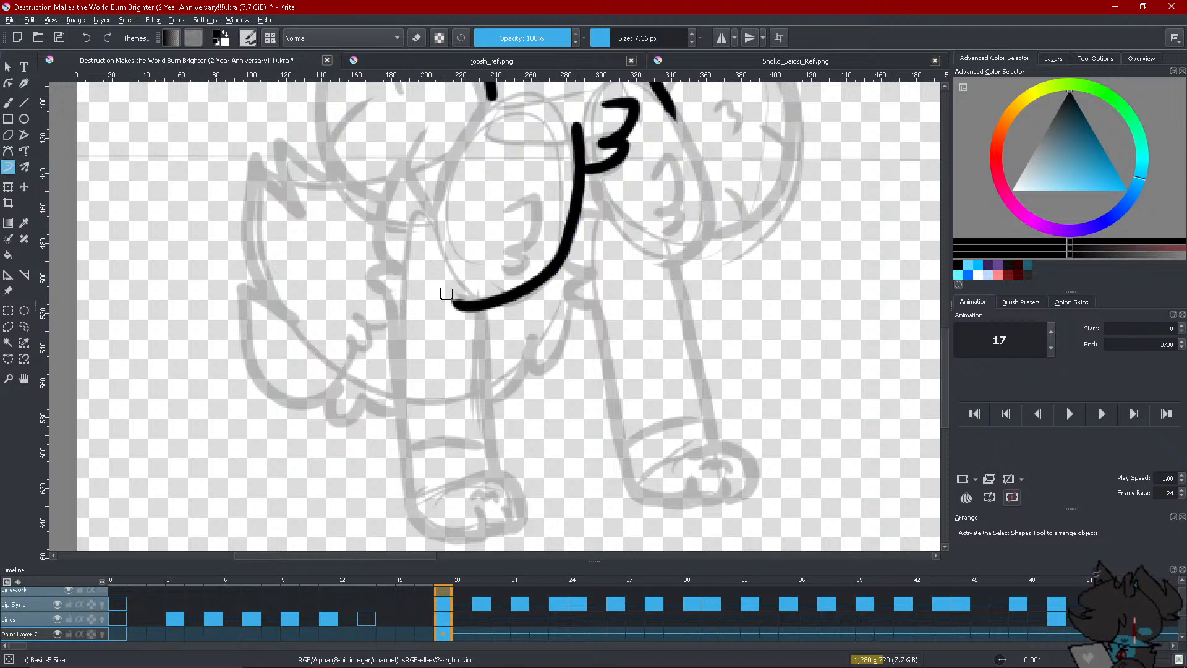
{"action": "key", "text": "ctrl+z"}
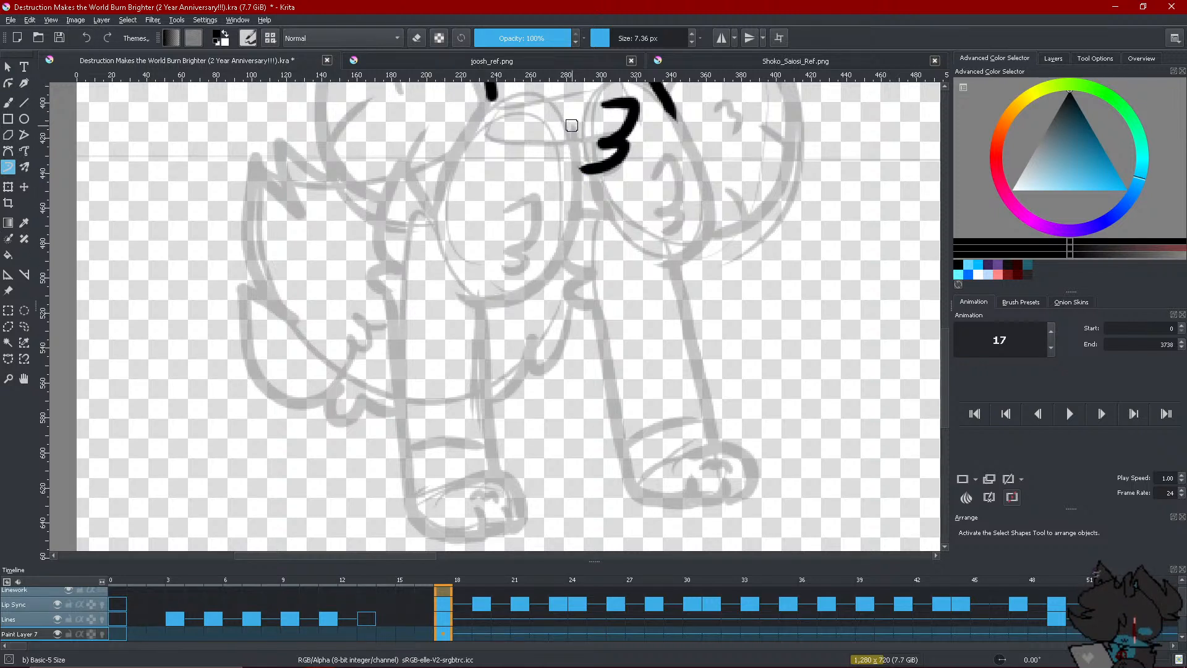
{"action": "mouse_move", "coordinate": [571, 125]}
{"action": "left_mouse_down"}
{"action": "mouse_move", "coordinate": [580, 210]}
{"action": "mouse_move", "coordinate": [562, 256]}
{"action": "mouse_move", "coordinate": [526, 290]}
{"action": "mouse_move", "coordinate": [441, 286]}
{"action": "left_mouse_up"}
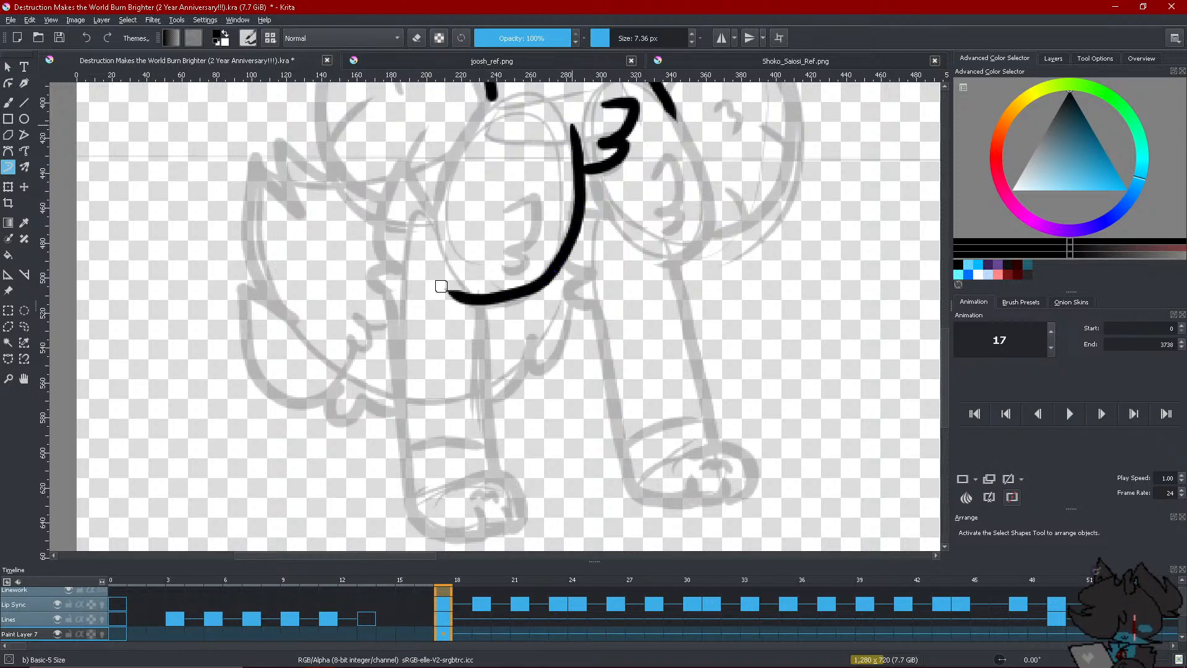
{"action": "mouse_move", "coordinate": [498, 207]}
{"action": "left_mouse_down"}
{"action": "mouse_move", "coordinate": [530, 255]}
{"action": "mouse_move", "coordinate": [502, 263]}
{"action": "left_mouse_up"}
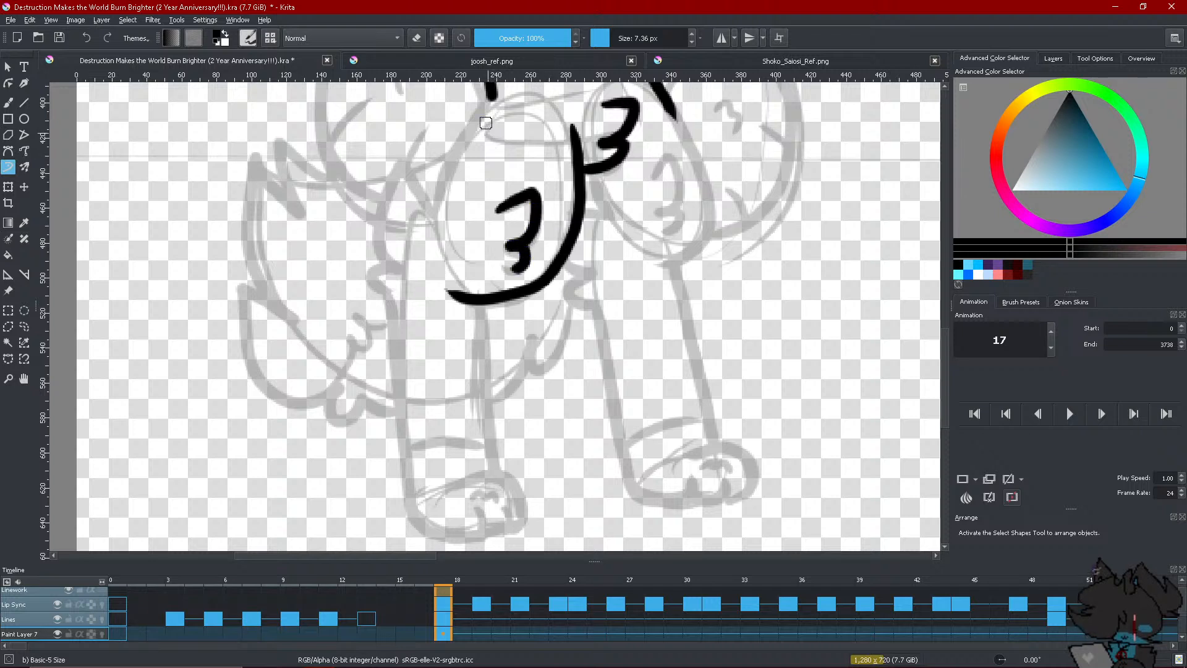
Ink the left-hand thigh's outer side, the pointed fur beside it, and the lower leg with its paw, toes and fur mark
{"action": "mouse_move", "coordinate": [487, 105]}
{"action": "left_mouse_down"}
{"action": "mouse_move", "coordinate": [436, 213]}
{"action": "mouse_move", "coordinate": [403, 154]}
{"action": "left_mouse_up"}
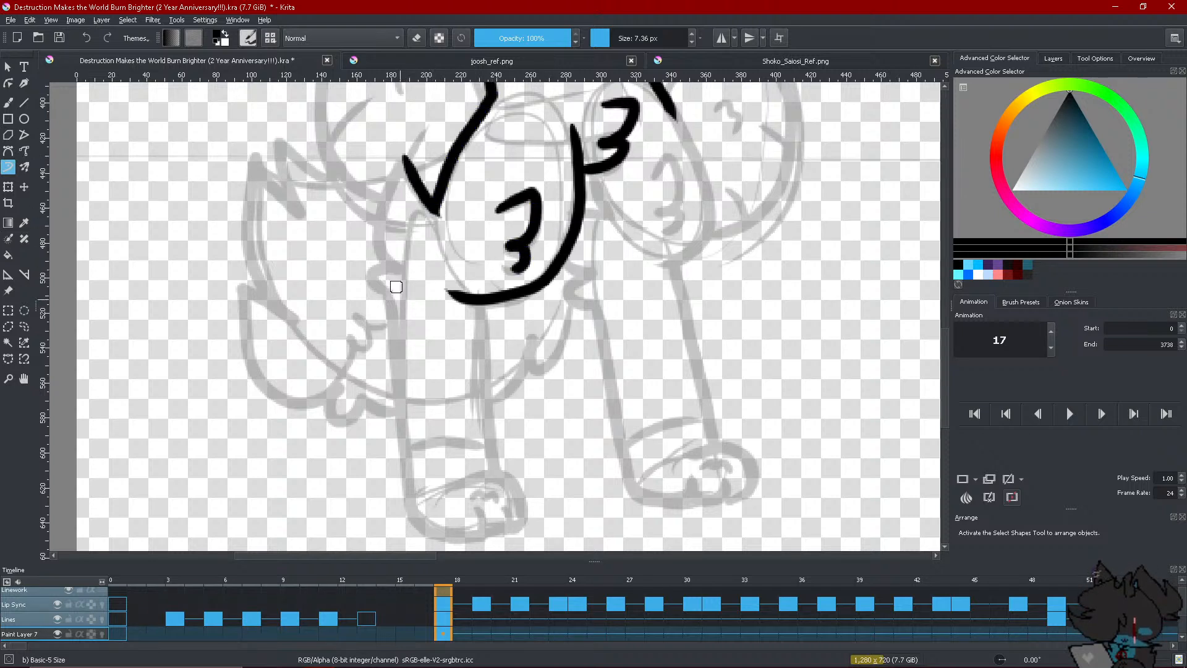
{"action": "left_click", "coordinate": [86, 39]}
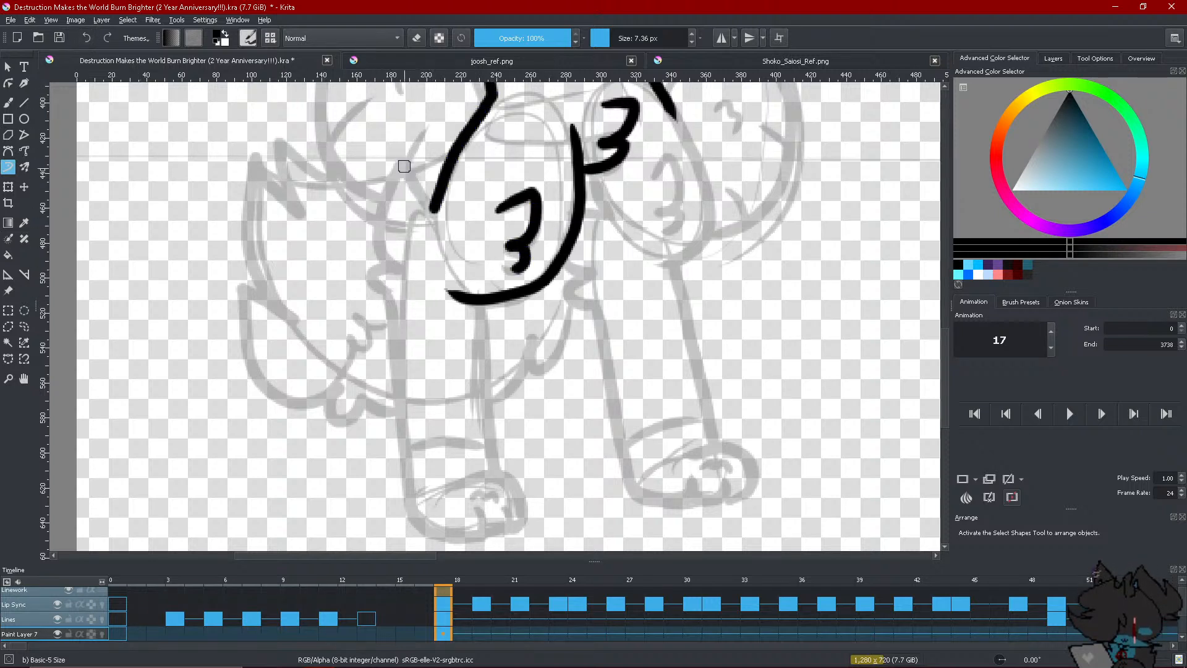
{"action": "left_click_drag", "start_coordinate": [404, 166], "coordinate": [433, 207]}
{"action": "mouse_move", "coordinate": [406, 168]}
{"action": "left_mouse_down"}
{"action": "mouse_move", "coordinate": [384, 215]}
{"action": "mouse_move", "coordinate": [396, 268]}
{"action": "mouse_move", "coordinate": [372, 273]}
{"action": "mouse_move", "coordinate": [390, 289]}
{"action": "mouse_move", "coordinate": [418, 512]}
{"action": "left_mouse_up"}
{"action": "mouse_move", "coordinate": [481, 520]}
{"action": "left_mouse_down"}
{"action": "mouse_move", "coordinate": [449, 534]}
{"action": "mouse_move", "coordinate": [411, 489]}
{"action": "left_mouse_up"}
{"action": "mouse_move", "coordinate": [505, 508]}
{"action": "left_mouse_down"}
{"action": "mouse_move", "coordinate": [511, 523]}
{"action": "mouse_move", "coordinate": [490, 531]}
{"action": "left_mouse_up"}
{"action": "mouse_move", "coordinate": [479, 304]}
{"action": "left_mouse_down"}
{"action": "mouse_move", "coordinate": [493, 471]}
{"action": "mouse_move", "coordinate": [491, 460]}
{"action": "mouse_move", "coordinate": [483, 472]}
{"action": "mouse_move", "coordinate": [513, 478]}
{"action": "mouse_move", "coordinate": [517, 513]}
{"action": "mouse_move", "coordinate": [498, 493]}
{"action": "left_mouse_up"}
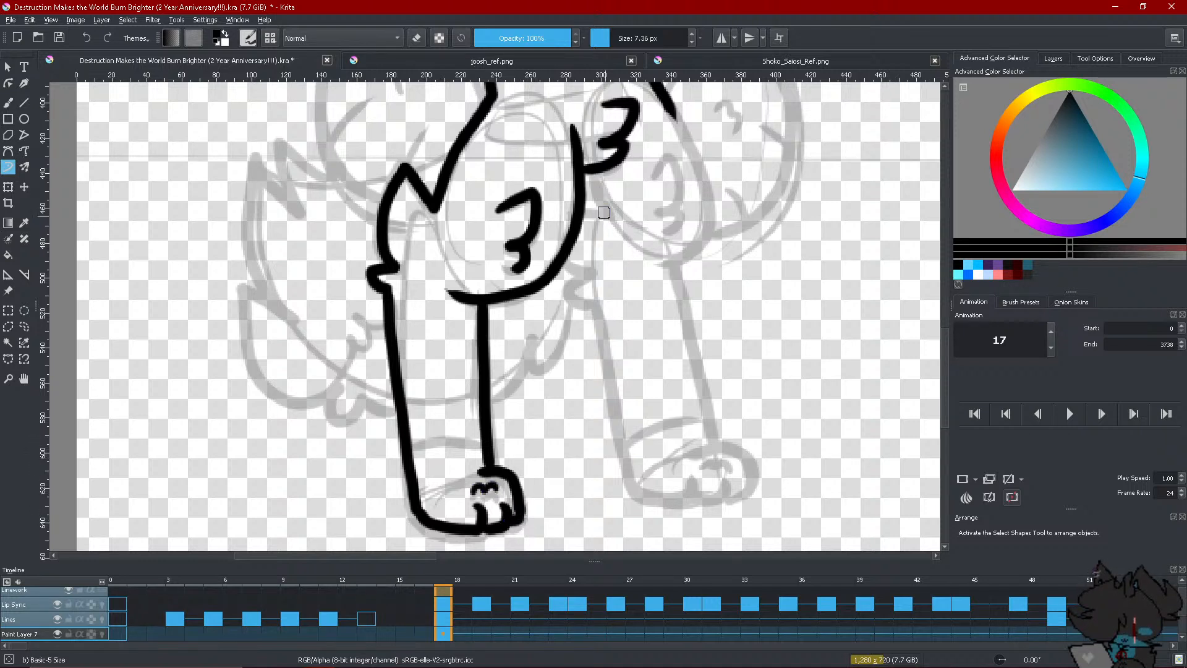
Ink the small fur spike between the thighs, the right-hand thigh's outer curve and its fur mark
{"action": "left_click_drag", "start_coordinate": [588, 175], "coordinate": [612, 214]}
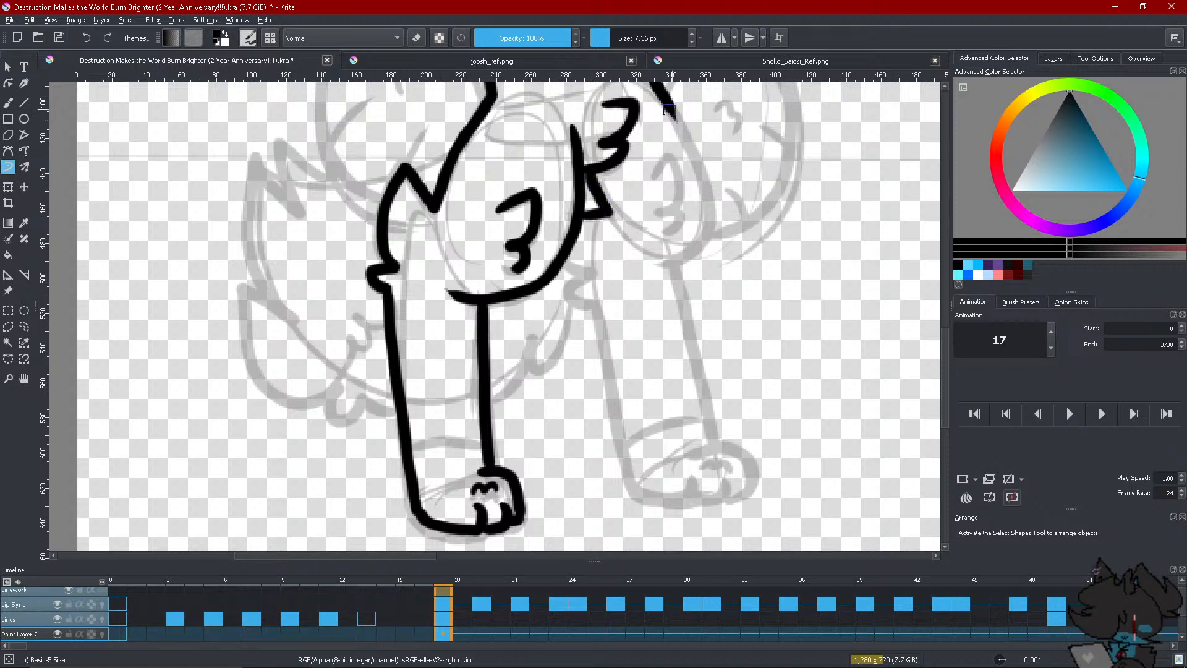
{"action": "mouse_move", "coordinate": [663, 102]}
{"action": "left_mouse_down"}
{"action": "mouse_move", "coordinate": [712, 210]}
{"action": "mouse_move", "coordinate": [652, 270]}
{"action": "left_mouse_up"}
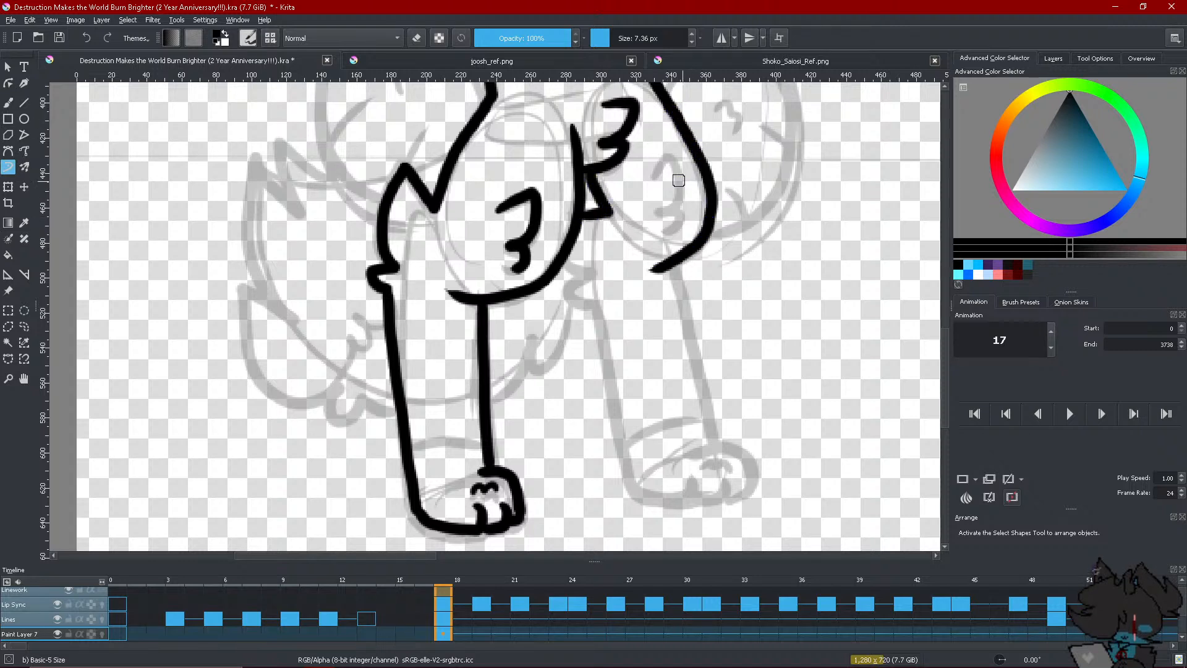
{"action": "mouse_move", "coordinate": [648, 172]}
{"action": "left_mouse_down"}
{"action": "mouse_move", "coordinate": [668, 158]}
{"action": "mouse_move", "coordinate": [678, 166]}
{"action": "mouse_move", "coordinate": [657, 215]}
{"action": "left_mouse_up"}
Ink both sides of the right-hand lower leg, including the knee fur, the paw and its toes
{"action": "mouse_move", "coordinate": [567, 265]}
{"action": "left_mouse_down"}
{"action": "mouse_move", "coordinate": [582, 267]}
{"action": "mouse_move", "coordinate": [584, 283]}
{"action": "mouse_move", "coordinate": [566, 289]}
{"action": "mouse_move", "coordinate": [593, 301]}
{"action": "mouse_move", "coordinate": [646, 498]}
{"action": "mouse_move", "coordinate": [684, 502]}
{"action": "mouse_move", "coordinate": [644, 497]}
{"action": "left_mouse_up"}
{"action": "mouse_move", "coordinate": [733, 476]}
{"action": "left_mouse_down"}
{"action": "mouse_move", "coordinate": [700, 504]}
{"action": "mouse_move", "coordinate": [691, 490]}
{"action": "mouse_move", "coordinate": [705, 447]}
{"action": "mouse_move", "coordinate": [751, 485]}
{"action": "mouse_move", "coordinate": [748, 499]}
{"action": "mouse_move", "coordinate": [729, 504]}
{"action": "mouse_move", "coordinate": [712, 461]}
{"action": "mouse_move", "coordinate": [729, 475]}
{"action": "left_mouse_up"}
{"action": "left_click_drag", "start_coordinate": [672, 269], "coordinate": [694, 366]}
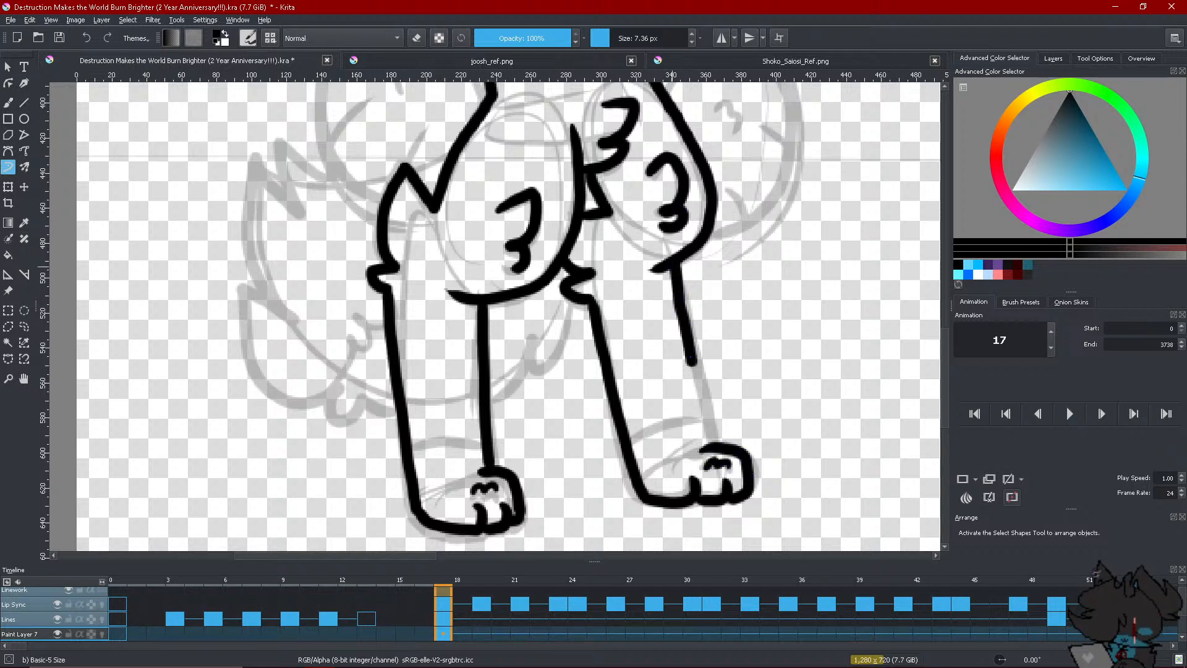
{"action": "key", "text": "ctrl+z"}
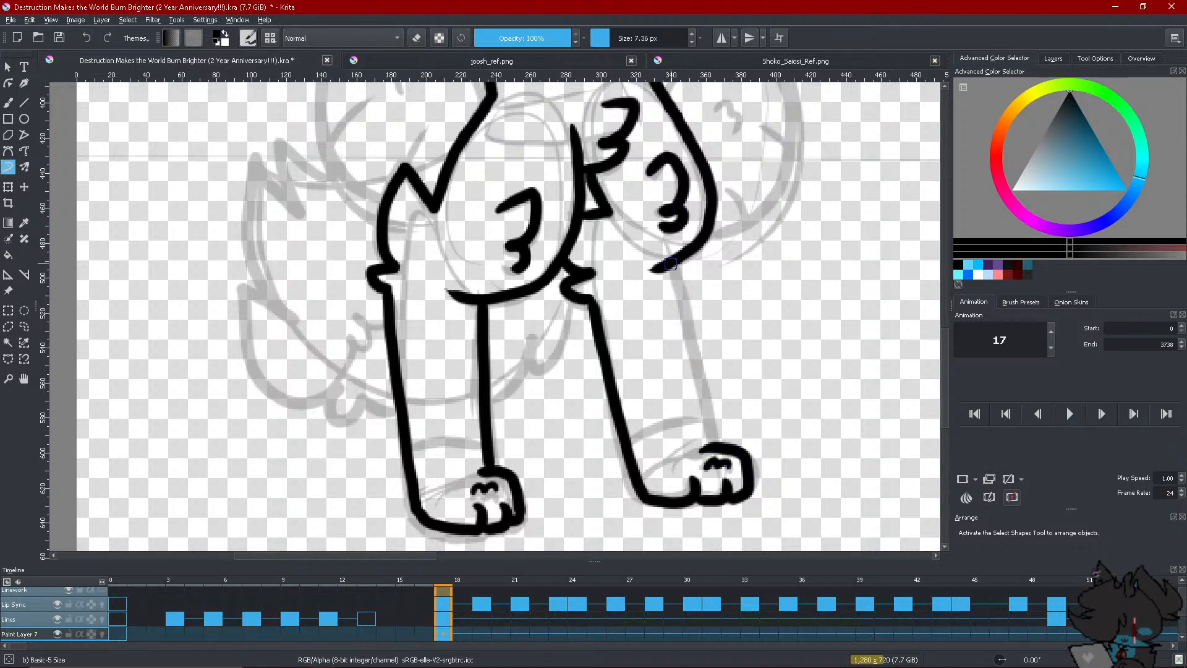
{"action": "left_click_drag", "start_coordinate": [673, 267], "coordinate": [713, 449]}
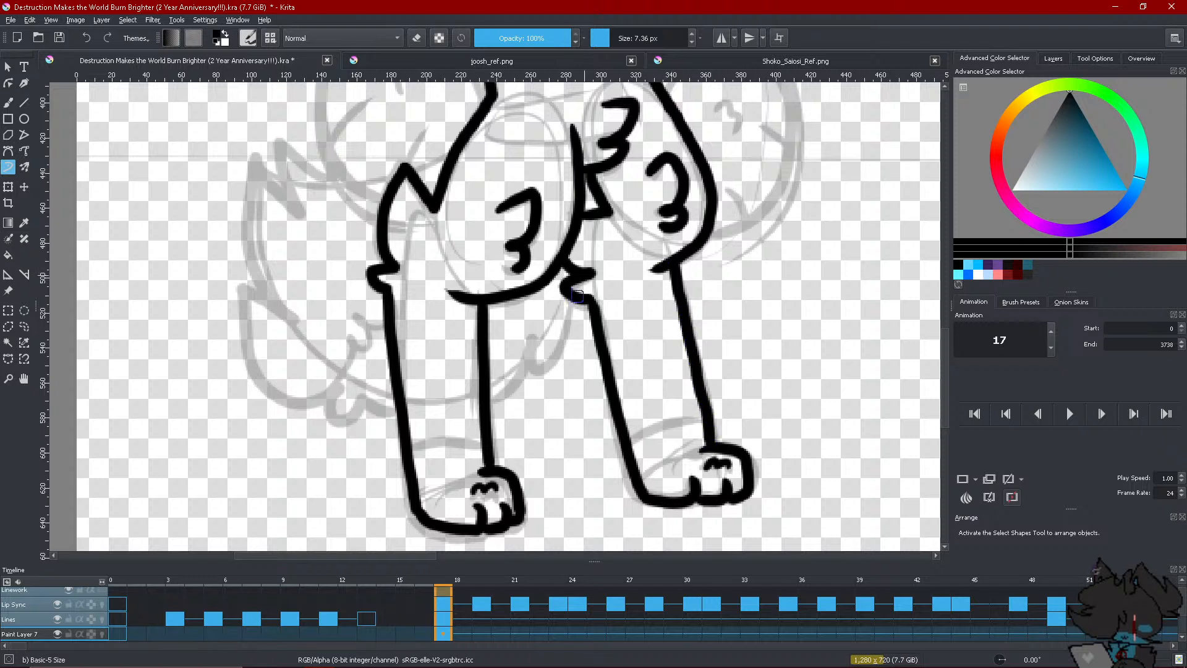
Ink the lower edge of the tail visible between the two legs, with its small fur notch
{"action": "mouse_move", "coordinate": [575, 297]}
{"action": "left_mouse_down"}
{"action": "mouse_move", "coordinate": [544, 366]}
{"action": "mouse_move", "coordinate": [532, 334]}
{"action": "left_mouse_up"}
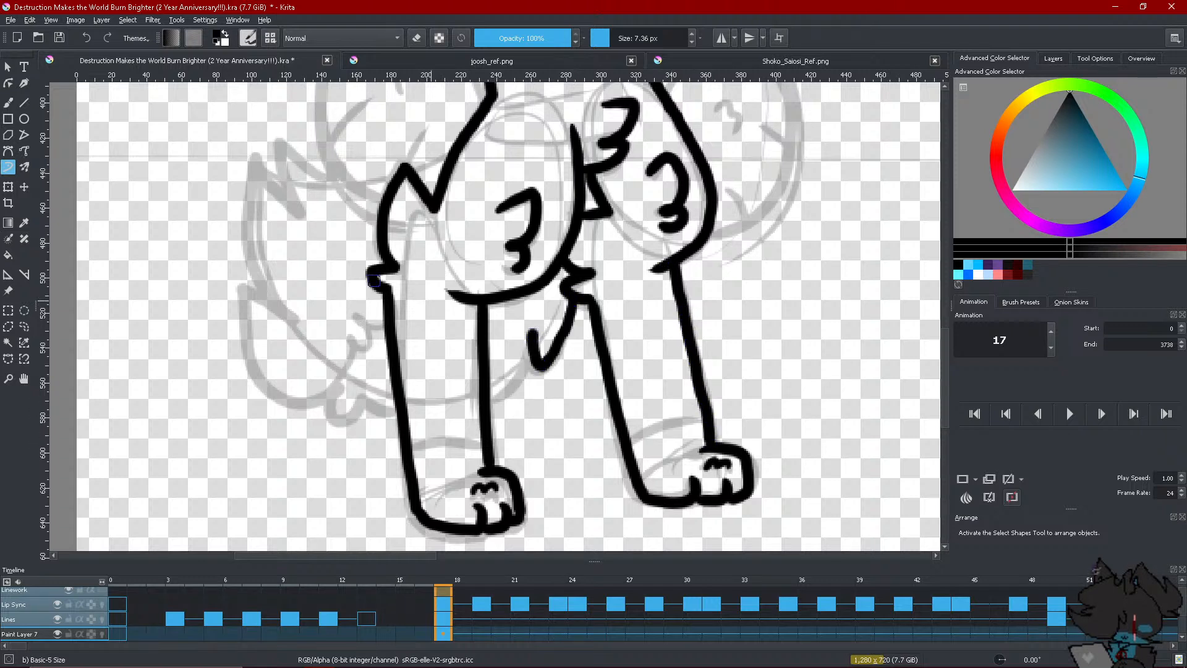
{"action": "left_click", "coordinate": [86, 38]}
{"action": "mouse_move", "coordinate": [575, 296]}
{"action": "left_mouse_down"}
{"action": "mouse_move", "coordinate": [545, 366]}
{"action": "mouse_move", "coordinate": [534, 343]}
{"action": "mouse_move", "coordinate": [529, 375]}
{"action": "mouse_move", "coordinate": [490, 403]}
{"action": "left_mouse_up"}
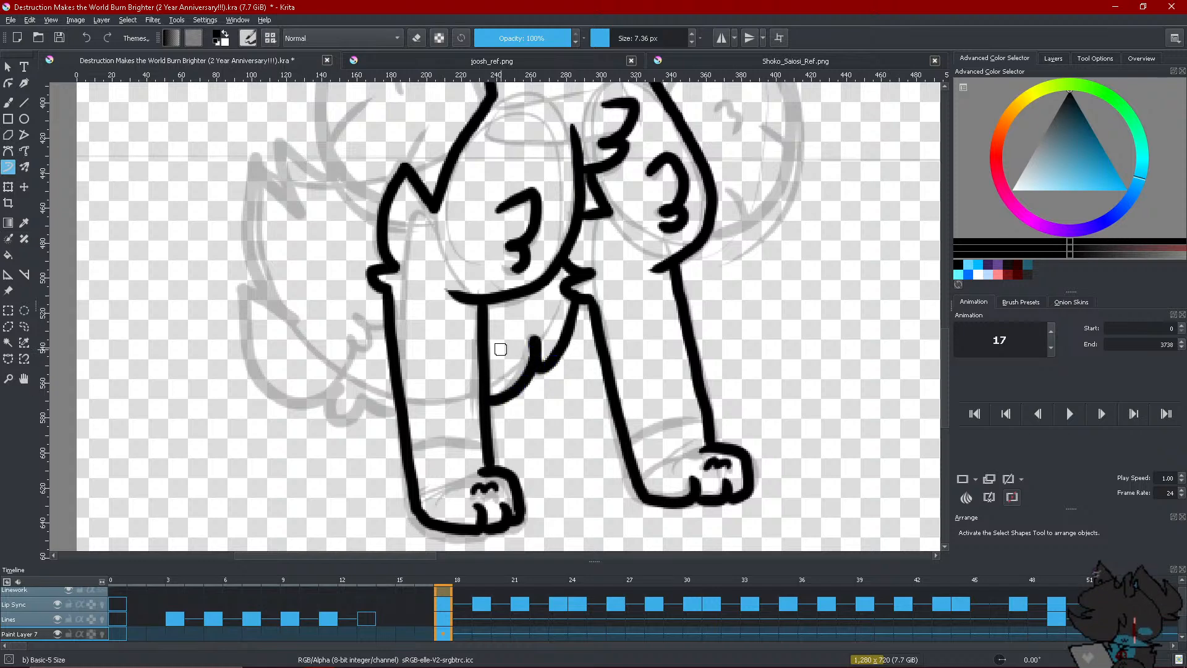
Ink the left-hand arm from the shoulder fur down to the hip, with its hand lines and small fur mark
{"action": "scroll", "coordinate": [501, 349], "scroll_direction": "up", "scroll_amount": 3}
{"action": "scroll", "coordinate": [509, 469], "scroll_direction": "down", "scroll_amount": 5}
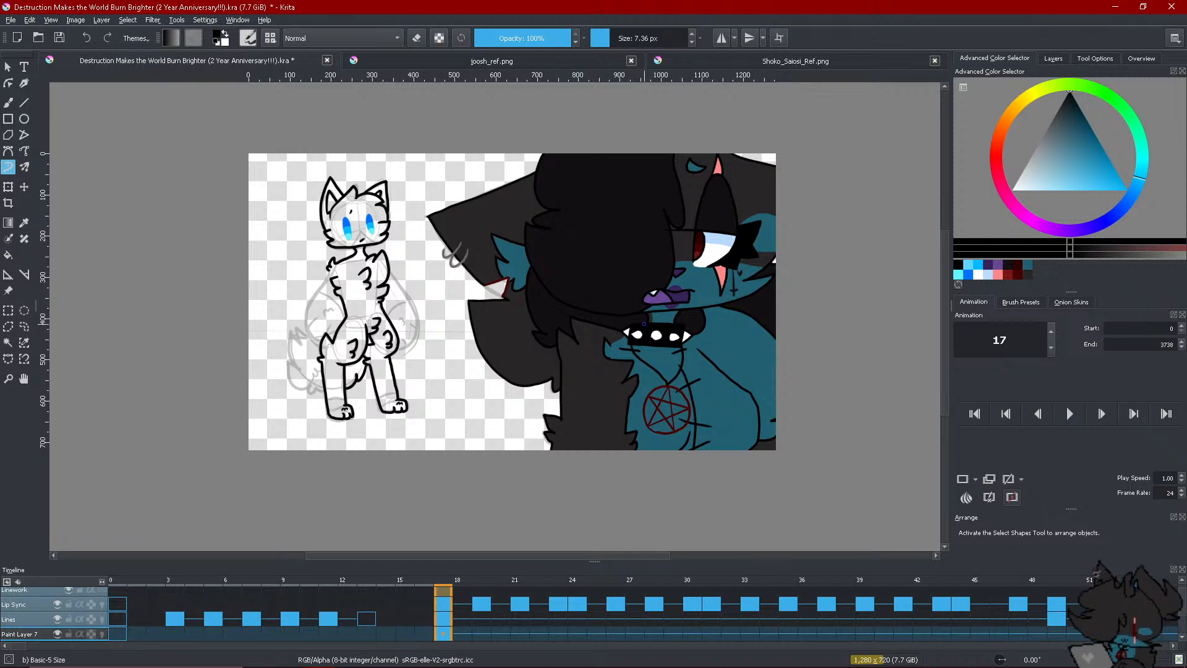
{"action": "scroll", "coordinate": [332, 295], "scroll_direction": "up", "scroll_amount": 1}
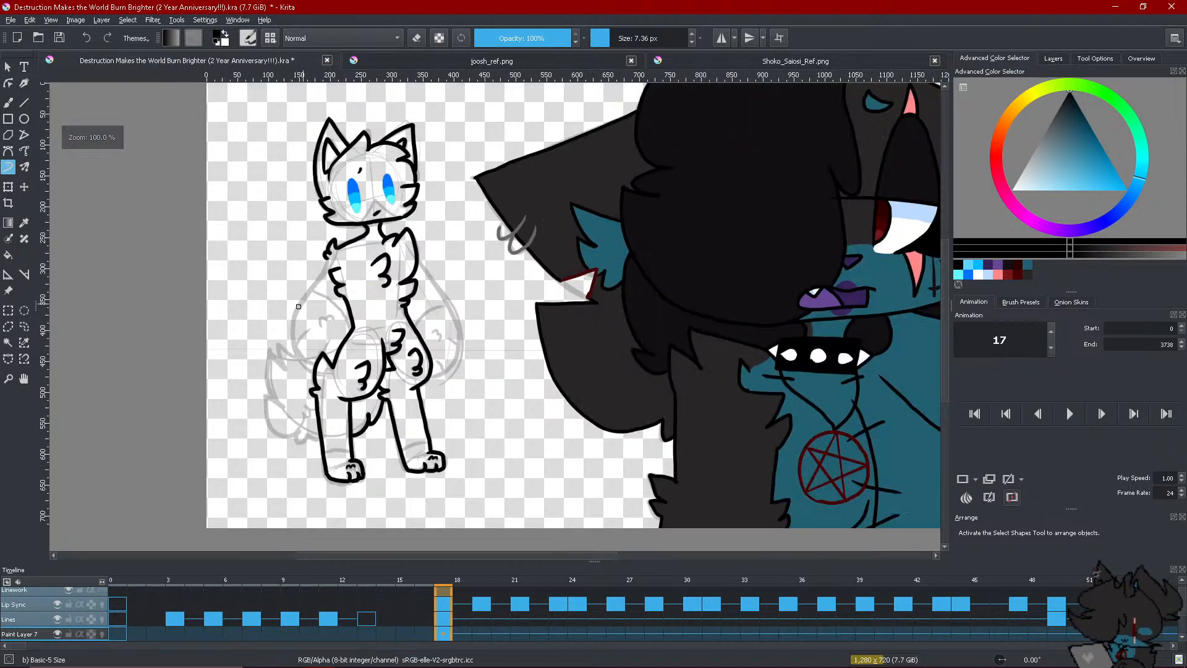
{"action": "scroll", "coordinate": [299, 307], "scroll_direction": "up", "scroll_amount": 3}
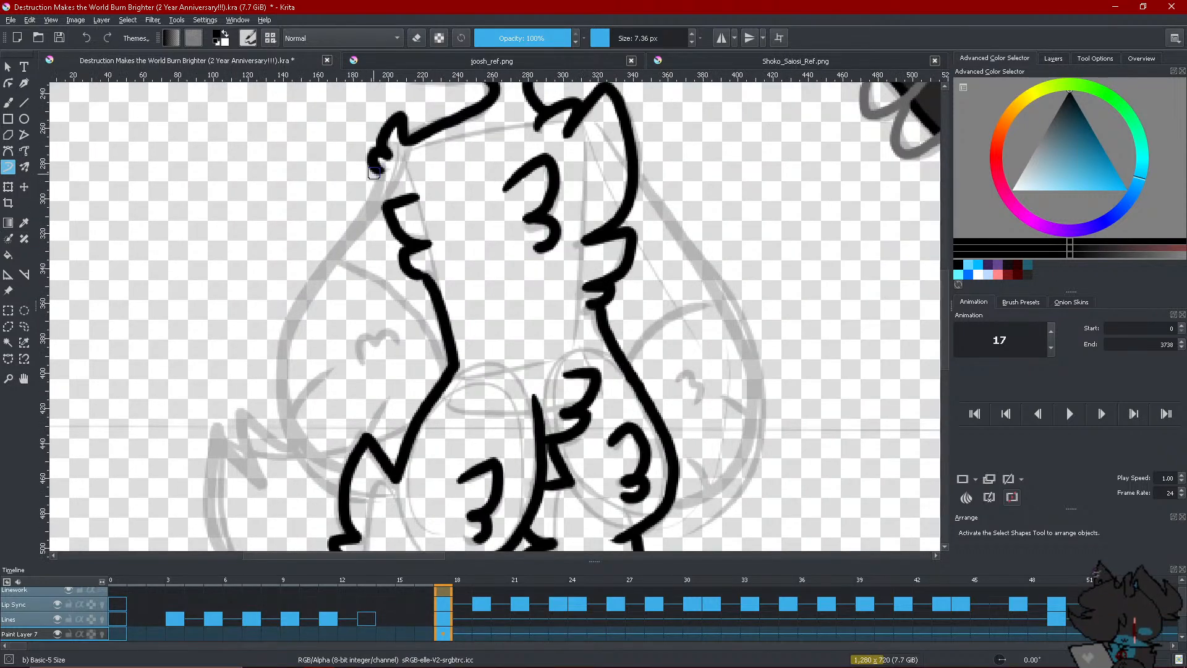
{"action": "mouse_move", "coordinate": [374, 172]}
{"action": "left_mouse_down"}
{"action": "mouse_move", "coordinate": [292, 330]}
{"action": "mouse_move", "coordinate": [282, 407]}
{"action": "mouse_move", "coordinate": [315, 469]}
{"action": "mouse_move", "coordinate": [342, 486]}
{"action": "left_mouse_up"}
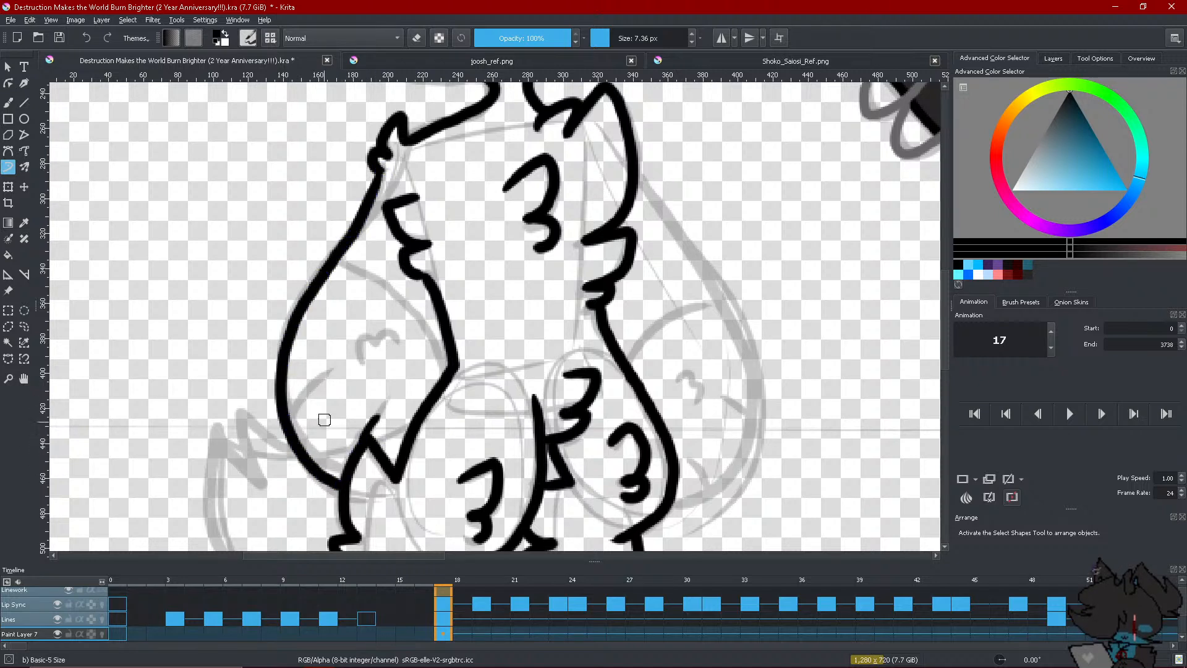
{"action": "left_click_drag", "start_coordinate": [326, 374], "coordinate": [286, 421]}
{"action": "mouse_move", "coordinate": [360, 365]}
{"action": "left_mouse_down"}
{"action": "mouse_move", "coordinate": [367, 339]}
{"action": "mouse_move", "coordinate": [399, 340]}
{"action": "left_mouse_up"}
Ink the right-hand arm's outer curve down to the thigh, with its two hand lines and small fur mark
{"action": "mouse_move", "coordinate": [637, 174]}
{"action": "left_mouse_down"}
{"action": "mouse_move", "coordinate": [699, 258]}
{"action": "mouse_move", "coordinate": [757, 402]}
{"action": "mouse_move", "coordinate": [748, 447]}
{"action": "mouse_move", "coordinate": [691, 496]}
{"action": "mouse_move", "coordinate": [710, 481]}
{"action": "left_mouse_up"}
{"action": "left_click_drag", "start_coordinate": [725, 394], "coordinate": [742, 411]}
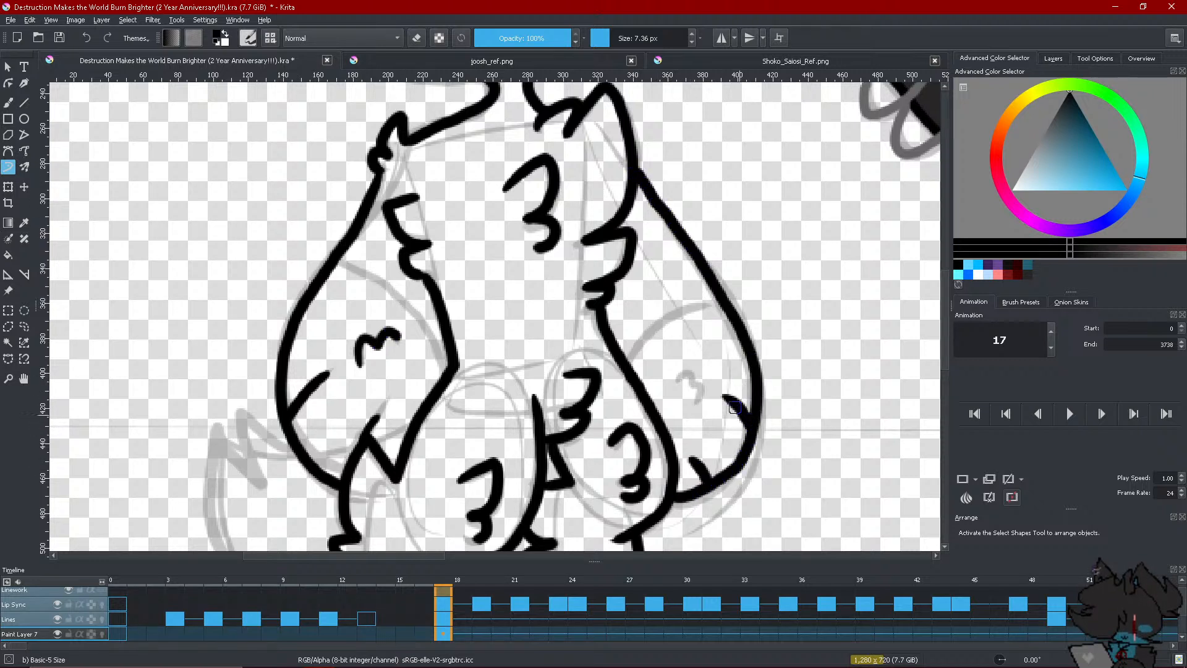
{"action": "mouse_move", "coordinate": [679, 375]}
{"action": "left_mouse_down"}
{"action": "mouse_move", "coordinate": [698, 384]}
{"action": "mouse_move", "coordinate": [693, 399]}
{"action": "left_mouse_up"}
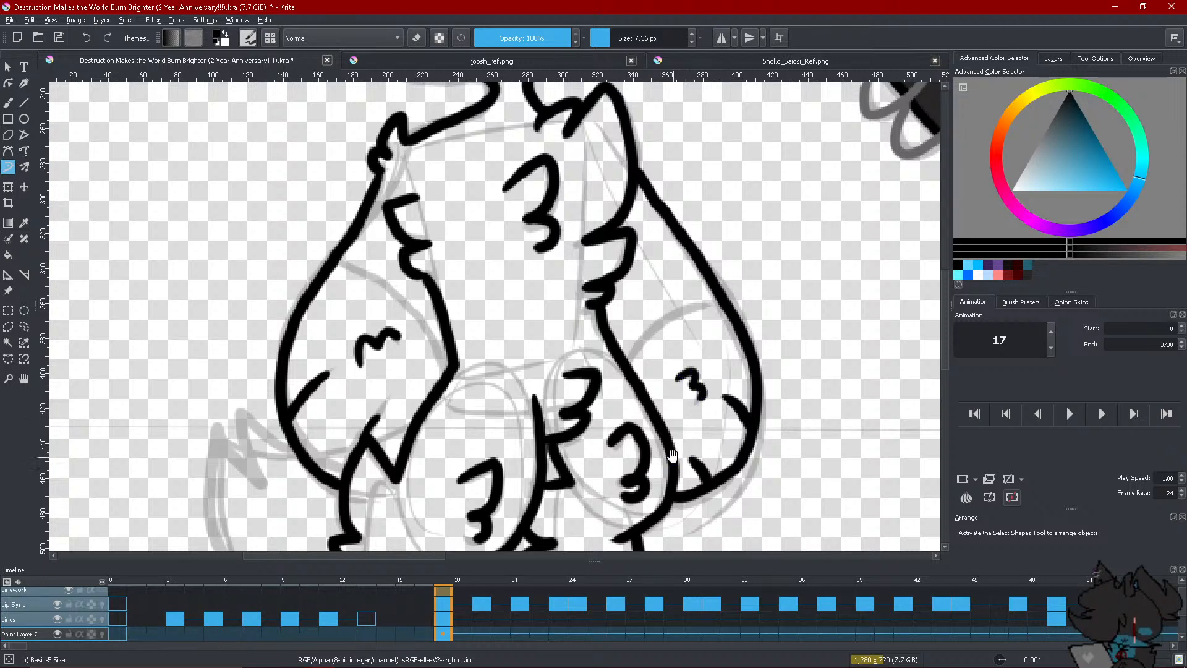
Ink the bushy tail behind the left-hand leg, from its spiky upper fur around the outer side to the fluffy bottom edge
{"action": "left_click_drag", "start_coordinate": [673, 456], "coordinate": [784, 277]}
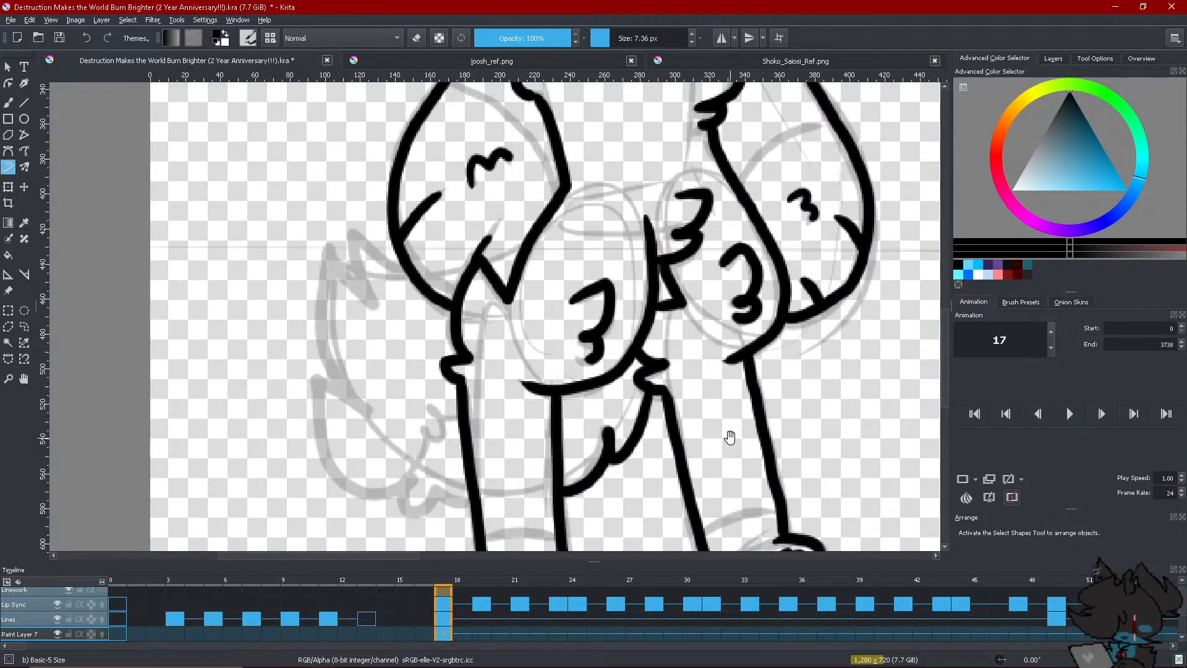
{"action": "left_click_drag", "start_coordinate": [730, 437], "coordinate": [744, 396]}
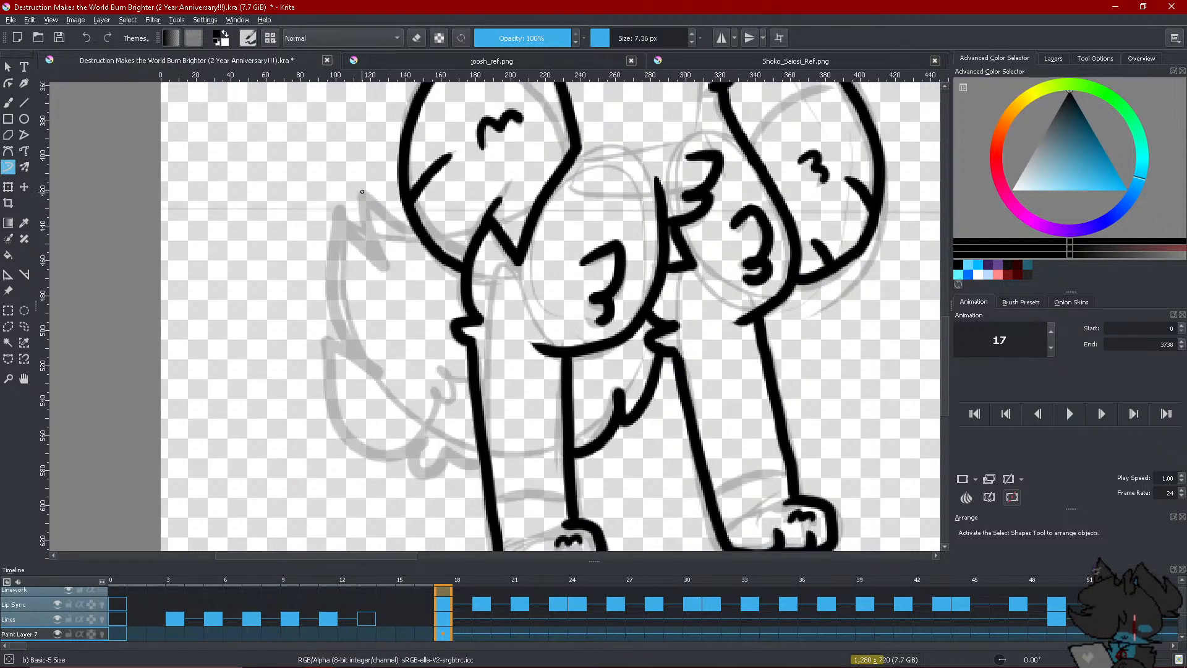
{"action": "left_click_drag", "start_coordinate": [363, 192], "coordinate": [411, 228]}
{"action": "left_click_drag", "start_coordinate": [361, 189], "coordinate": [391, 270]}
{"action": "mouse_move", "coordinate": [339, 209]}
{"action": "left_mouse_down"}
{"action": "mouse_move", "coordinate": [355, 233]}
{"action": "mouse_move", "coordinate": [341, 242]}
{"action": "mouse_move", "coordinate": [379, 370]}
{"action": "left_mouse_up"}
{"action": "mouse_move", "coordinate": [322, 339]}
{"action": "left_mouse_down"}
{"action": "mouse_move", "coordinate": [371, 364]}
{"action": "mouse_move", "coordinate": [353, 444]}
{"action": "mouse_move", "coordinate": [438, 428]}
{"action": "left_mouse_up"}
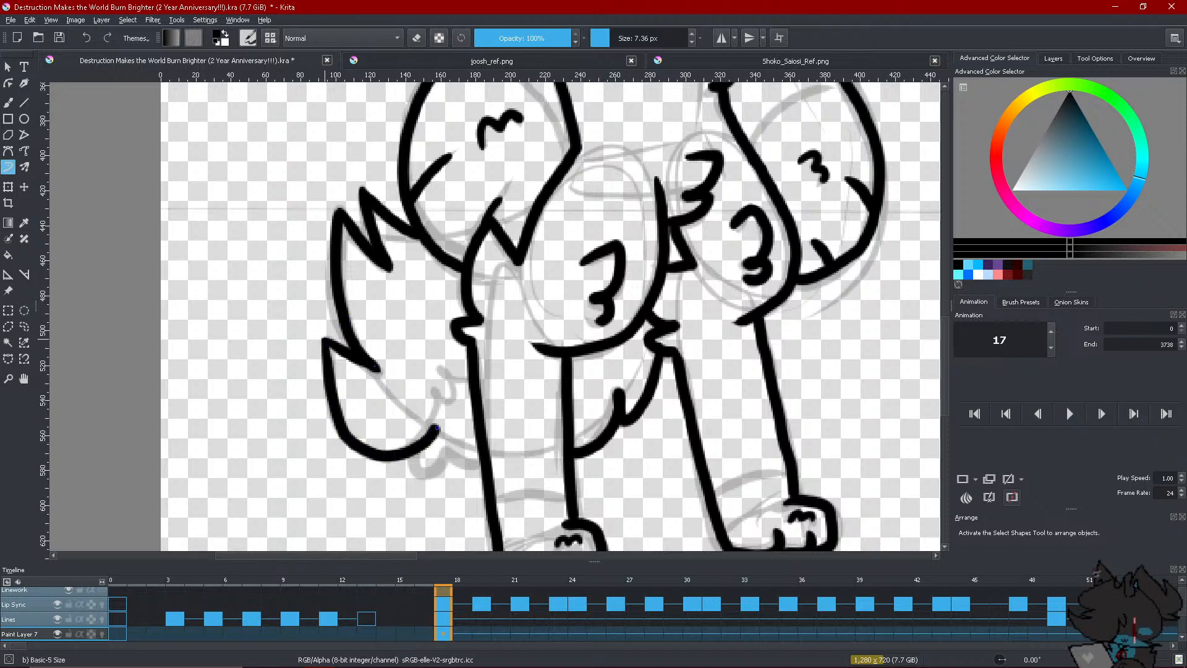
{"action": "left_click", "coordinate": [86, 38]}
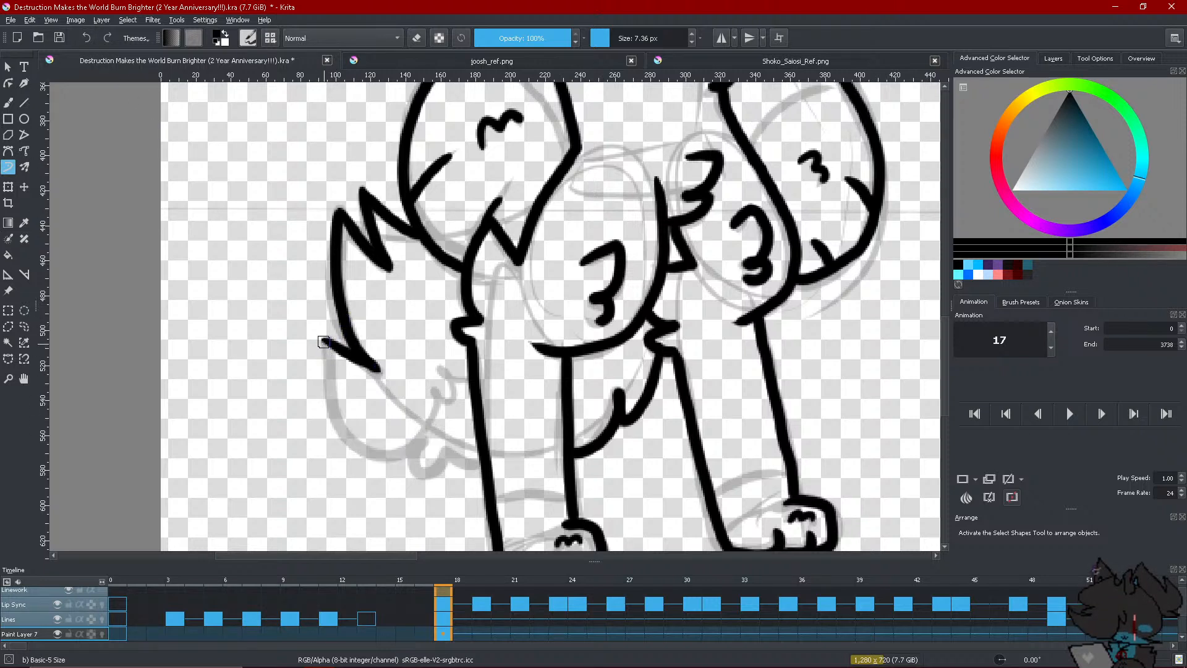
{"action": "mouse_move", "coordinate": [324, 342]}
{"action": "left_mouse_down"}
{"action": "mouse_move", "coordinate": [334, 425]}
{"action": "mouse_move", "coordinate": [374, 460]}
{"action": "mouse_move", "coordinate": [433, 414]}
{"action": "left_mouse_up"}
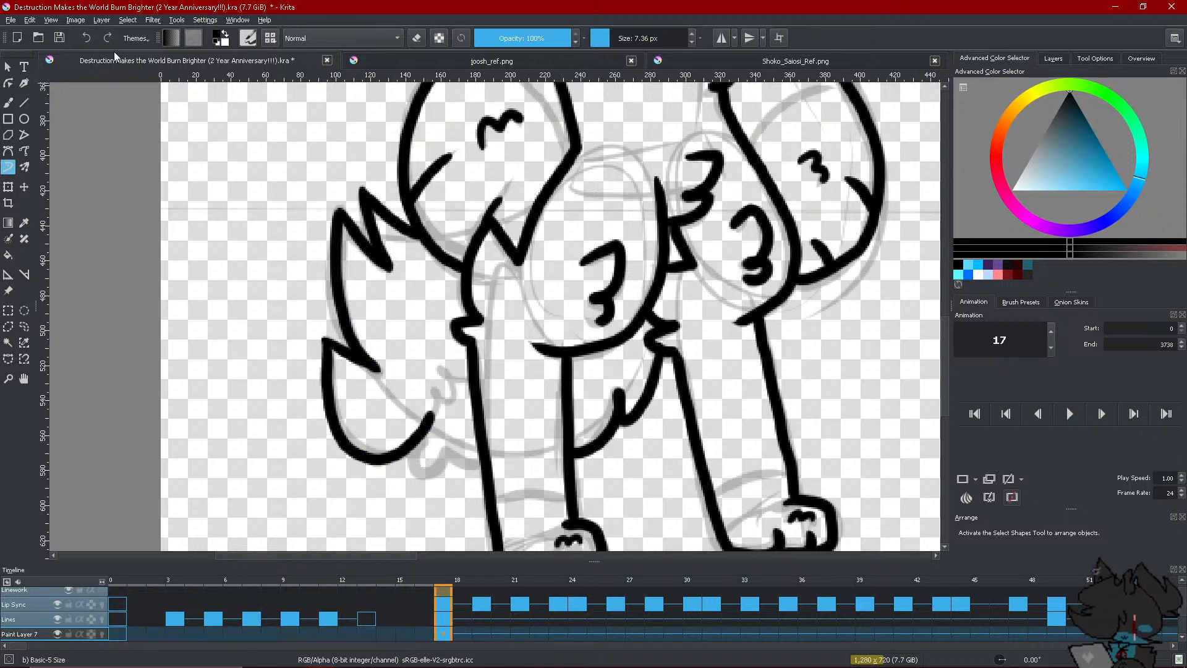
{"action": "key", "text": "ctrl+z"}
{"action": "mouse_move", "coordinate": [324, 340]}
{"action": "left_mouse_down"}
{"action": "mouse_move", "coordinate": [357, 456]}
{"action": "mouse_move", "coordinate": [433, 437]}
{"action": "mouse_move", "coordinate": [422, 452]}
{"action": "mouse_move", "coordinate": [482, 461]}
{"action": "left_mouse_up"}
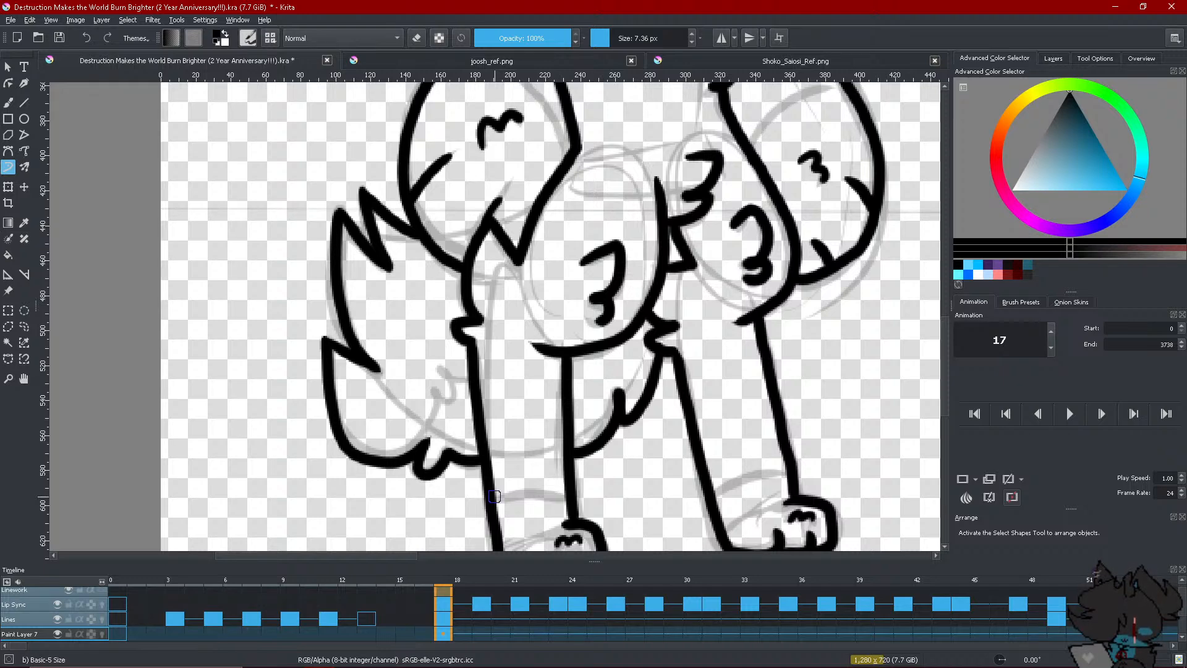
{"action": "scroll", "coordinate": [494, 496], "scroll_direction": "down", "scroll_amount": 6}
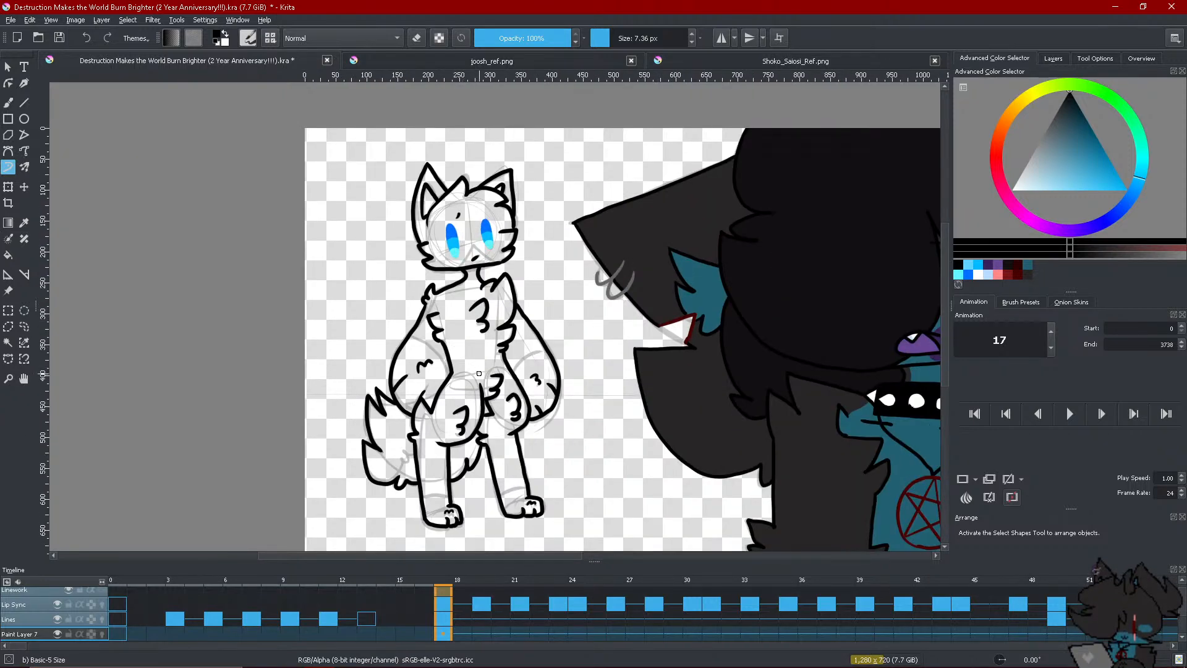
{"action": "scroll", "coordinate": [565, 310], "scroll_direction": "down", "scroll_amount": 1}
{"action": "scroll", "coordinate": [565, 310], "scroll_direction": "up", "scroll_amount": 1}
{"action": "scroll", "coordinate": [470, 482], "scroll_direction": "up", "scroll_amount": 1}
{"action": "scroll", "coordinate": [415, 512], "scroll_direction": "down", "scroll_amount": 1}
{"action": "scroll", "coordinate": [415, 512], "scroll_direction": "up", "scroll_amount": 1}
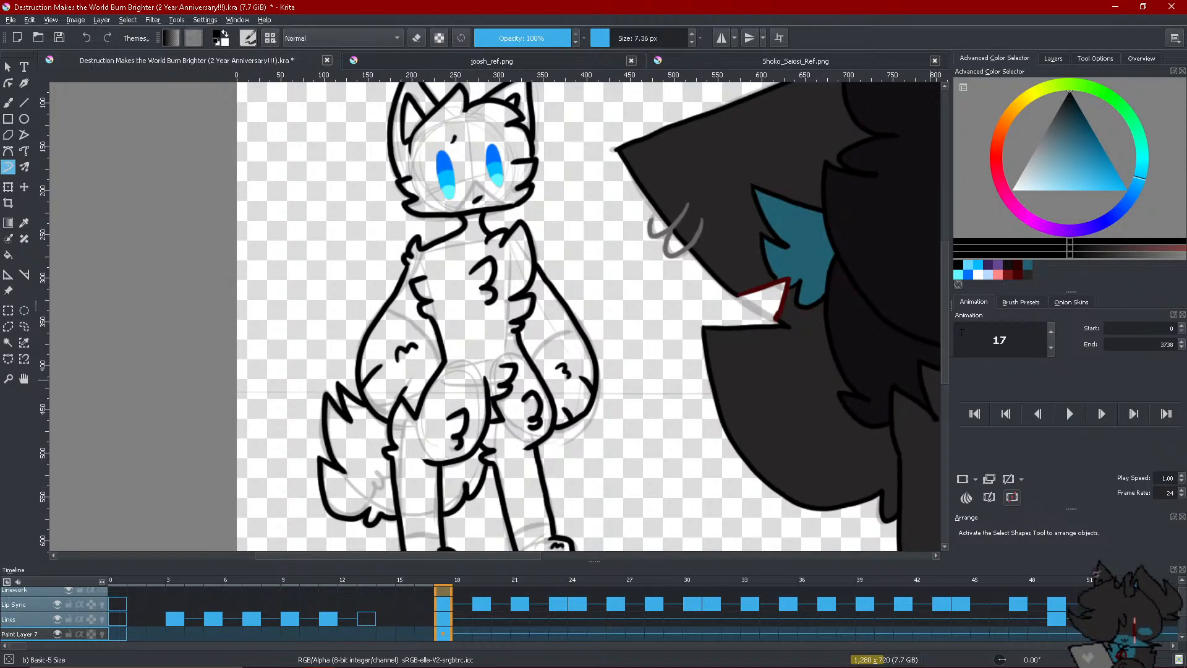
{"action": "left_click_drag", "start_coordinate": [944, 336], "coordinate": [945, 344]}
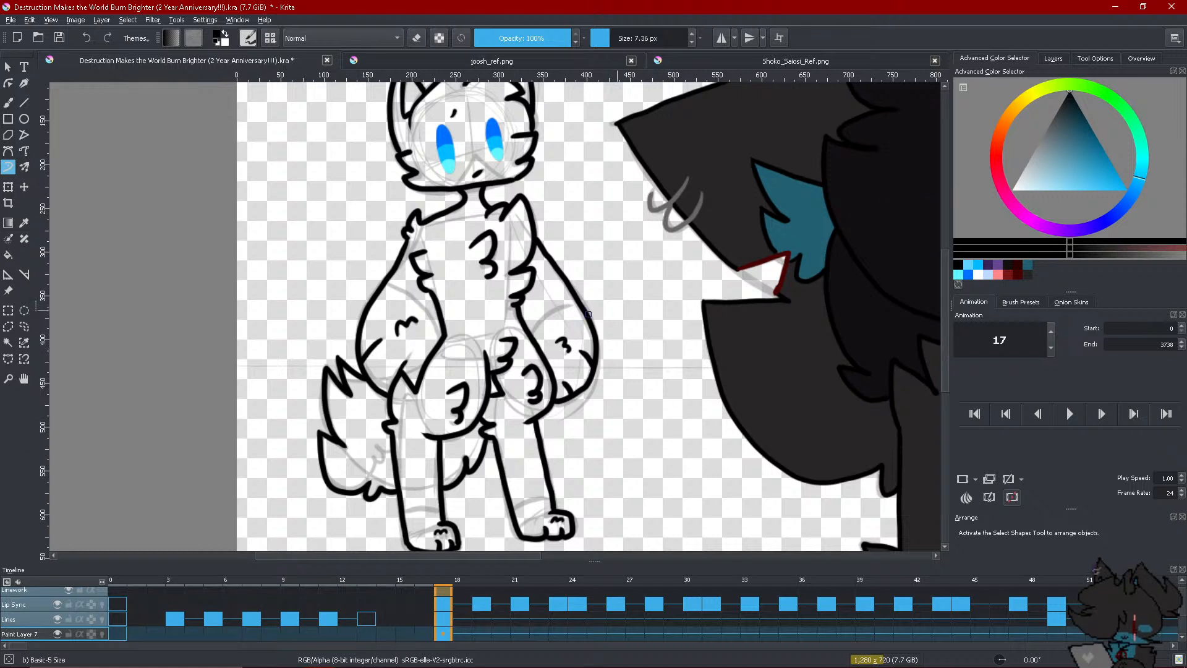
Hide the Storyboards layer so that the sketch no longer shows beneath the line art
{"action": "left_click", "coordinate": [1052, 58]}
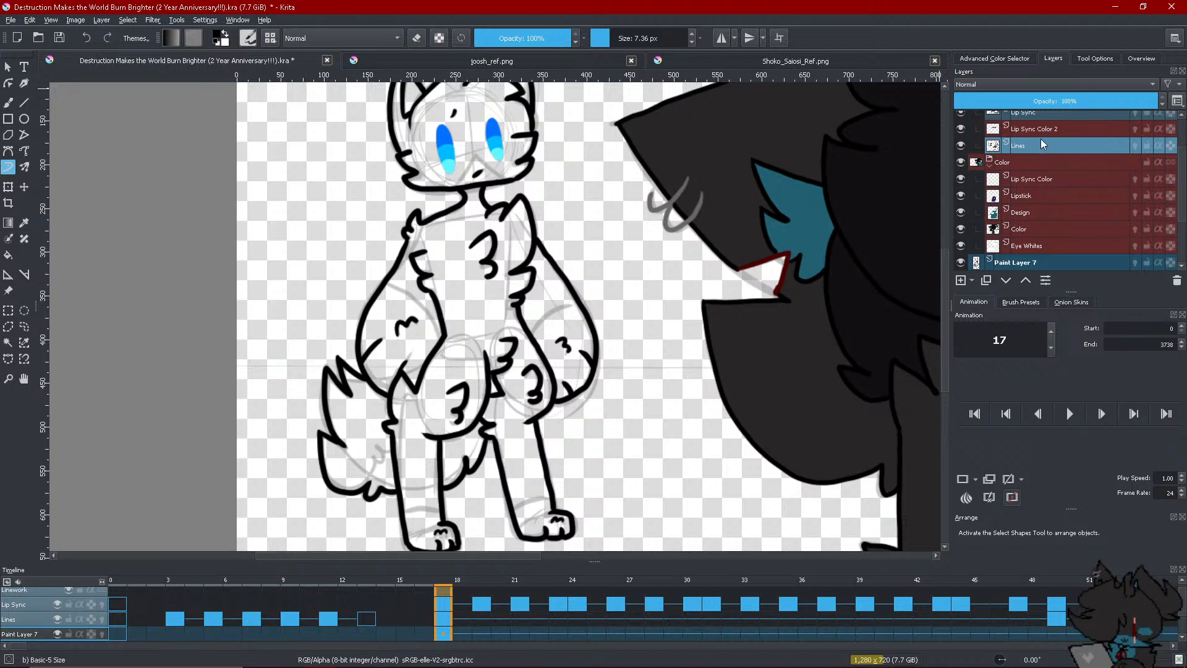
{"action": "mouse_move", "coordinate": [1041, 138]}
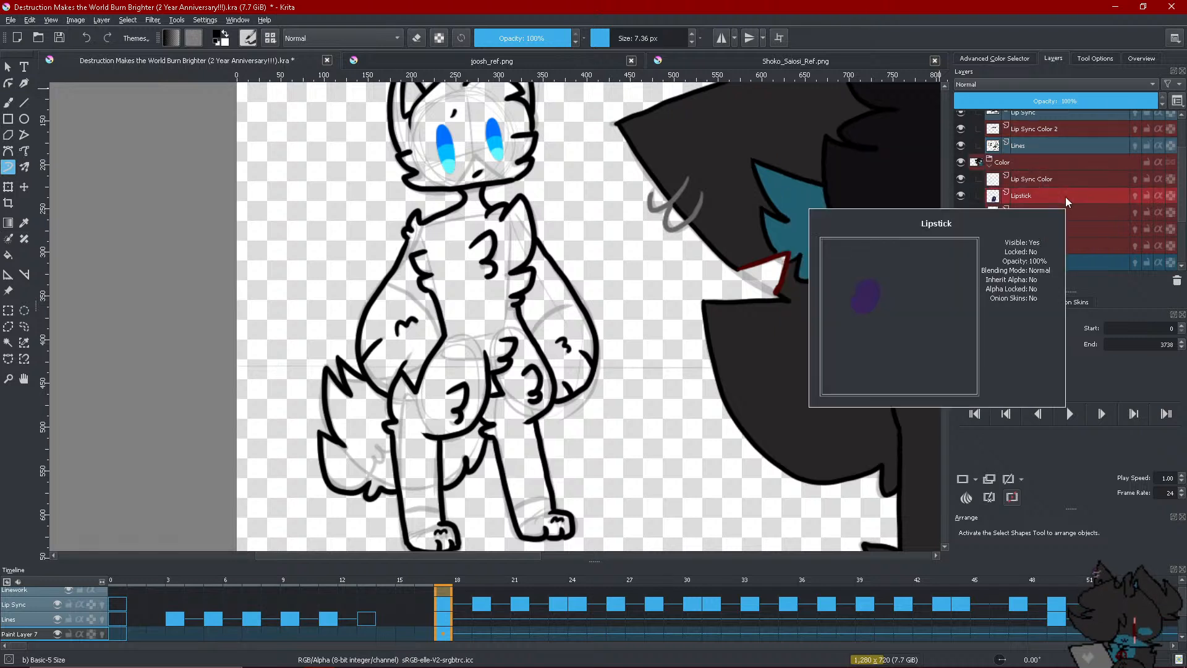
{"action": "mouse_move", "coordinate": [1047, 246]}
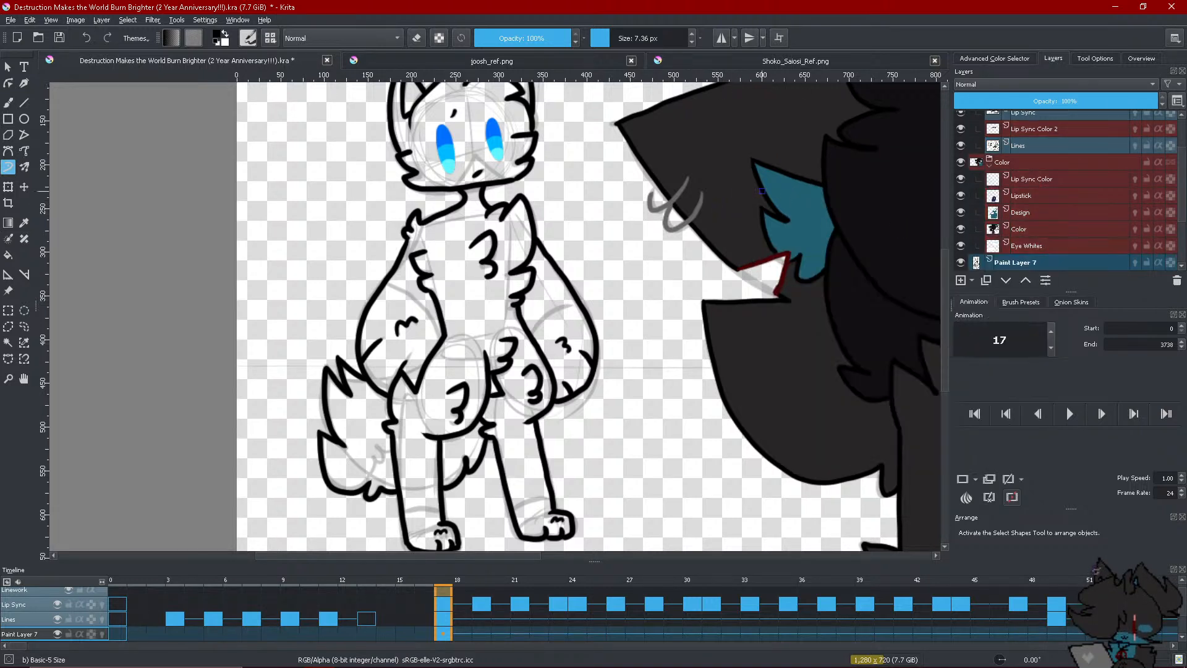
{"action": "scroll", "coordinate": [1015, 218], "scroll_direction": "down", "scroll_amount": 3}
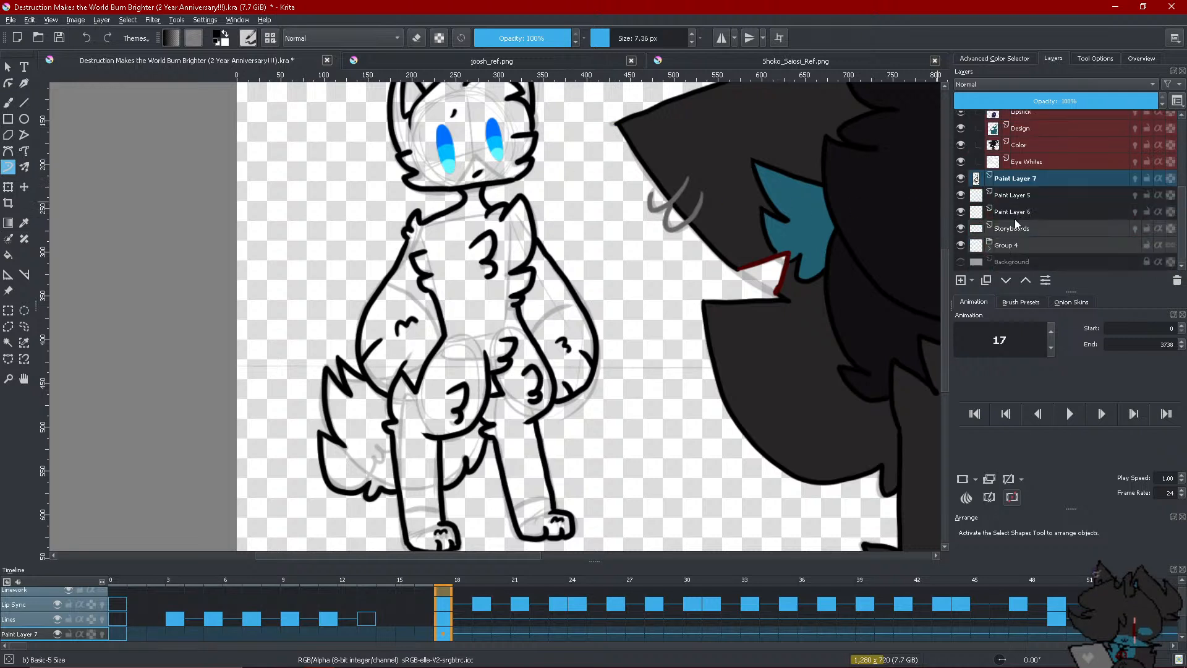
{"action": "left_click", "coordinate": [960, 228]}
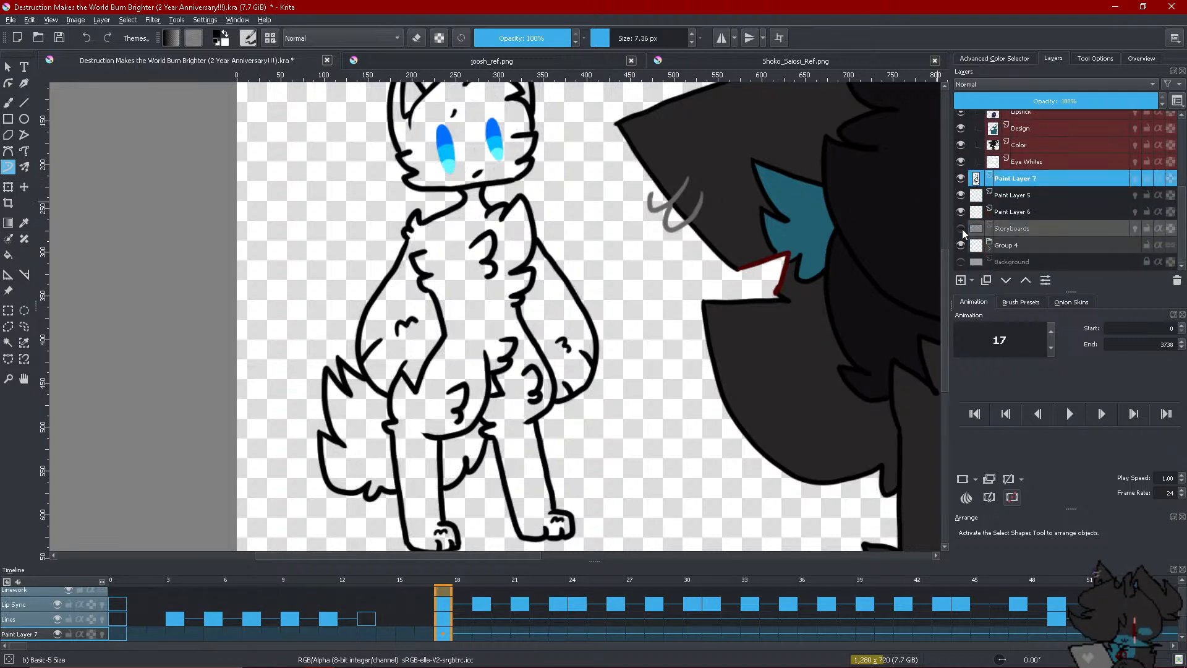
Add a blank frame at frame 114 on Paint Layer 7 and return to frame 17
{"action": "scroll", "coordinate": [407, 235], "scroll_direction": "down", "scroll_amount": 2}
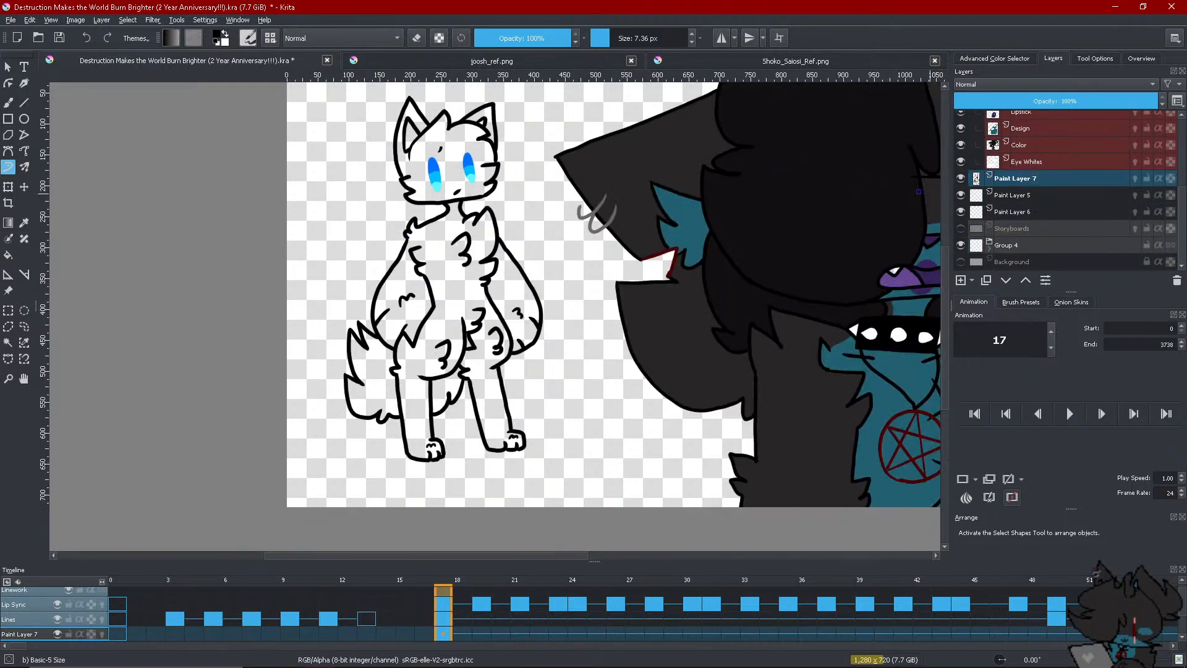
{"action": "left_click", "coordinate": [1074, 196]}
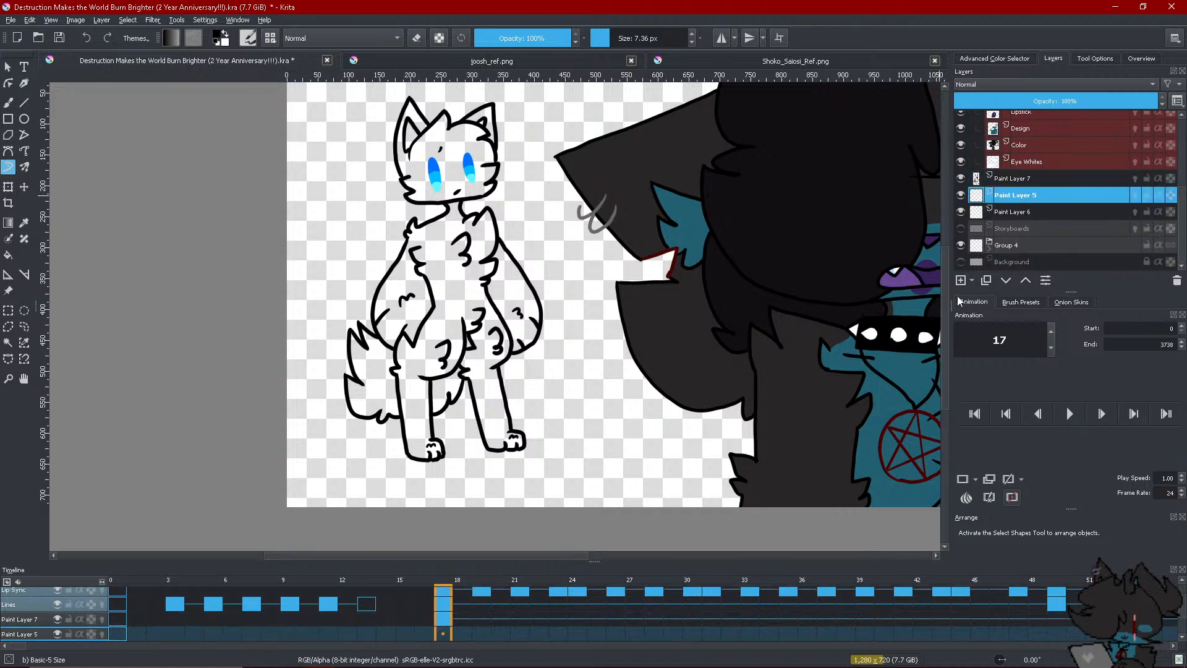
{"action": "left_click", "coordinate": [1003, 179]}
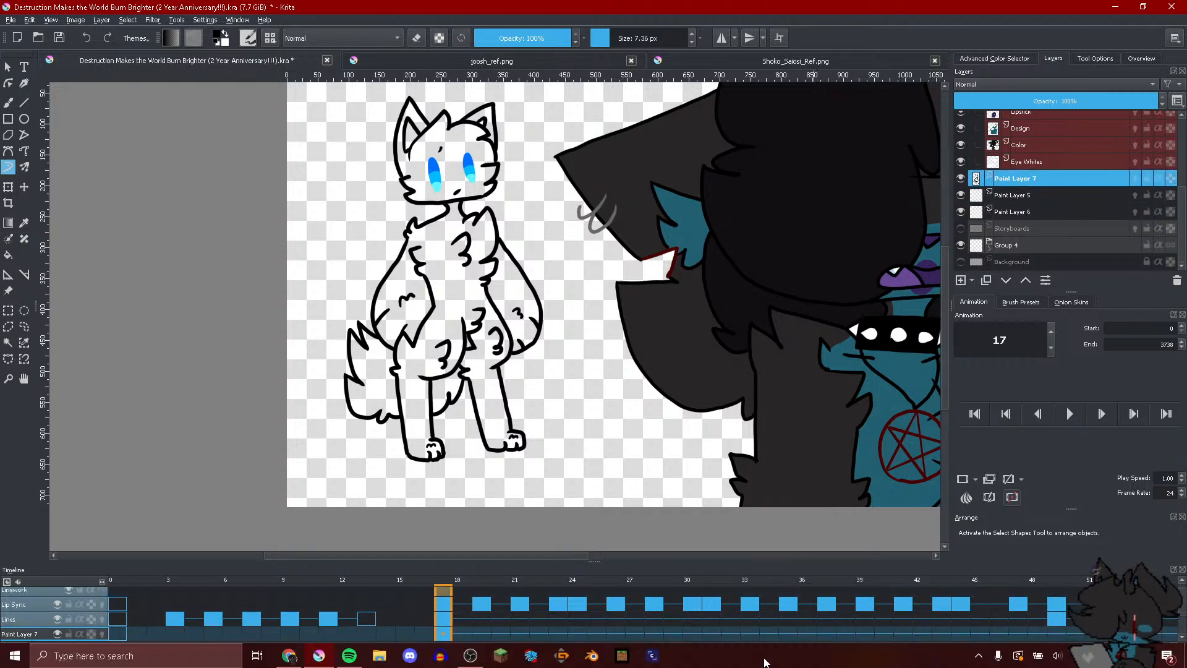
{"action": "left_click", "coordinate": [796, 647]}
{"action": "left_click", "coordinate": [797, 646]}
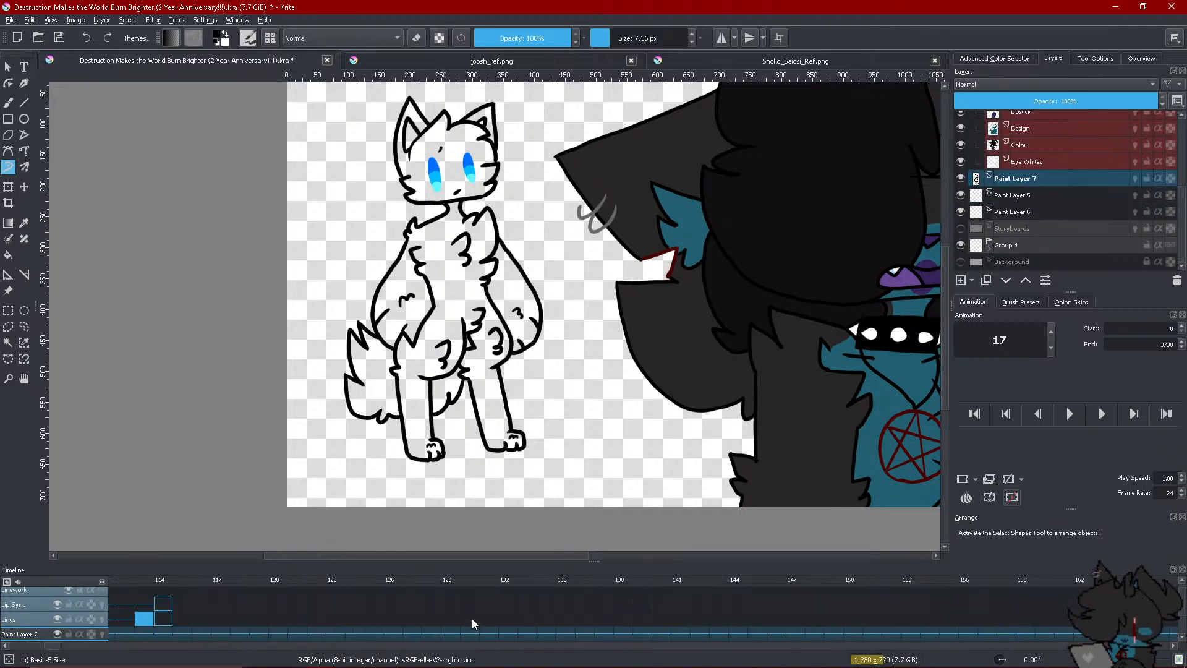
{"action": "right_click", "coordinate": [163, 634]}
{"action": "left_click", "coordinate": [189, 593]}
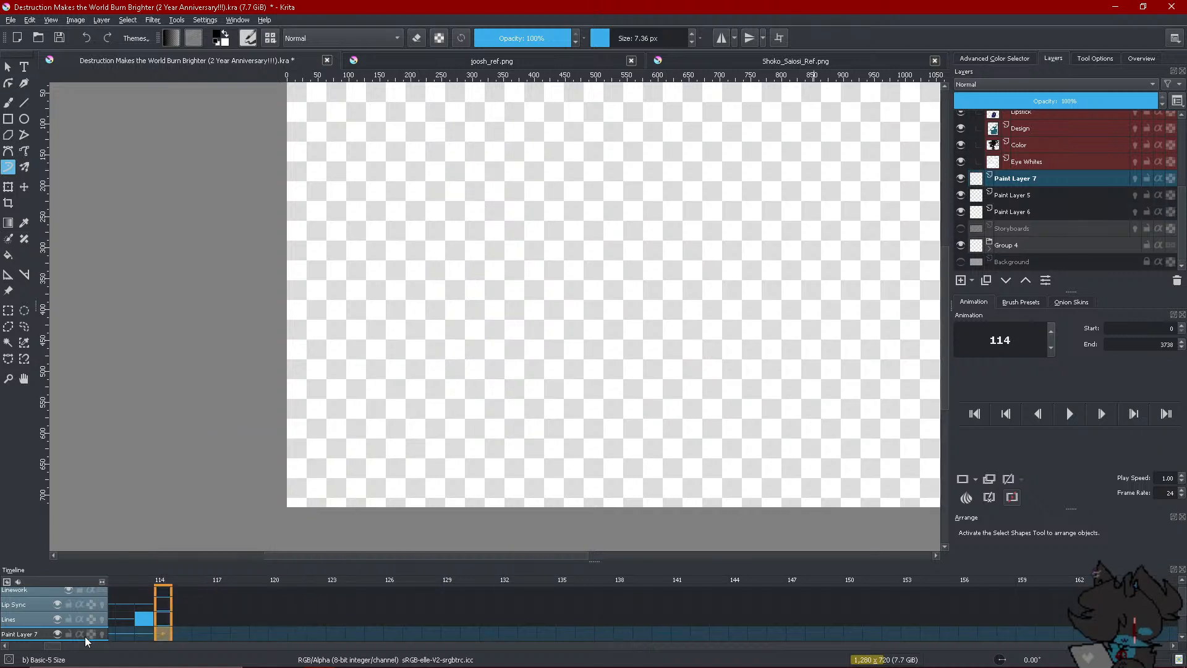
{"action": "left_click", "coordinate": [19, 647]}
{"action": "left_click", "coordinate": [20, 647]}
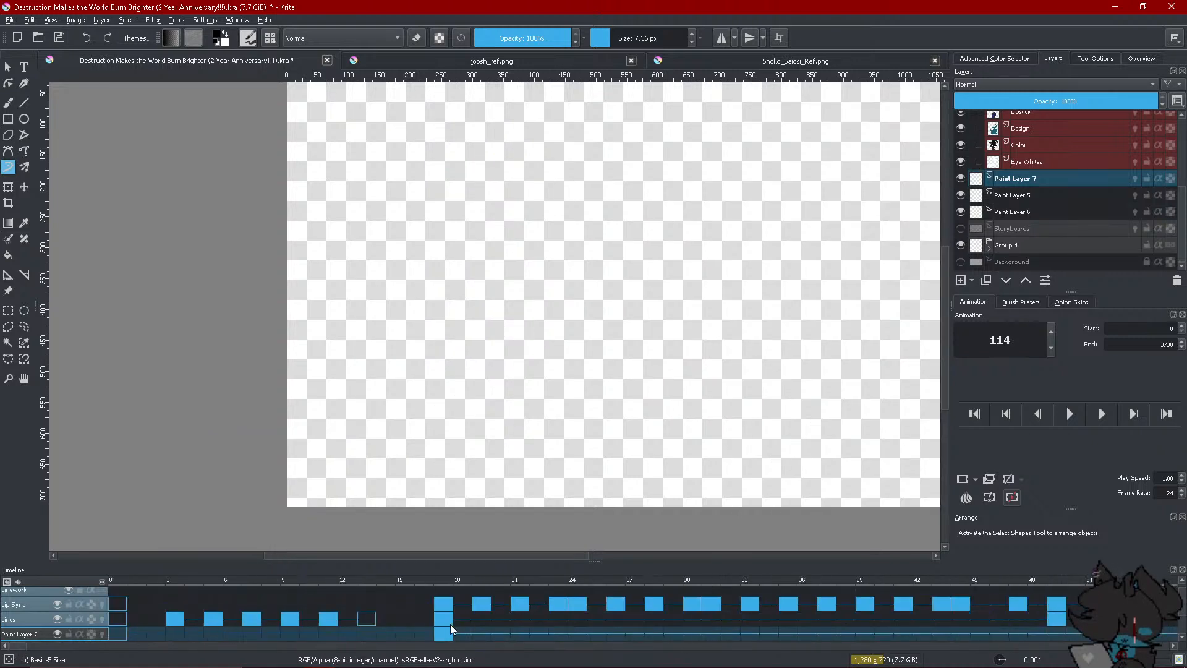
{"action": "left_click", "coordinate": [448, 629]}
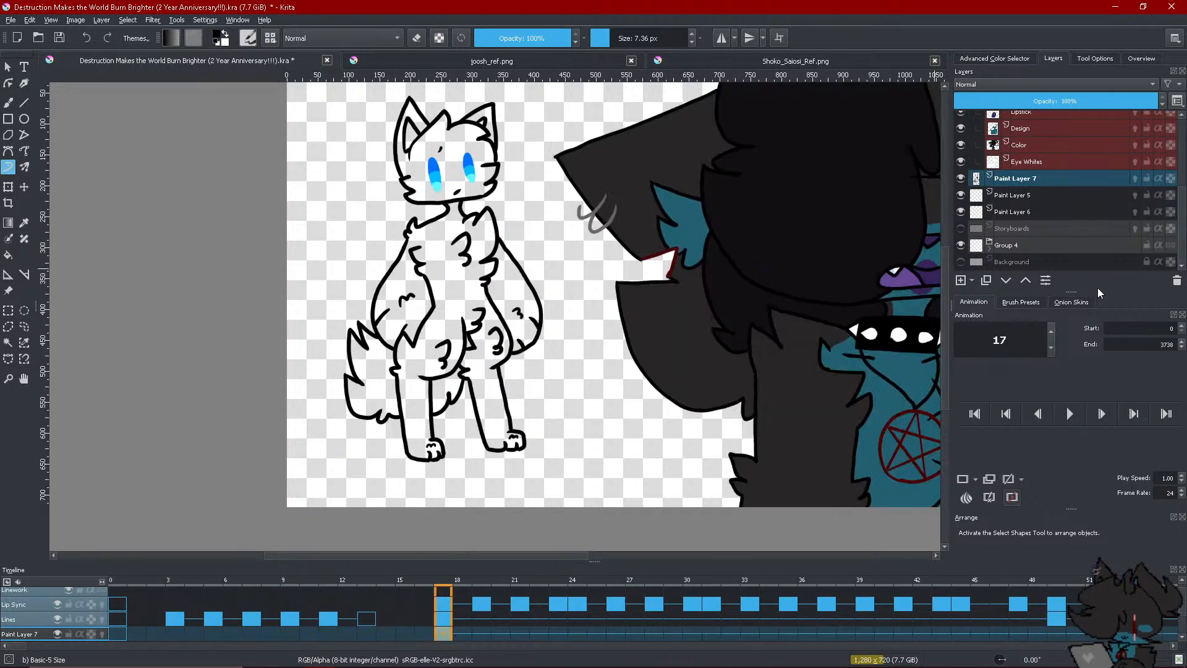
Add blank frames on Paint Layer 5 at frames 17 and 114, and go back to frame 17
{"action": "left_click", "coordinate": [1033, 197]}
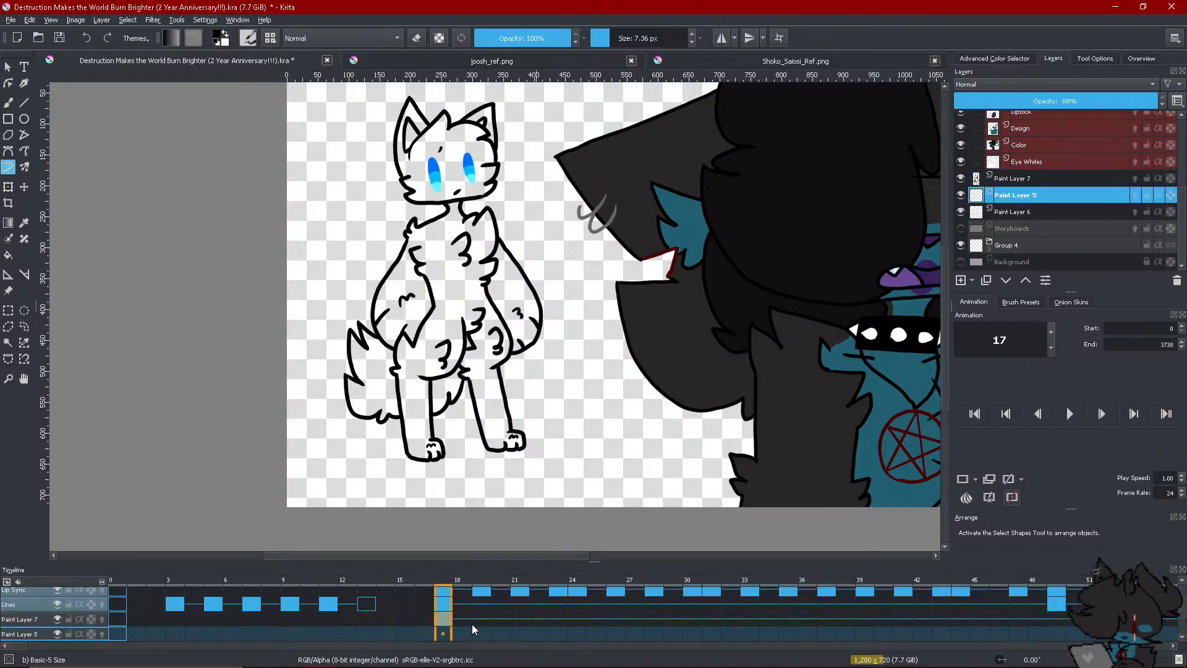
{"action": "right_click", "coordinate": [443, 632]}
{"action": "left_click", "coordinate": [477, 600]}
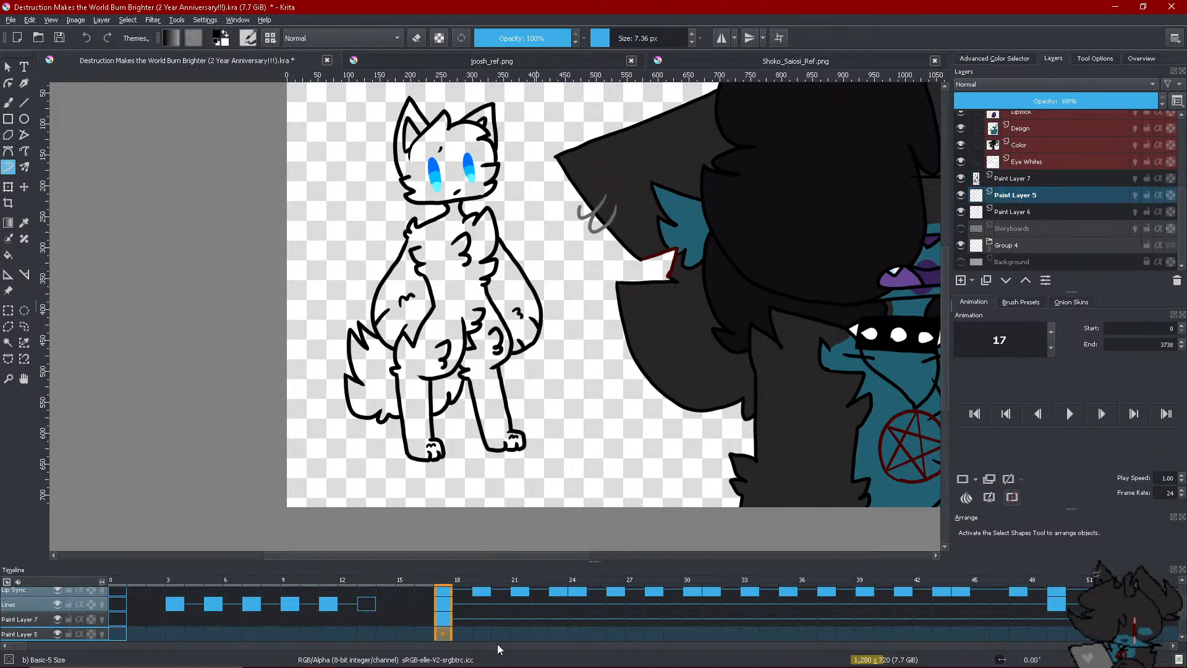
{"action": "scroll", "coordinate": [551, 643], "scroll_direction": "right", "scroll_amount": 5}
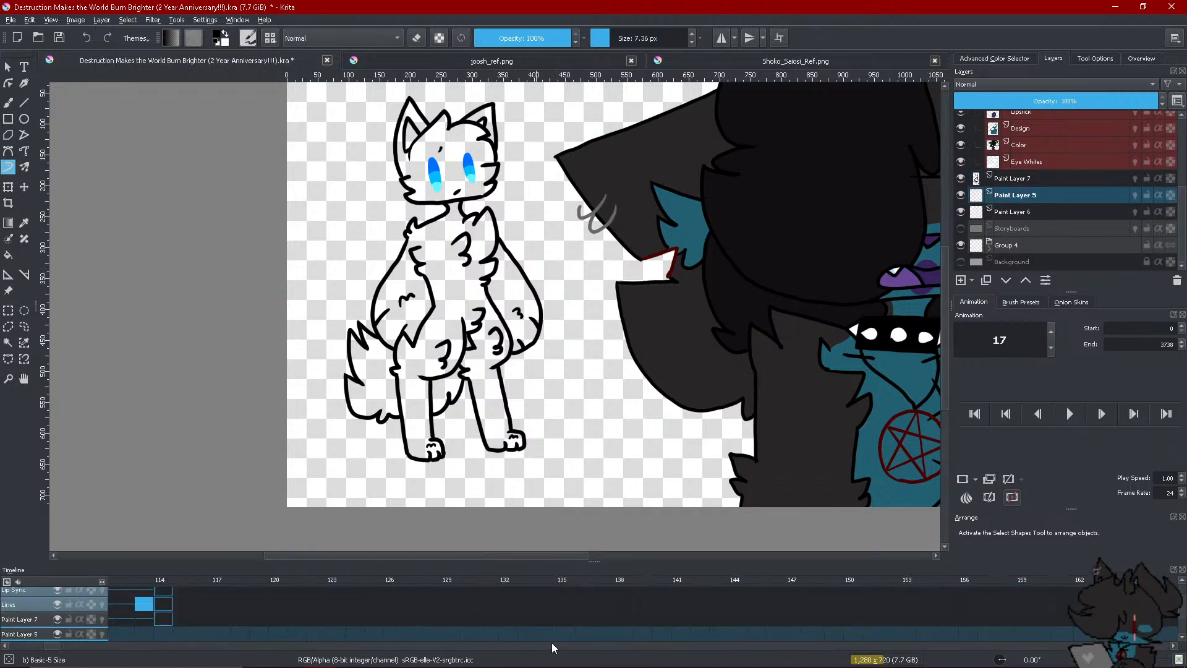
{"action": "right_click", "coordinate": [172, 632]}
{"action": "left_click", "coordinate": [213, 590]}
{"action": "scroll", "coordinate": [37, 649], "scroll_direction": "left", "scroll_amount": 5}
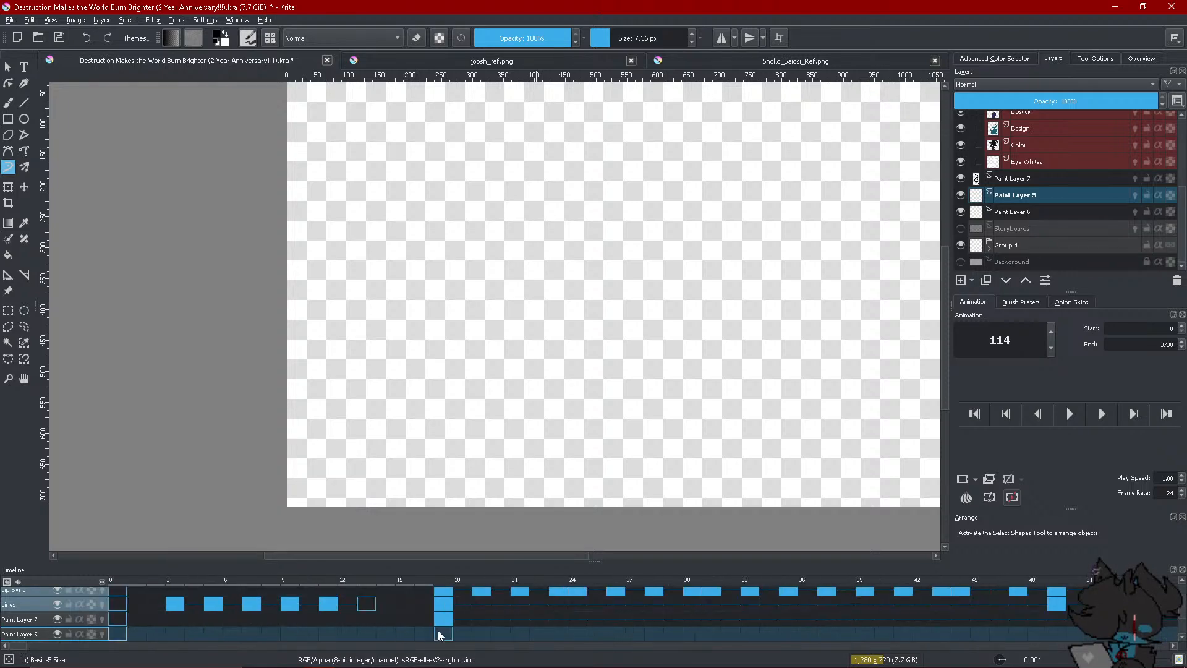
{"action": "left_click", "coordinate": [438, 631]}
{"action": "scroll", "coordinate": [543, 251], "scroll_direction": "down", "scroll_amount": 1}
{"action": "scroll", "coordinate": [465, 262], "scroll_direction": "up", "scroll_amount": 1}
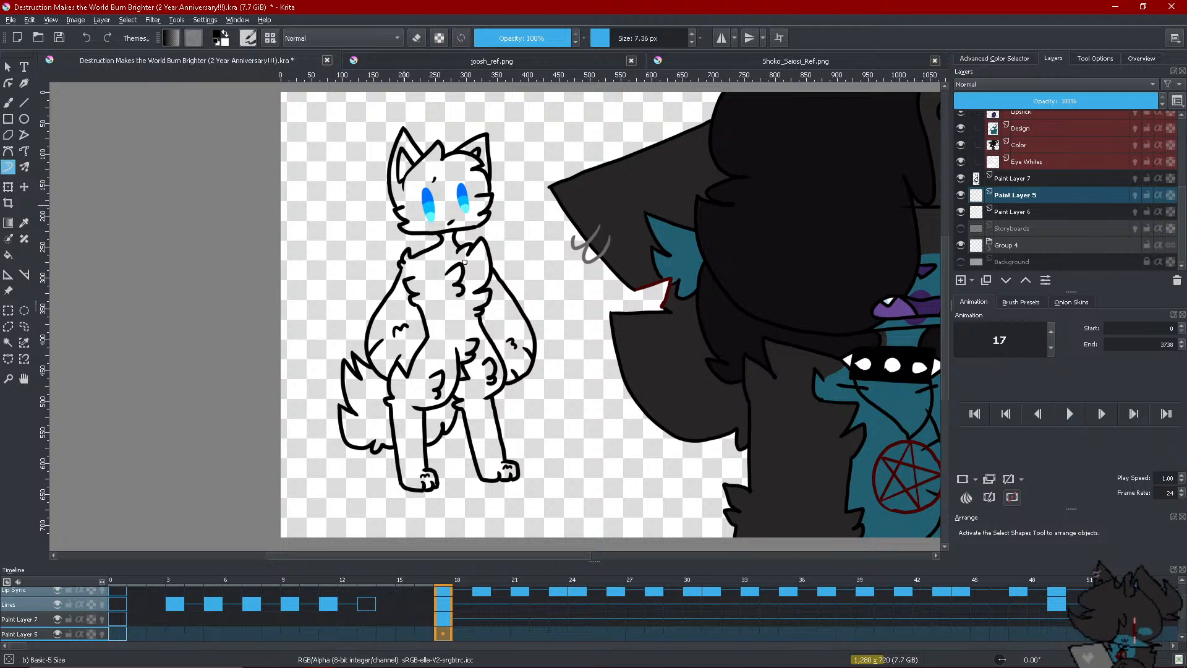
Fill the cat-eared character's head, torso, arms, legs and tail with white on Paint Layer 5
{"action": "left_click", "coordinate": [996, 60]}
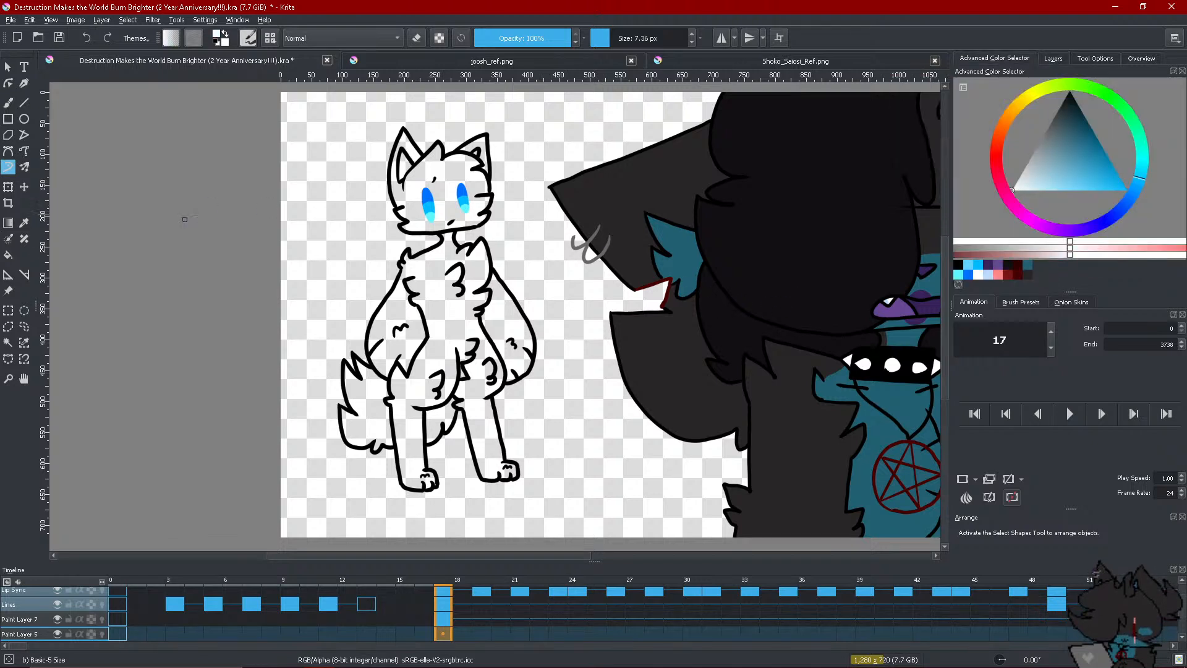
{"action": "key", "text": "f"}
{"action": "left_click", "coordinate": [473, 172]}
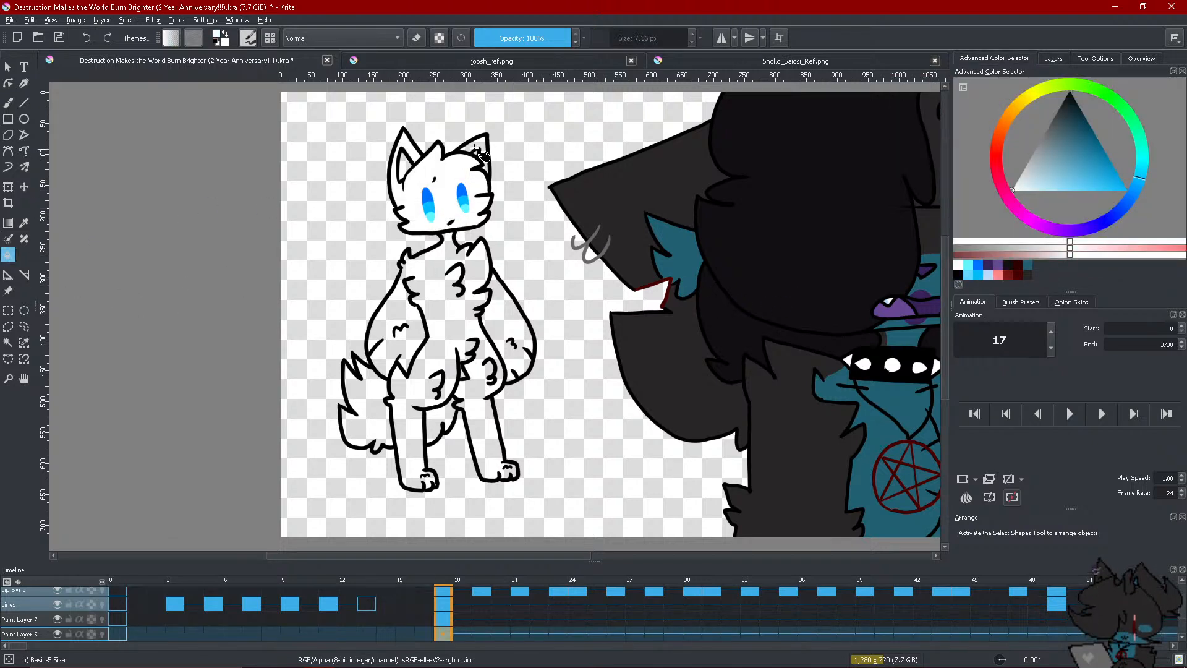
{"action": "left_click", "coordinate": [452, 268]}
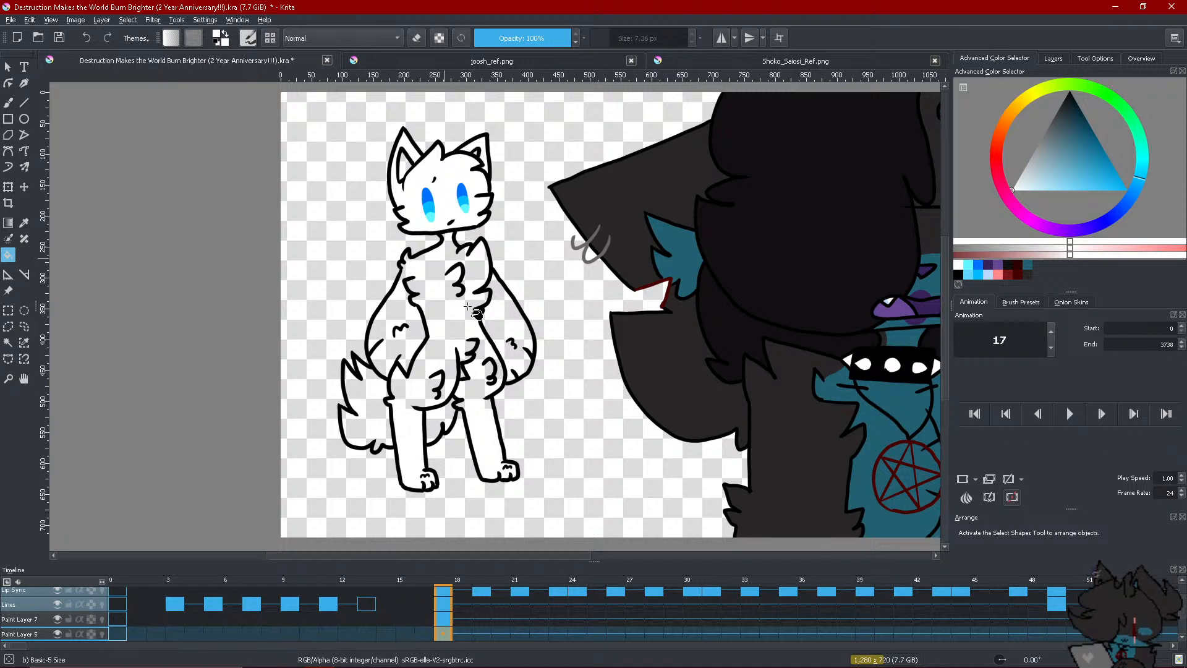
{"action": "left_click", "coordinate": [501, 326]}
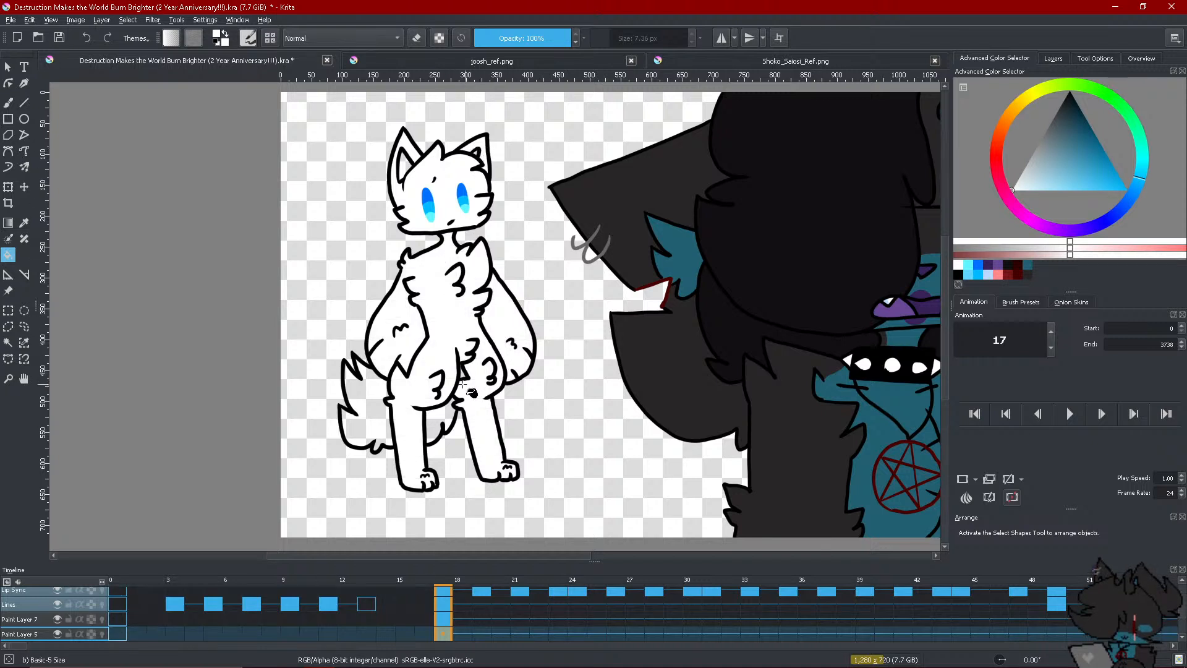
{"action": "left_click", "coordinate": [402, 393]}
{"action": "key", "text": "b"}
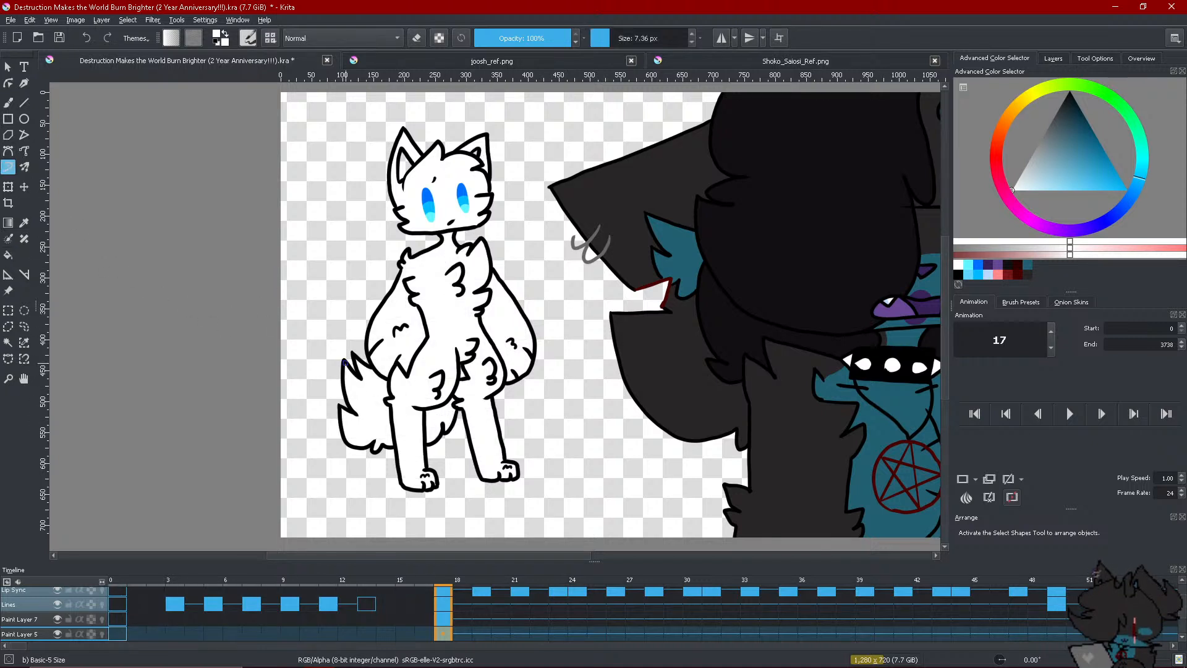
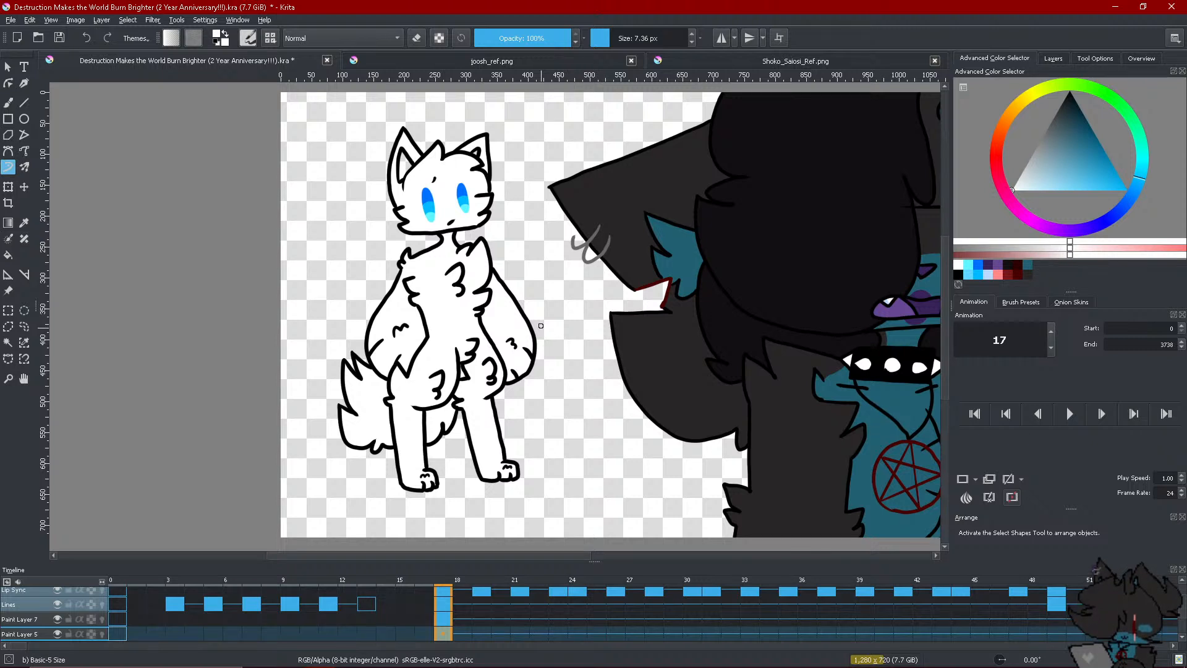
Sample the orange palette swatch from joosh_ref.png and return to the animation document with the brush active
{"action": "scroll", "coordinate": [449, 194], "scroll_direction": "down", "scroll_amount": 1}
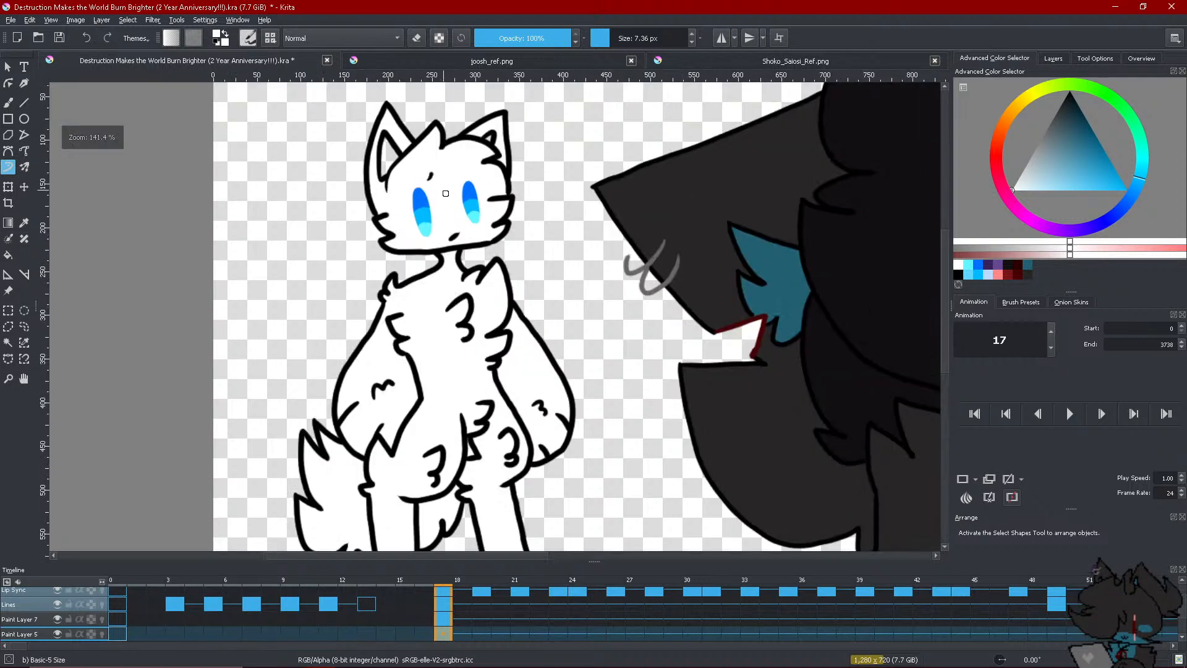
{"action": "scroll", "coordinate": [538, 241], "scroll_direction": "up", "scroll_amount": 3}
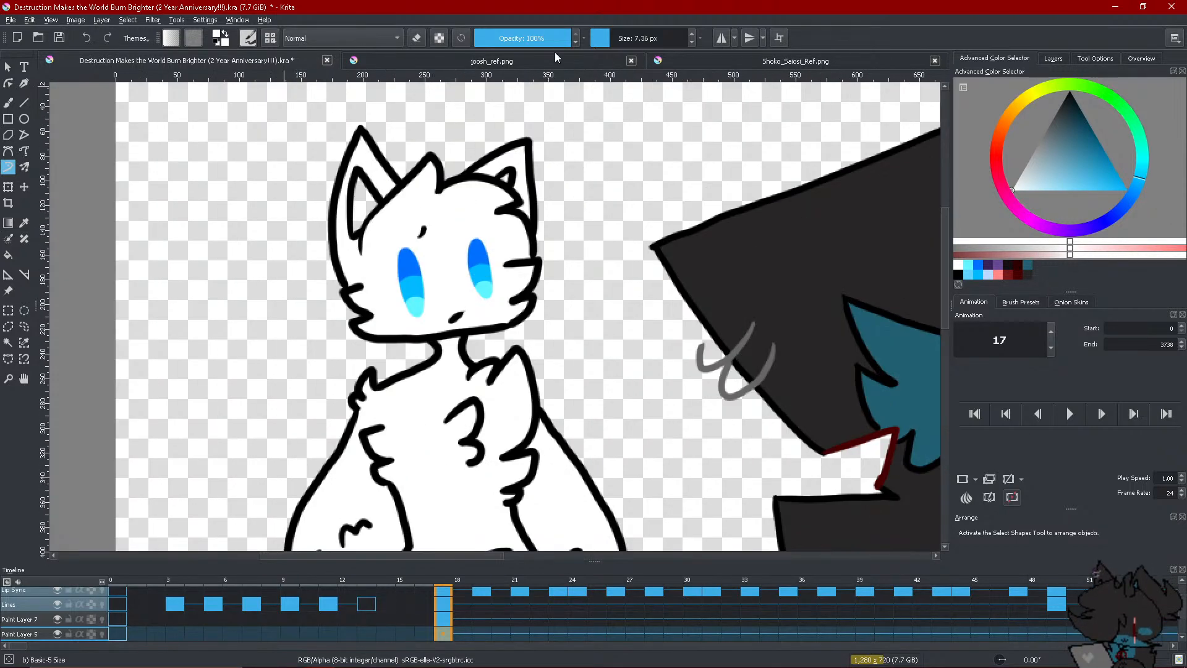
{"action": "left_click", "coordinate": [556, 58]}
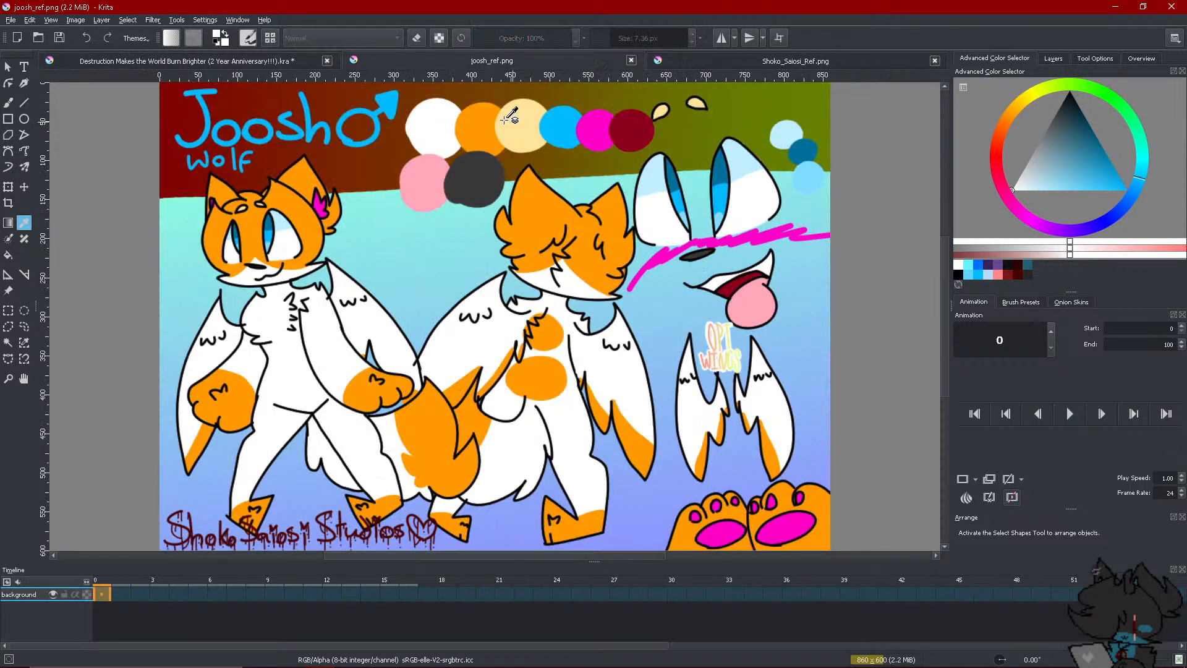
{"action": "key", "text": "p"}
{"action": "left_click", "coordinate": [485, 108]}
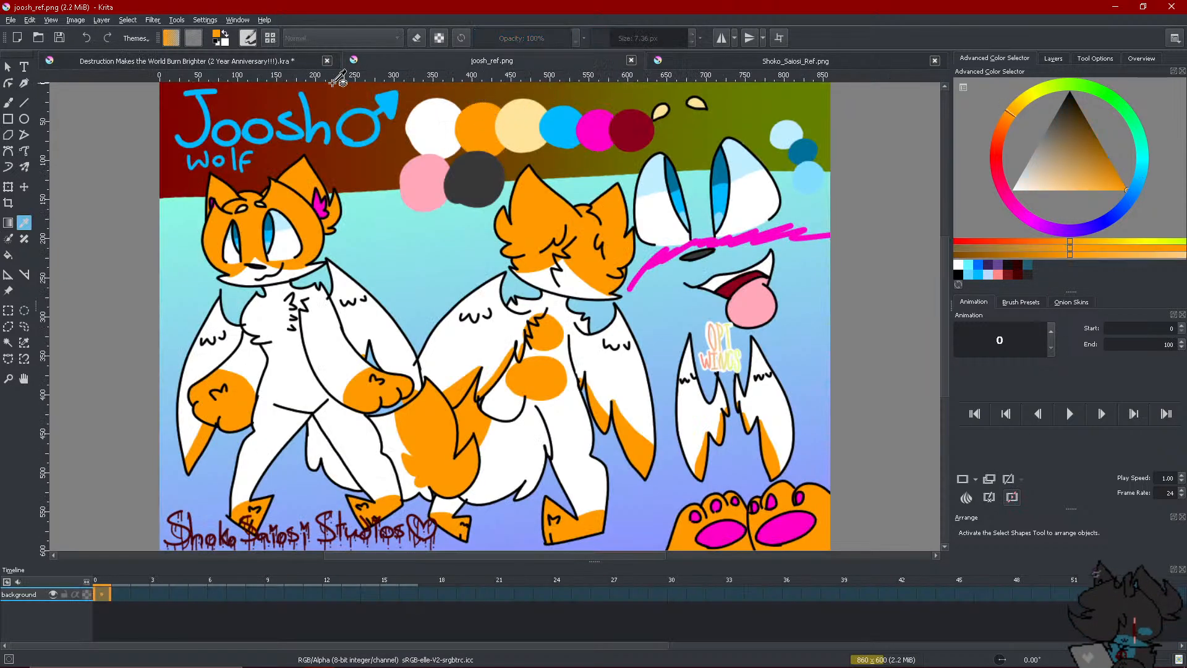
{"action": "left_click", "coordinate": [301, 60]}
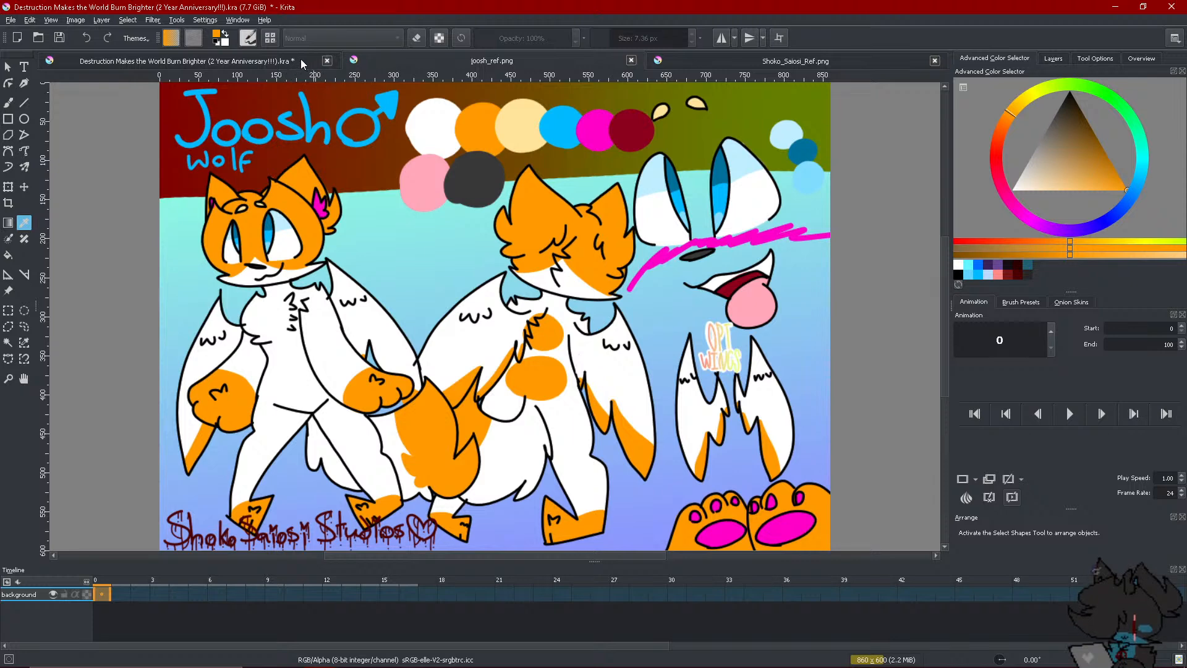
{"action": "key", "text": "b"}
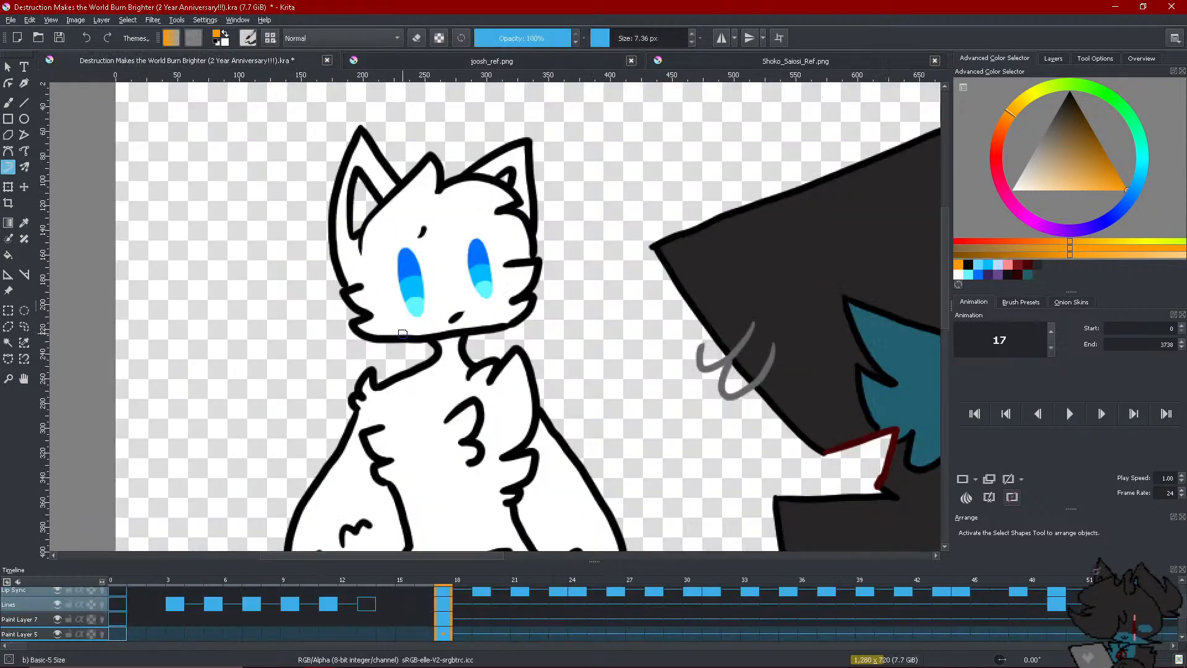
Outline the muzzle's peaked upper edge in orange and fill the face above it and both outer ears with orange
{"action": "mouse_move", "coordinate": [409, 334]}
{"action": "left_mouse_down"}
{"action": "mouse_move", "coordinate": [456, 295]}
{"action": "mouse_move", "coordinate": [522, 315]}
{"action": "mouse_move", "coordinate": [493, 312]}
{"action": "left_mouse_up"}
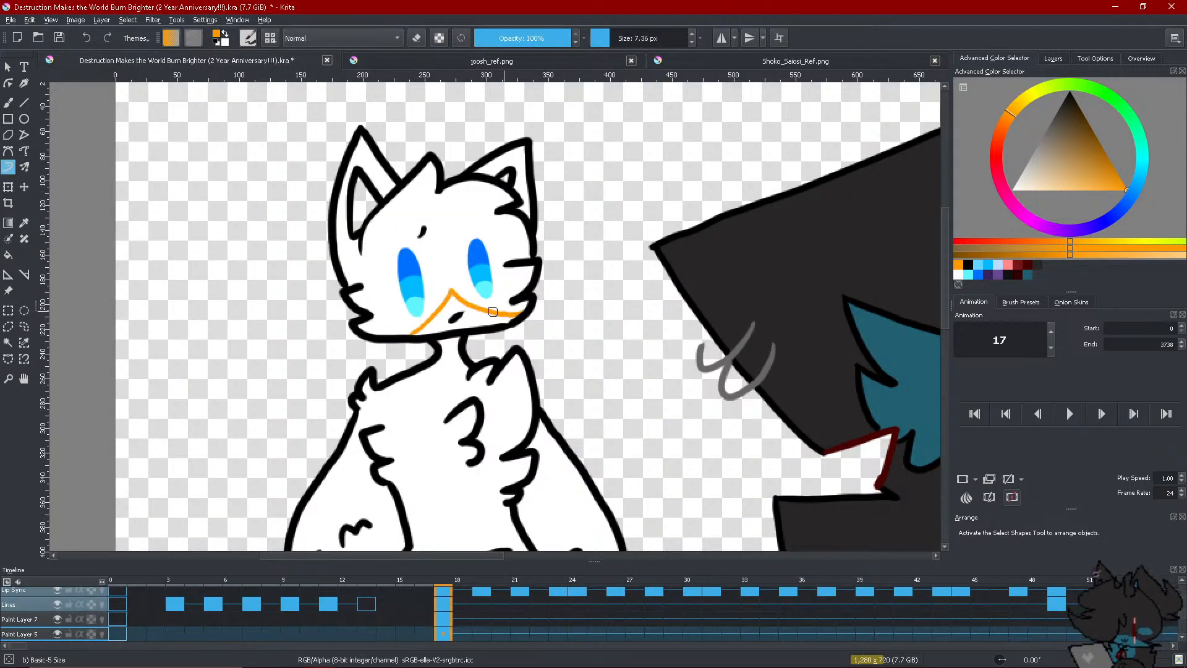
{"action": "key", "text": "f"}
{"action": "left_click", "coordinate": [451, 228]}
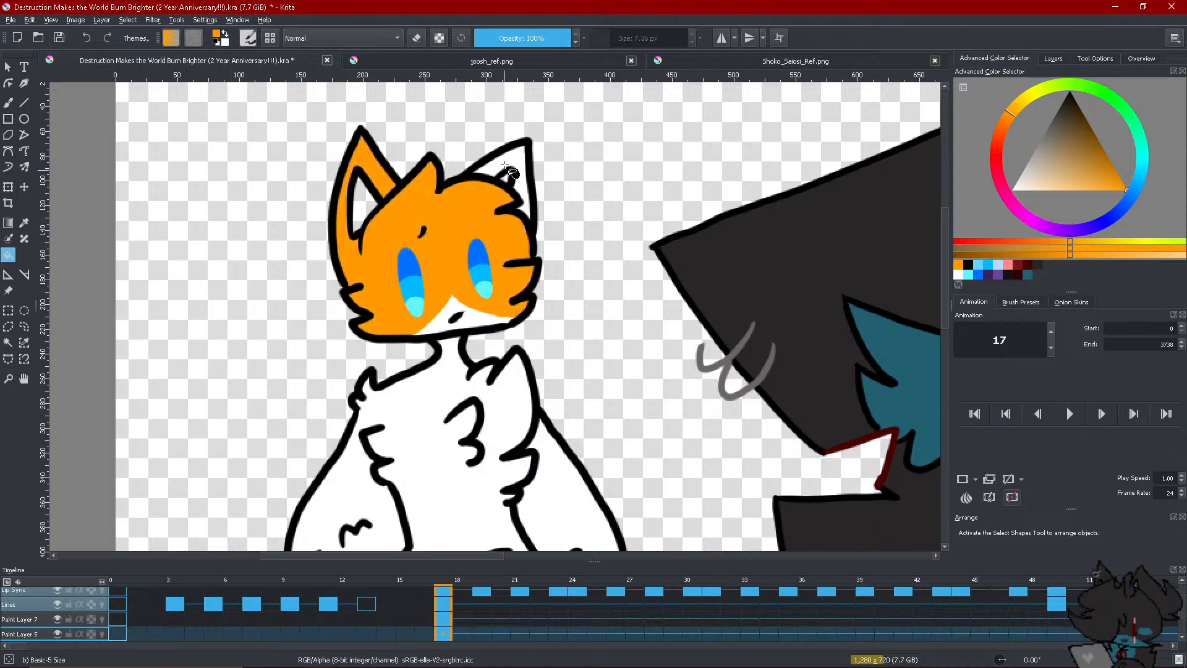
{"action": "left_click", "coordinate": [513, 174]}
{"action": "key", "text": "b"}
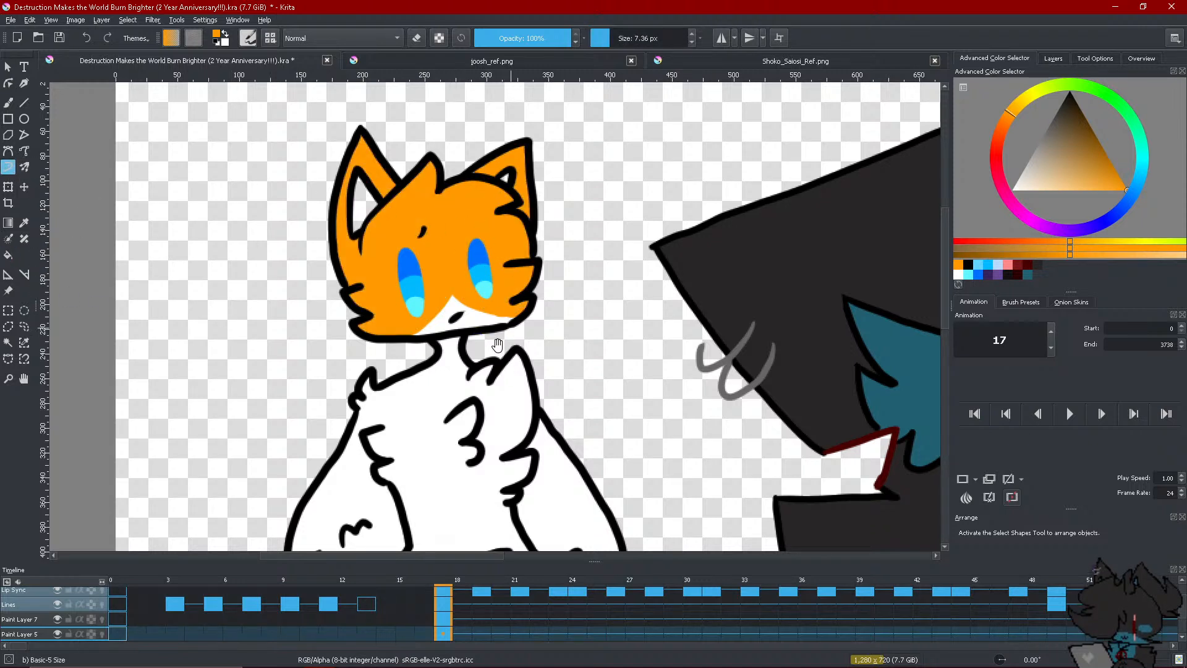
Draw orange marking edges across both arms, the tail beside the left-hand leg and above both feet, with furry edges on the limbs
{"action": "left_click_drag", "start_coordinate": [527, 408], "coordinate": [508, 180]}
{"action": "mouse_move", "coordinate": [305, 186]}
{"action": "left_mouse_down"}
{"action": "mouse_move", "coordinate": [354, 205]}
{"action": "mouse_move", "coordinate": [347, 194]}
{"action": "mouse_move", "coordinate": [389, 240]}
{"action": "left_mouse_up"}
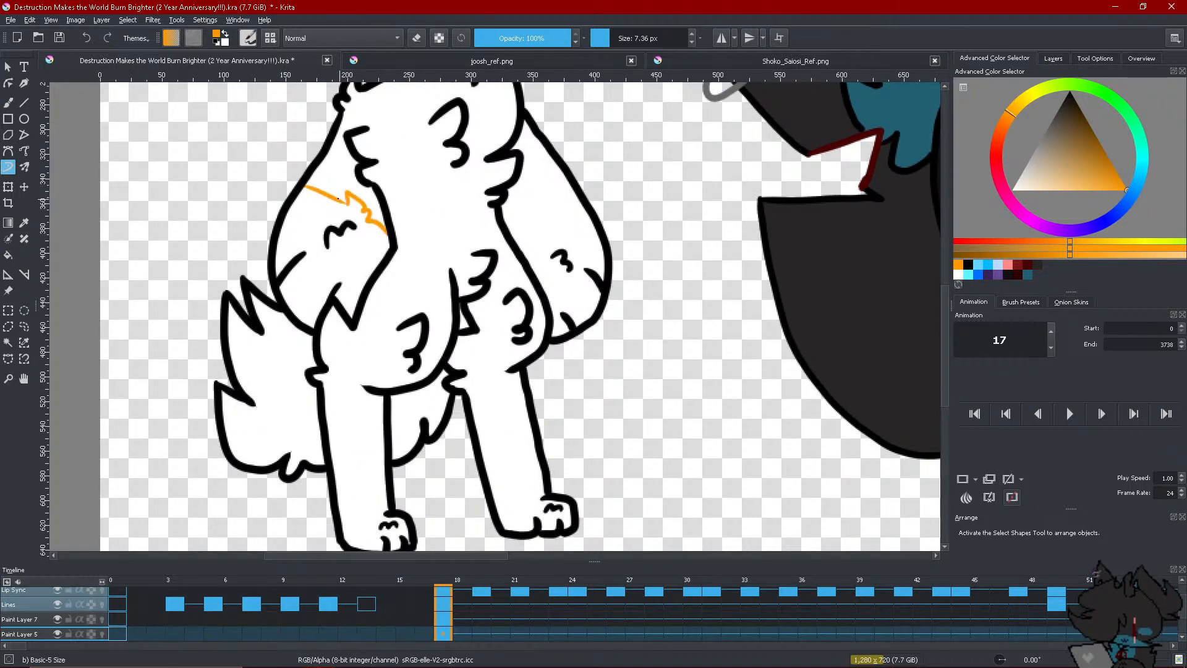
{"action": "mouse_move", "coordinate": [514, 242]}
{"action": "left_mouse_down"}
{"action": "mouse_move", "coordinate": [524, 216]}
{"action": "mouse_move", "coordinate": [580, 203]}
{"action": "left_mouse_up"}
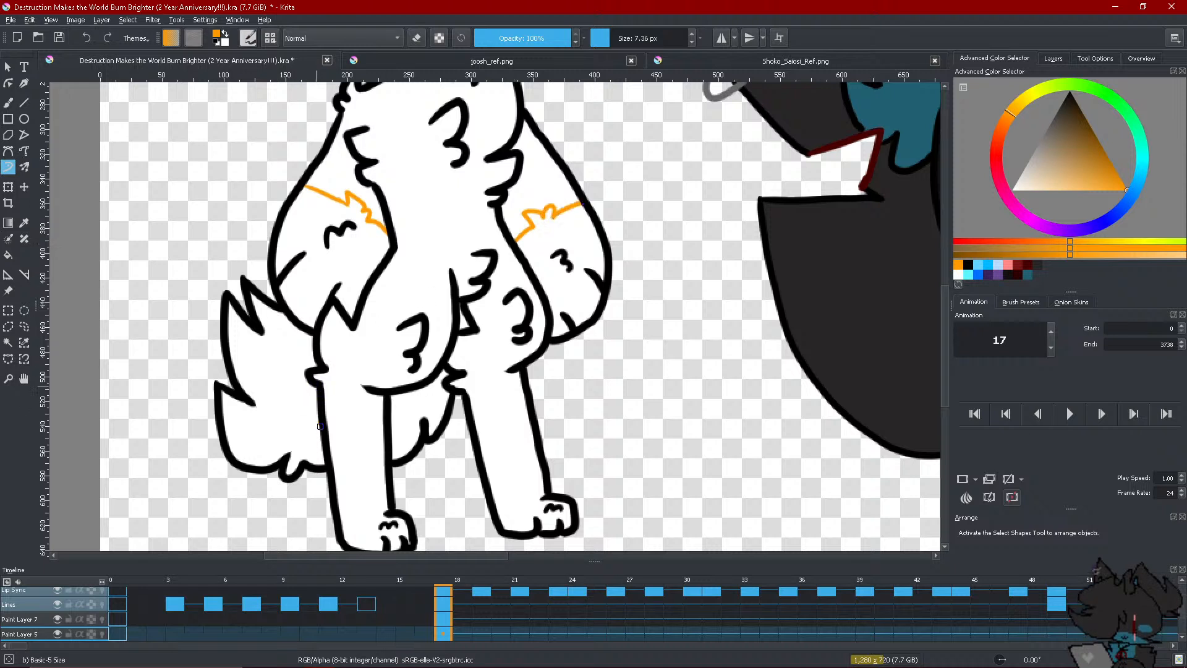
{"action": "left_click_drag", "start_coordinate": [319, 426], "coordinate": [308, 463]}
{"action": "mouse_move", "coordinate": [340, 514]}
{"action": "left_mouse_down"}
{"action": "mouse_move", "coordinate": [356, 498]}
{"action": "mouse_move", "coordinate": [379, 507]}
{"action": "left_mouse_up"}
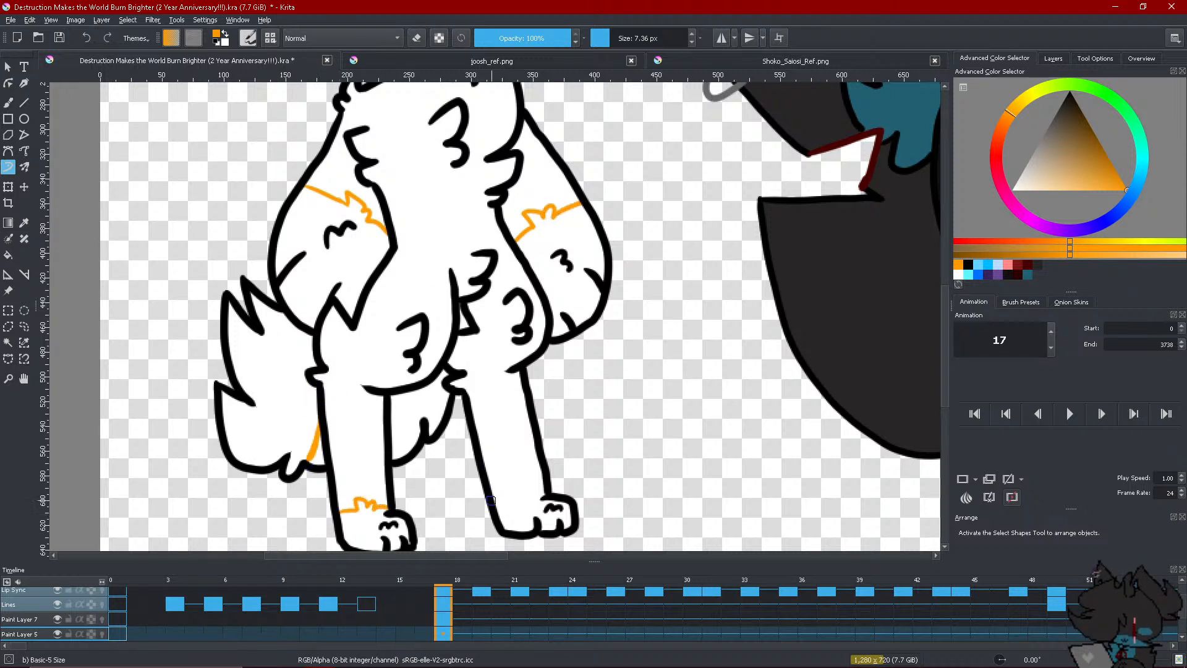
{"action": "left_click_drag", "start_coordinate": [495, 497], "coordinate": [543, 484]}
Fill both lower arms, the left-hand part of the tail and both feet with orange up to the drawn marking edges
{"action": "left_click", "coordinate": [8, 274]}
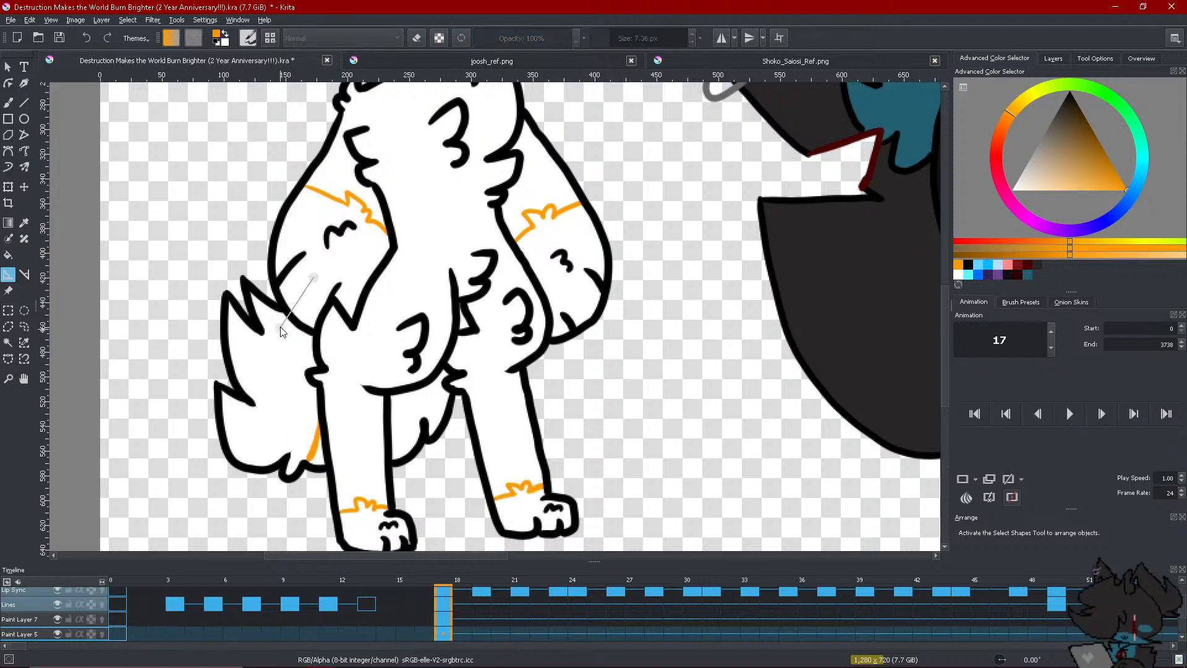
{"action": "left_click", "coordinate": [8, 255]}
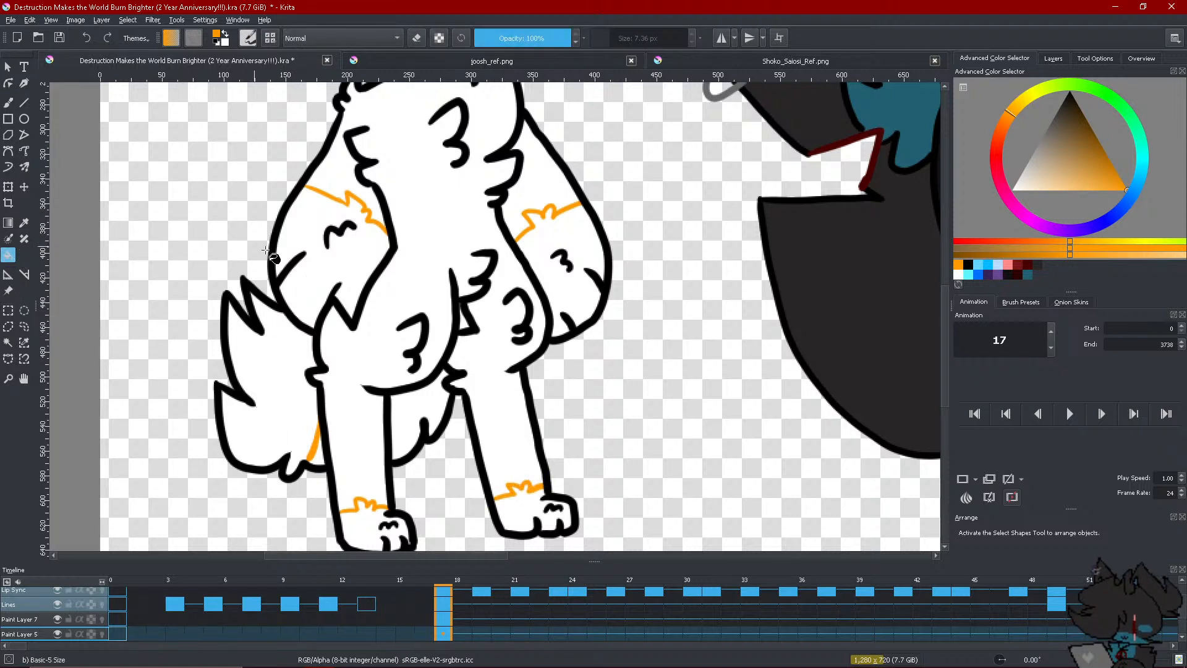
{"action": "left_click", "coordinate": [322, 290]}
{"action": "left_click", "coordinate": [305, 414]}
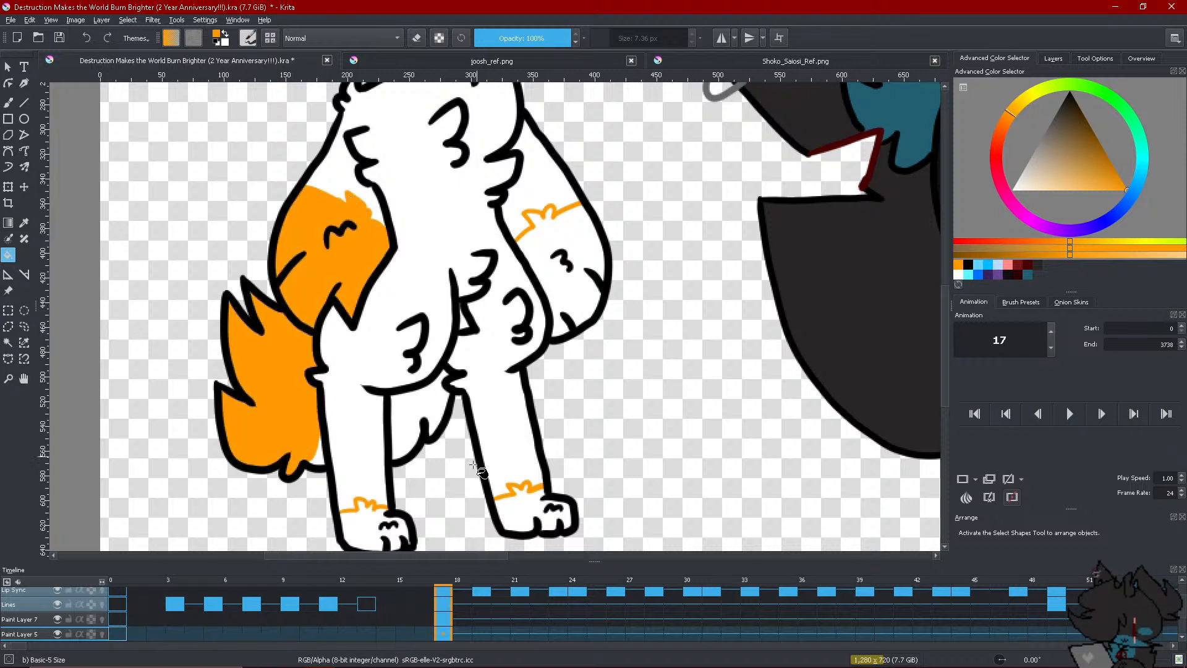
{"action": "left_click", "coordinate": [369, 533]}
{"action": "left_click", "coordinate": [519, 479]}
{"action": "left_click", "coordinate": [559, 284]}
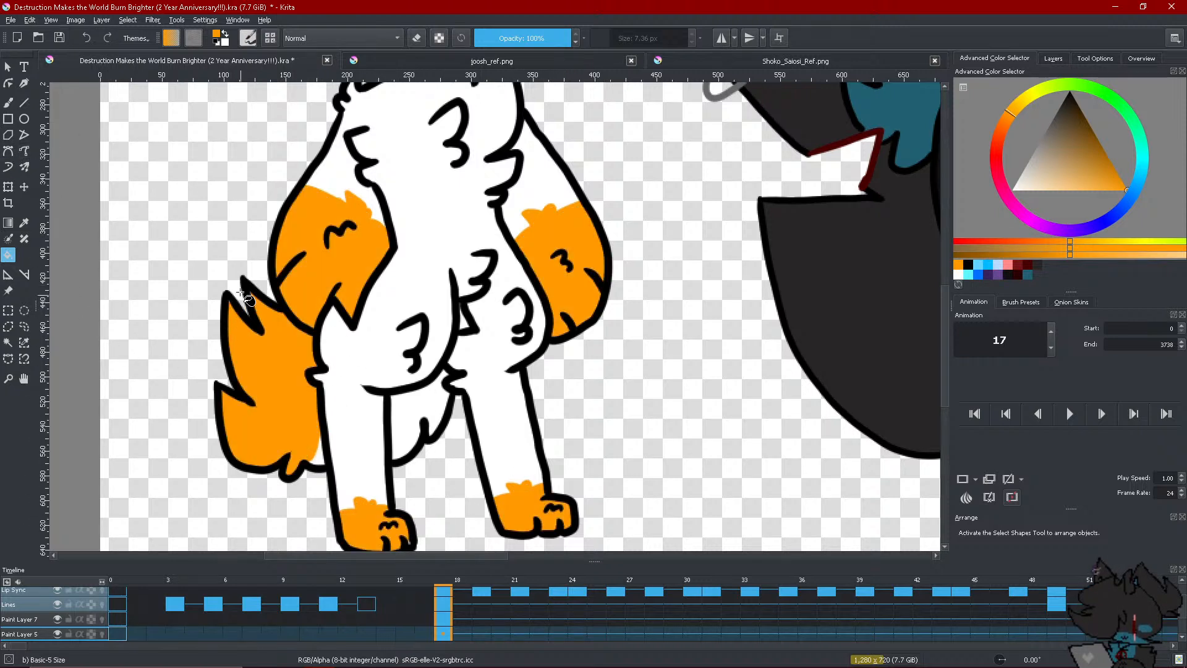
{"action": "left_click", "coordinate": [8, 166]}
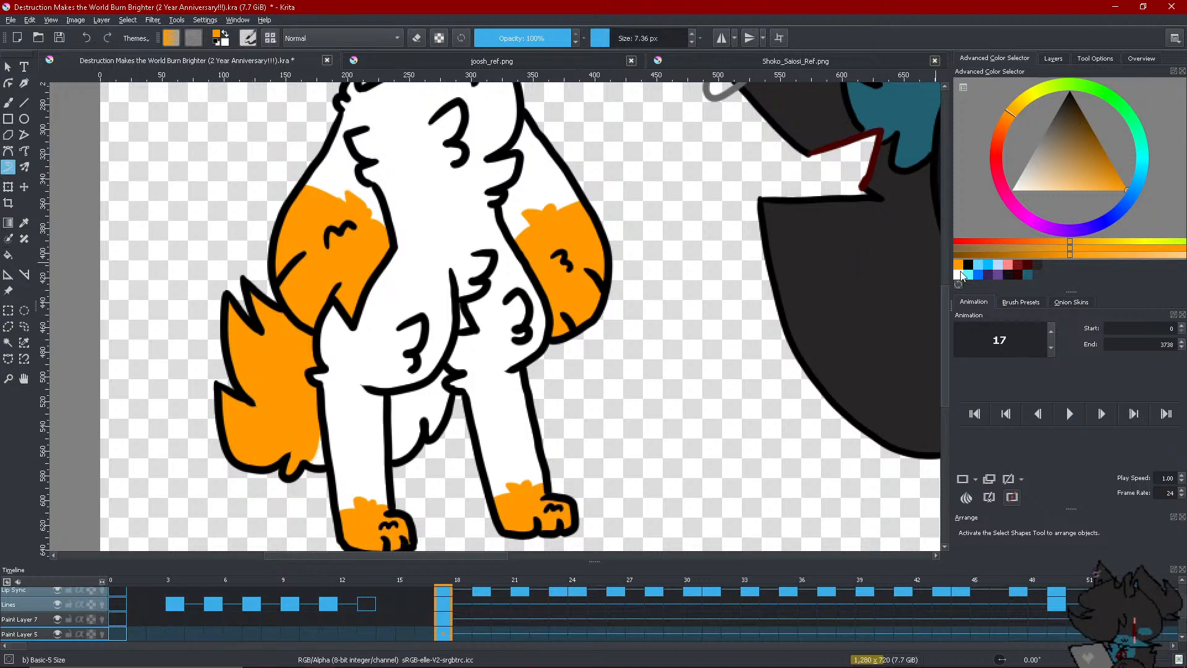
Switch to white and touch up the fur detail on the upper part of Joosh's right-hand leg
{"action": "key", "text": "x"}
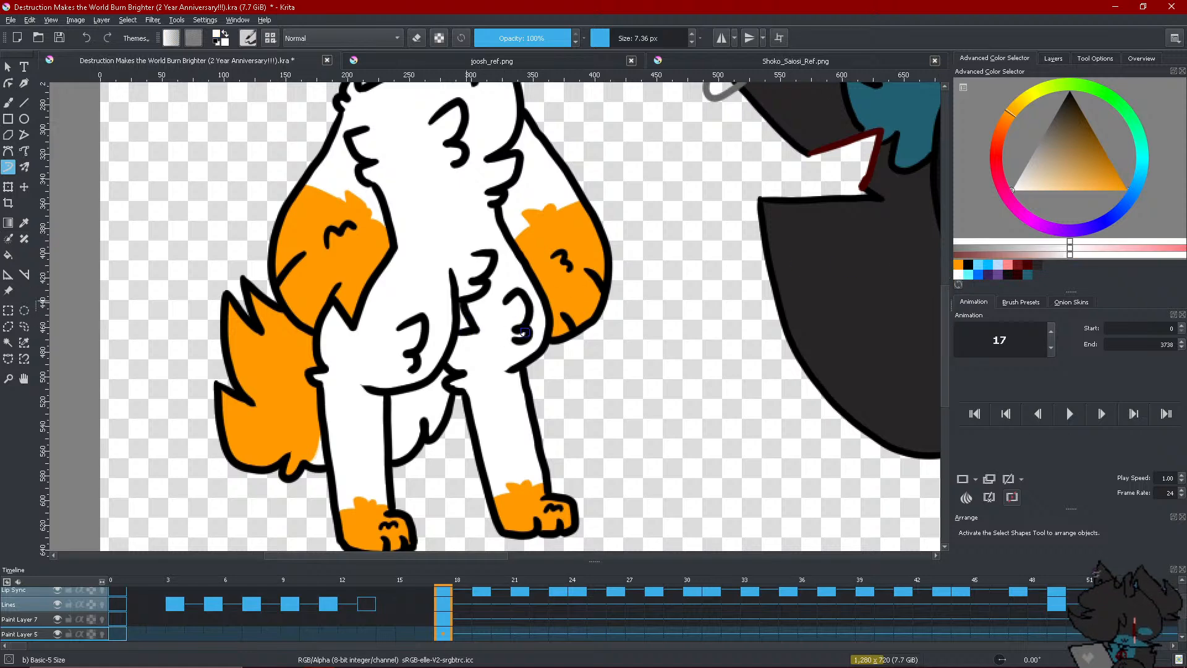
{"action": "left_click_drag", "start_coordinate": [525, 332], "coordinate": [521, 317]}
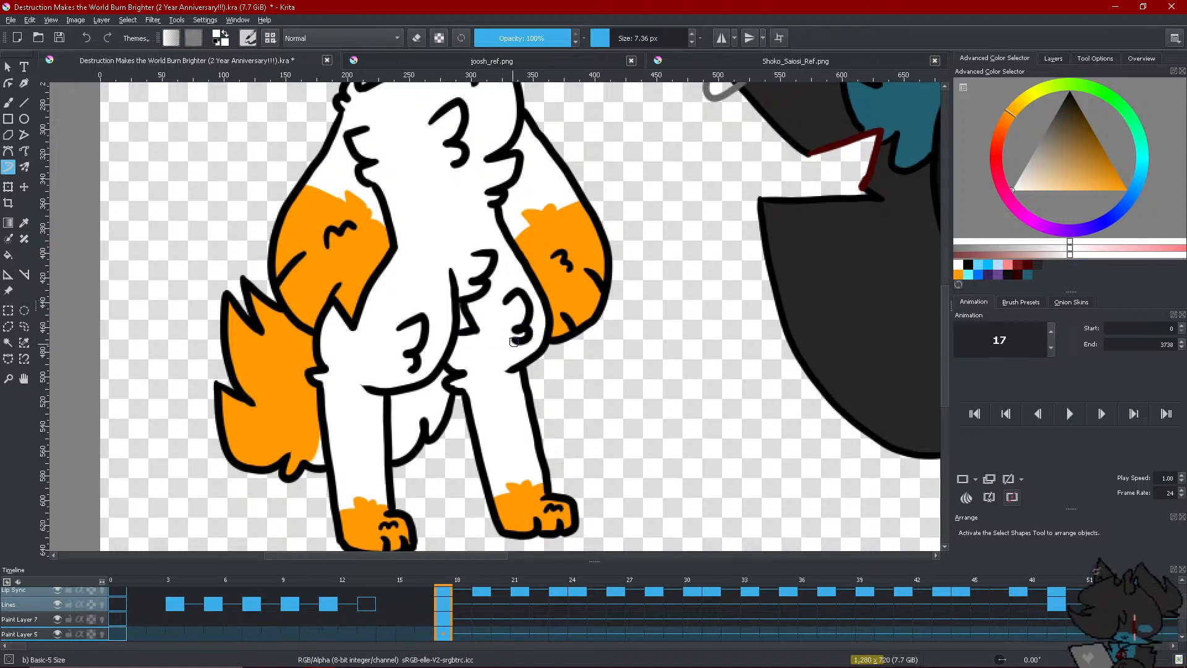
{"action": "scroll", "coordinate": [332, 352], "scroll_direction": "down", "scroll_amount": 4, "text": "ctrl"}
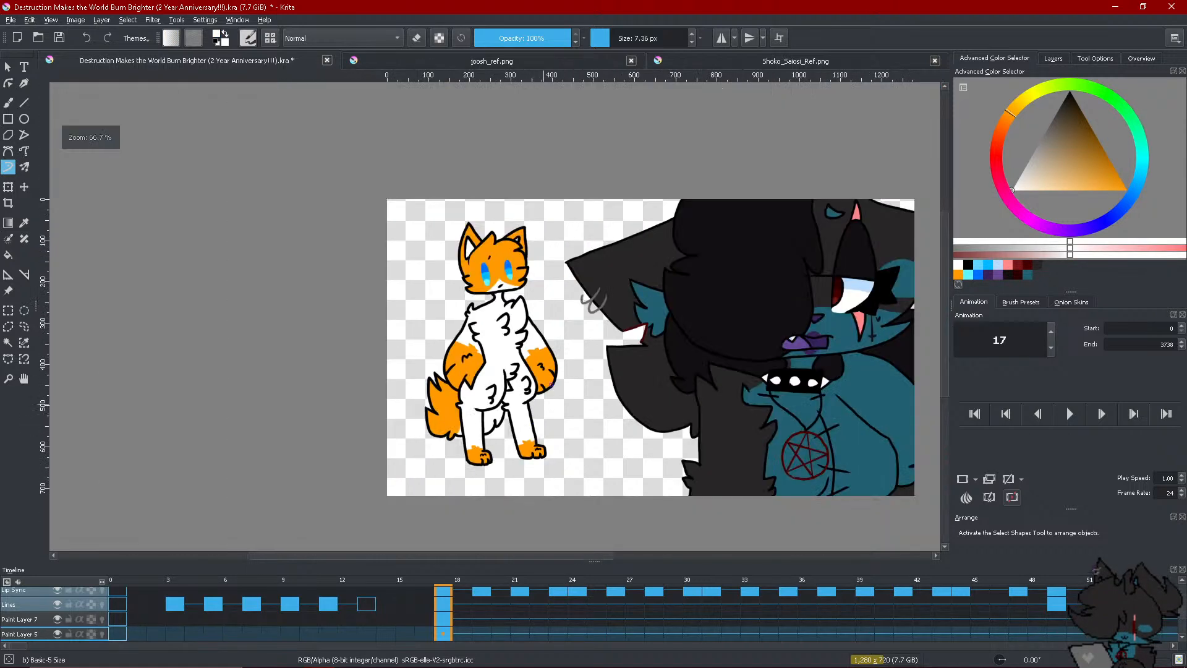
{"action": "scroll", "coordinate": [436, 269], "scroll_direction": "up", "scroll_amount": 4, "text": "ctrl"}
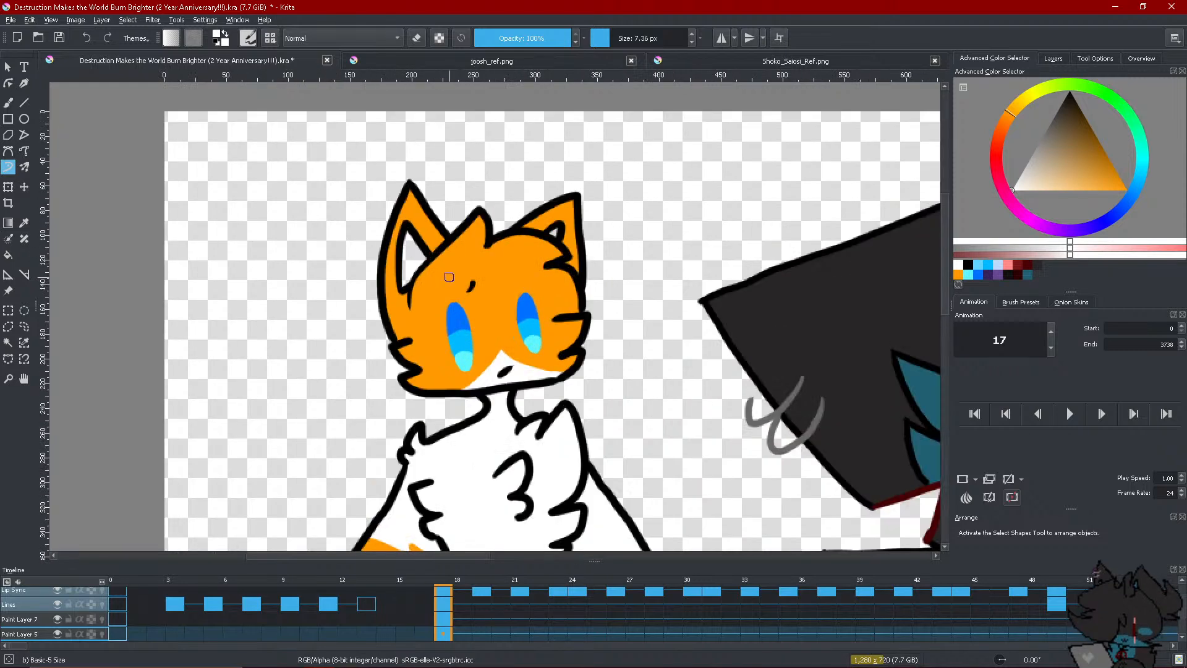
Sample the magenta palette swatch from joosh_ref.png and return to the animation document
{"action": "left_click", "coordinate": [576, 64]}
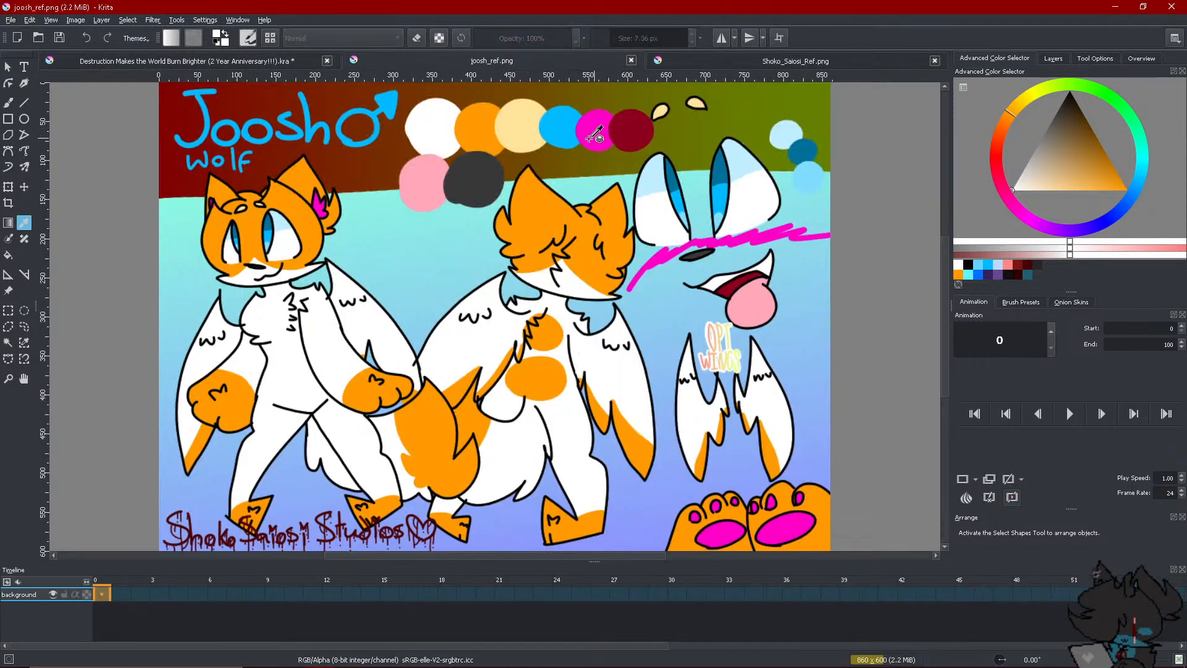
{"action": "key", "text": "p"}
{"action": "left_click", "coordinate": [594, 130]}
{"action": "left_click", "coordinate": [260, 60]}
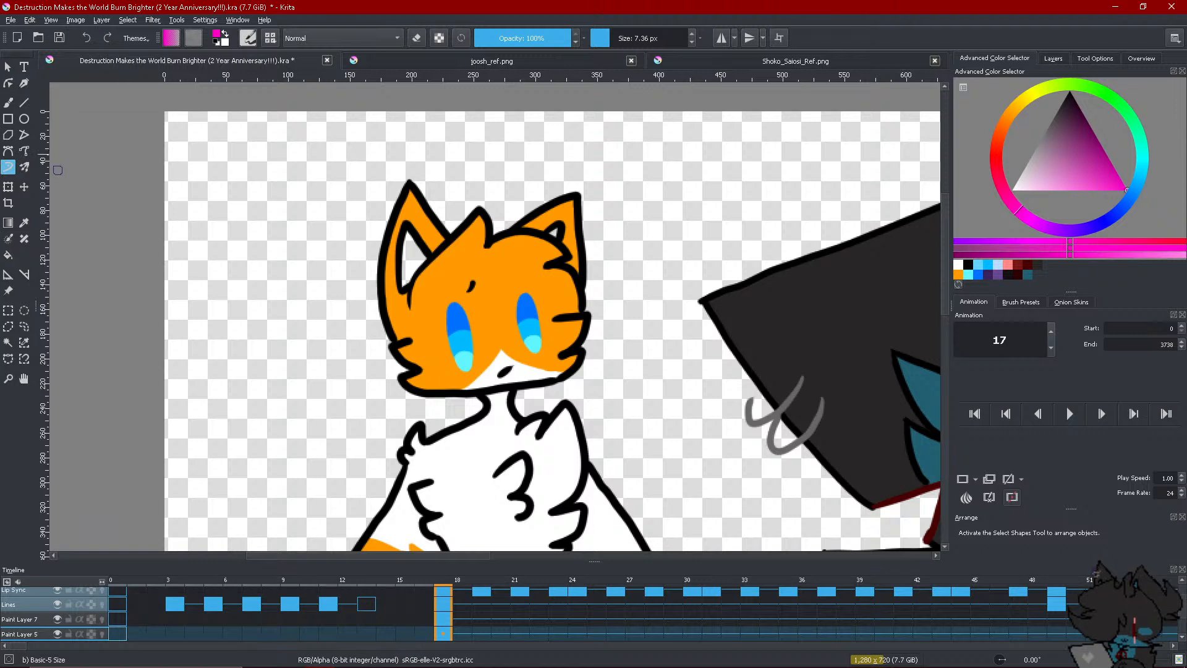
Fill both of Joosh's inner ears with magenta and reactivate the brush
{"action": "left_click", "coordinate": [8, 256]}
{"action": "left_click", "coordinate": [413, 259]}
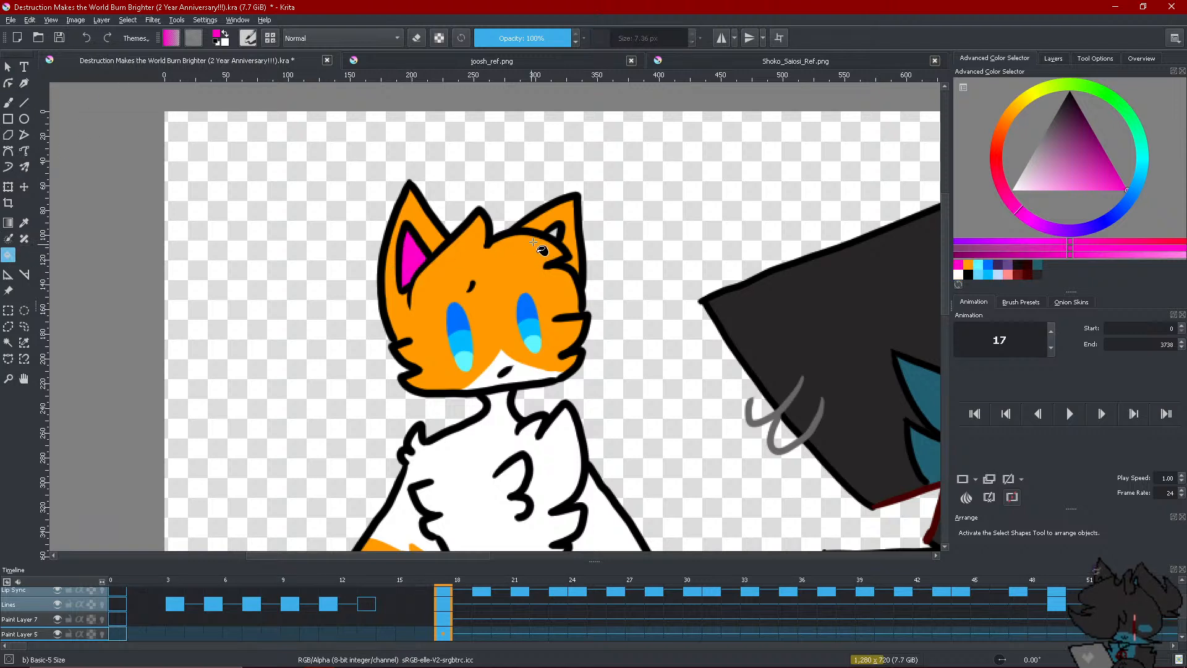
{"action": "left_click", "coordinate": [554, 237]}
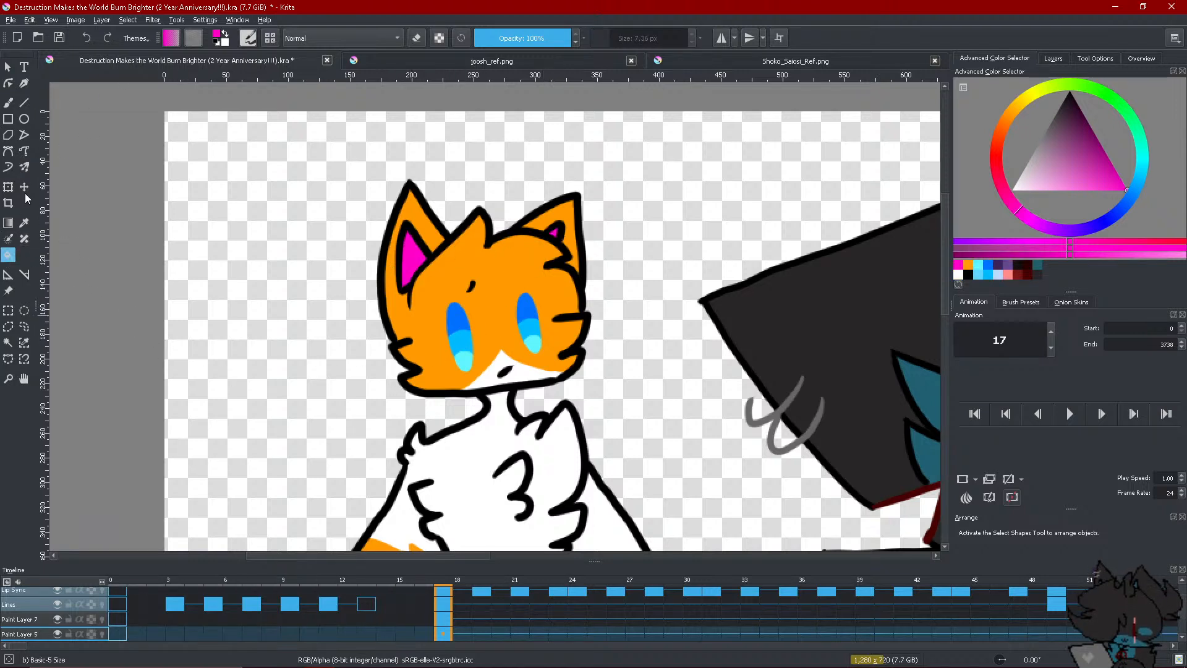
{"action": "left_click", "coordinate": [8, 168]}
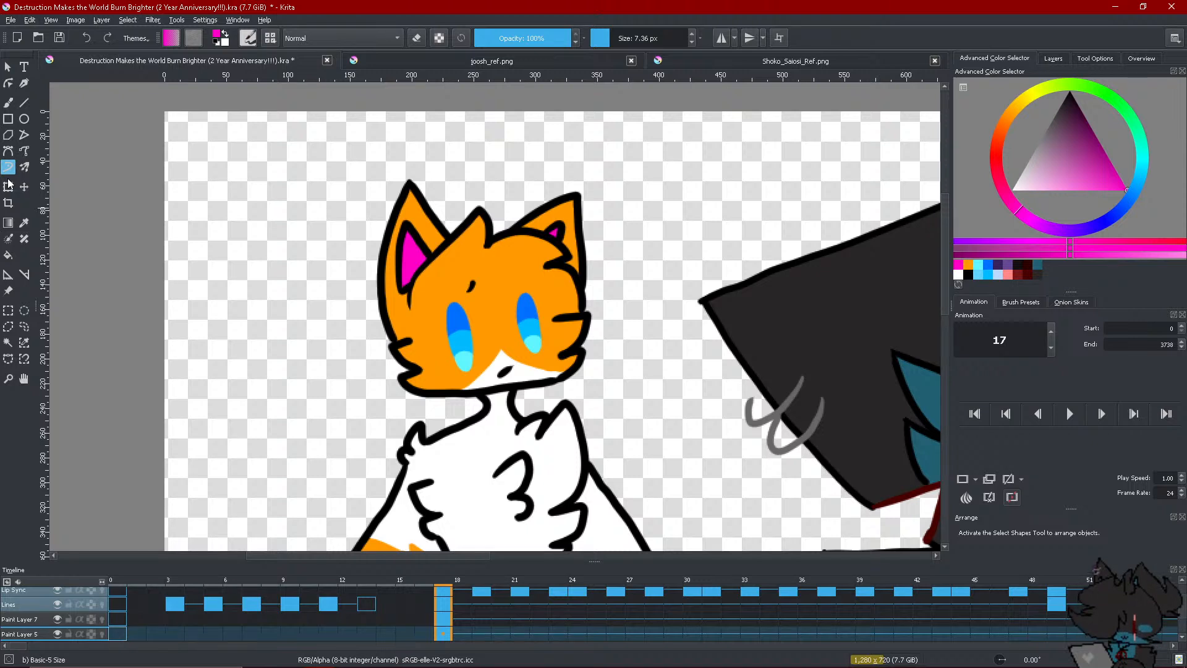
Check how Joosh holds beside the other character across the timeline at frames 16, 17, 112 and 57
{"action": "scroll", "coordinate": [337, 164], "scroll_direction": "down", "scroll_amount": 2}
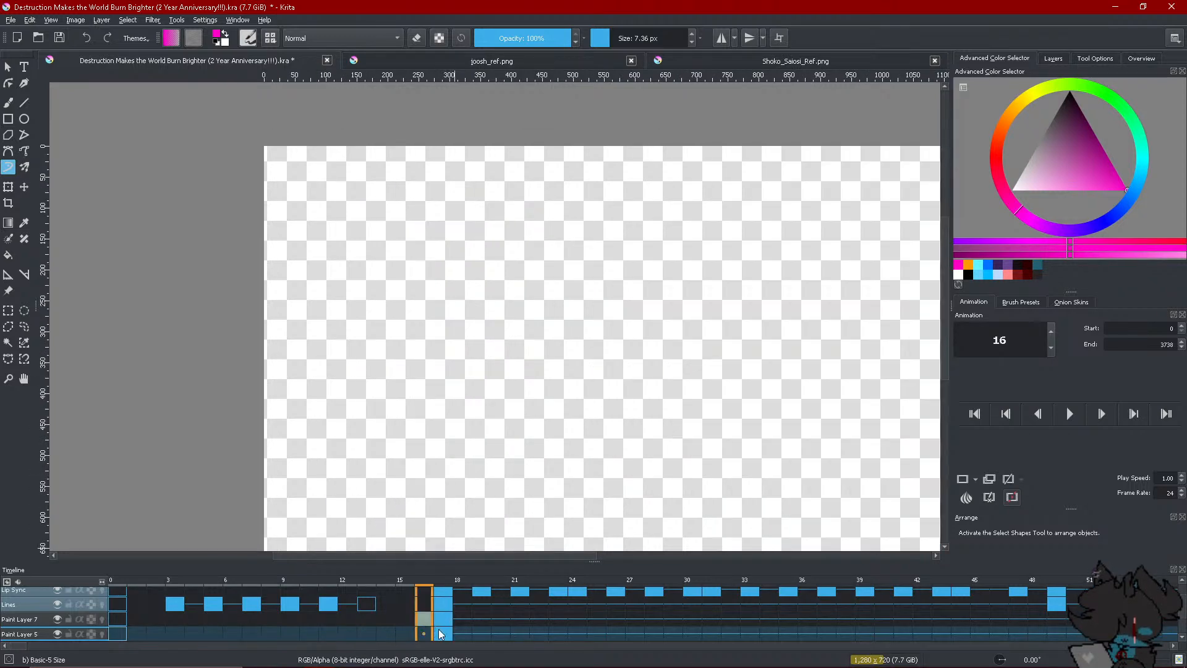
{"action": "scroll", "coordinate": [374, 203], "scroll_direction": "down", "scroll_amount": 2}
{"action": "scroll", "coordinate": [622, 238], "scroll_direction": "up", "scroll_amount": 1}
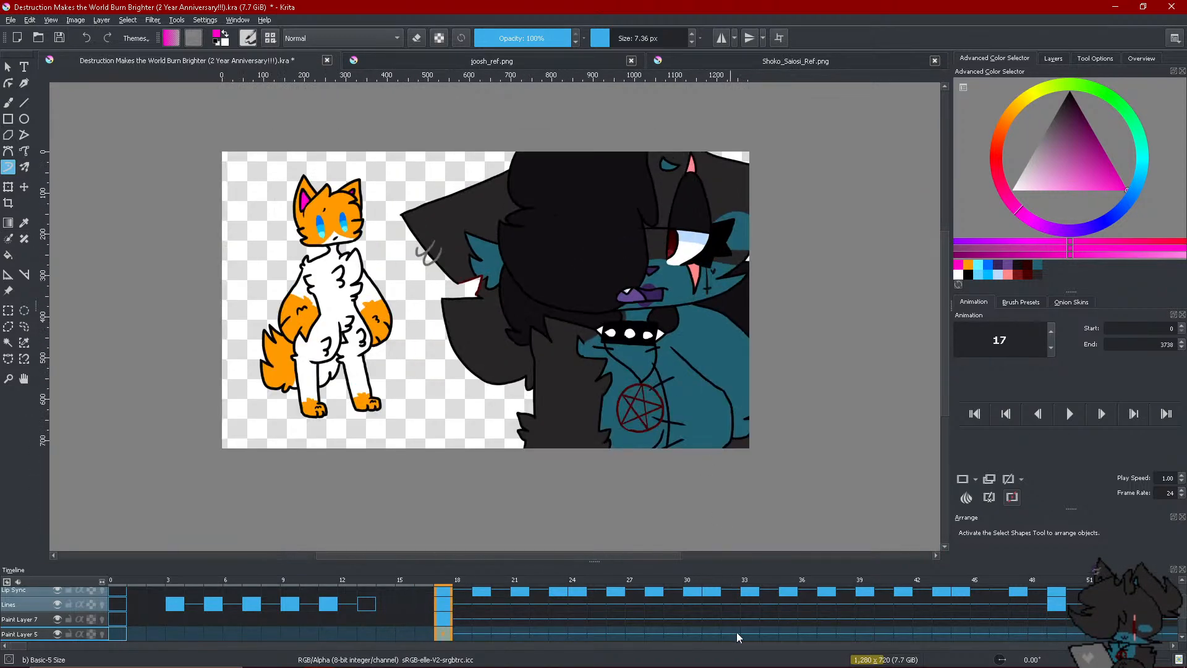
{"action": "scroll", "coordinate": [739, 645], "scroll_direction": "down", "scroll_amount": 5}
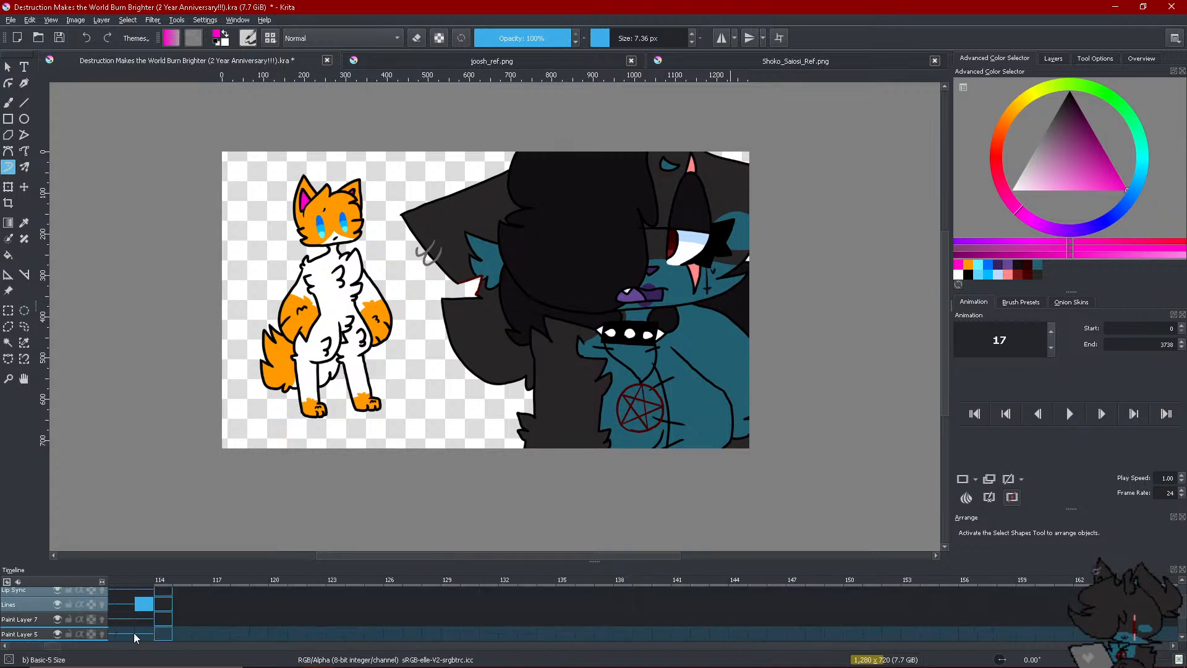
{"action": "left_click", "coordinate": [134, 632]}
{"action": "left_click", "coordinate": [28, 647]}
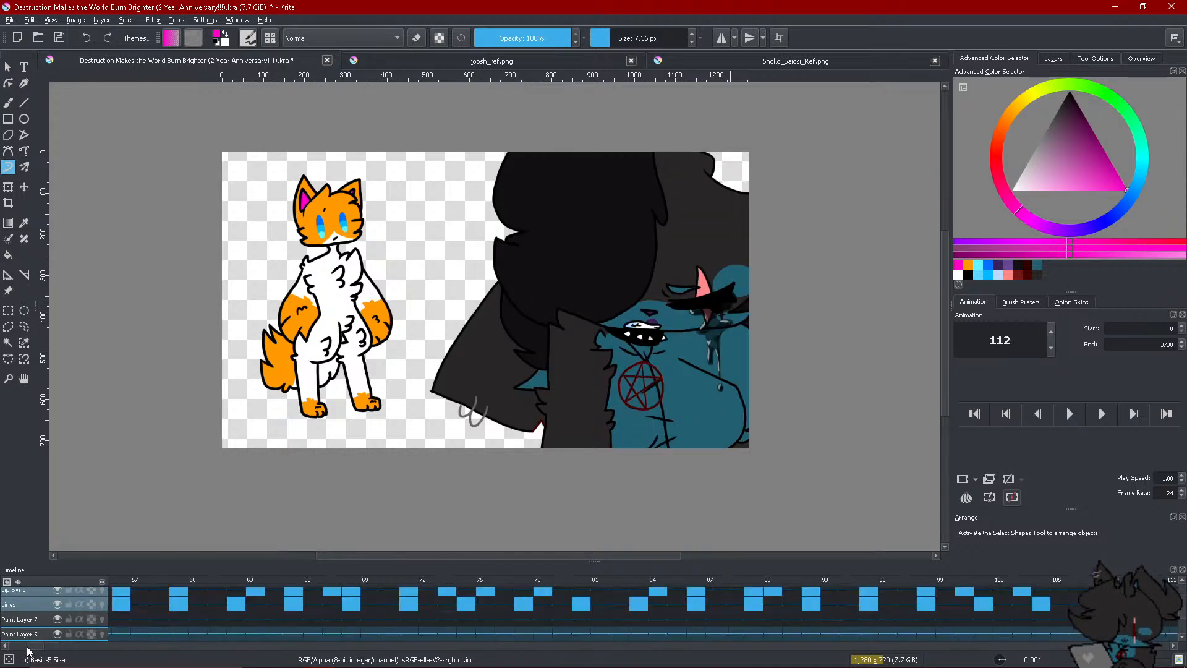
{"action": "left_click", "coordinate": [143, 633]}
{"action": "scroll", "coordinate": [347, 293], "scroll_direction": "up", "scroll_amount": 1}
{"action": "scroll", "coordinate": [347, 293], "scroll_direction": "down", "scroll_amount": 1}
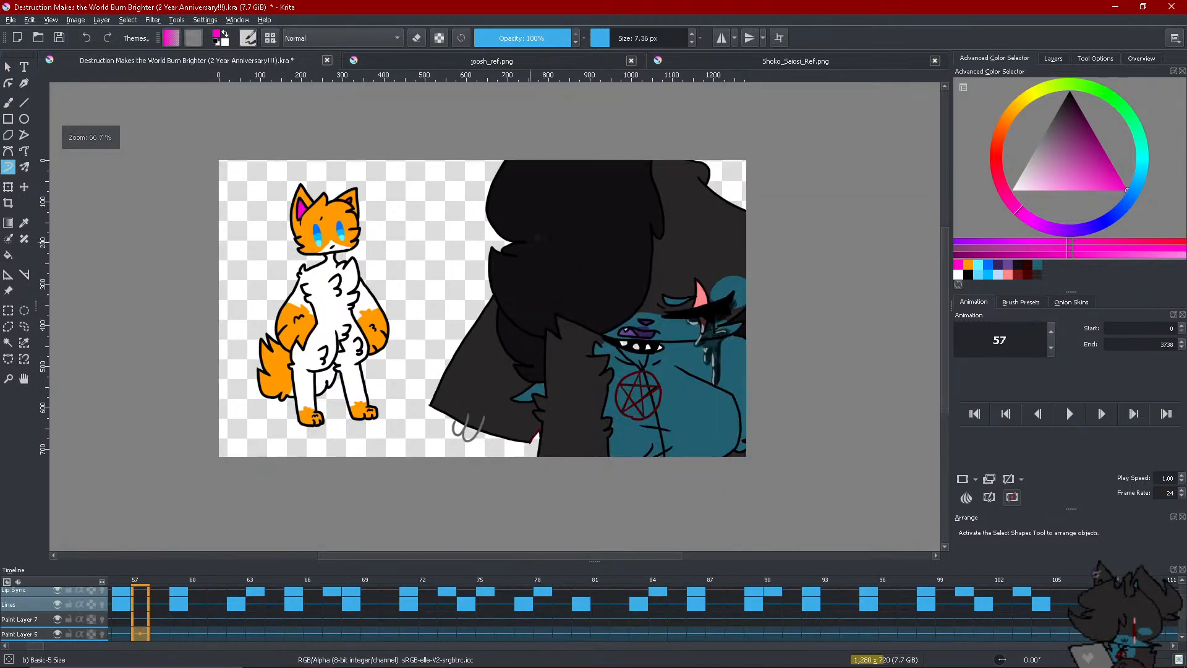
{"action": "scroll", "coordinate": [348, 293], "scroll_direction": "up", "scroll_amount": 2}
{"action": "scroll", "coordinate": [550, 300], "scroll_direction": "down", "scroll_amount": 1}
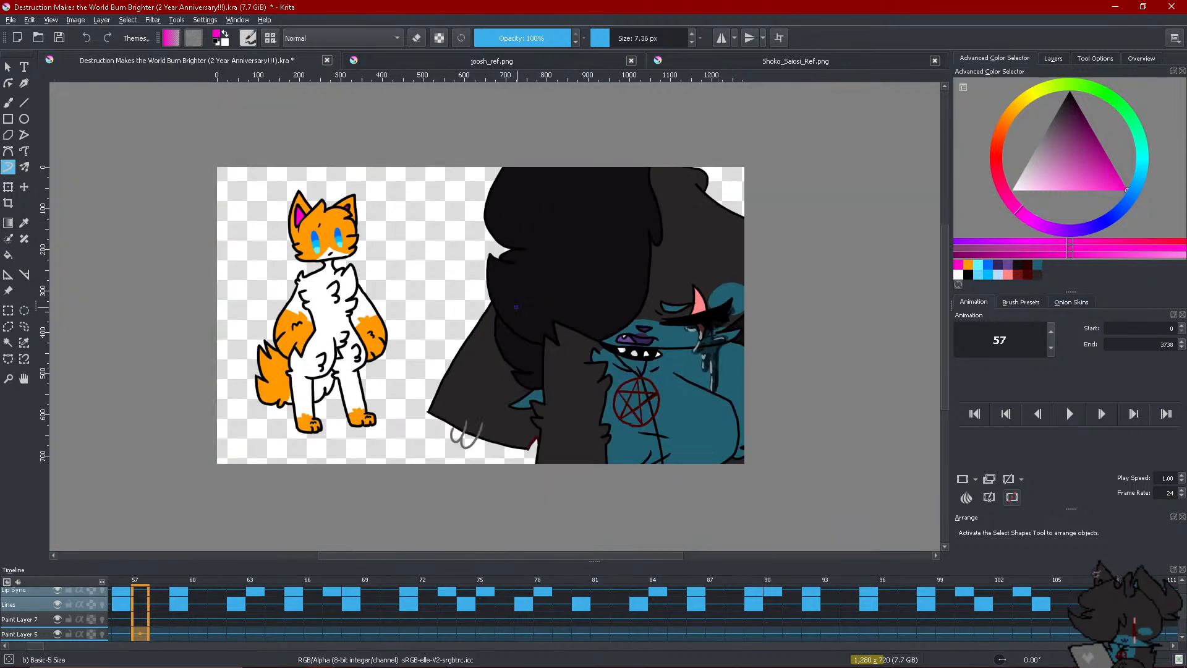
{"action": "scroll", "coordinate": [525, 303], "scroll_direction": "up", "scroll_amount": 1}
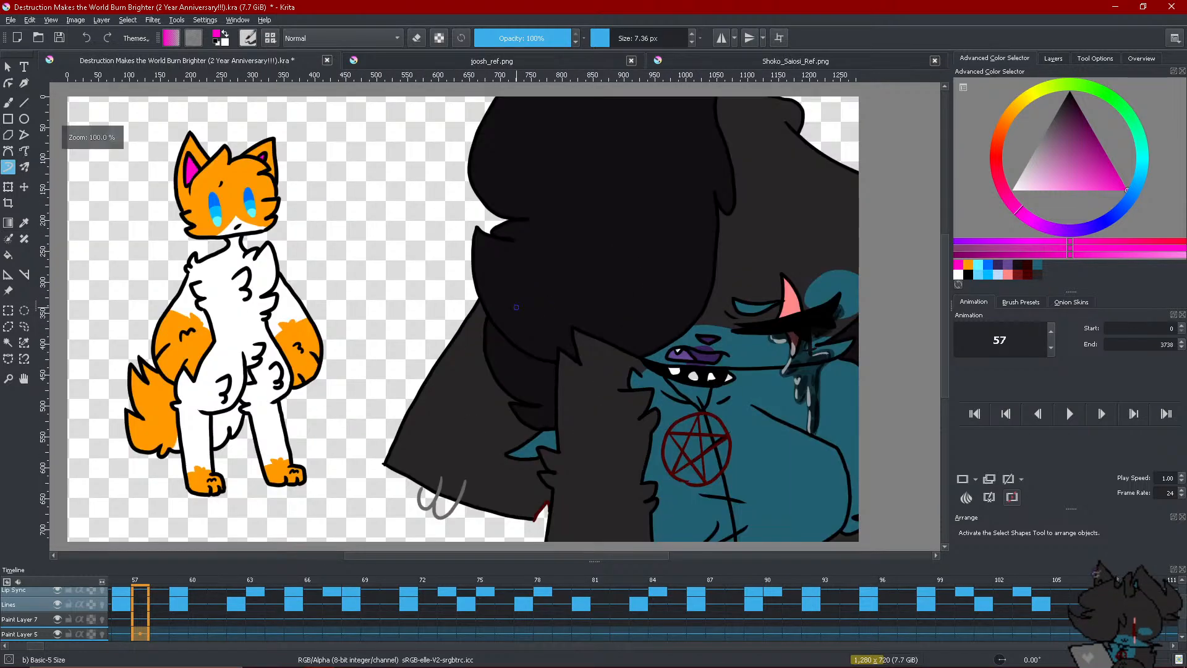
Merge the line art on Paint Layer 7 with the color layer Paint Layer 5 below it
{"action": "left_click", "coordinate": [1054, 57]}
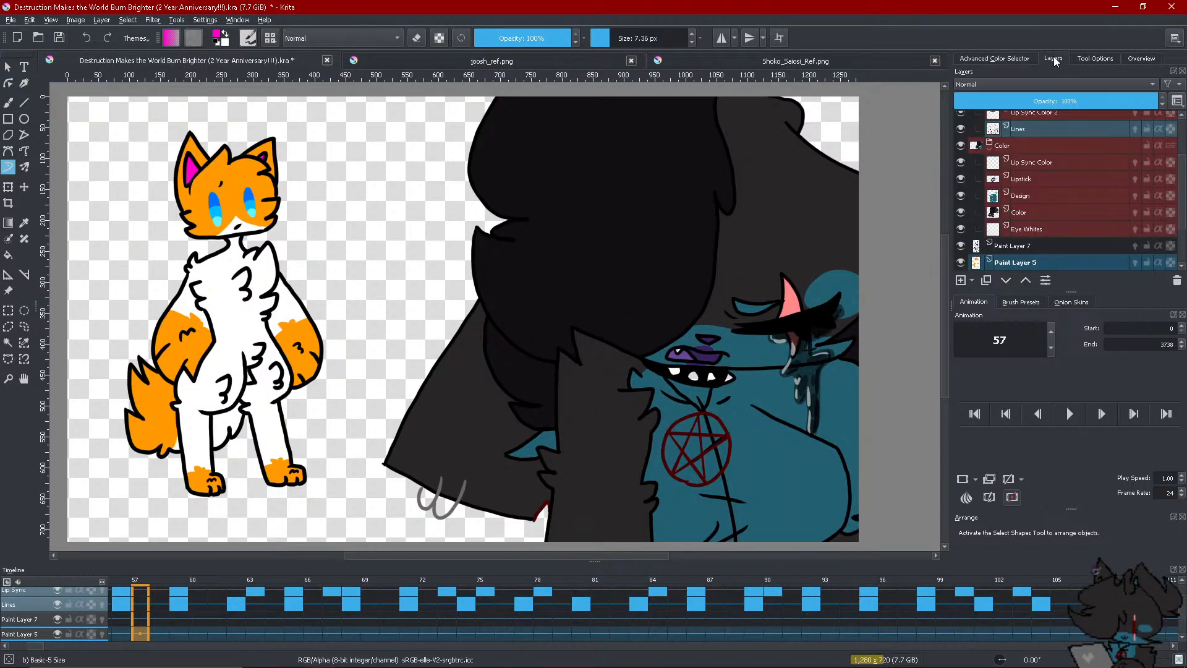
{"action": "right_click", "coordinate": [1019, 246]}
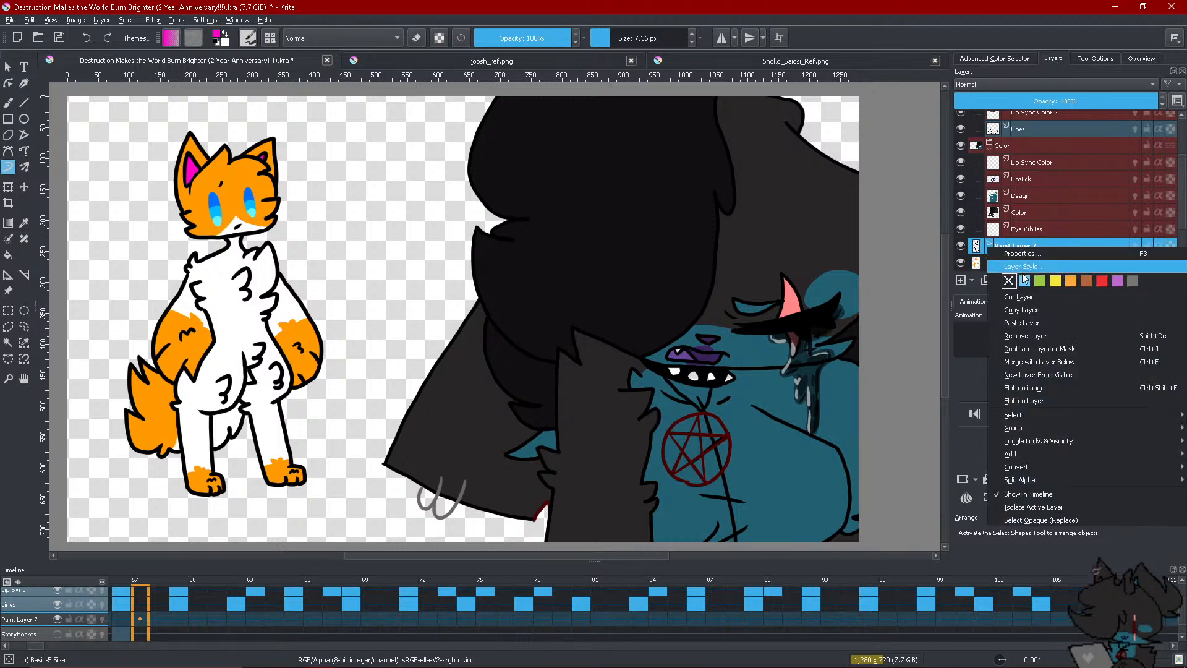
{"action": "left_click", "coordinate": [1037, 366]}
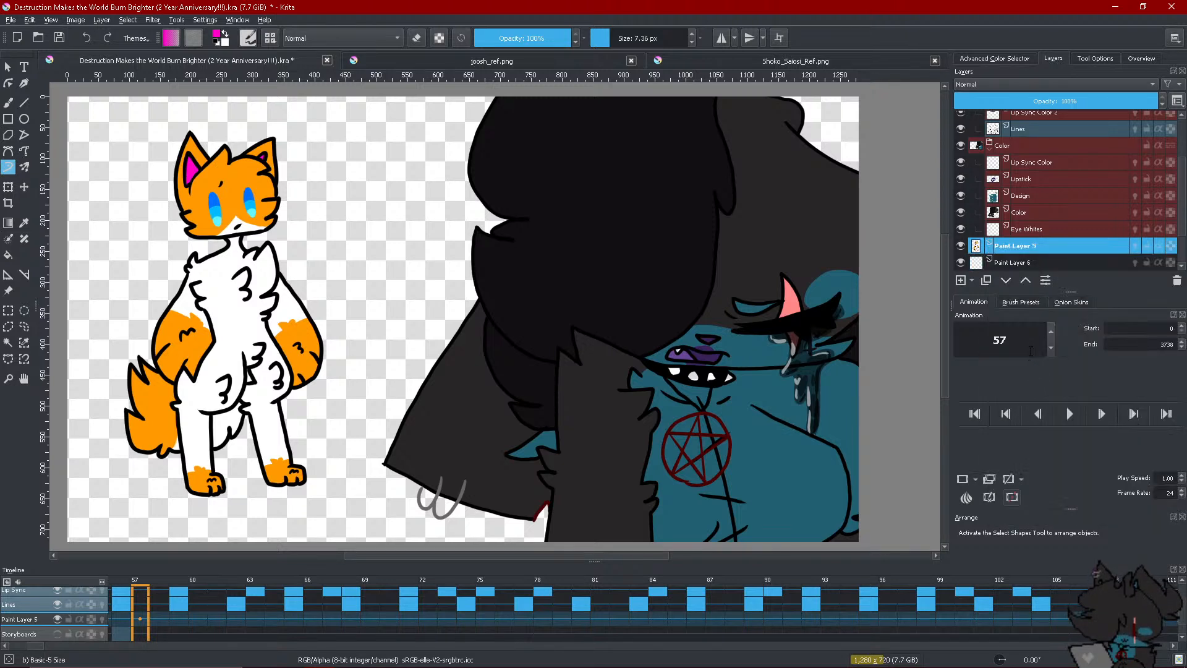
{"action": "right_click", "coordinate": [1033, 242]}
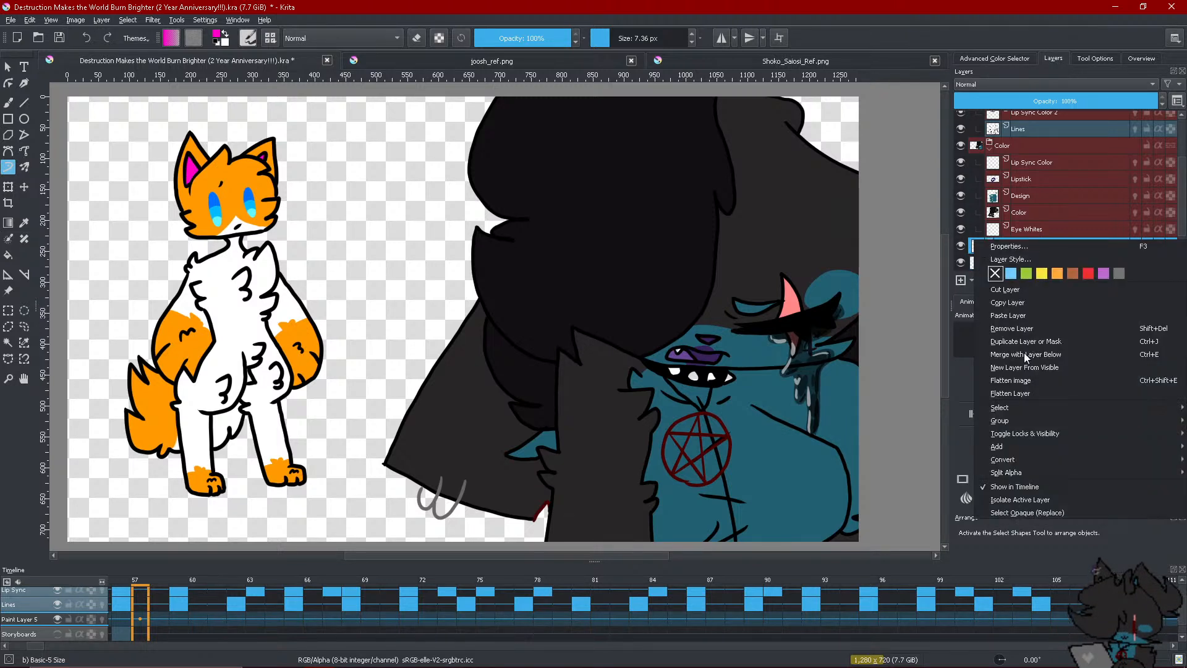
{"action": "left_click", "coordinate": [1010, 493]}
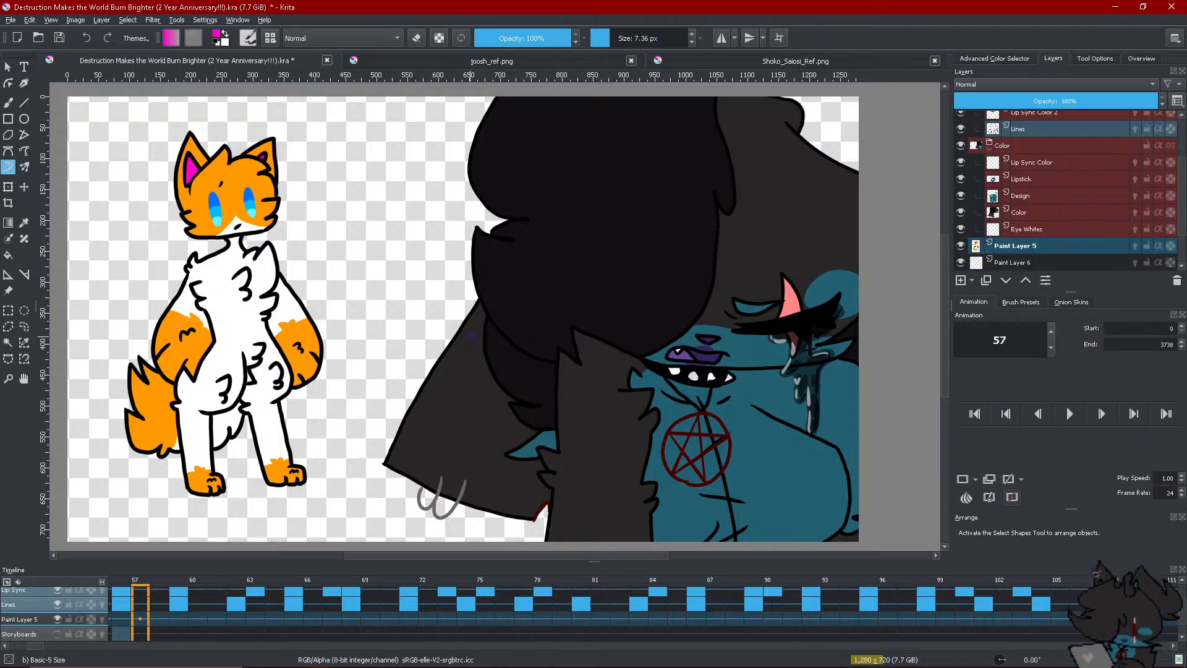
{"action": "scroll", "coordinate": [548, 636], "scroll_direction": "right", "scroll_amount": 5}
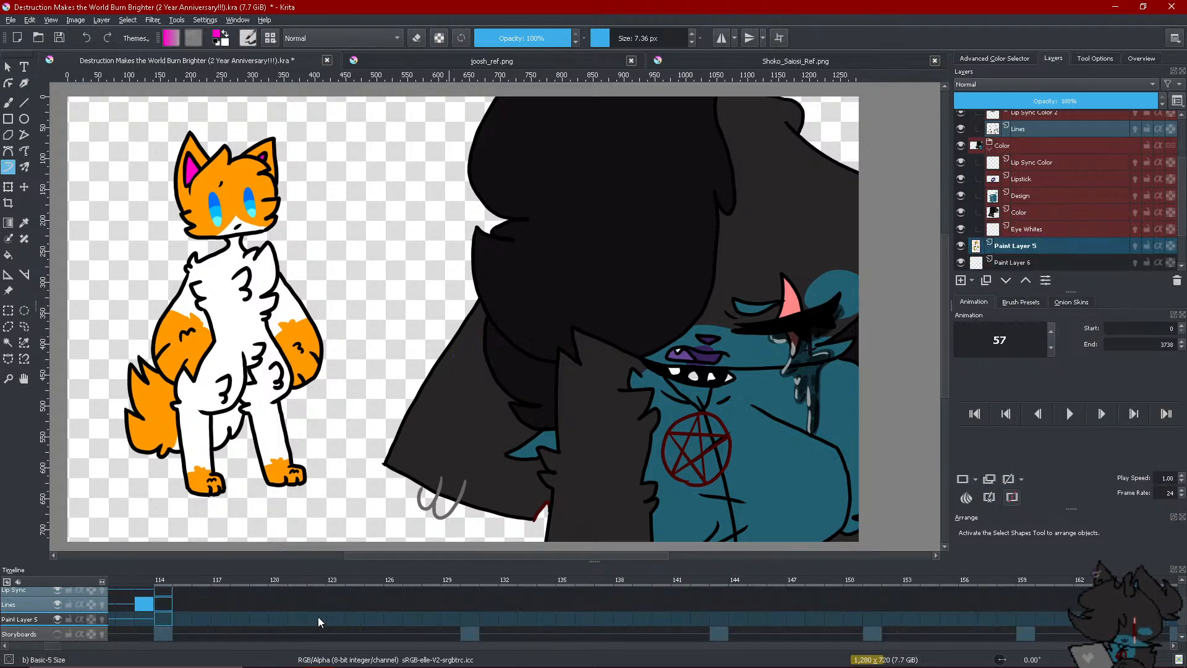
Go back through the animation timeline and make frame 25 the current frame
{"action": "scroll", "coordinate": [36, 648], "scroll_direction": "left", "scroll_amount": 5}
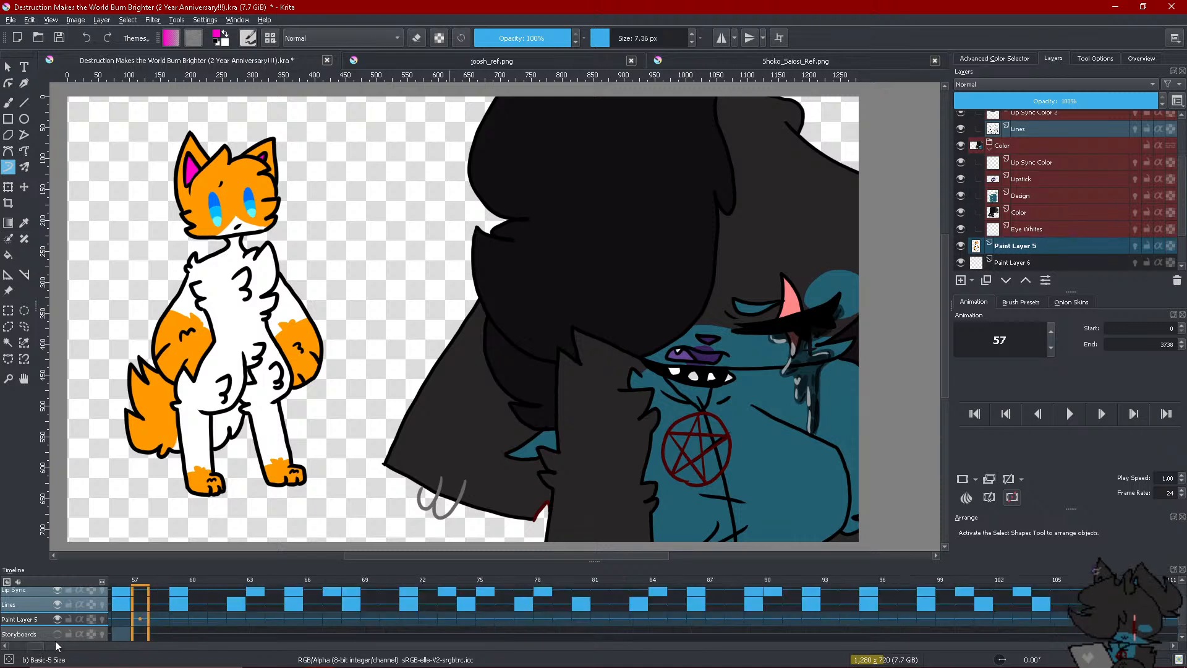
{"action": "left_click", "coordinate": [7, 647]}
{"action": "left_click_drag", "start_coordinate": [7, 648], "coordinate": [7, 647]}
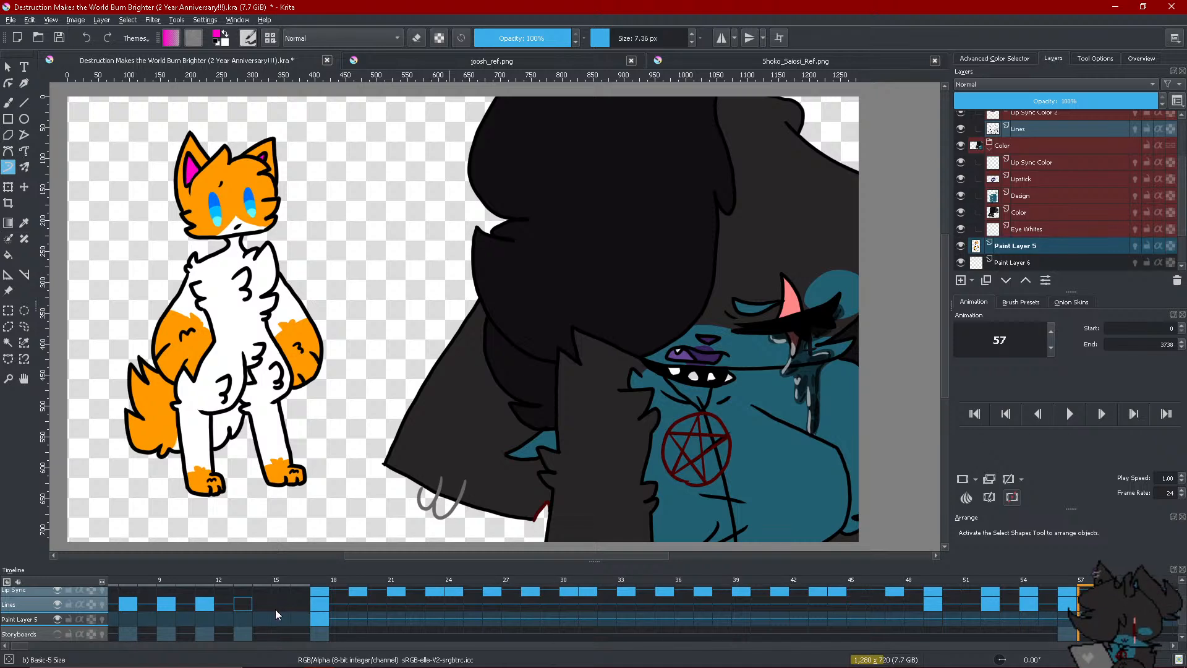
{"action": "left_click", "coordinate": [307, 629]}
{"action": "left_click", "coordinate": [340, 620]}
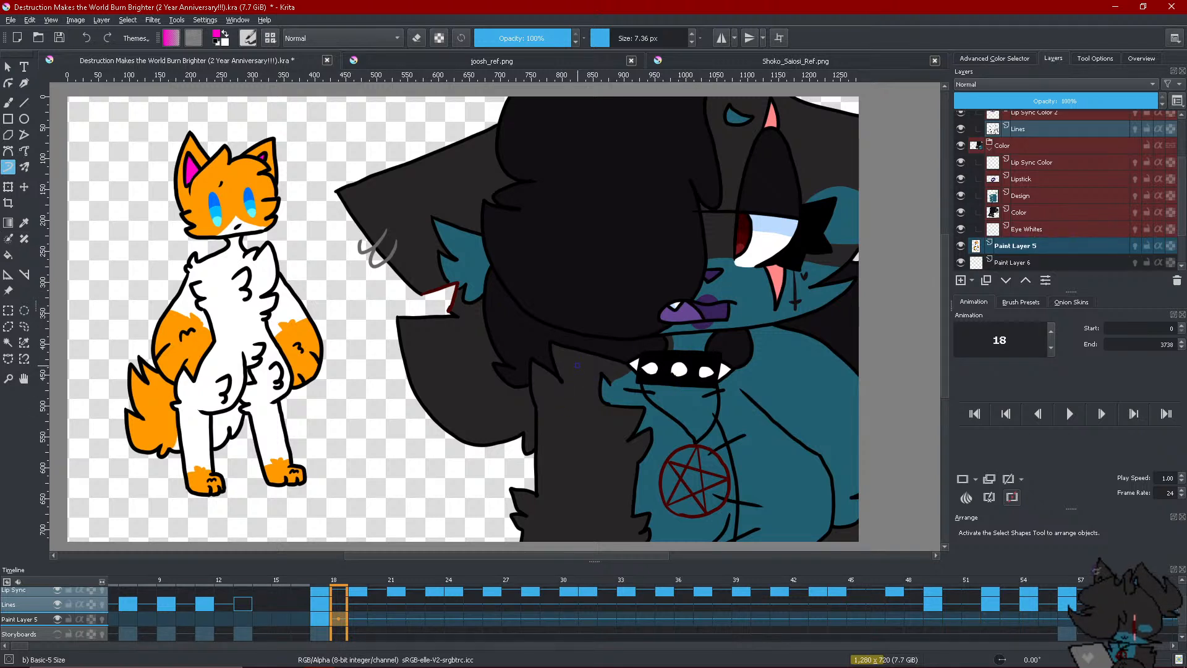
{"action": "left_click", "coordinate": [632, 618]}
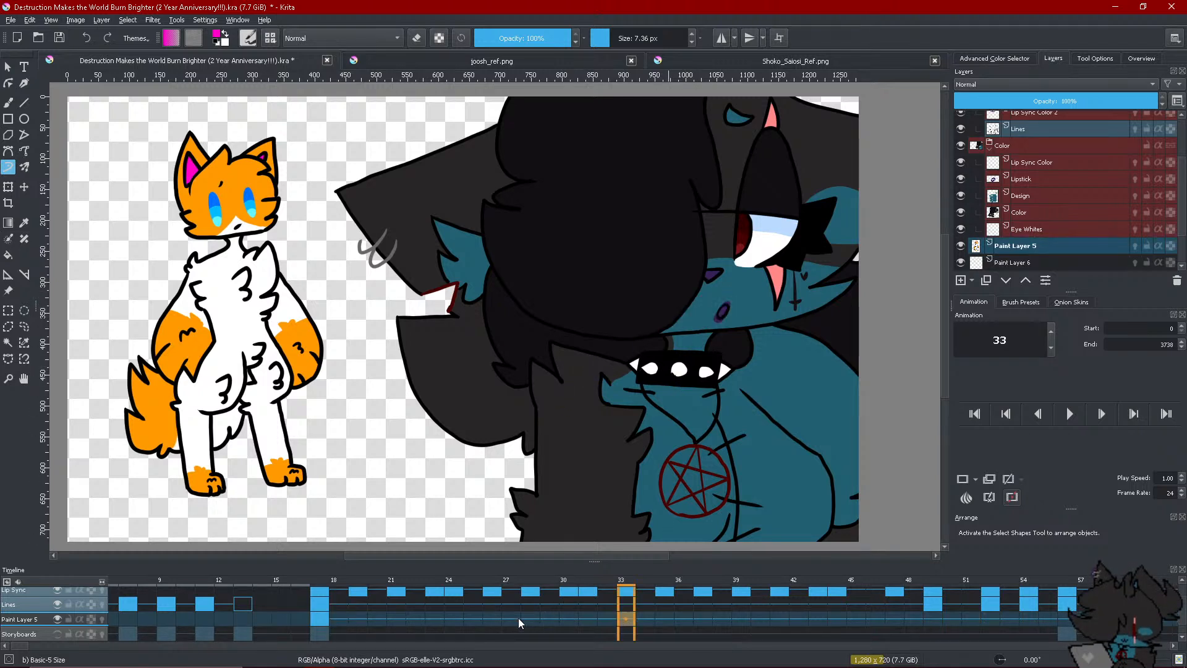
{"action": "left_click", "coordinate": [467, 617]}
Turn on the visibility of the Storyboards layer
{"action": "scroll", "coordinate": [989, 204], "scroll_direction": "down", "scroll_amount": 1}
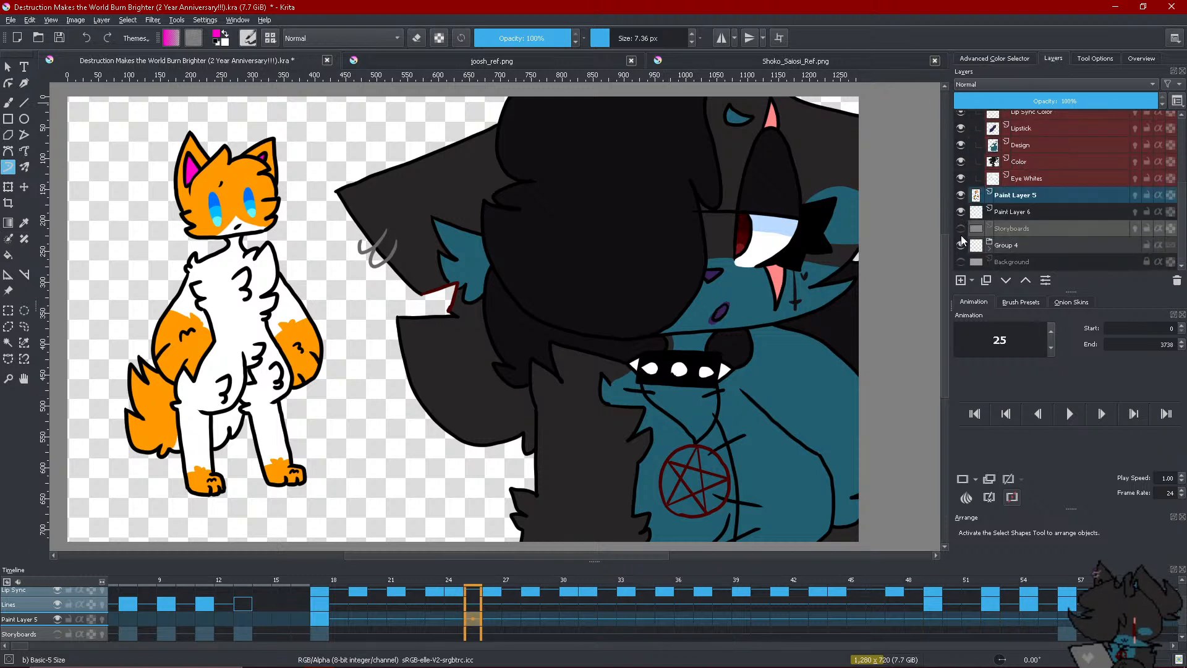
{"action": "left_click", "coordinate": [961, 230]}
{"action": "left_click", "coordinate": [961, 230]}
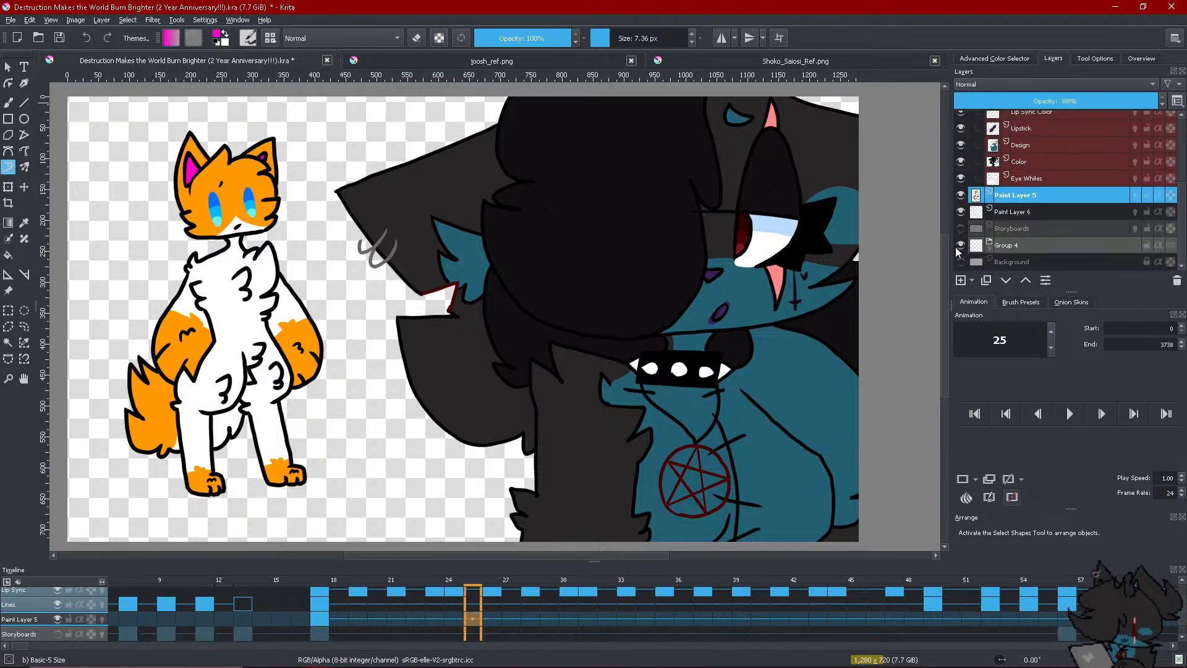
{"action": "left_click", "coordinate": [961, 260]}
{"action": "left_click", "coordinate": [961, 260]}
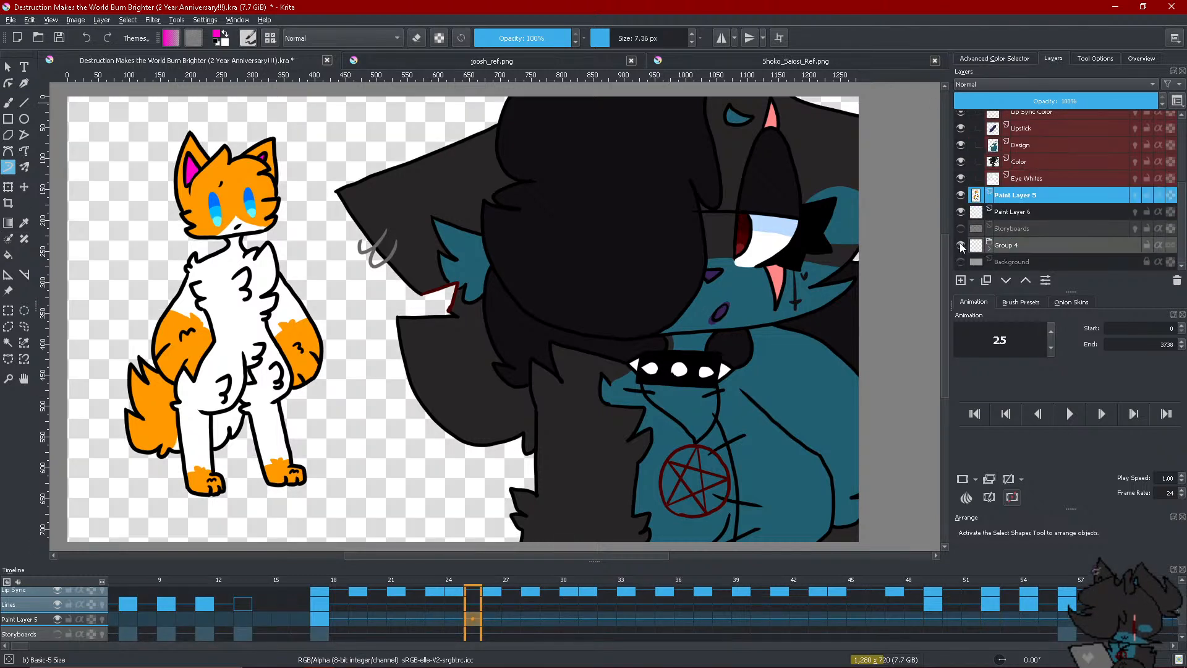
{"action": "left_click", "coordinate": [961, 229]}
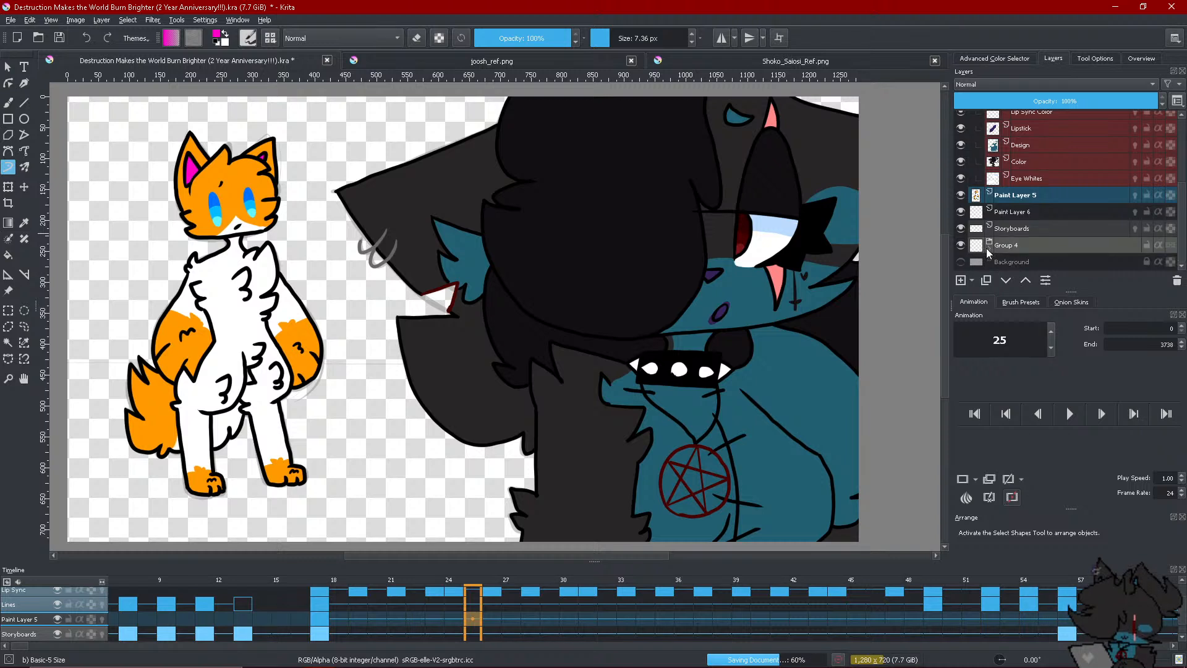
Expand Group 4, collapse the Color group and make BG 2 the active layer
{"action": "left_click", "coordinate": [989, 250]}
{"action": "scroll", "coordinate": [1020, 242], "scroll_direction": "down", "scroll_amount": 1}
{"action": "scroll", "coordinate": [1014, 197], "scroll_direction": "up", "scroll_amount": 2}
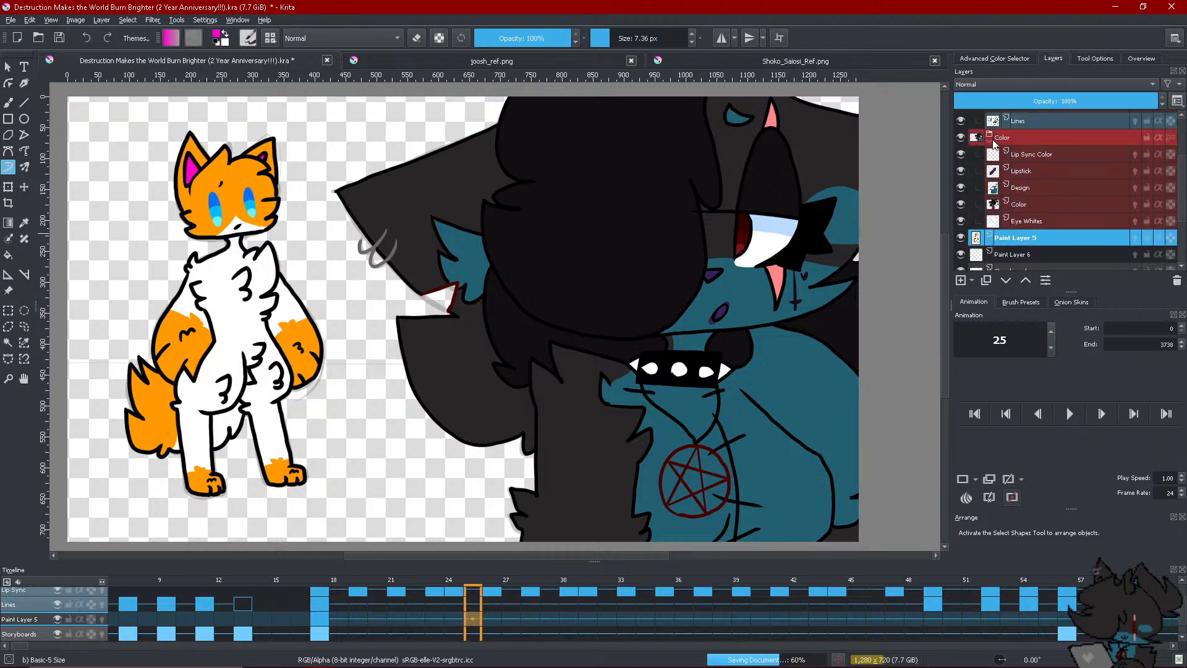
{"action": "left_click", "coordinate": [990, 142]}
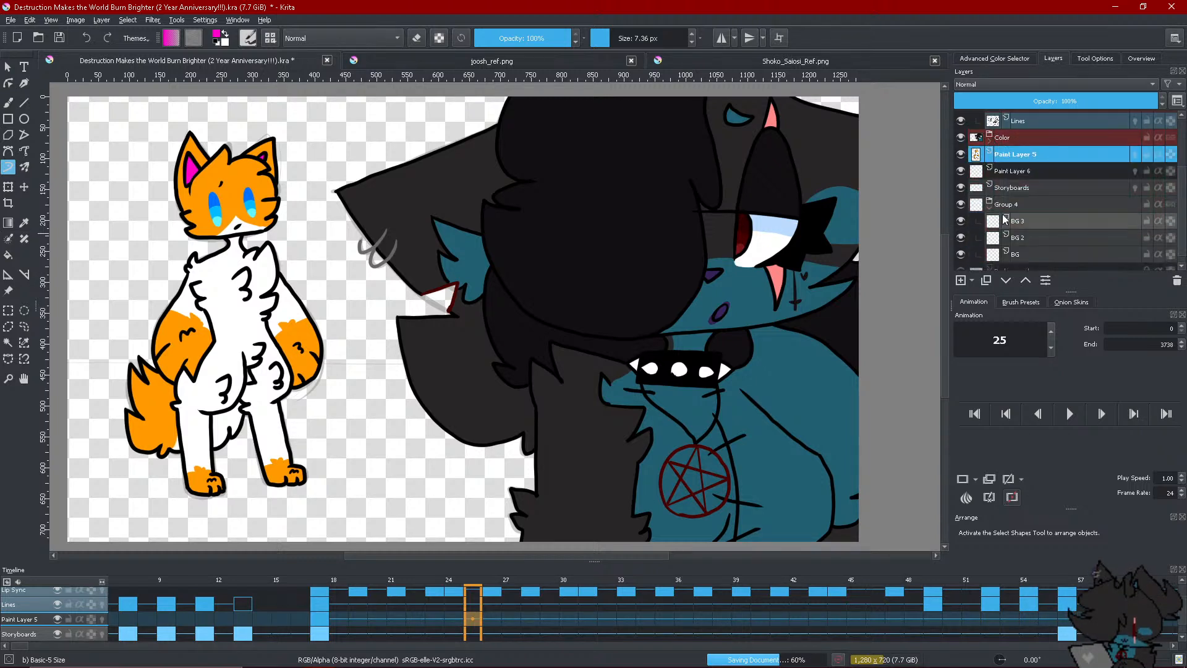
{"action": "left_click", "coordinate": [1032, 235]}
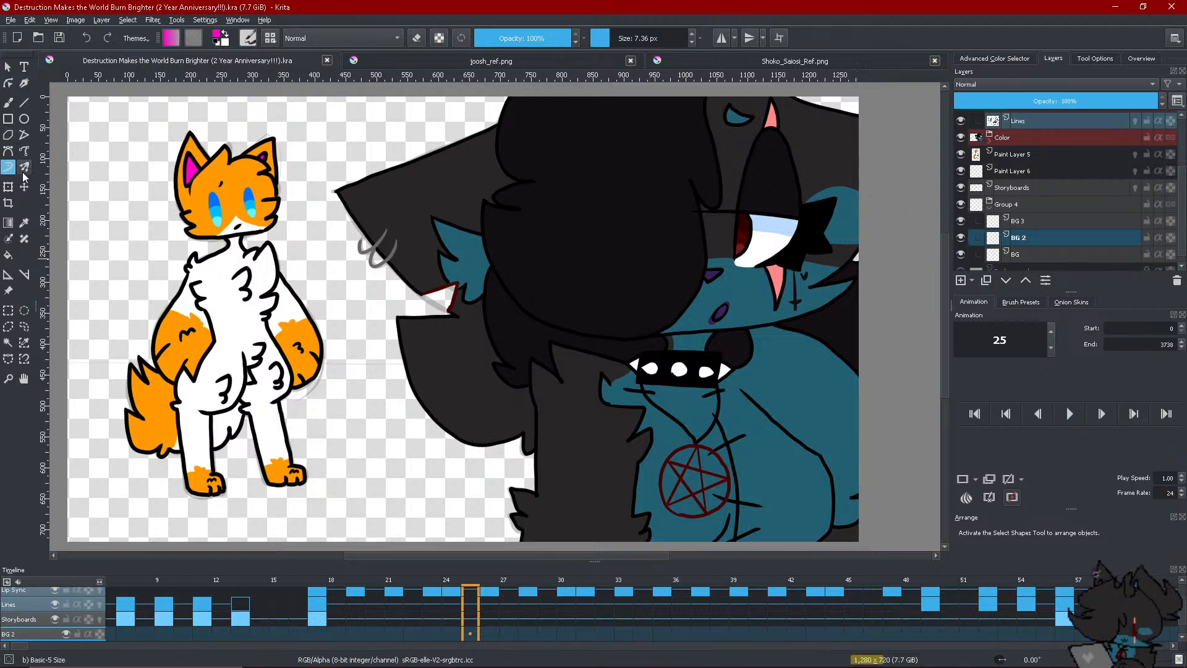
Activate the Line tool and choose a dark blue-violet as the painting color
{"action": "left_click", "coordinate": [24, 102]}
{"action": "left_click", "coordinate": [1005, 58]}
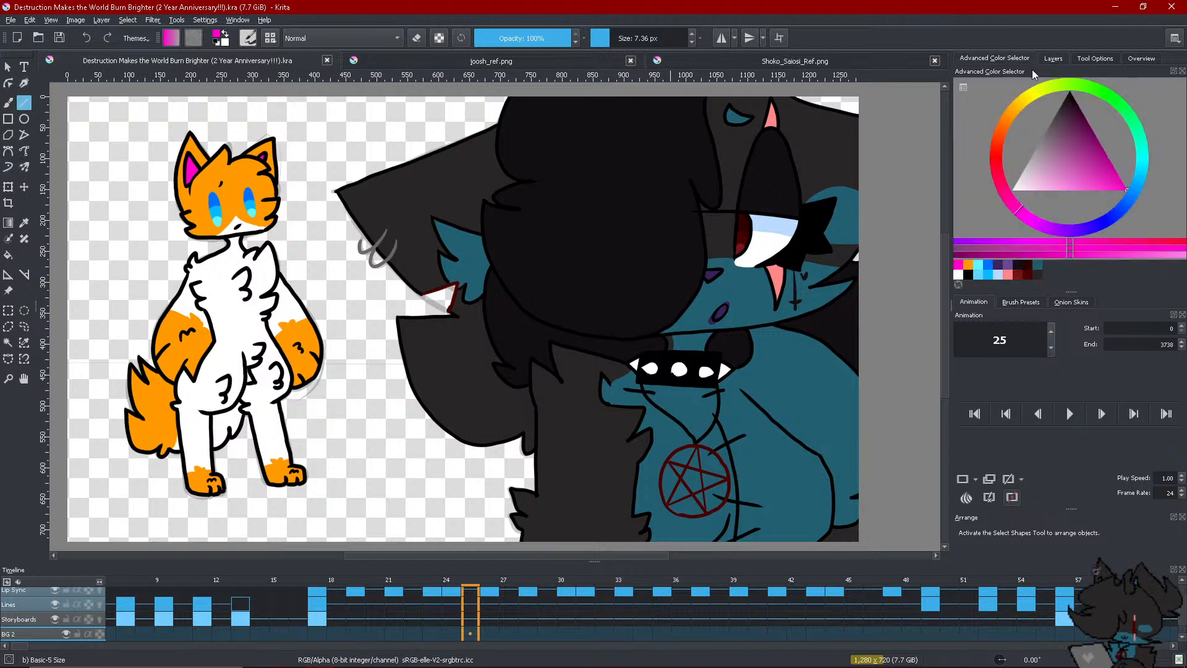
{"action": "left_click", "coordinate": [1086, 236]}
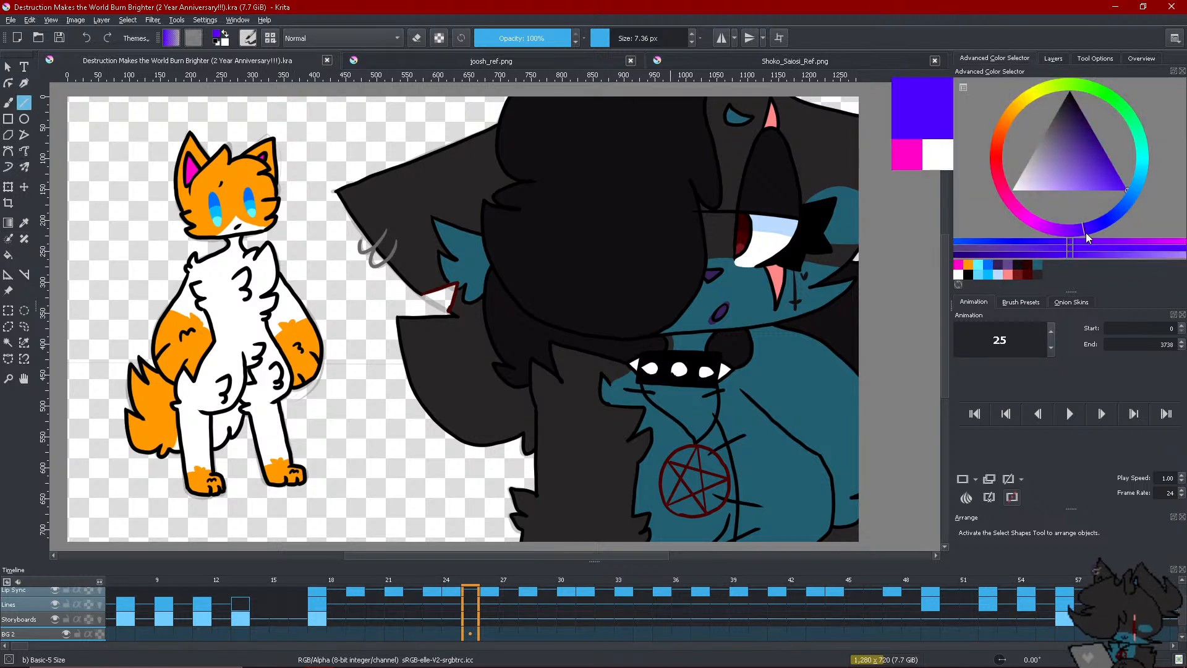
{"action": "left_click", "coordinate": [1086, 158]}
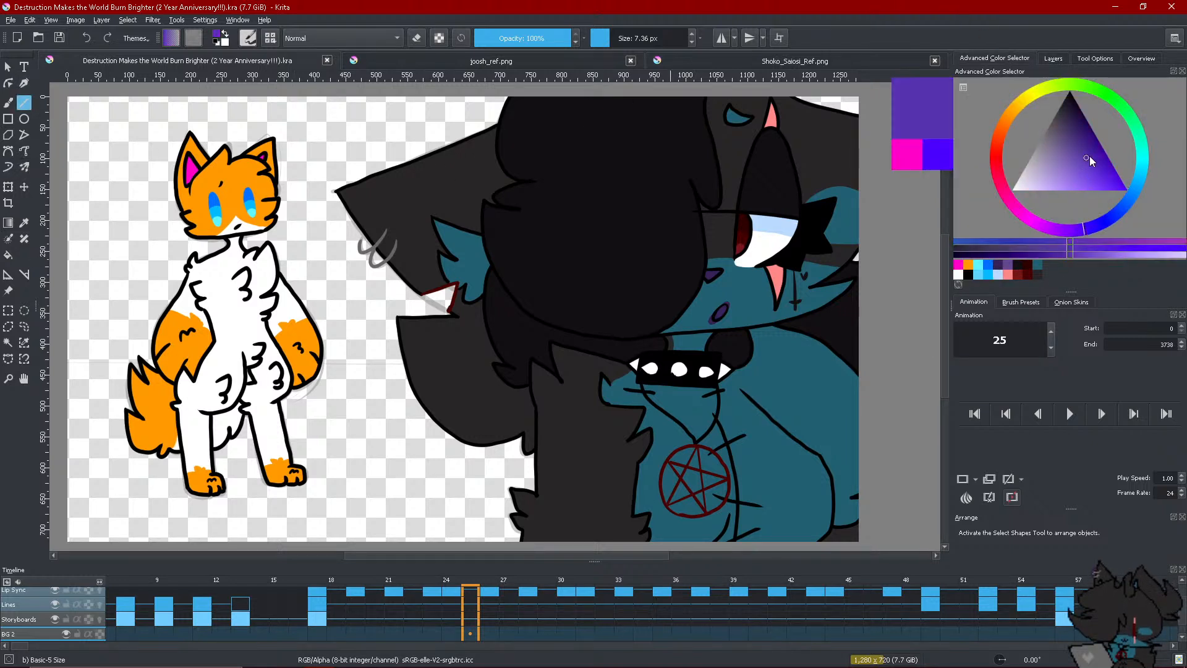
{"action": "left_click_drag", "start_coordinate": [1090, 159], "coordinate": [1102, 143]}
Set the brush size to 304.93 px and draw a straight line along the canvas's bottom edge as the floor
{"action": "scroll", "coordinate": [176, 316], "scroll_direction": "down", "scroll_amount": 1}
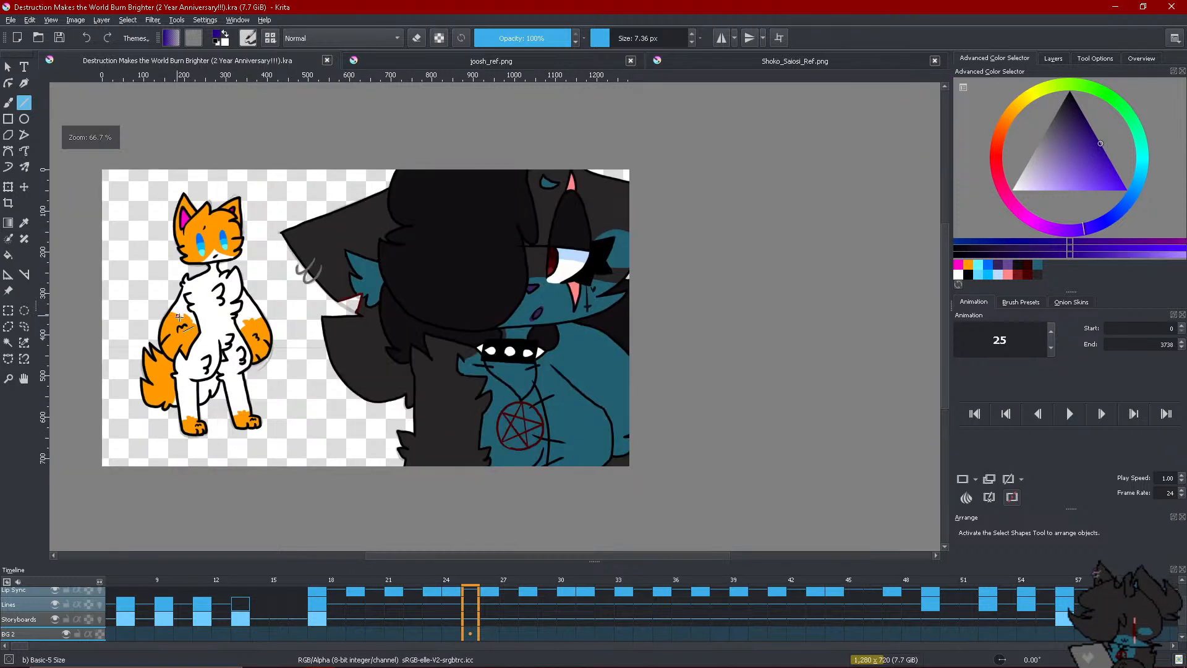
{"action": "scroll", "coordinate": [196, 512], "scroll_direction": "up", "scroll_amount": 1}
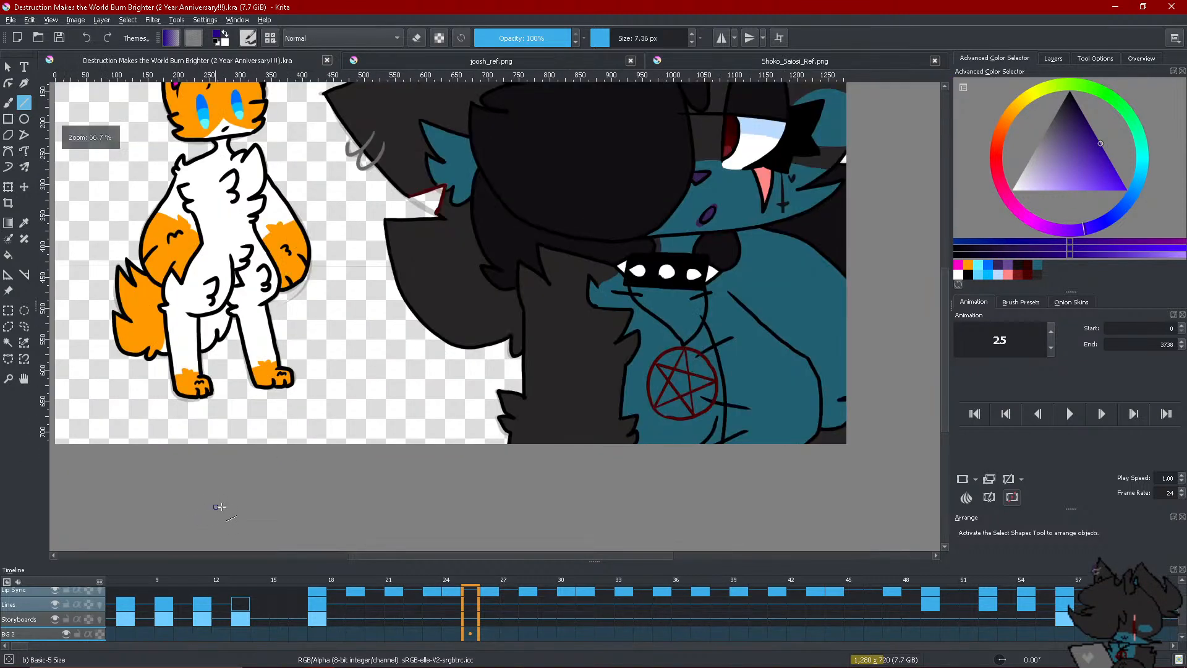
{"action": "scroll", "coordinate": [527, 526], "scroll_direction": "down", "scroll_amount": 2}
{"action": "scroll", "coordinate": [242, 509], "scroll_direction": "up", "scroll_amount": 1}
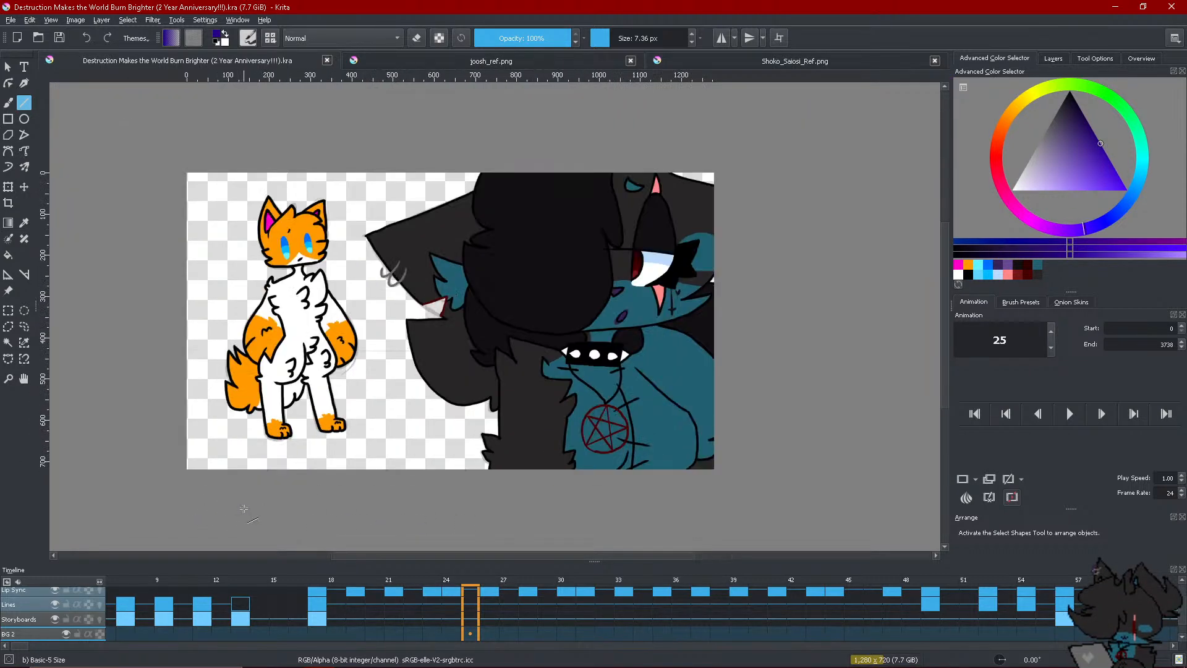
{"action": "left_click_drag", "start_coordinate": [629, 38], "coordinate": [647, 39]}
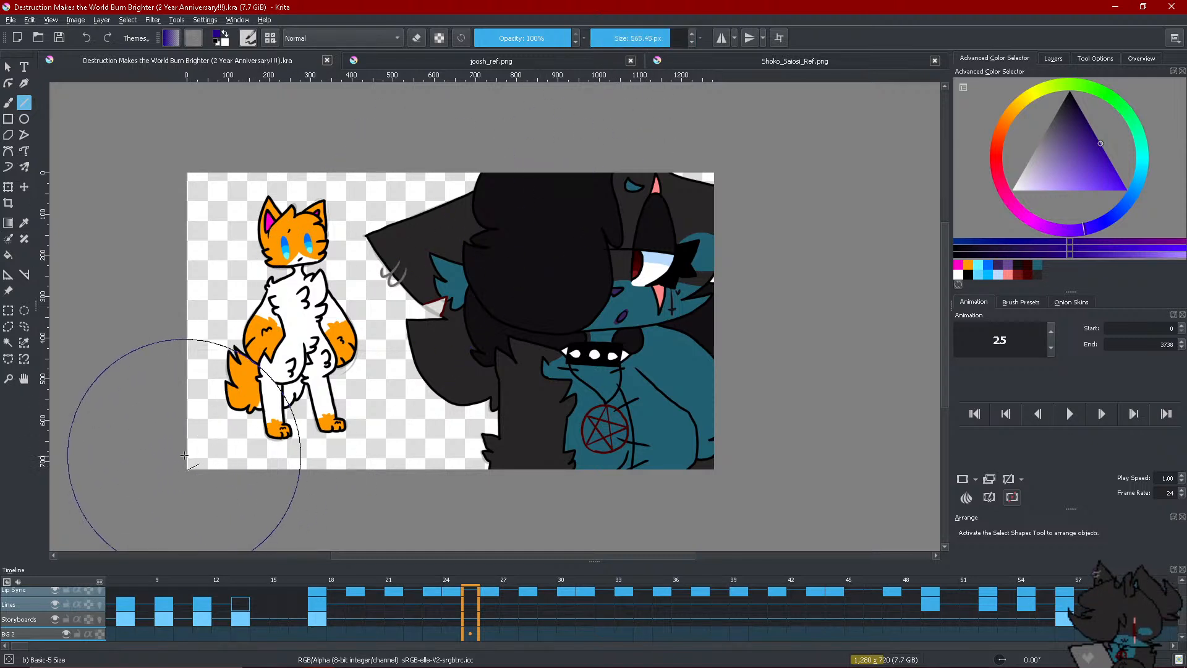
{"action": "left_click", "coordinate": [665, 41]}
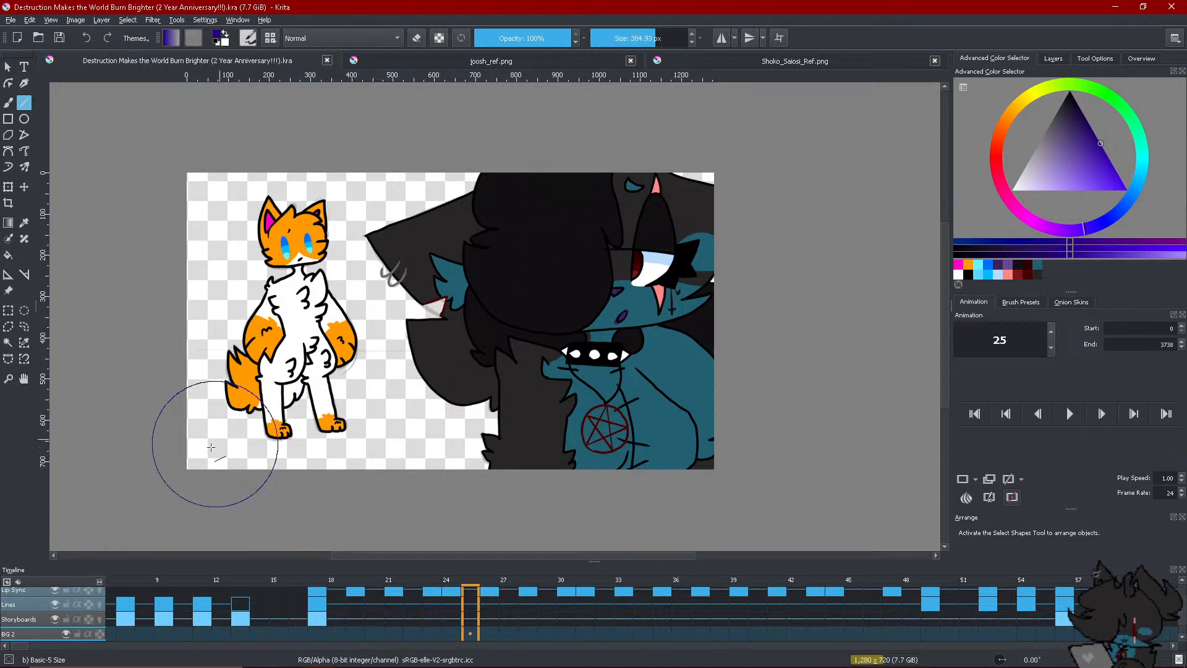
{"action": "left_click_drag", "start_coordinate": [186, 469], "coordinate": [782, 471]}
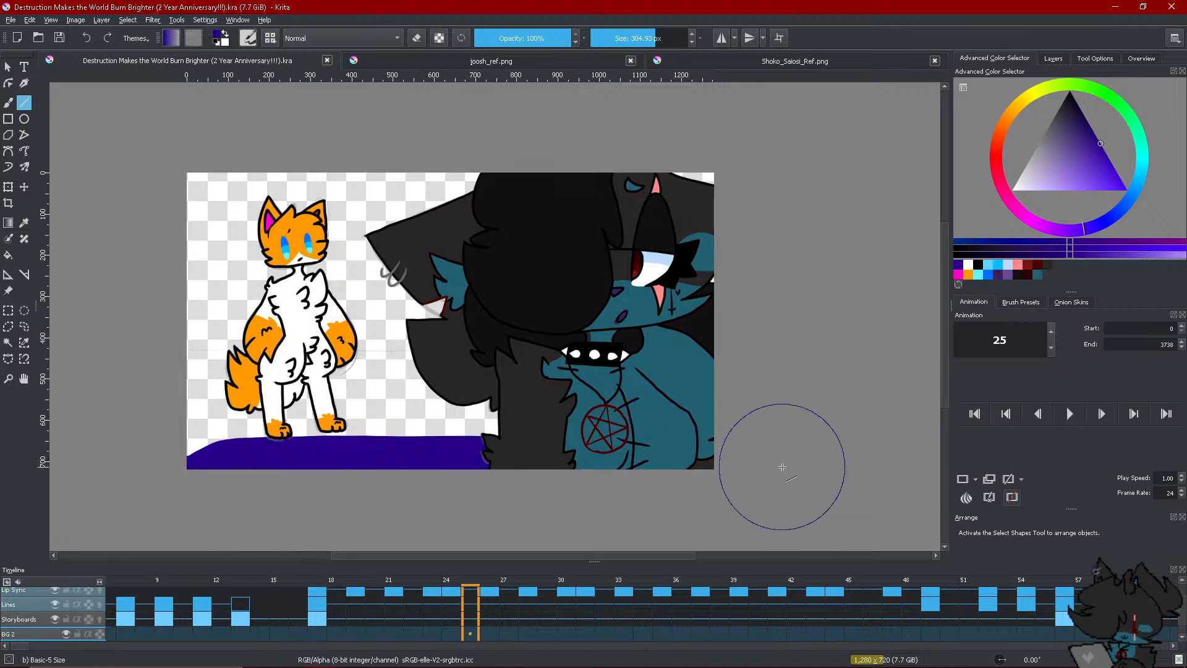
Raise the brush size to 1,000 px and draw a thicker line over the bottom edge so the floor reaches higher
{"action": "left_click", "coordinate": [683, 42]}
{"action": "left_click", "coordinate": [685, 41]}
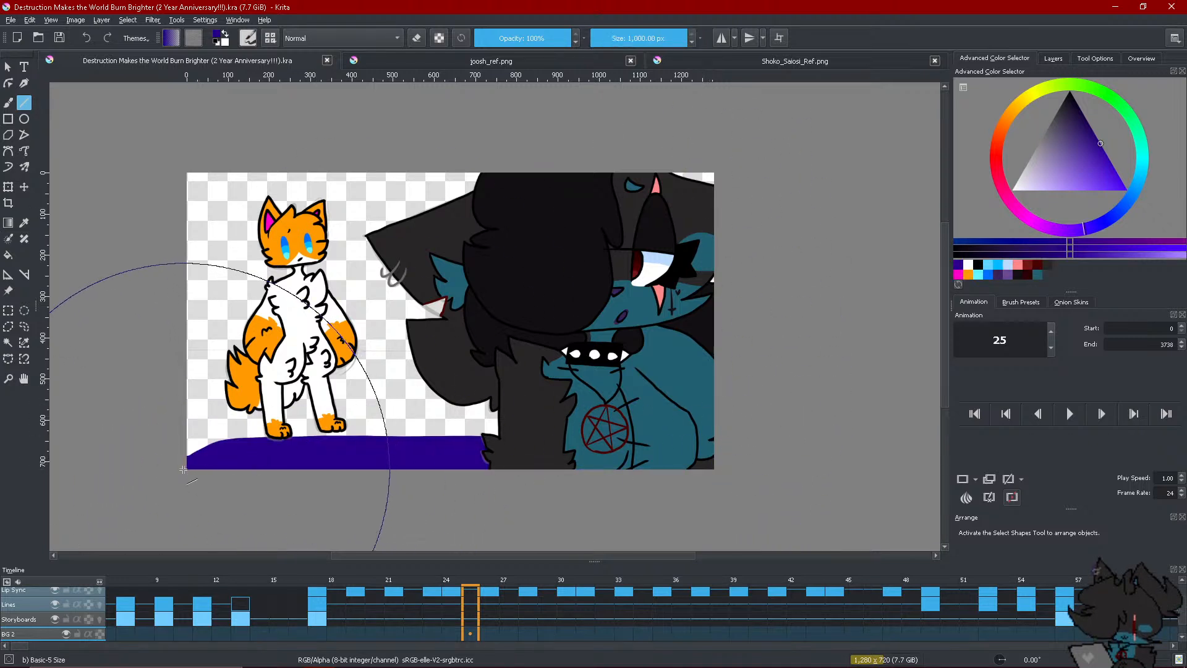
{"action": "mouse_move", "coordinate": [186, 470]}
{"action": "left_mouse_down"}
{"action": "mouse_move", "coordinate": [741, 489]}
{"action": "mouse_move", "coordinate": [778, 456]}
{"action": "left_mouse_up"}
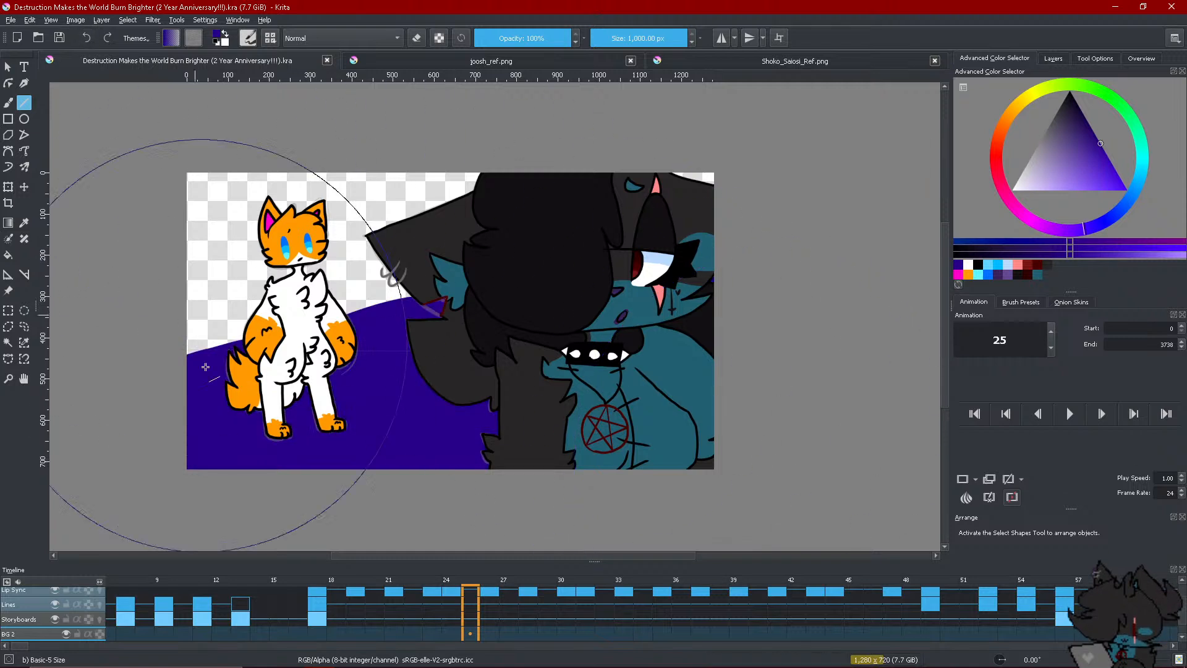
{"action": "left_click", "coordinate": [87, 40]}
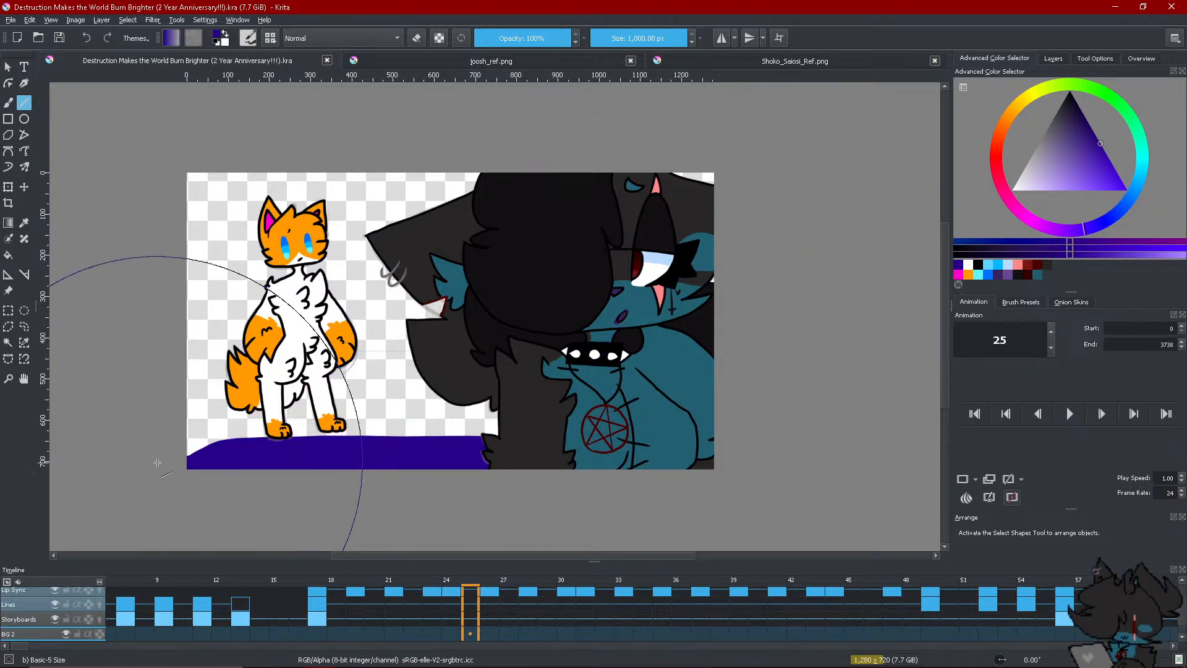
{"action": "mouse_move", "coordinate": [159, 470]}
{"action": "left_mouse_down"}
{"action": "mouse_move", "coordinate": [779, 473]}
{"action": "mouse_move", "coordinate": [717, 322]}
{"action": "mouse_move", "coordinate": [682, 120]}
{"action": "mouse_move", "coordinate": [526, 309]}
{"action": "left_mouse_up"}
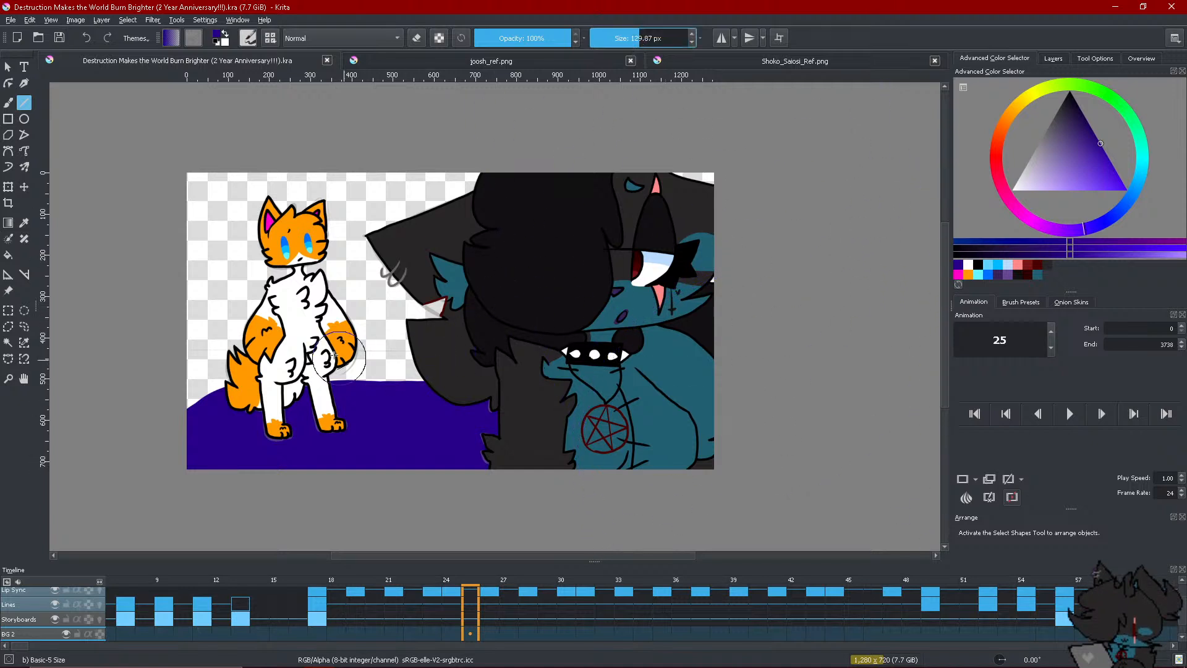
With the Dynamic Brush at 129.87 px, paint the floor up to a level horizon behind the orange-and-white cat
{"action": "left_click", "coordinate": [9, 167]}
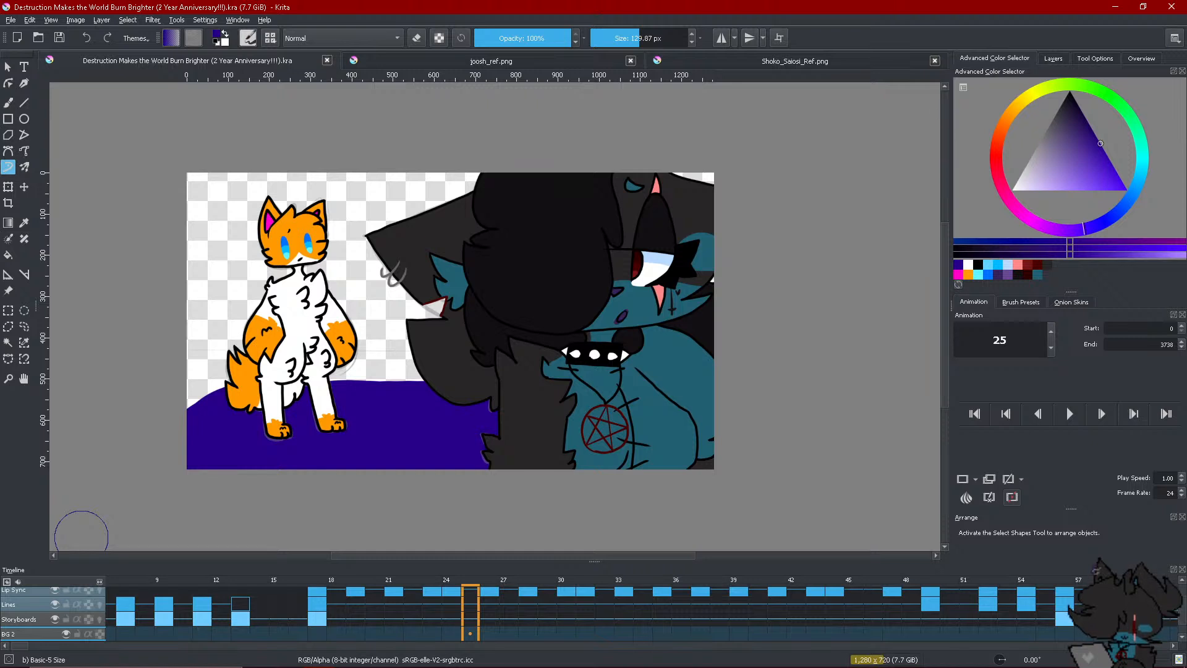
{"action": "left_click_drag", "start_coordinate": [411, 351], "coordinate": [154, 347]}
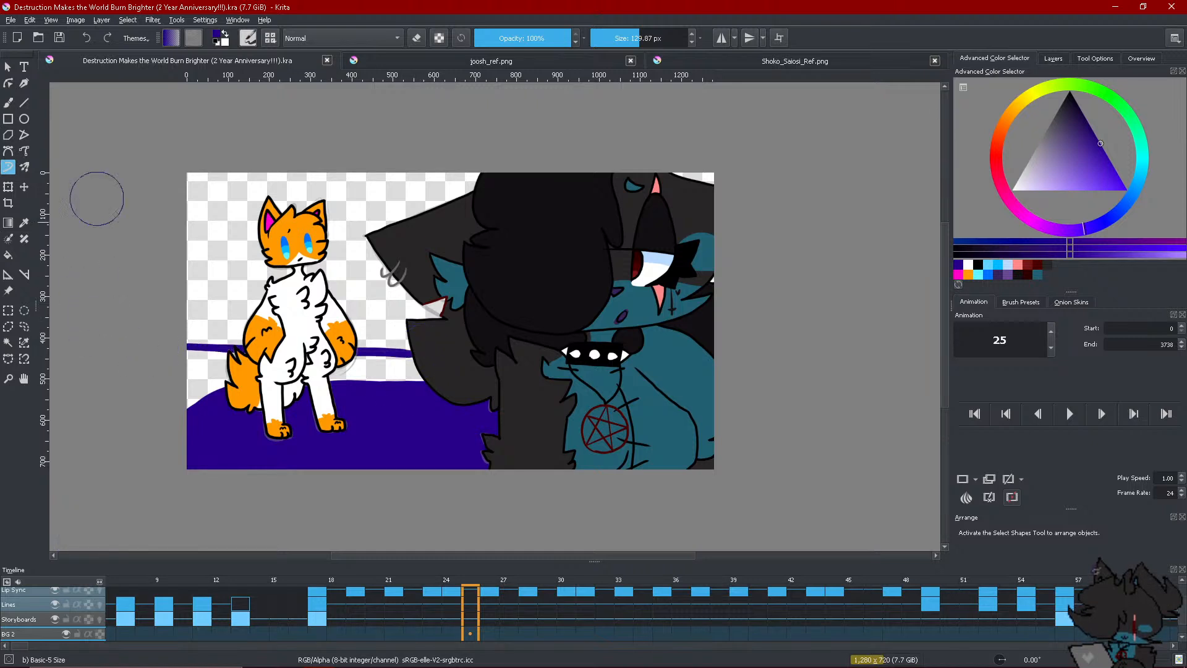
{"action": "key", "text": "ctrl+z"}
{"action": "left_click_drag", "start_coordinate": [423, 352], "coordinate": [157, 353]}
{"action": "mouse_move", "coordinate": [334, 364]}
{"action": "left_mouse_down"}
{"action": "mouse_move", "coordinate": [415, 359]}
{"action": "mouse_move", "coordinate": [456, 384]}
{"action": "left_mouse_up"}
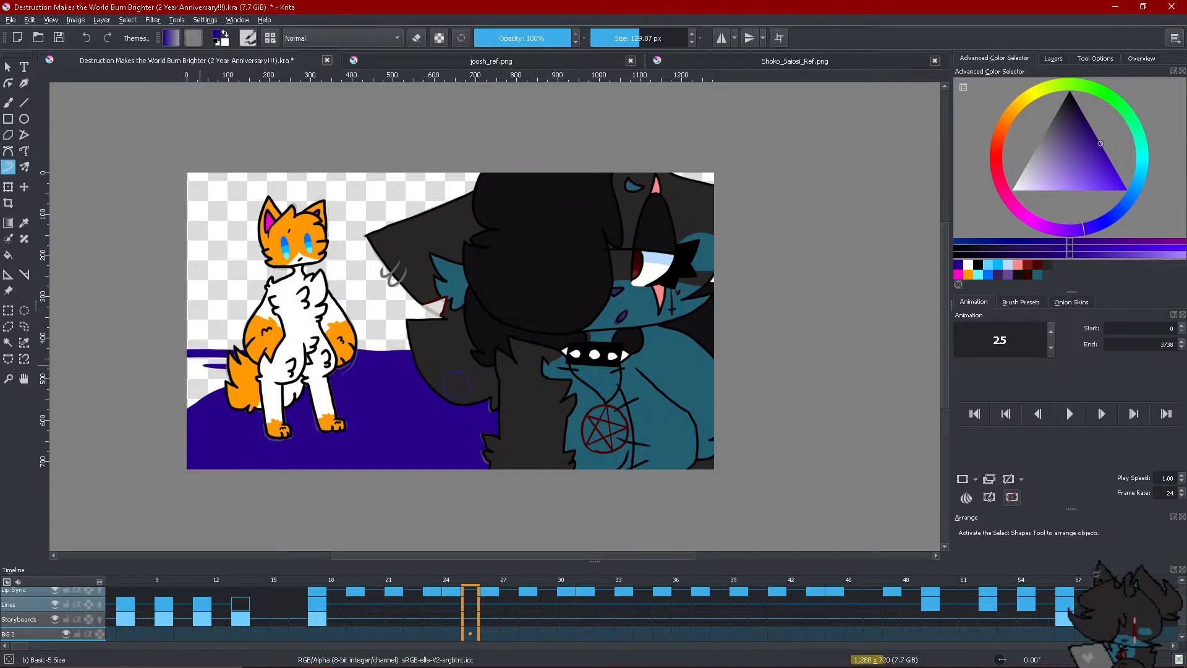
{"action": "left_click_drag", "start_coordinate": [351, 379], "coordinate": [168, 372]}
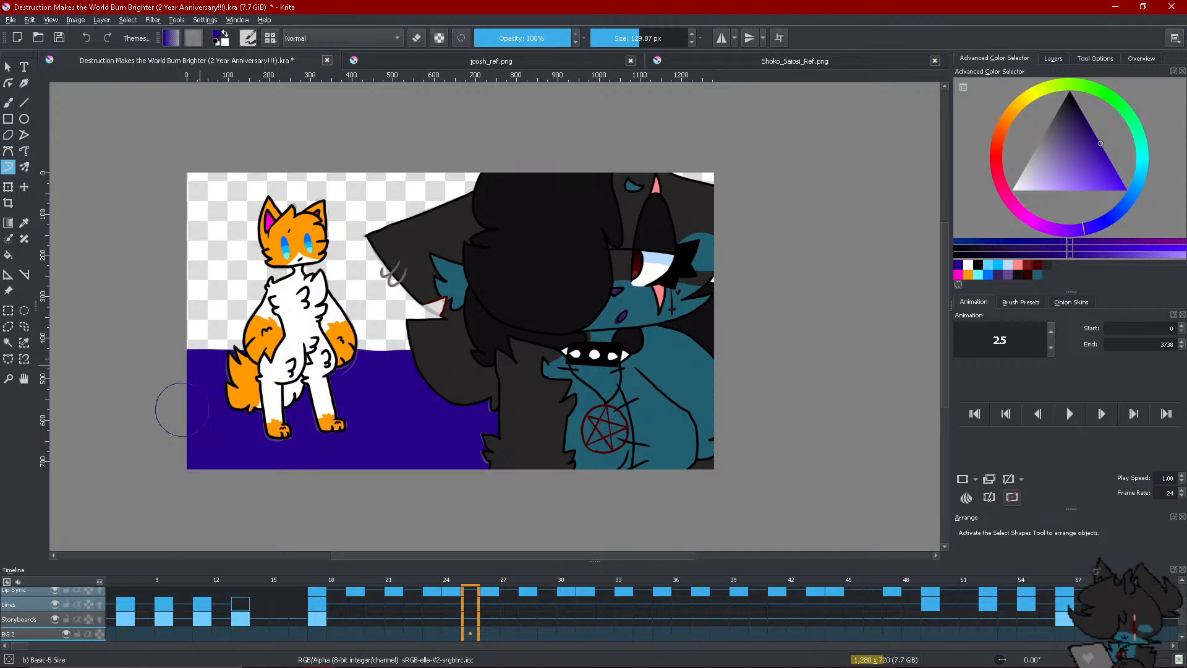
Hide the Color group, the Linework group and the Storyboards layer to expose the background
{"action": "left_click", "coordinate": [1054, 58]}
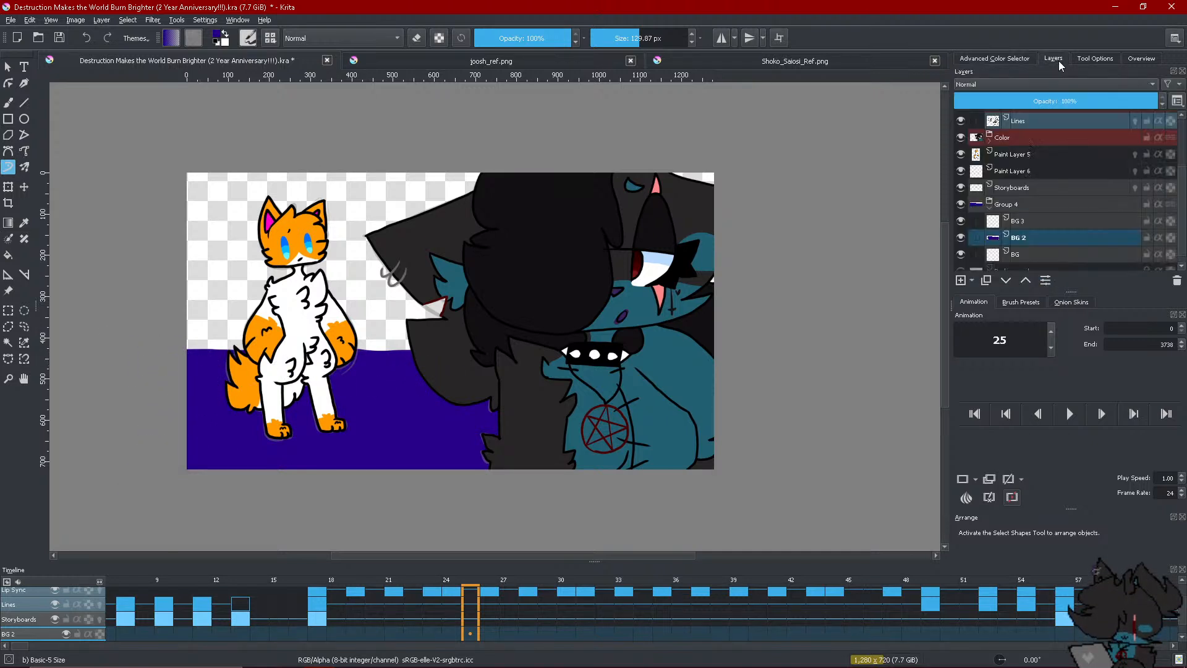
{"action": "left_click", "coordinate": [960, 137]}
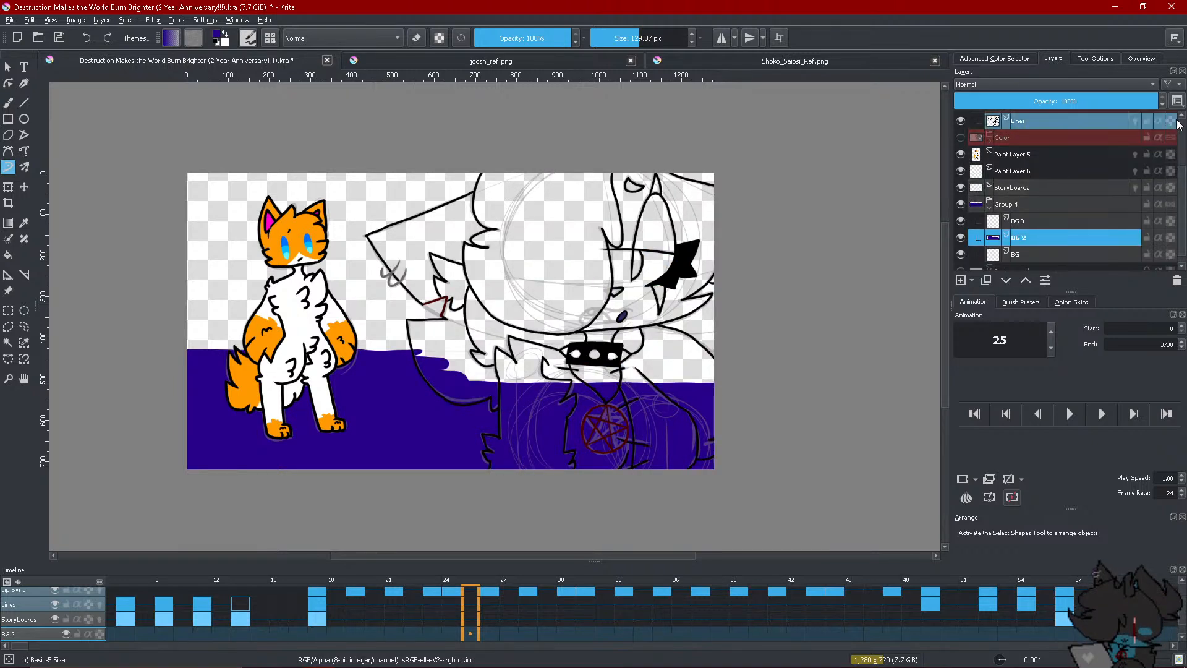
{"action": "left_click_drag", "start_coordinate": [1182, 133], "coordinate": [1185, 119]}
{"action": "scroll", "coordinate": [1186, 120], "scroll_direction": "up", "scroll_amount": 2}
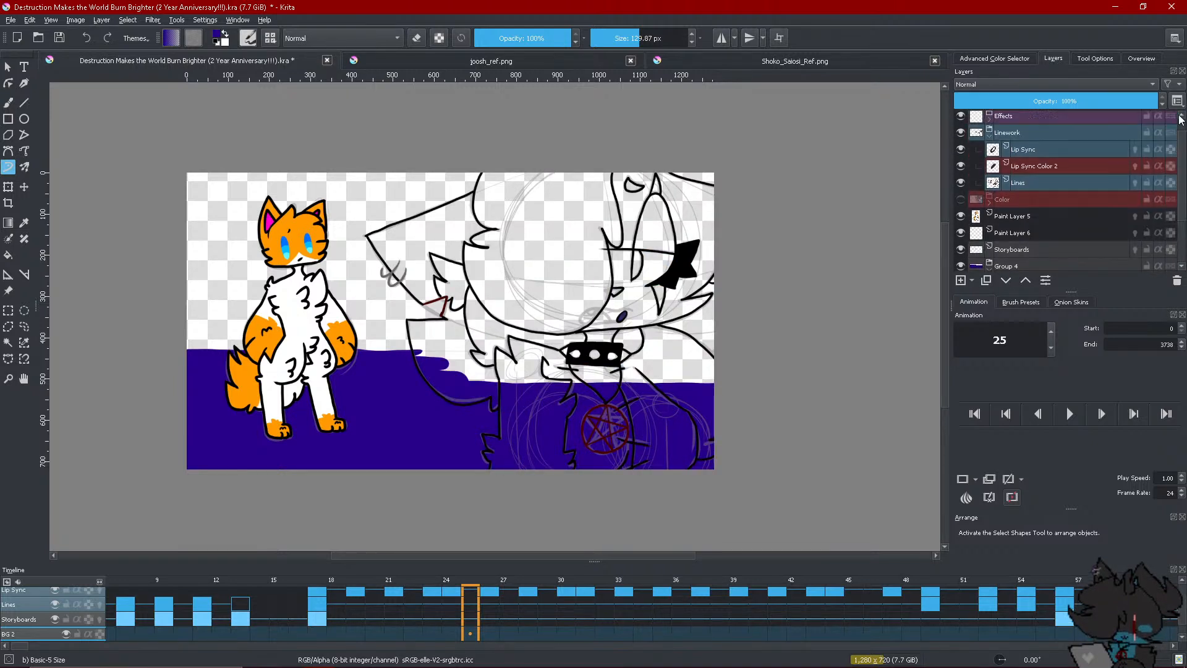
{"action": "left_click", "coordinate": [960, 132]}
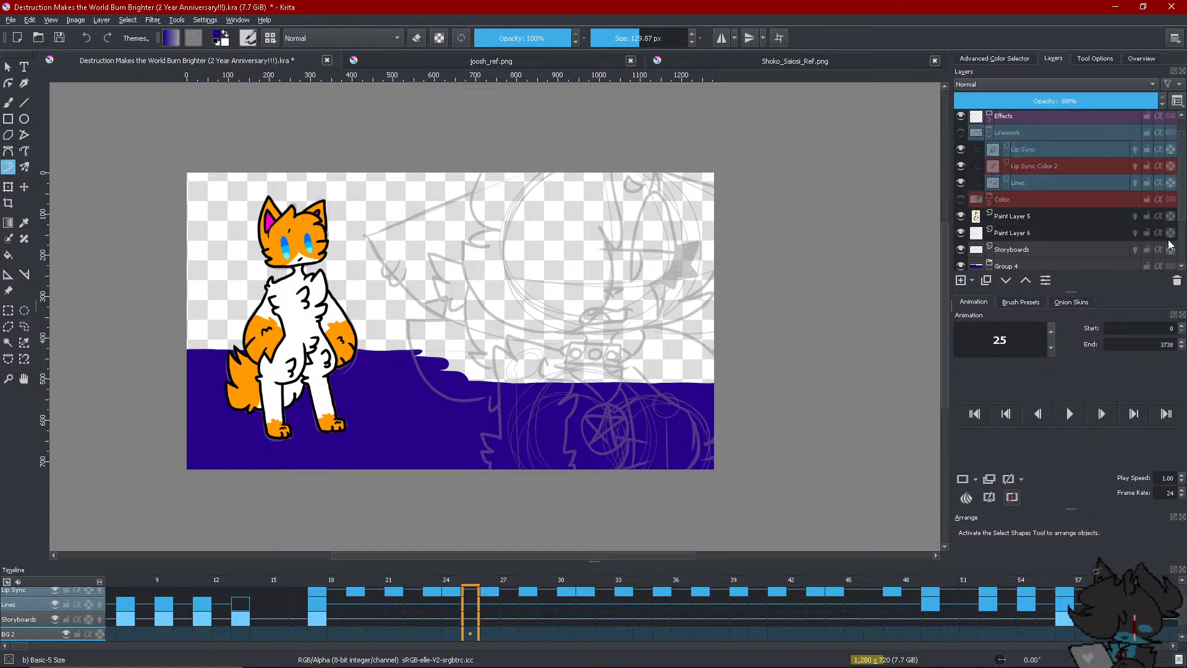
{"action": "scroll", "coordinate": [1171, 244], "scroll_direction": "down", "scroll_amount": 2}
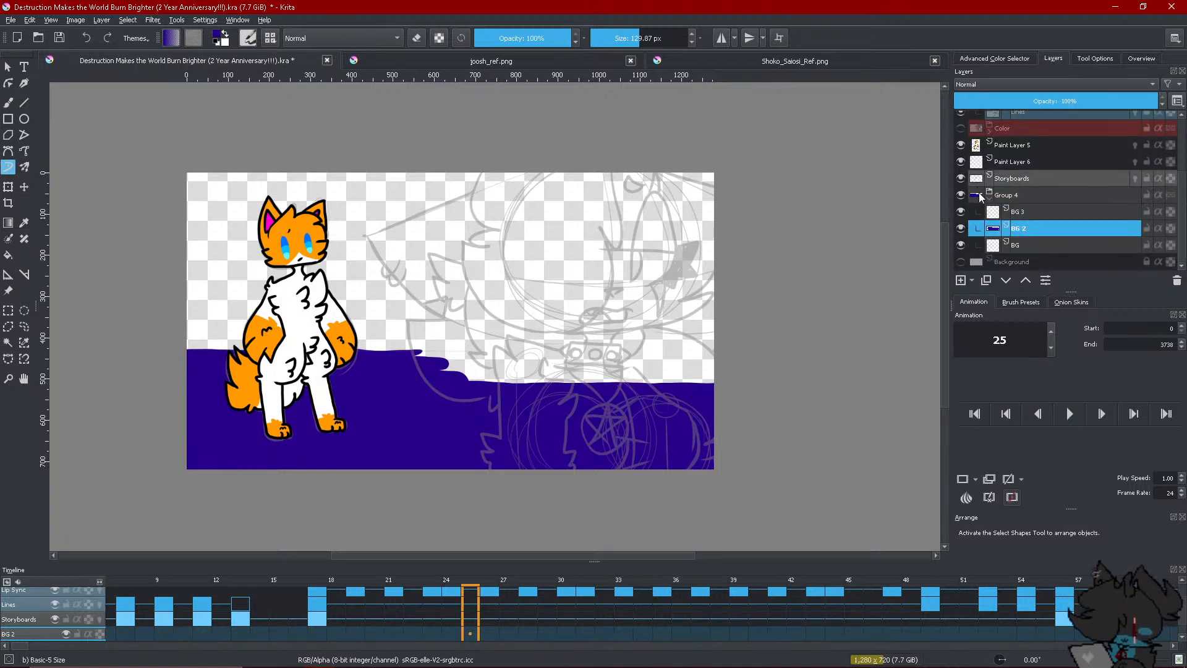
{"action": "left_click", "coordinate": [961, 178]}
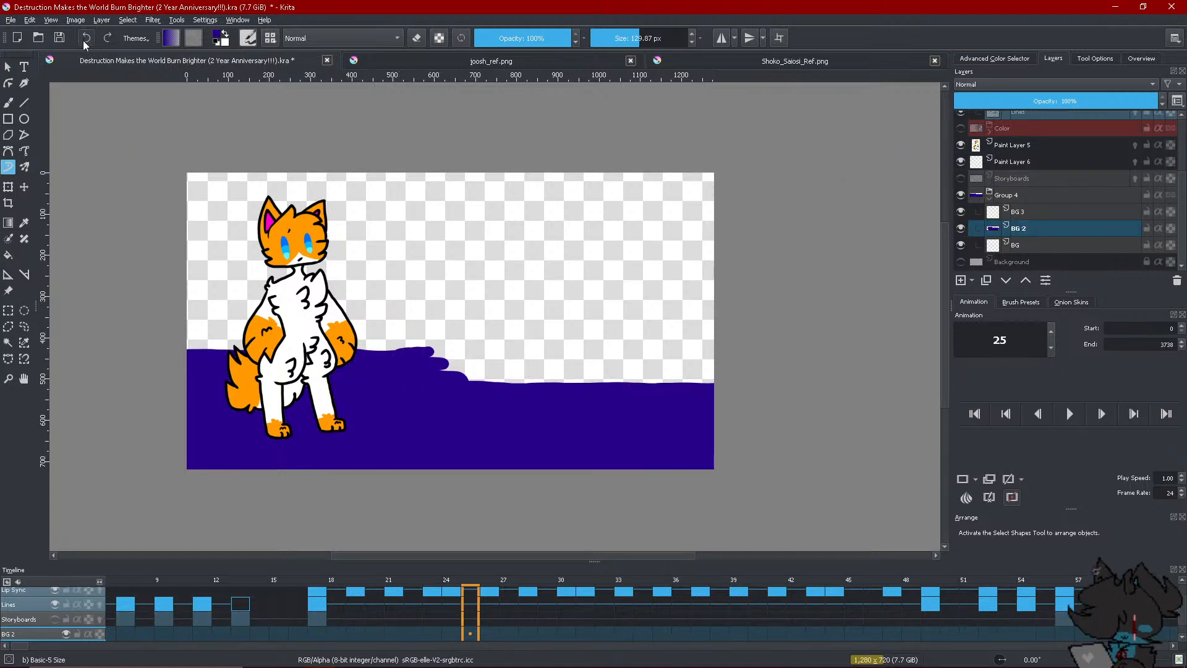
Extend the horizon line from the middle to the canvas's right edge and fill the gap beneath it with dark blue-violet
{"action": "left_click_drag", "start_coordinate": [411, 352], "coordinate": [755, 325]}
{"action": "key", "text": "ctrl+z"}
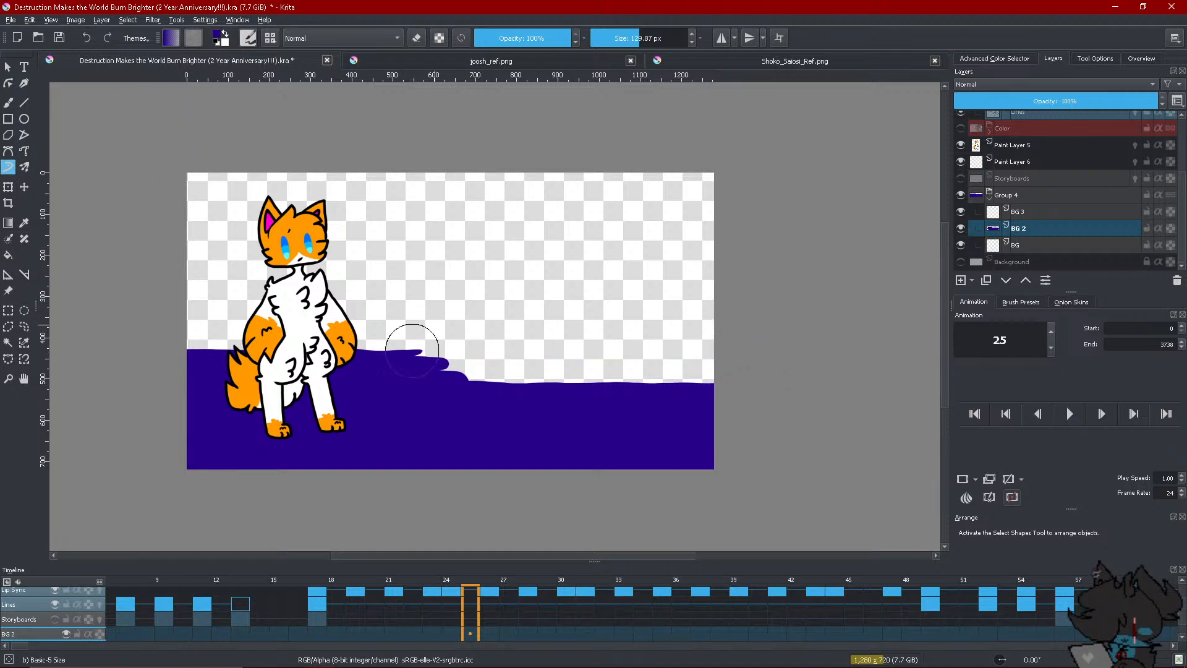
{"action": "left_click_drag", "start_coordinate": [416, 351], "coordinate": [716, 345]}
{"action": "left_click", "coordinate": [8, 256]}
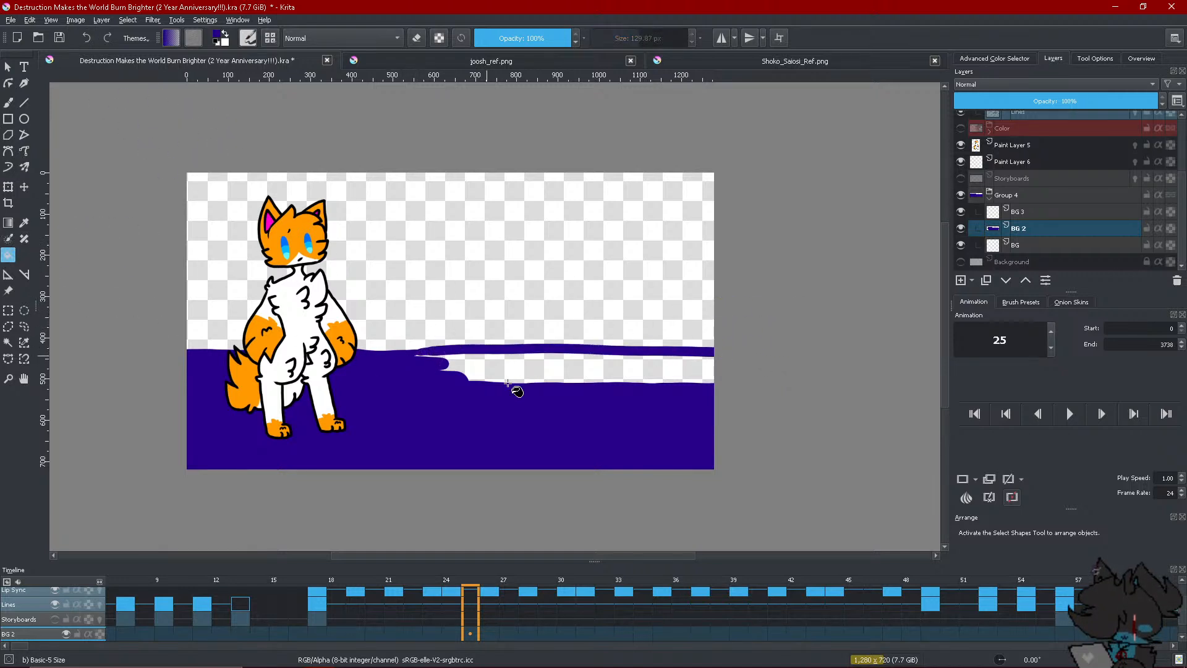
{"action": "left_click", "coordinate": [465, 424]}
Hide Paint Layer 5 and even out the floor's horizon with Dynamic Brush strokes from the middle to the canvas's left edge
{"action": "left_click", "coordinate": [8, 167]}
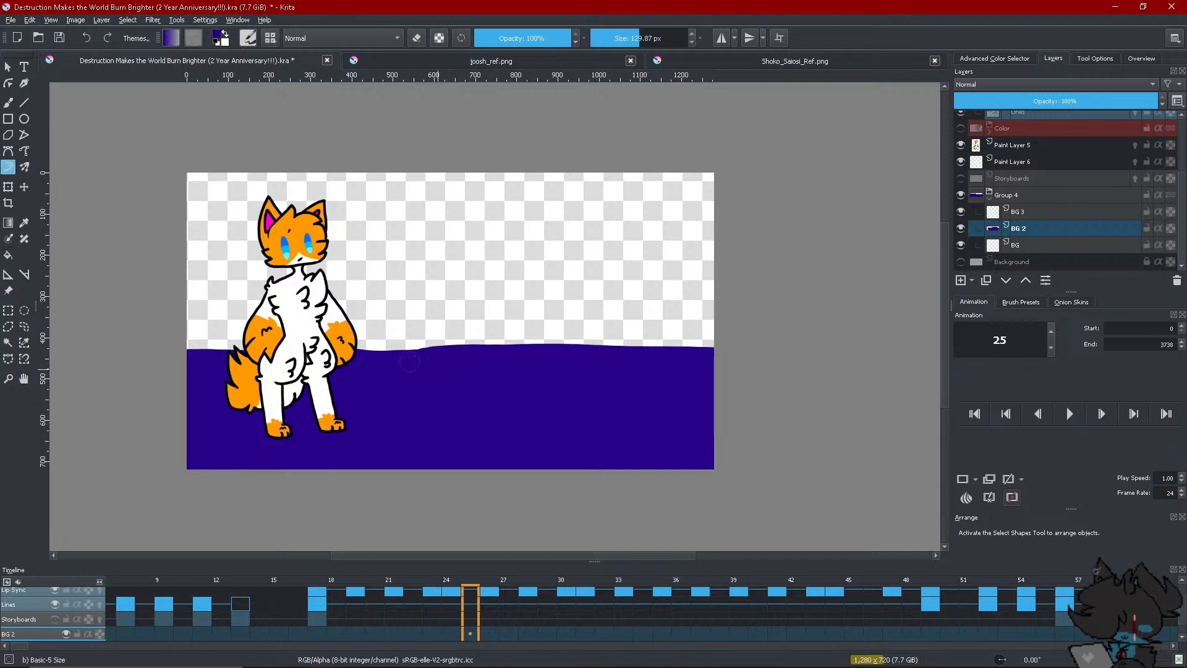
{"action": "left_click_drag", "start_coordinate": [439, 358], "coordinate": [383, 359]}
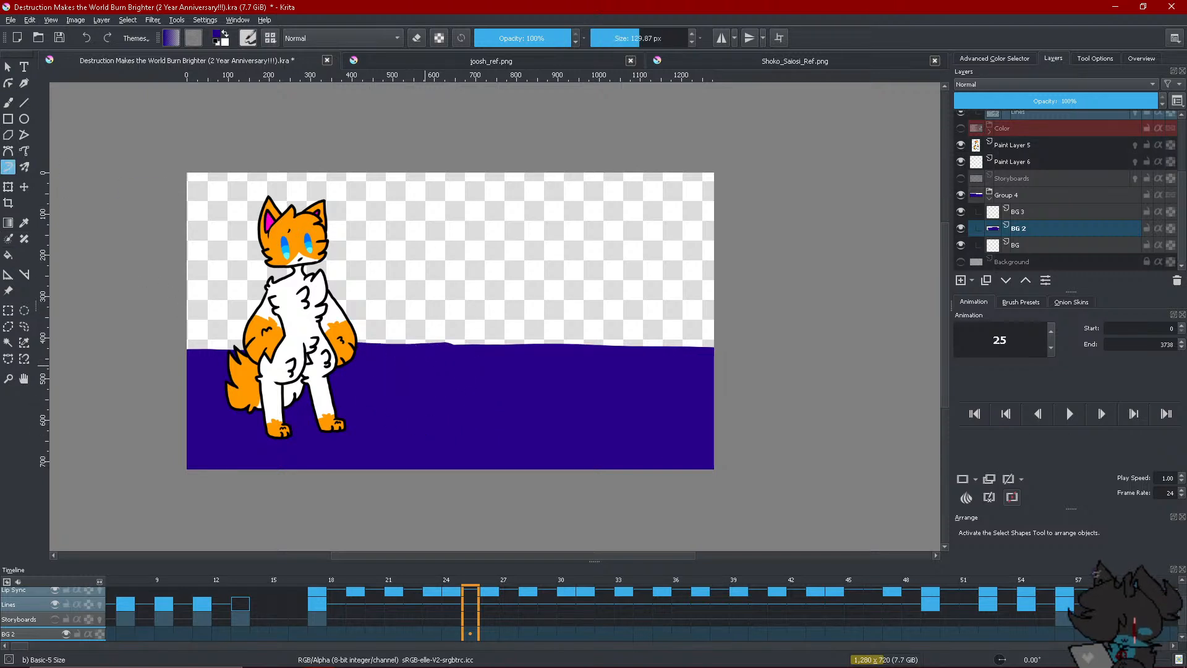
{"action": "left_click", "coordinate": [86, 38]}
{"action": "left_click_drag", "start_coordinate": [408, 351], "coordinate": [308, 350]}
{"action": "left_click", "coordinate": [960, 145]}
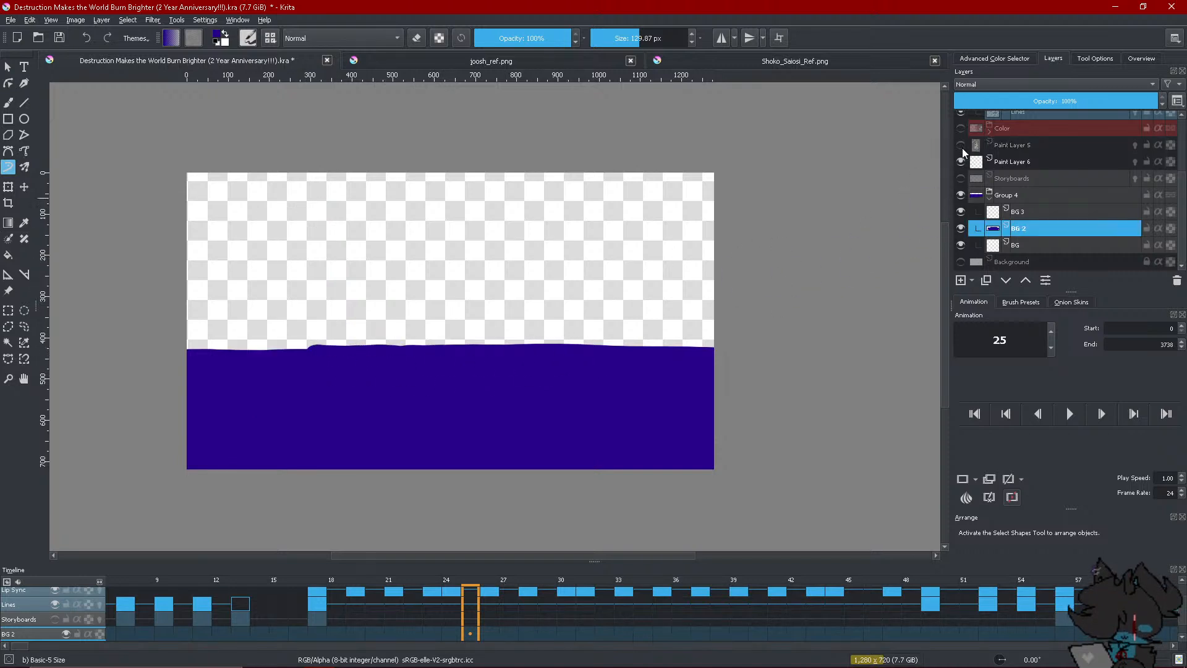
{"action": "left_click", "coordinate": [961, 145]}
{"action": "left_click", "coordinate": [961, 144]}
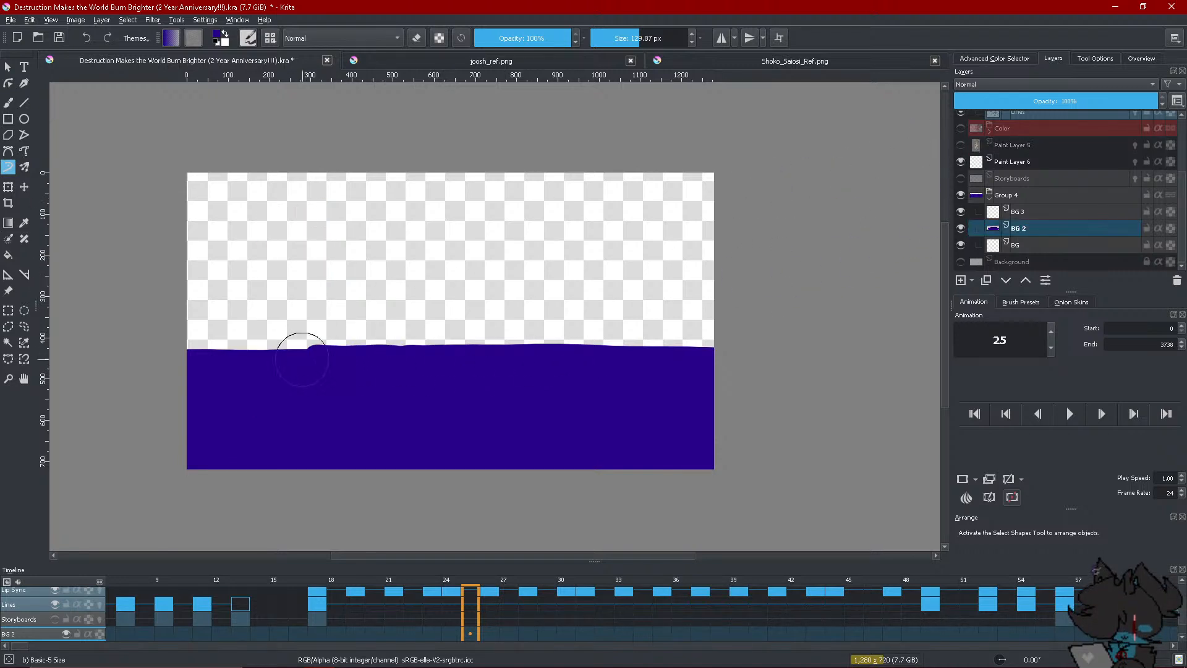
{"action": "left_click_drag", "start_coordinate": [314, 349], "coordinate": [186, 350]}
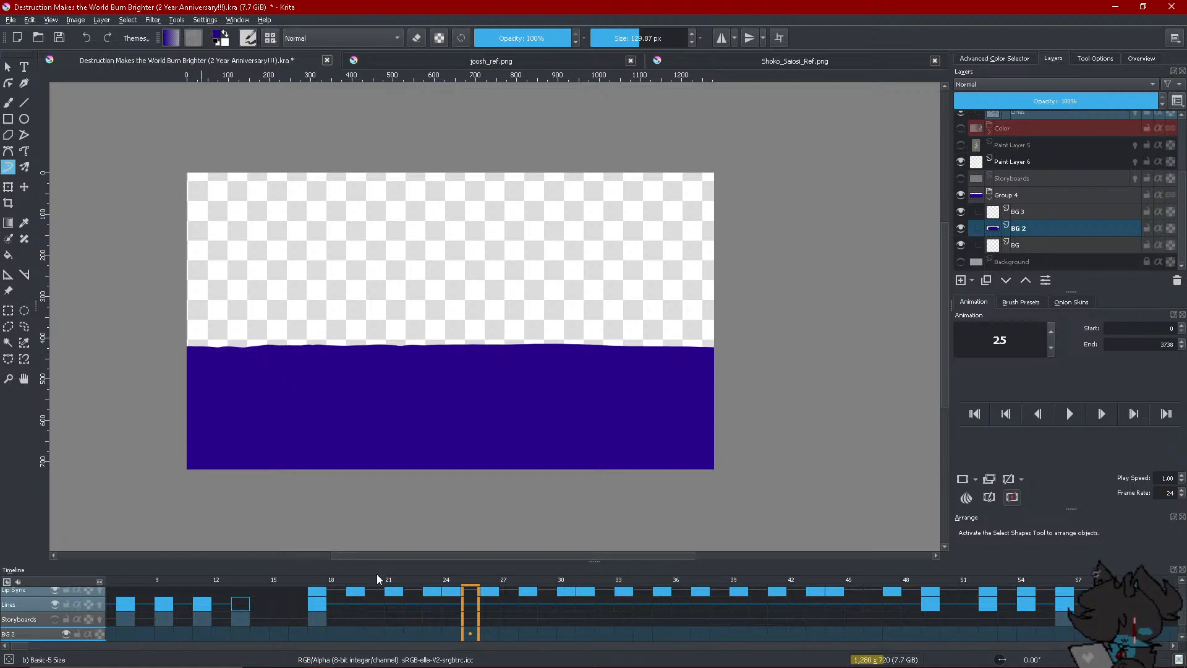
{"action": "left_click", "coordinate": [961, 146]}
{"action": "left_click", "coordinate": [961, 146]}
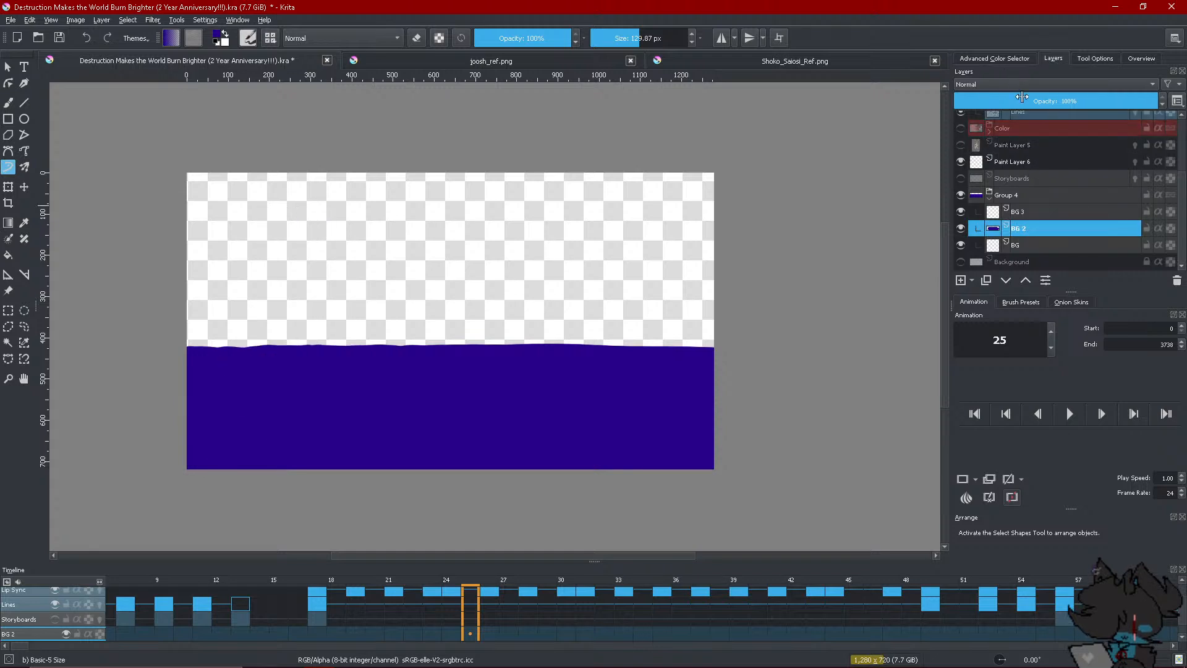
Preserve alpha and shade the floor with a dark blue gradient from its left side and a purple gradient from its right side
{"action": "left_click", "coordinate": [994, 58]}
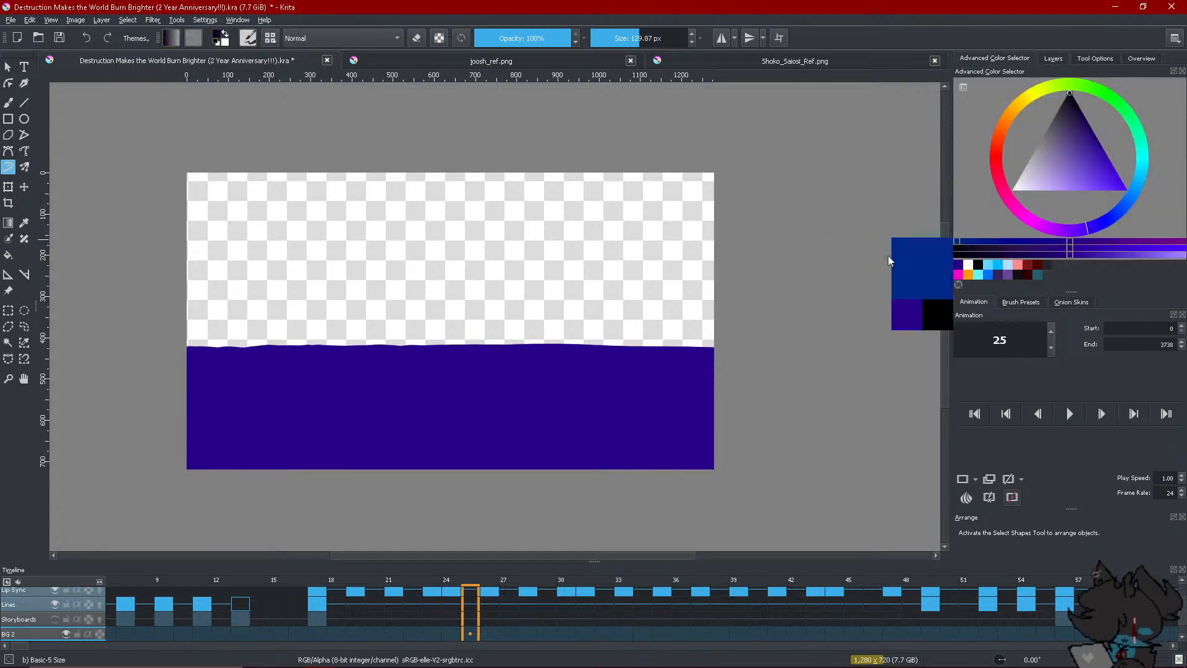
{"action": "left_click", "coordinate": [440, 40]}
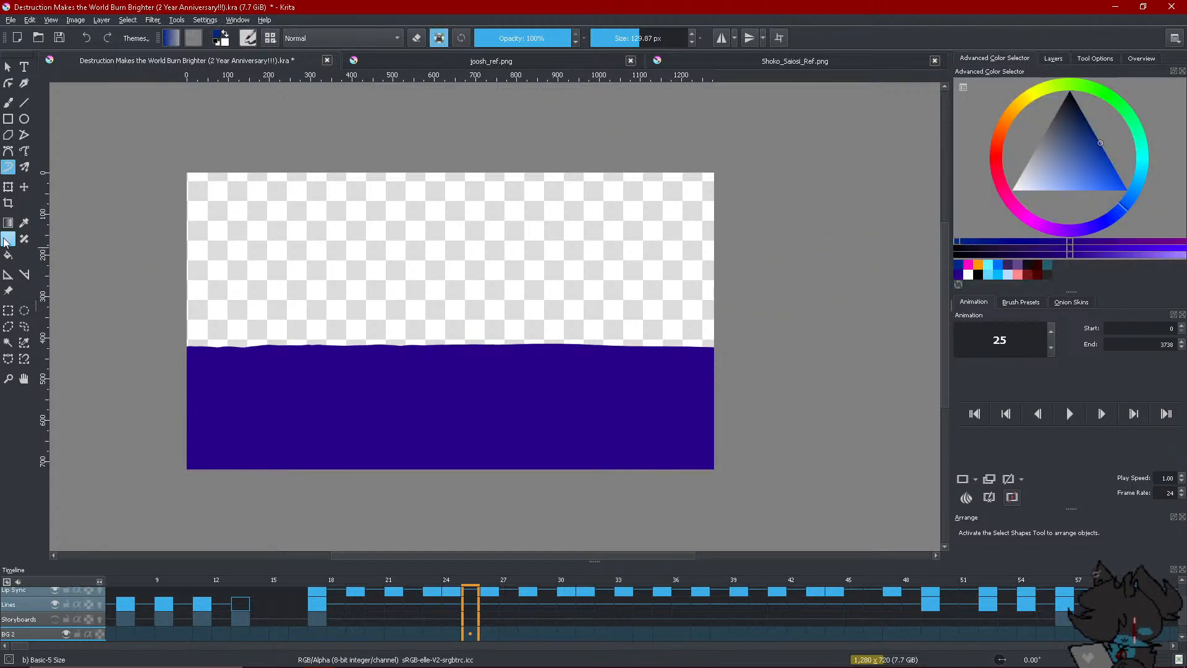
{"action": "left_click", "coordinate": [8, 222]}
{"action": "left_click_drag", "start_coordinate": [200, 423], "coordinate": [419, 421]}
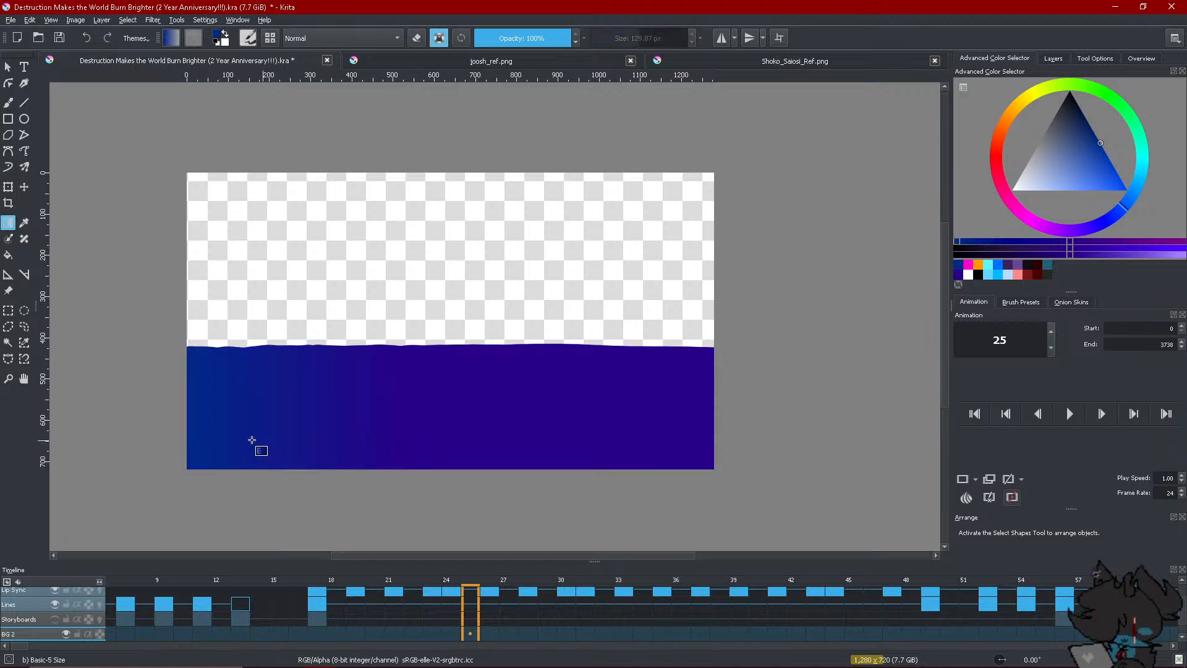
{"action": "left_click", "coordinate": [1169, 243]}
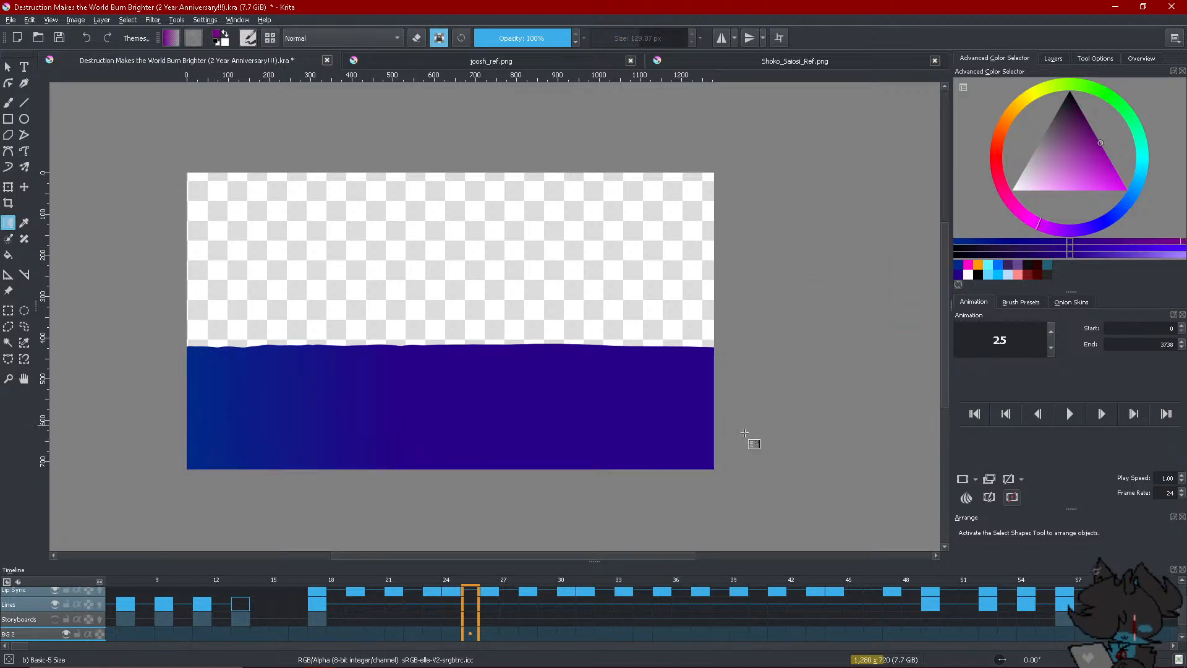
{"action": "left_click_drag", "start_coordinate": [747, 438], "coordinate": [279, 433]}
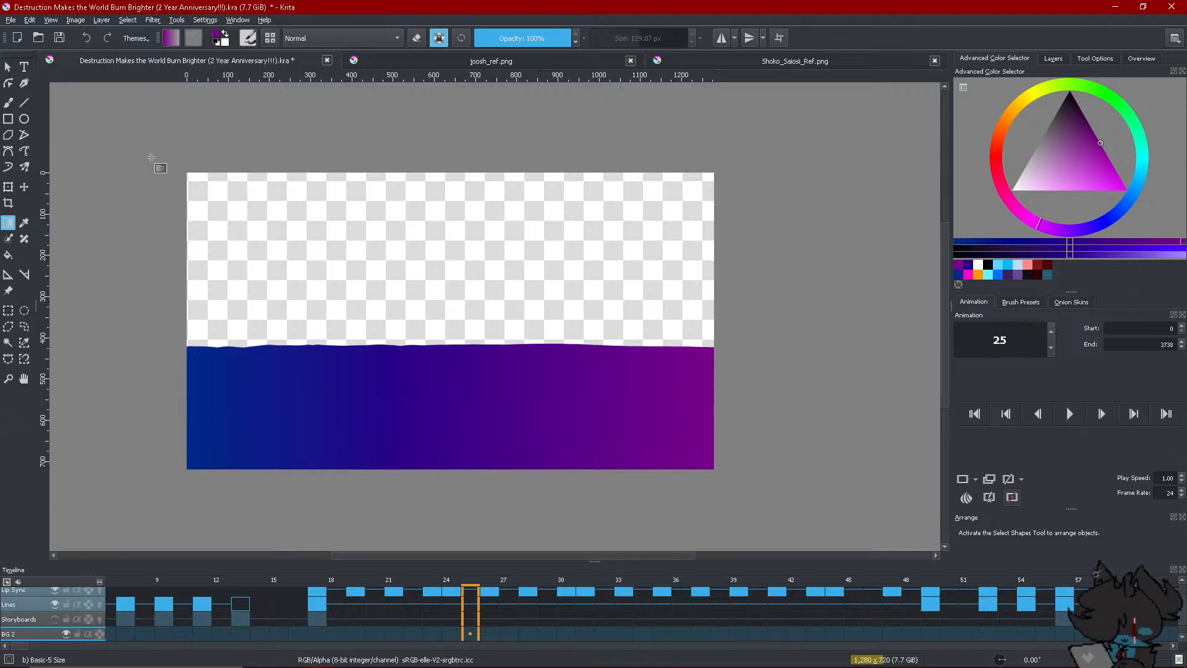
Set up the Dynamic Brush with the Wet Knife preset, Linear Dodge blending mode and 36% opacity
{"action": "left_click", "coordinate": [8, 150]}
{"action": "left_click", "coordinate": [1021, 303]}
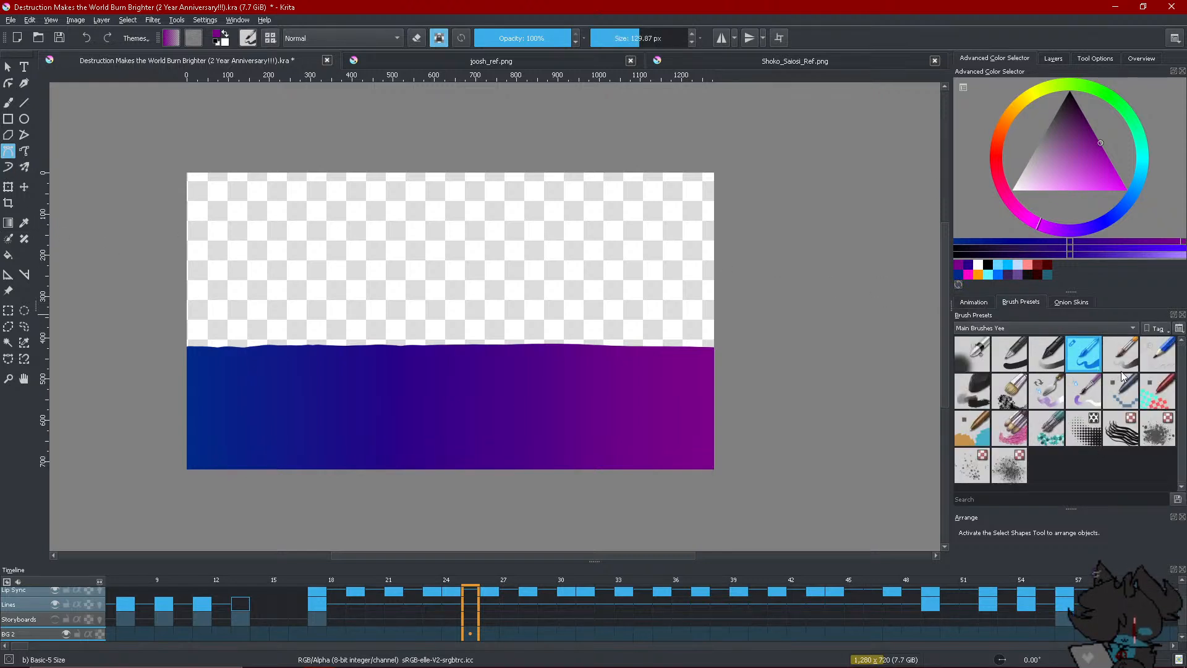
{"action": "left_click", "coordinate": [1044, 387]}
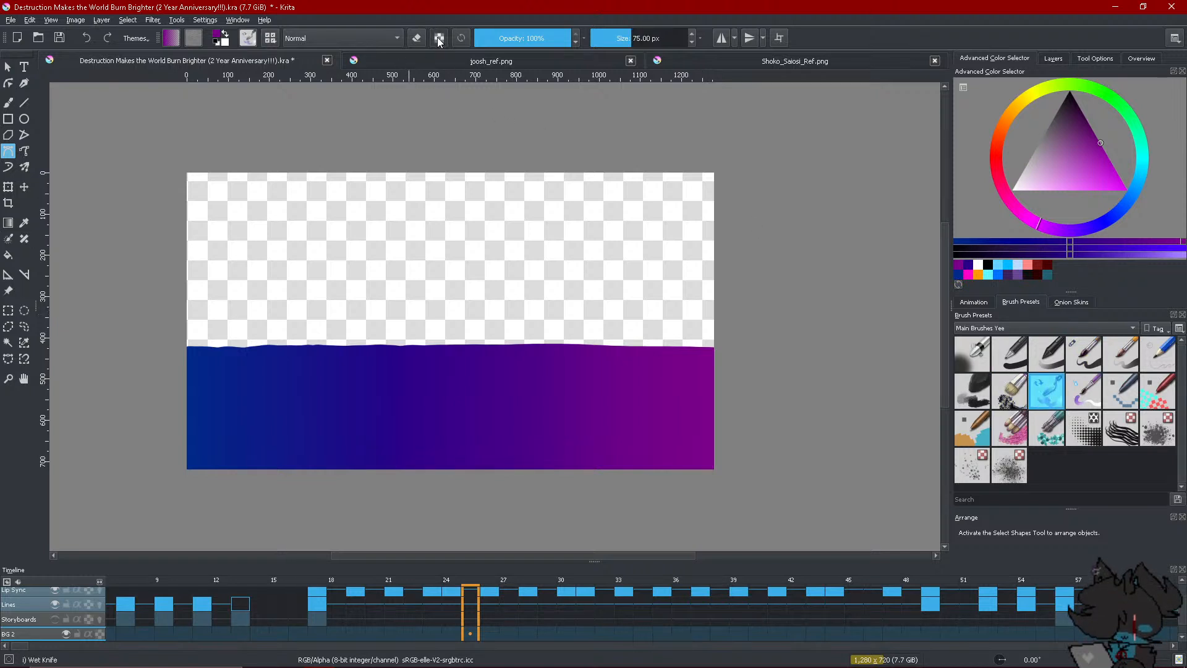
{"action": "left_click", "coordinate": [376, 39]}
{"action": "left_click", "coordinate": [359, 99]}
{"action": "left_click", "coordinate": [510, 45]}
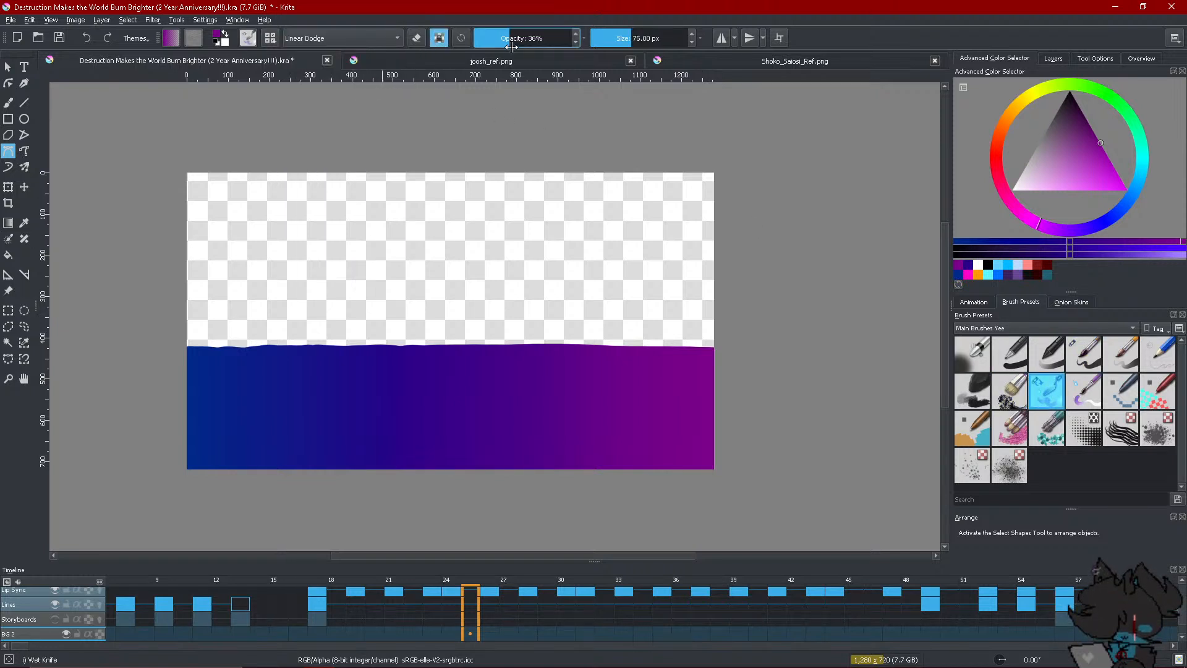
{"action": "left_click", "coordinate": [8, 167]}
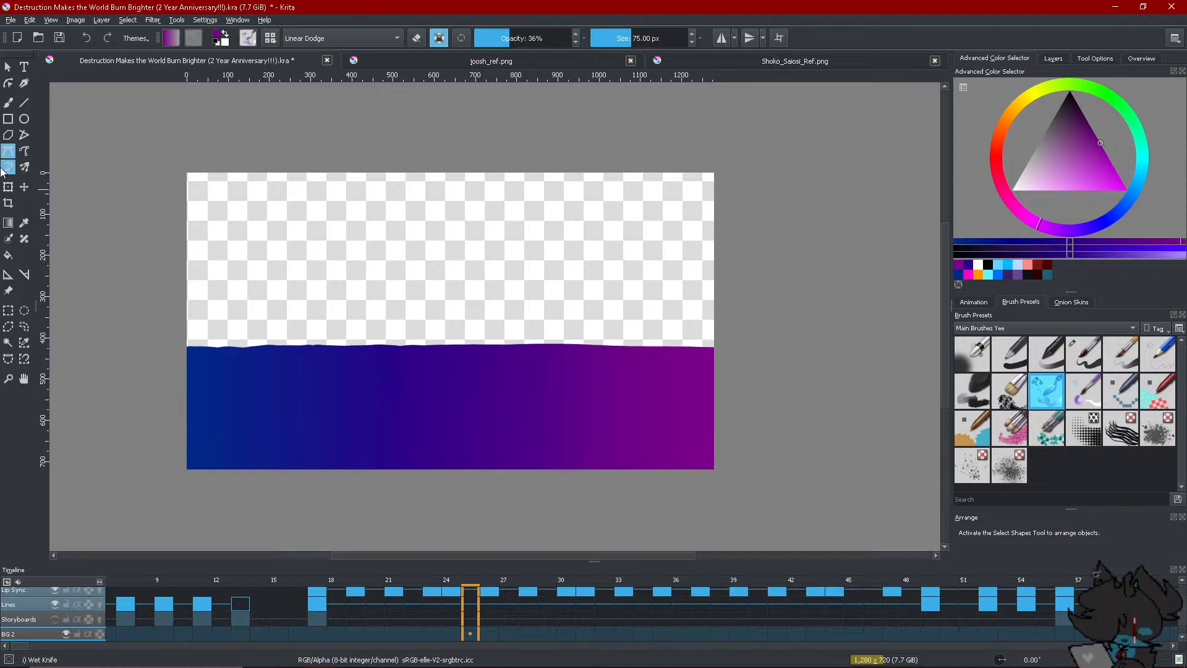
Pick the dark blue-violet color and paint a glowing magenta vertical band down the middle of the floor at 100% opacity
{"action": "mouse_move", "coordinate": [446, 337]}
{"action": "left_mouse_down"}
{"action": "mouse_move", "coordinate": [476, 353]}
{"action": "mouse_move", "coordinate": [402, 368]}
{"action": "mouse_move", "coordinate": [489, 383]}
{"action": "left_mouse_up"}
{"action": "key", "text": "ctrl+z"}
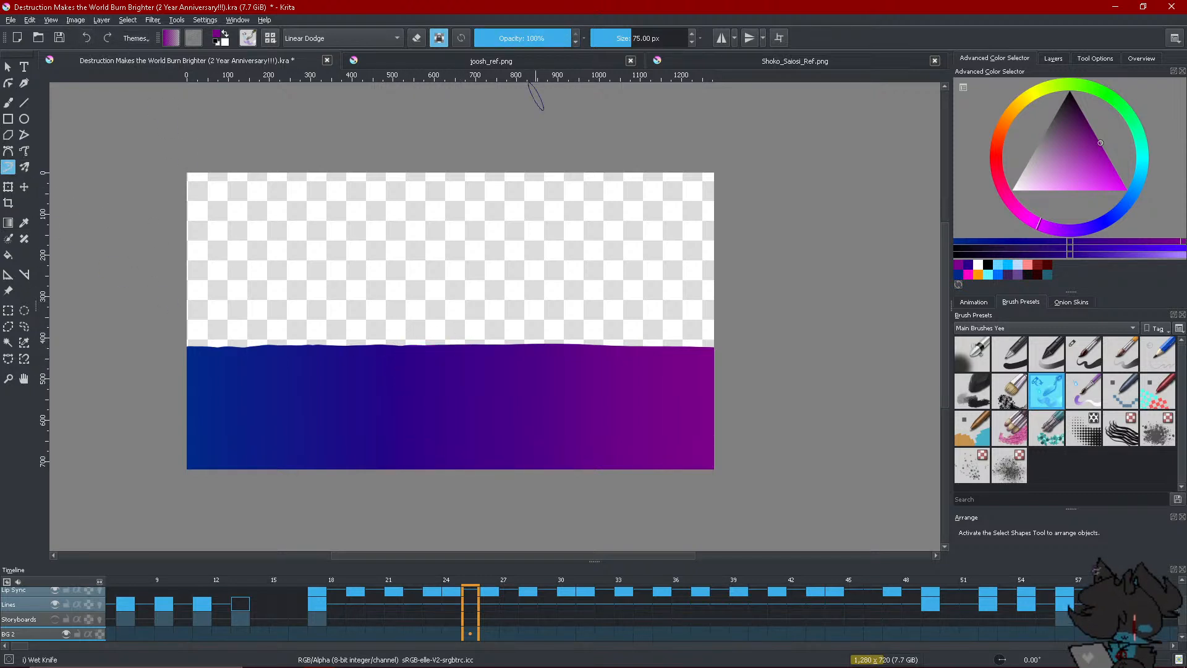
{"action": "left_click", "coordinate": [974, 268]}
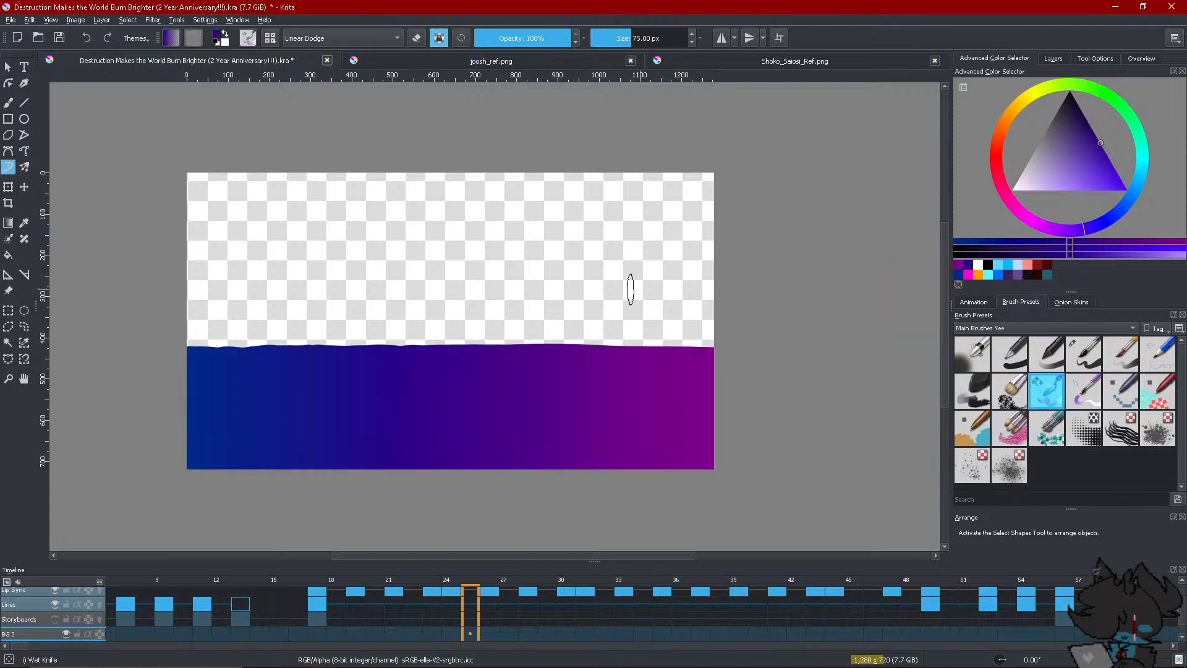
{"action": "left_click_drag", "start_coordinate": [472, 337], "coordinate": [492, 374]}
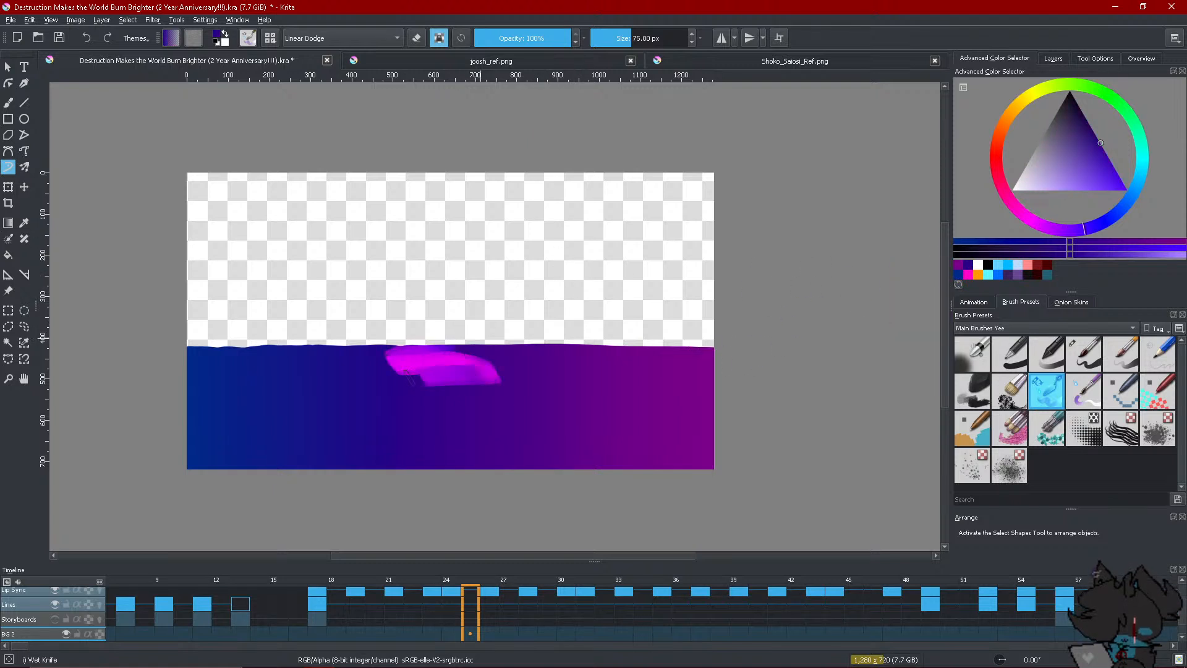
{"action": "left_click", "coordinate": [90, 41]}
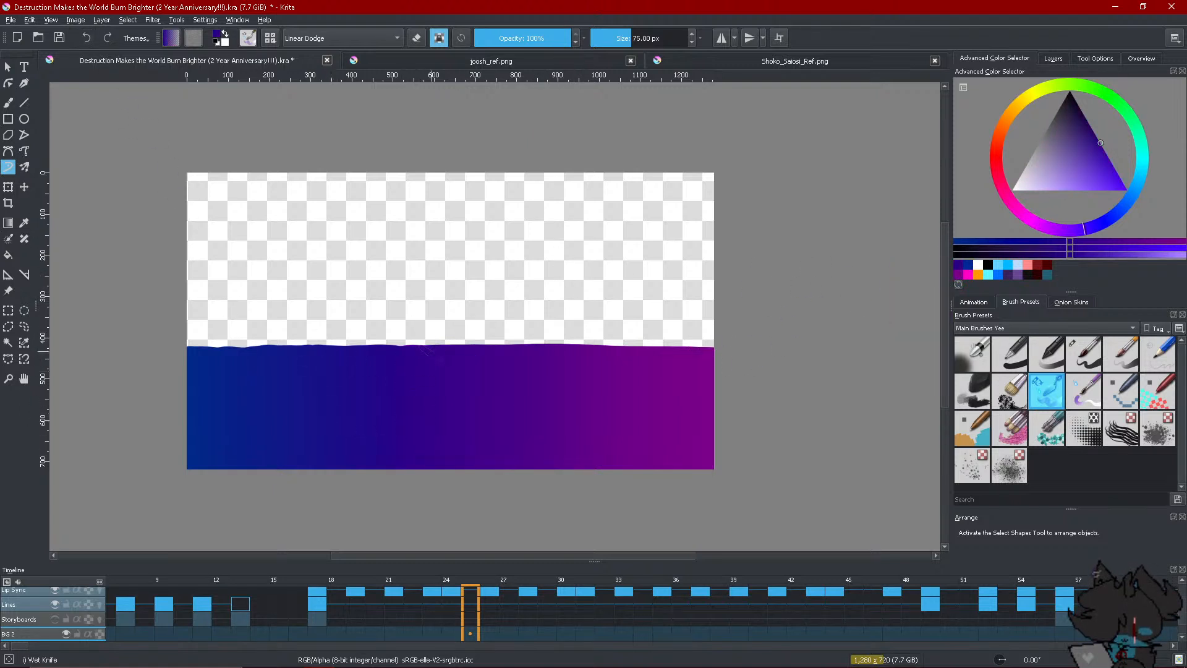
{"action": "left_click_drag", "start_coordinate": [428, 350], "coordinate": [429, 480]}
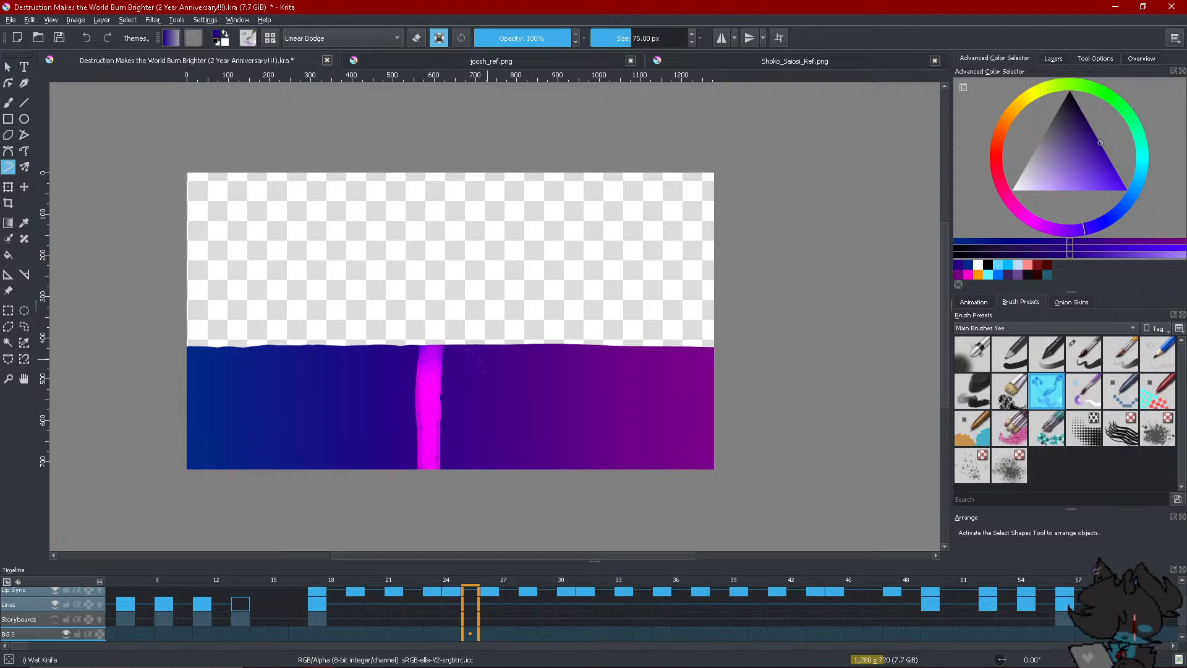
{"action": "mouse_move", "coordinate": [428, 340]}
{"action": "left_mouse_down"}
{"action": "mouse_move", "coordinate": [442, 464]}
{"action": "mouse_move", "coordinate": [395, 458]}
{"action": "mouse_move", "coordinate": [399, 439]}
{"action": "mouse_move", "coordinate": [383, 436]}
{"action": "left_mouse_up"}
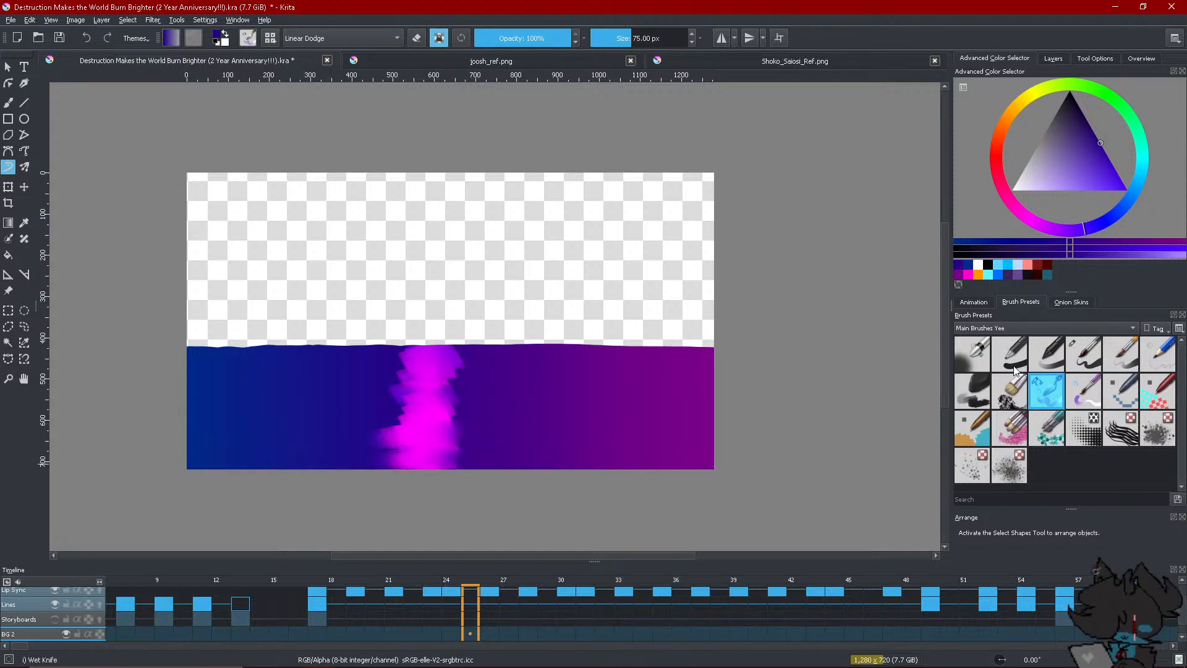
Lower the brush opacity to 41% and blend the magenta band's edges softly into the surrounding floor
{"action": "left_click", "coordinate": [514, 38]}
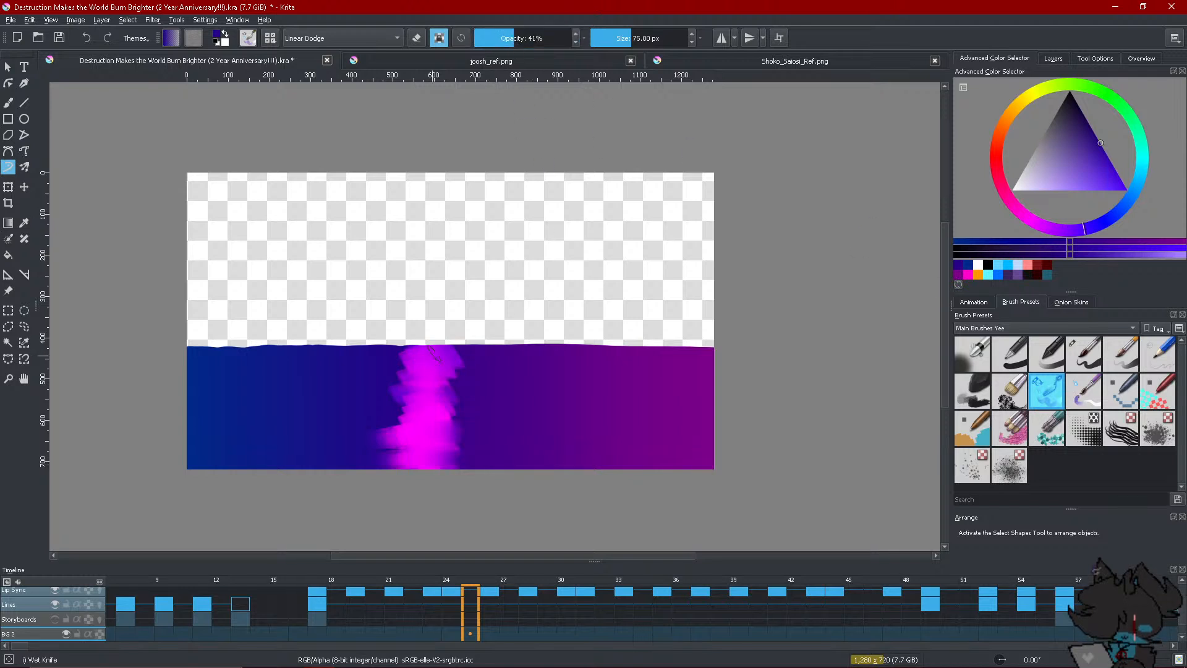
{"action": "mouse_move", "coordinate": [433, 379]}
{"action": "left_mouse_down"}
{"action": "mouse_move", "coordinate": [456, 372]}
{"action": "mouse_move", "coordinate": [444, 403]}
{"action": "mouse_move", "coordinate": [479, 341]}
{"action": "mouse_move", "coordinate": [455, 342]}
{"action": "mouse_move", "coordinate": [488, 364]}
{"action": "mouse_move", "coordinate": [486, 383]}
{"action": "mouse_move", "coordinate": [427, 394]}
{"action": "mouse_move", "coordinate": [430, 413]}
{"action": "mouse_move", "coordinate": [480, 423]}
{"action": "mouse_move", "coordinate": [434, 443]}
{"action": "mouse_move", "coordinate": [524, 466]}
{"action": "mouse_move", "coordinate": [497, 448]}
{"action": "mouse_move", "coordinate": [449, 455]}
{"action": "mouse_move", "coordinate": [412, 399]}
{"action": "mouse_move", "coordinate": [443, 377]}
{"action": "left_mouse_up"}
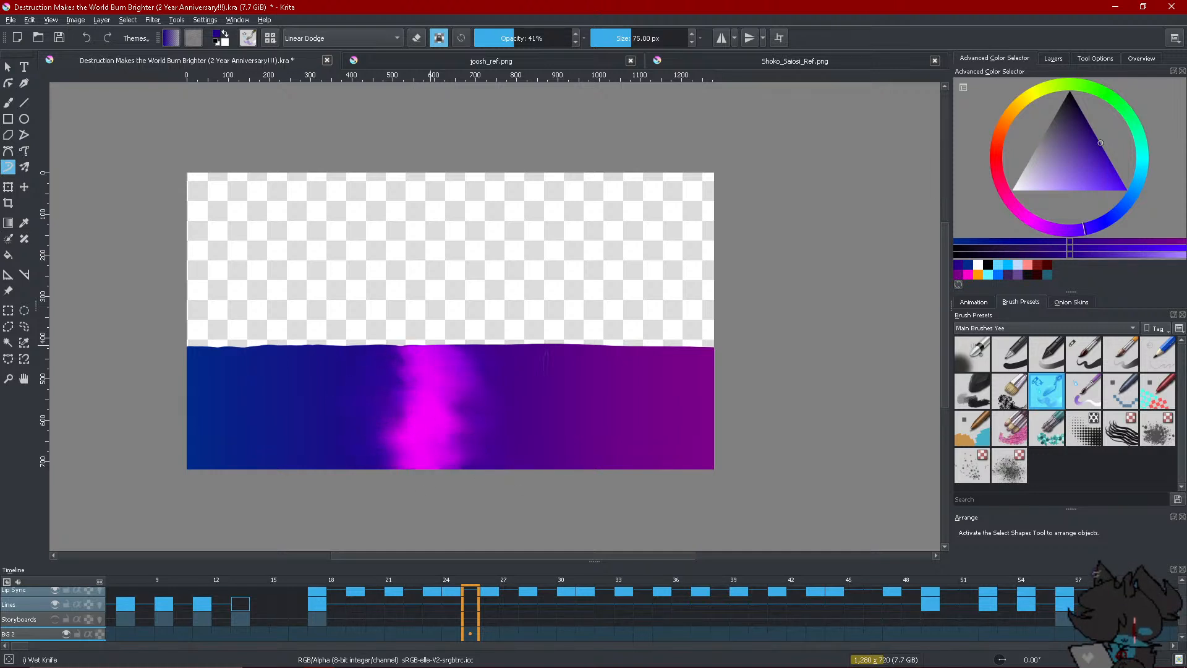
{"action": "left_click_drag", "start_coordinate": [436, 396], "coordinate": [426, 461]}
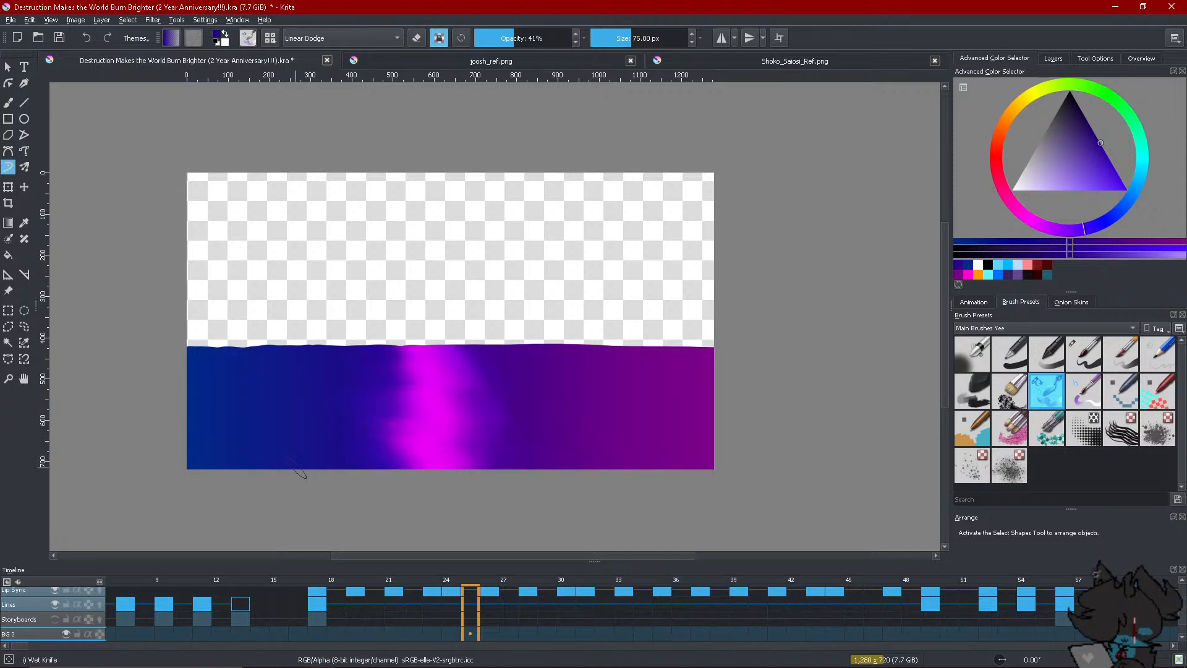
Select frame 25 of the BG 2 layer and switch to the Basic-5 Size brush preset
{"action": "left_click", "coordinate": [470, 634]}
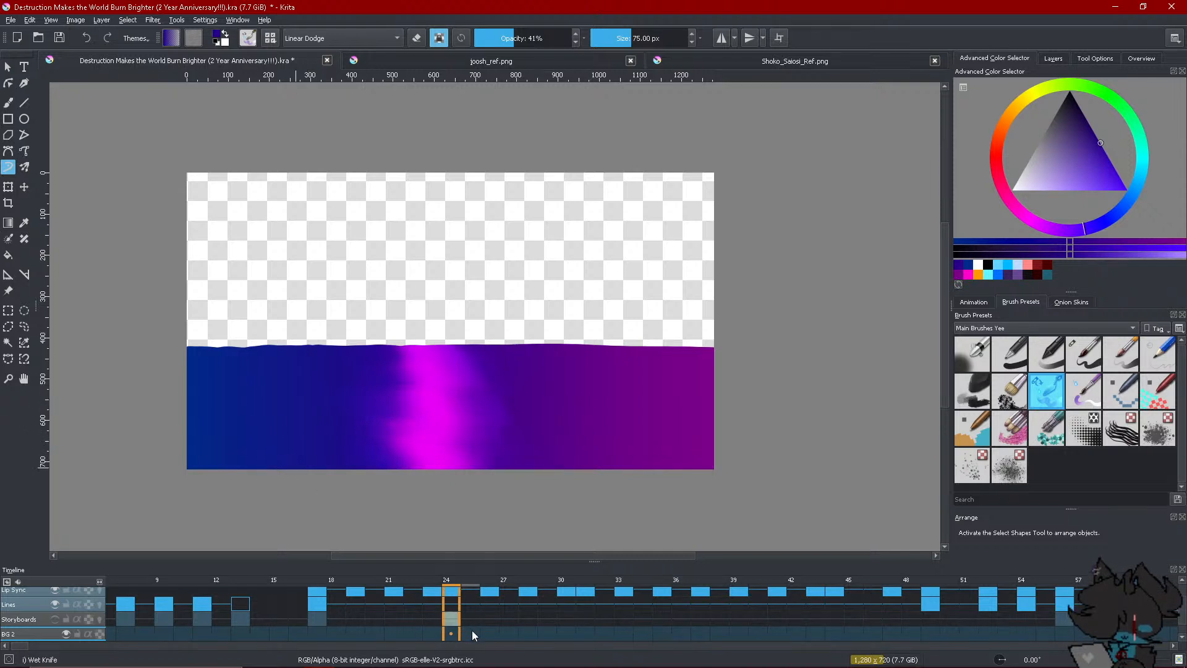
{"action": "left_click", "coordinate": [1052, 58]}
{"action": "left_click", "coordinate": [1084, 354]}
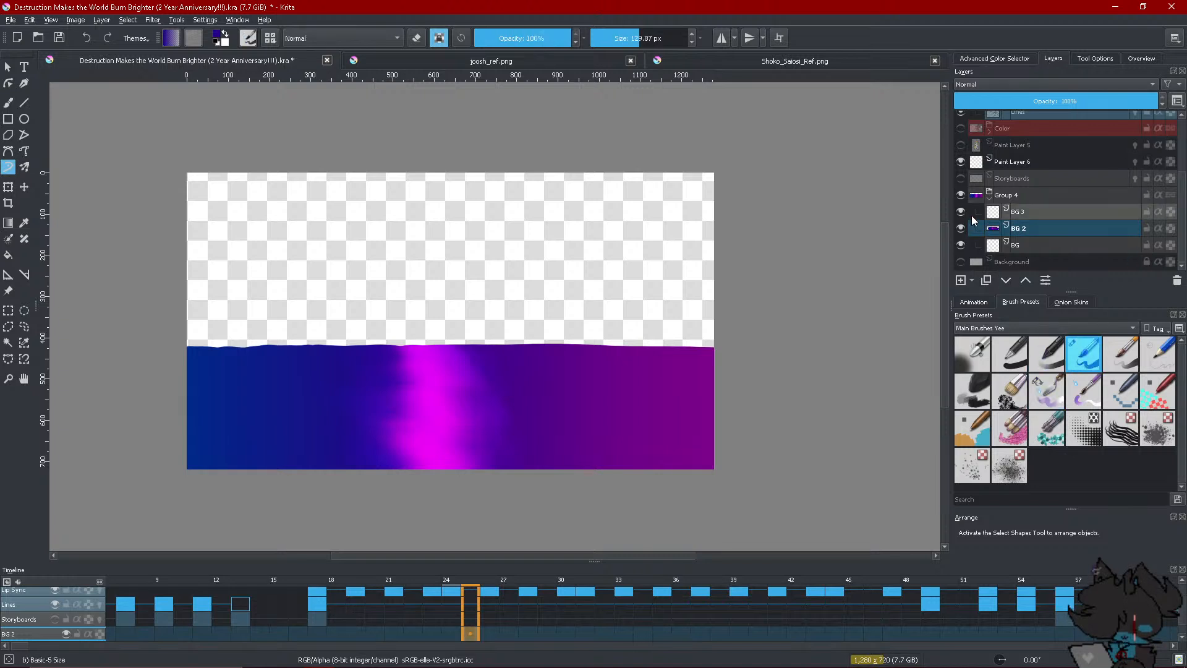
Show Paint Layer 5, the Color group and the Linework group to check the glowing floor behind both characters
{"action": "left_click", "coordinate": [961, 144]}
{"action": "left_click", "coordinate": [960, 128]}
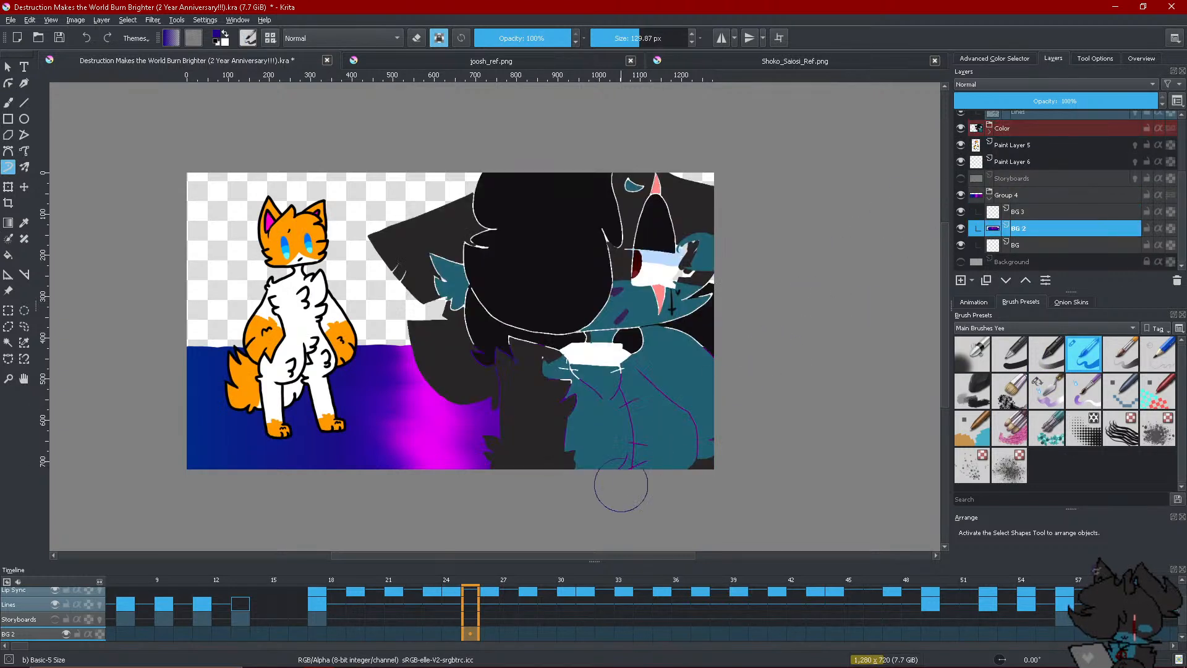
{"action": "scroll", "coordinate": [1029, 175], "scroll_direction": "up", "scroll_amount": 1}
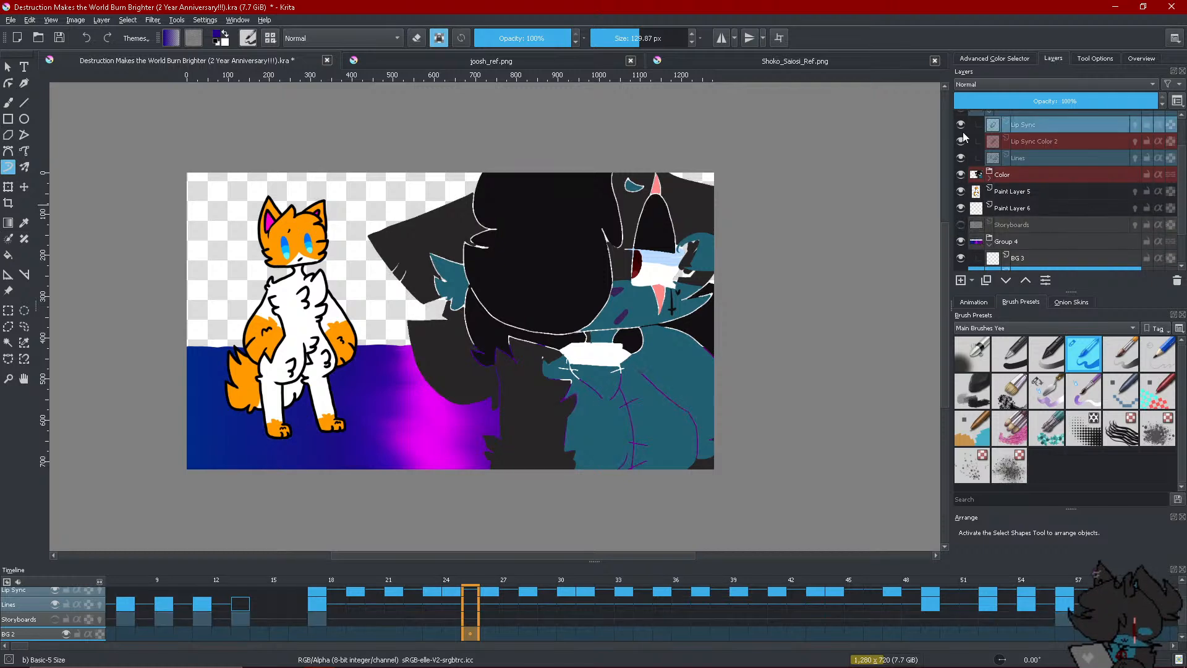
{"action": "scroll", "coordinate": [961, 132], "scroll_direction": "up", "scroll_amount": 1}
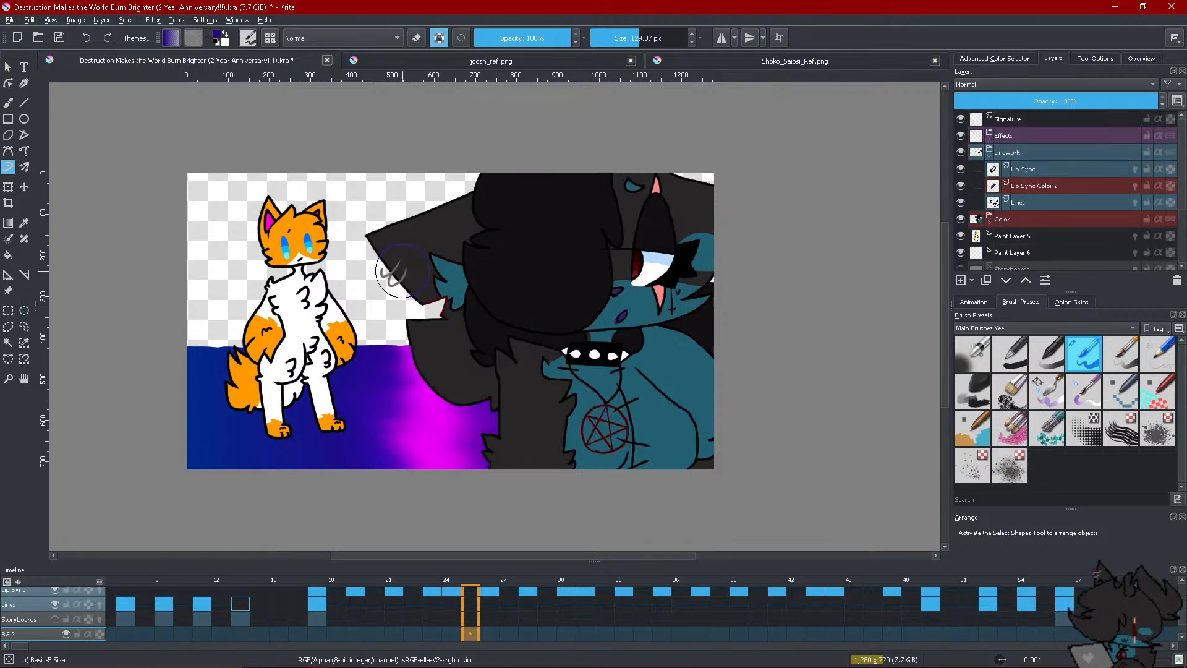
{"action": "key", "text": "minus"}
{"action": "key", "text": "plus"}
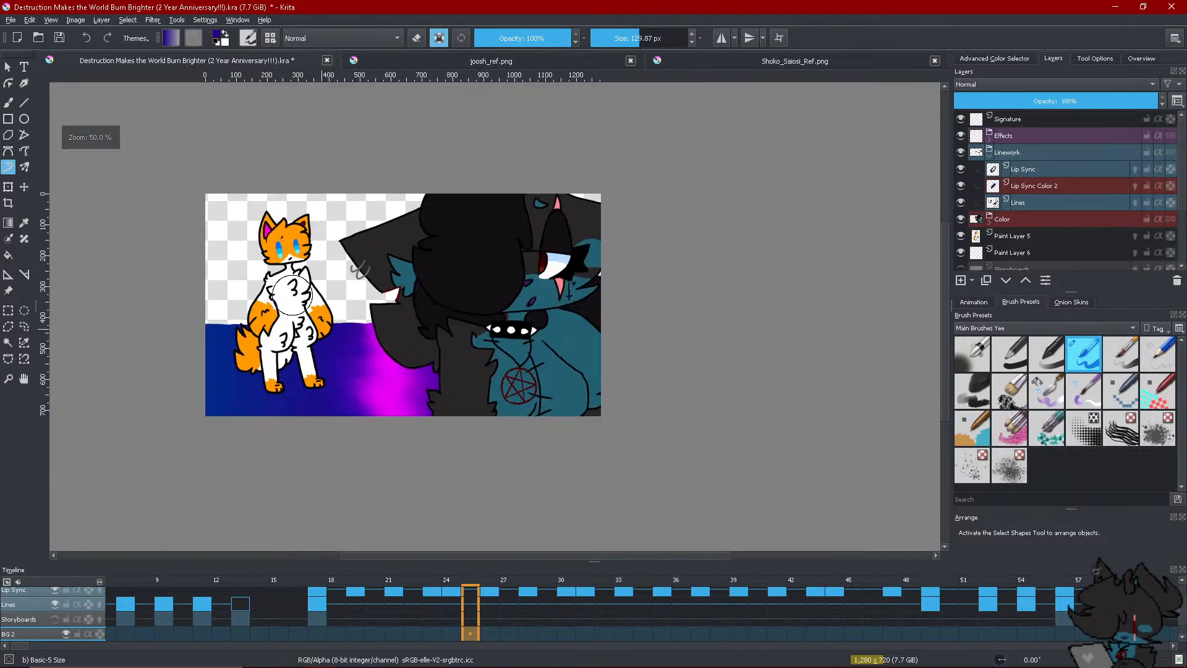
Hide the Linework group, the Color group and Paint Layer 5 to isolate the floor background
{"action": "left_click", "coordinate": [960, 152]}
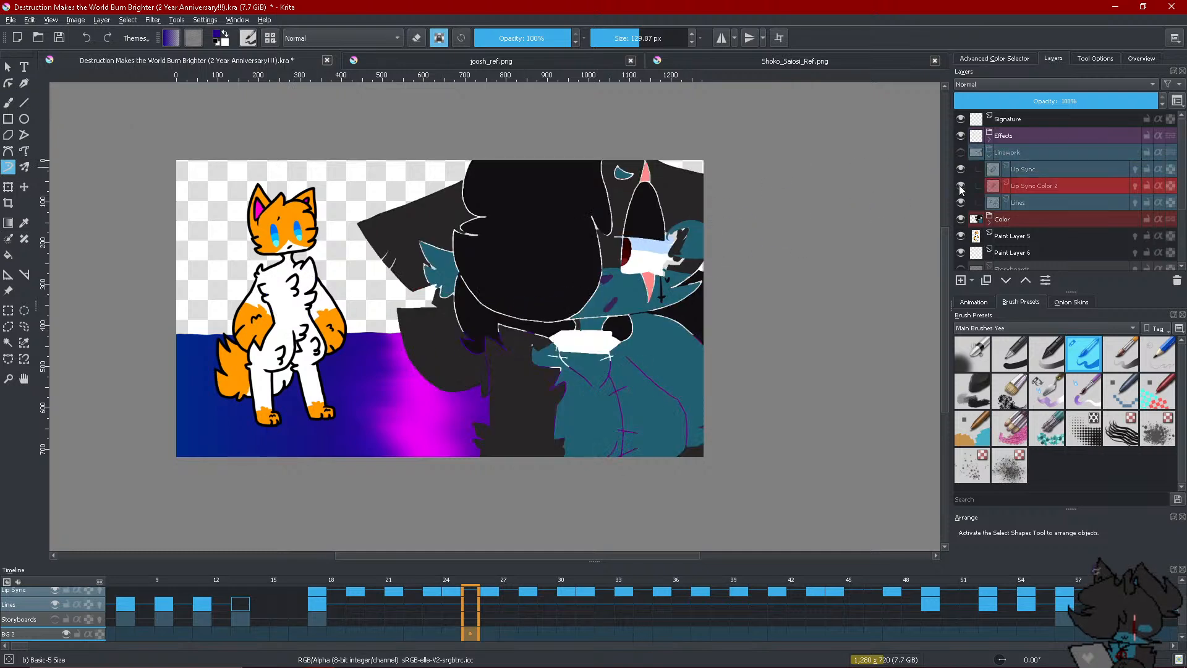
{"action": "left_click", "coordinate": [961, 219]}
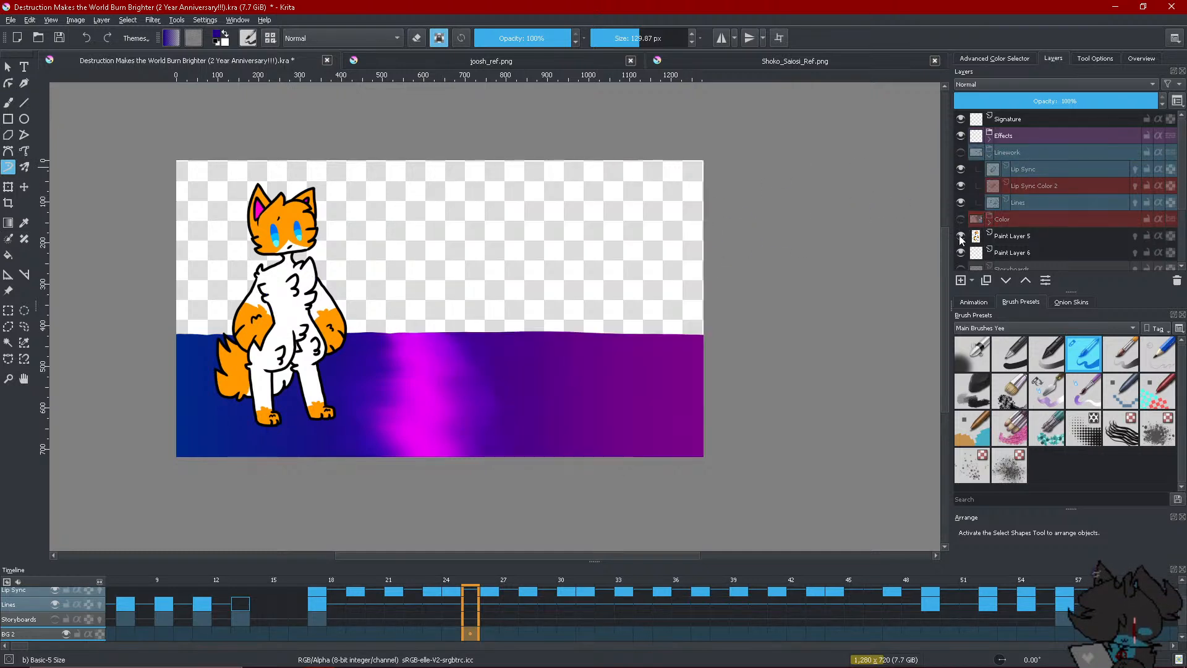
{"action": "left_click", "coordinate": [960, 237]}
{"action": "scroll", "coordinate": [961, 241], "scroll_direction": "down", "scroll_amount": 1}
{"action": "scroll", "coordinate": [1002, 249], "scroll_direction": "down", "scroll_amount": 1}
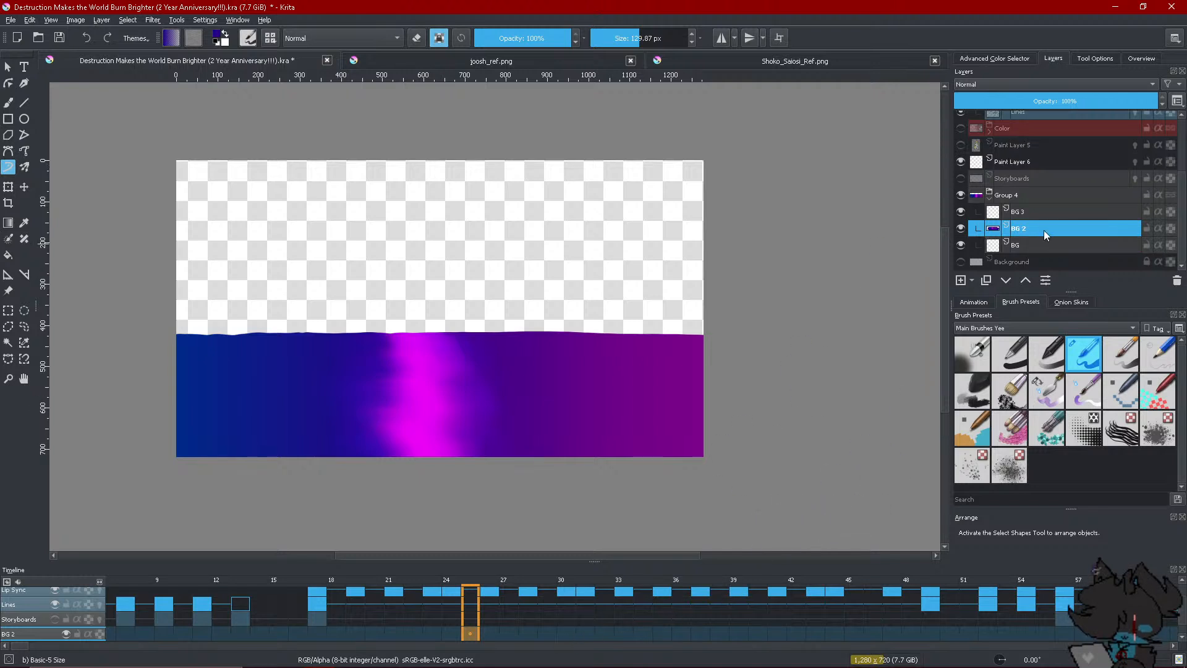
Move the floor keyframe on the BG 2 layer from frame 0 to frame 17
{"action": "left_click", "coordinate": [317, 633]}
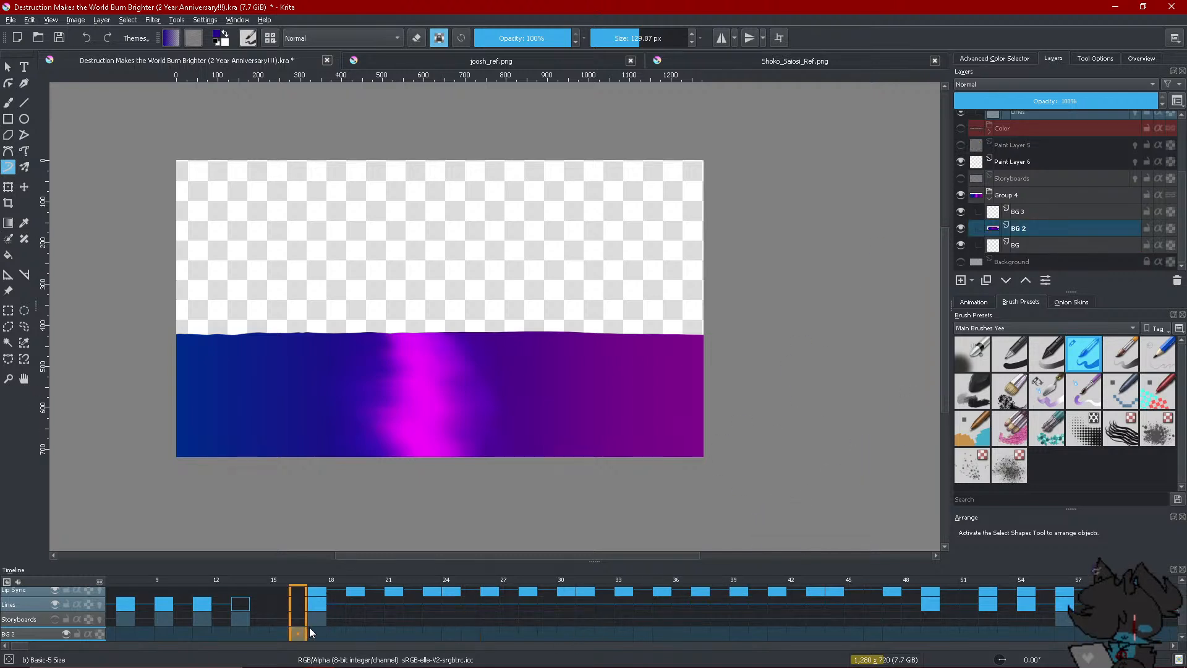
{"action": "right_click", "coordinate": [314, 630]}
{"action": "key", "text": "Escape"}
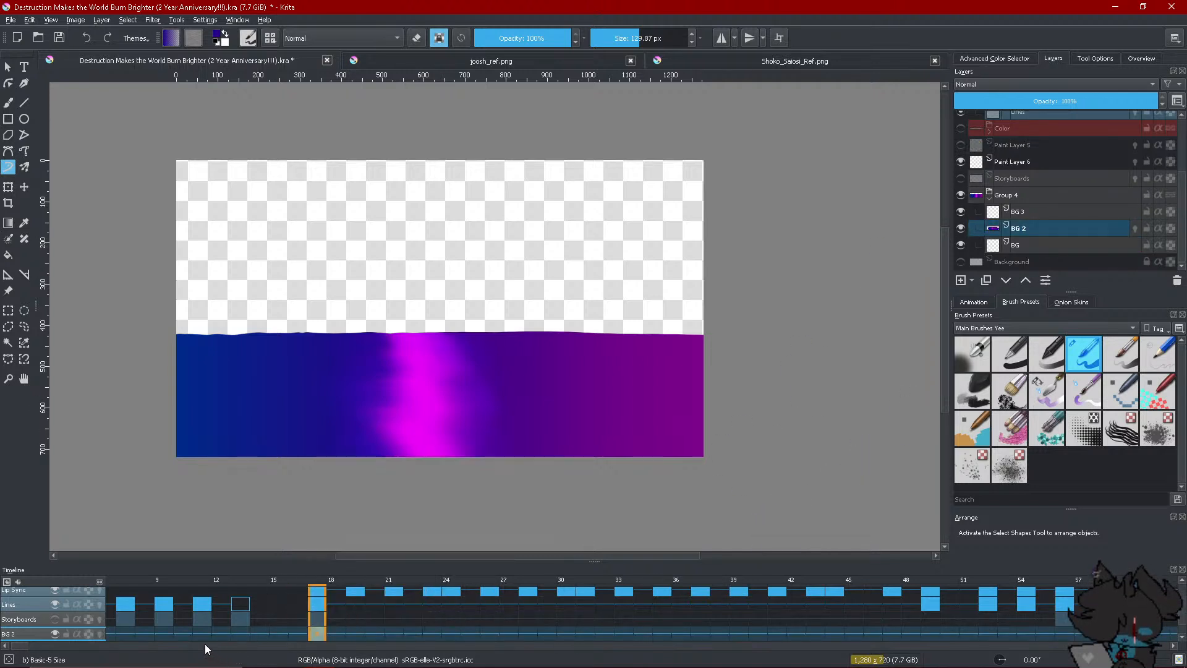
{"action": "left_click", "coordinate": [6, 647]}
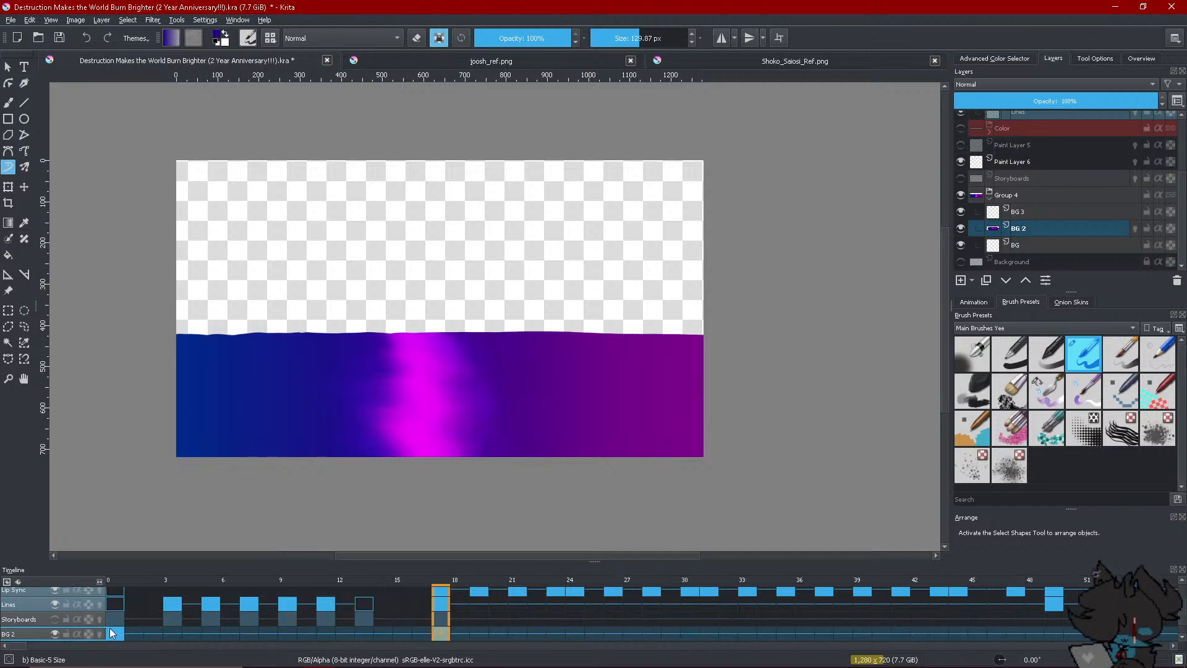
{"action": "right_click", "coordinate": [112, 633]}
{"action": "left_click", "coordinate": [115, 633]}
{"action": "left_click", "coordinate": [136, 647]}
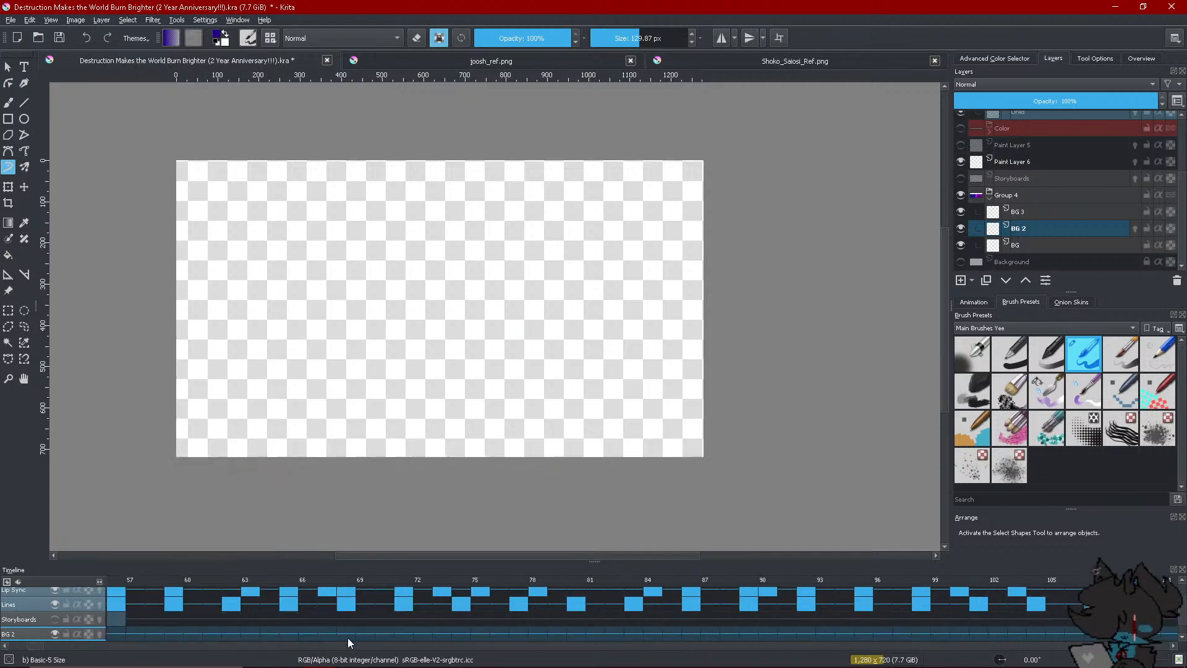
Add a blank keyframe at frame 114 on the BG 2 layer to end the floor background there
{"action": "left_click", "coordinate": [473, 643]}
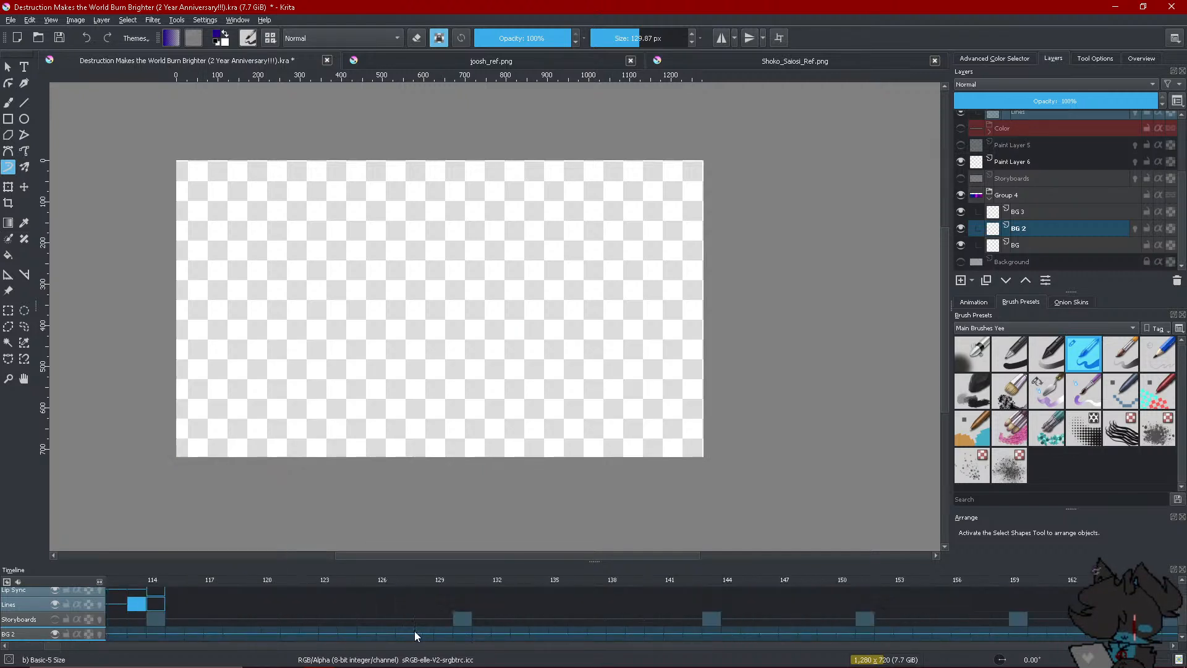
{"action": "right_click", "coordinate": [157, 635]}
{"action": "left_click", "coordinate": [154, 615]}
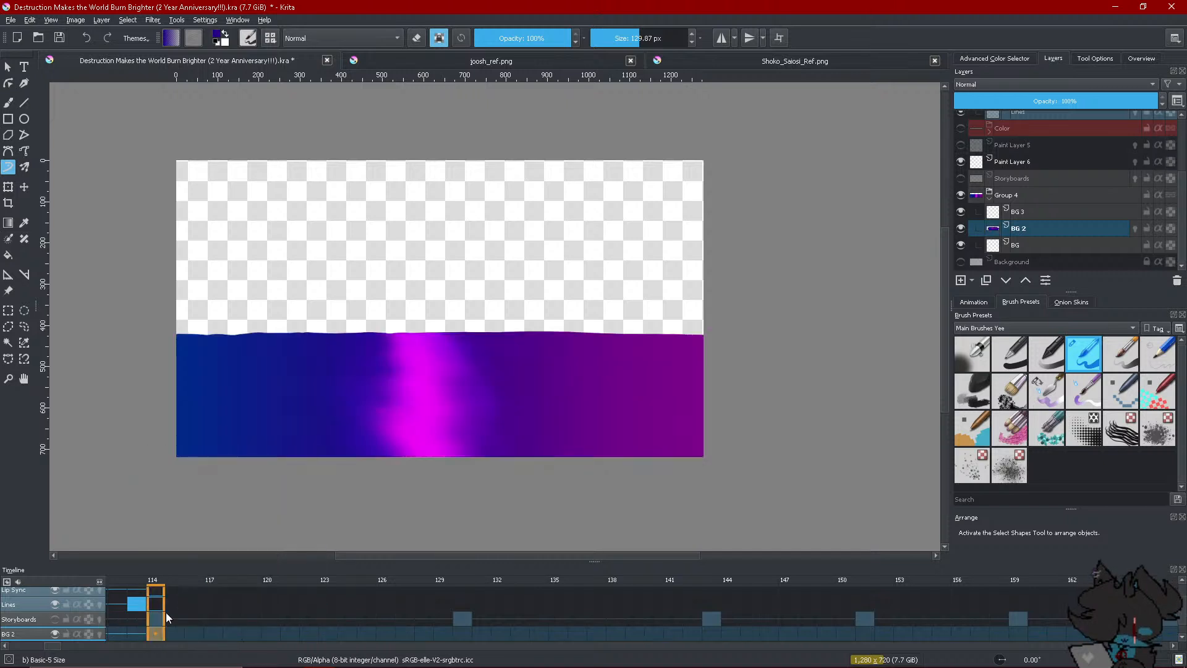
{"action": "left_click", "coordinate": [29, 647]}
{"action": "left_click", "coordinate": [29, 647]}
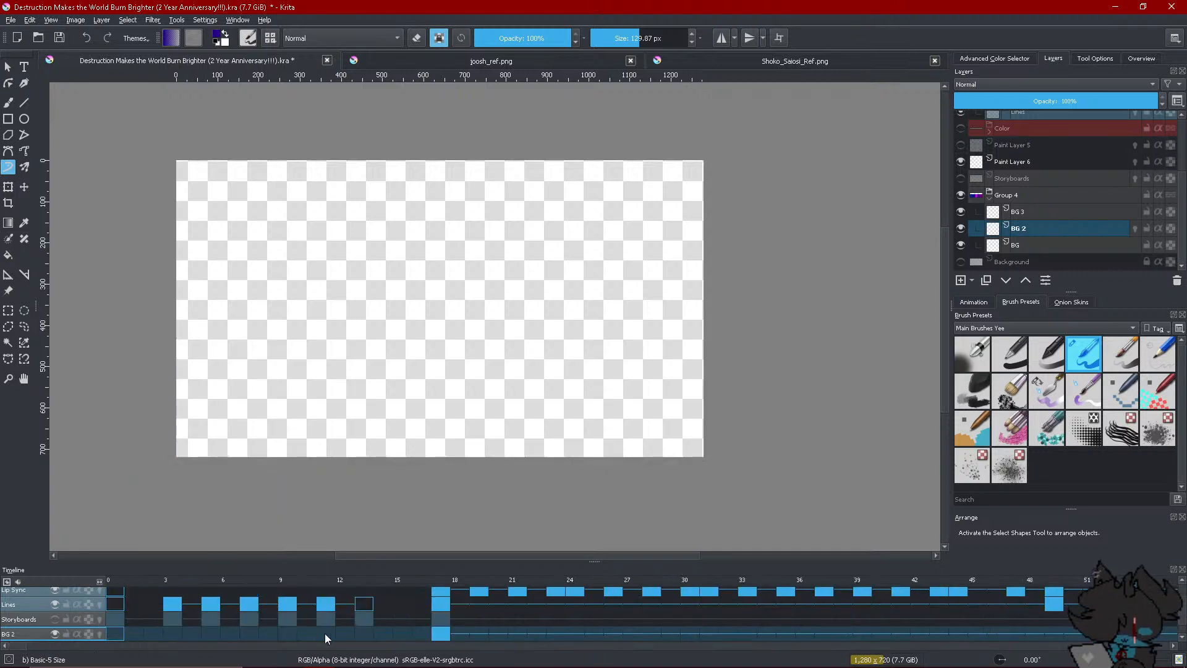
Go to frame 17, hide the BG 2 layer and add a blank keyframe at that frame on the BG layer
{"action": "left_click", "coordinate": [438, 635]}
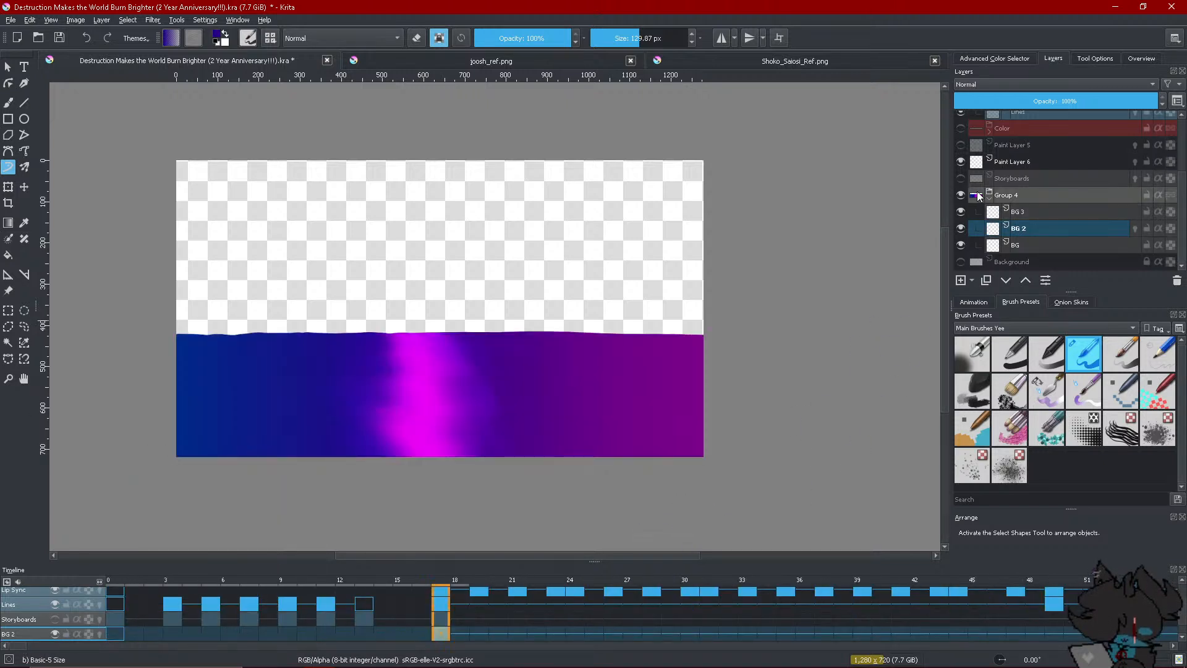
{"action": "left_click", "coordinate": [961, 195]}
{"action": "left_click", "coordinate": [961, 196]}
{"action": "left_click", "coordinate": [961, 228]}
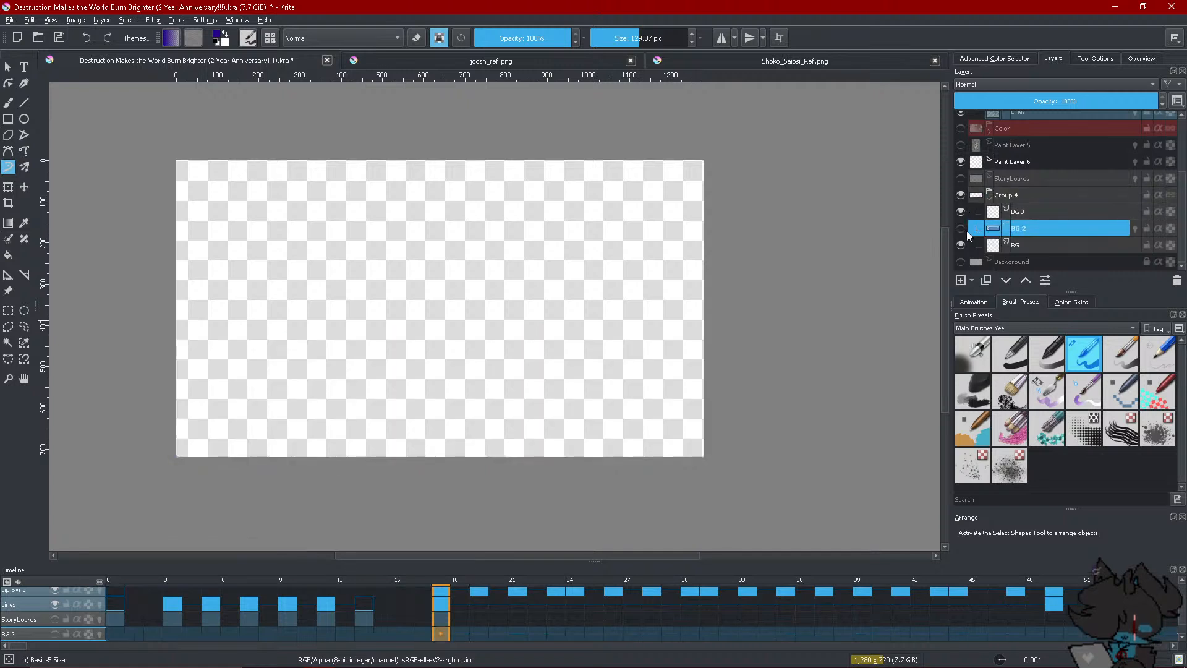
{"action": "left_click", "coordinate": [1023, 252]}
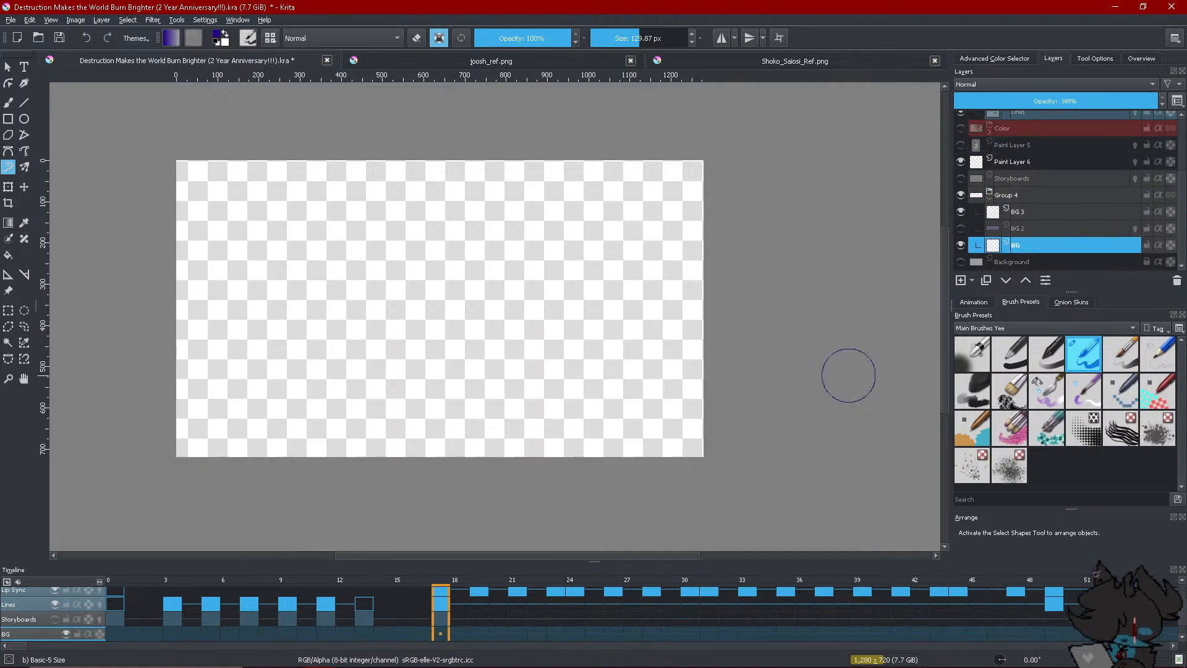
{"action": "right_click", "coordinate": [441, 633]}
{"action": "left_click", "coordinate": [459, 620]}
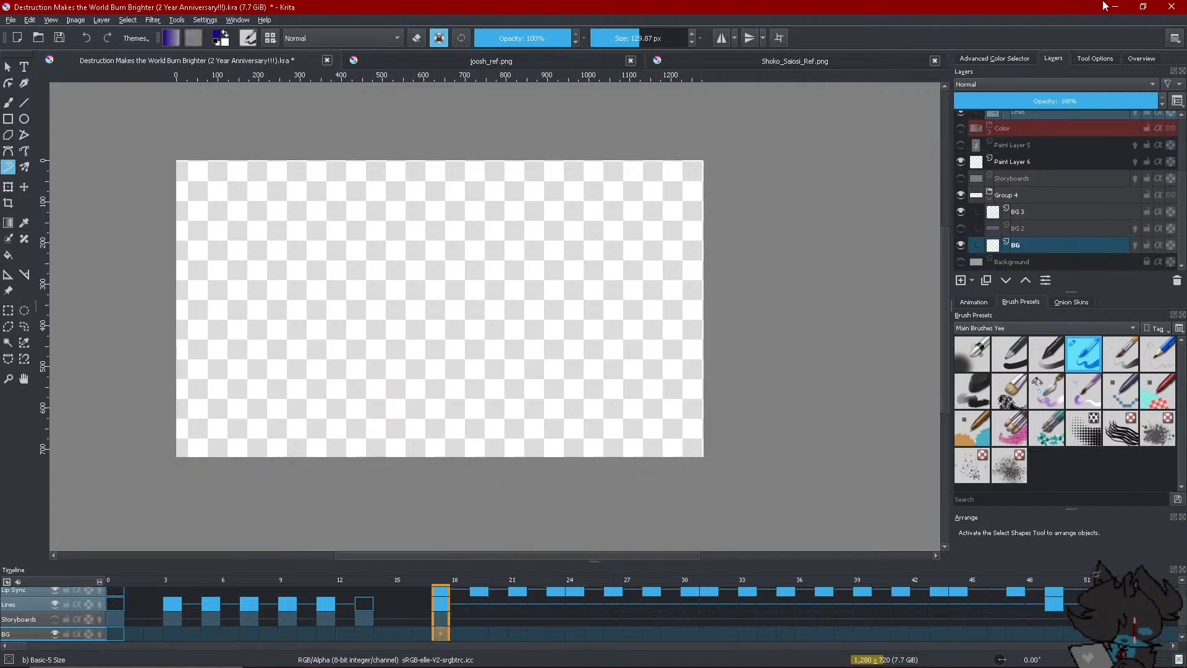
Cover the entire BG frame with very dark indigo using a 1,000 px brush
{"action": "left_click", "coordinate": [1026, 58]}
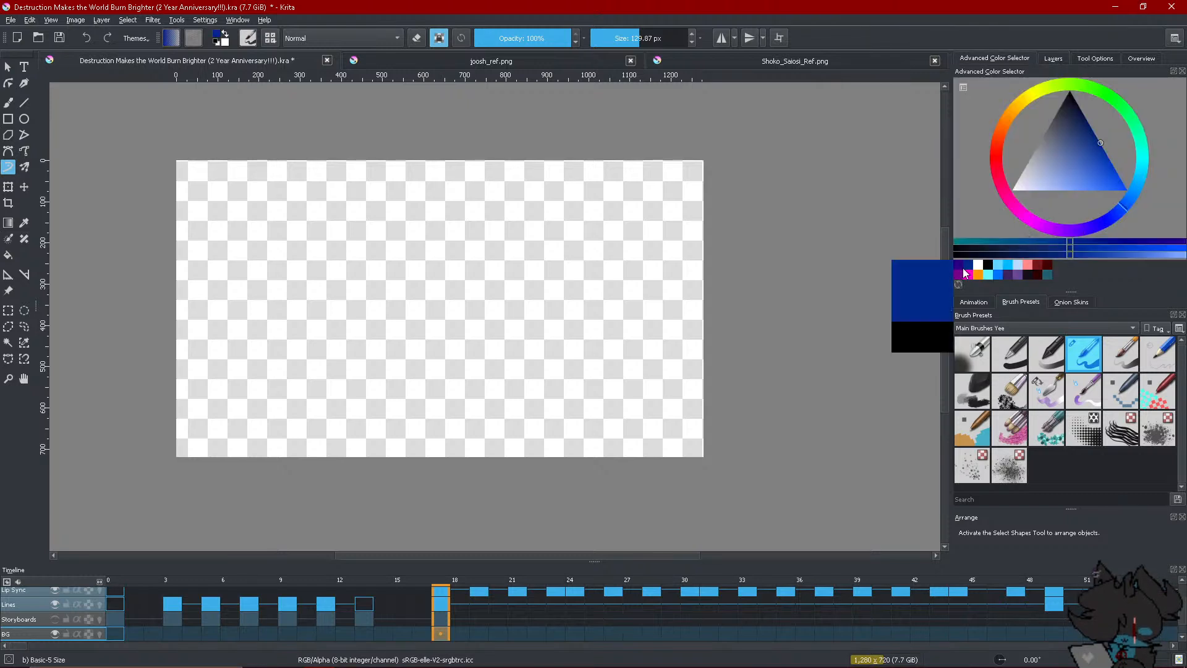
{"action": "left_click", "coordinate": [1000, 255]}
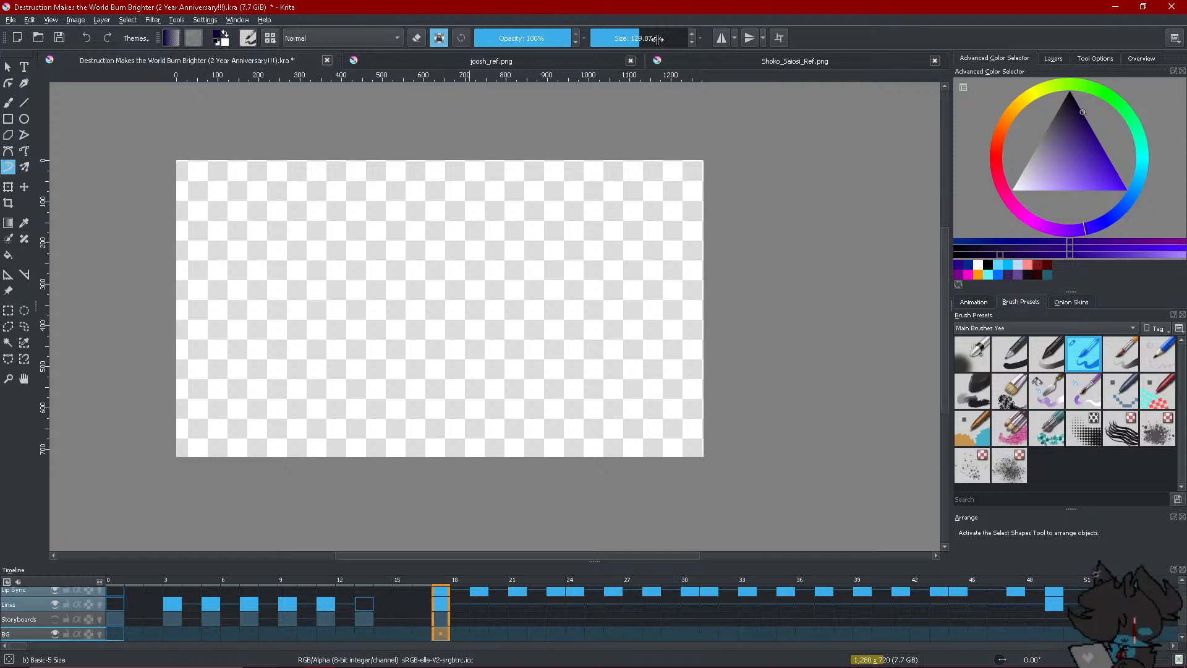
{"action": "left_click_drag", "start_coordinate": [658, 39], "coordinate": [688, 39]}
{"action": "mouse_move", "coordinate": [623, 303]}
{"action": "left_mouse_down"}
{"action": "mouse_move", "coordinate": [453, 281]}
{"action": "mouse_move", "coordinate": [191, 292]}
{"action": "left_mouse_up"}
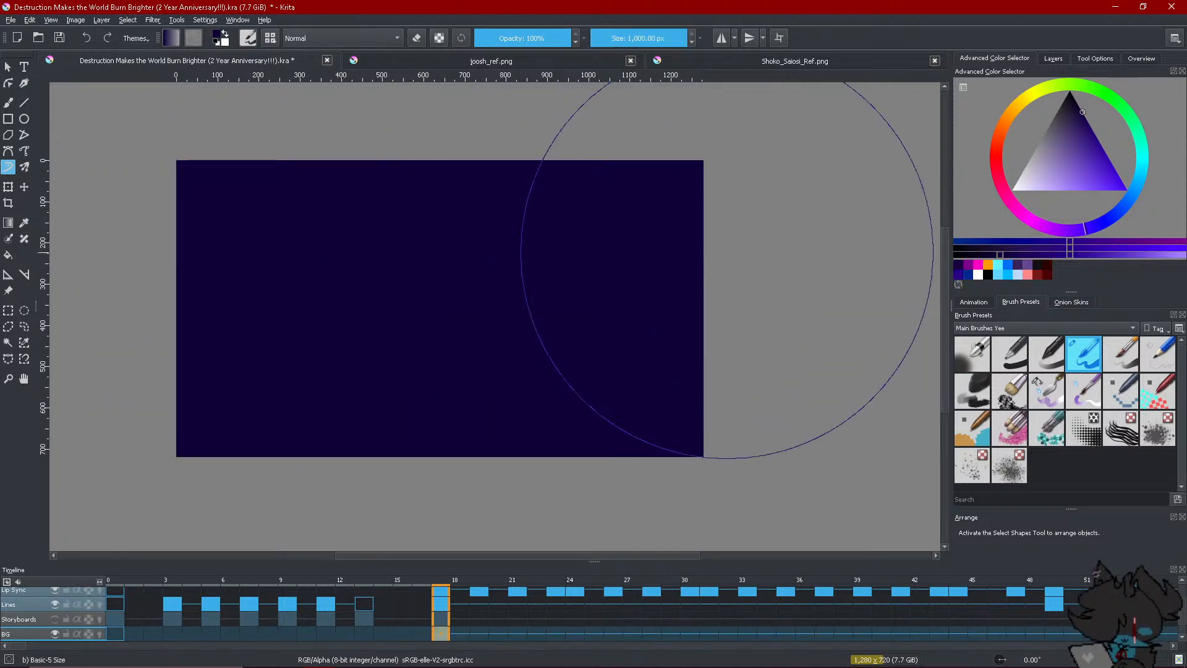
Show Paint Layer 5, the Color group, the Linework group and the BG 2 floor over the dark background
{"action": "left_click", "coordinate": [1053, 58]}
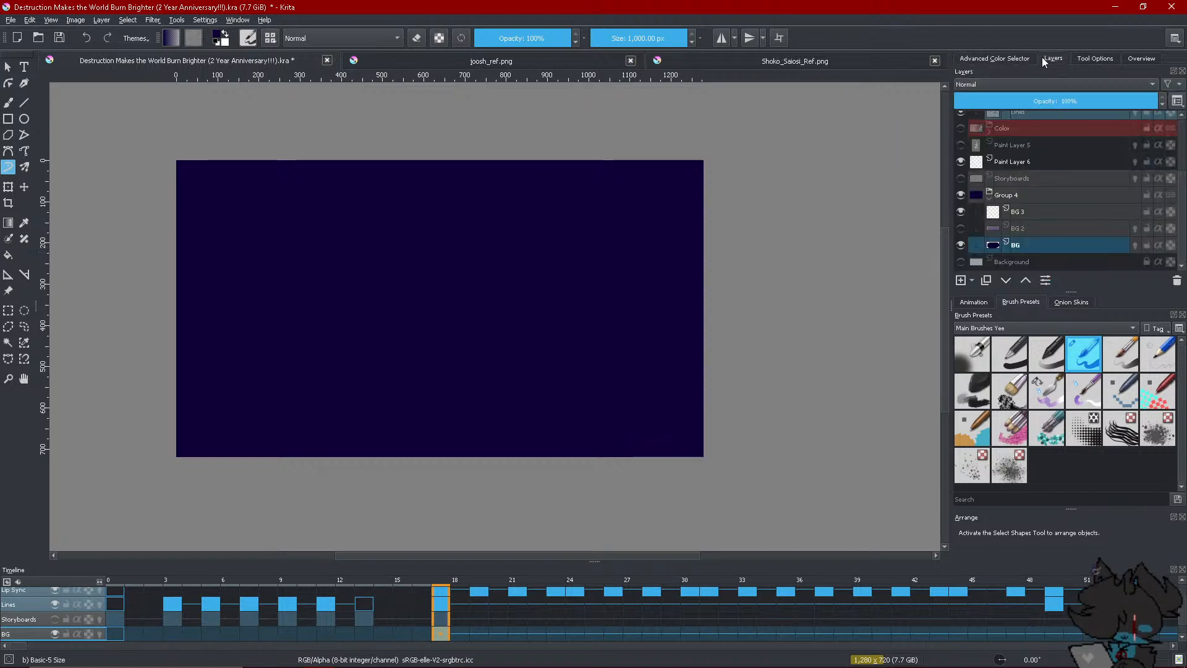
{"action": "scroll", "coordinate": [965, 213], "scroll_direction": "down", "scroll_amount": 1}
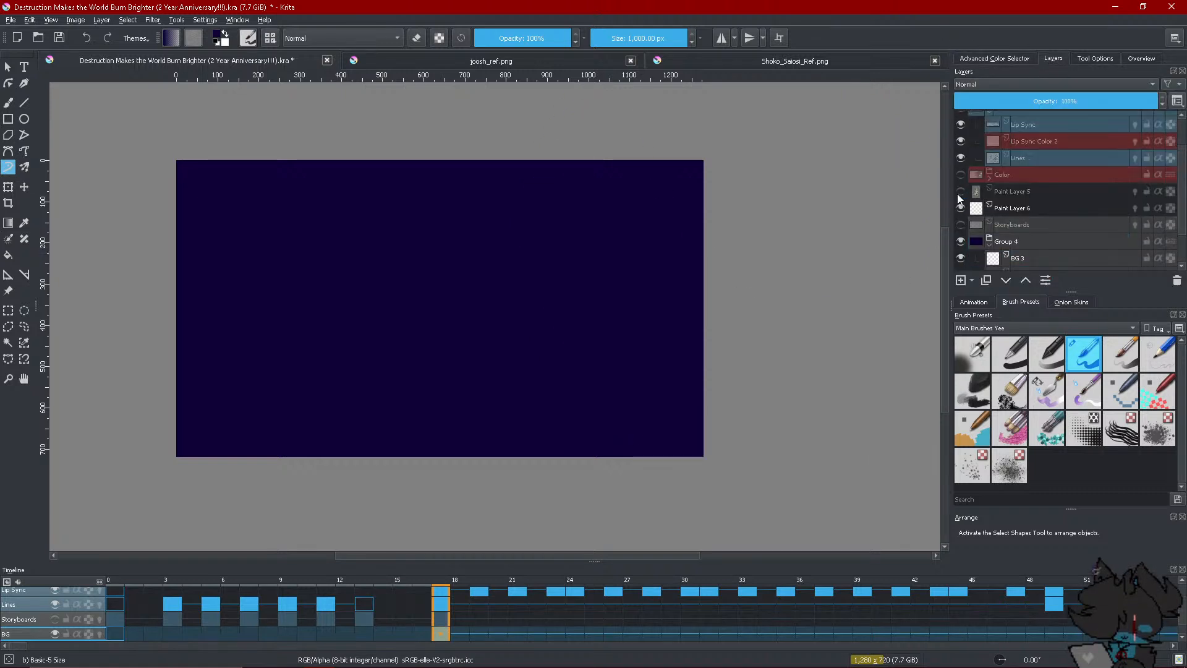
{"action": "left_click", "coordinate": [960, 191]}
{"action": "left_click", "coordinate": [960, 175]}
{"action": "scroll", "coordinate": [963, 181], "scroll_direction": "up", "scroll_amount": 1}
{"action": "left_click", "coordinate": [960, 202]}
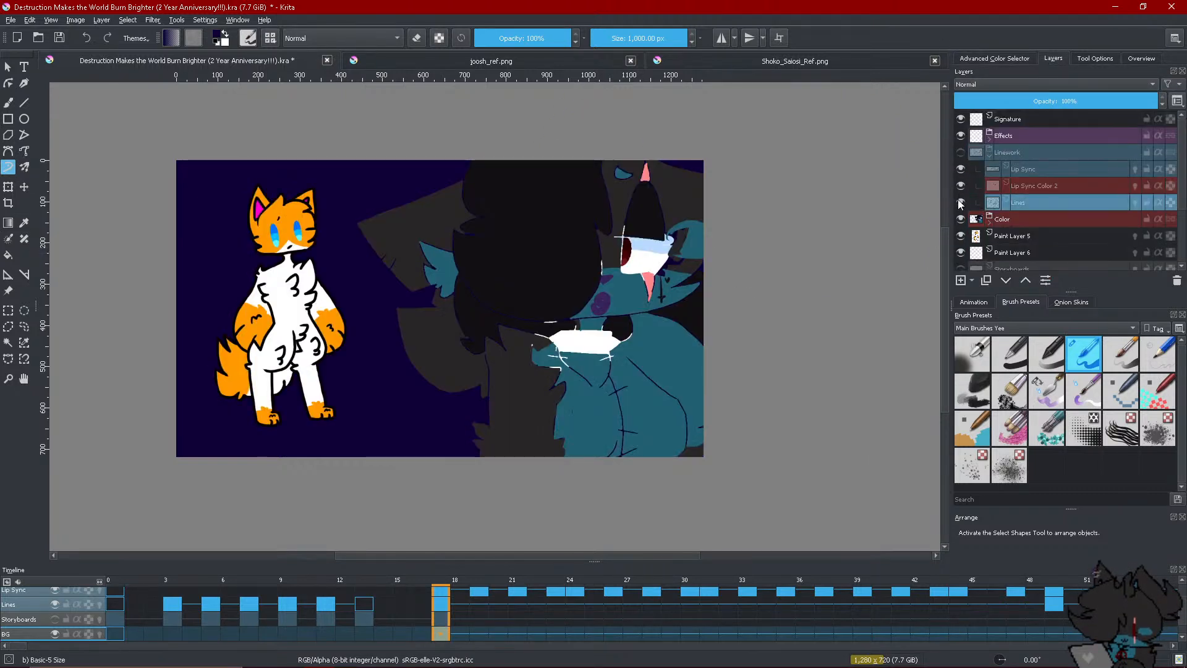
{"action": "left_click", "coordinate": [959, 202]}
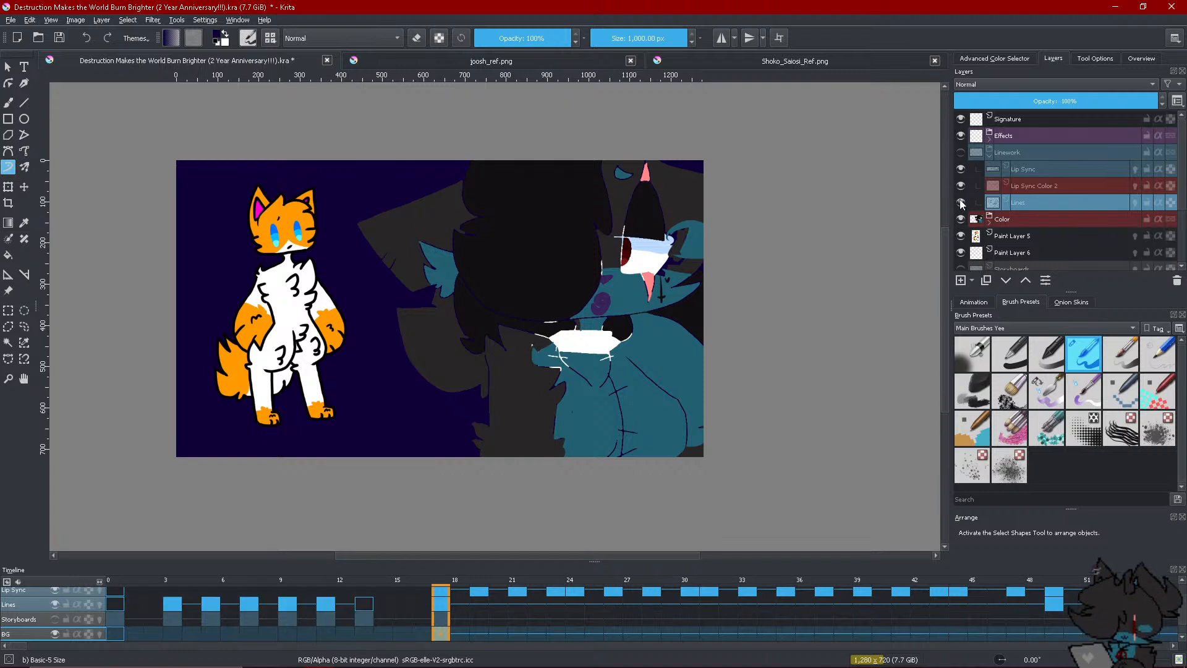
{"action": "left_click", "coordinate": [960, 152]}
{"action": "scroll", "coordinate": [956, 167], "scroll_direction": "down", "scroll_amount": 2}
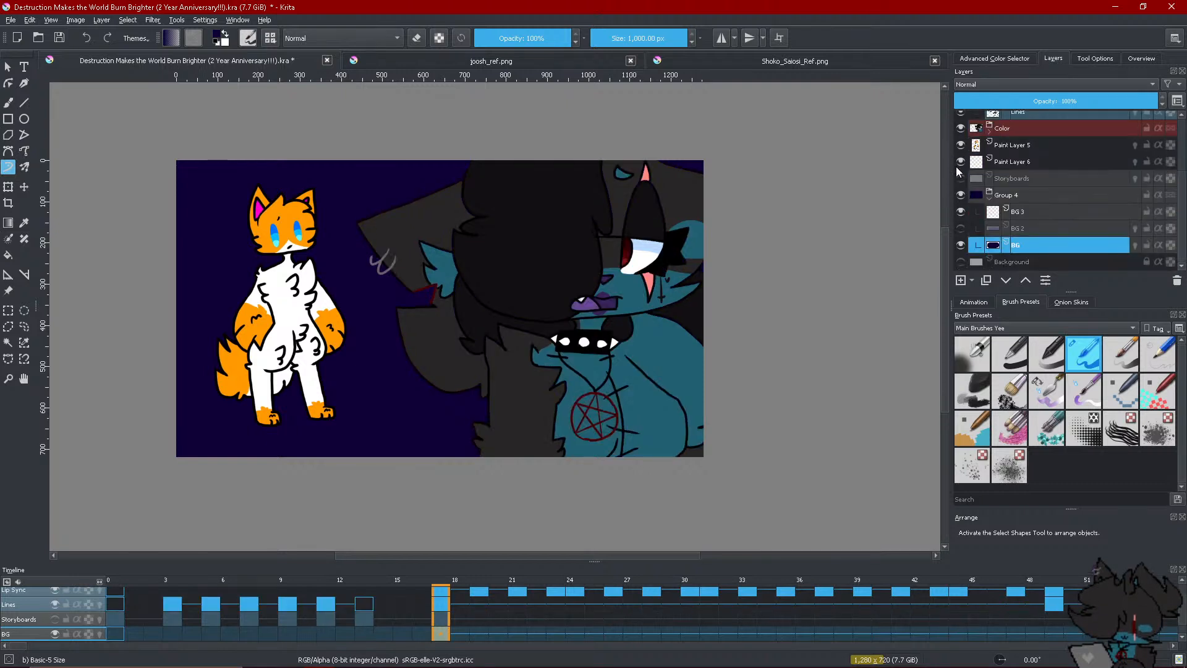
{"action": "left_click", "coordinate": [965, 230]}
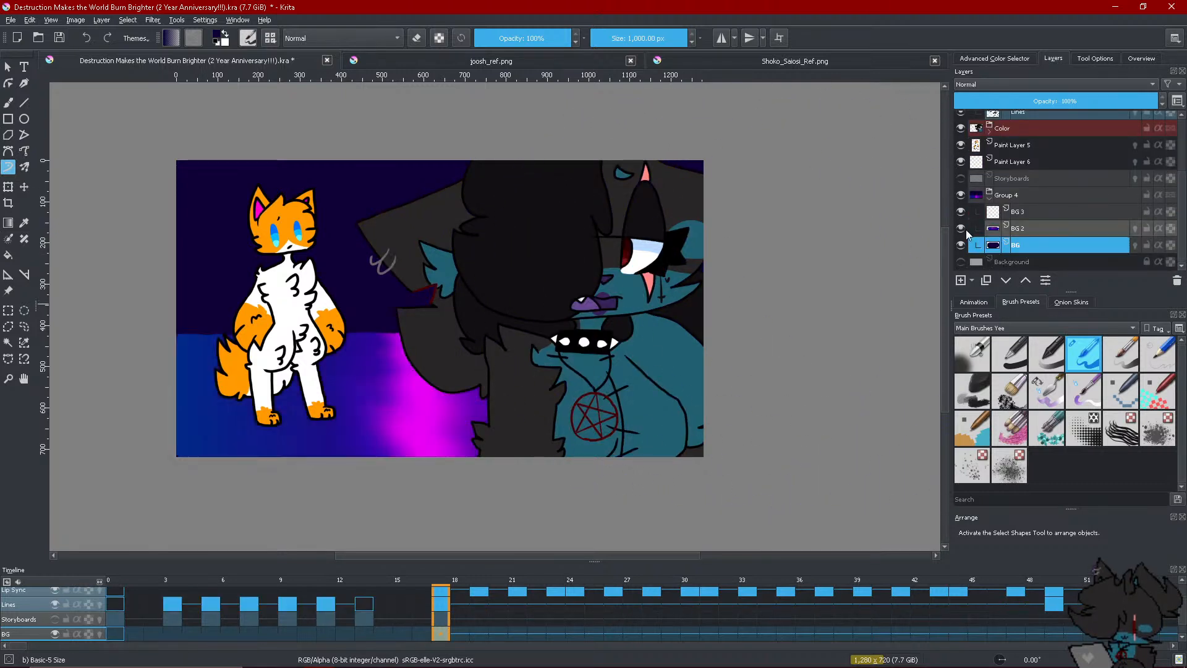
Try a purple gradient on the BG layer, fading diagonally from the canvas's upper-left corner into the dark wall
{"action": "left_click", "coordinate": [995, 58]}
{"action": "left_click", "coordinate": [1100, 143]}
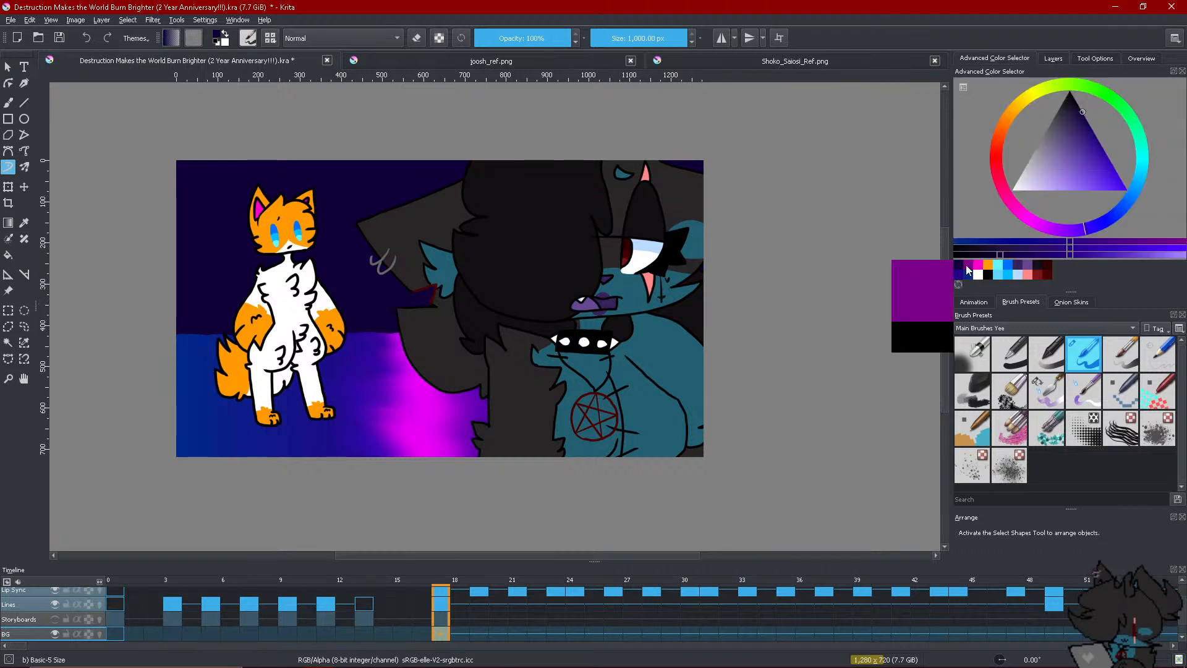
{"action": "left_click", "coordinate": [9, 224]}
{"action": "left_click_drag", "start_coordinate": [180, 174], "coordinate": [385, 358]}
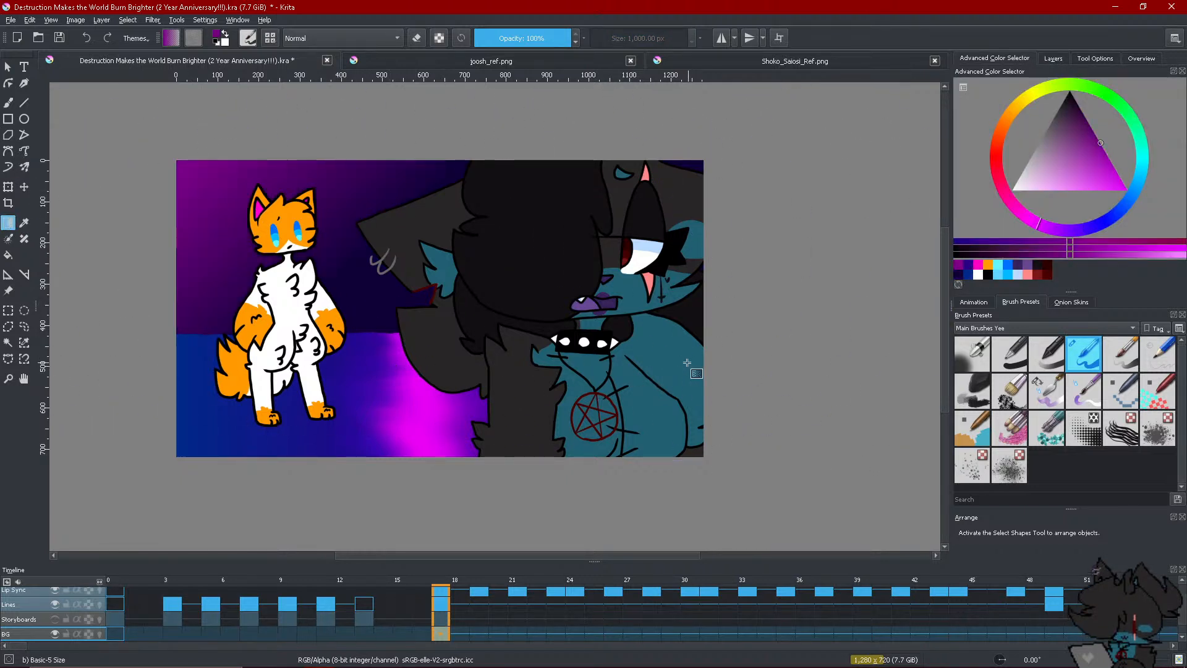
Undo the purple gradient and try a dark blue one from the upper-left corner of the wall
{"action": "left_click", "coordinate": [959, 275]}
{"action": "left_click", "coordinate": [972, 276]}
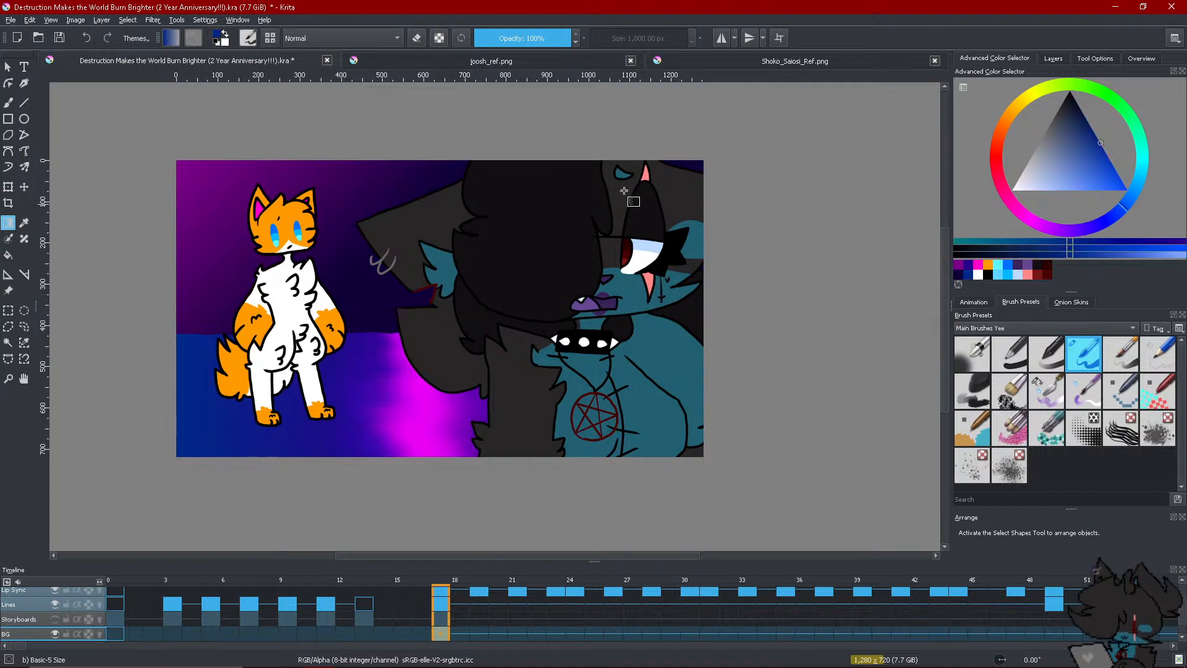
{"action": "left_click", "coordinate": [86, 37]}
{"action": "left_click_drag", "start_coordinate": [166, 131], "coordinate": [421, 430]}
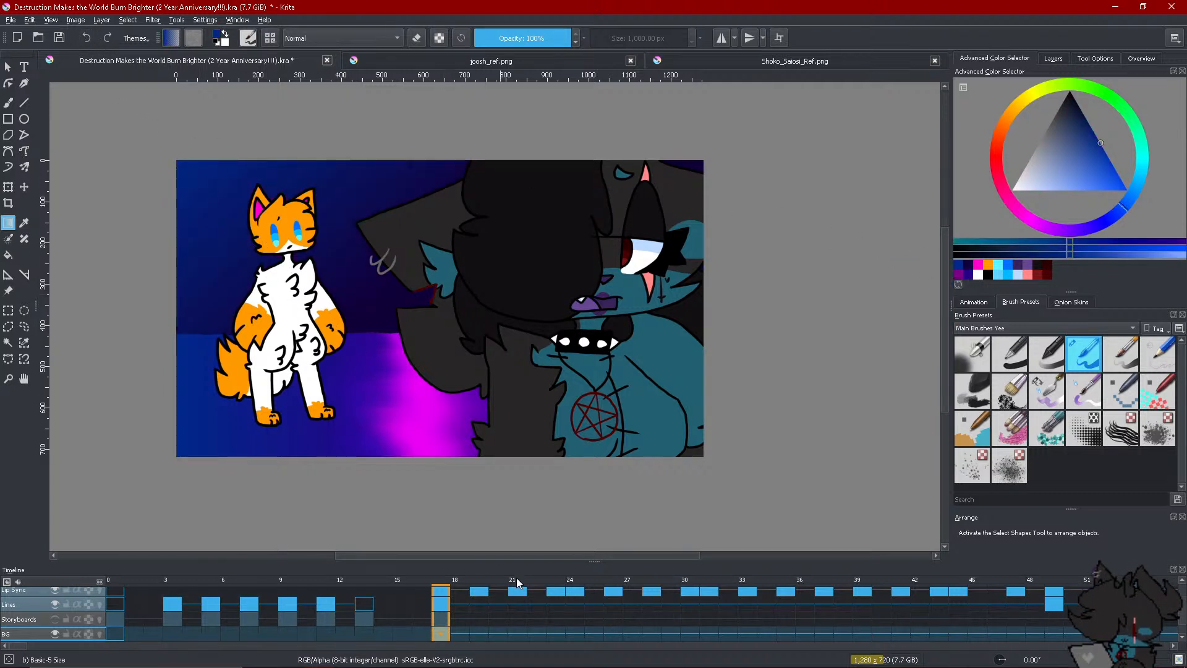
Undo the blue gradient, then fade purple in from the wall's upper-left corner and dark blue from its opposite side
{"action": "left_click", "coordinate": [958, 274]}
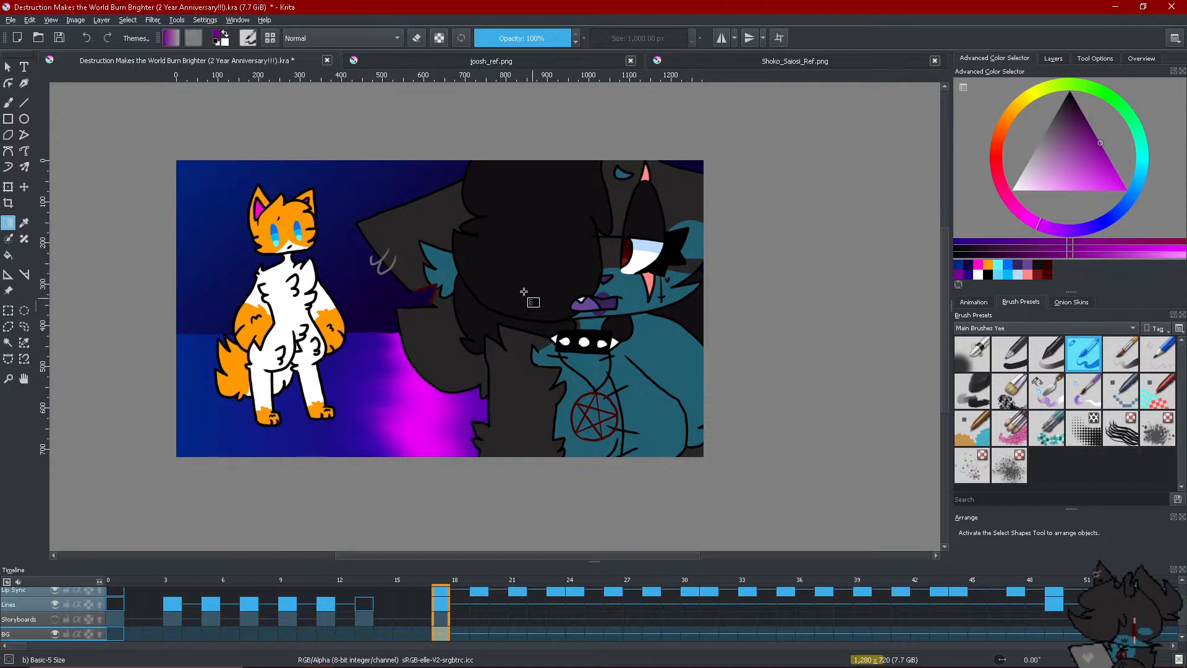
{"action": "left_click", "coordinate": [86, 38]}
{"action": "left_click_drag", "start_coordinate": [158, 127], "coordinate": [186, 162]}
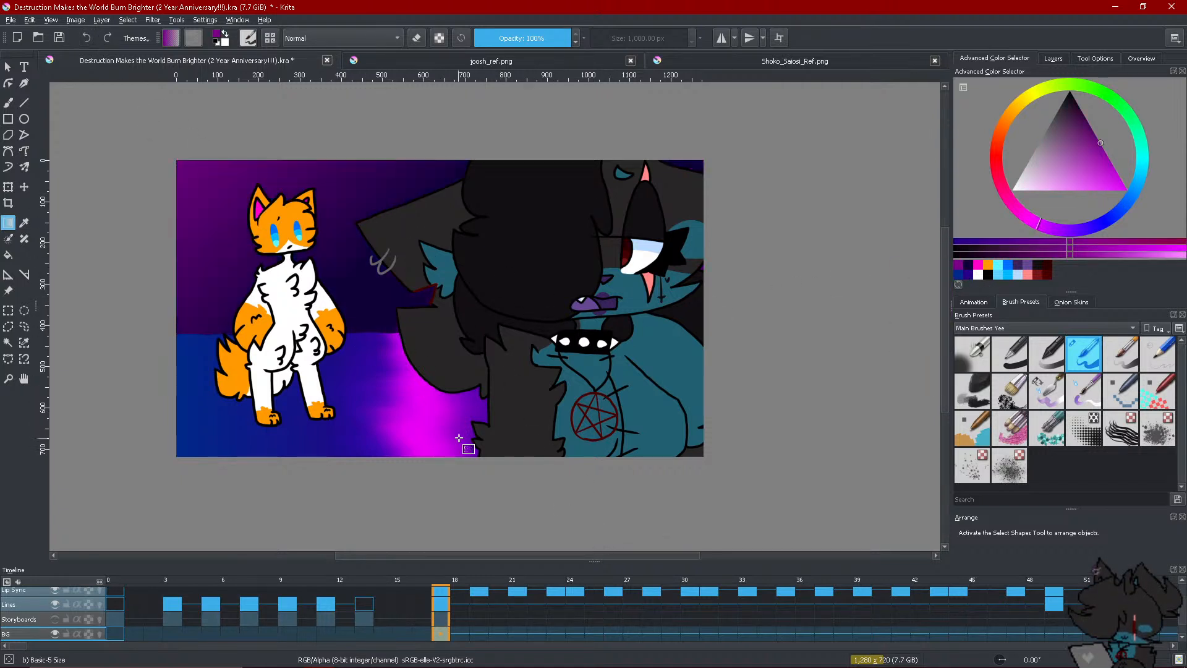
{"action": "left_click", "coordinate": [959, 274]}
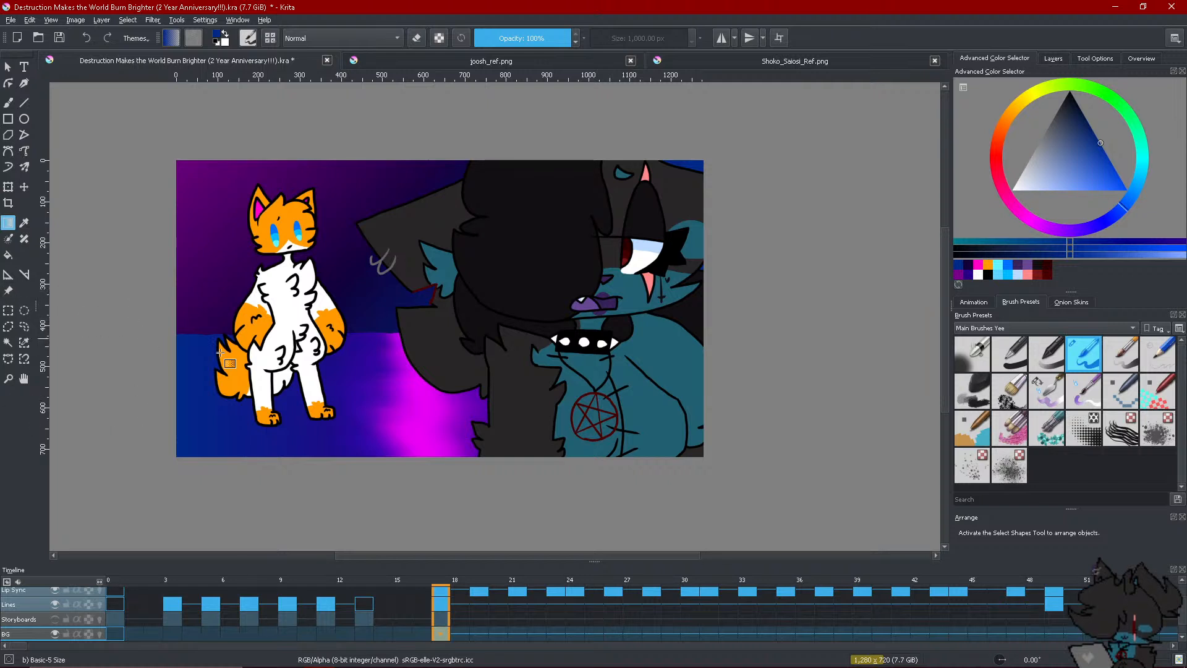
Save the animation document, switch to the Dynamic Brush and set its size to 32.93 px
{"action": "left_click", "coordinate": [971, 304]}
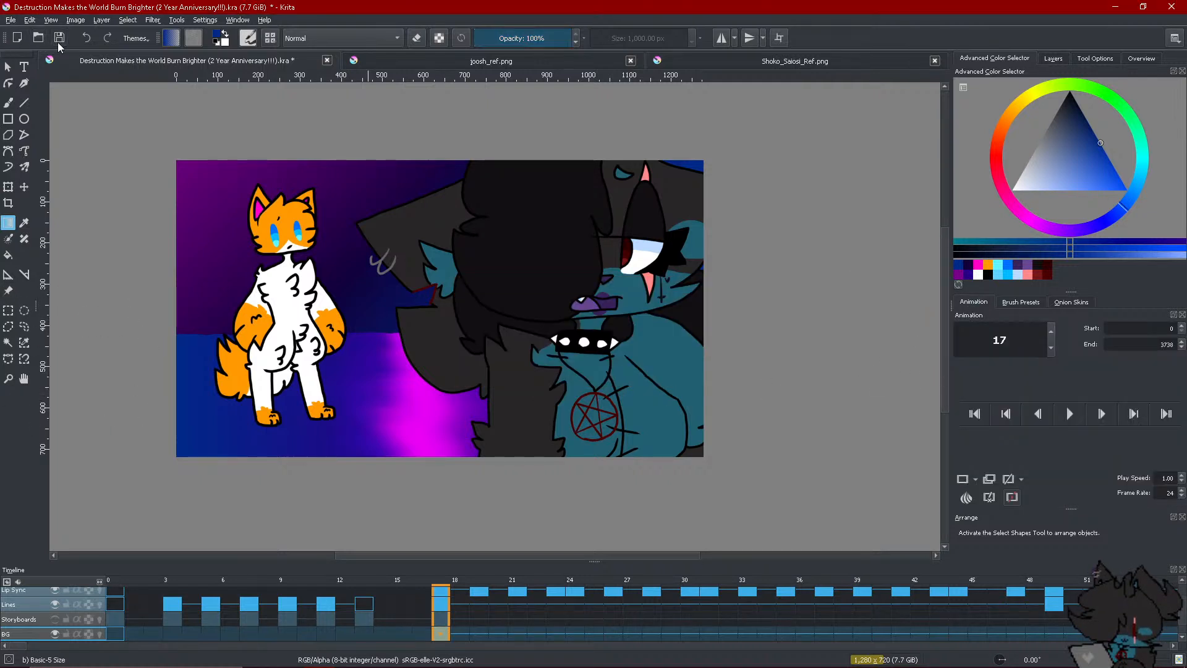
{"action": "left_click", "coordinate": [59, 41]}
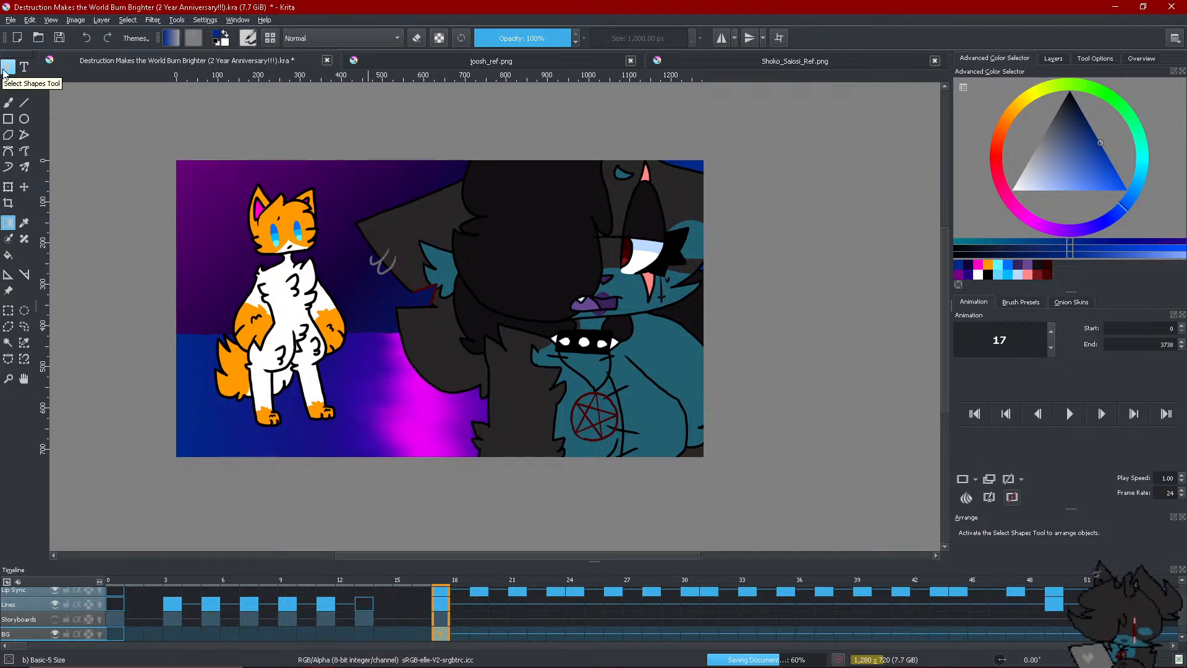
{"action": "left_click", "coordinate": [5, 169]}
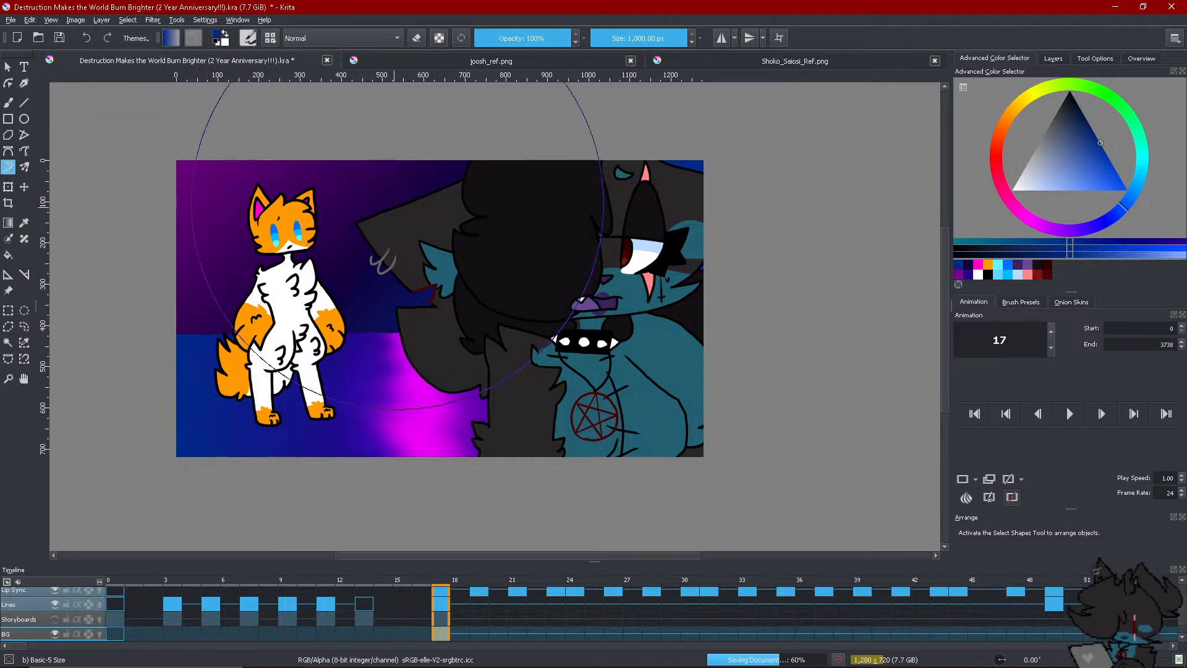
{"action": "left_click", "coordinate": [621, 37]}
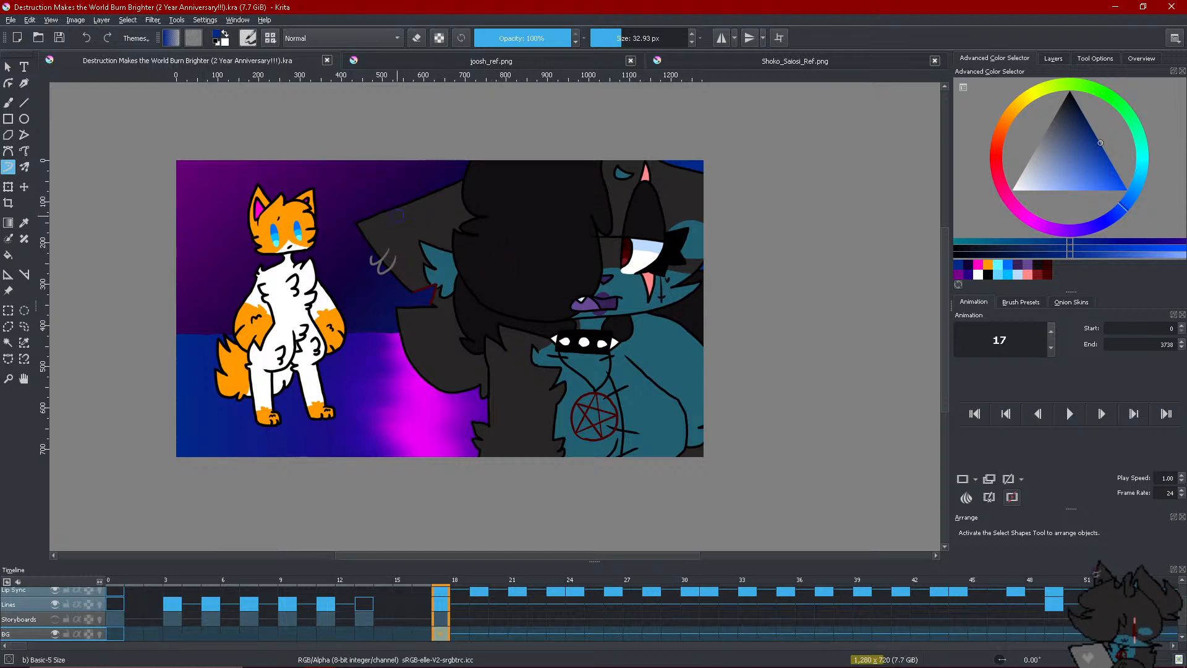
{"action": "scroll", "coordinate": [343, 263], "scroll_direction": "up", "scroll_amount": 2}
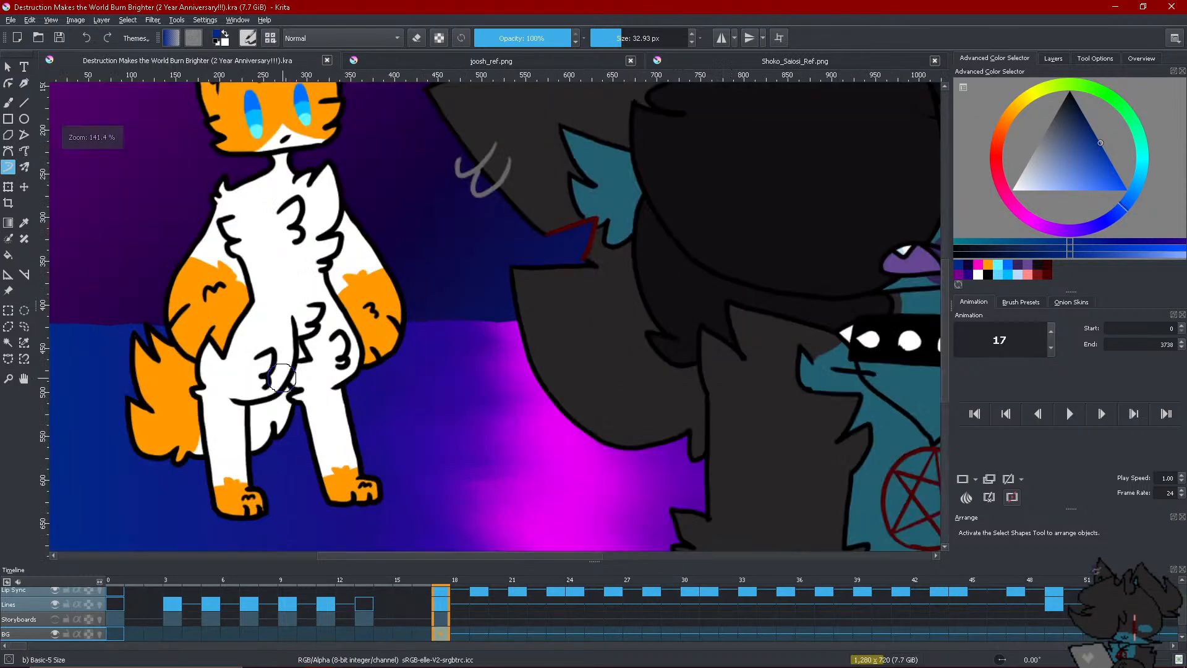
{"action": "scroll", "coordinate": [272, 381], "scroll_direction": "down", "scroll_amount": 2}
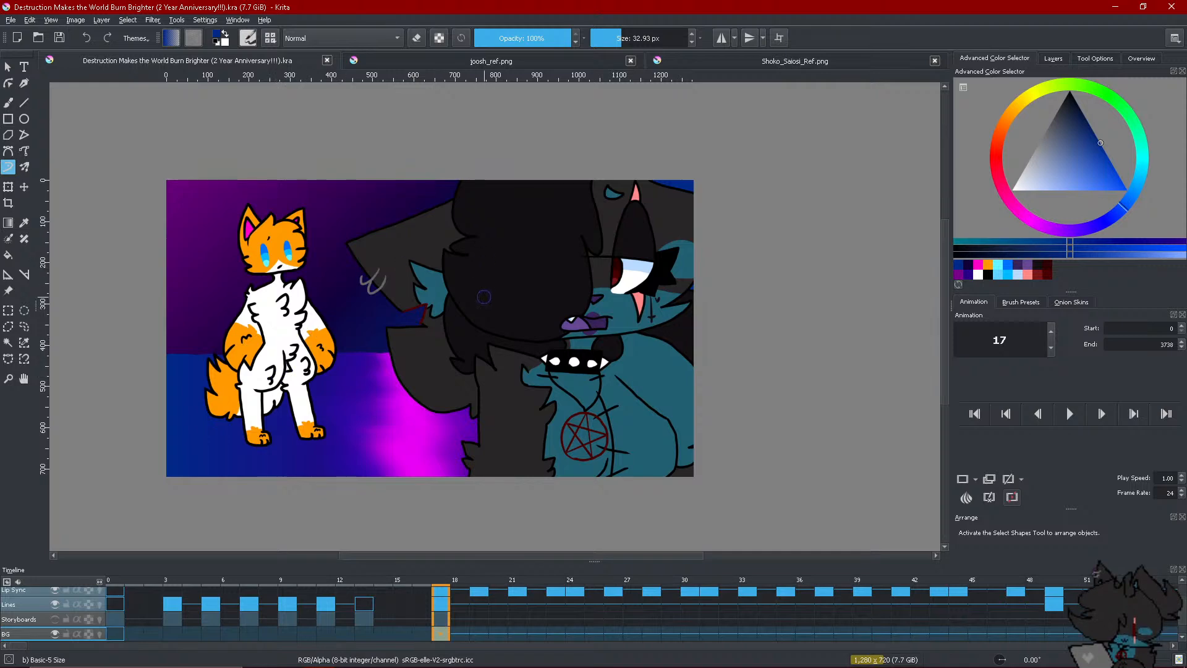
{"action": "scroll", "coordinate": [458, 315], "scroll_direction": "up", "scroll_amount": 2}
{"action": "scroll", "coordinate": [458, 315], "scroll_direction": "down", "scroll_amount": 2}
{"action": "scroll", "coordinate": [458, 315], "scroll_direction": "up", "scroll_amount": 2}
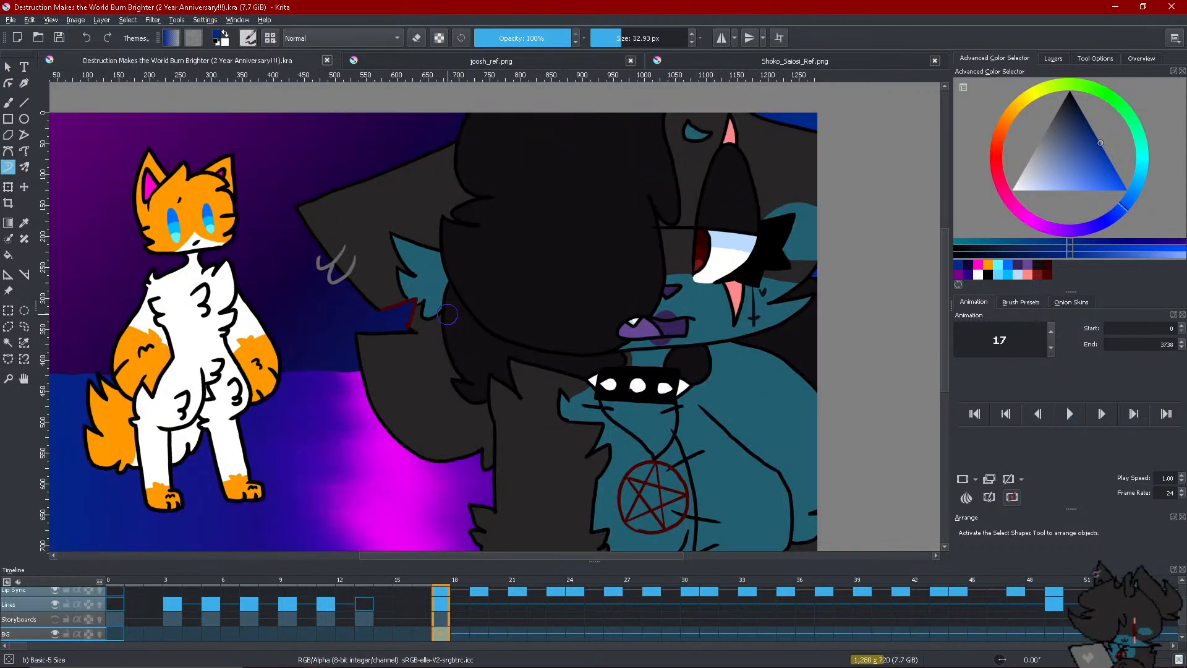
{"action": "scroll", "coordinate": [442, 303], "scroll_direction": "down", "scroll_amount": 2}
{"action": "scroll", "coordinate": [440, 300], "scroll_direction": "up", "scroll_amount": 2}
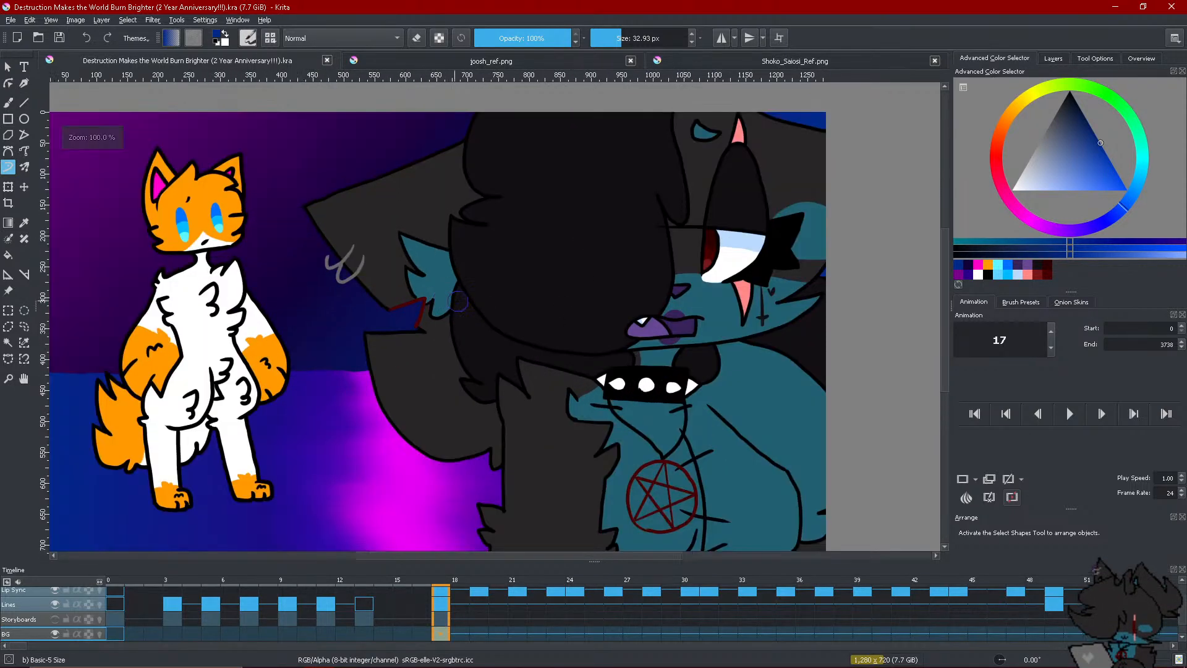
Play the animation from frame 0 to review the new background, and stop the playback
{"action": "scroll", "coordinate": [458, 301], "scroll_direction": "down", "scroll_amount": 2}
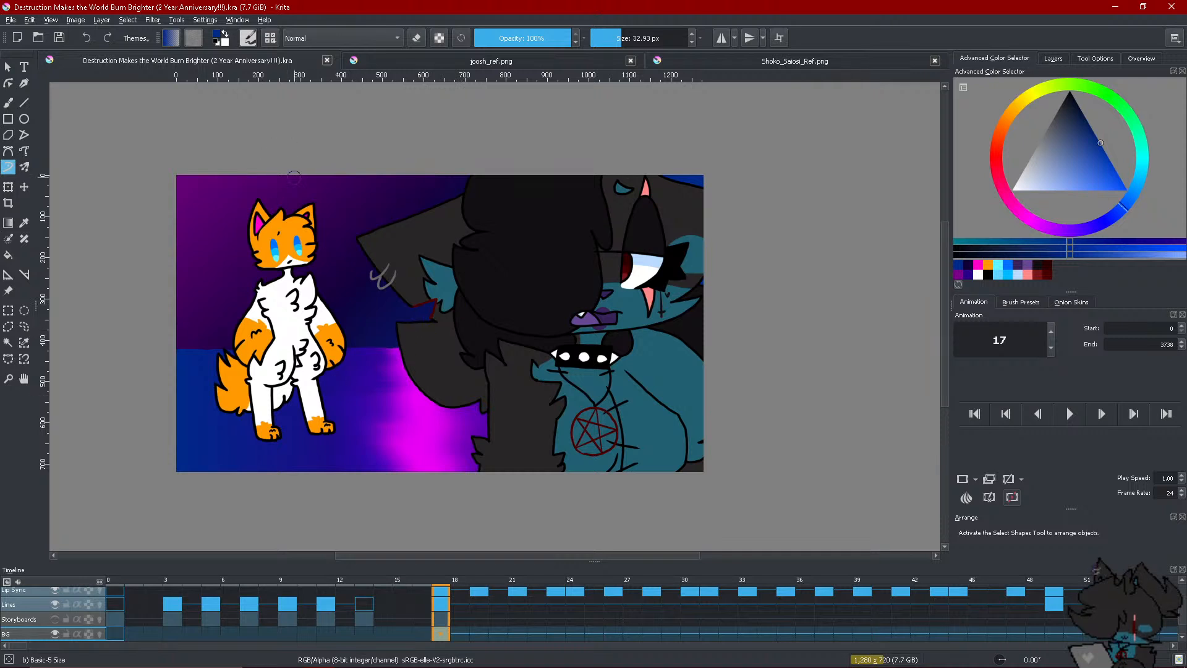
{"action": "left_click", "coordinate": [119, 631]}
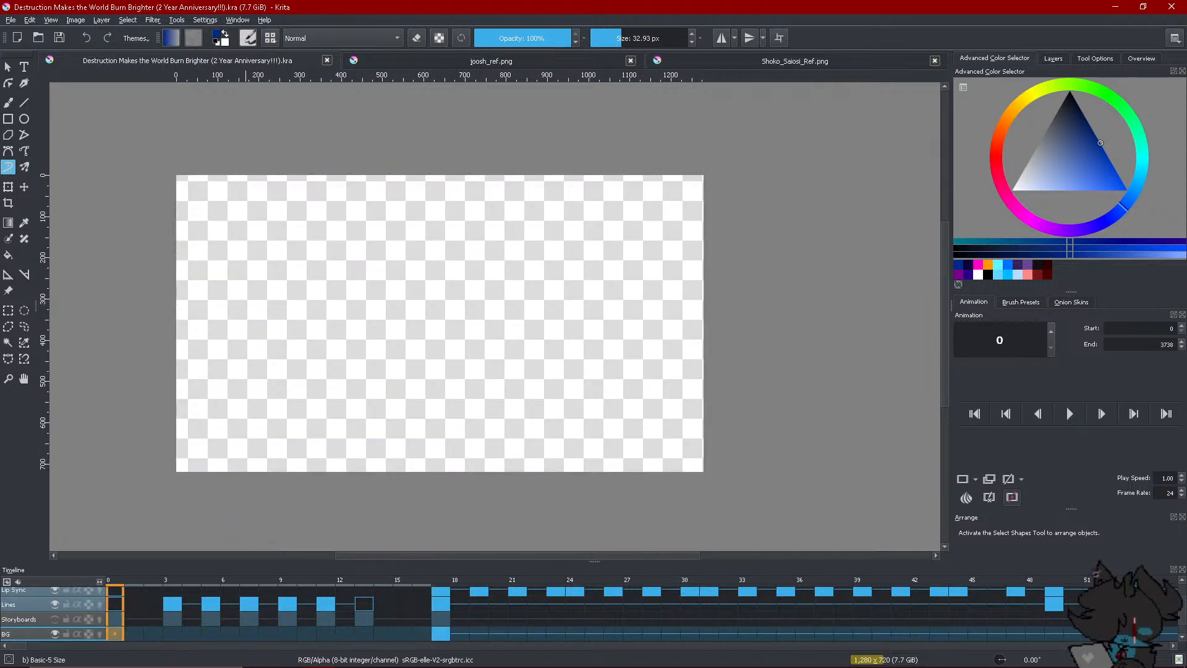
{"action": "left_click", "coordinate": [1070, 416]}
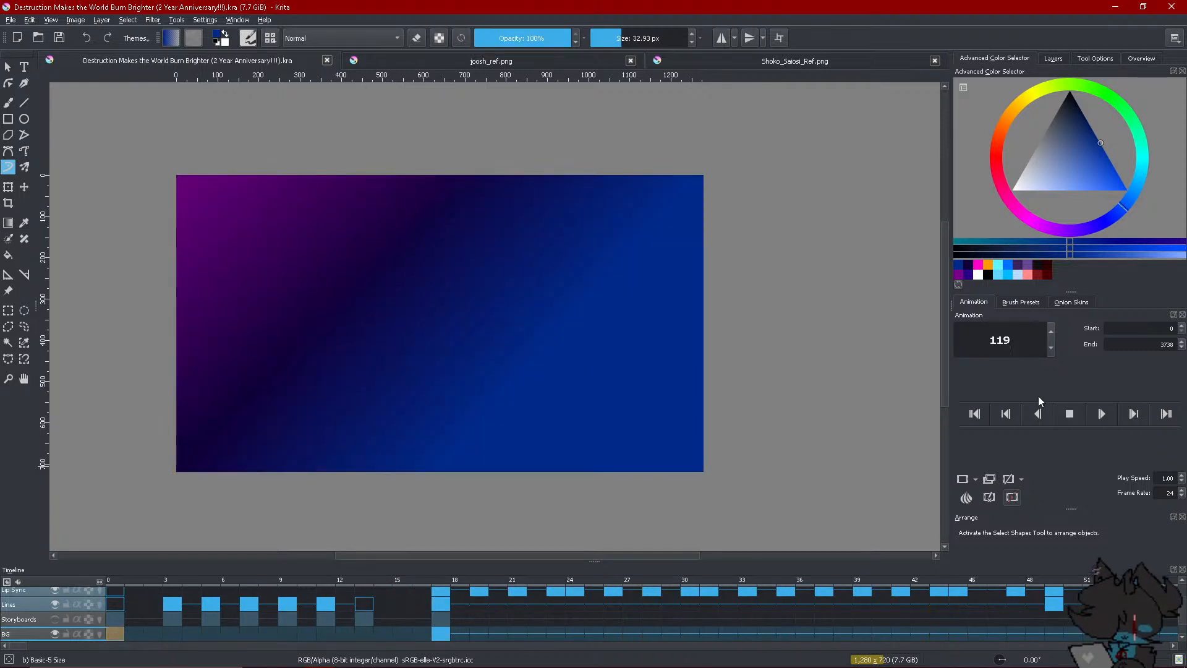
{"action": "left_click", "coordinate": [1070, 413]}
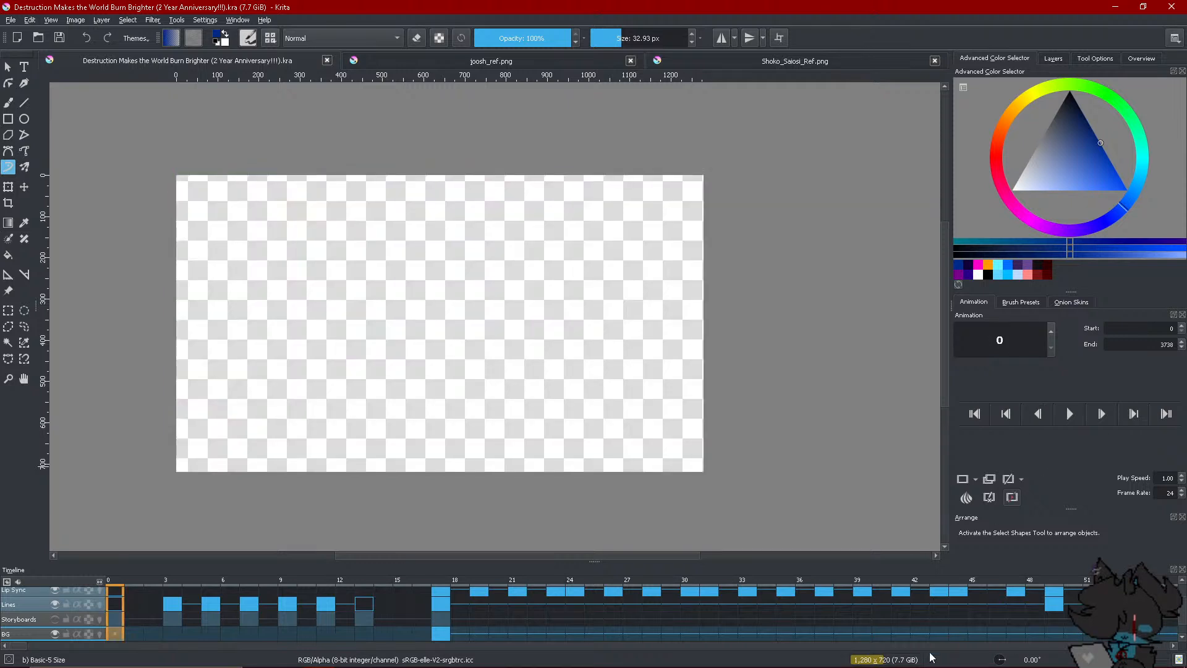
Create a blank frame on the BG layer at frame 114 to end the gradient wall there
{"action": "left_click", "coordinate": [844, 635]}
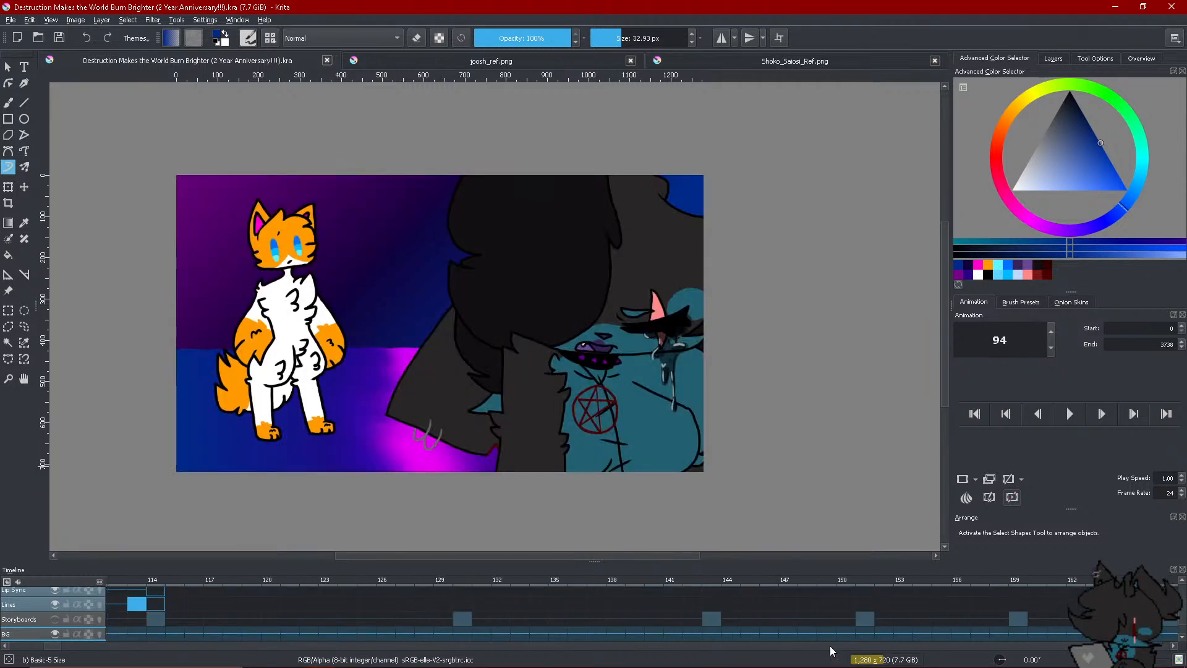
{"action": "right_click", "coordinate": [162, 639]}
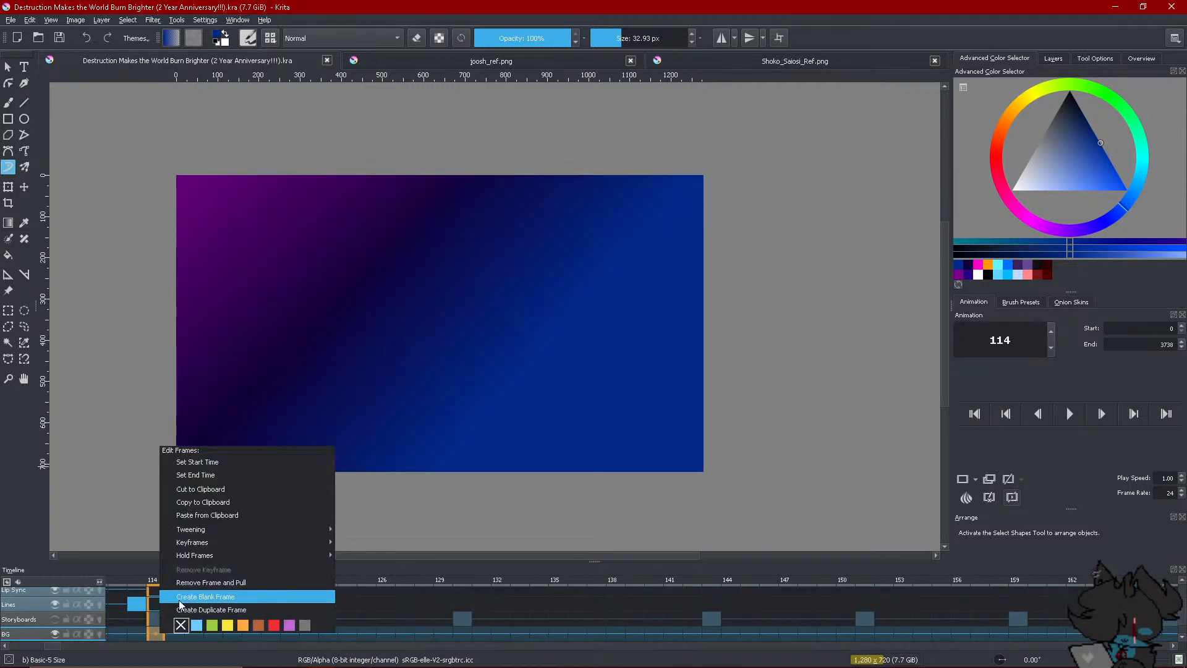
{"action": "key", "text": "Escape"}
{"action": "left_click", "coordinate": [118, 637]}
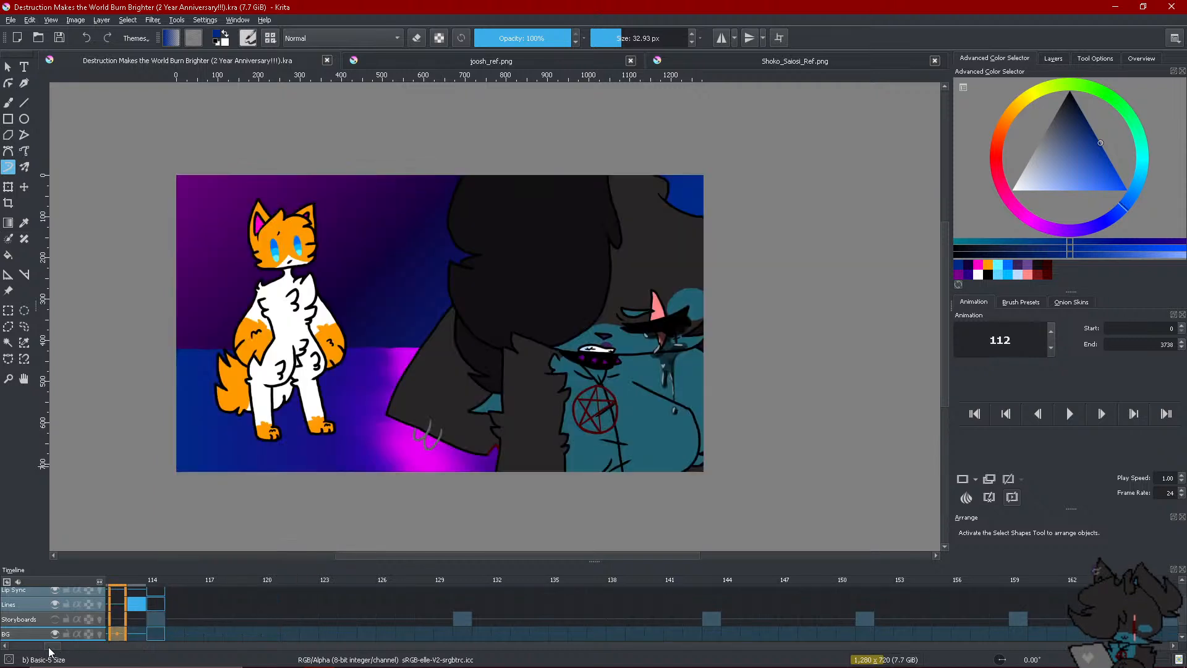
{"action": "scroll", "coordinate": [68, 637], "scroll_direction": "up", "scroll_amount": 15}
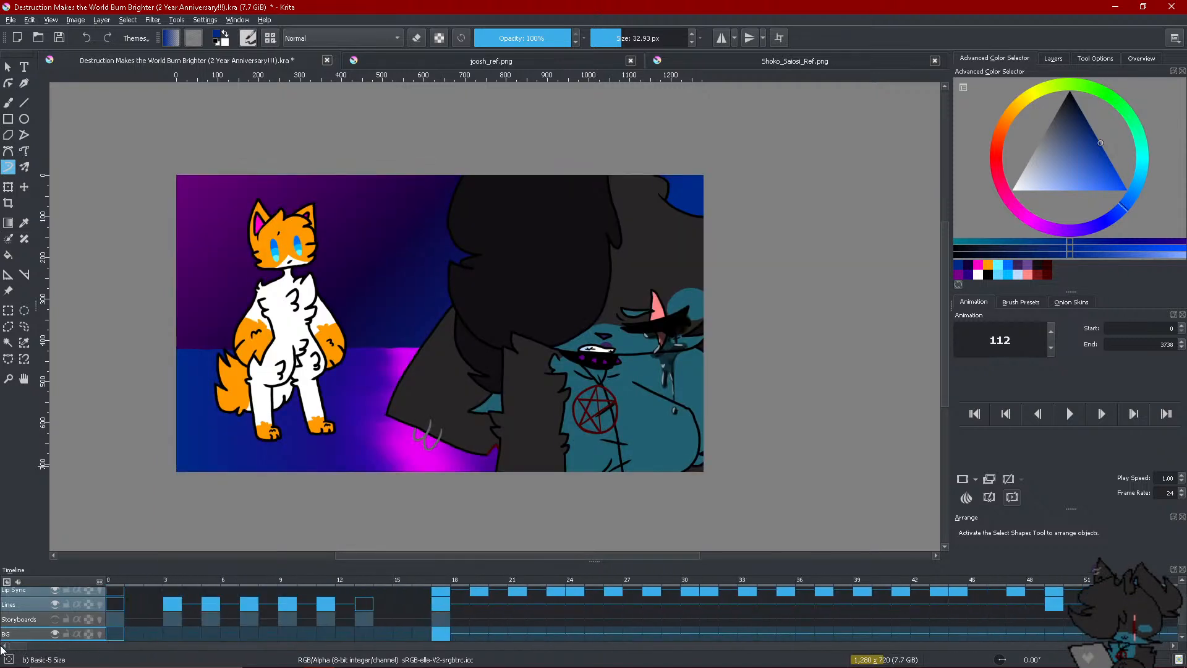
Fill the BG layer at frame 0 with light pink across the whole canvas, using a 1,000 px brush
{"action": "left_click", "coordinate": [116, 635]}
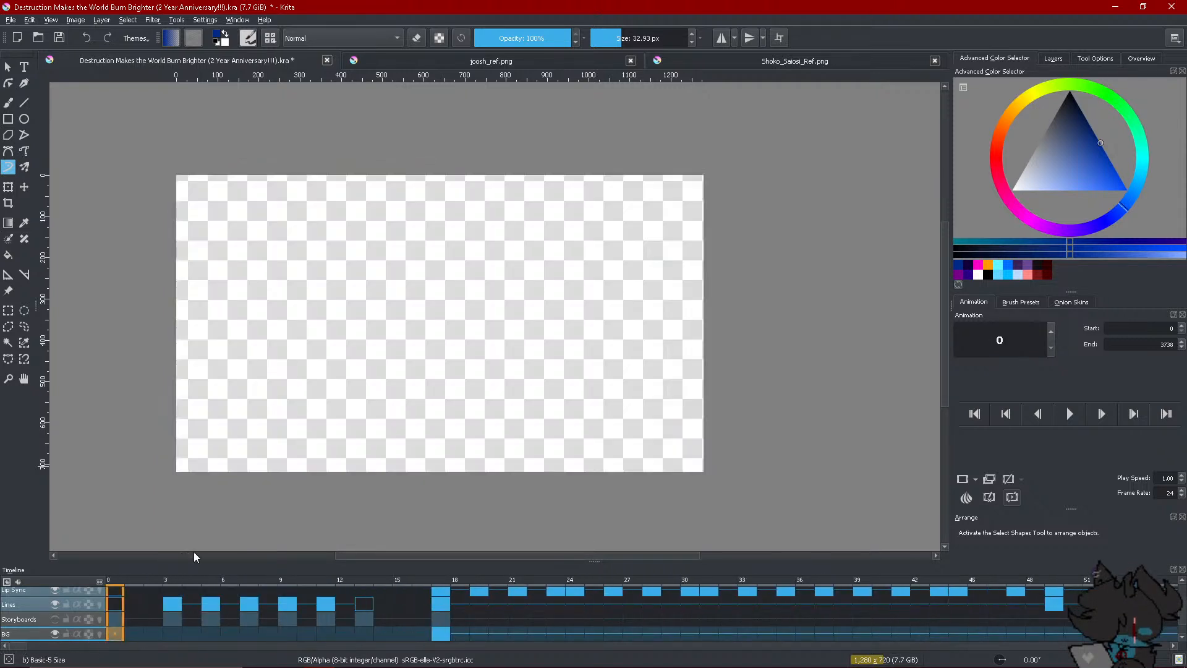
{"action": "left_click", "coordinate": [1048, 59]}
{"action": "left_click", "coordinate": [1008, 60]}
{"action": "left_click_drag", "start_coordinate": [1049, 175], "coordinate": [1044, 202]}
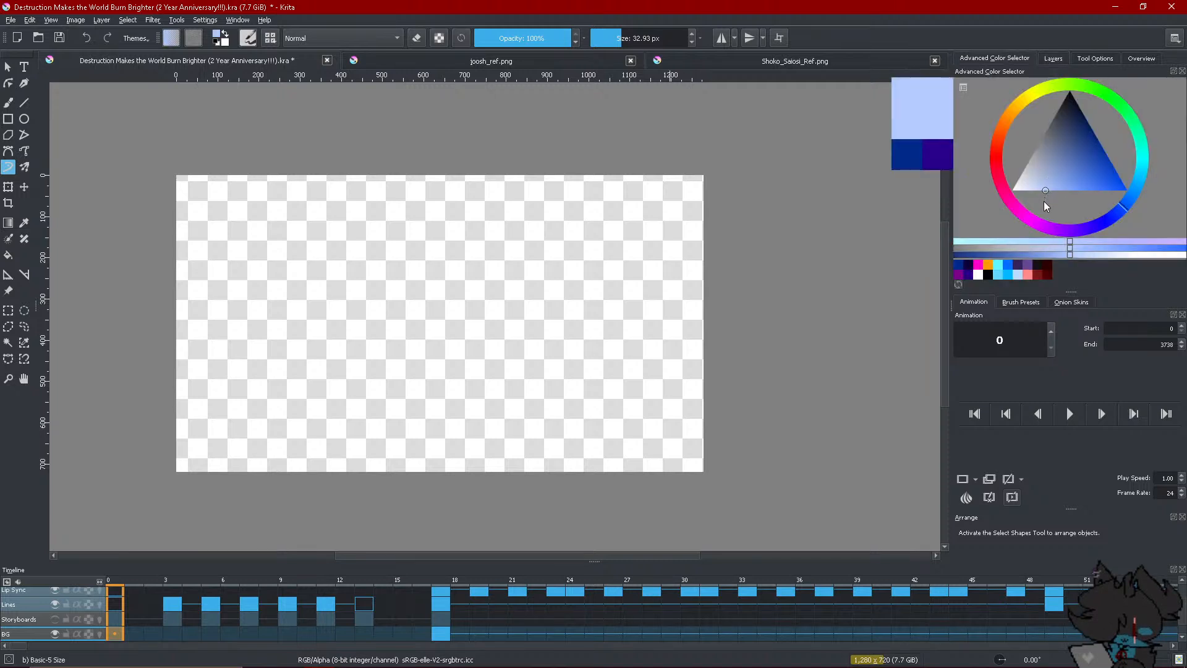
{"action": "left_click", "coordinate": [1020, 217]}
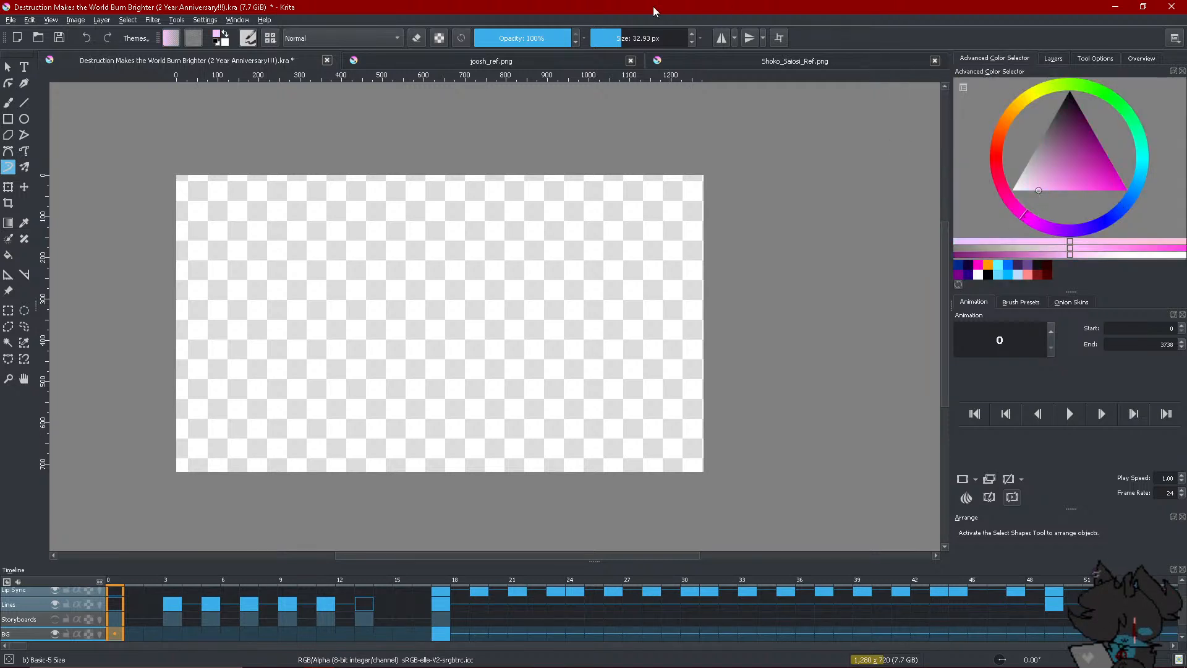
{"action": "left_click_drag", "start_coordinate": [643, 38], "coordinate": [687, 38]}
{"action": "mouse_move", "coordinate": [684, 217]}
{"action": "left_mouse_down"}
{"action": "mouse_move", "coordinate": [371, 265]}
{"action": "mouse_move", "coordinate": [450, 295]}
{"action": "left_mouse_up"}
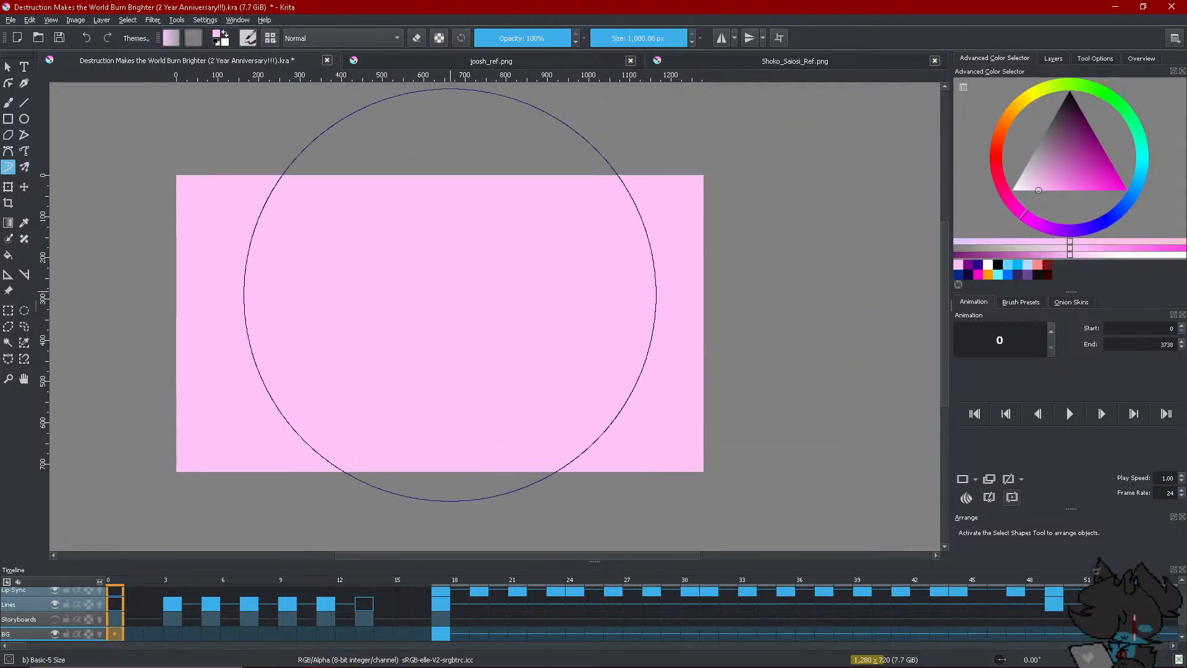
Check the pink background behind the opening frames, including frames 9 and 4
{"action": "left_click", "coordinate": [211, 630]}
{"action": "left_click", "coordinate": [294, 631]}
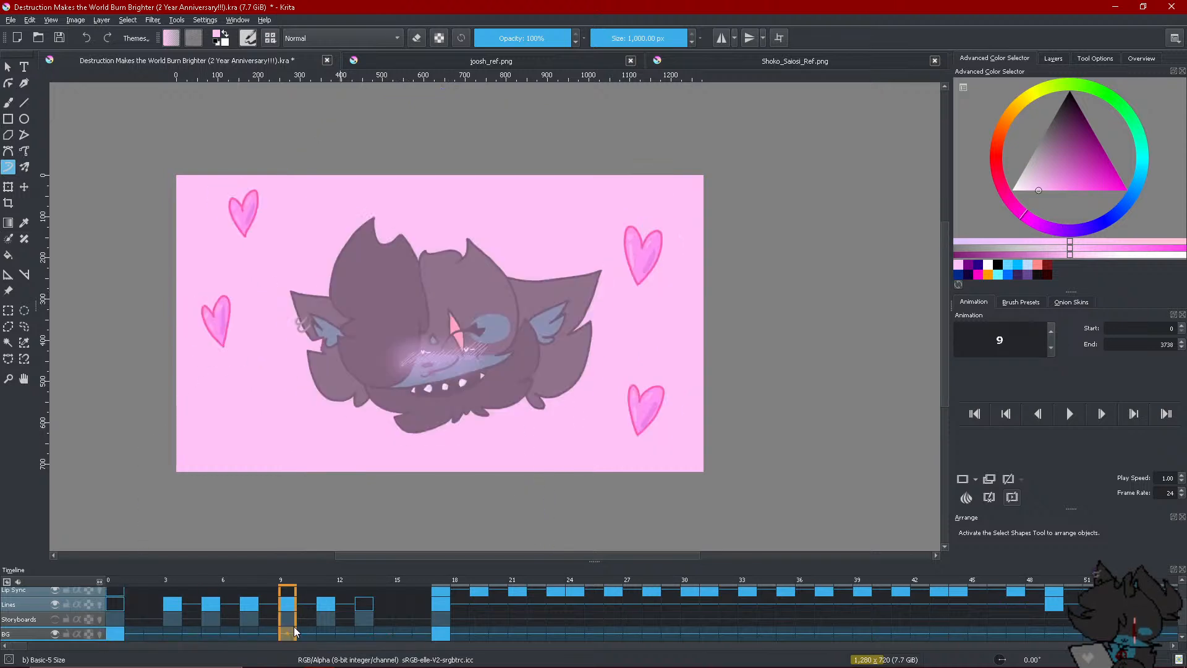
{"action": "left_click", "coordinate": [336, 624]}
{"action": "left_click", "coordinate": [199, 616]}
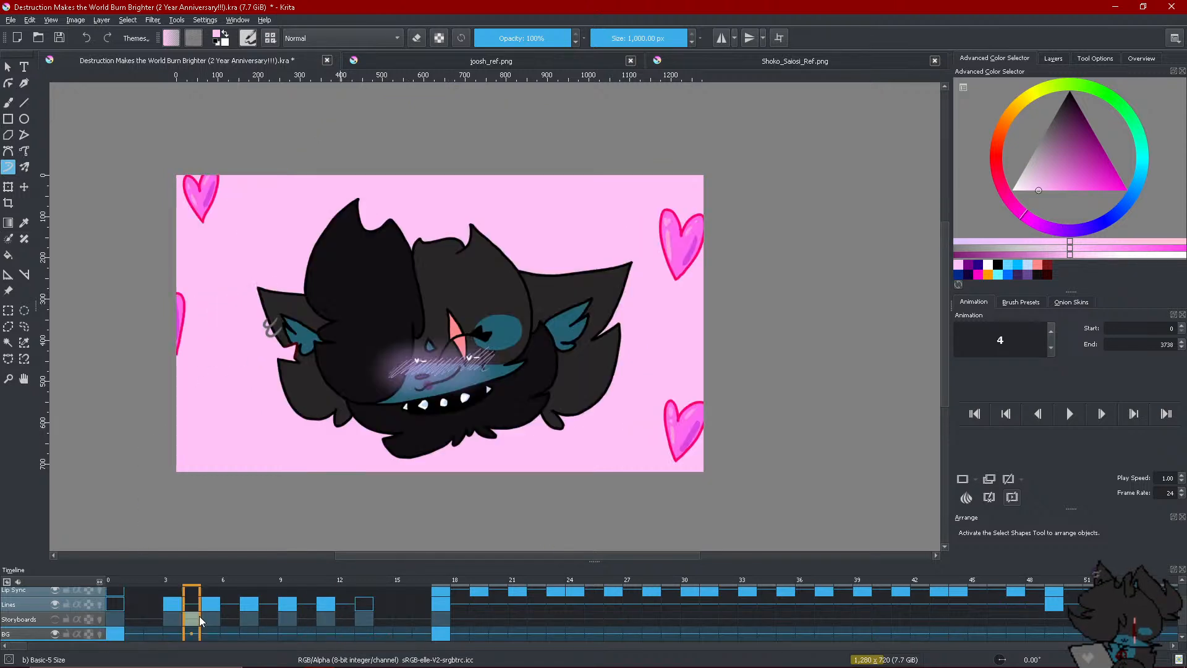
{"action": "scroll", "coordinate": [285, 632], "scroll_direction": "down", "scroll_amount": 3}
{"action": "left_click", "coordinate": [289, 626]}
Go to frame 114 and show the Storyboards layer to reveal its character sketch
{"action": "scroll", "coordinate": [303, 643], "scroll_direction": "down", "scroll_amount": 3}
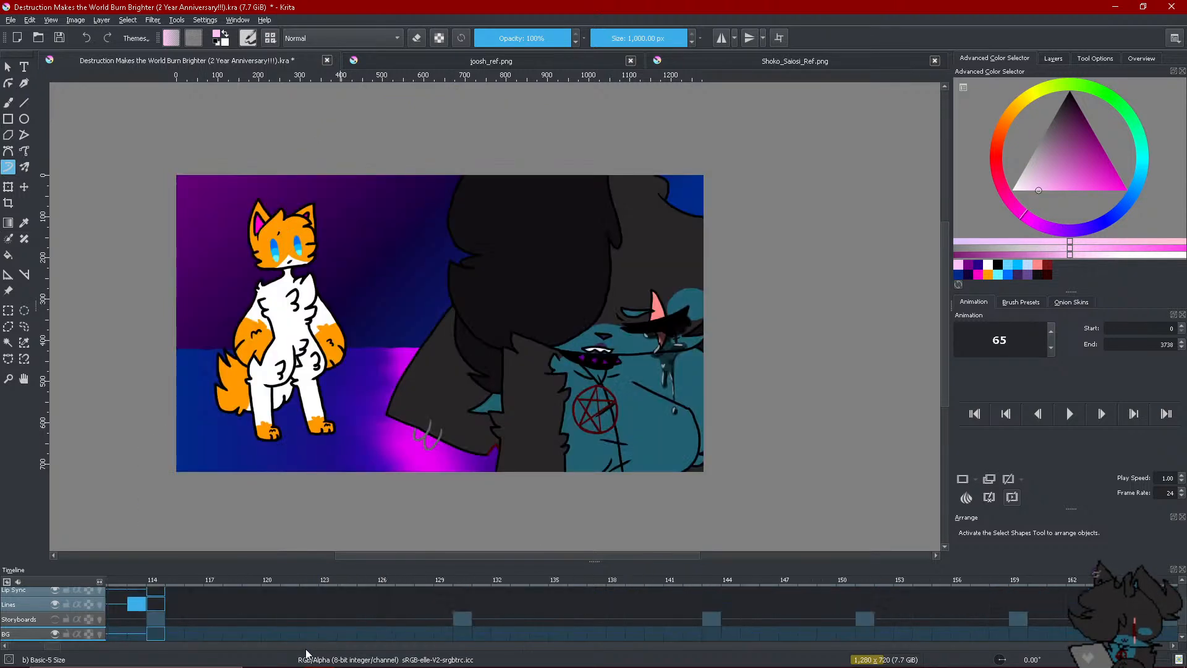
{"action": "left_click", "coordinate": [150, 631]}
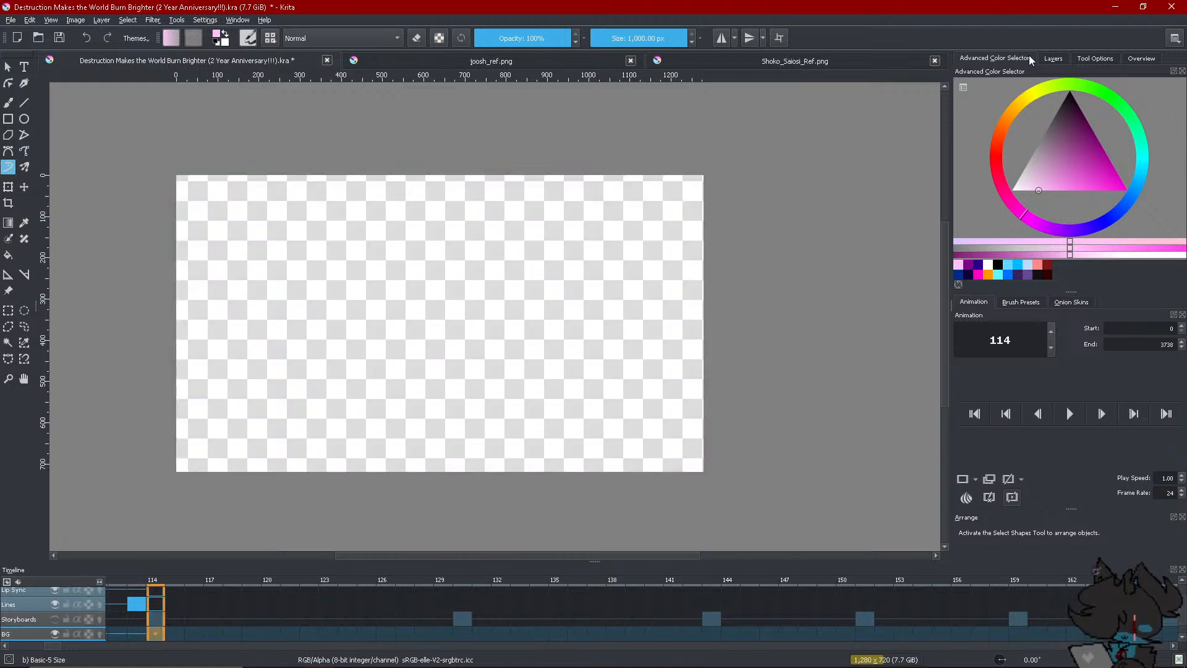
{"action": "left_click", "coordinate": [1052, 57]}
{"action": "left_click", "coordinate": [960, 178]}
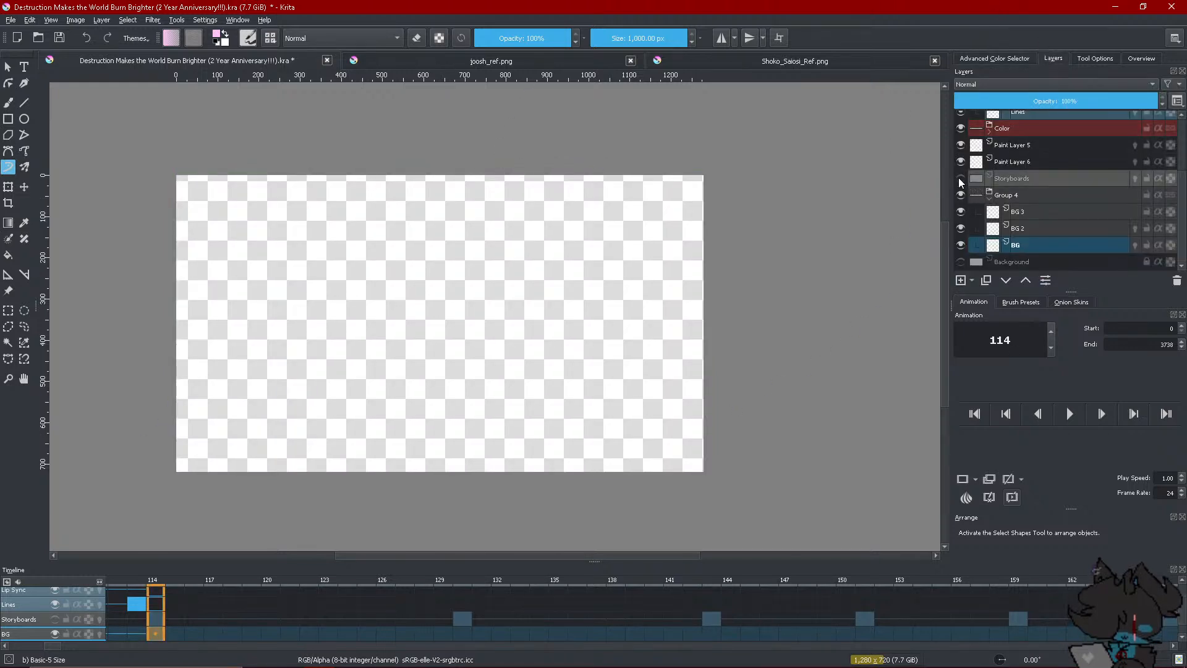
{"action": "scroll", "coordinate": [1036, 168], "scroll_direction": "up", "scroll_amount": 2}
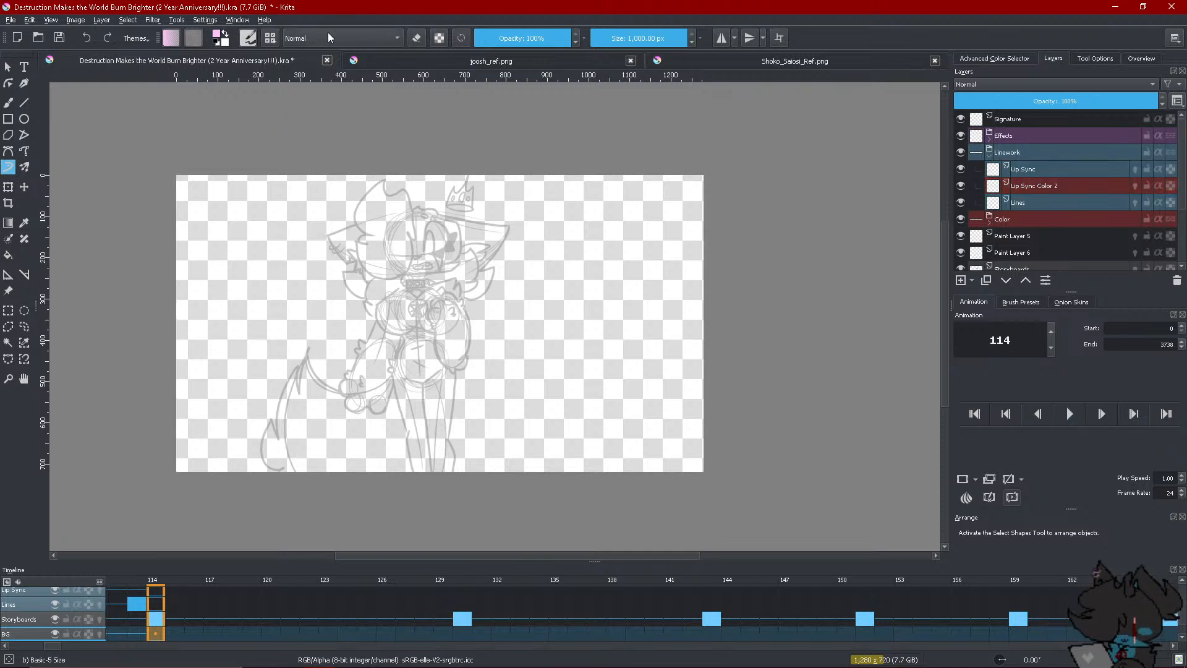
Choose black as the brush color, set the brush size to 18.16 px and save the document
{"action": "left_click", "coordinate": [983, 58]}
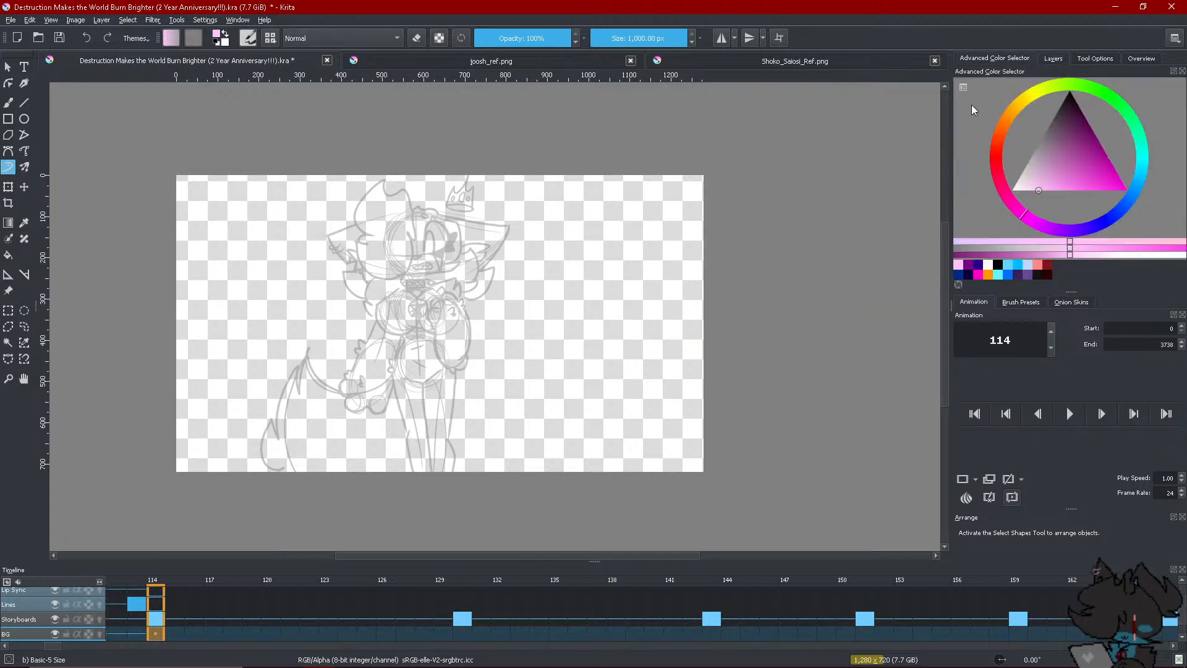
{"action": "left_click", "coordinate": [996, 268]}
{"action": "left_click", "coordinate": [1061, 62]}
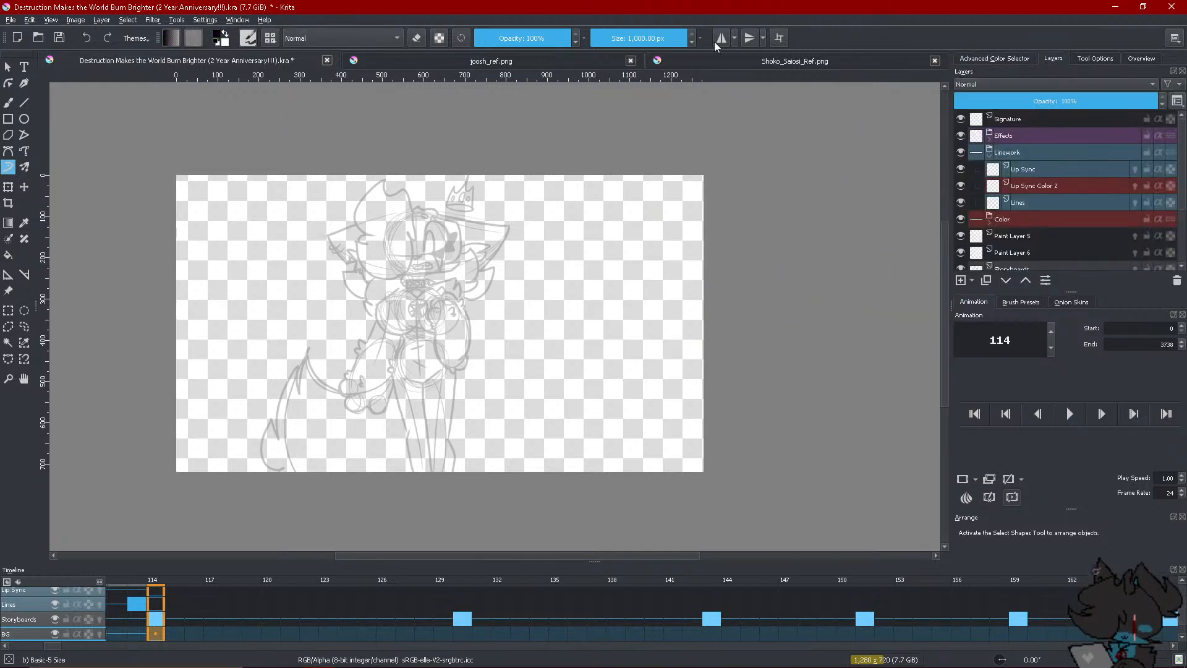
{"action": "left_click", "coordinate": [624, 34]}
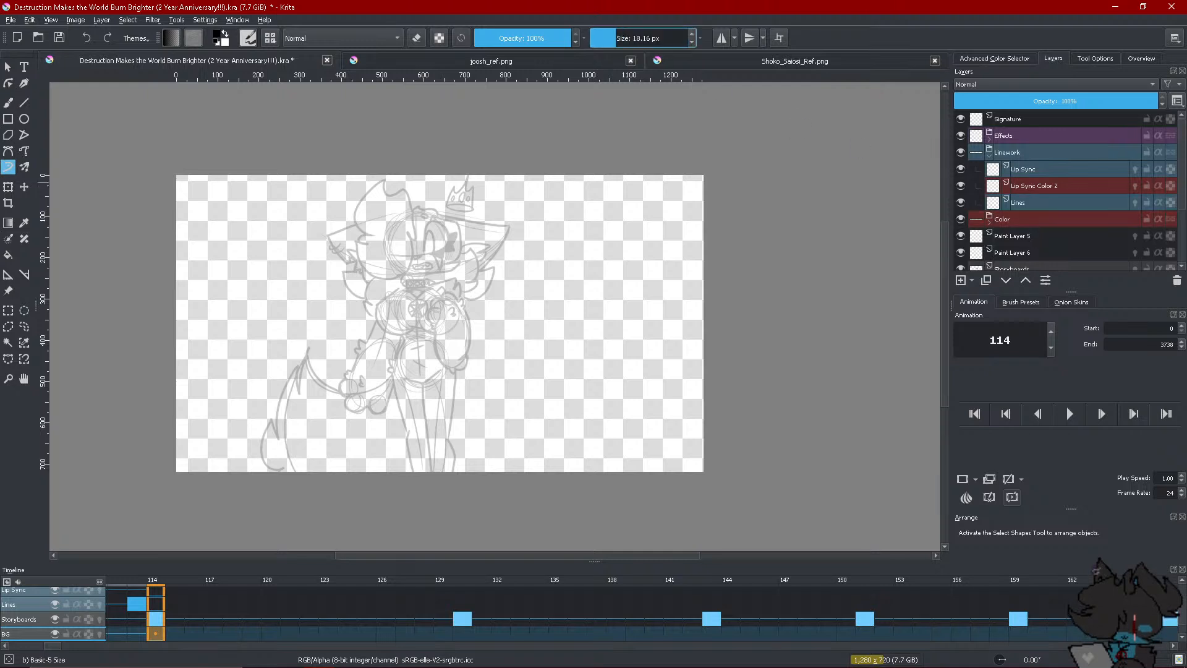
{"action": "left_click", "coordinate": [65, 43]}
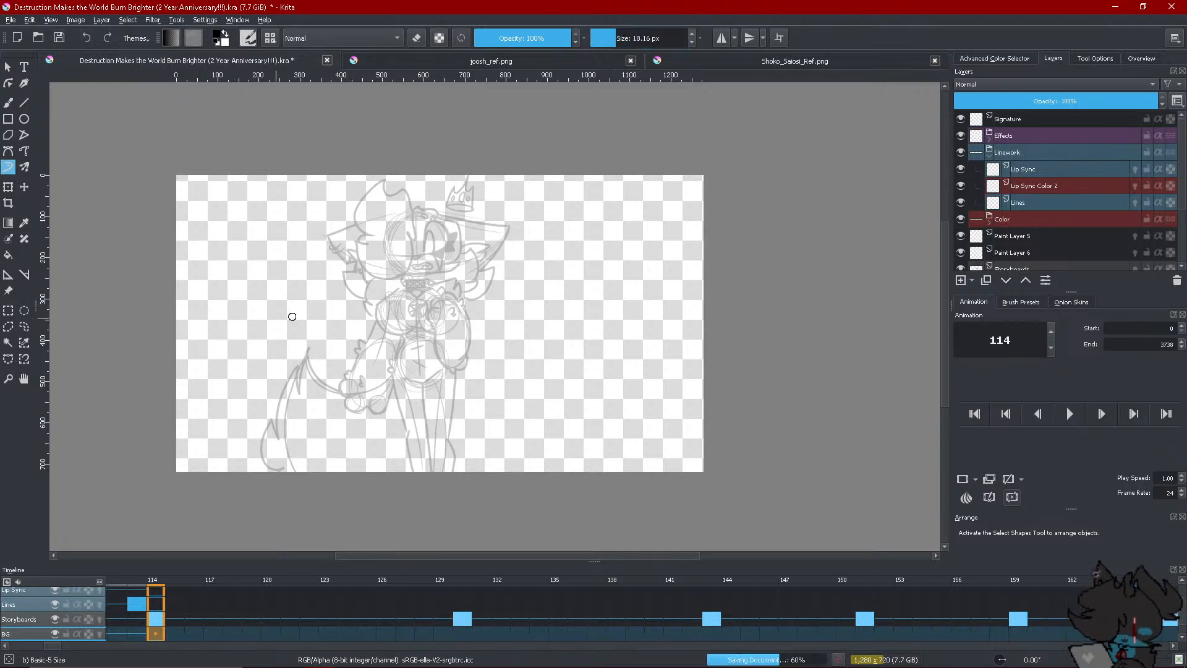
Set the brush size to 6.79 px for inking the head of the frame 114 sketch
{"action": "left_click", "coordinate": [605, 38]}
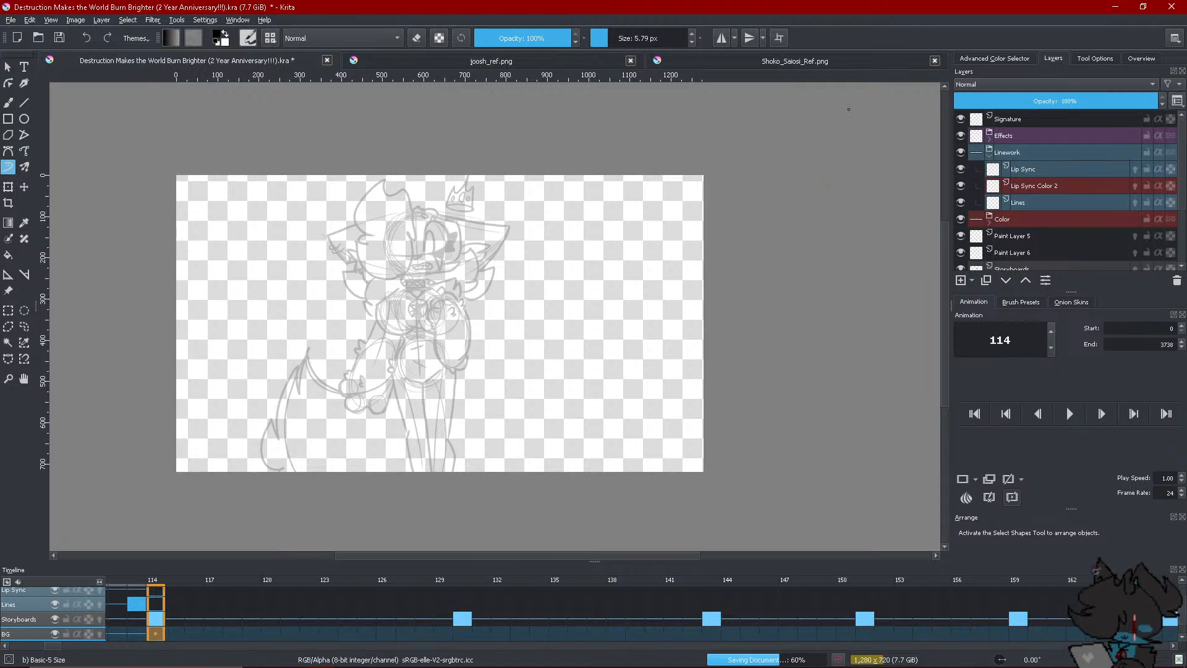
{"action": "left_click", "coordinate": [1034, 202]}
{"action": "scroll", "coordinate": [401, 209], "scroll_direction": "up", "scroll_amount": 3}
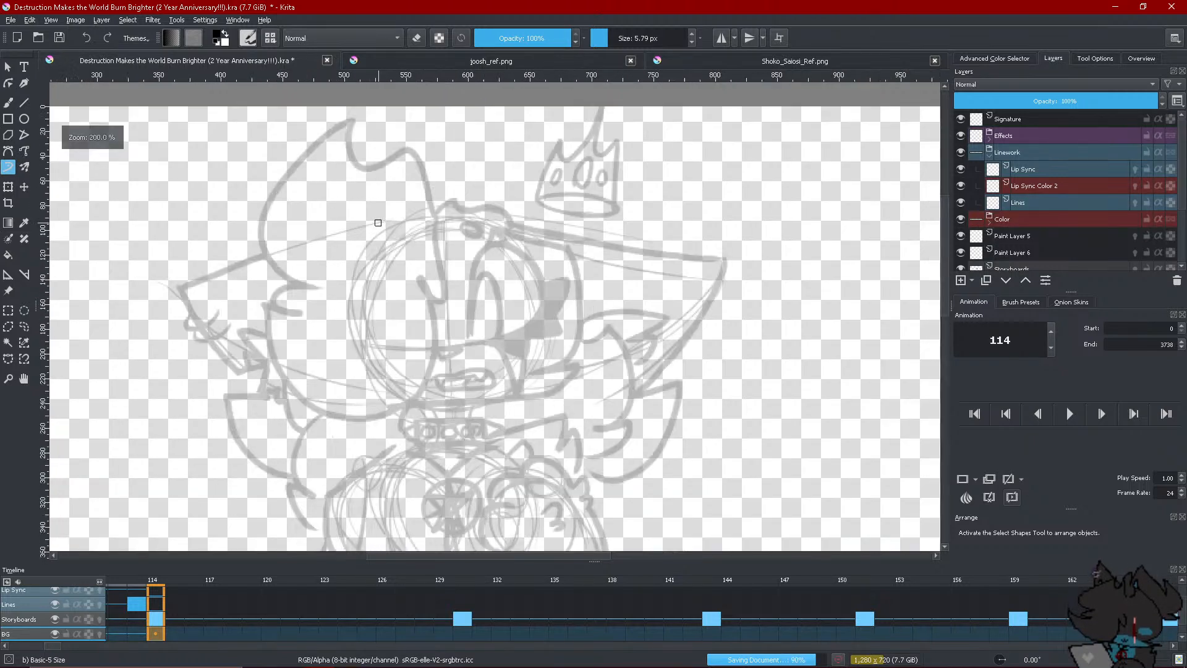
{"action": "left_click", "coordinate": [693, 33]}
{"action": "left_click", "coordinate": [693, 32]}
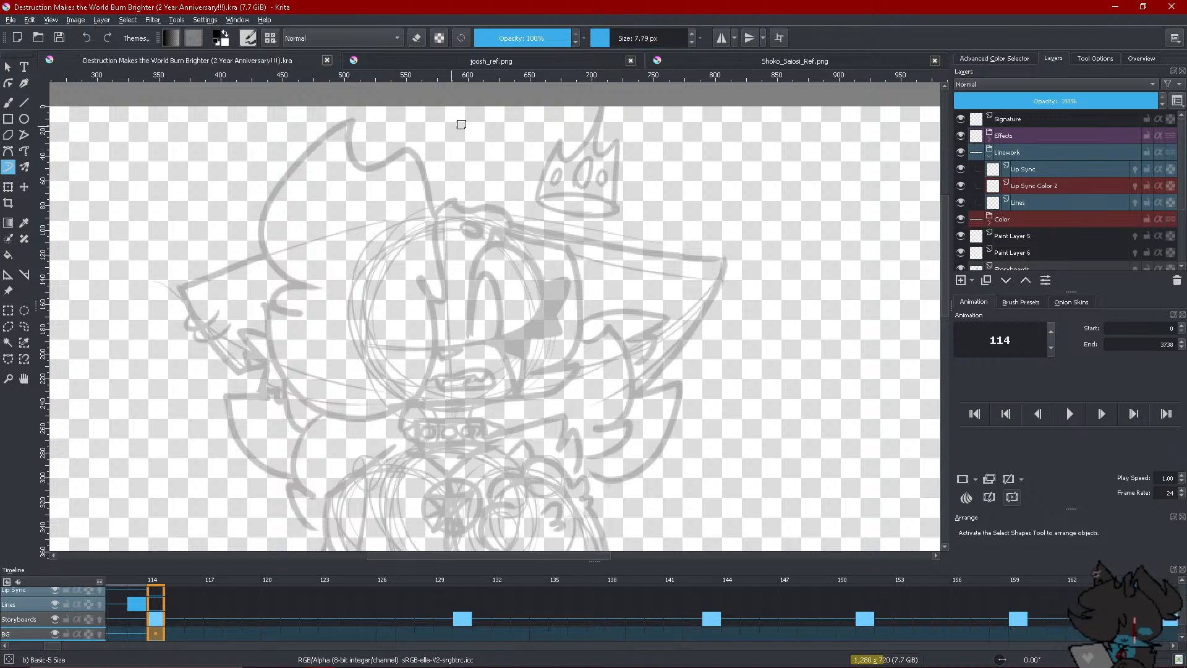
{"action": "left_click", "coordinate": [692, 41]}
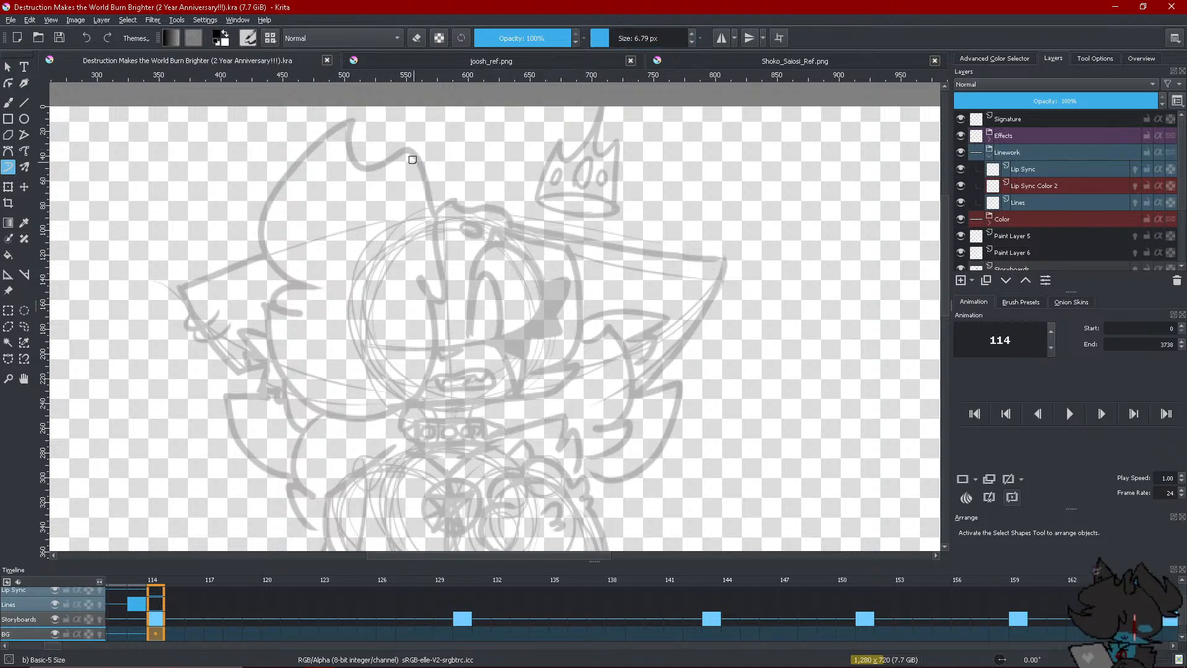
Undo a trial stroke on BG, then ink the outline of the large hair tuft over the face on the Lines layer
{"action": "left_click_drag", "start_coordinate": [408, 148], "coordinate": [437, 216]}
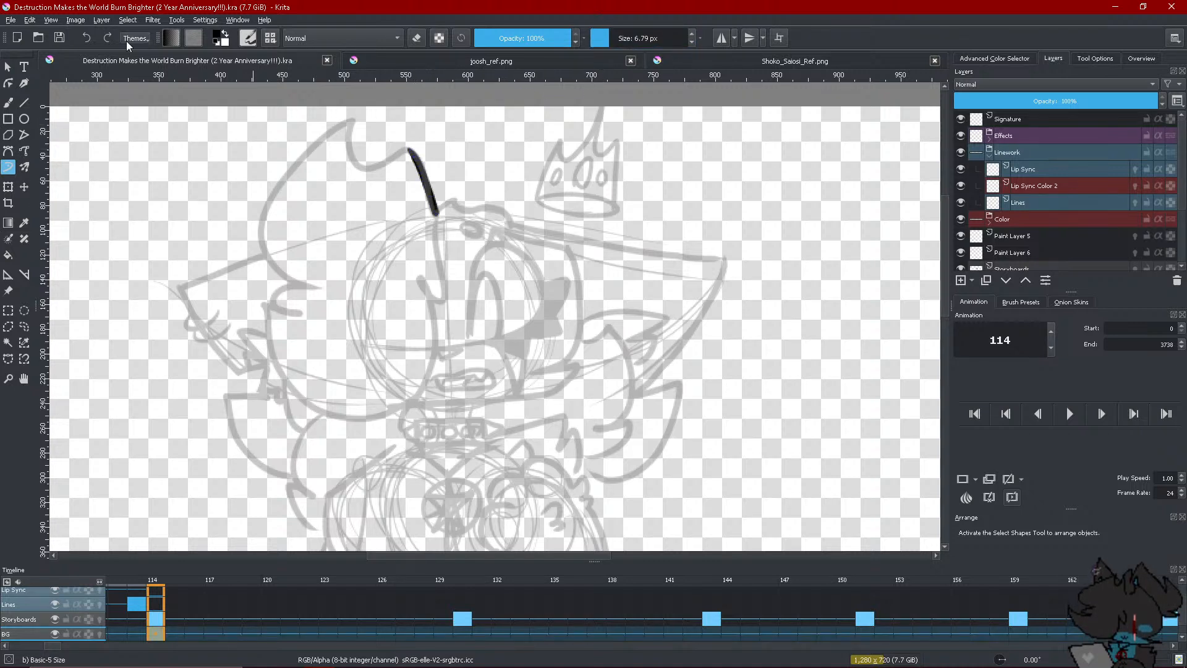
{"action": "key", "text": "ctrl+z"}
{"action": "left_click", "coordinate": [1049, 198]}
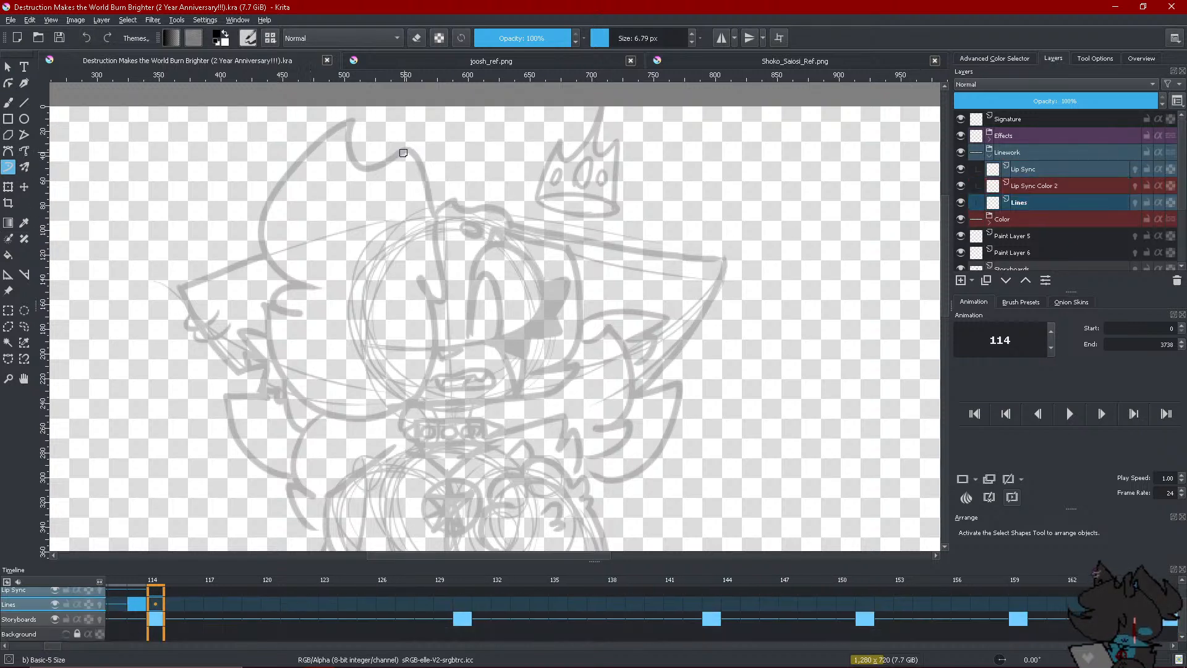
{"action": "left_click_drag", "start_coordinate": [406, 149], "coordinate": [438, 217]}
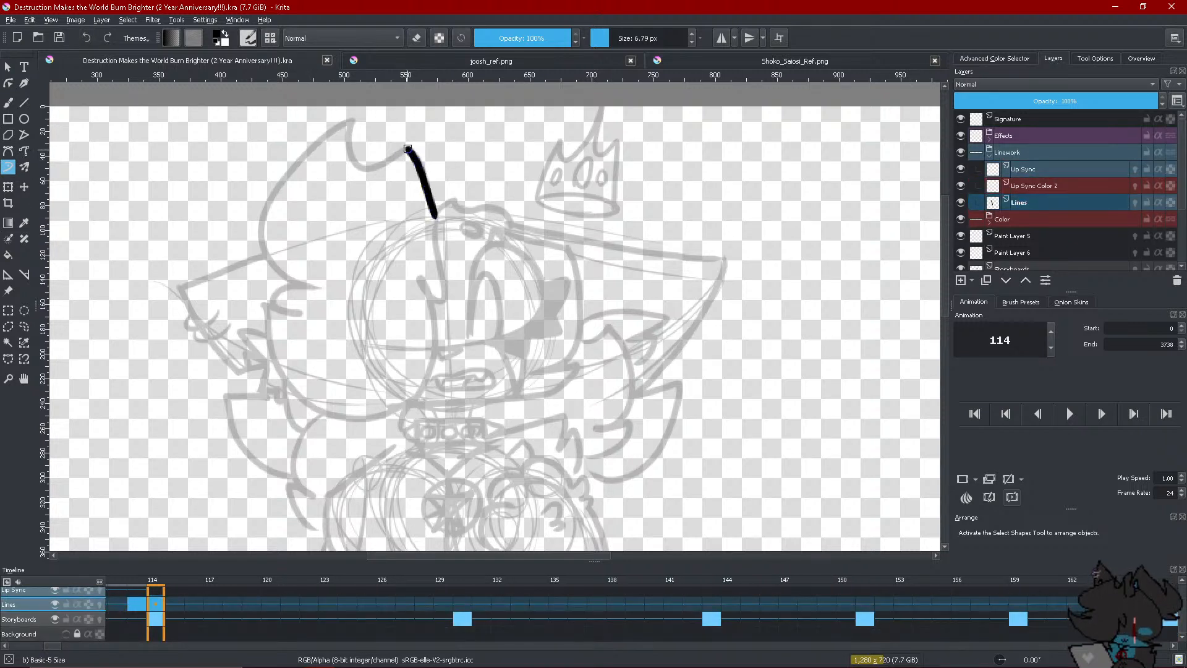
{"action": "mouse_move", "coordinate": [397, 156]}
{"action": "left_mouse_down"}
{"action": "mouse_move", "coordinate": [351, 152]}
{"action": "mouse_move", "coordinate": [351, 119]}
{"action": "mouse_move", "coordinate": [297, 161]}
{"action": "mouse_move", "coordinate": [261, 237]}
{"action": "mouse_move", "coordinate": [276, 269]}
{"action": "mouse_move", "coordinate": [308, 288]}
{"action": "left_mouse_up"}
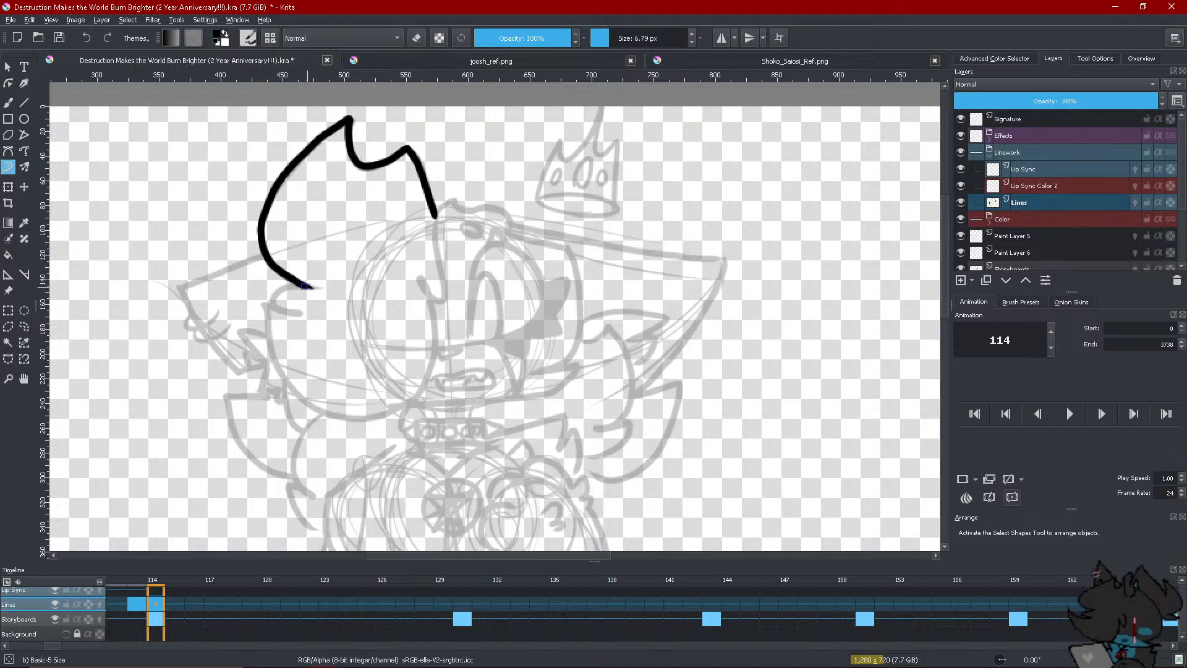
{"action": "mouse_move", "coordinate": [306, 286]}
{"action": "left_mouse_down"}
{"action": "mouse_move", "coordinate": [275, 300]}
{"action": "mouse_move", "coordinate": [296, 312]}
{"action": "mouse_move", "coordinate": [263, 305]}
{"action": "mouse_move", "coordinate": [288, 312]}
{"action": "left_mouse_up"}
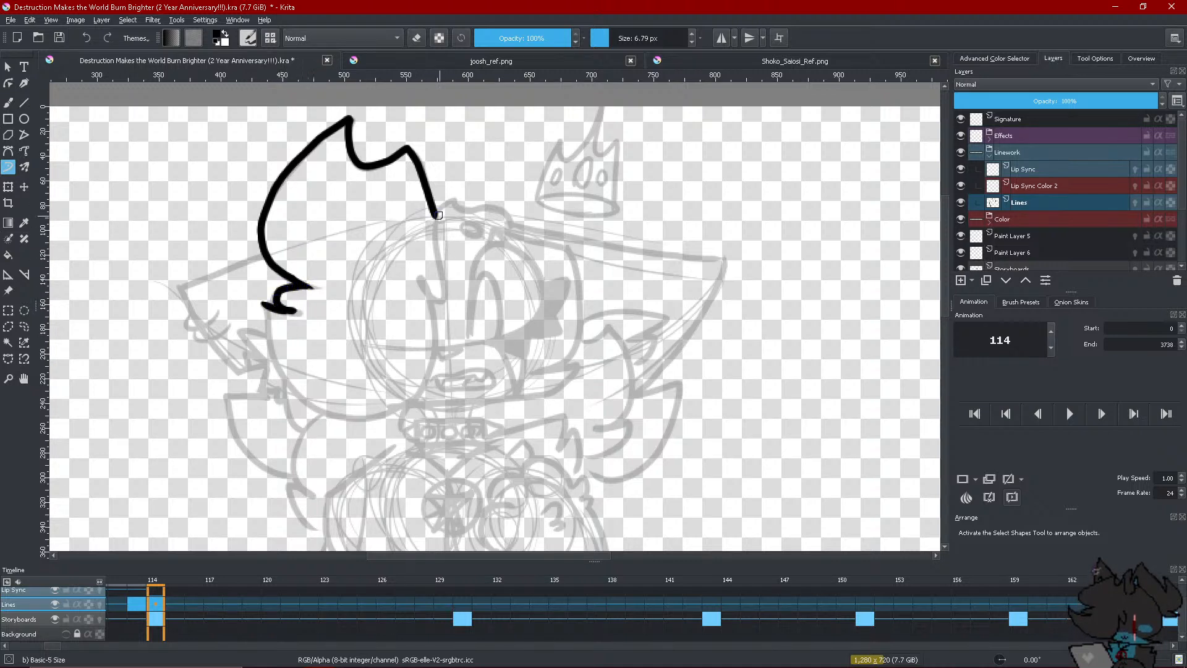
{"action": "mouse_move", "coordinate": [438, 215]}
{"action": "left_mouse_down"}
{"action": "mouse_move", "coordinate": [435, 358]}
{"action": "mouse_move", "coordinate": [421, 392]}
{"action": "mouse_move", "coordinate": [396, 402]}
{"action": "left_mouse_up"}
{"action": "mouse_move", "coordinate": [262, 304]}
{"action": "left_mouse_down"}
{"action": "mouse_move", "coordinate": [295, 399]}
{"action": "mouse_move", "coordinate": [394, 413]}
{"action": "mouse_move", "coordinate": [325, 419]}
{"action": "left_mouse_up"}
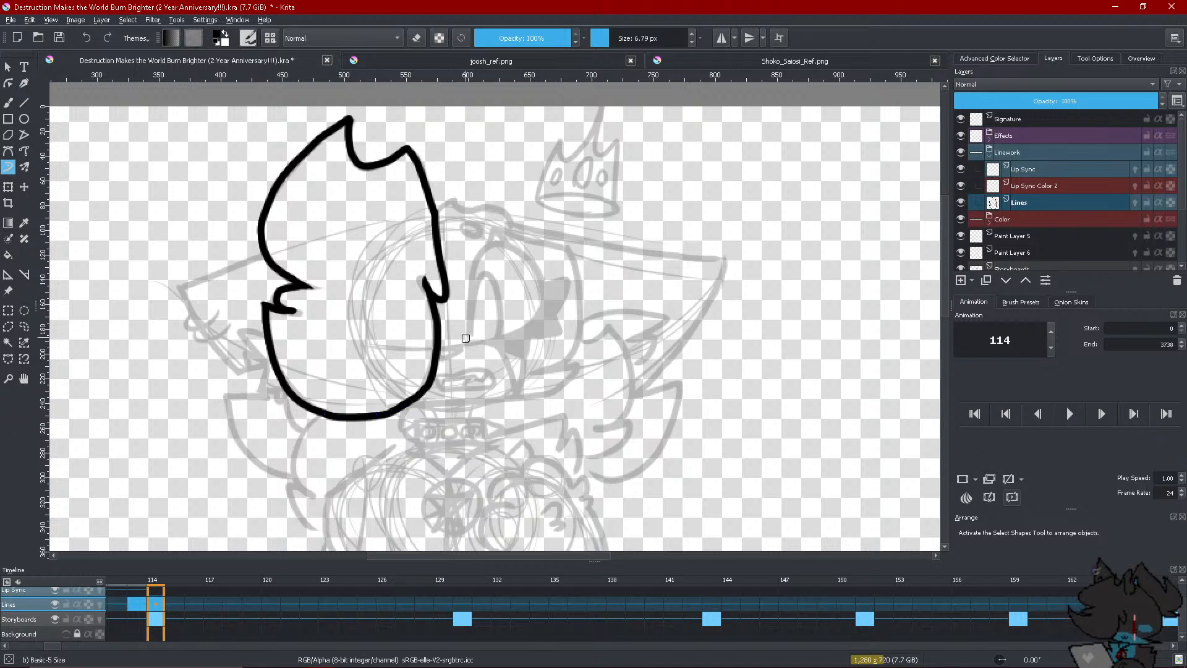
Undo a trial eye stroke, then ink the visible eye's outline and pupil and fill its thick black outer lashes
{"action": "mouse_move", "coordinate": [467, 337]}
{"action": "left_mouse_down"}
{"action": "mouse_move", "coordinate": [485, 251]}
{"action": "mouse_move", "coordinate": [506, 241]}
{"action": "mouse_move", "coordinate": [545, 291]}
{"action": "left_mouse_up"}
{"action": "key", "text": "ctrl+z"}
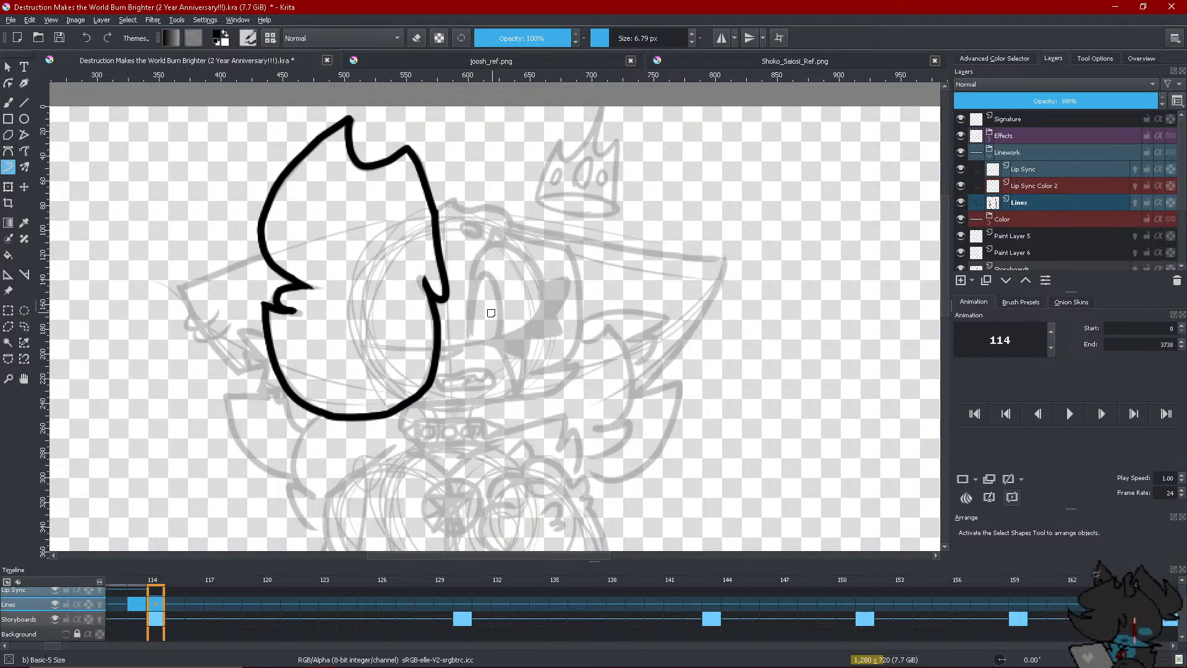
{"action": "mouse_move", "coordinate": [466, 338]}
{"action": "left_mouse_down"}
{"action": "mouse_move", "coordinate": [487, 246]}
{"action": "mouse_move", "coordinate": [514, 247]}
{"action": "mouse_move", "coordinate": [539, 271]}
{"action": "mouse_move", "coordinate": [542, 302]}
{"action": "mouse_move", "coordinate": [514, 334]}
{"action": "mouse_move", "coordinate": [467, 344]}
{"action": "mouse_move", "coordinate": [483, 274]}
{"action": "mouse_move", "coordinate": [498, 336]}
{"action": "left_mouse_up"}
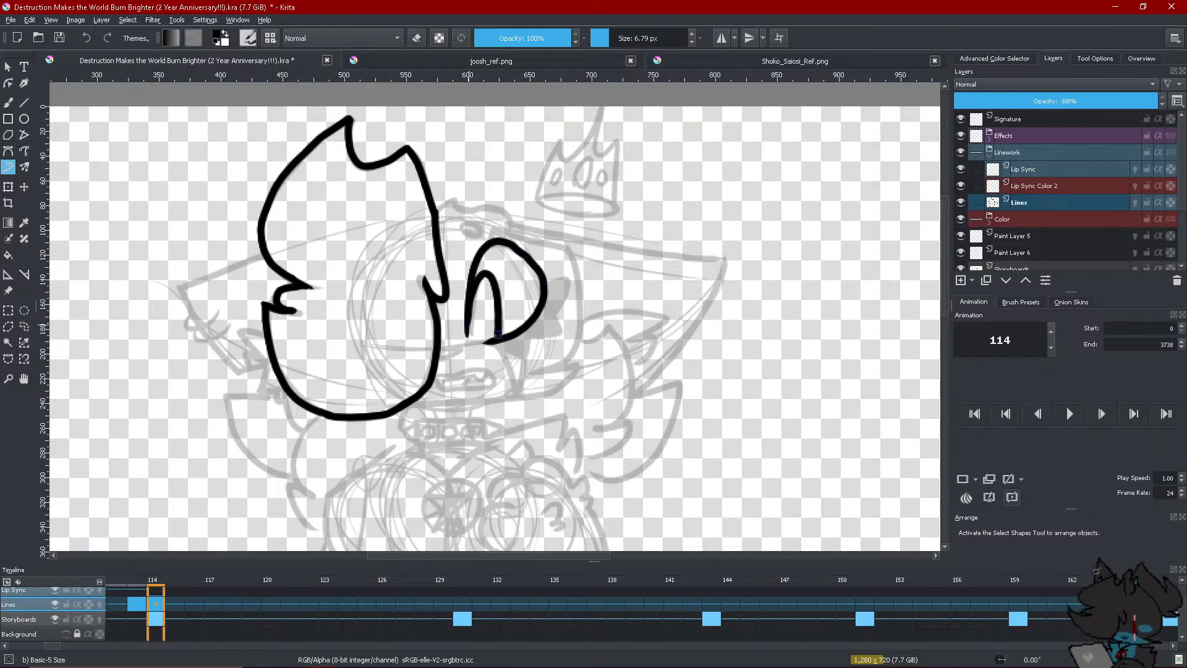
{"action": "mouse_move", "coordinate": [543, 281]}
{"action": "left_mouse_down"}
{"action": "mouse_move", "coordinate": [560, 304]}
{"action": "mouse_move", "coordinate": [526, 334]}
{"action": "mouse_move", "coordinate": [491, 342]}
{"action": "mouse_move", "coordinate": [561, 294]}
{"action": "mouse_move", "coordinate": [543, 320]}
{"action": "mouse_move", "coordinate": [562, 285]}
{"action": "left_mouse_up"}
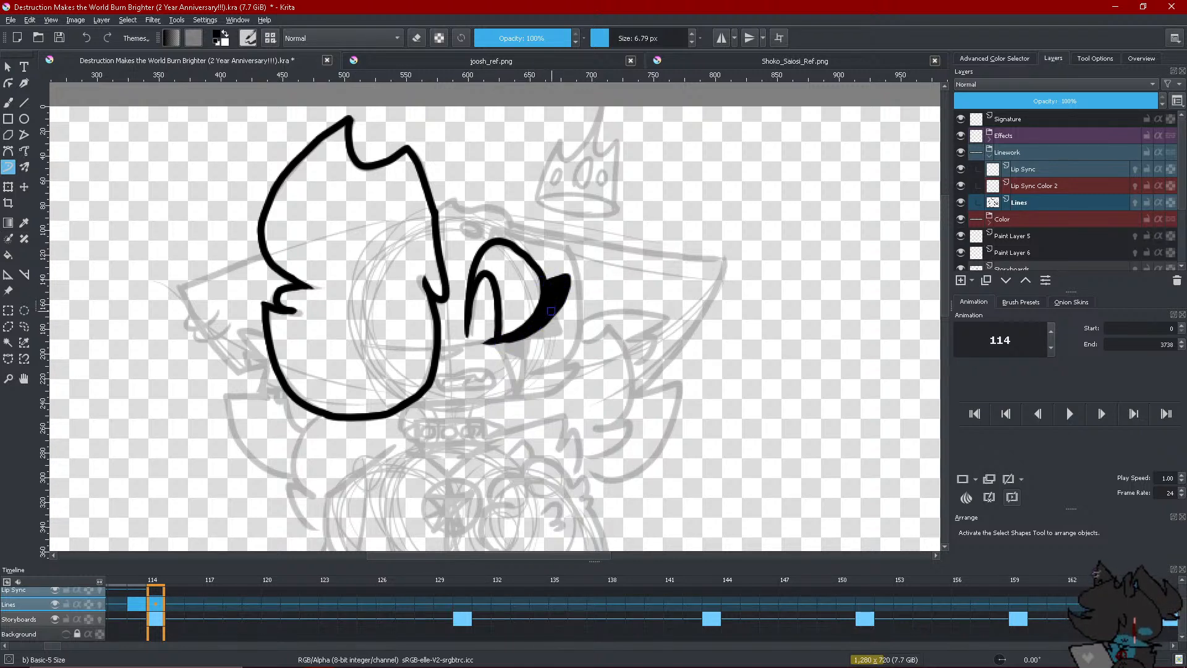
{"action": "mouse_move", "coordinate": [532, 330]}
{"action": "left_mouse_down"}
{"action": "mouse_move", "coordinate": [560, 303]}
{"action": "mouse_move", "coordinate": [562, 327]}
{"action": "mouse_move", "coordinate": [528, 333]}
{"action": "mouse_move", "coordinate": [567, 328]}
{"action": "mouse_move", "coordinate": [562, 305]}
{"action": "mouse_move", "coordinate": [569, 328]}
{"action": "left_mouse_up"}
{"action": "mouse_move", "coordinate": [499, 342]}
{"action": "left_mouse_down"}
{"action": "mouse_move", "coordinate": [529, 355]}
{"action": "mouse_move", "coordinate": [520, 348]}
{"action": "left_mouse_up"}
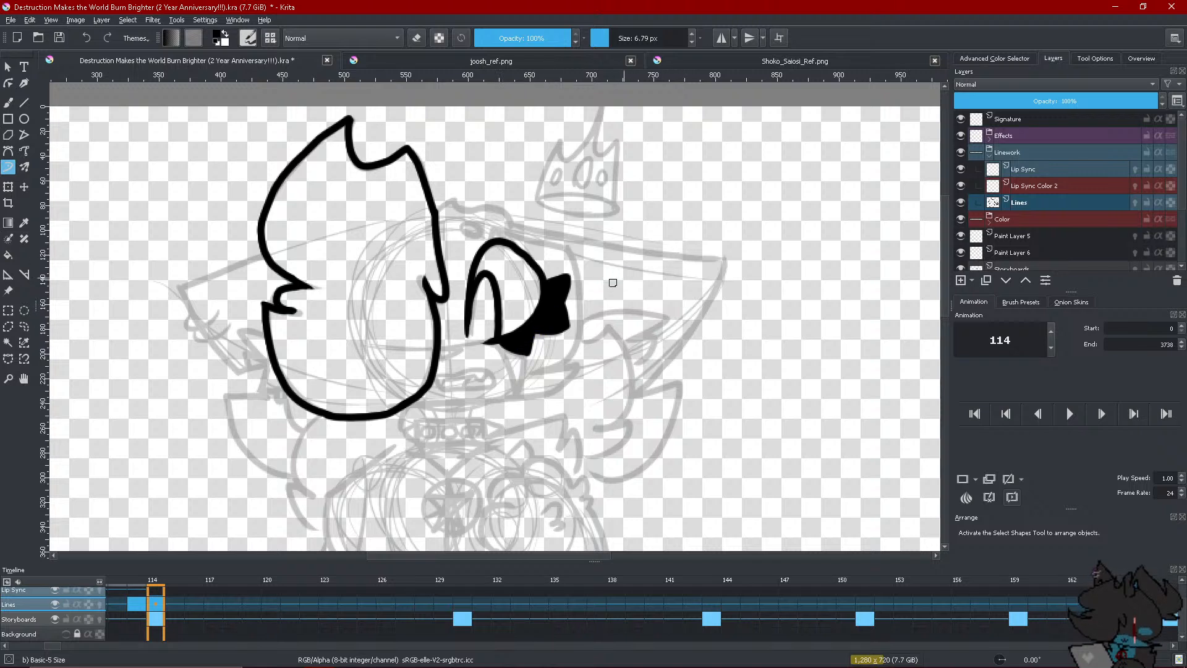
Ink the face contour with its cheek tuft, the nose, the marking below the eye and the small shape above the brow
{"action": "mouse_move", "coordinate": [504, 232]}
{"action": "left_mouse_down"}
{"action": "mouse_move", "coordinate": [574, 252]}
{"action": "mouse_move", "coordinate": [564, 247]}
{"action": "mouse_move", "coordinate": [581, 319]}
{"action": "mouse_move", "coordinate": [573, 355]}
{"action": "mouse_move", "coordinate": [535, 373]}
{"action": "mouse_move", "coordinate": [550, 389]}
{"action": "mouse_move", "coordinate": [414, 397]}
{"action": "left_mouse_up"}
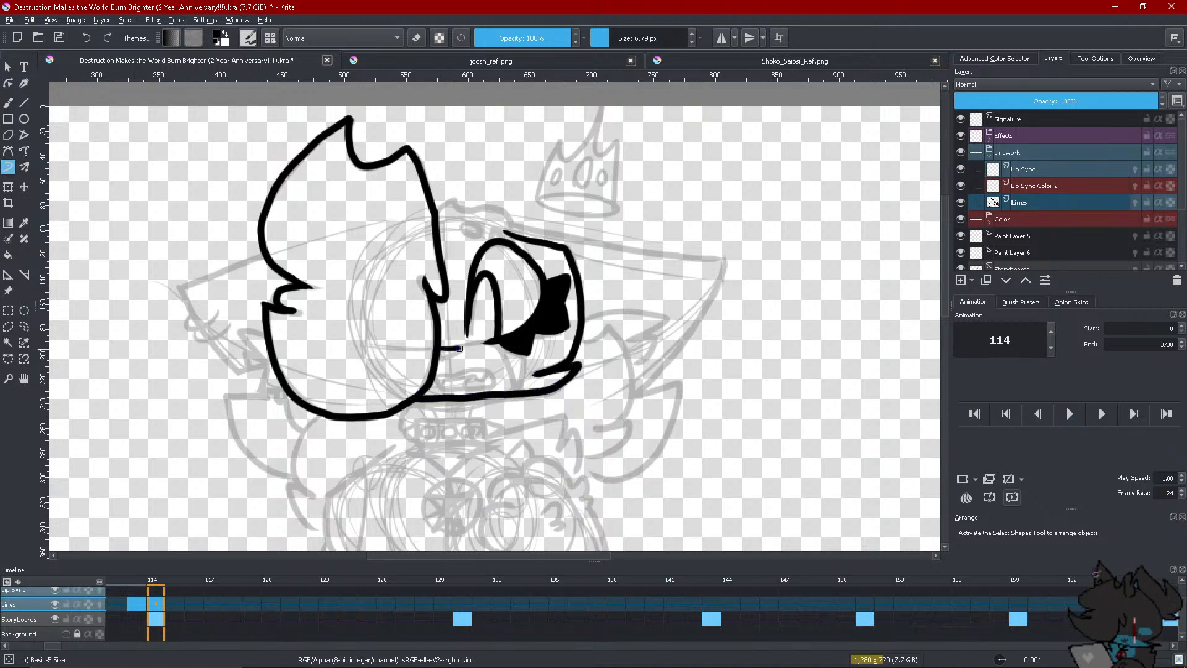
{"action": "mouse_move", "coordinate": [462, 350]}
{"action": "left_mouse_down"}
{"action": "mouse_move", "coordinate": [439, 357]}
{"action": "mouse_move", "coordinate": [515, 391]}
{"action": "left_mouse_up"}
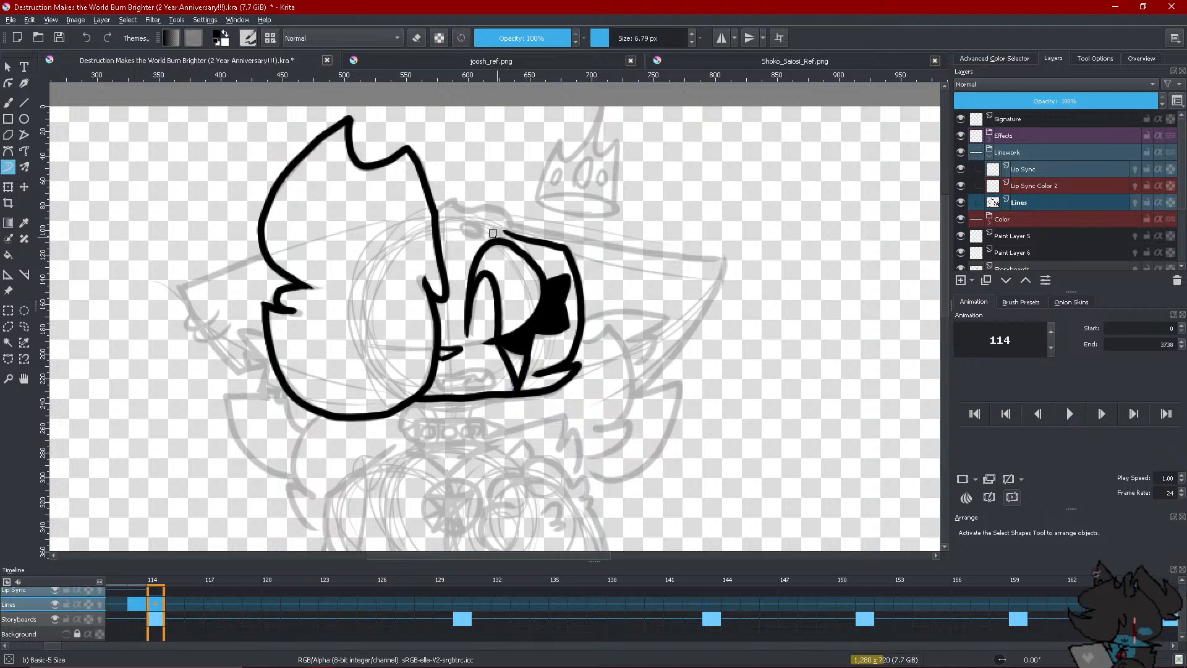
{"action": "mouse_move", "coordinate": [489, 240]}
{"action": "left_mouse_down"}
{"action": "mouse_move", "coordinate": [496, 226]}
{"action": "mouse_move", "coordinate": [502, 237]}
{"action": "left_mouse_up"}
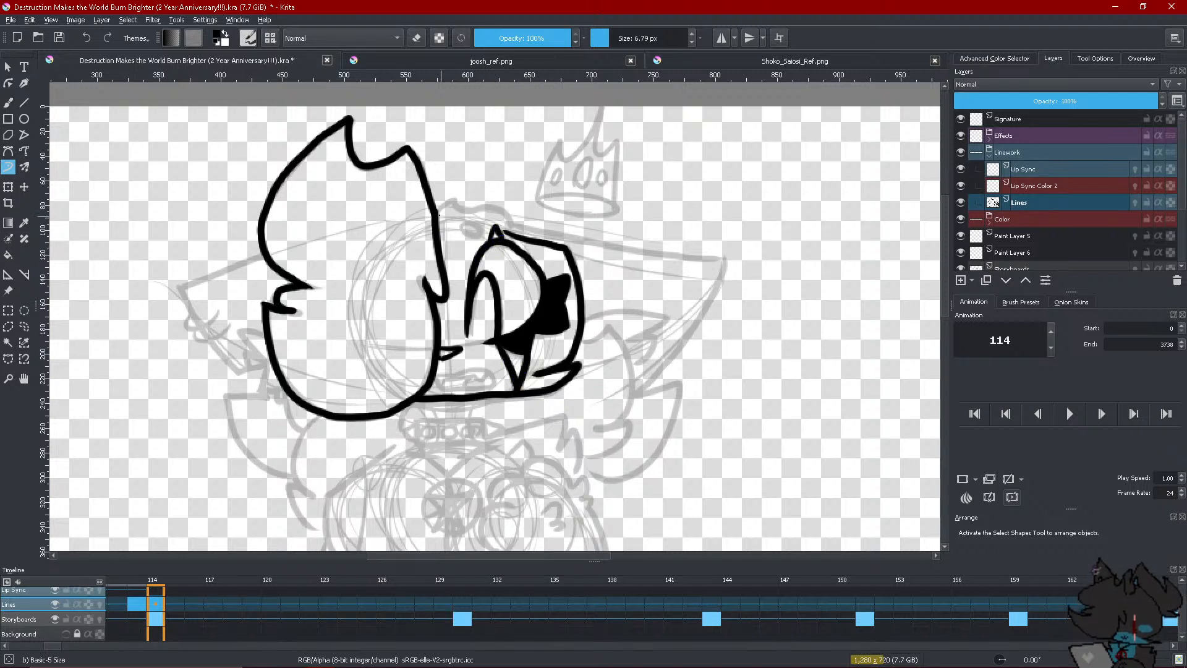
{"action": "mouse_move", "coordinate": [438, 215]}
{"action": "left_mouse_down"}
{"action": "mouse_move", "coordinate": [458, 202]}
{"action": "mouse_move", "coordinate": [504, 210]}
{"action": "mouse_move", "coordinate": [515, 232]}
{"action": "mouse_move", "coordinate": [473, 240]}
{"action": "left_mouse_up"}
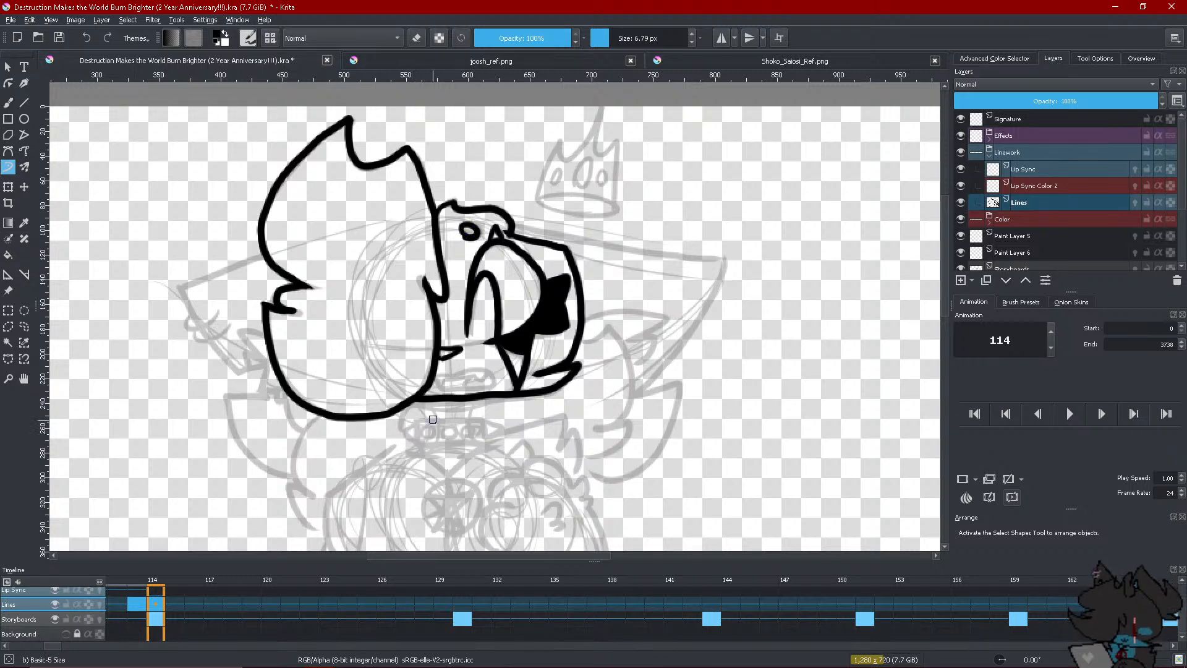
Ink the floating crown beside the head, with its oval base, pointed spikes and three oval gems
{"action": "left_click_drag", "start_coordinate": [561, 264], "coordinate": [534, 334]}
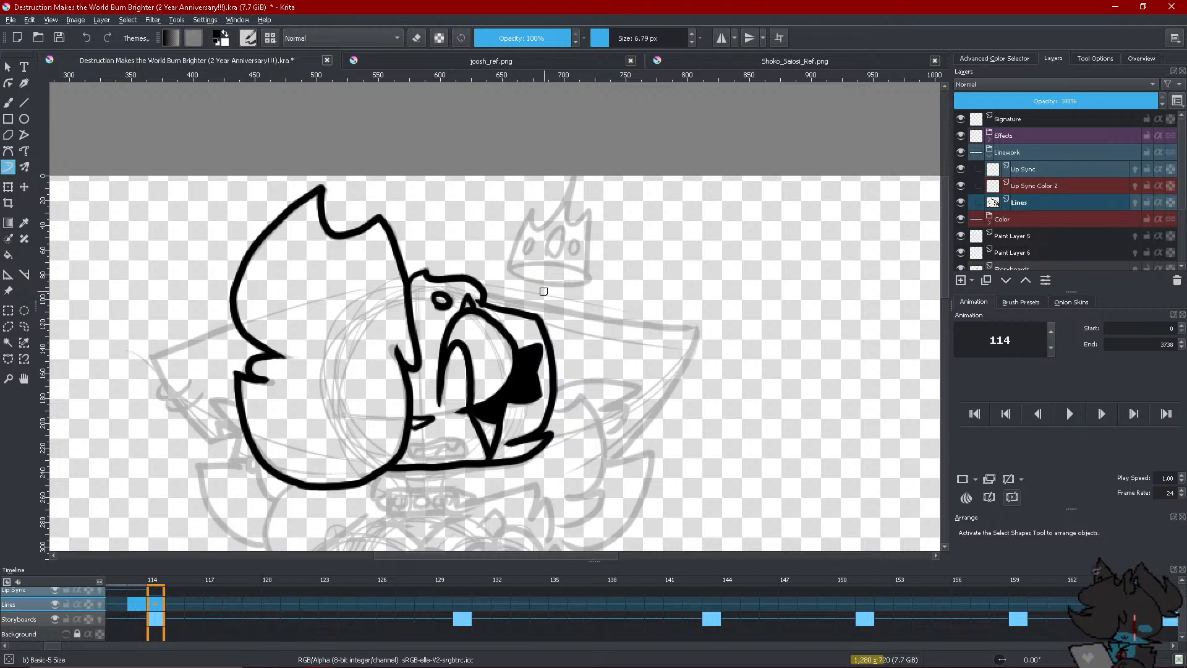
{"action": "mouse_move", "coordinate": [567, 286]}
{"action": "left_mouse_down"}
{"action": "mouse_move", "coordinate": [515, 273]}
{"action": "mouse_move", "coordinate": [585, 277]}
{"action": "mouse_move", "coordinate": [552, 285]}
{"action": "left_mouse_up"}
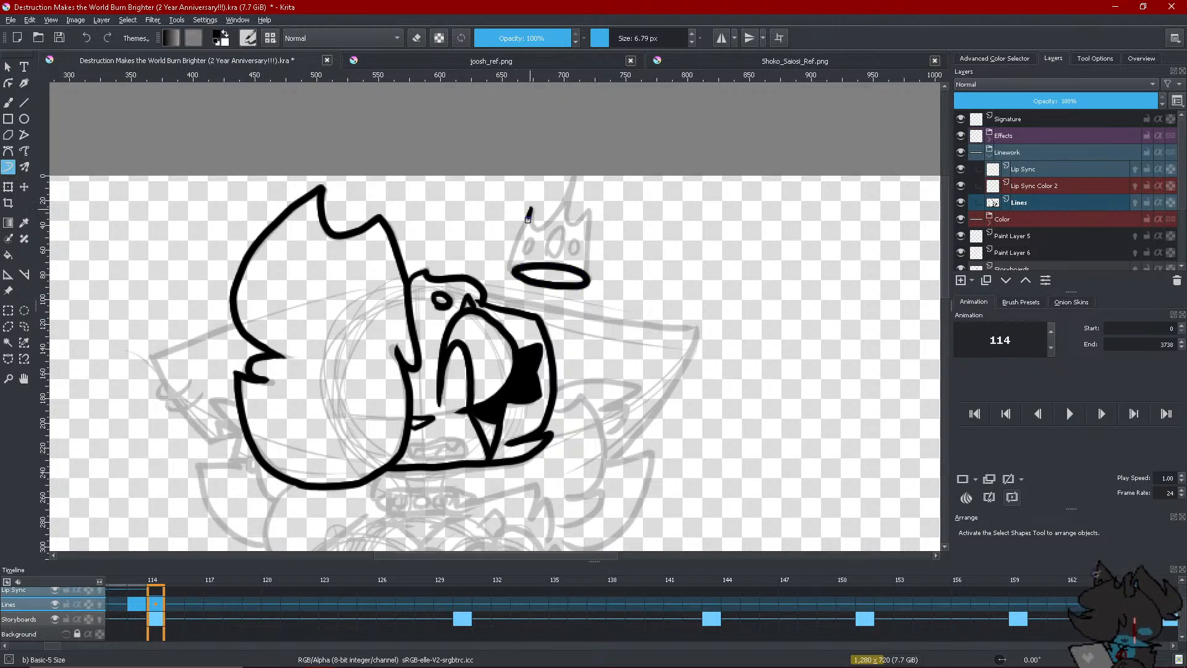
{"action": "left_click_drag", "start_coordinate": [530, 206], "coordinate": [516, 272]}
{"action": "mouse_move", "coordinate": [530, 218]}
{"action": "left_mouse_down"}
{"action": "mouse_move", "coordinate": [573, 182]}
{"action": "mouse_move", "coordinate": [570, 226]}
{"action": "mouse_move", "coordinate": [598, 214]}
{"action": "mouse_move", "coordinate": [585, 221]}
{"action": "mouse_move", "coordinate": [586, 264]}
{"action": "mouse_move", "coordinate": [555, 227]}
{"action": "mouse_move", "coordinate": [560, 247]}
{"action": "mouse_move", "coordinate": [573, 242]}
{"action": "mouse_move", "coordinate": [527, 251]}
{"action": "left_mouse_up"}
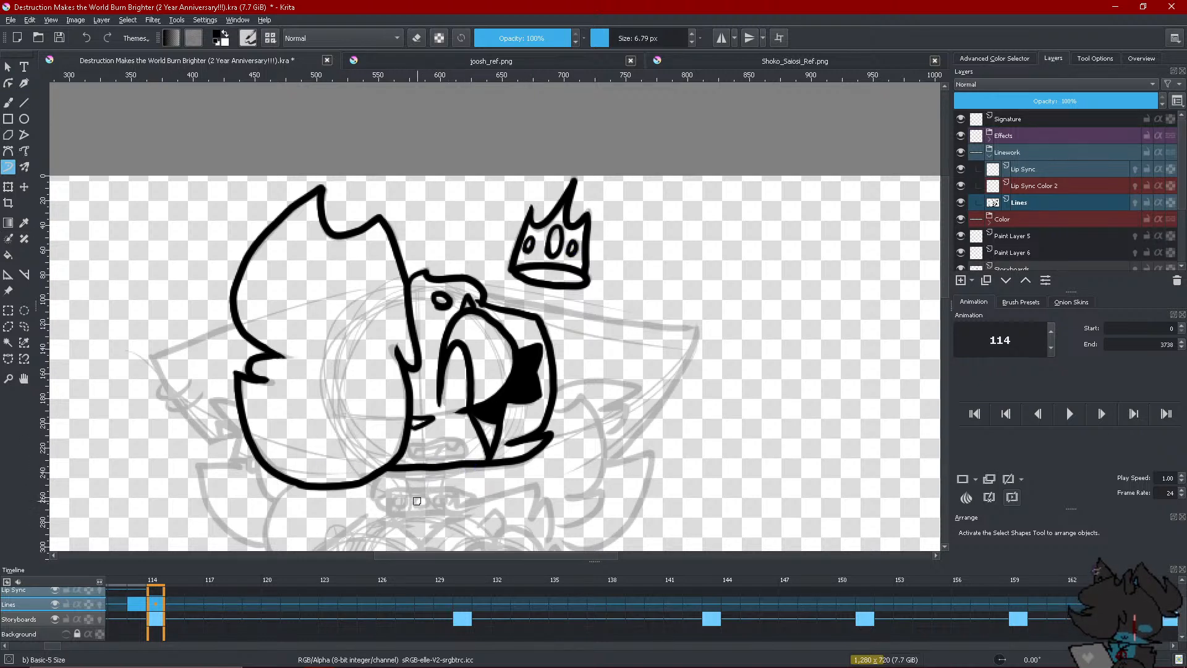
Ink the rounded top of the raised arm with its finger-like bumps and small fur tufts
{"action": "left_click_drag", "start_coordinate": [507, 502], "coordinate": [496, 269]}
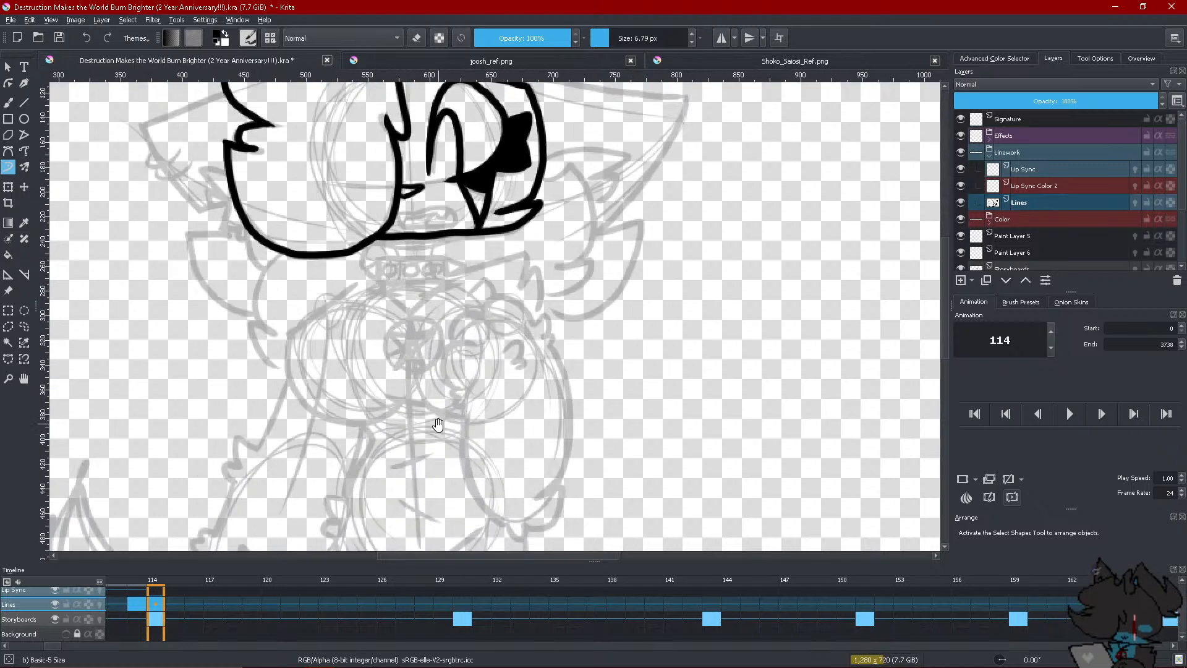
{"action": "left_click_drag", "start_coordinate": [510, 461], "coordinate": [483, 396]}
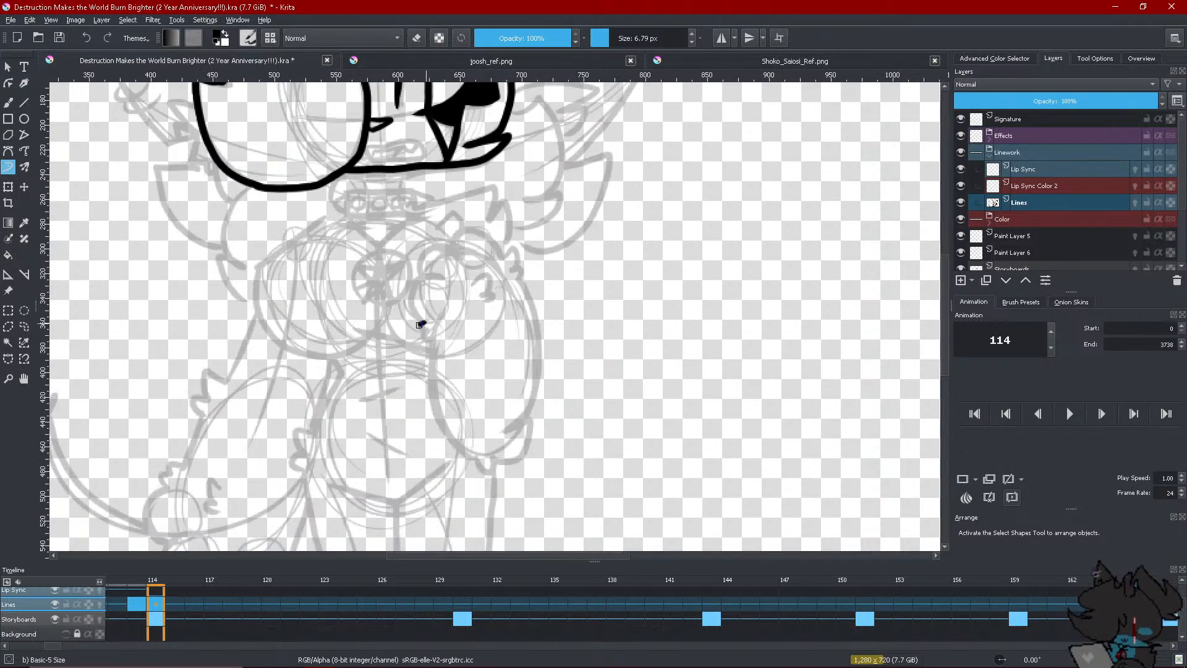
{"action": "left_click_drag", "start_coordinate": [420, 324], "coordinate": [431, 341]}
{"action": "mouse_move", "coordinate": [506, 252]}
{"action": "left_mouse_down"}
{"action": "mouse_move", "coordinate": [522, 272]}
{"action": "mouse_move", "coordinate": [485, 275]}
{"action": "mouse_move", "coordinate": [484, 305]}
{"action": "mouse_move", "coordinate": [435, 276]}
{"action": "mouse_move", "coordinate": [450, 277]}
{"action": "left_mouse_up"}
{"action": "left_click", "coordinate": [85, 43]}
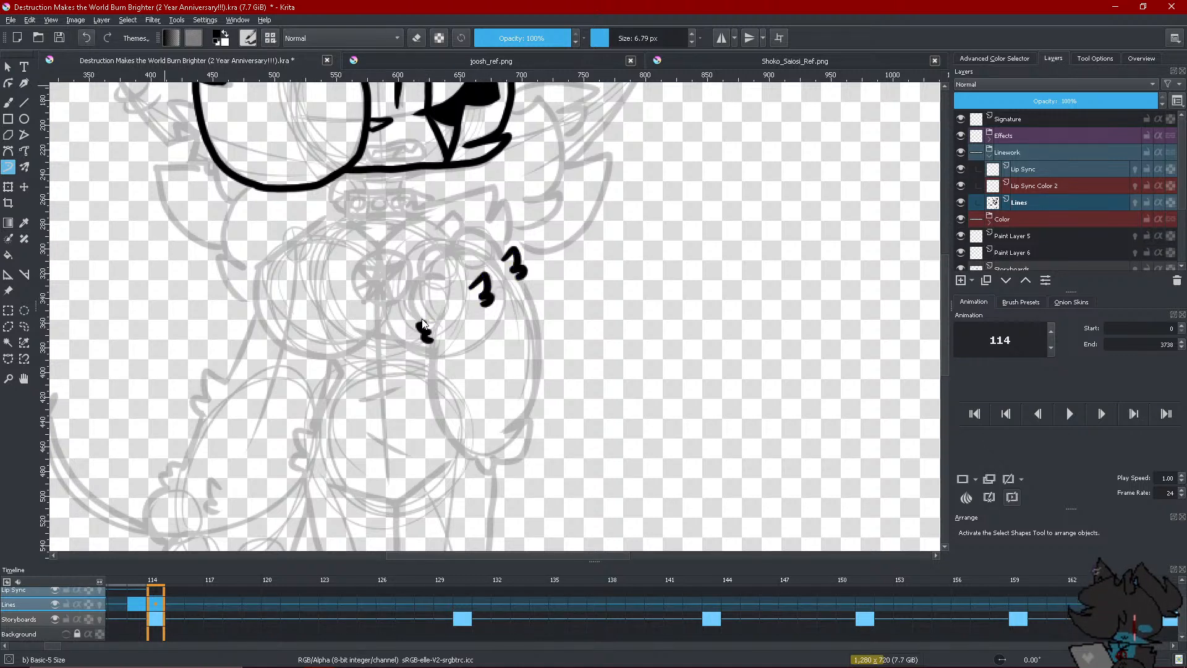
{"action": "mouse_move", "coordinate": [423, 321]}
{"action": "left_mouse_down"}
{"action": "mouse_move", "coordinate": [415, 285]}
{"action": "mouse_move", "coordinate": [449, 277]}
{"action": "mouse_move", "coordinate": [437, 249]}
{"action": "mouse_move", "coordinate": [460, 261]}
{"action": "mouse_move", "coordinate": [487, 233]}
{"action": "mouse_move", "coordinate": [512, 259]}
{"action": "left_mouse_up"}
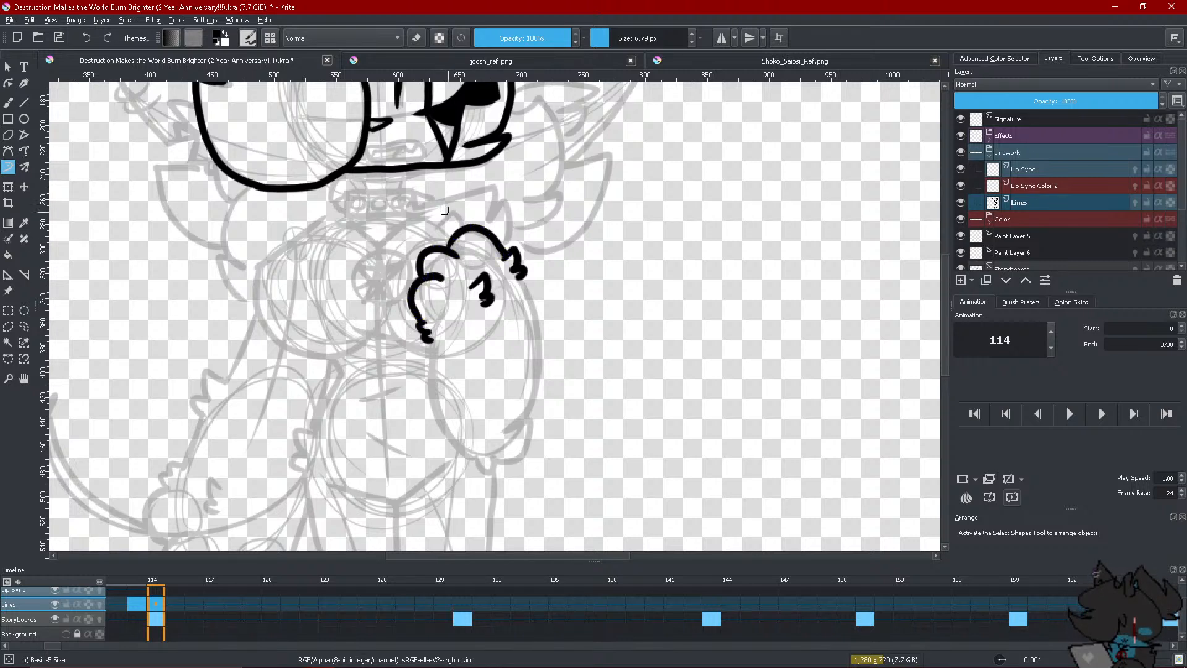
Ink the jagged shoulder line above the raised arm, then undo and redraw the hair tuft beside the jaw
{"action": "mouse_move", "coordinate": [421, 209]}
{"action": "left_mouse_down"}
{"action": "mouse_move", "coordinate": [491, 192]}
{"action": "mouse_move", "coordinate": [487, 221]}
{"action": "mouse_move", "coordinate": [501, 205]}
{"action": "mouse_move", "coordinate": [511, 246]}
{"action": "left_mouse_up"}
{"action": "mouse_move", "coordinate": [514, 117]}
{"action": "left_mouse_down"}
{"action": "mouse_move", "coordinate": [540, 99]}
{"action": "mouse_move", "coordinate": [561, 171]}
{"action": "mouse_move", "coordinate": [524, 208]}
{"action": "left_mouse_up"}
{"action": "left_click", "coordinate": [90, 32]}
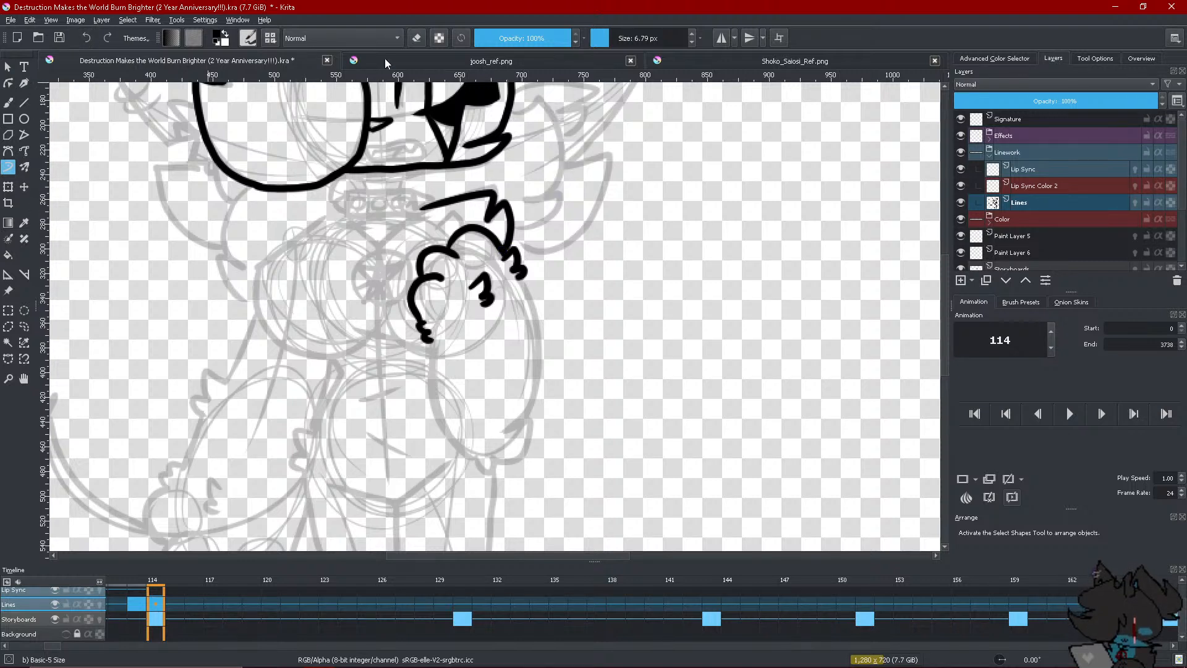
{"action": "mouse_move", "coordinate": [509, 111]}
{"action": "left_mouse_down"}
{"action": "mouse_move", "coordinate": [538, 95]}
{"action": "mouse_move", "coordinate": [566, 146]}
{"action": "mouse_move", "coordinate": [559, 179]}
{"action": "mouse_move", "coordinate": [529, 197]}
{"action": "mouse_move", "coordinate": [557, 194]}
{"action": "mouse_move", "coordinate": [515, 227]}
{"action": "left_mouse_up"}
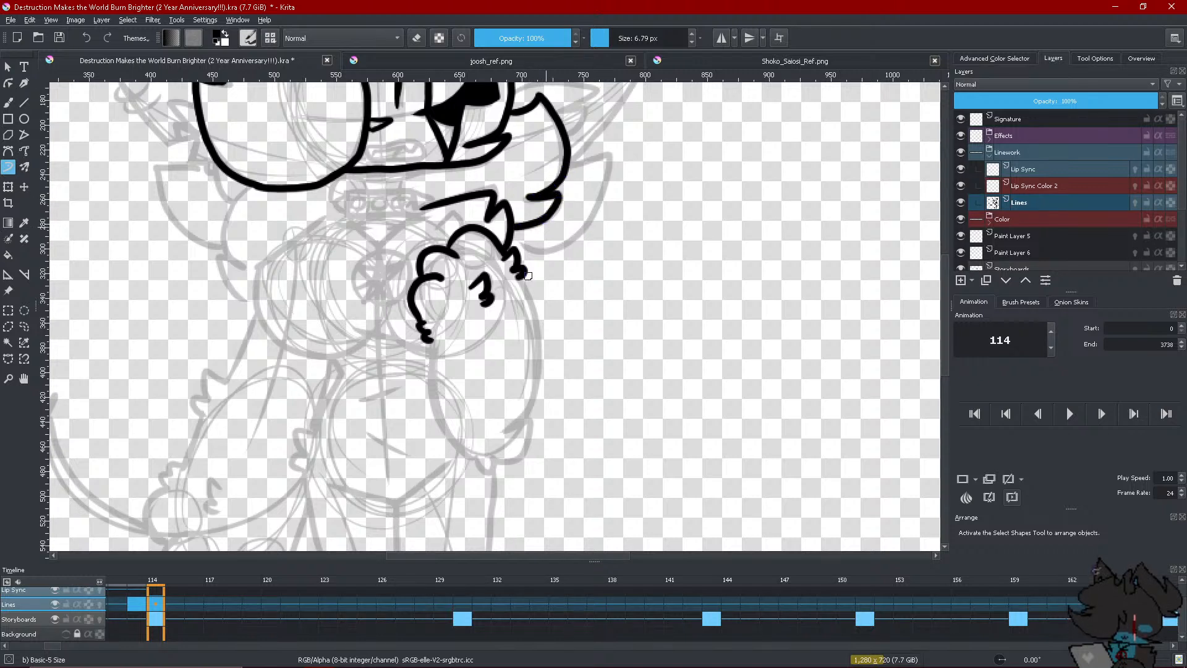
Ink both long sides of the arm, its pointed fur tufts at the lower end and the small tuft above it
{"action": "mouse_move", "coordinate": [521, 277]}
{"action": "left_mouse_down"}
{"action": "mouse_move", "coordinate": [544, 340]}
{"action": "mouse_move", "coordinate": [542, 392]}
{"action": "mouse_move", "coordinate": [508, 429]}
{"action": "left_mouse_up"}
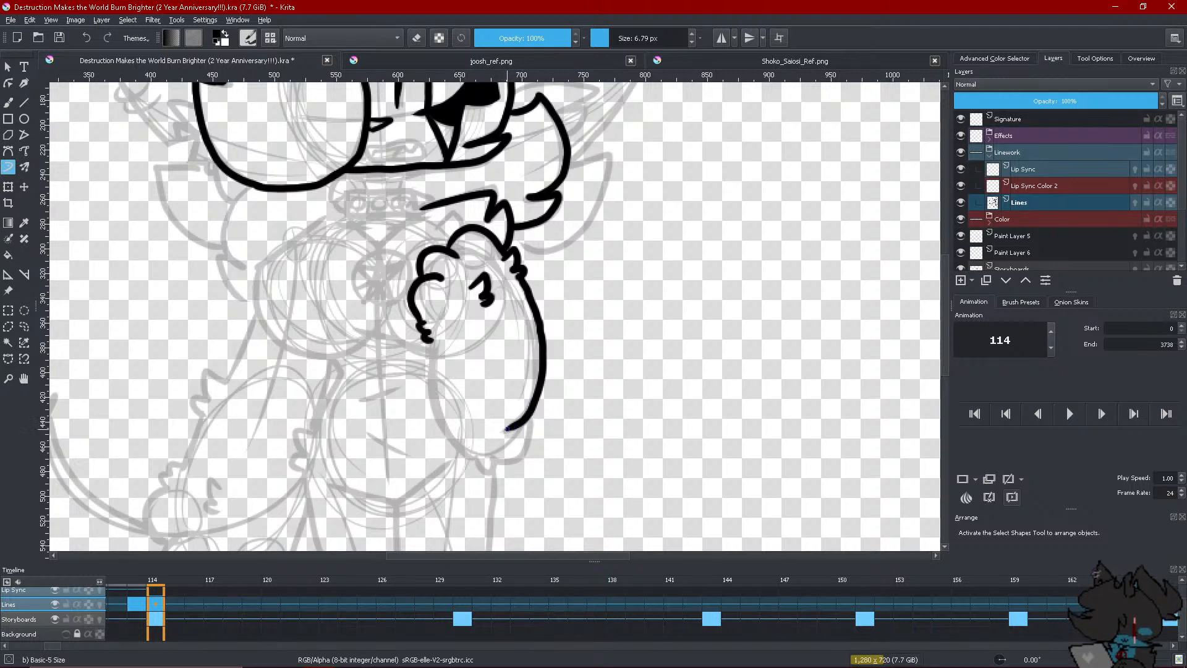
{"action": "mouse_move", "coordinate": [529, 426]}
{"action": "left_mouse_down"}
{"action": "mouse_move", "coordinate": [518, 457]}
{"action": "mouse_move", "coordinate": [496, 458]}
{"action": "left_mouse_up"}
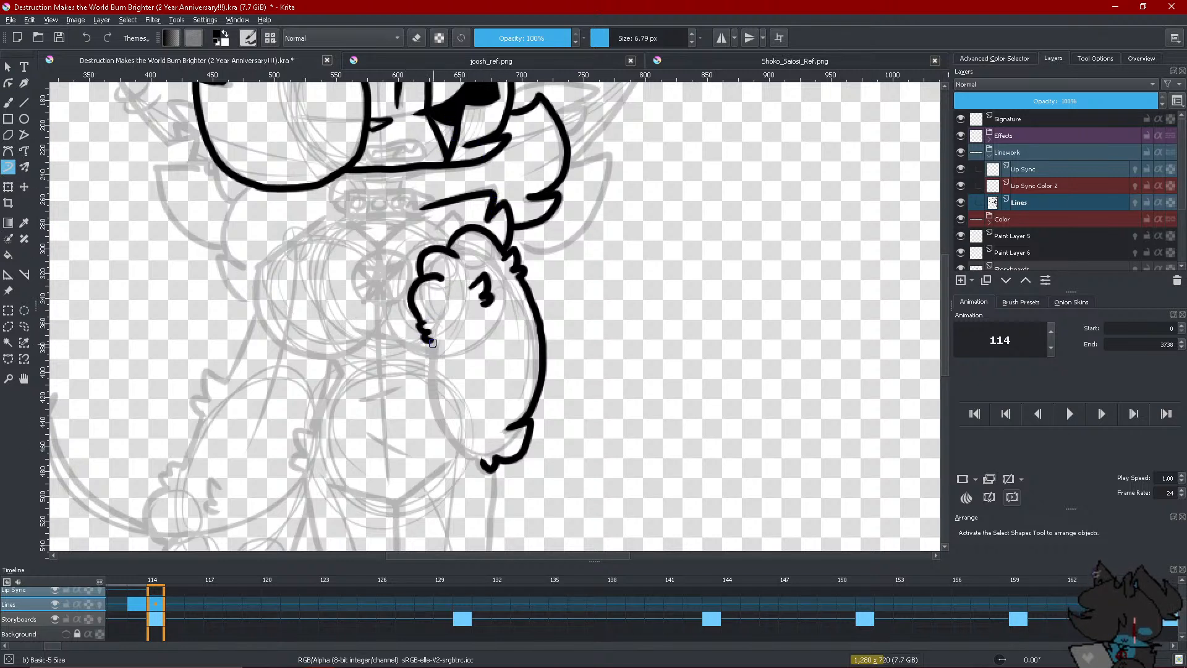
{"action": "mouse_move", "coordinate": [431, 340]}
{"action": "left_mouse_down"}
{"action": "mouse_move", "coordinate": [445, 431]}
{"action": "mouse_move", "coordinate": [487, 464]}
{"action": "left_mouse_up"}
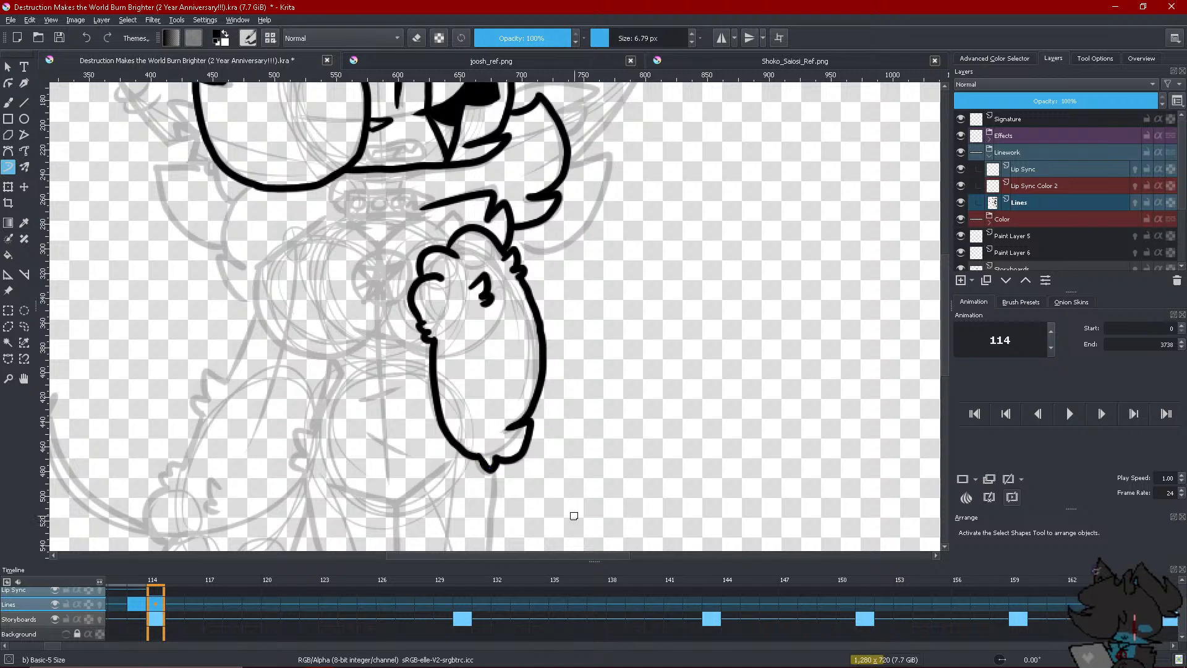
{"action": "left_click_drag", "start_coordinate": [438, 228], "coordinate": [465, 224]}
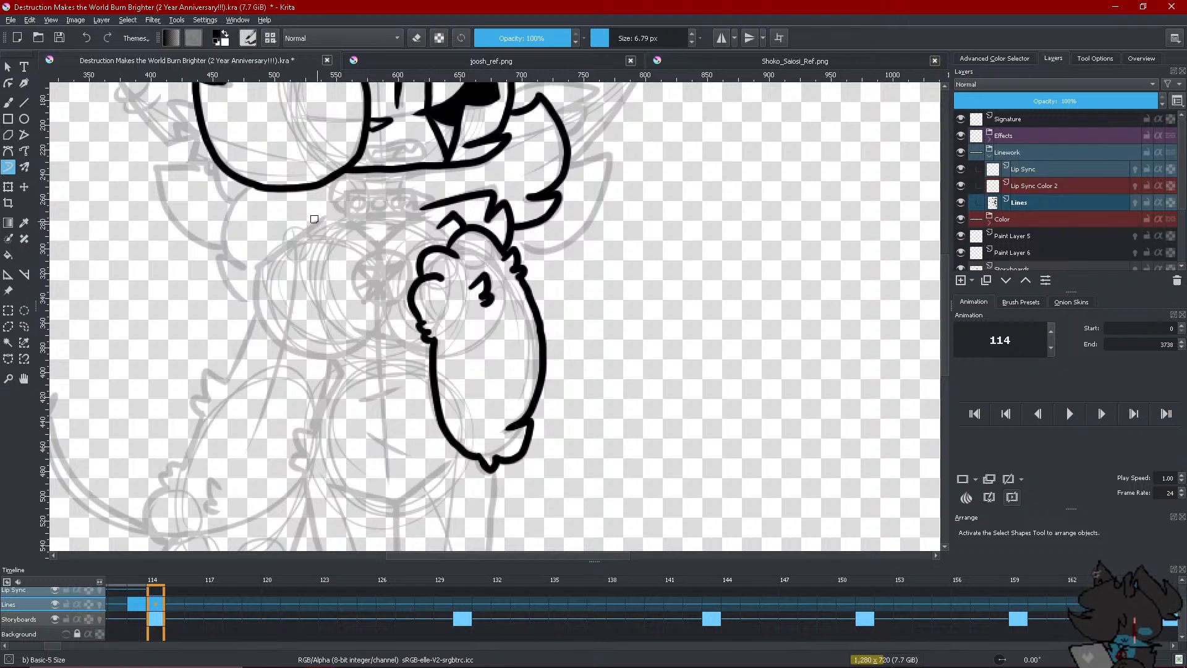
Ink the opposite shoulder and chest outline, redraw the short chest curve beside the arm and clean up the lower chest line with the eraser
{"action": "left_click_drag", "start_coordinate": [324, 217], "coordinate": [261, 263]}
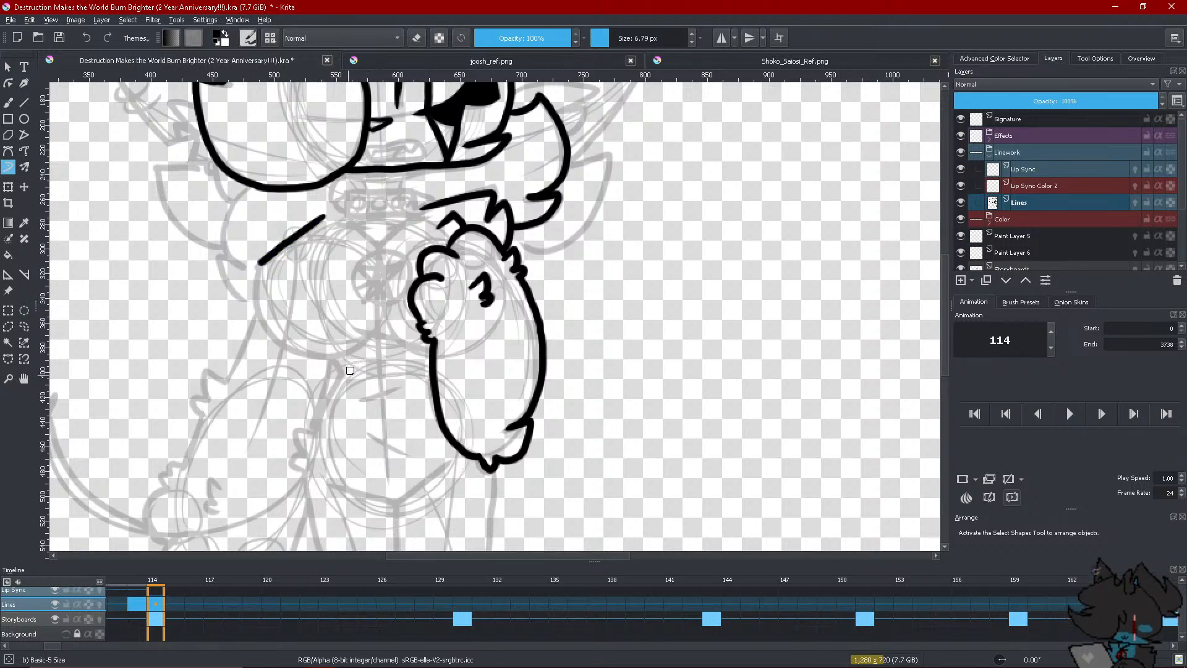
{"action": "left_click_drag", "start_coordinate": [370, 334], "coordinate": [342, 353]}
{"action": "mouse_move", "coordinate": [258, 263]}
{"action": "left_mouse_down"}
{"action": "mouse_move", "coordinate": [255, 306]}
{"action": "mouse_move", "coordinate": [271, 336]}
{"action": "mouse_move", "coordinate": [332, 355]}
{"action": "mouse_move", "coordinate": [431, 341]}
{"action": "left_mouse_up"}
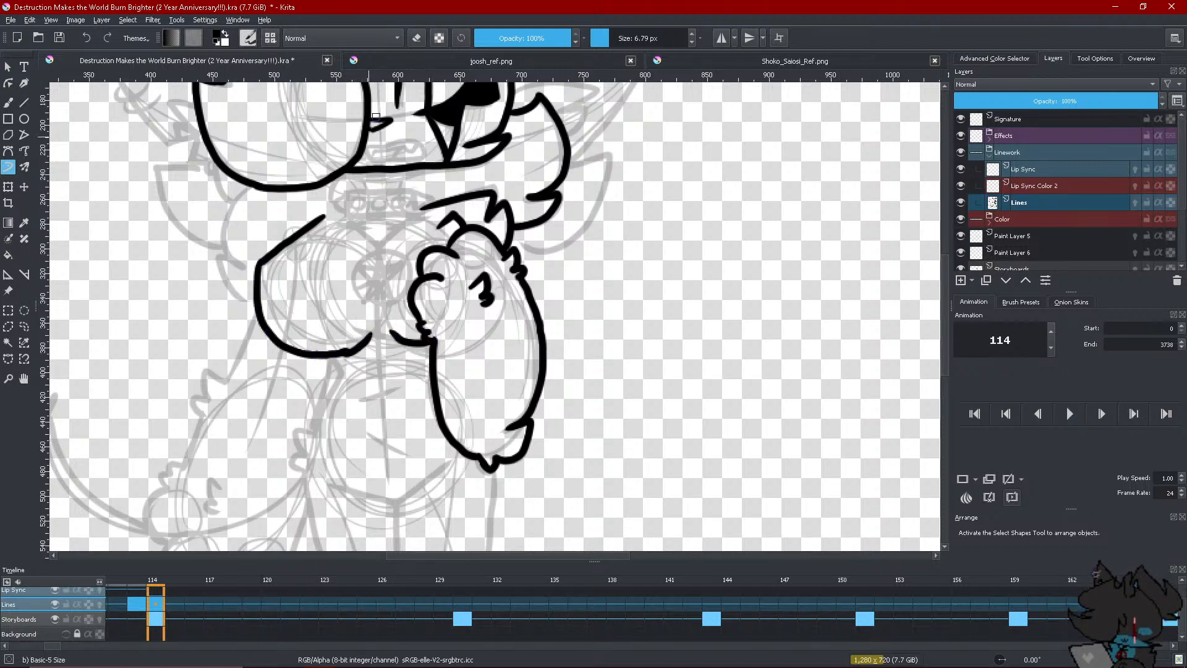
{"action": "key", "text": "ctrl+z"}
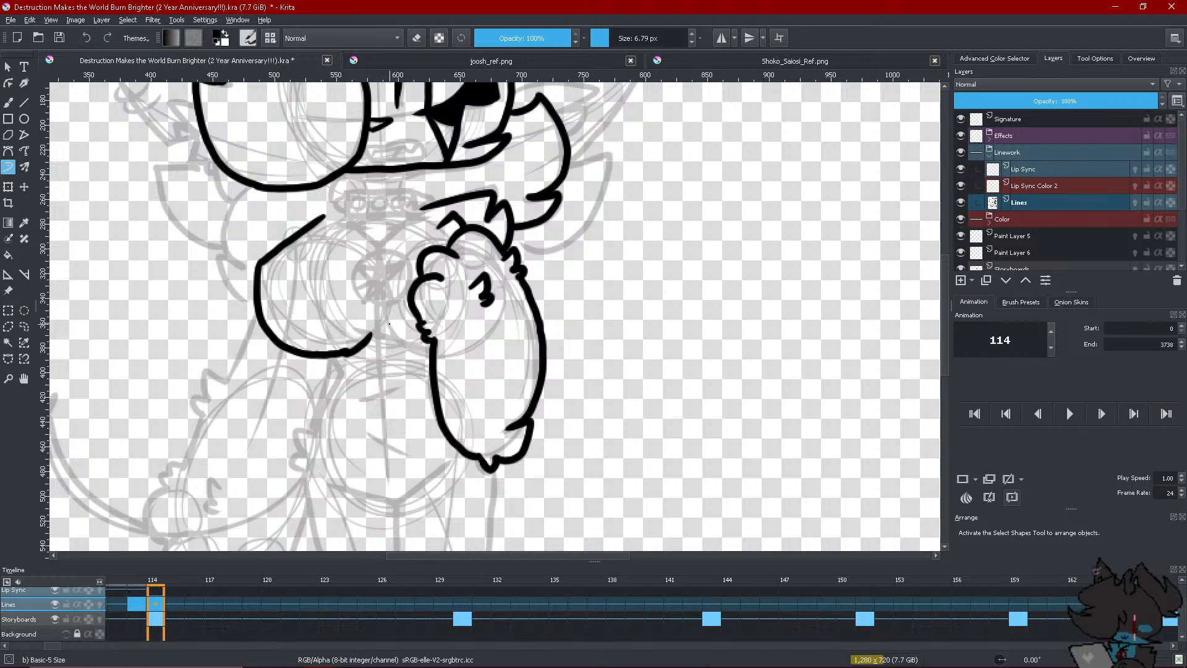
{"action": "left_click_drag", "start_coordinate": [390, 329], "coordinate": [426, 348]}
{"action": "left_click", "coordinate": [417, 38]}
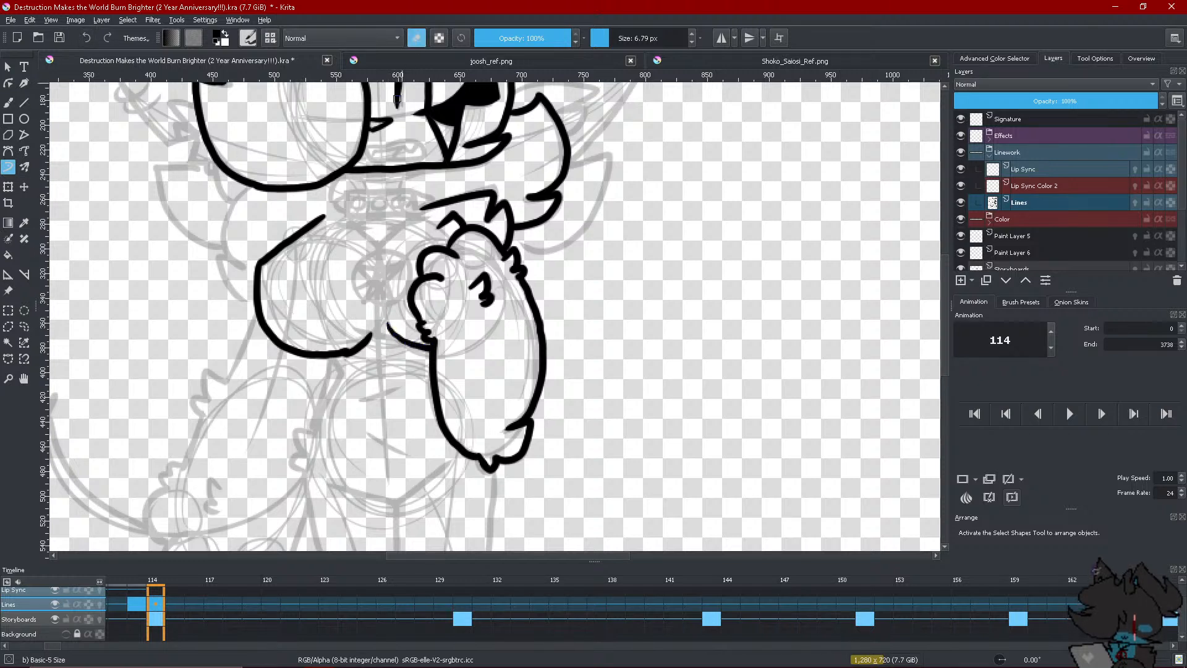
{"action": "left_click_drag", "start_coordinate": [334, 357], "coordinate": [371, 336]}
{"action": "left_click", "coordinate": [416, 38]}
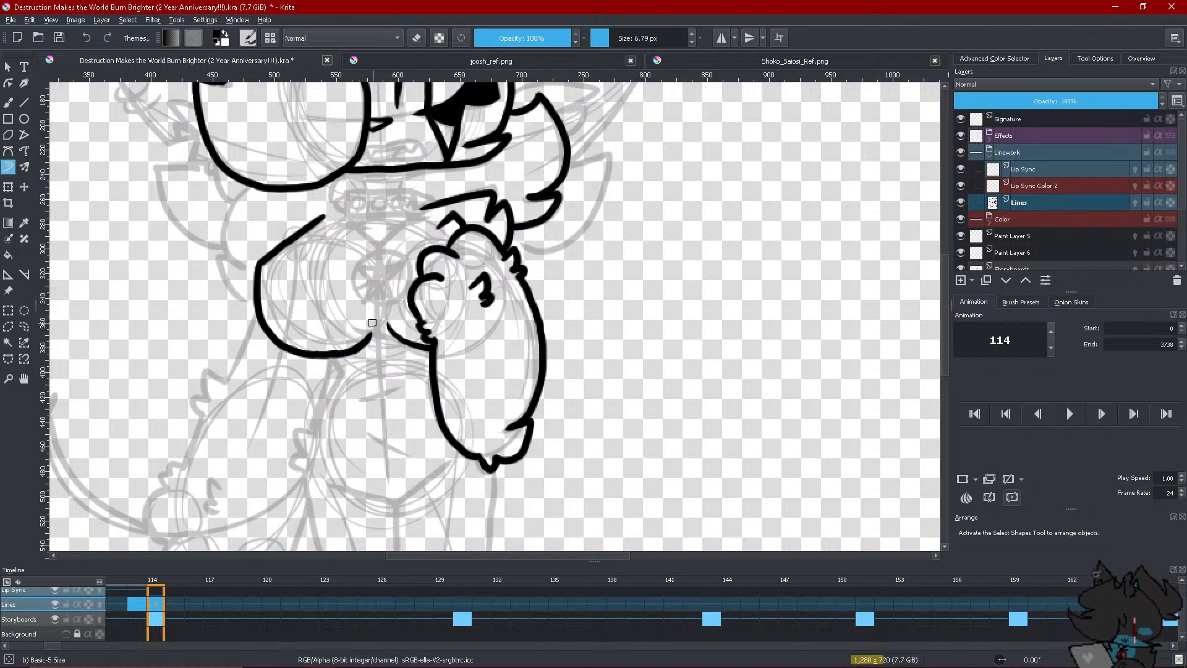
Ink the collar under the chin with its three round studs and pointed ends, and add the neck lines above it
{"action": "mouse_move", "coordinate": [415, 190]}
{"action": "left_mouse_down"}
{"action": "mouse_move", "coordinate": [417, 211]}
{"action": "mouse_move", "coordinate": [387, 187]}
{"action": "mouse_move", "coordinate": [352, 188]}
{"action": "mouse_move", "coordinate": [347, 216]}
{"action": "mouse_move", "coordinate": [413, 212]}
{"action": "mouse_move", "coordinate": [373, 206]}
{"action": "mouse_move", "coordinate": [404, 199]}
{"action": "mouse_move", "coordinate": [357, 196]}
{"action": "mouse_move", "coordinate": [366, 212]}
{"action": "mouse_move", "coordinate": [347, 212]}
{"action": "left_mouse_up"}
{"action": "left_click_drag", "start_coordinate": [419, 192], "coordinate": [428, 199]}
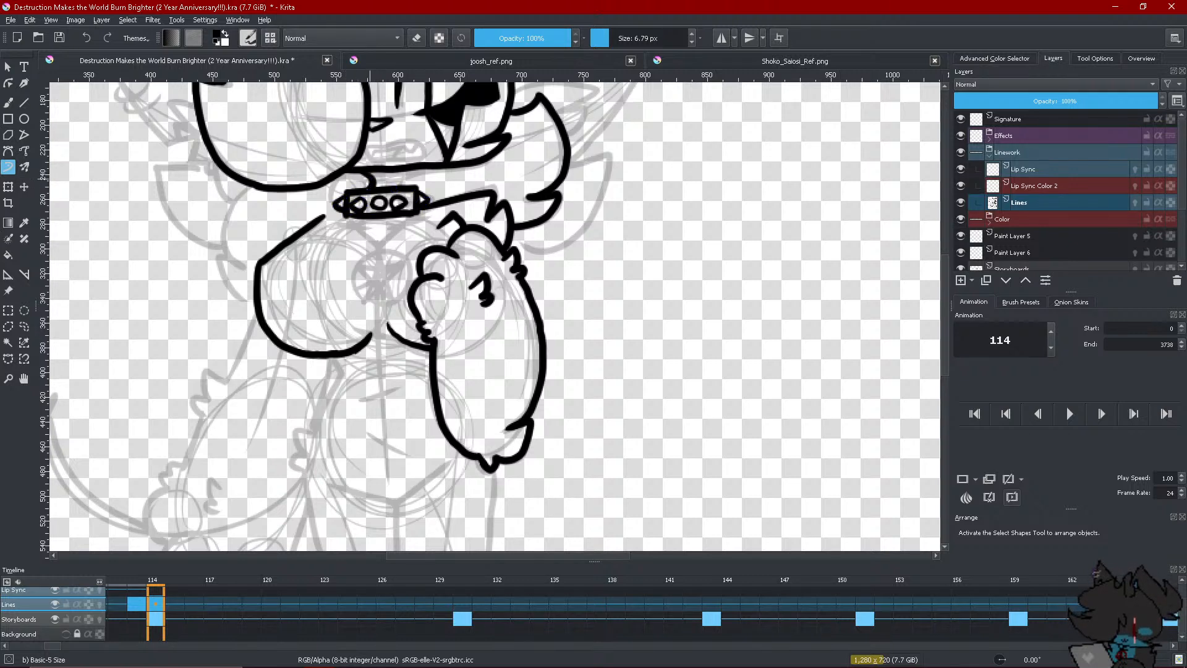
{"action": "left_click_drag", "start_coordinate": [404, 170], "coordinate": [399, 185]}
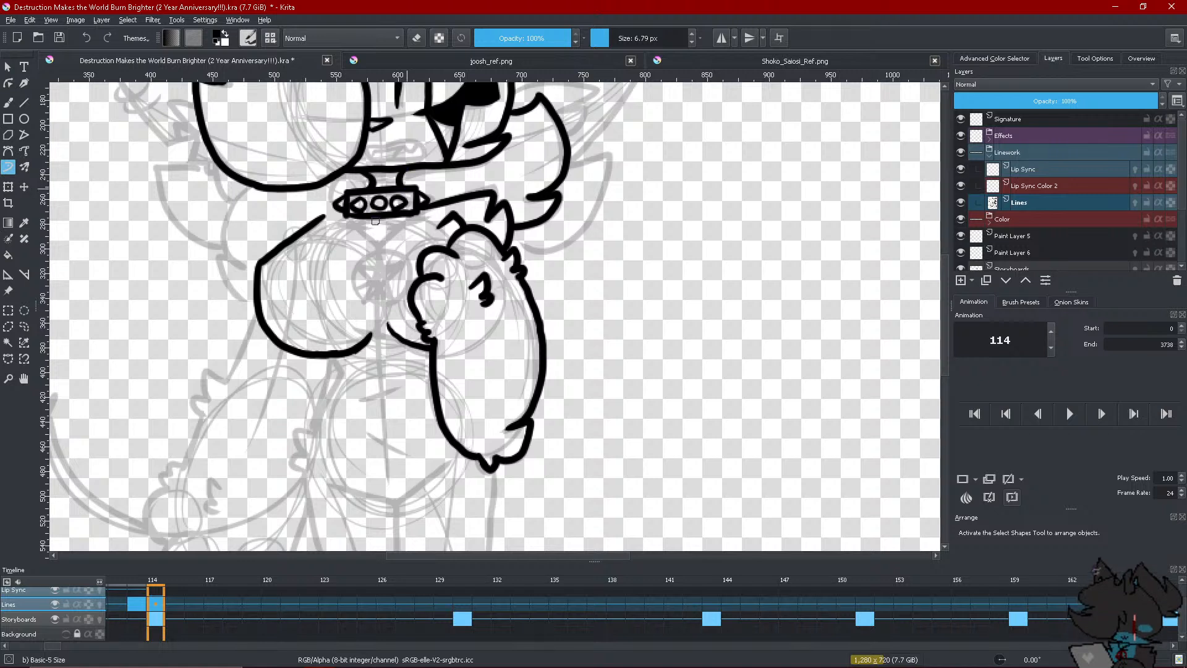
Hide the Storyboards layer, fill the collar band around the studs with black, then show the Storyboards layer again
{"action": "left_click", "coordinate": [54, 617]}
{"action": "key", "text": "f"}
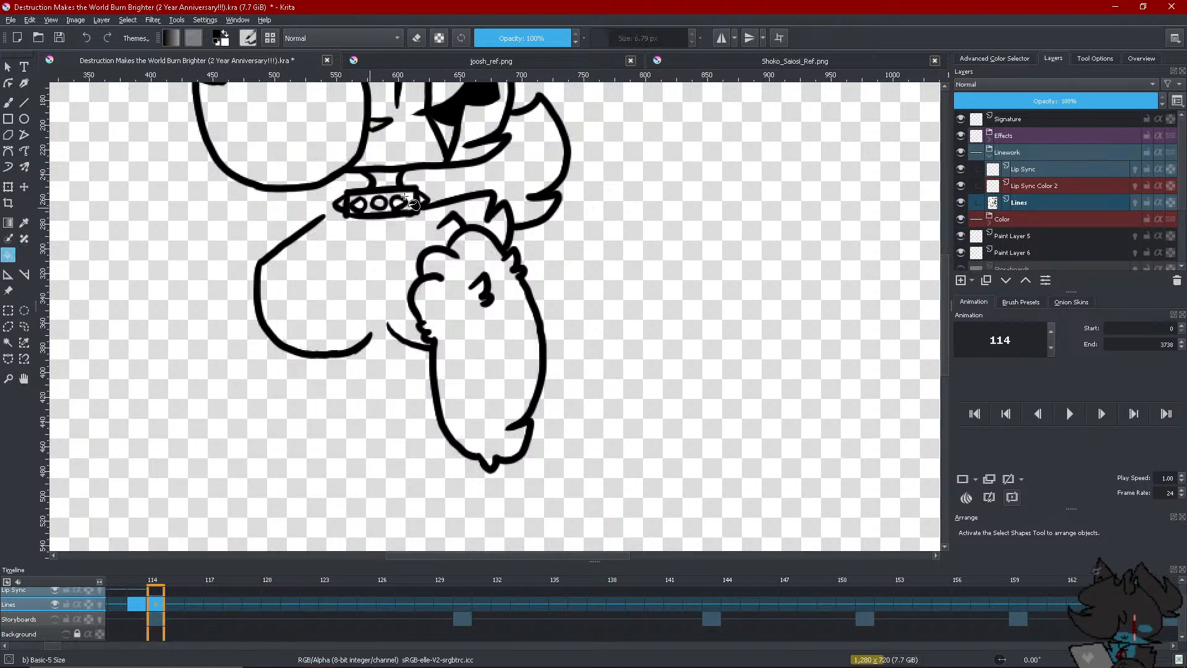
{"action": "left_click", "coordinate": [409, 204]}
{"action": "left_click", "coordinate": [395, 207]}
{"action": "left_click", "coordinate": [388, 212]}
{"action": "left_click", "coordinate": [353, 199]}
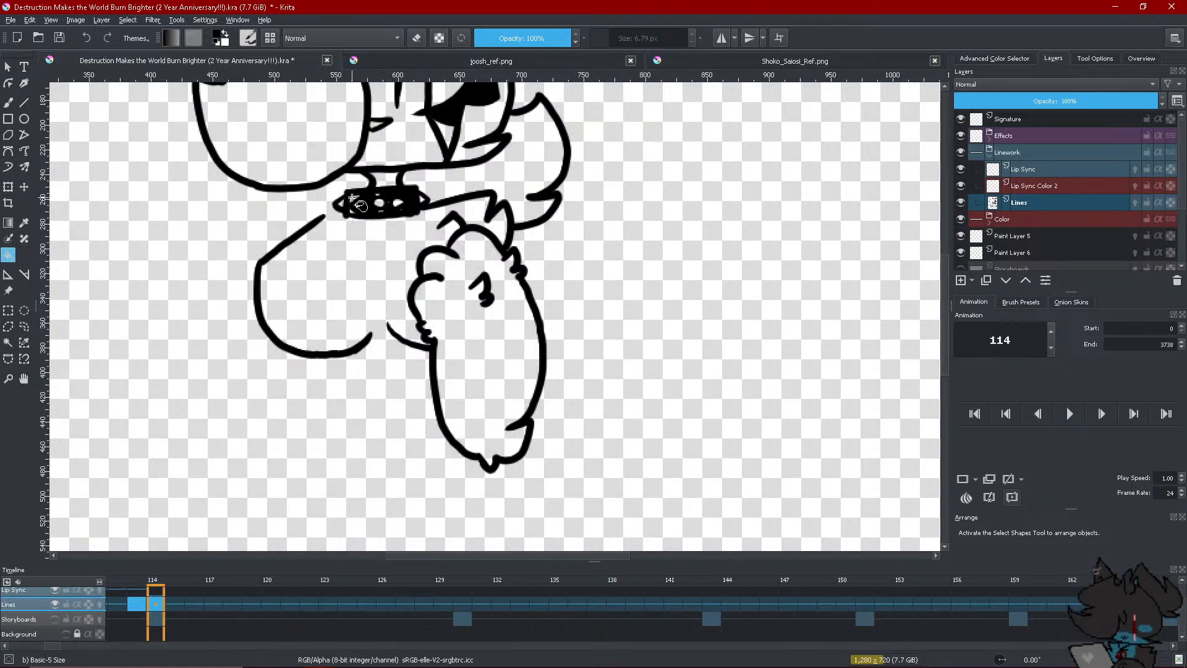
{"action": "left_click", "coordinate": [8, 167]}
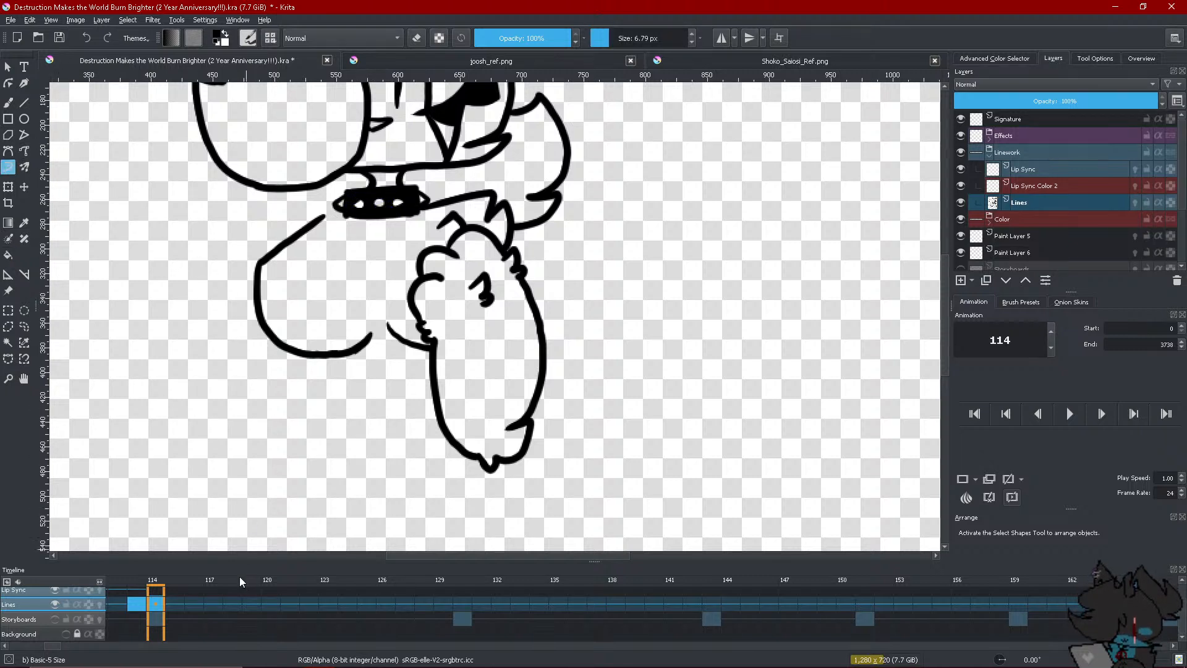
{"action": "left_click", "coordinate": [56, 619]}
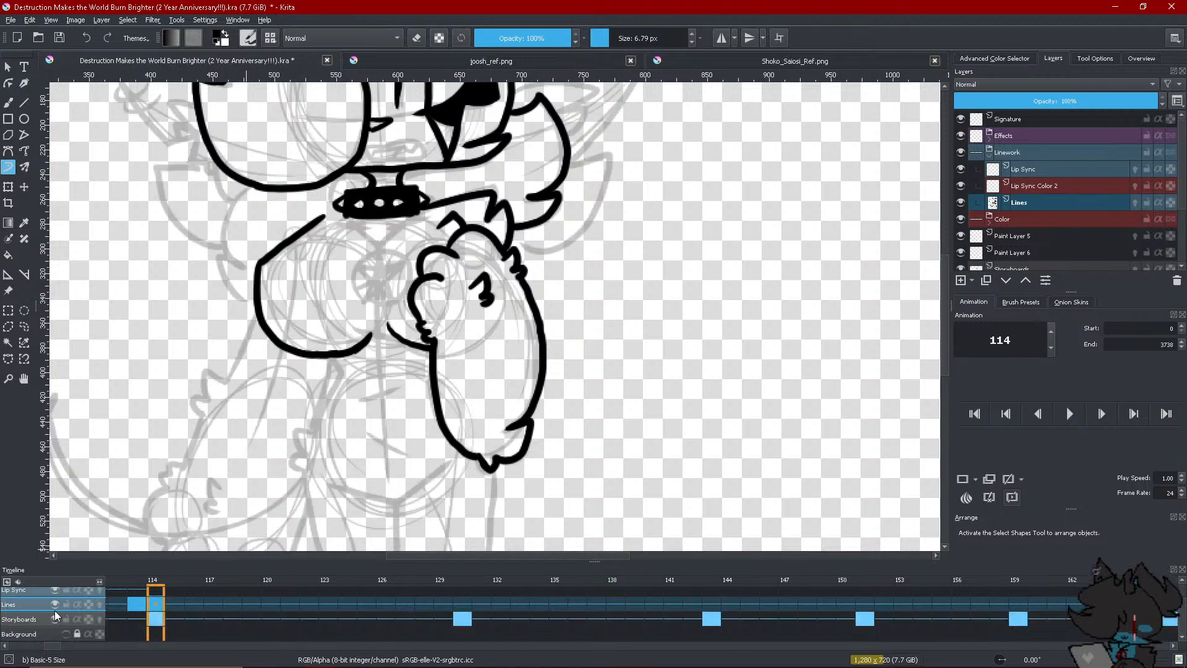
Ink the curve beside the collar, the hair tufts behind the shoulder and the V-shaped neckline below the collar
{"action": "left_click_drag", "start_coordinate": [330, 176], "coordinate": [334, 201]}
{"action": "mouse_move", "coordinate": [249, 185]}
{"action": "left_mouse_down"}
{"action": "mouse_move", "coordinate": [231, 206]}
{"action": "mouse_move", "coordinate": [248, 259]}
{"action": "mouse_move", "coordinate": [248, 300]}
{"action": "left_mouse_up"}
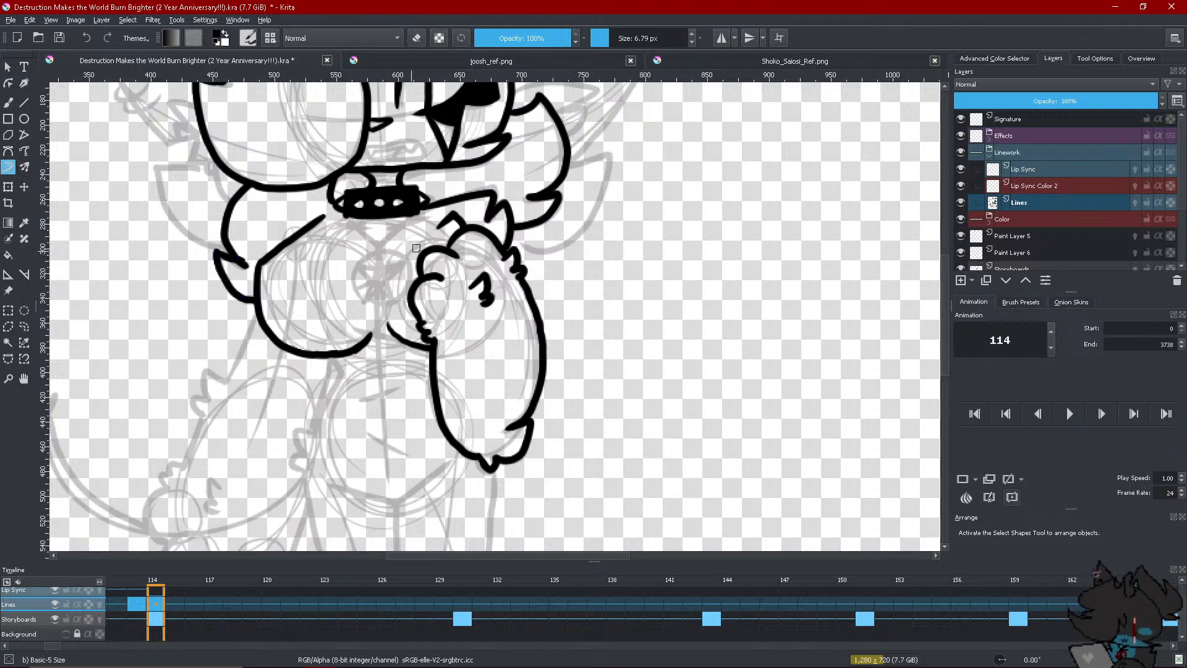
{"action": "left_click_drag", "start_coordinate": [332, 220], "coordinate": [423, 217]}
{"action": "mouse_move", "coordinate": [346, 215]}
{"action": "left_mouse_down"}
{"action": "mouse_move", "coordinate": [381, 246]}
{"action": "mouse_move", "coordinate": [406, 217]}
{"action": "mouse_move", "coordinate": [381, 245]}
{"action": "left_mouse_up"}
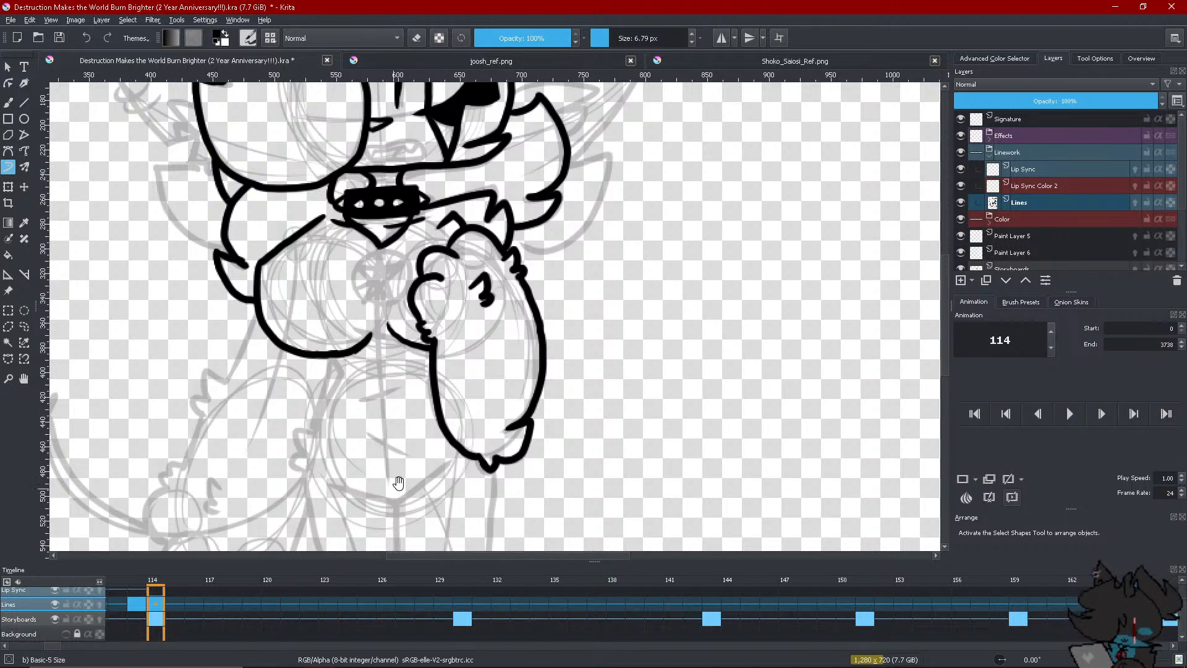
{"action": "mouse_move", "coordinate": [409, 460]}
{"action": "left_mouse_down"}
{"action": "mouse_move", "coordinate": [461, 253]}
{"action": "mouse_move", "coordinate": [420, 211]}
{"action": "left_mouse_up"}
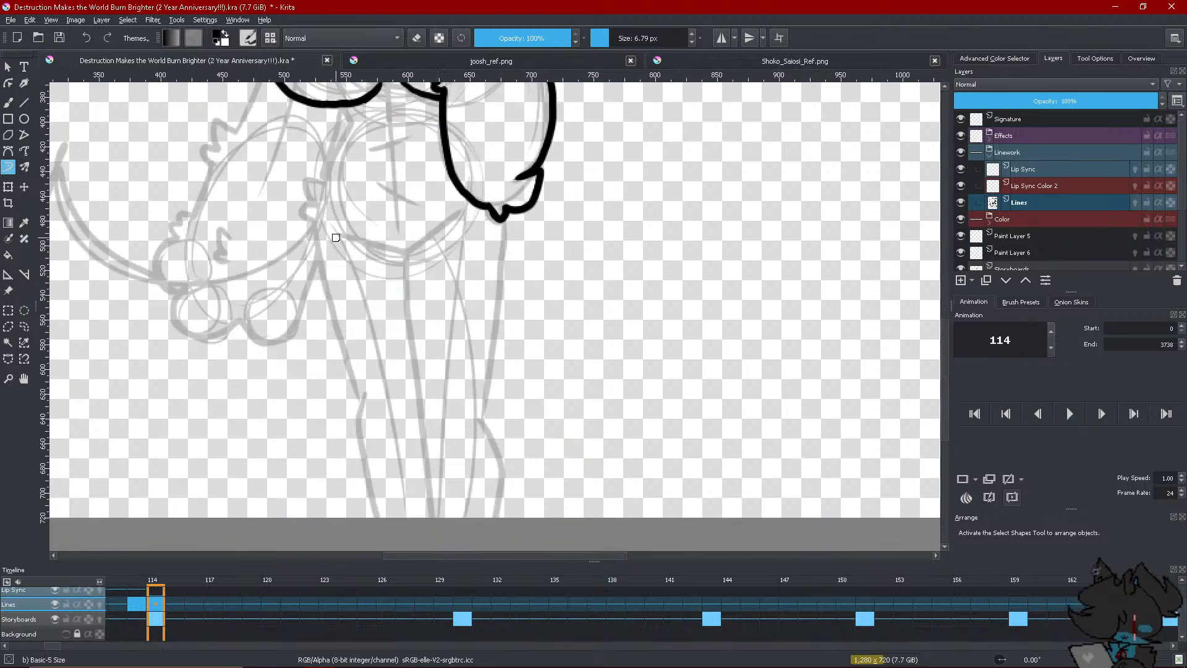
Ink the V-shaped hip line, the line between the legs, both outer leg outlines and the waist with its hip fur tuft
{"action": "mouse_move", "coordinate": [338, 235]}
{"action": "left_mouse_down"}
{"action": "mouse_move", "coordinate": [398, 251]}
{"action": "mouse_move", "coordinate": [452, 211]}
{"action": "left_mouse_up"}
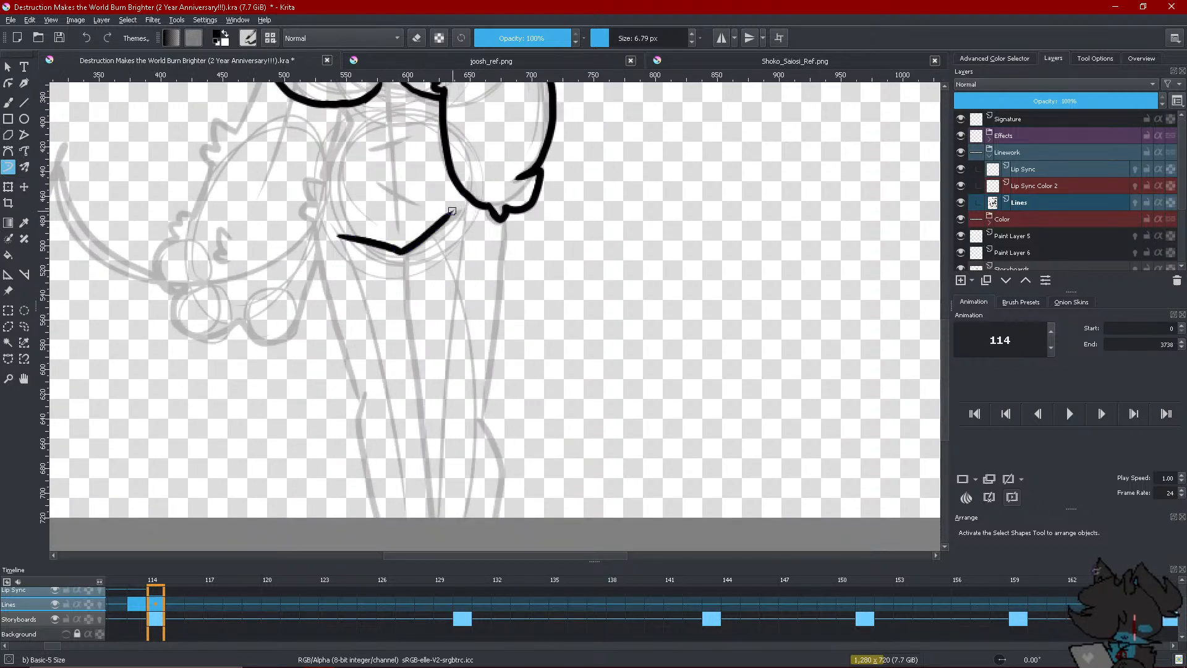
{"action": "left_click_drag", "start_coordinate": [401, 252], "coordinate": [435, 517]}
{"action": "mouse_move", "coordinate": [476, 420]}
{"action": "left_mouse_down"}
{"action": "mouse_move", "coordinate": [502, 469]}
{"action": "mouse_move", "coordinate": [494, 518]}
{"action": "left_mouse_up"}
{"action": "left_click_drag", "start_coordinate": [504, 213], "coordinate": [483, 423]}
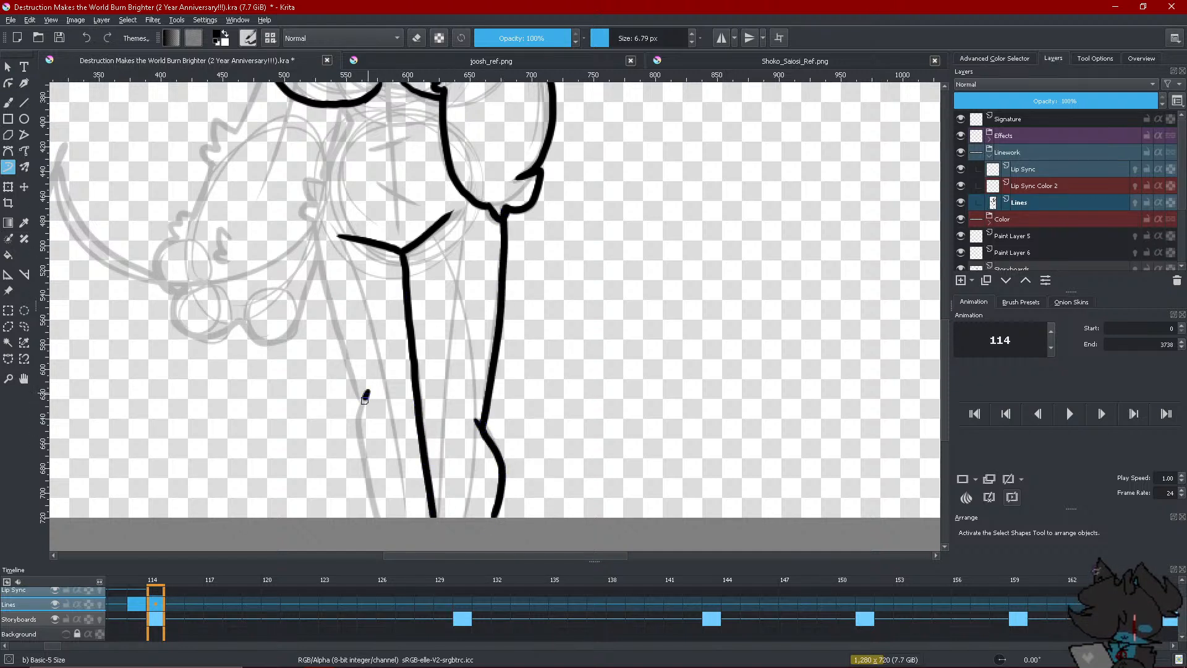
{"action": "left_click_drag", "start_coordinate": [368, 392], "coordinate": [370, 513]}
{"action": "mouse_move", "coordinate": [343, 106]}
{"action": "left_mouse_down"}
{"action": "mouse_move", "coordinate": [353, 124]}
{"action": "mouse_move", "coordinate": [323, 182]}
{"action": "mouse_move", "coordinate": [304, 184]}
{"action": "mouse_move", "coordinate": [304, 214]}
{"action": "mouse_move", "coordinate": [366, 403]}
{"action": "left_mouse_up"}
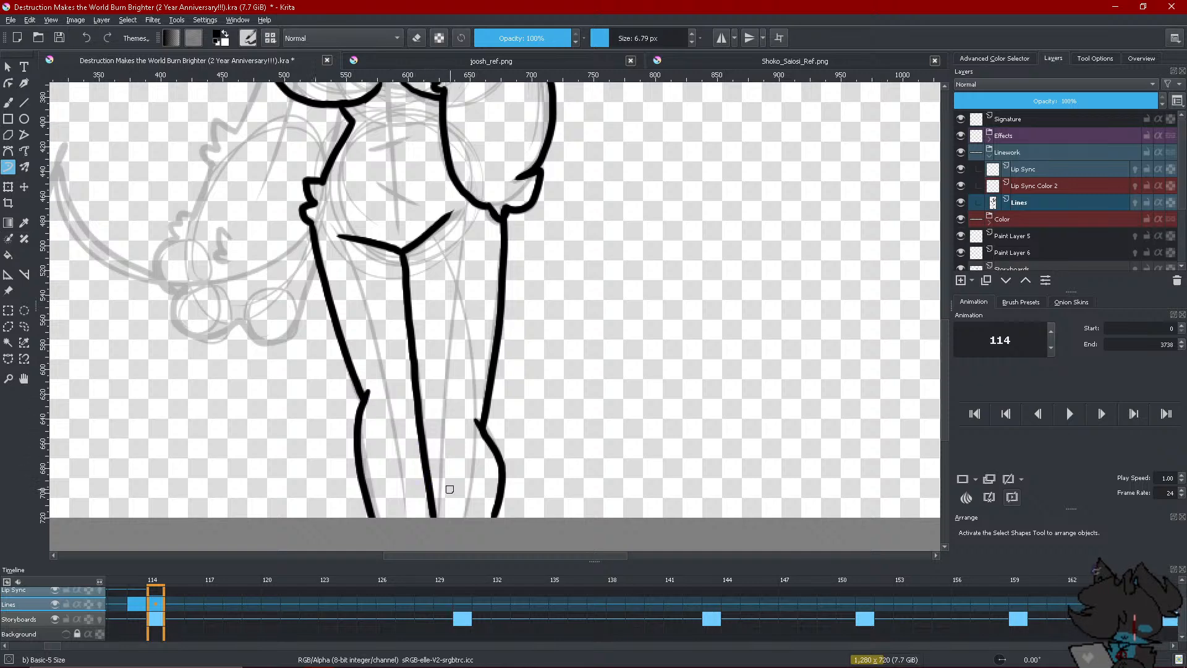
Ink the inner edge of the lowered arm beside the waist, from below the chest down to the hip fur
{"action": "scroll", "coordinate": [449, 489], "scroll_direction": "up", "scroll_amount": 5}
{"action": "scroll", "coordinate": [486, 339], "scroll_direction": "left", "scroll_amount": 3}
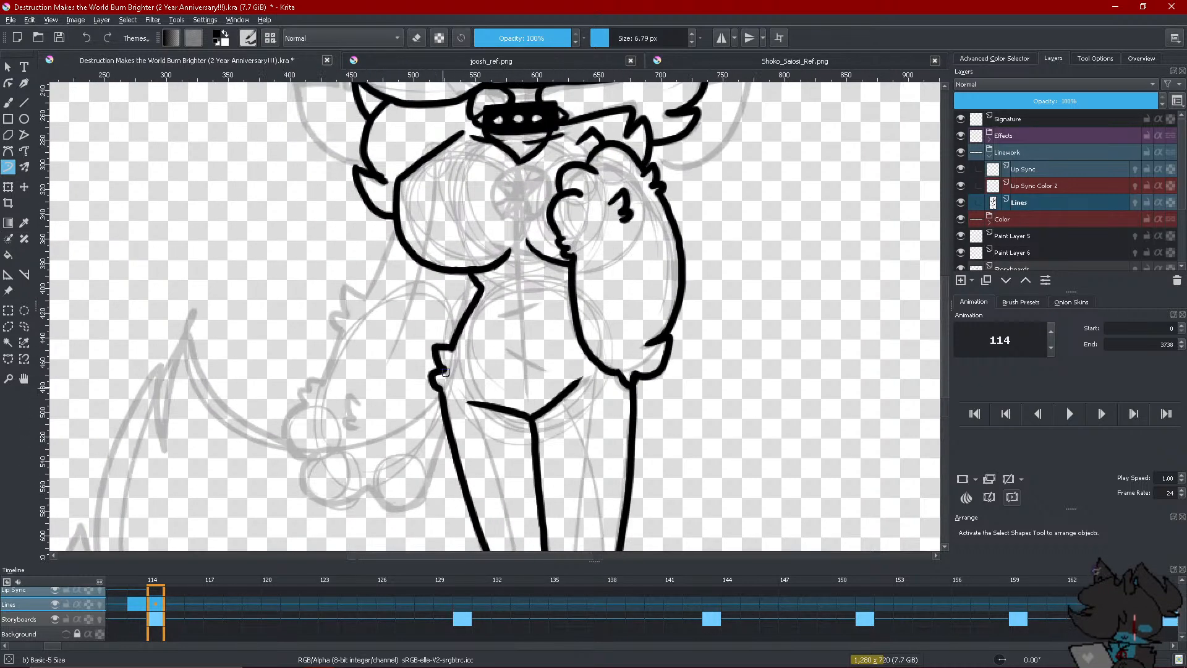
{"action": "left_click_drag", "start_coordinate": [469, 276], "coordinate": [449, 345]}
{"action": "mouse_move", "coordinate": [438, 437]}
{"action": "left_mouse_down"}
{"action": "mouse_move", "coordinate": [441, 461]}
{"action": "mouse_move", "coordinate": [396, 510]}
{"action": "mouse_move", "coordinate": [356, 491]}
{"action": "mouse_move", "coordinate": [311, 493]}
{"action": "mouse_move", "coordinate": [337, 439]}
{"action": "left_mouse_up"}
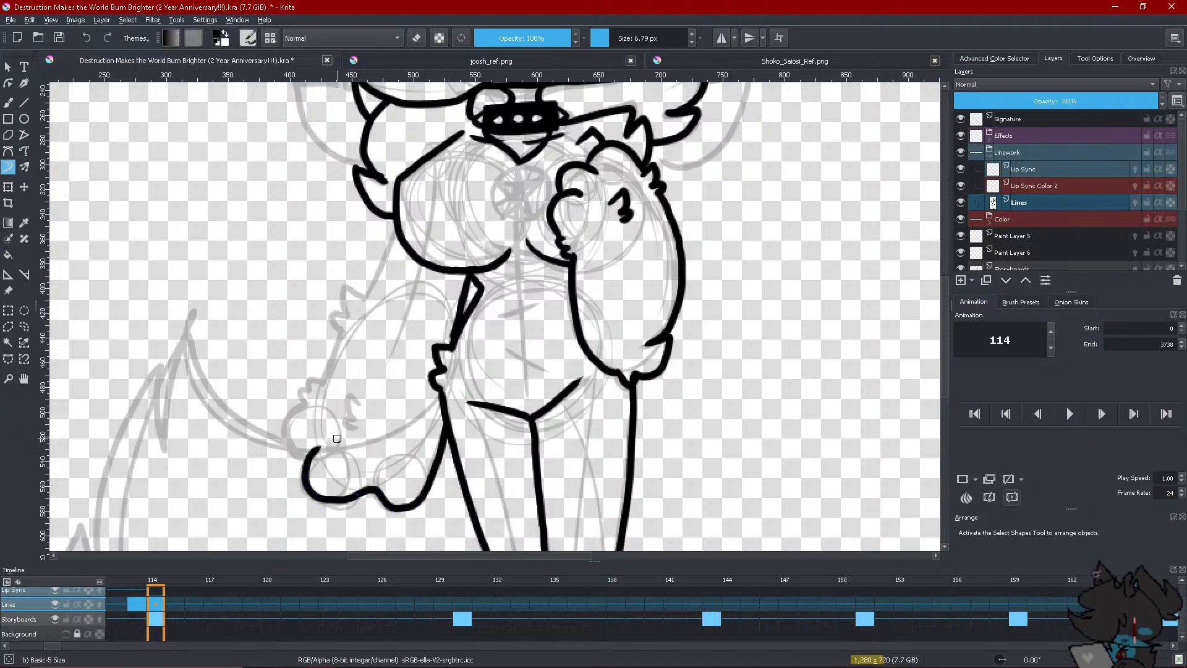
{"action": "left_click", "coordinate": [87, 38]}
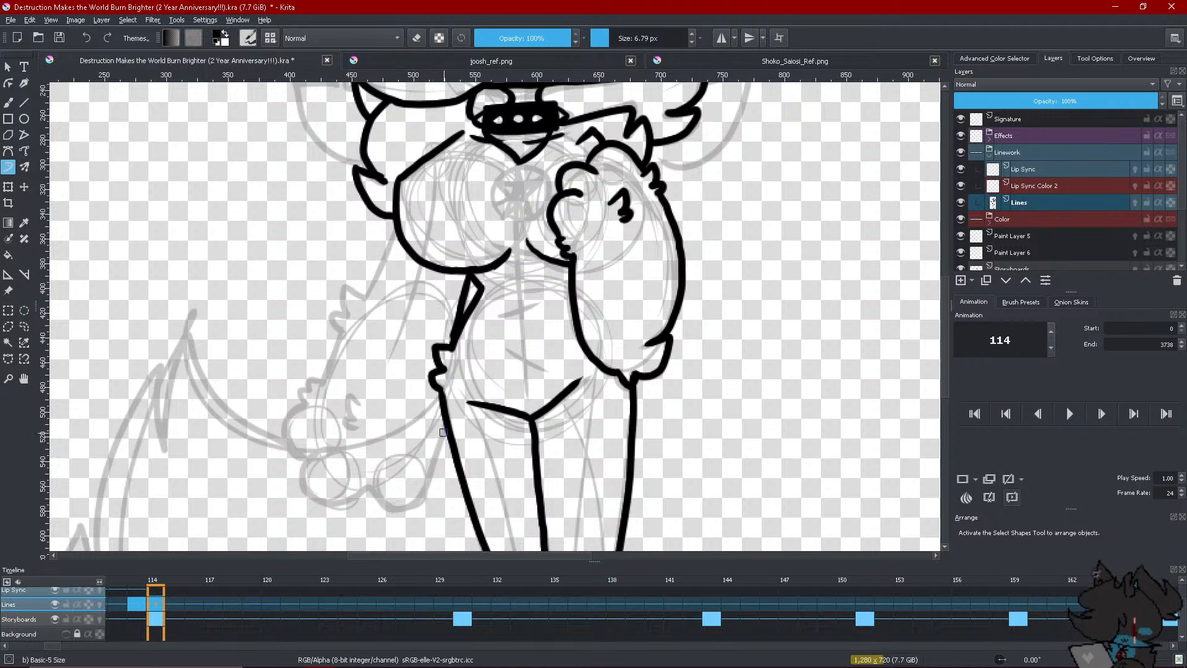
{"action": "left_click_drag", "start_coordinate": [446, 426], "coordinate": [409, 505]}
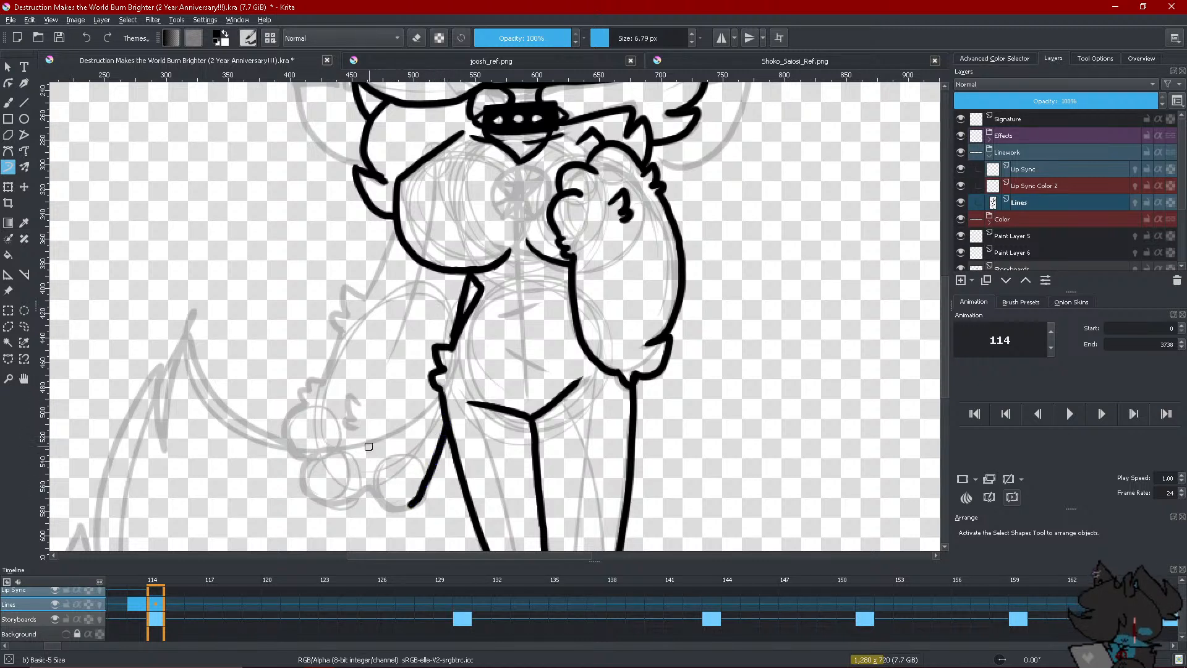
{"action": "left_click", "coordinate": [87, 38]}
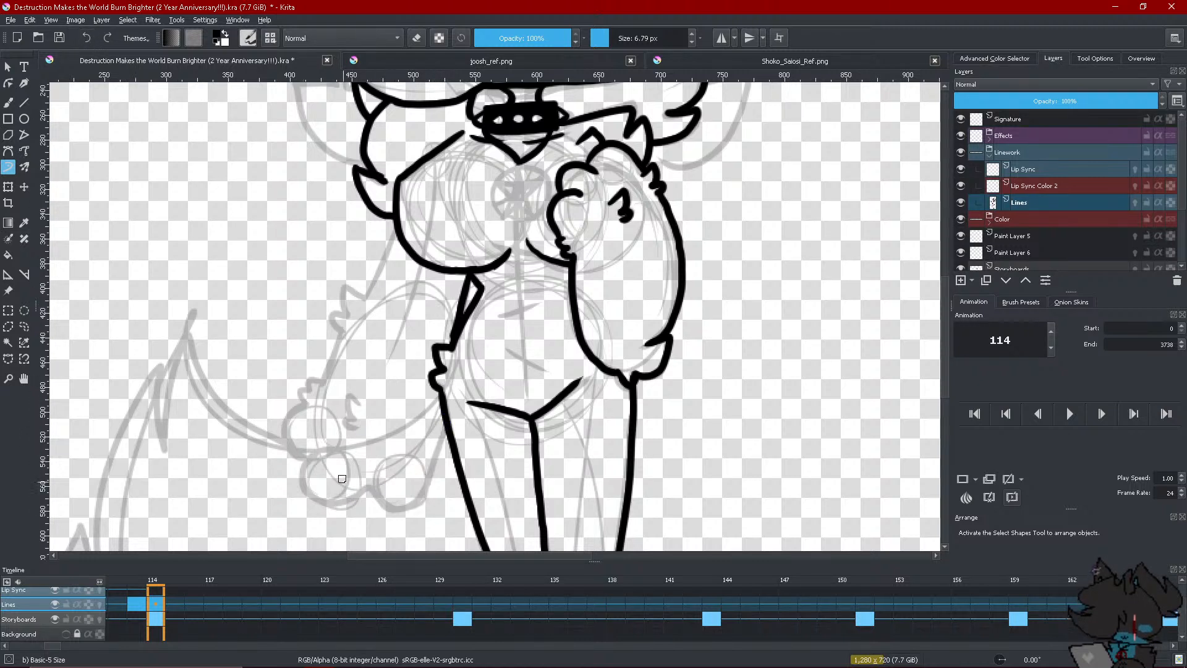
{"action": "mouse_move", "coordinate": [332, 446]}
{"action": "left_mouse_down"}
{"action": "mouse_move", "coordinate": [315, 449]}
{"action": "mouse_move", "coordinate": [304, 477]}
{"action": "mouse_move", "coordinate": [330, 496]}
{"action": "left_mouse_up"}
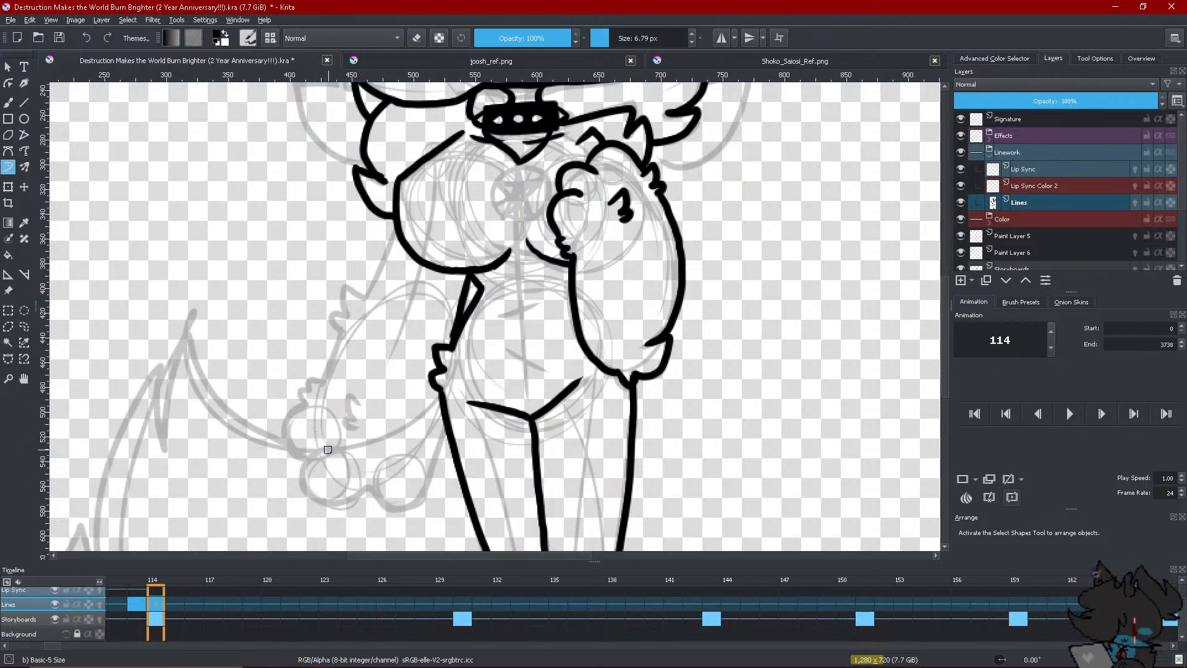
{"action": "mouse_move", "coordinate": [327, 447]}
{"action": "left_mouse_down"}
{"action": "mouse_move", "coordinate": [302, 482]}
{"action": "mouse_move", "coordinate": [324, 500]}
{"action": "mouse_move", "coordinate": [339, 493]}
{"action": "left_mouse_up"}
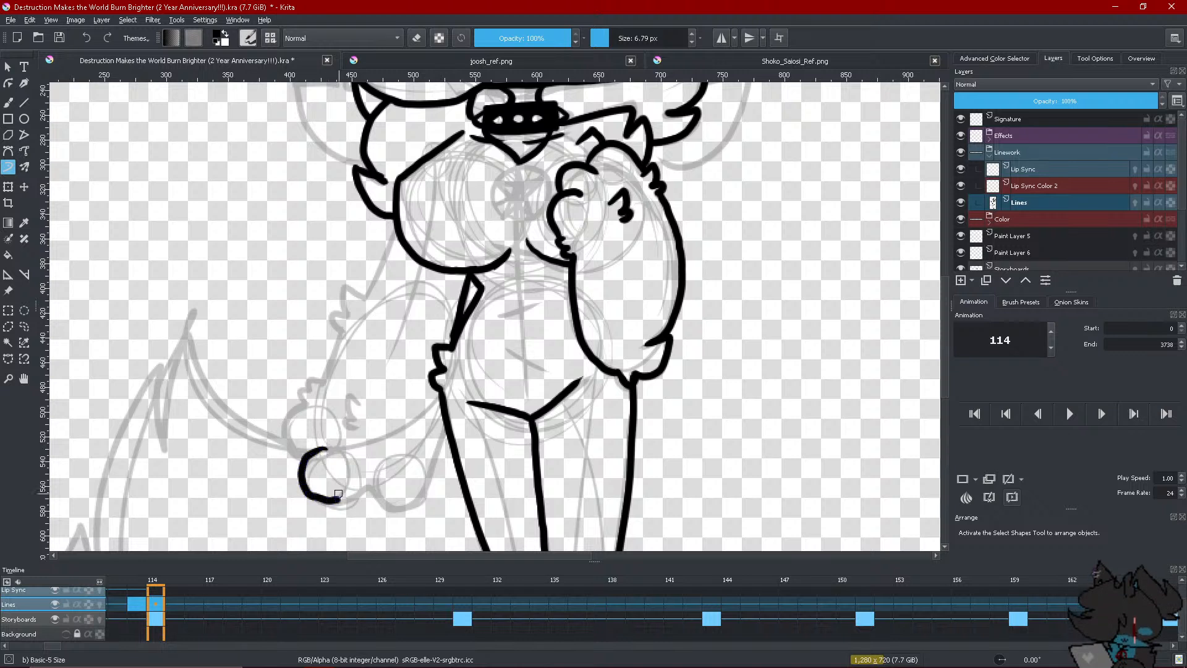
{"action": "left_click", "coordinate": [91, 39]}
Ink the lowered paw's fingers and thumb, its fur tufts and inner fur mark, and the outer arm outline up to the chest
{"action": "mouse_move", "coordinate": [446, 427]}
{"action": "left_mouse_down"}
{"action": "mouse_move", "coordinate": [421, 492]}
{"action": "mouse_move", "coordinate": [397, 509]}
{"action": "mouse_move", "coordinate": [372, 491]}
{"action": "mouse_move", "coordinate": [341, 503]}
{"action": "mouse_move", "coordinate": [308, 493]}
{"action": "mouse_move", "coordinate": [300, 481]}
{"action": "mouse_move", "coordinate": [325, 451]}
{"action": "left_mouse_up"}
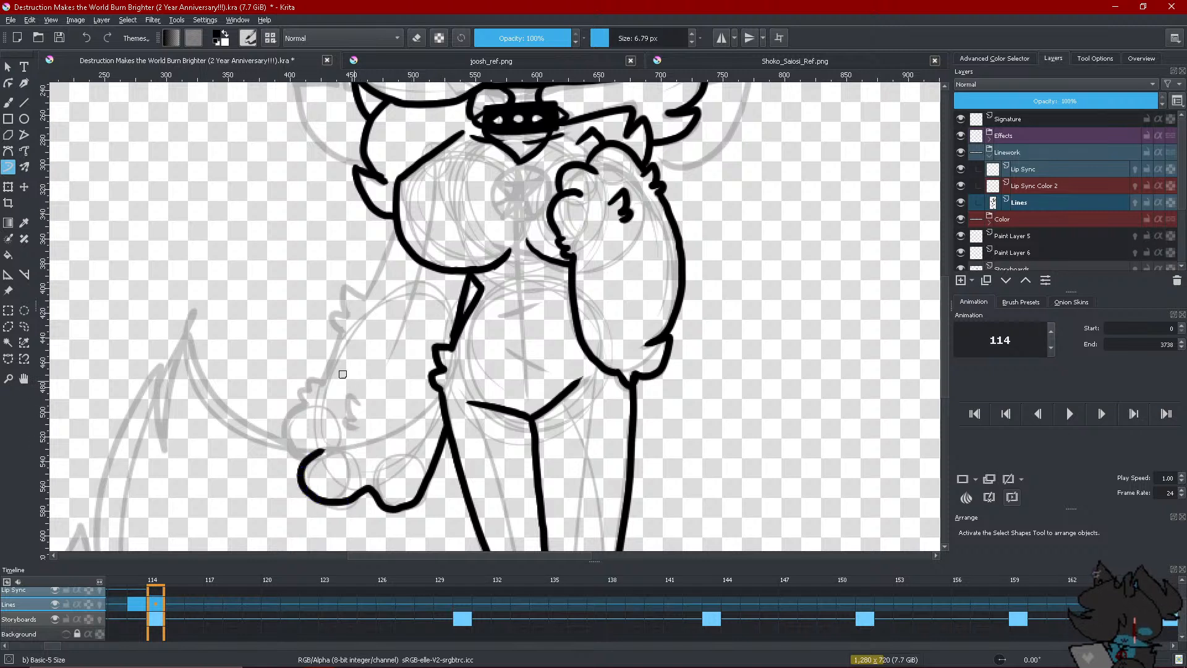
{"action": "mouse_move", "coordinate": [323, 382]}
{"action": "left_mouse_down"}
{"action": "mouse_move", "coordinate": [292, 417]}
{"action": "mouse_move", "coordinate": [288, 444]}
{"action": "mouse_move", "coordinate": [300, 445]}
{"action": "left_mouse_up"}
{"action": "left_click", "coordinate": [89, 40]}
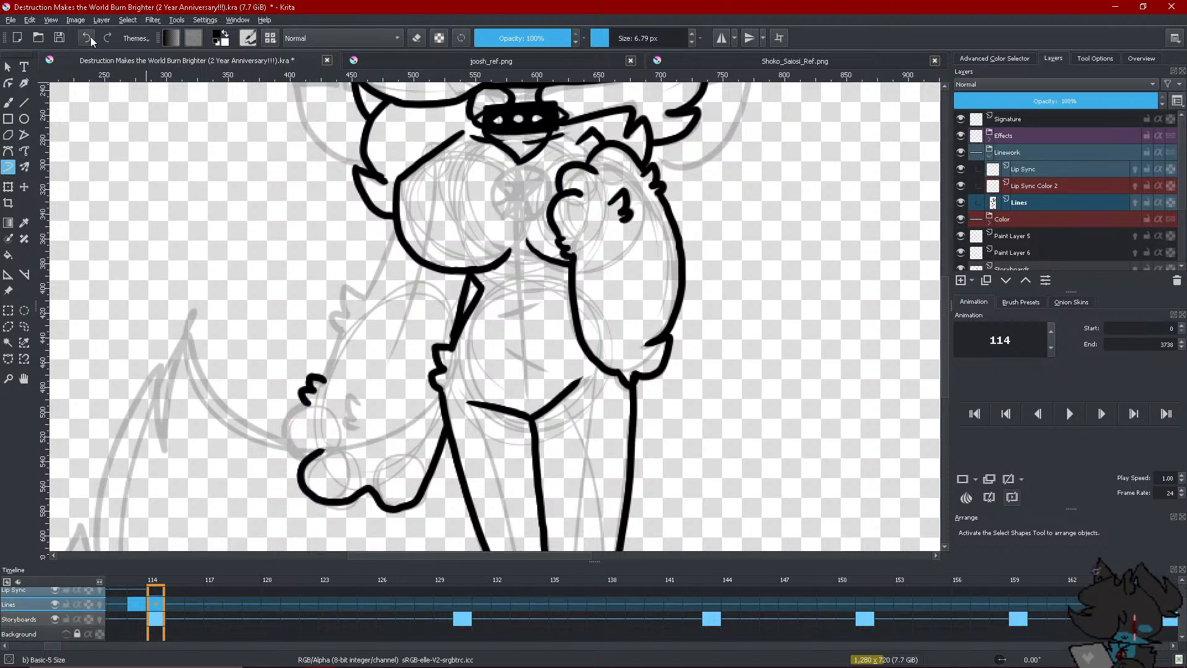
{"action": "mouse_move", "coordinate": [309, 402]}
{"action": "left_mouse_down"}
{"action": "mouse_move", "coordinate": [289, 456]}
{"action": "mouse_move", "coordinate": [301, 463]}
{"action": "mouse_move", "coordinate": [288, 442]}
{"action": "mouse_move", "coordinate": [295, 409]}
{"action": "mouse_move", "coordinate": [351, 395]}
{"action": "mouse_move", "coordinate": [354, 430]}
{"action": "left_mouse_up"}
{"action": "left_click", "coordinate": [86, 38]}
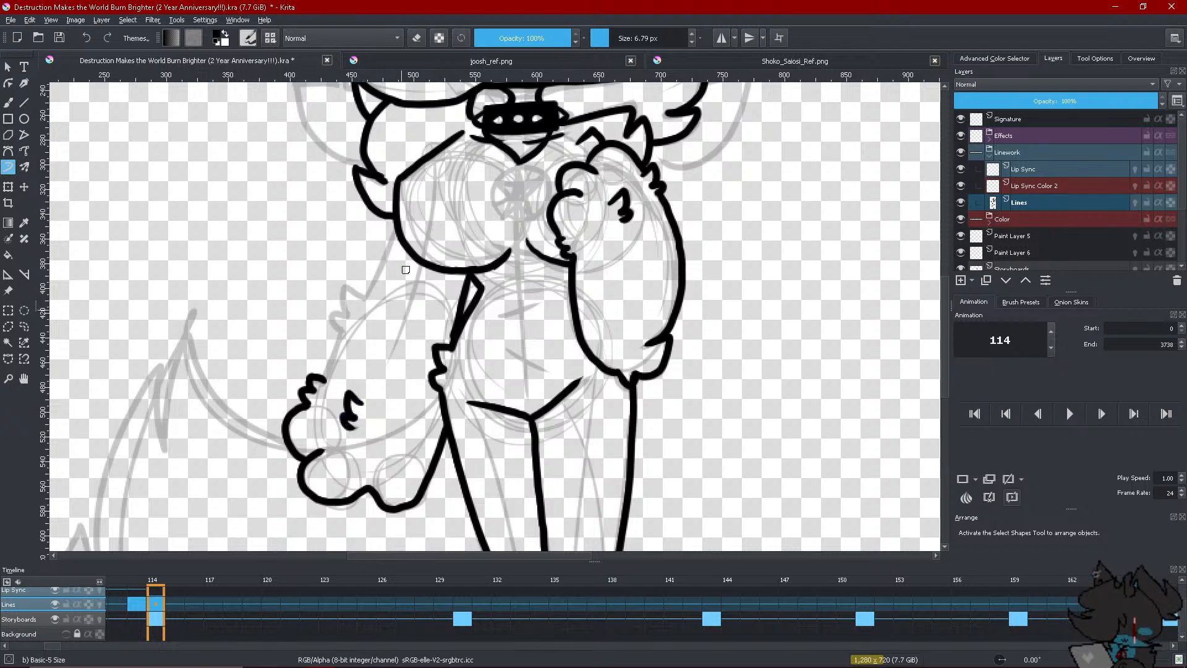
{"action": "mouse_move", "coordinate": [391, 229]}
{"action": "left_mouse_down"}
{"action": "mouse_move", "coordinate": [374, 287]}
{"action": "mouse_move", "coordinate": [350, 307]}
{"action": "mouse_move", "coordinate": [360, 301]}
{"action": "mouse_move", "coordinate": [347, 288]}
{"action": "mouse_move", "coordinate": [320, 377]}
{"action": "left_mouse_up"}
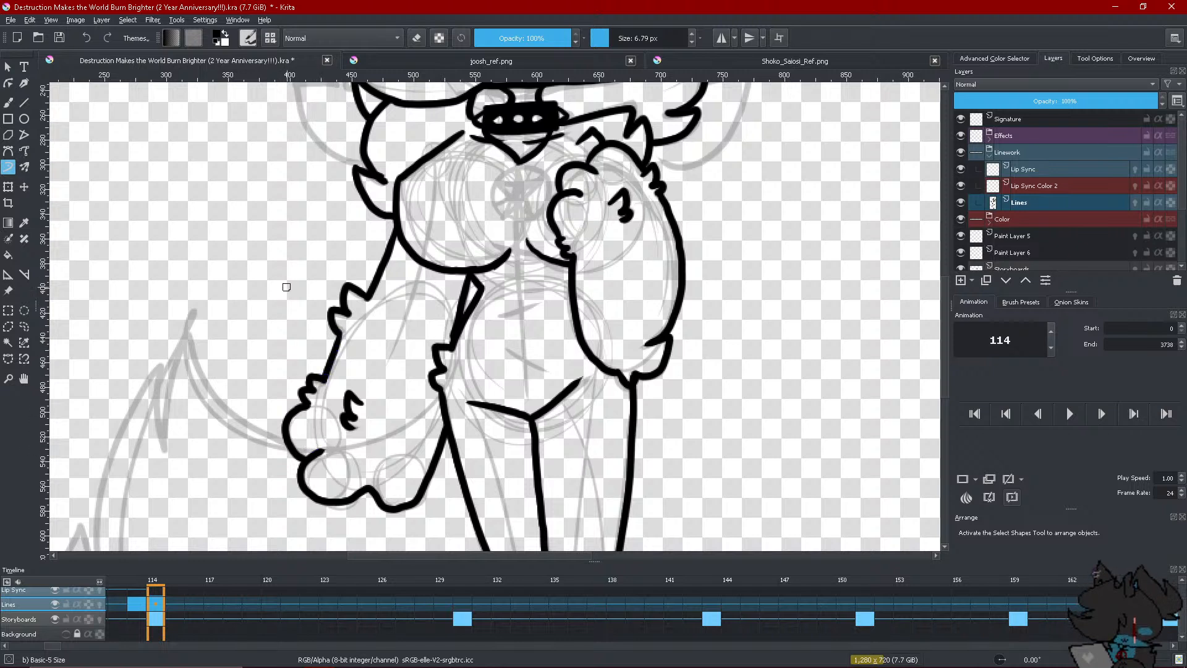
{"action": "mouse_move", "coordinate": [304, 315]}
{"action": "left_mouse_down"}
{"action": "mouse_move", "coordinate": [288, 274]}
{"action": "mouse_move", "coordinate": [275, 295]}
{"action": "mouse_move", "coordinate": [280, 272]}
{"action": "mouse_move", "coordinate": [257, 257]}
{"action": "mouse_move", "coordinate": [252, 285]}
{"action": "mouse_move", "coordinate": [242, 276]}
{"action": "mouse_move", "coordinate": [246, 329]}
{"action": "left_mouse_up"}
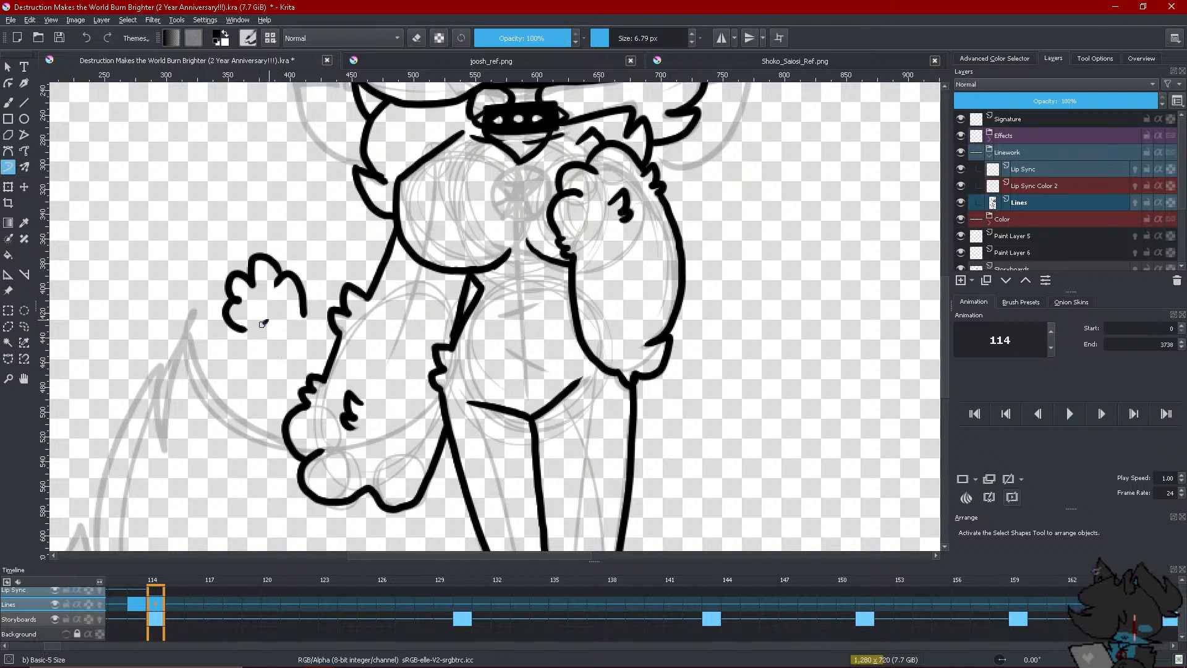
{"action": "mouse_move", "coordinate": [263, 323]}
{"action": "left_mouse_down"}
{"action": "mouse_move", "coordinate": [251, 303]}
{"action": "mouse_move", "coordinate": [277, 308]}
{"action": "mouse_move", "coordinate": [258, 321]}
{"action": "mouse_move", "coordinate": [289, 286]}
{"action": "mouse_move", "coordinate": [262, 267]}
{"action": "mouse_move", "coordinate": [237, 290]}
{"action": "mouse_move", "coordinate": [240, 322]}
{"action": "left_mouse_up"}
{"action": "mouse_move", "coordinate": [287, 247]}
{"action": "left_mouse_down"}
{"action": "mouse_move", "coordinate": [285, 220]}
{"action": "mouse_move", "coordinate": [287, 248]}
{"action": "left_mouse_up"}
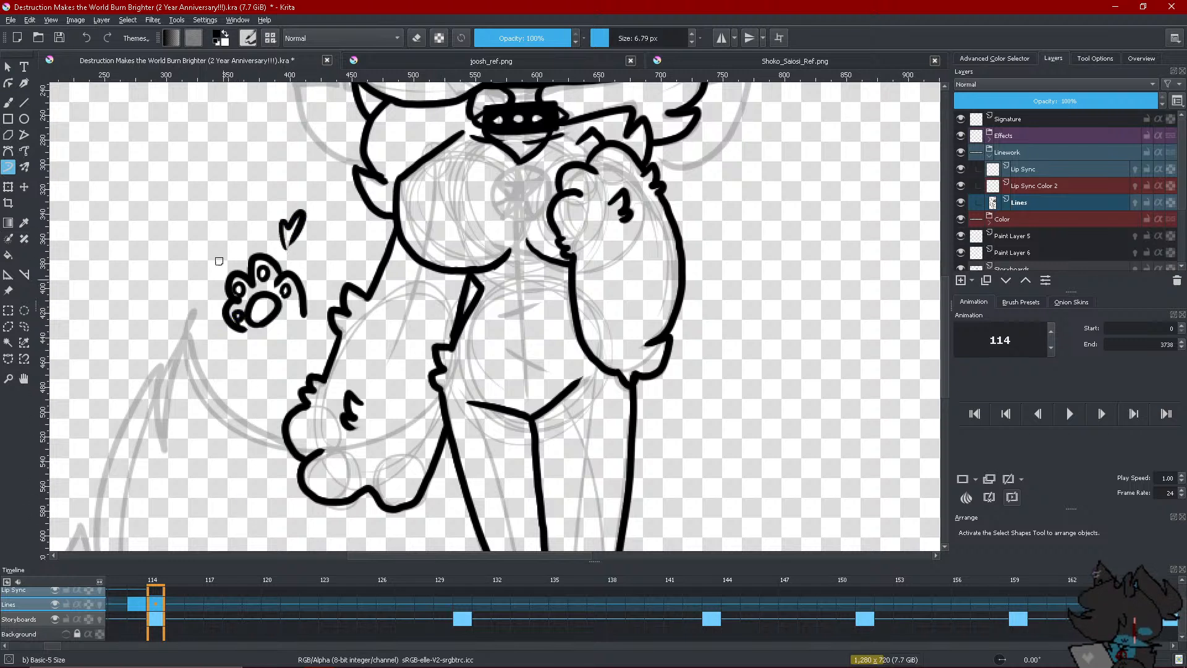
{"action": "left_click", "coordinate": [86, 34]}
{"action": "left_click", "coordinate": [86, 34]}
{"action": "left_click", "coordinate": [86, 34]}
{"action": "left_click", "coordinate": [87, 34]}
{"action": "left_click", "coordinate": [87, 34]}
{"action": "left_click", "coordinate": [87, 34]}
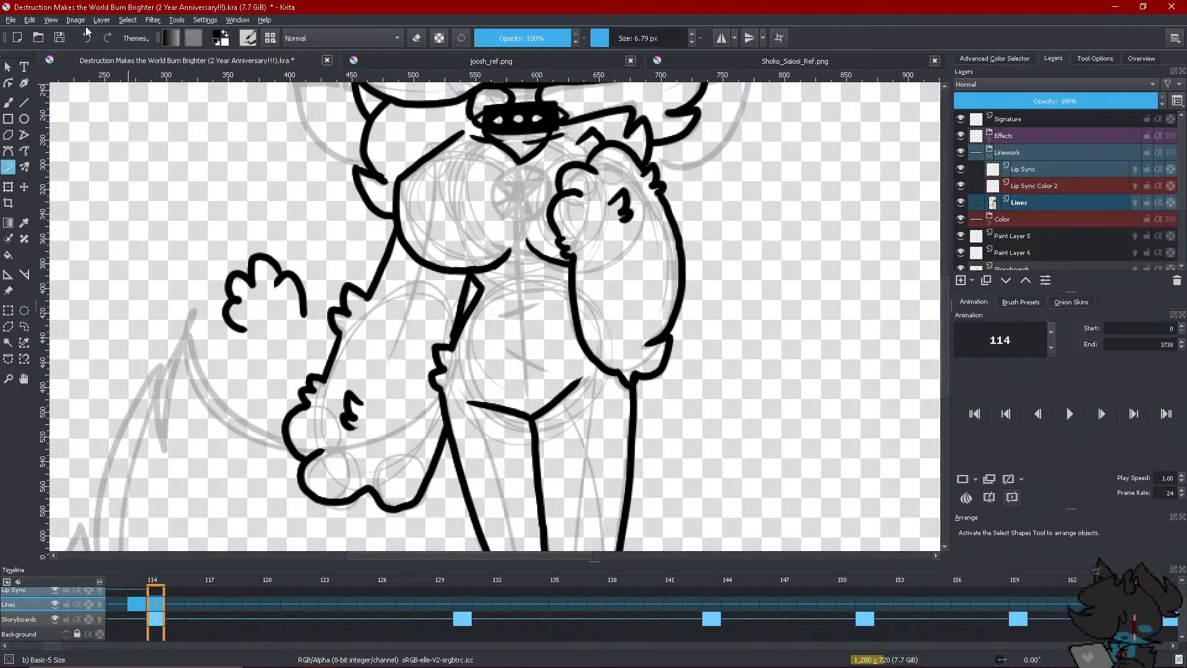
{"action": "left_click", "coordinate": [87, 37]}
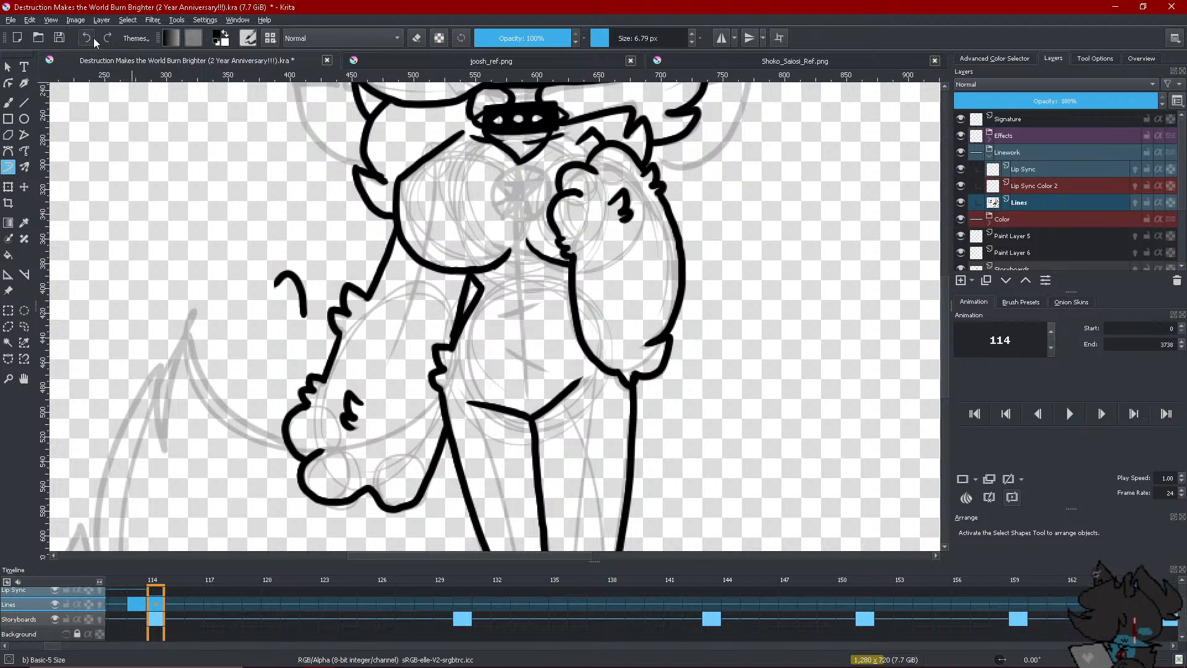
{"action": "left_click", "coordinate": [87, 37]}
Ink the vertical seam down the middle of the torso and add four short stitch marks across it
{"action": "mouse_move", "coordinate": [377, 519]}
{"action": "left_mouse_down"}
{"action": "mouse_move", "coordinate": [462, 441]}
{"action": "mouse_move", "coordinate": [355, 562]}
{"action": "left_mouse_up"}
{"action": "left_click_drag", "start_coordinate": [495, 189], "coordinate": [504, 440]}
{"action": "left_click_drag", "start_coordinate": [466, 245], "coordinate": [523, 219]}
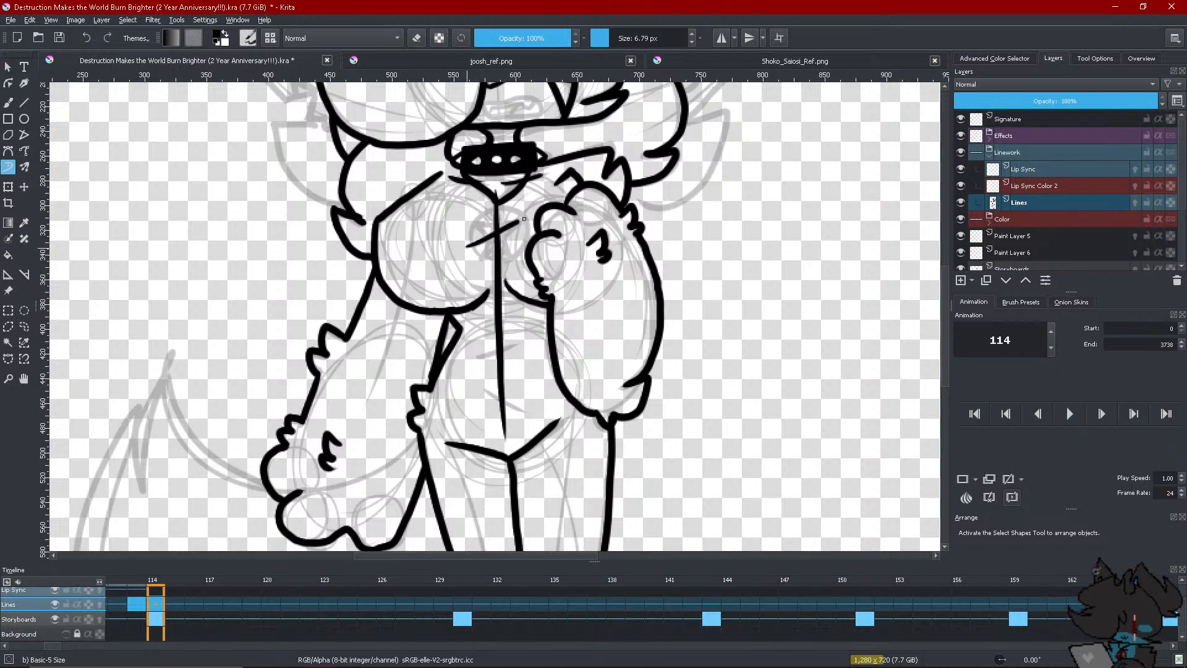
{"action": "left_click_drag", "start_coordinate": [467, 286], "coordinate": [521, 300]}
{"action": "left_click_drag", "start_coordinate": [476, 362], "coordinate": [522, 345]}
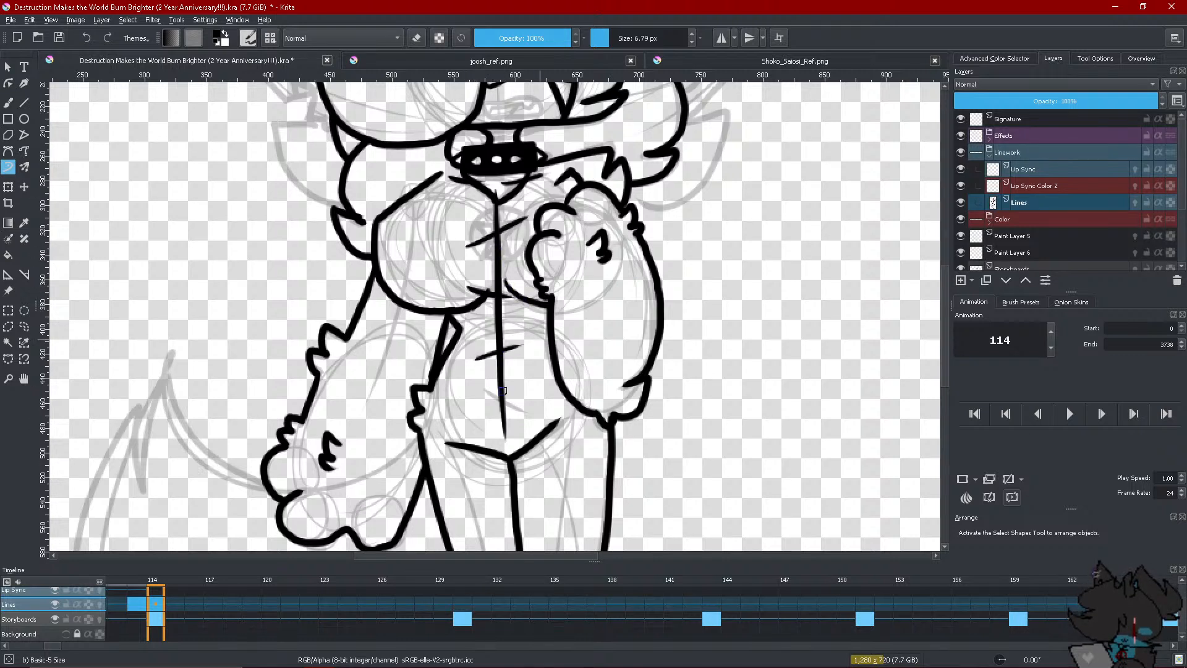
{"action": "left_click_drag", "start_coordinate": [481, 394], "coordinate": [529, 403]}
{"action": "left_click", "coordinate": [967, 60]}
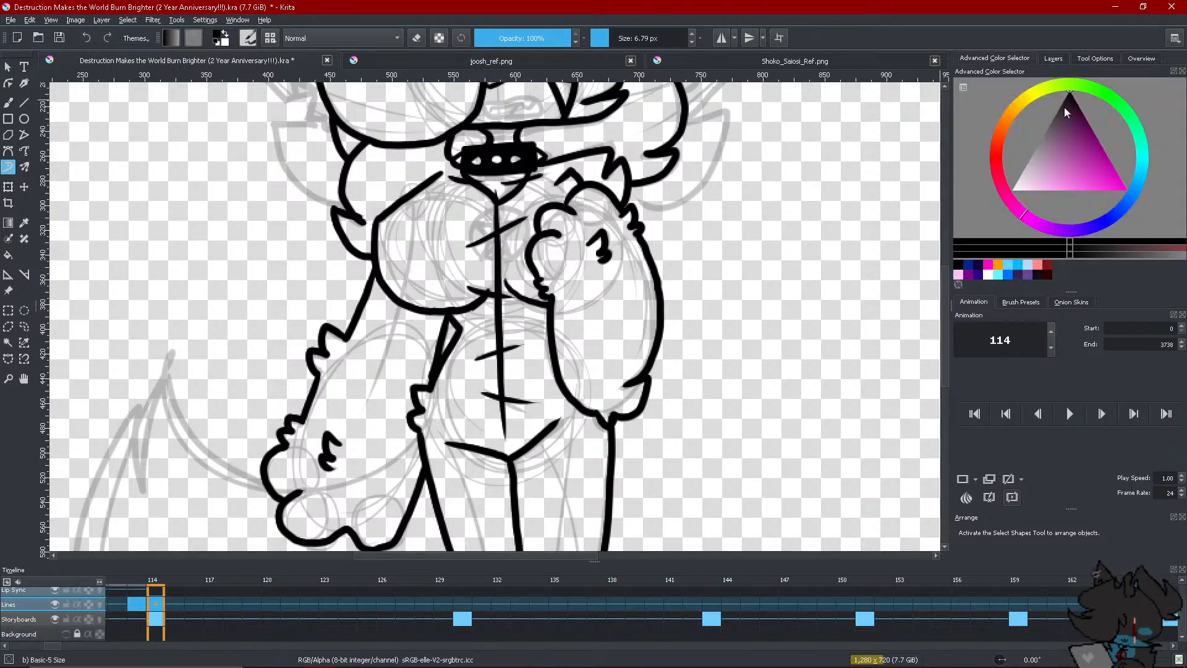
{"action": "left_click", "coordinate": [1050, 274]}
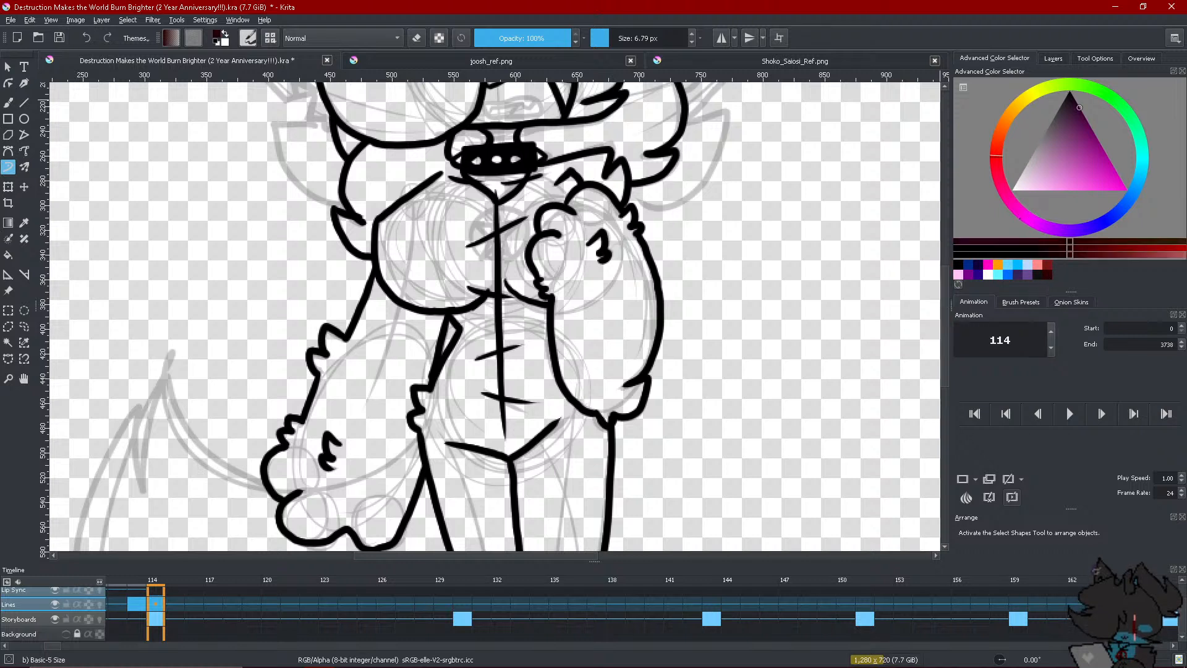
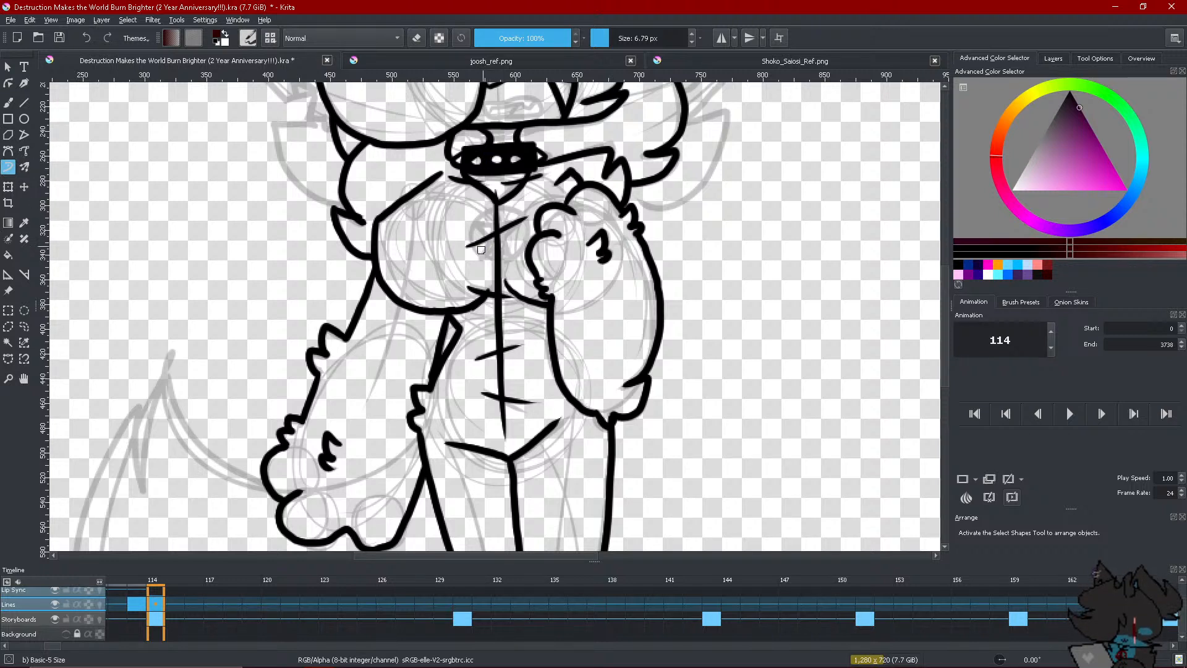
{"action": "mouse_move", "coordinate": [481, 249]}
{"action": "left_mouse_down"}
{"action": "mouse_move", "coordinate": [482, 212]}
{"action": "mouse_move", "coordinate": [526, 236]}
{"action": "left_mouse_up"}
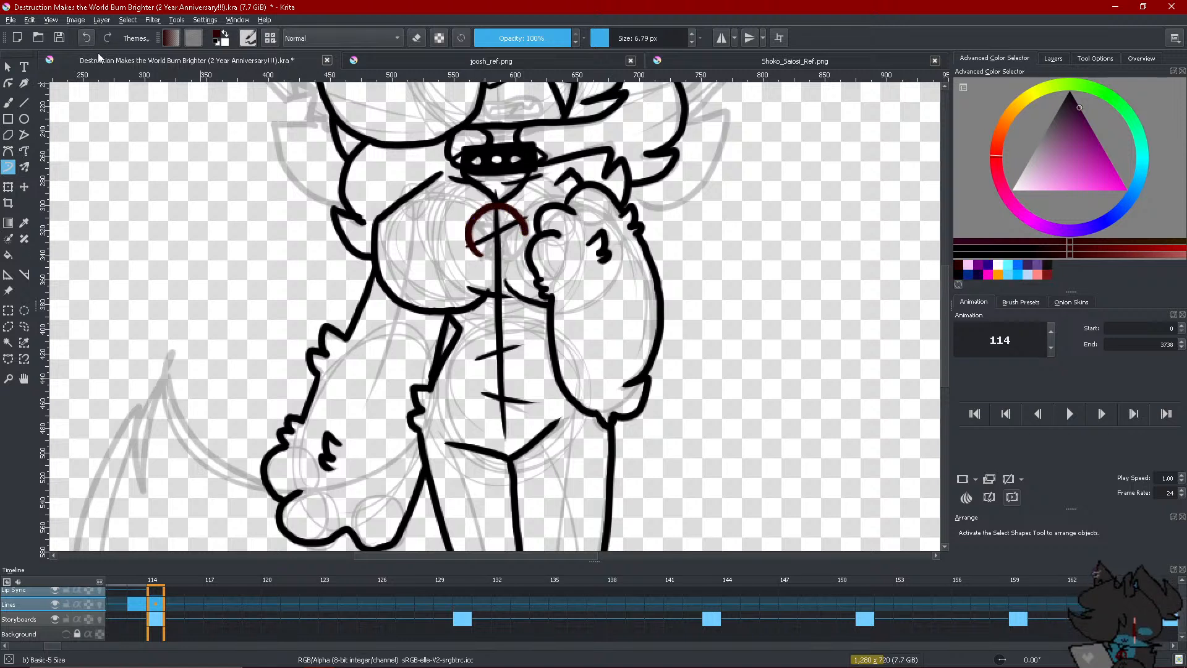
{"action": "key", "text": "ctrl+z"}
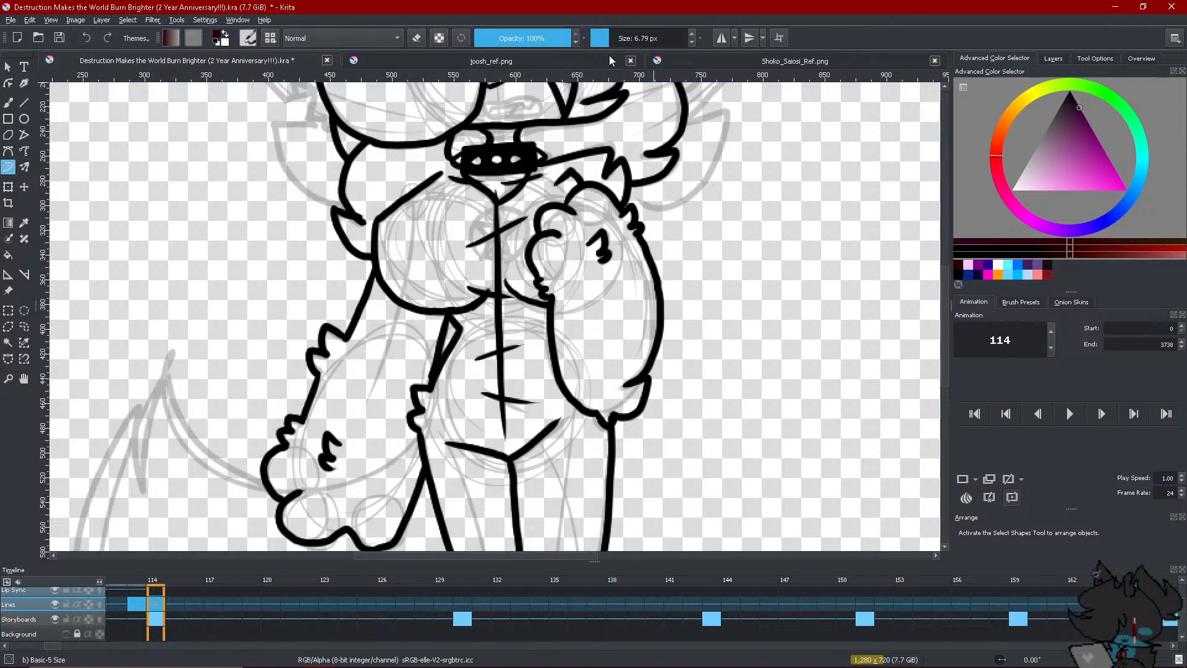
Close joosh_ref.png, sample the dark red swatch from Shoko_Saiosi_Ref.png and return to the animation file
{"action": "left_click", "coordinate": [630, 60]}
{"action": "left_click", "coordinate": [644, 62]}
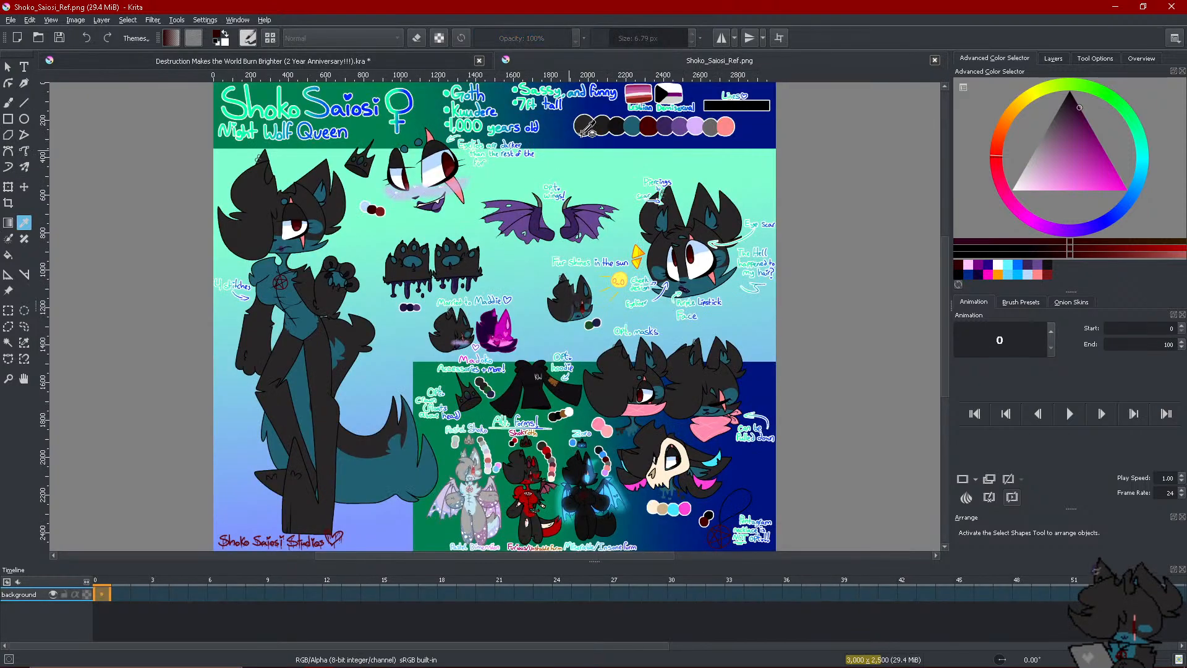
{"action": "left_click", "coordinate": [644, 101]}
{"action": "left_click", "coordinate": [432, 60]}
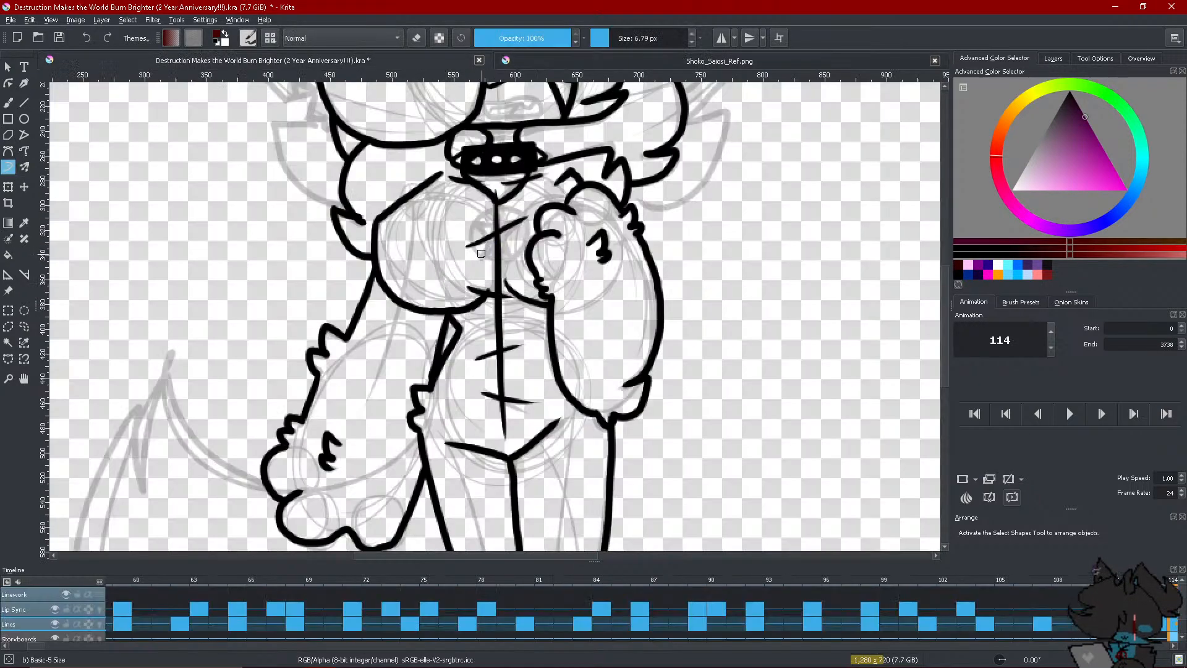
Draw the dark red circle with a star inside it over the upper end of the chest seam
{"action": "mouse_move", "coordinate": [474, 254]}
{"action": "left_mouse_down"}
{"action": "mouse_move", "coordinate": [467, 243]}
{"action": "mouse_move", "coordinate": [519, 226]}
{"action": "mouse_move", "coordinate": [512, 265]}
{"action": "mouse_move", "coordinate": [465, 242]}
{"action": "mouse_move", "coordinate": [504, 265]}
{"action": "left_mouse_up"}
{"action": "mouse_move", "coordinate": [498, 216]}
{"action": "left_mouse_down"}
{"action": "mouse_move", "coordinate": [474, 256]}
{"action": "mouse_move", "coordinate": [524, 230]}
{"action": "mouse_move", "coordinate": [469, 224]}
{"action": "mouse_move", "coordinate": [503, 263]}
{"action": "left_mouse_up"}
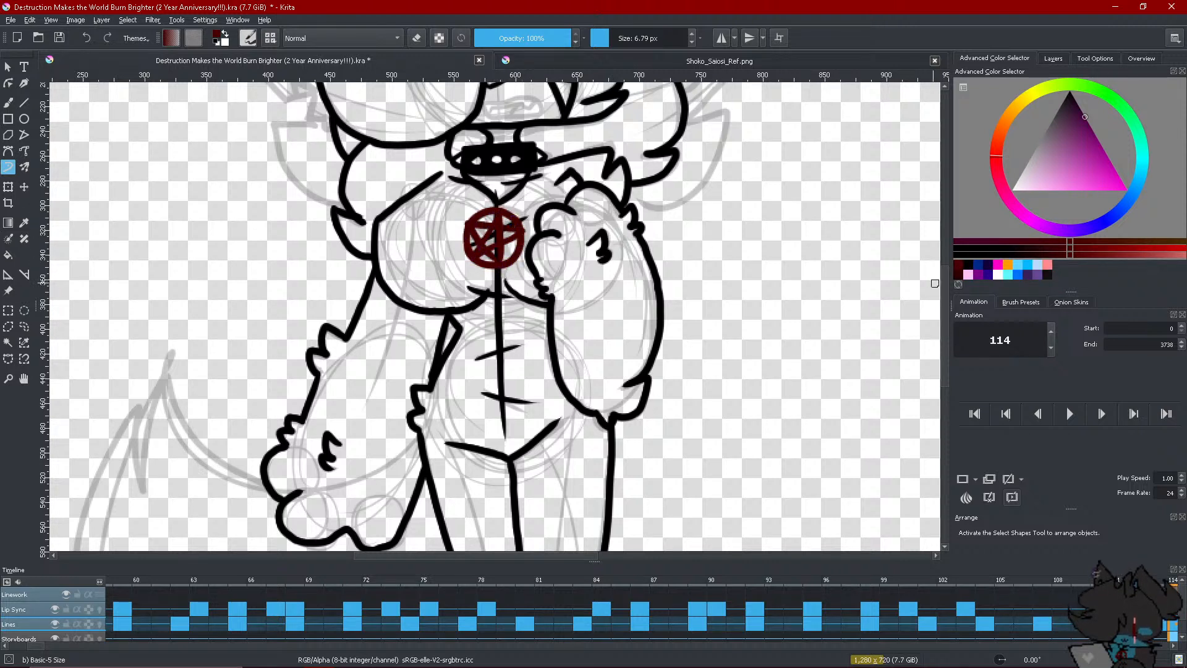
Ink the large pointed ear beside the crown in black, with the curved tuft below it and the fur inside the ear
{"action": "left_click_drag", "start_coordinate": [550, 351], "coordinate": [459, 569]}
{"action": "left_click_drag", "start_coordinate": [535, 272], "coordinate": [544, 282]}
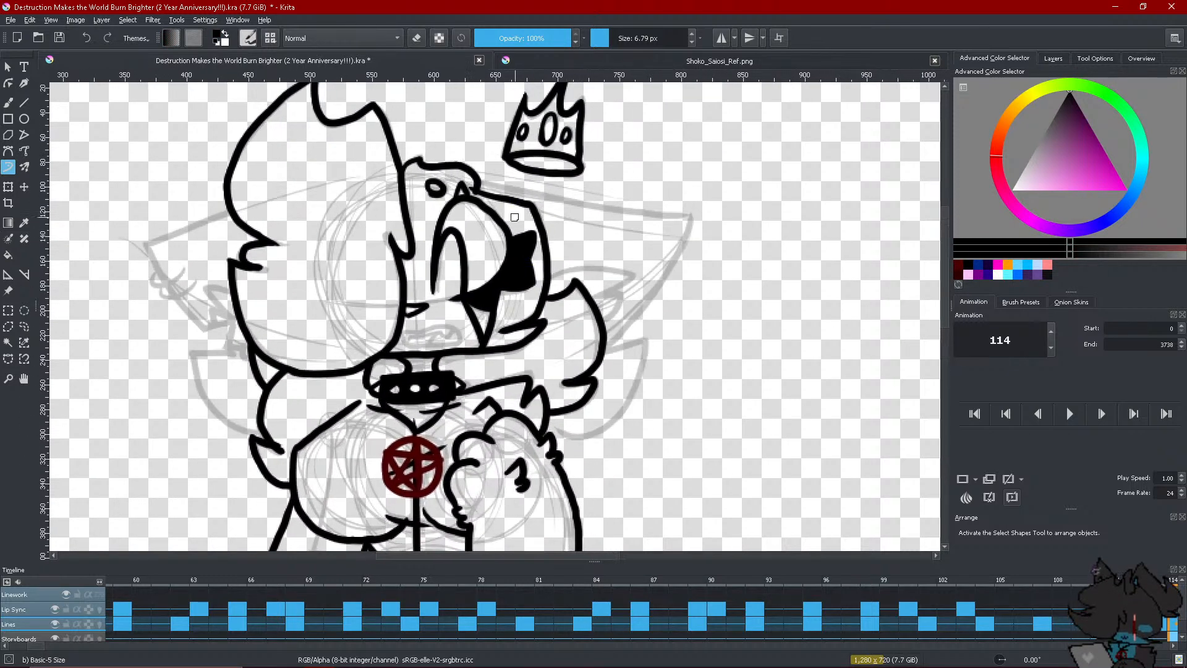
{"action": "left_click_drag", "start_coordinate": [476, 181], "coordinate": [685, 226]}
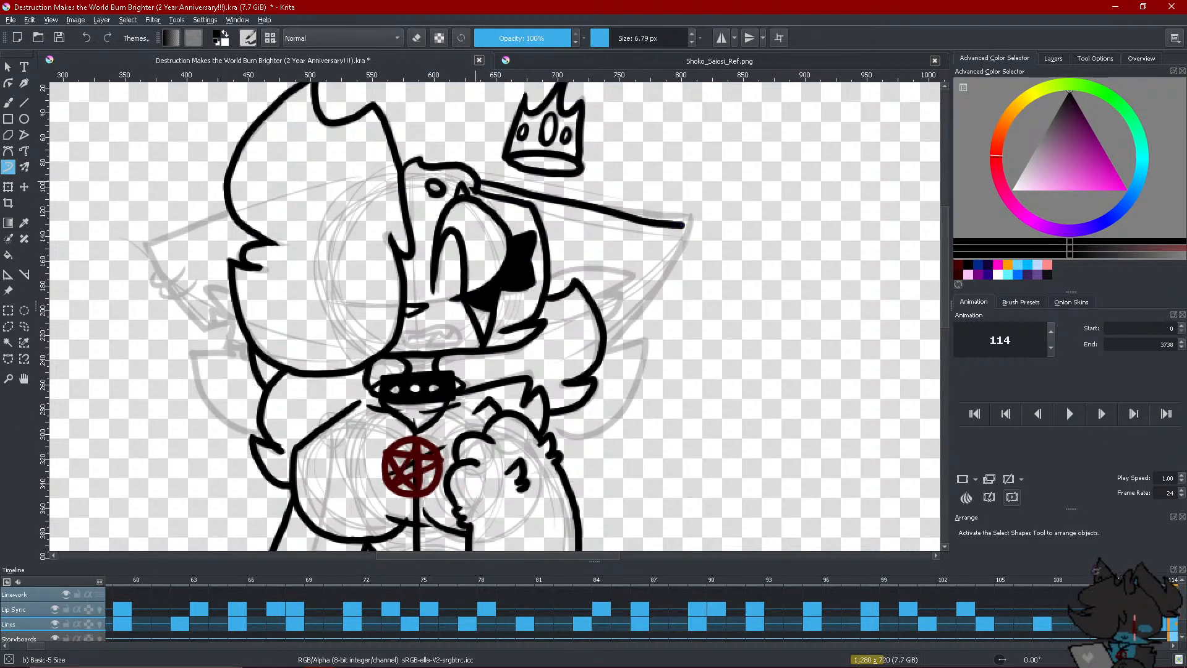
{"action": "key", "text": "ctrl+z"}
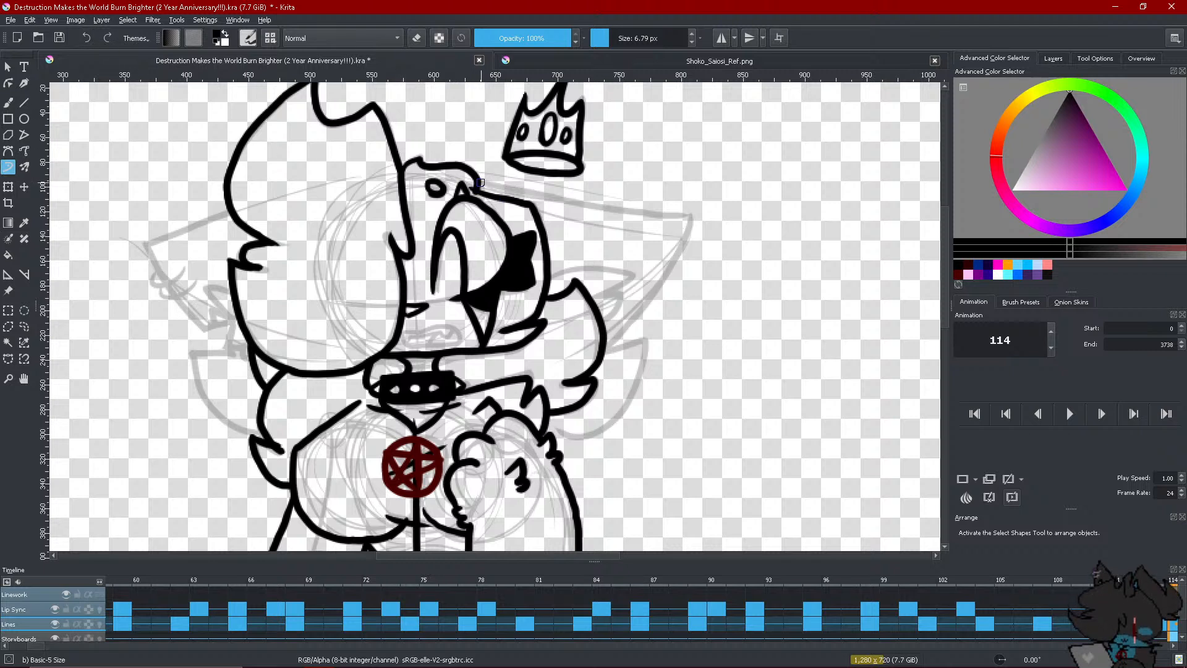
{"action": "mouse_move", "coordinate": [480, 183]}
{"action": "left_mouse_down"}
{"action": "mouse_move", "coordinate": [696, 217]}
{"action": "mouse_move", "coordinate": [608, 345]}
{"action": "mouse_move", "coordinate": [646, 330]}
{"action": "mouse_move", "coordinate": [632, 379]}
{"action": "mouse_move", "coordinate": [598, 424]}
{"action": "mouse_move", "coordinate": [545, 425]}
{"action": "left_mouse_up"}
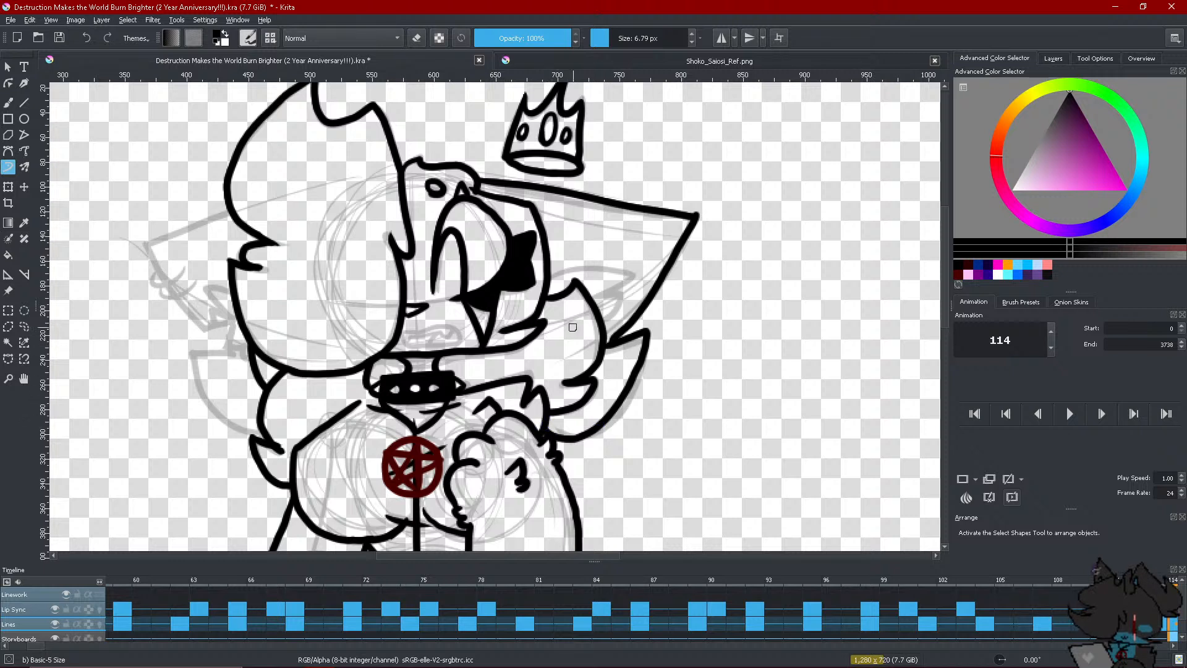
{"action": "mouse_move", "coordinate": [549, 273]}
{"action": "left_mouse_down"}
{"action": "mouse_move", "coordinate": [641, 270]}
{"action": "mouse_move", "coordinate": [597, 298]}
{"action": "mouse_move", "coordinate": [601, 318]}
{"action": "left_mouse_up"}
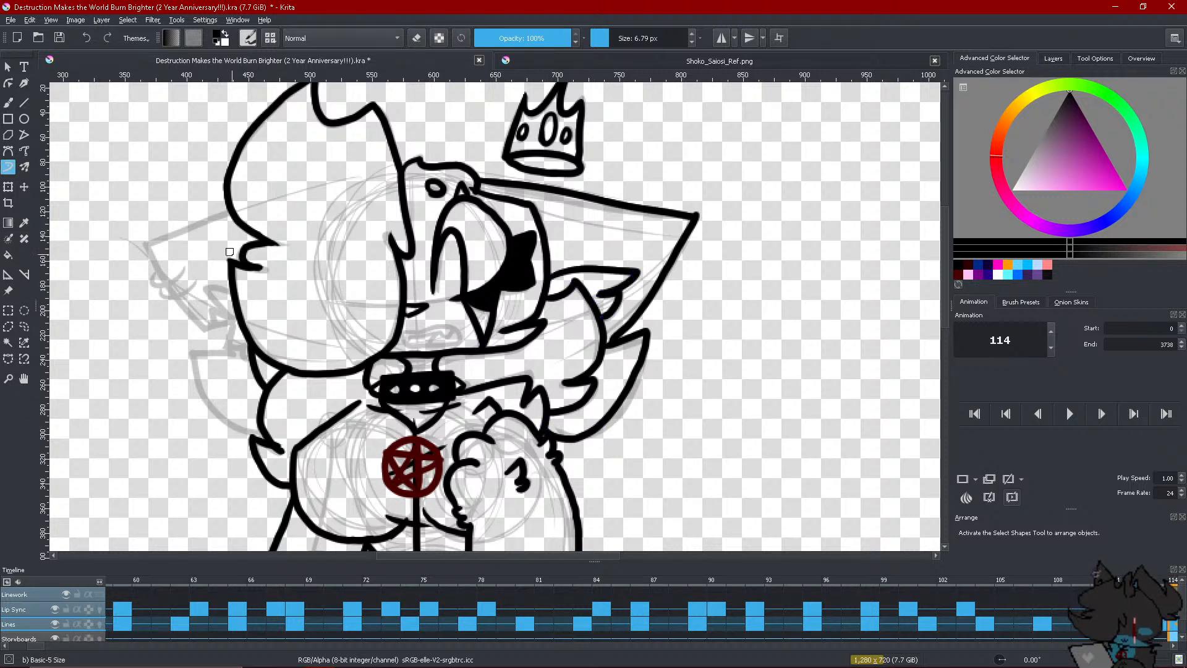
Ink the opposite ear behind the hair, with its inner fur and the pointed tuft below it
{"action": "mouse_move", "coordinate": [227, 210]}
{"action": "left_mouse_down"}
{"action": "mouse_move", "coordinate": [145, 240]}
{"action": "mouse_move", "coordinate": [210, 329]}
{"action": "mouse_move", "coordinate": [192, 353]}
{"action": "mouse_move", "coordinate": [205, 395]}
{"action": "mouse_move", "coordinate": [227, 421]}
{"action": "mouse_move", "coordinate": [259, 429]}
{"action": "left_mouse_up"}
{"action": "mouse_move", "coordinate": [206, 285]}
{"action": "left_mouse_down"}
{"action": "mouse_move", "coordinate": [229, 301]}
{"action": "mouse_move", "coordinate": [214, 319]}
{"action": "left_mouse_up"}
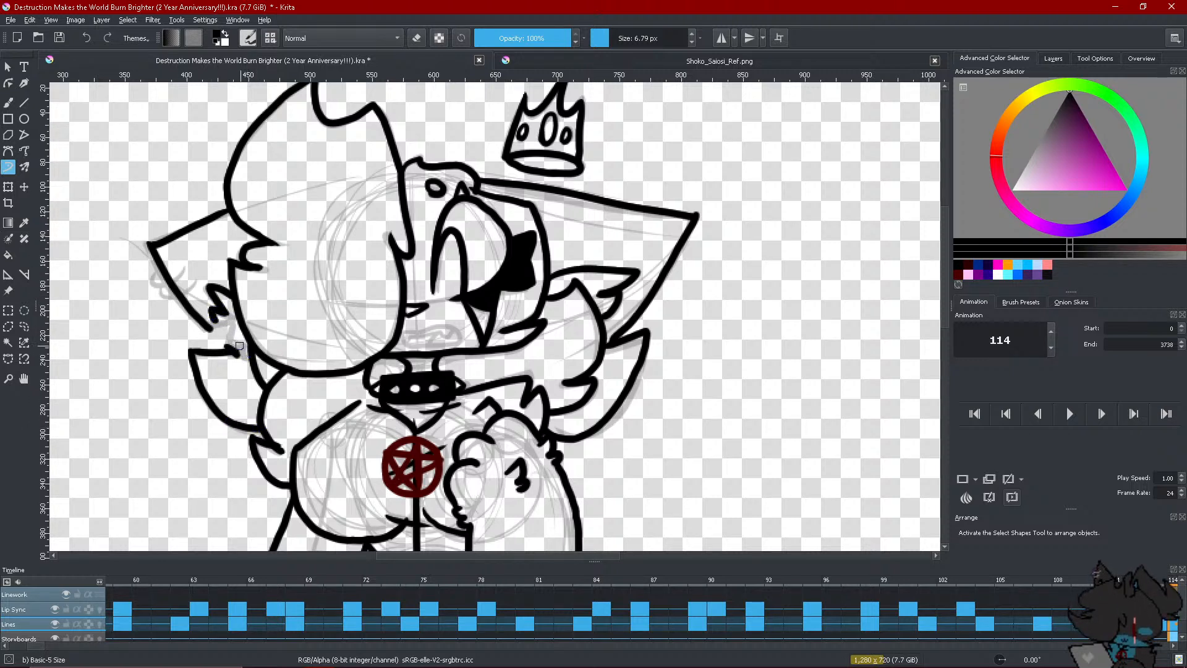
{"action": "left_click_drag", "start_coordinate": [234, 341], "coordinate": [247, 359]}
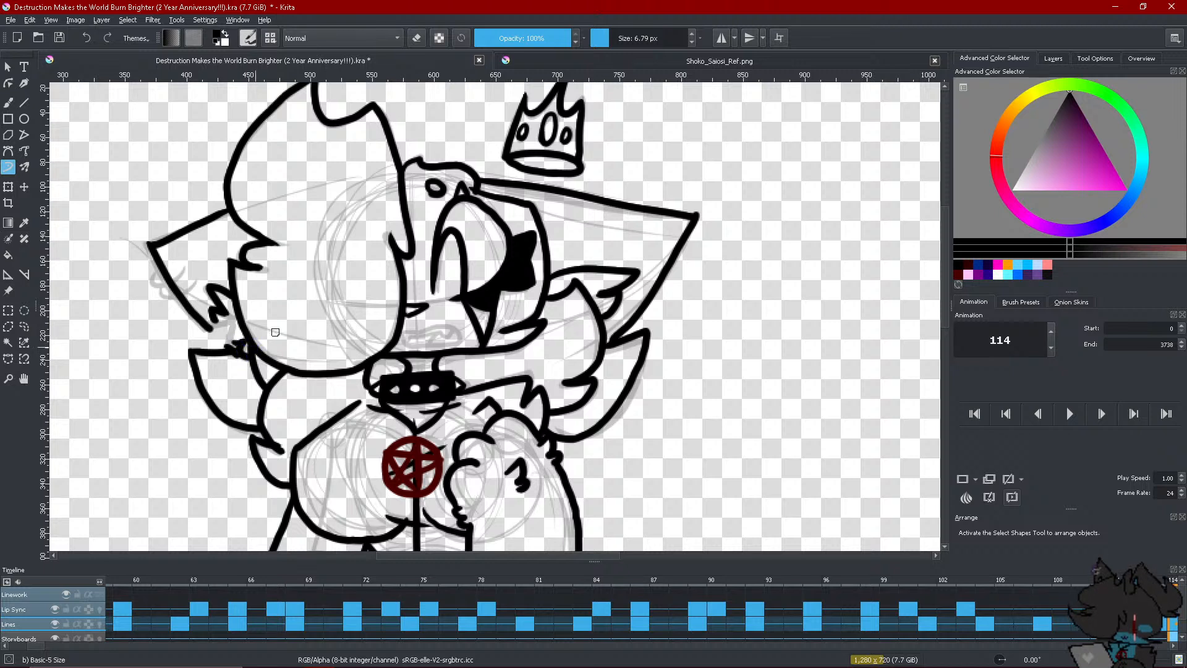
Draw a small dark red band at the base of the ear behind the hair, and set the colour back to black
{"action": "left_click", "coordinate": [960, 274]}
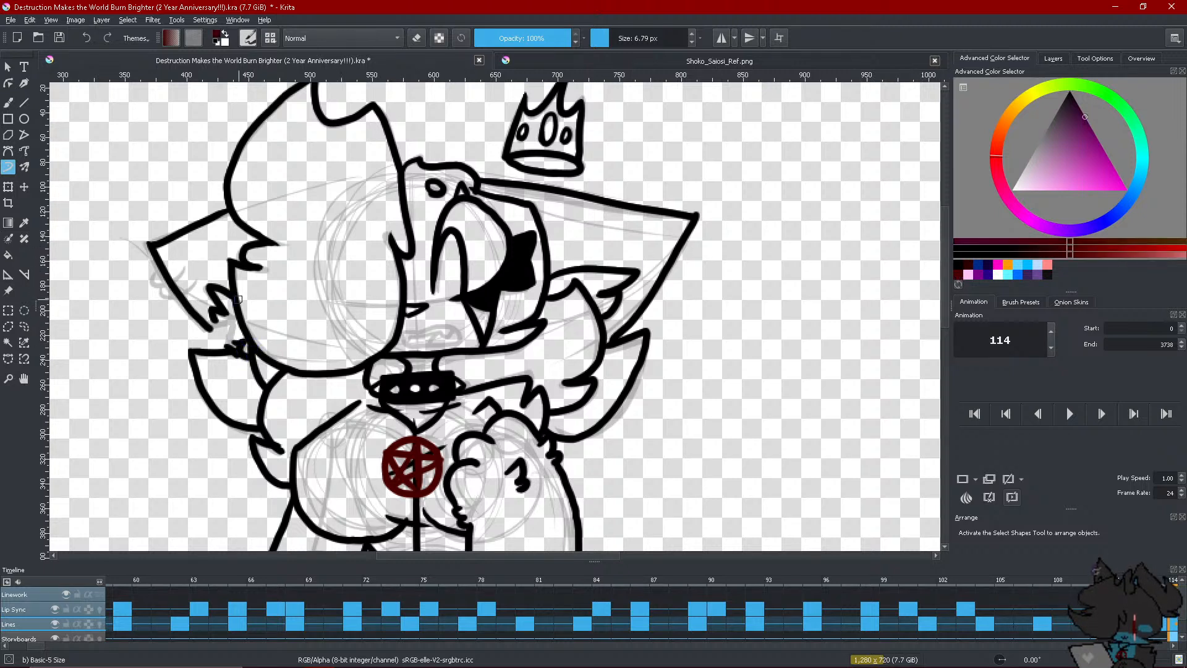
{"action": "mouse_move", "coordinate": [210, 328]}
{"action": "left_mouse_down"}
{"action": "mouse_move", "coordinate": [236, 320]}
{"action": "mouse_move", "coordinate": [224, 348]}
{"action": "left_mouse_up"}
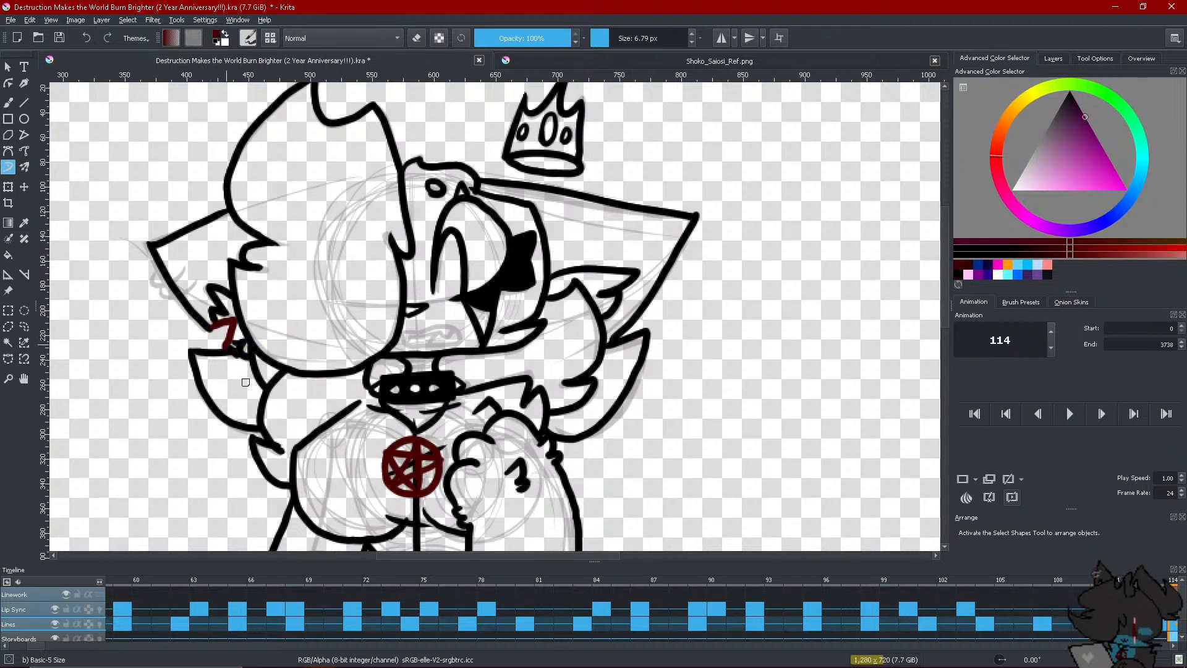
{"action": "left_click", "coordinate": [959, 276]}
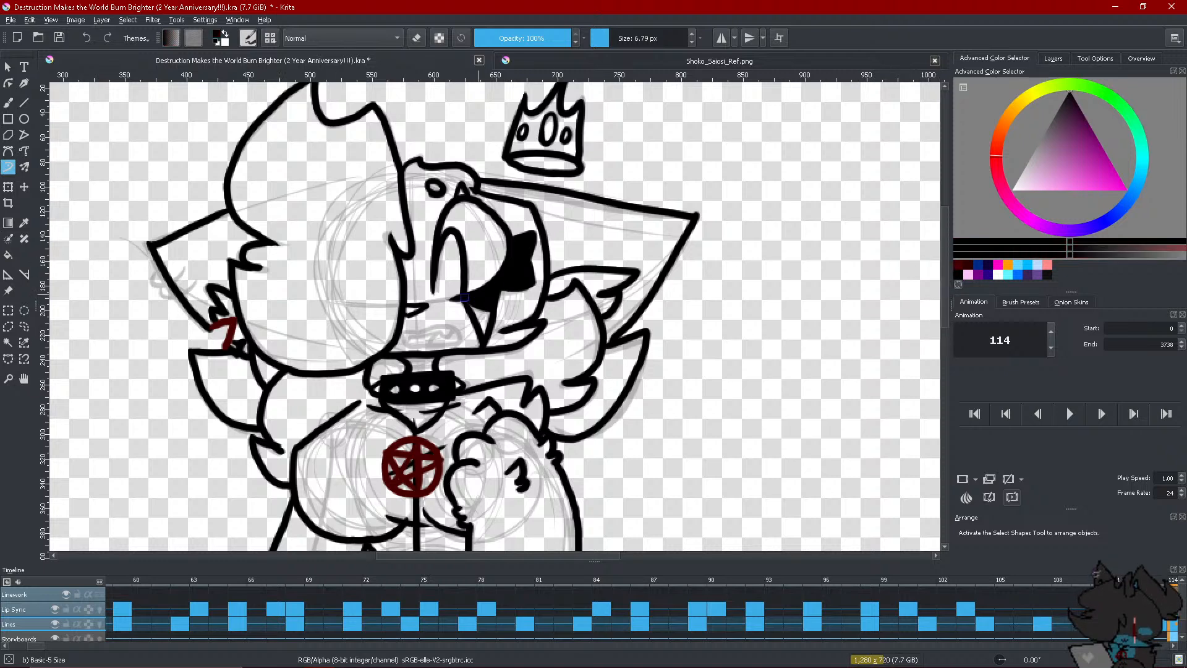
Sample the grey from Shoko_Saiosi_Ref.png, return to the animation file and draw the grey ring piercings on the outer edge of the same ear
{"action": "left_click", "coordinate": [570, 61]}
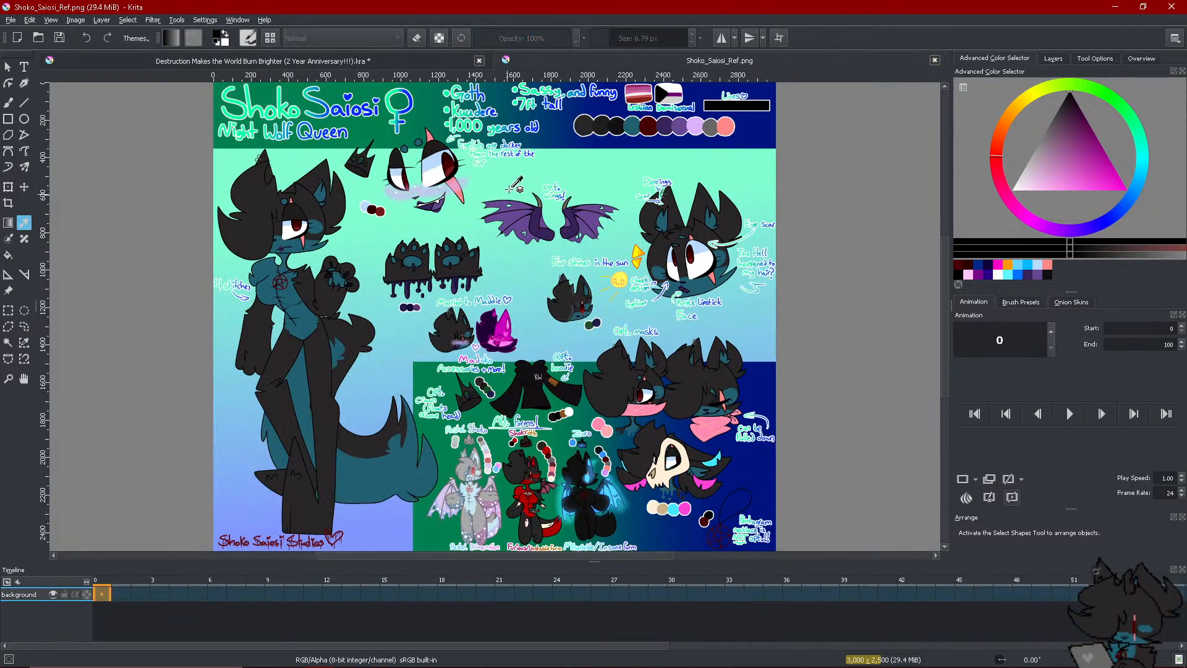
{"action": "key", "text": "p"}
{"action": "left_click", "coordinate": [357, 62]}
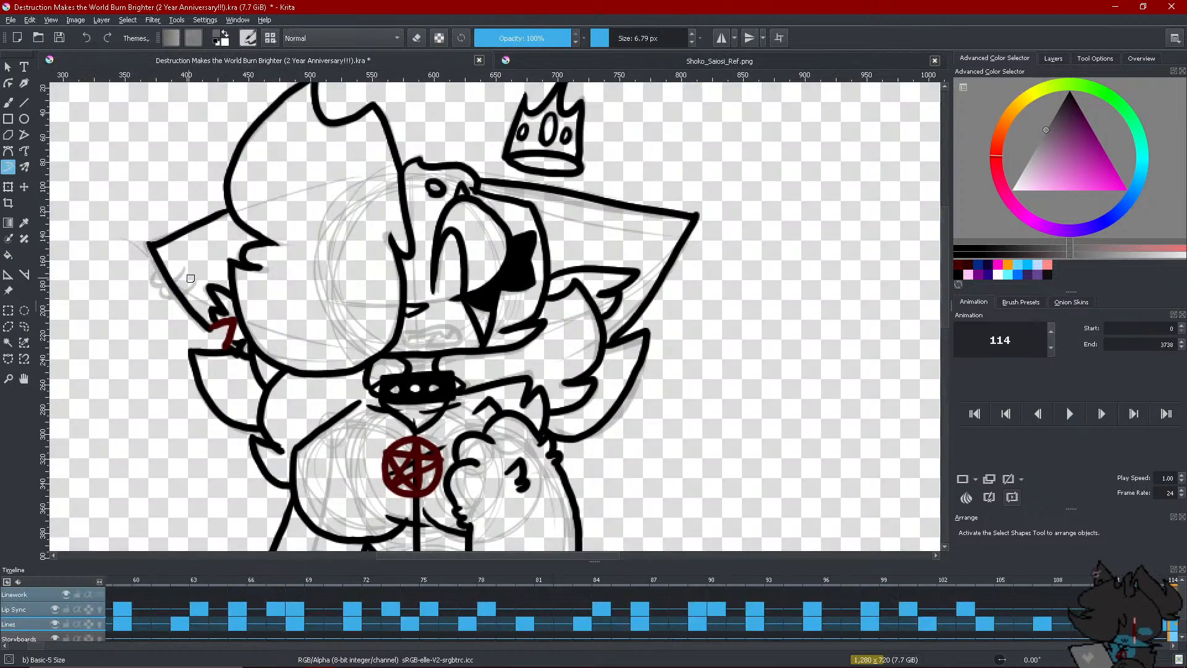
{"action": "mouse_move", "coordinate": [190, 278]}
{"action": "left_mouse_down"}
{"action": "mouse_move", "coordinate": [189, 288]}
{"action": "mouse_move", "coordinate": [154, 272]}
{"action": "mouse_move", "coordinate": [180, 266]}
{"action": "left_mouse_up"}
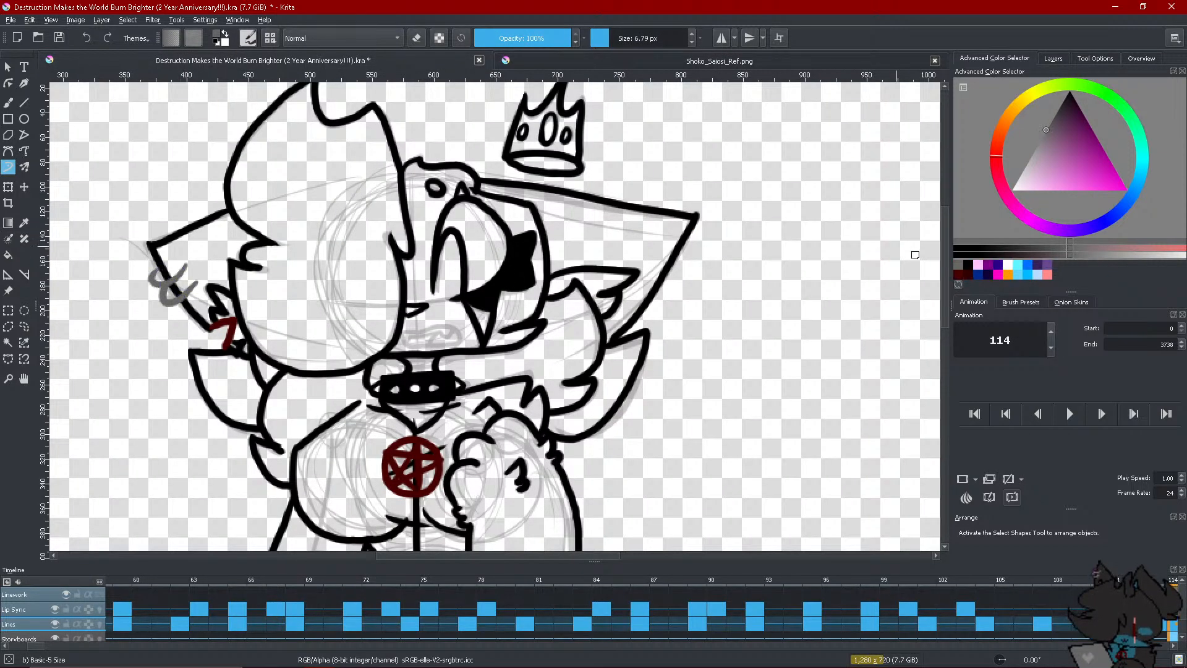
Ink the tail in black from behind the lowered paw up to its pointed tip, and add the first notch with its ends trimmed
{"action": "left_click", "coordinate": [969, 265]}
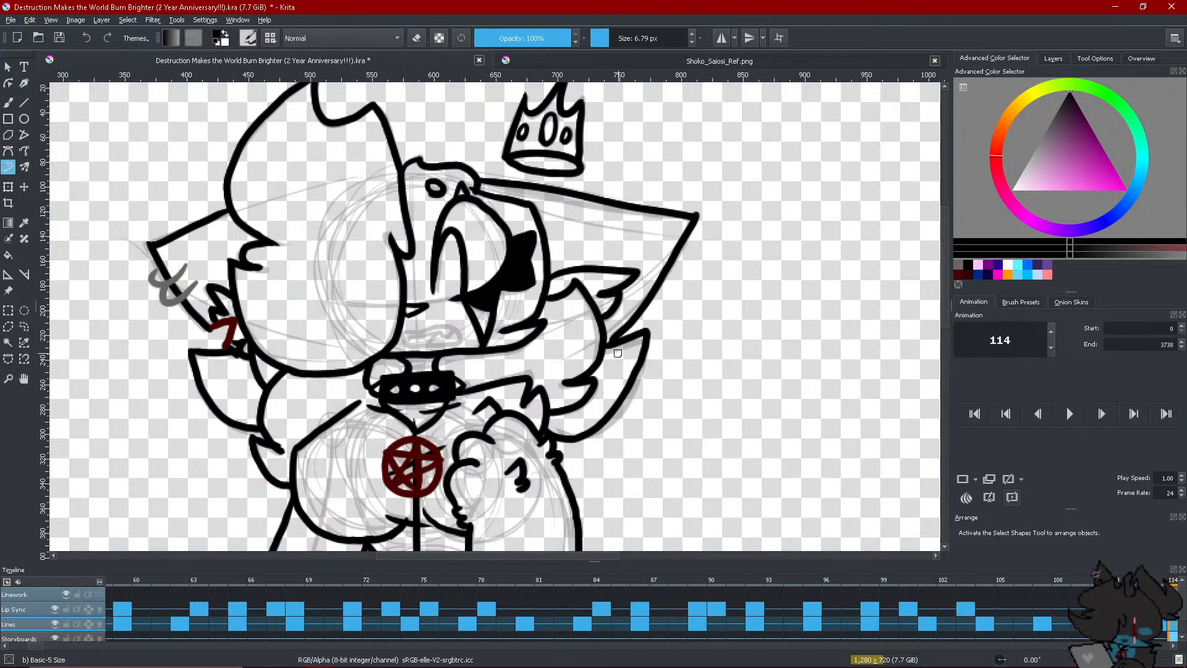
{"action": "scroll", "coordinate": [382, 353], "scroll_direction": "down", "scroll_amount": 4}
{"action": "scroll", "coordinate": [451, 407], "scroll_direction": "up", "scroll_amount": 3}
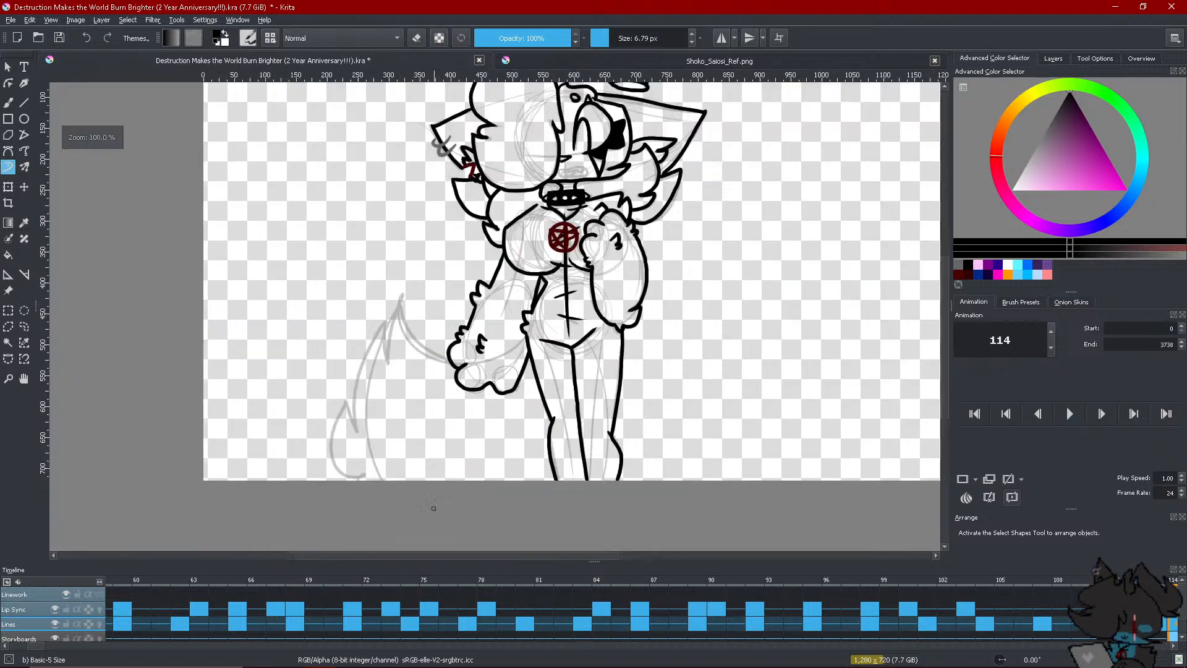
{"action": "scroll", "coordinate": [450, 407], "scroll_direction": "up", "scroll_amount": 3}
{"action": "scroll", "coordinate": [438, 488], "scroll_direction": "down", "scroll_amount": 2}
{"action": "scroll", "coordinate": [434, 501], "scroll_direction": "up", "scroll_amount": 2}
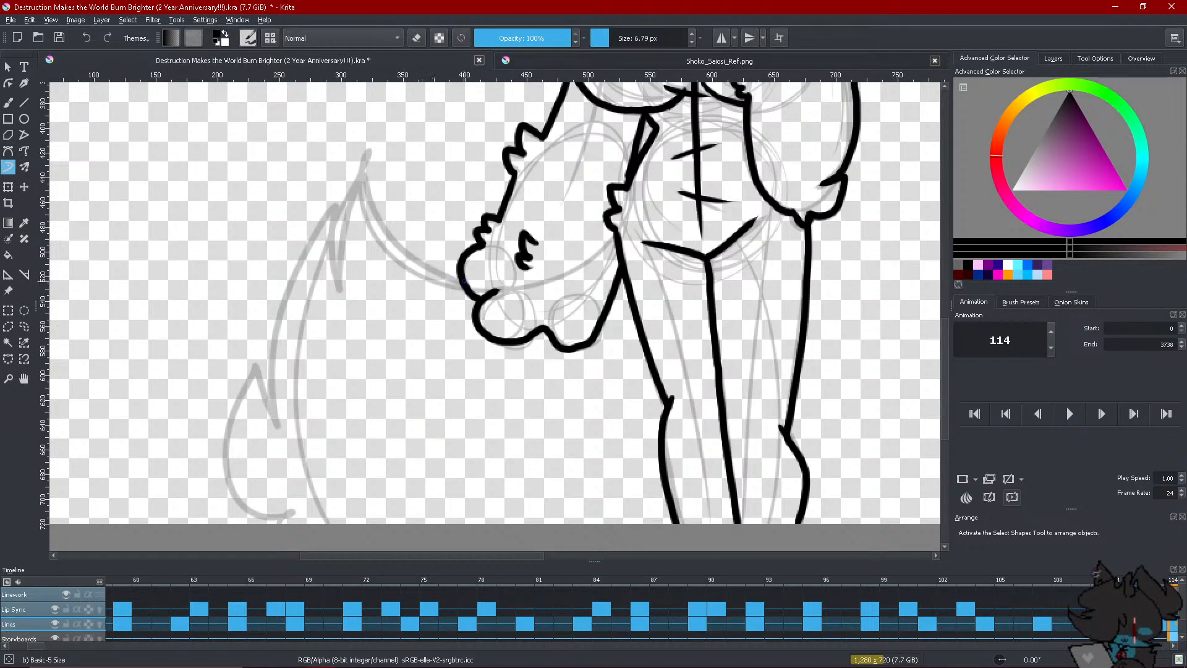
{"action": "mouse_move", "coordinate": [462, 280]}
{"action": "left_mouse_down"}
{"action": "mouse_move", "coordinate": [377, 161]}
{"action": "mouse_move", "coordinate": [390, 232]}
{"action": "mouse_move", "coordinate": [469, 285]}
{"action": "left_mouse_up"}
{"action": "key", "text": "ctrl+z"}
{"action": "left_click_drag", "start_coordinate": [366, 168], "coordinate": [343, 291]}
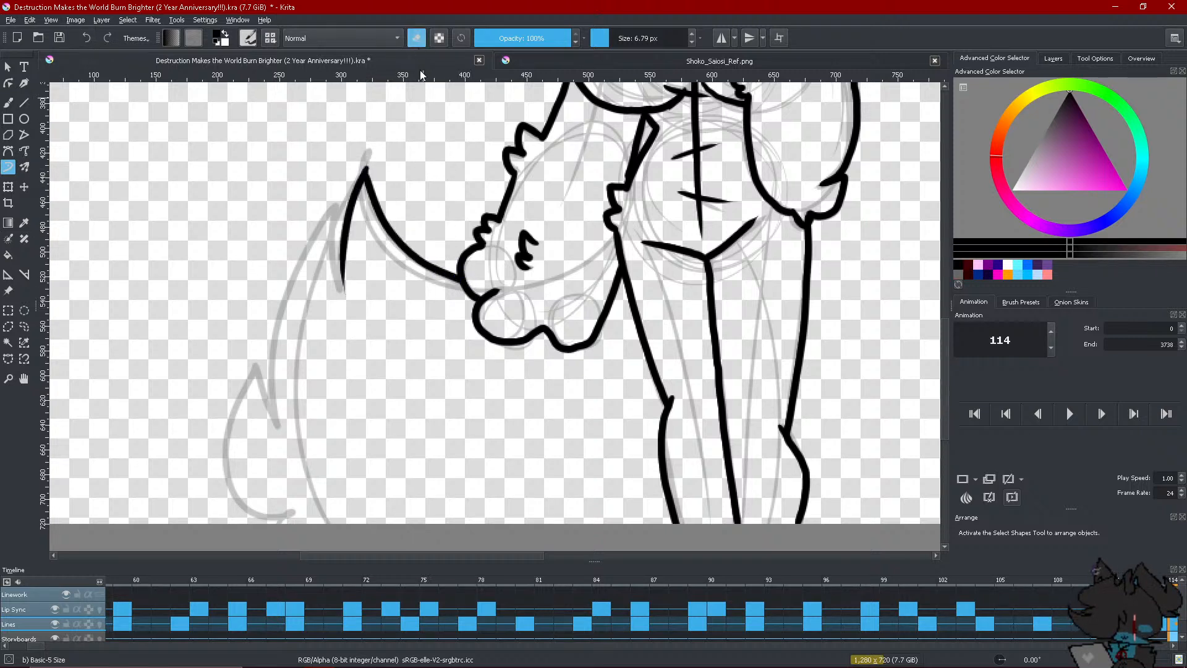
{"action": "key", "text": "e"}
{"action": "left_click_drag", "start_coordinate": [328, 213], "coordinate": [350, 301]}
{"action": "key", "text": "e"}
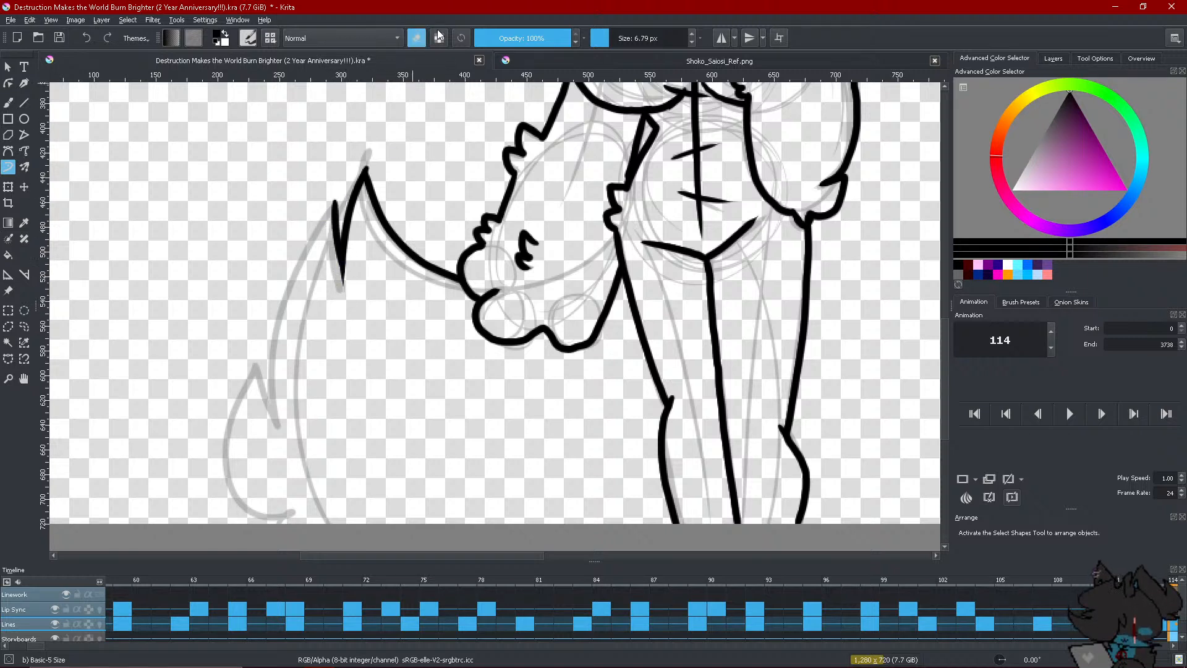
{"action": "key", "text": "e"}
Ink the tail's outer edge down through the second pointed tuft to the rounded lower end, and erase the overshoot
{"action": "mouse_move", "coordinate": [332, 202]}
{"action": "left_mouse_down"}
{"action": "mouse_move", "coordinate": [286, 301]}
{"action": "mouse_move", "coordinate": [281, 415]}
{"action": "left_mouse_up"}
{"action": "left_click_drag", "start_coordinate": [253, 366], "coordinate": [282, 413]}
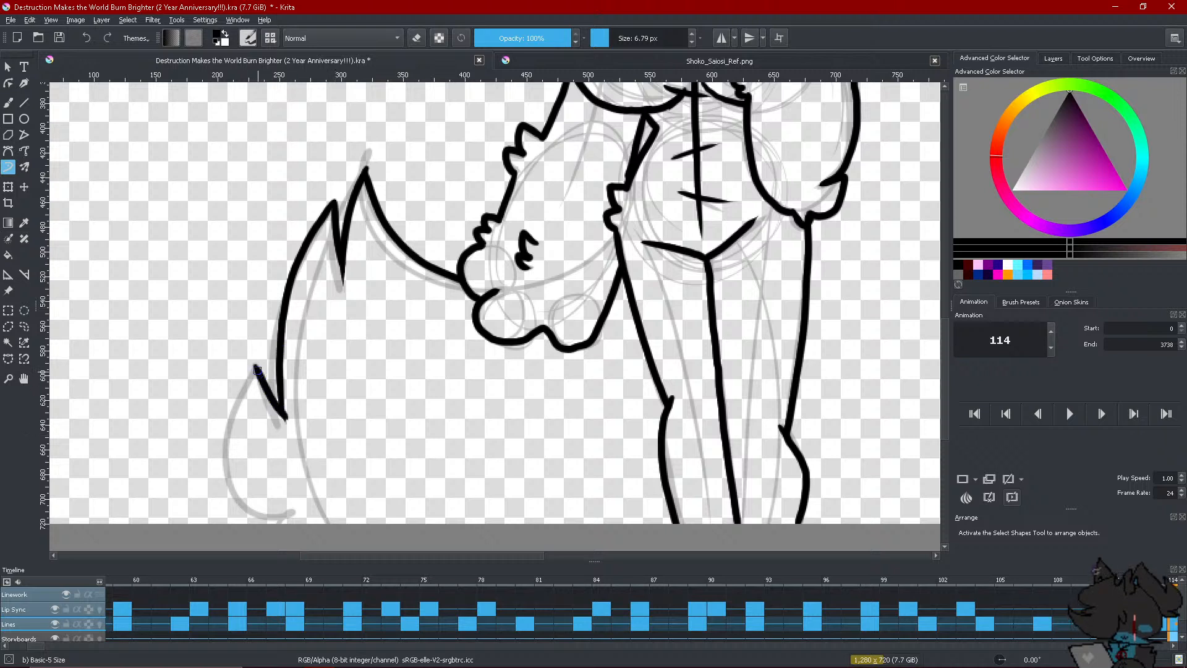
{"action": "mouse_move", "coordinate": [256, 367]}
{"action": "left_mouse_down"}
{"action": "mouse_move", "coordinate": [229, 452]}
{"action": "mouse_move", "coordinate": [288, 521]}
{"action": "left_mouse_up"}
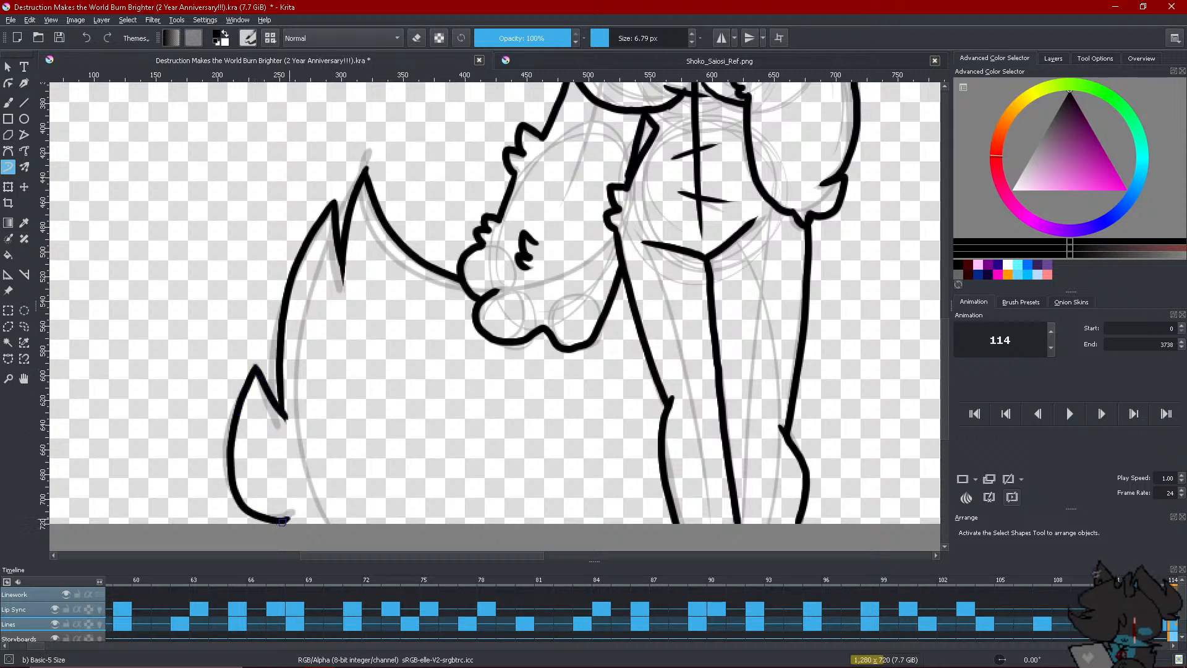
{"action": "key", "text": "e"}
{"action": "key", "text": "e"}
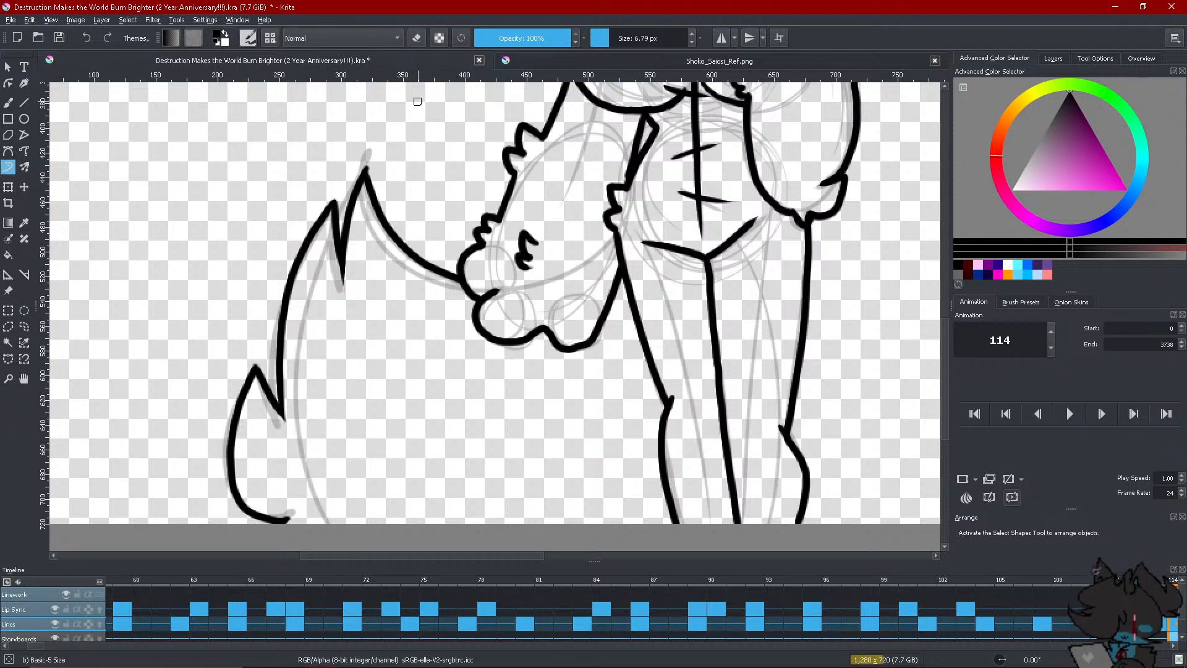
Review the whole inked character on frame 114 from afar and up close
{"action": "key", "text": "minus"}
{"action": "key", "text": "minus"}
{"action": "key", "text": "minus"}
{"action": "key", "text": "minus"}
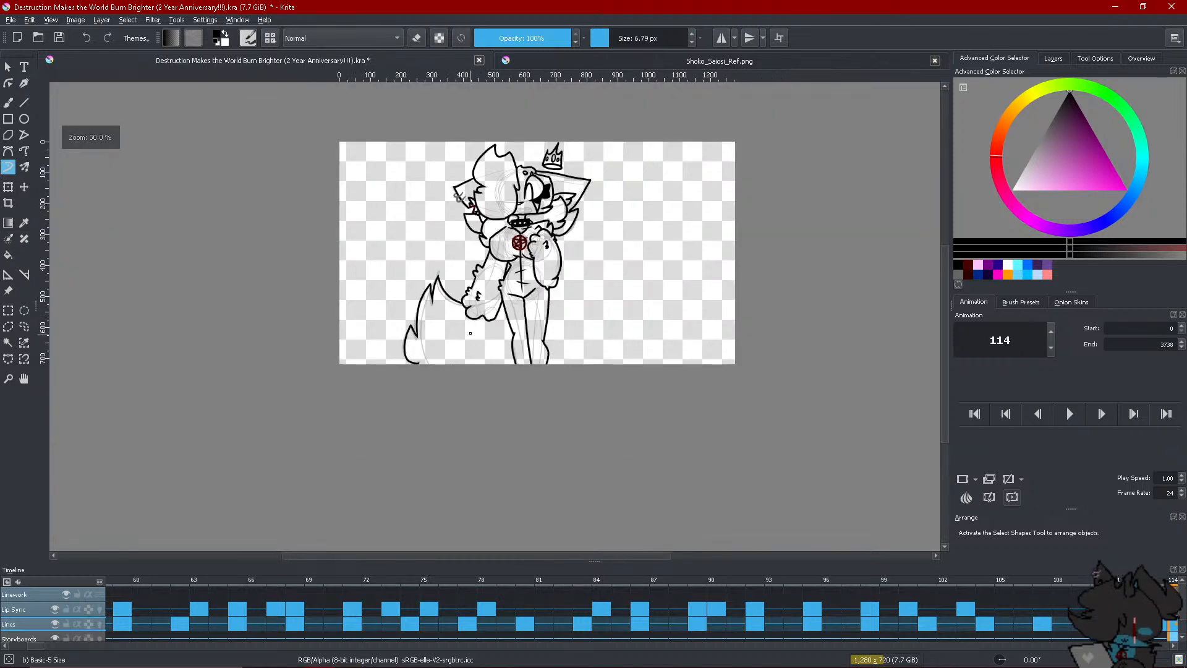
{"action": "key", "text": "plus"}
{"action": "key", "text": "plus"}
{"action": "key", "text": "plus"}
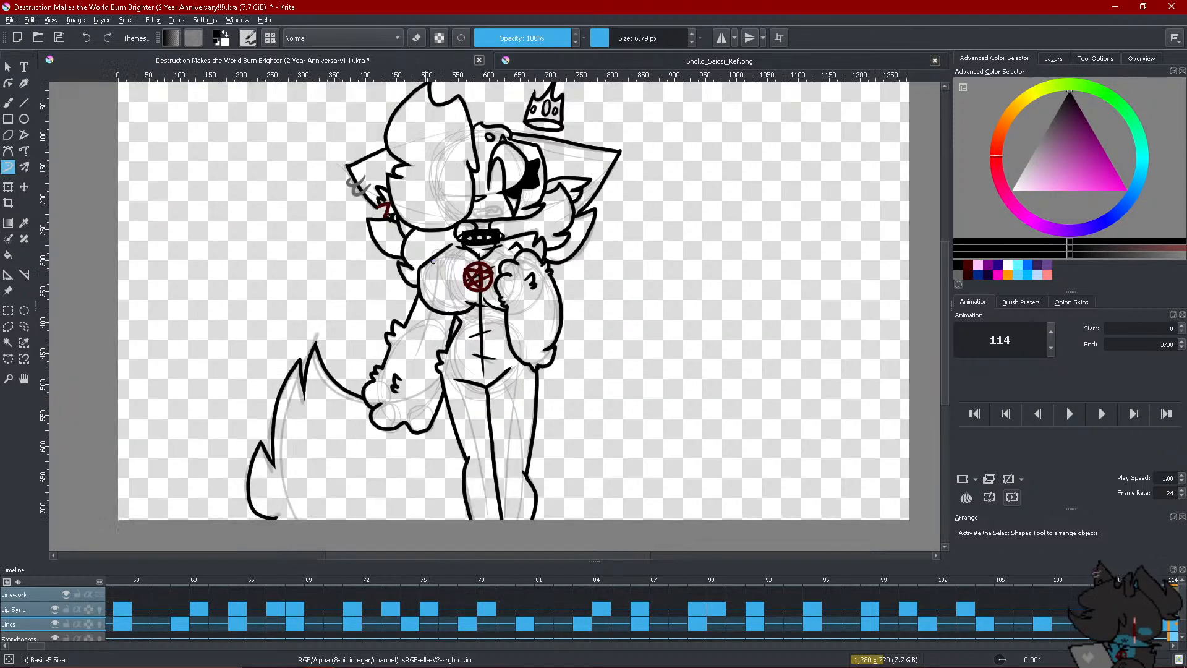
{"action": "key", "text": "minus"}
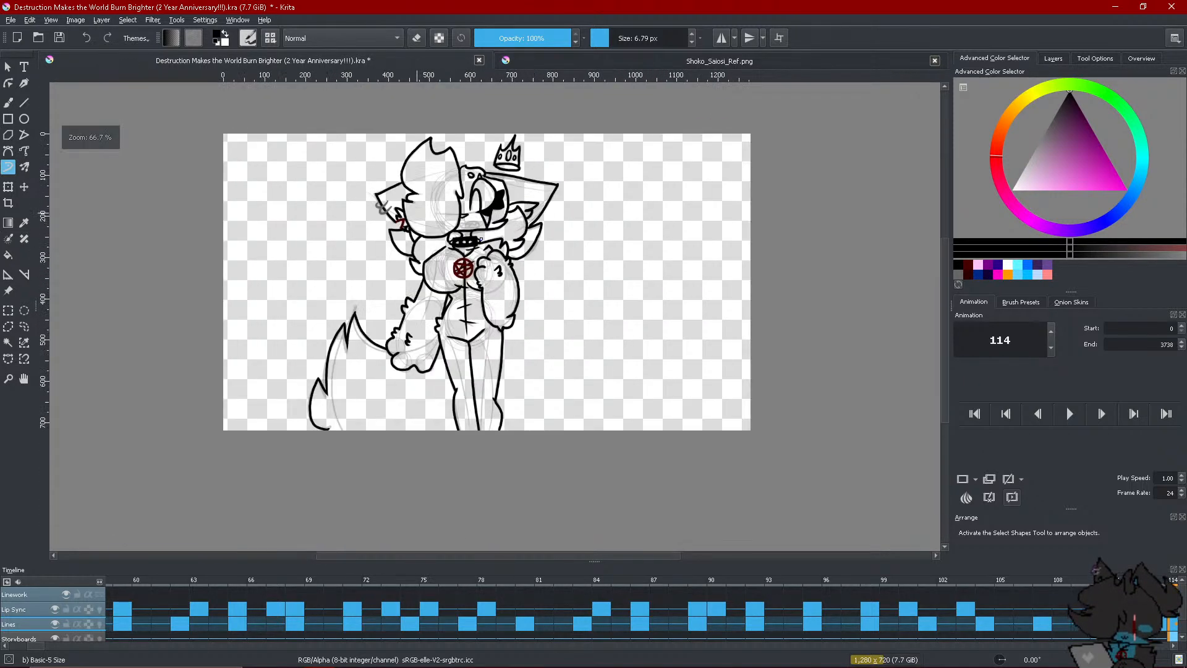
{"action": "scroll", "coordinate": [481, 239], "scroll_direction": "up", "scroll_amount": 1}
{"action": "scroll", "coordinate": [481, 240], "scroll_direction": "down", "scroll_amount": 1}
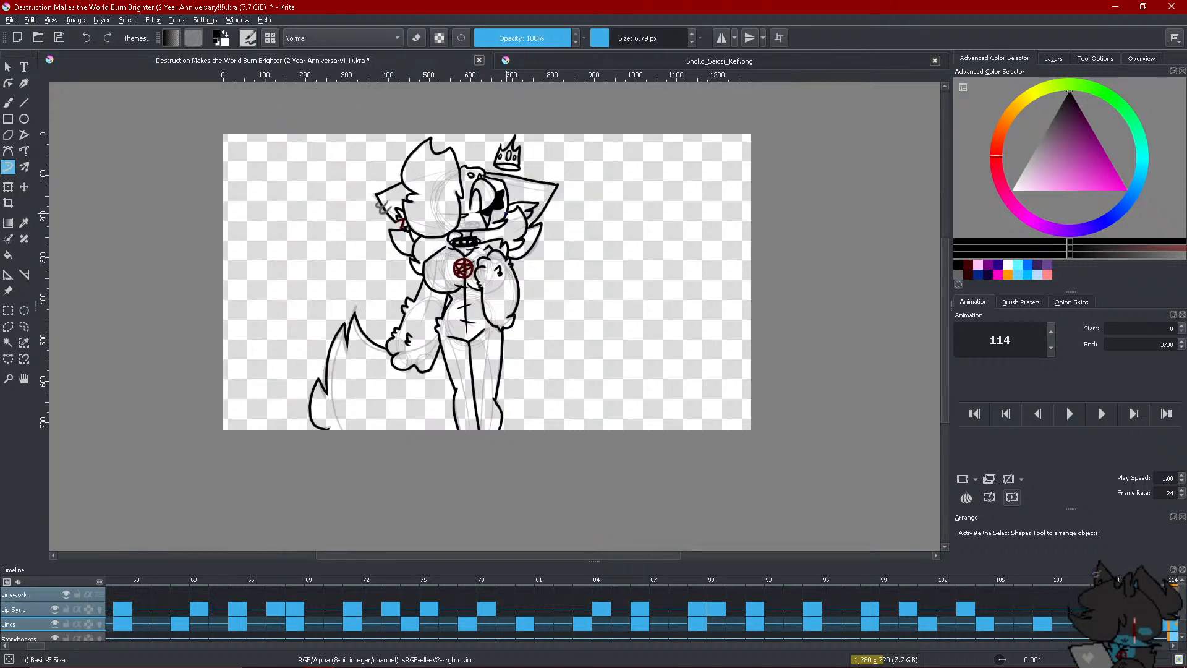
{"action": "scroll", "coordinate": [507, 235], "scroll_direction": "up", "scroll_amount": 1}
{"action": "scroll", "coordinate": [507, 235], "scroll_direction": "down", "scroll_amount": 1}
{"action": "scroll", "coordinate": [506, 235], "scroll_direction": "up", "scroll_amount": 1}
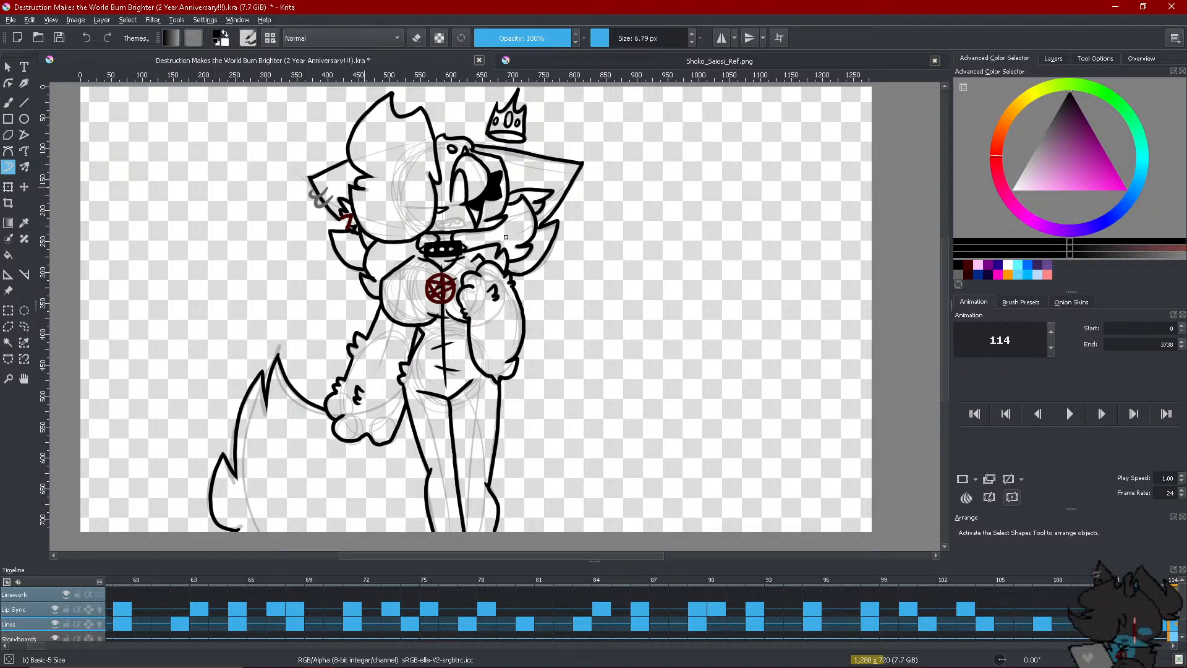
{"action": "scroll", "coordinate": [500, 238], "scroll_direction": "down", "scroll_amount": 1}
{"action": "scroll", "coordinate": [501, 238], "scroll_direction": "up", "scroll_amount": 1}
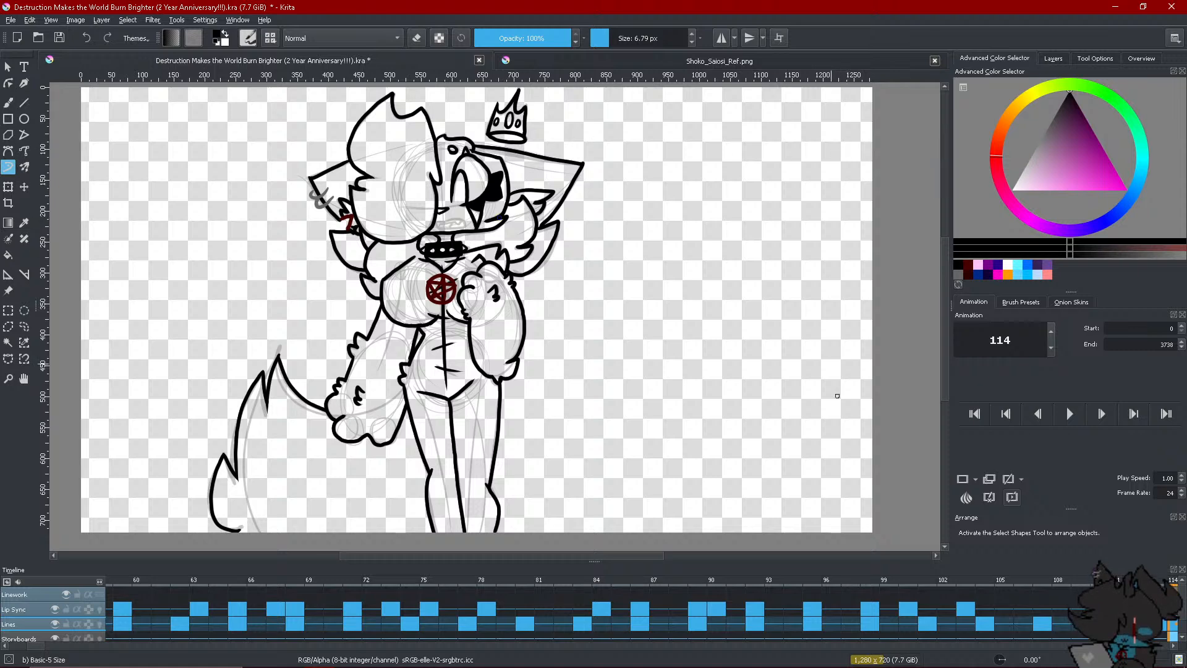
Make the Color layer inside the Color group active and paint the collar spikes white at frame 61
{"action": "left_click", "coordinate": [1068, 641]}
{"action": "left_click", "coordinate": [1066, 646]}
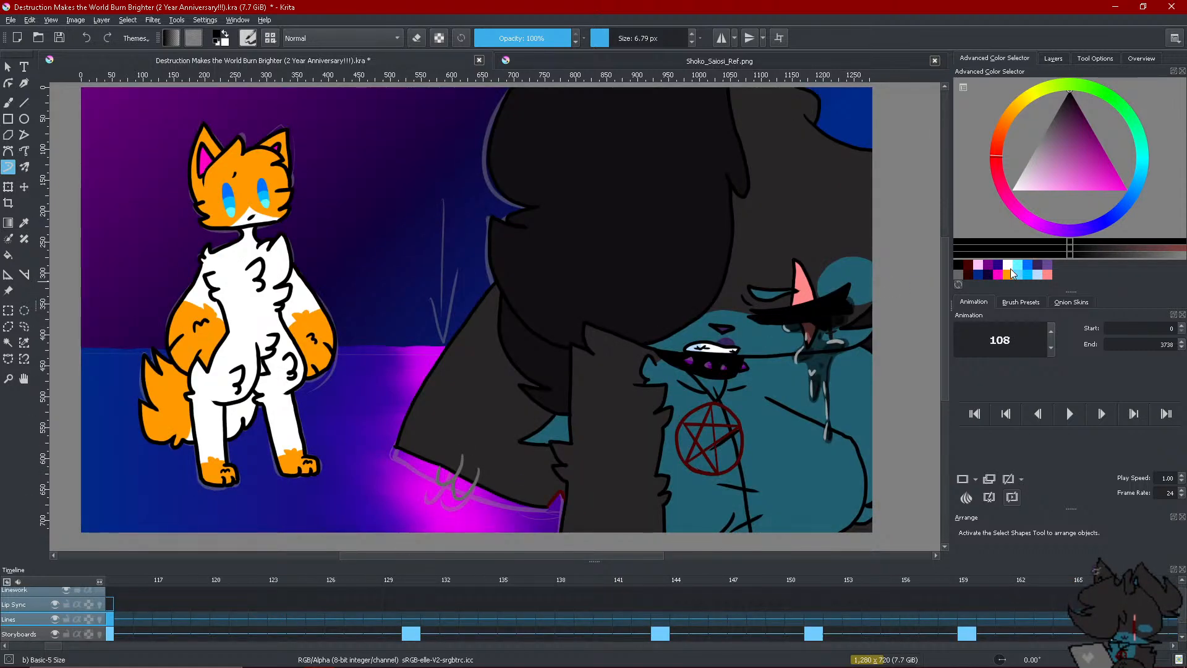
{"action": "left_click", "coordinate": [1054, 59]}
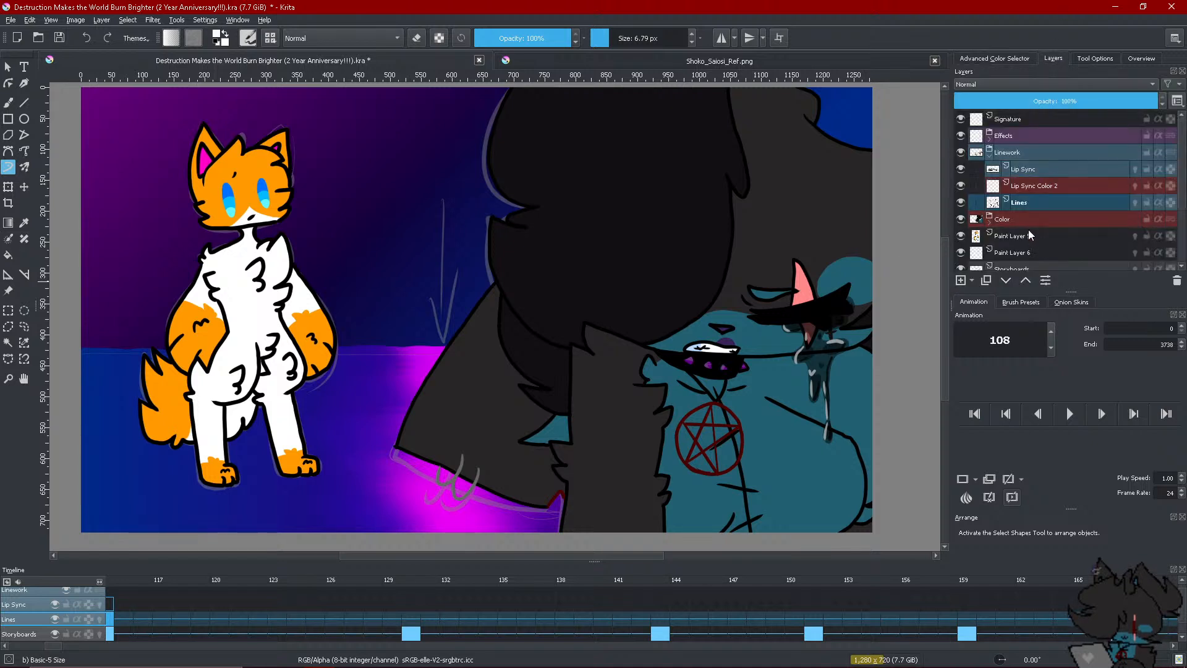
{"action": "left_click", "coordinate": [1005, 220]}
{"action": "left_click", "coordinate": [989, 221]}
{"action": "scroll", "coordinate": [988, 223], "scroll_direction": "down", "scroll_amount": 1}
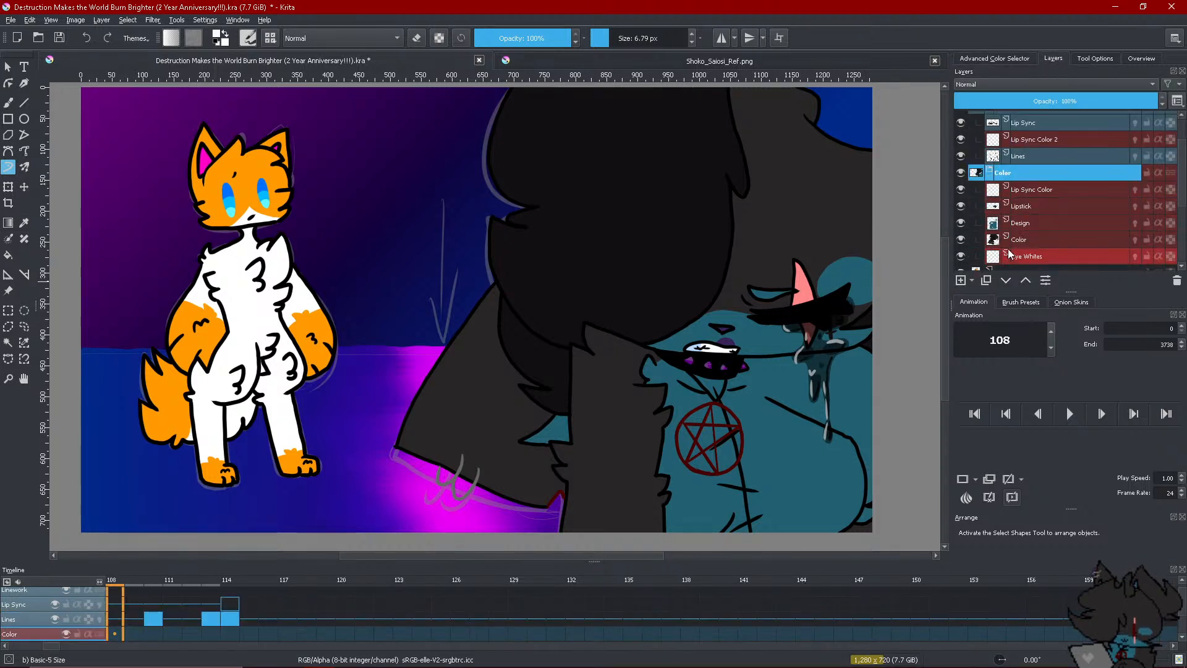
{"action": "left_click", "coordinate": [1020, 240]}
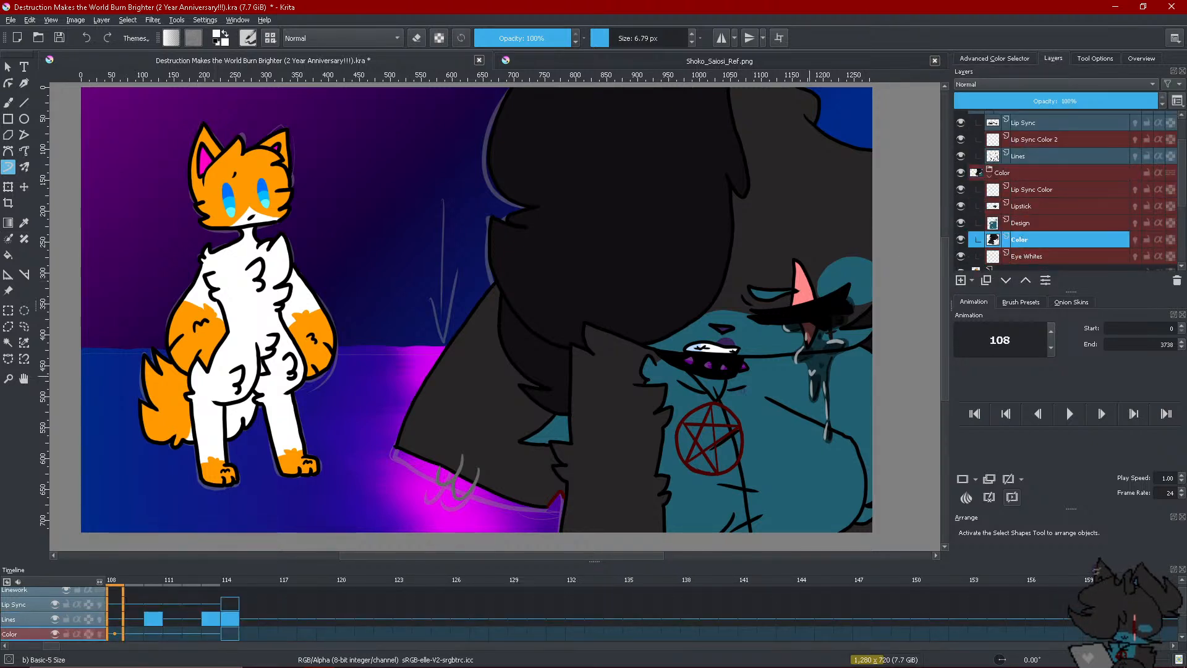
{"action": "left_click", "coordinate": [37, 646]}
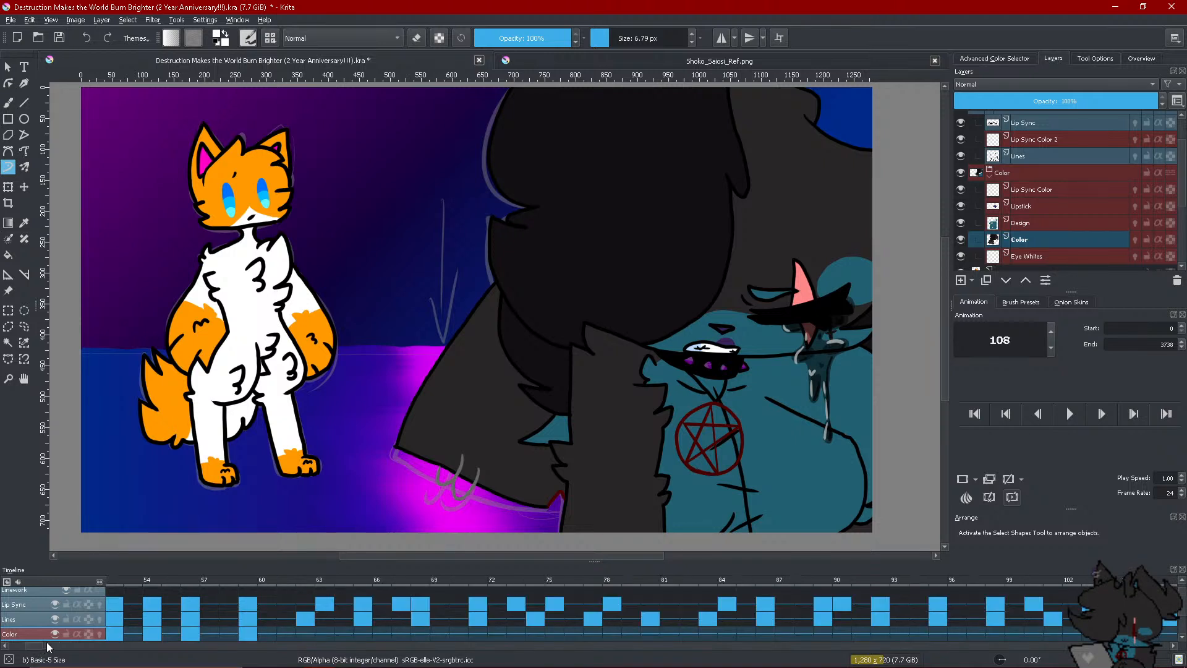
{"action": "left_click", "coordinate": [287, 631]}
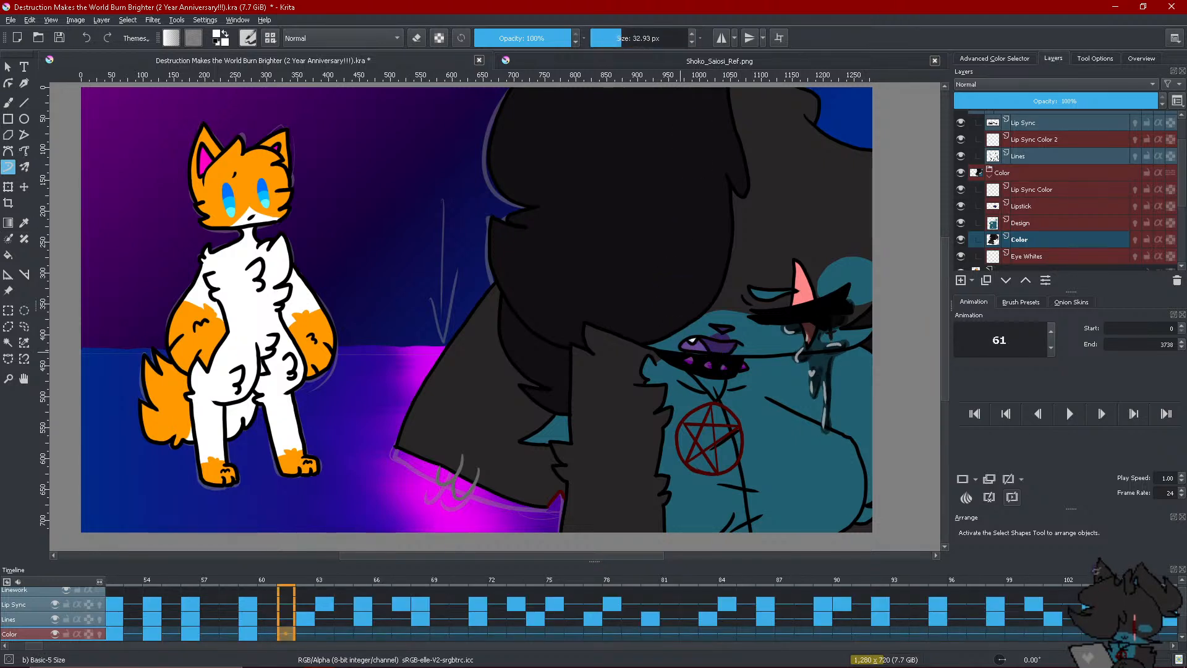
{"action": "left_click_drag", "start_coordinate": [687, 358], "coordinate": [739, 370]}
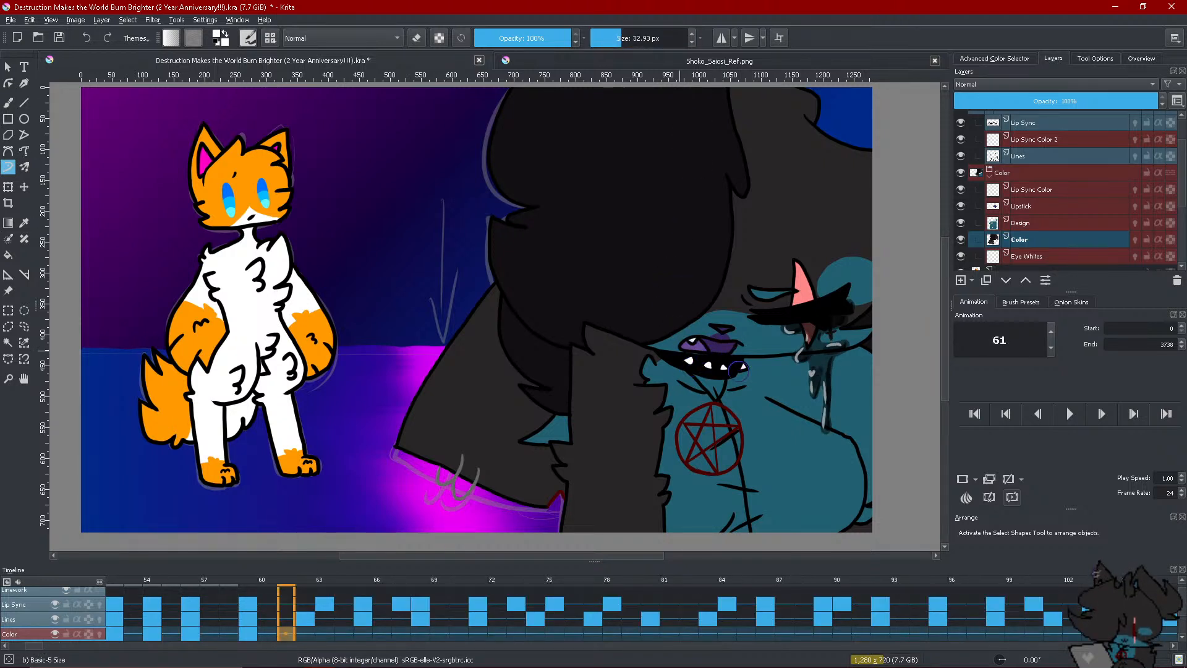
Examine the collar colouring in the earlier frames from 58 back to 51
{"action": "left_click", "coordinate": [232, 619]}
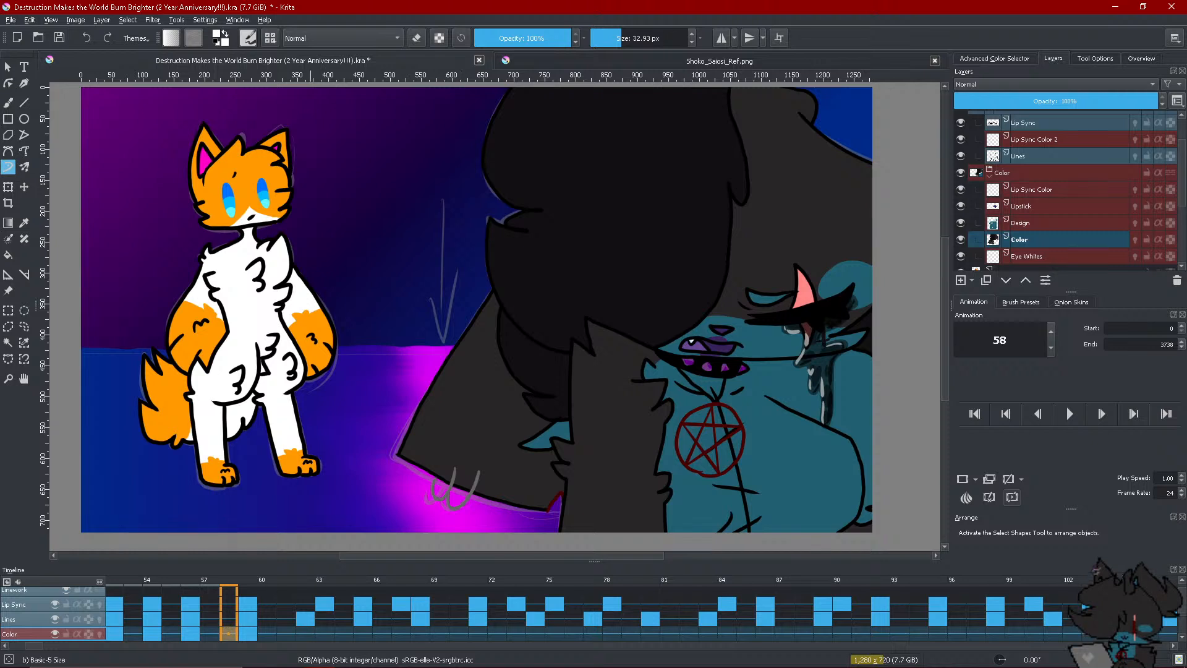
{"action": "left_click", "coordinate": [168, 633]}
{"action": "left_click", "coordinate": [129, 629]}
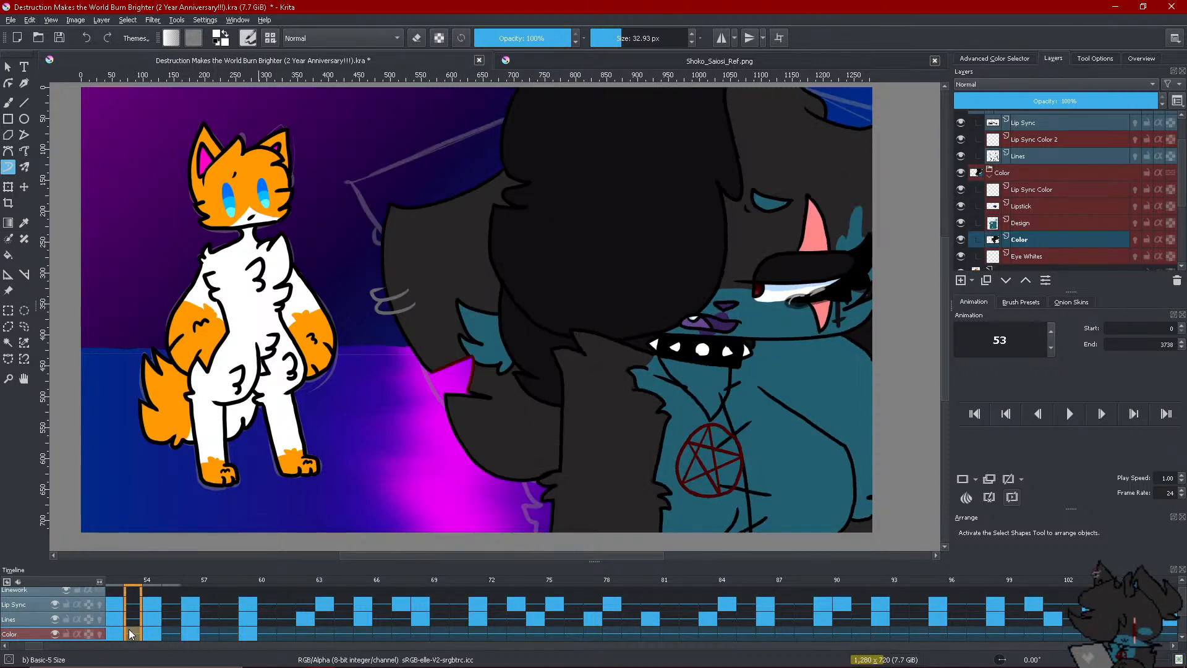
{"action": "left_click", "coordinate": [116, 629]}
{"action": "scroll", "coordinate": [15, 647], "scroll_direction": "left", "scroll_amount": 2}
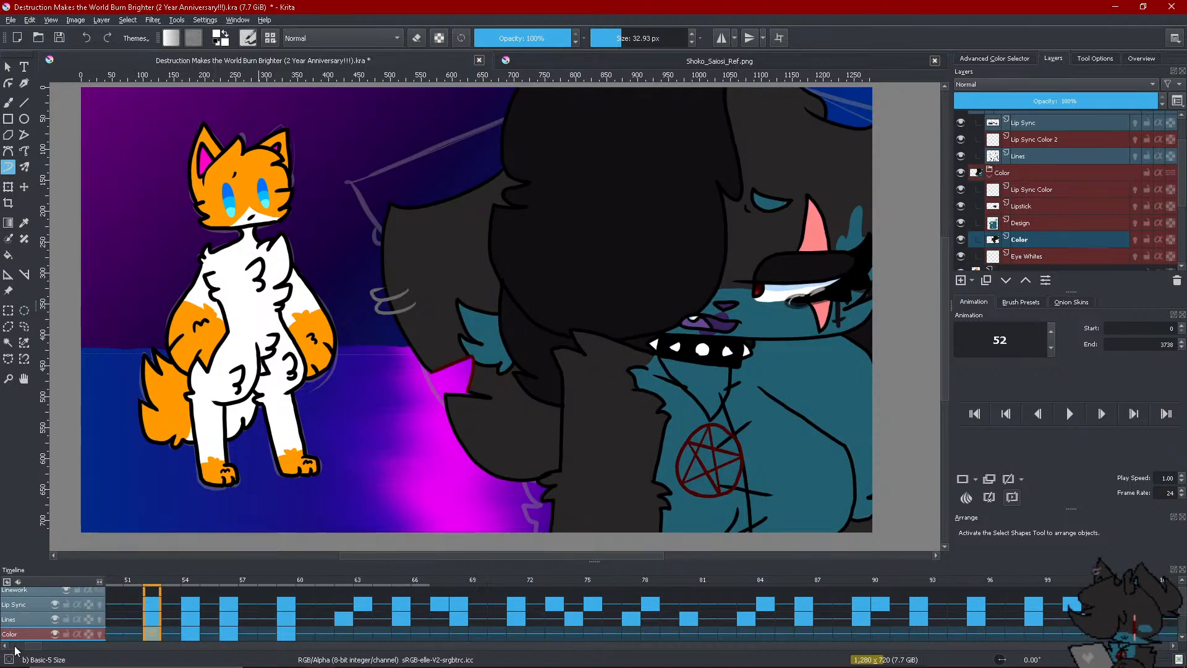
{"action": "left_click", "coordinate": [139, 623]}
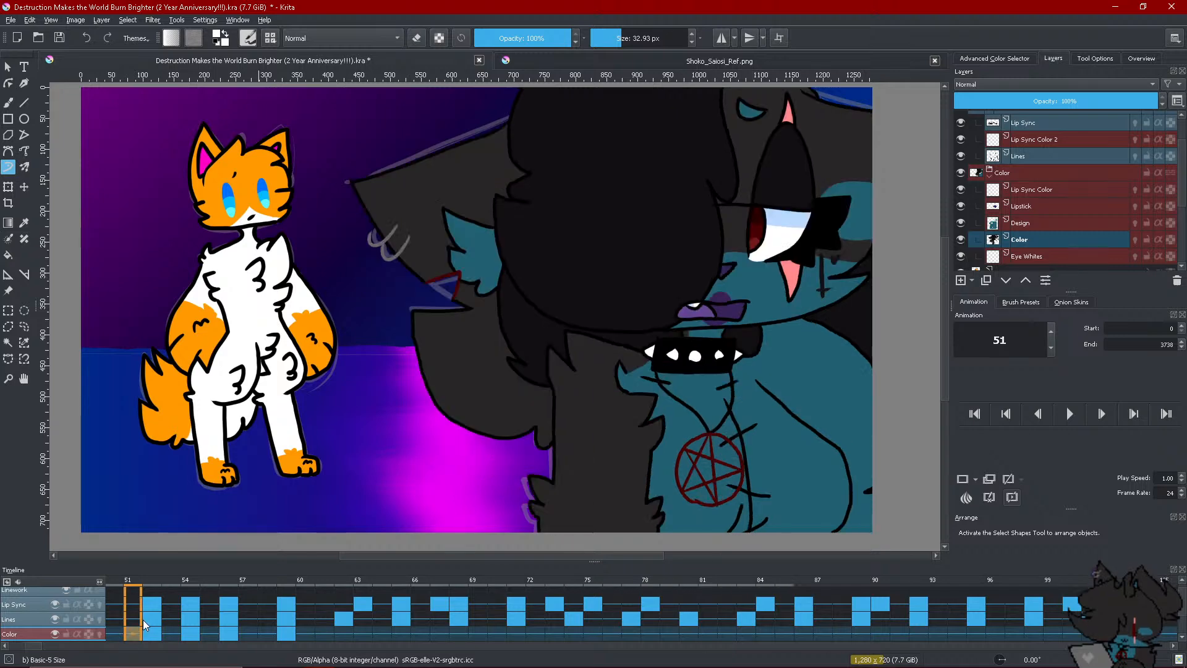
Return to frame 114, collapse the Color group and make the Lines layer active with black as the drawing colour
{"action": "left_click", "coordinate": [435, 645]}
{"action": "left_click", "coordinate": [252, 628]}
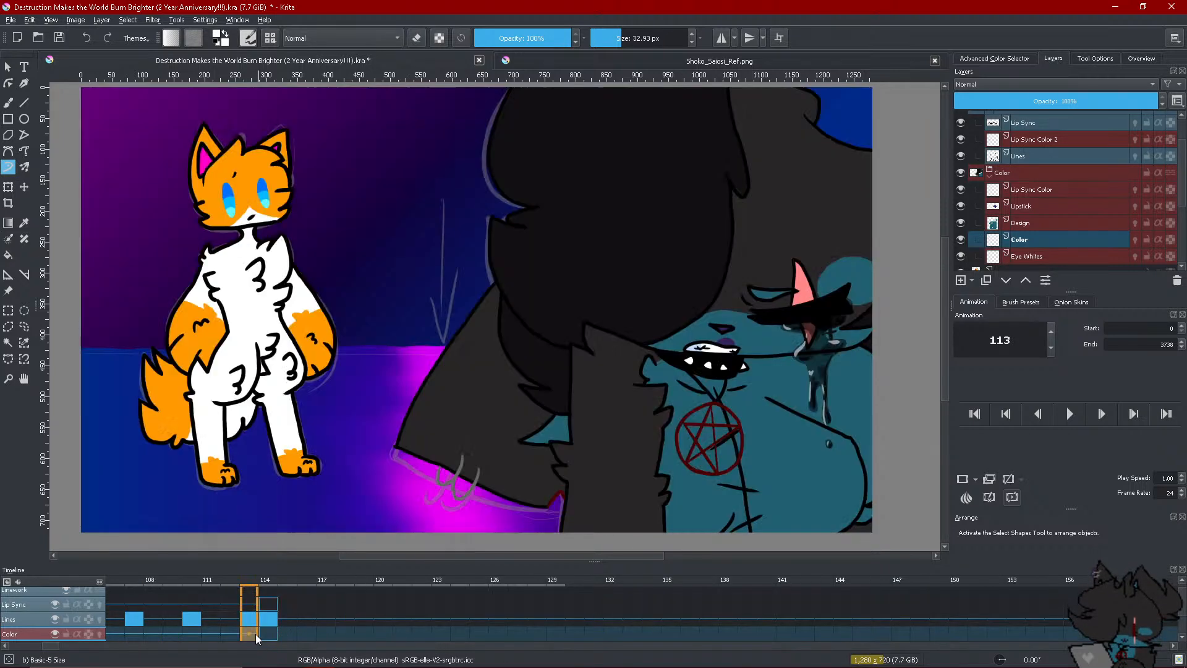
{"action": "left_click", "coordinate": [258, 631]}
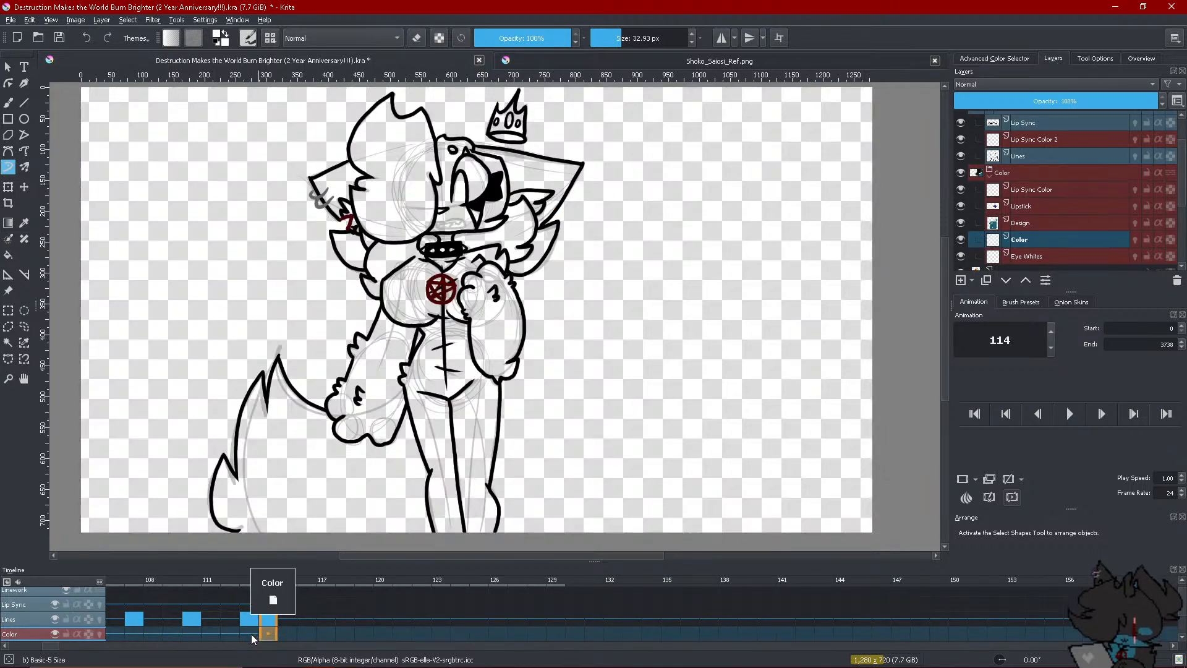
{"action": "left_click", "coordinate": [979, 177]}
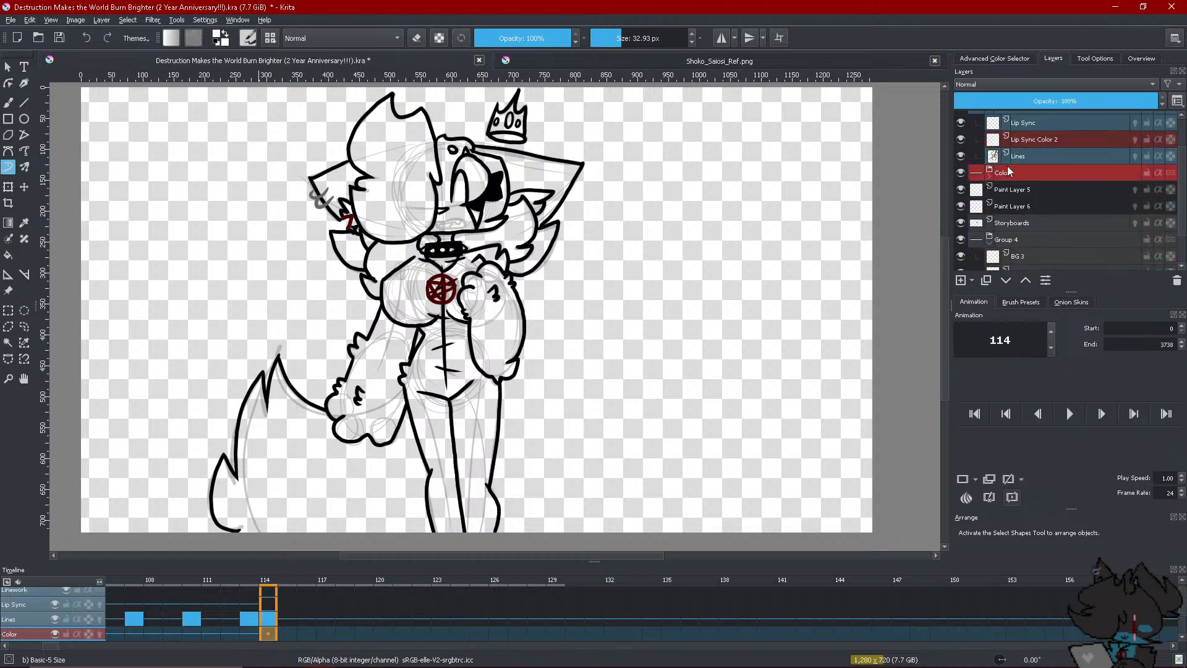
{"action": "left_click", "coordinate": [1031, 60]}
{"action": "left_click_drag", "start_coordinate": [1071, 131], "coordinate": [1044, 77]}
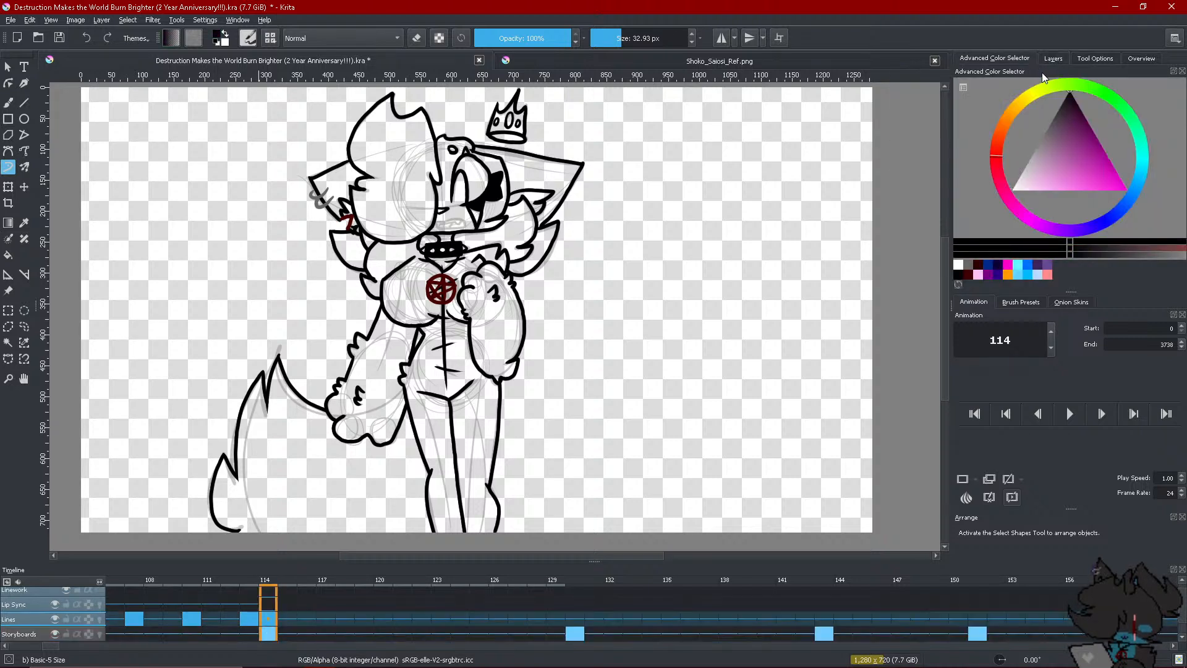
Display the layer stack and set the brush size to 6.85 px
{"action": "left_click", "coordinate": [1055, 59]}
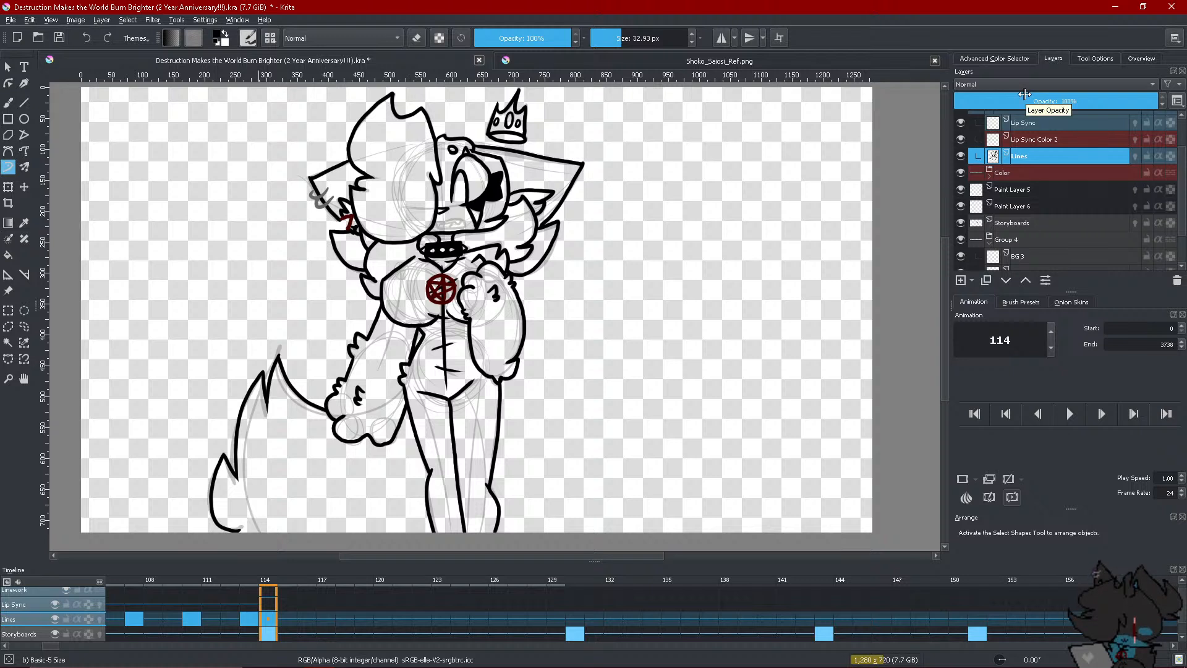
{"action": "left_click", "coordinate": [600, 38]}
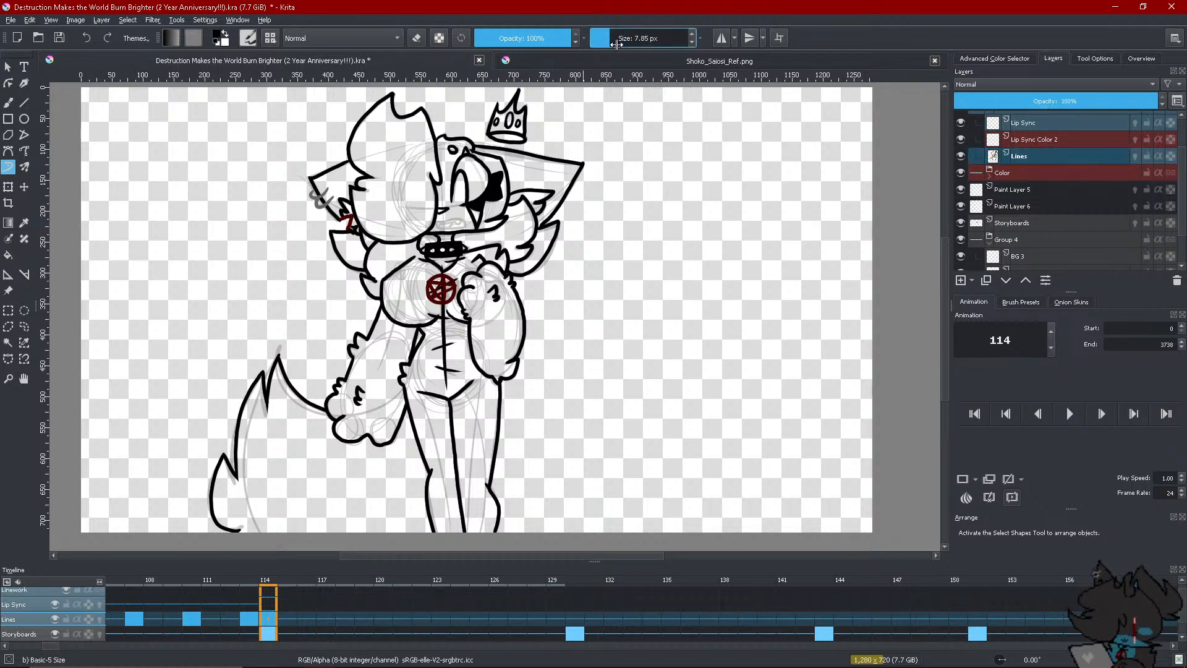
{"action": "left_click", "coordinate": [693, 42]}
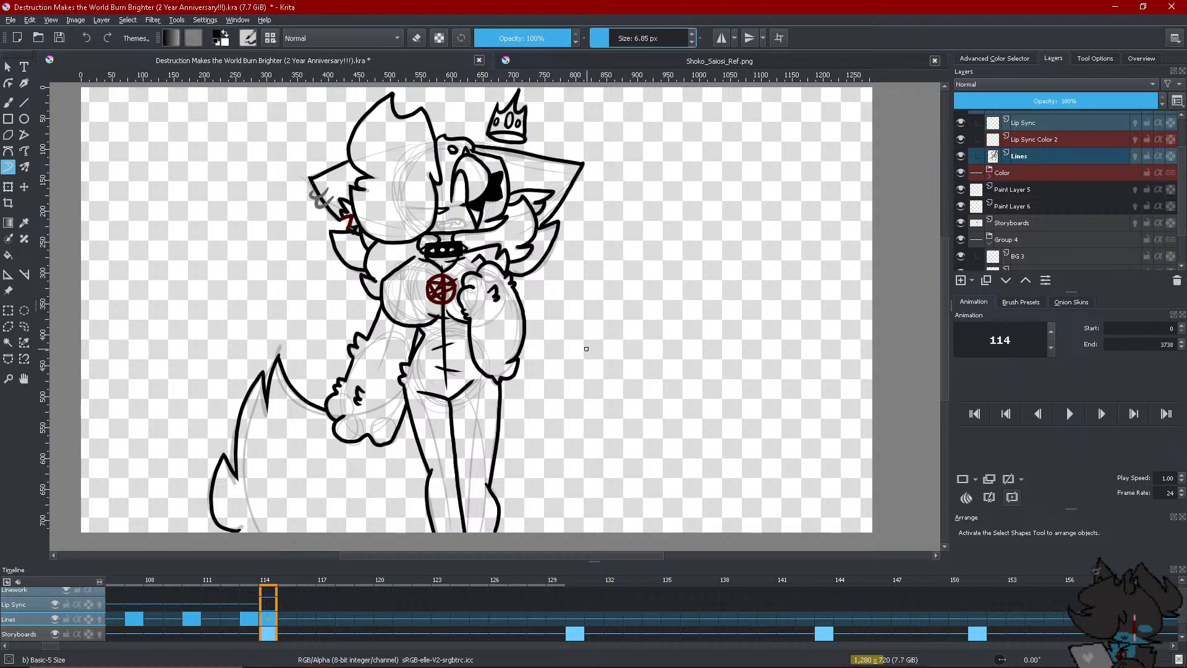
Create blank frames on the Lines layer at frames 130 and 143, and go back to frame 130
{"action": "right_click", "coordinate": [573, 614]}
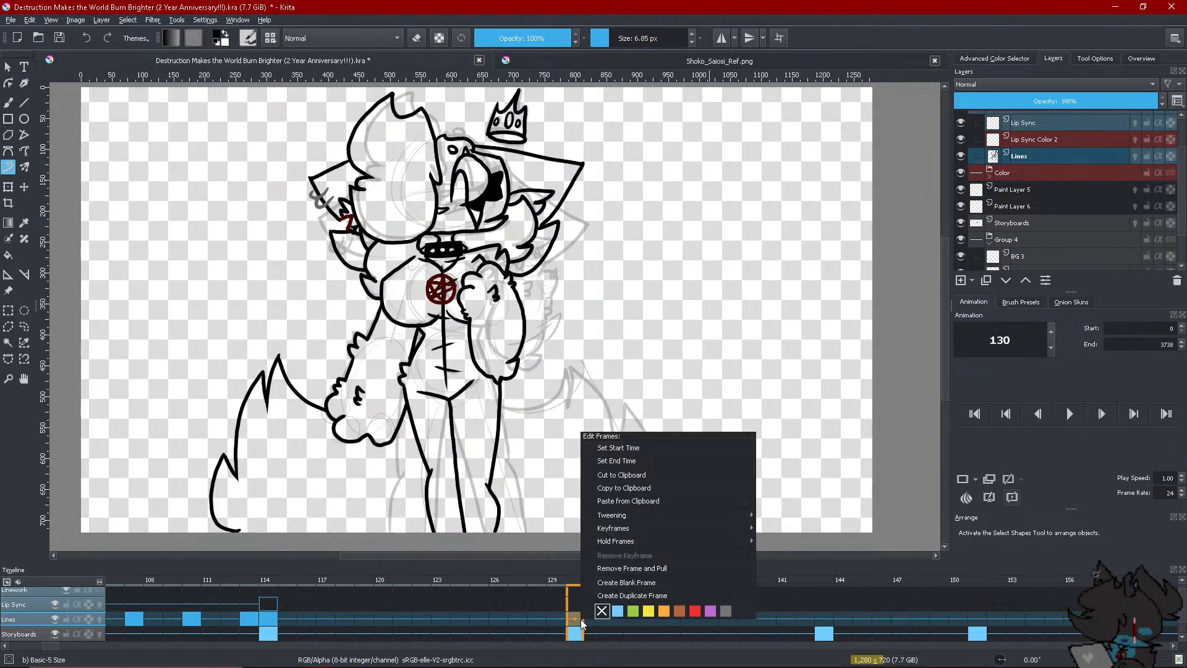
{"action": "left_click", "coordinate": [594, 584]}
{"action": "left_click", "coordinate": [824, 614]}
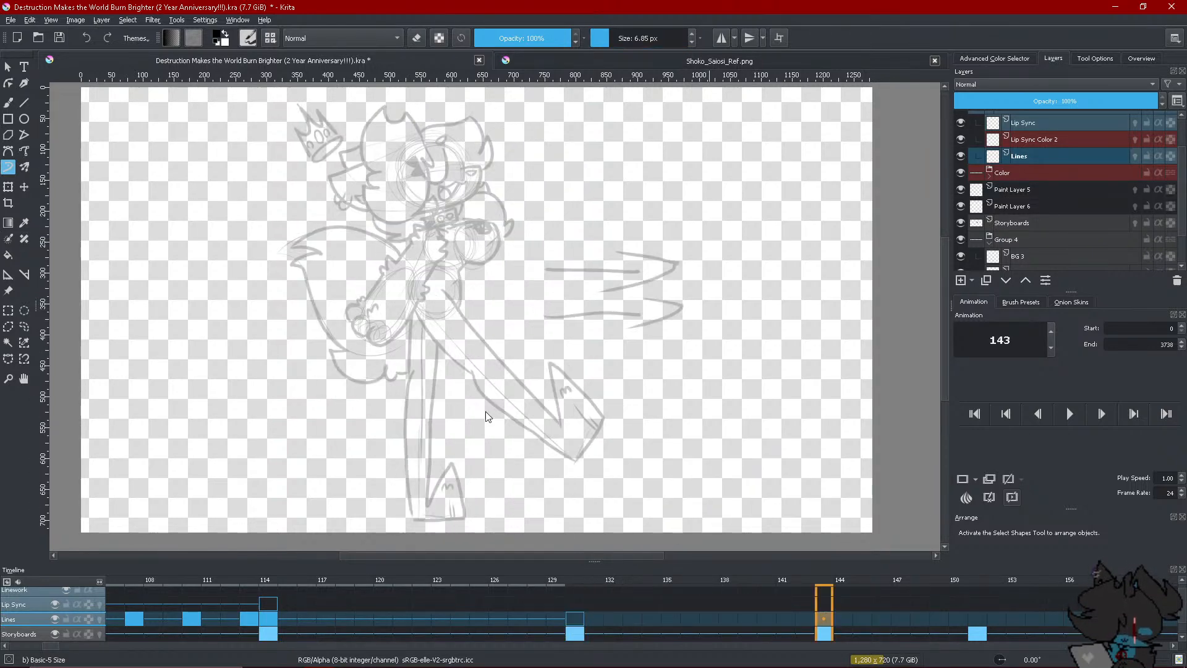
{"action": "scroll", "coordinate": [485, 411], "scroll_direction": "down", "scroll_amount": 1}
{"action": "right_click", "coordinate": [825, 618]}
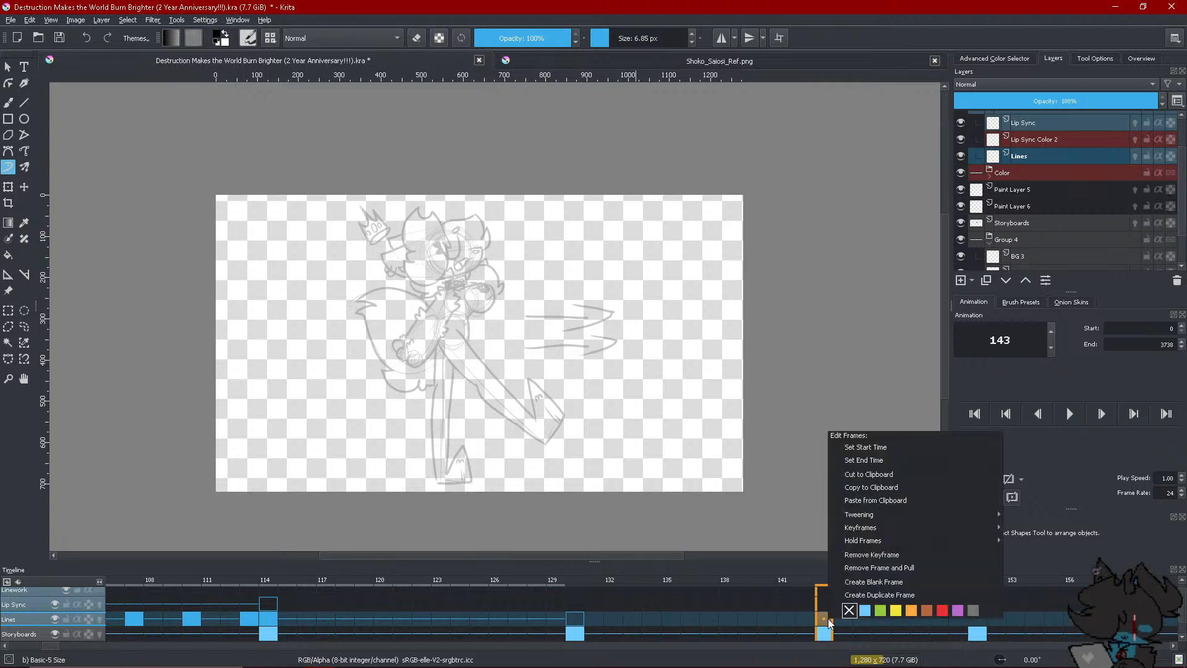
{"action": "left_click", "coordinate": [848, 585]}
{"action": "left_click", "coordinate": [573, 615]}
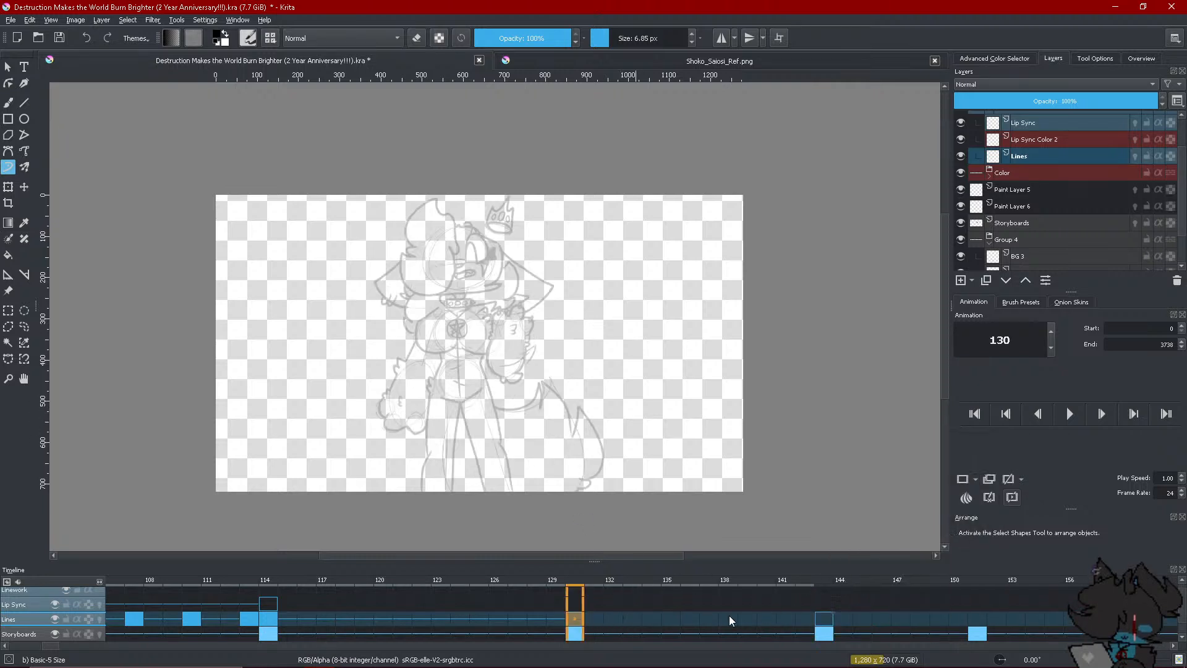
{"action": "left_click", "coordinate": [1039, 617]}
{"action": "left_click", "coordinate": [1151, 619]}
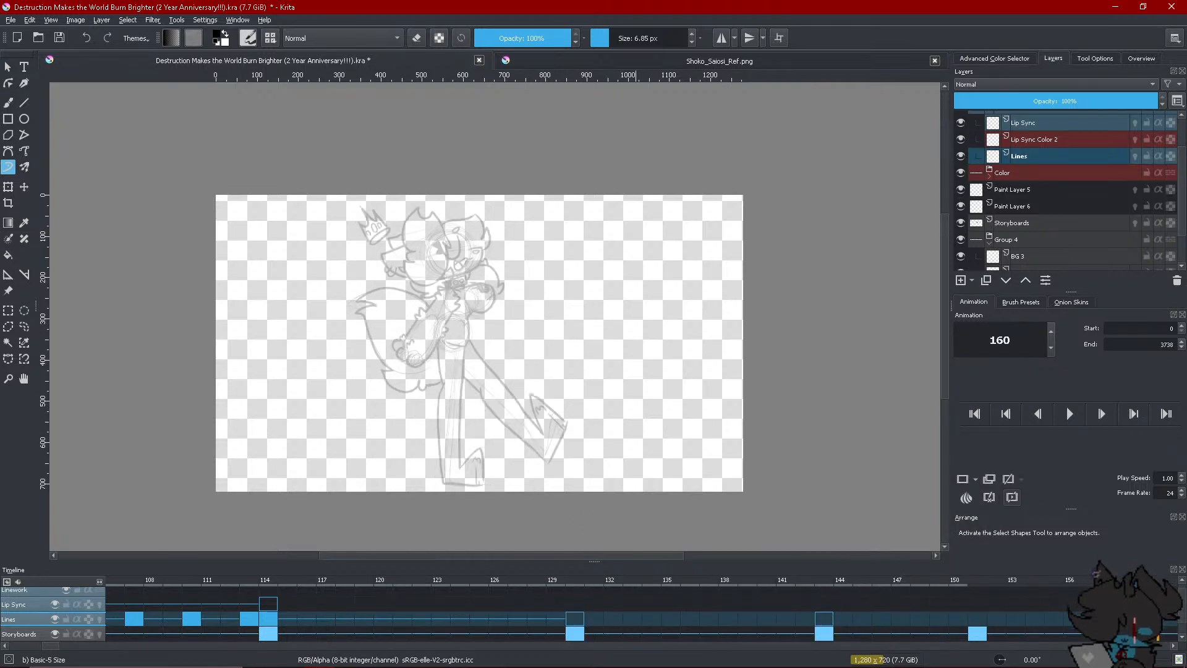
{"action": "left_click", "coordinate": [575, 618]}
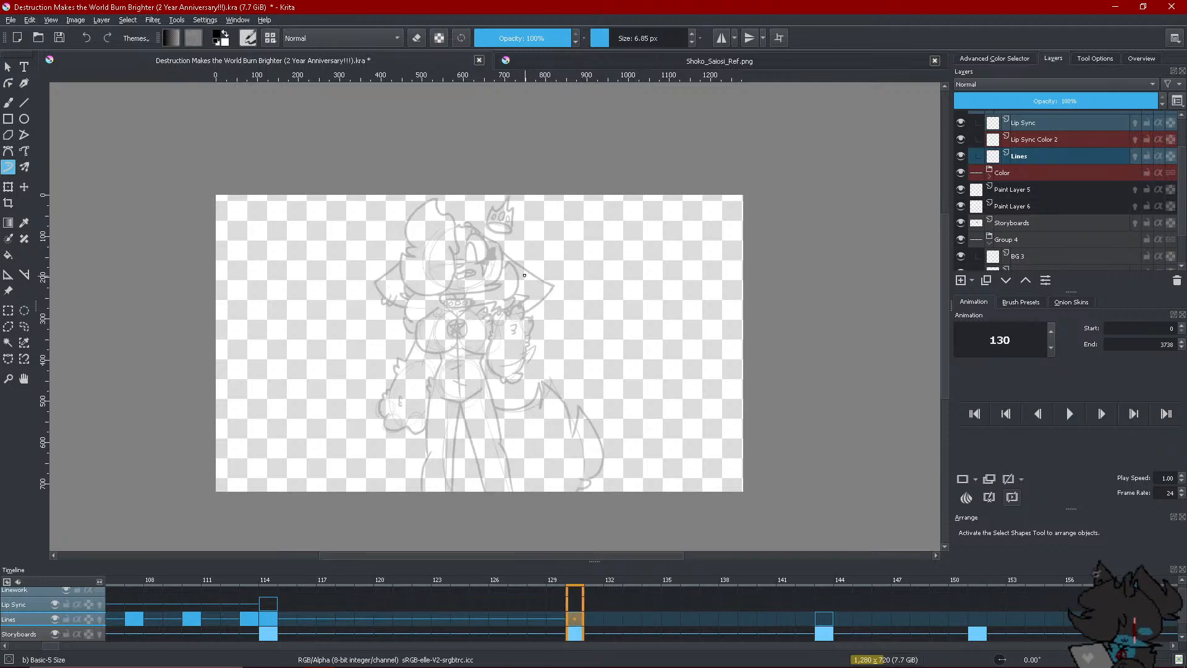
Ink the small oval brow and the full hair outline over the head sketch at frame 130
{"action": "scroll", "coordinate": [373, 220], "scroll_direction": "up", "scroll_amount": 3}
{"action": "scroll", "coordinate": [373, 221], "scroll_direction": "up", "scroll_amount": 2}
{"action": "scroll", "coordinate": [445, 286], "scroll_direction": "down", "scroll_amount": 1}
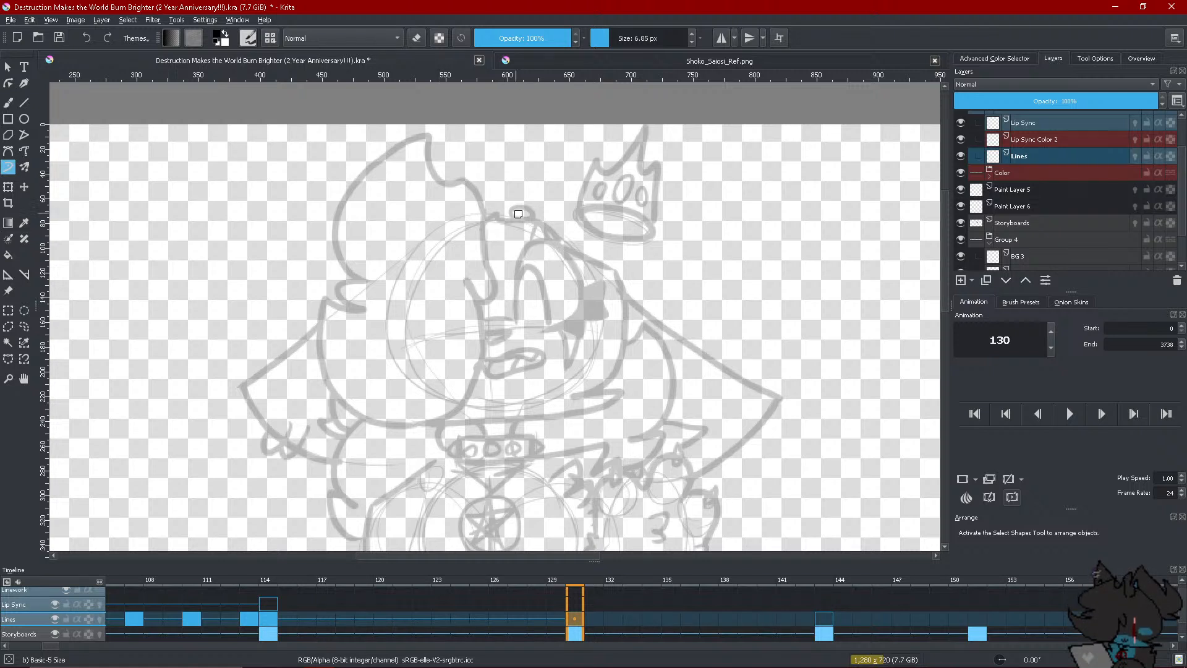
{"action": "left_click_drag", "start_coordinate": [519, 218], "coordinate": [518, 217]}
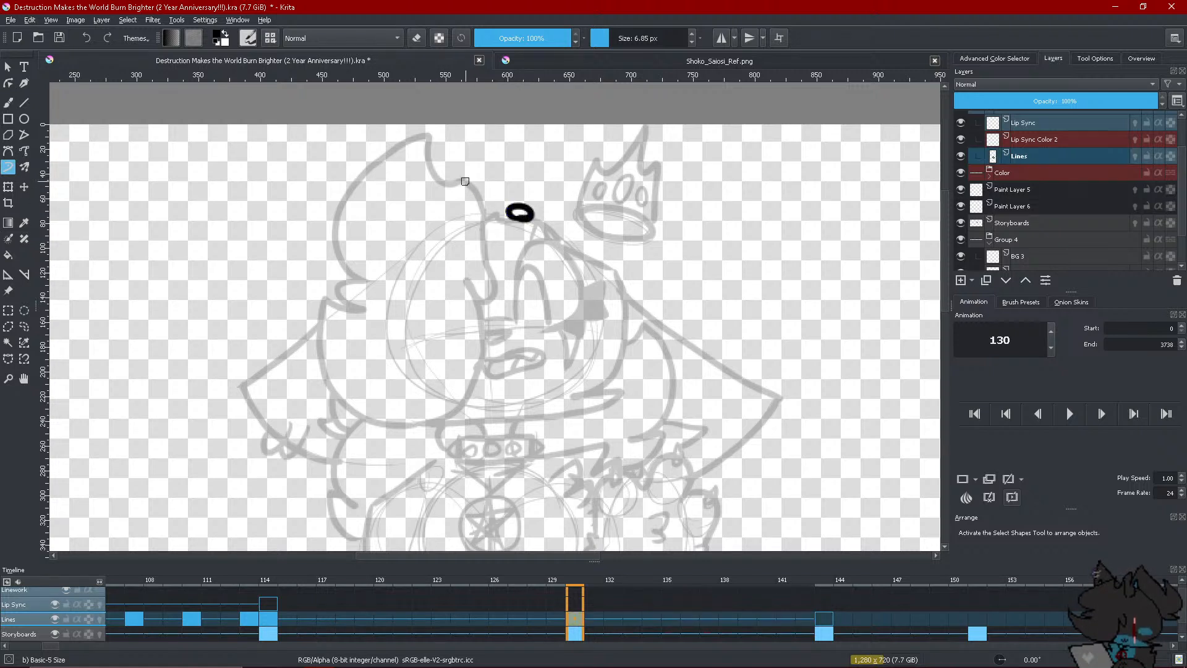
{"action": "mouse_move", "coordinate": [465, 178]}
{"action": "left_mouse_down"}
{"action": "mouse_move", "coordinate": [486, 216]}
{"action": "mouse_move", "coordinate": [440, 185]}
{"action": "mouse_move", "coordinate": [425, 137]}
{"action": "mouse_move", "coordinate": [347, 198]}
{"action": "mouse_move", "coordinate": [335, 227]}
{"action": "mouse_move", "coordinate": [358, 284]}
{"action": "mouse_move", "coordinate": [338, 285]}
{"action": "mouse_move", "coordinate": [364, 311]}
{"action": "left_mouse_up"}
{"action": "mouse_move", "coordinate": [485, 217]}
{"action": "left_mouse_down"}
{"action": "mouse_move", "coordinate": [486, 298]}
{"action": "mouse_move", "coordinate": [469, 281]}
{"action": "mouse_move", "coordinate": [479, 369]}
{"action": "mouse_move", "coordinate": [435, 420]}
{"action": "mouse_move", "coordinate": [383, 425]}
{"action": "mouse_move", "coordinate": [347, 405]}
{"action": "mouse_move", "coordinate": [318, 354]}
{"action": "mouse_move", "coordinate": [323, 301]}
{"action": "mouse_move", "coordinate": [368, 311]}
{"action": "left_mouse_up"}
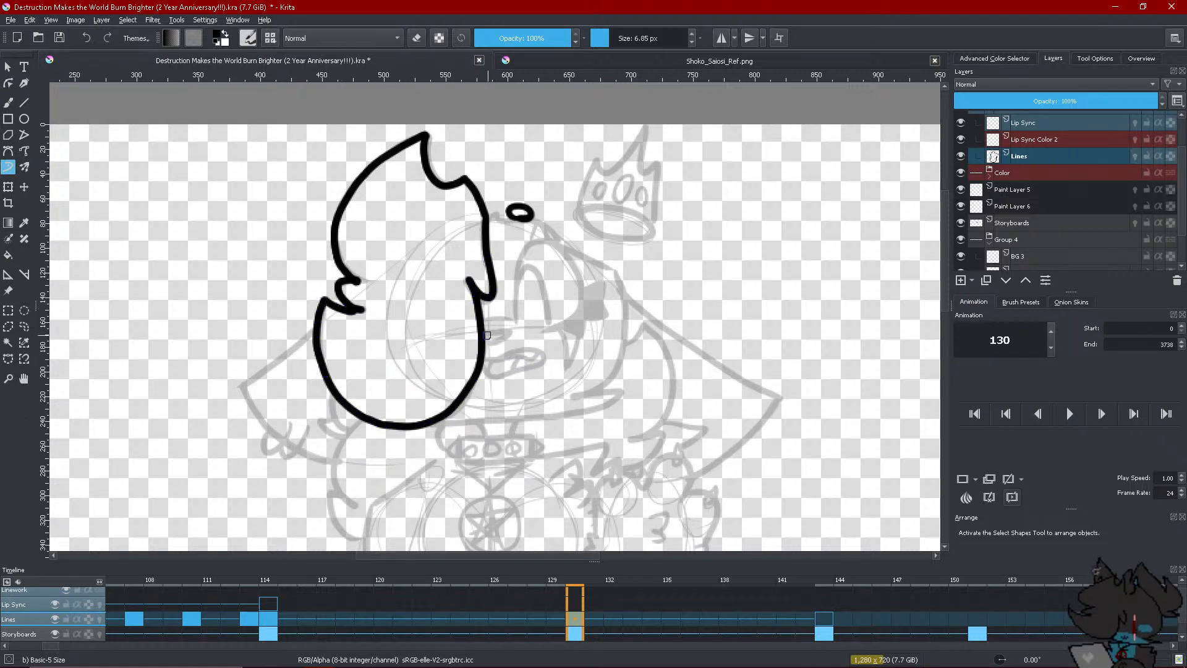
Ink the nose, the tall eye with its inner arc, the solid black lashes, and the outline of the face down to the chin
{"action": "mouse_move", "coordinate": [487, 336]}
{"action": "left_mouse_down"}
{"action": "mouse_move", "coordinate": [494, 346]}
{"action": "mouse_move", "coordinate": [512, 331]}
{"action": "mouse_move", "coordinate": [492, 344]}
{"action": "left_mouse_up"}
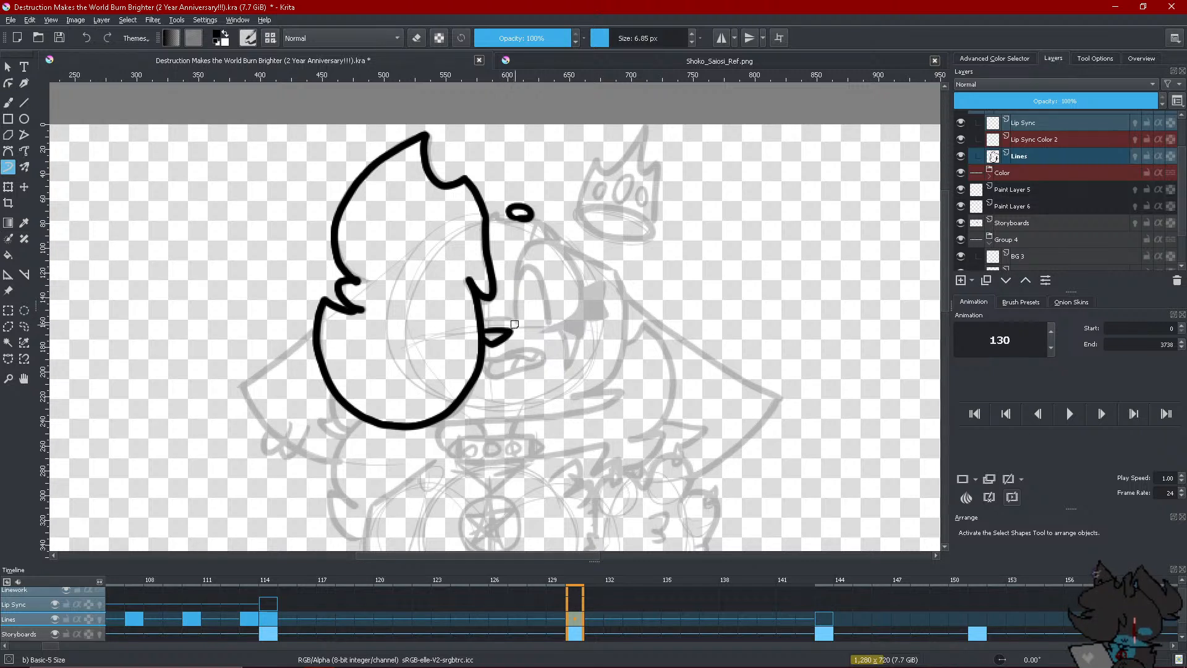
{"action": "mouse_move", "coordinate": [514, 324]}
{"action": "left_mouse_down"}
{"action": "mouse_move", "coordinate": [526, 253]}
{"action": "mouse_move", "coordinate": [544, 241]}
{"action": "mouse_move", "coordinate": [572, 261]}
{"action": "mouse_move", "coordinate": [579, 307]}
{"action": "mouse_move", "coordinate": [542, 336]}
{"action": "left_mouse_up"}
{"action": "left_click_drag", "start_coordinate": [519, 273], "coordinate": [550, 329]}
{"action": "left_click", "coordinate": [87, 39]}
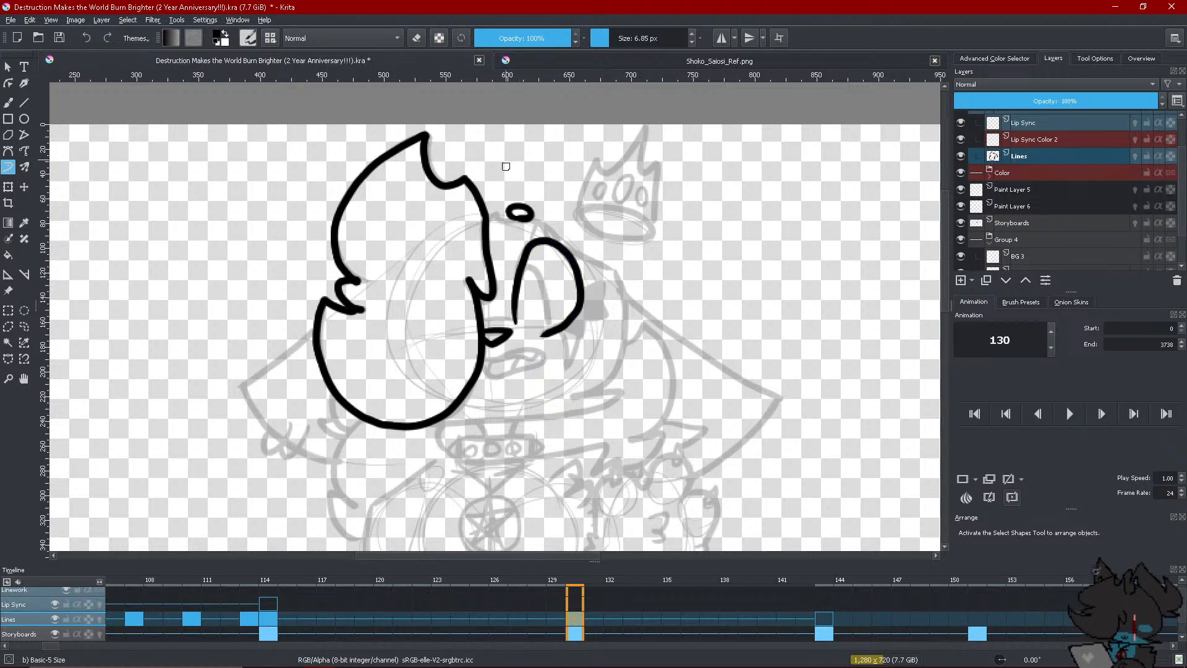
{"action": "mouse_move", "coordinate": [526, 274]}
{"action": "left_mouse_down"}
{"action": "mouse_move", "coordinate": [532, 265]}
{"action": "mouse_move", "coordinate": [547, 334]}
{"action": "left_mouse_up"}
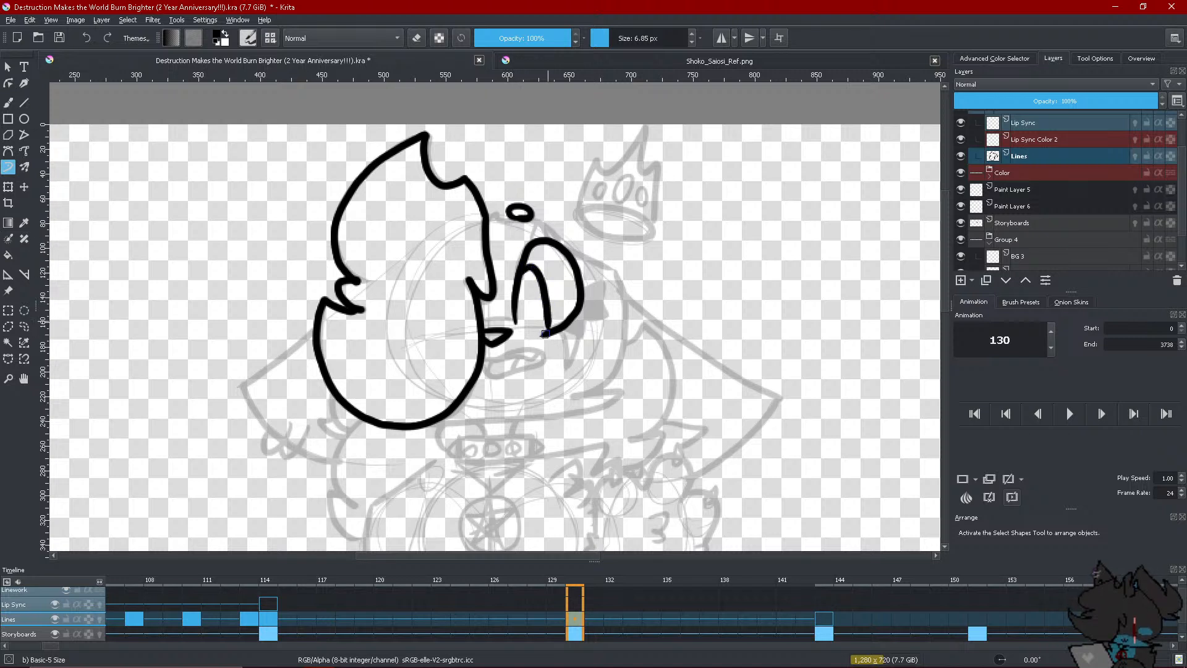
{"action": "mouse_move", "coordinate": [581, 288]}
{"action": "left_mouse_down"}
{"action": "mouse_move", "coordinate": [577, 323]}
{"action": "mouse_move", "coordinate": [549, 332]}
{"action": "mouse_move", "coordinate": [602, 286]}
{"action": "mouse_move", "coordinate": [584, 295]}
{"action": "mouse_move", "coordinate": [578, 337]}
{"action": "mouse_move", "coordinate": [581, 320]}
{"action": "mouse_move", "coordinate": [607, 322]}
{"action": "mouse_move", "coordinate": [595, 301]}
{"action": "mouse_move", "coordinate": [564, 348]}
{"action": "mouse_move", "coordinate": [571, 362]}
{"action": "mouse_move", "coordinate": [579, 335]}
{"action": "left_mouse_up"}
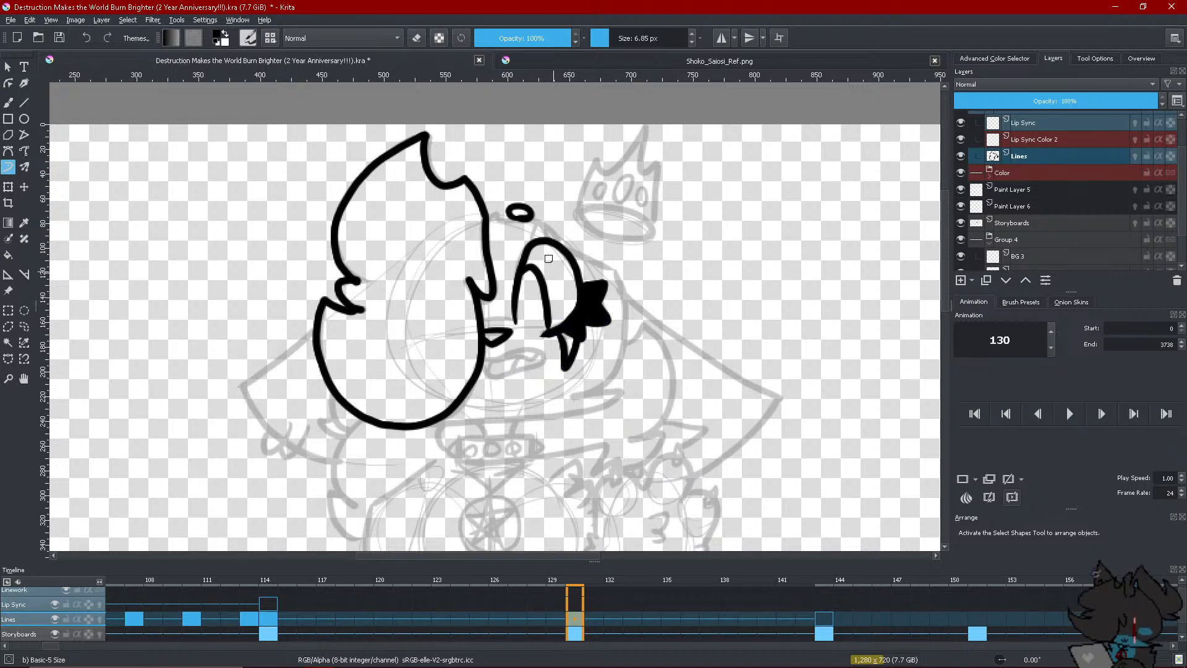
{"action": "mouse_move", "coordinate": [533, 238]}
{"action": "left_mouse_down"}
{"action": "mouse_move", "coordinate": [546, 237]}
{"action": "mouse_move", "coordinate": [498, 214]}
{"action": "mouse_move", "coordinate": [616, 263]}
{"action": "mouse_move", "coordinate": [626, 334]}
{"action": "mouse_move", "coordinate": [581, 394]}
{"action": "mouse_move", "coordinate": [622, 389]}
{"action": "mouse_move", "coordinate": [529, 418]}
{"action": "mouse_move", "coordinate": [418, 429]}
{"action": "left_mouse_up"}
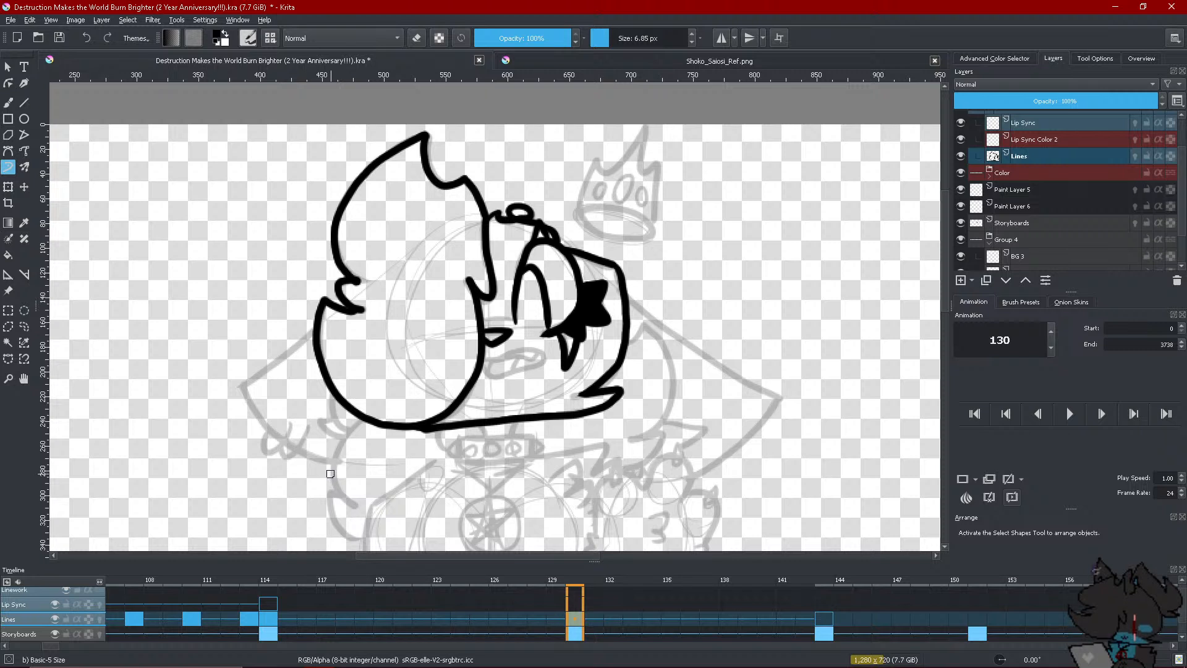
Ink the floating crown with its oval base, pointed spikes and three oval gems
{"action": "mouse_move", "coordinate": [616, 234]}
{"action": "left_mouse_down"}
{"action": "mouse_move", "coordinate": [643, 242]}
{"action": "mouse_move", "coordinate": [603, 208]}
{"action": "mouse_move", "coordinate": [599, 230]}
{"action": "left_mouse_up"}
{"action": "left_click_drag", "start_coordinate": [593, 163], "coordinate": [574, 210]}
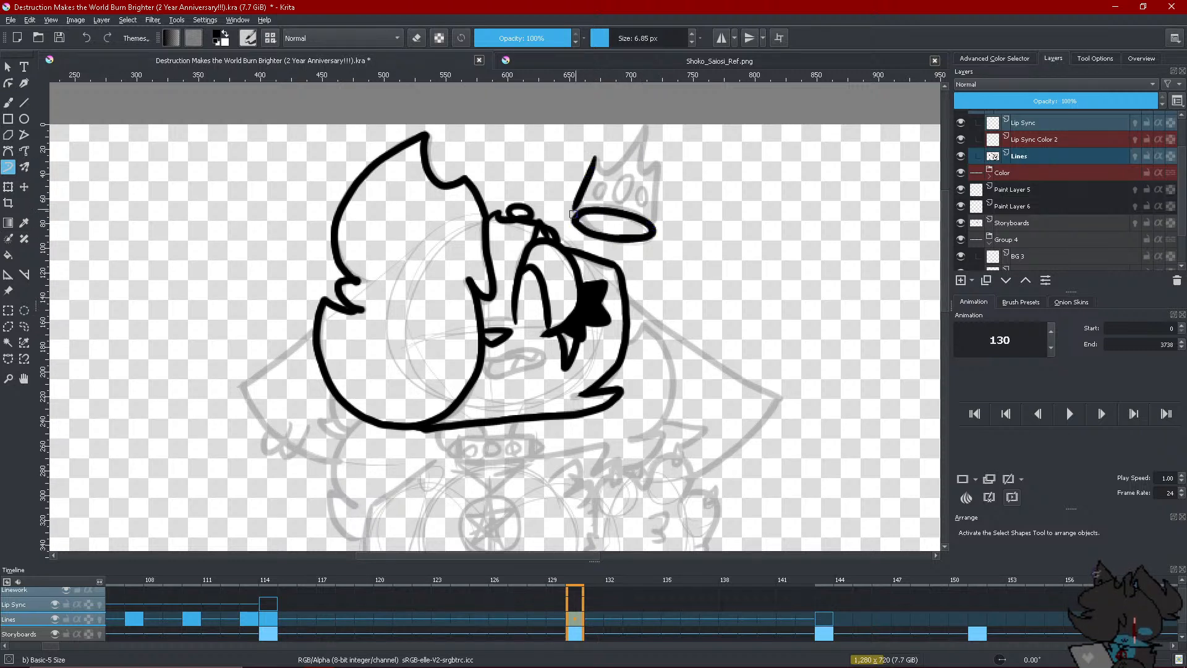
{"action": "mouse_move", "coordinate": [594, 160]}
{"action": "left_mouse_down"}
{"action": "mouse_move", "coordinate": [619, 162]}
{"action": "mouse_move", "coordinate": [646, 131]}
{"action": "mouse_move", "coordinate": [648, 223]}
{"action": "left_mouse_up"}
{"action": "left_click", "coordinate": [86, 38]}
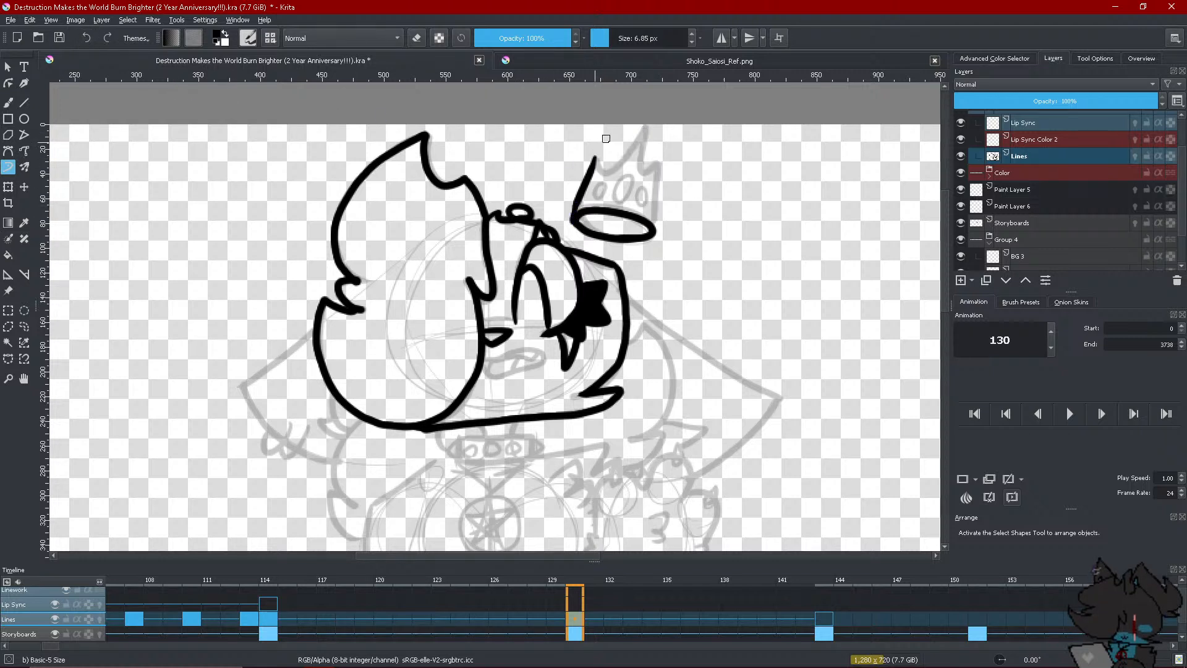
{"action": "mouse_move", "coordinate": [594, 161]}
{"action": "left_mouse_down"}
{"action": "mouse_move", "coordinate": [615, 166]}
{"action": "mouse_move", "coordinate": [645, 127]}
{"action": "mouse_move", "coordinate": [650, 238]}
{"action": "left_mouse_up"}
{"action": "mouse_move", "coordinate": [619, 201]}
{"action": "left_mouse_down"}
{"action": "mouse_move", "coordinate": [634, 186]}
{"action": "mouse_move", "coordinate": [620, 182]}
{"action": "mouse_move", "coordinate": [641, 189]}
{"action": "mouse_move", "coordinate": [645, 210]}
{"action": "mouse_move", "coordinate": [597, 186]}
{"action": "left_mouse_up"}
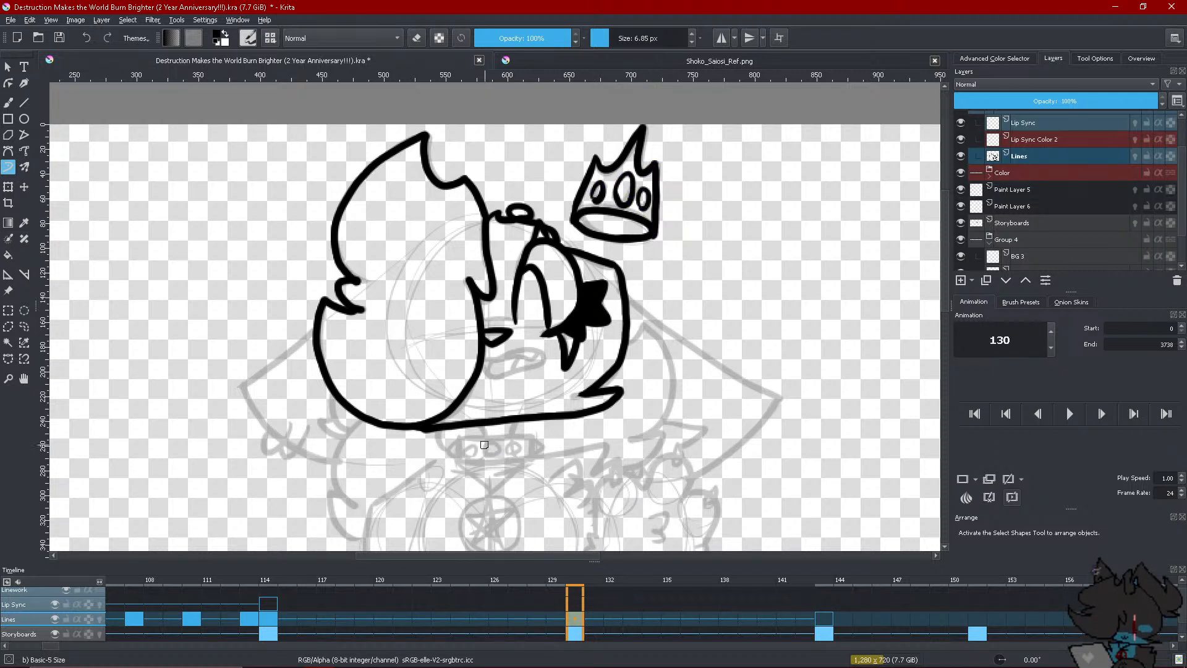
{"action": "key", "text": "e"}
{"action": "left_click_drag", "start_coordinate": [591, 399], "coordinate": [596, 385]}
{"action": "left_click_drag", "start_coordinate": [569, 350], "coordinate": [579, 314]}
{"action": "left_click", "coordinate": [86, 38]}
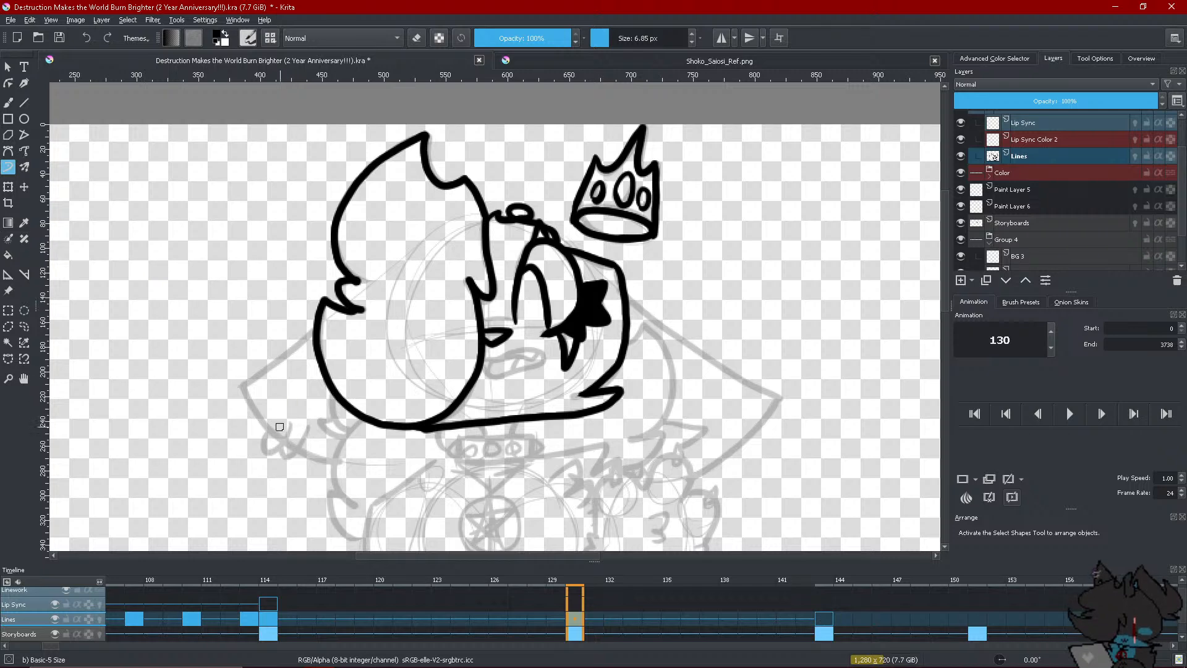
Ink the raised paw with its fur tufts, palm mark, three claws and the connecting finger outline
{"action": "left_click_drag", "start_coordinate": [507, 359], "coordinate": [436, 102]}
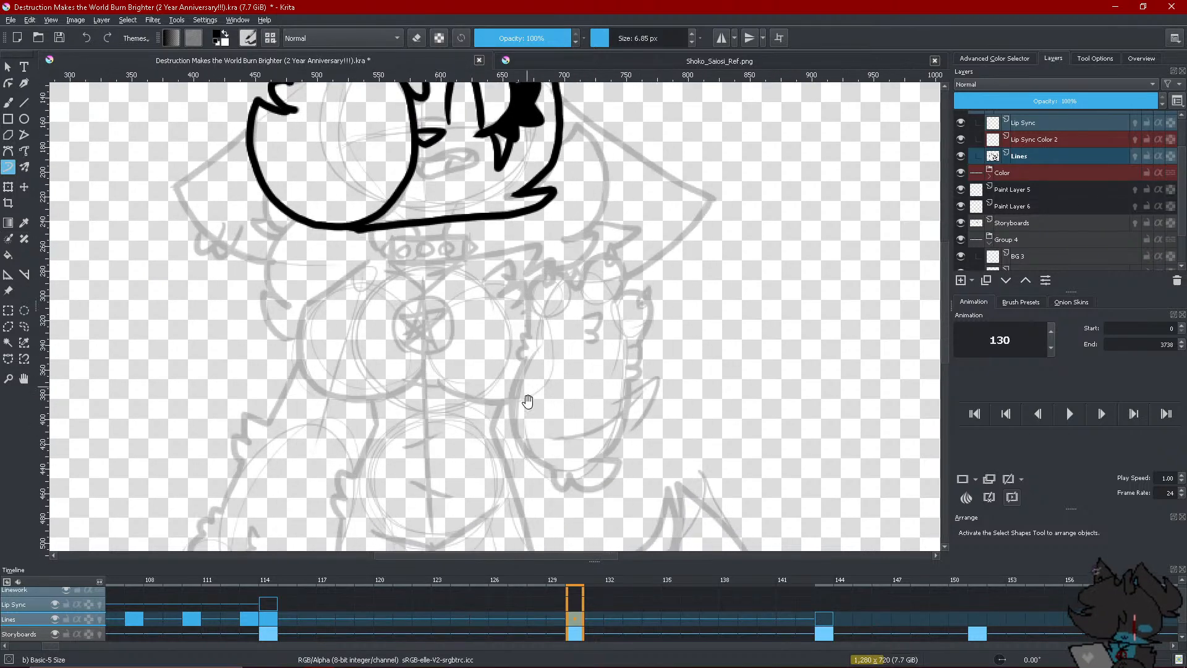
{"action": "left_click_drag", "start_coordinate": [527, 276], "coordinate": [510, 297]}
{"action": "key", "text": "ctrl+z"}
{"action": "mouse_move", "coordinate": [581, 260]}
{"action": "left_mouse_down"}
{"action": "mouse_move", "coordinate": [593, 275]}
{"action": "mouse_move", "coordinate": [581, 282]}
{"action": "mouse_move", "coordinate": [630, 291]}
{"action": "mouse_move", "coordinate": [637, 303]}
{"action": "mouse_move", "coordinate": [622, 309]}
{"action": "left_mouse_up"}
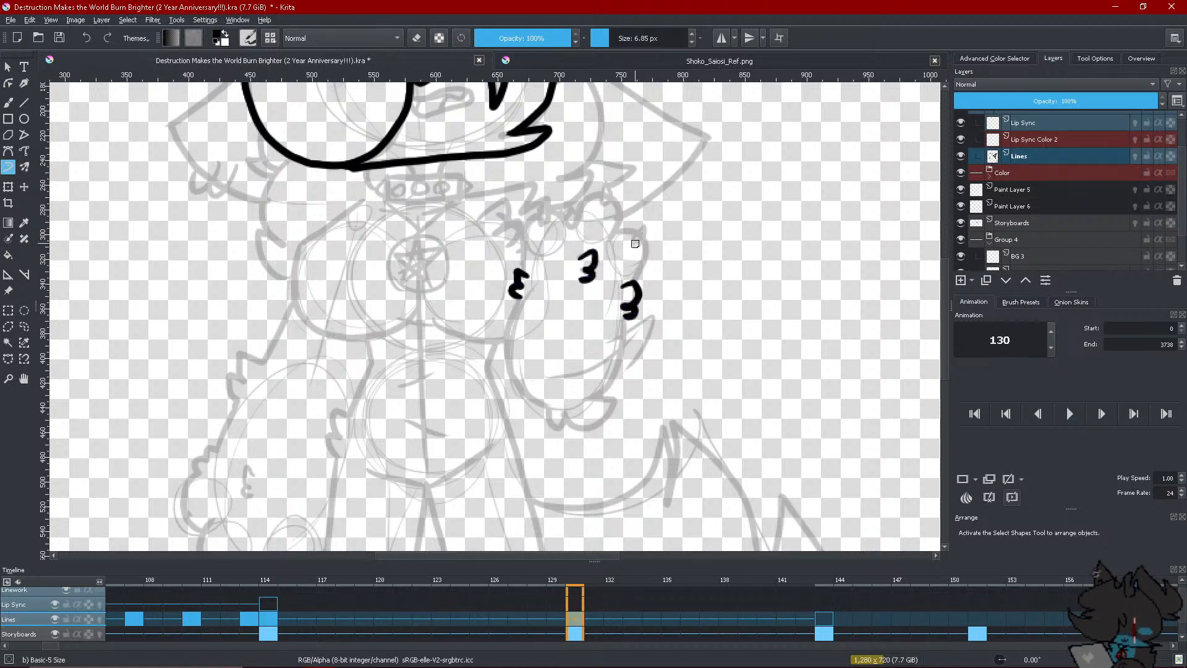
{"action": "mouse_move", "coordinate": [633, 231]}
{"action": "left_mouse_down"}
{"action": "mouse_move", "coordinate": [643, 233]}
{"action": "mouse_move", "coordinate": [634, 286]}
{"action": "left_mouse_up"}
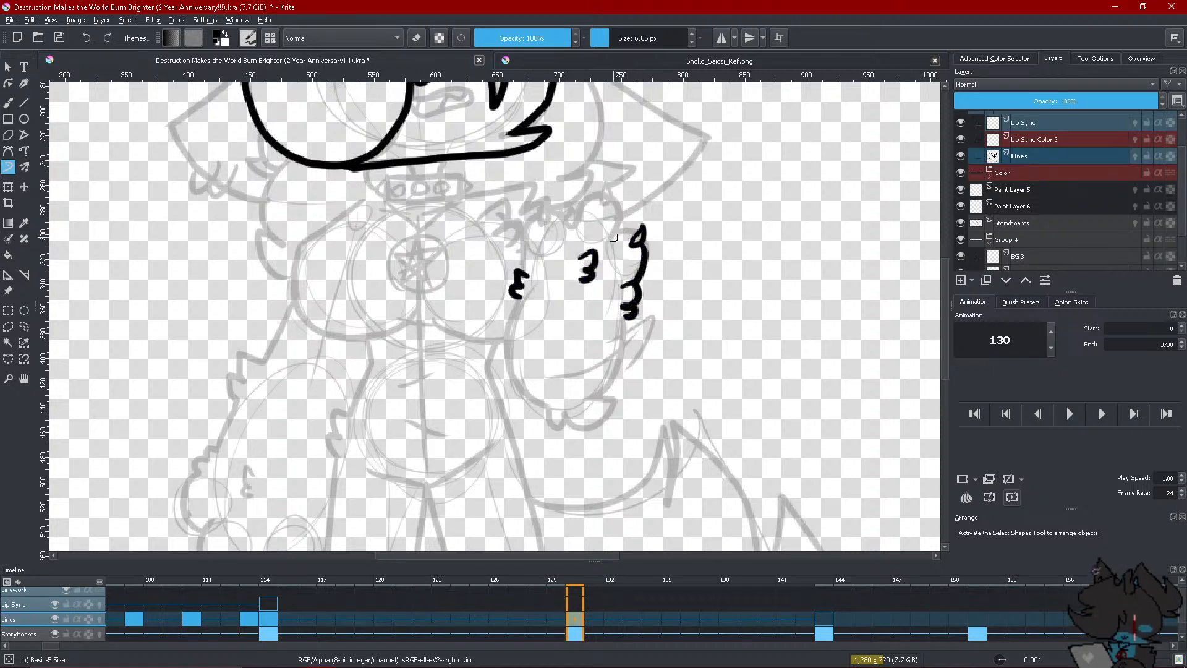
{"action": "mouse_move", "coordinate": [604, 206]}
{"action": "left_mouse_down"}
{"action": "mouse_move", "coordinate": [612, 189]}
{"action": "mouse_move", "coordinate": [605, 204]}
{"action": "left_mouse_up"}
{"action": "mouse_move", "coordinate": [541, 227]}
{"action": "left_mouse_down"}
{"action": "mouse_move", "coordinate": [547, 206]}
{"action": "mouse_move", "coordinate": [523, 272]}
{"action": "left_mouse_up"}
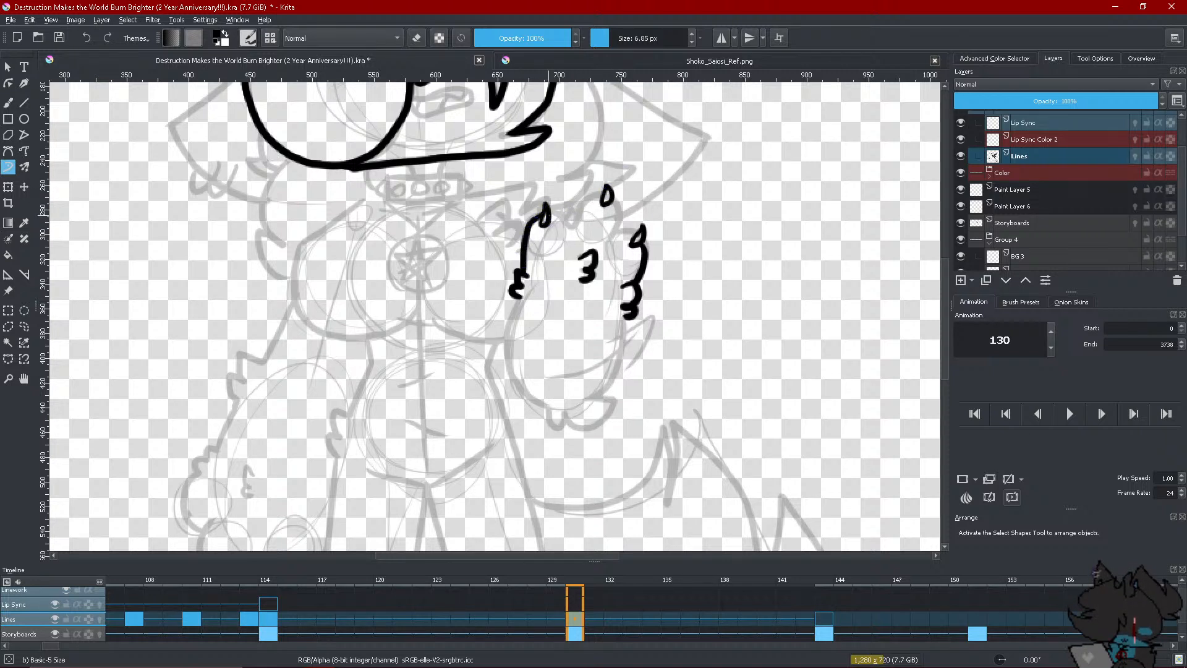
{"action": "mouse_move", "coordinate": [549, 217]}
{"action": "left_mouse_down"}
{"action": "mouse_move", "coordinate": [572, 221]}
{"action": "mouse_move", "coordinate": [597, 200]}
{"action": "mouse_move", "coordinate": [615, 201]}
{"action": "mouse_move", "coordinate": [619, 235]}
{"action": "mouse_move", "coordinate": [640, 229]}
{"action": "left_mouse_up"}
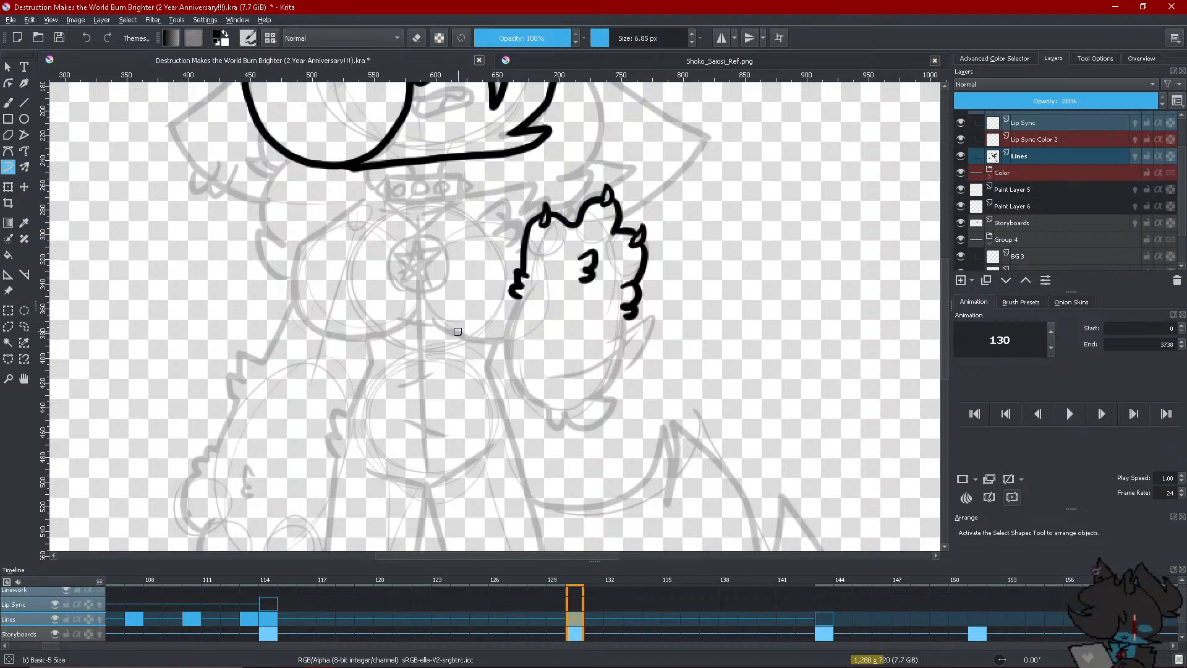
Ink both sides of the raised forearm down to the elbow tuft, and add fur strokes beside the chest
{"action": "mouse_move", "coordinate": [625, 315]}
{"action": "left_mouse_down"}
{"action": "mouse_move", "coordinate": [607, 393]}
{"action": "mouse_move", "coordinate": [590, 399]}
{"action": "mouse_move", "coordinate": [610, 395]}
{"action": "left_mouse_up"}
{"action": "mouse_move", "coordinate": [610, 410]}
{"action": "left_mouse_down"}
{"action": "mouse_move", "coordinate": [570, 427]}
{"action": "mouse_move", "coordinate": [563, 396]}
{"action": "left_mouse_up"}
{"action": "mouse_move", "coordinate": [519, 297]}
{"action": "left_mouse_down"}
{"action": "mouse_move", "coordinate": [508, 339]}
{"action": "mouse_move", "coordinate": [532, 394]}
{"action": "mouse_move", "coordinate": [561, 419]}
{"action": "left_mouse_up"}
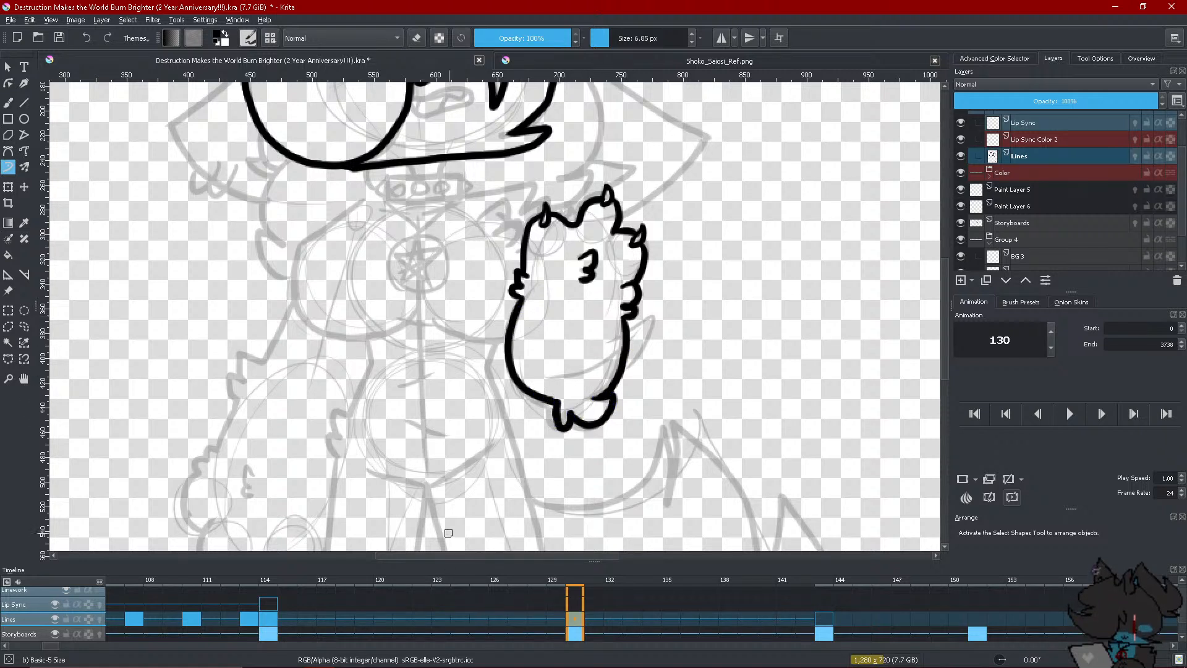
{"action": "mouse_move", "coordinate": [475, 219]}
{"action": "left_mouse_down"}
{"action": "mouse_move", "coordinate": [515, 199]}
{"action": "mouse_move", "coordinate": [496, 233]}
{"action": "mouse_move", "coordinate": [508, 244]}
{"action": "left_mouse_up"}
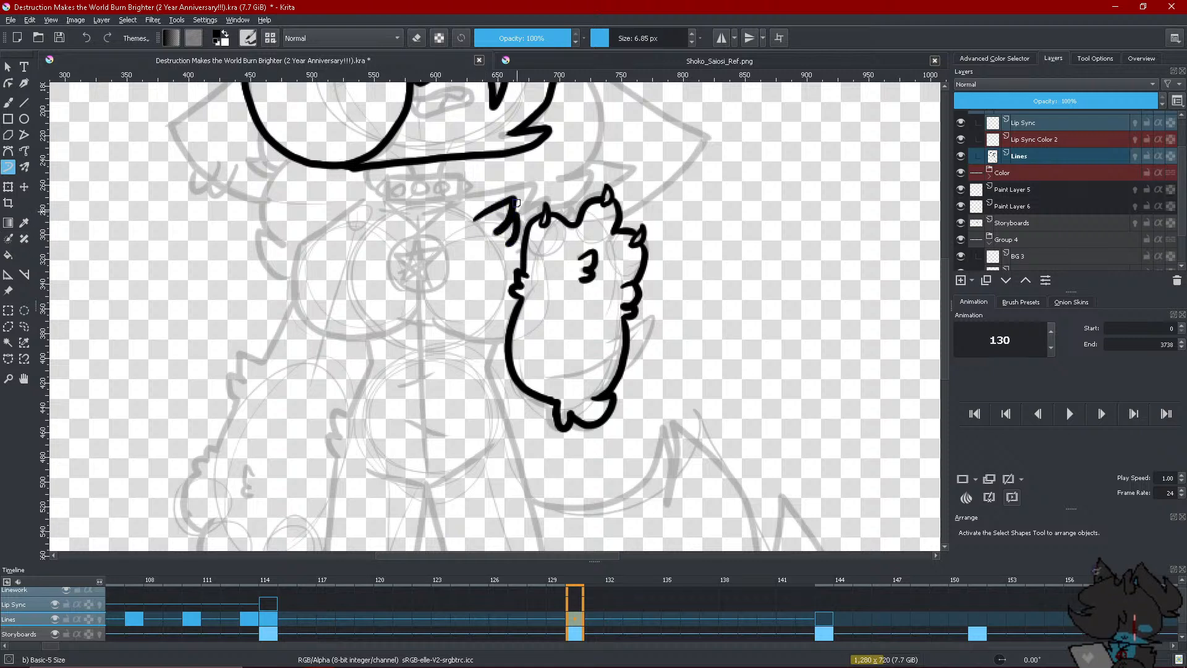
Ink the collar with its studs and side spikes, redo the chest fur, and draw the jagged fur line from collar to paw
{"action": "mouse_move", "coordinate": [458, 173]}
{"action": "left_mouse_down"}
{"action": "mouse_move", "coordinate": [459, 198]}
{"action": "mouse_move", "coordinate": [458, 174]}
{"action": "mouse_move", "coordinate": [383, 179]}
{"action": "mouse_move", "coordinate": [381, 199]}
{"action": "mouse_move", "coordinate": [457, 198]}
{"action": "mouse_move", "coordinate": [413, 185]}
{"action": "left_mouse_up"}
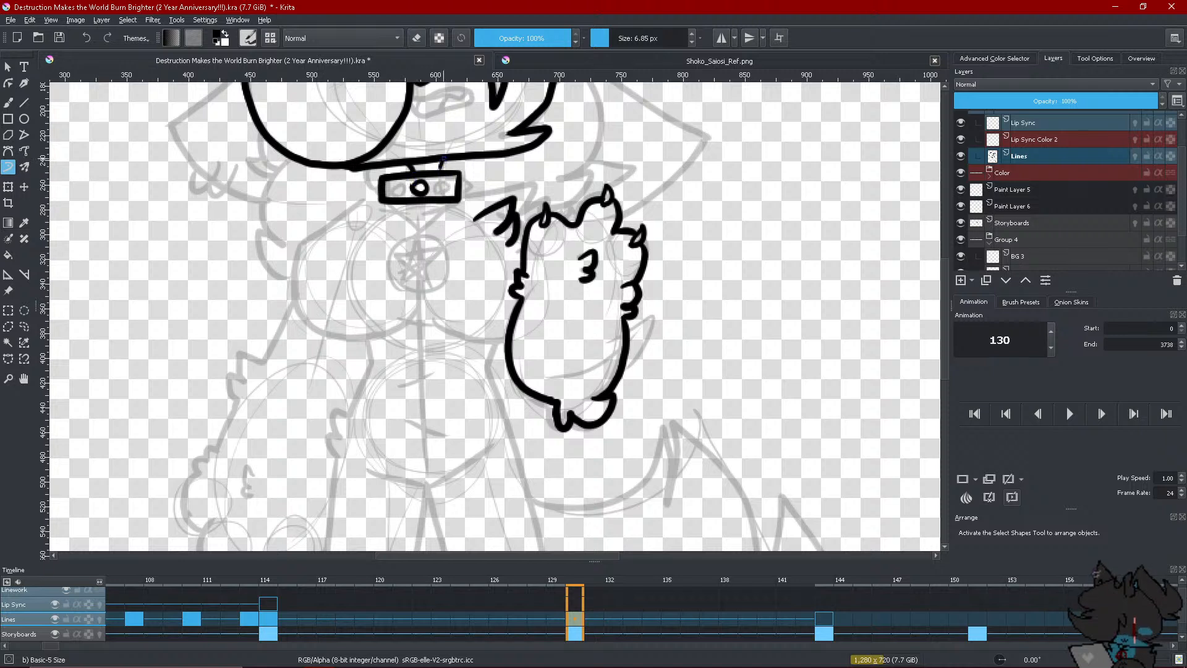
{"action": "mouse_move", "coordinate": [438, 192]}
{"action": "left_mouse_down"}
{"action": "mouse_move", "coordinate": [447, 183]}
{"action": "mouse_move", "coordinate": [446, 201]}
{"action": "mouse_move", "coordinate": [396, 184]}
{"action": "mouse_move", "coordinate": [382, 200]}
{"action": "left_mouse_up"}
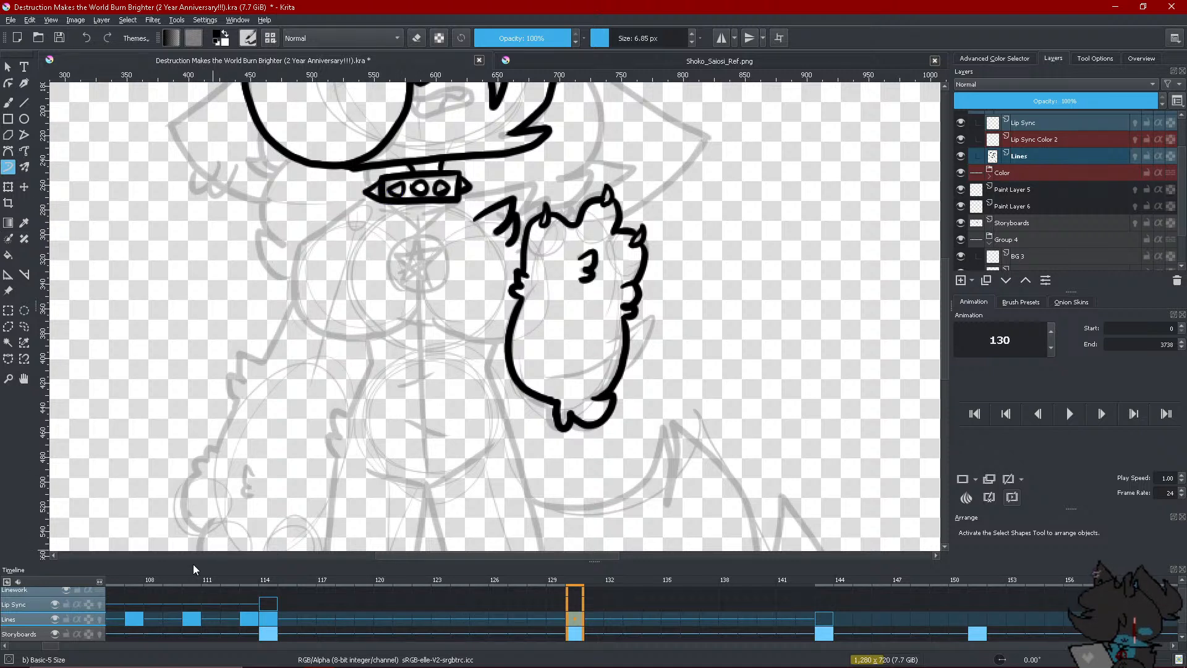
{"action": "left_click", "coordinate": [90, 38]}
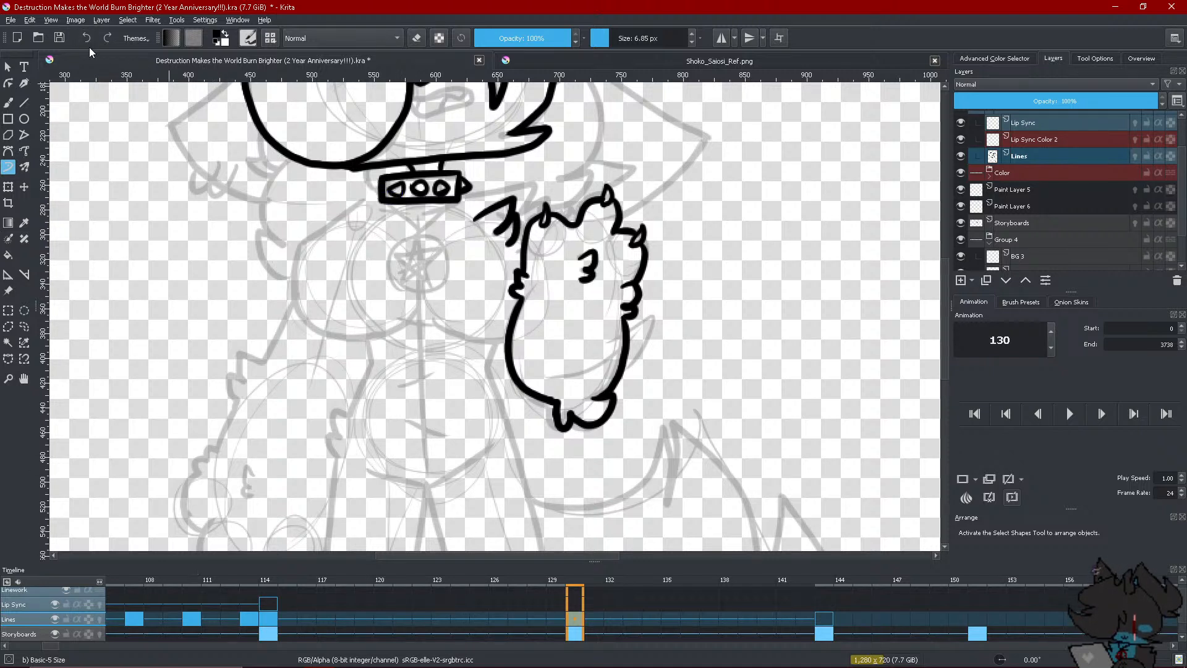
{"action": "left_click_drag", "start_coordinate": [377, 197], "coordinate": [379, 184]}
{"action": "mouse_move", "coordinate": [485, 210]}
{"action": "left_mouse_down"}
{"action": "mouse_move", "coordinate": [504, 248]}
{"action": "mouse_move", "coordinate": [516, 207]}
{"action": "mouse_move", "coordinate": [515, 233]}
{"action": "mouse_move", "coordinate": [509, 203]}
{"action": "mouse_move", "coordinate": [499, 231]}
{"action": "mouse_move", "coordinate": [519, 245]}
{"action": "left_mouse_up"}
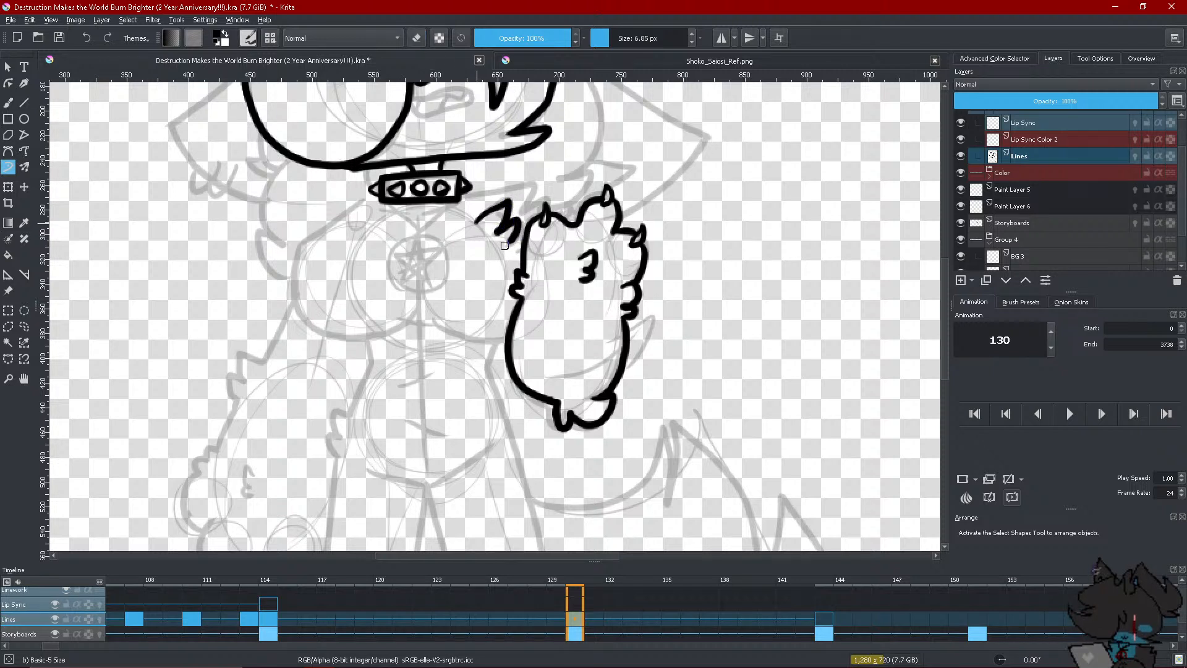
{"action": "mouse_move", "coordinate": [456, 200]}
{"action": "left_mouse_down"}
{"action": "mouse_move", "coordinate": [537, 186]}
{"action": "mouse_move", "coordinate": [526, 213]}
{"action": "mouse_move", "coordinate": [548, 211]}
{"action": "left_mouse_up"}
Hide the Storyboards layer, fill the collar band black around its studs, and show the Storyboards layer again
{"action": "left_click", "coordinate": [55, 634]}
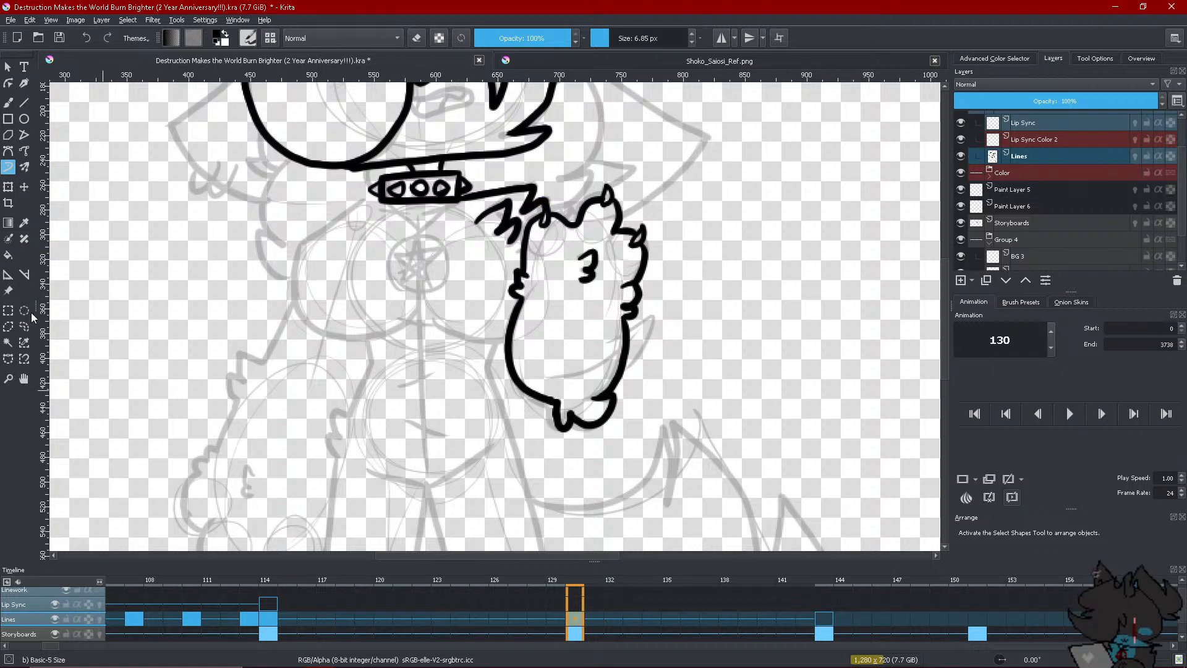
{"action": "left_click", "coordinate": [8, 255]}
{"action": "left_click", "coordinate": [411, 188]}
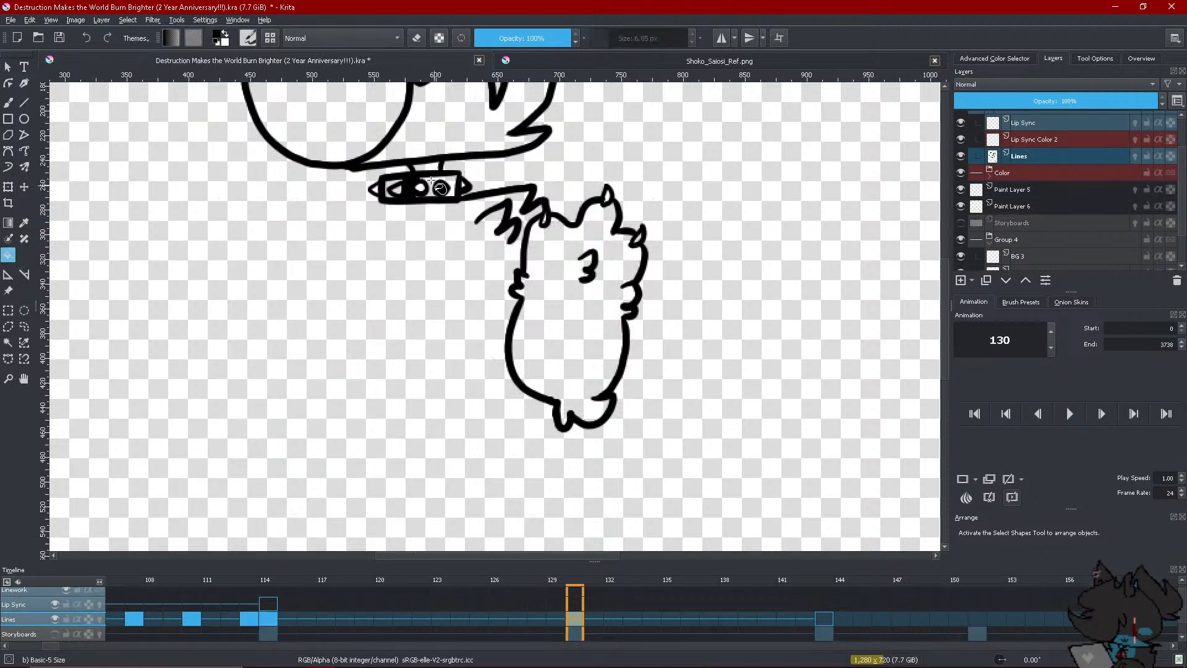
{"action": "left_click", "coordinate": [442, 188]}
{"action": "left_click", "coordinate": [334, 164]}
{"action": "key", "text": "ctrl+z"}
{"action": "key", "text": "ctrl+z"}
{"action": "key", "text": "ctrl+z"}
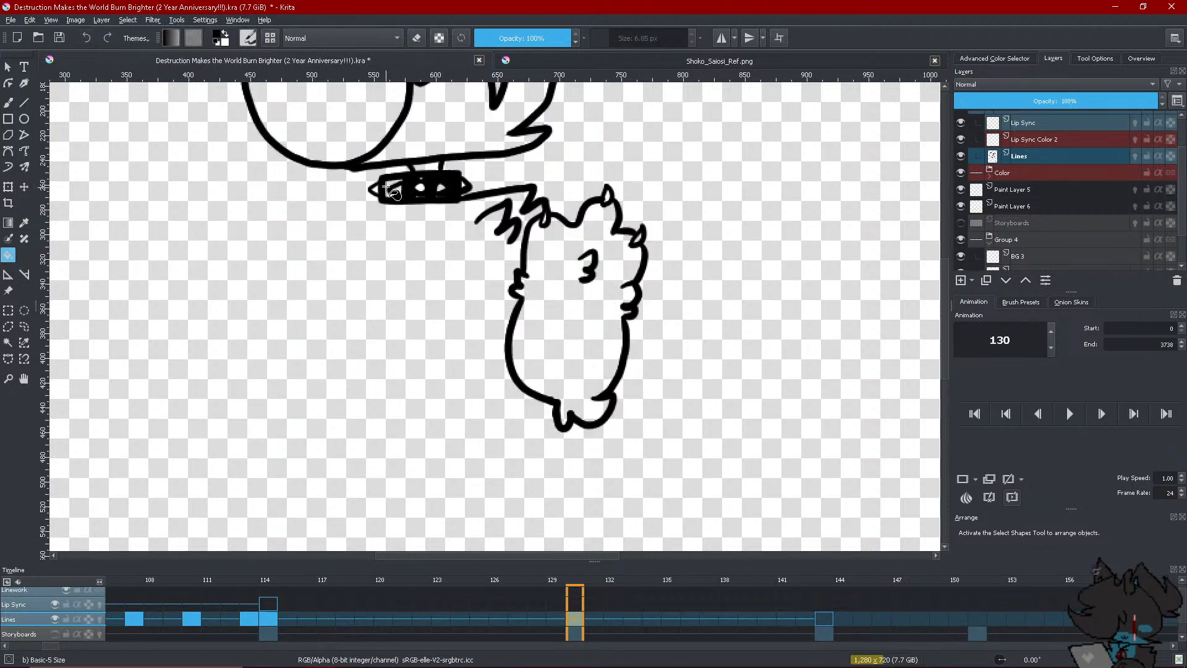
{"action": "left_click", "coordinate": [8, 167]}
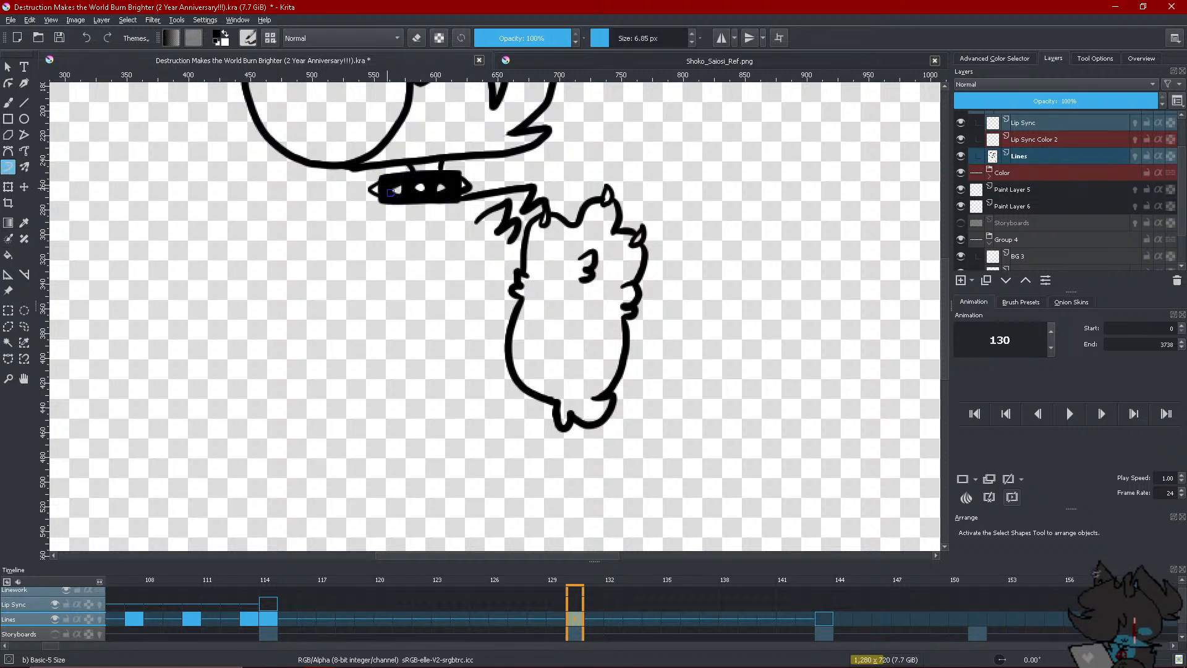
{"action": "left_click", "coordinate": [55, 634]}
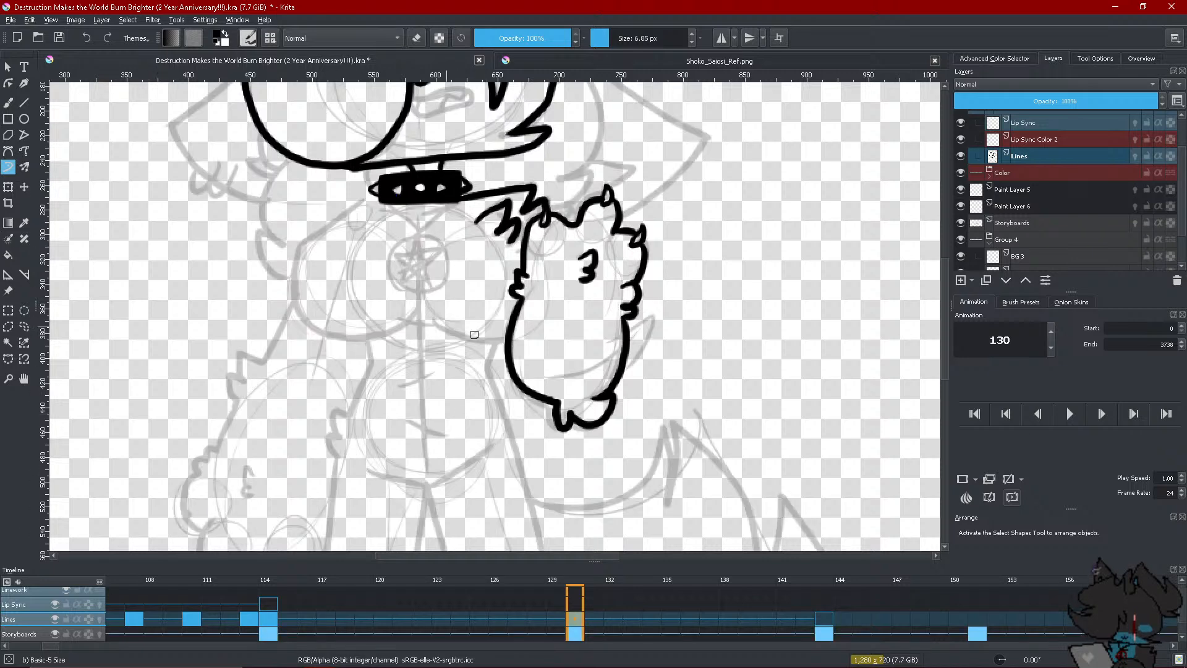
Ink the rounded chest outline from the neck to the raised arm
{"action": "scroll", "coordinate": [501, 371], "scroll_direction": "up", "scroll_amount": 3}
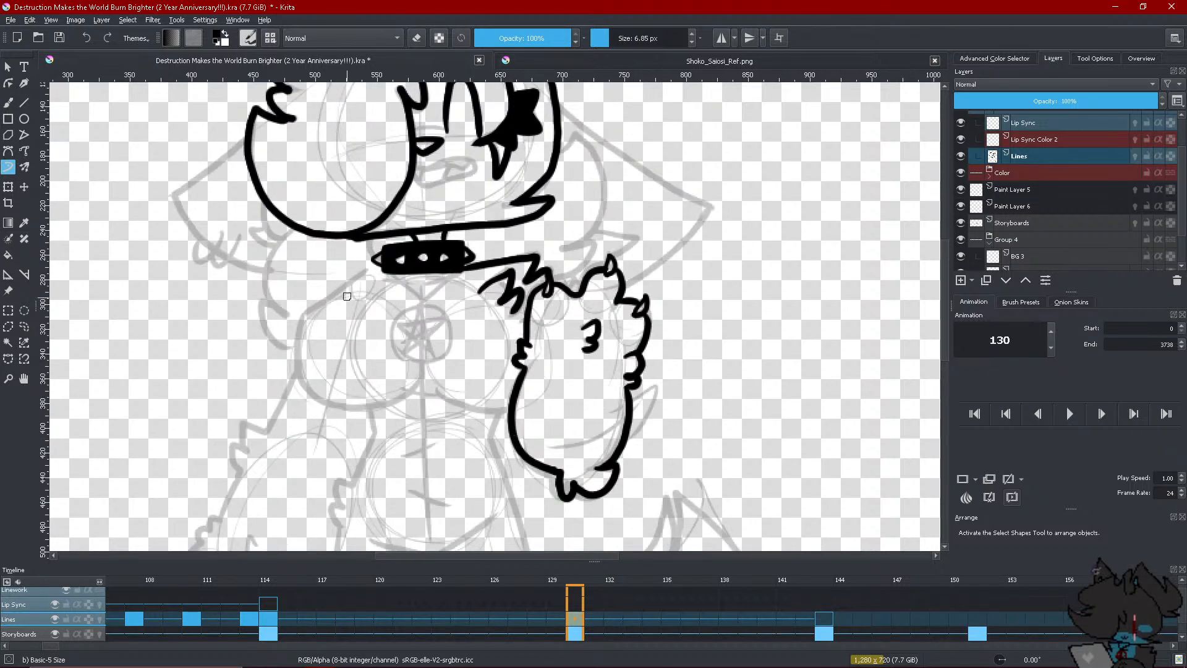
{"action": "mouse_move", "coordinate": [369, 271]}
{"action": "left_mouse_down"}
{"action": "mouse_move", "coordinate": [302, 317]}
{"action": "mouse_move", "coordinate": [307, 387]}
{"action": "mouse_move", "coordinate": [363, 413]}
{"action": "mouse_move", "coordinate": [509, 401]}
{"action": "left_mouse_up"}
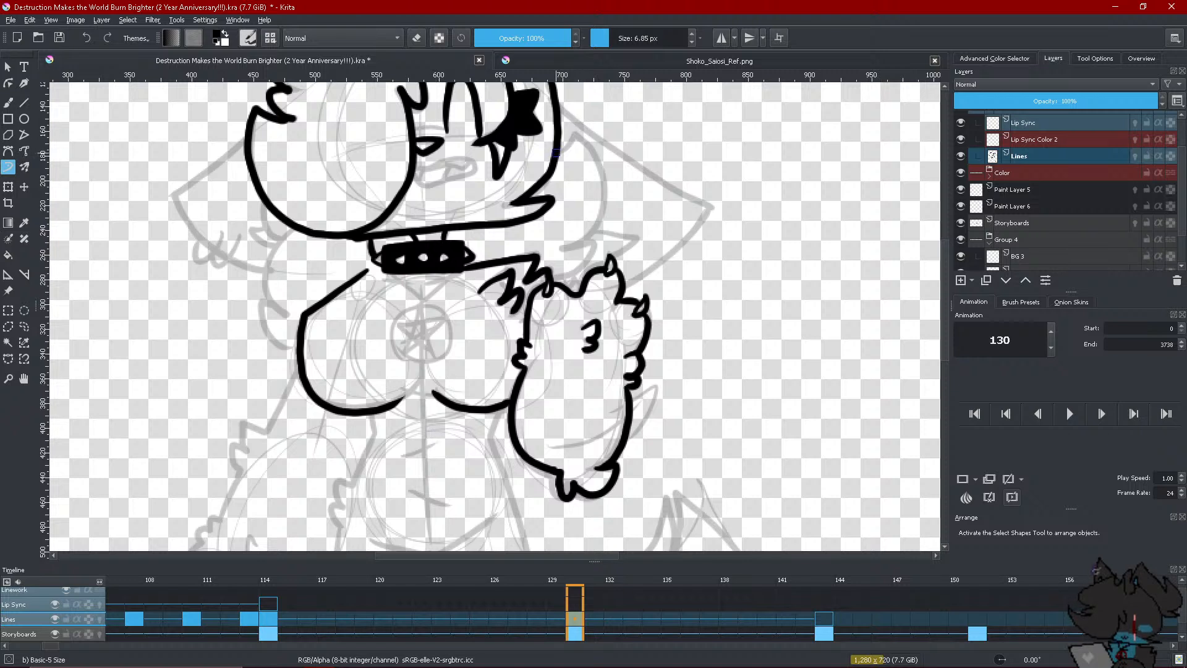
{"action": "left_click_drag", "start_coordinate": [410, 132], "coordinate": [436, 127]}
{"action": "key", "text": "ctrl+z"}
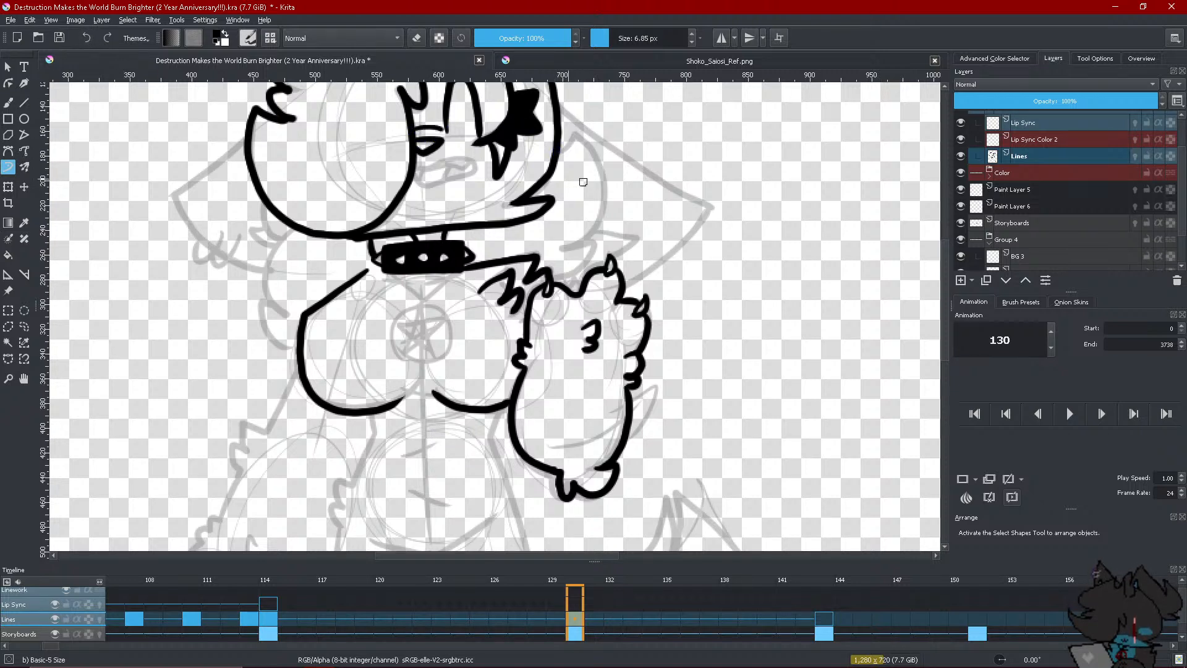
Ink the curved lock and large pointed ear shape on the right side of the head, plus the V-shaped line under the collar
{"action": "mouse_move", "coordinate": [558, 154]}
{"action": "left_mouse_down"}
{"action": "mouse_move", "coordinate": [578, 137]}
{"action": "mouse_move", "coordinate": [611, 213]}
{"action": "left_mouse_up"}
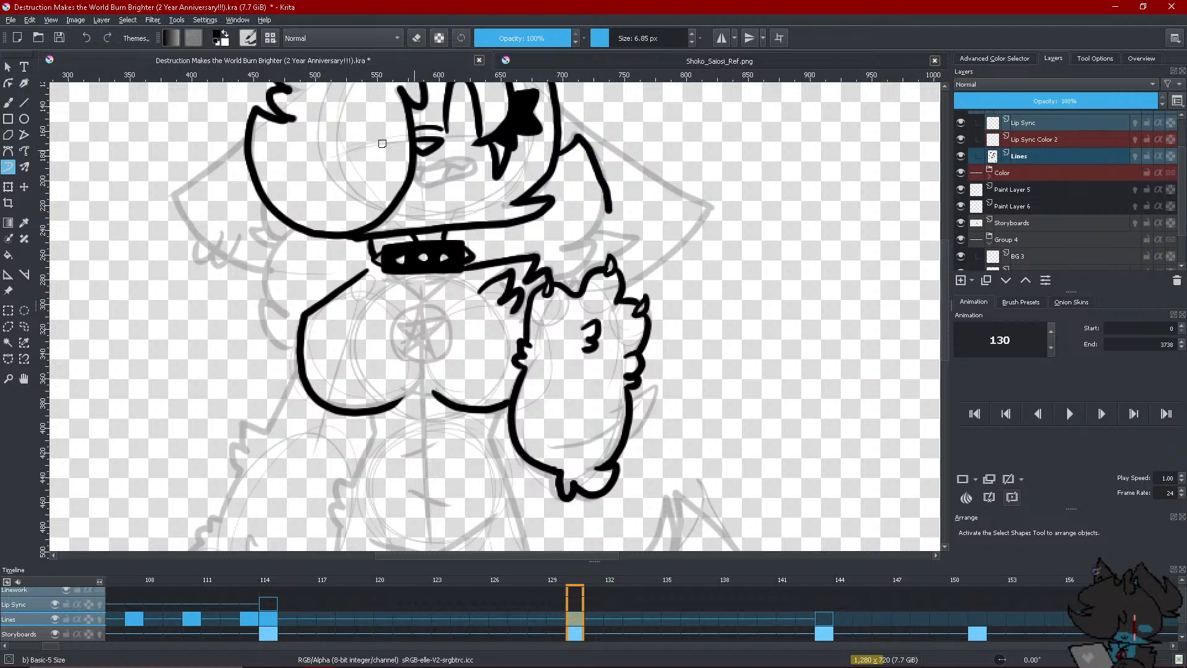
{"action": "left_click", "coordinate": [85, 38]}
{"action": "mouse_move", "coordinate": [559, 155]}
{"action": "left_mouse_down"}
{"action": "mouse_move", "coordinate": [592, 151]}
{"action": "mouse_move", "coordinate": [603, 228]}
{"action": "mouse_move", "coordinate": [561, 249]}
{"action": "mouse_move", "coordinate": [581, 245]}
{"action": "mouse_move", "coordinate": [575, 280]}
{"action": "left_mouse_up"}
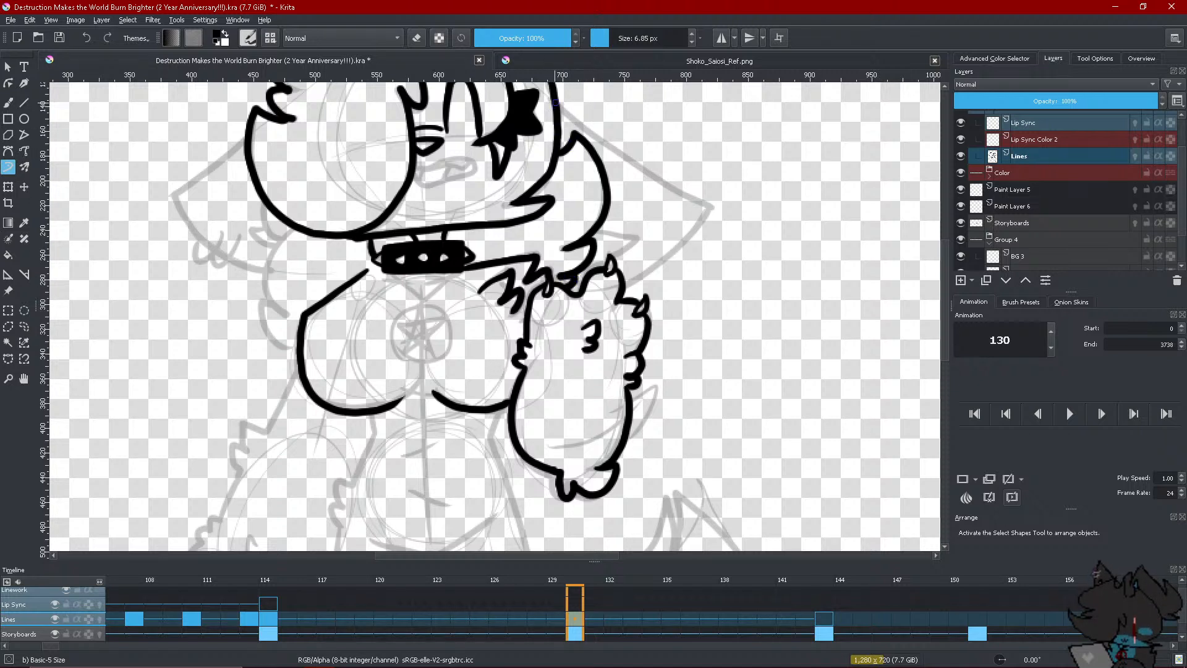
{"action": "left_click_drag", "start_coordinate": [554, 102], "coordinate": [714, 193]}
{"action": "key", "text": "ctrl+z"}
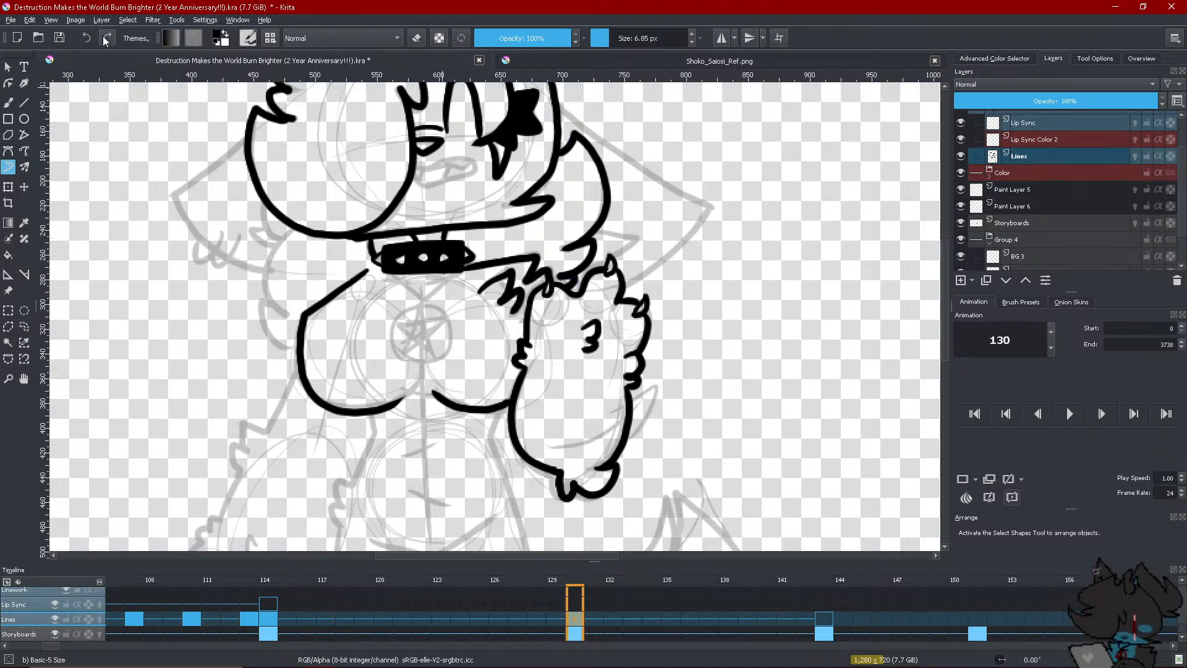
{"action": "mouse_move", "coordinate": [556, 104]}
{"action": "left_mouse_down"}
{"action": "mouse_move", "coordinate": [706, 192]}
{"action": "mouse_move", "coordinate": [682, 186]}
{"action": "mouse_move", "coordinate": [705, 191]}
{"action": "mouse_move", "coordinate": [678, 248]}
{"action": "mouse_move", "coordinate": [622, 296]}
{"action": "left_mouse_up"}
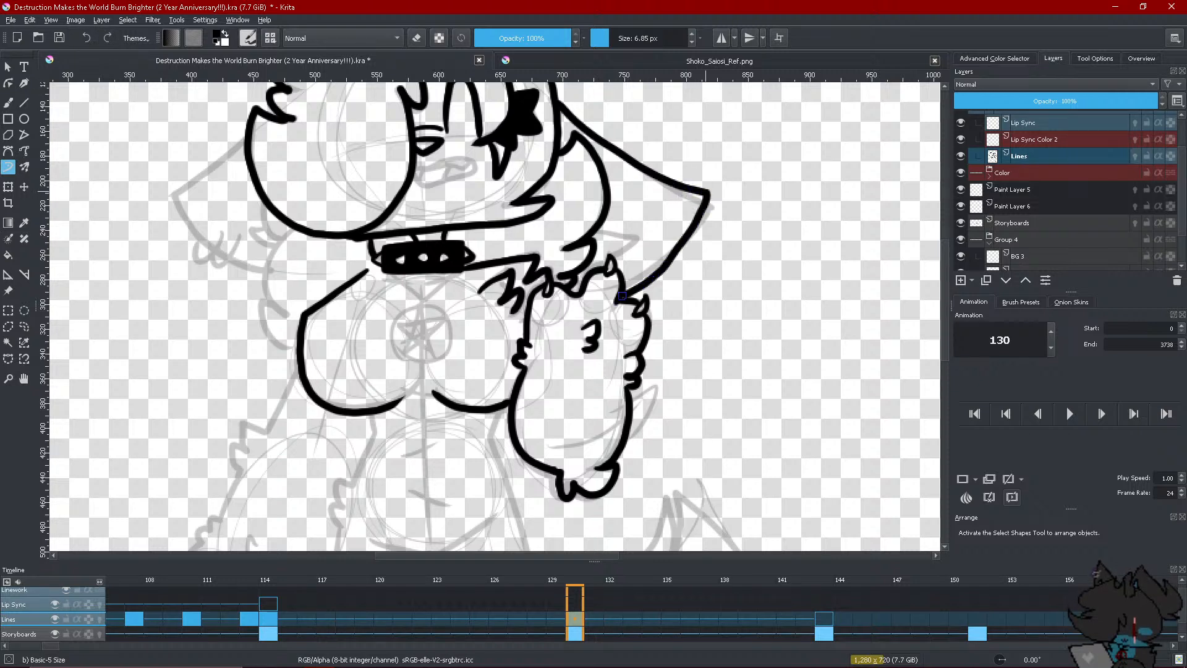
{"action": "mouse_move", "coordinate": [595, 233]}
{"action": "left_mouse_down"}
{"action": "mouse_move", "coordinate": [614, 234]}
{"action": "mouse_move", "coordinate": [610, 256]}
{"action": "mouse_move", "coordinate": [577, 269]}
{"action": "left_mouse_up"}
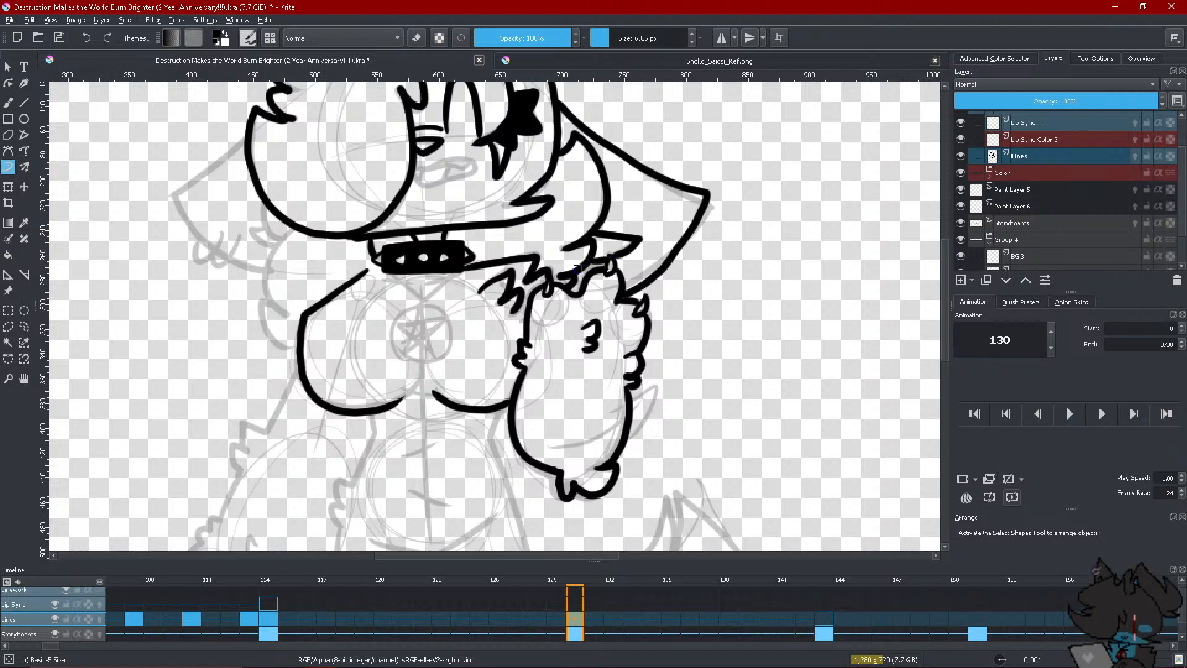
{"action": "mouse_move", "coordinate": [380, 276]}
{"action": "left_mouse_down"}
{"action": "mouse_move", "coordinate": [470, 274]}
{"action": "mouse_move", "coordinate": [392, 270]}
{"action": "mouse_move", "coordinate": [425, 298]}
{"action": "mouse_move", "coordinate": [457, 269]}
{"action": "left_mouse_up"}
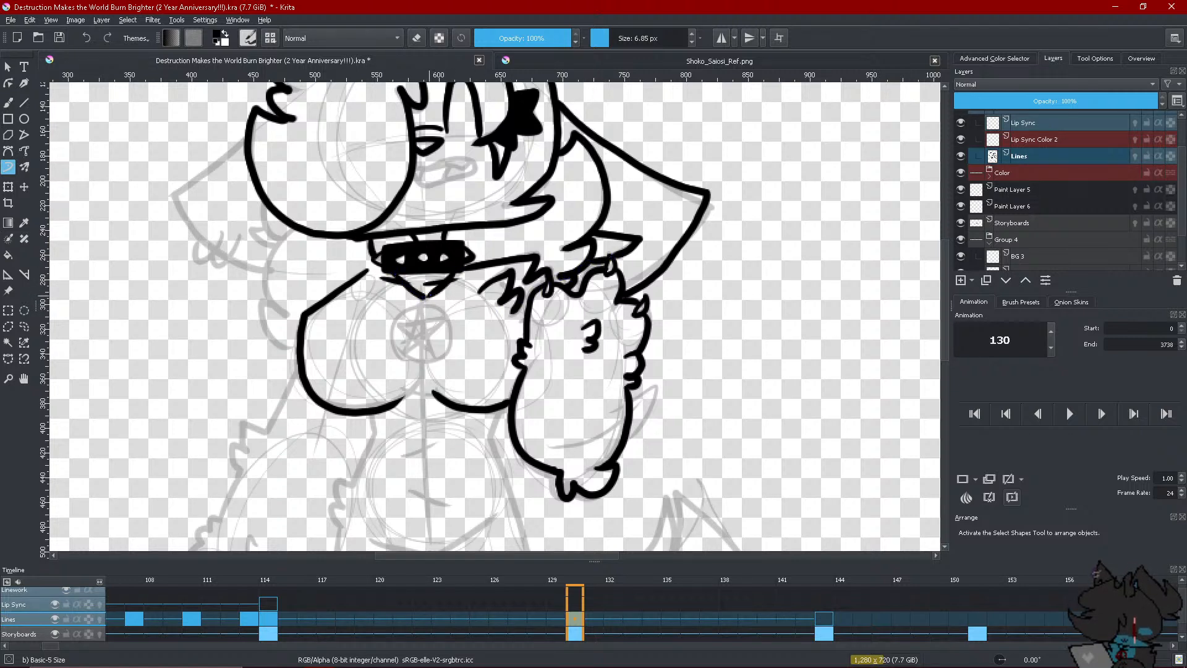
Ink the tufted curved lock and the pointed ear shape on the left side of the head
{"action": "mouse_move", "coordinate": [295, 226]}
{"action": "left_mouse_down"}
{"action": "mouse_move", "coordinate": [266, 266]}
{"action": "mouse_move", "coordinate": [288, 316]}
{"action": "left_mouse_up"}
{"action": "left_click", "coordinate": [87, 38]}
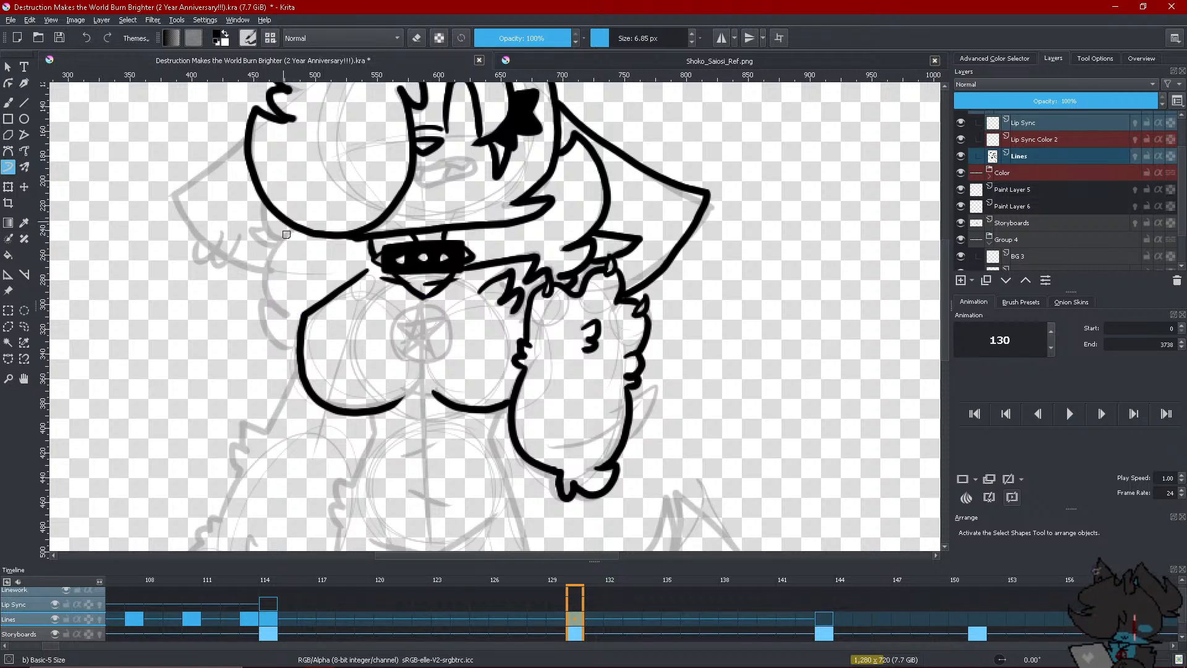
{"action": "mouse_move", "coordinate": [286, 235]}
{"action": "left_mouse_down"}
{"action": "mouse_move", "coordinate": [273, 289]}
{"action": "mouse_move", "coordinate": [288, 308]}
{"action": "left_mouse_up"}
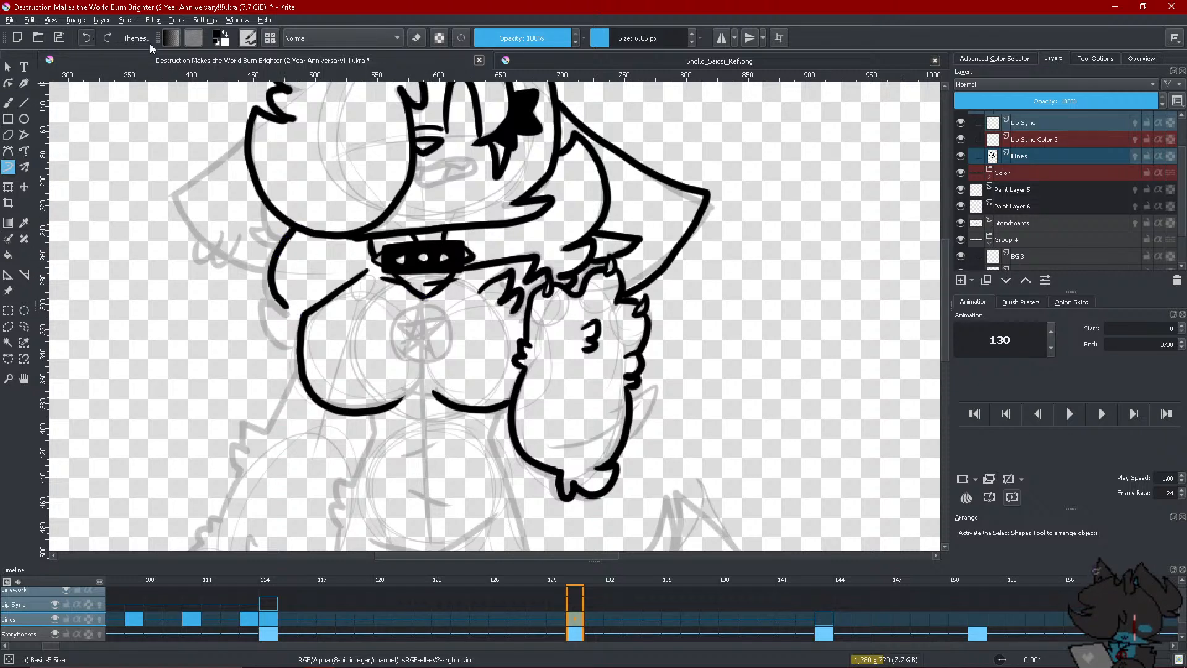
{"action": "key", "text": "ctrl+z"}
{"action": "mouse_move", "coordinate": [292, 226]}
{"action": "left_mouse_down"}
{"action": "mouse_move", "coordinate": [266, 279]}
{"action": "mouse_move", "coordinate": [288, 318]}
{"action": "mouse_move", "coordinate": [270, 334]}
{"action": "mouse_move", "coordinate": [297, 353]}
{"action": "left_mouse_up"}
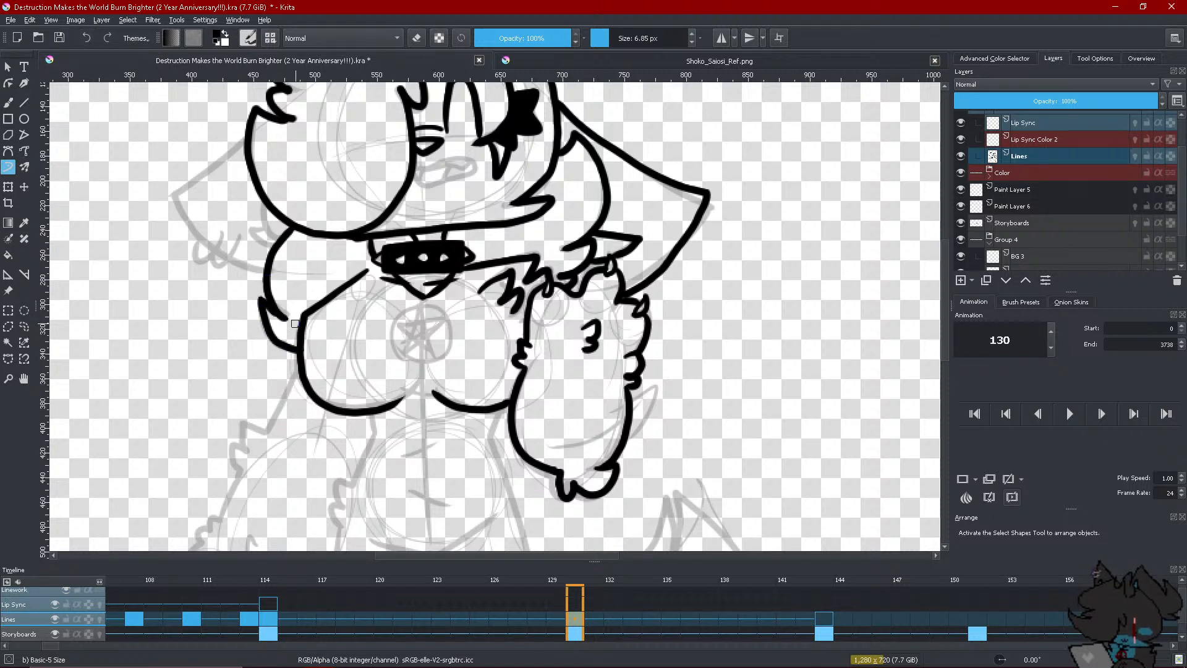
{"action": "left_click_drag", "start_coordinate": [264, 197], "coordinate": [281, 243]}
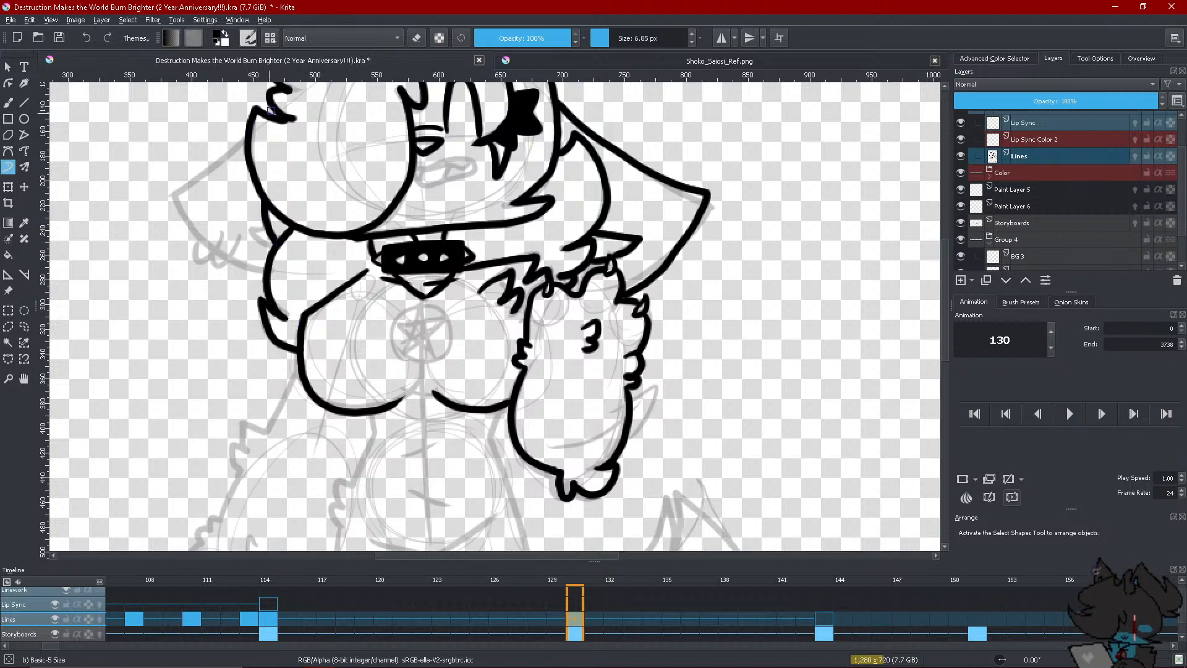
{"action": "mouse_move", "coordinate": [247, 135]}
{"action": "left_mouse_down"}
{"action": "mouse_move", "coordinate": [171, 195]}
{"action": "mouse_move", "coordinate": [260, 268]}
{"action": "mouse_move", "coordinate": [271, 242]}
{"action": "left_mouse_up"}
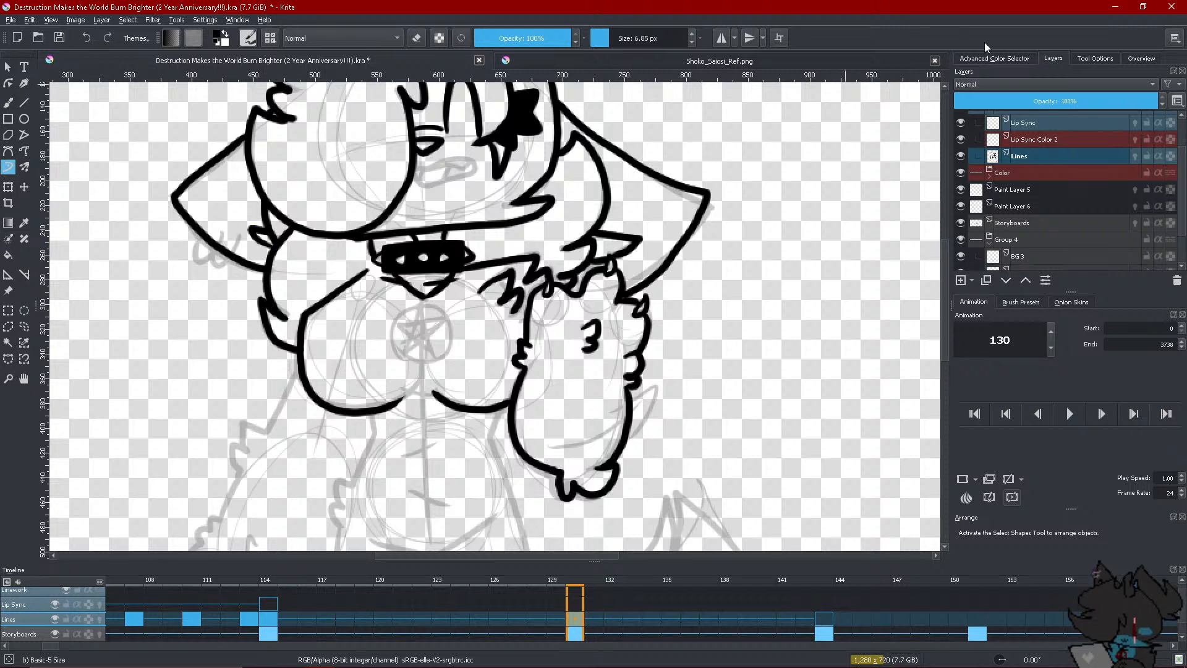
Draw the small curved strokes across the lower edge of the left ear shape in dark grey
{"action": "left_click", "coordinate": [993, 59]}
{"action": "left_click", "coordinate": [1046, 130]}
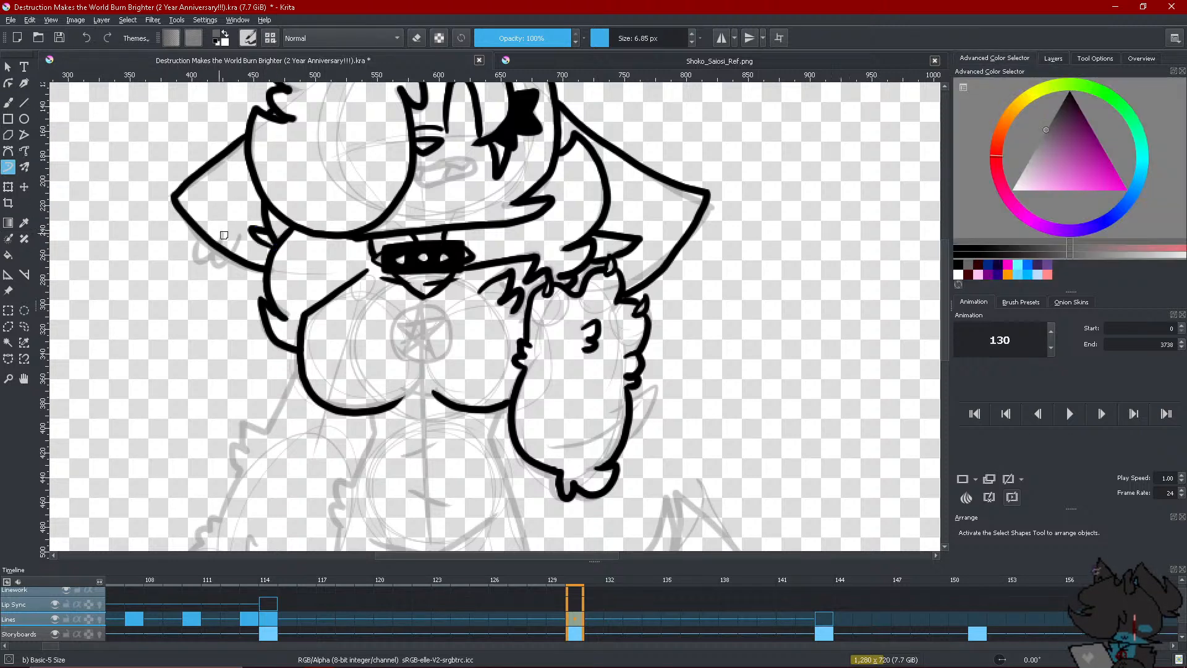
{"action": "mouse_move", "coordinate": [240, 238]}
{"action": "left_mouse_down"}
{"action": "mouse_move", "coordinate": [226, 260]}
{"action": "mouse_move", "coordinate": [214, 248]}
{"action": "left_mouse_up"}
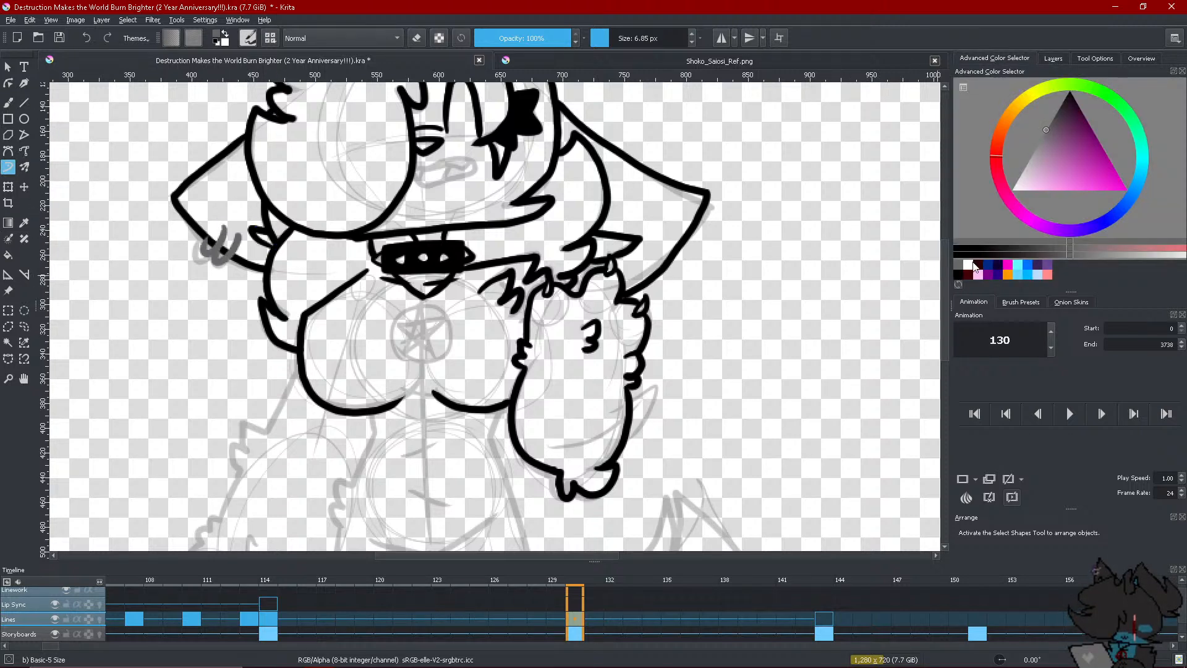
Ink the torso's vertical center line in black with four slanted stitch marks across it, redoing the lower two
{"action": "left_click", "coordinate": [974, 268]}
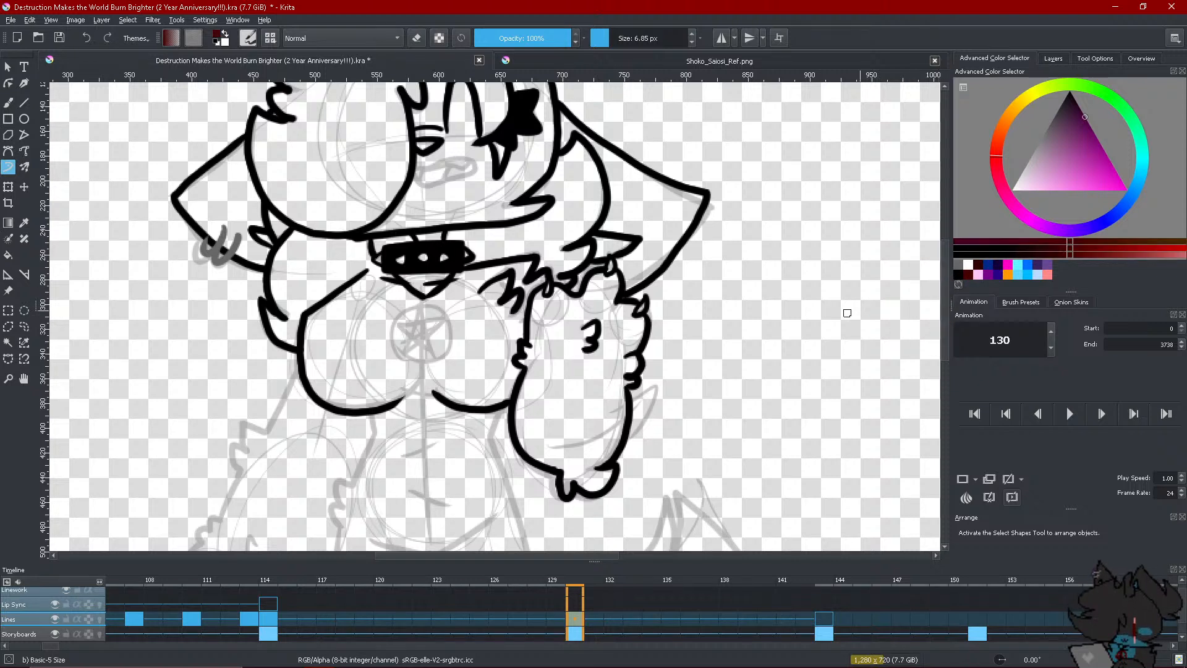
{"action": "scroll", "coordinate": [693, 361], "scroll_direction": "down", "scroll_amount": 5}
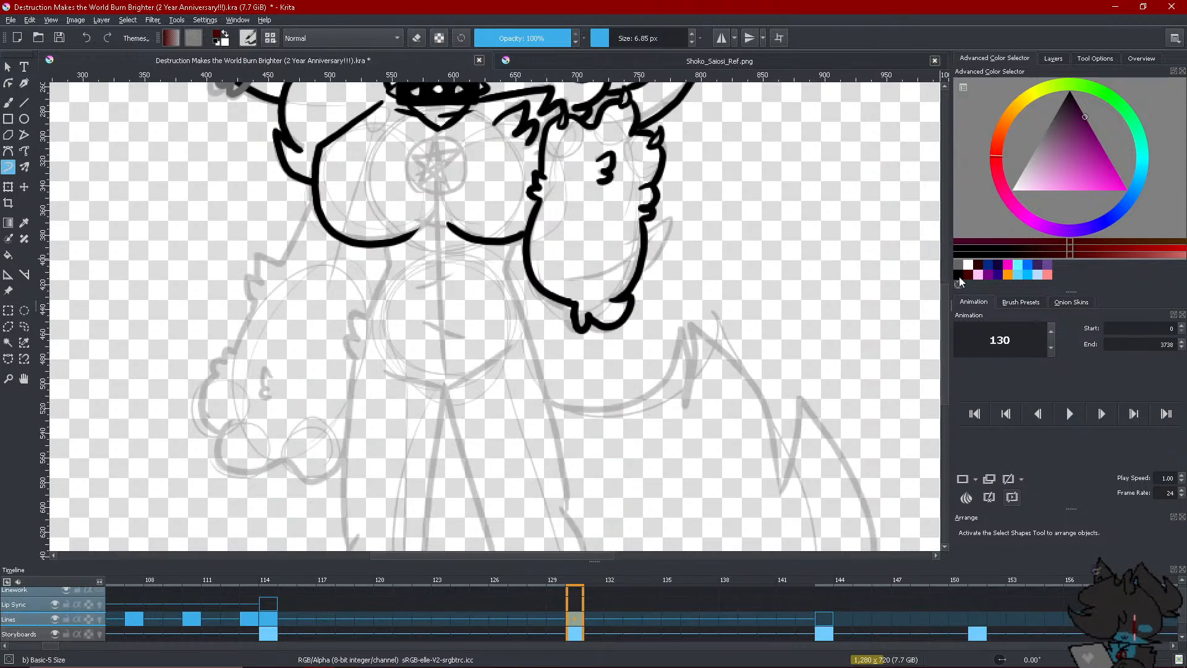
{"action": "key", "text": "d"}
{"action": "left_click_drag", "start_coordinate": [435, 117], "coordinate": [444, 371]}
{"action": "left_click_drag", "start_coordinate": [408, 175], "coordinate": [468, 152]}
{"action": "left_click_drag", "start_coordinate": [411, 227], "coordinate": [456, 233]}
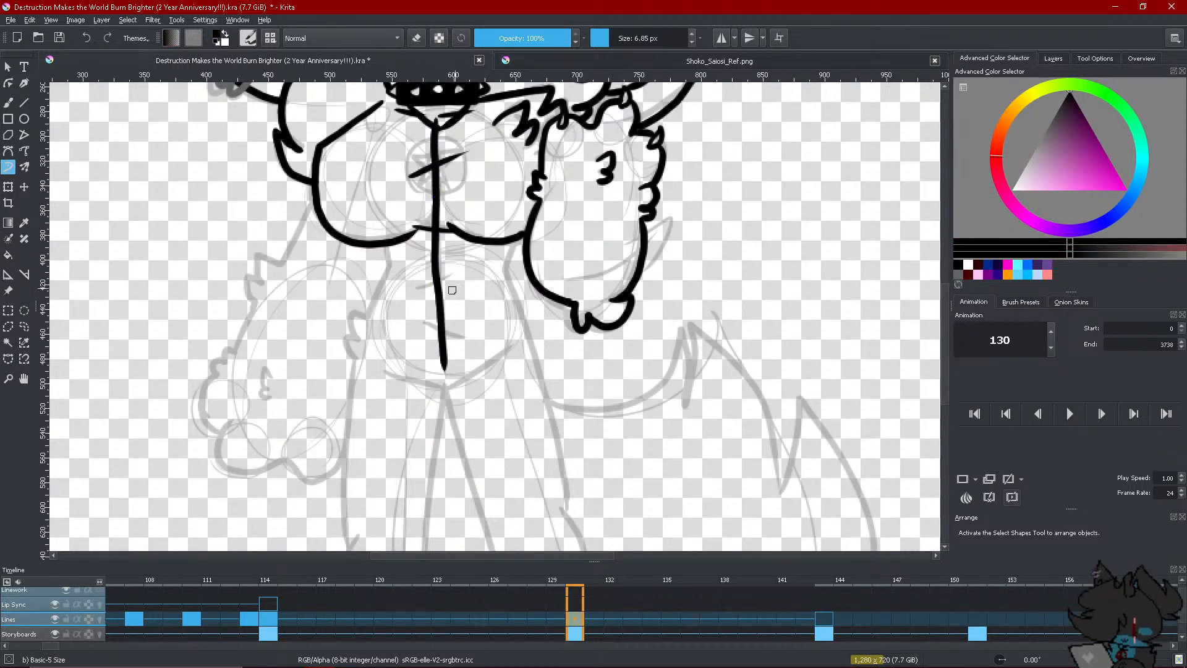
{"action": "left_click_drag", "start_coordinate": [408, 292], "coordinate": [462, 271]}
{"action": "left_click_drag", "start_coordinate": [420, 324], "coordinate": [483, 323]}
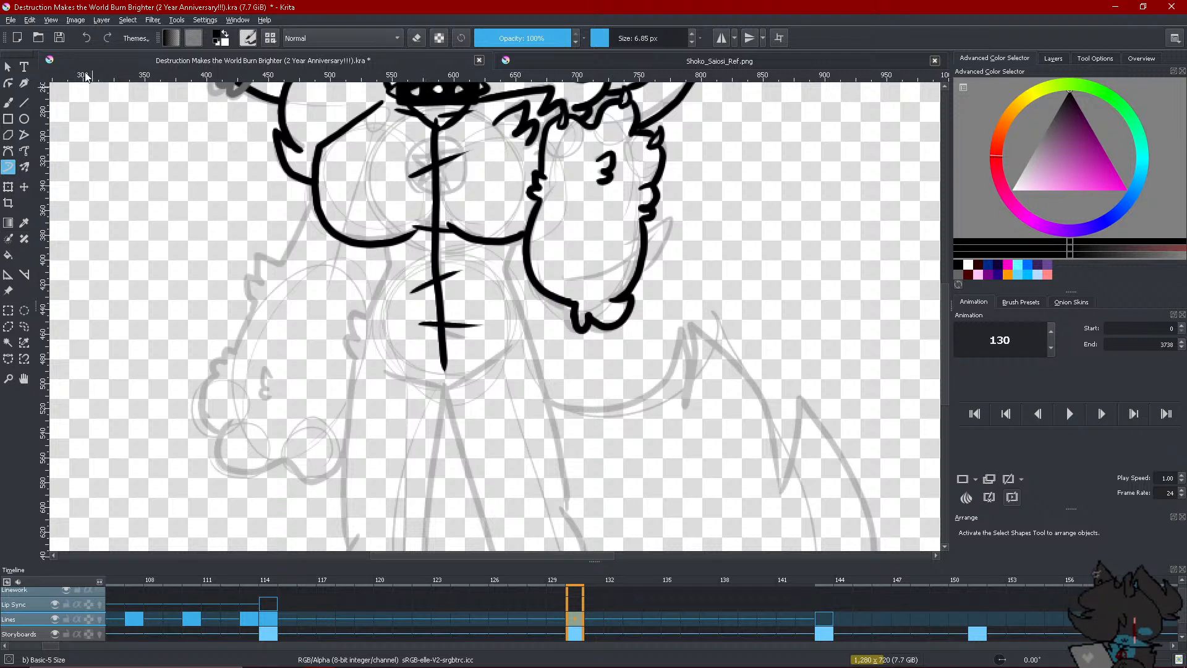
{"action": "left_click", "coordinate": [87, 37]}
{"action": "left_click", "coordinate": [87, 37]}
{"action": "left_click_drag", "start_coordinate": [409, 293], "coordinate": [463, 272]}
{"action": "left_click_drag", "start_coordinate": [414, 319], "coordinate": [473, 343]}
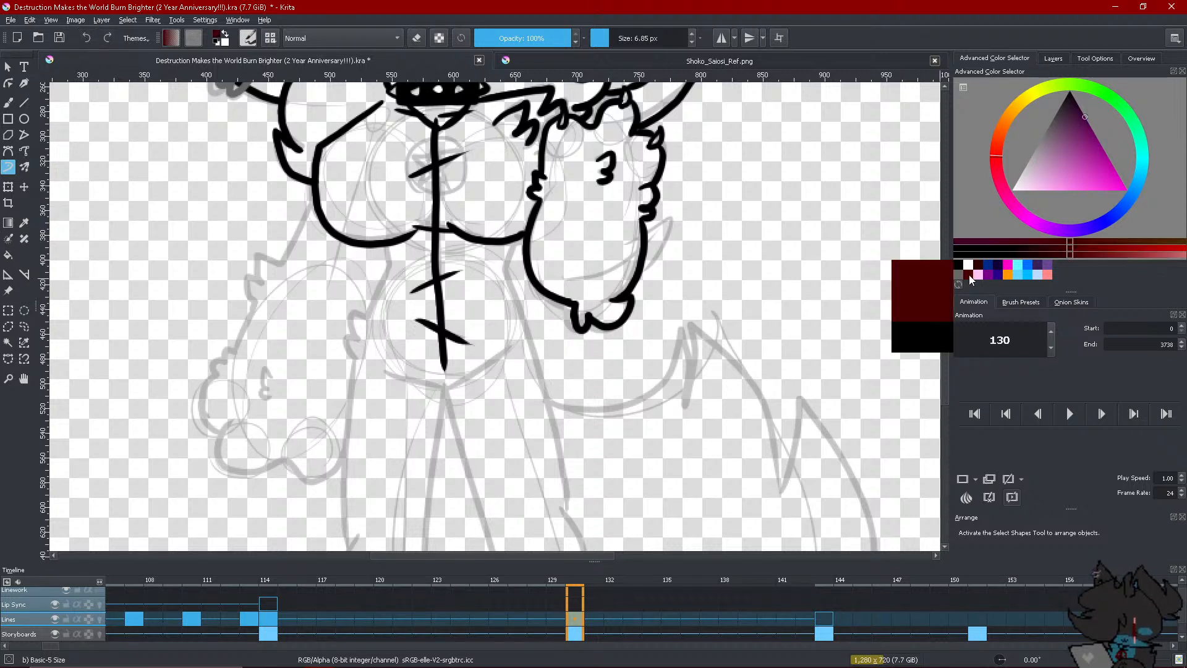
Draw the circled pentagram on the chest in dark red, using straight lines for the star
{"action": "left_click", "coordinate": [968, 274]}
{"action": "mouse_move", "coordinate": [420, 188]}
{"action": "left_mouse_down"}
{"action": "mouse_move", "coordinate": [409, 172]}
{"action": "mouse_move", "coordinate": [468, 168]}
{"action": "mouse_move", "coordinate": [430, 198]}
{"action": "mouse_move", "coordinate": [408, 174]}
{"action": "mouse_move", "coordinate": [437, 138]}
{"action": "mouse_move", "coordinate": [459, 194]}
{"action": "left_mouse_up"}
{"action": "left_click", "coordinate": [24, 102]}
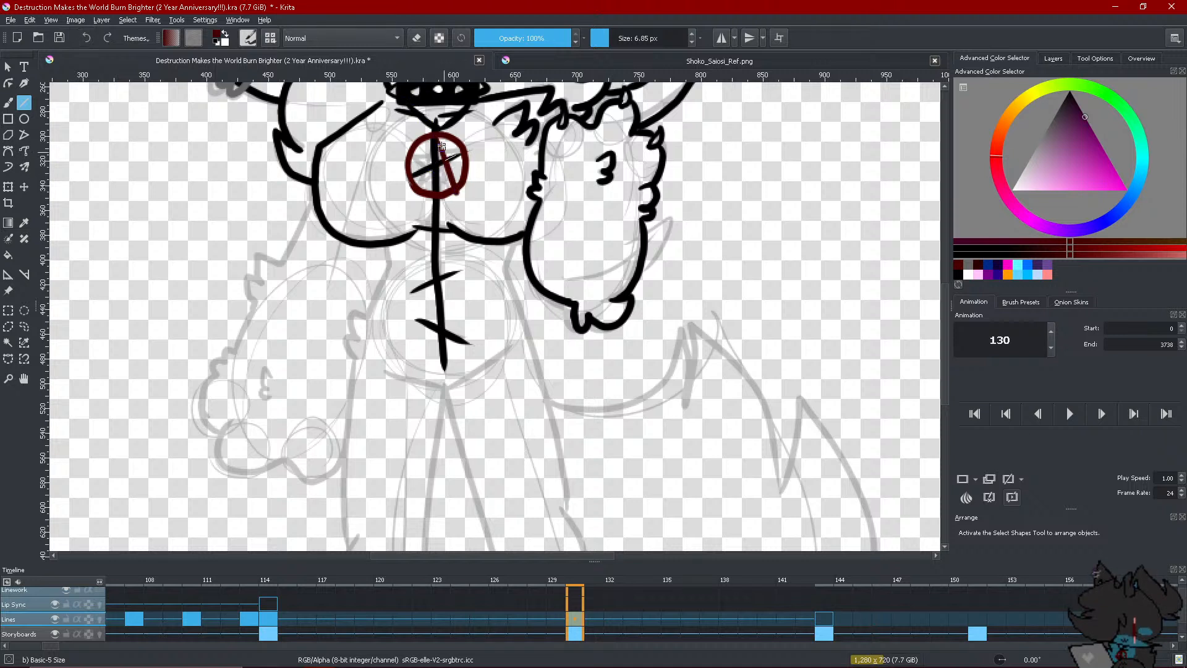
{"action": "mouse_move", "coordinate": [441, 145]}
{"action": "left_mouse_down"}
{"action": "mouse_move", "coordinate": [415, 188]}
{"action": "mouse_move", "coordinate": [462, 157]}
{"action": "mouse_move", "coordinate": [407, 157]}
{"action": "mouse_move", "coordinate": [461, 193]}
{"action": "left_mouse_up"}
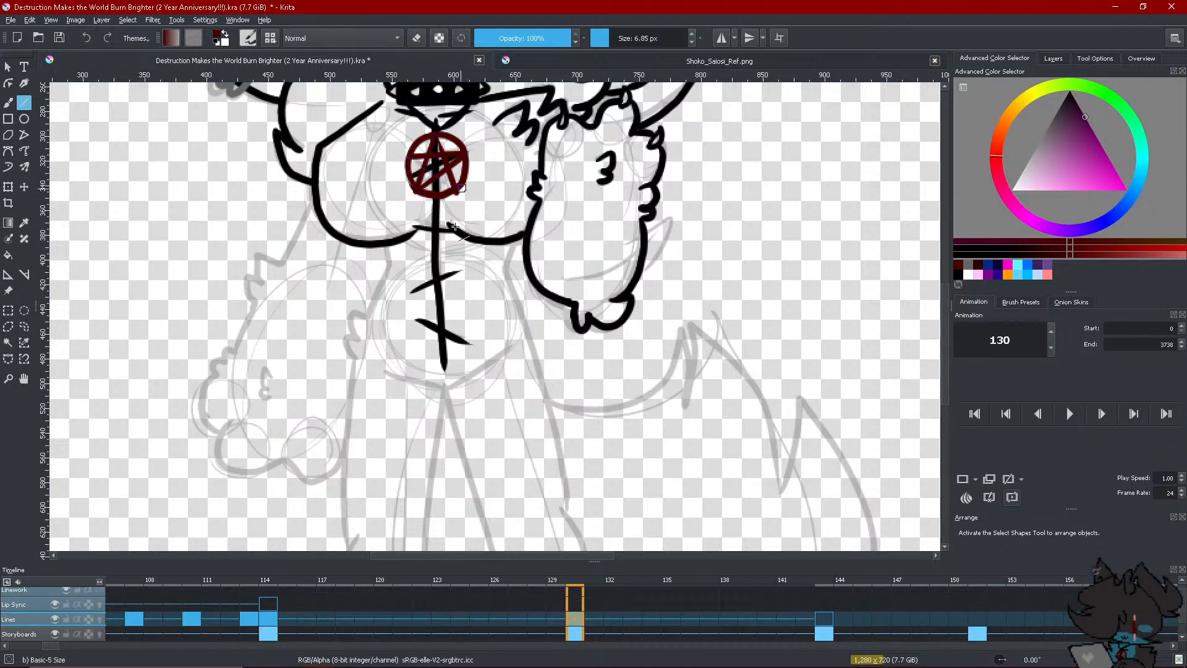
{"action": "left_click", "coordinate": [8, 167]}
{"action": "left_click", "coordinate": [423, 38]}
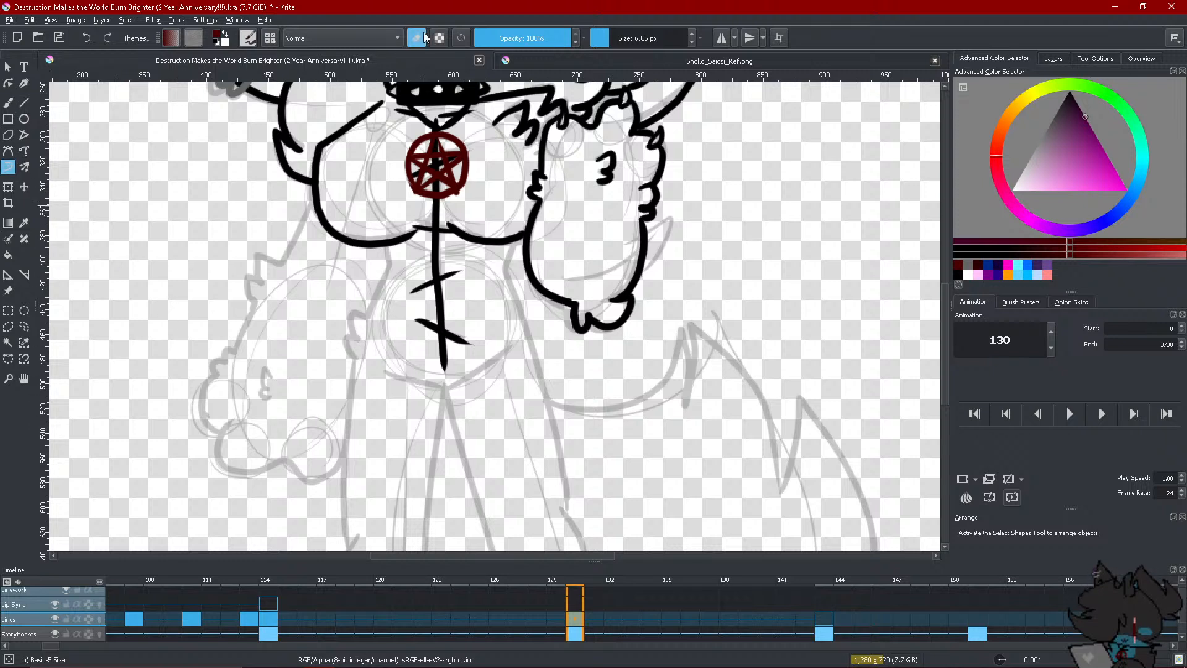
{"action": "left_click", "coordinate": [417, 38]}
Switch back to black and ink the V-shaped line below the belly and the right leg's inner edge
{"action": "left_click", "coordinate": [959, 275]}
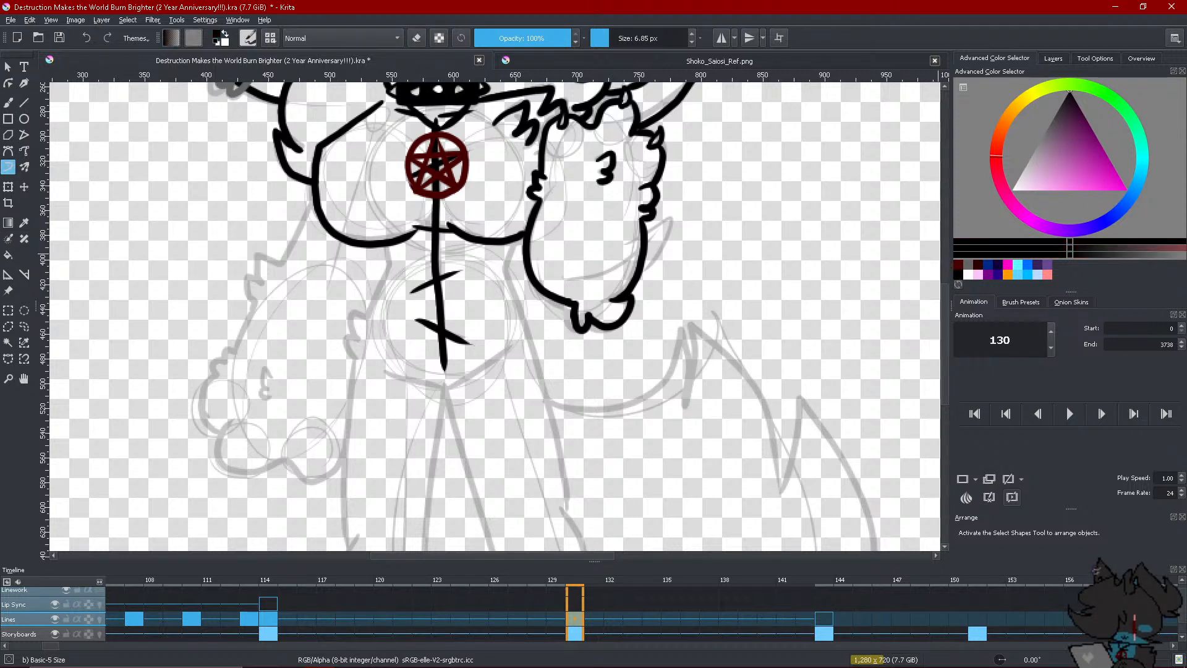
{"action": "left_click", "coordinate": [545, 625]}
{"action": "left_click", "coordinate": [577, 594]}
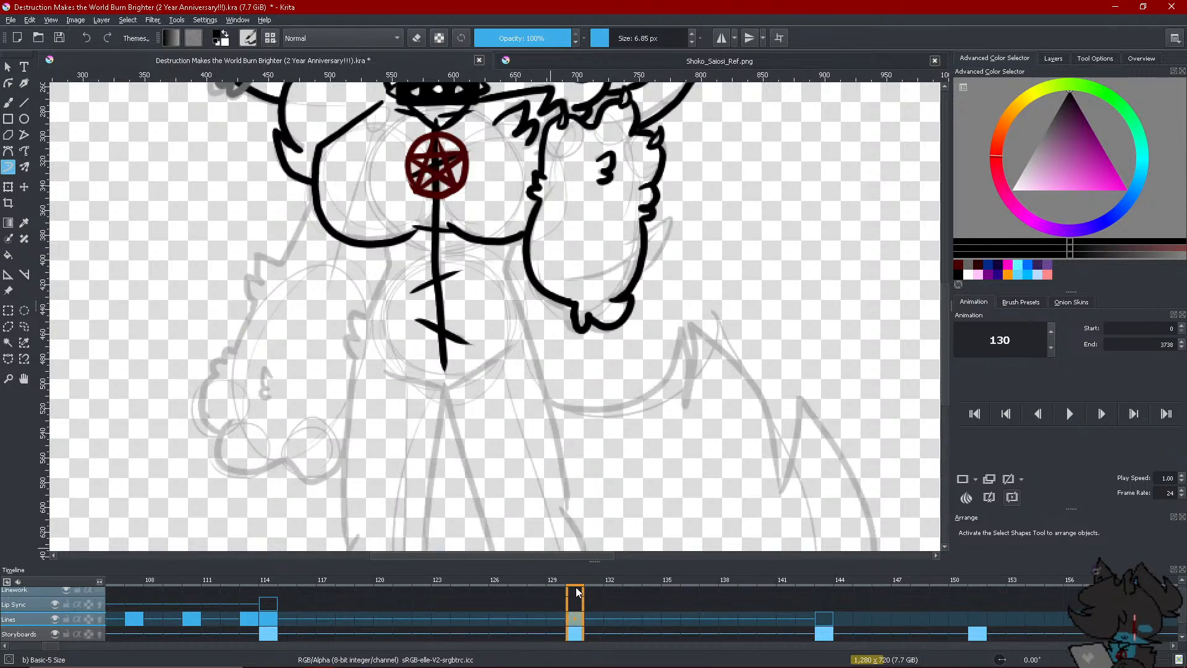
{"action": "mouse_move", "coordinate": [585, 554]}
{"action": "left_mouse_down"}
{"action": "mouse_move", "coordinate": [565, 417]}
{"action": "mouse_move", "coordinate": [588, 347]}
{"action": "mouse_move", "coordinate": [580, 394]}
{"action": "left_mouse_up"}
{"action": "left_click_drag", "start_coordinate": [361, 226], "coordinate": [420, 241]}
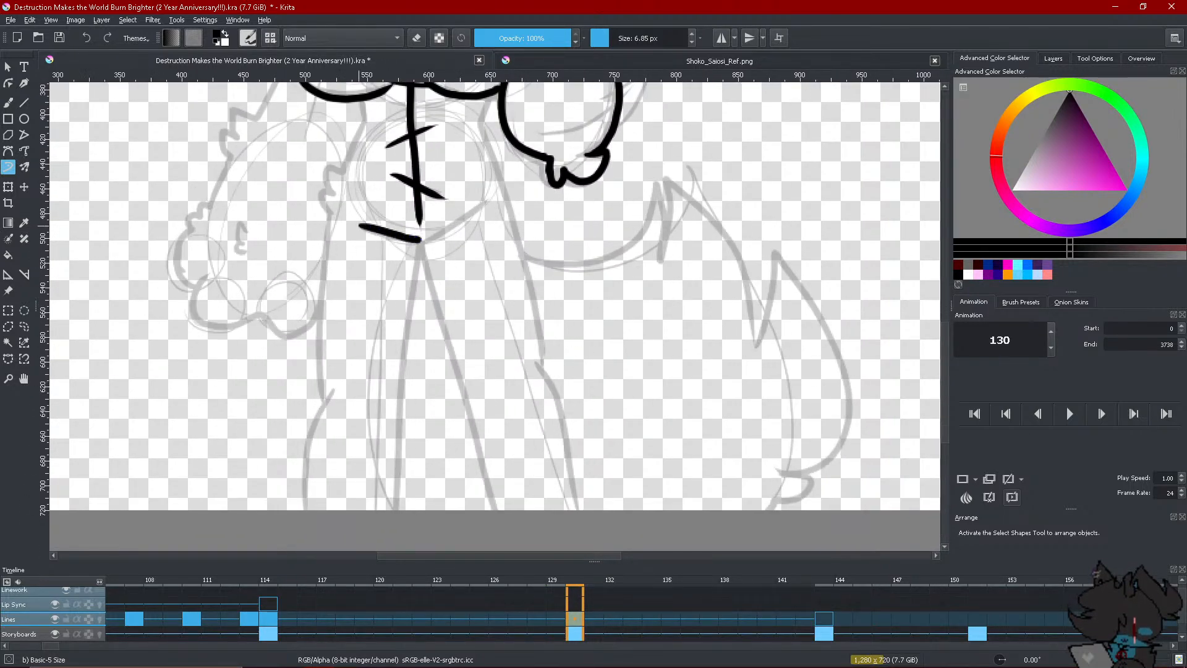
{"action": "mouse_move", "coordinate": [485, 202]}
{"action": "left_mouse_down"}
{"action": "mouse_move", "coordinate": [418, 240]}
{"action": "mouse_move", "coordinate": [509, 548]}
{"action": "left_mouse_up"}
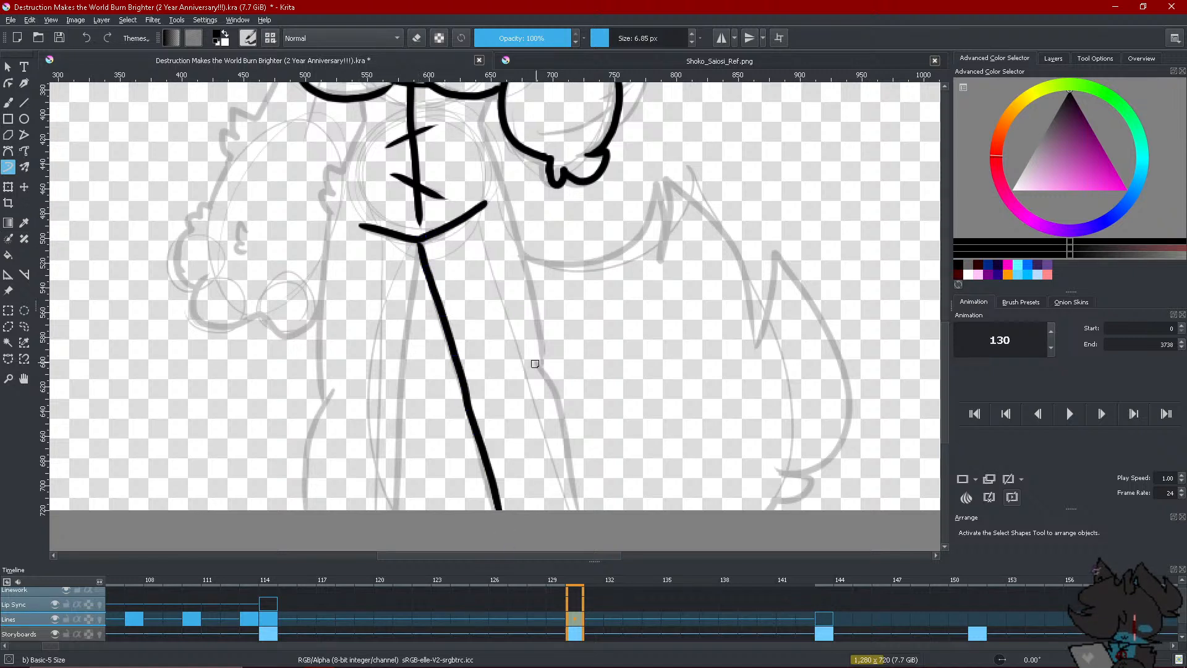
Ink the right leg's outer edge up to the waist with its hip fur tufts, and the left leg's inner edge
{"action": "mouse_move", "coordinate": [535, 363]}
{"action": "left_mouse_down"}
{"action": "mouse_move", "coordinate": [557, 407]}
{"action": "mouse_move", "coordinate": [566, 519]}
{"action": "left_mouse_up"}
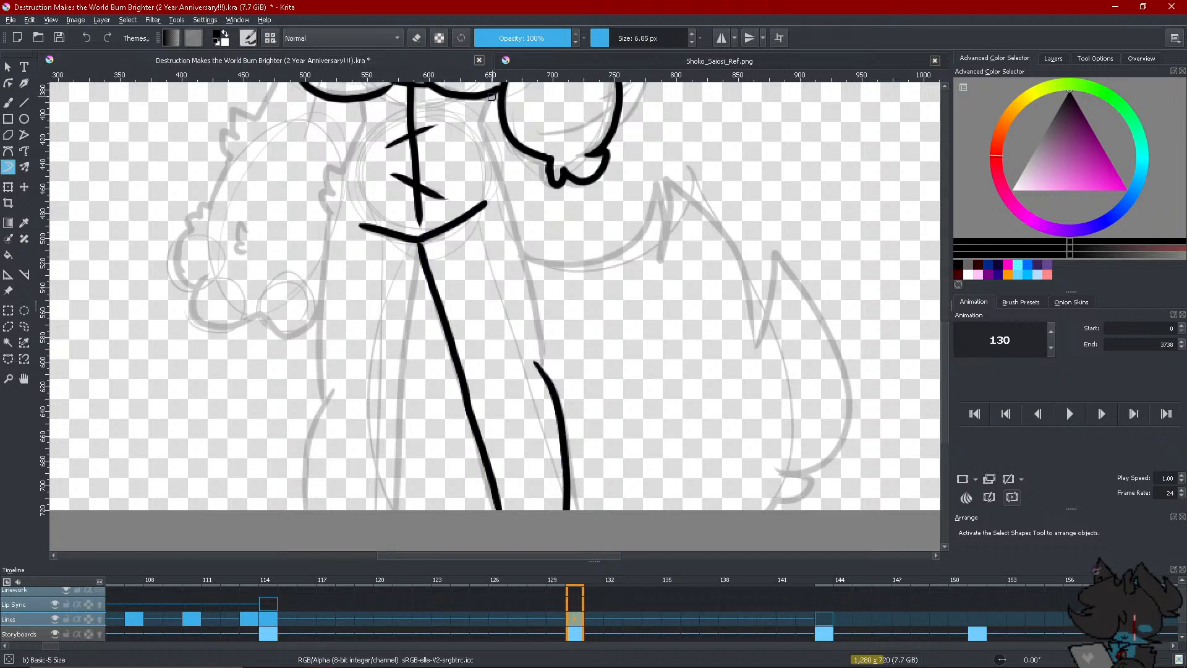
{"action": "mouse_move", "coordinate": [491, 97]}
{"action": "left_mouse_down"}
{"action": "mouse_move", "coordinate": [477, 126]}
{"action": "mouse_move", "coordinate": [497, 166]}
{"action": "mouse_move", "coordinate": [507, 158]}
{"action": "mouse_move", "coordinate": [537, 366]}
{"action": "left_mouse_up"}
{"action": "left_click_drag", "start_coordinate": [419, 244], "coordinate": [380, 516]}
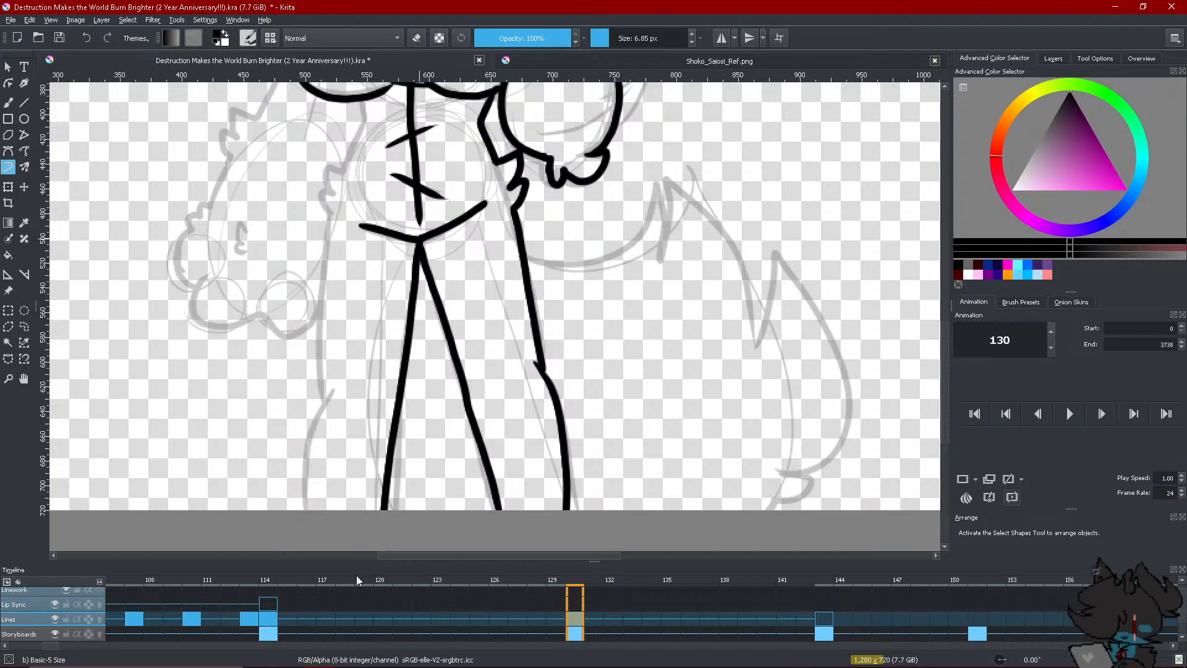
Ink the left leg's outer edge and the left waist with its hip fur tufts, redoing the thigh line down to the knee
{"action": "left_click_drag", "start_coordinate": [333, 387], "coordinate": [320, 566]}
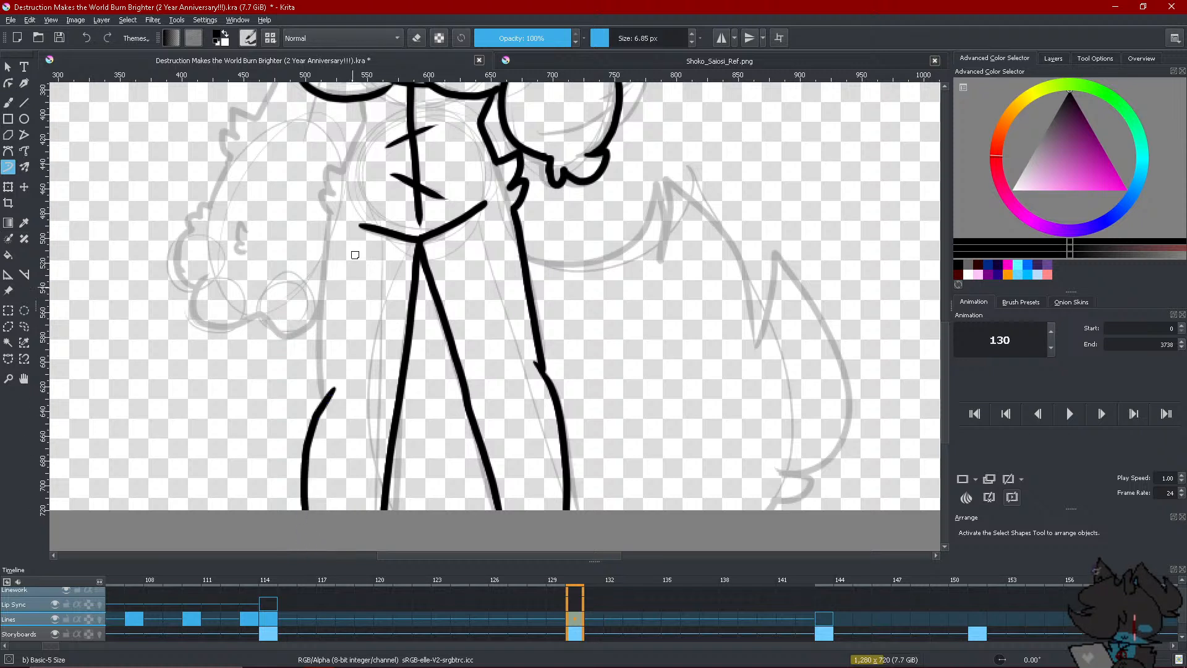
{"action": "mouse_move", "coordinate": [365, 98]}
{"action": "left_mouse_down"}
{"action": "mouse_move", "coordinate": [327, 189]}
{"action": "mouse_move", "coordinate": [325, 349]}
{"action": "left_mouse_up"}
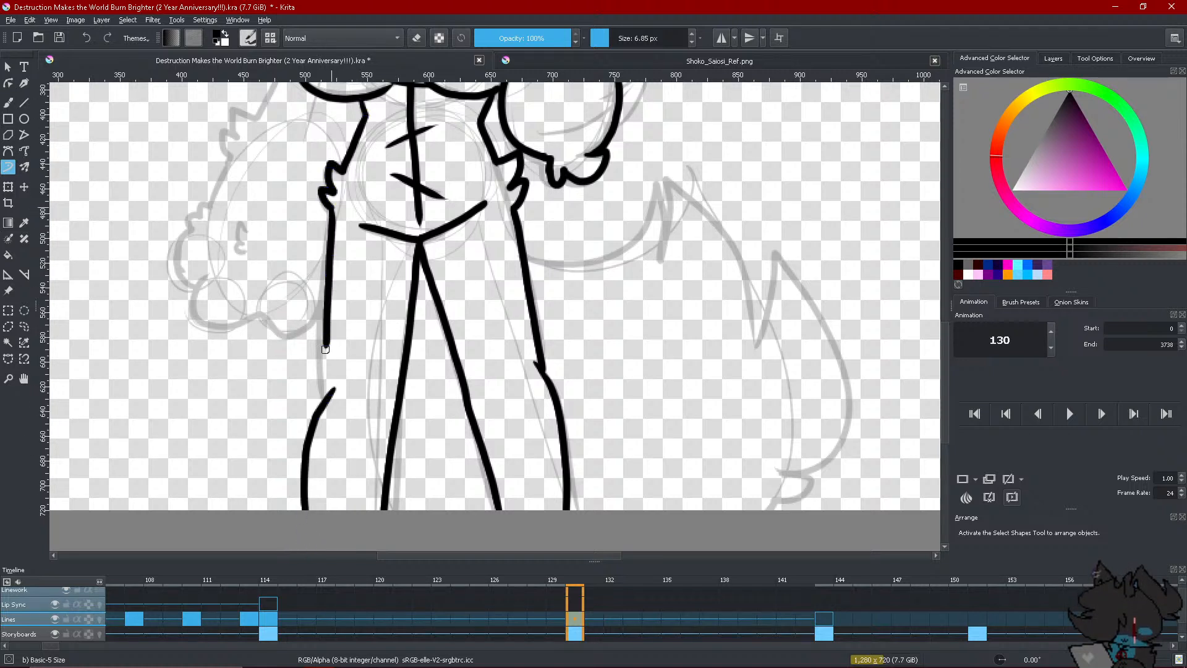
{"action": "left_click", "coordinate": [84, 40]}
{"action": "left_click_drag", "start_coordinate": [331, 213], "coordinate": [324, 399]}
Ink the lowered left arm from the paw up to the shoulder with its fur tufts, and add the small marking on the forearm
{"action": "mouse_move", "coordinate": [314, 308]}
{"action": "left_mouse_down"}
{"action": "mouse_move", "coordinate": [317, 324]}
{"action": "mouse_move", "coordinate": [277, 337]}
{"action": "mouse_move", "coordinate": [238, 318]}
{"action": "mouse_move", "coordinate": [201, 324]}
{"action": "mouse_move", "coordinate": [207, 270]}
{"action": "mouse_move", "coordinate": [173, 259]}
{"action": "mouse_move", "coordinate": [206, 204]}
{"action": "mouse_move", "coordinate": [186, 218]}
{"action": "mouse_move", "coordinate": [193, 228]}
{"action": "mouse_move", "coordinate": [228, 162]}
{"action": "left_mouse_up"}
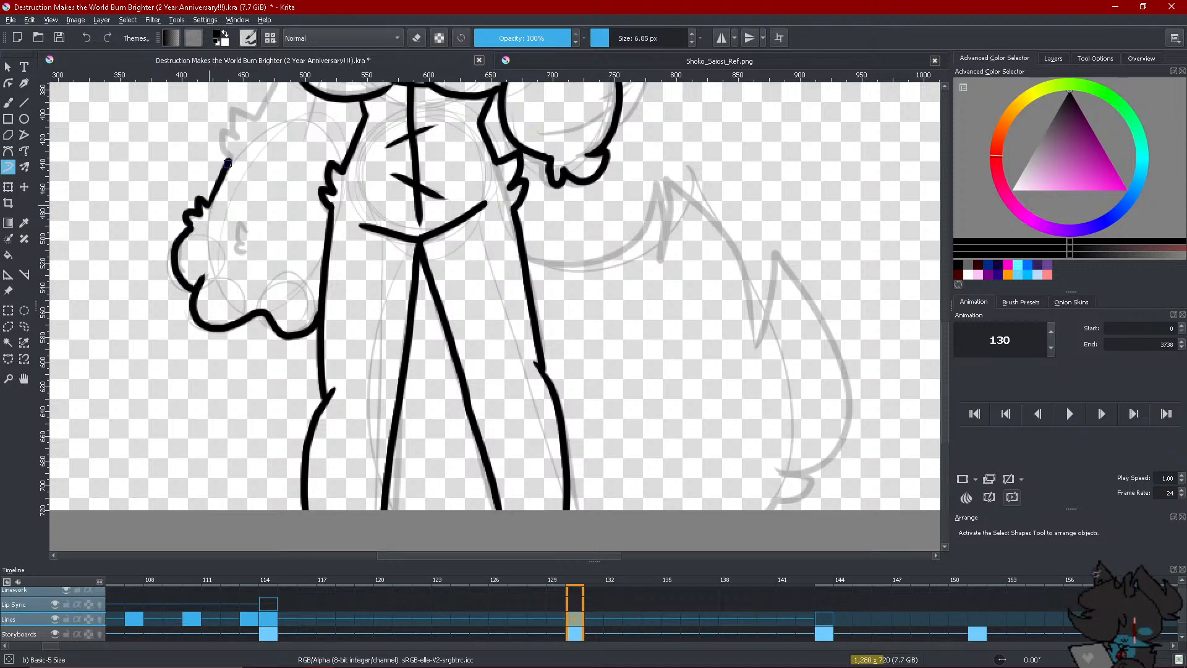
{"action": "left_click_drag", "start_coordinate": [414, 317], "coordinate": [525, 507]}
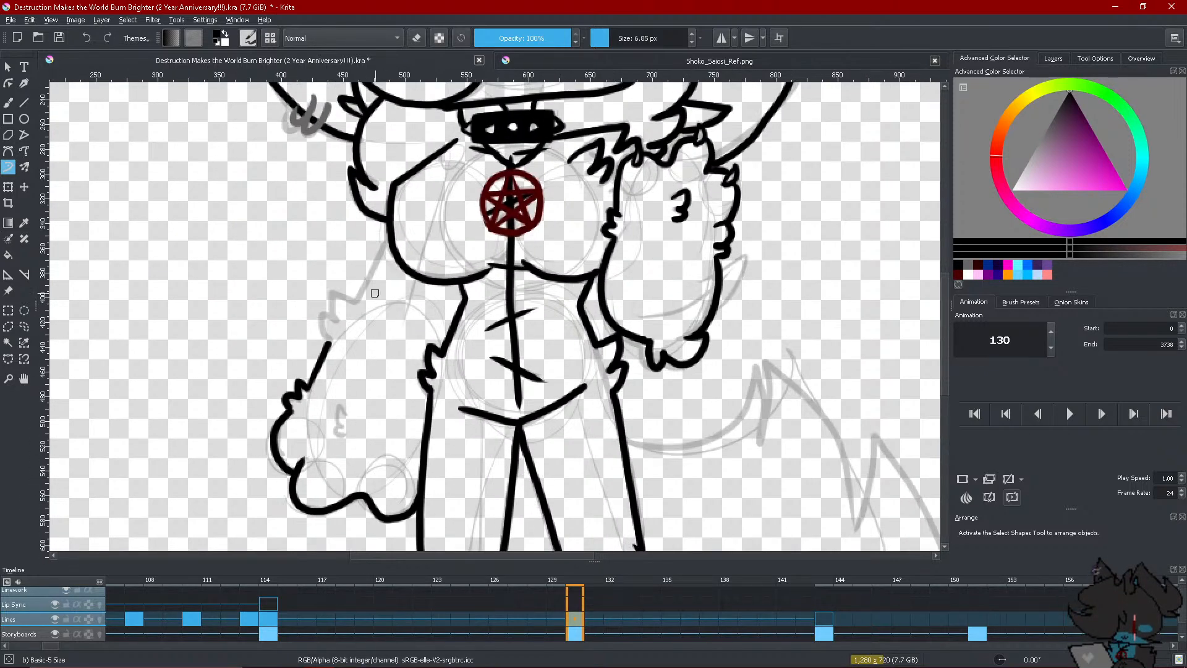
{"action": "mouse_move", "coordinate": [387, 235]}
{"action": "left_mouse_down"}
{"action": "mouse_move", "coordinate": [359, 302]}
{"action": "mouse_move", "coordinate": [324, 287]}
{"action": "mouse_move", "coordinate": [327, 344]}
{"action": "left_mouse_up"}
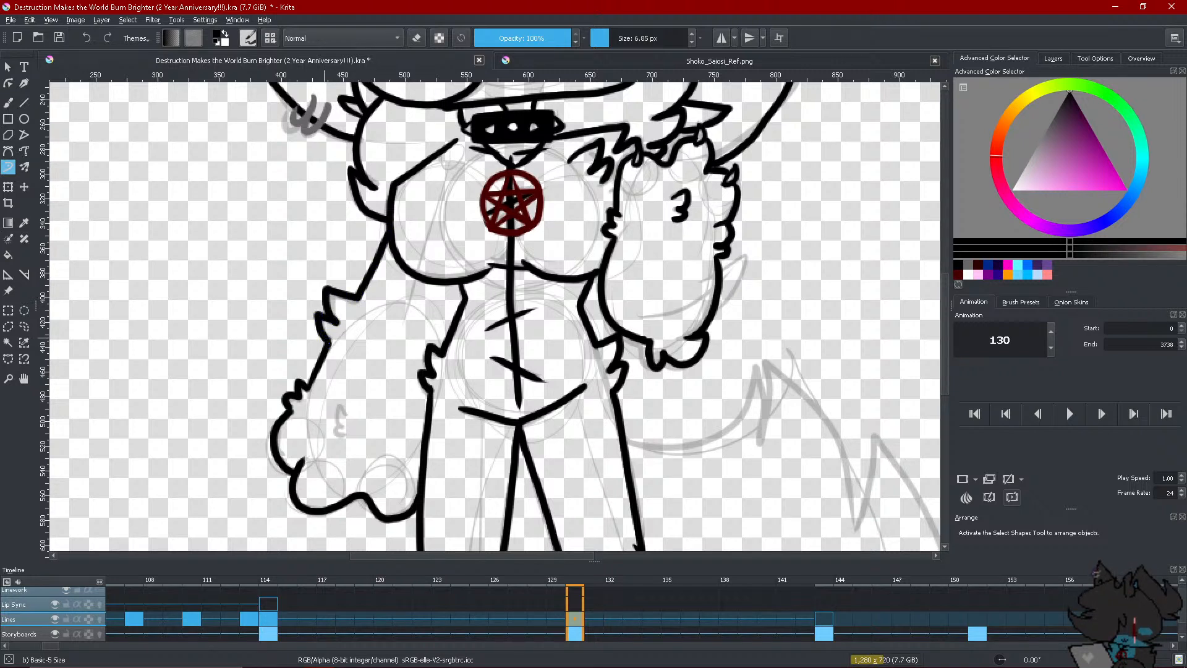
{"action": "mouse_move", "coordinate": [346, 418]}
{"action": "left_mouse_down"}
{"action": "mouse_move", "coordinate": [338, 406]}
{"action": "mouse_move", "coordinate": [347, 433]}
{"action": "left_mouse_up"}
Ink the tail's upper and outer contour with its jagged fur points down to the canvas edge, redoing the first stroke and erasing overlapping line near the tip
{"action": "left_click_drag", "start_coordinate": [809, 469], "coordinate": [524, 266]}
{"action": "mouse_move", "coordinate": [345, 242]}
{"action": "left_mouse_down"}
{"action": "mouse_move", "coordinate": [435, 217]}
{"action": "mouse_move", "coordinate": [468, 164]}
{"action": "mouse_move", "coordinate": [474, 228]}
{"action": "left_mouse_up"}
{"action": "key", "text": "ctrl+z"}
{"action": "mouse_move", "coordinate": [359, 250]}
{"action": "left_mouse_down"}
{"action": "mouse_move", "coordinate": [467, 176]}
{"action": "mouse_move", "coordinate": [484, 225]}
{"action": "mouse_move", "coordinate": [481, 168]}
{"action": "mouse_move", "coordinate": [528, 207]}
{"action": "mouse_move", "coordinate": [569, 268]}
{"action": "mouse_move", "coordinate": [572, 325]}
{"action": "mouse_move", "coordinate": [593, 234]}
{"action": "mouse_move", "coordinate": [630, 280]}
{"action": "mouse_move", "coordinate": [668, 387]}
{"action": "mouse_move", "coordinate": [652, 427]}
{"action": "mouse_move", "coordinate": [609, 452]}
{"action": "mouse_move", "coordinate": [626, 471]}
{"action": "mouse_move", "coordinate": [587, 492]}
{"action": "left_mouse_up"}
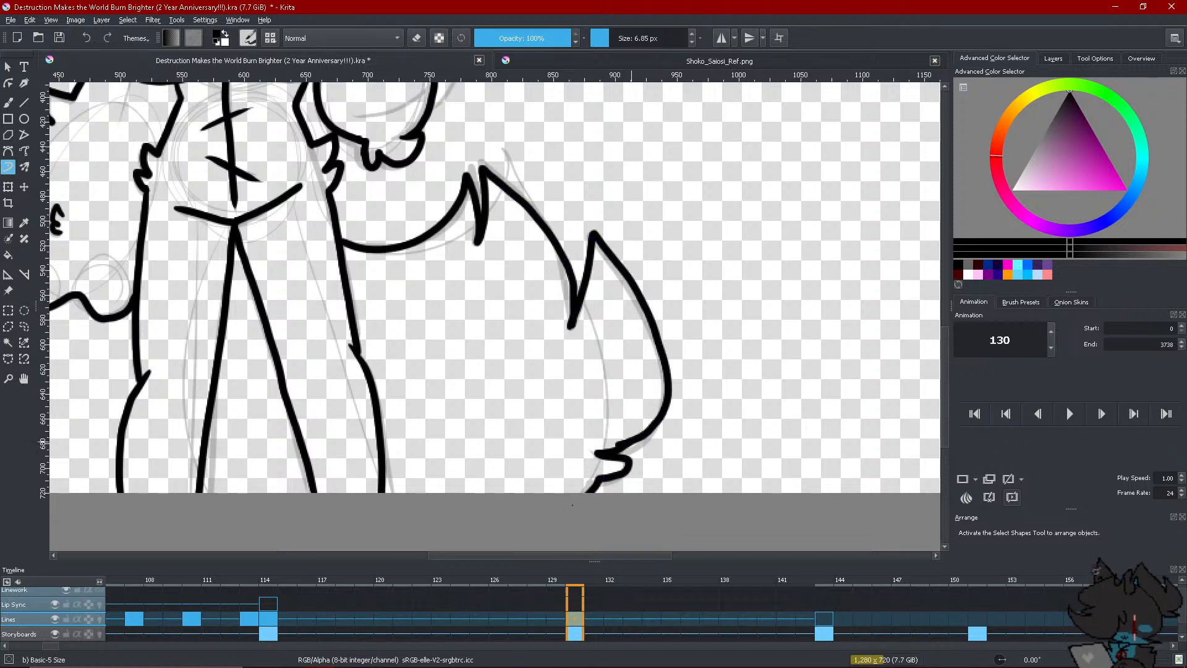
{"action": "key", "text": "e"}
{"action": "mouse_move", "coordinate": [620, 437]}
{"action": "left_mouse_down"}
{"action": "mouse_move", "coordinate": [609, 449]}
{"action": "mouse_move", "coordinate": [632, 444]}
{"action": "mouse_move", "coordinate": [602, 455]}
{"action": "left_mouse_up"}
{"action": "key", "text": "e"}
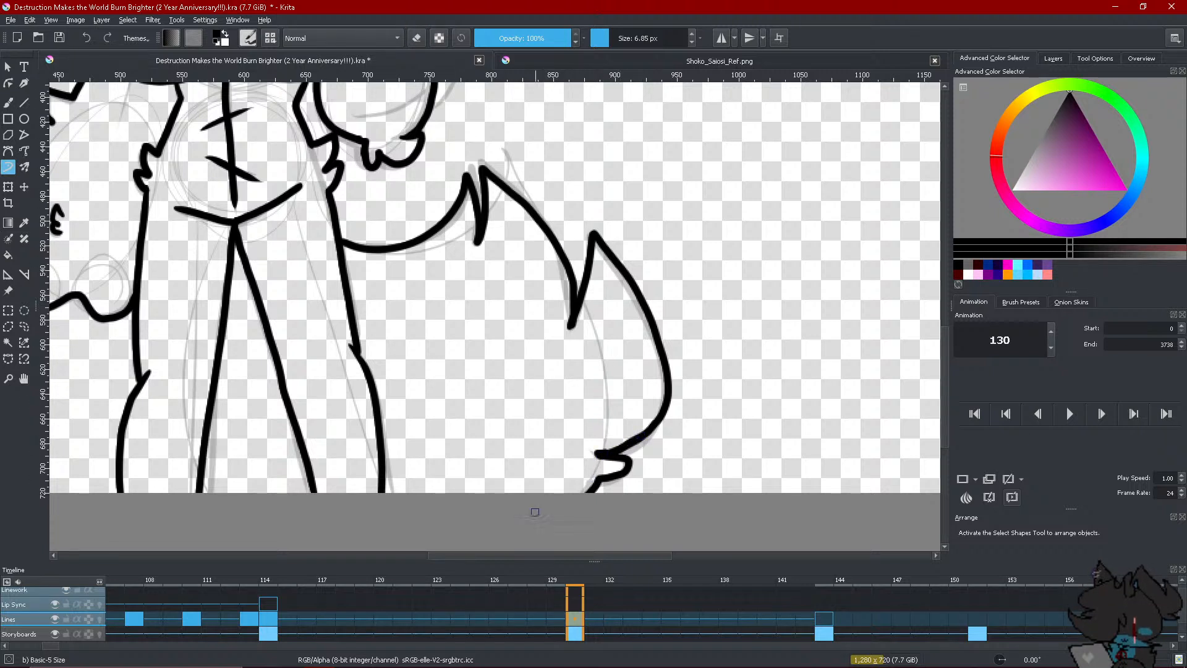
{"action": "scroll", "coordinate": [486, 375], "scroll_direction": "down", "scroll_amount": 4}
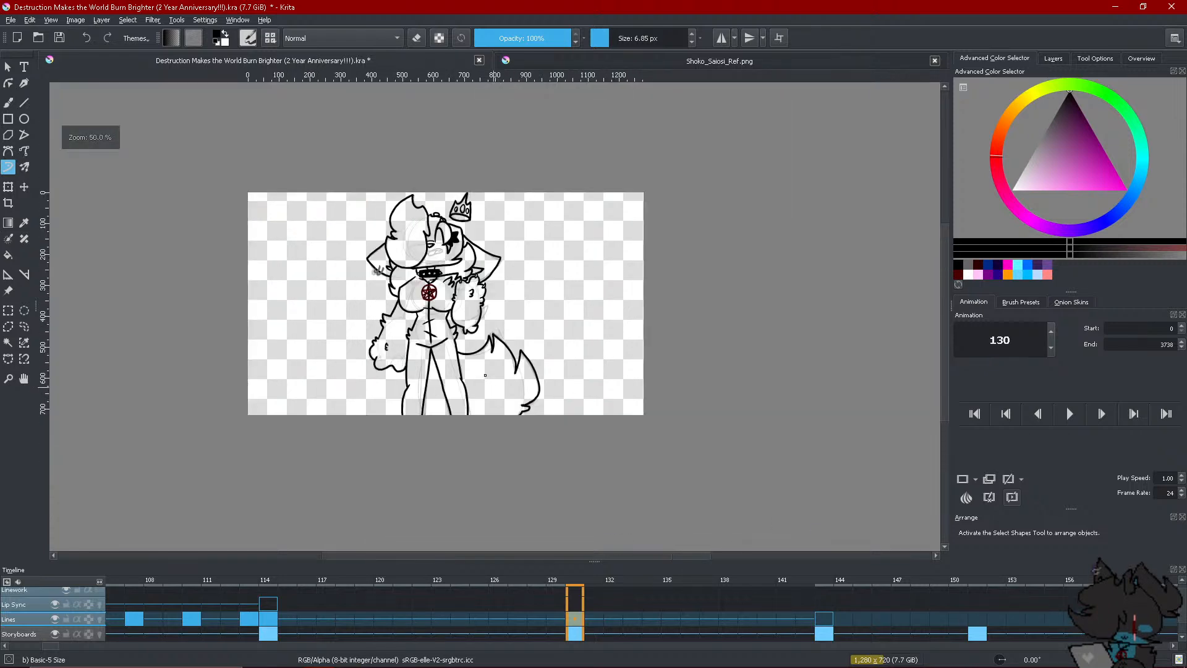
{"action": "scroll", "coordinate": [413, 305], "scroll_direction": "up", "scroll_amount": 4}
{"action": "scroll", "coordinate": [413, 305], "scroll_direction": "down", "scroll_amount": 3}
{"action": "scroll", "coordinate": [414, 305], "scroll_direction": "up", "scroll_amount": 3}
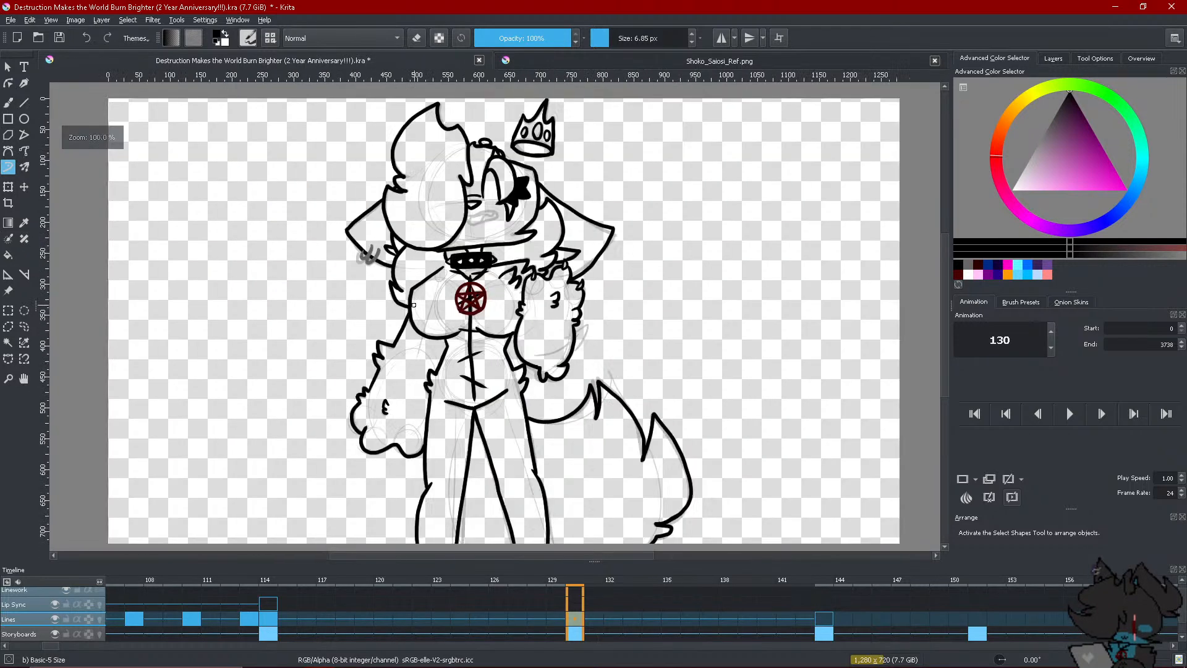
{"action": "scroll", "coordinate": [414, 304], "scroll_direction": "down", "scroll_amount": 1}
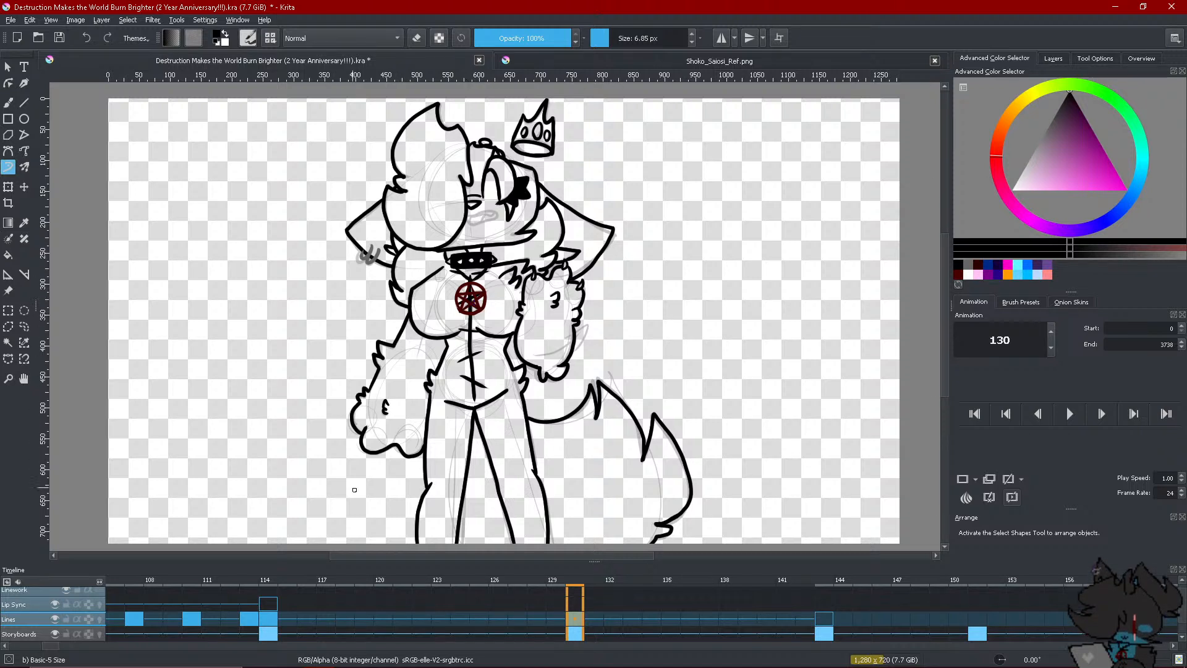
Switch to YouTube Studio in Chrome and end the live stream, confirming that it should stop
{"action": "mouse_move", "coordinate": [412, 659]}
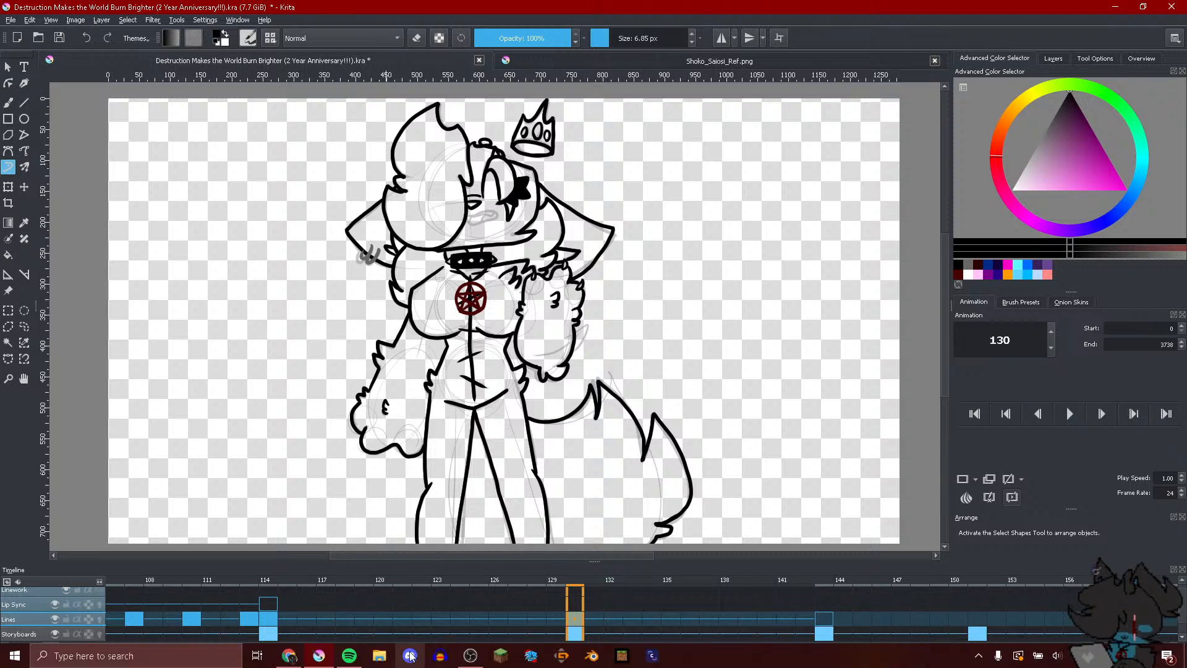
{"action": "mouse_move", "coordinate": [467, 657]}
{"action": "left_click", "coordinate": [288, 655]}
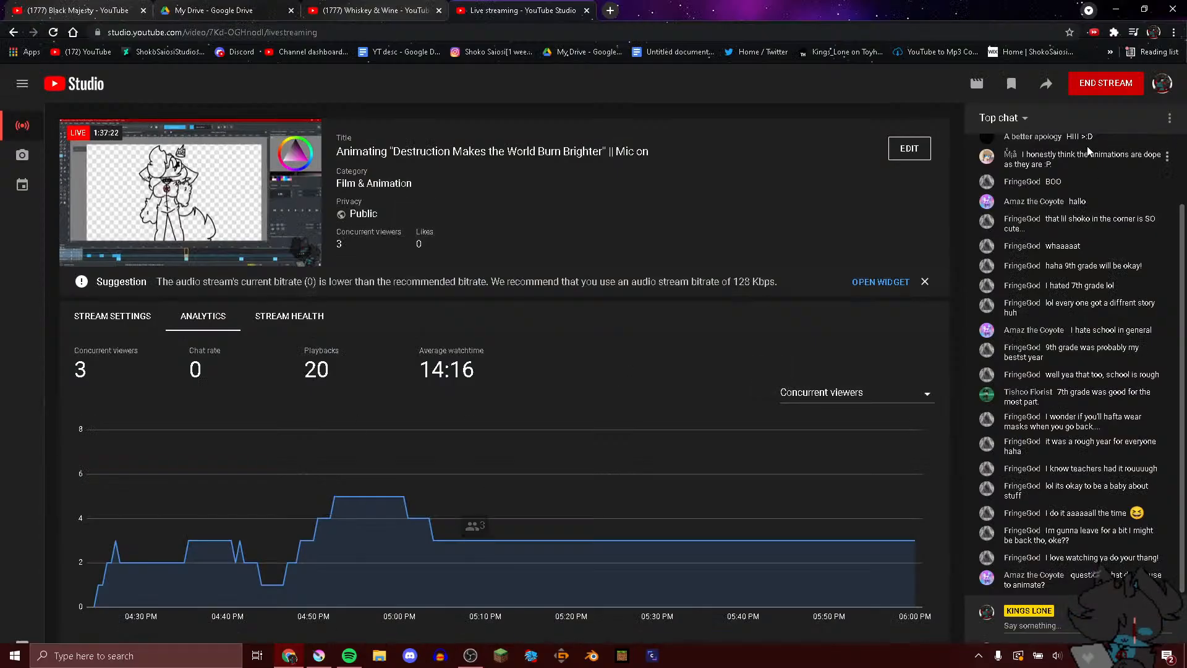
{"action": "left_click", "coordinate": [1083, 94]}
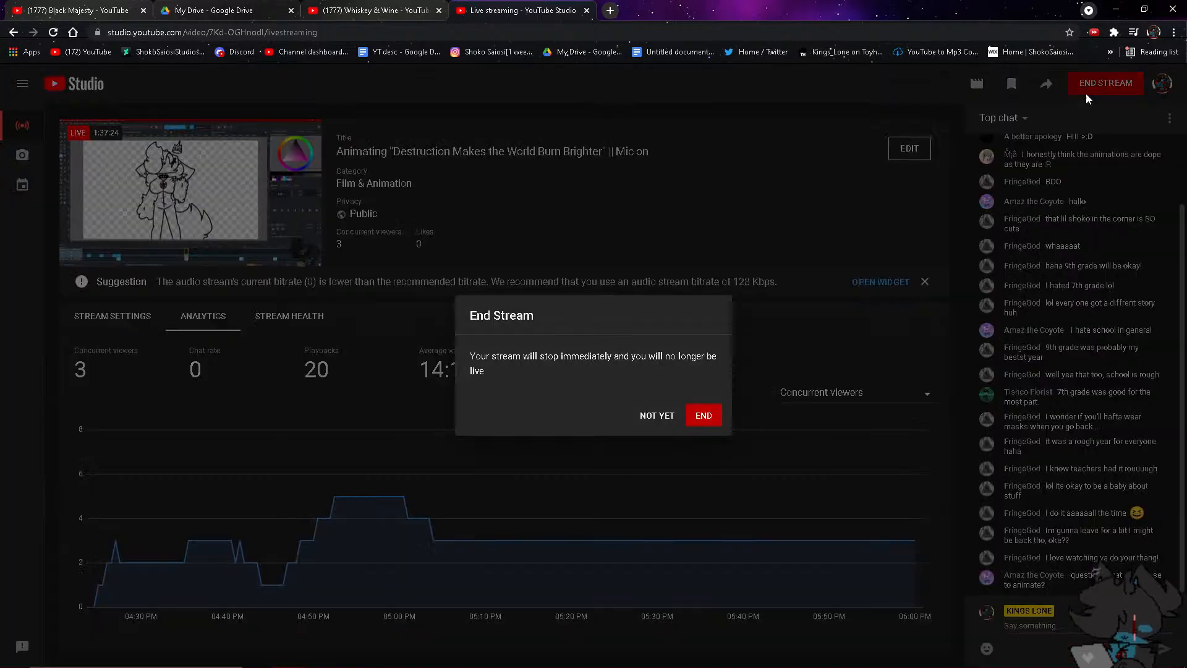
{"action": "left_click", "coordinate": [708, 415]}
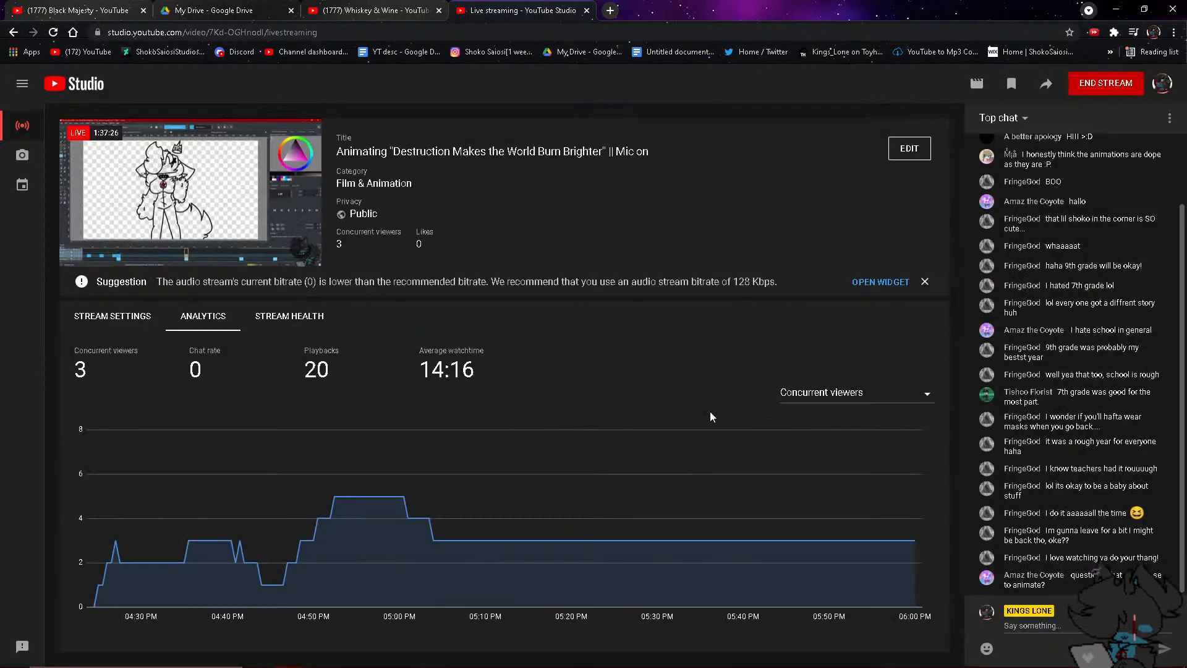